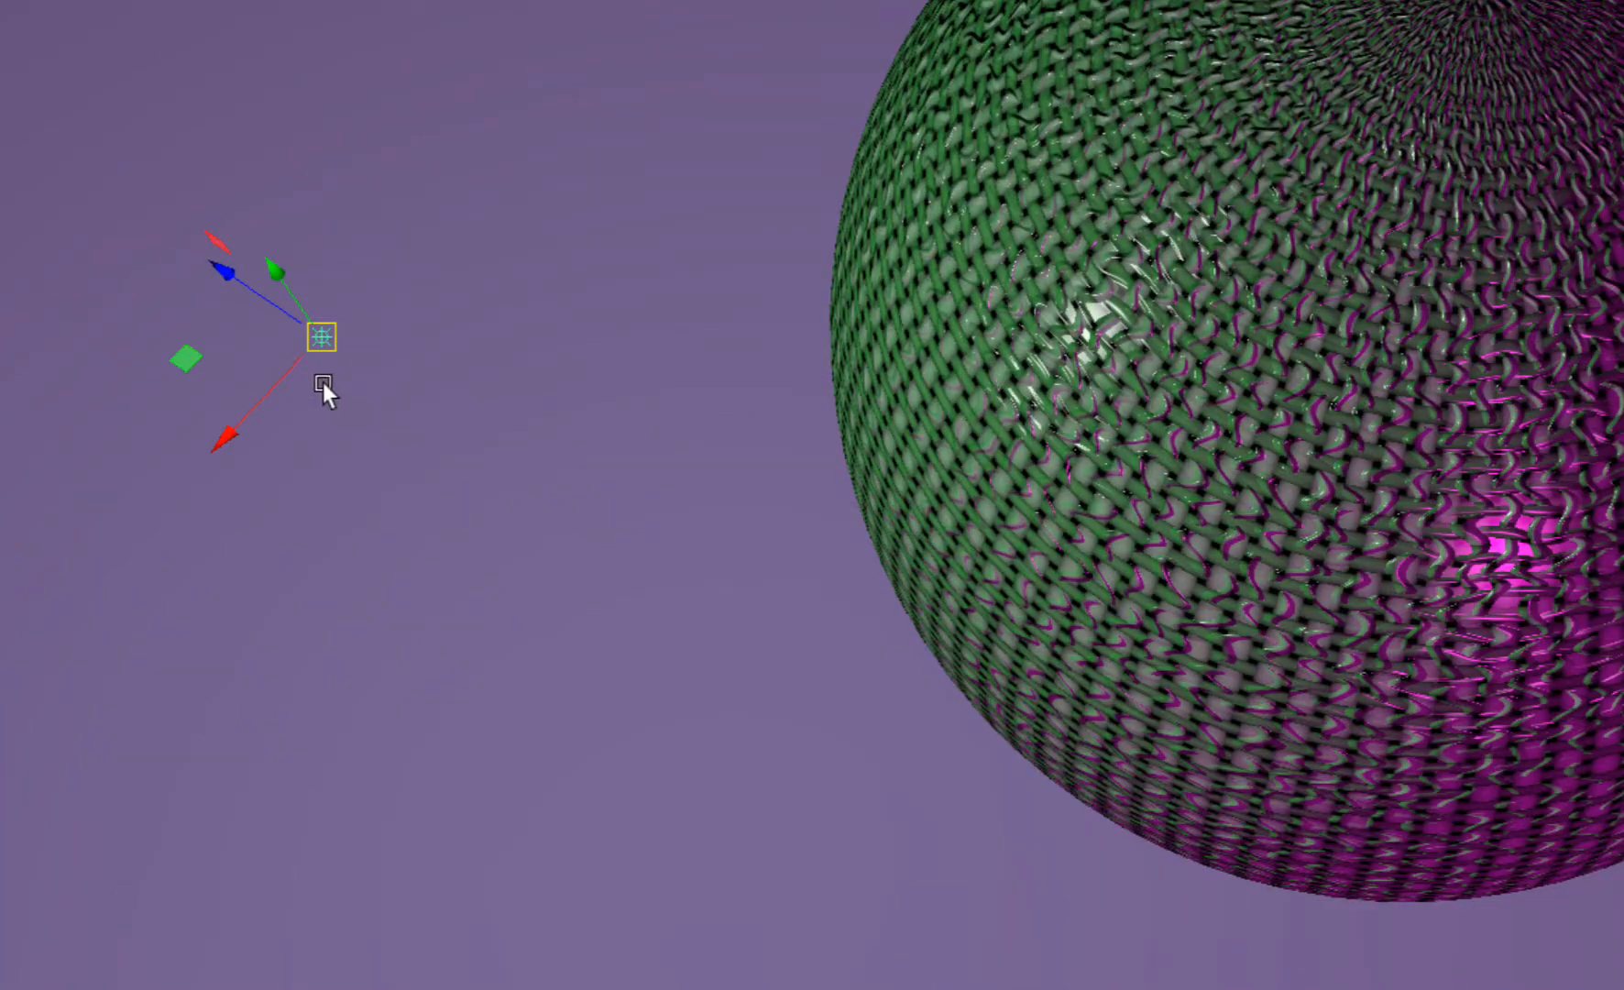
pyautogui.moveTo(320, 337); pyautogui.dragTo(294, 390)
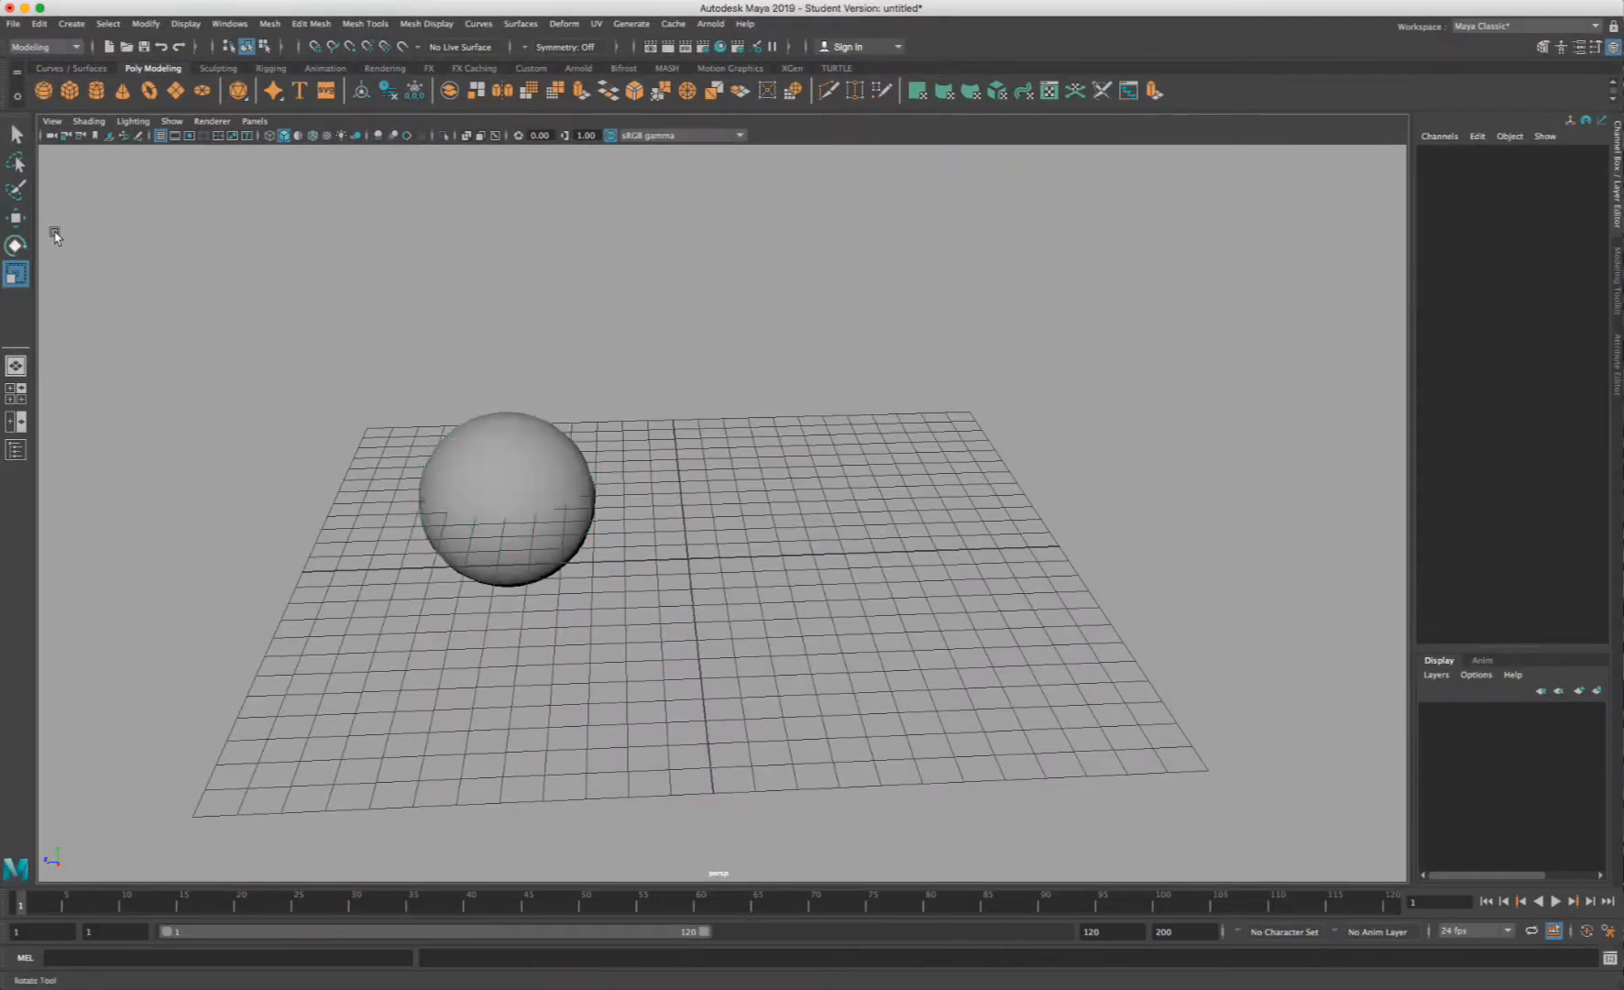
# - Move the sphere to the far-left corner of the grid, at about X -8.115, Y 1.066, Z 10.671
pyautogui.click(15, 135)
pyautogui.click(536, 543)
pyautogui.press('w')
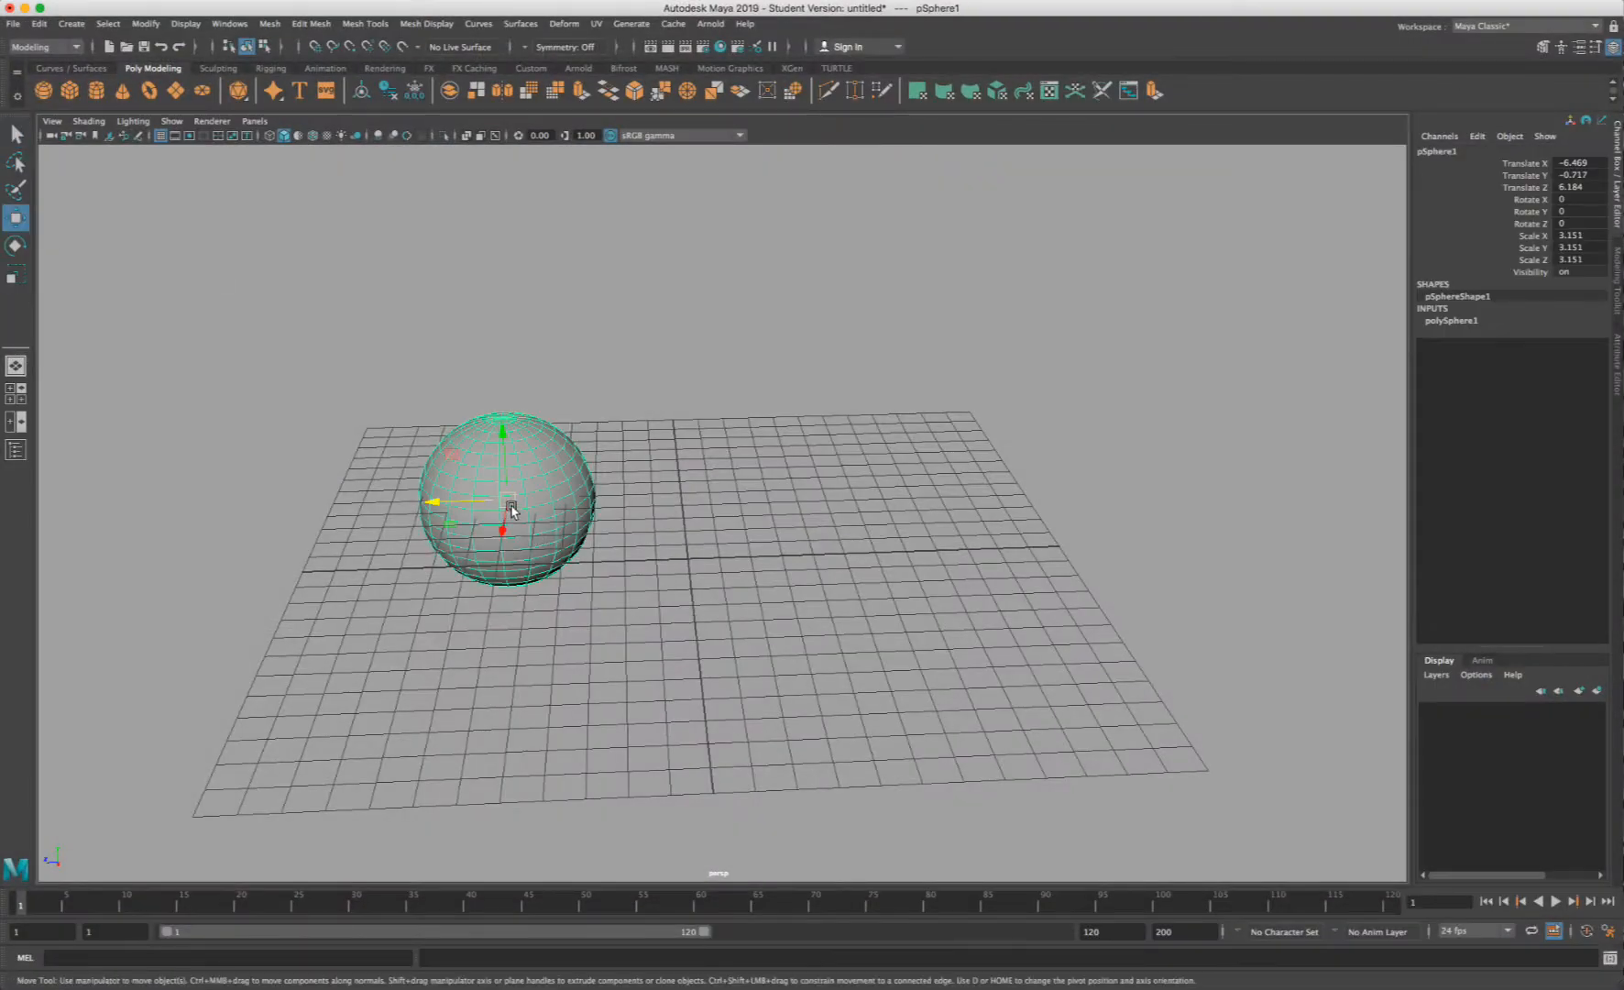
pyautogui.moveTo(507, 501); pyautogui.dragTo(378, 414)
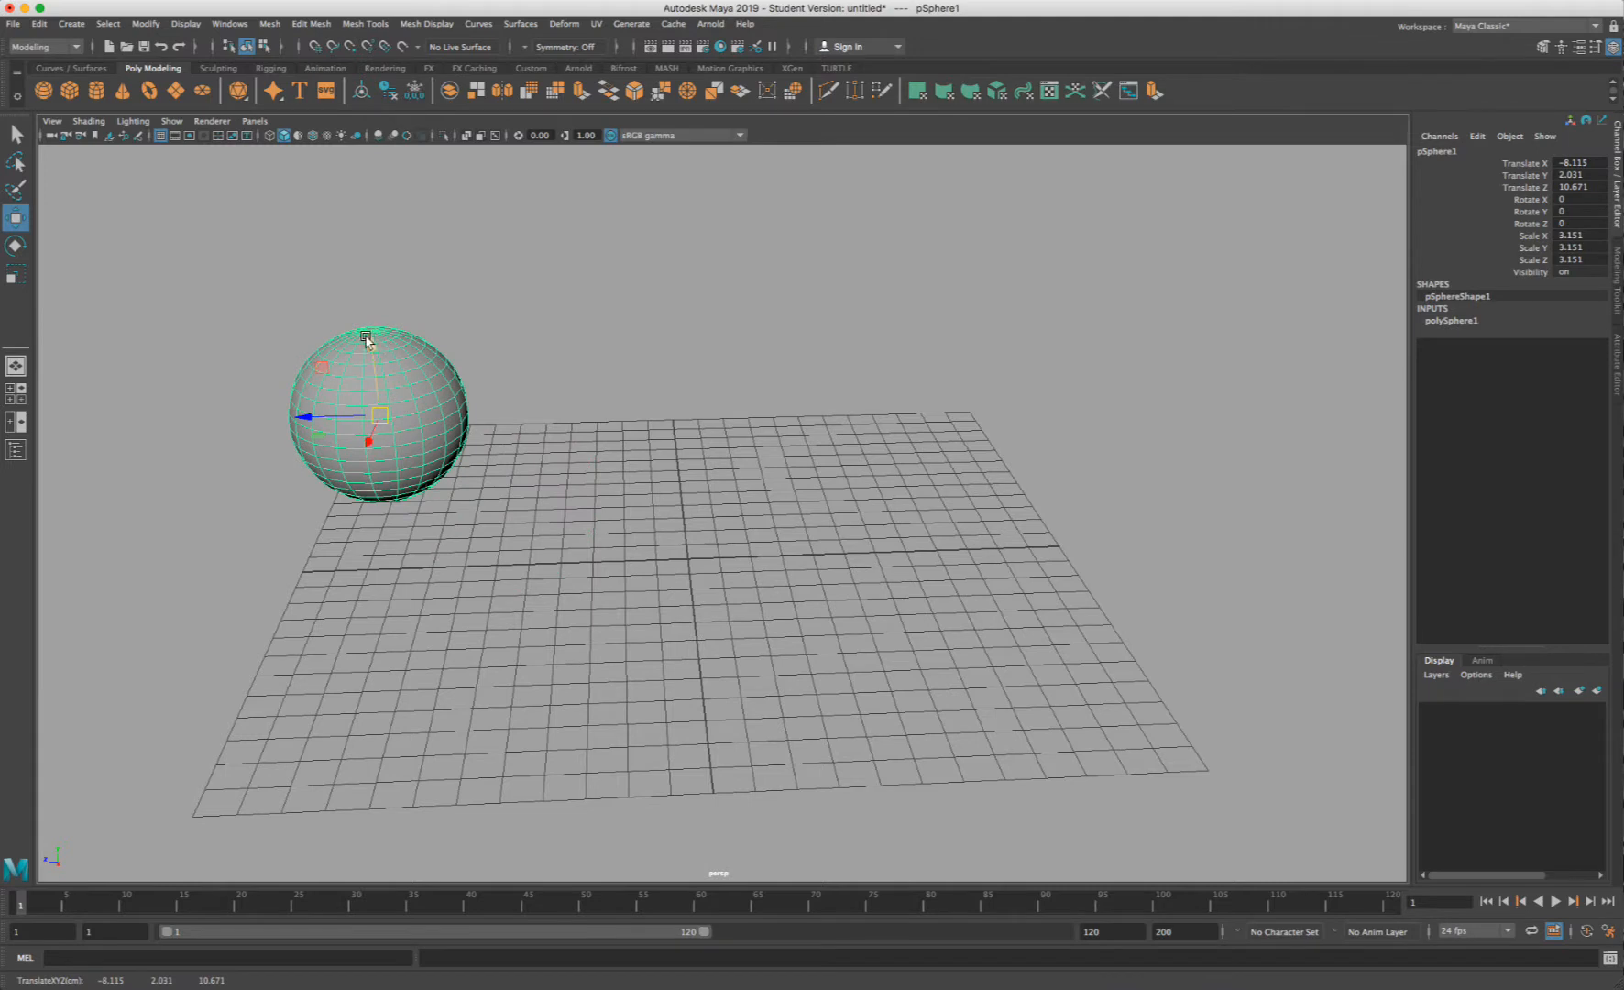
pyautogui.moveTo(372, 345); pyautogui.dragTo(375, 370)
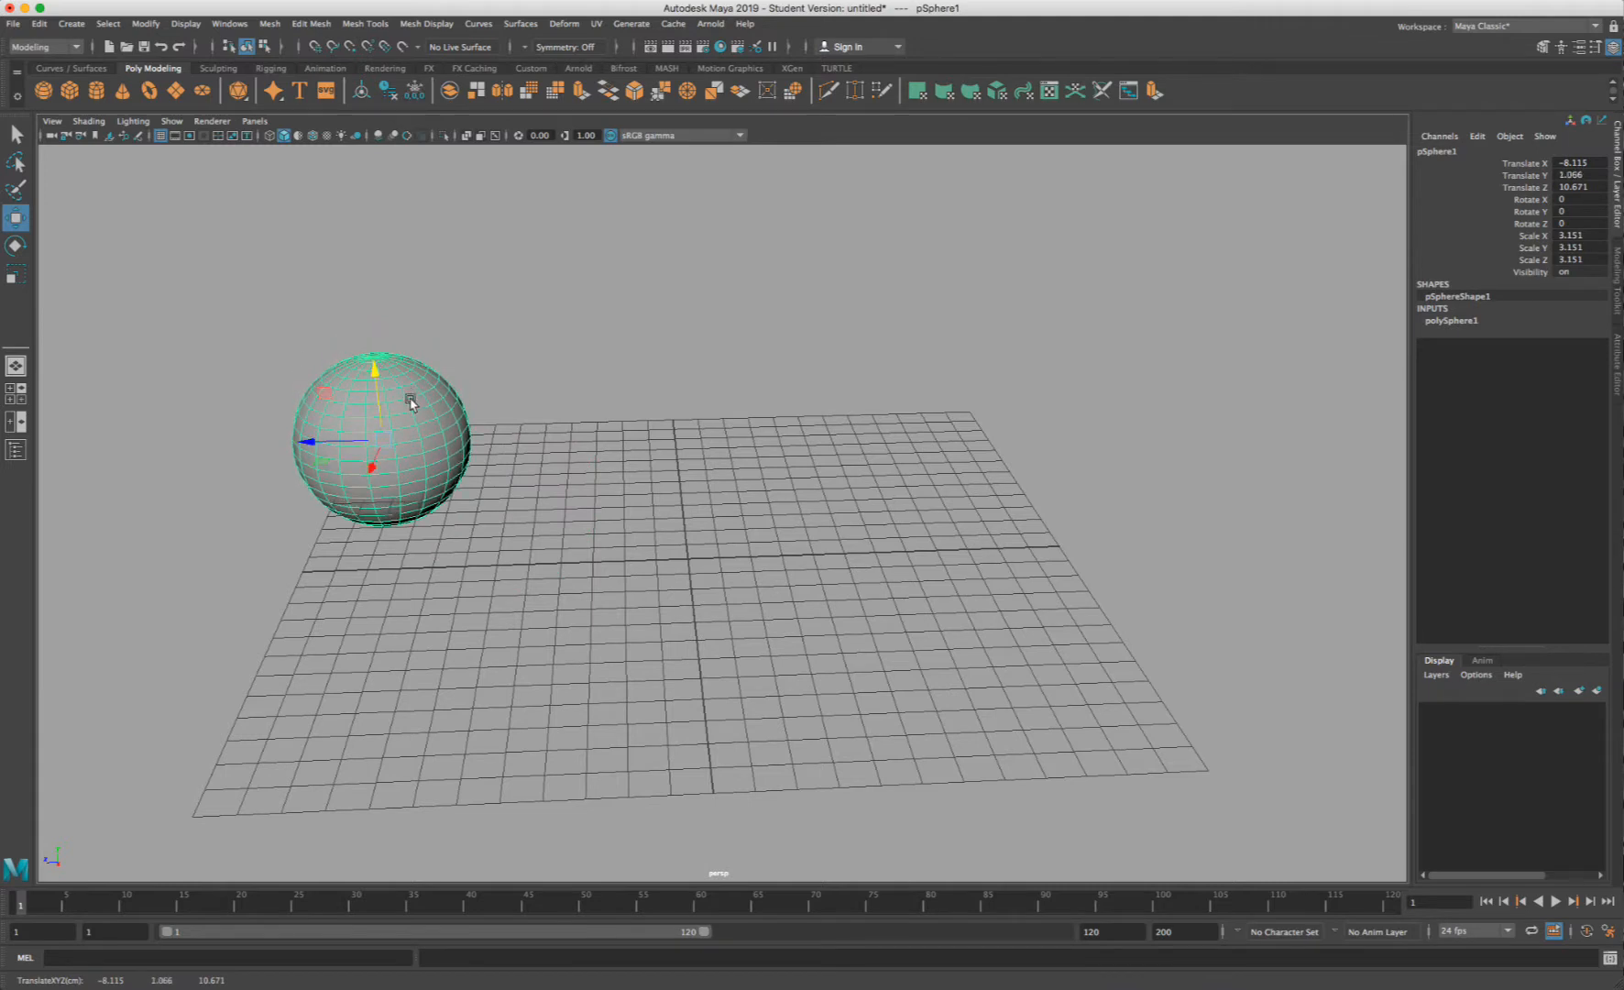
# - Duplicate the sphere three times and place the copies at the other three corners of the grid
pyautogui.hotkey('ctrl', 'd')
pyautogui.moveTo(334, 445); pyautogui.dragTo(340, 444)
pyautogui.moveTo(494, 443); pyautogui.dragTo(1205, 747)
pyautogui.press('super+d')
pyautogui.press('super+d')
pyautogui.moveTo(1083, 705); pyautogui.dragTo(143, 718)
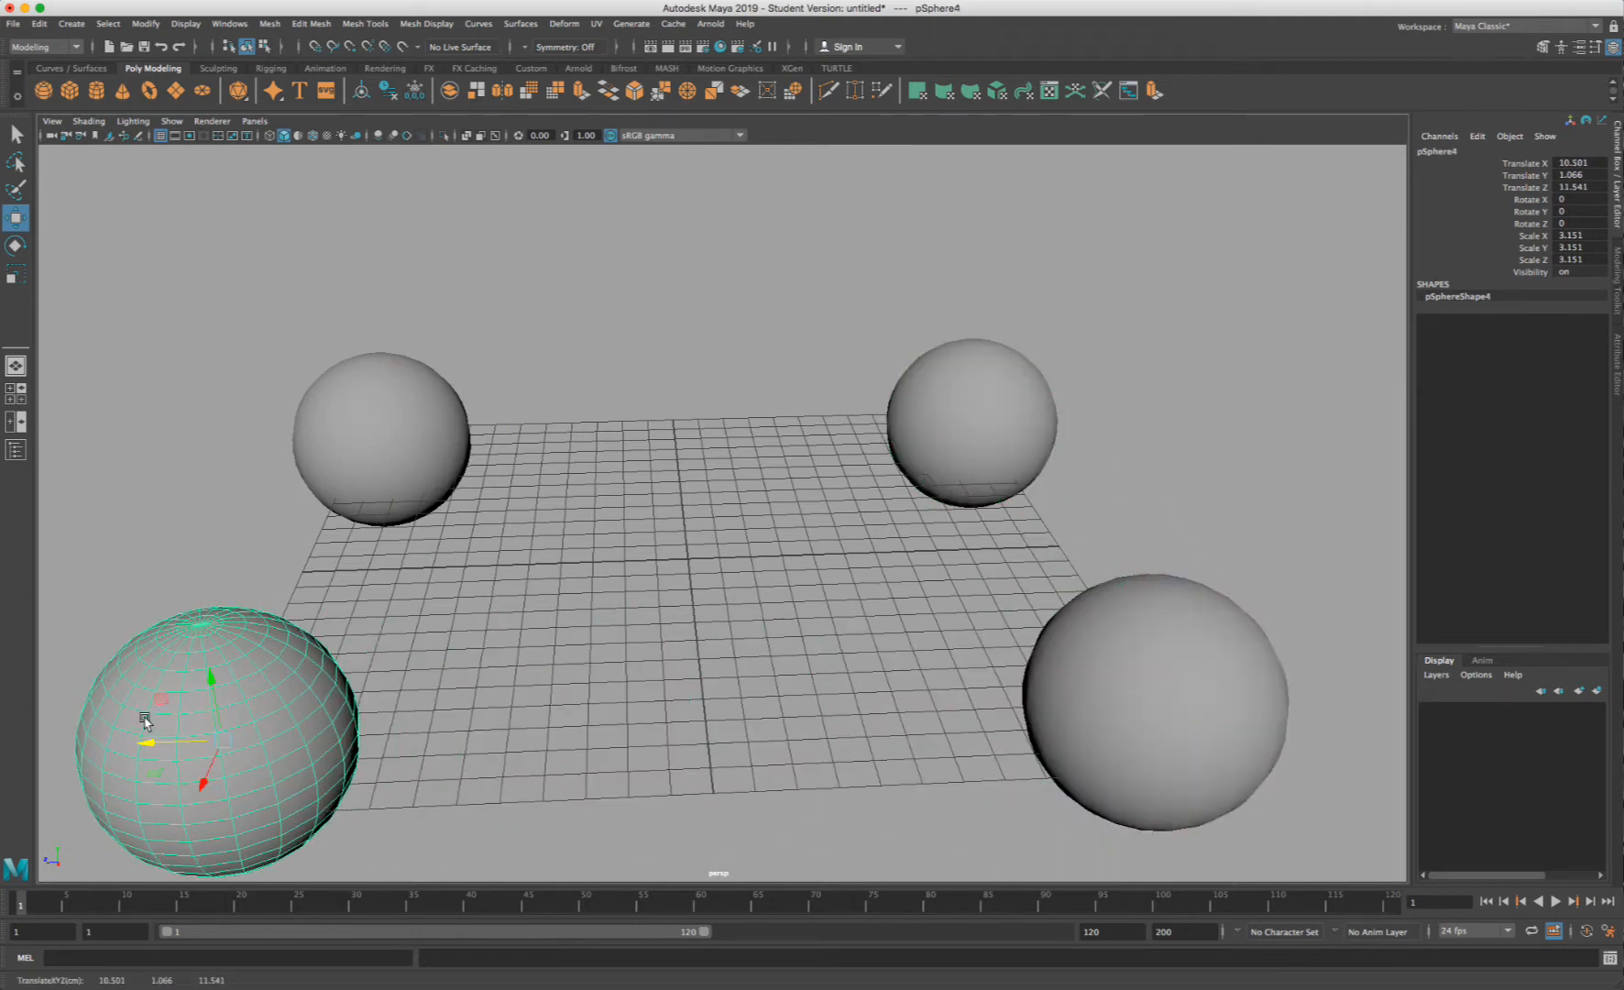
# - Duplicate the near-left corner sphere and place the copy at the centre of the grid, at about X 0.034, Z -0.13
pyautogui.press('super+d')
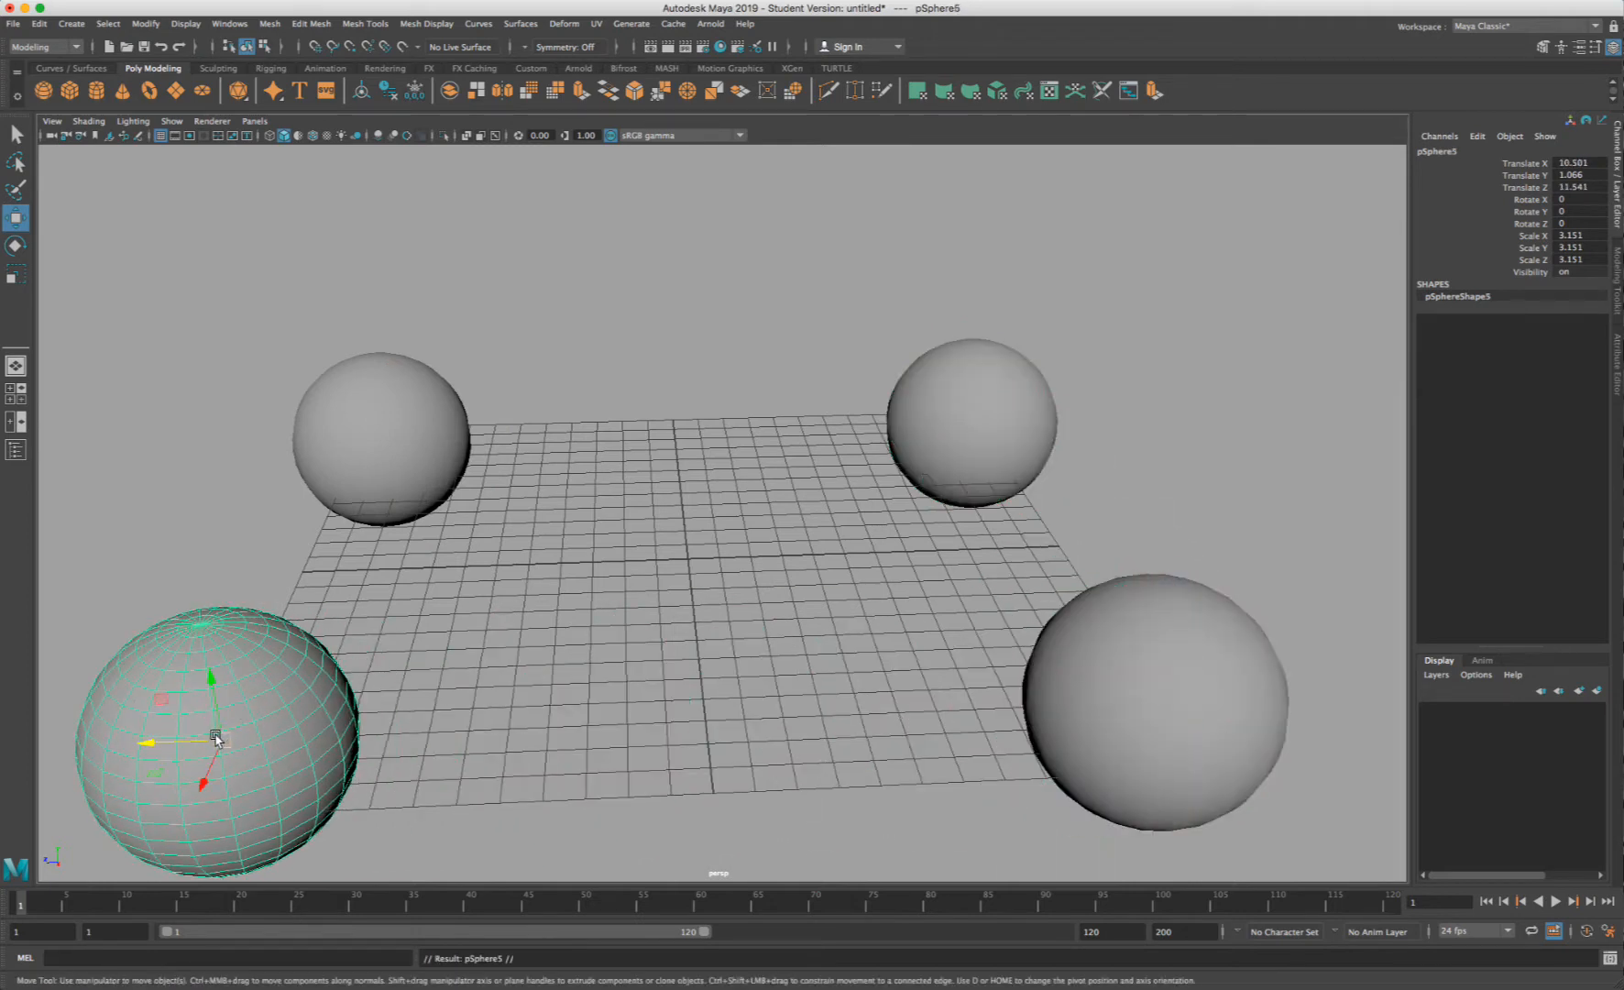
pyautogui.moveTo(219, 732); pyautogui.dragTo(744, 541)
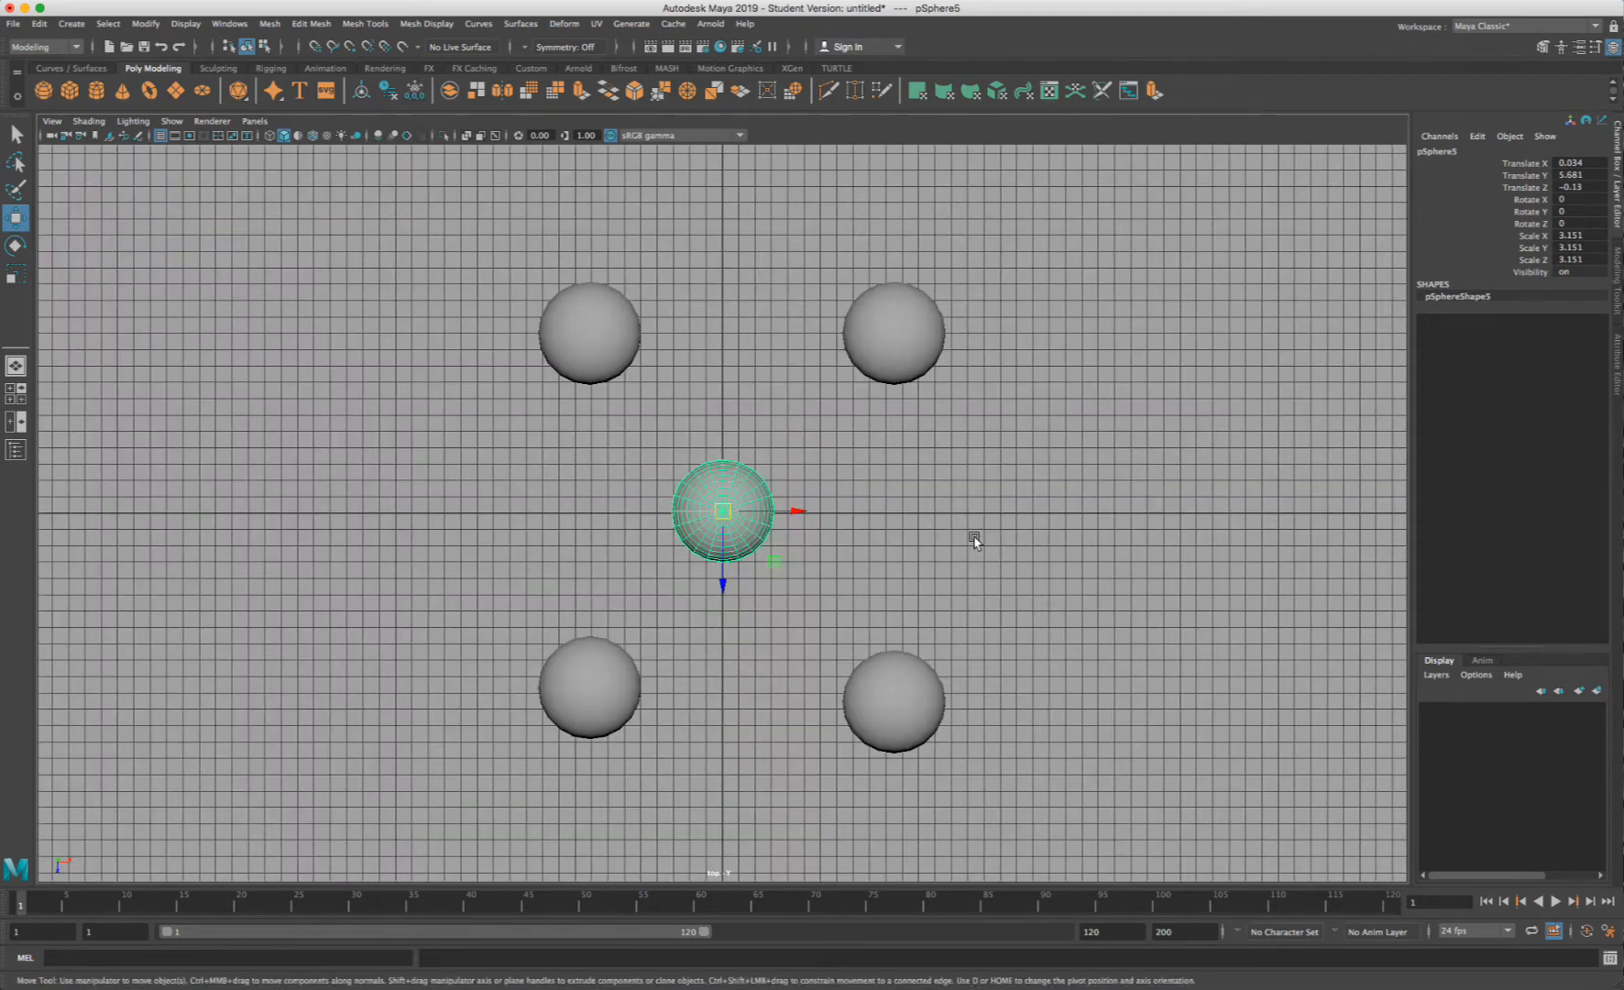
pyautogui.click(972, 535)
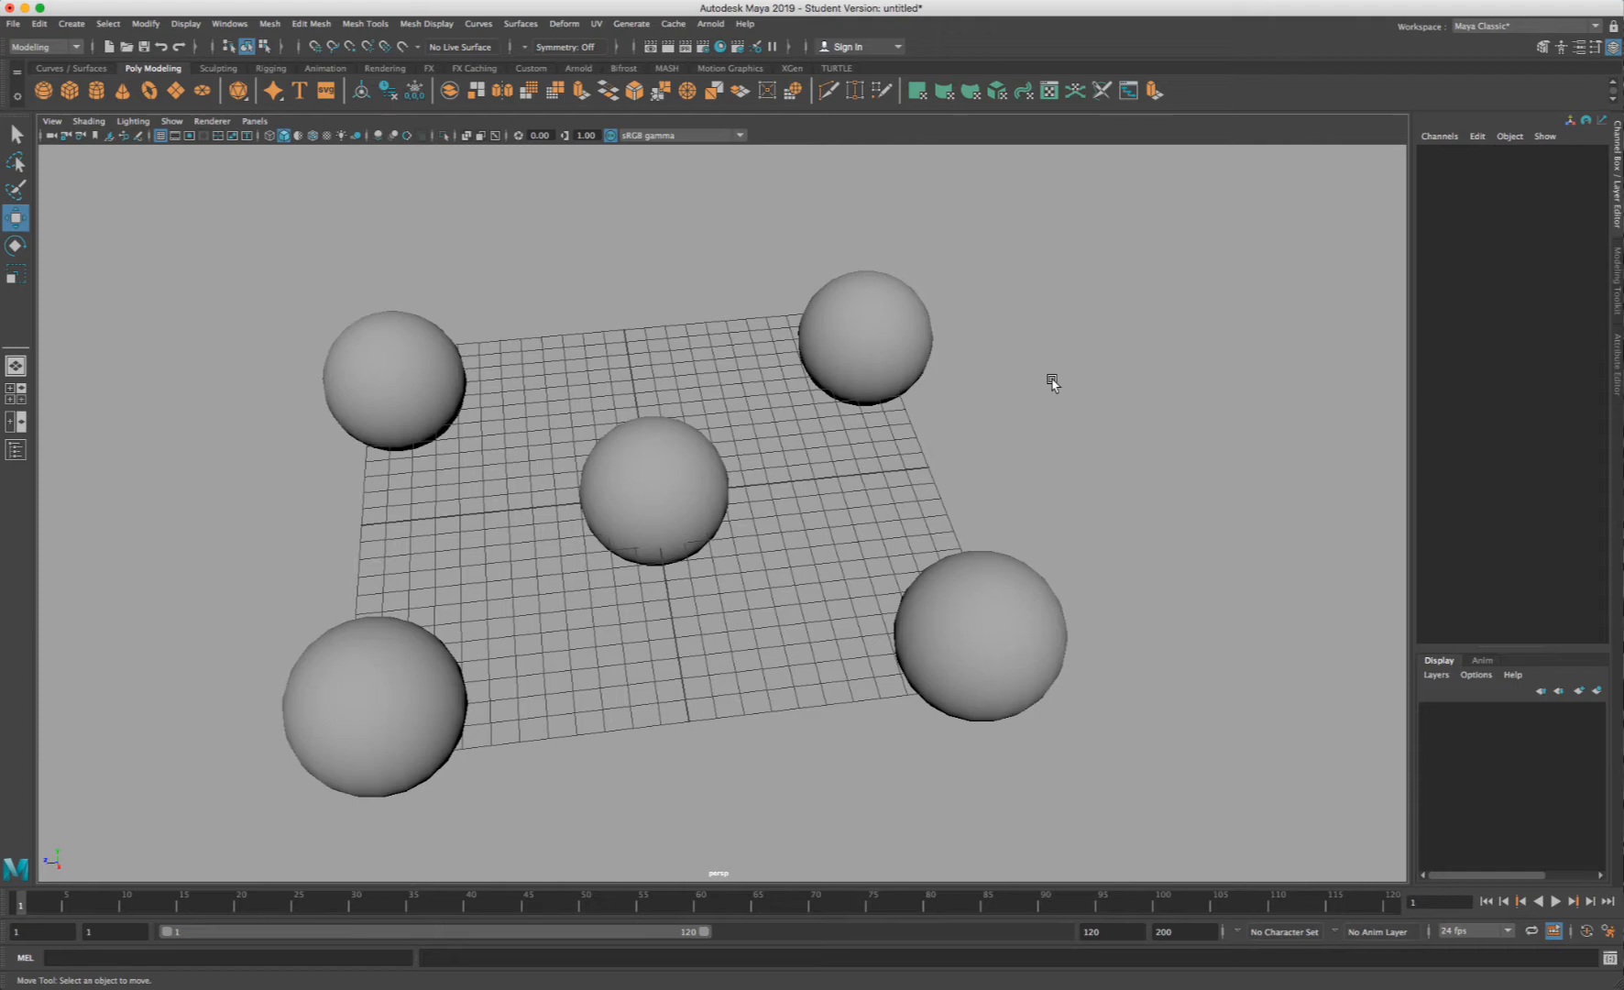
# - Examine the arrangement of the five spheres from several angles, selecting individual spheres in turn
pyautogui.keyDown('alt'); pyautogui.moveTo(707, 511); pyautogui.dragTo(844, 304); pyautogui.keyUp('alt')
pyautogui.click(844, 304)
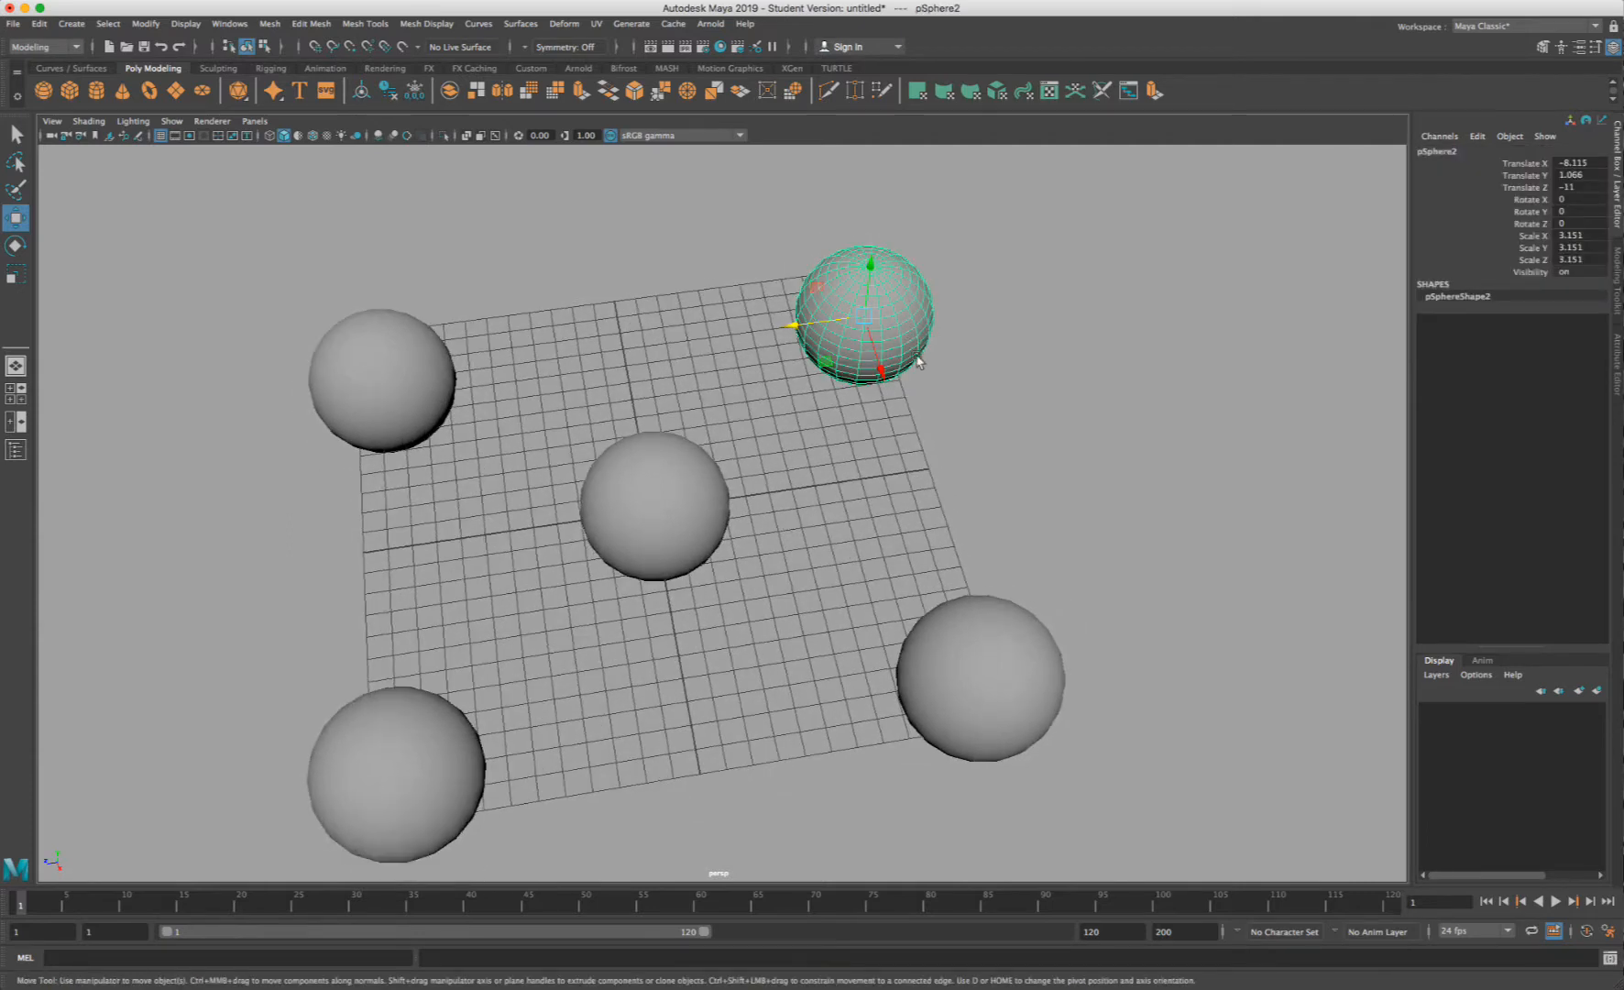
pyautogui.click(1017, 423)
pyautogui.click(999, 646)
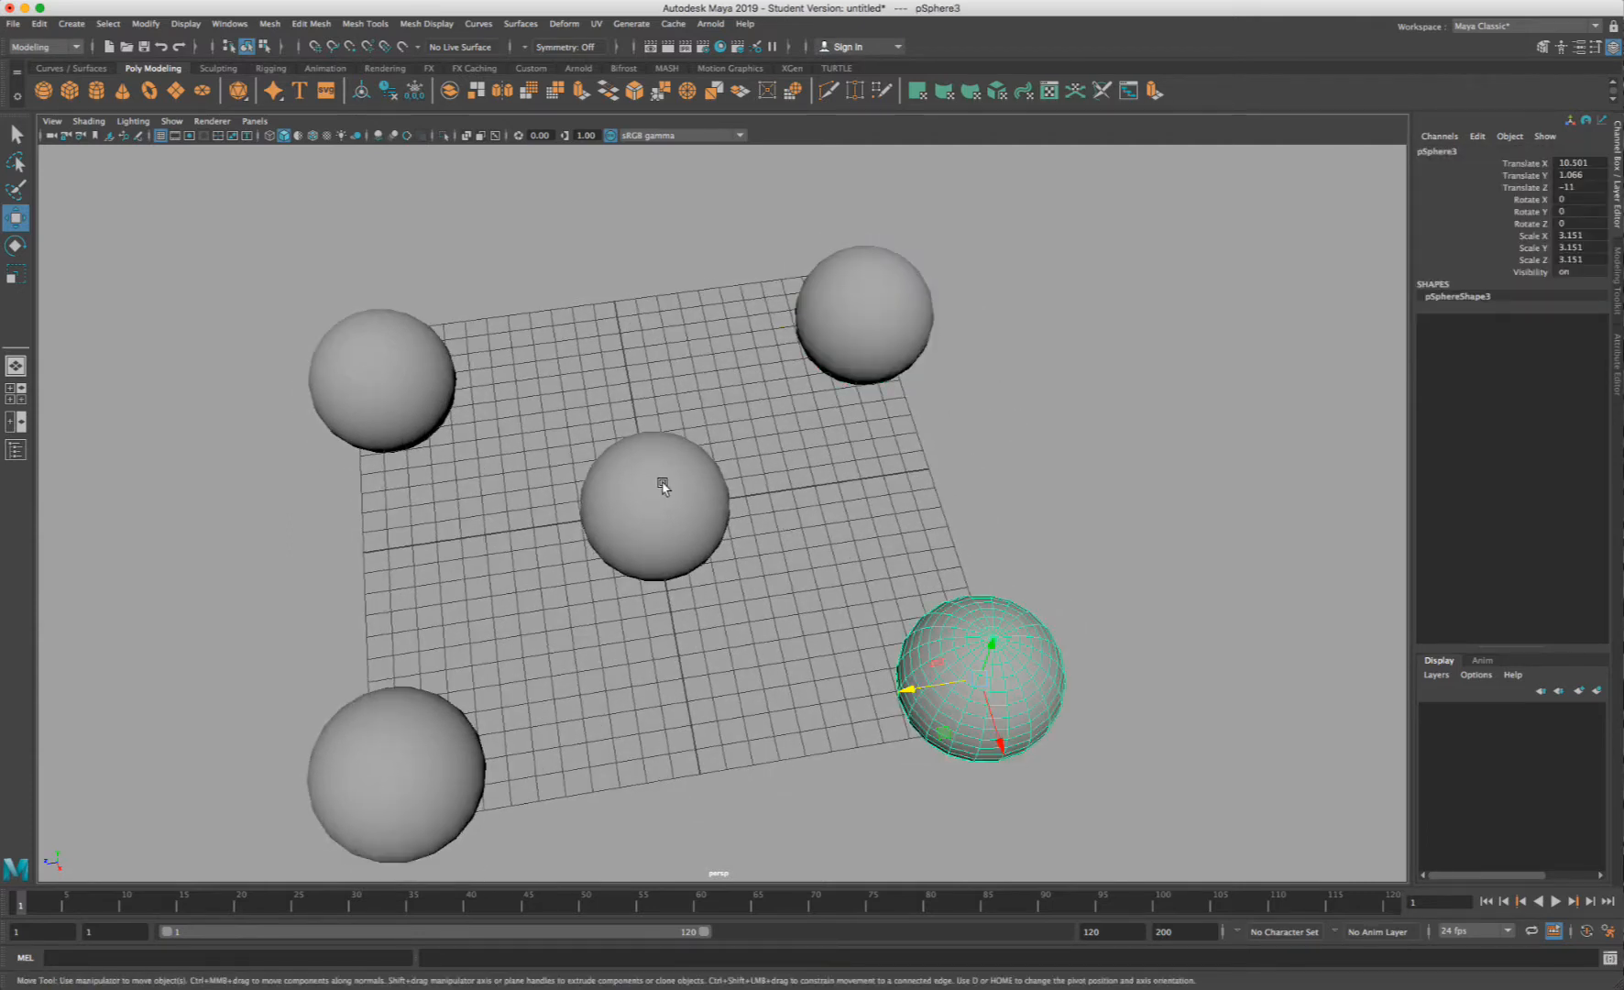
pyautogui.click(662, 487)
pyautogui.click(403, 357)
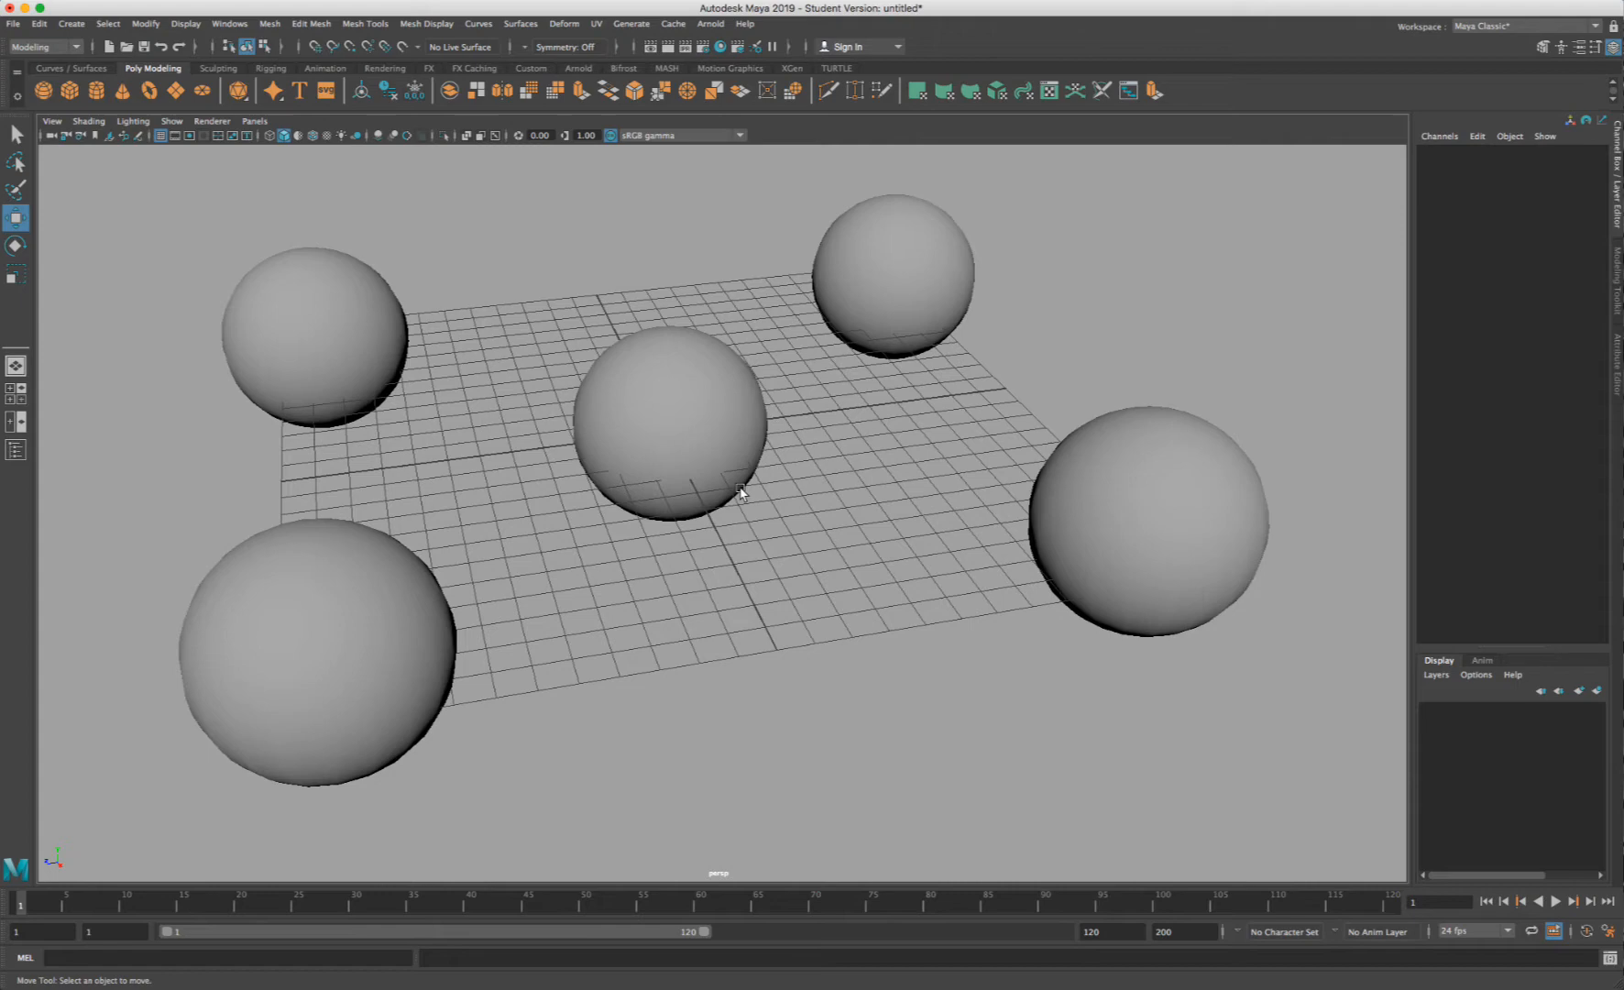
pyautogui.keyDown('alt'); pyautogui.moveTo(690, 450); pyautogui.dragTo(714, 497); pyautogui.keyUp('alt')
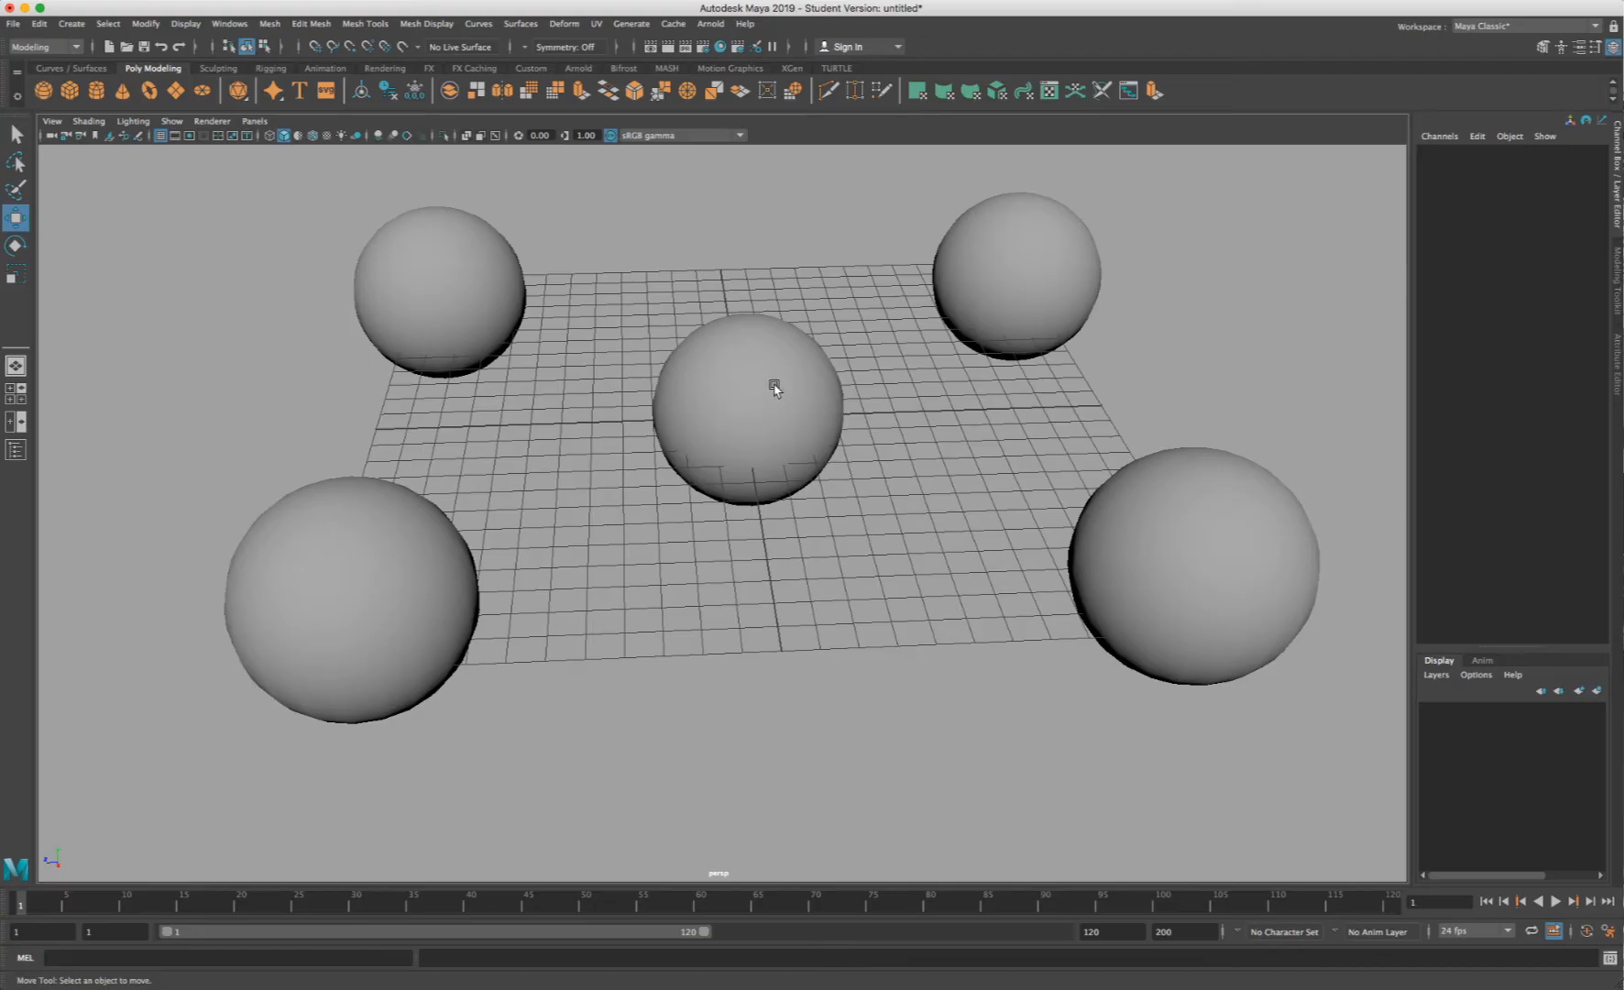
pyautogui.keyDown('alt'); pyautogui.moveTo(847, 396); pyautogui.dragTo(865, 429); pyautogui.keyUp('alt')
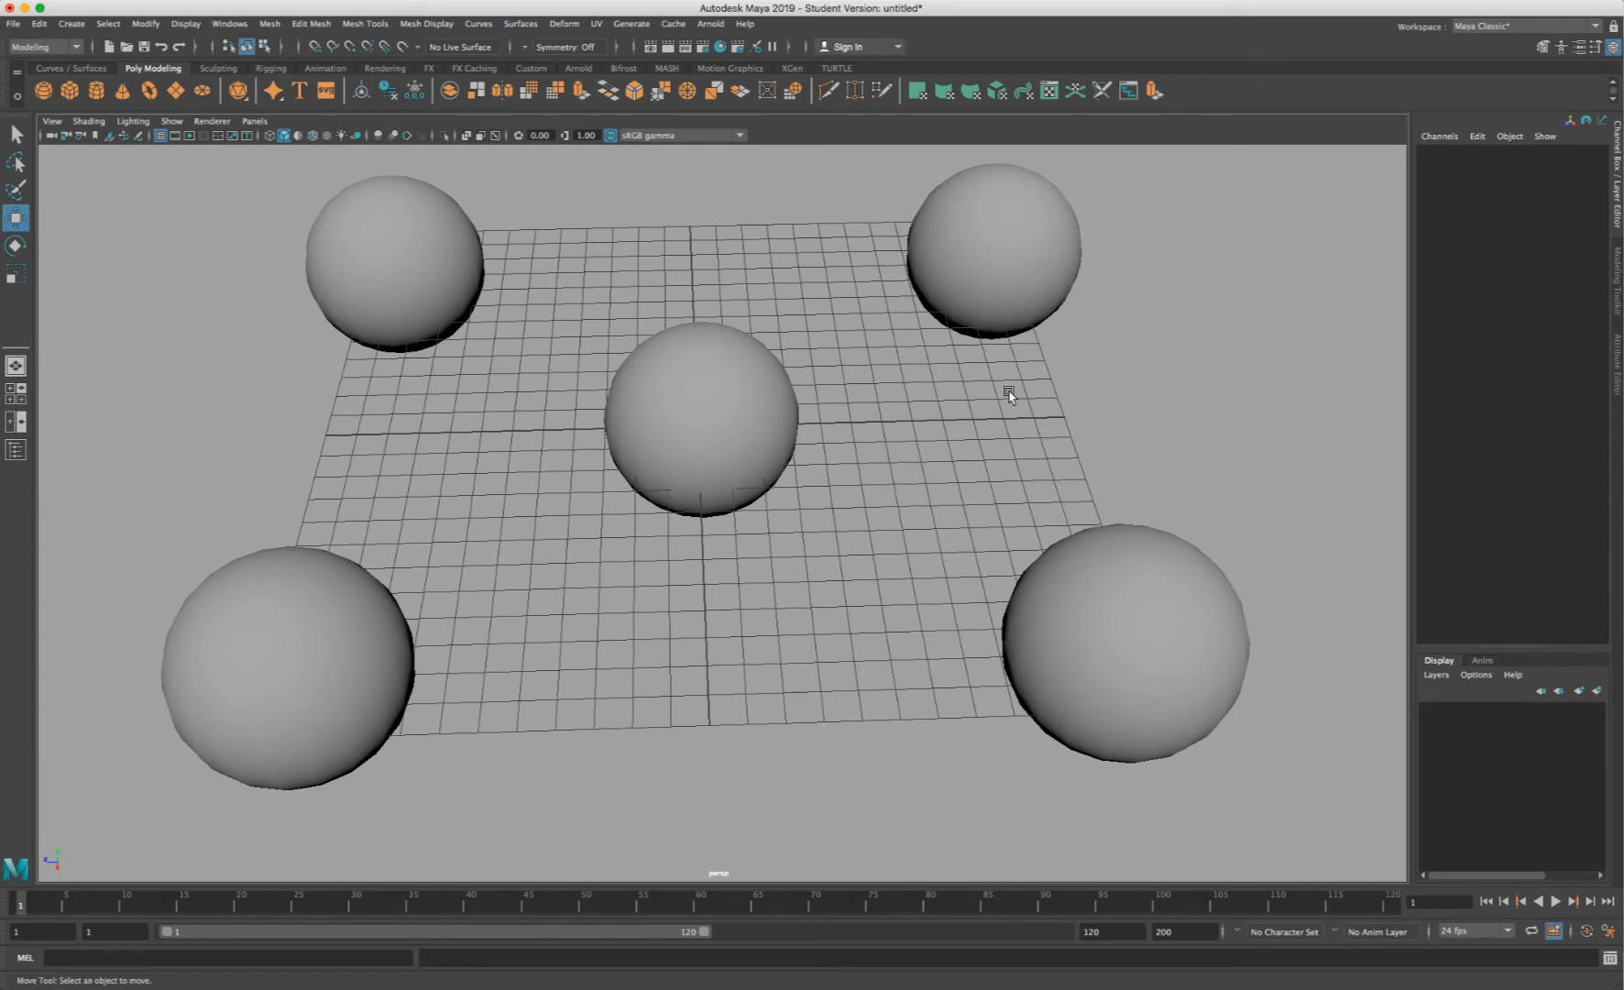
pyautogui.click(414, 278)
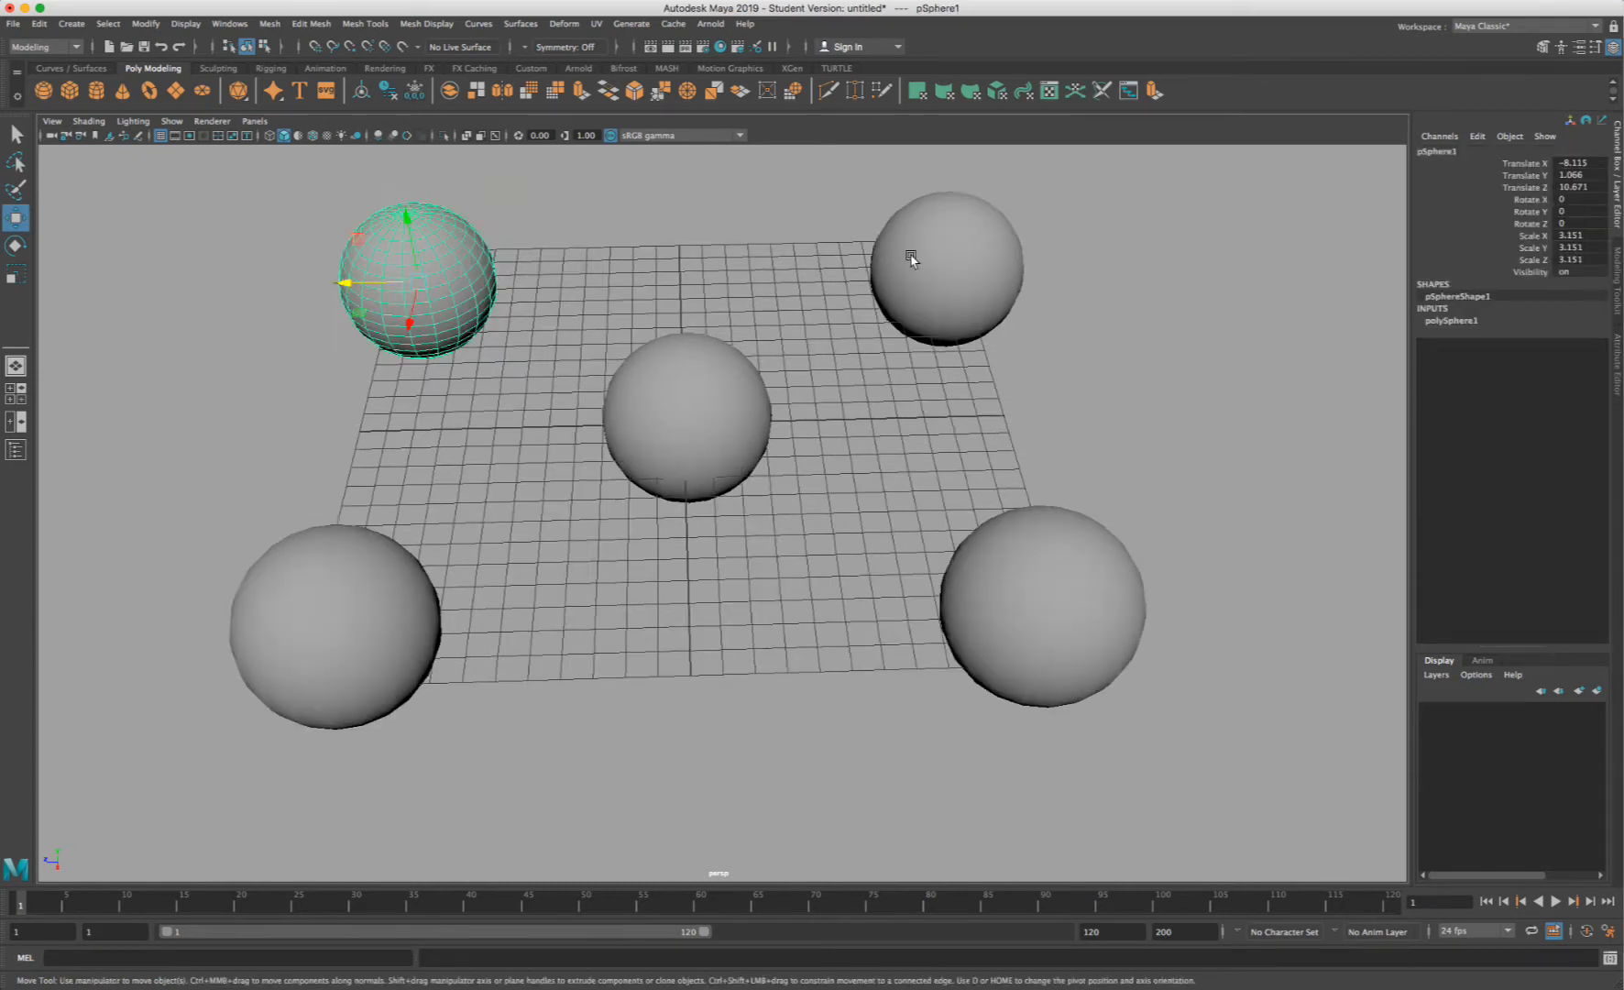
pyautogui.click(909, 257)
pyautogui.click(710, 421)
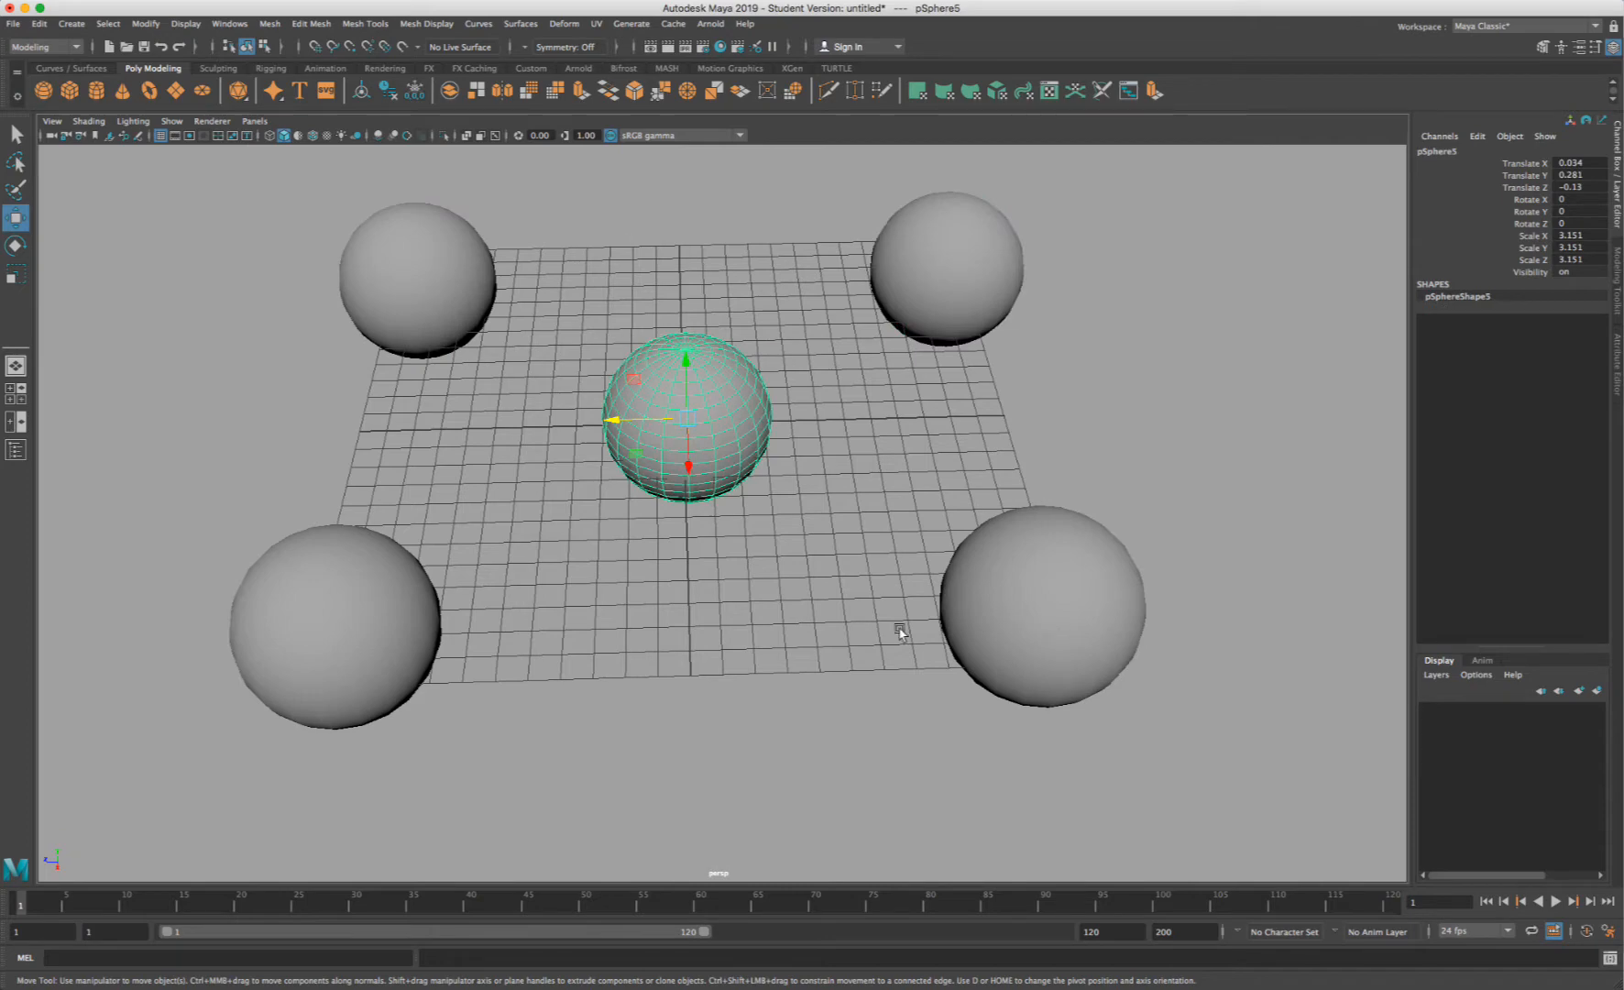
pyautogui.click(344, 612)
pyautogui.click(403, 273)
pyautogui.click(625, 191)
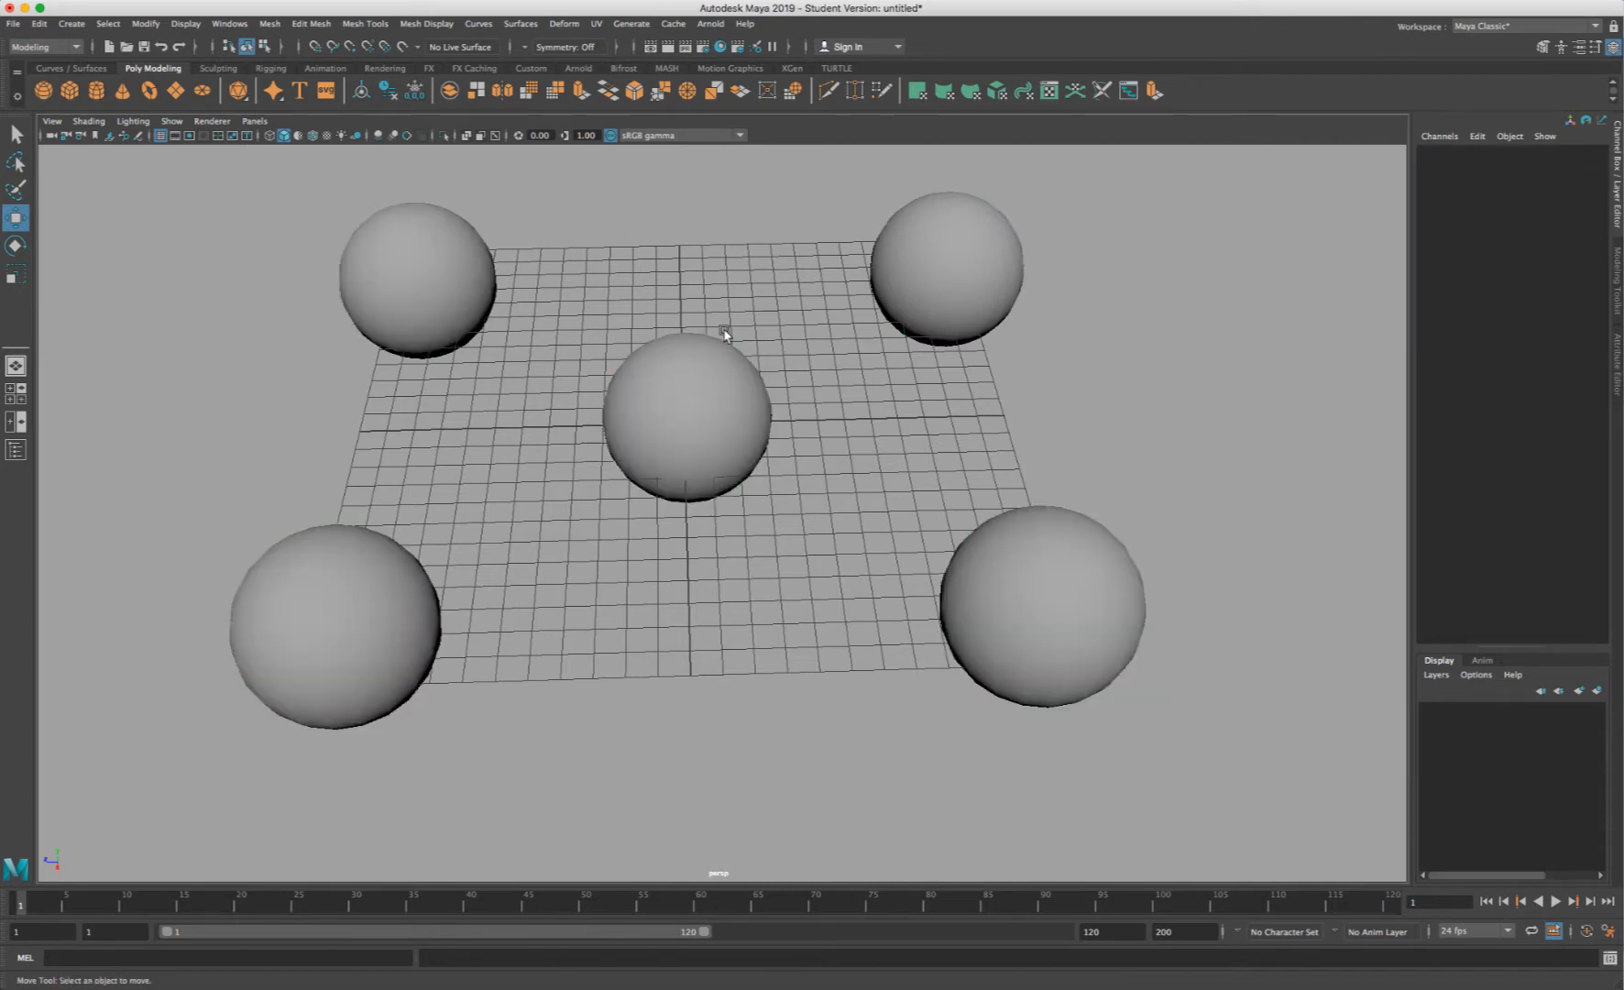
pyautogui.moveTo(724, 335)
pyautogui.keyDown('alt'); pyautogui.mouseDown()
pyautogui.moveTo(714, 319)
pyautogui.moveTo(714, 347)
pyautogui.mouseUp(); pyautogui.keyUp('alt')
pyautogui.keyDown('alt'); pyautogui.moveTo(715, 337); pyautogui.dragTo(713, 349, button='middle'); pyautogui.keyUp('alt')
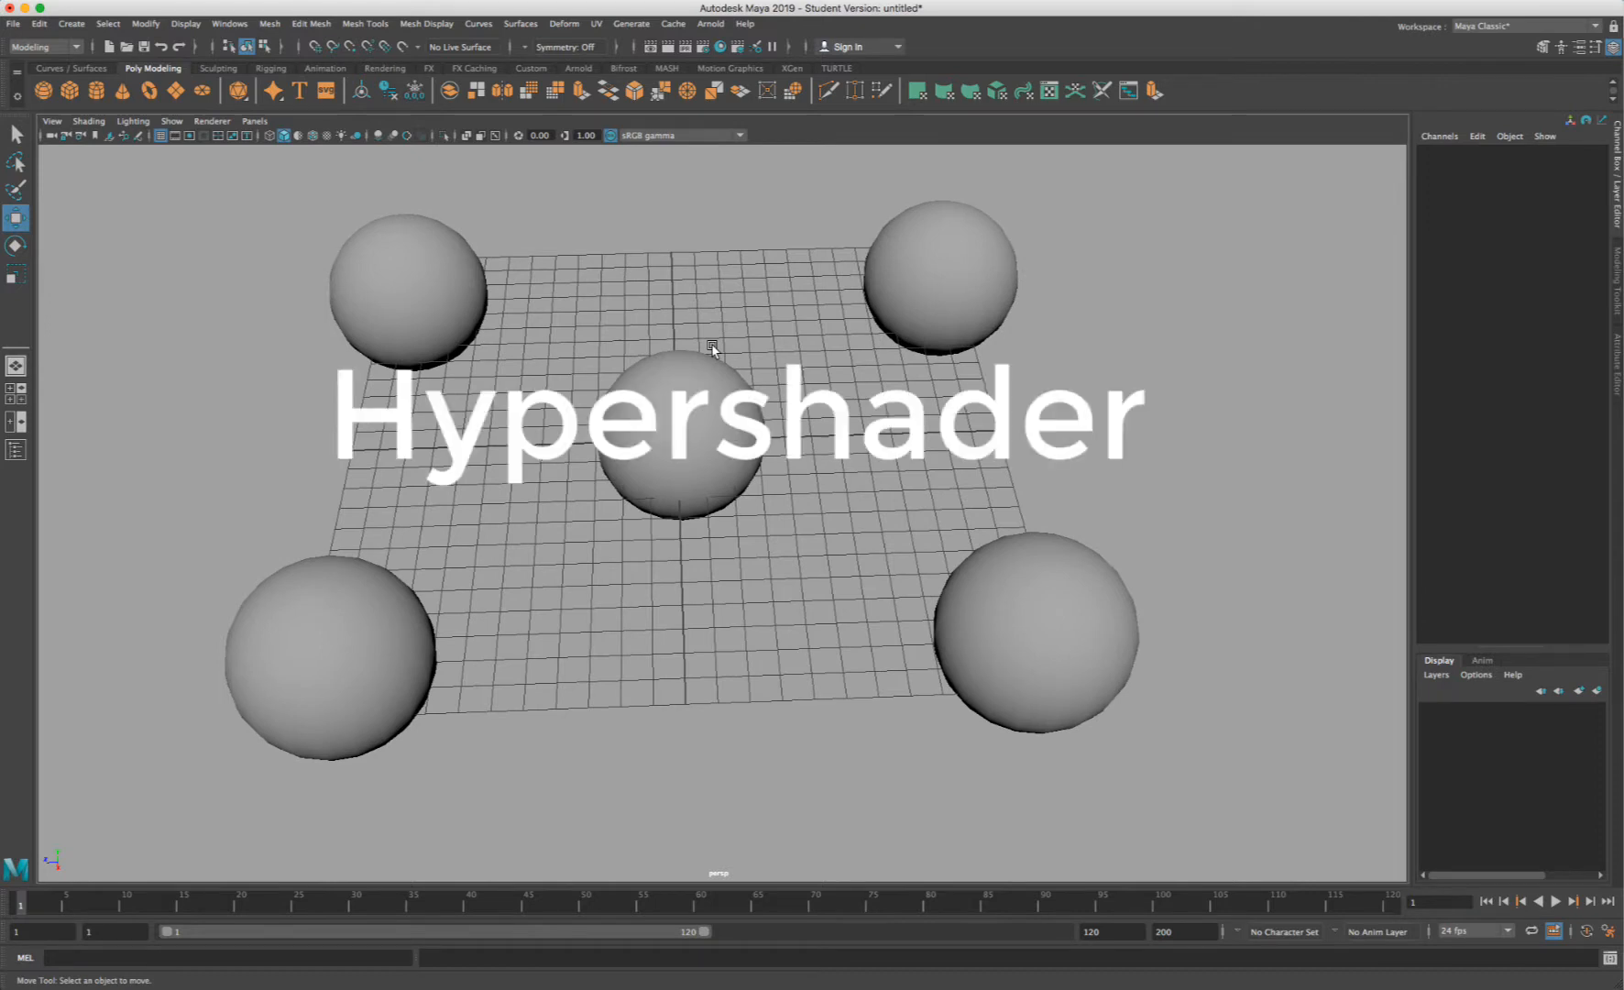
# - Add a Hypershade shortcut to the Poly Modeling shelf and open the Hypershade with it
pyautogui.click(225, 24)
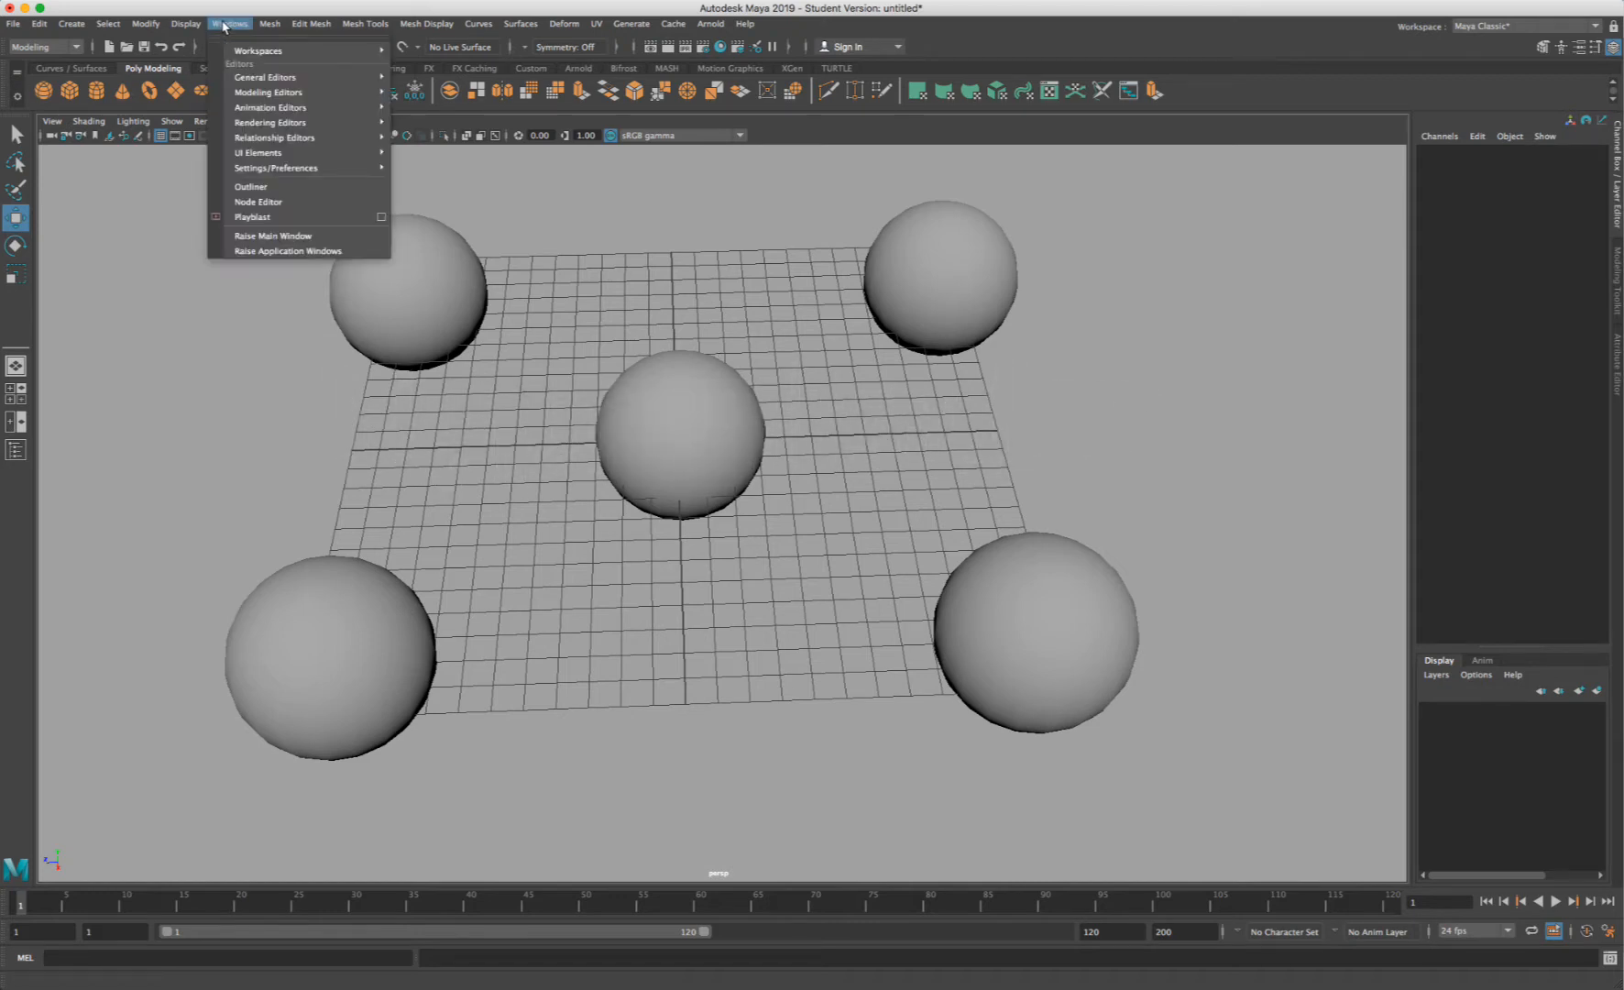
pyautogui.moveTo(275, 122)
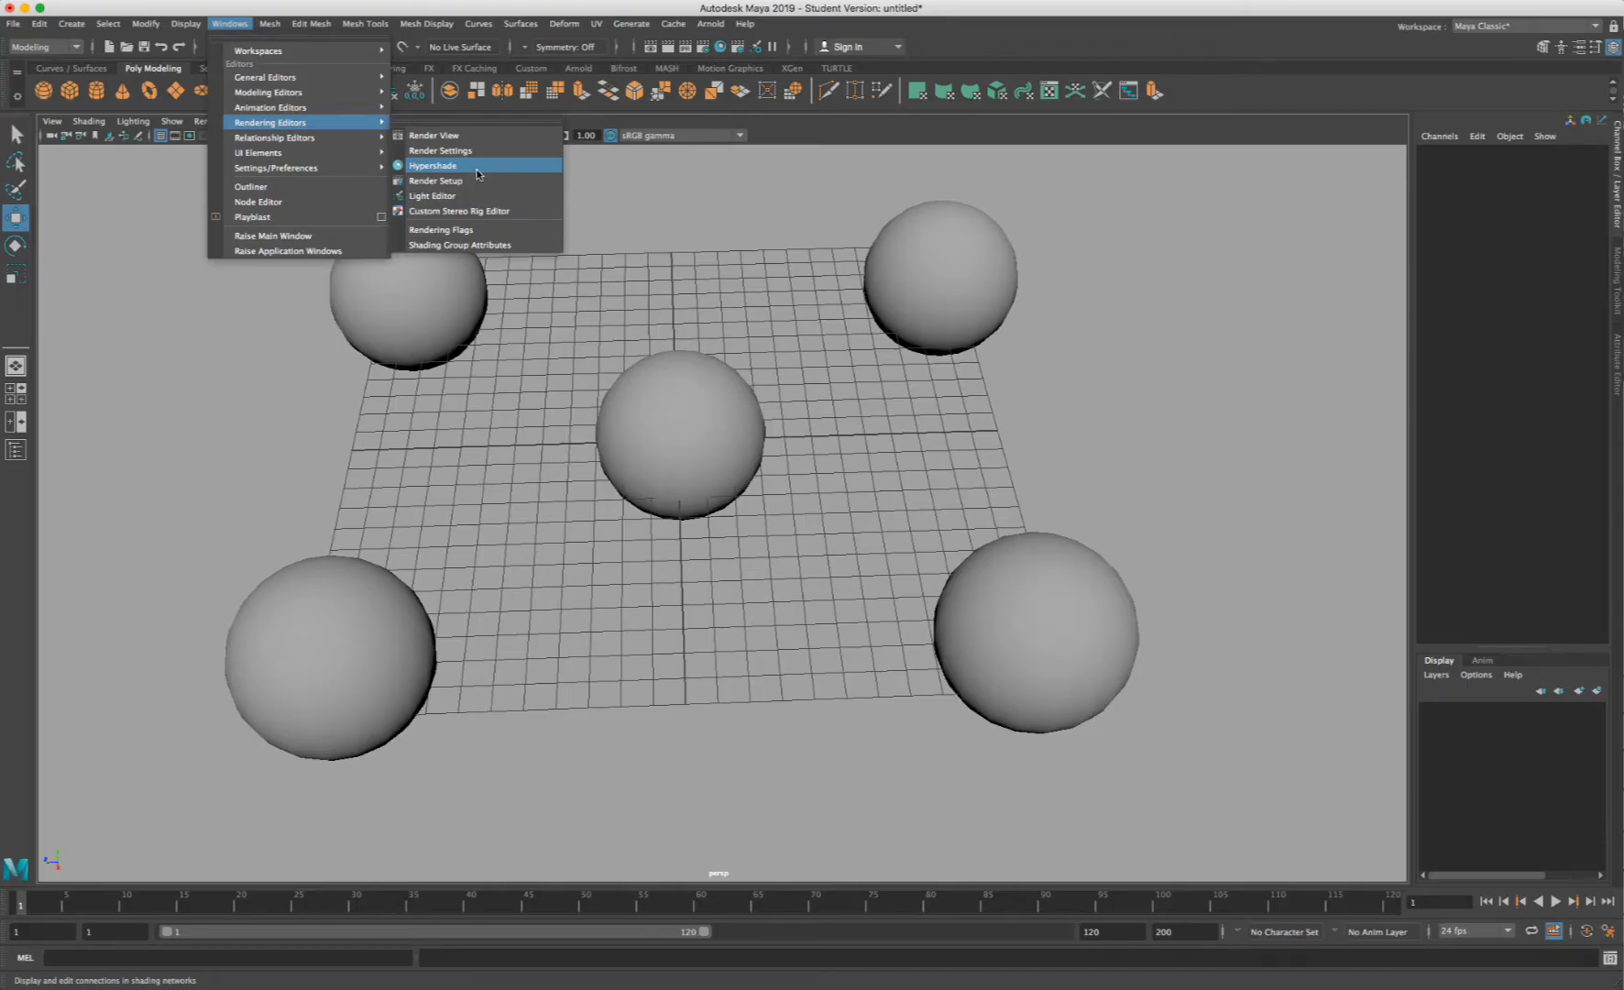
pyautogui.keyDown('ctrl'); pyautogui.keyDown('shift'); pyautogui.click(477, 169); pyautogui.keyUp('shift'); pyautogui.keyUp('ctrl')
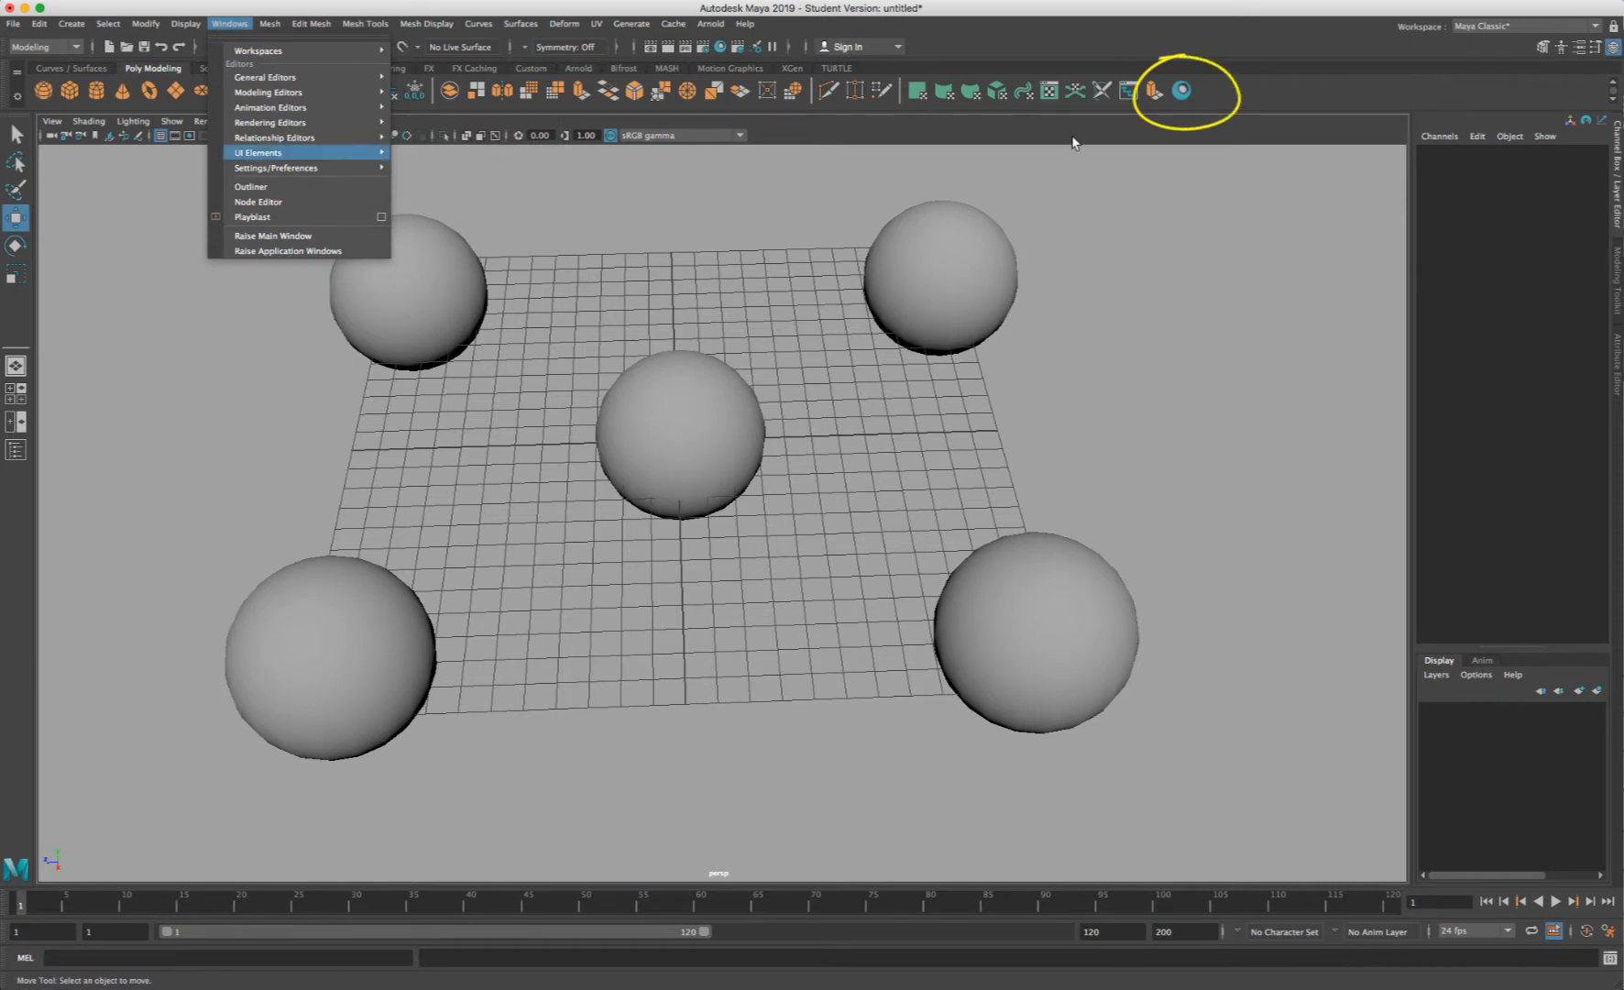
pyautogui.click(1285, 94)
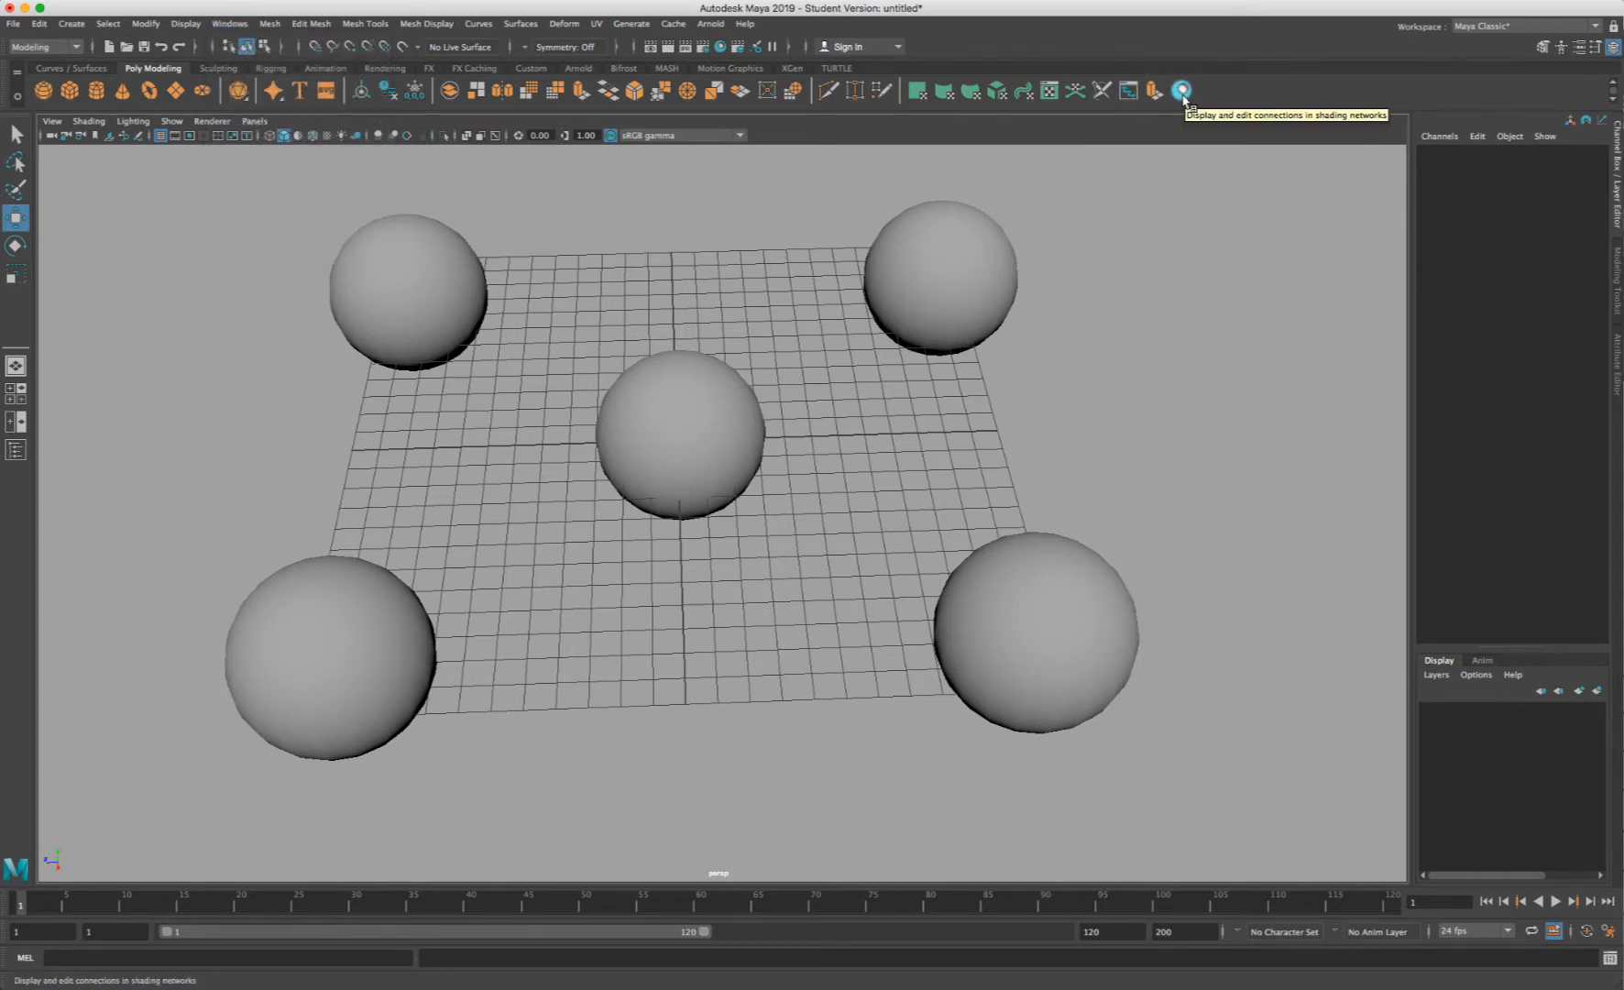
pyautogui.click(1181, 91)
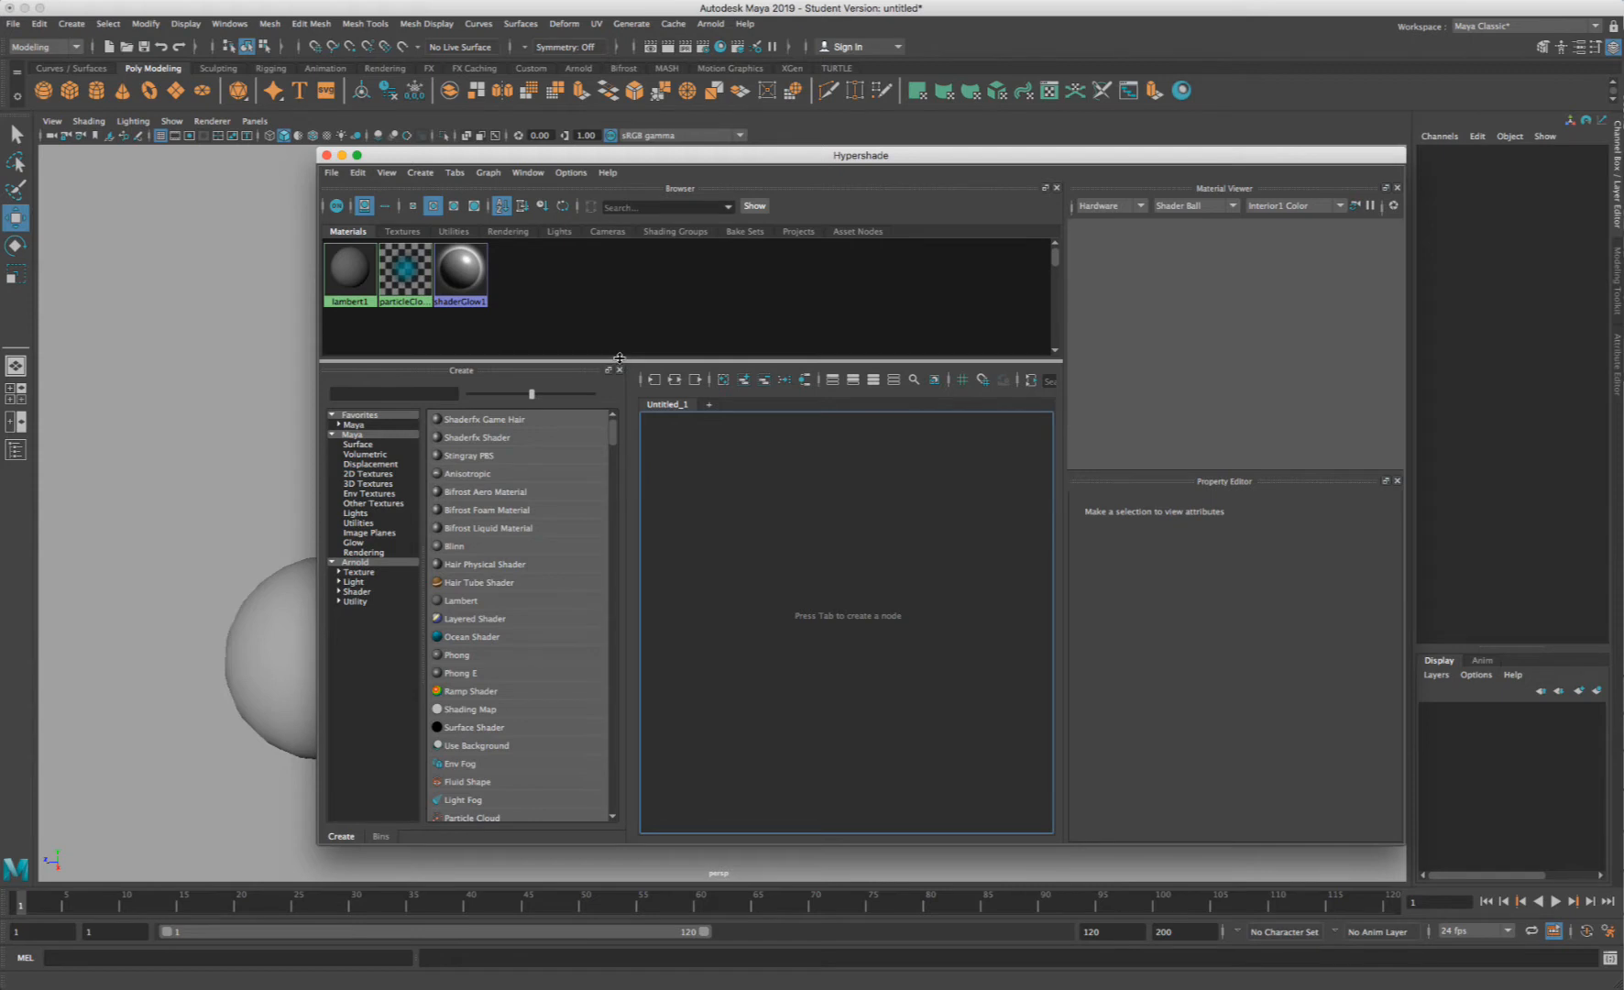
# - Enlarge the Hypershade's material browser area, and shrink and reposition the window so most of the spheres stay in view
pyautogui.moveTo(618, 362); pyautogui.dragTo(641, 608)
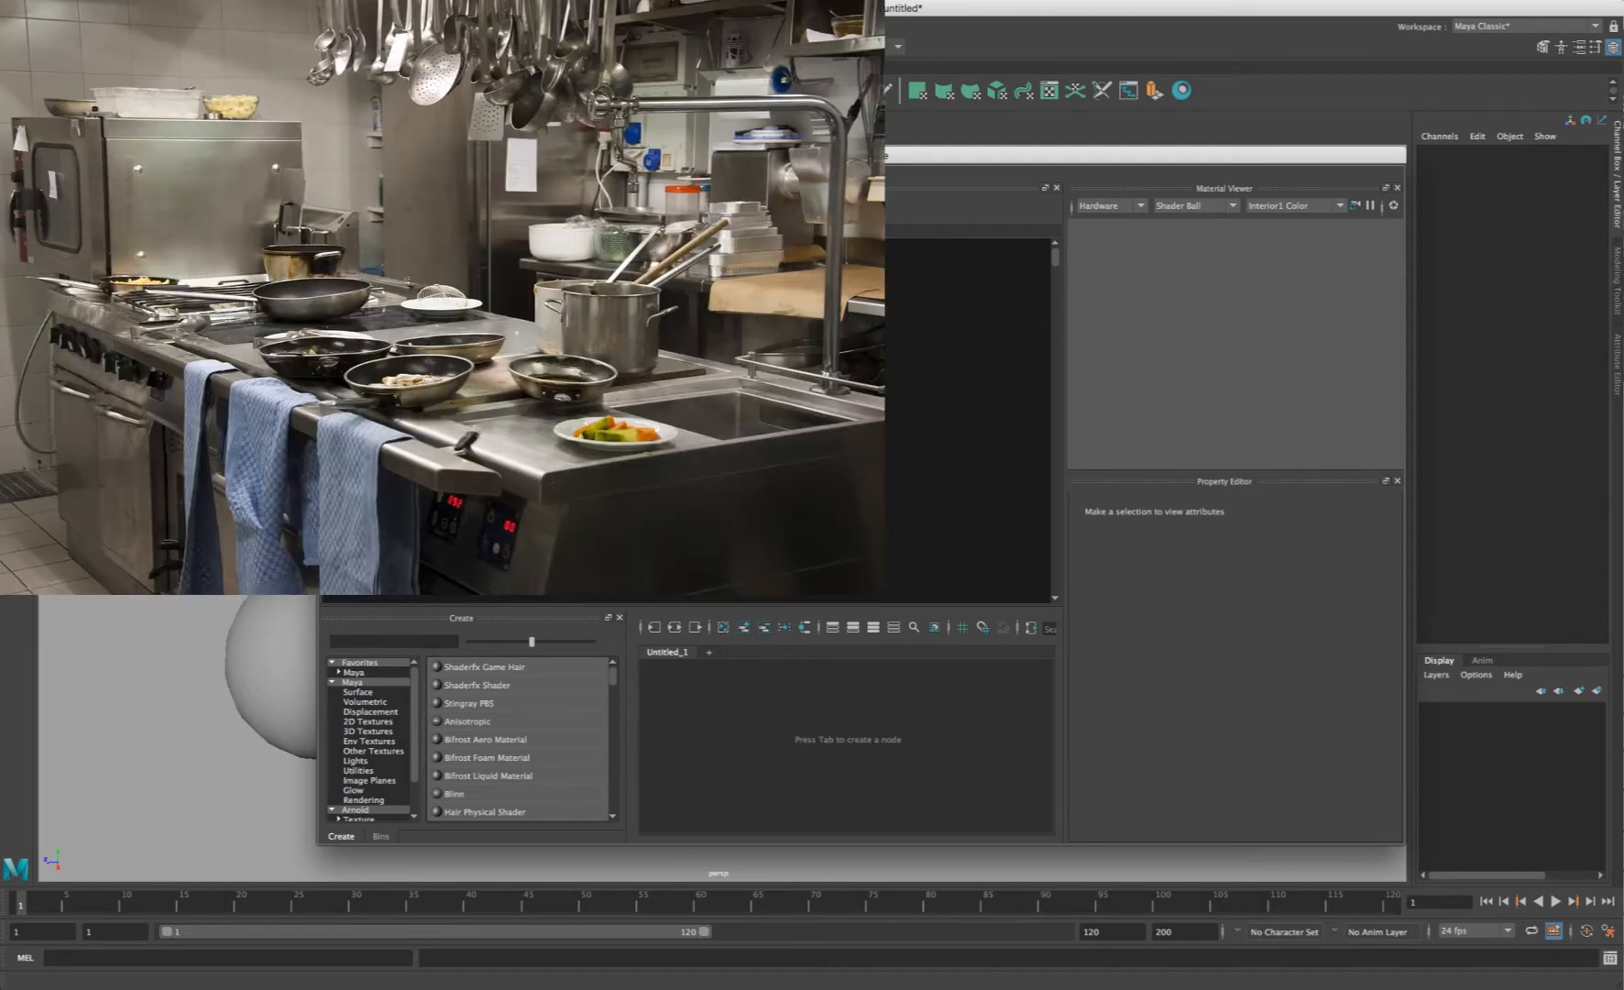
pyautogui.moveTo(788, 154); pyautogui.dragTo(1358, 134)
pyautogui.moveTo(931, 132); pyautogui.dragTo(1190, 133)
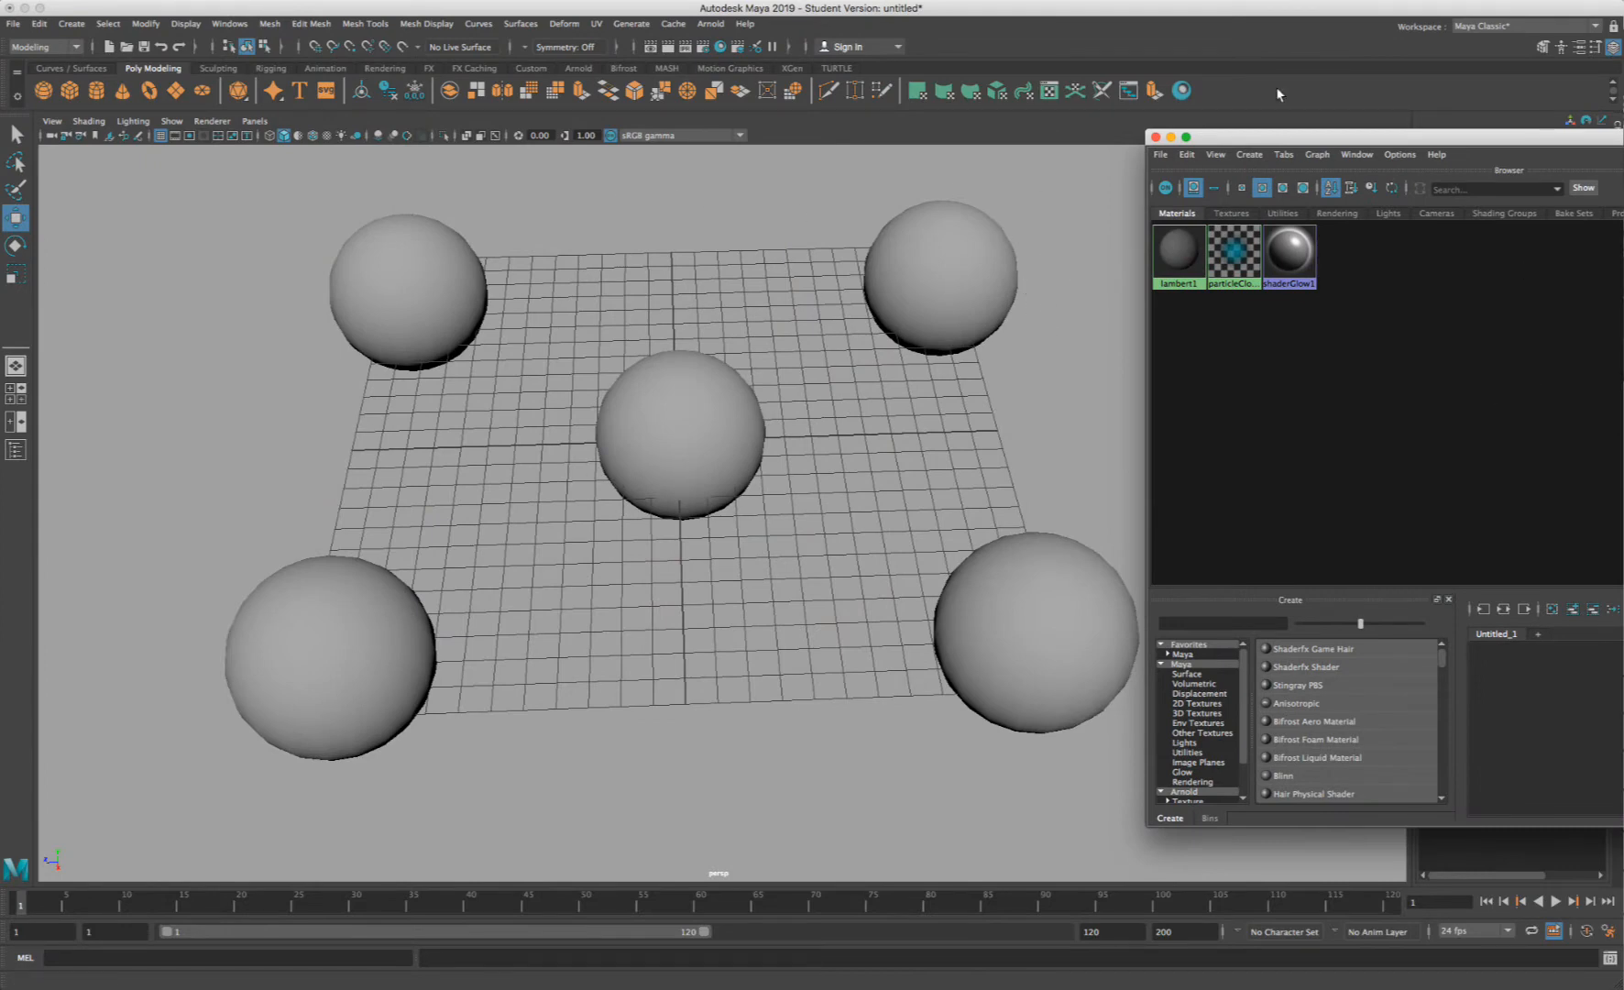
pyautogui.moveTo(1306, 136); pyautogui.dragTo(634, 170)
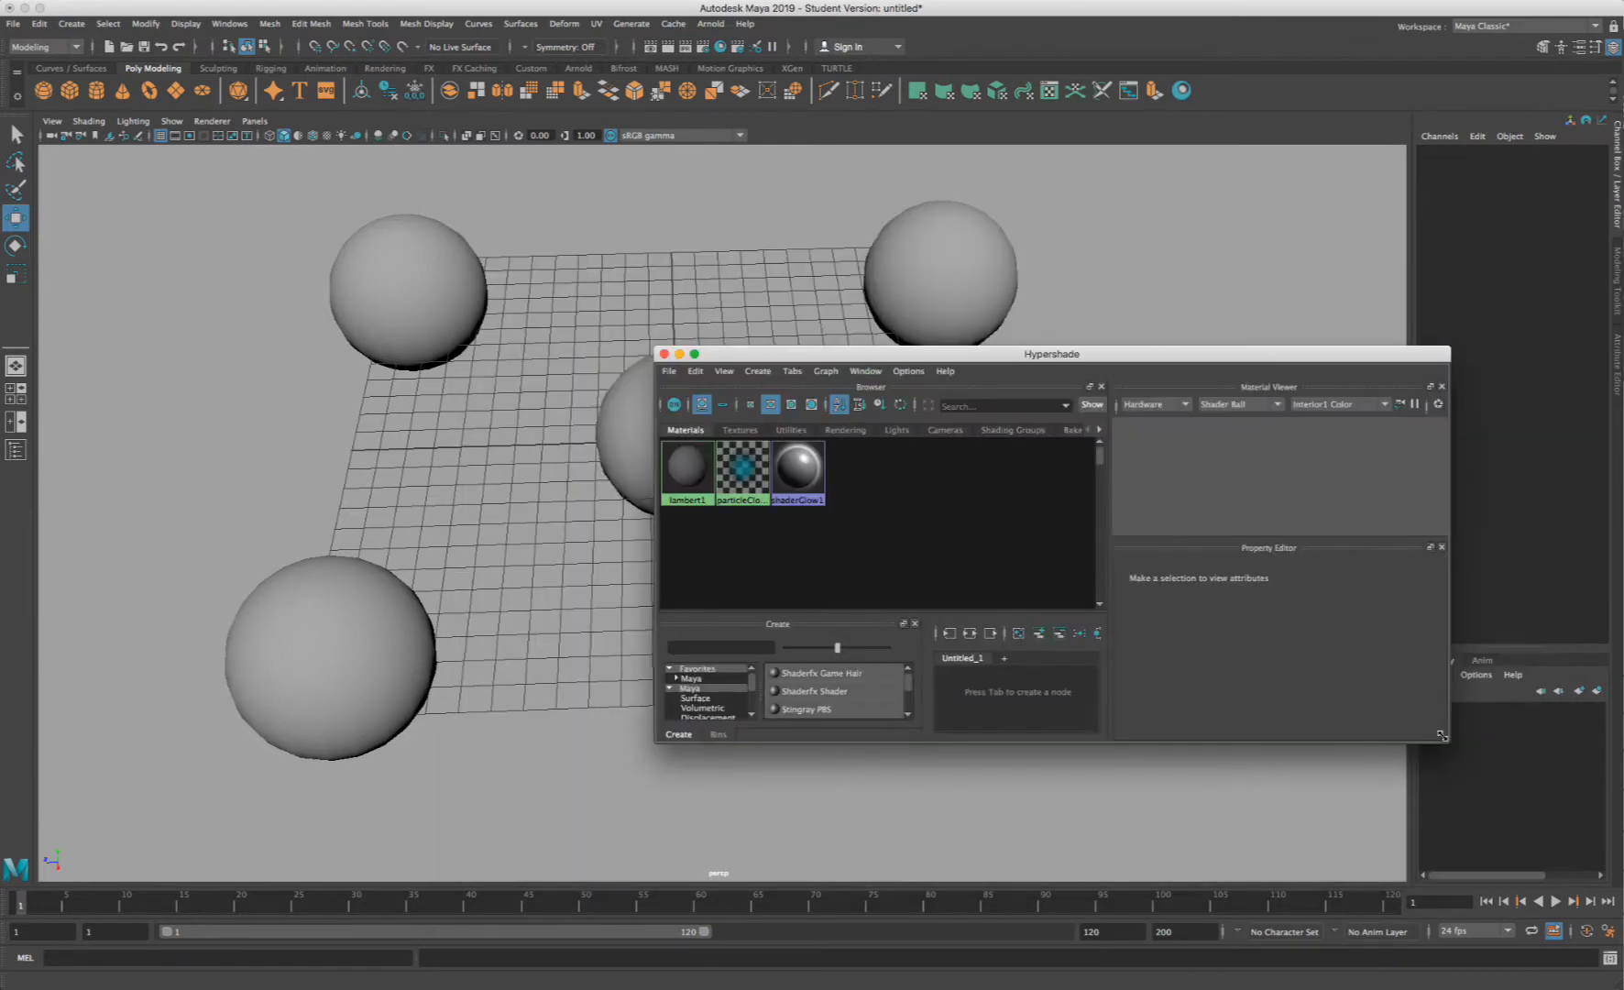
pyautogui.moveTo(1446, 737); pyautogui.dragTo(1471, 795)
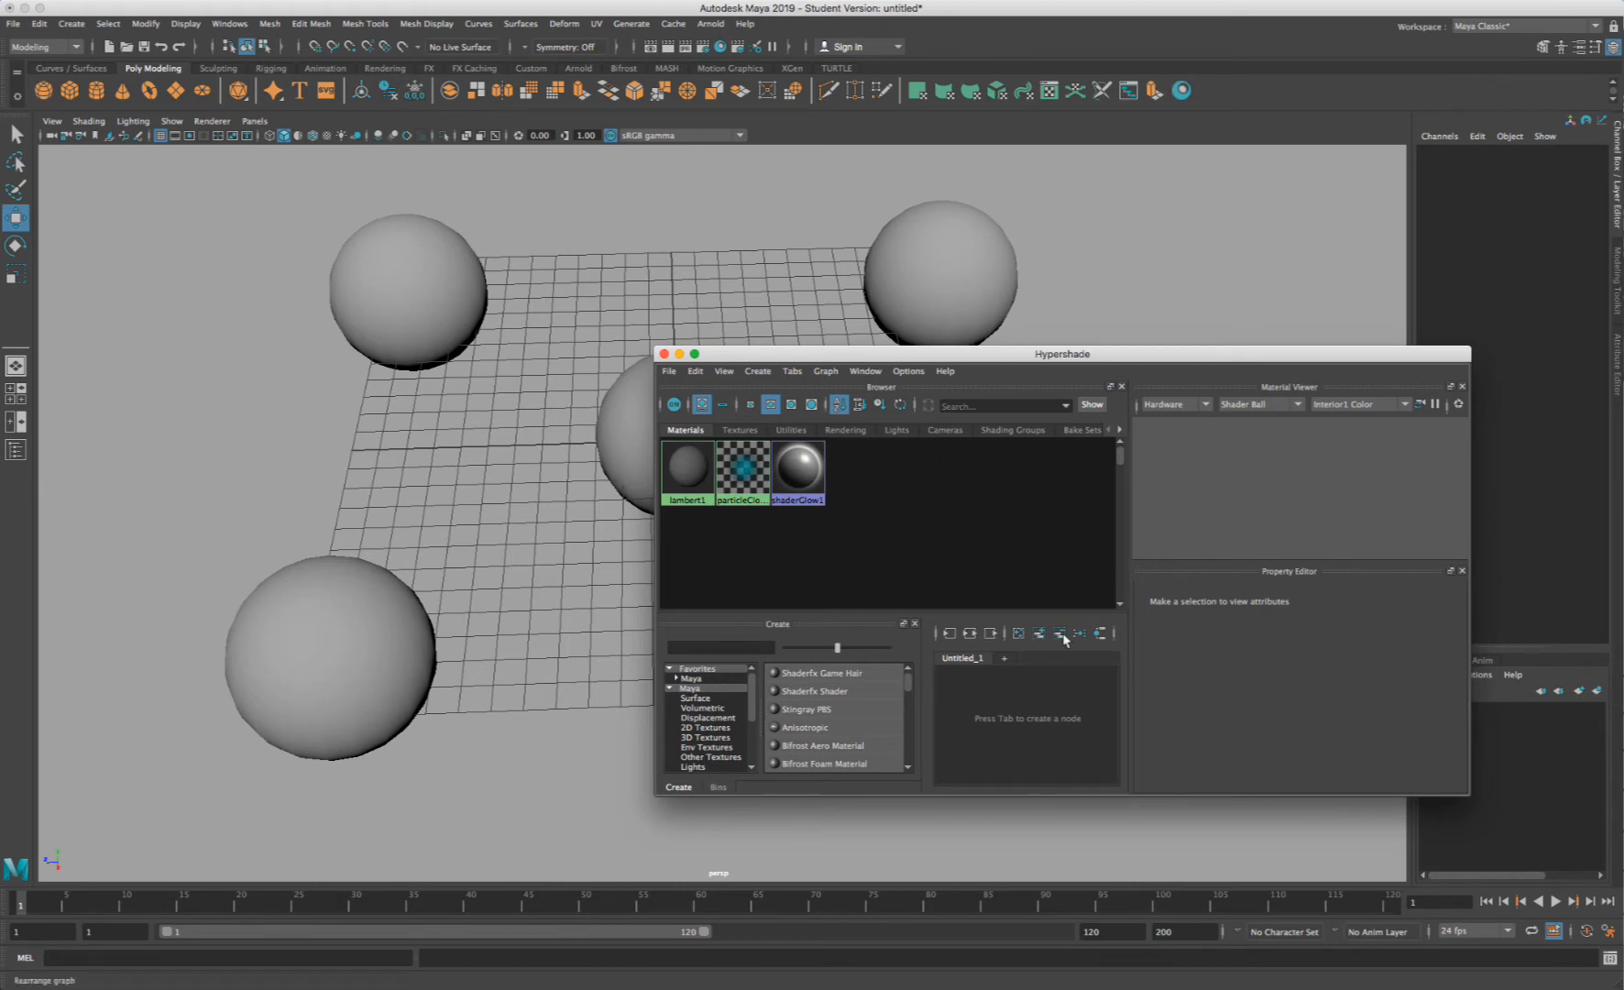
pyautogui.moveTo(988, 355); pyautogui.dragTo(1154, 460)
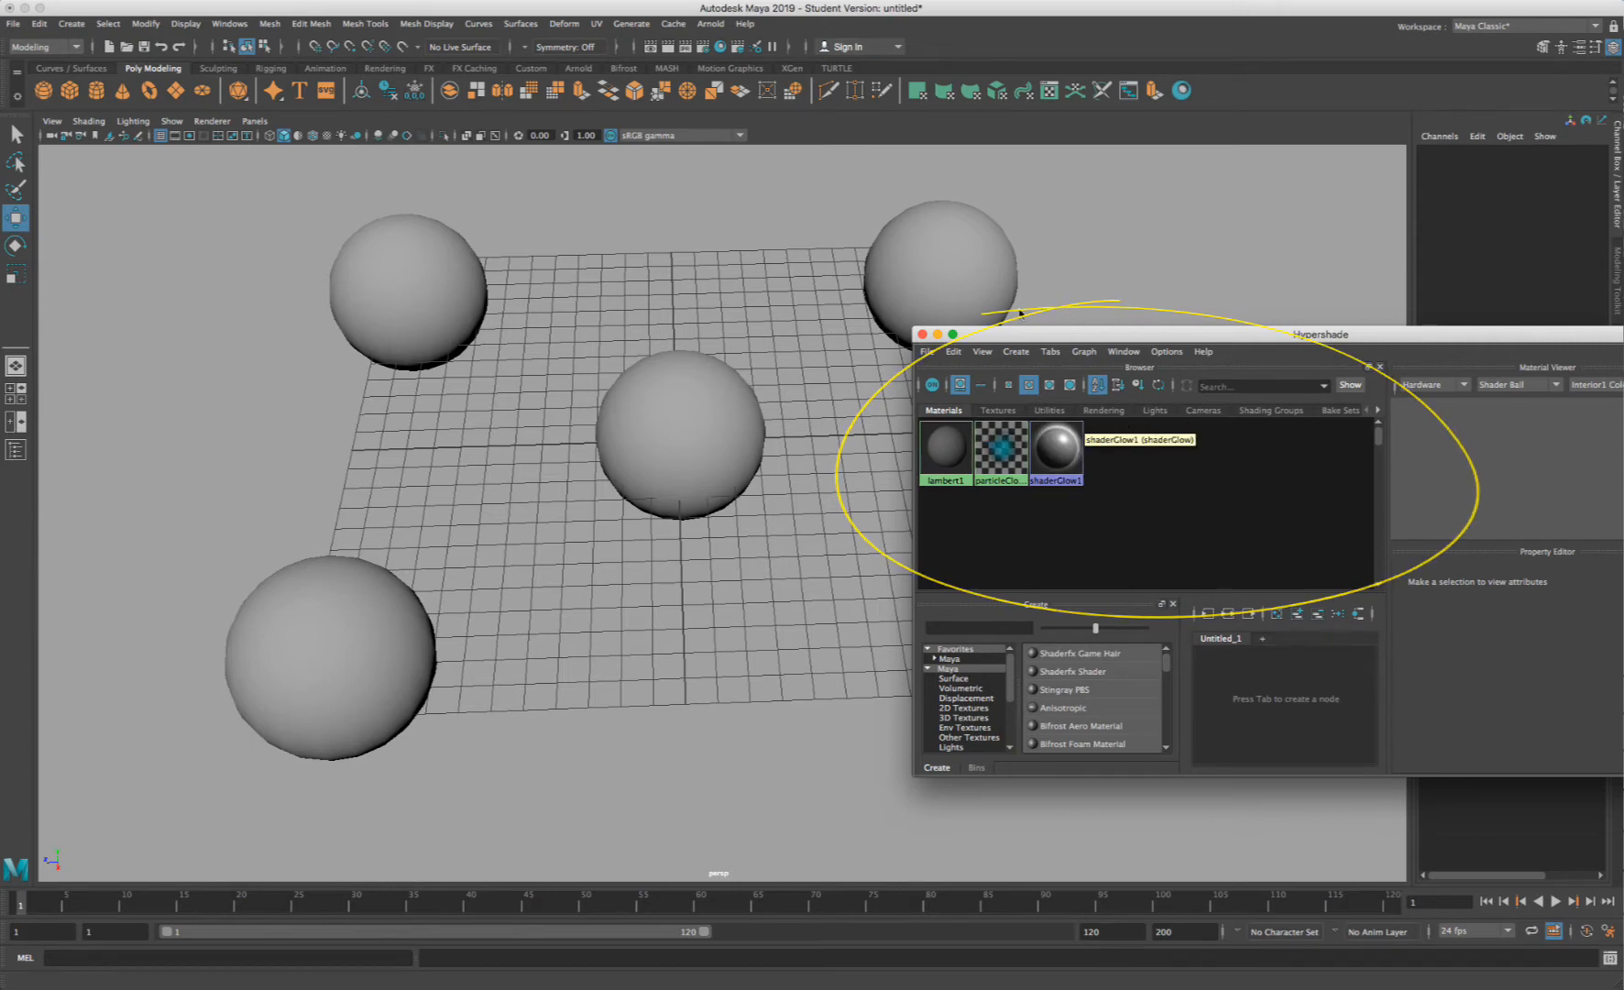
pyautogui.moveTo(973, 338); pyautogui.dragTo(894, 359)
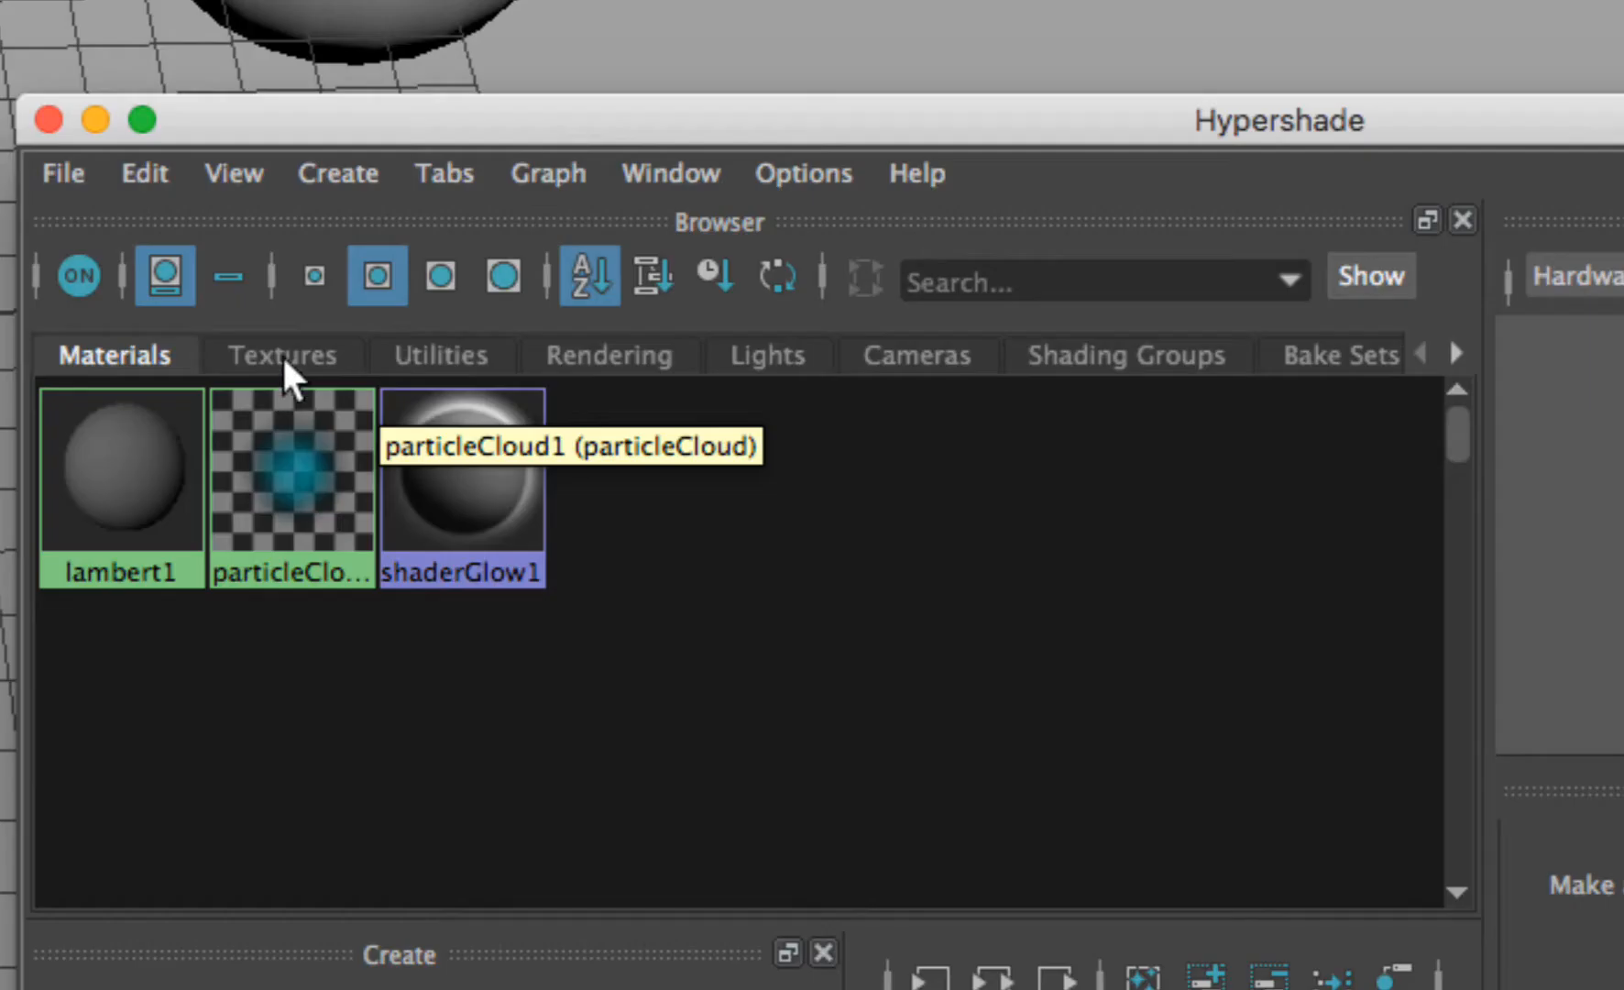
# - Look through the Hypershade browser's Textures, Utilities, Rendering, Lights, Cameras and Shading Groups categories, and return to Materials
pyautogui.click(281, 353)
pyautogui.click(438, 358)
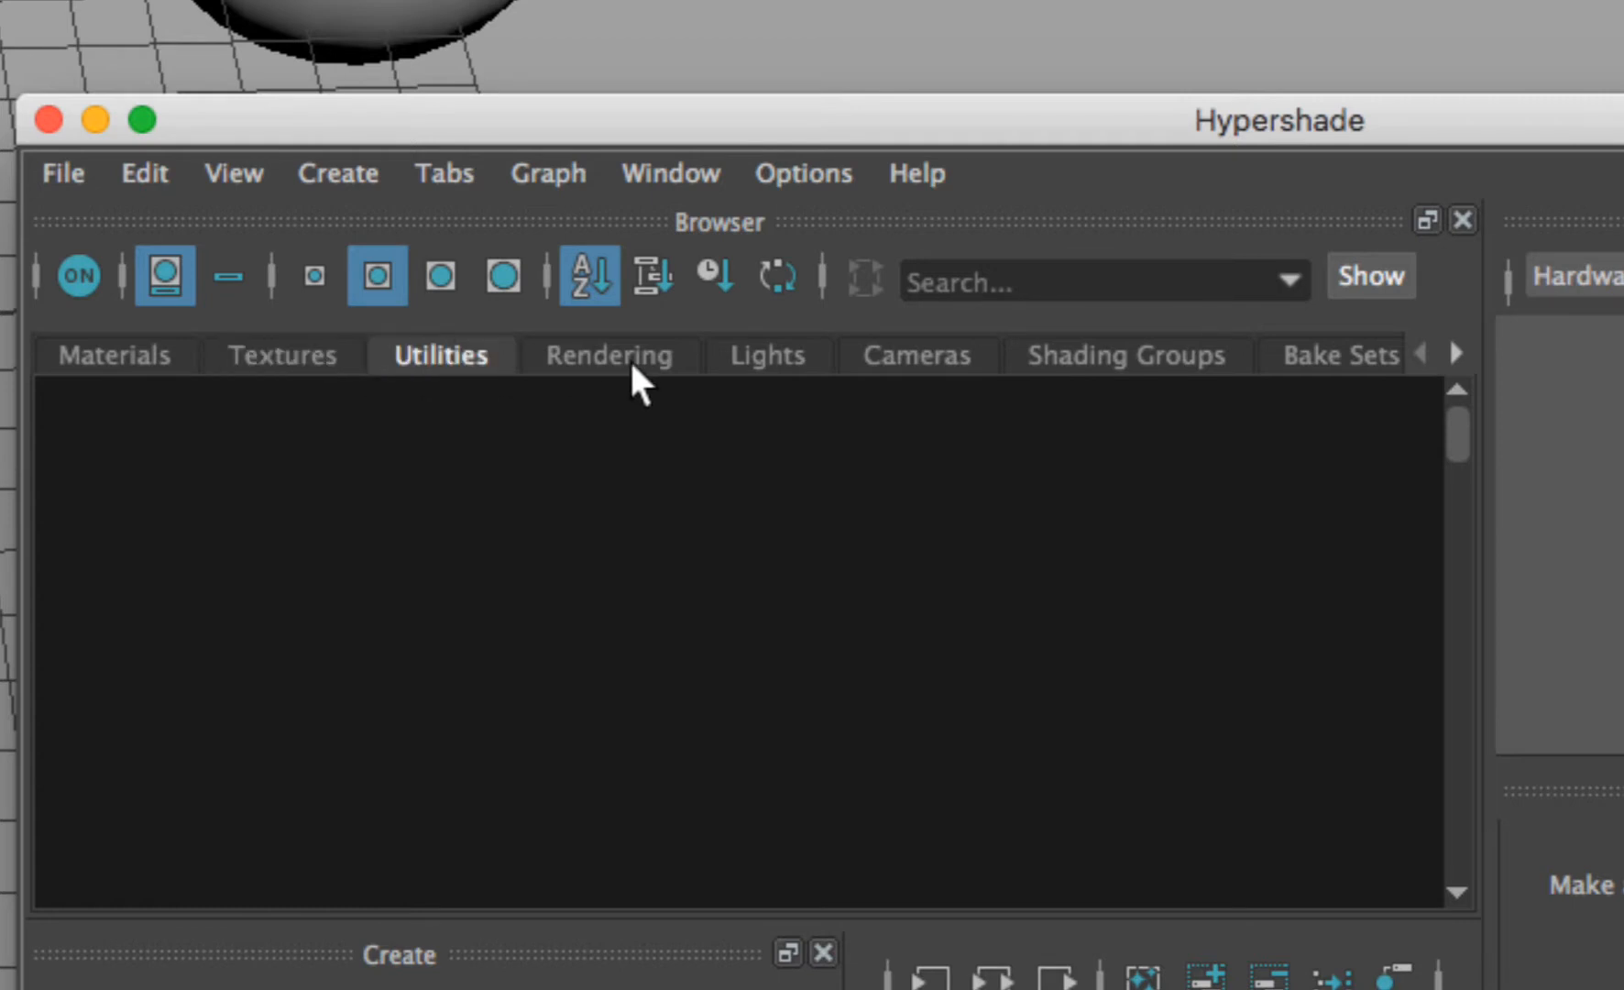
pyautogui.click(630, 360)
pyautogui.click(779, 352)
pyautogui.click(926, 366)
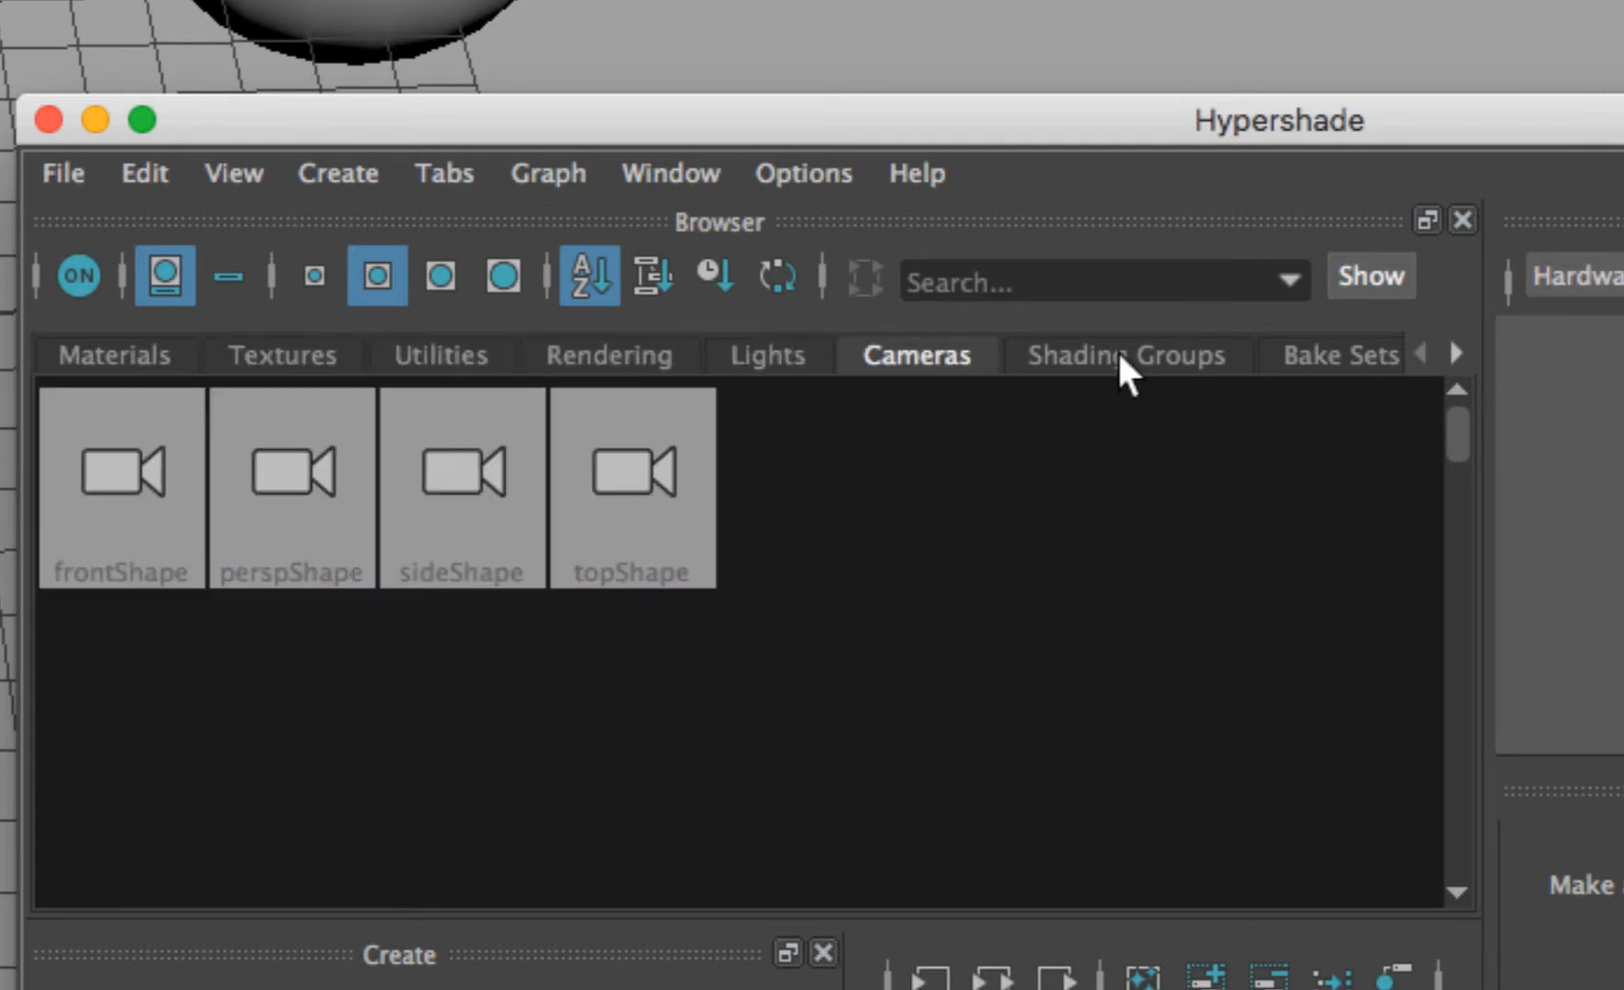
pyautogui.click(1141, 365)
pyautogui.click(114, 356)
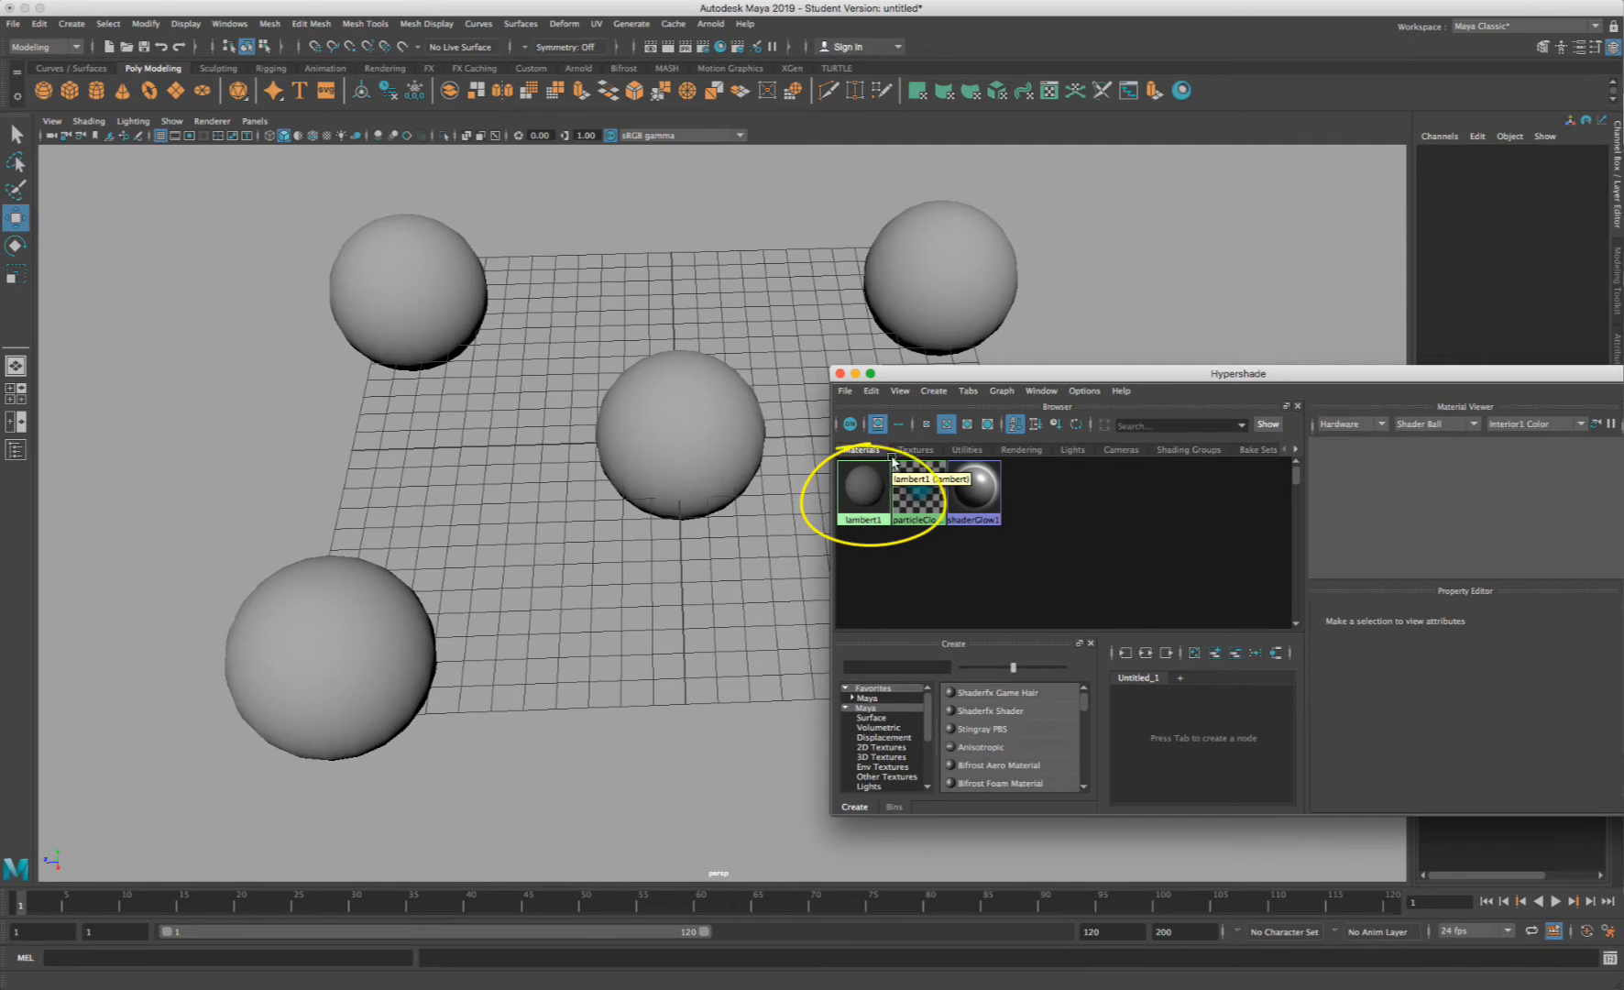
pyautogui.moveTo(930, 378)
pyautogui.mouseDown()
pyautogui.moveTo(958, 392)
pyautogui.moveTo(951, 458)
pyautogui.mouseUp()
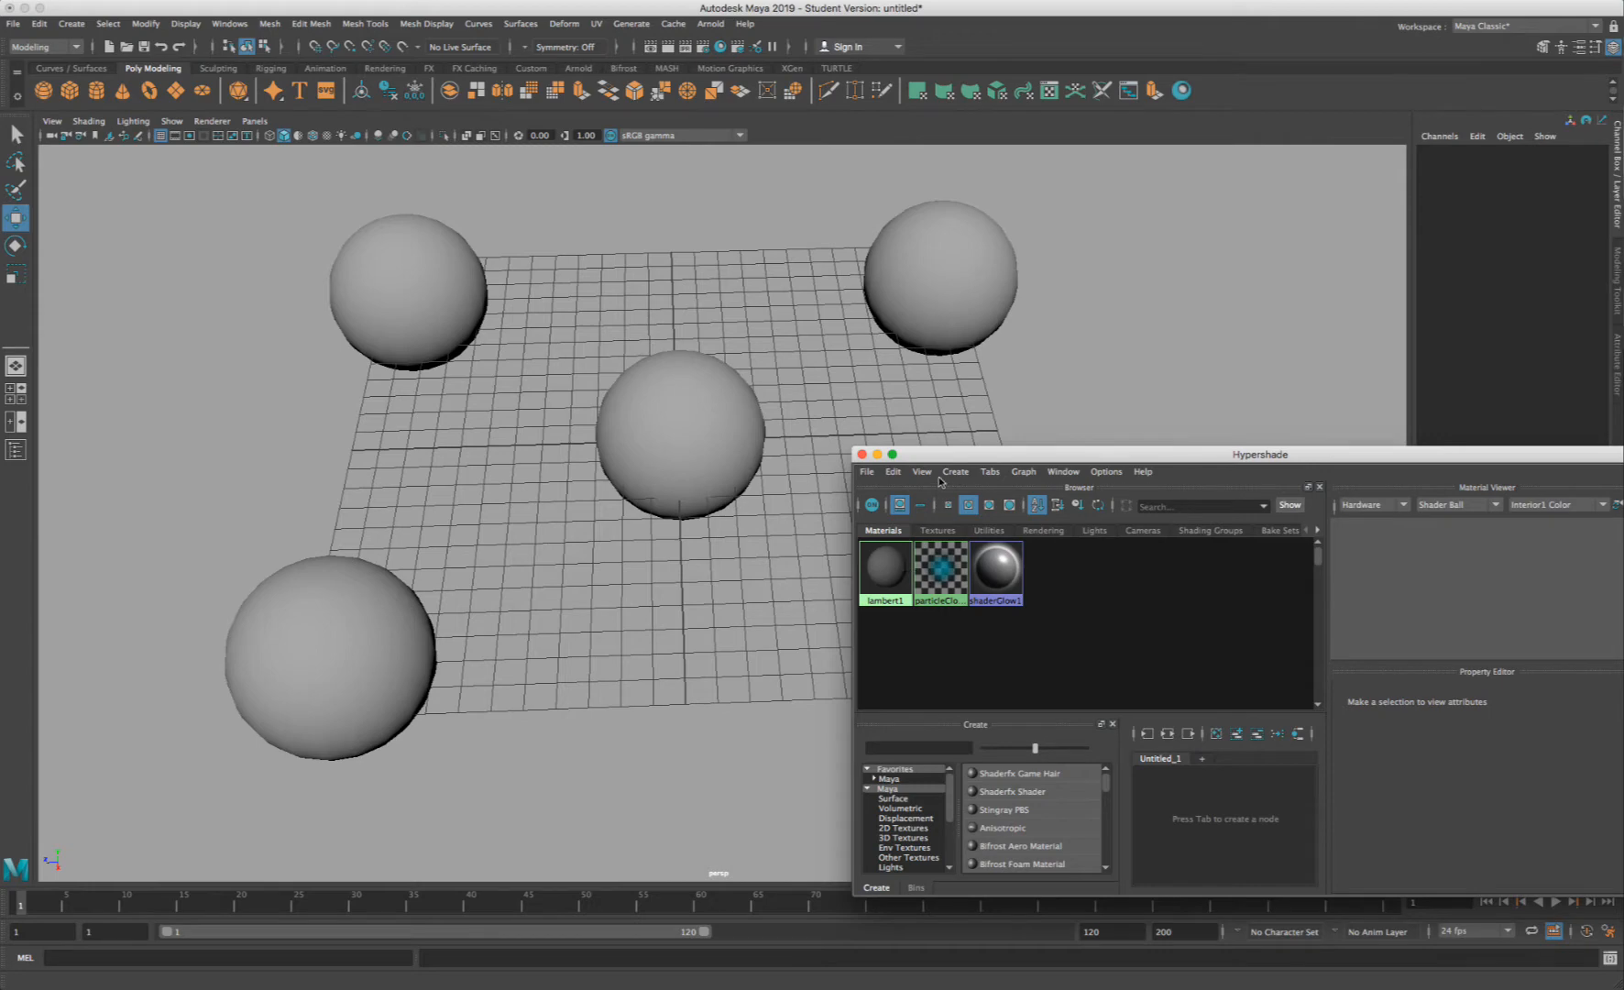
pyautogui.moveTo(944, 460); pyautogui.dragTo(929, 436)
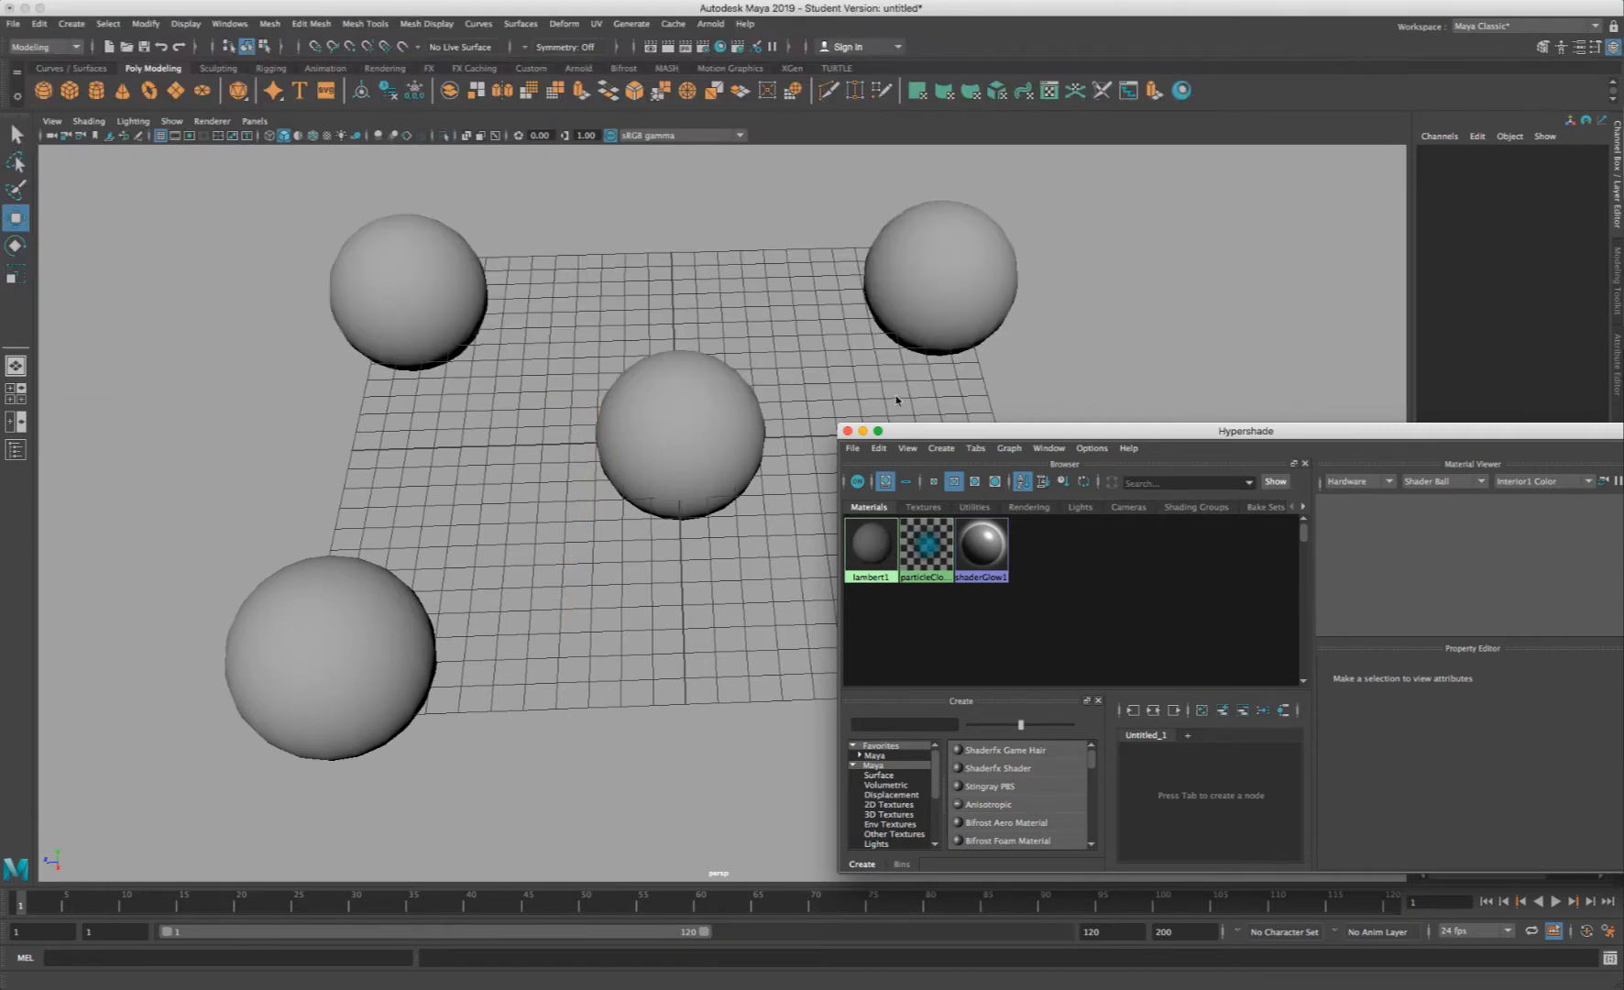
pyautogui.moveTo(953, 431); pyautogui.dragTo(1200, 484)
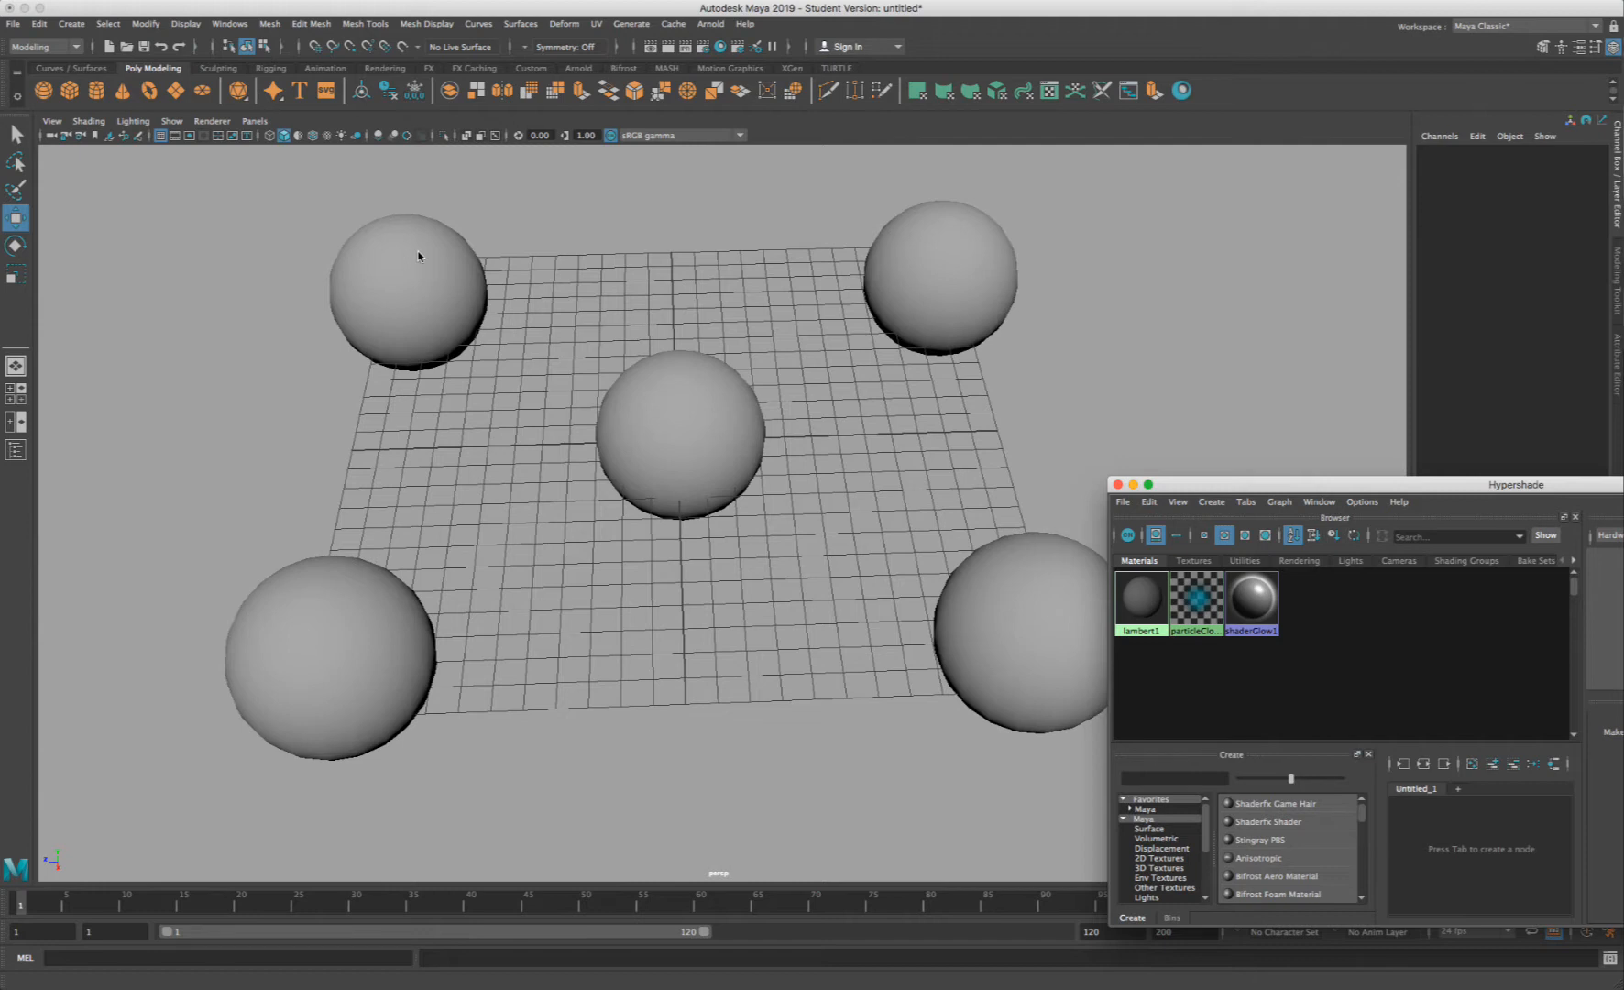
pyautogui.moveTo(1198, 484); pyautogui.dragTo(768, 408)
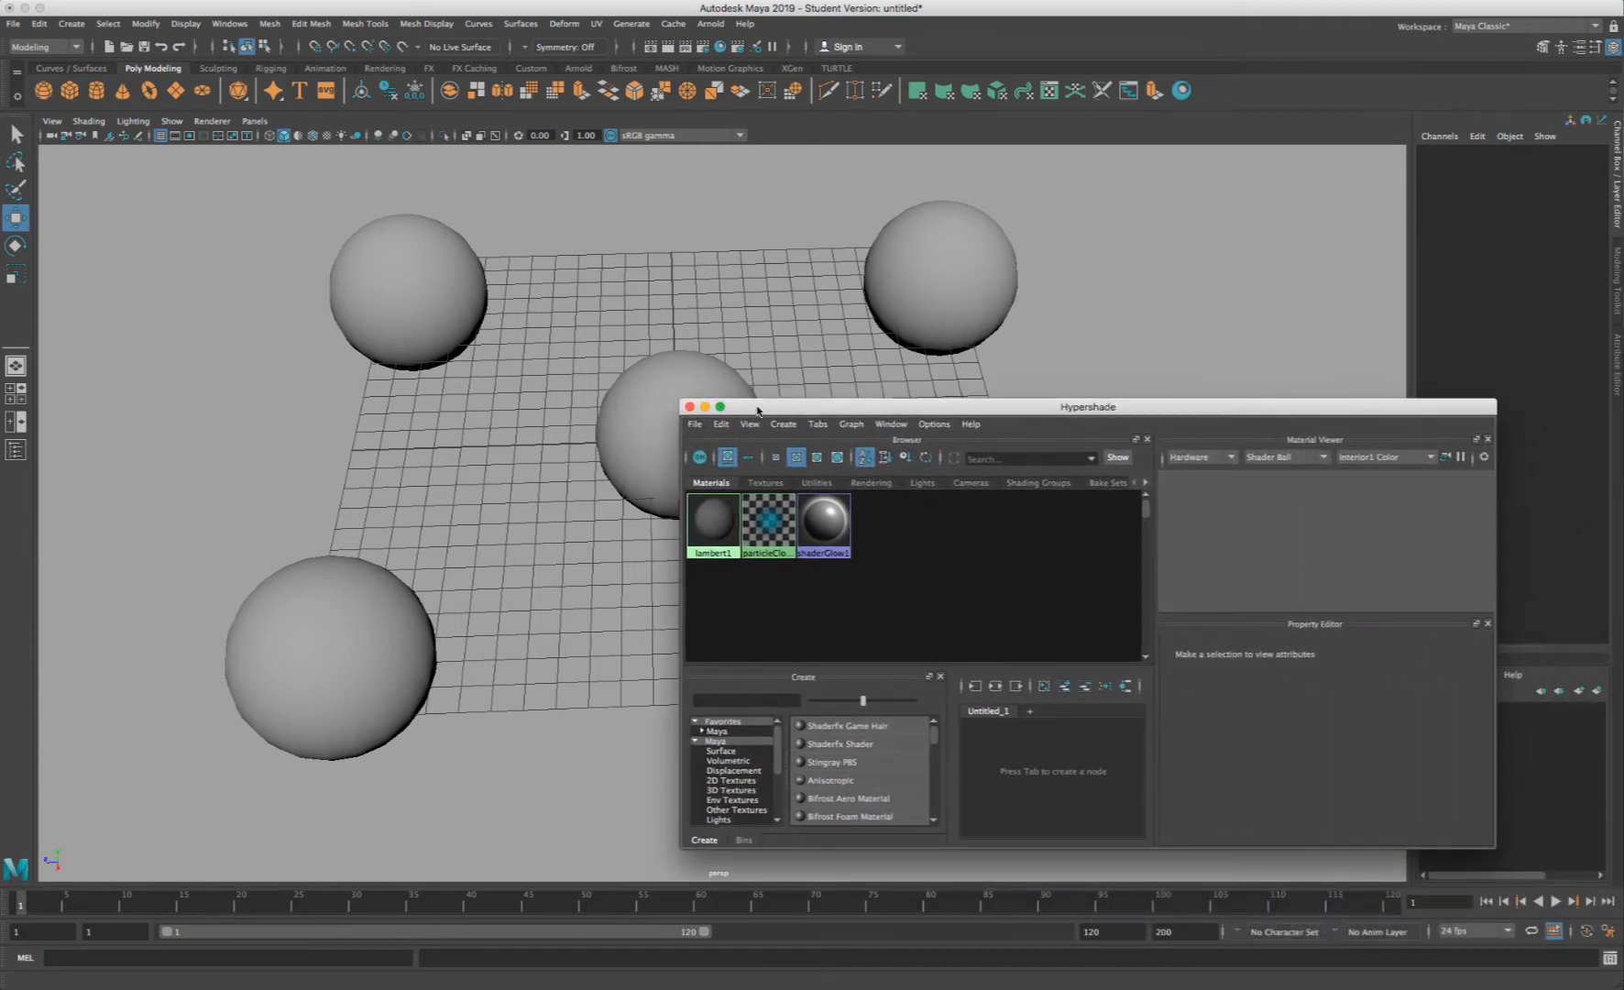
# - Start assigning a new material to the back-left sphere and look through the Maya Surface and Arnold shader lists
pyautogui.moveTo(758, 409); pyautogui.dragTo(758, 396)
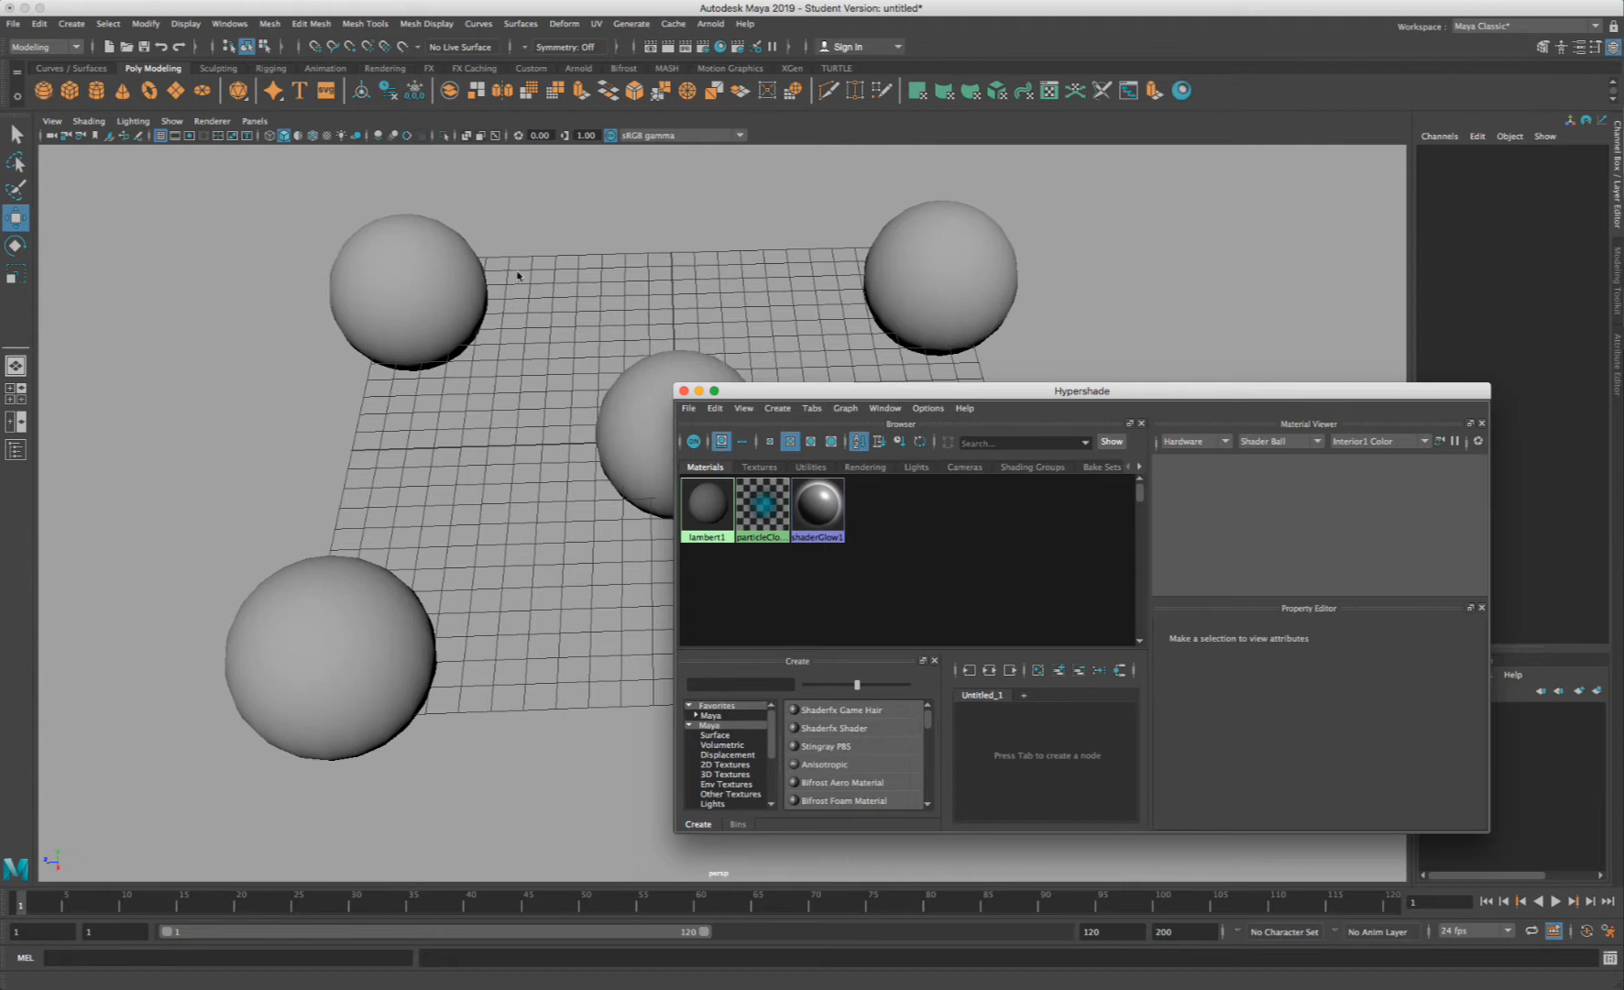
pyautogui.rightClick(407, 265)
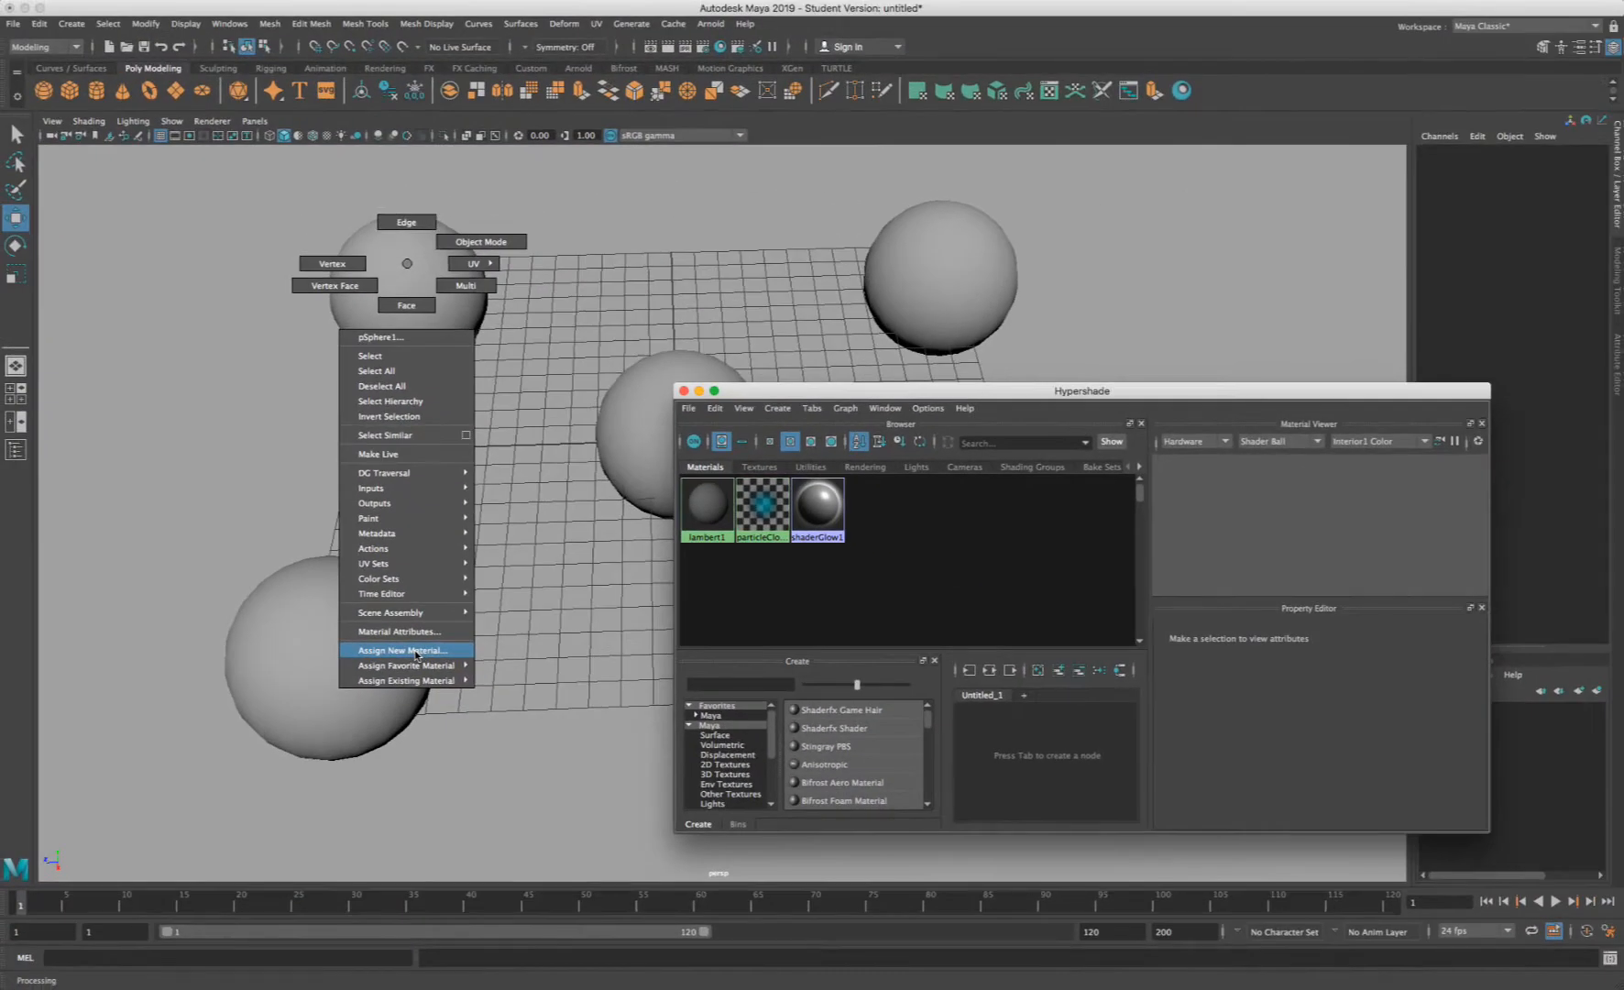
pyautogui.click(415, 652)
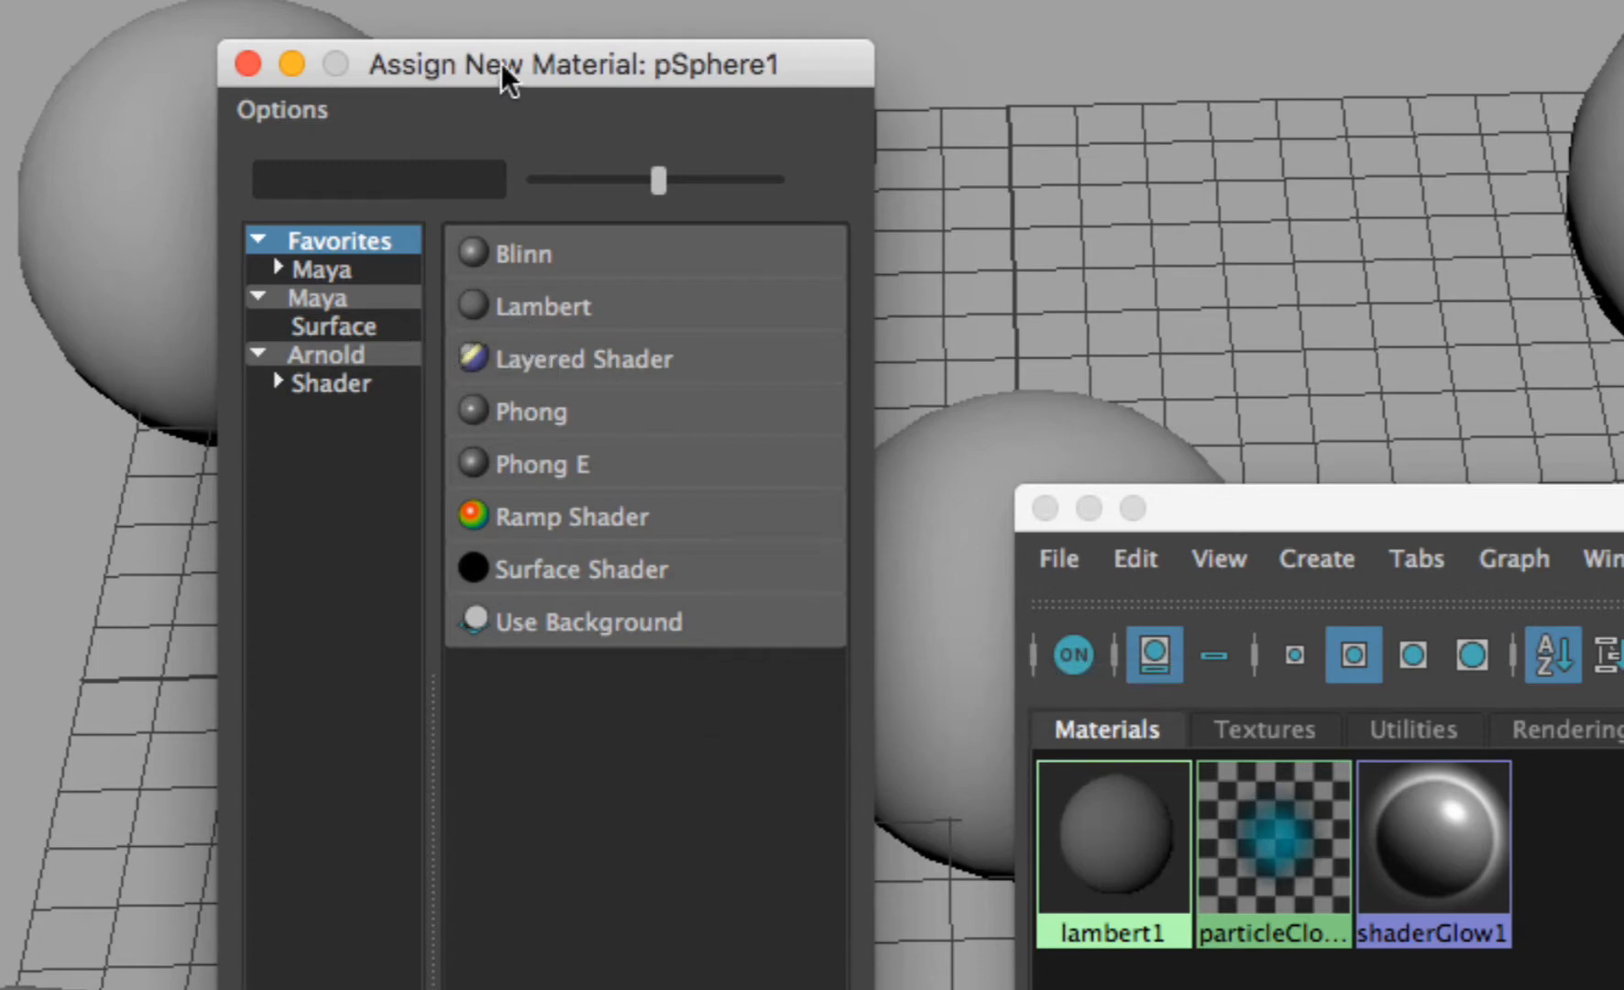
pyautogui.moveTo(500, 64); pyautogui.dragTo(727, 2)
pyautogui.click(570, 207)
pyautogui.click(588, 265)
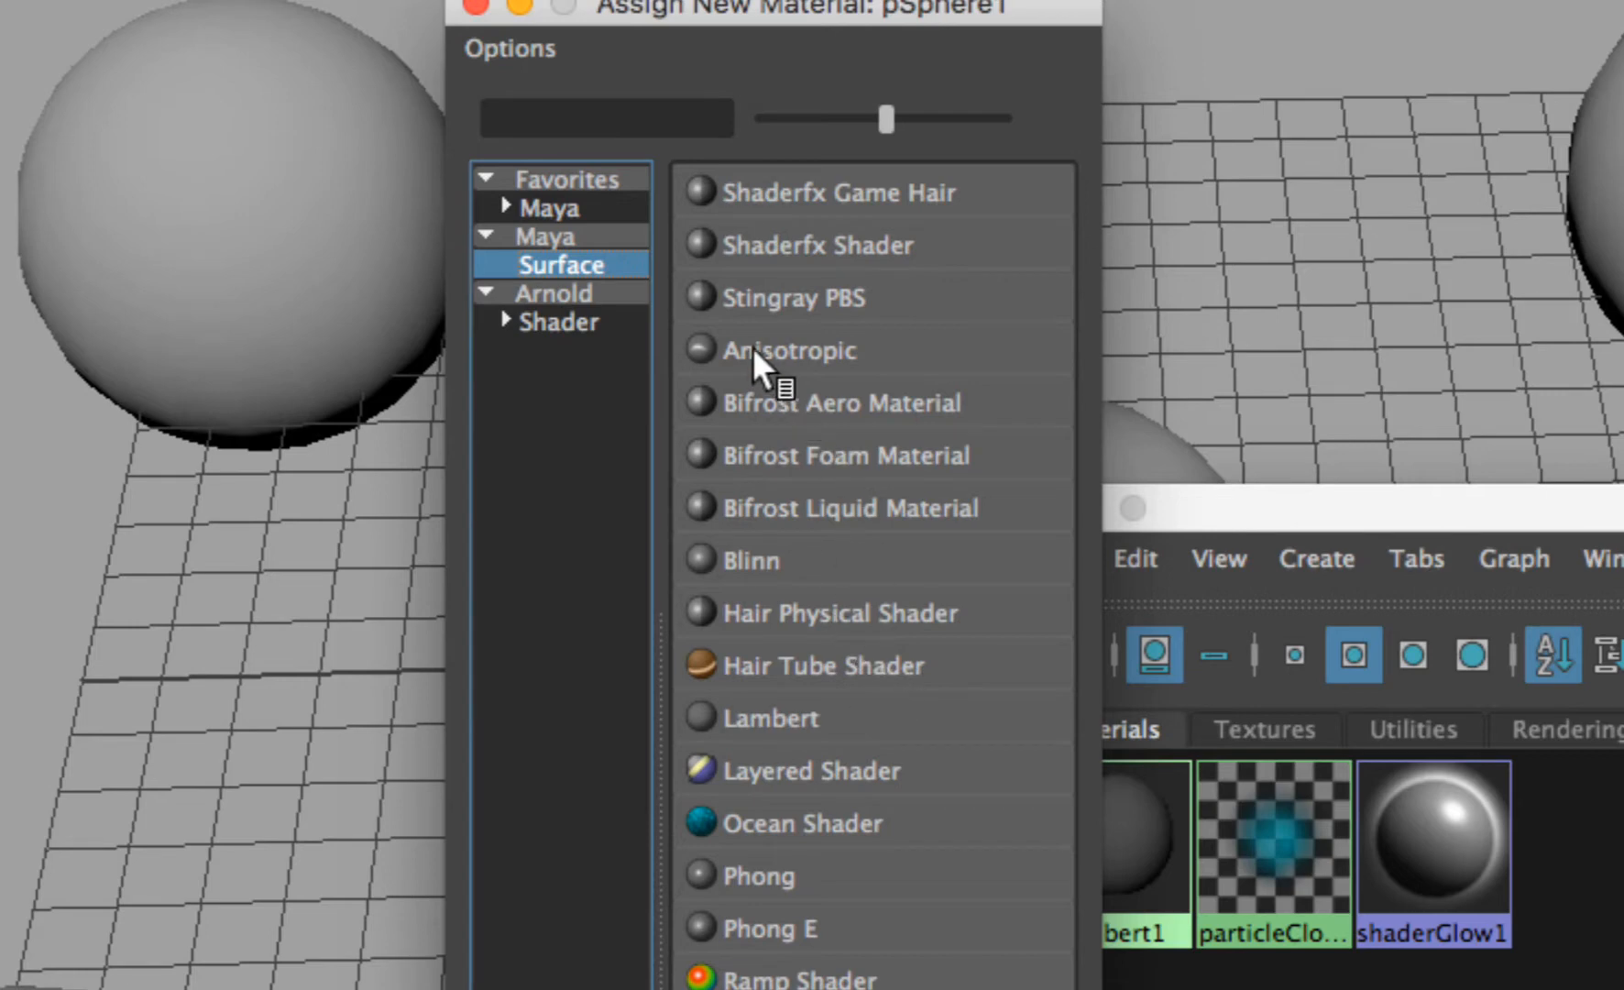
pyautogui.click(586, 291)
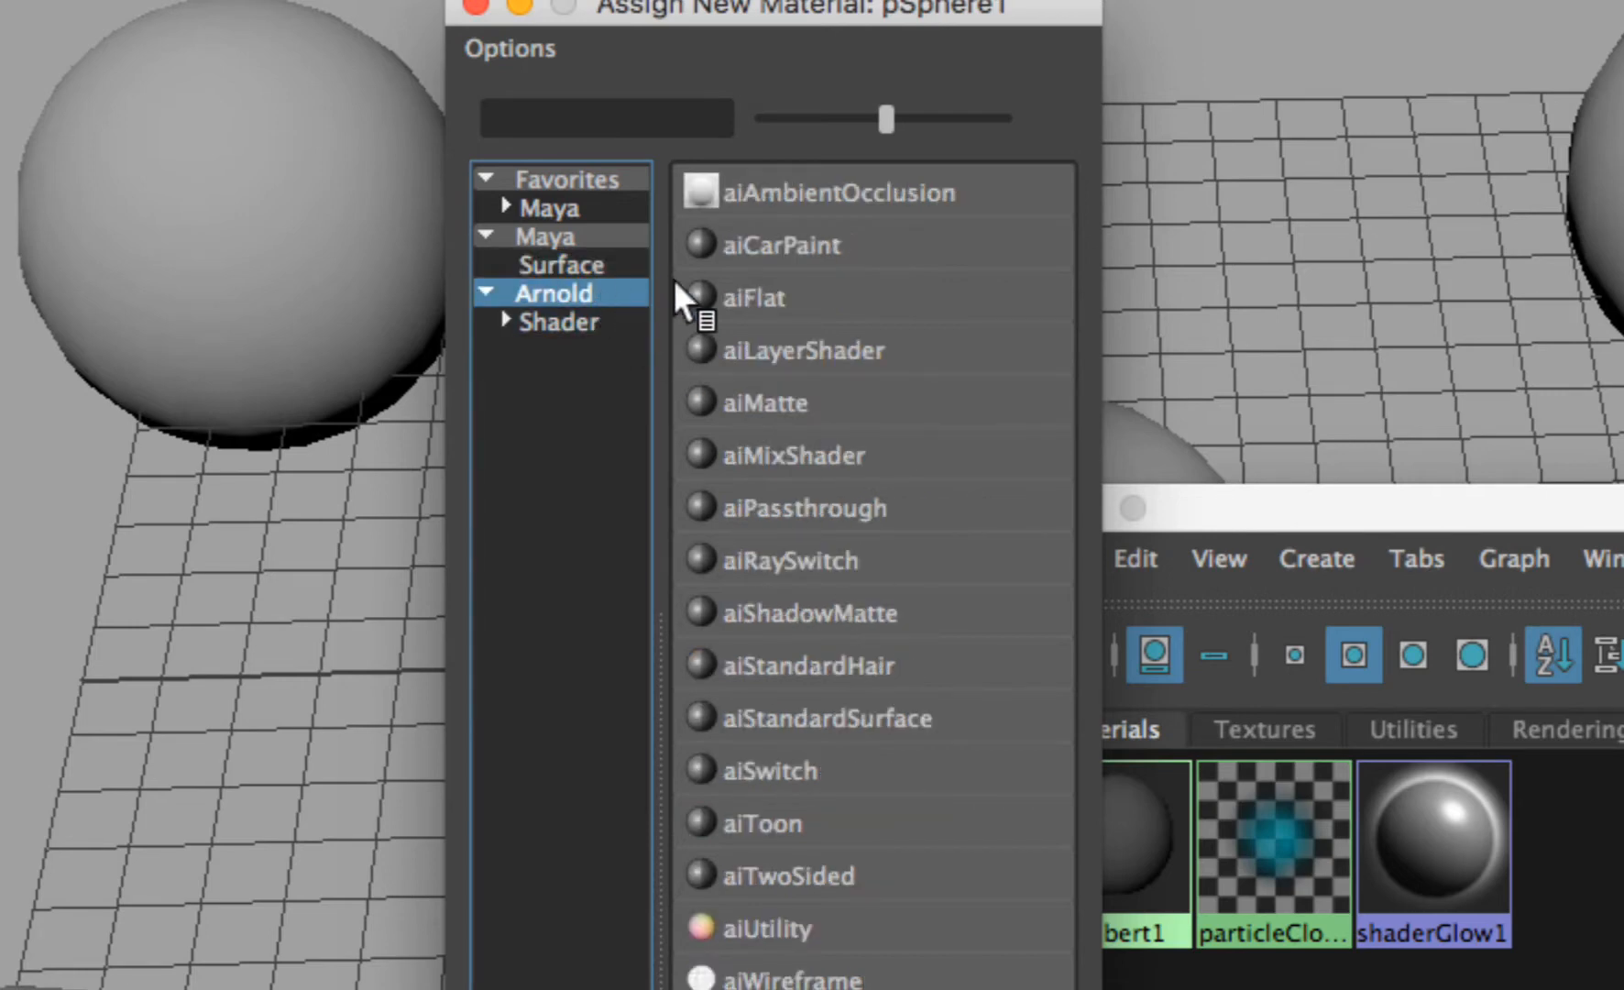
# - Assign a new Phong material to the back-left sphere from the favorite Maya shaders
pyautogui.moveTo(825, 3); pyautogui.dragTo(632, 14)
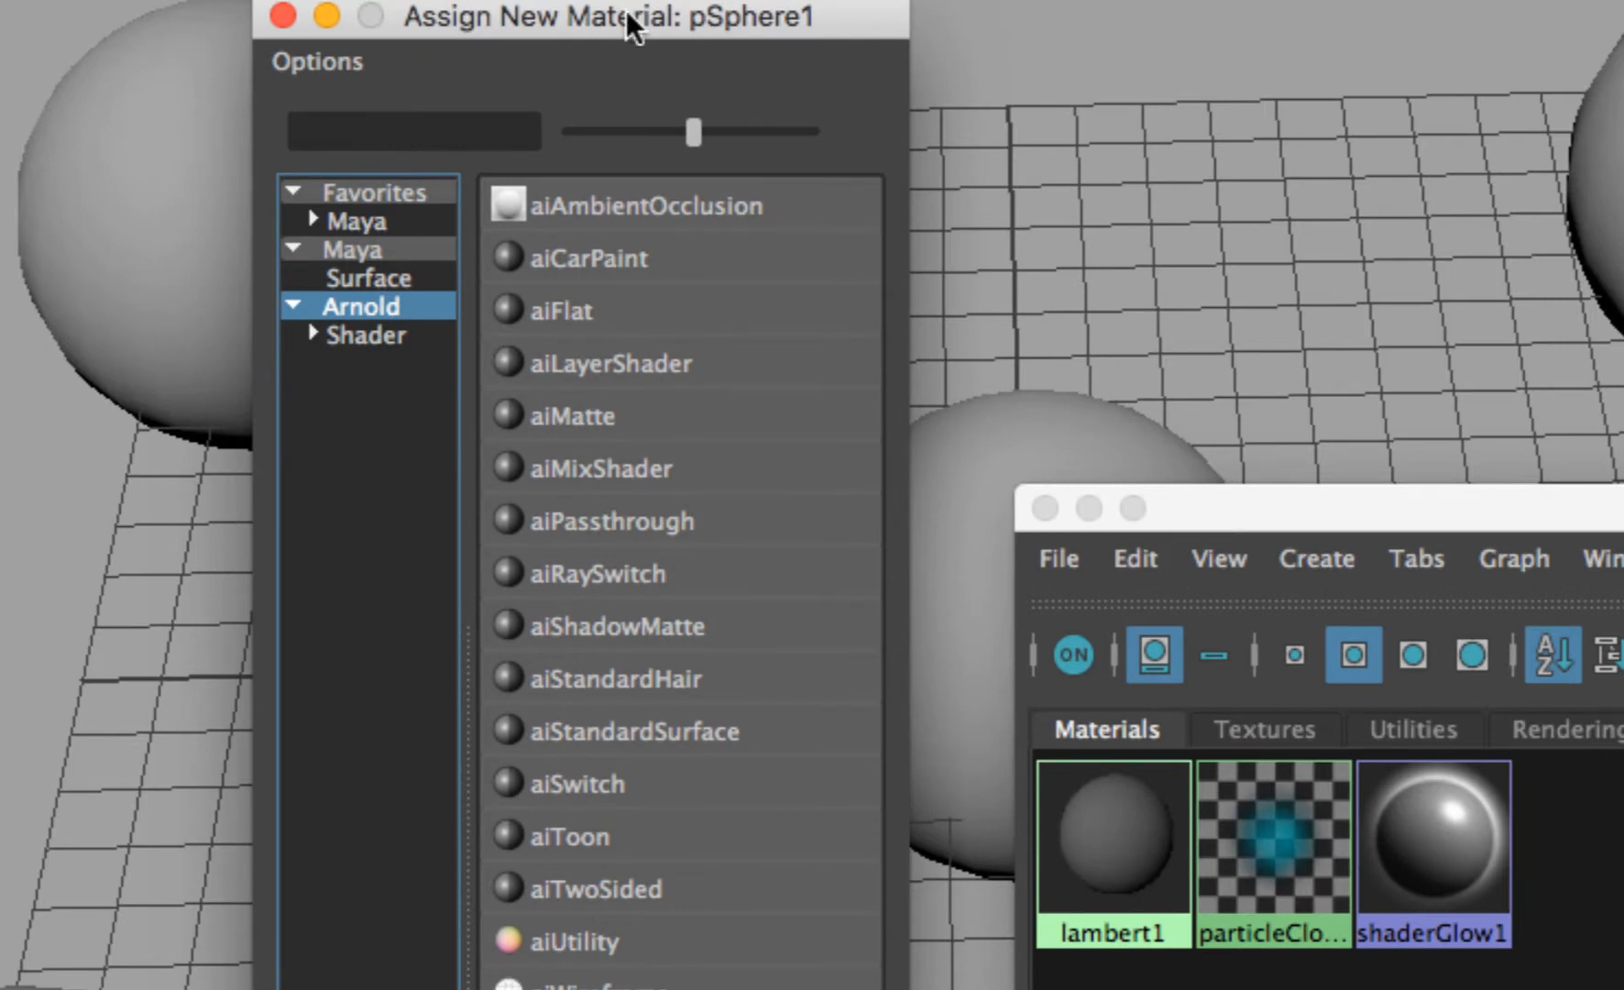
pyautogui.moveTo(625, 10); pyautogui.dragTo(675, 5)
pyautogui.click(452, 219)
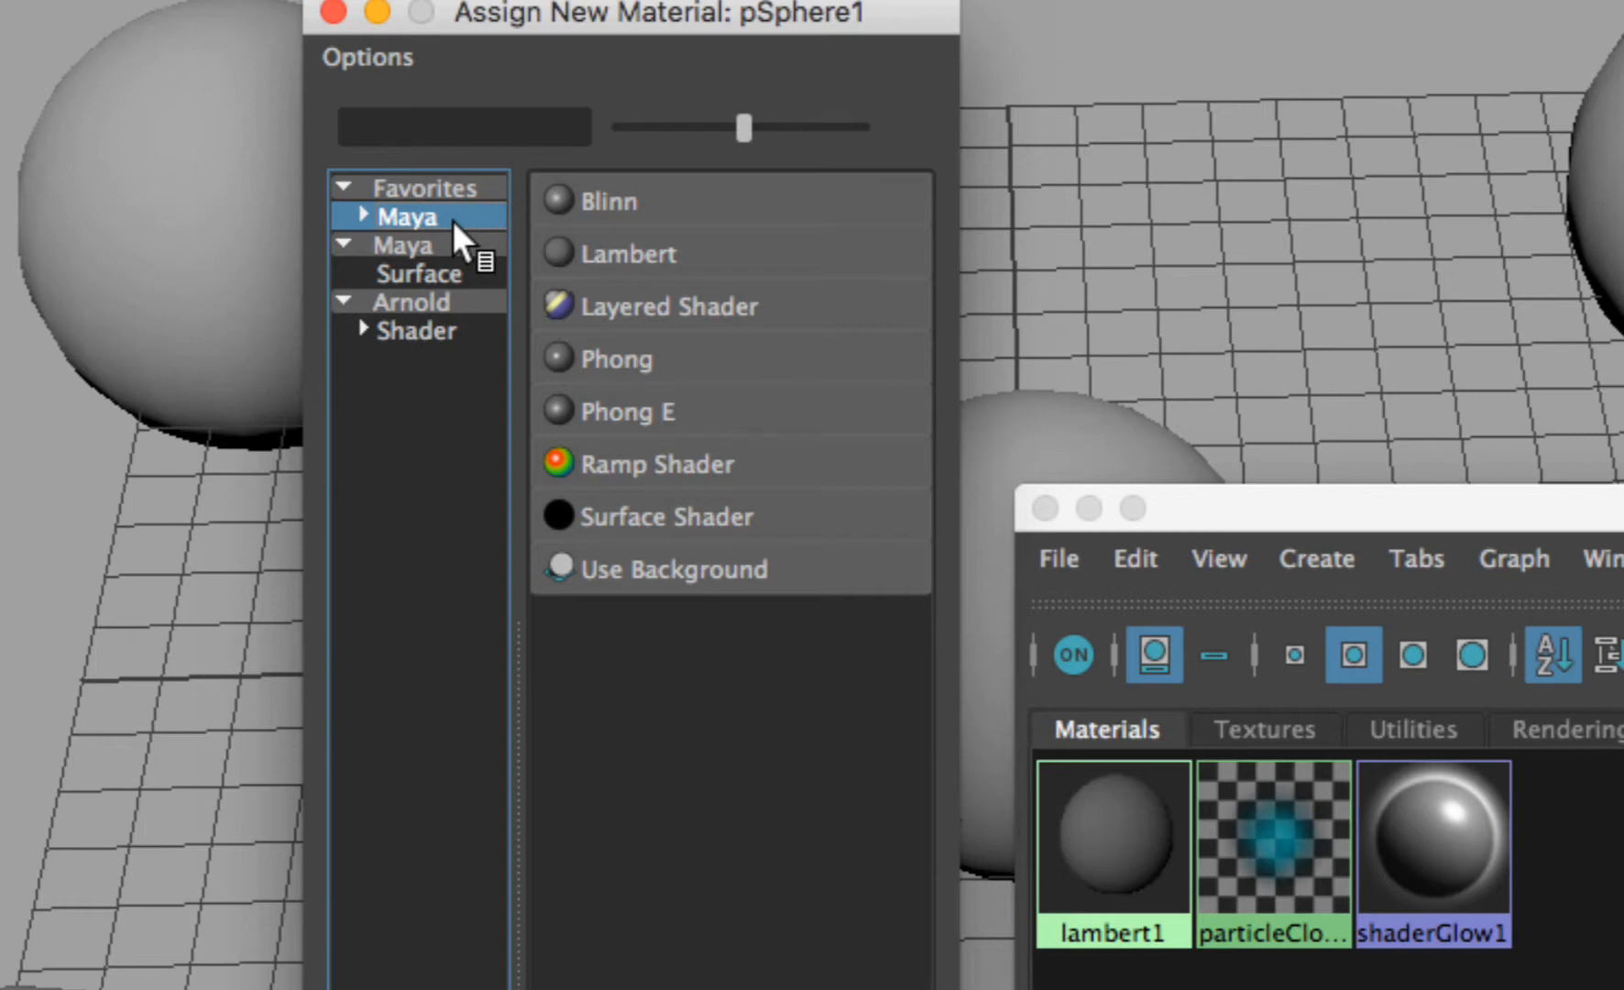
pyautogui.moveTo(579, 12); pyautogui.dragTo(481, 40)
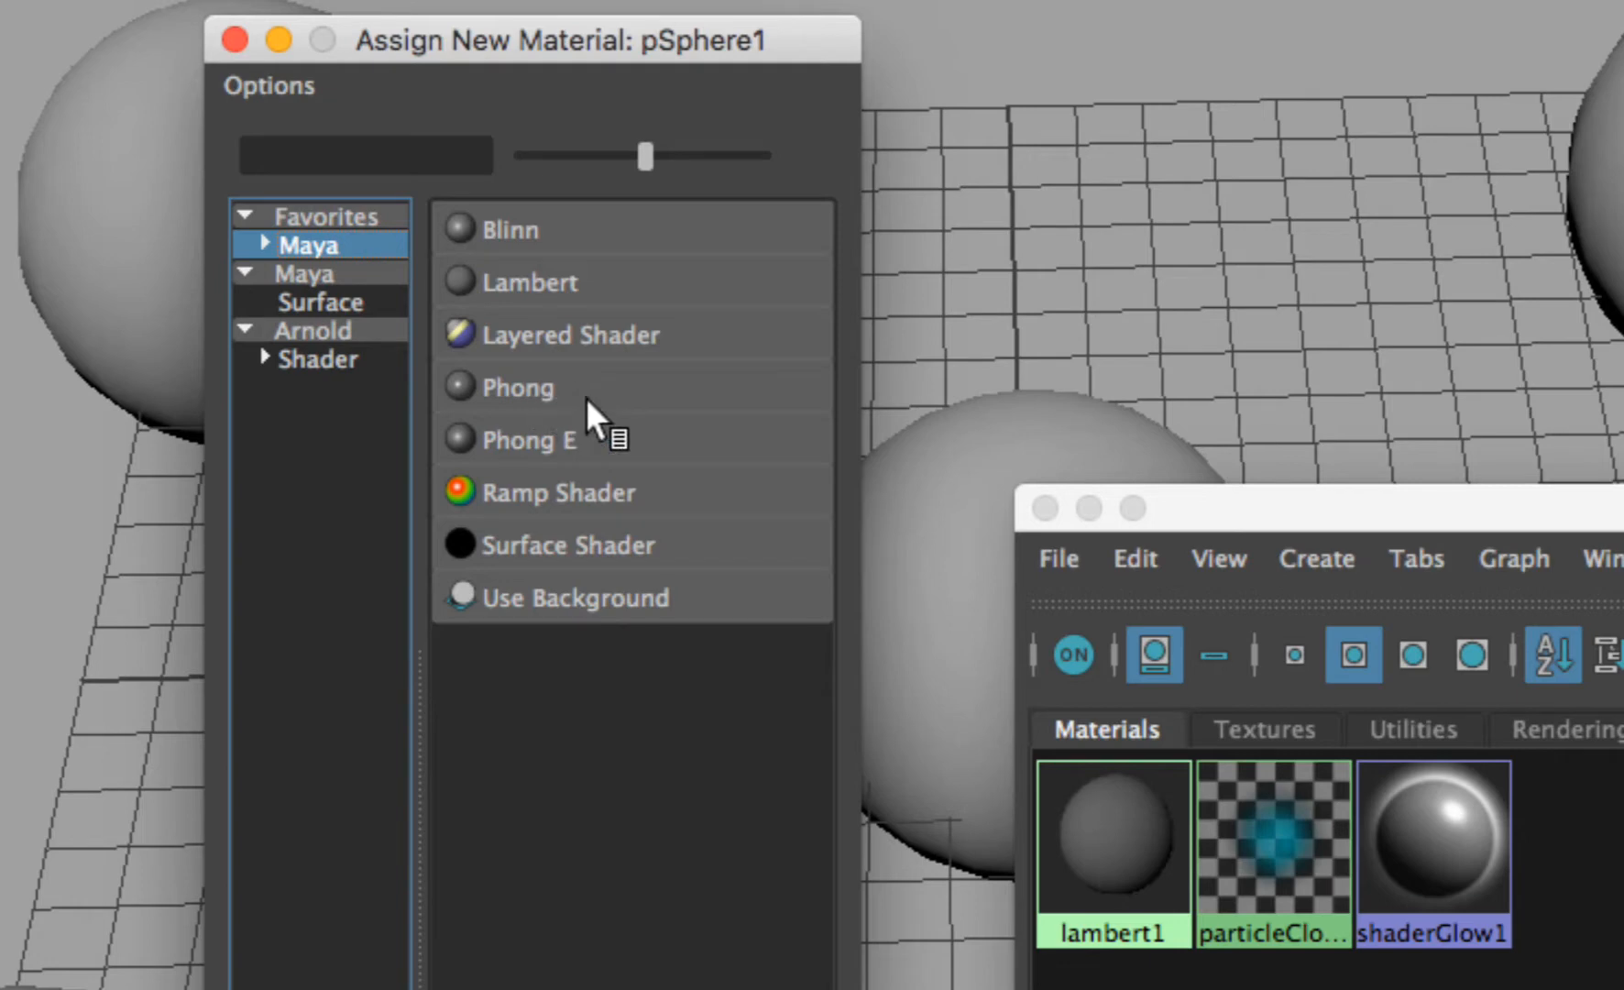
pyautogui.click(459, 389)
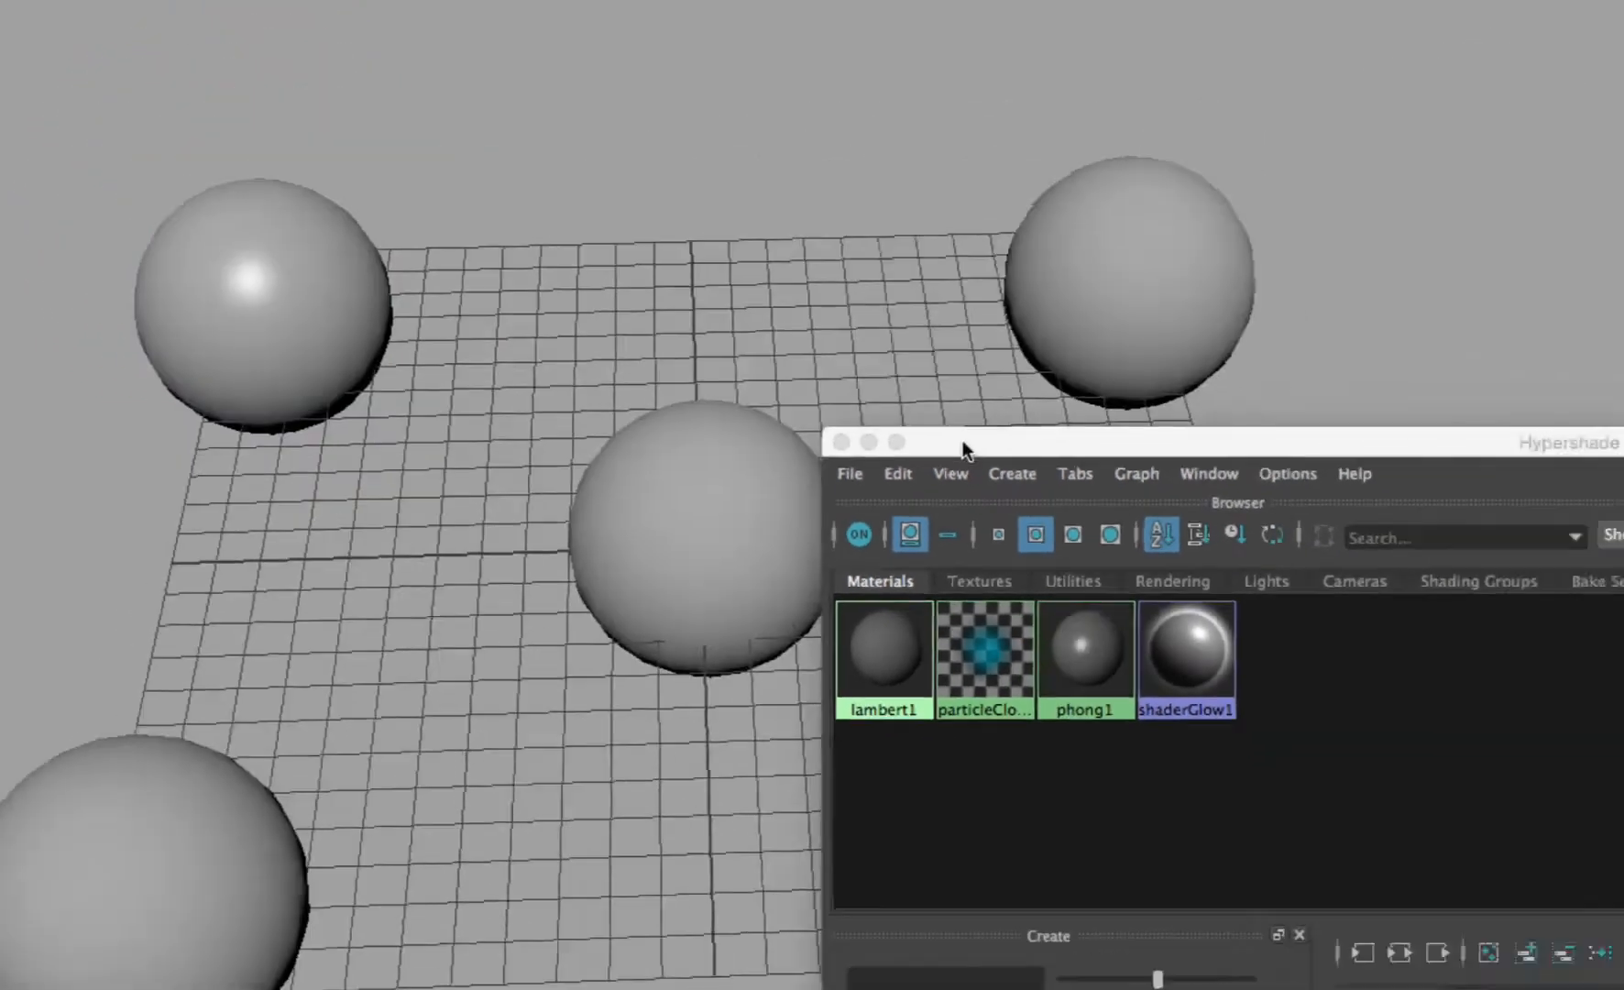
# - Select the phong1 material in the Hypershade, and reposition and enlarge the window to give its properties more room
pyautogui.moveTo(961, 440); pyautogui.dragTo(1623, 324)
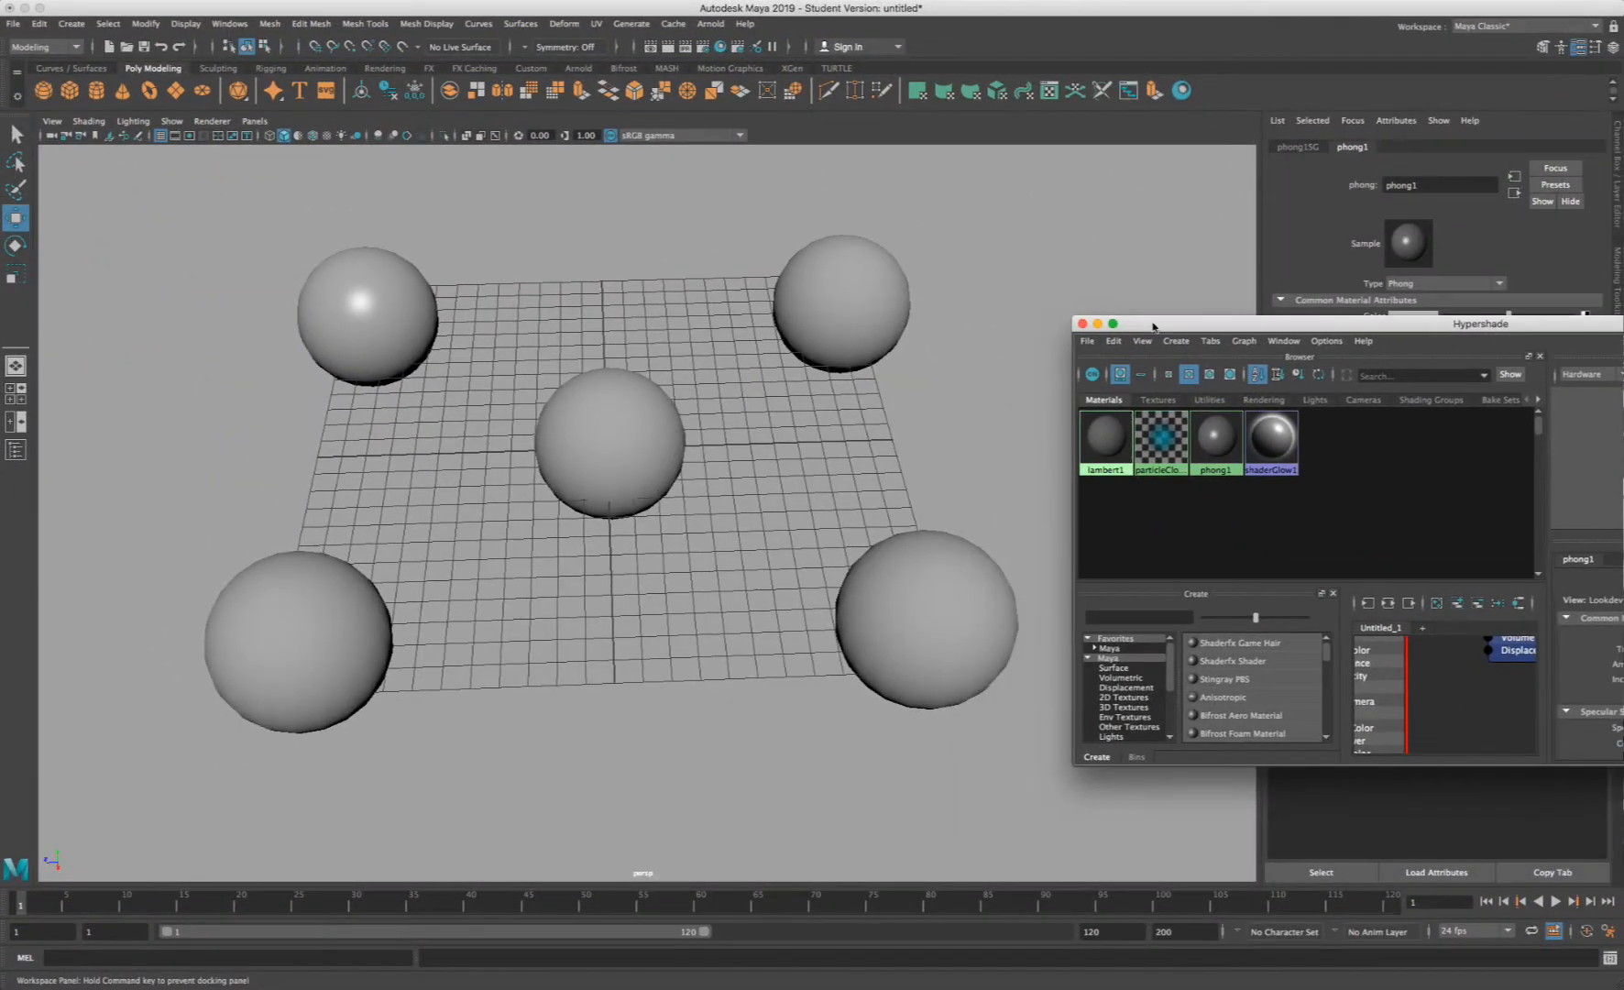
pyautogui.moveTo(1154, 326); pyautogui.dragTo(540, 403)
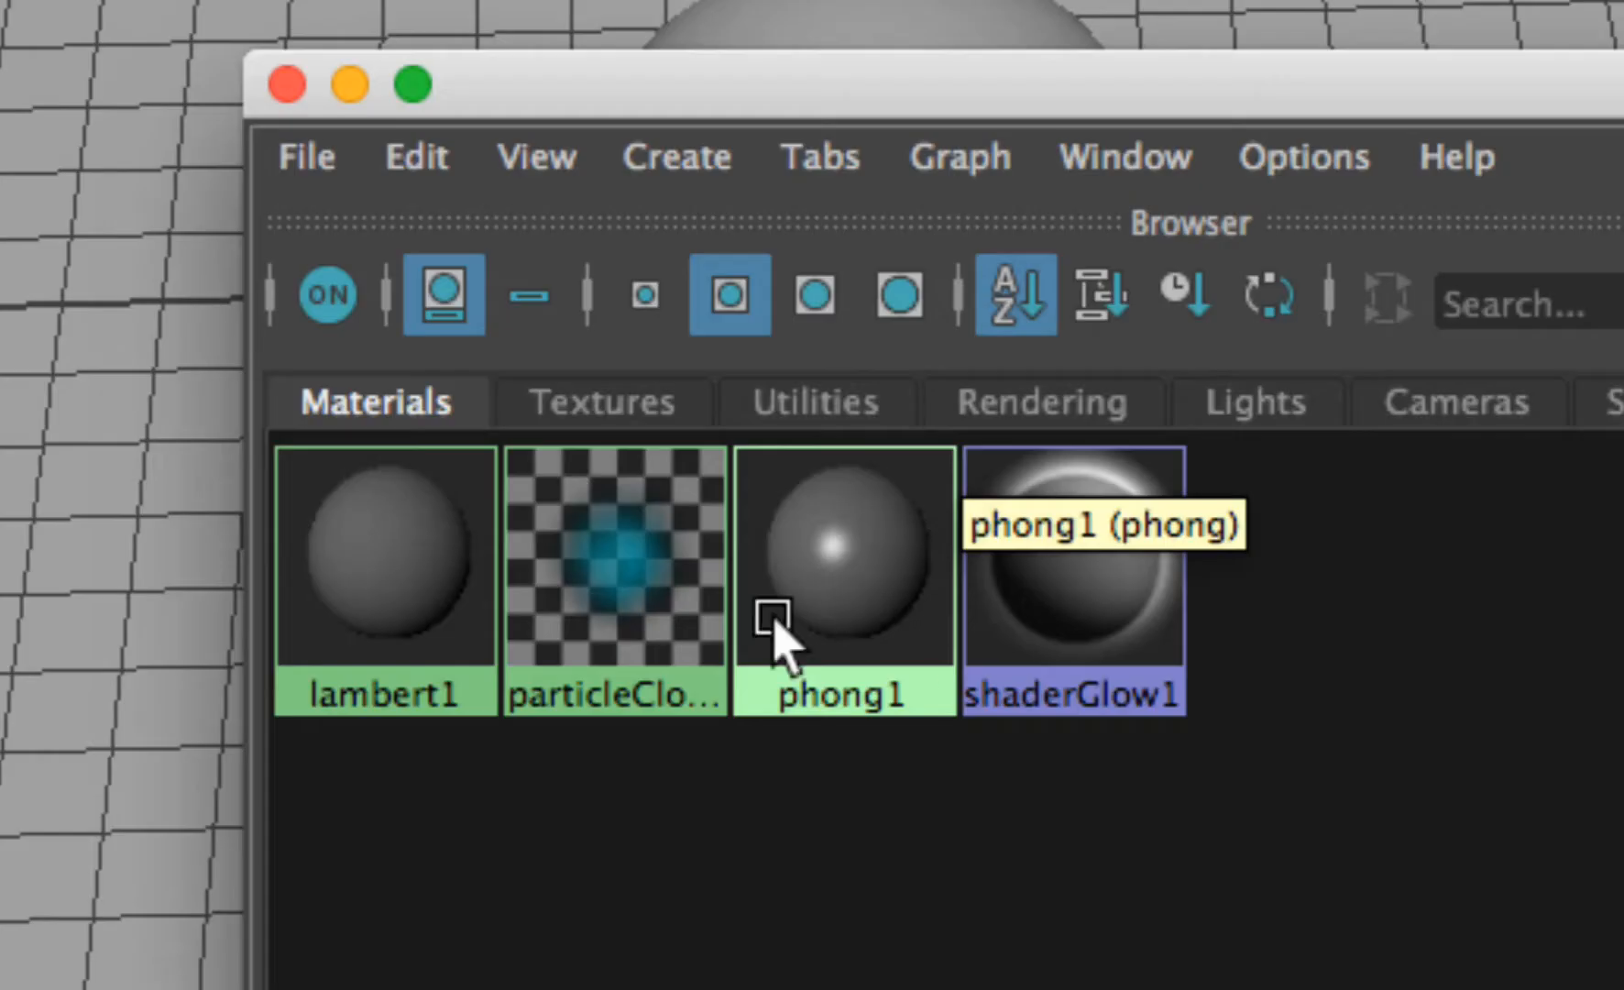
pyautogui.click(840, 582)
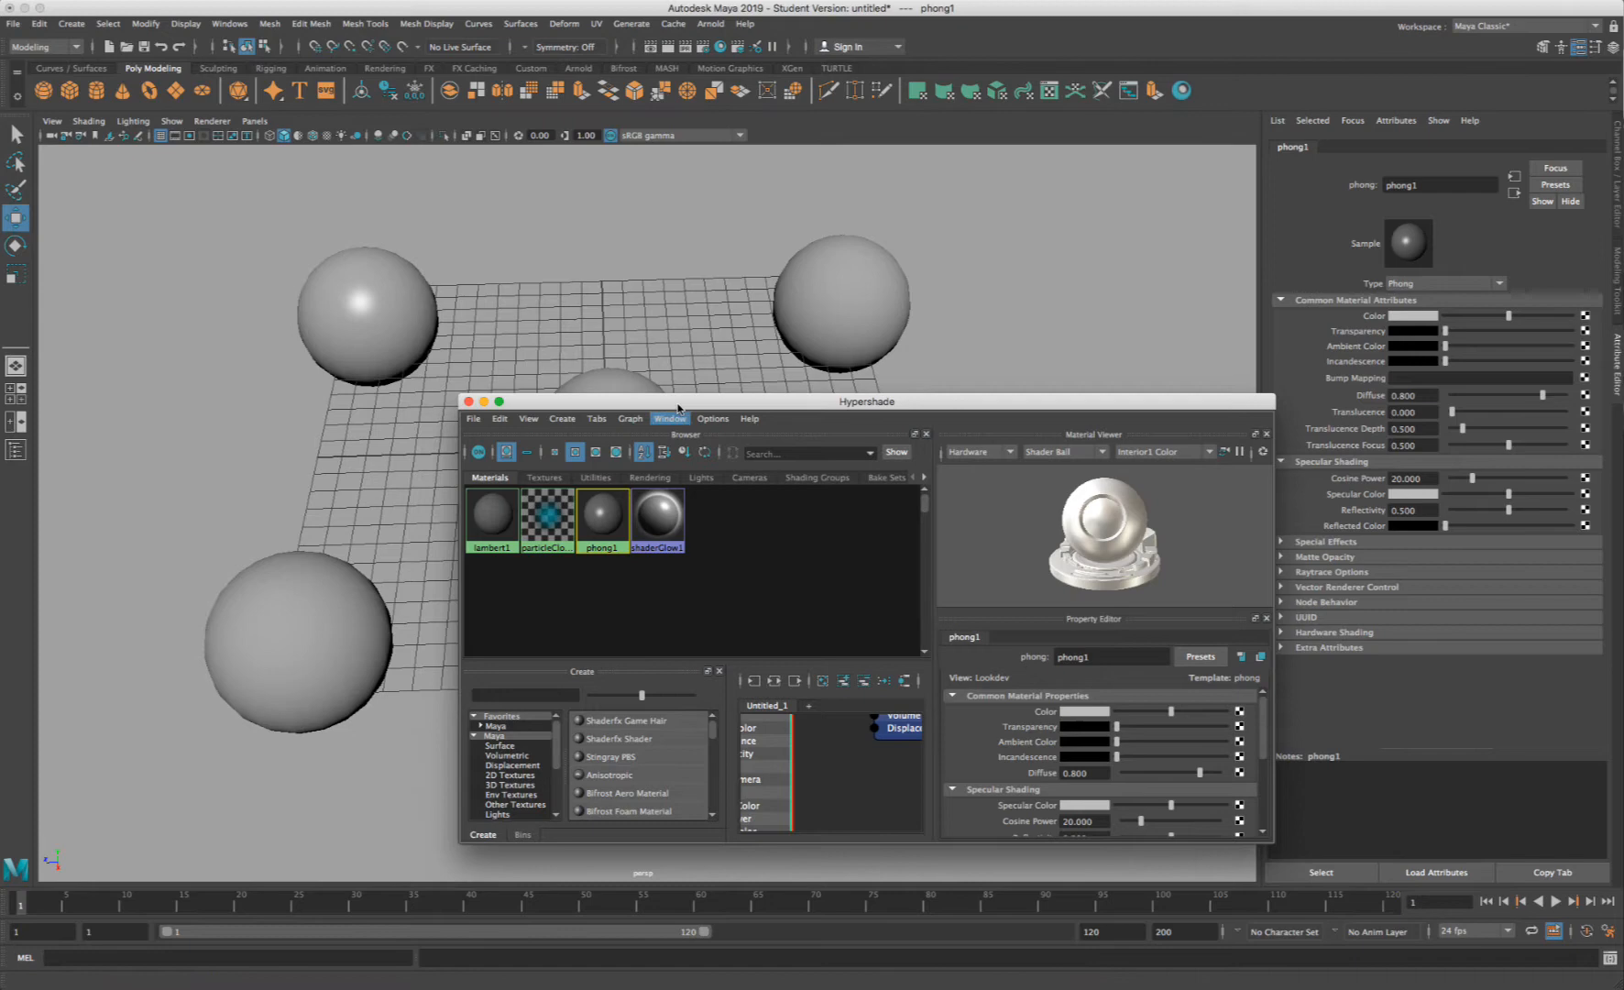
pyautogui.moveTo(677, 408); pyautogui.dragTo(670, 282)
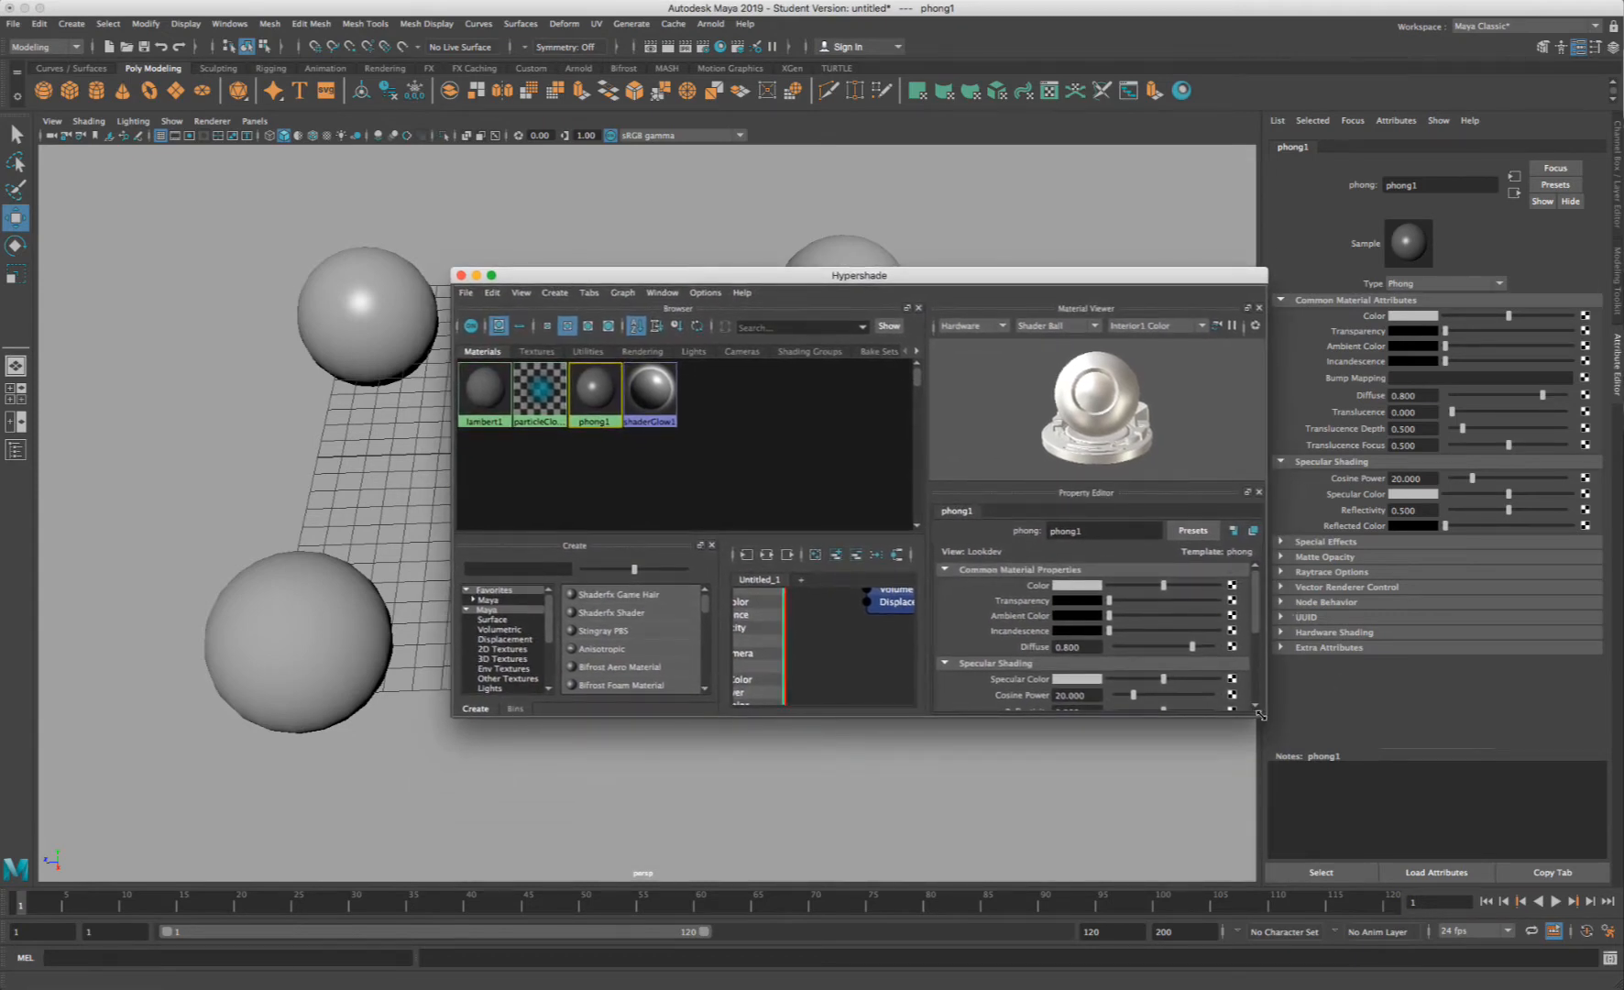
pyautogui.moveTo(1258, 716); pyautogui.dragTo(1313, 827)
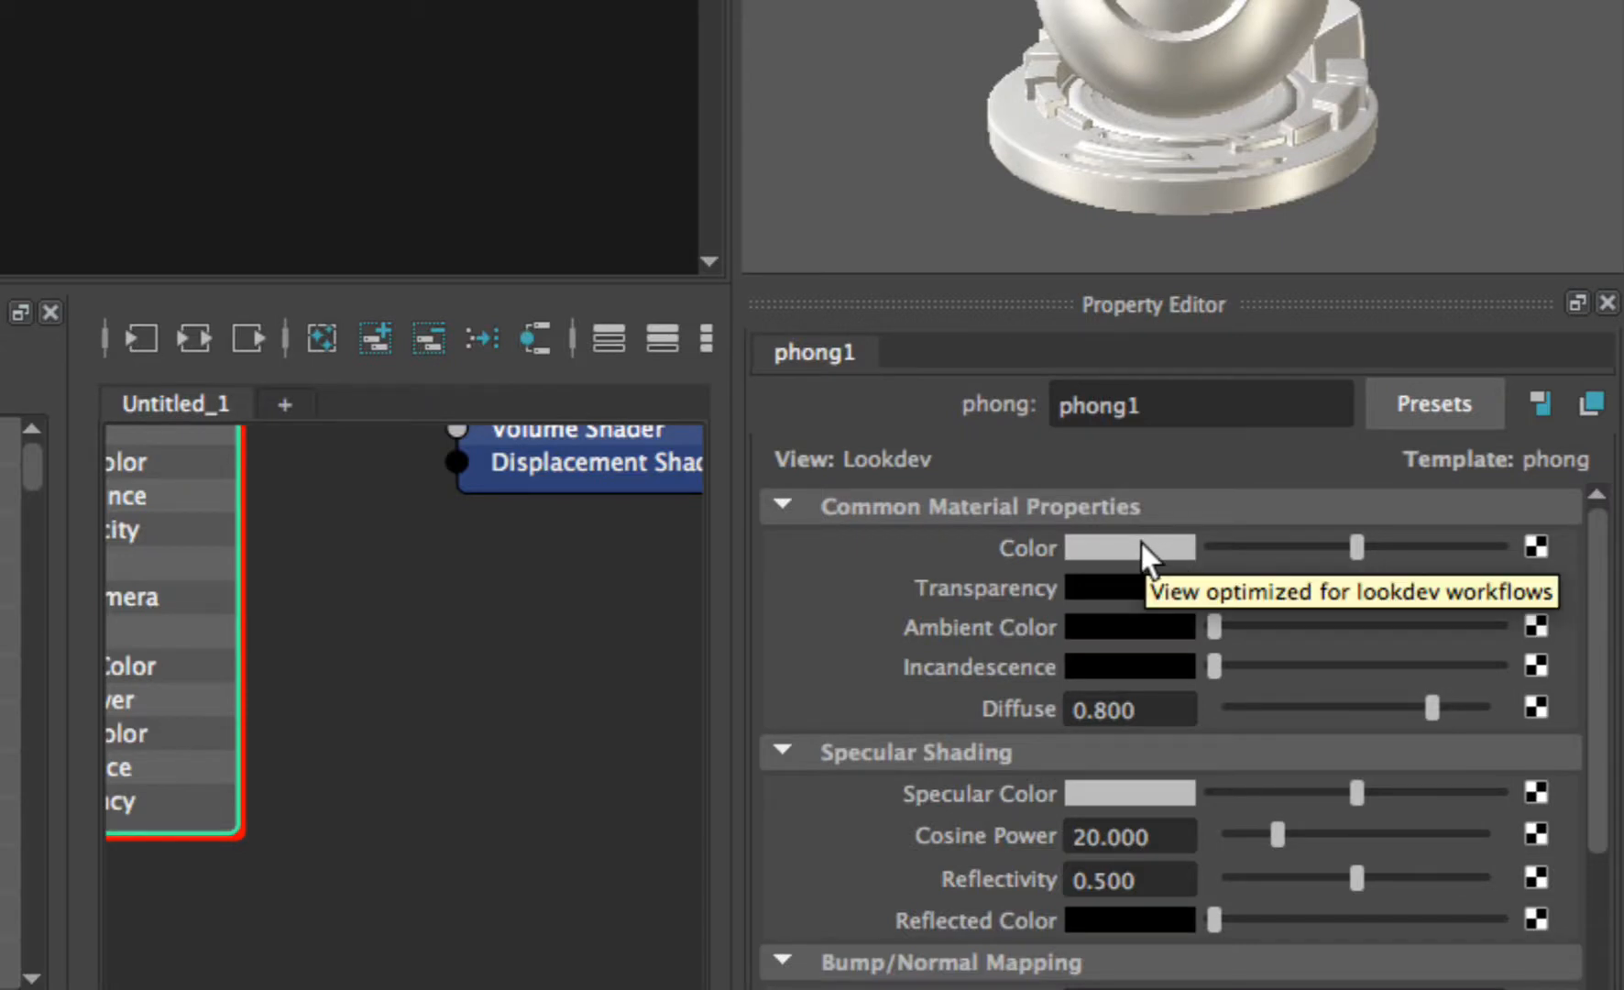
# - Set the phong1 material's color to a fully saturated orange-red with hue 2.856 and raise it to full brightness
pyautogui.click(1141, 542)
pyautogui.moveTo(1200, 646); pyautogui.dragTo(1278, 641)
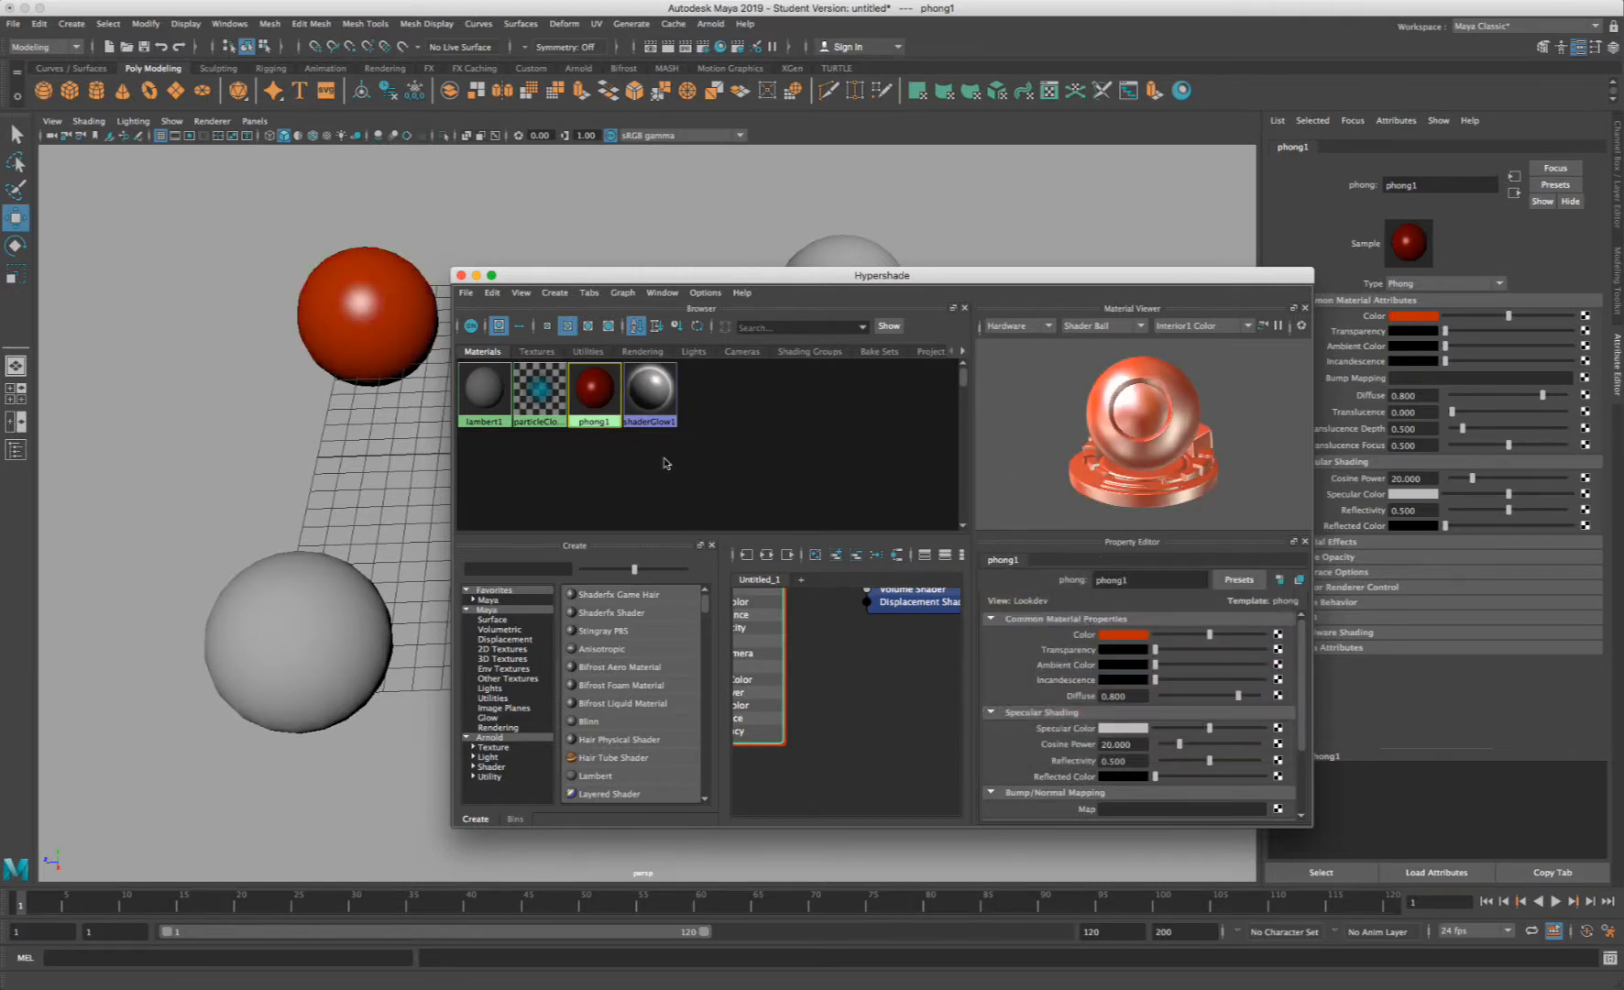
pyautogui.click(1133, 635)
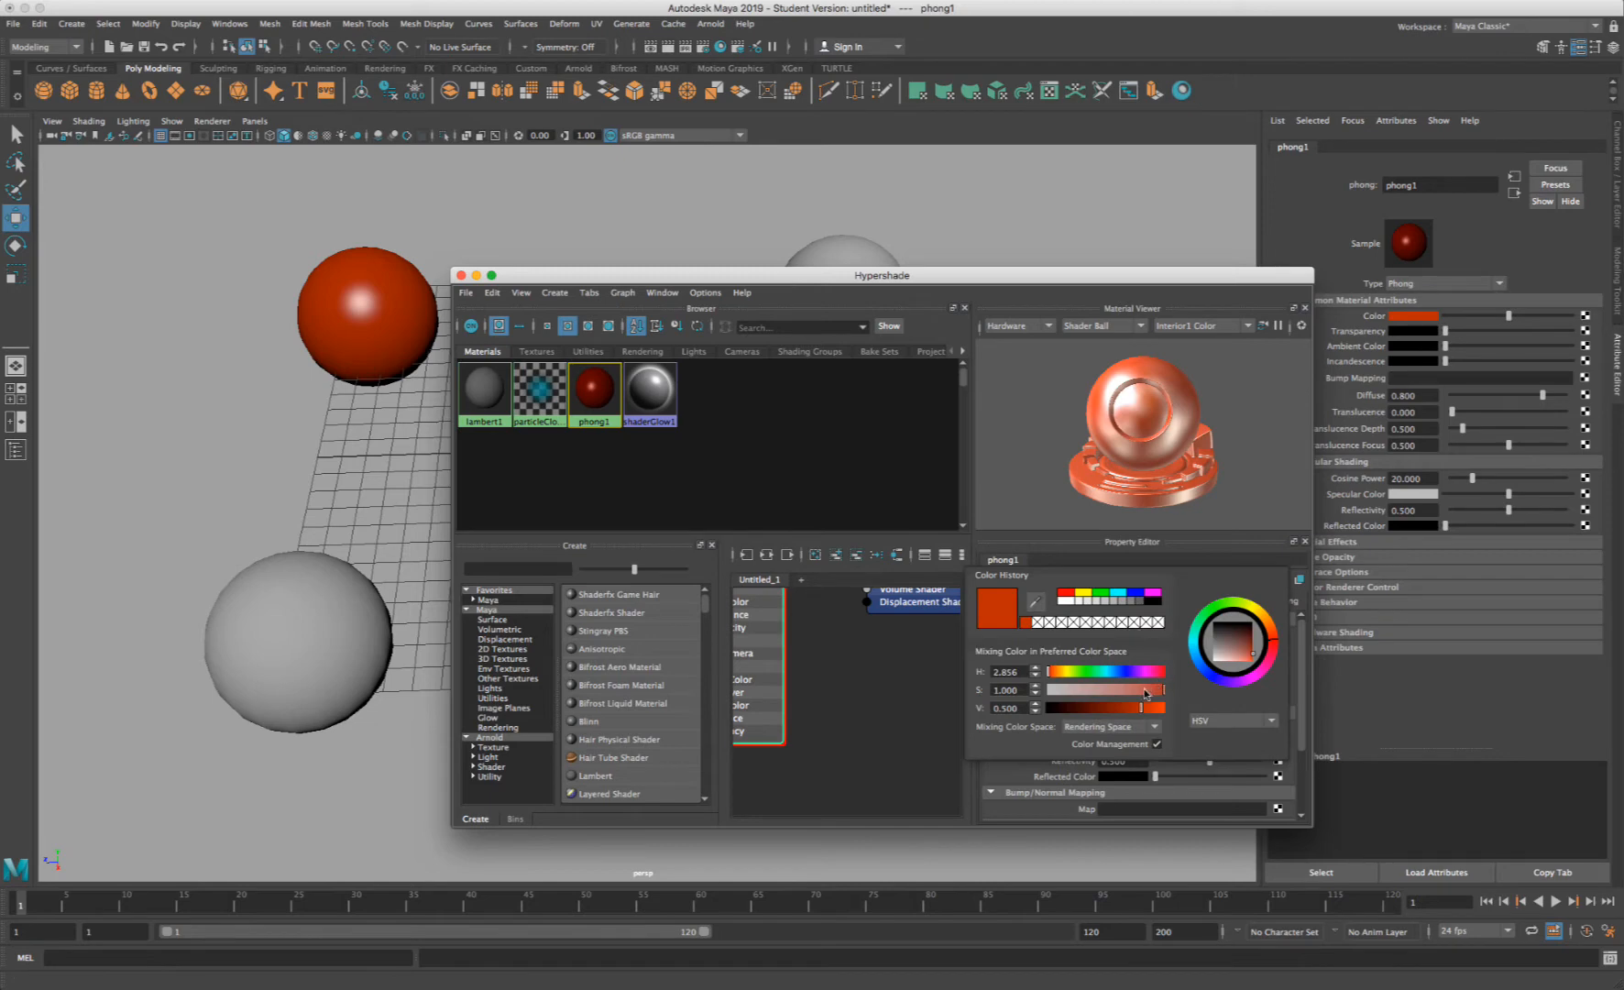
pyautogui.moveTo(1159, 709); pyautogui.dragTo(1164, 708)
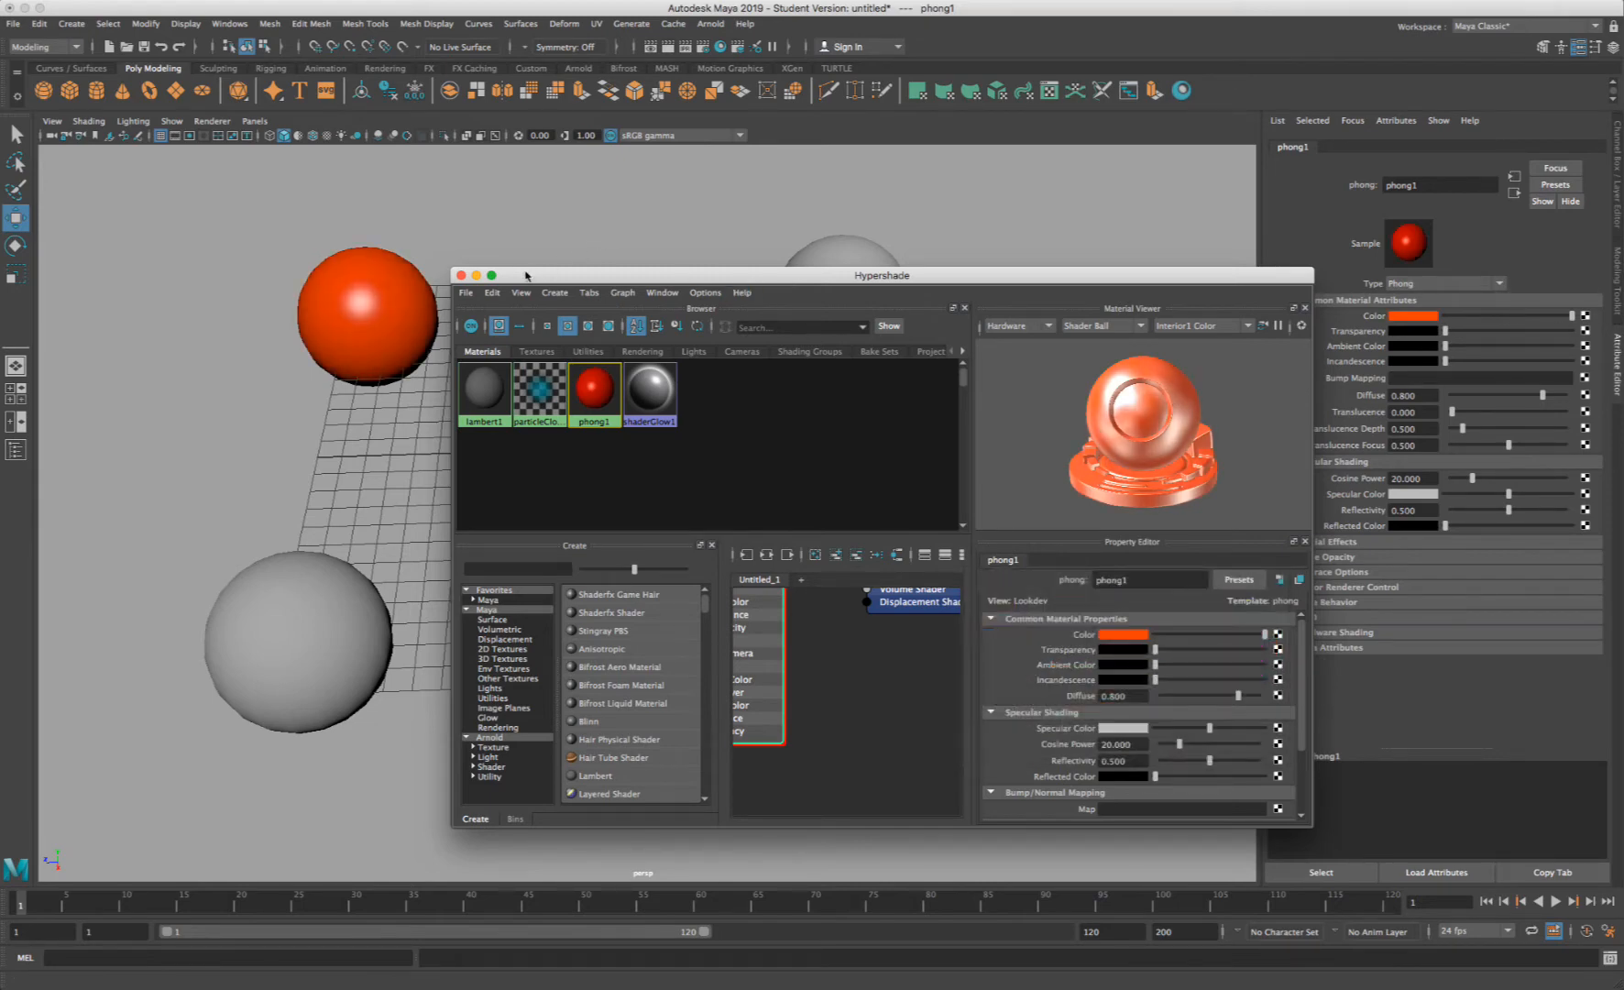
# - Move the Hypershade aside to uncover the spheres and select the back-right sphere
pyautogui.moveTo(591, 275); pyautogui.dragTo(596, 266)
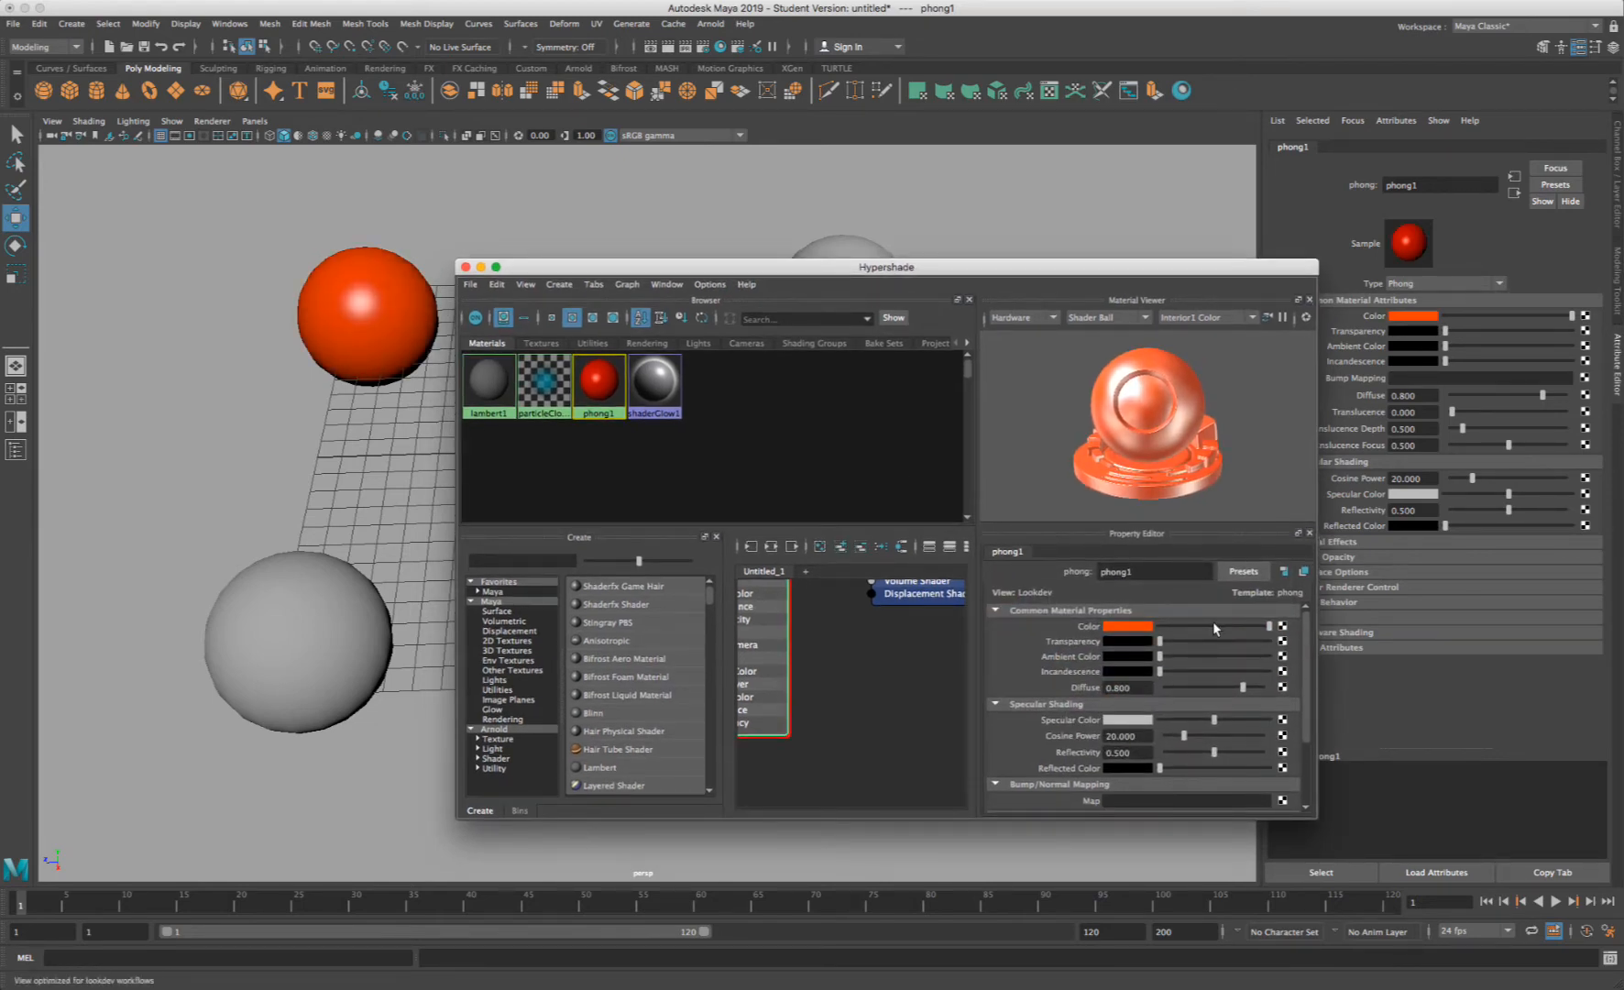
pyautogui.moveTo(798, 264); pyautogui.dragTo(1363, 330)
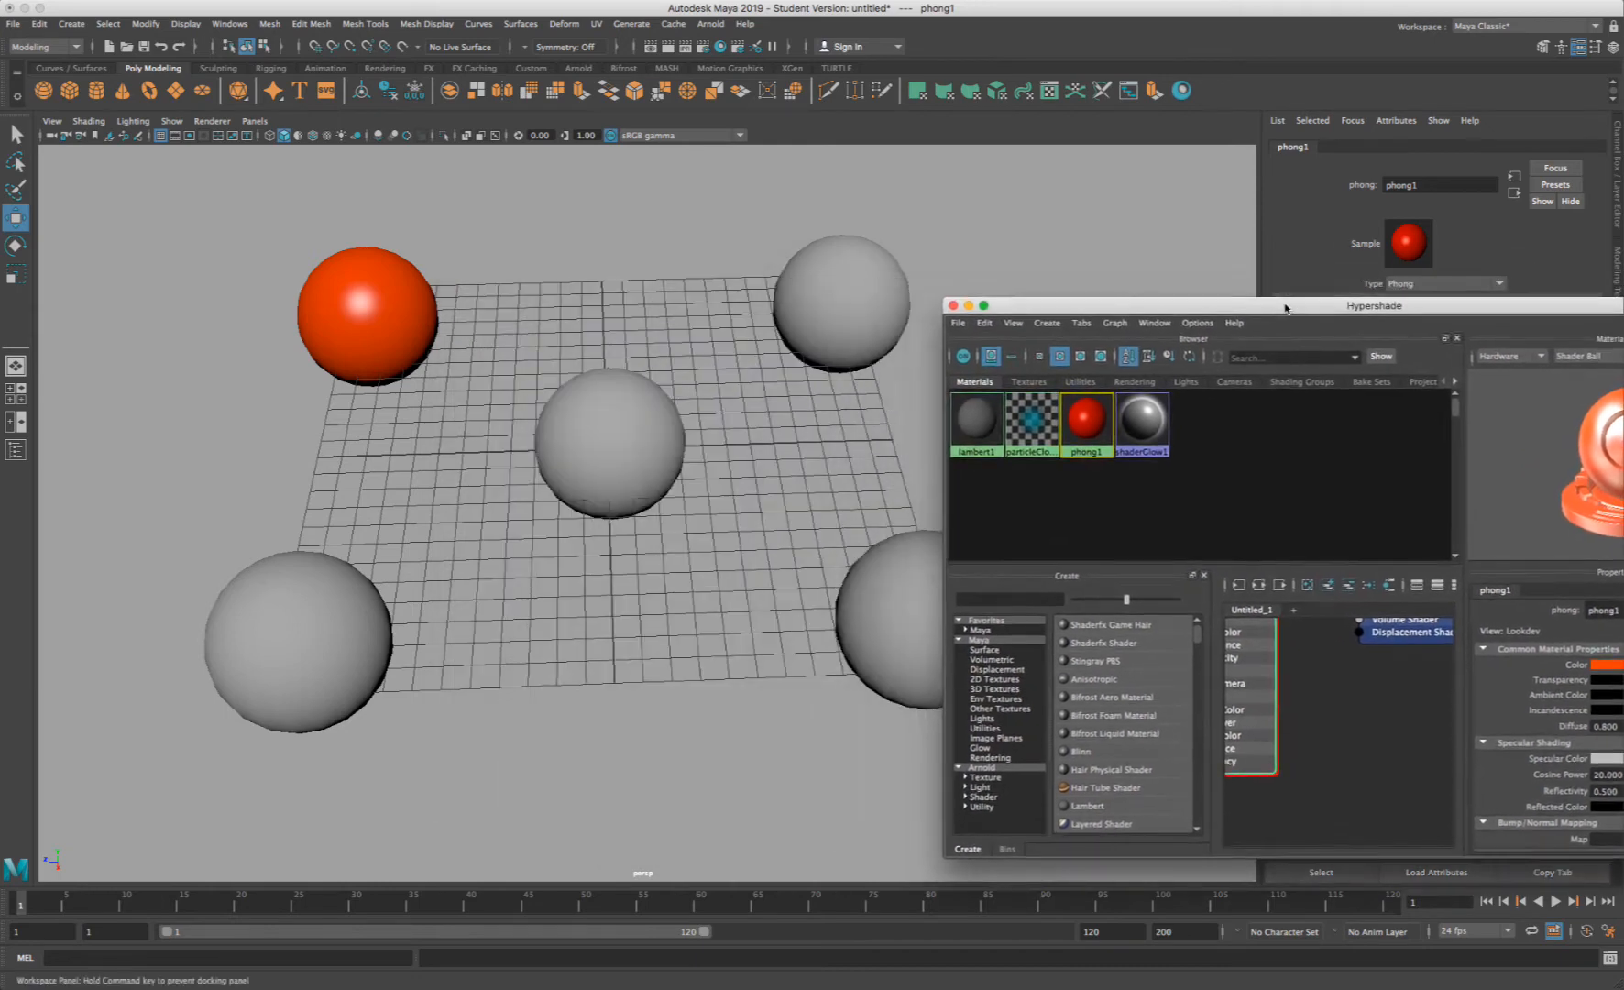
pyautogui.click(944, 255)
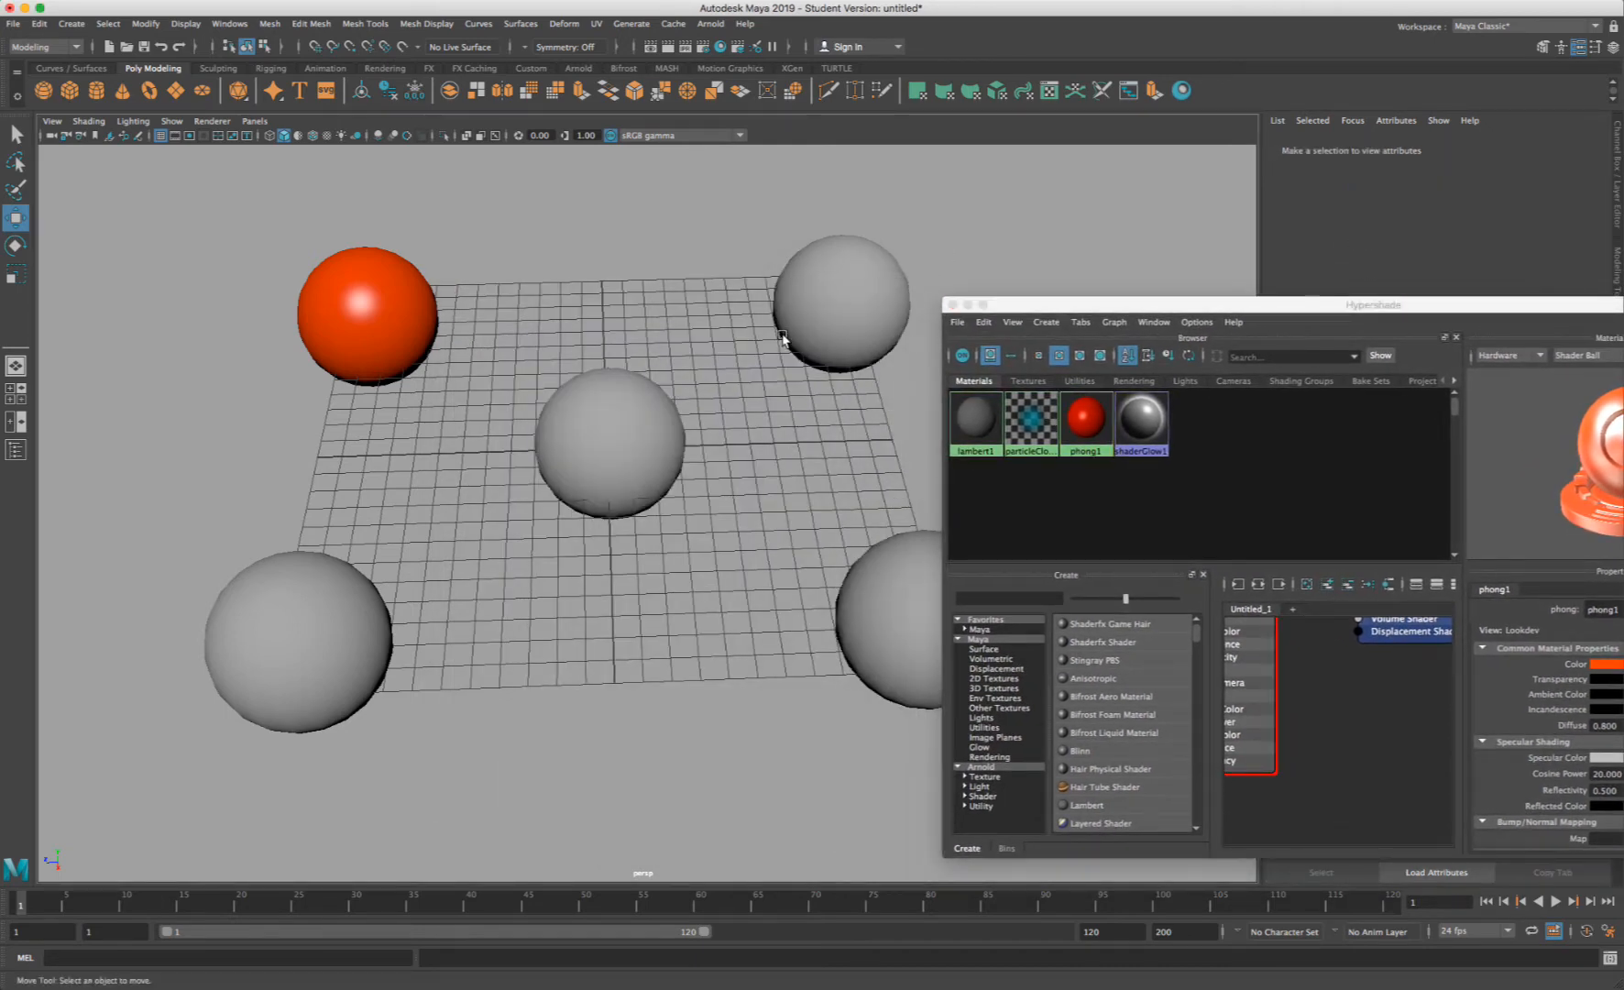
pyautogui.click(824, 302)
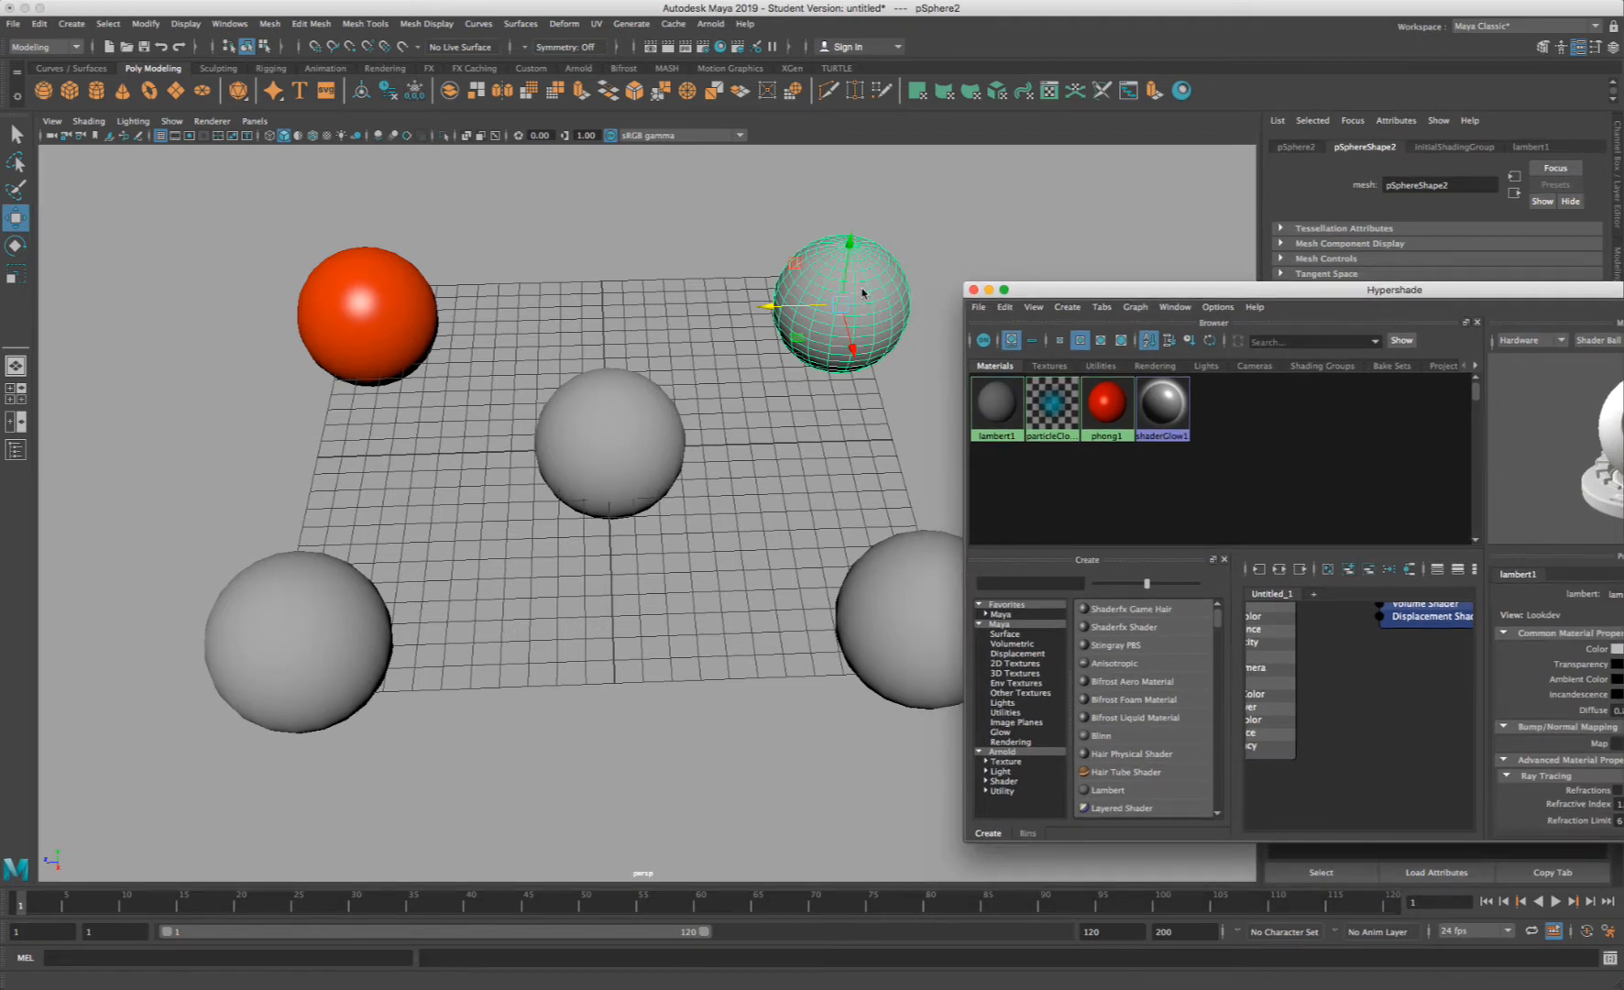
pyautogui.click(926, 244)
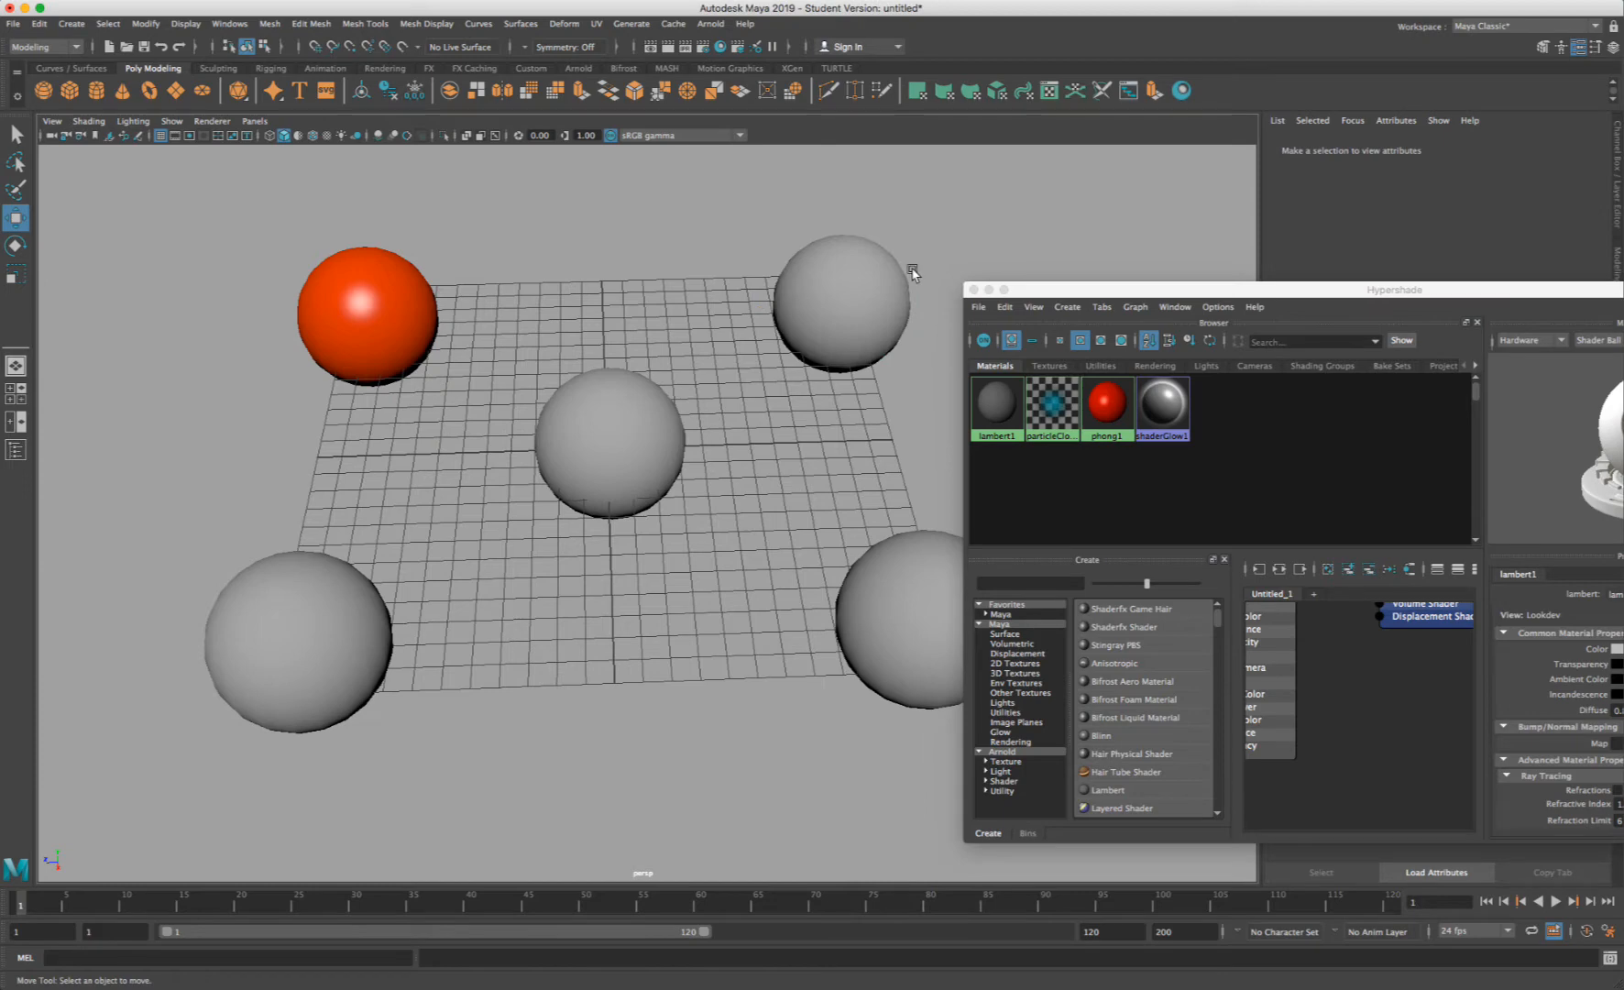
pyautogui.click(847, 277)
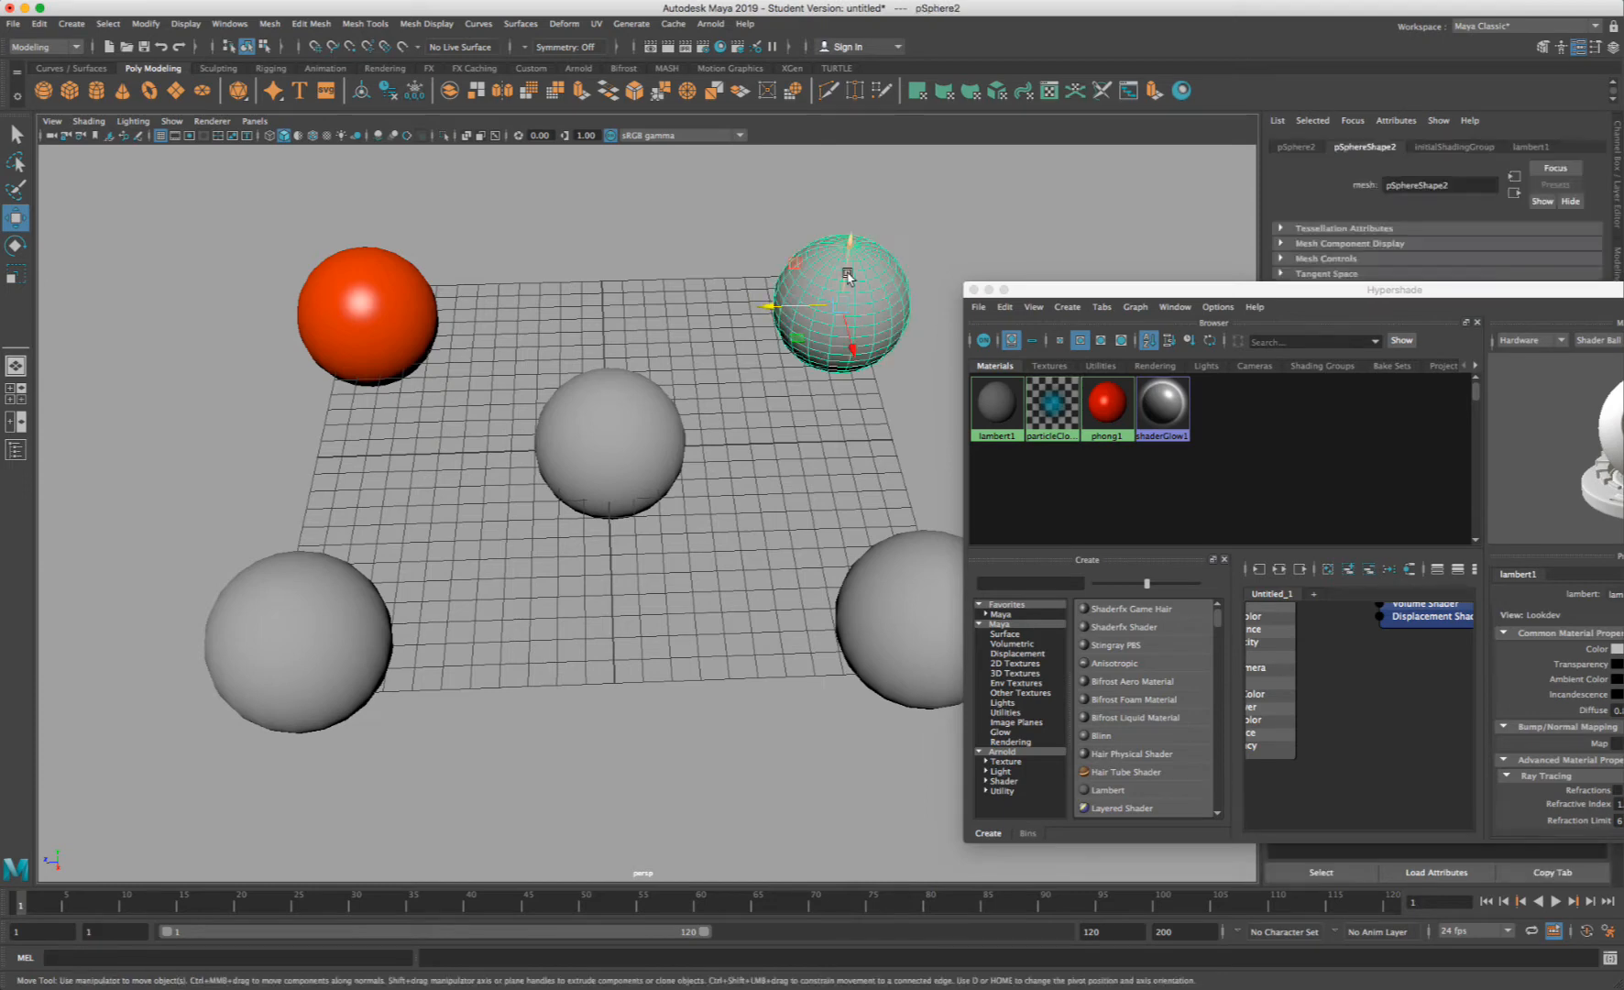
# - Assign a new Blinn material to the selected back-right sphere from the favorite Maya shaders
pyautogui.moveTo(847, 278); pyautogui.dragTo(899, 666, button='right')
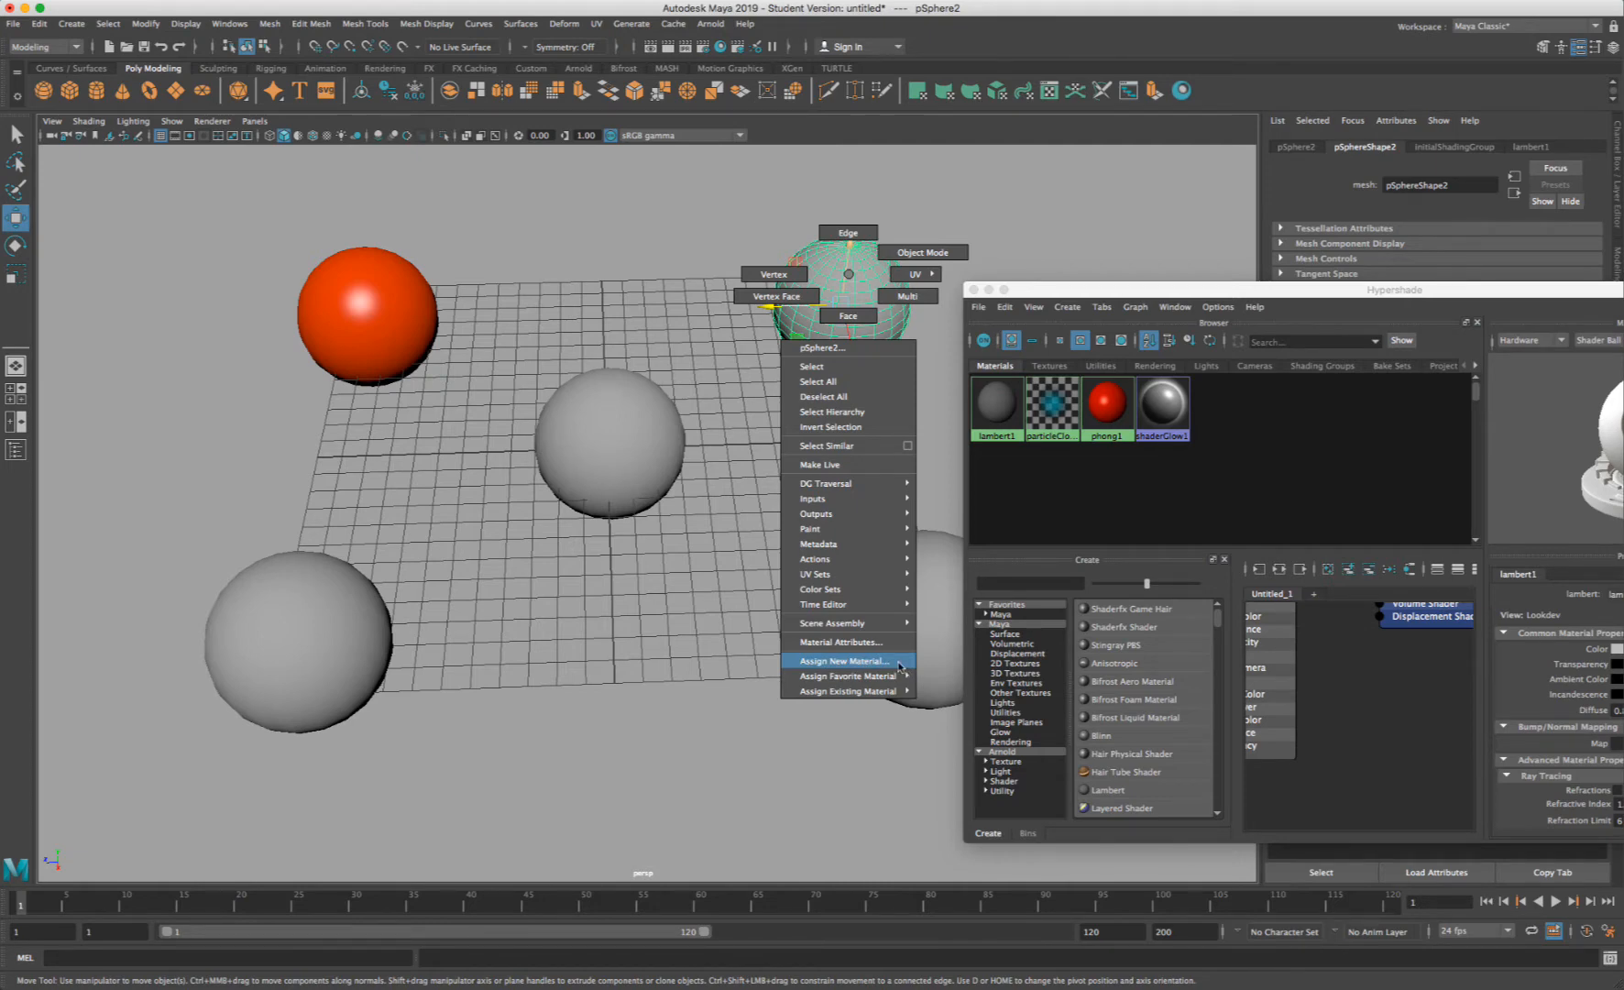
pyautogui.moveTo(899, 666); pyautogui.dragTo(899, 666, button='right')
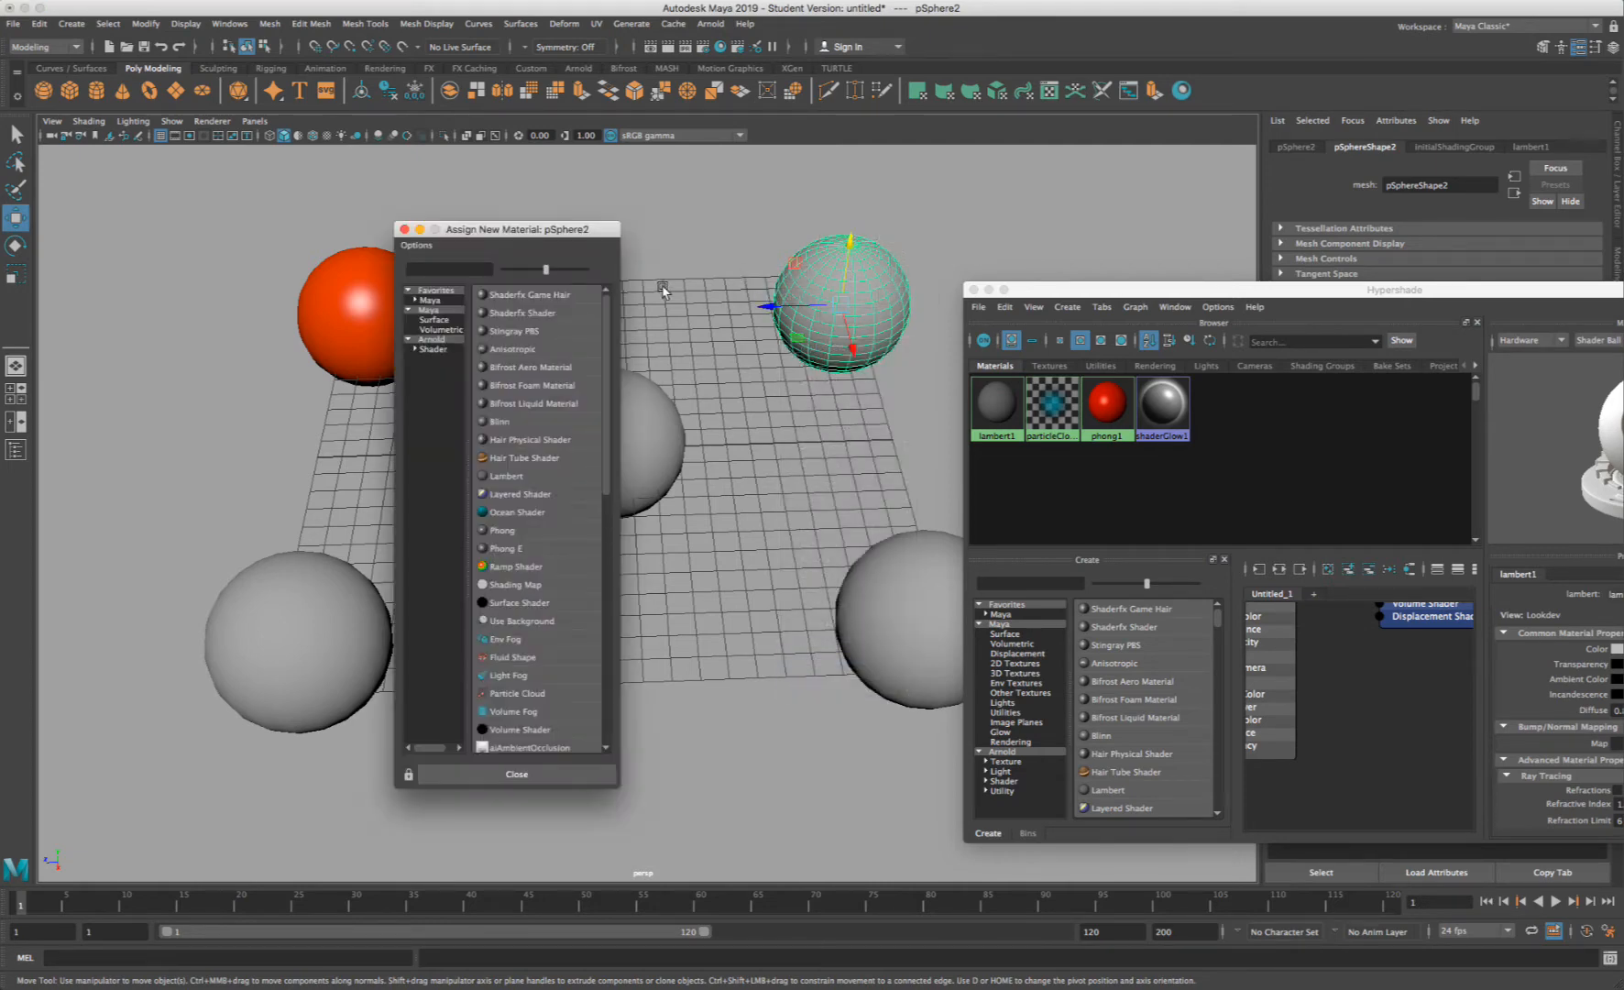
pyautogui.click(431, 300)
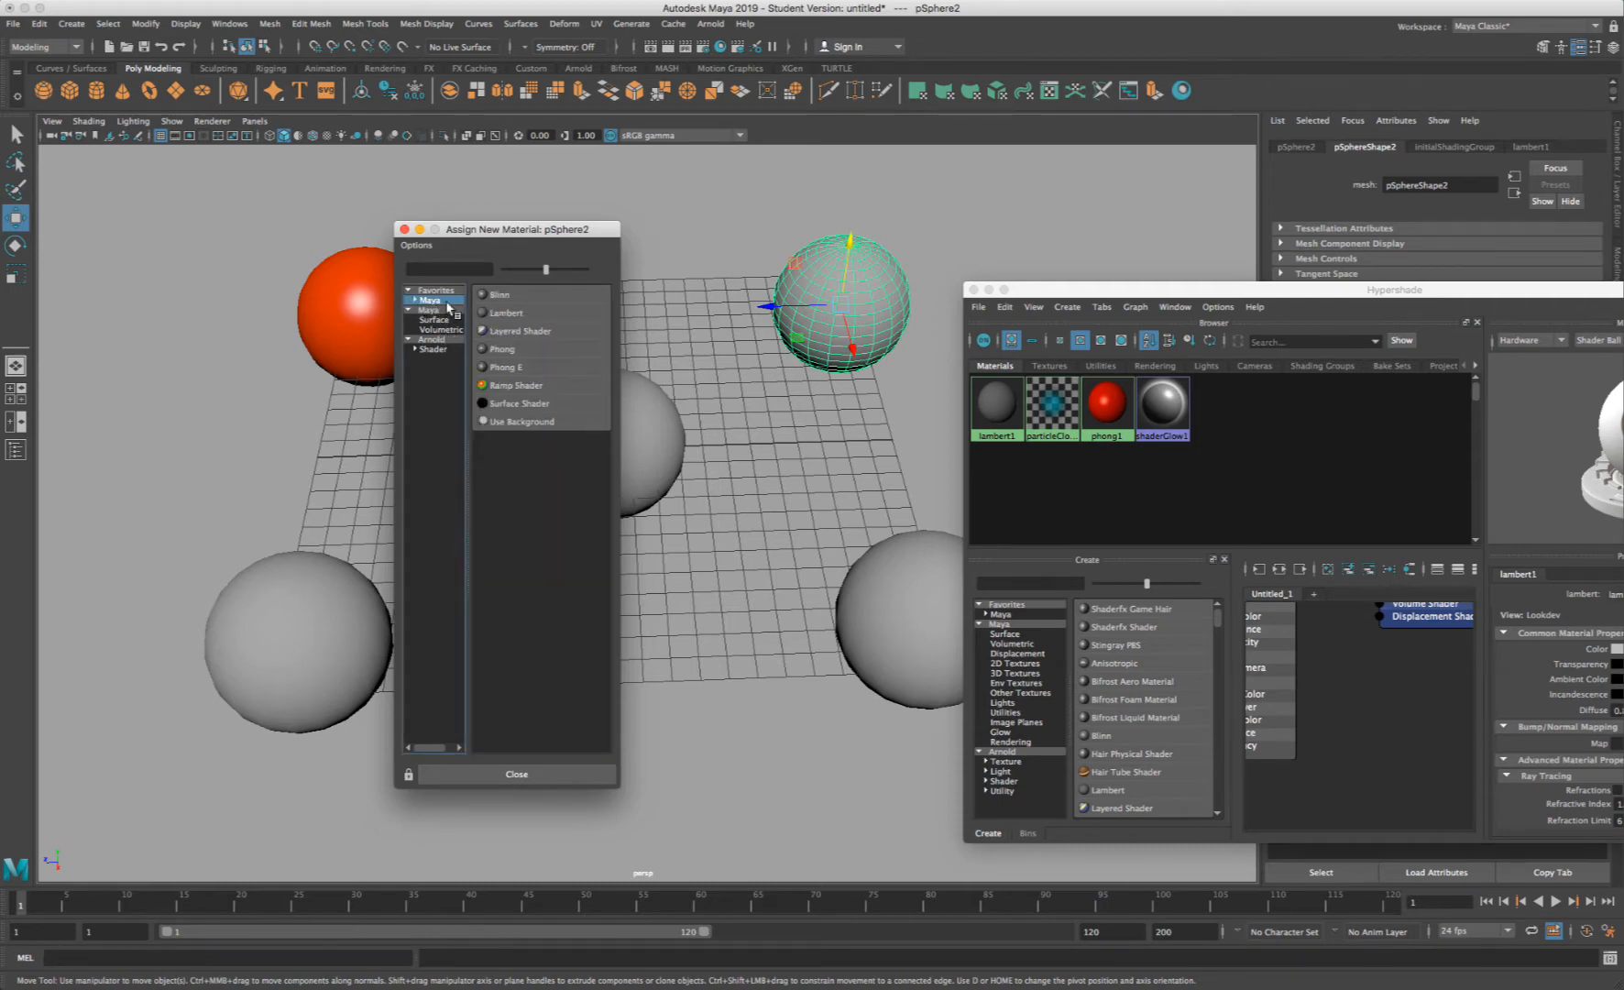
pyautogui.moveTo(422, 322); pyautogui.dragTo(449, 304)
pyautogui.moveTo(509, 231); pyautogui.dragTo(662, 190)
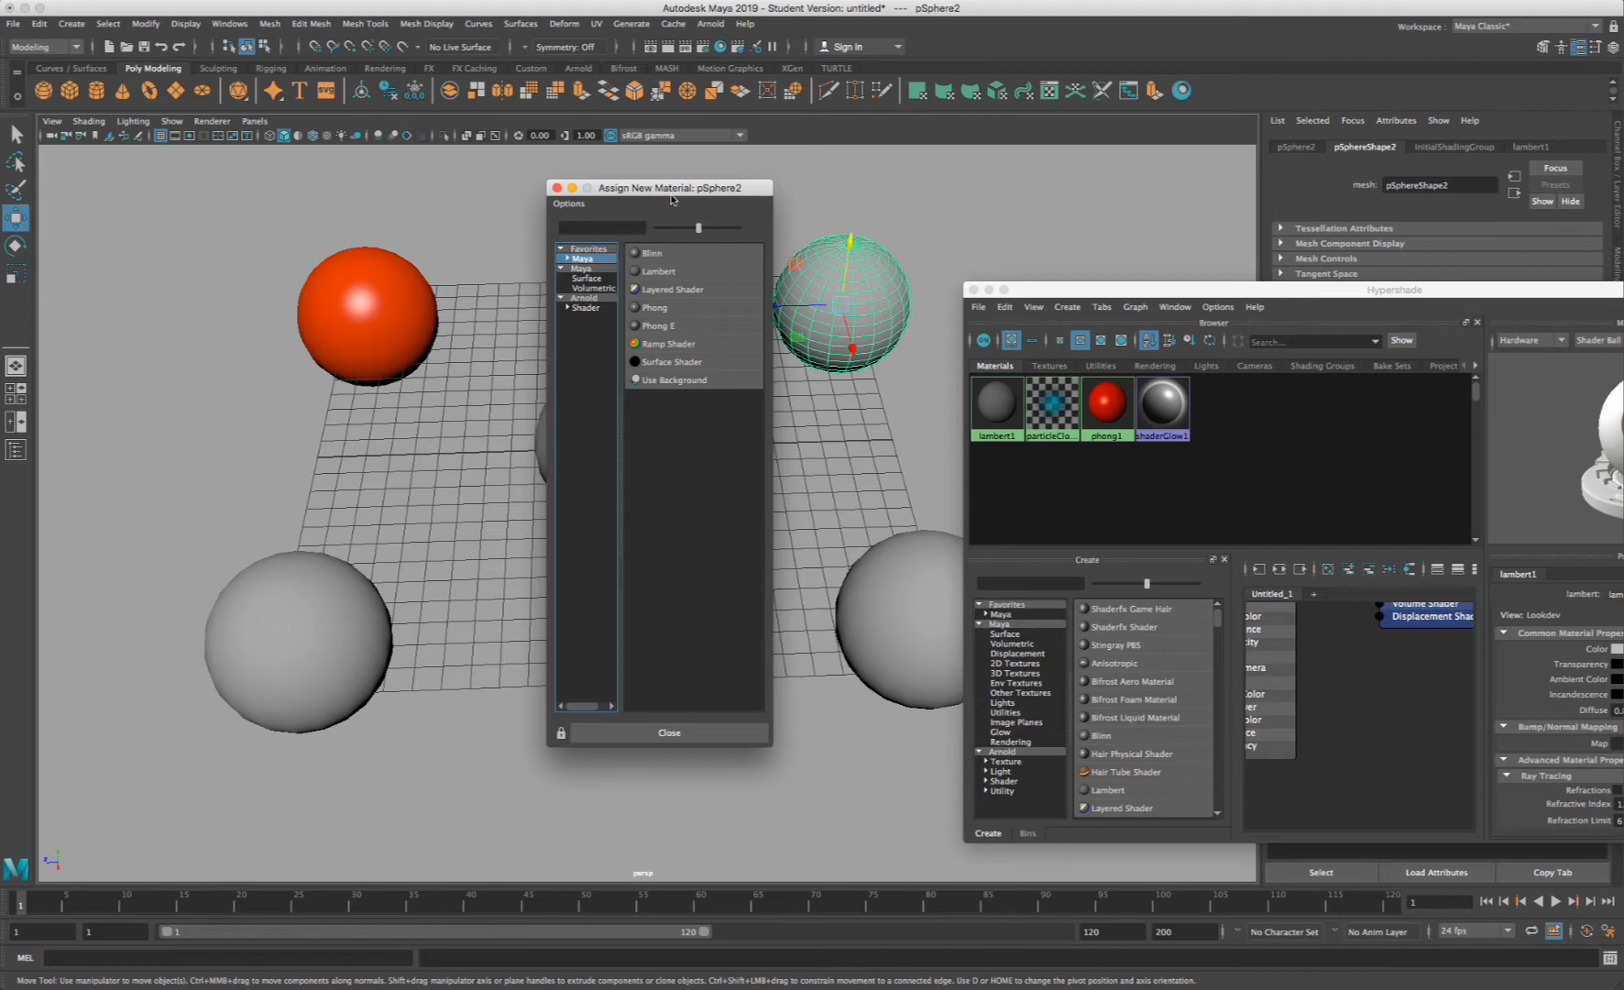
pyautogui.moveTo(672, 196); pyautogui.dragTo(642, 188)
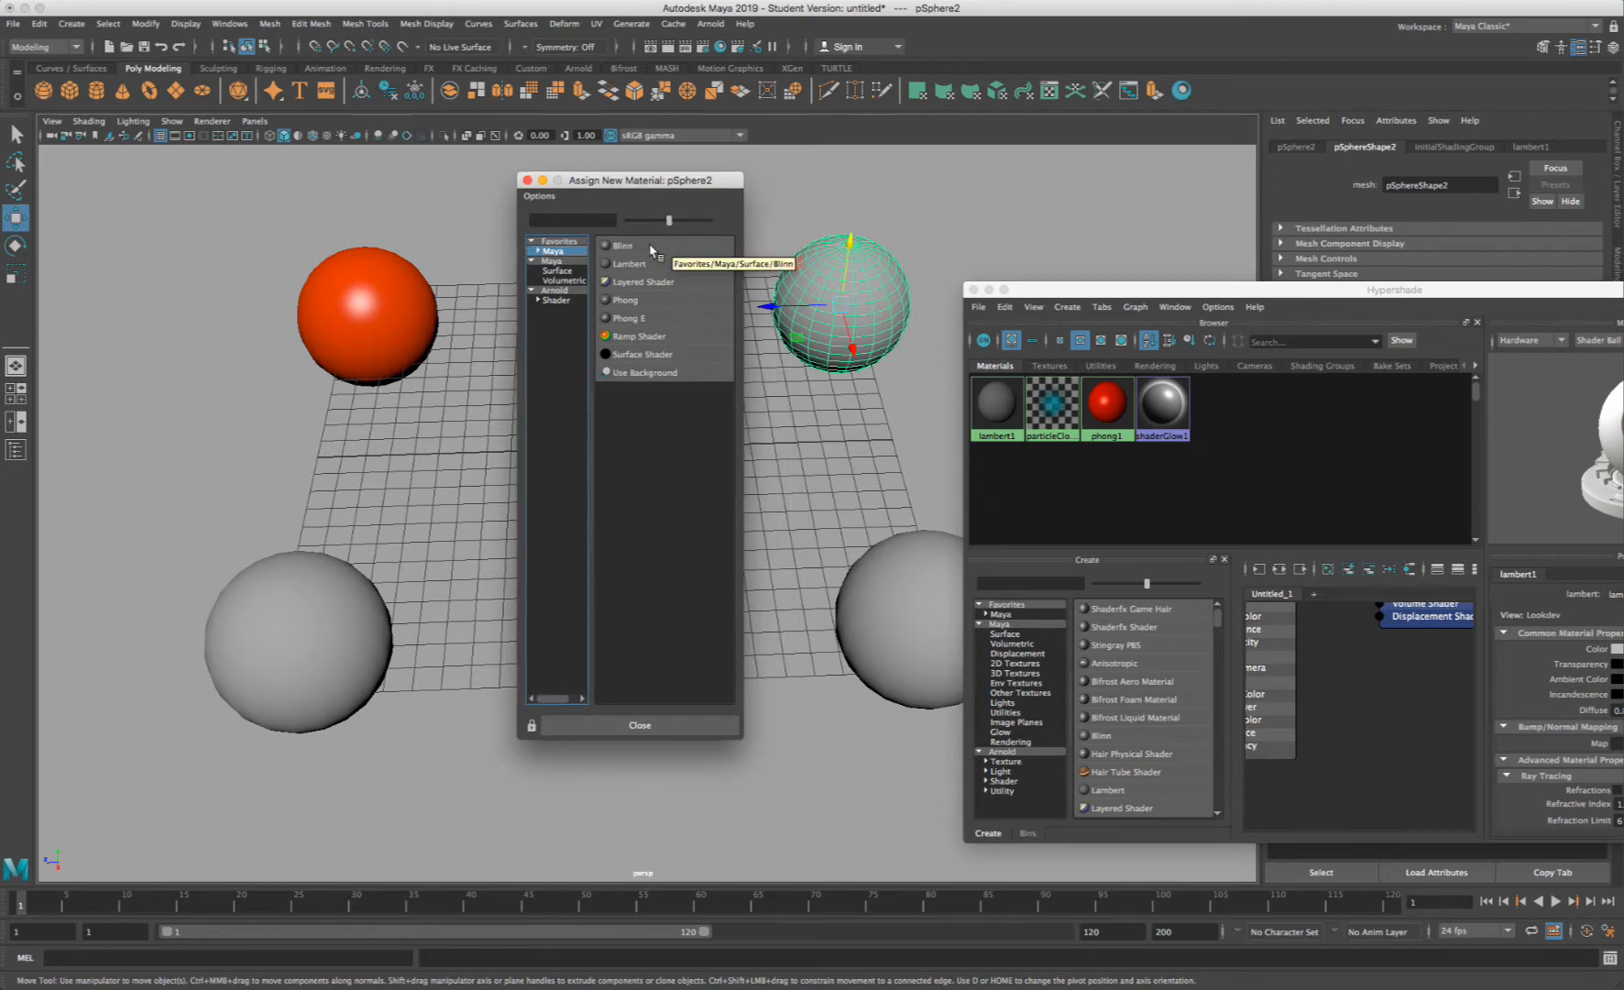
pyautogui.click(651, 248)
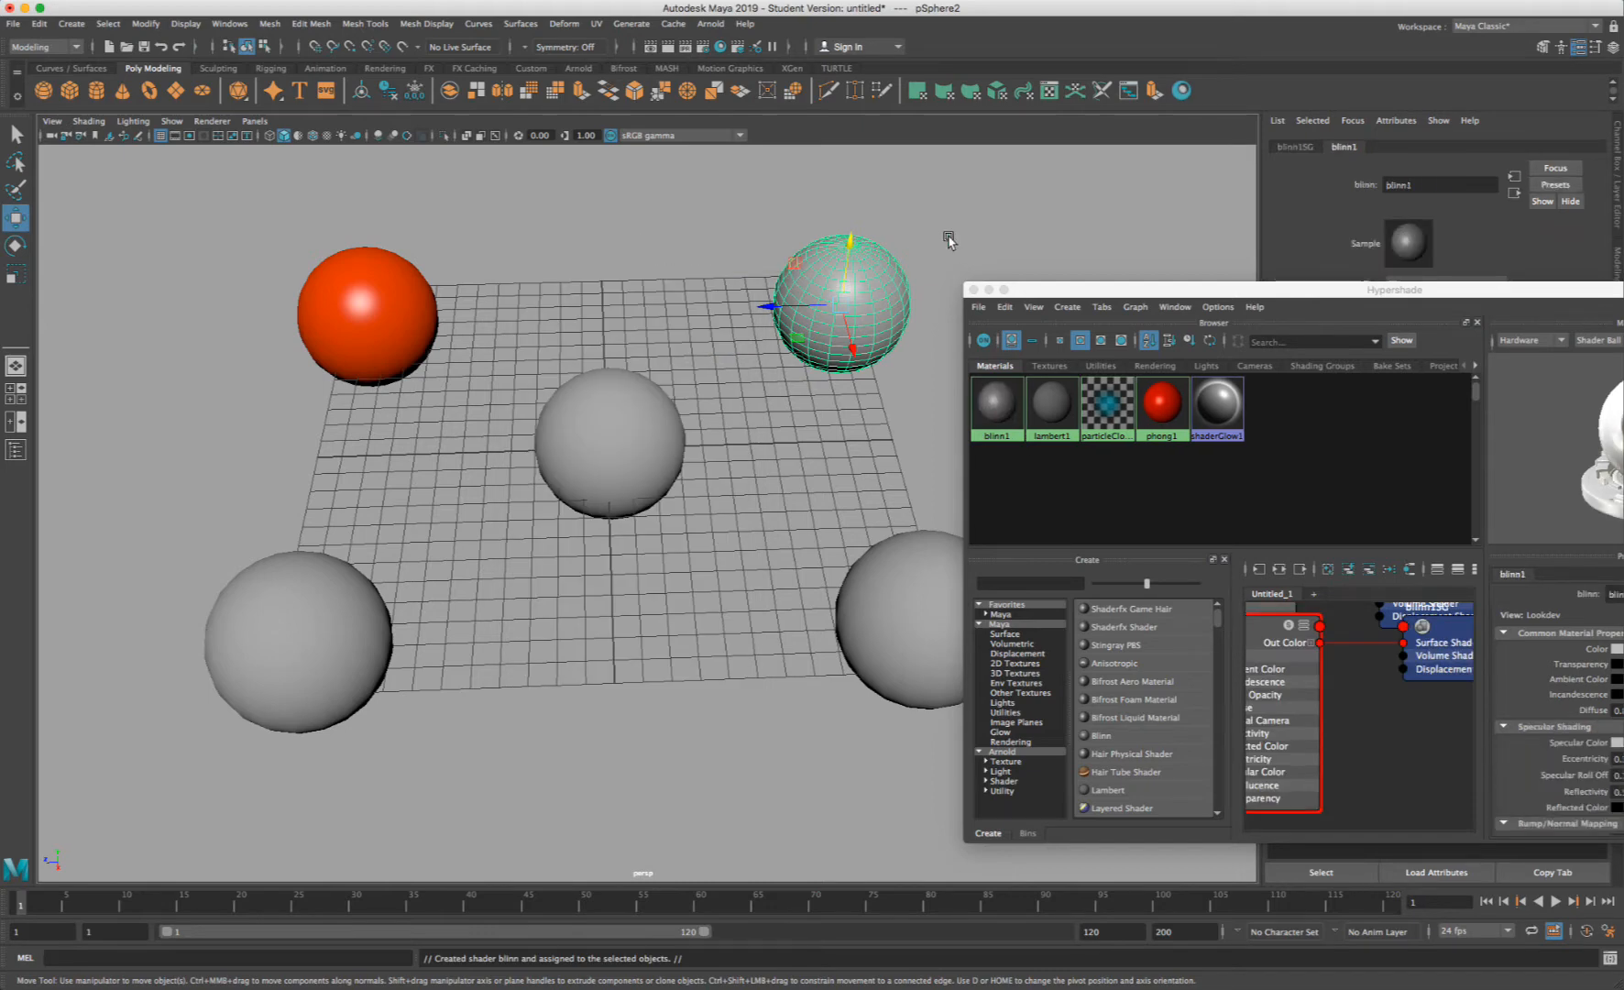
# - Check the back-right sphere's selection and undo its Blinn material assignment
pyautogui.click(907, 247)
pyautogui.click(864, 275)
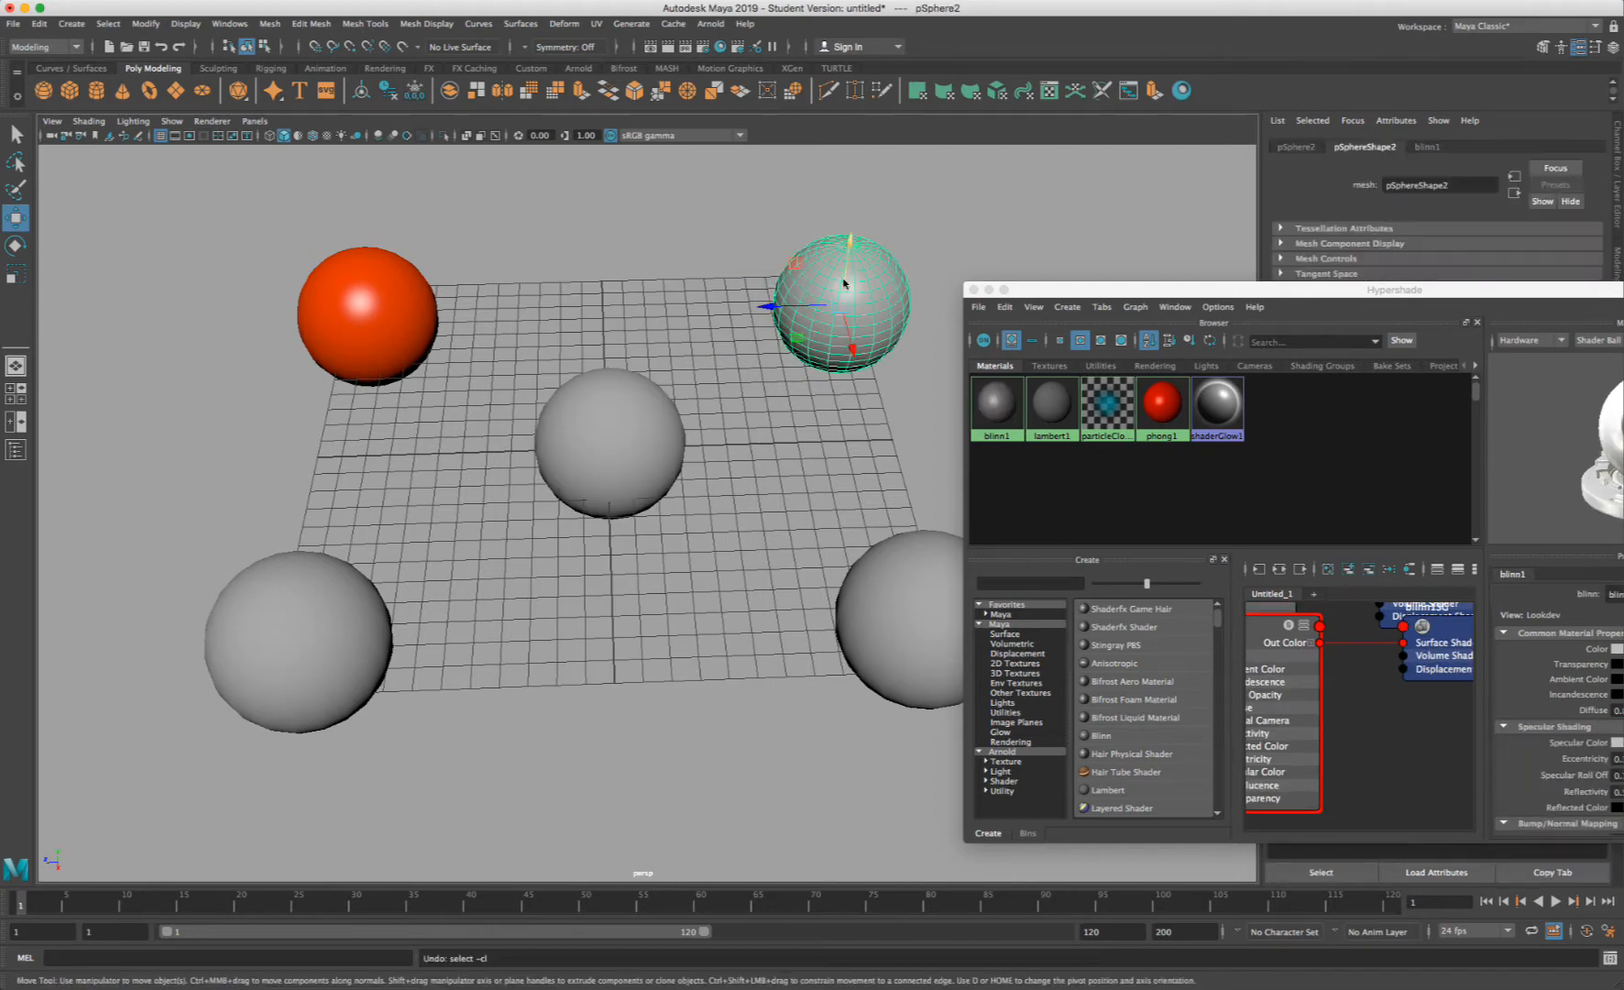
pyautogui.rightClick(844, 279)
pyautogui.click(997, 180)
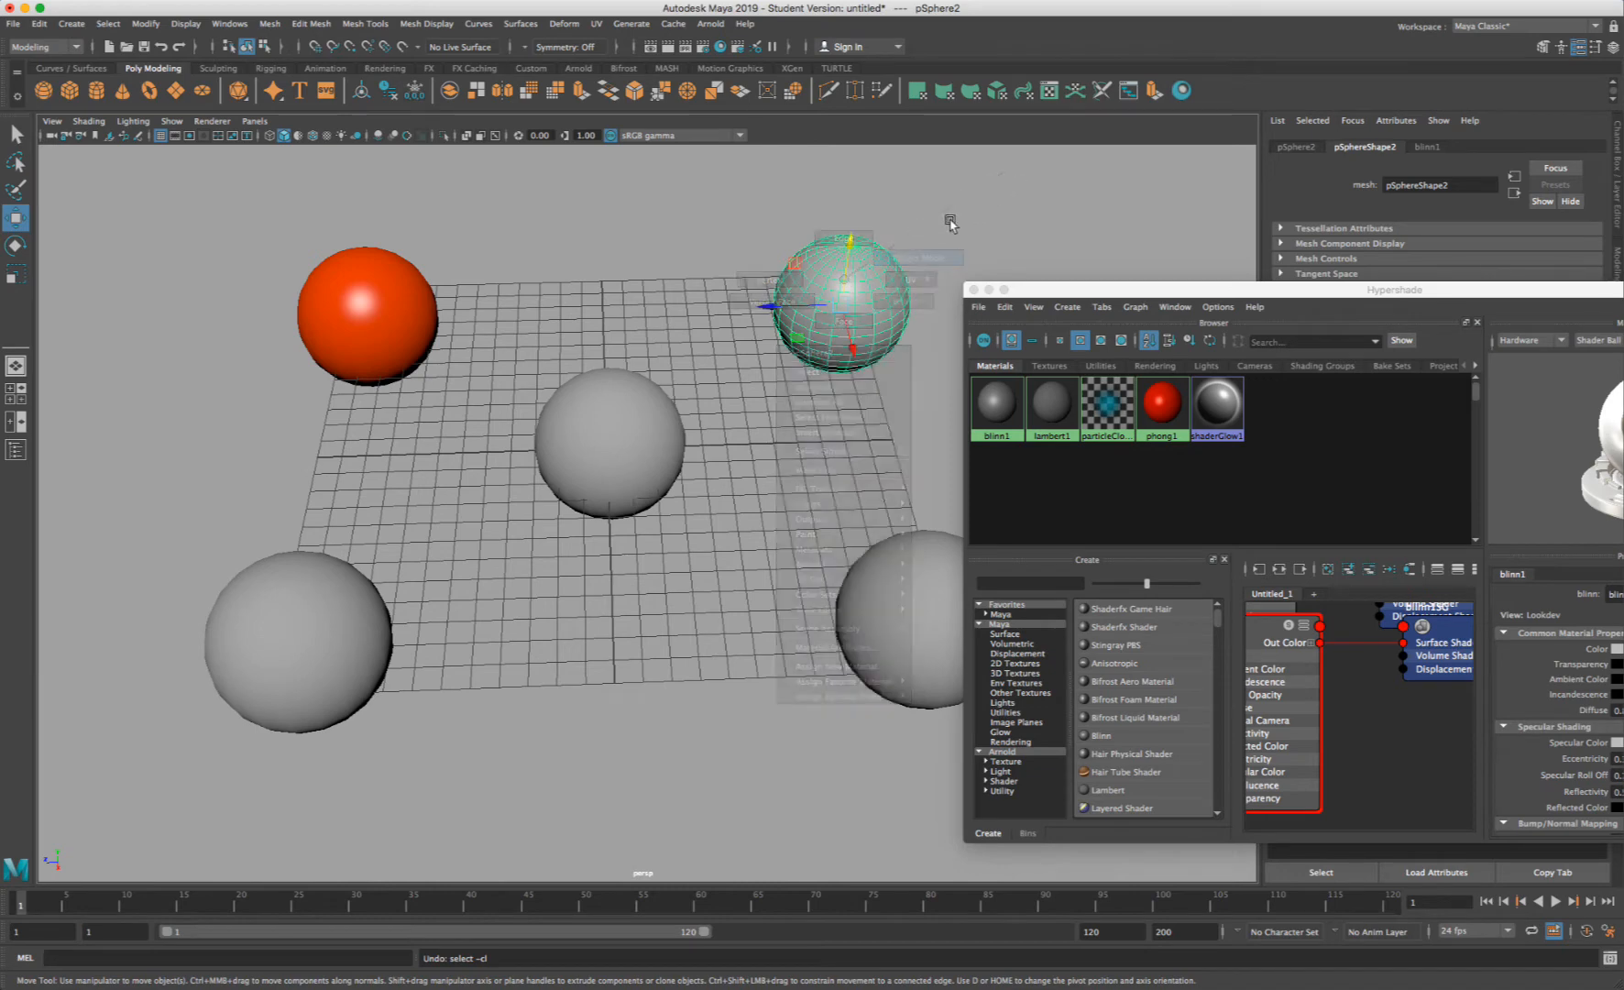
pyautogui.hotkey('ctrl', 'z')
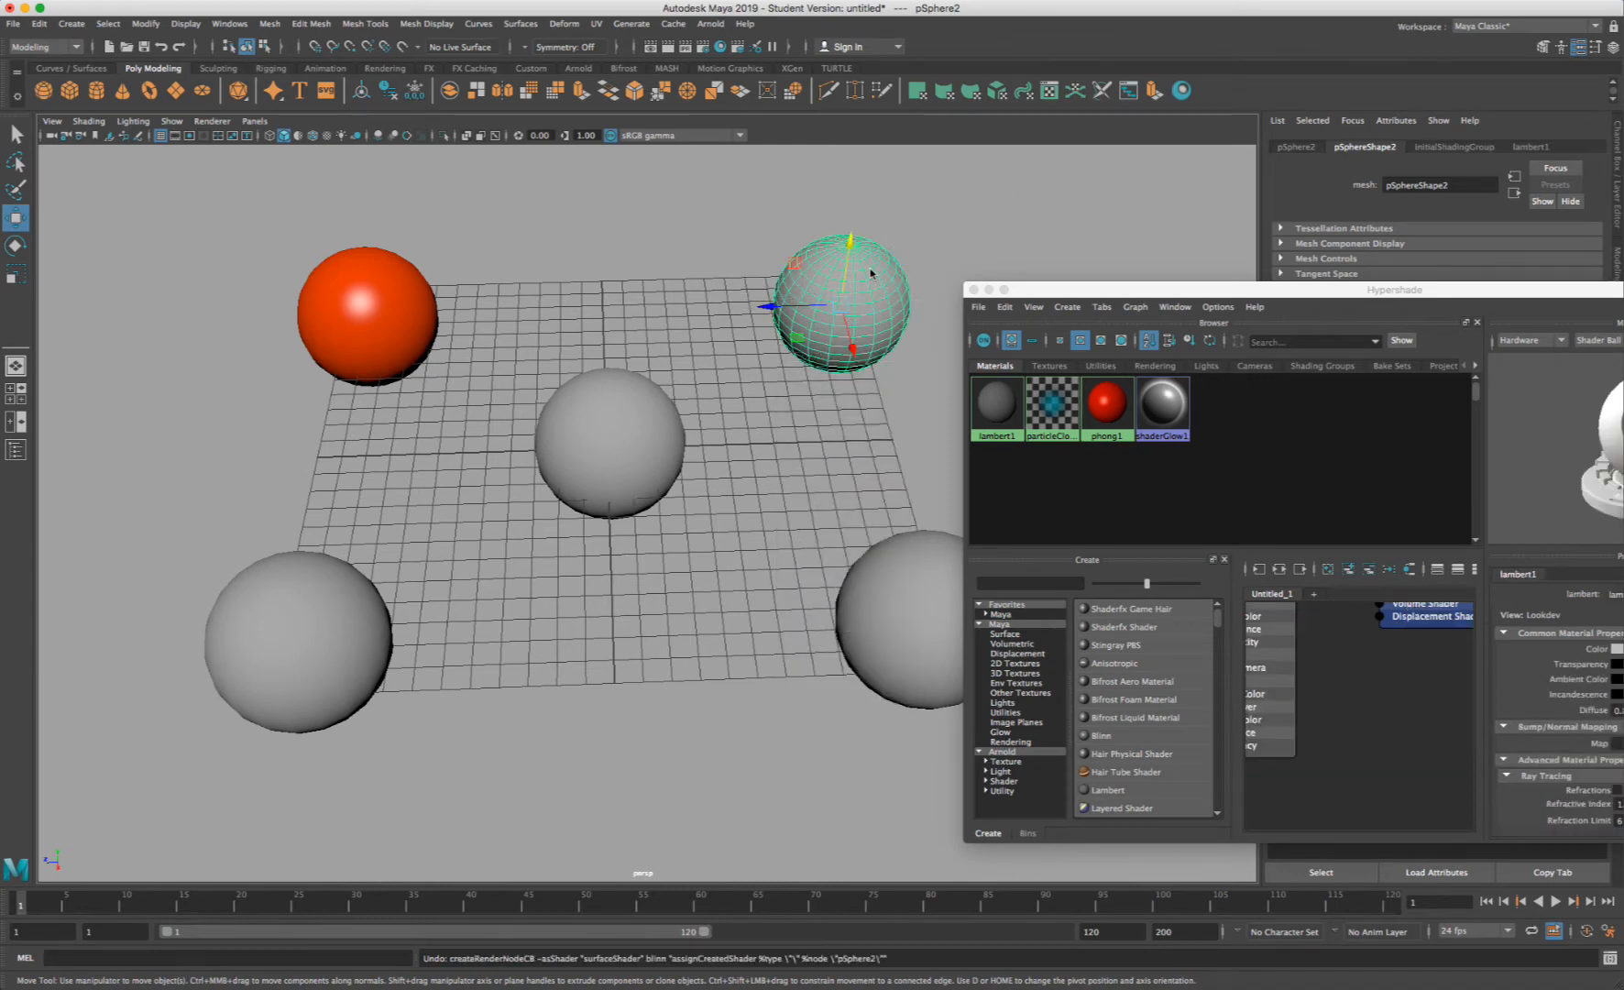
# - Assign a Blinn material to the back-right sphere again and clear the selection to view its shading
pyautogui.rightClick(872, 269)
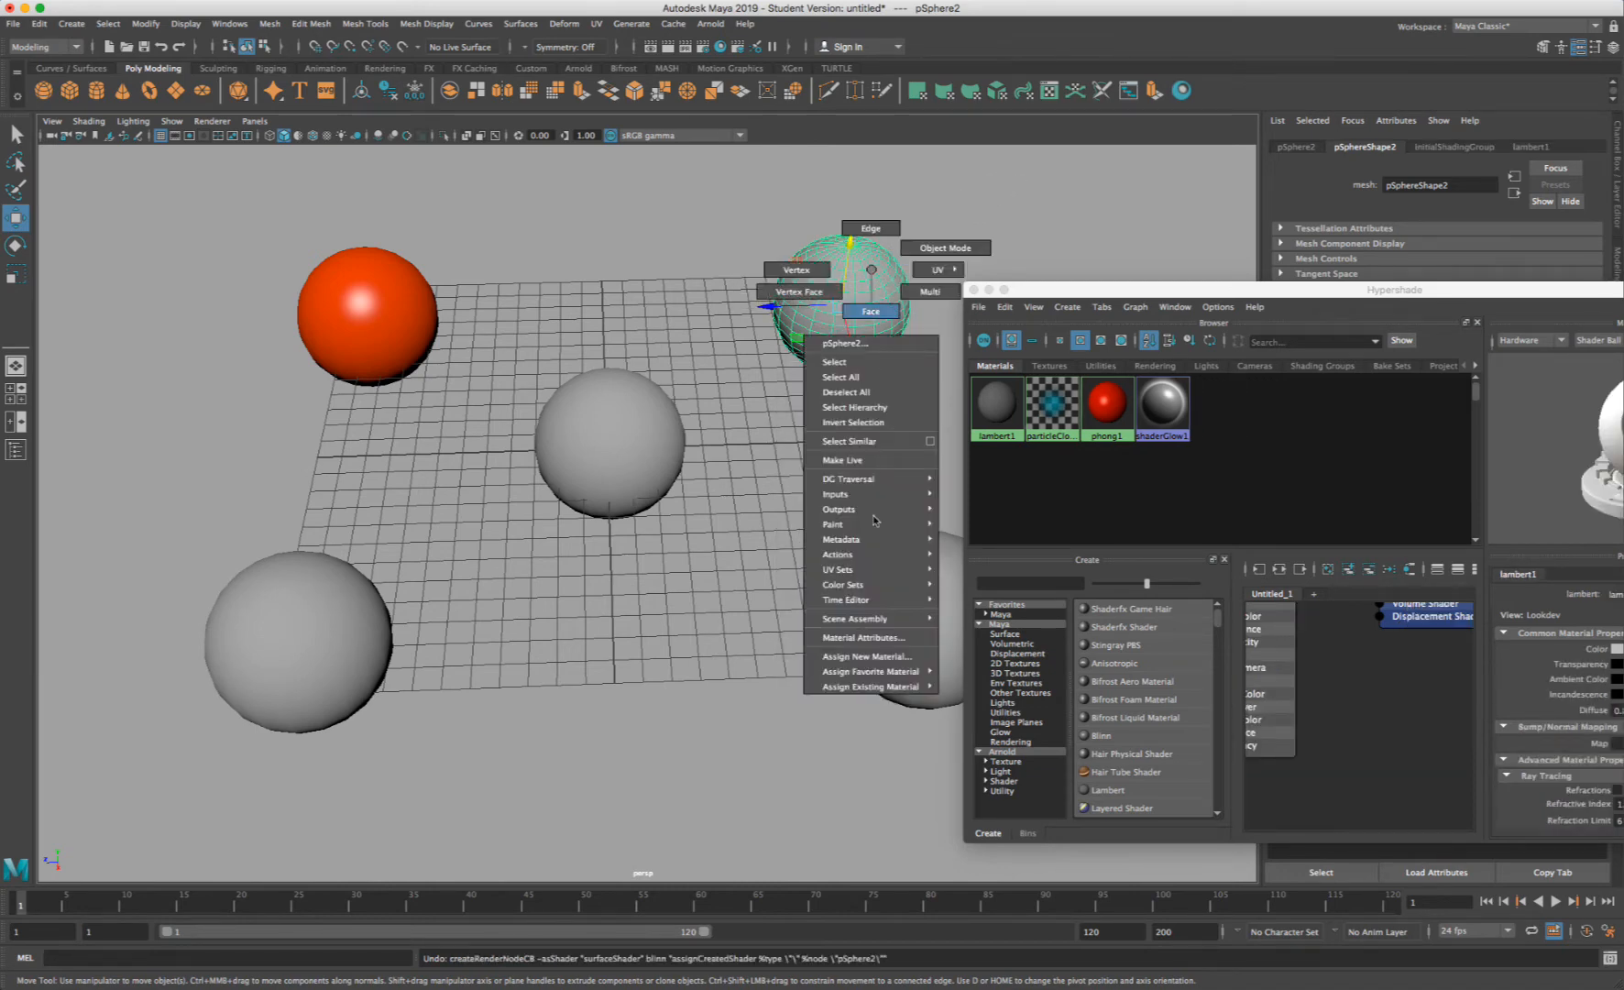
pyautogui.click(882, 657)
pyautogui.click(554, 252)
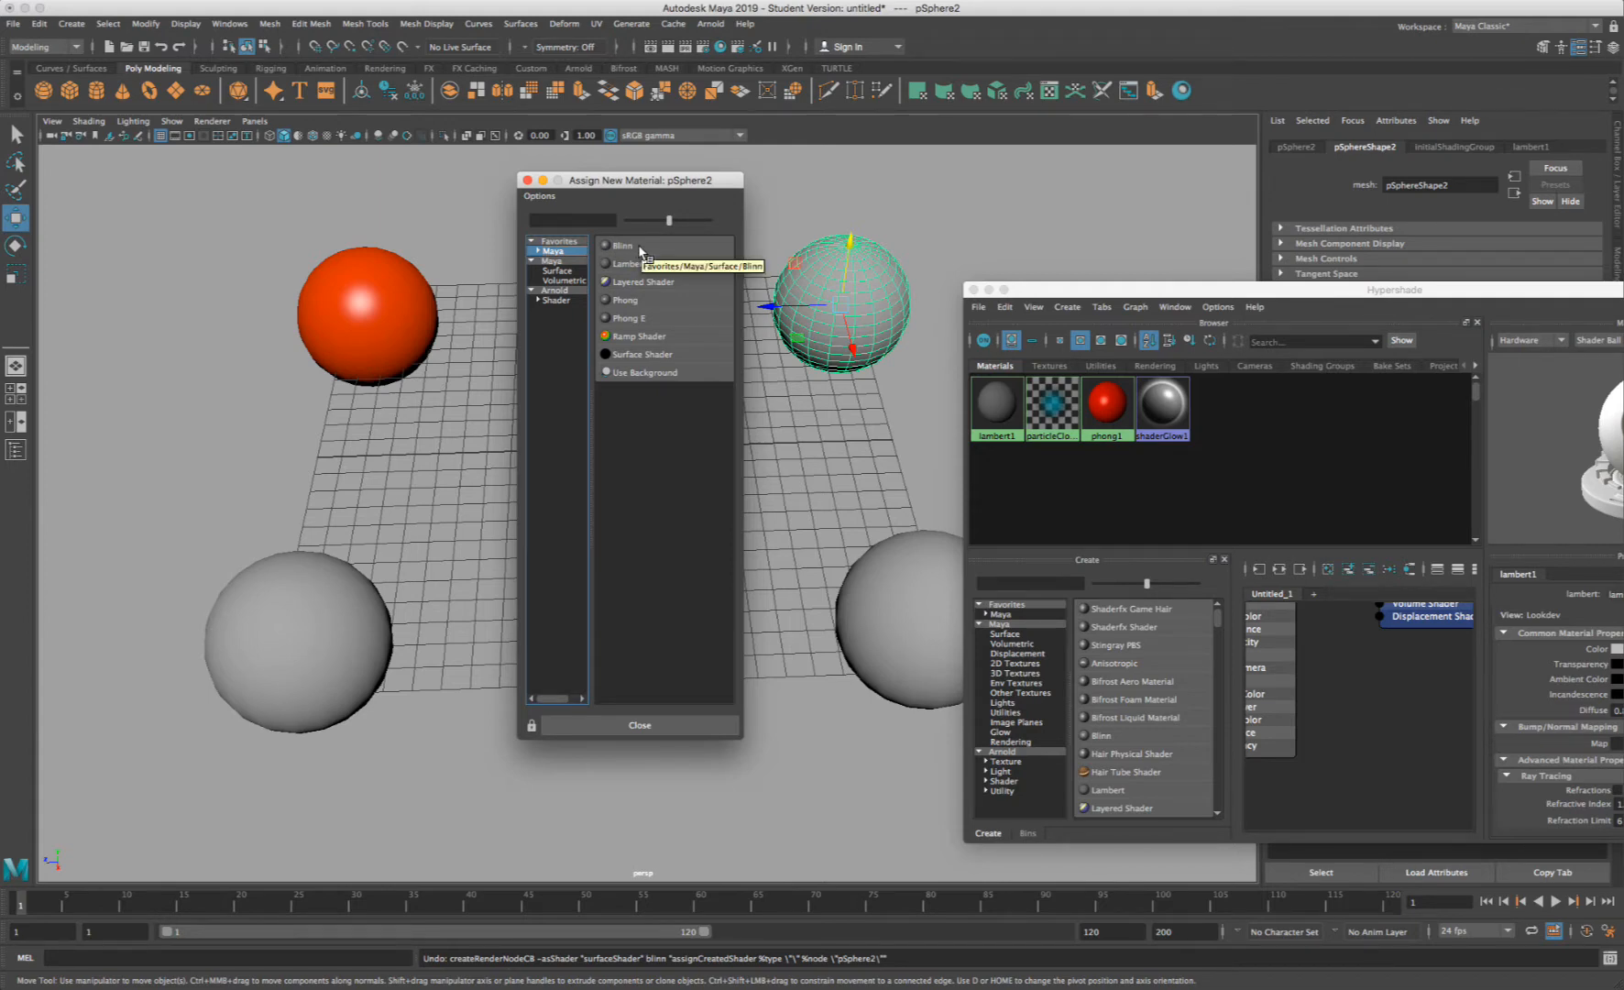
pyautogui.click(639, 252)
pyautogui.click(929, 249)
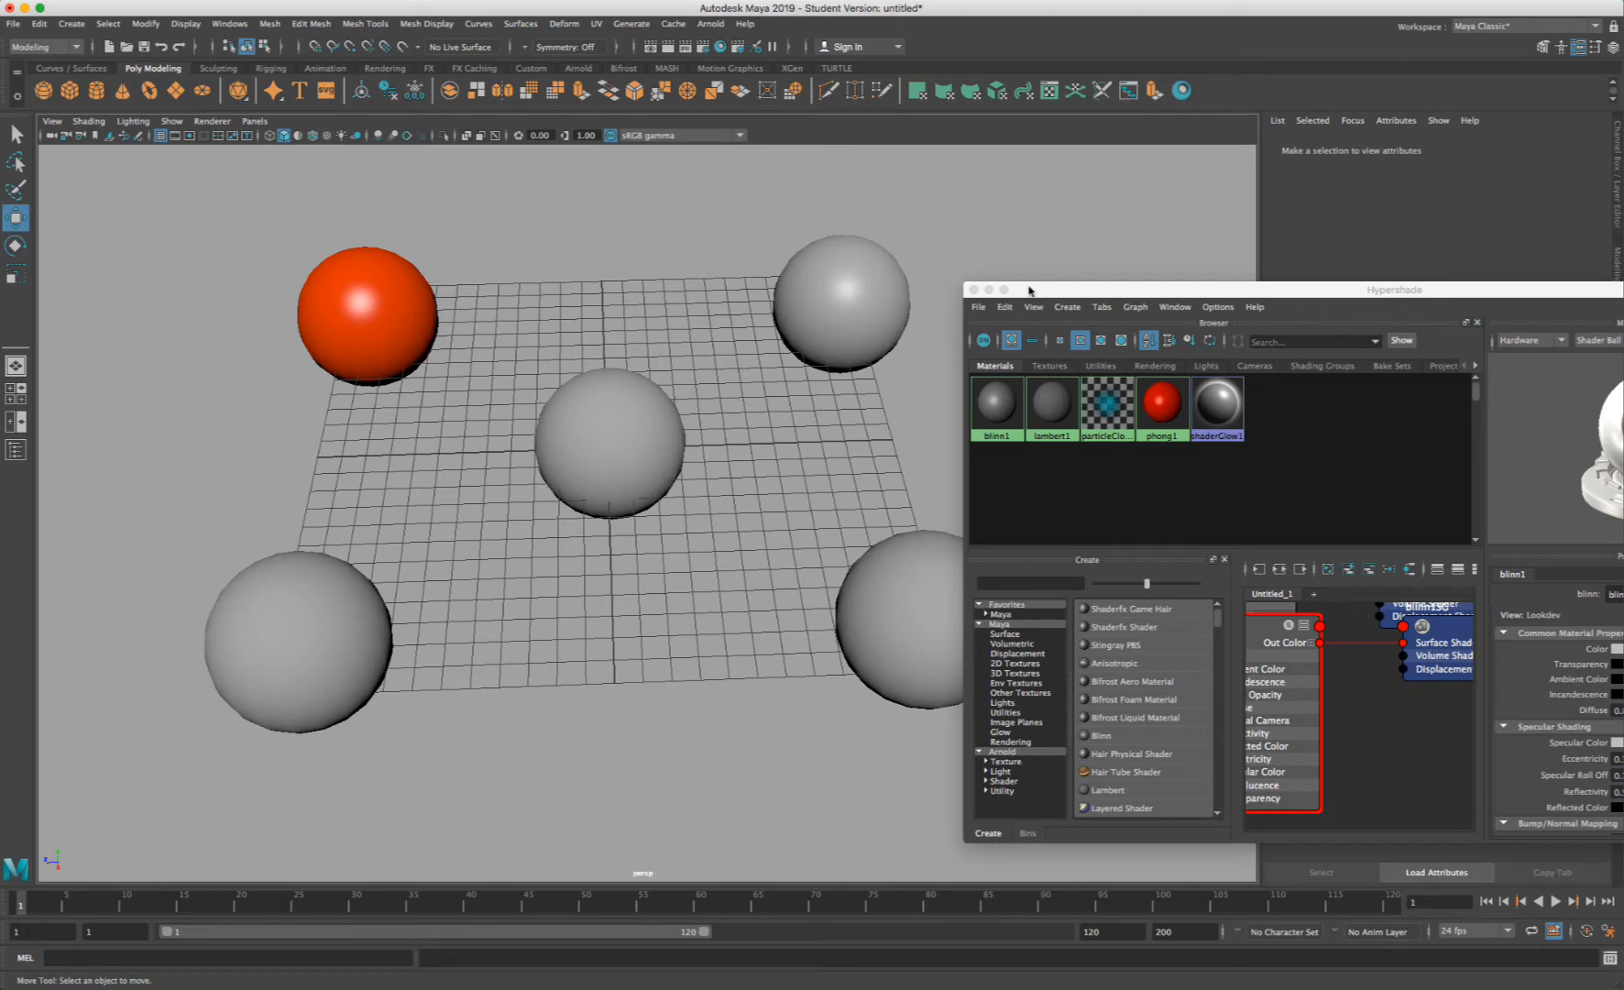
# - Set the blinn1 material's color to a bright blue with hue 230.896 and maximum saturation and value
pyautogui.moveTo(1030, 290); pyautogui.dragTo(1020, 258)
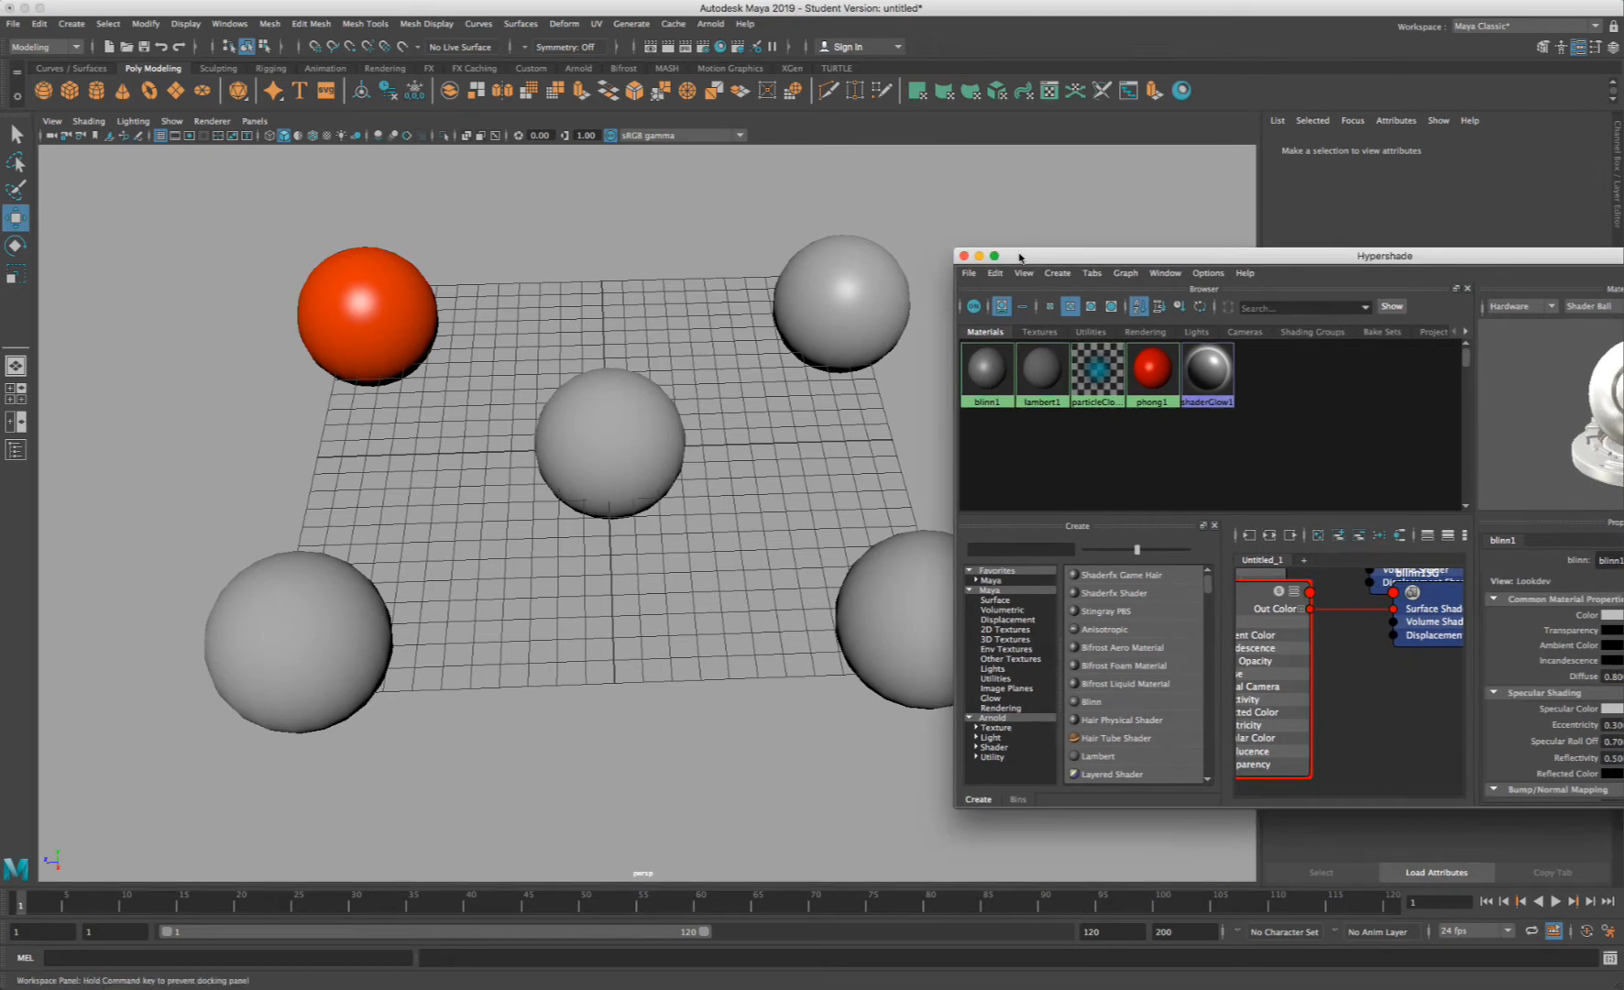
pyautogui.click(993, 380)
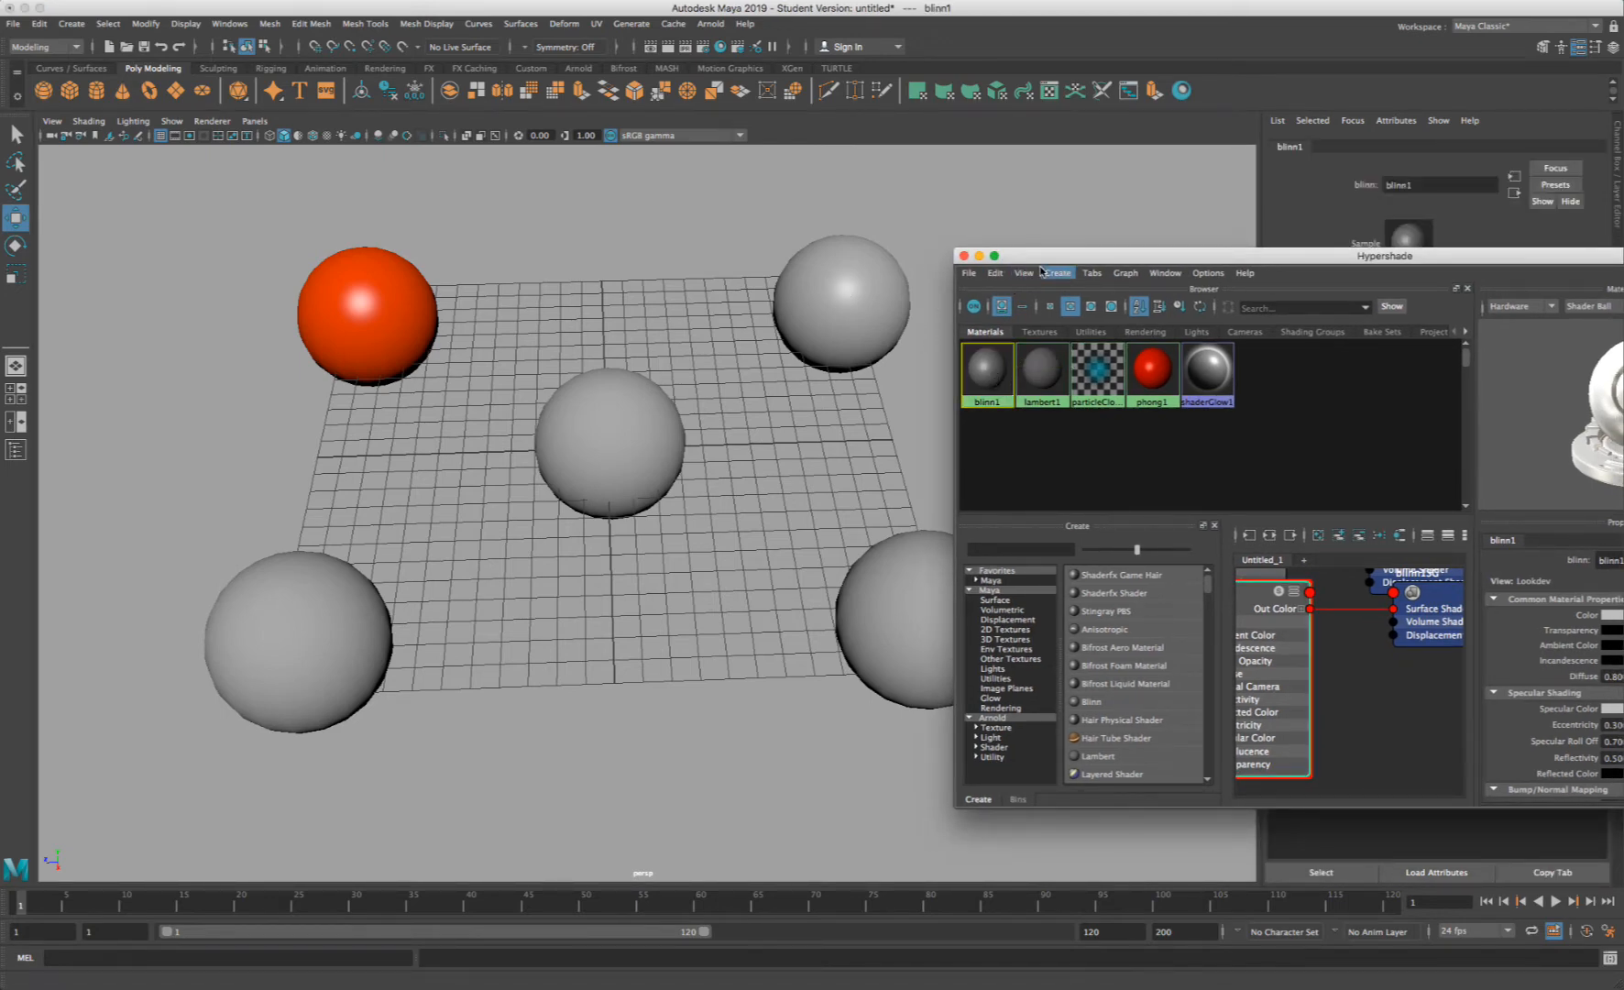
pyautogui.moveTo(1044, 257); pyautogui.dragTo(607, 381)
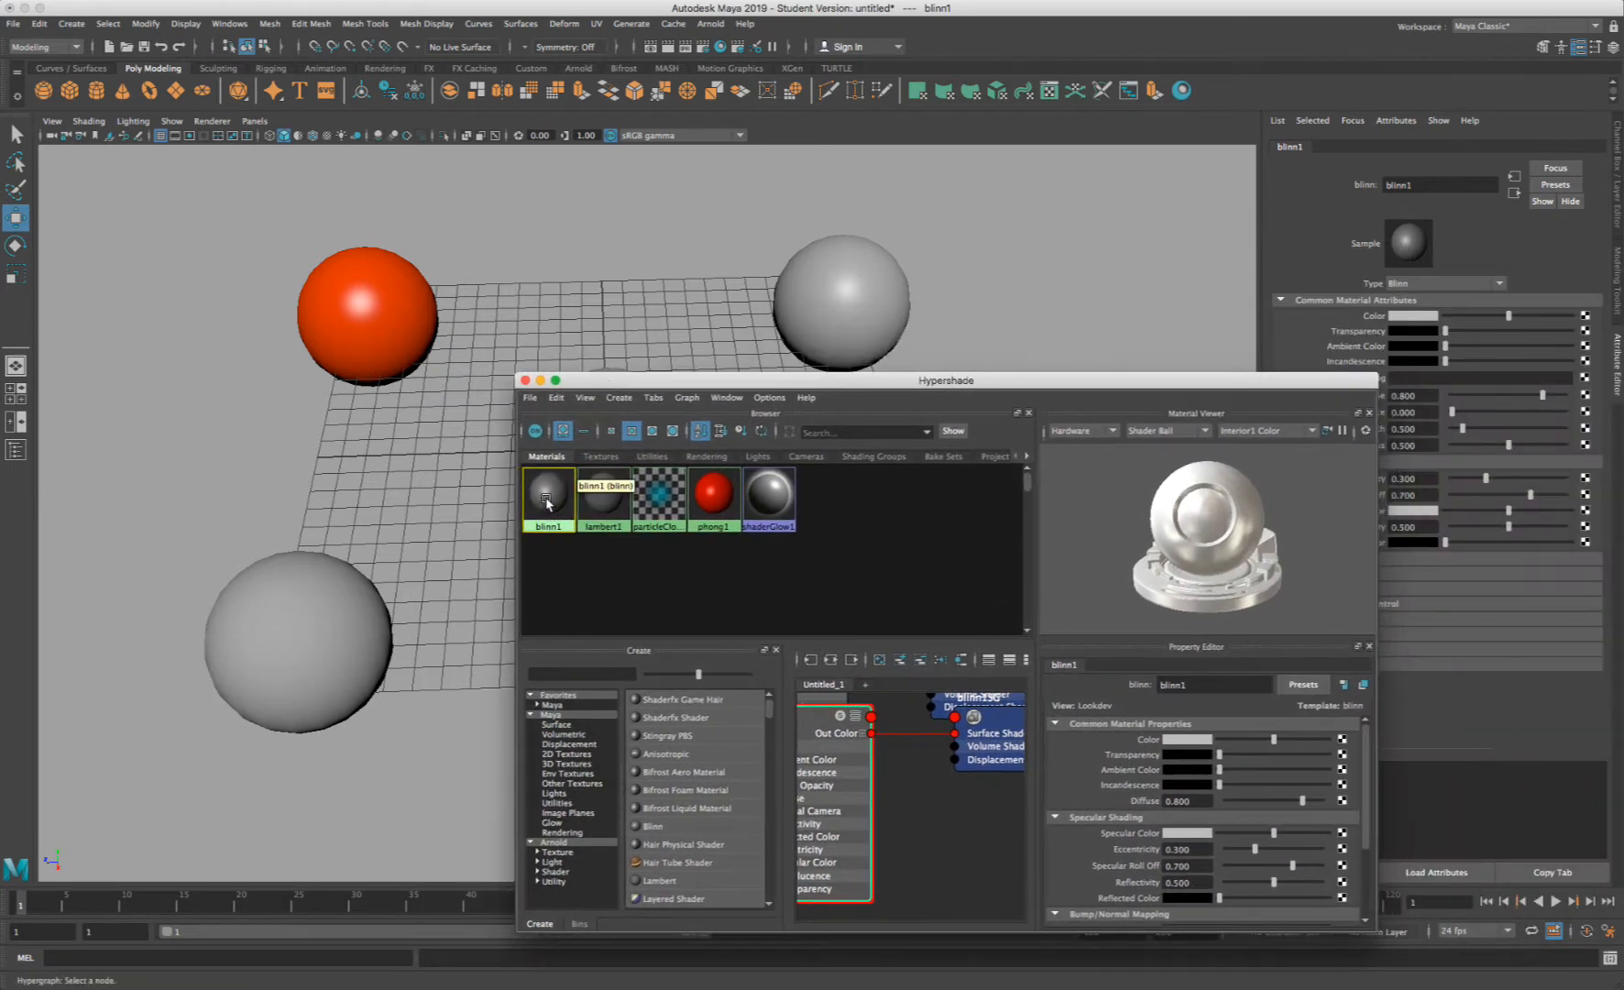
pyautogui.click(1200, 740)
pyautogui.click(1201, 780)
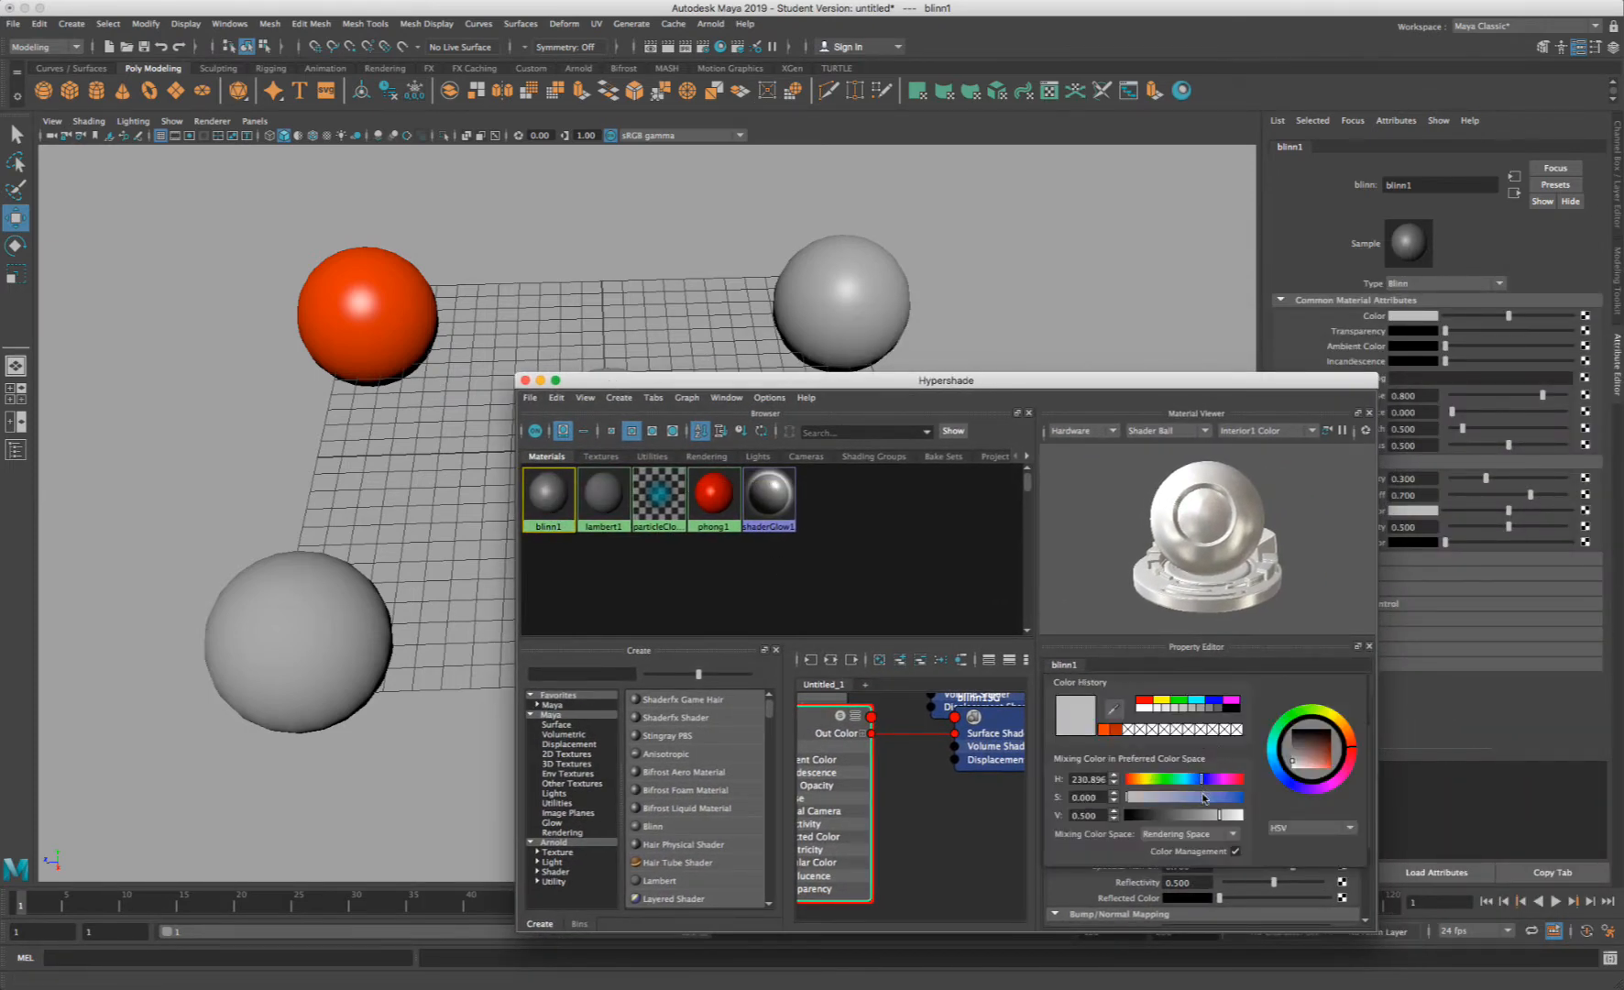
pyautogui.click(1241, 797)
pyautogui.click(1242, 814)
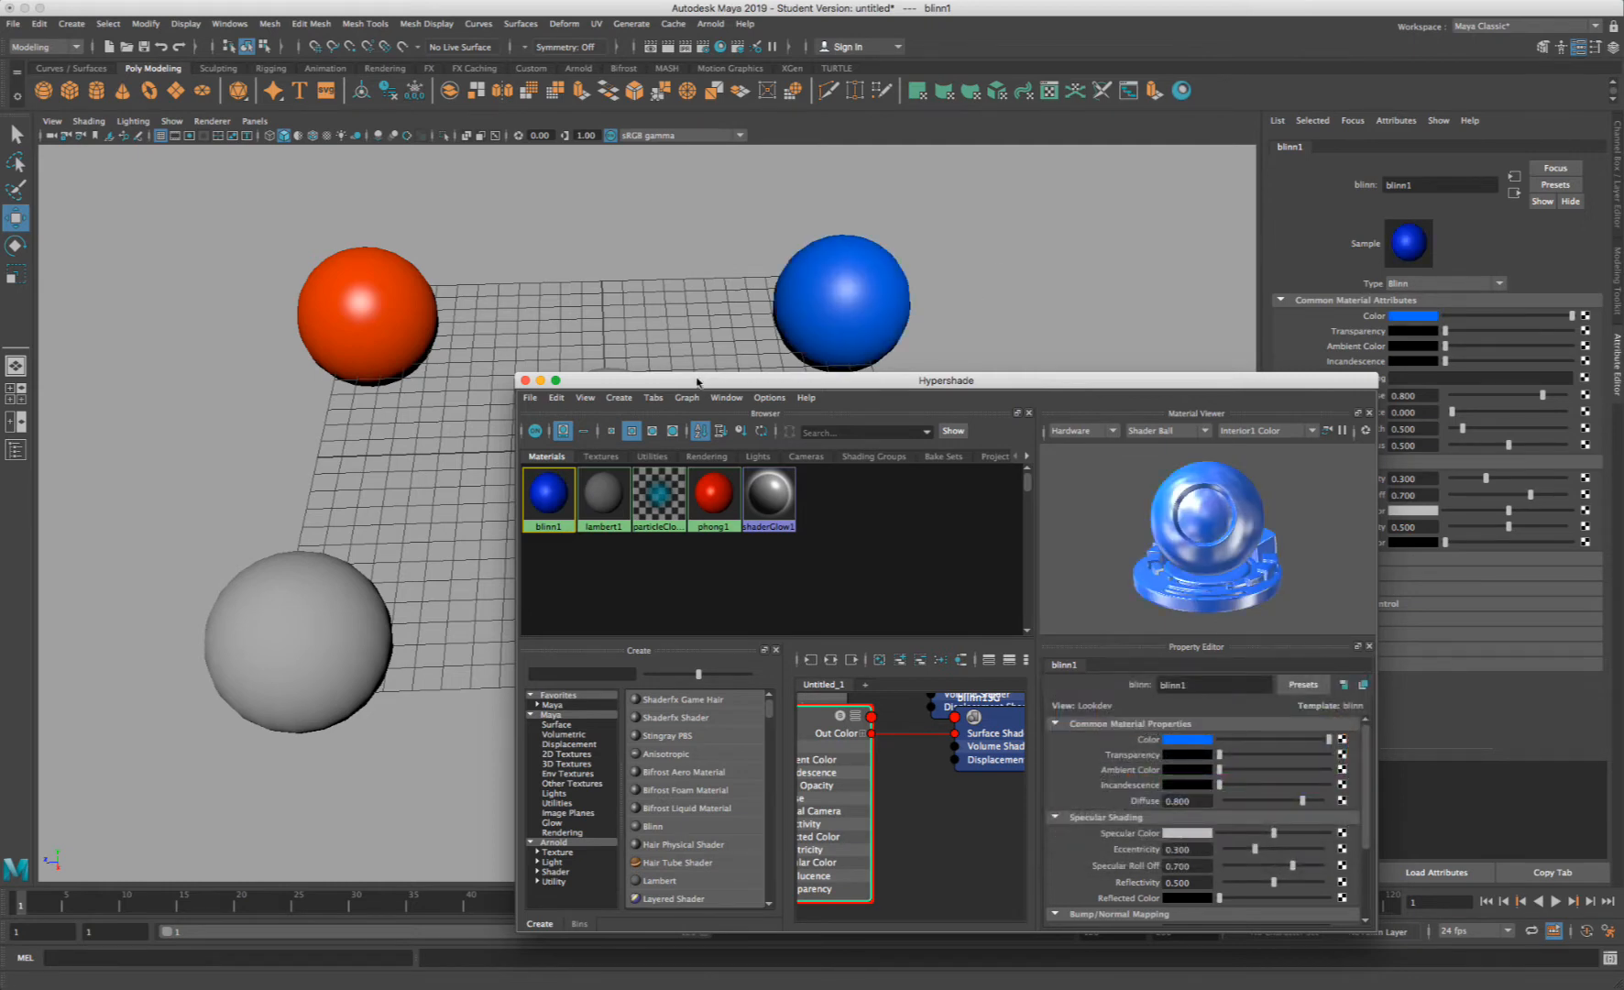
# - Assign a new Phong E material from the favorite Maya shaders to the front-left sphere and clear the selection
pyautogui.moveTo(696, 381); pyautogui.dragTo(994, 313)
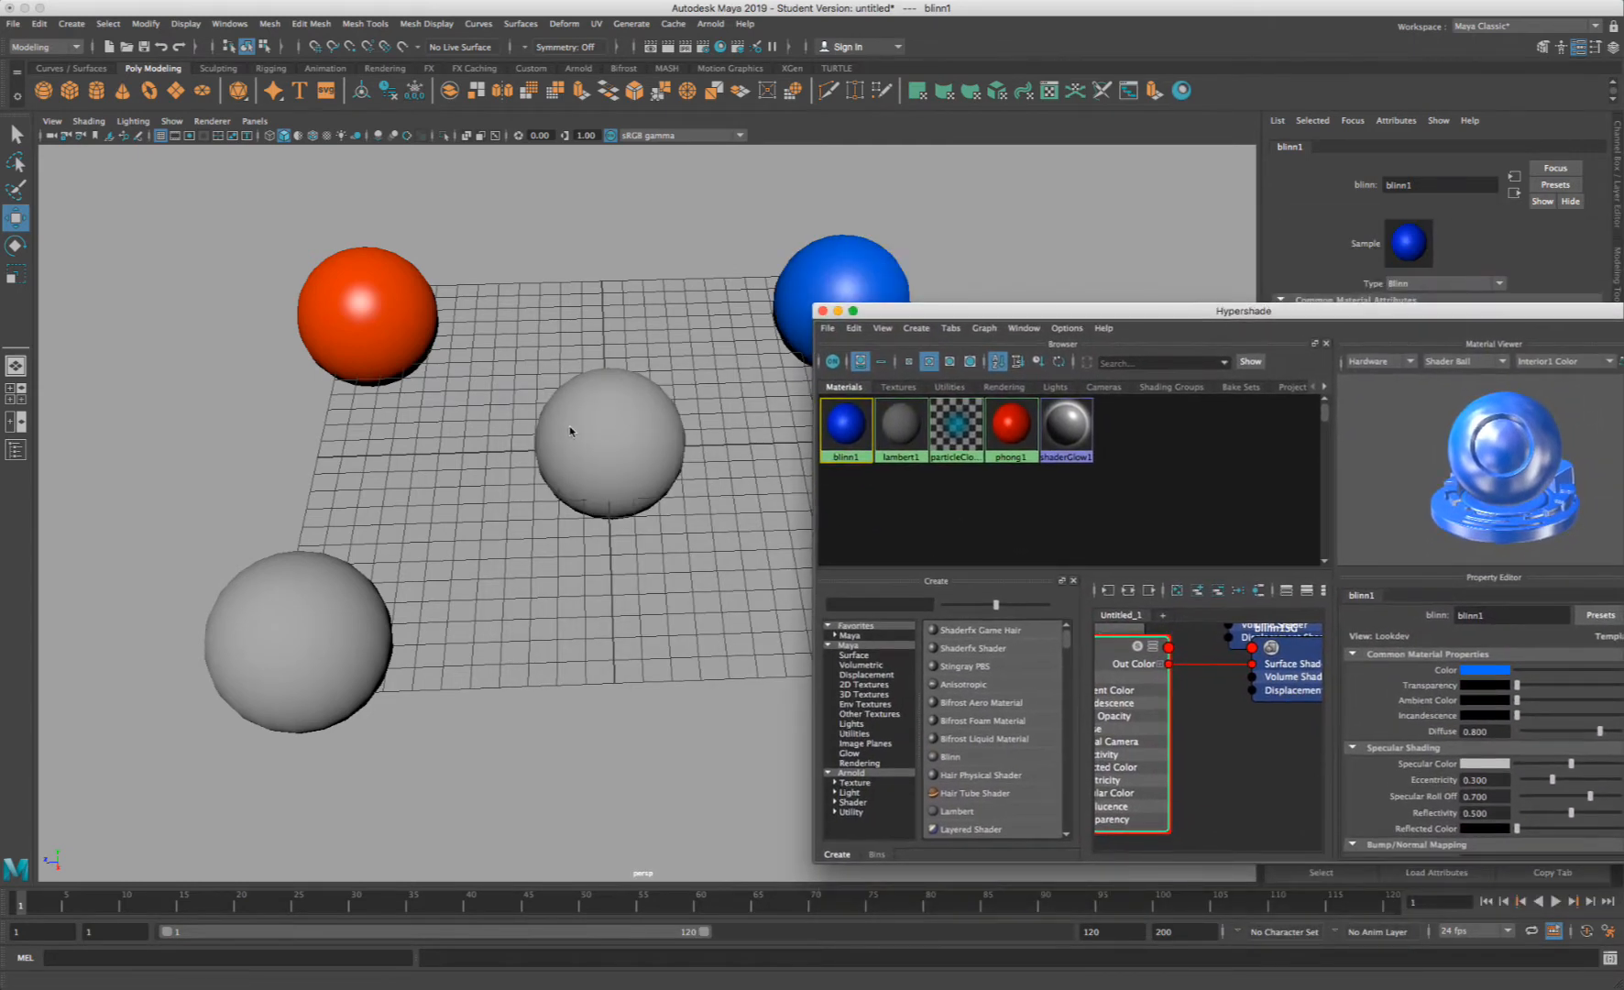
pyautogui.click(265, 660)
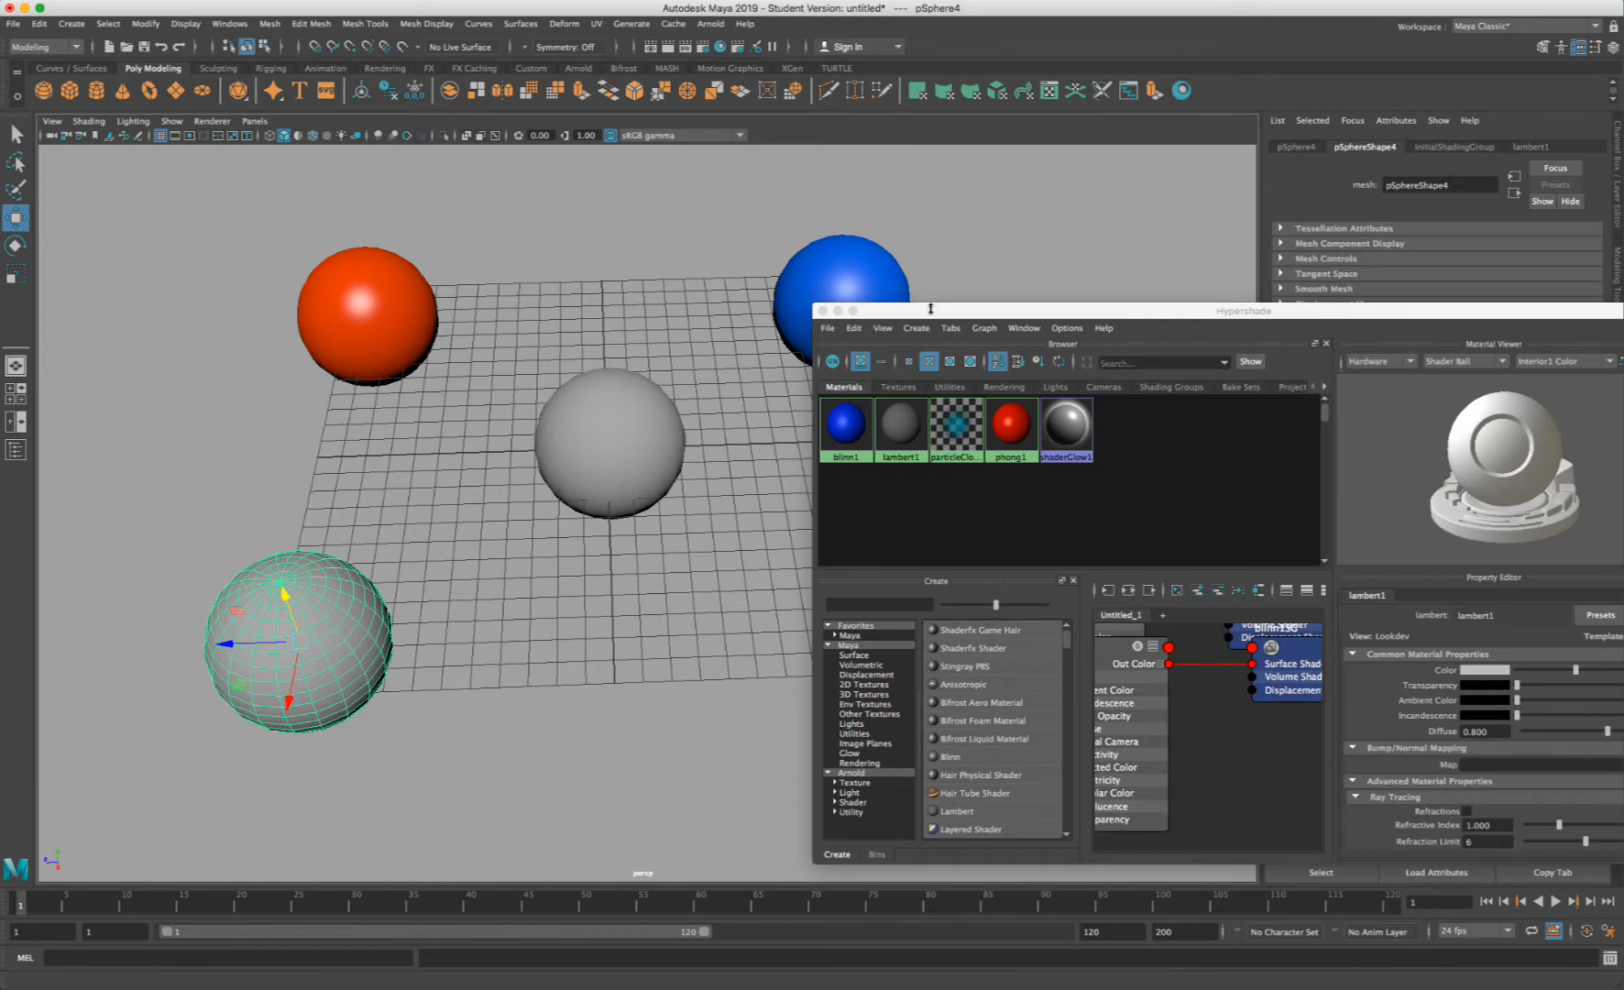
pyautogui.moveTo(928, 307); pyautogui.dragTo(658, 281)
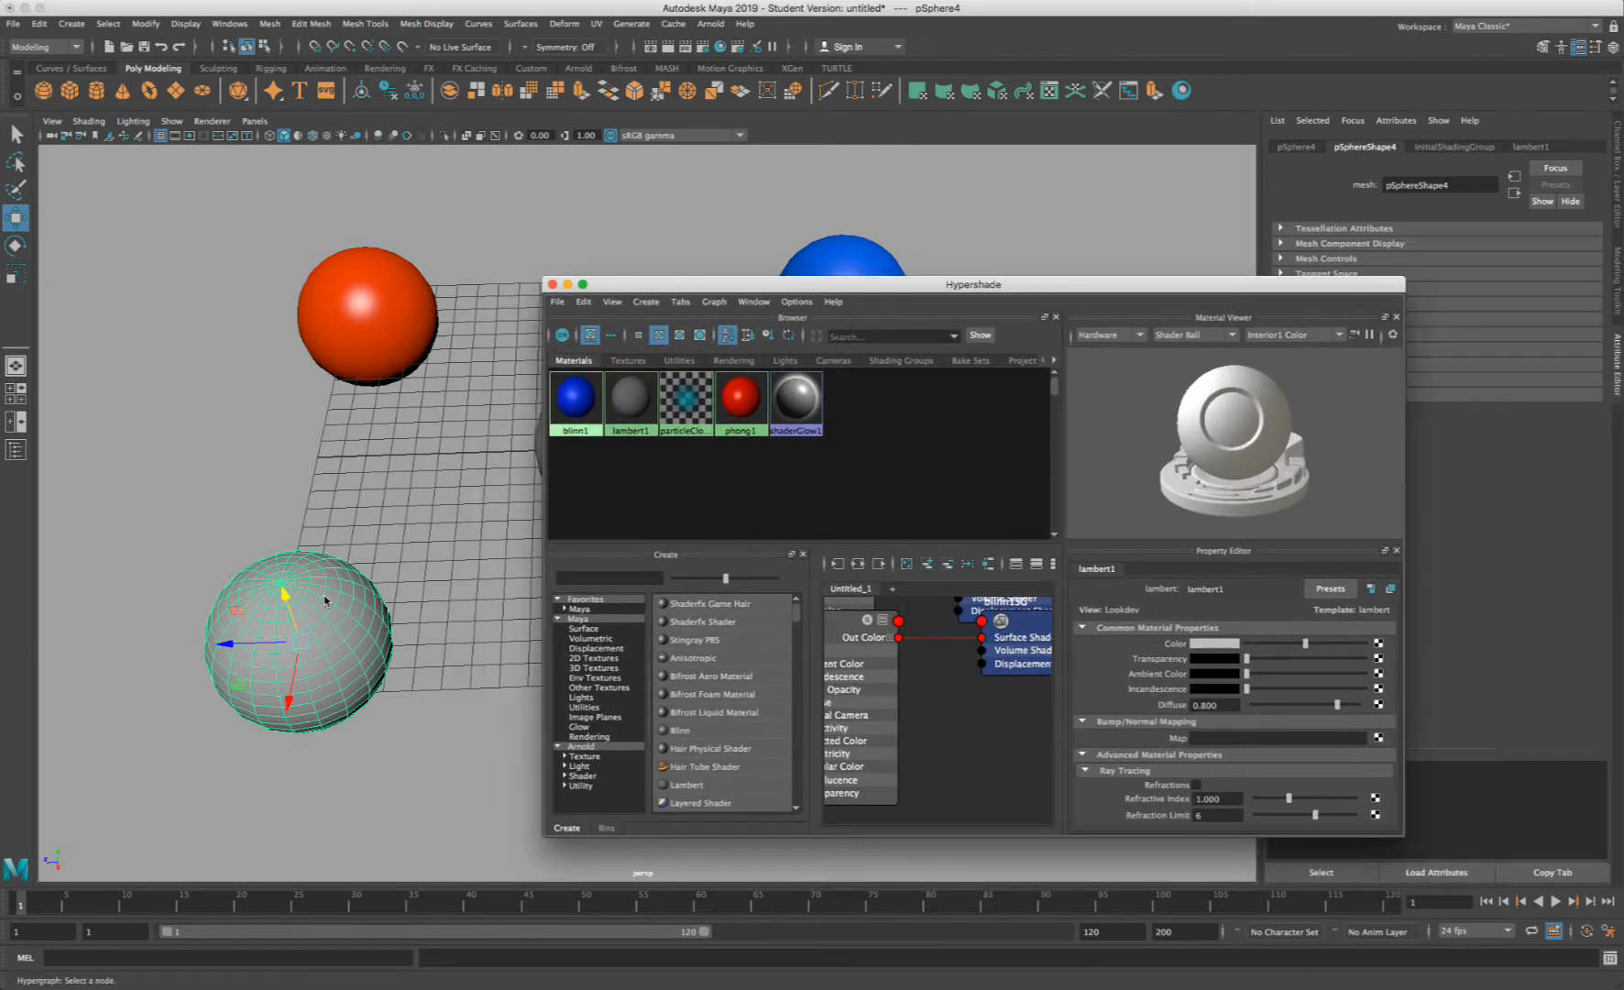
pyautogui.moveTo(325, 600); pyautogui.dragTo(350, 985, button='right')
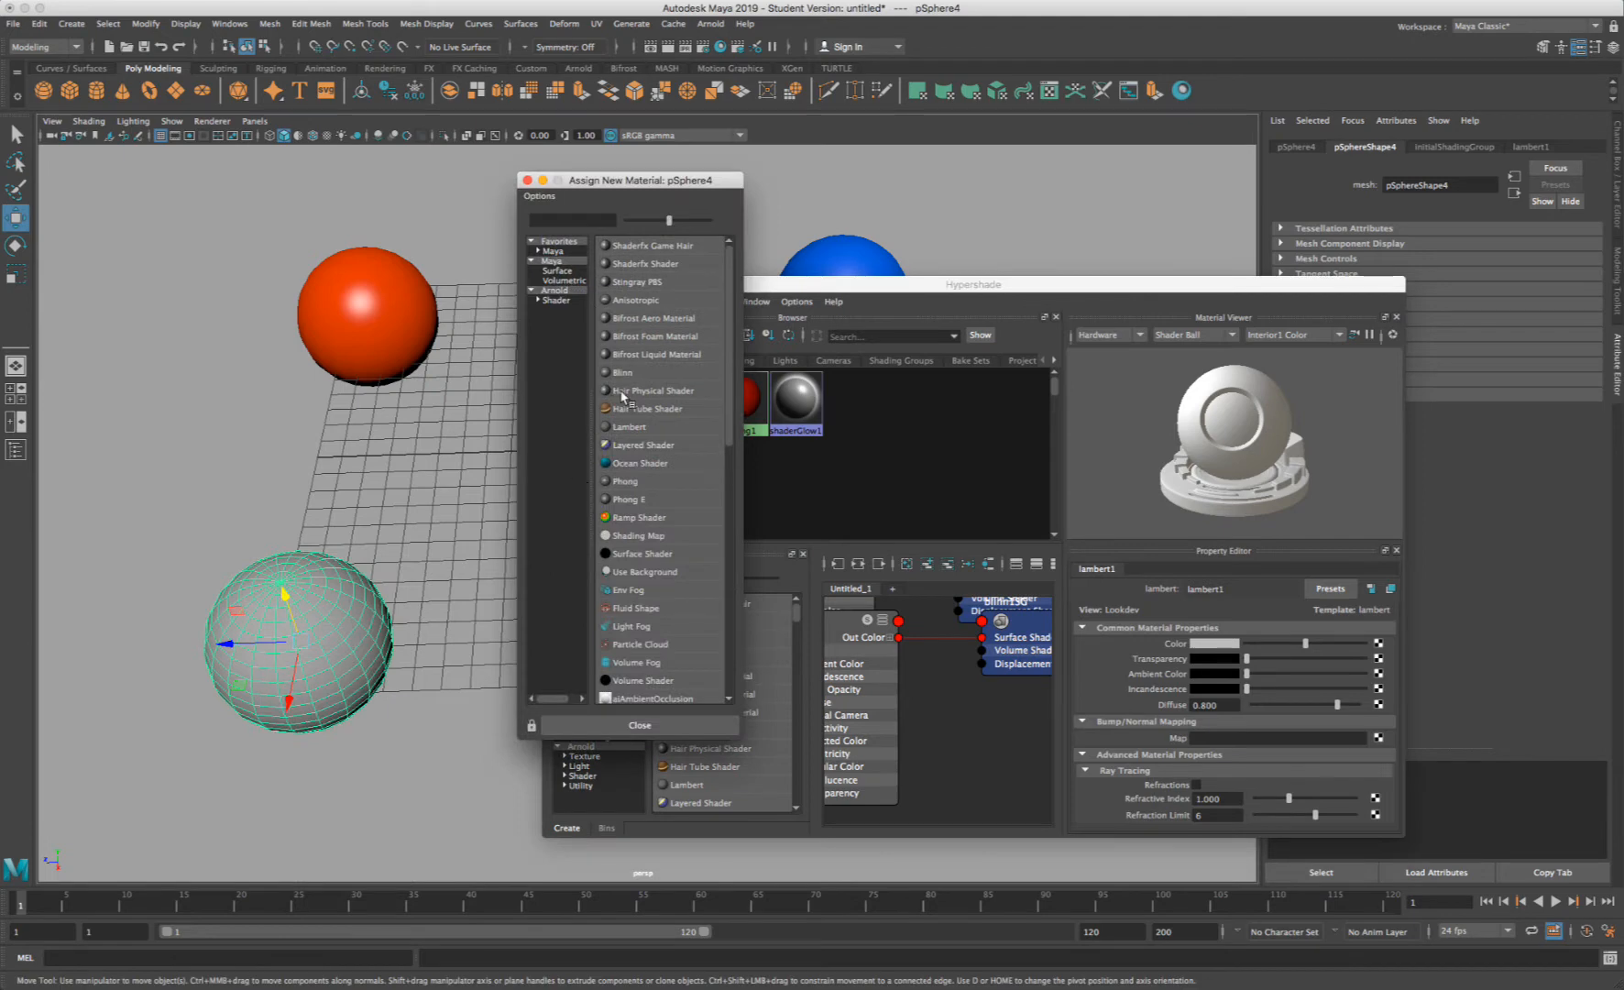
pyautogui.click(570, 251)
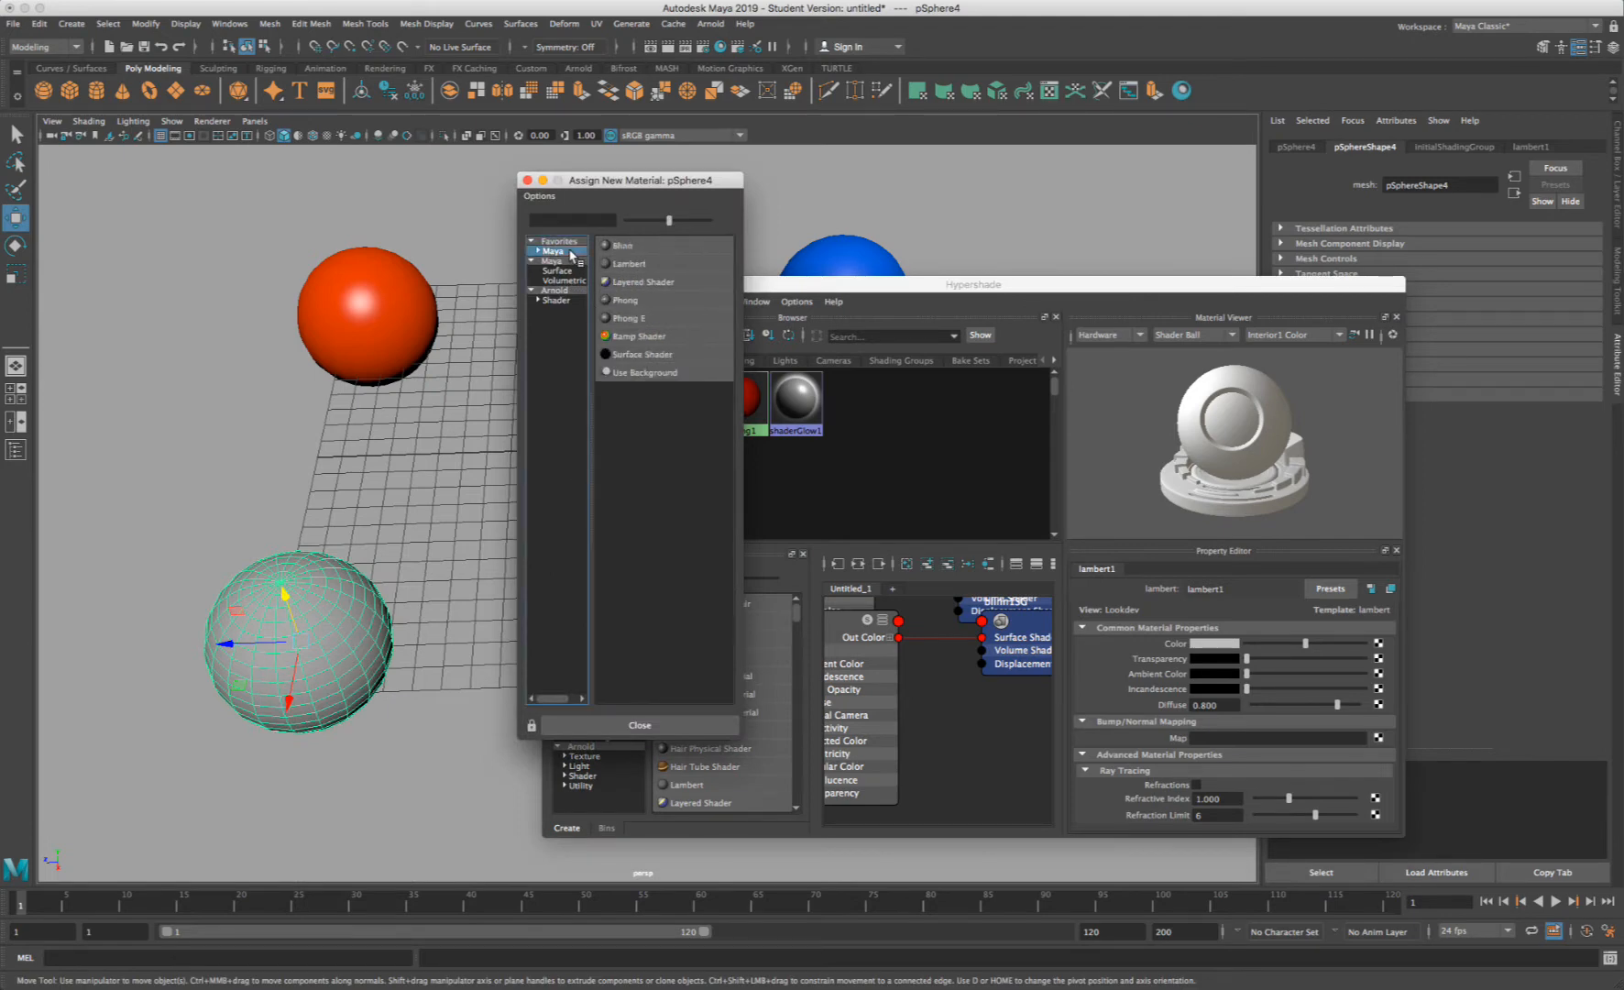
pyautogui.click(648, 320)
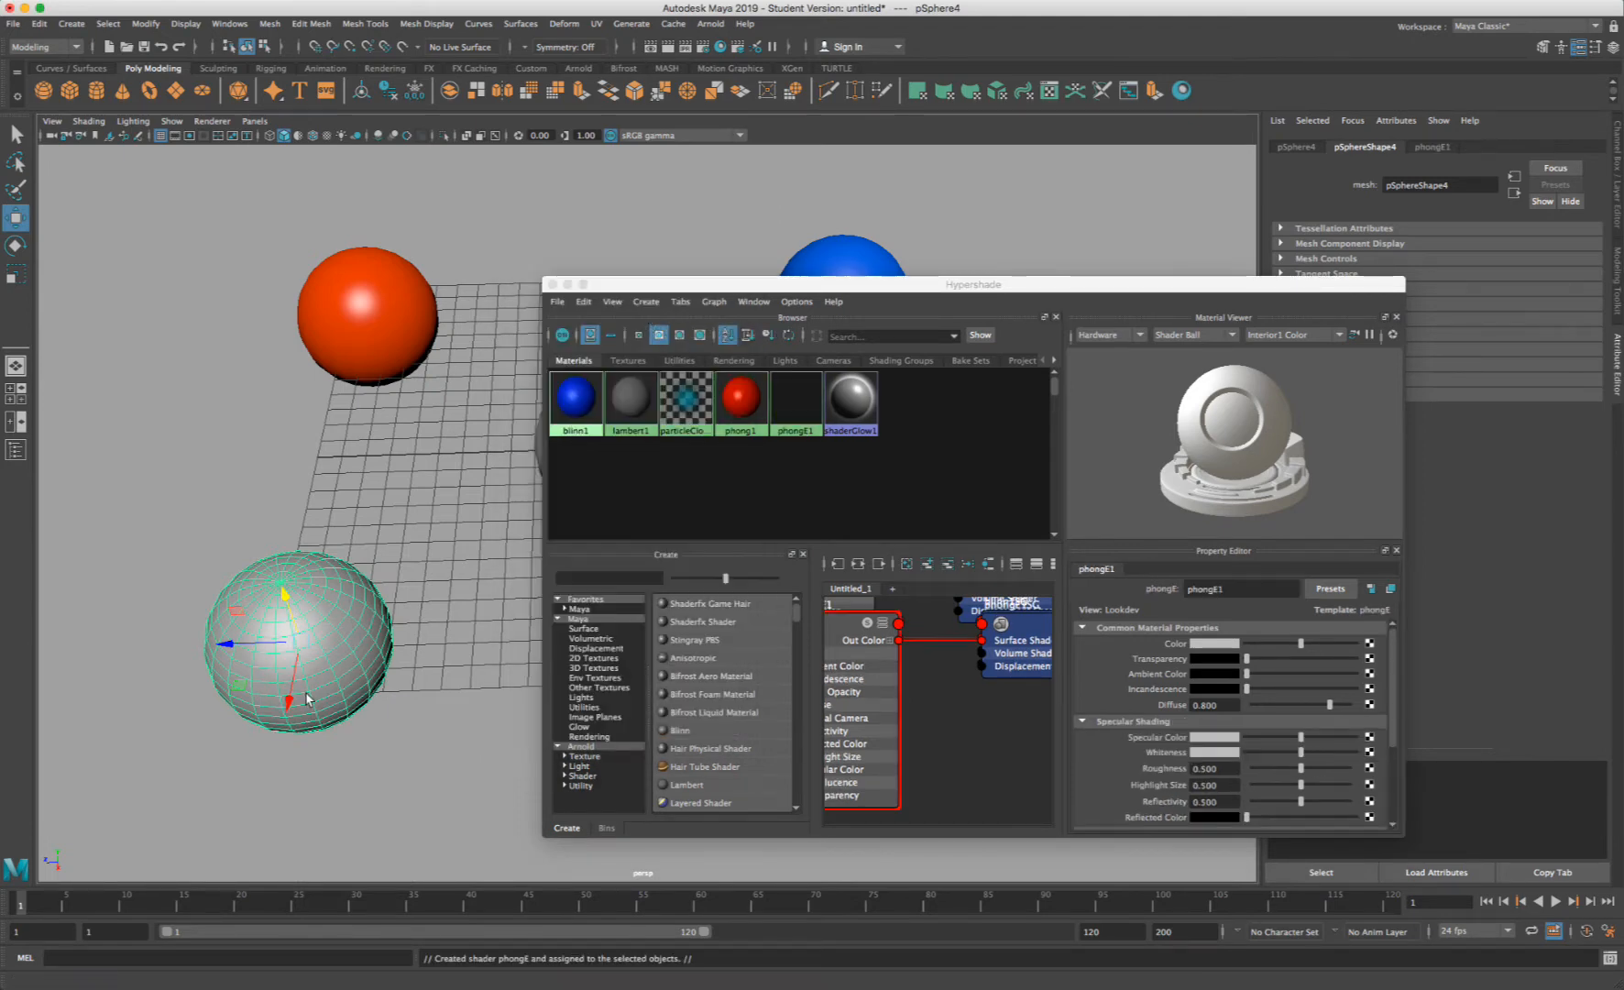
pyautogui.click(435, 710)
# - Set the phongE1 material's color to green with hue 111.724, saturation 1.000 and value 0.500
pyautogui.moveTo(639, 285); pyautogui.dragTo(719, 507)
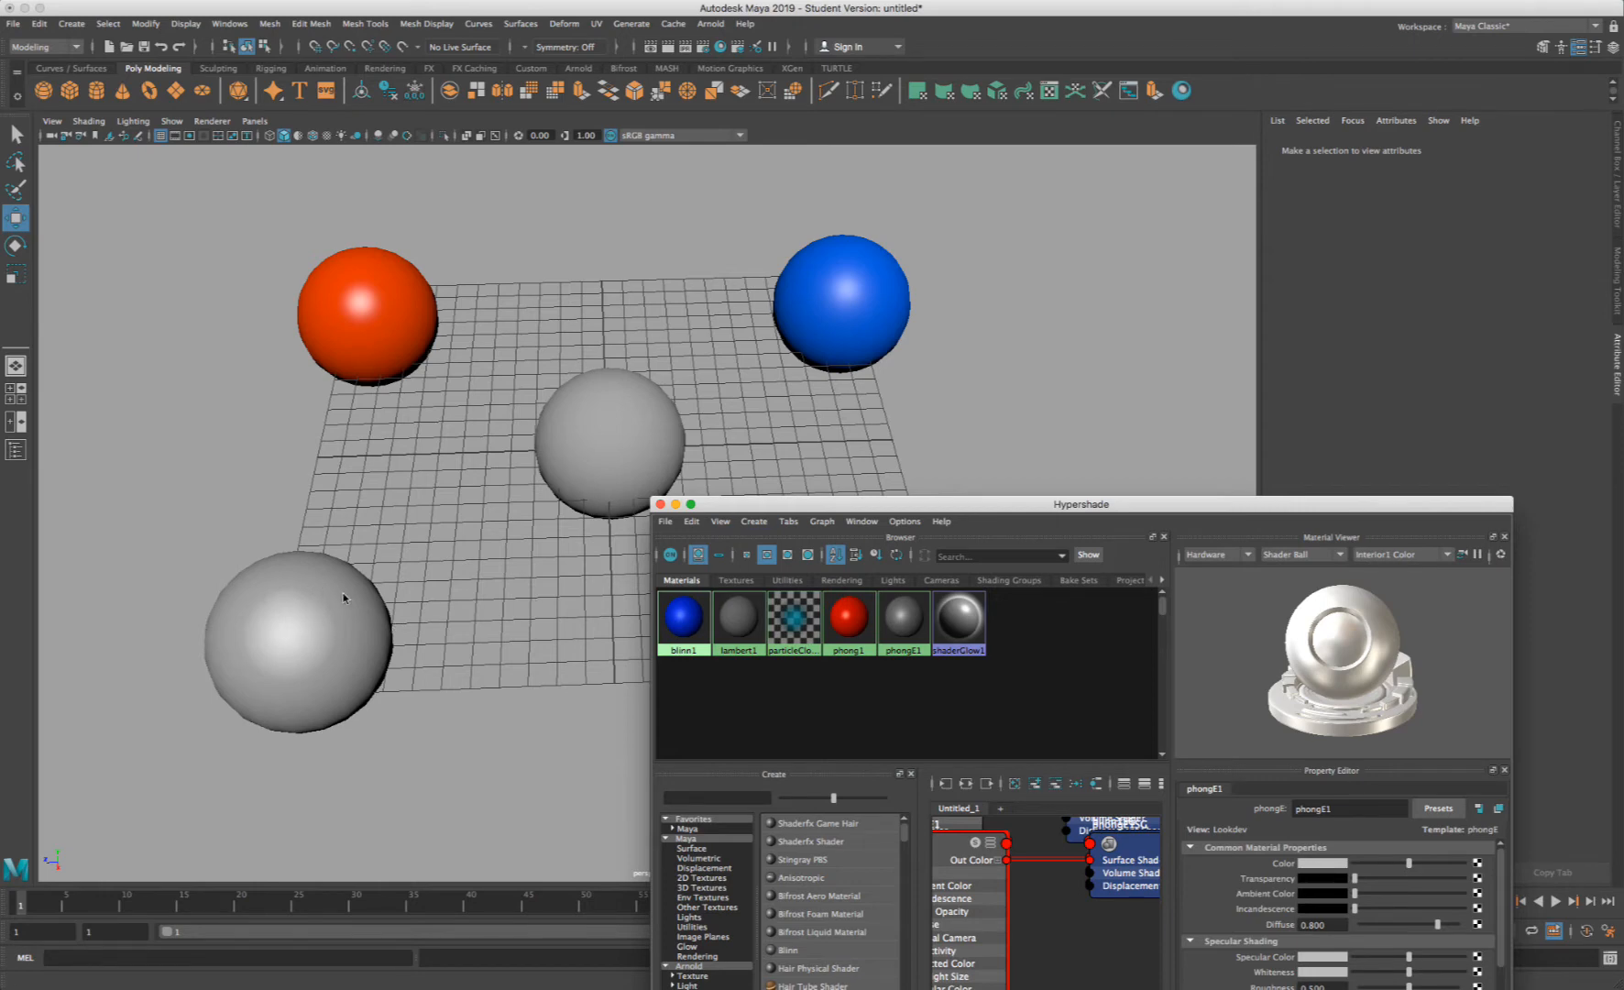
pyautogui.moveTo(788, 511); pyautogui.dragTo(749, 278)
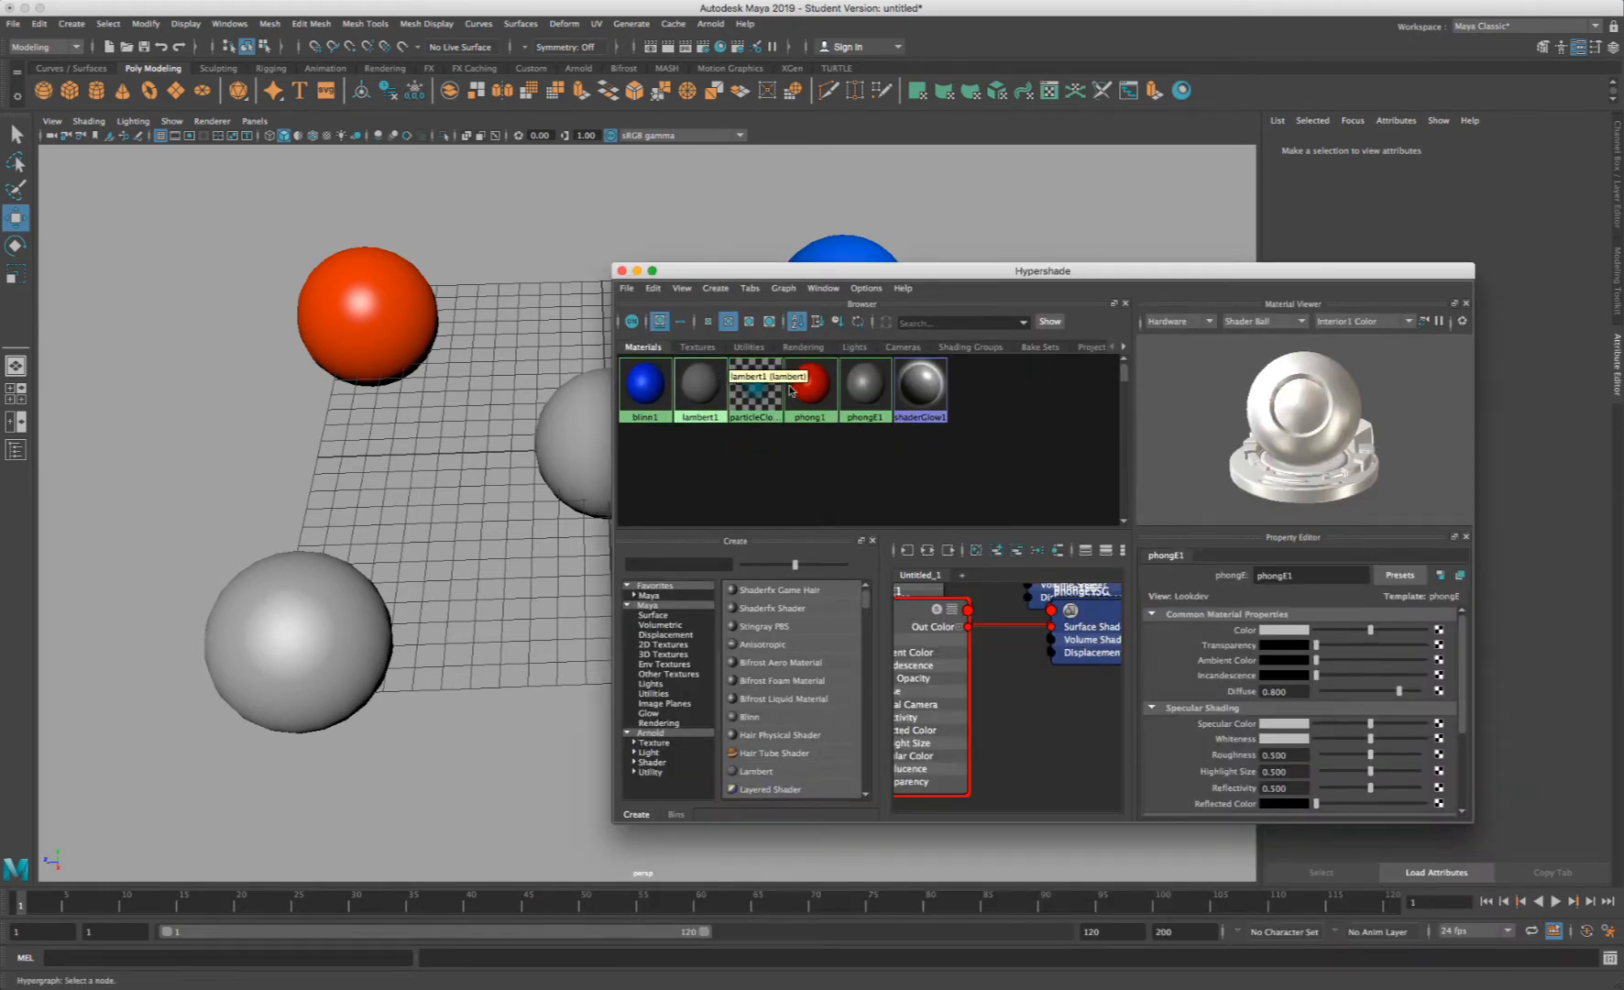
pyautogui.moveTo(785, 273); pyautogui.dragTo(661, 275)
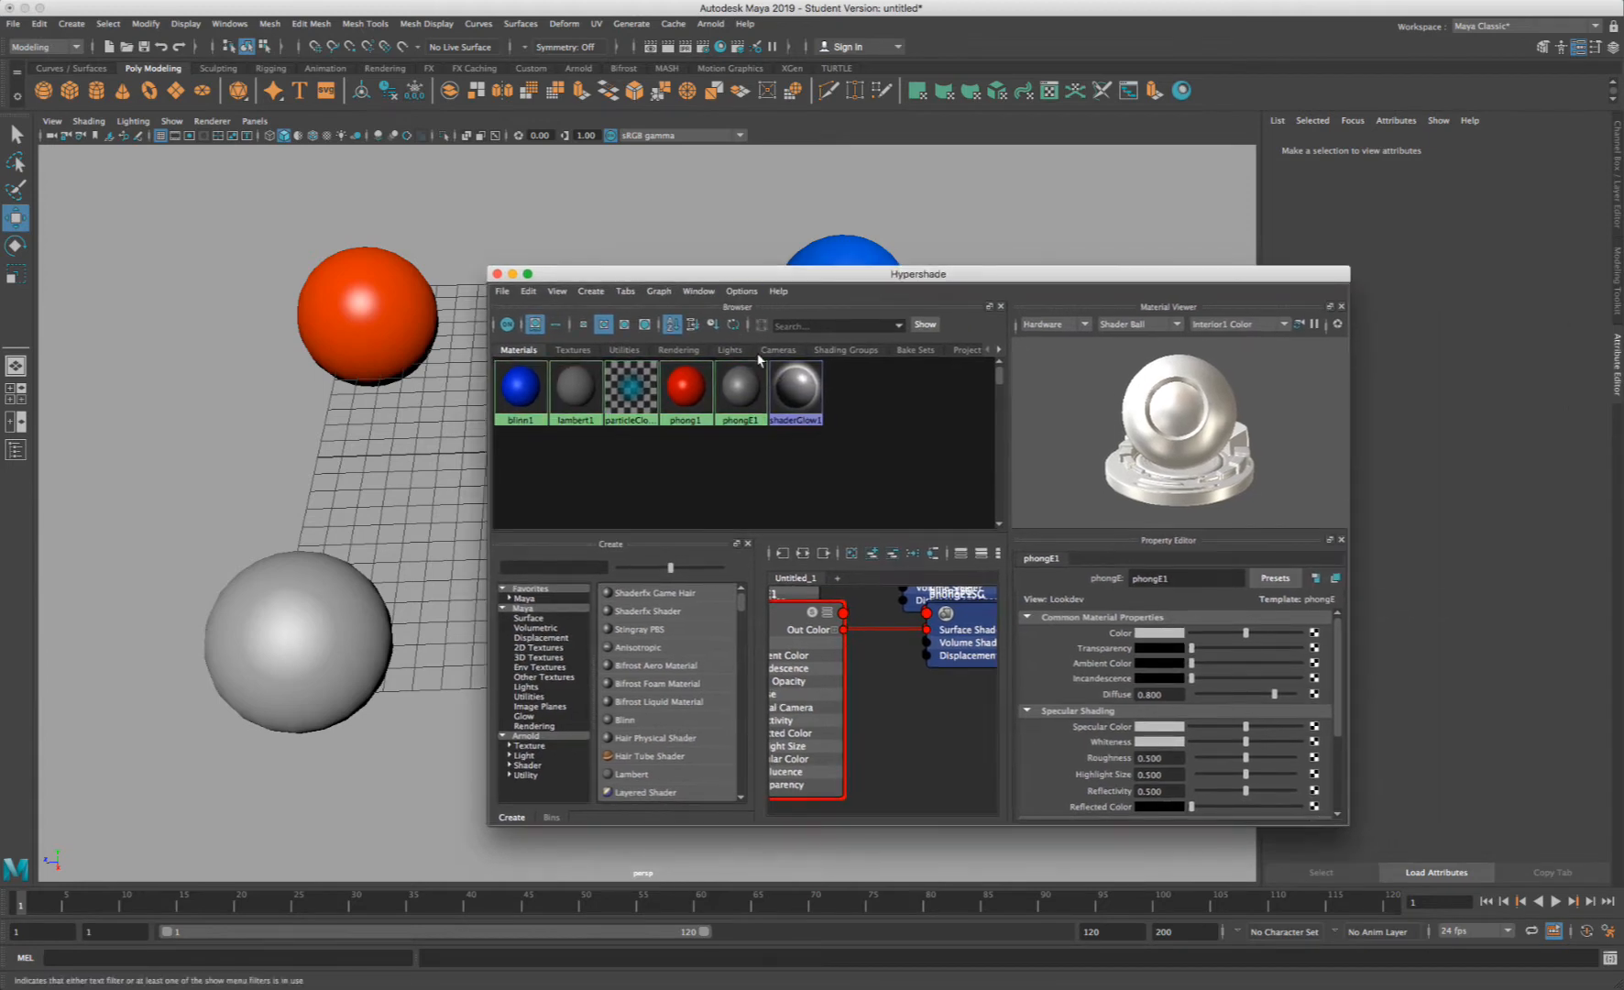
pyautogui.click(749, 392)
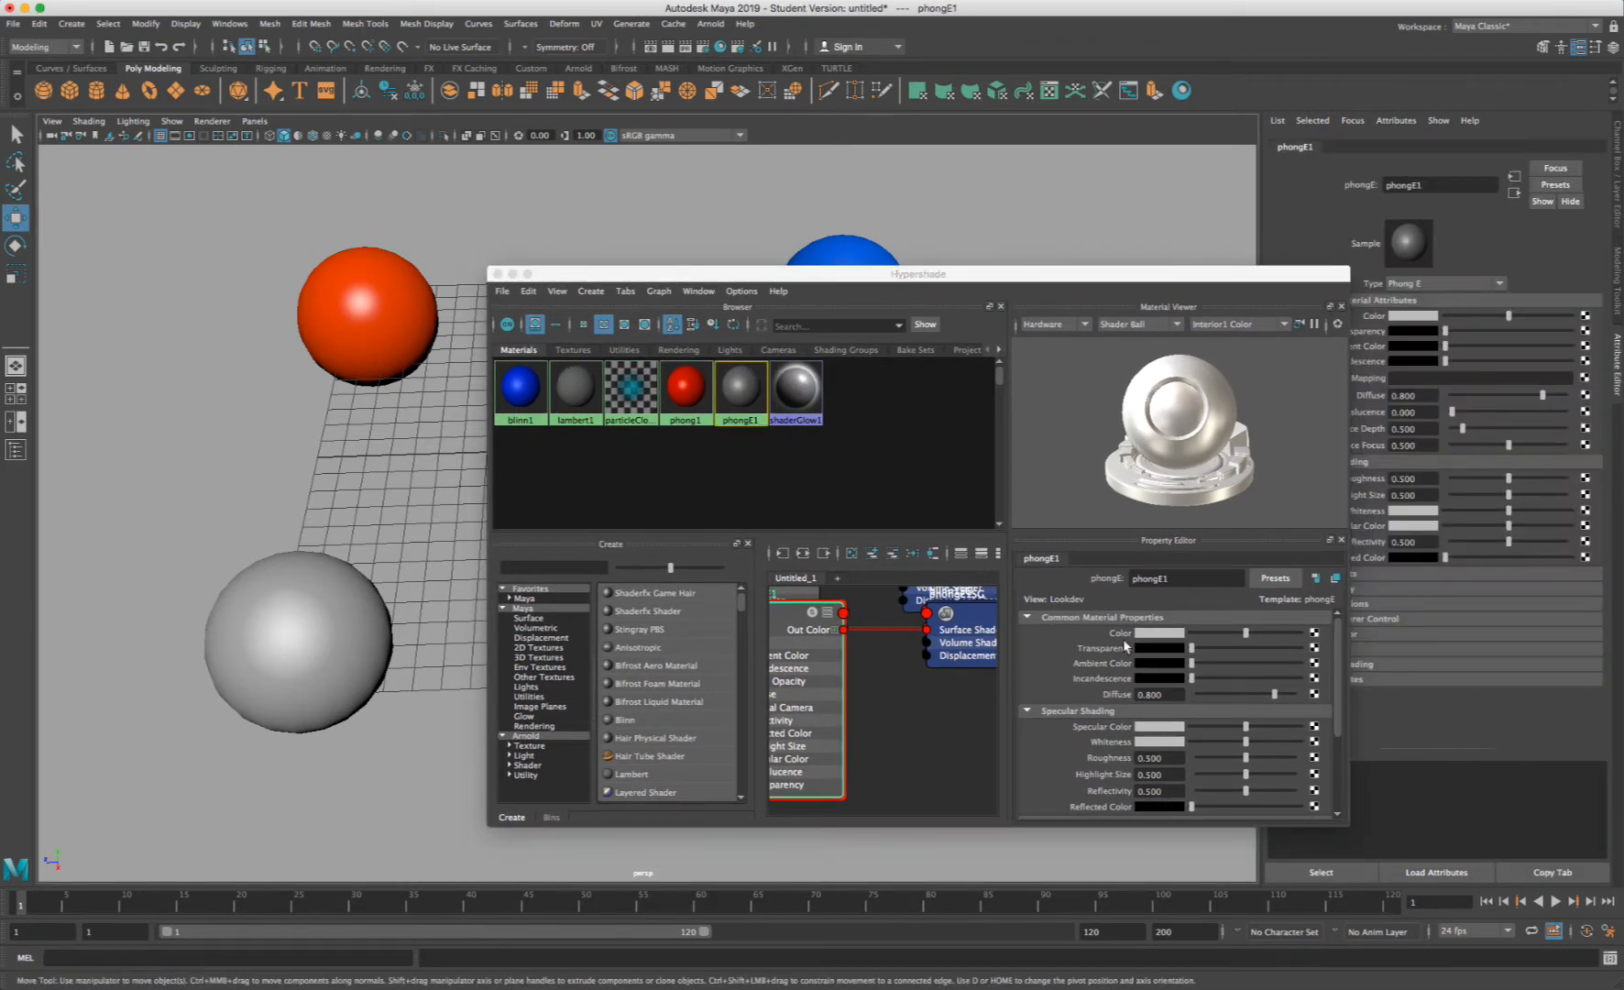
pyautogui.click(1172, 633)
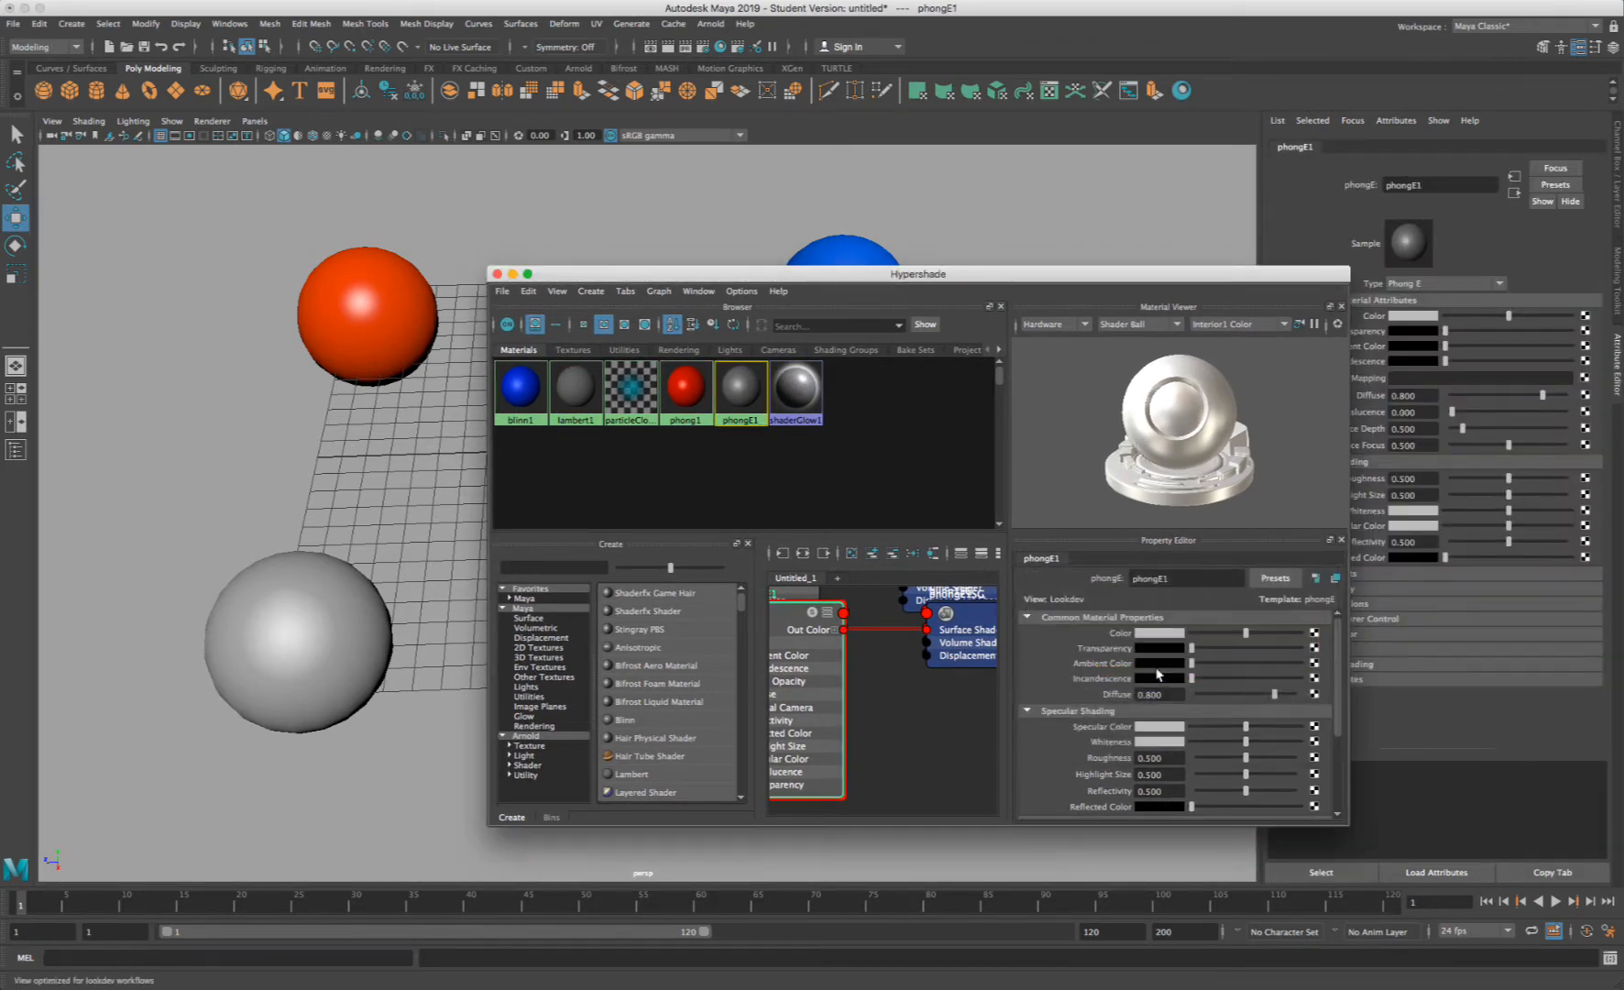
pyautogui.click(1154, 634)
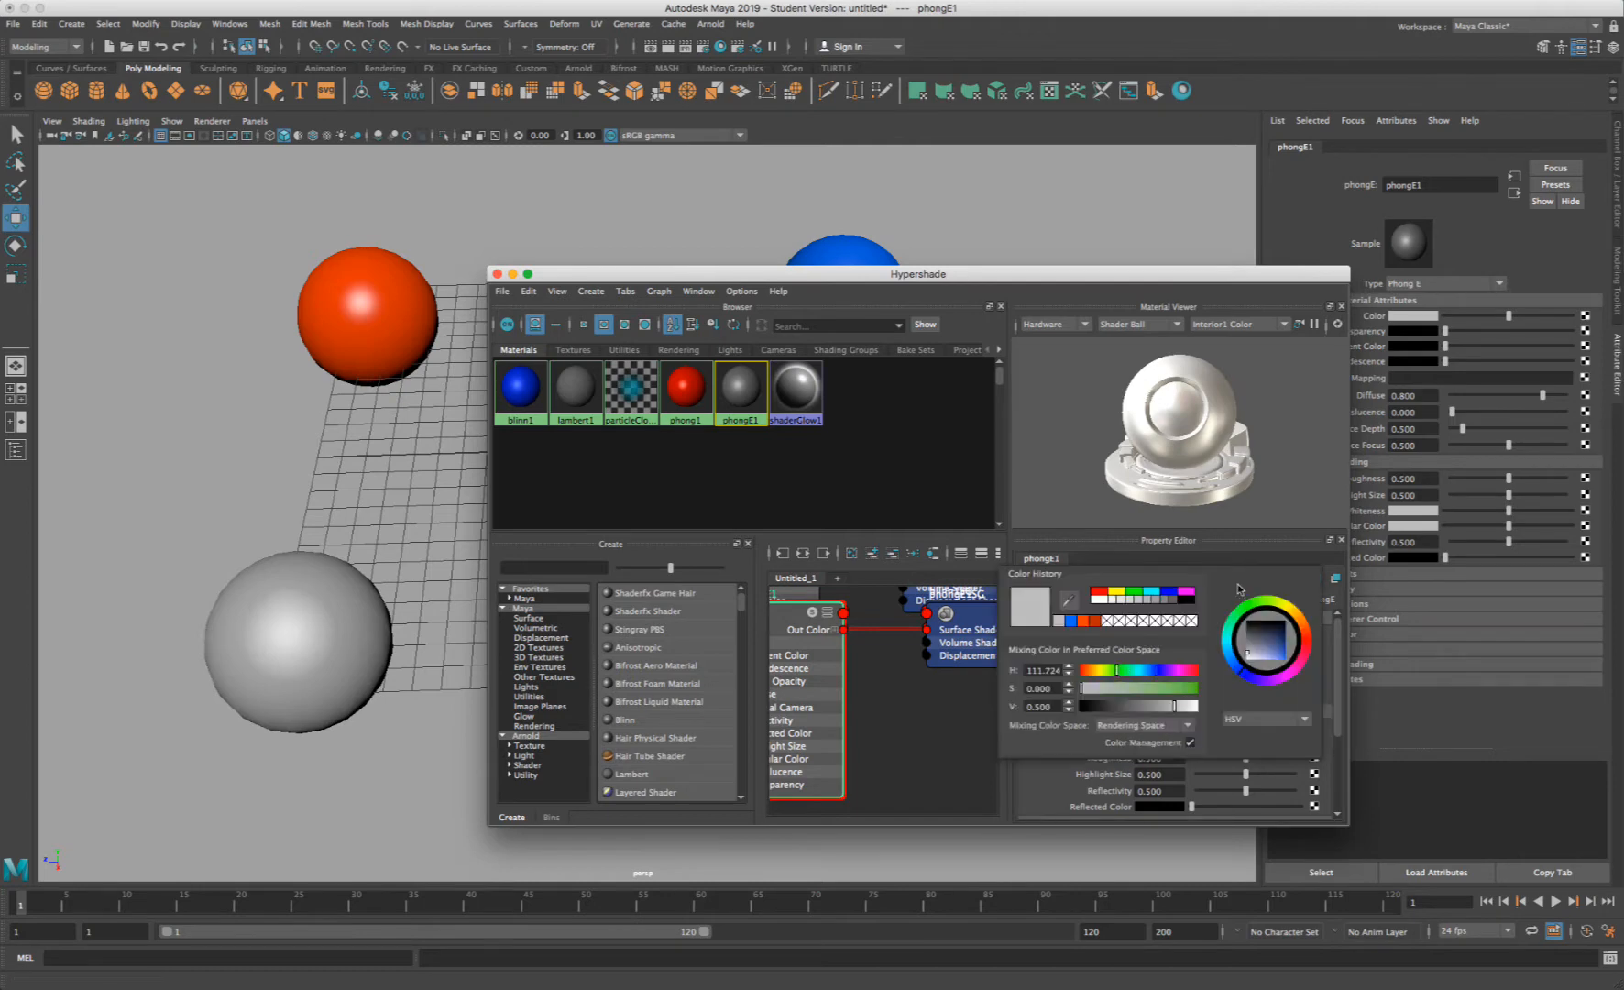
pyautogui.click(1168, 687)
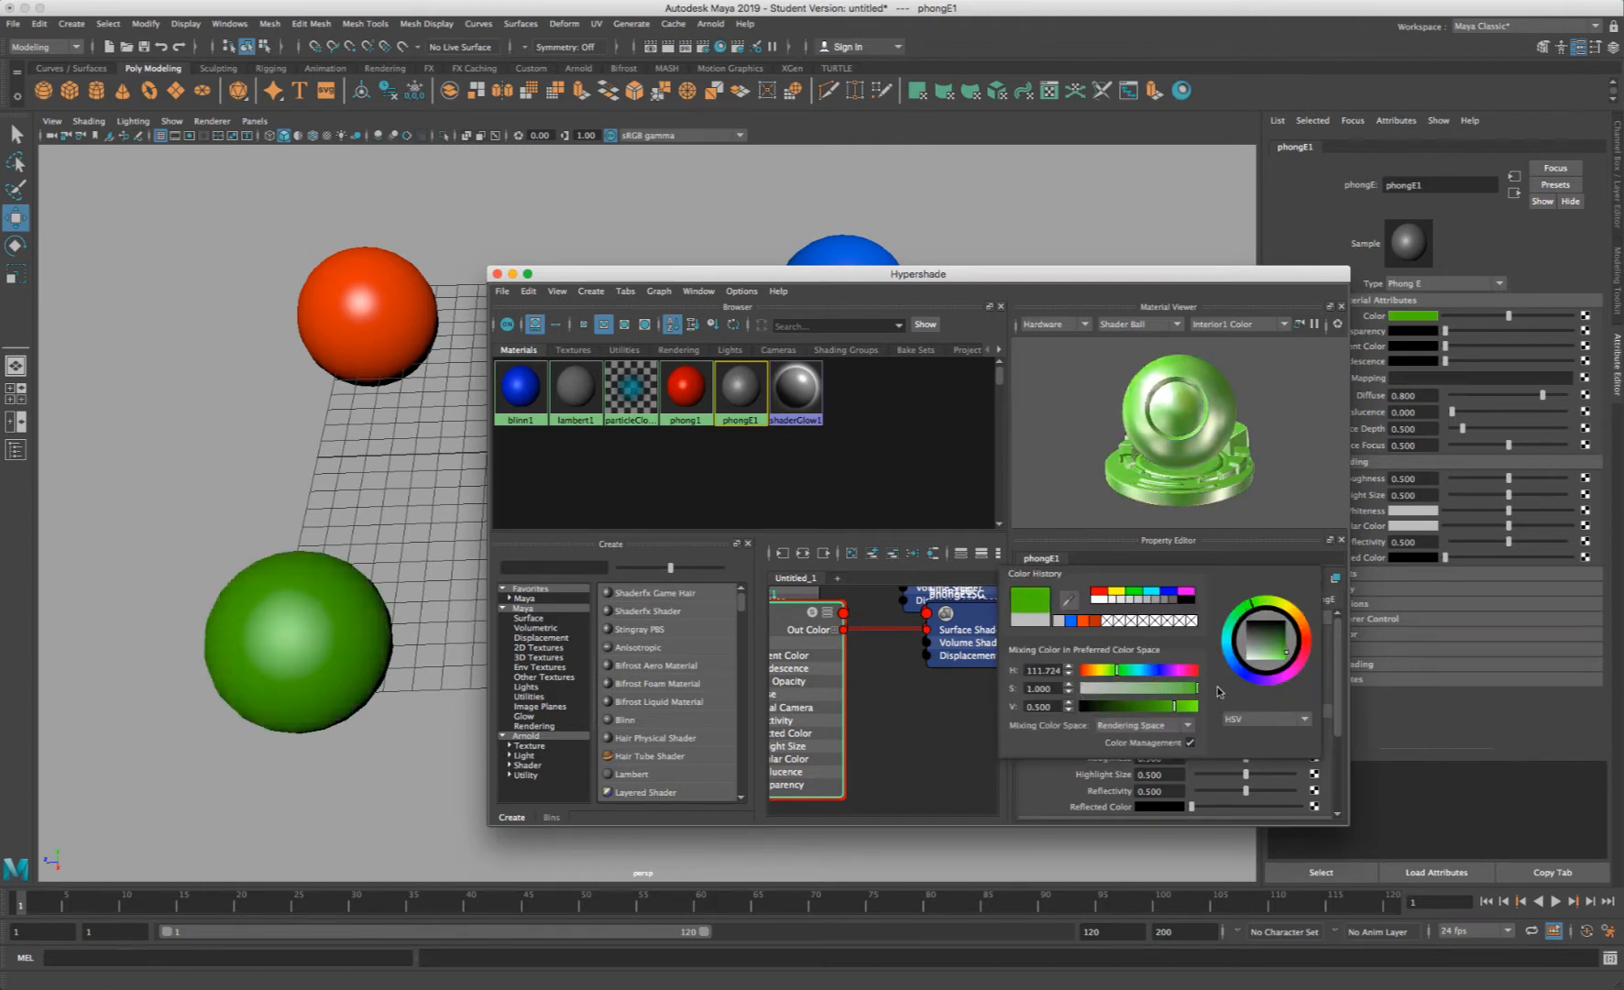
# - Move the Hypershade aside to uncover all five spheres and select the front-right sphere
pyautogui.moveTo(683, 279); pyautogui.dragTo(1220, 208)
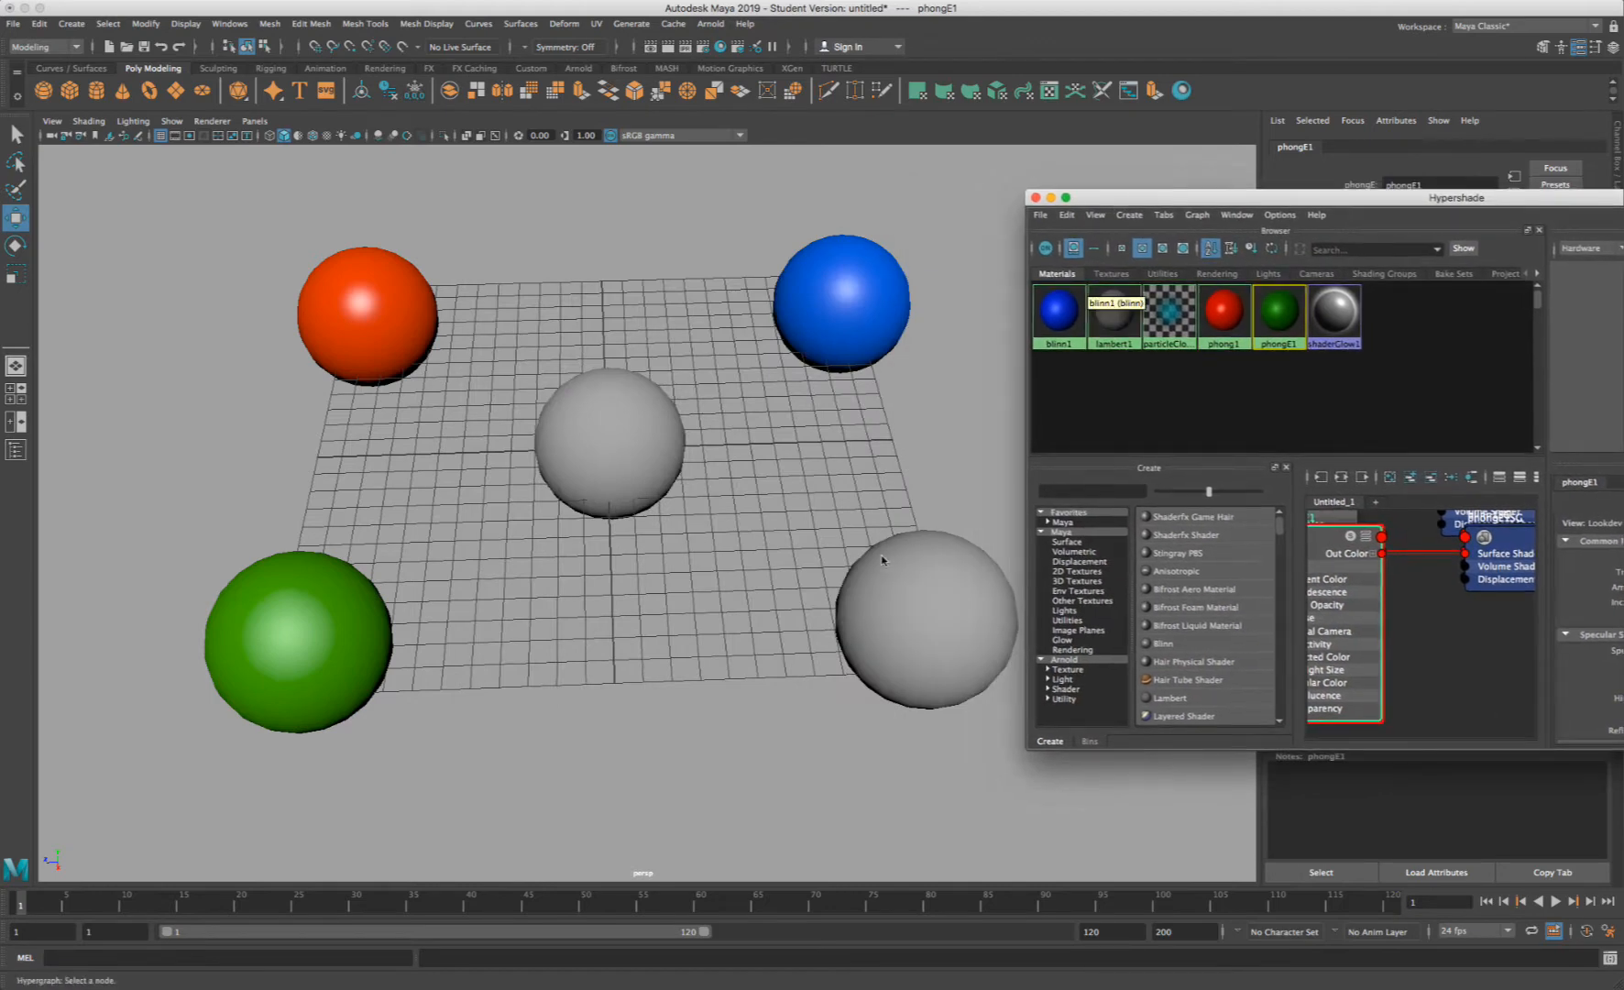
pyautogui.click(855, 605)
pyautogui.moveTo(1088, 316); pyautogui.dragTo(966, 602, button='middle')
# - Browse the shader categories and assign a new Hair Tube Shader material to the front-right sphere
pyautogui.rightClick(965, 602)
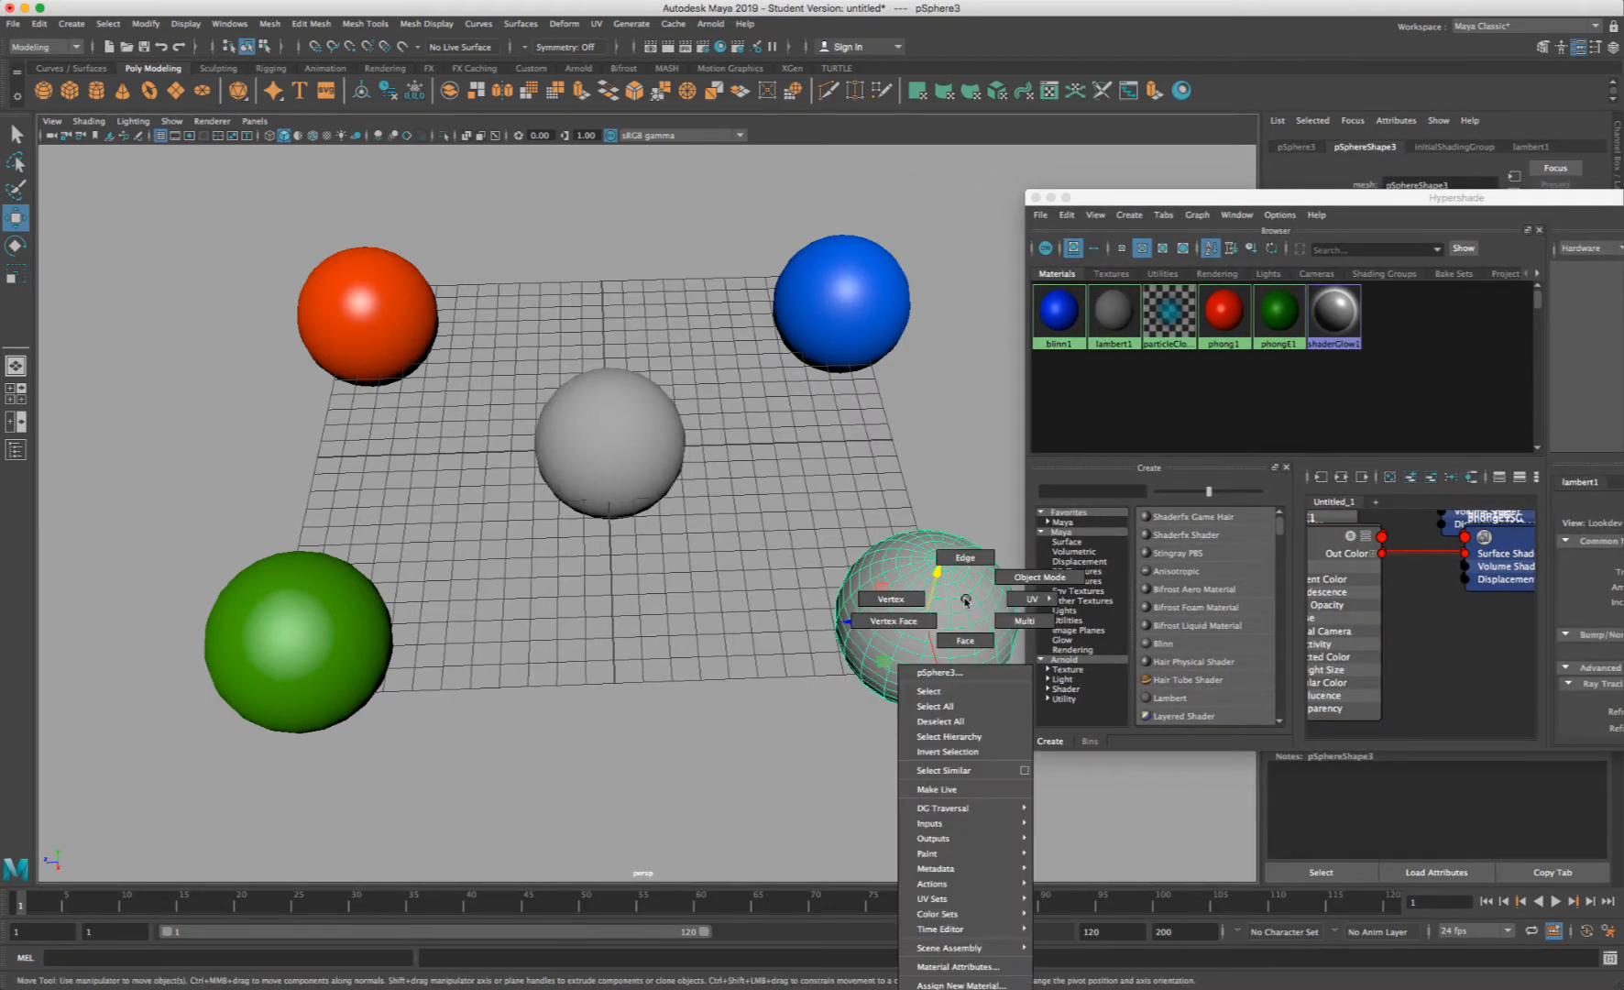
pyautogui.click(985, 984)
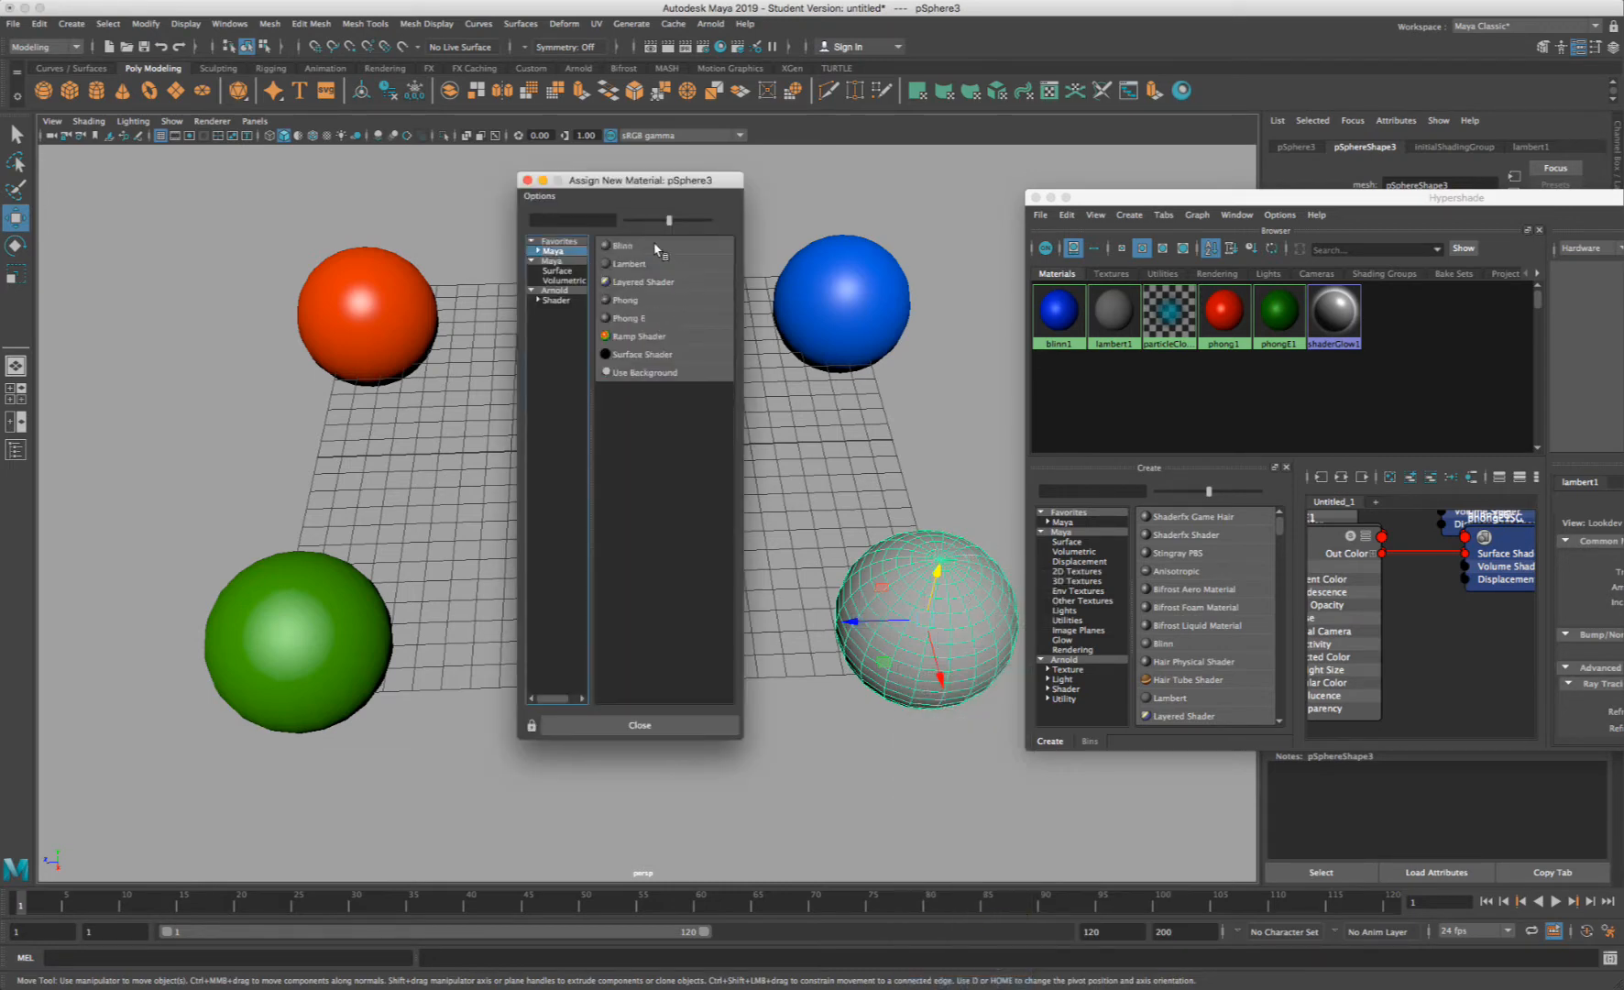
pyautogui.click(565, 275)
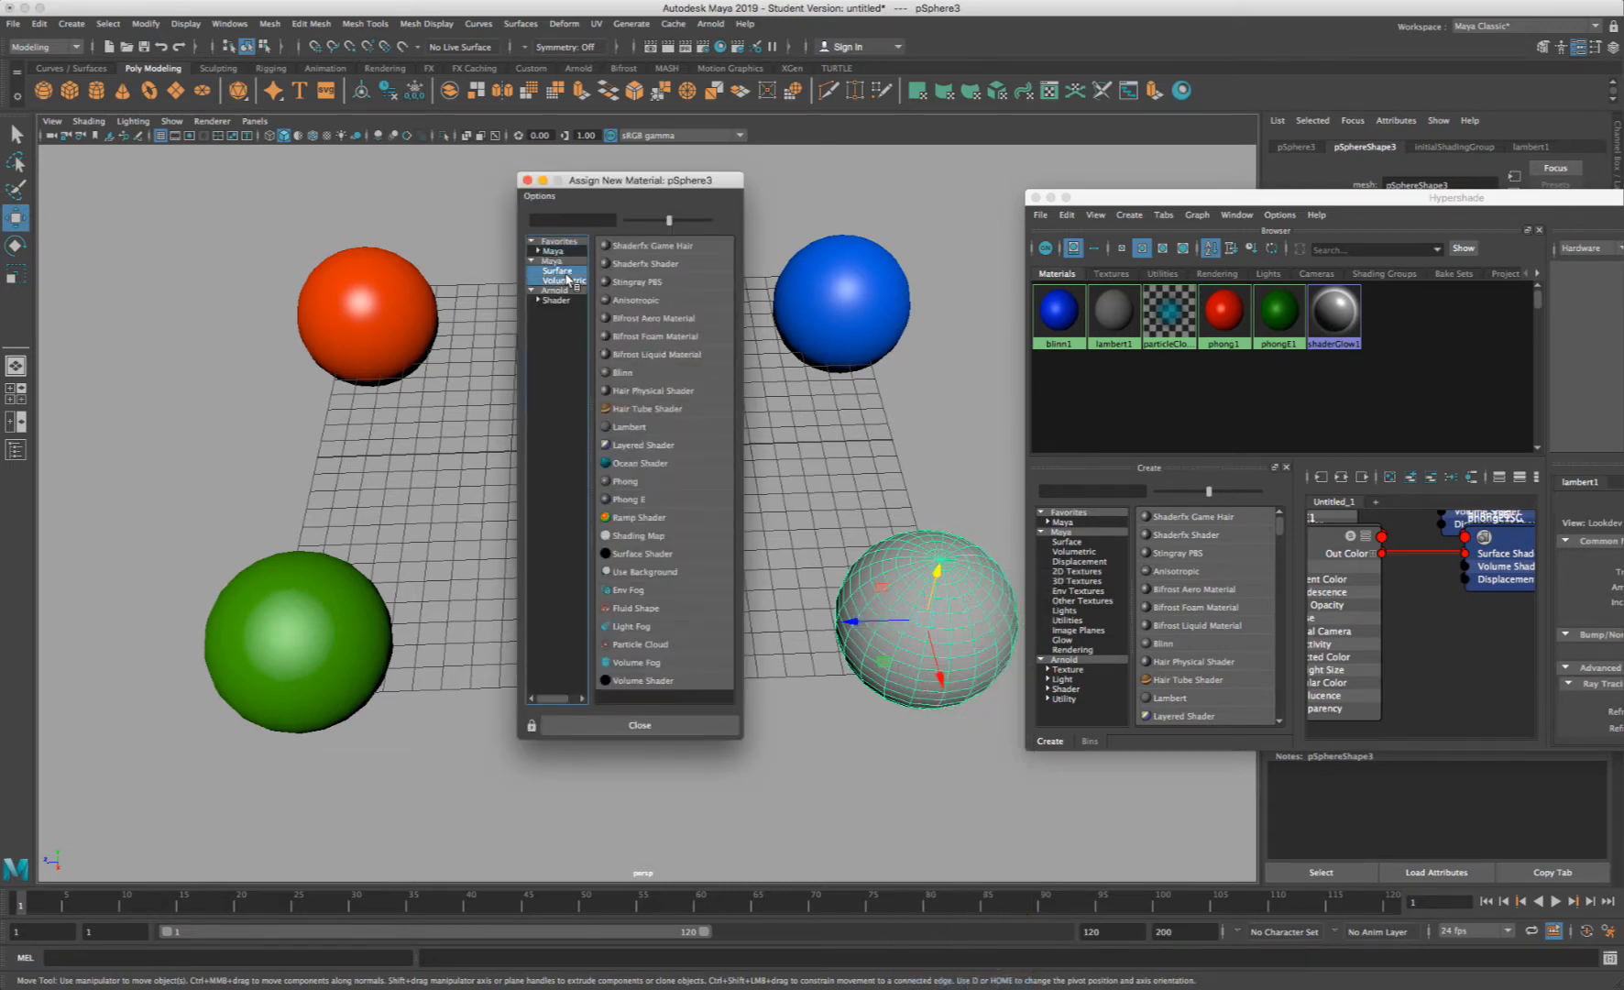
pyautogui.click(568, 290)
pyautogui.click(563, 280)
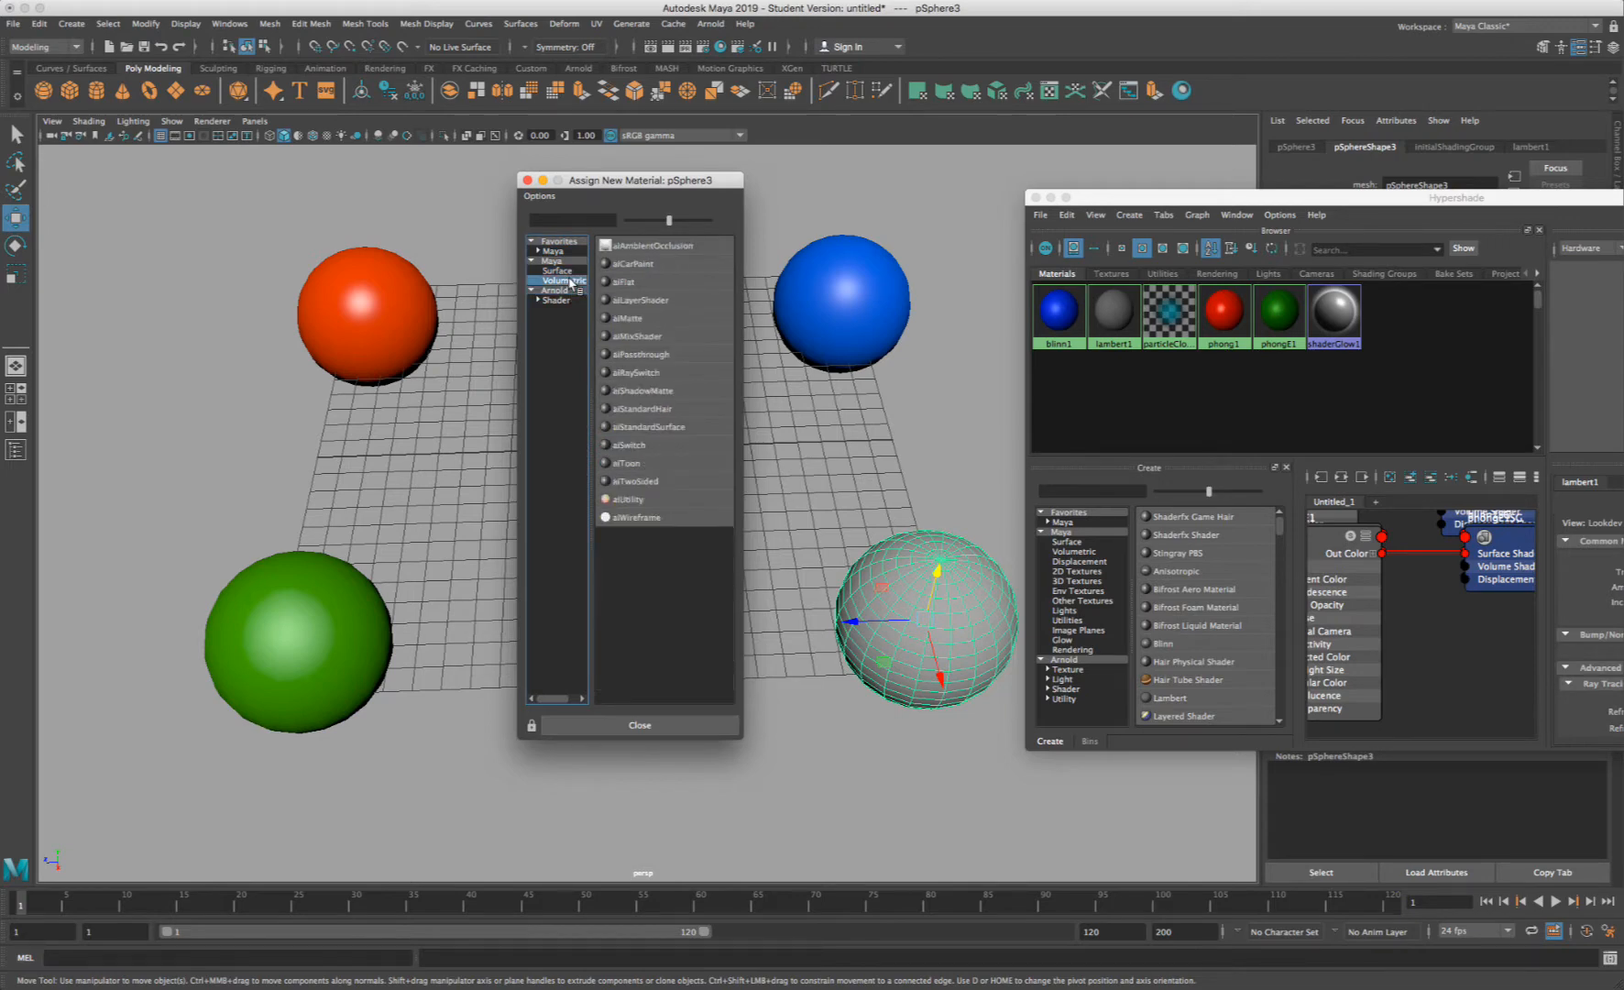
pyautogui.click(559, 290)
pyautogui.click(570, 279)
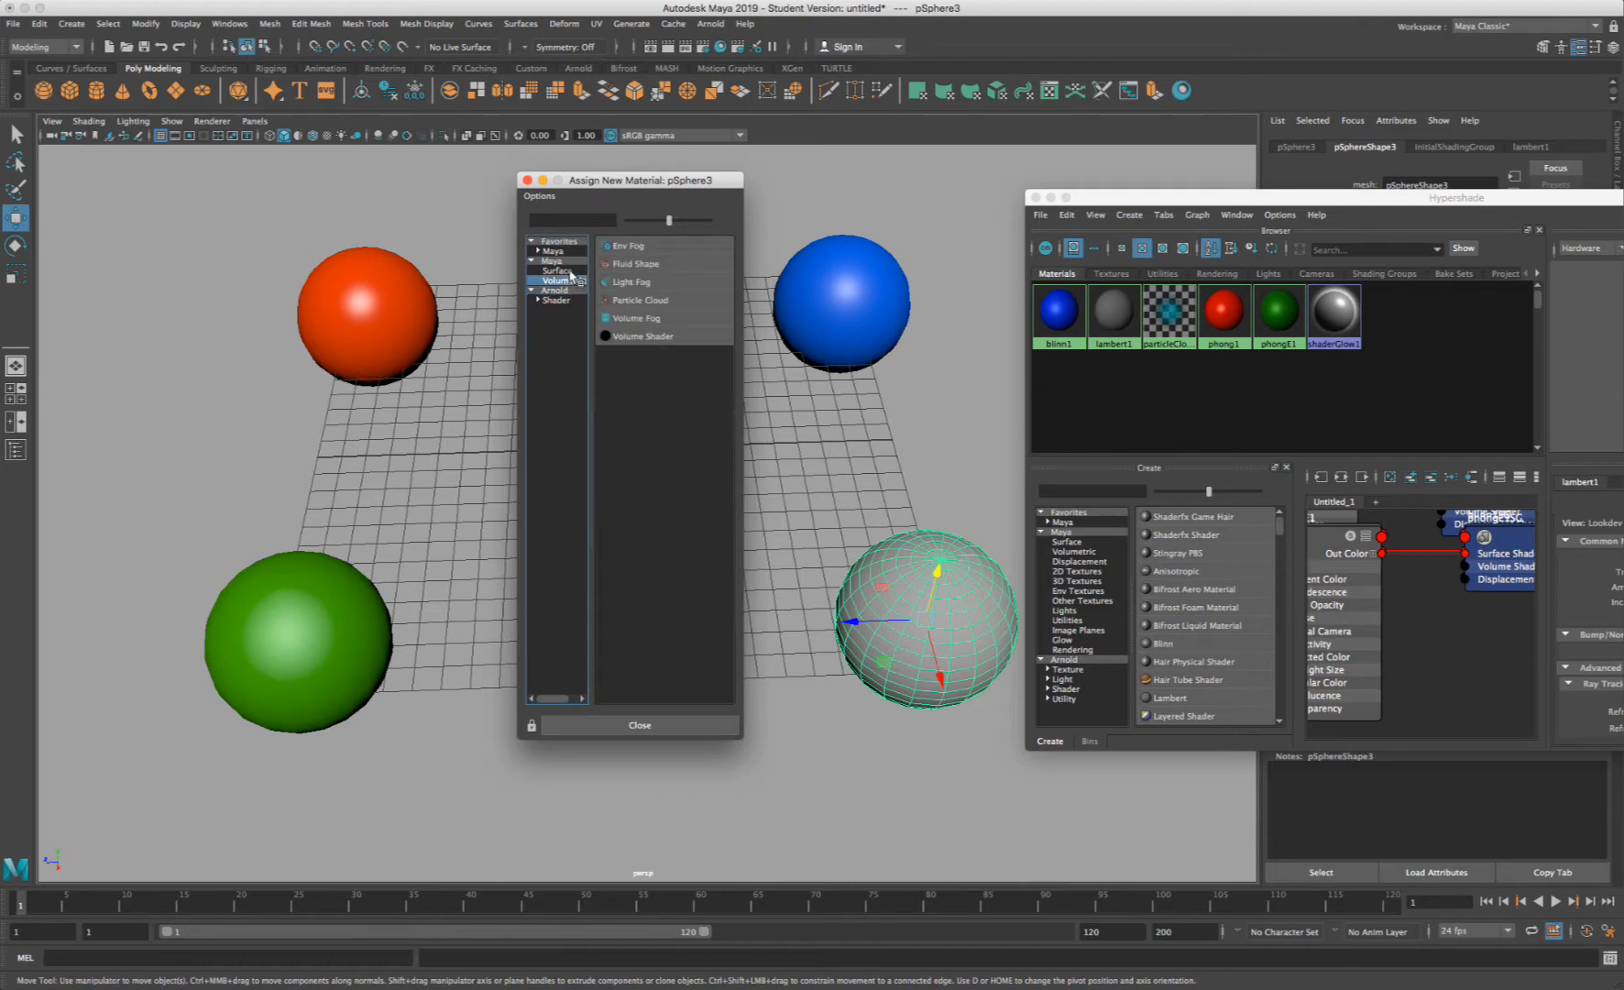
pyautogui.click(576, 273)
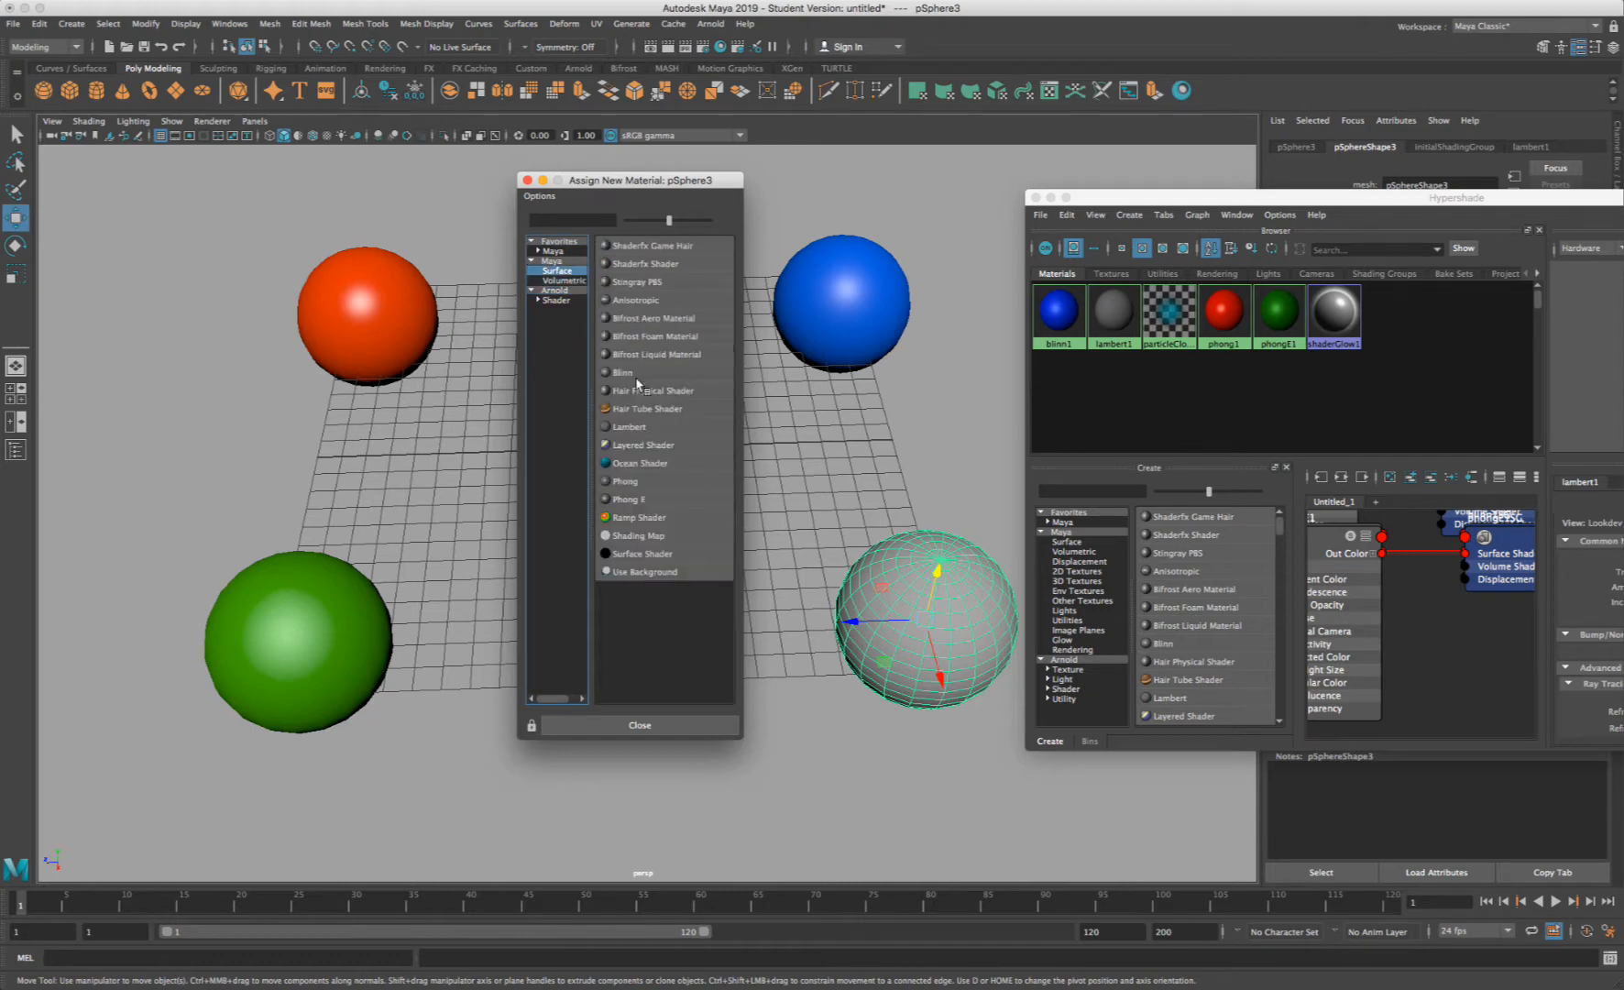
pyautogui.click(685, 408)
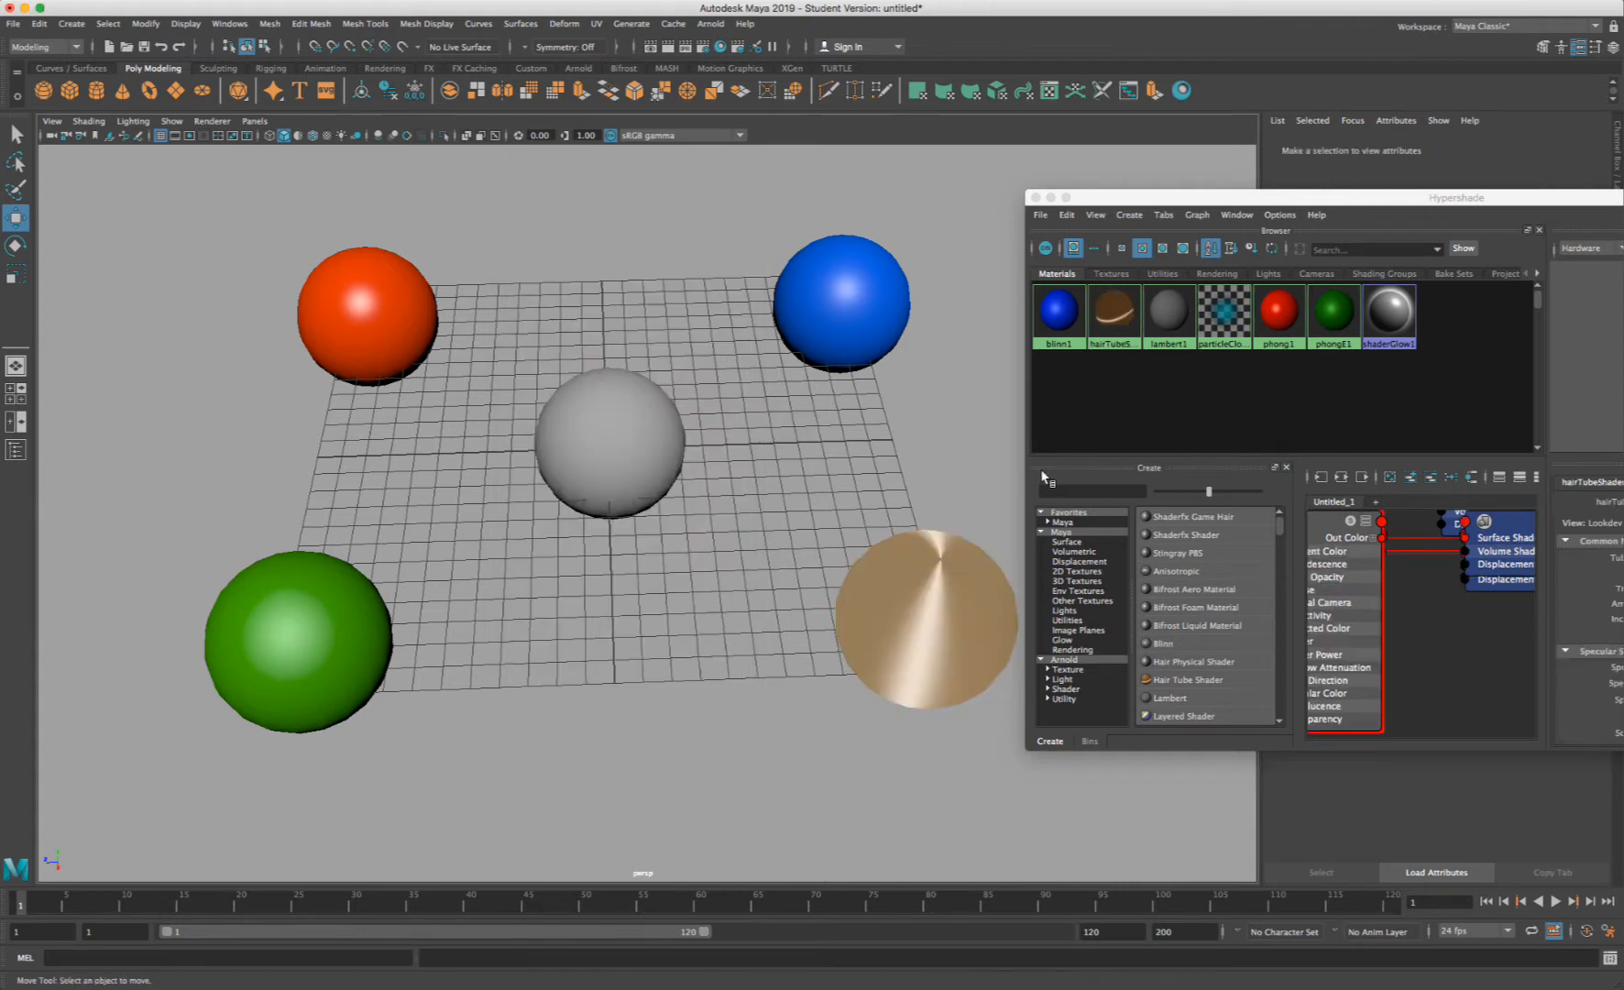
# - Examine the Hair Tube Shader's highlight on the front-right sphere, unselected and from different viewing angles
pyautogui.click(986, 582)
pyautogui.click(896, 471)
pyautogui.click(962, 602)
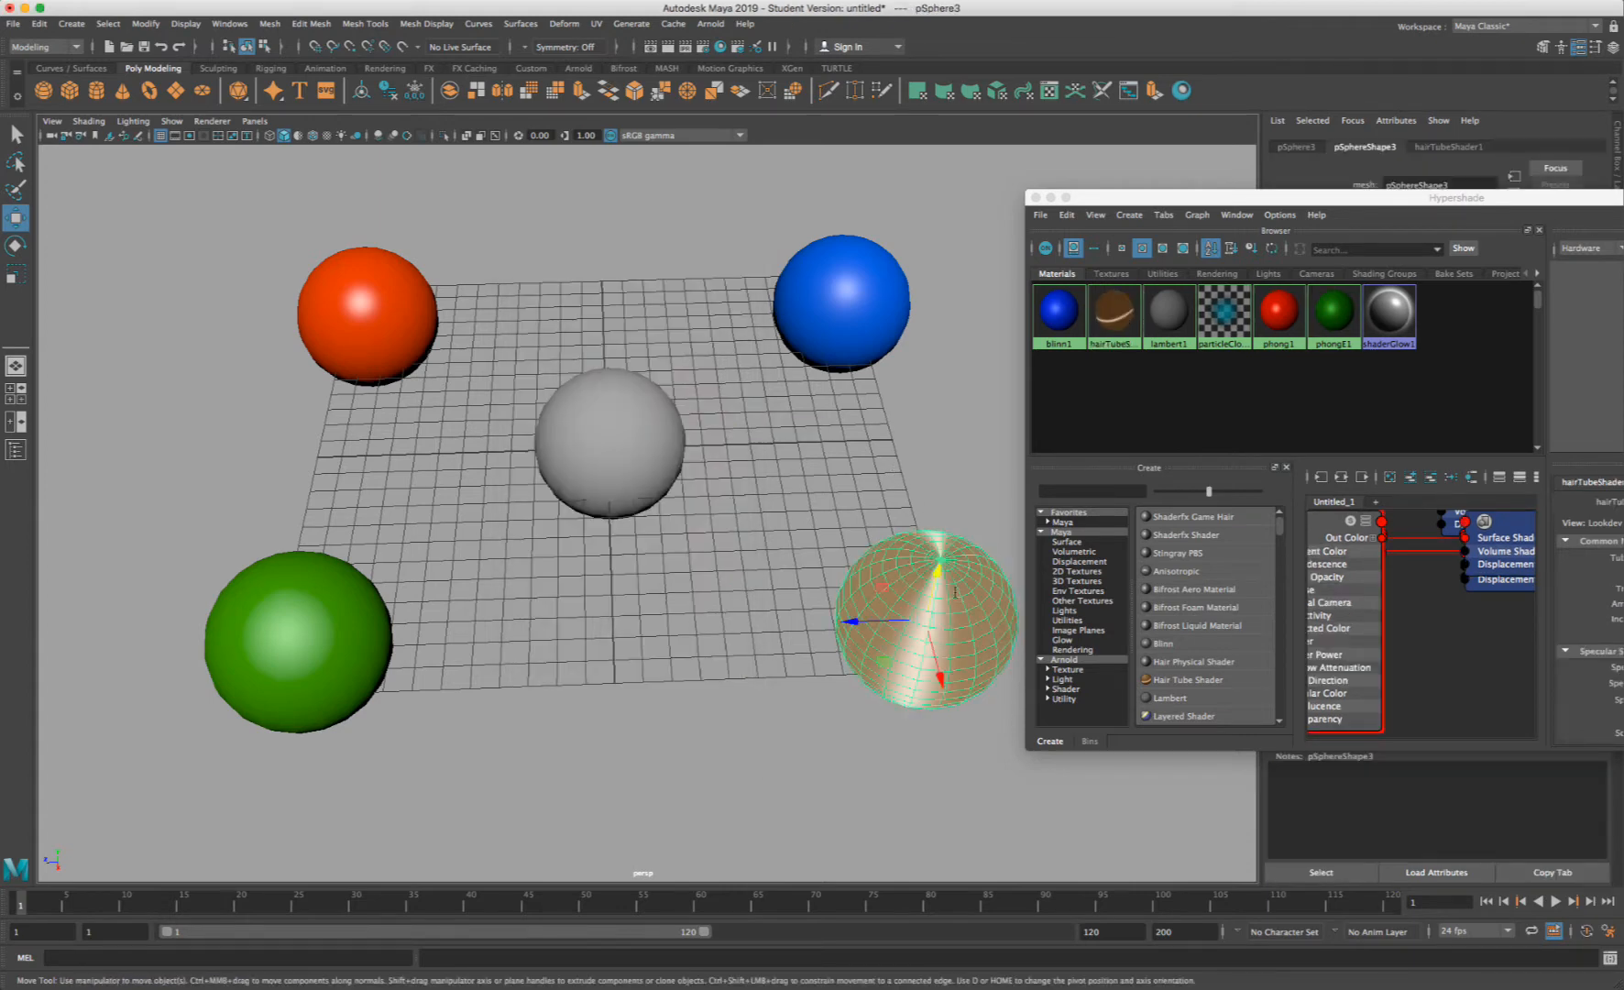
pyautogui.click(913, 502)
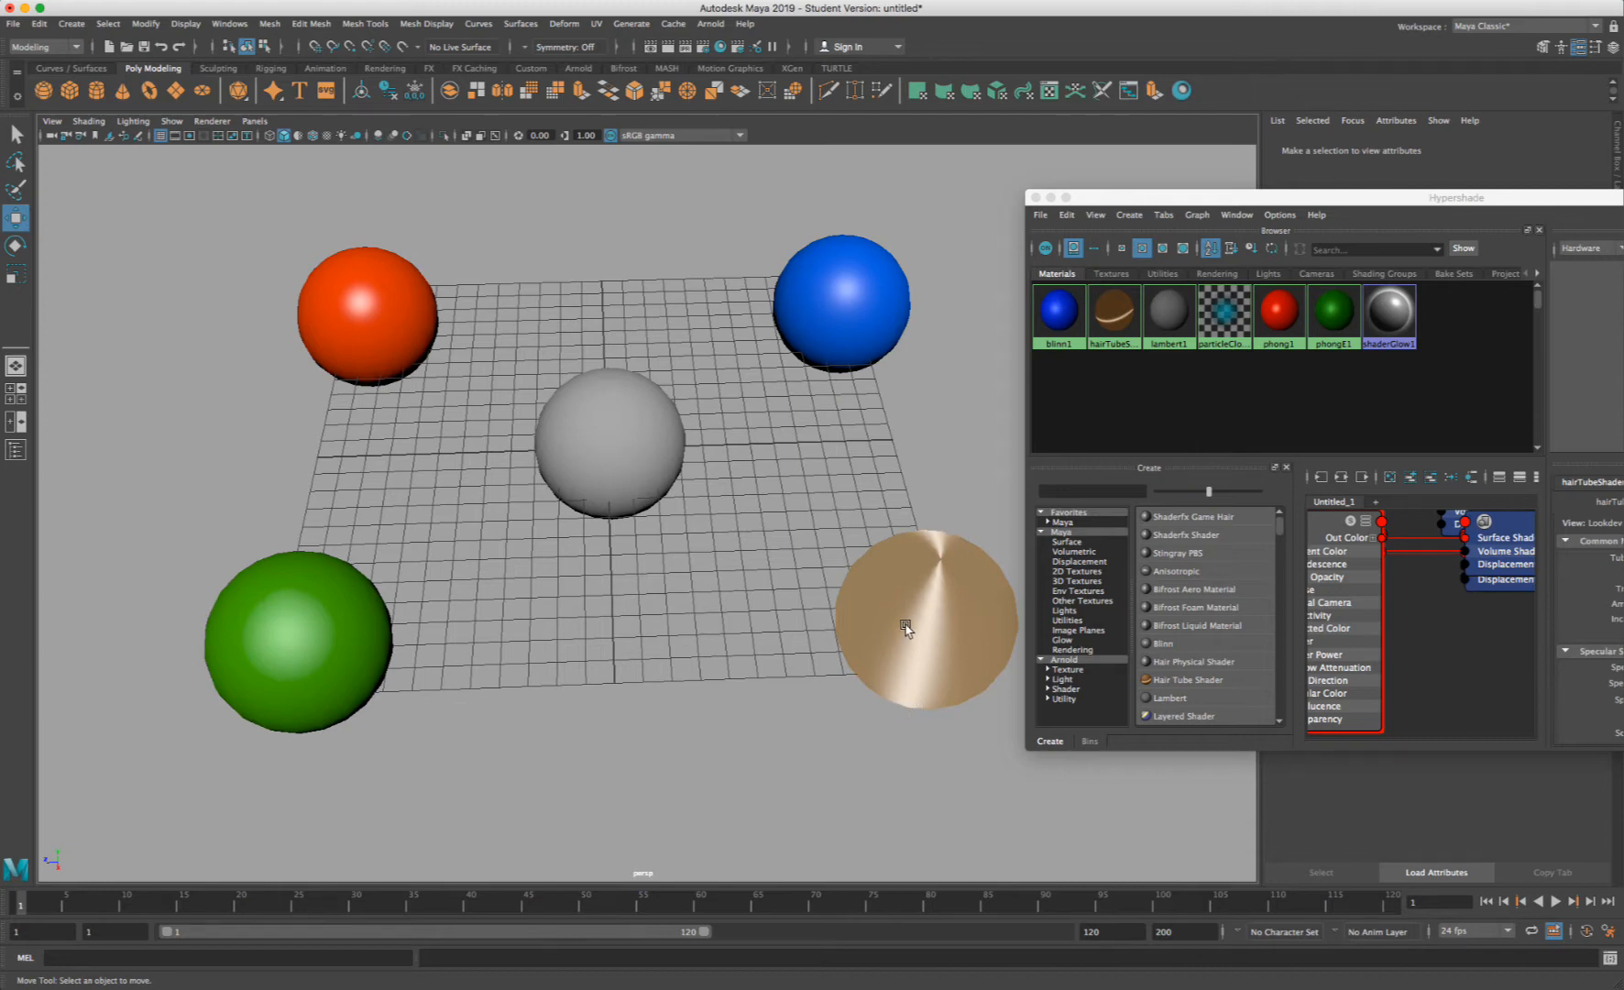
pyautogui.keyDown('alt'); pyautogui.moveTo(905, 627); pyautogui.dragTo(654, 558); pyautogui.keyUp('alt')
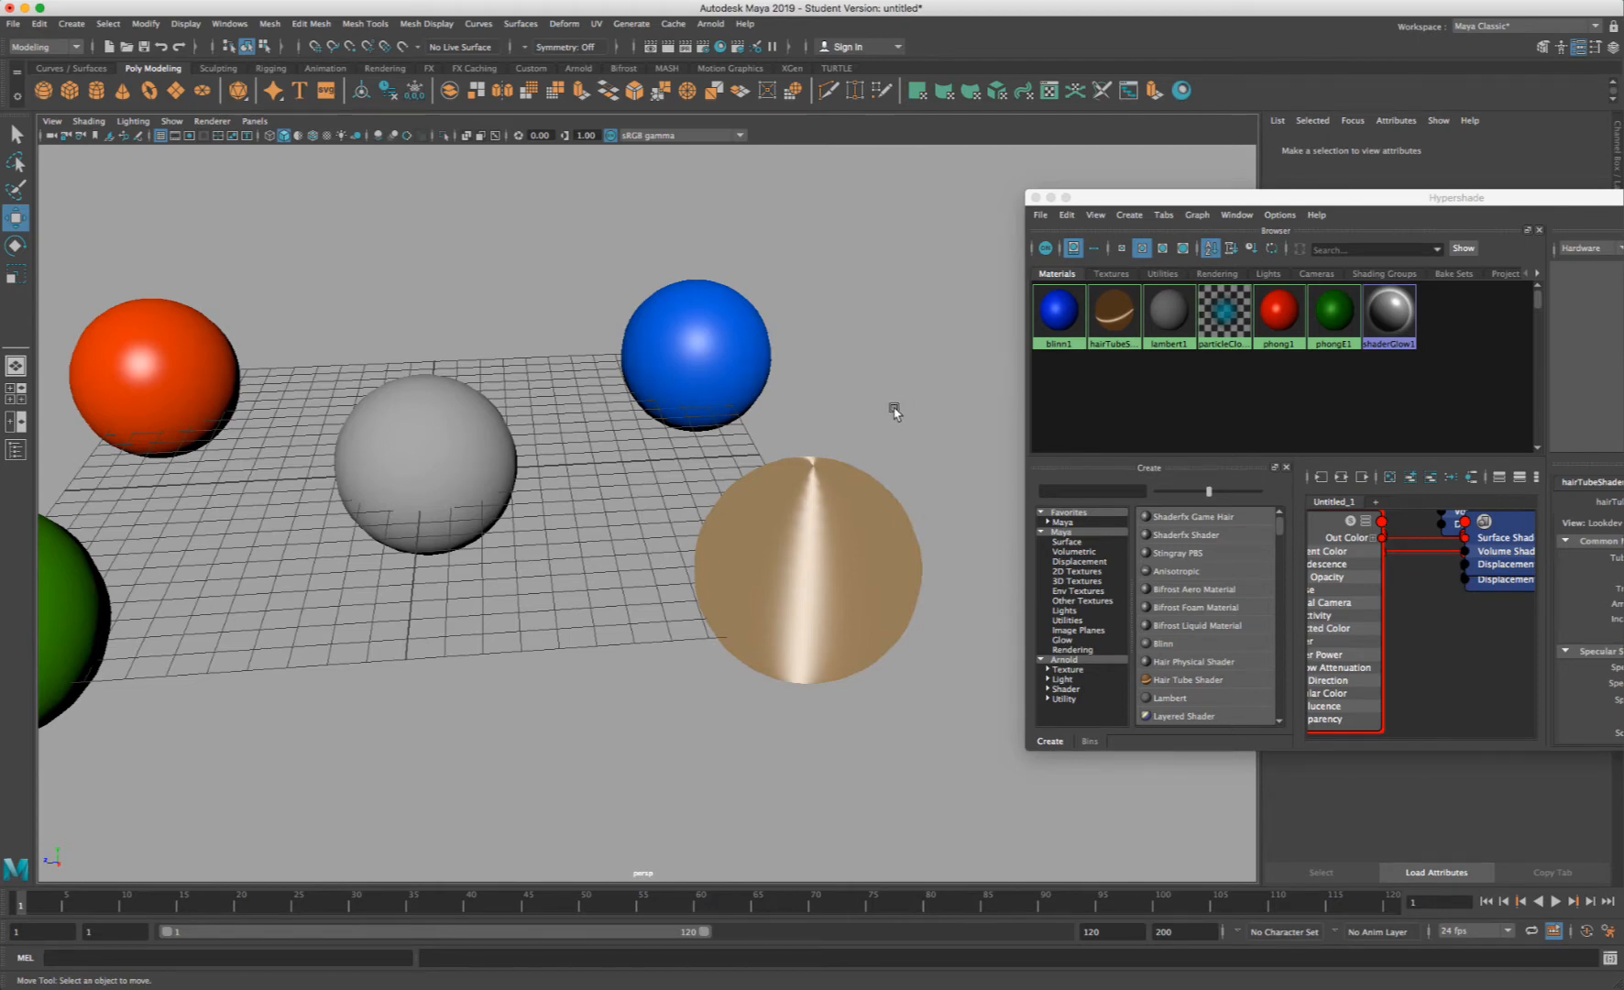
pyautogui.keyDown('alt'); pyautogui.moveTo(895, 411); pyautogui.dragTo(885, 412); pyautogui.keyUp('alt')
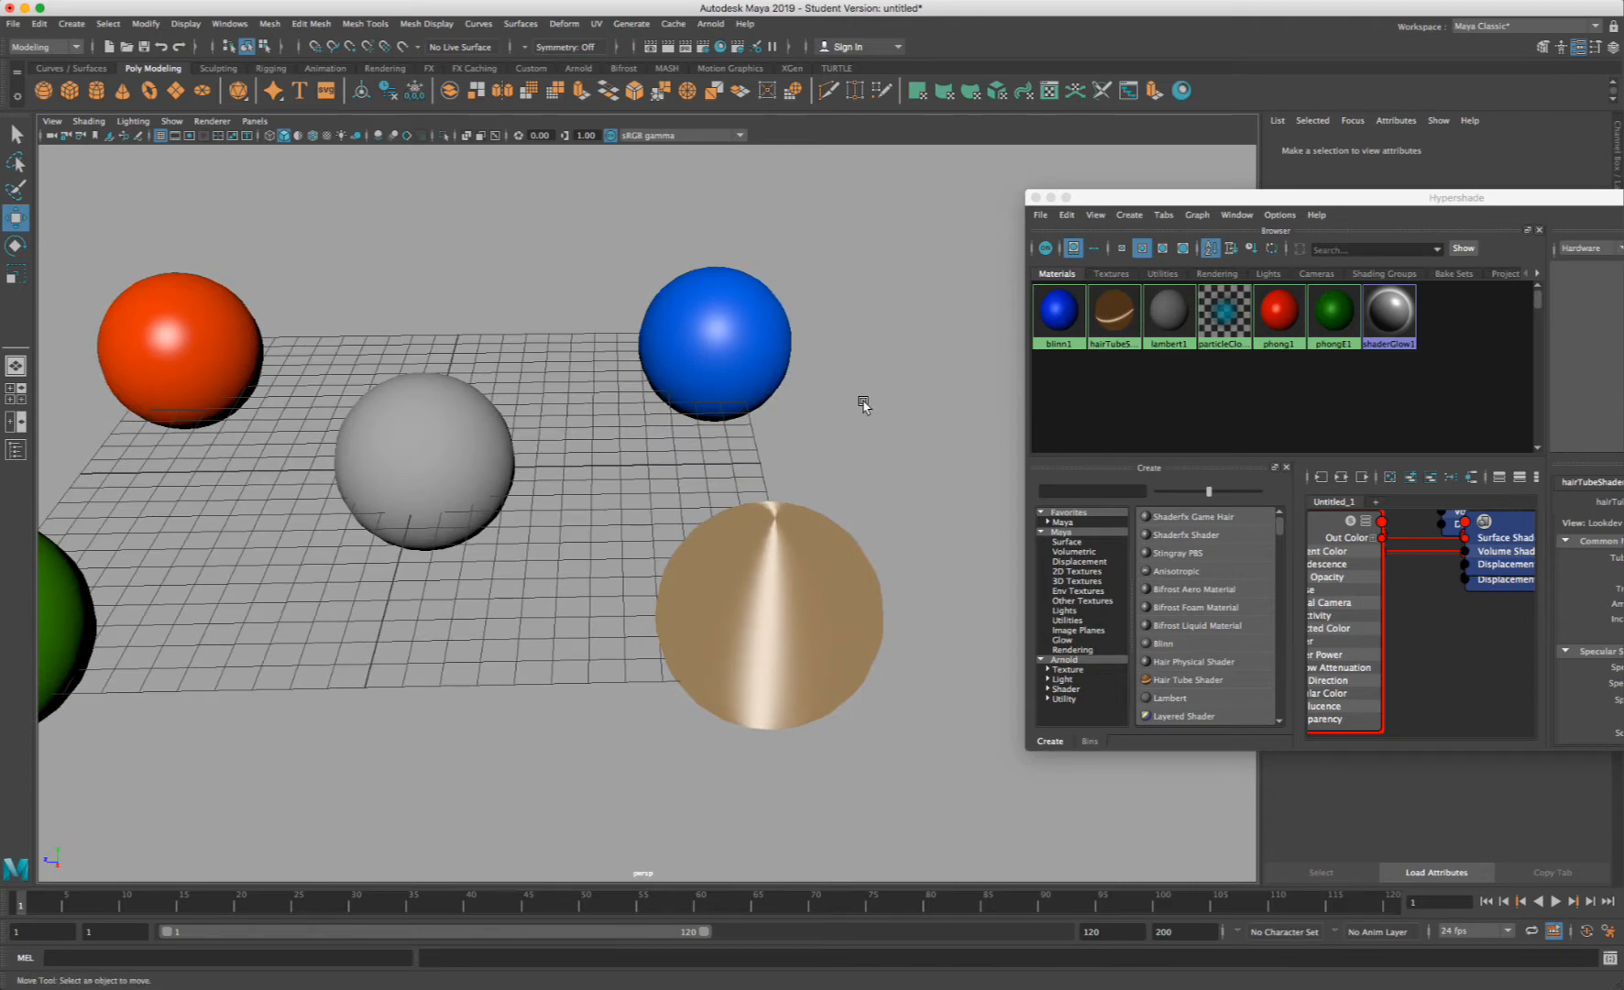
# - Undo the Hair Tube Shader assignment on the front-right sphere
pyautogui.press('super+z')
pyautogui.press('super+z')
pyautogui.press('super+z')
pyautogui.press('super+z')
pyautogui.press('super+z')
pyautogui.press('super+z')
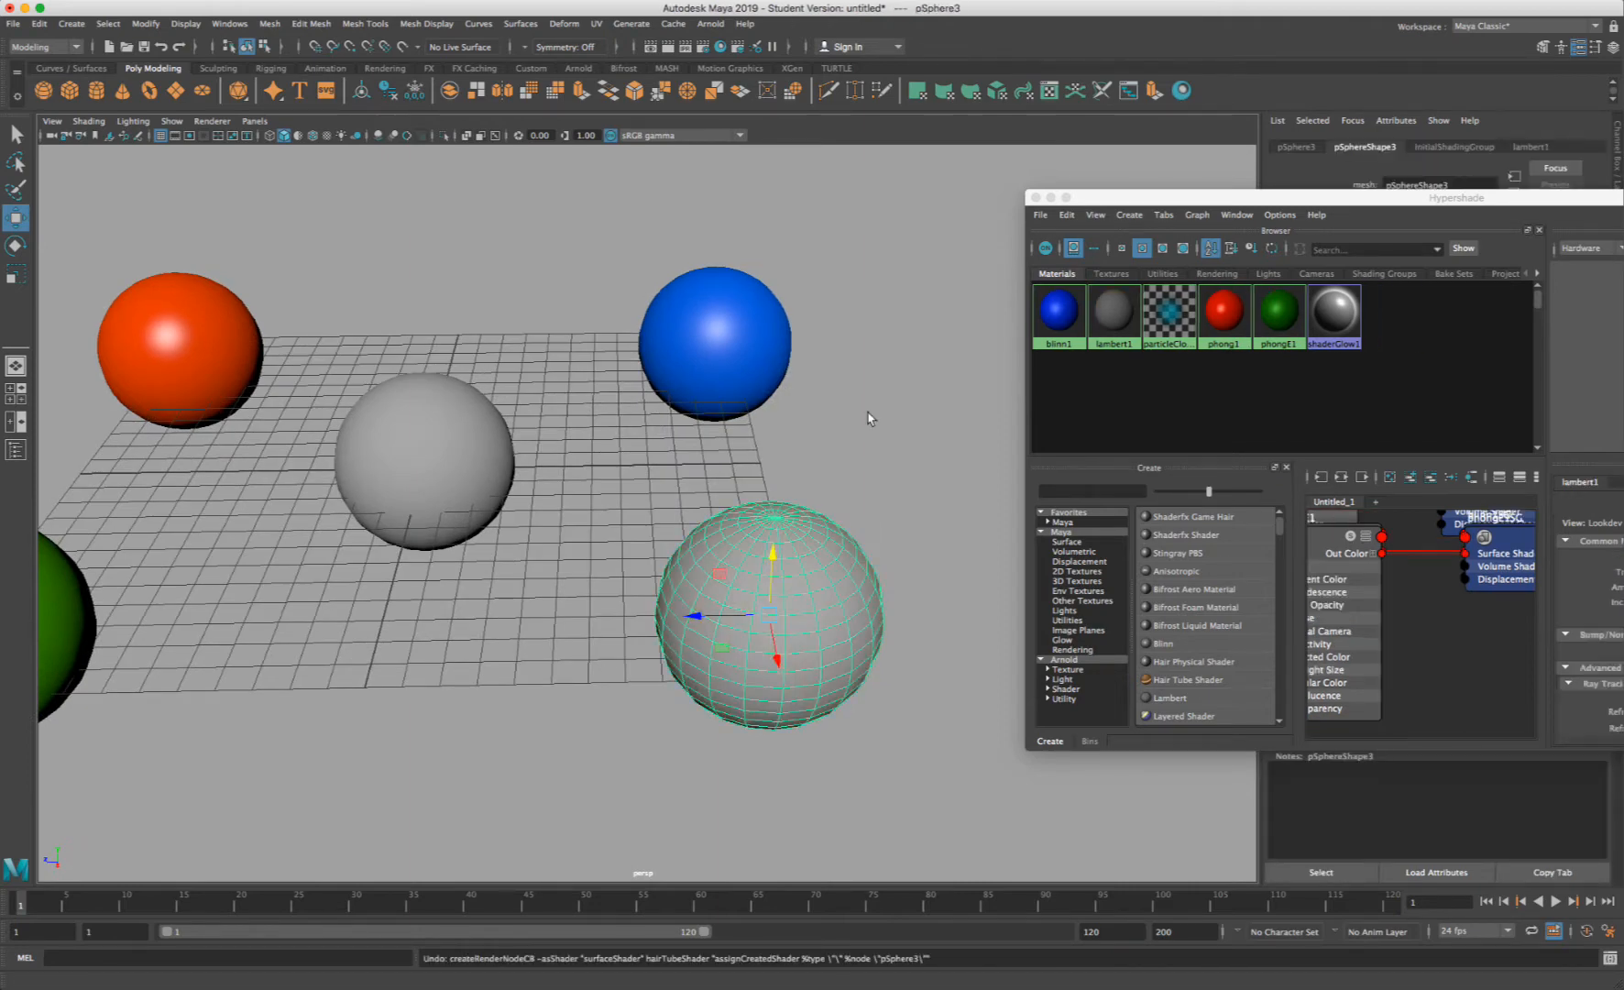
# - Assign a new Blinn material from the favorite Maya shaders to the front-right sphere
pyautogui.rightClick(821, 540)
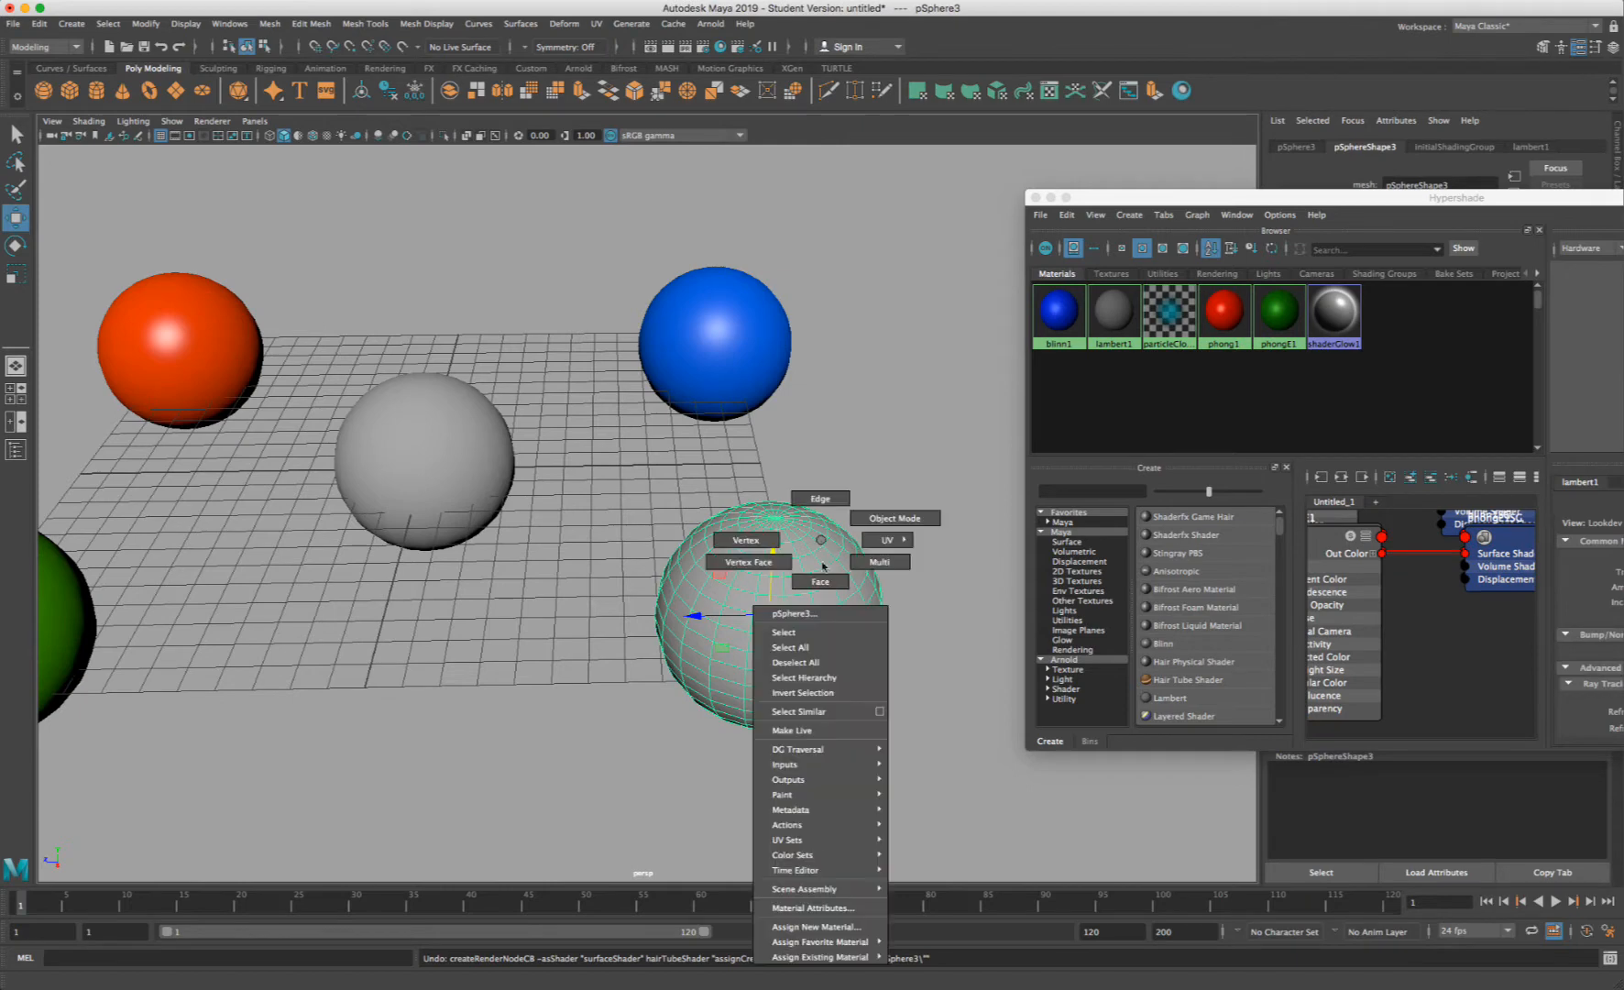
pyautogui.click(843, 927)
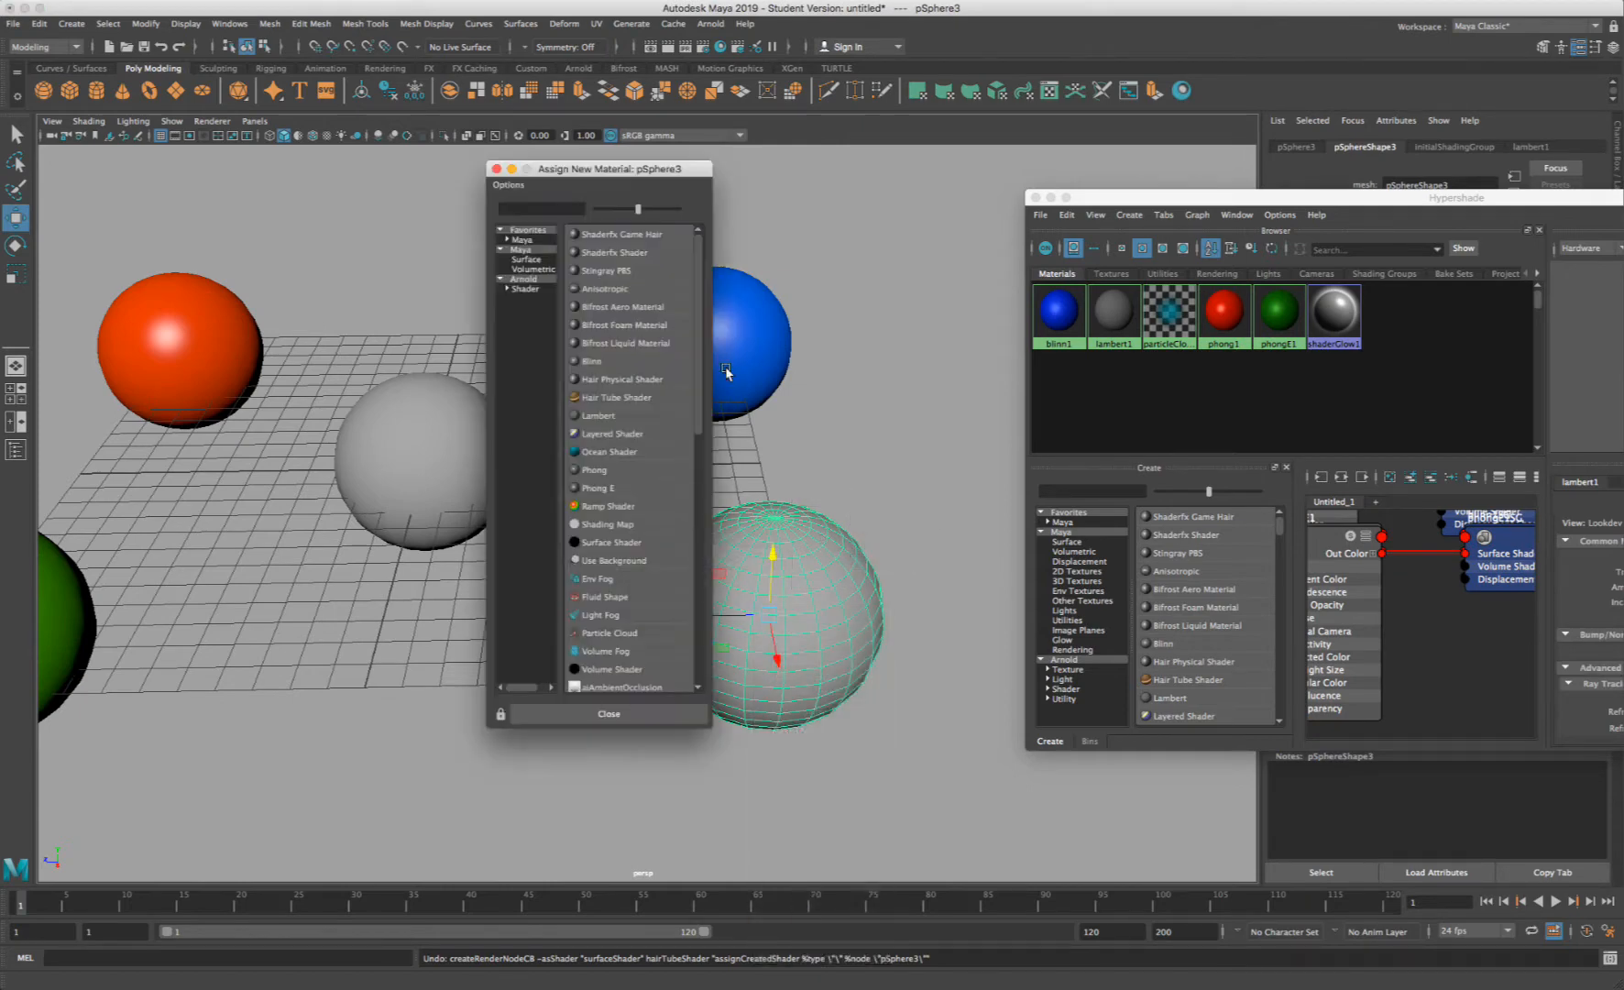
pyautogui.click(521, 239)
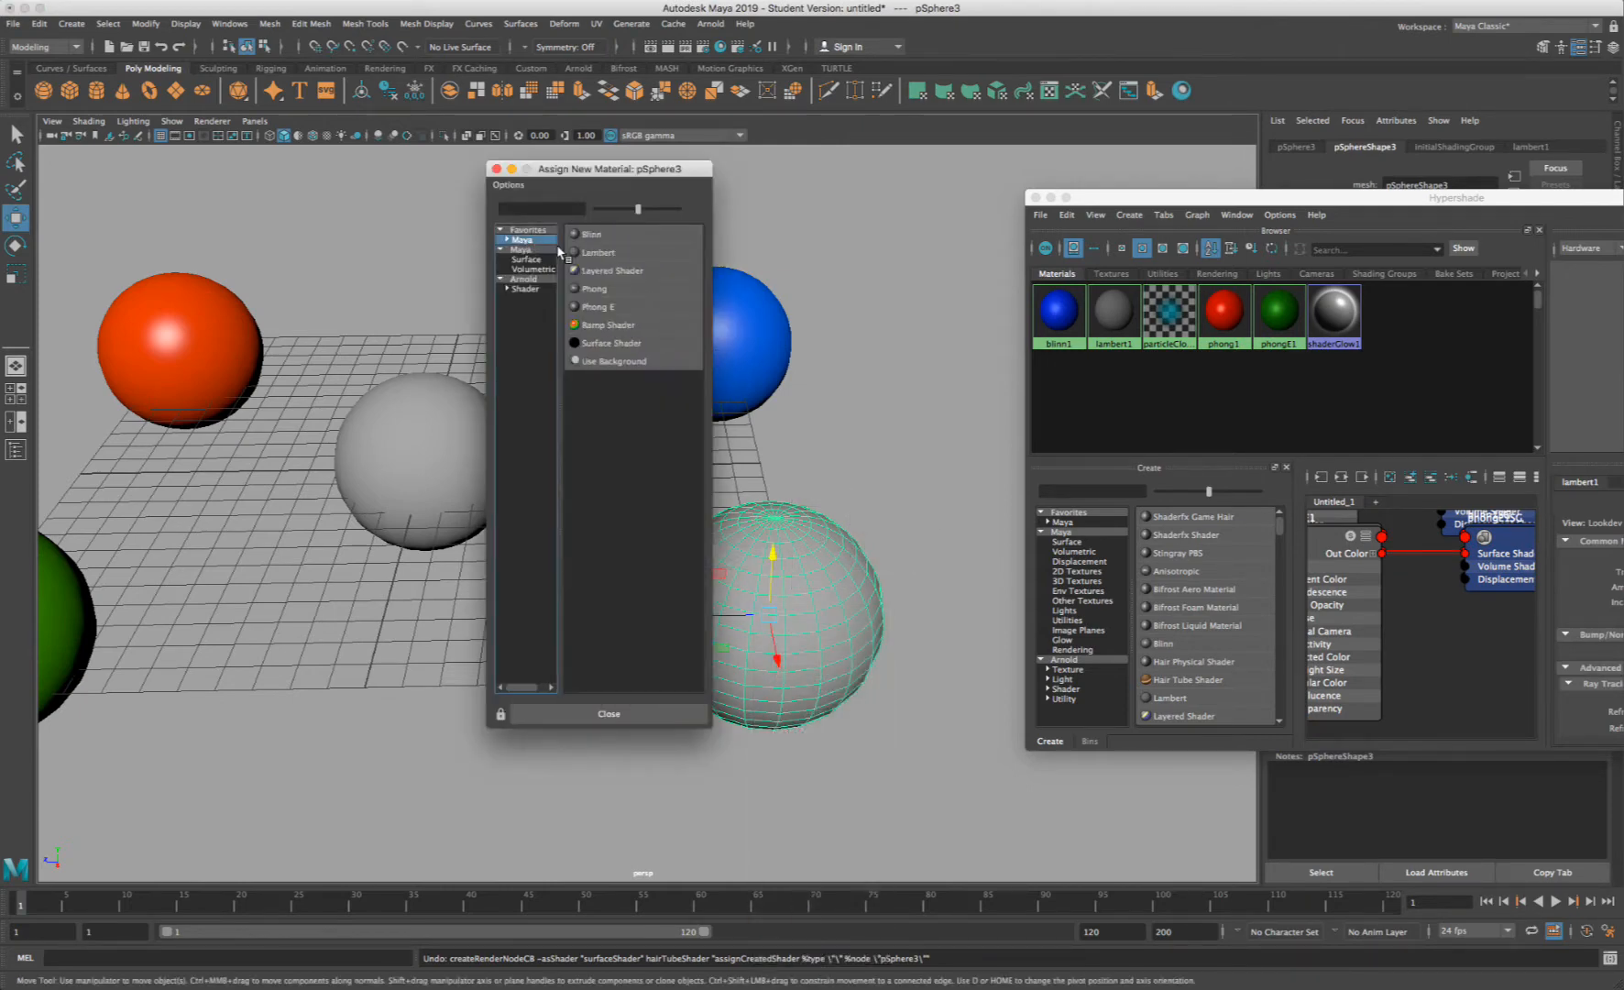
pyautogui.click(631, 235)
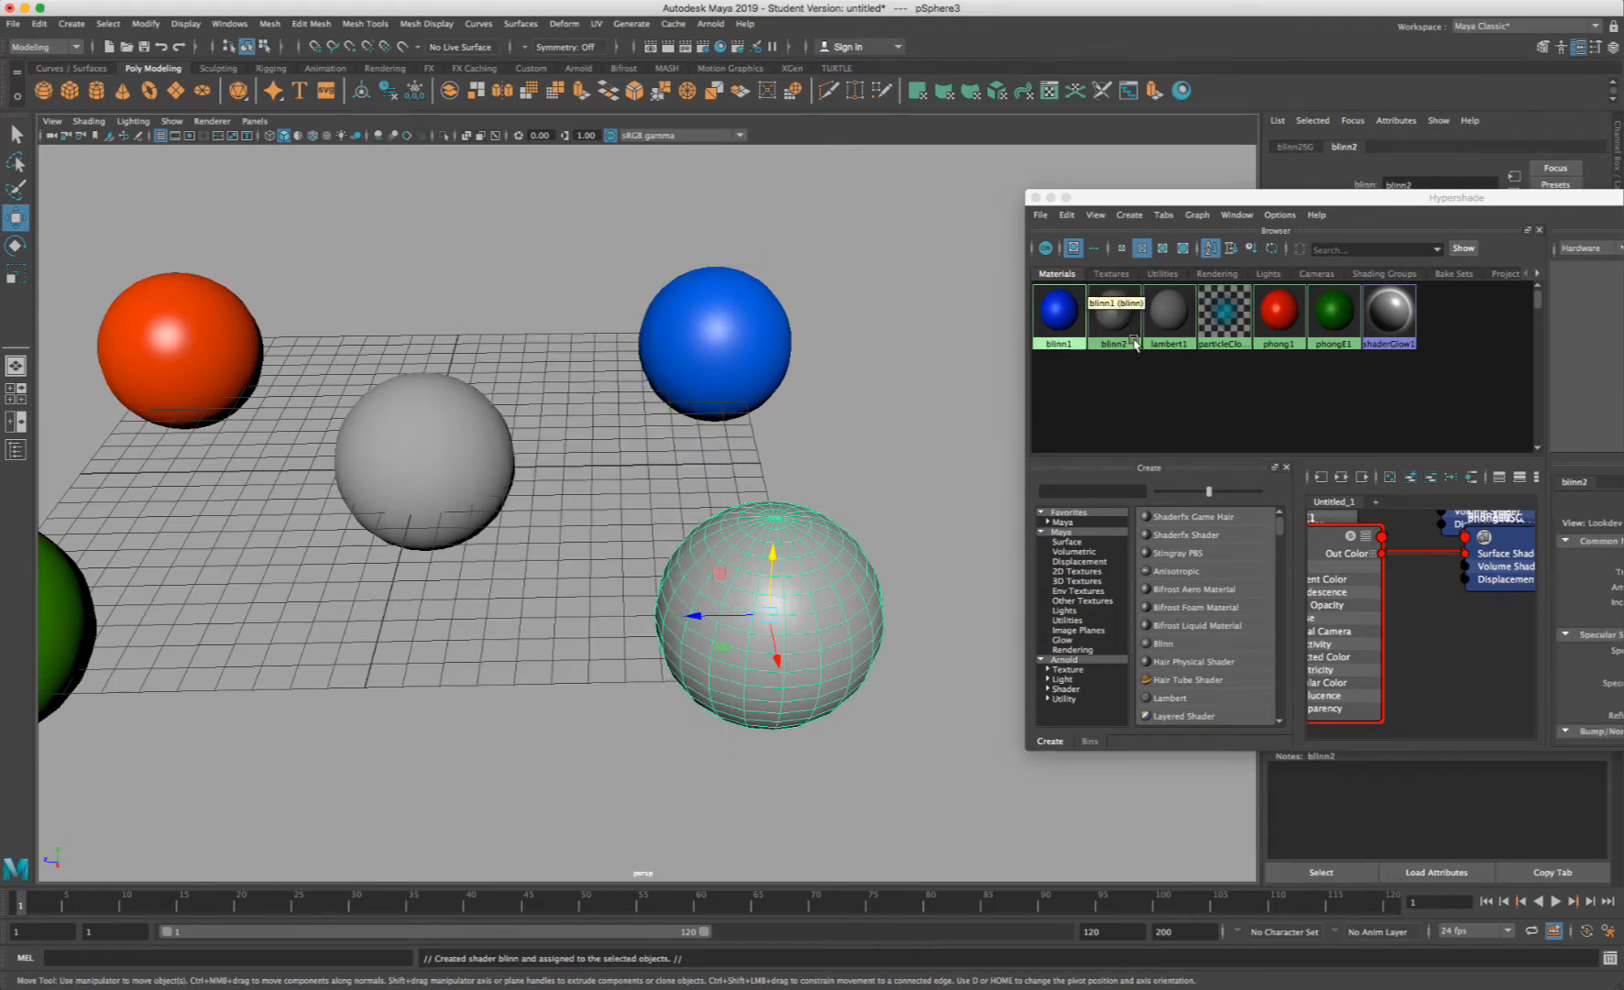
# - Set the color of the front-right sphere's new Blinn material to yellow in the Hypershade
pyautogui.moveTo(1150, 200); pyautogui.dragTo(946, 191)
pyautogui.click(893, 325)
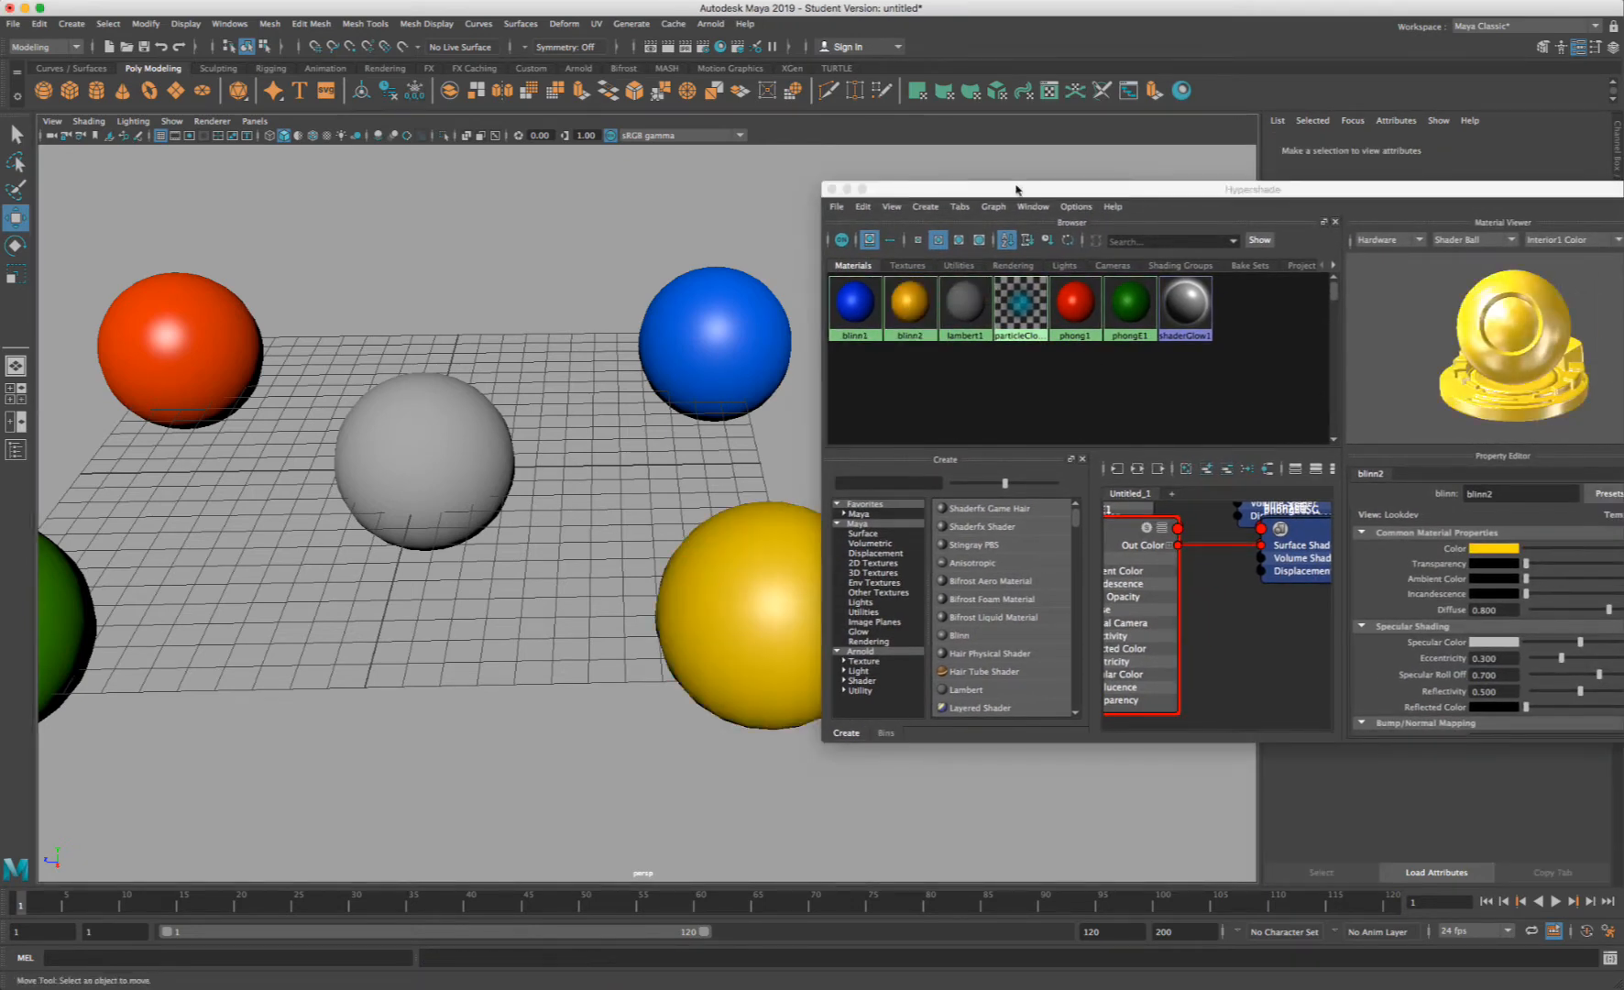
pyautogui.moveTo(1014, 188); pyautogui.dragTo(1237, 174)
# - Assign a new Phong material from the favorite Maya shaders to the center sphere
pyautogui.click(513, 439)
pyautogui.keyDown('alt'); pyautogui.moveTo(513, 439); pyautogui.dragTo(632, 383, button='middle'); pyautogui.keyUp('alt')
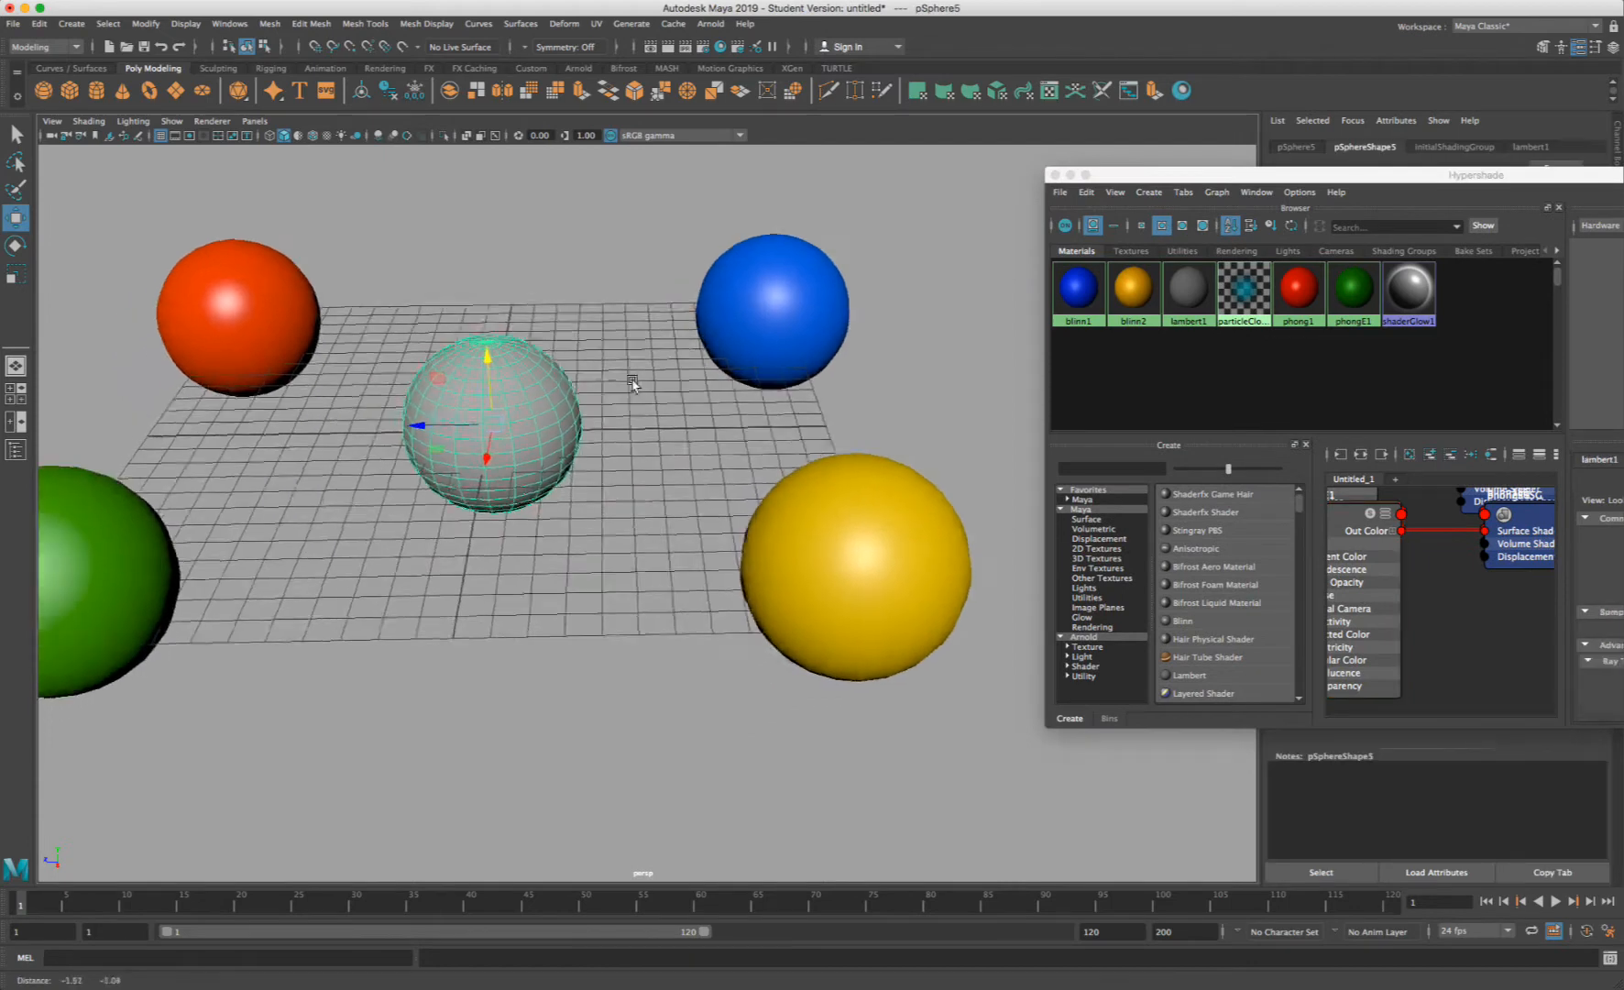
pyautogui.moveTo(552, 387); pyautogui.dragTo(572, 775, button='right')
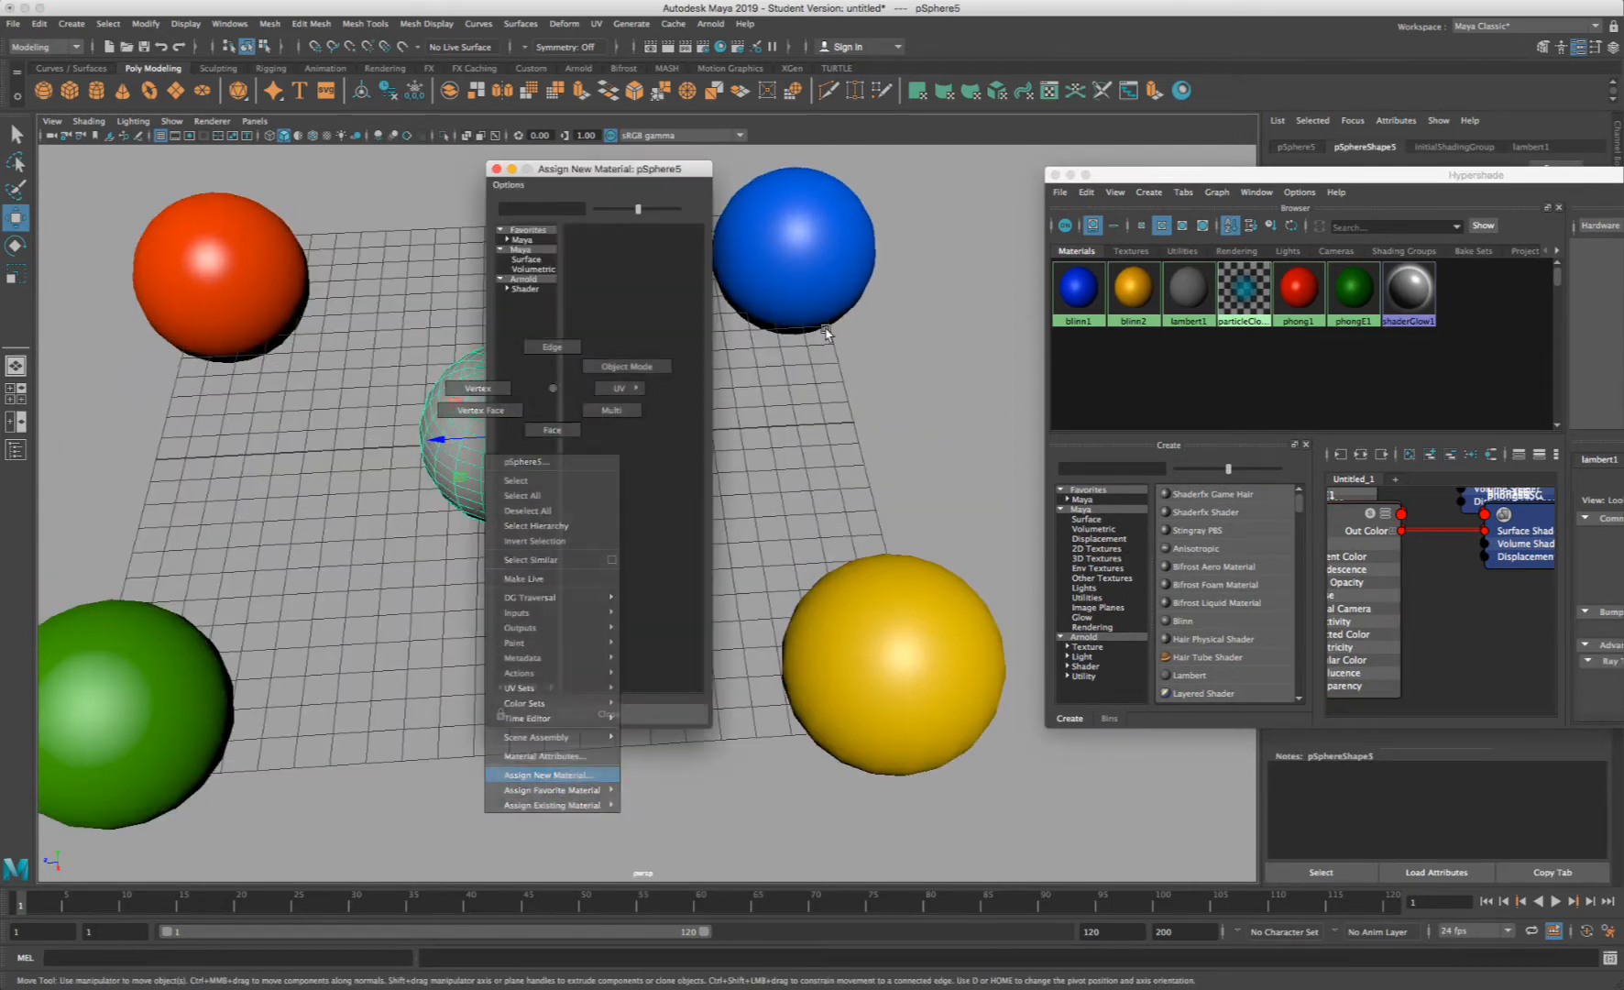
pyautogui.click(530, 240)
pyautogui.click(639, 290)
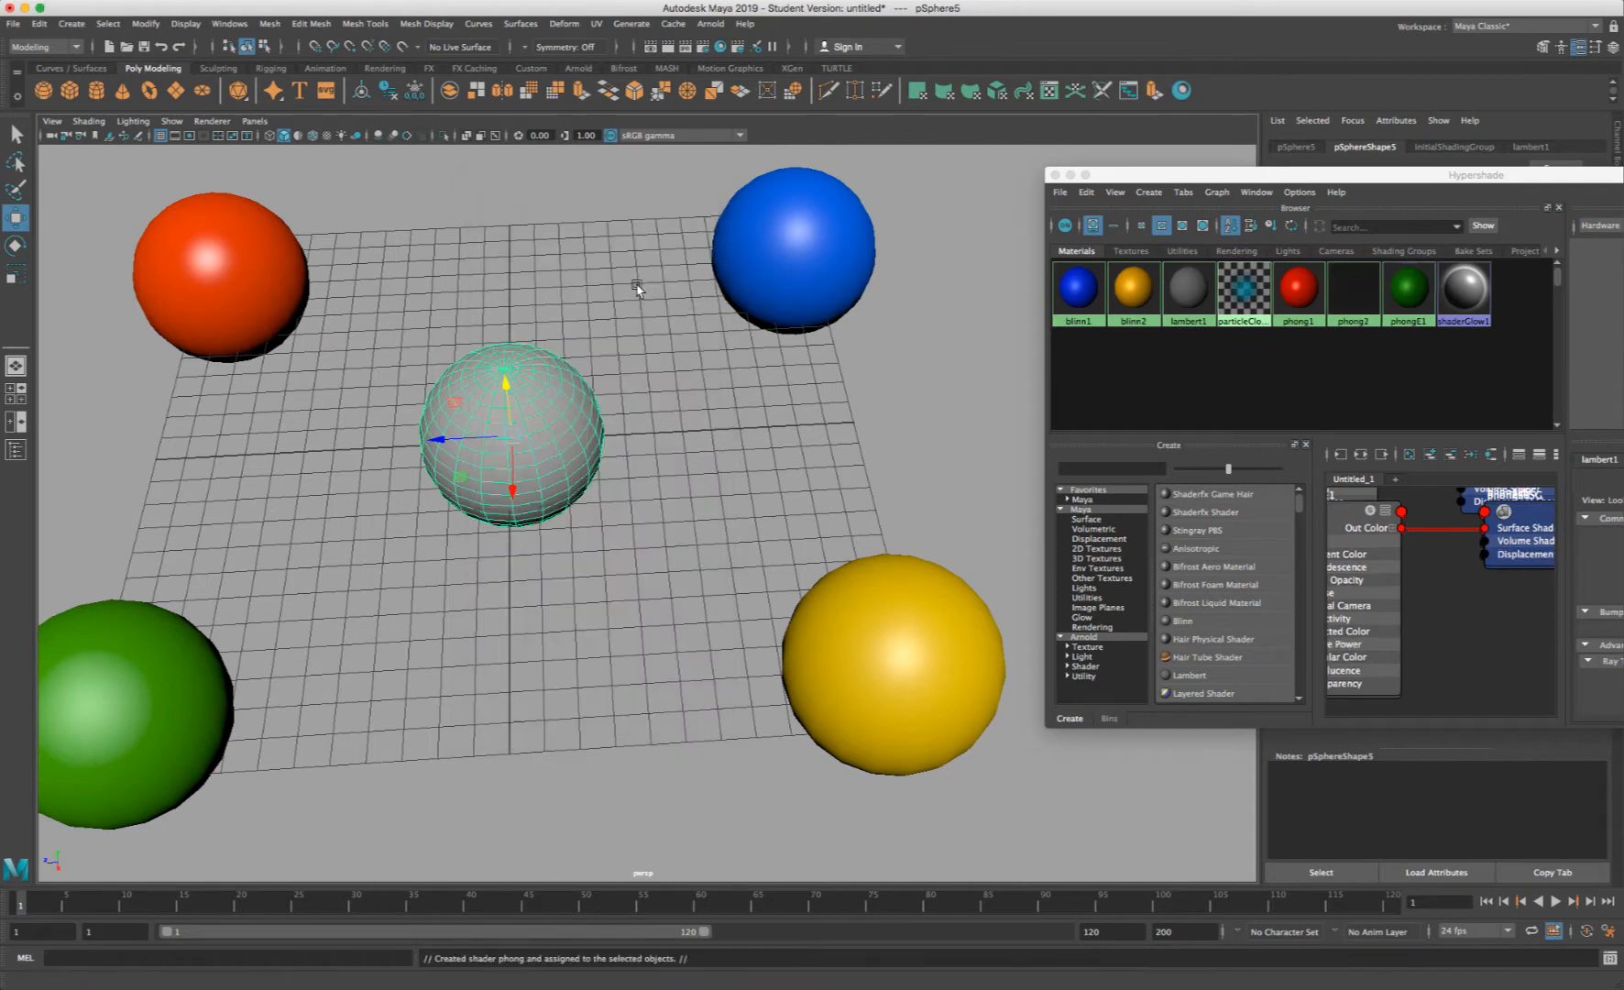
# - Color the center sphere's Phong material magenta-purple and close the Hypershade
pyautogui.moveTo(1251, 172); pyautogui.dragTo(906, 169)
pyautogui.click(1012, 289)
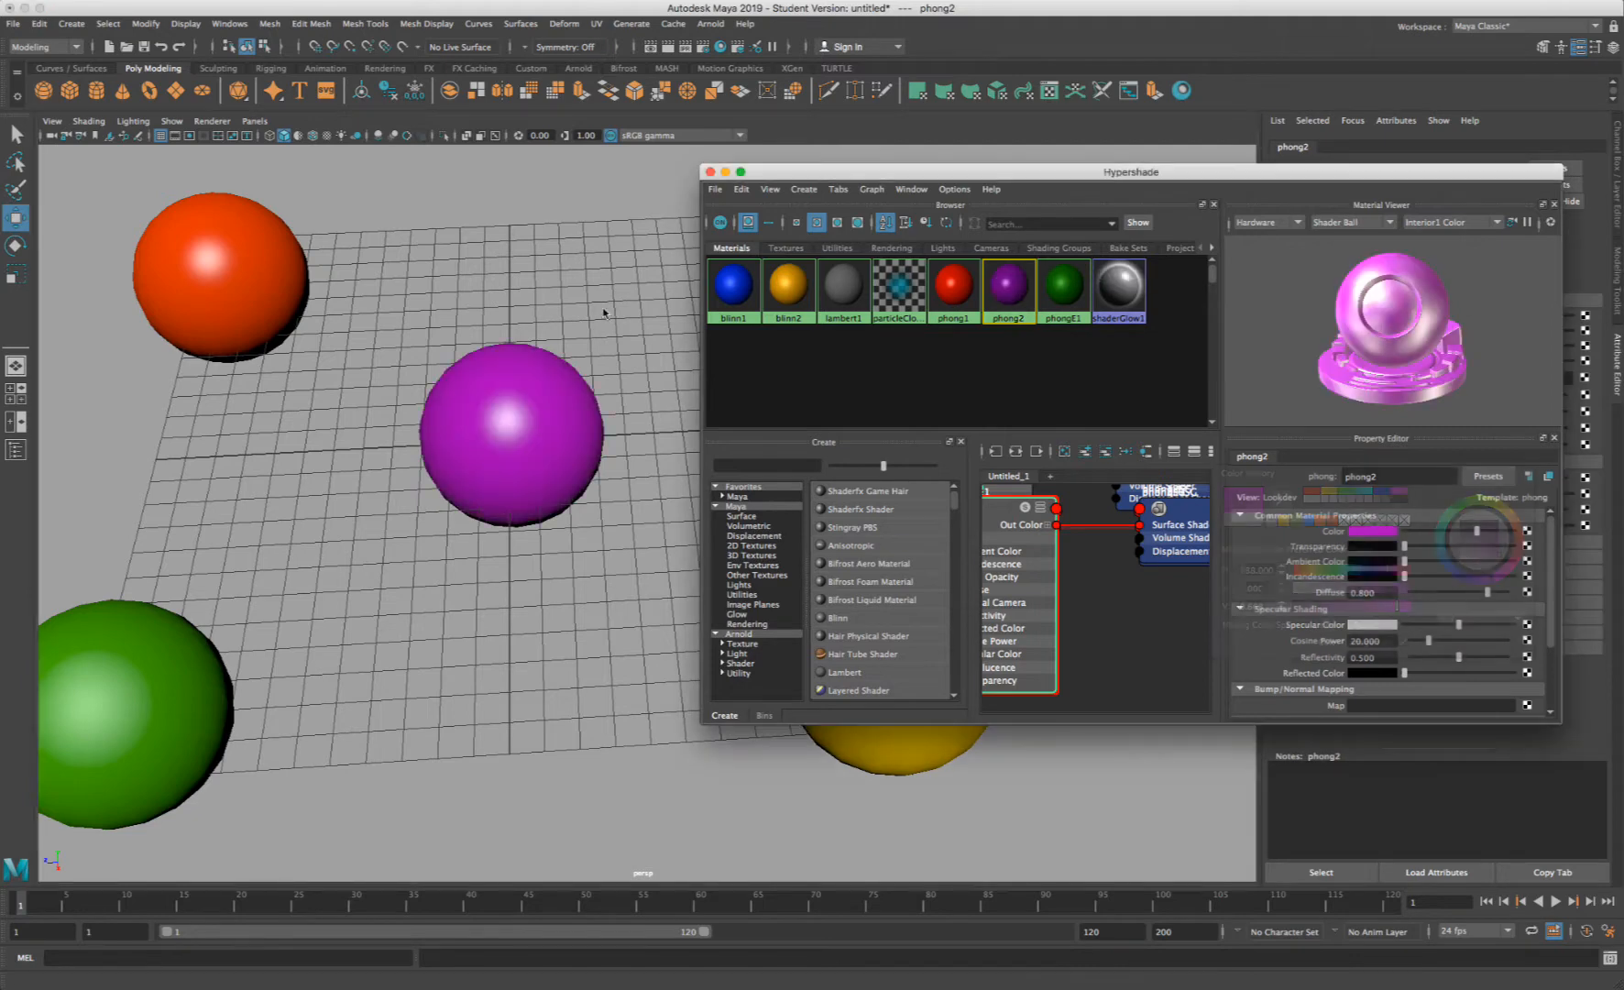
pyautogui.click(952, 385)
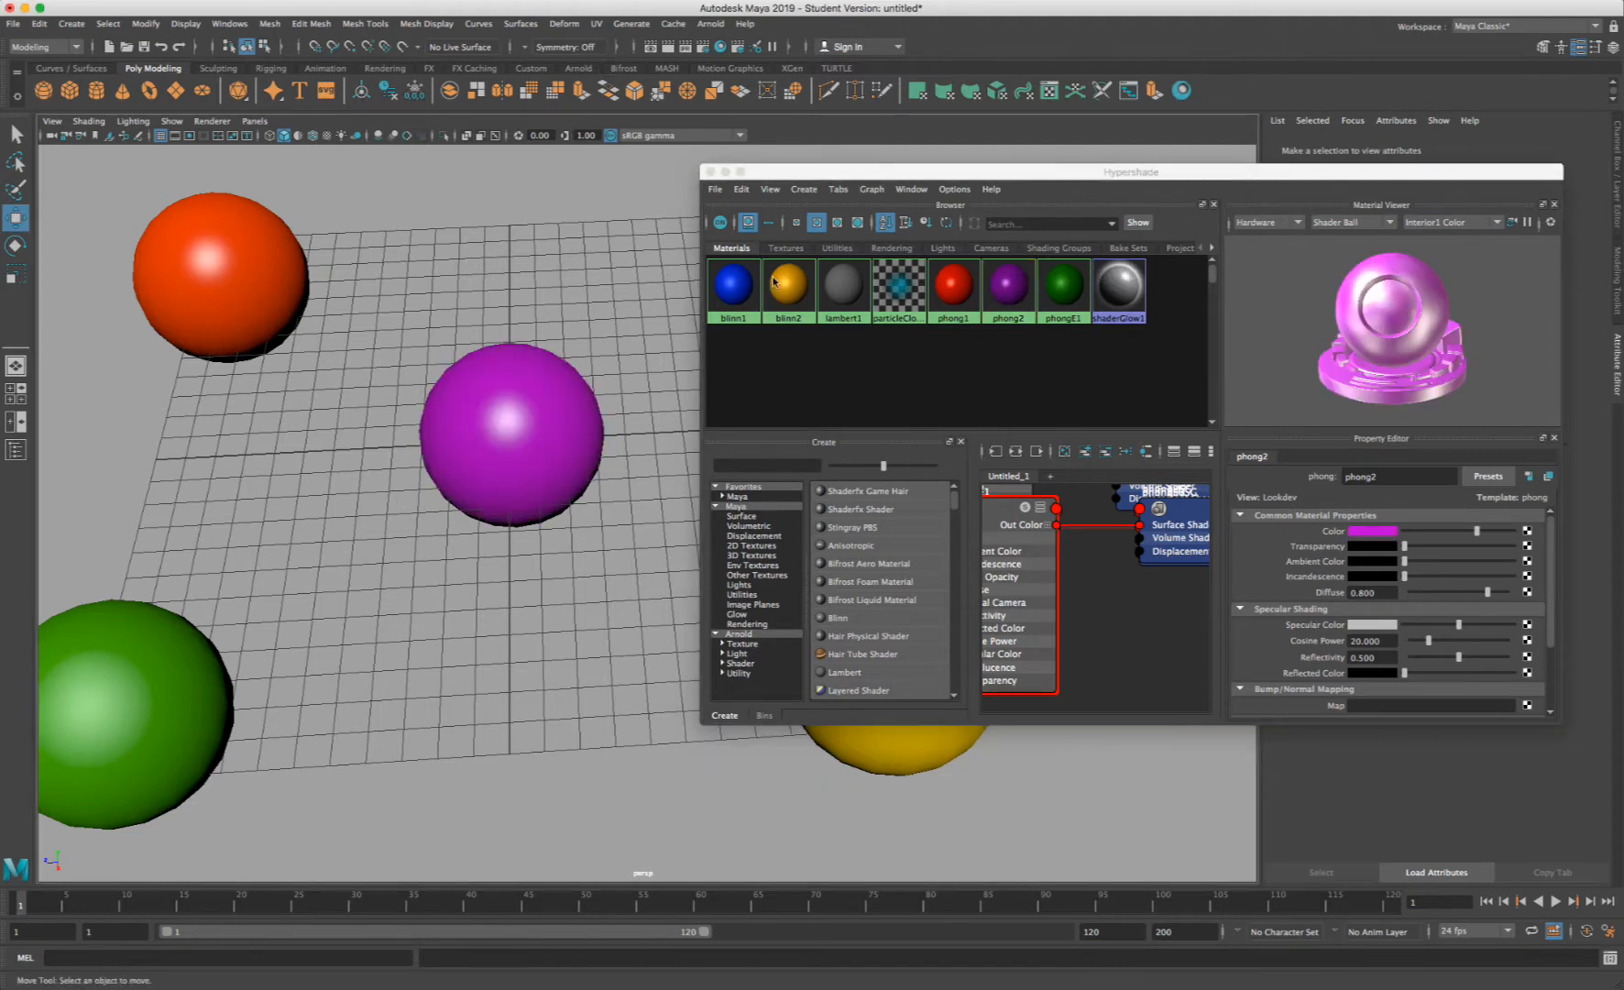
pyautogui.click(711, 173)
# - Examine the highlights of the five colored spheres from different angles and distances
pyautogui.moveTo(906, 301)
pyautogui.keyDown('alt'); pyautogui.mouseDown()
pyautogui.moveTo(877, 290)
pyautogui.moveTo(893, 325)
pyautogui.mouseUp(); pyautogui.keyUp('alt')
pyautogui.keyDown('alt'); pyautogui.moveTo(894, 325); pyautogui.dragTo(907, 316, button='middle'); pyautogui.keyUp('alt')
pyautogui.keyDown('alt'); pyautogui.moveTo(907, 316); pyautogui.dragTo(808, 321, button='right'); pyautogui.keyUp('alt')
pyautogui.keyDown('alt'); pyautogui.moveTo(612, 381); pyautogui.dragTo(676, 365); pyautogui.keyUp('alt')
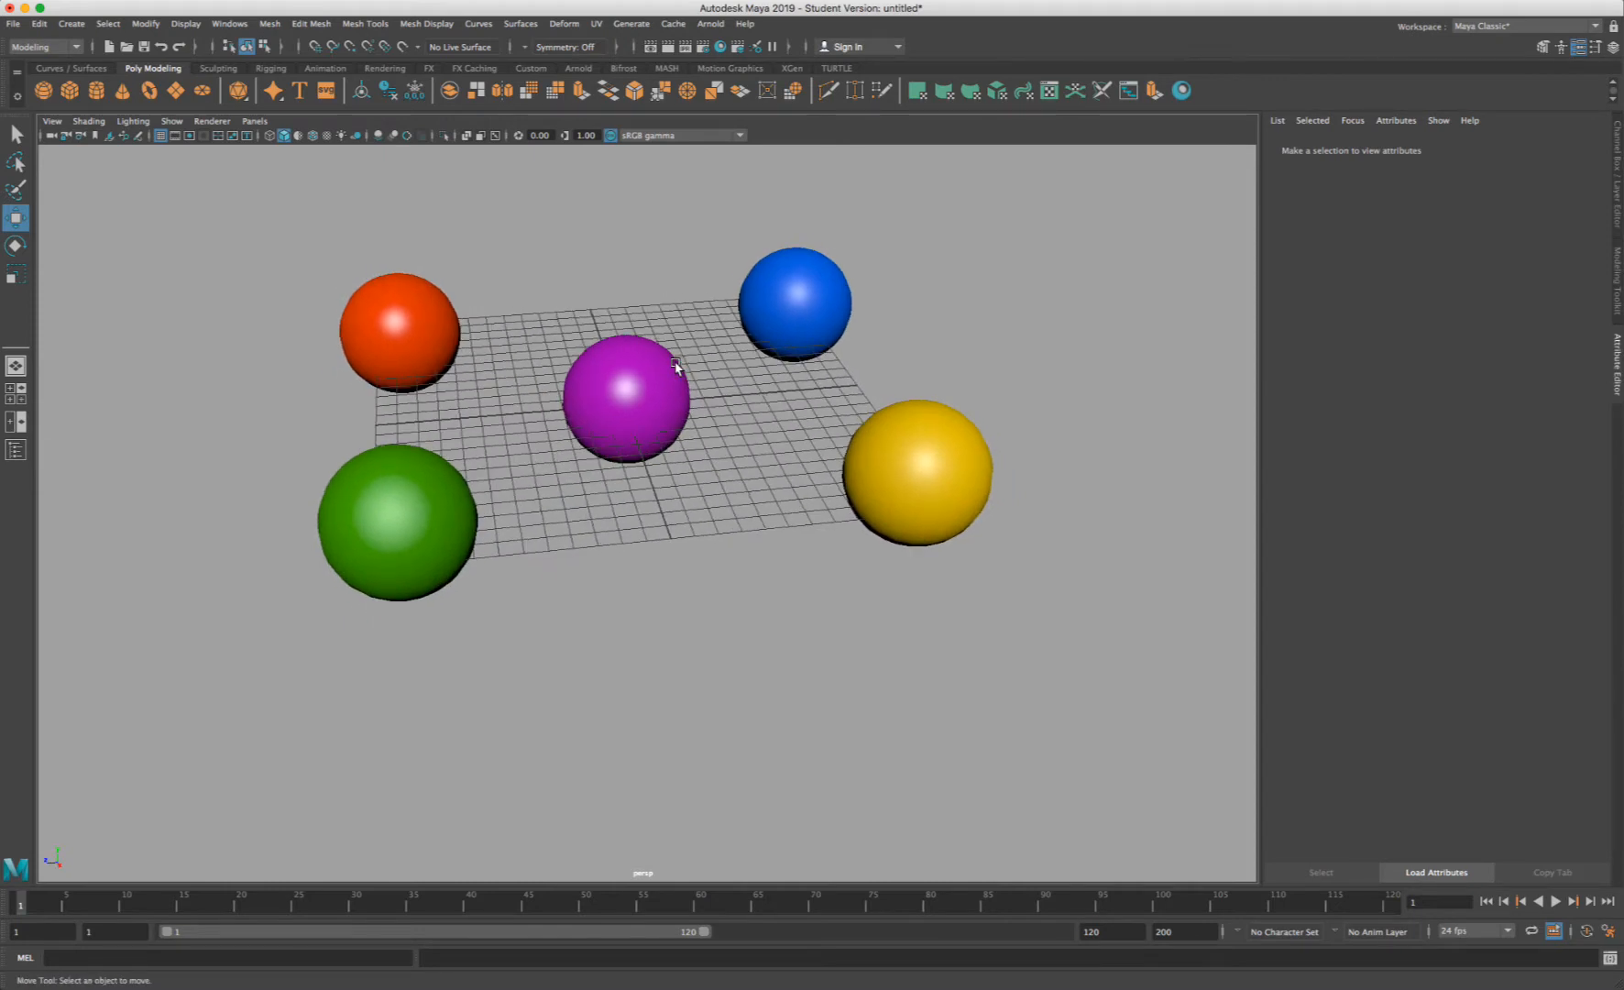
pyautogui.keyDown('alt'); pyautogui.moveTo(675, 365); pyautogui.dragTo(660, 360); pyautogui.keyUp('alt')
pyautogui.scroll(3, 660, 360)
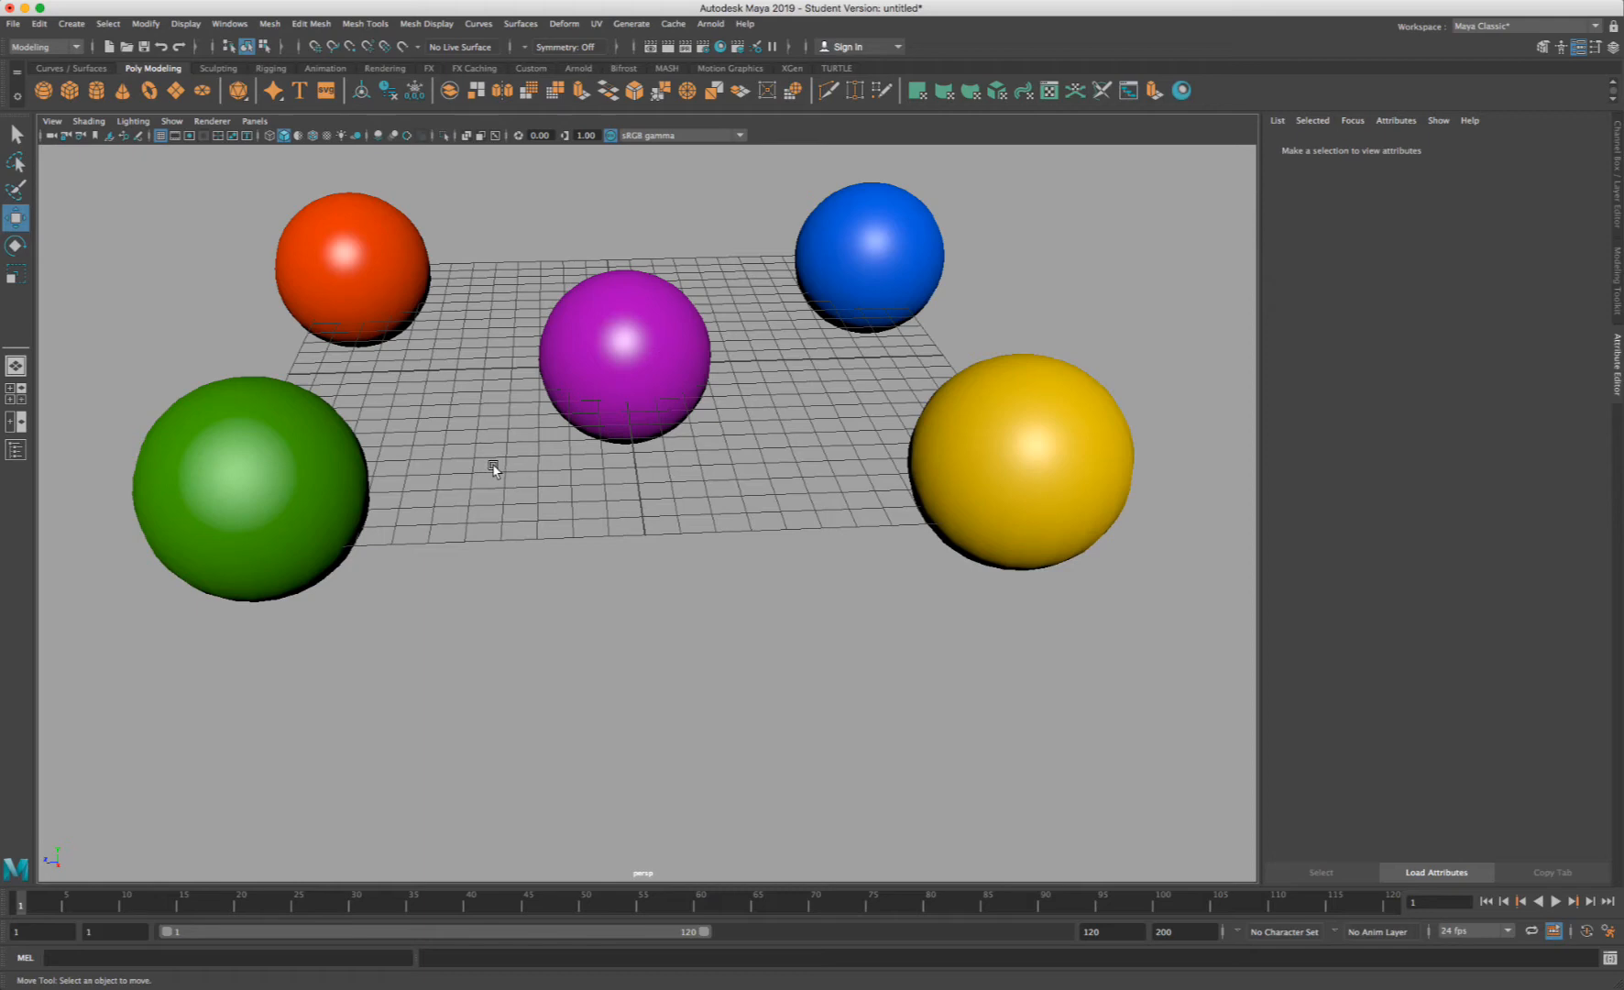
pyautogui.scroll(-6, 490, 463)
pyautogui.keyDown('alt'); pyautogui.moveTo(468, 417); pyautogui.dragTo(393, 455, button='middle'); pyautogui.keyUp('alt')
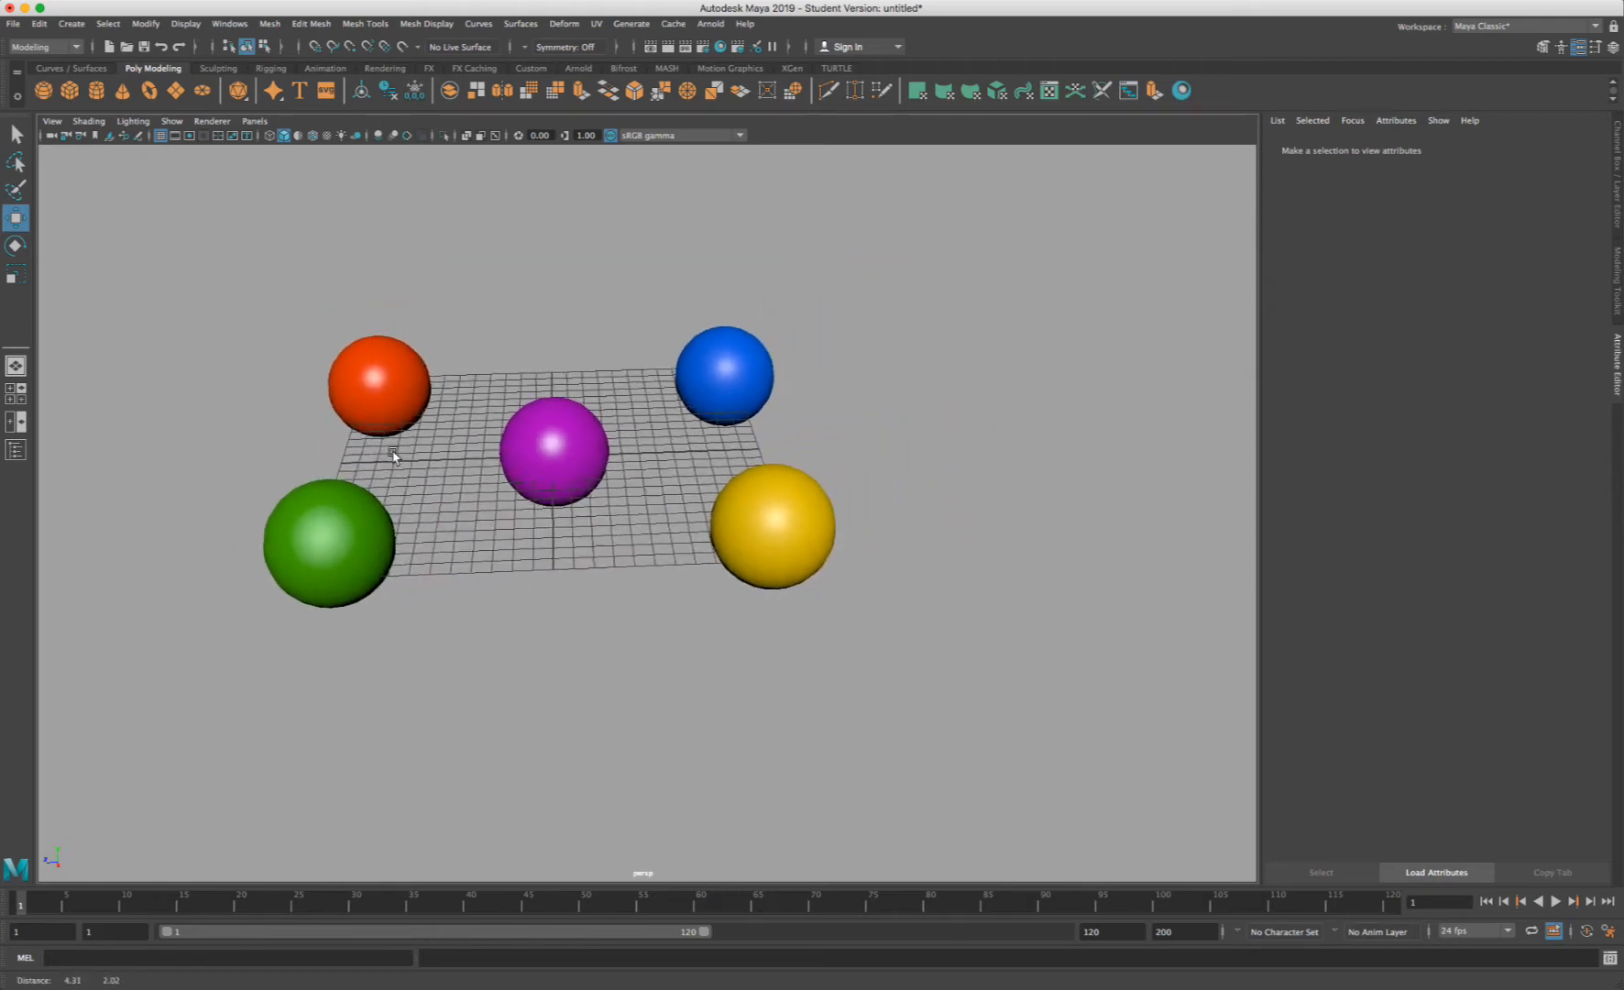
pyautogui.keyDown('alt'); pyautogui.moveTo(393, 455); pyautogui.dragTo(425, 456); pyautogui.keyUp('alt')
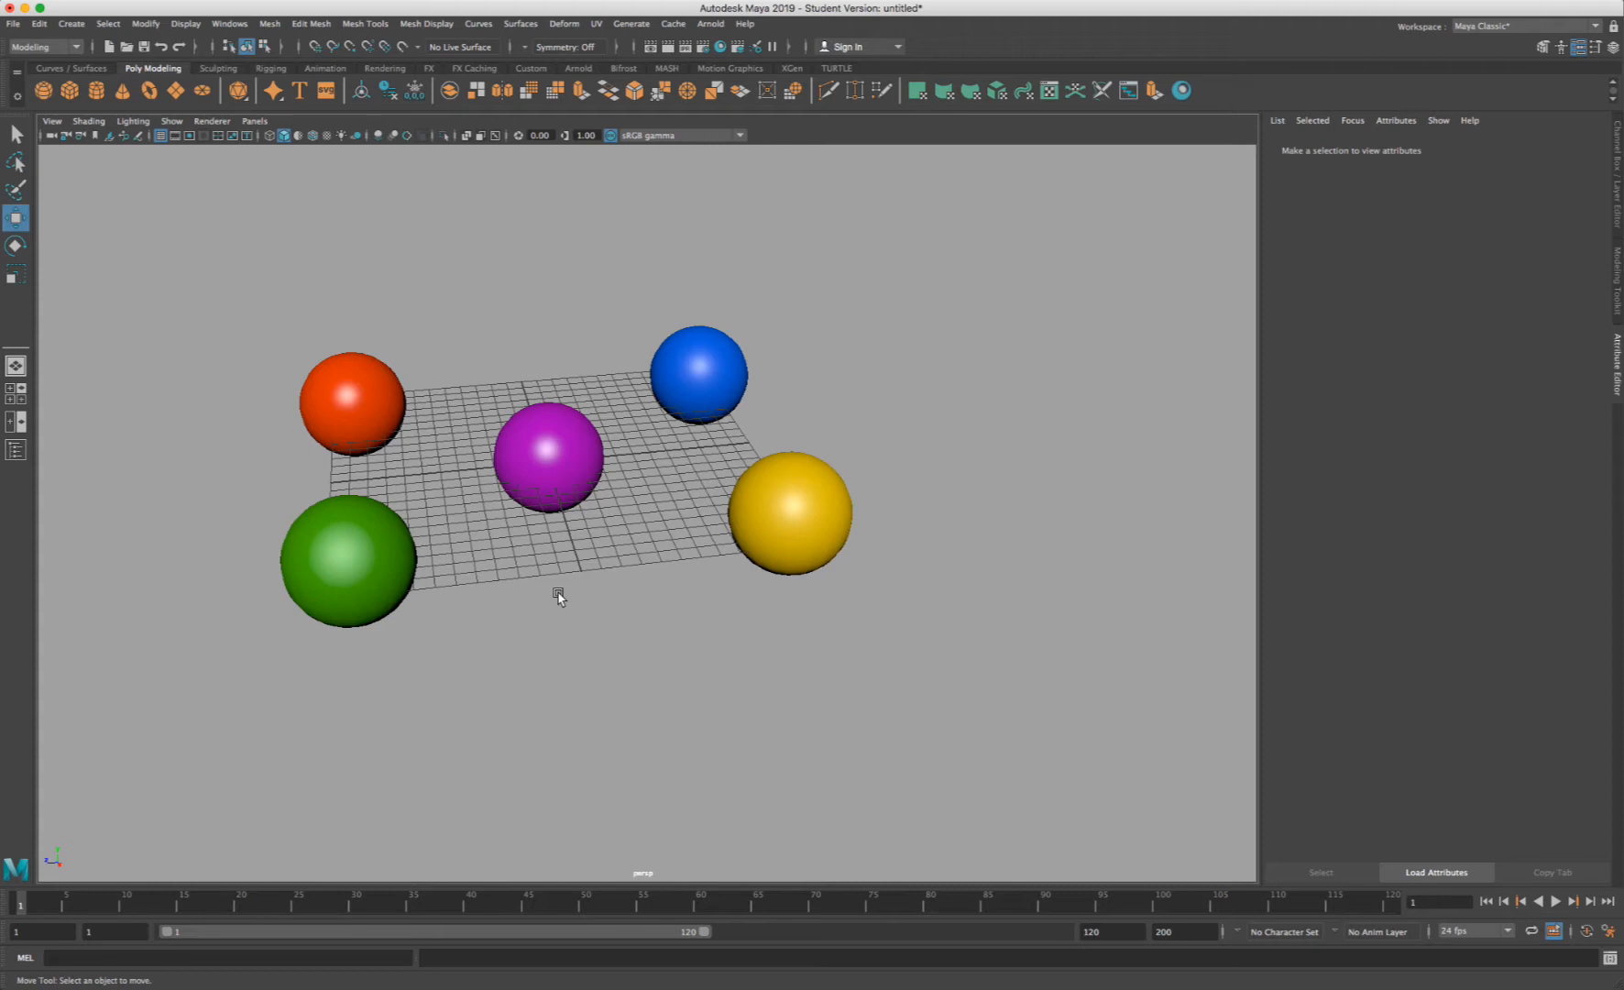
# - Reopen the Hypershade beside the spheres and load the blinn1 material's properties
pyautogui.click(1181, 90)
pyautogui.moveTo(1036, 172); pyautogui.dragTo(1206, 163)
pyautogui.keyDown('alt'); pyautogui.moveTo(562, 366); pyautogui.dragTo(376, 352, button='middle'); pyautogui.keyUp('alt')
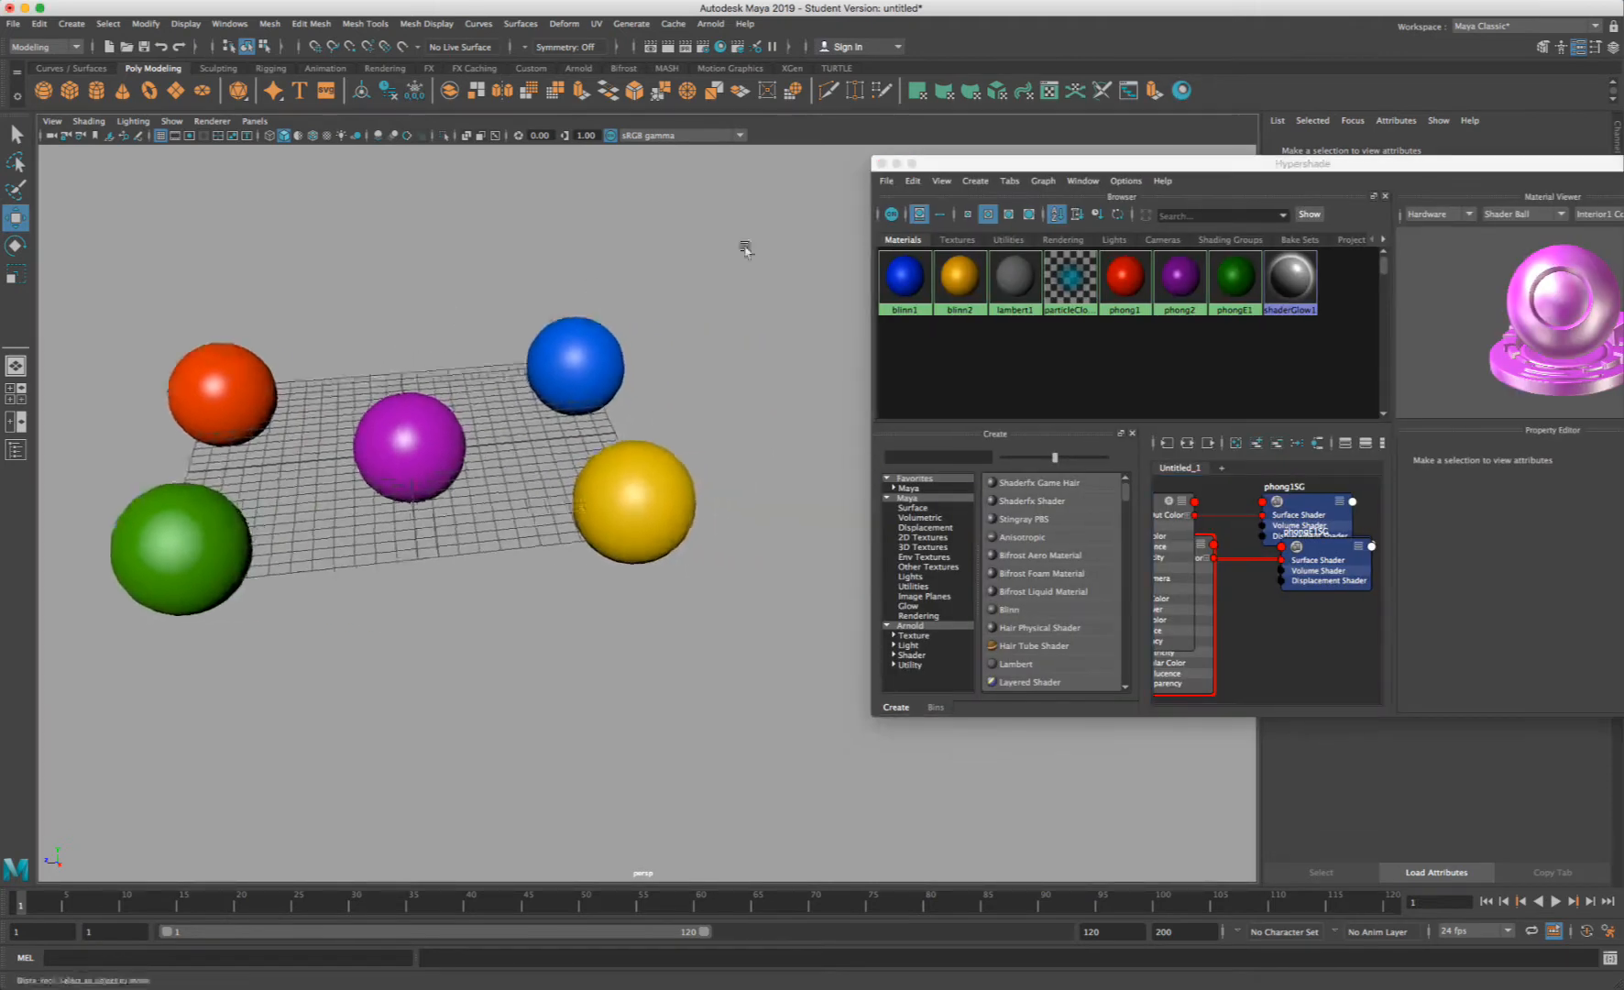
pyautogui.moveTo(937, 162); pyautogui.dragTo(797, 159)
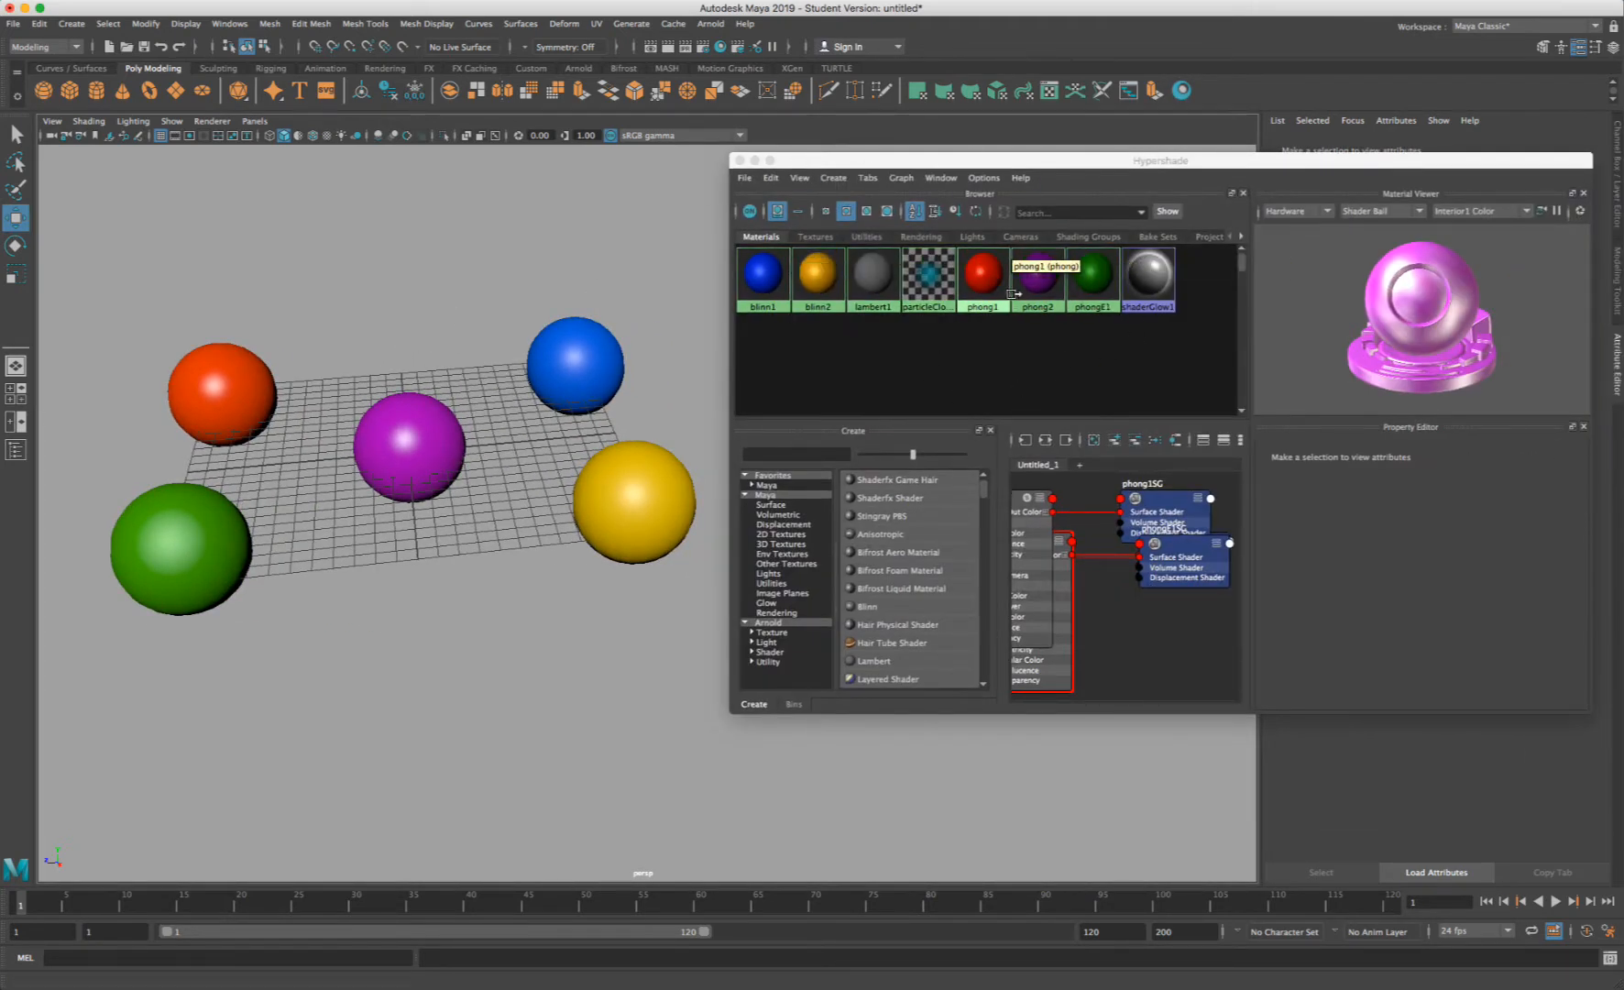
pyautogui.click(757, 275)
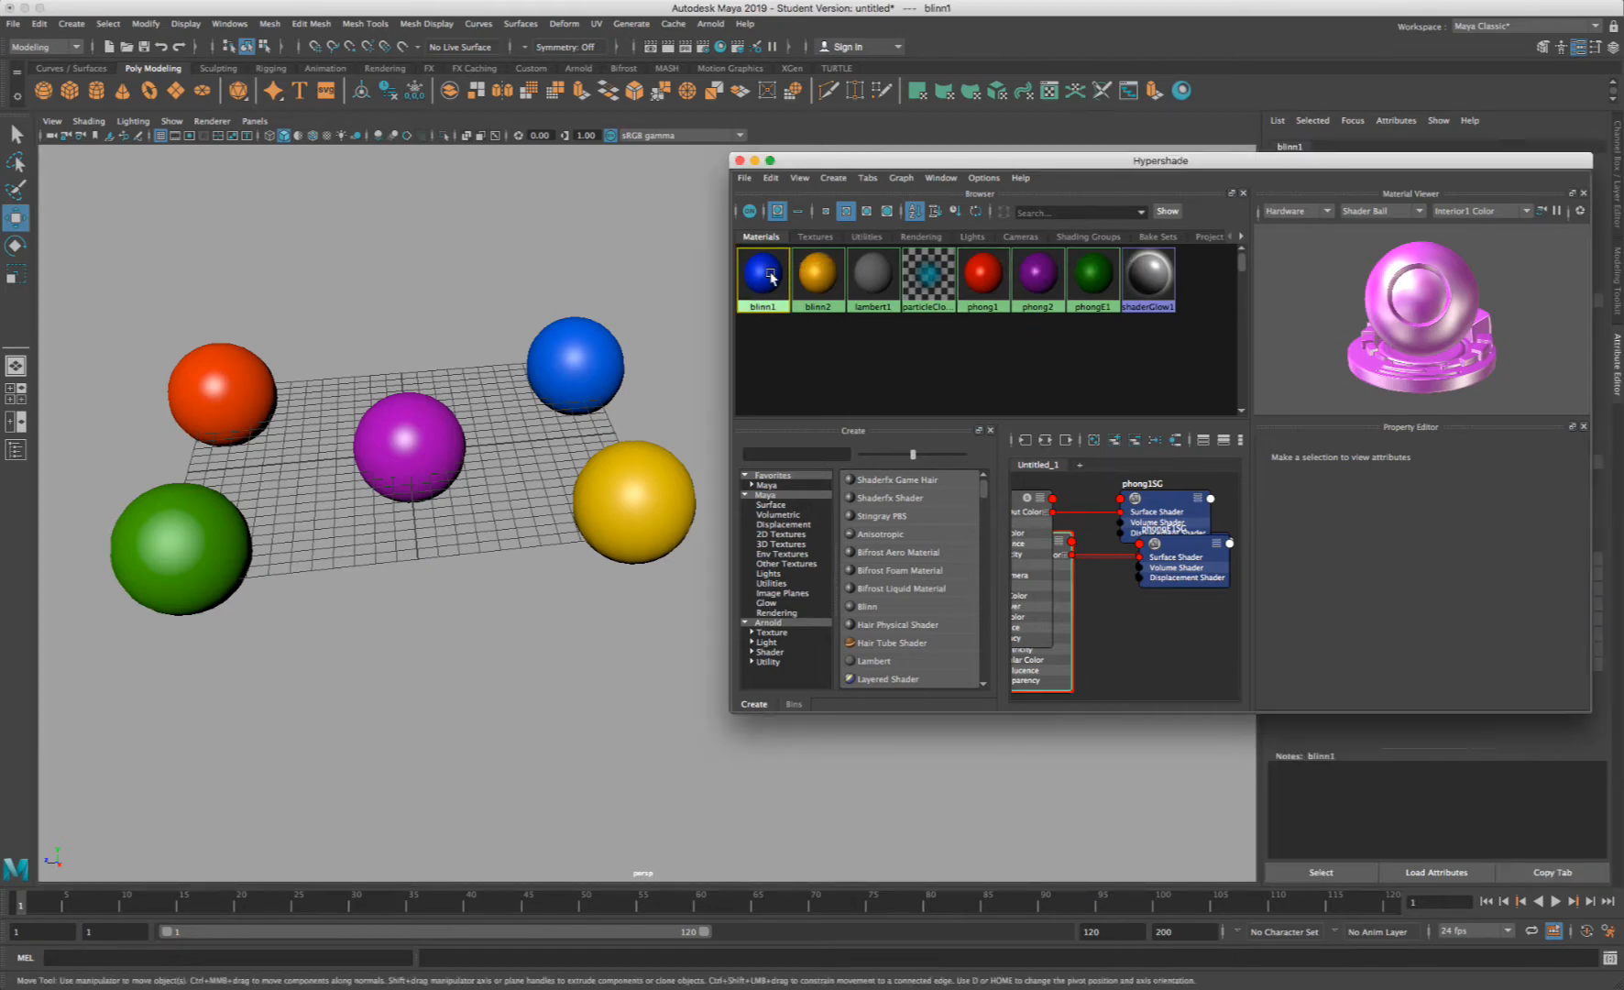
pyautogui.click(879, 278)
pyautogui.click(766, 275)
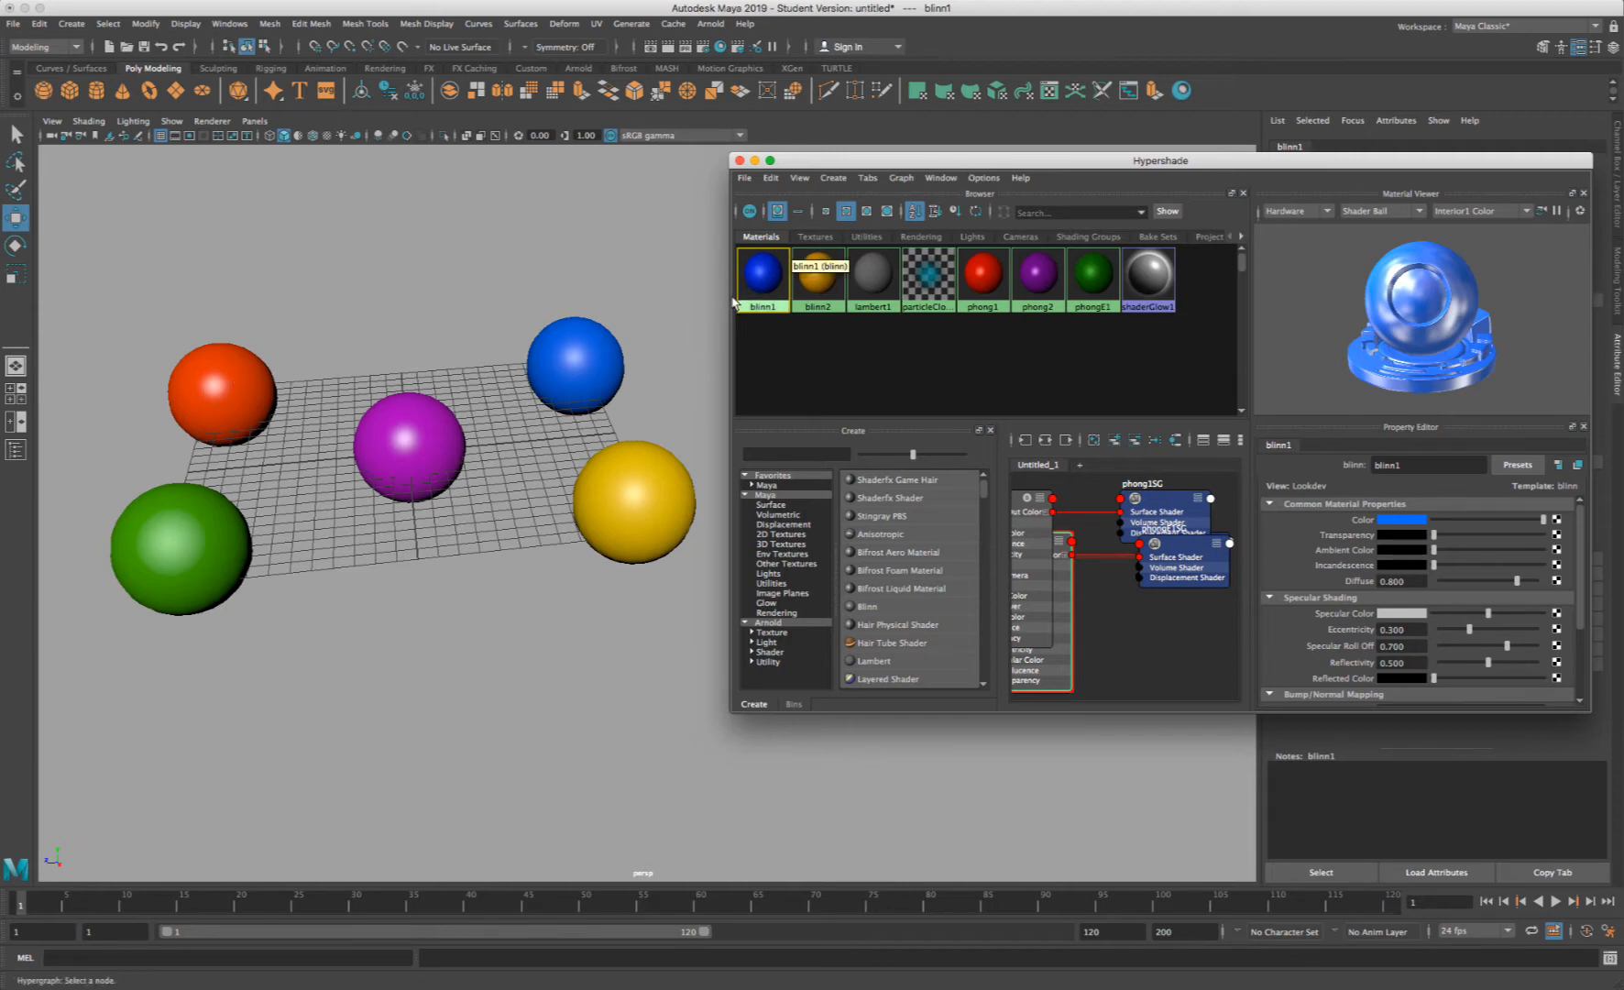
# - Assign the existing blue blinn1 material from the Hypershade to the other spheres, including the back-left and front-left ones
pyautogui.moveTo(760, 275); pyautogui.dragTo(206, 393, button='middle')
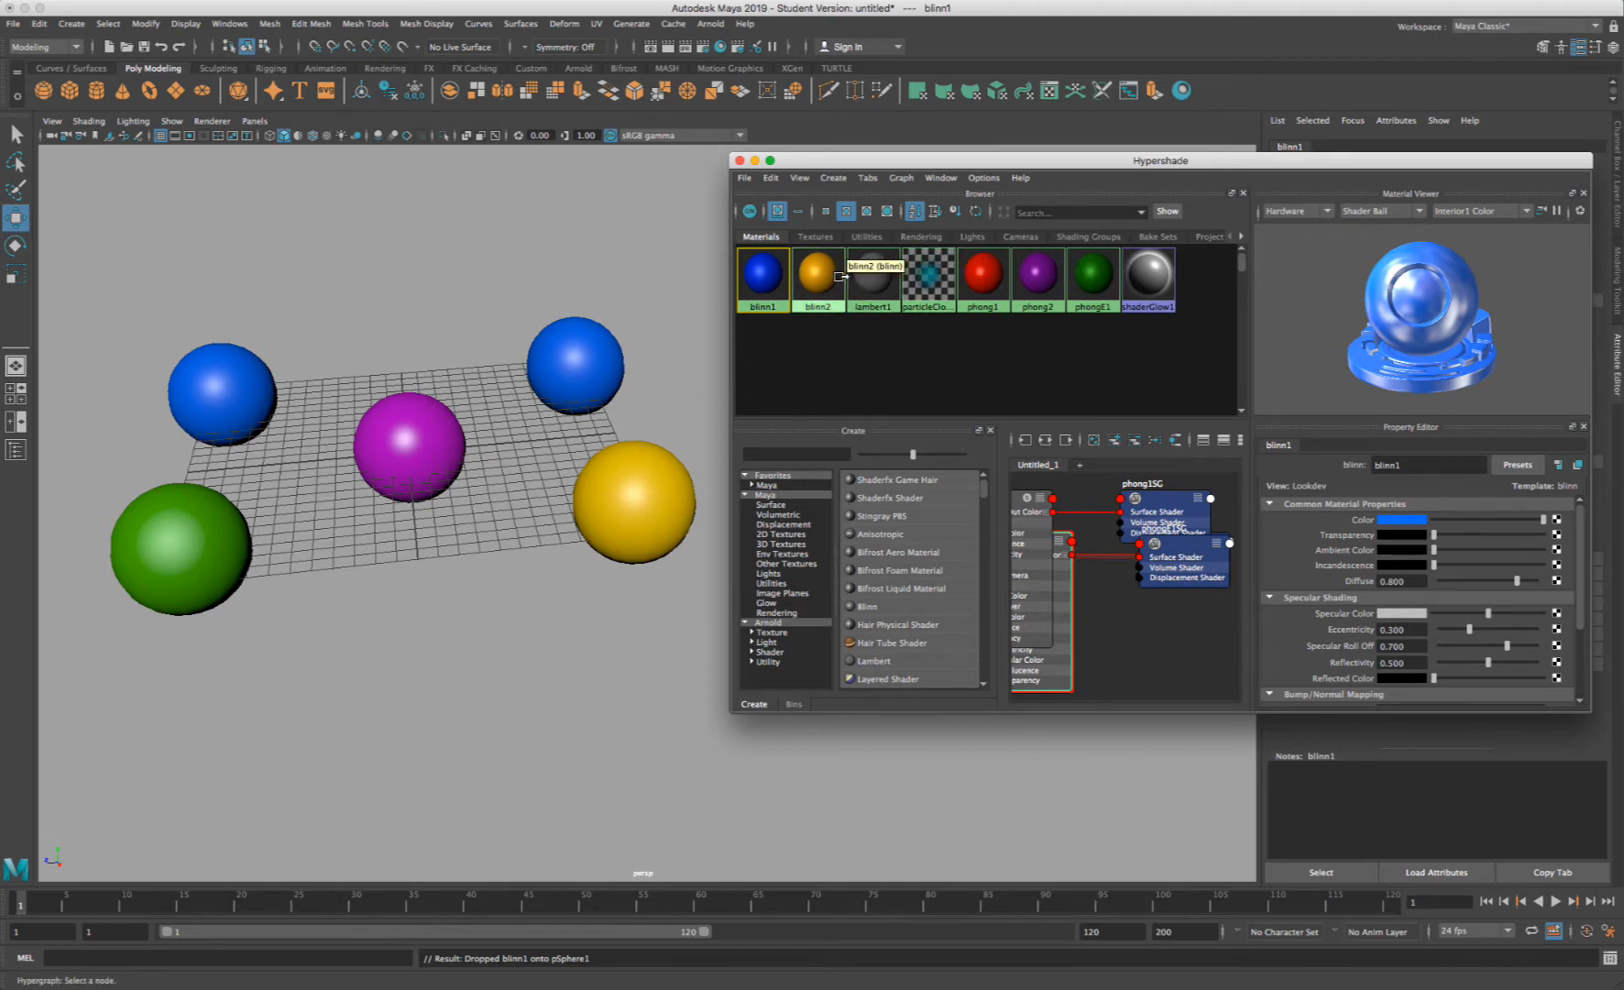
pyautogui.moveTo(816, 162)
pyautogui.mouseDown()
pyautogui.moveTo(795, 156)
pyautogui.moveTo(818, 167)
pyautogui.mouseUp()
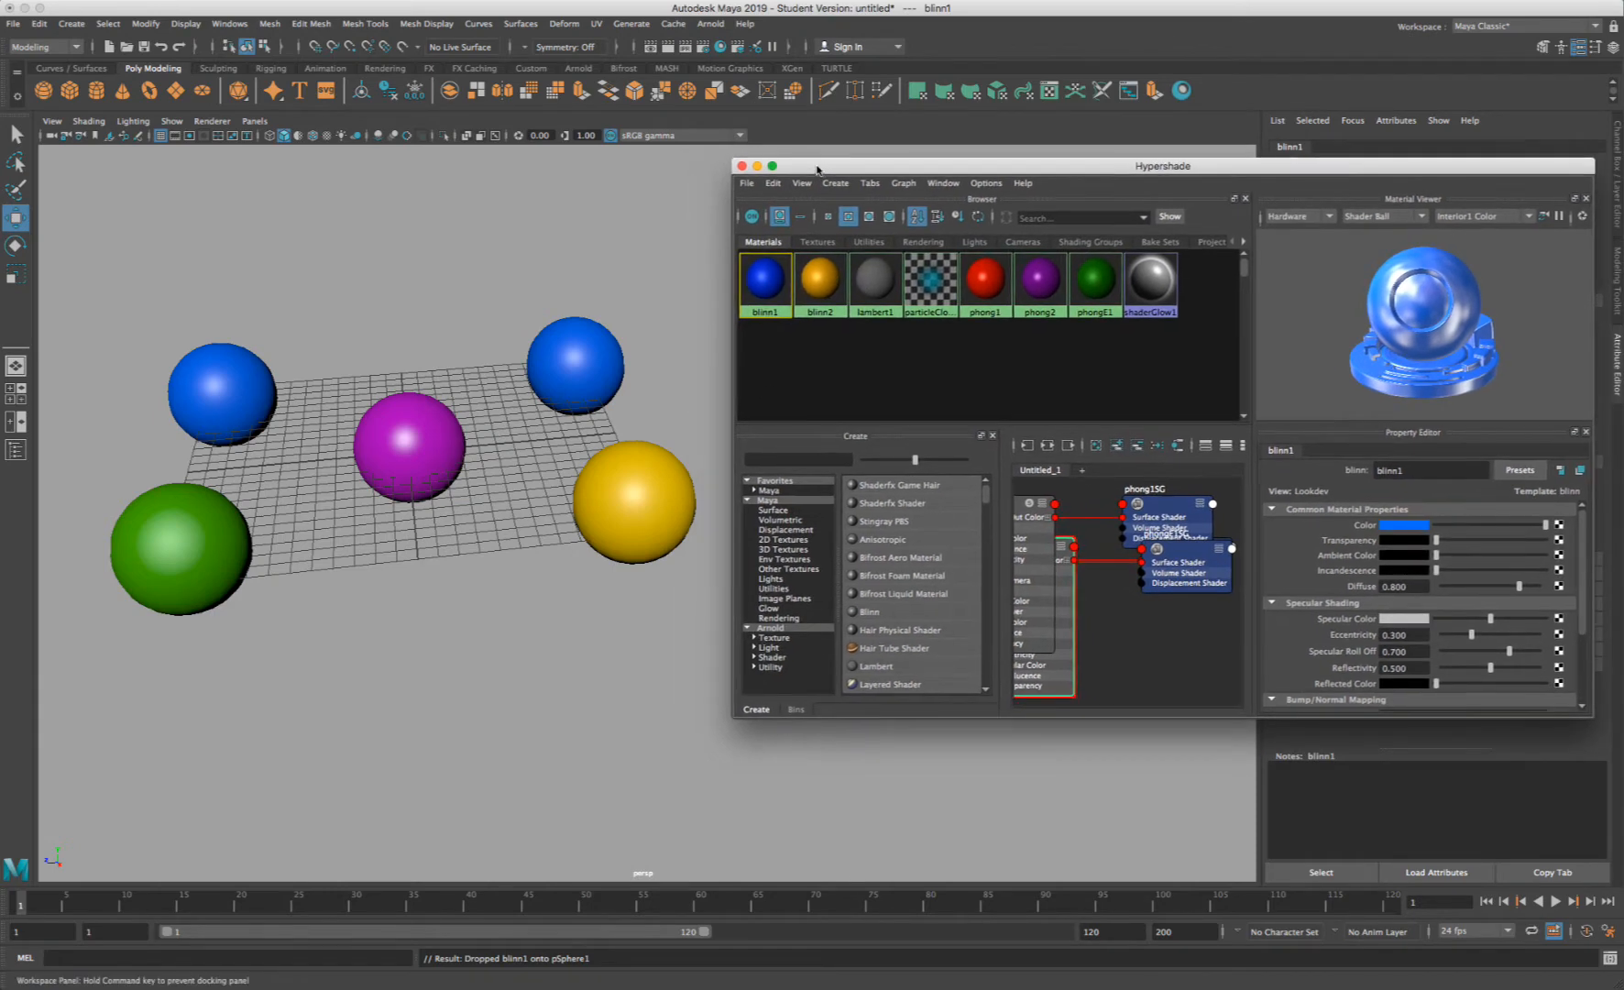
pyautogui.moveTo(775, 283); pyautogui.dragTo(176, 541, button='middle')
pyautogui.scroll(2, 662, 273)
pyautogui.scroll(-2, 618, 321)
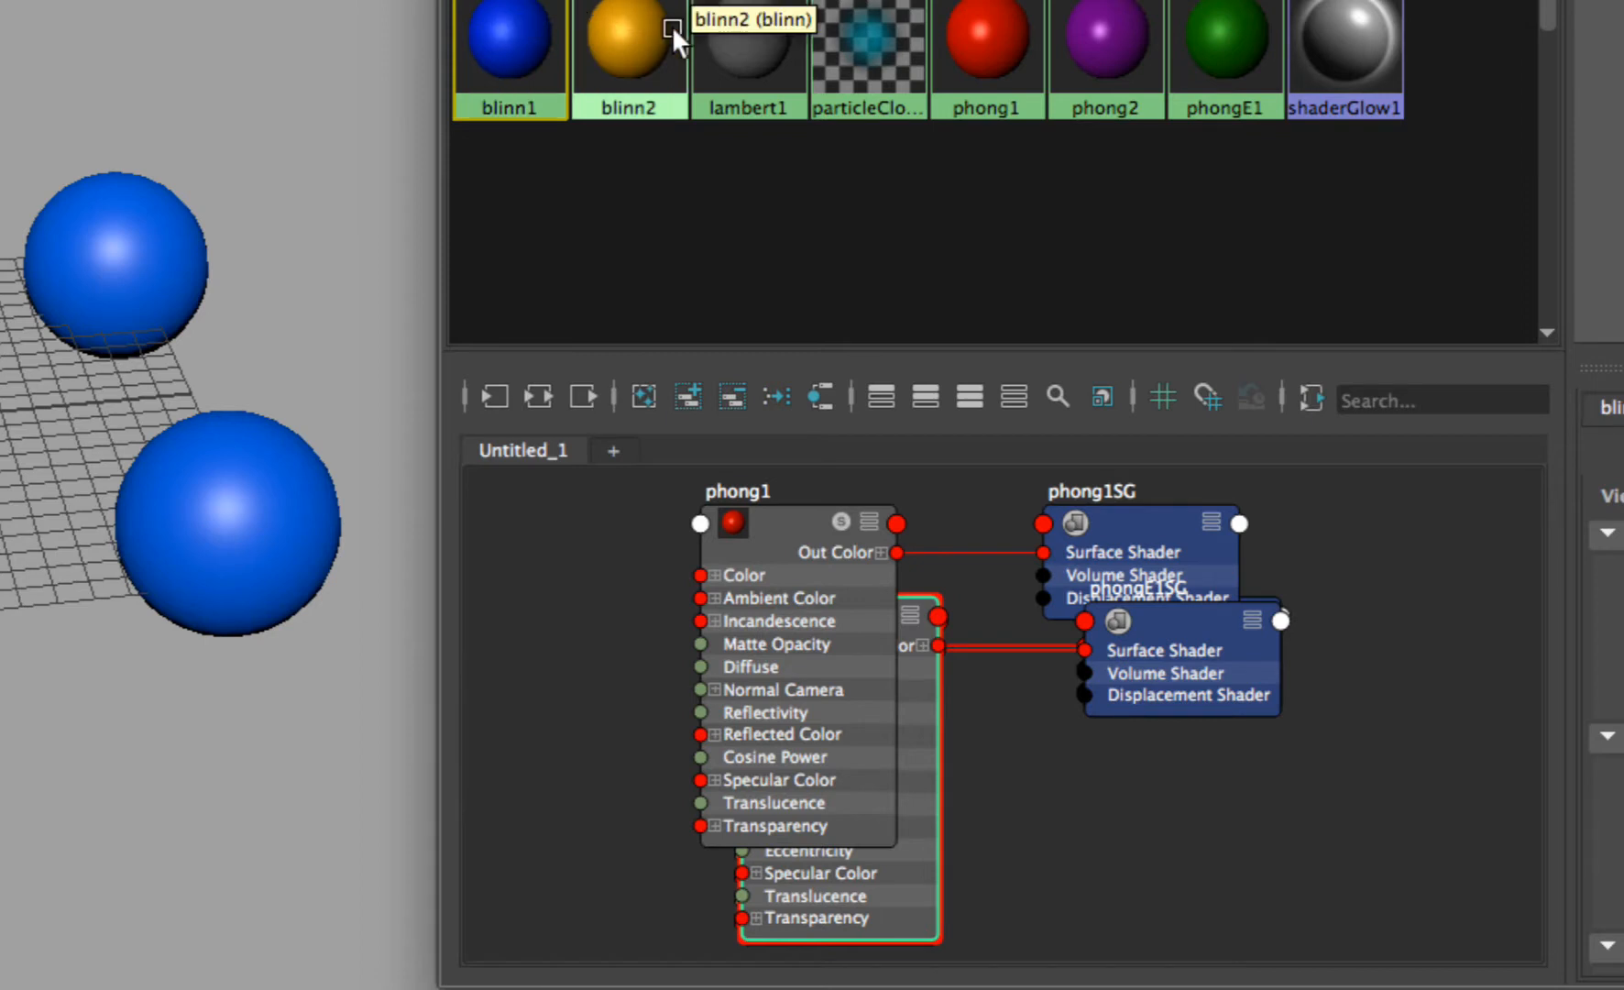
# - Assign the existing yellow blinn2 material from the Hypershade to all five spheres
pyautogui.moveTo(644, 27); pyautogui.dragTo(598, 294, button='middle')
pyautogui.scroll(5, 152, 259)
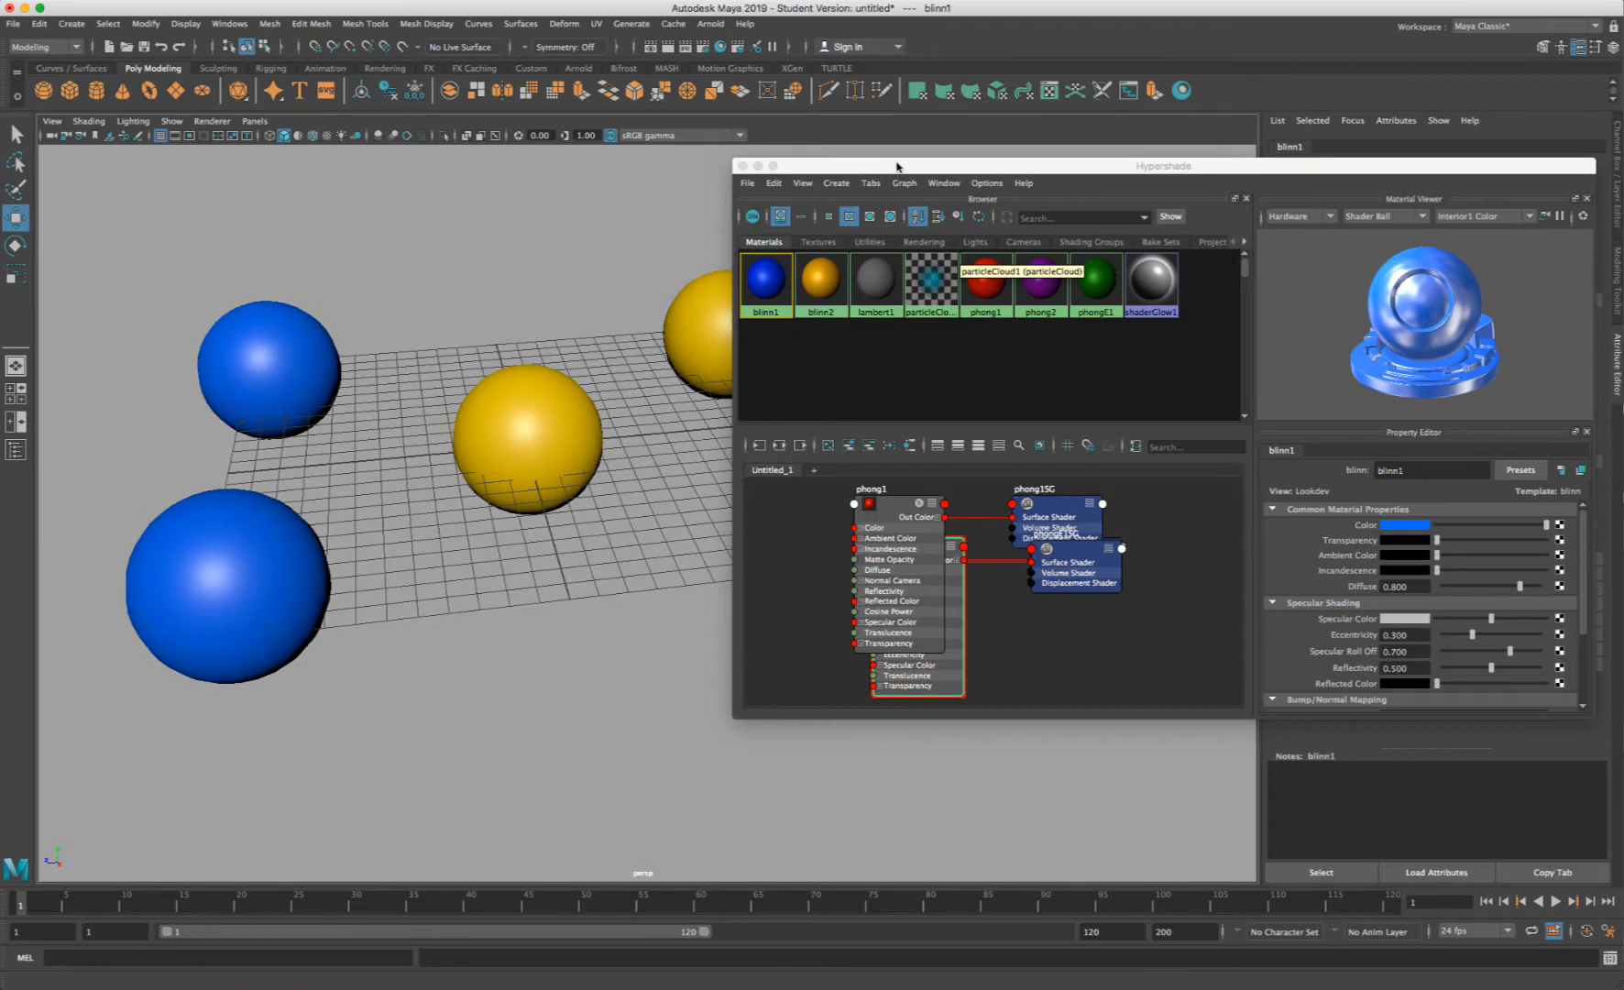
pyautogui.moveTo(896, 166); pyautogui.dragTo(1136, 159)
pyautogui.moveTo(1060, 273); pyautogui.dragTo(316, 335, button='middle')
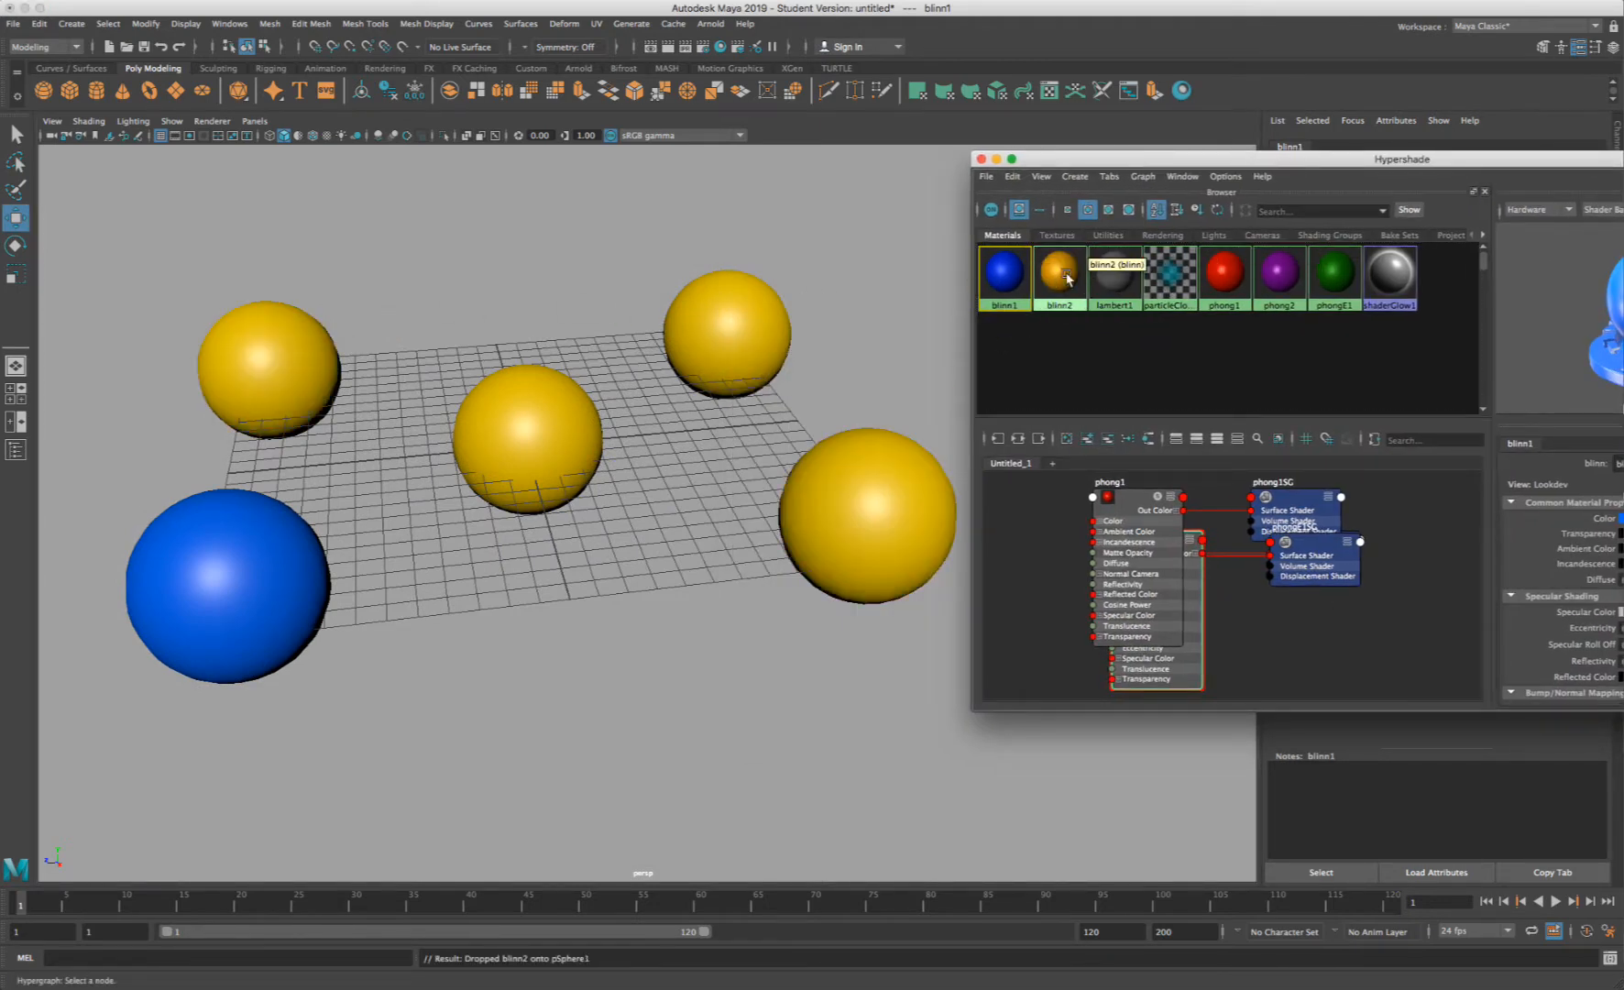
pyautogui.moveTo(1067, 277); pyautogui.dragTo(187, 577, button='middle')
# - Graph the blinn2 material's shading network and rearrange its blinn2 and blinn2SG nodes
pyautogui.click(1054, 295)
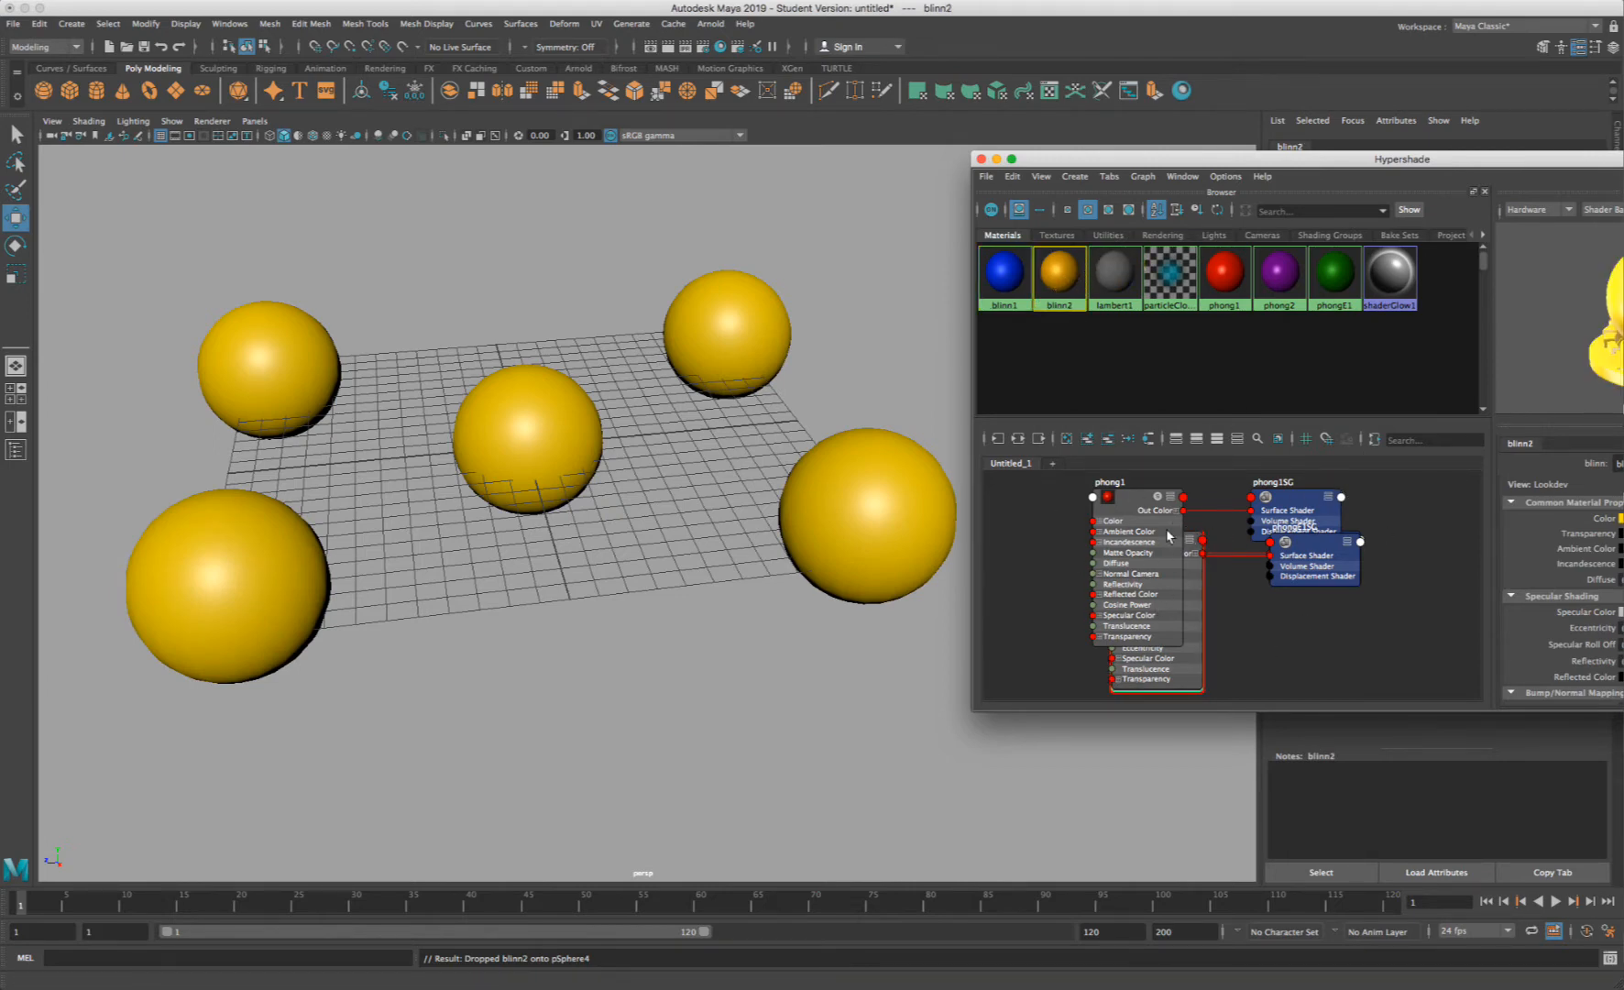
pyautogui.rightClick(1056, 268)
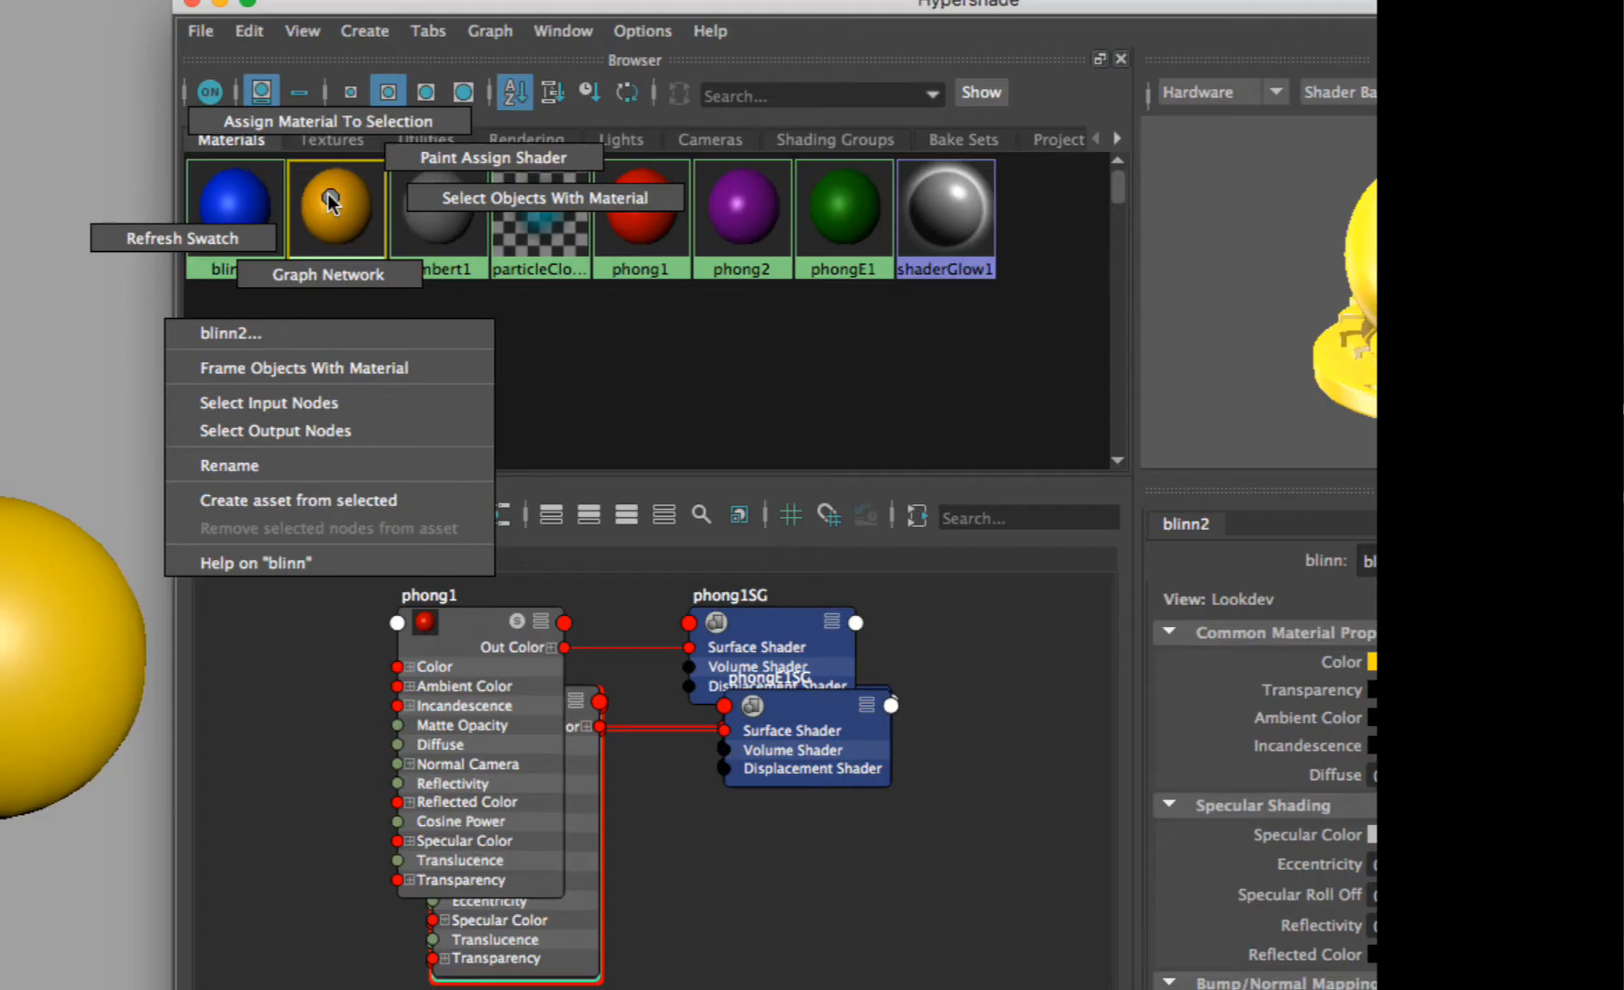
pyautogui.click(320, 276)
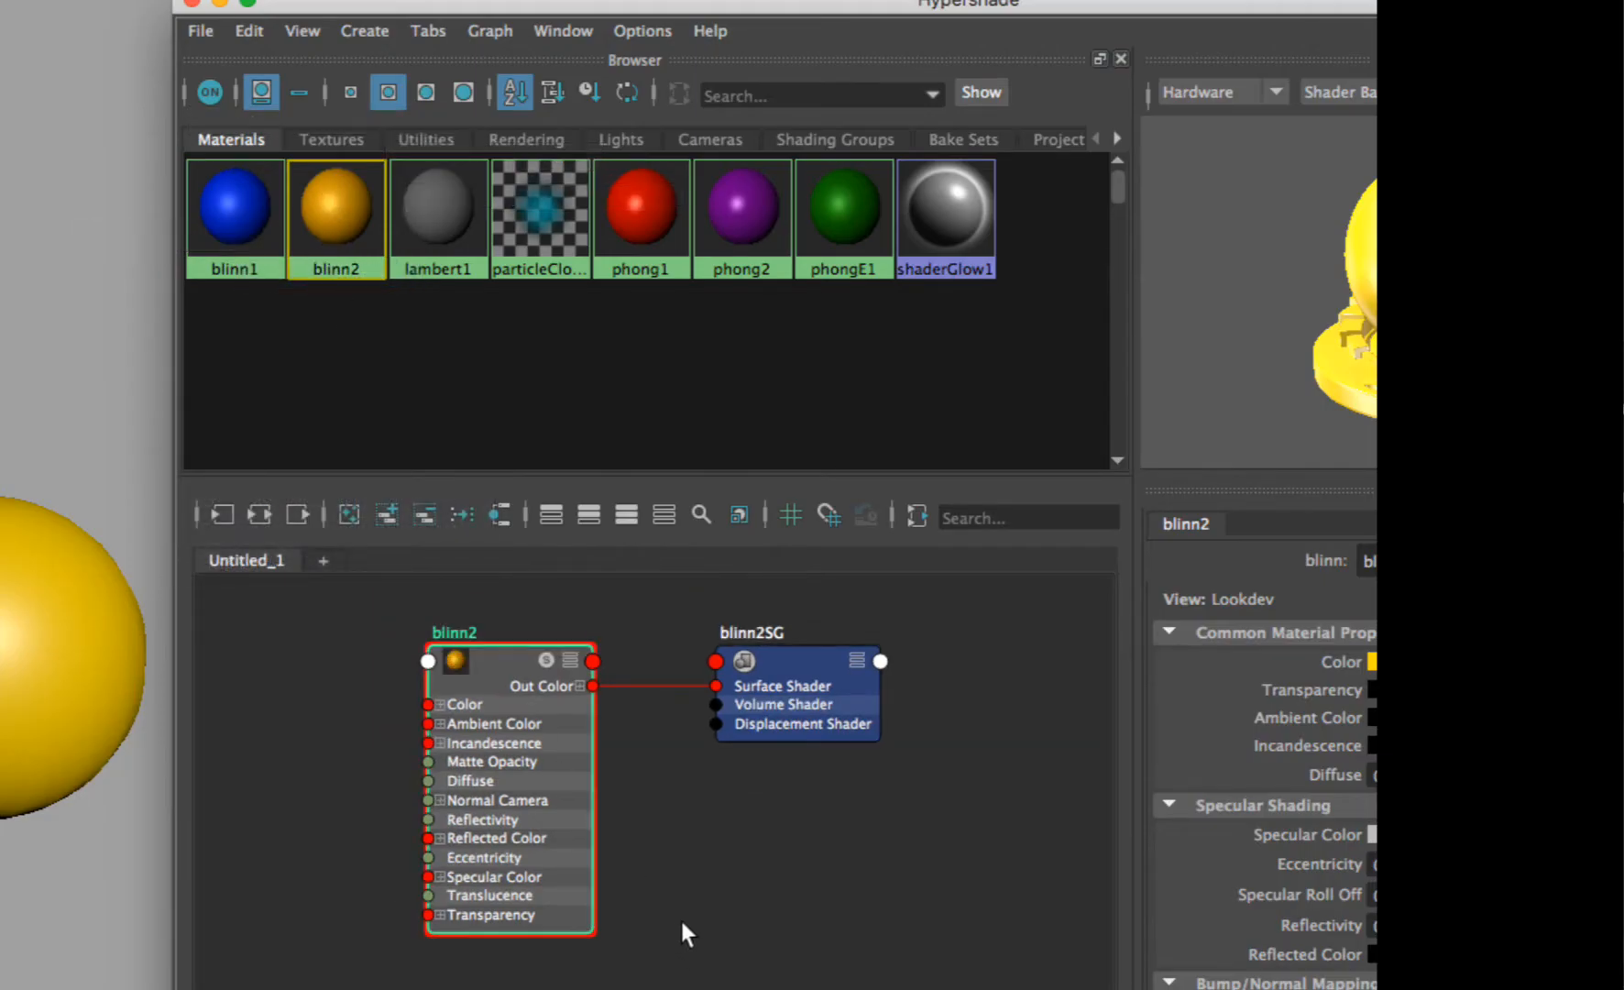
pyautogui.moveTo(488, 666); pyautogui.dragTo(282, 645)
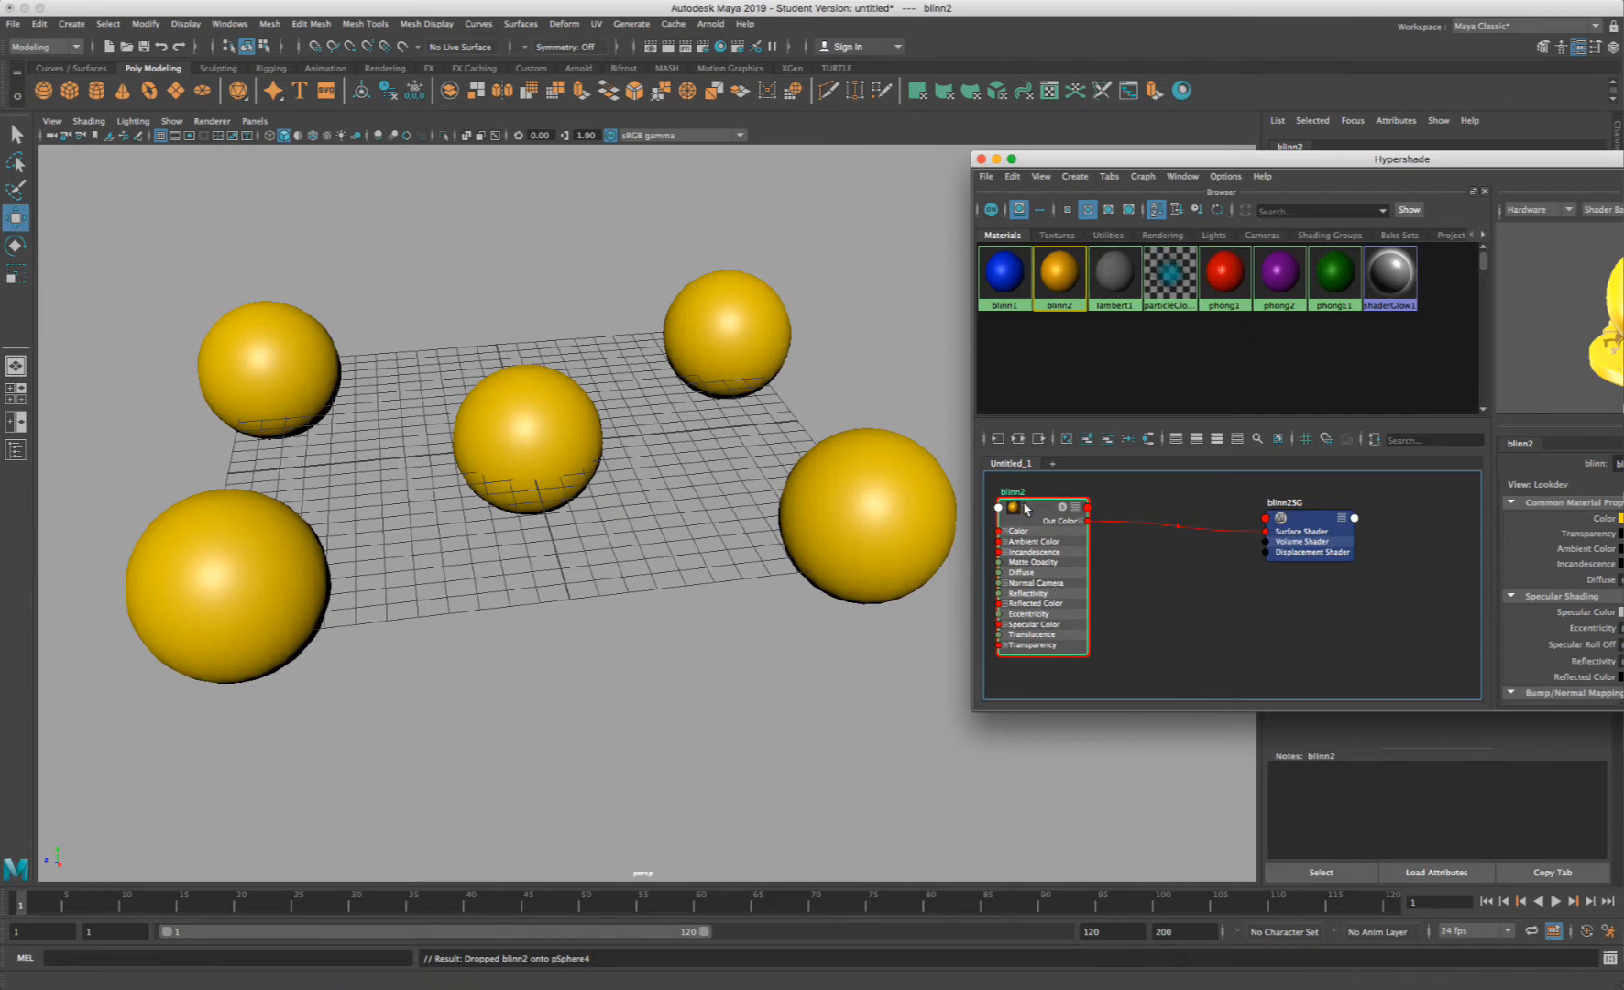
pyautogui.moveTo(1048, 507)
pyautogui.mouseDown()
pyautogui.moveTo(1069, 519)
pyautogui.moveTo(1043, 513)
pyautogui.moveTo(1062, 508)
pyautogui.mouseUp()
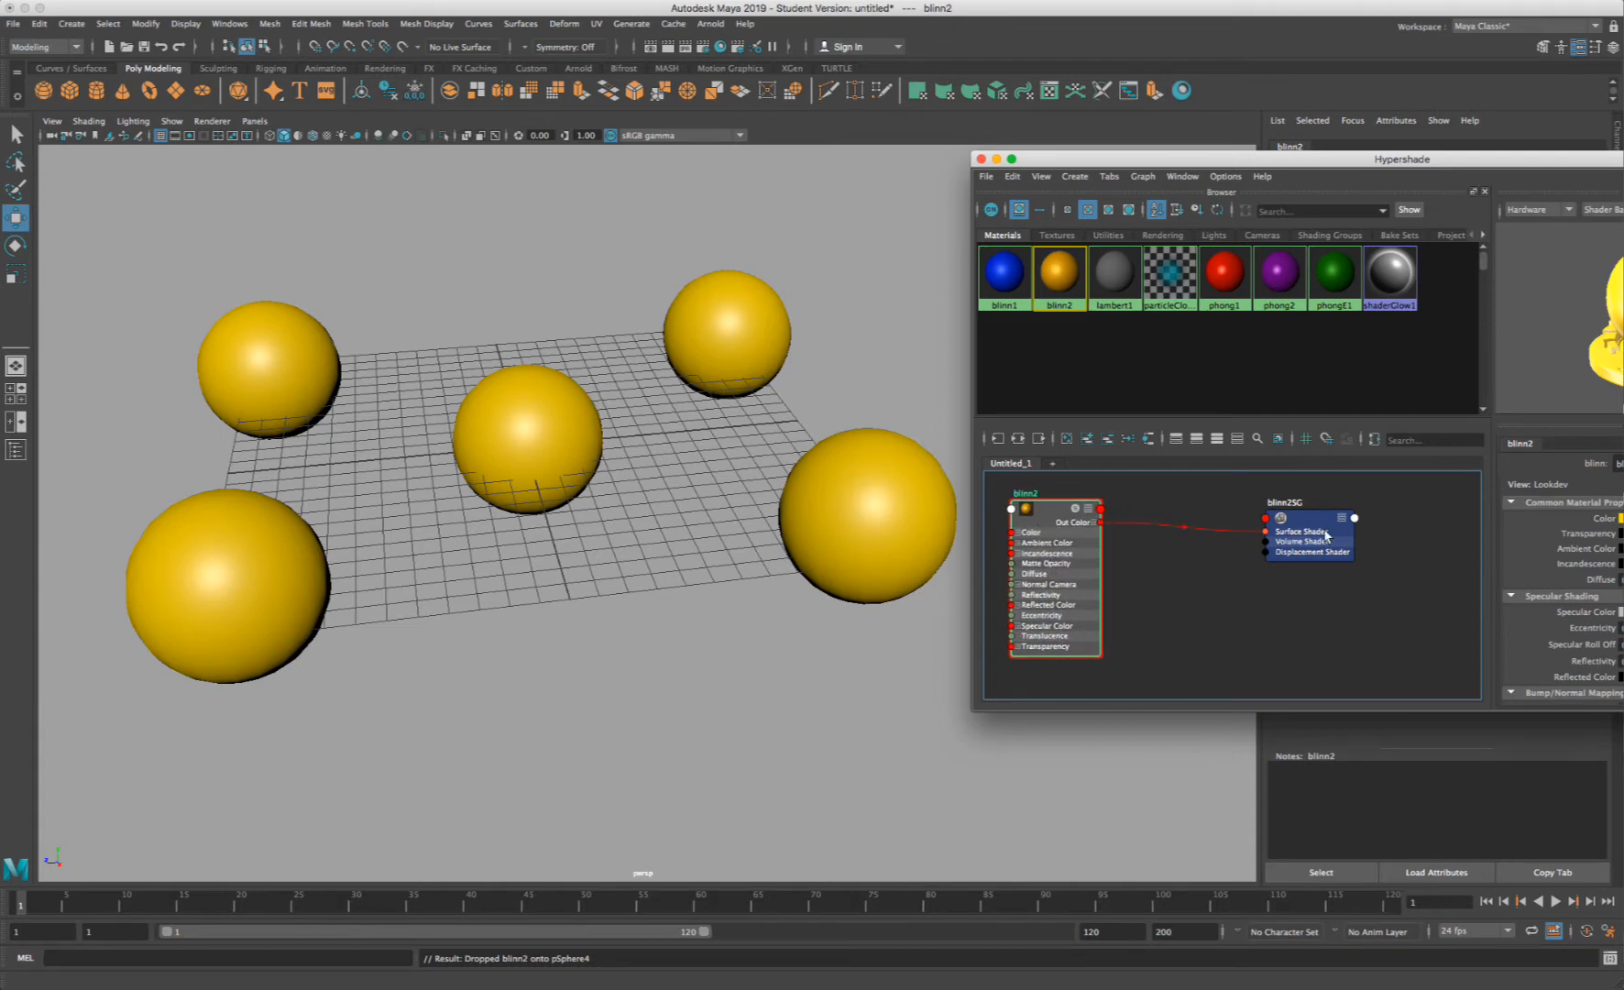
pyautogui.moveTo(1317, 529); pyautogui.dragTo(1258, 522)
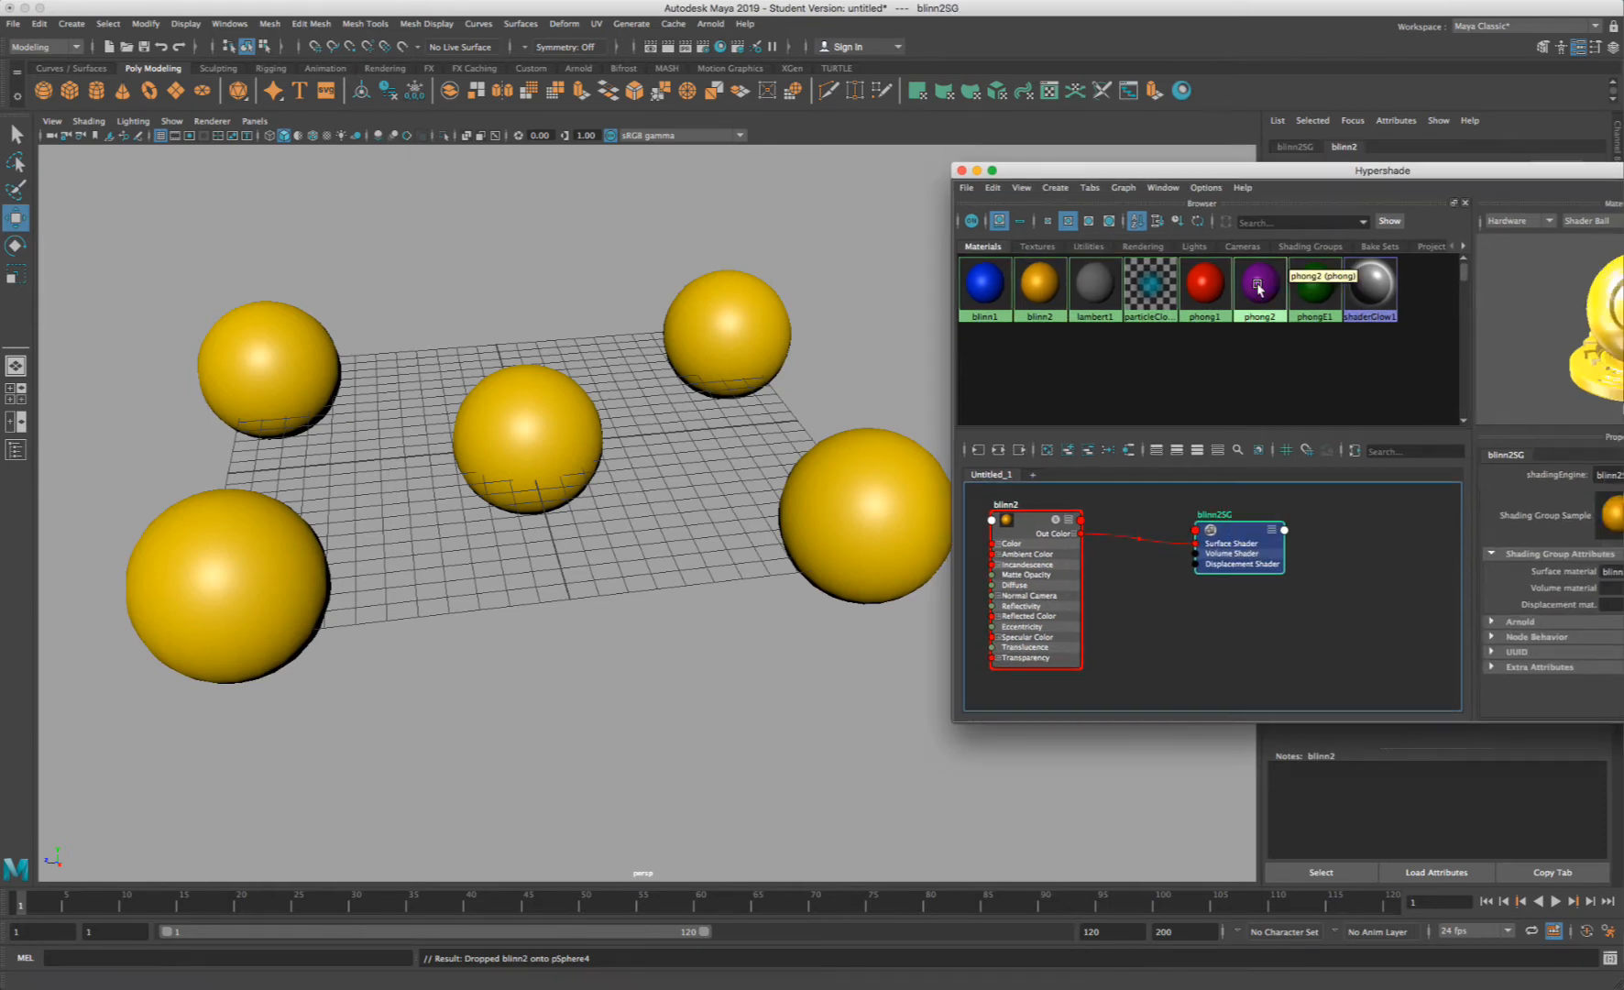
# - Assign the existing purple phong2 material from the Hypershade to all five spheres
pyautogui.moveTo(1261, 284); pyautogui.dragTo(779, 331, button='middle')
pyautogui.moveTo(1265, 292); pyautogui.dragTo(548, 427, button='middle')
pyautogui.moveTo(430, 364); pyautogui.dragTo(261, 362, button='middle')
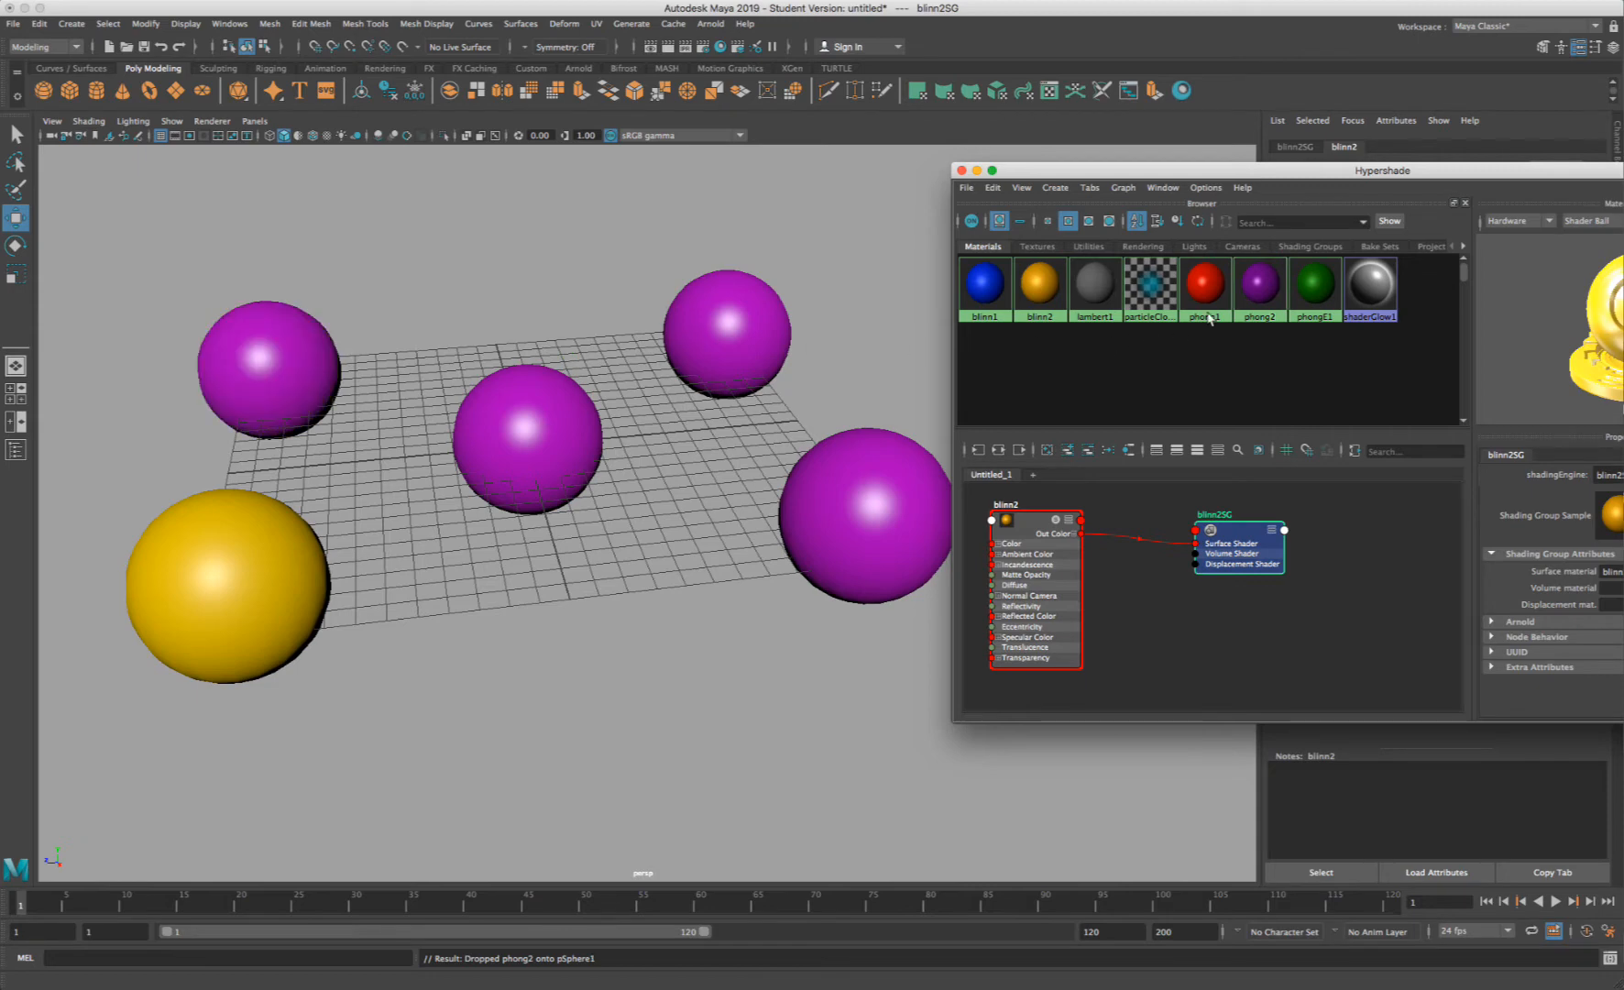
pyautogui.moveTo(1261, 289); pyautogui.dragTo(220, 524, button='middle')
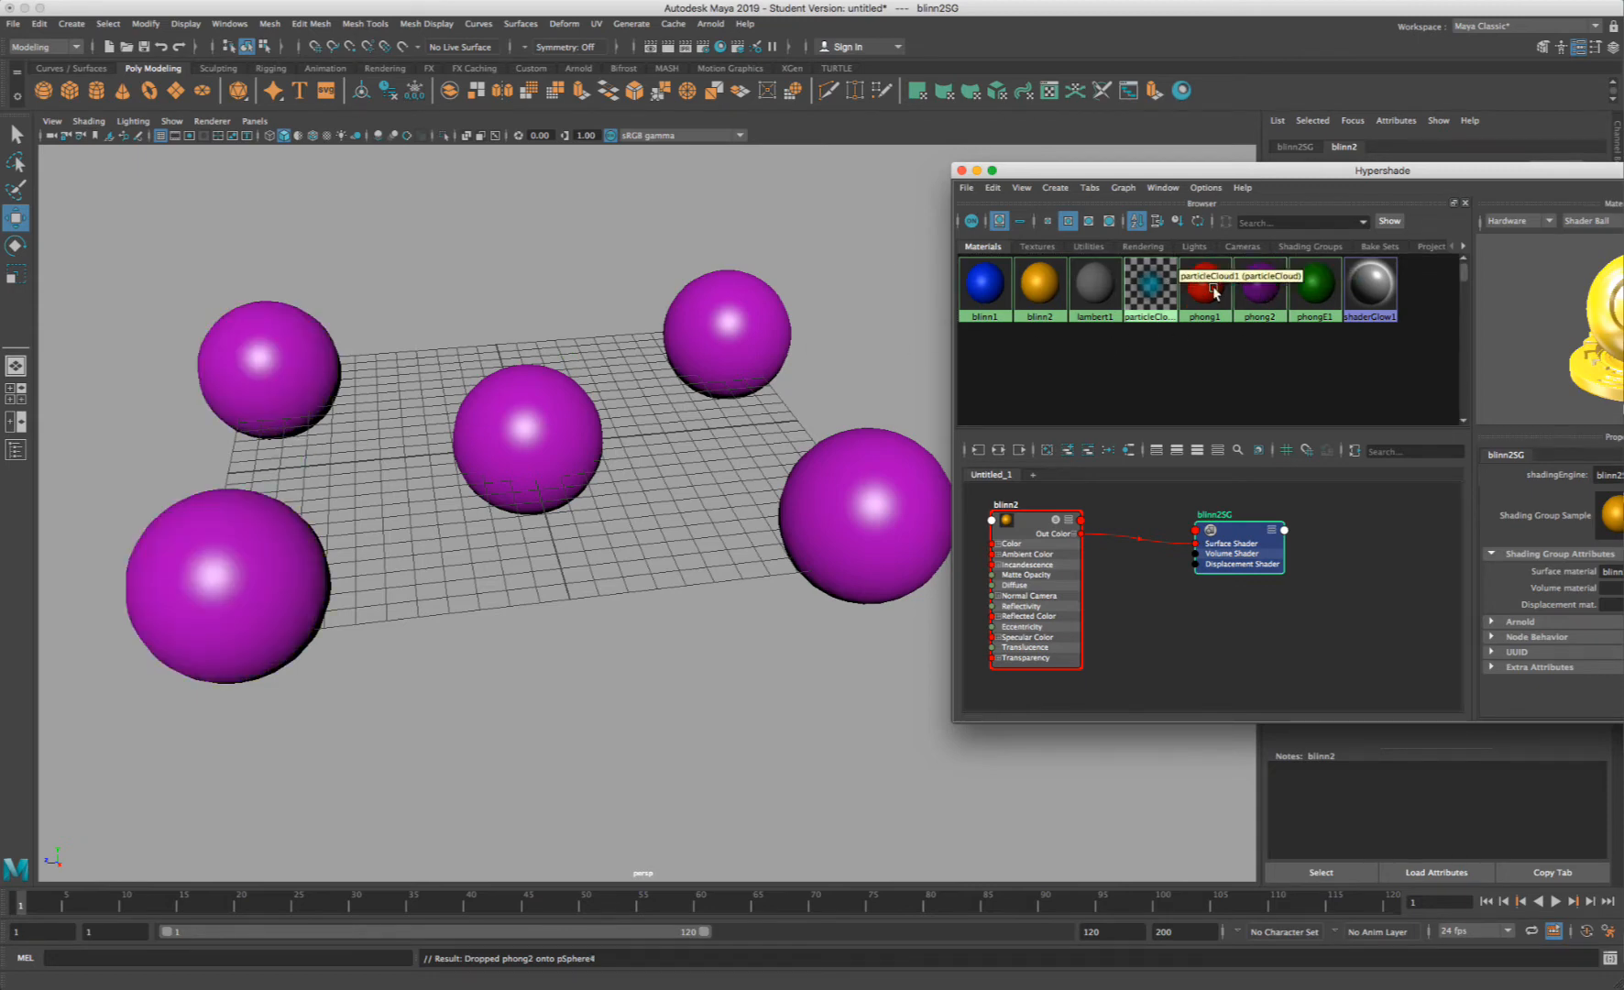
# - Assign phong1 to the back-right sphere, blinn1 to the center and back-left spheres, and phongE1 to the front-right sphere
pyautogui.moveTo(1214, 287); pyautogui.dragTo(701, 330, button='middle')
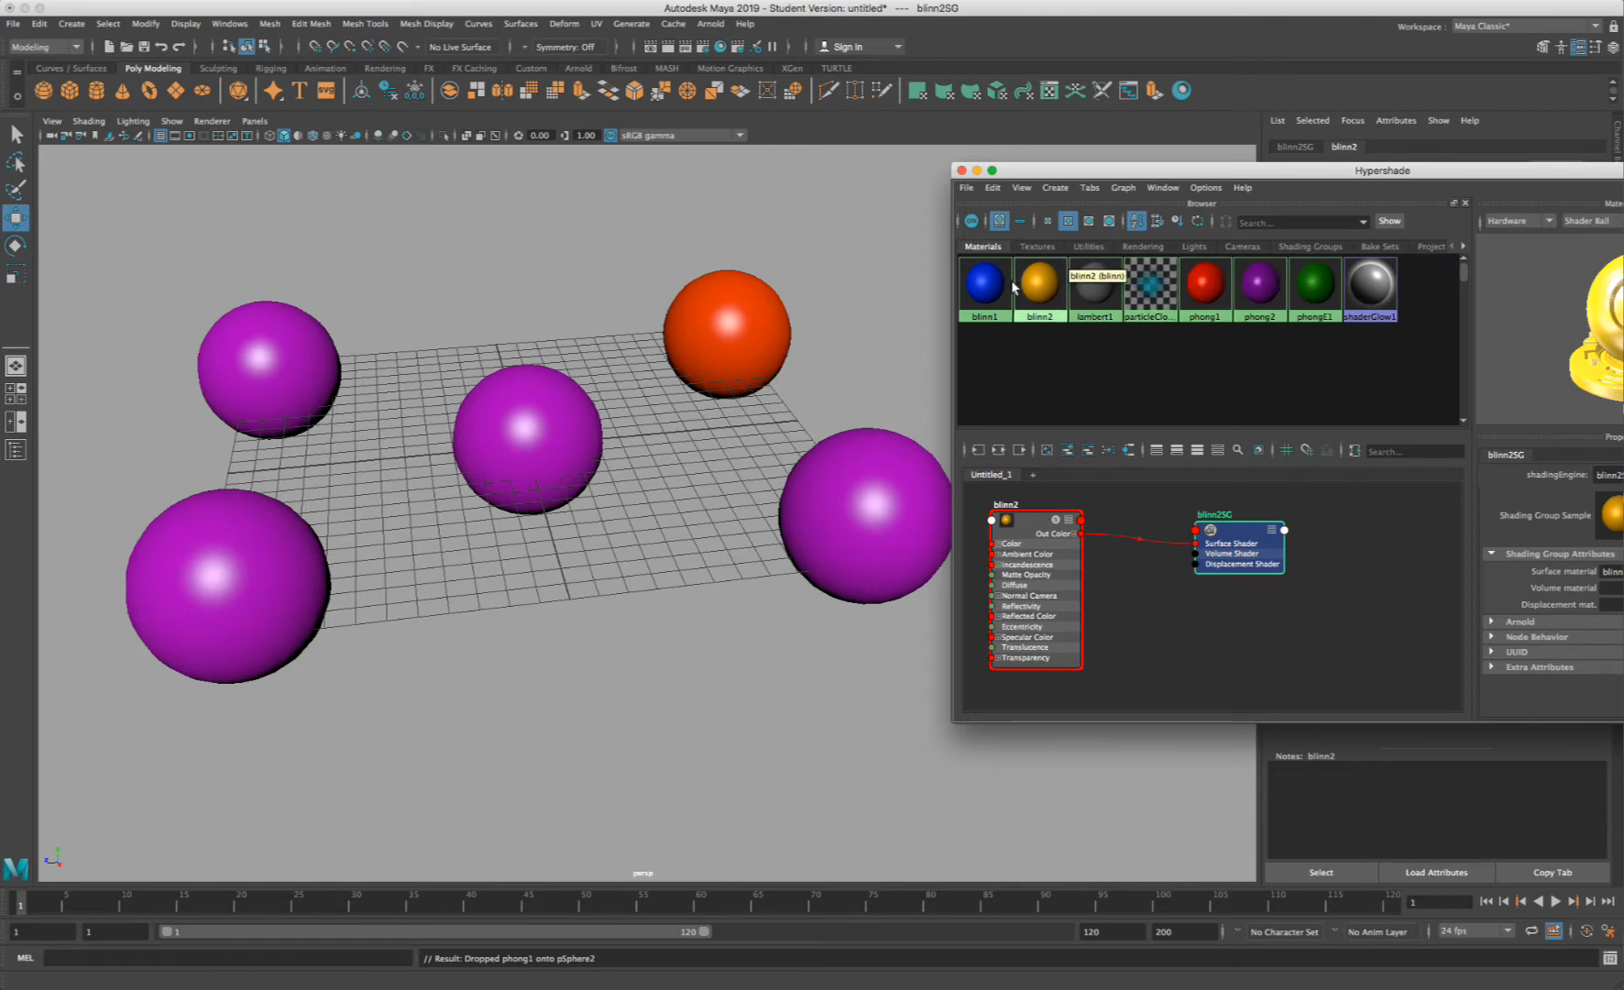
pyautogui.moveTo(985, 284); pyautogui.dragTo(593, 416, button='middle')
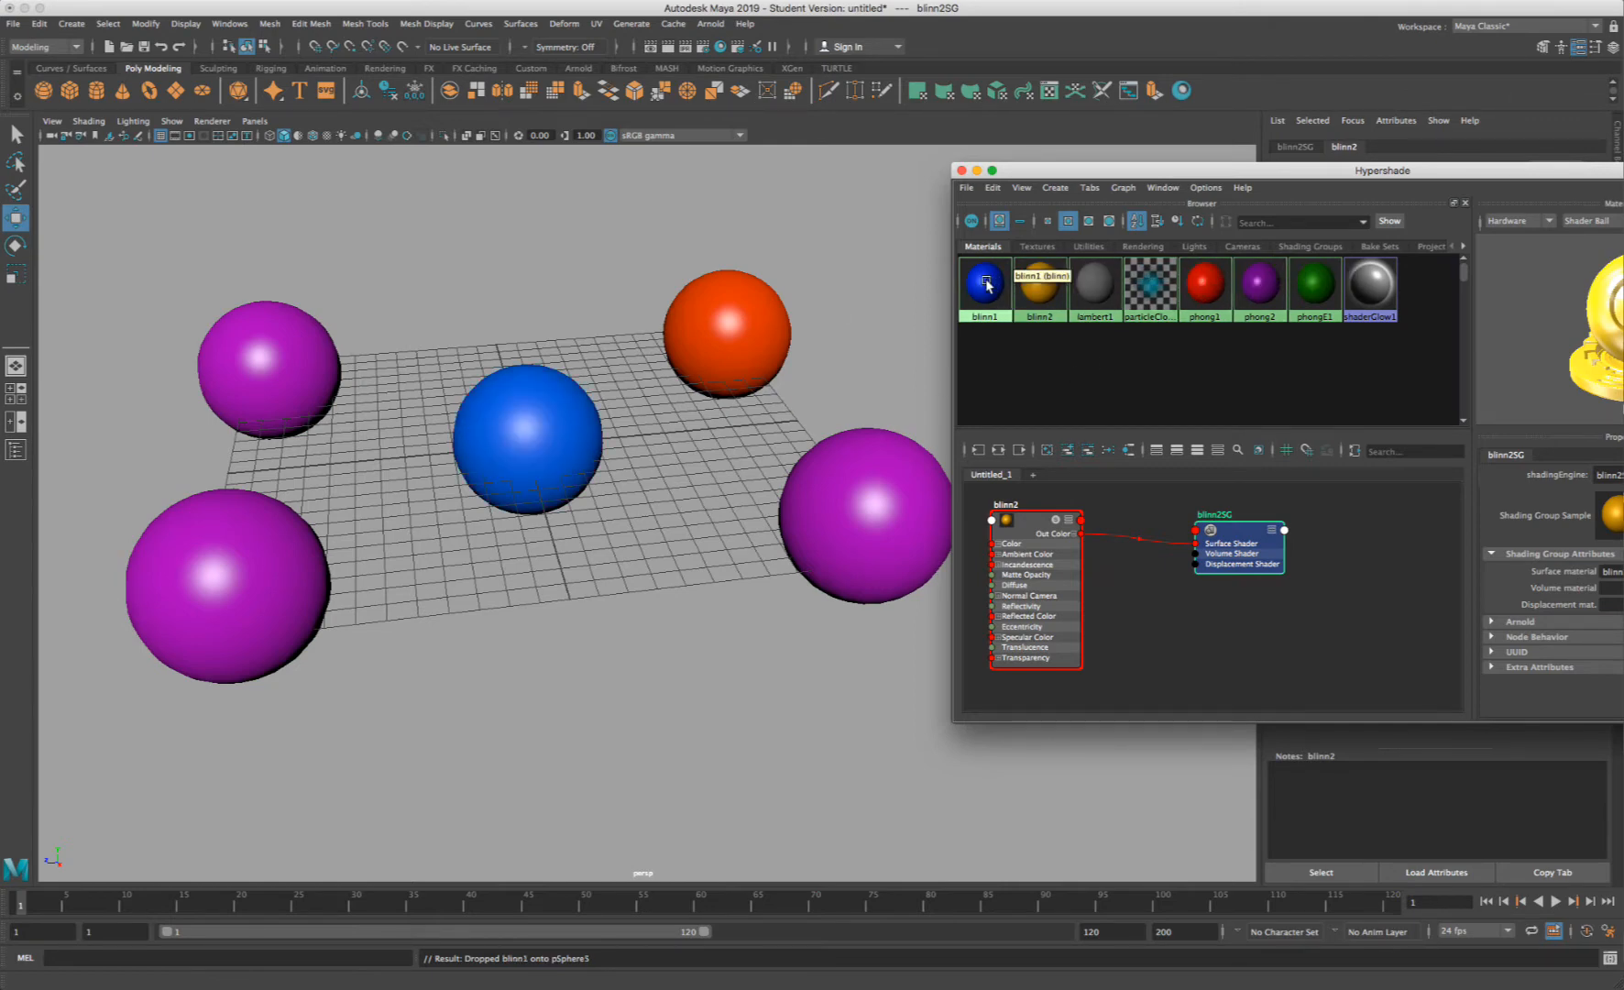
pyautogui.moveTo(985, 284); pyautogui.dragTo(317, 326, button='middle')
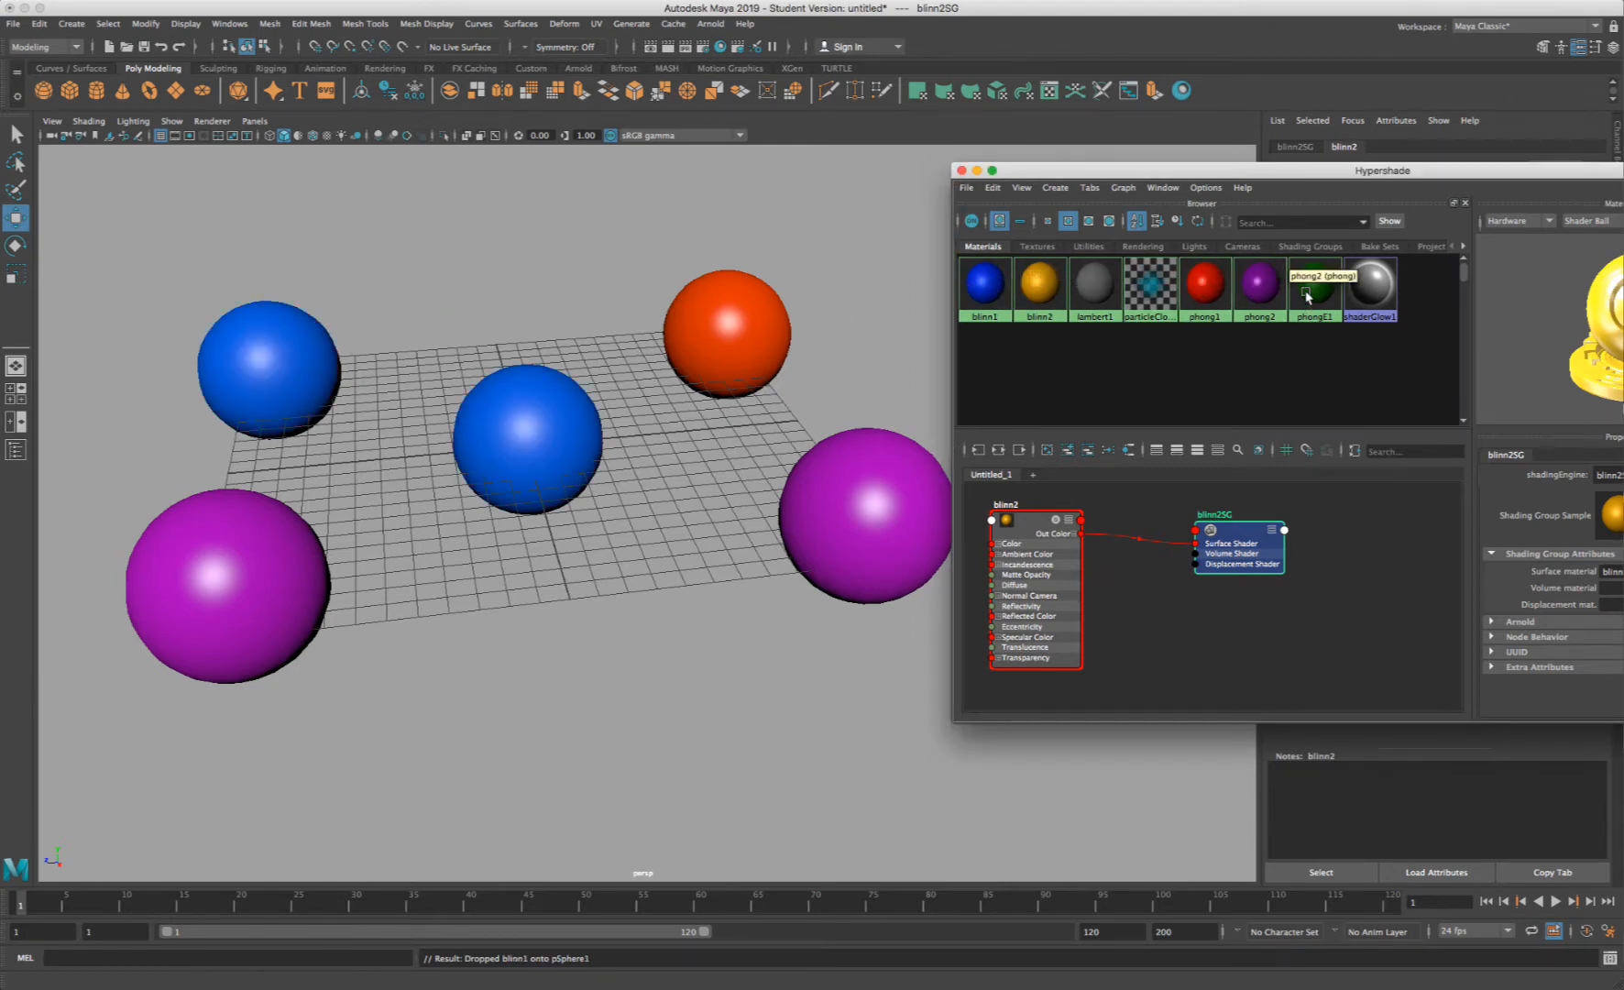
pyautogui.moveTo(1319, 286); pyautogui.dragTo(866, 476, button='middle')
pyautogui.click(817, 360)
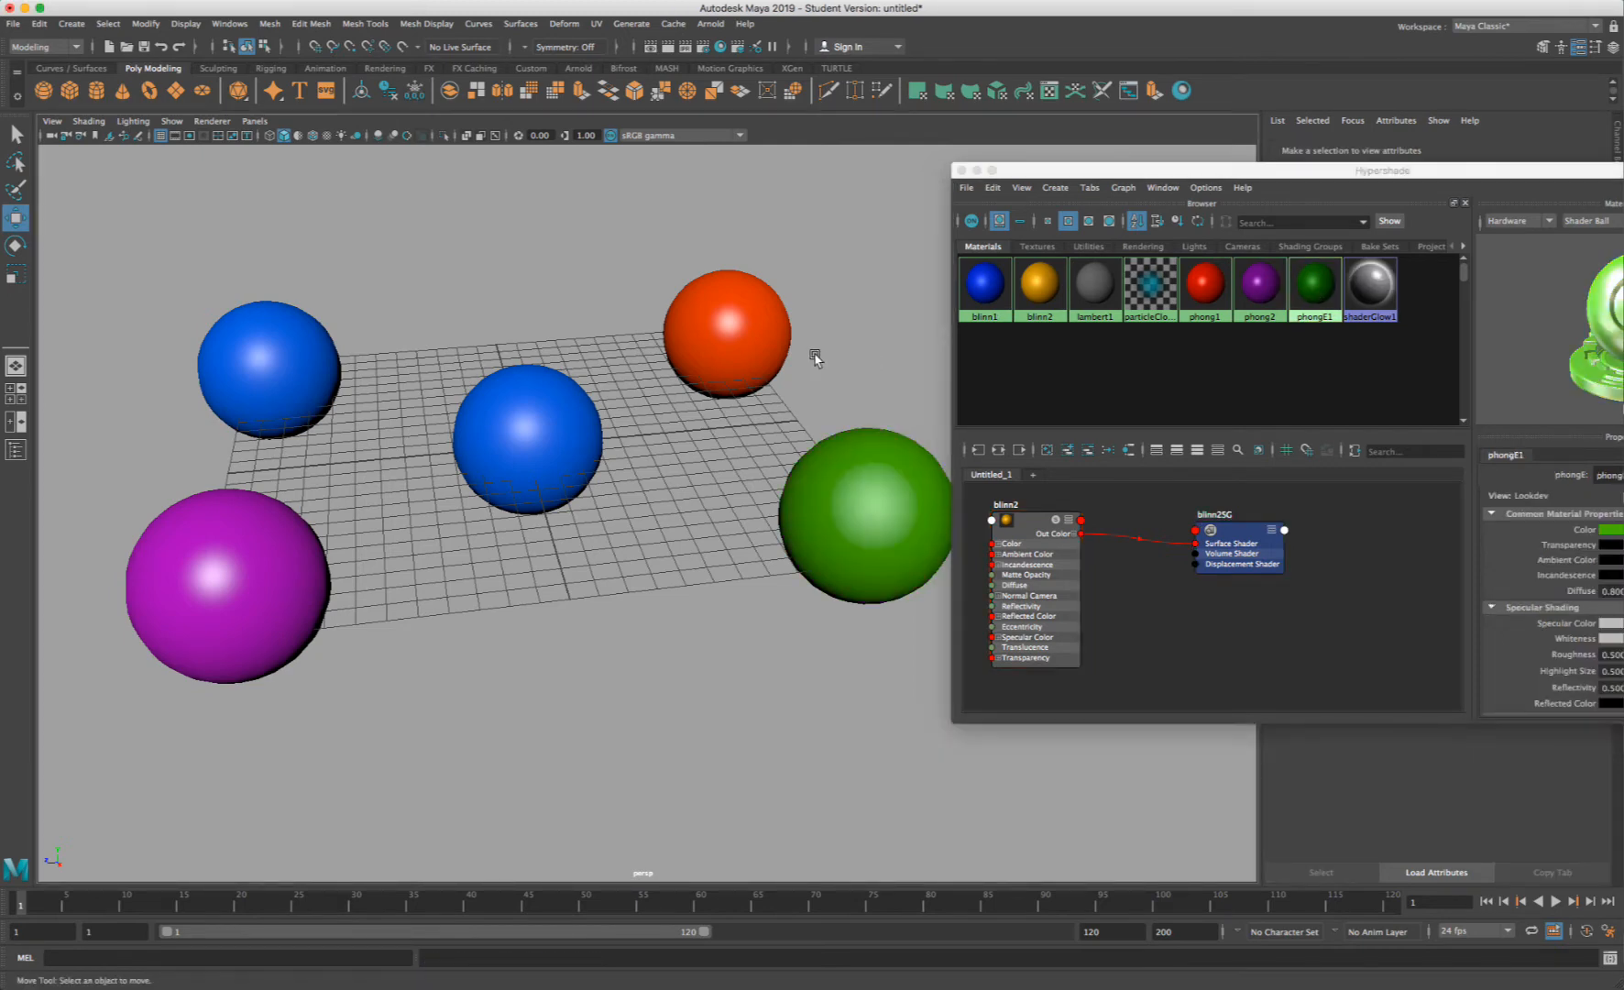
# - Assign the purple phong2 material to the back-left sphere and leave nothing selected
pyautogui.moveTo(1017, 171); pyautogui.dragTo(933, 170)
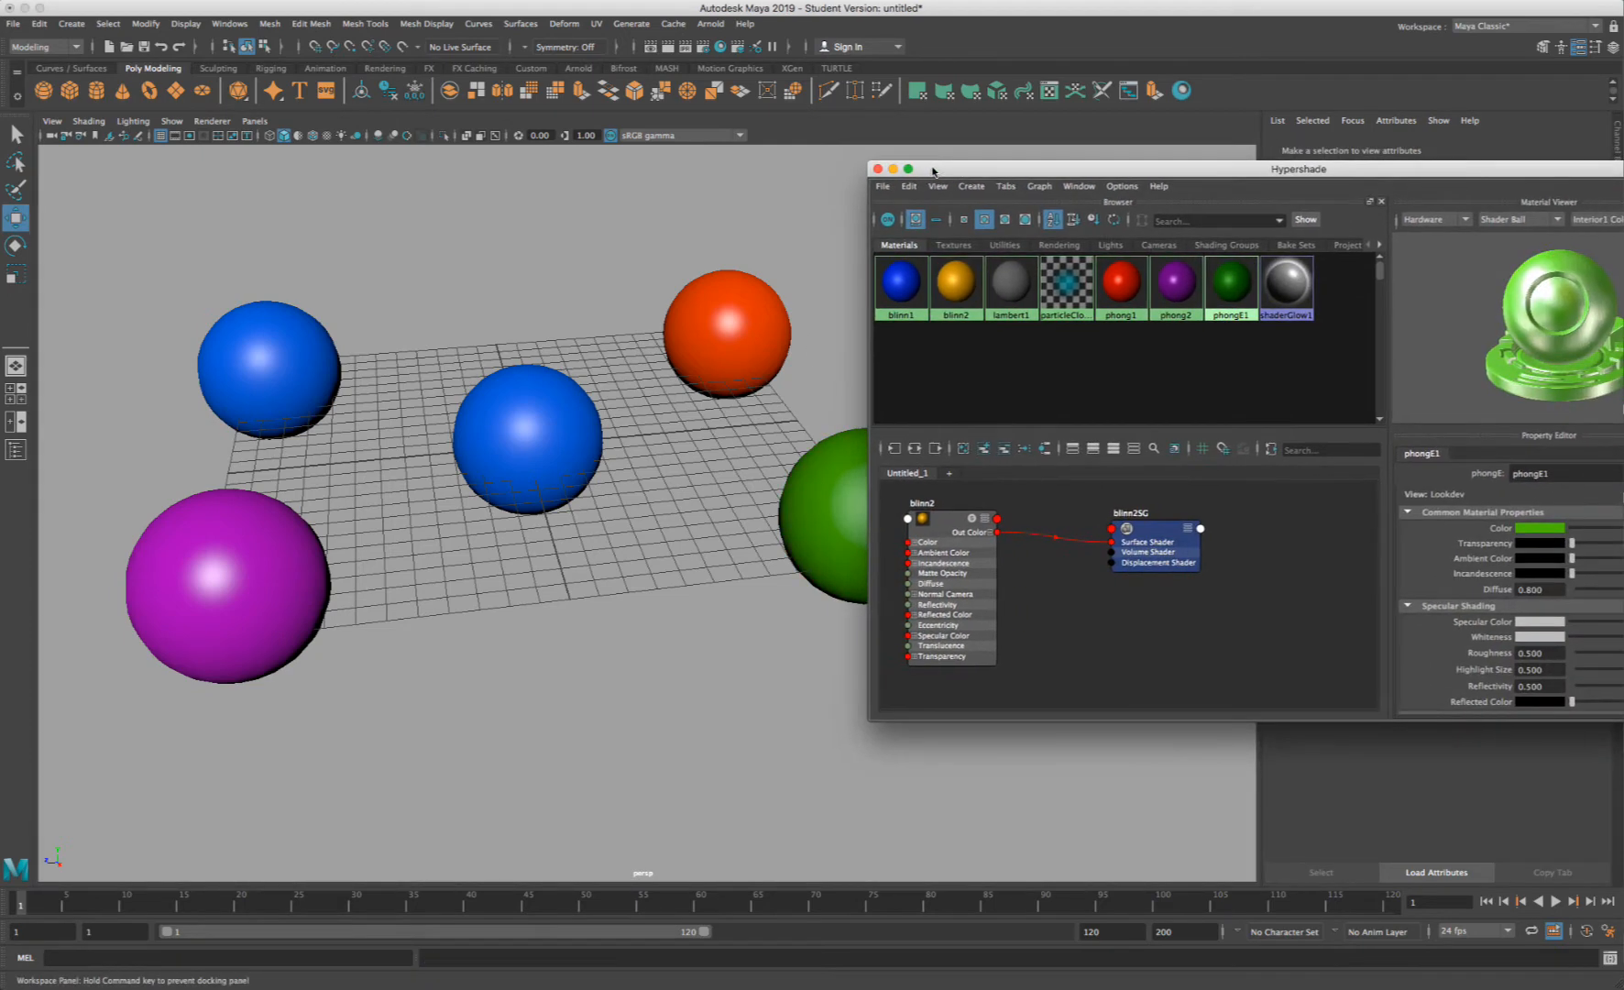
pyautogui.moveTo(1175, 286); pyautogui.dragTo(321, 362, button='middle')
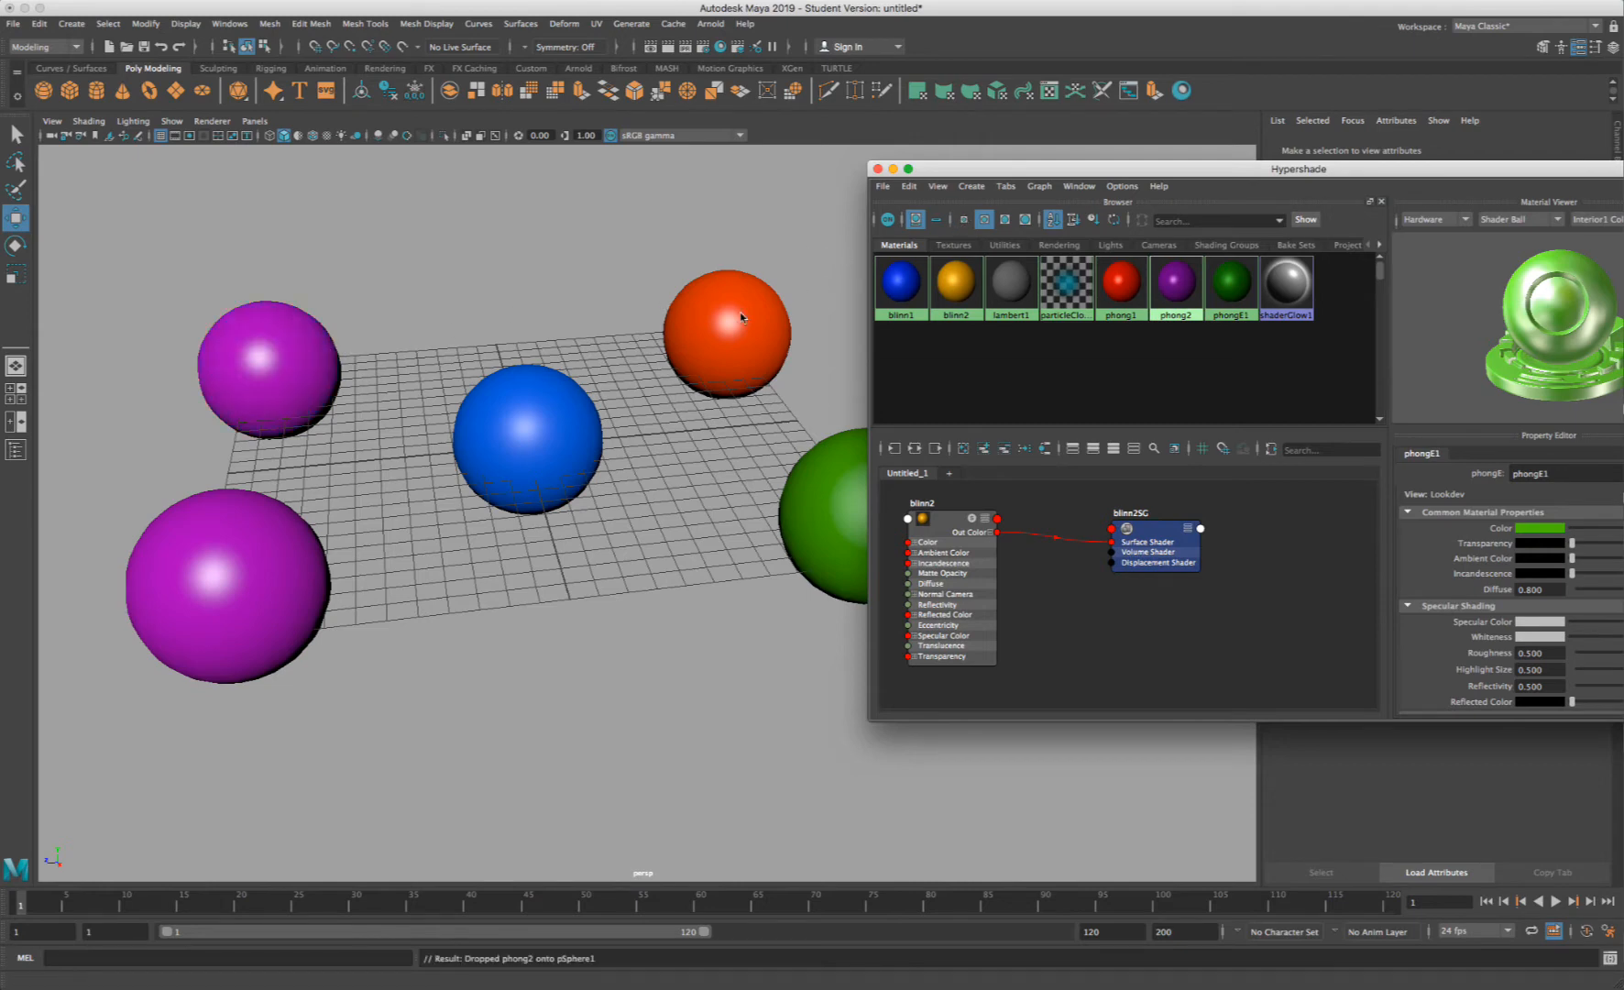
pyautogui.click(882, 186)
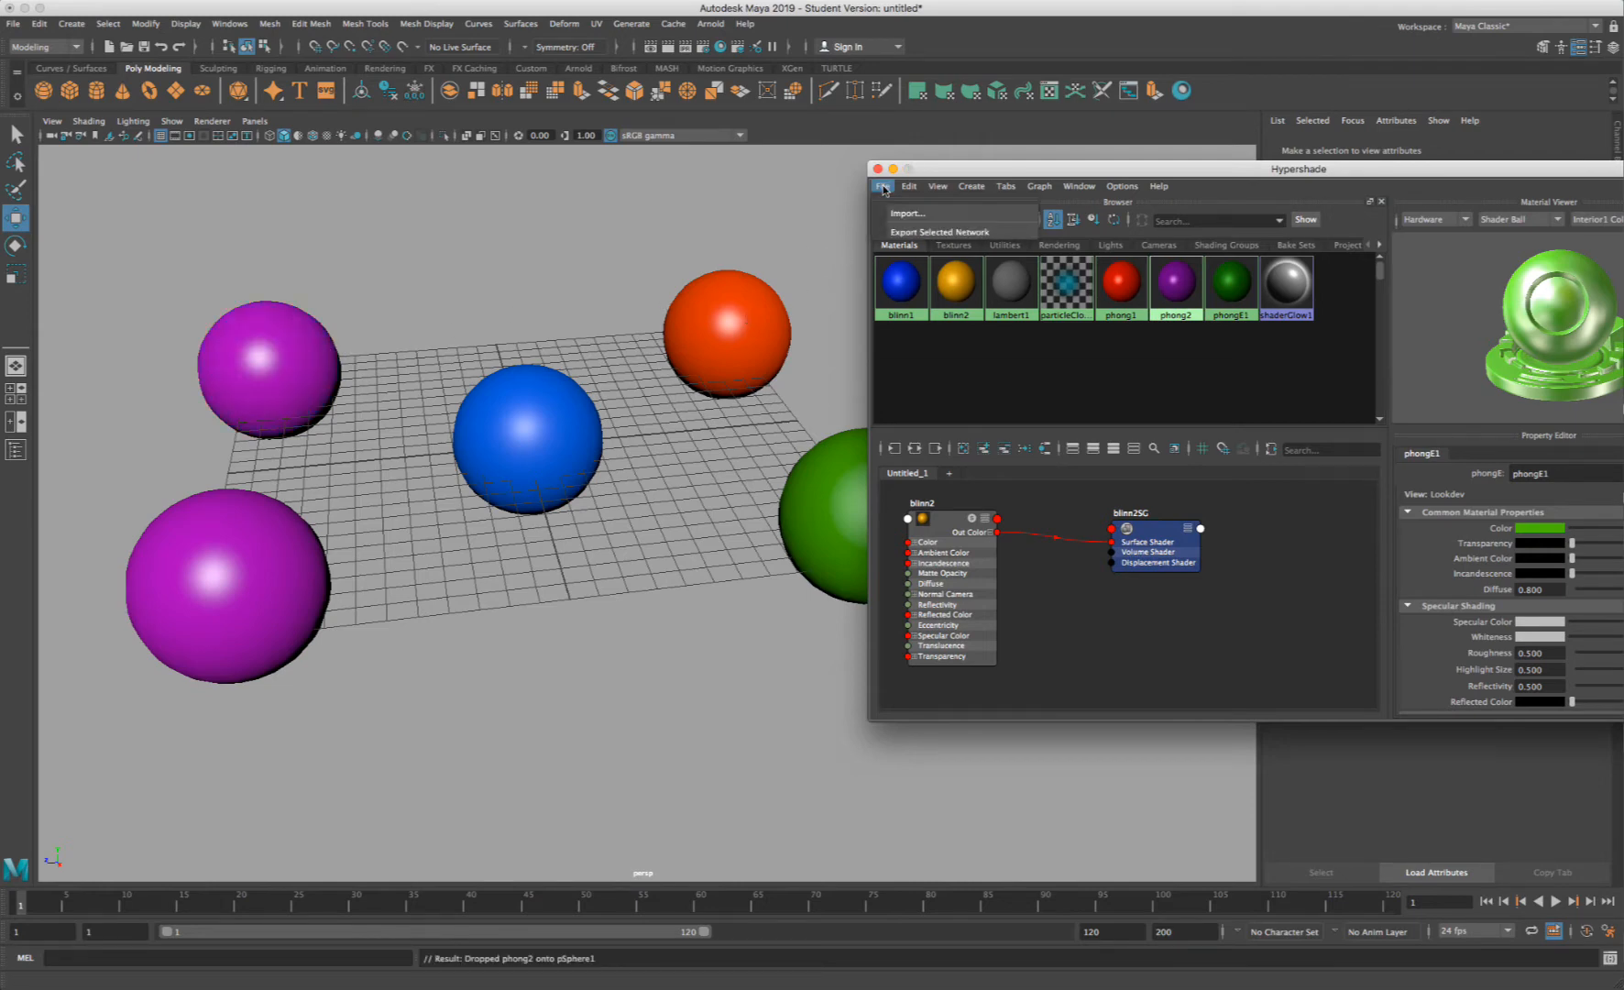
pyautogui.click(500, 465)
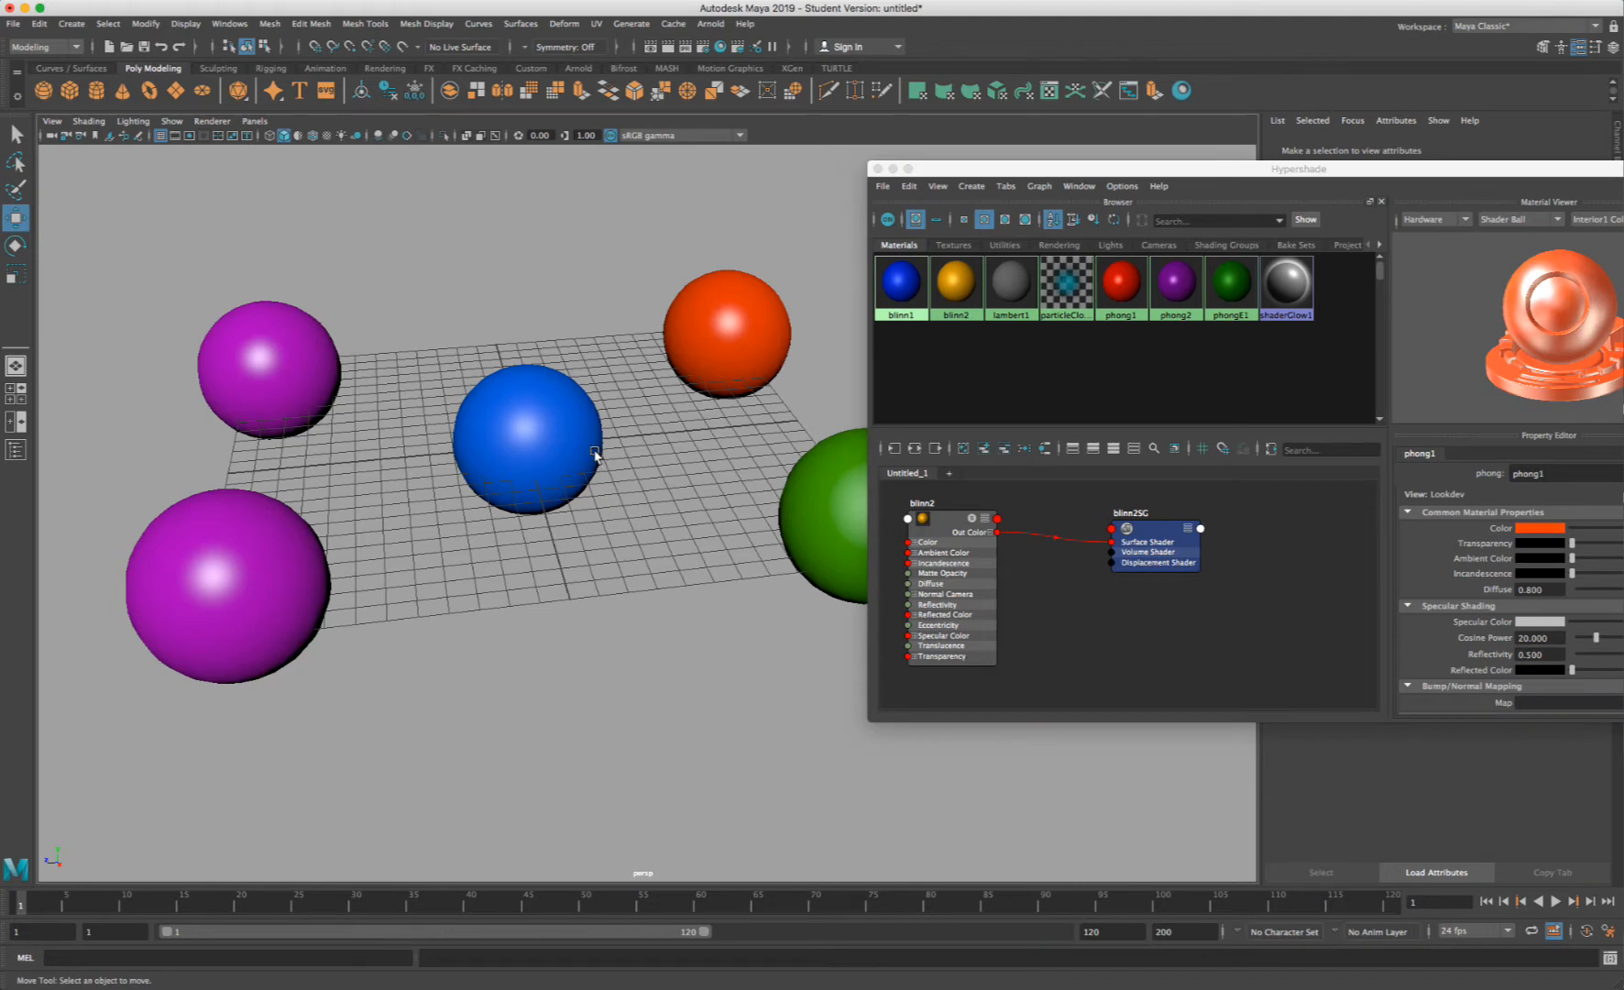
# - Assign the existing phong1 material from the Hypershade to the center sphere
pyautogui.click(517, 408)
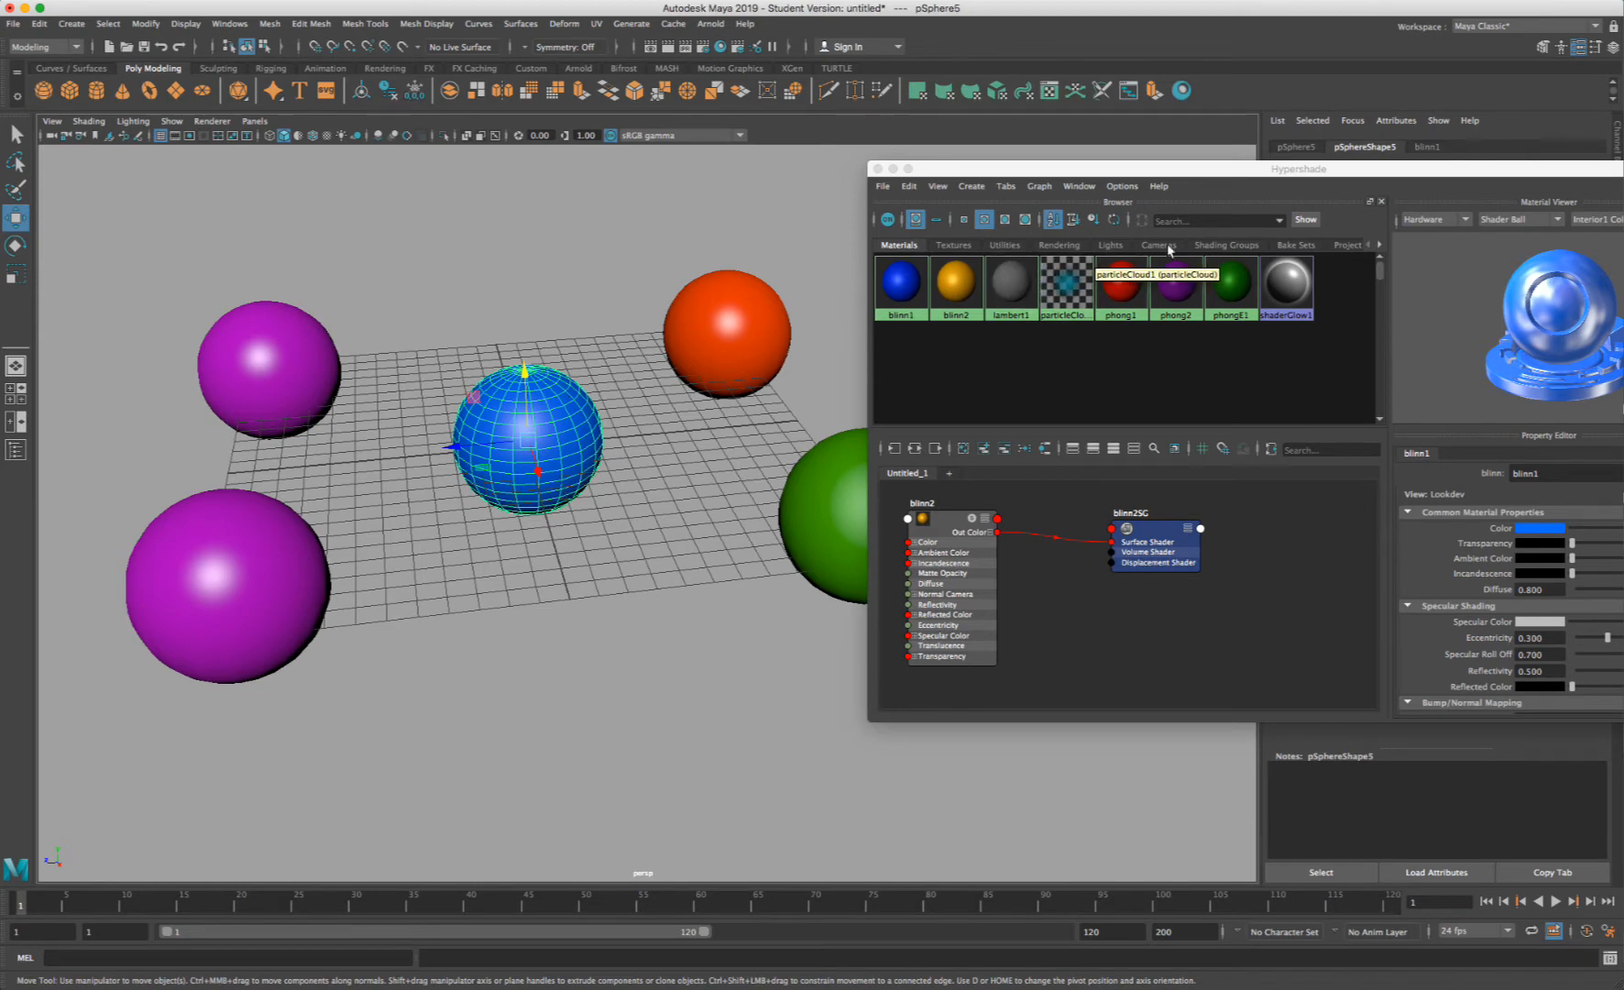
pyautogui.rightClick(1118, 286)
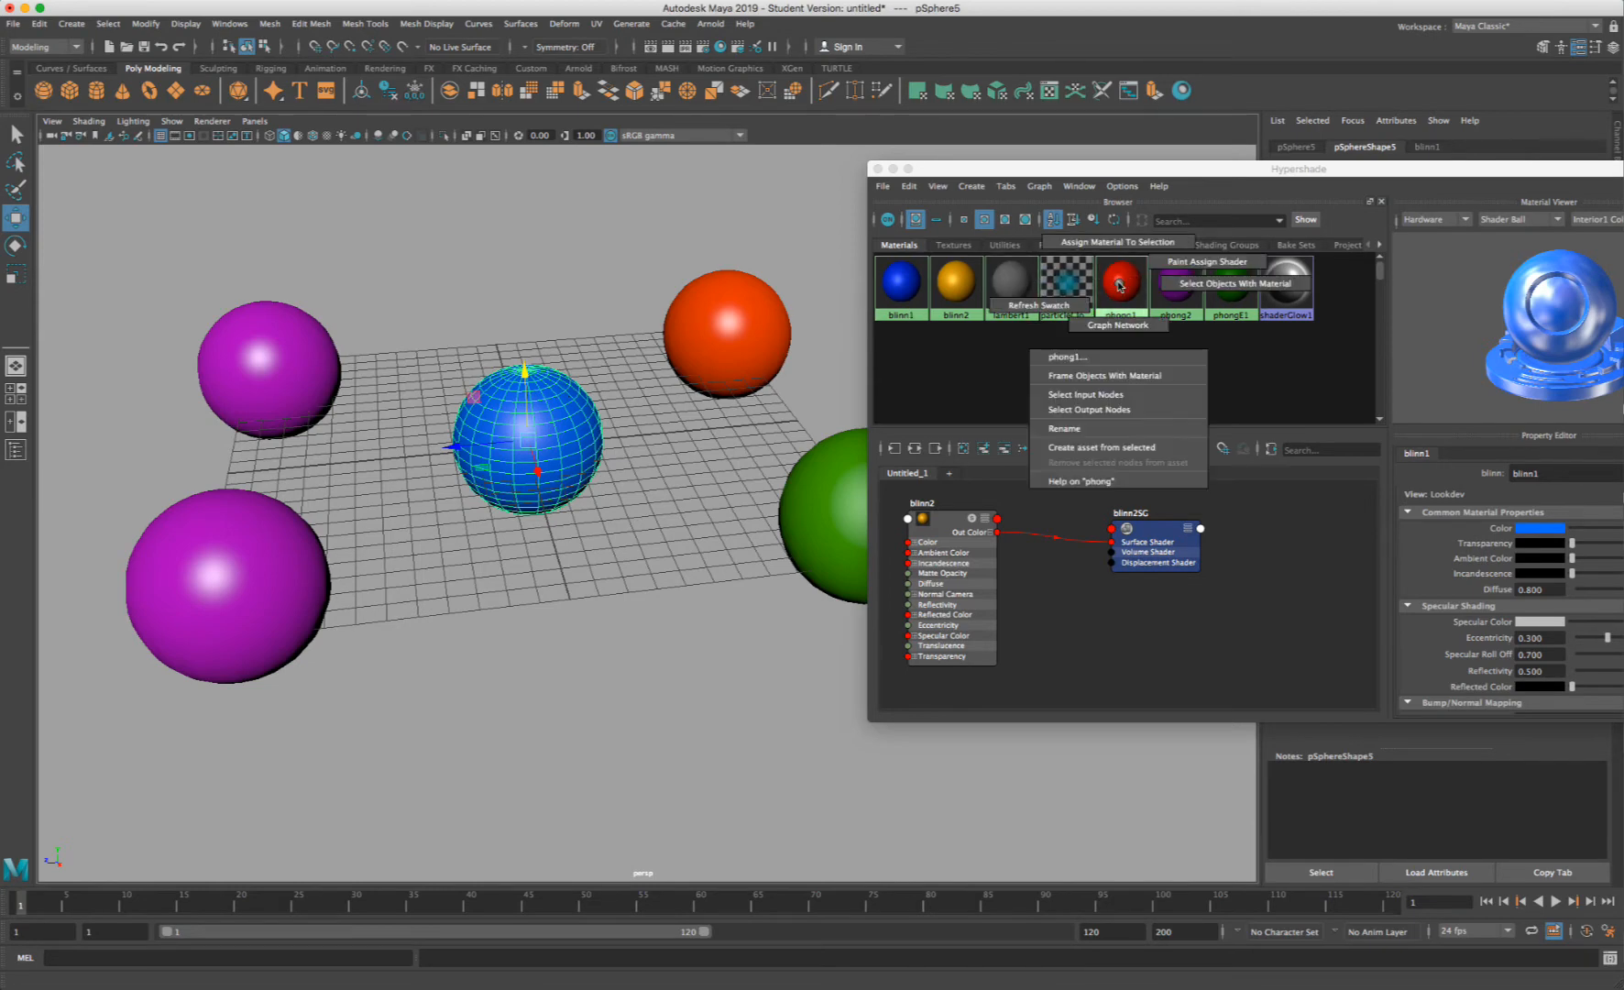
pyautogui.moveTo(1118, 286); pyautogui.dragTo(1119, 244, button='right')
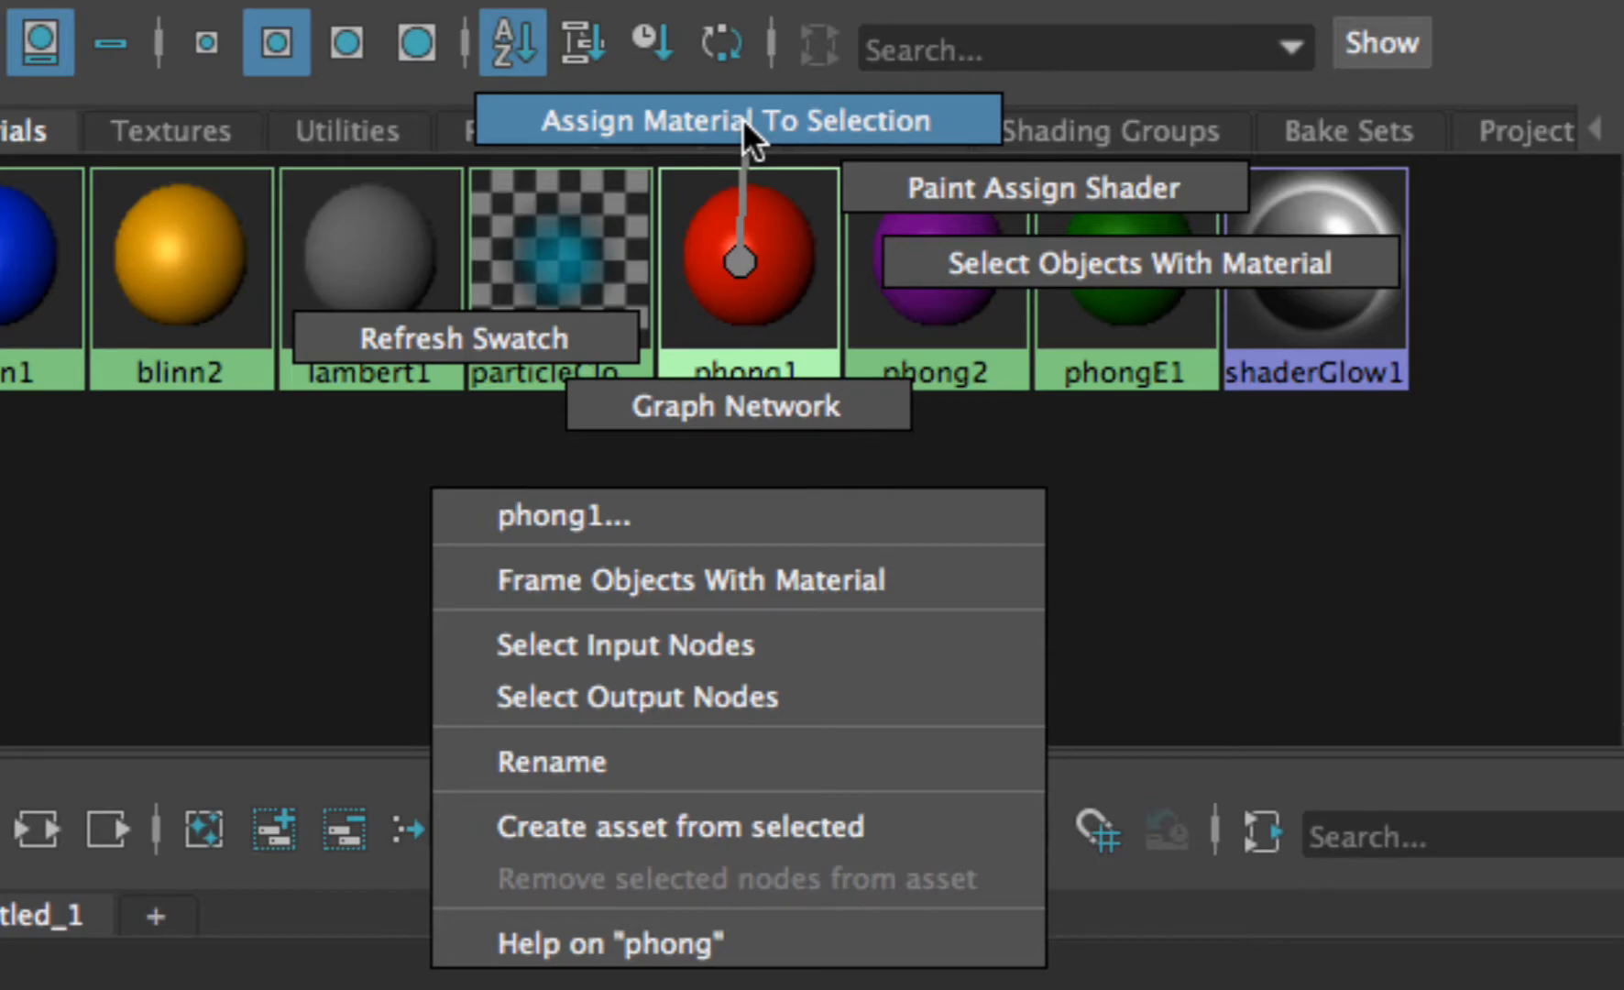
pyautogui.moveTo(742, 118); pyautogui.dragTo(742, 119, button='right')
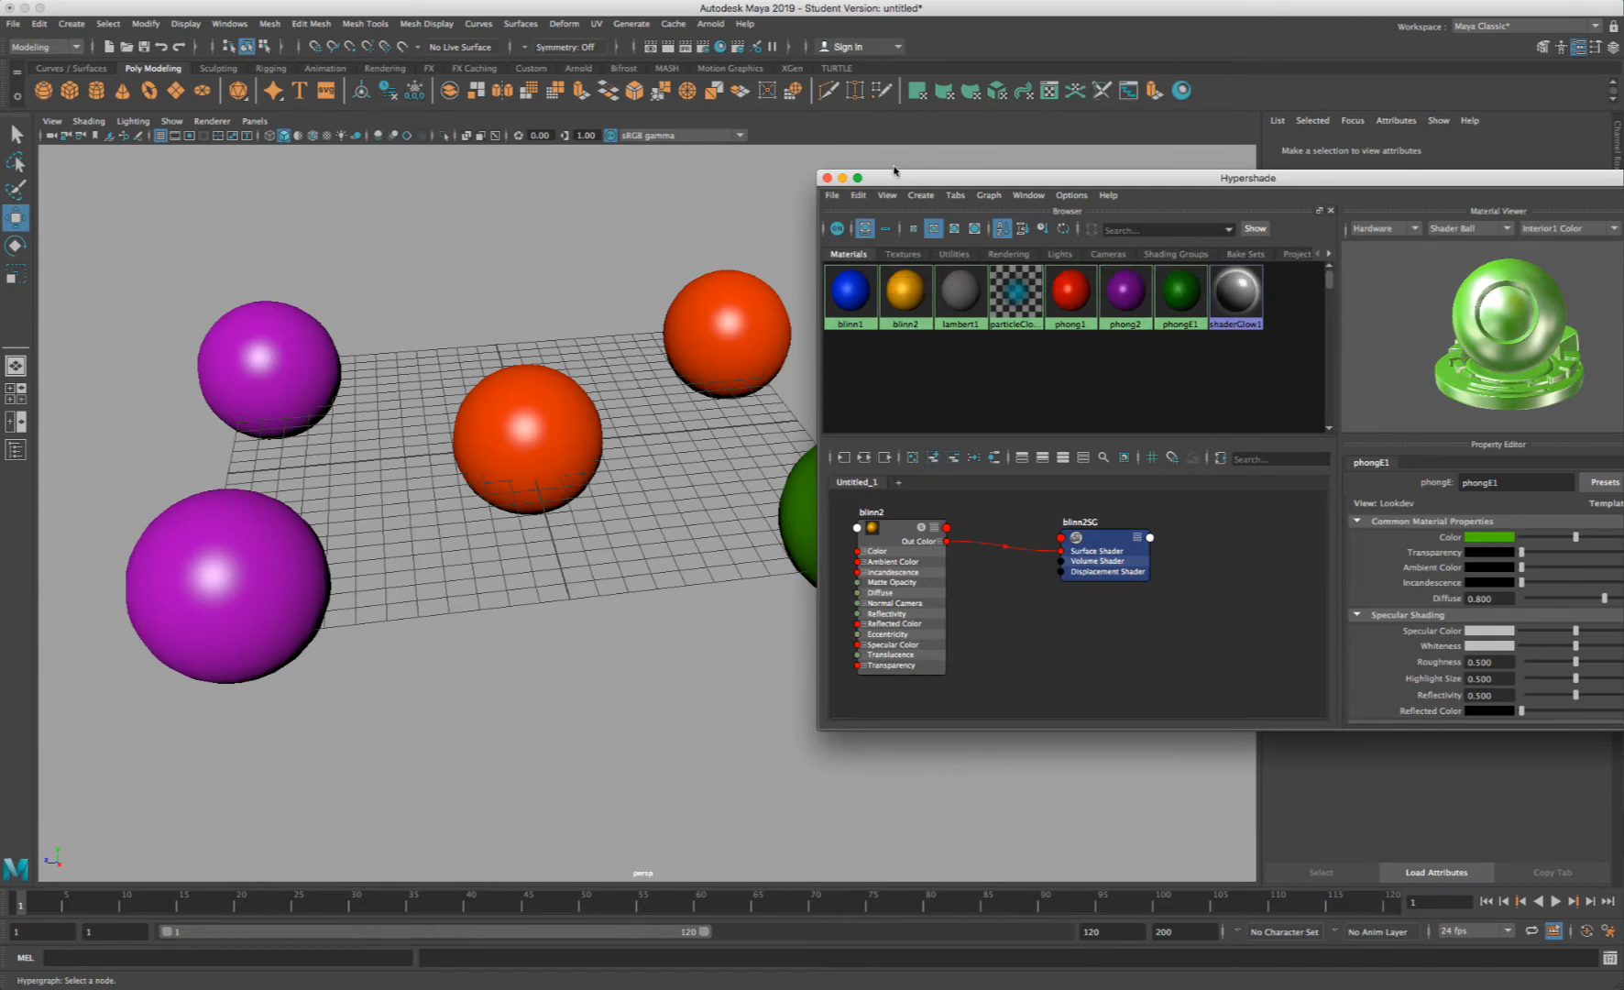
# - Select the green front-right sphere and use Select Materials from Objects to find its material in the Hypershade
pyautogui.moveTo(895, 171); pyautogui.dragTo(930, 160)
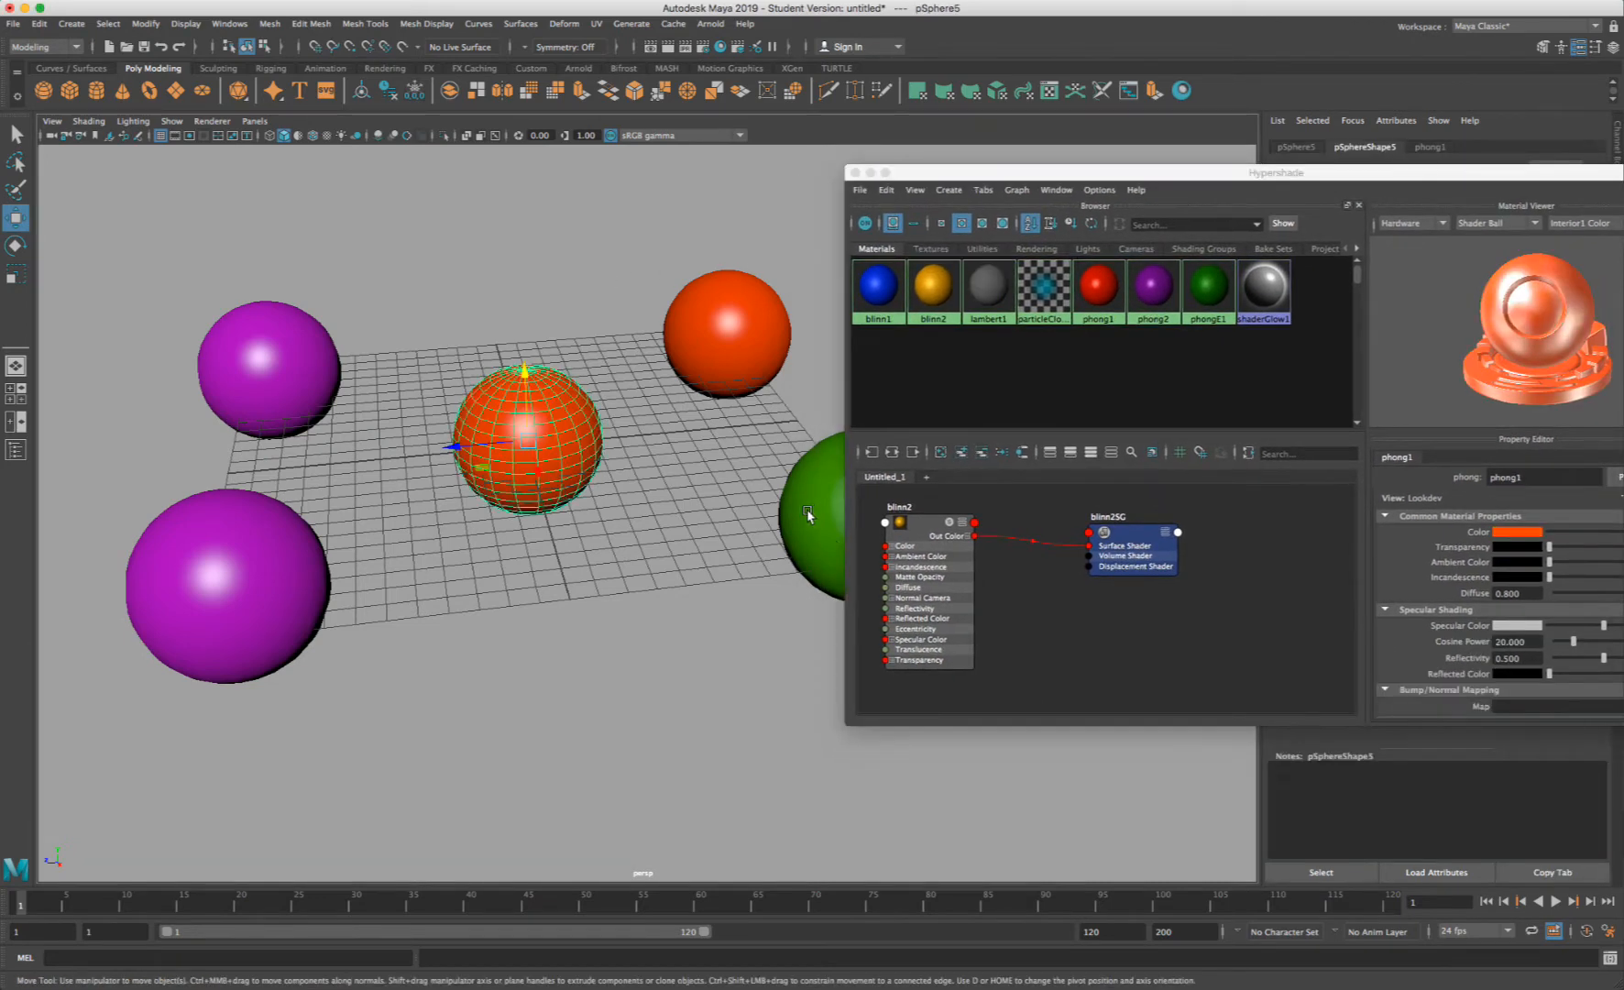
pyautogui.click(806, 508)
pyautogui.moveTo(1026, 172); pyautogui.dragTo(1181, 166)
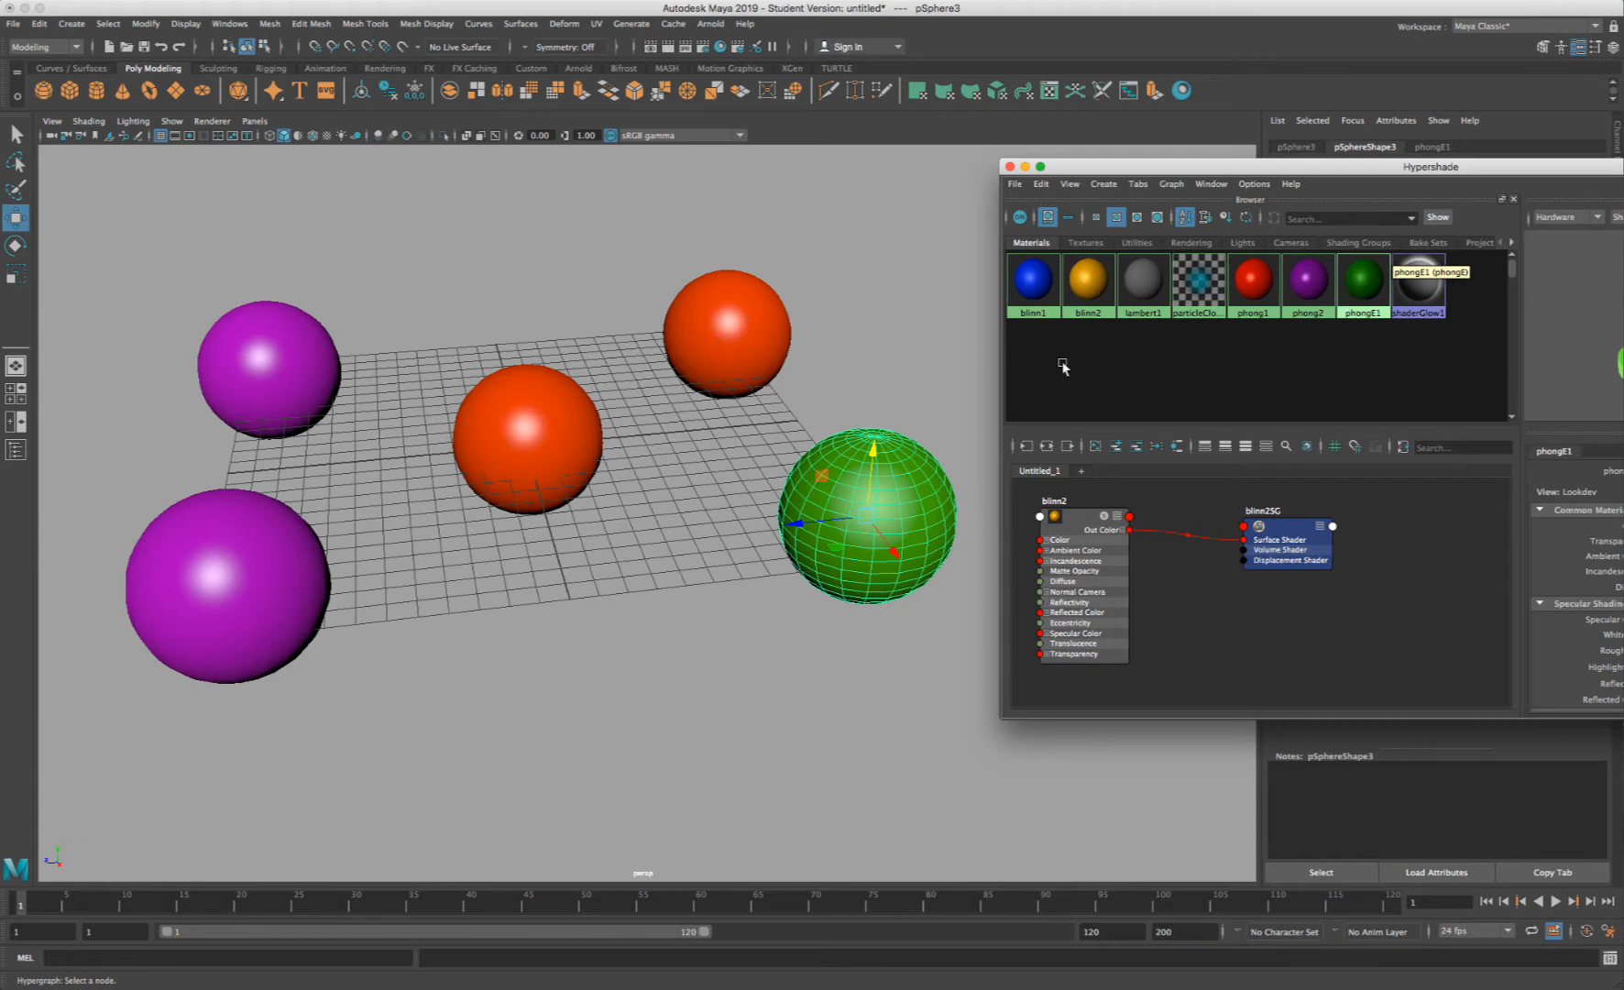
pyautogui.click(727, 335)
pyautogui.click(868, 469)
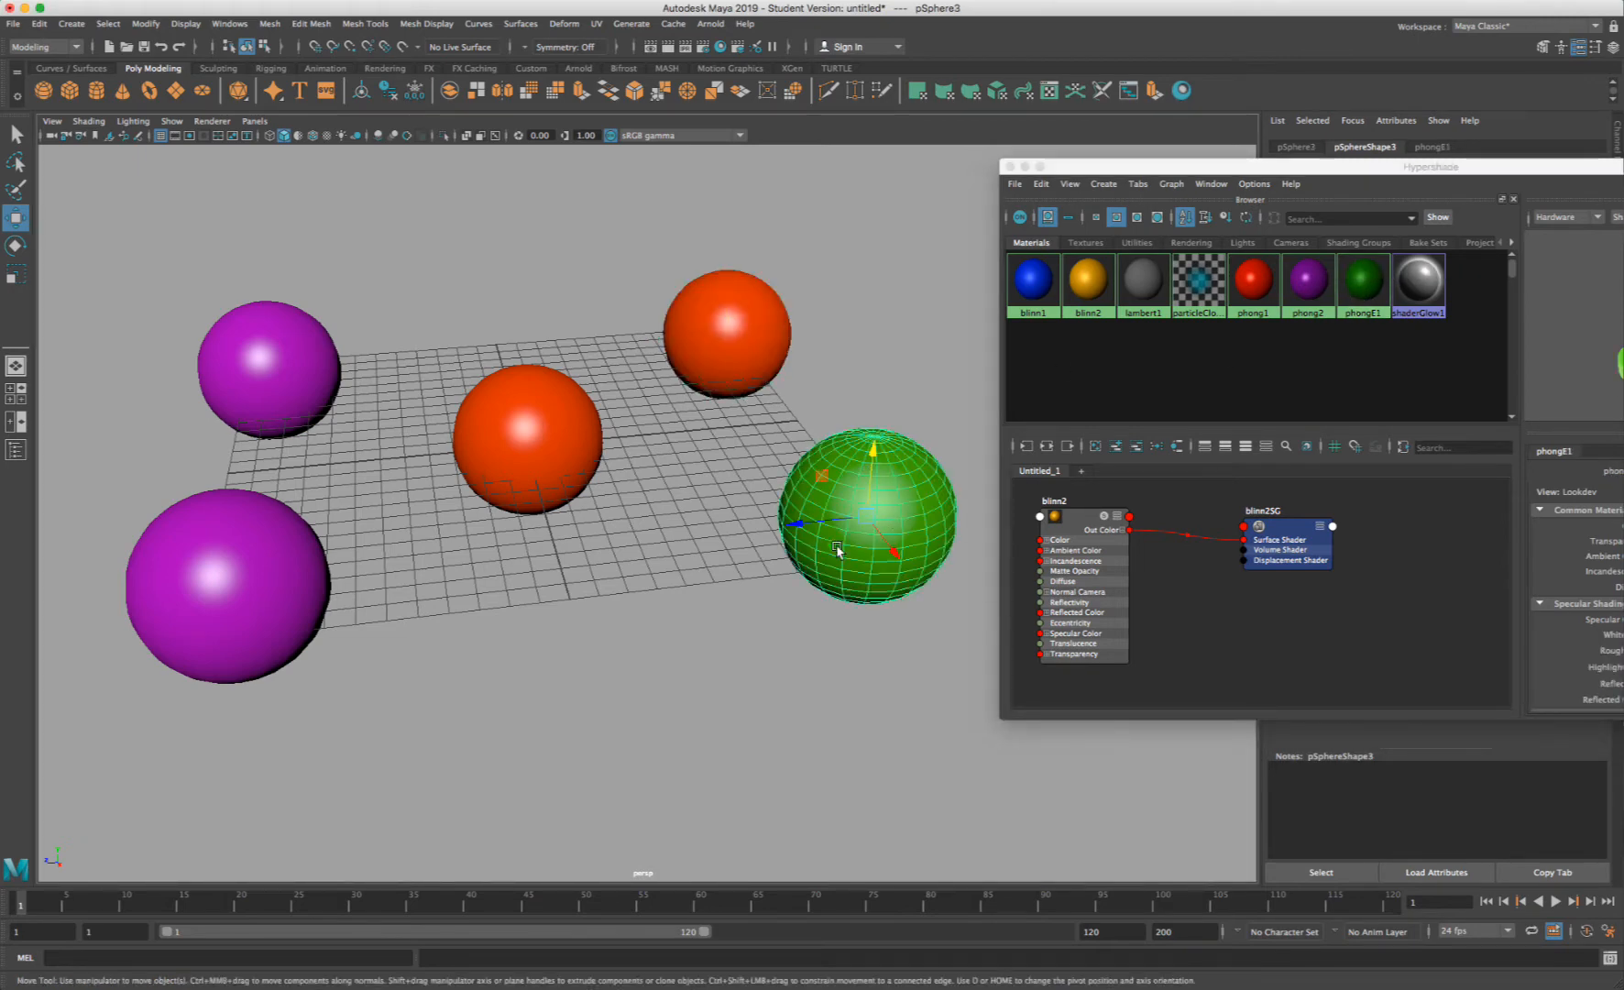
pyautogui.click(1039, 184)
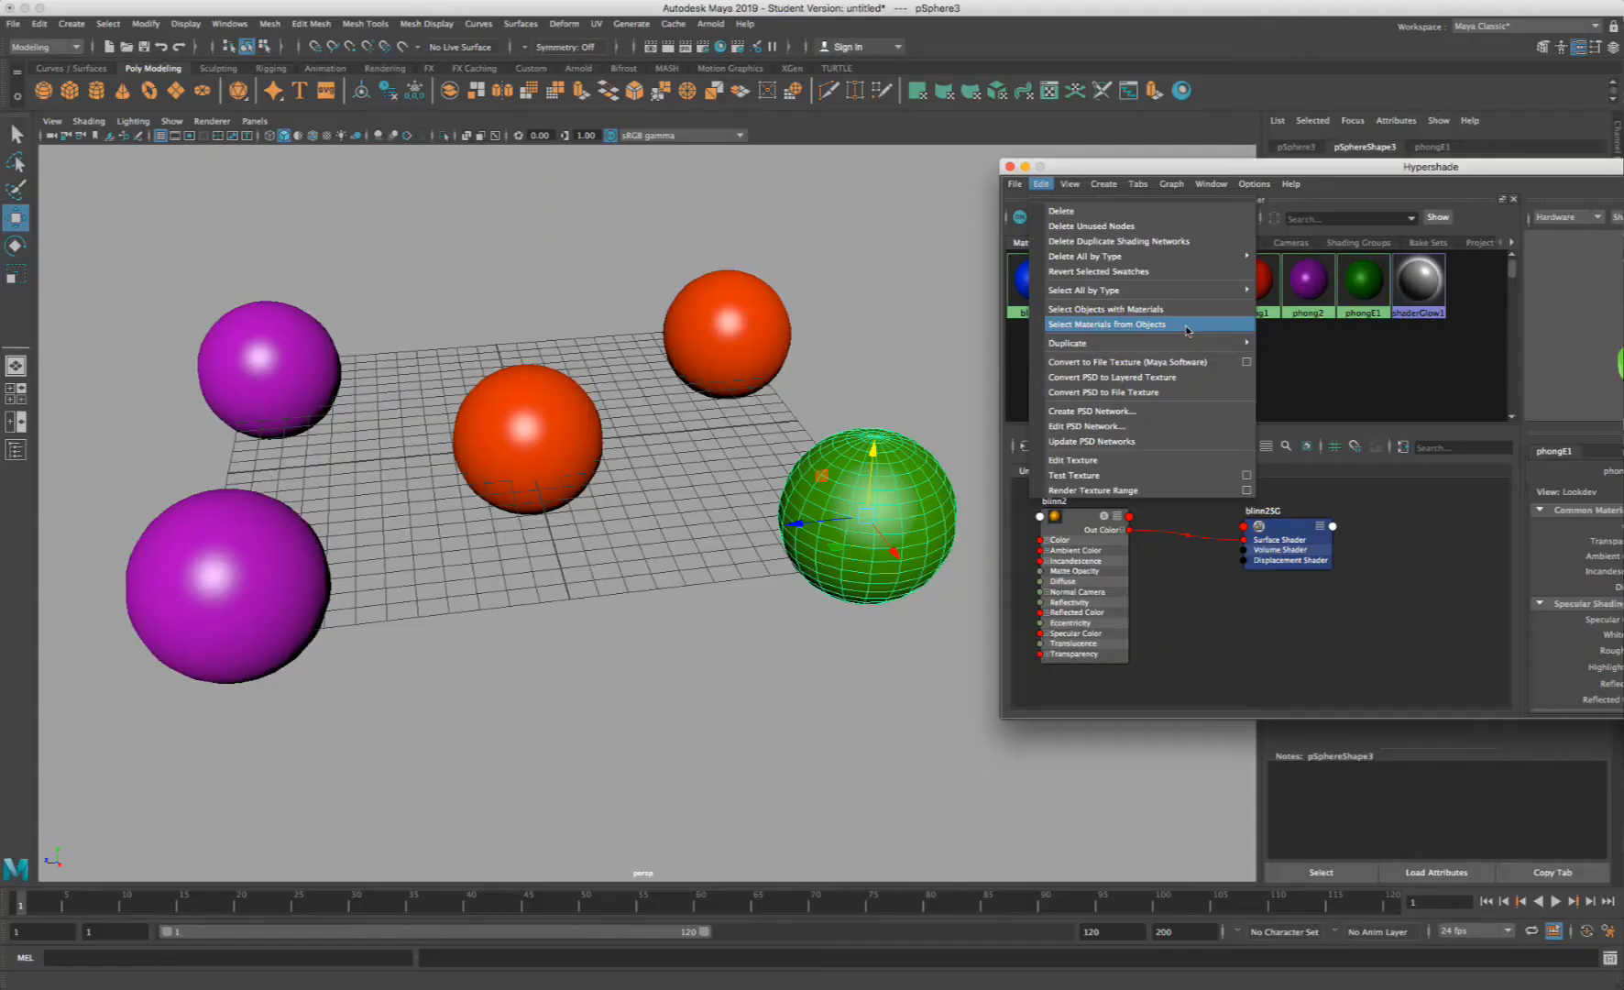
pyautogui.click(1042, 478)
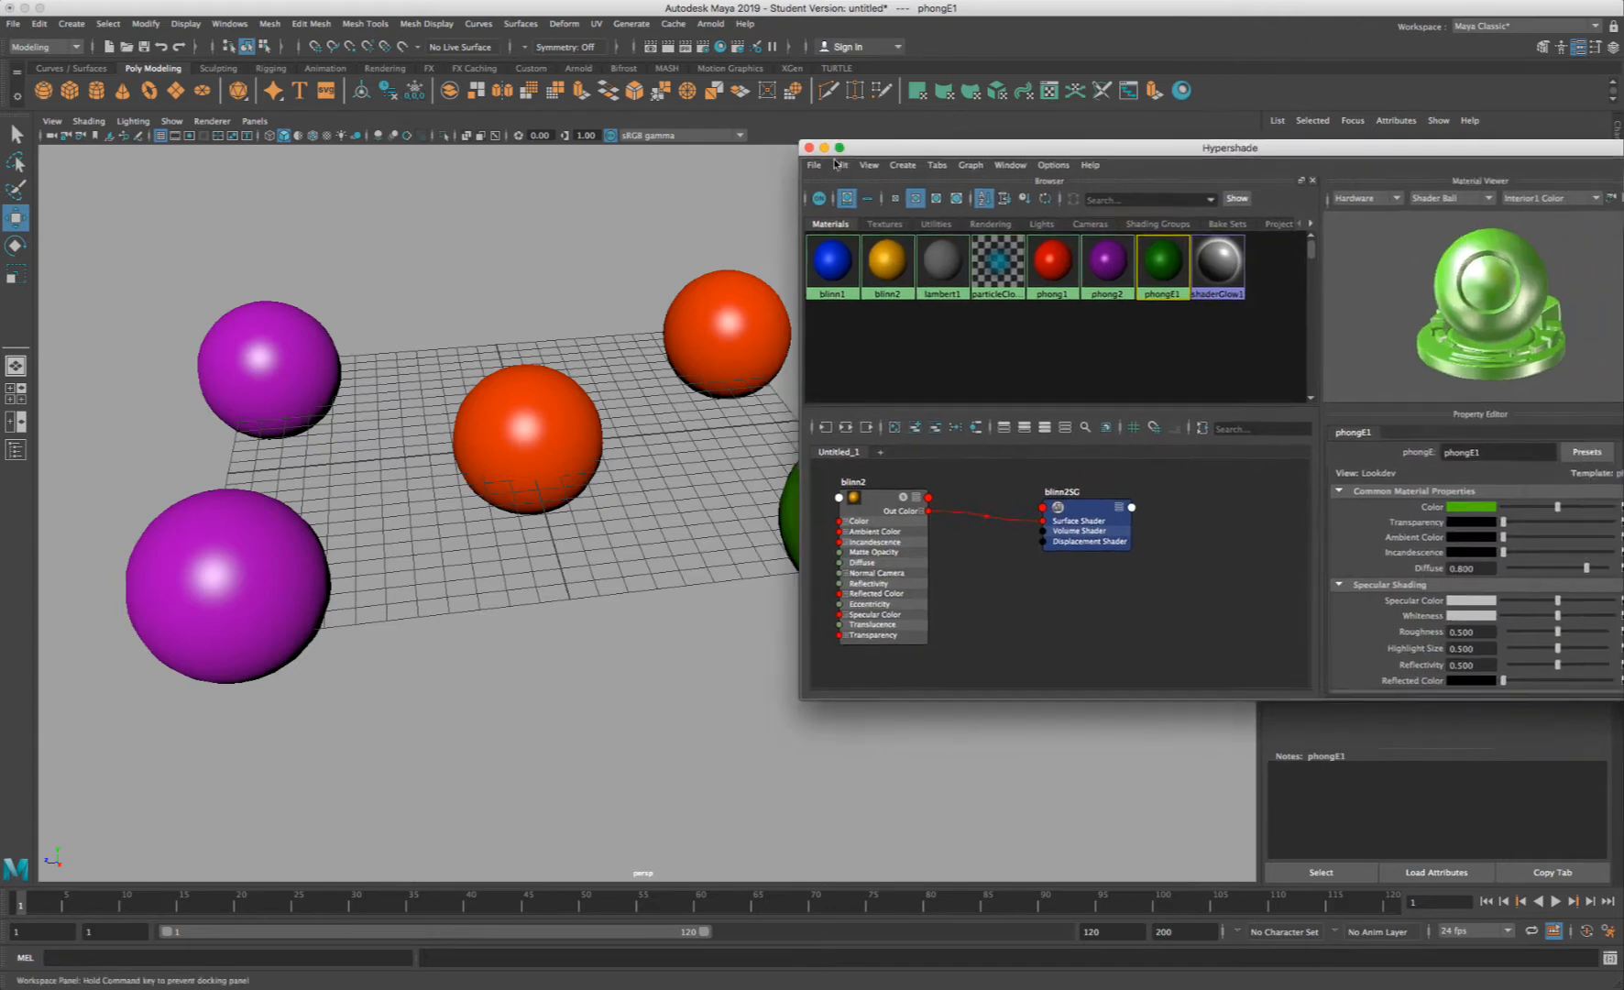
pyautogui.moveTo(839, 147); pyautogui.dragTo(962, 177)
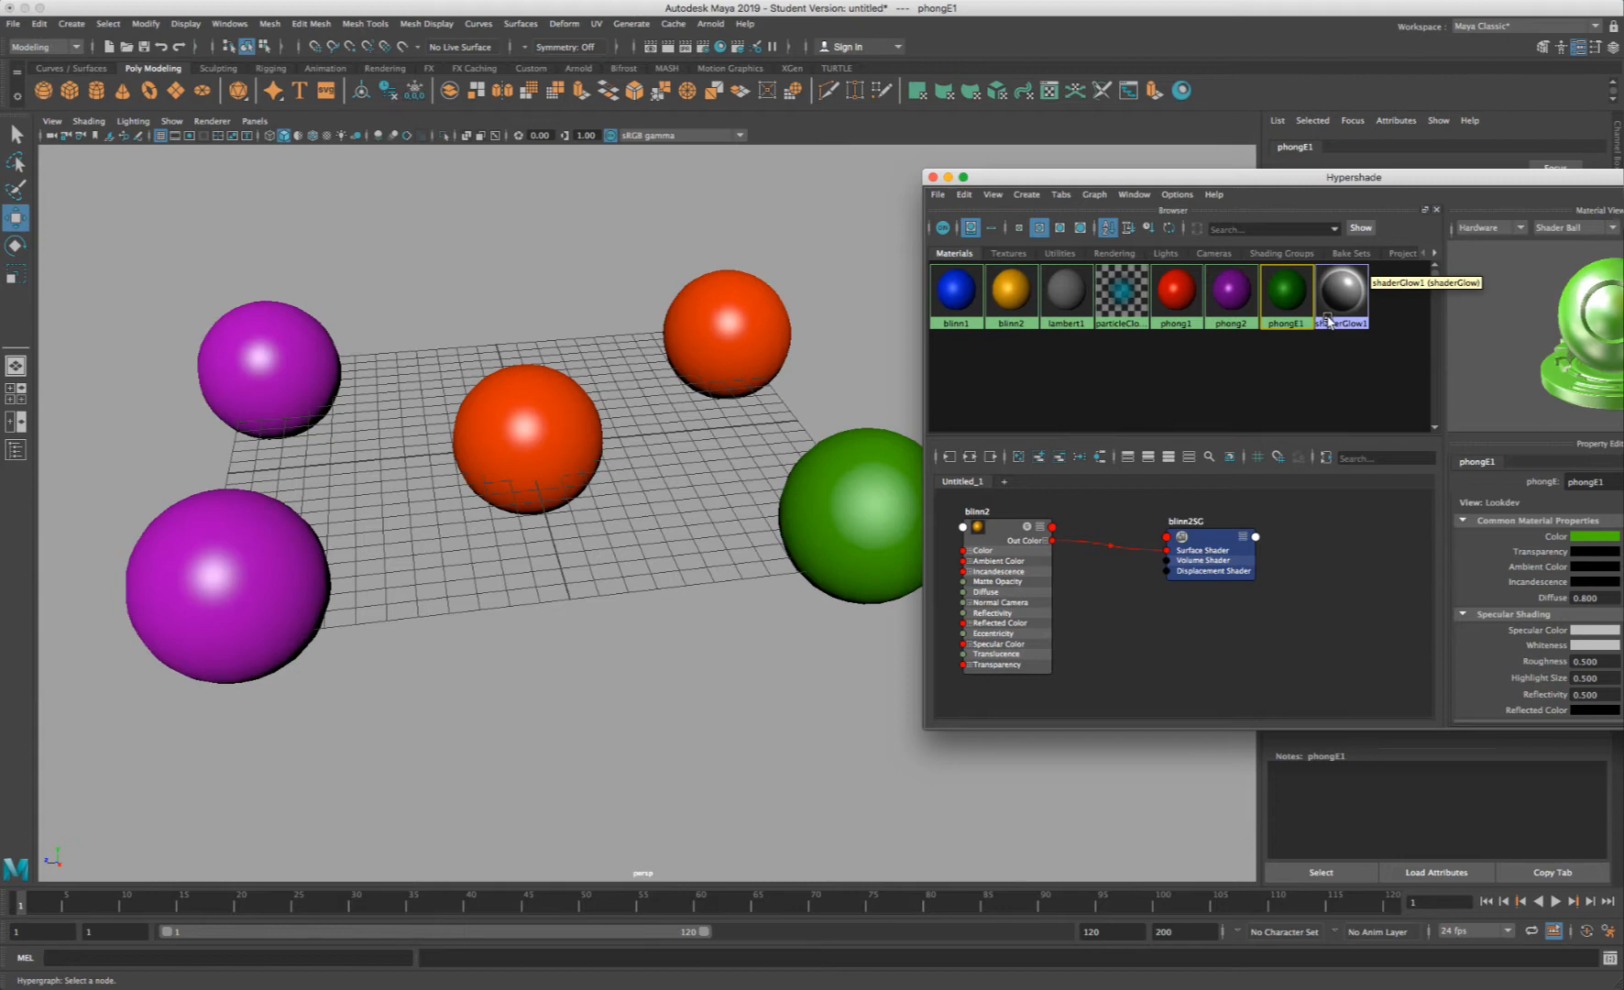
# - Select all objects that use the phong1 material with Select Objects with Materials, then clear the selection
pyautogui.click(1176, 292)
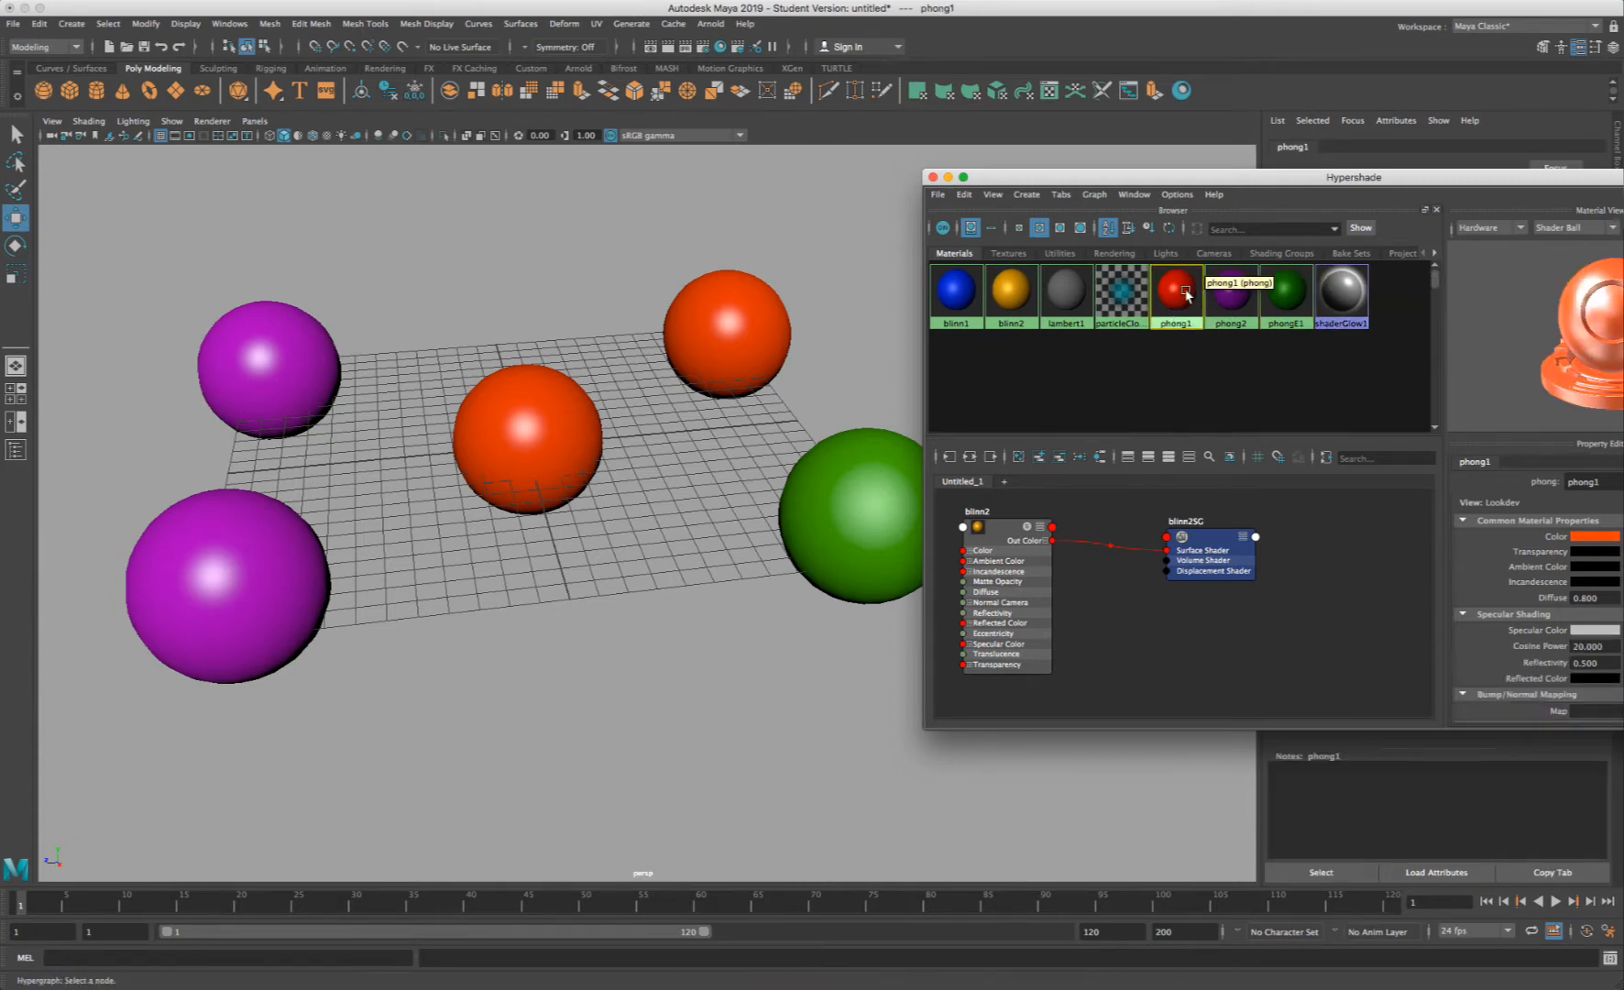
pyautogui.click(964, 194)
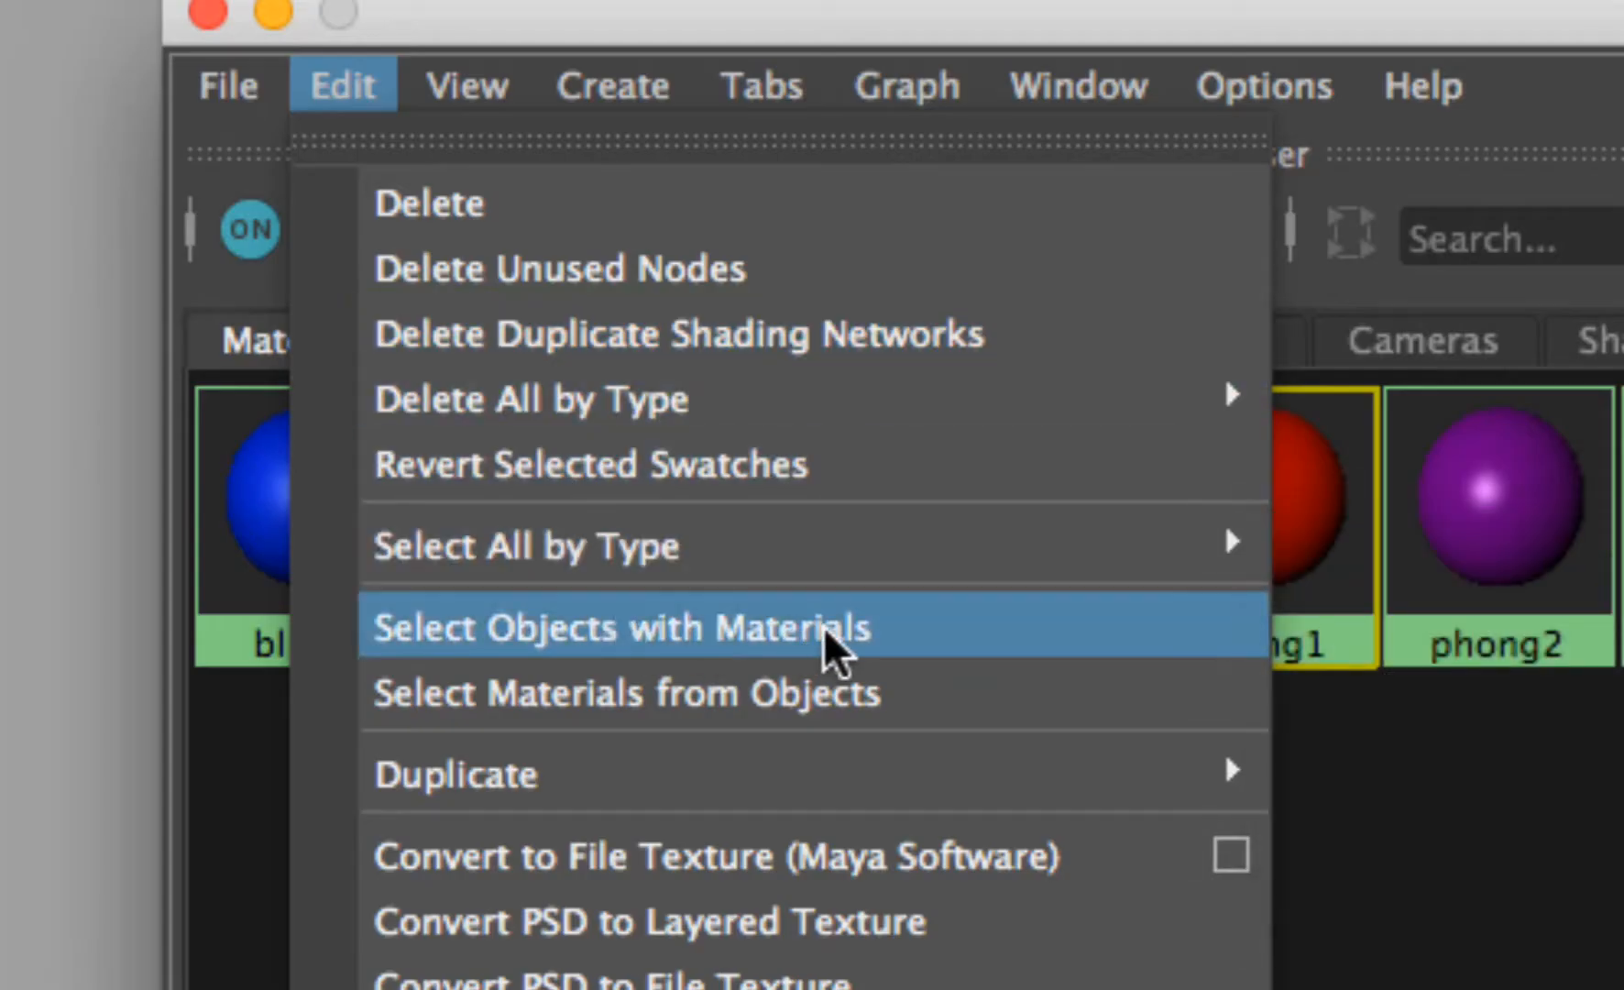
pyautogui.click(830, 632)
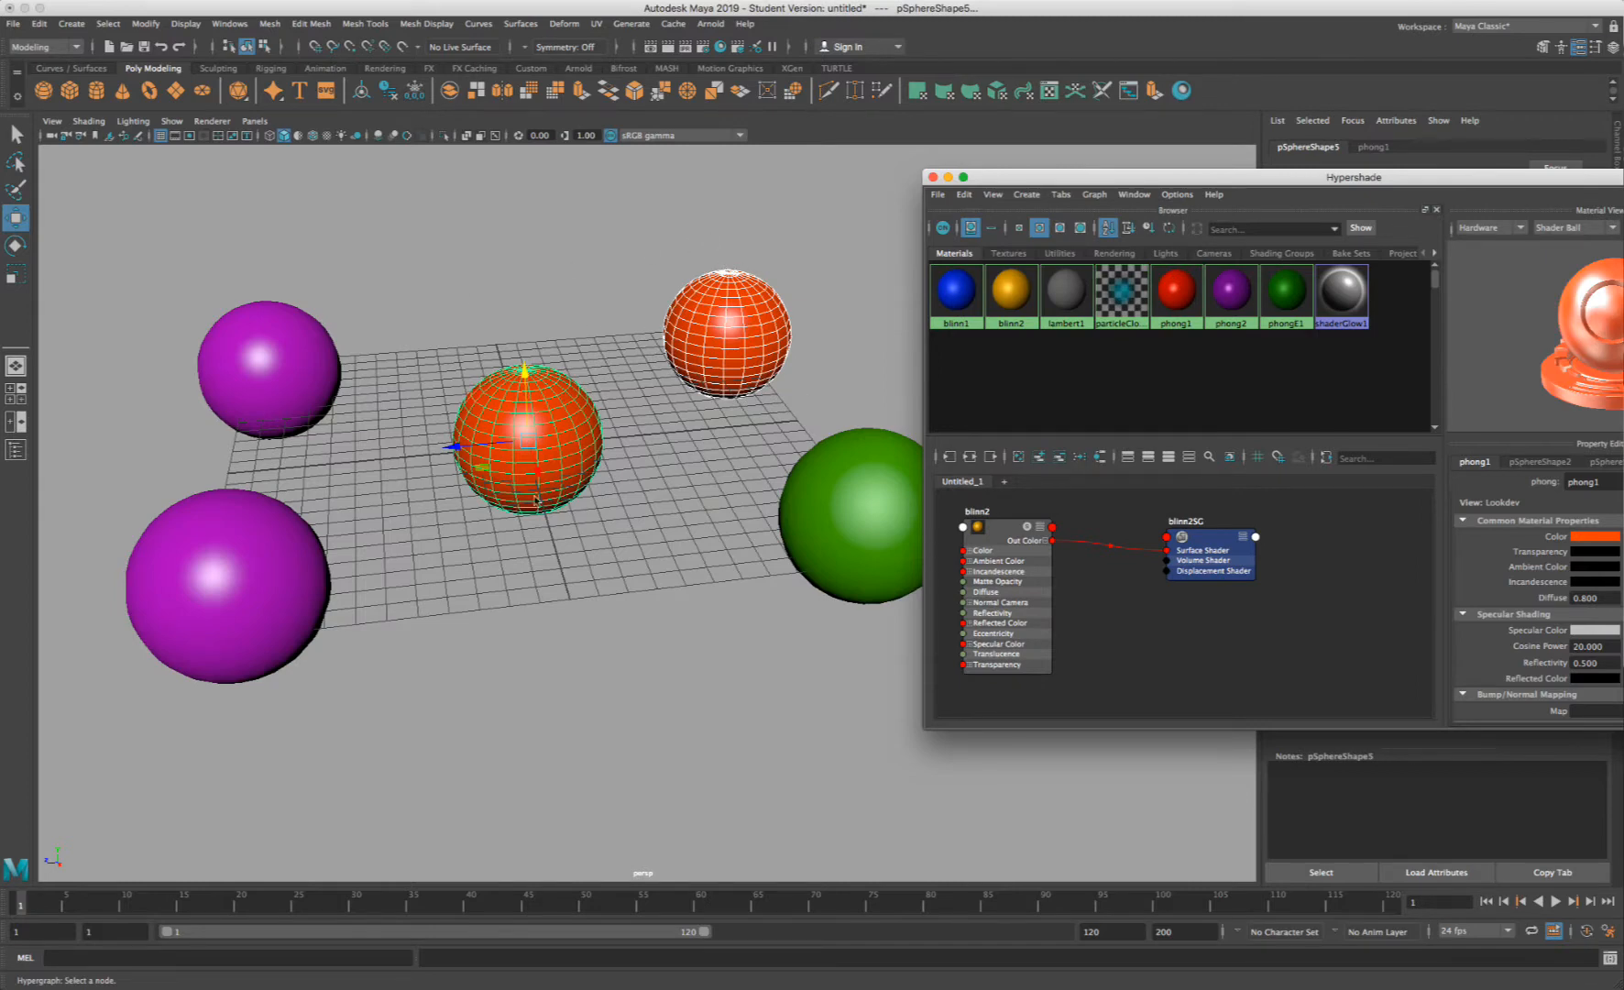
pyautogui.click(818, 291)
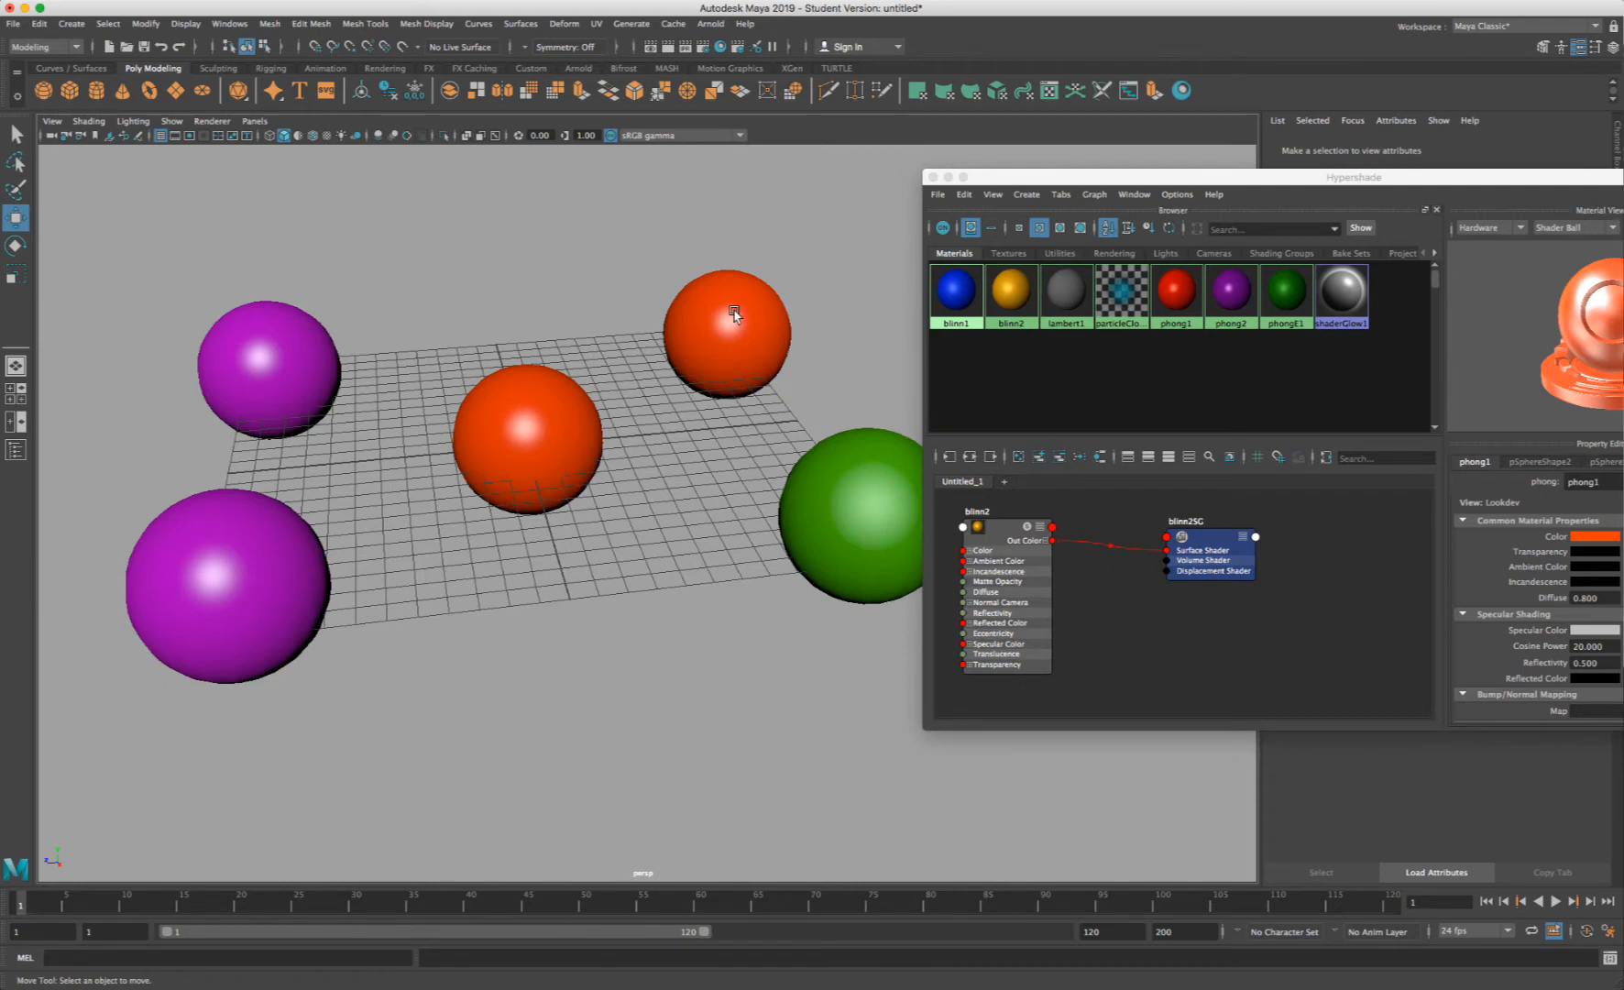
# - Recolor the phong1 material to a dark olive green with hue 81.931, saturation 0.786 and value 0.258
pyautogui.keyDown('alt'); pyautogui.moveTo(722, 310); pyautogui.dragTo(733, 298); pyautogui.keyUp('alt')
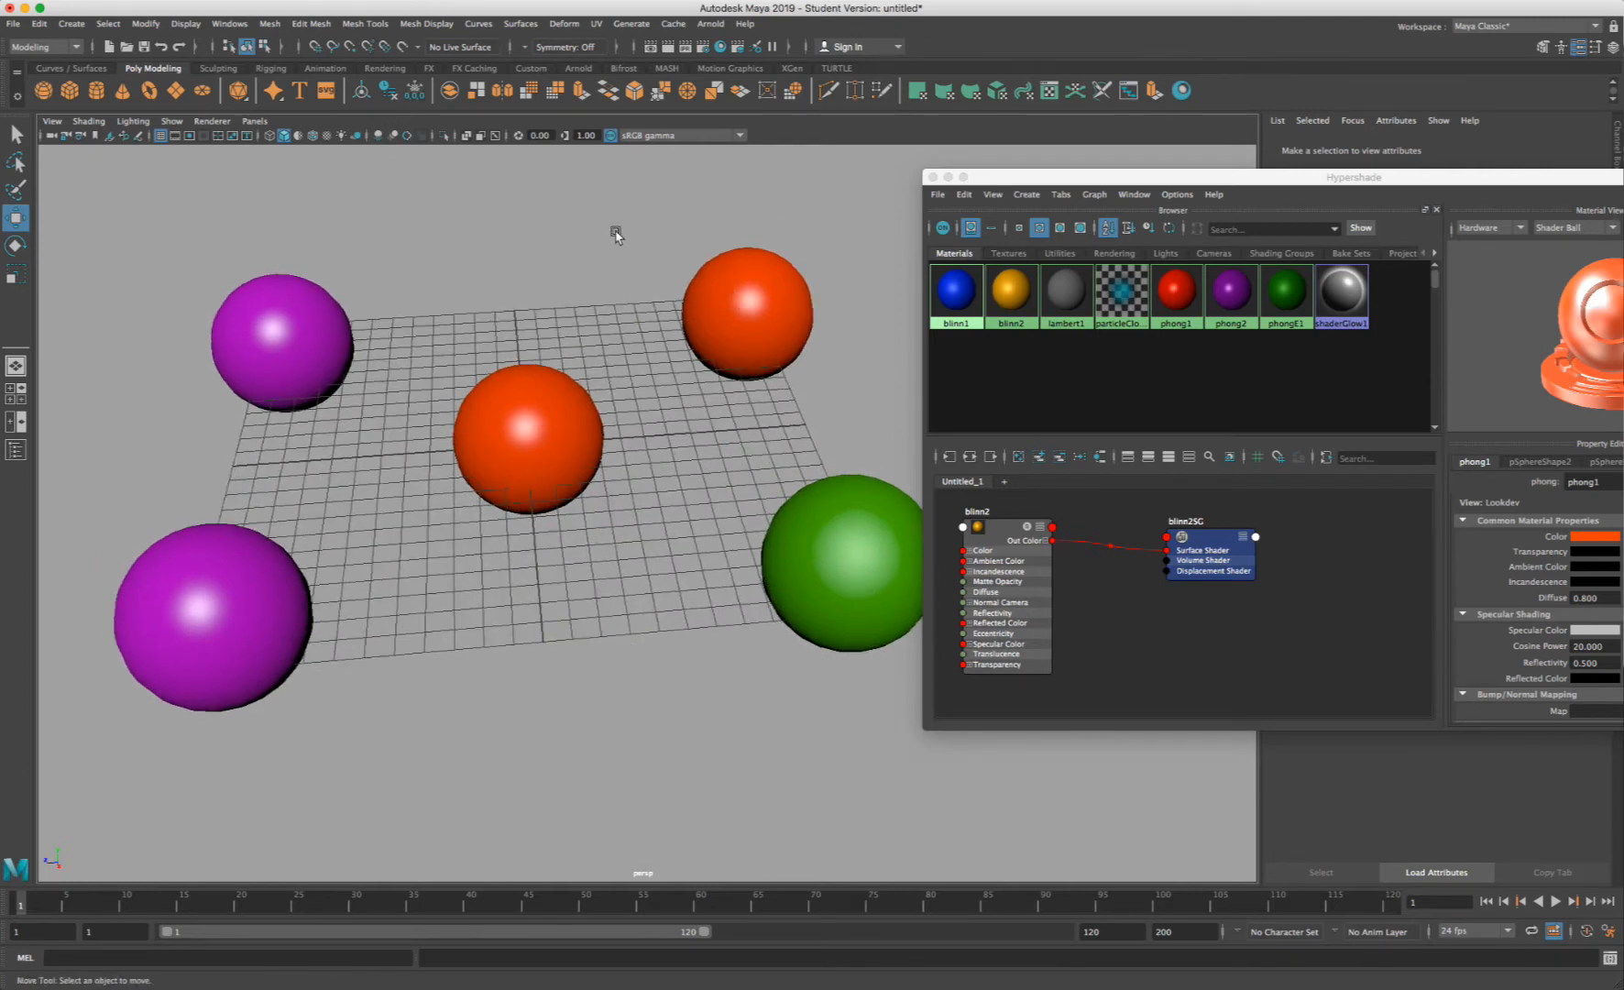
pyautogui.moveTo(971, 177); pyautogui.dragTo(931, 164)
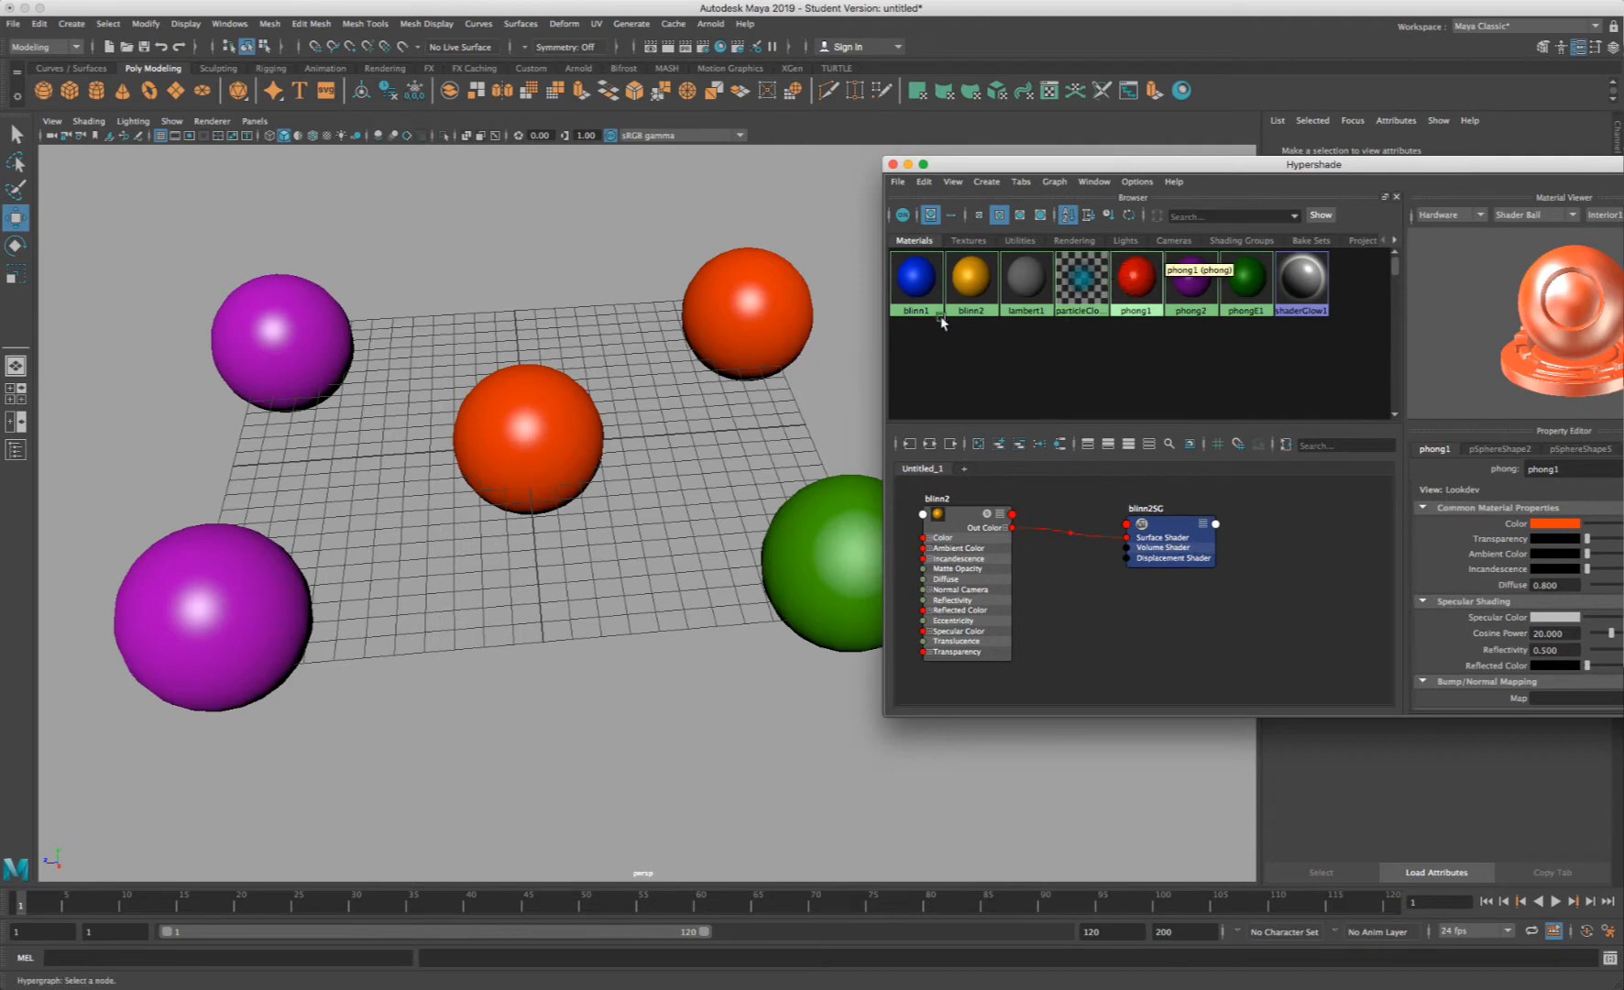
pyautogui.click(1138, 281)
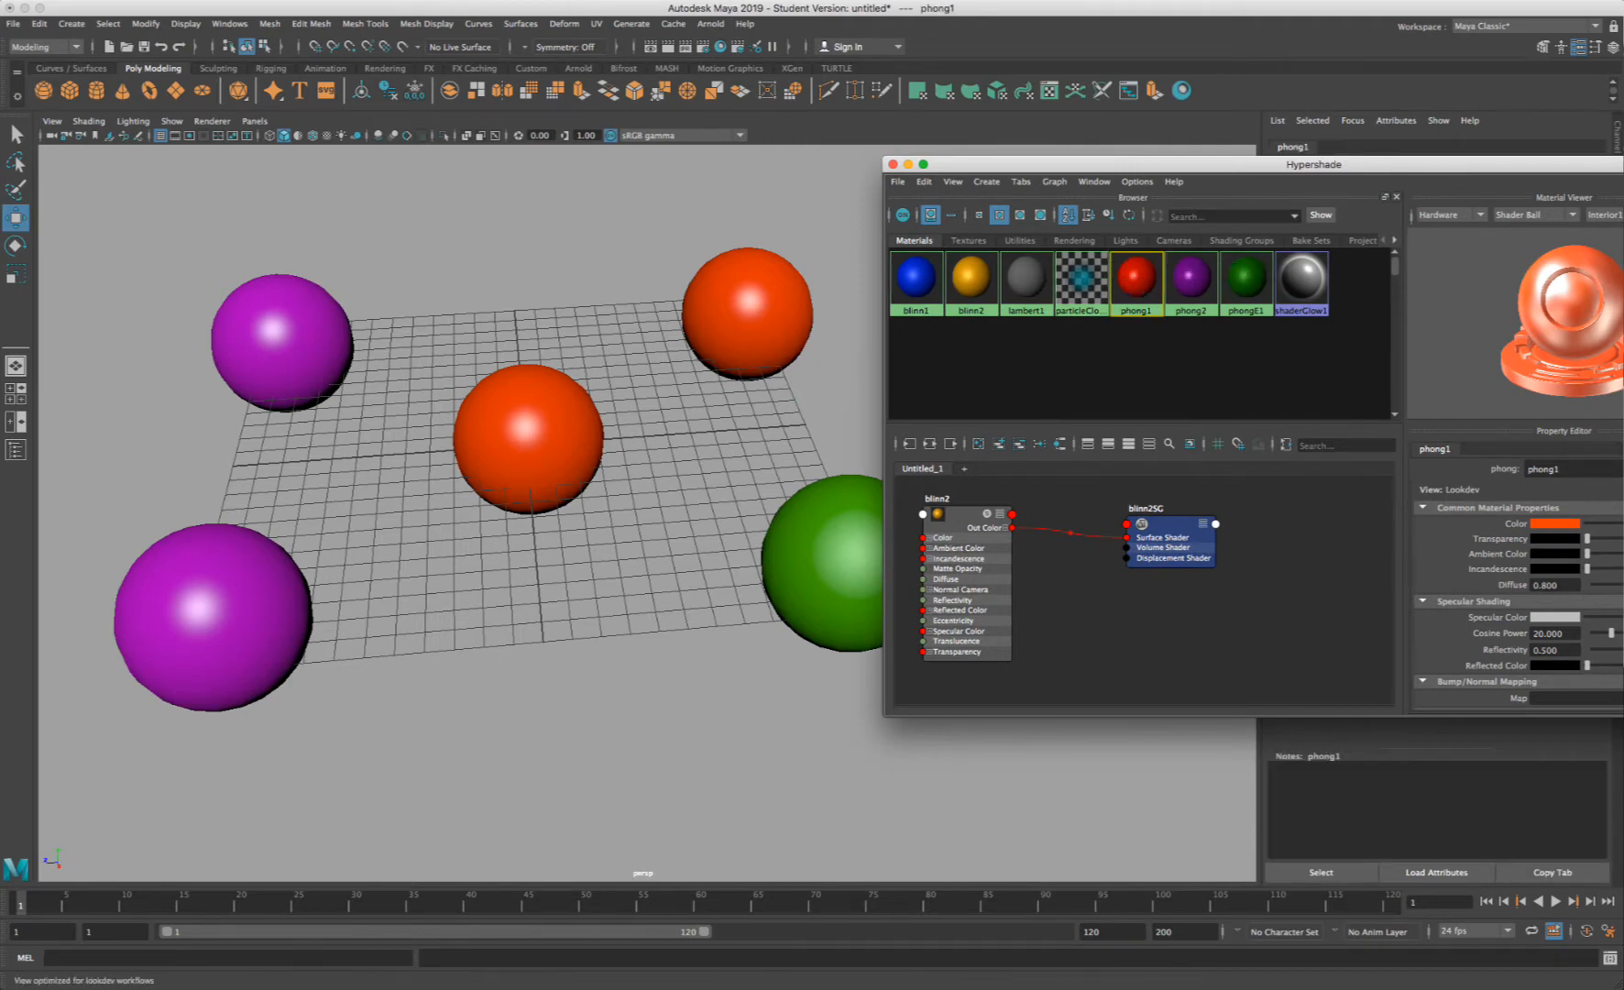
pyautogui.moveTo(1623, 524); pyautogui.dragTo(1622, 523)
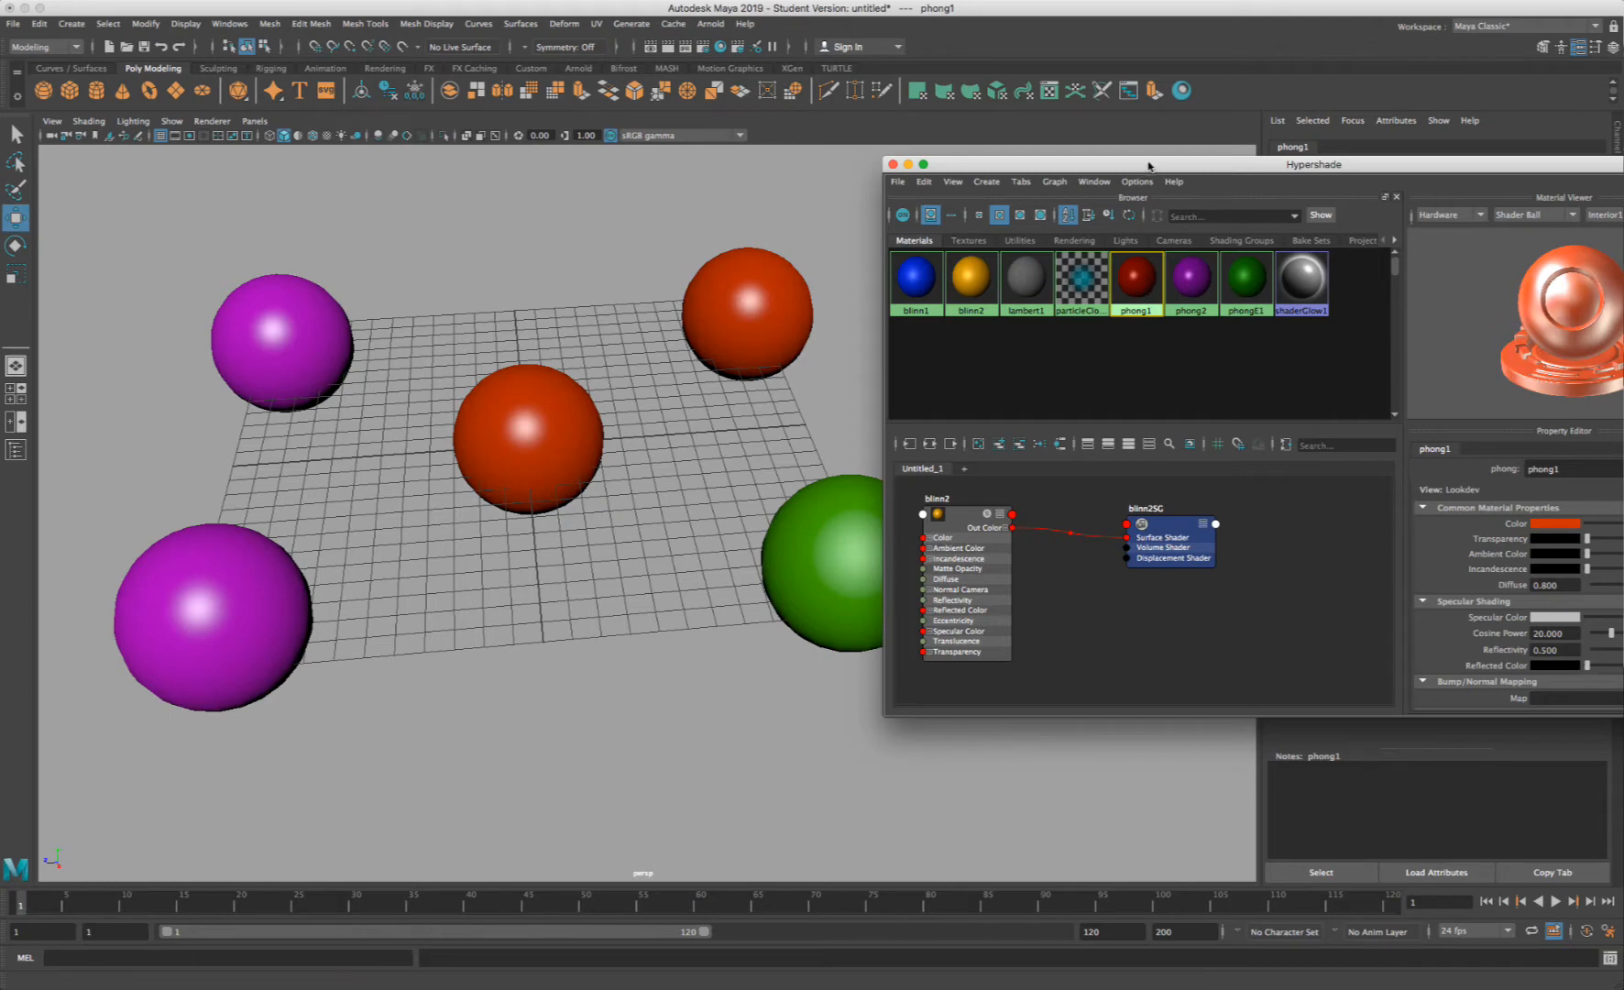
pyautogui.moveTo(1153, 162); pyautogui.dragTo(829, 164)
pyautogui.click(1251, 527)
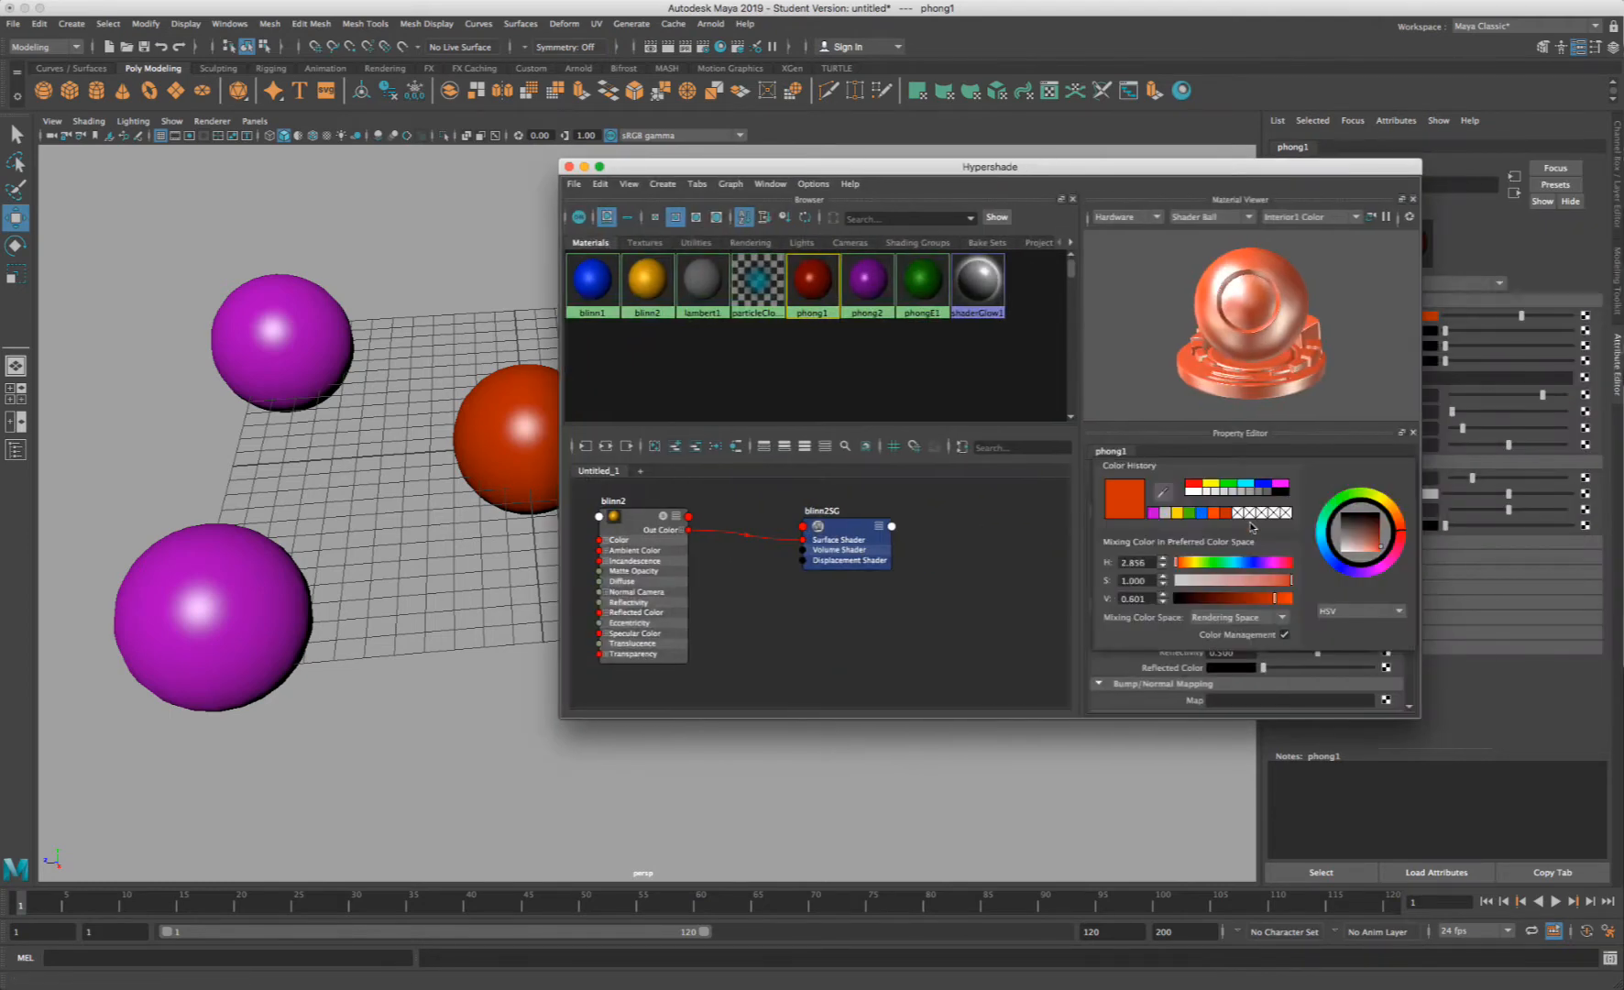
pyautogui.click(1197, 562)
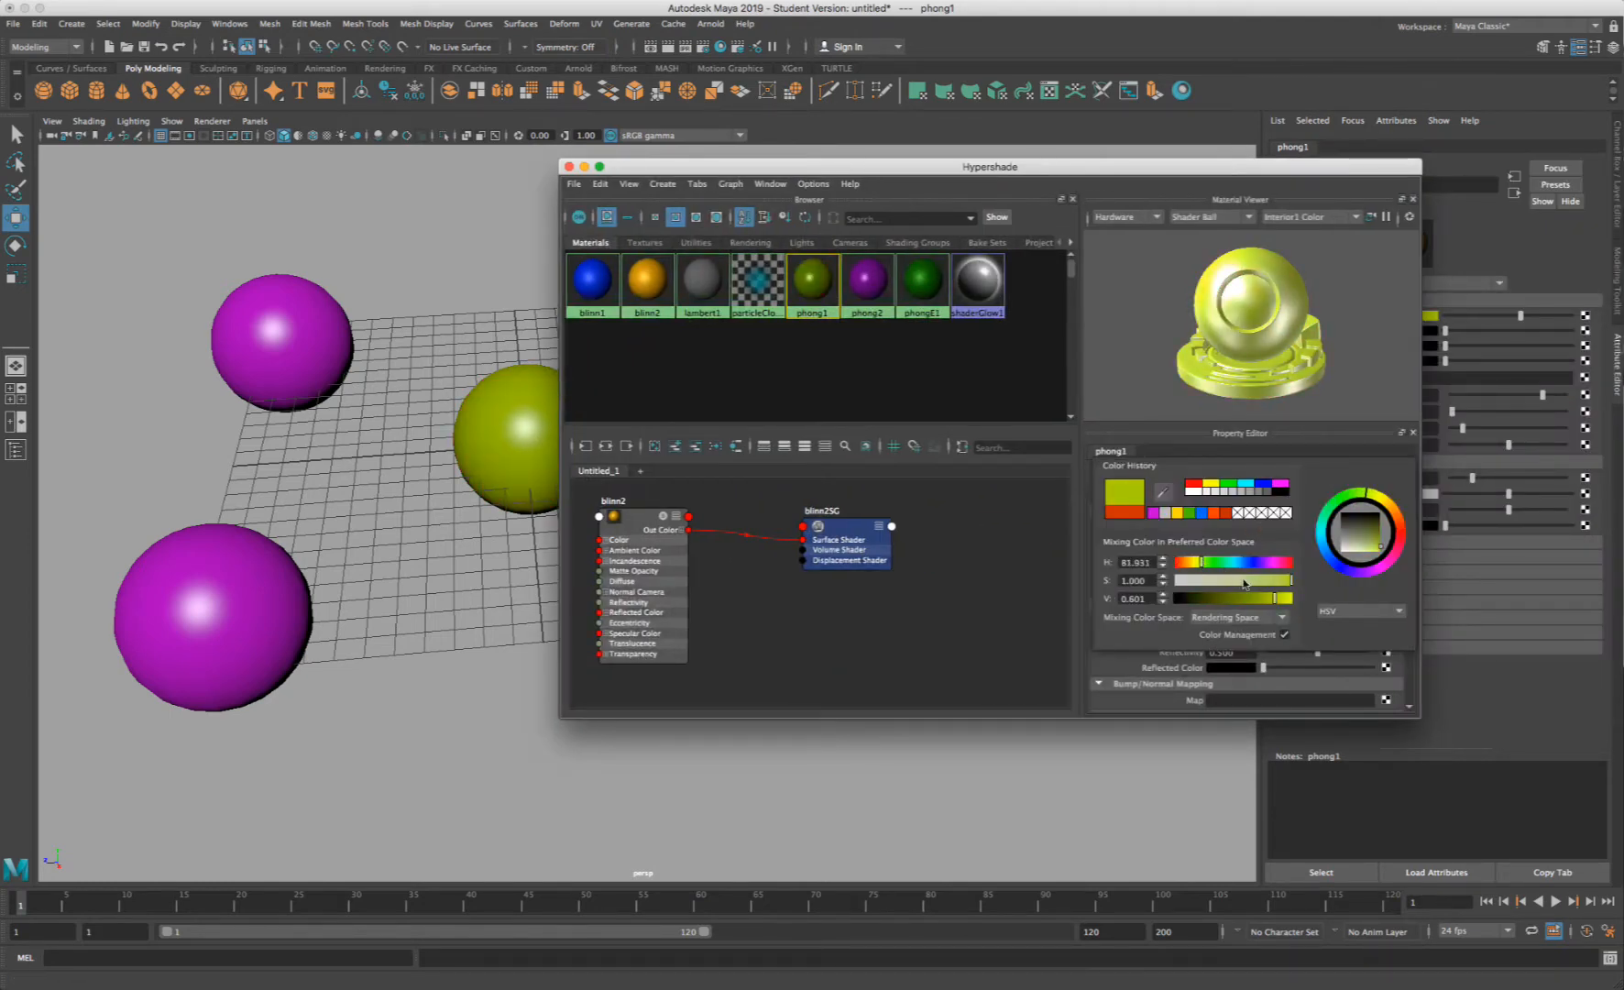
pyautogui.moveTo(1246, 581)
pyautogui.mouseDown()
pyautogui.moveTo(1272, 581)
pyautogui.moveTo(1246, 598)
pyautogui.mouseUp()
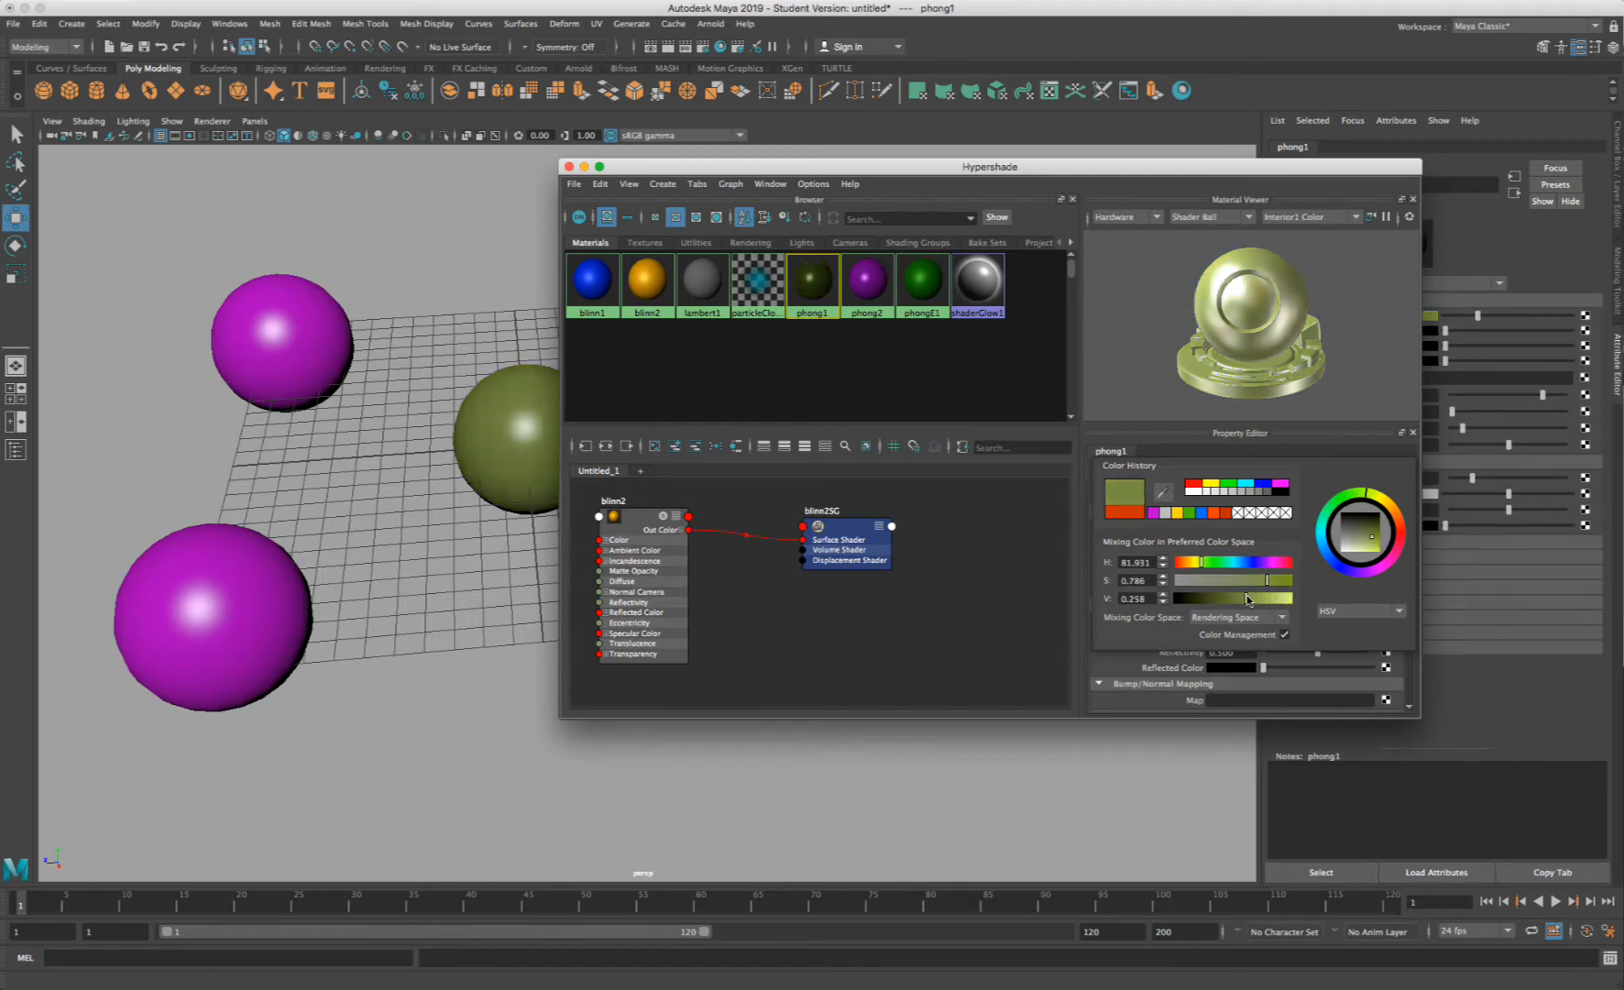
# - Shrink the Hypershade window, place it beside the spheres and keep the phong1 material selected
pyautogui.moveTo(745, 166); pyautogui.dragTo(1016, 145)
pyautogui.moveTo(1532, 714); pyautogui.dragTo(1554, 630)
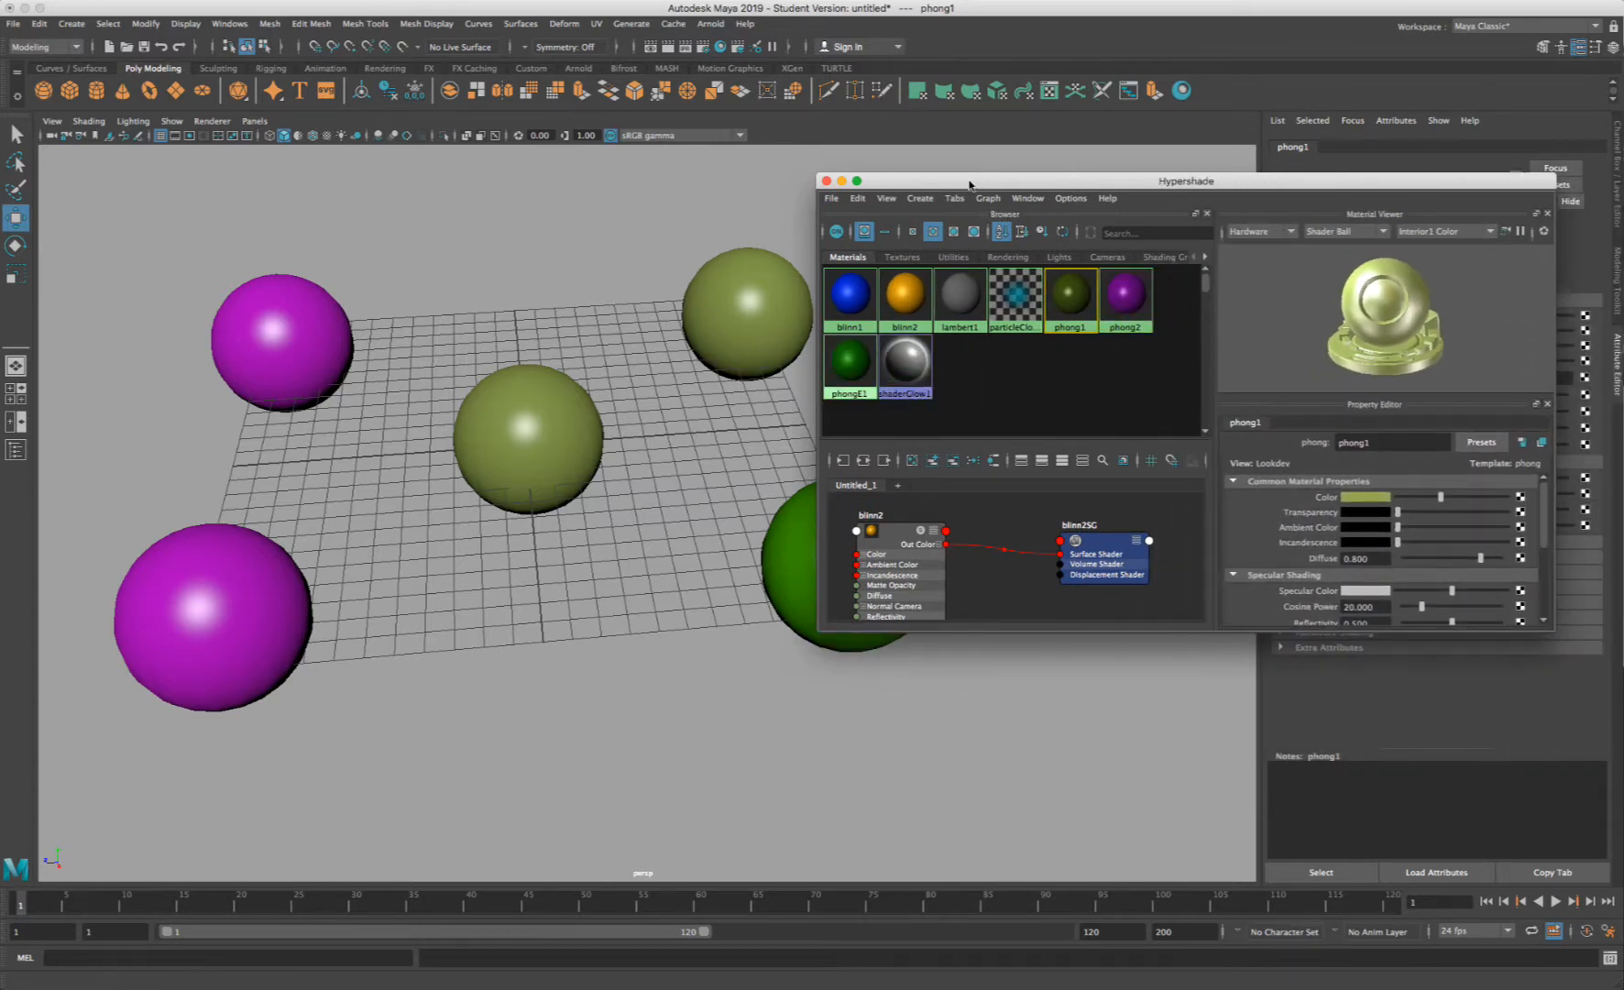
pyautogui.moveTo(970, 185); pyautogui.dragTo(1005, 175)
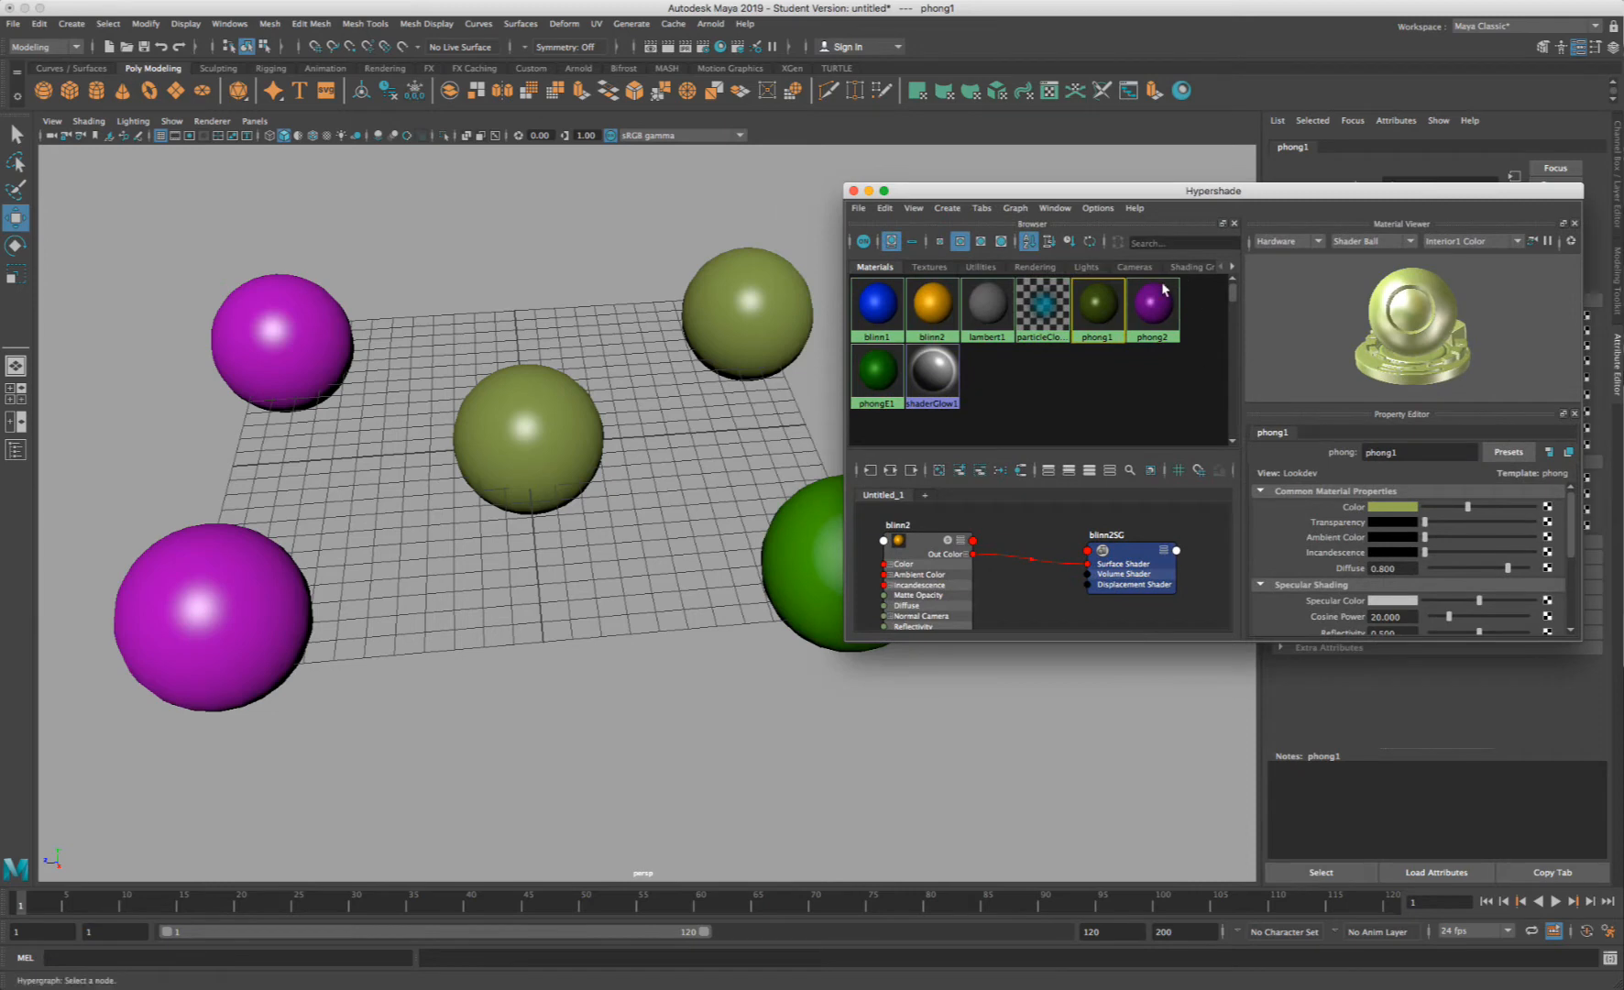
pyautogui.click(1097, 316)
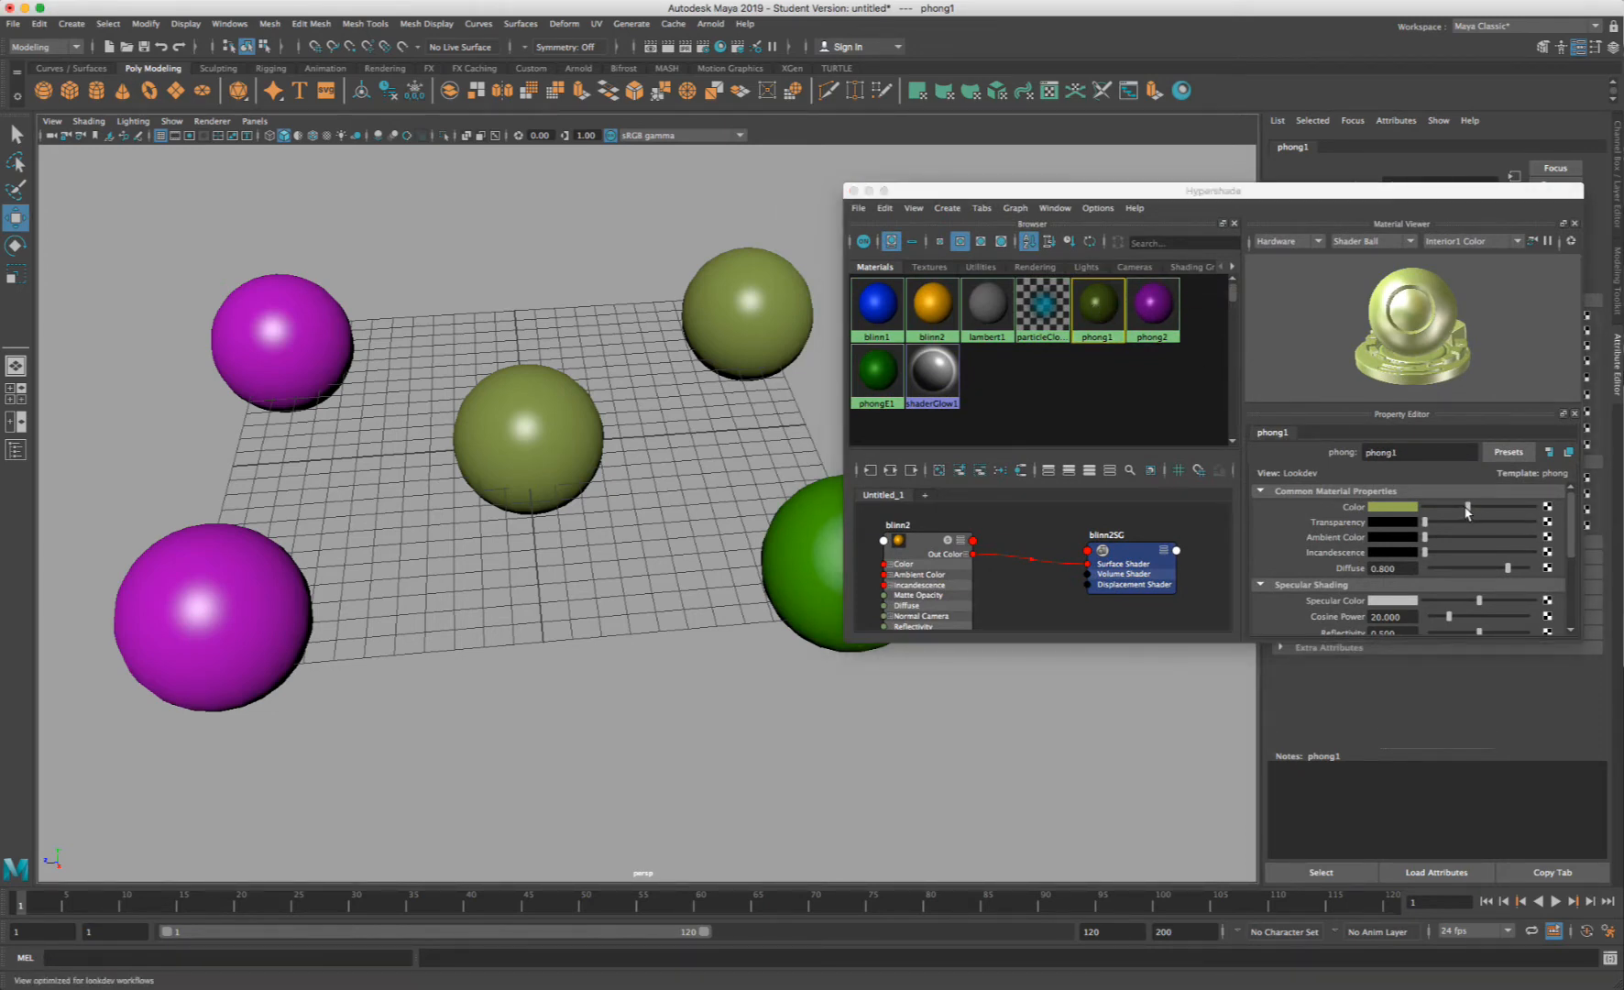
# - Show the material attributes of the back-right sphere and move the Hypershade window clear of the spheres
pyautogui.click(746, 285)
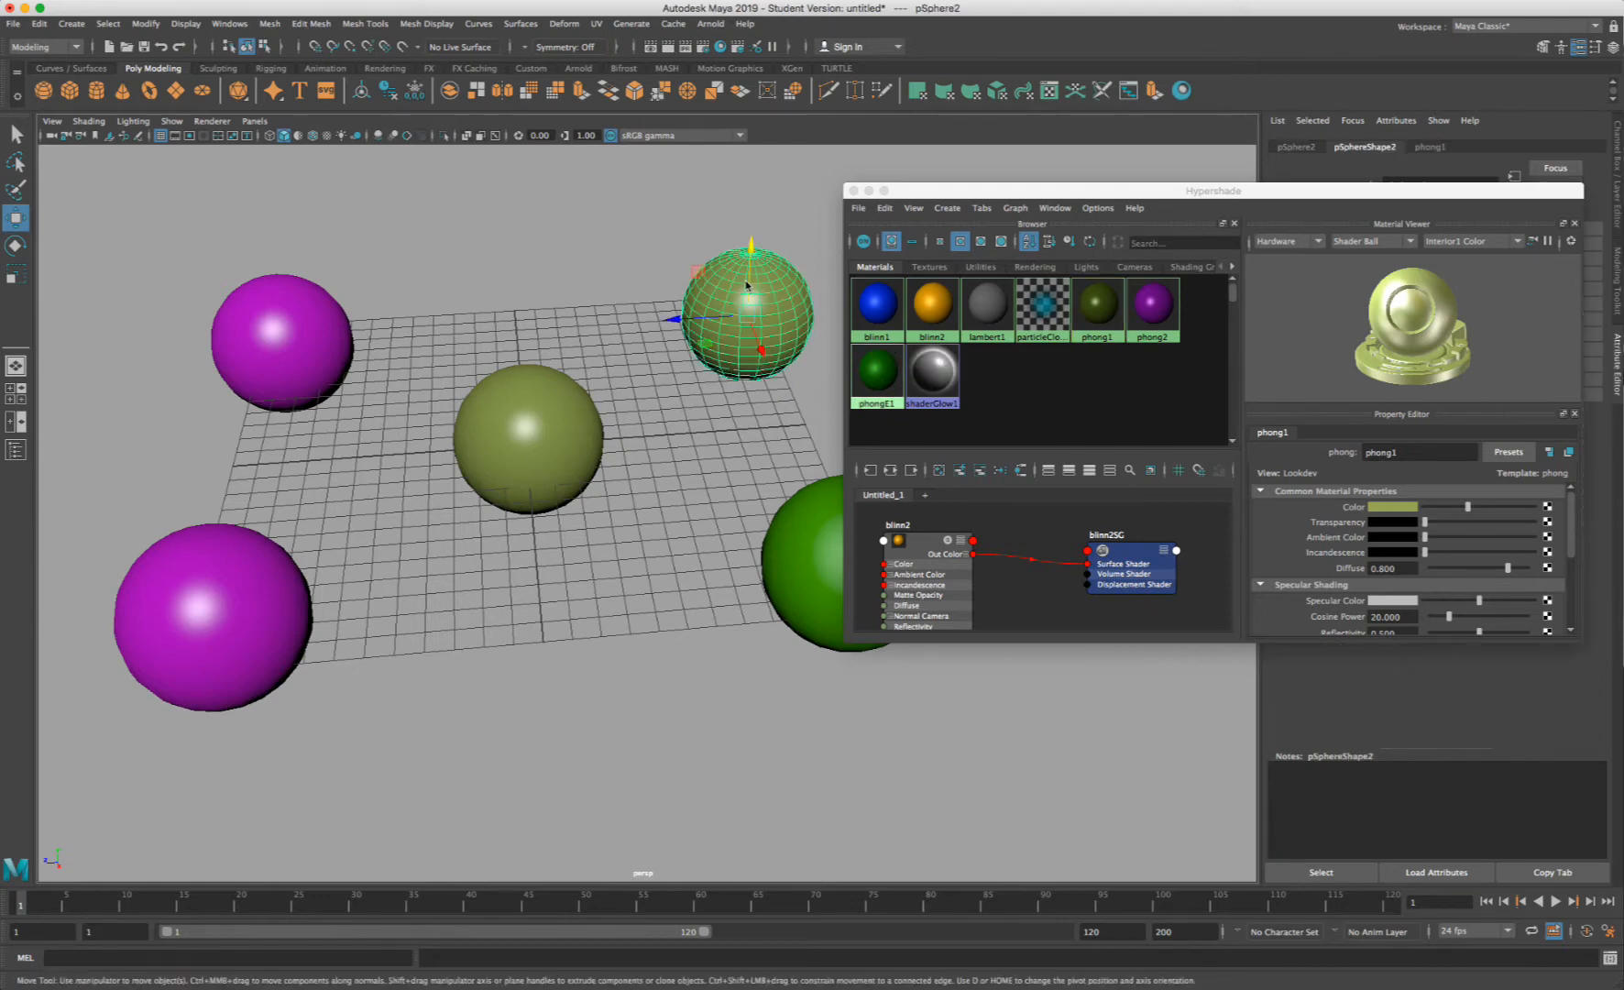
pyautogui.rightClick(768, 286)
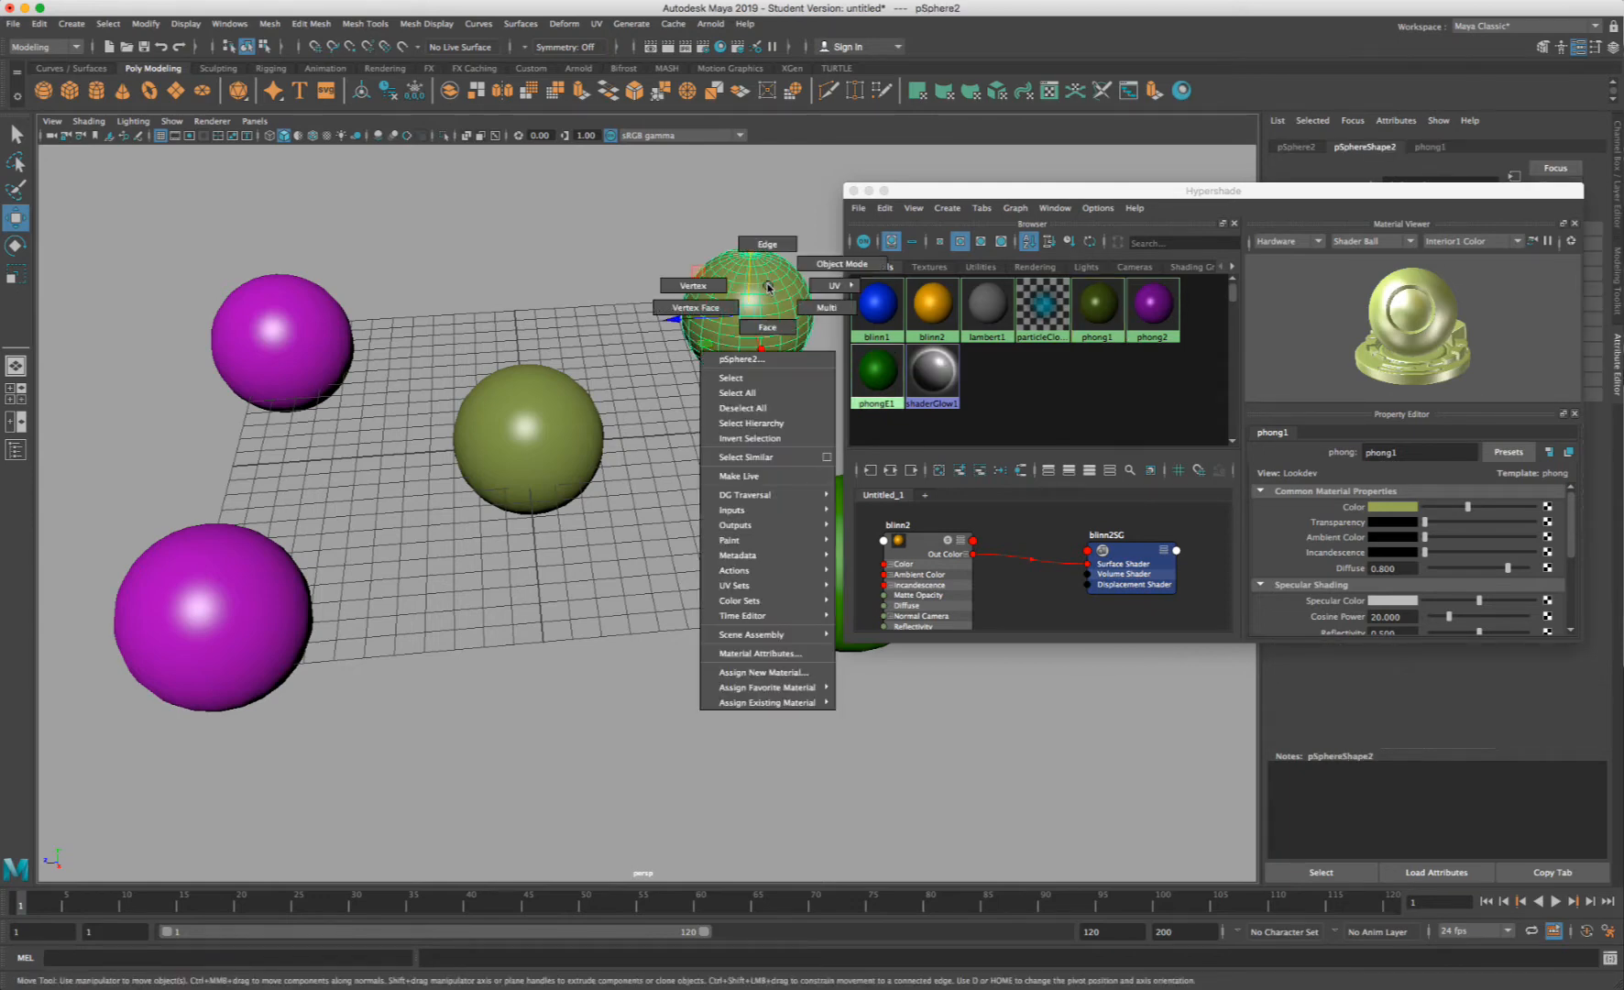
pyautogui.moveTo(1384, 195); pyautogui.dragTo(1042, 465)
pyautogui.rightClick(779, 291)
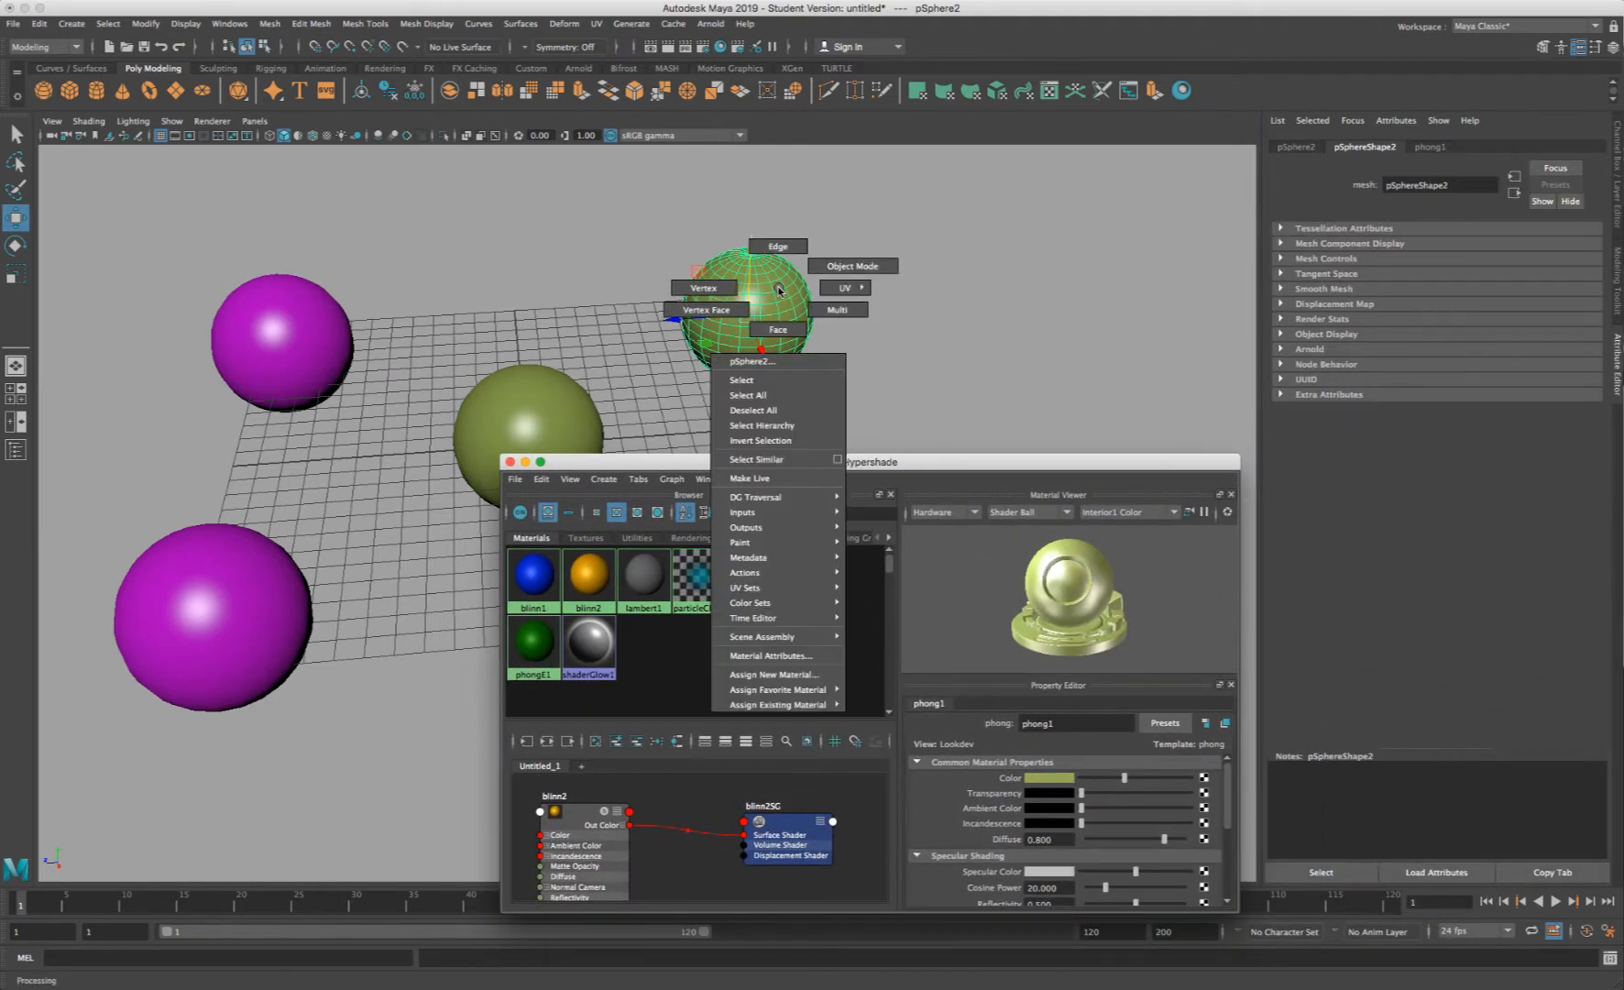
pyautogui.click(808, 658)
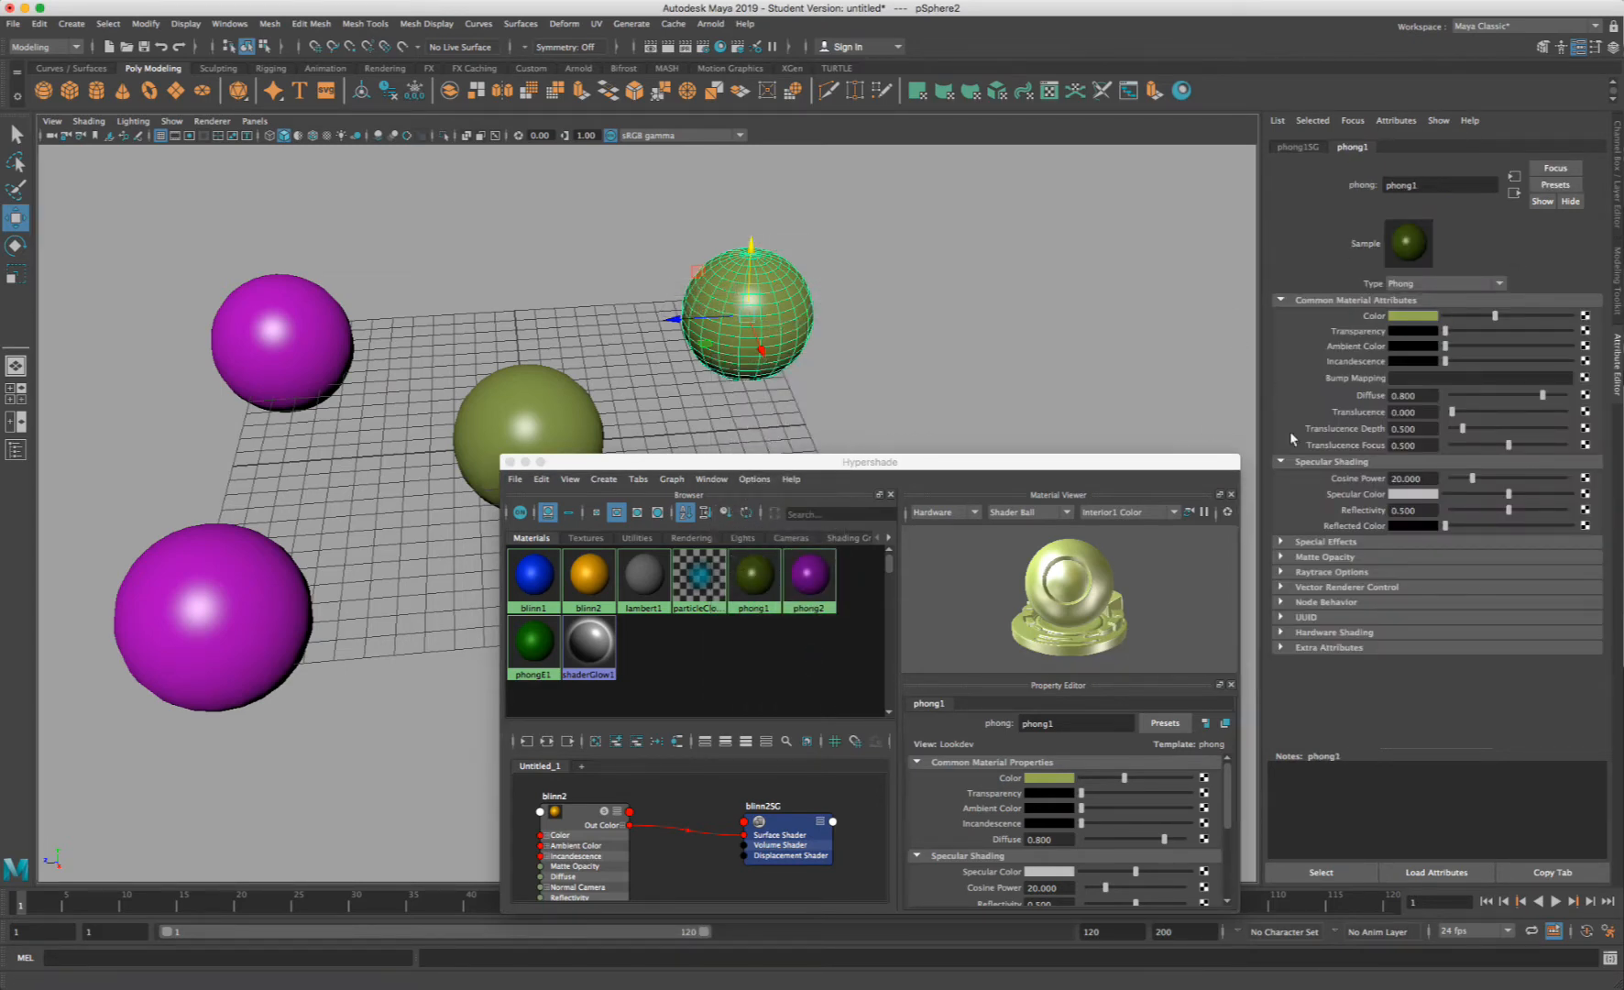
pyautogui.moveTo(844, 461)
pyautogui.mouseDown()
pyautogui.moveTo(759, 949)
pyautogui.moveTo(894, 436)
pyautogui.moveTo(854, 432)
pyautogui.mouseUp()
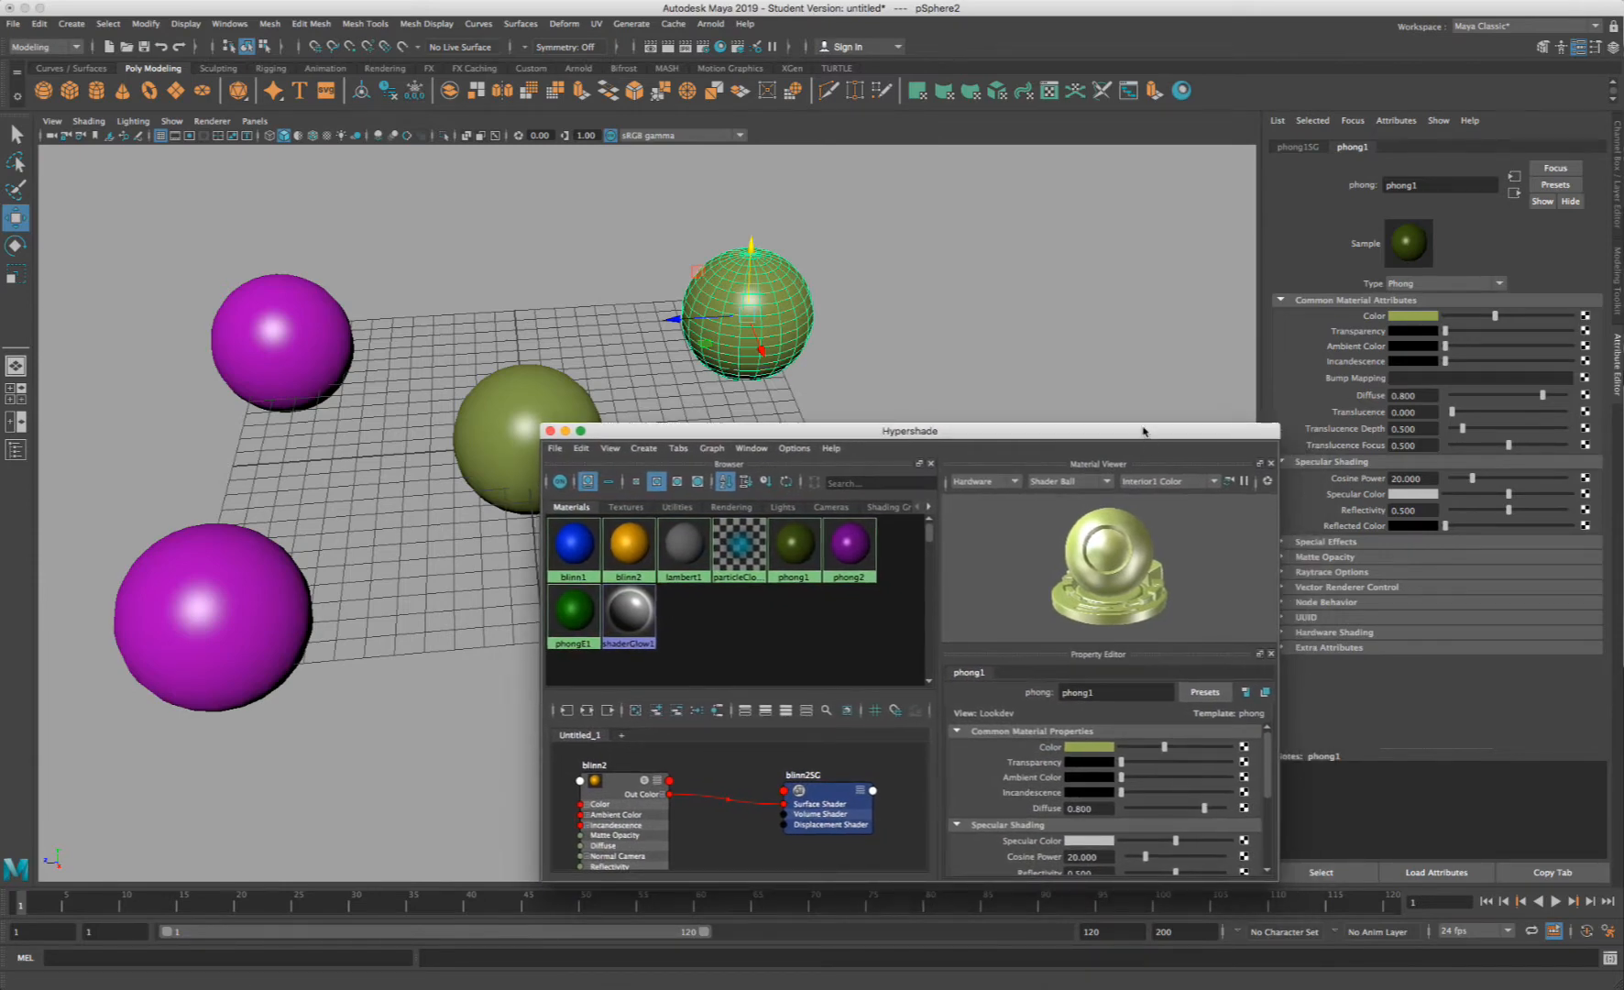
pyautogui.moveTo(1144, 431); pyautogui.dragTo(1202, 828)
# - Reopen the back-right sphere's material attributes and darken the phong1 color to a very dark olive
pyautogui.click(819, 326)
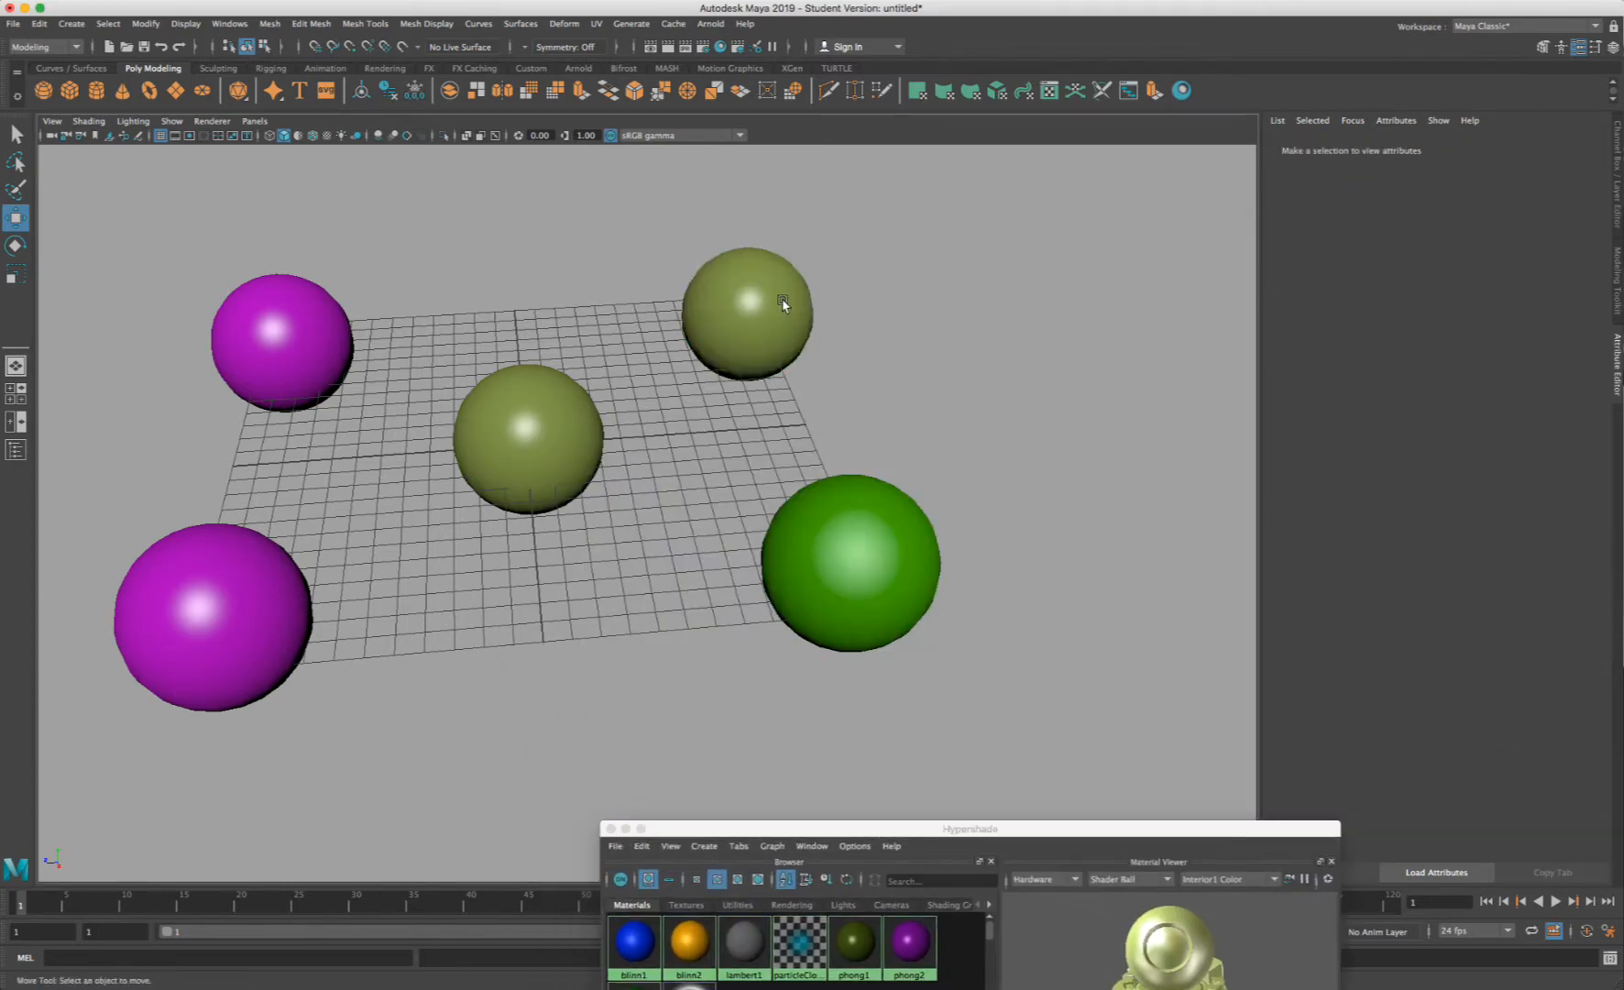
pyautogui.click(784, 304)
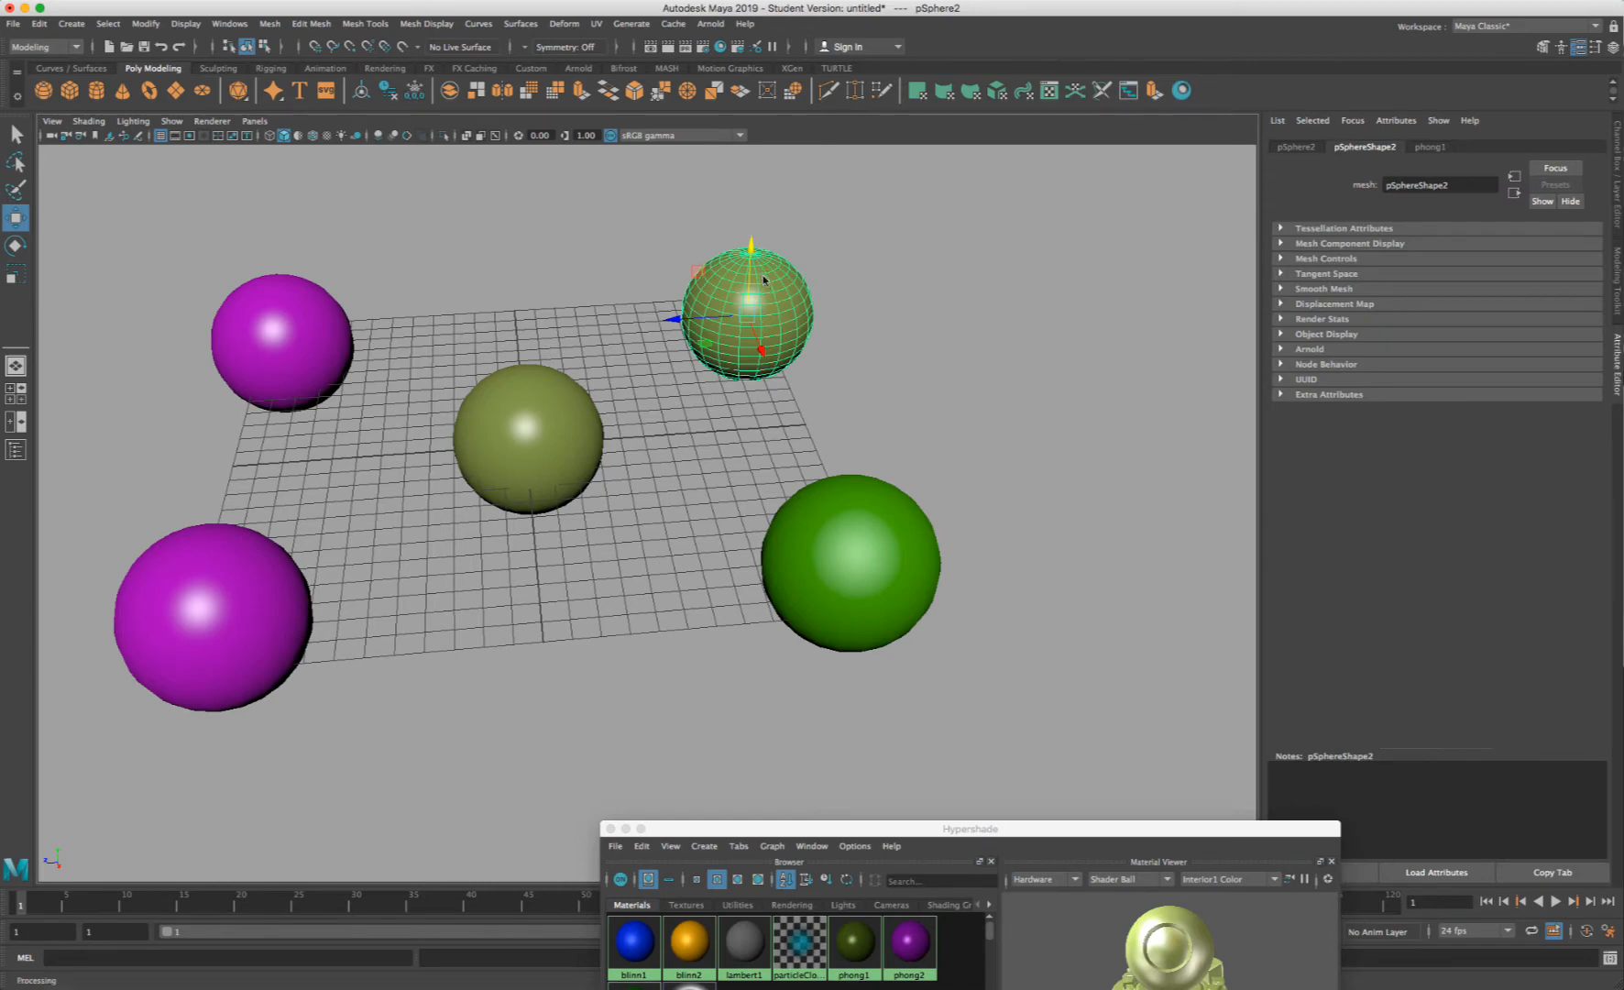
pyautogui.moveTo(763, 276); pyautogui.dragTo(768, 644, button='right')
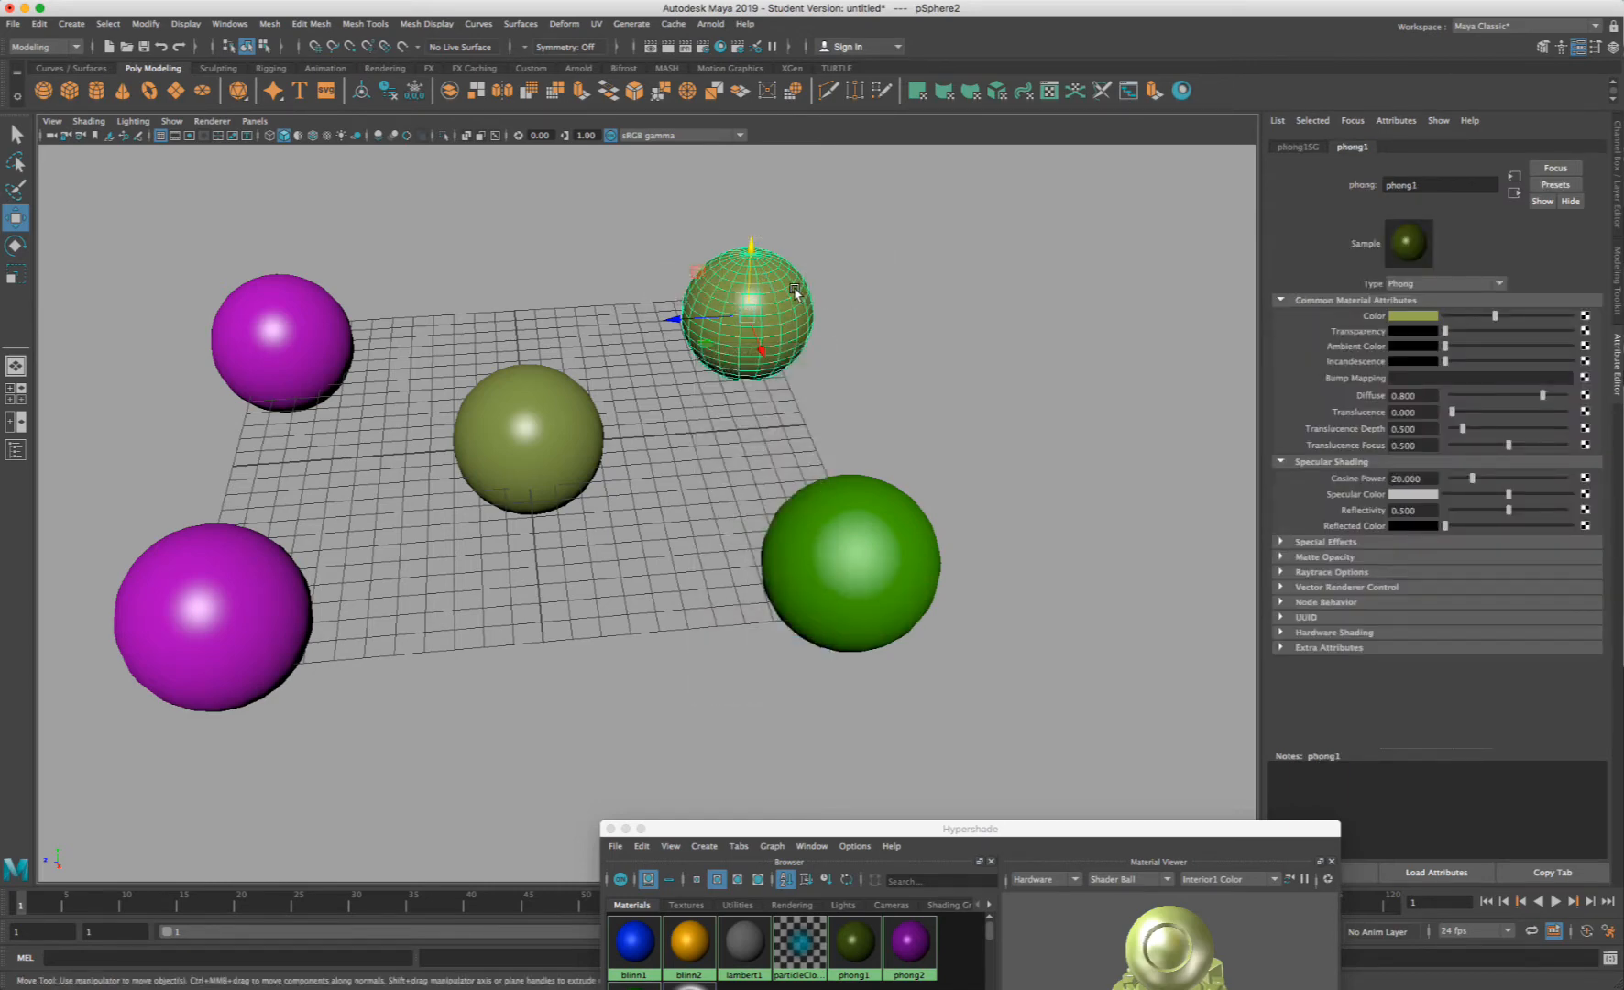
pyautogui.moveTo(1477, 315); pyautogui.dragTo(1460, 318)
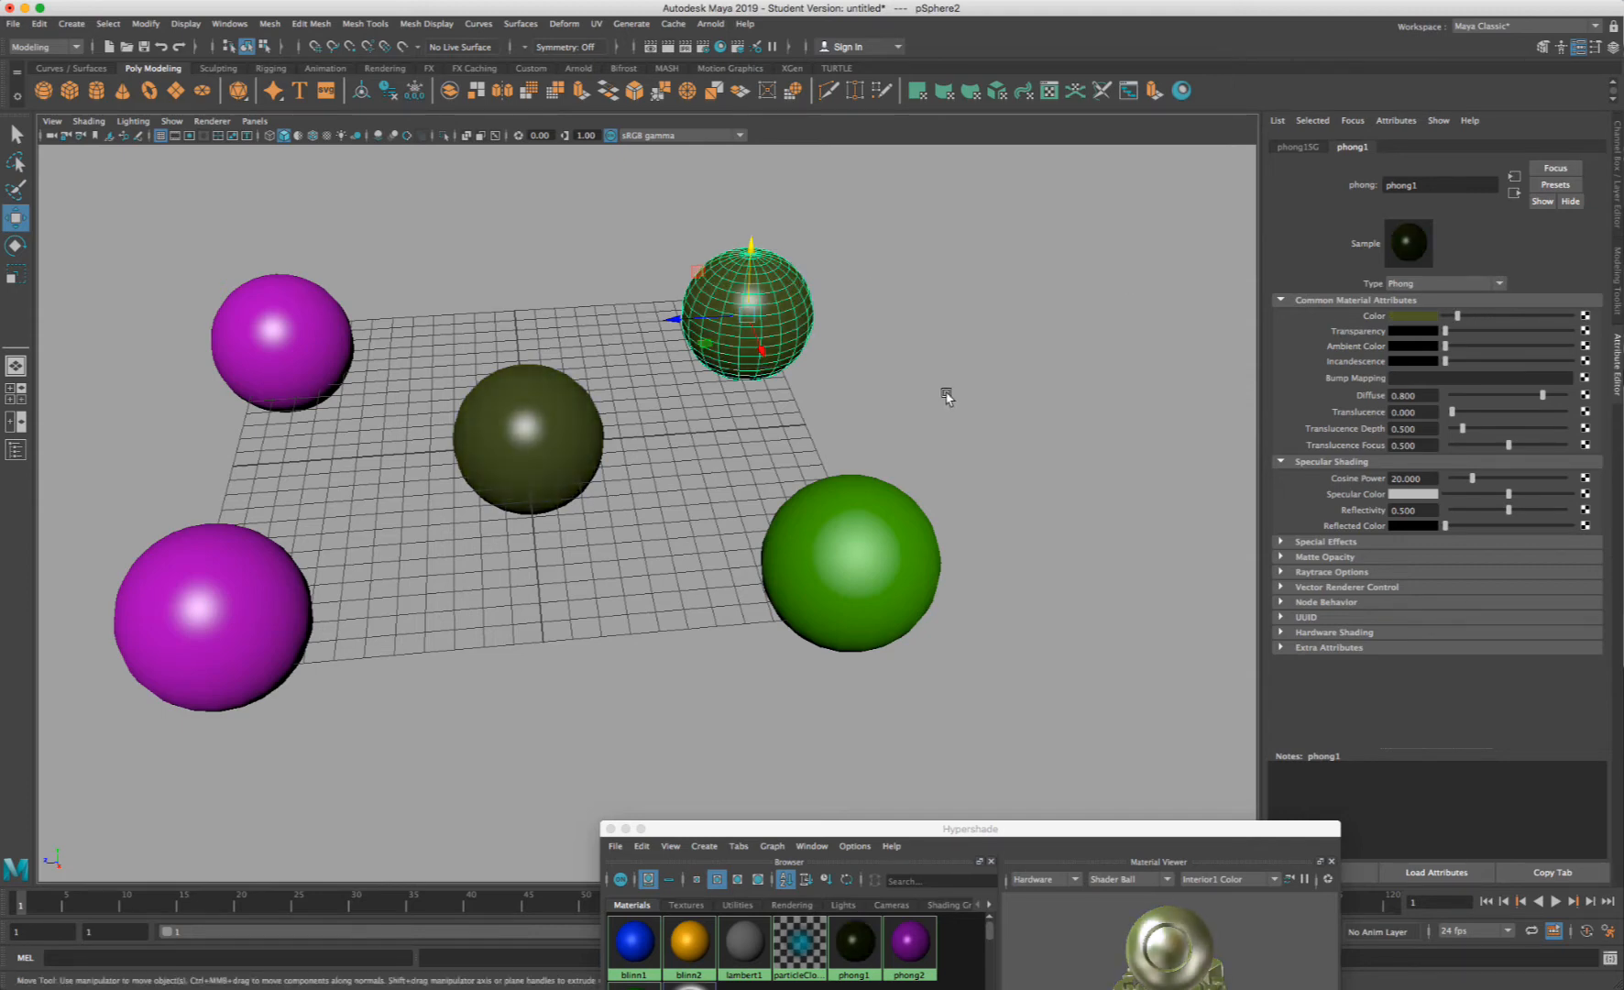
# - Inspect the center sphere, then reselect the back-right sphere and bring up its phong1 attributes
pyautogui.click(627, 400)
pyautogui.click(550, 403)
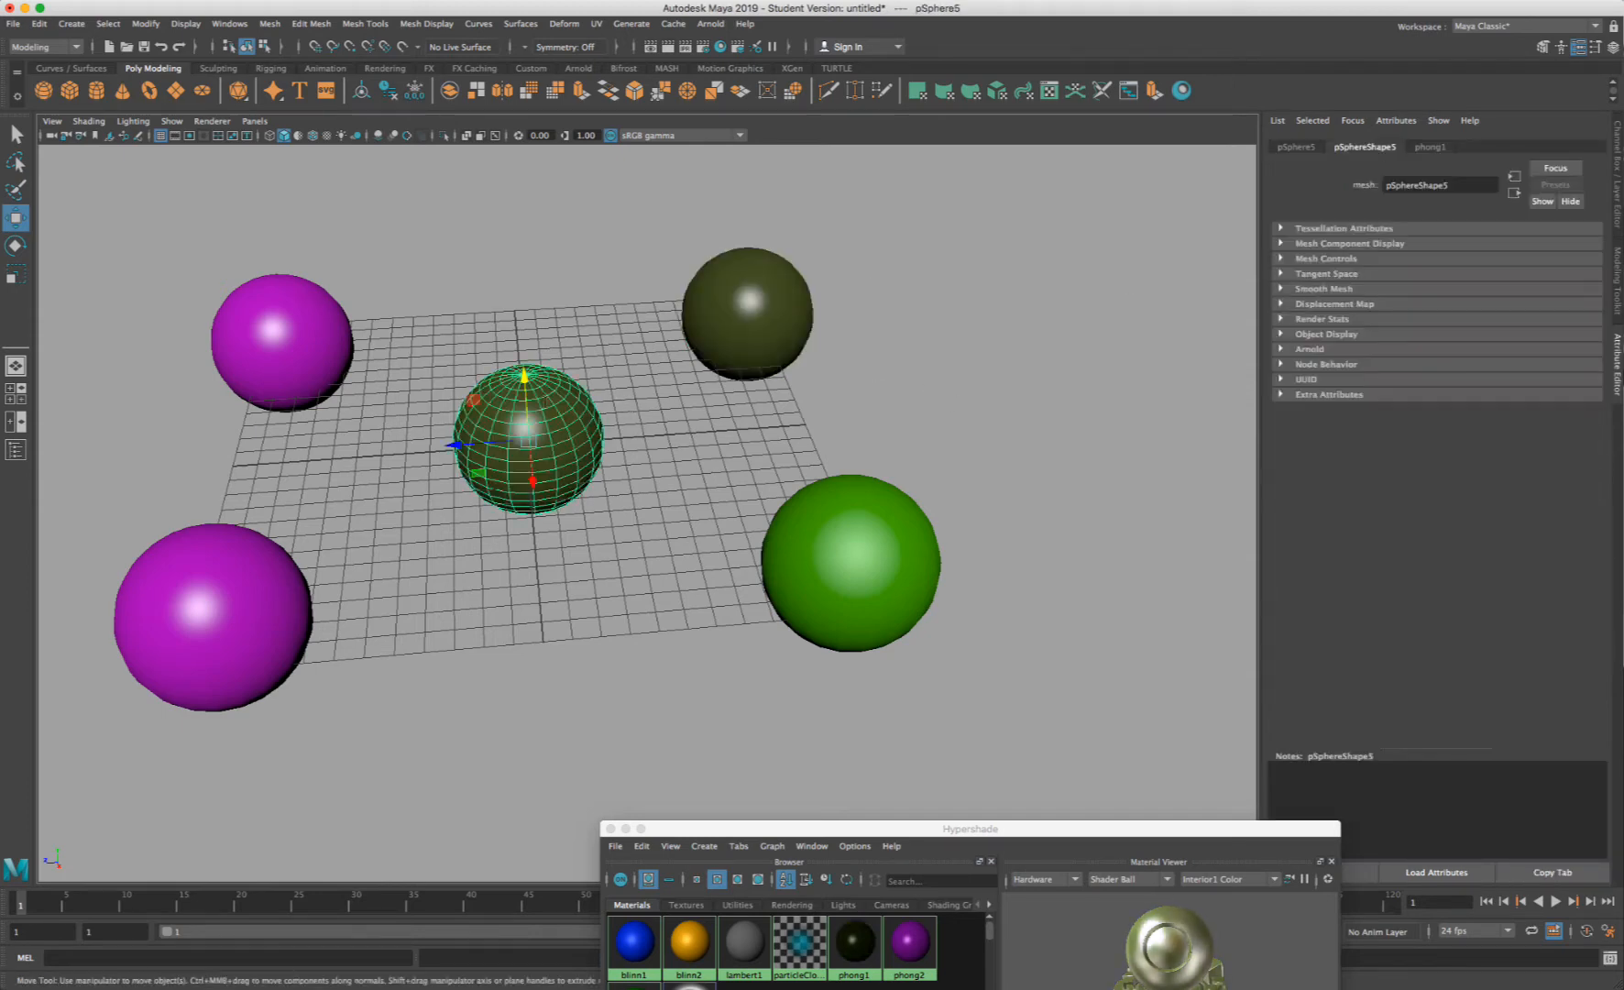
pyautogui.click(855, 357)
pyautogui.click(797, 311)
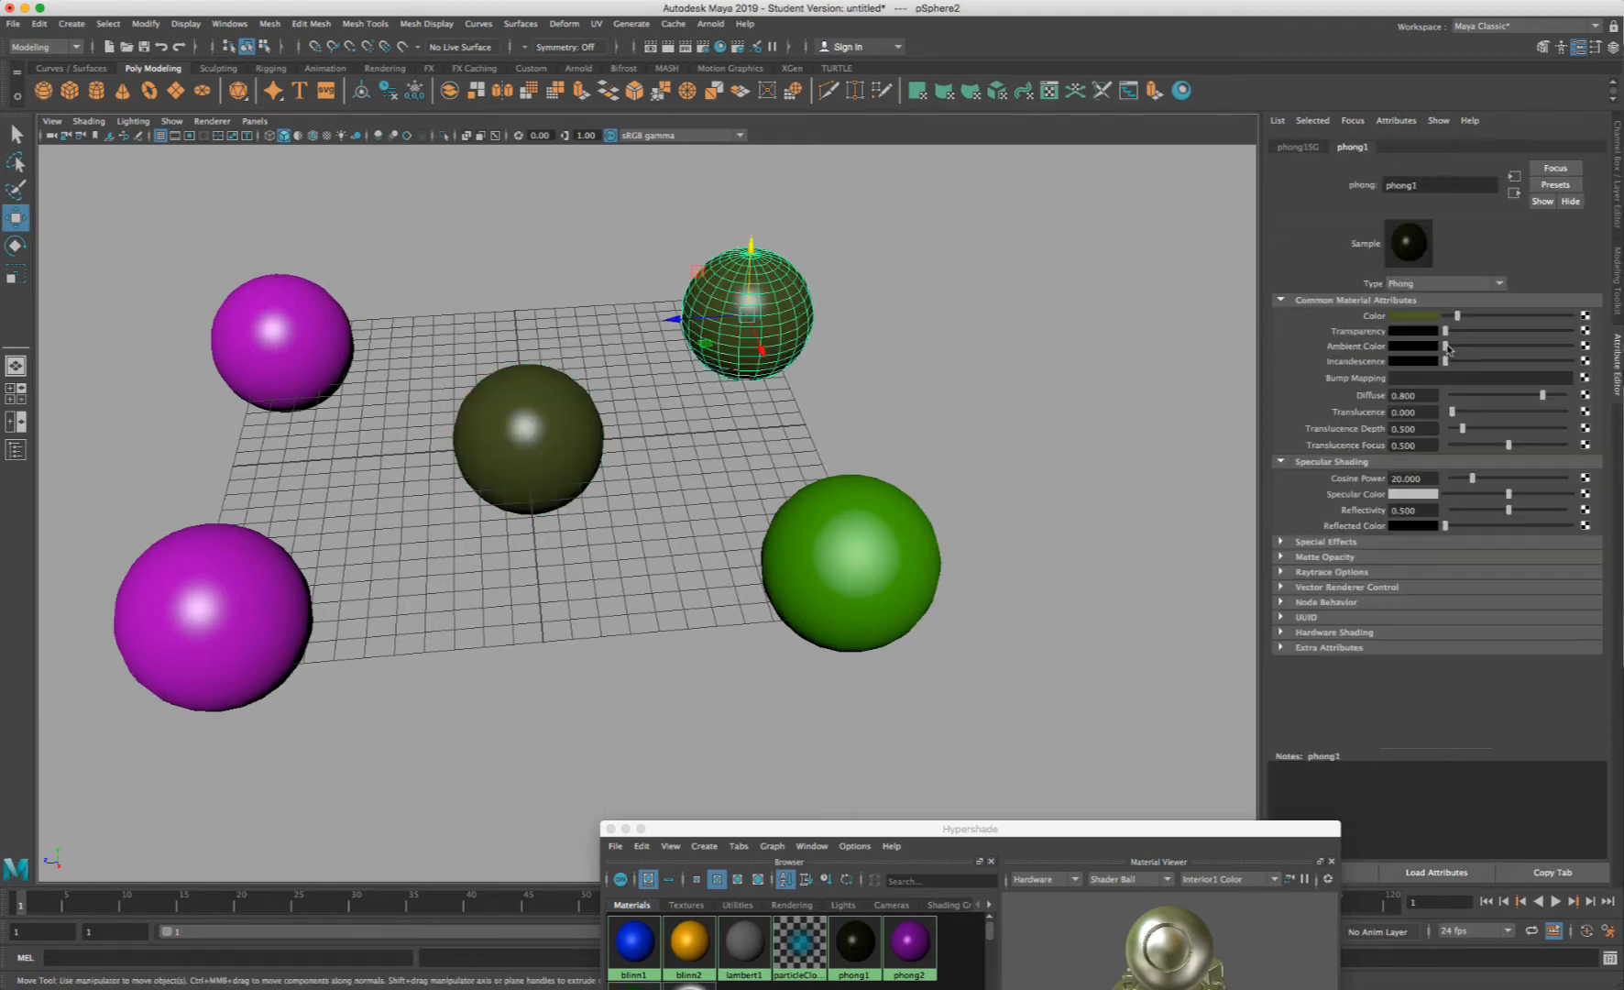
# - Lighten the phong1 color to a pale yellow-green and check the material on the center and back-right spheres
pyautogui.moveTo(1460, 317); pyautogui.dragTo(1552, 315)
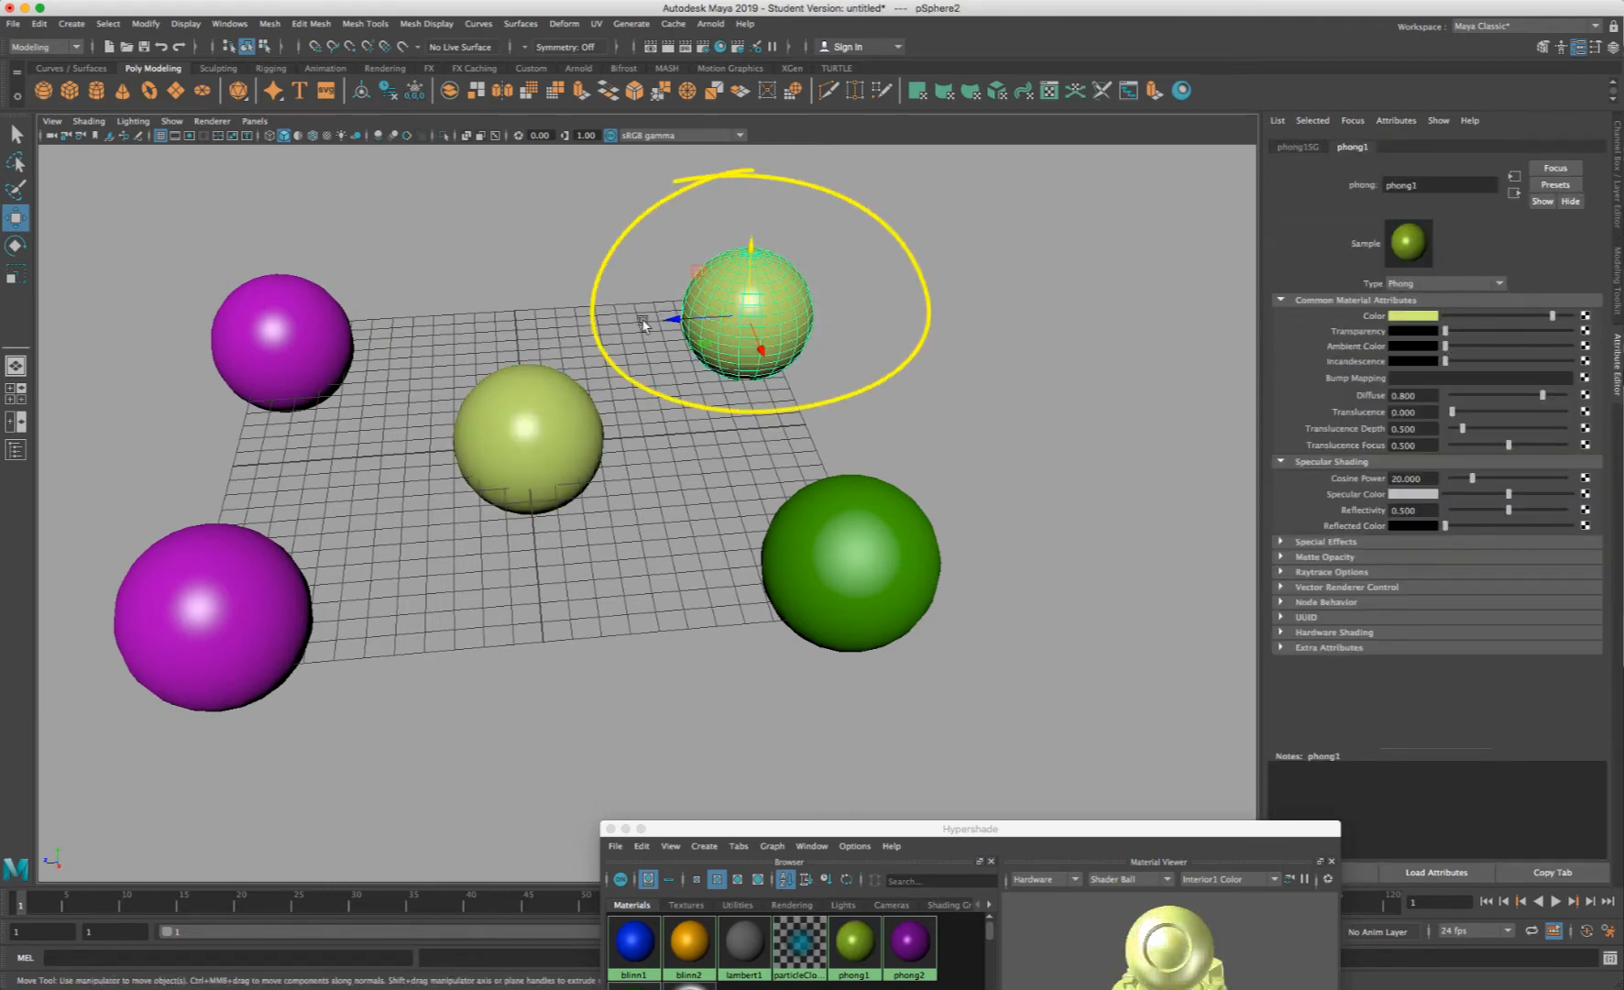
pyautogui.click(558, 425)
pyautogui.click(744, 313)
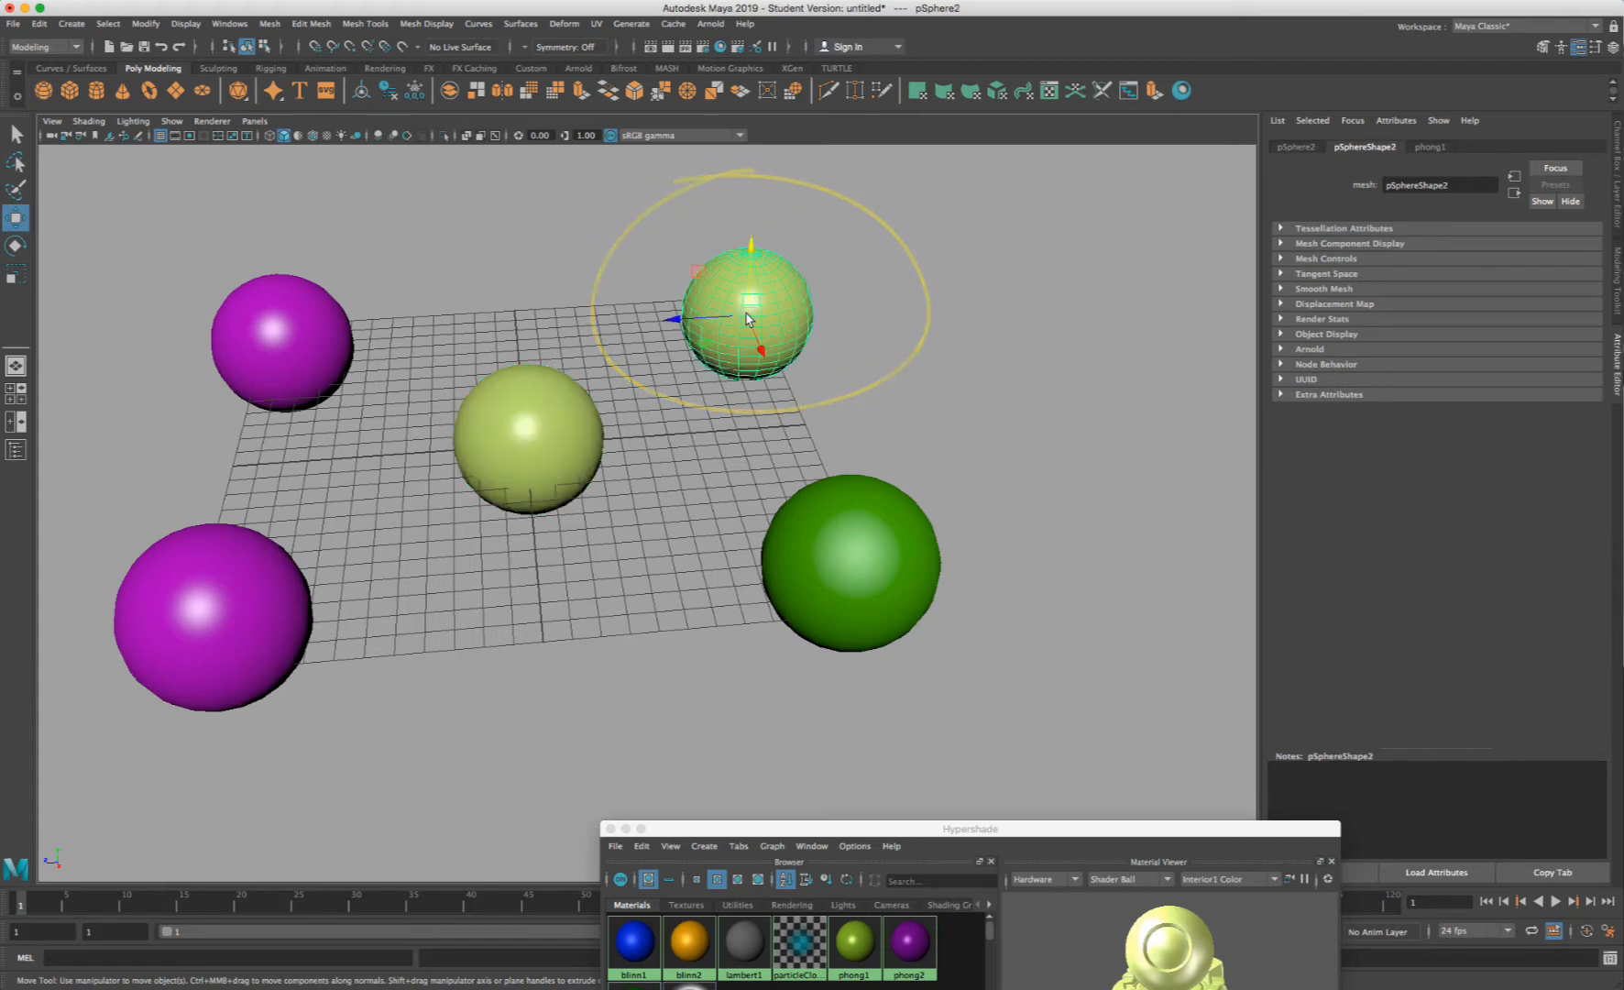
pyautogui.moveTo(780, 302); pyautogui.dragTo(806, 669, button='right')
pyautogui.click(951, 486)
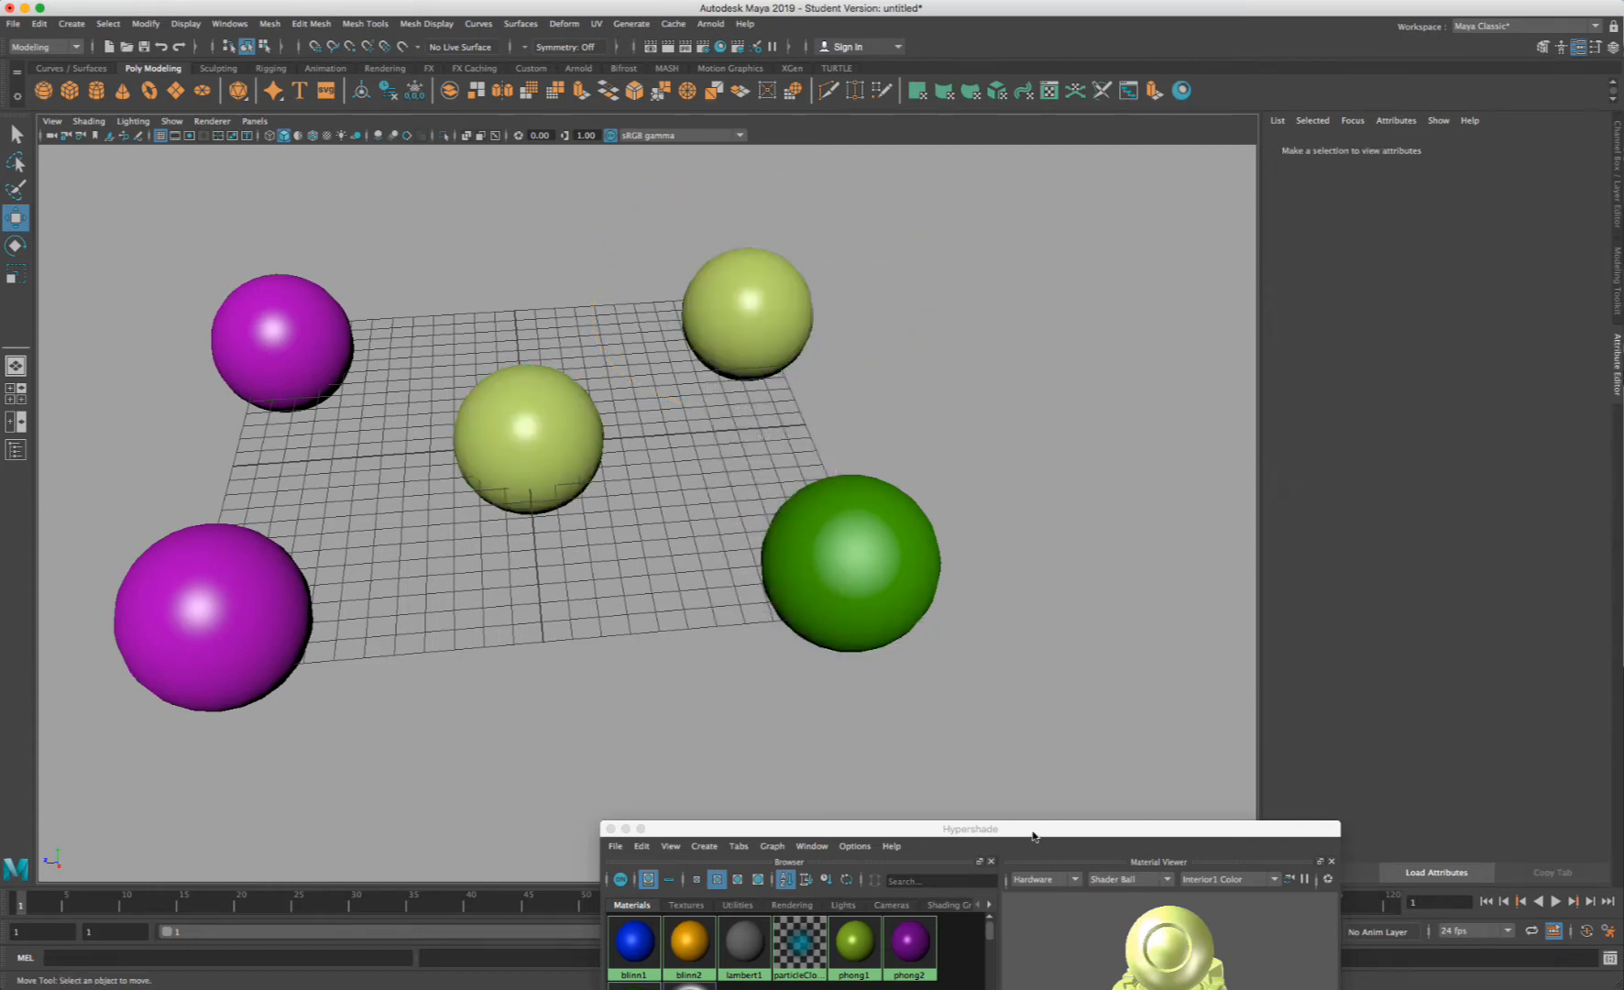
# - Bring the Hypershade window up beside the spheres and inspect its phongE1 and phong1 materials
pyautogui.moveTo(1032, 836); pyautogui.dragTo(1213, 359)
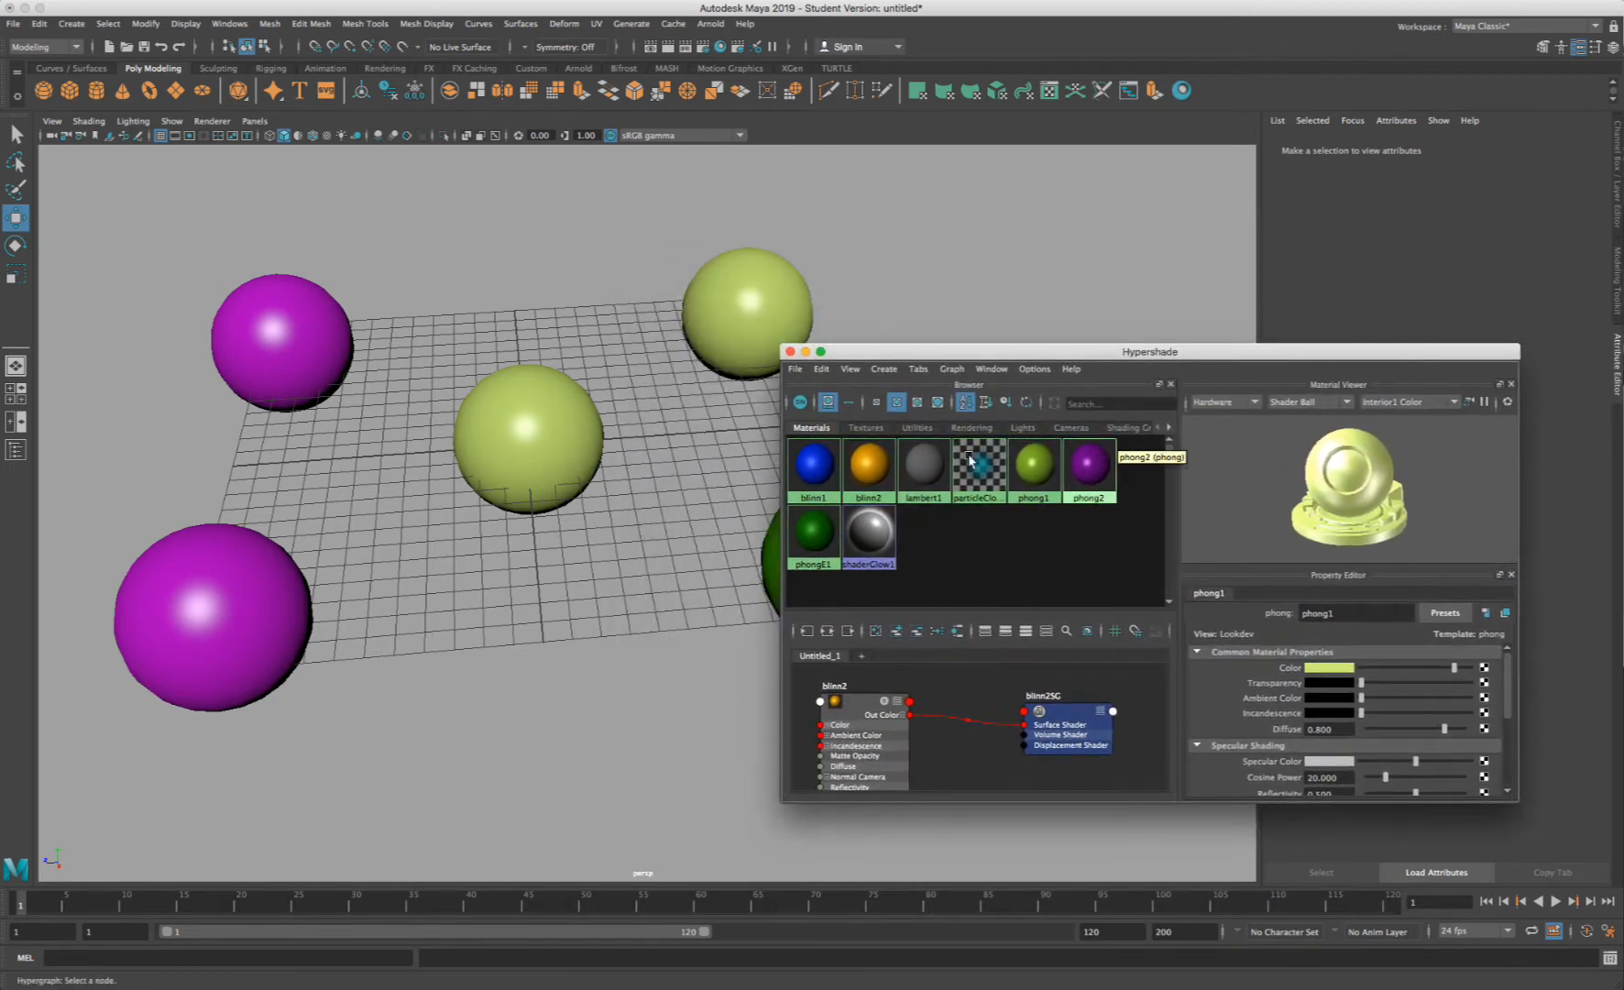
pyautogui.click(813, 529)
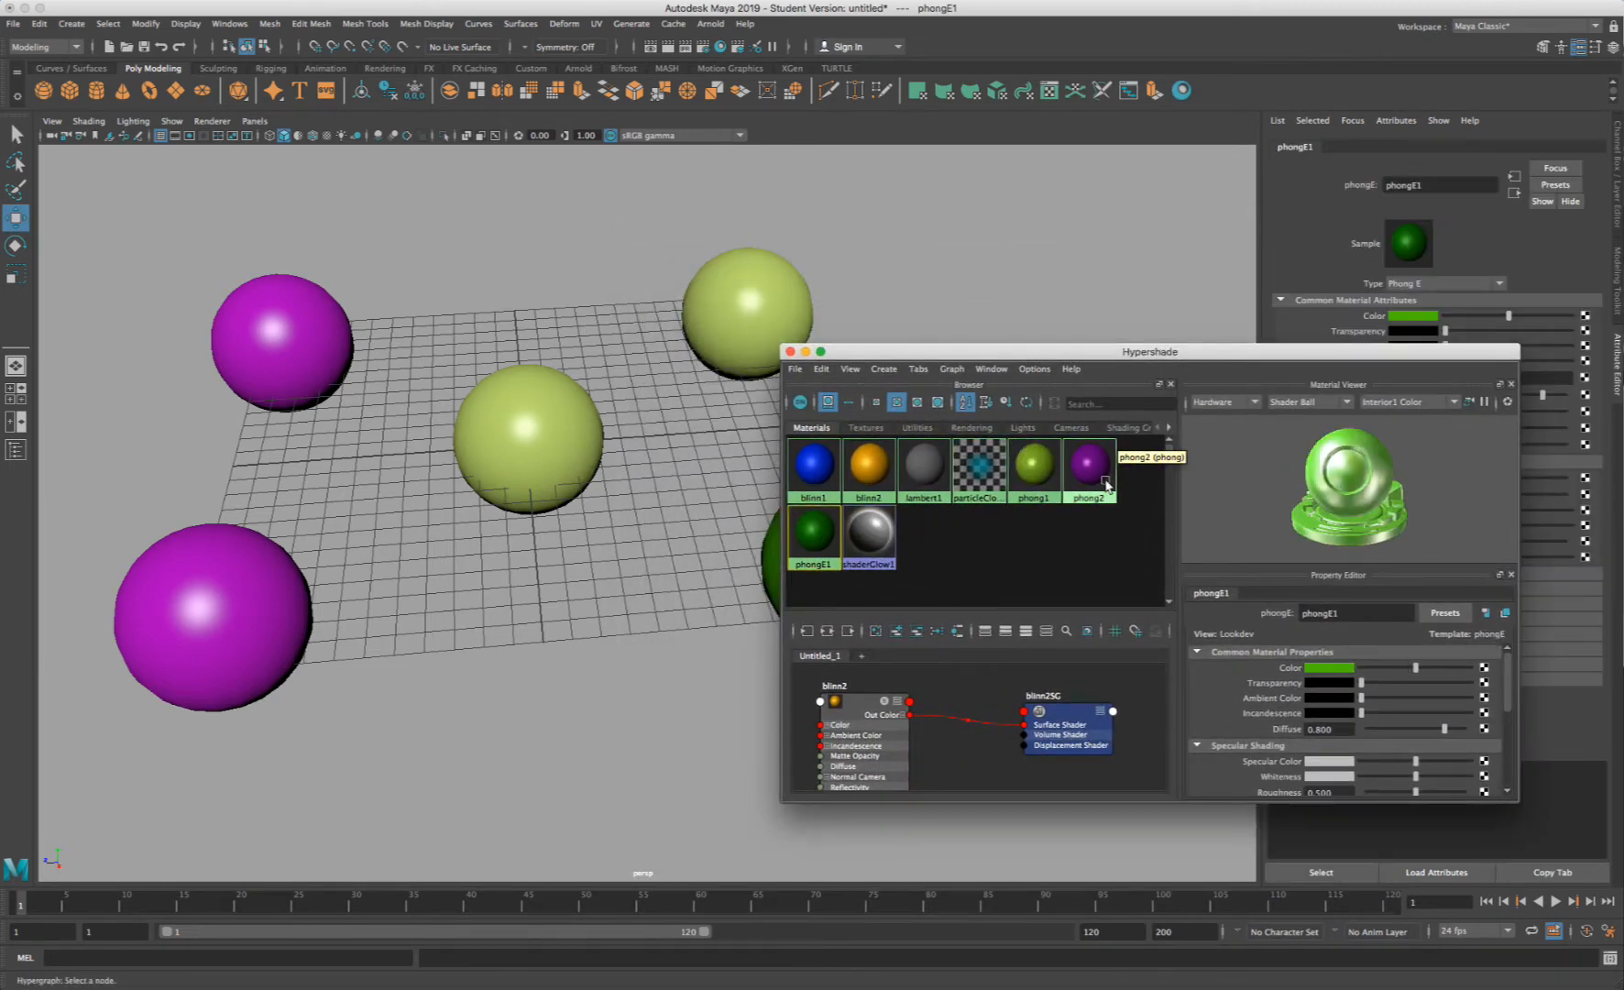
pyautogui.moveTo(989, 354); pyautogui.dragTo(864, 404)
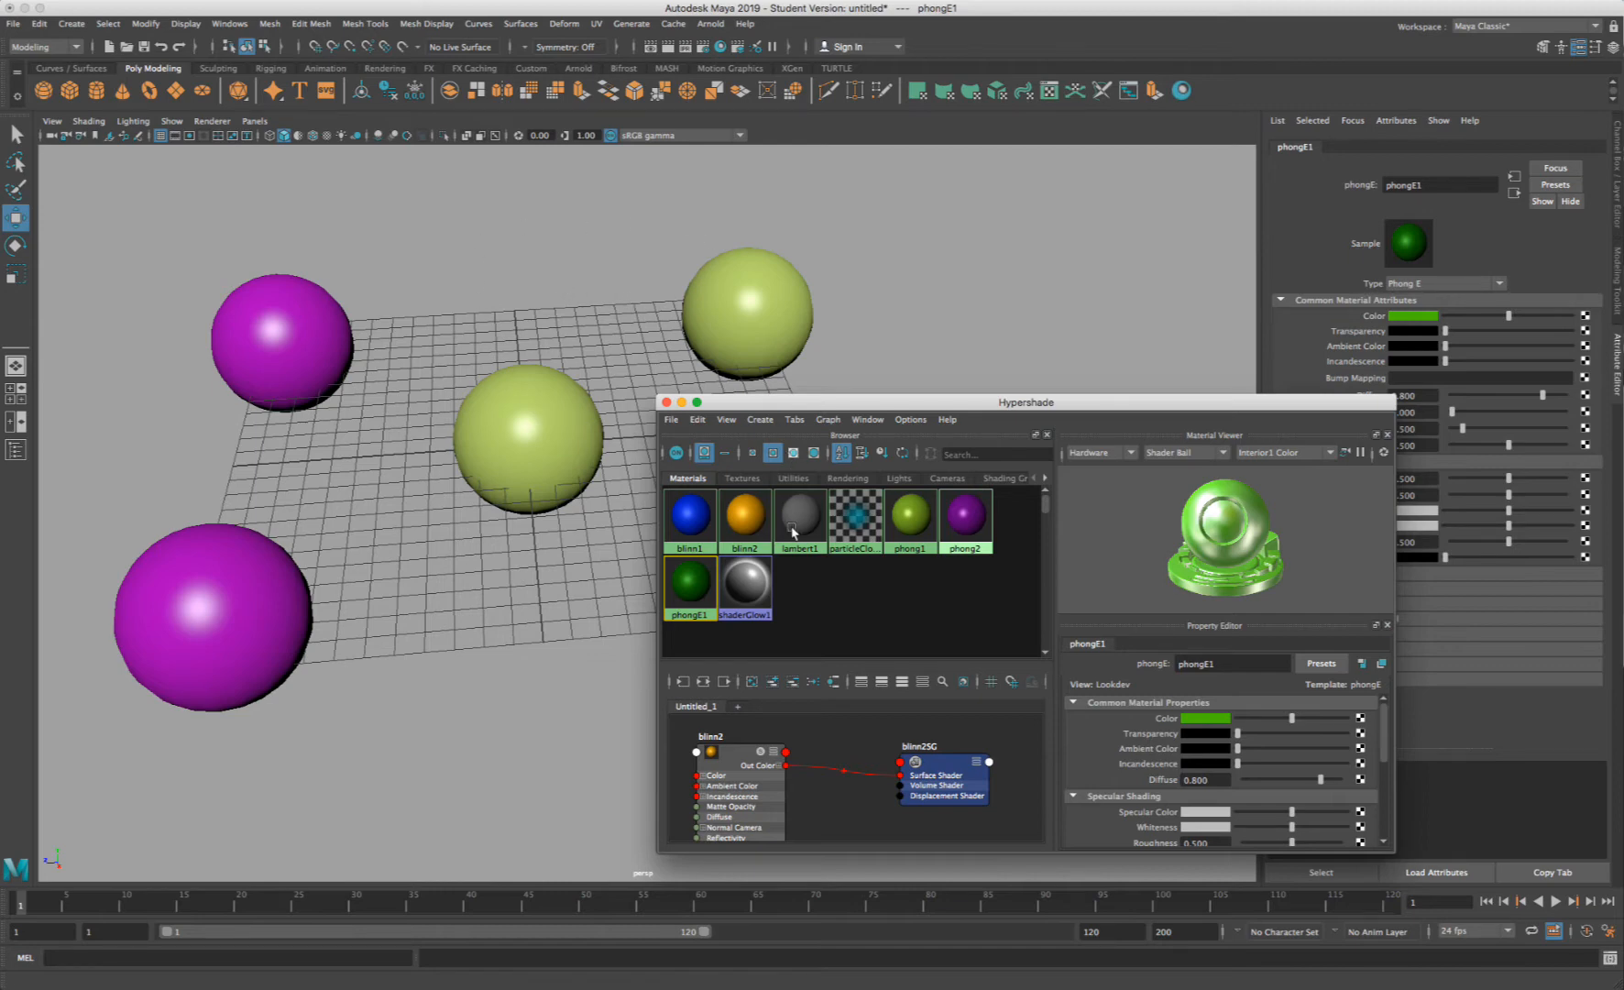
pyautogui.click(910, 517)
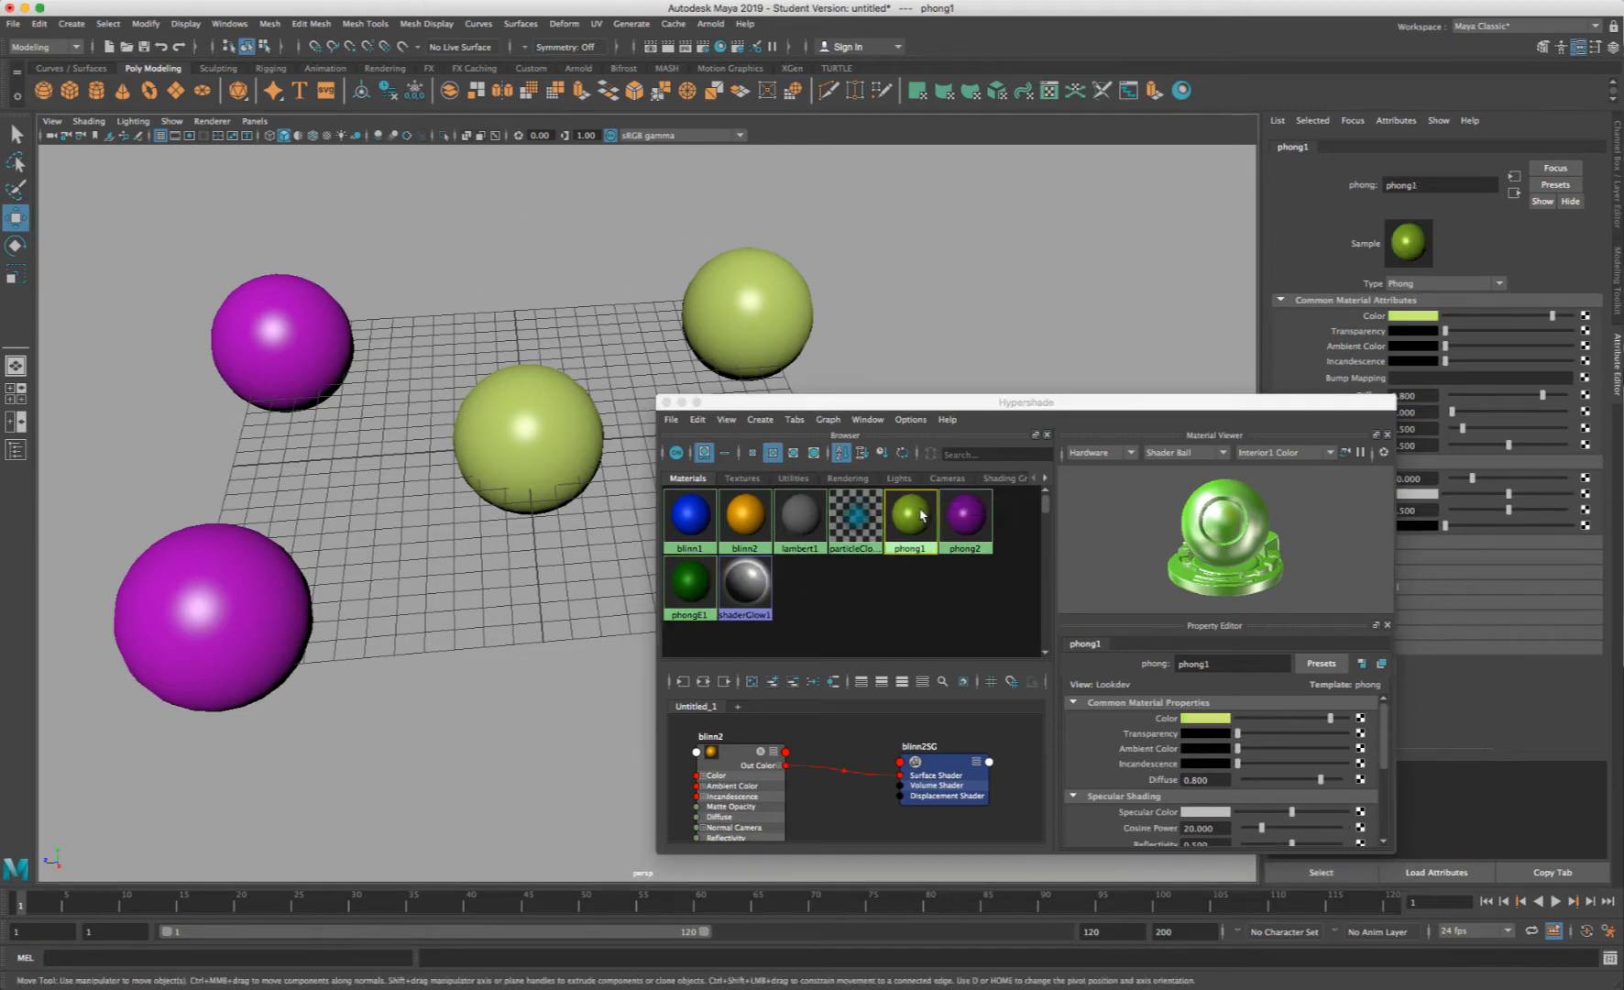
pyautogui.moveTo(962, 405); pyautogui.dragTo(940, 407)
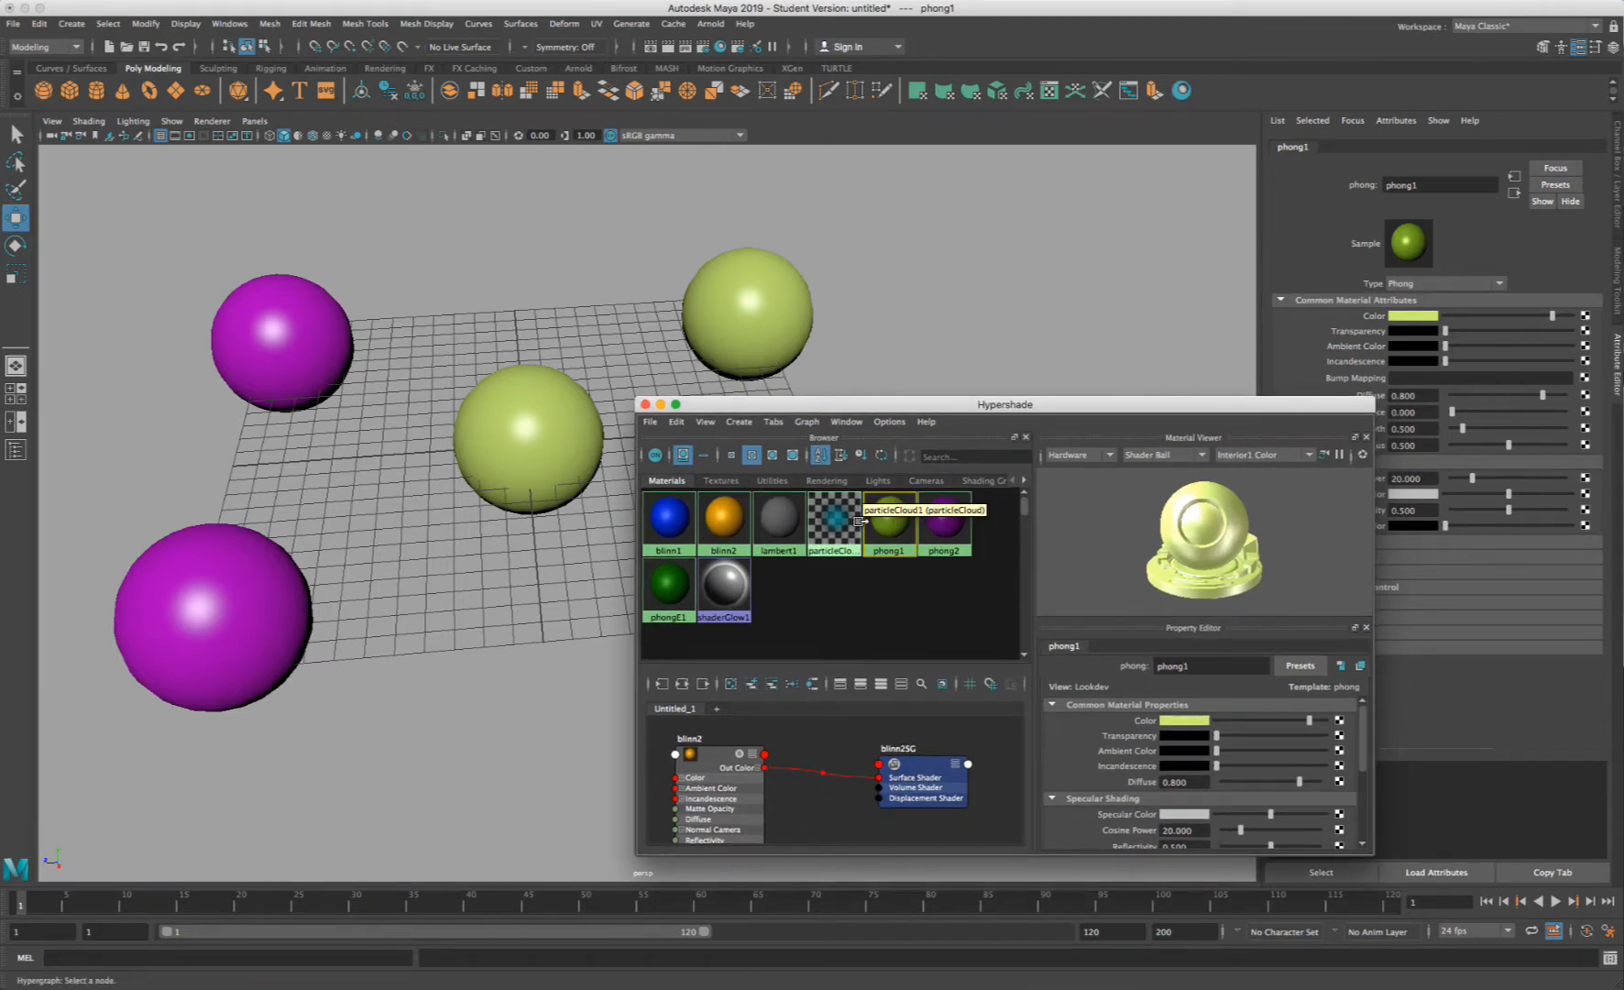
# - Select the back-right sphere in the scene, then show its phong1 material through the Hypershade
pyautogui.click(563, 402)
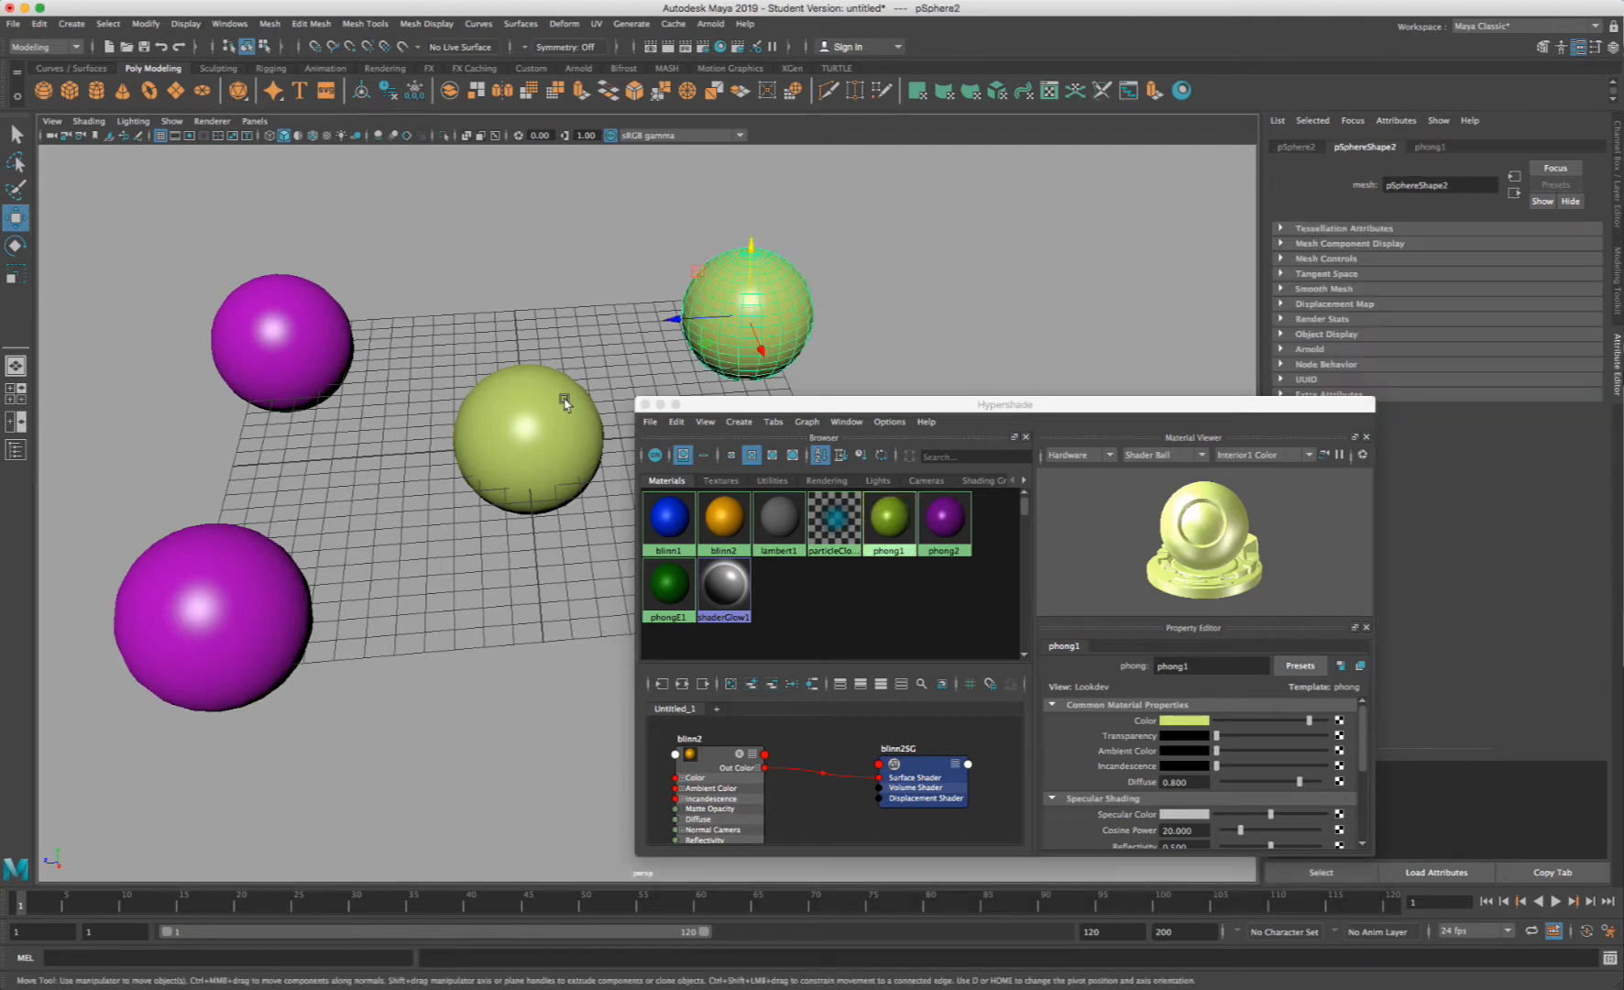
pyautogui.click(613, 316)
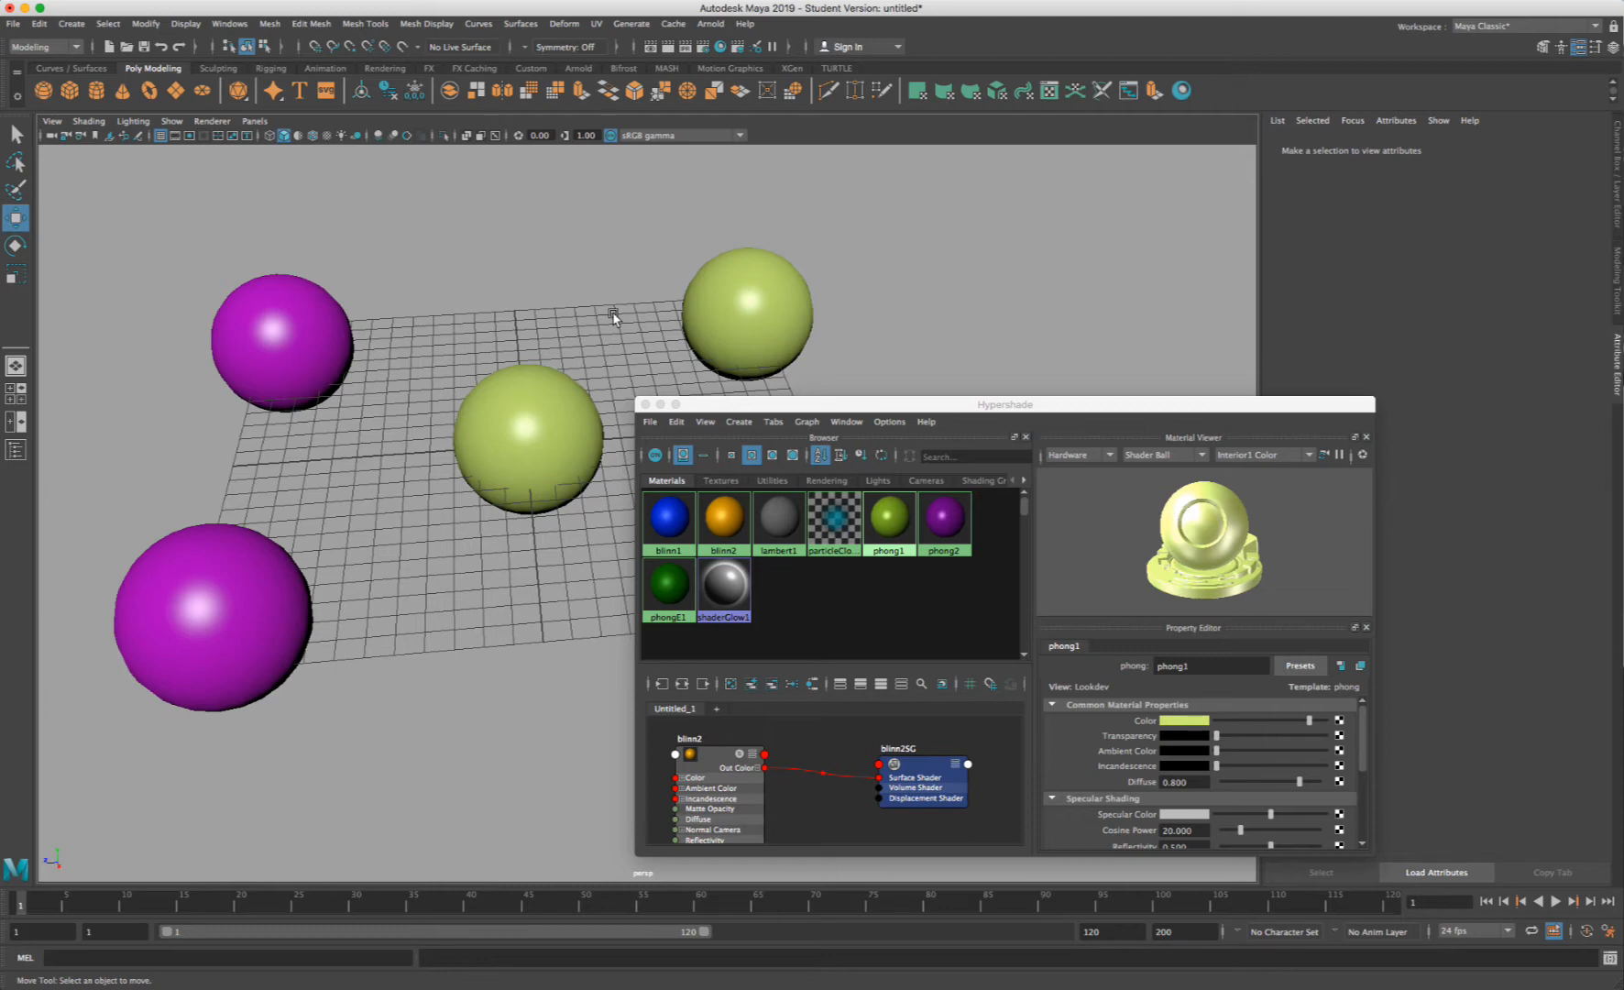
pyautogui.click(788, 298)
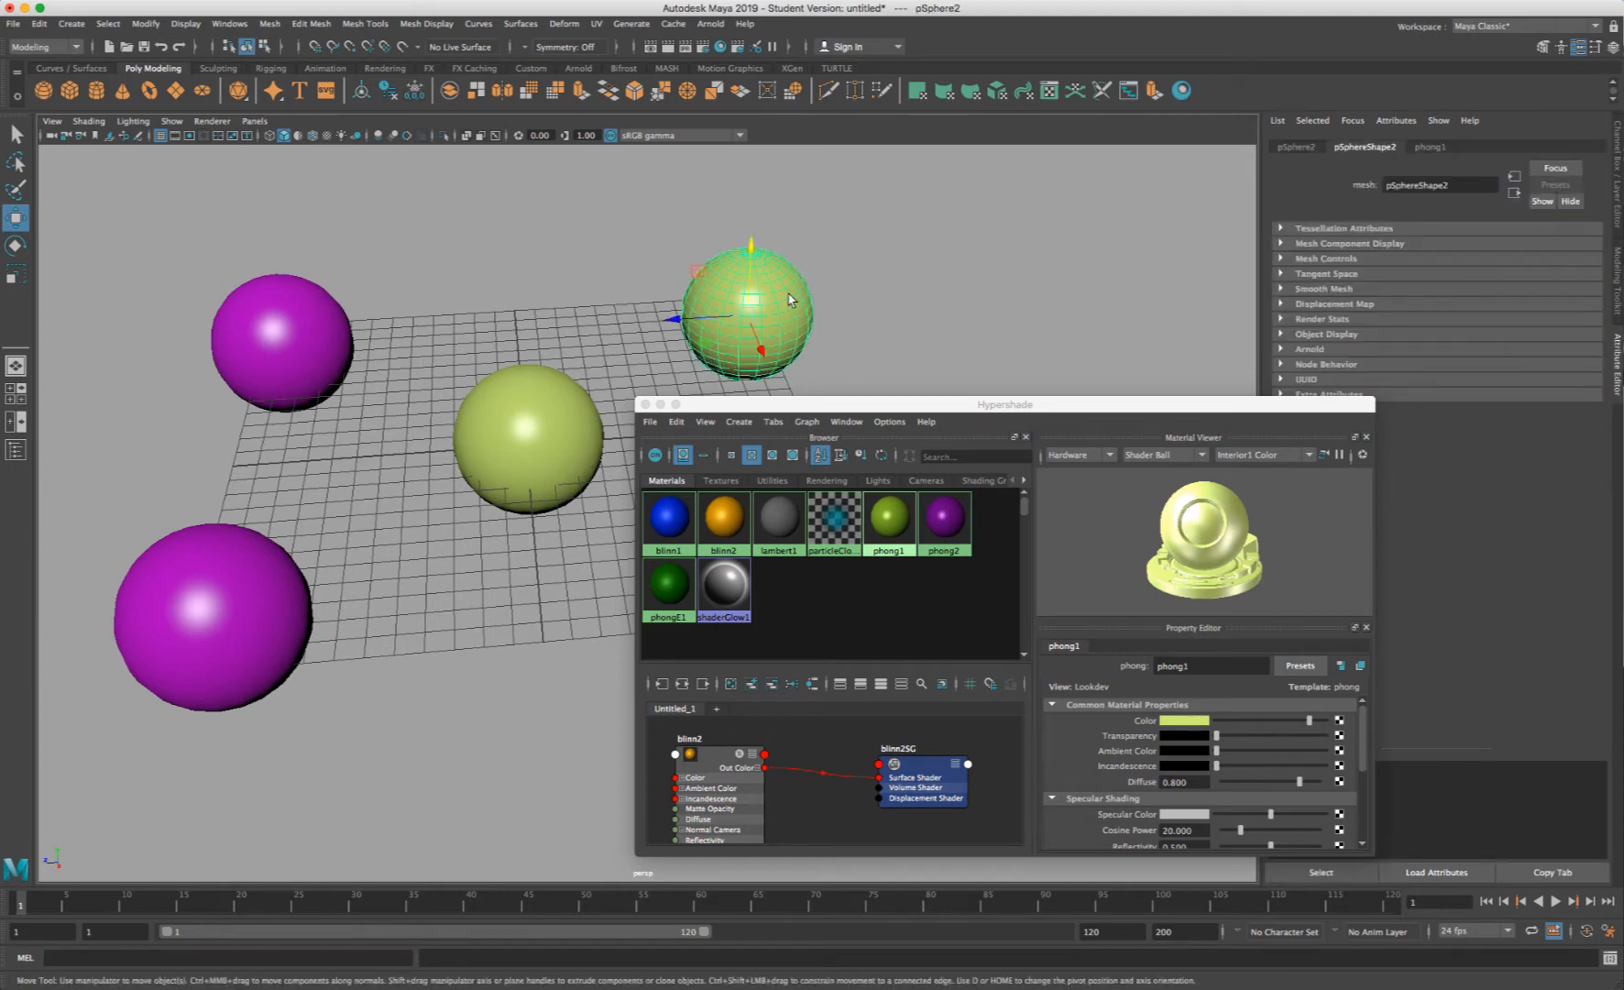
pyautogui.click(889, 526)
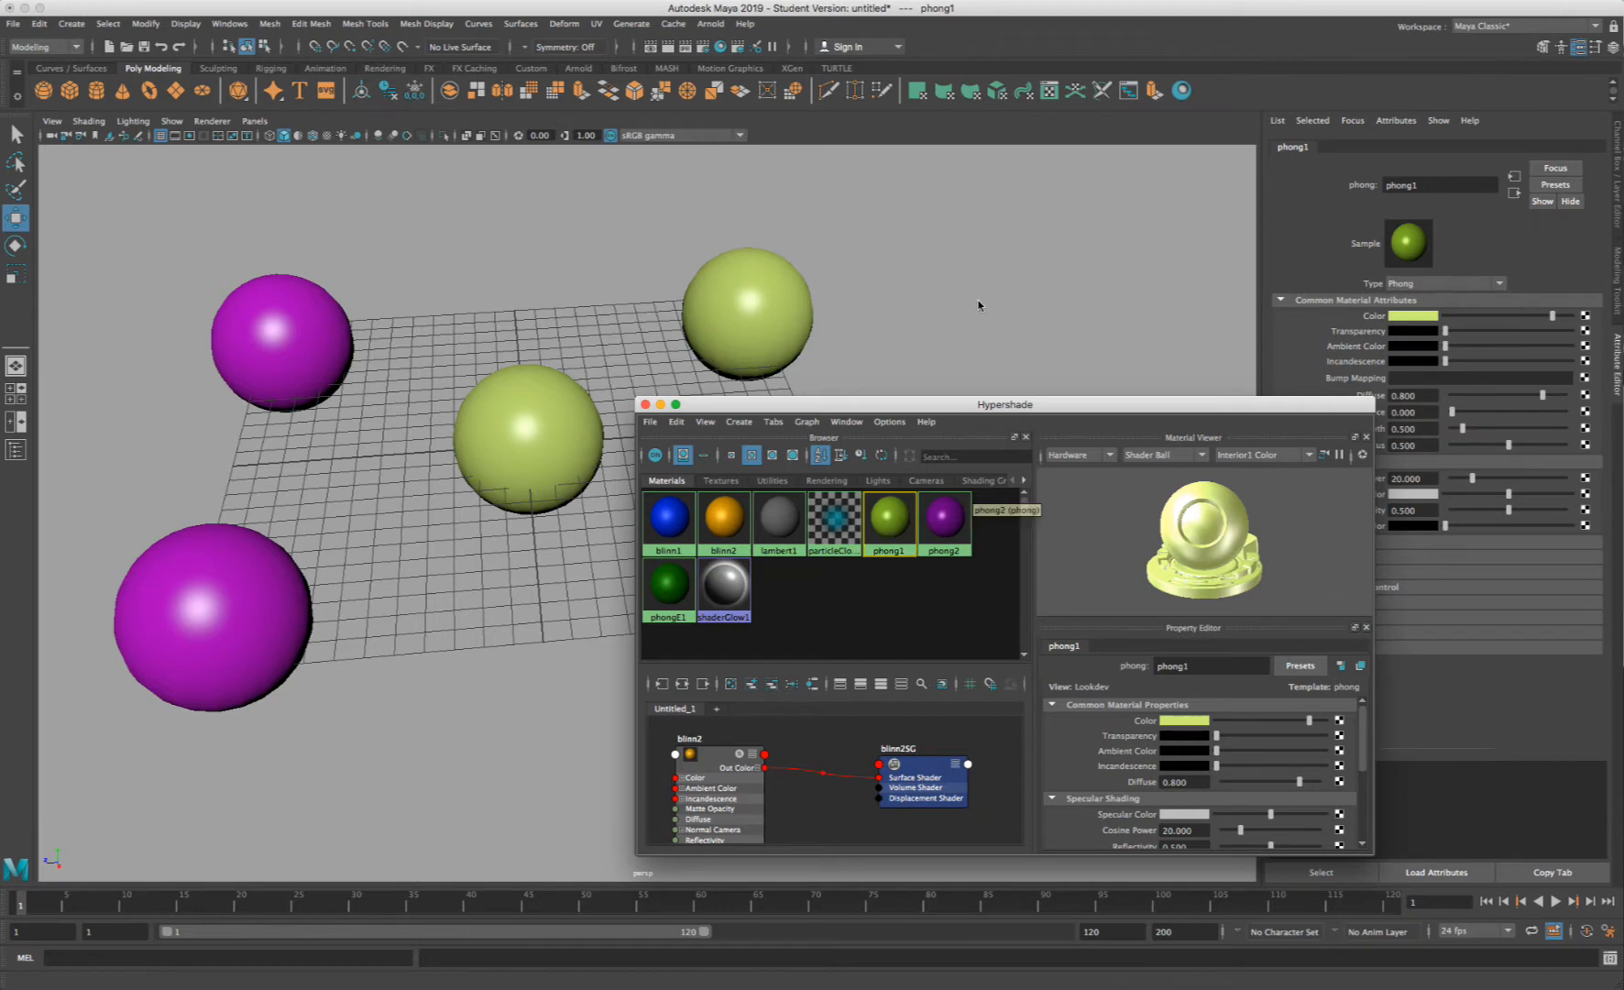
# - Open the back-right sphere's material attributes and darken the phong1 color to a medium olive green
pyautogui.click(744, 291)
pyautogui.moveTo(755, 293); pyautogui.dragTo(781, 667, button='right')
pyautogui.moveTo(1526, 319); pyautogui.dragTo(1496, 320)
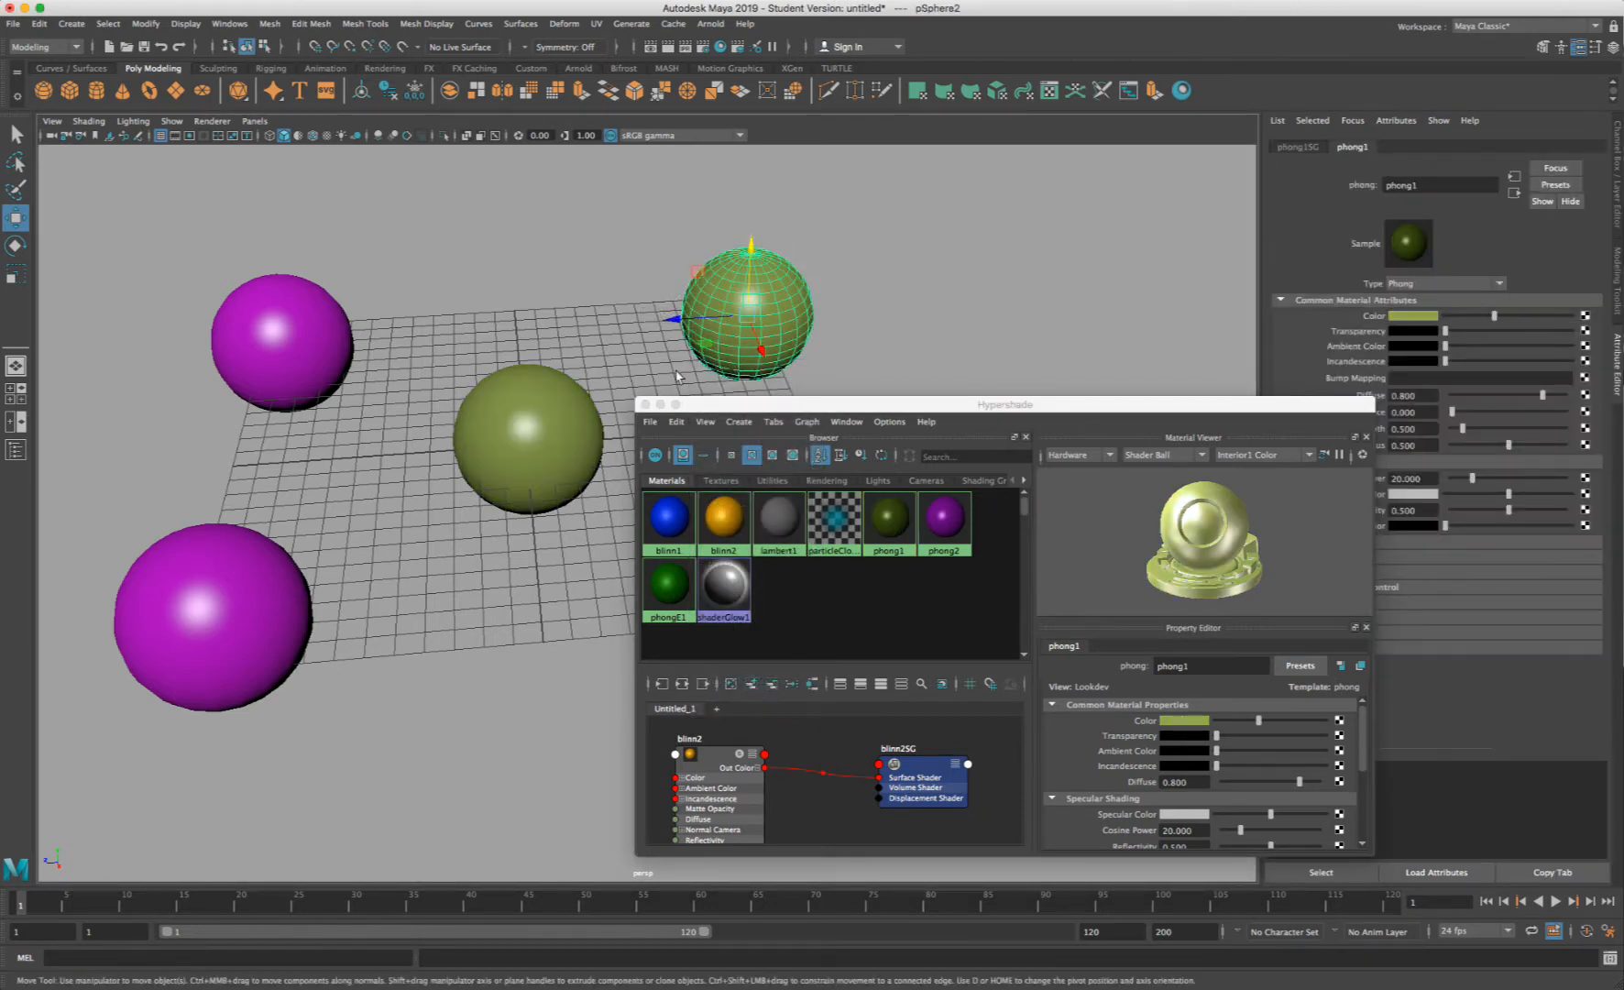
pyautogui.click(598, 304)
# - Move the Hypershade window clear of the center sphere and assign a new Blinn material to that sphere
pyautogui.click(527, 431)
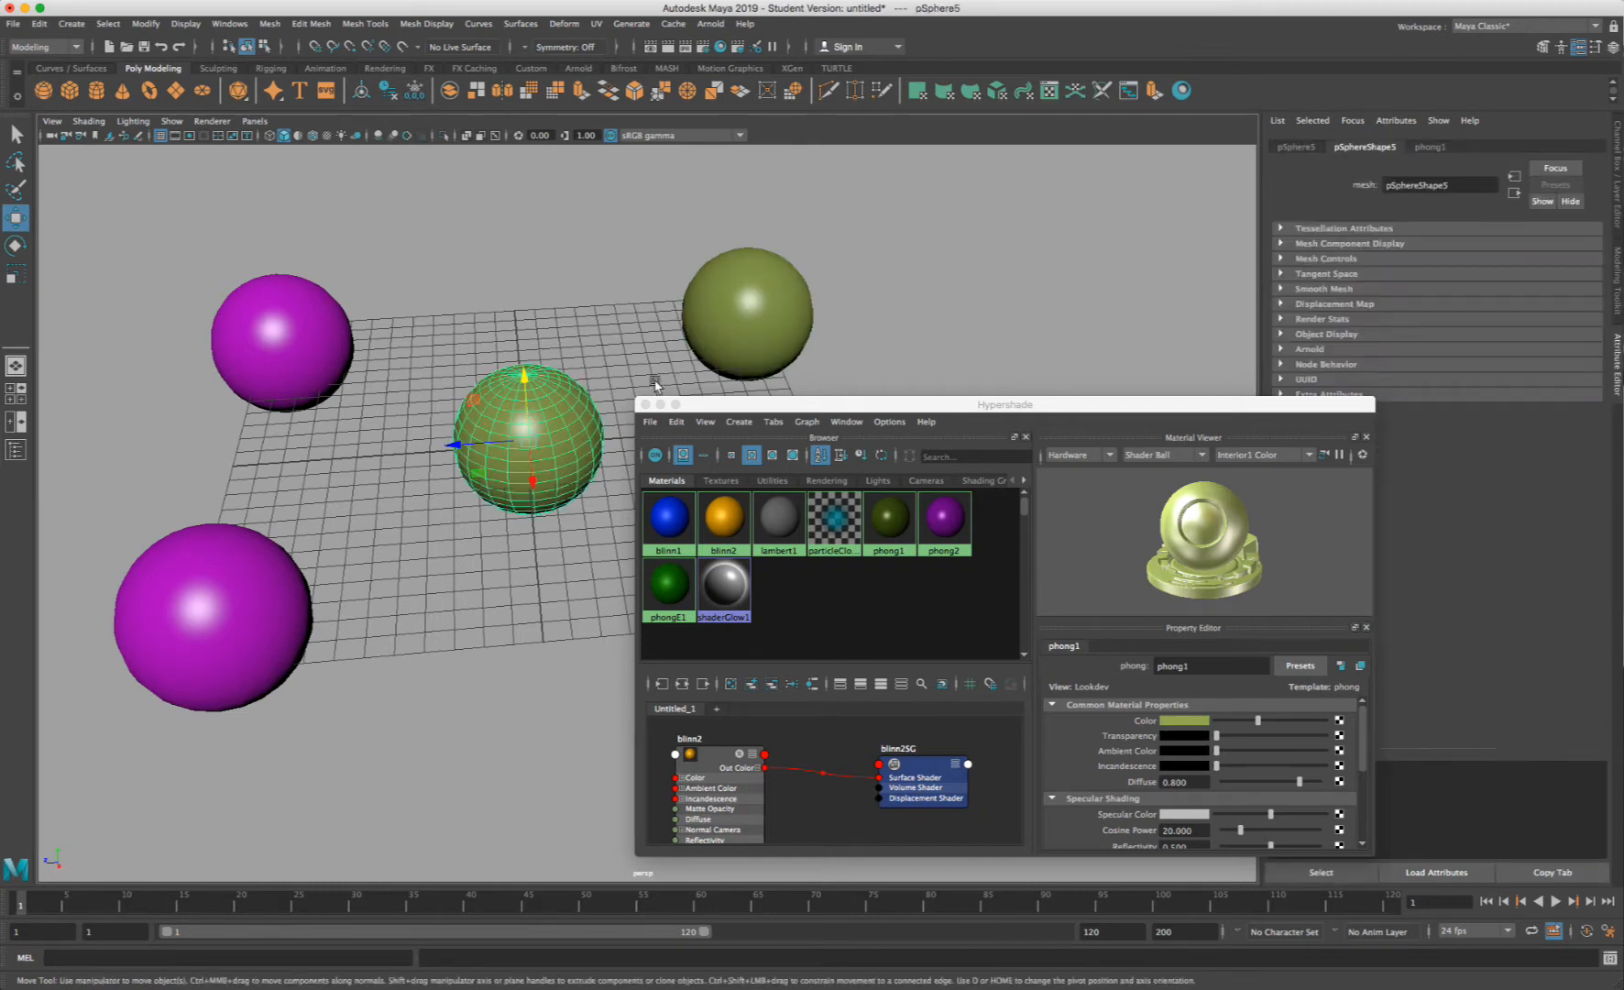
pyautogui.moveTo(733, 403); pyautogui.dragTo(870, 411)
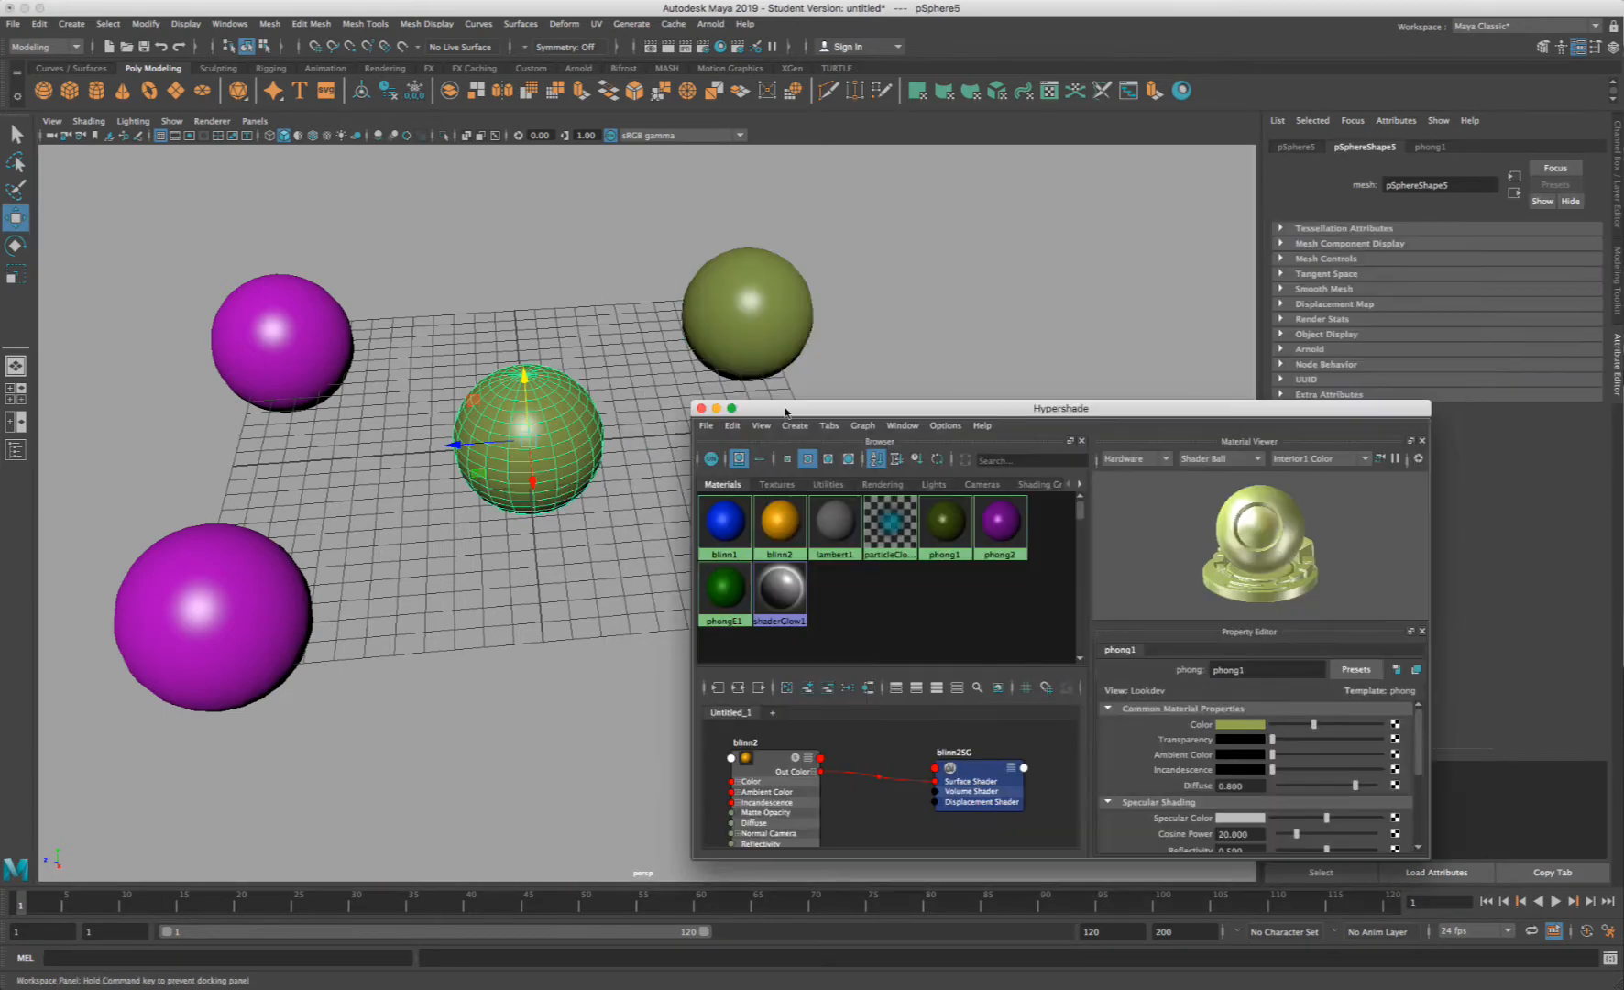
pyautogui.click(854, 321)
pyautogui.click(538, 417)
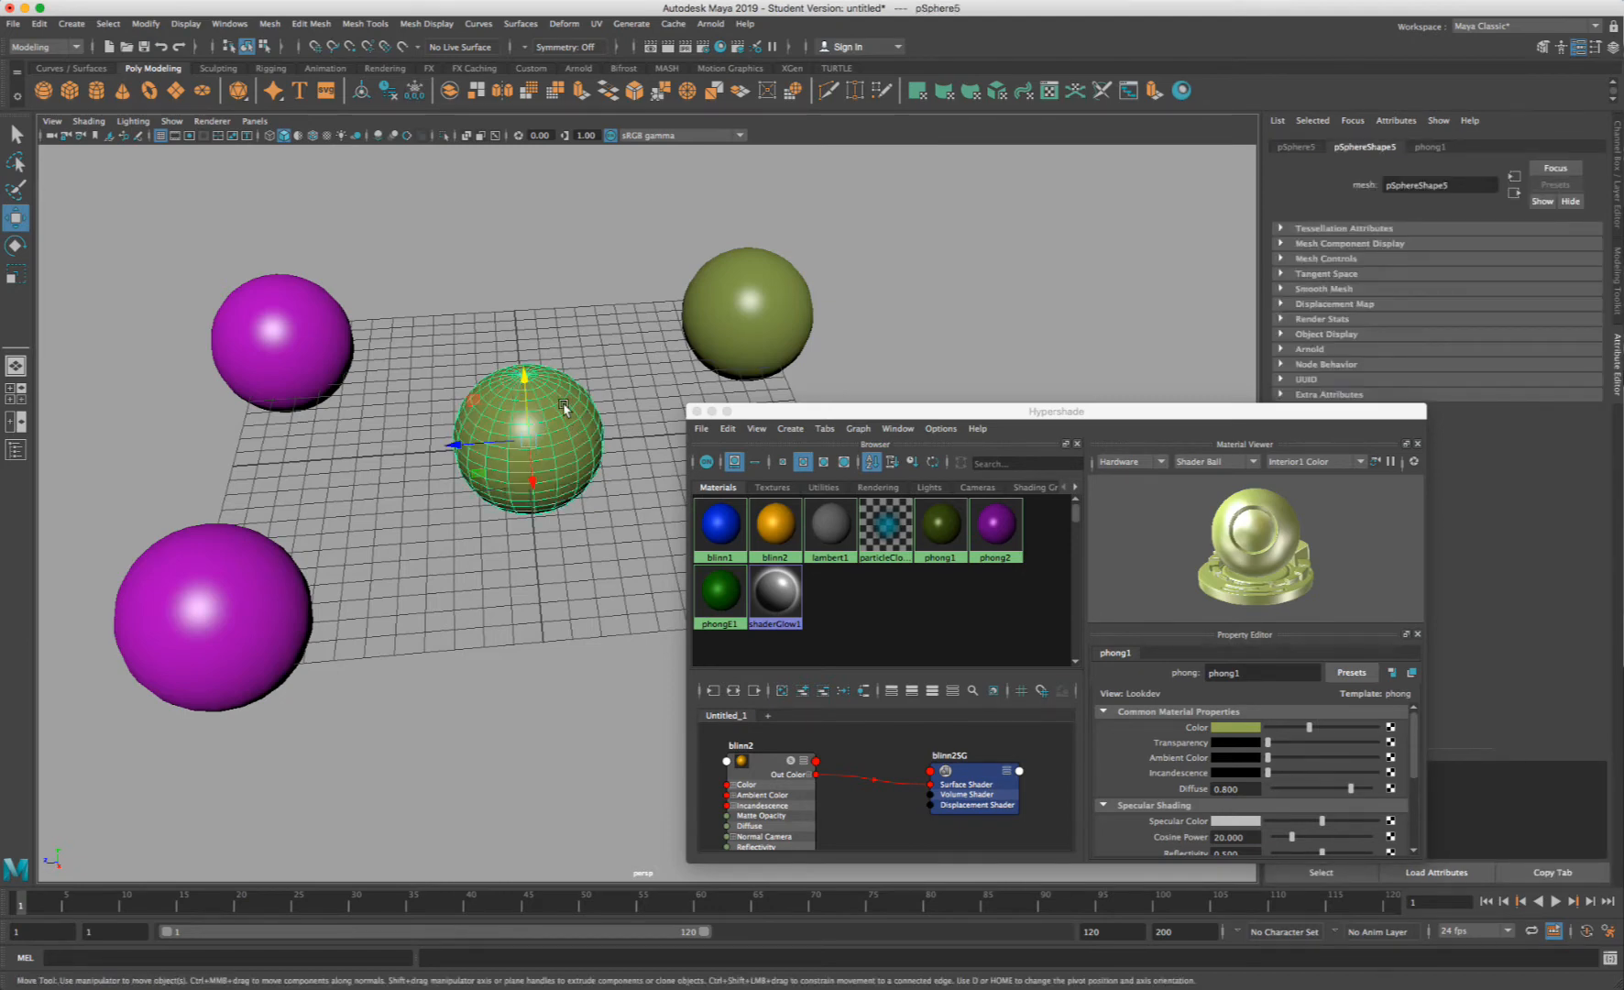
pyautogui.rightClick(551, 400)
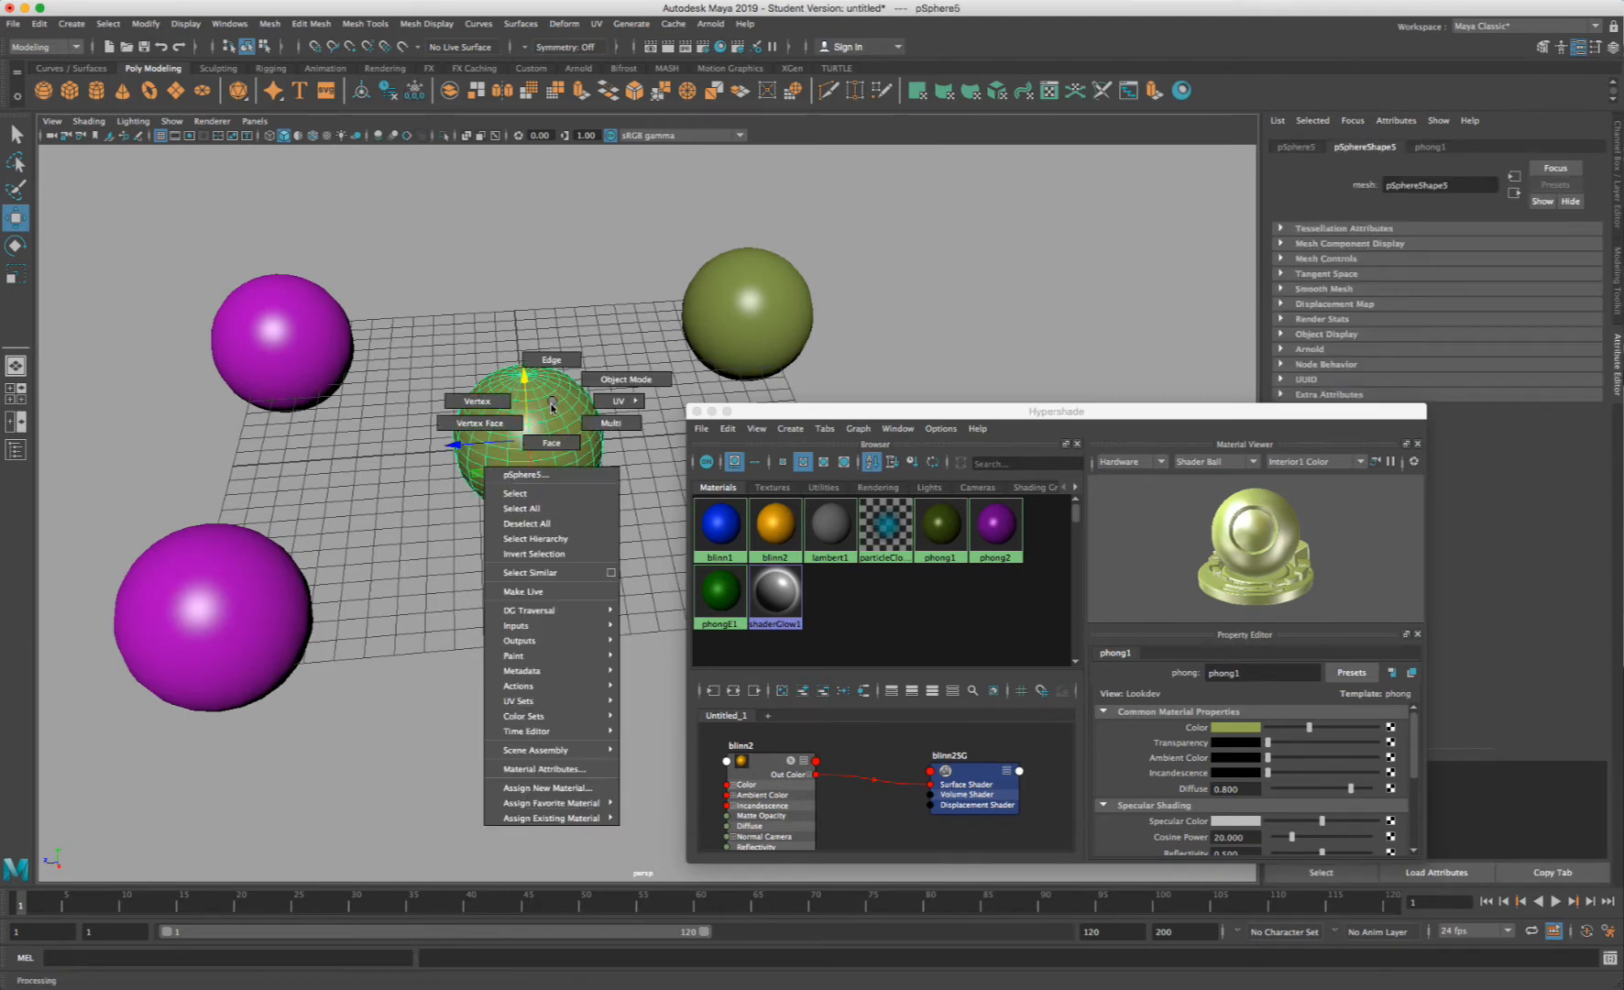
pyautogui.click(584, 787)
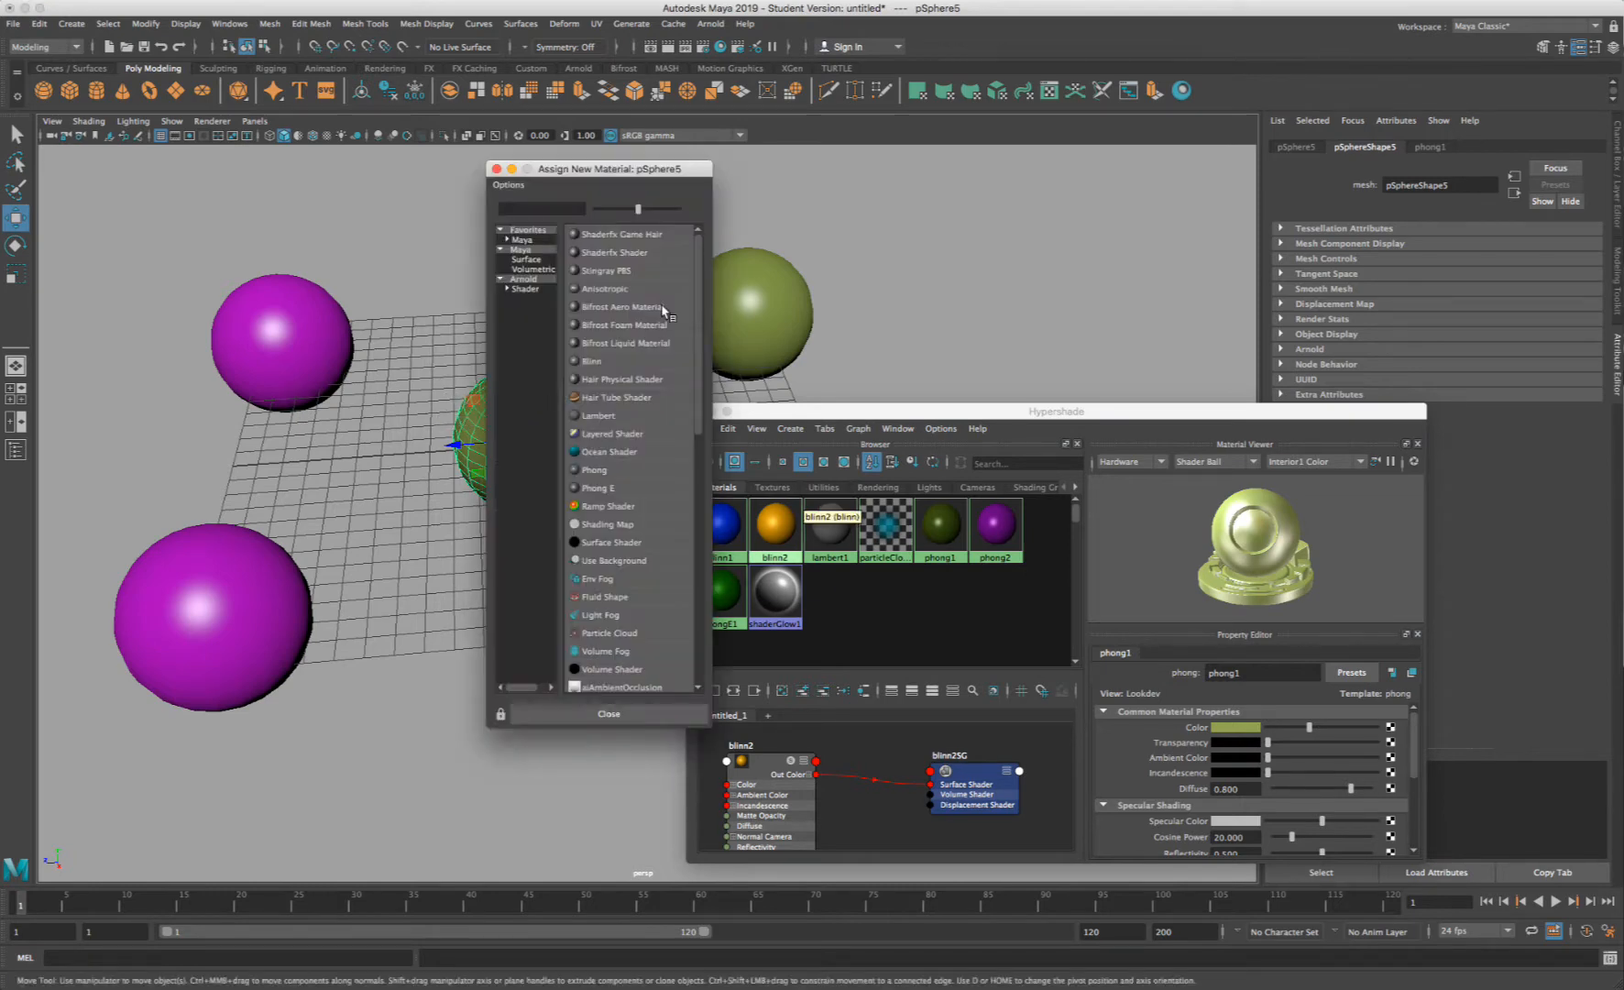
pyautogui.click(530, 240)
pyautogui.click(607, 251)
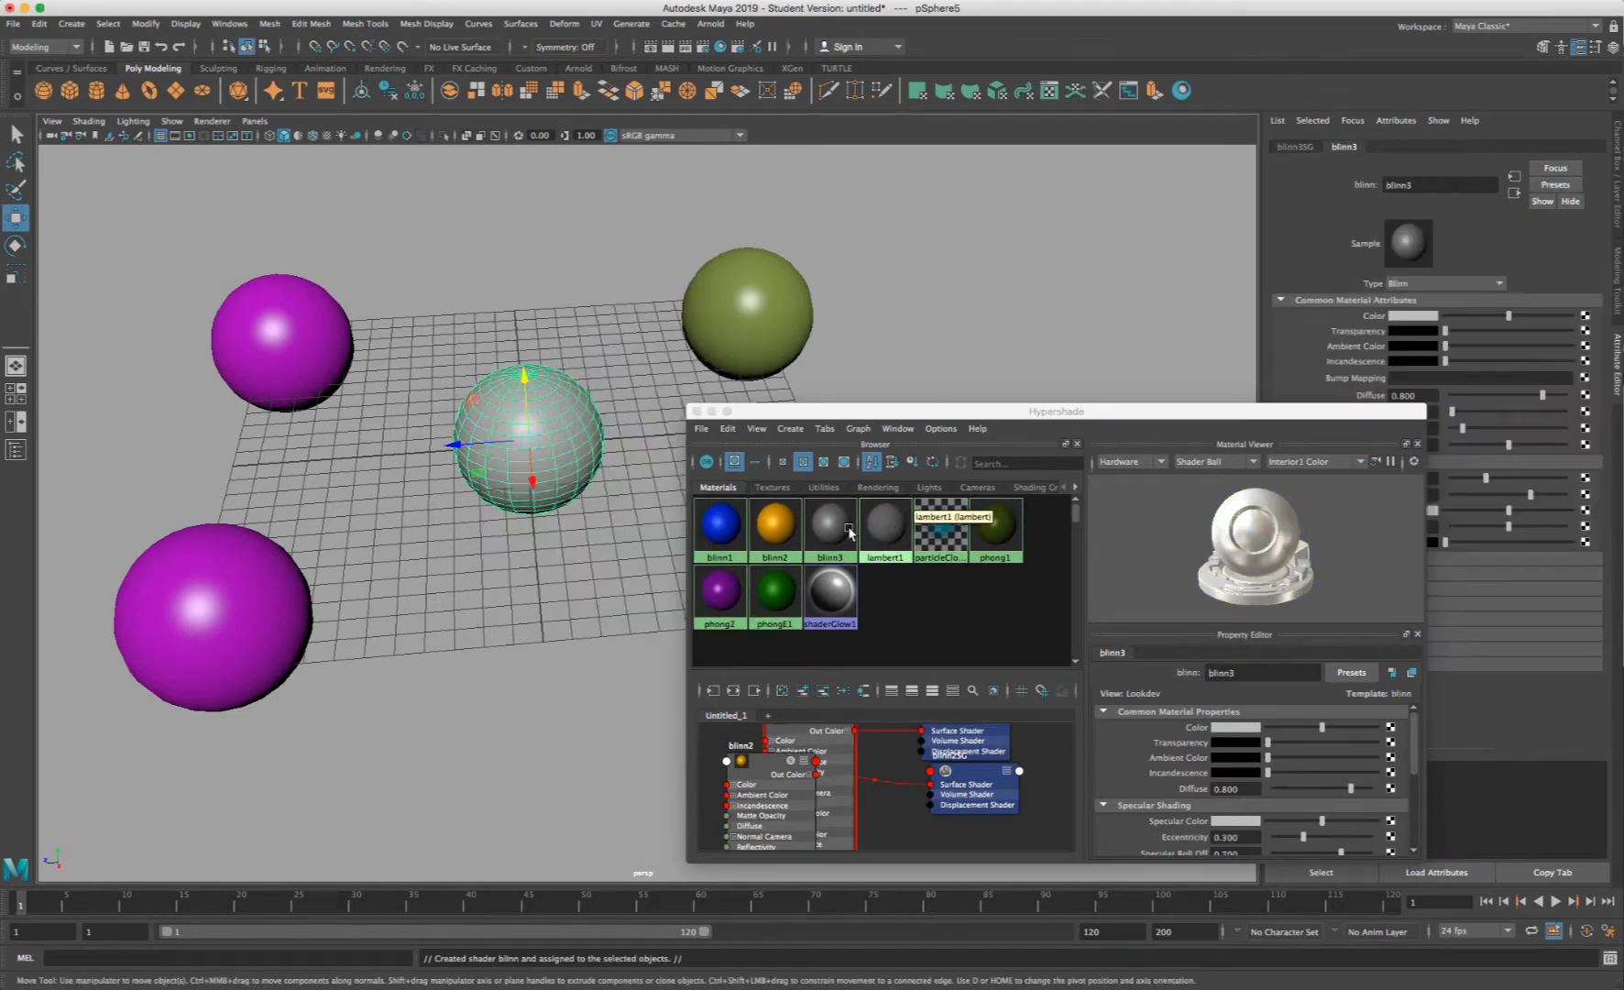
# - Recolor the center sphere's blinn3 material to a saturated dark olive green
pyautogui.click(1435, 316)
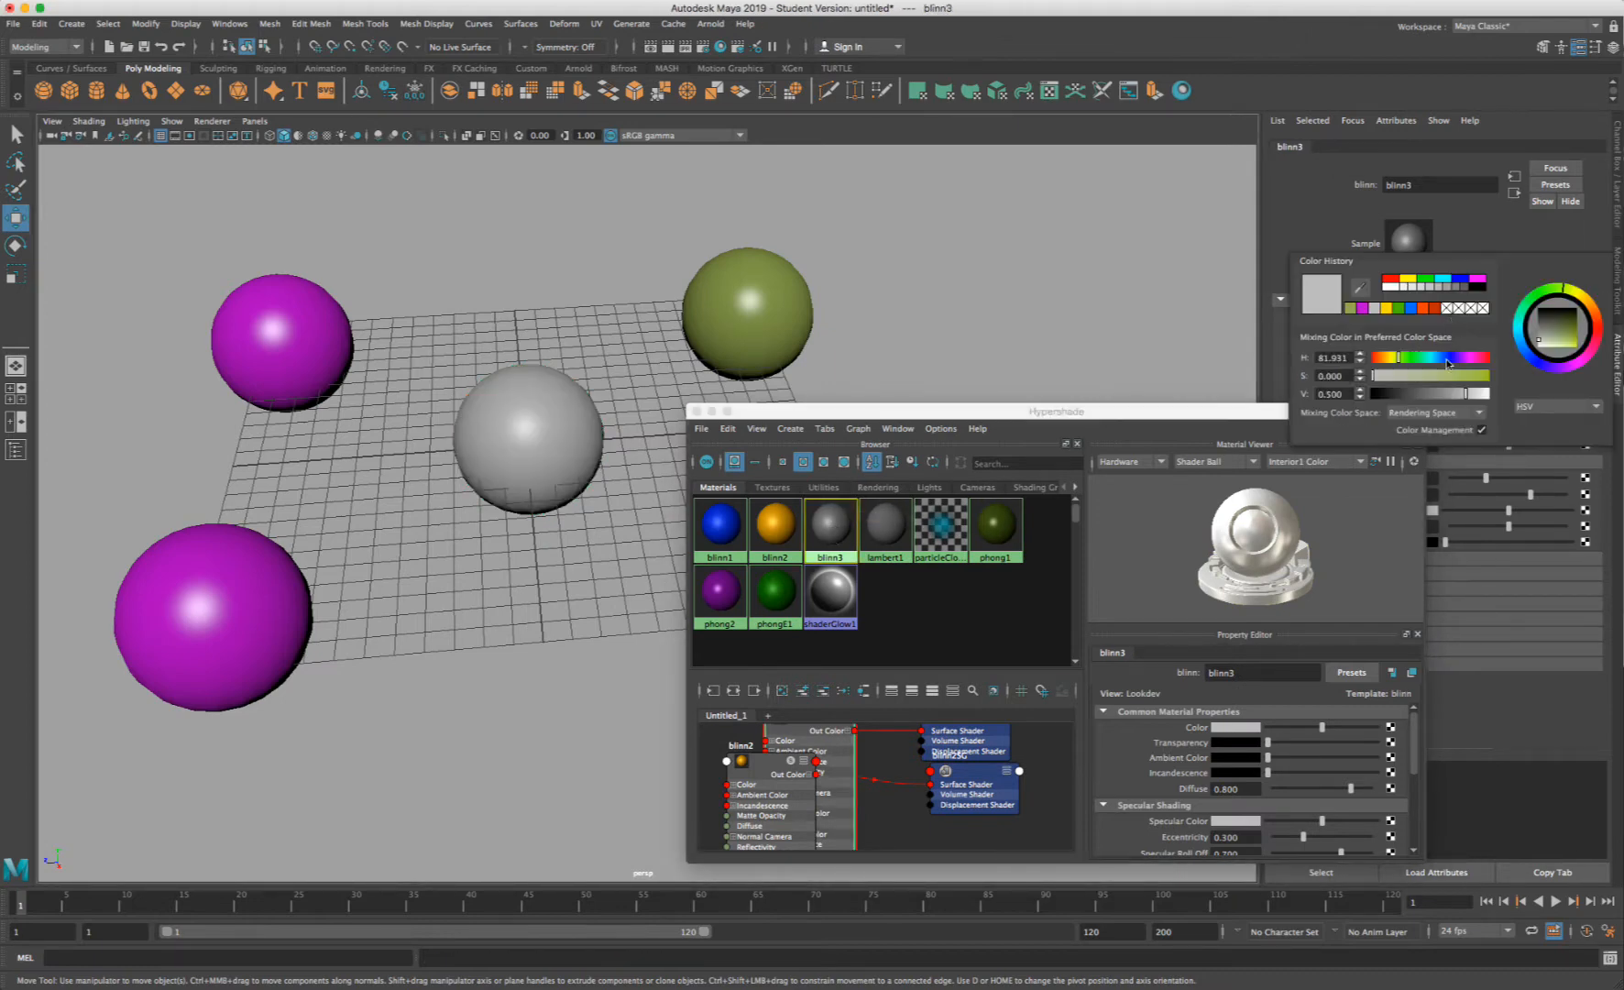
pyautogui.click(1431, 316)
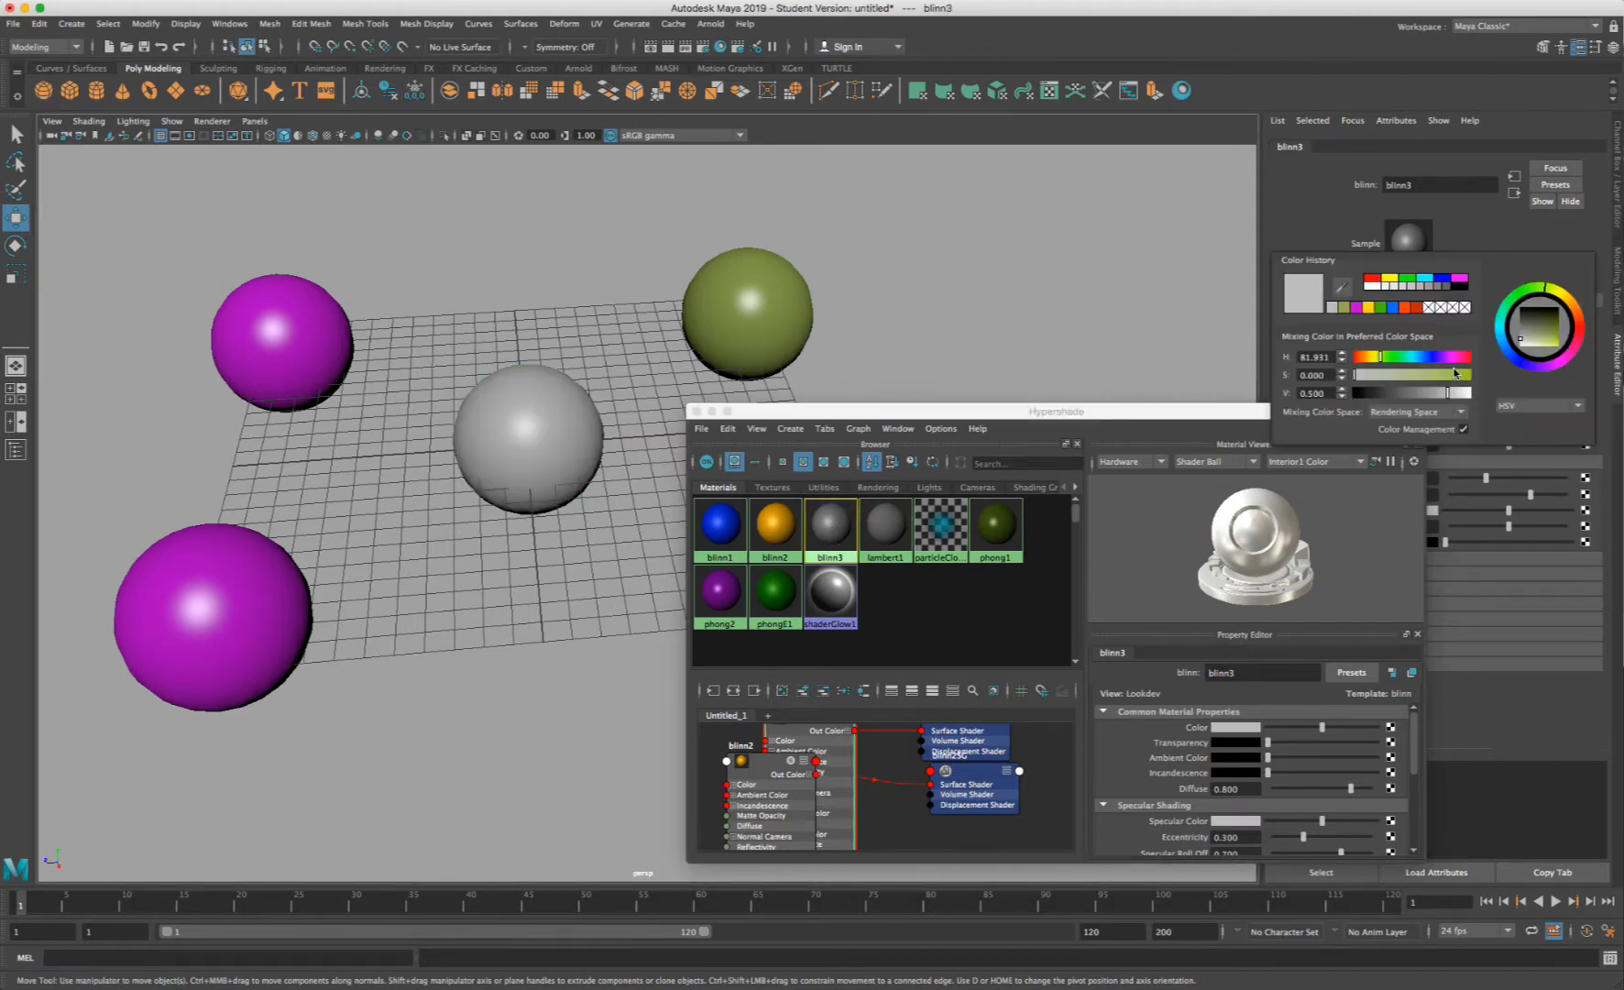
pyautogui.click(1456, 372)
pyautogui.moveTo(1453, 393); pyautogui.dragTo(1409, 395)
pyautogui.click(1101, 323)
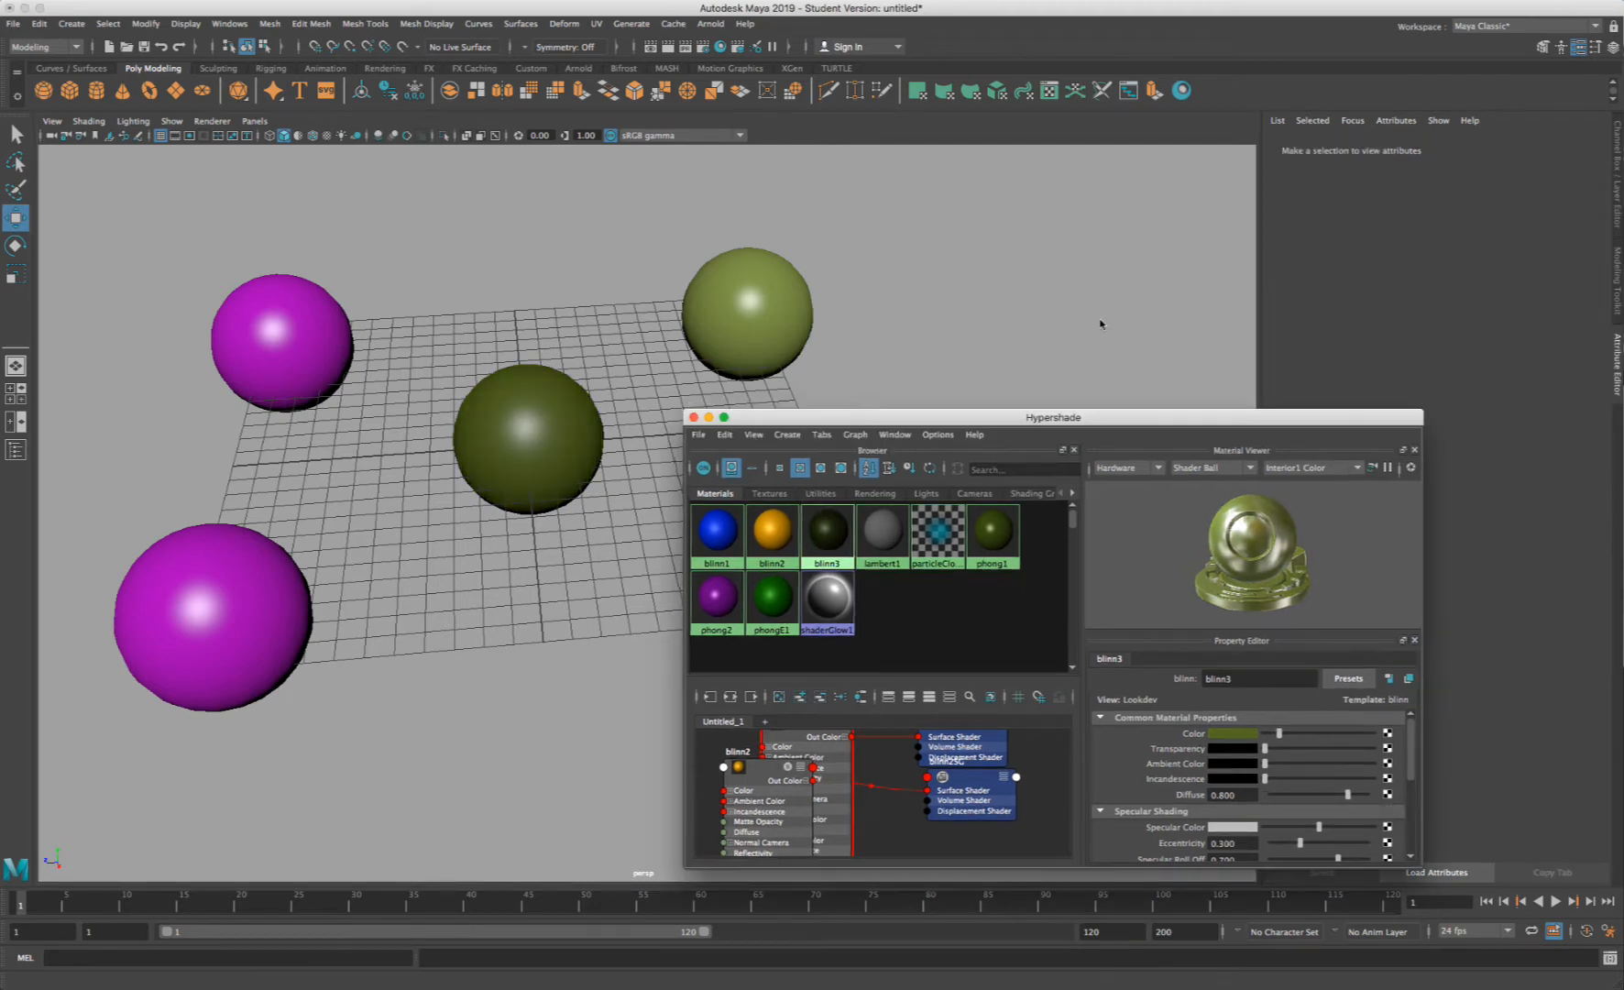
# - Assign blinn1 to the back-right sphere, blinn2 to the center sphere and a bright red blinn3 to the front-left sphere
pyautogui.moveTo(869, 411); pyautogui.dragTo(1159, 222)
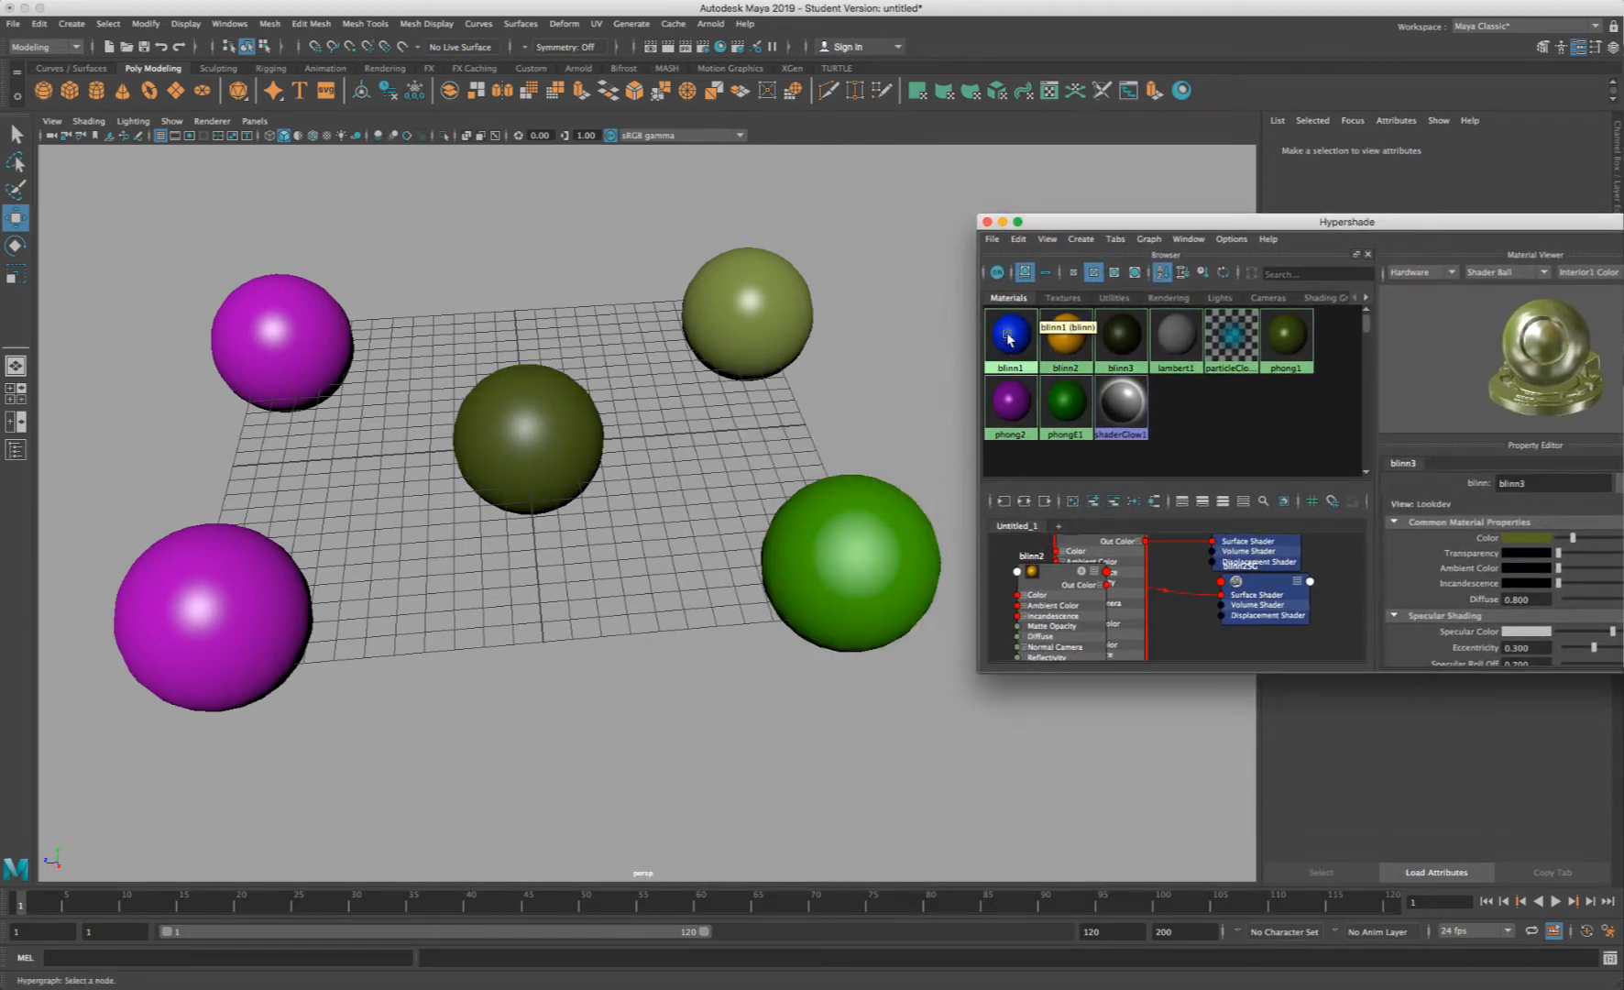
pyautogui.moveTo(1008, 337); pyautogui.dragTo(770, 330, button='middle')
pyautogui.moveTo(1065, 334); pyautogui.dragTo(550, 429, button='middle')
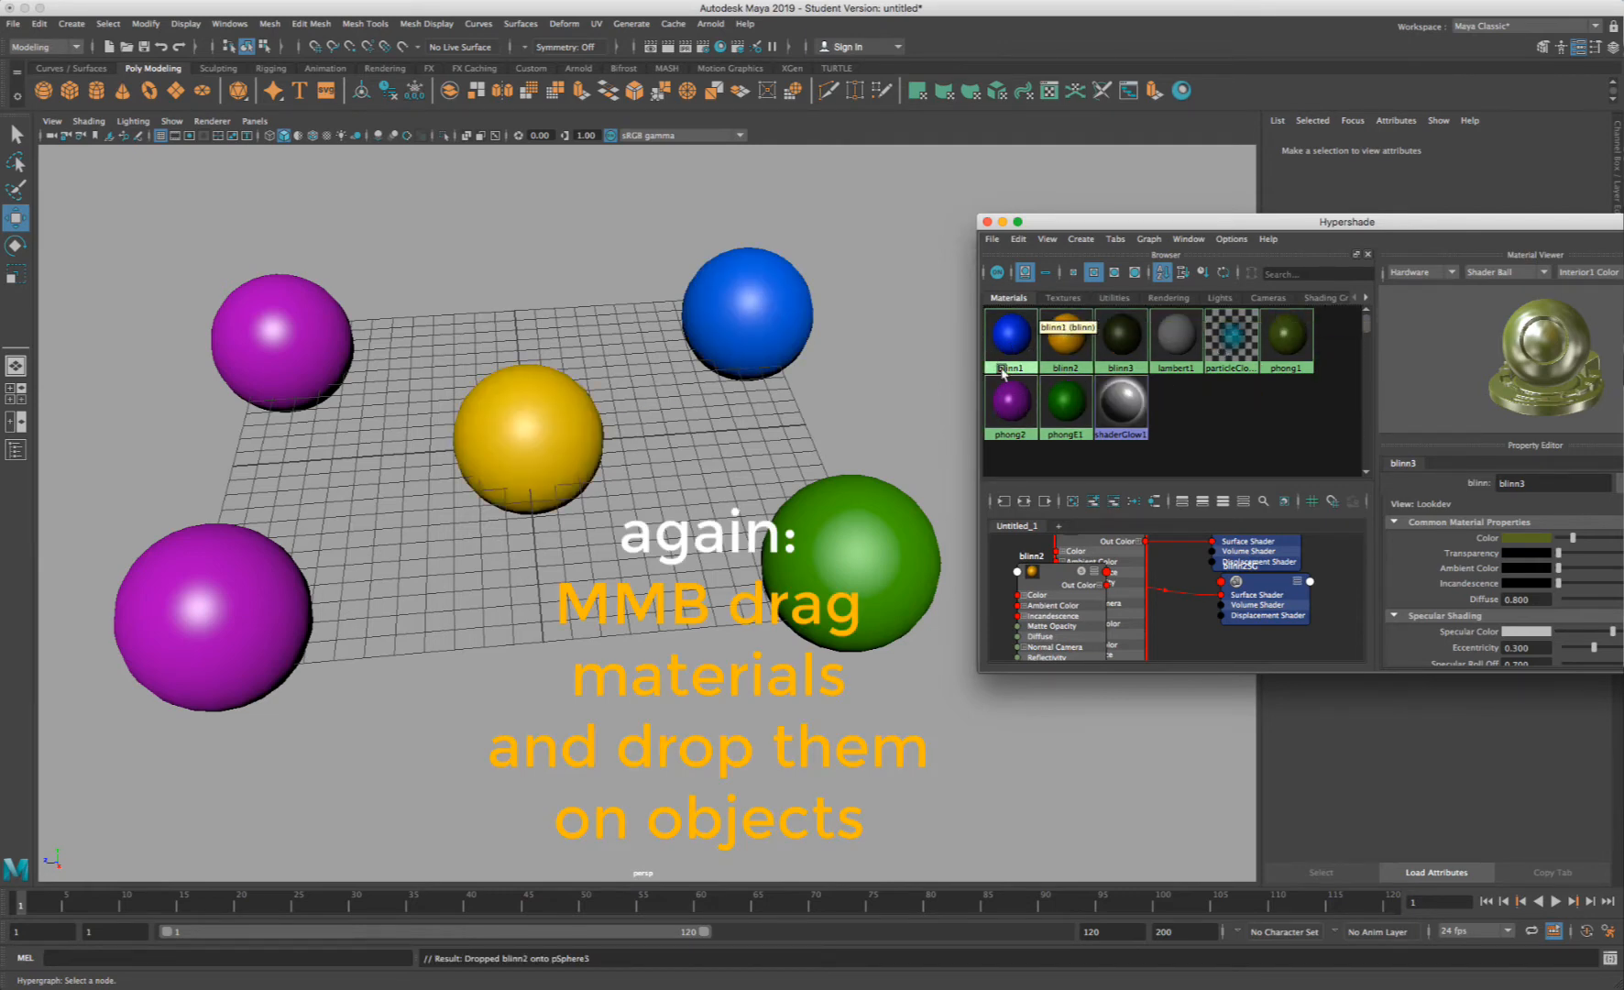
pyautogui.moveTo(1119, 339); pyautogui.dragTo(174, 607, button='middle')
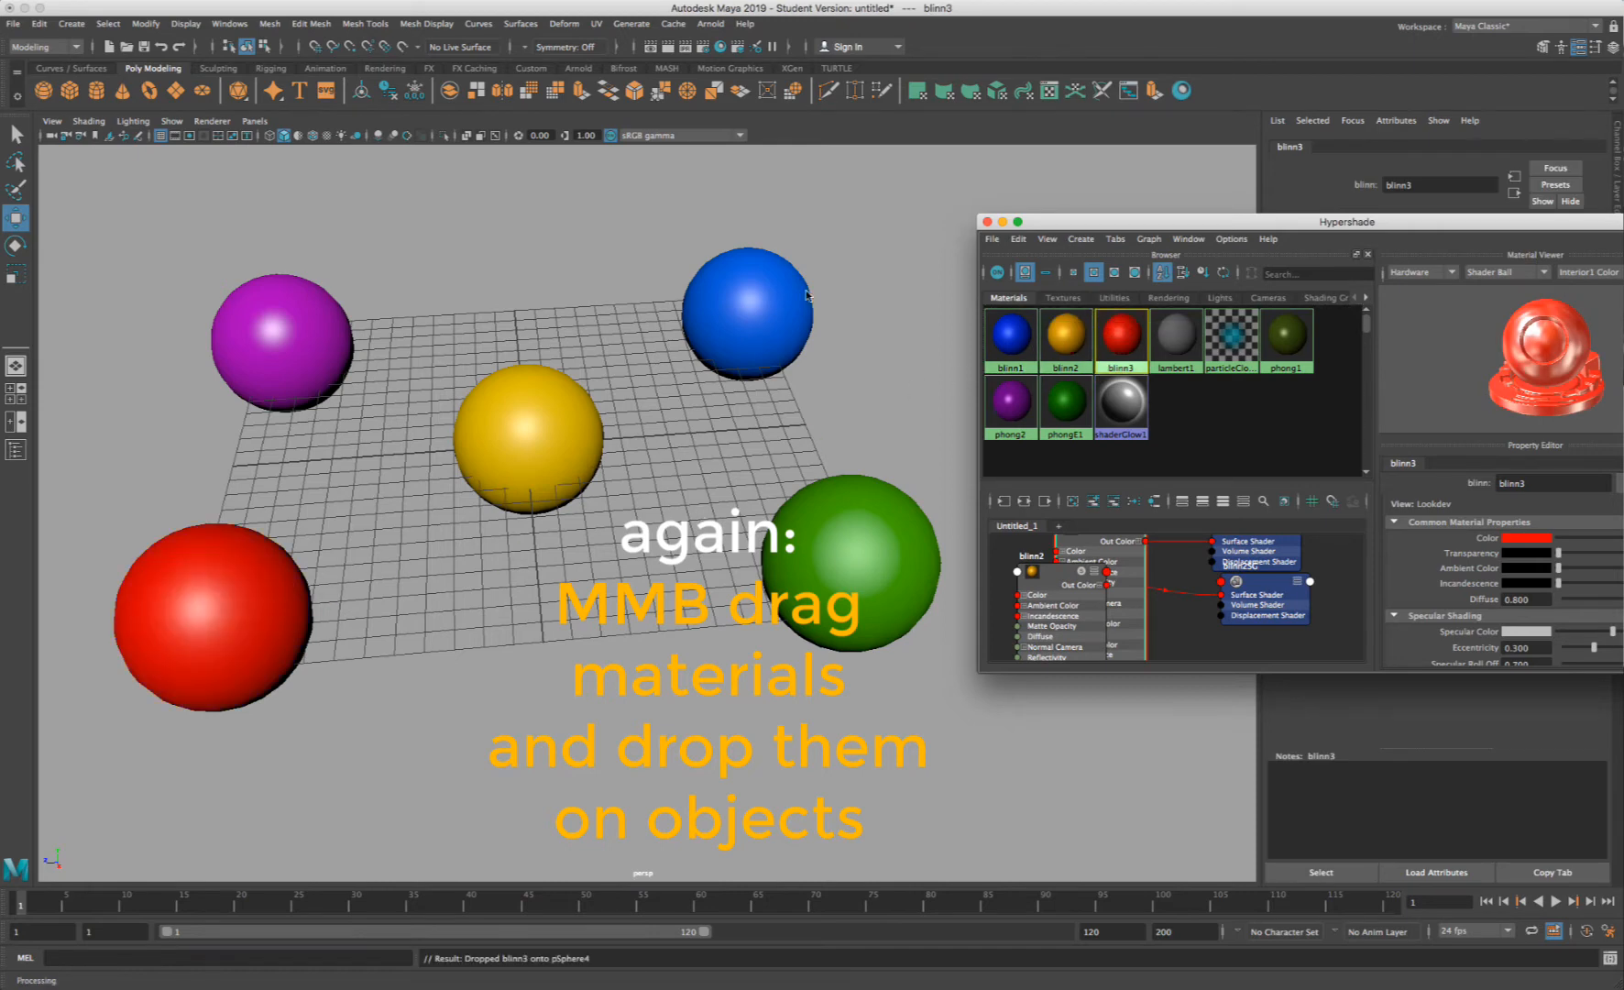
# - Enlarge the Hypershade window over the viewport and view blinn3's settings in the Channel Box and the Attribute Editor
pyautogui.moveTo(1138, 221); pyautogui.dragTo(790, 182)
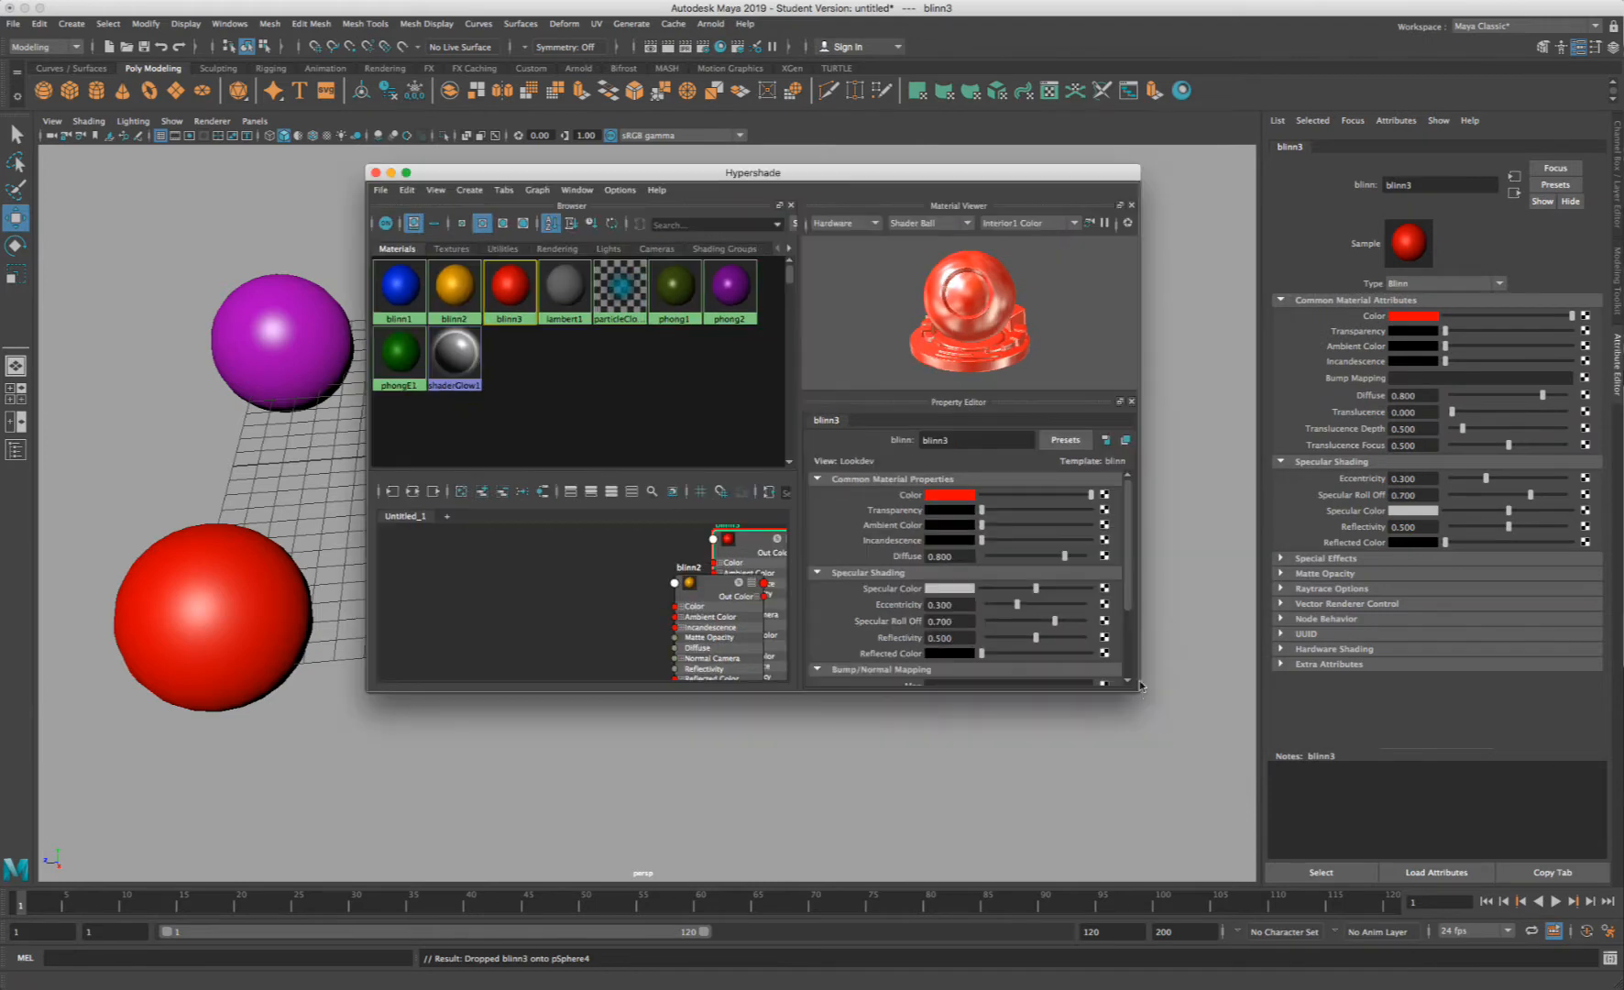
pyautogui.moveTo(1134, 689); pyautogui.dragTo(1196, 843)
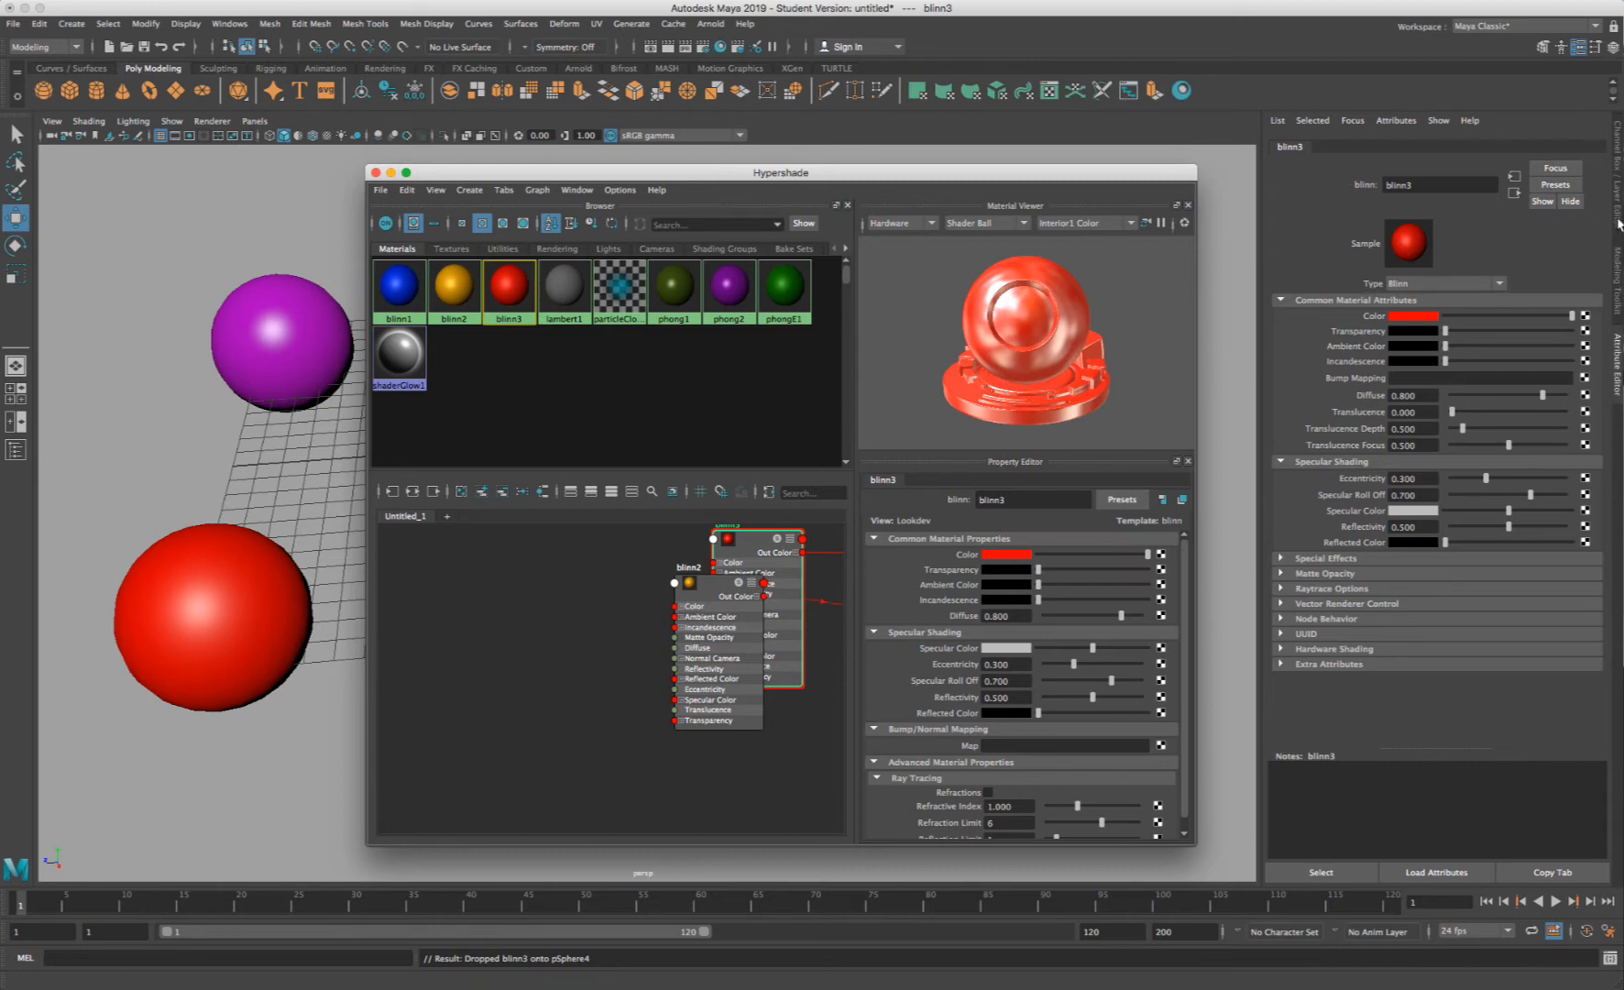
pyautogui.click(1617, 186)
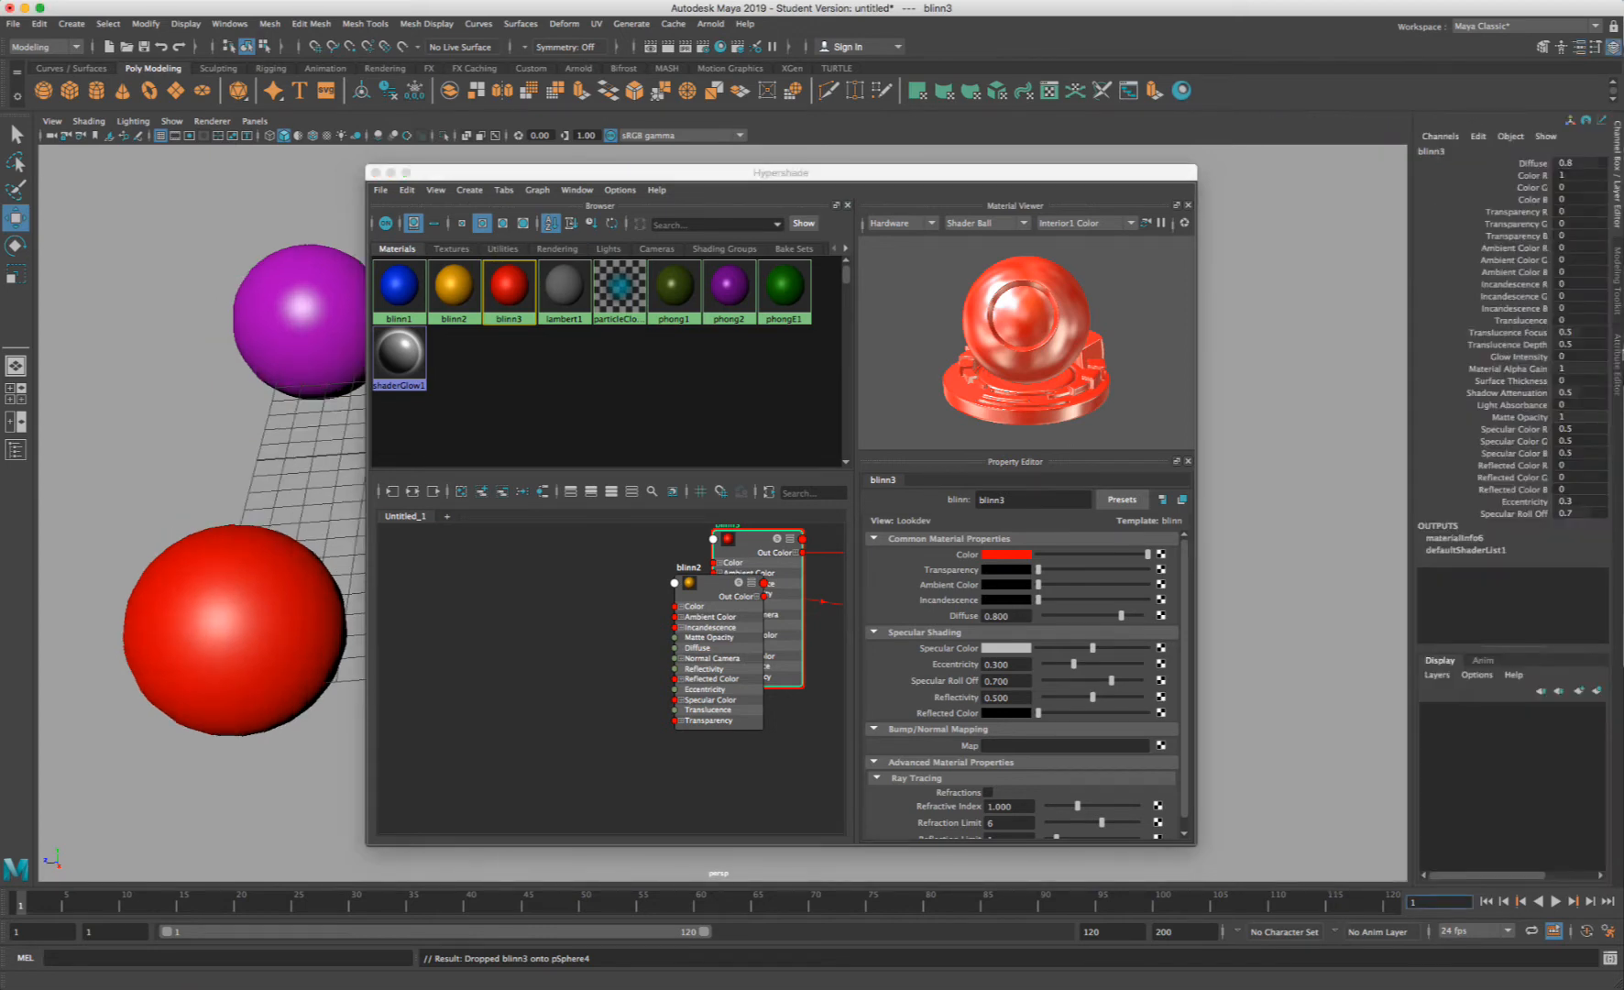
pyautogui.click(1616, 362)
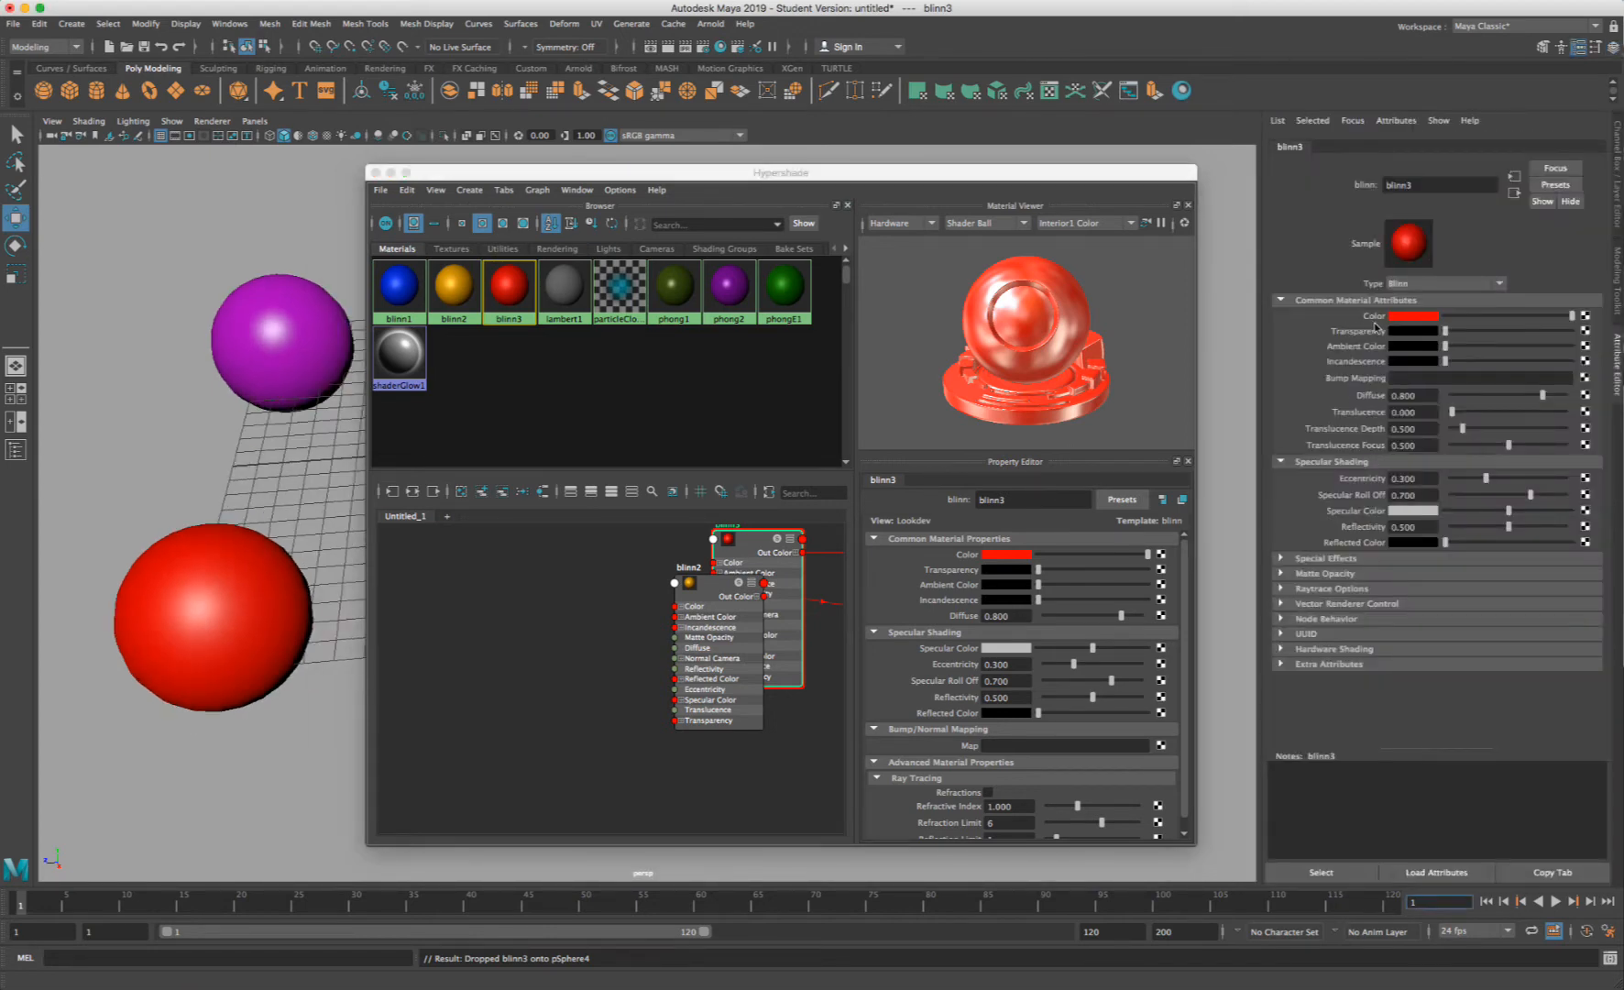
pyautogui.moveTo(1109, 175); pyautogui.dragTo(1146, 155)
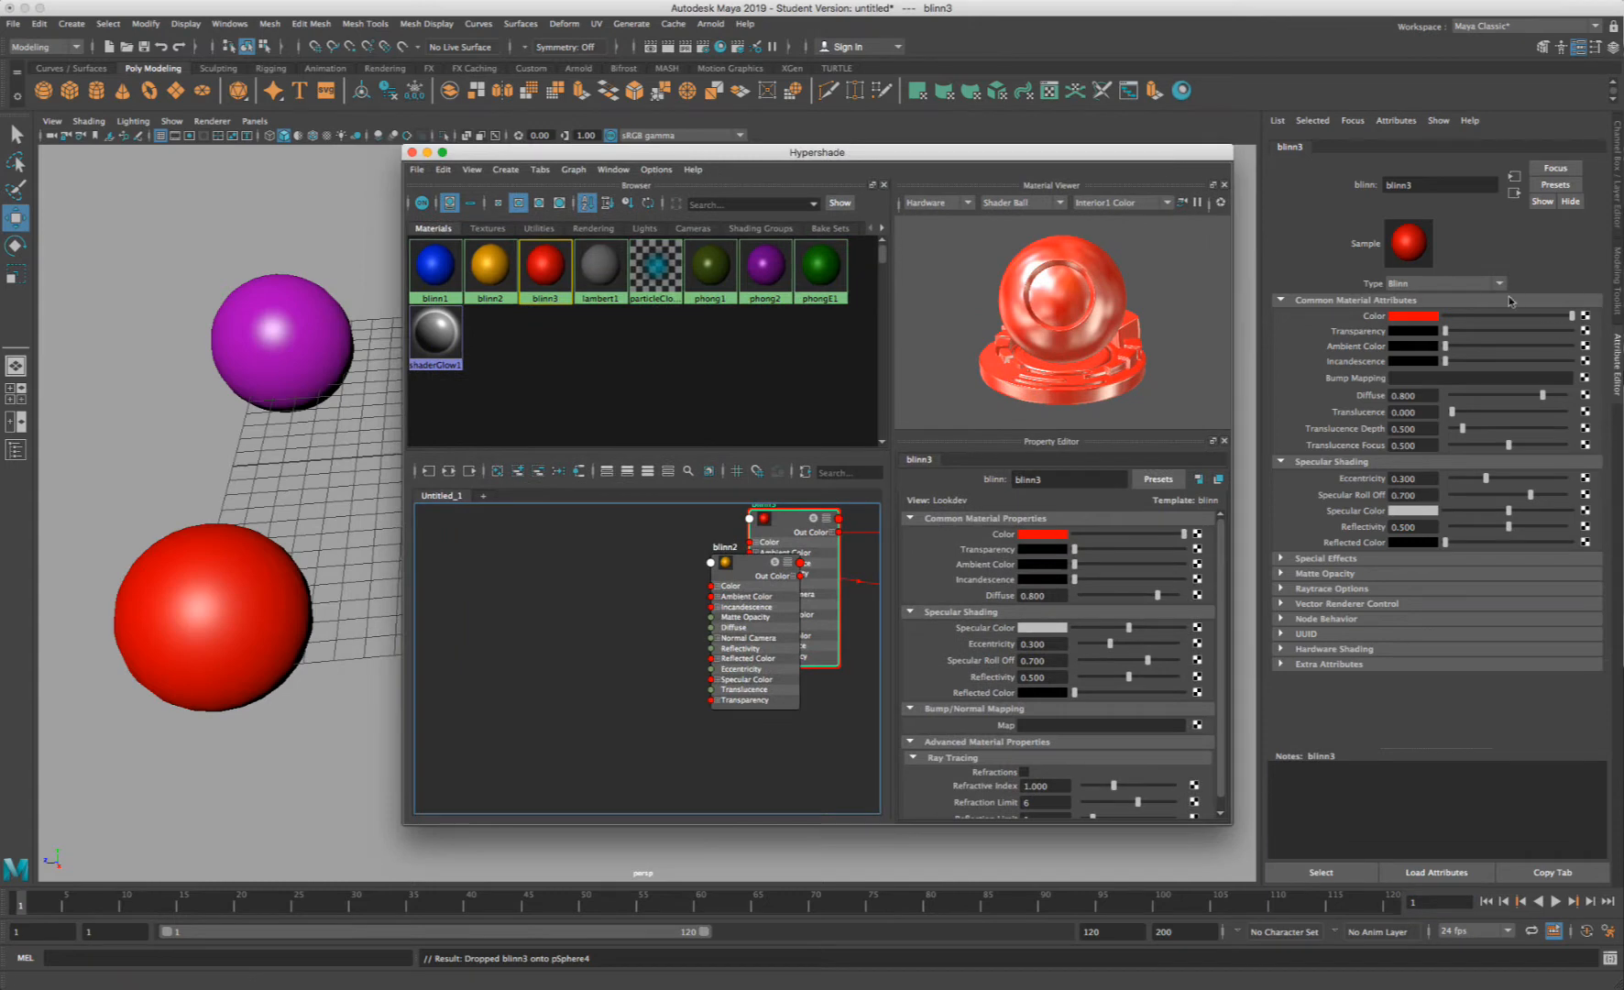
# - Turn the blinn3 color light gray, then recolor it red within the Hypershade with hue 360, saturation 1.000 and value 0.554
pyautogui.moveTo(1523, 313)
pyautogui.mouseDown()
pyautogui.moveTo(1438, 321)
pyautogui.moveTo(1549, 317)
pyautogui.moveTo(1514, 318)
pyautogui.mouseUp()
pyautogui.moveTo(1014, 156); pyautogui.dragTo(1008, 171)
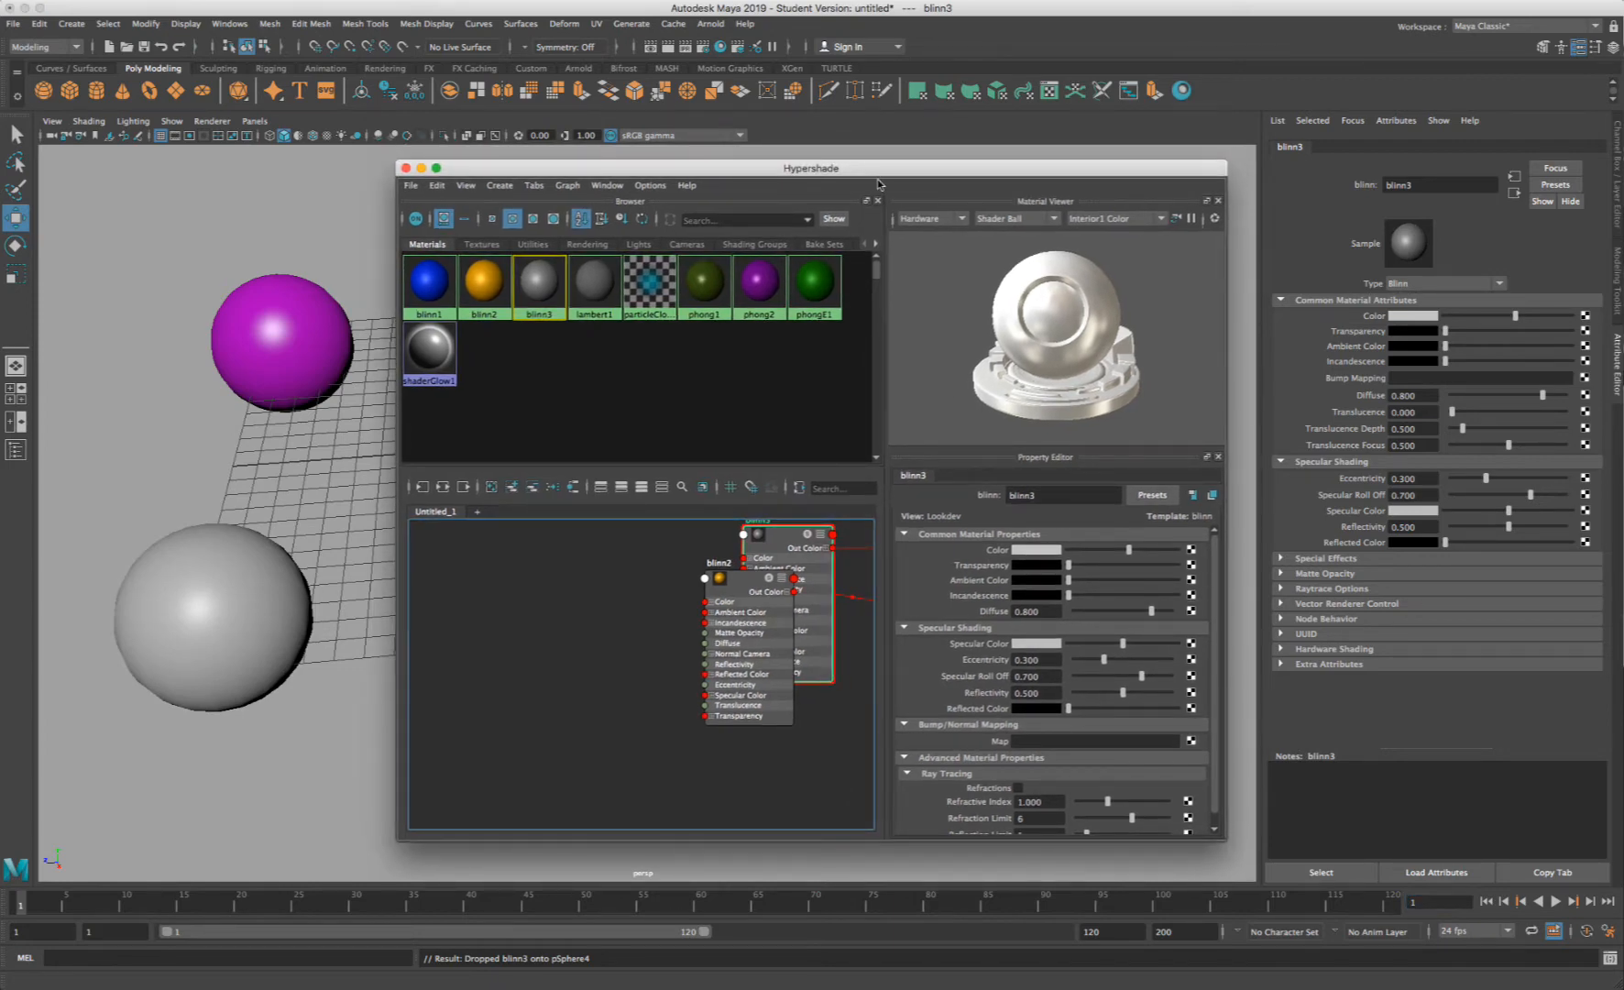
pyautogui.click(1036, 550)
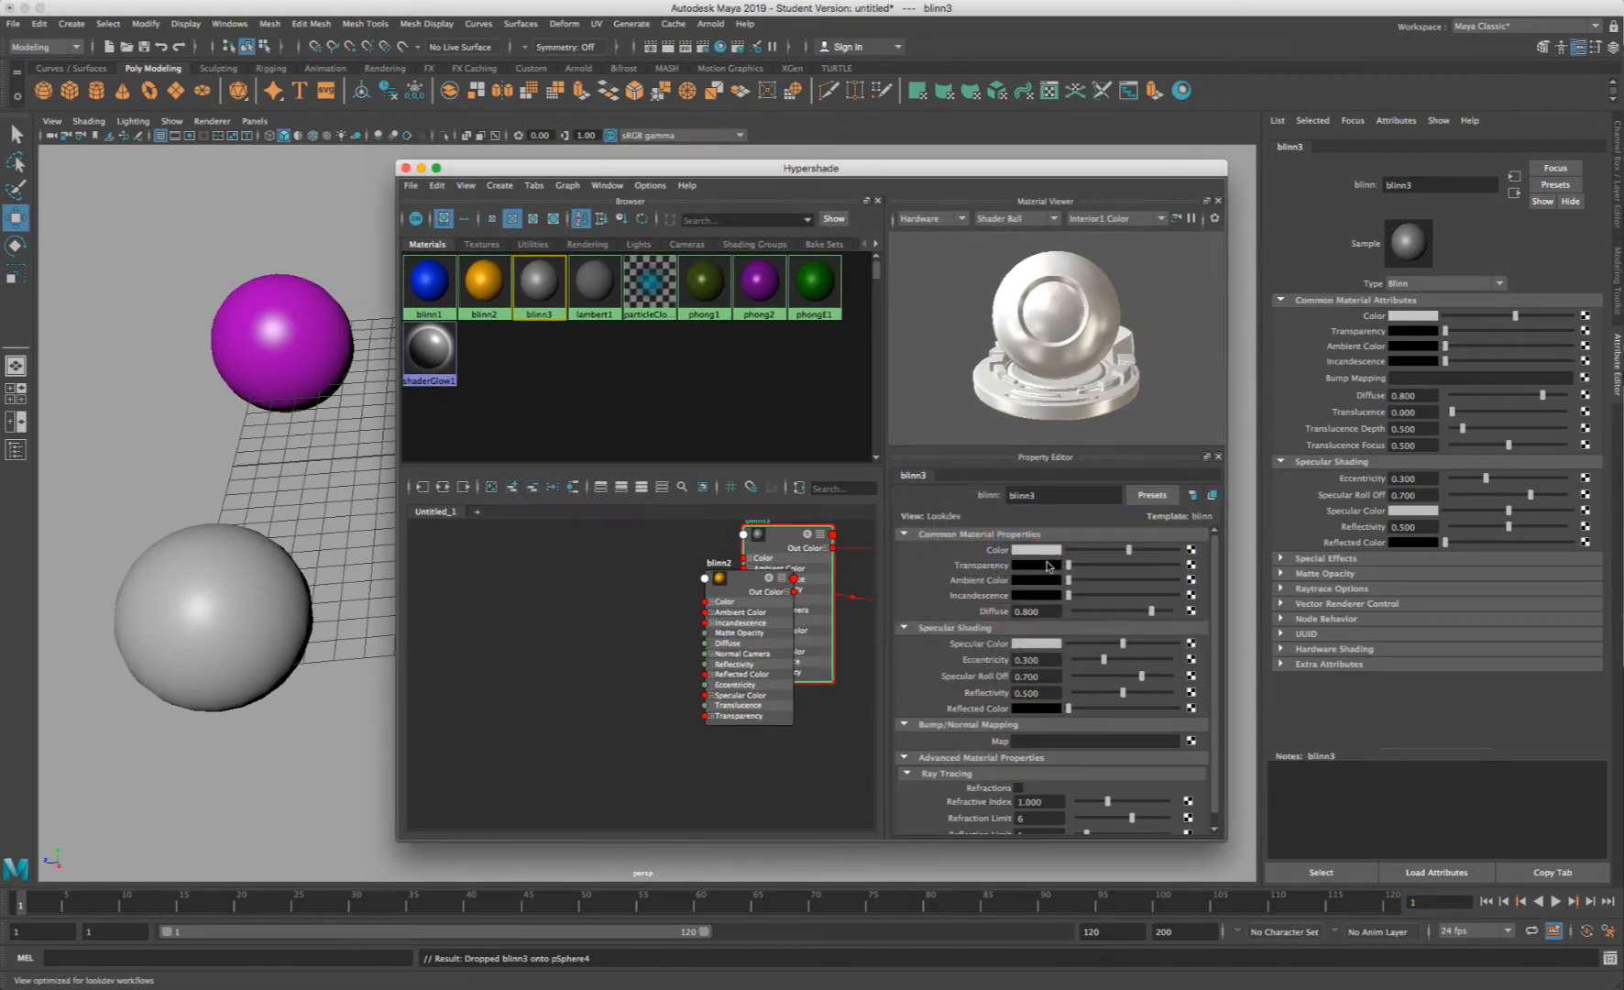
pyautogui.click(1046, 554)
pyautogui.click(1082, 613)
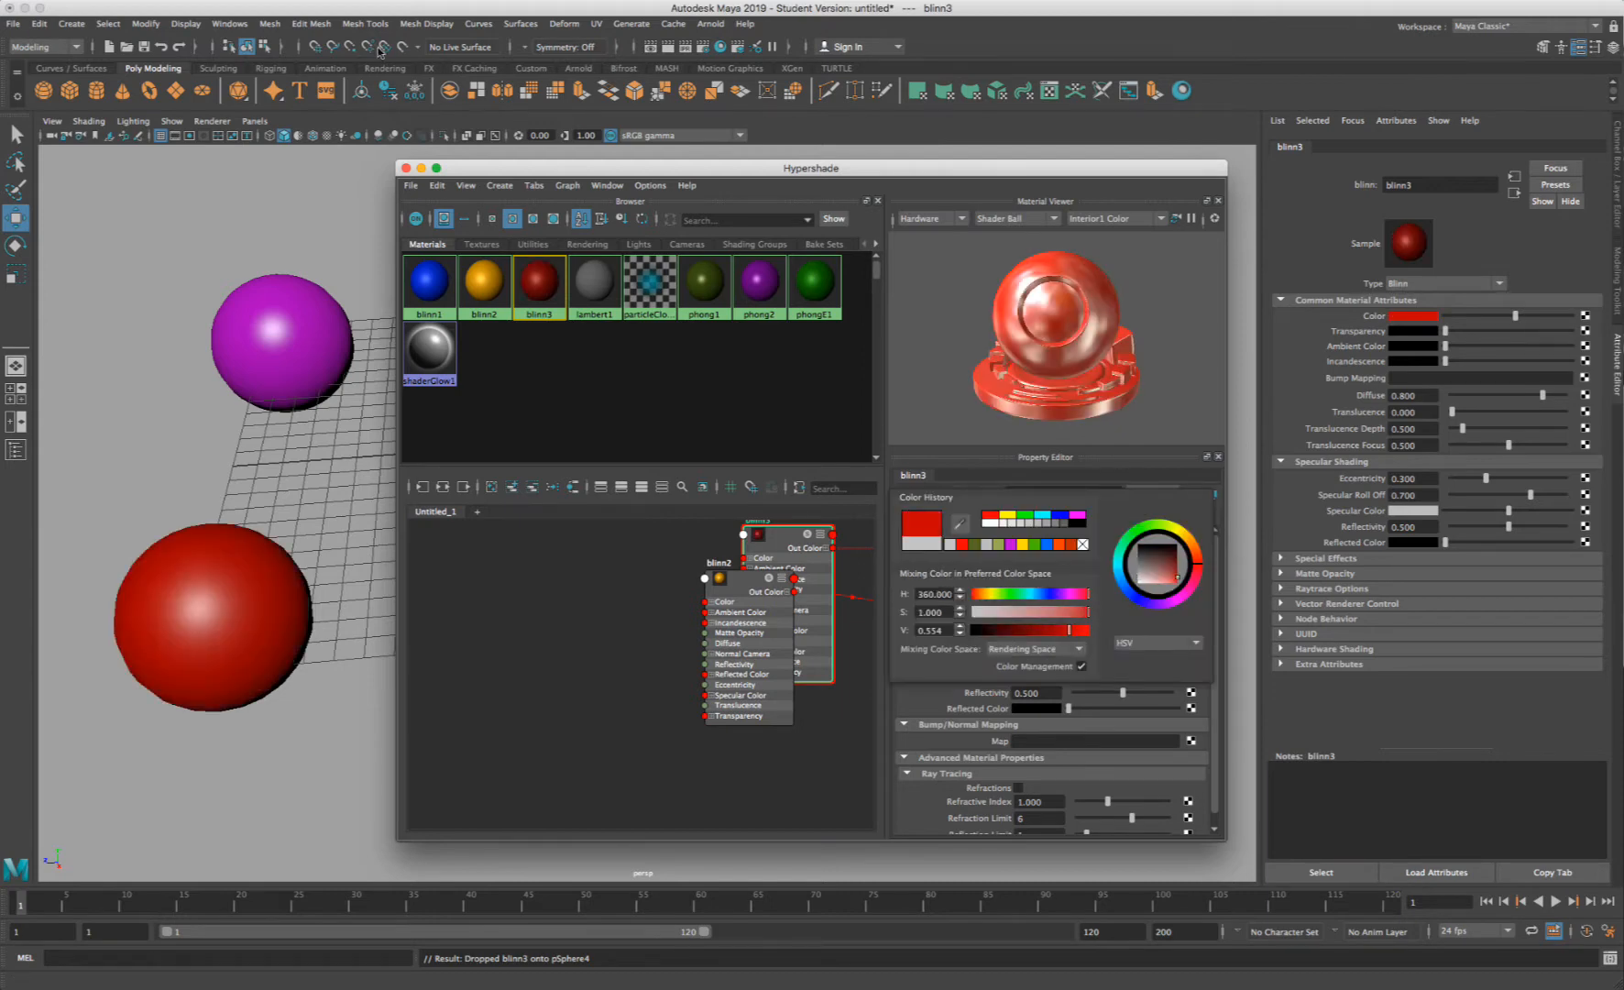
# - Close the Hypershade and select the blue back-right sphere
pyautogui.click(406, 168)
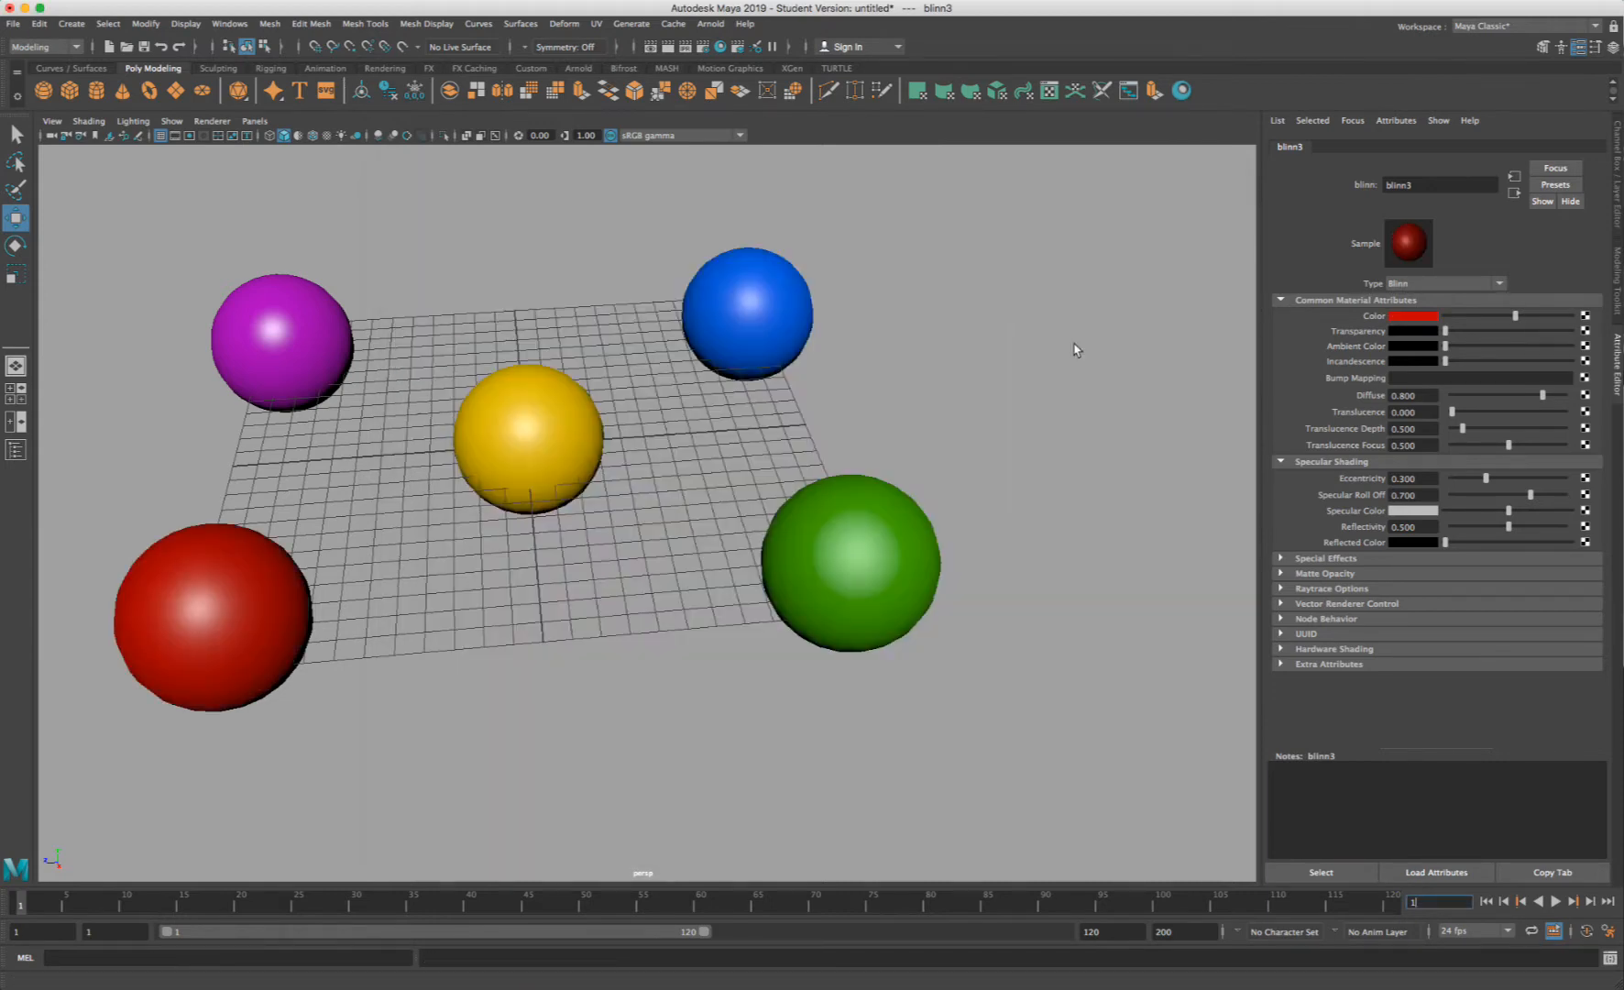
pyautogui.click(1074, 349)
pyautogui.click(725, 303)
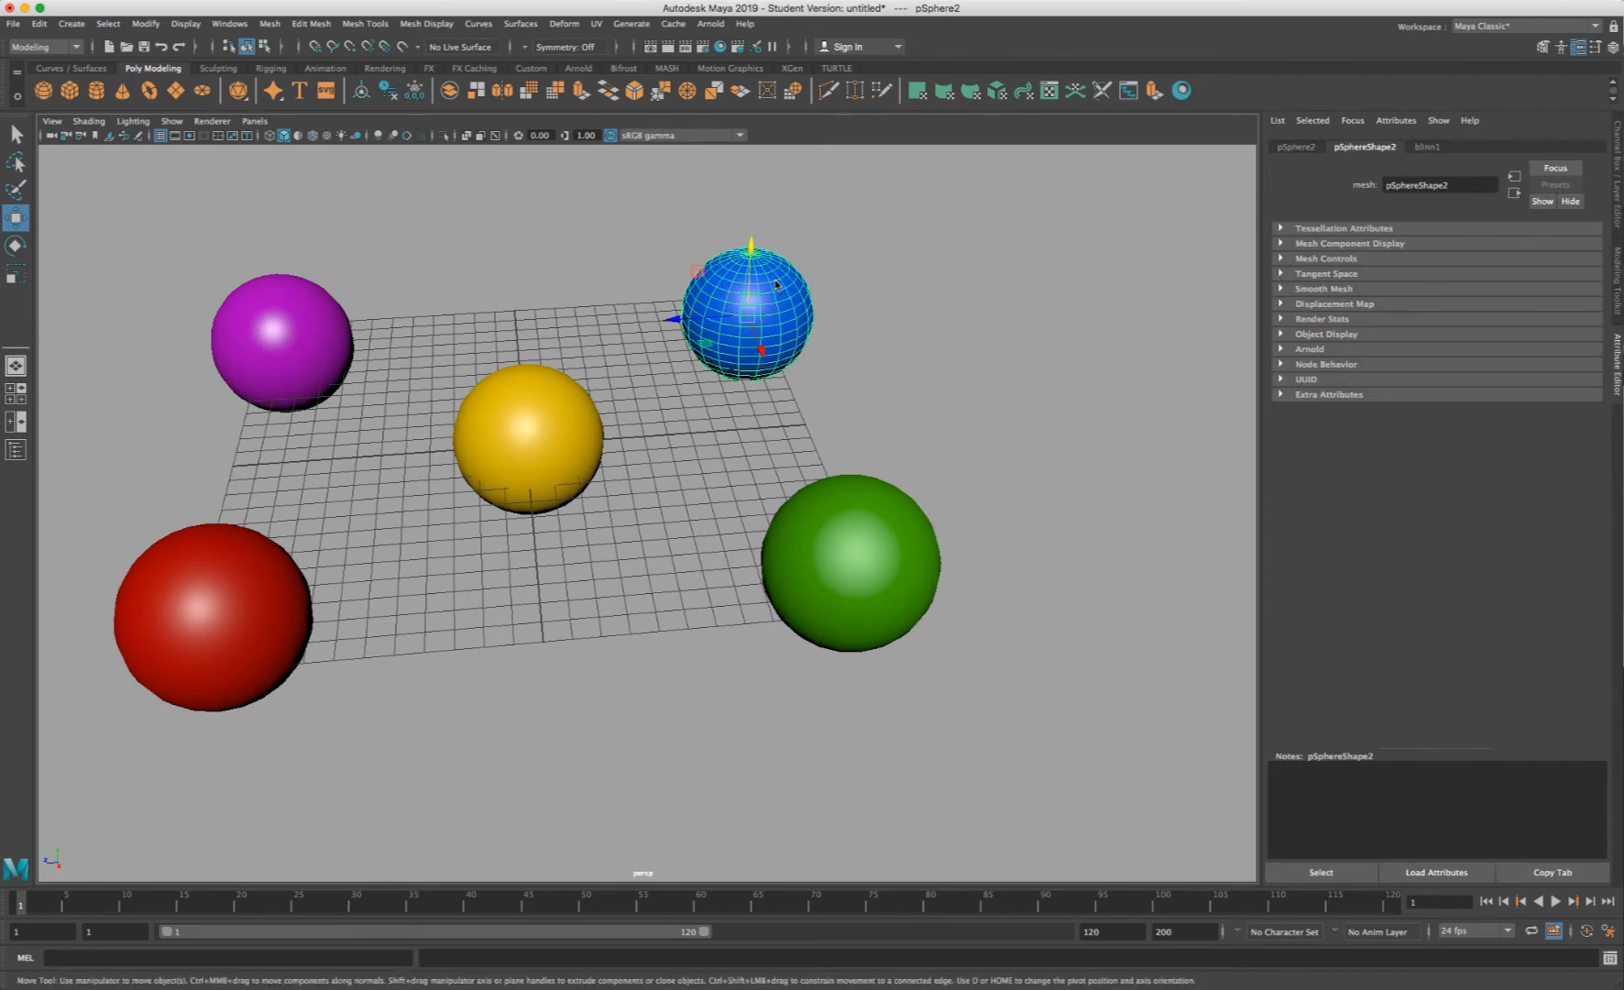
# - View the material attributes of the blue back-right sphere and the green front-right sphere, and clear the selection
pyautogui.moveTo(776, 285); pyautogui.dragTo(776, 652, button='right')
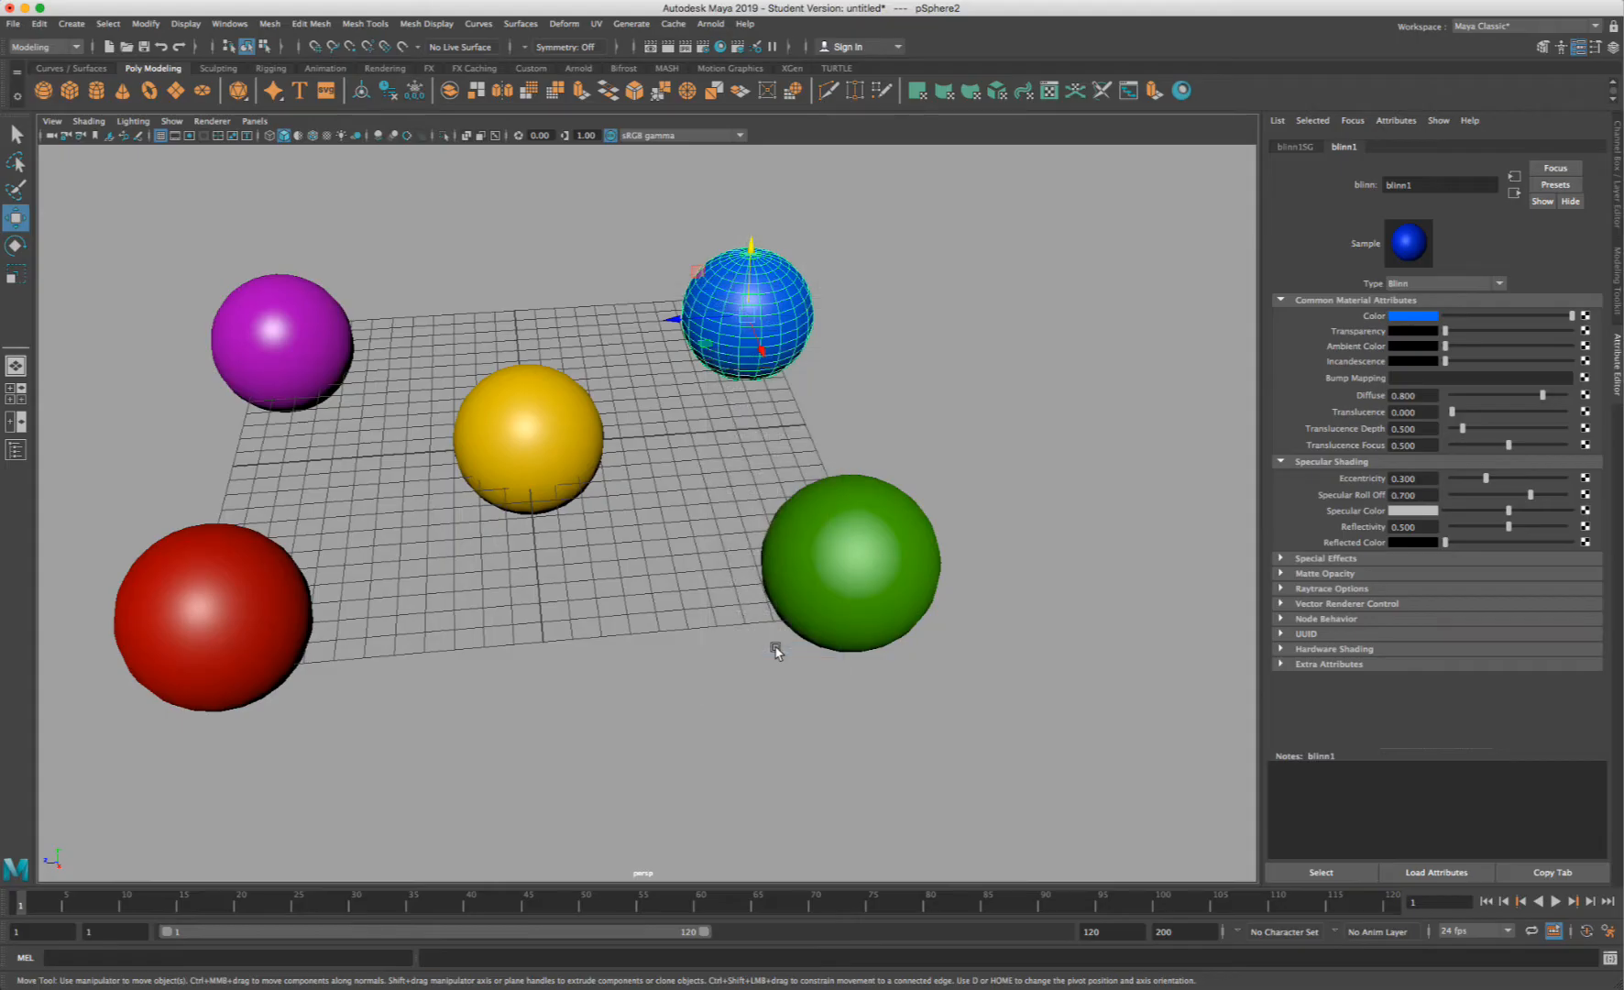
pyautogui.moveTo(829, 545); pyautogui.dragTo(829, 875, button='right')
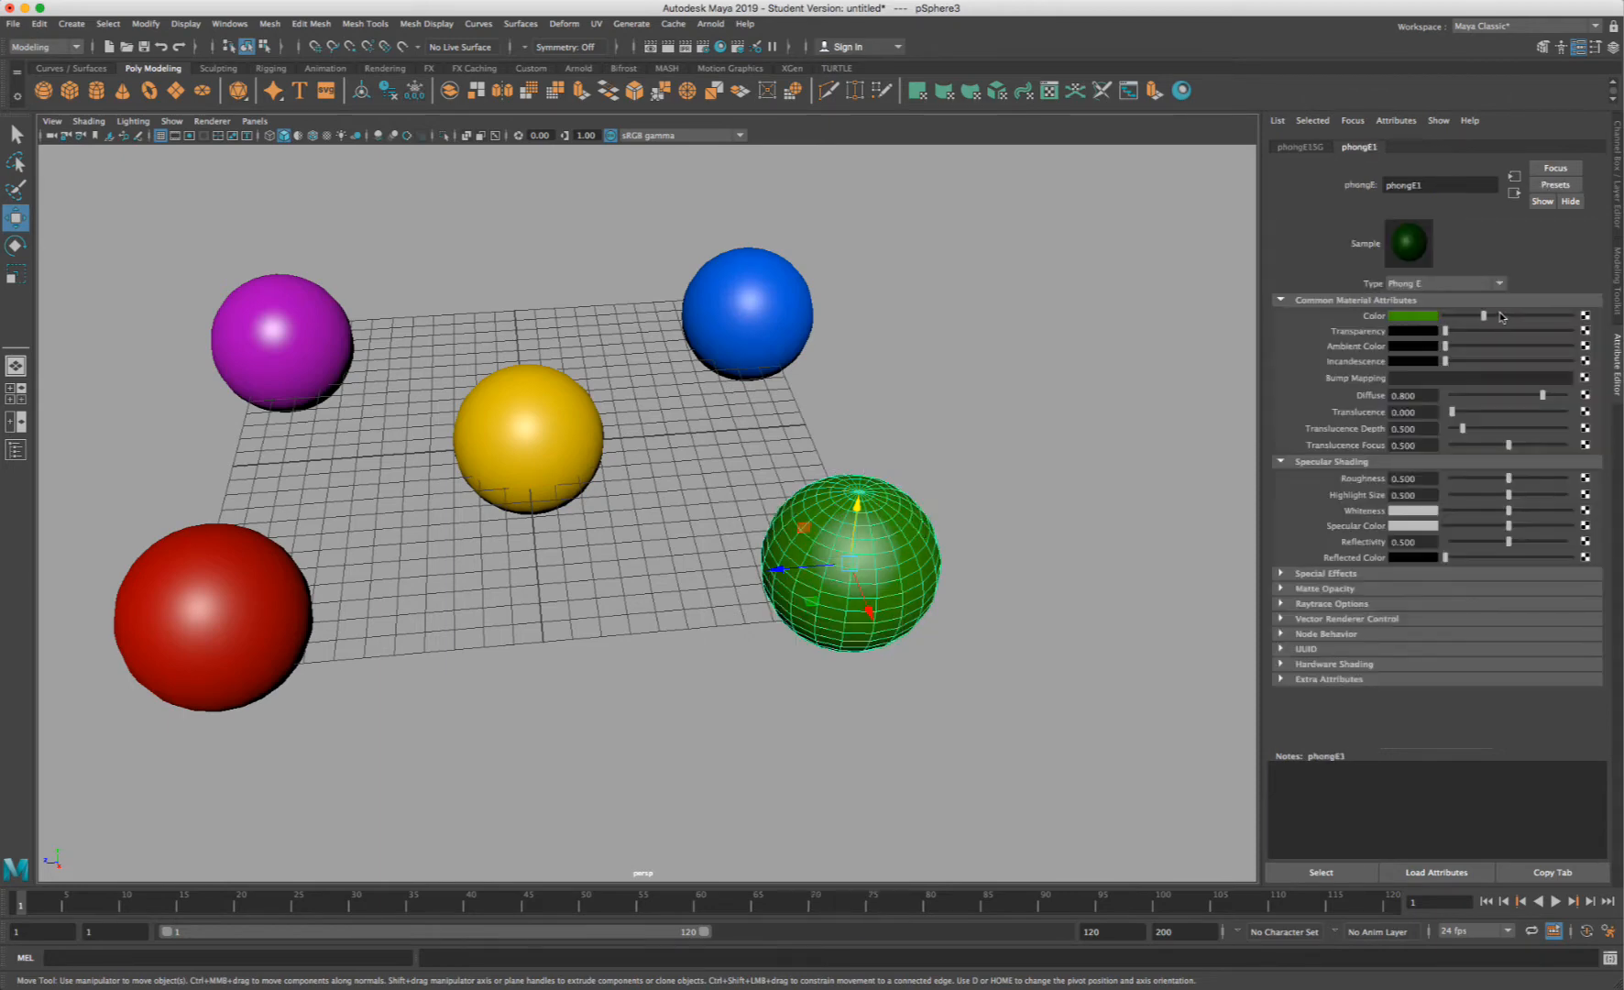
pyautogui.moveTo(1501, 317); pyautogui.dragTo(1517, 316)
pyautogui.click(955, 326)
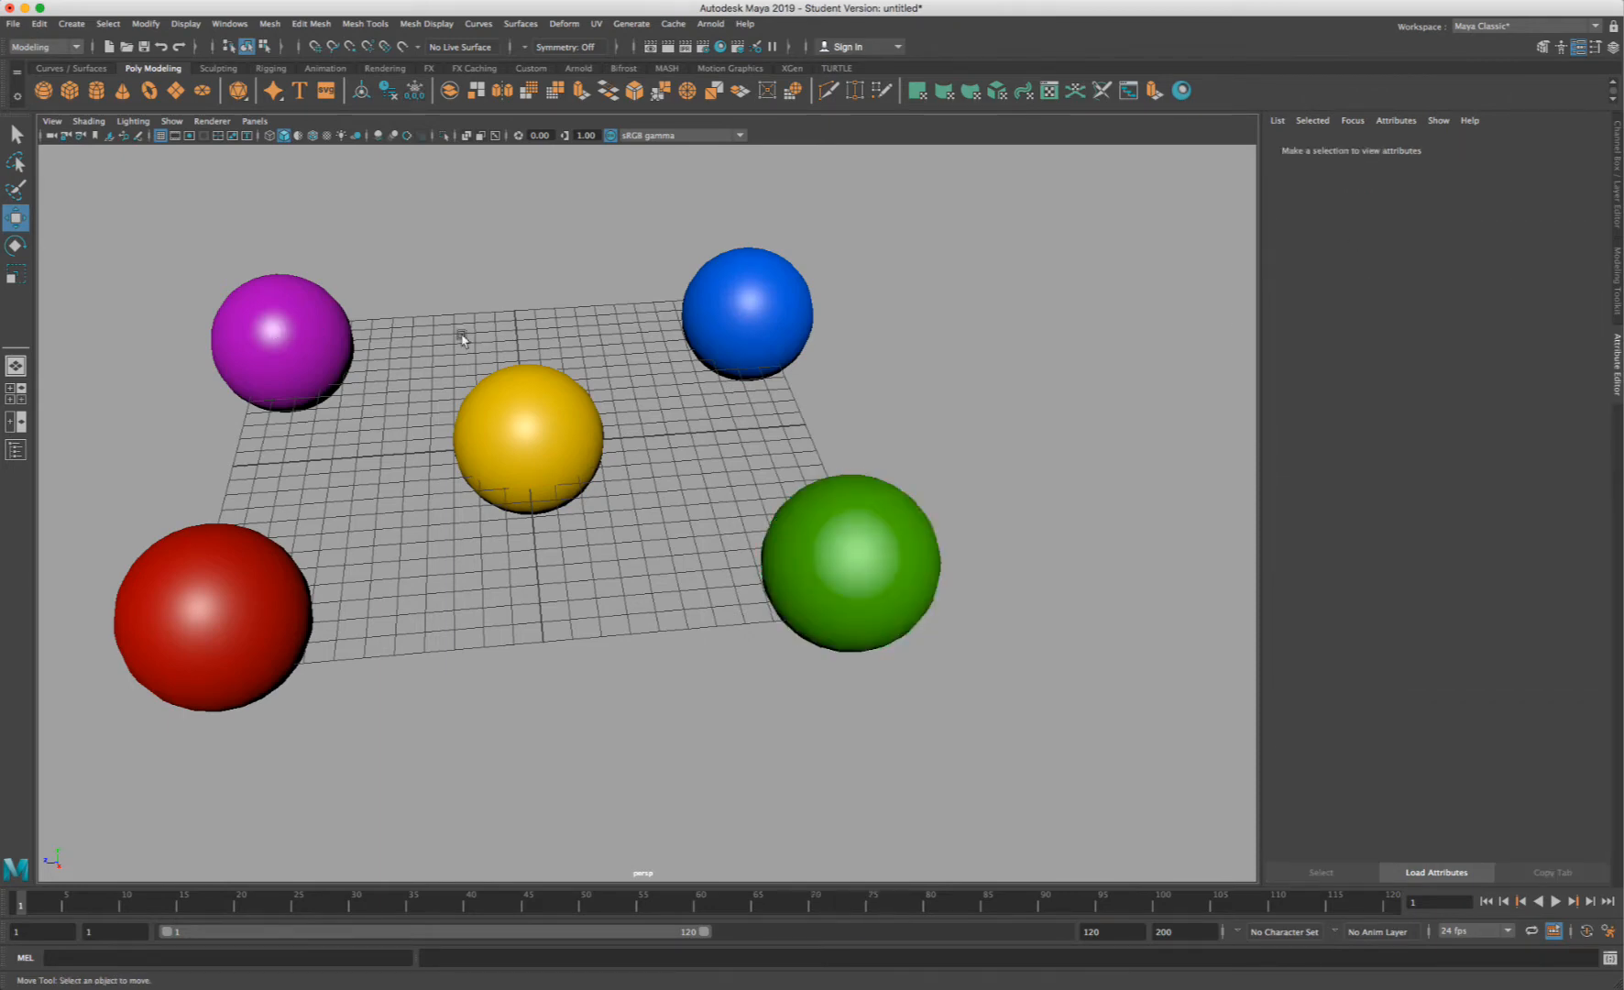
# - Open the Hypershade, load the purple sphere's phong2 material into its Property Editor, and arrange the window beside the spheres
pyautogui.click(1181, 90)
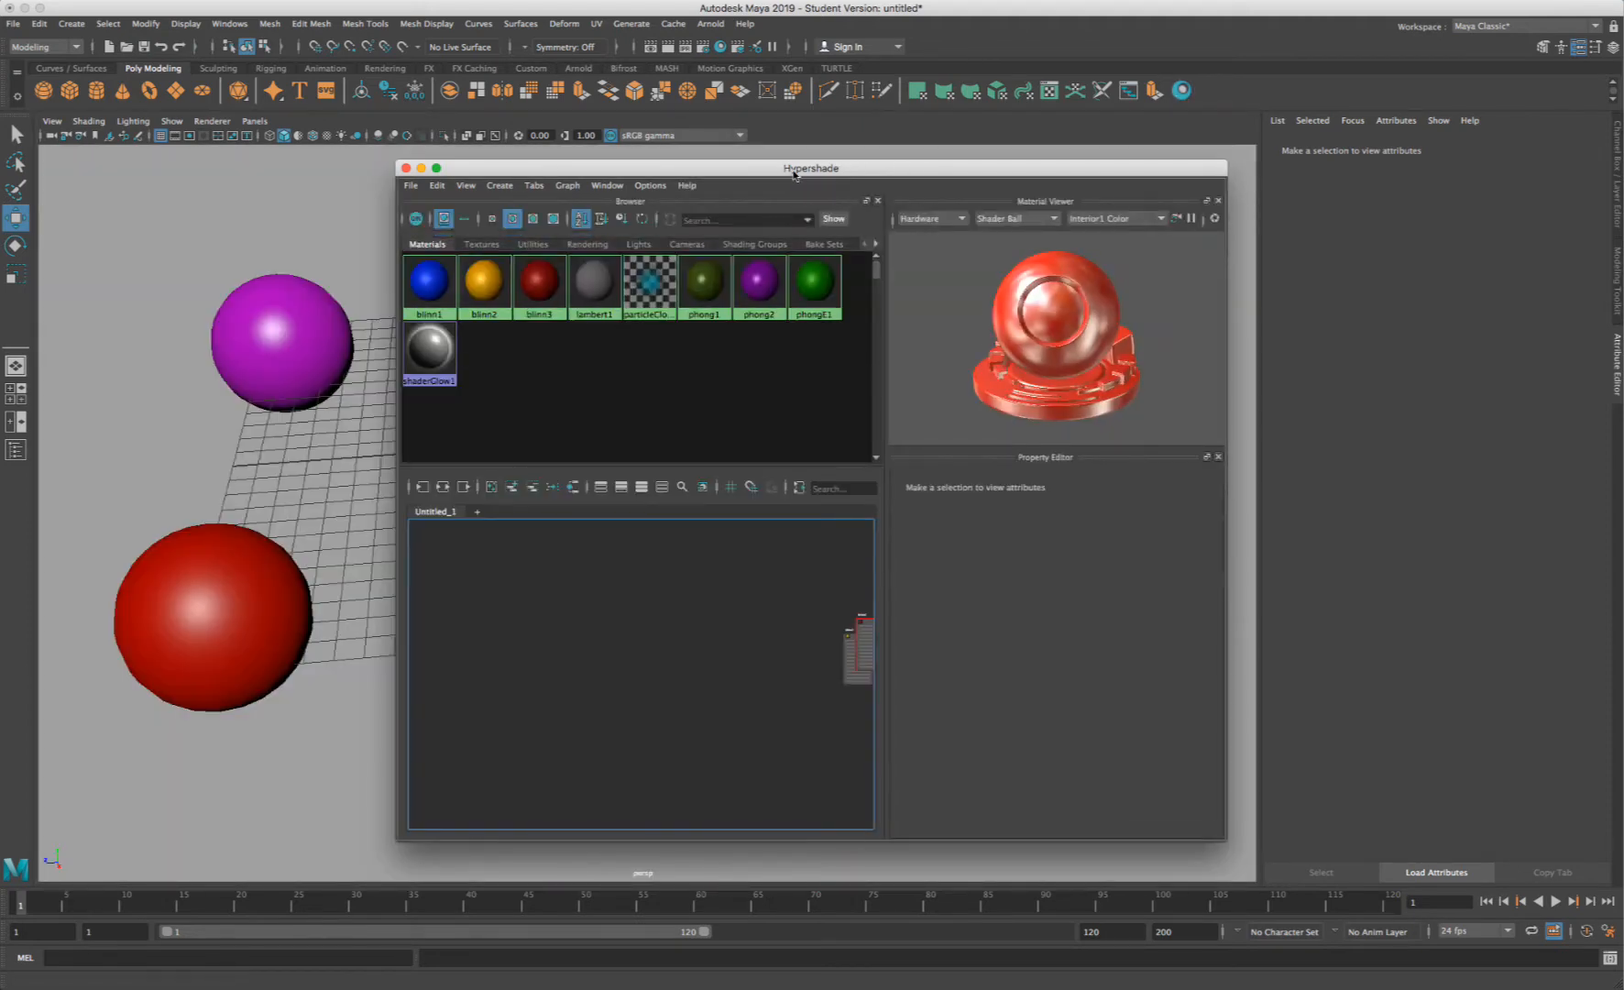
pyautogui.moveTo(792, 173); pyautogui.dragTo(834, 161)
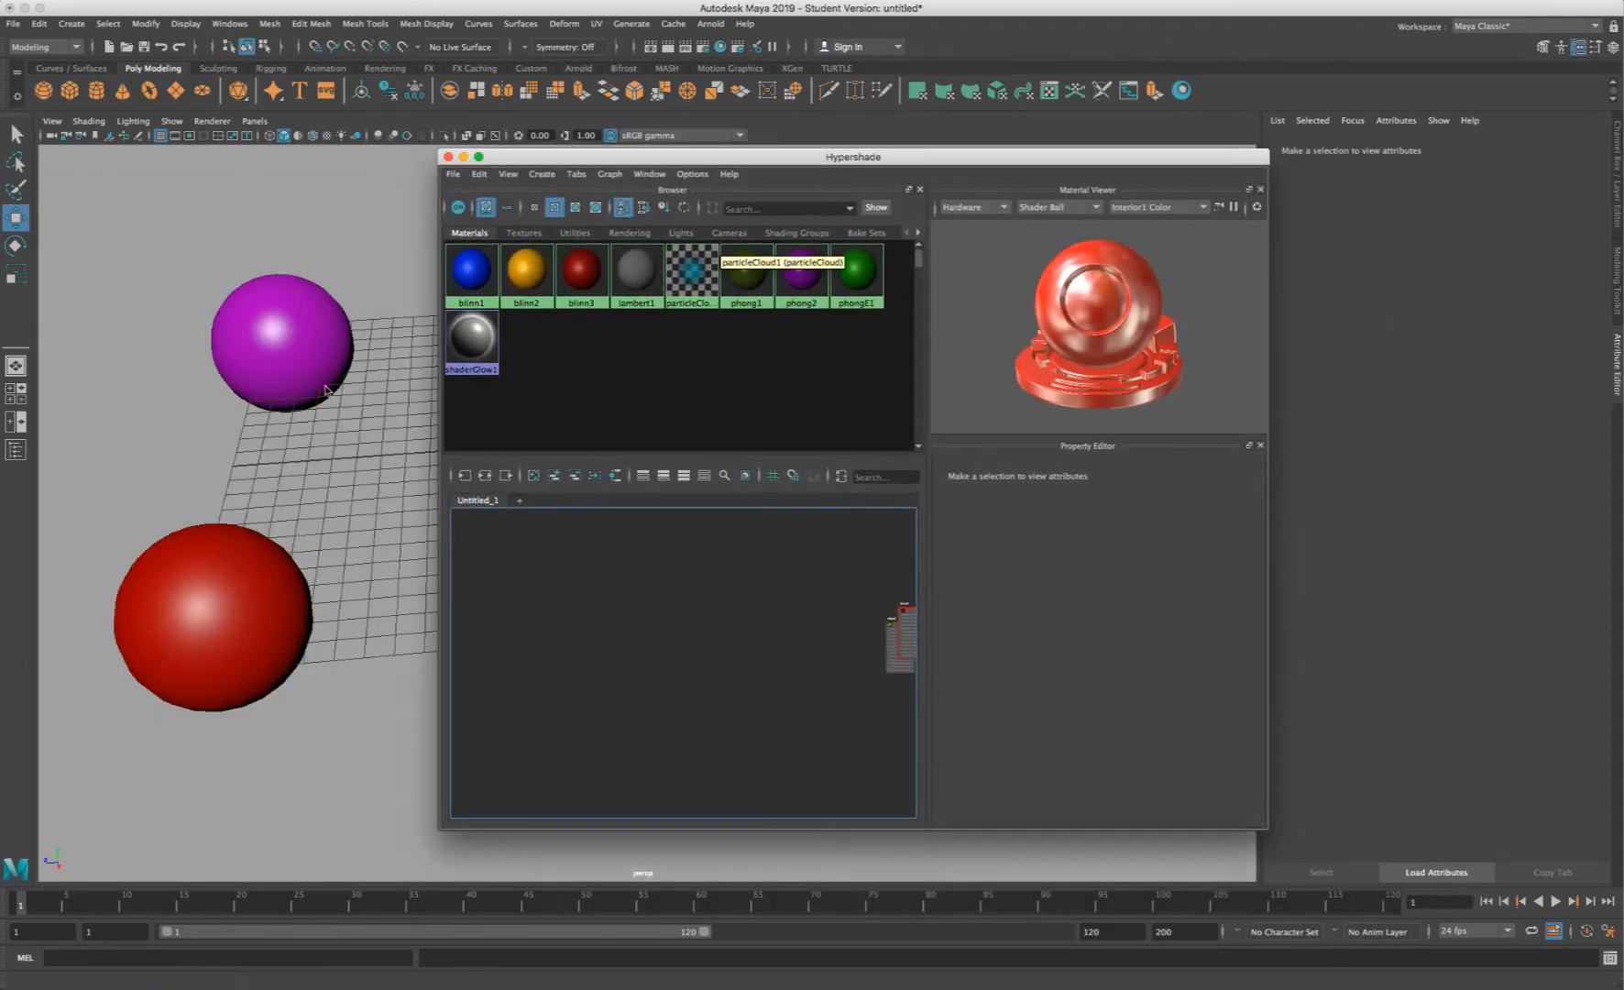
pyautogui.click(292, 320)
pyautogui.moveTo(291, 321); pyautogui.dragTo(313, 681, button='right')
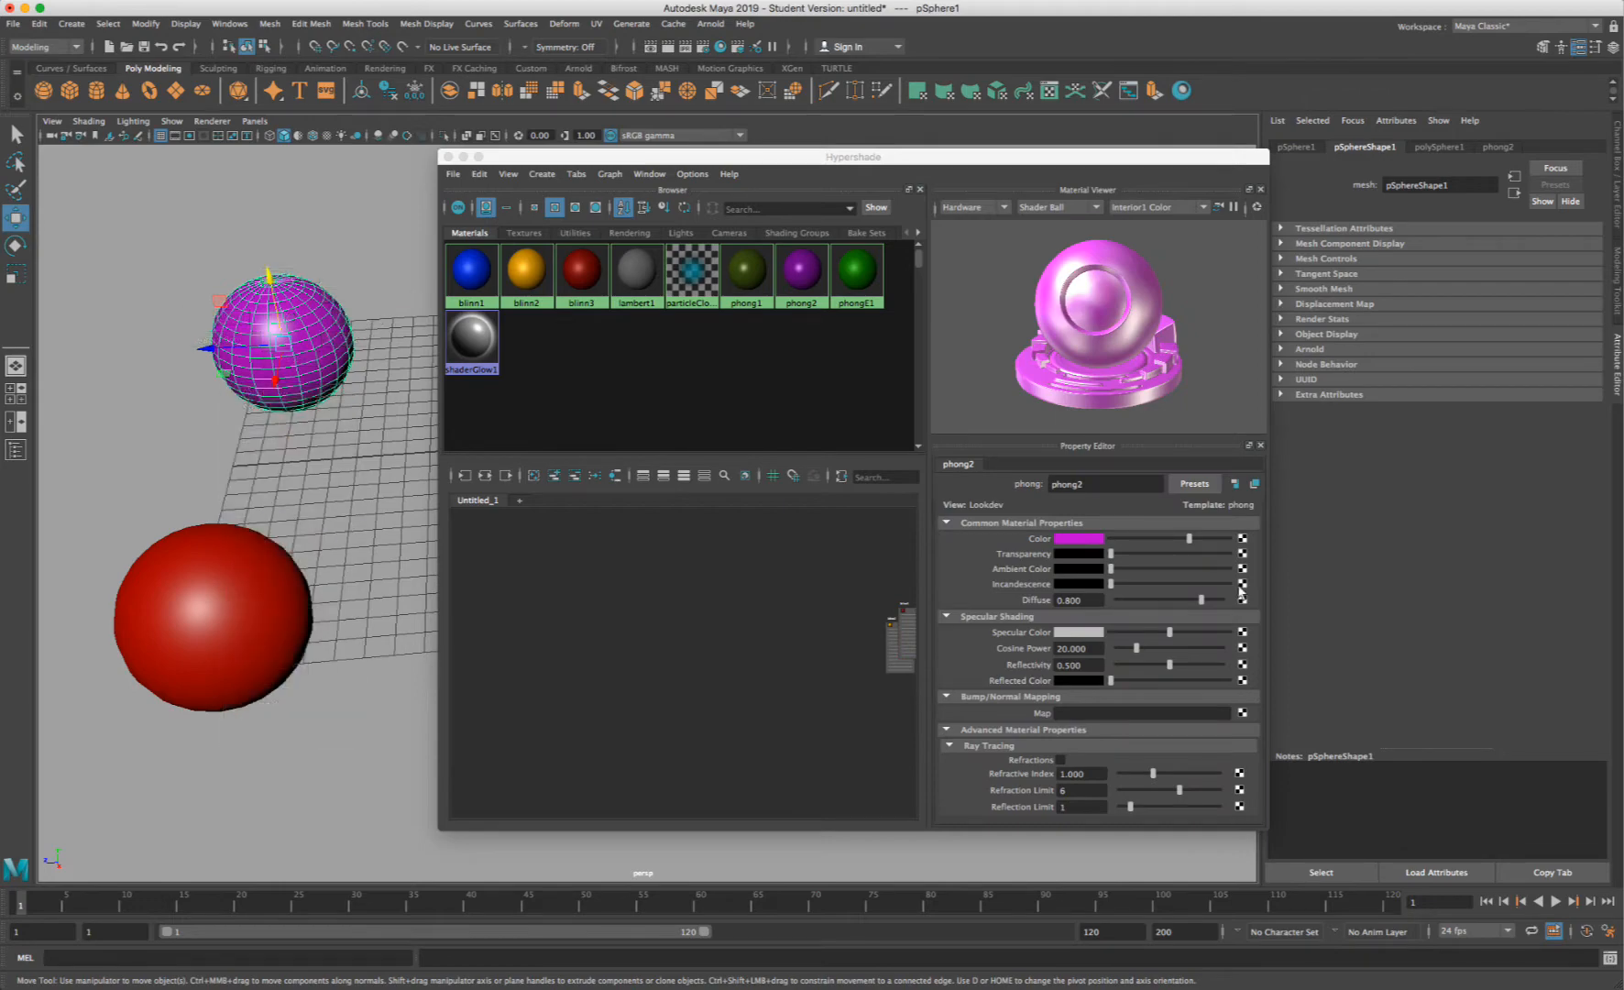
pyautogui.moveTo(1077, 156); pyautogui.dragTo(814, 135)
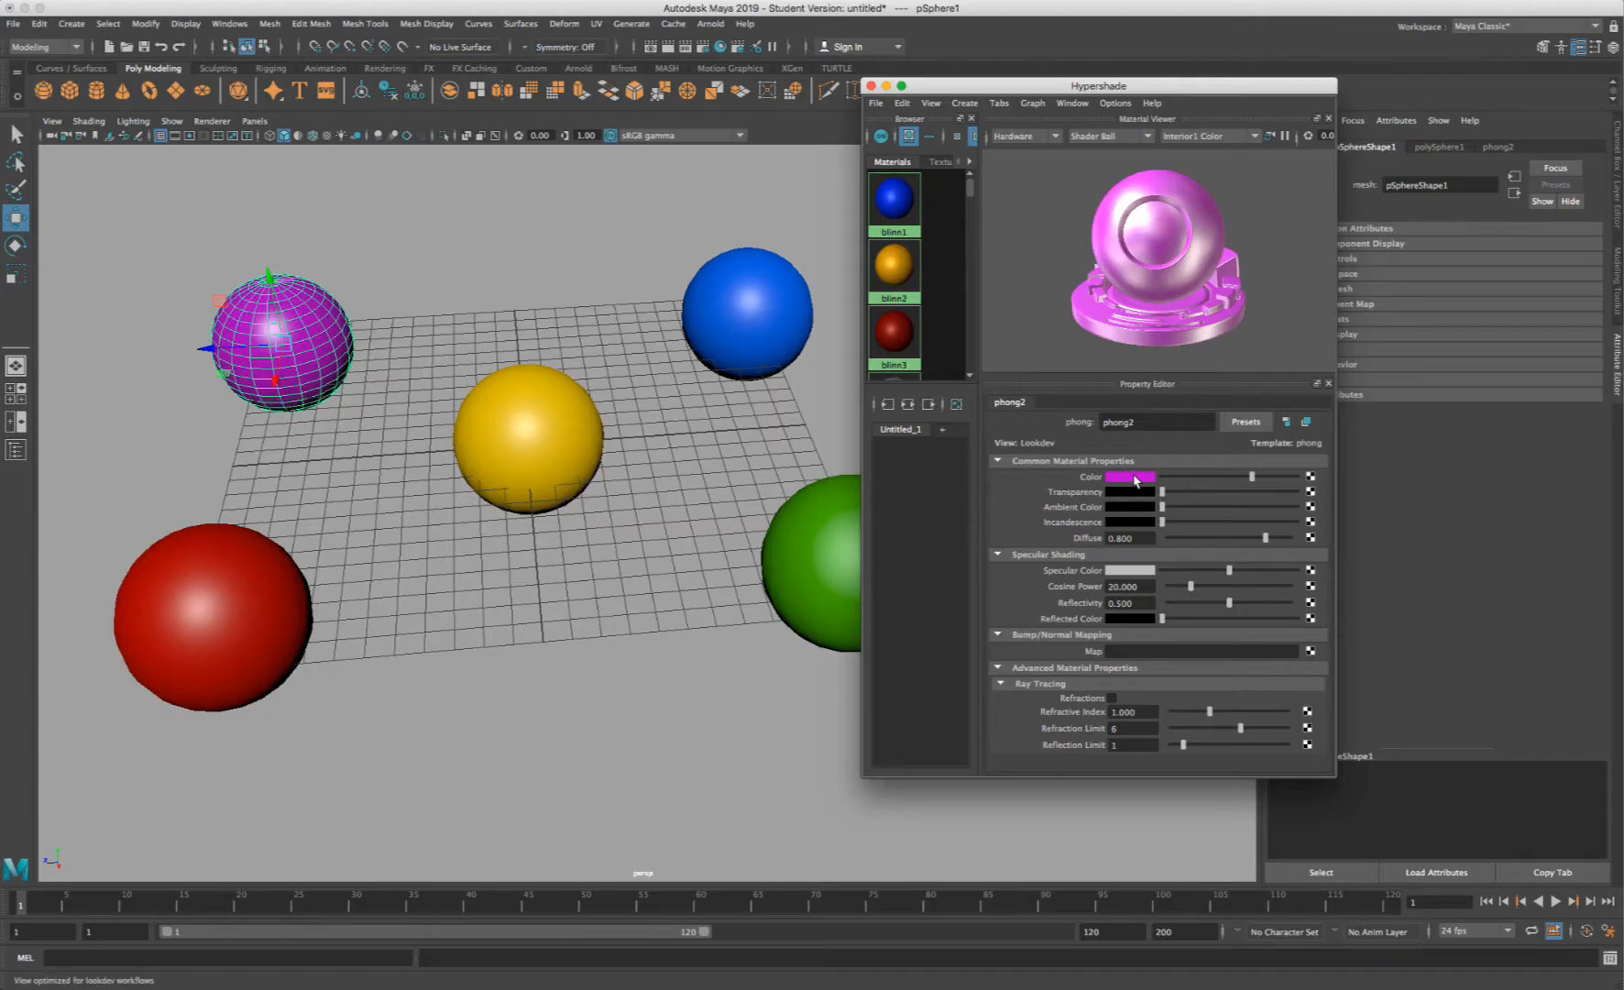
# - Recolor phong2 with the dark olive from the color history and brighten it to yellow-green
pyautogui.click(687, 357)
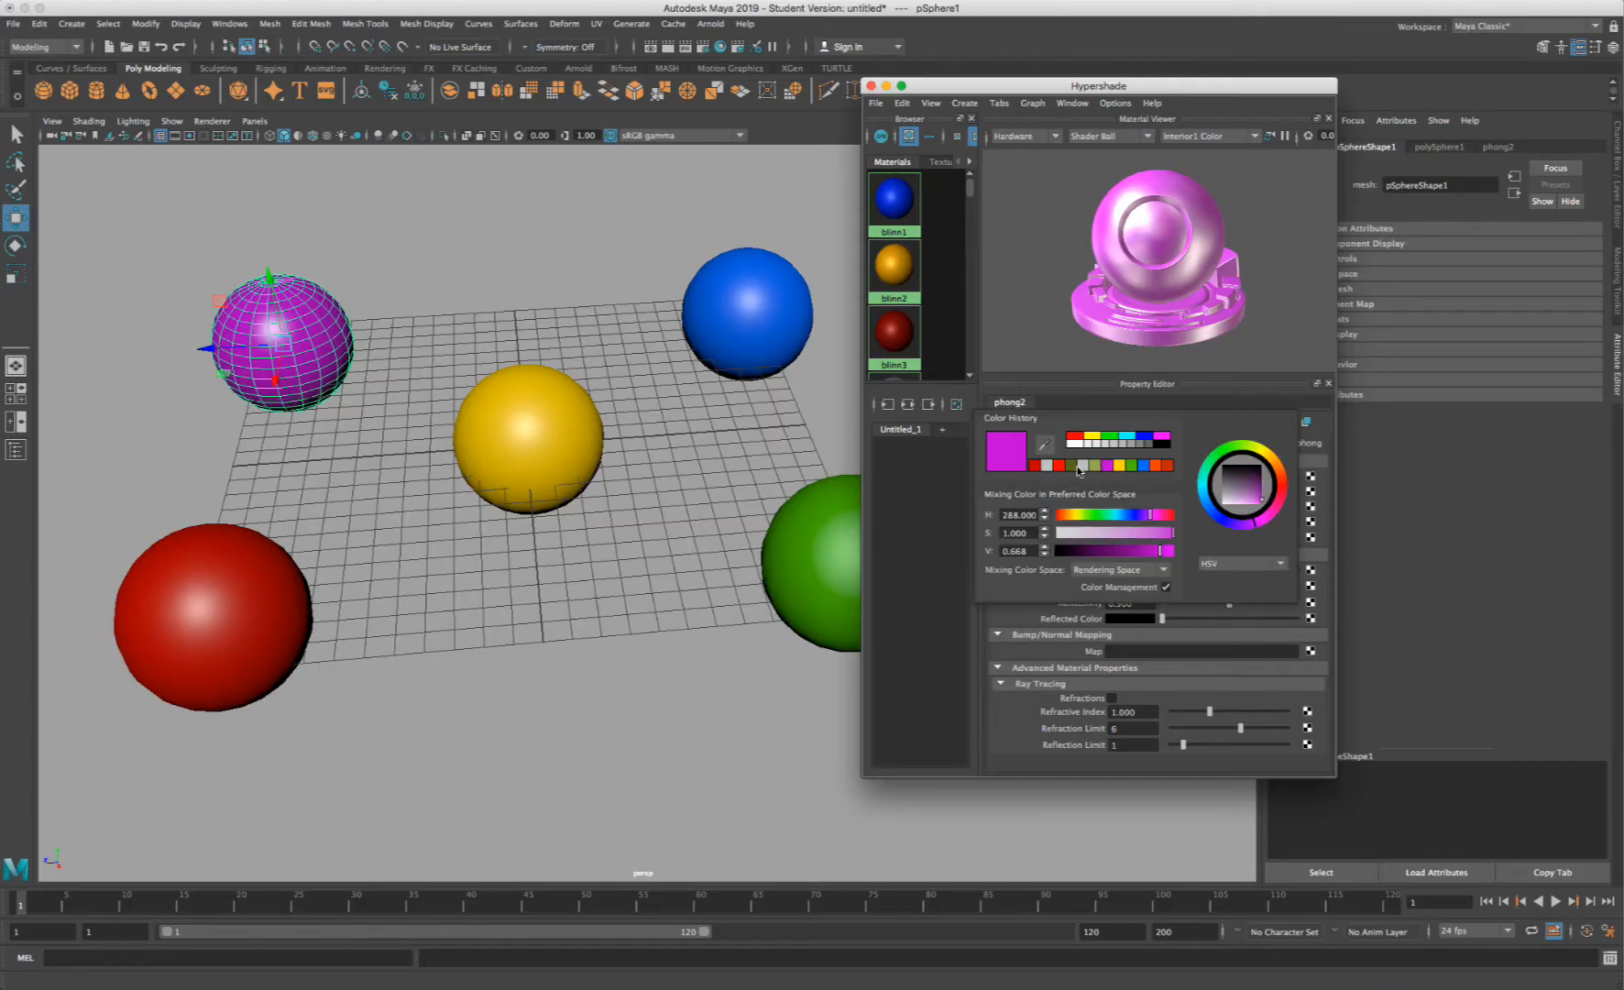
pyautogui.click(1071, 465)
pyautogui.moveTo(1254, 491); pyautogui.dragTo(1269, 476)
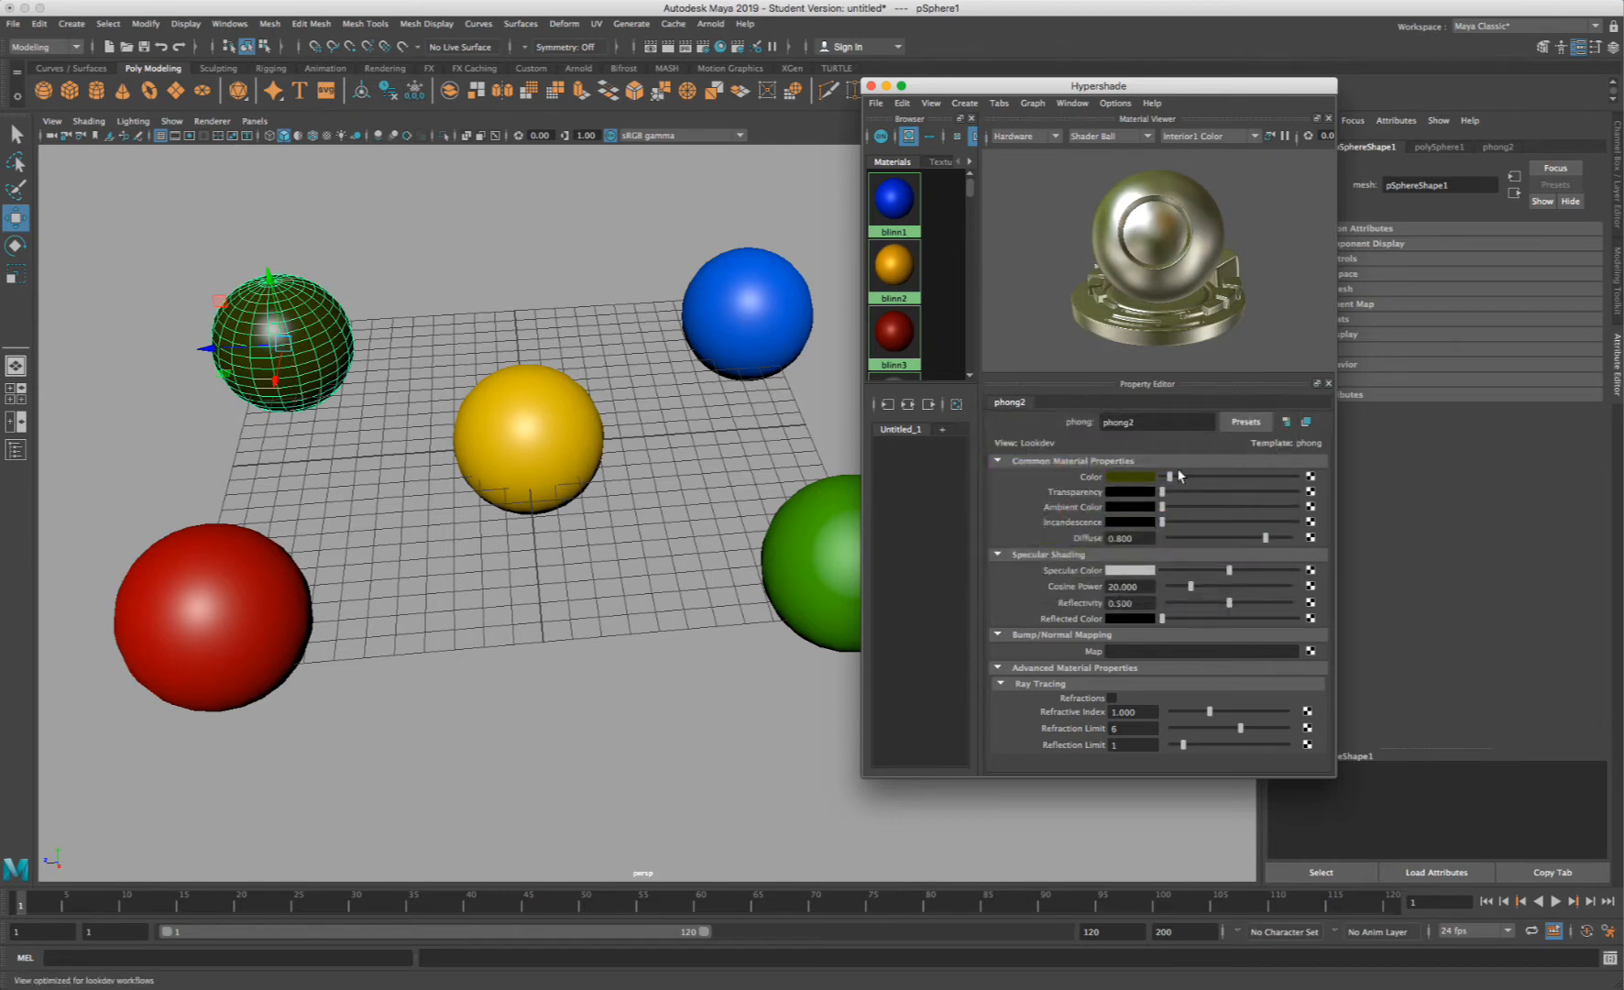
pyautogui.moveTo(1221, 486); pyautogui.dragTo(1127, 493)
pyautogui.click(394, 320)
pyautogui.click(318, 320)
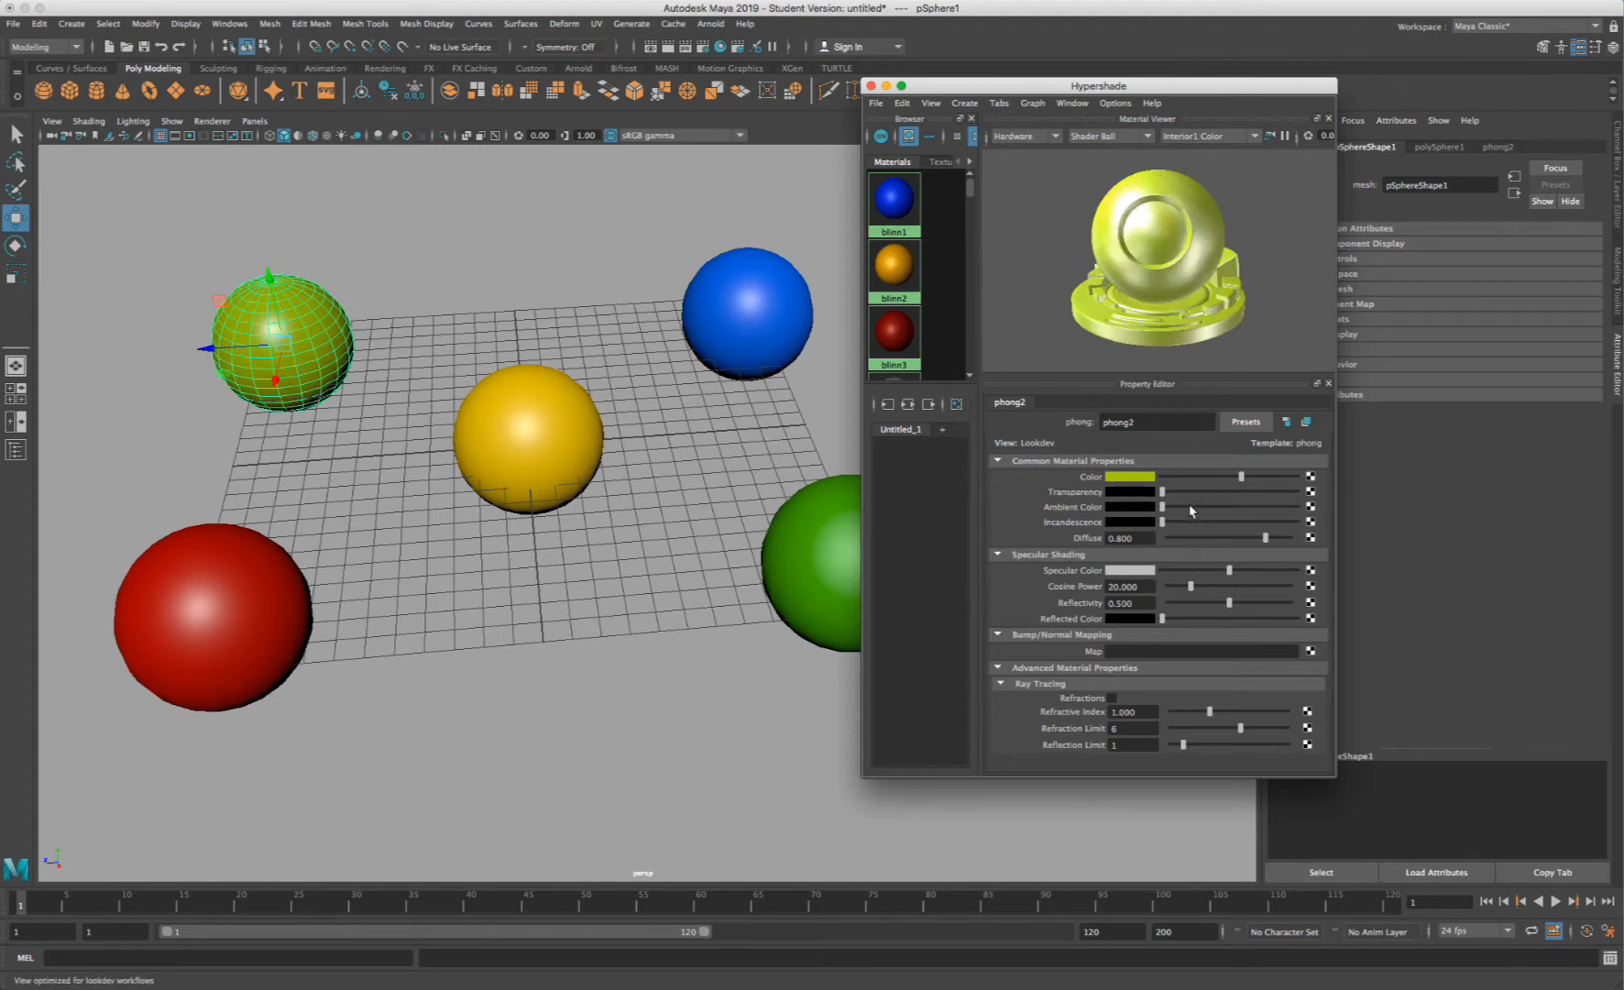
# - Try phong2's ambient color and incandescence, return both to black, and set the diffuse to 0.748
pyautogui.moveTo(1162, 506); pyautogui.dragTo(1207, 522)
pyautogui.moveTo(1303, 525); pyautogui.dragTo(1157, 523)
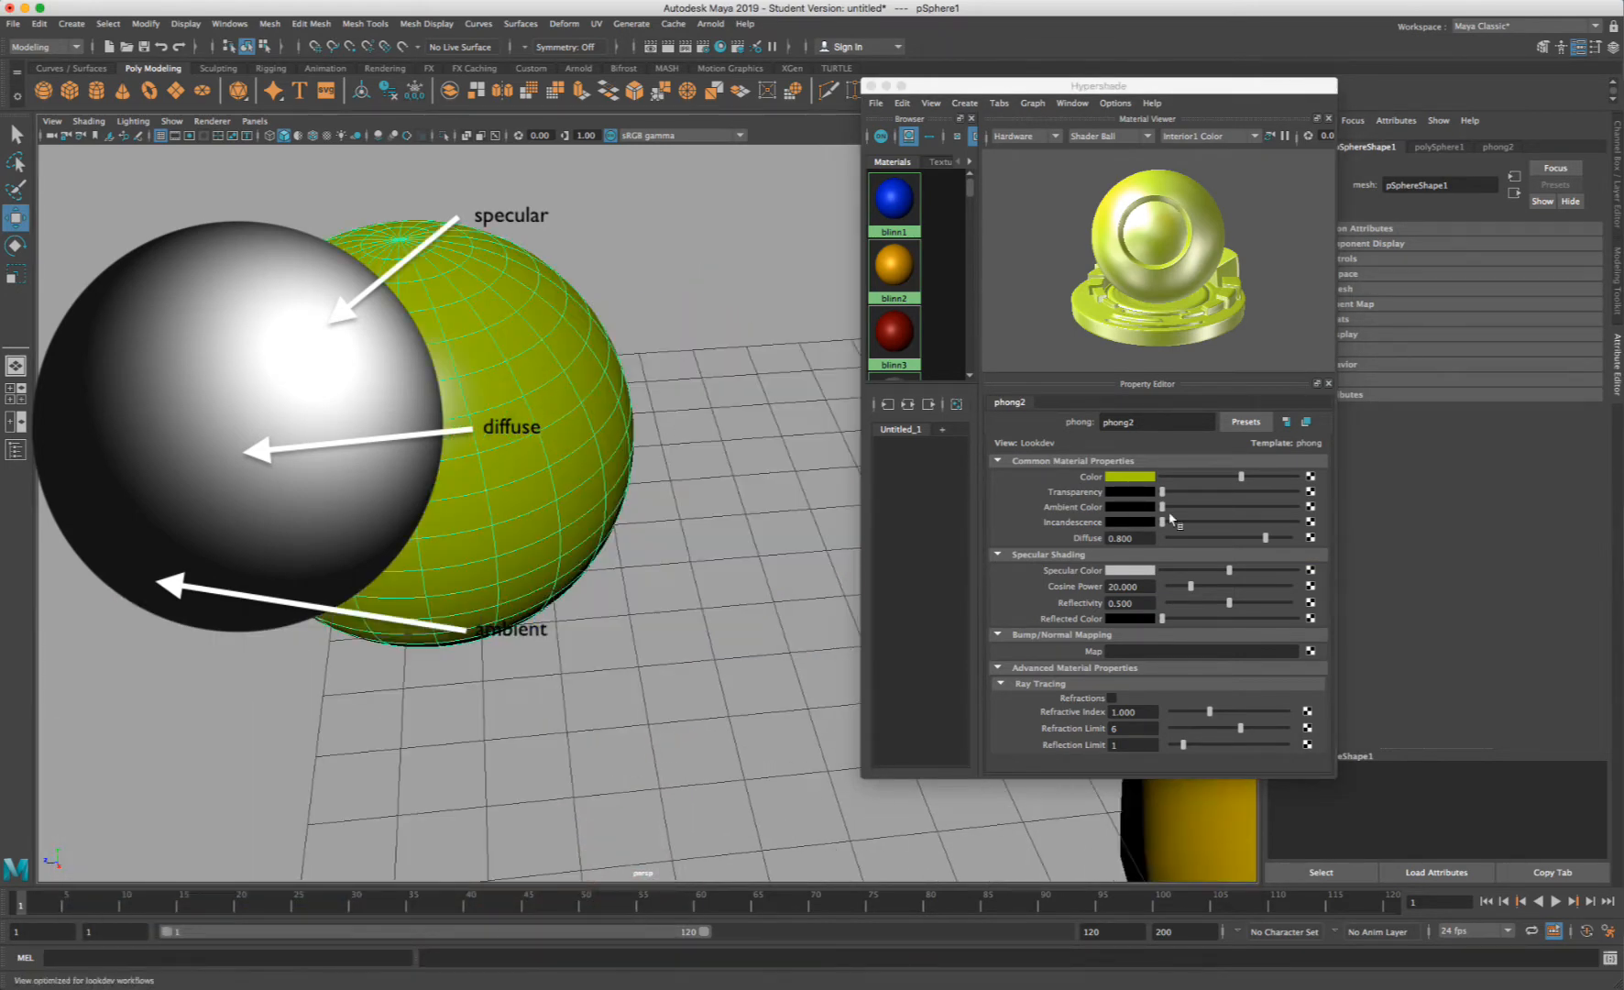
pyautogui.moveTo(1251, 534)
pyautogui.mouseDown()
pyautogui.moveTo(1161, 544)
pyautogui.moveTo(1249, 544)
pyautogui.mouseUp()
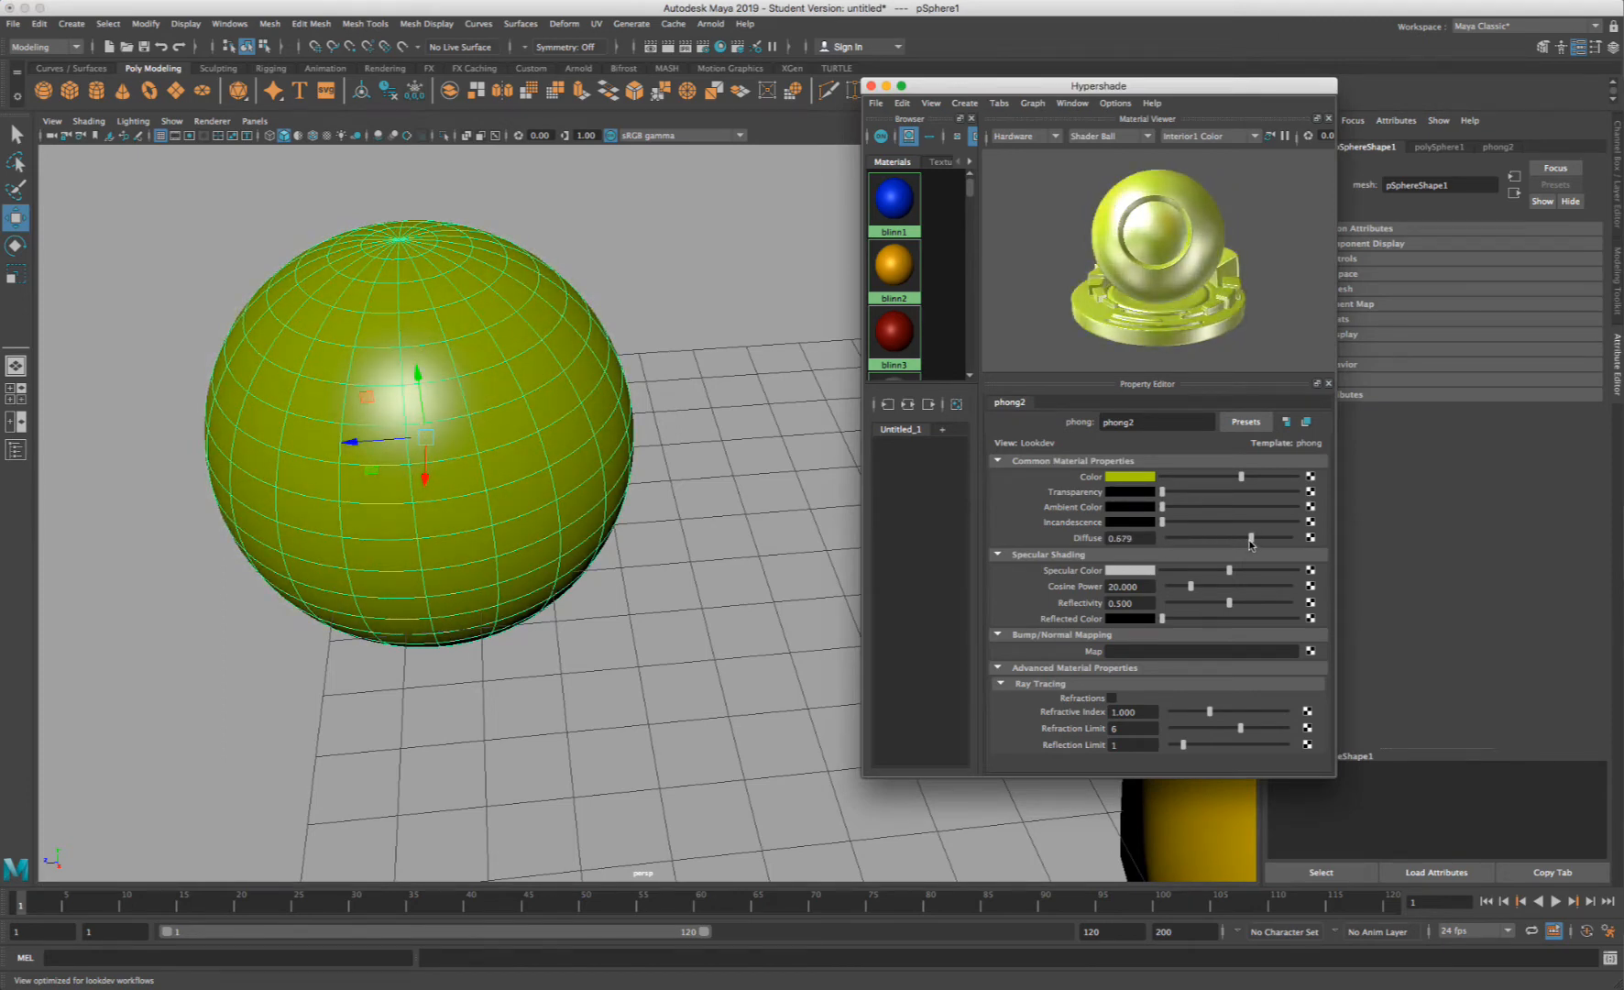
pyautogui.moveTo(1250, 544)
pyautogui.mouseDown()
pyautogui.moveTo(1187, 544)
pyautogui.moveTo(1259, 539)
pyautogui.mouseUp()
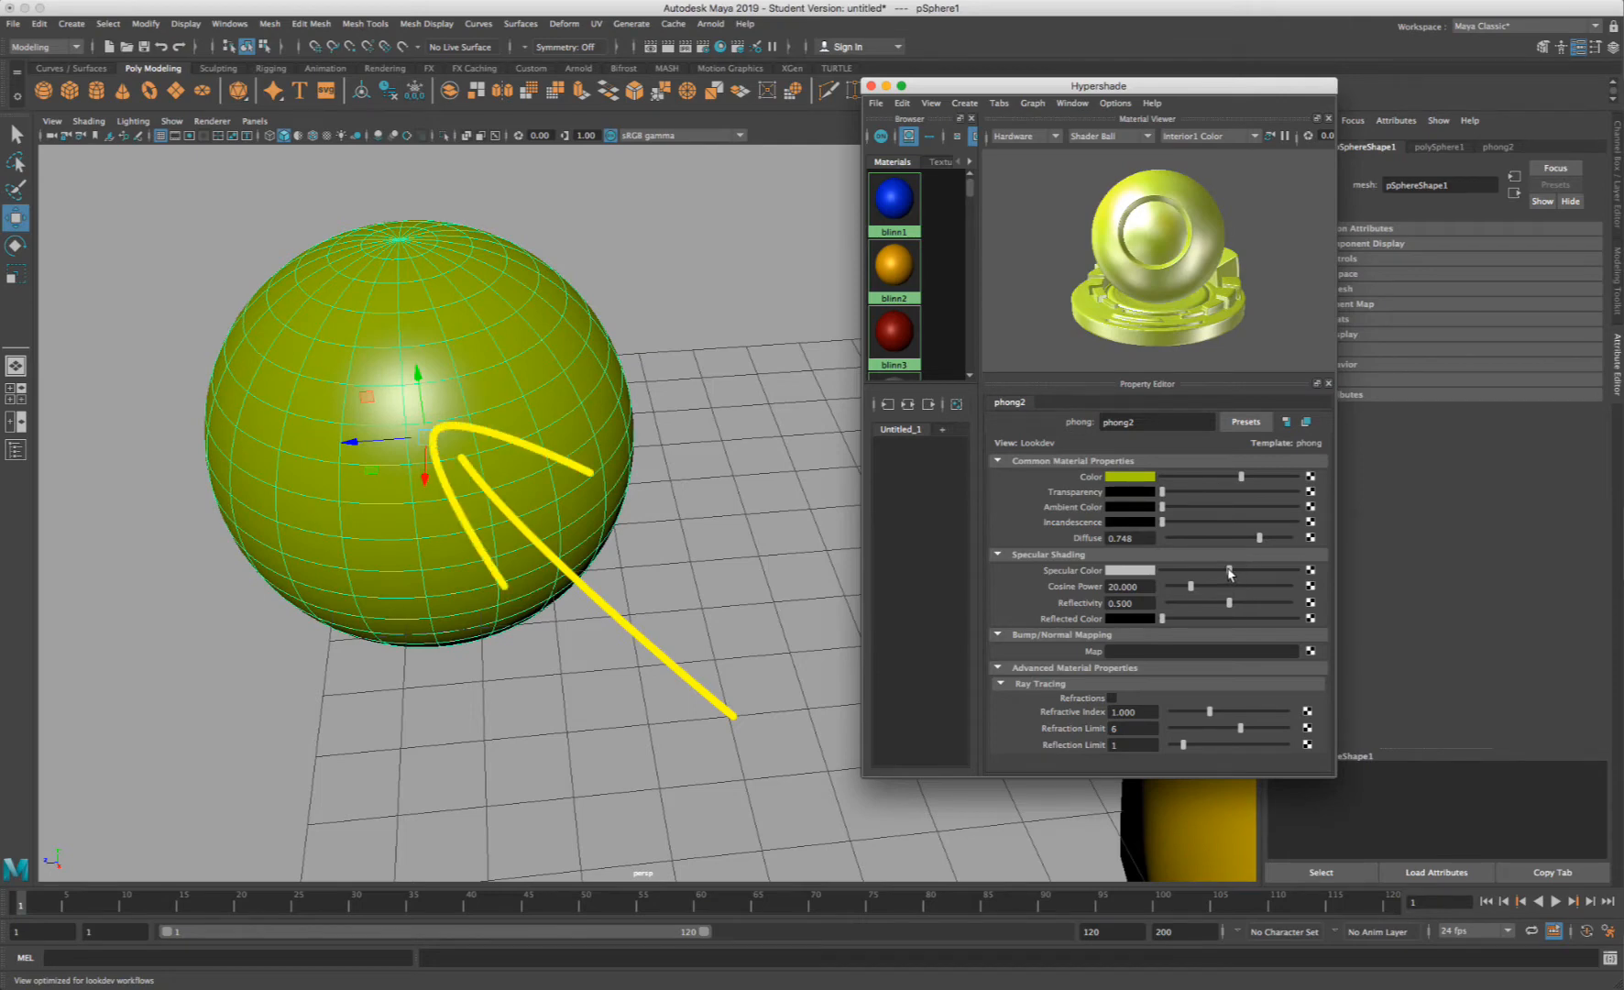
# - Darken phong2's specular color to black and inspect the sphere up close
pyautogui.moveTo(1231, 572); pyautogui.dragTo(1063, 572)
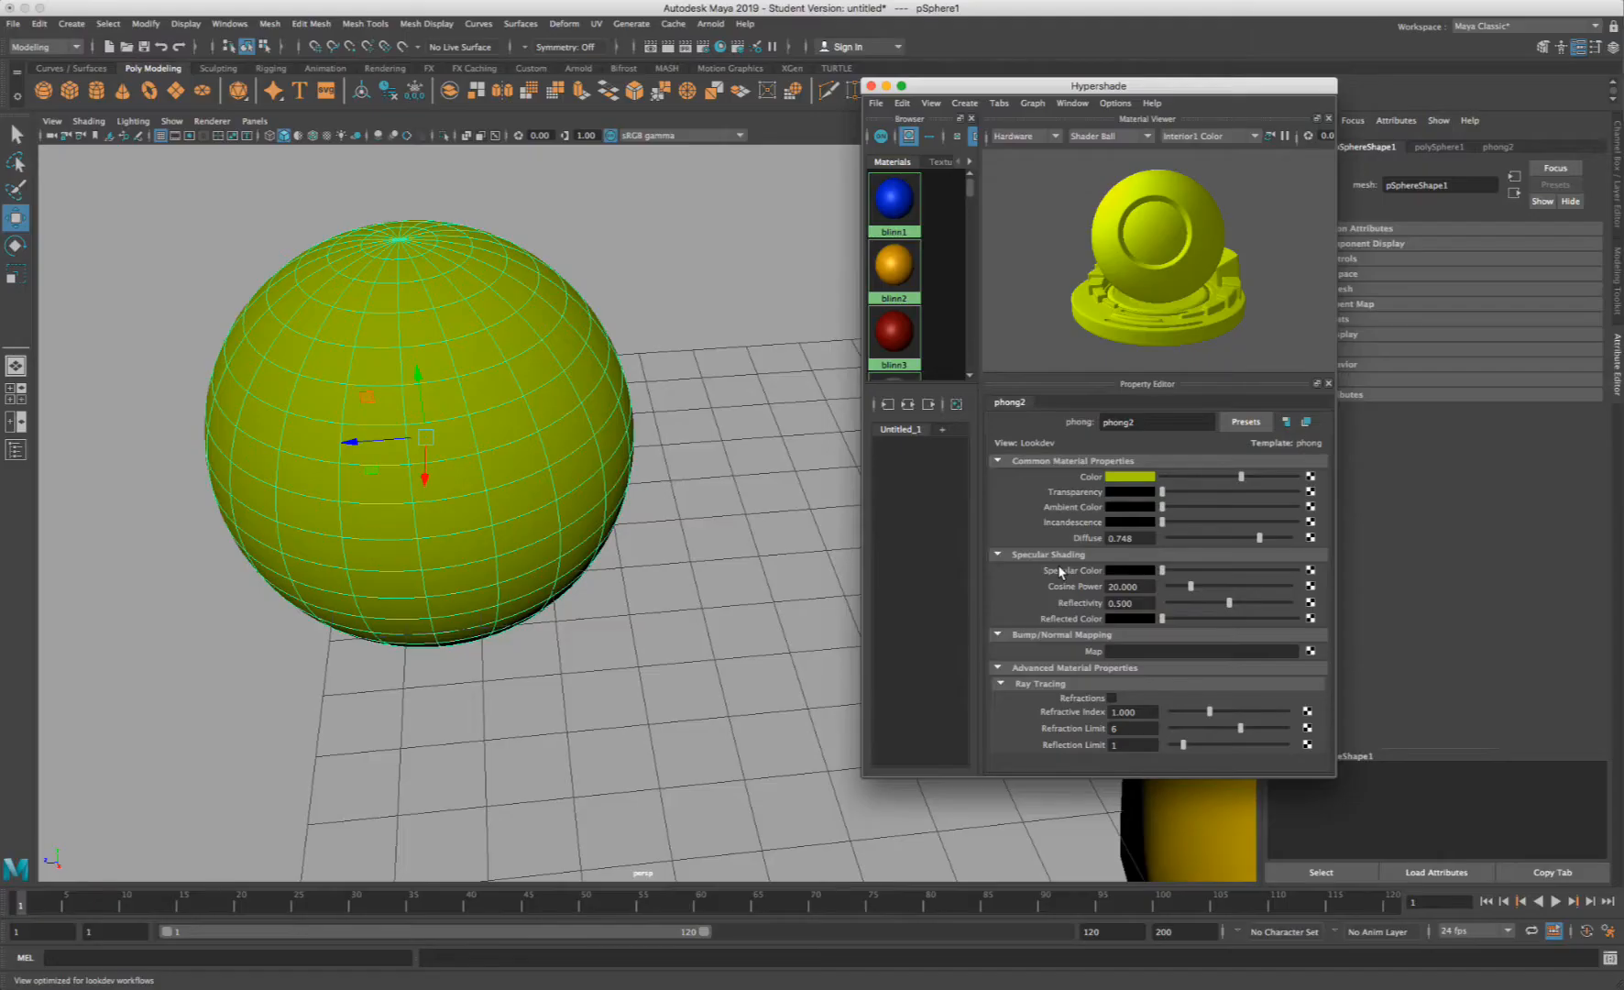
pyautogui.keyDown('alt'); pyautogui.moveTo(437, 408); pyautogui.dragTo(433, 377); pyautogui.keyUp('alt')
pyautogui.scroll(2, 434, 377)
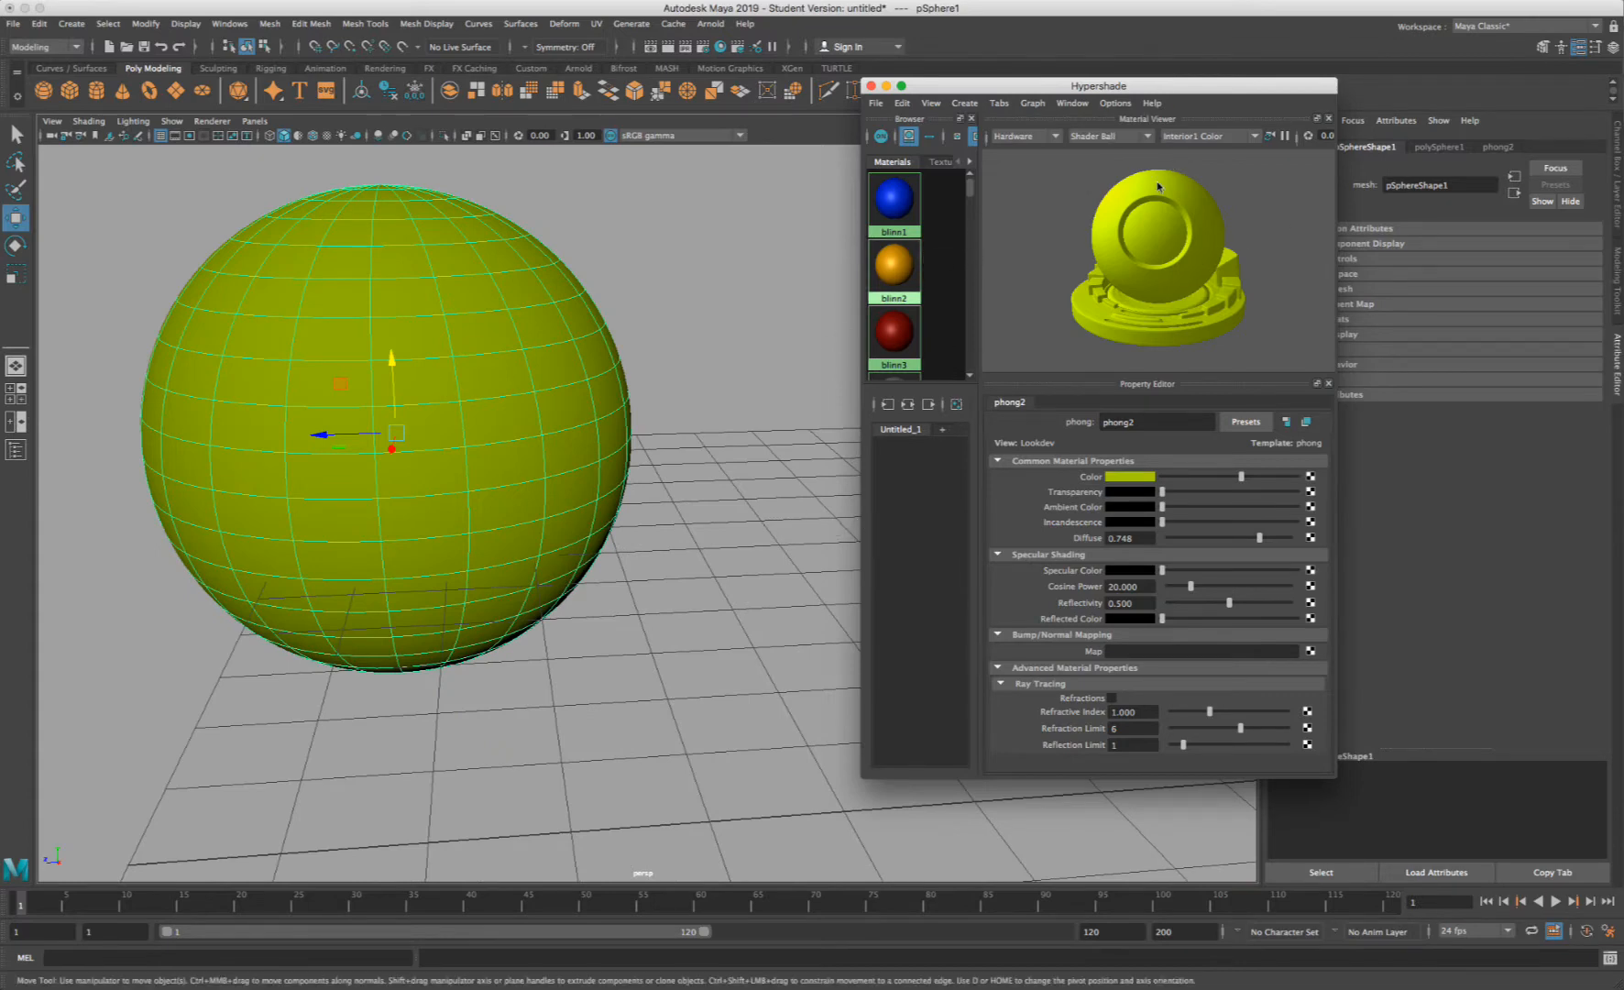
# - Preview phong2 in the Material Viewer on the Cloth, Teapot, Glass Fill and Hair shapes, and return to Shader Ball
pyautogui.click(1145, 136)
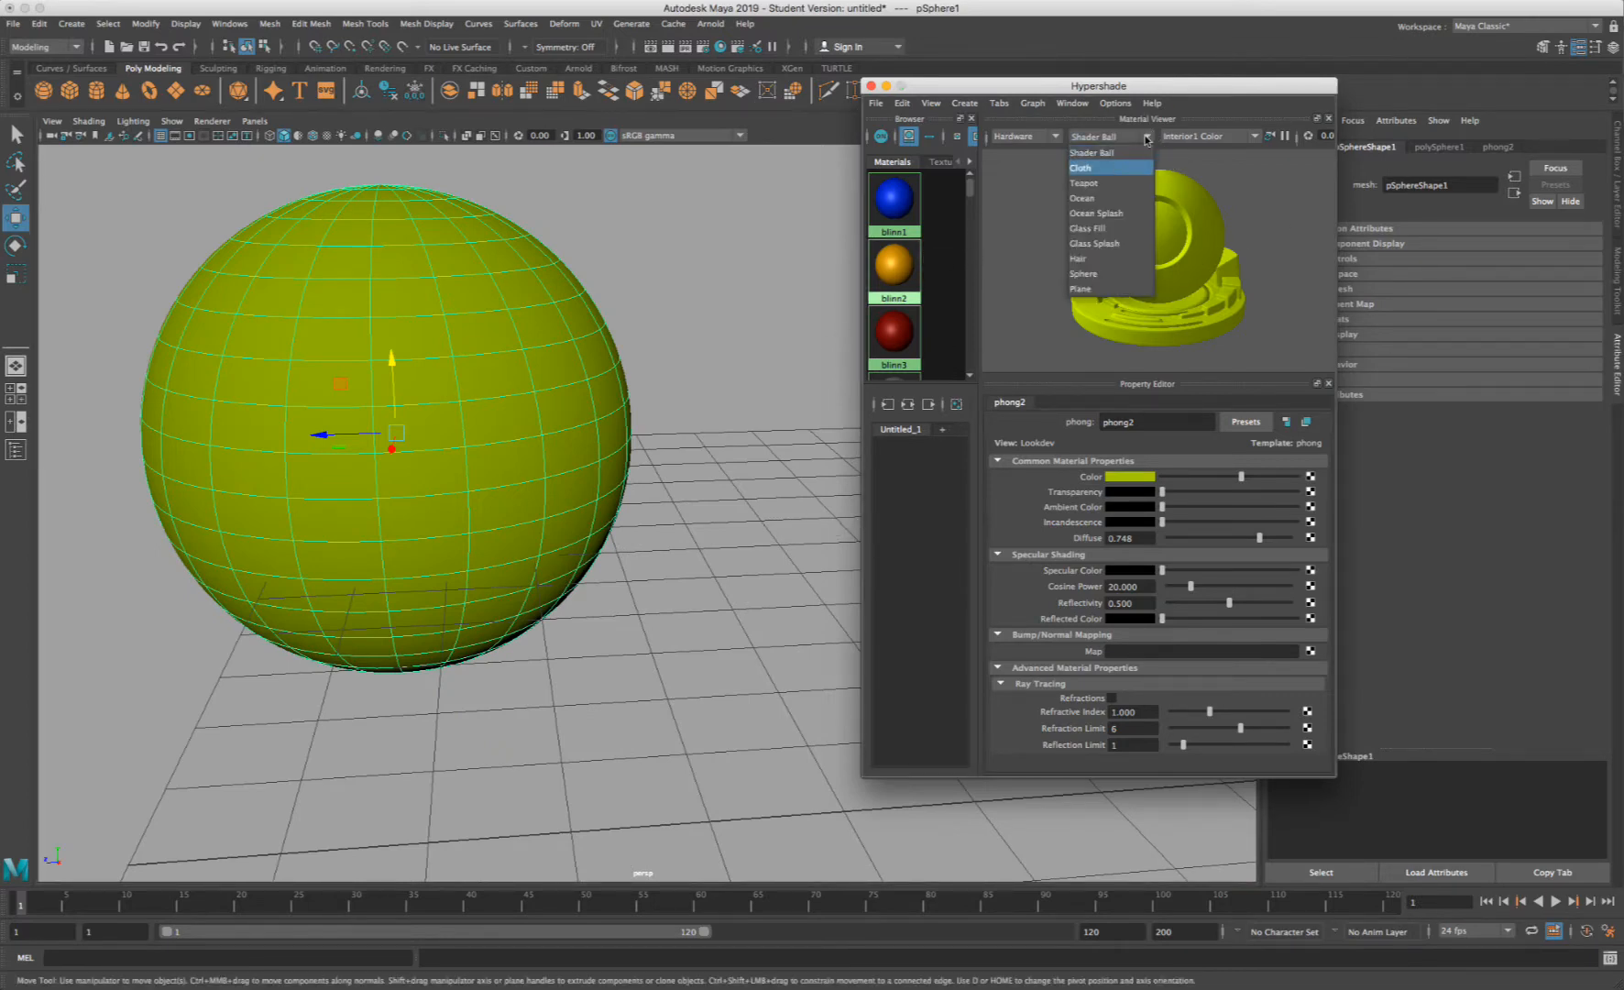
pyautogui.click(1129, 168)
pyautogui.click(1146, 138)
pyautogui.click(1117, 182)
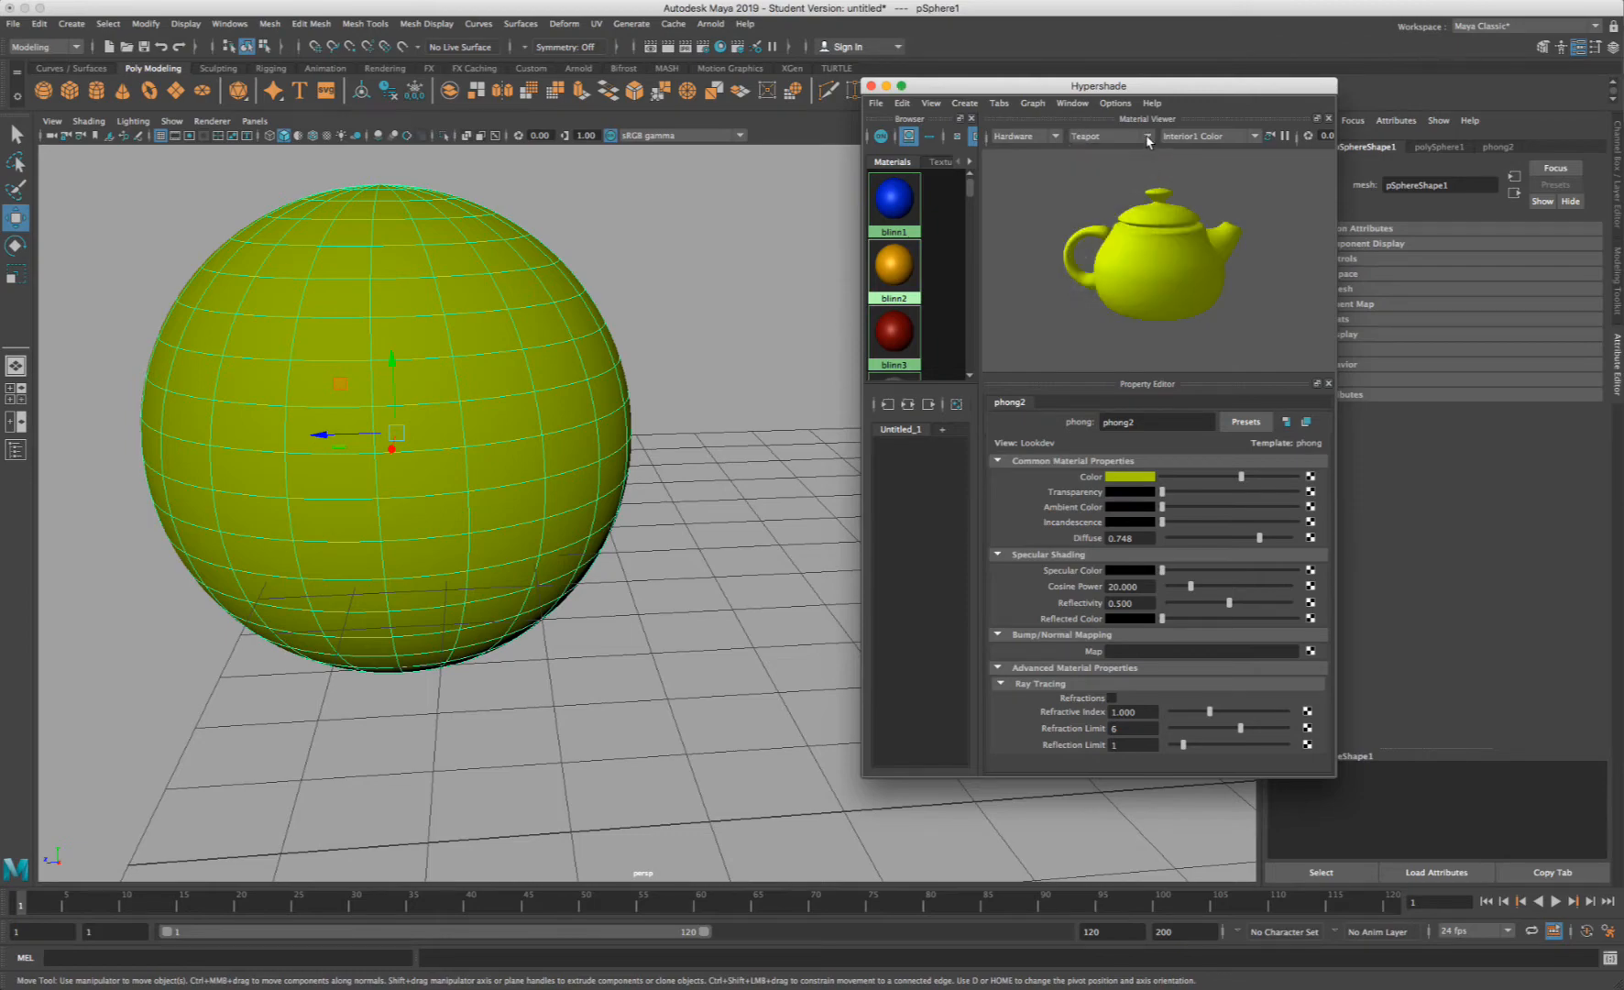
pyautogui.click(1147, 137)
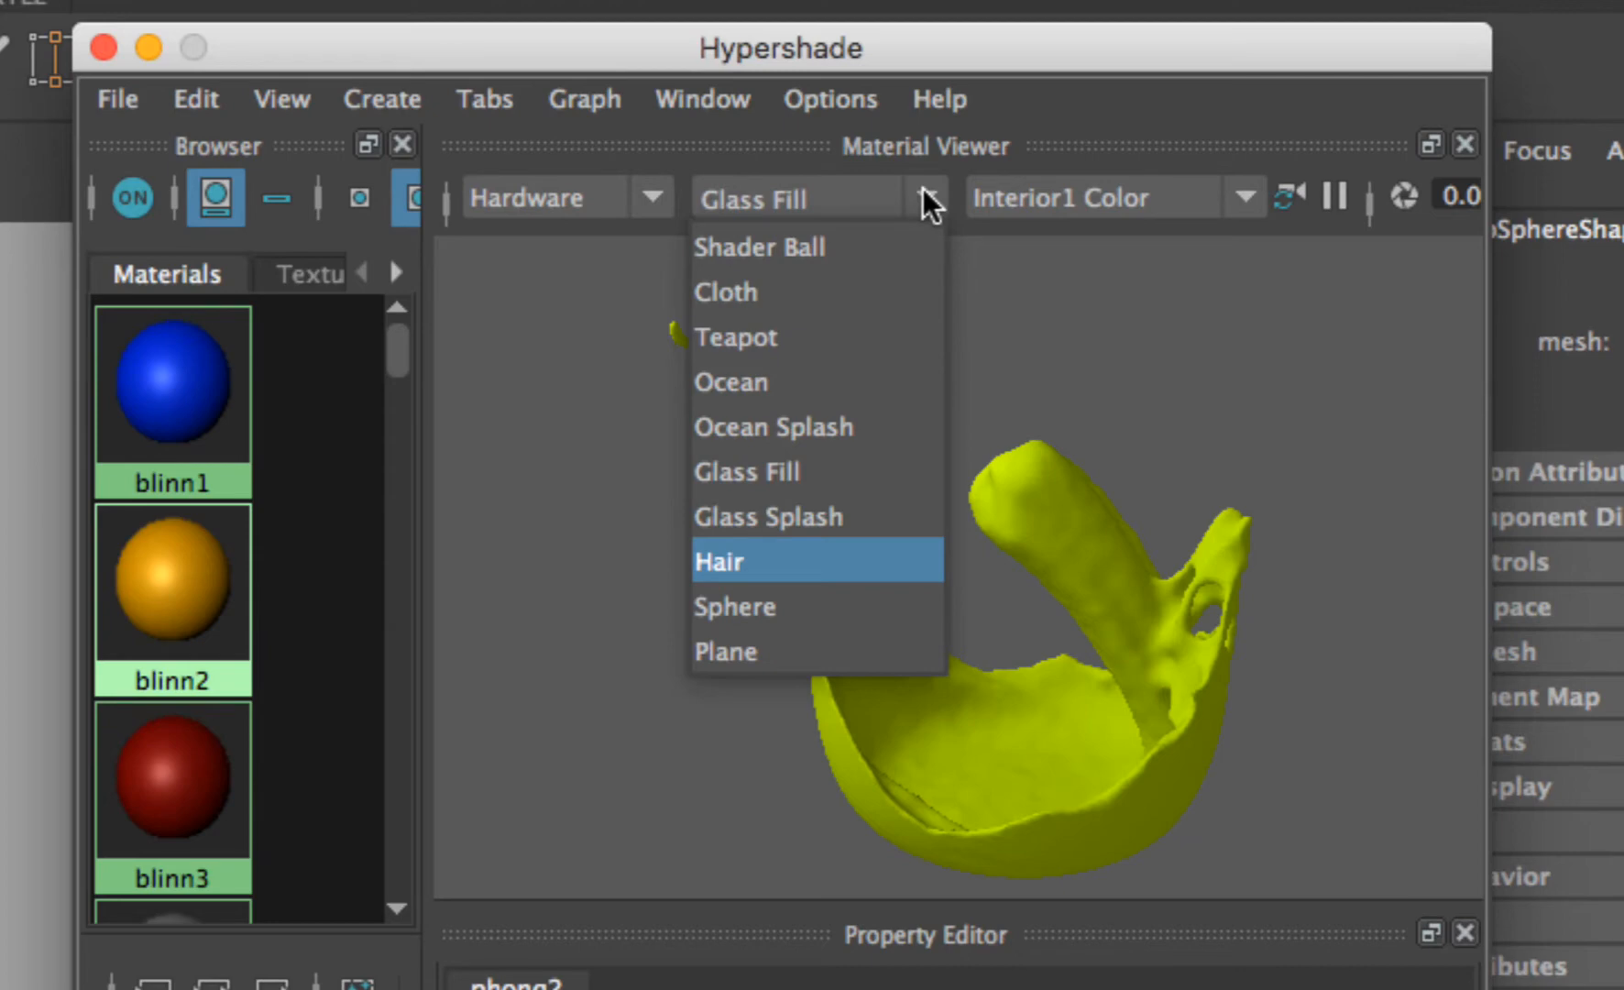
pyautogui.press('Return')
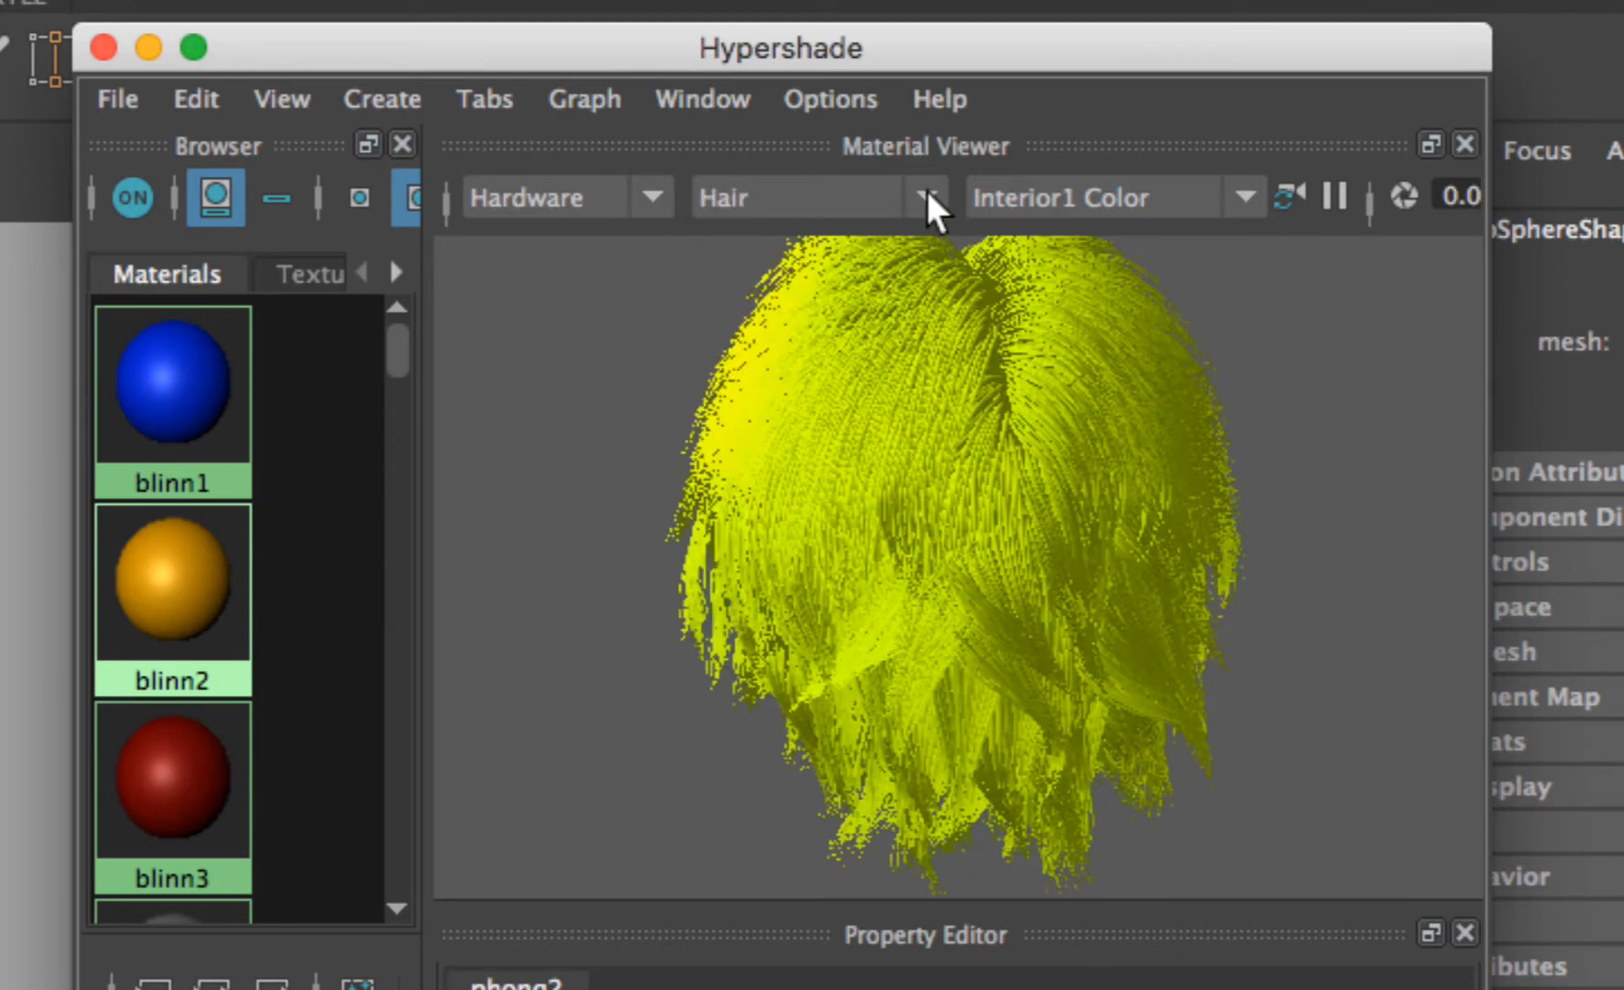
pyautogui.keyDown('alt'); pyautogui.moveTo(1020, 538); pyautogui.dragTo(791, 291); pyautogui.keyUp('alt')
pyautogui.click(933, 192)
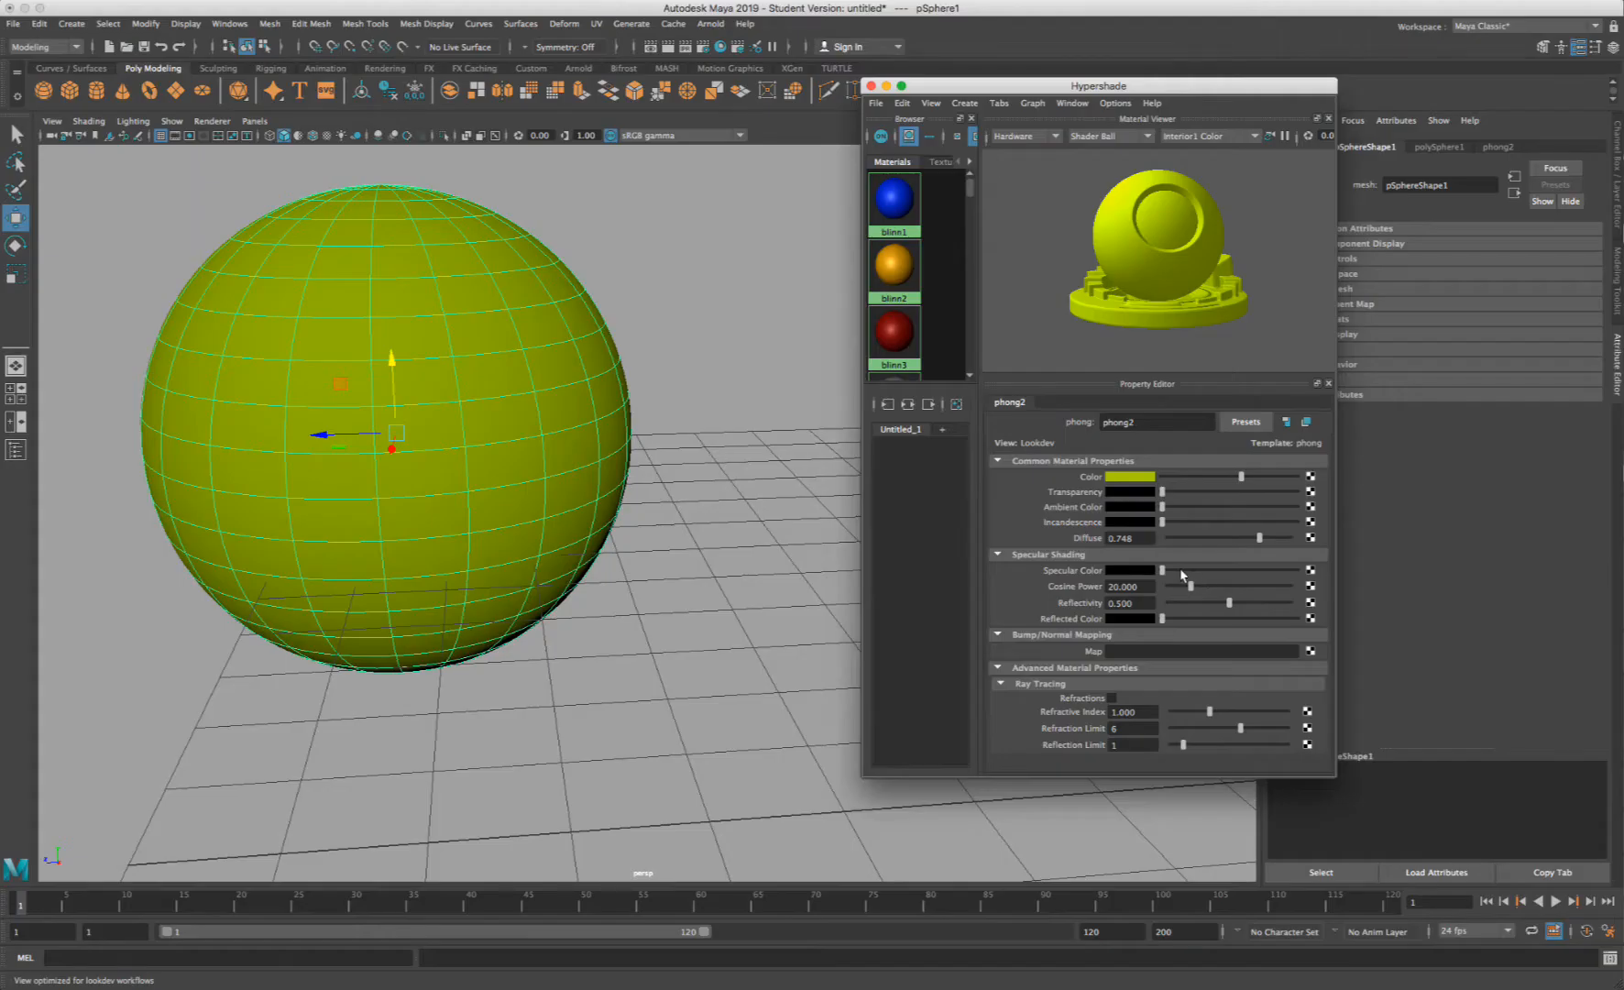
# - Brighten phong2's specular color to near white and set its cosine power to 100
pyautogui.moveTo(1175, 570); pyautogui.dragTo(1285, 571)
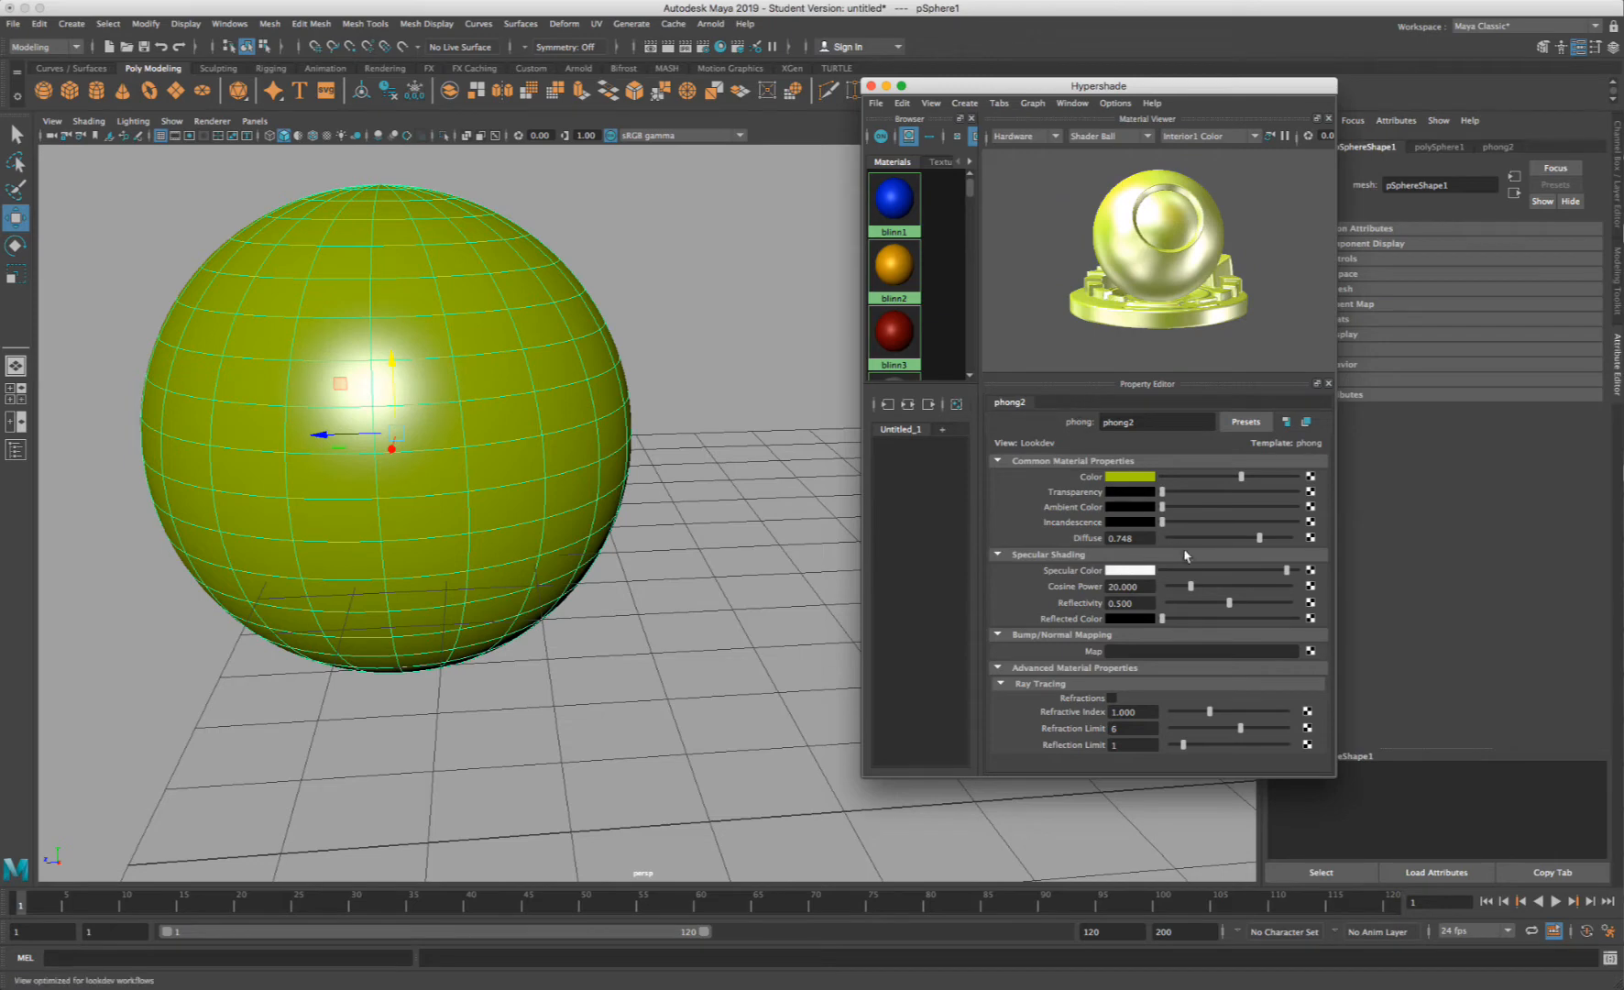
pyautogui.moveTo(1190, 587); pyautogui.dragTo(1324, 577)
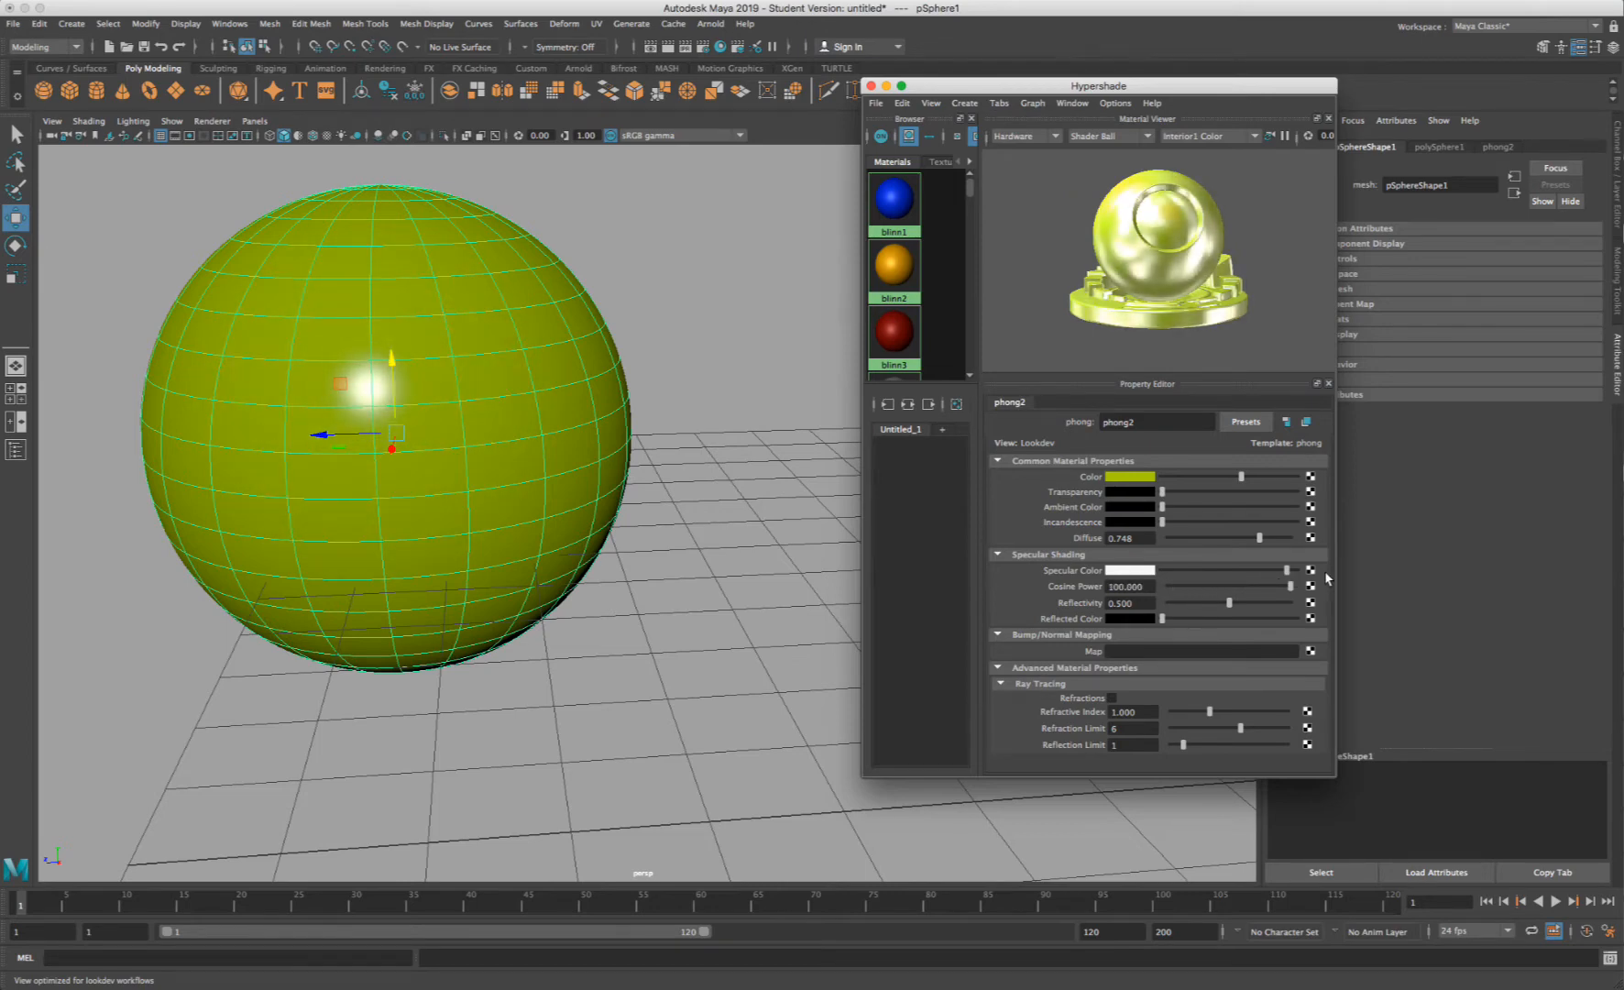
# - Tint phong2's specular color violet with hue 245.793 and saturation 0.800, and inspect the highlight on the deselected sphere
pyautogui.click(1134, 570)
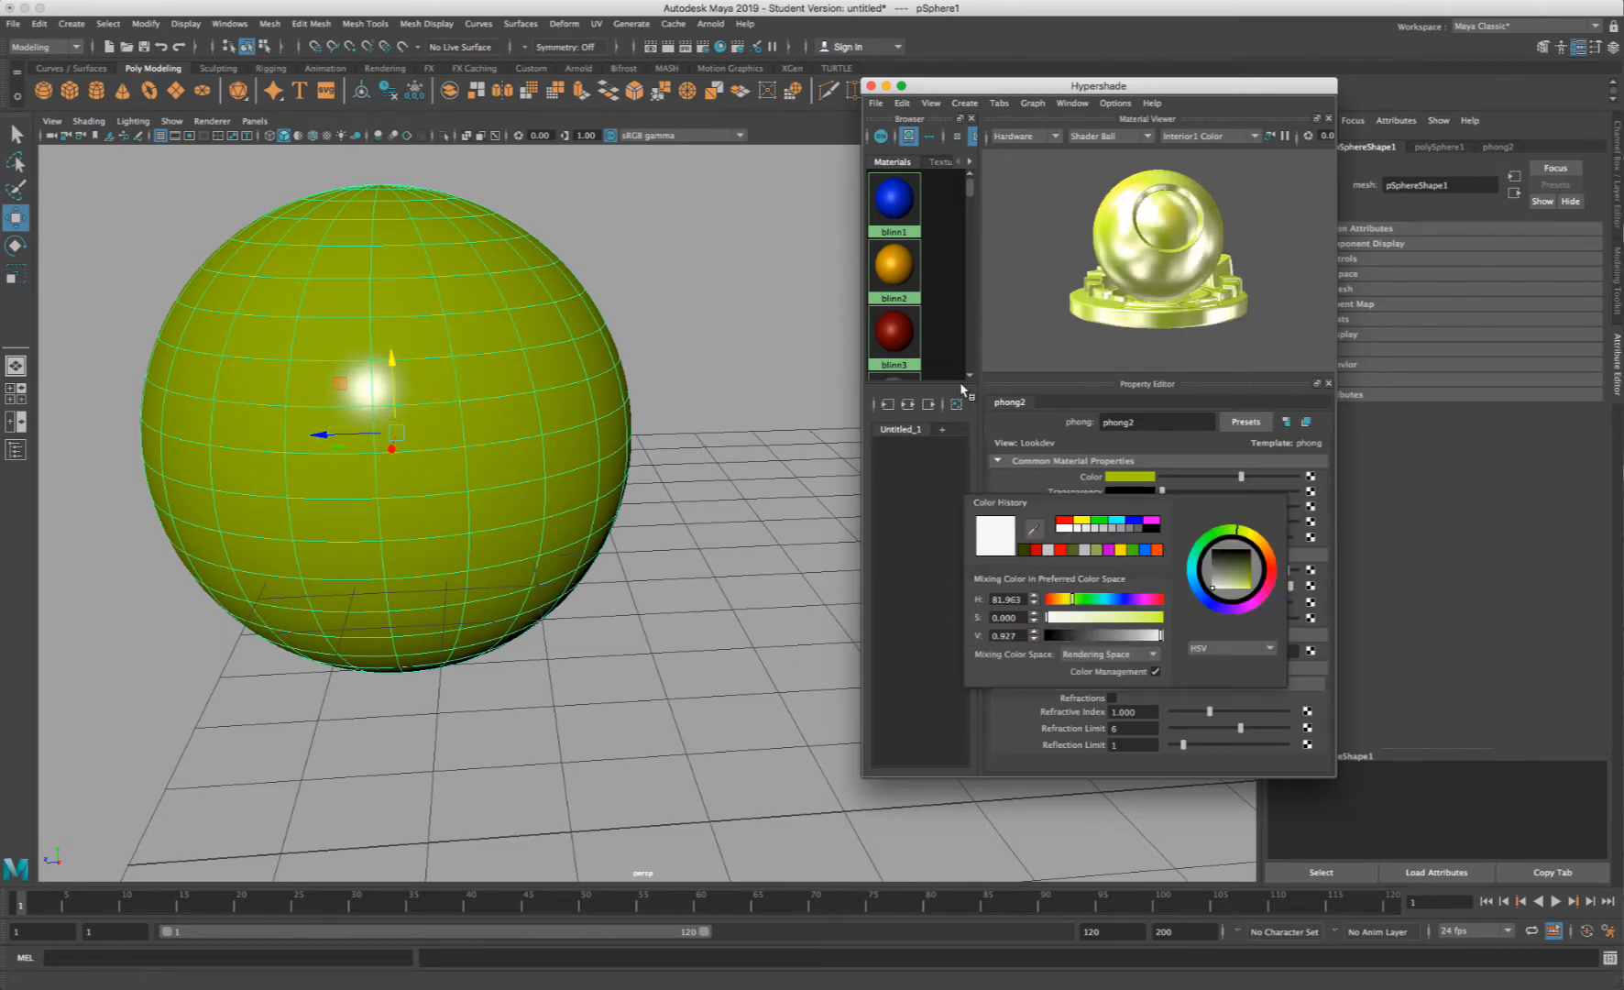
pyautogui.click(1125, 598)
pyautogui.moveTo(1127, 616); pyautogui.dragTo(1139, 617)
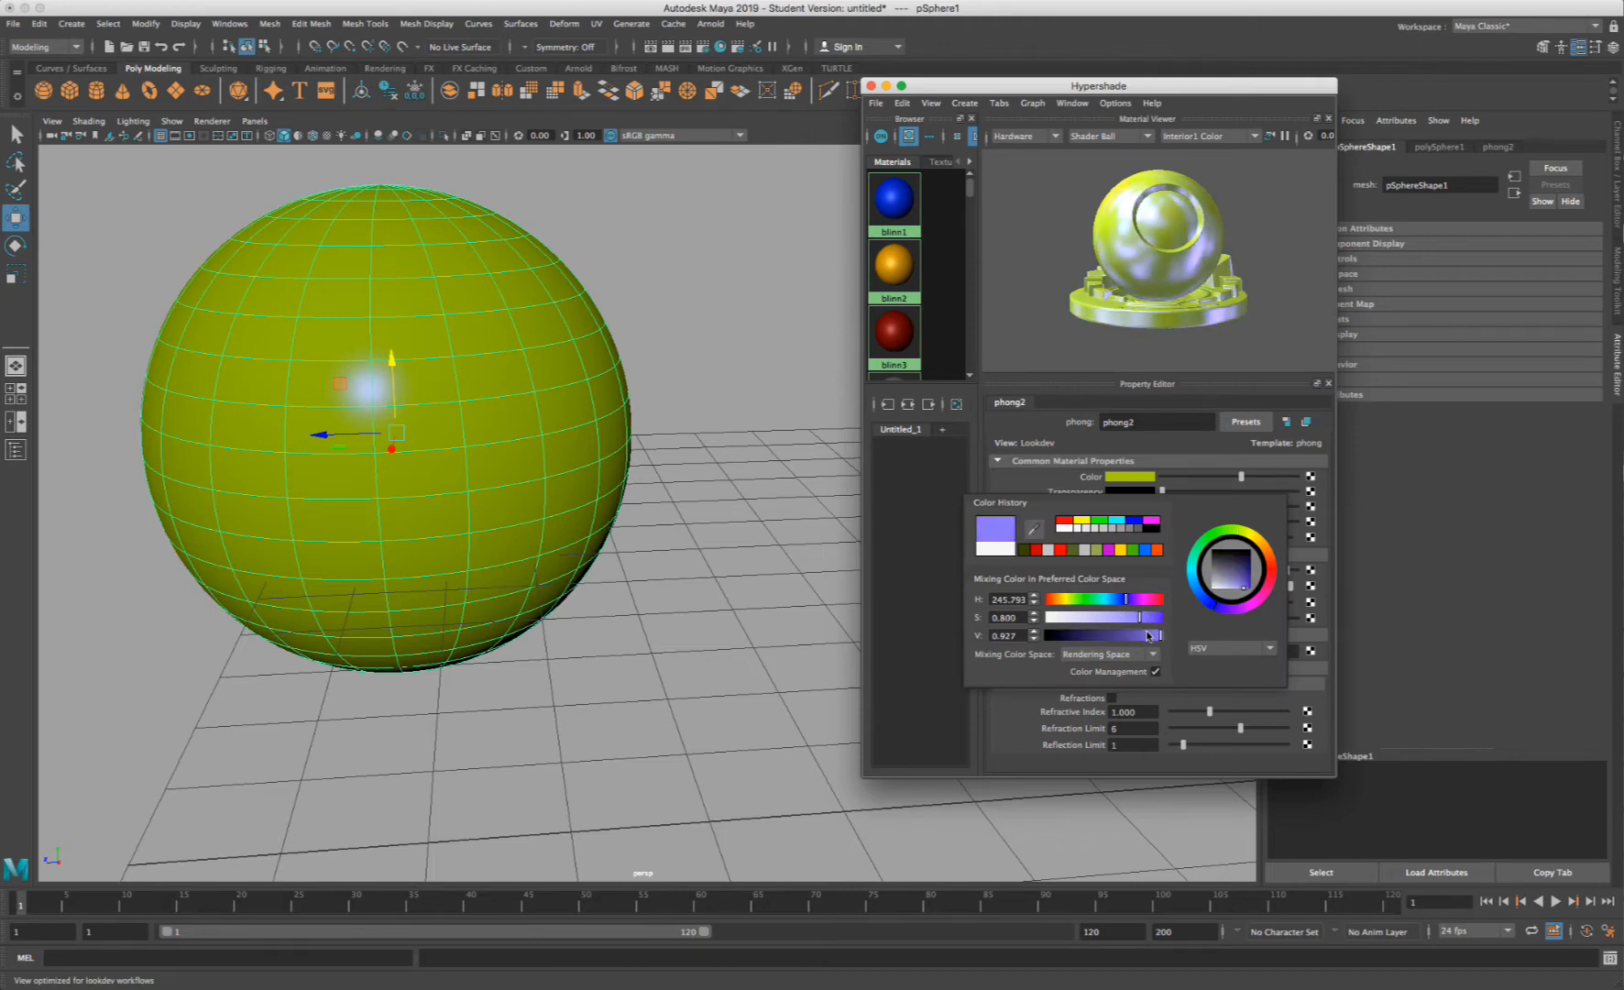
pyautogui.moveTo(934, 86); pyautogui.dragTo(780, 152)
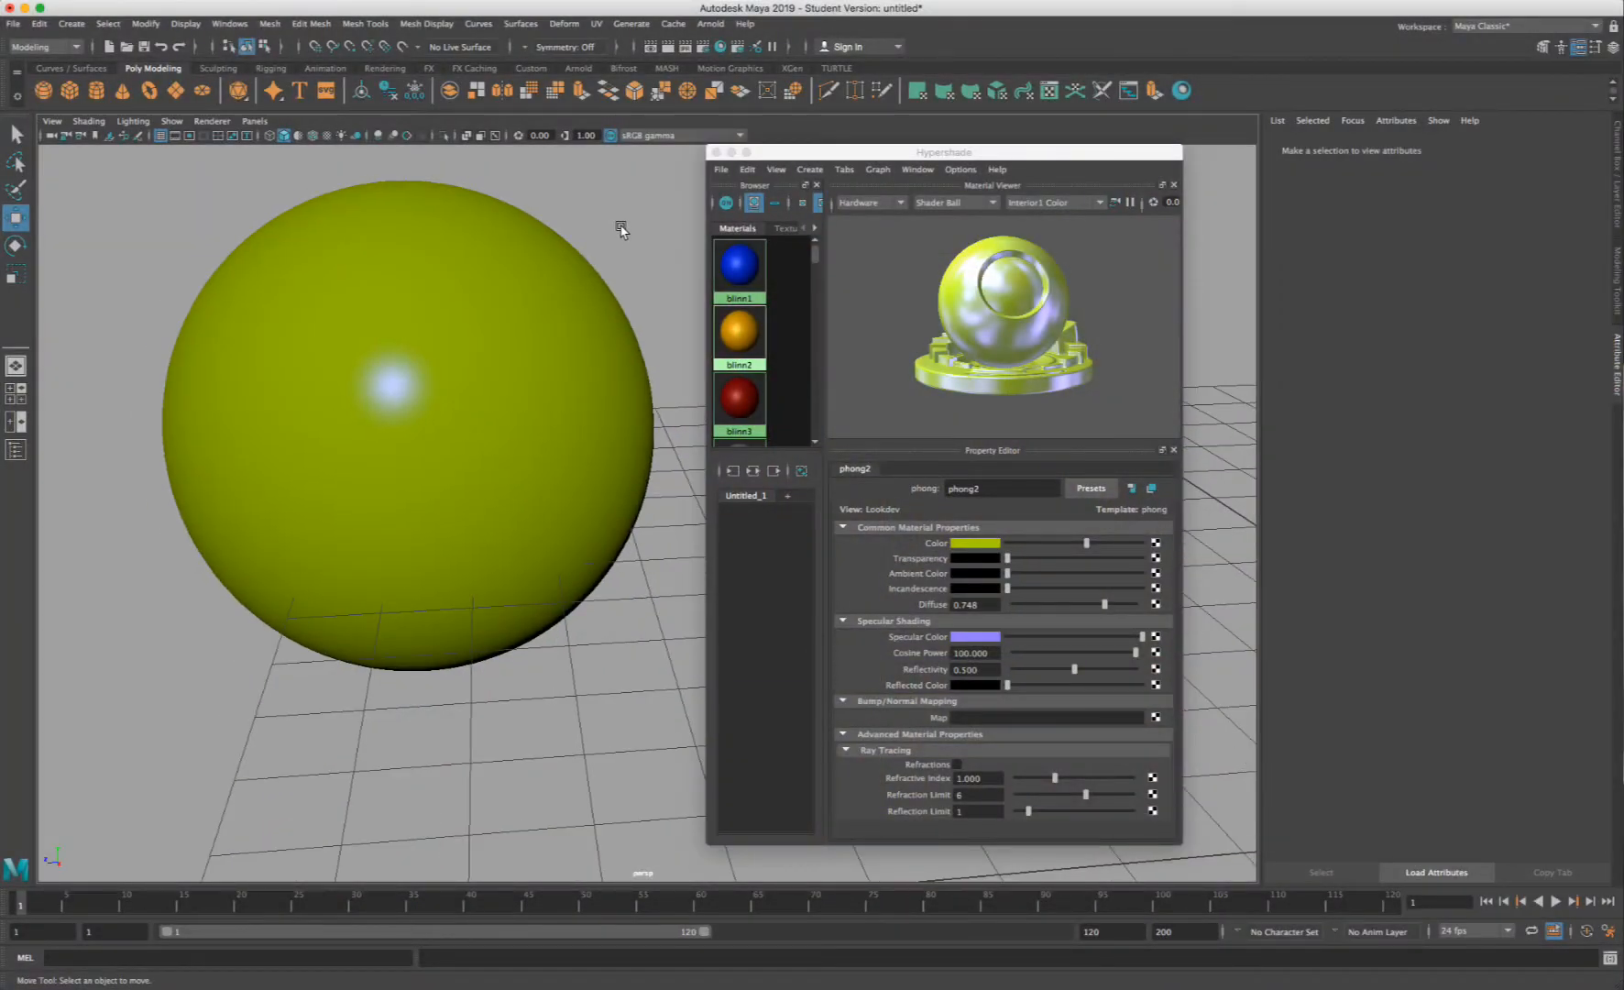
pyautogui.keyDown('alt'); pyautogui.moveTo(620, 226); pyautogui.dragTo(593, 237, button='middle'); pyautogui.keyUp('alt')
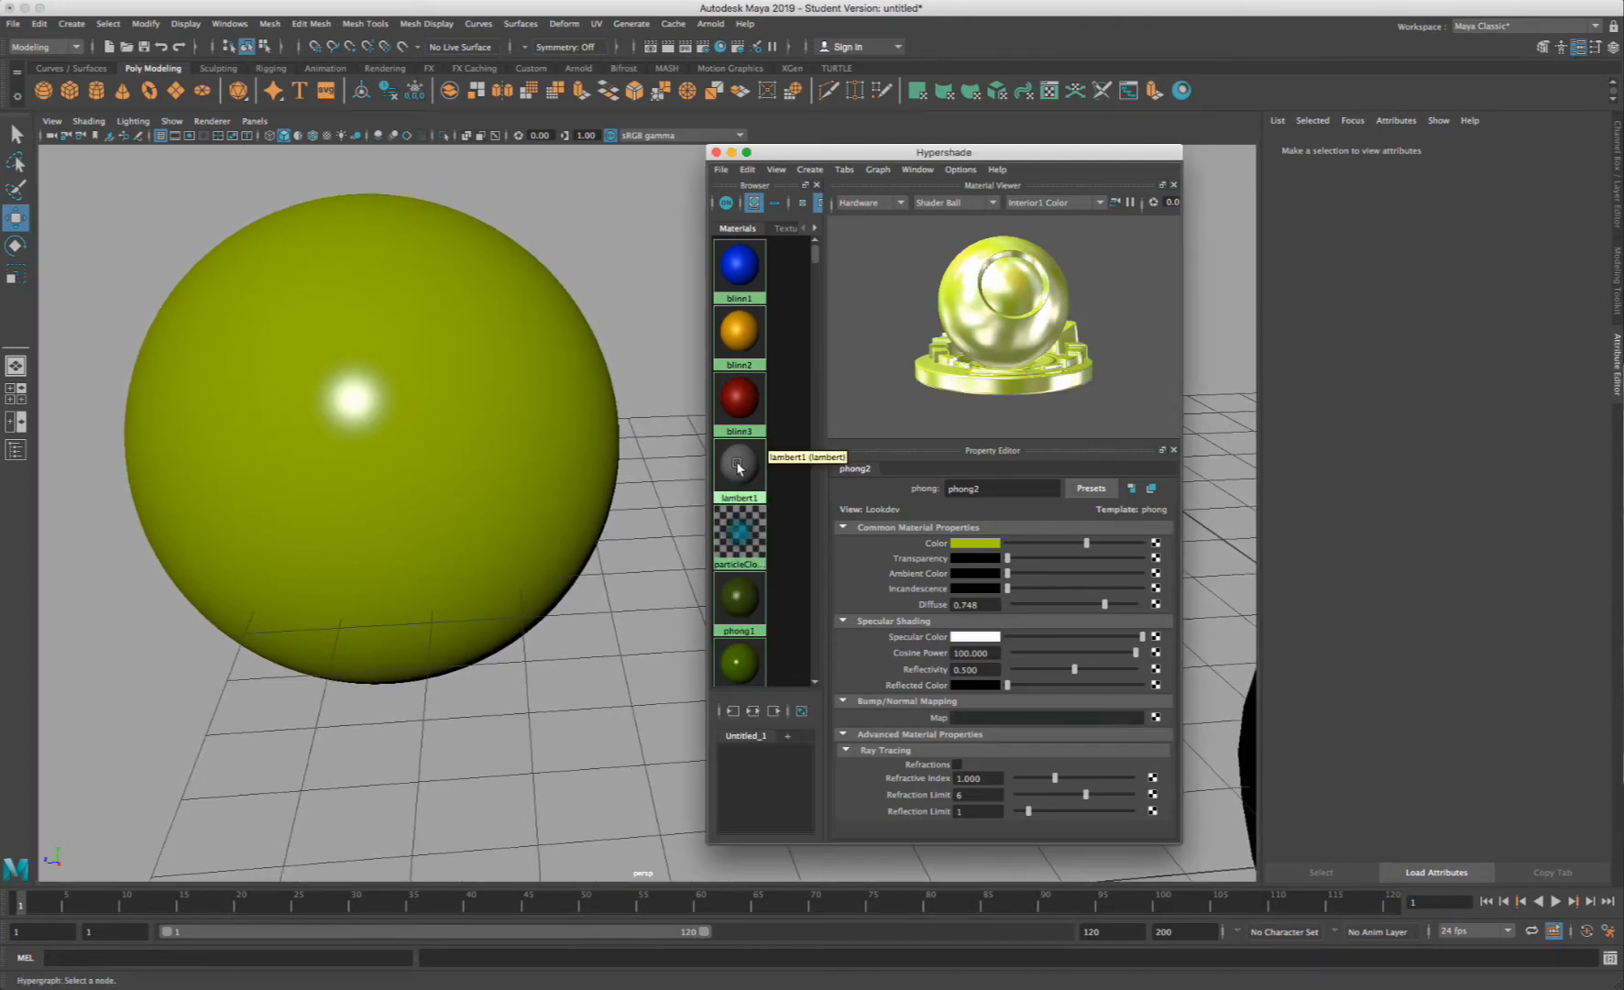
# - Assign the lambert1 material from the Hypershade to the yellow center sphere
pyautogui.click(740, 463)
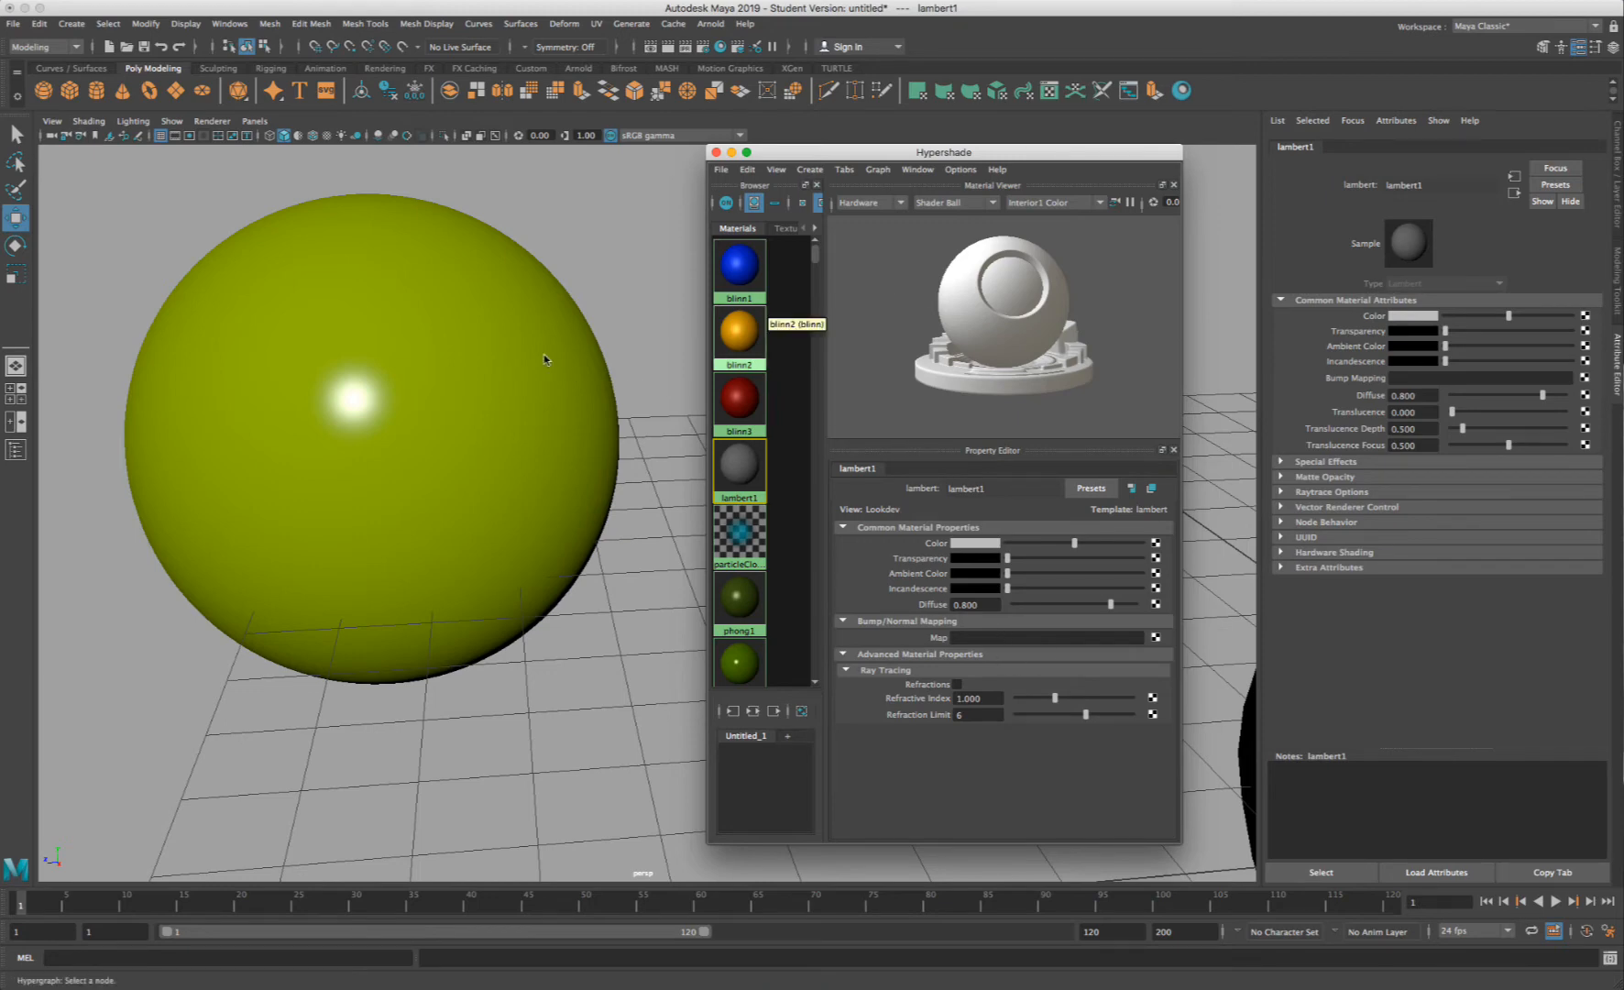
pyautogui.scroll(-8, 550, 363)
pyautogui.keyDown('alt'); pyautogui.moveTo(576, 369); pyautogui.dragTo(211, 174, button='middle'); pyautogui.keyUp('alt')
pyautogui.keyDown('alt'); pyautogui.moveTo(634, 356); pyautogui.dragTo(340, 327, button='middle'); pyautogui.keyUp('alt')
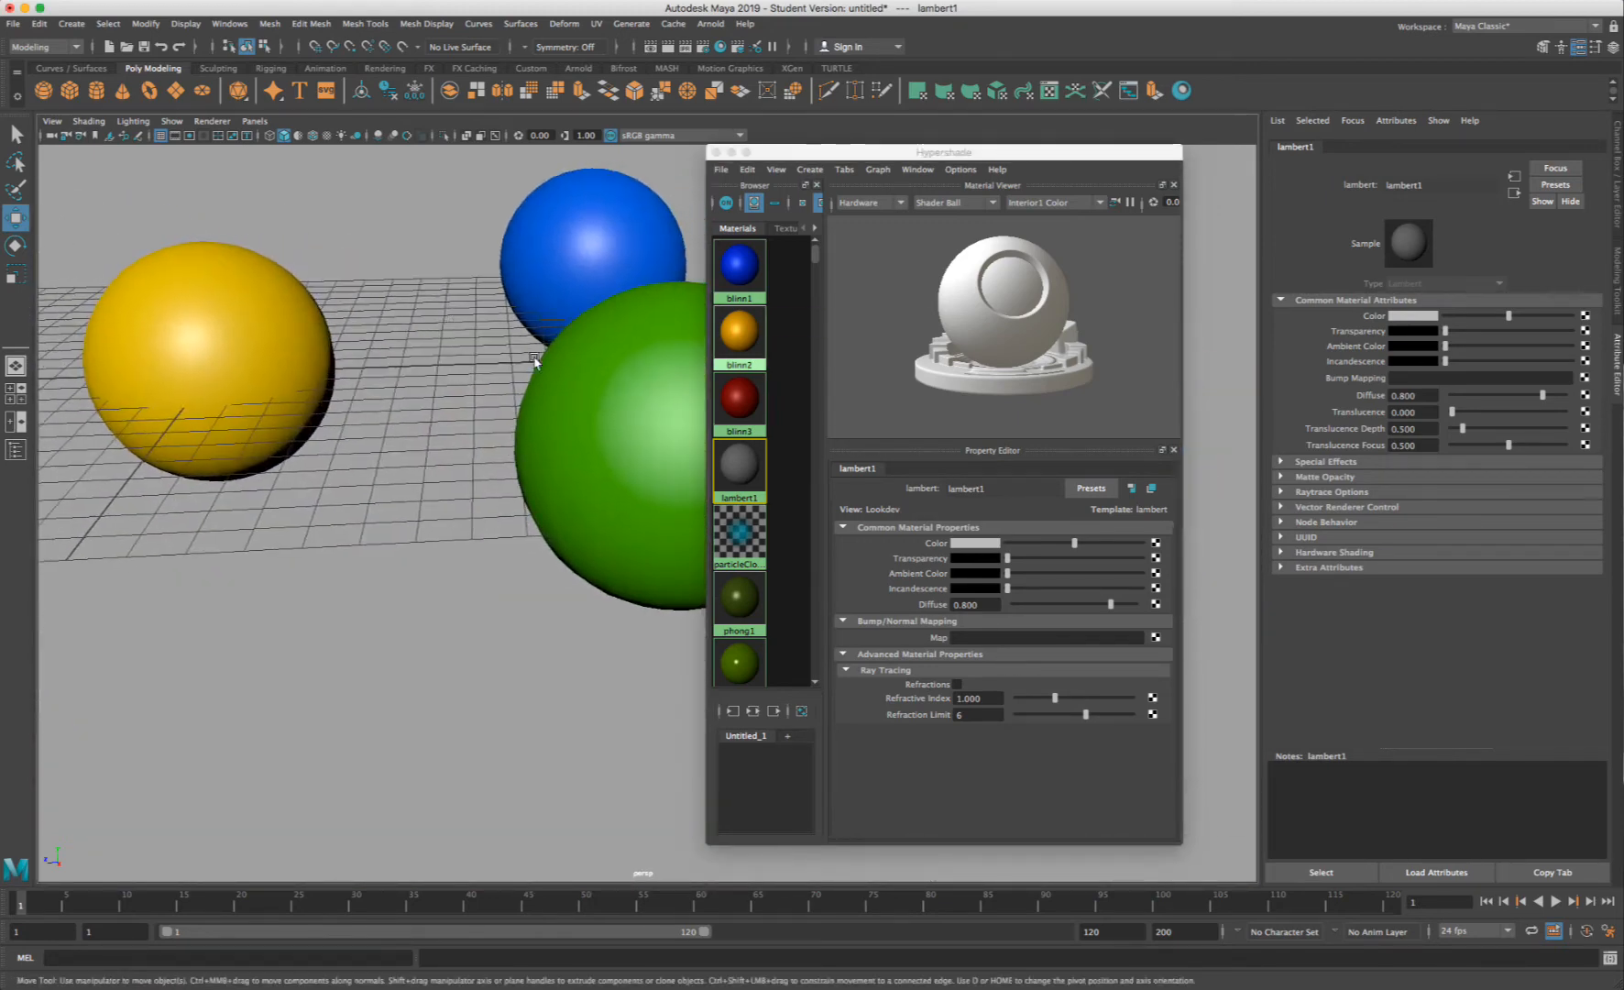
pyautogui.keyDown('alt'); pyautogui.moveTo(534, 359); pyautogui.dragTo(621, 435, button='middle'); pyautogui.keyUp('alt')
pyautogui.moveTo(740, 463); pyautogui.dragTo(374, 418, button='middle')
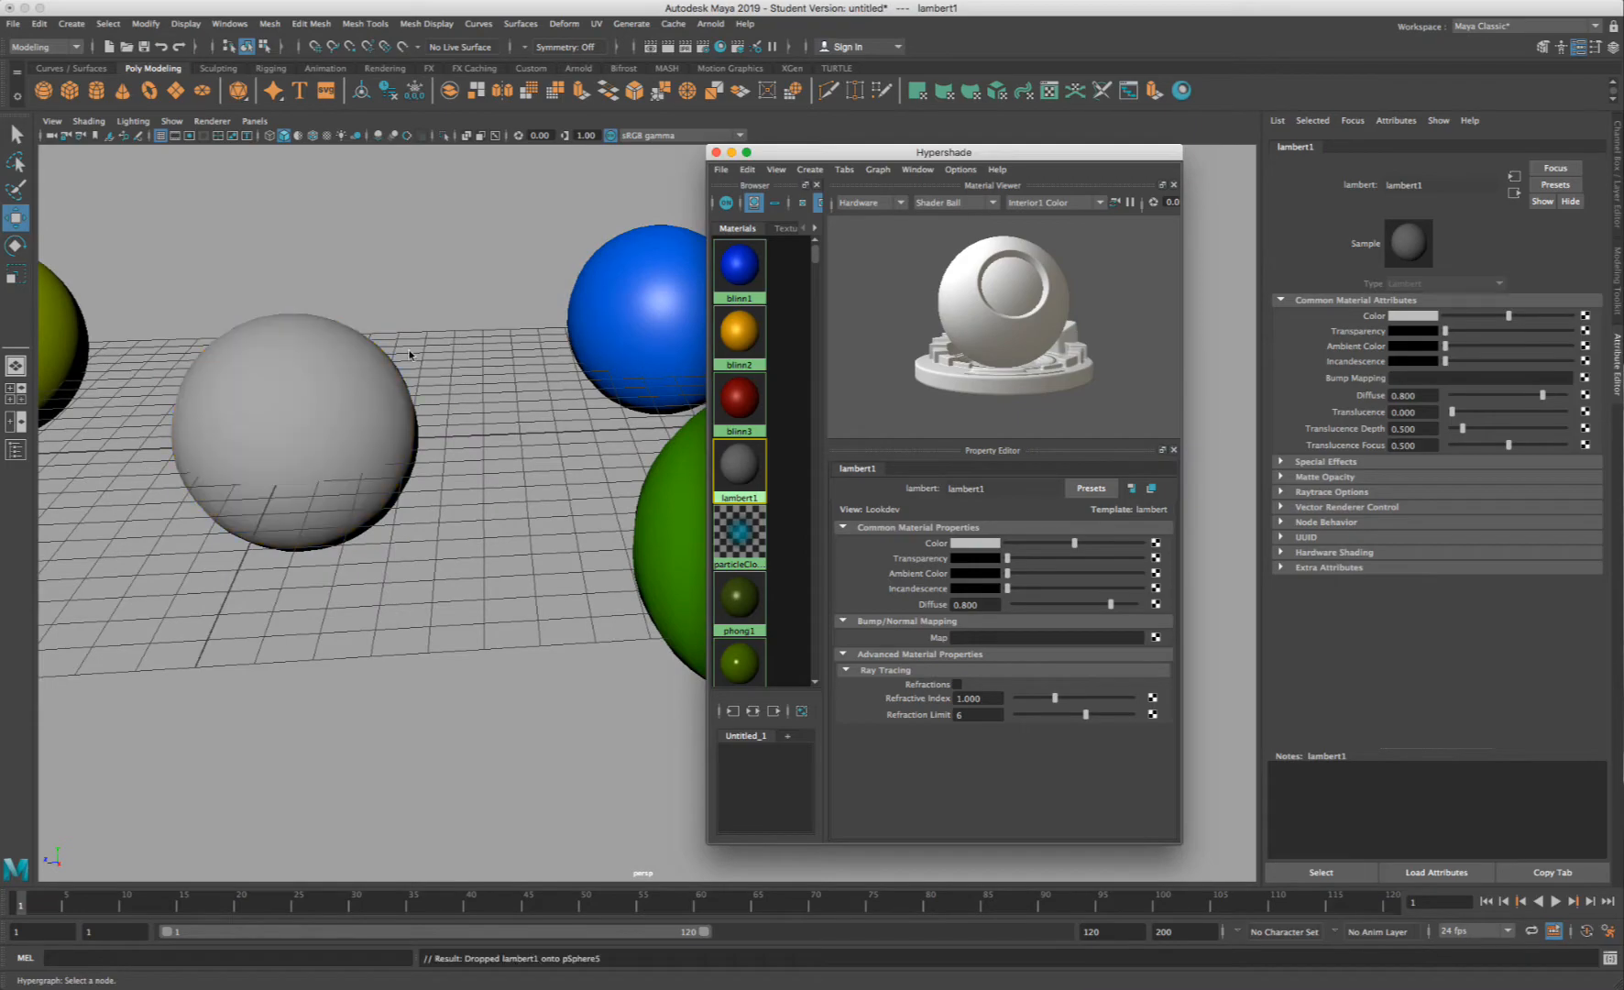
# - Recolor lambert1 a muted violet with hue 245.793 by raising the saturation of its color
pyautogui.scroll(5, 357, 408)
pyautogui.keyDown('alt'); pyautogui.moveTo(220, 344); pyautogui.dragTo(435, 366, button='middle'); pyautogui.keyUp('alt')
pyautogui.scroll(2, 330, 376)
pyautogui.click(977, 542)
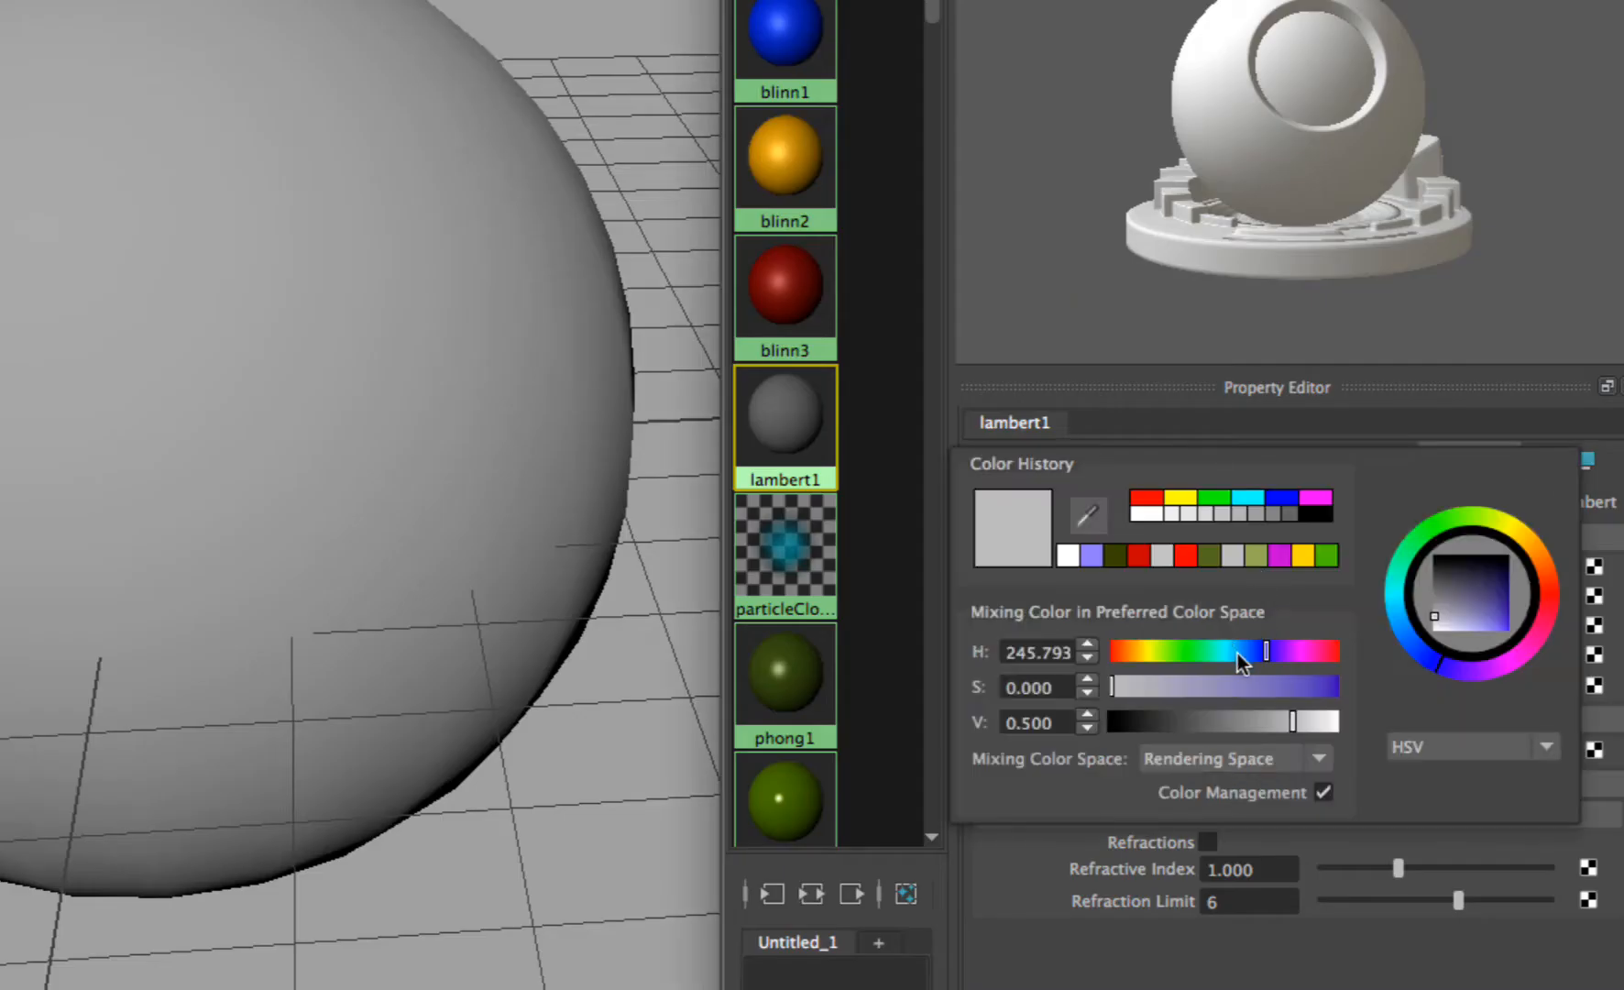
pyautogui.moveTo(1240, 685); pyautogui.dragTo(1308, 719)
pyautogui.click(1278, 686)
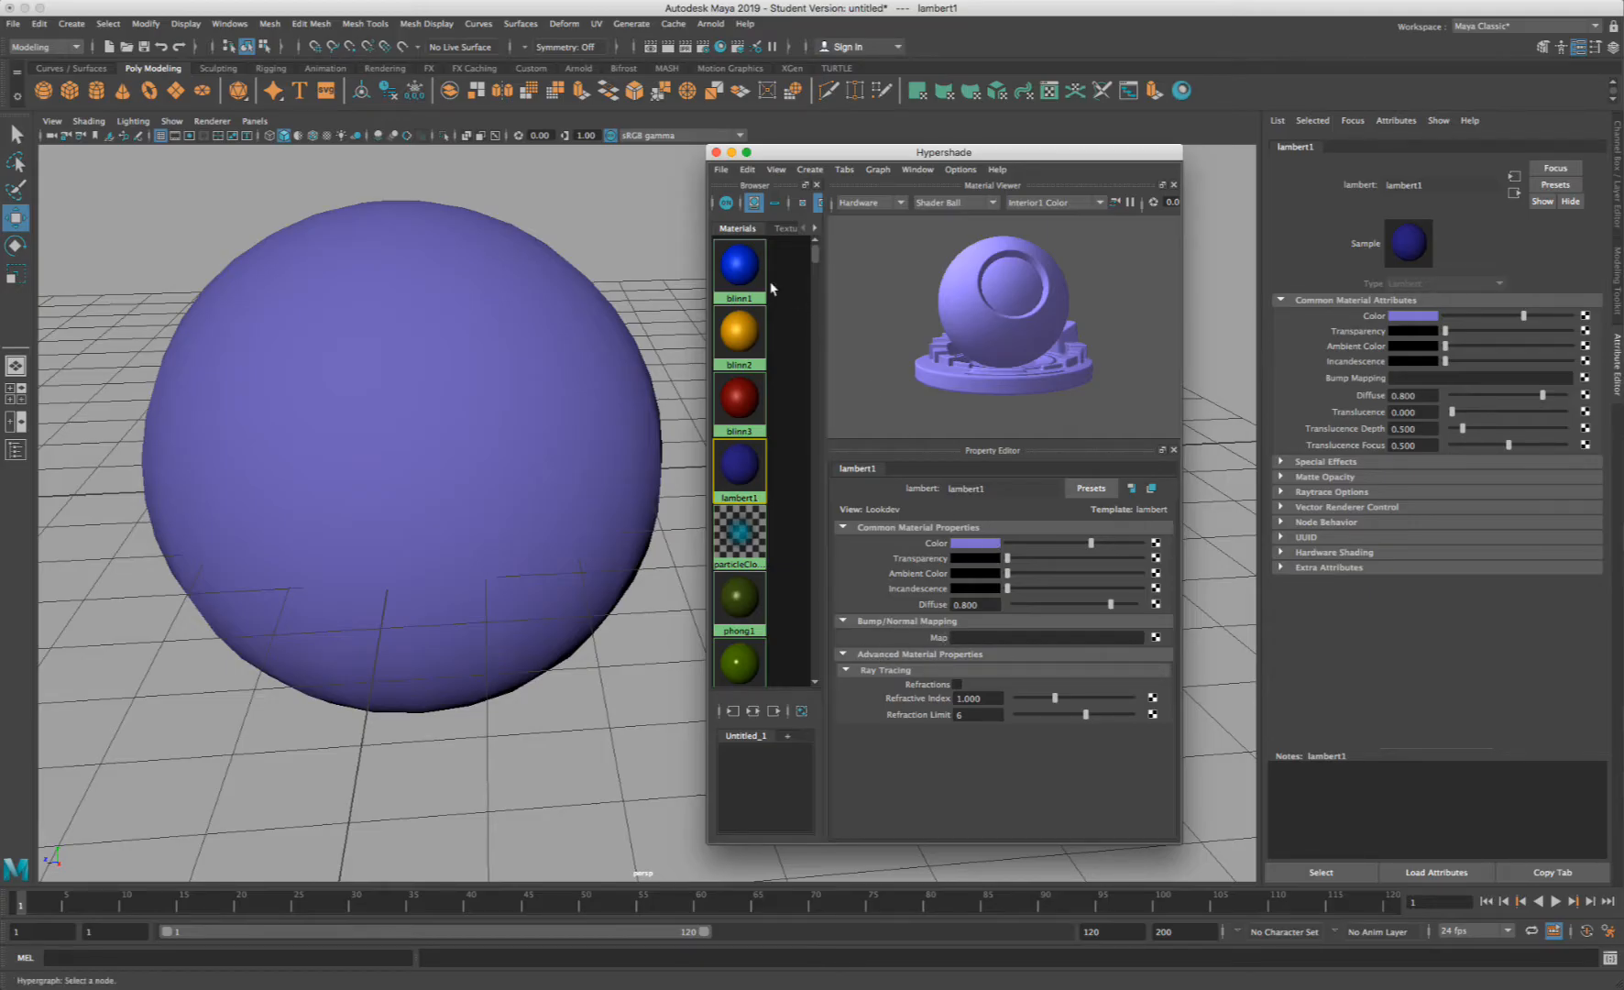
# - Display blinn2's settings in the Hypershade beside a close-up of the yellow sphere
pyautogui.click(734, 312)
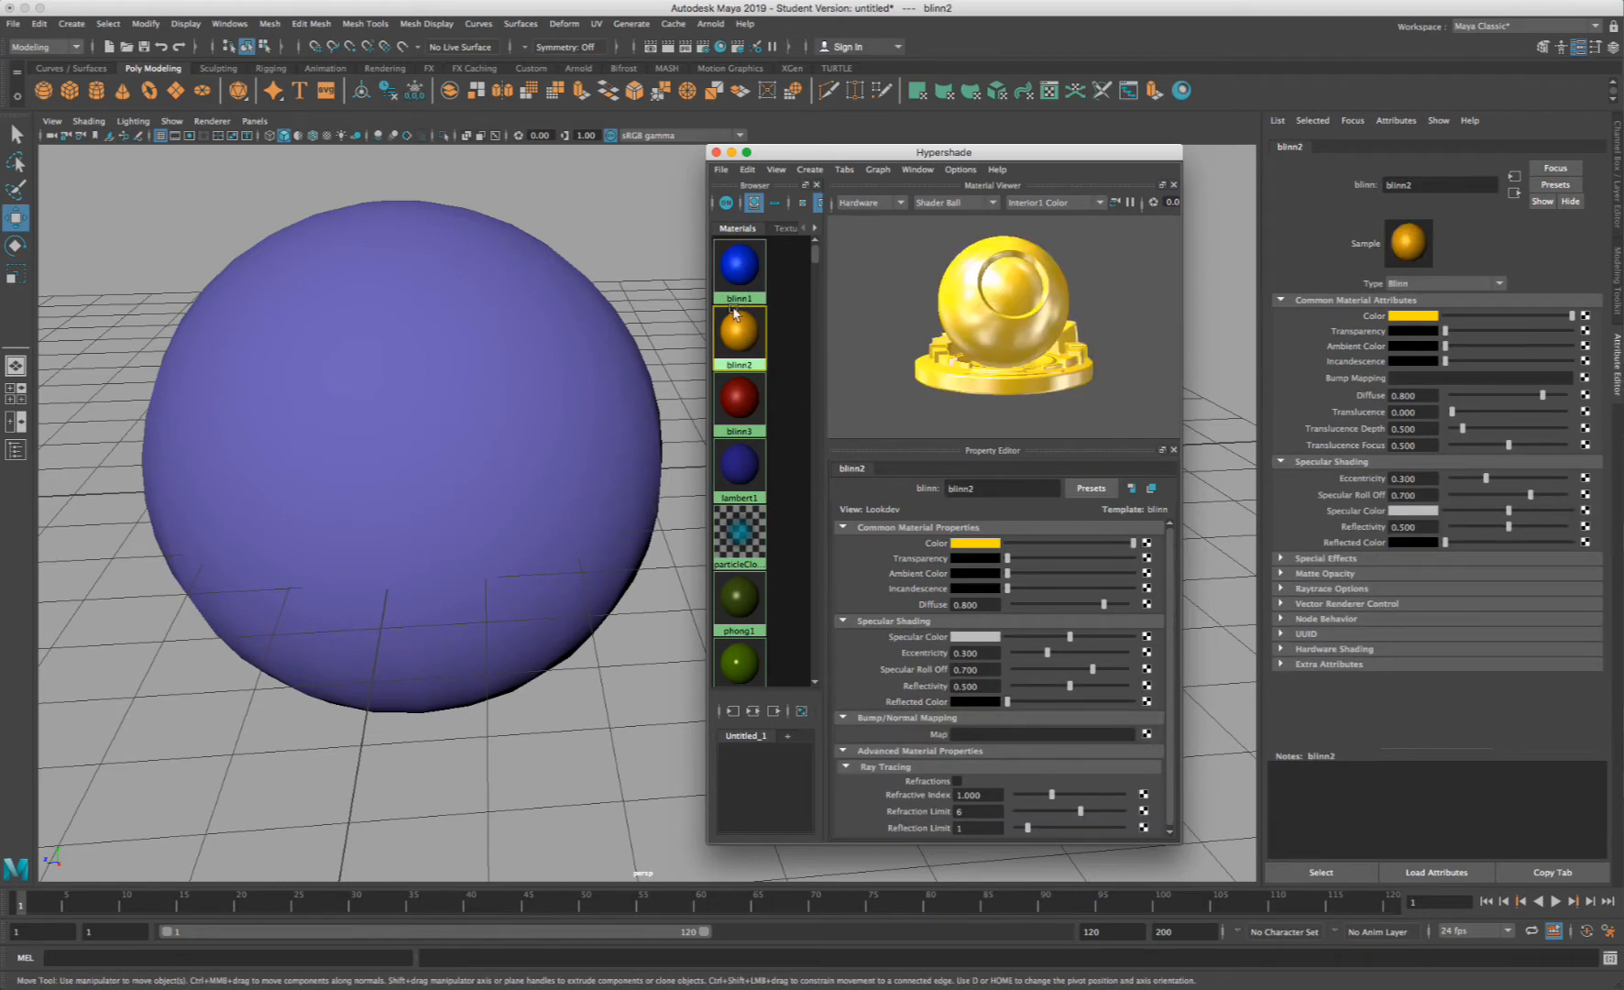
pyautogui.click(737, 263)
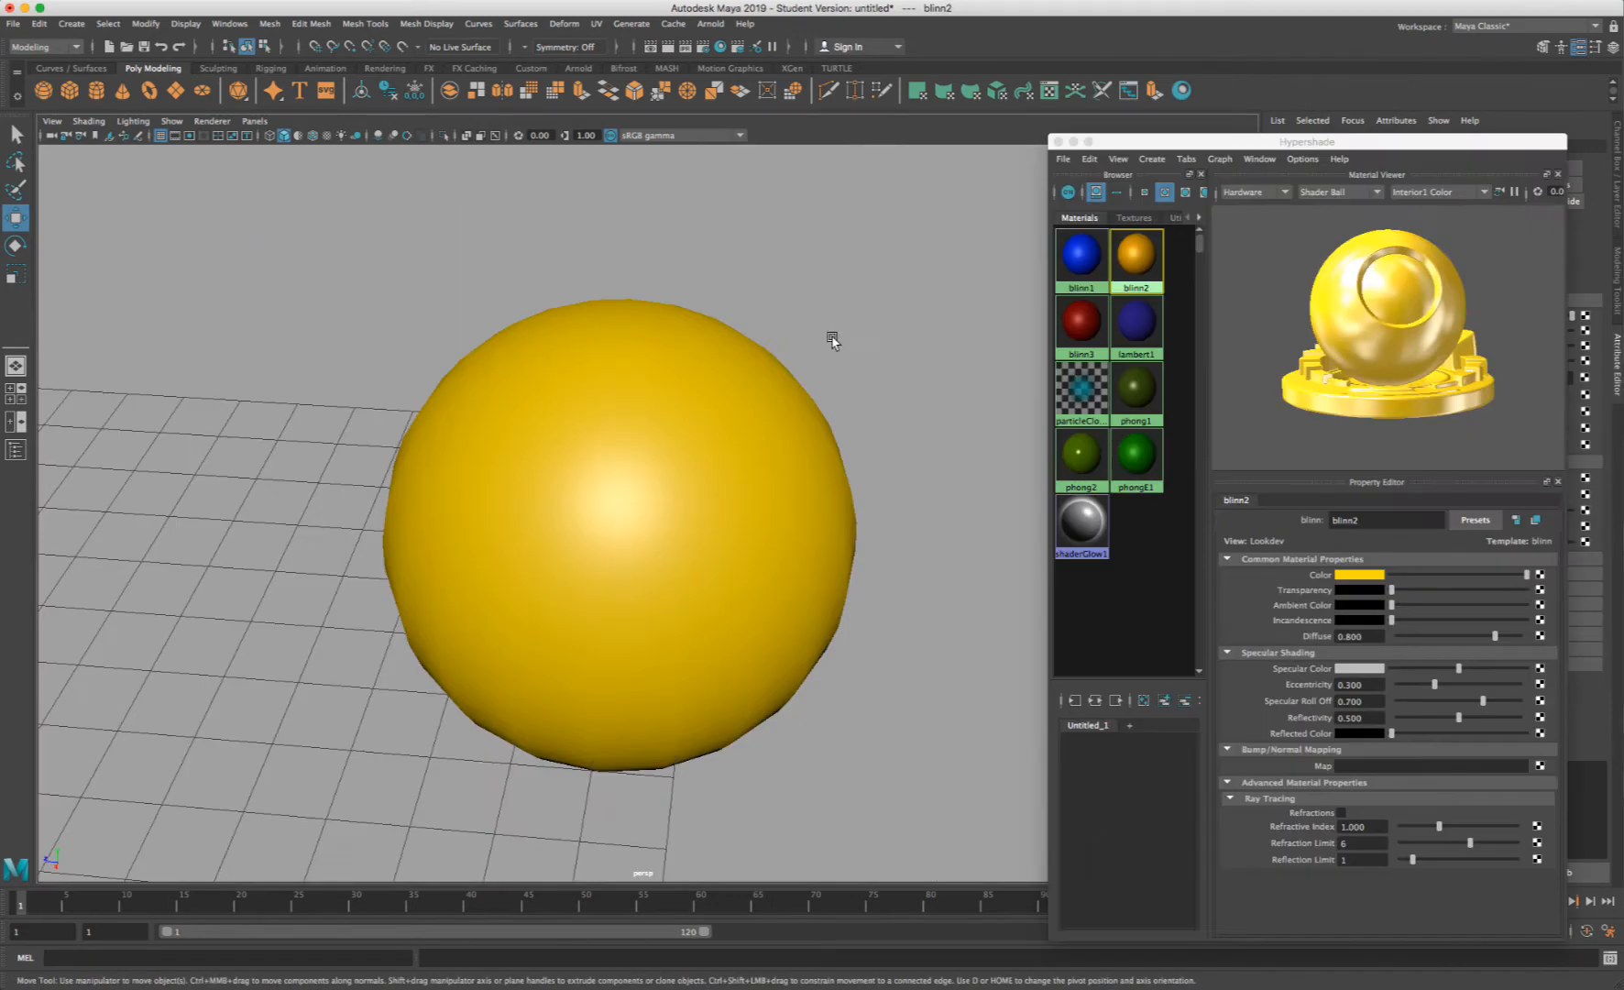
pyautogui.keyDown('alt'); pyautogui.moveTo(830, 337); pyautogui.dragTo(740, 369); pyautogui.keyUp('alt')
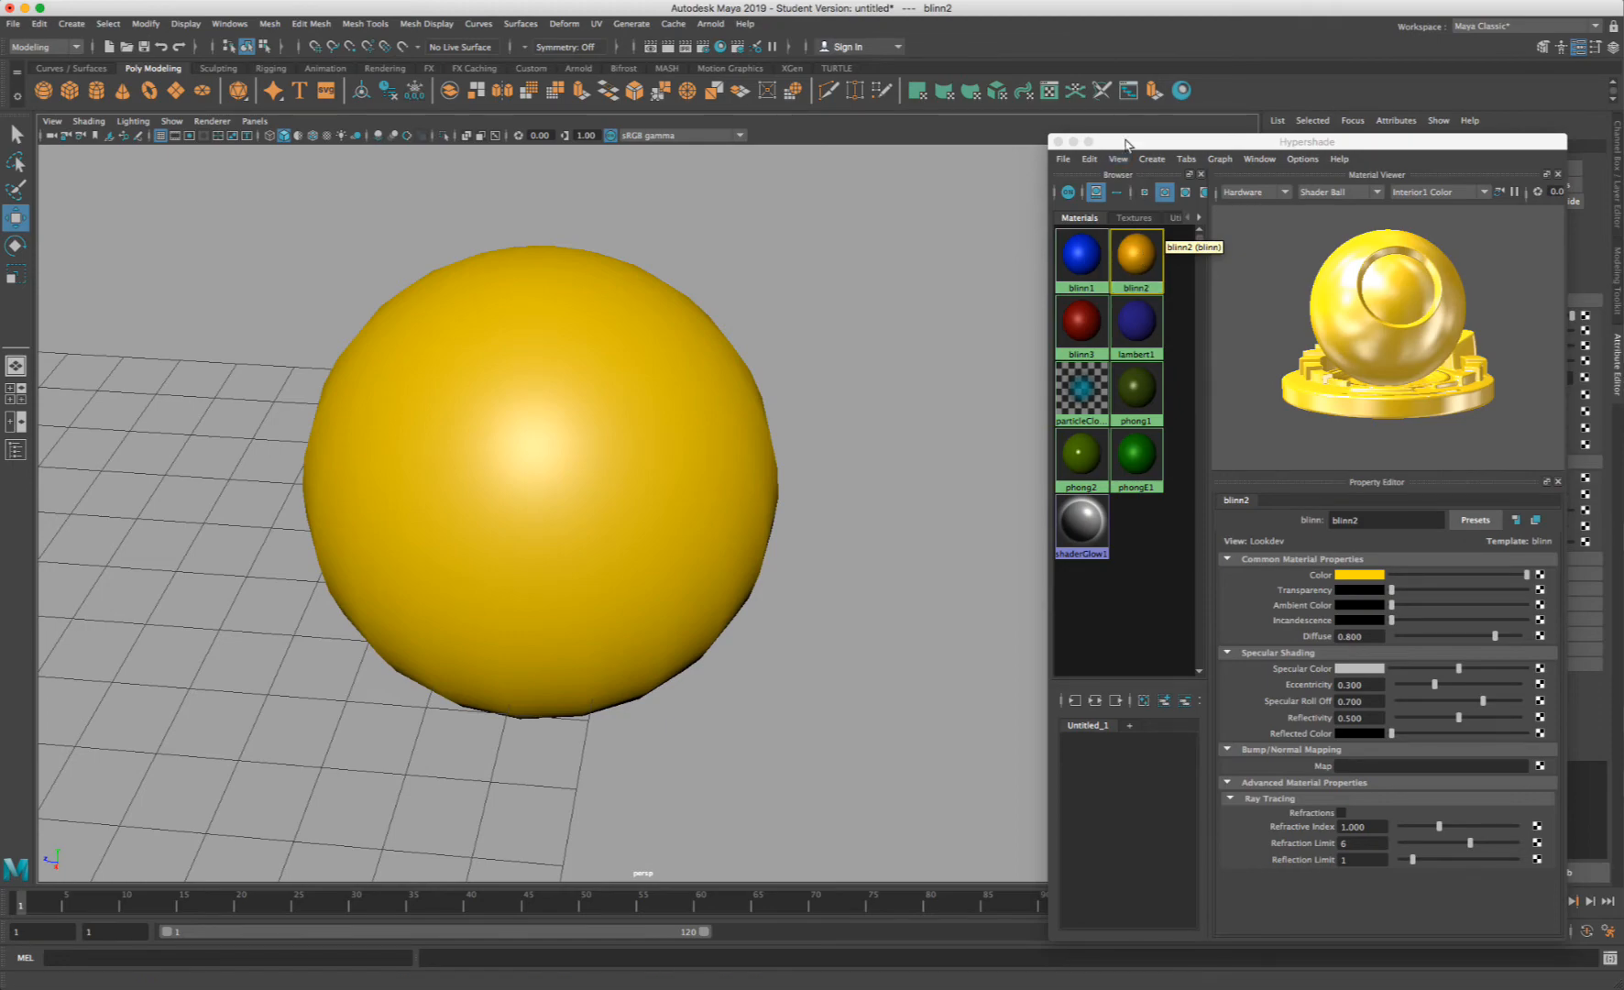
pyautogui.moveTo(1125, 143); pyautogui.dragTo(874, 74)
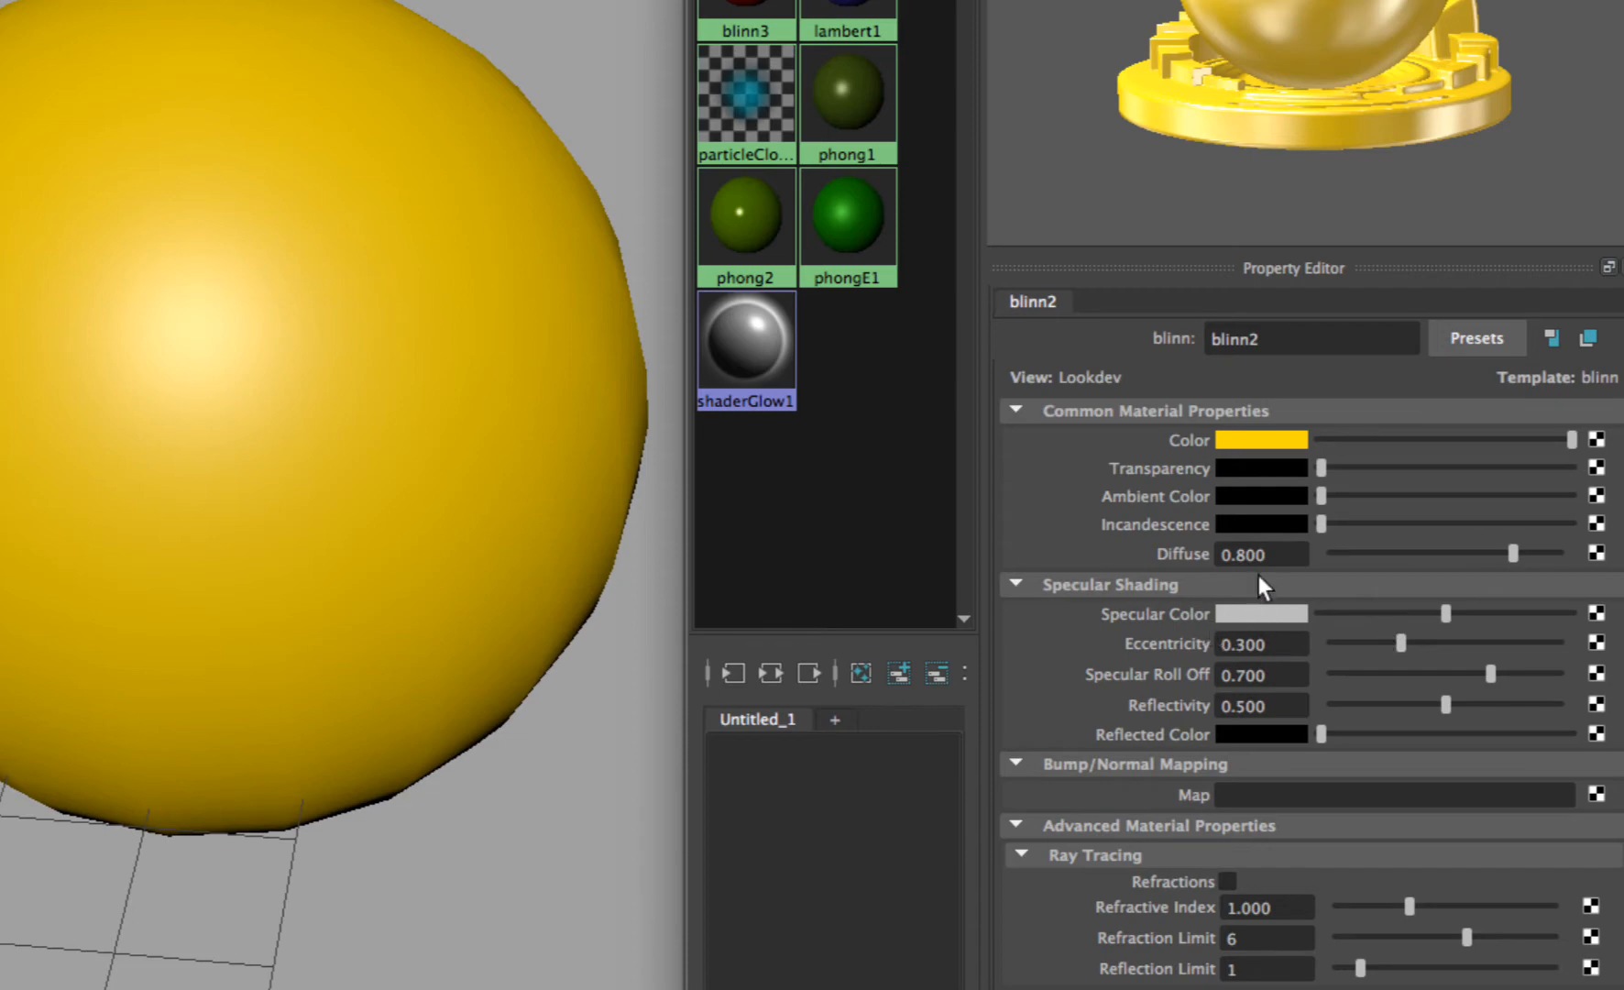
# - Set blinn2's diffuse to 0.849, eccentricity to 0.151 and specular roll off to 1.000
pyautogui.moveTo(1321, 468); pyautogui.dragTo(1299, 516)
pyautogui.moveTo(1471, 546); pyautogui.dragTo(1516, 553)
pyautogui.moveTo(1394, 644)
pyautogui.mouseDown()
pyautogui.moveTo(1504, 654)
pyautogui.moveTo(1295, 642)
pyautogui.moveTo(1458, 646)
pyautogui.moveTo(1335, 646)
pyautogui.moveTo(1382, 648)
pyautogui.moveTo(1367, 647)
pyautogui.mouseUp()
pyautogui.moveTo(1457, 676); pyautogui.dragTo(1562, 675)
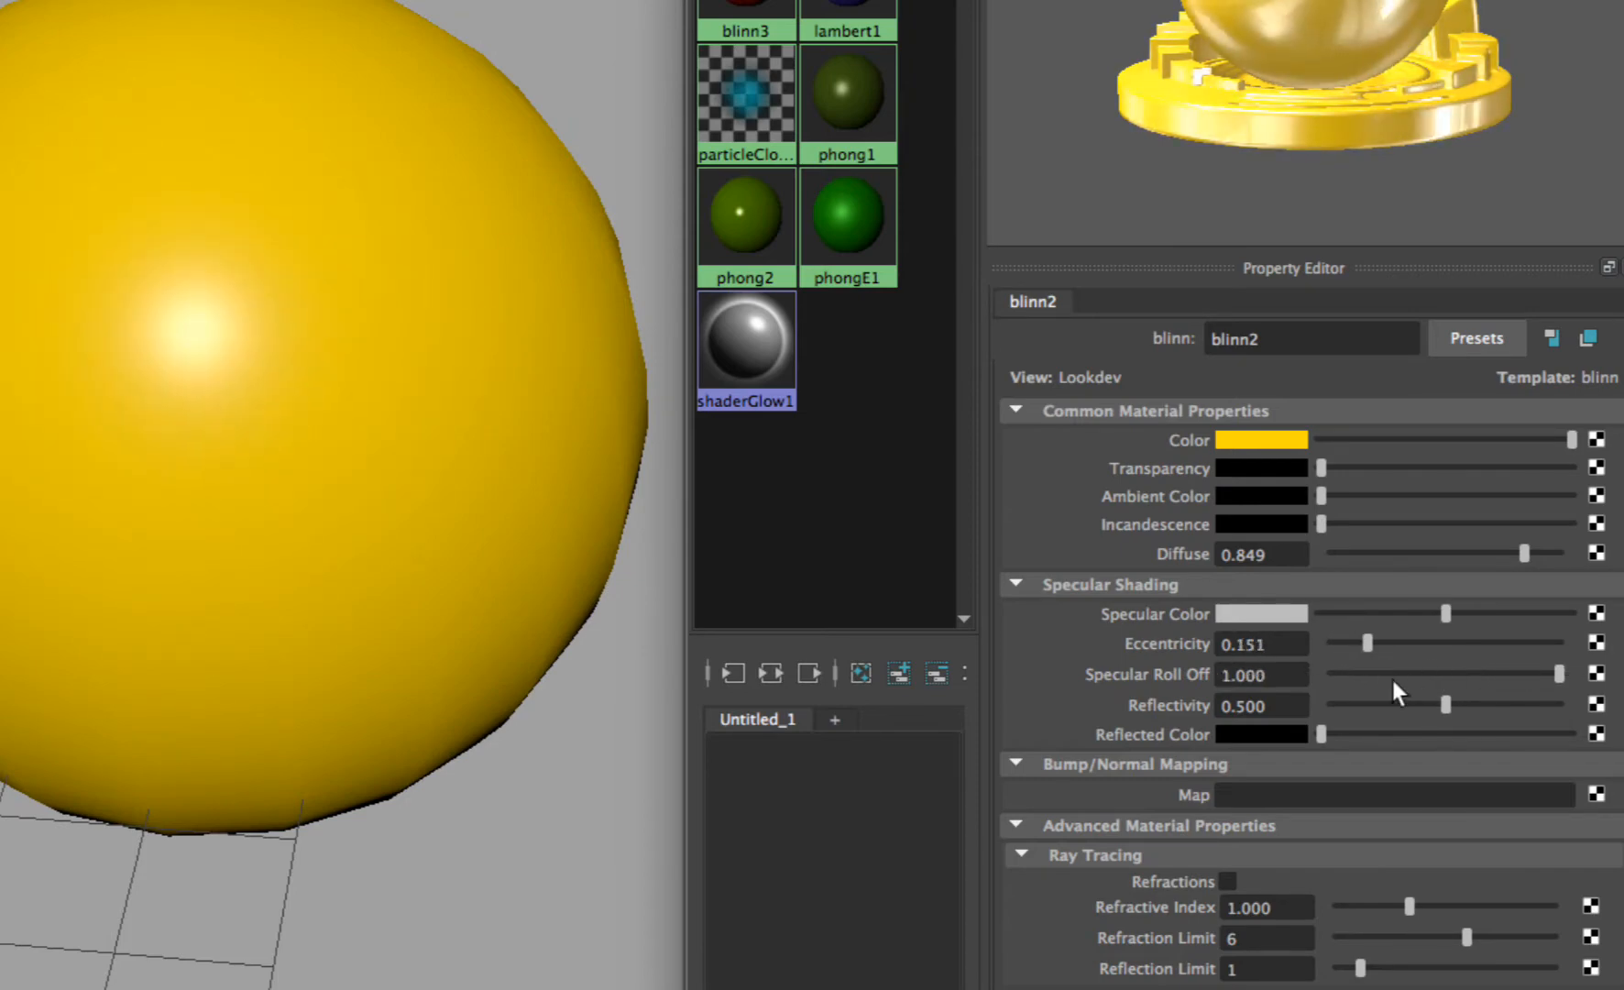
# - Exaggerate blinn2's highlight with specular roll off 100 and eccentricity 0.233, and set the reflectivity to 0.497
pyautogui.click(1294, 673)
pyautogui.write('100')
pyautogui.press('Return')
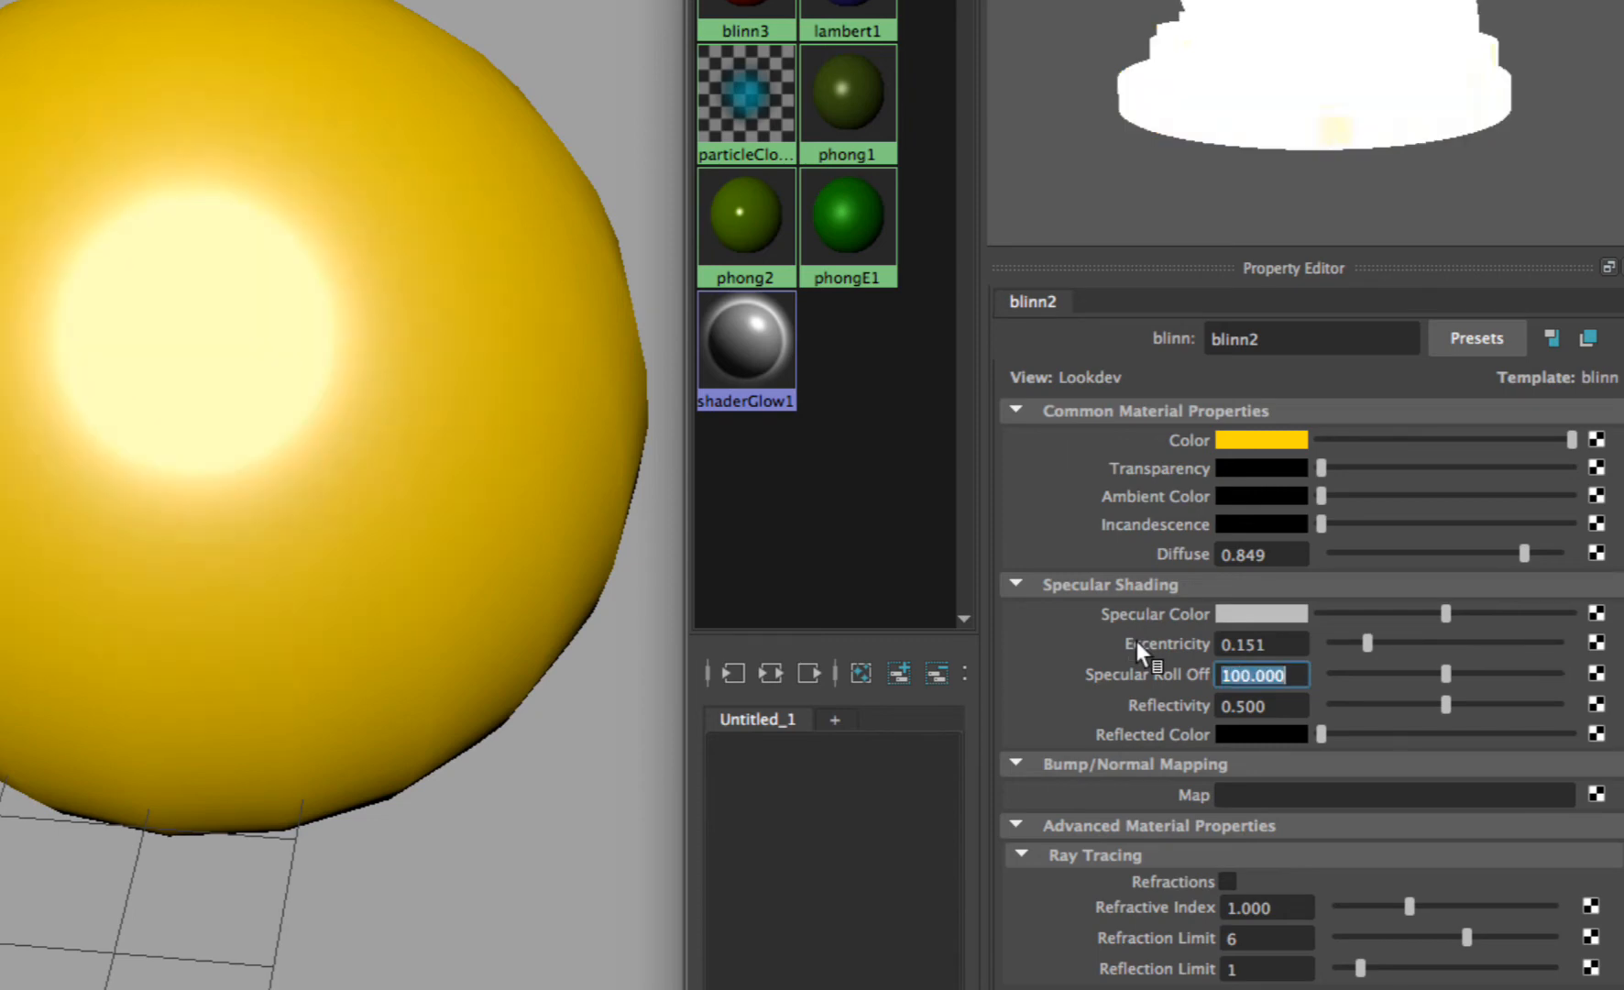
pyautogui.moveTo(1367, 641)
pyautogui.mouseDown()
pyautogui.moveTo(1324, 640)
pyautogui.moveTo(1445, 642)
pyautogui.moveTo(1372, 630)
pyautogui.mouseUp()
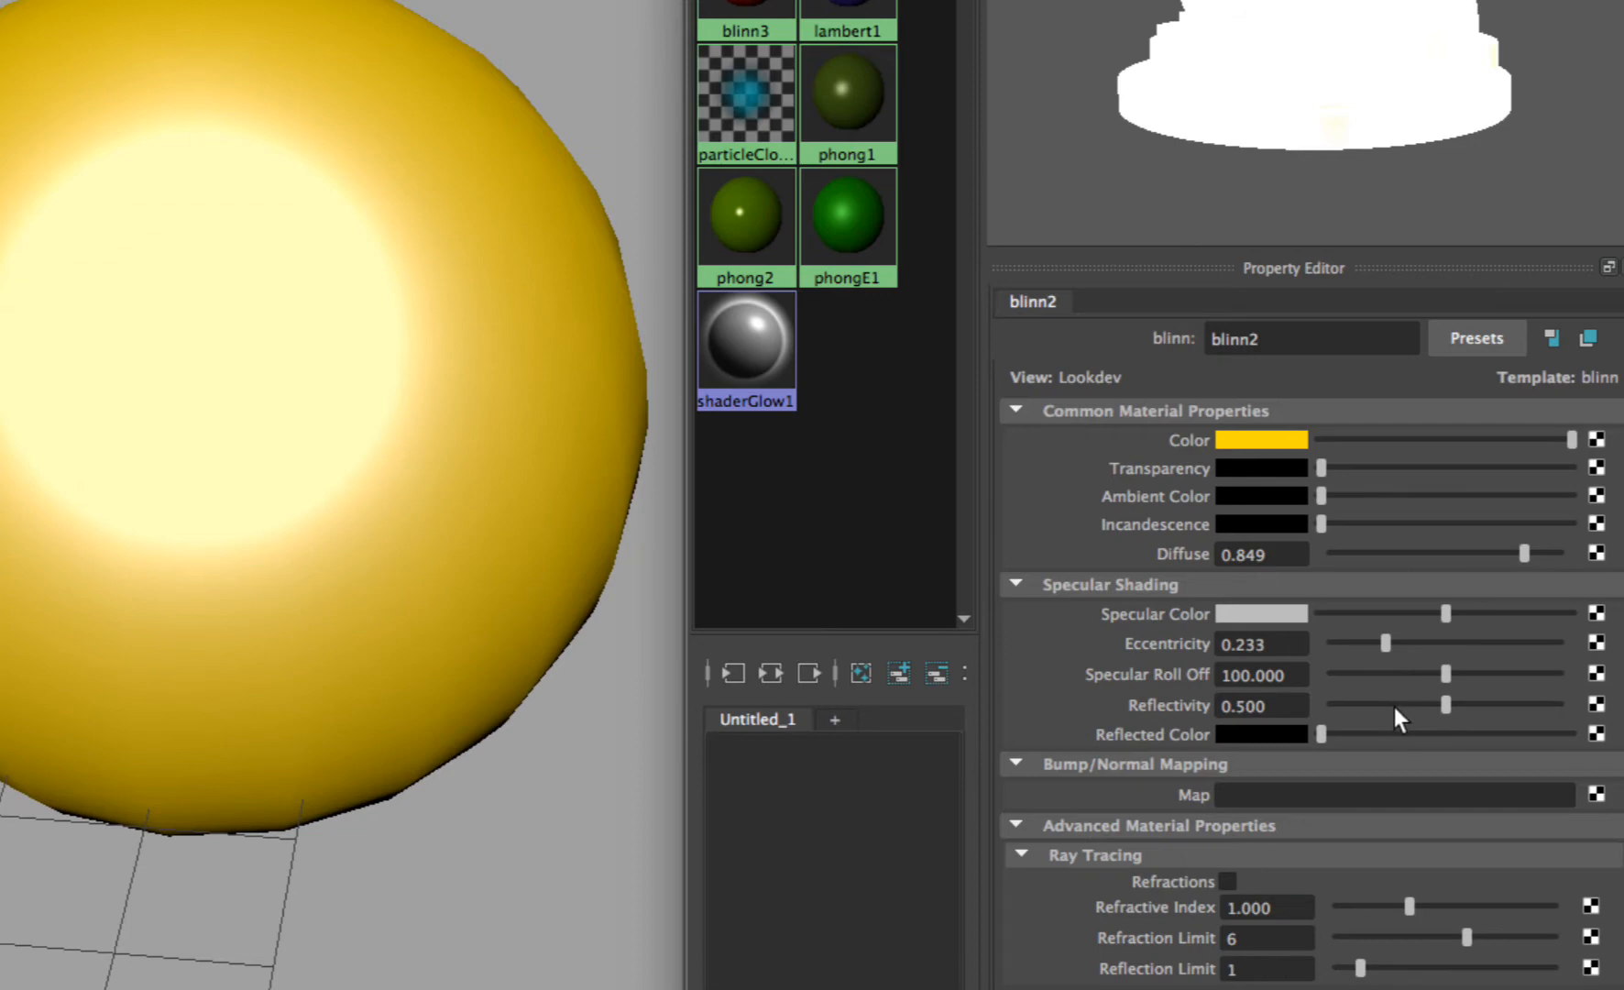
pyautogui.moveTo(1420, 701); pyautogui.dragTo(1469, 705)
pyautogui.keyDown('alt'); pyautogui.moveTo(231, 377); pyautogui.dragTo(473, 436); pyautogui.keyUp('alt')
pyautogui.moveTo(1462, 696); pyautogui.dragTo(1435, 693)
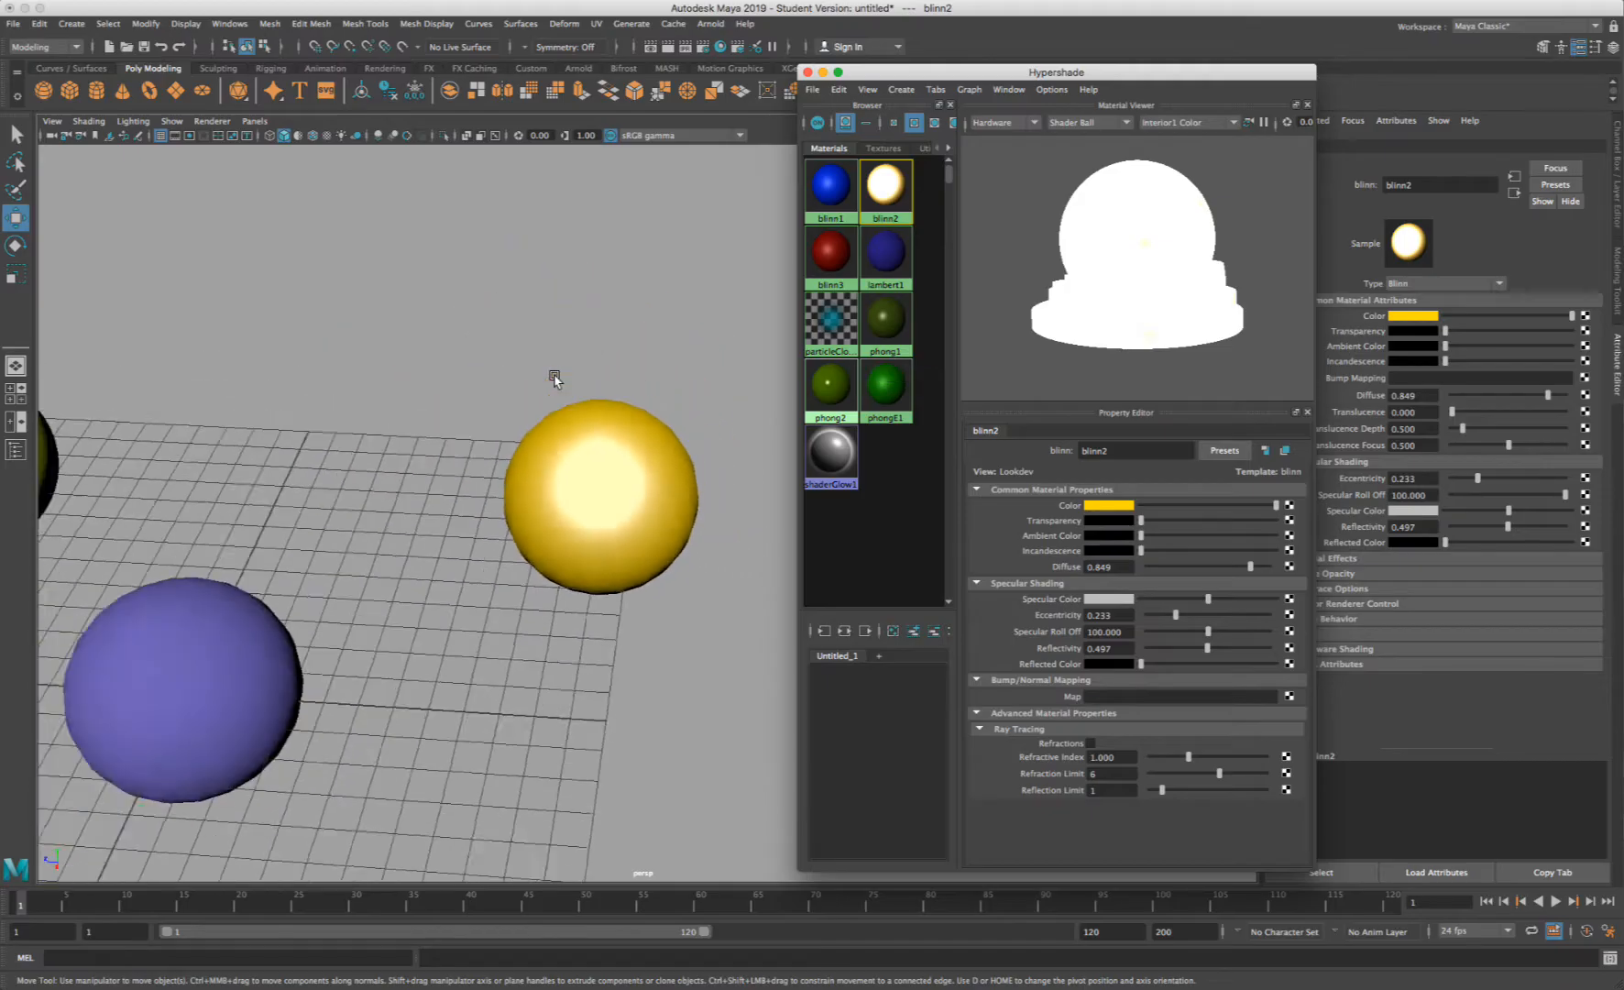
# - Close the Hypershade, select the yellow sphere and display its blinn2 material attributes in the Attribute Editor
pyautogui.scroll(-5, 554, 377)
pyautogui.keyDown('alt'); pyautogui.moveTo(539, 403); pyautogui.dragTo(583, 298, button='middle'); pyautogui.keyUp('alt')
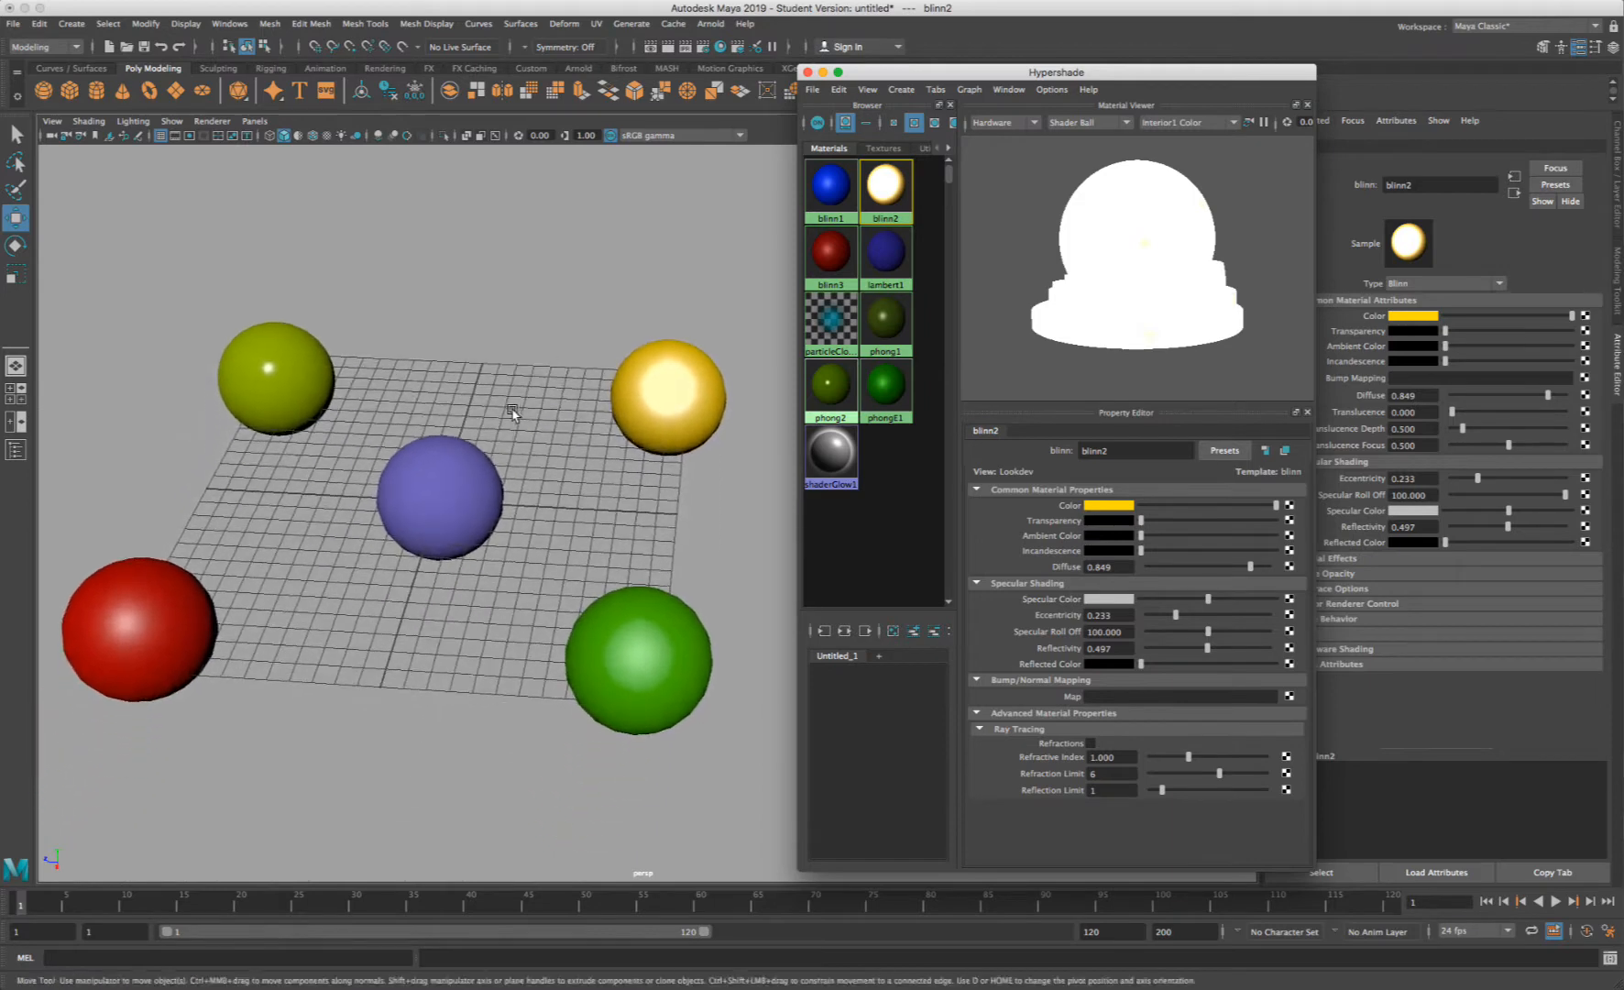
pyautogui.keyDown('alt'); pyautogui.moveTo(539, 410); pyautogui.dragTo(577, 464); pyautogui.keyUp('alt')
pyautogui.keyDown('alt'); pyautogui.moveTo(642, 497); pyautogui.dragTo(645, 454, button='middle'); pyautogui.keyUp('alt')
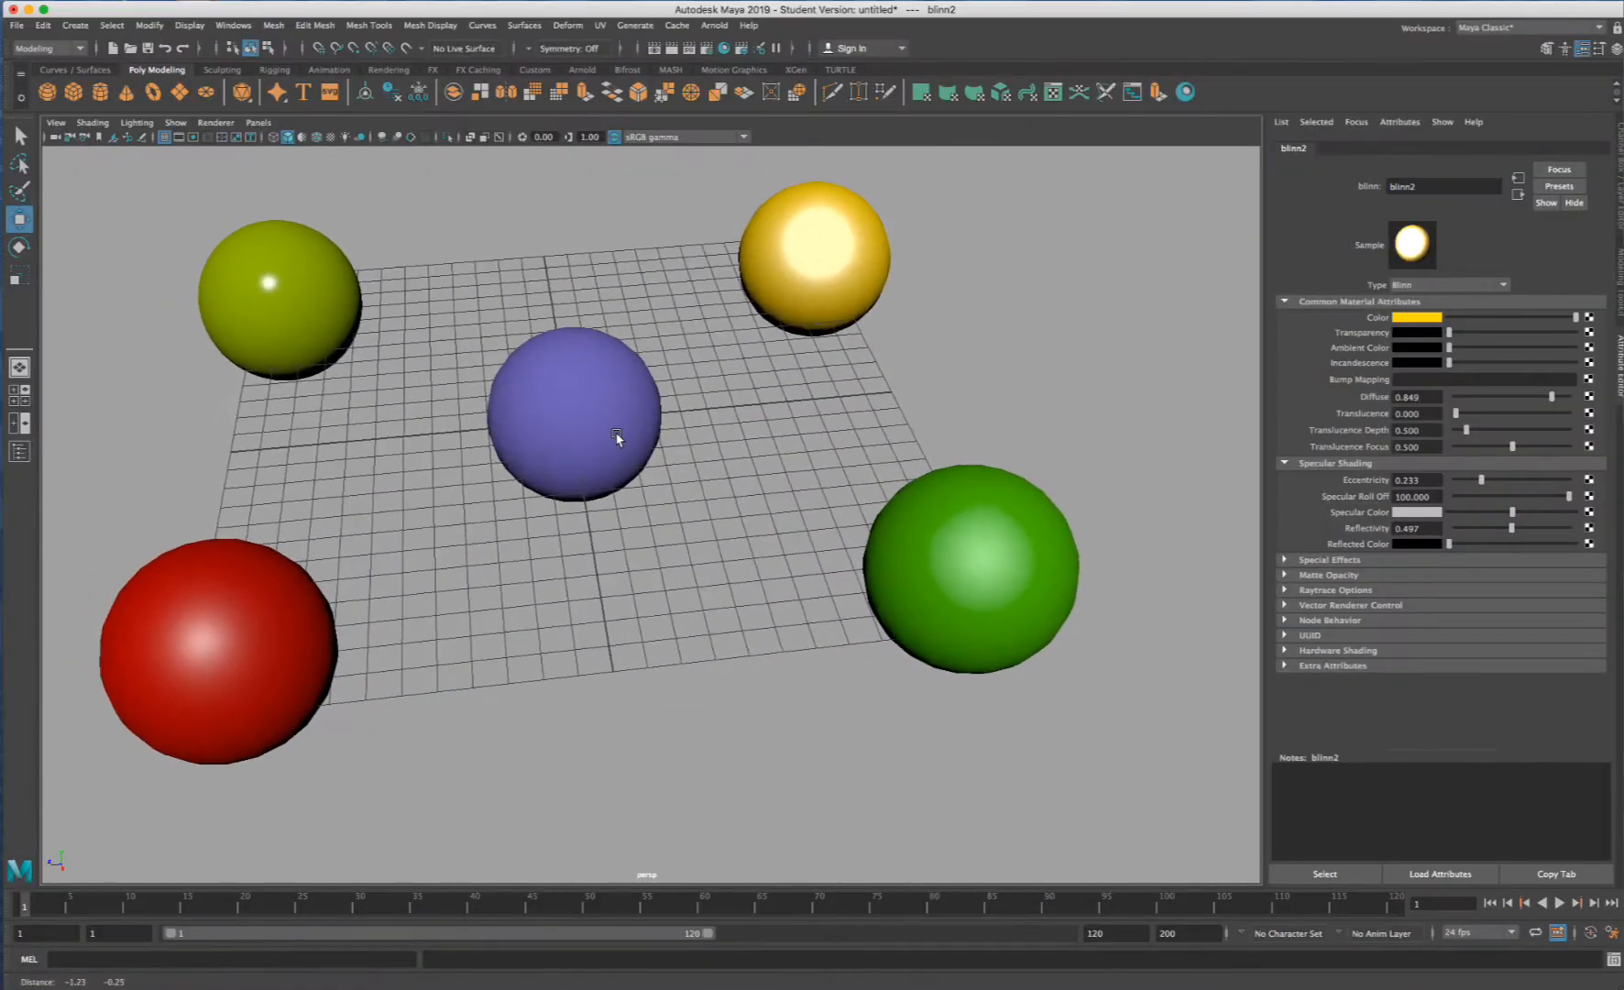
pyautogui.keyDown('alt'); pyautogui.moveTo(616, 438); pyautogui.dragTo(636, 467, button='middle'); pyautogui.keyUp('alt')
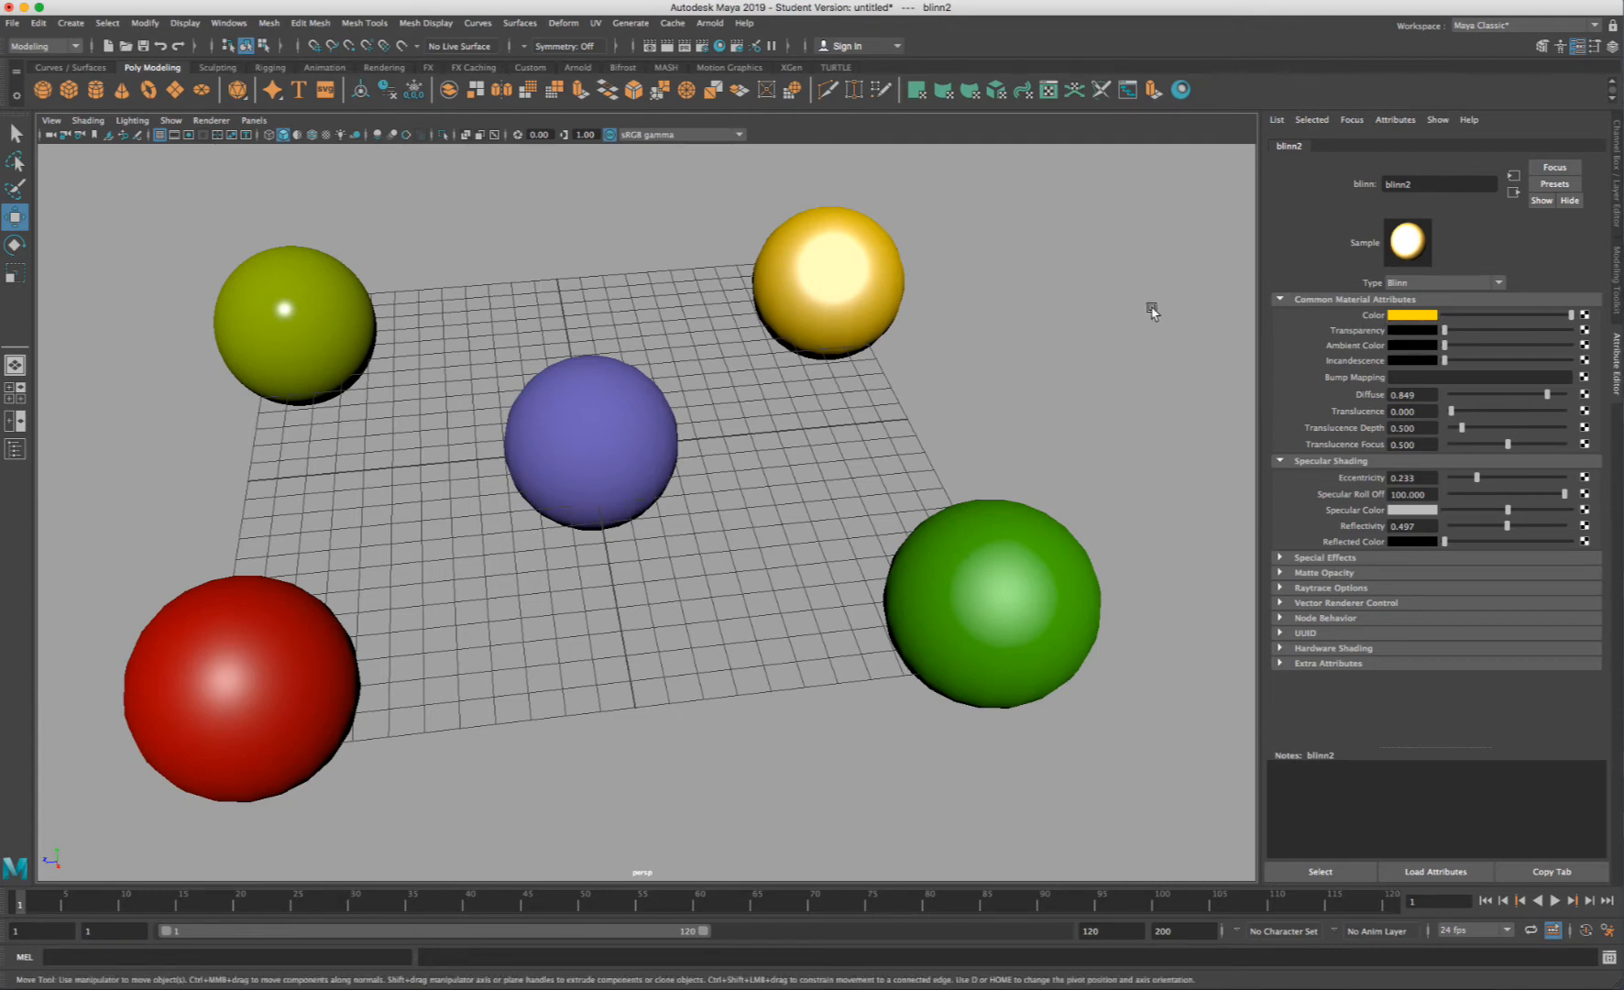
pyautogui.click(1105, 312)
pyautogui.click(778, 274)
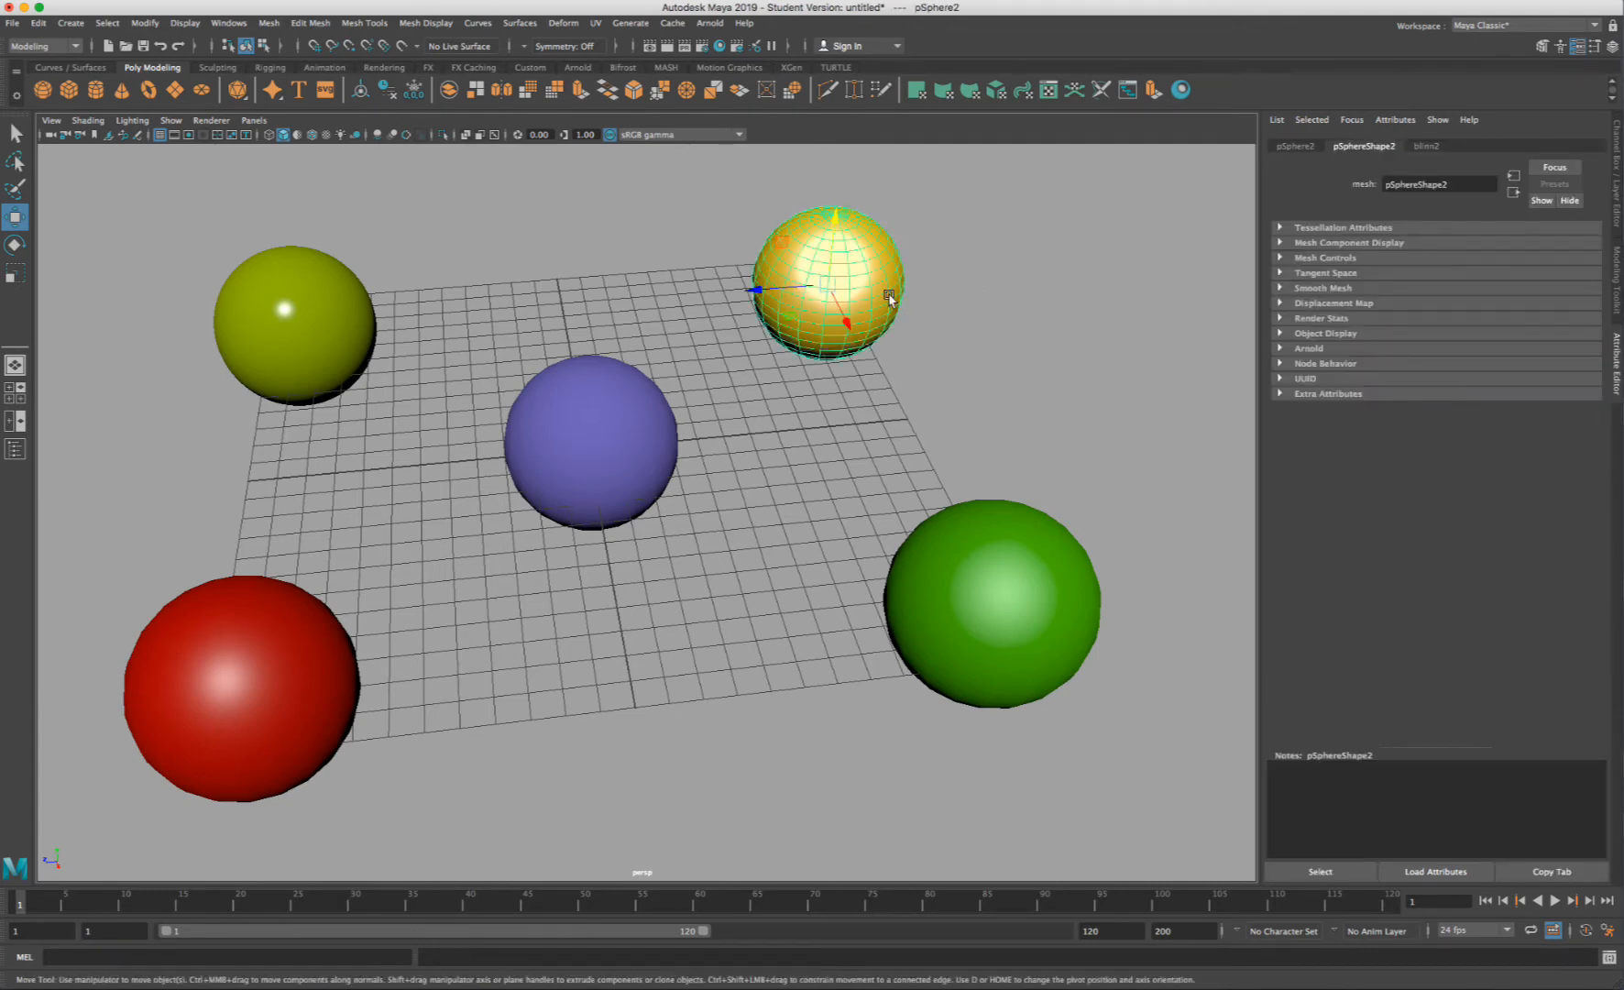
pyautogui.moveTo(850, 254); pyautogui.dragTo(881, 623, button='right')
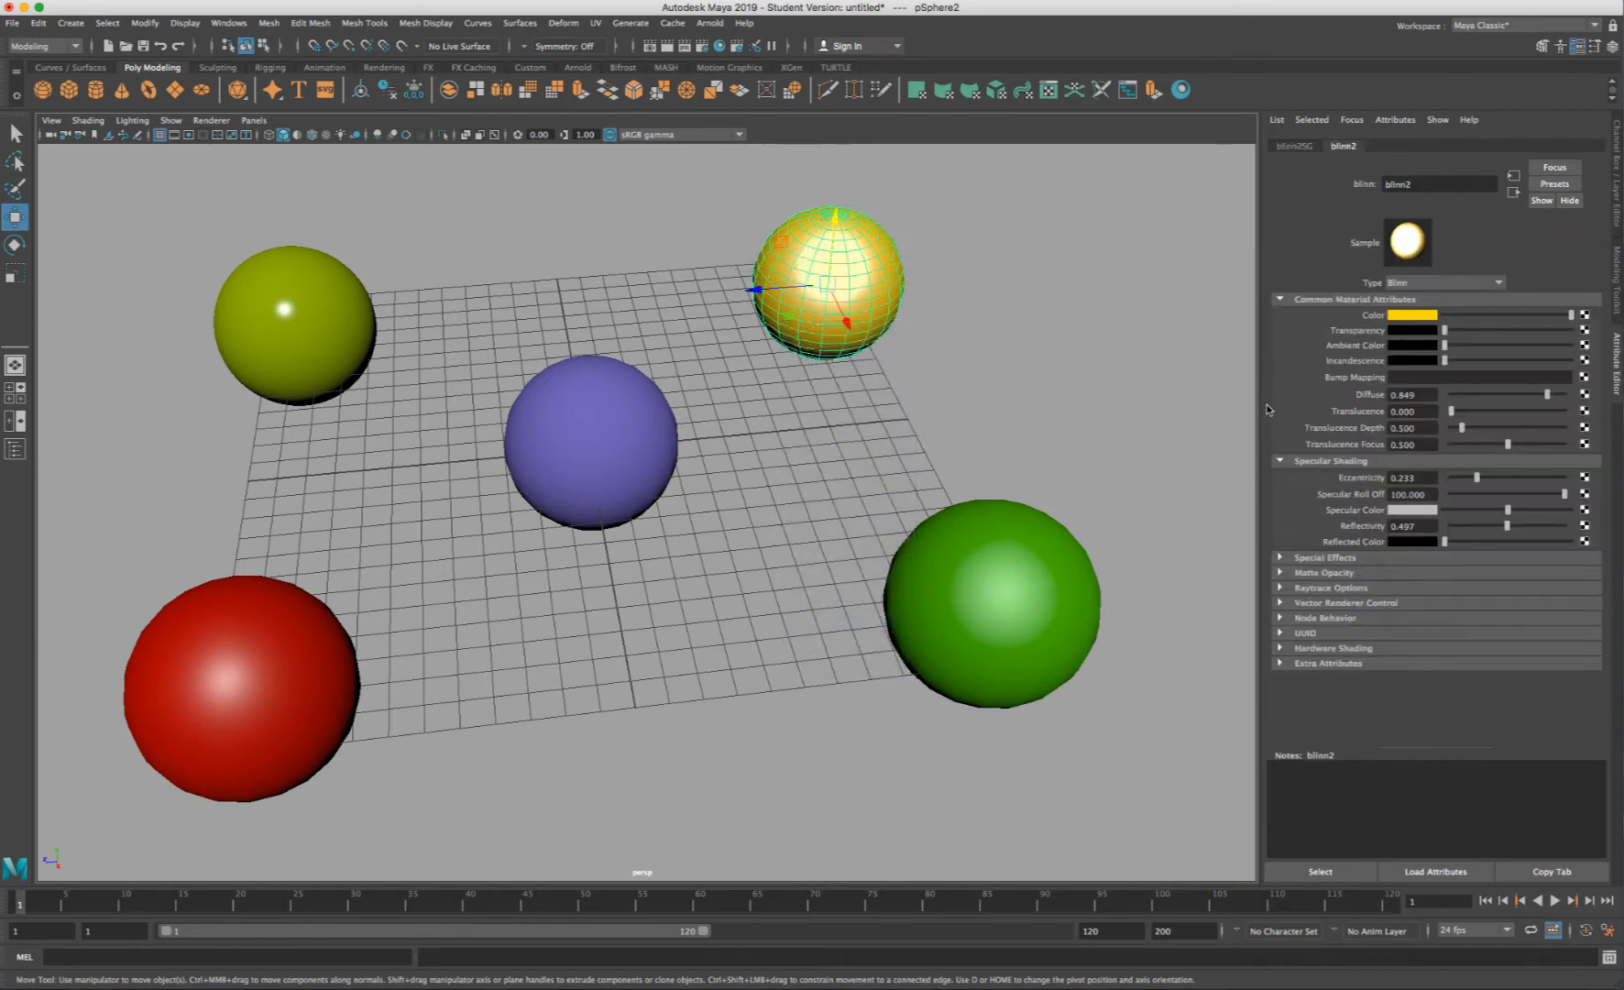
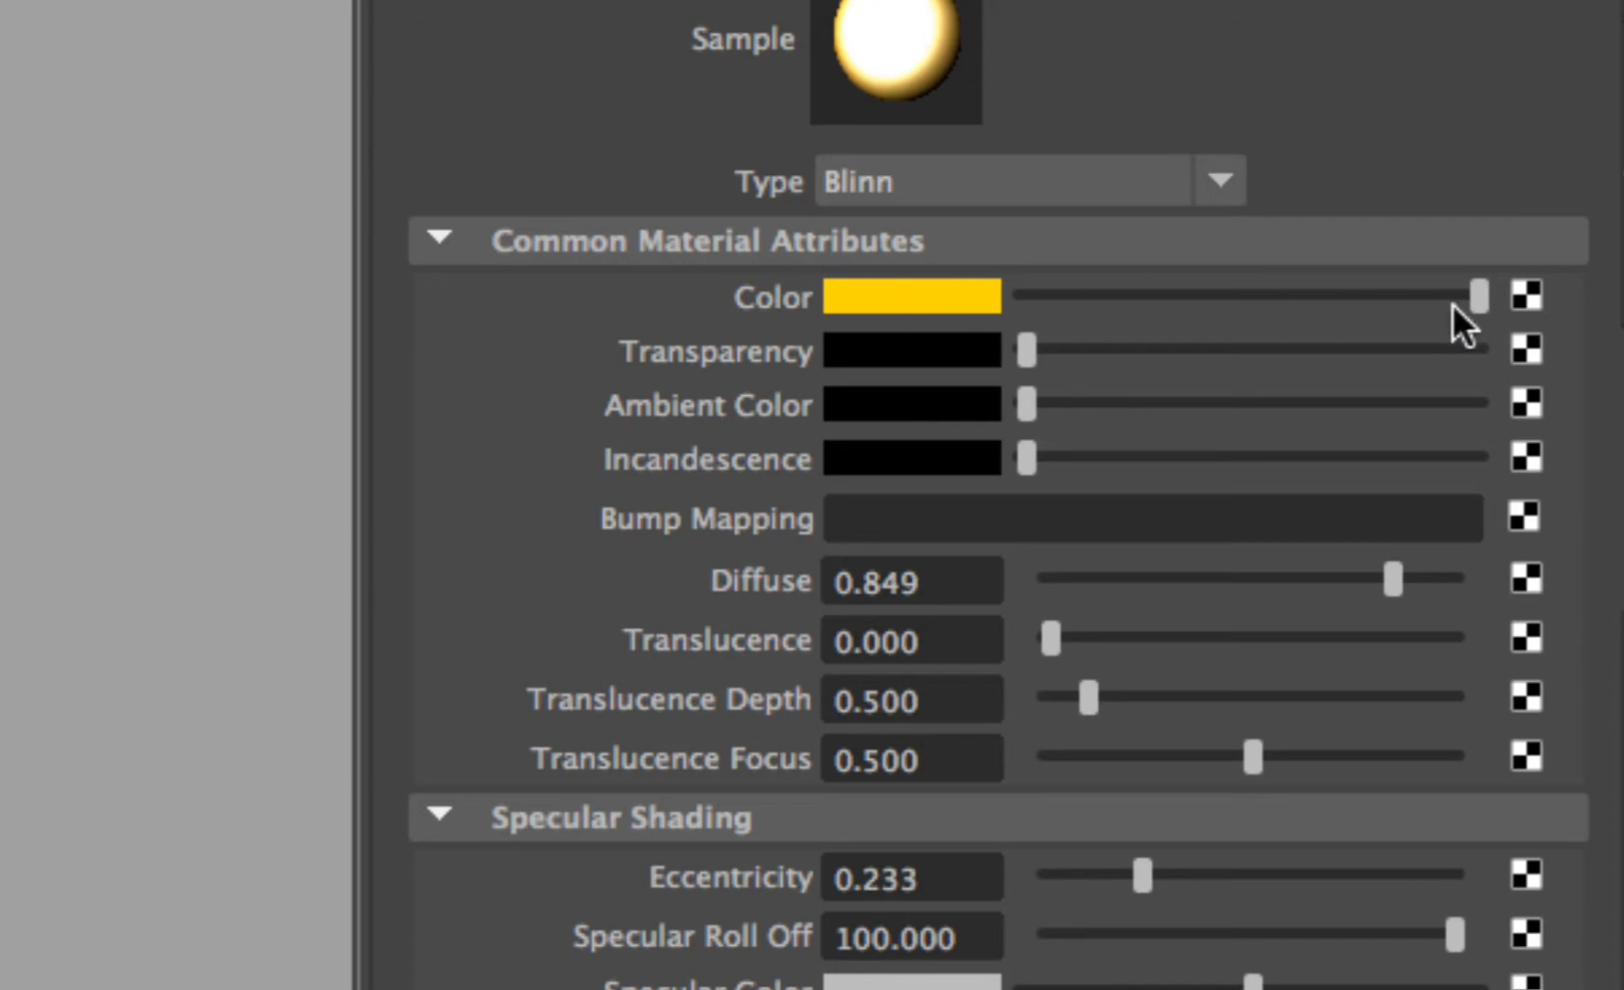
# - Map a 2D Checker texture onto the color of blinn2
pyautogui.click(1527, 295)
pyautogui.moveTo(650, 339); pyautogui.dragTo(1201, 217)
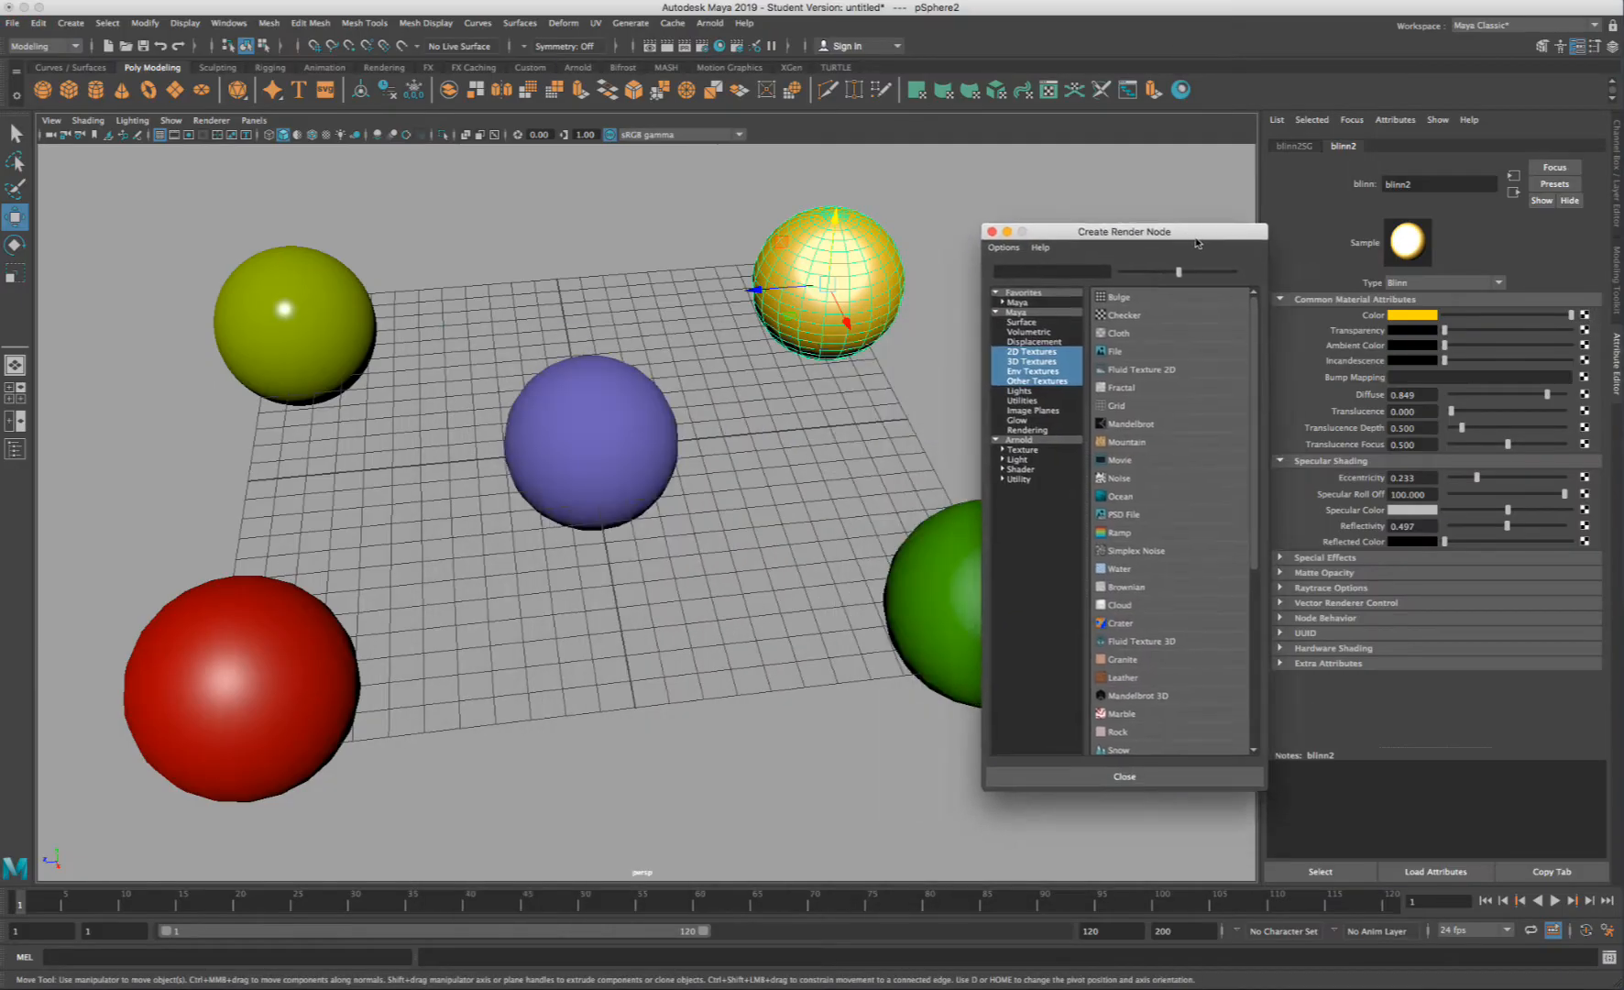
pyautogui.scroll(3, 794, 399)
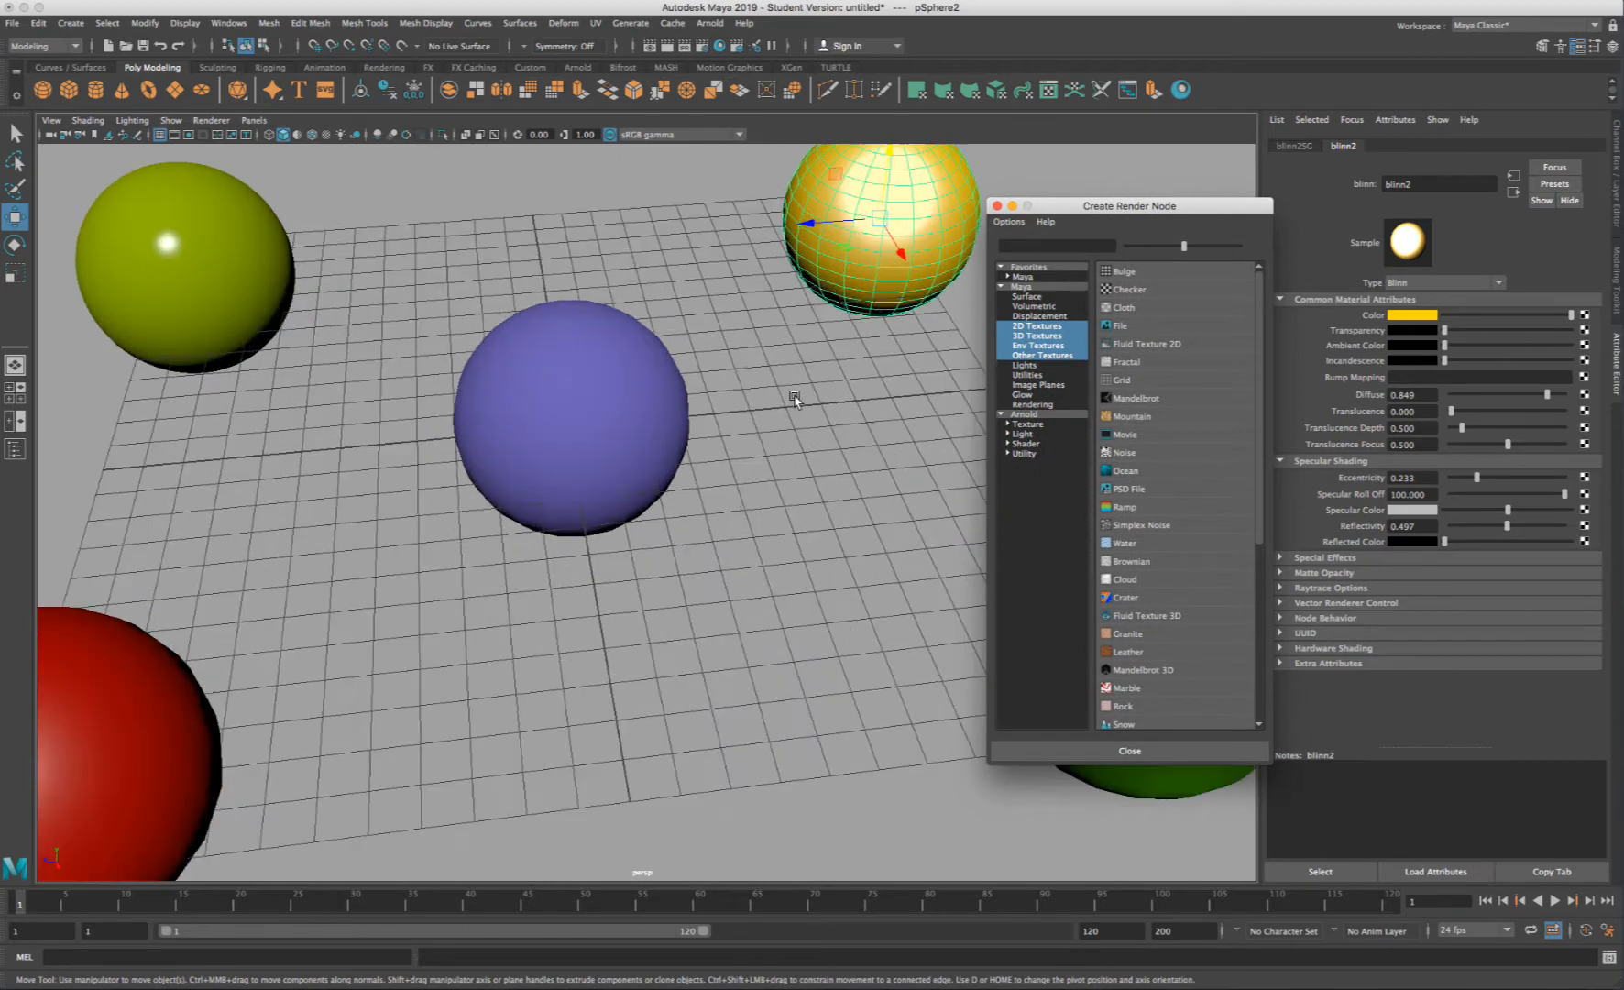
pyautogui.keyDown('alt'); pyautogui.moveTo(833, 345); pyautogui.dragTo(489, 455, button='middle'); pyautogui.keyUp('alt')
pyautogui.scroll(4, 491, 454)
pyautogui.keyDown('alt'); pyautogui.moveTo(529, 315); pyautogui.dragTo(591, 435, button='middle'); pyautogui.keyUp('alt')
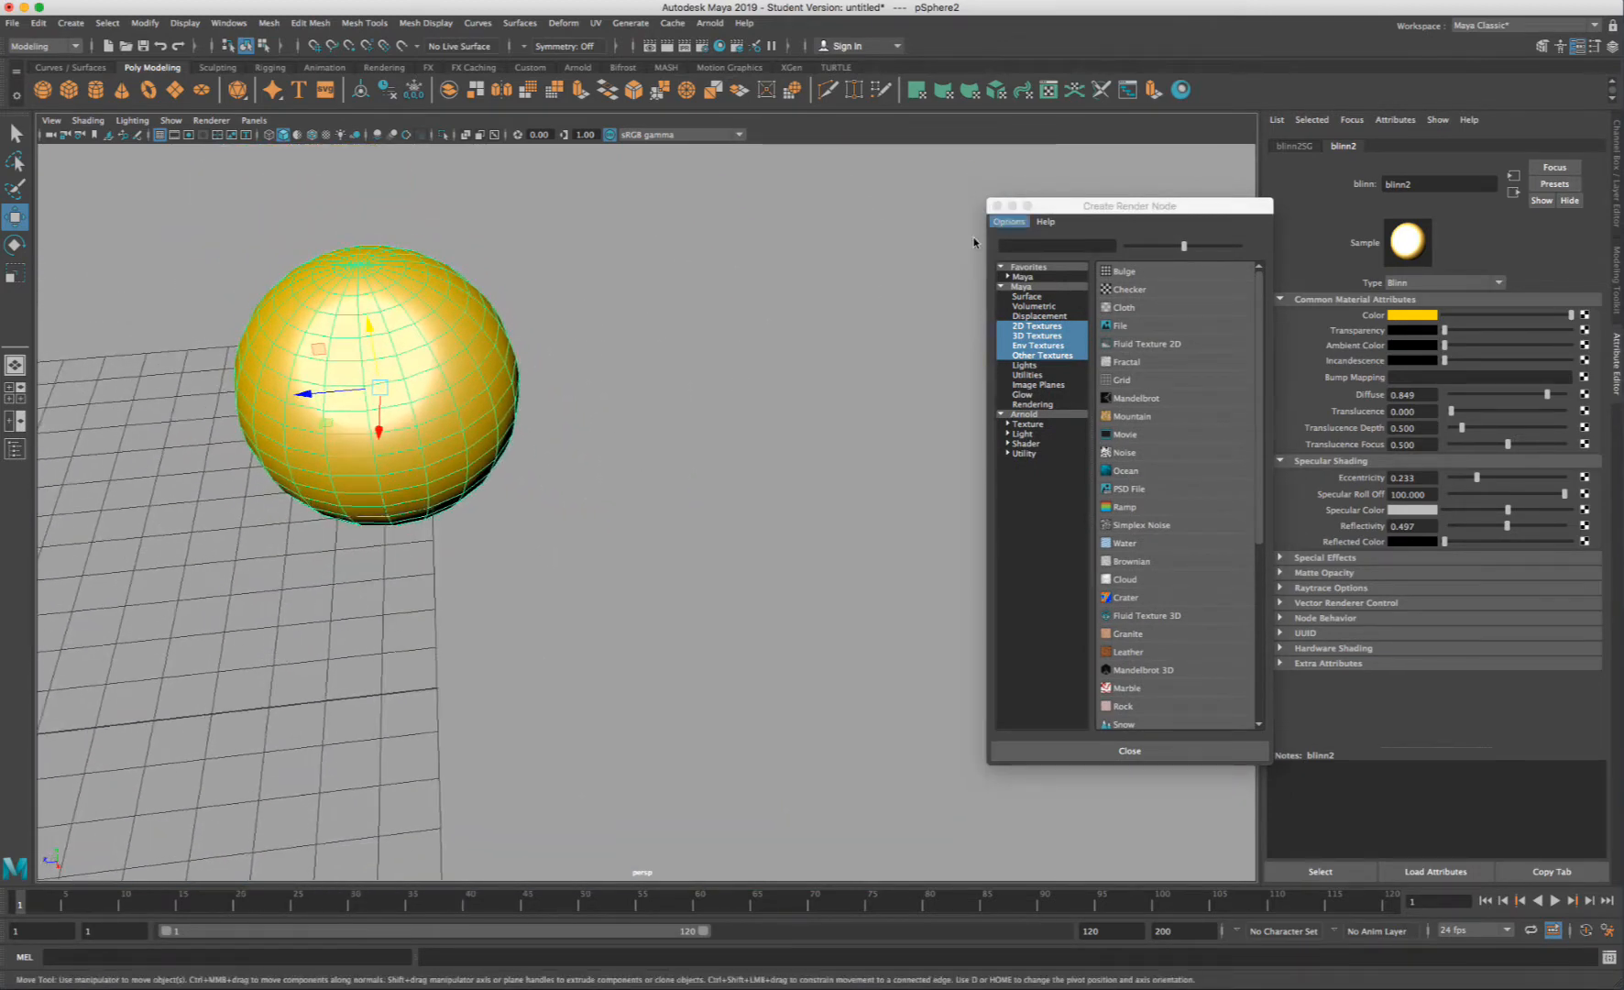
pyautogui.moveTo(1089, 207); pyautogui.dragTo(779, 174)
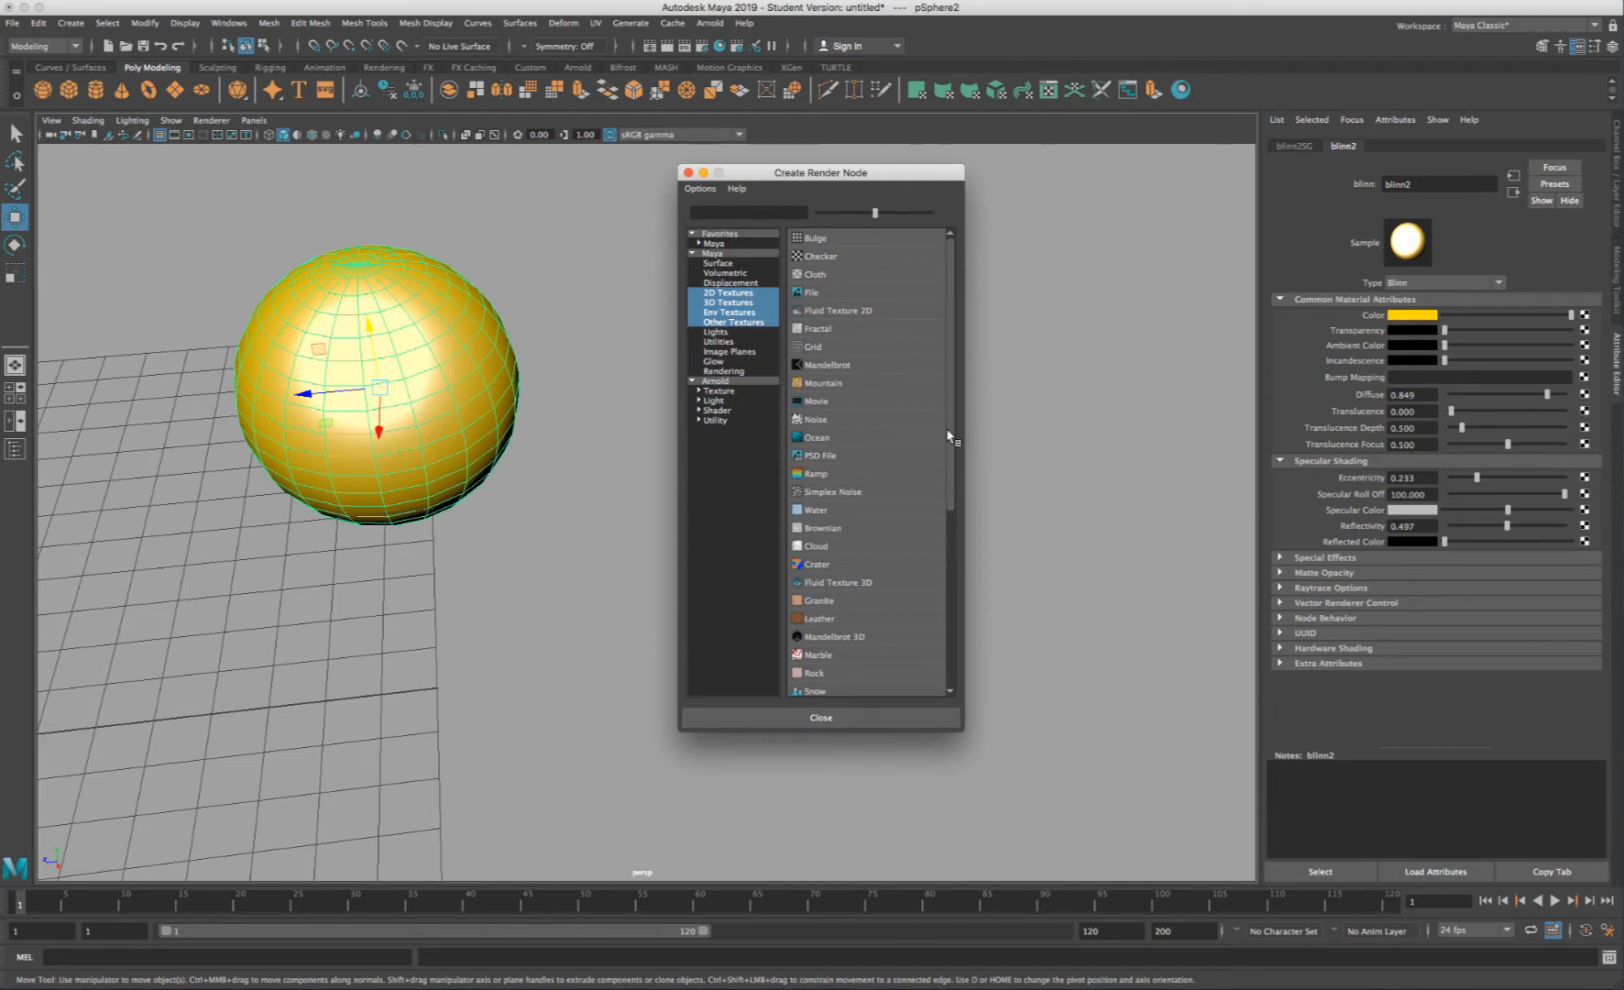
pyautogui.moveTo(948, 433); pyautogui.dragTo(947, 350)
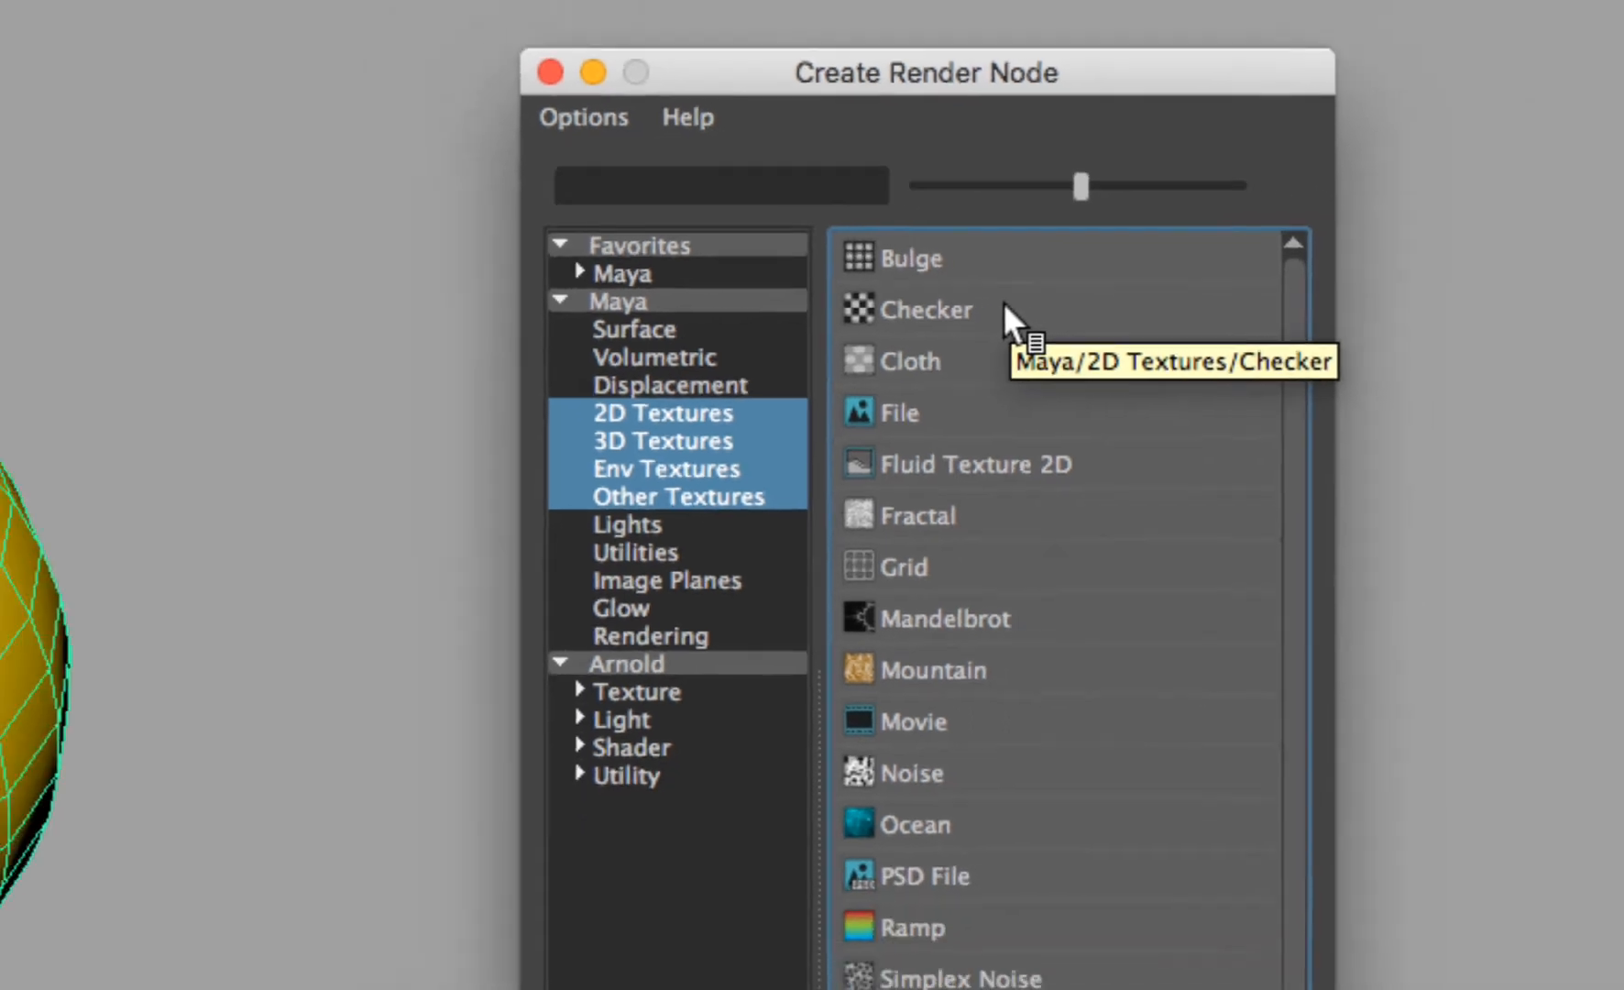
pyautogui.click(1049, 323)
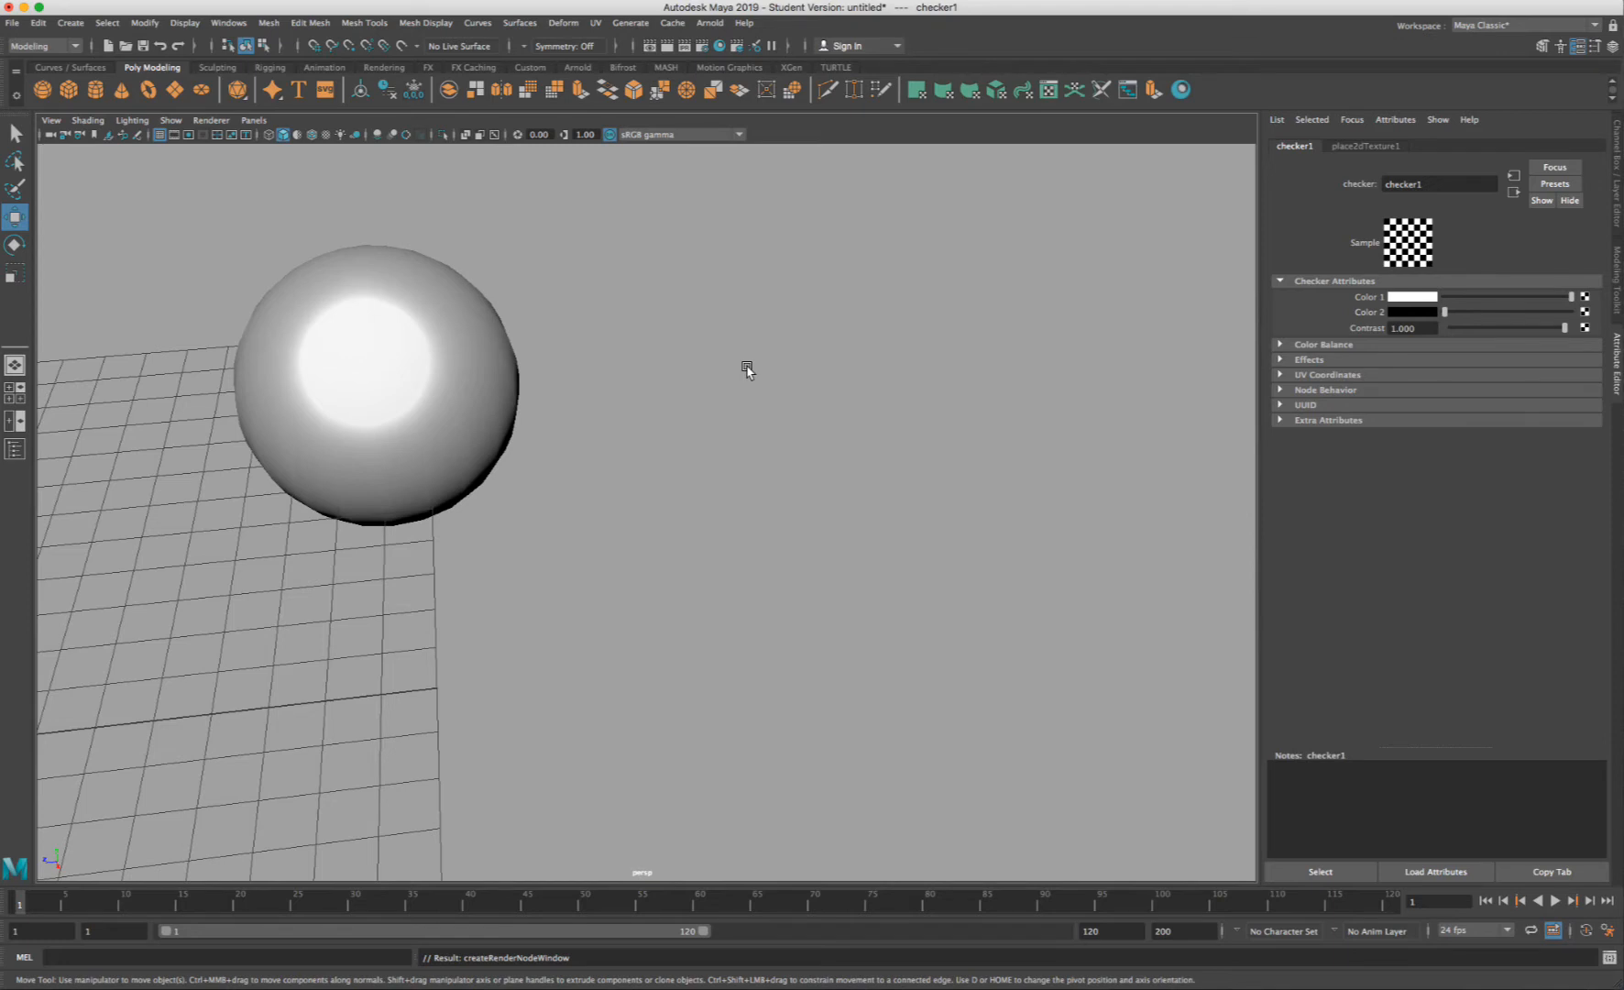
# - Turn on textured display in the viewport and deselect everything to view the checker pattern on the sphere
pyautogui.press('6')
pyautogui.scroll(6, 869, 552)
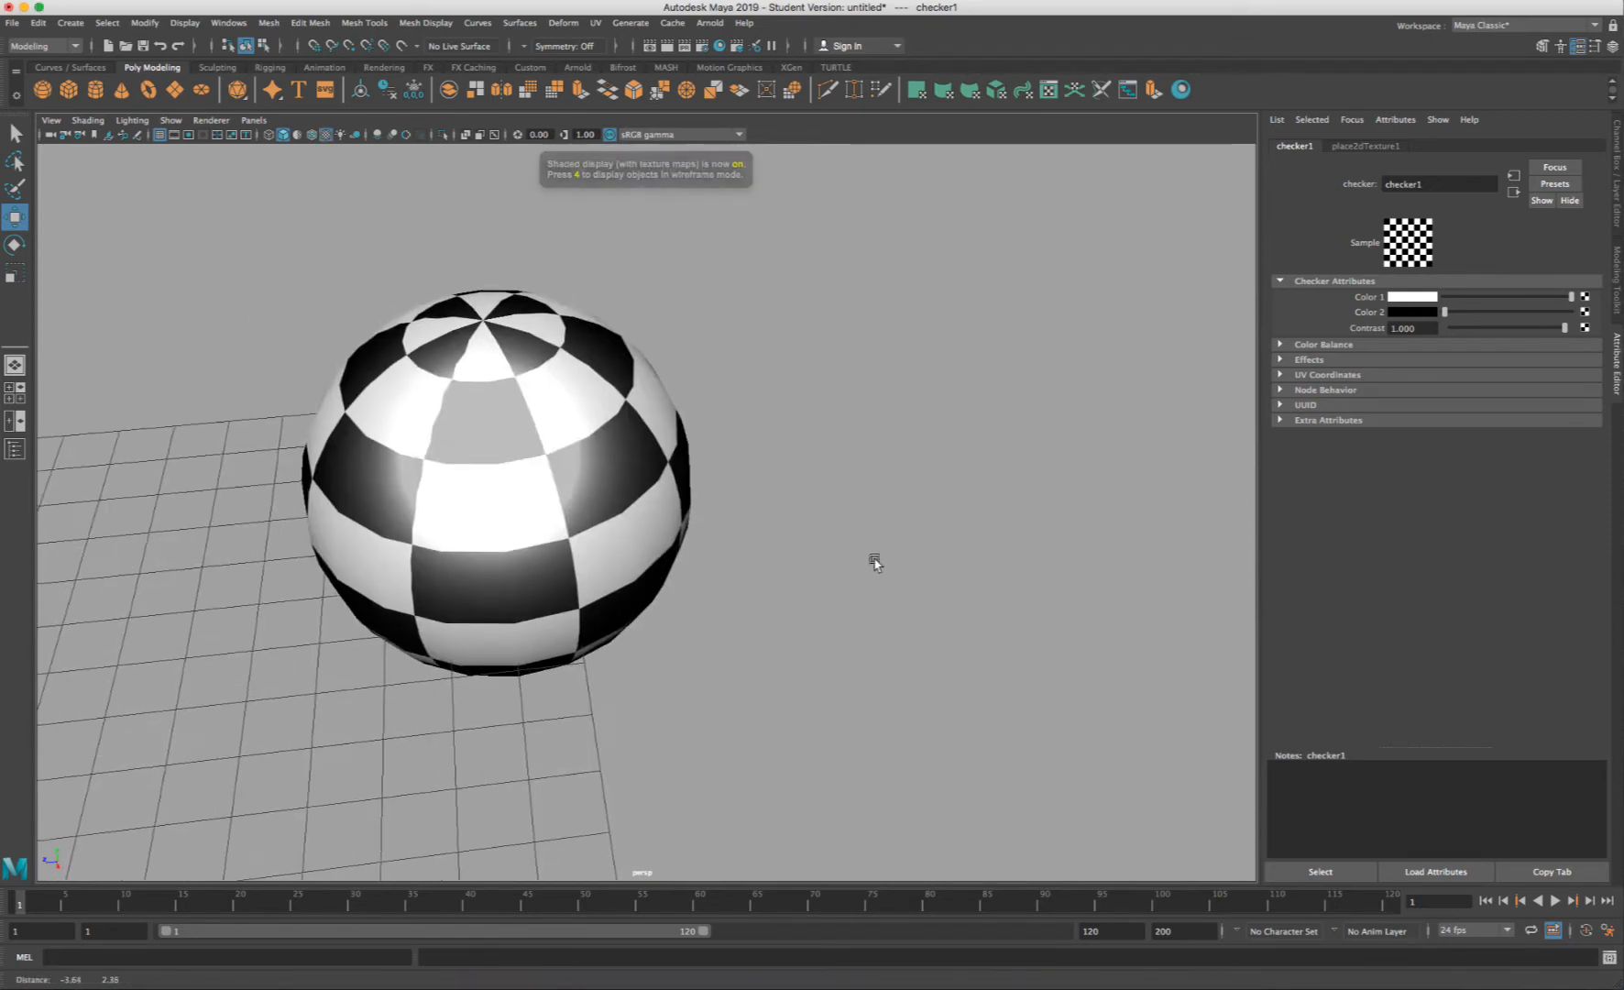
pyautogui.click(858, 520)
# - Compare wireframe and plain shaded display of all five spheres, and return the viewport to textured display
pyautogui.press('4')
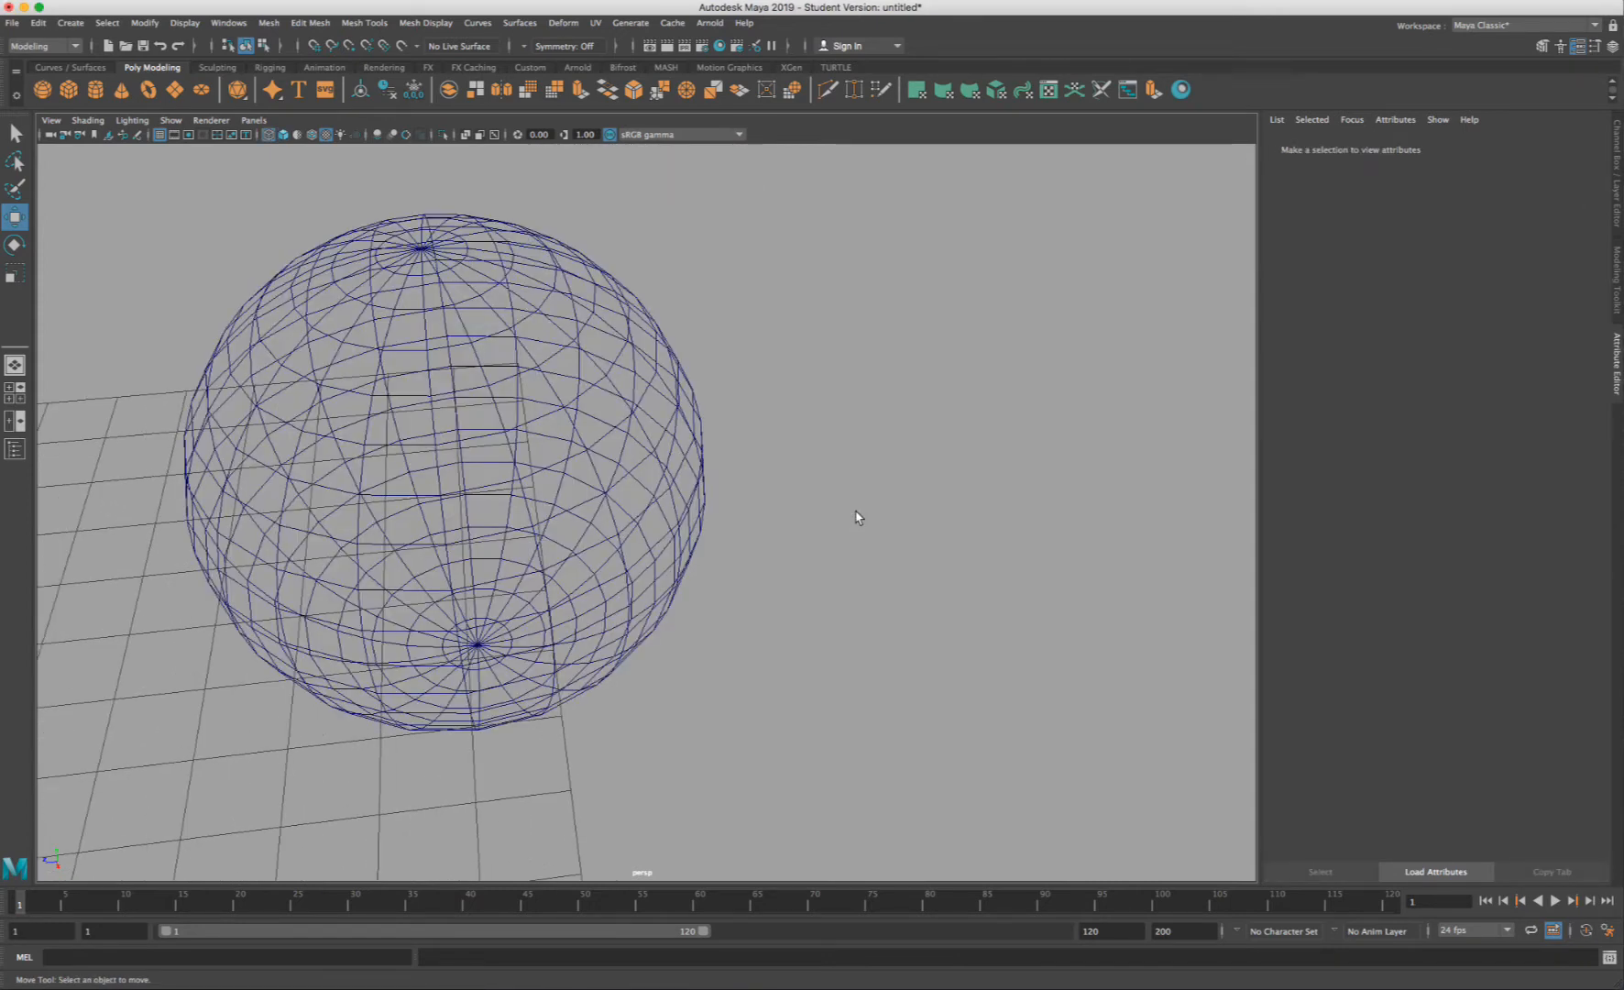
pyautogui.press('5')
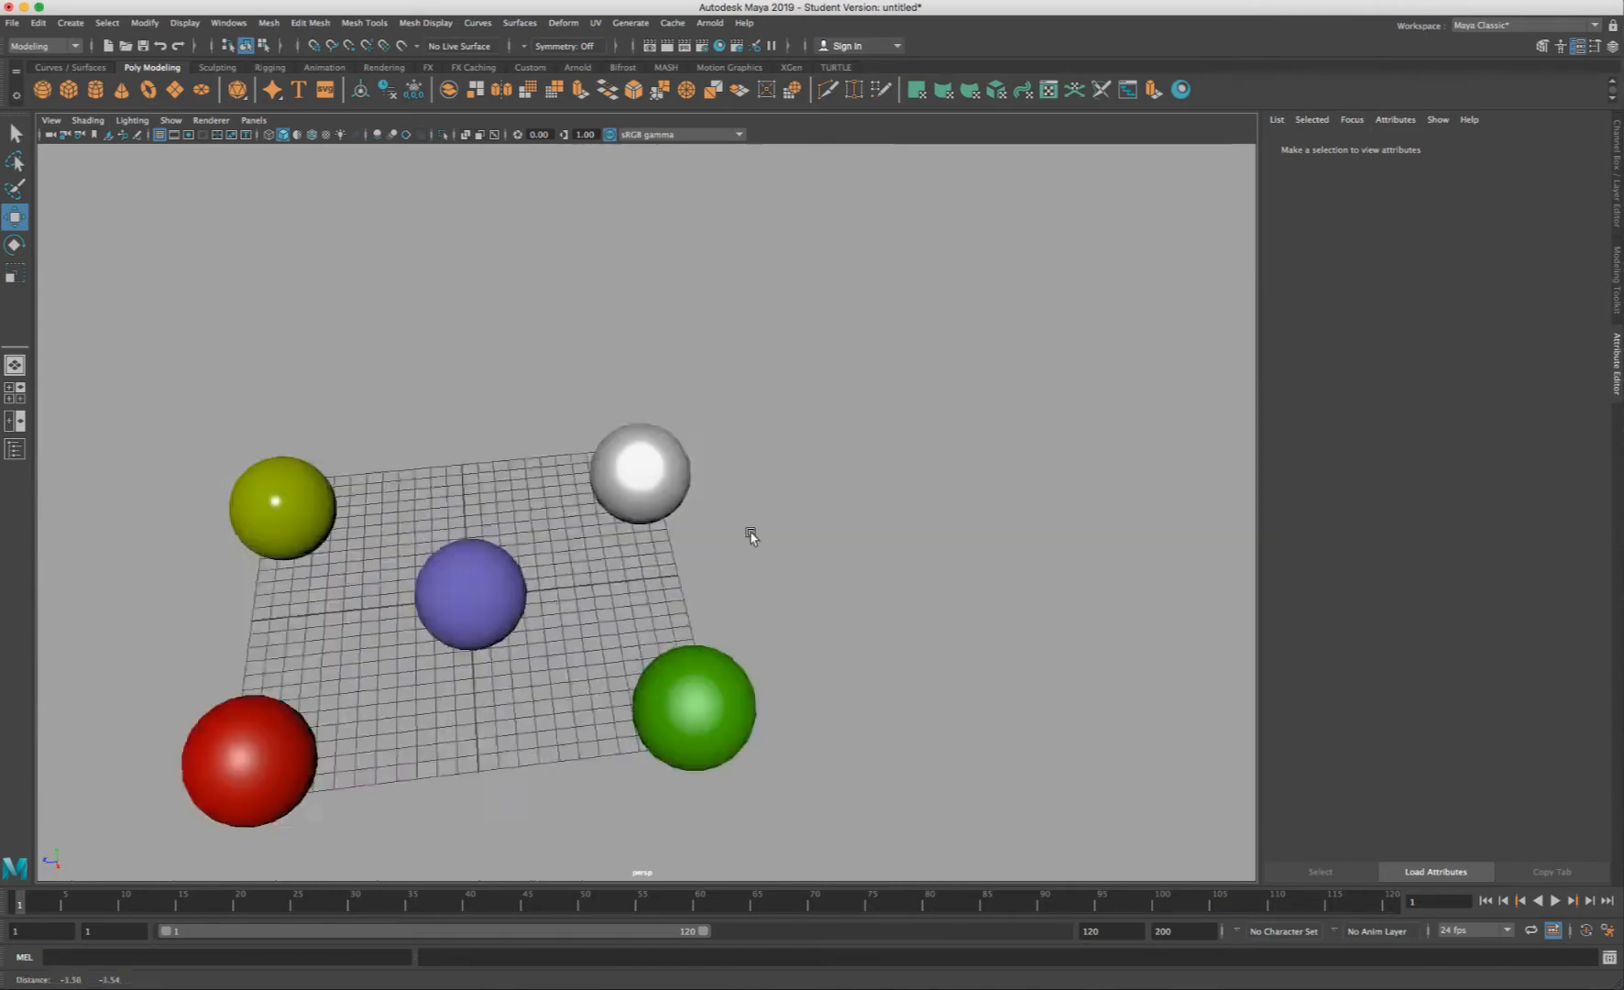
pyautogui.scroll(3, 878, 411)
pyautogui.press('4')
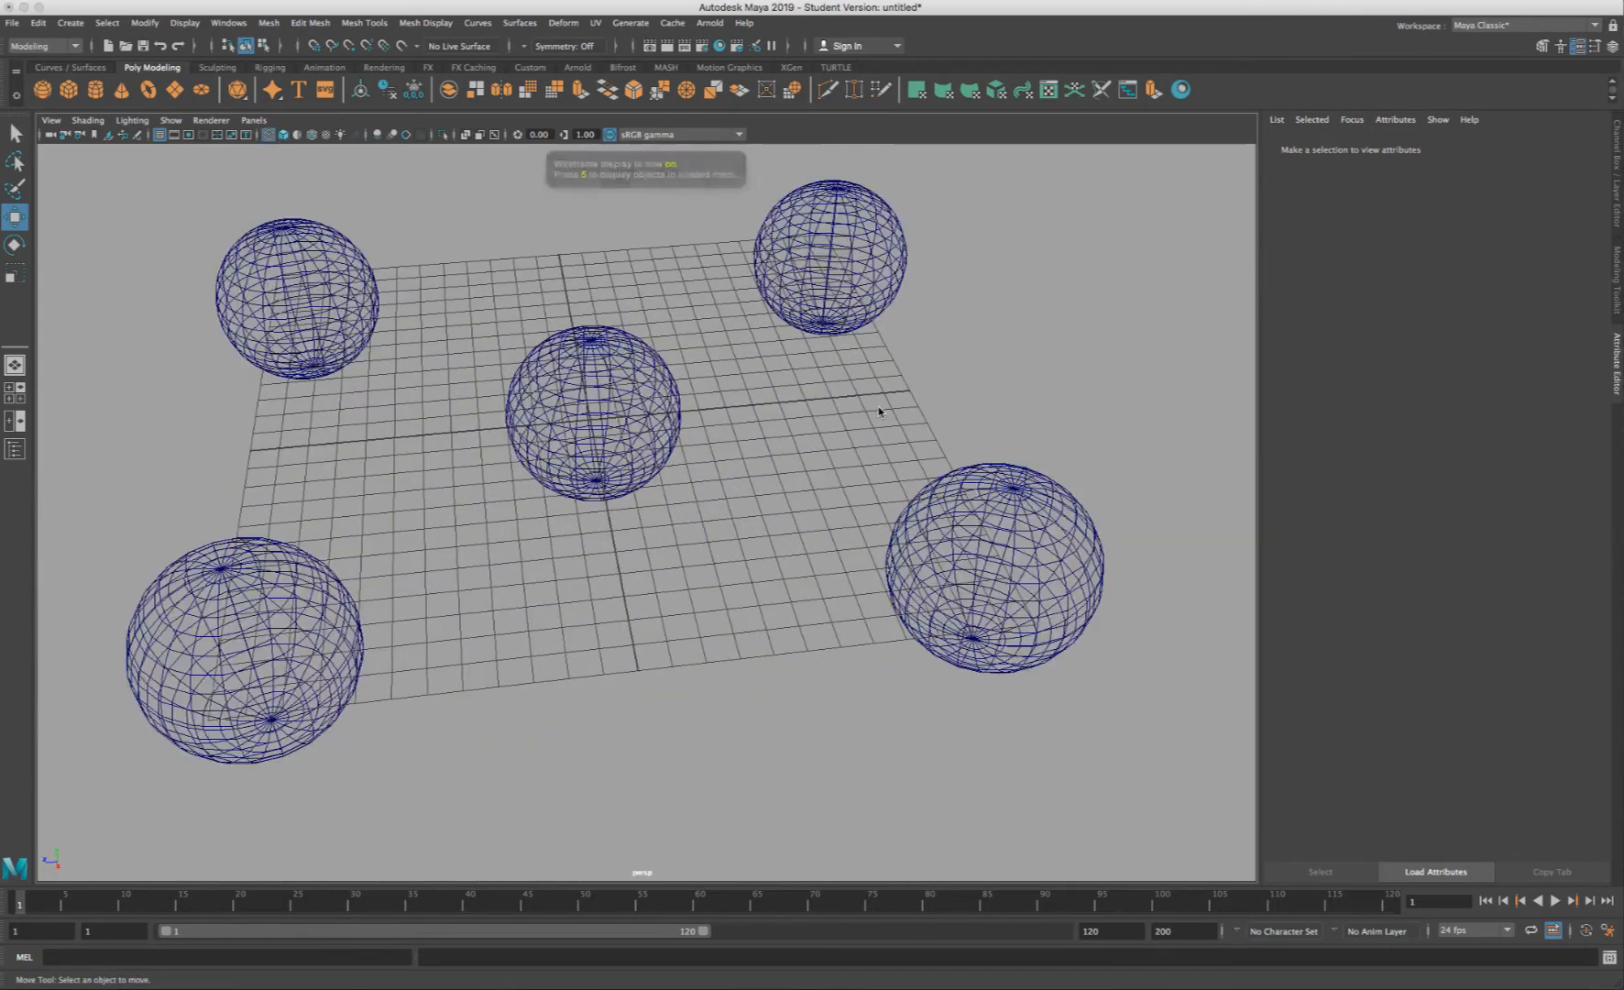
pyautogui.press('5')
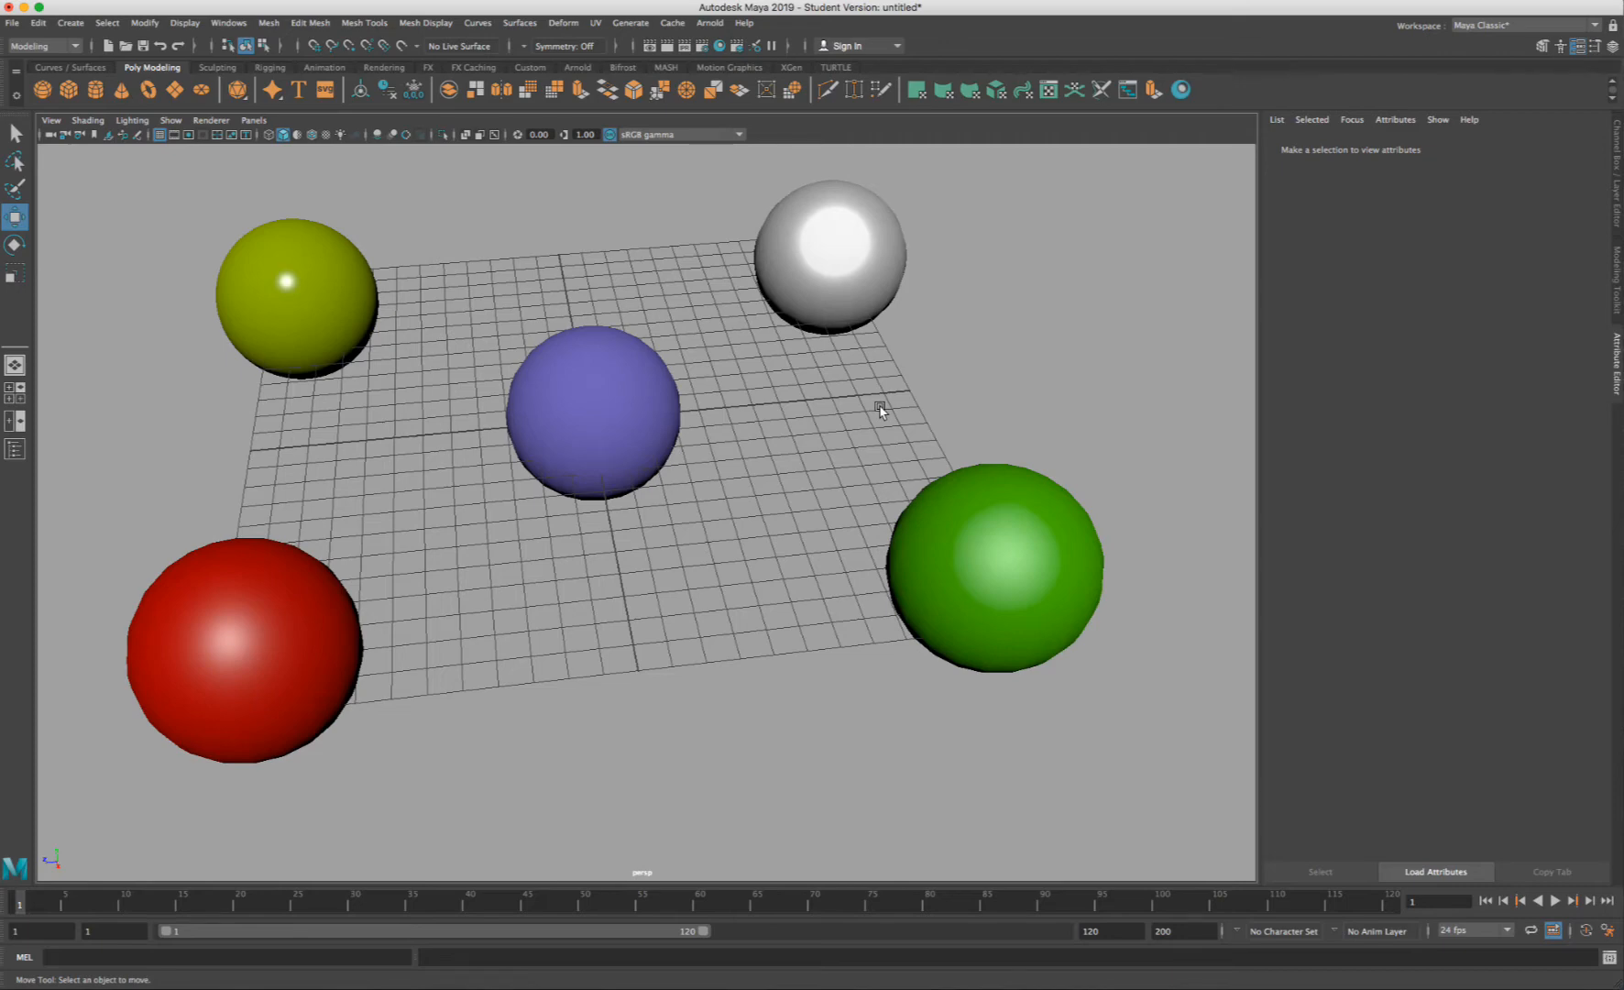
pyautogui.press('6')
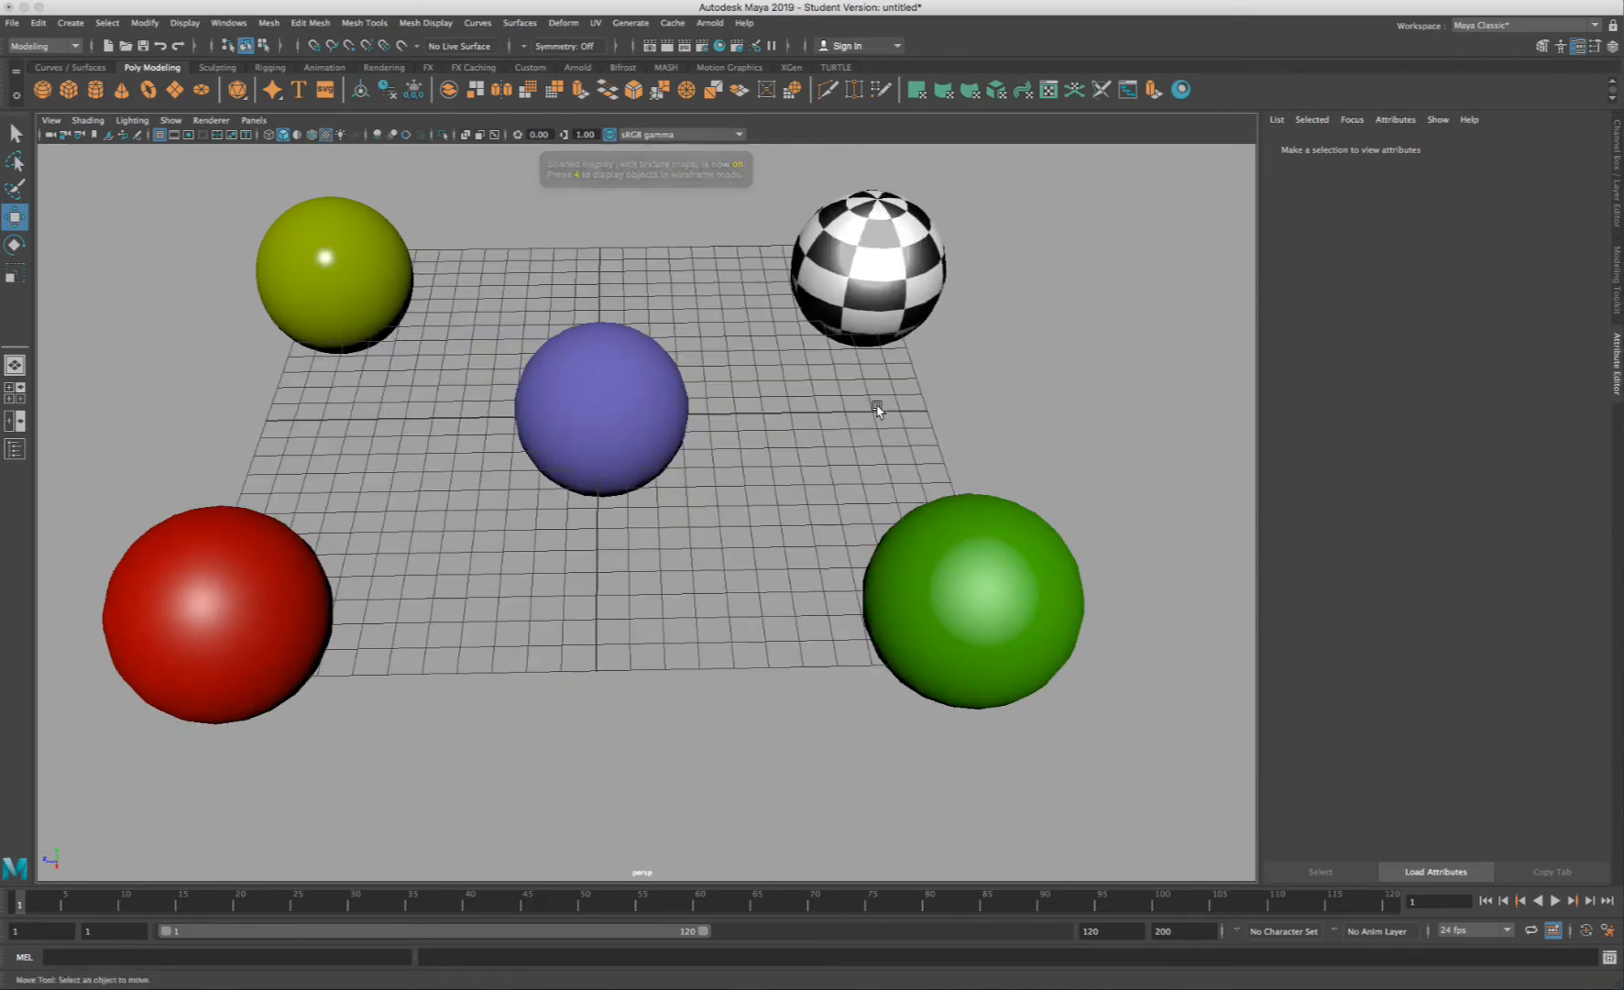
# - Open the checkered sphere's material attributes and go to the checker1 texture mapped to its color
pyautogui.scroll(5, 874, 406)
pyautogui.keyDown('alt'); pyautogui.moveTo(953, 388); pyautogui.dragTo(674, 754, button='middle'); pyautogui.keyUp('alt')
pyautogui.scroll(5, 841, 527)
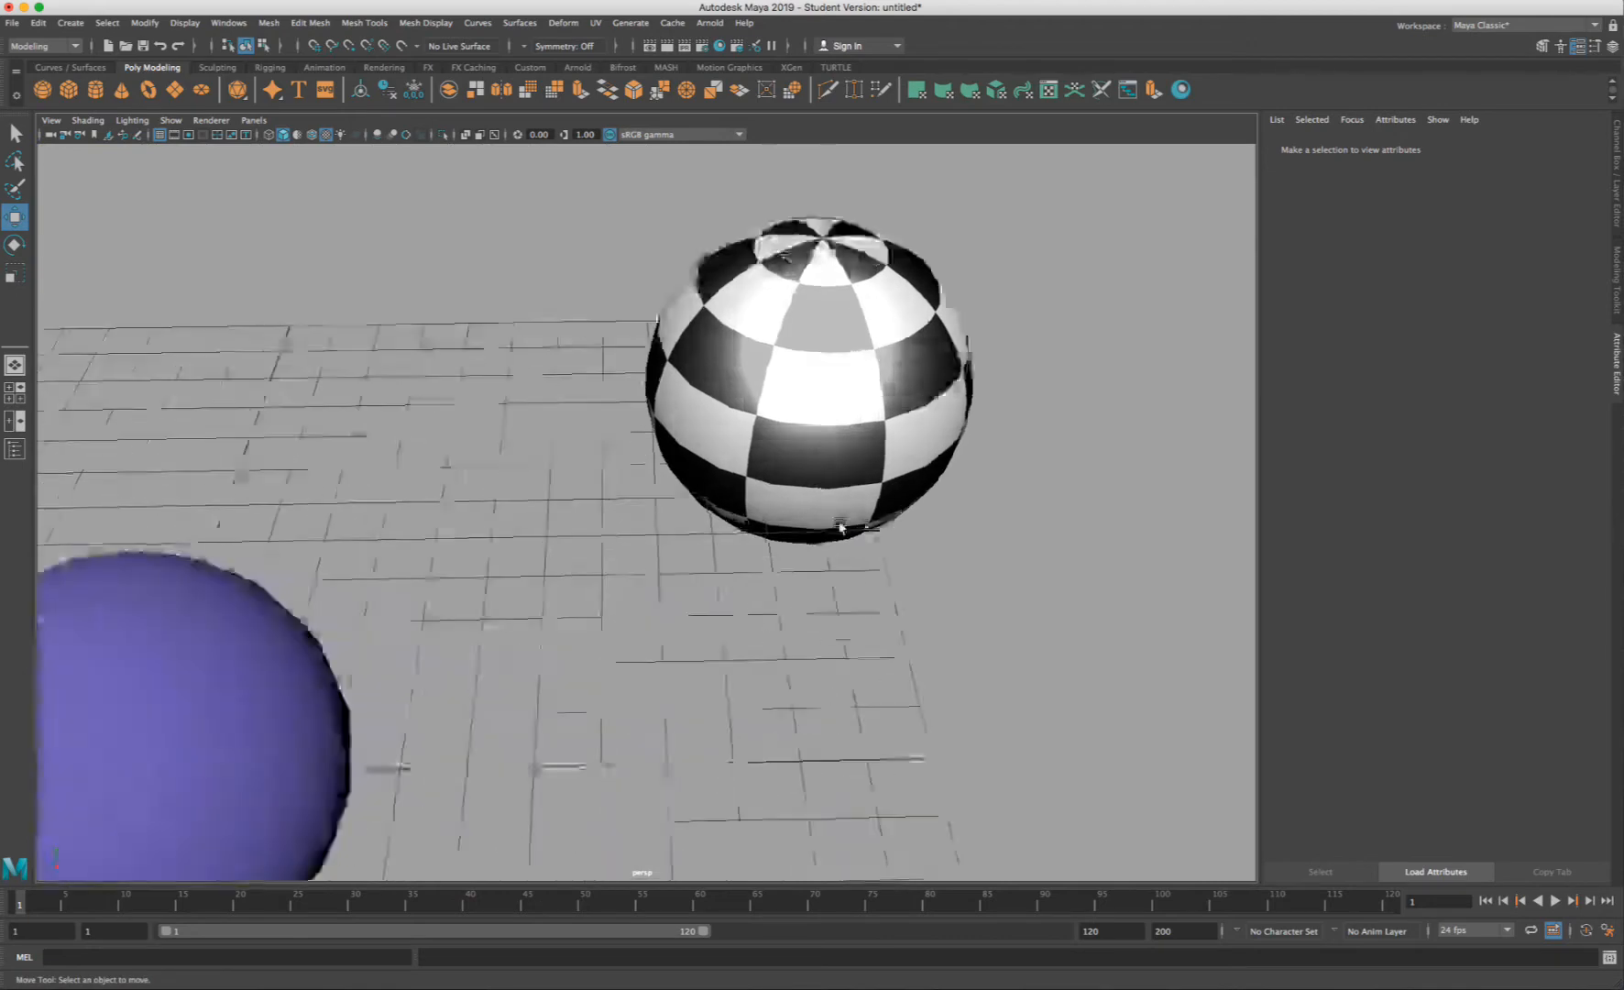
pyautogui.keyDown('alt'); pyautogui.moveTo(958, 452); pyautogui.dragTo(597, 659, button='middle'); pyautogui.keyUp('alt')
pyautogui.scroll(2, 730, 653)
pyautogui.moveTo(513, 364); pyautogui.dragTo(1007, 399, button='right')
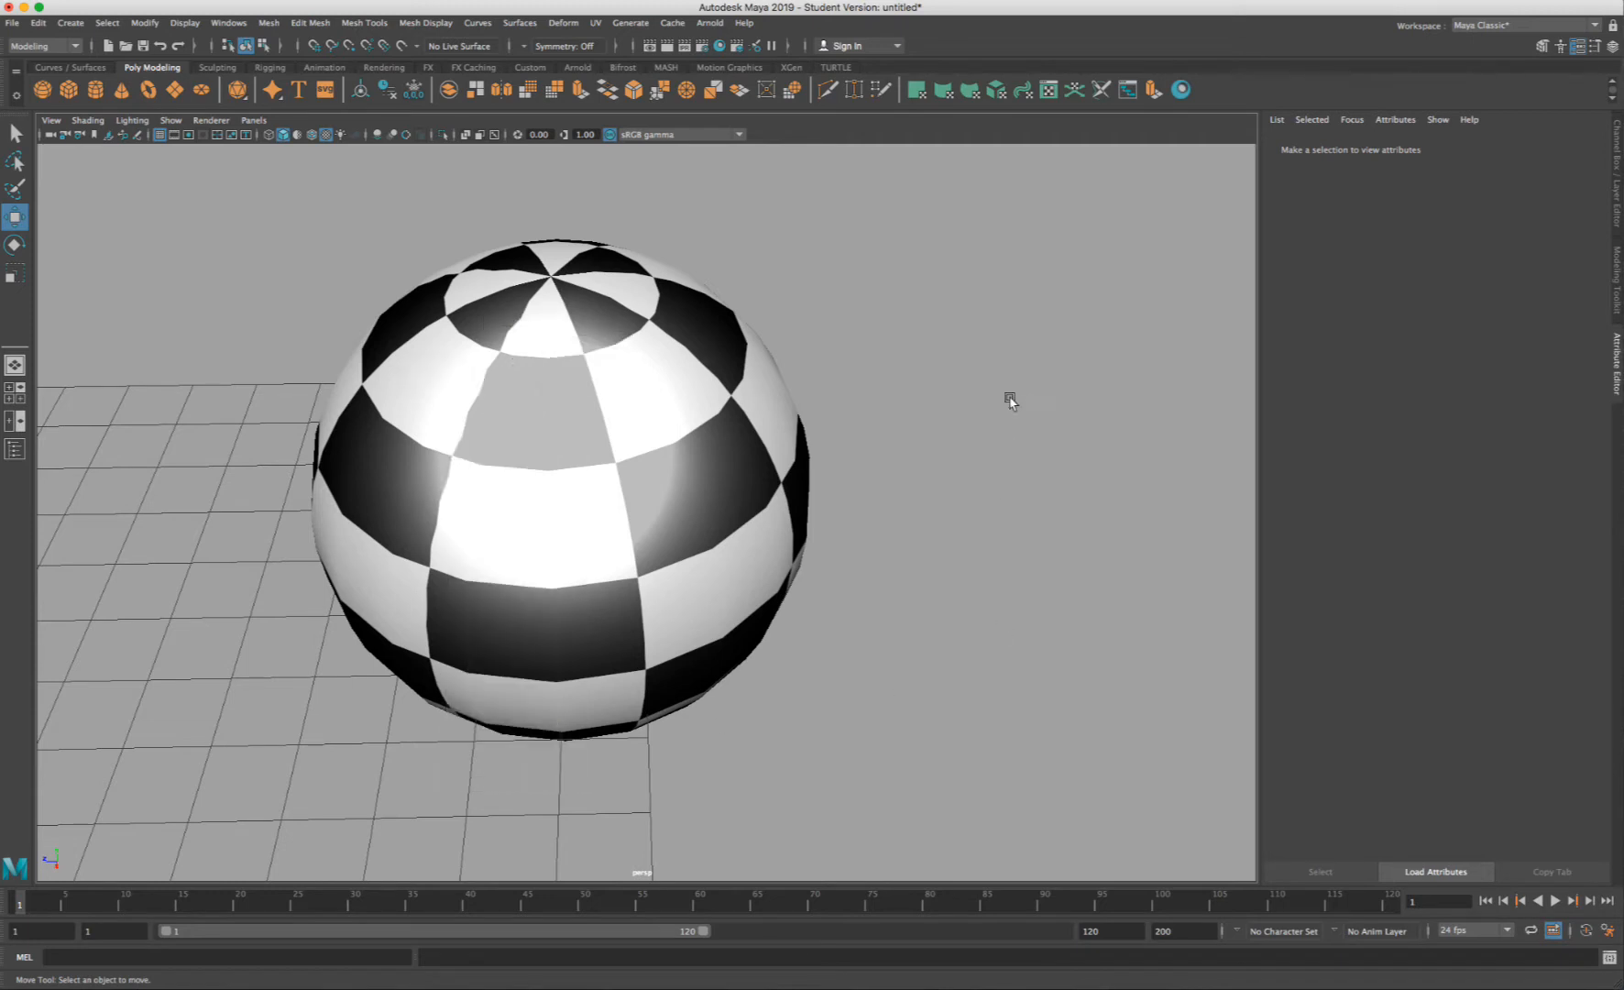
pyautogui.rightClick(1020, 308)
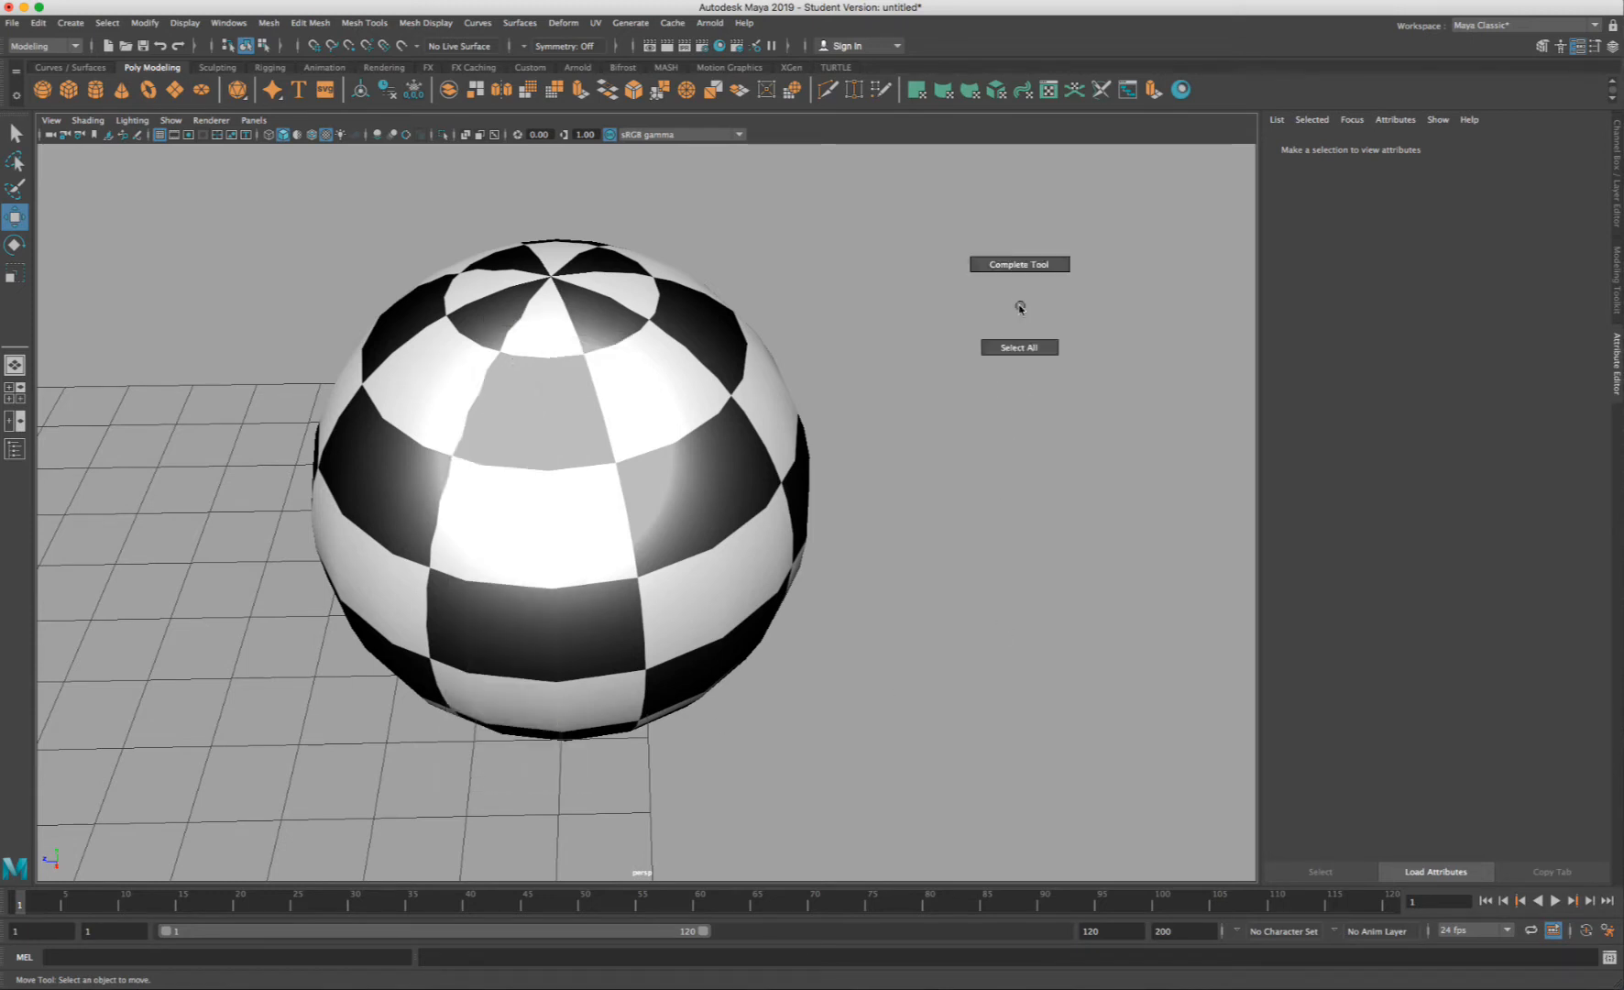
pyautogui.rightClick(284, 302)
pyautogui.moveTo(557, 362); pyautogui.dragTo(581, 731, button='right')
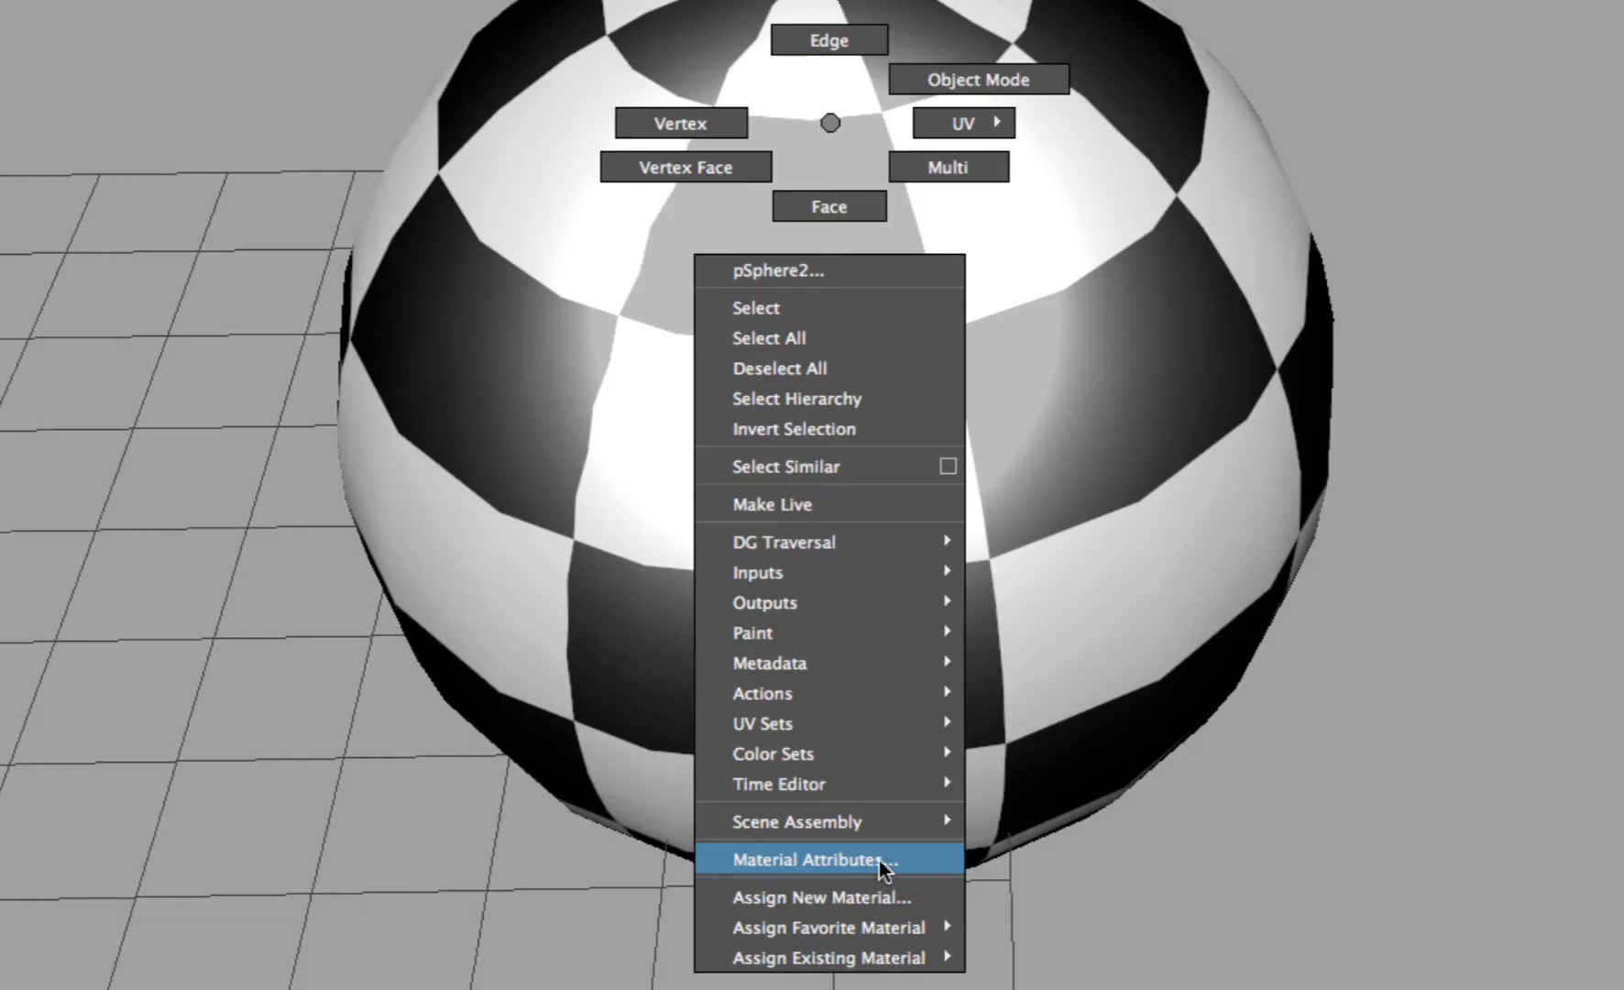
pyautogui.moveTo(878, 860); pyautogui.dragTo(928, 862, button='right')
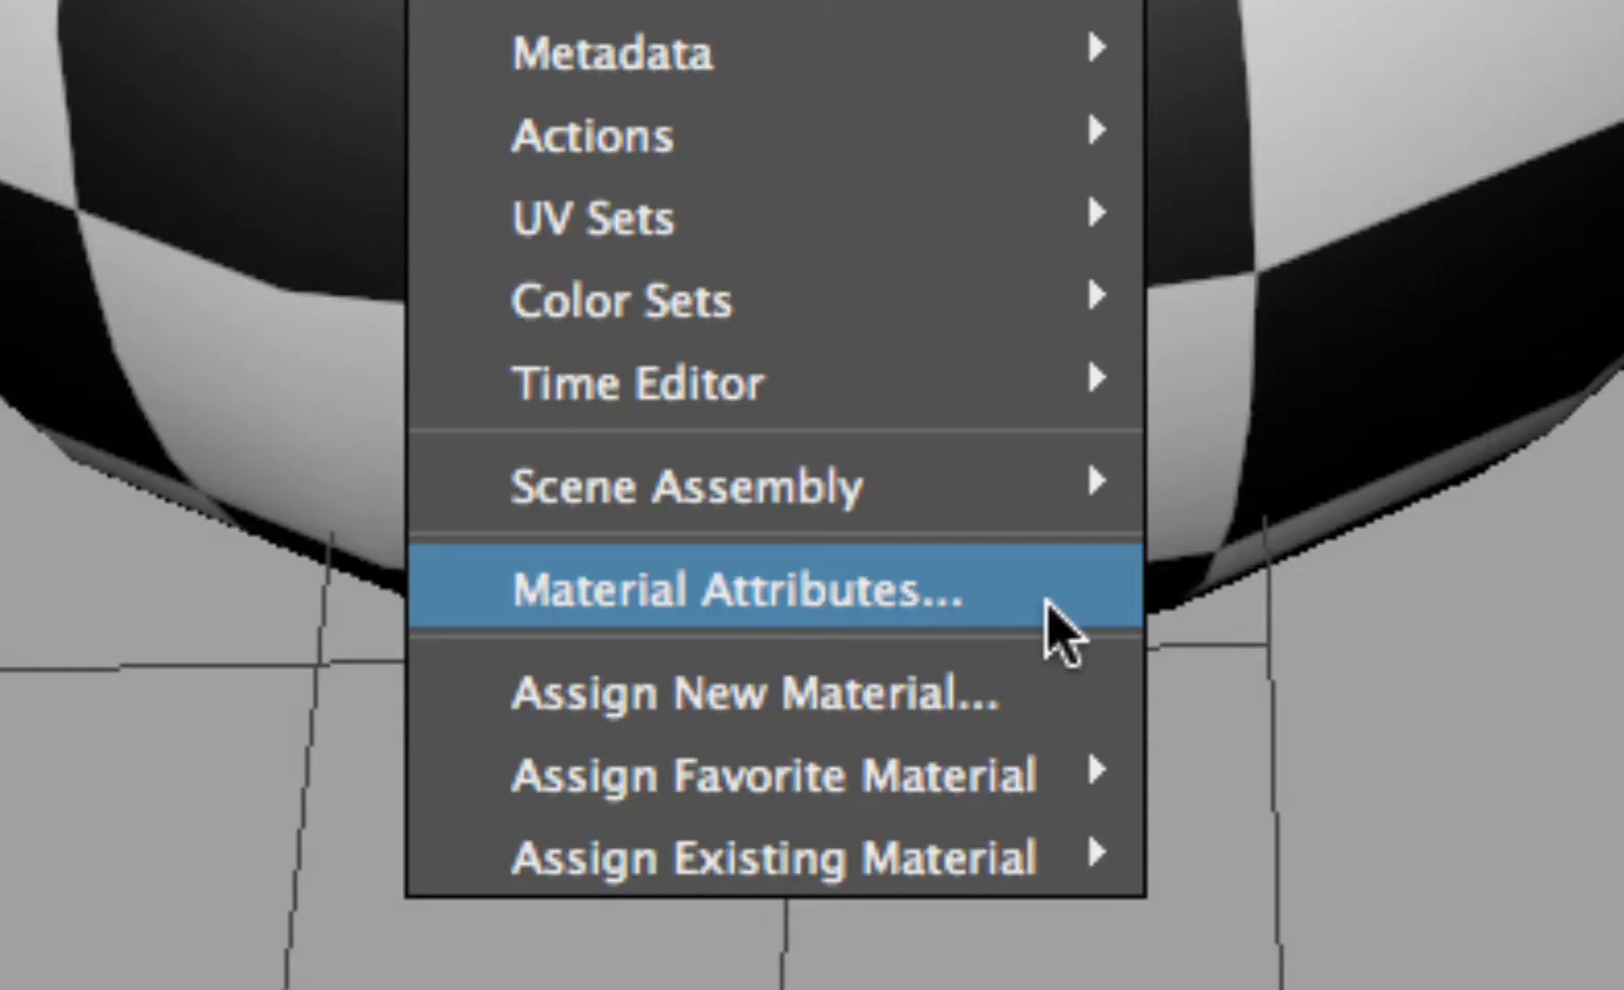
pyautogui.moveTo(1047, 600)
pyautogui.mouseDown(button='right')
pyautogui.moveTo(1043, 703)
pyautogui.moveTo(1040, 592)
pyautogui.mouseUp(button='right')
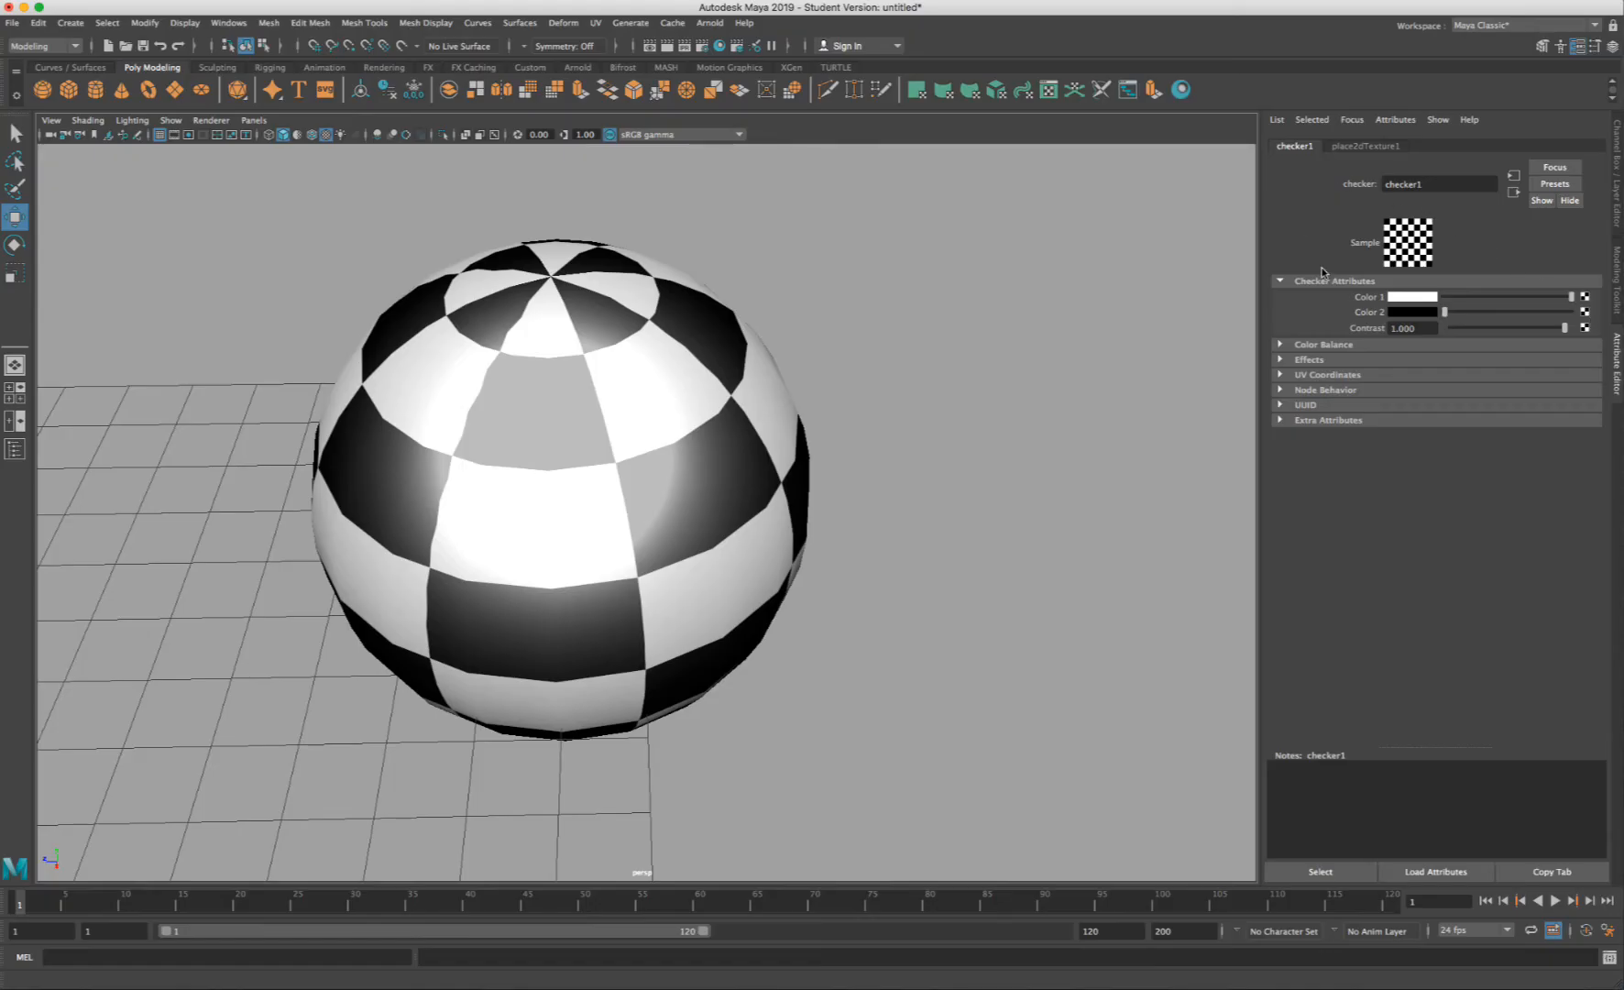
# - Recolor checker1 with lime green (hue 86.896) as Color 1 and violet (hue 255.724, saturation 0.986, value 0.622) as Color 2
pyautogui.click(1420, 298)
pyautogui.click(1370, 337)
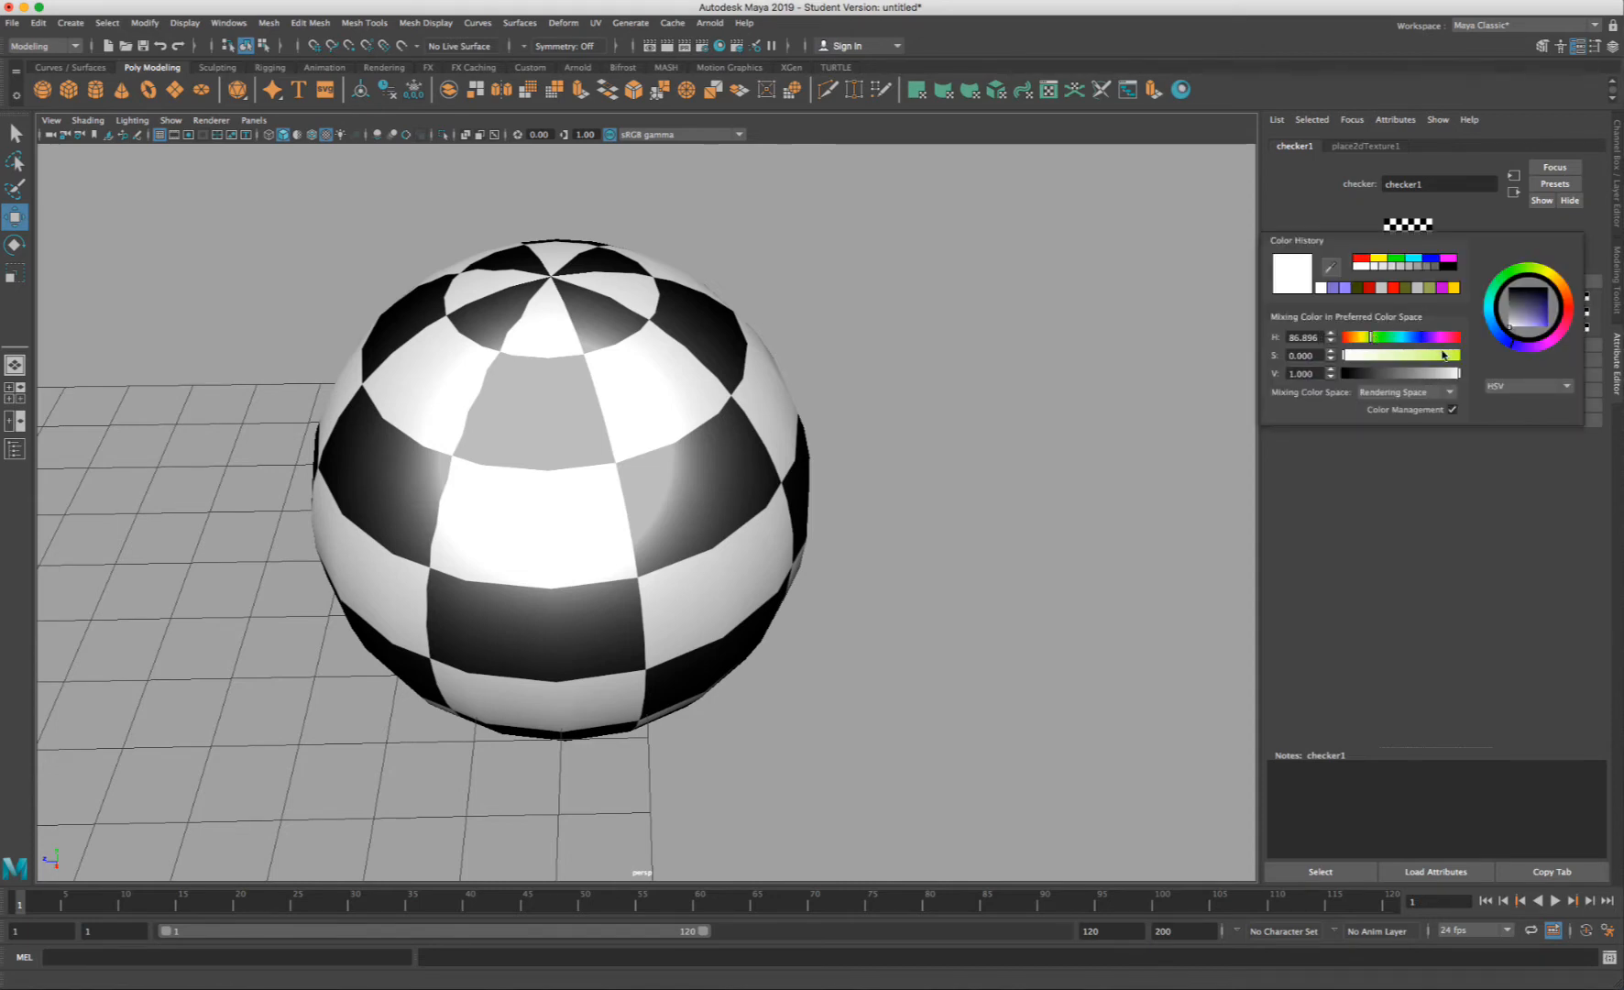
pyautogui.click(1443, 355)
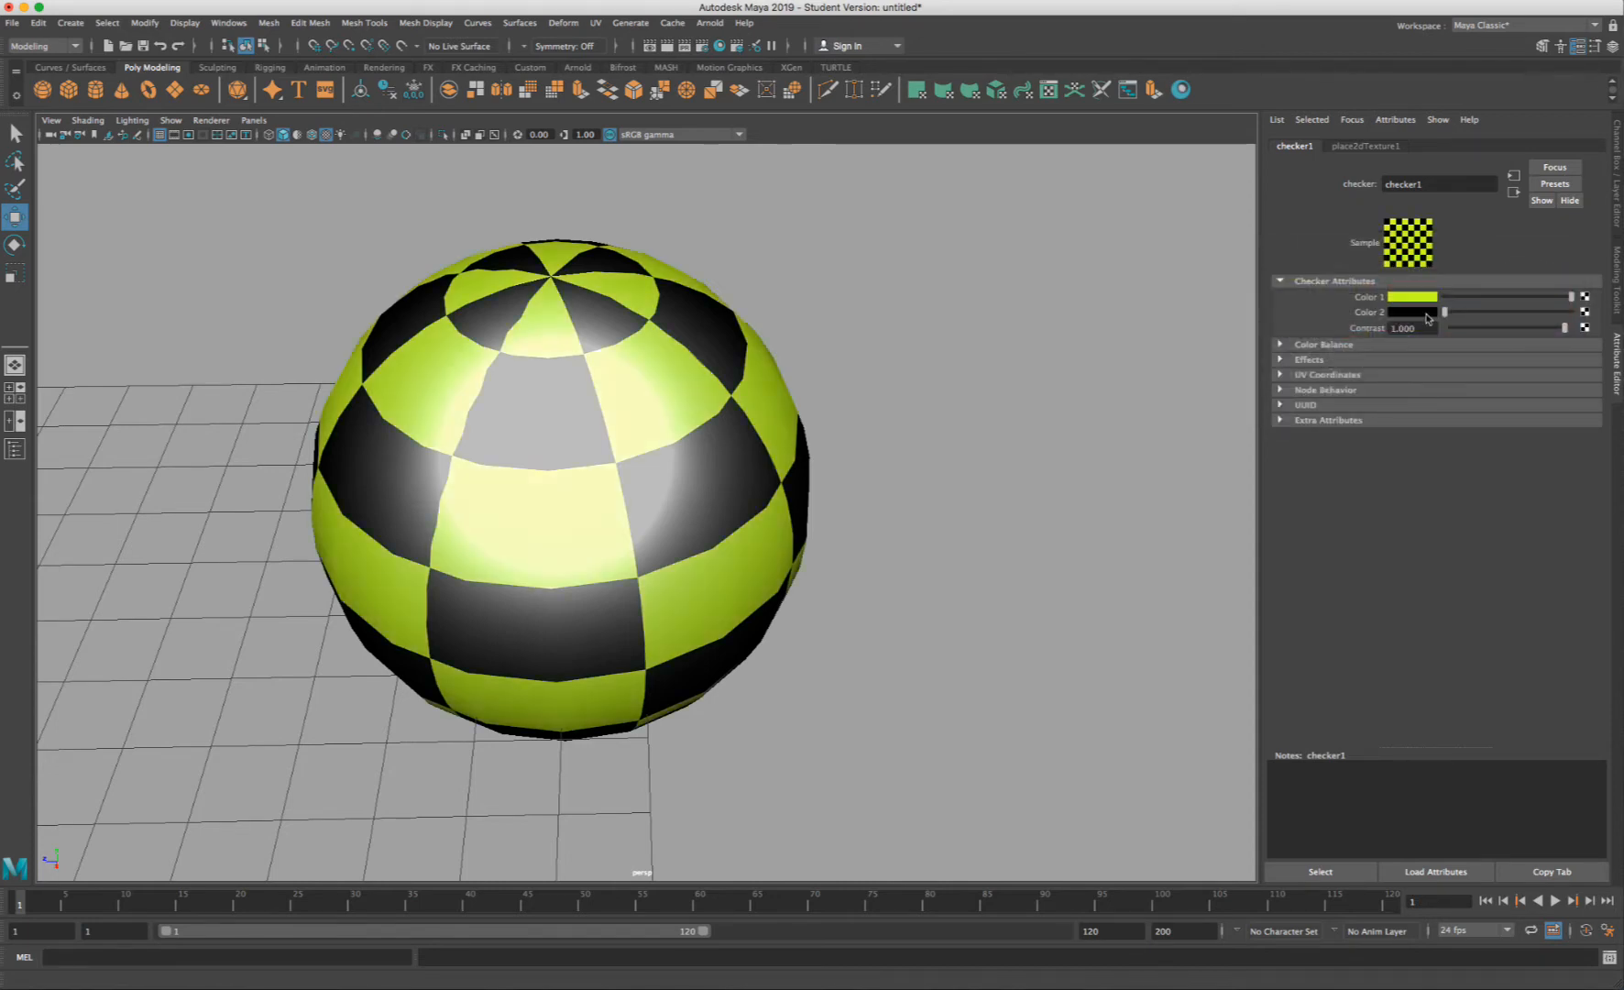
pyautogui.click(1425, 313)
pyautogui.click(1431, 348)
pyautogui.click(1449, 383)
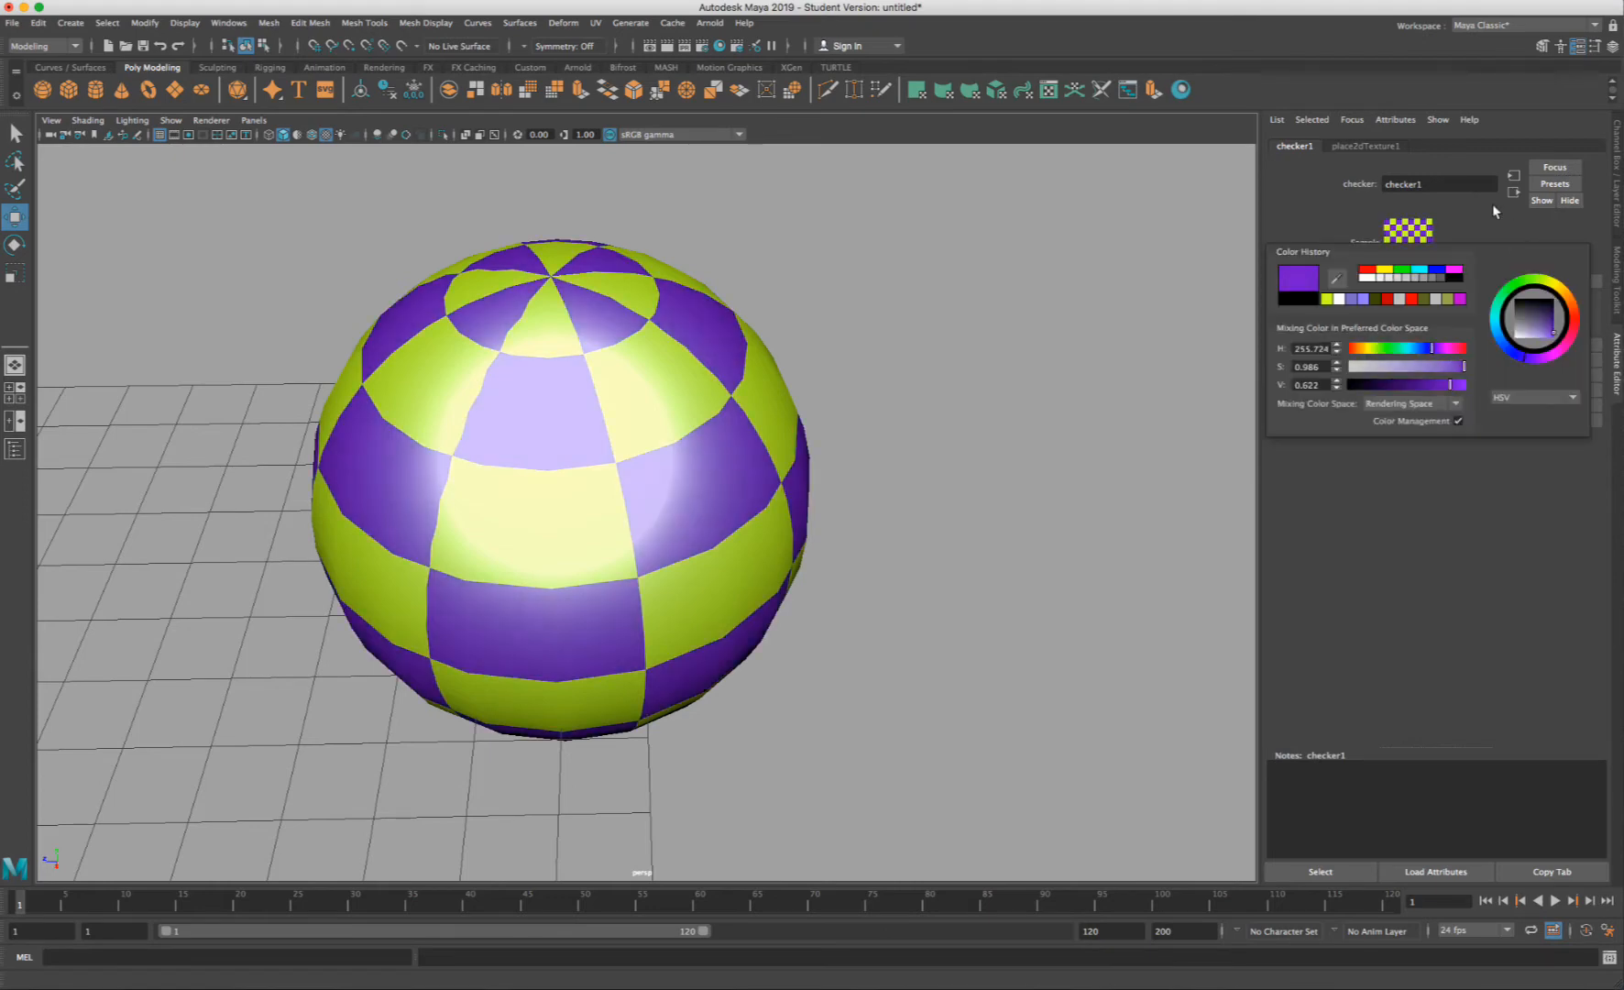
# - Frame the checkered sphere, display its blinn2 material attributes and follow the color connection back to checker1
pyautogui.keyDown('alt'); pyautogui.moveTo(927, 432); pyautogui.dragTo(714, 515); pyautogui.keyUp('alt')
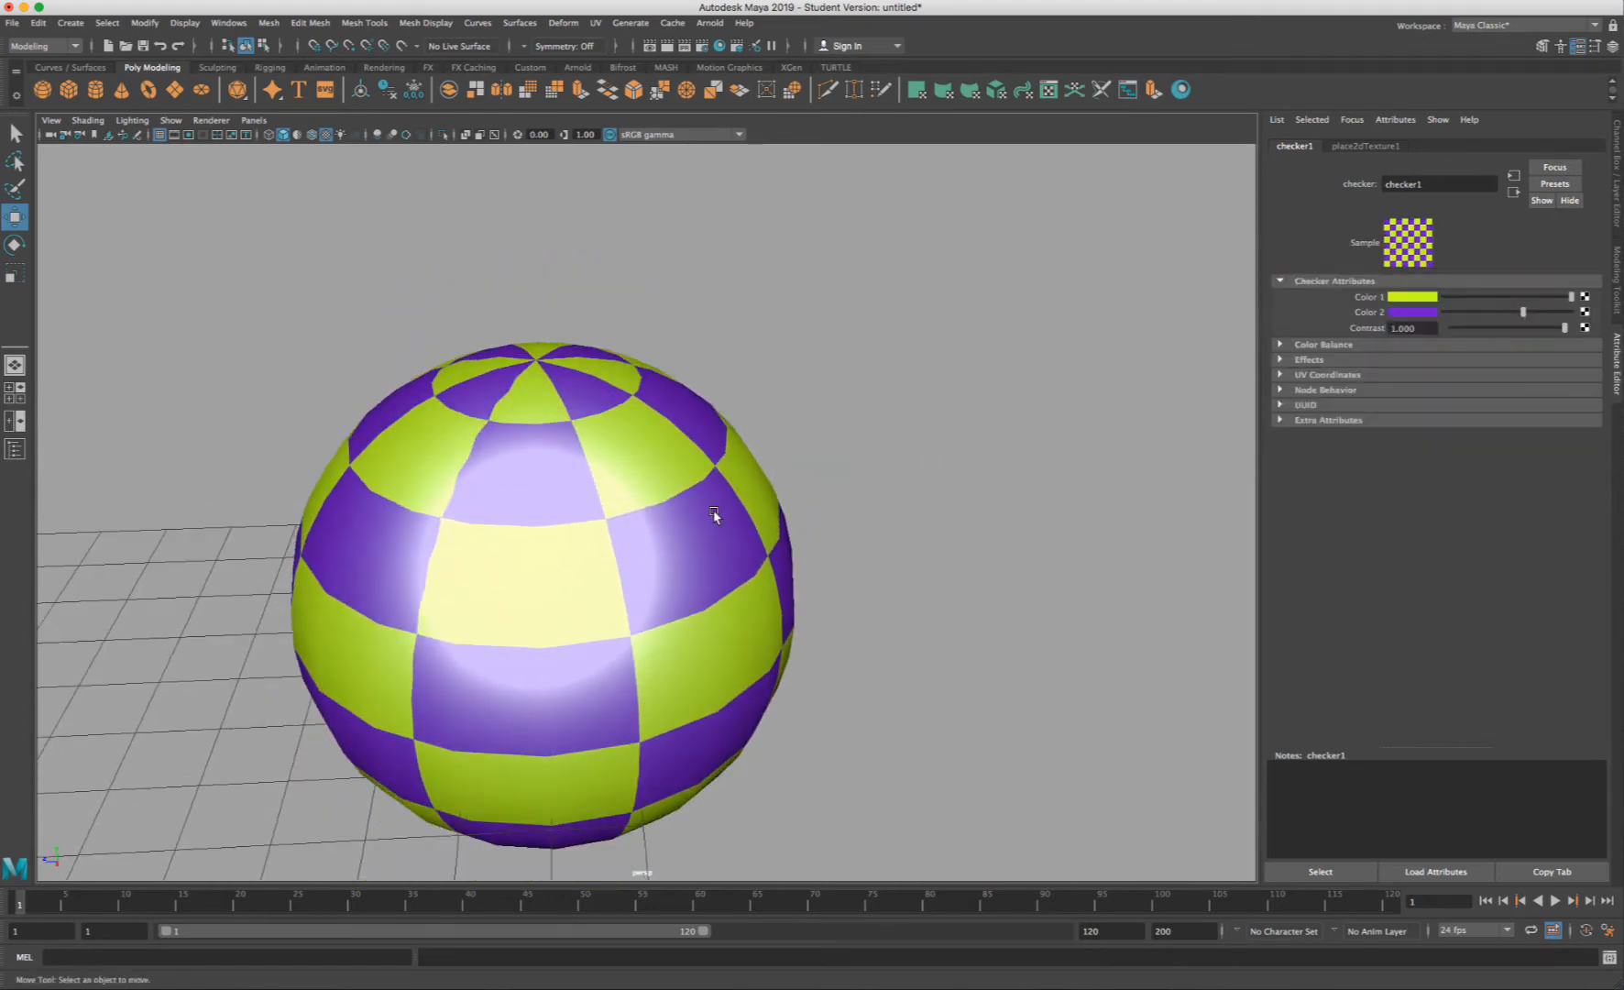
pyautogui.click(680, 519)
pyautogui.press('f')
pyautogui.scroll(5, 768, 466)
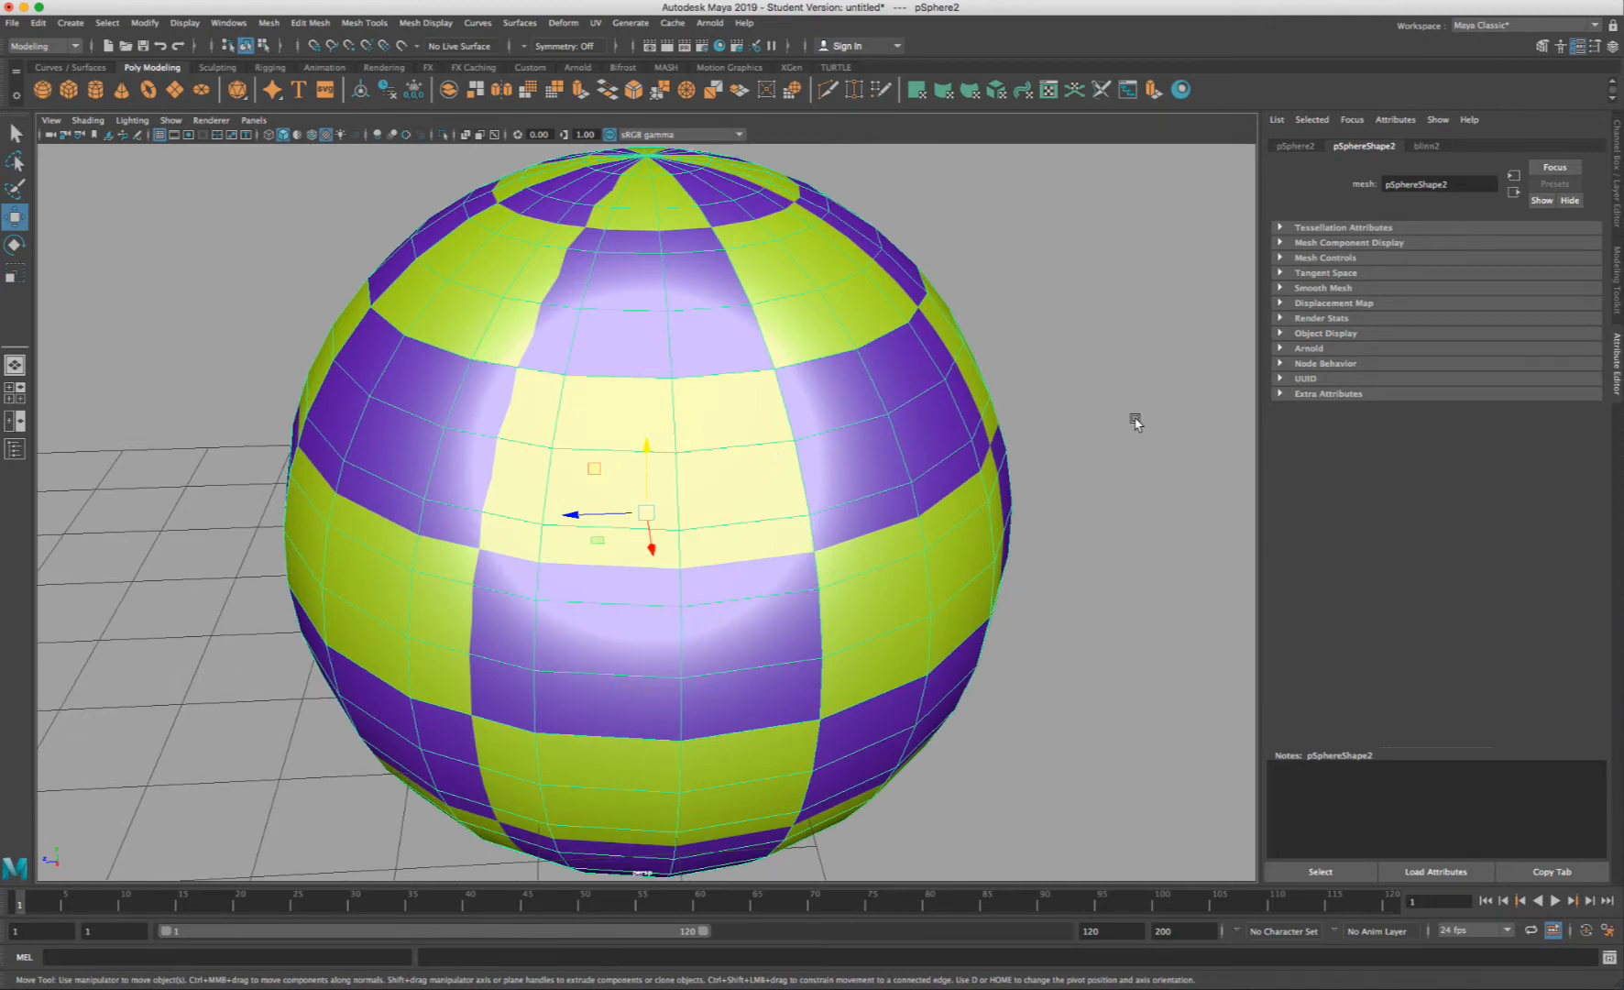
pyautogui.scroll(-3, 1127, 414)
pyautogui.moveTo(665, 393); pyautogui.dragTo(674, 758, button='right')
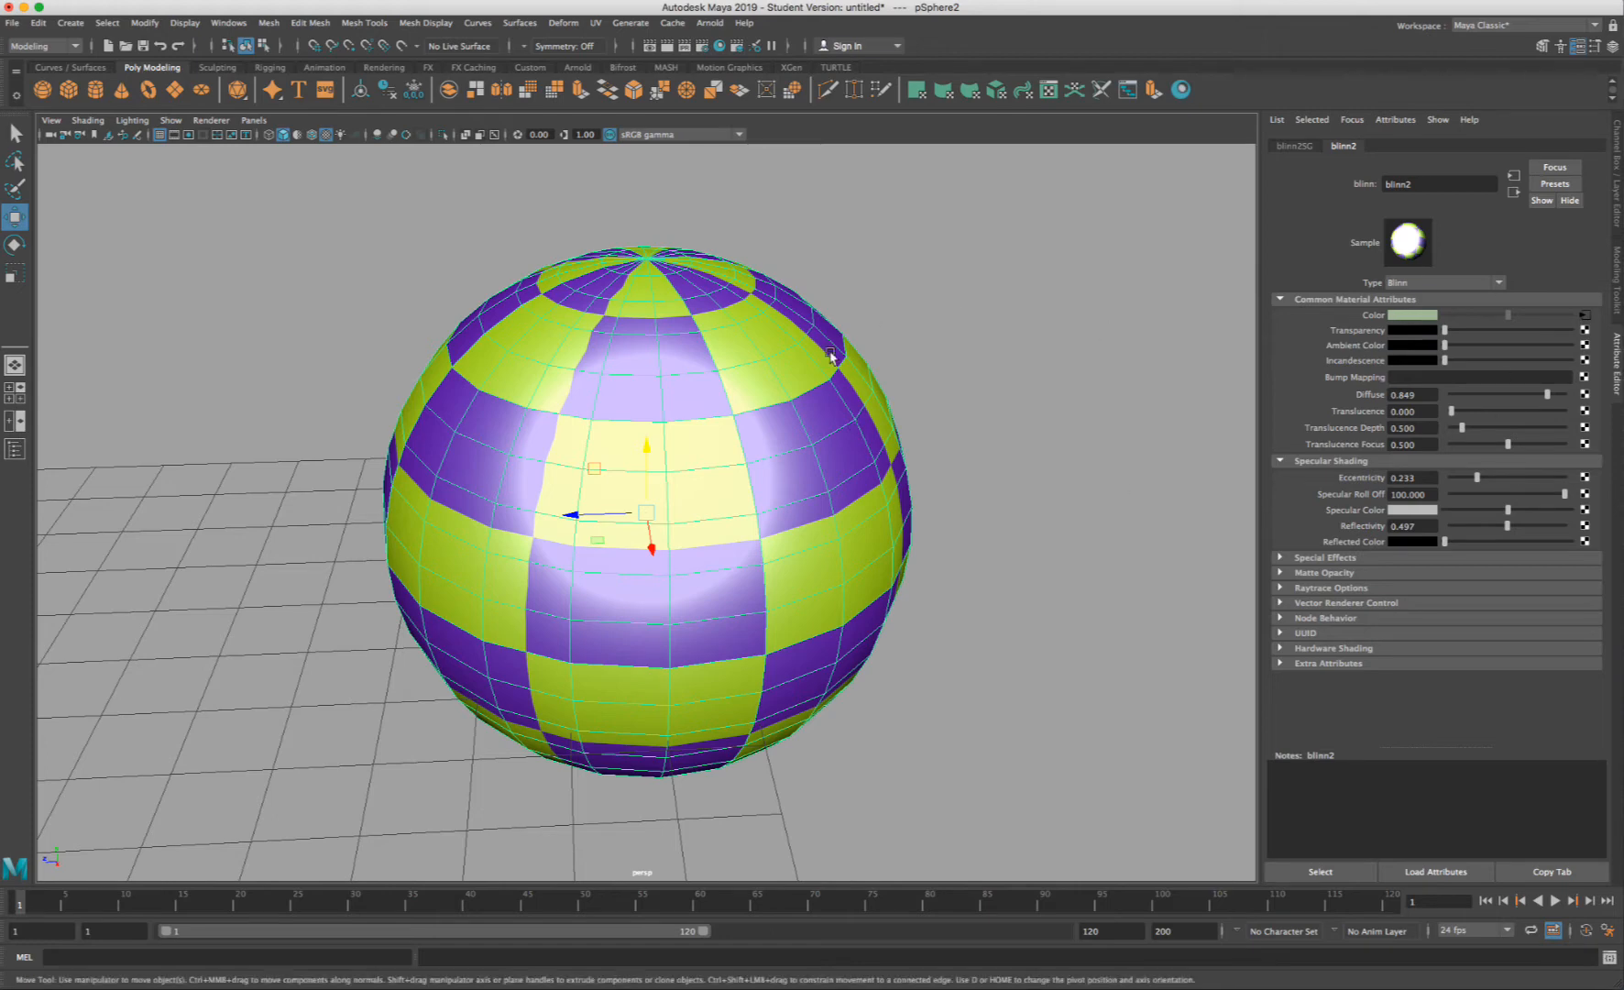
pyautogui.moveTo(831, 360); pyautogui.dragTo(841, 724, button='right')
pyautogui.click(1584, 314)
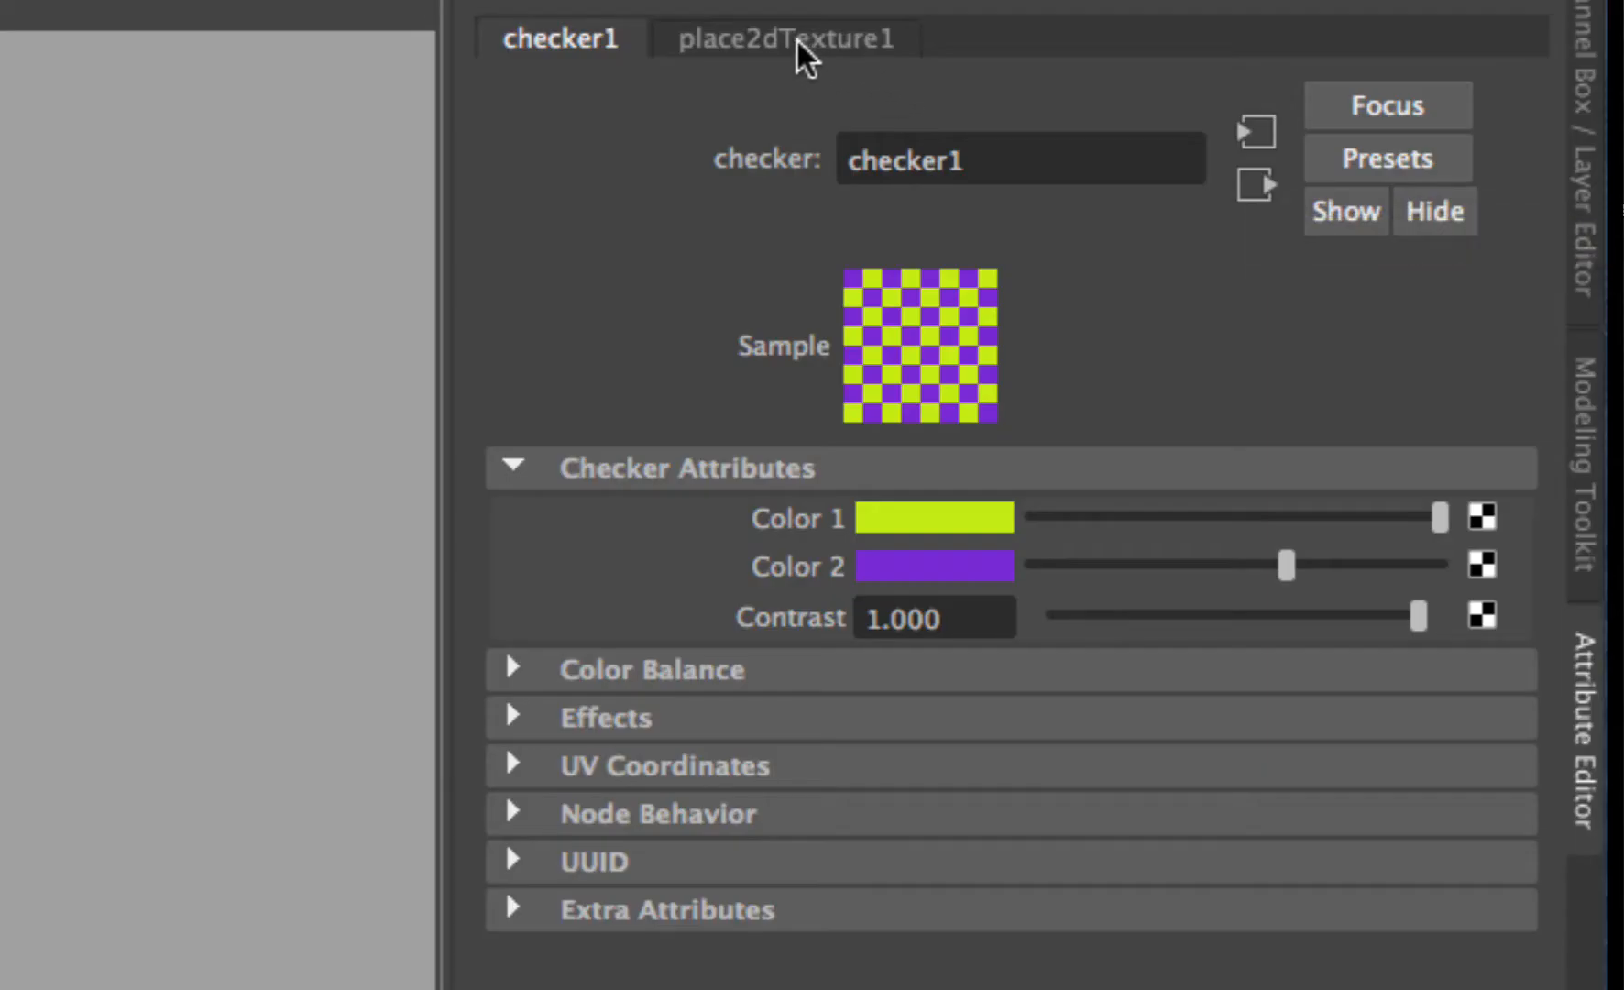
# - Set the checker texture's Repeat UV to 40 in both directions in place2dTexture1
pyautogui.click(795, 38)
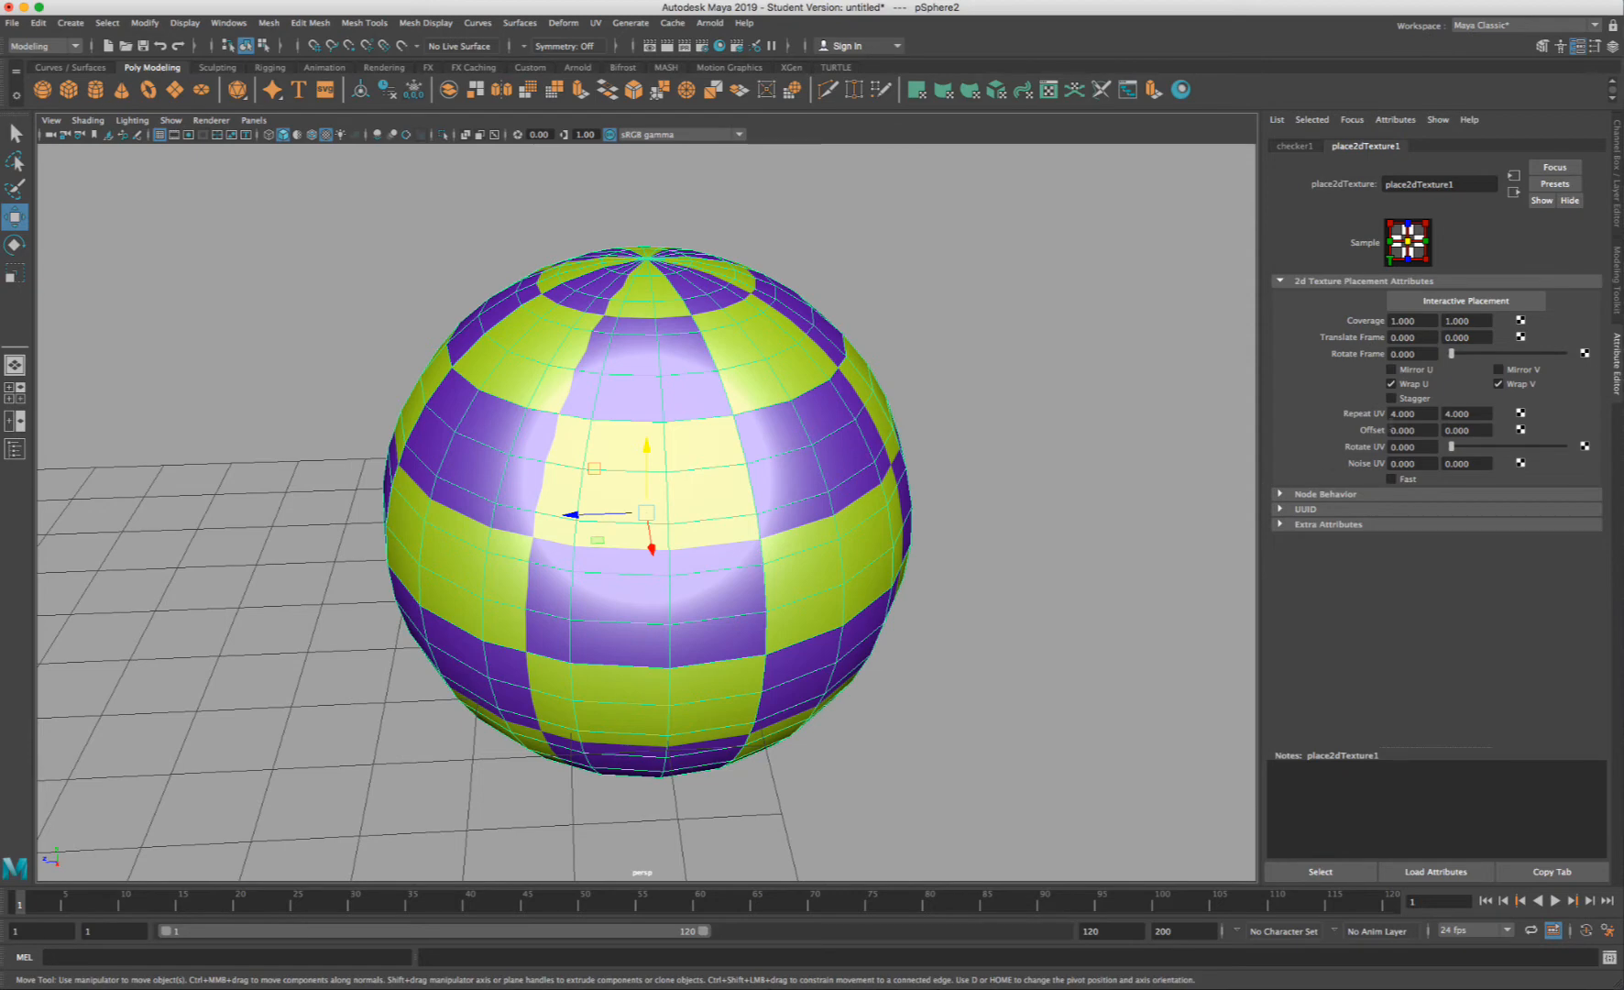
pyautogui.doubleClick(1402, 413)
pyautogui.write('40')
pyautogui.press('Return')
pyautogui.doubleClick(1488, 415)
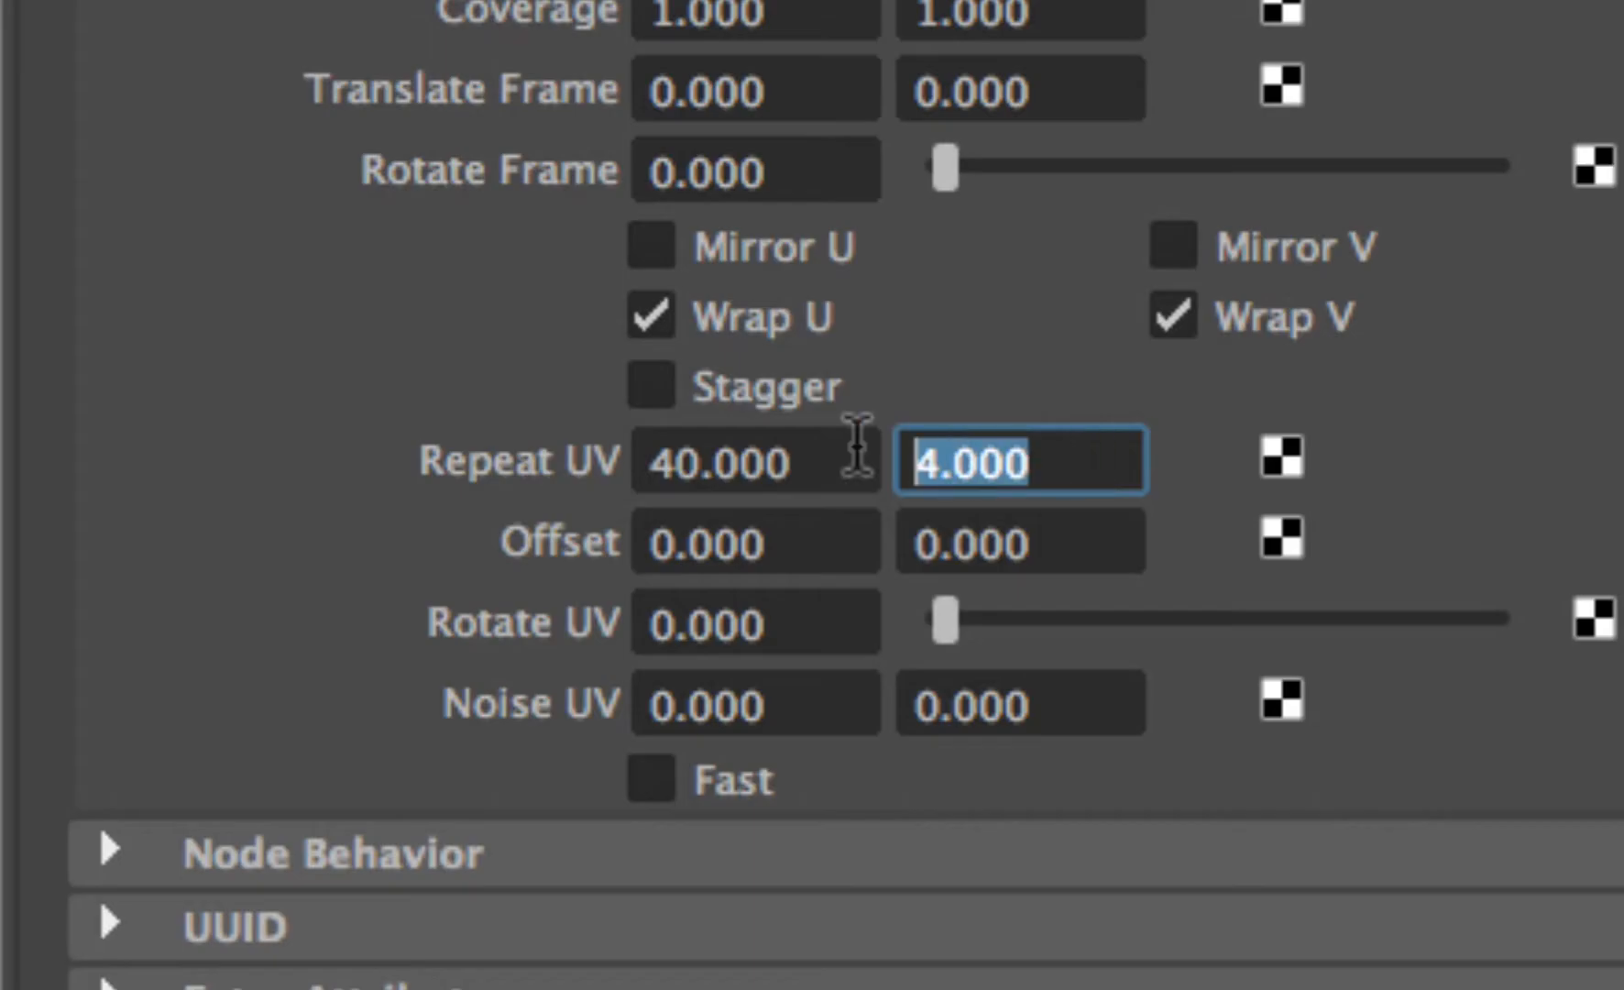
pyautogui.write('40')
pyautogui.press('Return')
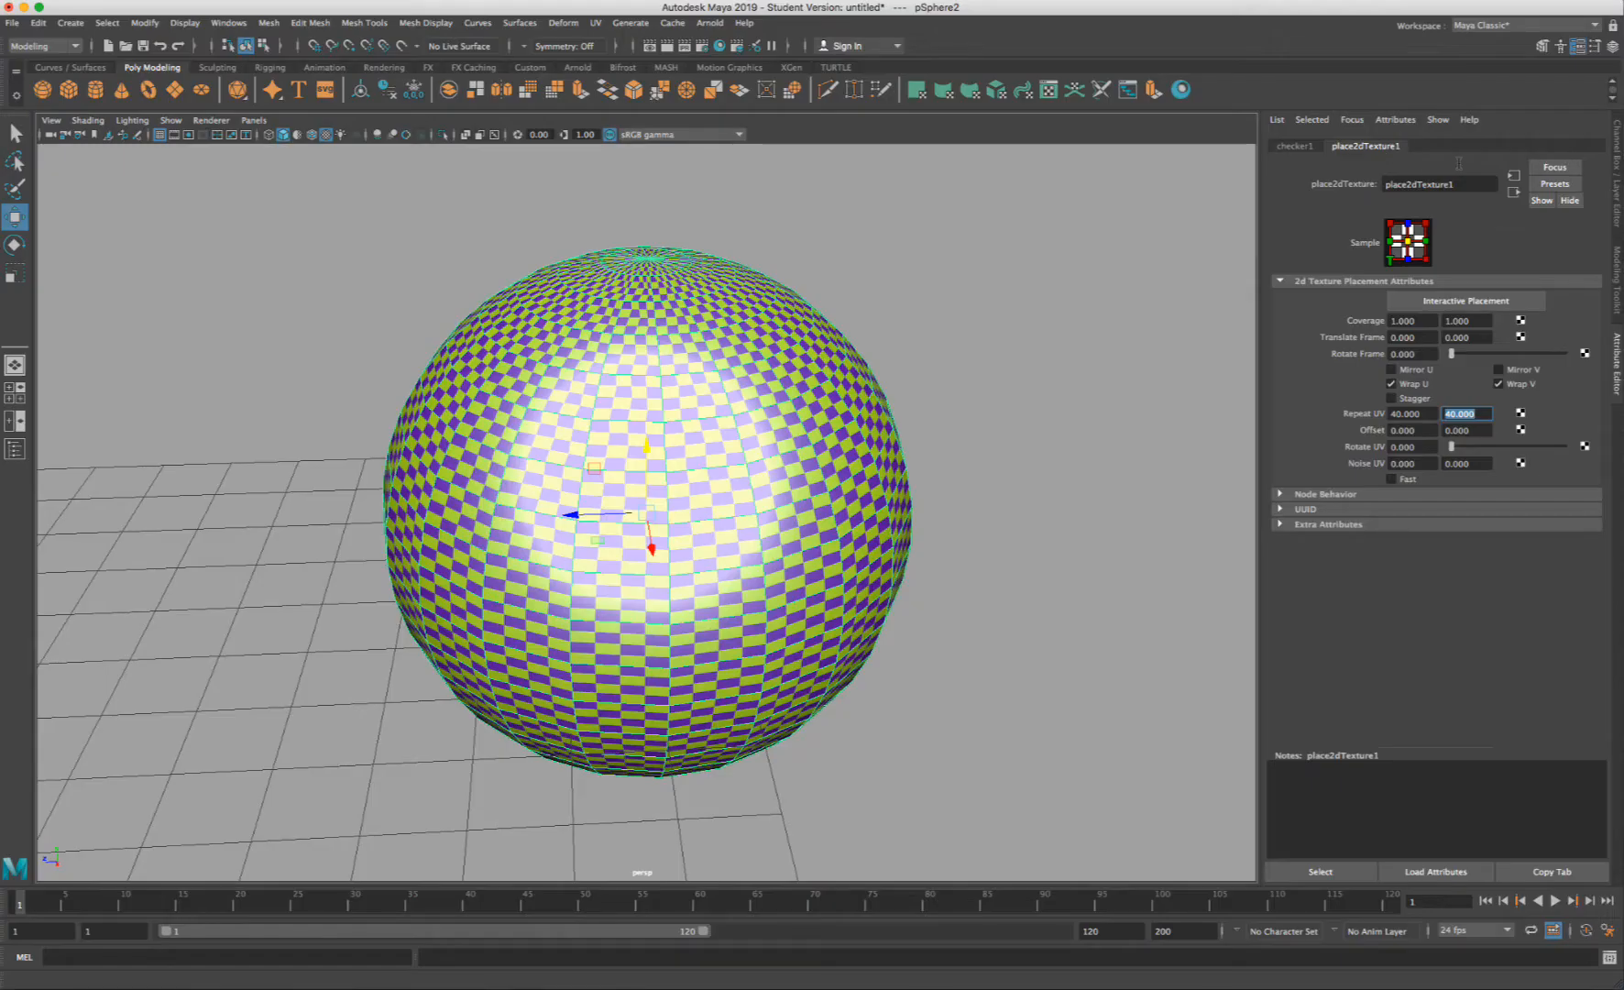
# - Review the checker1 and place2dTexture1 attributes of the checkered sphere, and adjust the placement's Rotate UV slightly
pyautogui.click(1306, 154)
pyautogui.click(1357, 153)
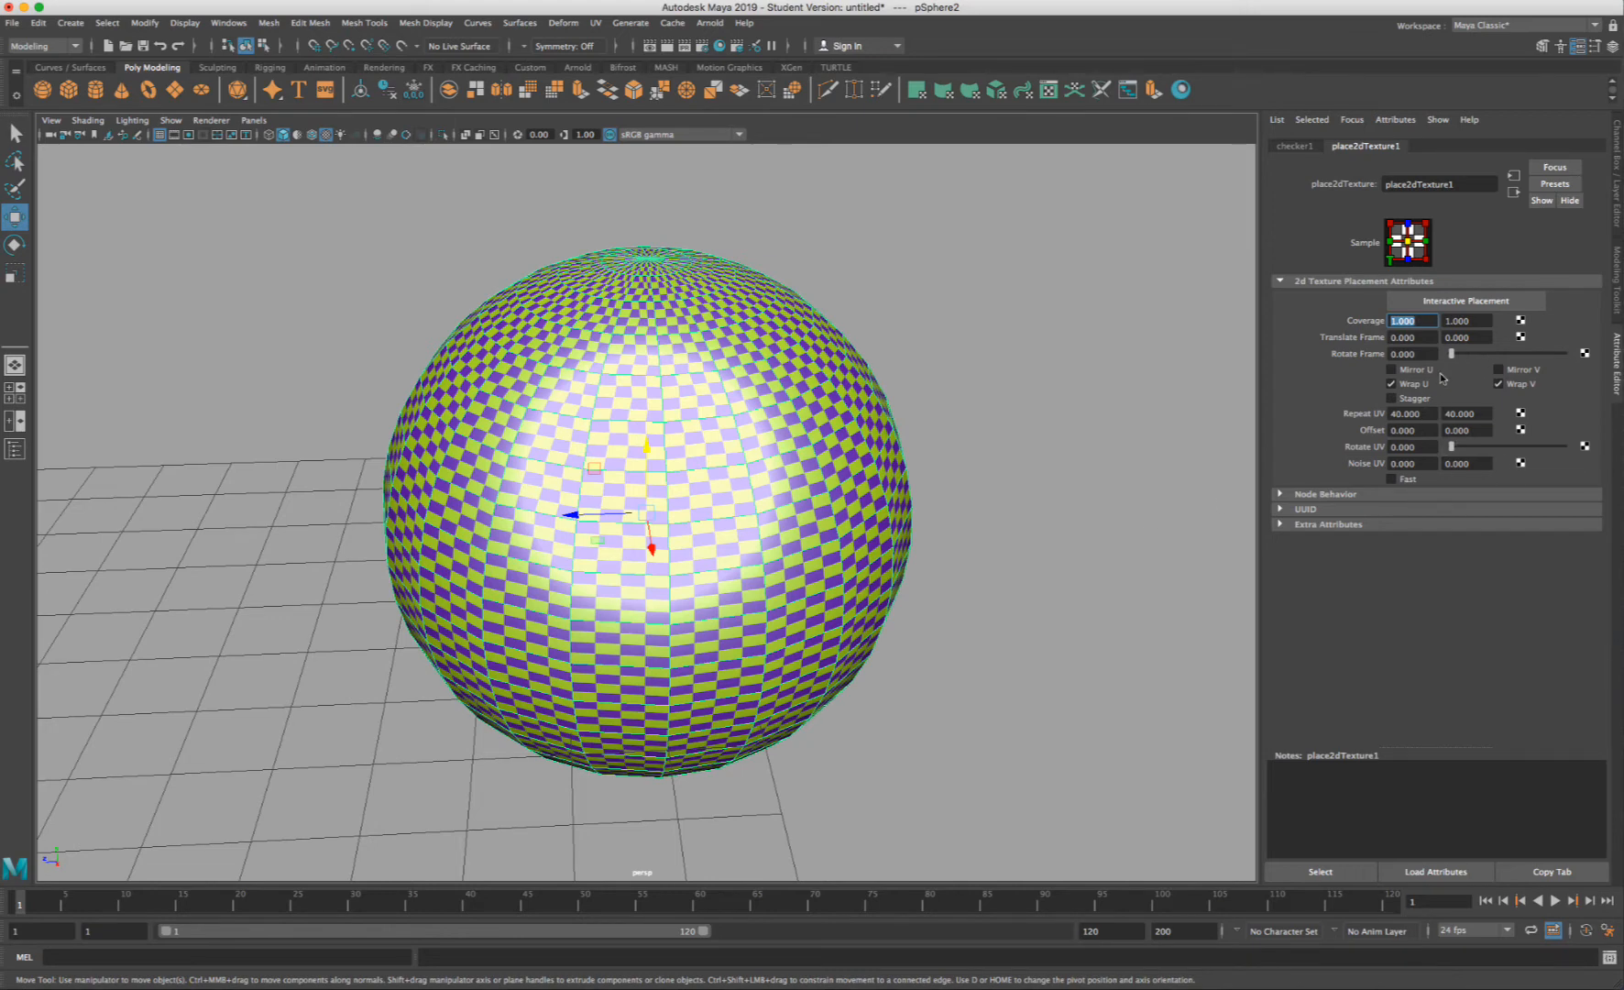
pyautogui.keyDown('alt'); pyautogui.moveTo(1167, 511); pyautogui.dragTo(815, 602, button='right'); pyautogui.keyUp('alt')
pyautogui.click(1025, 476)
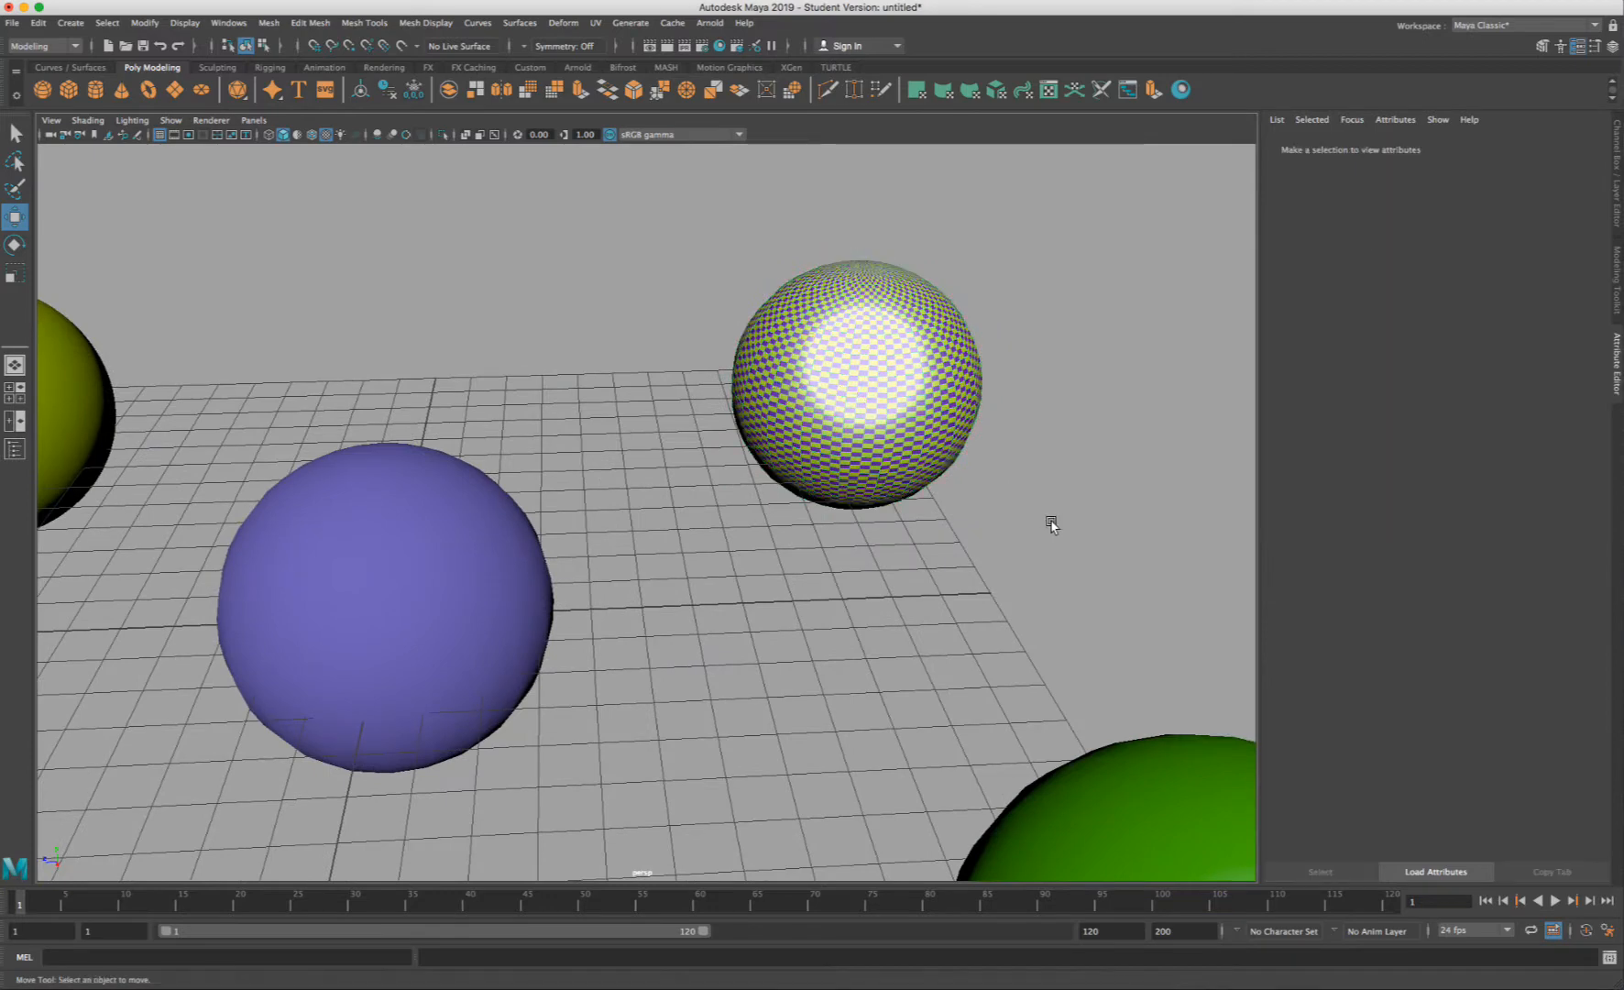
pyautogui.keyDown('alt'); pyautogui.moveTo(795, 608); pyautogui.dragTo(979, 606); pyautogui.keyUp('alt')
pyautogui.keyDown('alt'); pyautogui.moveTo(978, 605); pyautogui.dragTo(988, 631, button='middle'); pyautogui.keyUp('alt')
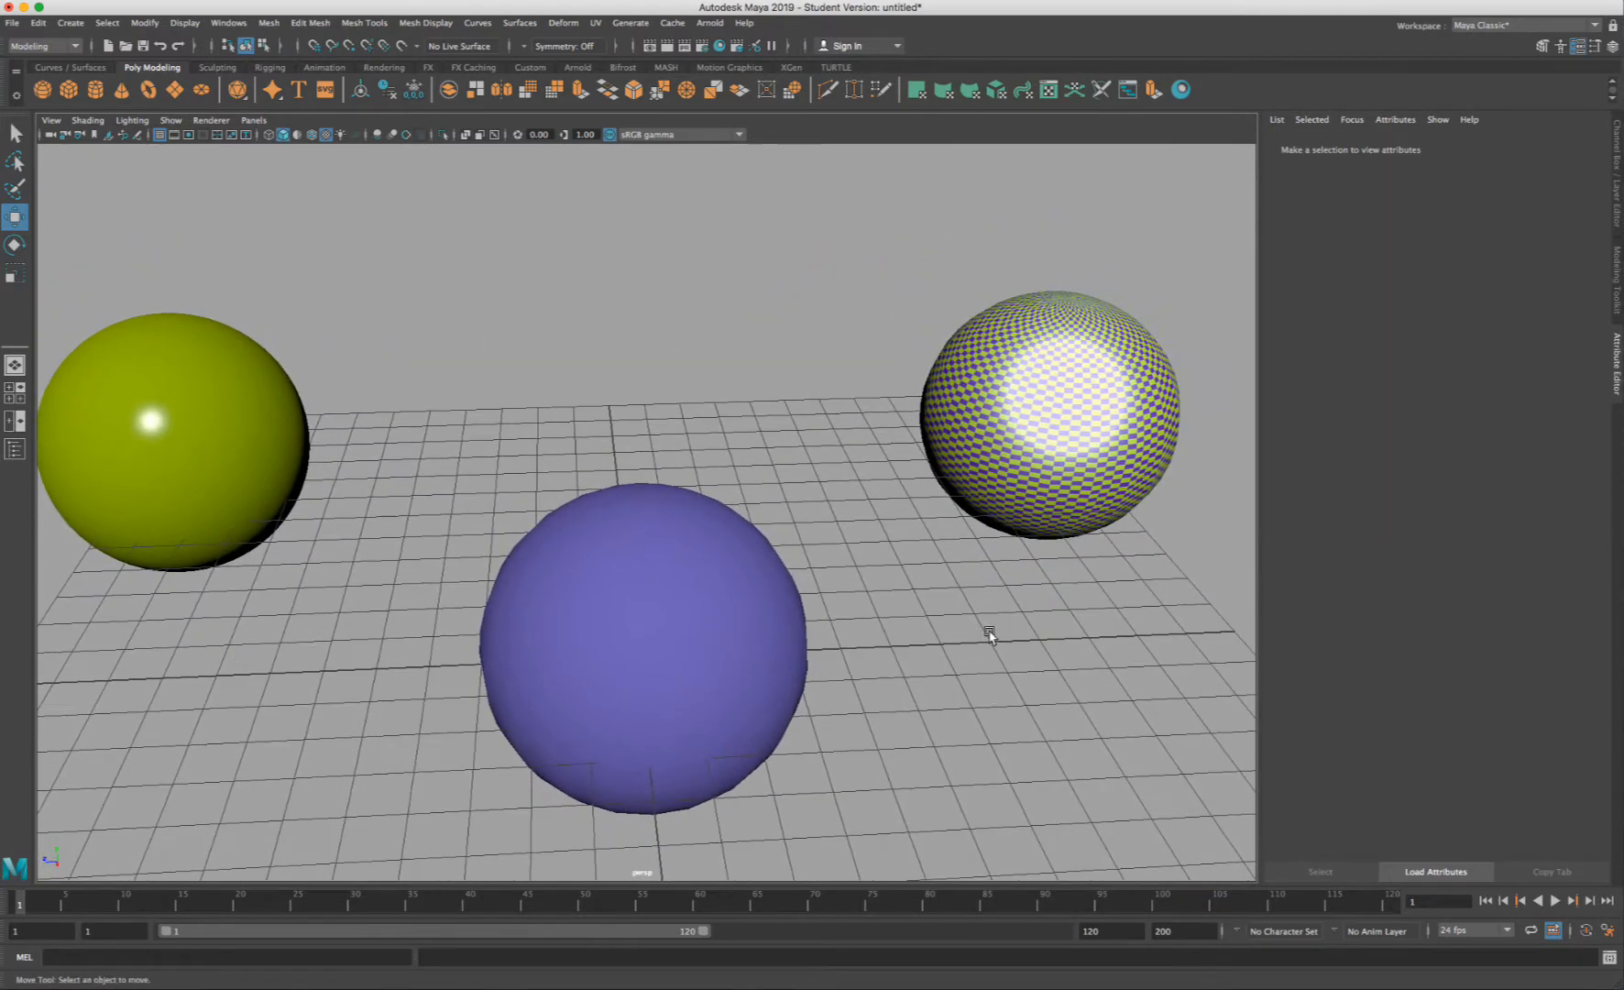
pyautogui.click(1097, 437)
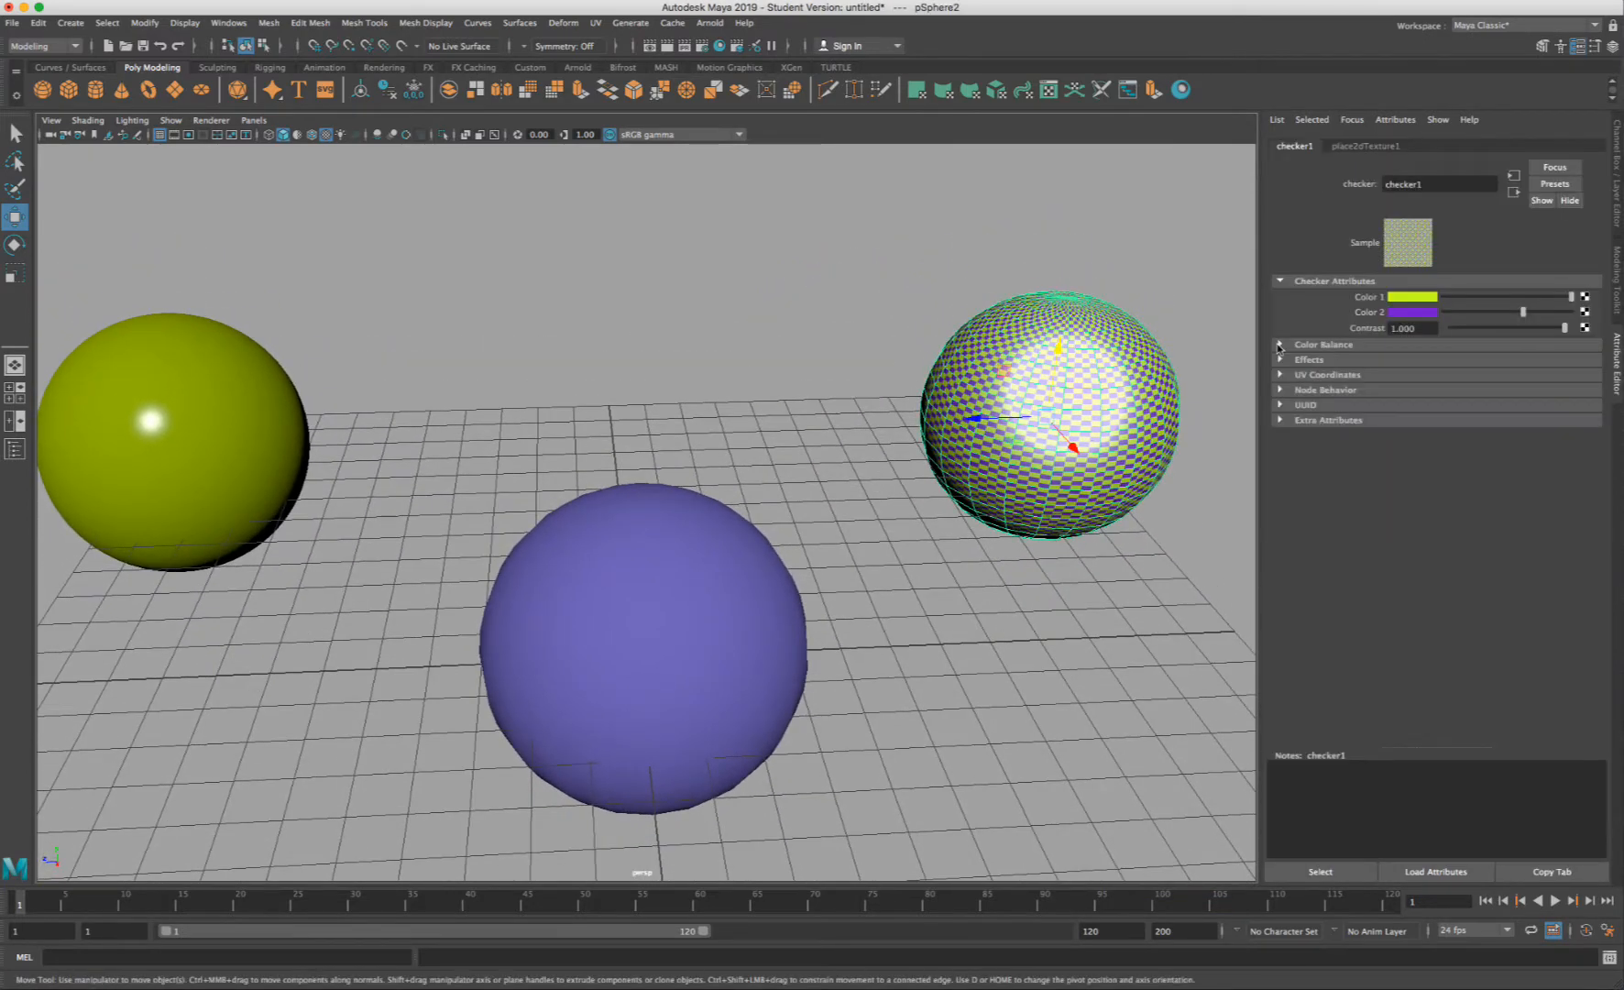
pyautogui.click(1282, 347)
pyautogui.click(1281, 345)
pyautogui.click(1360, 149)
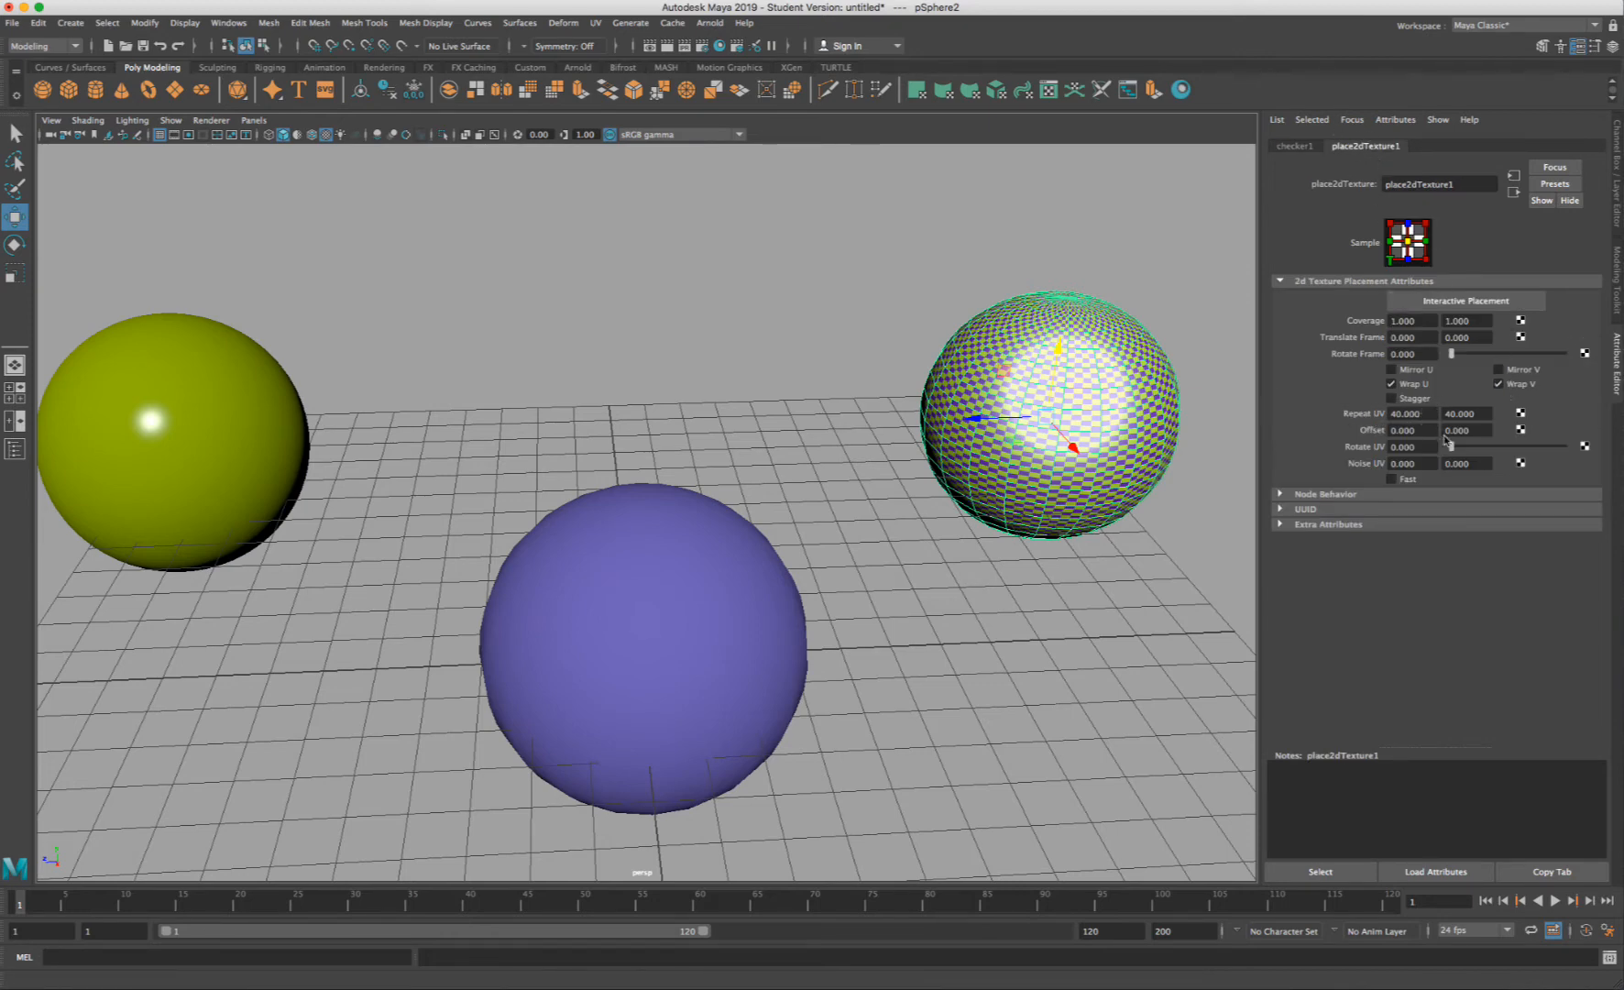
pyautogui.moveTo(1448, 444)
pyautogui.mouseDown()
pyautogui.moveTo(1494, 448)
pyautogui.moveTo(1459, 449)
pyautogui.moveTo(1475, 447)
pyautogui.mouseUp()
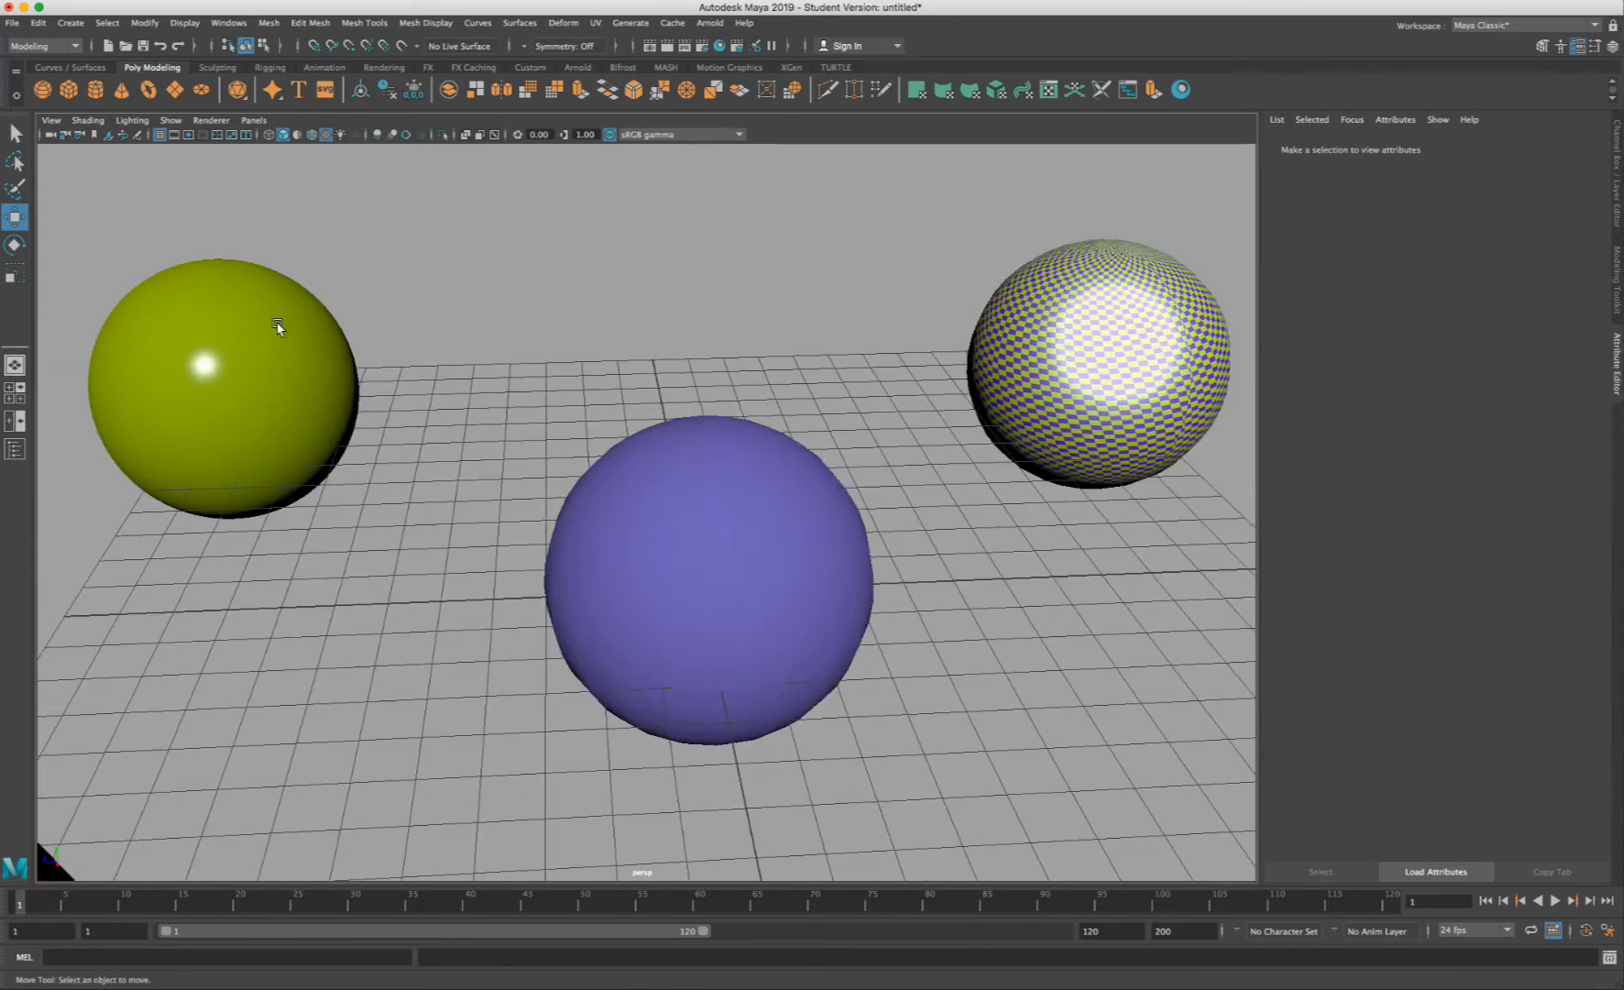
# - Open the phong2 material attributes of the yellow-green sphere and map a Cloth texture to its color
pyautogui.click(278, 328)
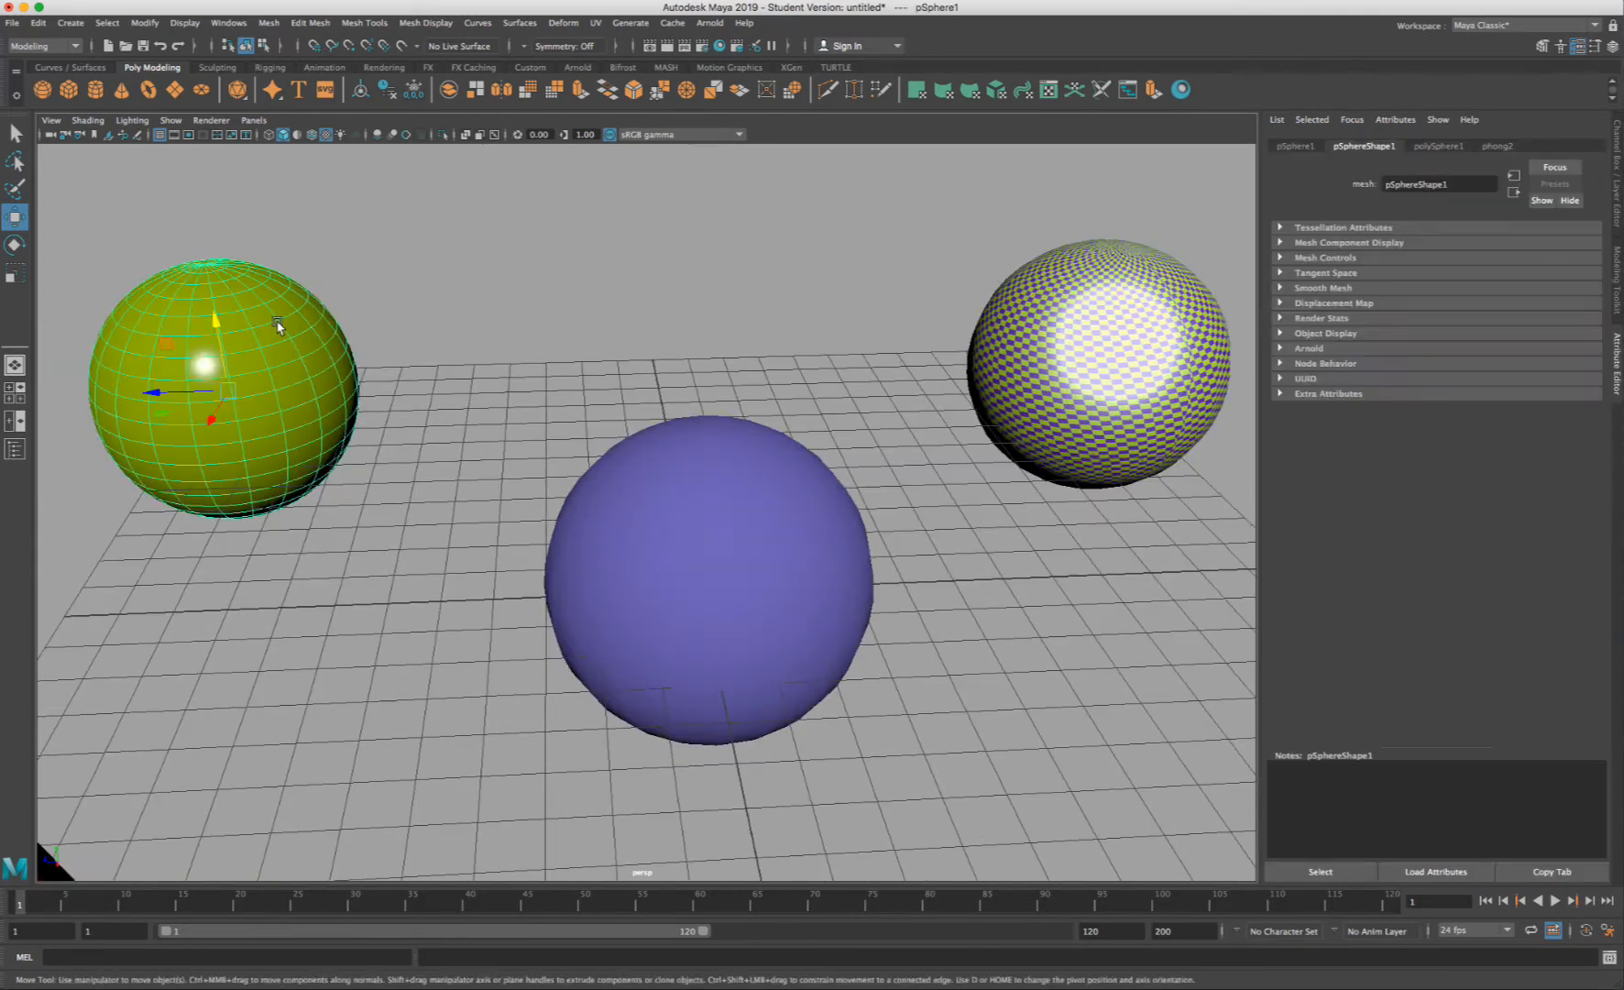
pyautogui.rightClick(281, 324)
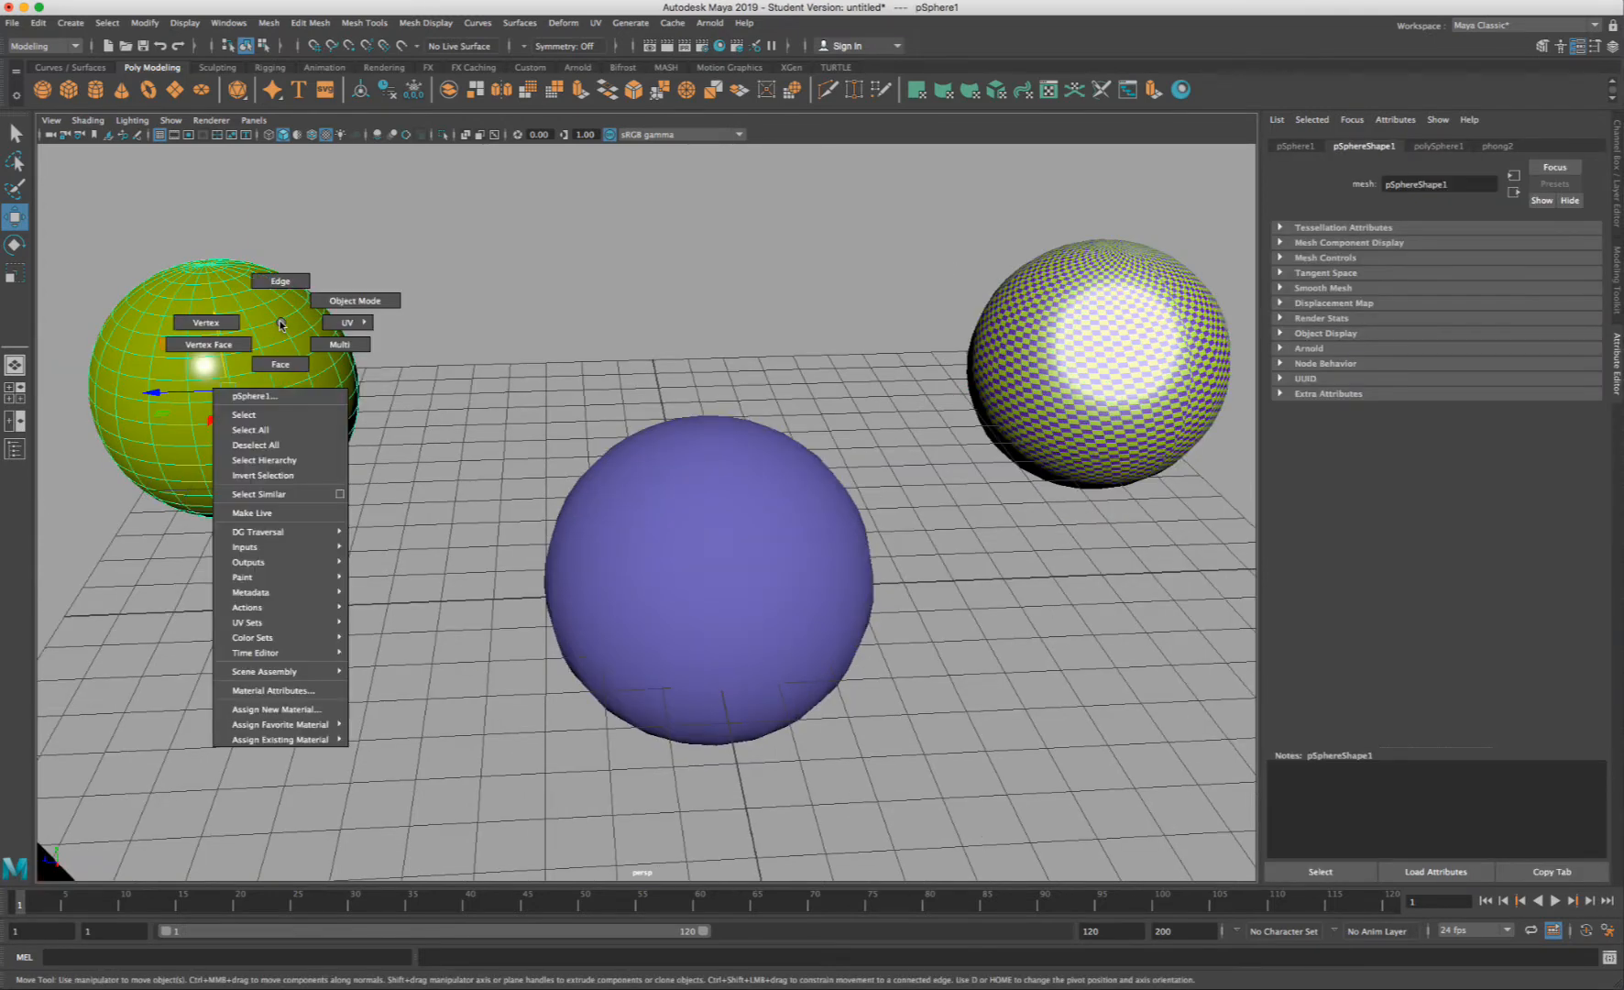
pyautogui.click(302, 692)
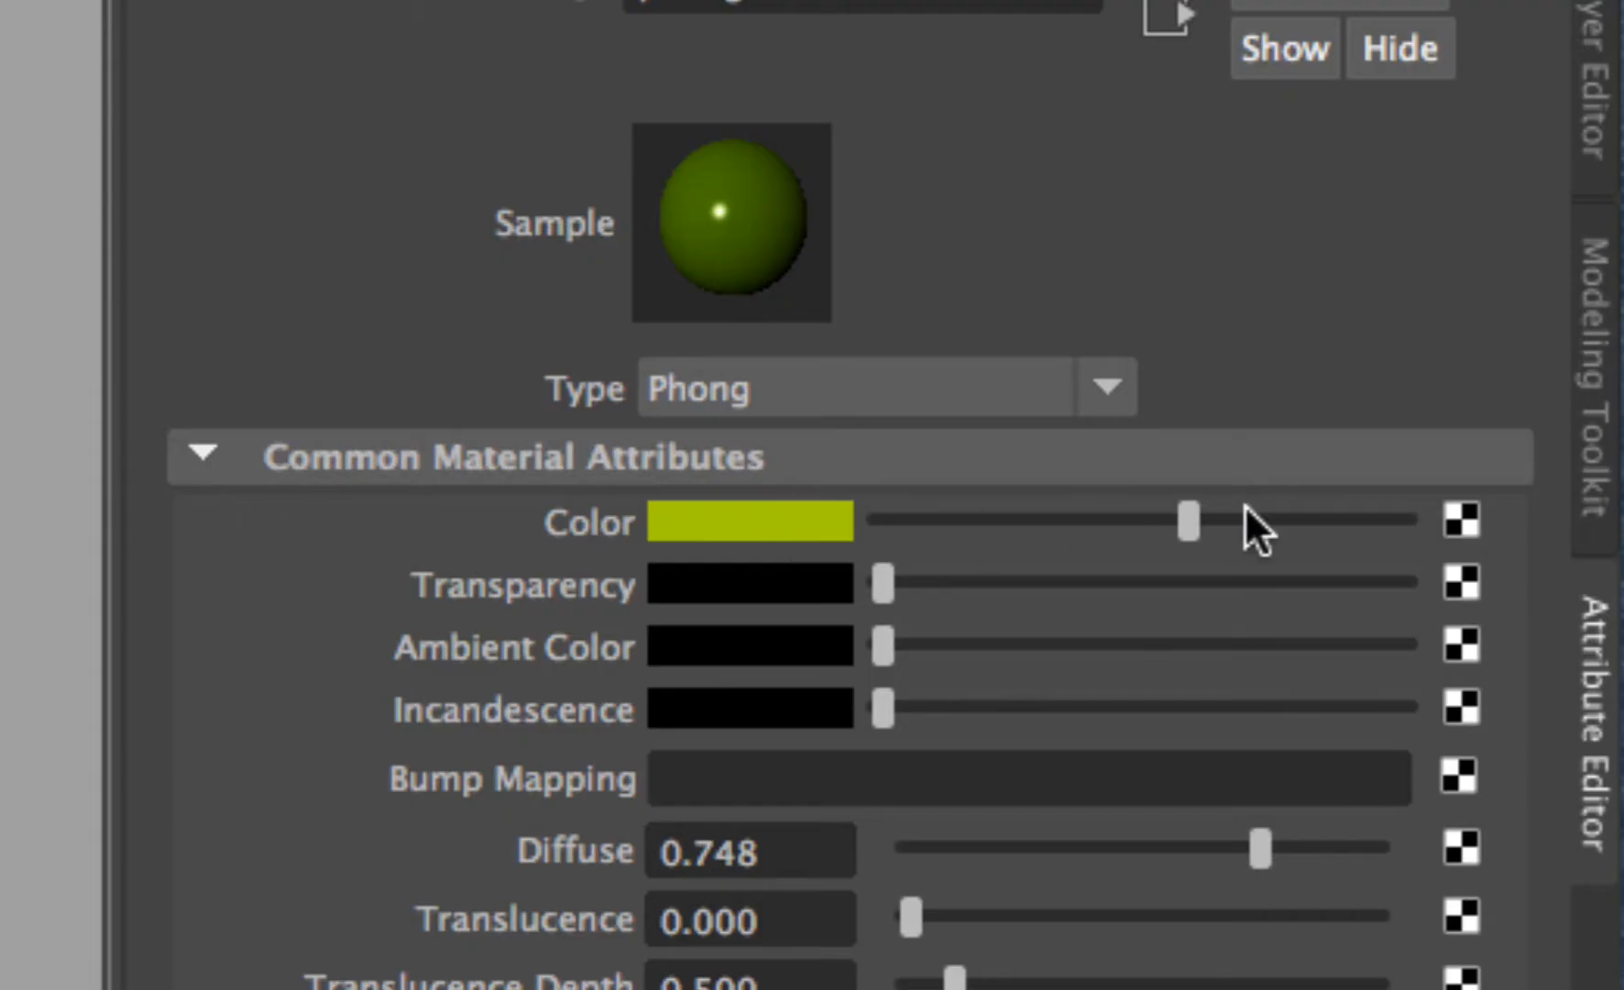
pyautogui.click(1462, 520)
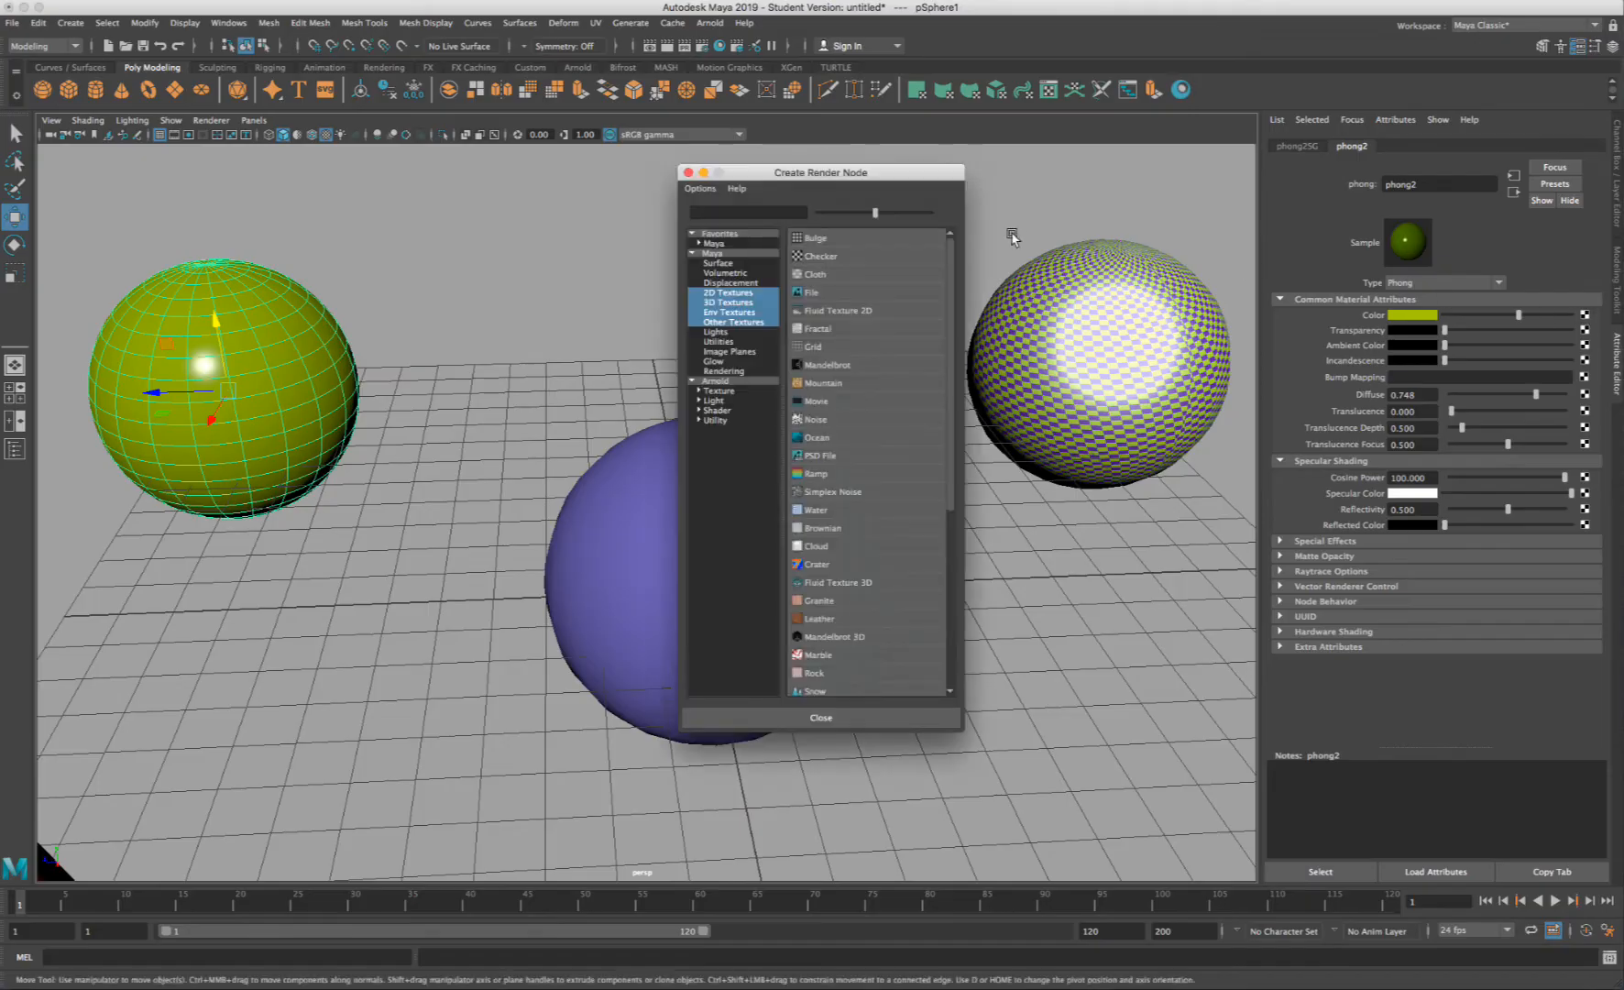
pyautogui.moveTo(875, 179); pyautogui.dragTo(725, 168)
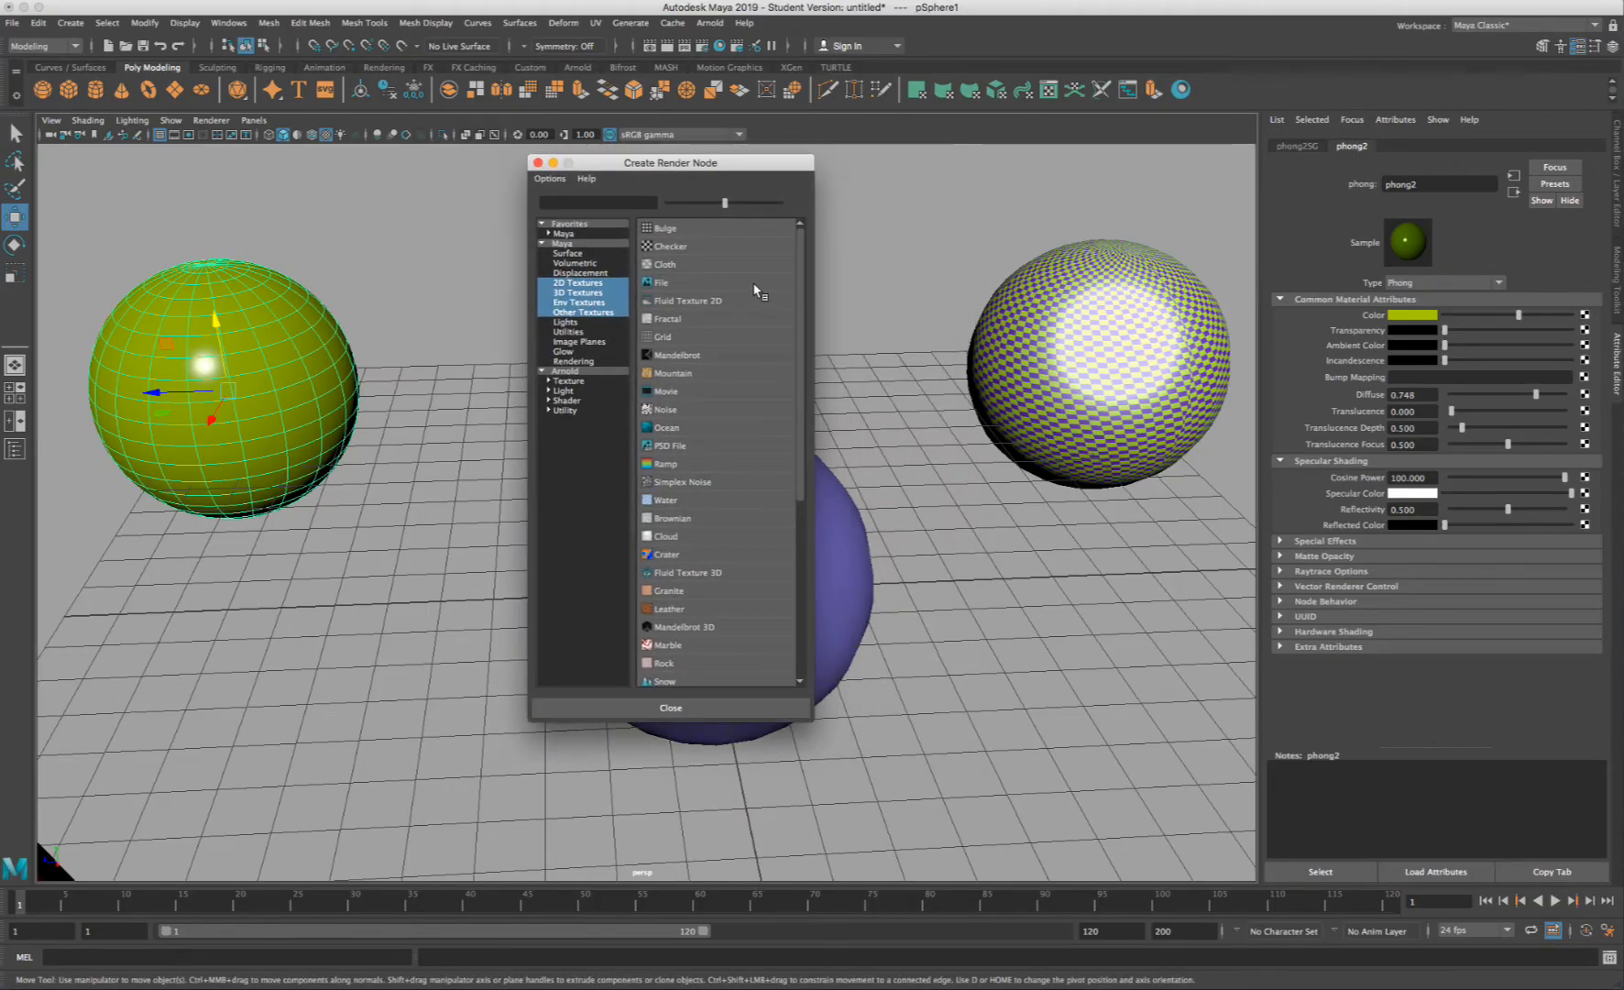
pyautogui.click(696, 266)
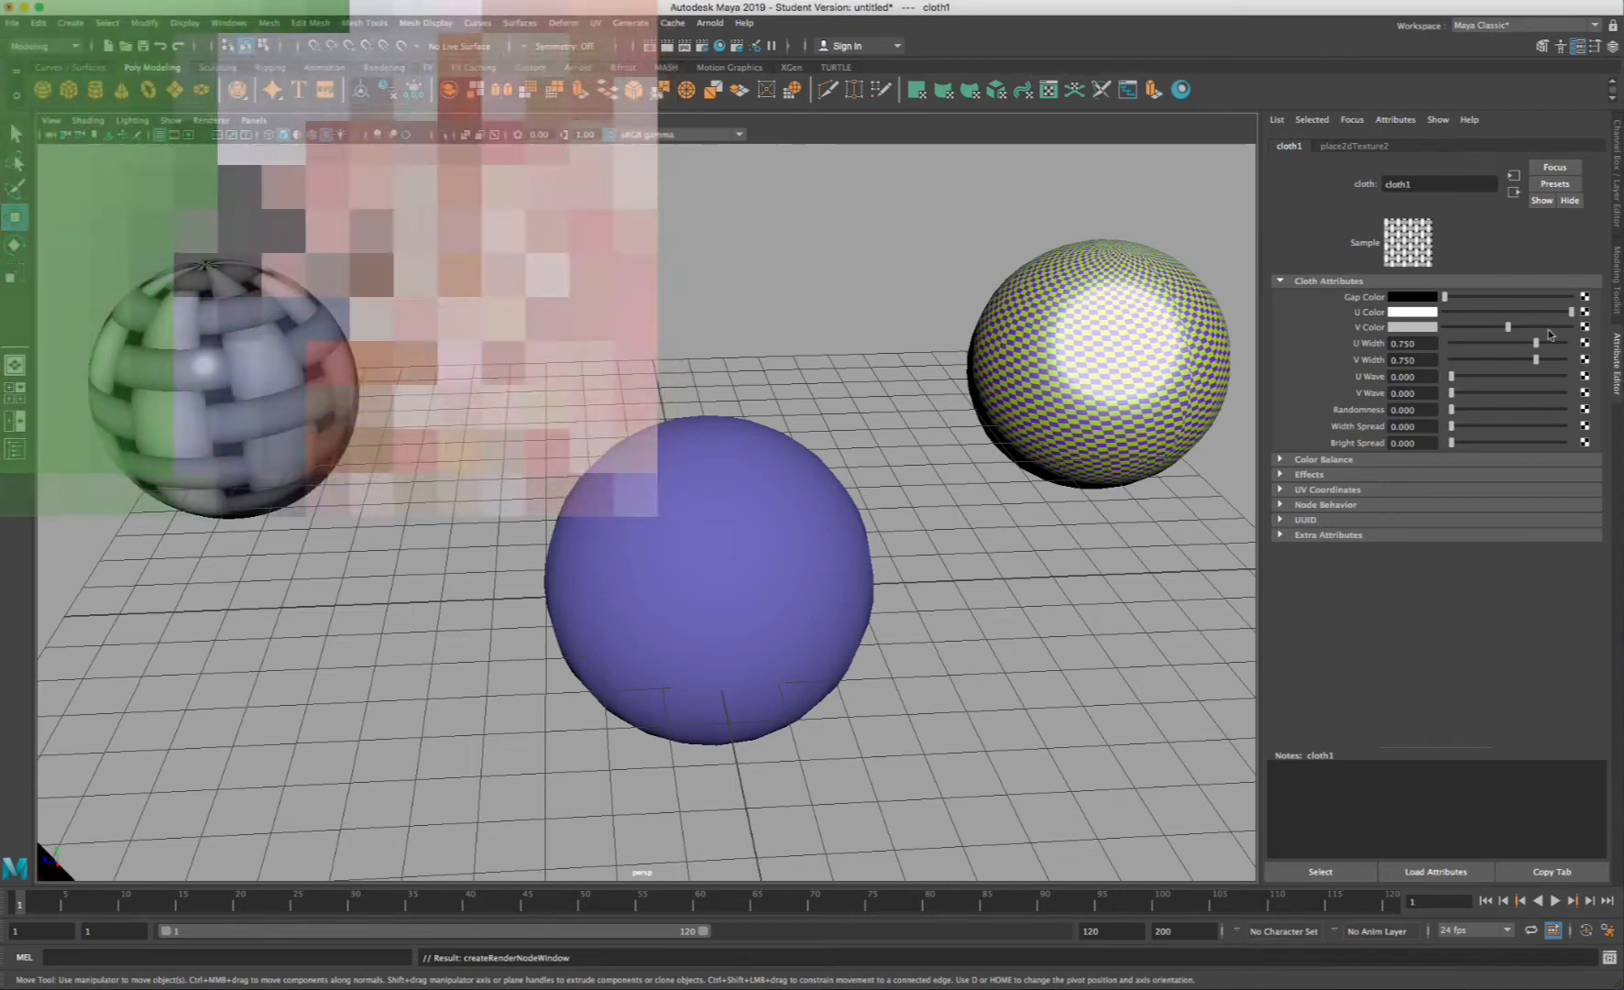
# - Recolor the cloth texture with green (hue 124.138) as U Color and green (hue 121.655, saturation 0.821, value 0.500) as V Color
pyautogui.click(1418, 312)
pyautogui.click(1388, 353)
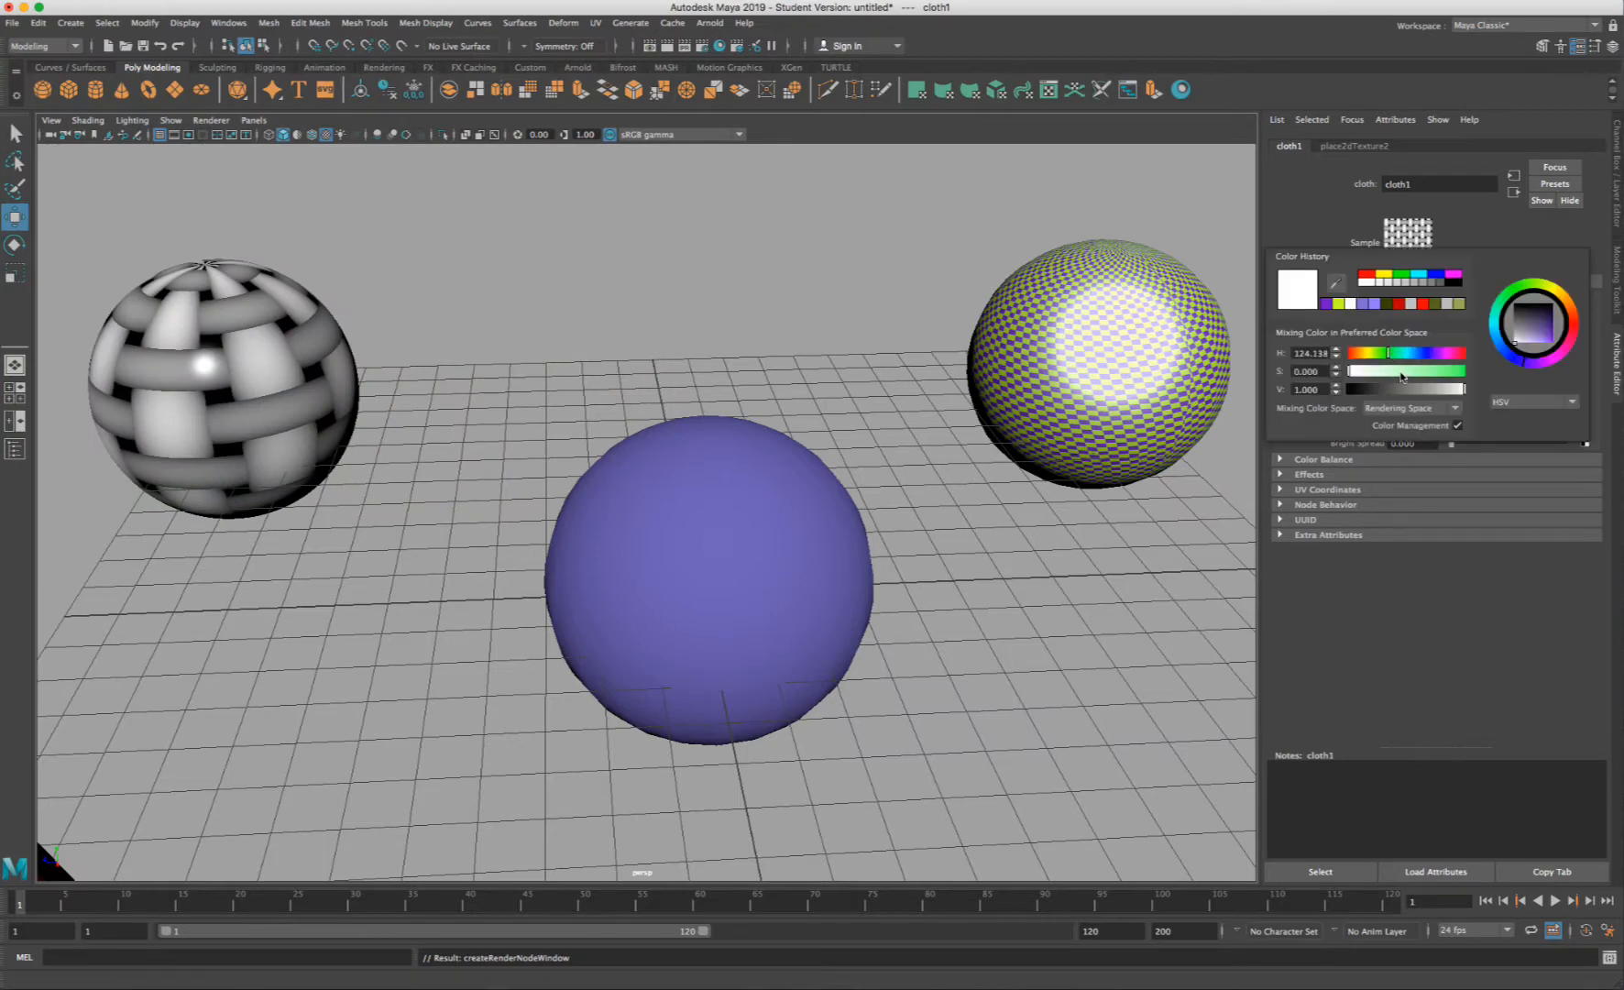
pyautogui.moveTo(1394, 372); pyautogui.dragTo(1448, 390)
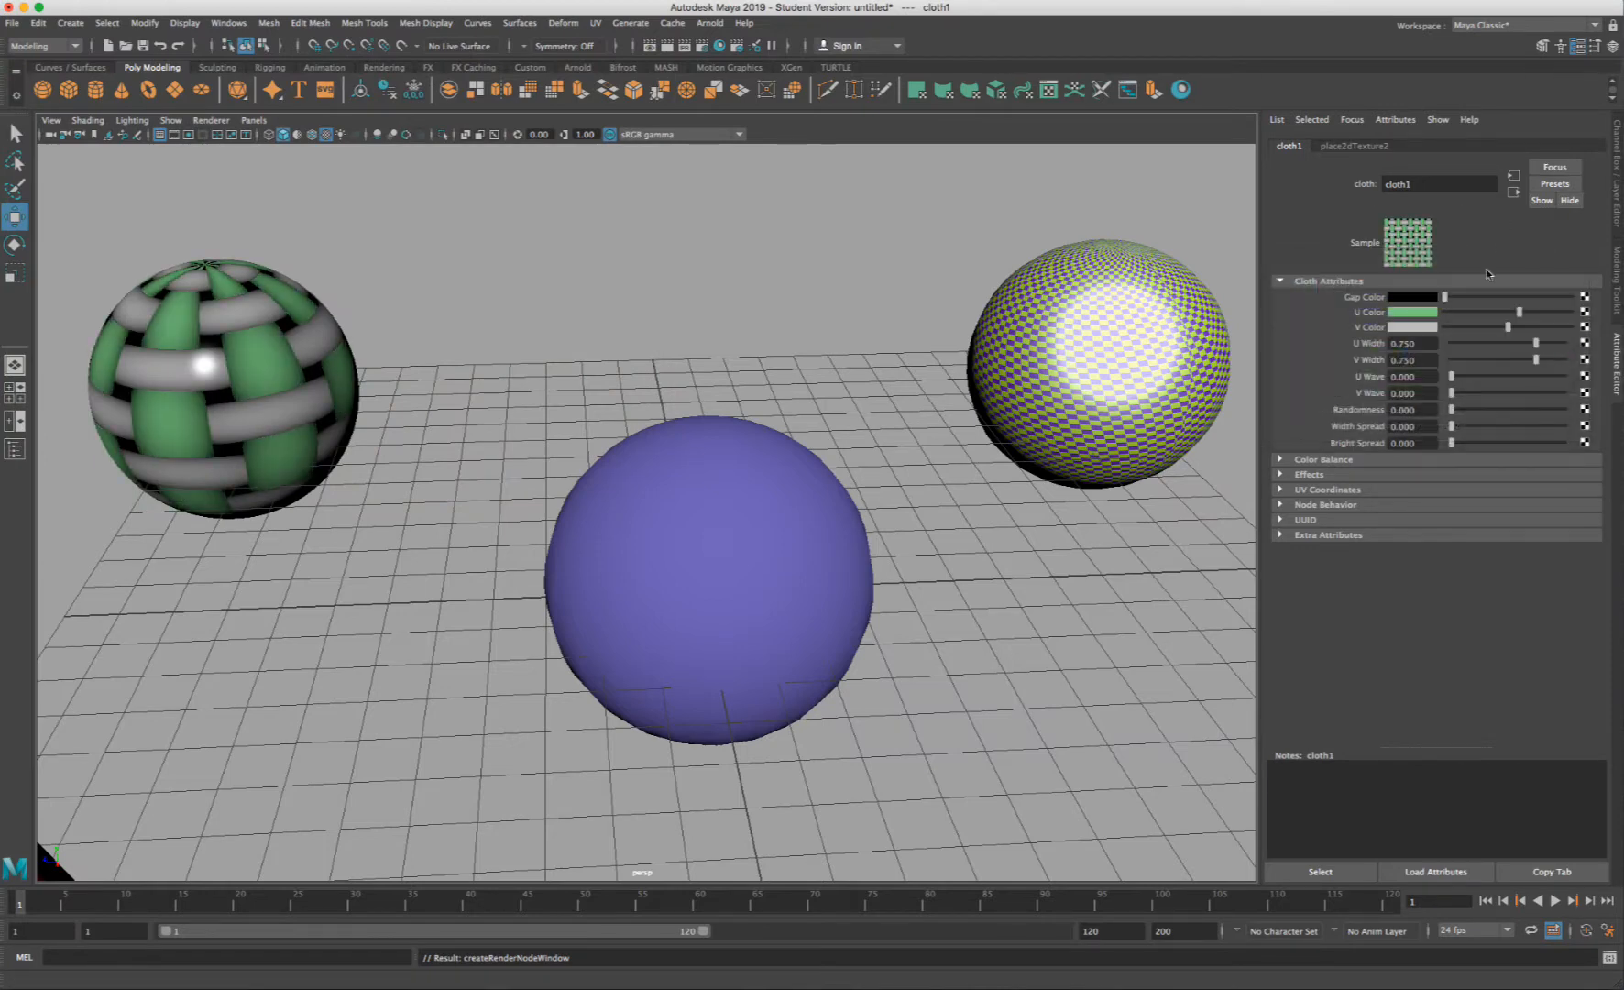
pyautogui.click(1414, 329)
pyautogui.moveTo(1401, 368); pyautogui.dragTo(1433, 387)
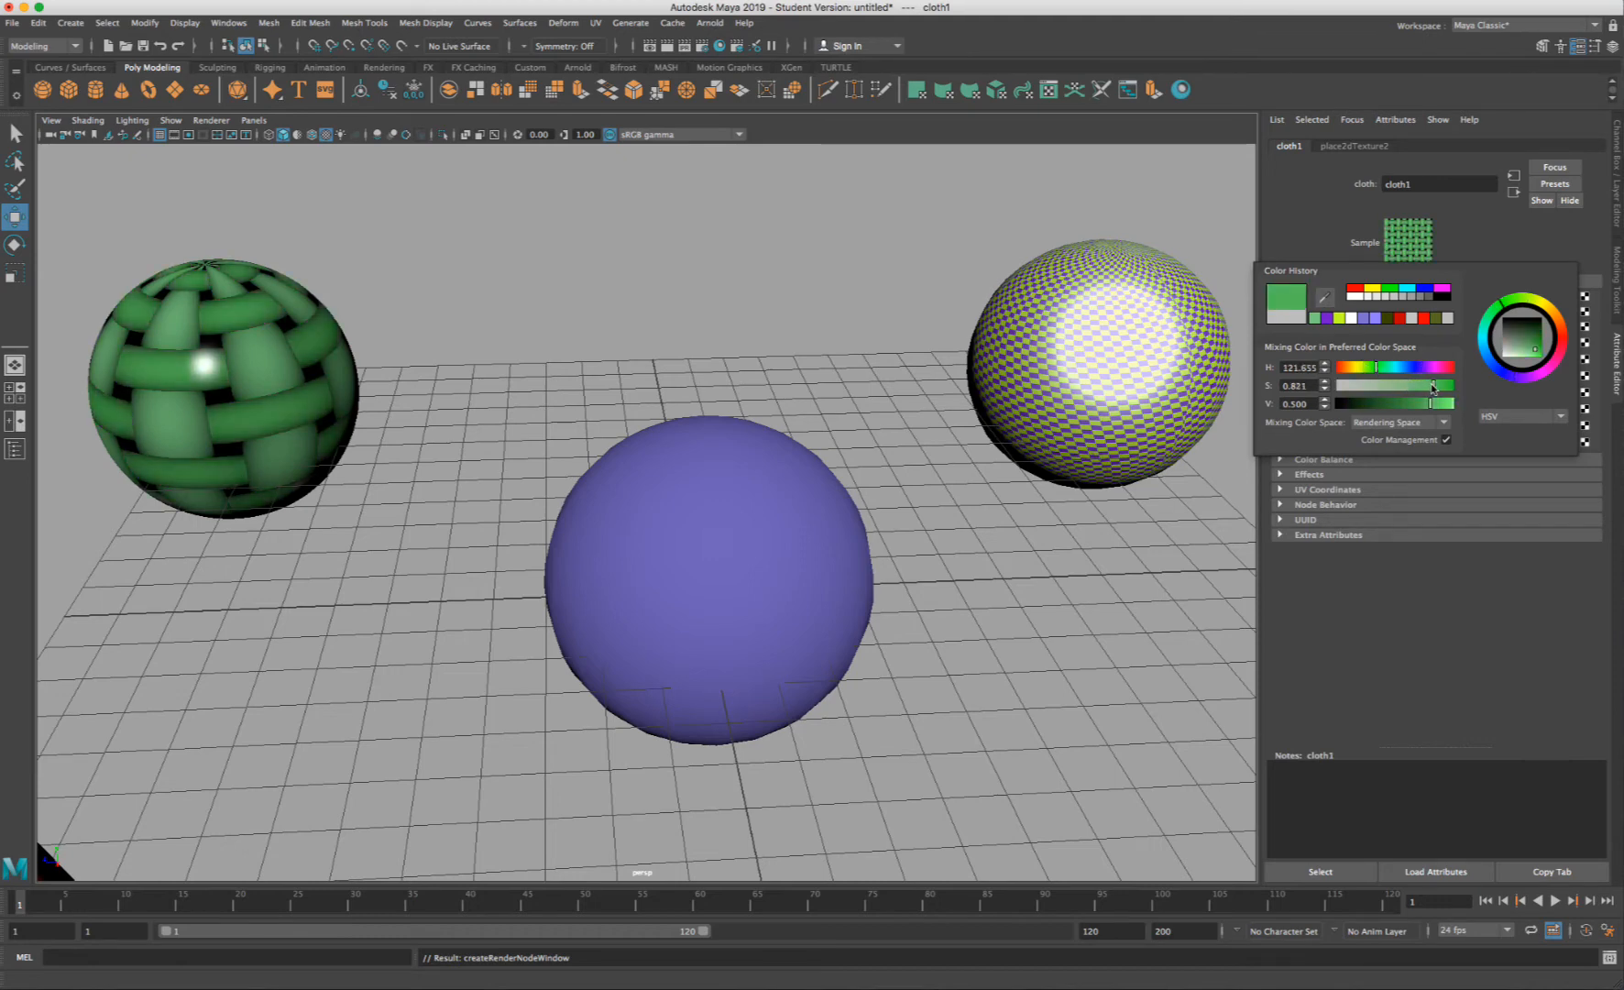
# - Set the cloth texture's Repeat UV to 50 in both directions in place2dTexture2
pyautogui.click(1356, 146)
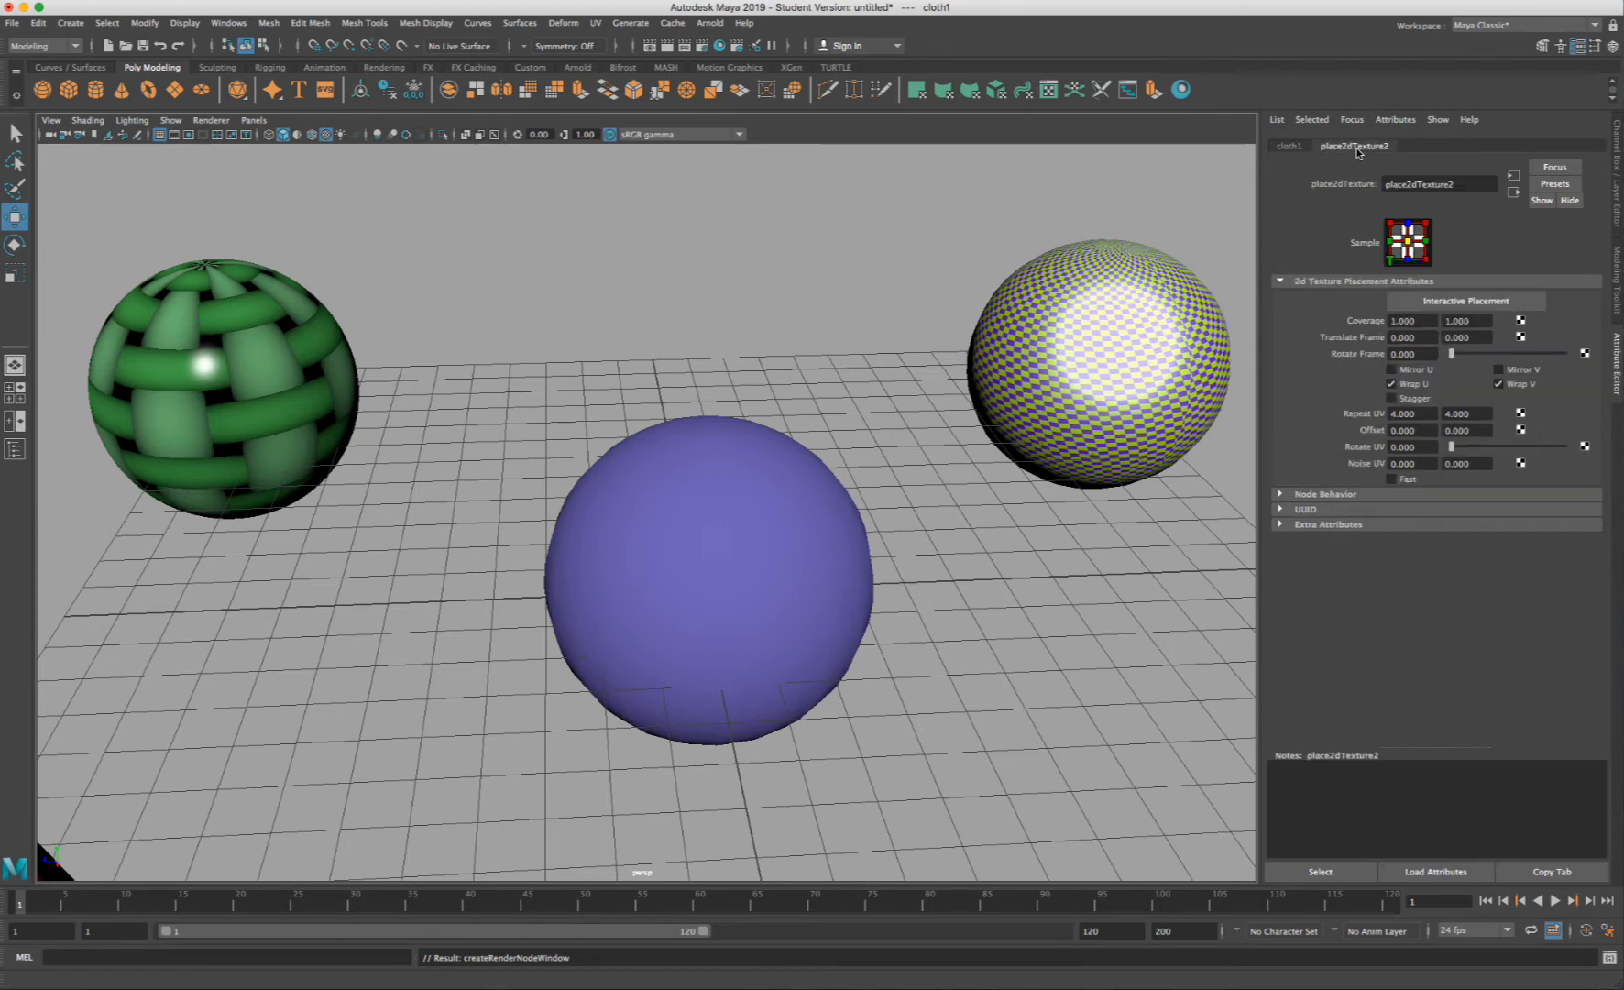
pyautogui.doubleClick(1423, 415)
pyautogui.write('50')
pyautogui.press('Tab')
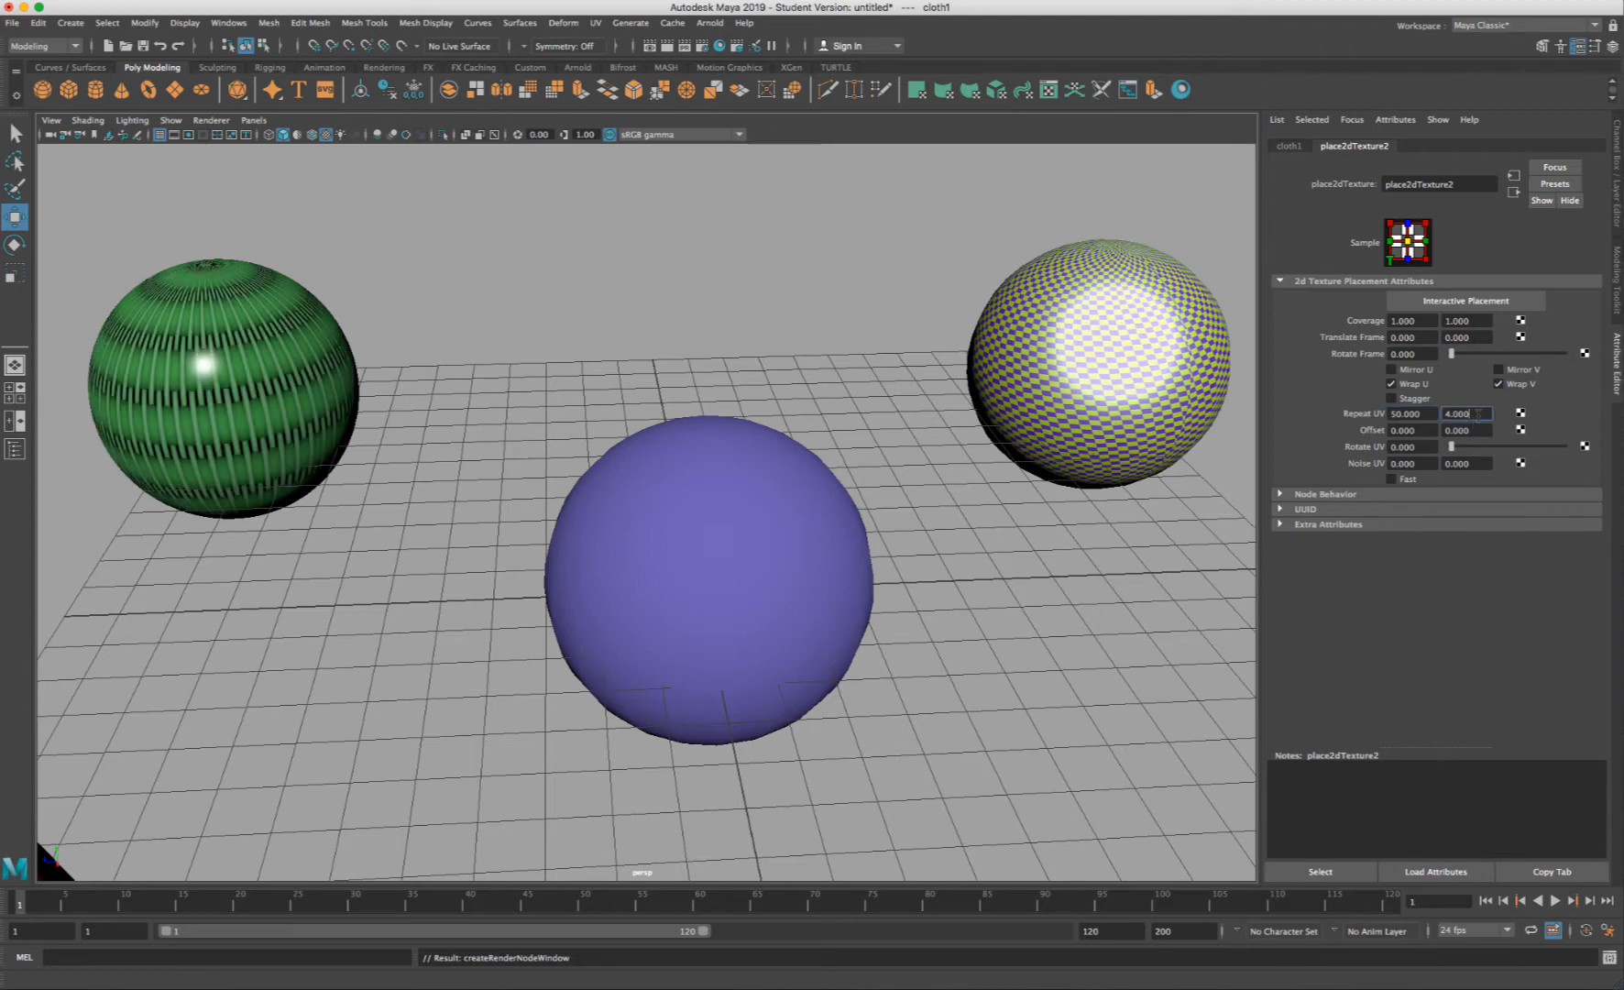
pyautogui.write('50')
pyautogui.press('Return')
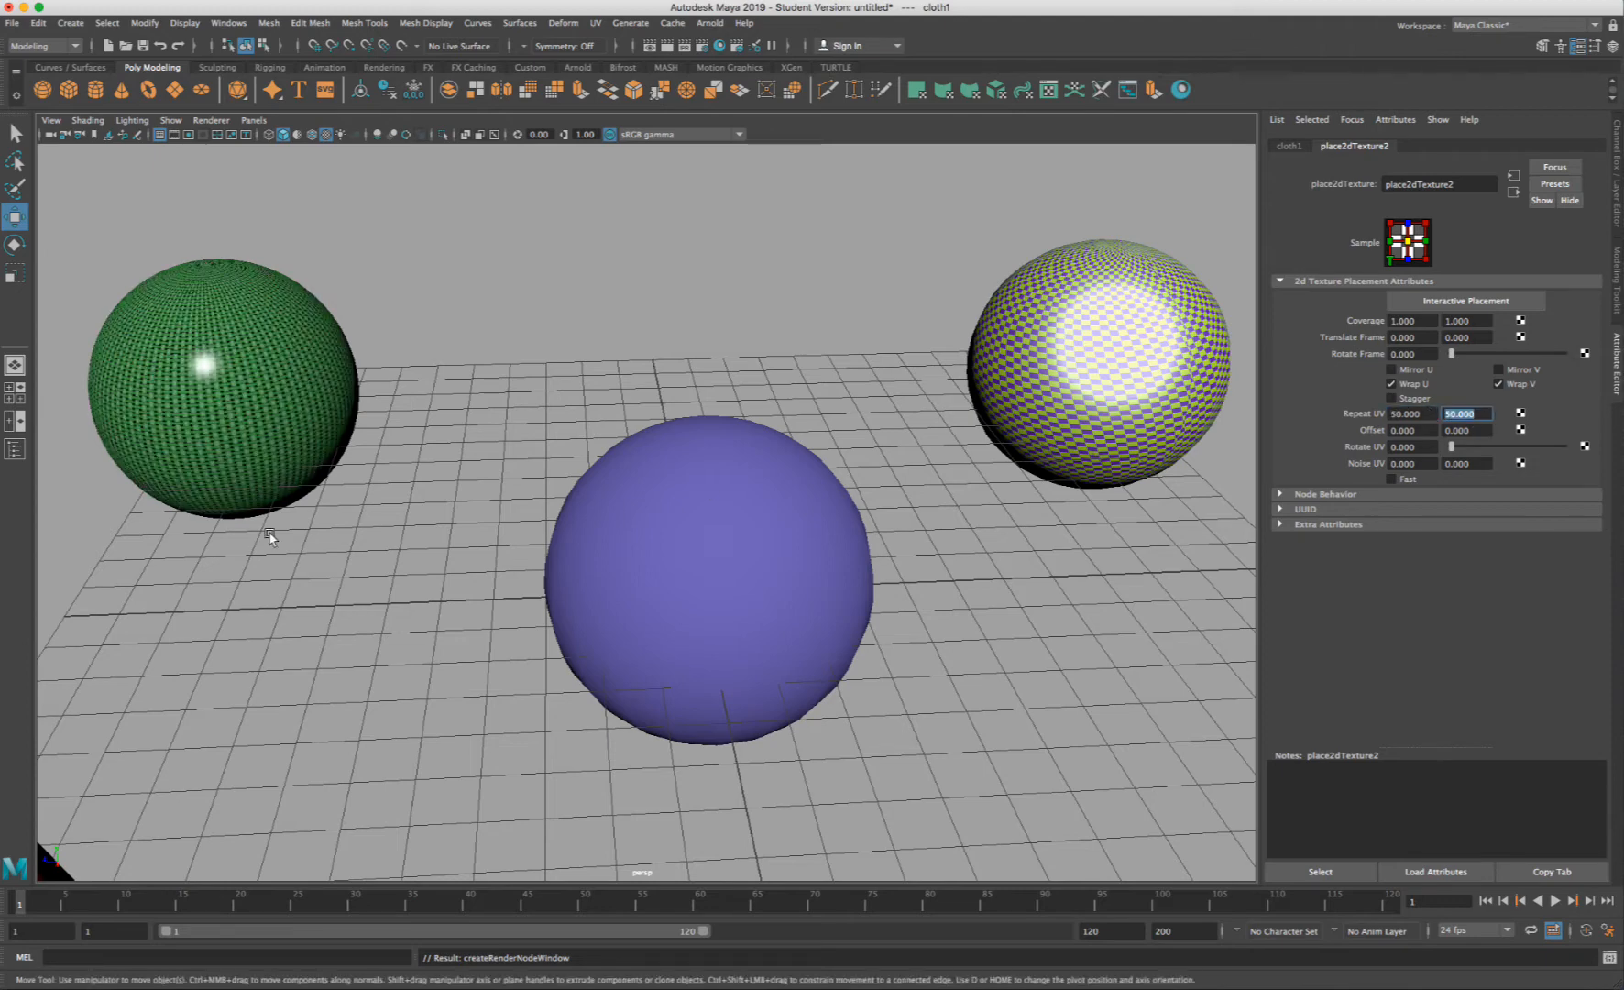
# - Open the lambert1 material attributes of the central violet sphere and start mapping a texture to its color
pyautogui.click(384, 370)
pyautogui.keyDown('alt'); pyautogui.moveTo(287, 366); pyautogui.dragTo(506, 435, button='middle'); pyautogui.keyUp('alt')
pyautogui.scroll(3, 504, 433)
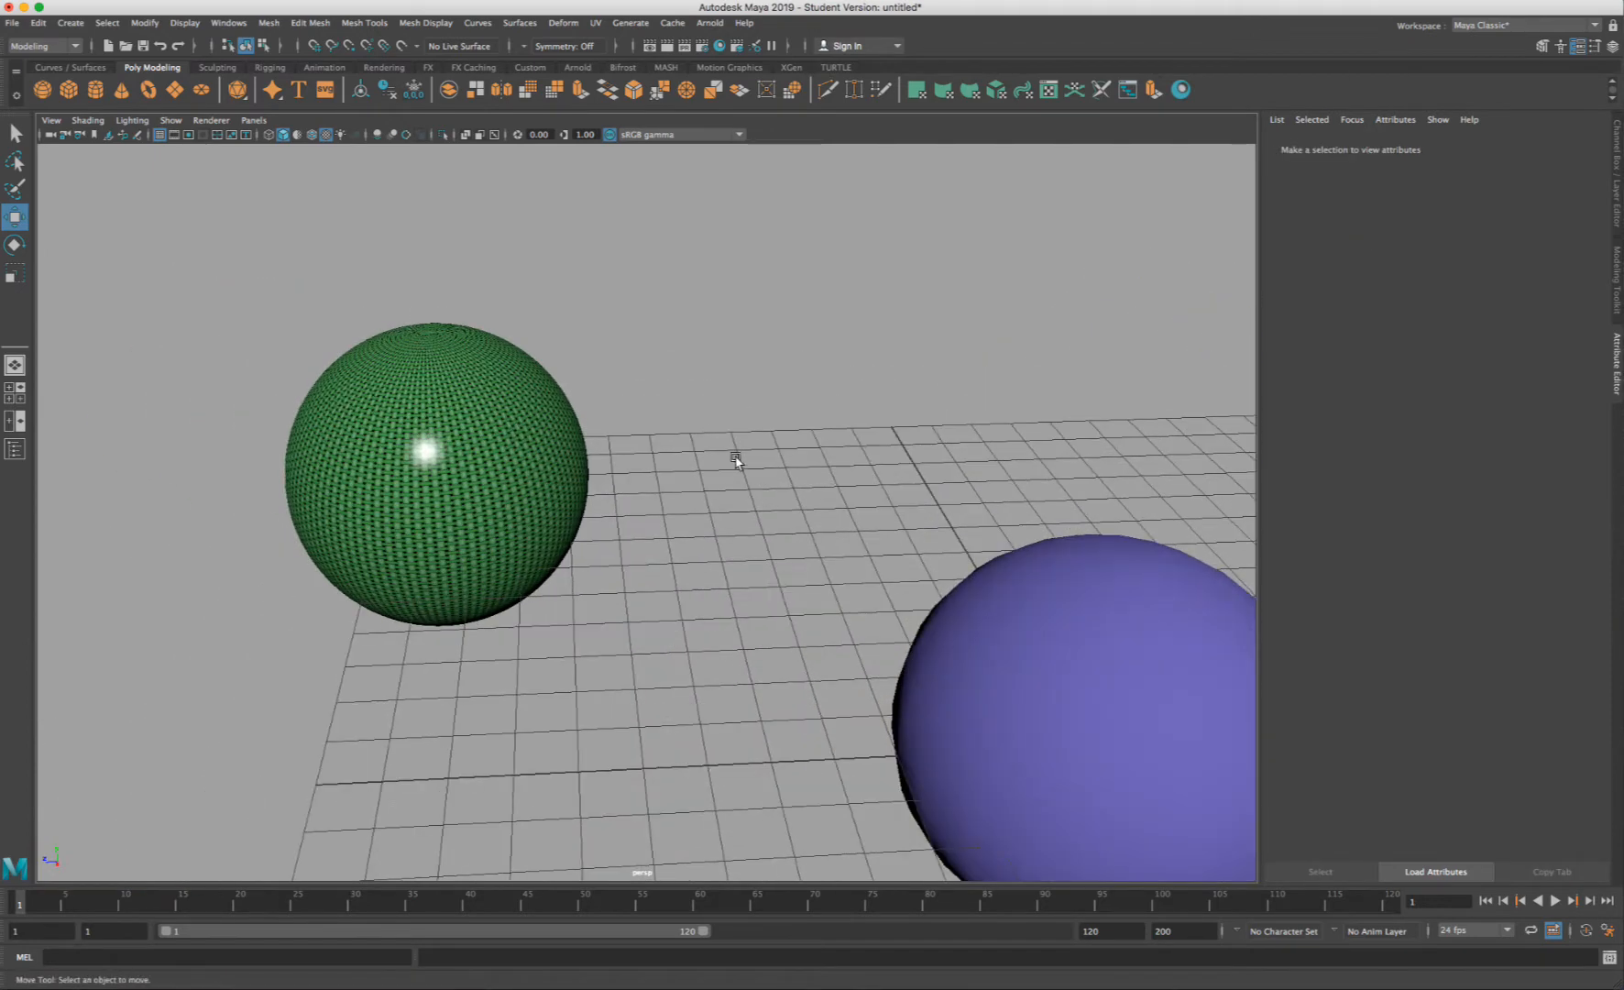
pyautogui.keyDown('alt'); pyautogui.moveTo(736, 459); pyautogui.dragTo(522, 384, button='middle'); pyautogui.keyUp('alt')
pyautogui.scroll(-5, 516, 374)
pyautogui.keyDown('alt'); pyautogui.moveTo(594, 428); pyautogui.dragTo(544, 352, button='middle'); pyautogui.keyUp('alt')
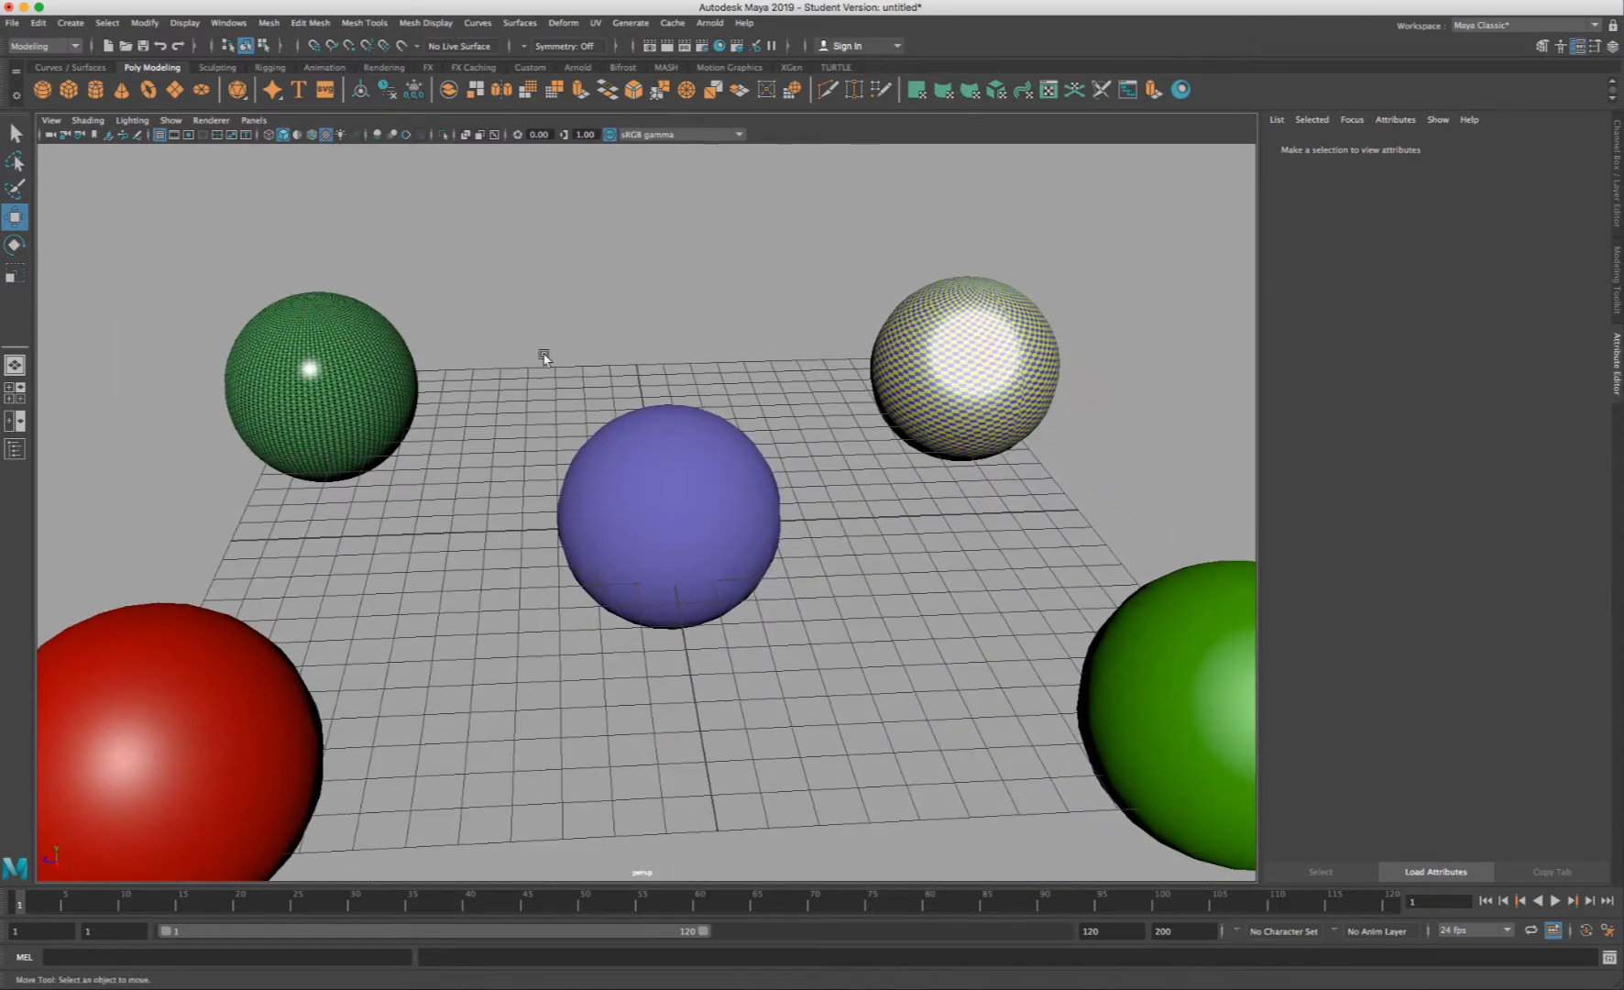
pyautogui.click(714, 460)
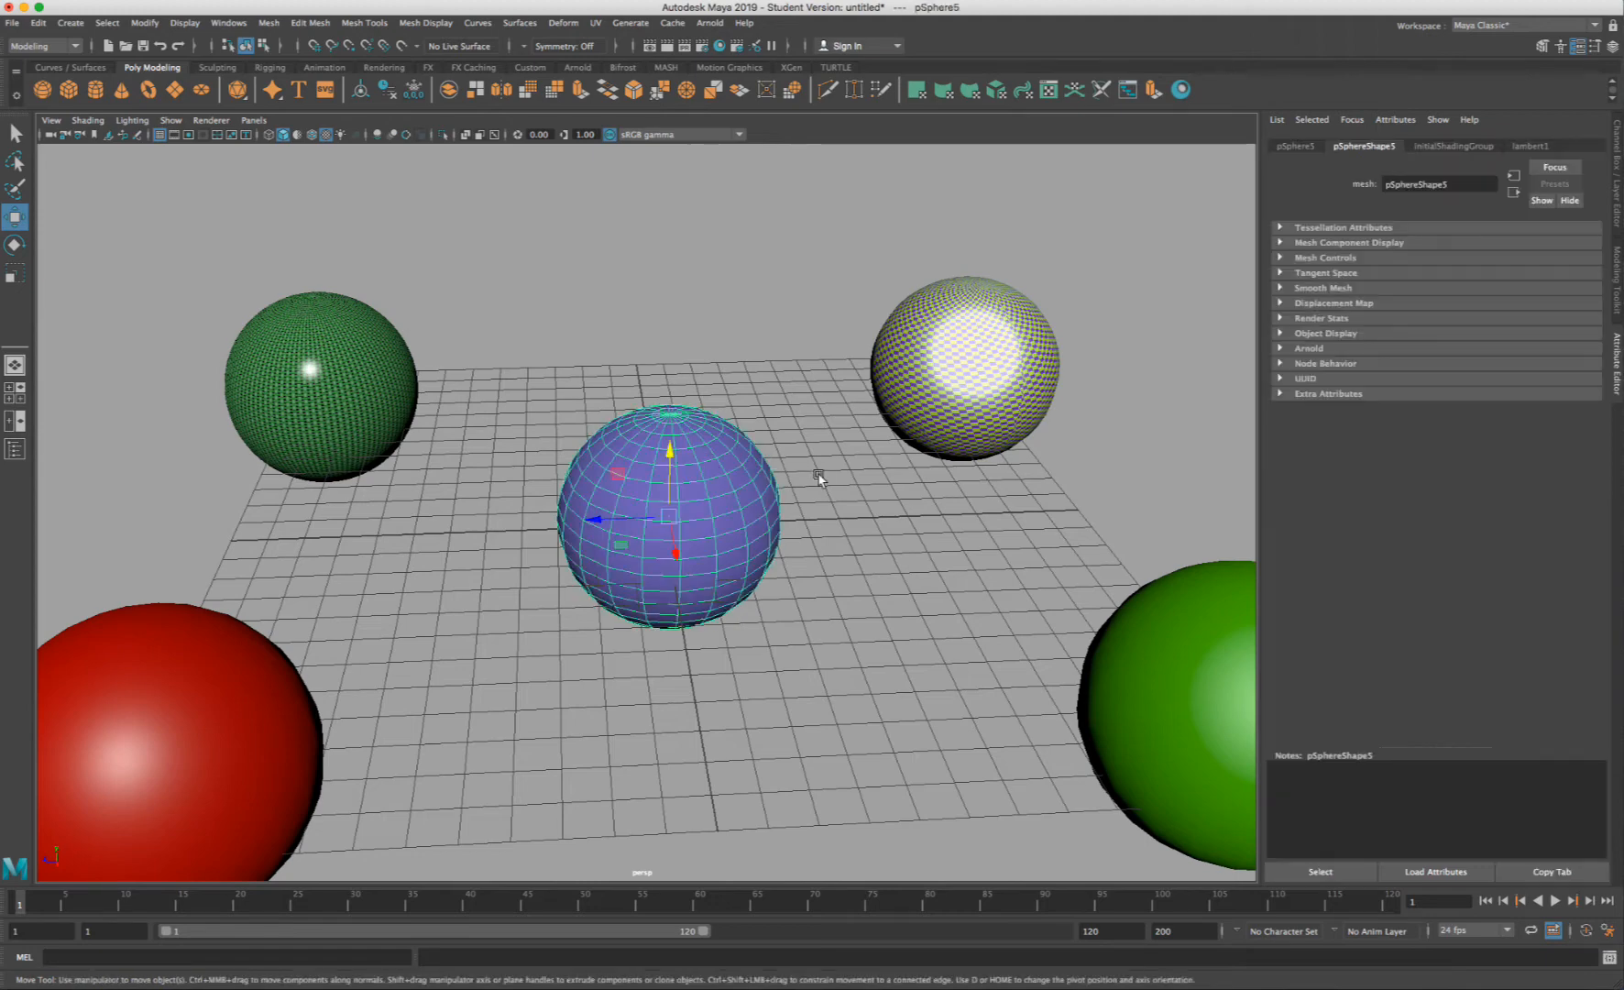
pyautogui.keyDown('alt'); pyautogui.moveTo(819, 471); pyautogui.dragTo(770, 385); pyautogui.keyUp('alt')
pyautogui.scroll(-3, 769, 384)
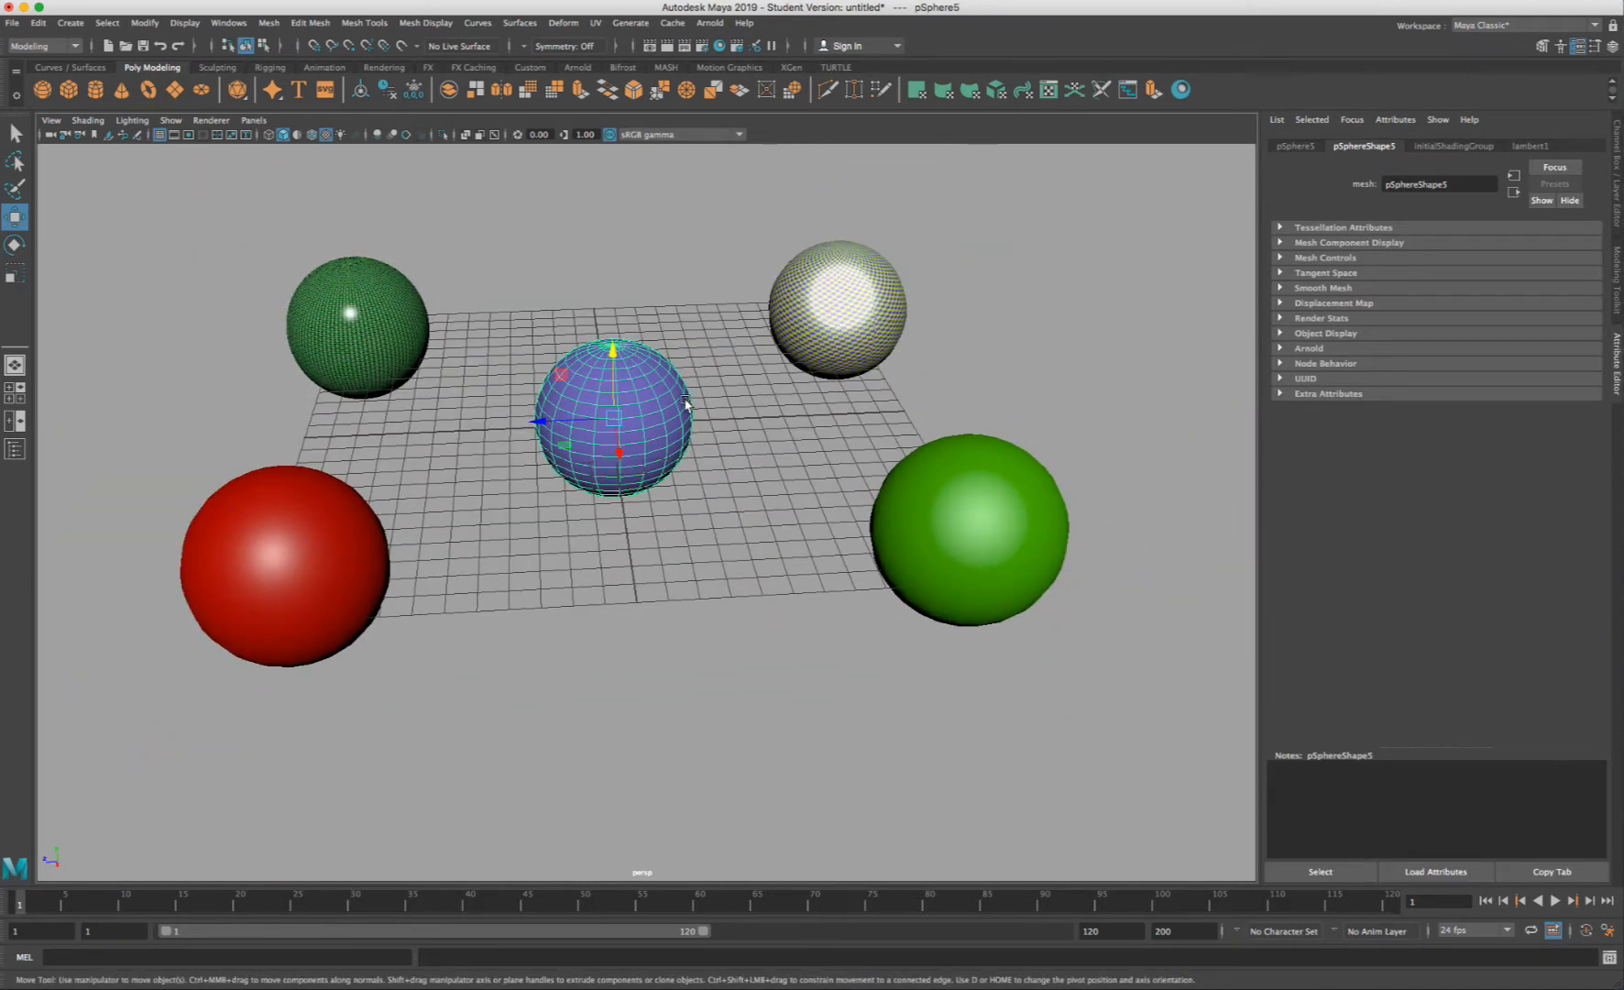
pyautogui.rightClick(636, 364)
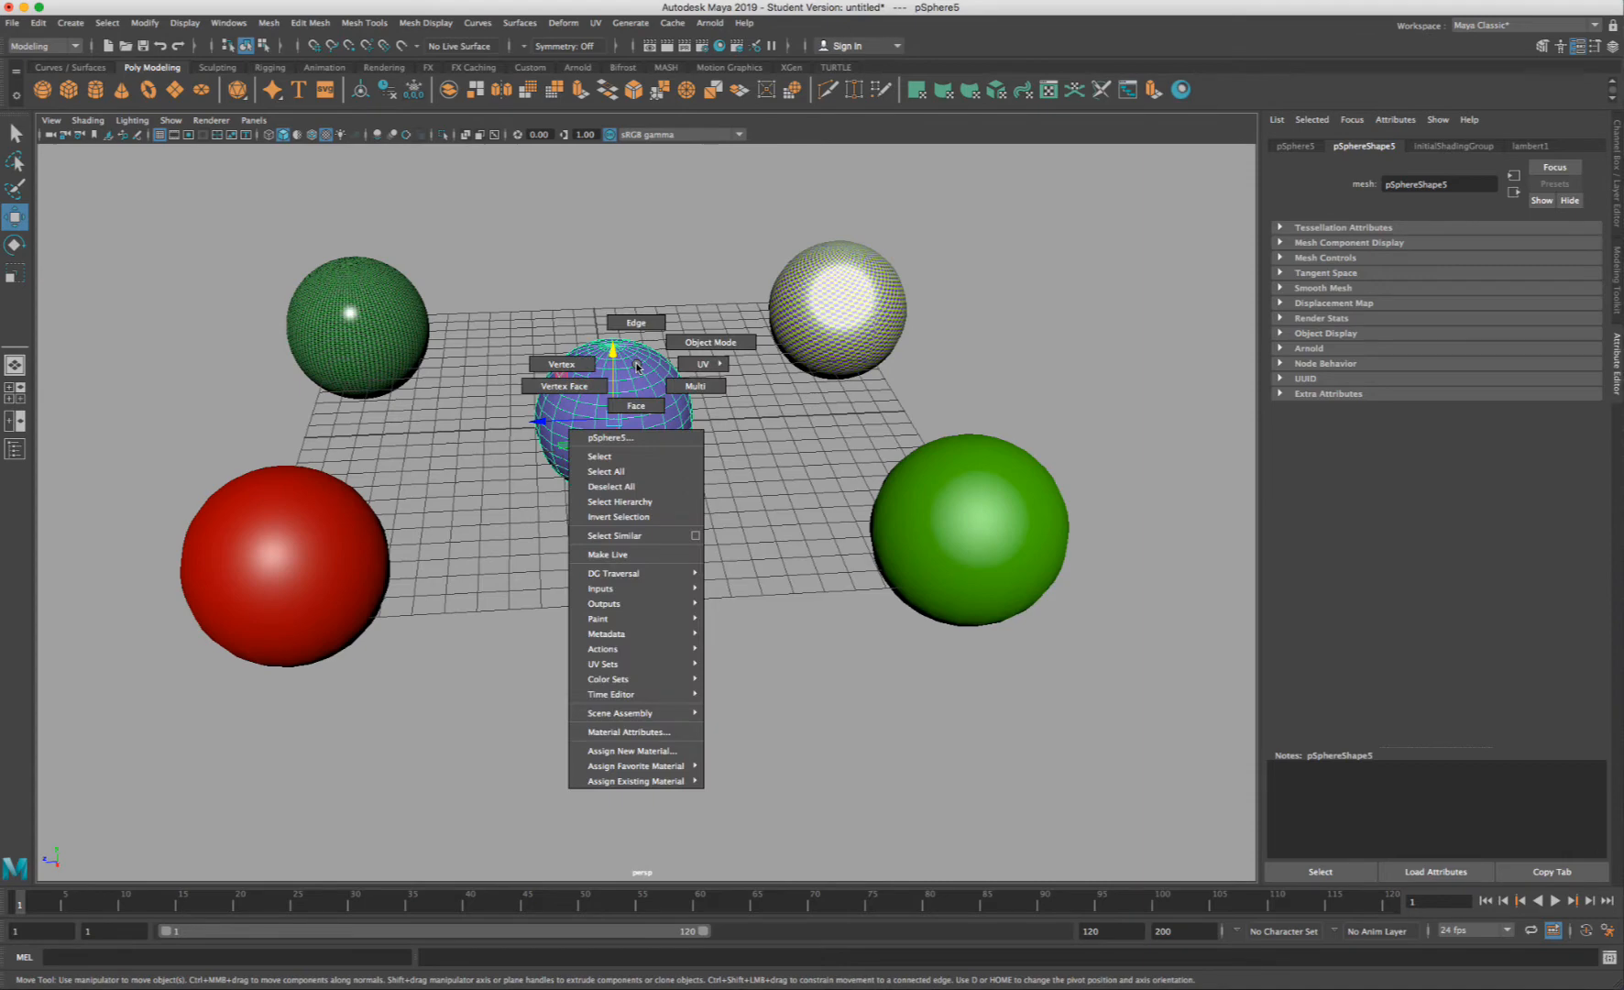
pyautogui.click(664, 731)
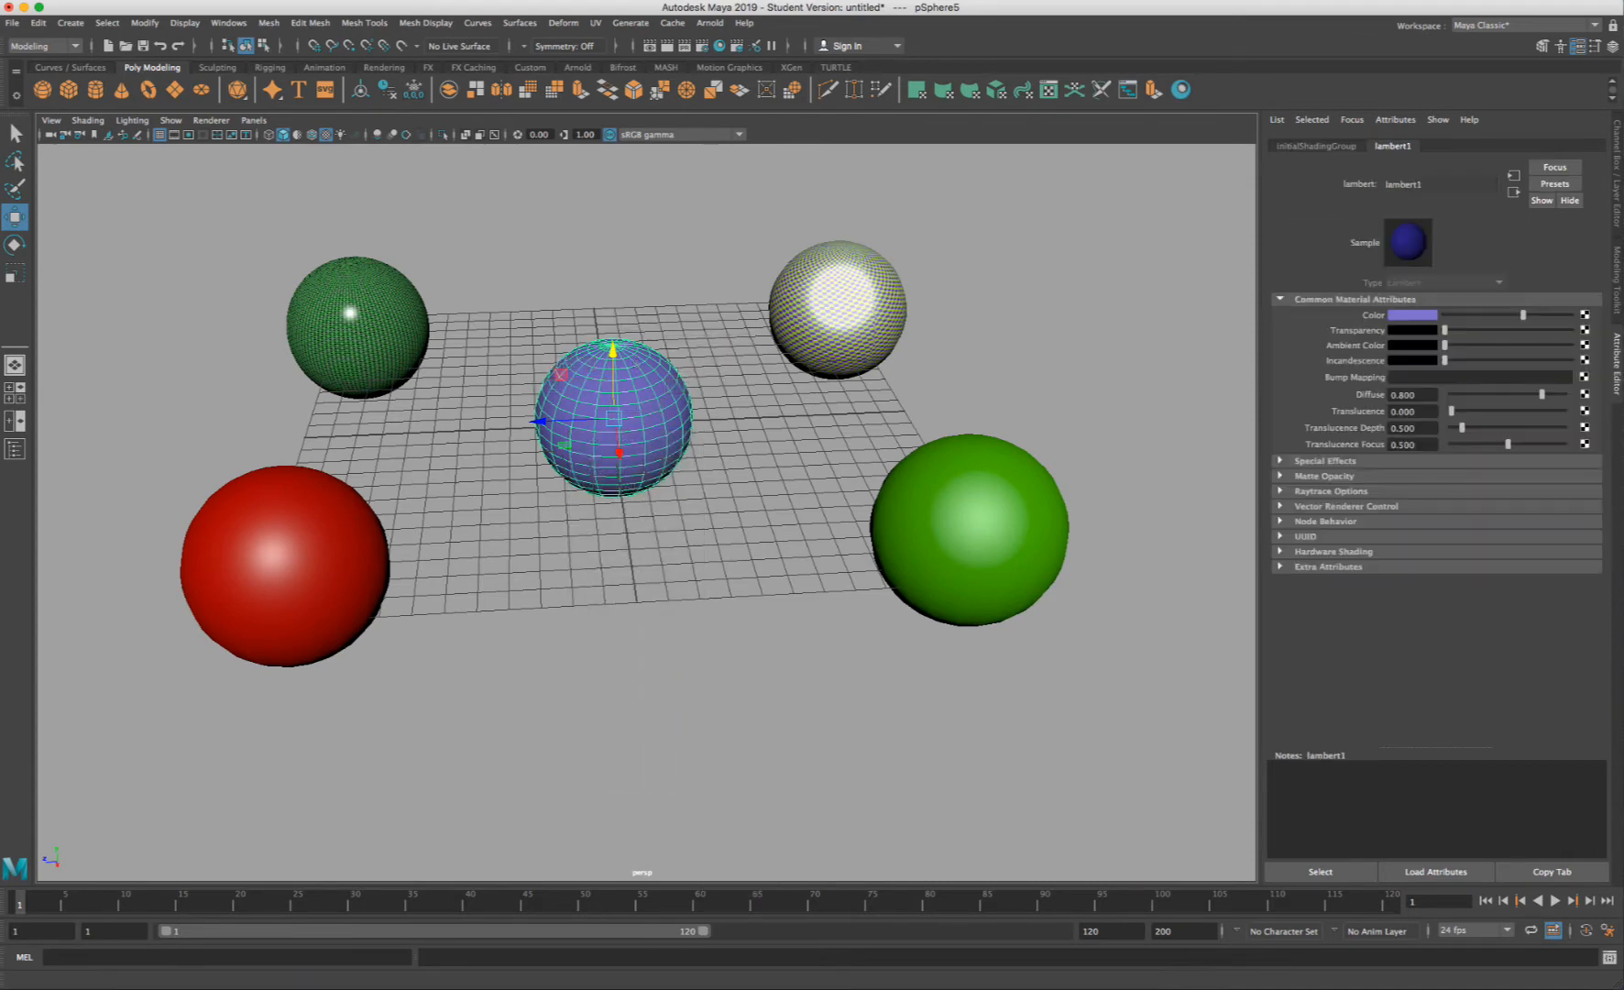
pyautogui.click(1584, 316)
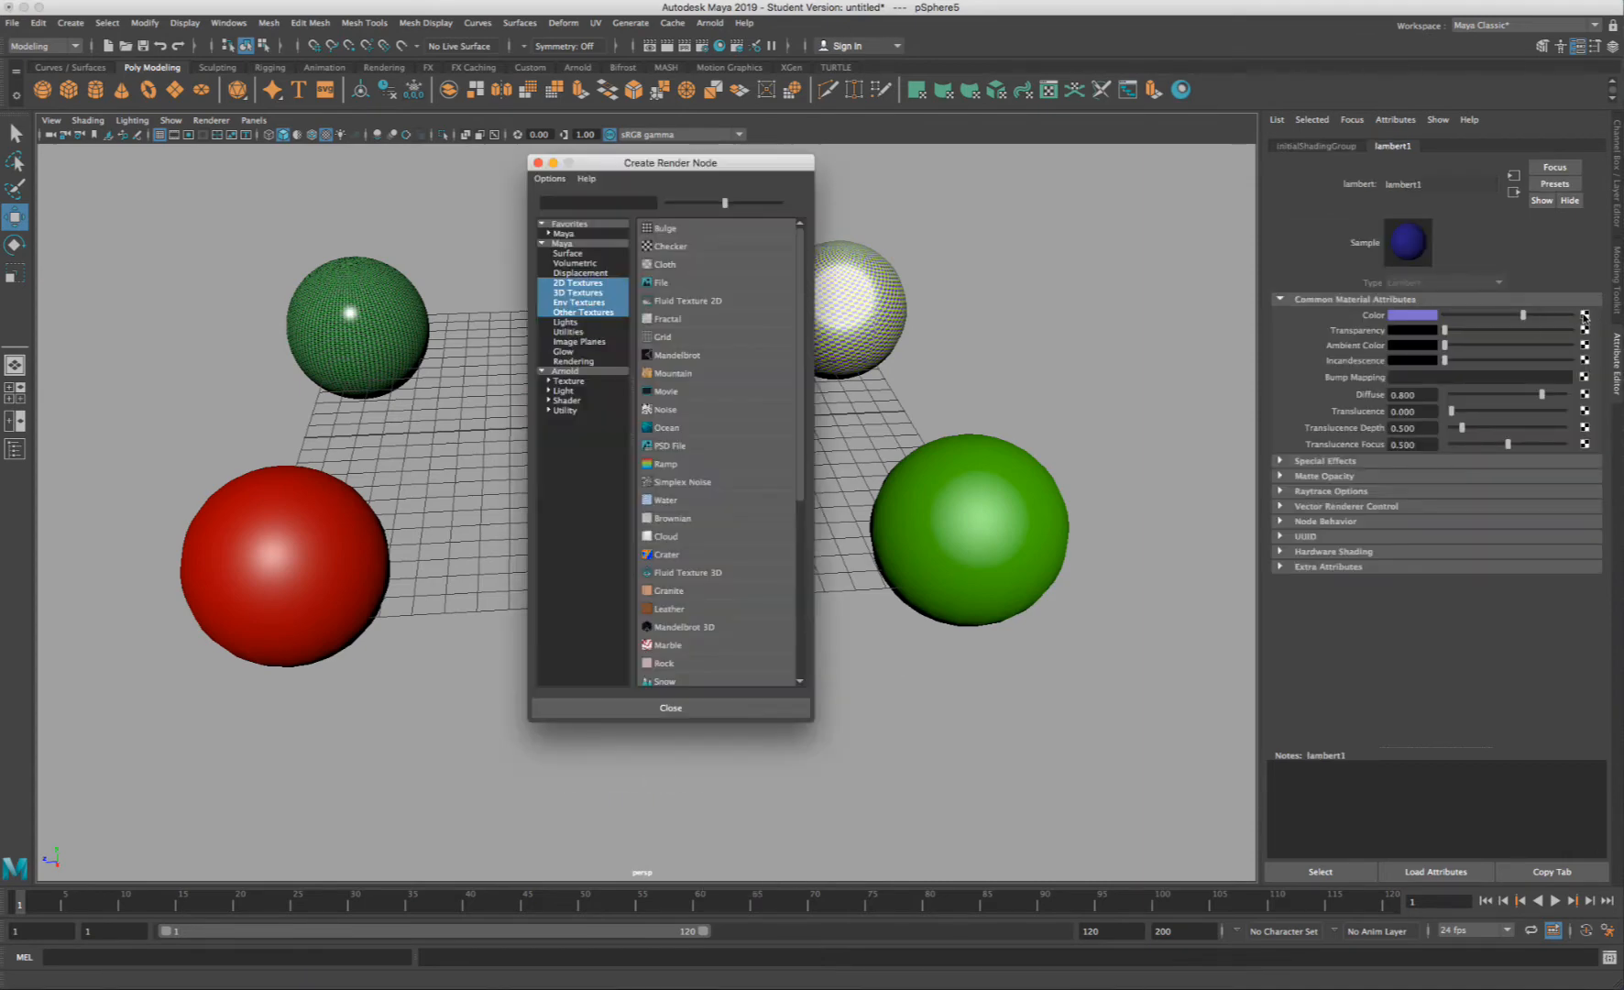
# - Apply a Fractal texture to the Color of the middle sphere's lambert1 material
pyautogui.moveTo(730, 162); pyautogui.dragTo(794, 170)
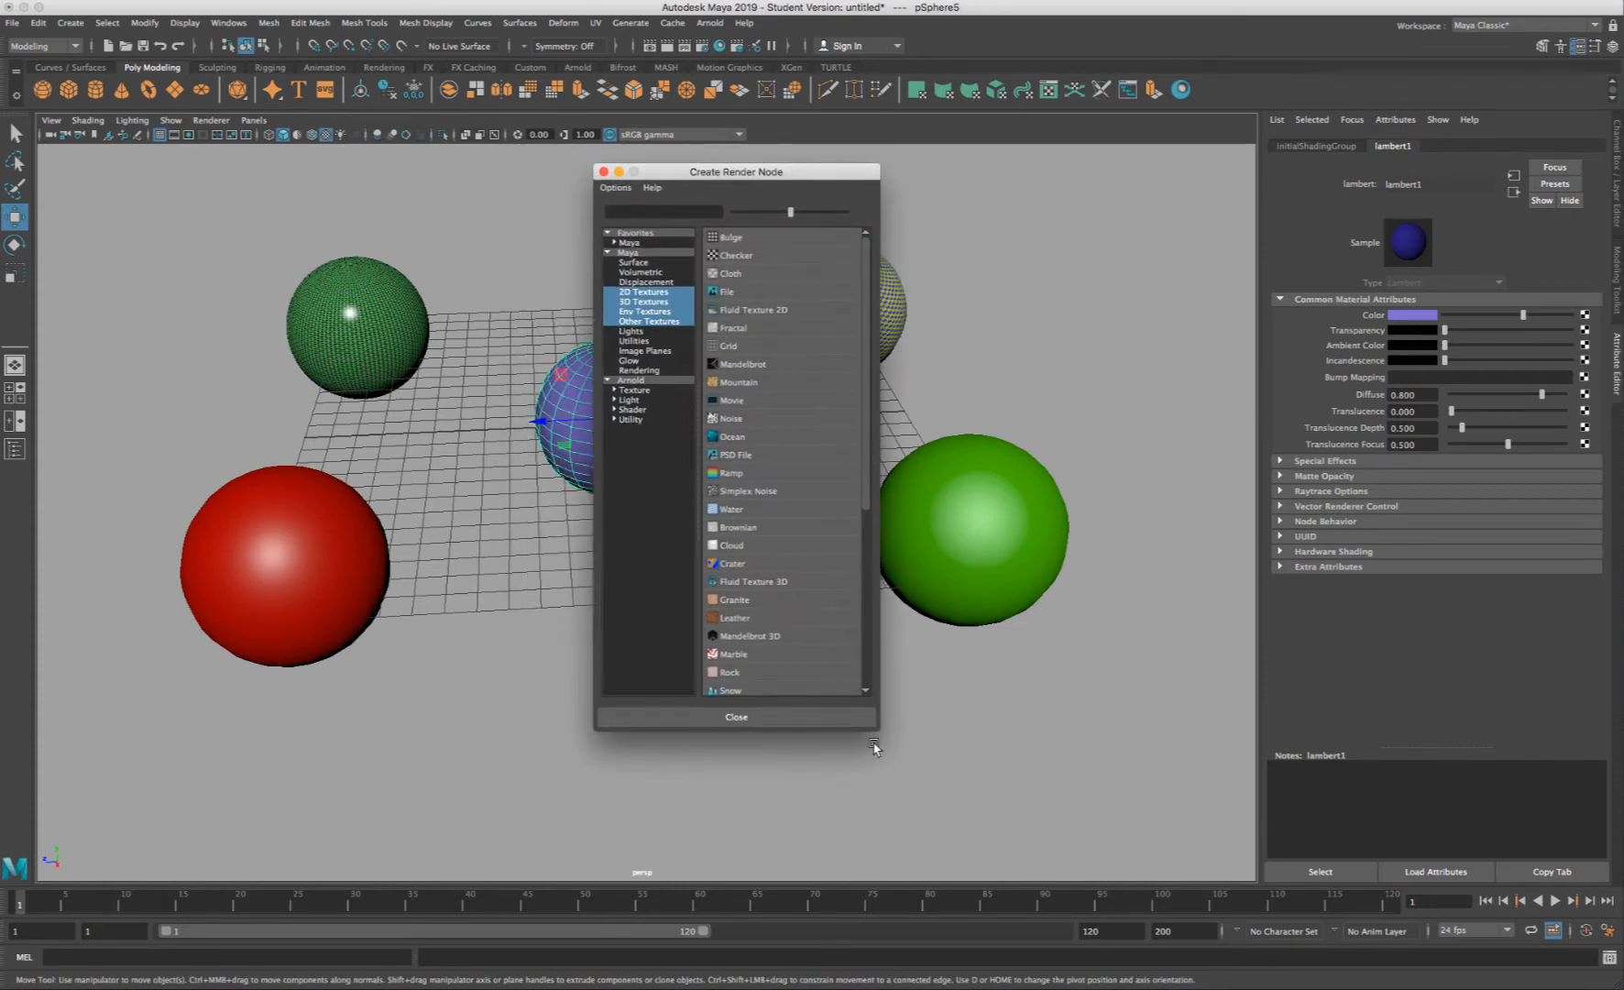
pyautogui.click(763, 332)
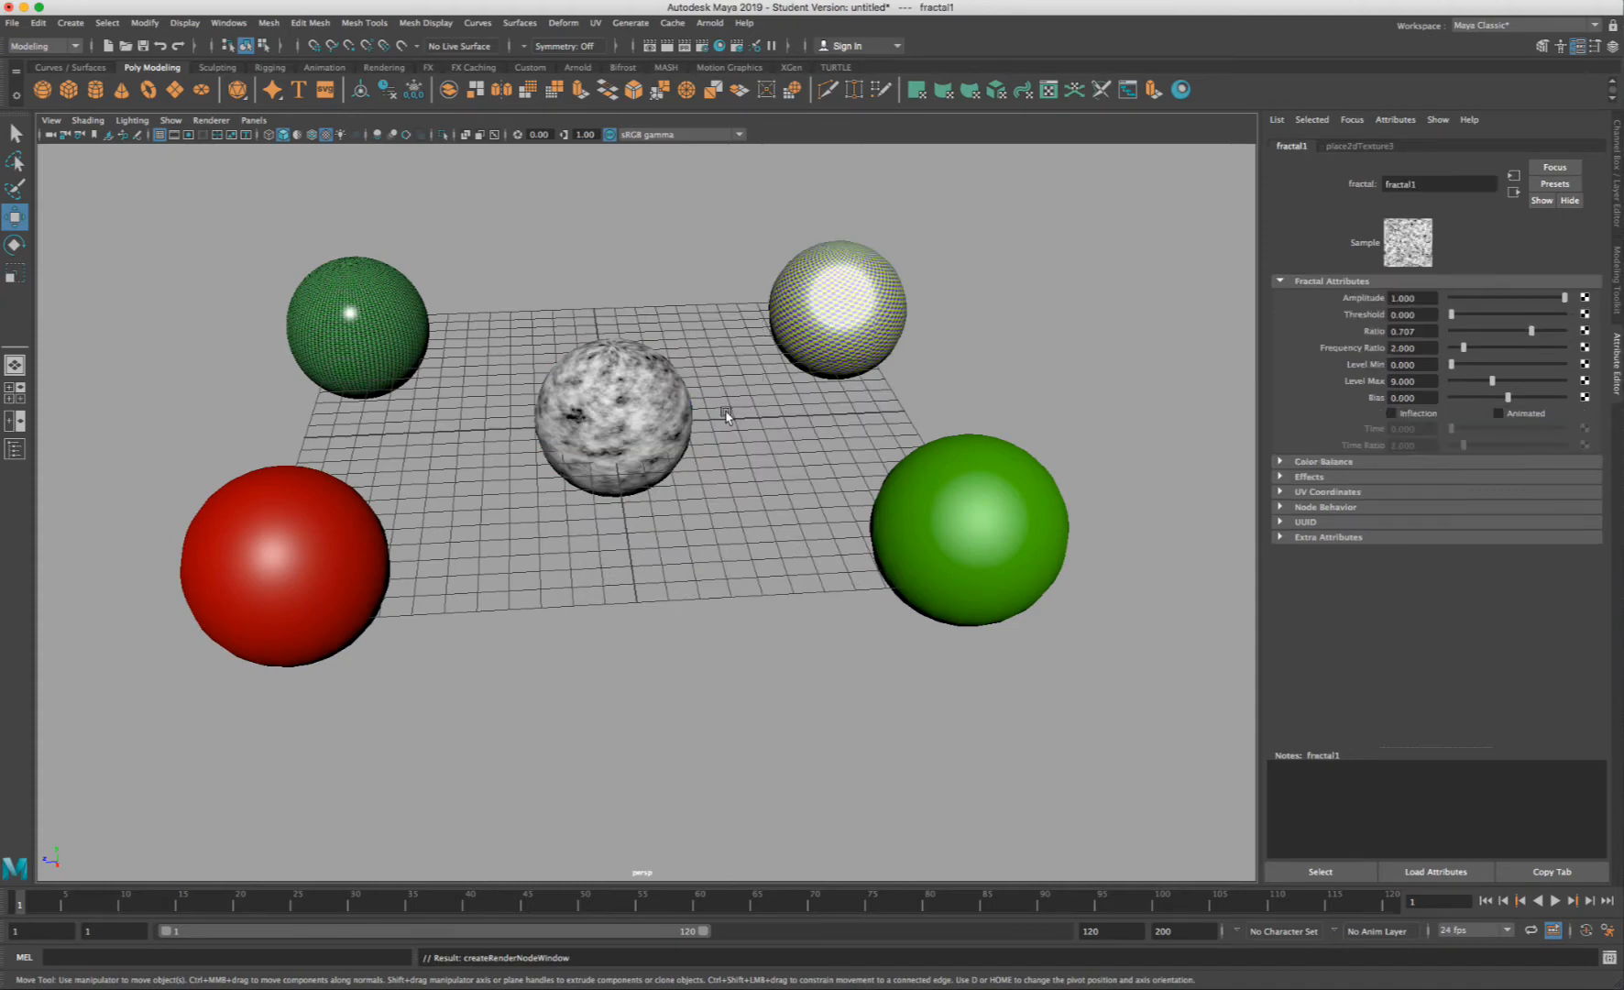
pyautogui.scroll(5, 632, 403)
pyautogui.keyDown('alt'); pyautogui.moveTo(632, 403); pyautogui.dragTo(756, 770, button='middle'); pyautogui.keyUp('alt')
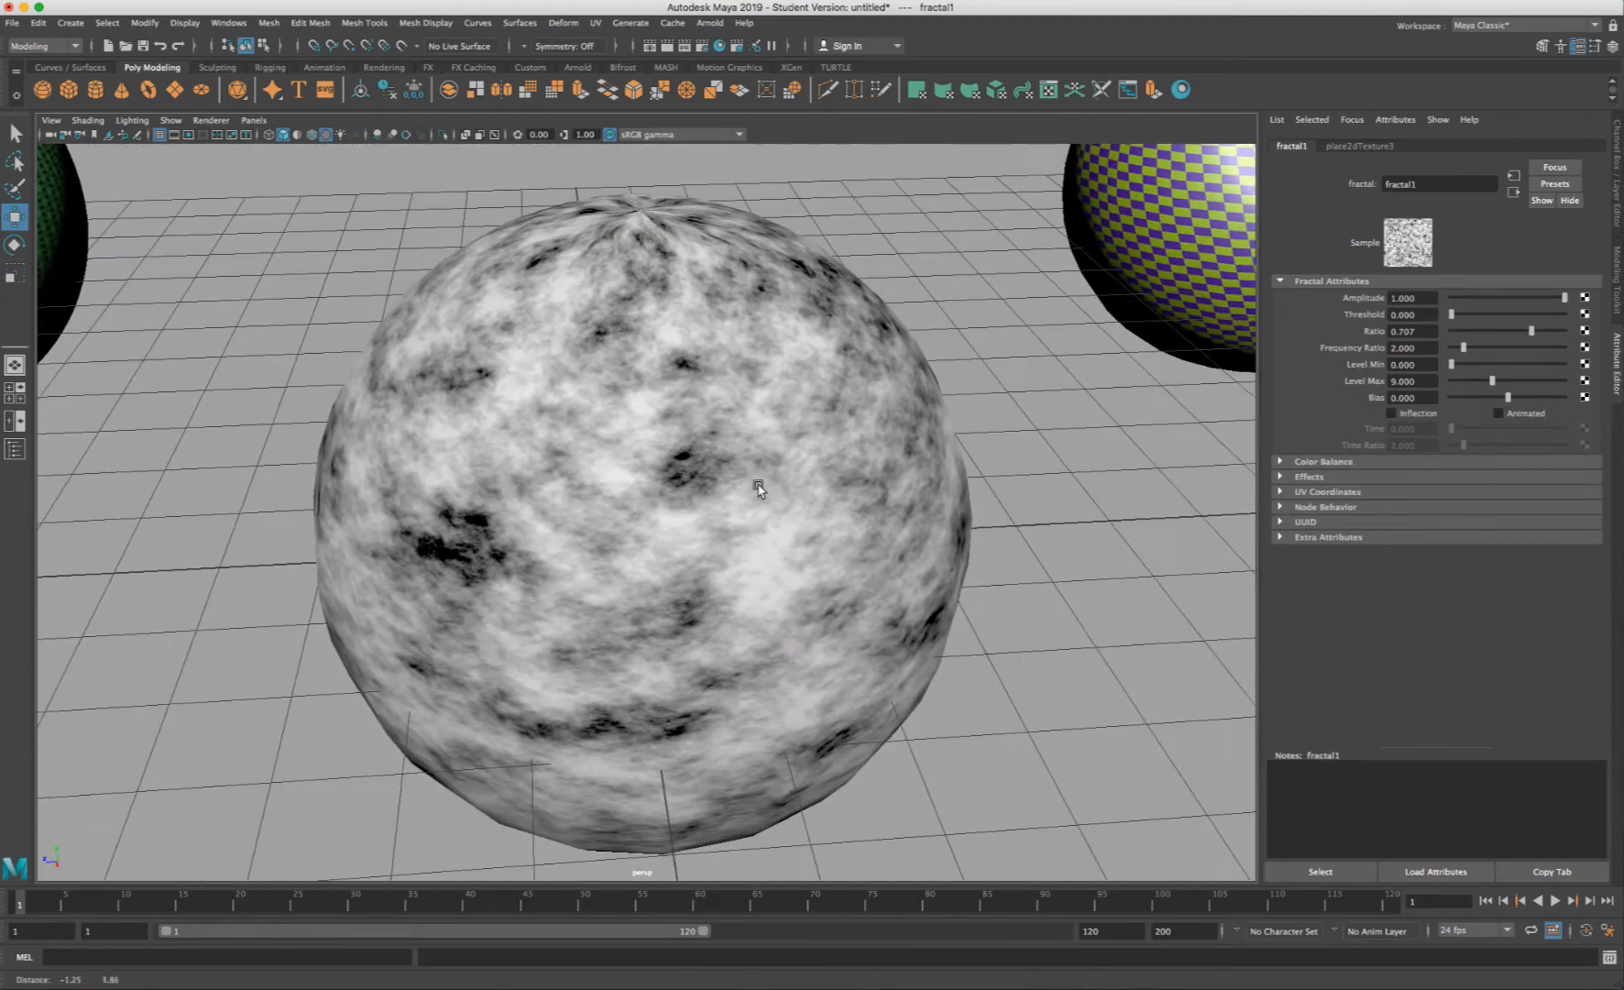
pyautogui.scroll(-5, 776, 429)
pyautogui.scroll(-5, 776, 429)
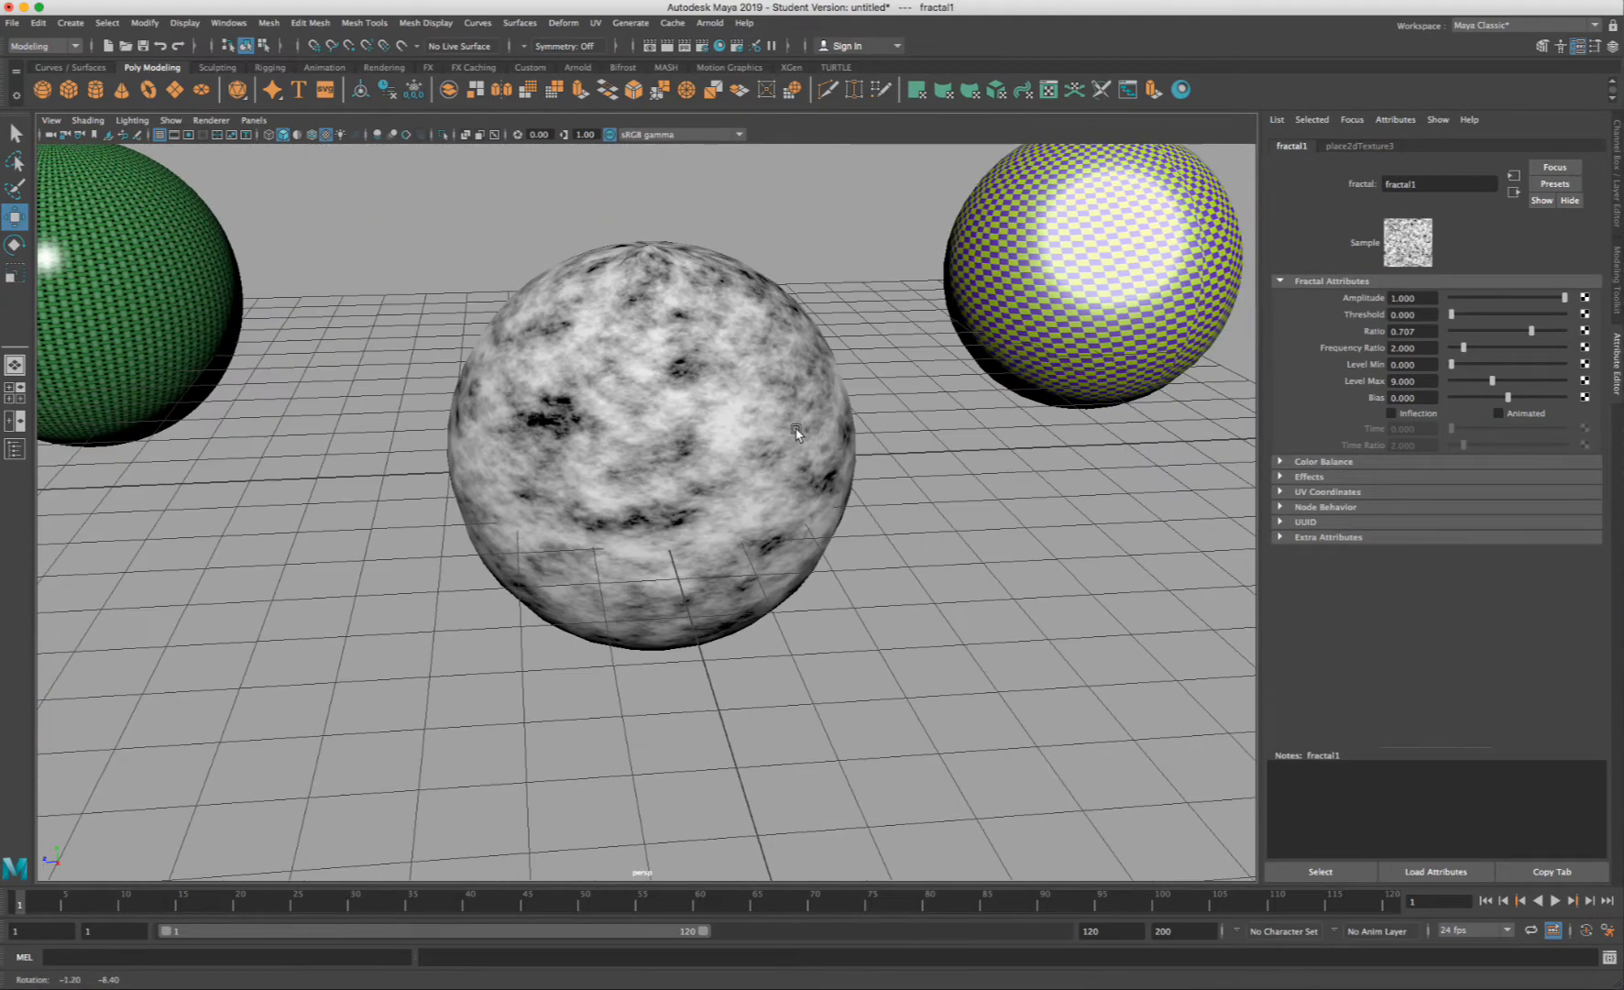
# - Set the fractal texture's Color Gain to a medium light blue
pyautogui.click(1348, 462)
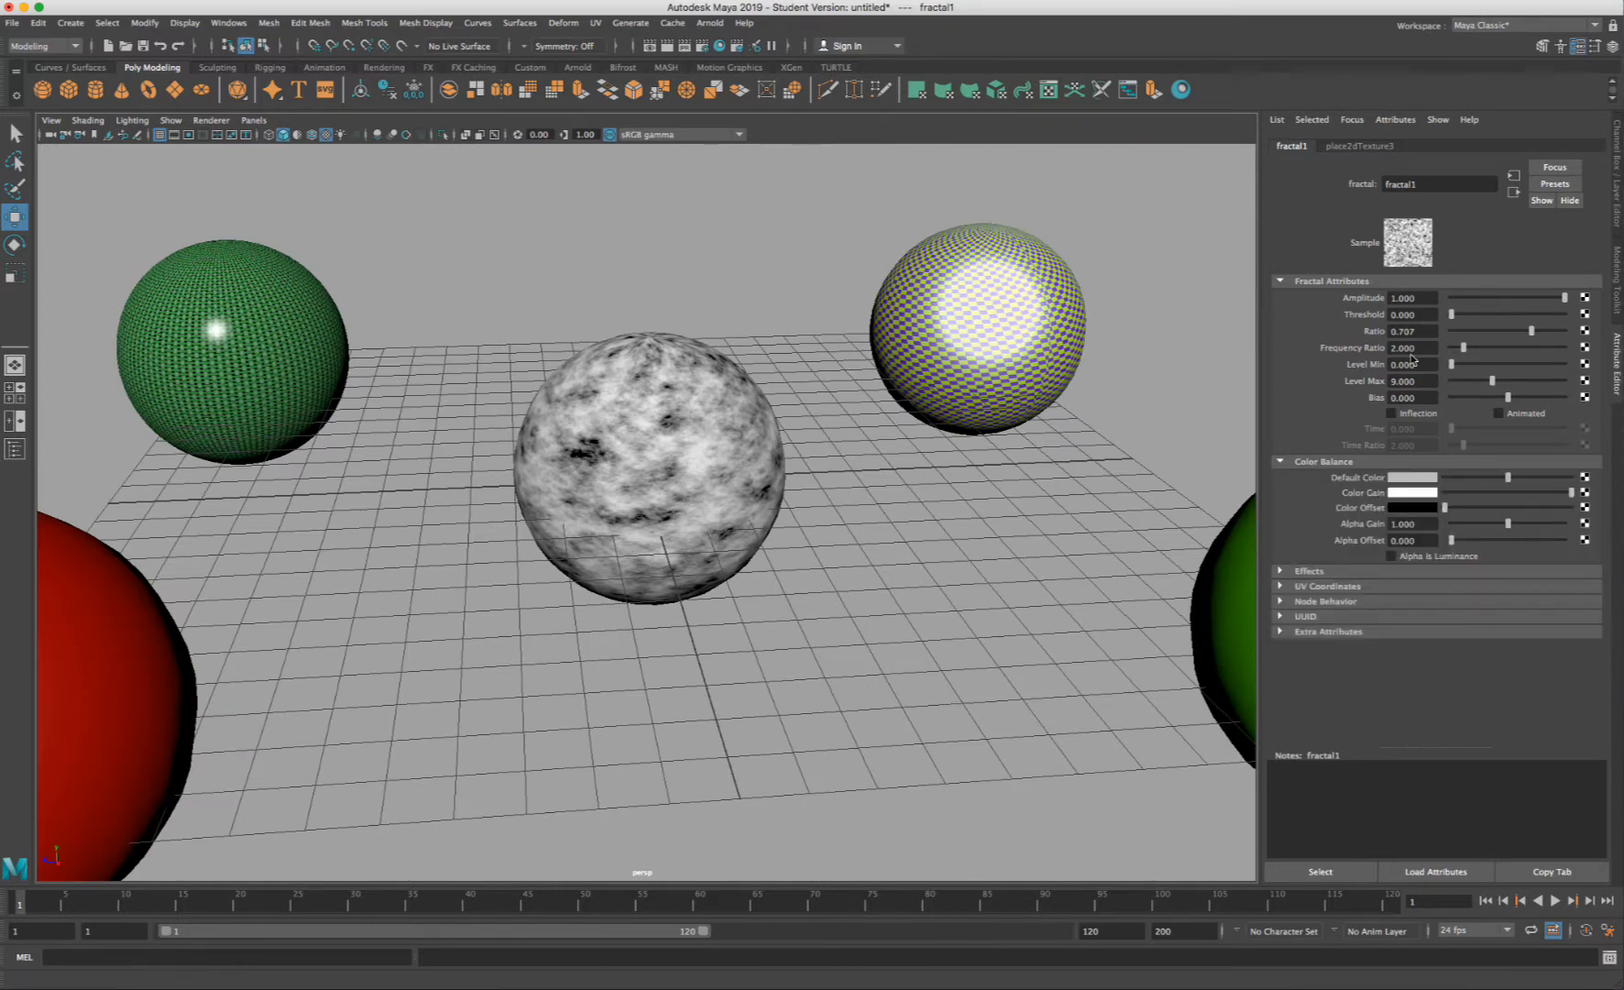
pyautogui.click(1420, 482)
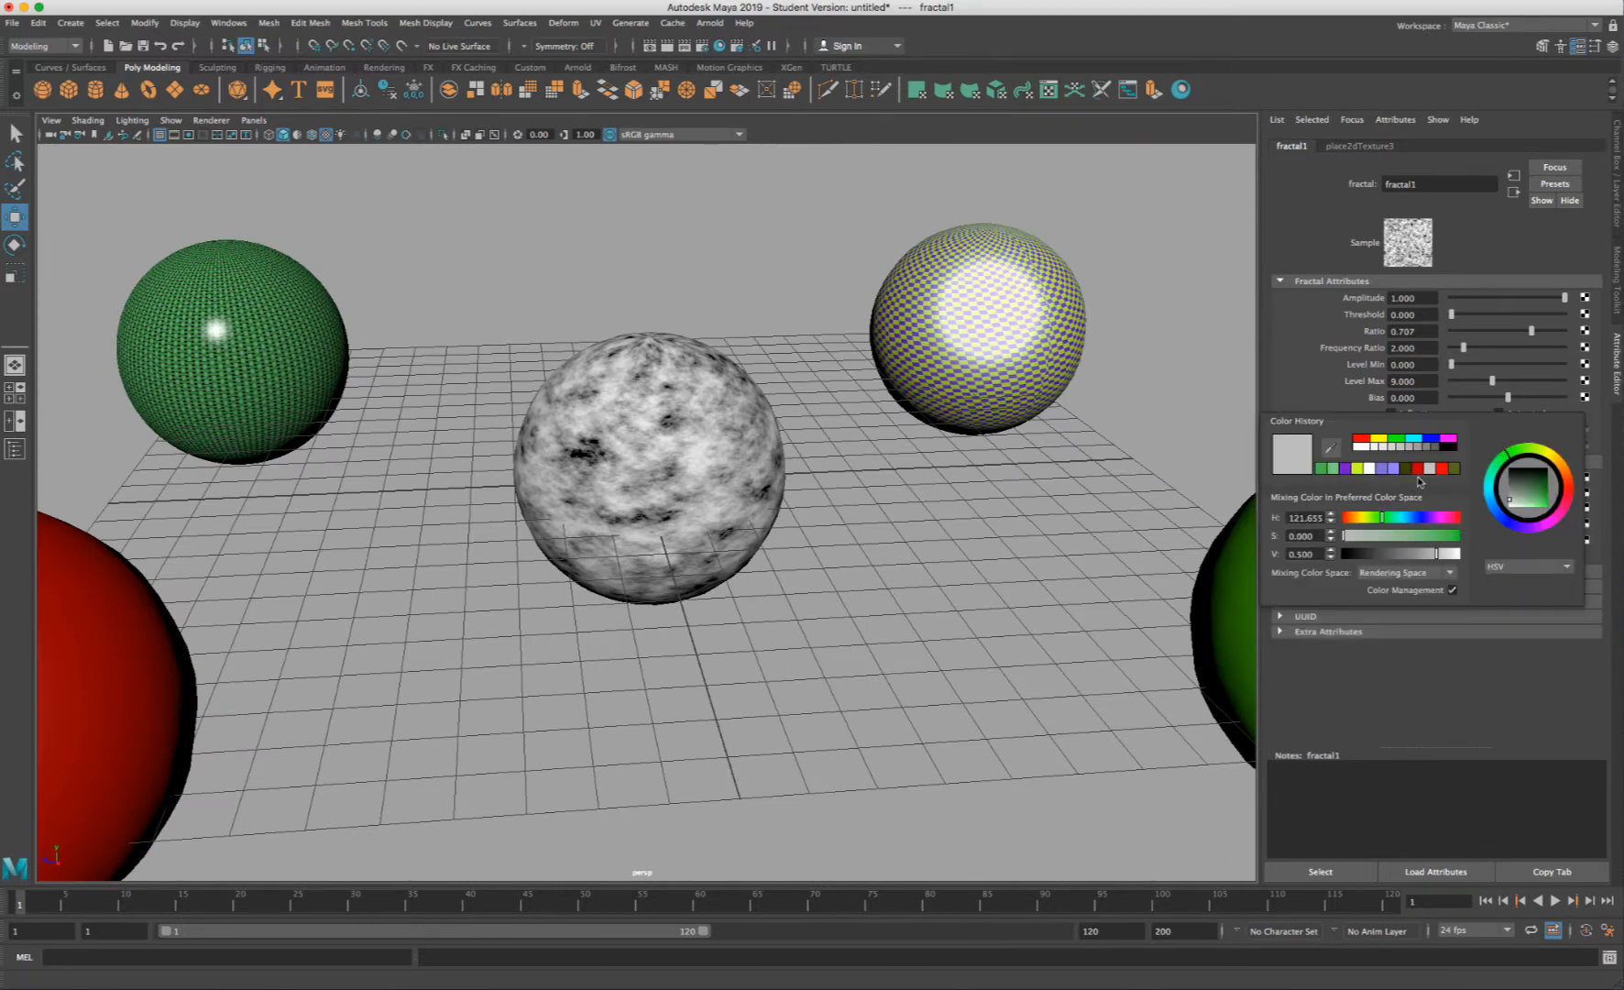
pyautogui.click(1412, 492)
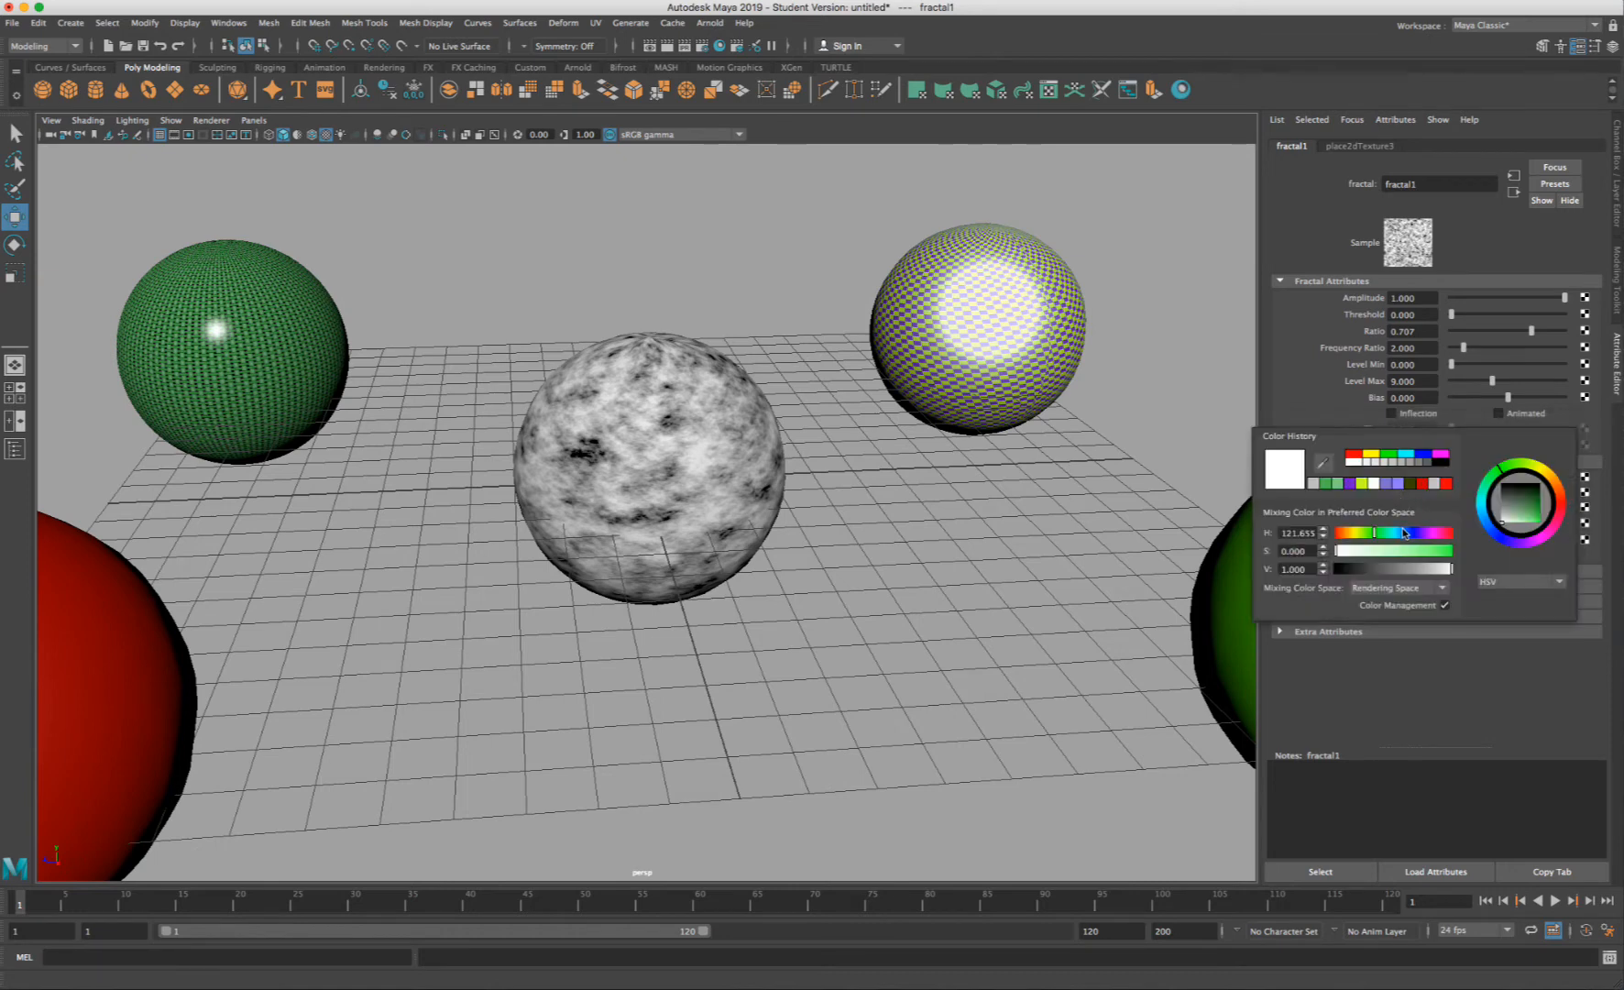
pyautogui.click(1408, 531)
pyautogui.click(1422, 550)
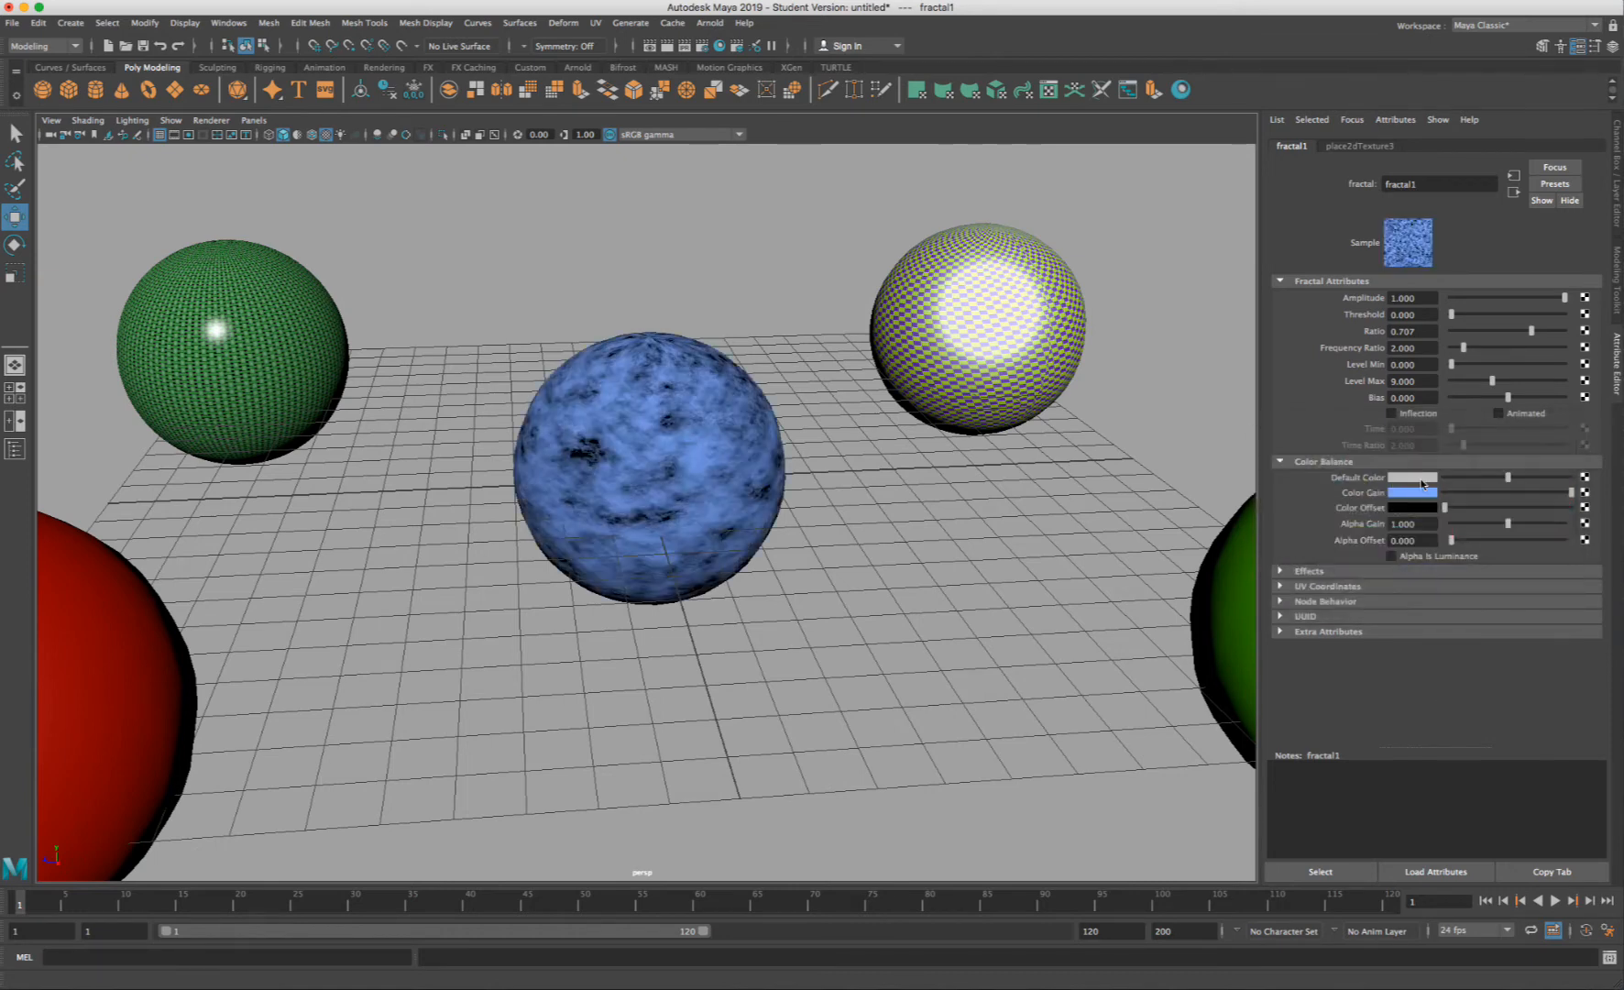
# - Set the fractal's Default Color to a pale yellow-green with hue about 87, saturation about 0.72 and value about 0.93
pyautogui.click(1421, 483)
pyautogui.click(1386, 469)
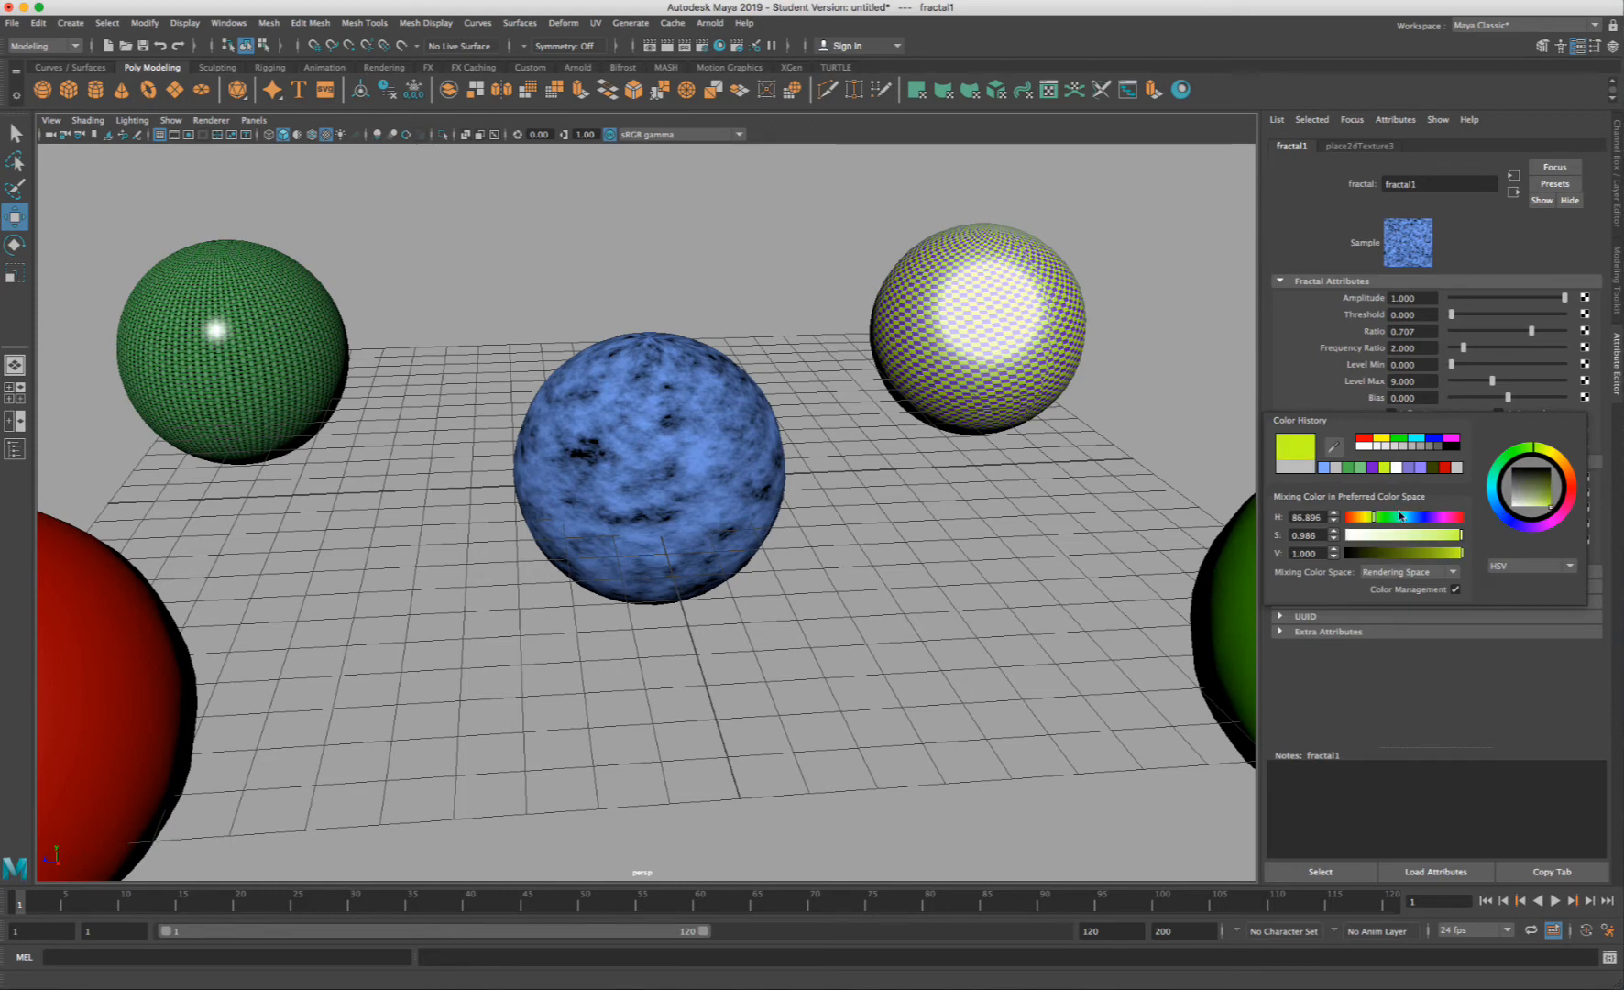
pyautogui.click(1429, 535)
pyautogui.click(1457, 554)
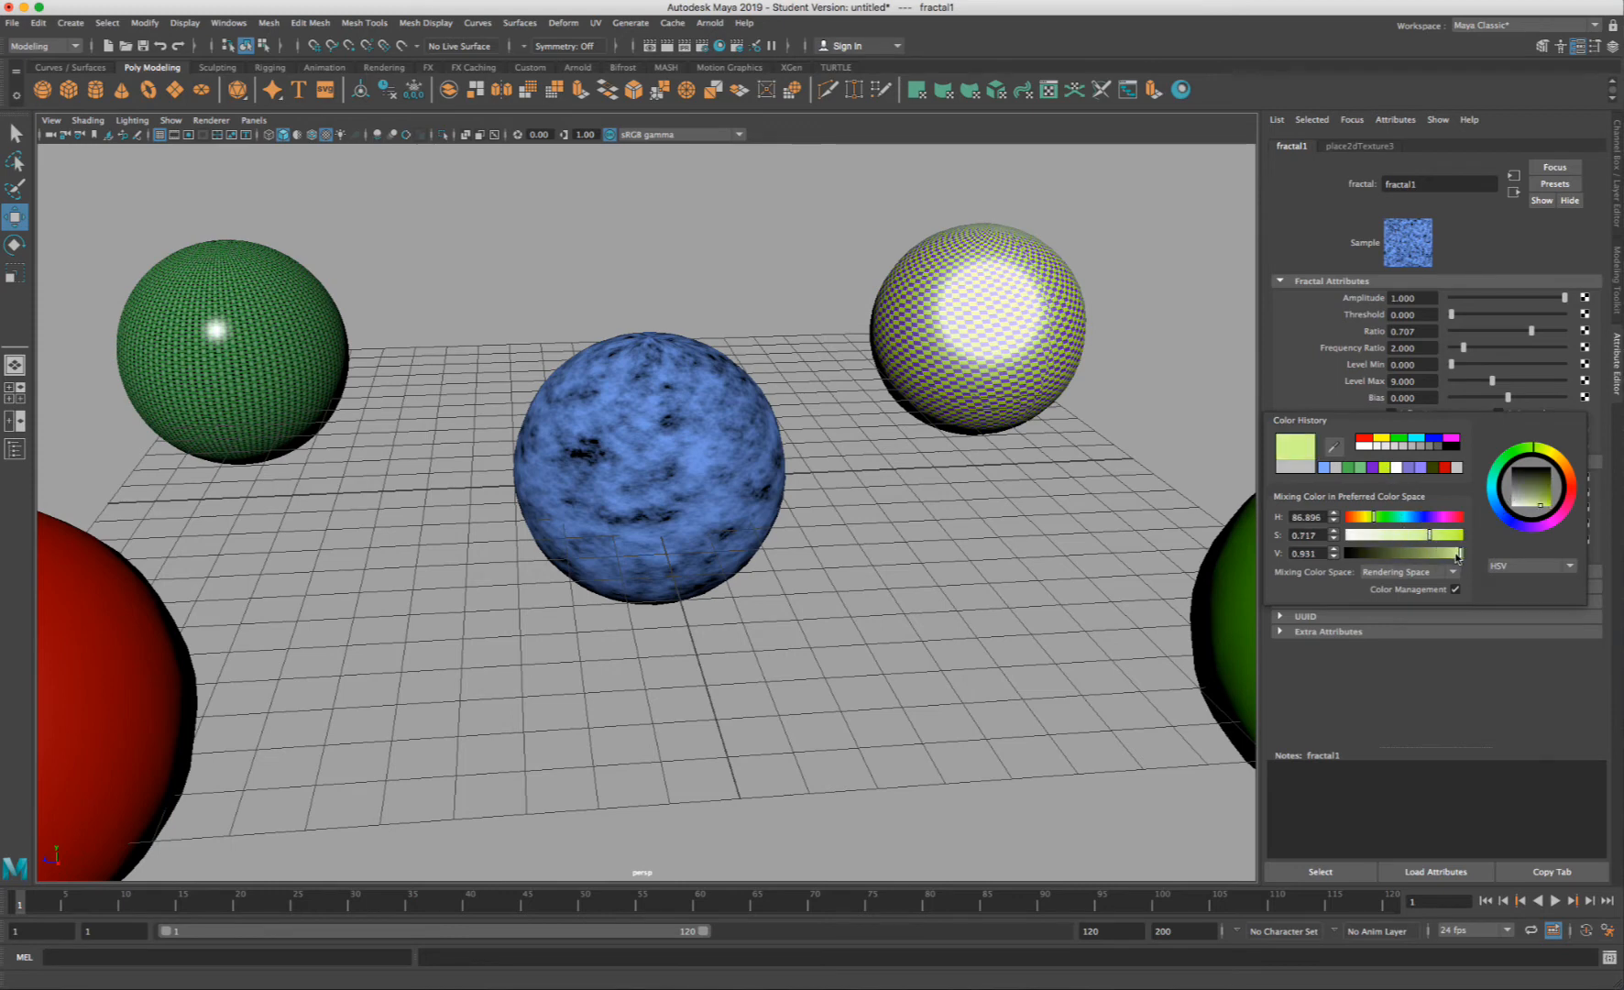
# - Set the fractal's 2D placement Offset to 10 in both U and V
pyautogui.click(1359, 146)
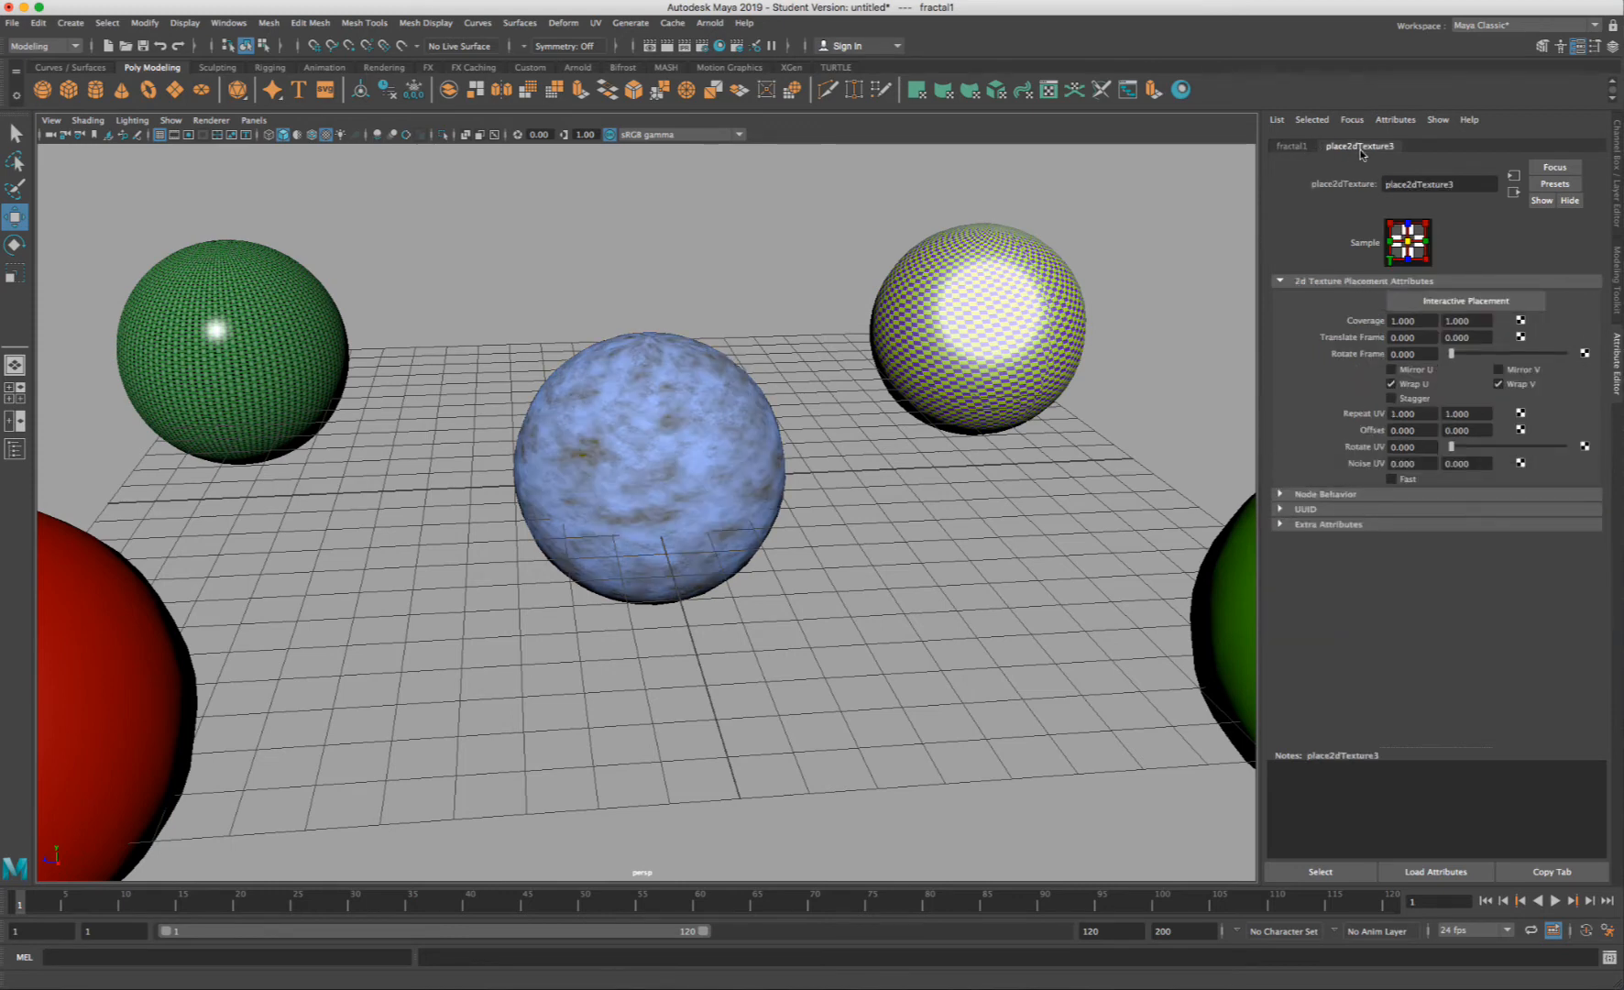
pyautogui.doubleClick(1420, 429)
pyautogui.write('10')
pyautogui.press('Return')
pyautogui.doubleClick(1470, 430)
pyautogui.write('10')
pyautogui.press('Return')
# - Set the U value of the fractal placement's Repeat UV to 10
pyautogui.doubleClick(1420, 414)
pyautogui.write('10')
pyautogui.press('Return')
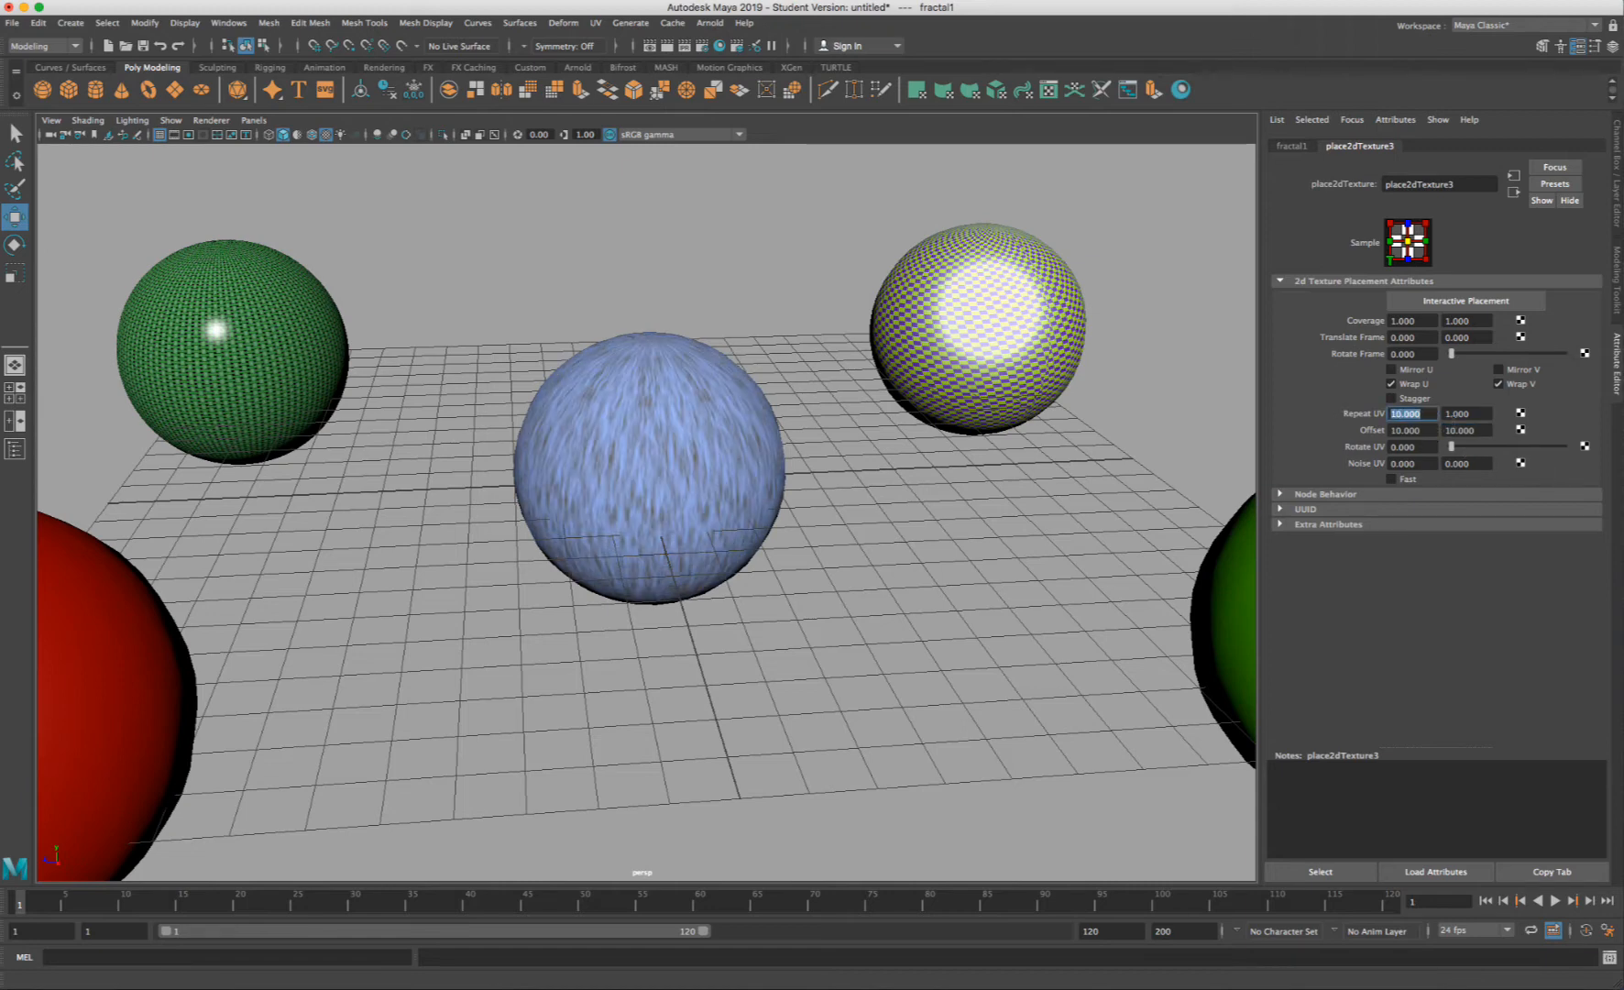
# - Set the fractal placement's Offset to 1 in both U and V
pyautogui.doubleClick(1411, 430)
pyautogui.write('1')
pyautogui.press('Return')
pyautogui.doubleClick(1482, 429)
# - Set the V value of the fractal placement's Repeat UV to 10 and check the pattern on the sphere
pyautogui.doubleClick(1483, 412)
pyautogui.write('10')
pyautogui.press('Return')
pyautogui.scroll(5, 526, 554)
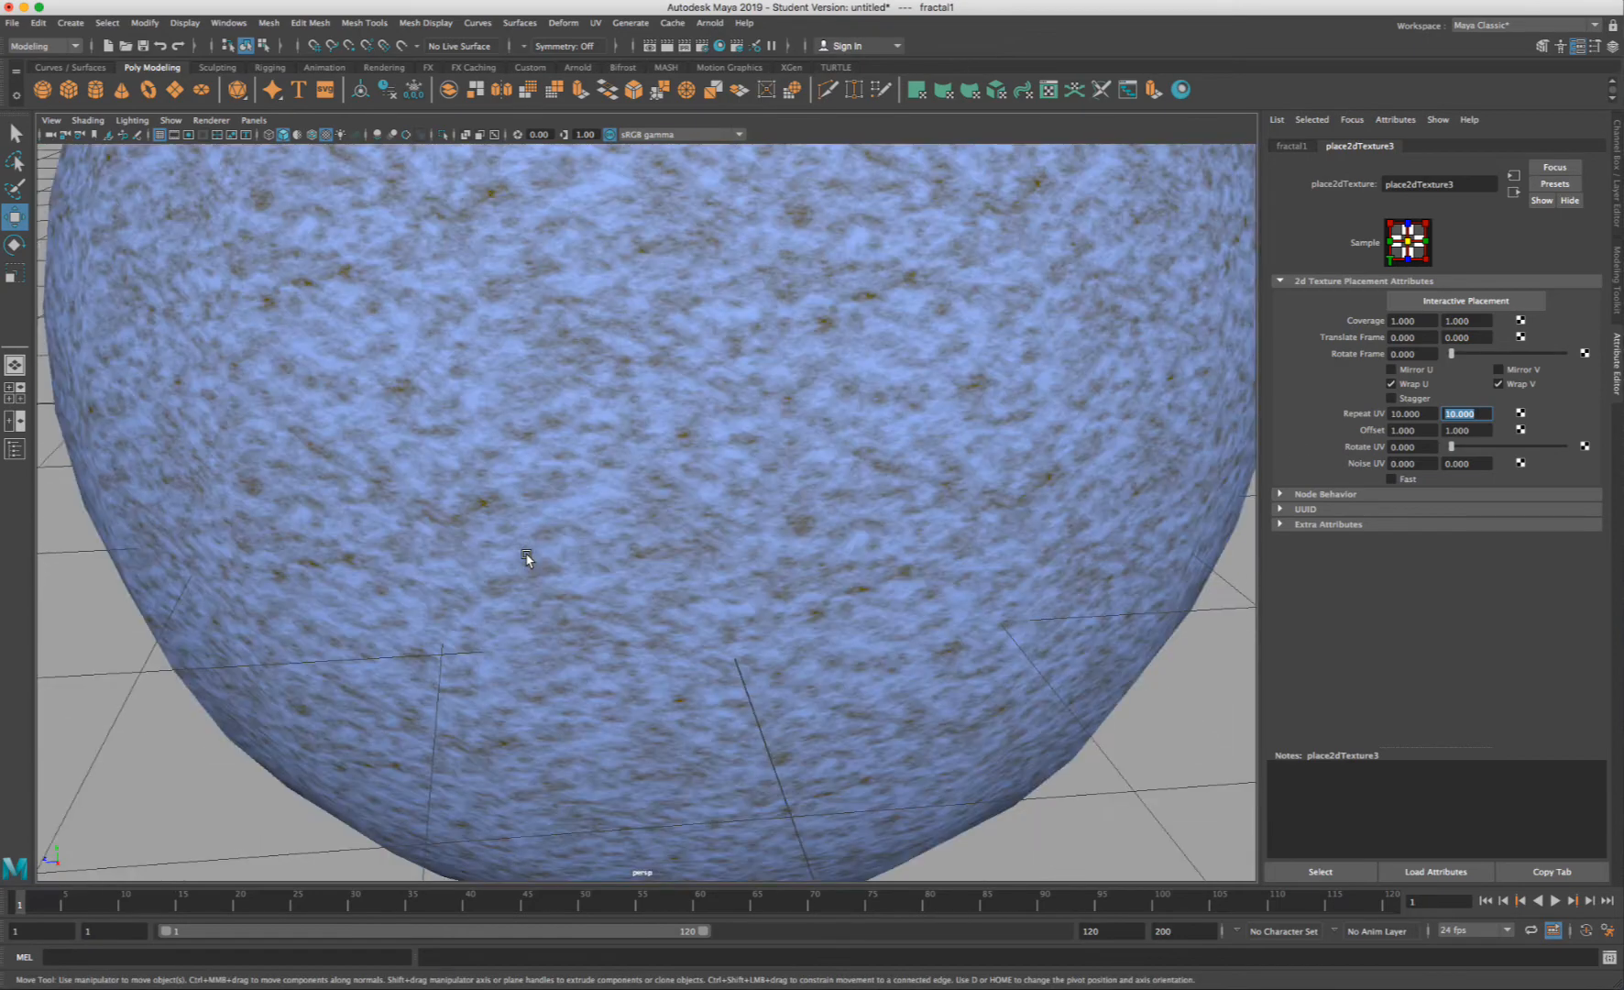
pyautogui.scroll(-7, 526, 554)
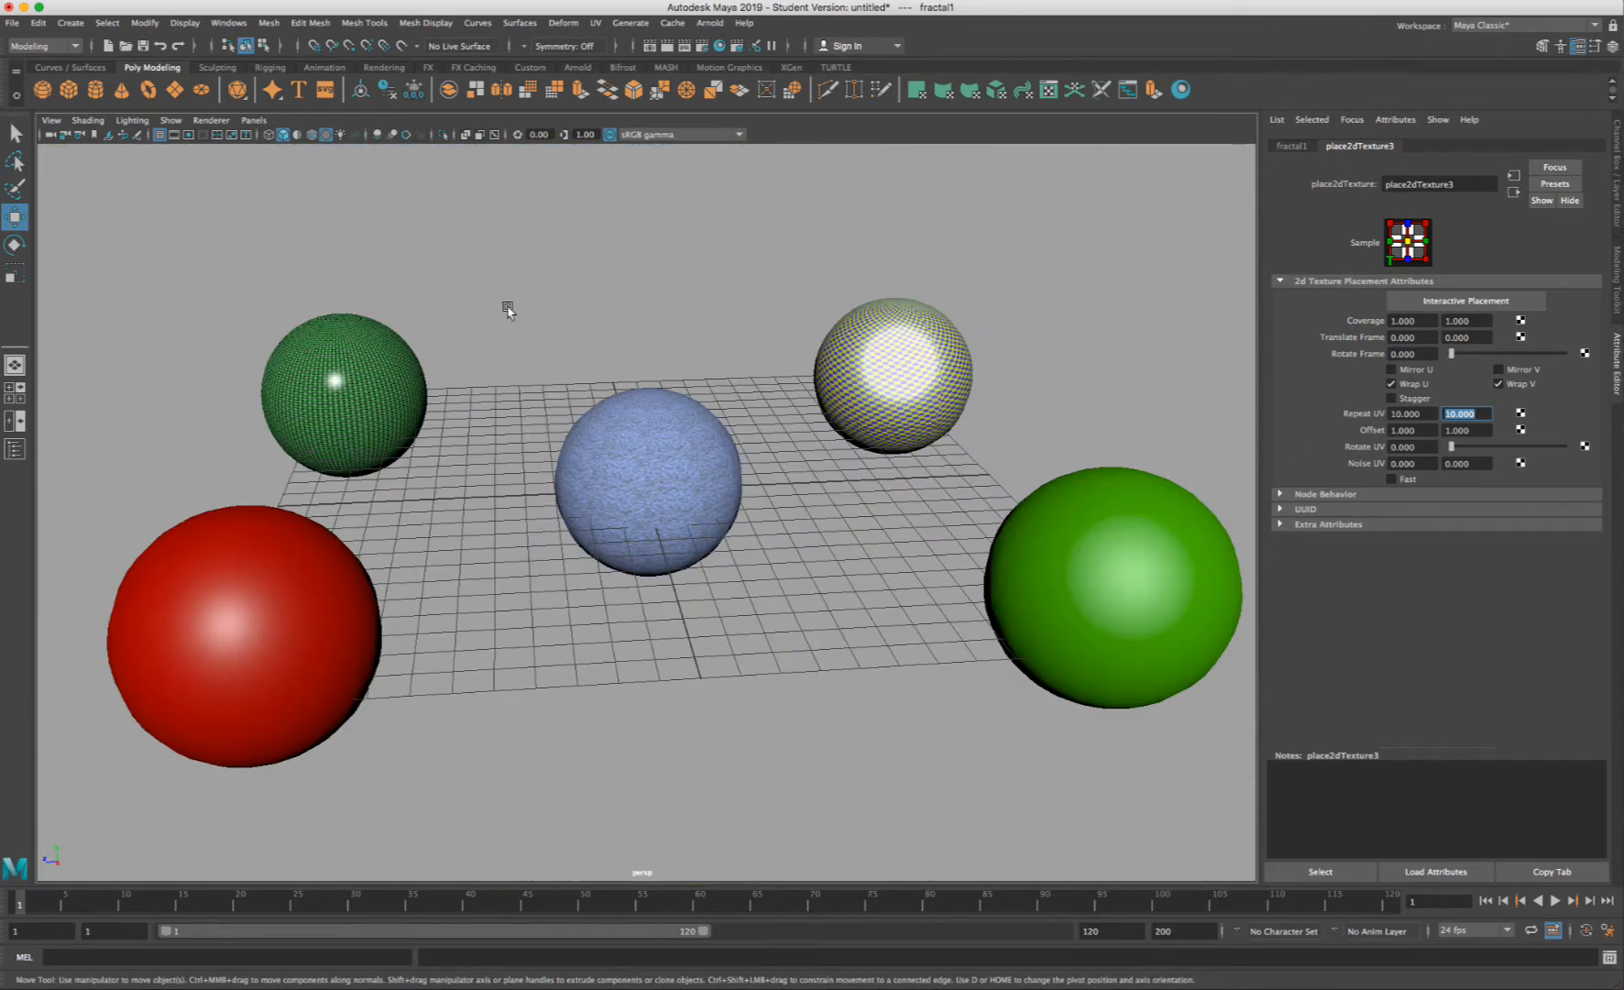
# - Apply a Grid texture to the Color of the red sphere's blinn3 material
pyautogui.scroll(-3, 616, 326)
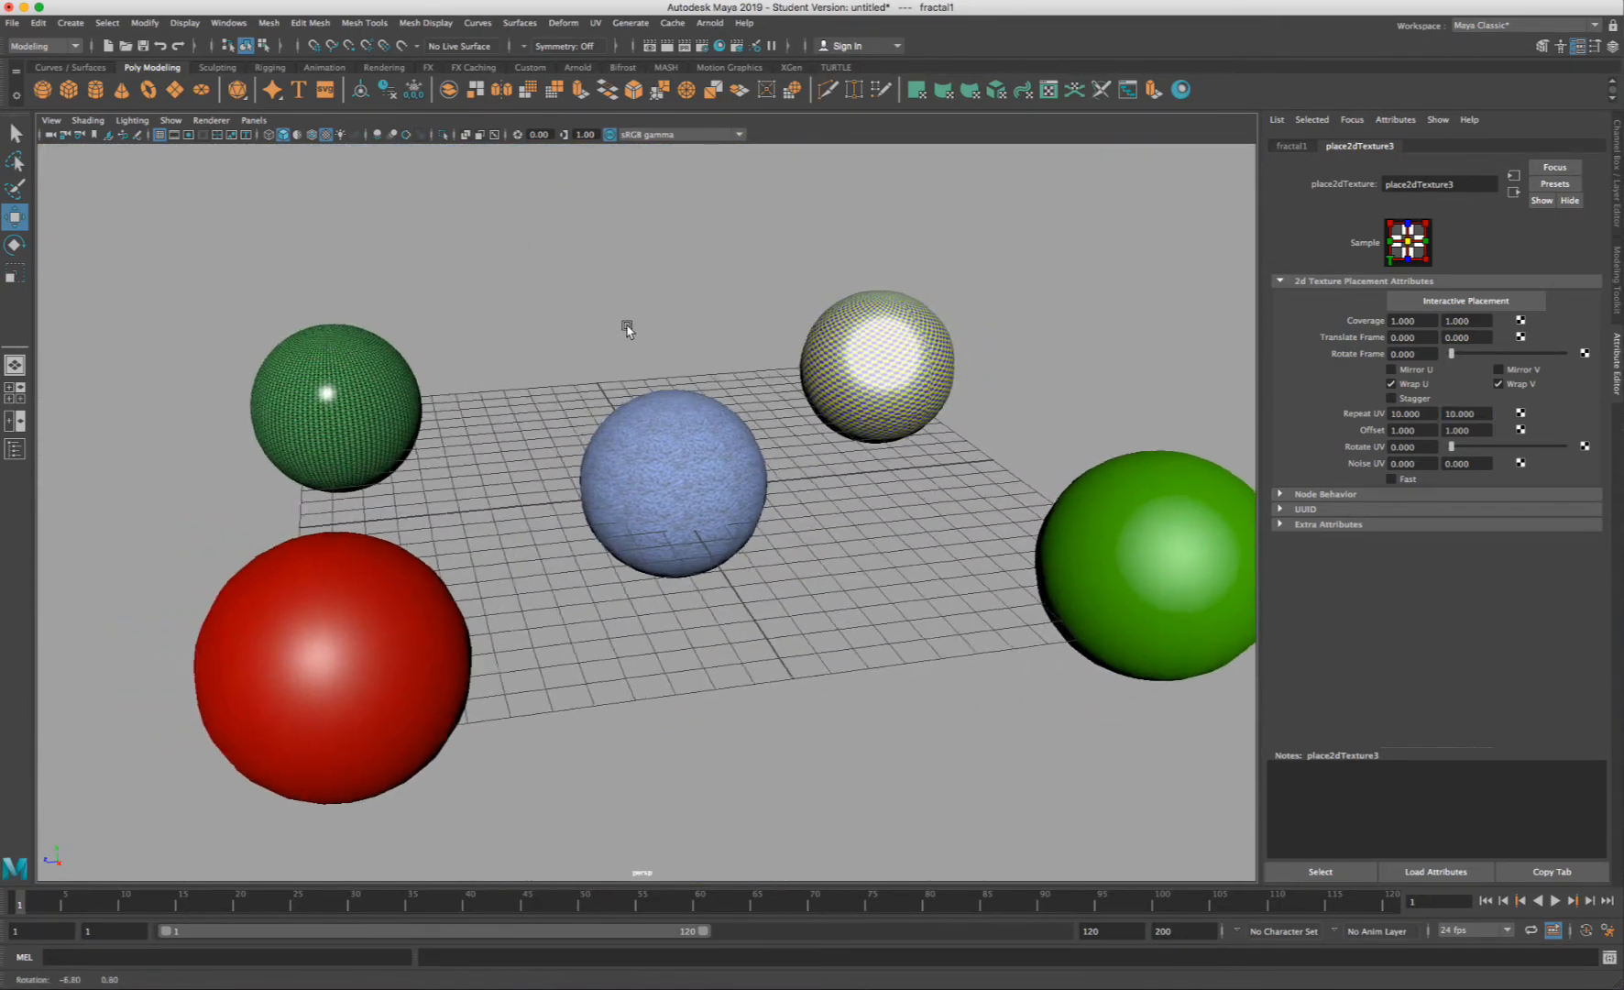
pyautogui.scroll(-3, 659, 340)
pyautogui.scroll(4, 667, 346)
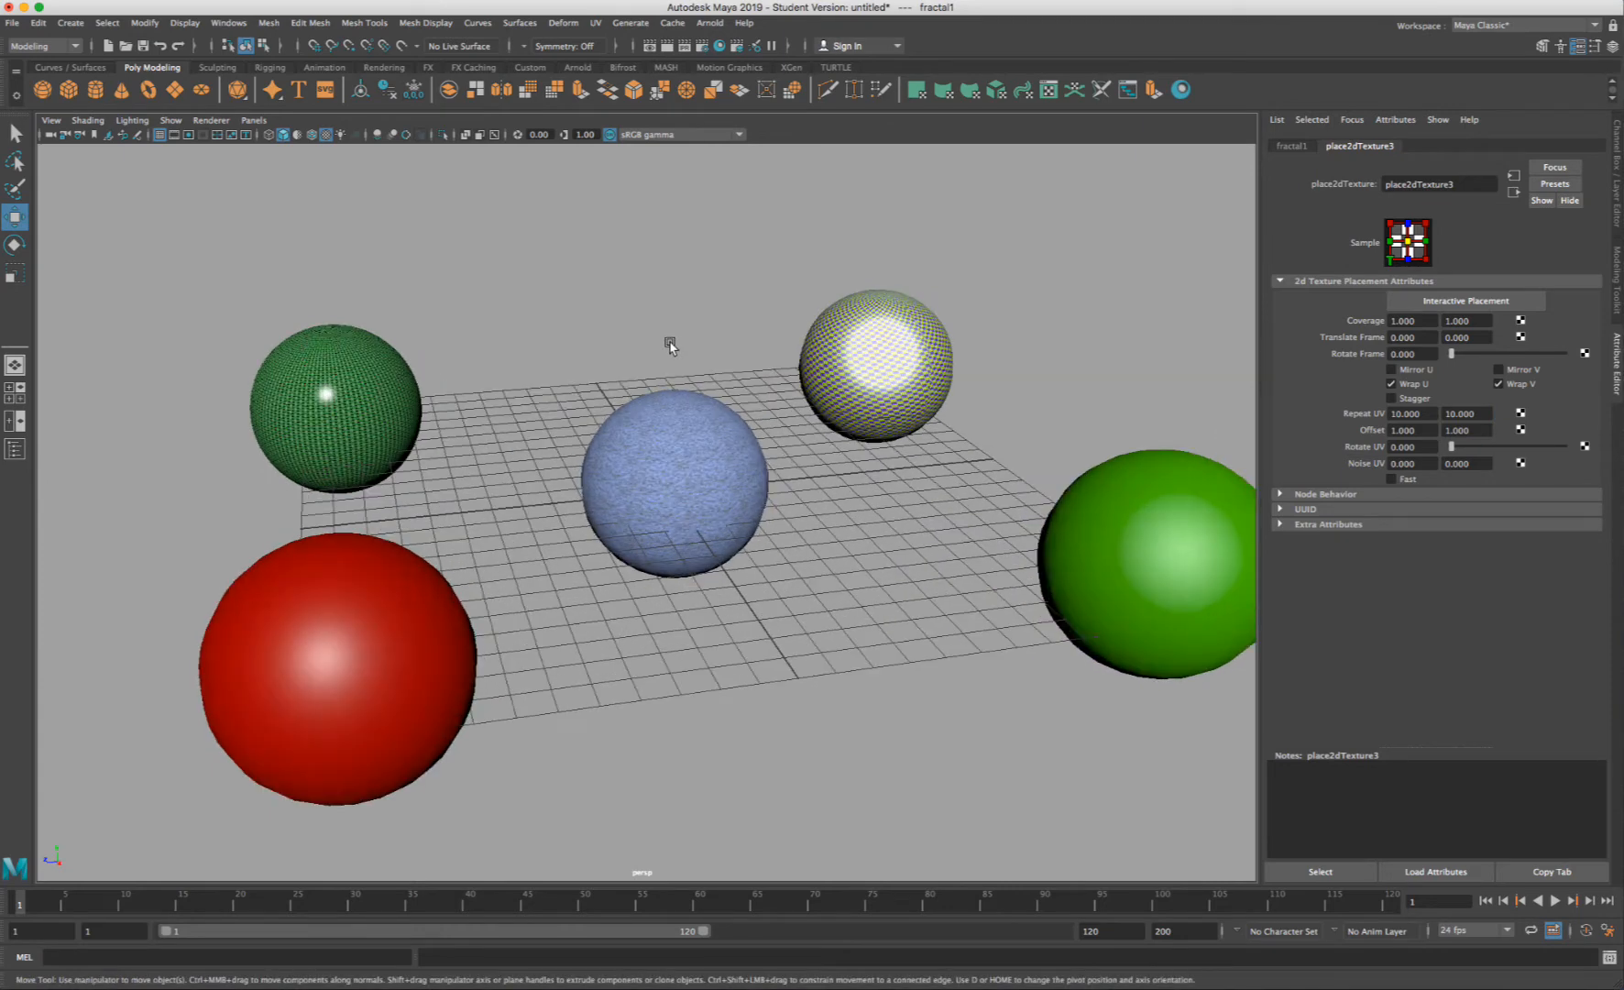
pyautogui.keyDown('alt'); pyautogui.moveTo(683, 360); pyautogui.dragTo(676, 423); pyautogui.keyUp('alt')
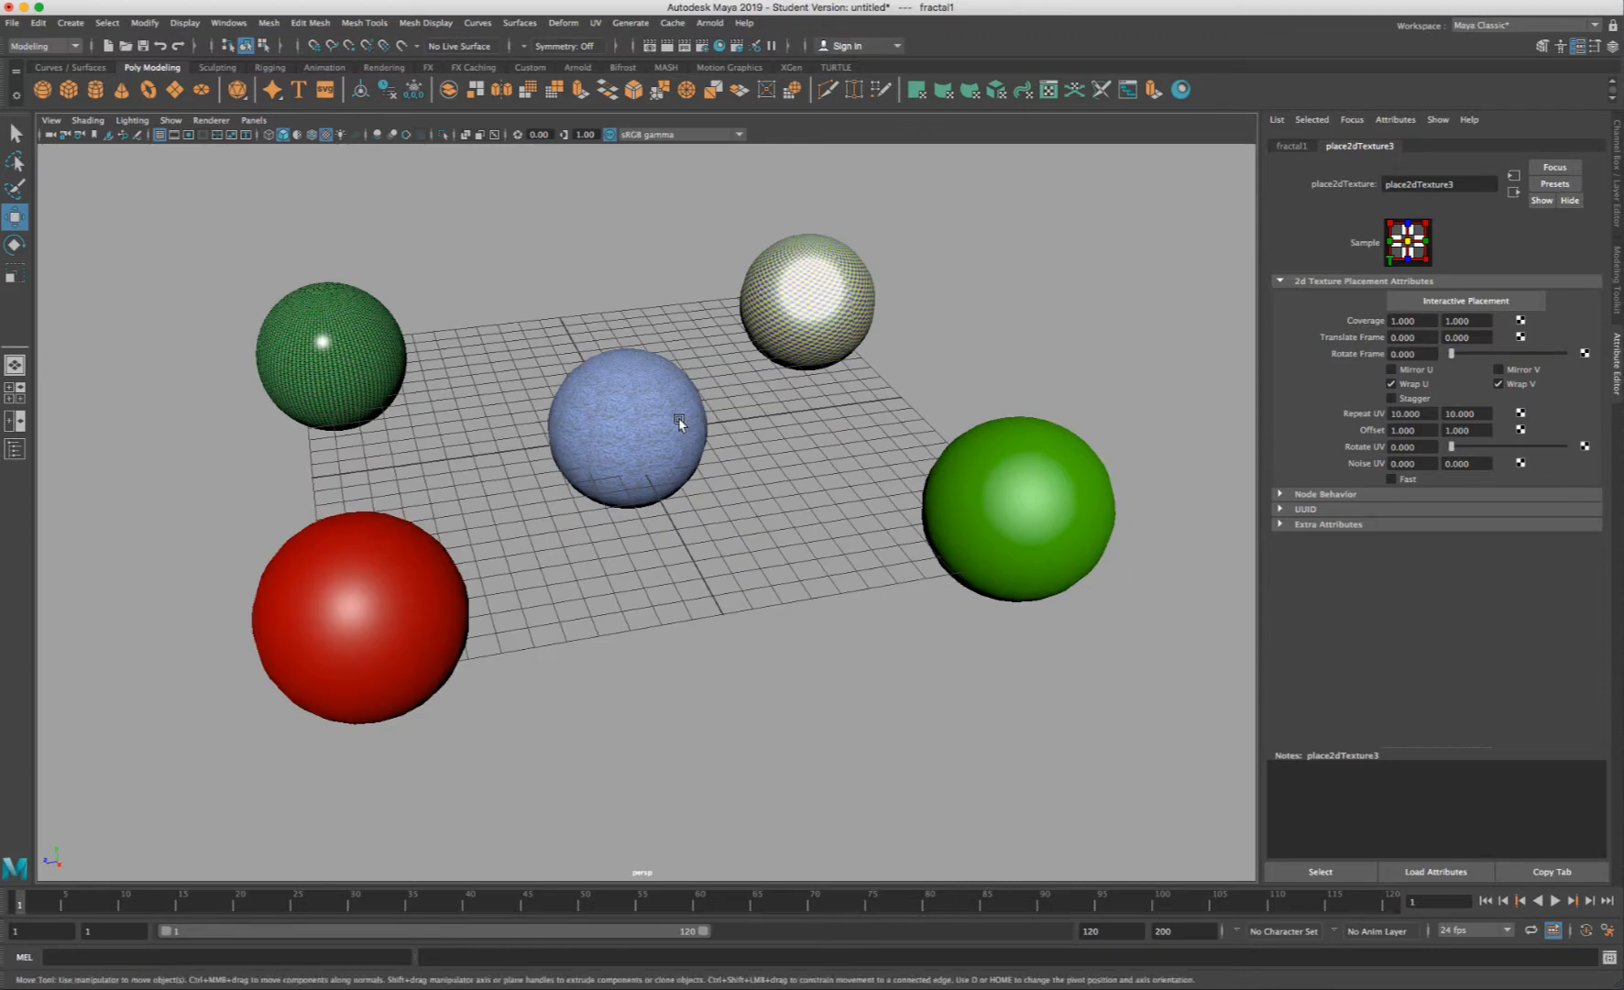
pyautogui.scroll(3, 676, 424)
pyautogui.click(484, 573)
pyautogui.click(372, 586)
pyautogui.moveTo(329, 568); pyautogui.dragTo(315, 916, button='right')
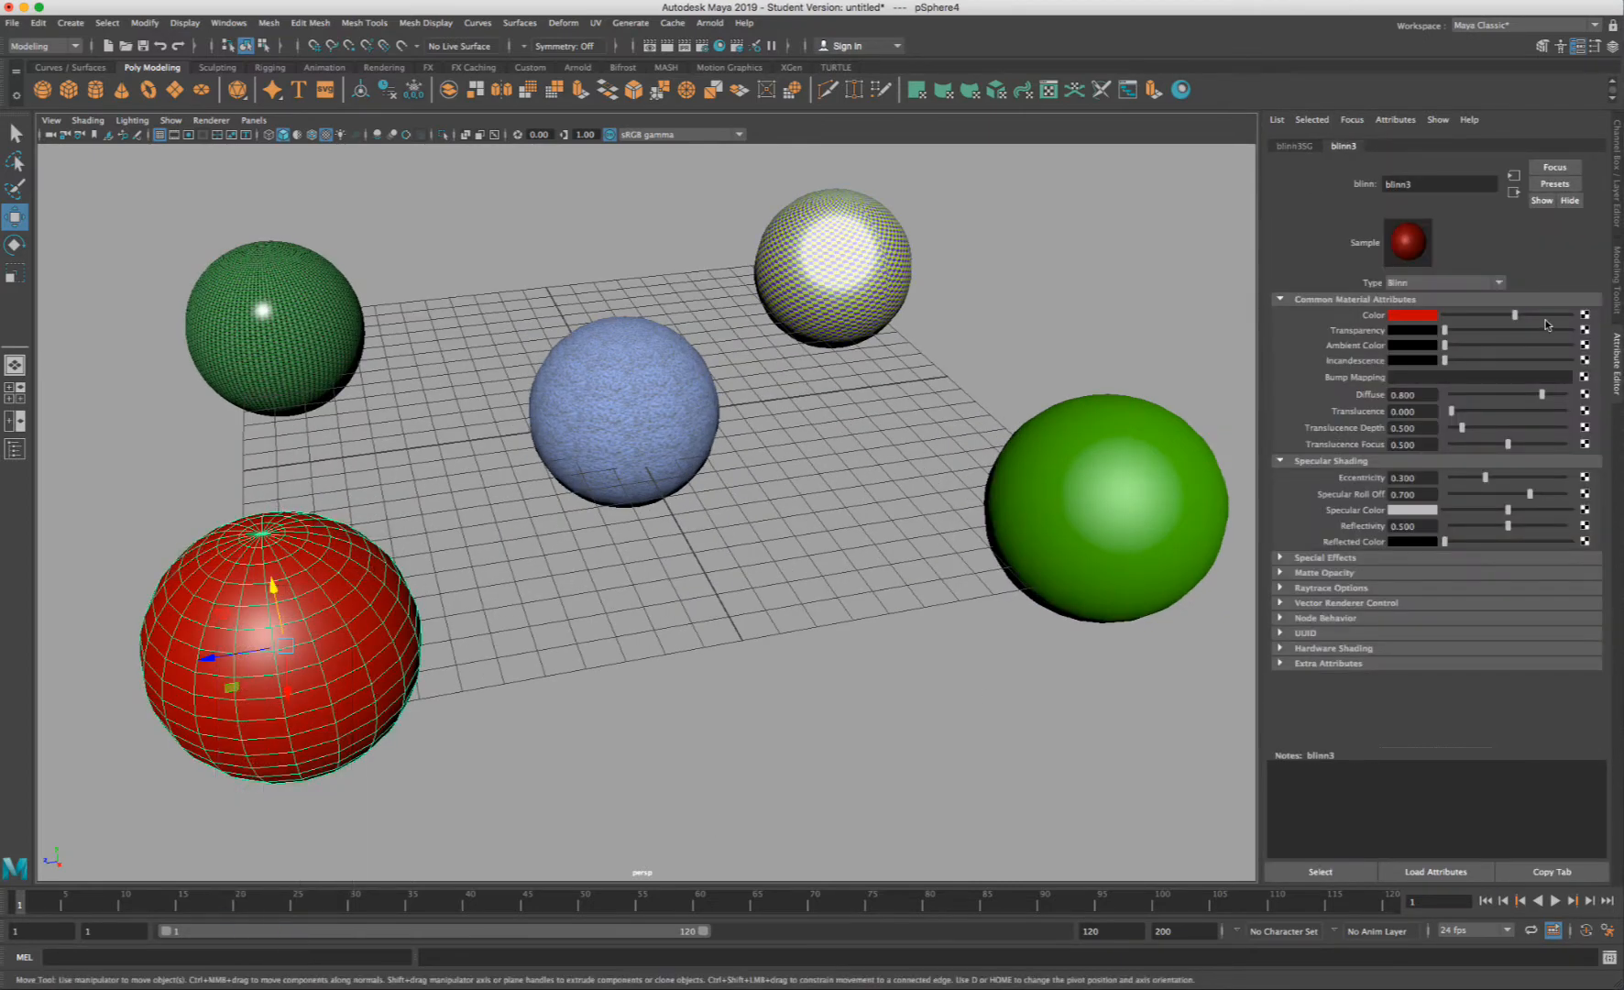
pyautogui.click(1584, 314)
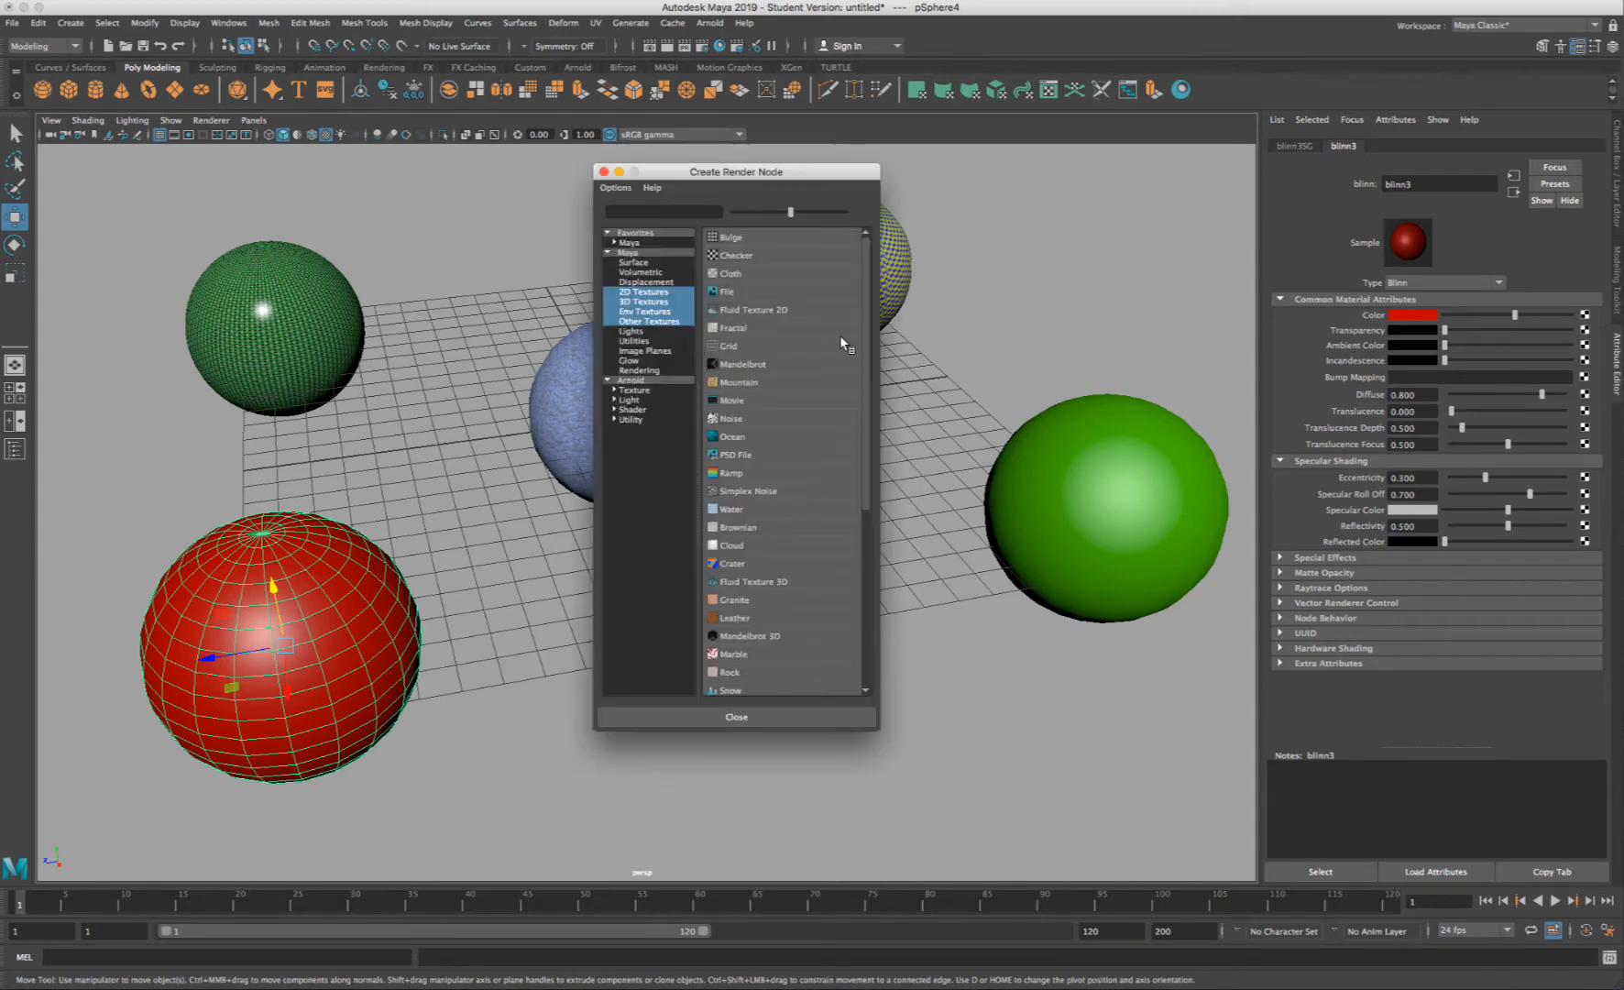
pyautogui.click(759, 347)
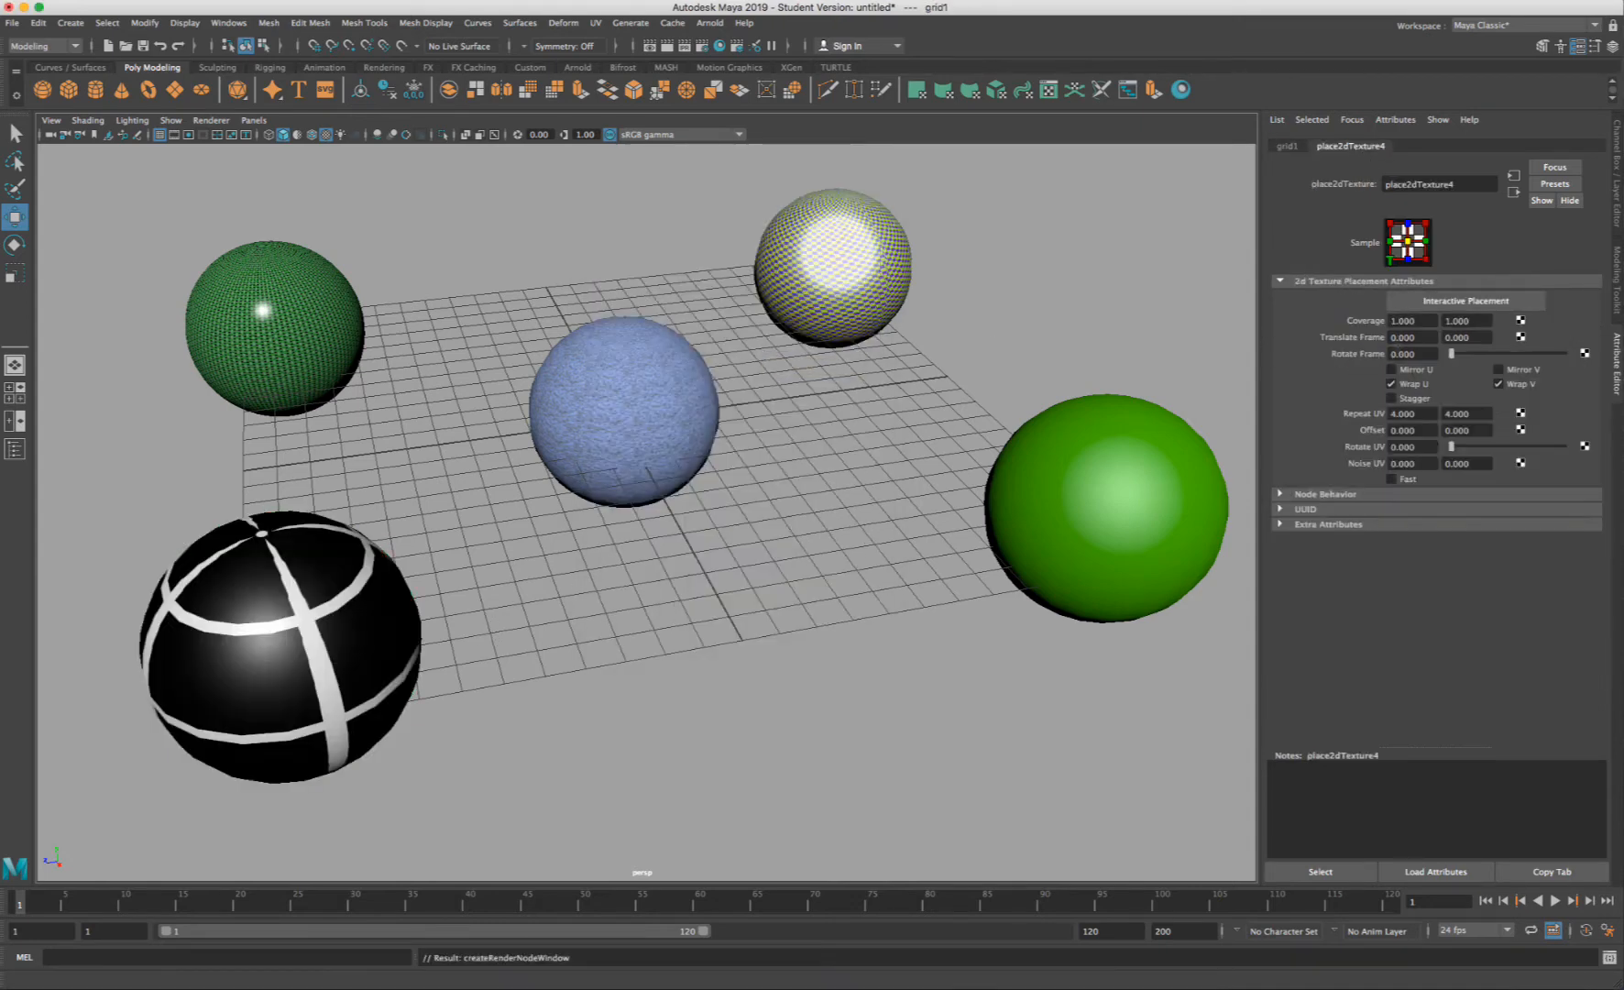
# - Set the grid texture placement's Repeat UV to 40 by 40
pyautogui.click(1417, 414)
pyautogui.write('40')
pyautogui.press('Return')
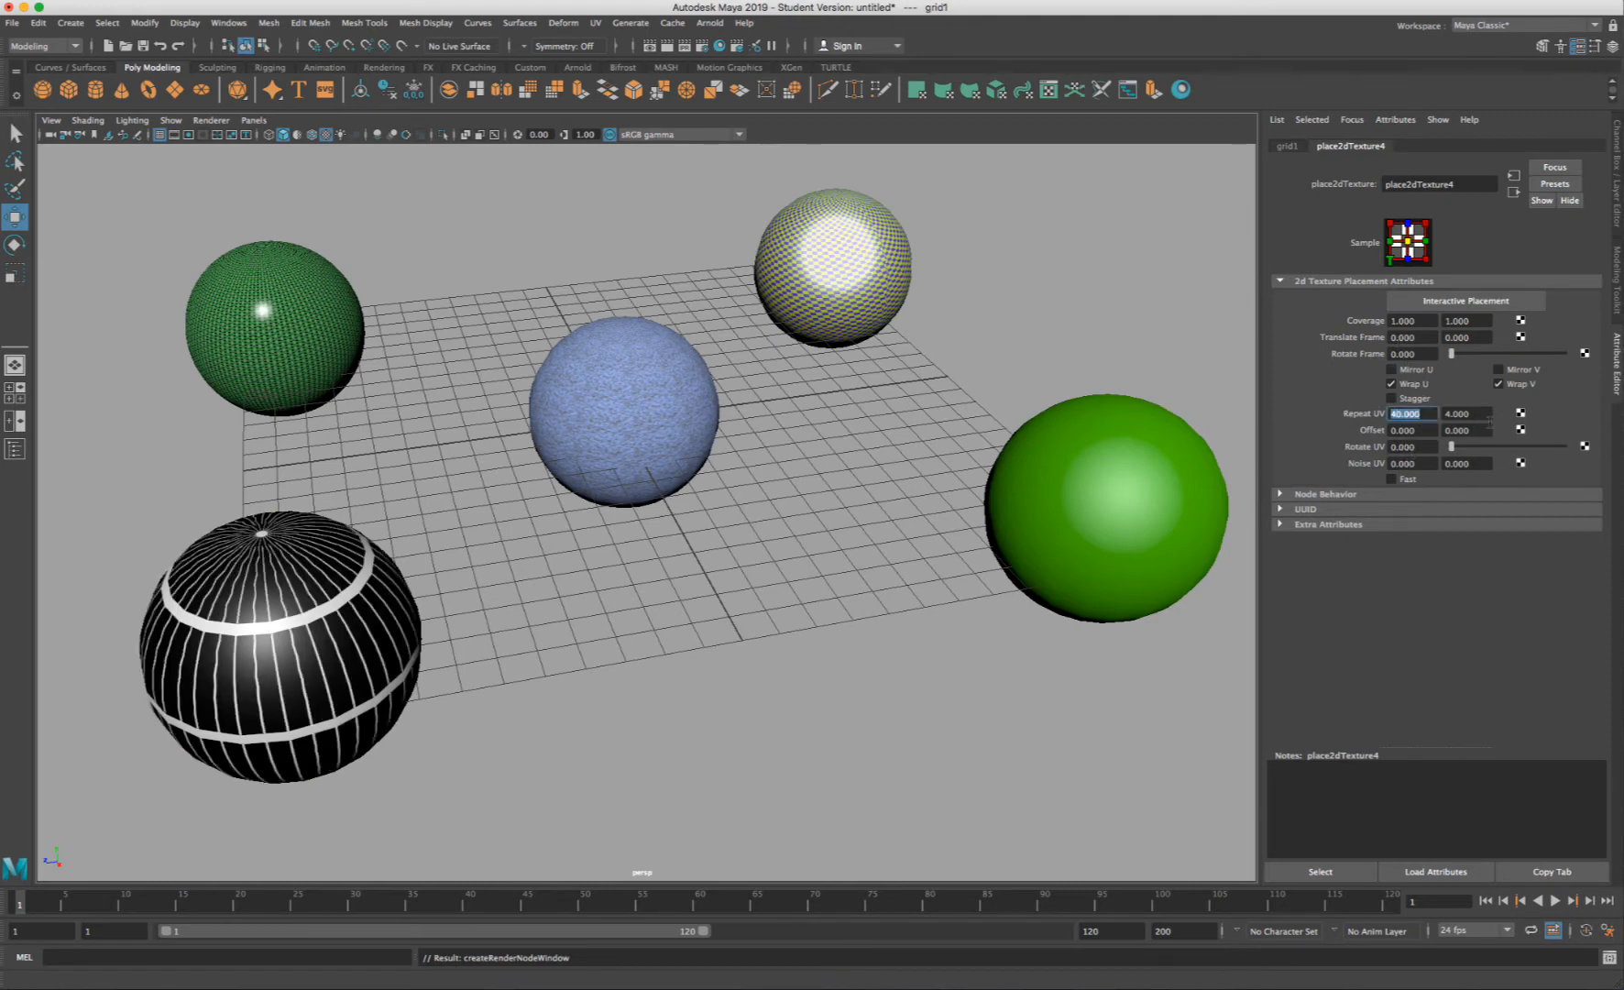
pyautogui.click(1444, 411)
pyautogui.write('40')
pyautogui.press('Return')
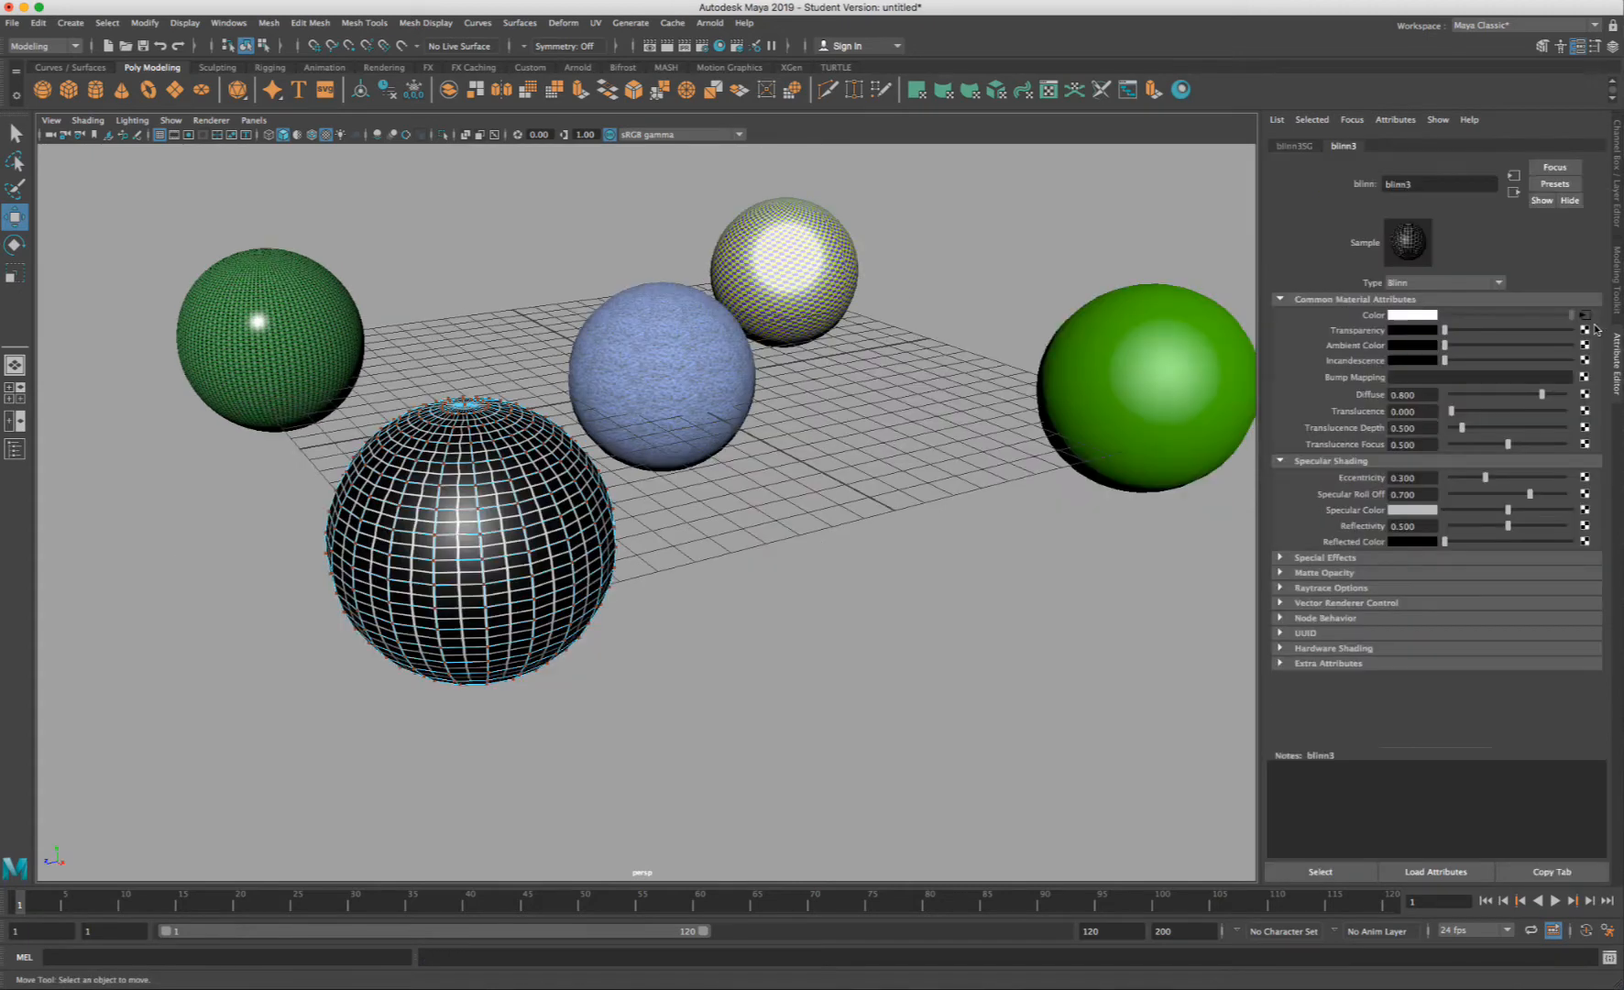
# - Reopen the grid texture from the blinn3 material's Color and set its Line Color to bright yellow-green
pyautogui.click(1584, 316)
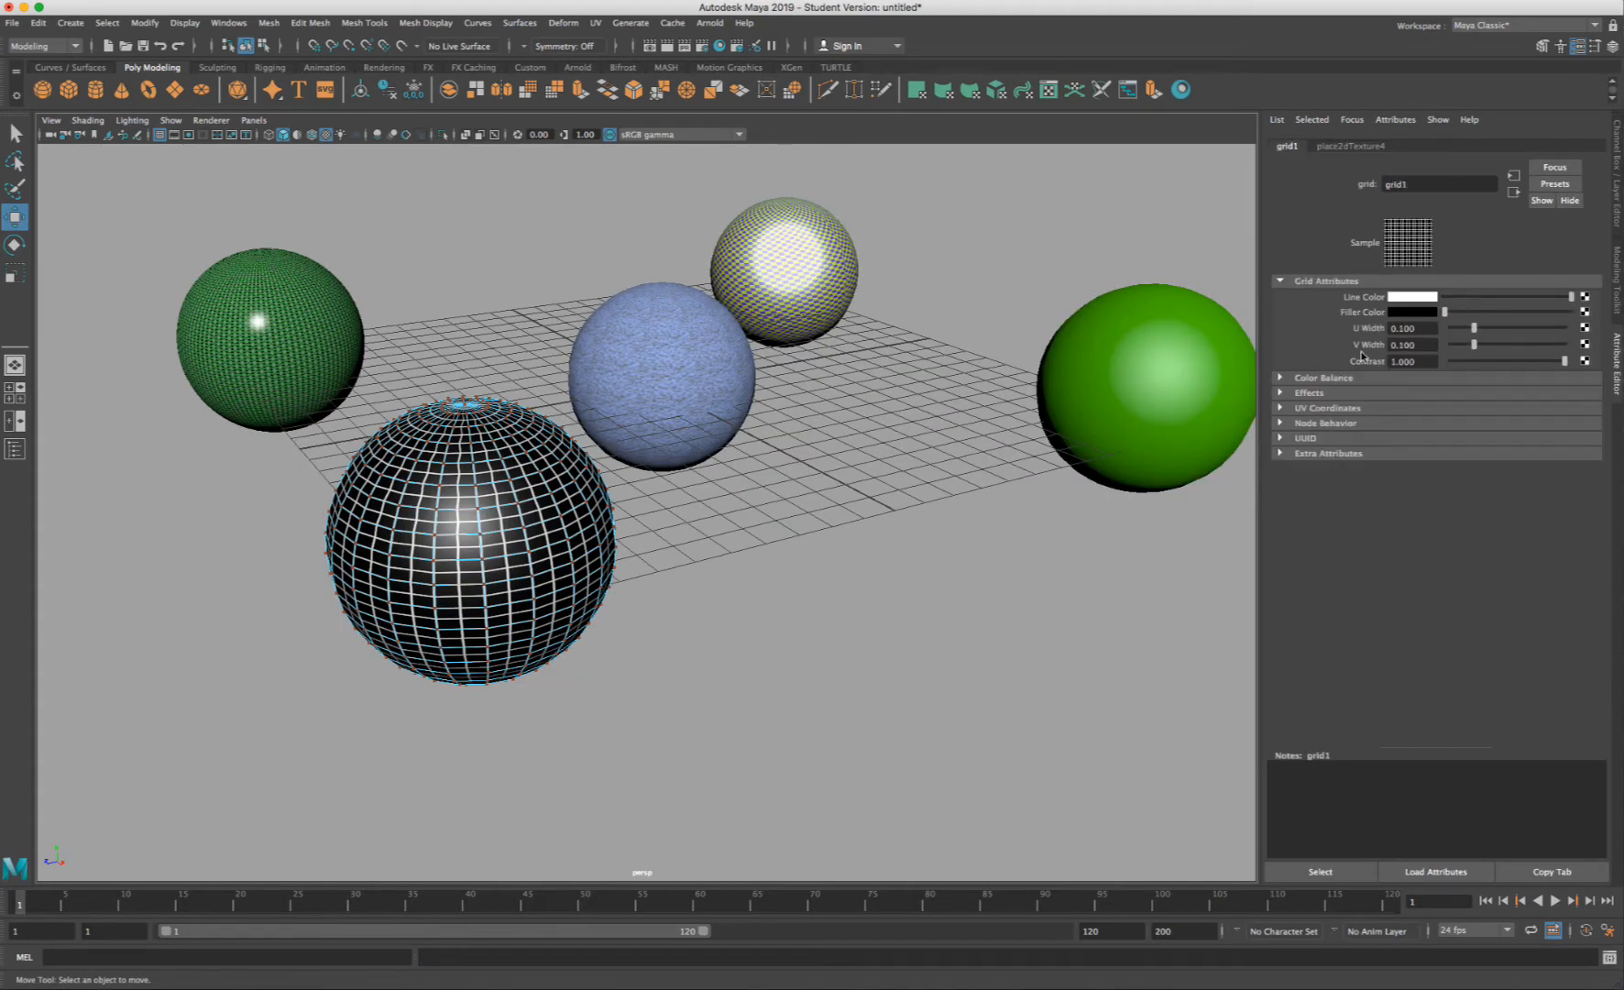
pyautogui.click(1413, 299)
pyautogui.click(1413, 299)
pyautogui.moveTo(1428, 355); pyautogui.dragTo(1459, 354)
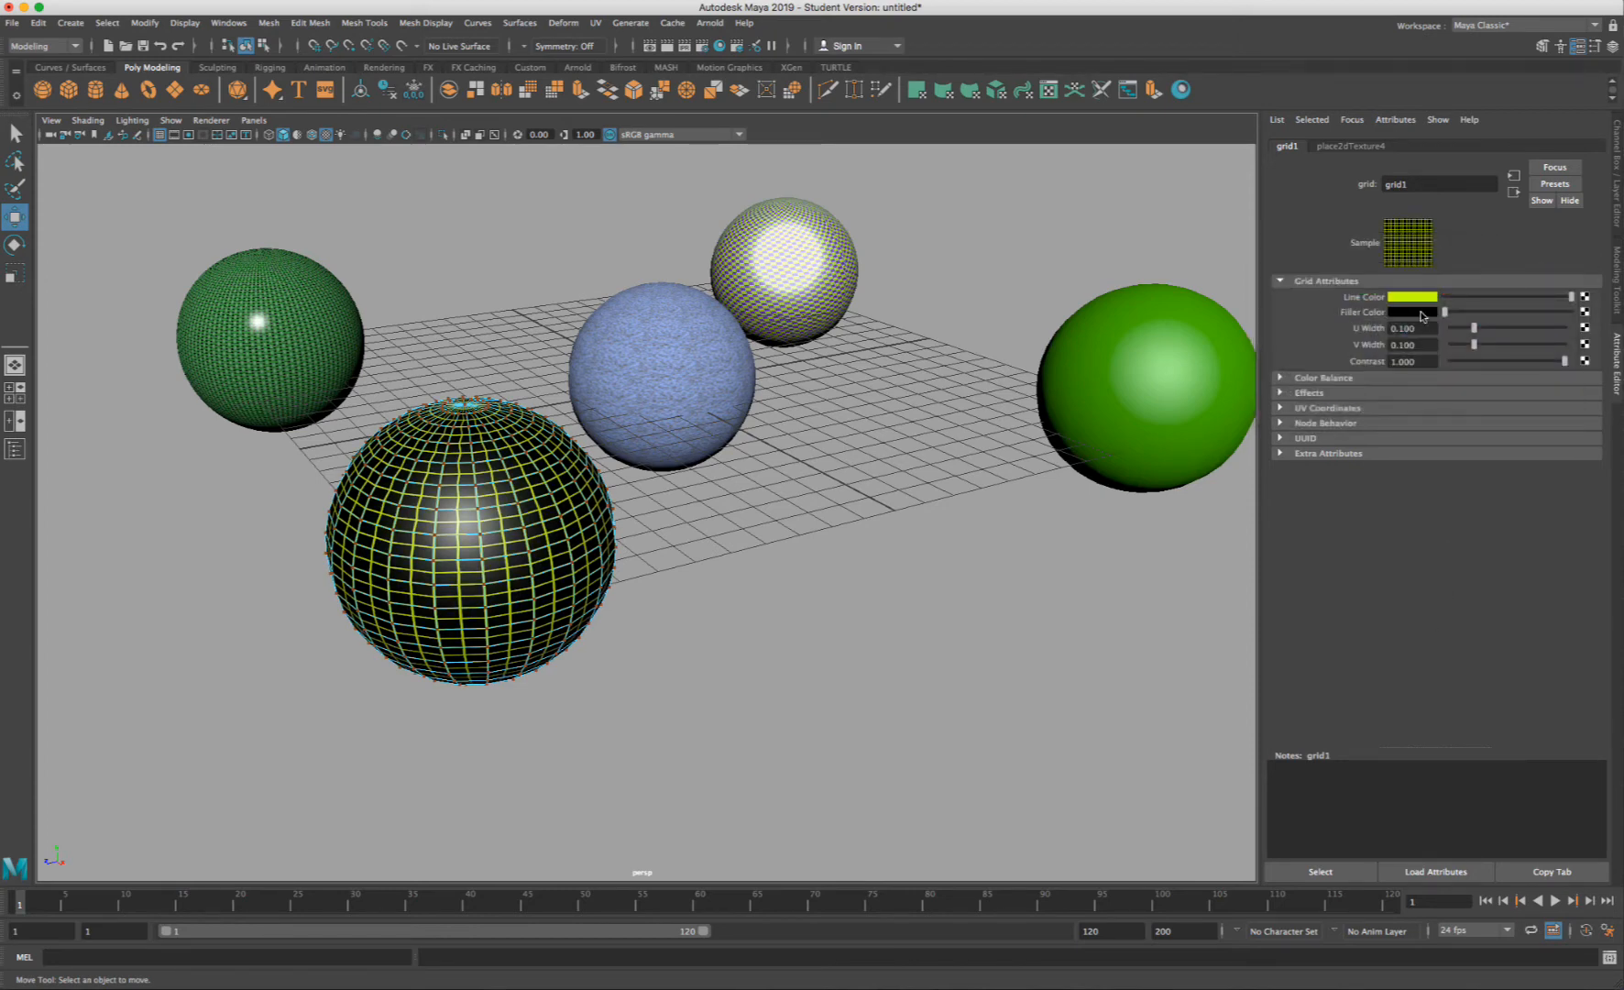
# - Set the grid's Filler Color to dark olive green, return the sphere to object mode and deselect it
pyautogui.click(1421, 312)
pyautogui.moveTo(1387, 389); pyautogui.dragTo(1413, 390)
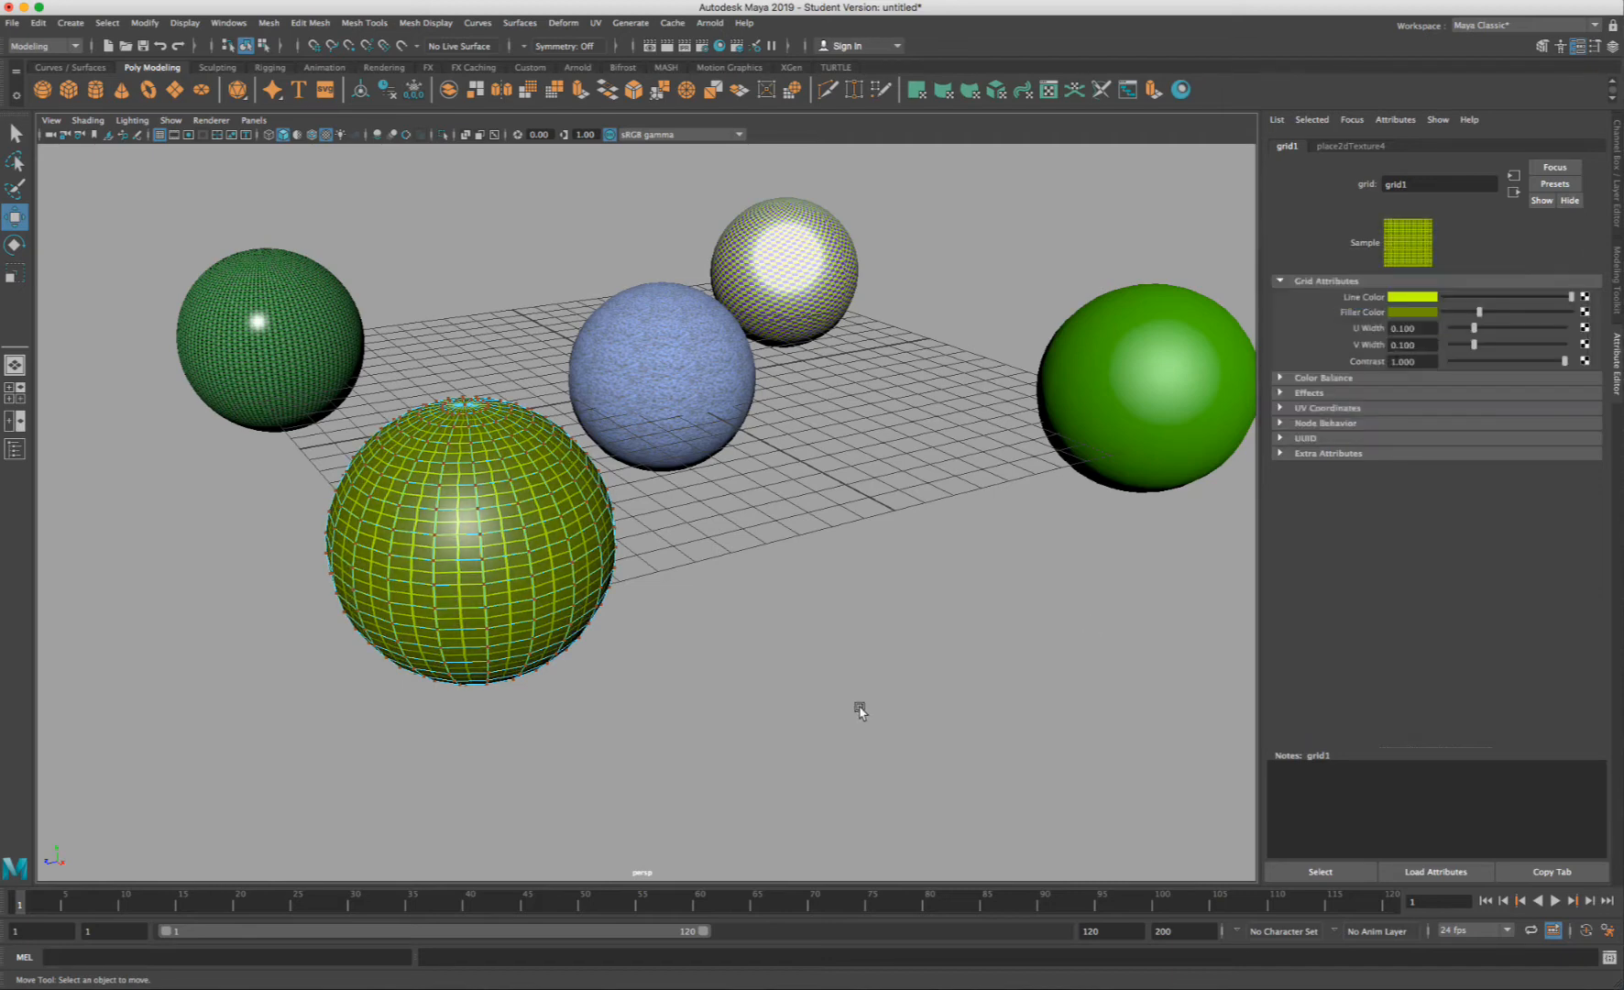
pyautogui.moveTo(538, 503); pyautogui.dragTo(591, 473, button='right')
pyautogui.click(762, 620)
# - Apply a Leather texture to the Color of the bright green sphere's phongE1 material
pyautogui.keyDown('alt'); pyautogui.moveTo(762, 621); pyautogui.dragTo(683, 667); pyautogui.keyUp('alt')
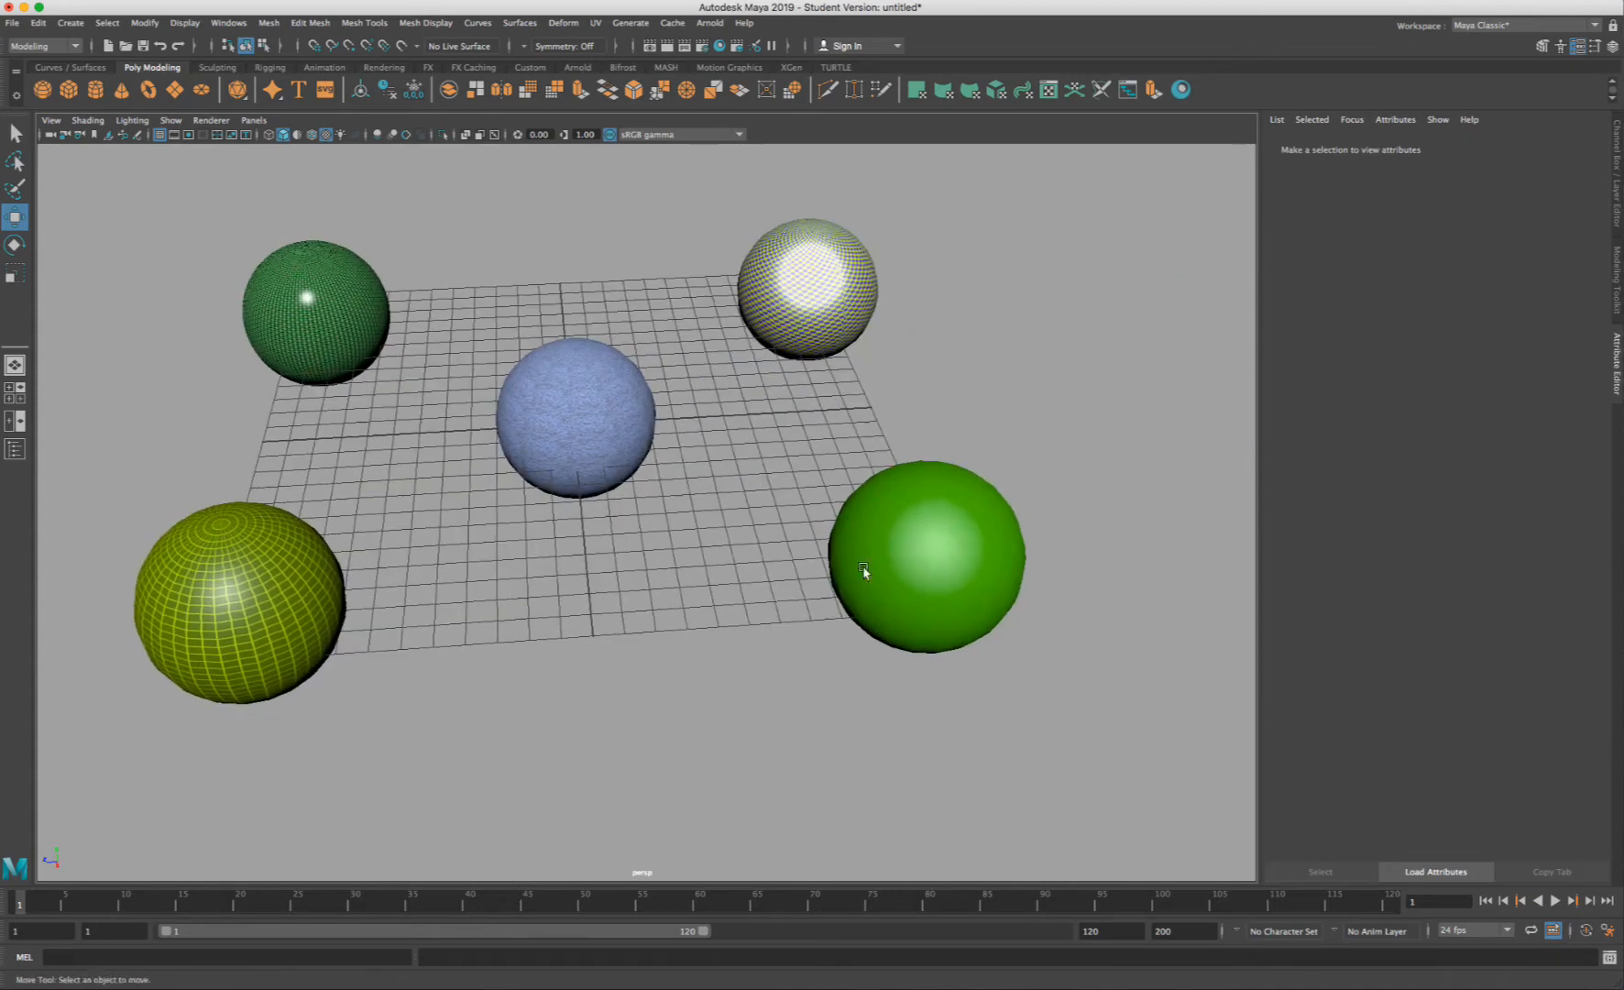
pyautogui.click(945, 556)
pyautogui.moveTo(976, 539); pyautogui.dragTo(967, 916, button='right')
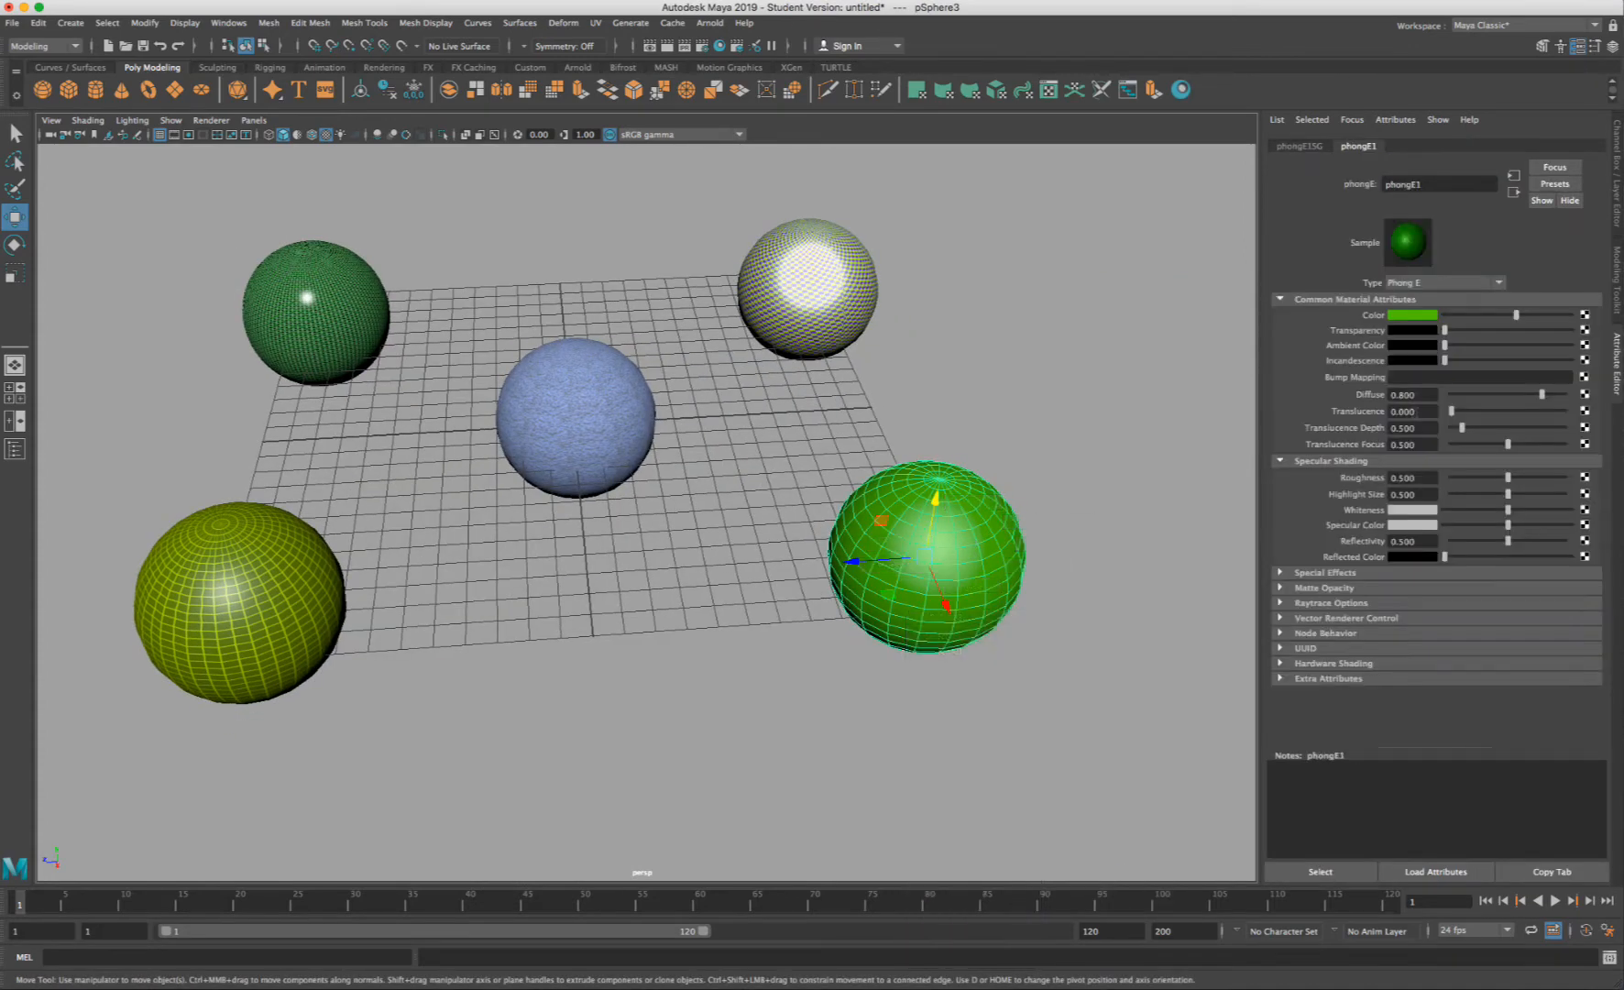
pyautogui.click(1584, 315)
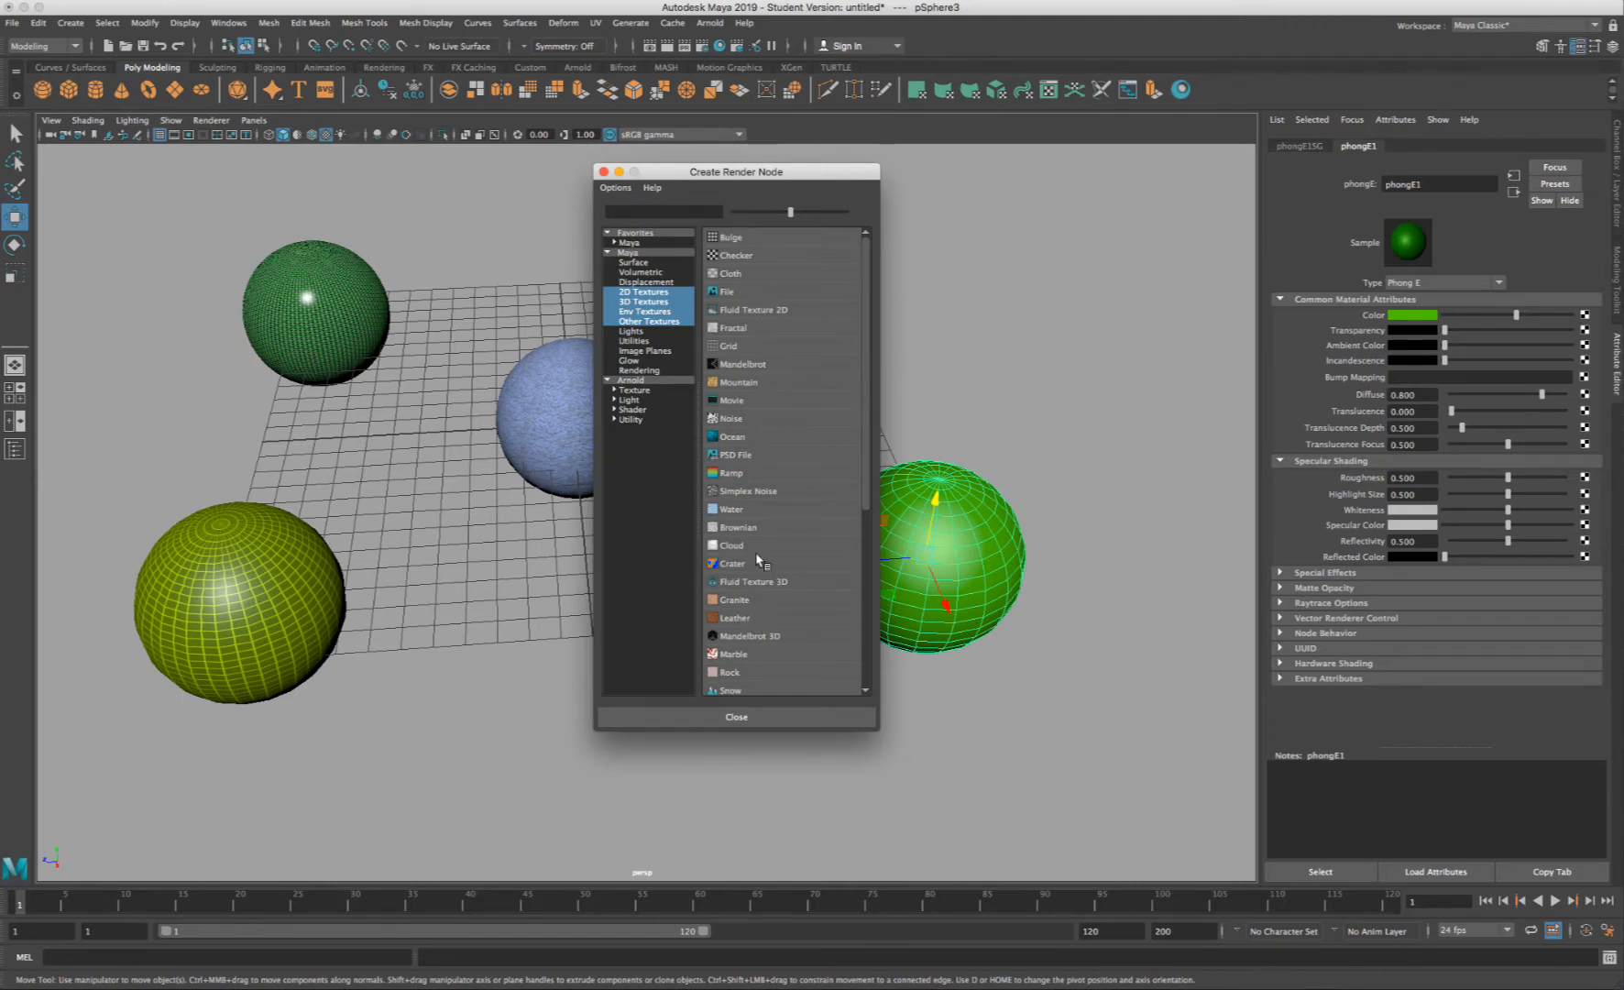
pyautogui.moveTo(862, 472); pyautogui.dragTo(865, 514)
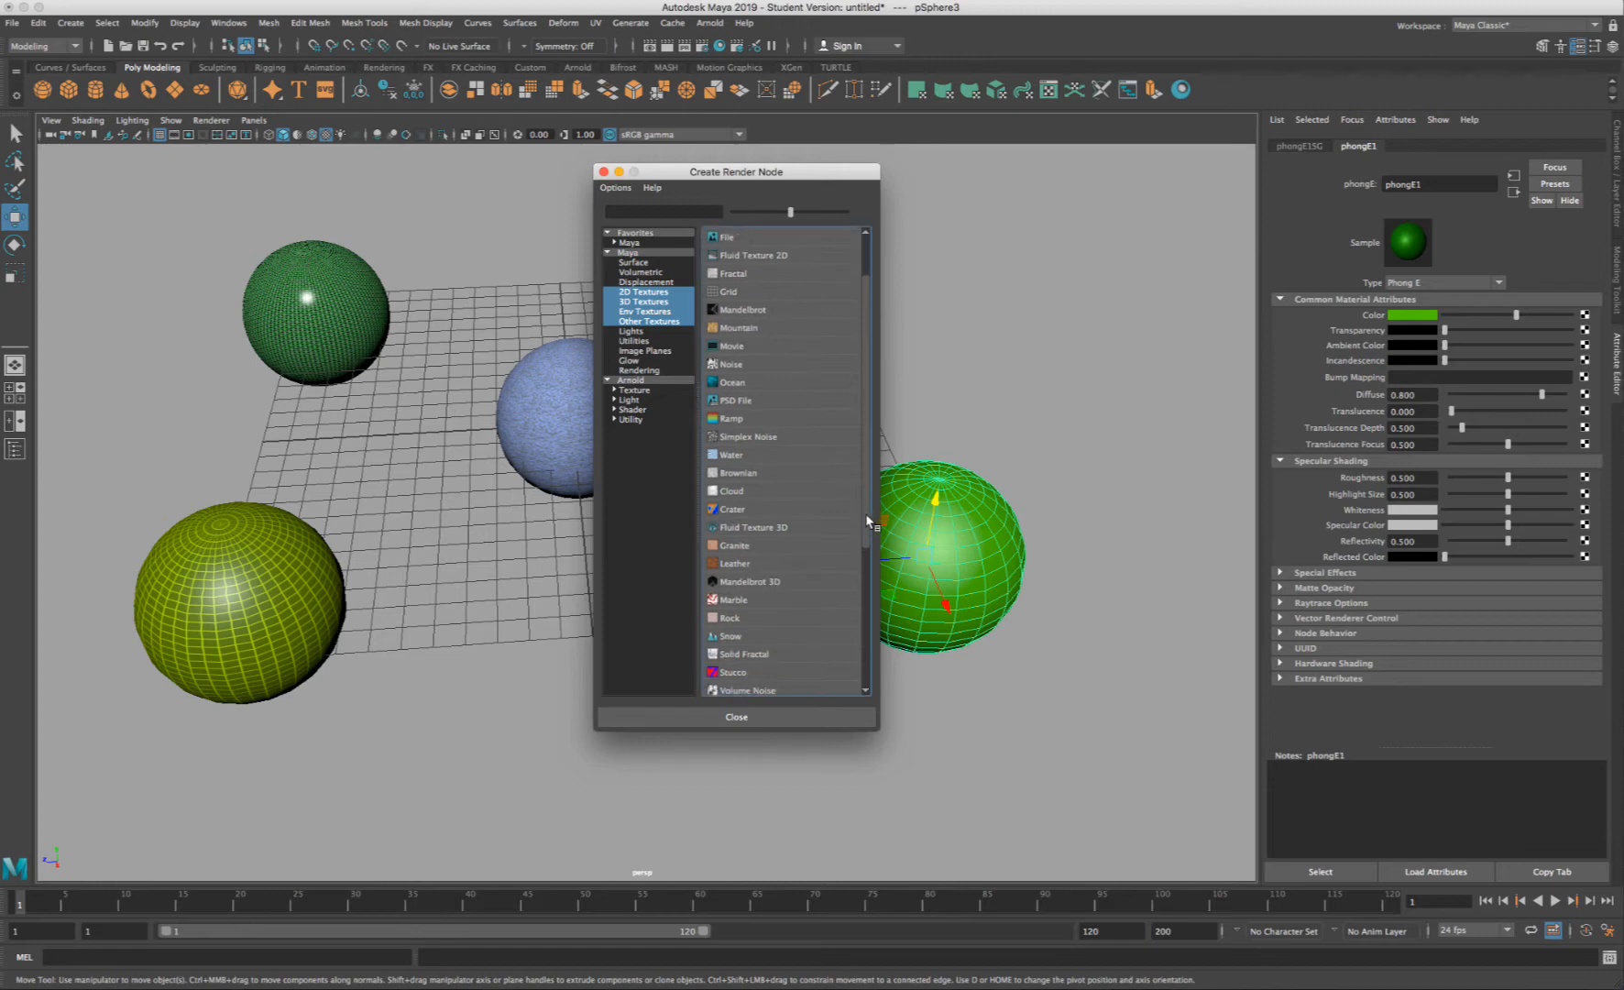
pyautogui.click(744, 564)
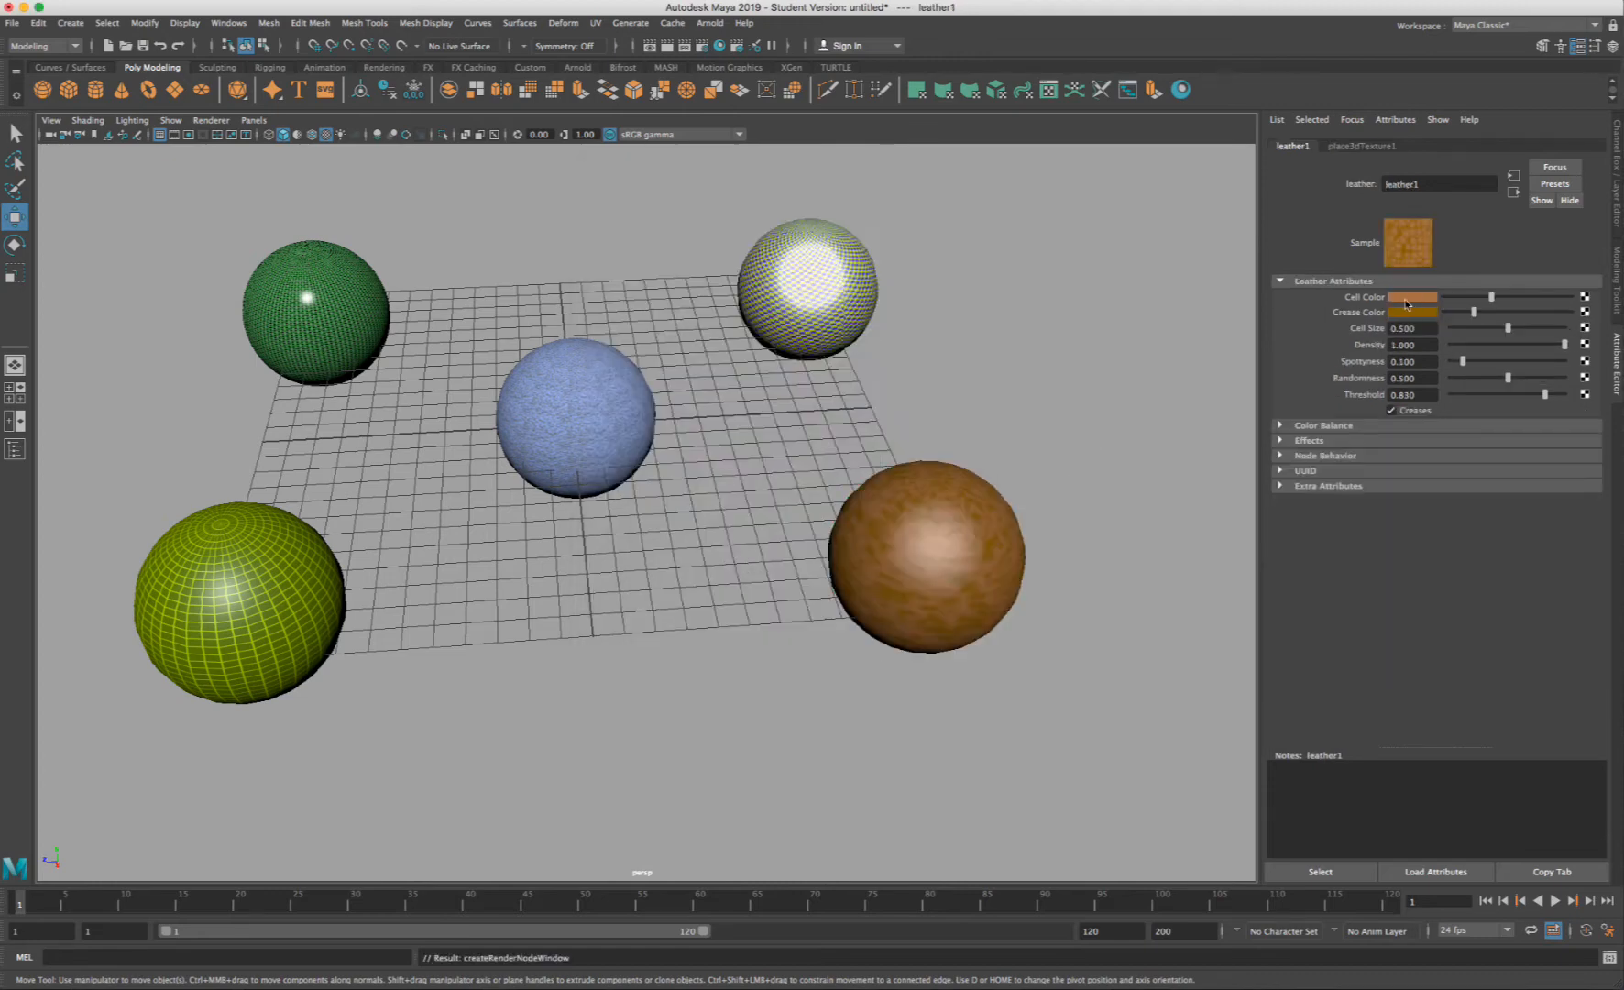
# - Set the leather's Cell Color to vivid pinkish red and its Crease Color to dark maroon with hue about 338 and value about 0.07
pyautogui.click(1407, 303)
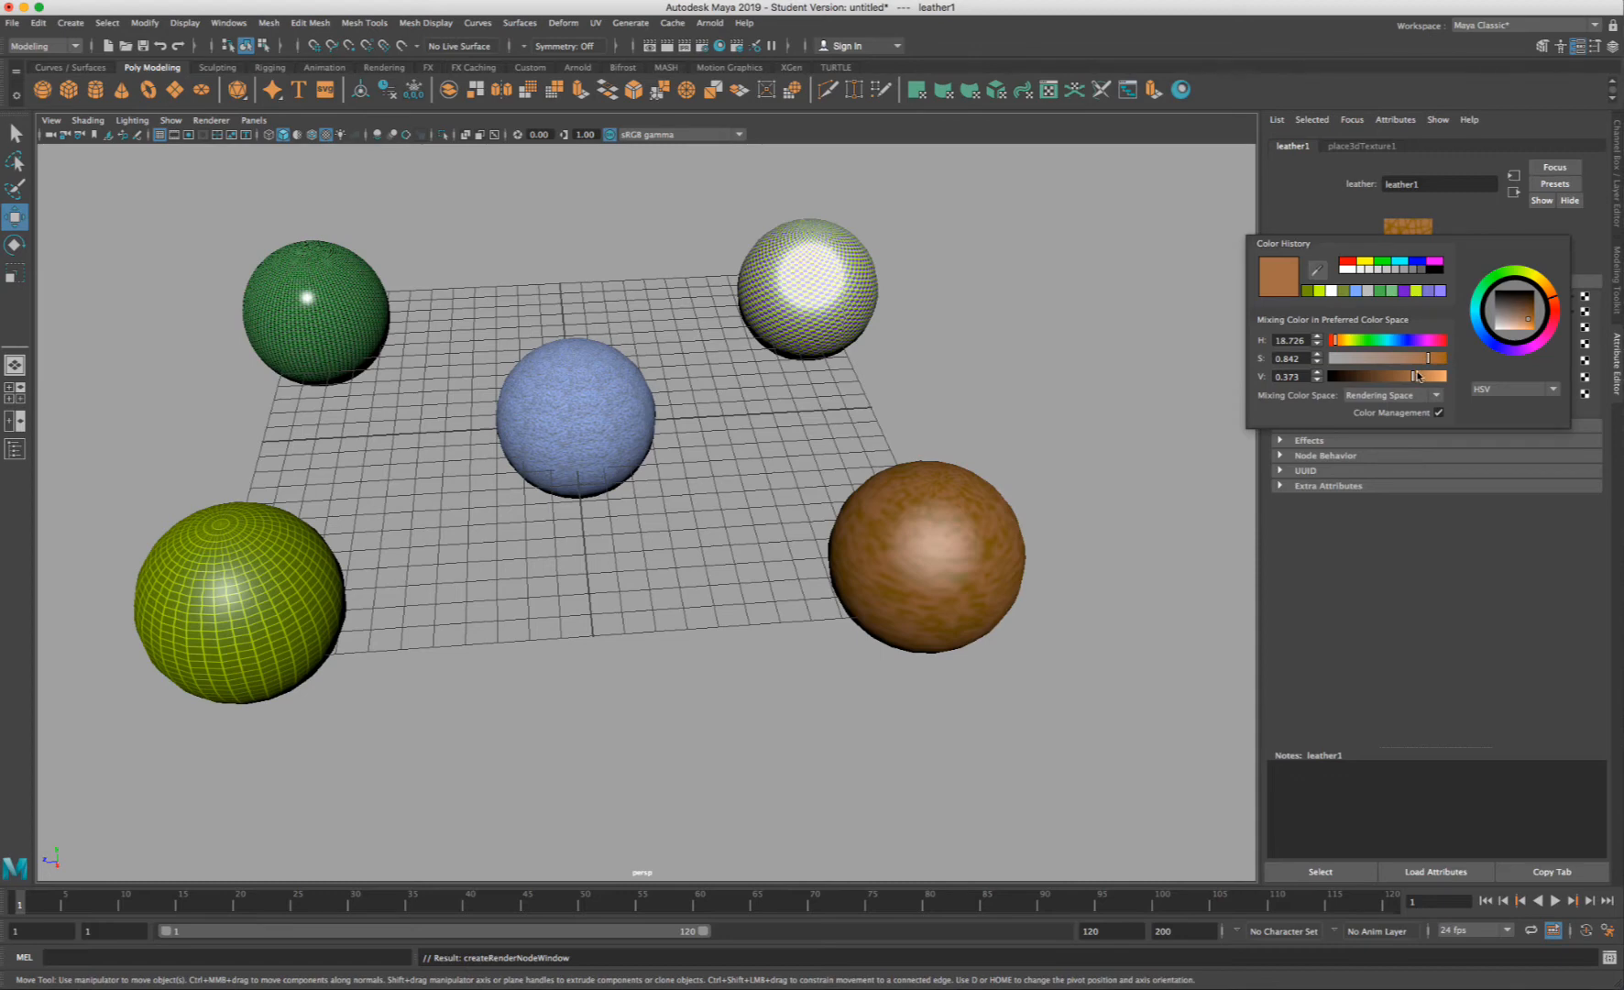
pyautogui.moveTo(1436, 339); pyautogui.dragTo(1449, 377)
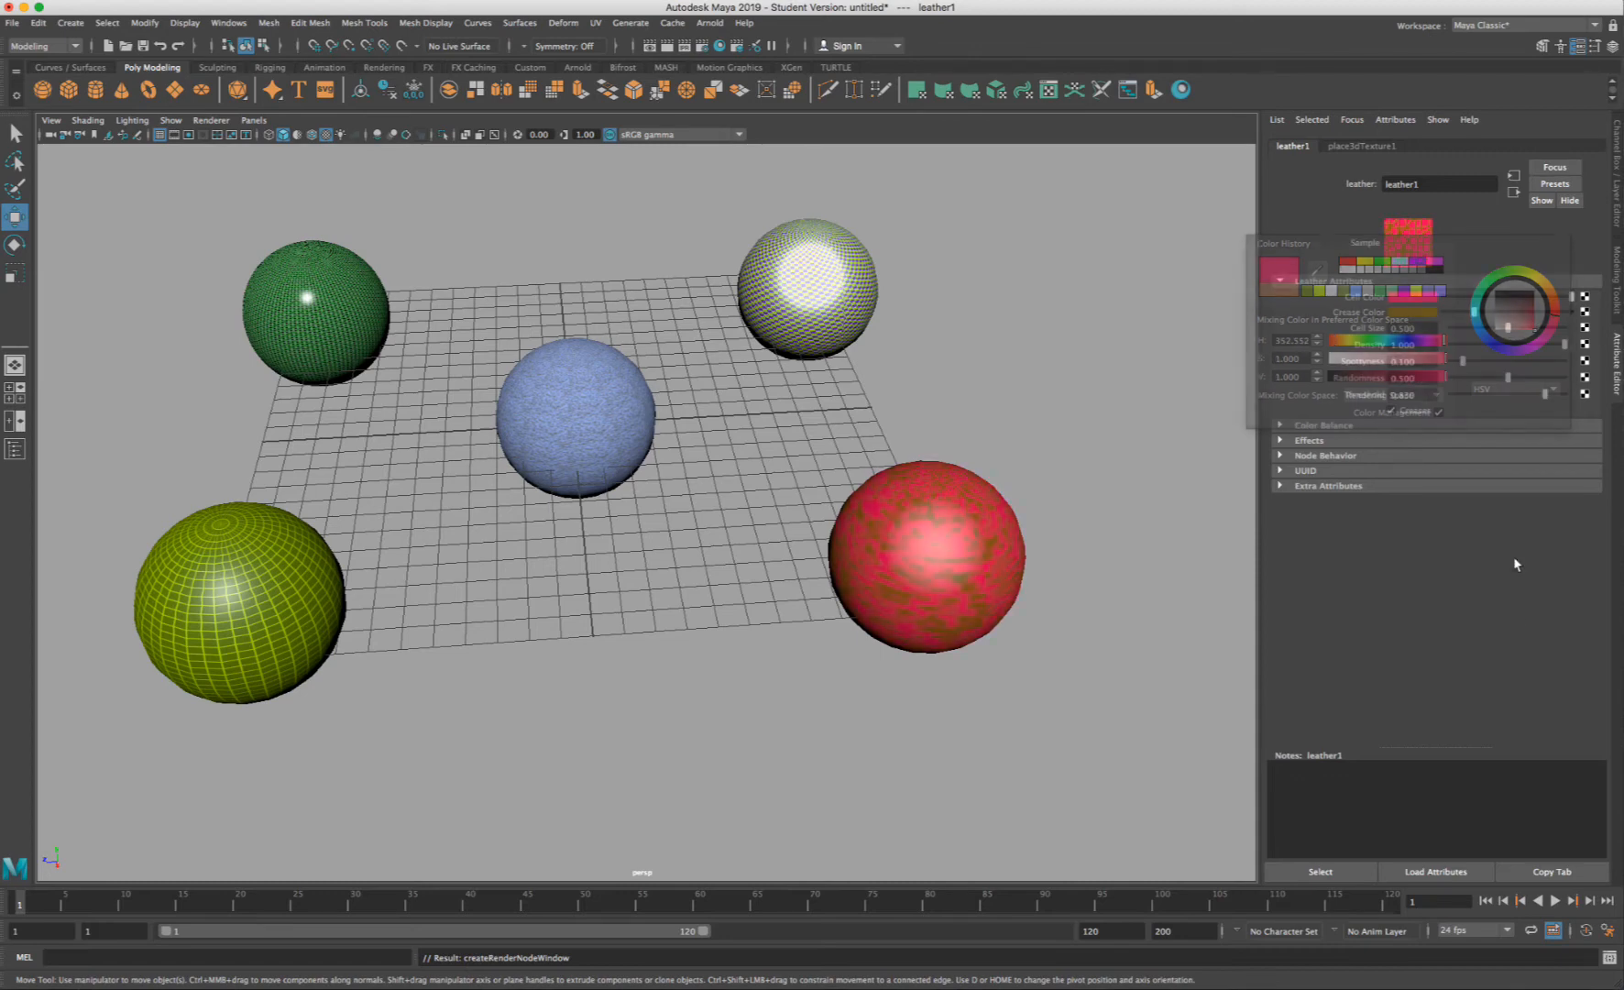
pyautogui.click(1411, 313)
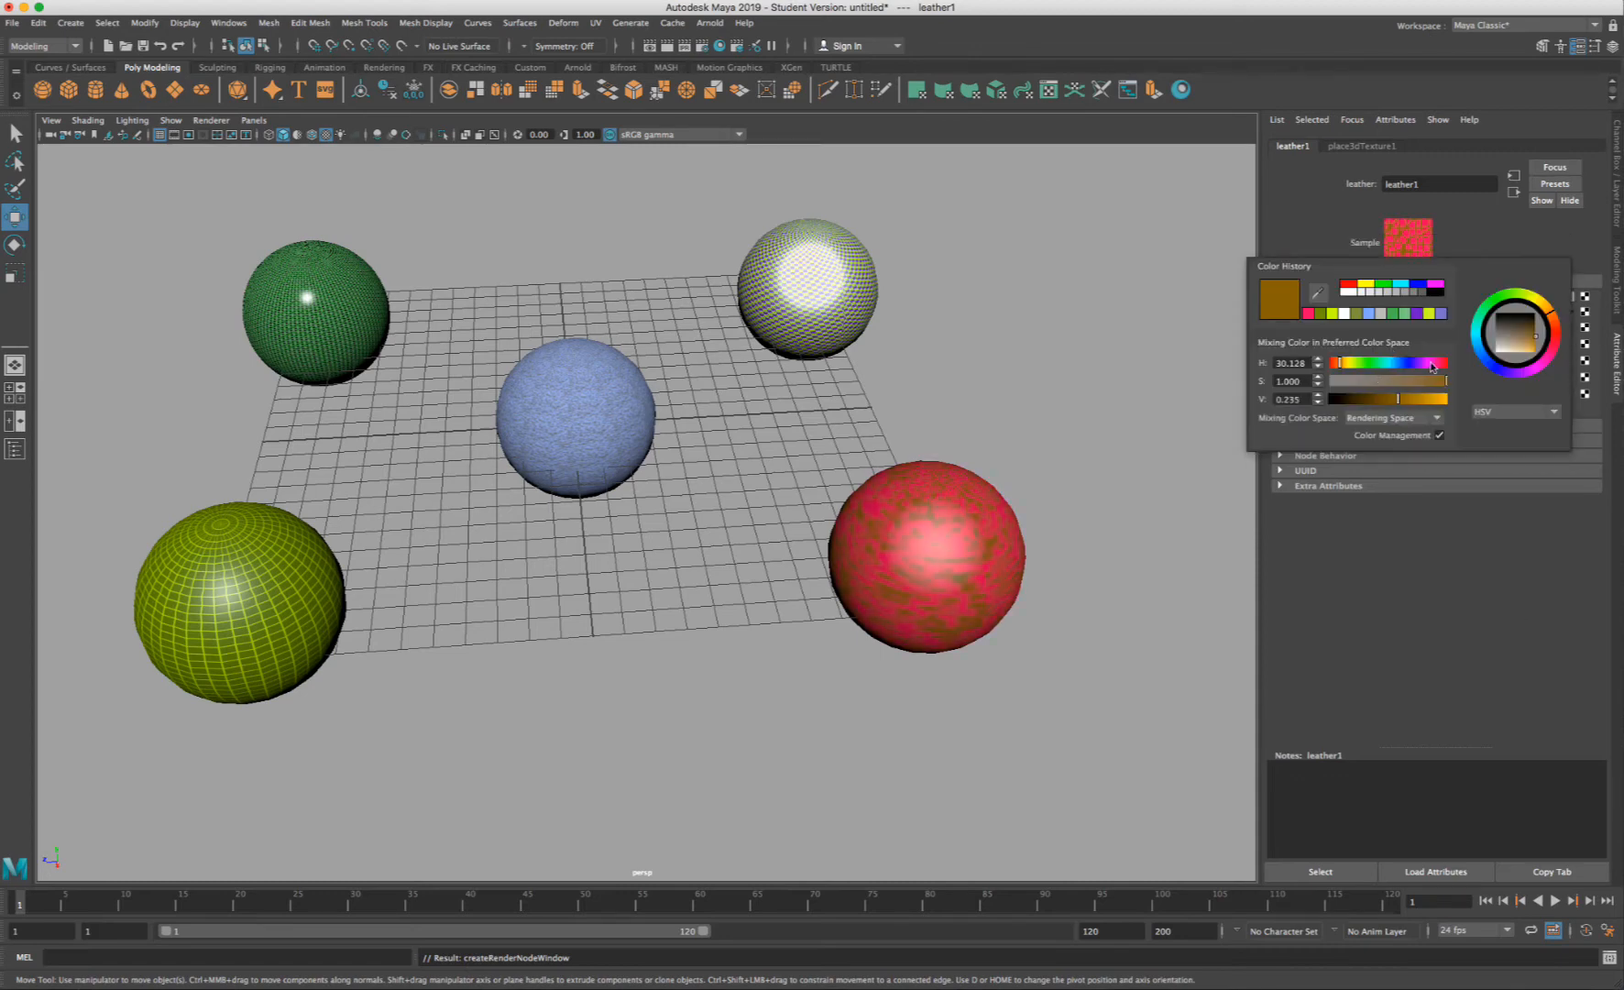
pyautogui.click(1435, 364)
pyautogui.moveTo(1397, 400); pyautogui.dragTo(1367, 398)
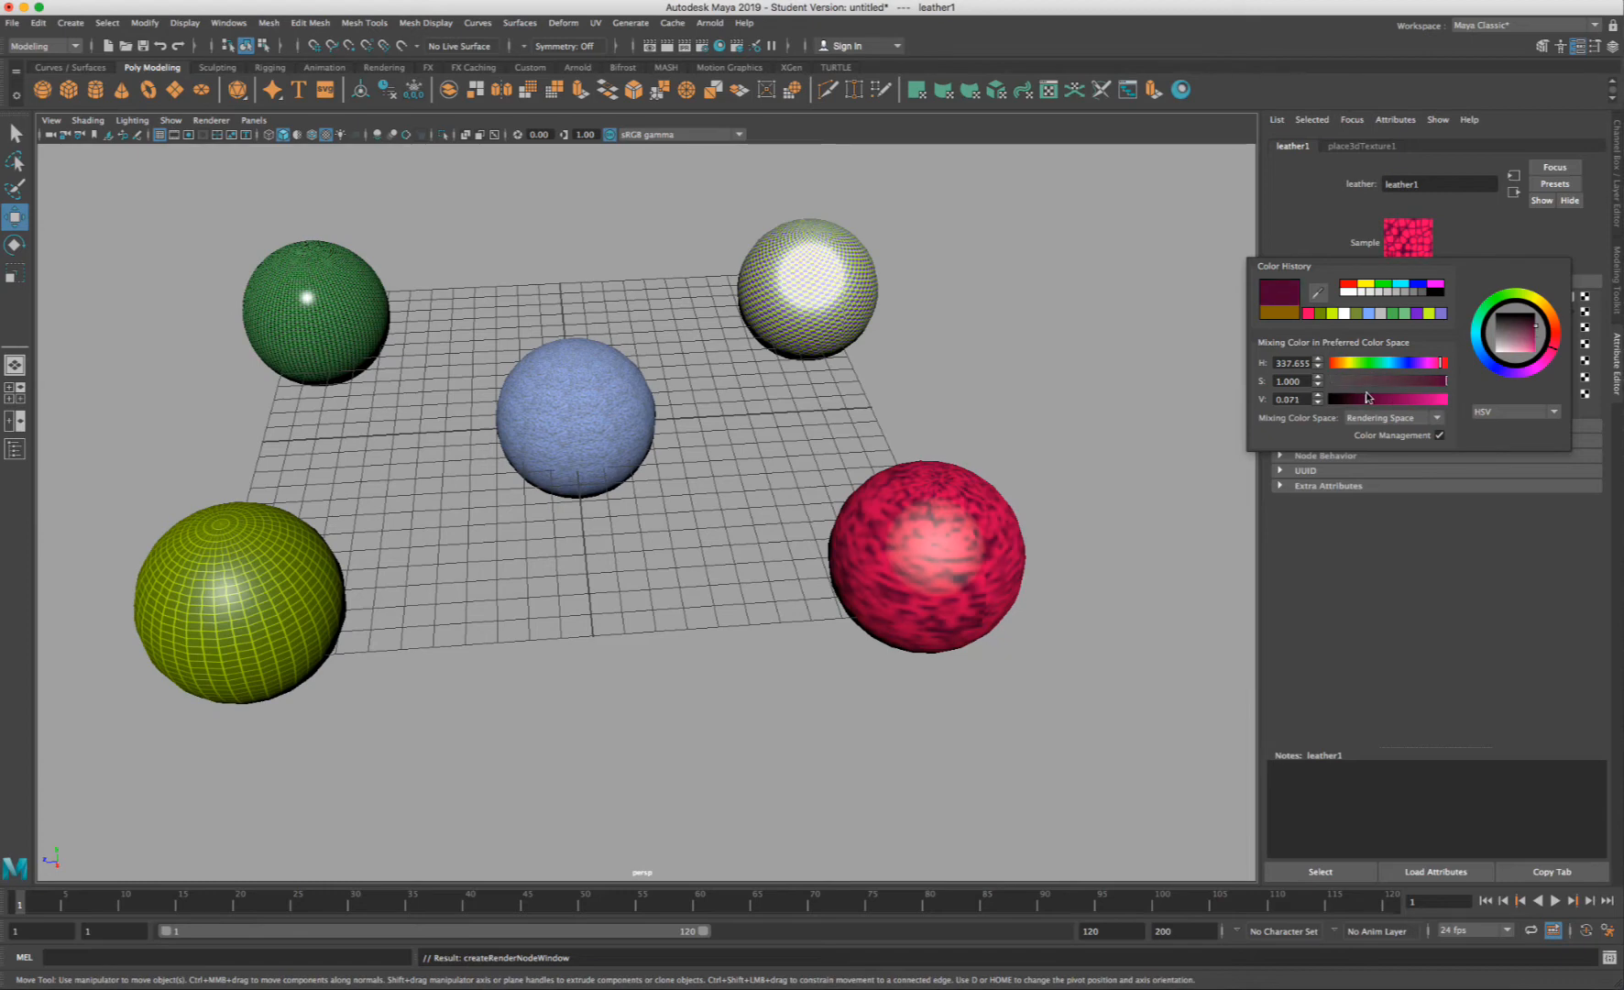
# - Close the color editor and select the sphere with the leather texture
pyautogui.click(979, 425)
pyautogui.keyDown('alt'); pyautogui.moveTo(999, 485); pyautogui.dragTo(917, 474); pyautogui.keyUp('alt')
pyautogui.click(979, 413)
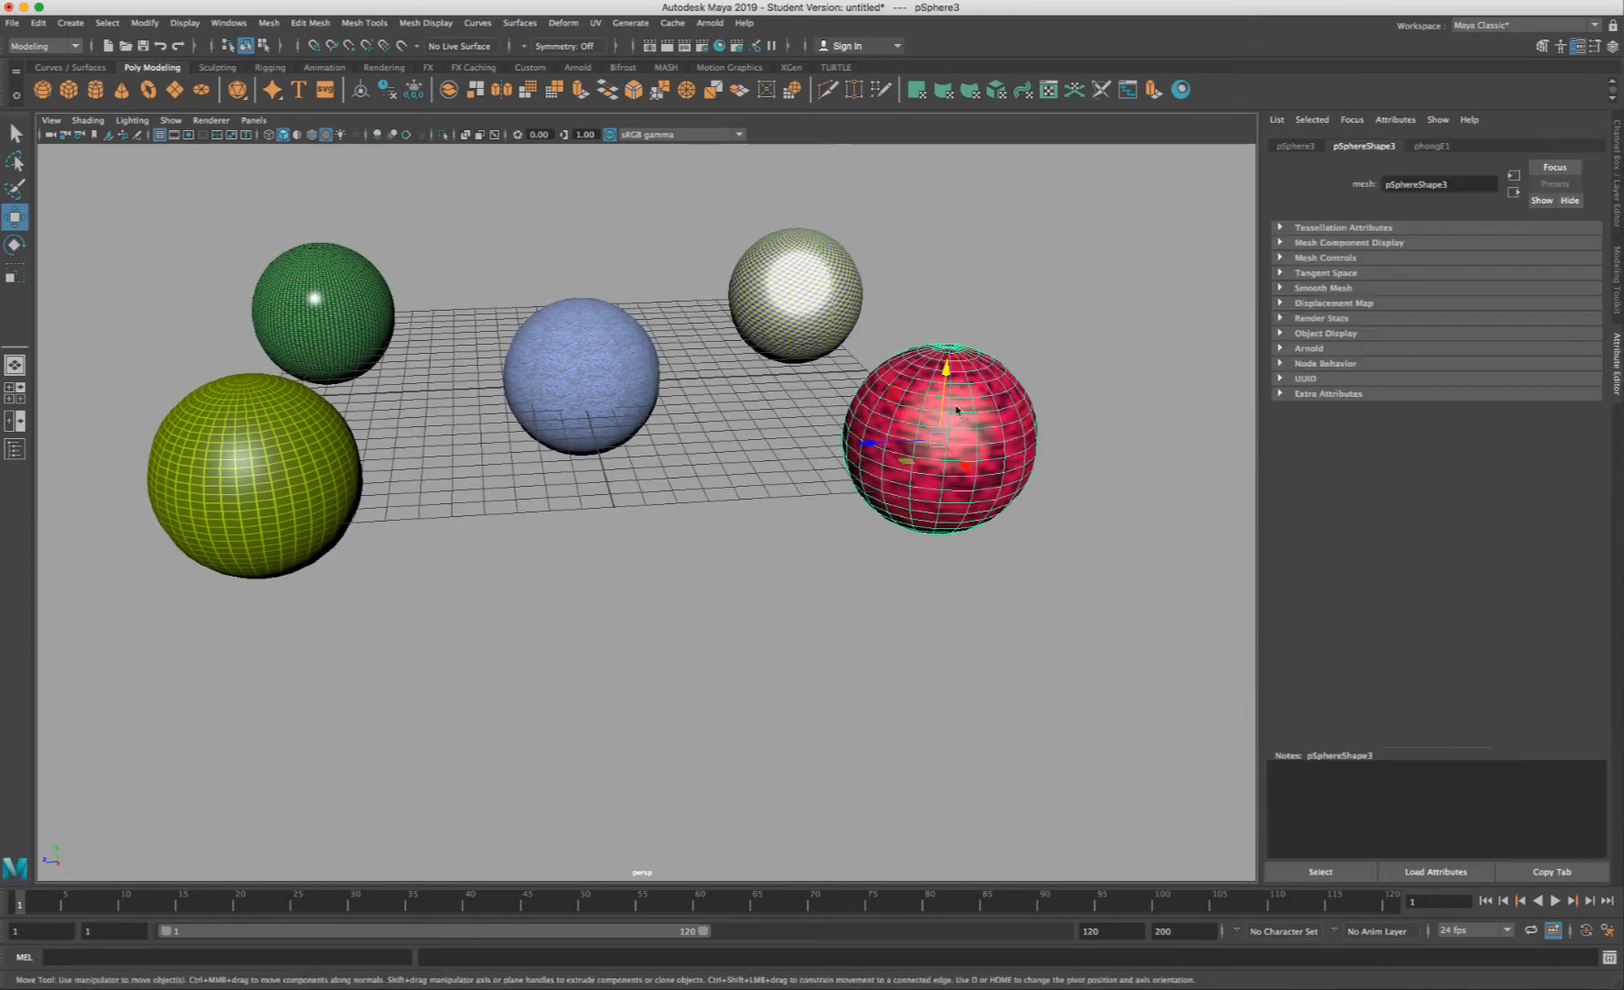
# - Examine the leather sphere's surface up close along with its phongE1 material and shading group attributes
pyautogui.moveTo(978, 413); pyautogui.dragTo(971, 777, button='right')
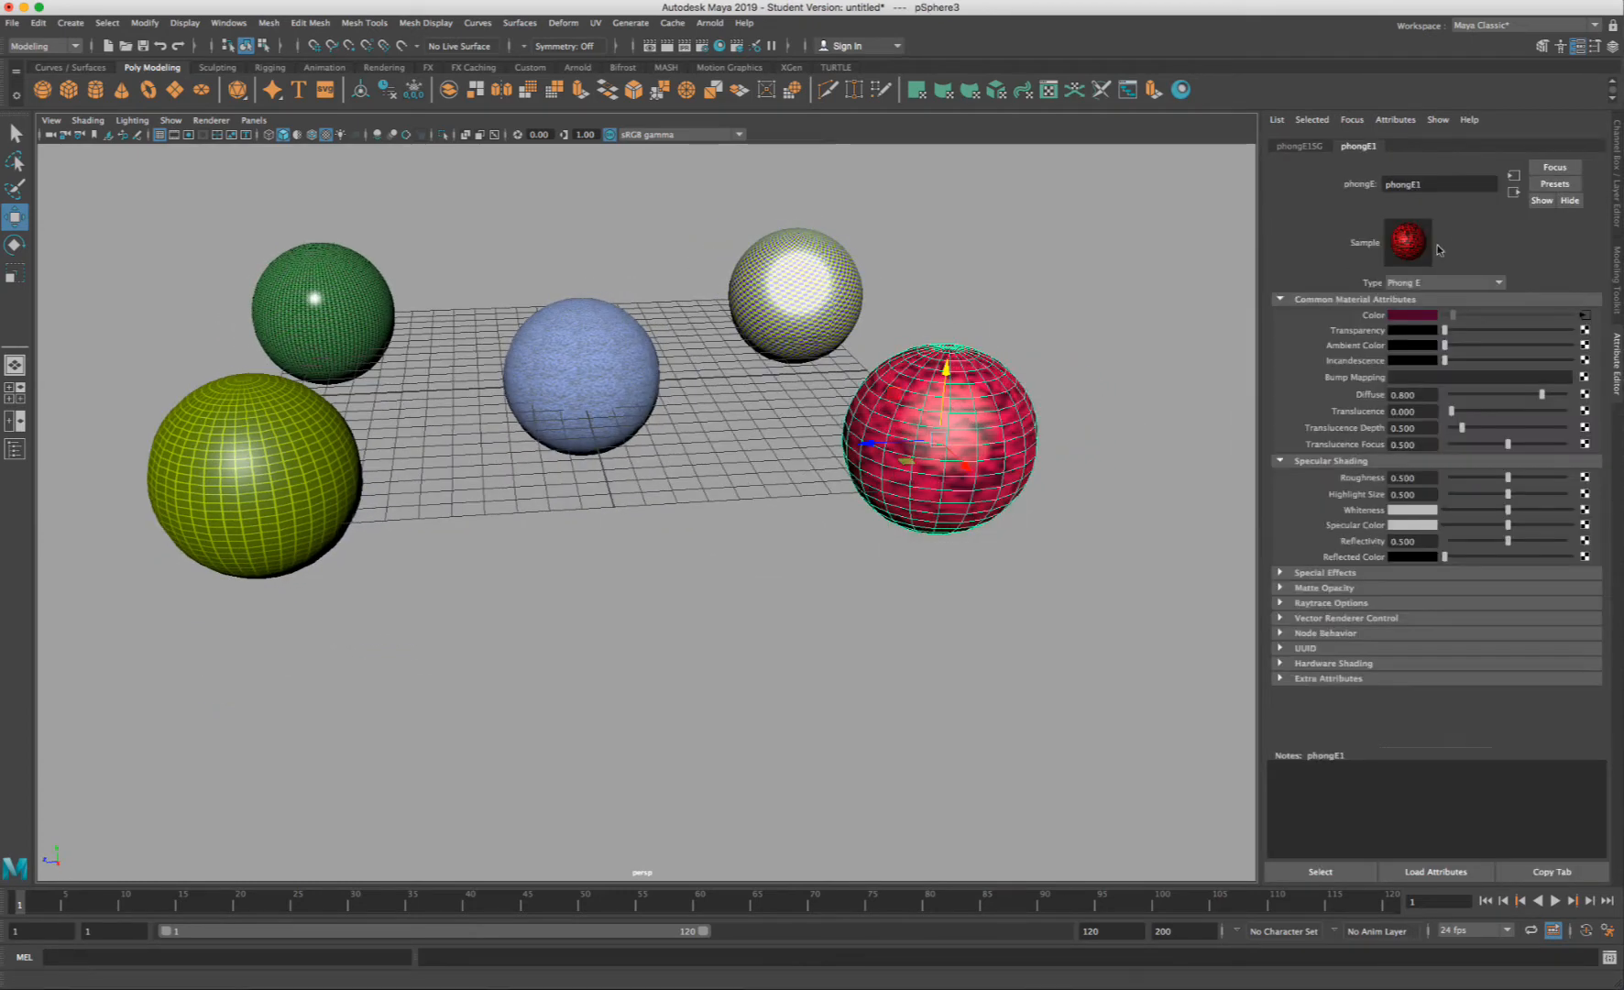
pyautogui.click(1309, 145)
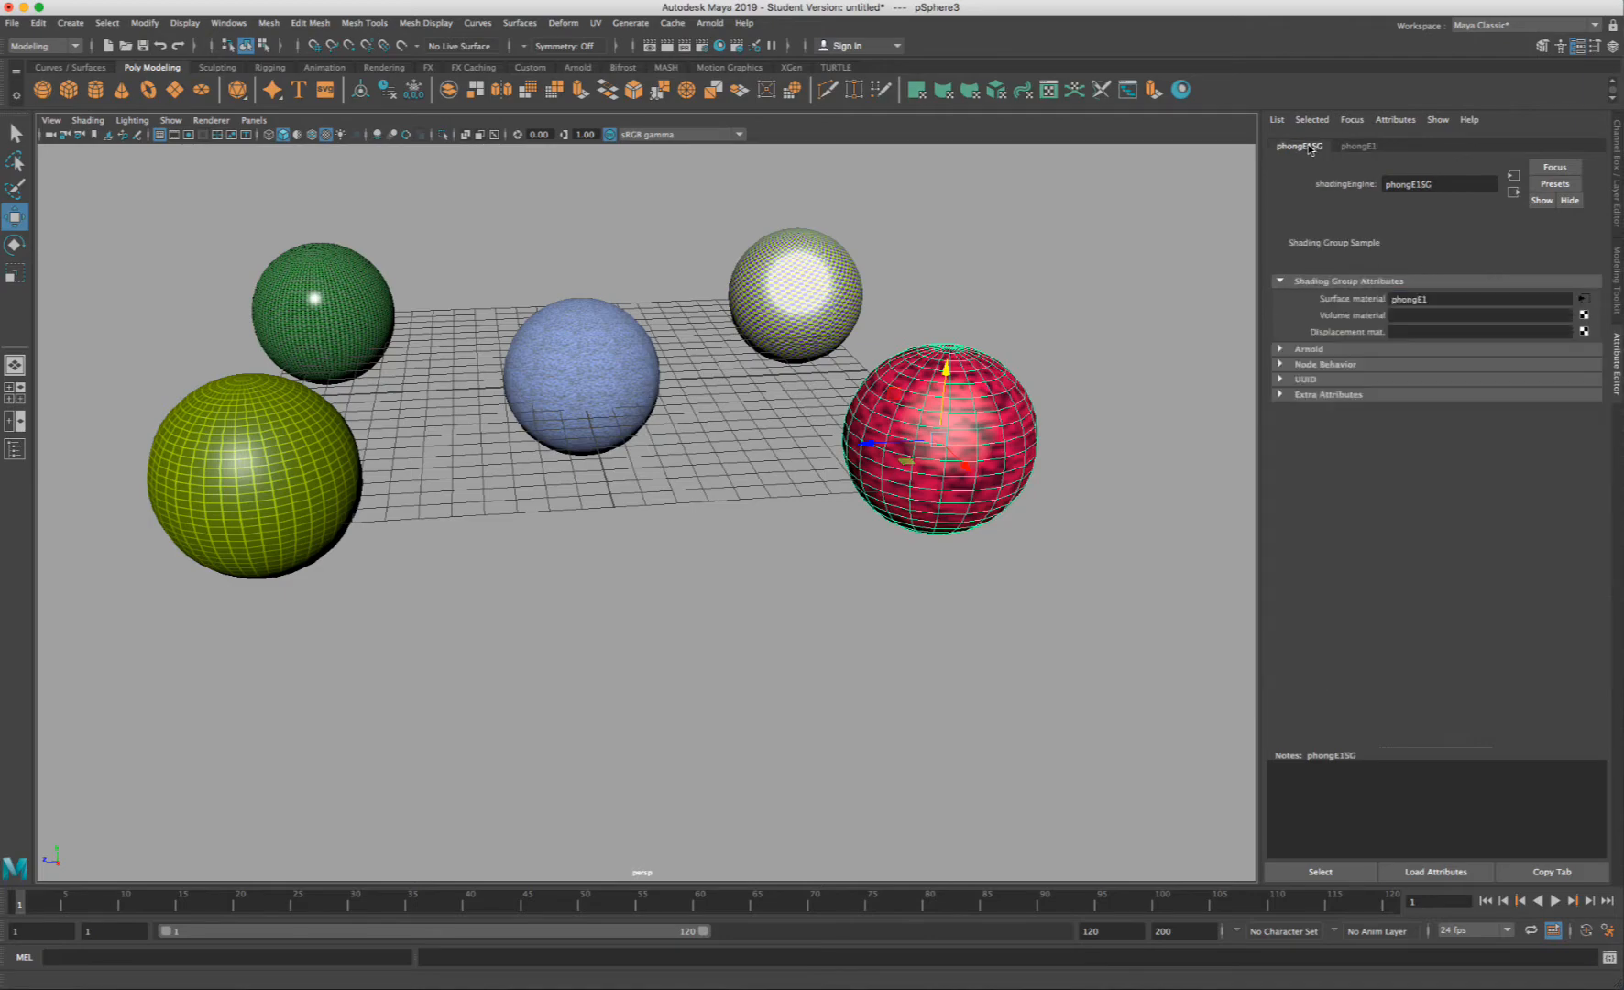
pyautogui.click(1356, 145)
pyautogui.scroll(8, 1083, 412)
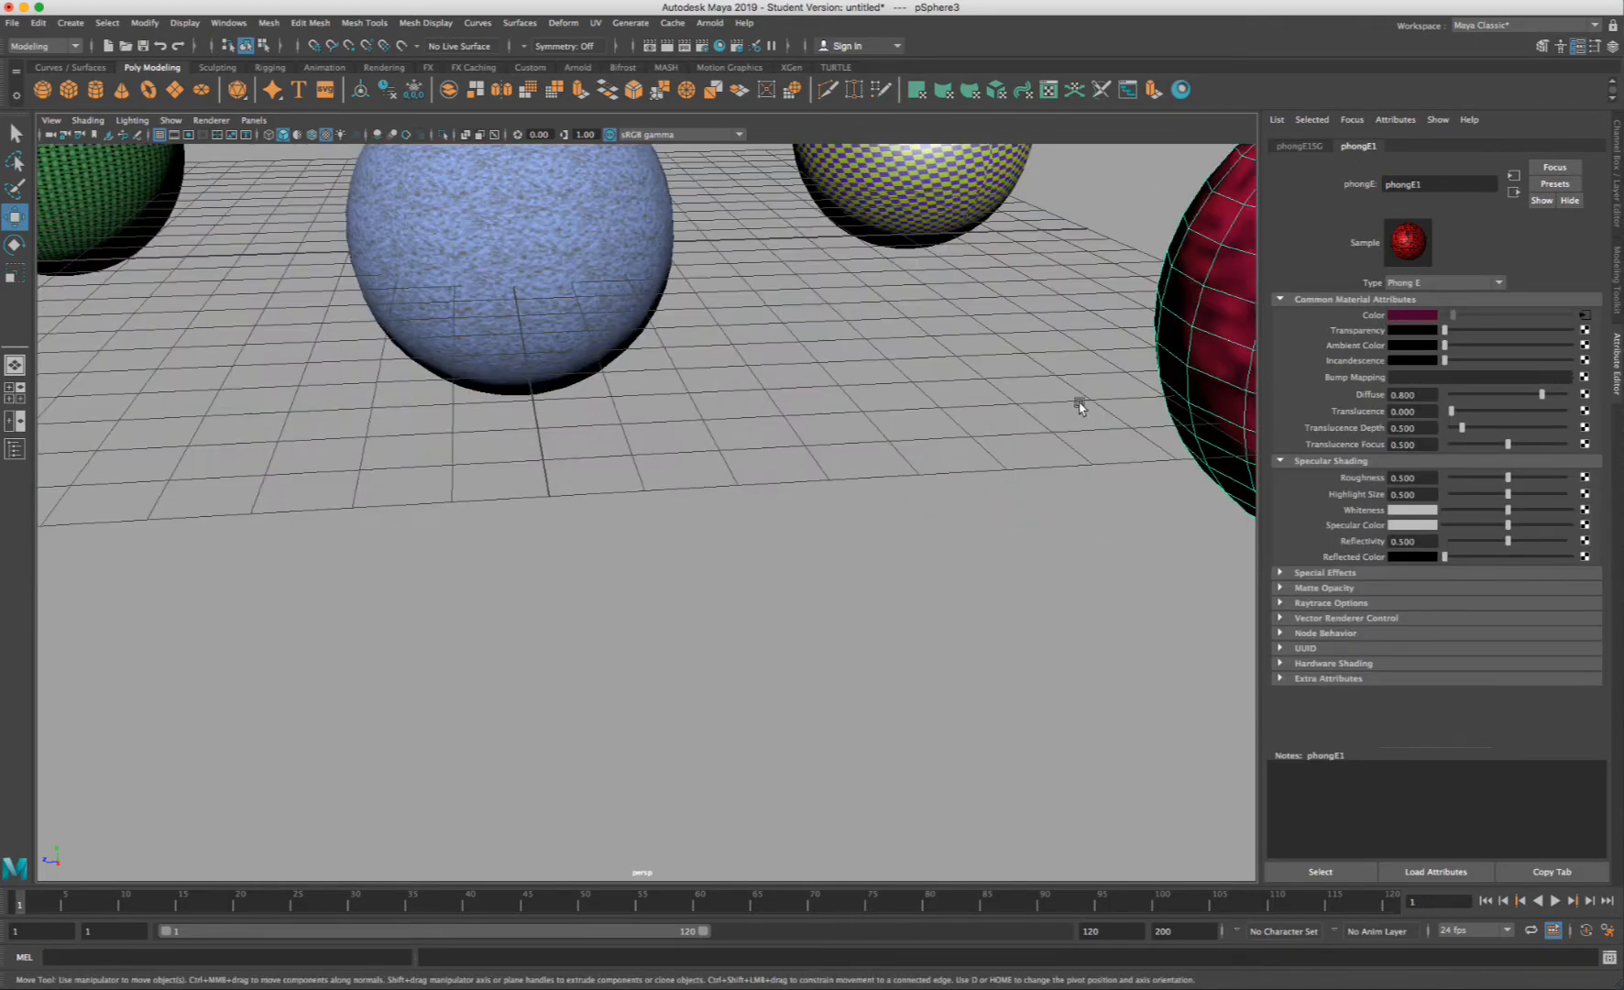
pyautogui.keyDown('alt'); pyautogui.moveTo(1081, 406); pyautogui.dragTo(632, 490, button='middle'); pyautogui.keyUp('alt')
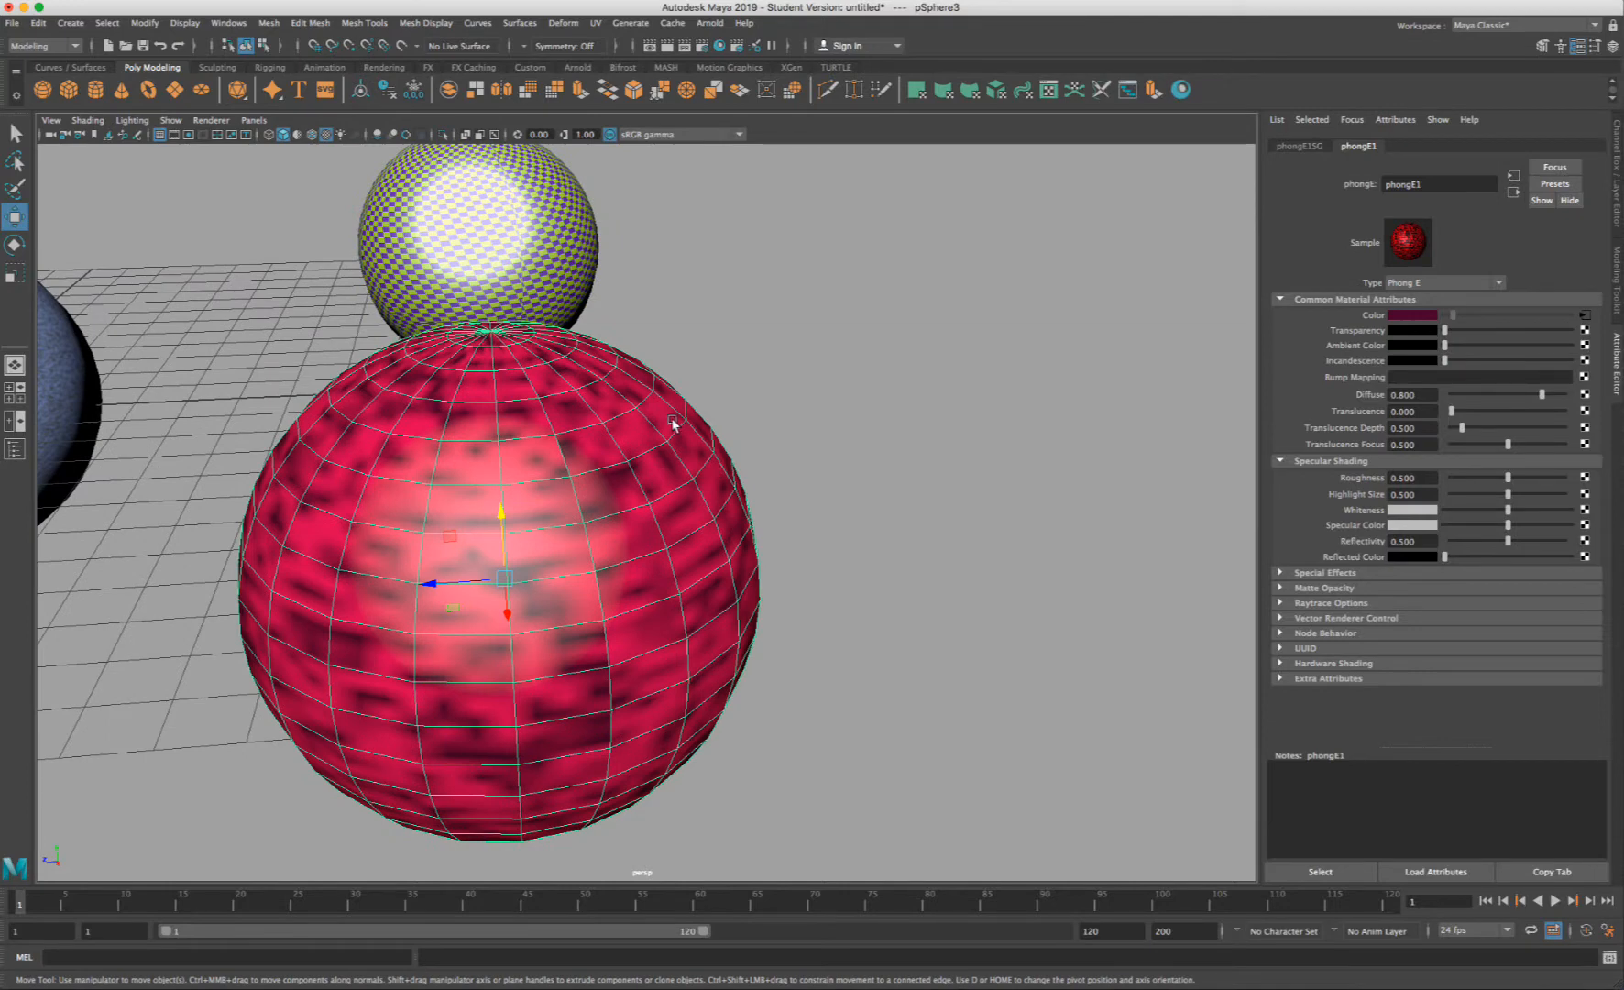
pyautogui.scroll(-5, 671, 426)
pyautogui.keyDown('alt'); pyautogui.moveTo(679, 417); pyautogui.dragTo(1042, 410, button='middle'); pyautogui.keyUp('alt')
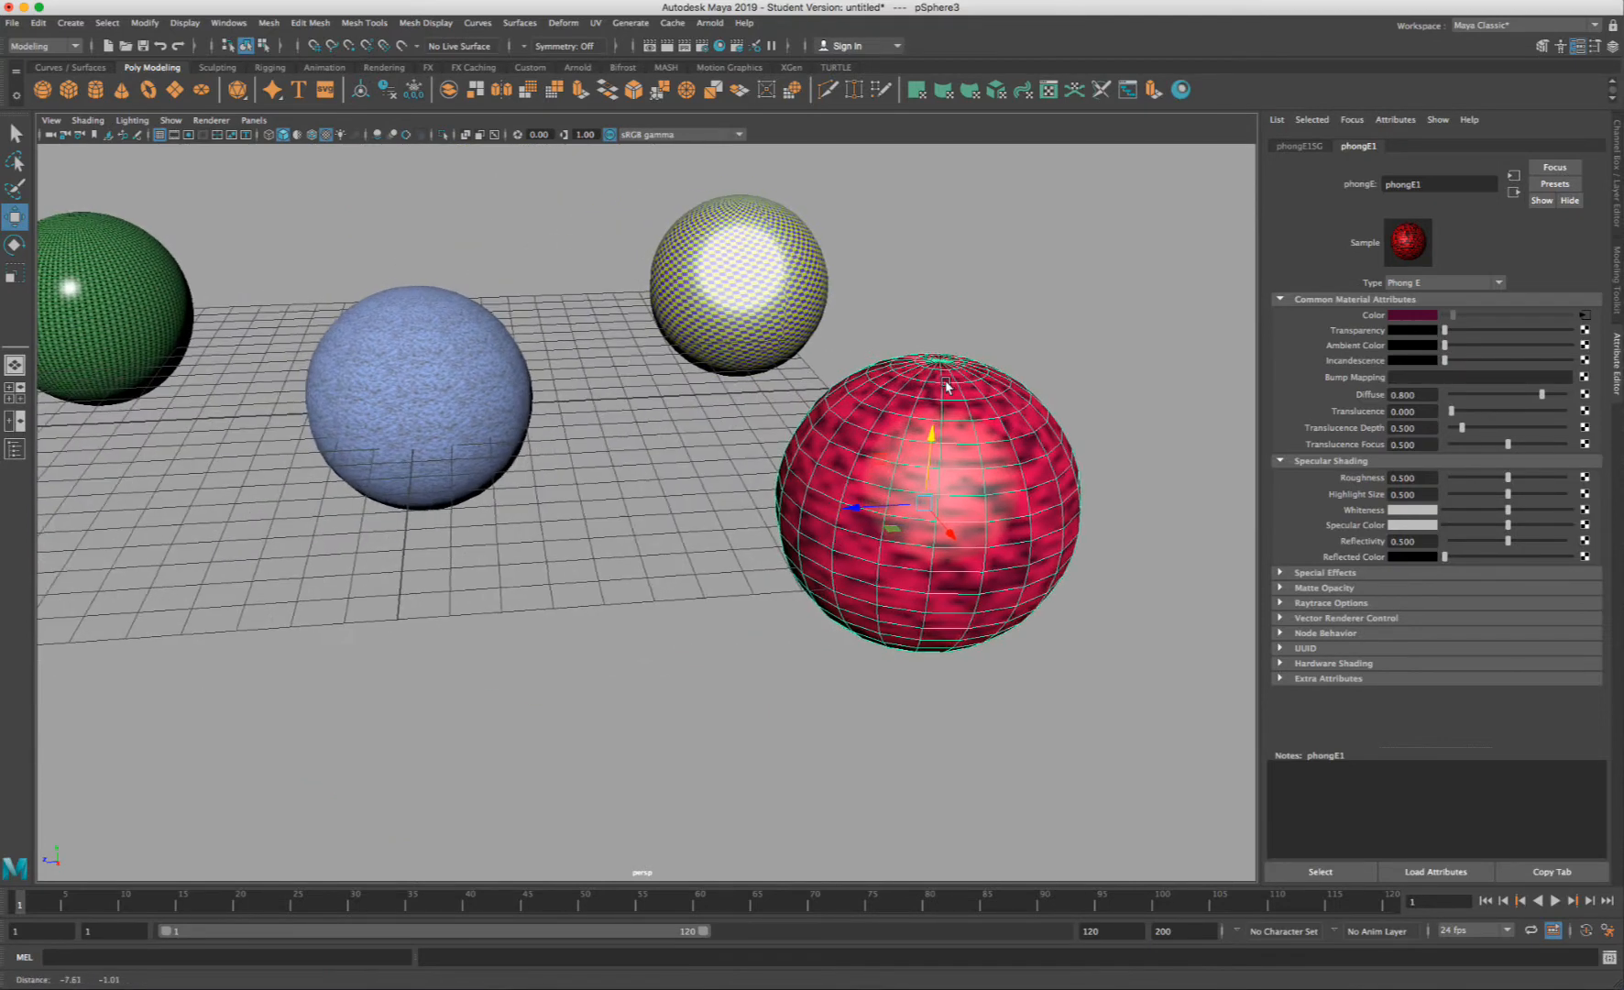
pyautogui.click(1302, 146)
pyautogui.click(1352, 147)
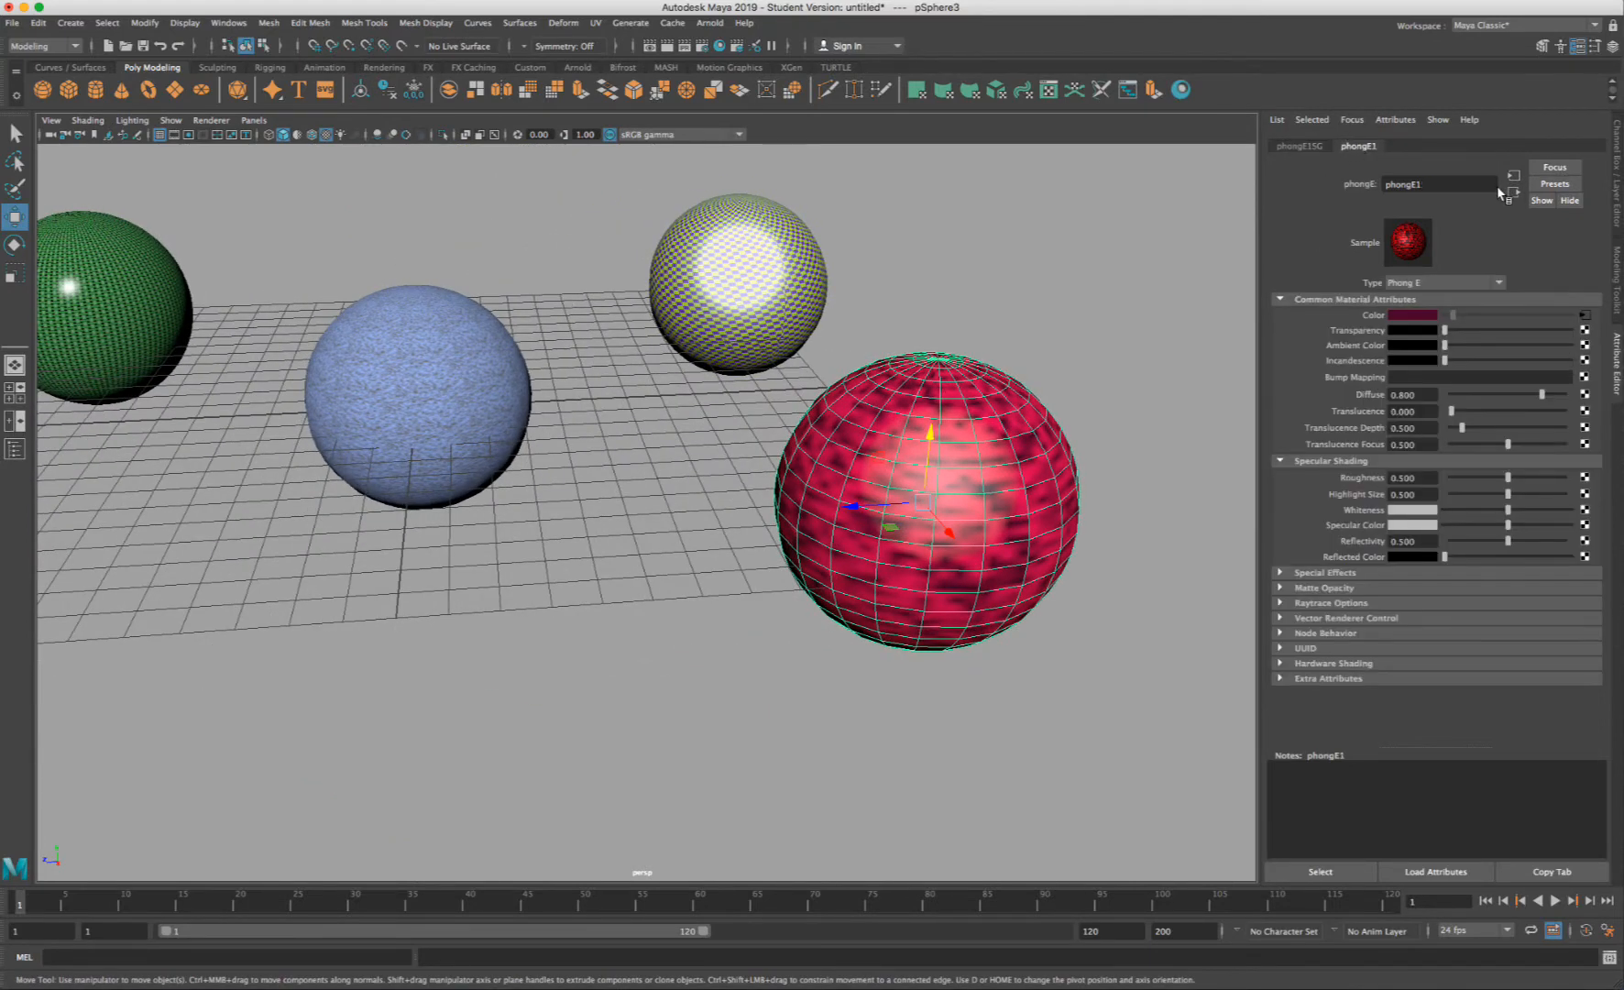
pyautogui.click(1499, 188)
pyautogui.moveTo(877, 495); pyautogui.dragTo(906, 862, button='right')
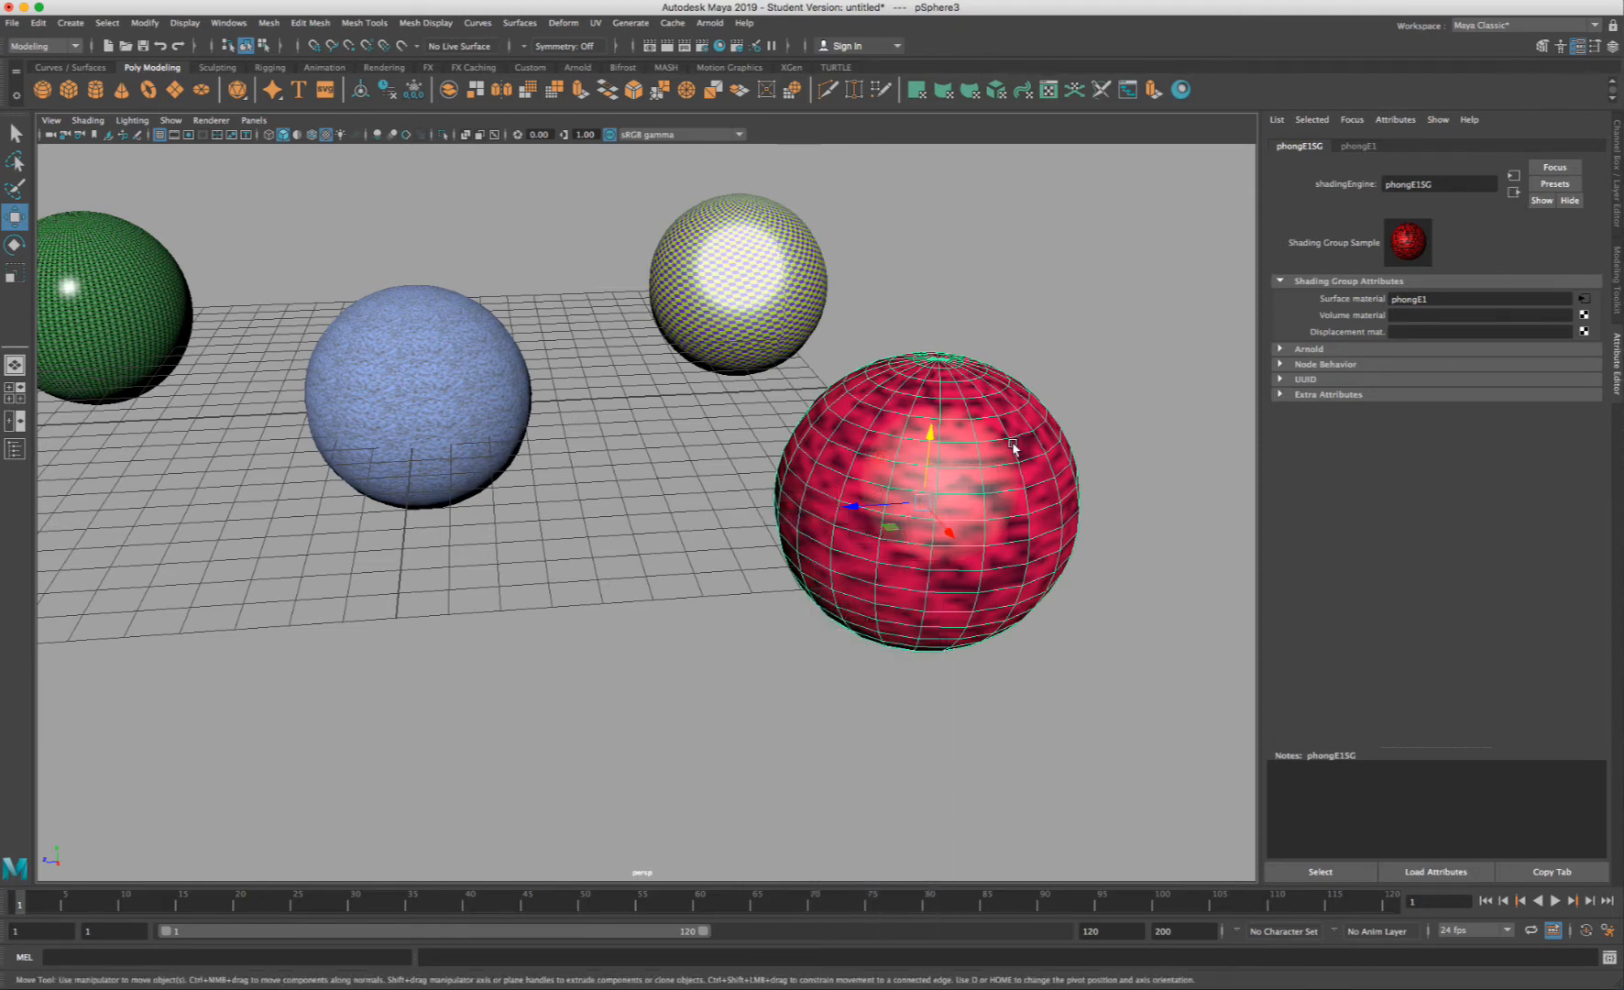
# - Deselect the leather sphere and look over all five textured spheres from different angles
pyautogui.keyDown('alt'); pyautogui.moveTo(999, 427); pyautogui.dragTo(1044, 414); pyautogui.keyUp('alt')
pyautogui.click(1113, 232)
pyautogui.scroll(-8, 940, 443)
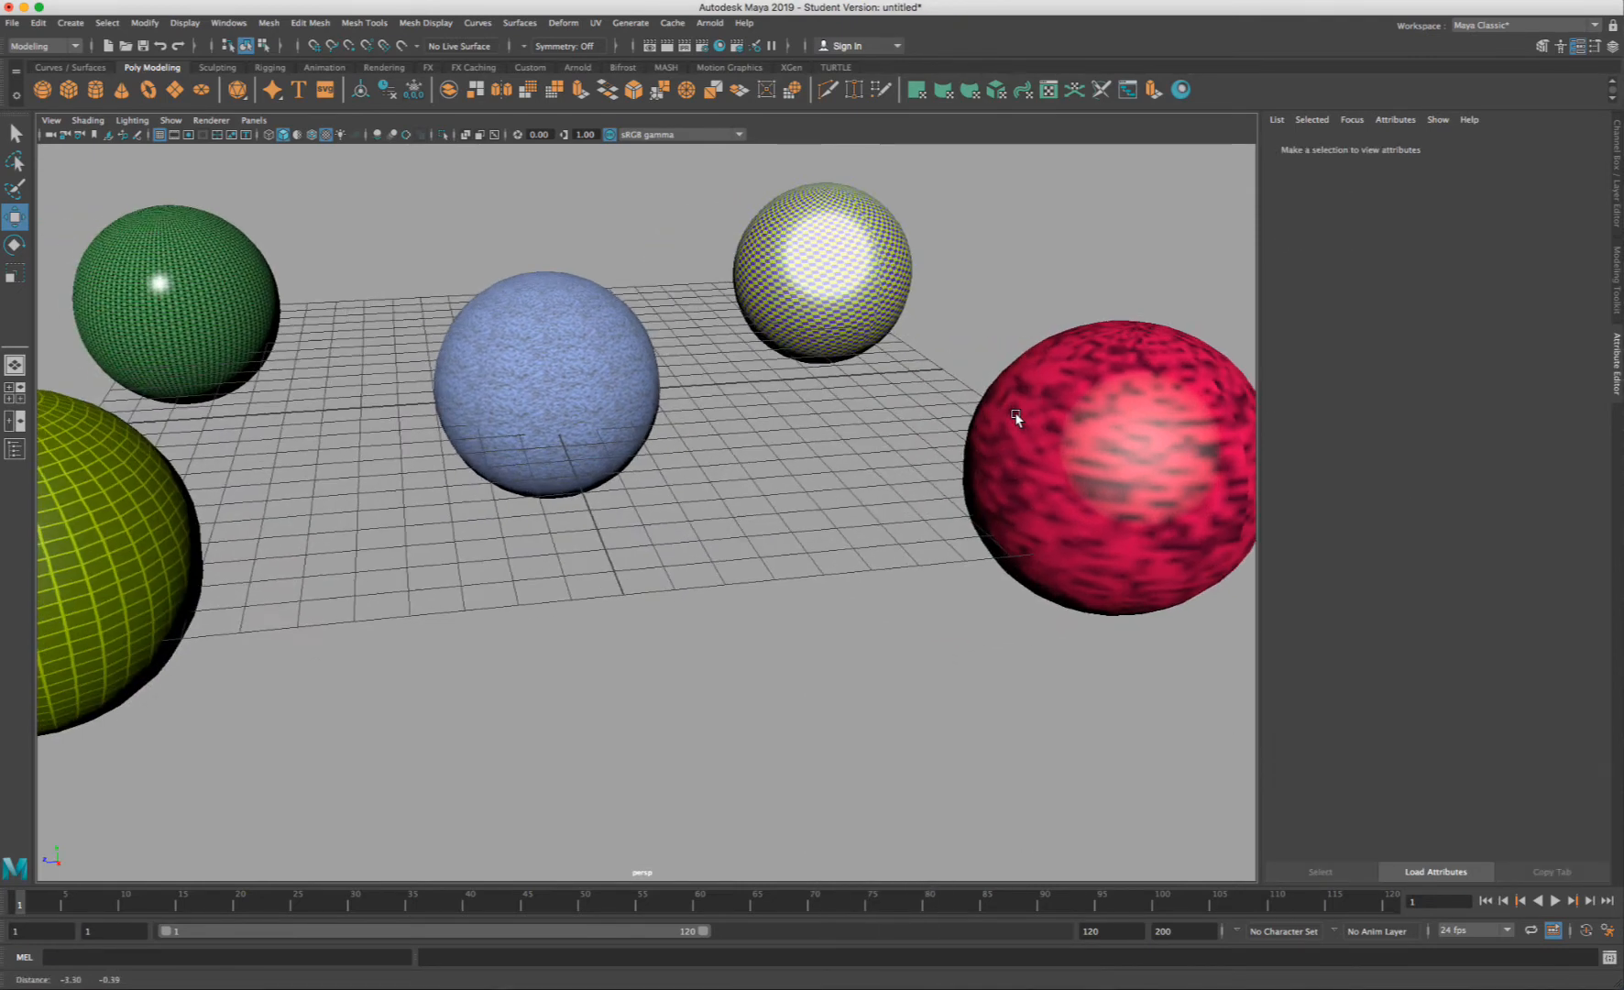
pyautogui.scroll(8, 891, 421)
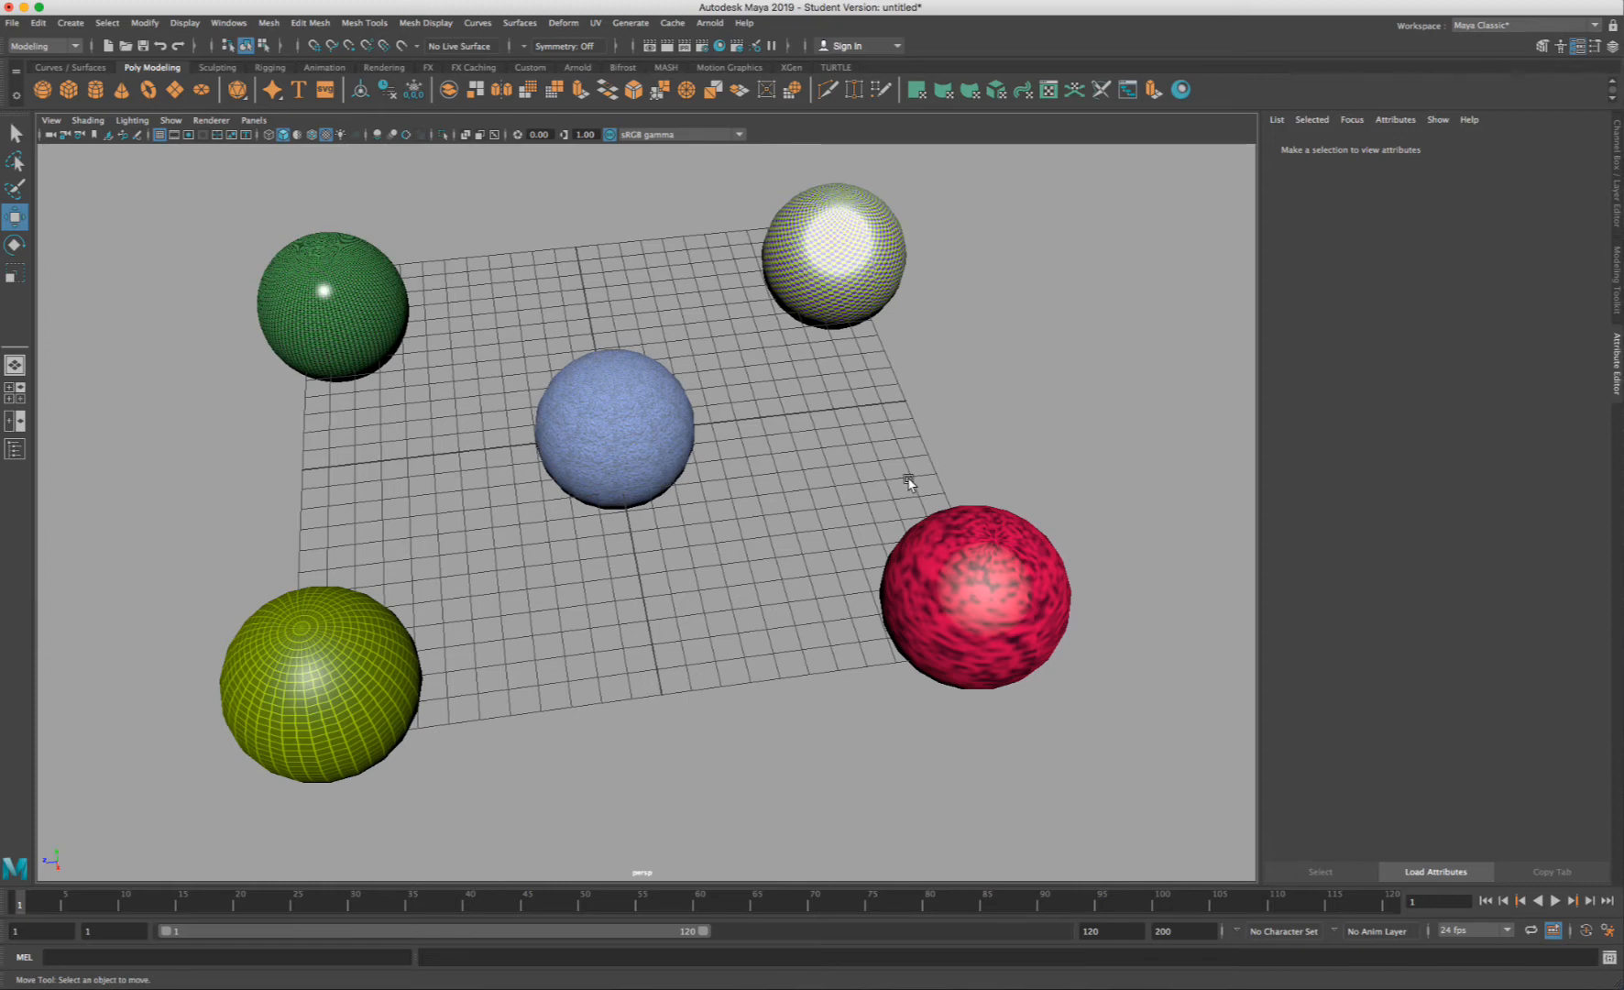
pyautogui.keyDown('alt'); pyautogui.moveTo(907, 481); pyautogui.dragTo(887, 443); pyautogui.keyUp('alt')
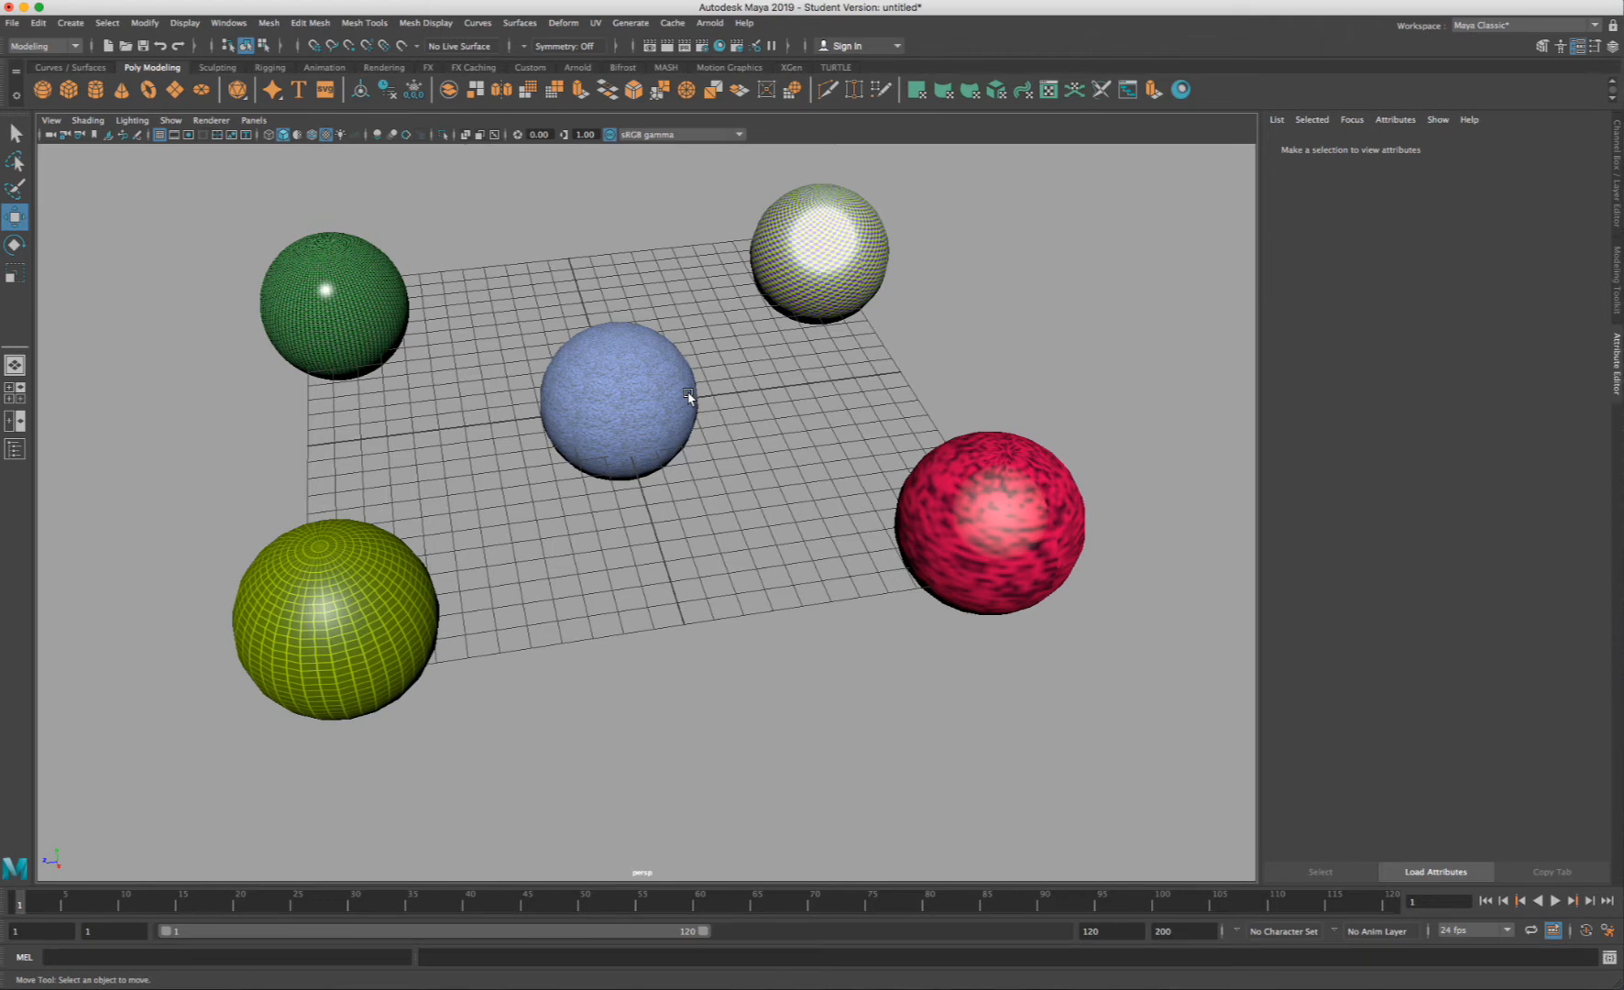
pyautogui.click(833, 278)
pyautogui.click(933, 285)
pyautogui.click(1038, 506)
pyautogui.keyDown('alt'); pyautogui.moveTo(1035, 494); pyautogui.dragTo(945, 297); pyautogui.keyUp('alt')
pyautogui.keyDown('alt'); pyautogui.moveTo(960, 273); pyautogui.dragTo(913, 330, button='middle'); pyautogui.keyUp('alt')
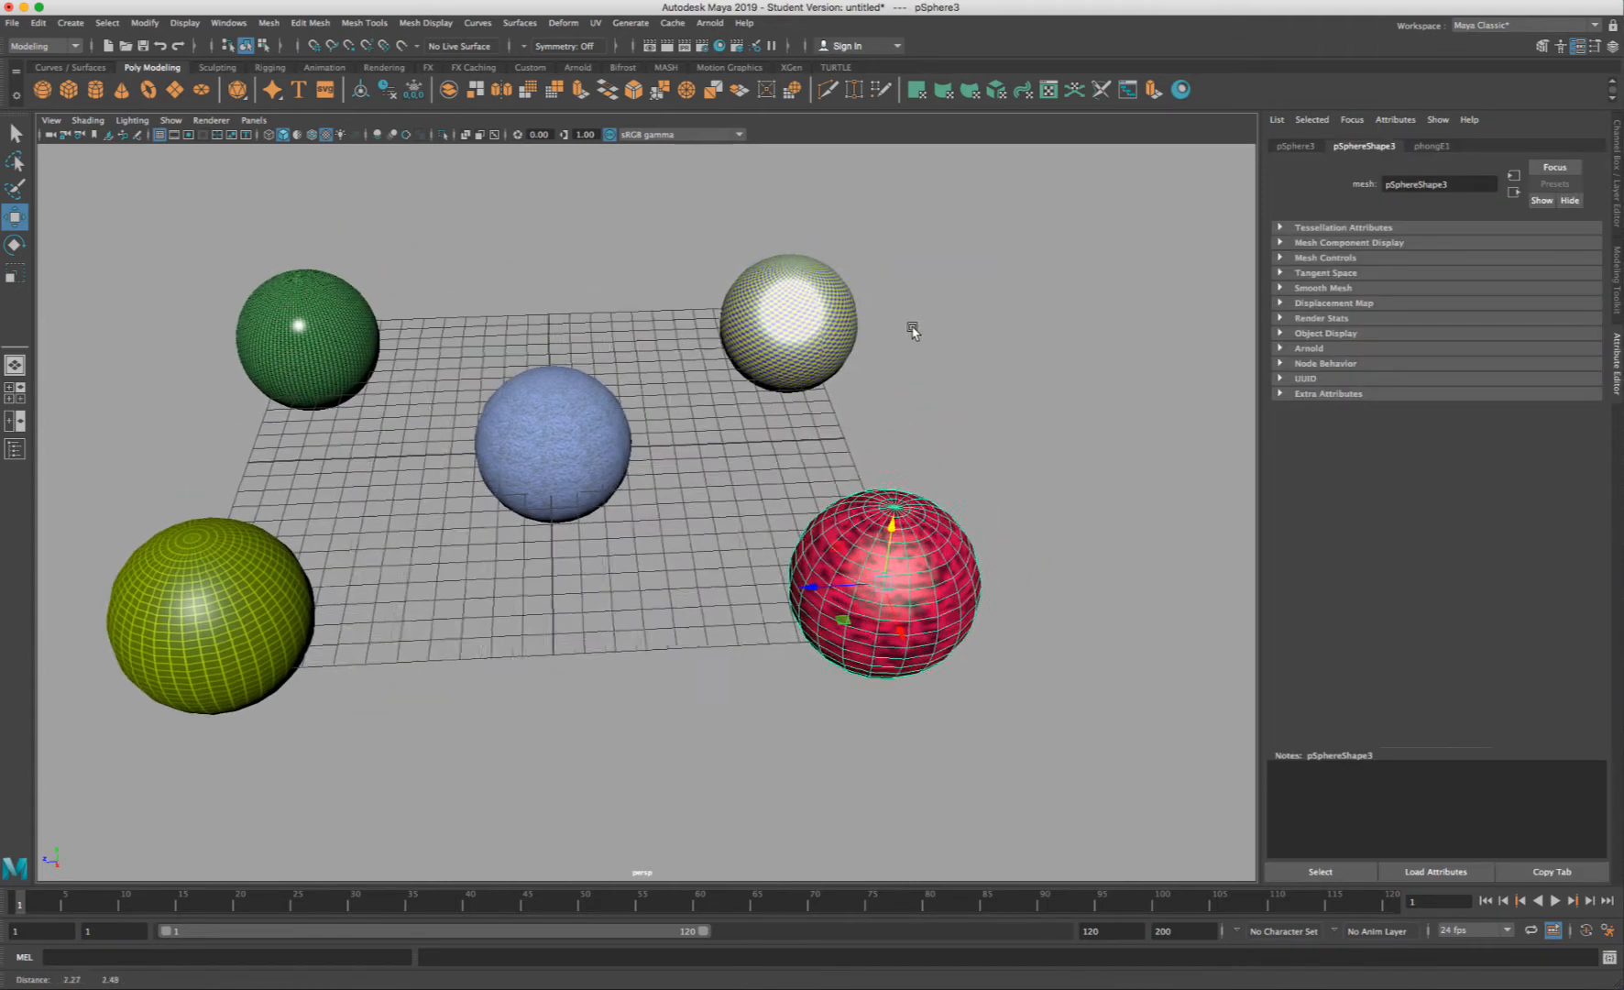
# - Disconnect the checker texture from the Color of the sphere's blinn2 material and apply a File texture there instead
pyautogui.click(799, 297)
pyautogui.moveTo(801, 298); pyautogui.dragTo(857, 667, button='right')
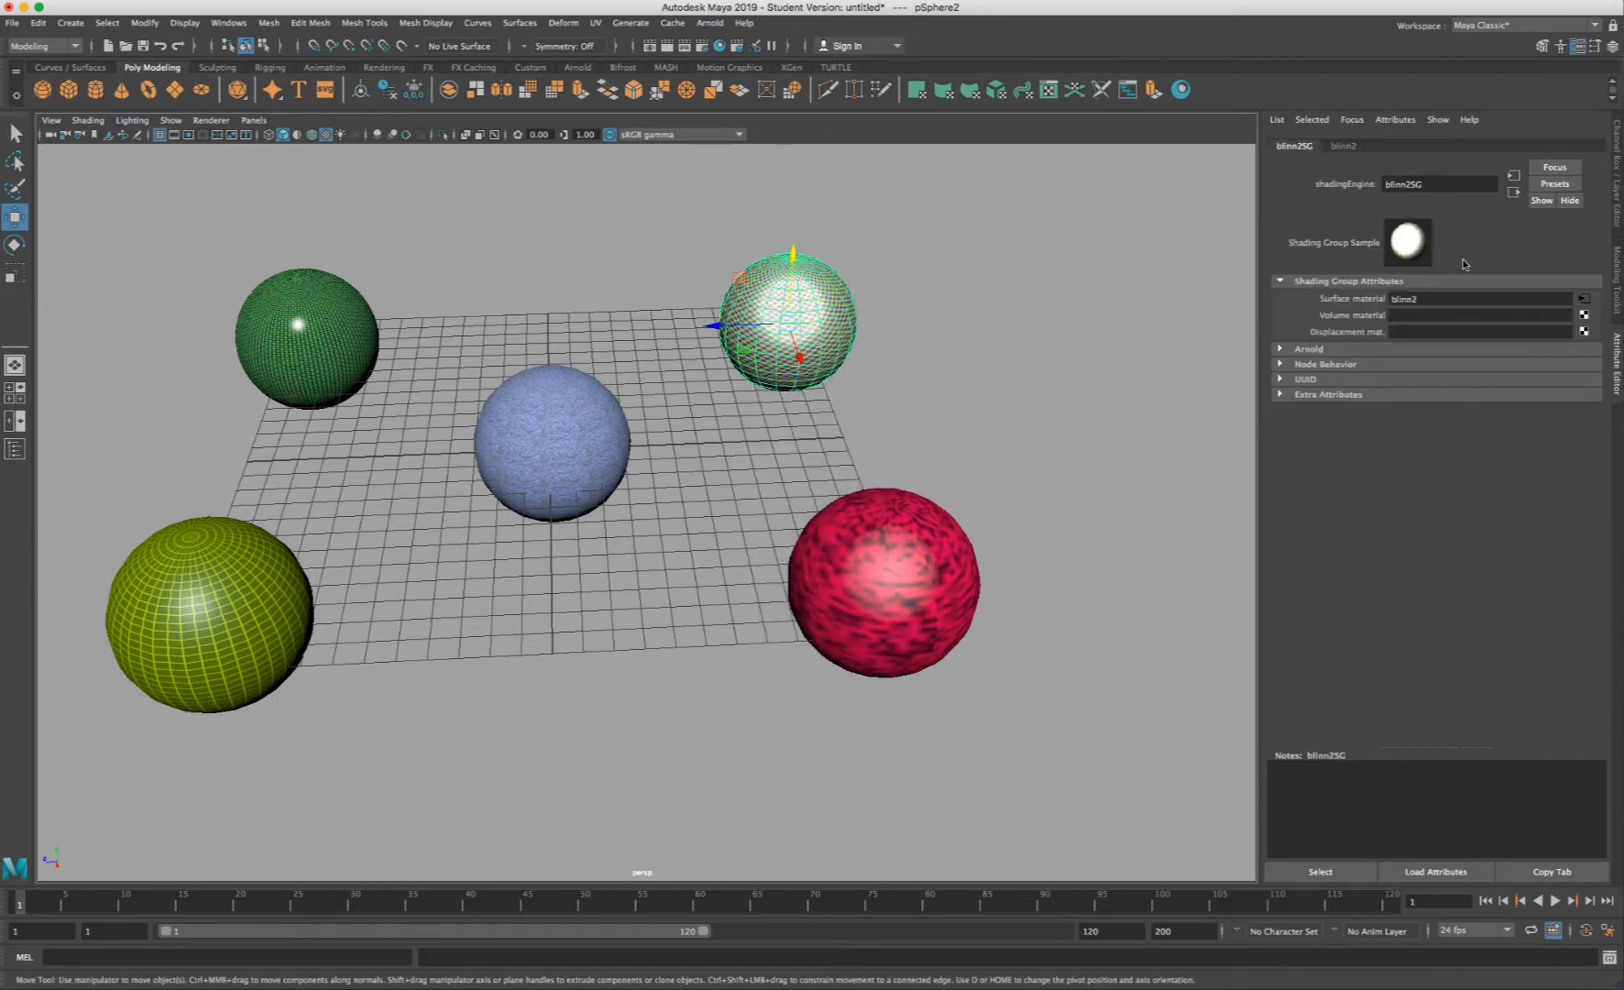
pyautogui.click(1344, 146)
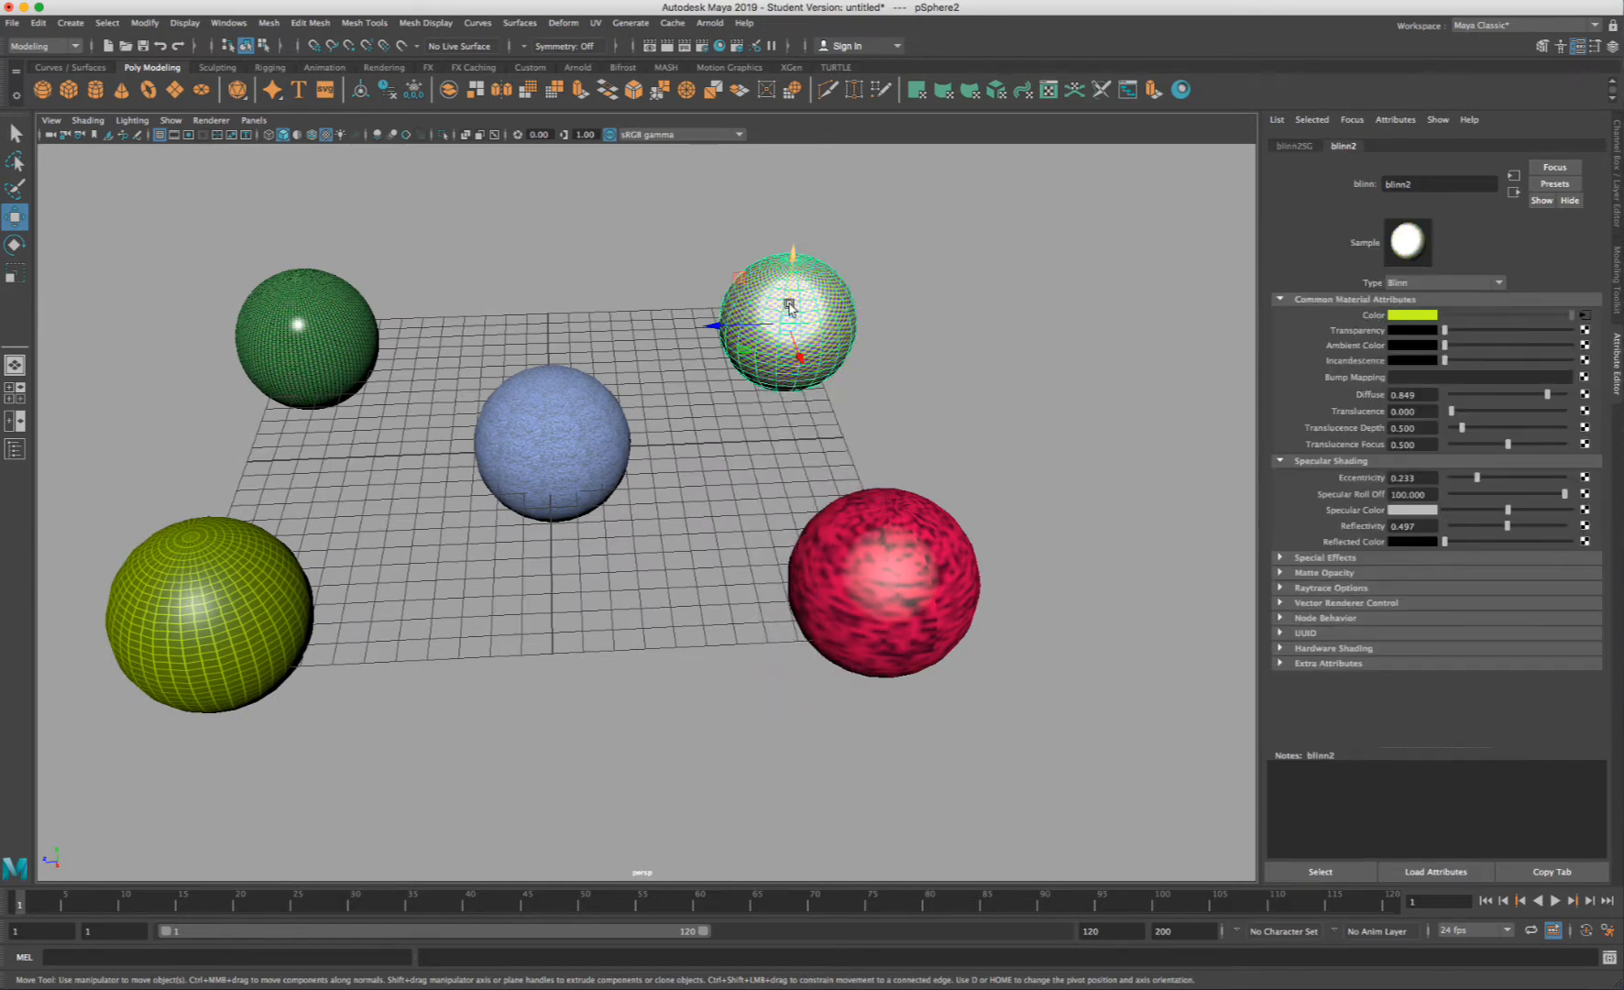
pyautogui.rightClick(1375, 316)
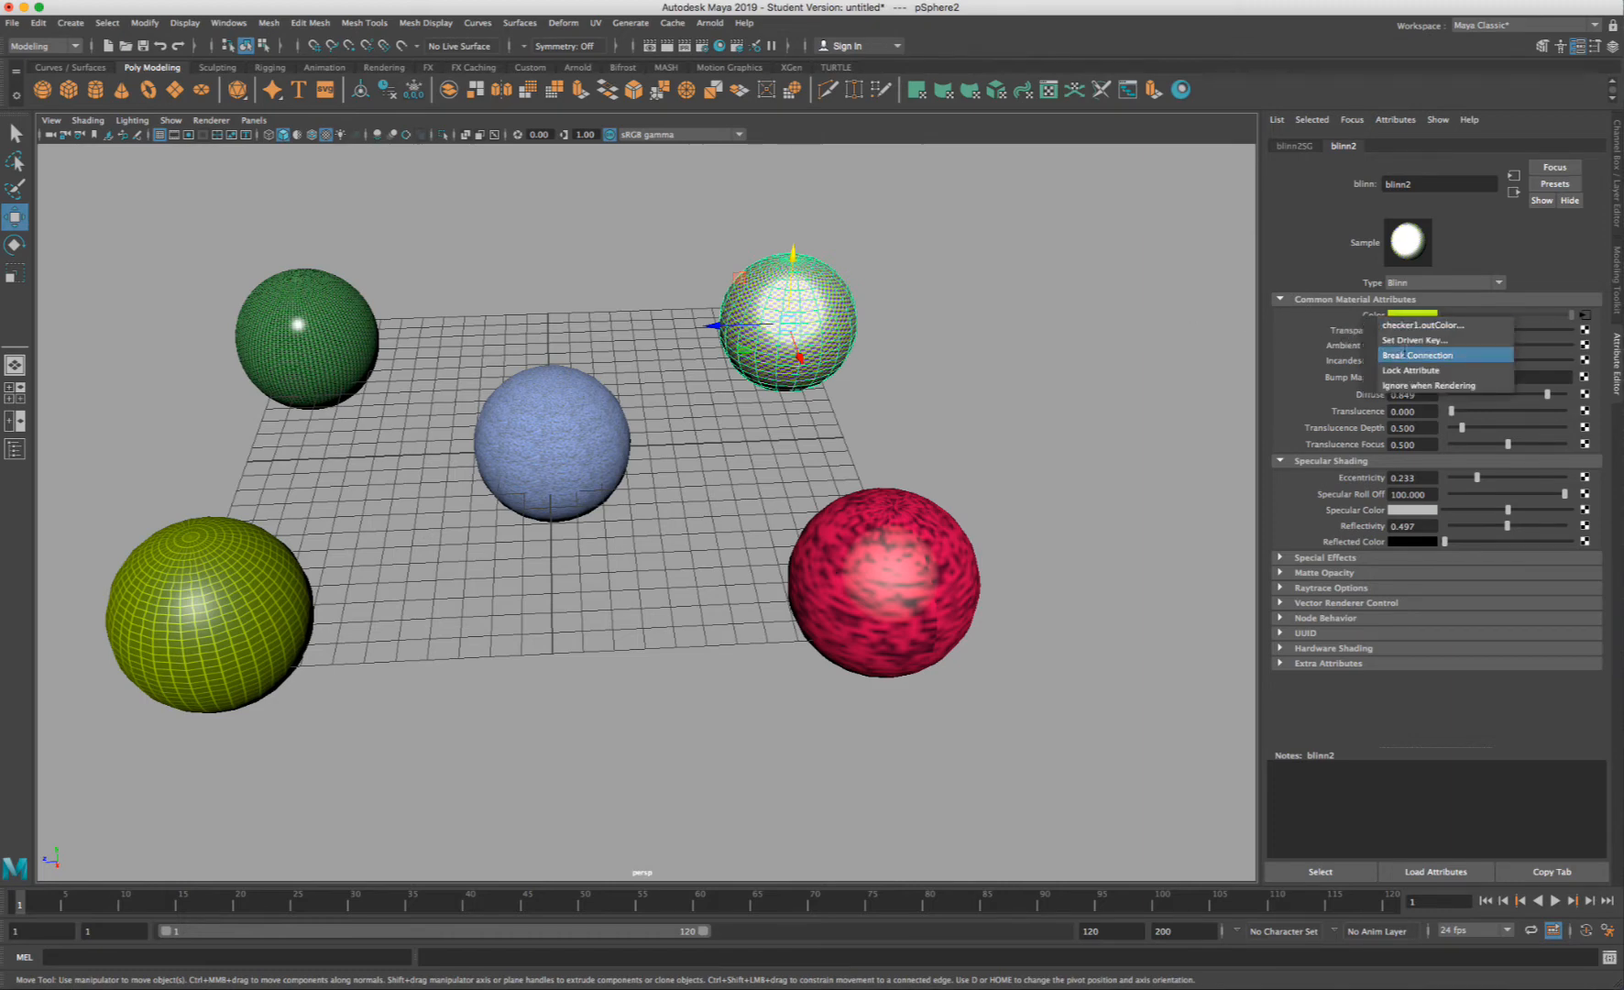
pyautogui.click(1406, 355)
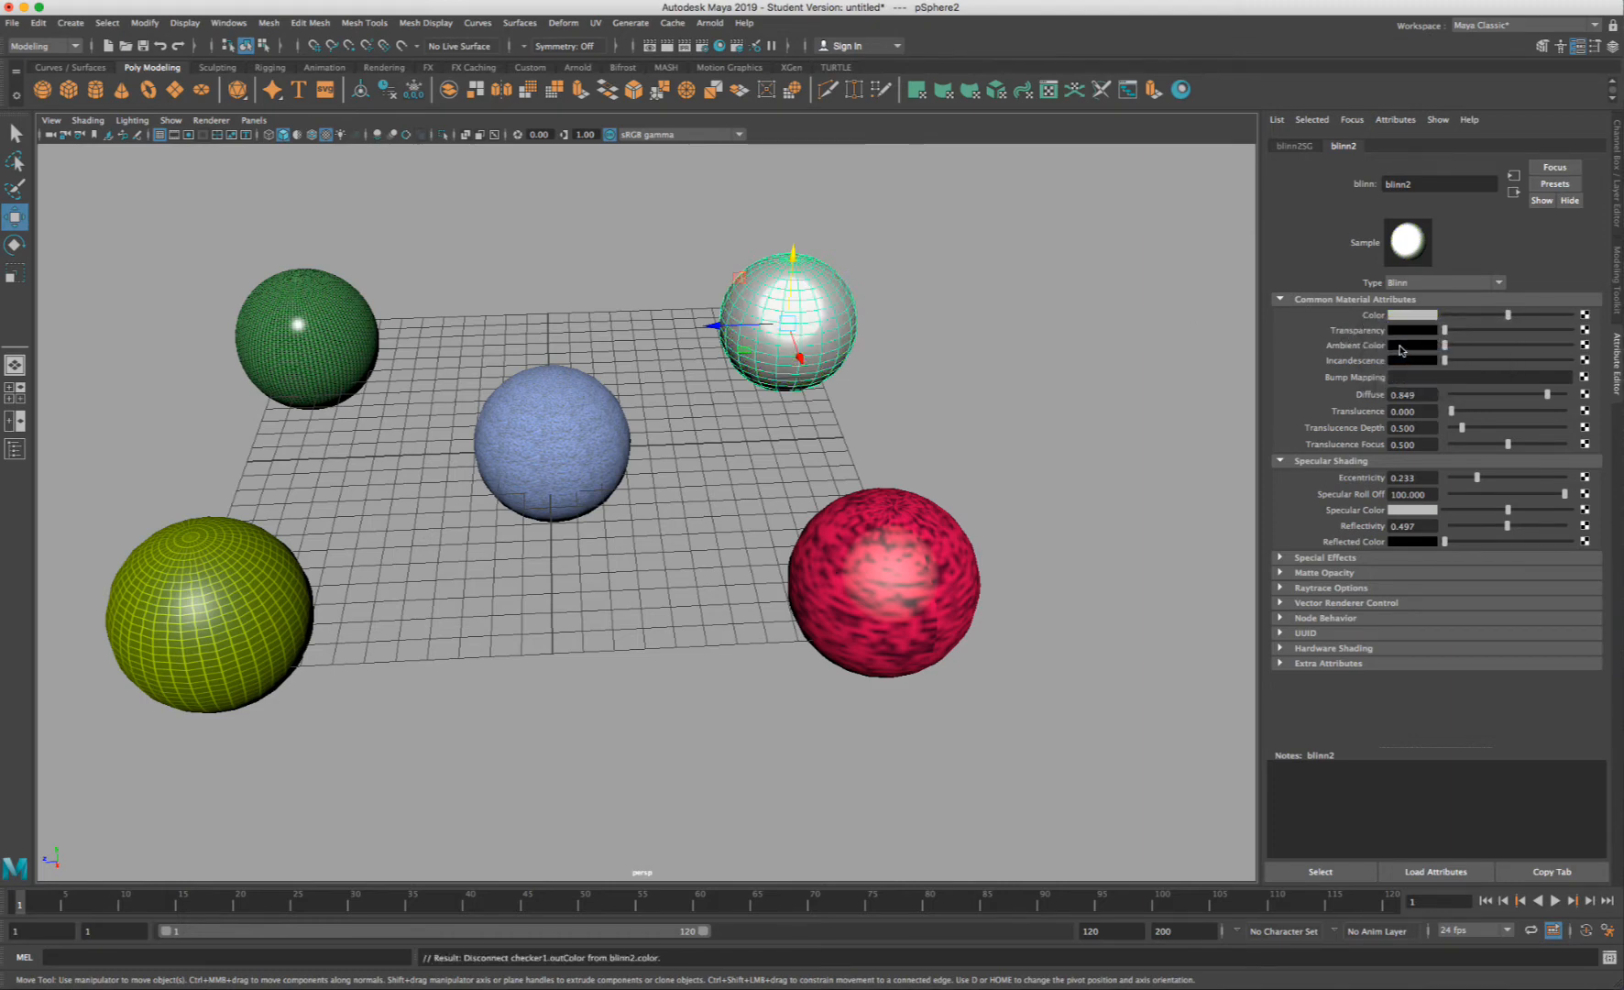
pyautogui.click(1584, 315)
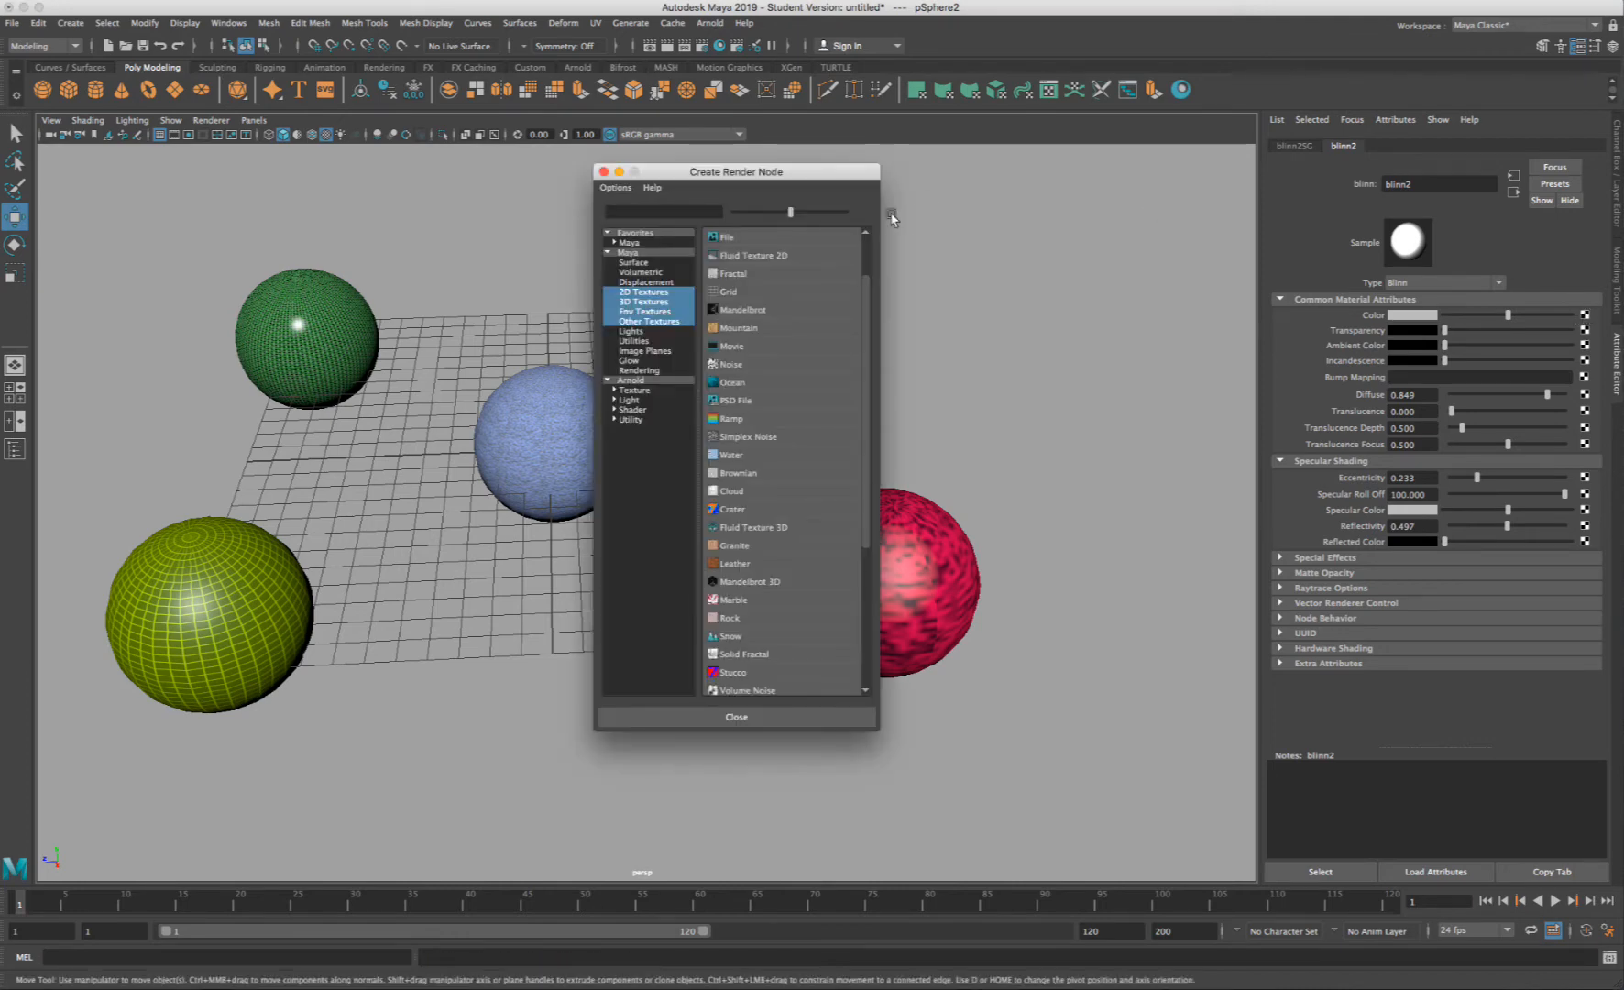
pyautogui.click(745, 236)
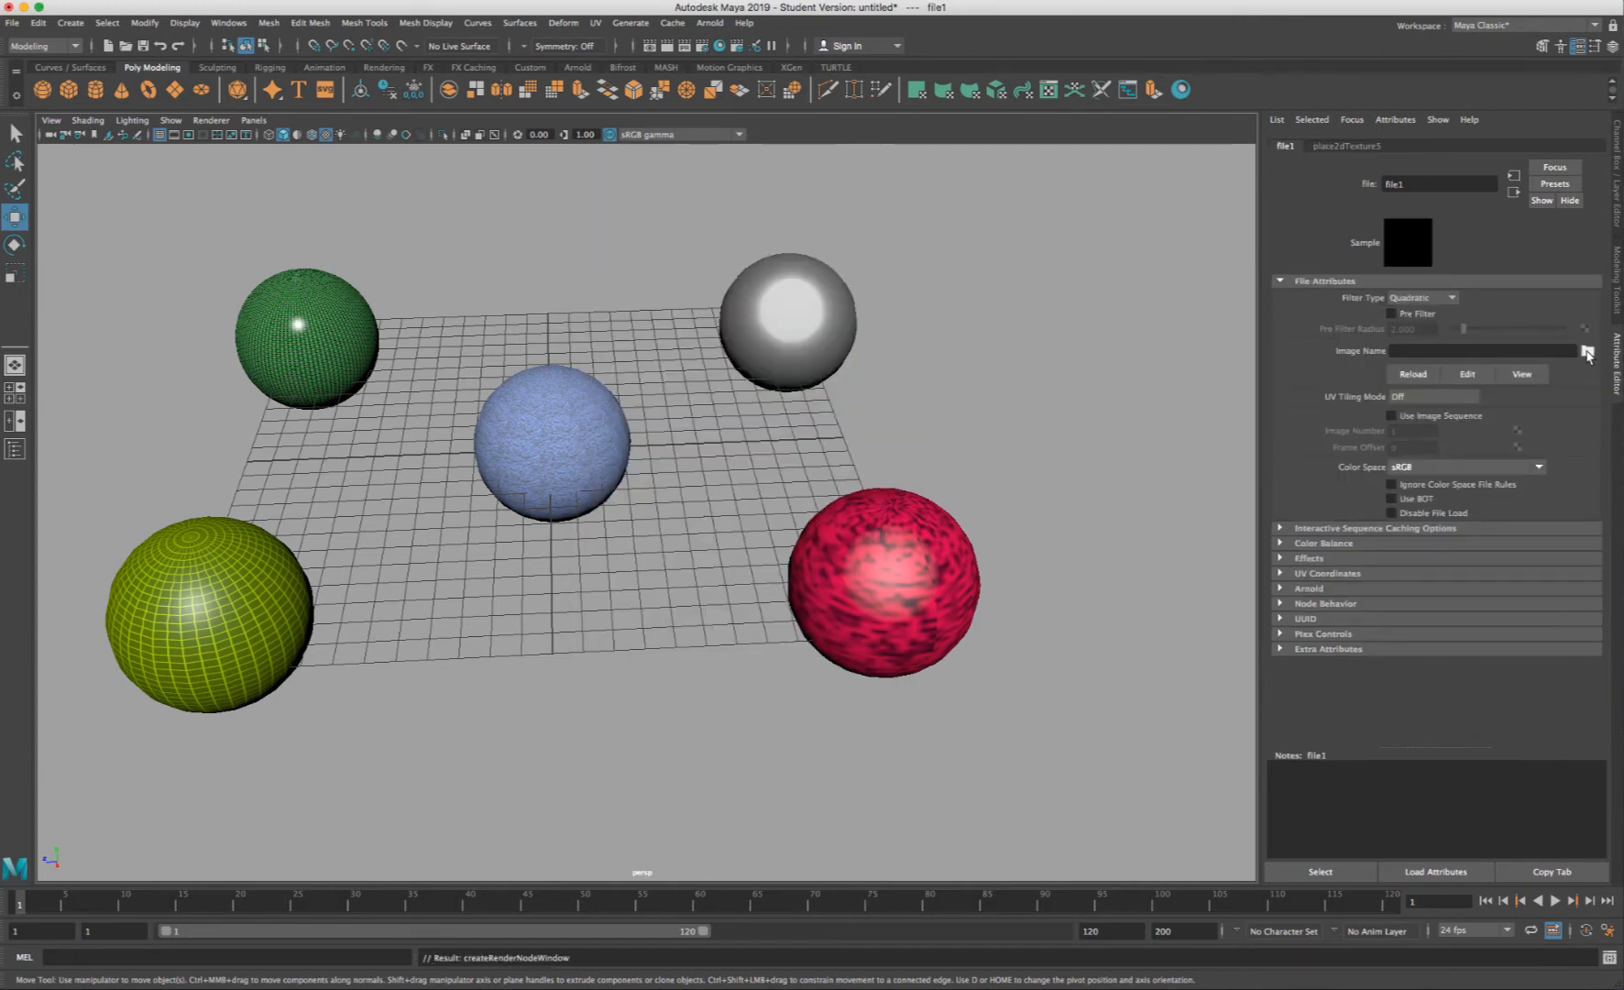
# - Preview elephantskin.jpg on the Desktop and load it as the file texture's image
pyautogui.click(1587, 354)
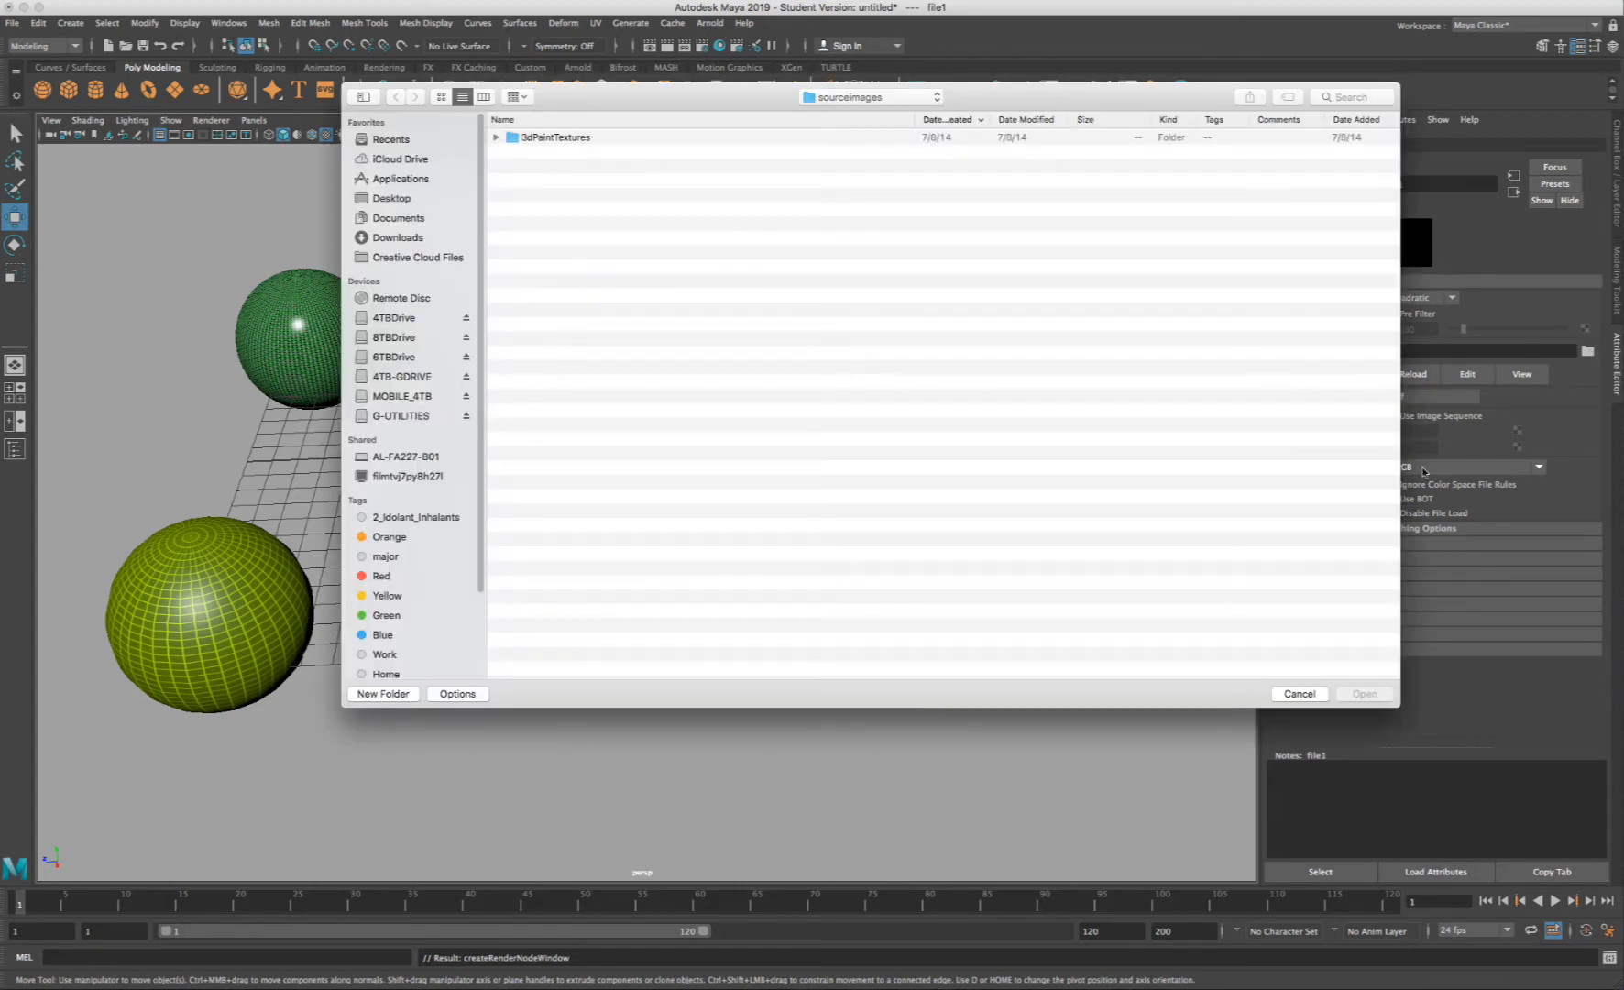
pyautogui.click(1299, 694)
pyautogui.click(1587, 351)
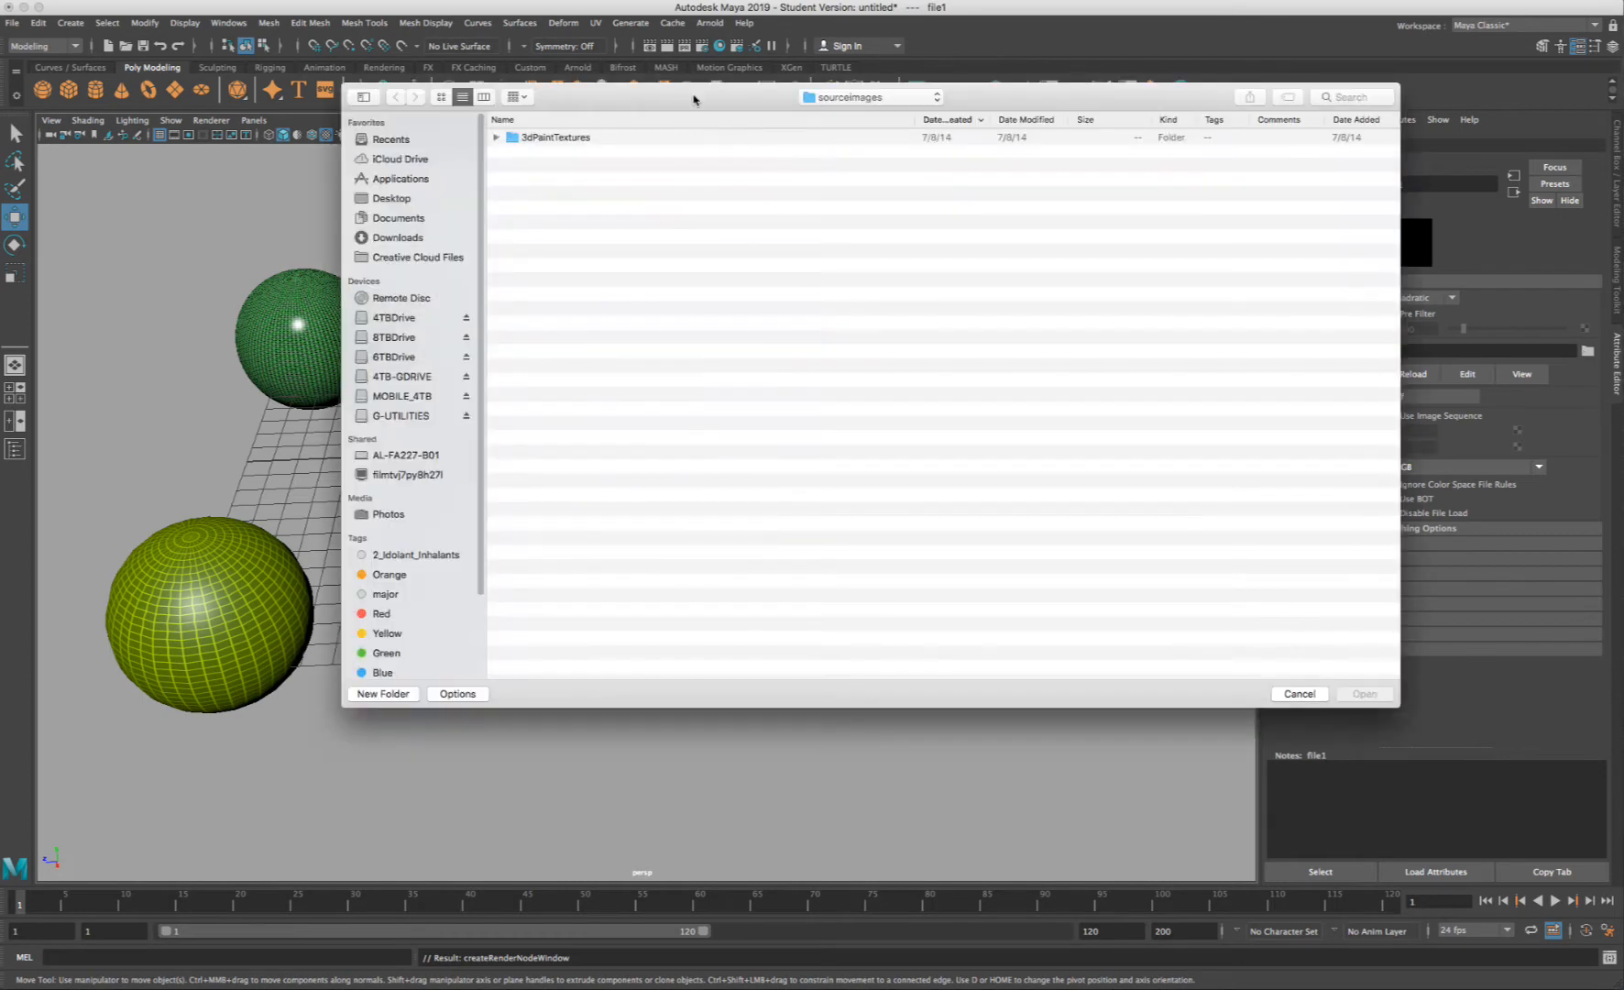
pyautogui.moveTo(683, 99); pyautogui.dragTo(660, 188)
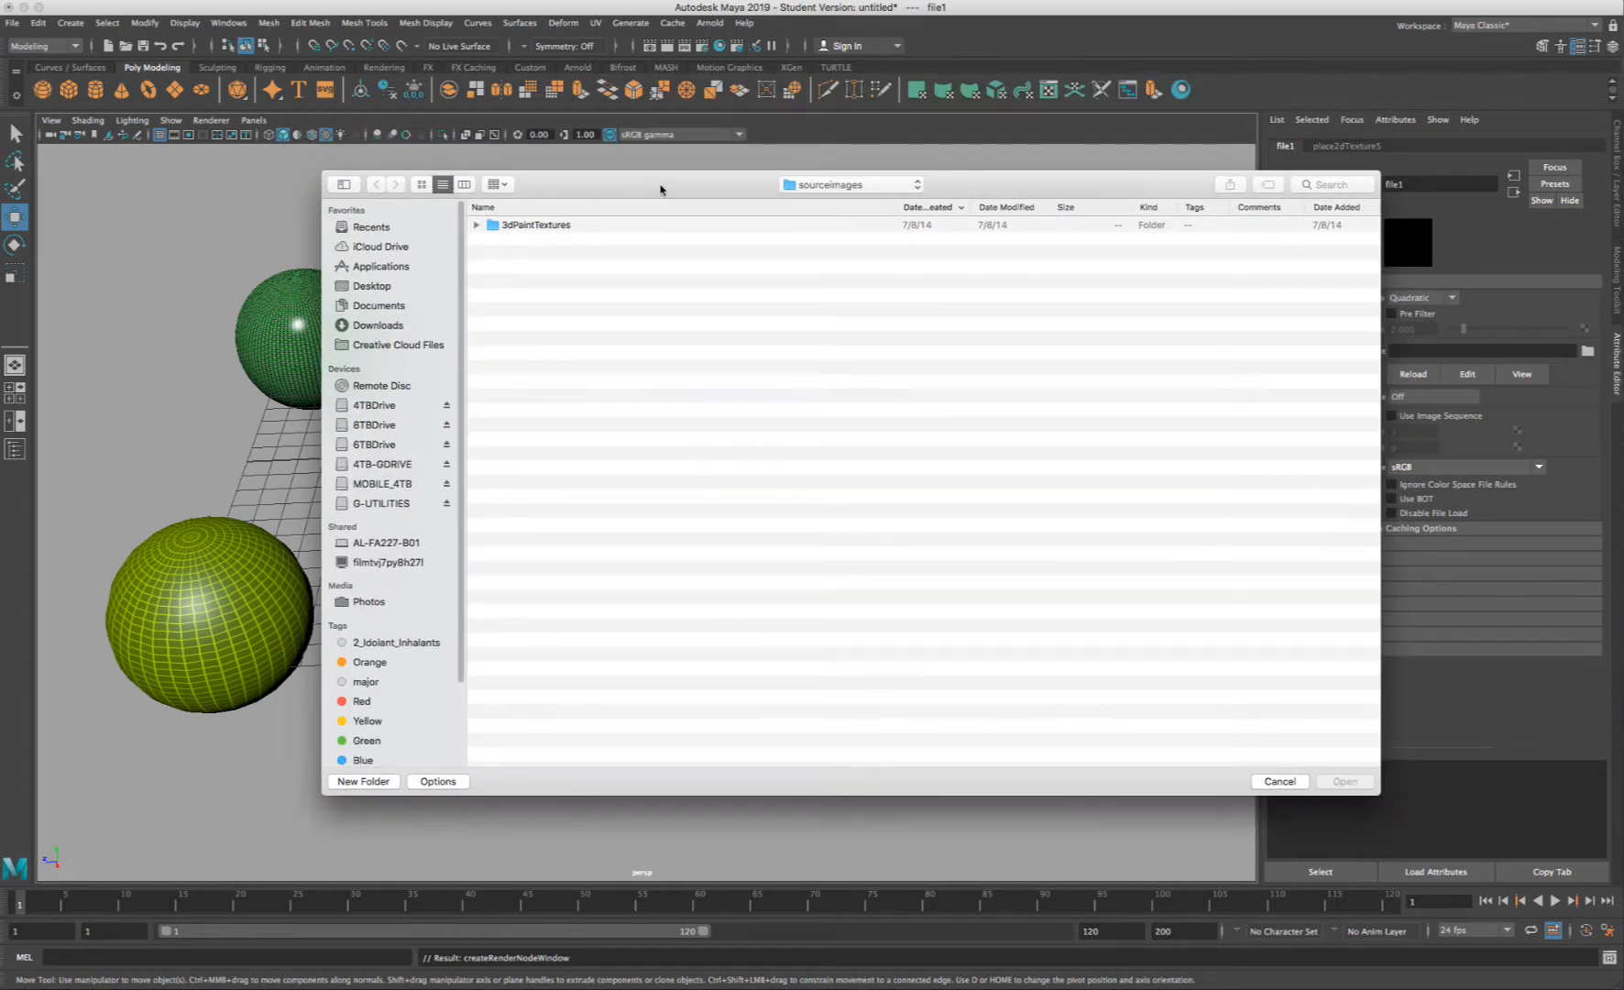
pyautogui.click(367, 285)
pyautogui.click(498, 226)
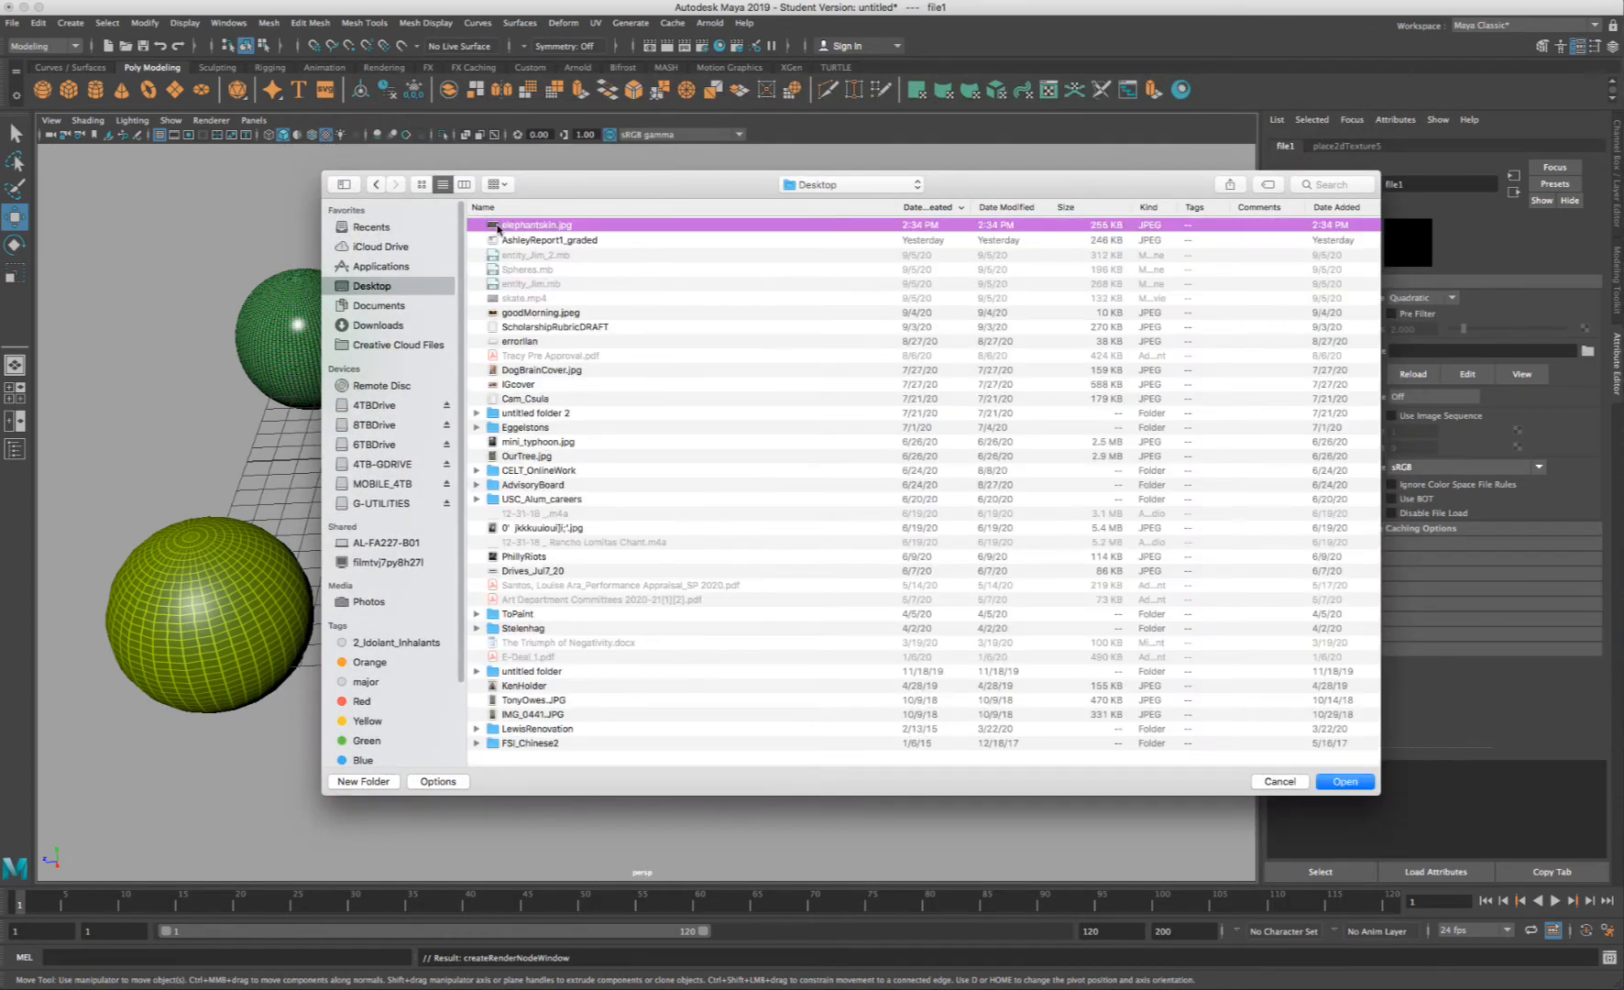
pyautogui.press('space')
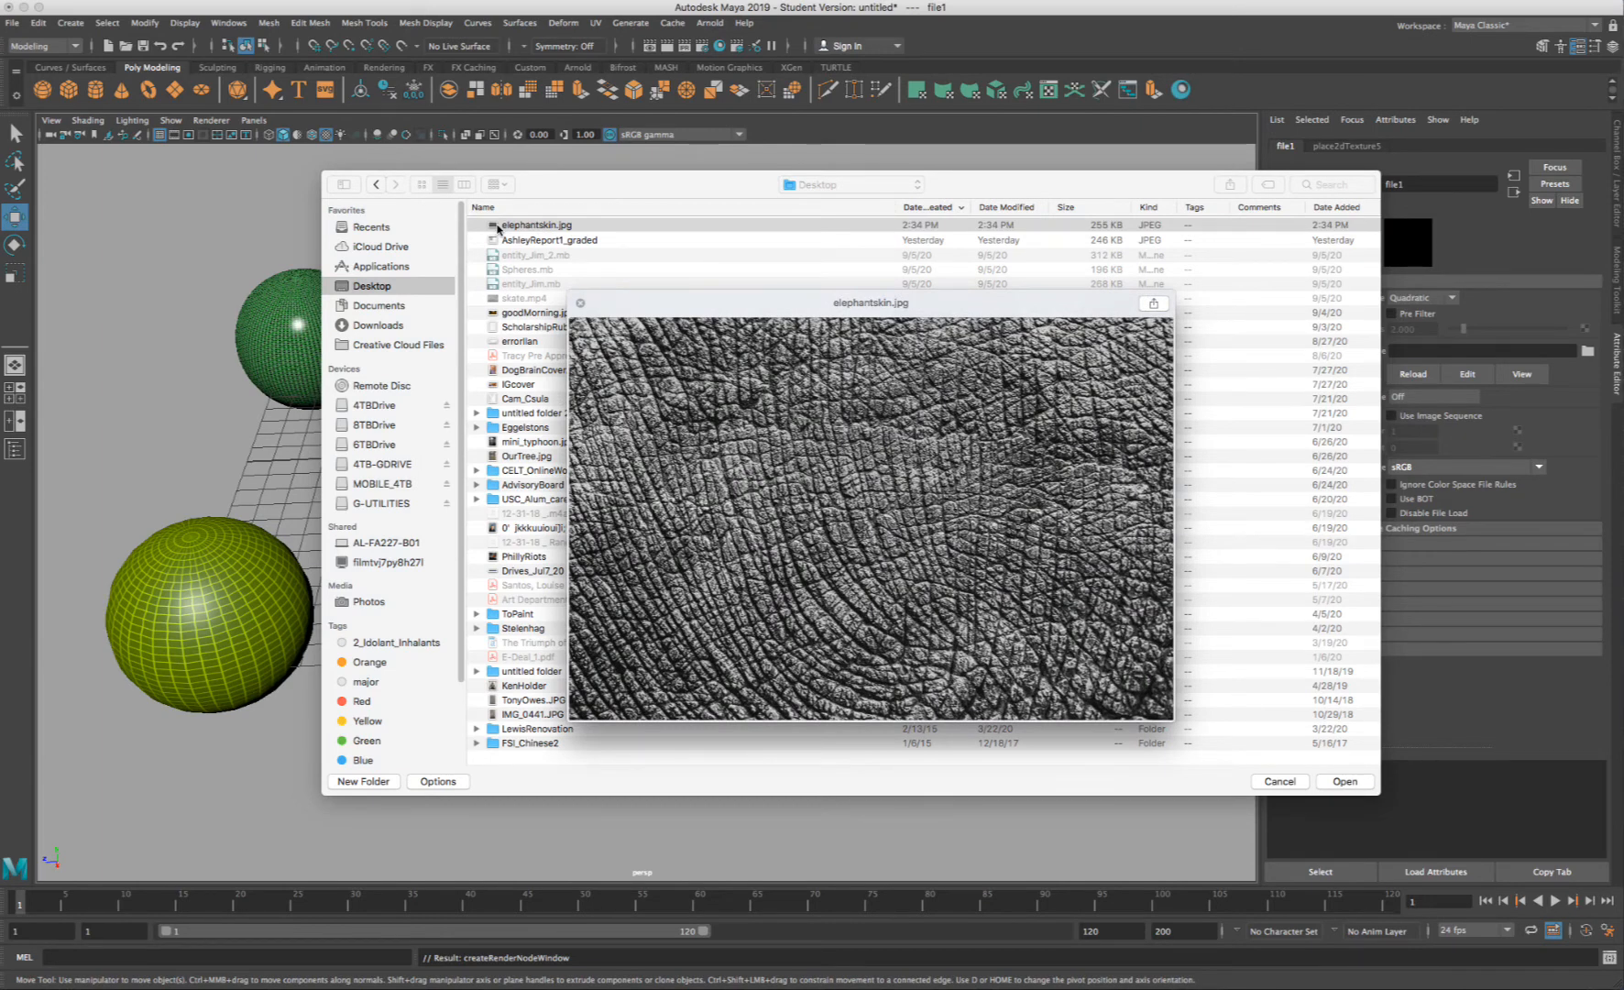
pyautogui.press('space')
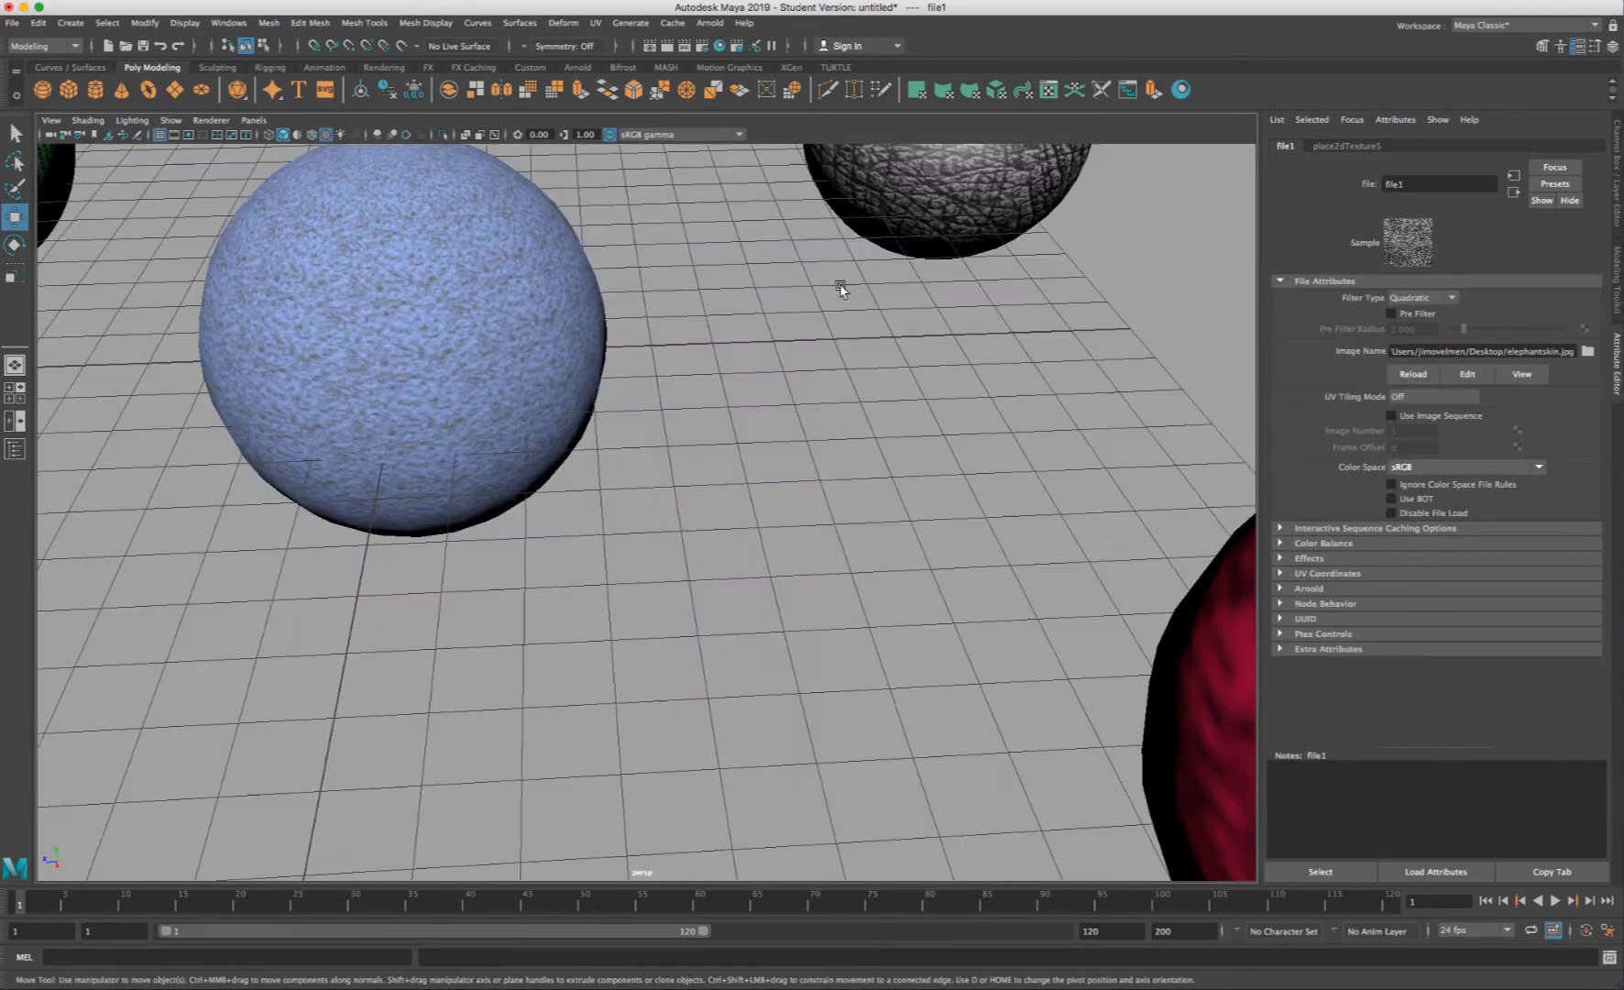
# - Set the U value of Repeat UV to 40 in the elephant skin texture's 2D placement and deselect the sphere
pyautogui.keyDown('alt'); pyautogui.moveTo(971, 202); pyautogui.dragTo(681, 695, button='middle'); pyautogui.keyUp('alt')
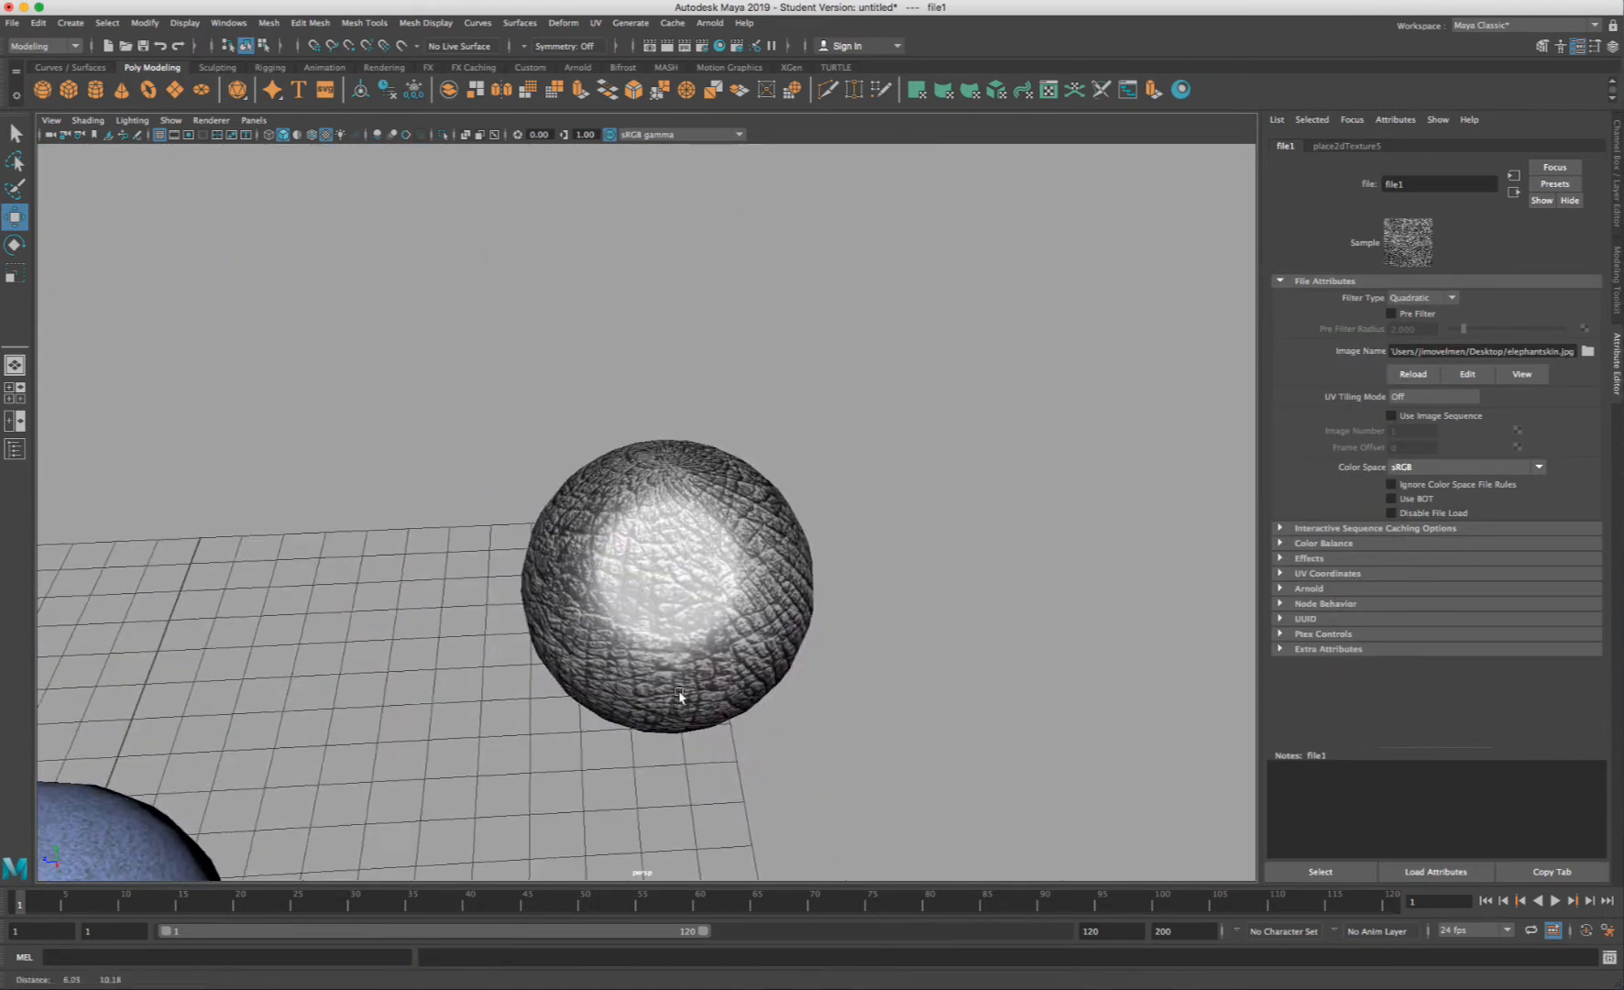
pyautogui.scroll(5, 632, 570)
pyautogui.keyDown('alt'); pyautogui.moveTo(602, 703); pyautogui.dragTo(806, 419); pyautogui.keyUp('alt')
pyautogui.click(806, 420)
pyautogui.moveTo(807, 419); pyautogui.dragTo(769, 772, button='right')
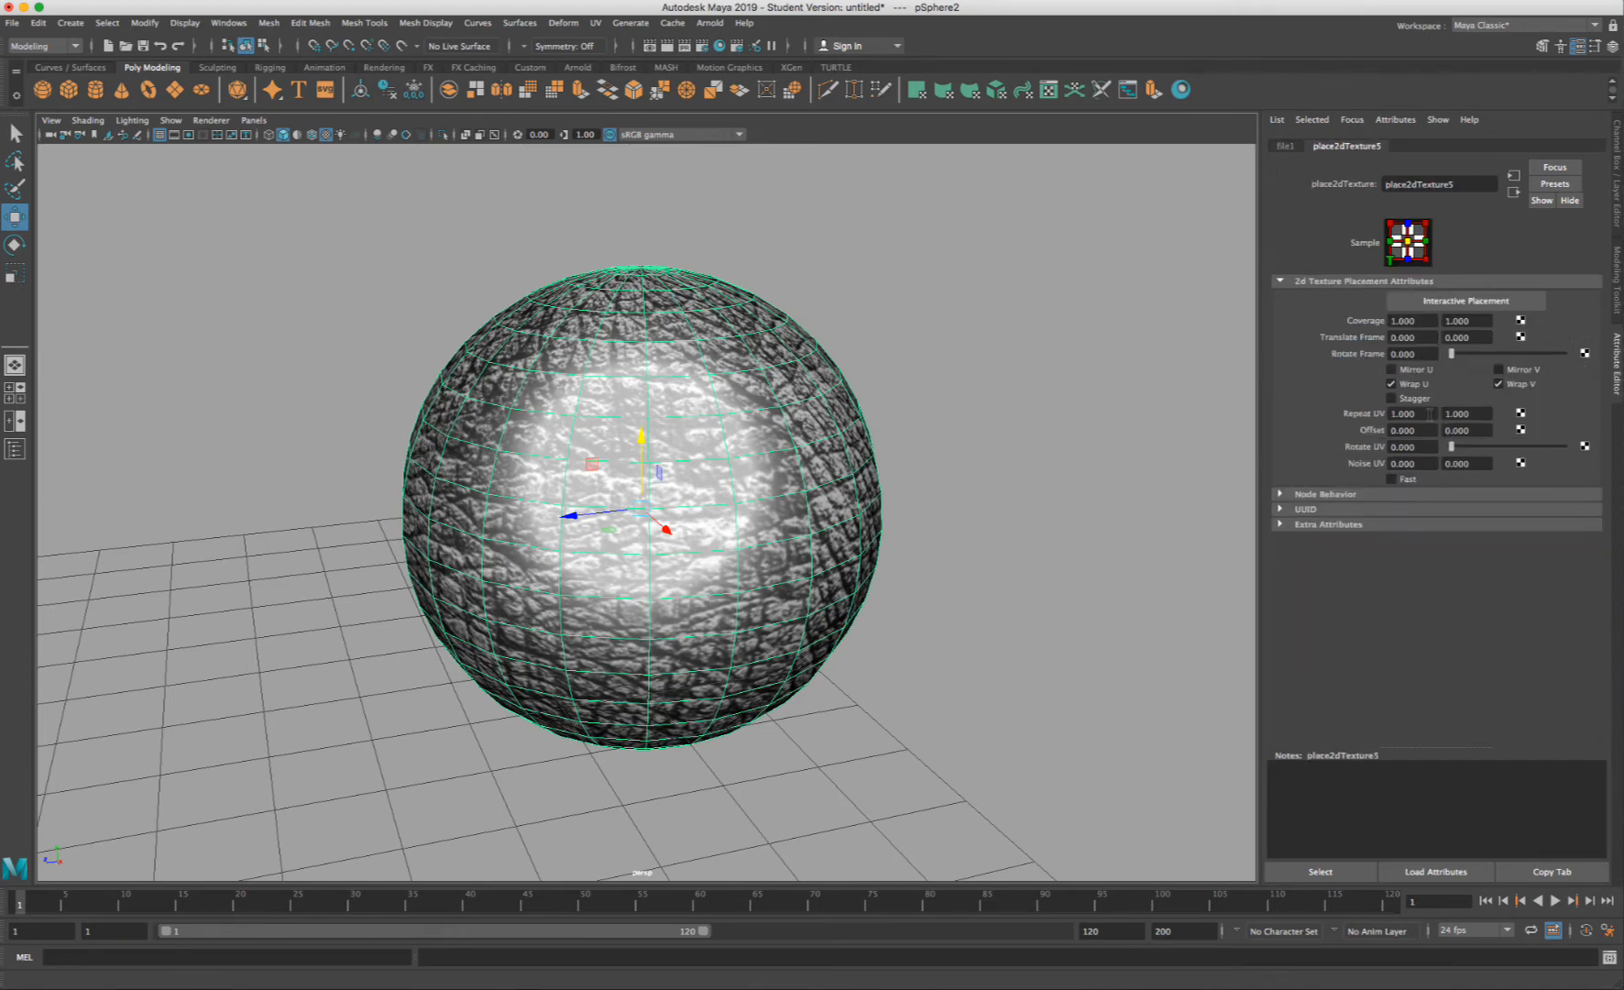
pyautogui.doubleClick(1411, 413)
pyautogui.write('40')
pyautogui.press('Tab')
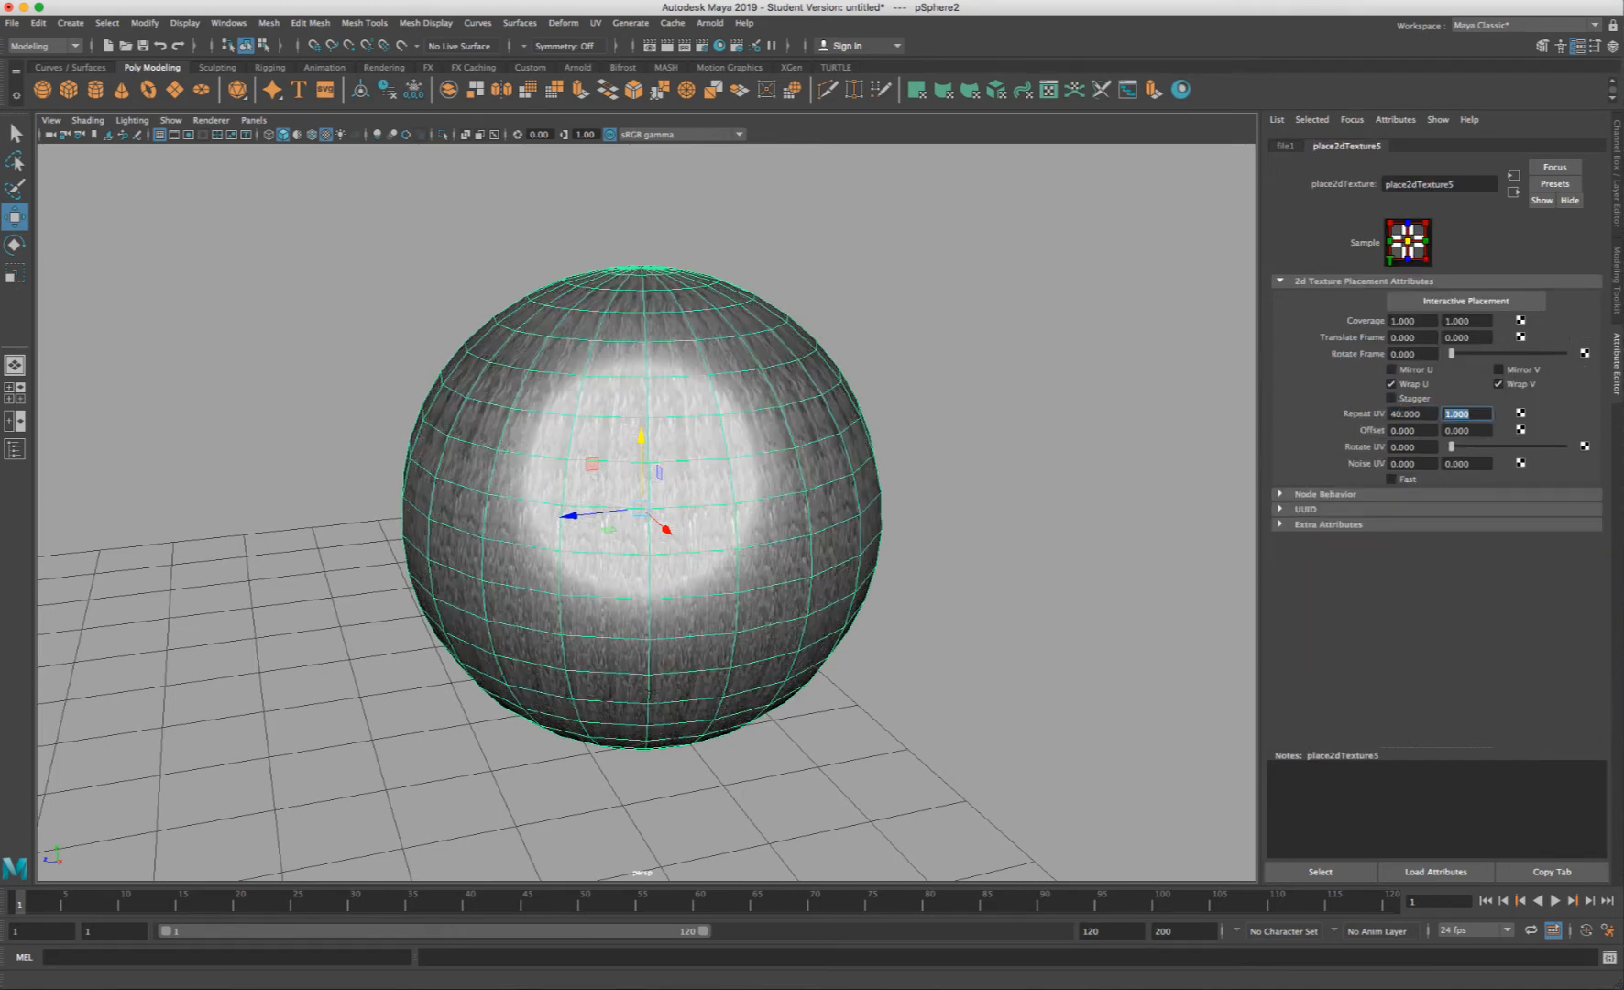
pyautogui.rightClick(774, 389)
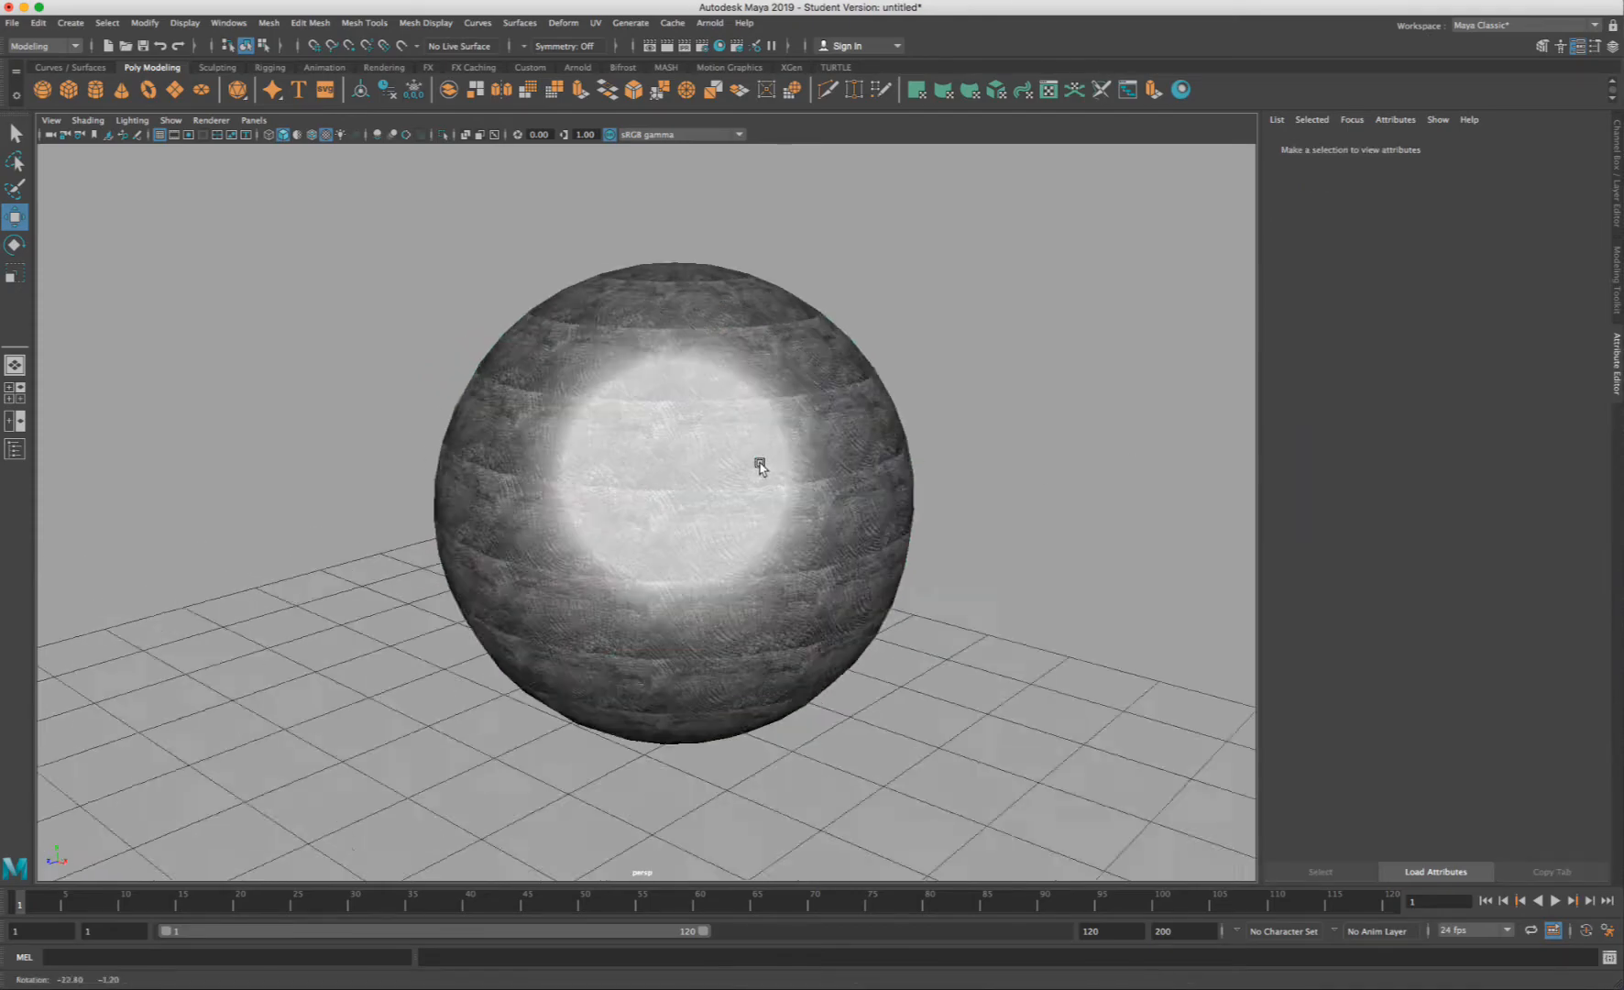
# - Examine the tiling and seams of the elephant skin texture on the sphere from near, far and different angles
pyautogui.keyDown('alt'); pyautogui.moveTo(758, 464); pyautogui.dragTo(681, 460); pyautogui.keyUp('alt')
pyautogui.scroll(3, 682, 460)
pyautogui.scroll(3, 678, 450)
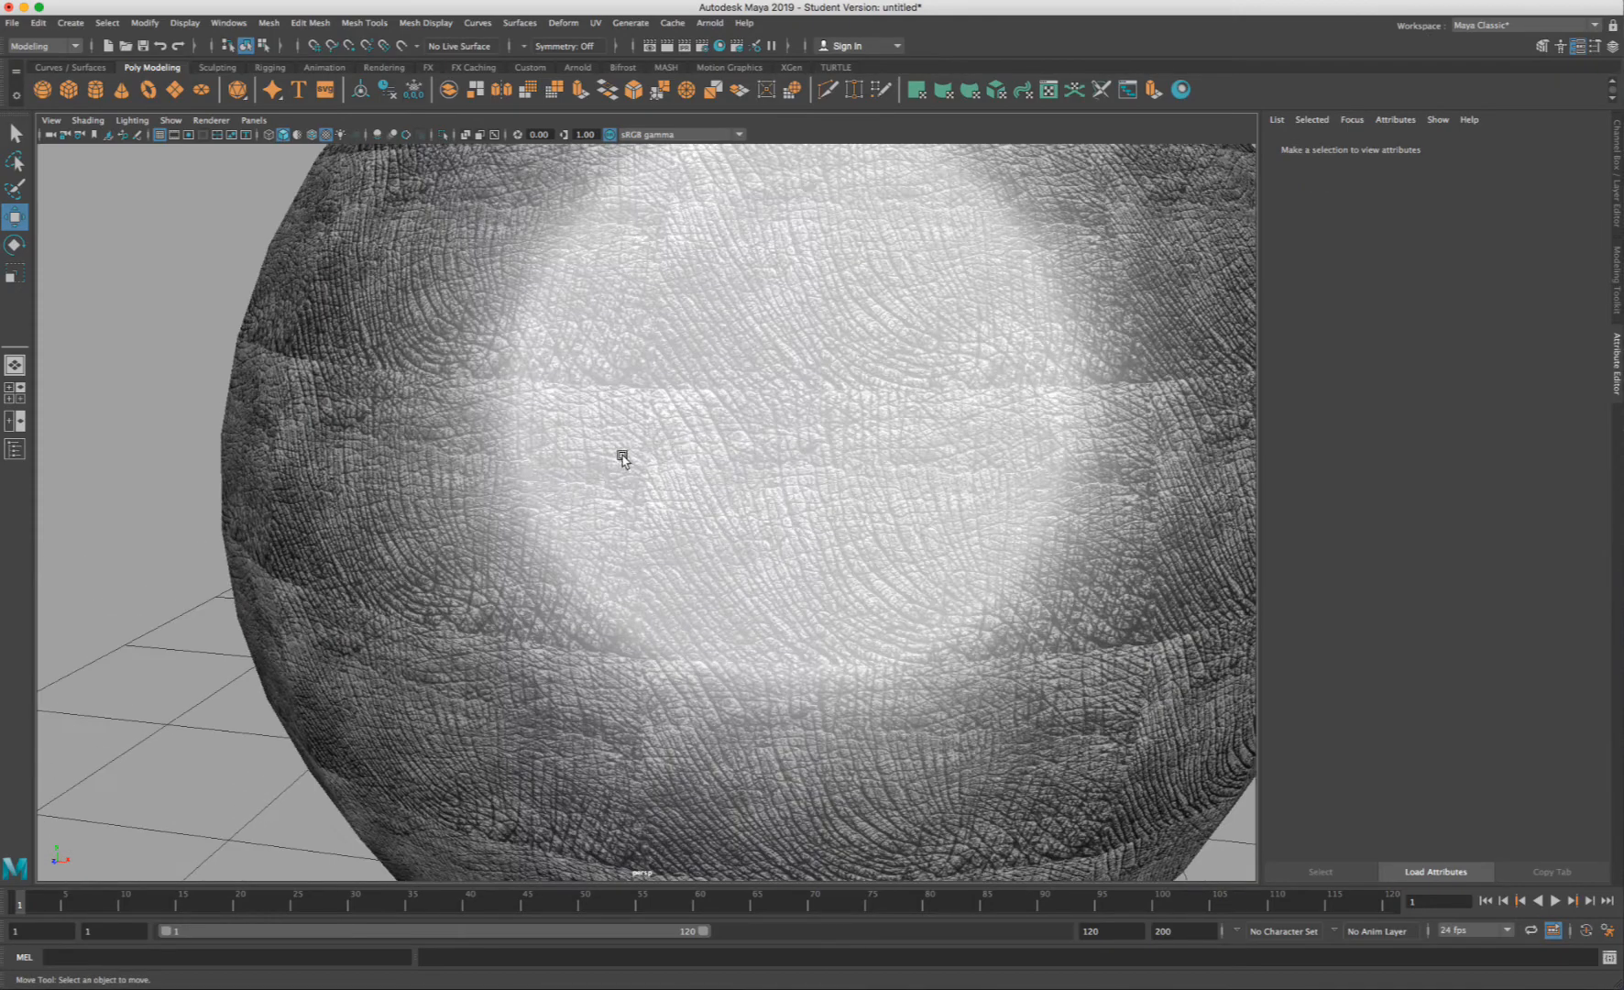
pyautogui.keyDown('alt'); pyautogui.moveTo(517, 447); pyautogui.dragTo(417, 472); pyautogui.keyUp('alt')
pyautogui.scroll(-8, 417, 472)
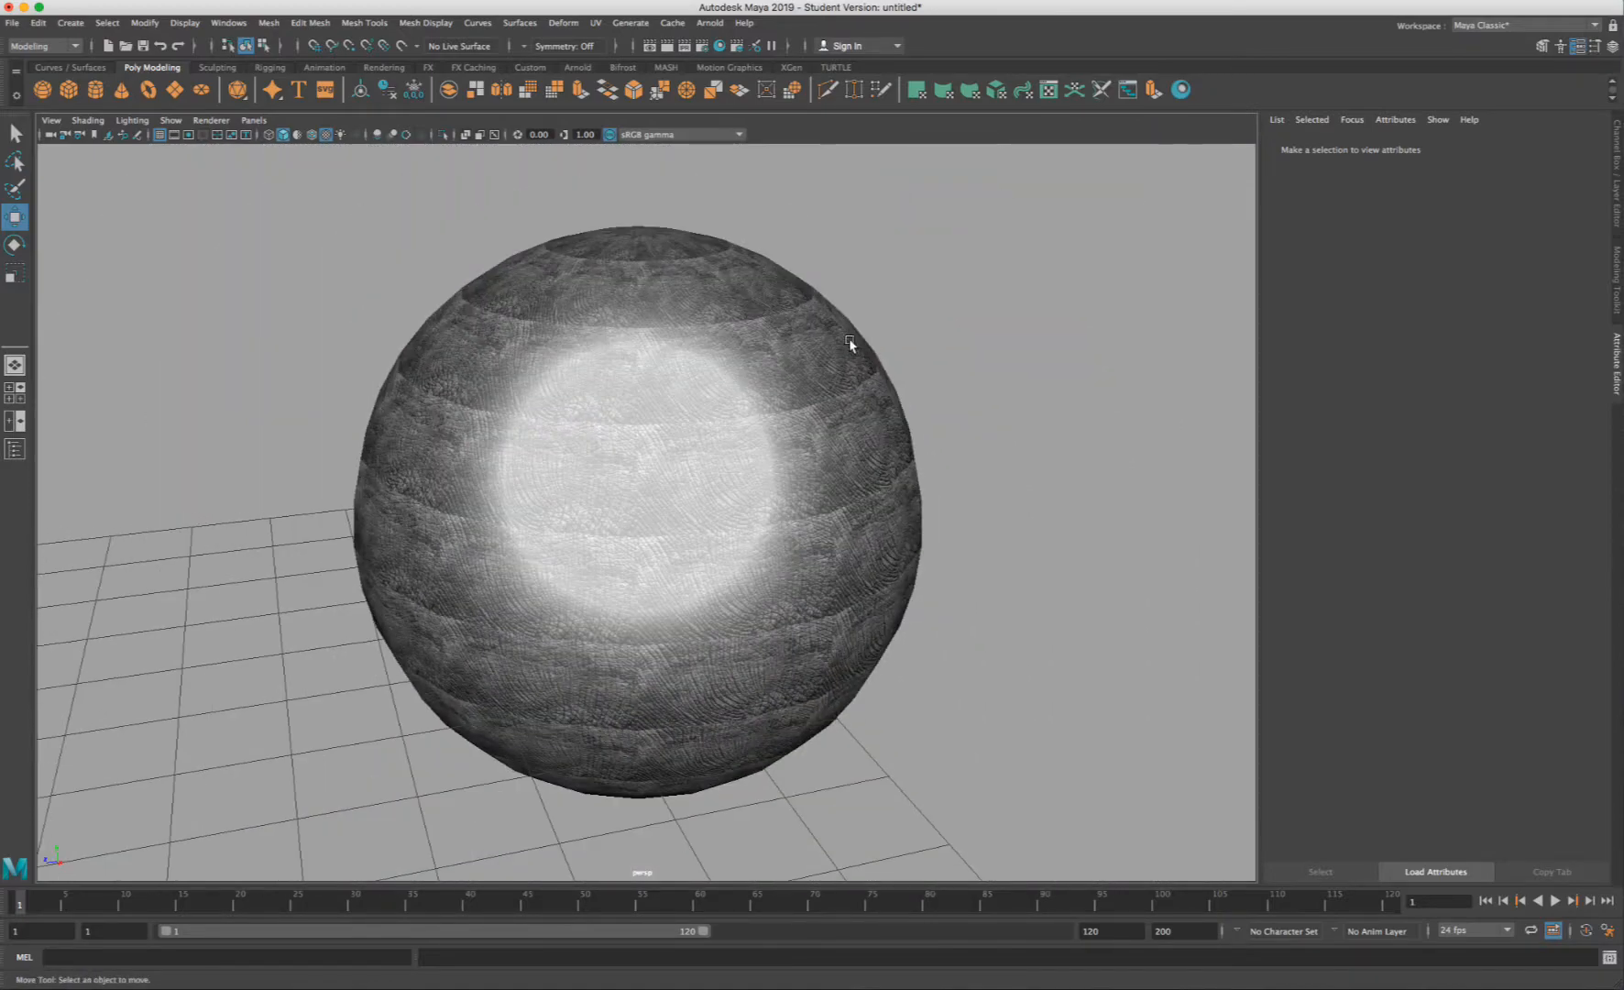
pyautogui.scroll(5, 516, 417)
pyautogui.keyDown('alt'); pyautogui.moveTo(404, 443); pyautogui.dragTo(330, 447); pyautogui.keyUp('alt')
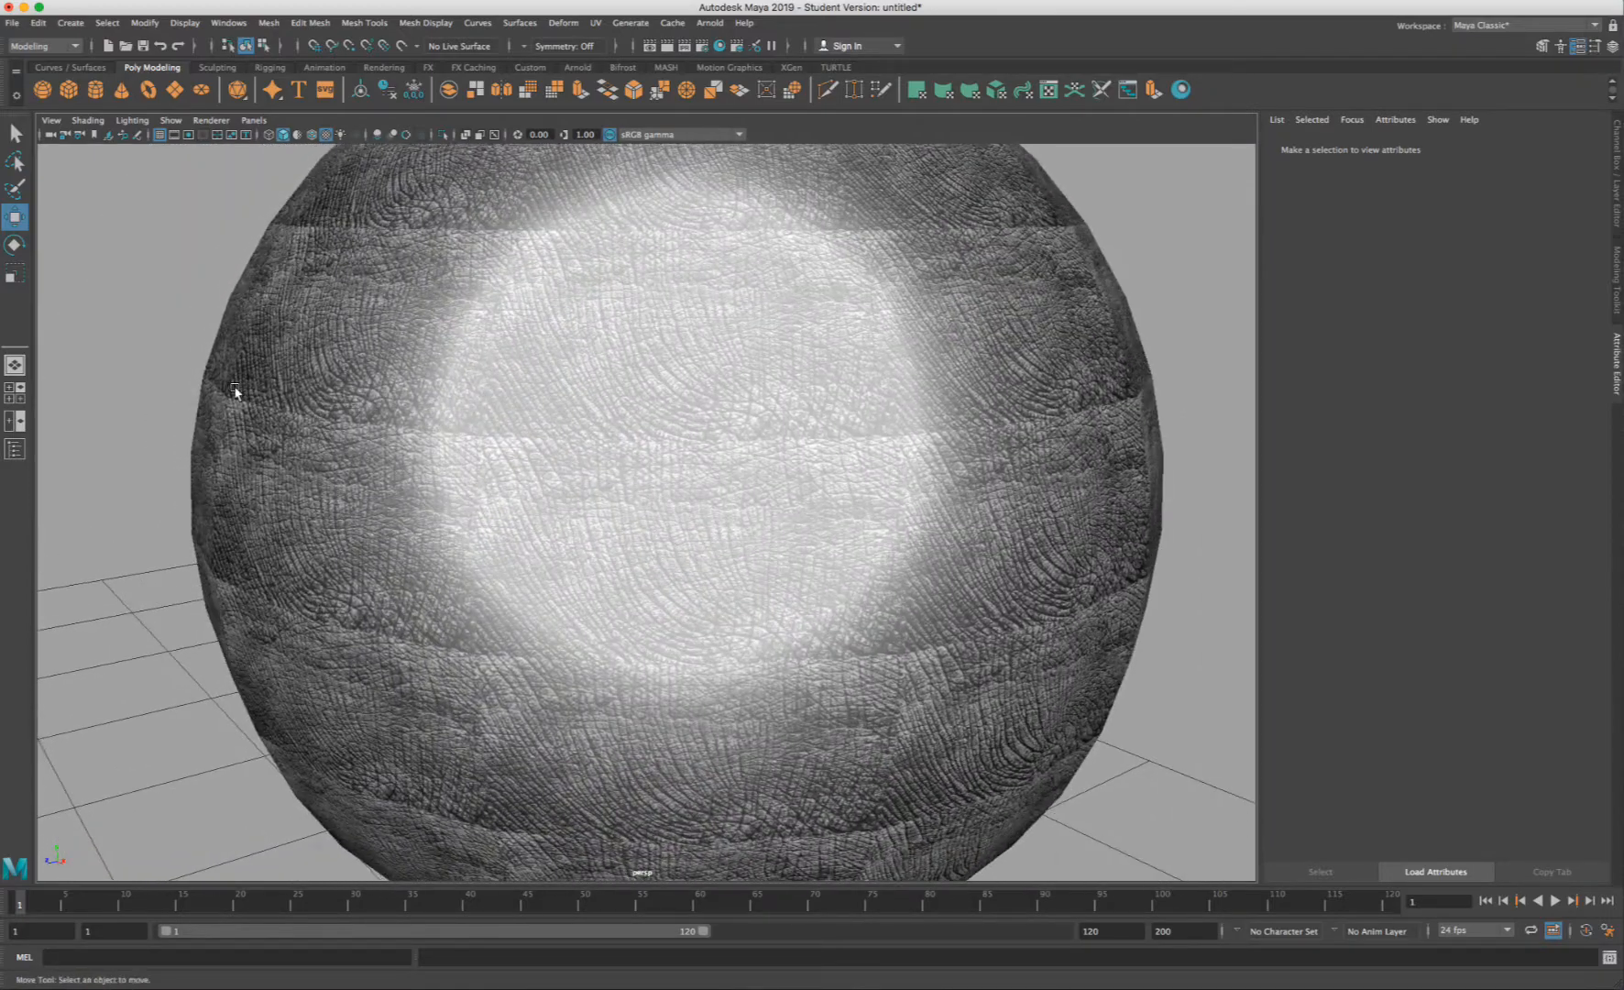
pyautogui.scroll(-6, 467, 410)
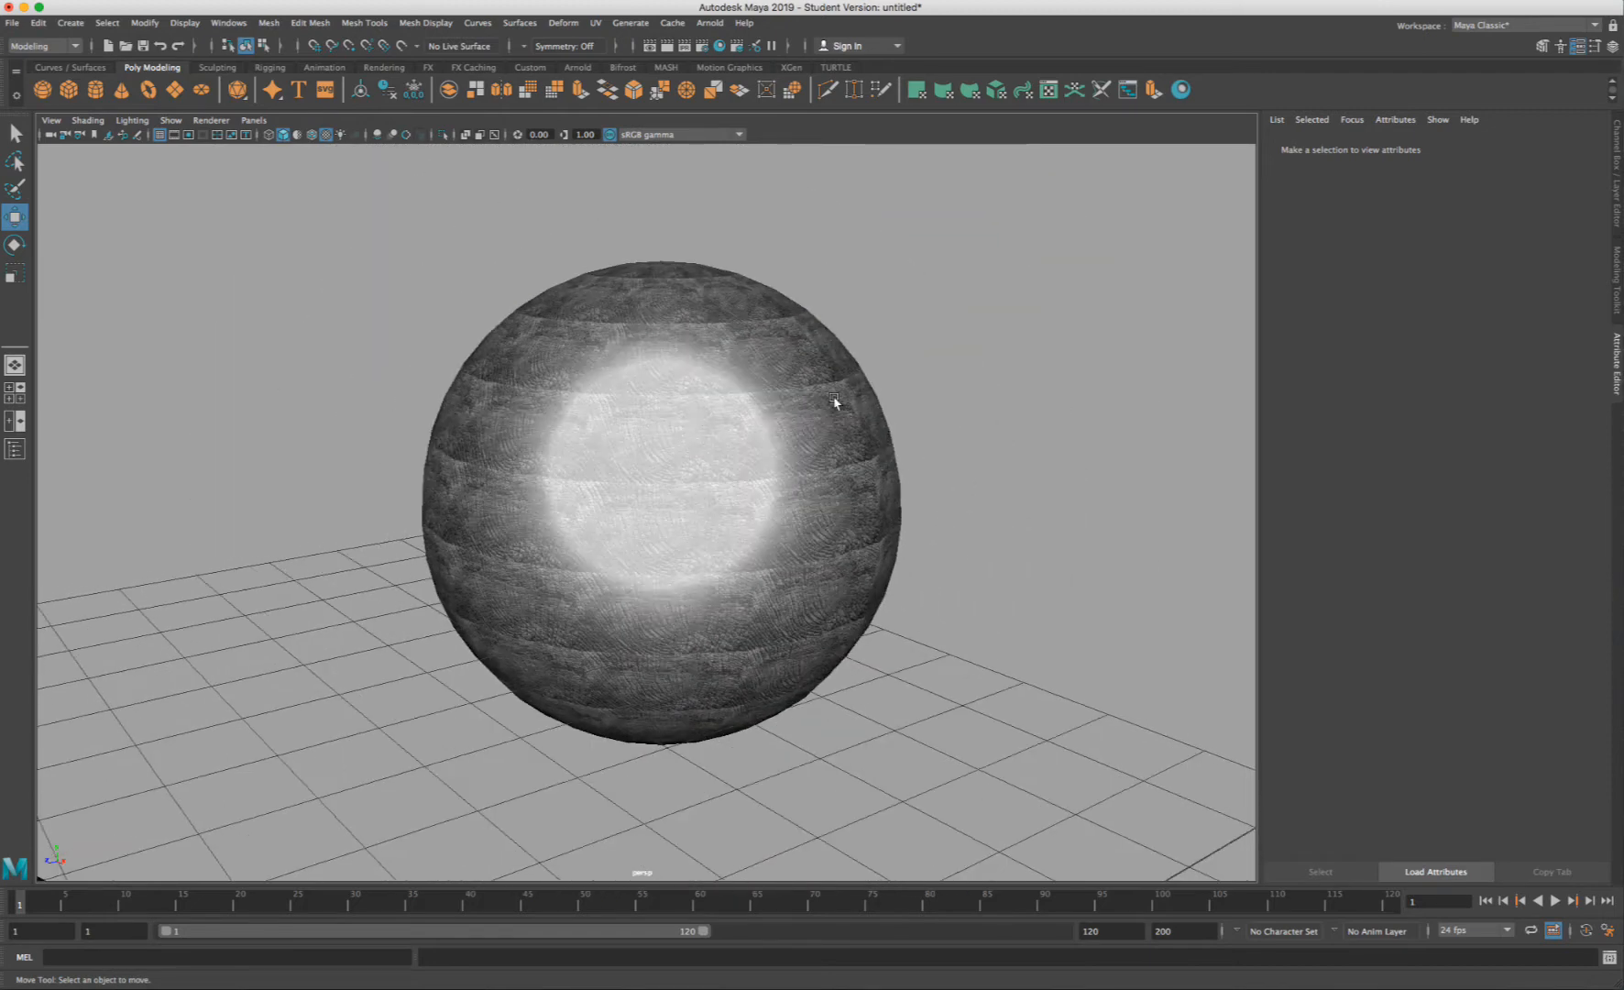
pyautogui.keyDown('alt'); pyautogui.moveTo(834, 401); pyautogui.dragTo(732, 390); pyautogui.keyUp('alt')
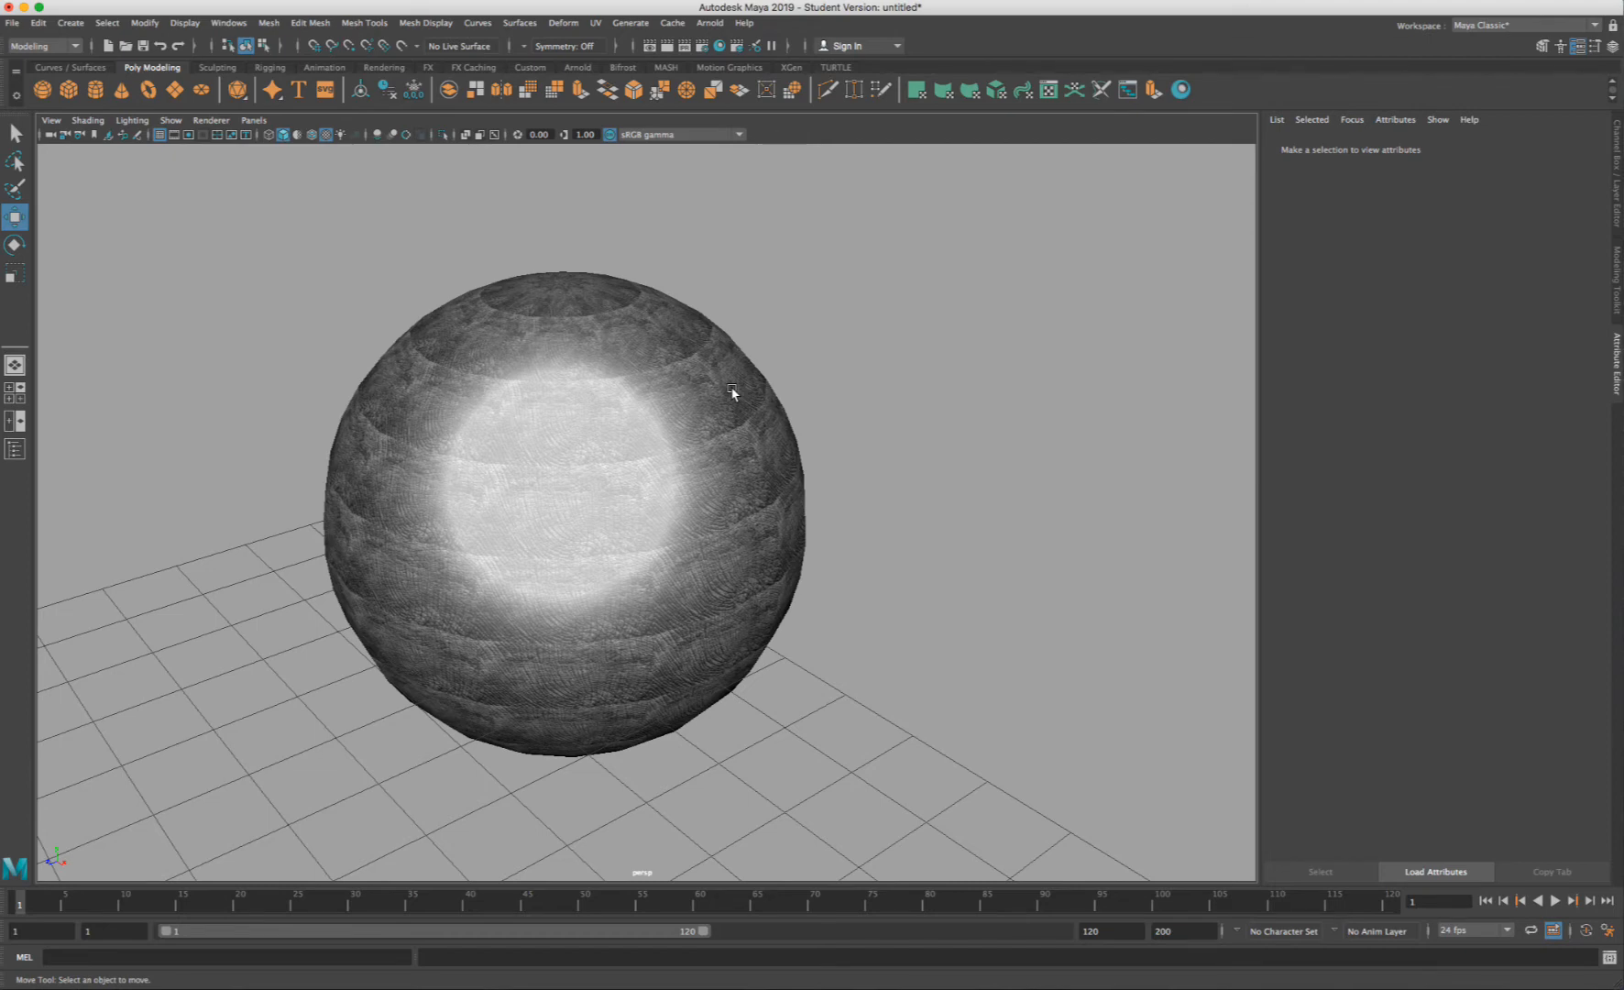
pyautogui.scroll(-2, 736, 399)
pyautogui.scroll(6, 743, 406)
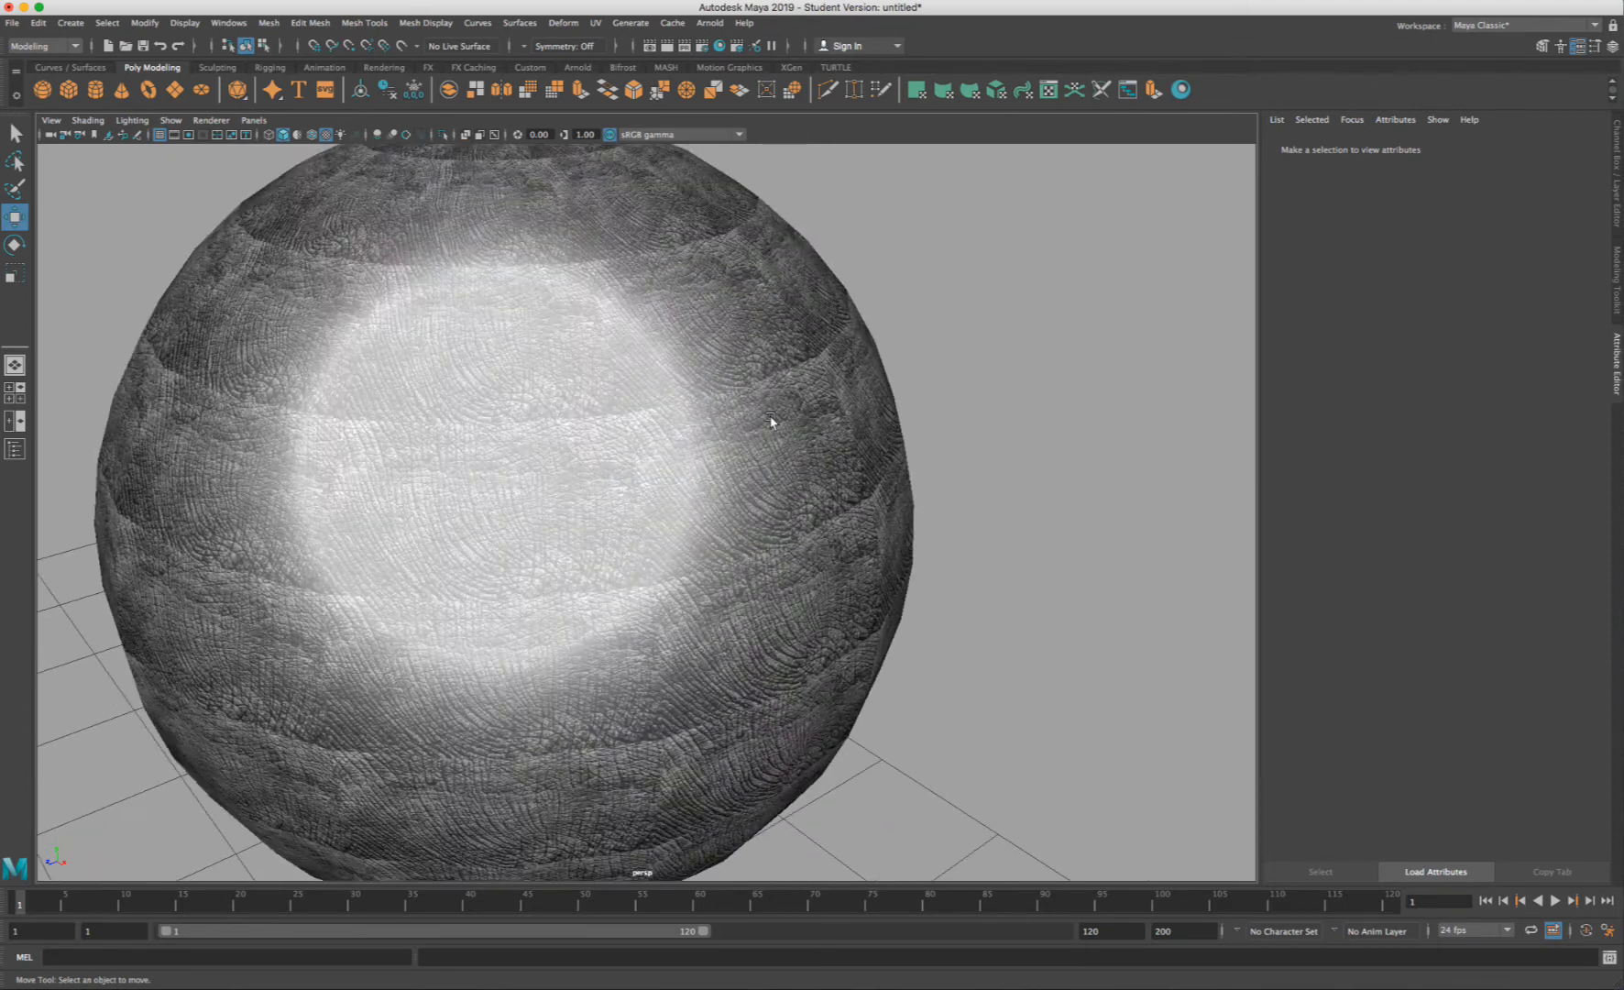
pyautogui.scroll(-5, 778, 415)
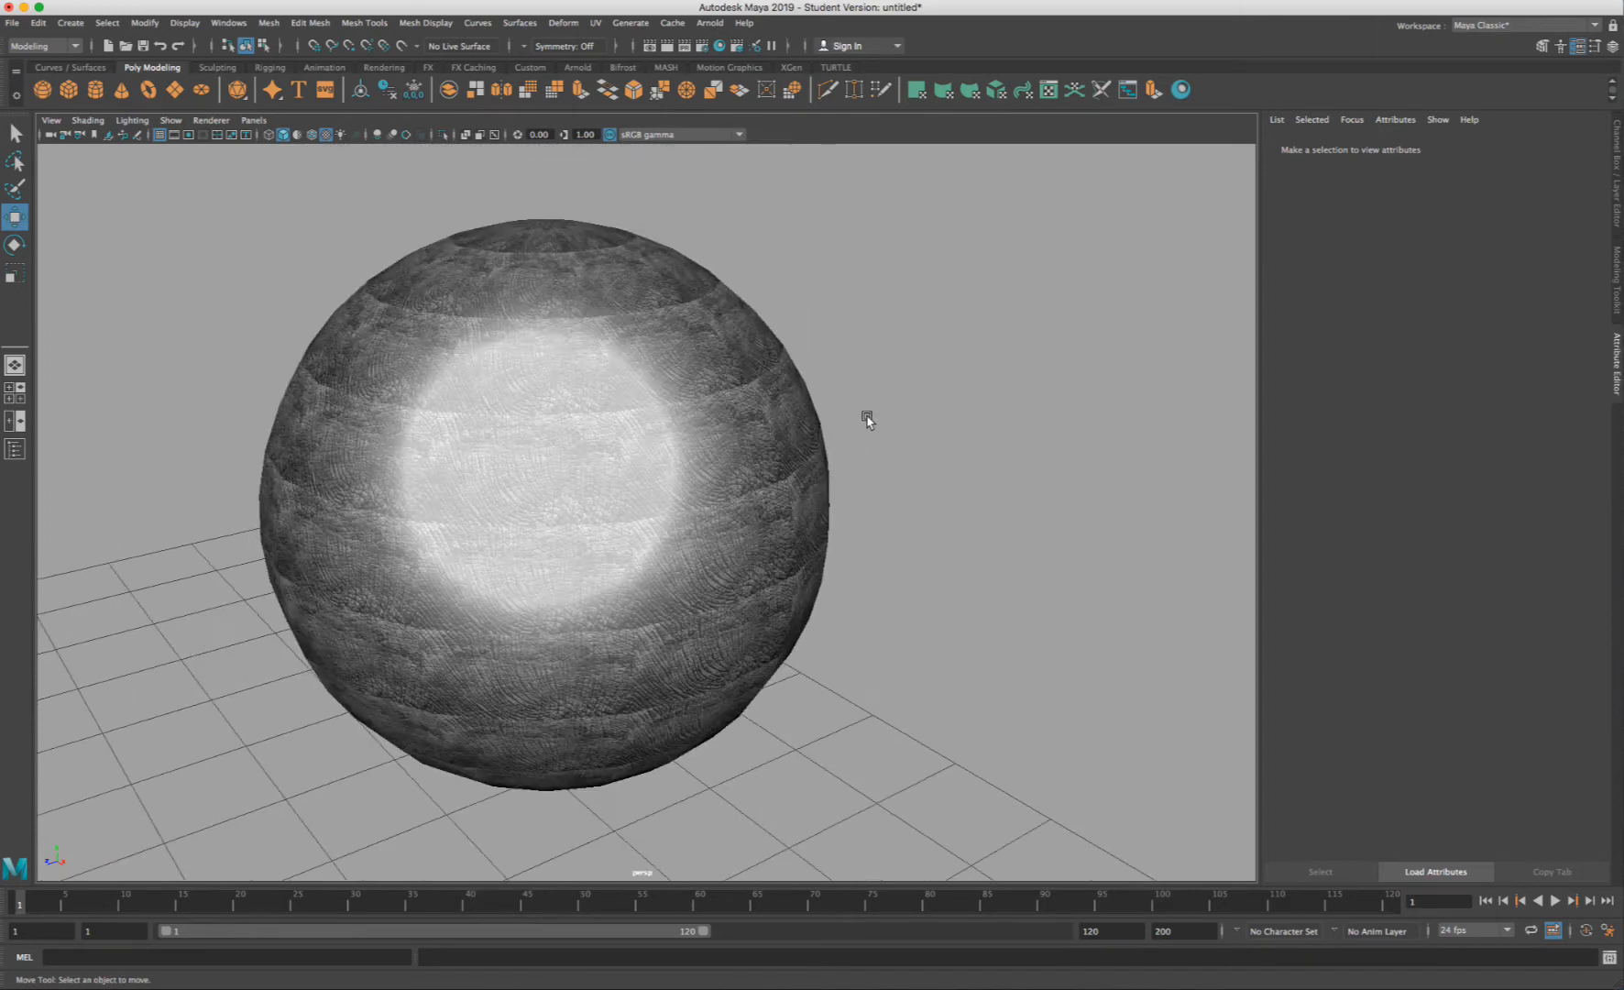
pyautogui.scroll(3, 866, 416)
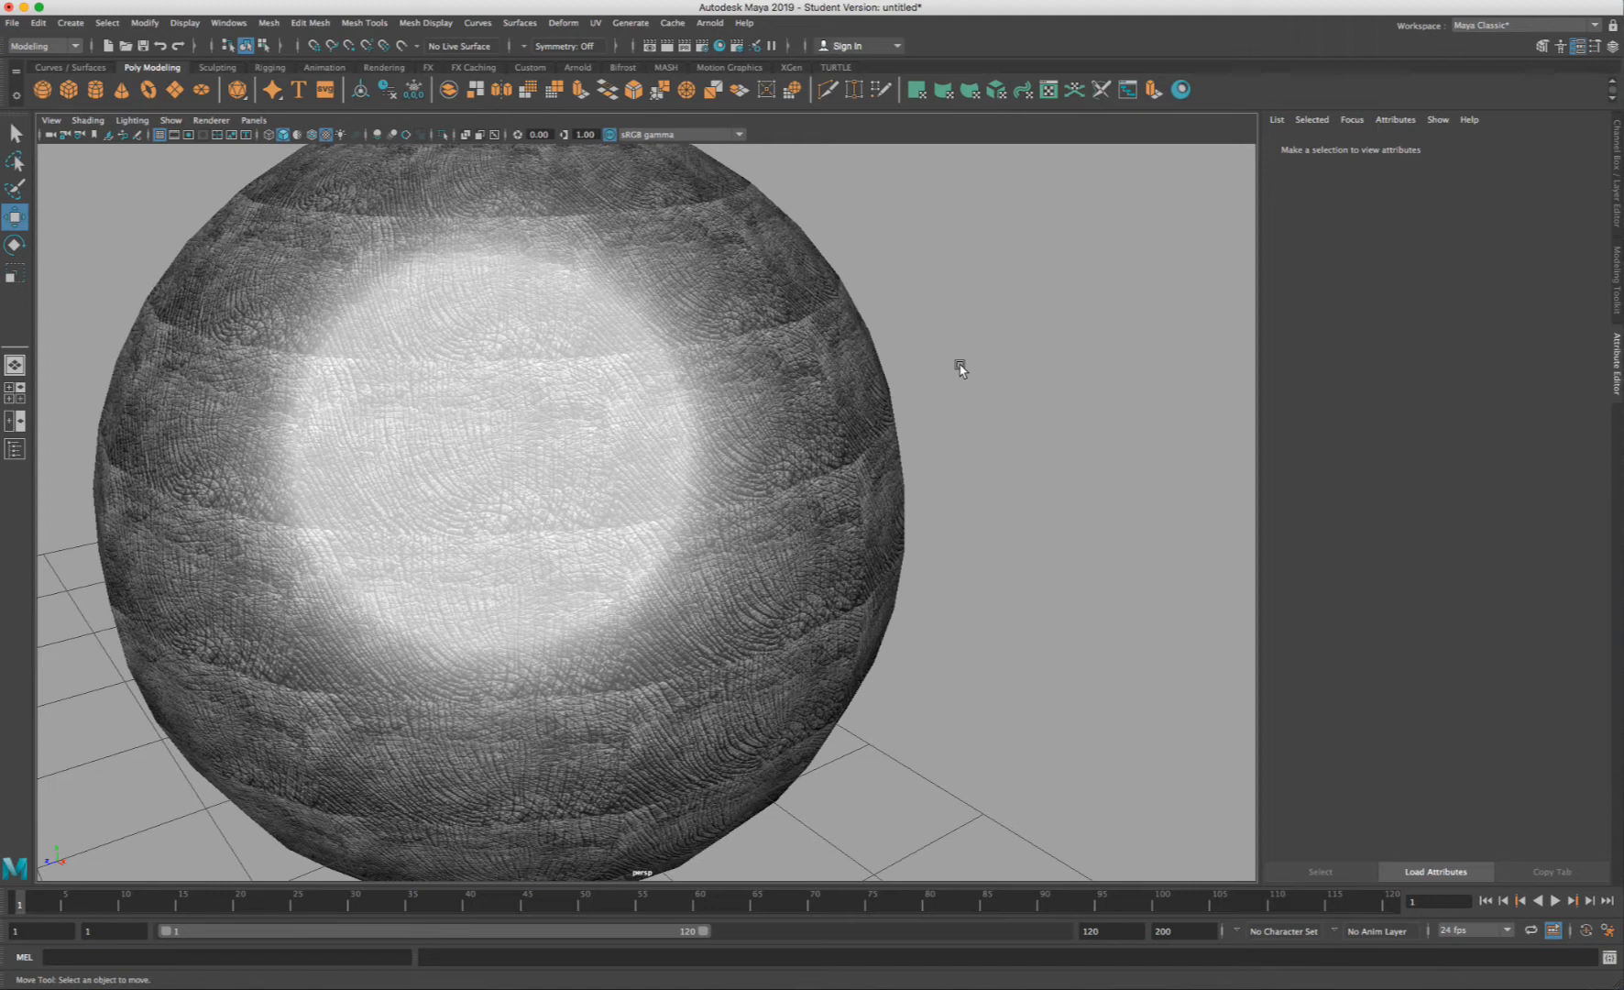
# - Examine the elephant skin sphere beside the other textured spheres, from far away and close up
pyautogui.moveTo(960, 369)
pyautogui.keyDown('alt'); pyautogui.mouseDown()
pyautogui.moveTo(905, 385)
pyautogui.moveTo(962, 376)
pyautogui.mouseUp(); pyautogui.keyUp('alt')
pyautogui.scroll(-2, 913, 380)
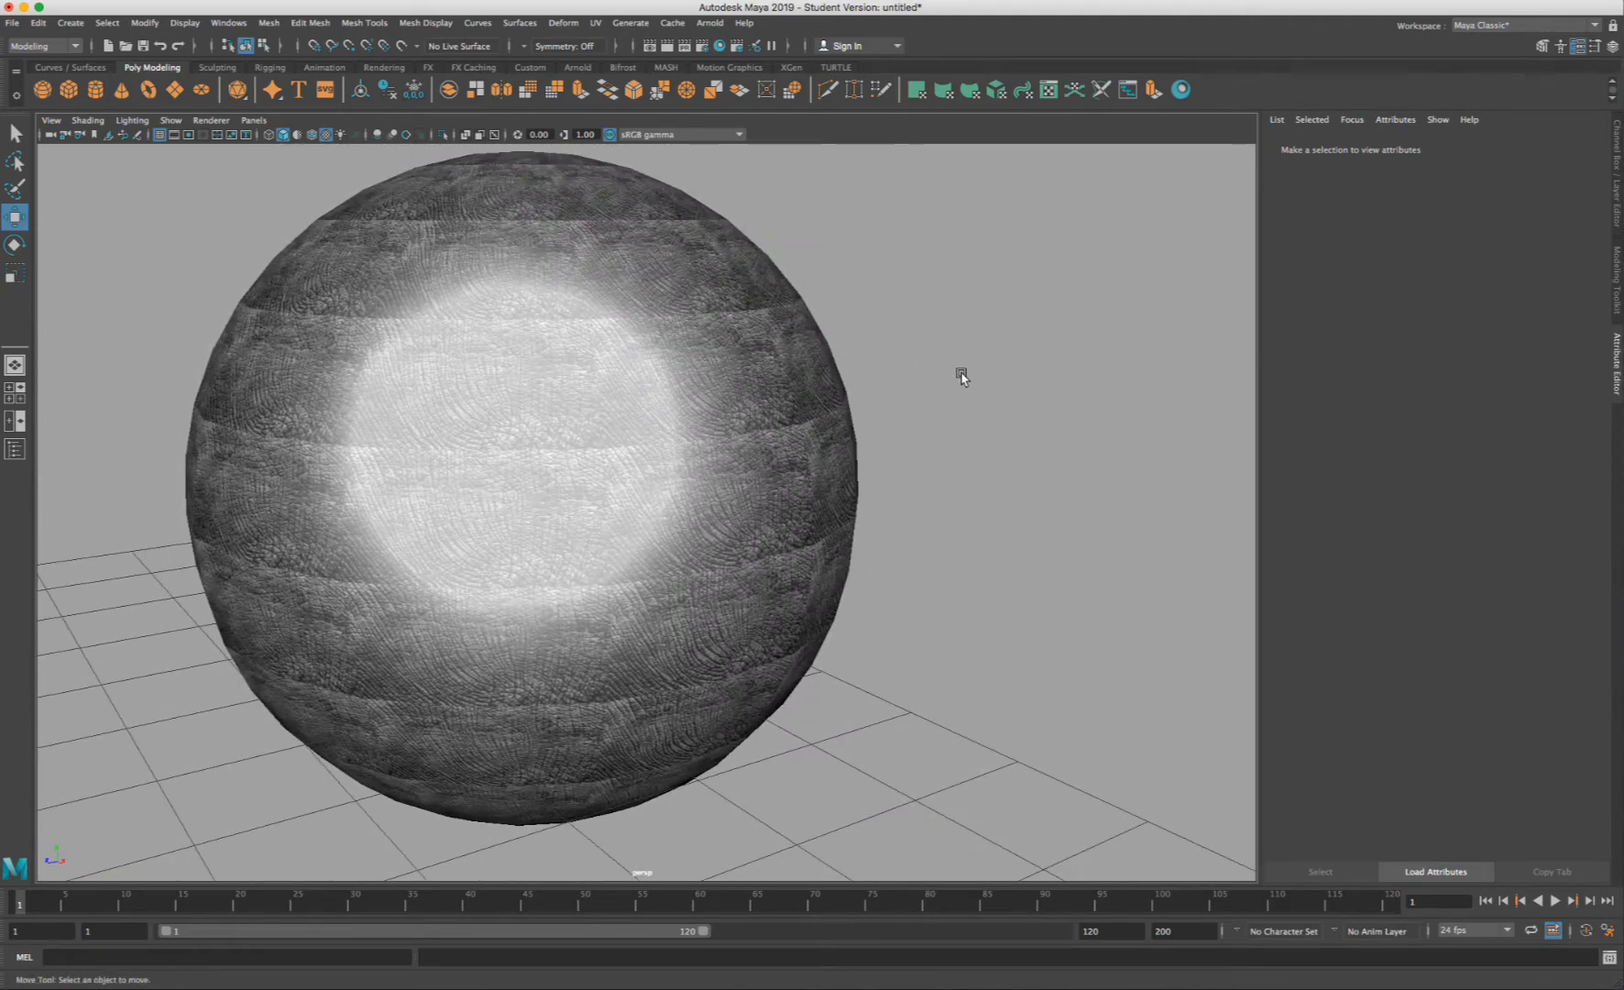
pyautogui.scroll(-10, 765, 312)
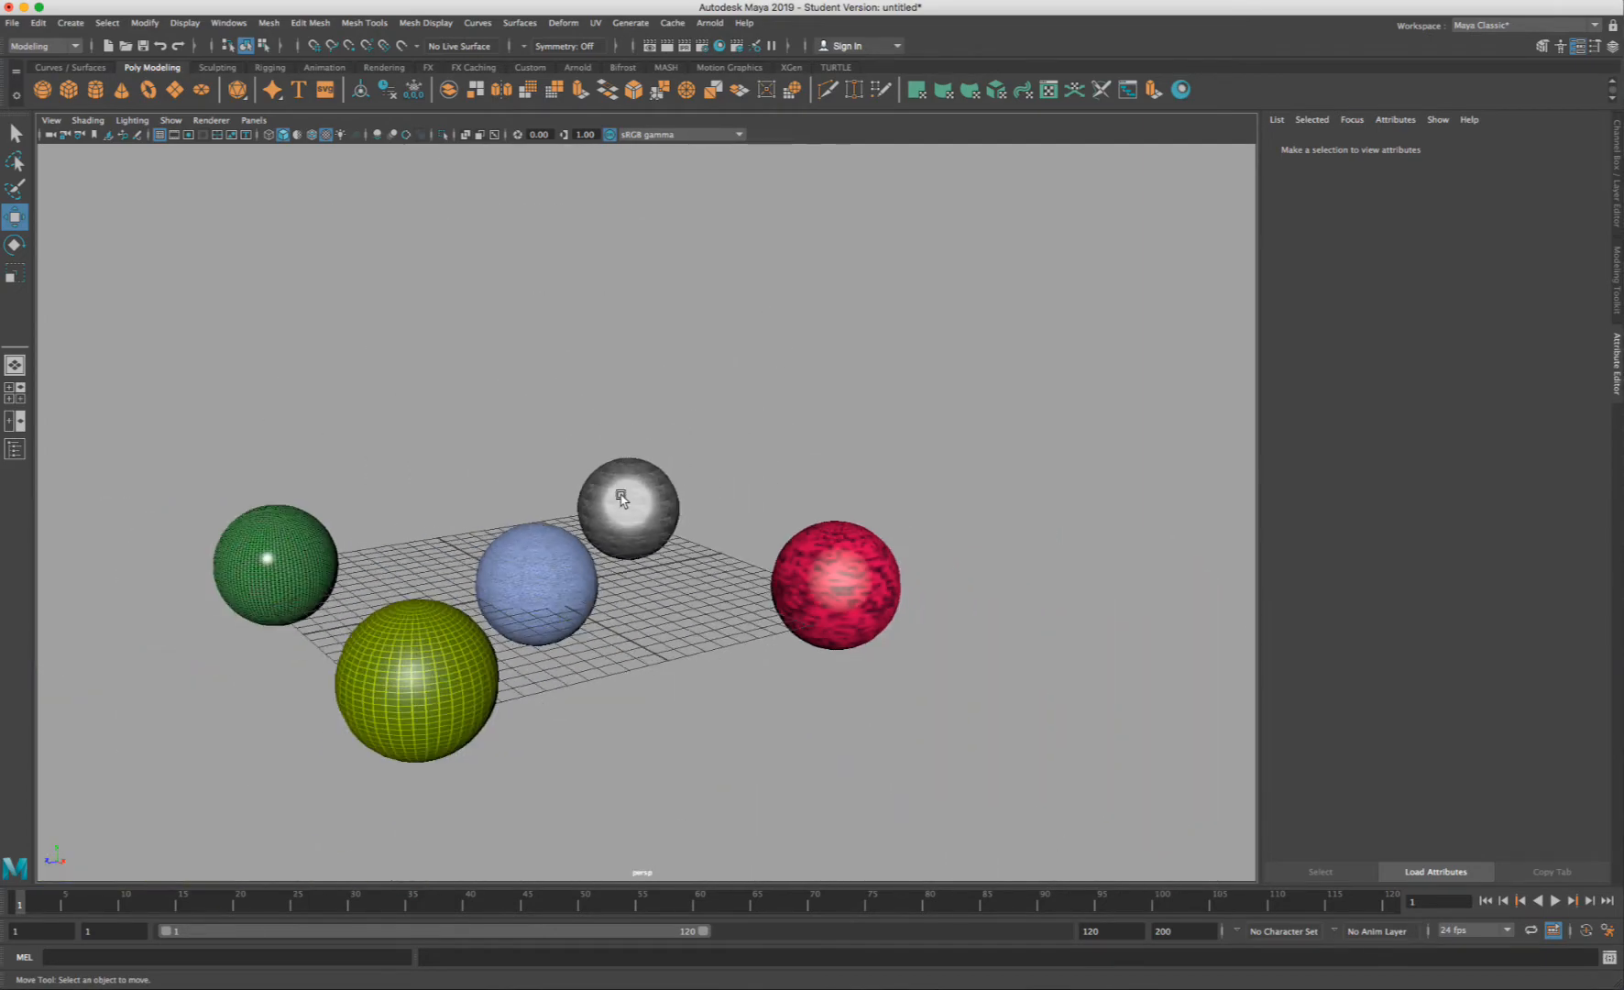
pyautogui.keyDown('alt'); pyautogui.moveTo(640, 556); pyautogui.dragTo(579, 541); pyautogui.keyUp('alt')
pyautogui.scroll(8, 520, 541)
pyautogui.scroll(-5, 569, 485)
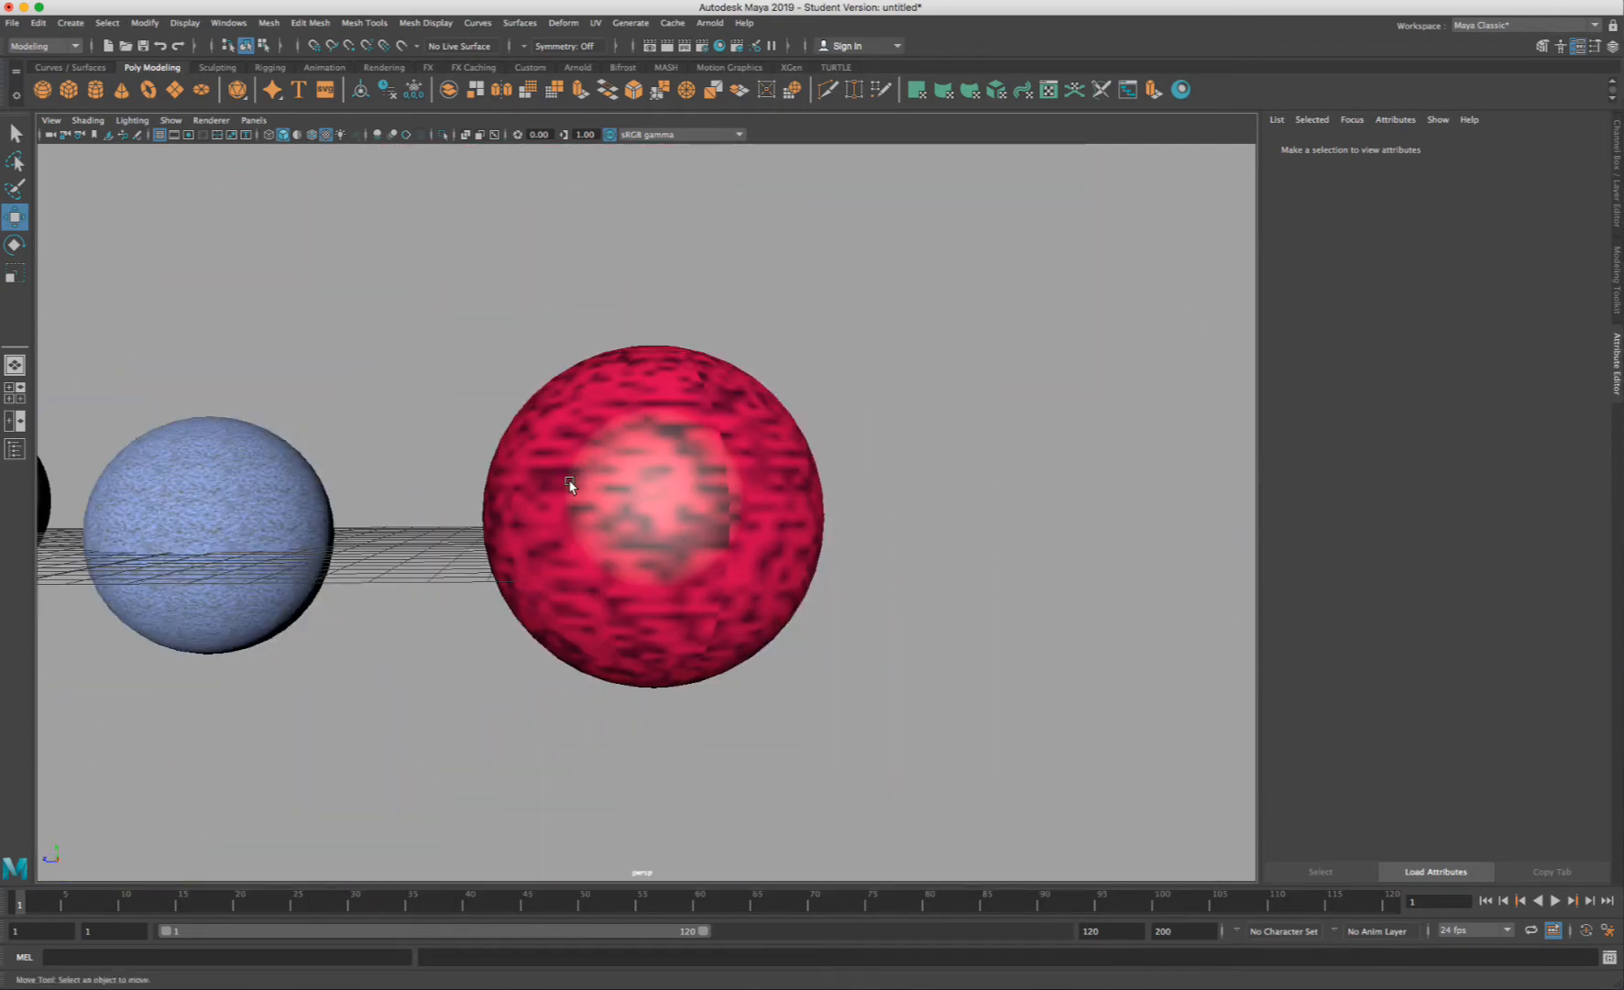
pyautogui.keyDown('alt'); pyautogui.moveTo(581, 435); pyautogui.dragTo(612, 464); pyautogui.keyUp('alt')
pyautogui.scroll(10, 590, 482)
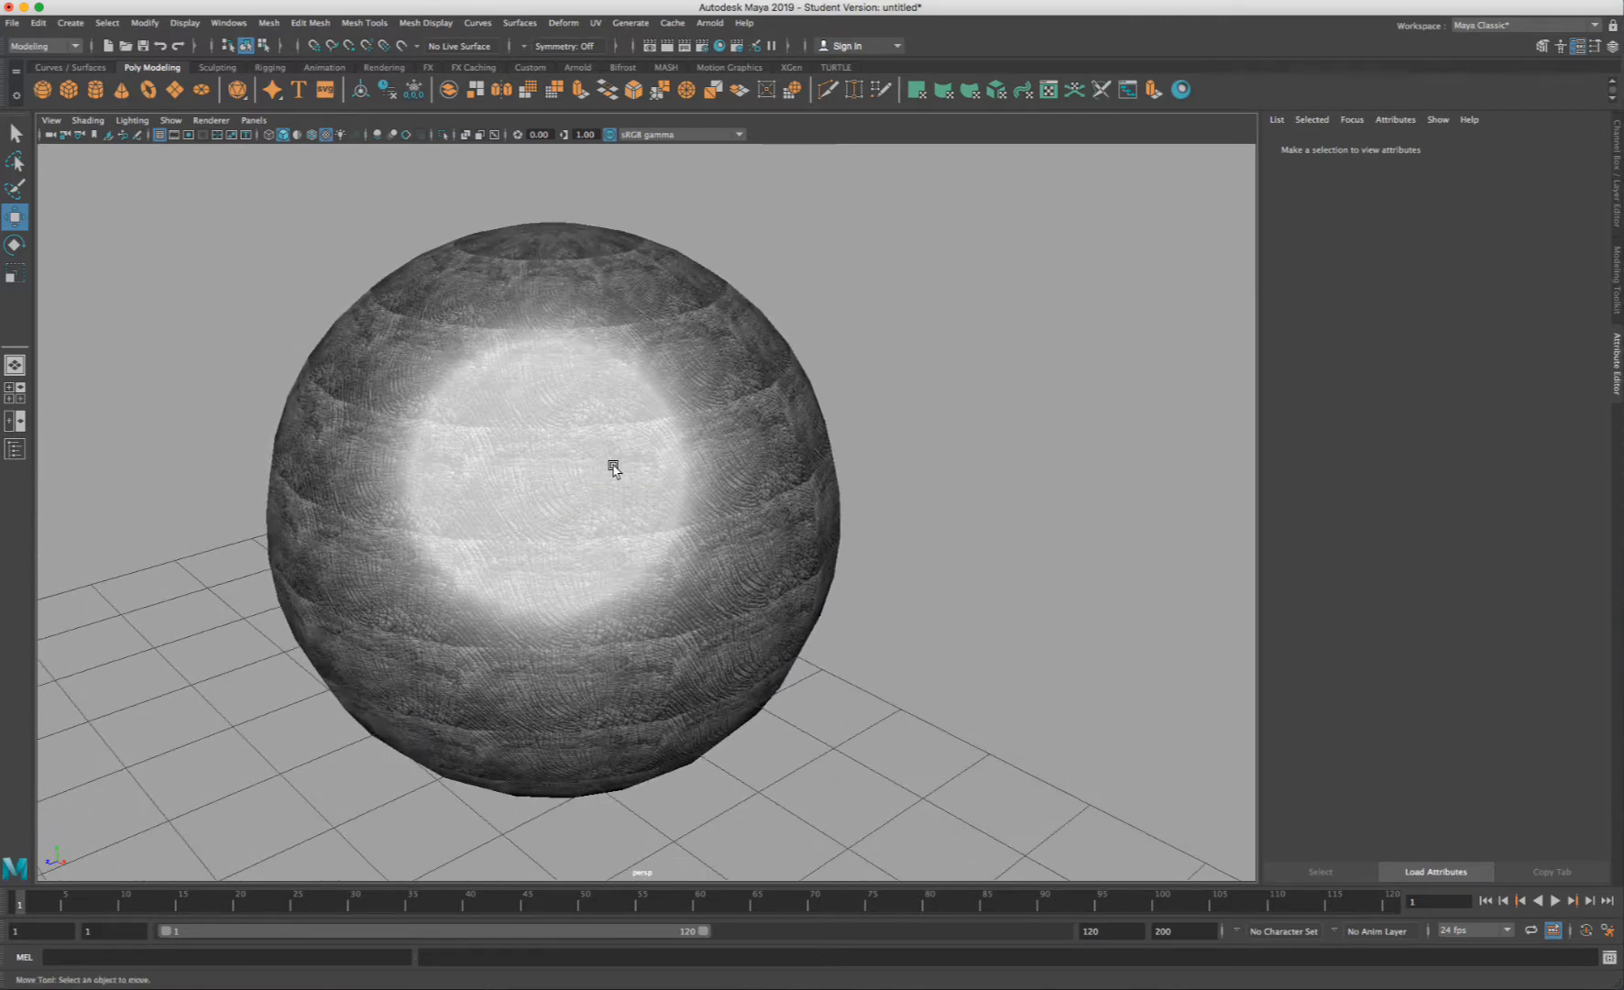
# - Set Repeat UV to 1 in U and 1.5 in V in the elephant skin texture's 2D placement and deselect the sphere
pyautogui.click(613, 468)
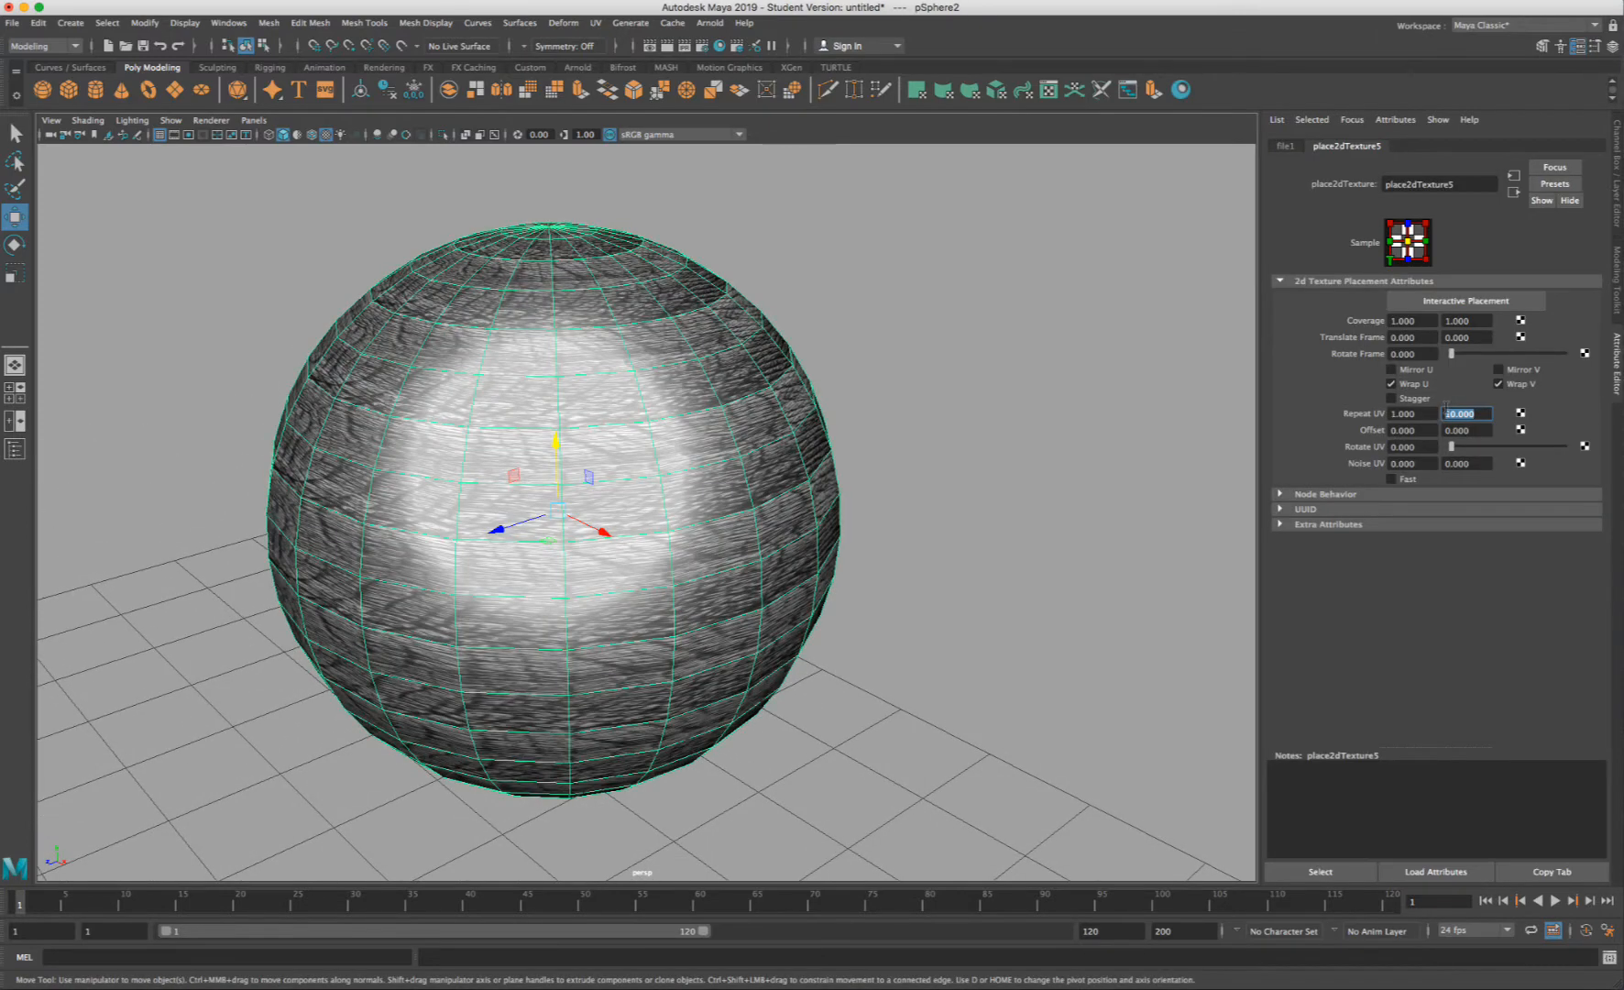
pyautogui.write('1.5')
pyautogui.press('Return')
pyautogui.click(1061, 449)
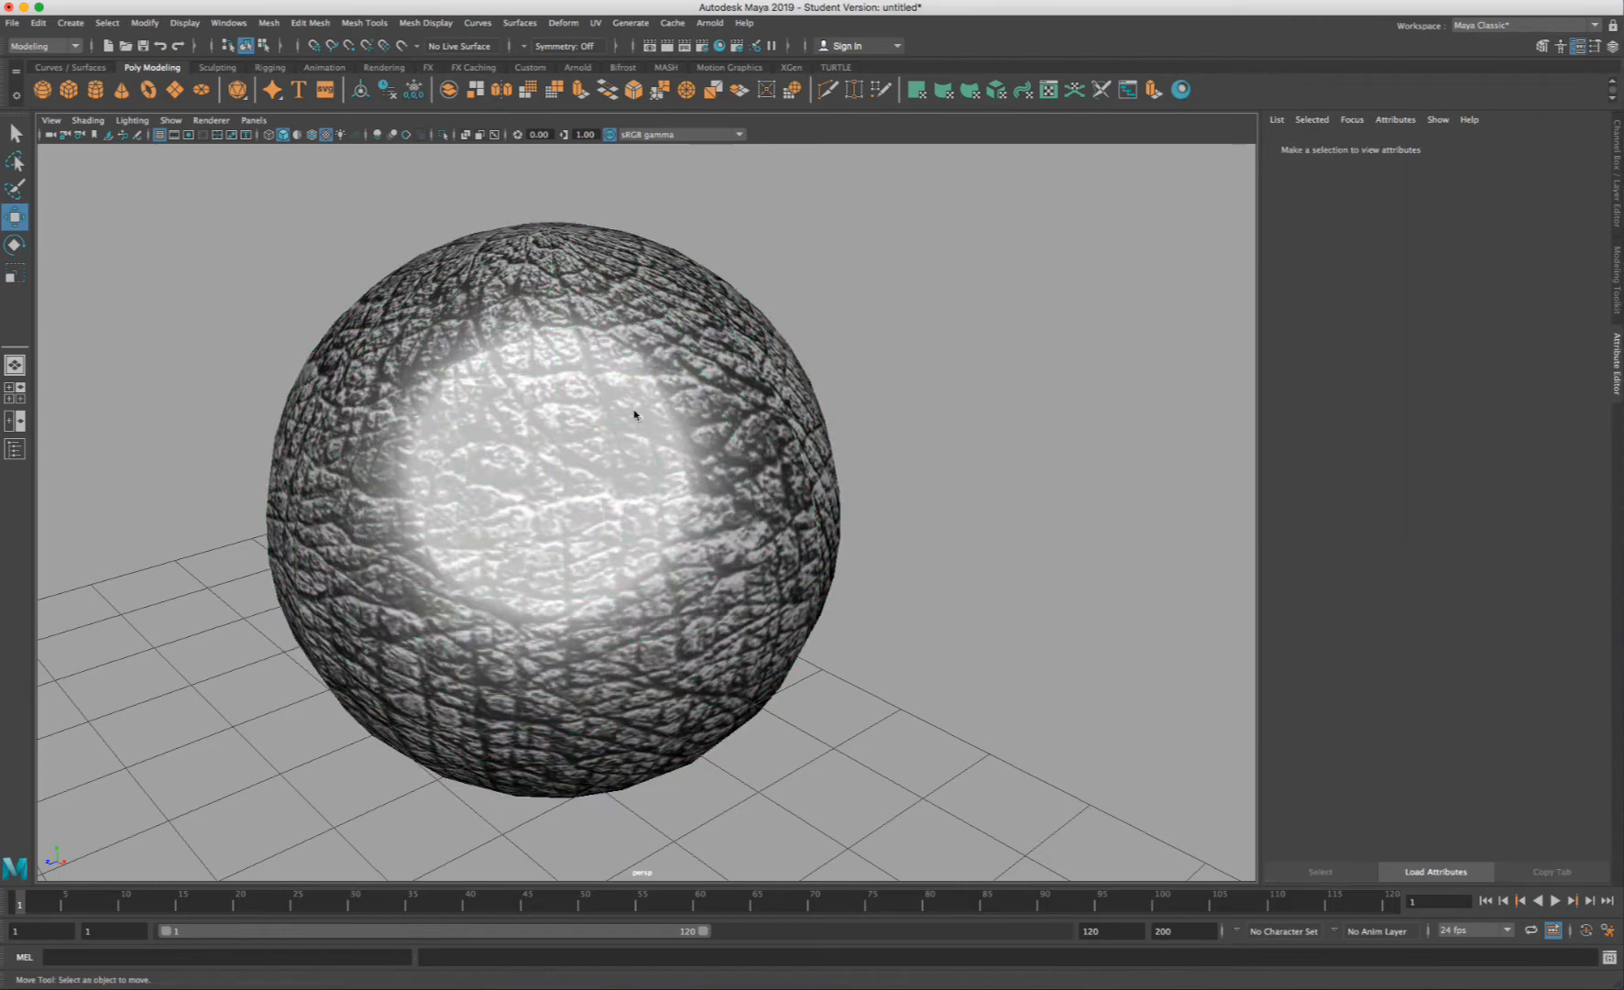
# - Examine the larger elephant skin pattern on the sphere up close and from different angles
pyautogui.moveTo(634, 414)
pyautogui.keyDown('alt'); pyautogui.mouseDown()
pyautogui.moveTo(695, 402)
pyautogui.moveTo(637, 406)
pyautogui.mouseUp(); pyautogui.keyUp('alt')
pyautogui.click(636, 407)
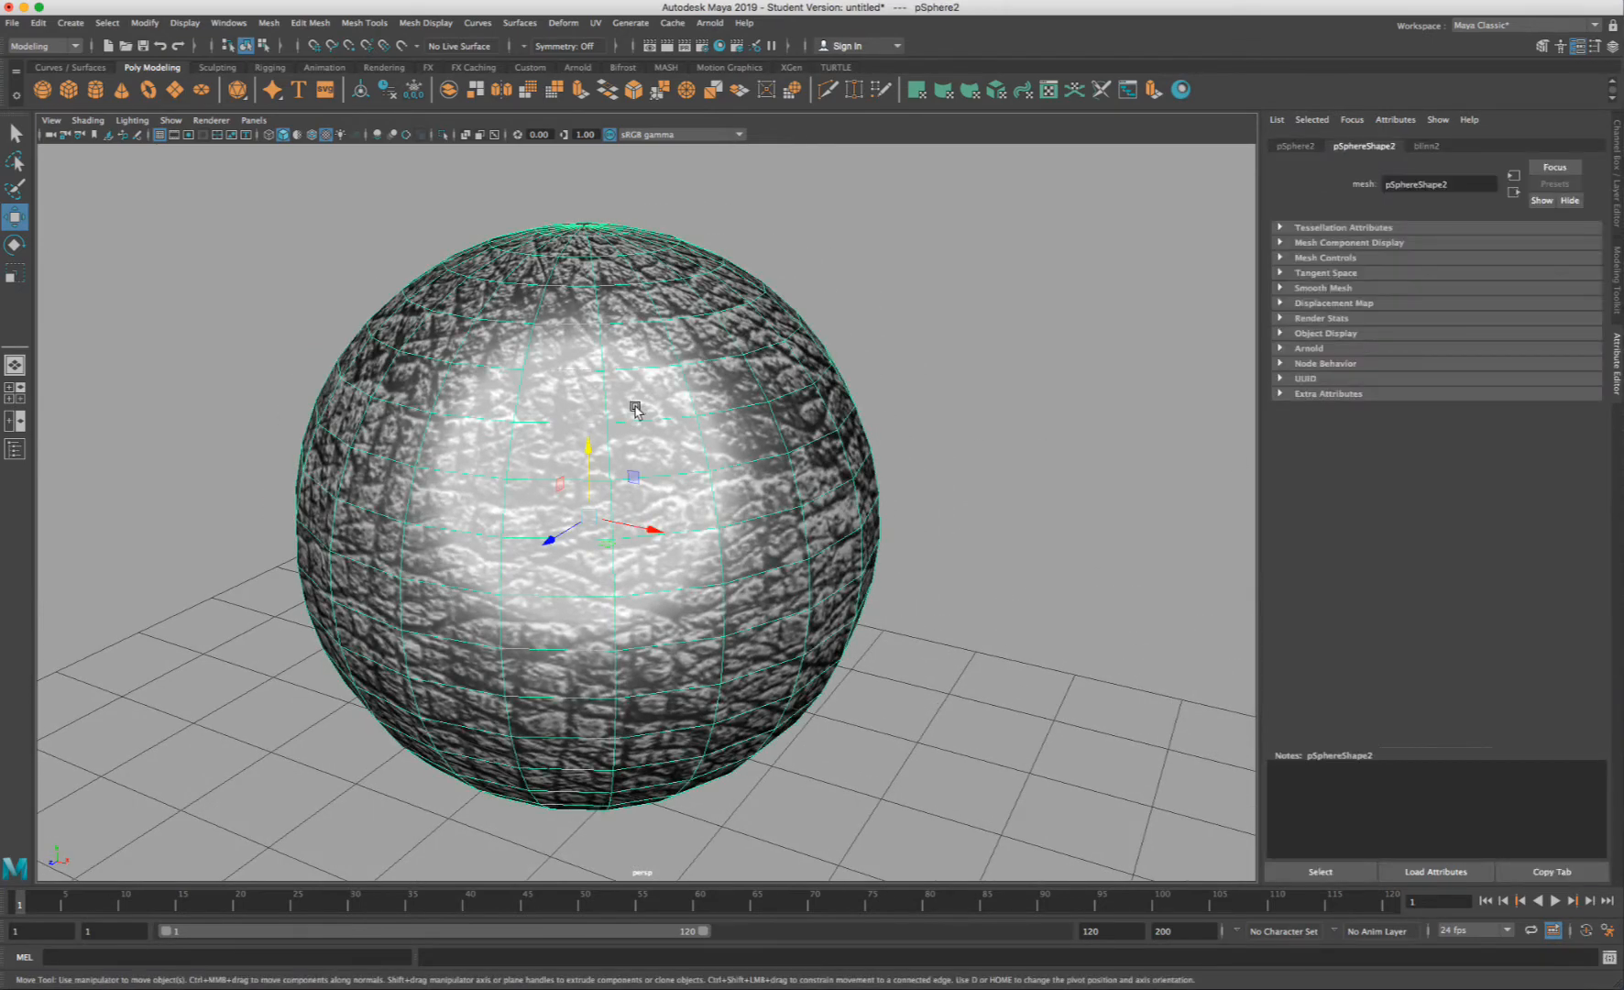
pyautogui.press('f')
pyautogui.moveTo(792, 441)
pyautogui.keyDown('alt'); pyautogui.mouseDown()
pyautogui.moveTo(790, 422)
pyautogui.moveTo(787, 447)
pyautogui.mouseUp(); pyautogui.keyUp('alt')
pyautogui.scroll(5, 787, 447)
pyautogui.click(1013, 310)
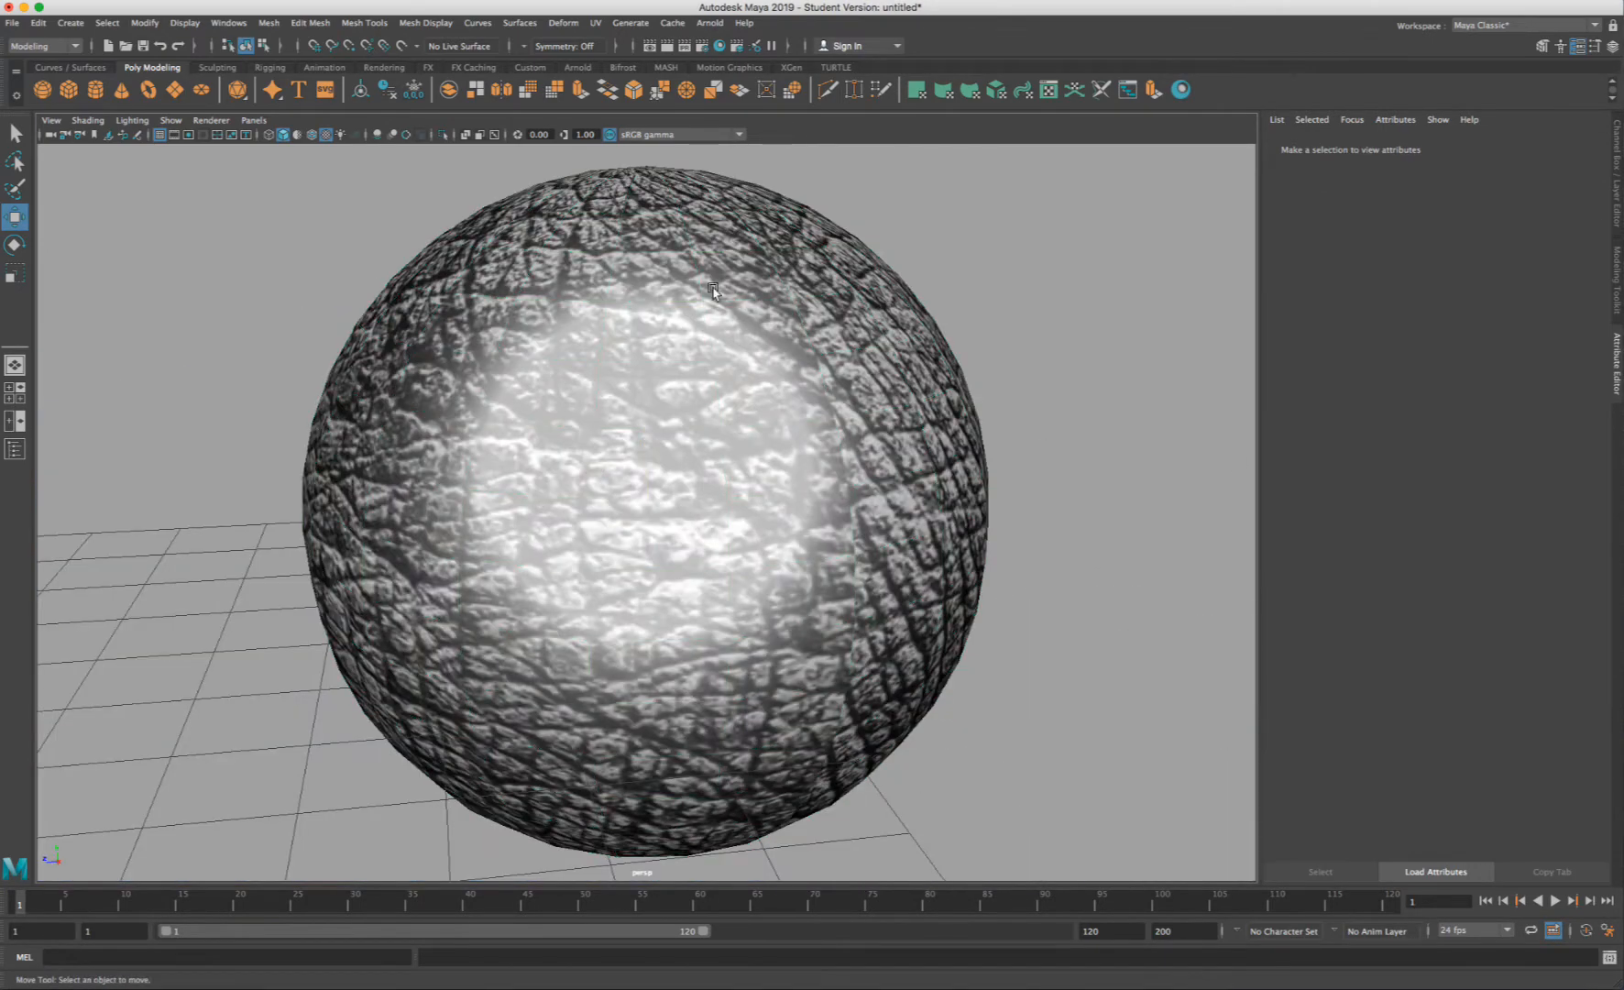
pyautogui.scroll(-6, 595, 312)
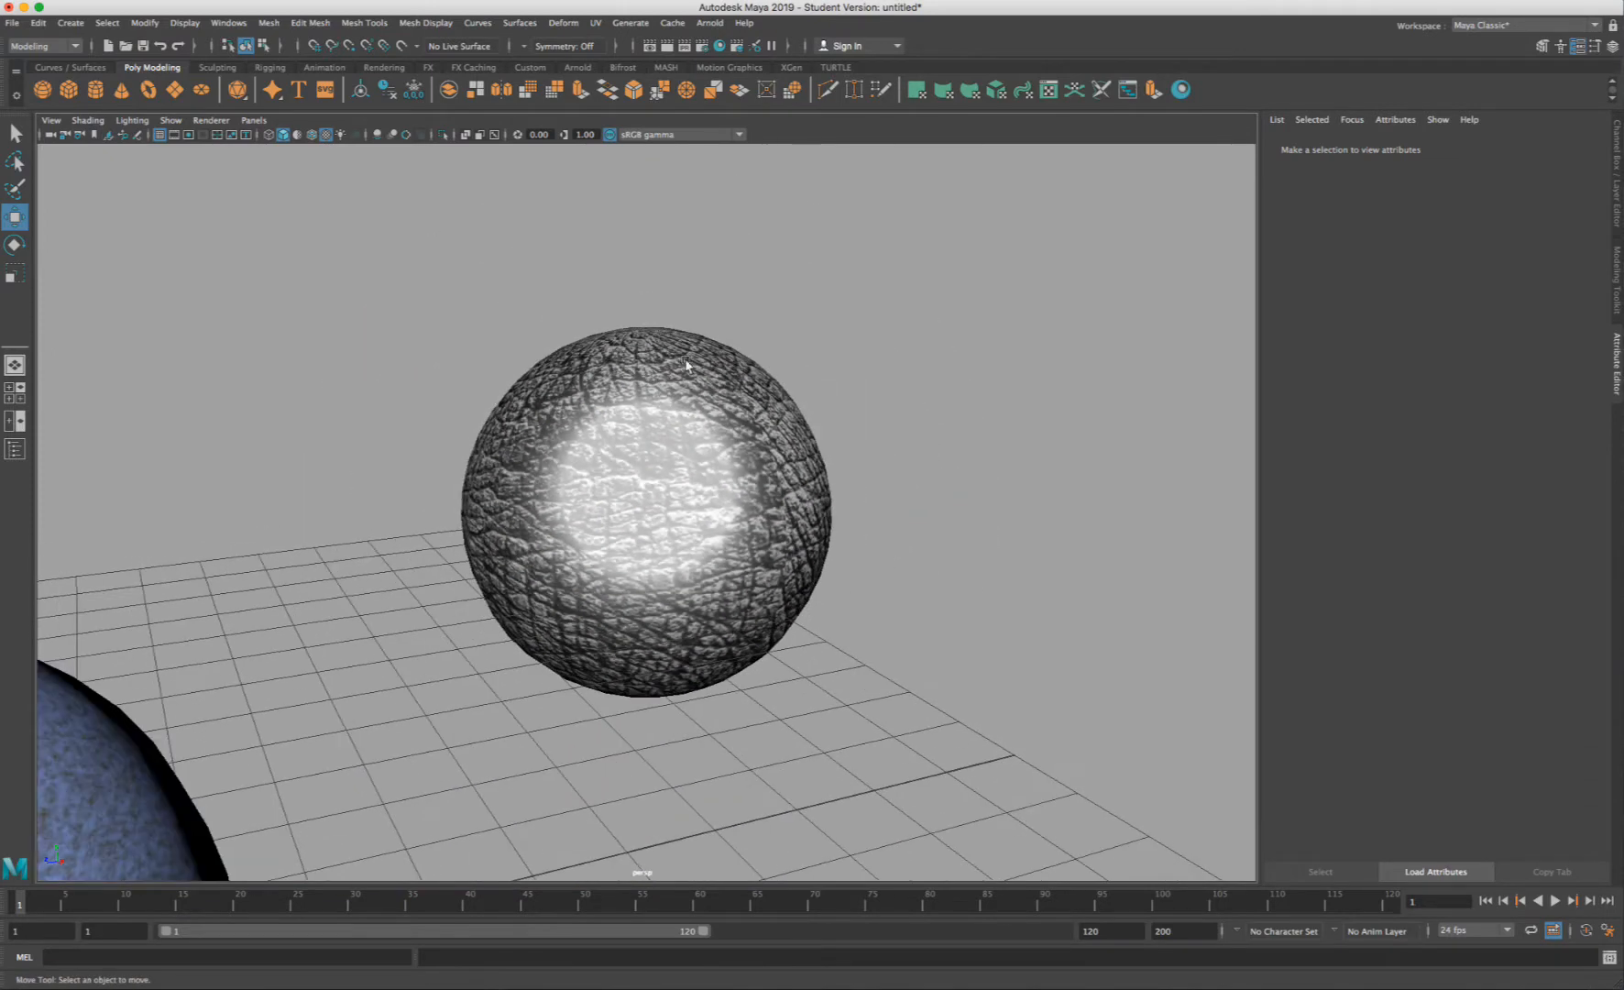
# - Bring up the blinn2 material attributes of the elephant skin sphere, briefly opening and closing Hypershade
pyautogui.click(712, 376)
pyautogui.moveTo(643, 360); pyautogui.dragTo(639, 729, button='right')
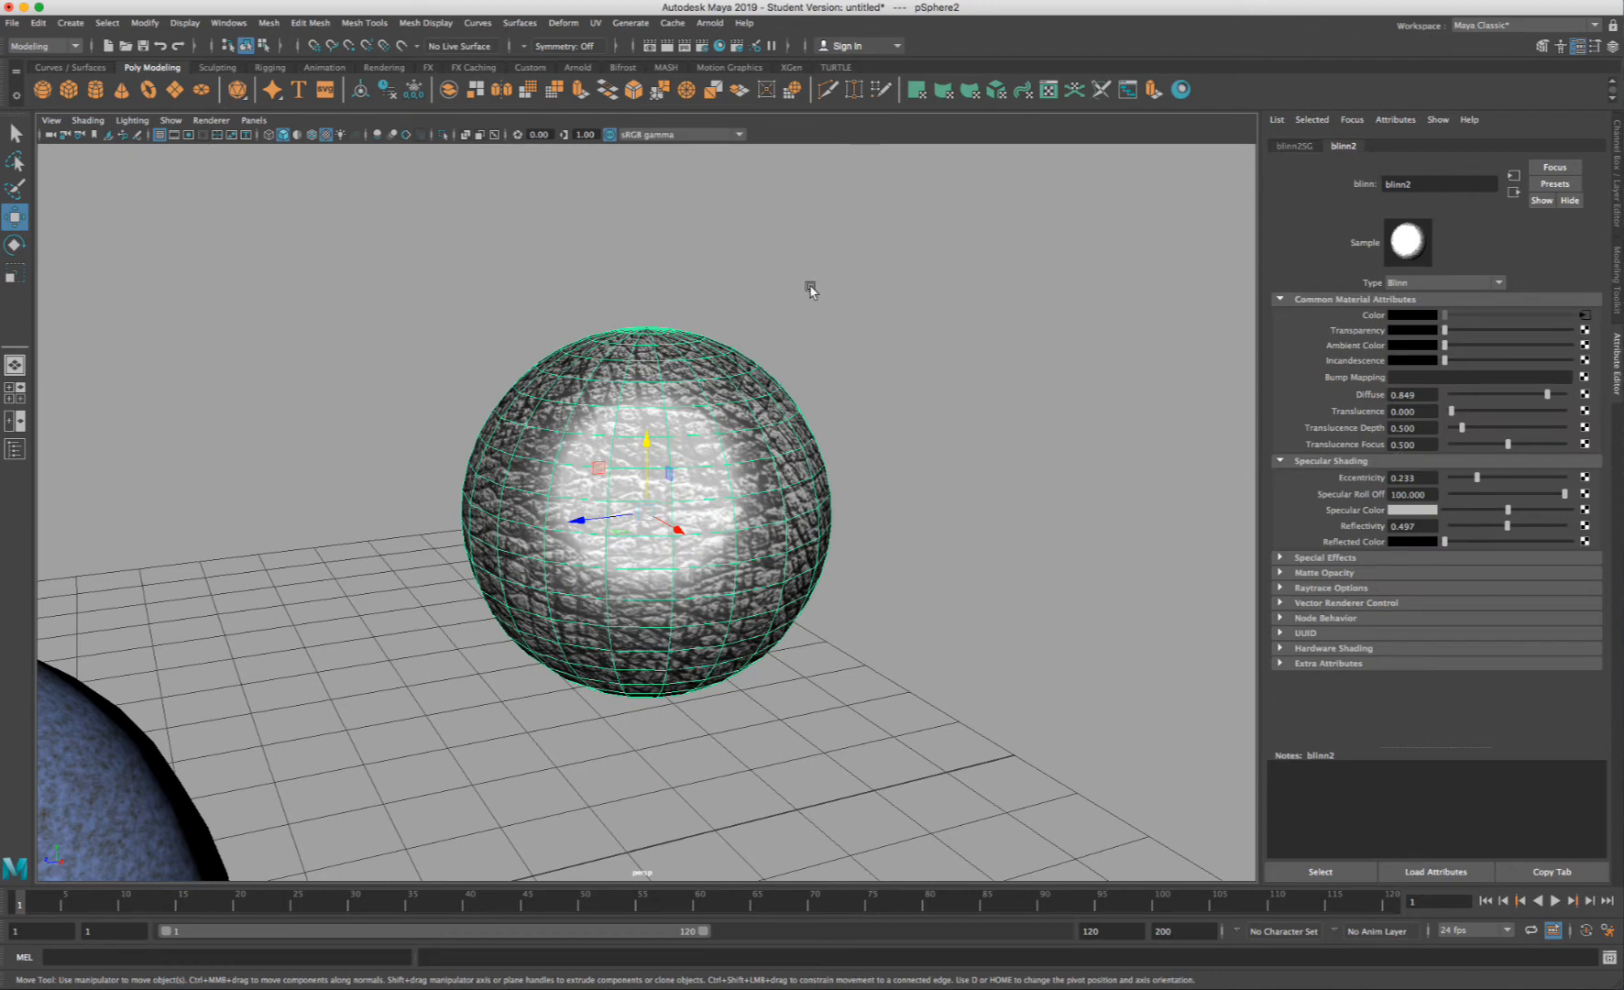
pyautogui.click(1182, 90)
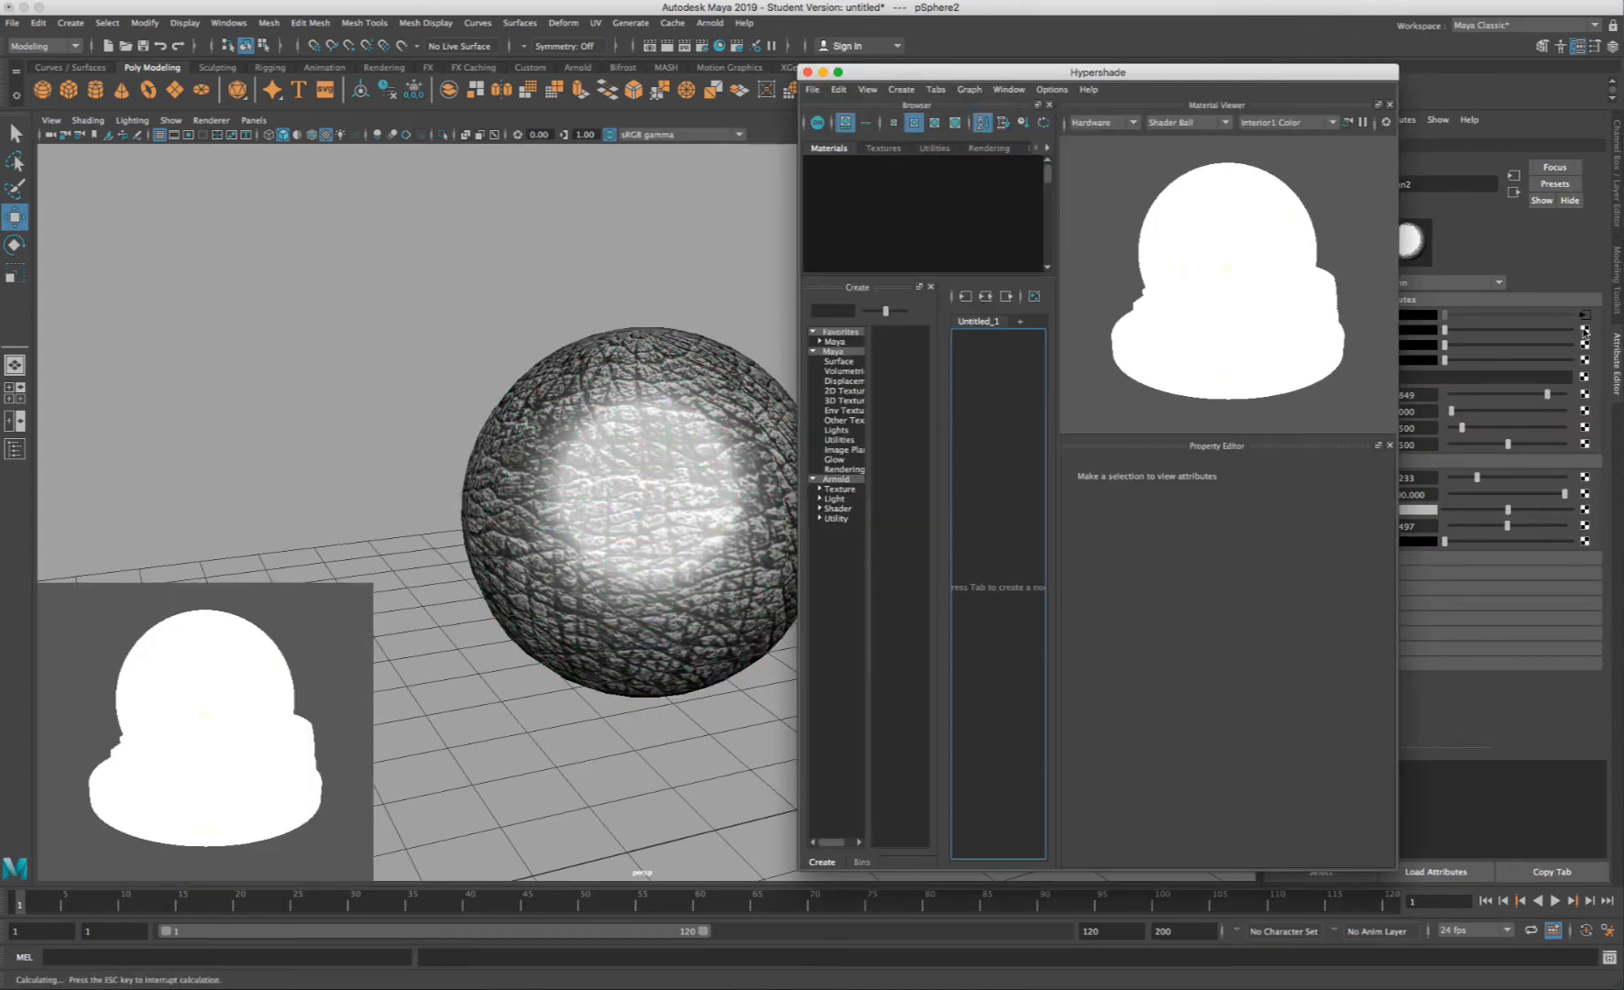
pyautogui.click(807, 71)
pyautogui.scroll(3, 791, 385)
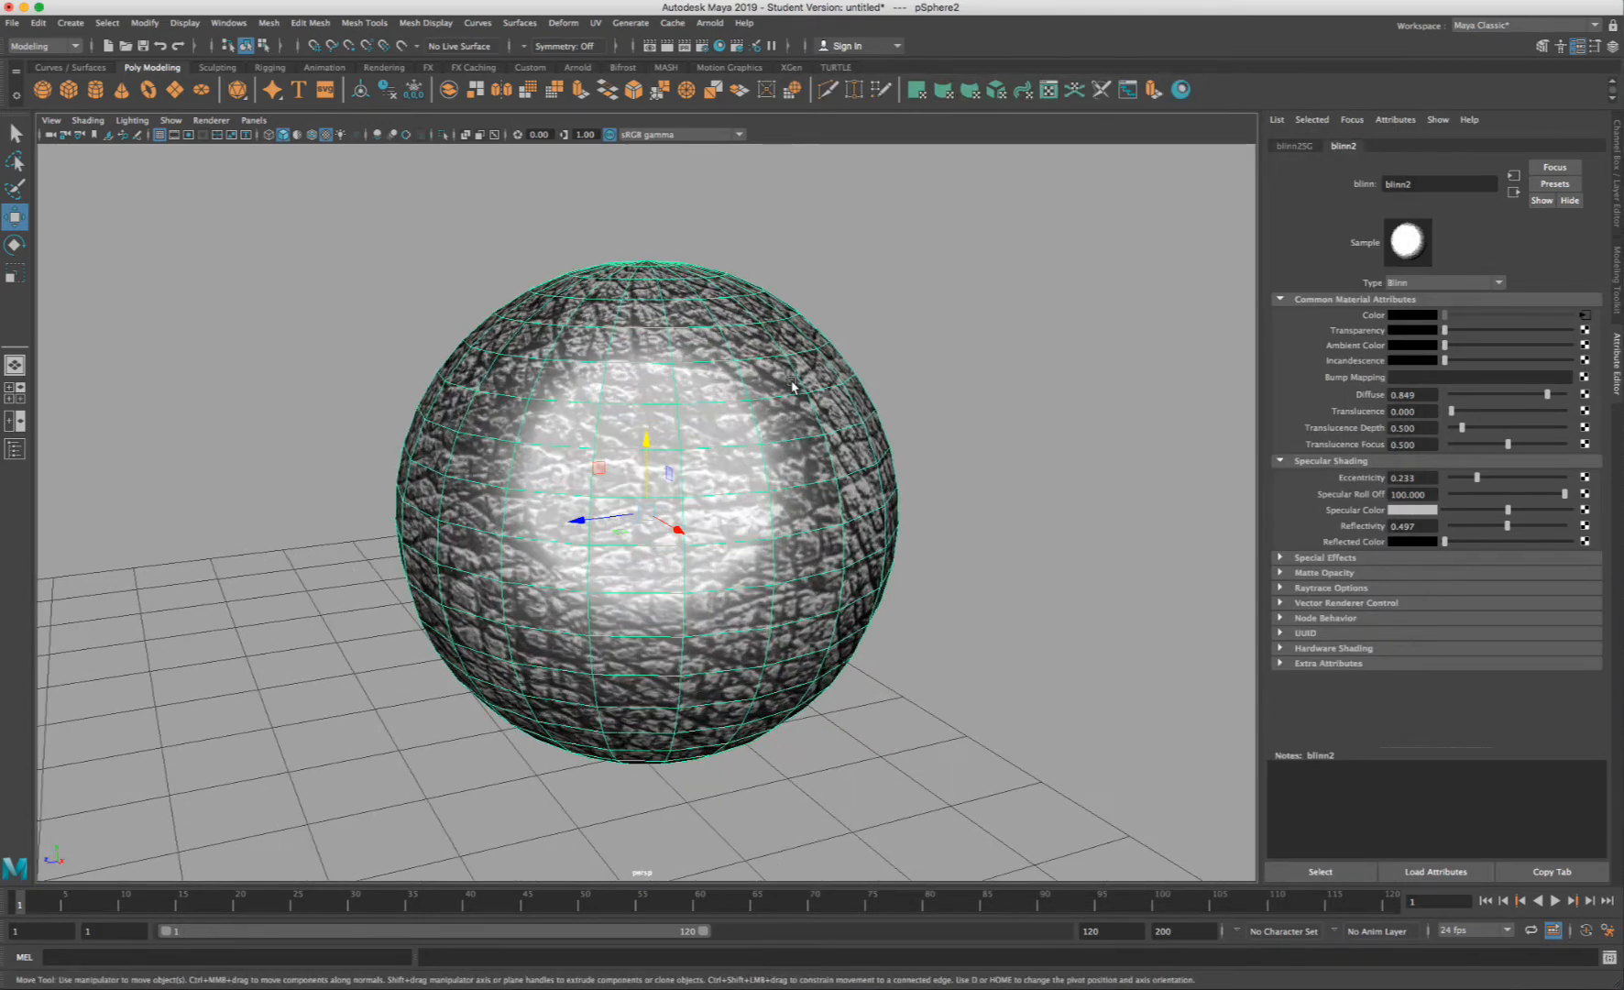
pyautogui.keyDown('alt'); pyautogui.moveTo(918, 353); pyautogui.dragTo(773, 361, button='middle'); pyautogui.keyUp('alt')
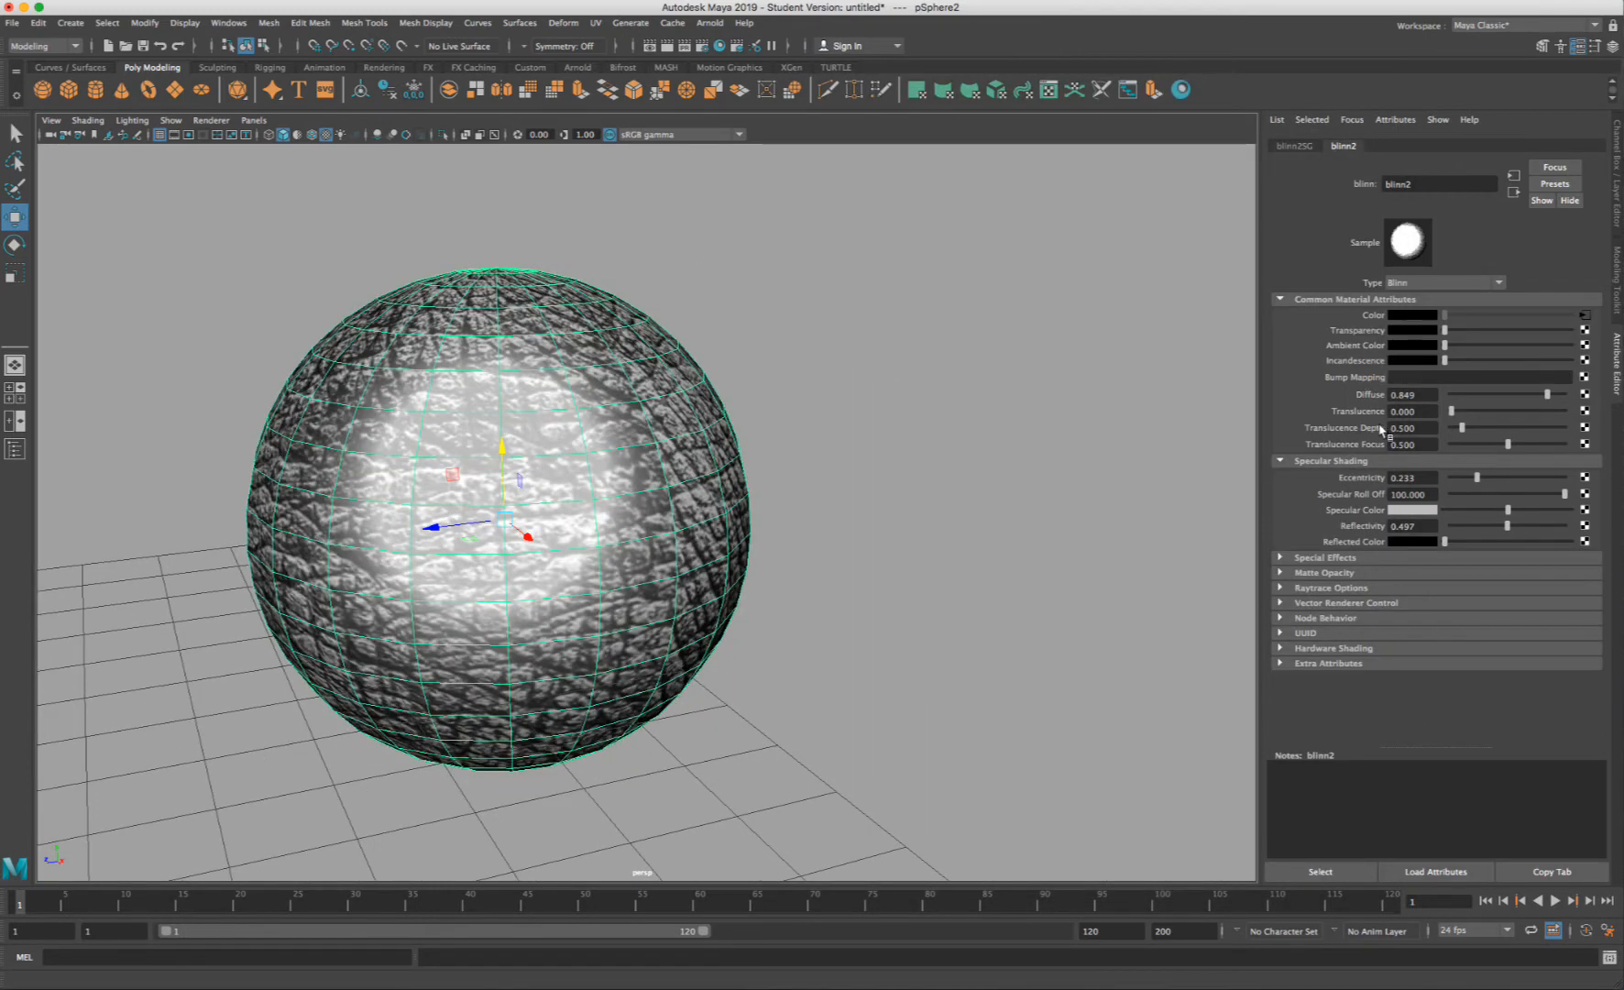
pyautogui.click(1587, 317)
pyautogui.moveTo(507, 416); pyautogui.dragTo(572, 786, button='right')
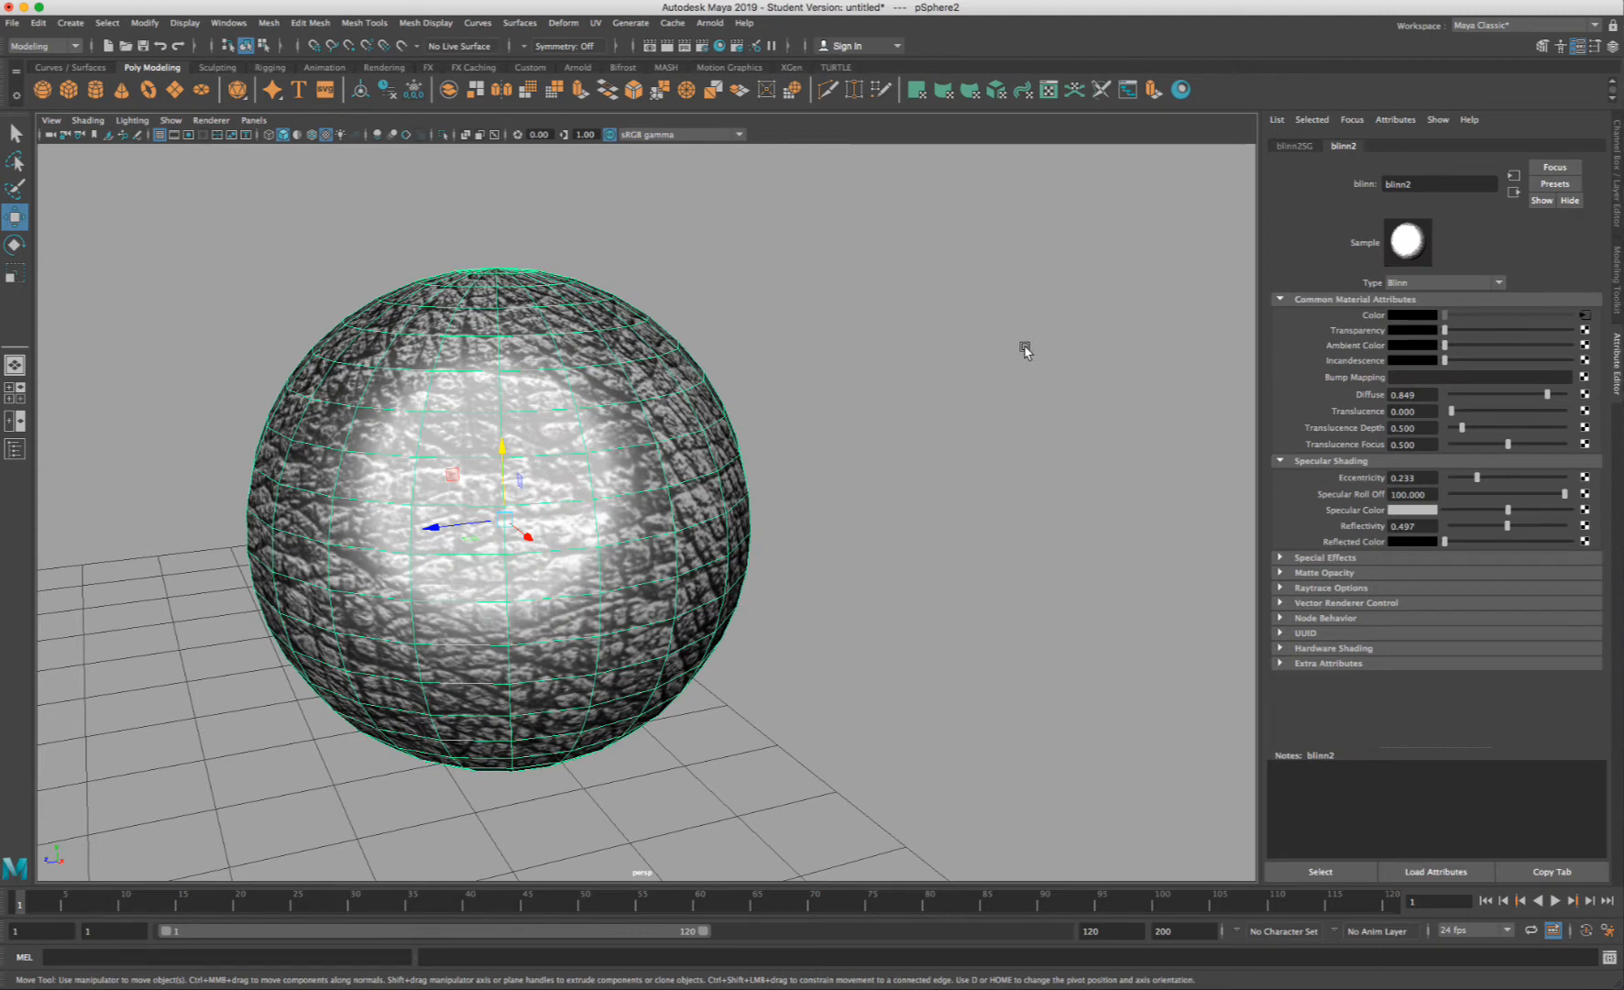
# - Apply a File texture to the Bump Mapping of blinn2 and load elephantskin.jpg from the Desktop as its image
pyautogui.click(1585, 376)
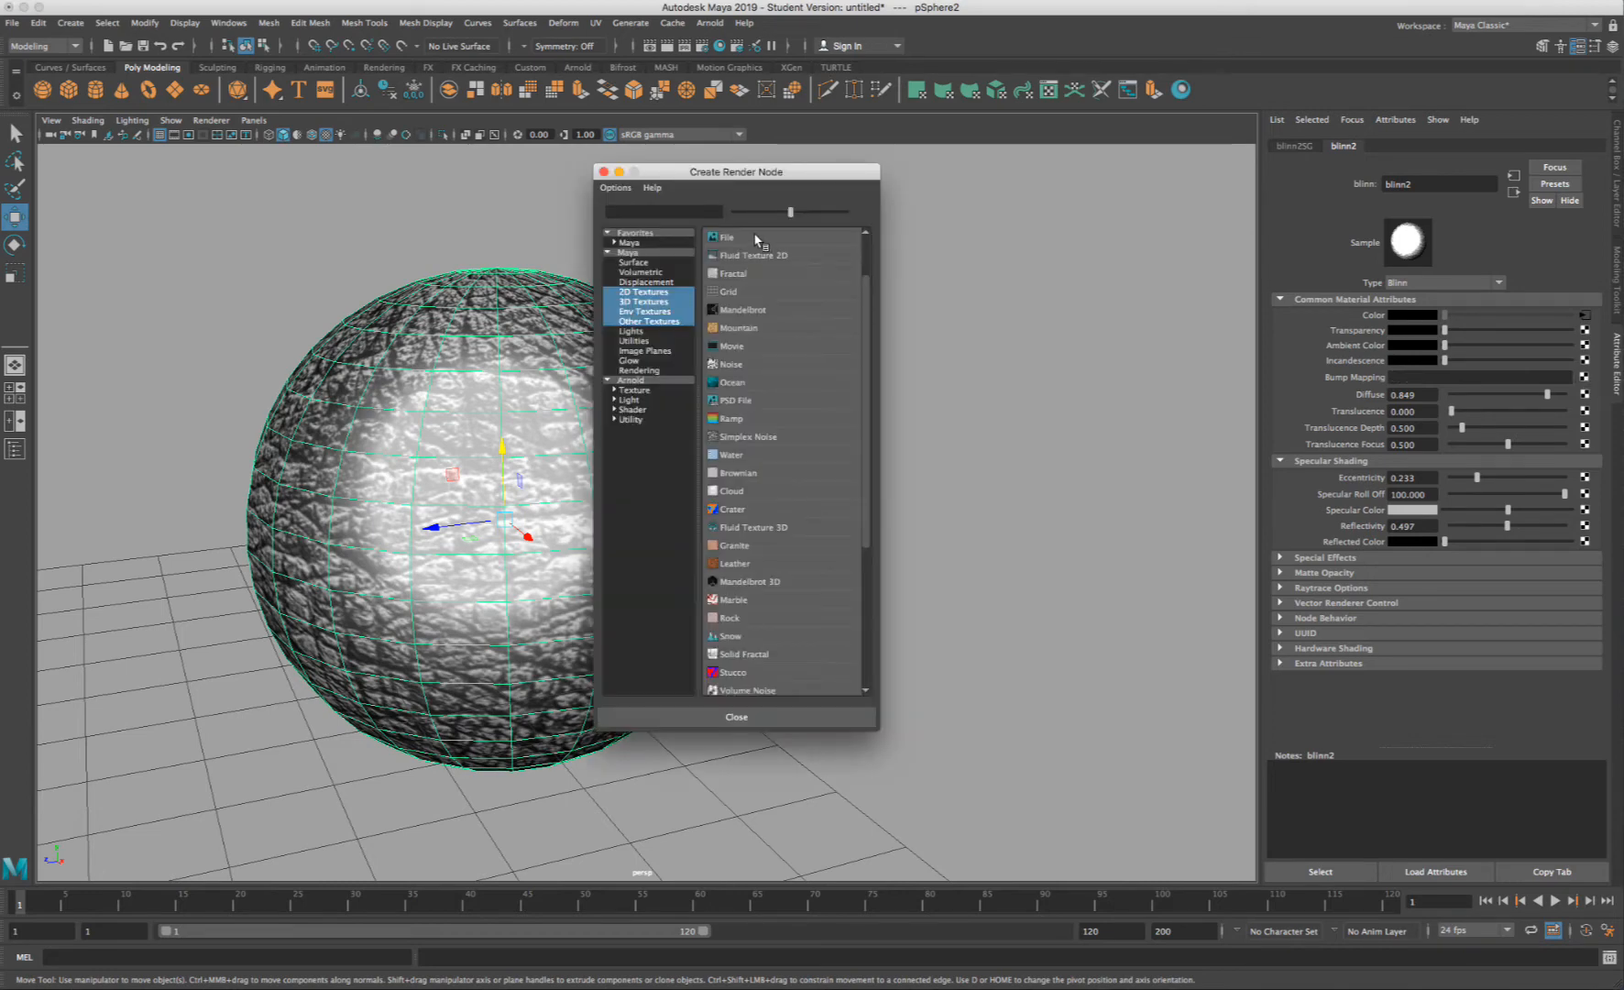
pyautogui.click(751, 234)
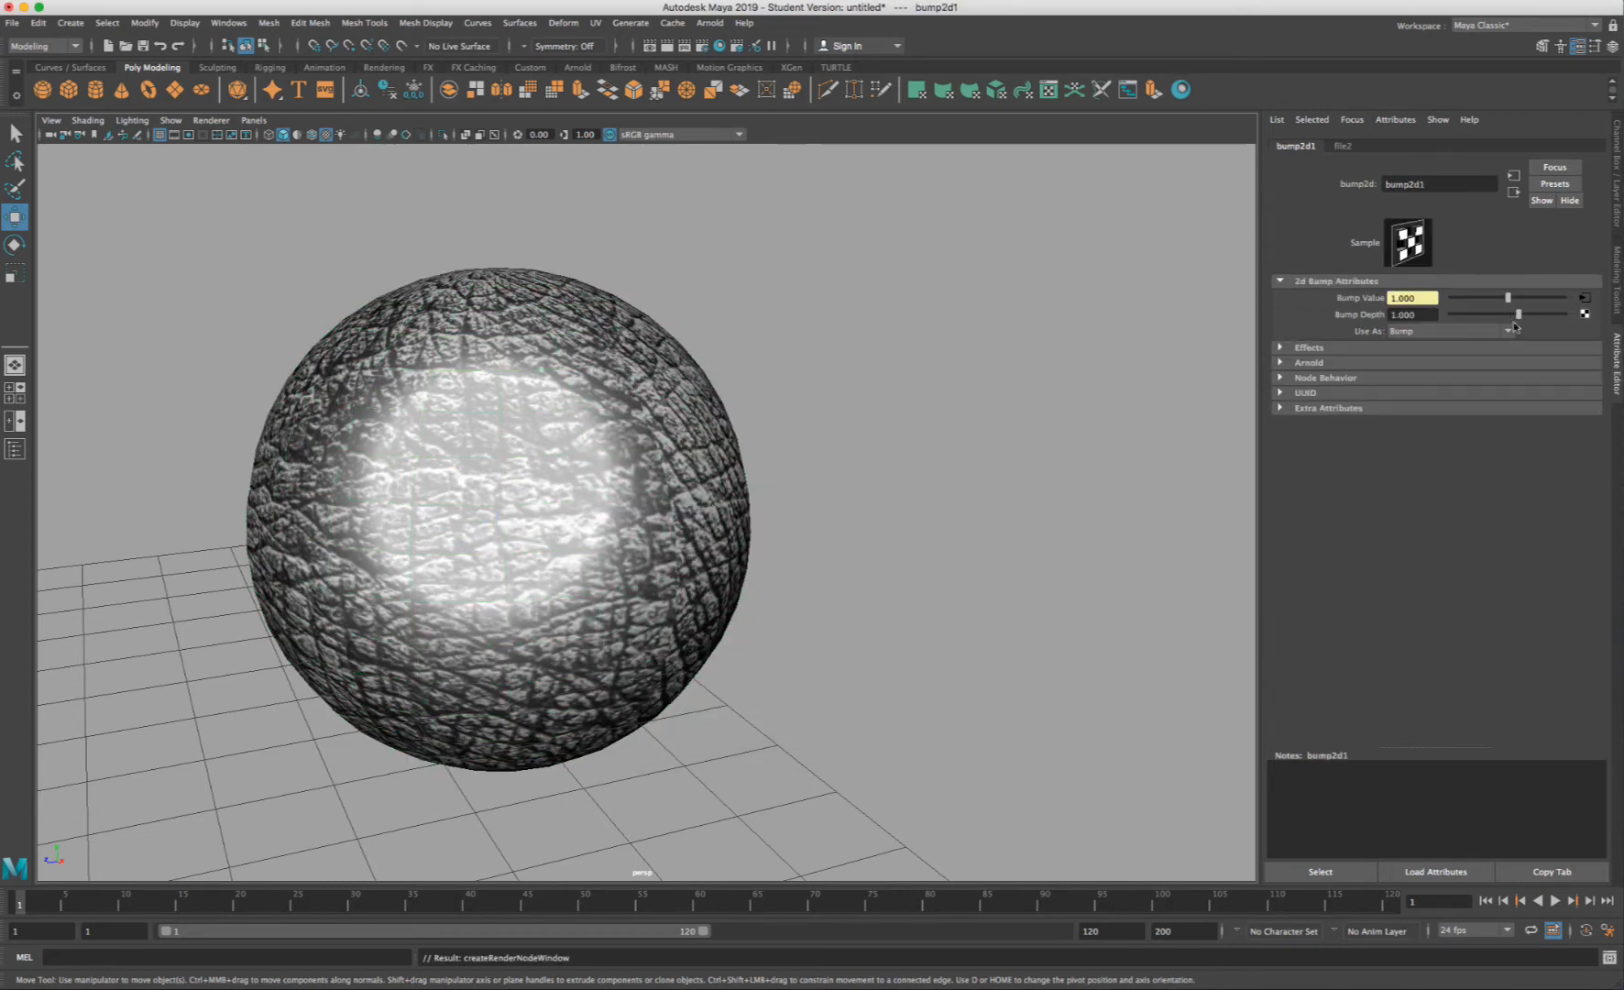
pyautogui.click(1342, 146)
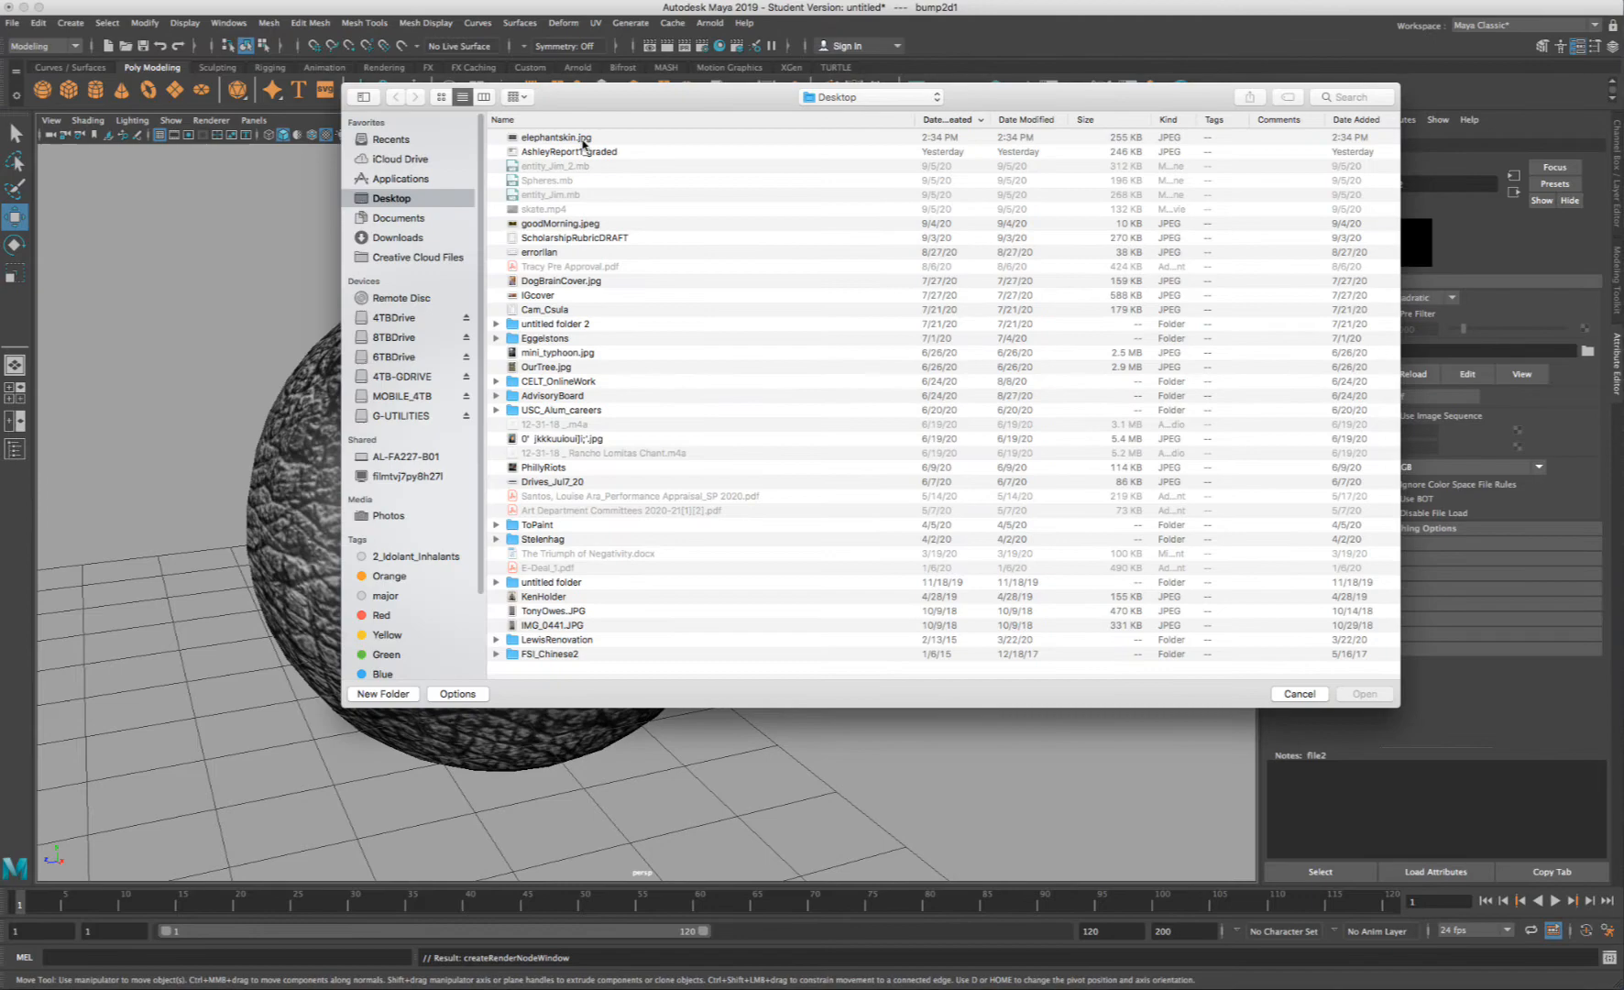
pyautogui.click(582, 139)
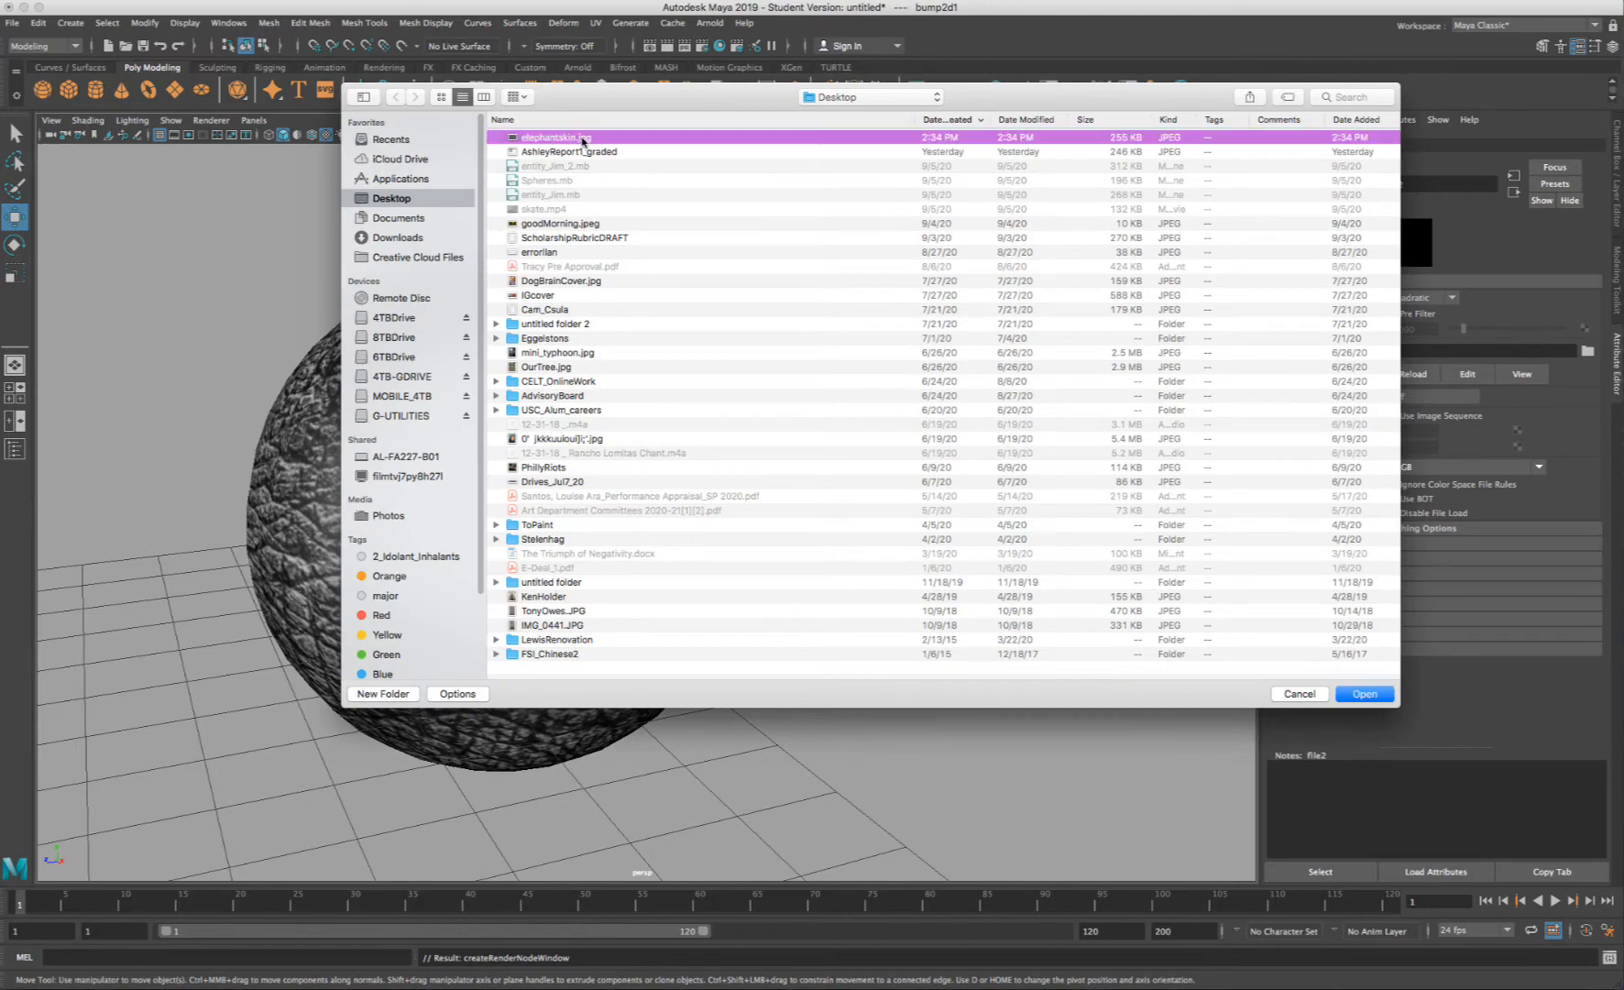
pyautogui.click(1366, 693)
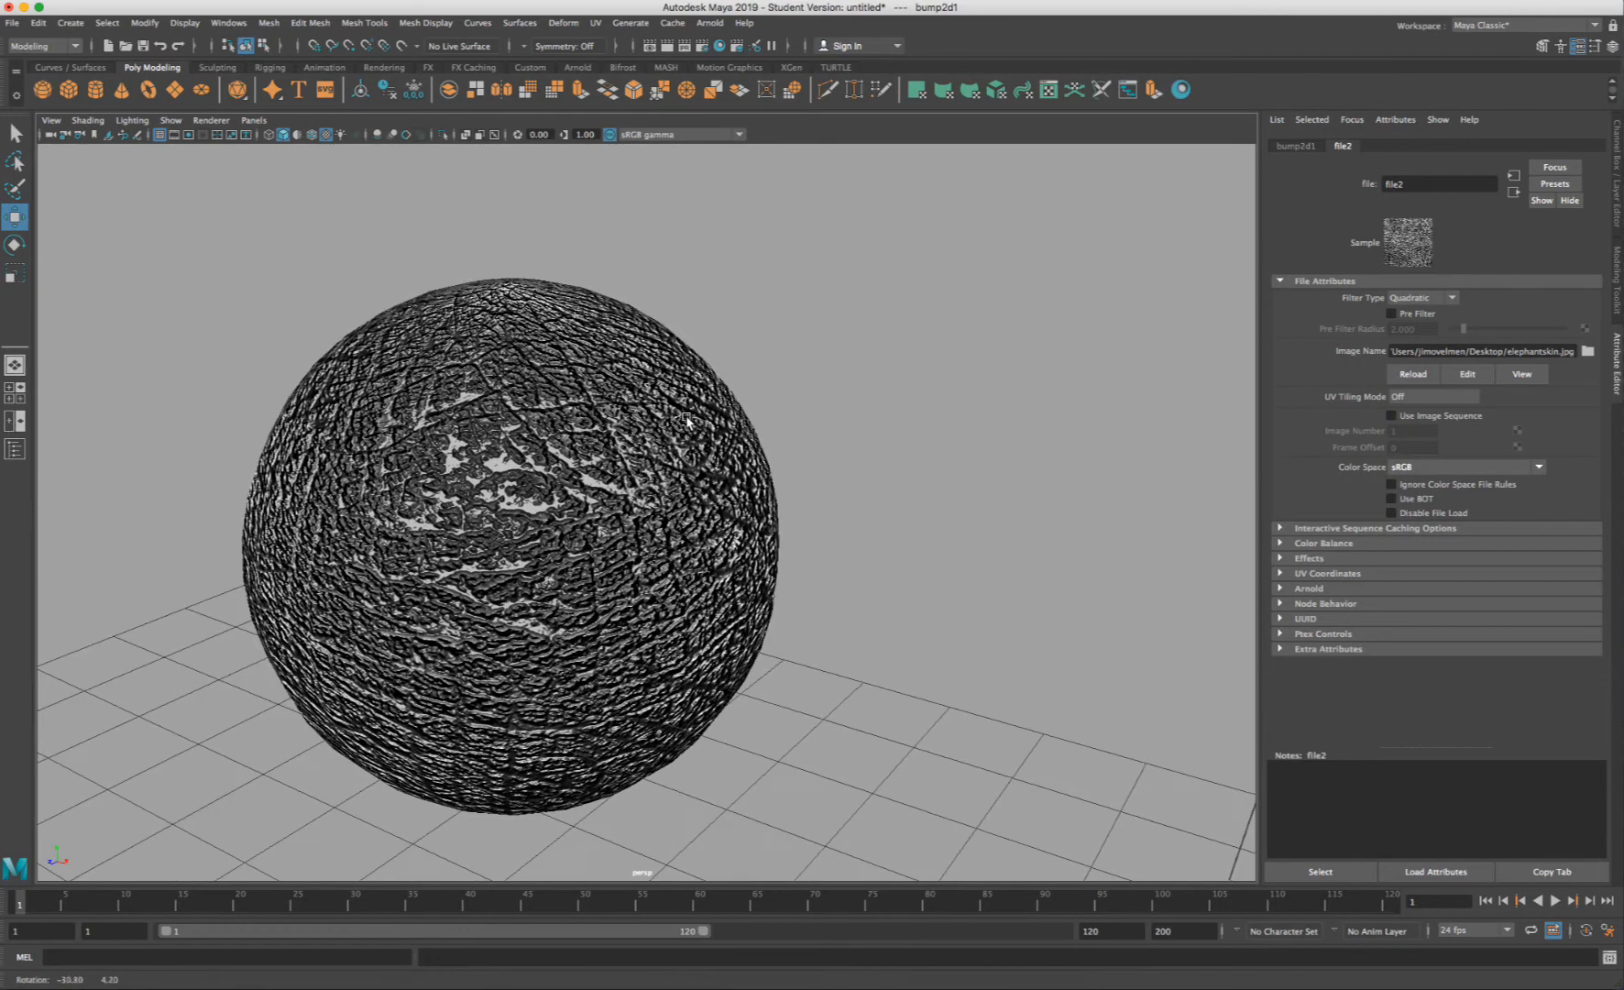
# - Try Bump Depth values of -0.068 and 0.2 on the elephant skin bump, set it to 0.1, and deselect the sphere
pyautogui.moveTo(686, 420)
pyautogui.keyDown('alt'); pyautogui.mouseDown()
pyautogui.moveTo(650, 433)
pyautogui.moveTo(729, 417)
pyautogui.moveTo(681, 423)
pyautogui.mouseUp(); pyautogui.keyUp('alt')
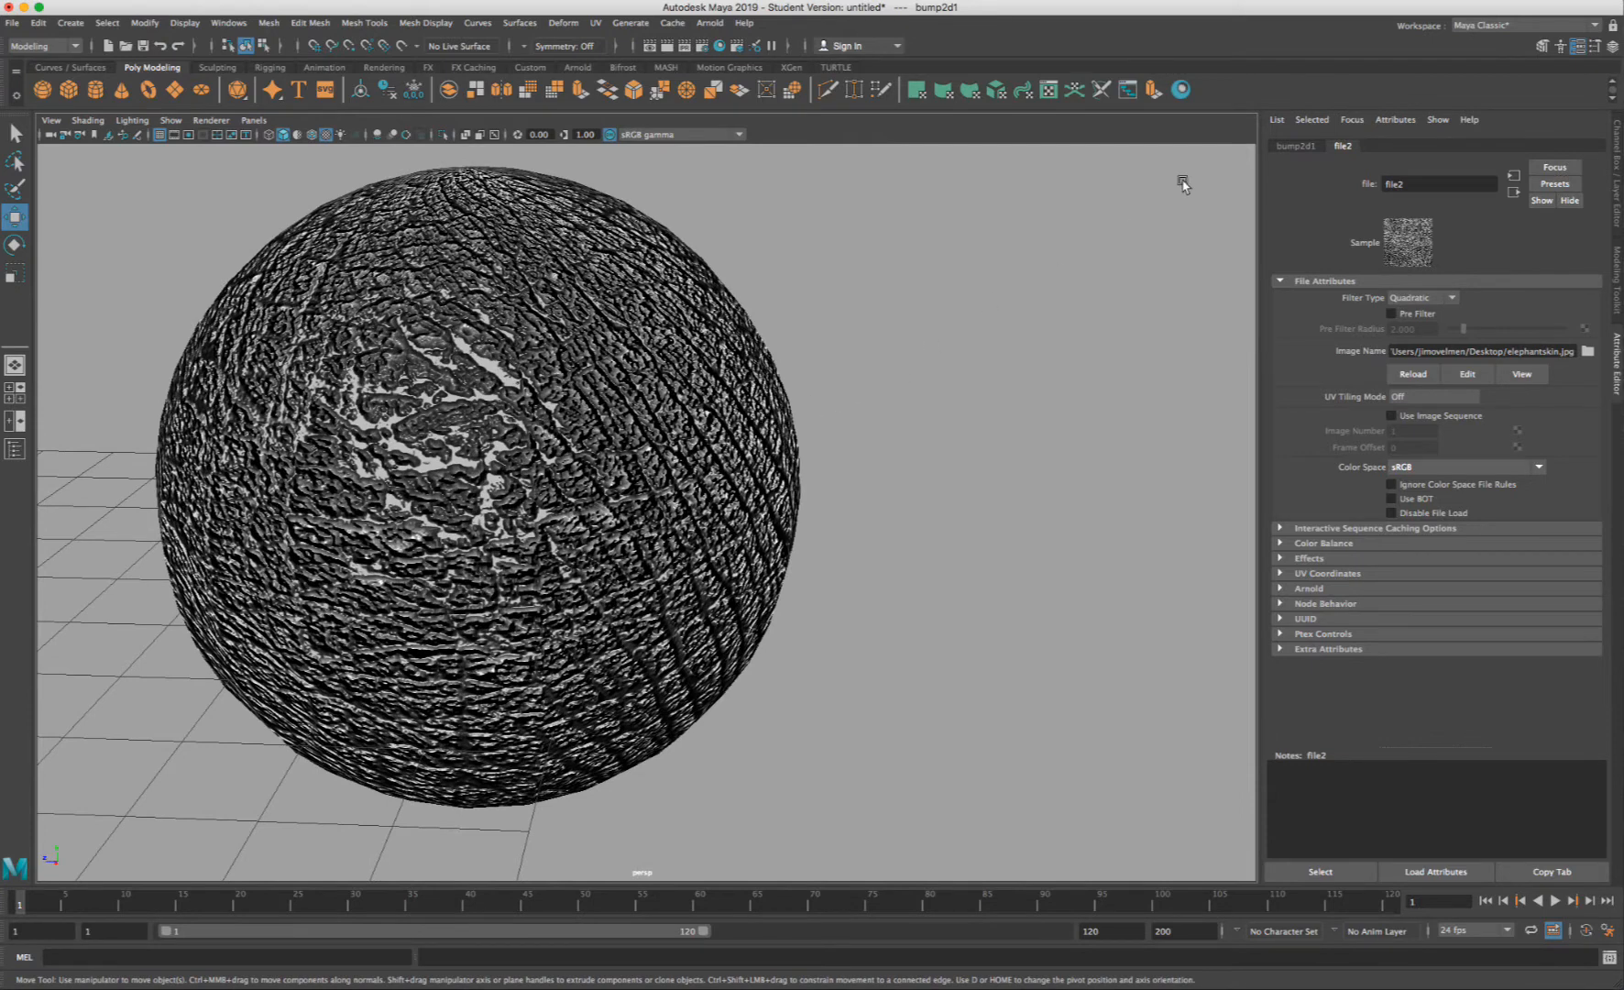
pyautogui.click(1295, 146)
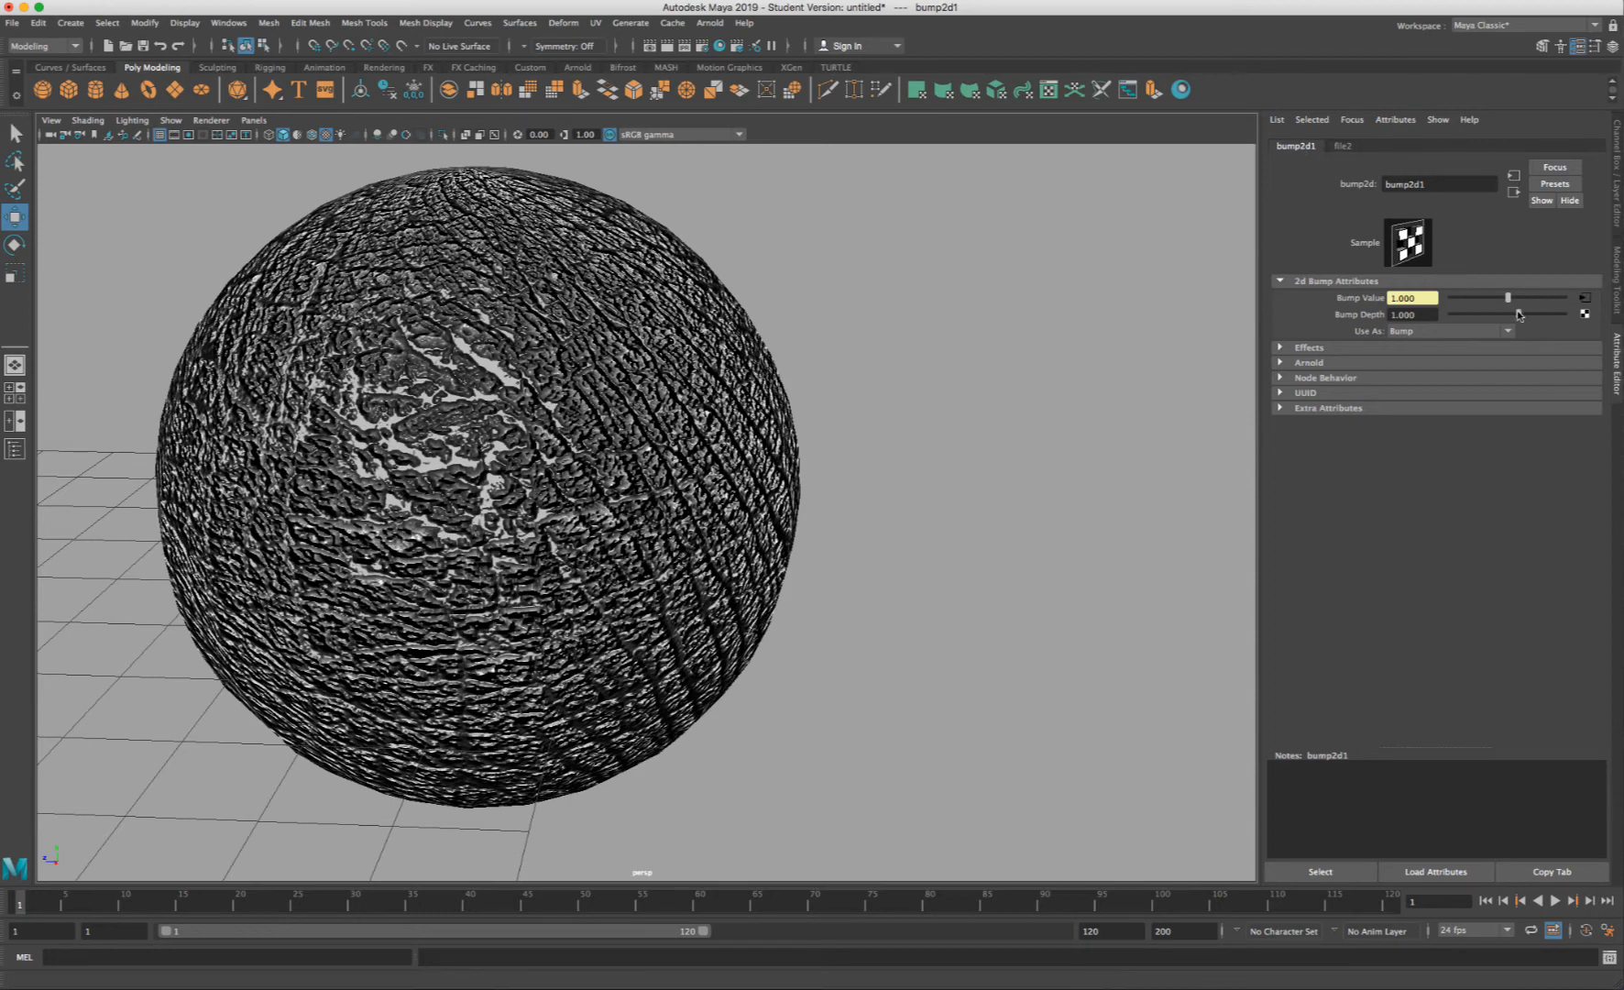
pyautogui.moveTo(1518, 314); pyautogui.dragTo(1506, 314)
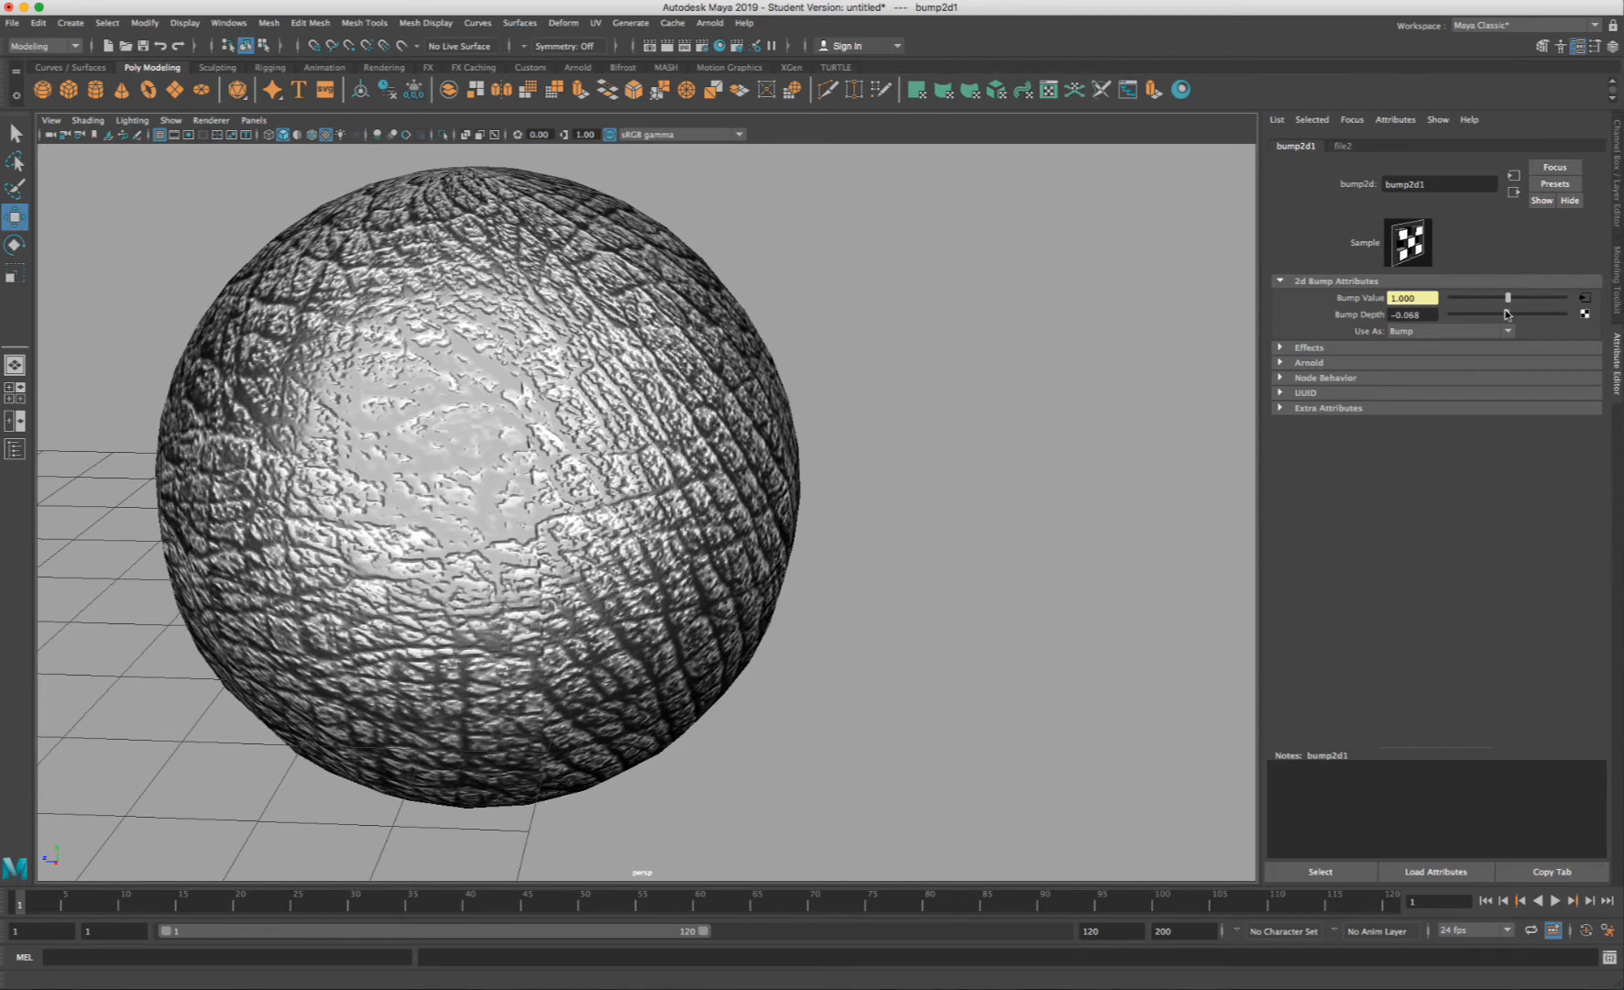
pyautogui.moveTo(1506, 314); pyautogui.dragTo(1408, 314)
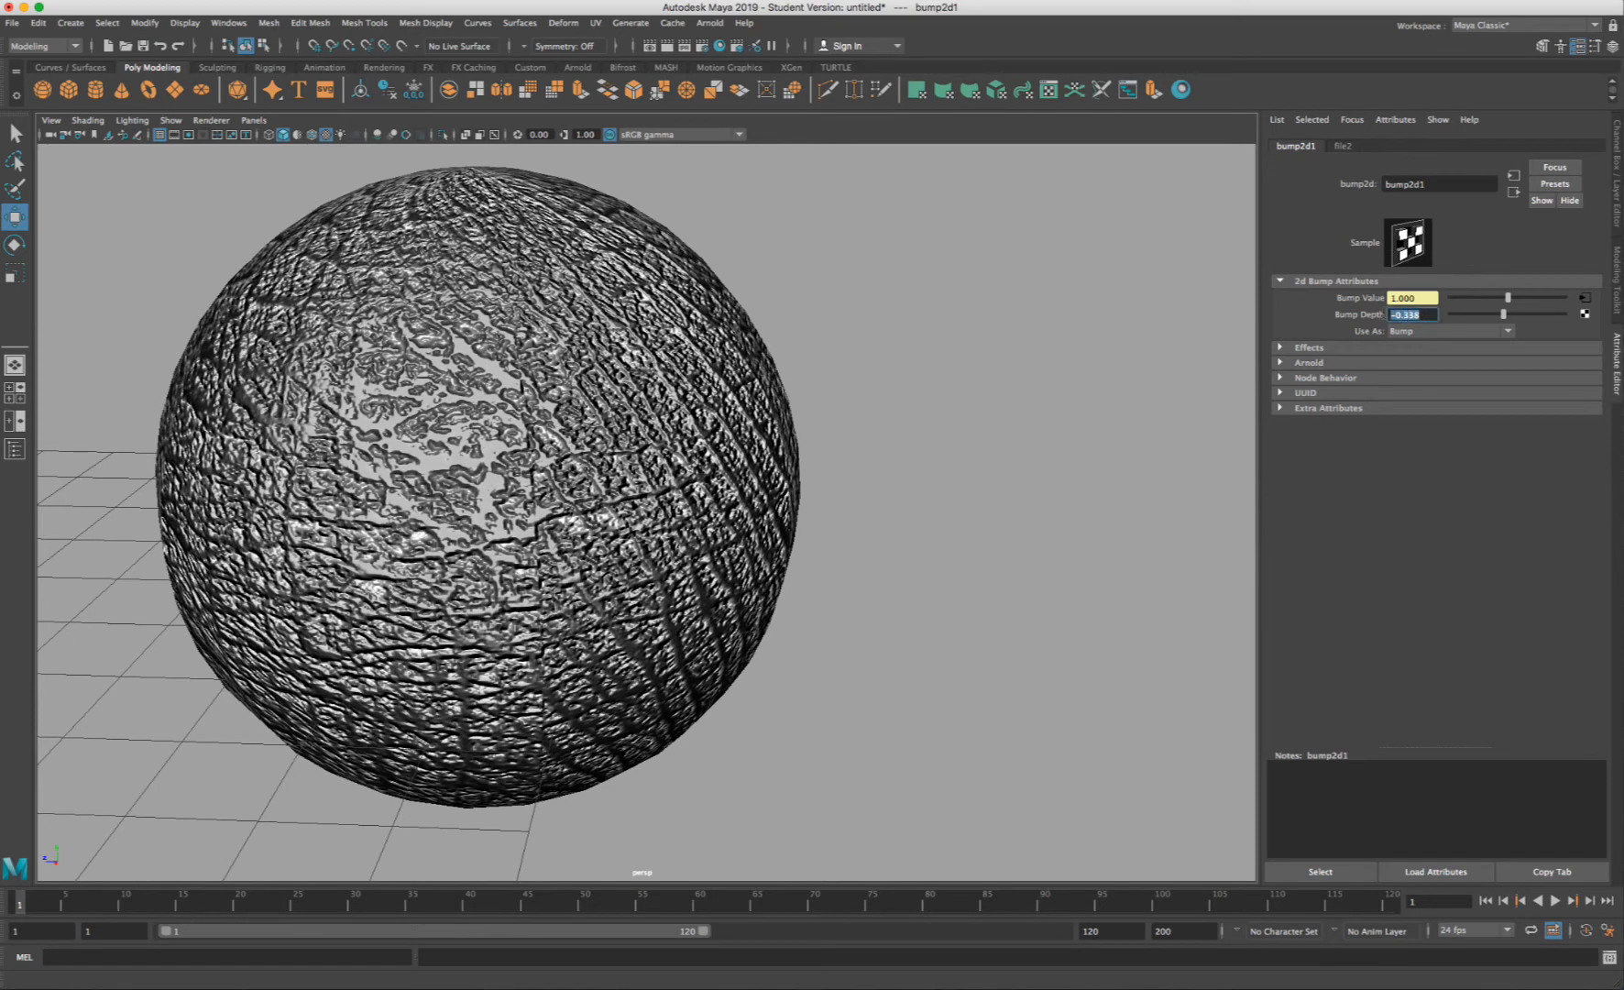
pyautogui.write('0.2')
pyautogui.press('Return')
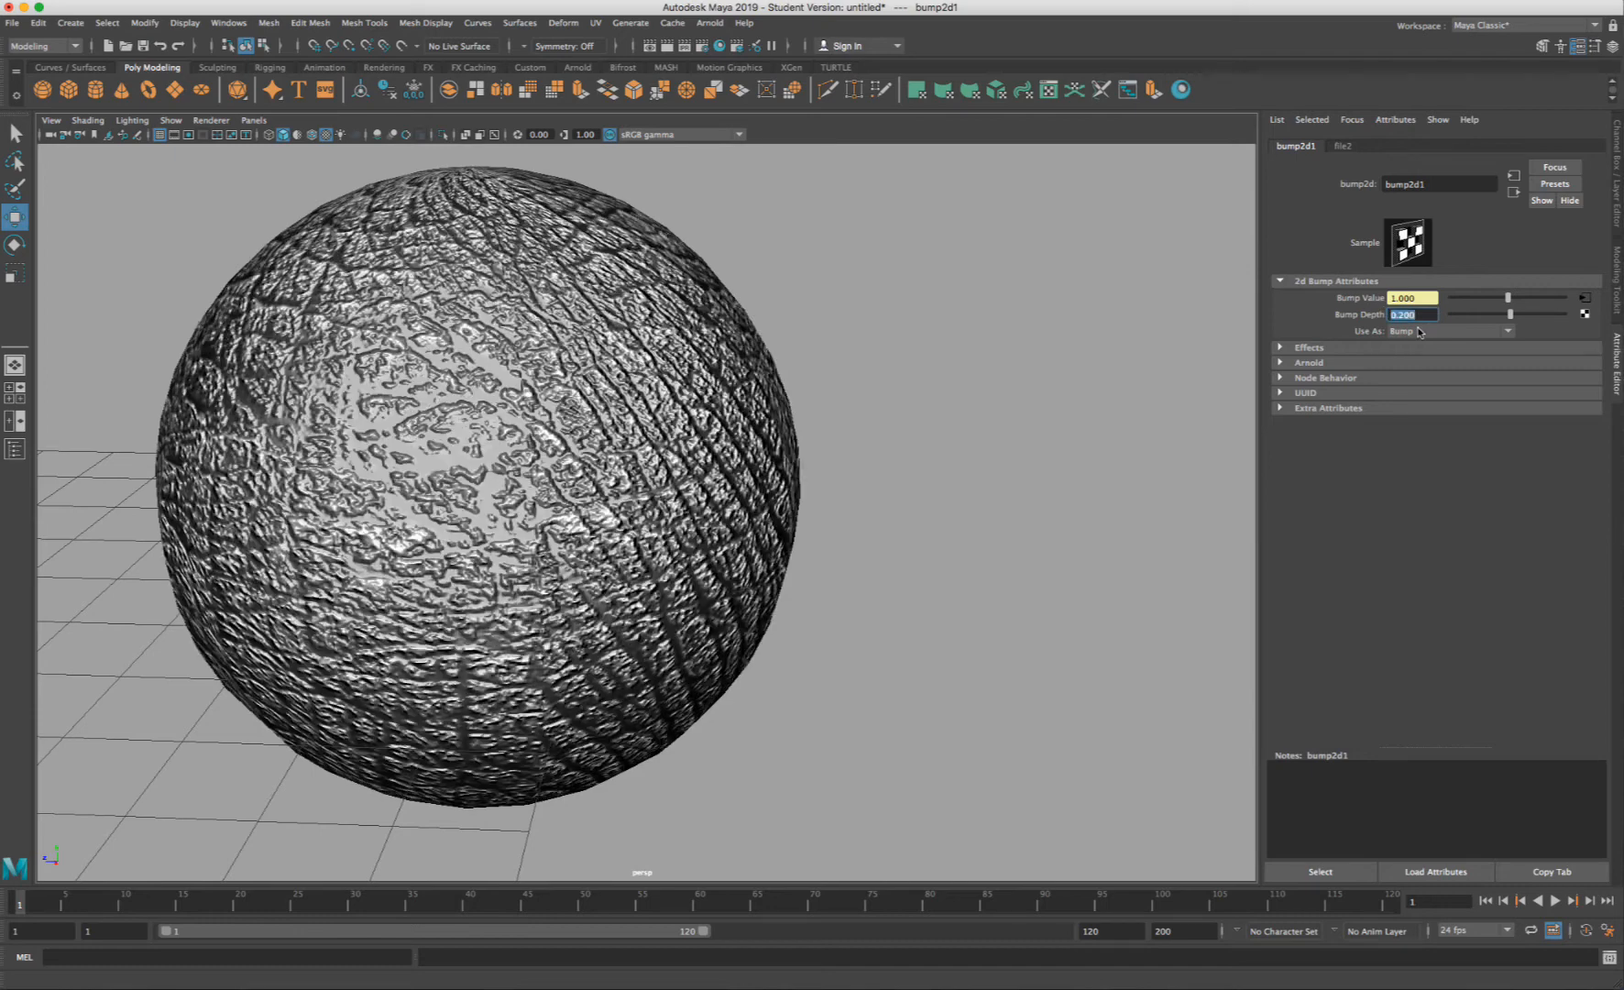
pyautogui.write('1')
pyautogui.press('Return')
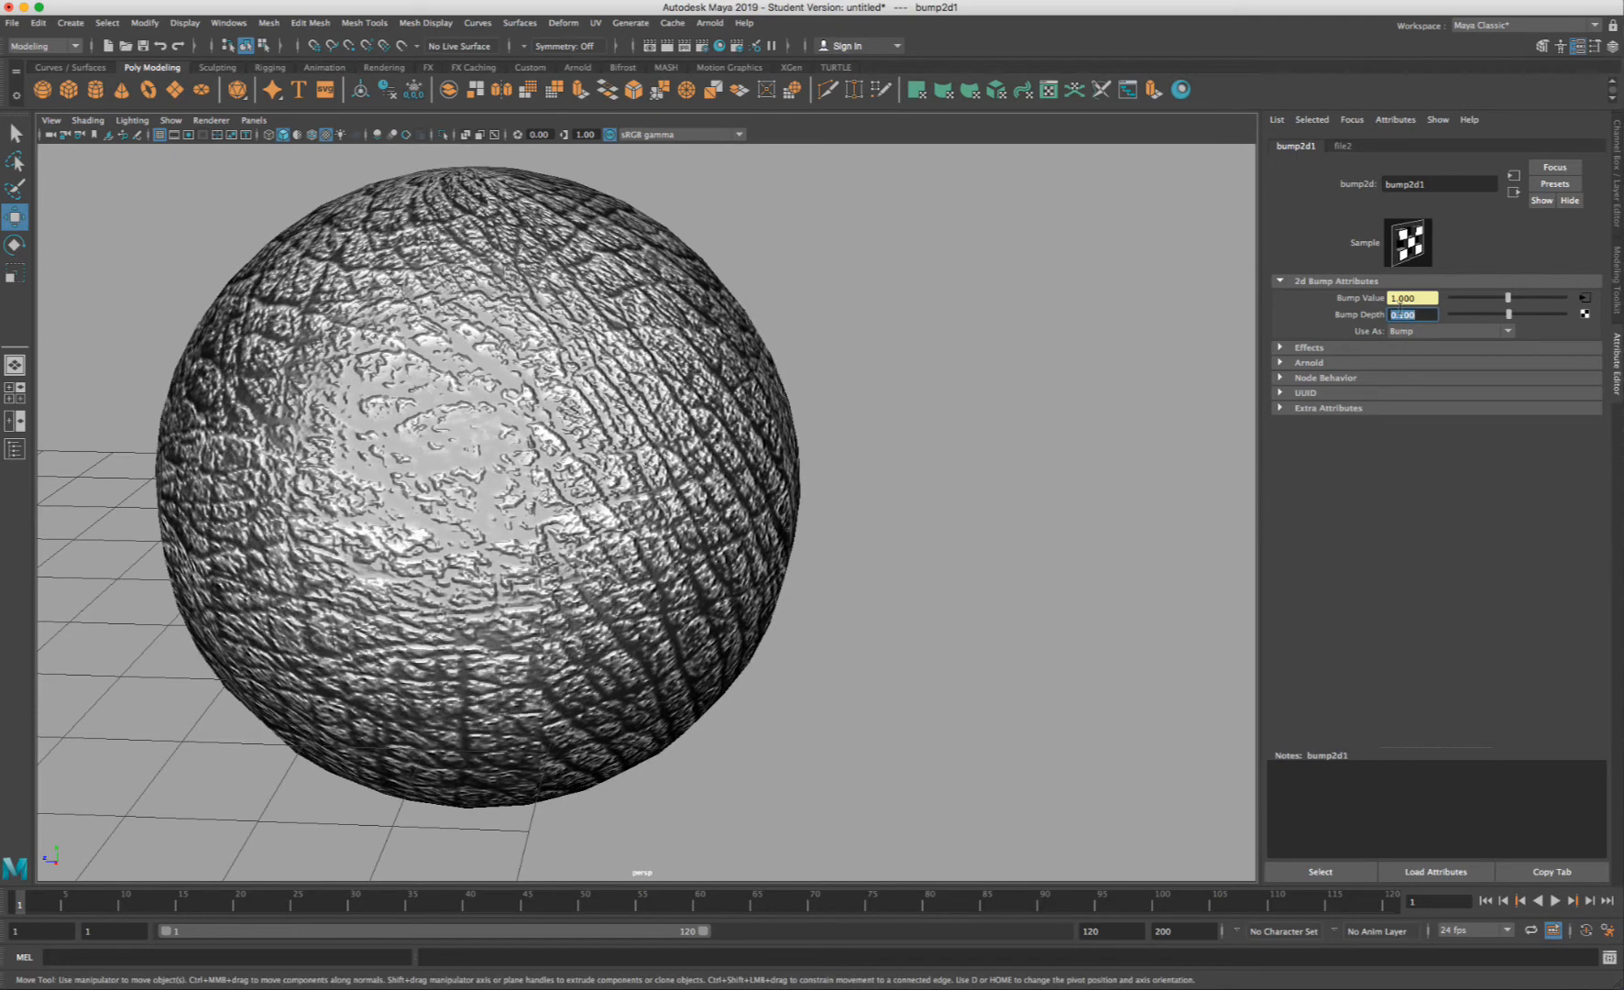
pyautogui.click(836, 367)
# - Examine the bumped elephant skin surface from near, far and above, including the sphere's pole
pyautogui.scroll(-5, 835, 367)
pyautogui.keyDown('alt'); pyautogui.moveTo(690, 410); pyautogui.dragTo(770, 424); pyautogui.keyUp('alt')
pyautogui.scroll(3, 744, 419)
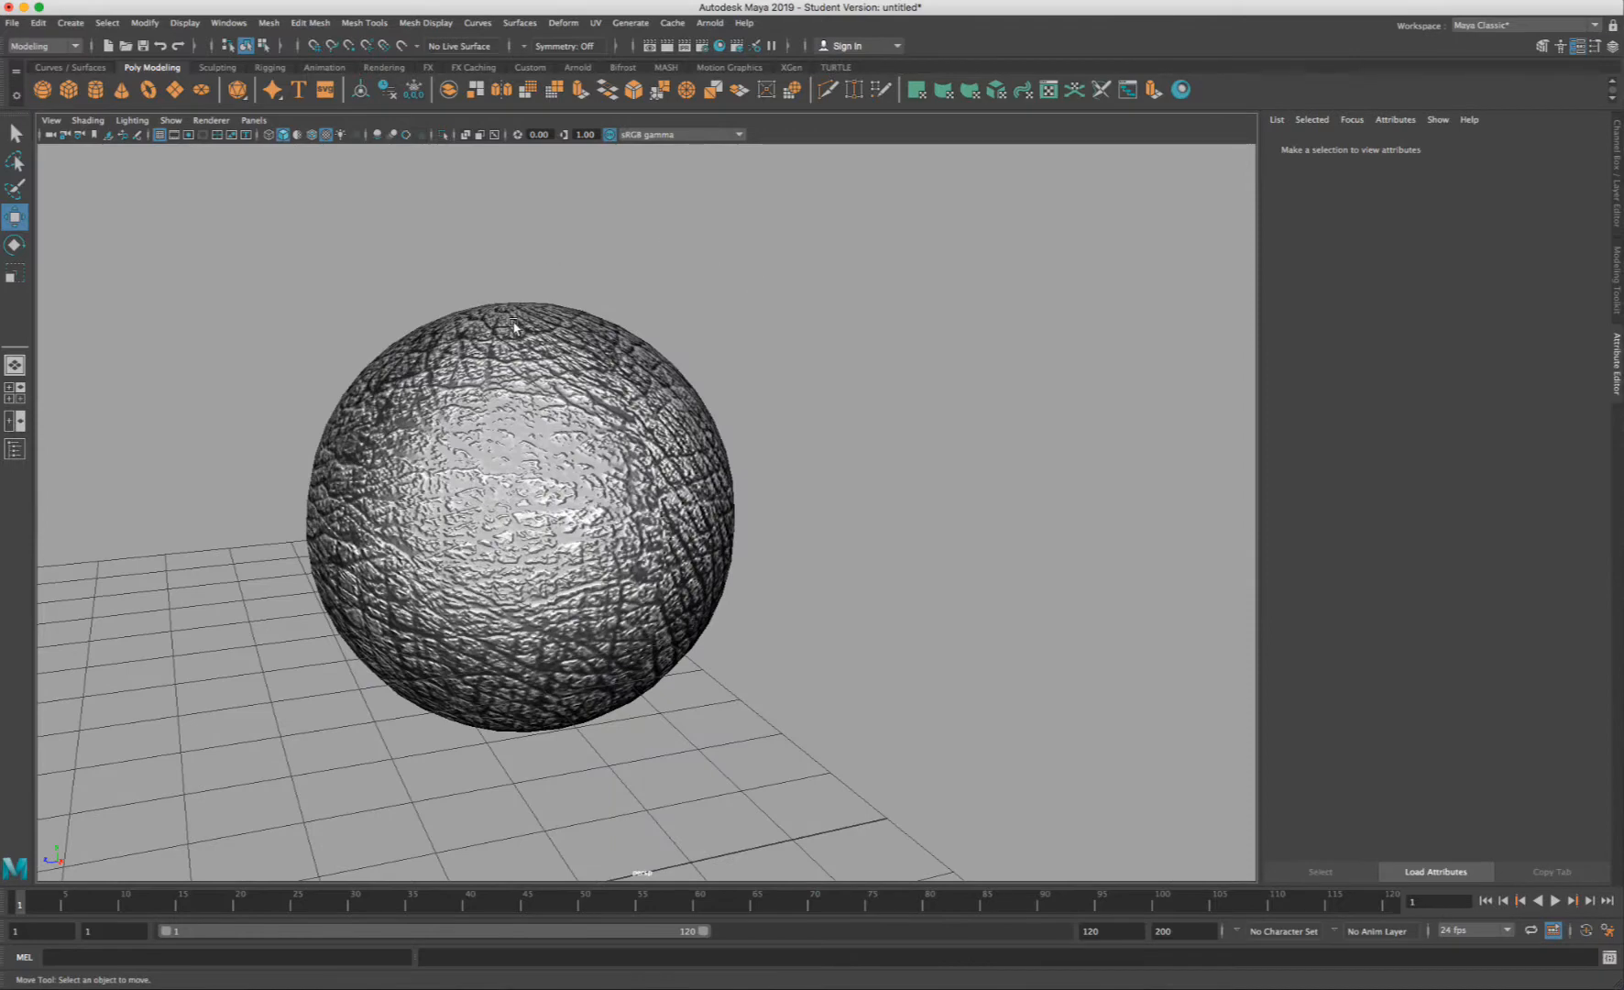
pyautogui.scroll(-3, 517, 326)
pyautogui.scroll(5, 524, 330)
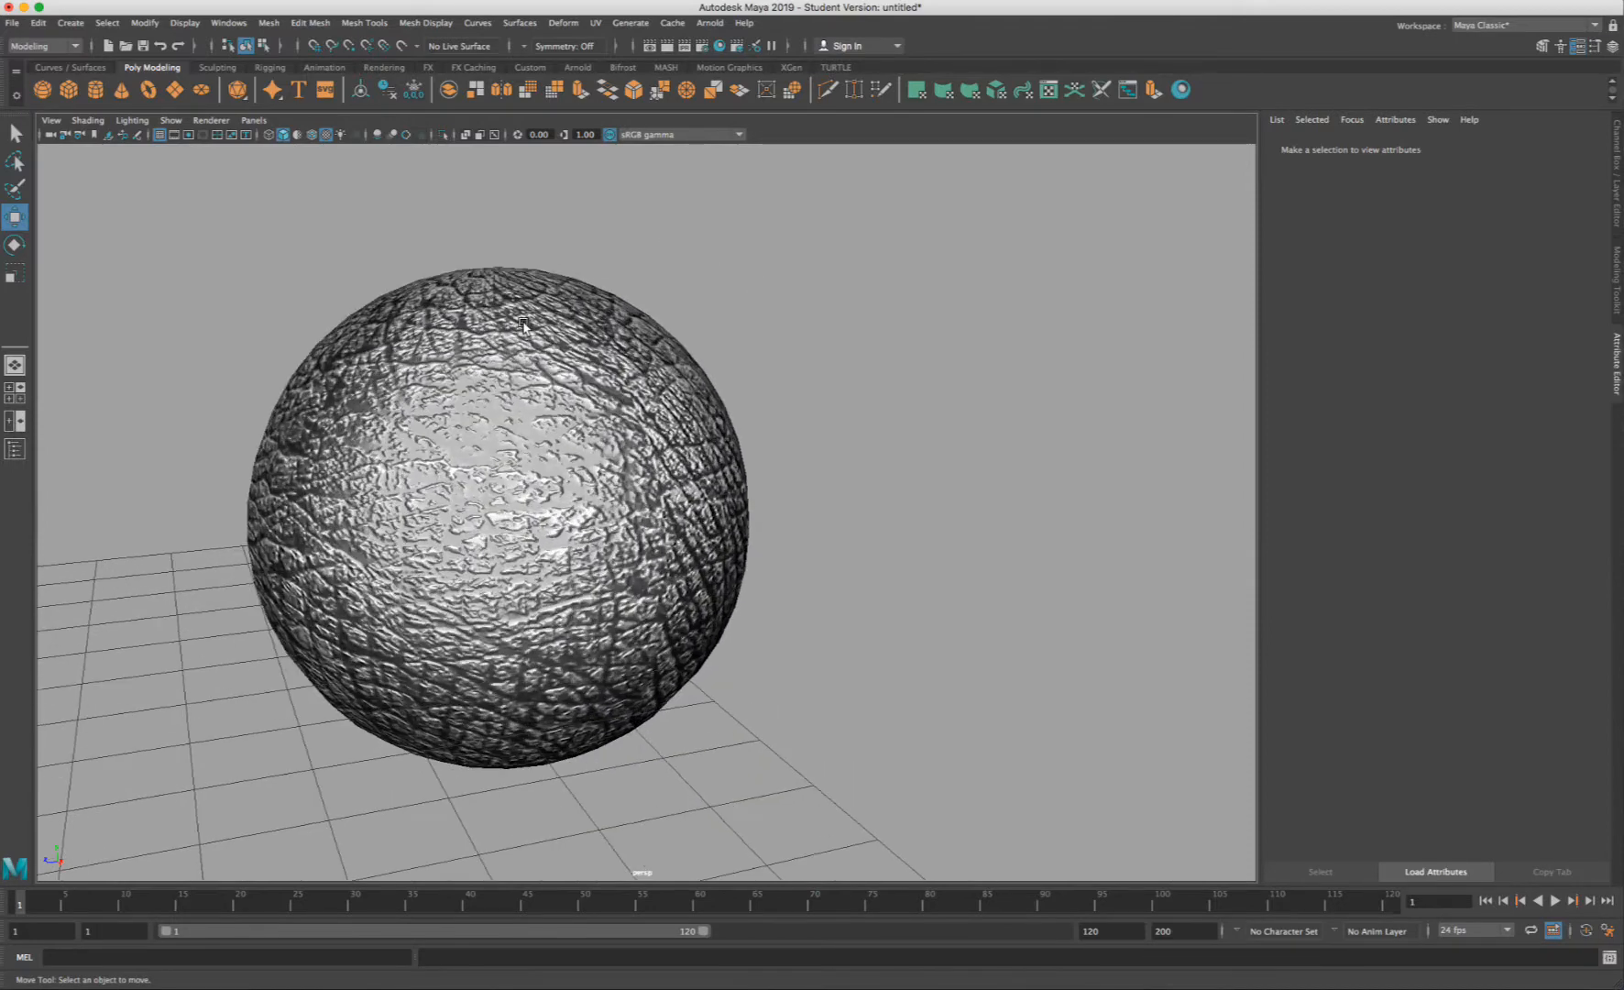
pyautogui.keyDown('alt'); pyautogui.moveTo(637, 328); pyautogui.dragTo(753, 311, button='middle'); pyautogui.keyUp('alt')
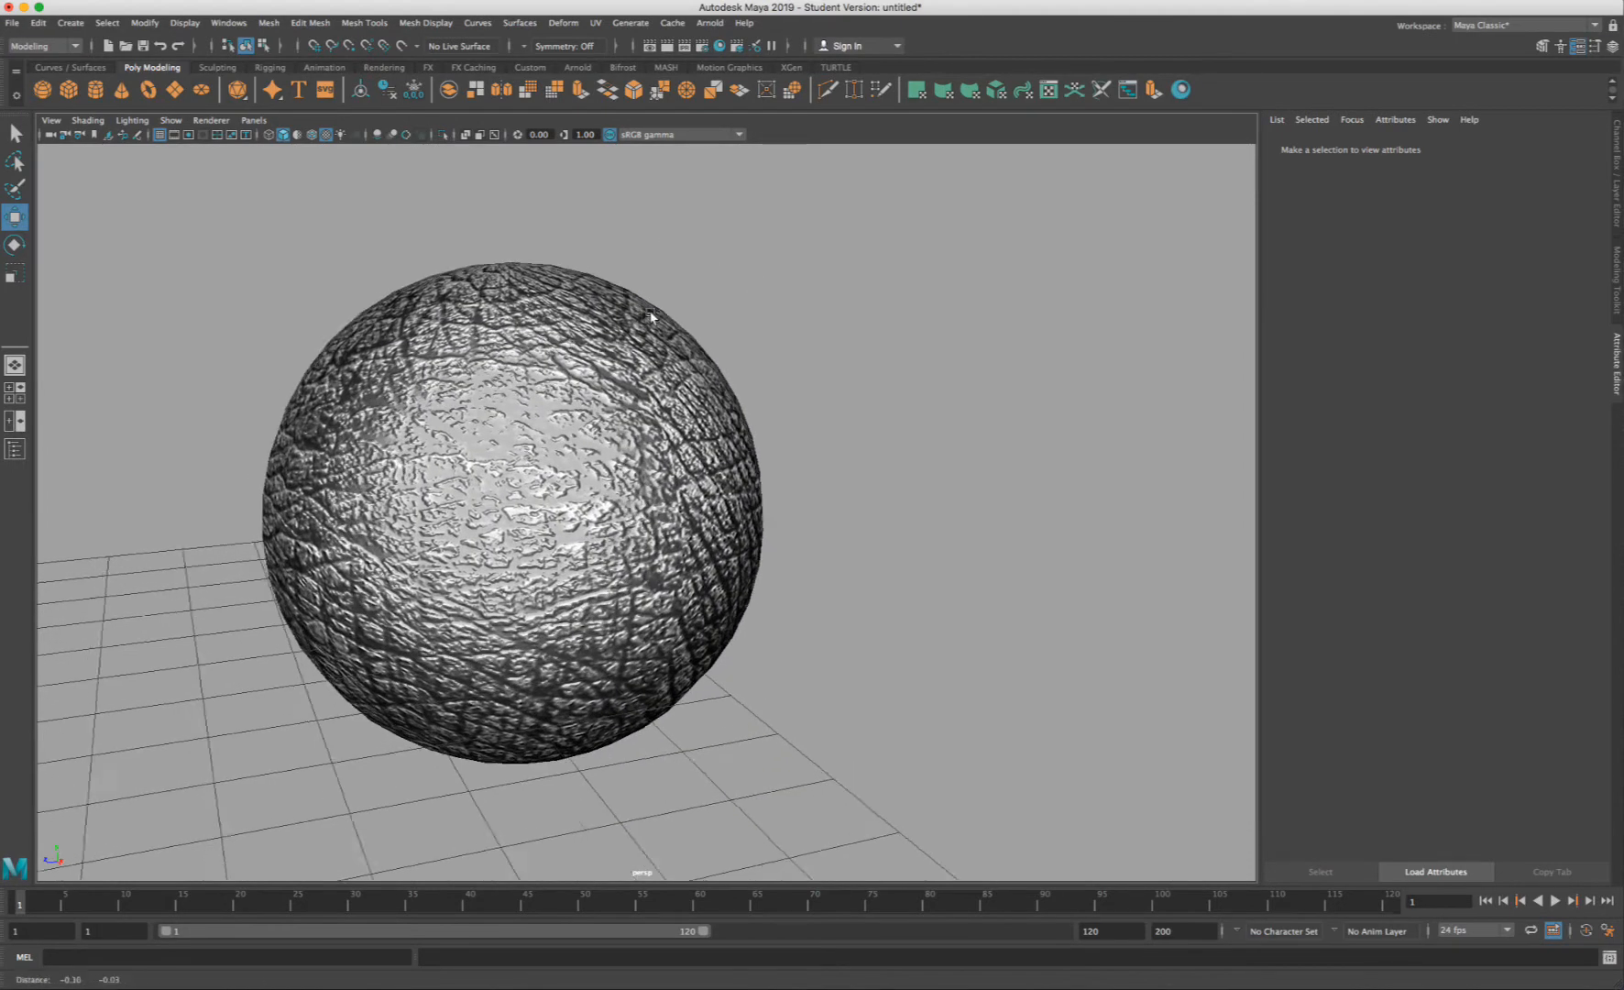
pyautogui.scroll(2, 753, 312)
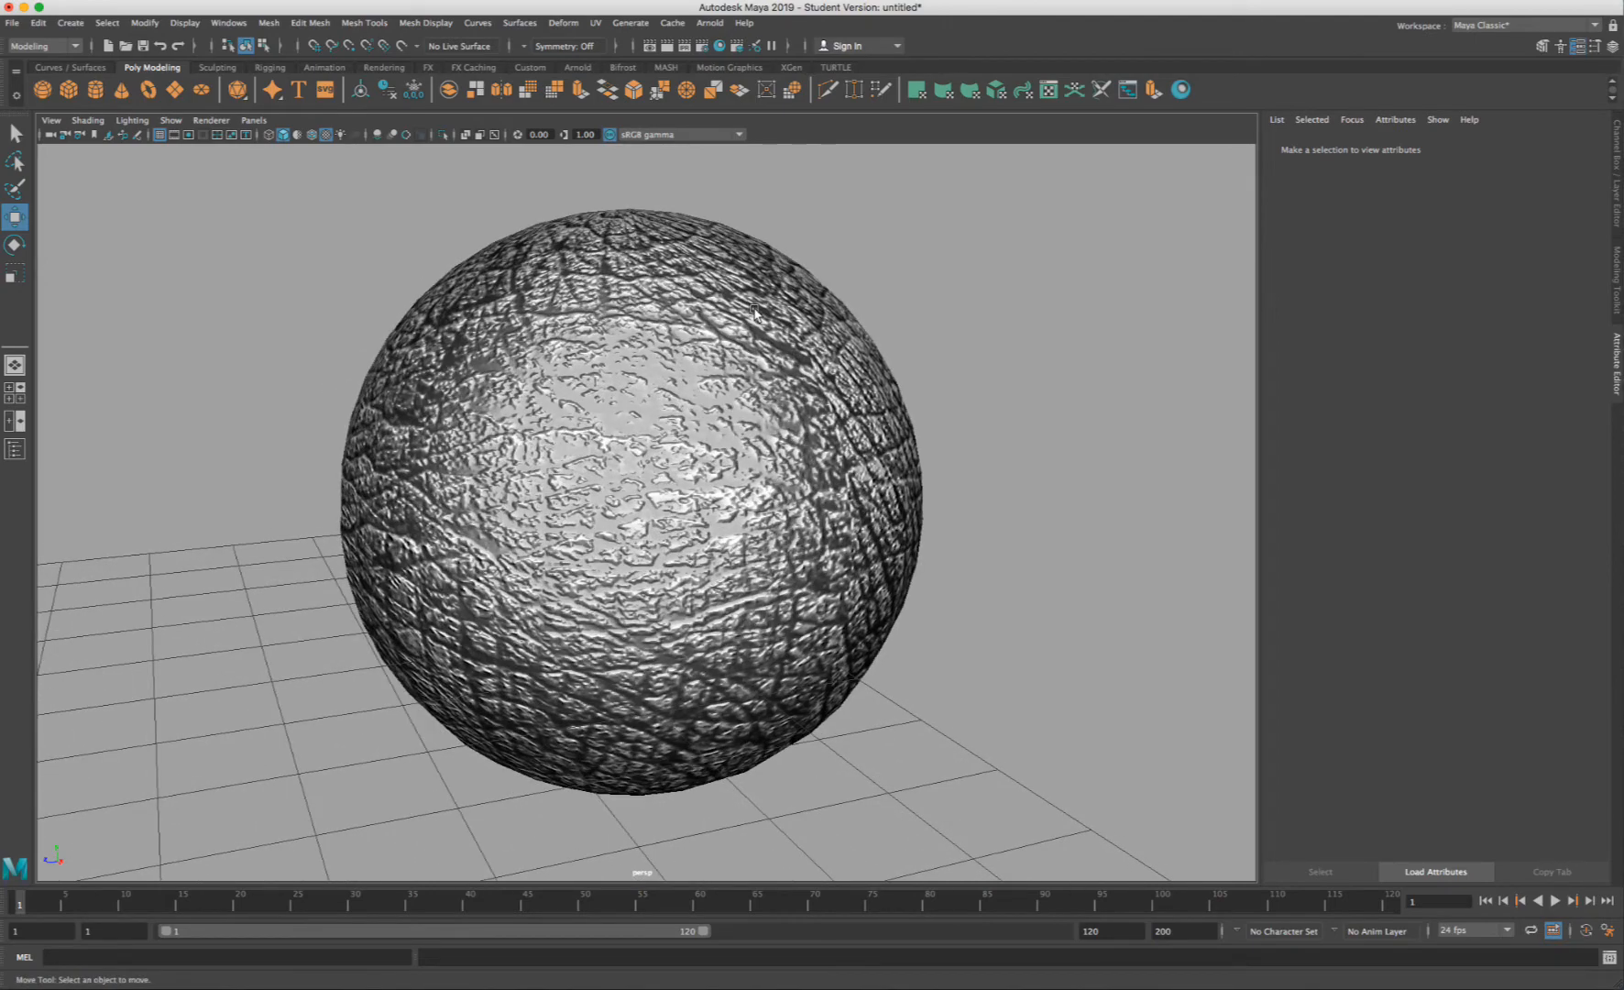
pyautogui.scroll(-5, 753, 311)
pyautogui.keyDown('alt'); pyautogui.moveTo(729, 315); pyautogui.dragTo(576, 291); pyautogui.keyUp('alt')
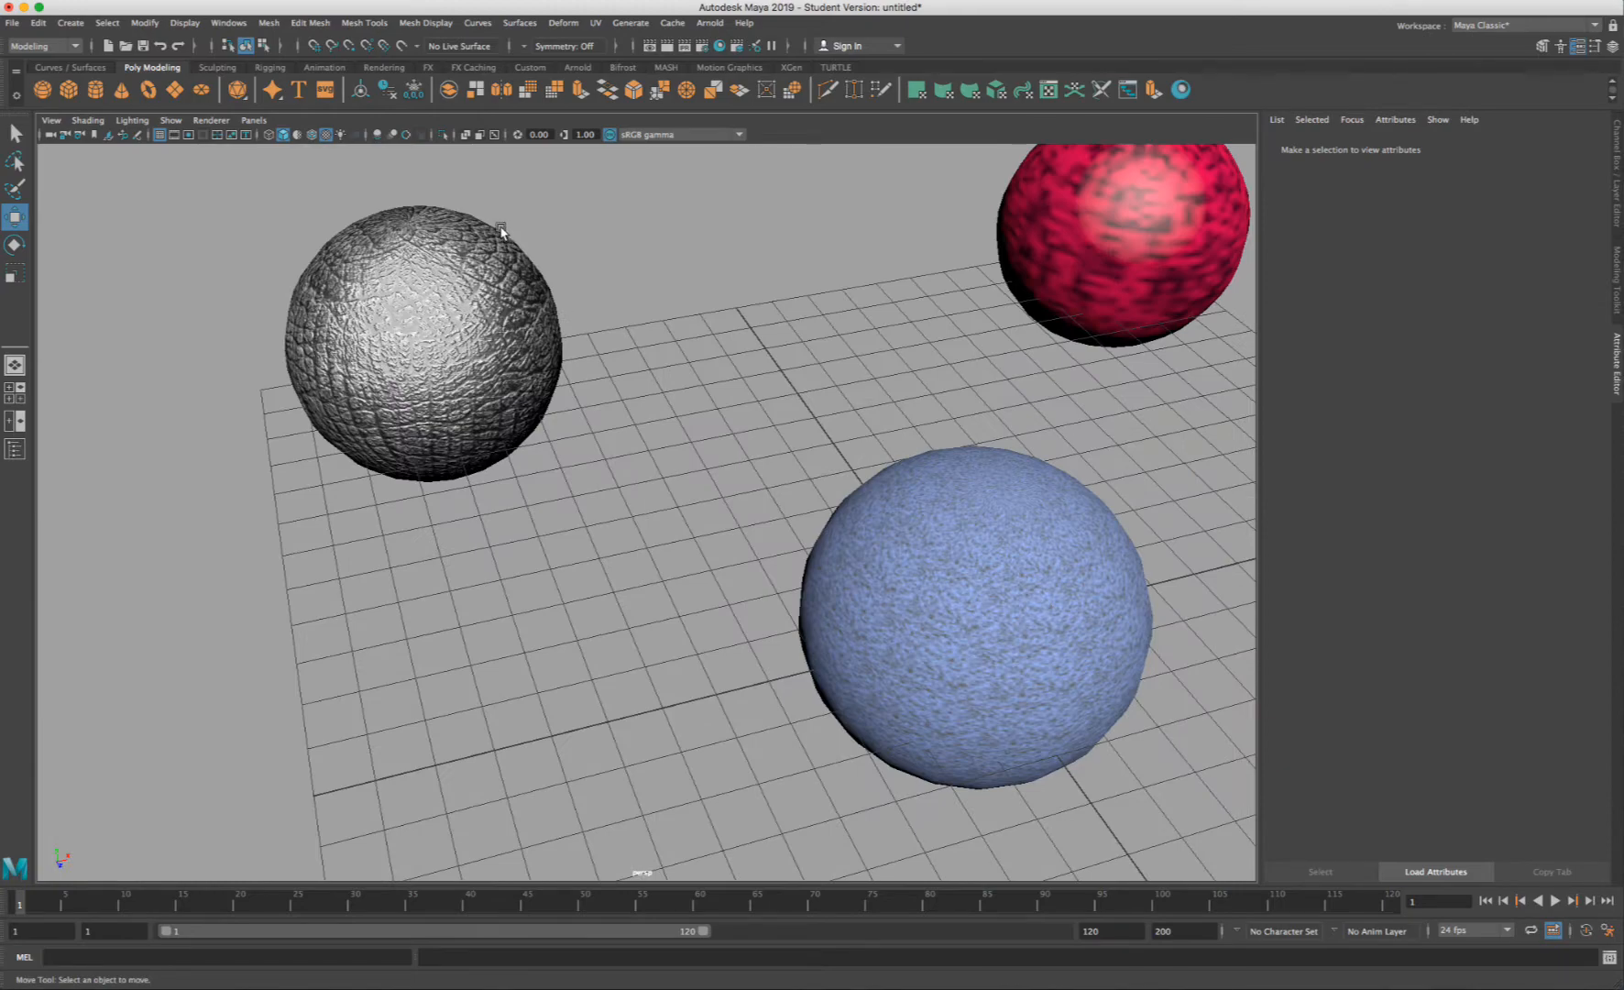
pyautogui.click(442, 350)
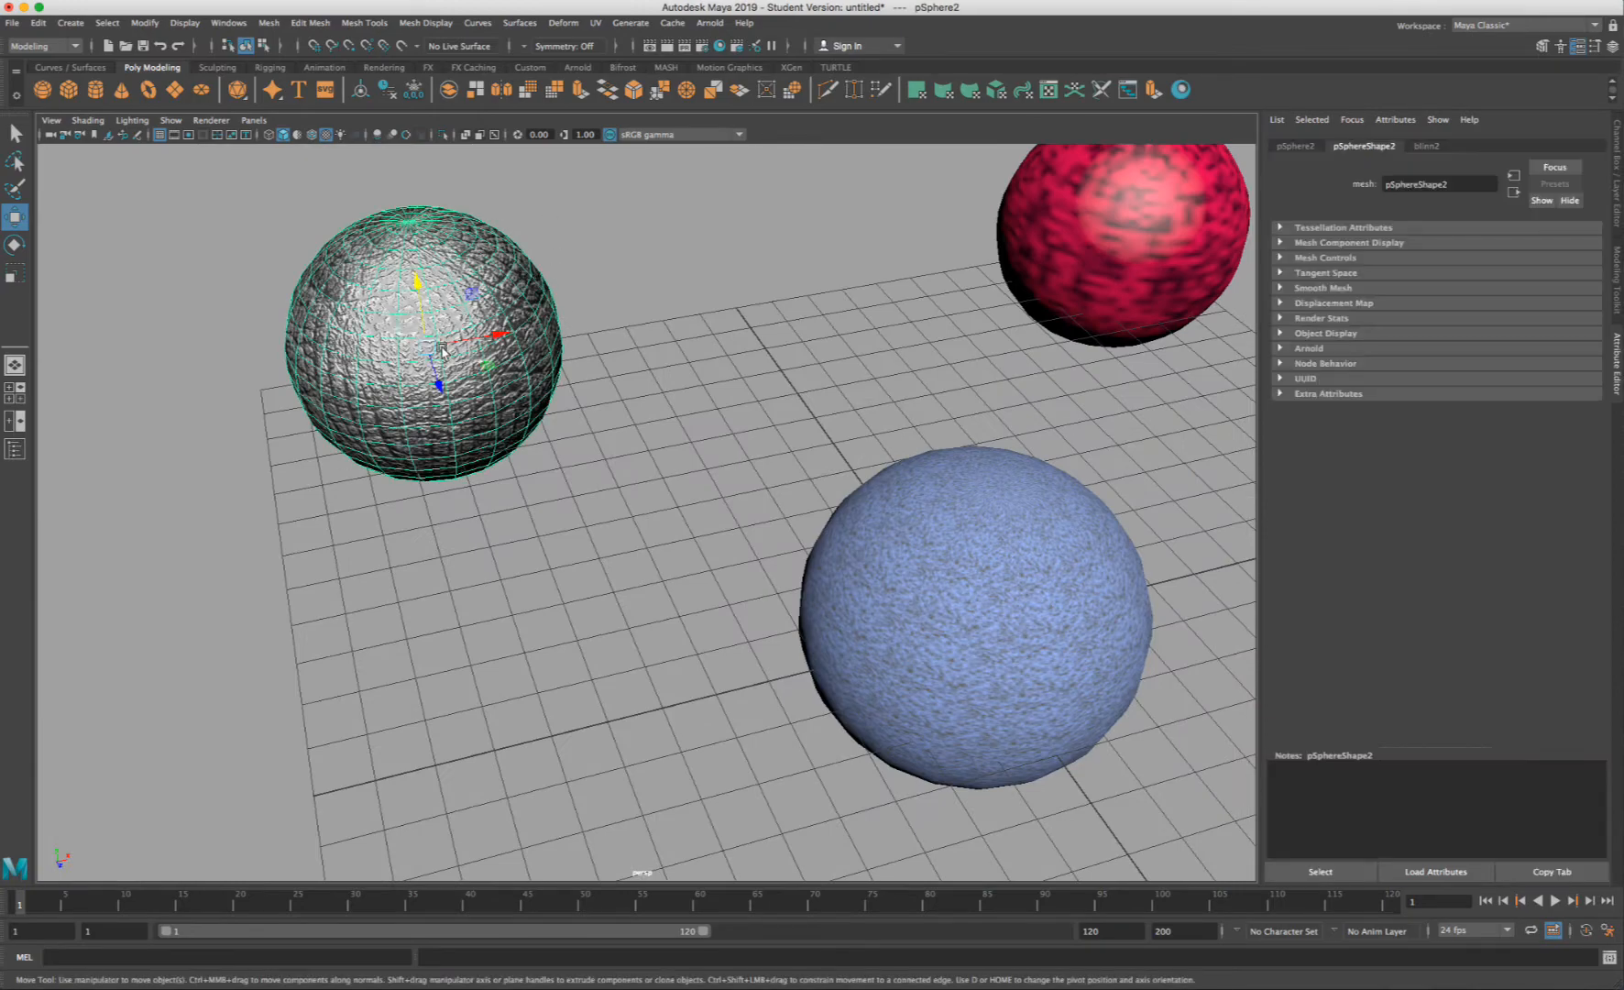
pyautogui.press('f')
pyautogui.click(1081, 307)
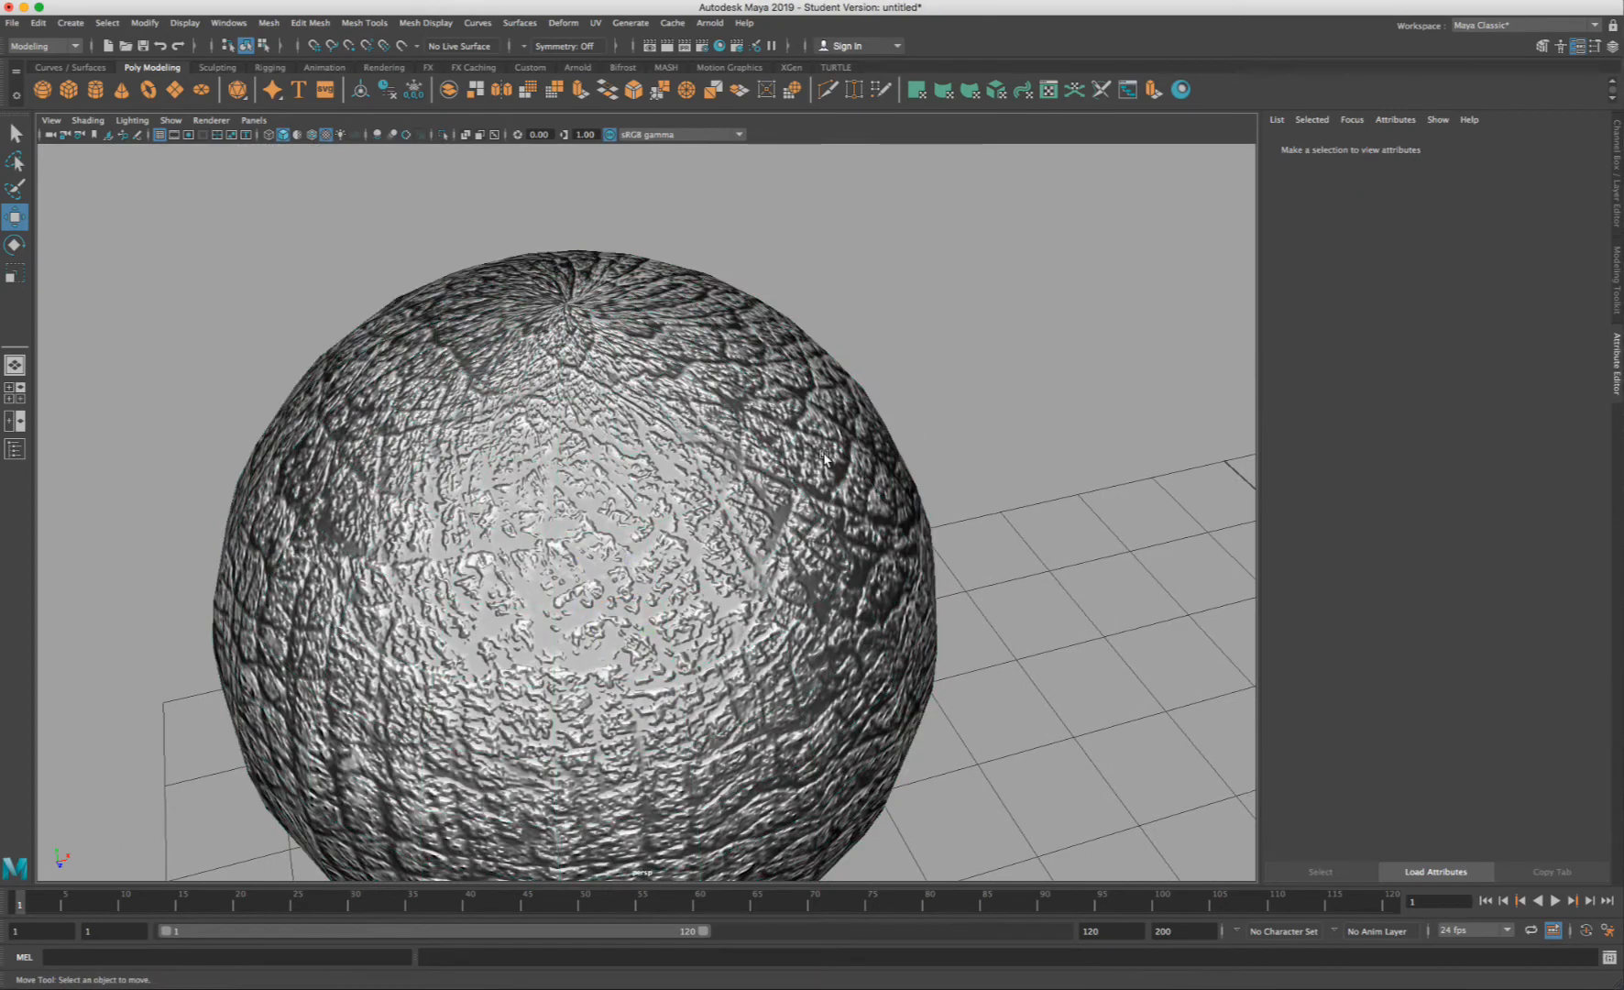
pyautogui.scroll(-10, 825, 458)
pyautogui.keyDown('alt'); pyautogui.moveTo(826, 457); pyautogui.dragTo(793, 492, button='middle'); pyautogui.keyUp('alt')
# - Select the green cloth sphere and review the placement and cloth settings of its material's Color texture
pyautogui.click(705, 577)
pyautogui.keyDown('alt'); pyautogui.moveTo(736, 576); pyautogui.dragTo(652, 516); pyautogui.keyUp('alt')
pyautogui.click(653, 516)
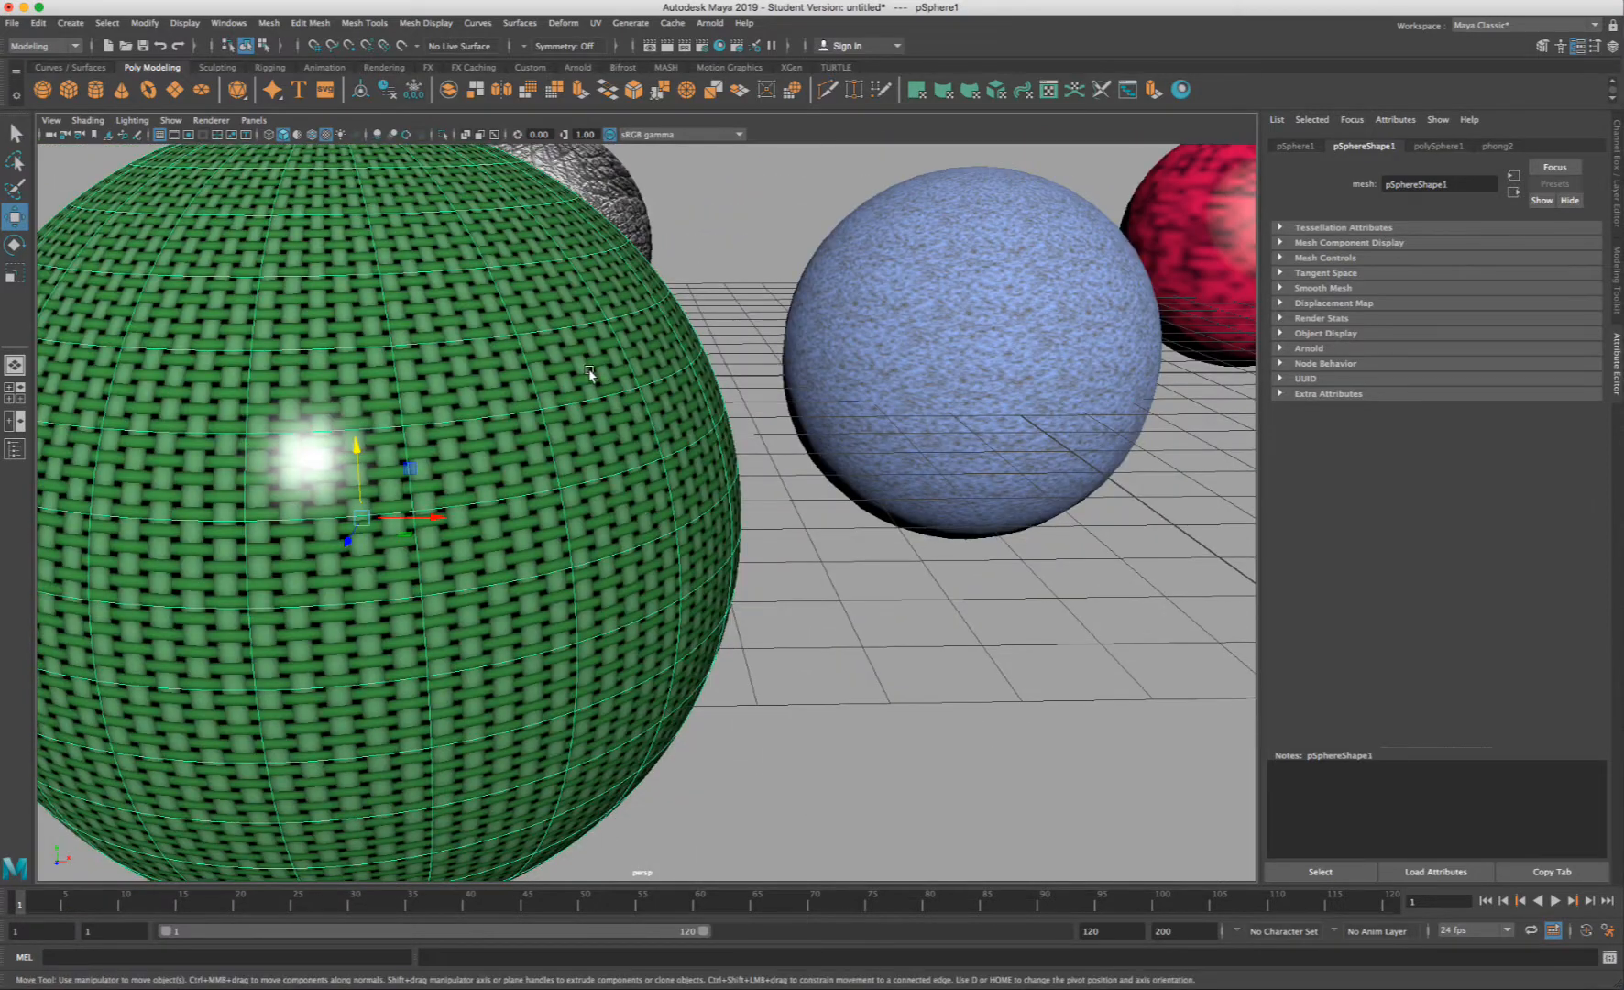
pyautogui.moveTo(563, 359); pyautogui.dragTo(570, 746, button='right')
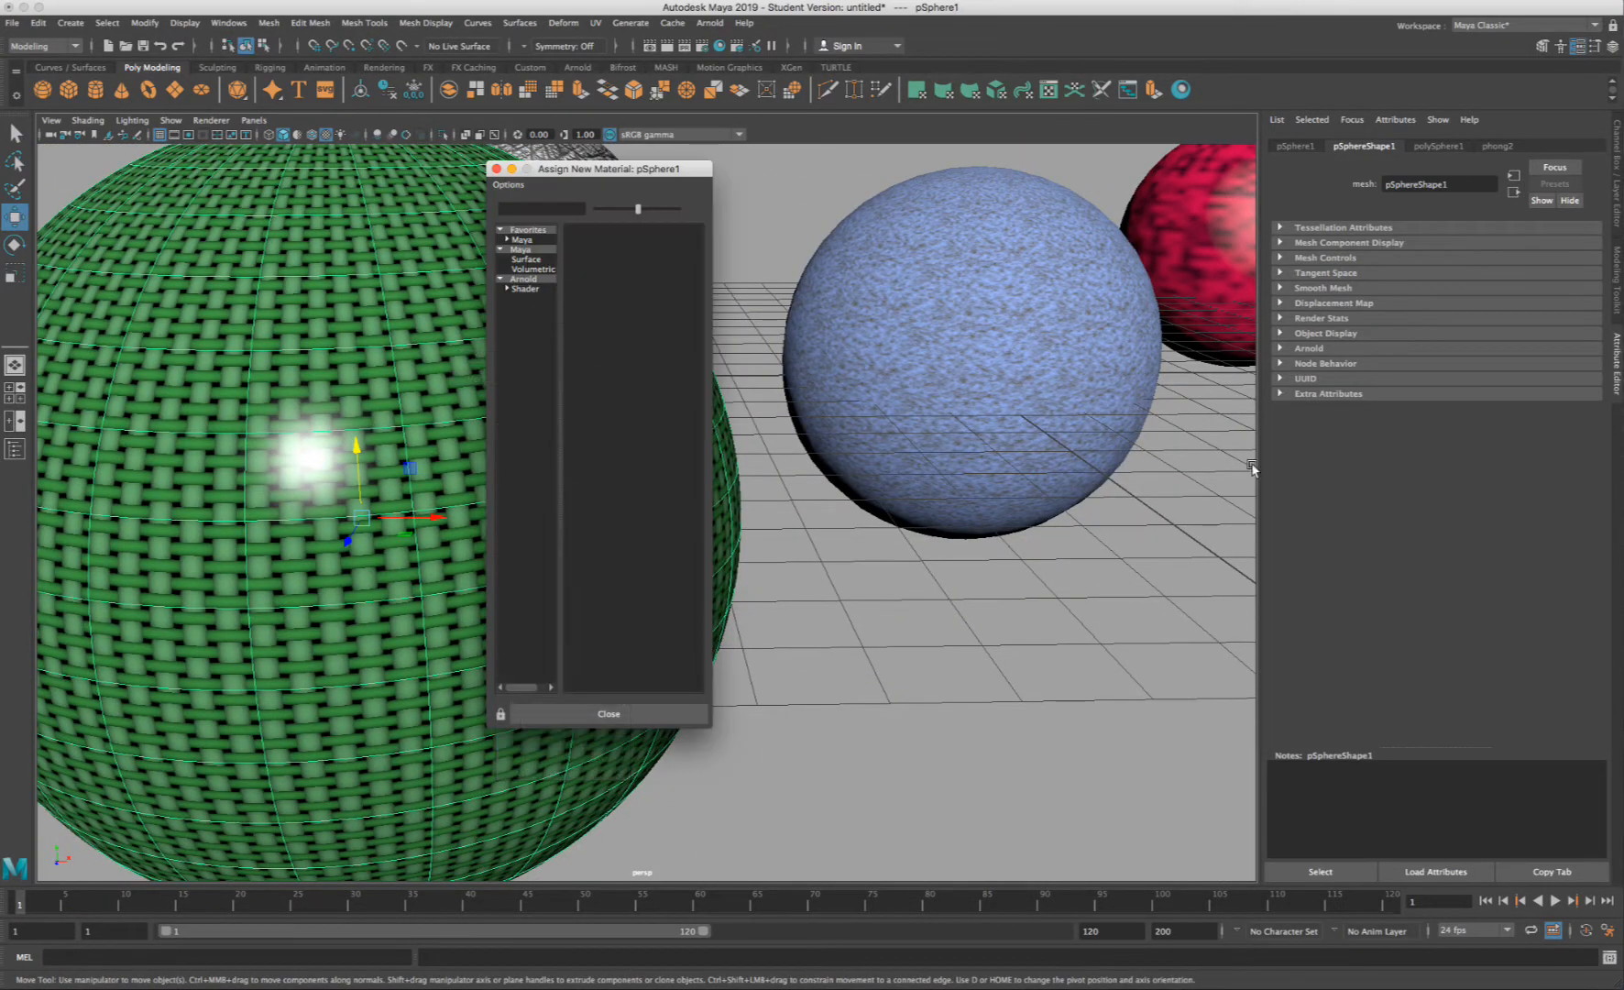
pyautogui.click(656, 716)
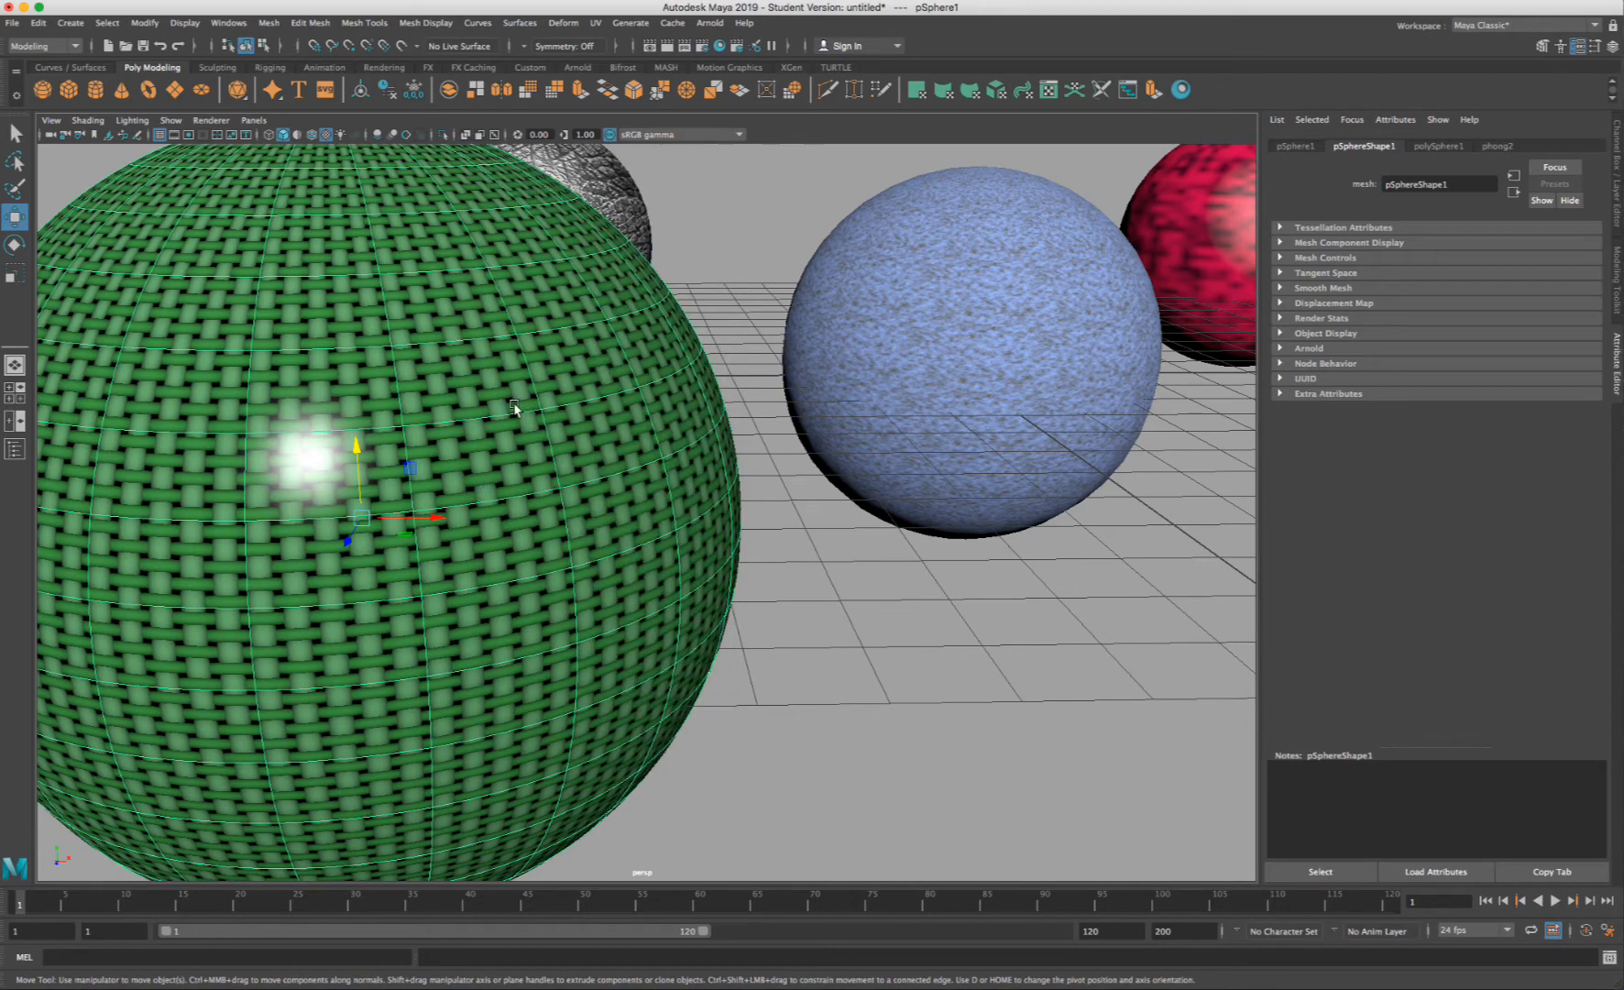
pyautogui.moveTo(514, 408); pyautogui.dragTo(612, 762, button='right')
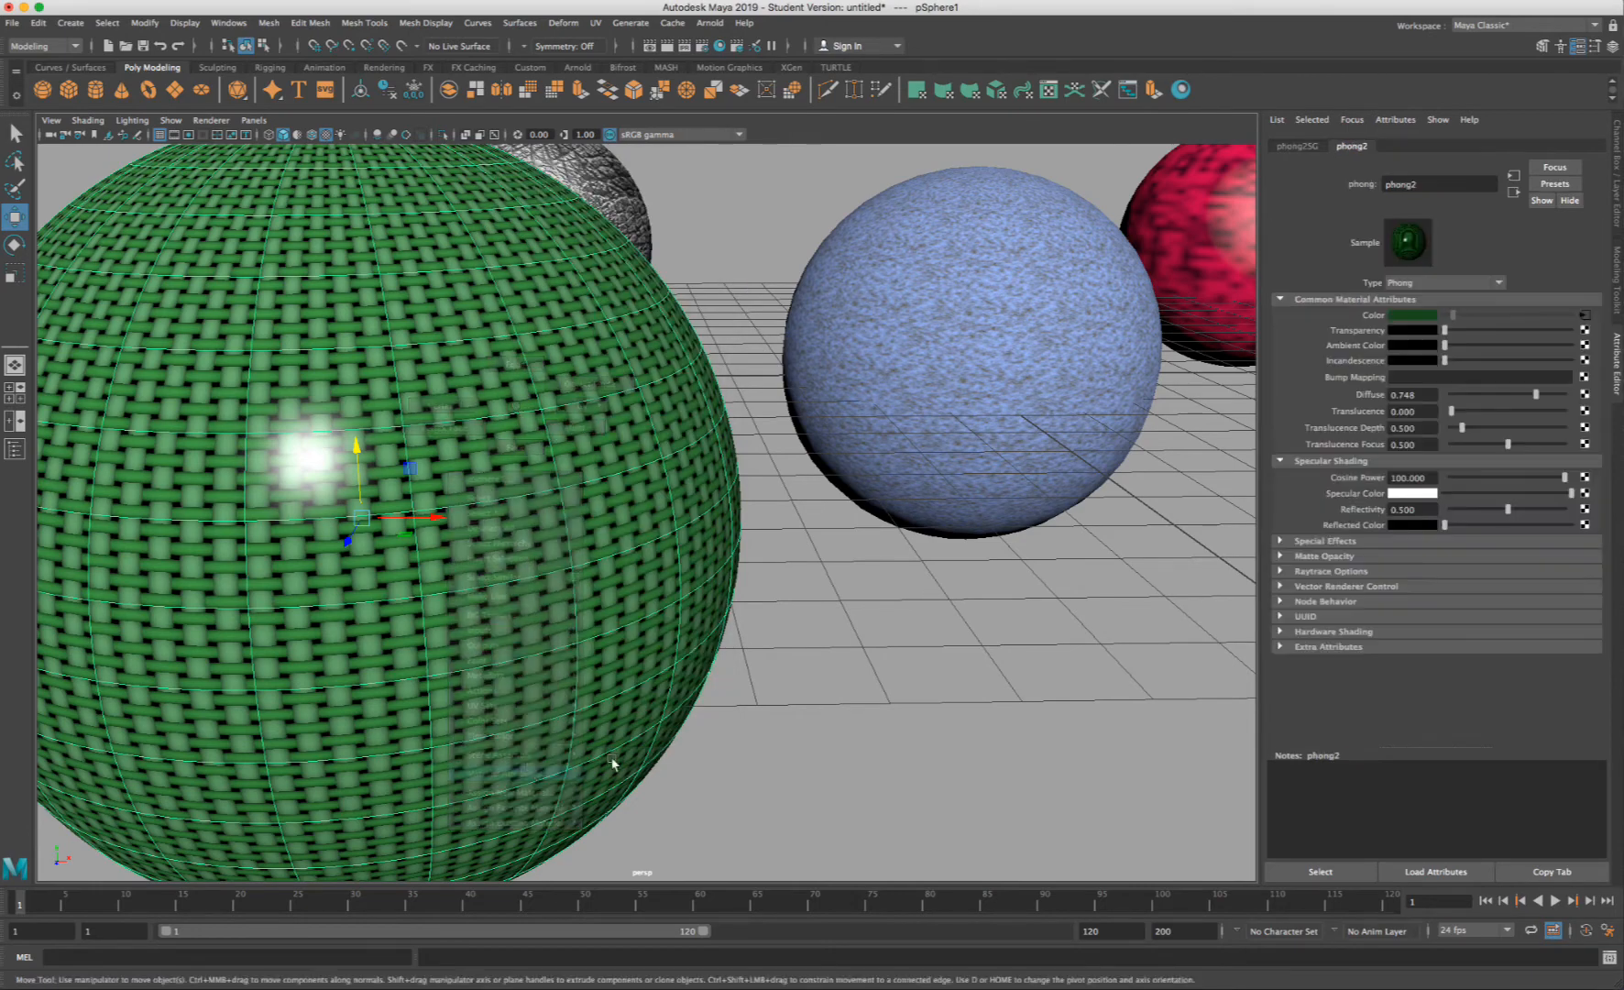
pyautogui.click(1582, 317)
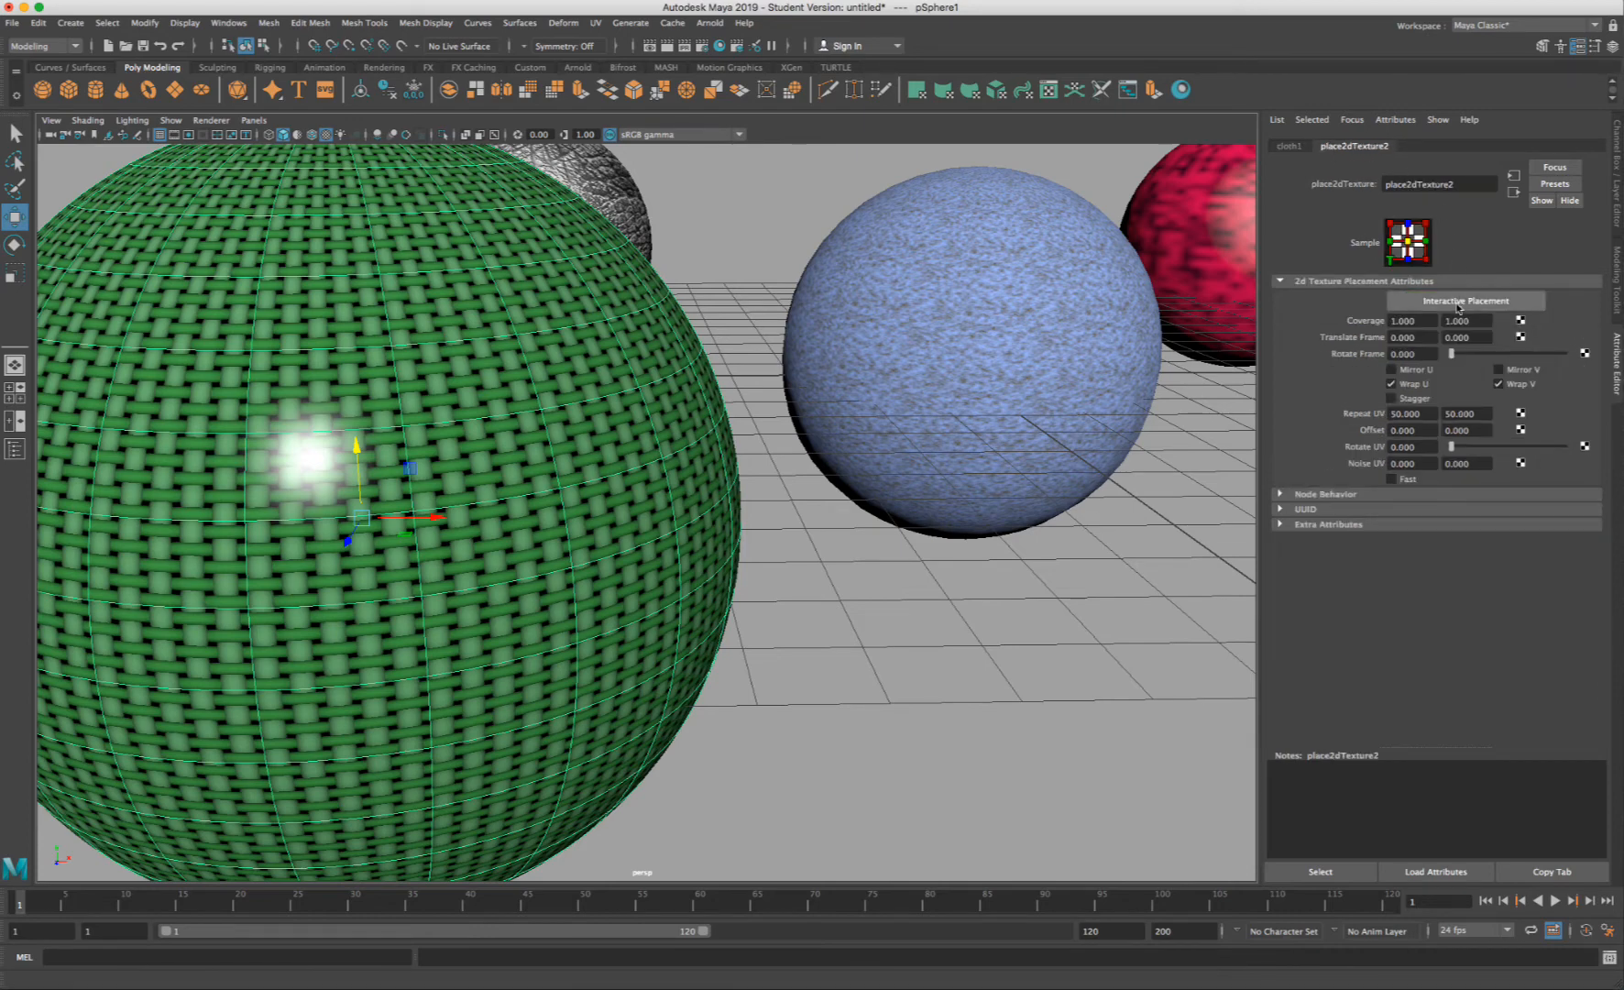
pyautogui.click(1288, 145)
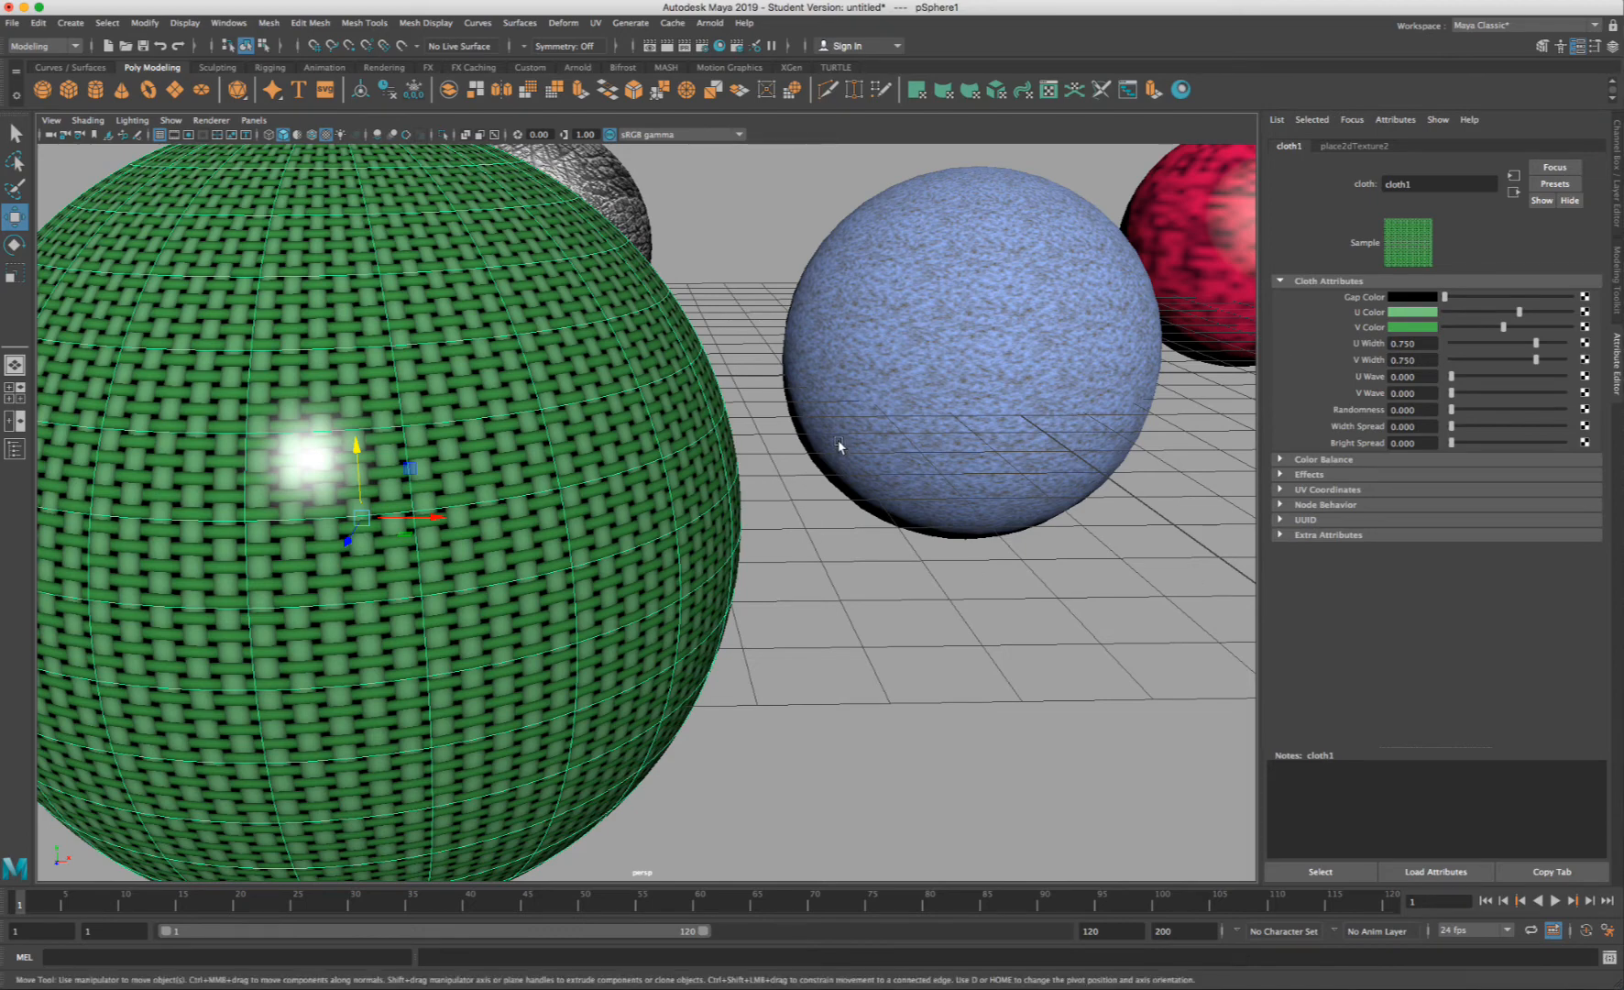
# - Apply a 2D Cloth texture to the Bump Mapping of the green sphere's phong2 material
pyautogui.moveTo(500, 411); pyautogui.dragTo(527, 780, button='right')
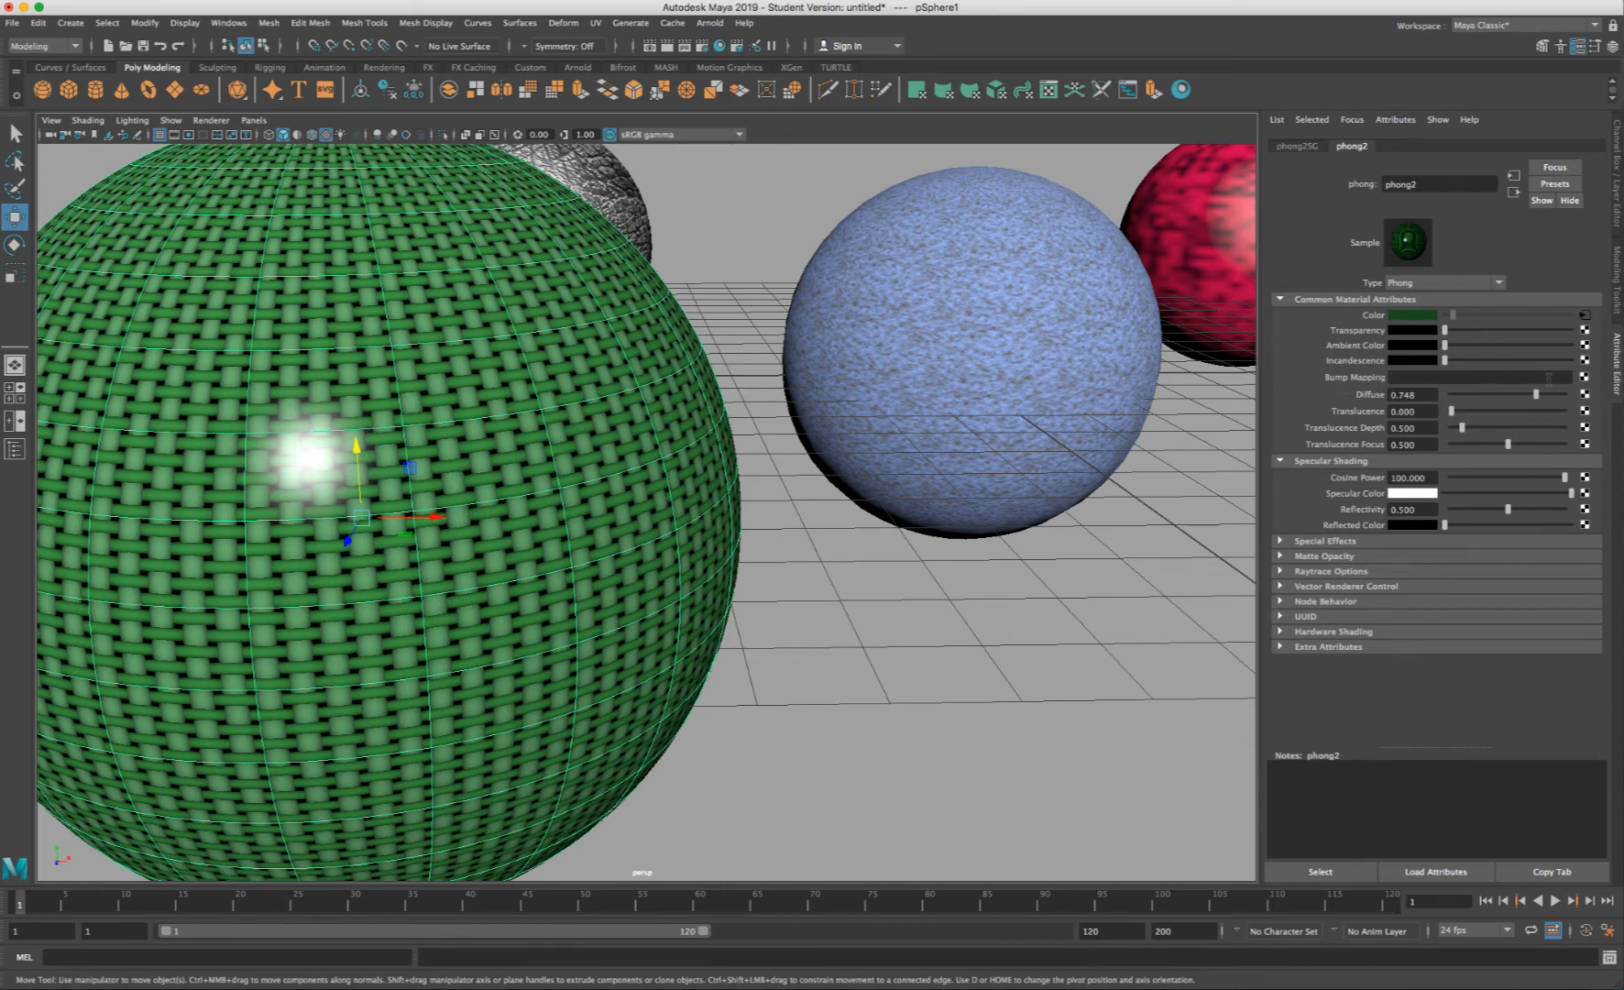
pyautogui.click(1585, 377)
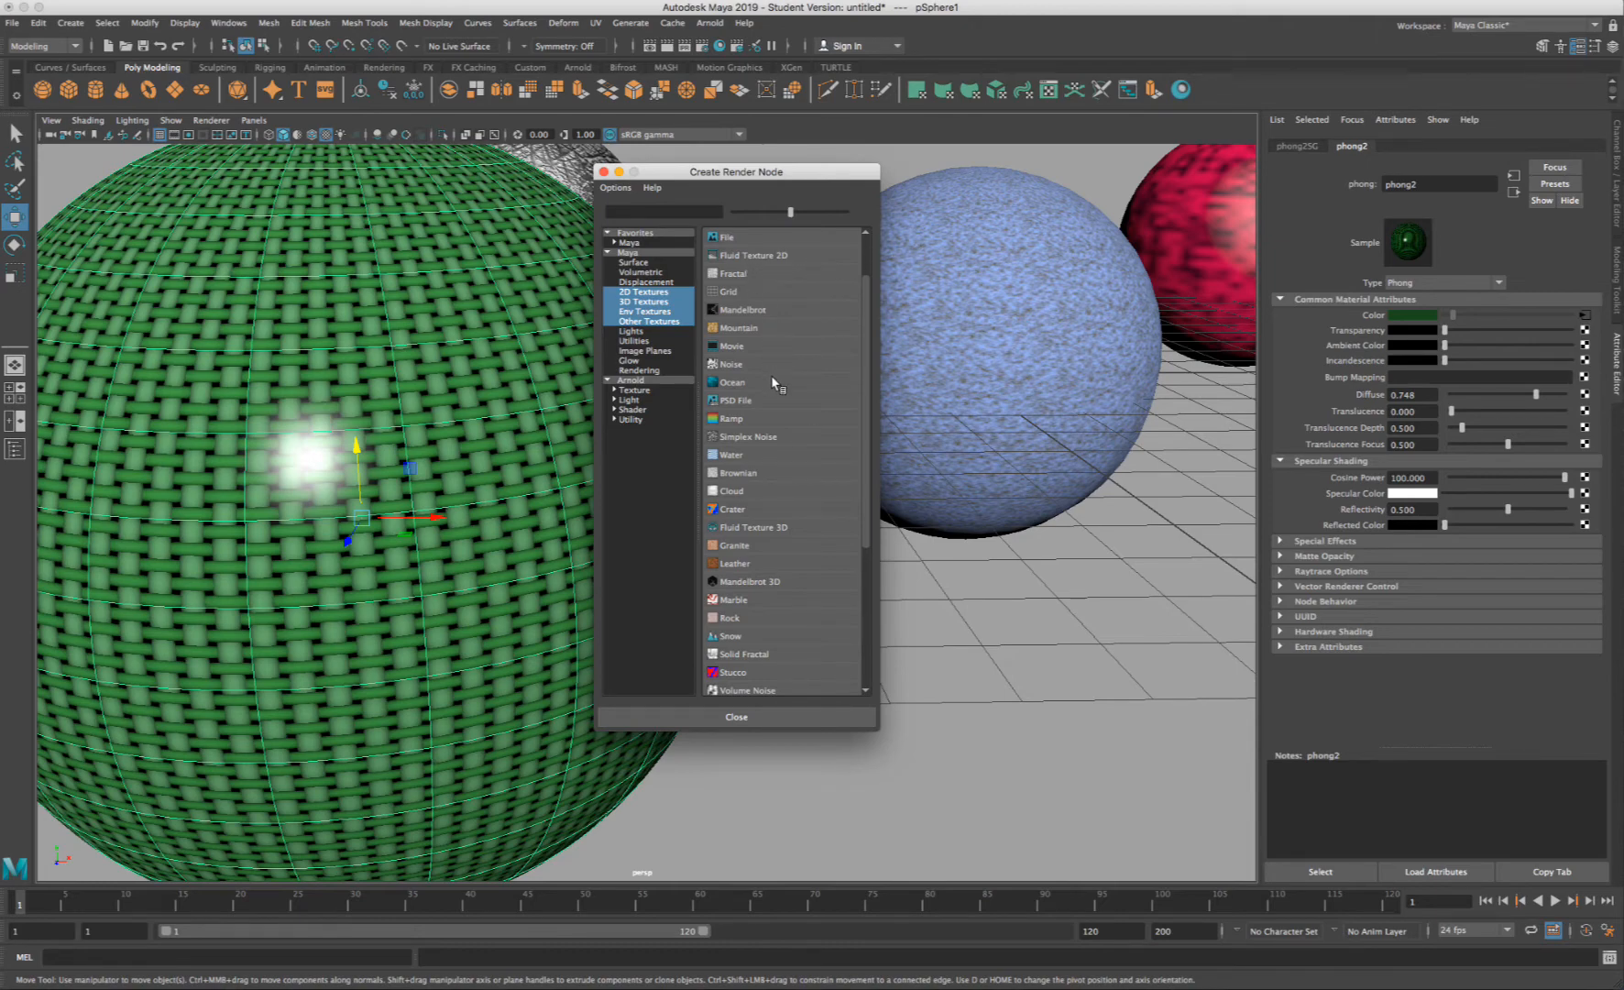
pyautogui.click(656, 292)
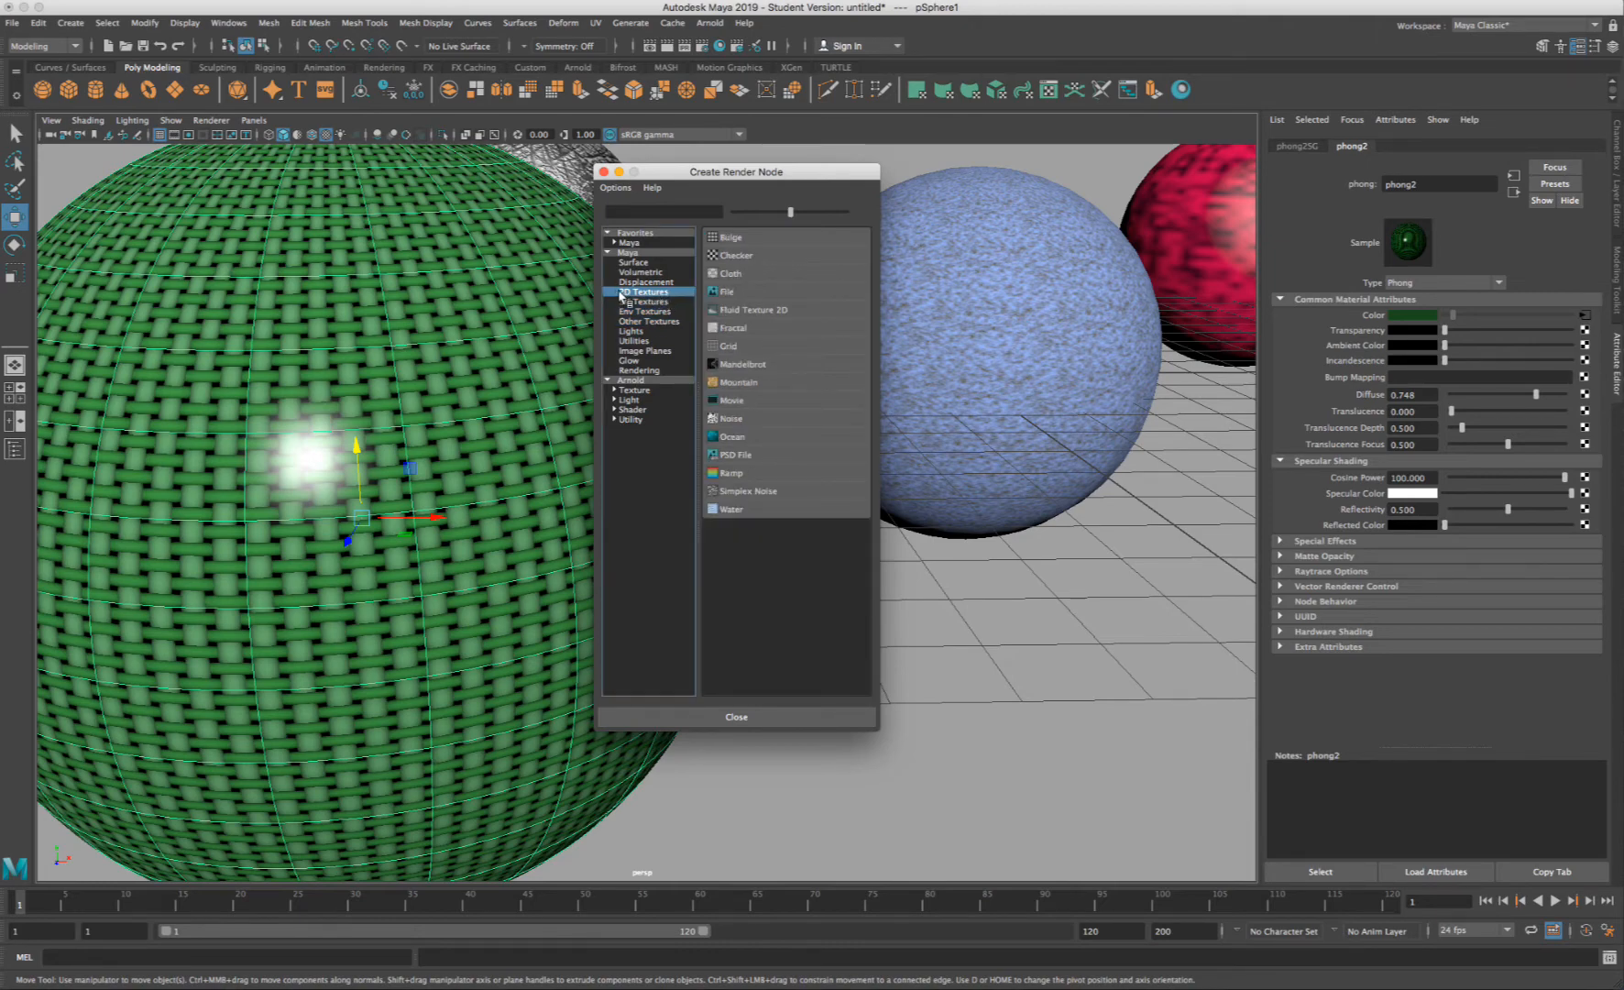
pyautogui.click(731, 273)
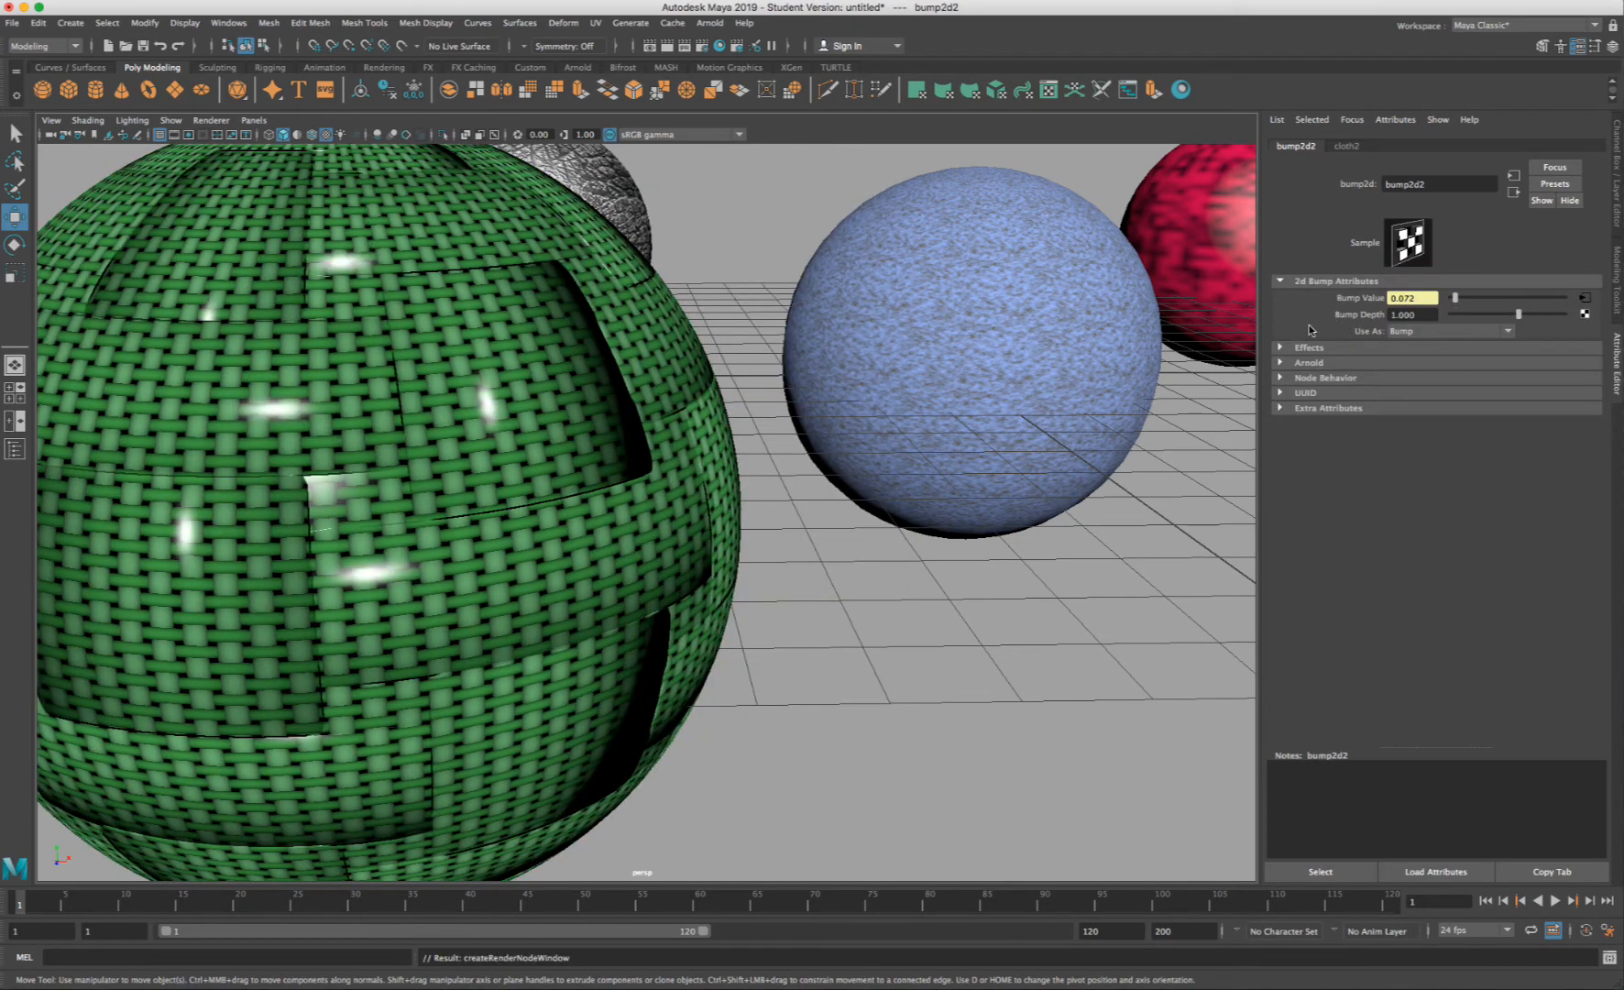
# - Set the Repeat UV of the cloth bump texture's placement to 50 by 50
pyautogui.press('a')
pyautogui.click(1344, 146)
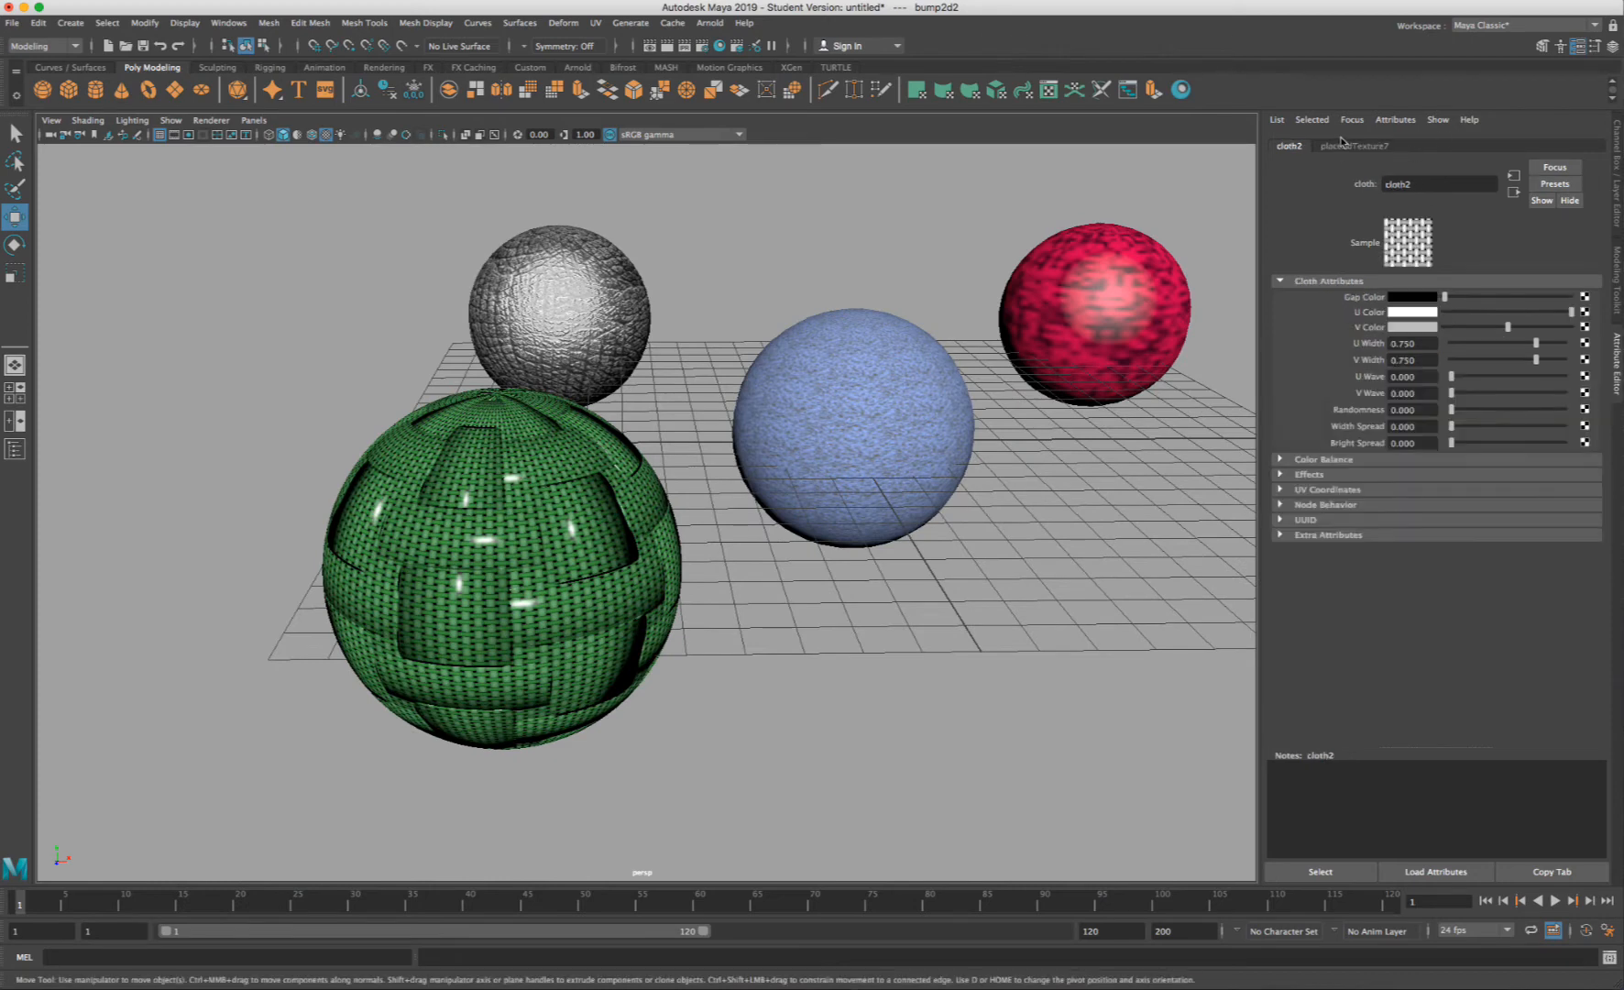
pyautogui.click(1344, 146)
pyautogui.moveTo(1424, 414); pyautogui.dragTo(1369, 407)
pyautogui.write('50')
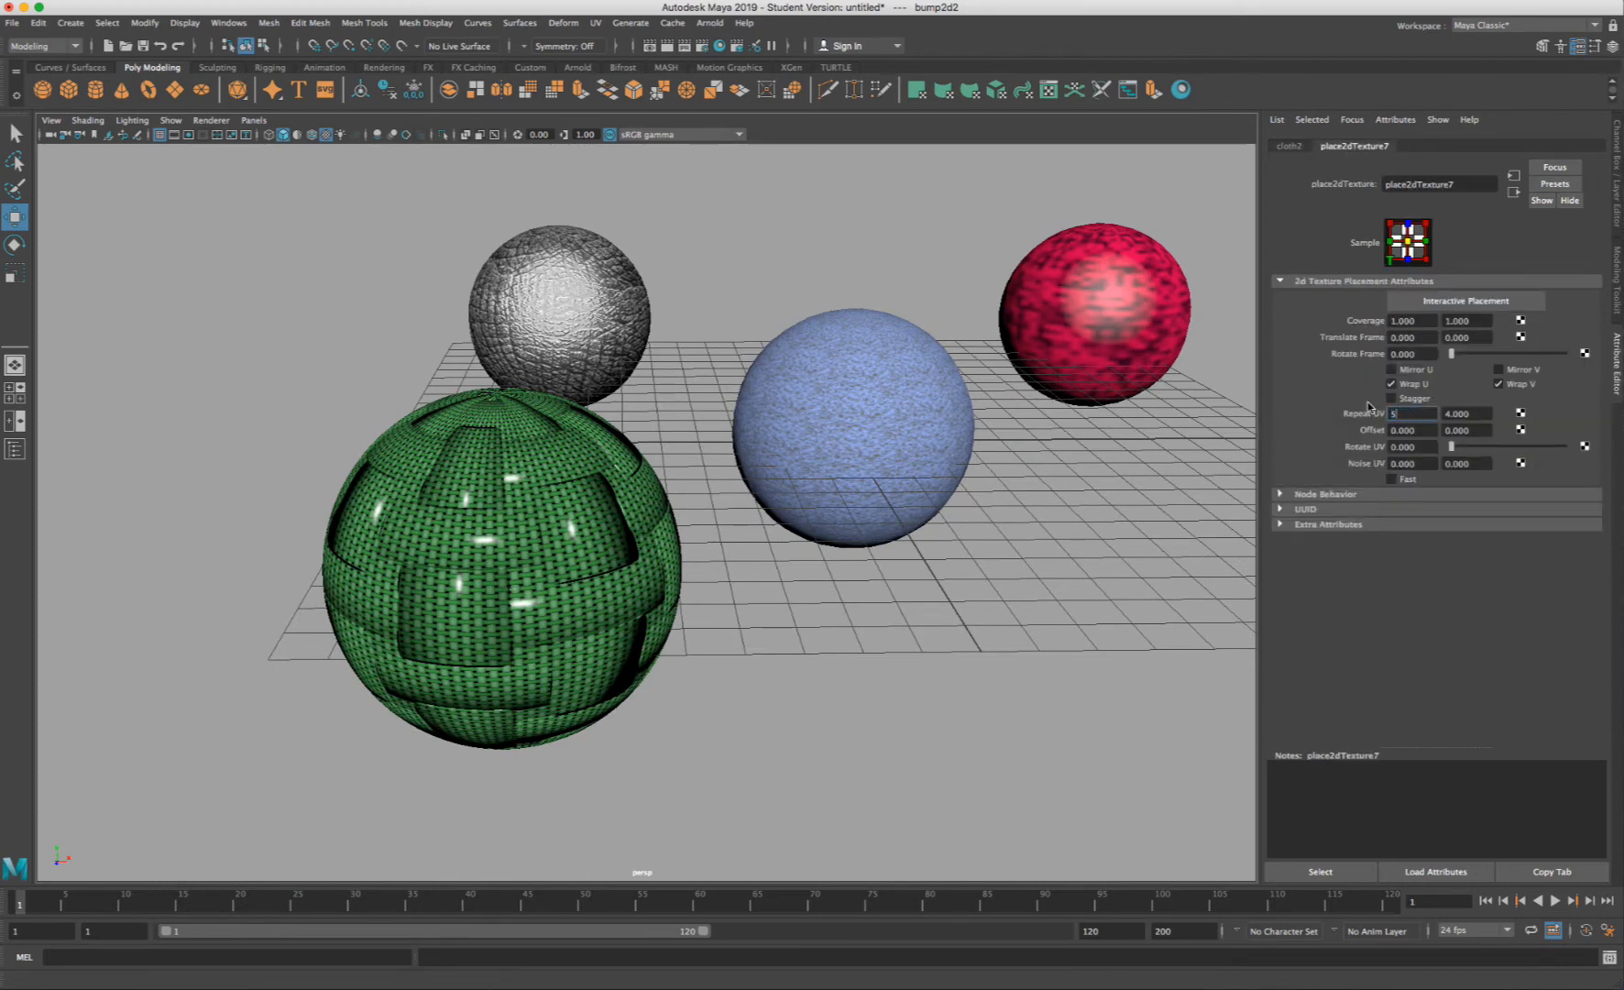
pyautogui.press('Return')
pyautogui.press('Tab')
pyautogui.write('50')
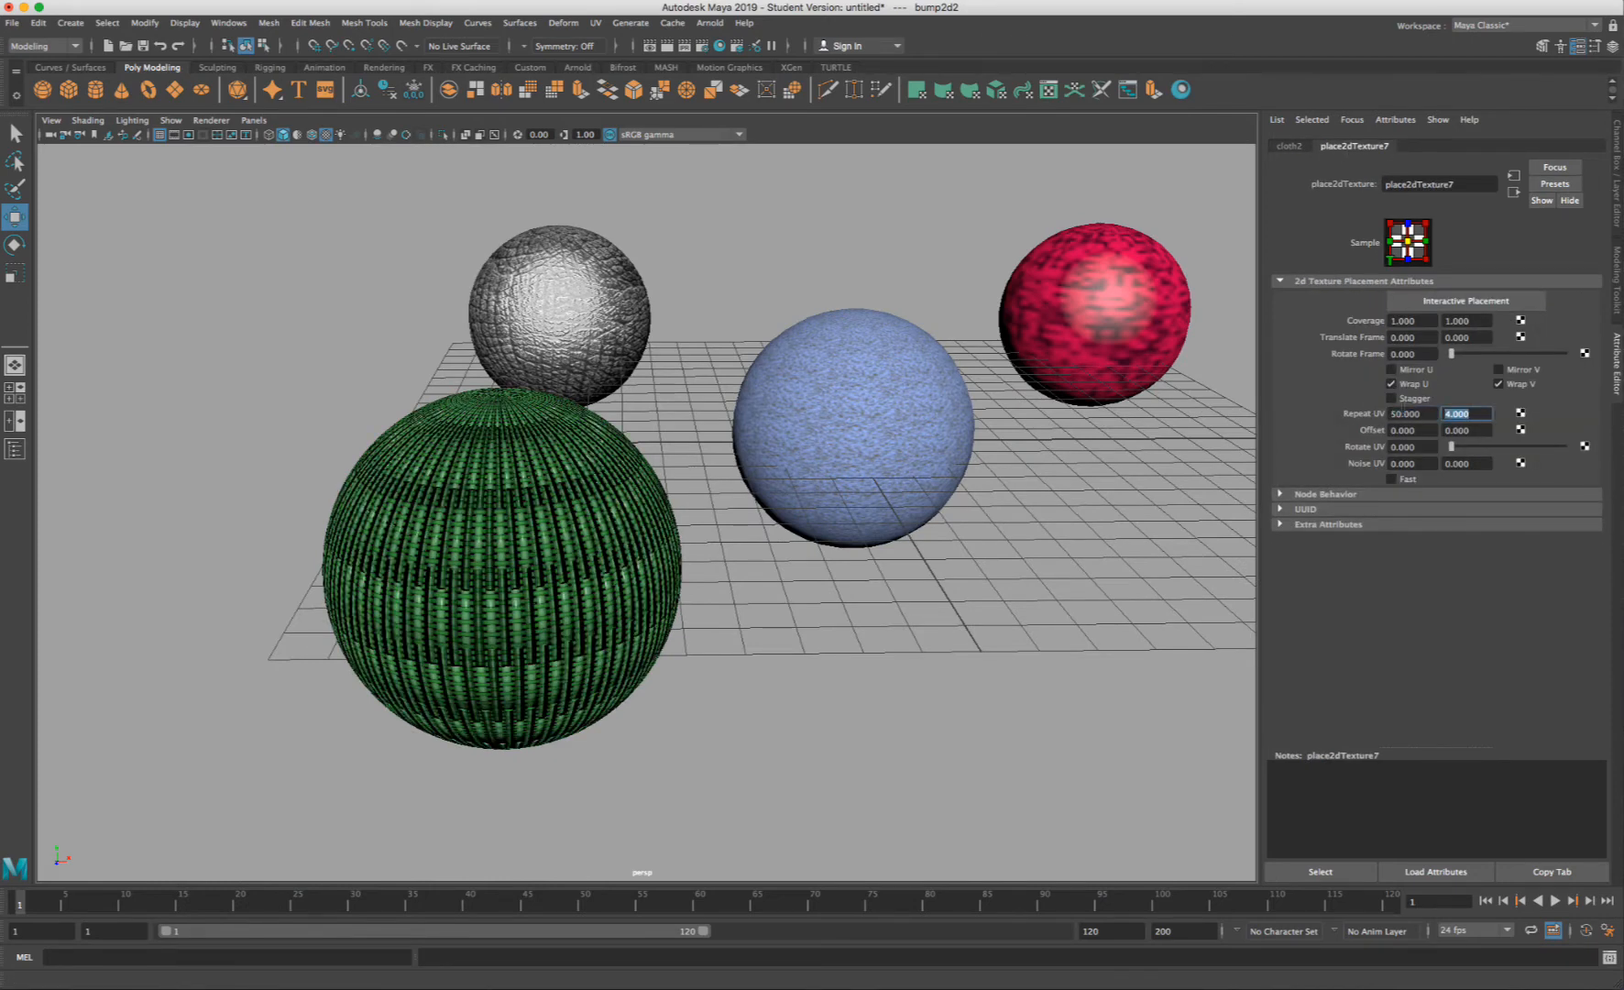
pyautogui.press('Return')
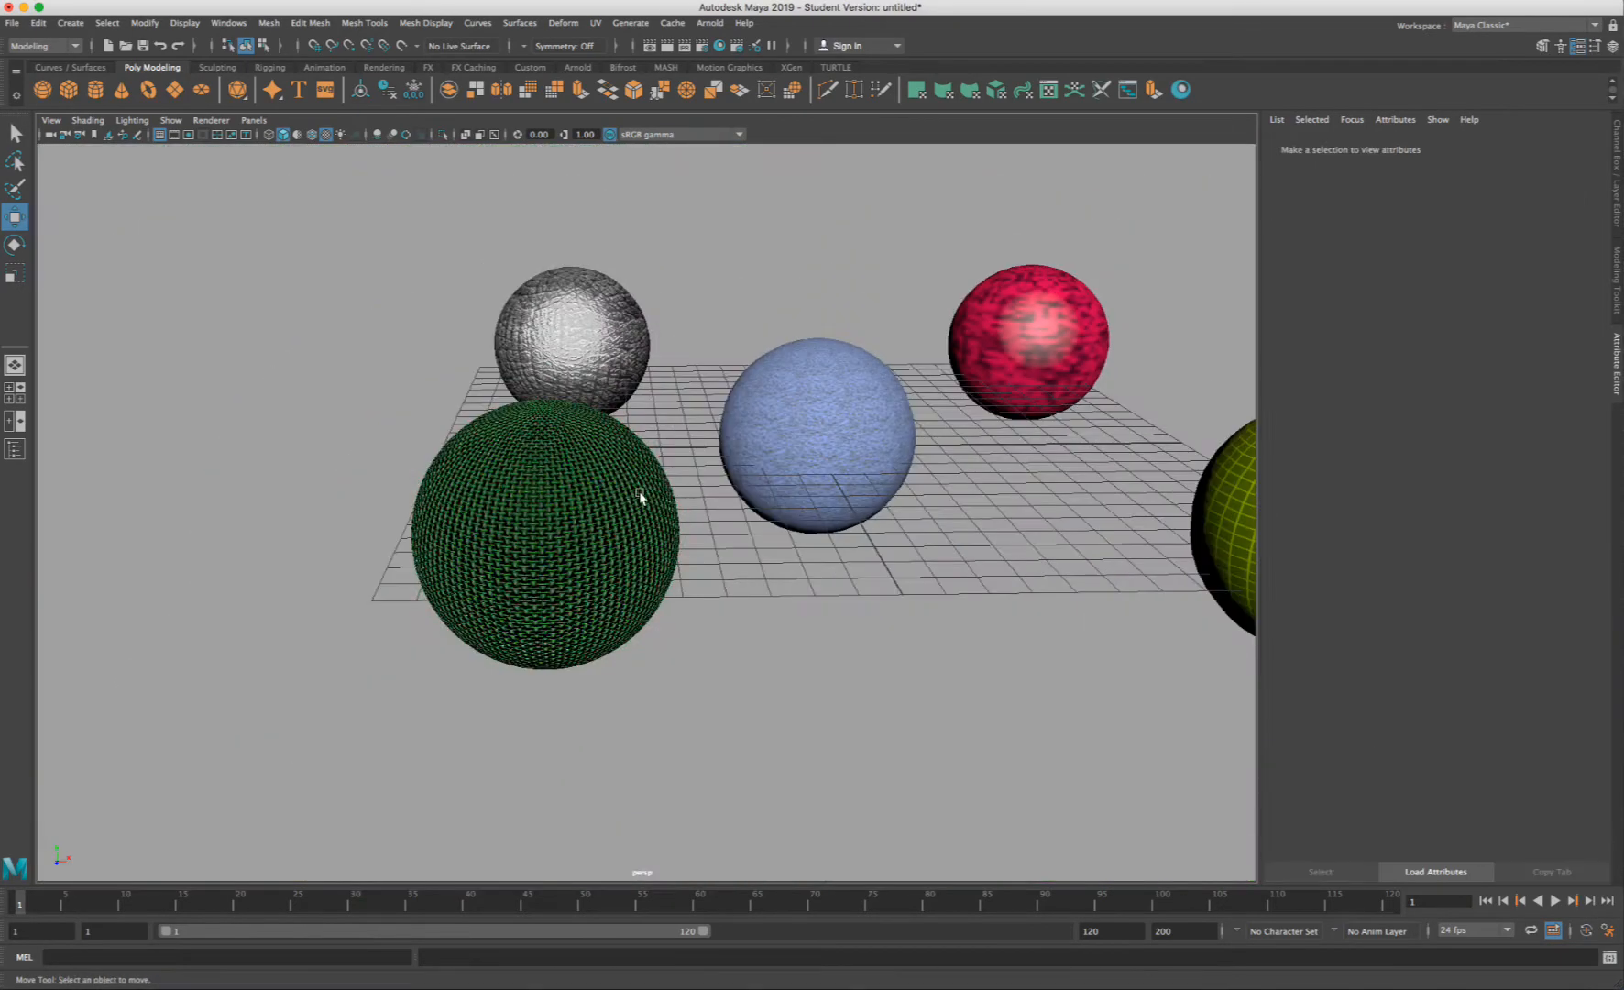
# - Try a slightly negative Bump Depth on the green sphere's cloth bump, and settle on 0.068
pyautogui.scroll(3, 645, 497)
pyautogui.moveTo(624, 430); pyautogui.dragTo(695, 794, button='right')
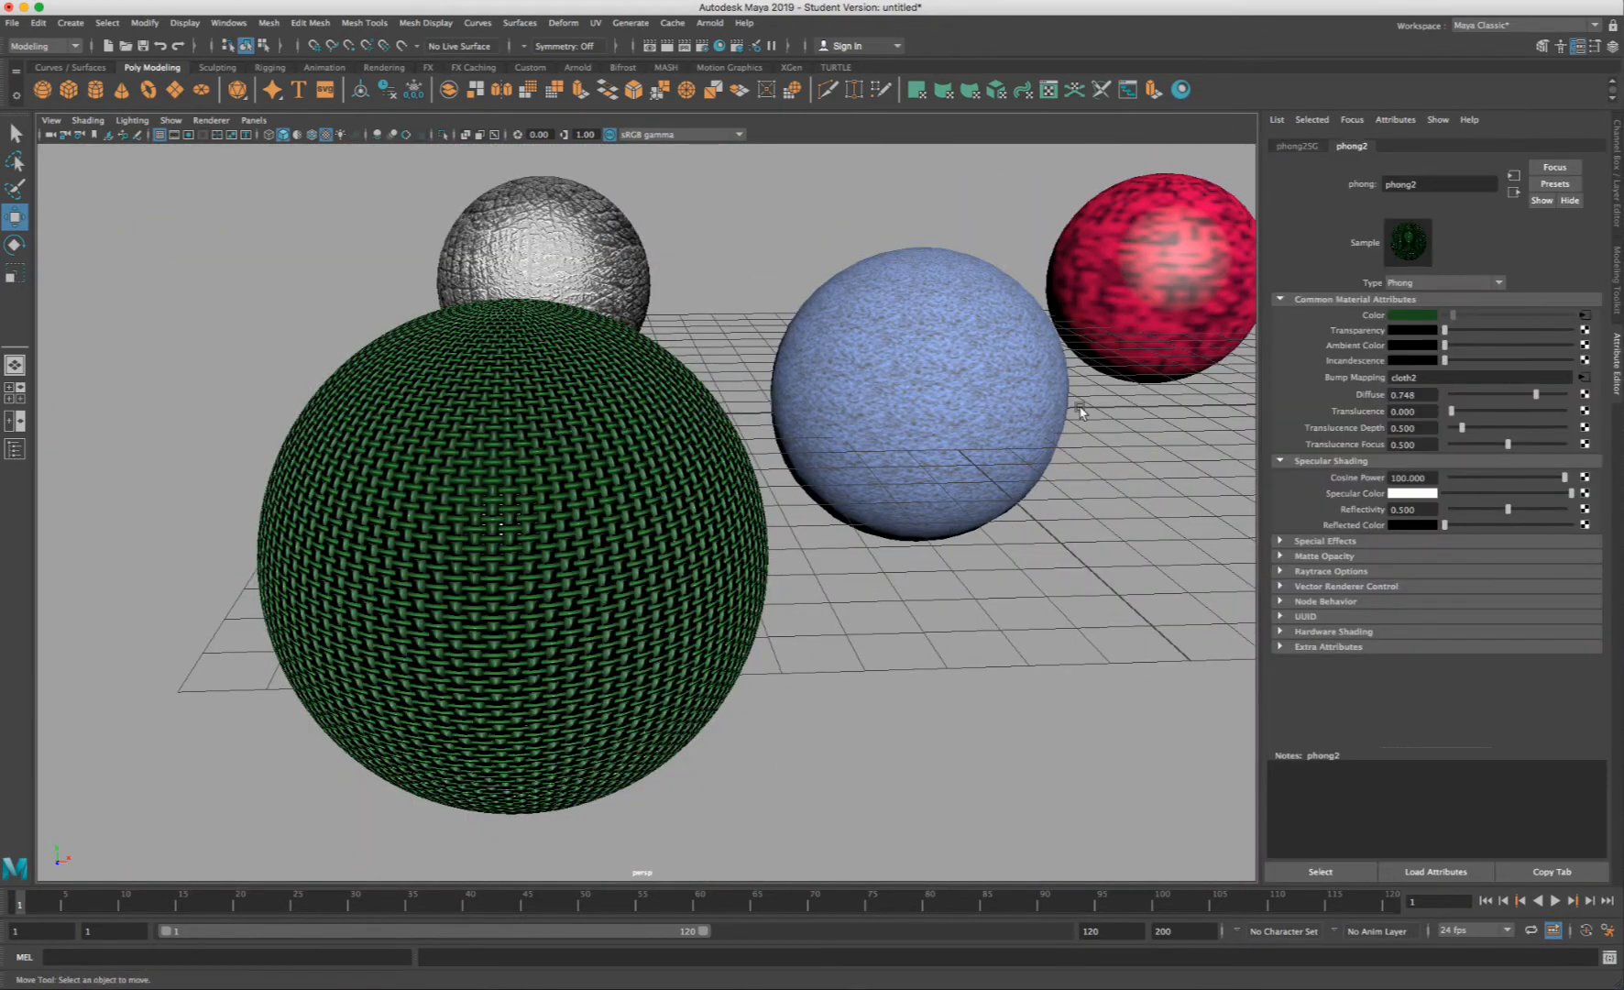
pyautogui.click(1583, 377)
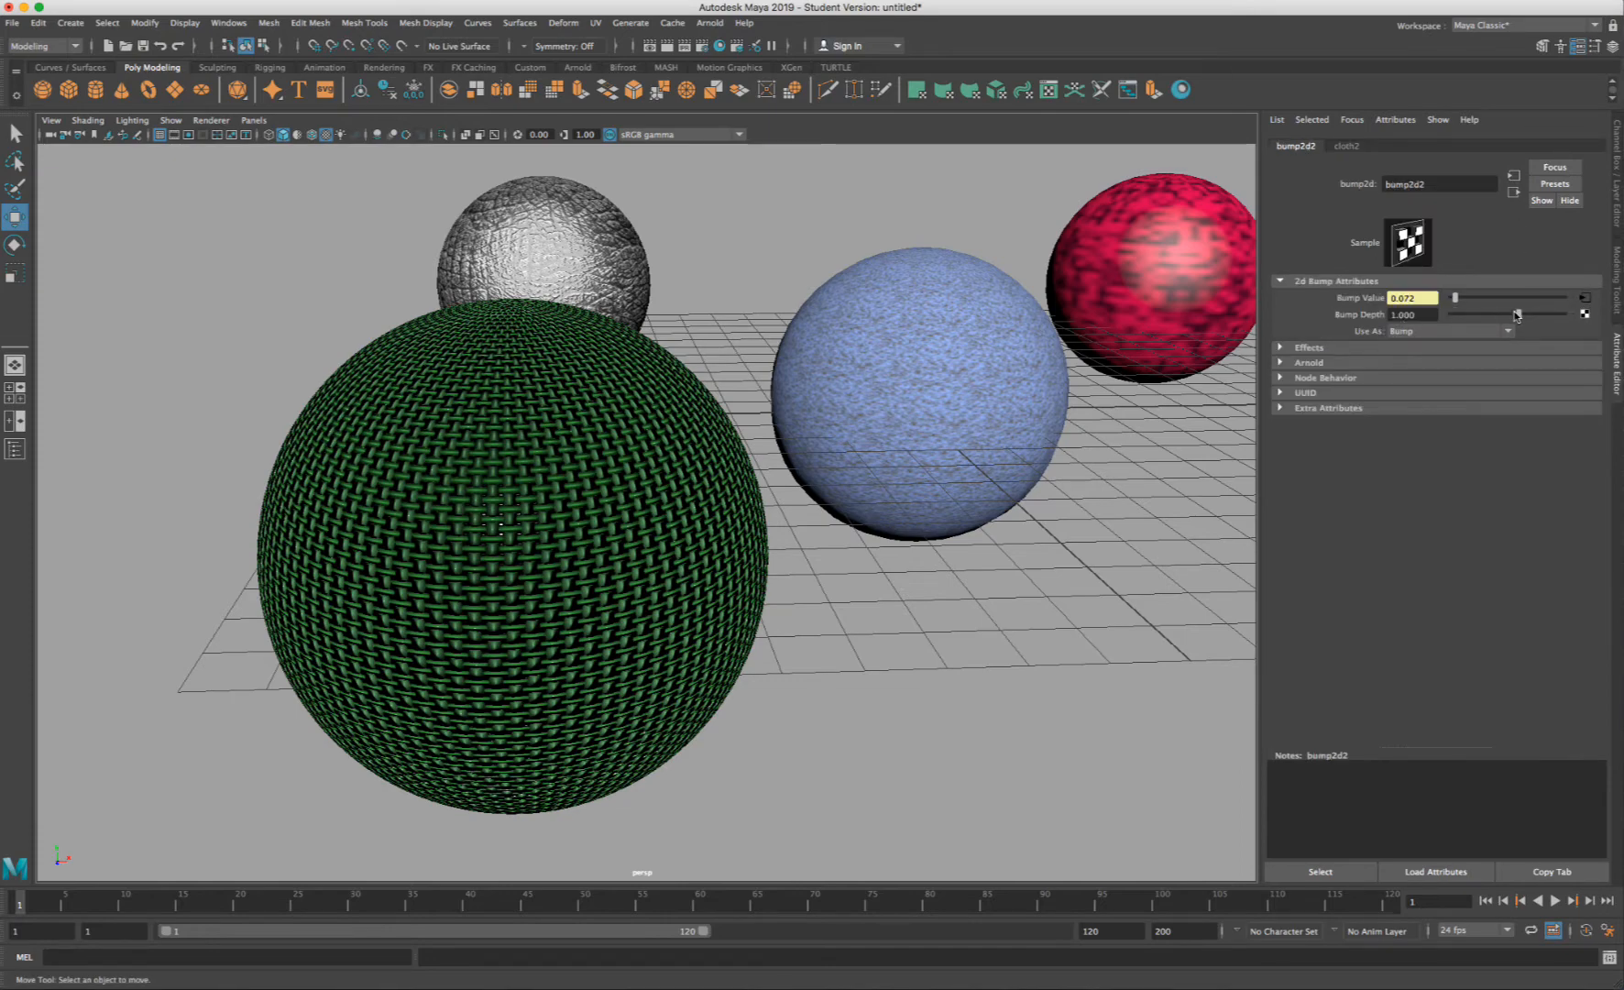
pyautogui.moveTo(1517, 315); pyautogui.dragTo(1505, 311)
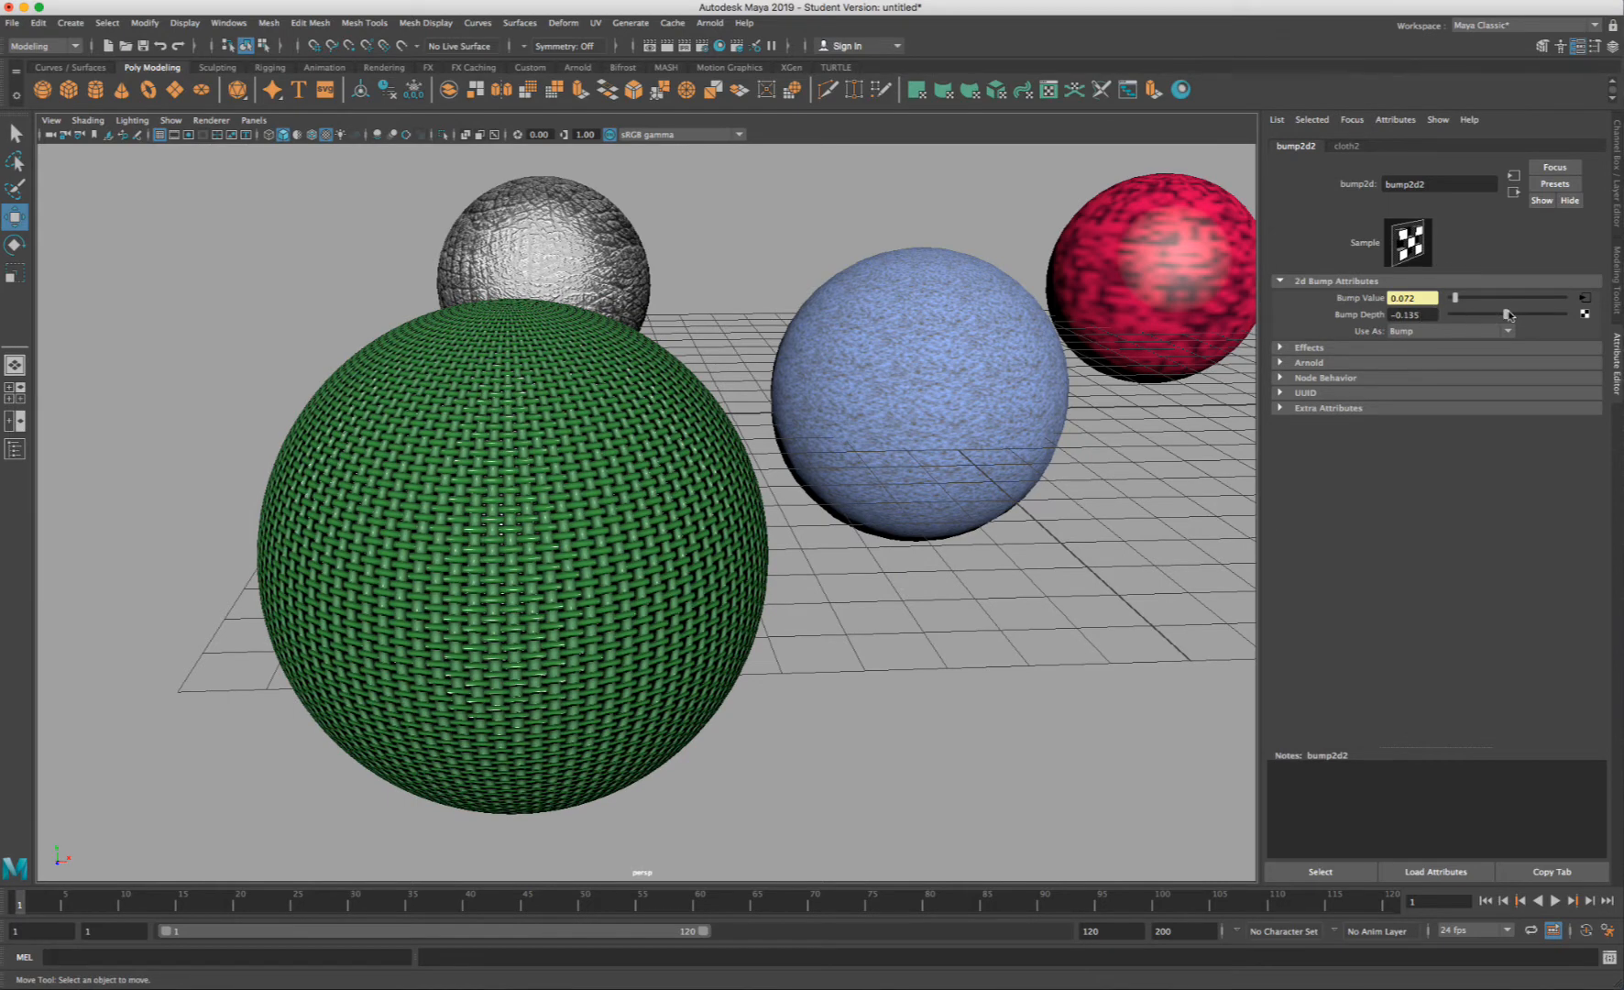
pyautogui.moveTo(1507, 311); pyautogui.dragTo(1509, 315)
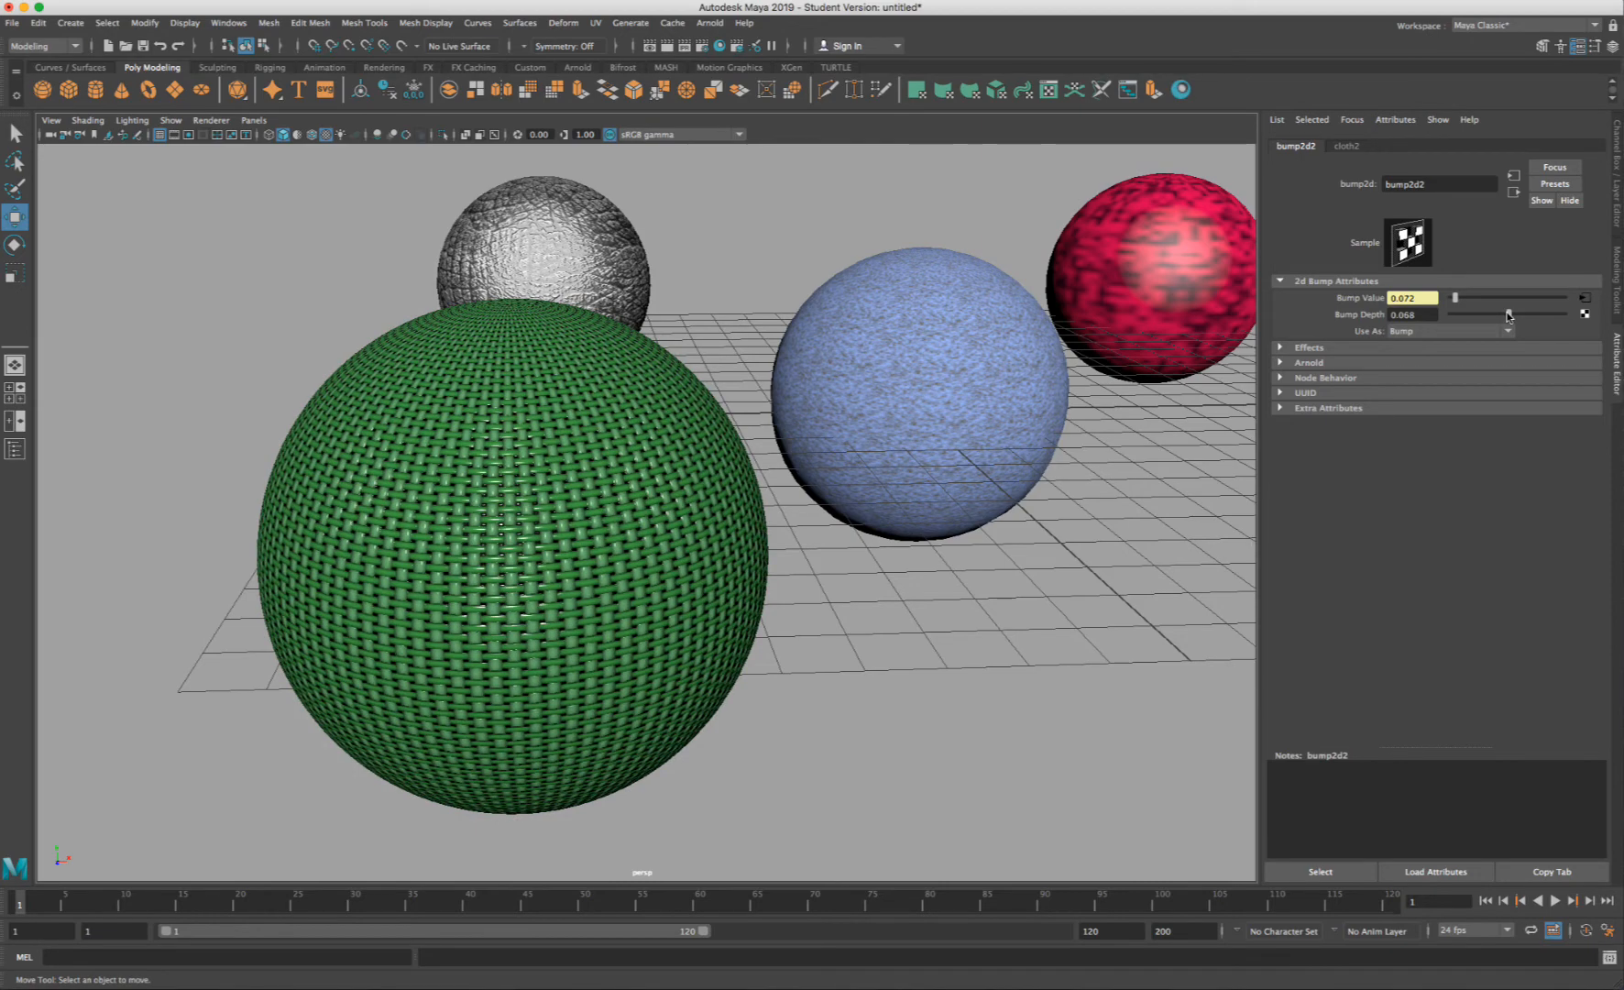
# - Examine the woven bump on the green sphere up close and from a distance, and leave it deselected
pyautogui.scroll(10, 775, 438)
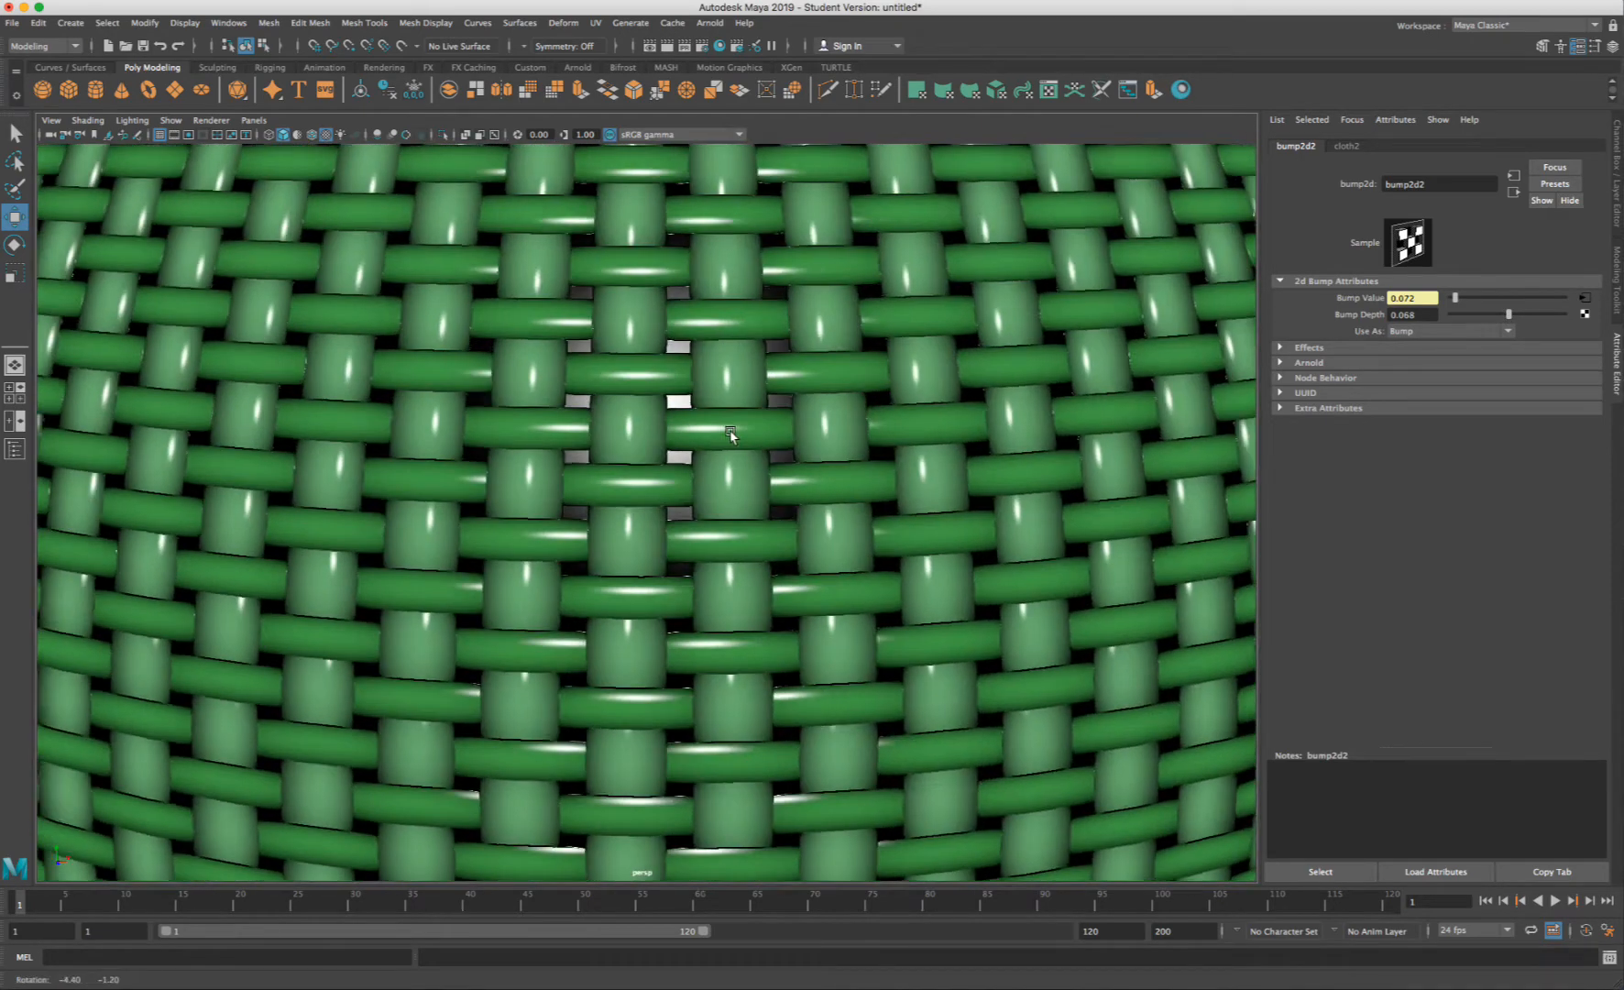
pyautogui.keyDown('alt'); pyautogui.moveTo(730, 432); pyautogui.dragTo(946, 322); pyautogui.keyUp('alt')
pyautogui.click(716, 428)
pyautogui.press('f')
pyautogui.scroll(-3, 717, 406)
pyautogui.scroll(8, 718, 406)
pyautogui.scroll(-5, 751, 438)
pyautogui.press('f')
pyautogui.click(841, 343)
pyautogui.keyDown('alt'); pyautogui.moveTo(841, 344); pyautogui.dragTo(646, 385, button='middle'); pyautogui.keyUp('alt')
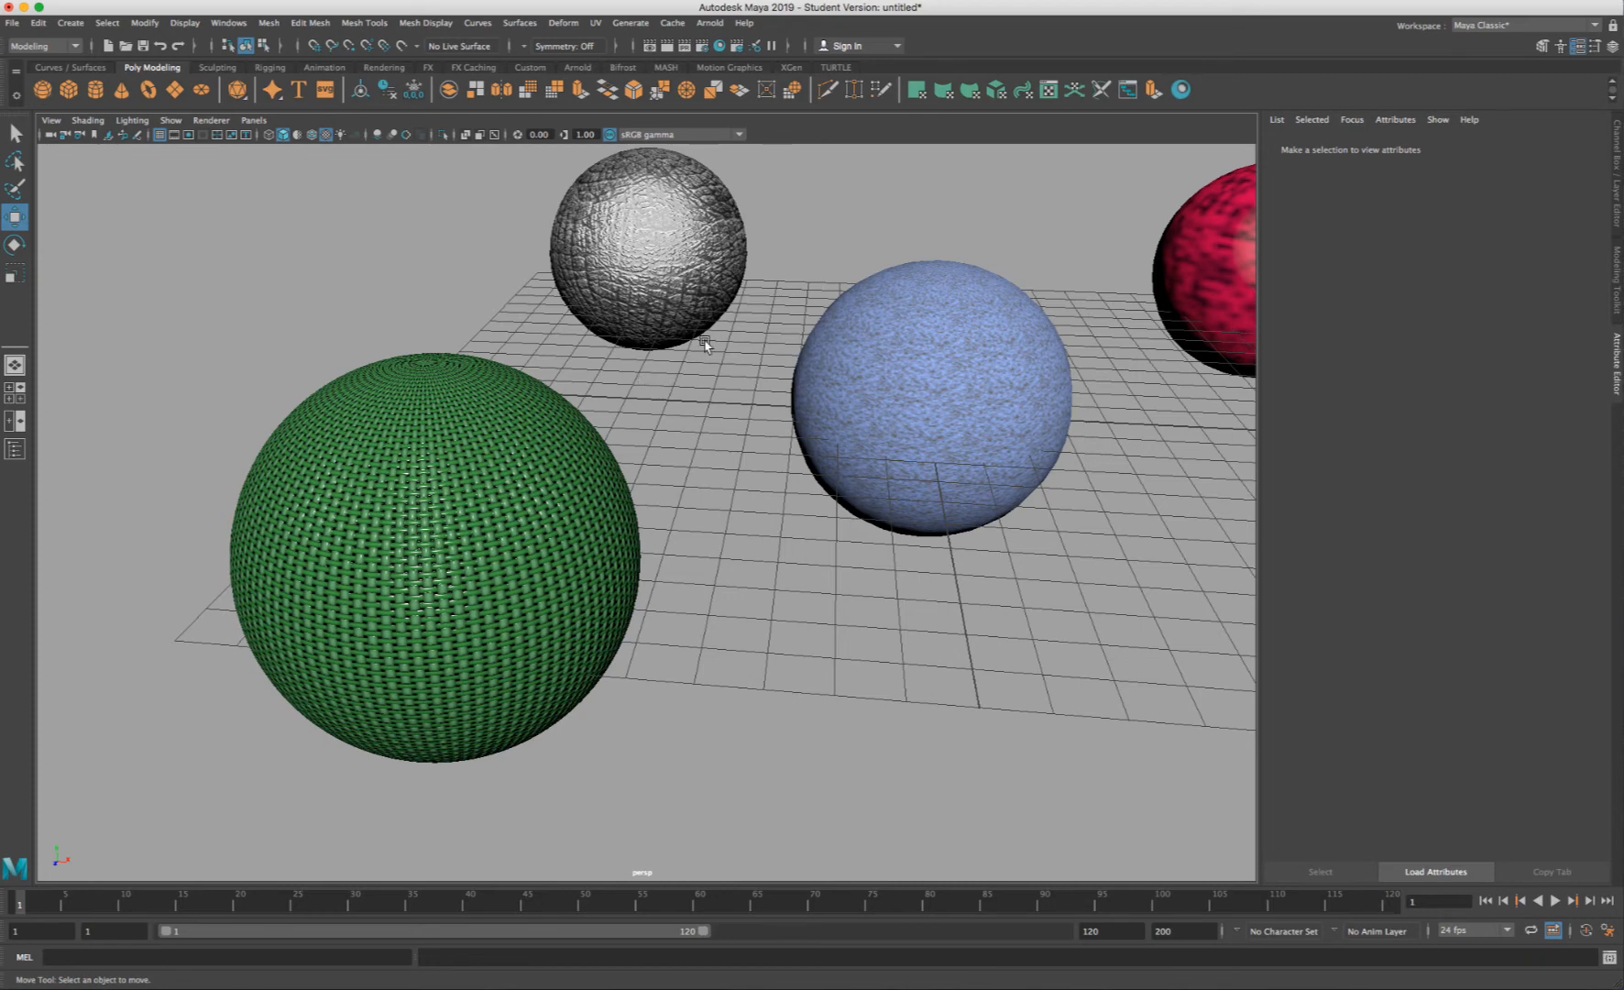
# - Look over the whole group of textured spheres and frame the elephant skin sphere for closer inspection
pyautogui.scroll(-2, 761, 333)
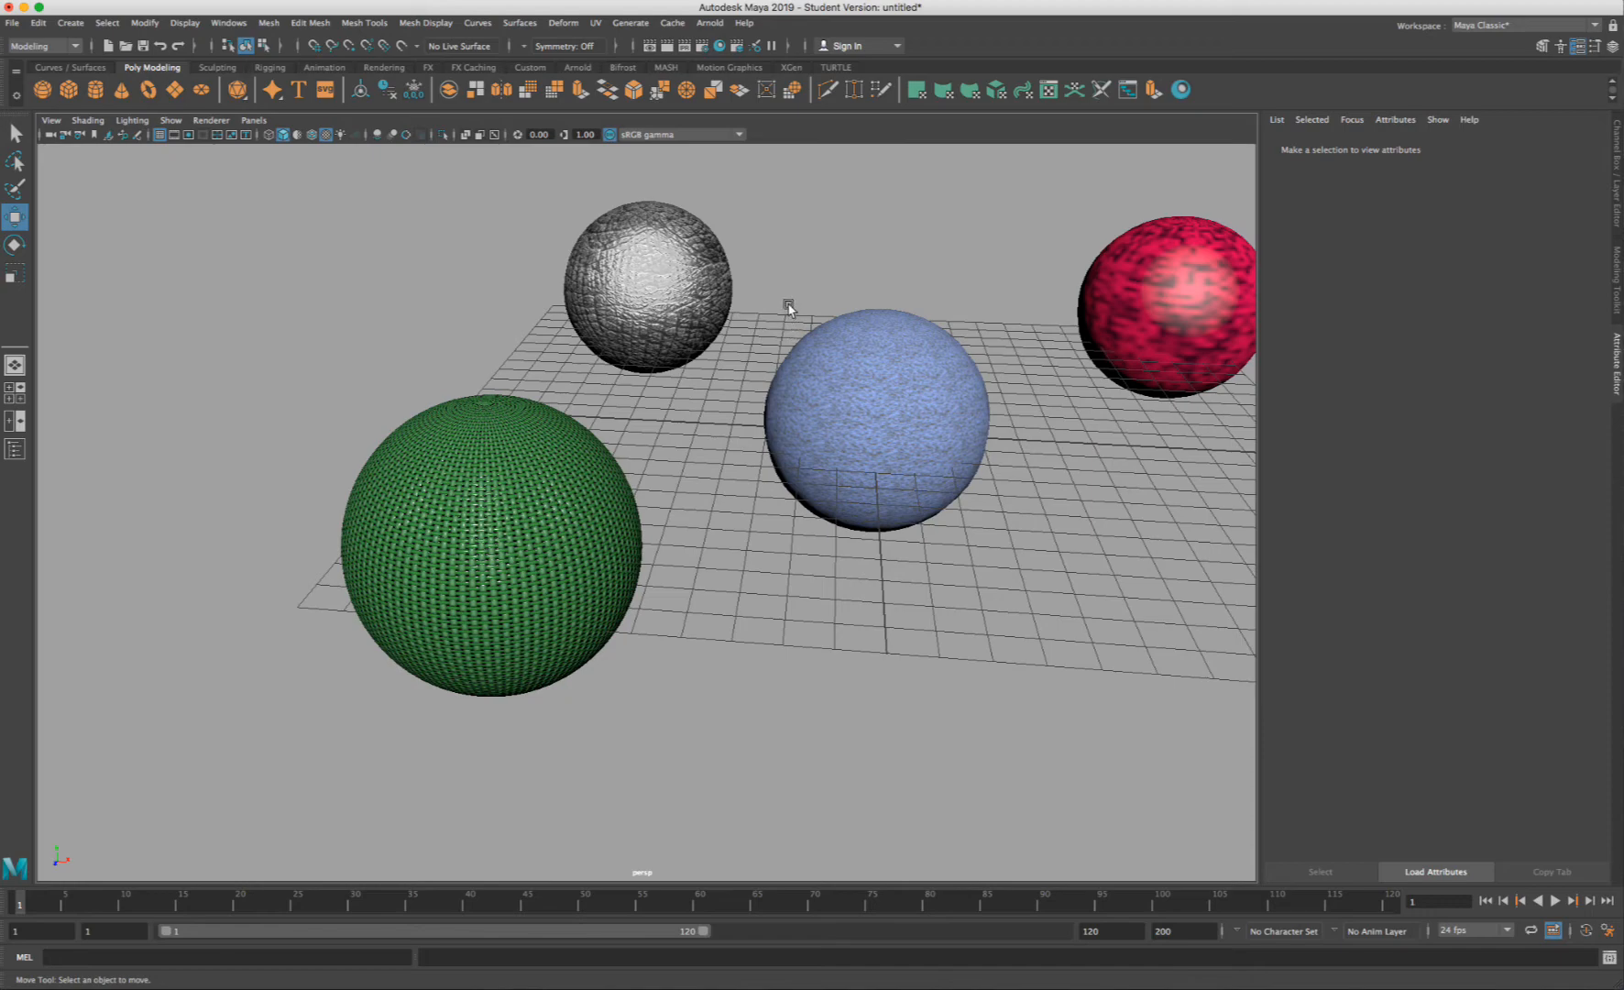
pyautogui.keyDown('alt'); pyautogui.moveTo(789, 304); pyautogui.dragTo(527, 248); pyautogui.keyUp('alt')
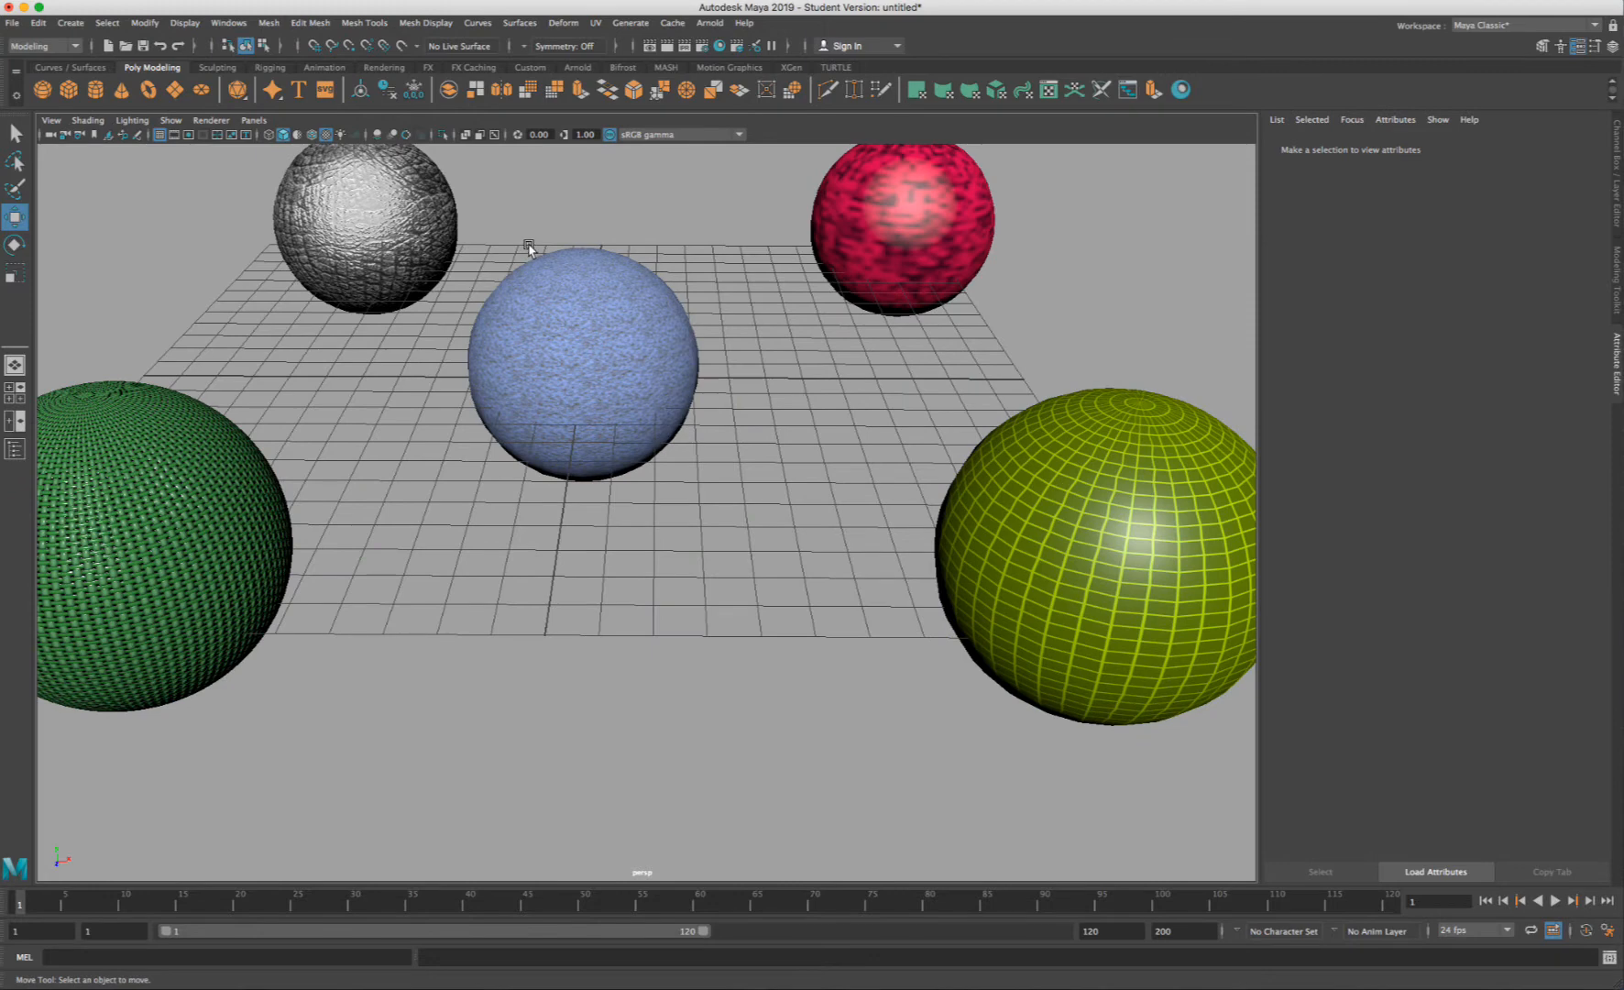
pyautogui.scroll(-6, 527, 249)
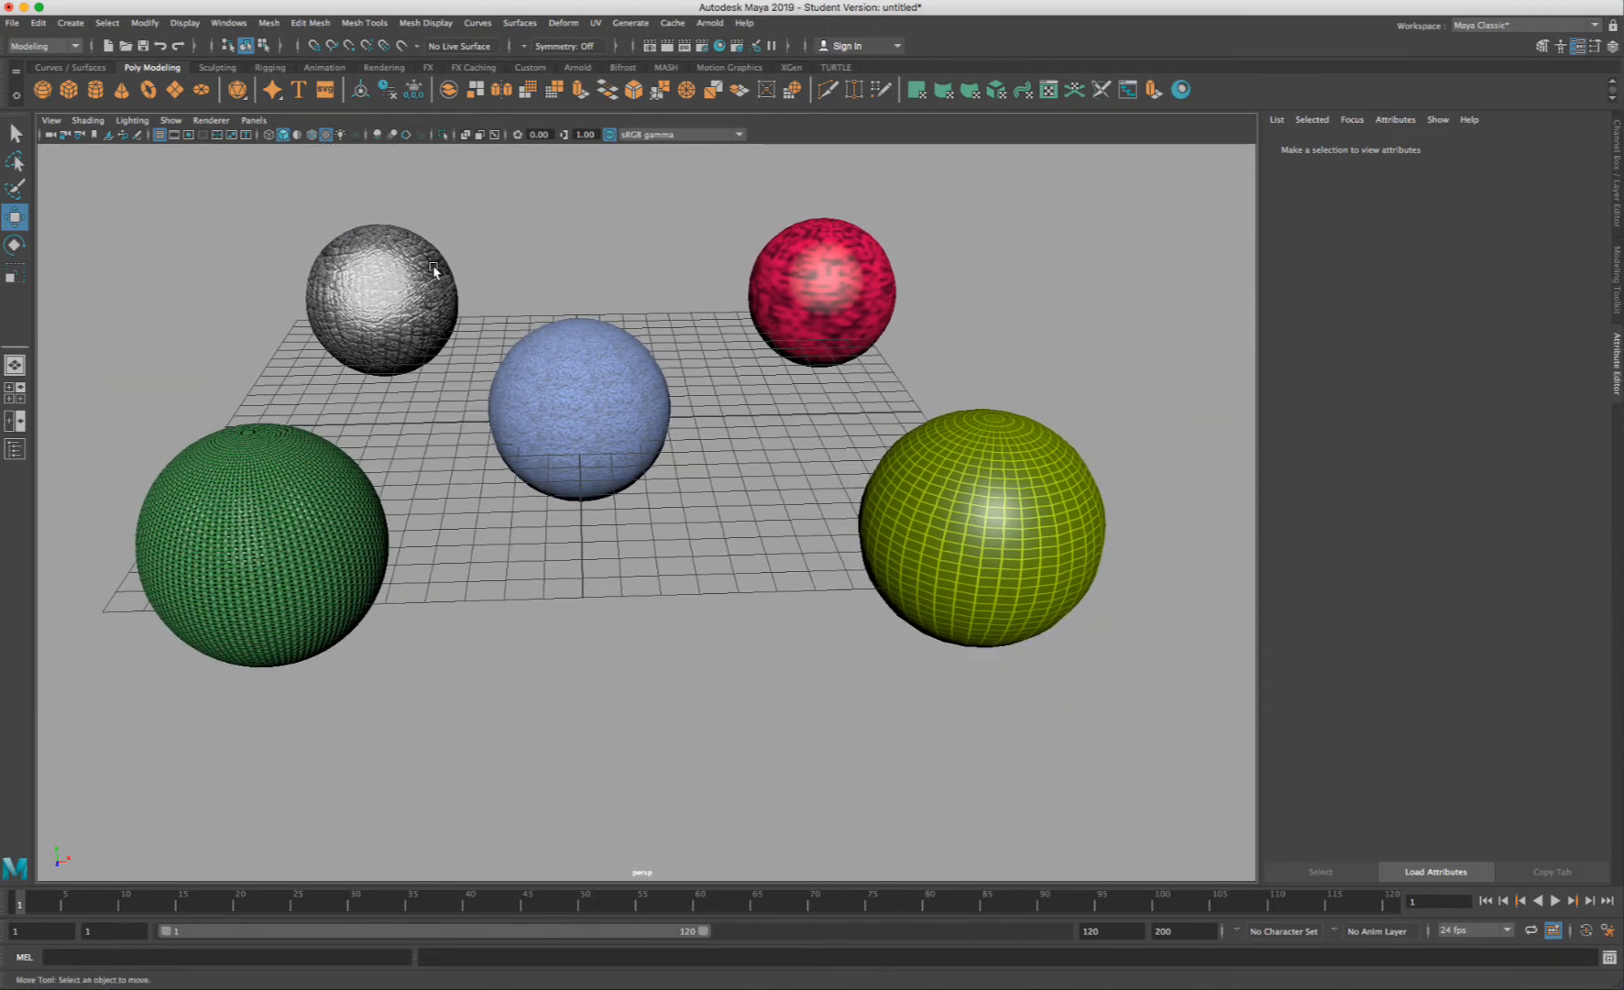
pyautogui.click(414, 304)
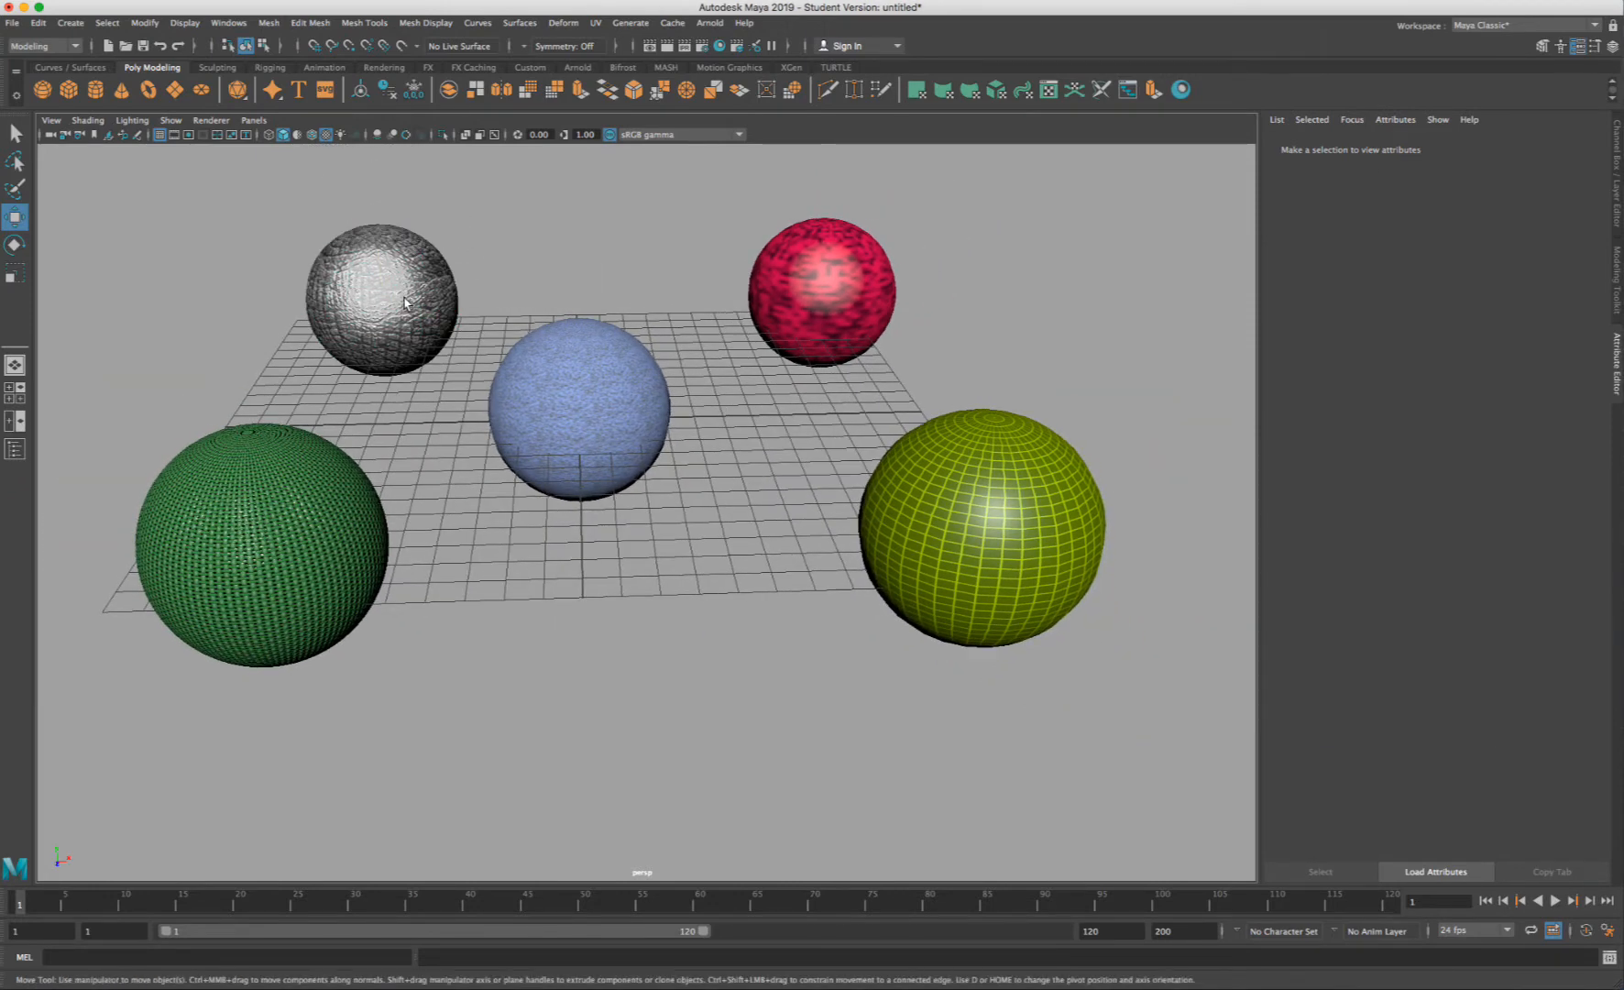
pyautogui.press('f')
pyautogui.click(1199, 357)
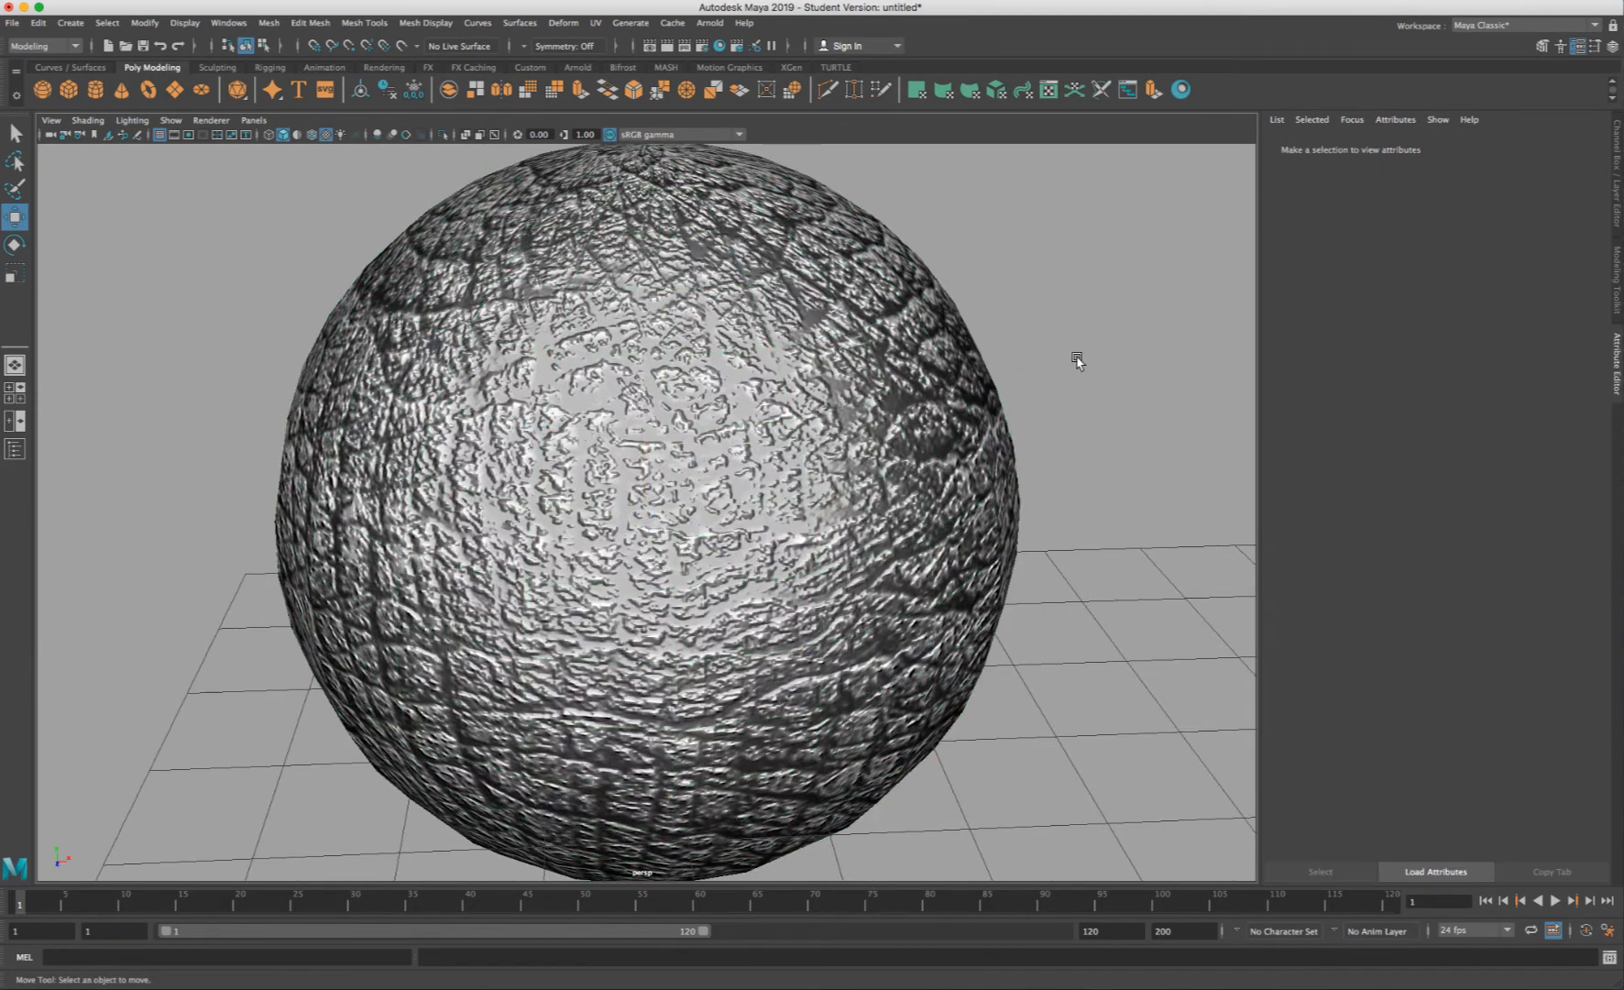
pyautogui.moveTo(1067, 355)
pyautogui.keyDown('alt'); pyautogui.mouseDown()
pyautogui.moveTo(1006, 347)
pyautogui.moveTo(1088, 354)
pyautogui.mouseUp(); pyautogui.keyUp('alt')
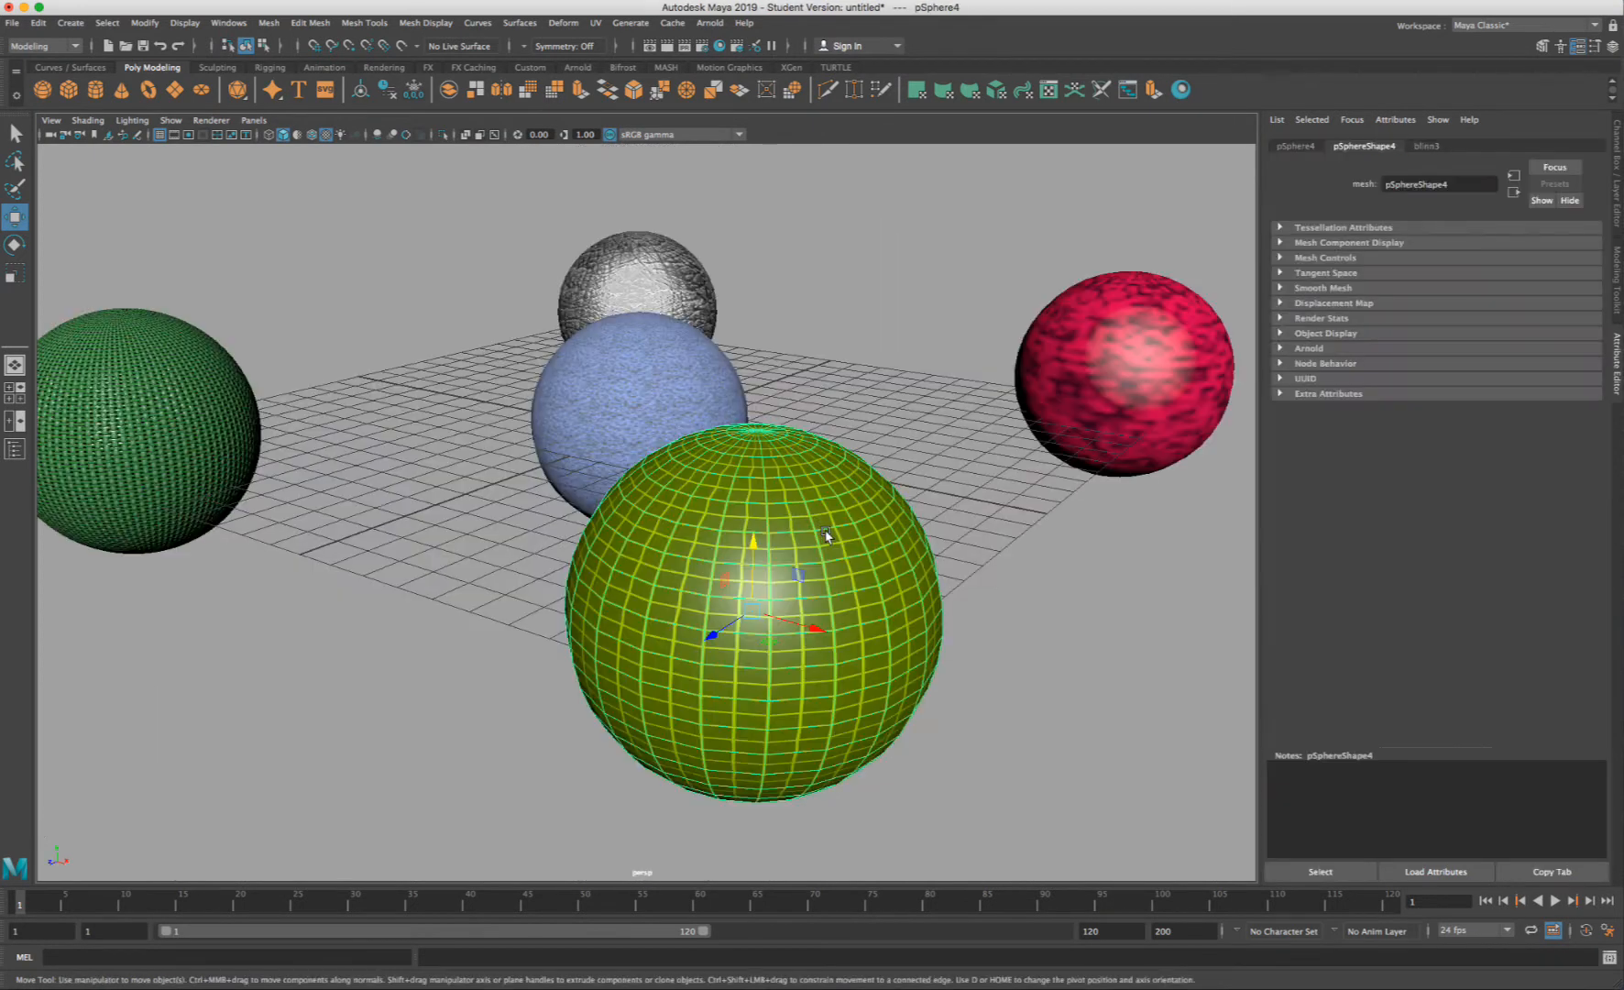
# - Apply a Grid texture to the Bump Mapping of the yellow-green sphere's blinn3 material
pyautogui.moveTo(825, 531); pyautogui.dragTo(865, 903, button='right')
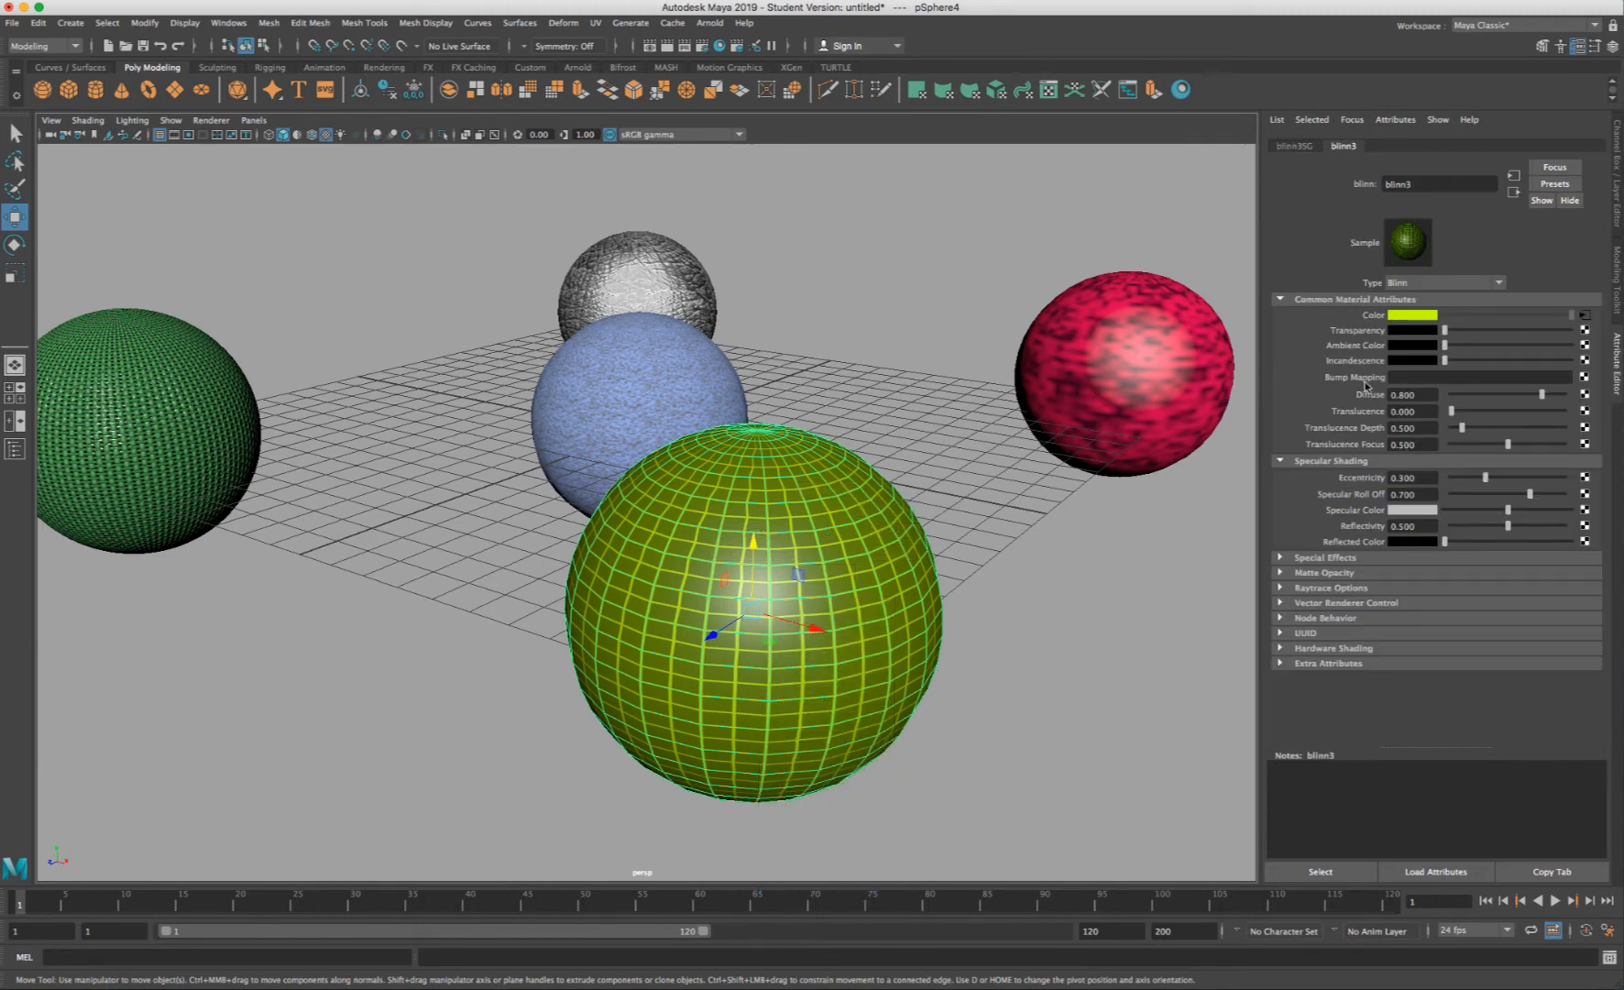
pyautogui.click(1584, 377)
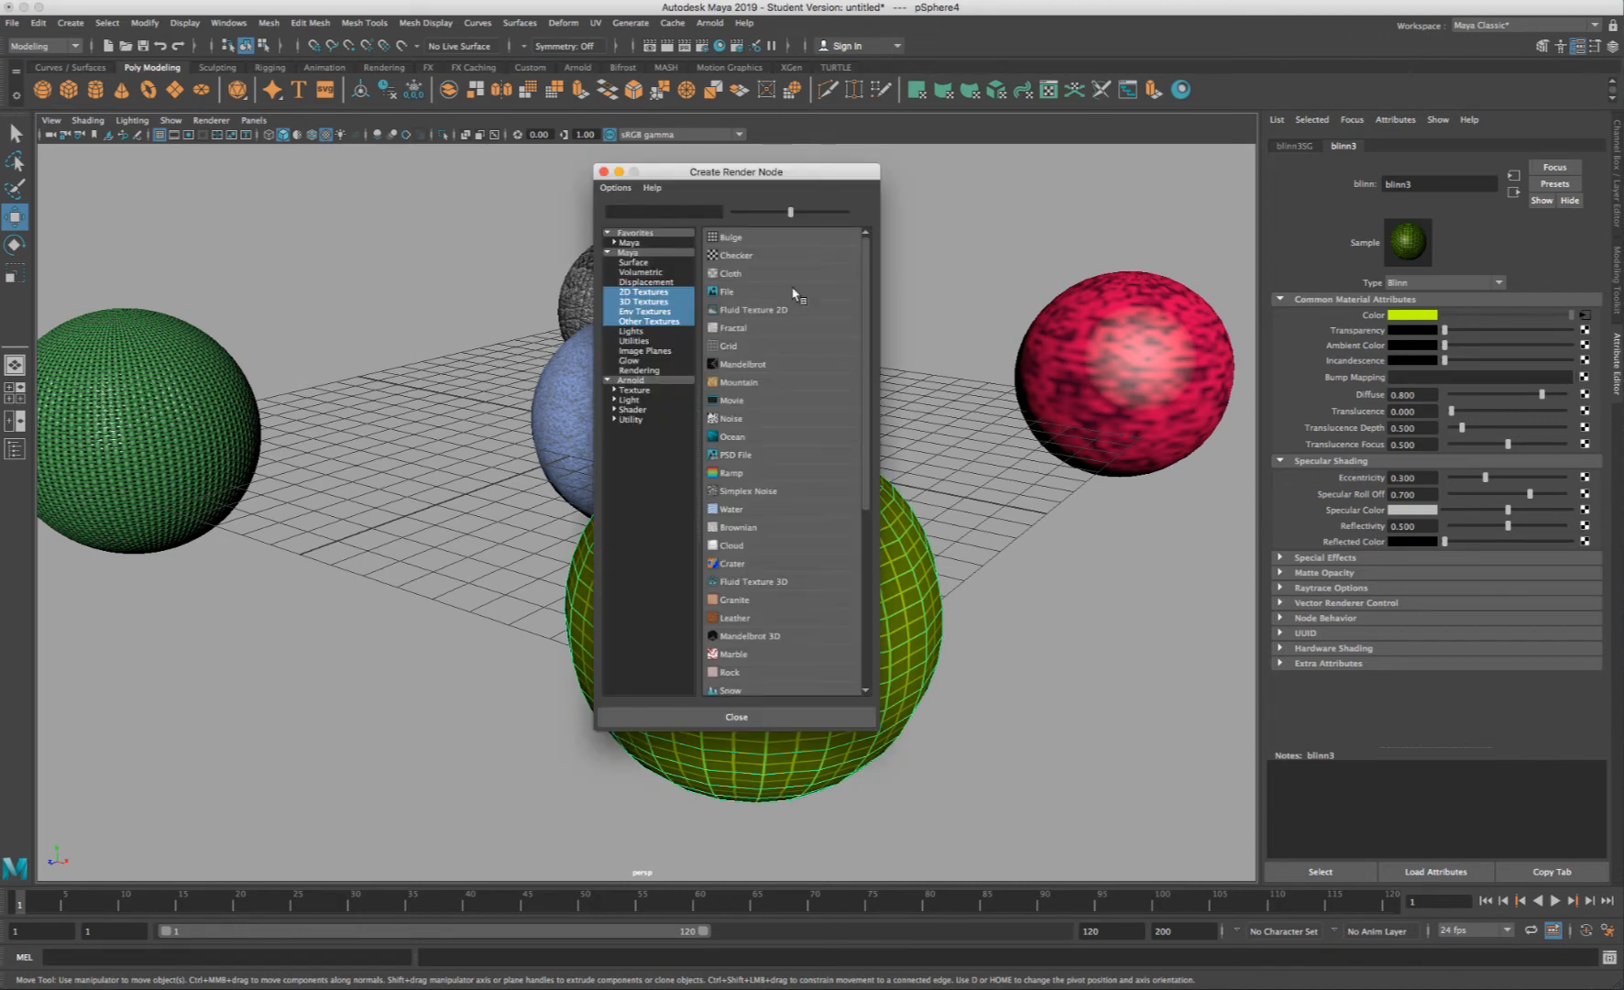
pyautogui.click(755, 346)
# - Set the Repeat UV of the grid bump texture's placement to 40 by 40
pyautogui.scroll(4, 778, 678)
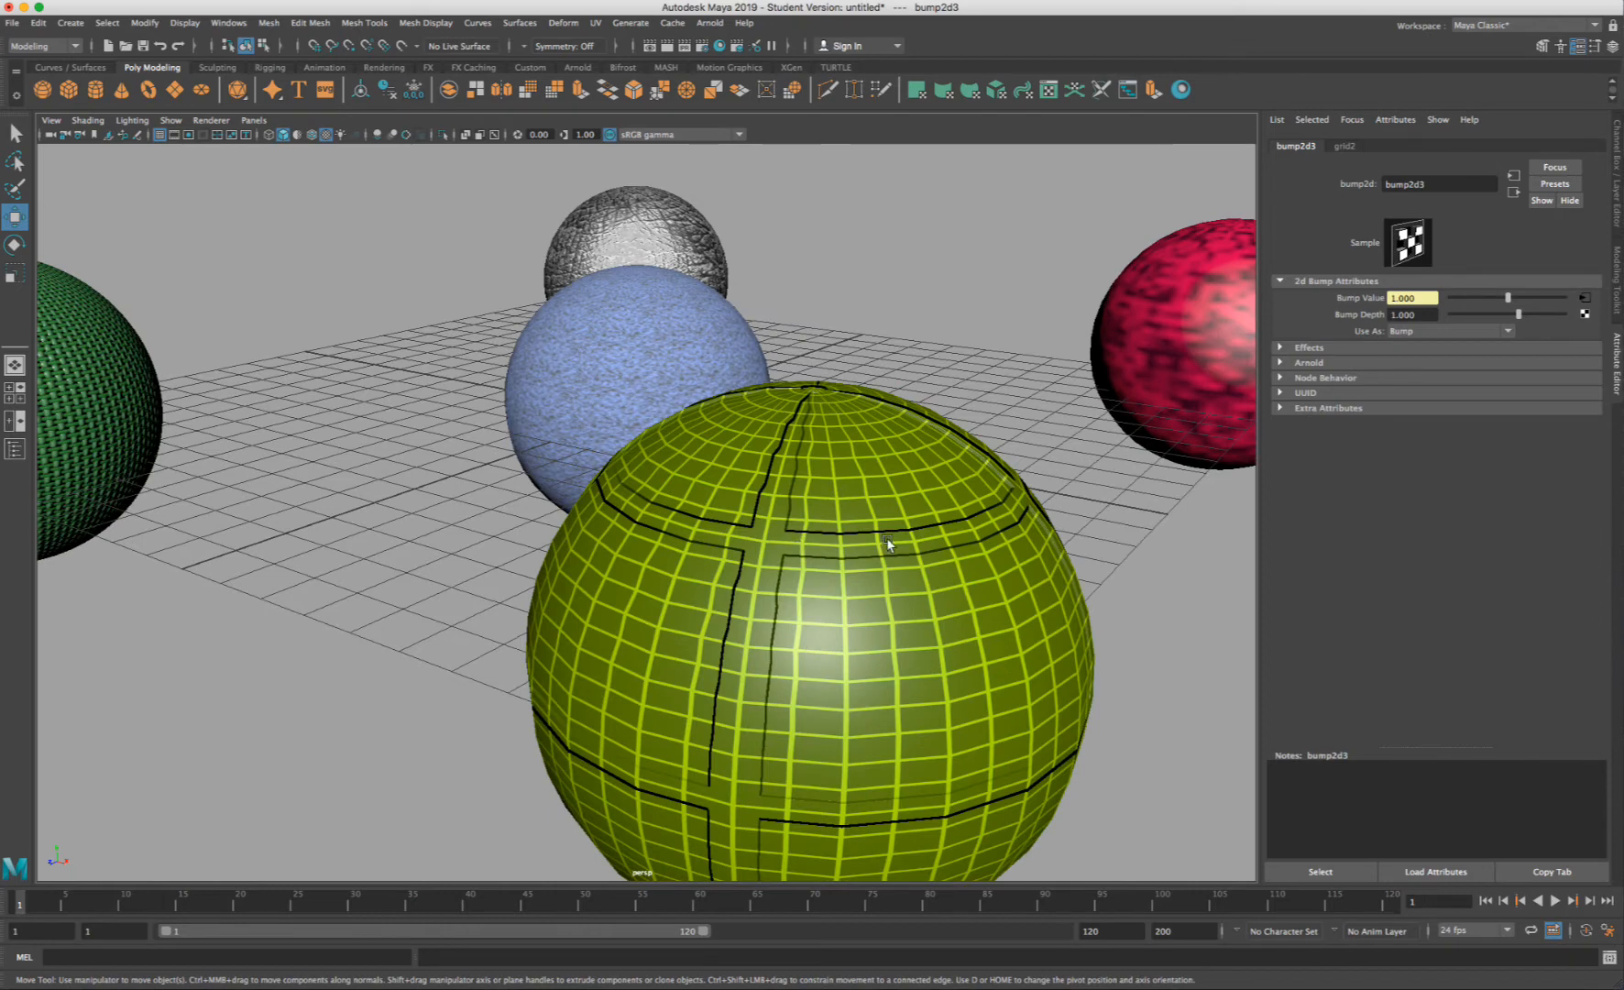
pyautogui.keyDown('alt'); pyautogui.moveTo(935, 460); pyautogui.dragTo(881, 518); pyautogui.keyUp('alt')
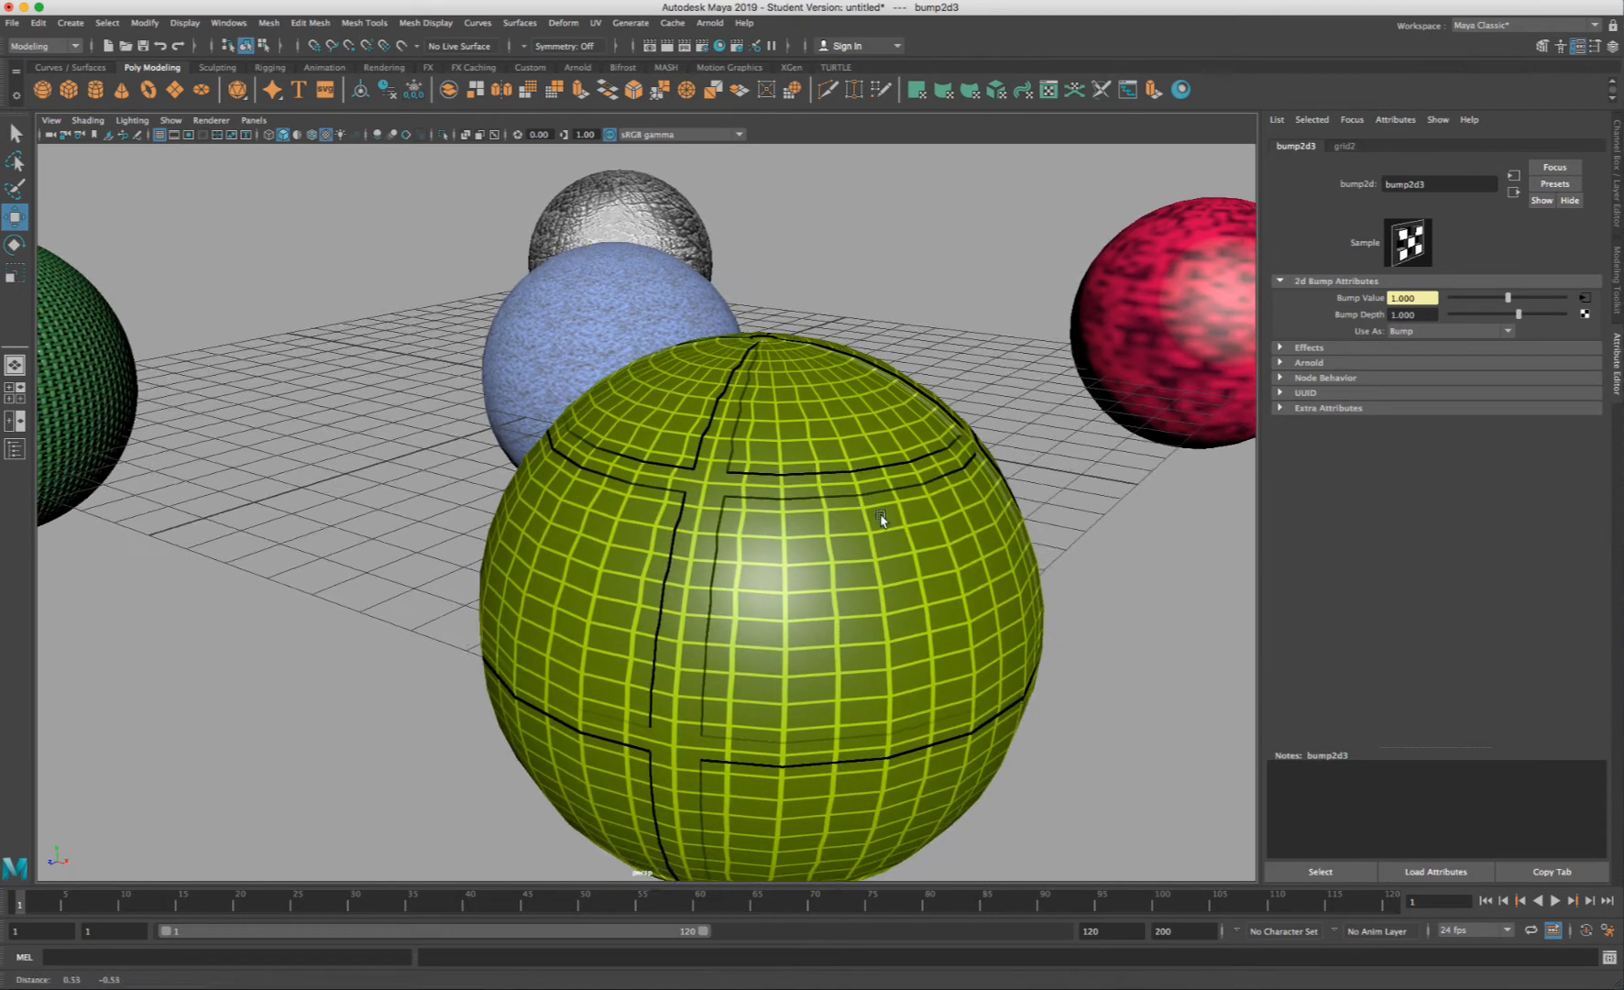
pyautogui.click(1513, 194)
pyautogui.click(1415, 414)
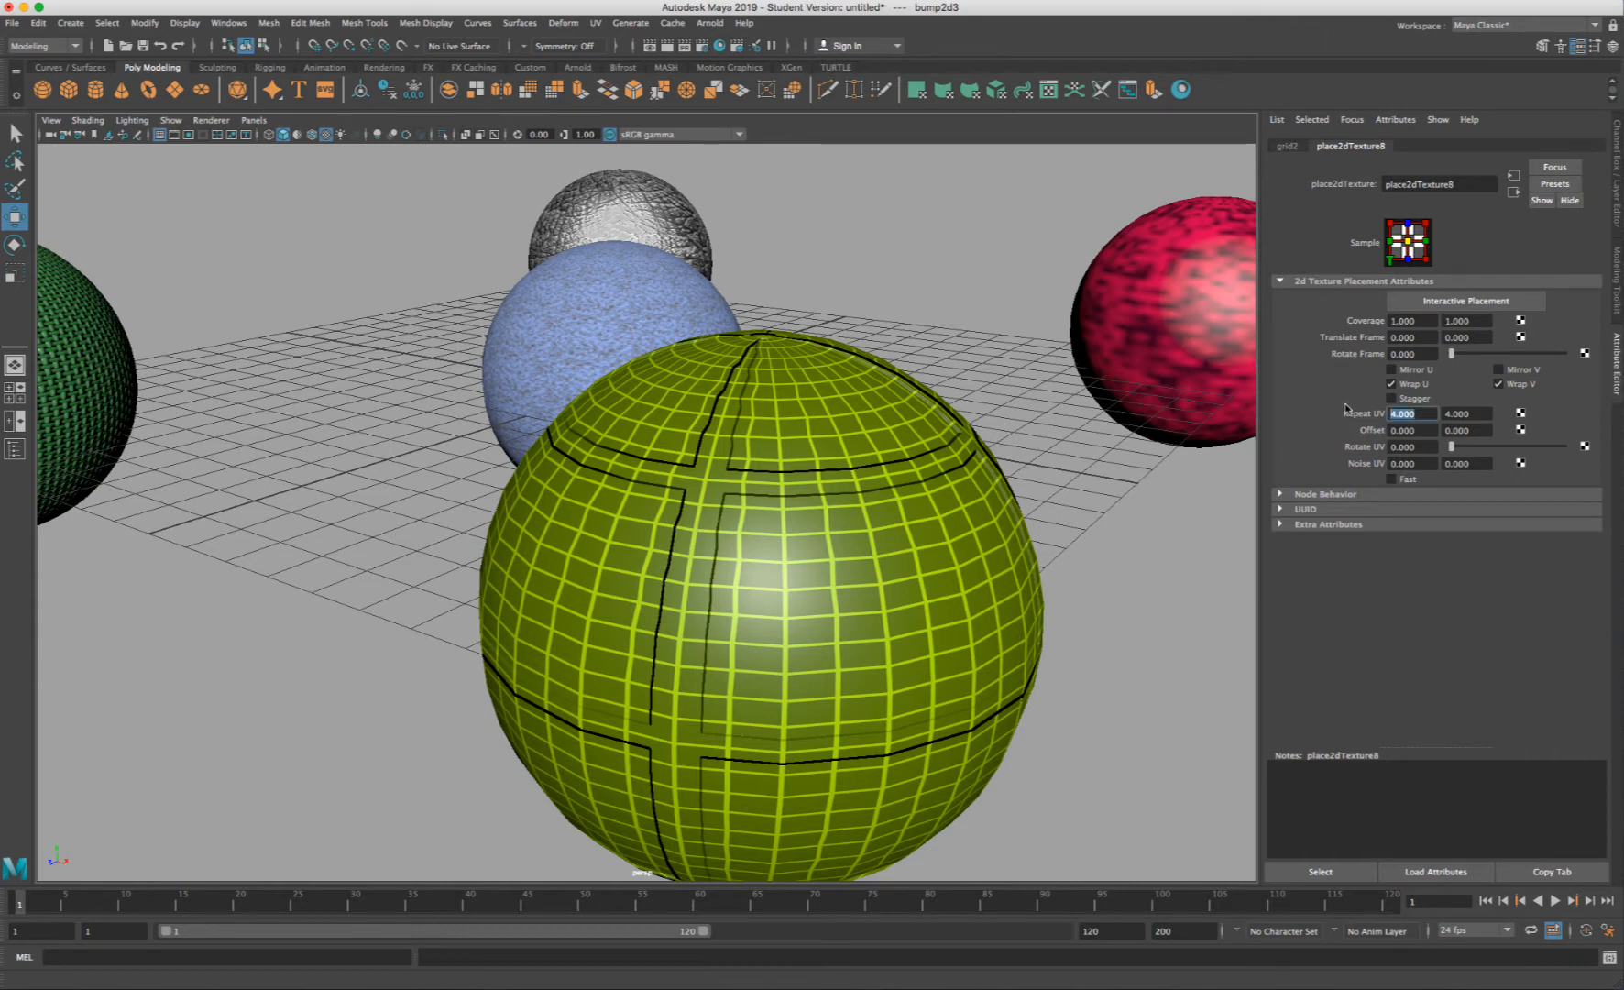
pyautogui.write('40')
pyautogui.press('Return')
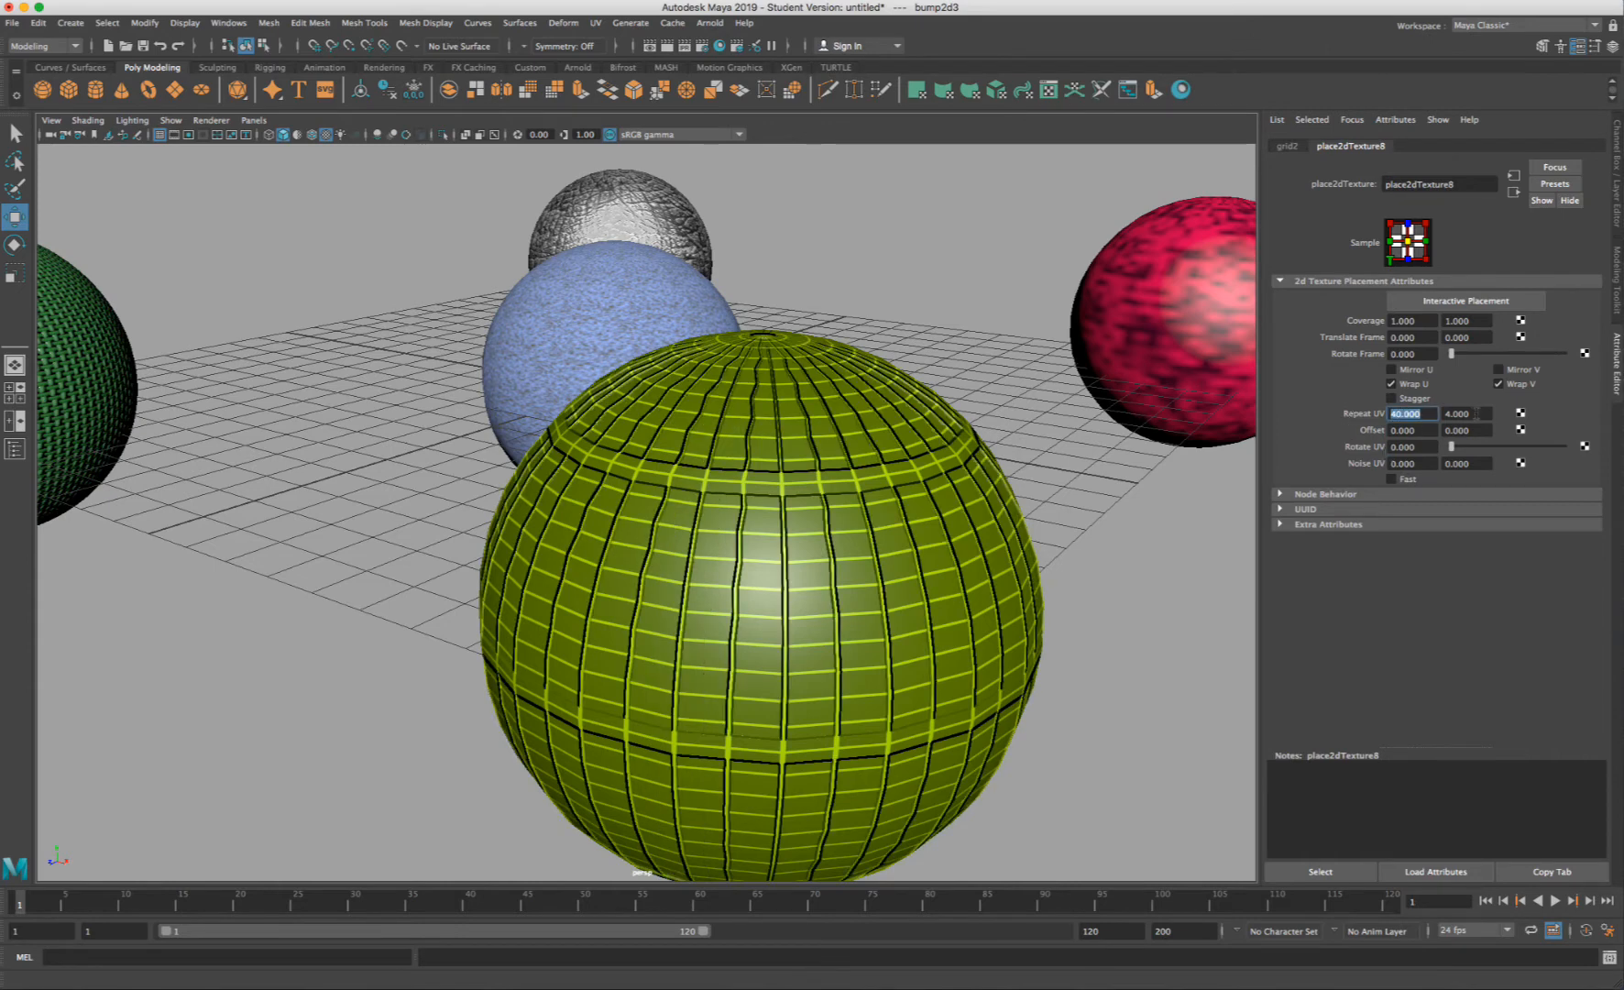
pyautogui.click(1475, 413)
pyautogui.write('40')
pyautogui.press('Return')
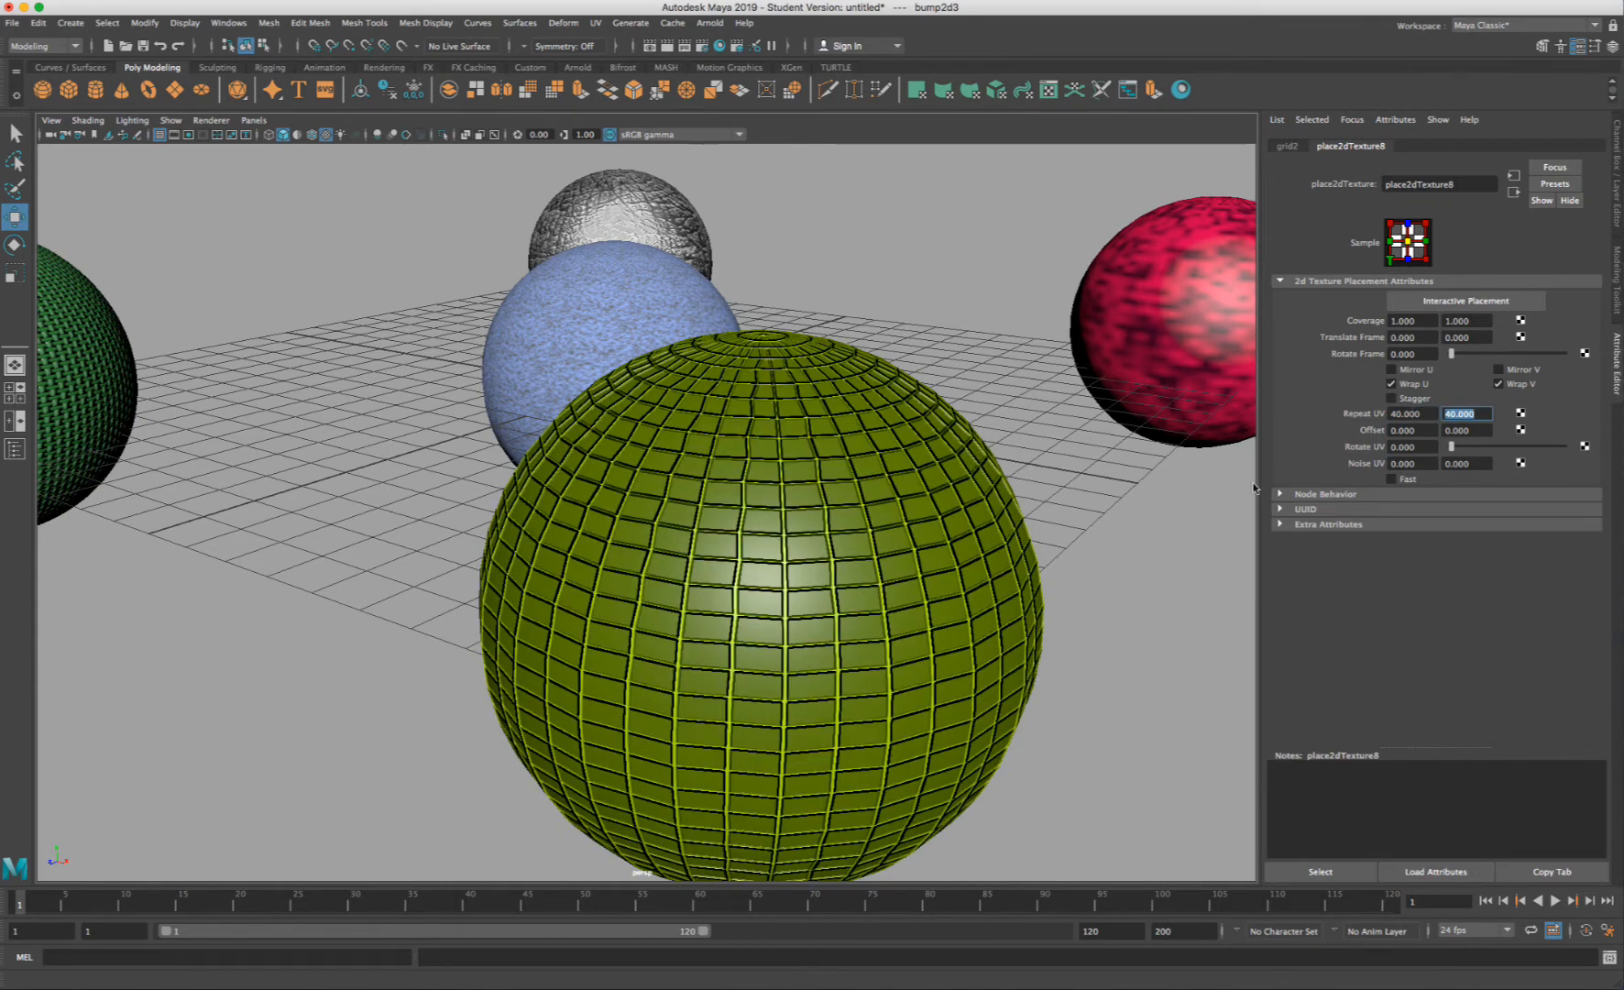
# - Bring up the grid2 texture attributes and inspect the bumped grid lines on the yellow-green sphere up close
pyautogui.click(1514, 193)
pyautogui.scroll(10, 843, 558)
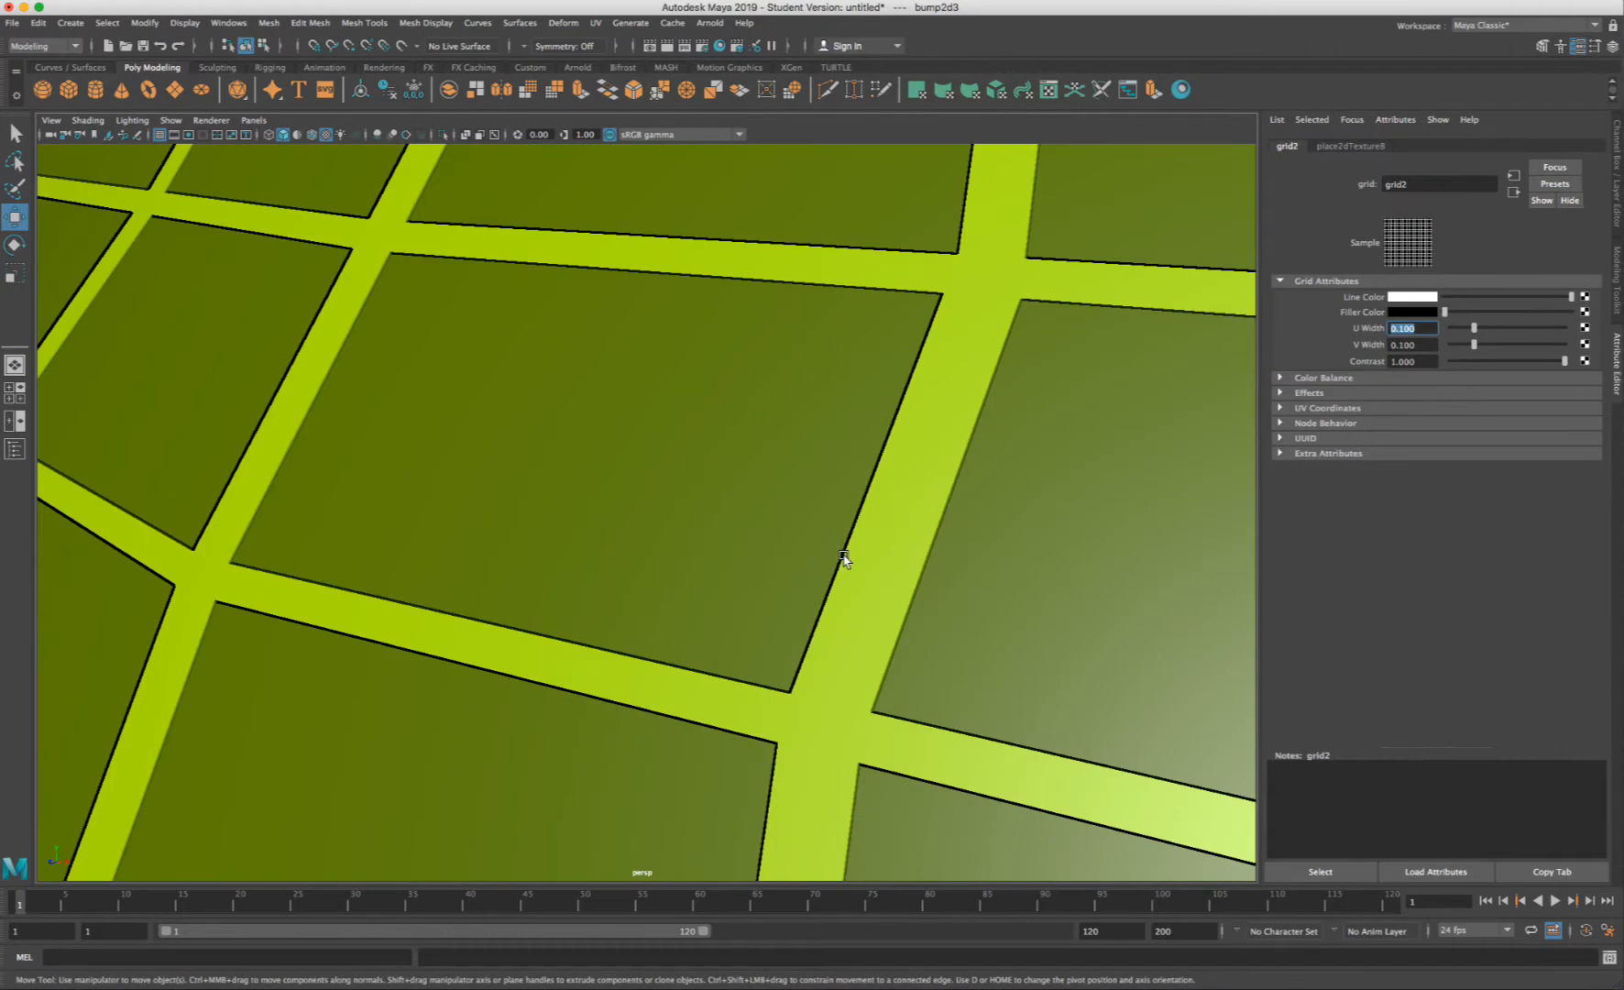
pyautogui.scroll(-10, 844, 558)
pyautogui.scroll(3, 820, 564)
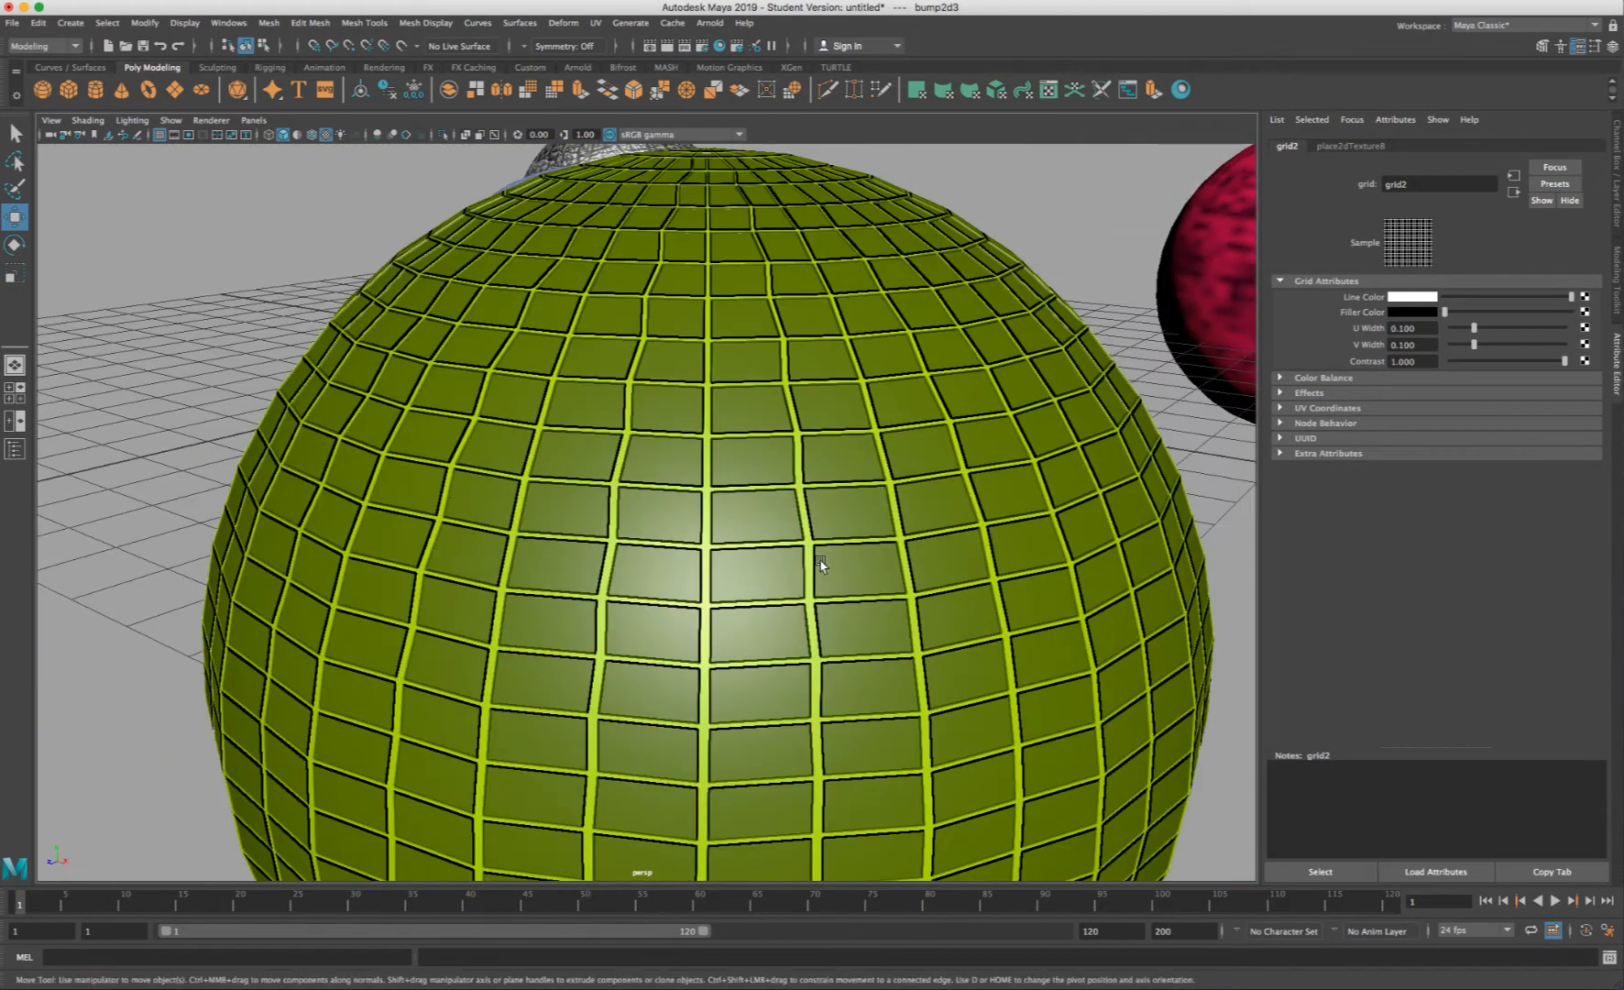
# - Set the Bump Depth of the yellow-green sphere's grid bump to 0.05 and check the grid lines from different angles
pyautogui.click(820, 564)
pyautogui.press('f')
pyautogui.scroll(5, 826, 555)
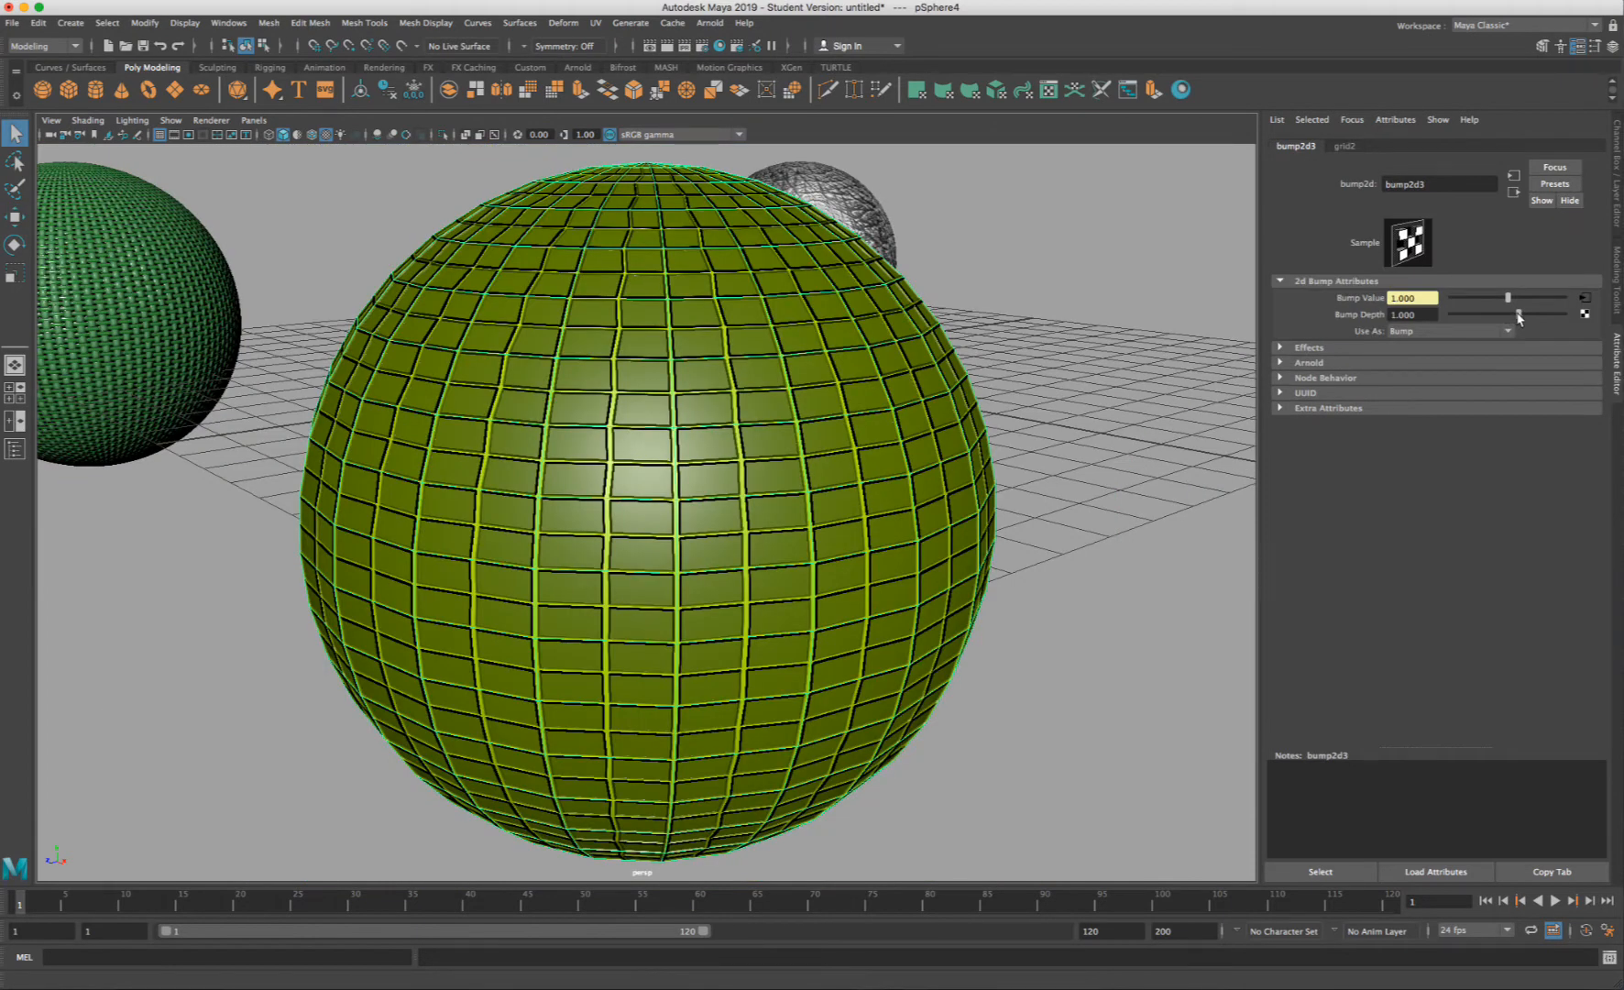
pyautogui.moveTo(1518, 317); pyautogui.dragTo(1505, 314)
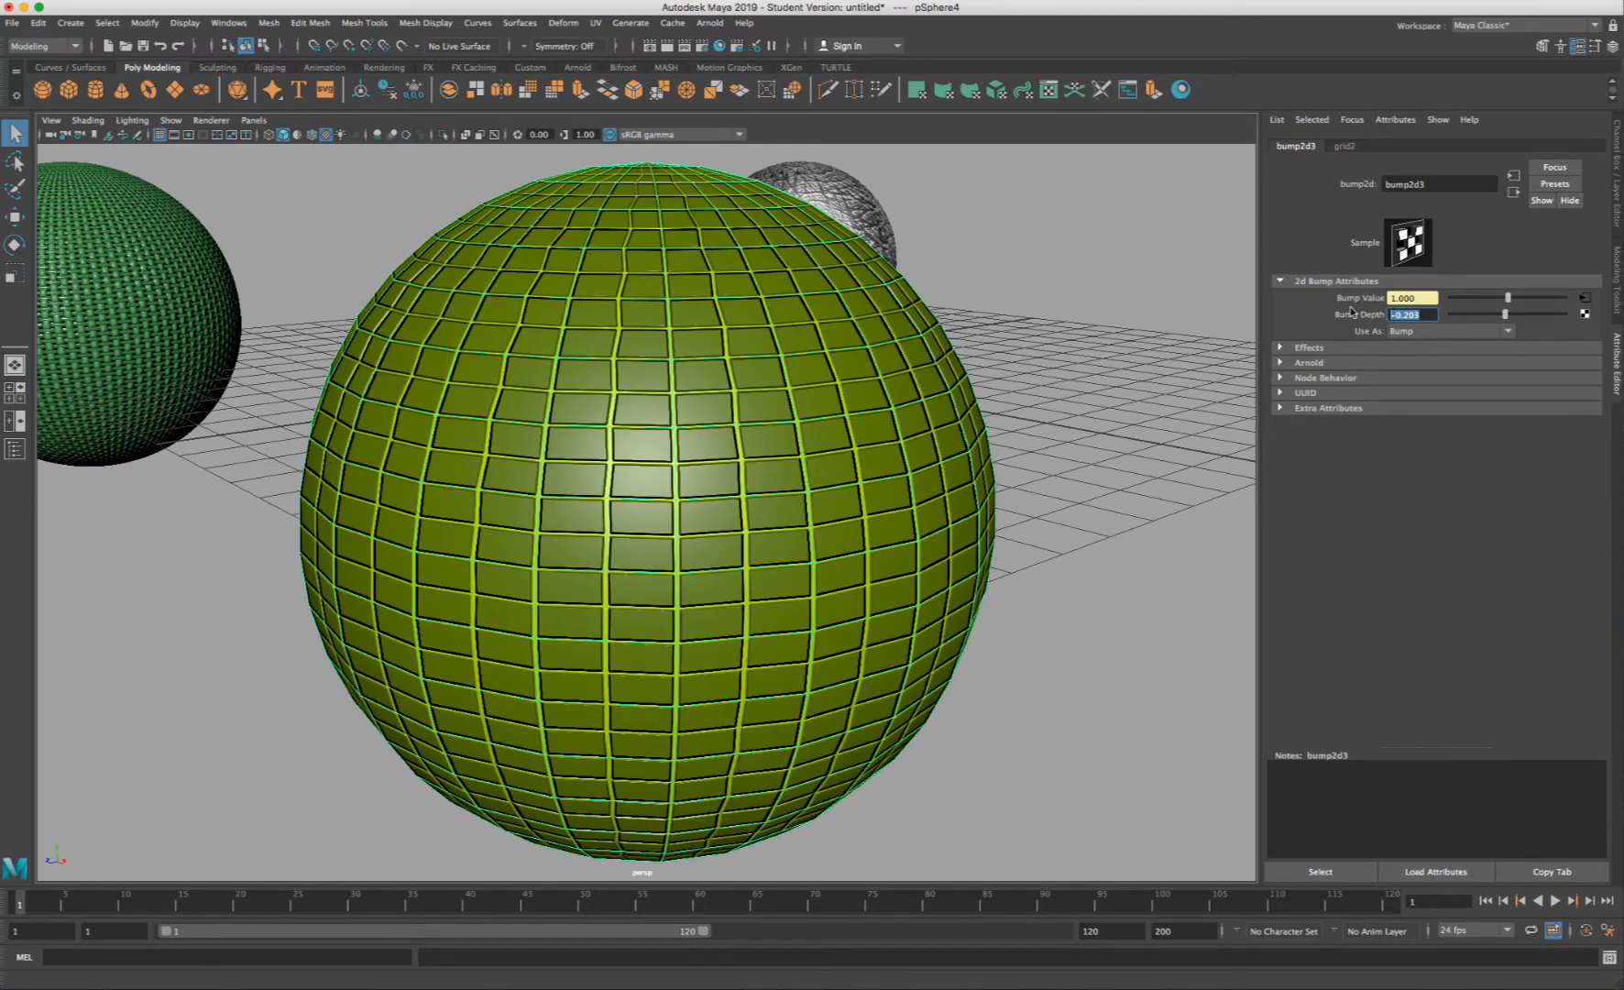
pyautogui.write('0.05')
pyautogui.press('Return')
pyautogui.scroll(3, 221, 548)
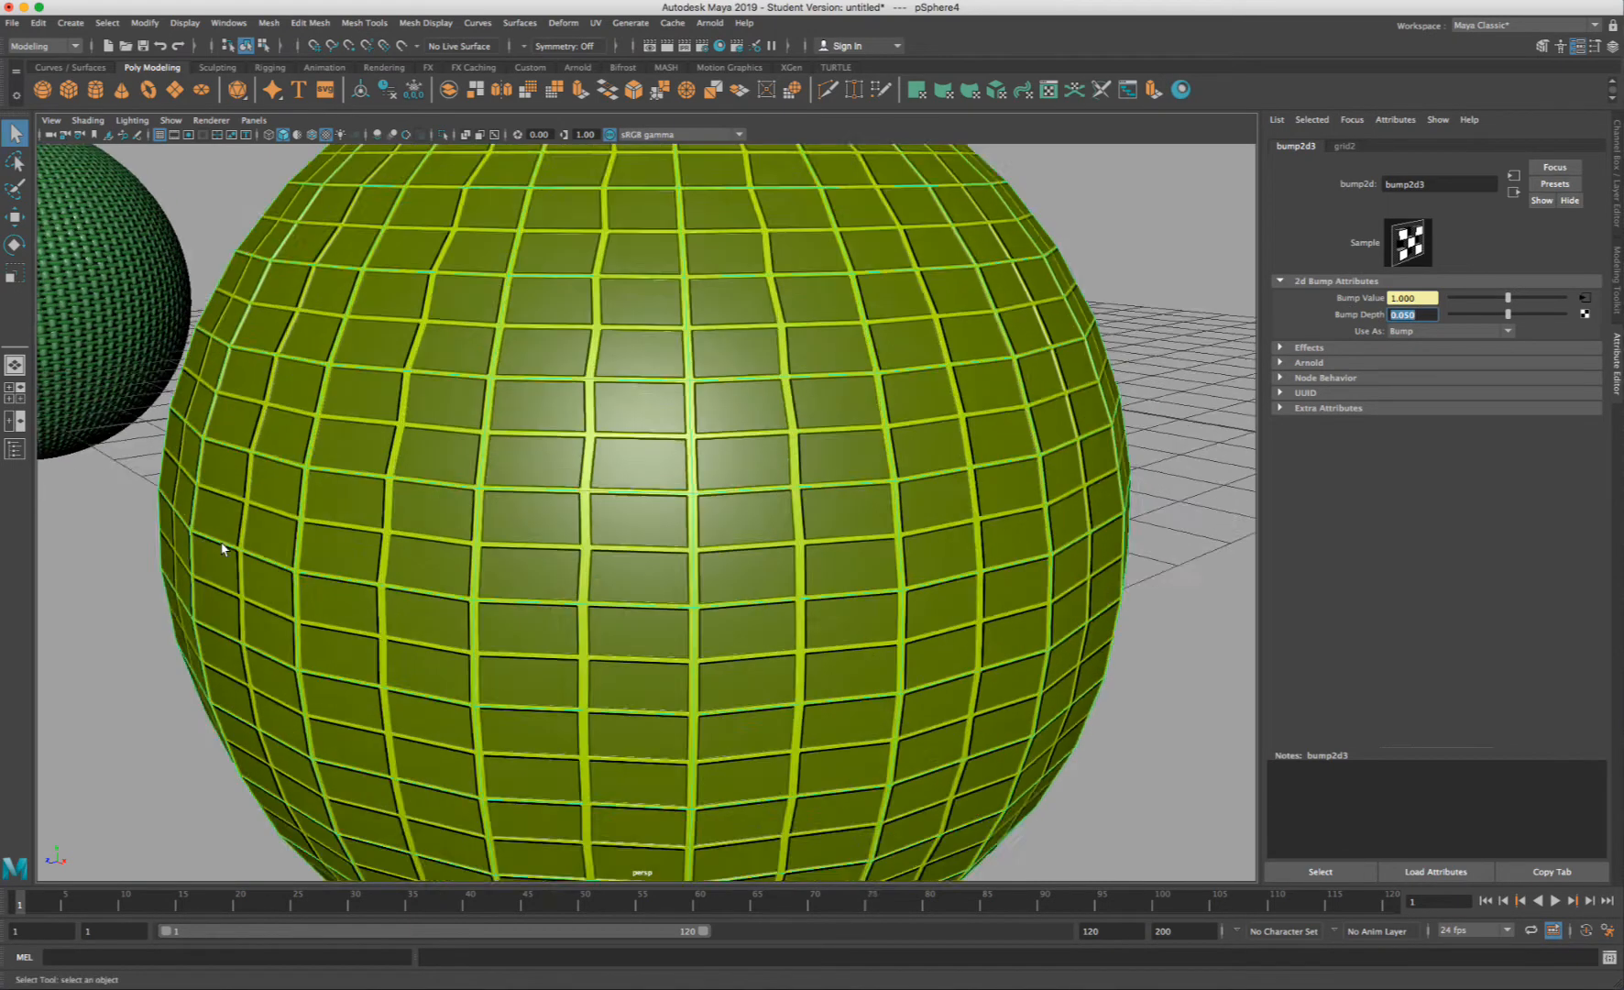
pyautogui.keyDown('alt'); pyautogui.moveTo(222, 548); pyautogui.dragTo(439, 508); pyautogui.keyUp('alt')
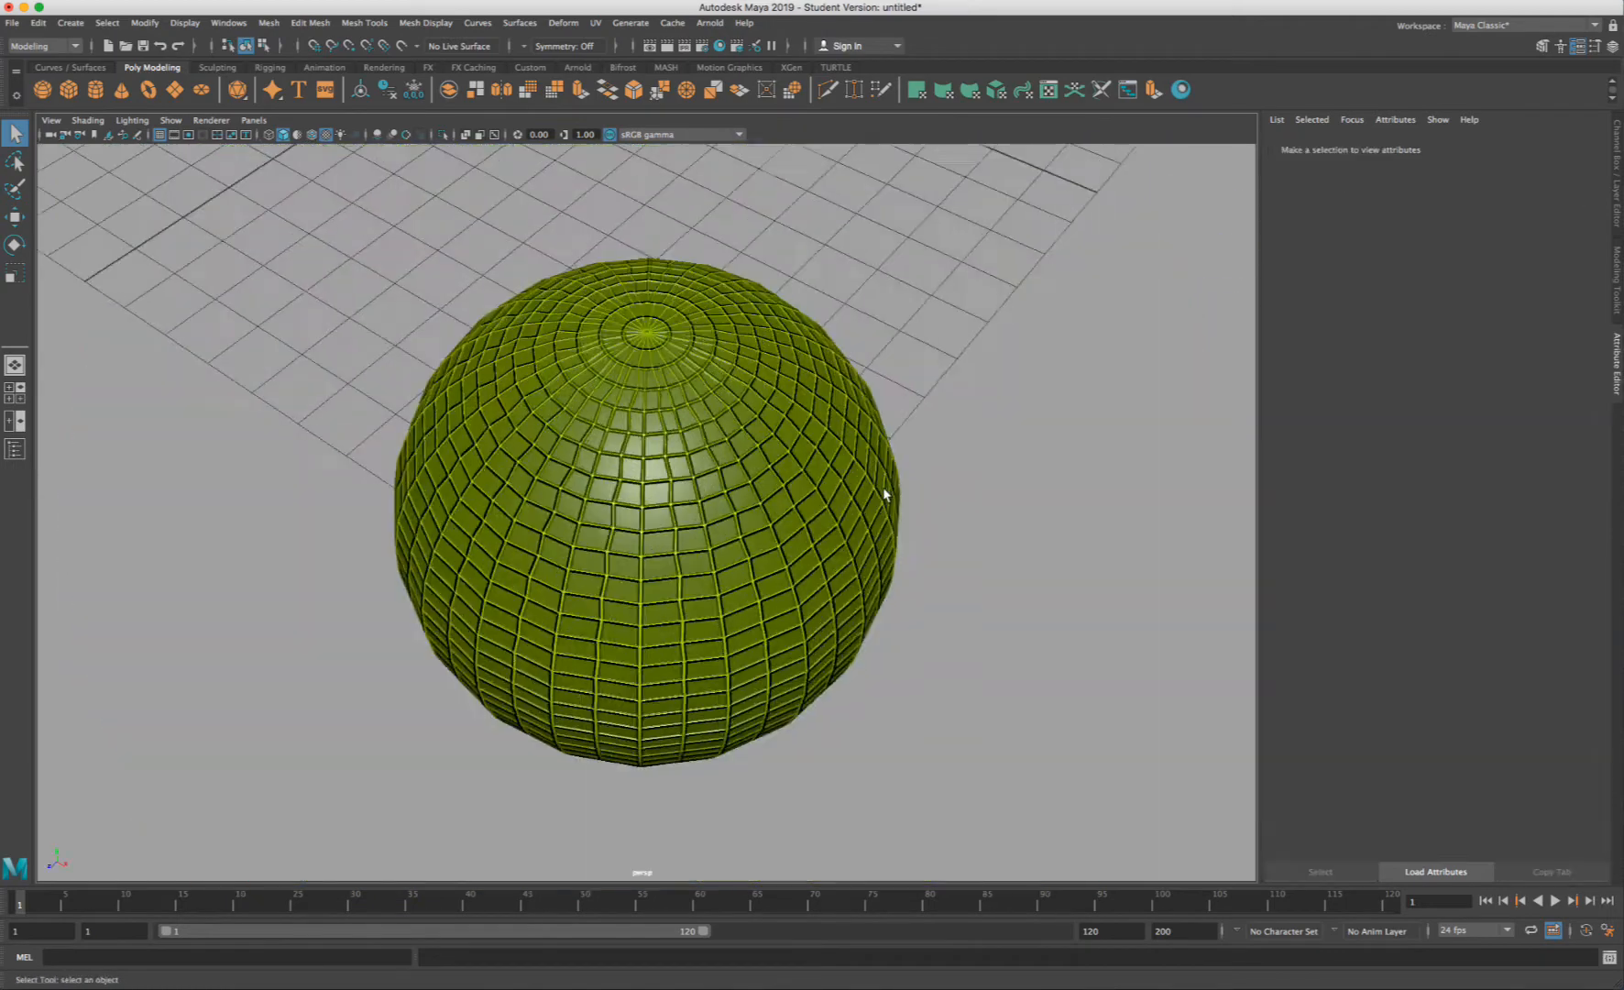
pyautogui.keyDown('alt'); pyautogui.moveTo(883, 487); pyautogui.dragTo(943, 455, button='right'); pyautogui.keyUp('alt')
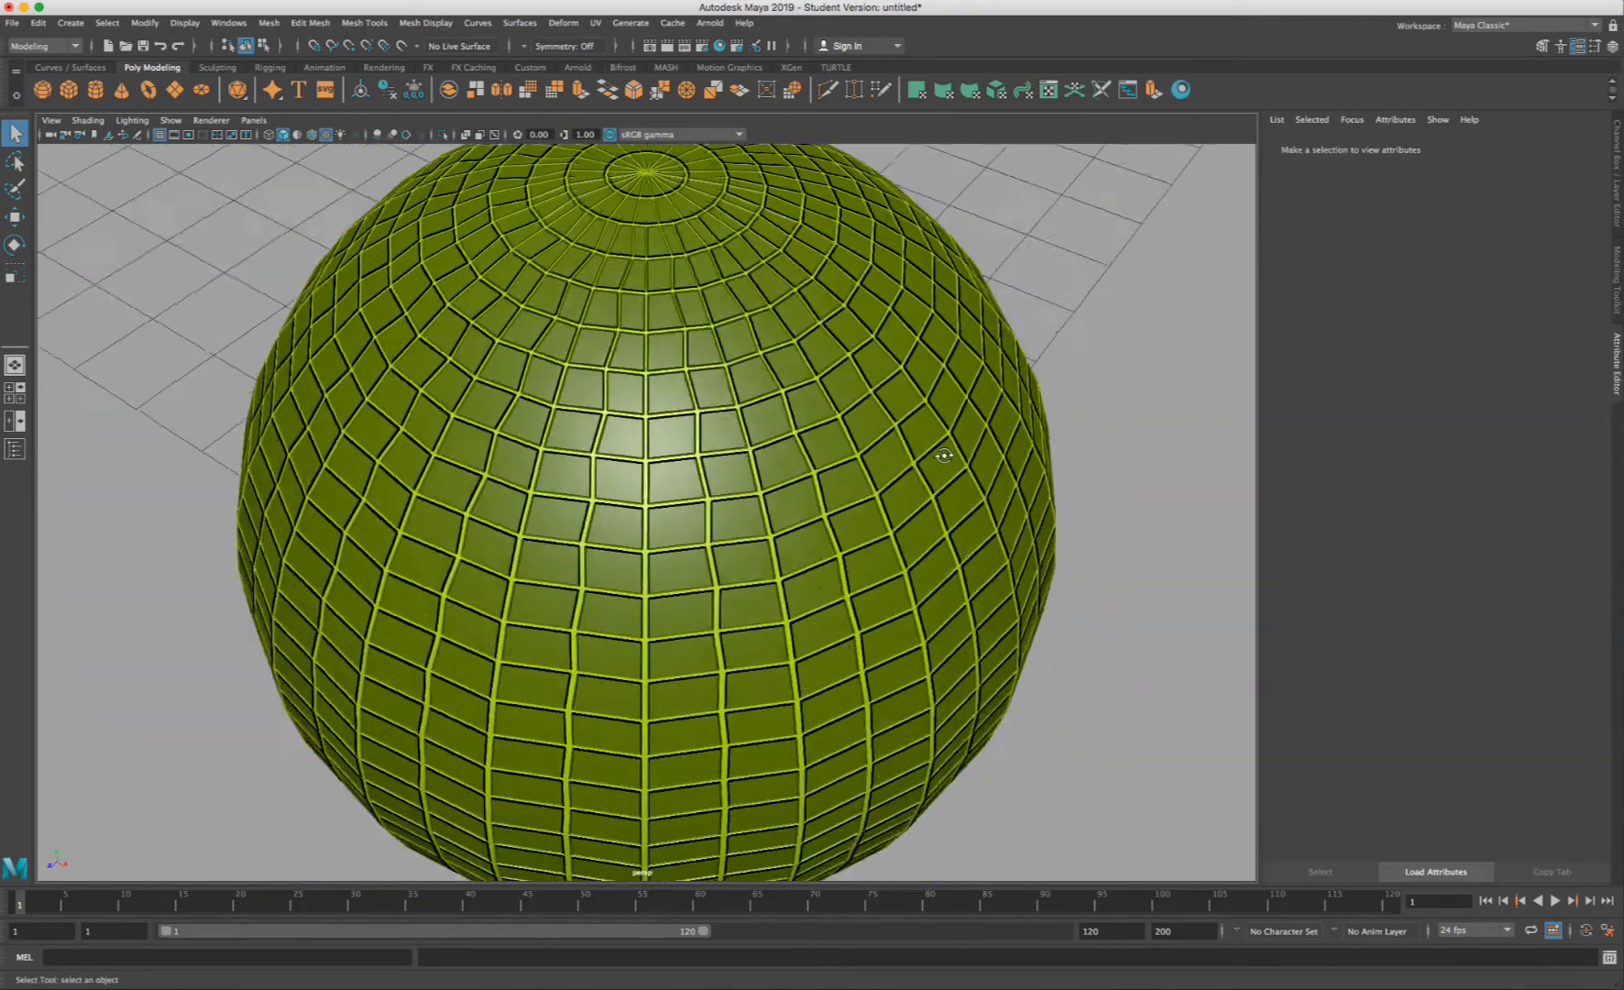
pyautogui.keyDown('alt'); pyautogui.moveTo(943, 455); pyautogui.dragTo(902, 442); pyautogui.keyUp('alt')
pyautogui.keyDown('alt'); pyautogui.moveTo(903, 441); pyautogui.dragTo(846, 427, button='right'); pyautogui.keyUp('alt')
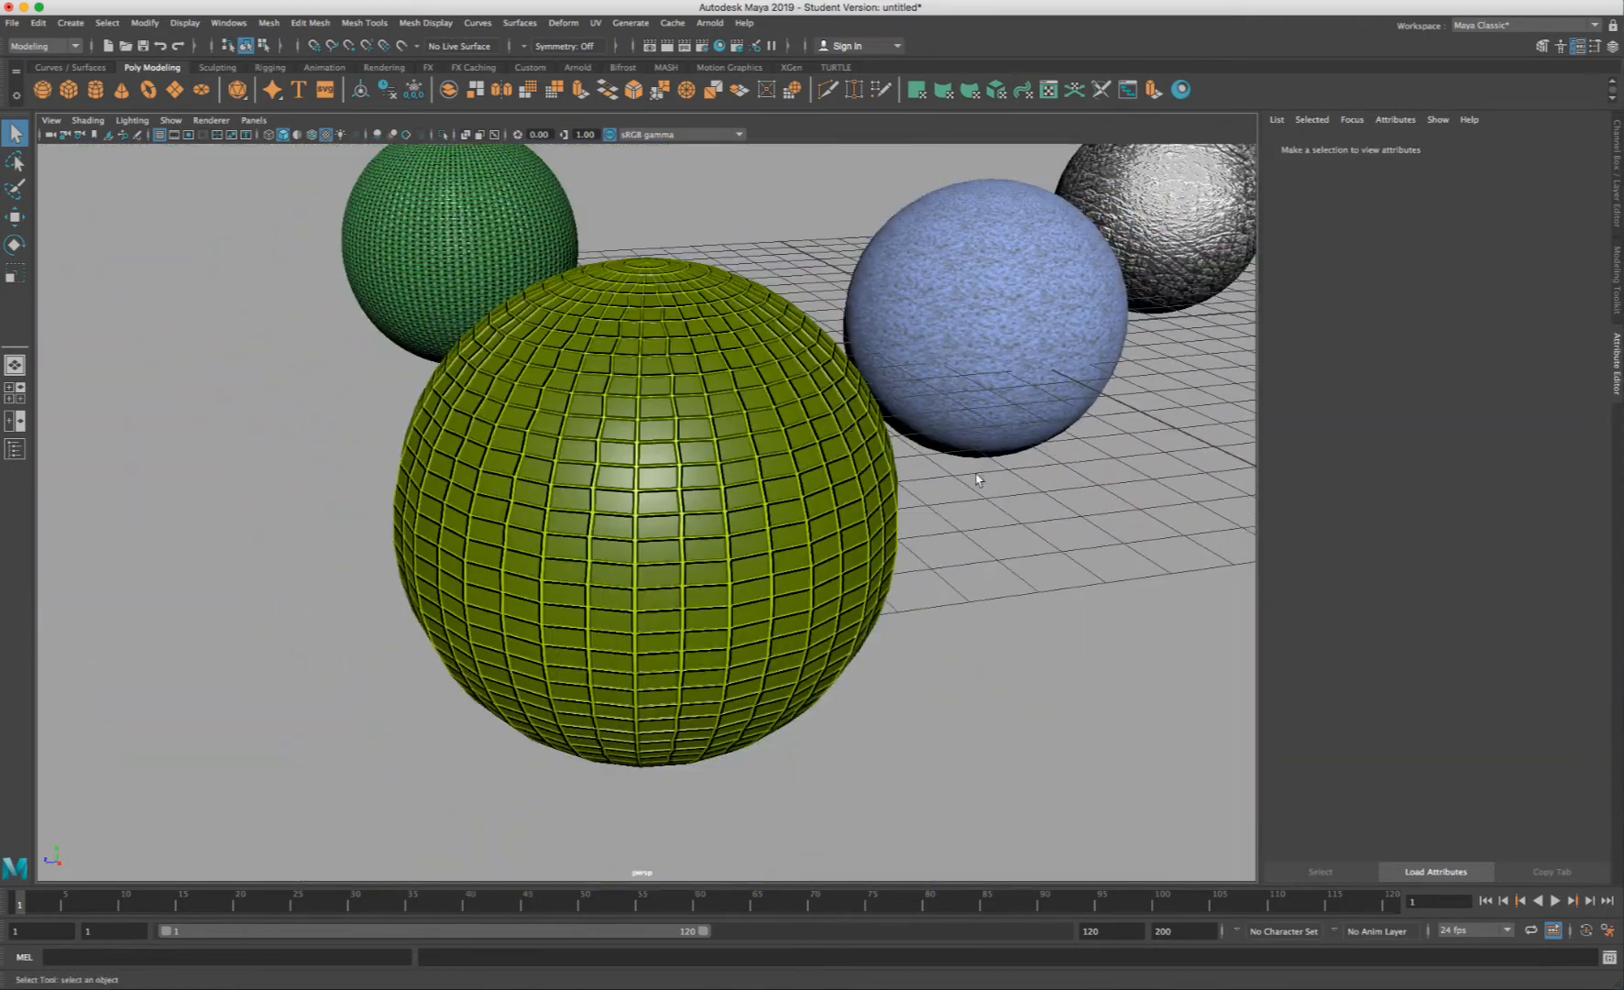
# - Apply a Noise texture to the Bump Mapping of the blue sphere's lambert1 material
pyautogui.keyDown('alt'); pyautogui.moveTo(978, 479); pyautogui.dragTo(902, 477, button='right'); pyautogui.keyUp('alt')
pyautogui.keyDown('alt'); pyautogui.moveTo(1032, 485); pyautogui.dragTo(686, 552, button='middle'); pyautogui.keyUp('alt')
pyautogui.keyDown('alt'); pyautogui.moveTo(767, 546); pyautogui.dragTo(753, 522); pyautogui.keyUp('alt')
pyautogui.click(779, 516)
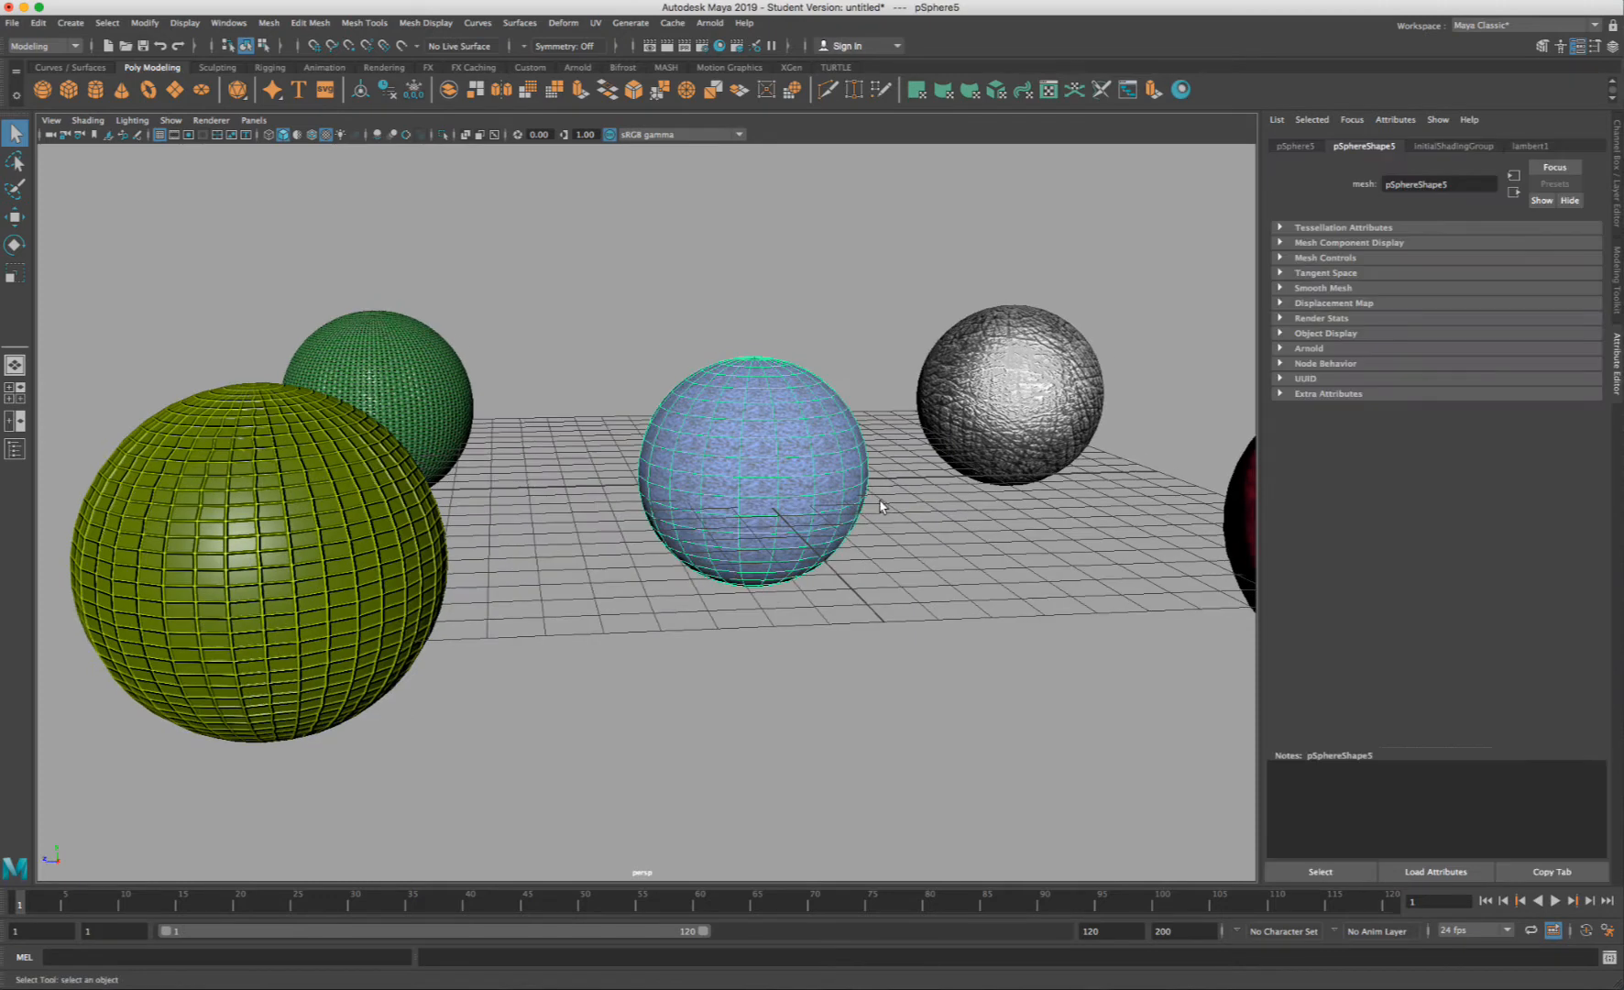
pyautogui.keyDown('alt'); pyautogui.moveTo(879, 506); pyautogui.dragTo(975, 550, button='right'); pyautogui.keyUp('alt')
pyautogui.keyDown('alt'); pyautogui.moveTo(619, 317); pyautogui.dragTo(489, 330, button='middle'); pyautogui.keyUp('alt')
pyautogui.moveTo(703, 325); pyautogui.dragTo(1000, 657, button='right')
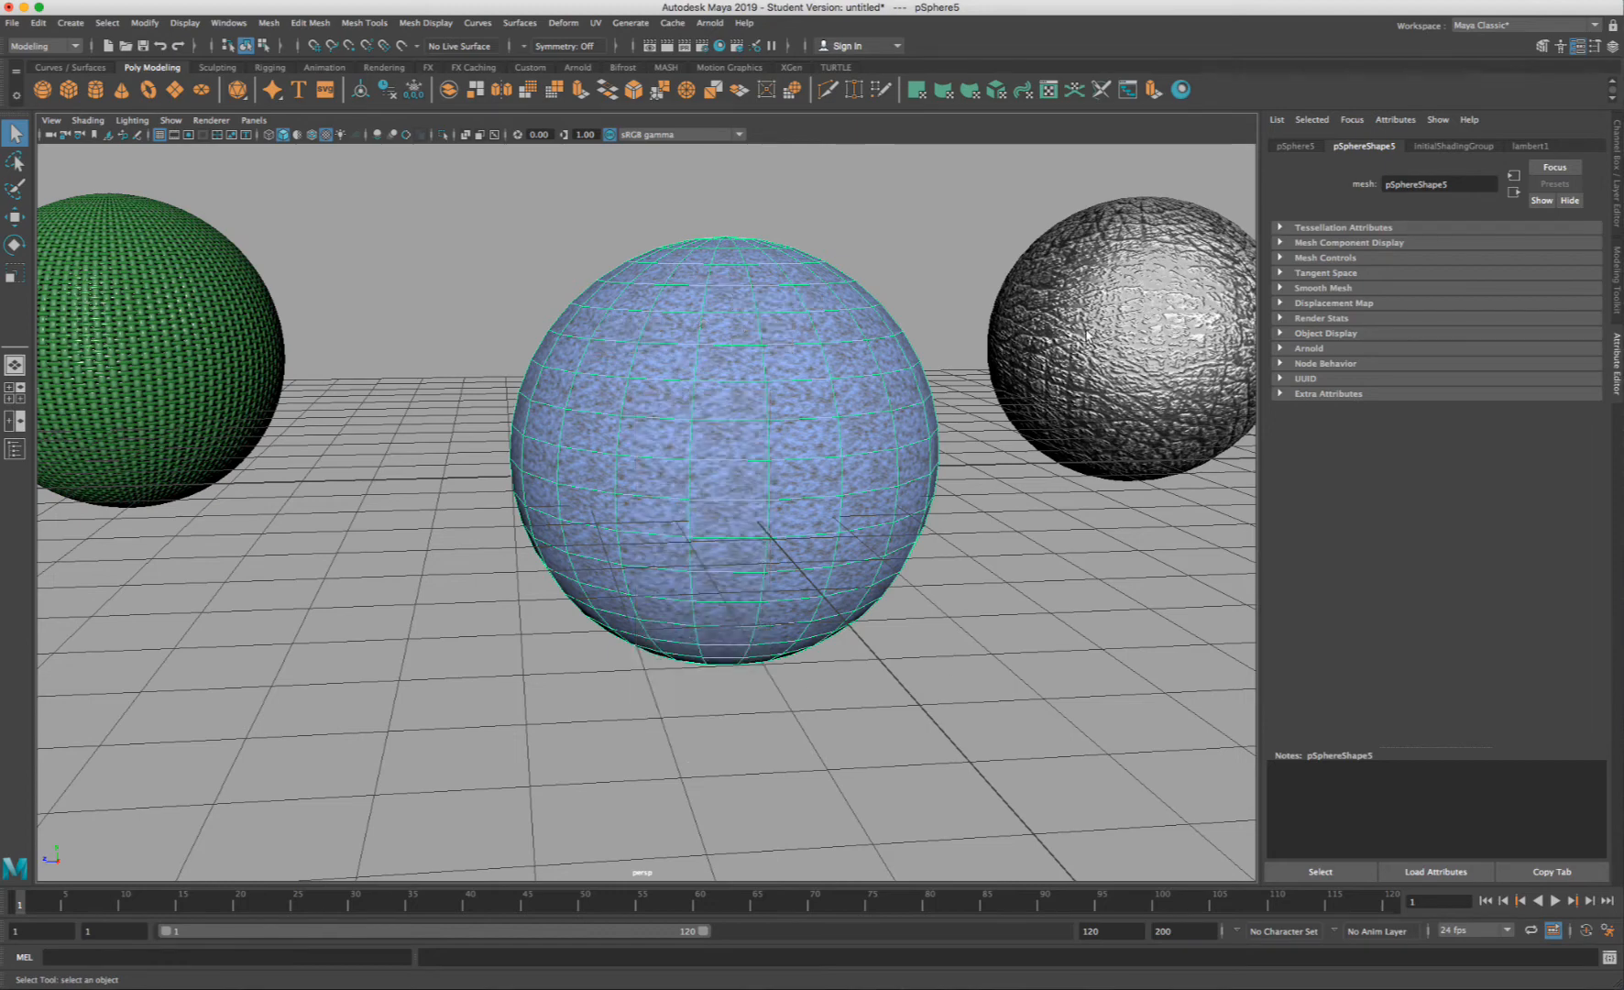
pyautogui.keyDown('alt'); pyautogui.moveTo(632, 366); pyautogui.dragTo(0, 288, button='middle'); pyautogui.keyUp('alt')
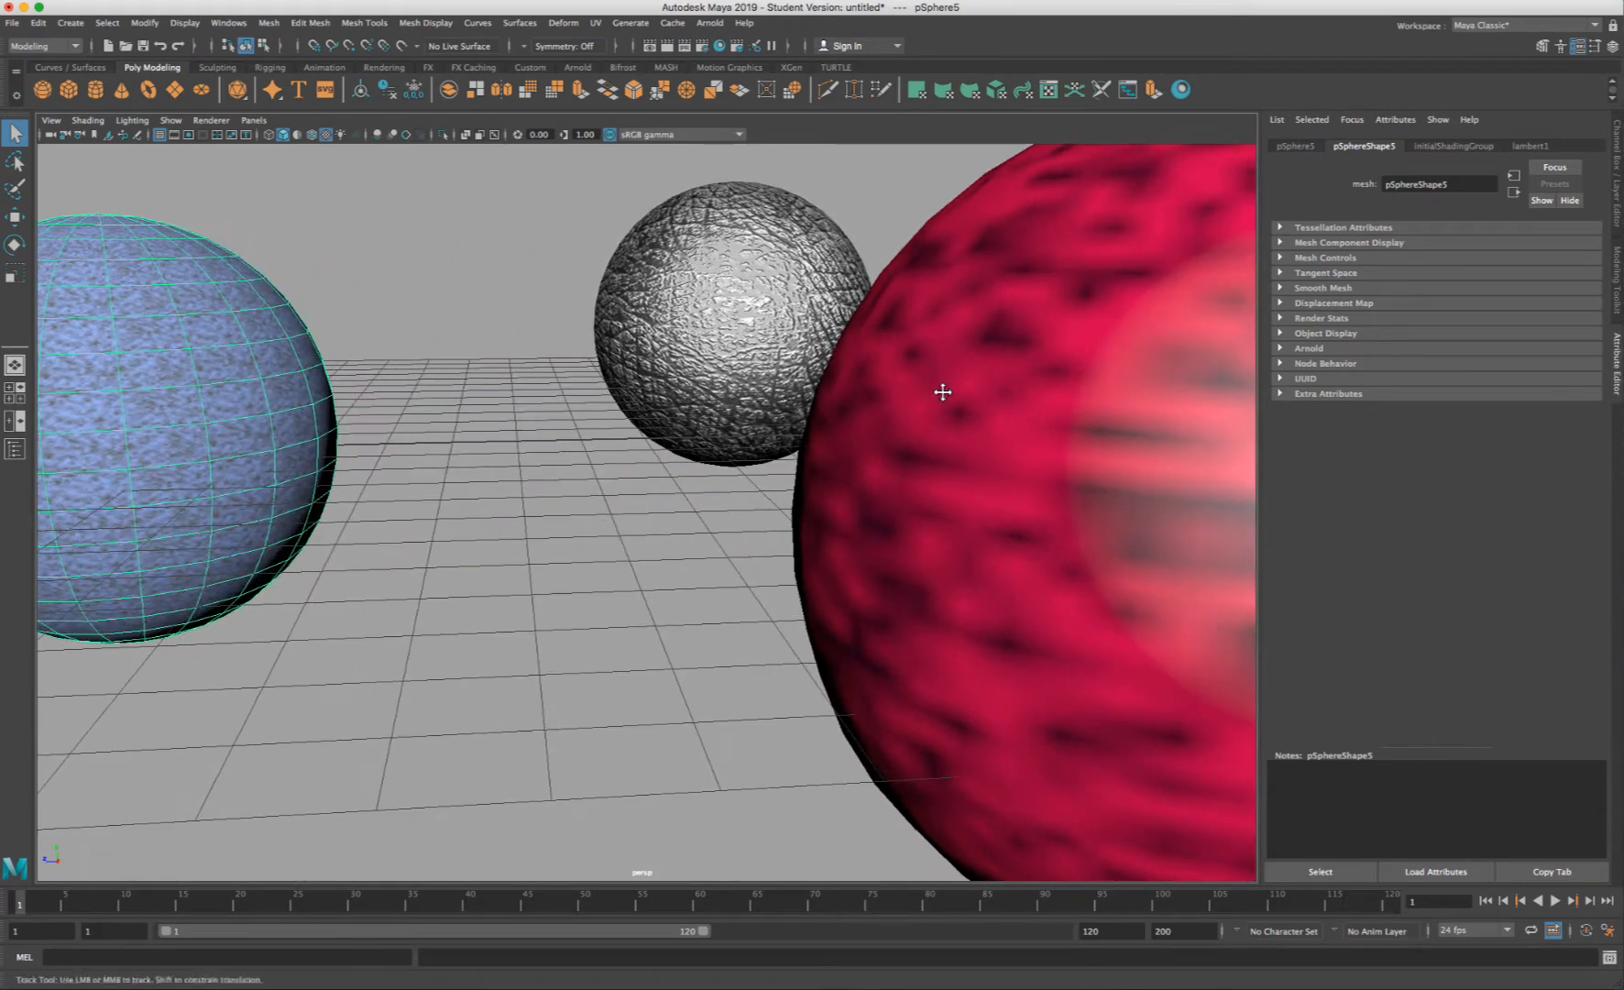
pyautogui.keyDown('alt'); pyautogui.moveTo(942, 391); pyautogui.dragTo(1290, 412, button='middle'); pyautogui.keyUp('alt')
pyautogui.moveTo(491, 341); pyautogui.dragTo(494, 546, button='right')
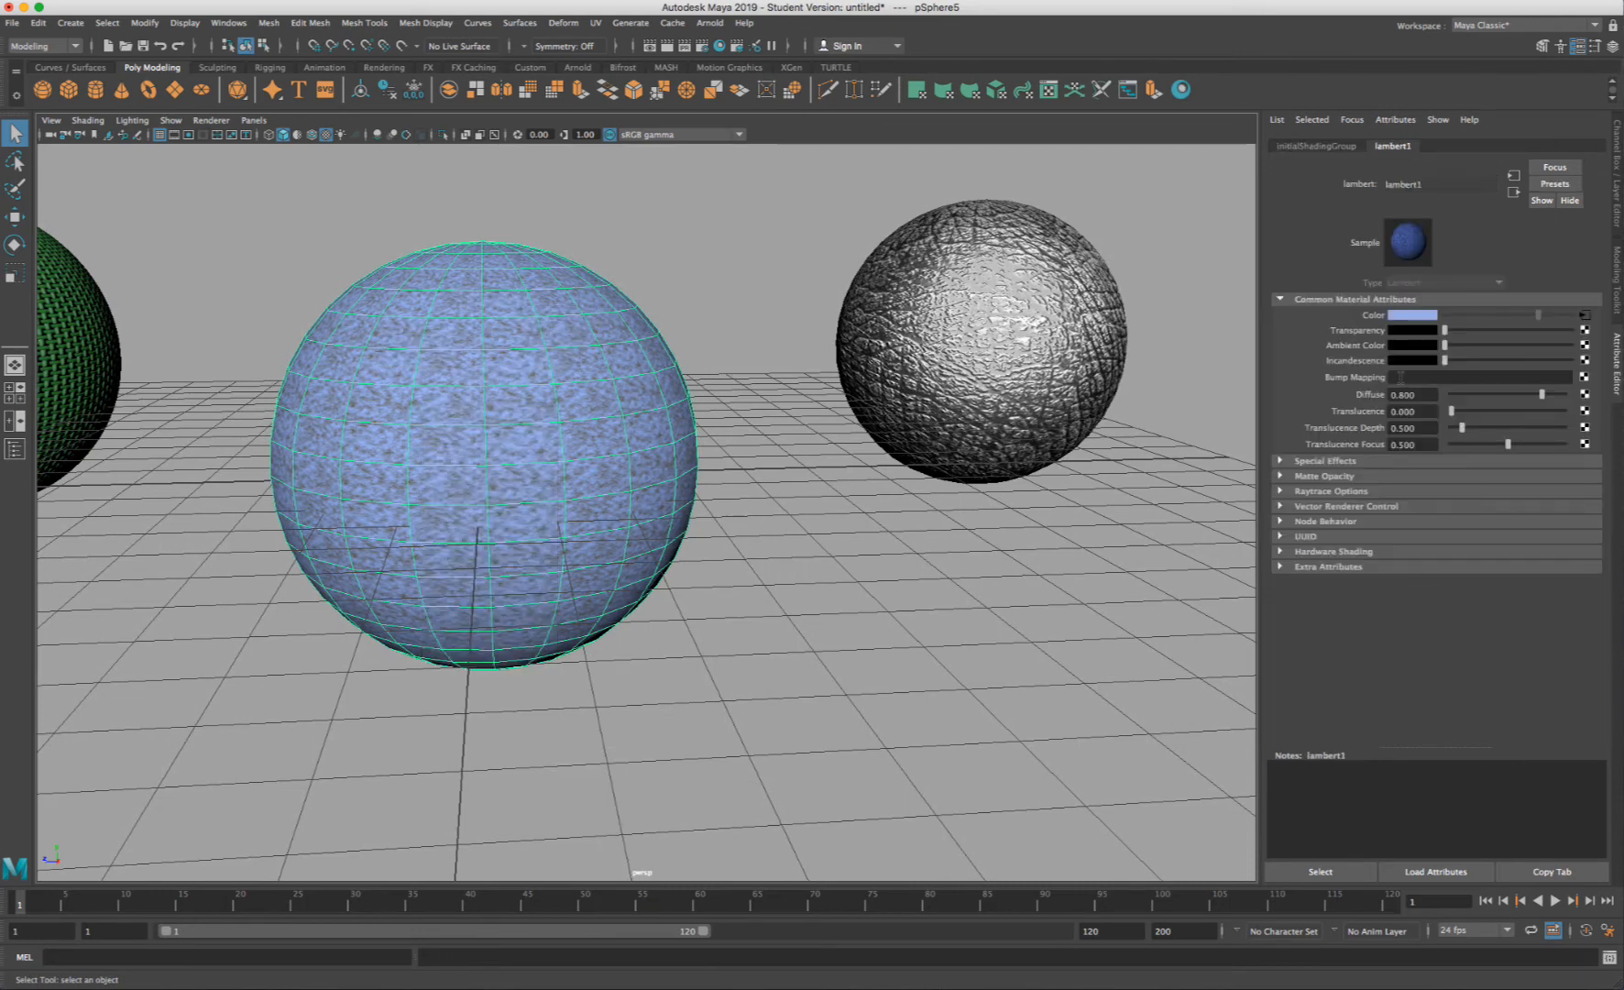
pyautogui.click(1584, 377)
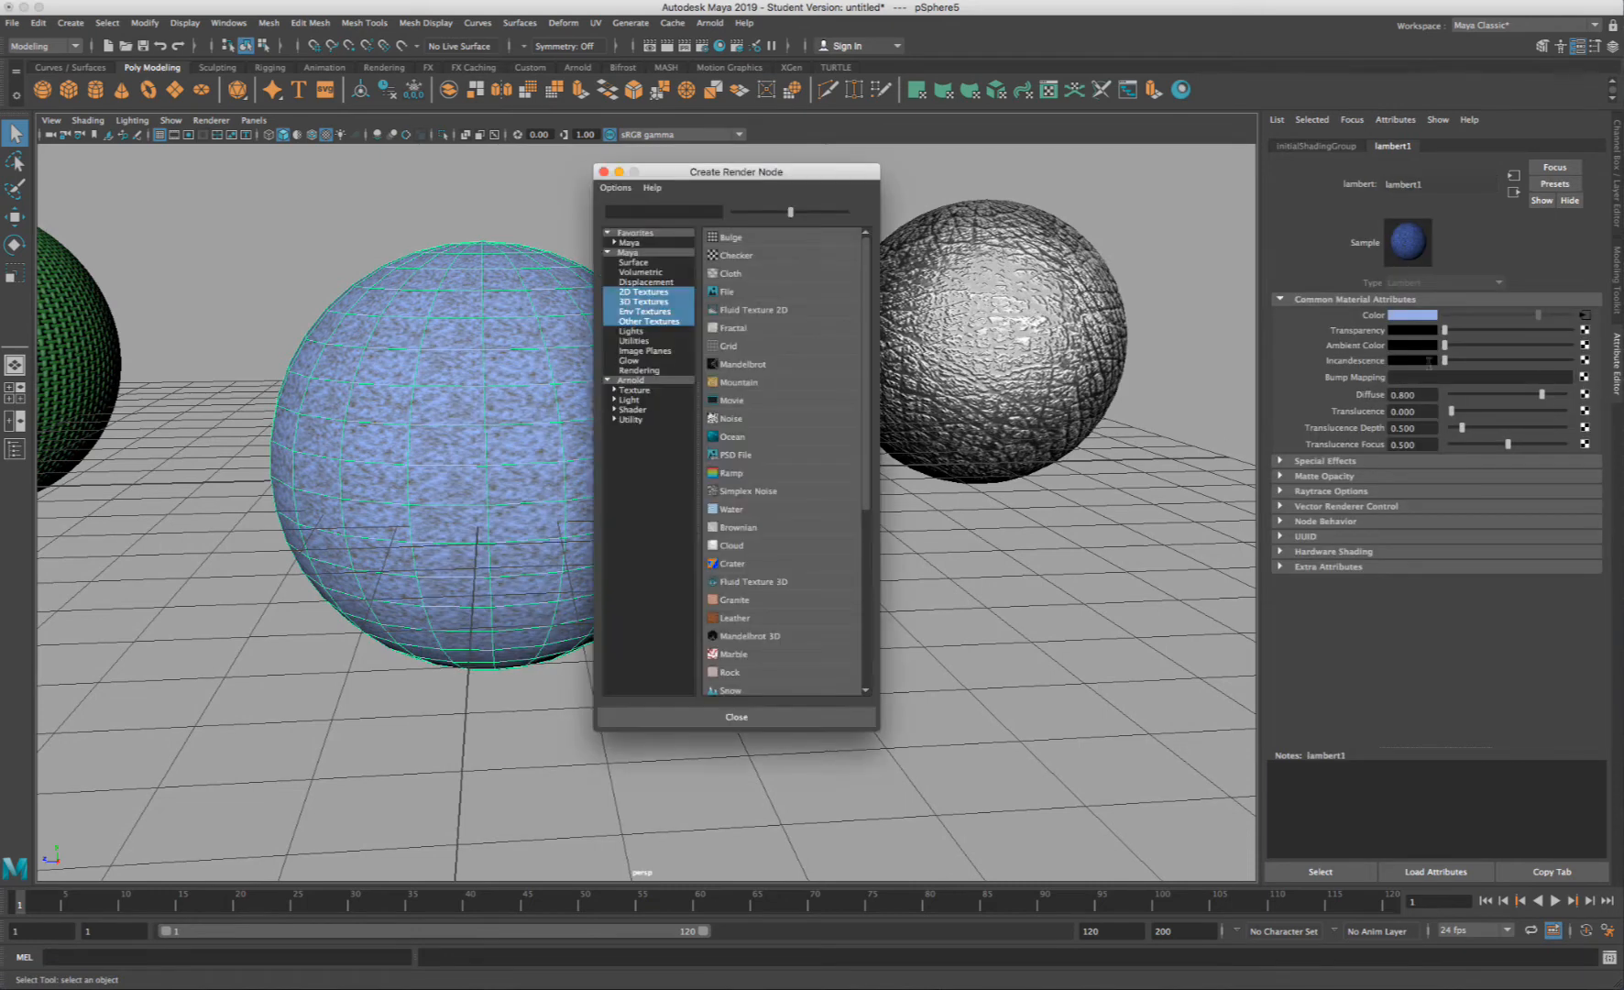
pyautogui.click(745, 416)
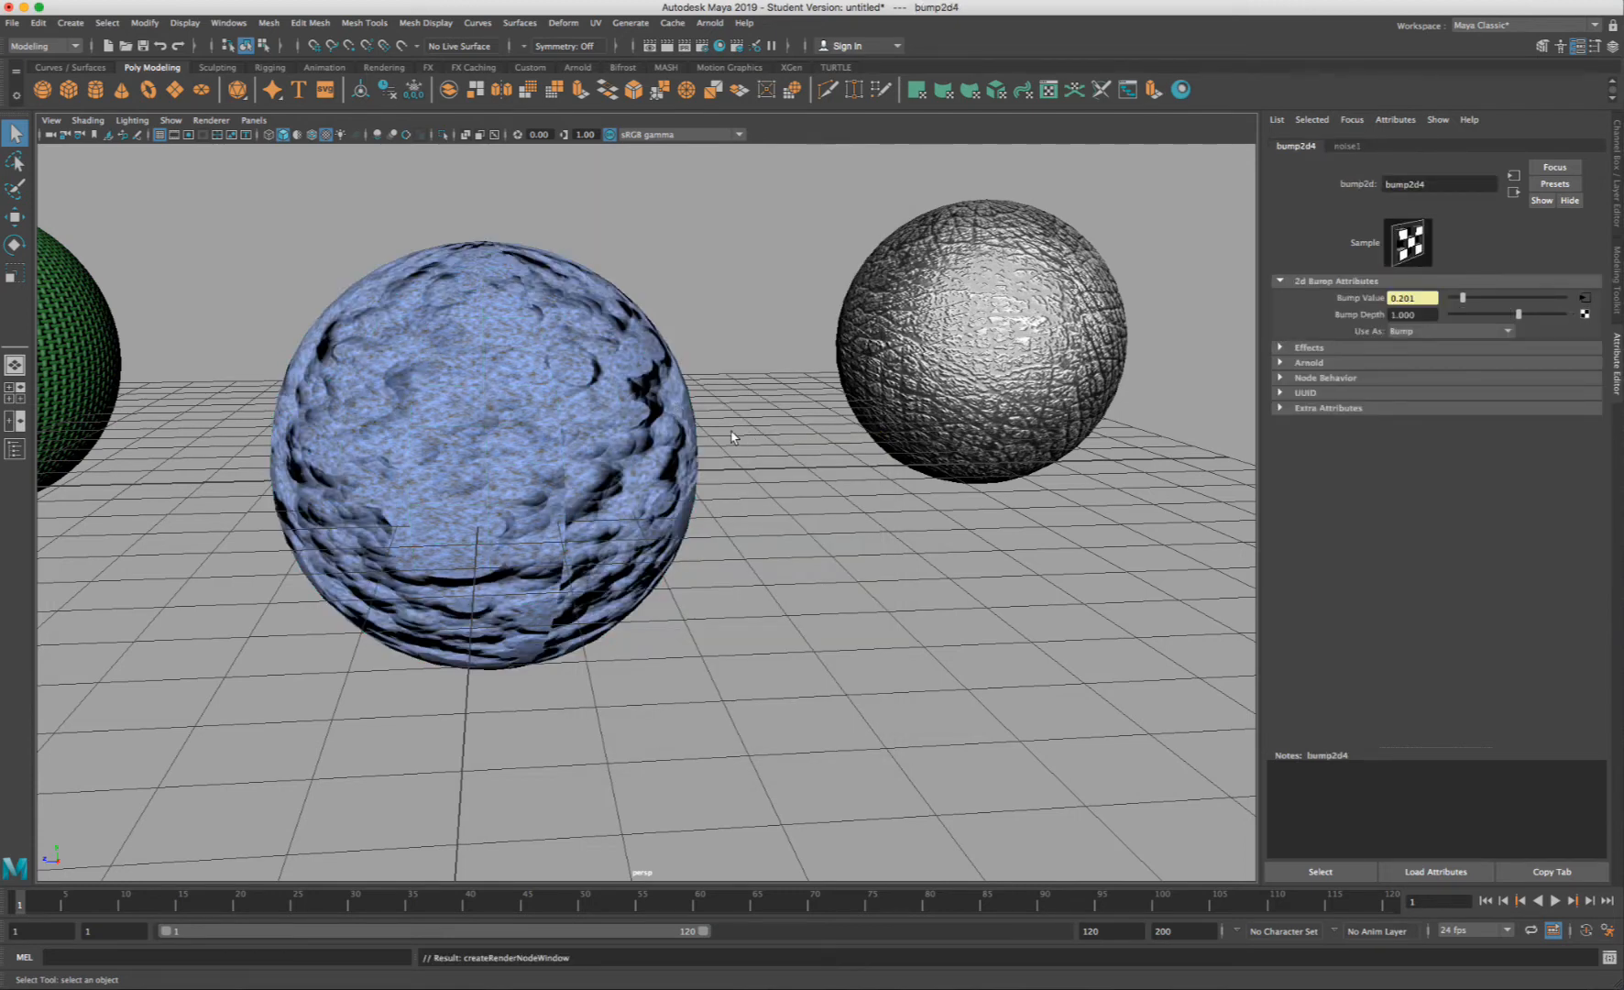
# - Examine the noise bump on the blue sphere up close and look over the neighbouring elephant skin sphere
pyautogui.keyDown('alt'); pyautogui.moveTo(729, 438); pyautogui.dragTo(581, 419); pyautogui.keyUp('alt')
pyautogui.scroll(4, 408, 339)
pyautogui.click(623, 403)
pyautogui.press('f')
pyautogui.keyDown('alt'); pyautogui.moveTo(779, 378); pyautogui.dragTo(556, 404); pyautogui.keyUp('alt')
pyautogui.keyDown('alt'); pyautogui.moveTo(470, 398); pyautogui.dragTo(1054, 352, button='middle'); pyautogui.keyUp('alt')
pyautogui.scroll(5, 843, 300)
pyautogui.scroll(-4, 803, 276)
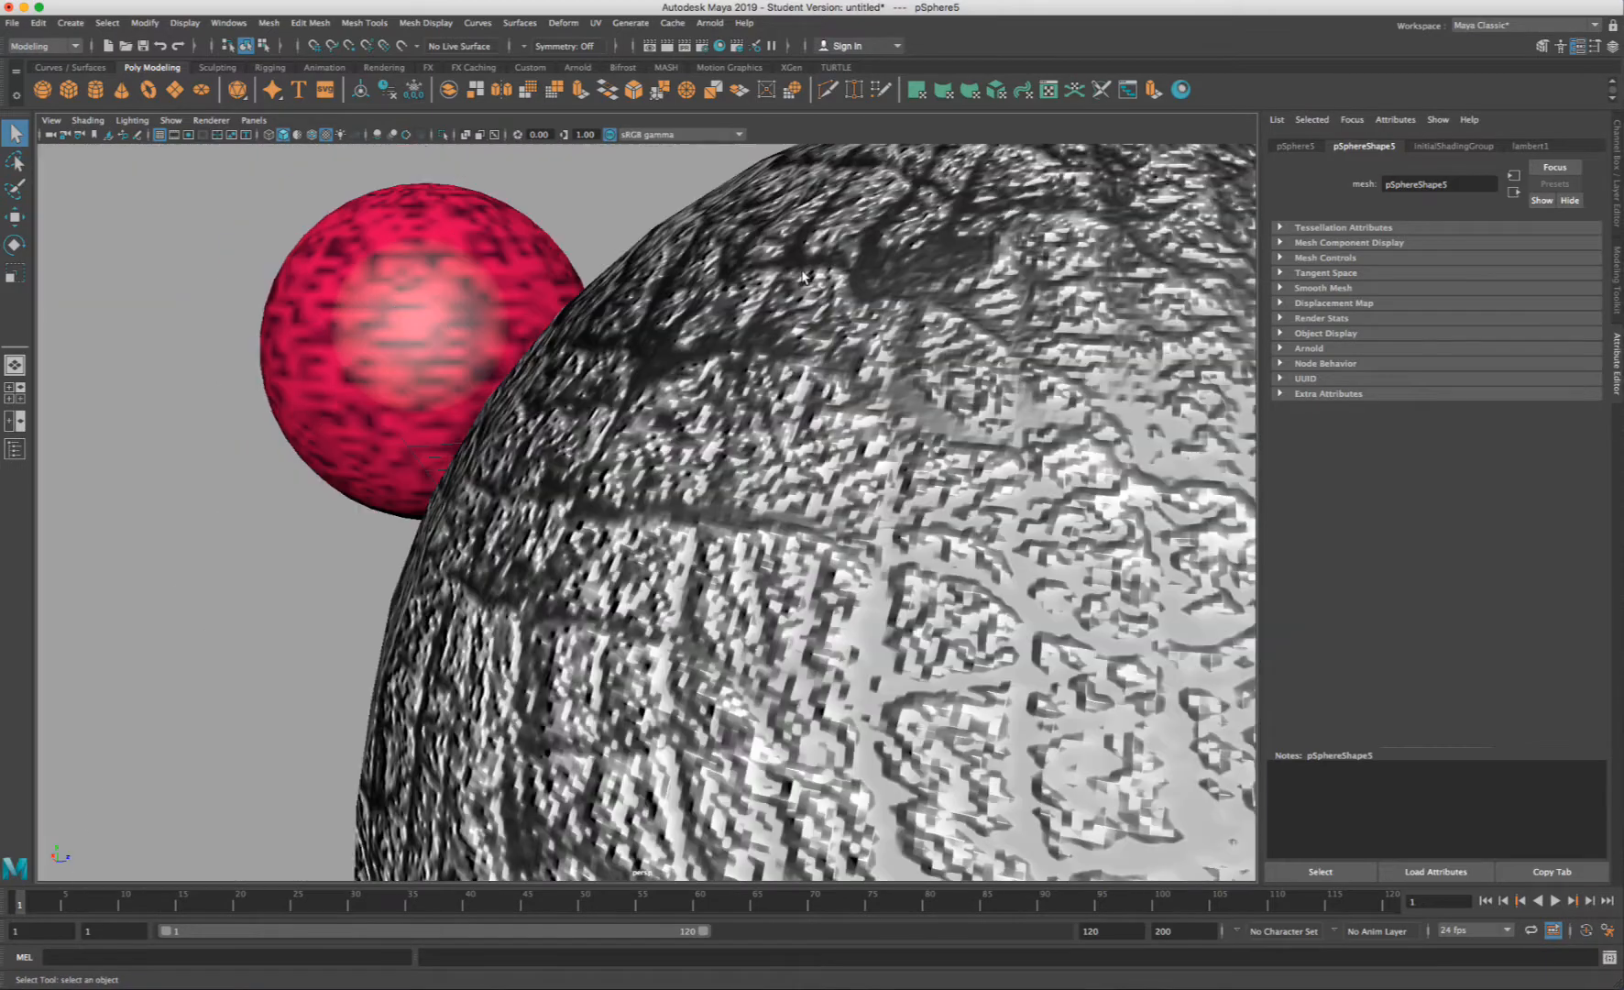
# - Set the Repeat UV of the blue sphere's noise bump texture placement to 10 by 10
pyautogui.scroll(-5, 770, 267)
pyautogui.keyDown('alt'); pyautogui.moveTo(1024, 399); pyautogui.dragTo(727, 392, button='middle'); pyautogui.keyUp('alt')
pyautogui.scroll(3, 728, 394)
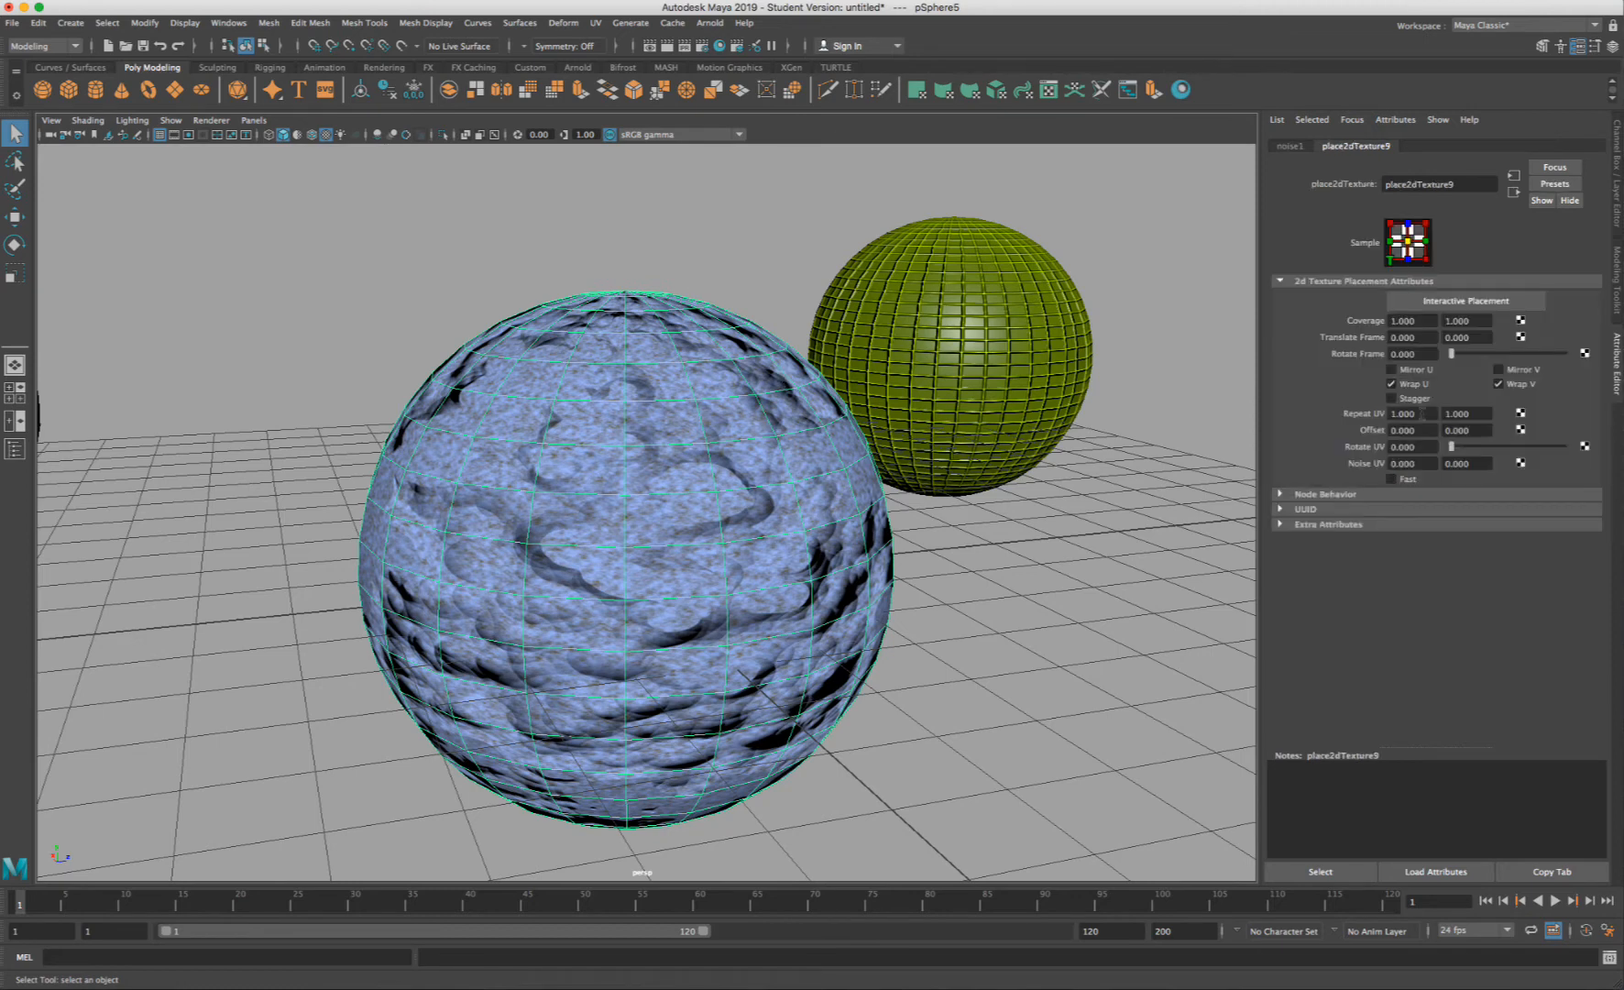
pyautogui.click(1402, 413)
pyautogui.write('10')
pyautogui.press('Return')
pyautogui.click(1466, 413)
pyautogui.write('14')
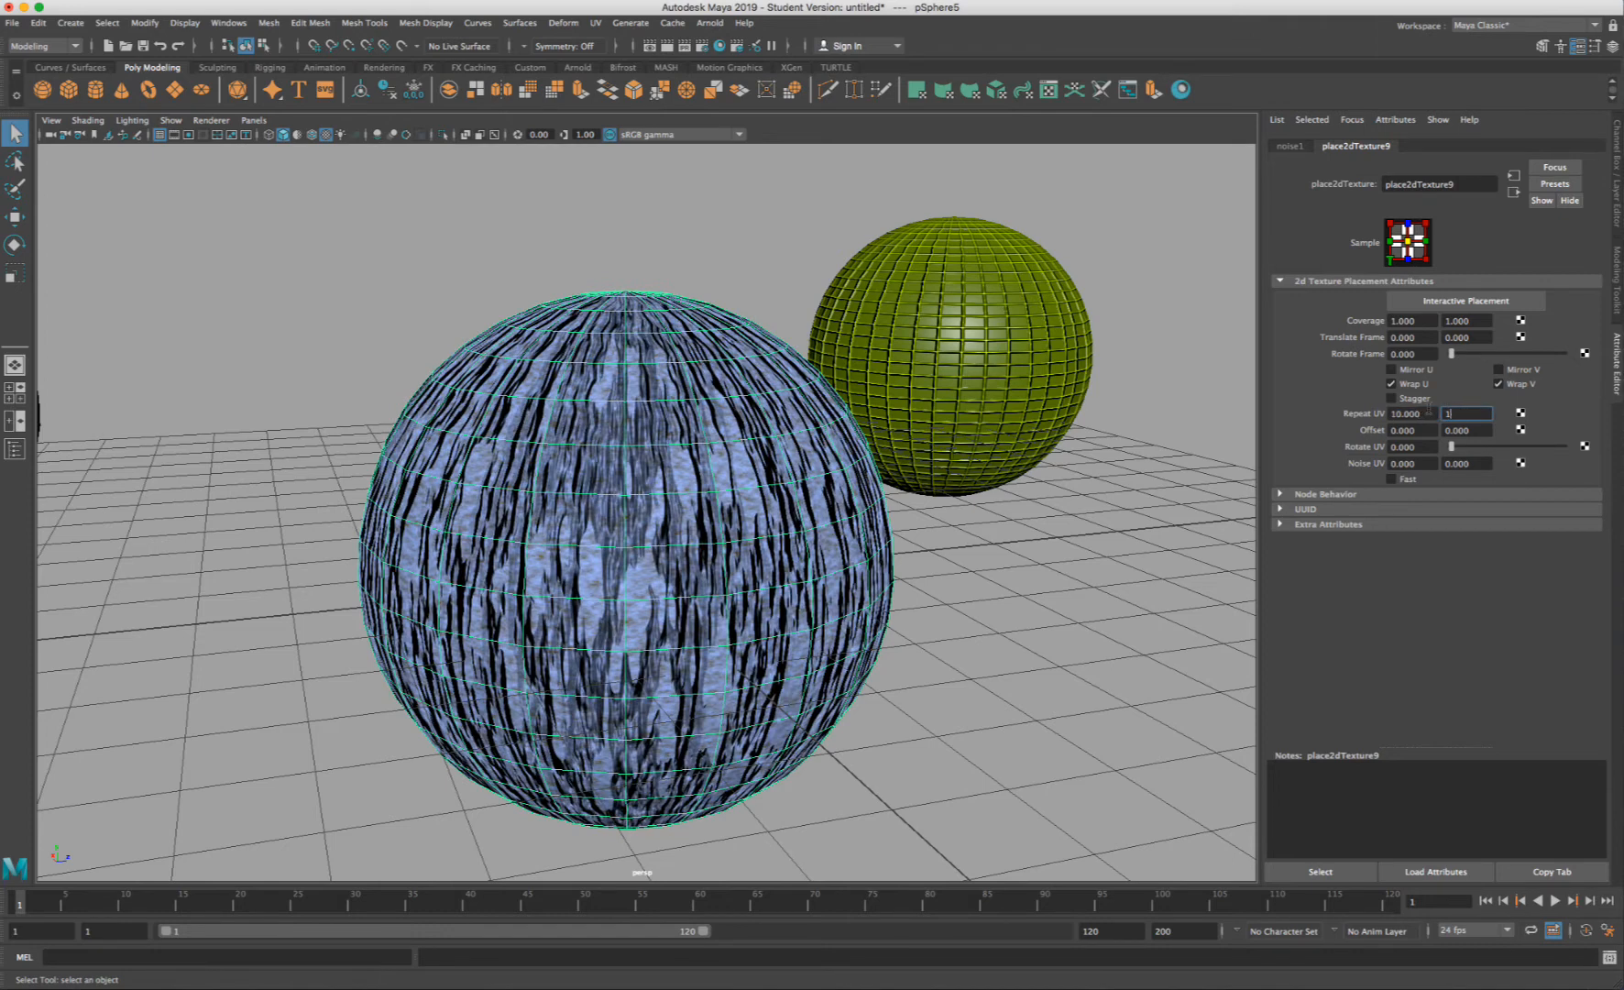
pyautogui.write('0')
pyautogui.press('Return')
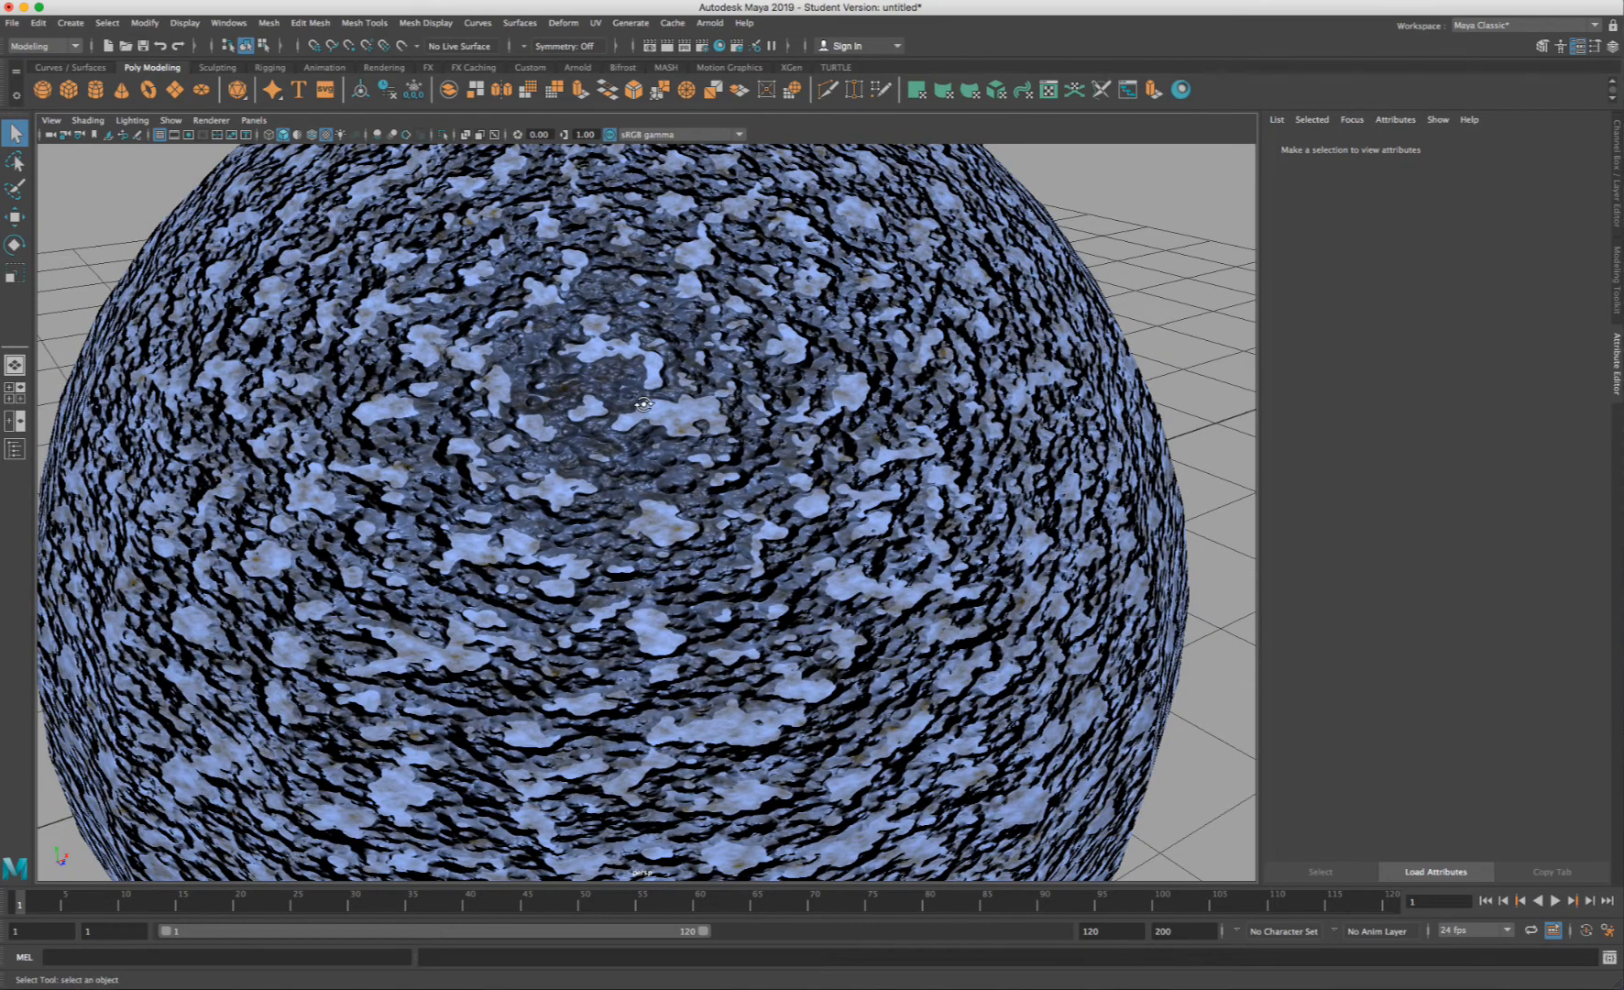
# - Look over all five textured spheres together and bring up the blue sphere's lambert1 material attributes
pyautogui.scroll(-8, 696, 376)
pyautogui.scroll(-10, 673, 407)
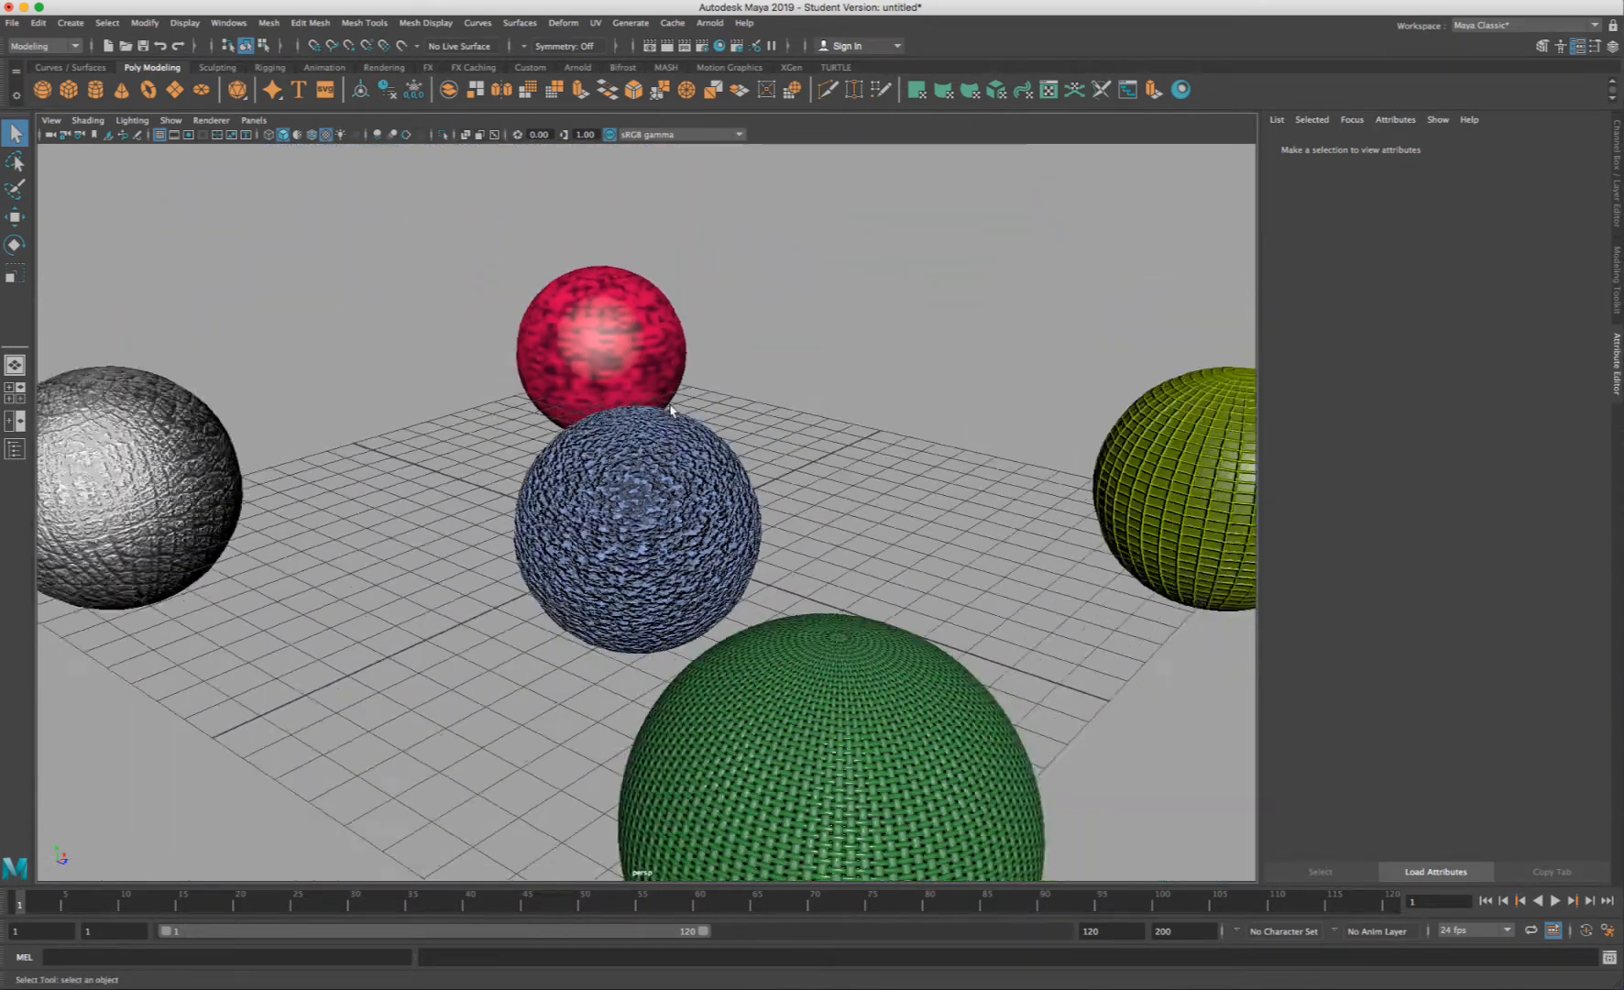
pyautogui.keyDown('alt'); pyautogui.moveTo(673, 411); pyautogui.dragTo(661, 481); pyautogui.keyUp('alt')
pyautogui.click(658, 490)
pyautogui.rightClick(654, 495)
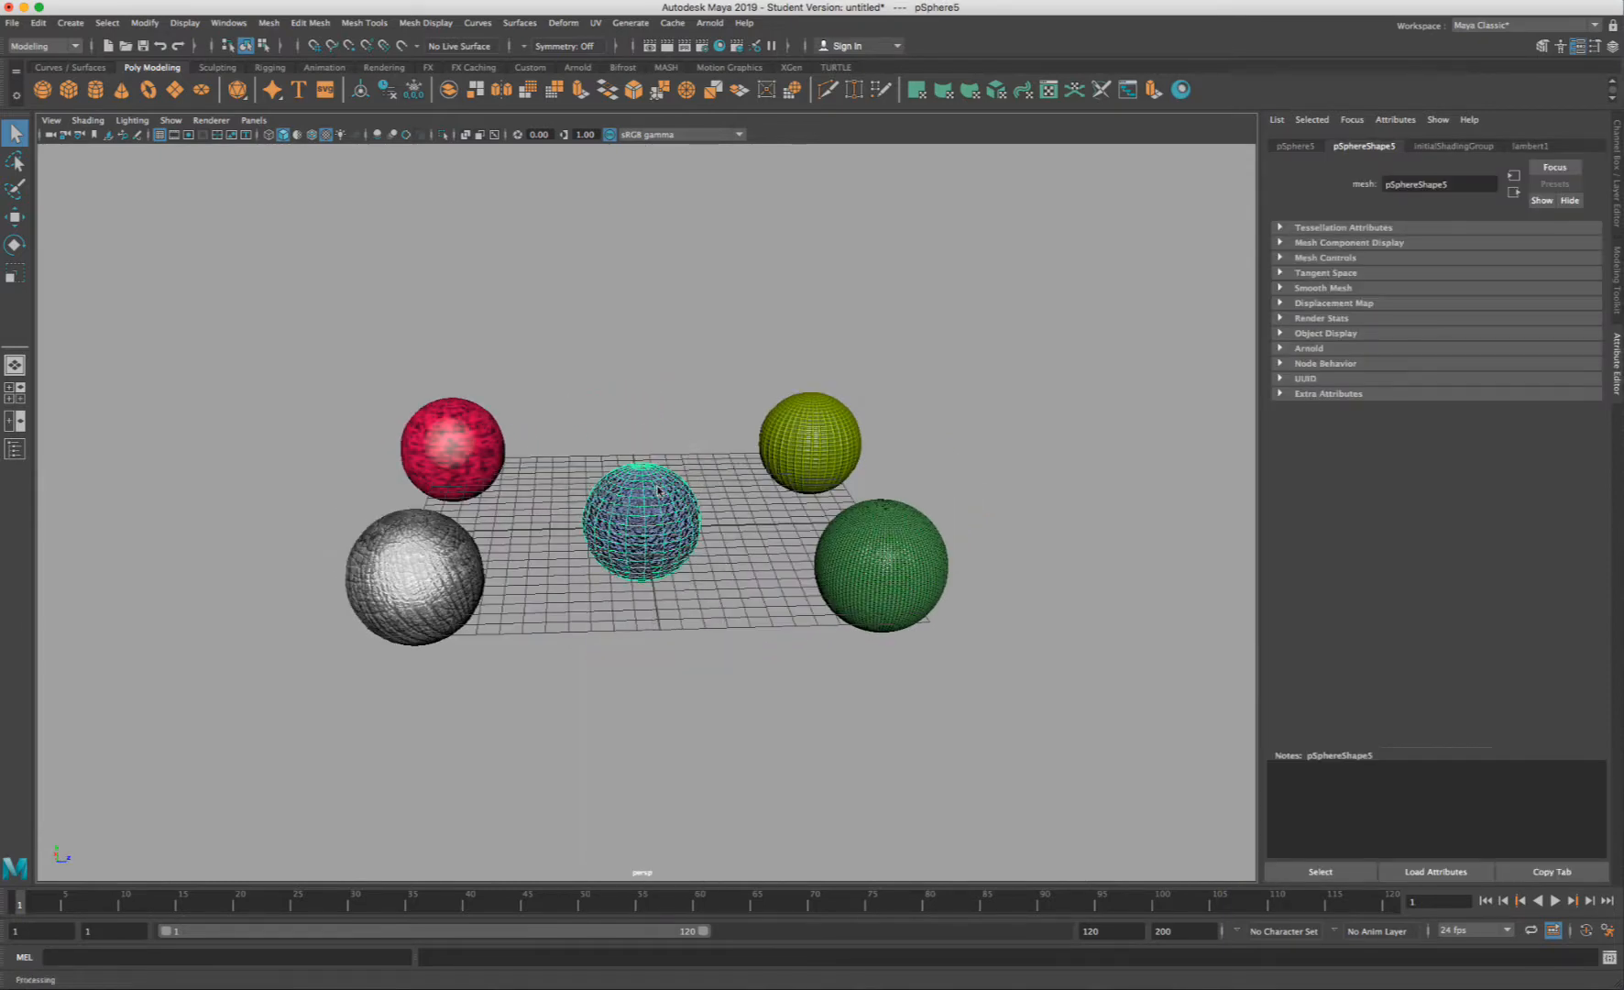
pyautogui.moveTo(658, 490); pyautogui.dragTo(663, 857, button='right')
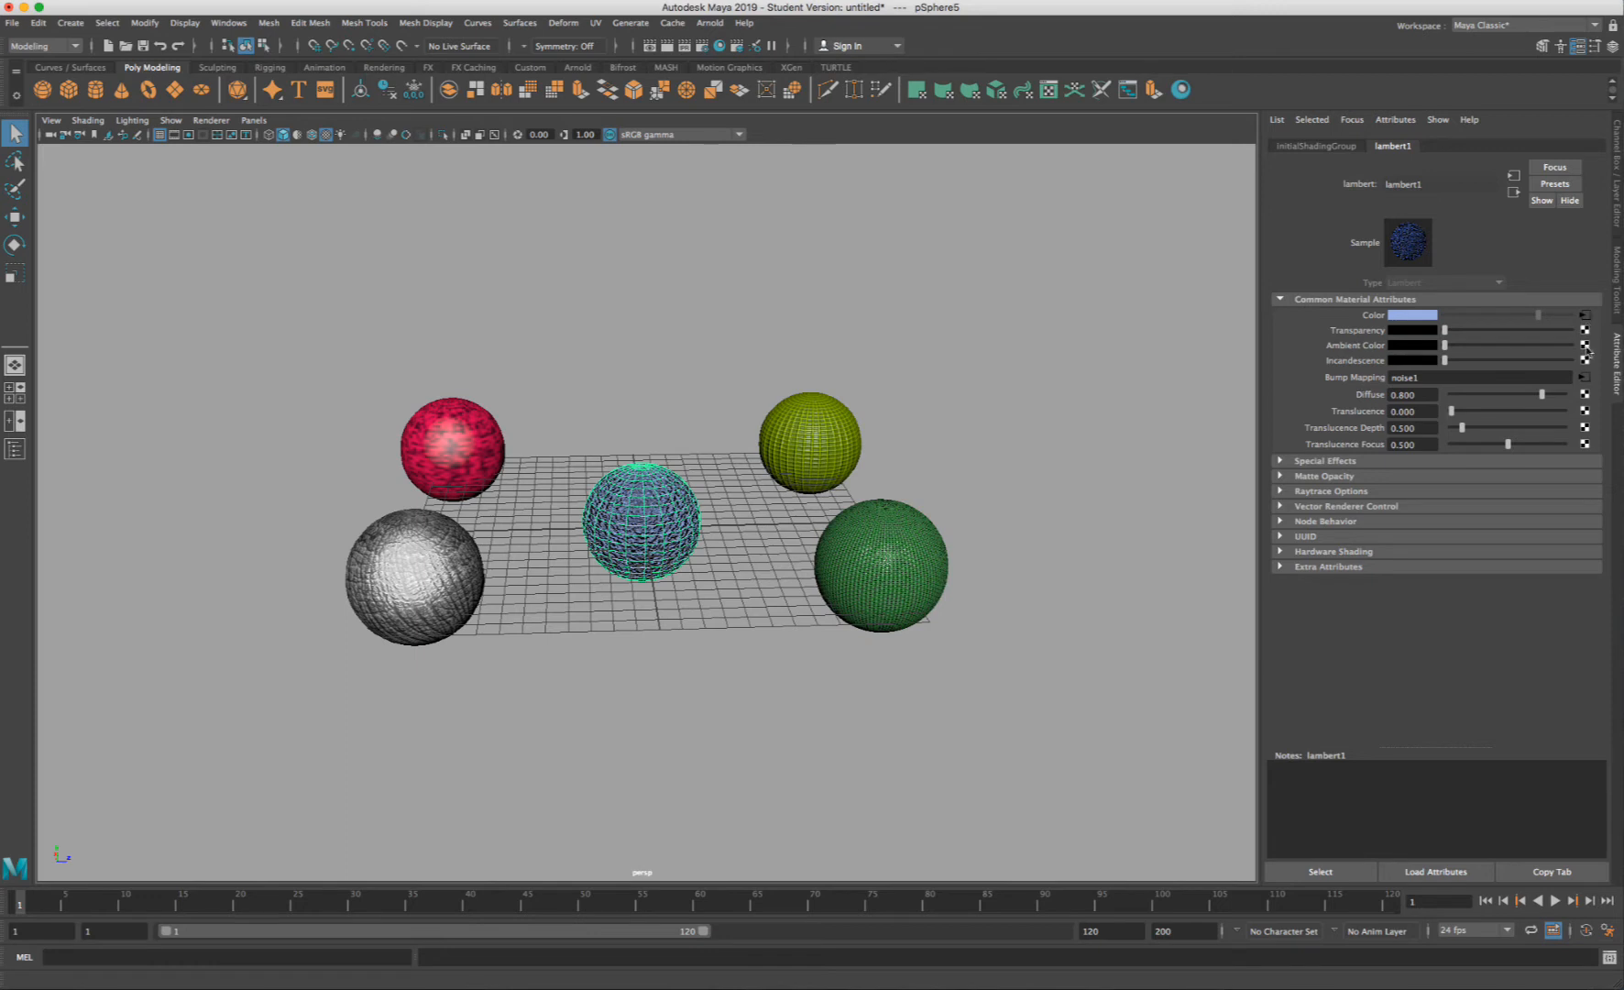
# - Open the Hypershade and graph the shading network of the lambert1 material
pyautogui.click(1180, 89)
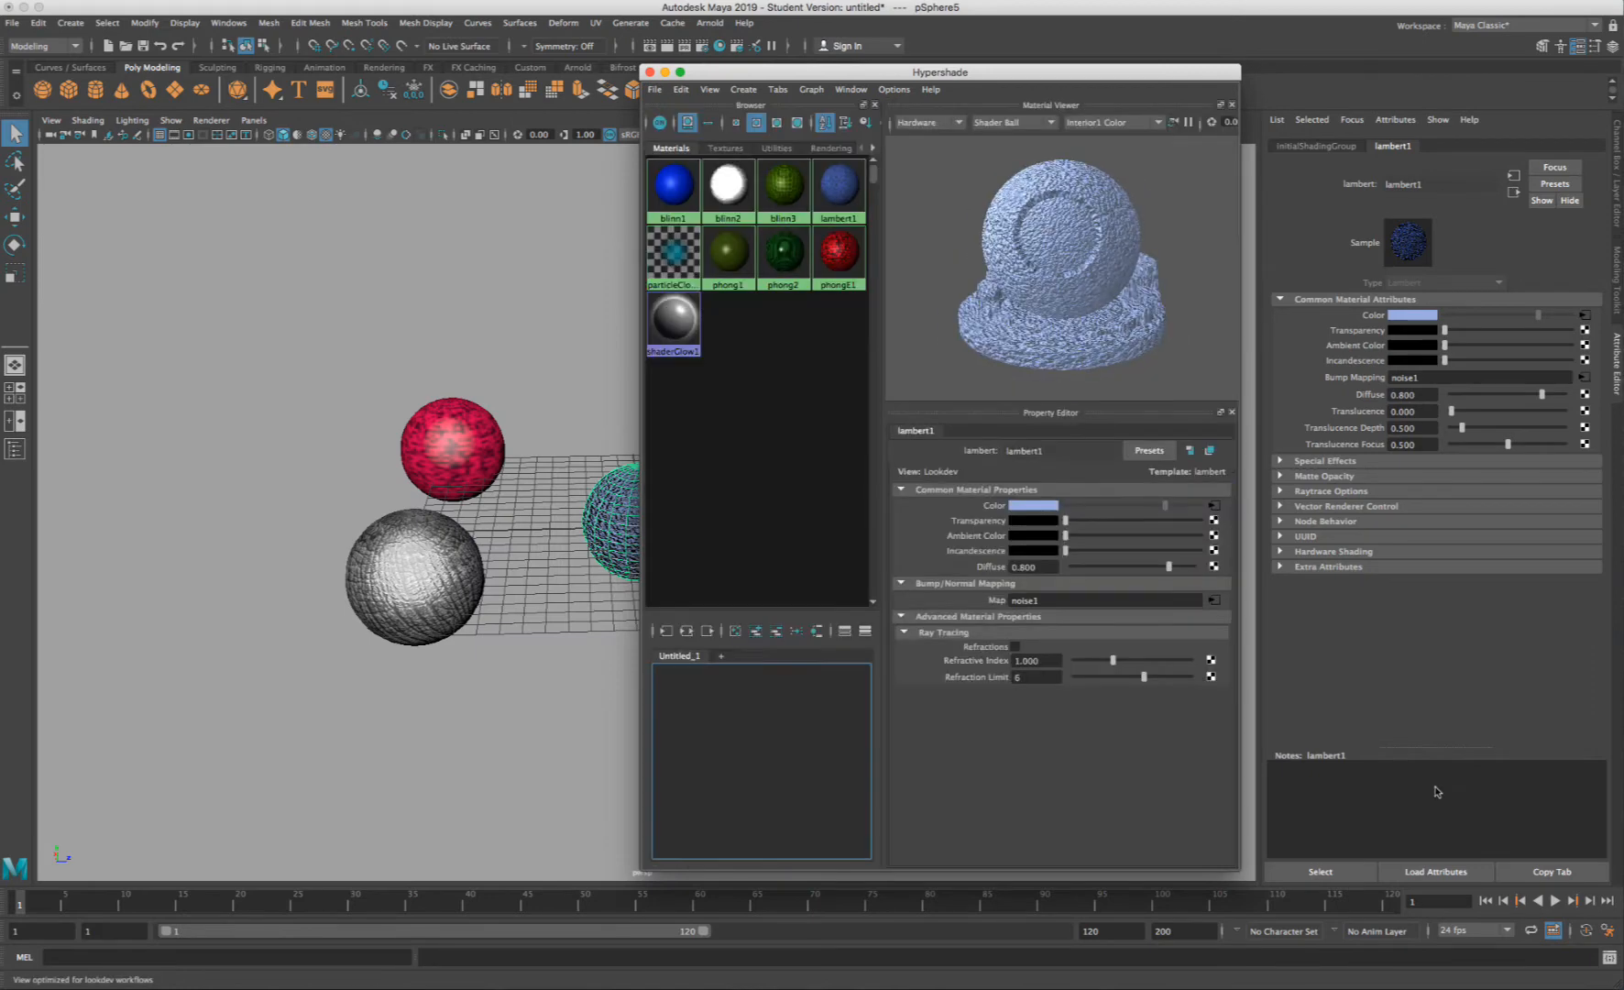
pyautogui.moveTo(768, 80); pyautogui.dragTo(907, 323)
pyautogui.click(981, 435)
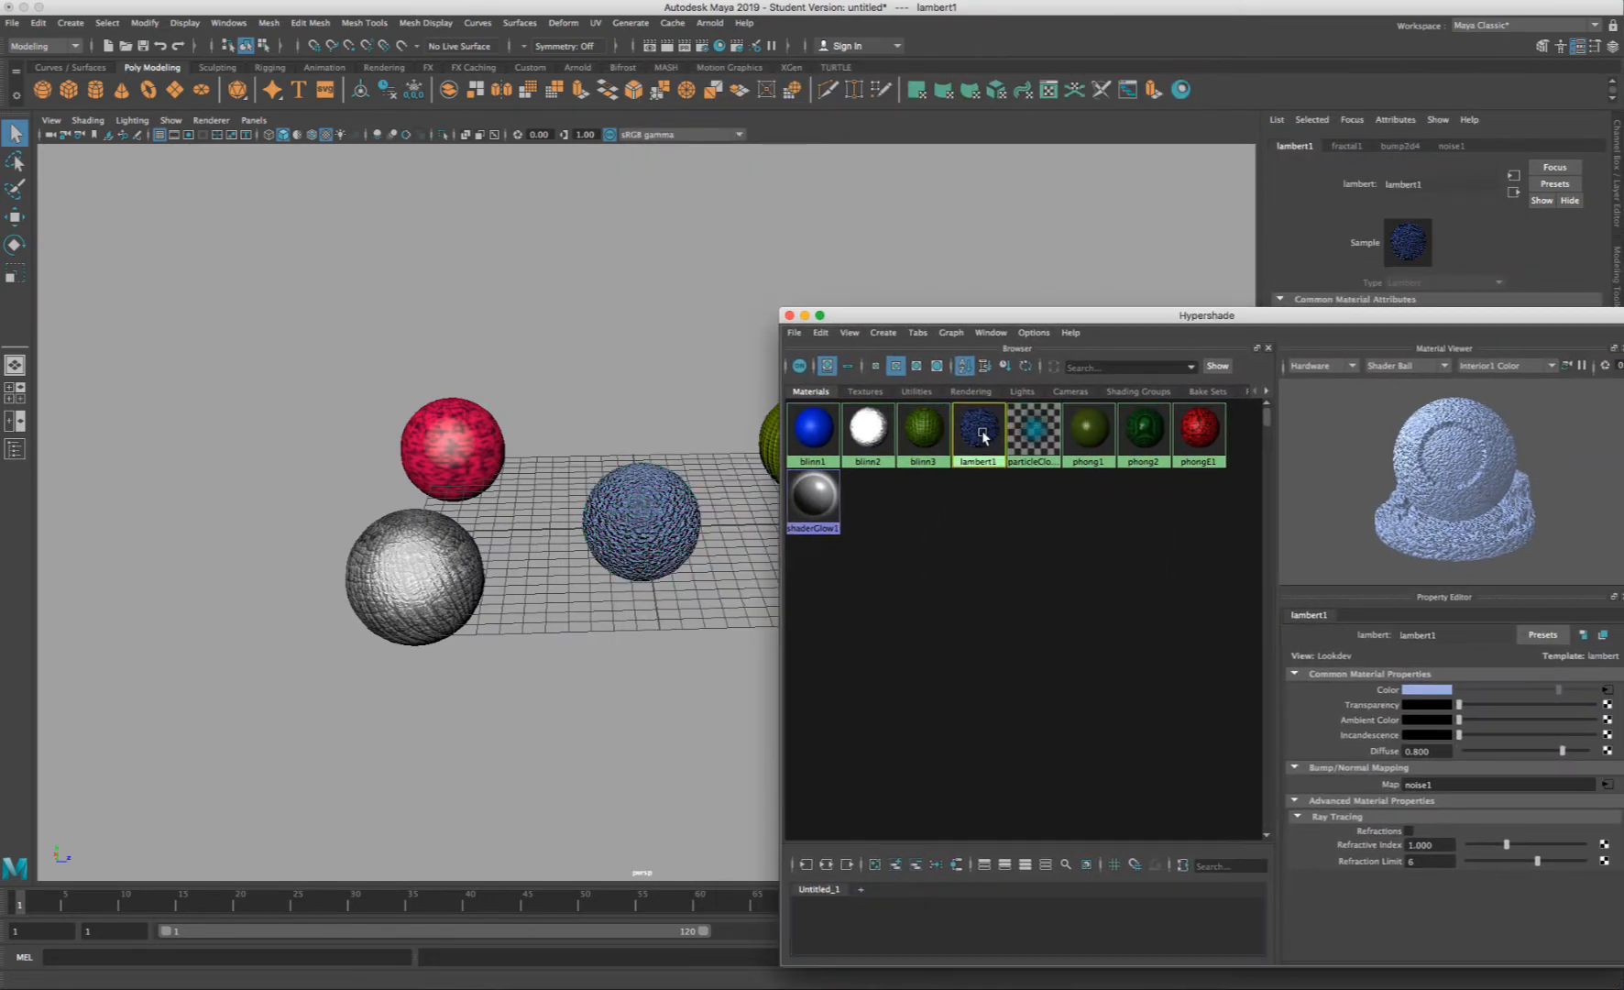
pyautogui.moveTo(982, 432); pyautogui.dragTo(979, 478, button='right')
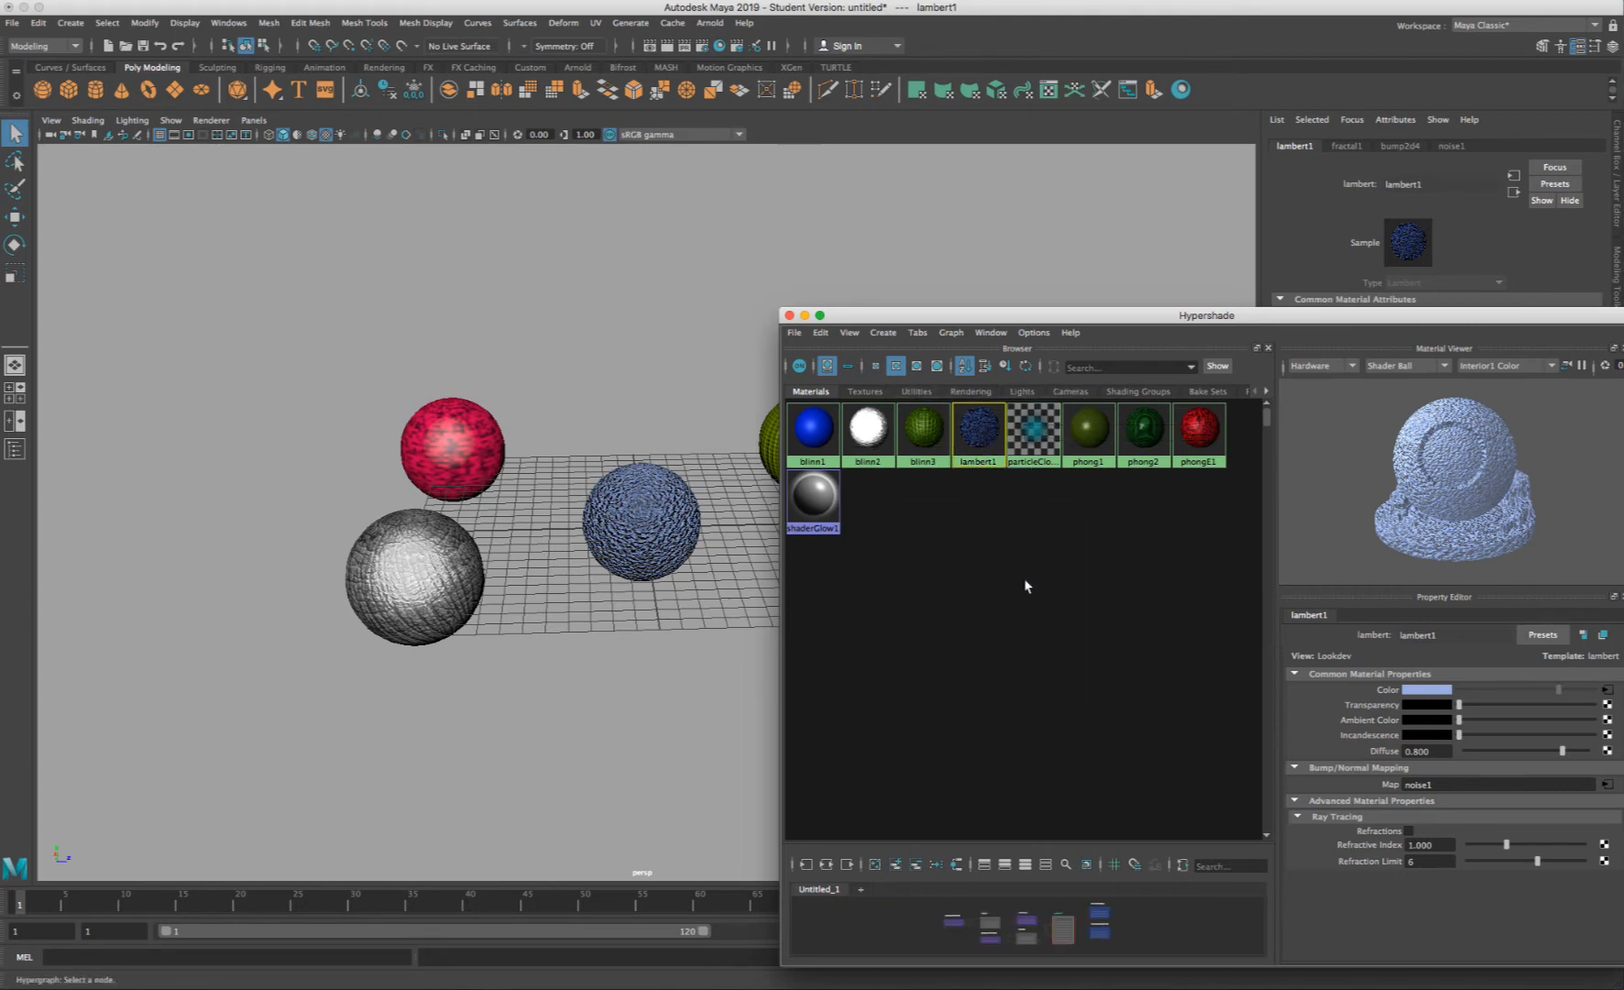
# - Enlarge the Hypershade window and its node graph area, frame the lambert1 network, and place the window beside the blue sphere
pyautogui.moveTo(1069, 319); pyautogui.dragTo(942, 169)
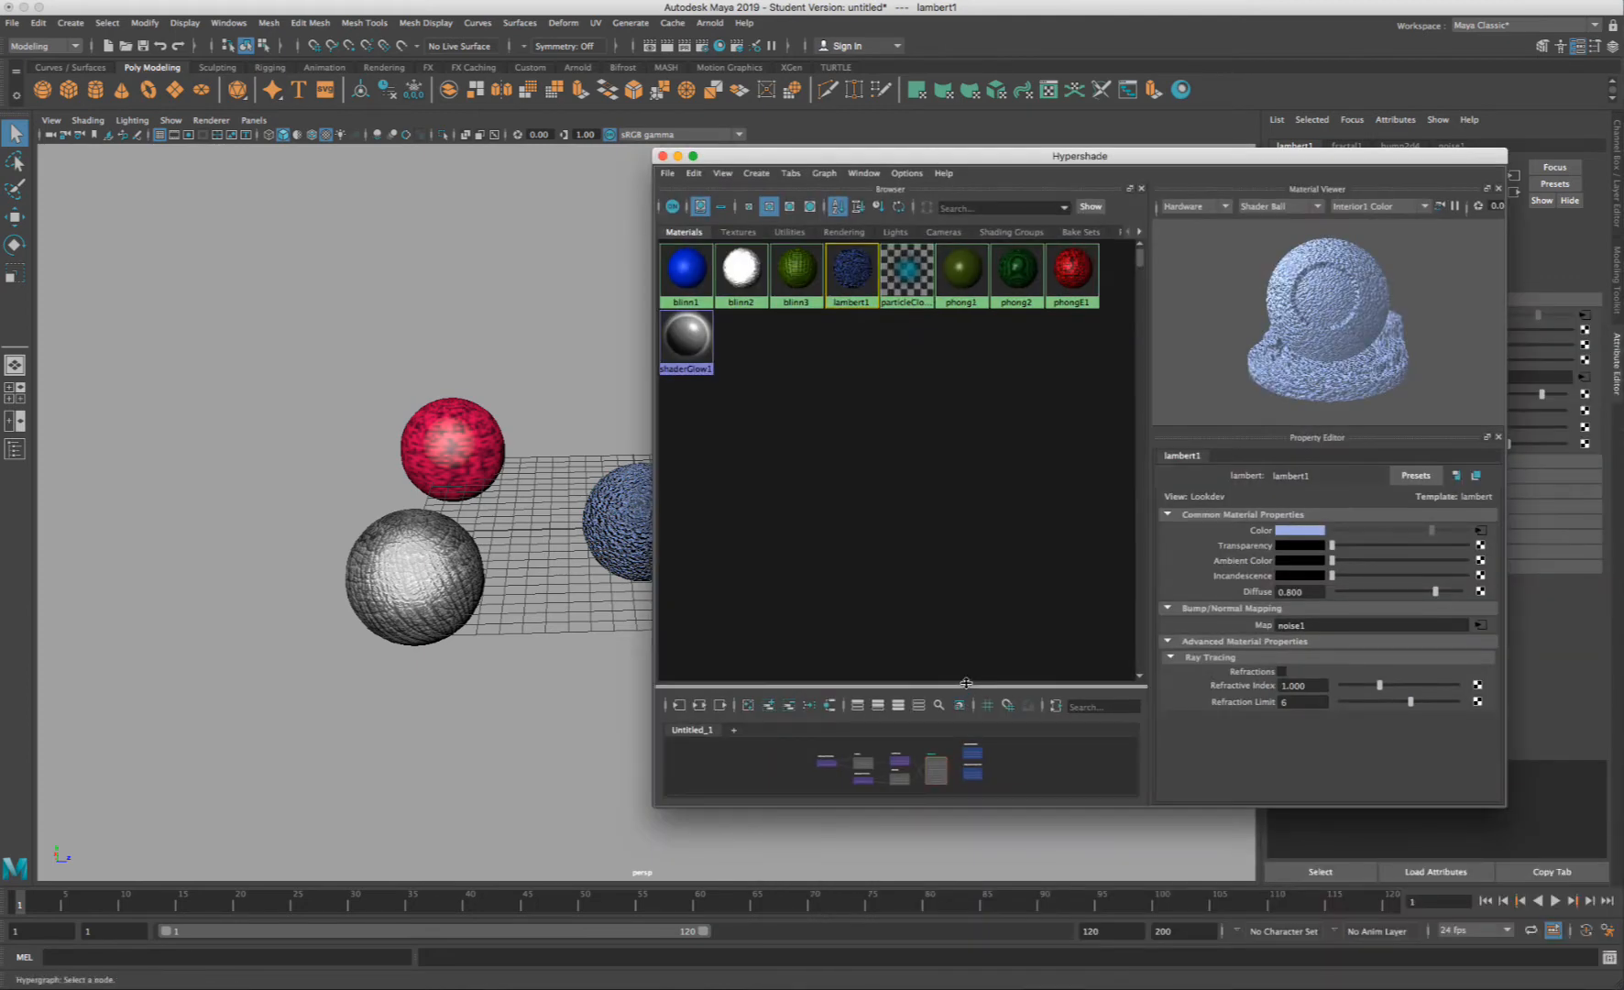
pyautogui.moveTo(964, 682); pyautogui.dragTo(979, 351)
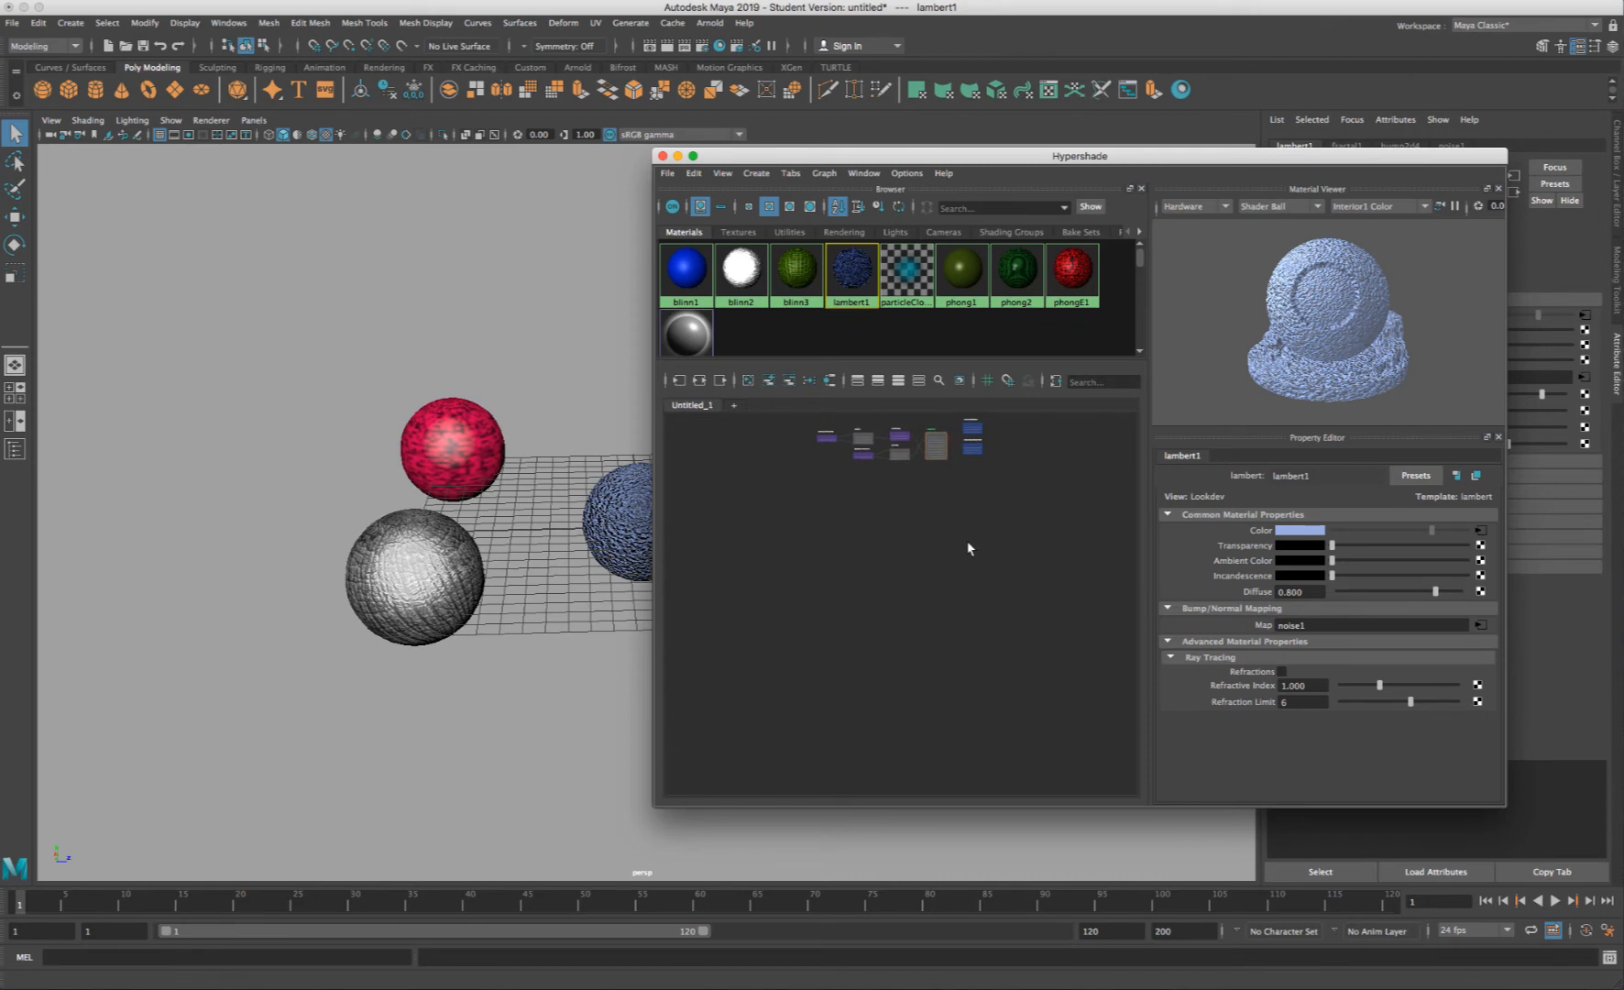
pyautogui.press('f')
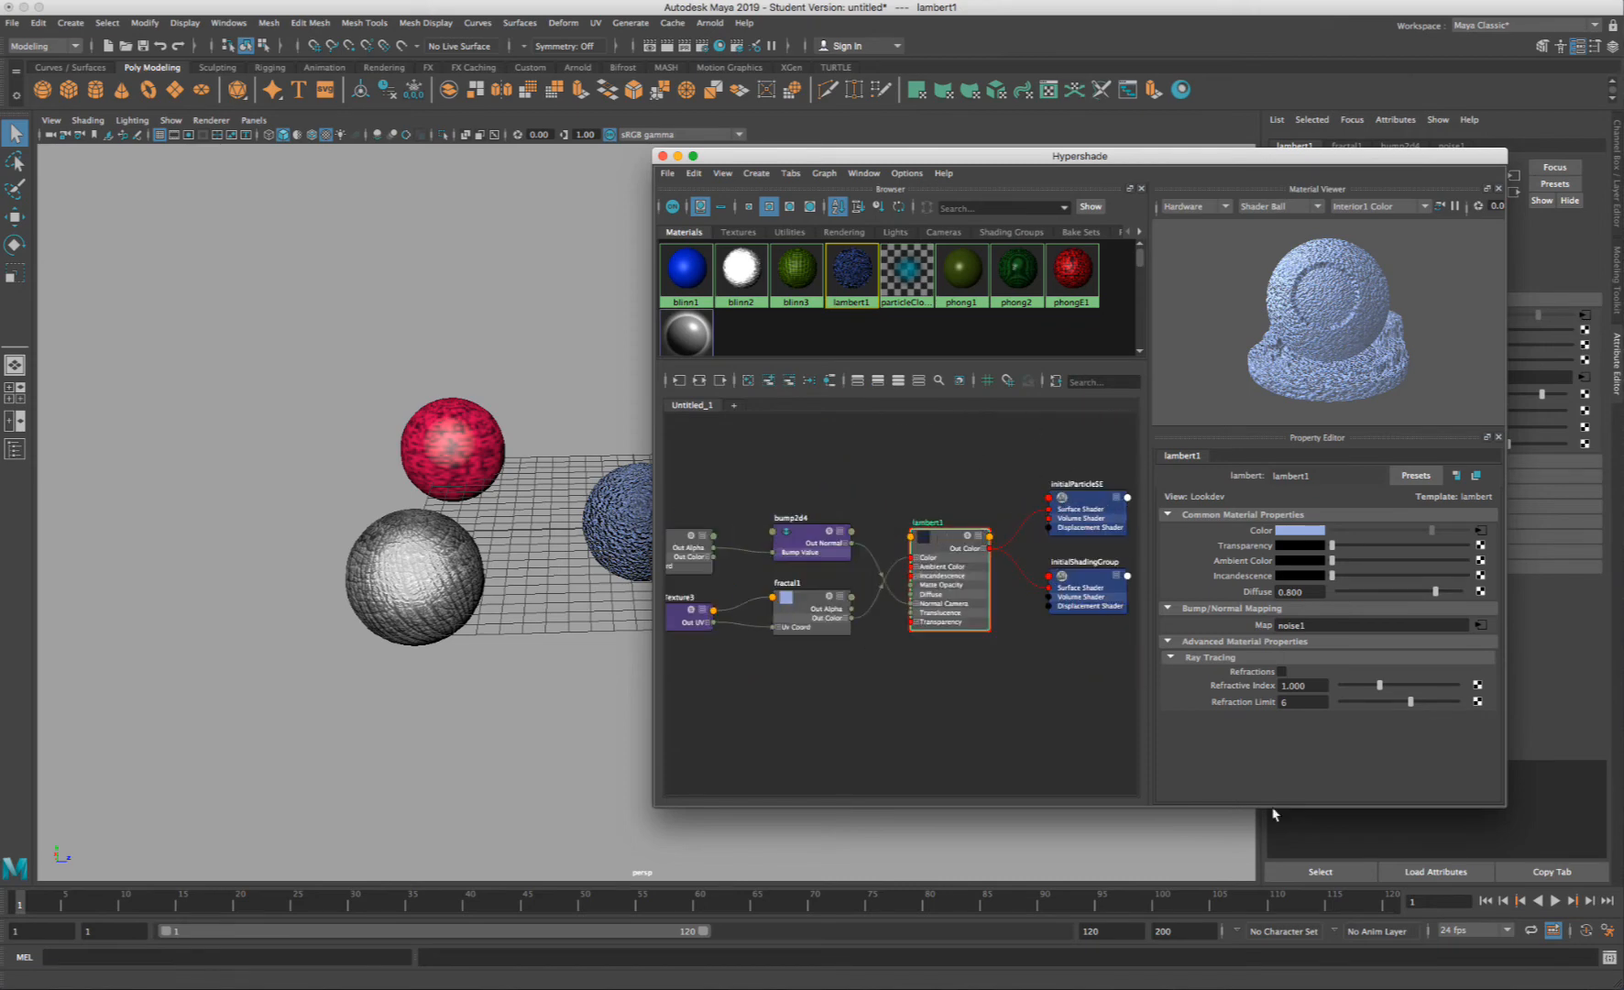
pyautogui.moveTo(1503, 802); pyautogui.dragTo(1621, 821)
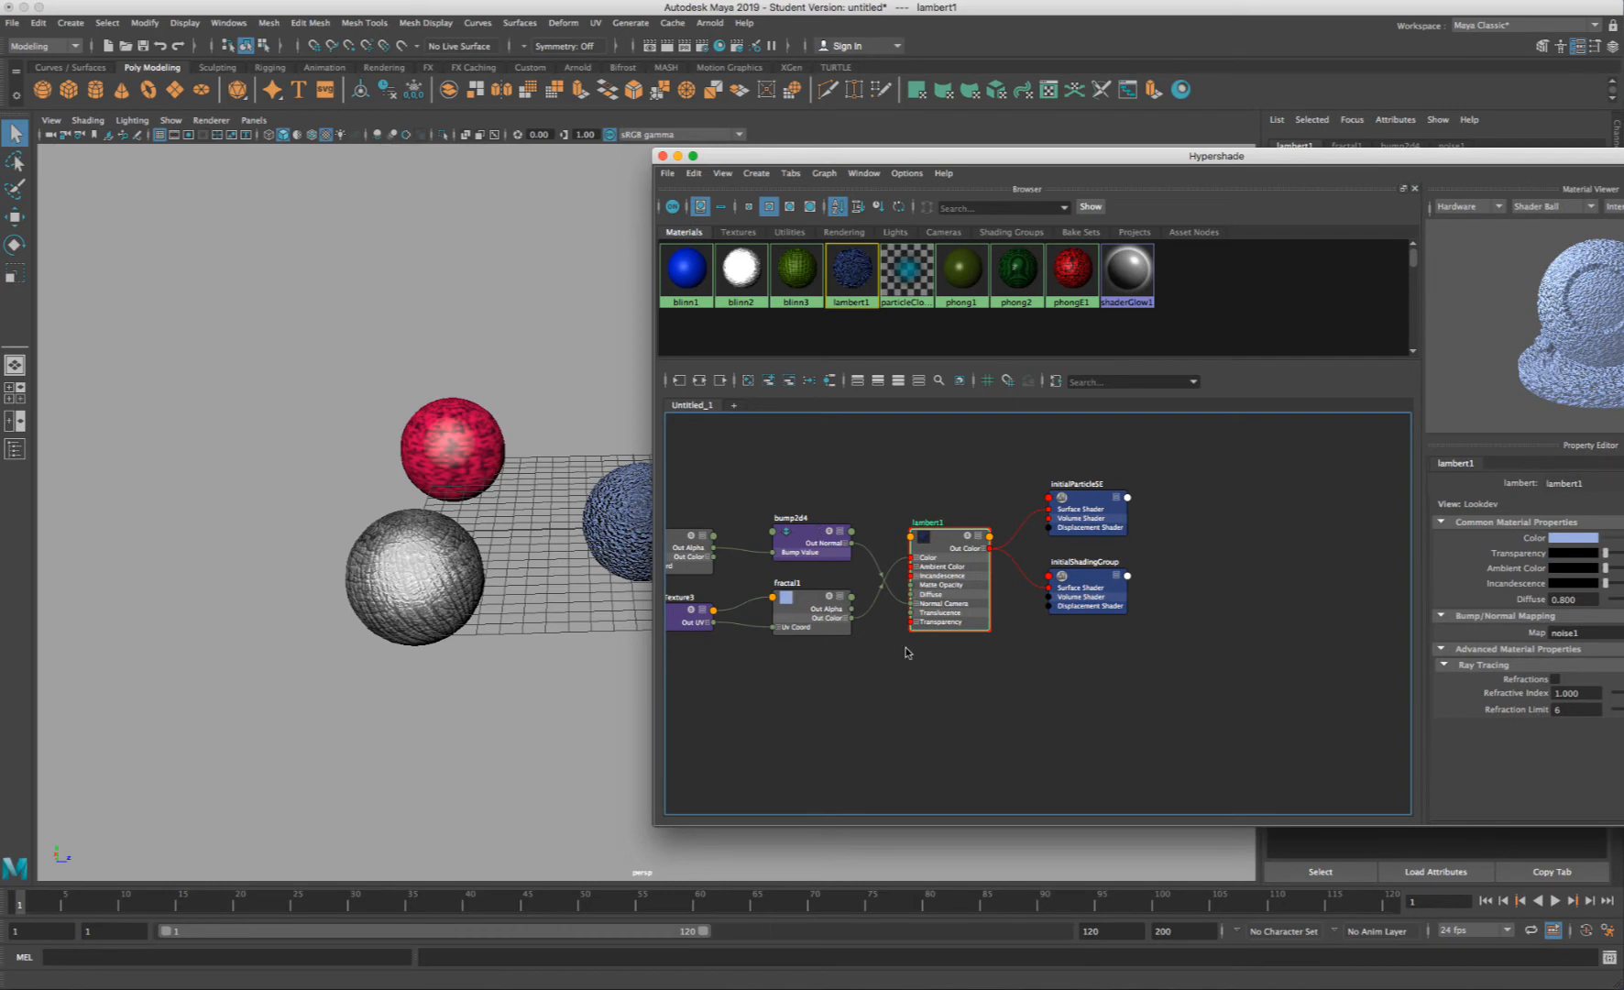
pyautogui.press('a')
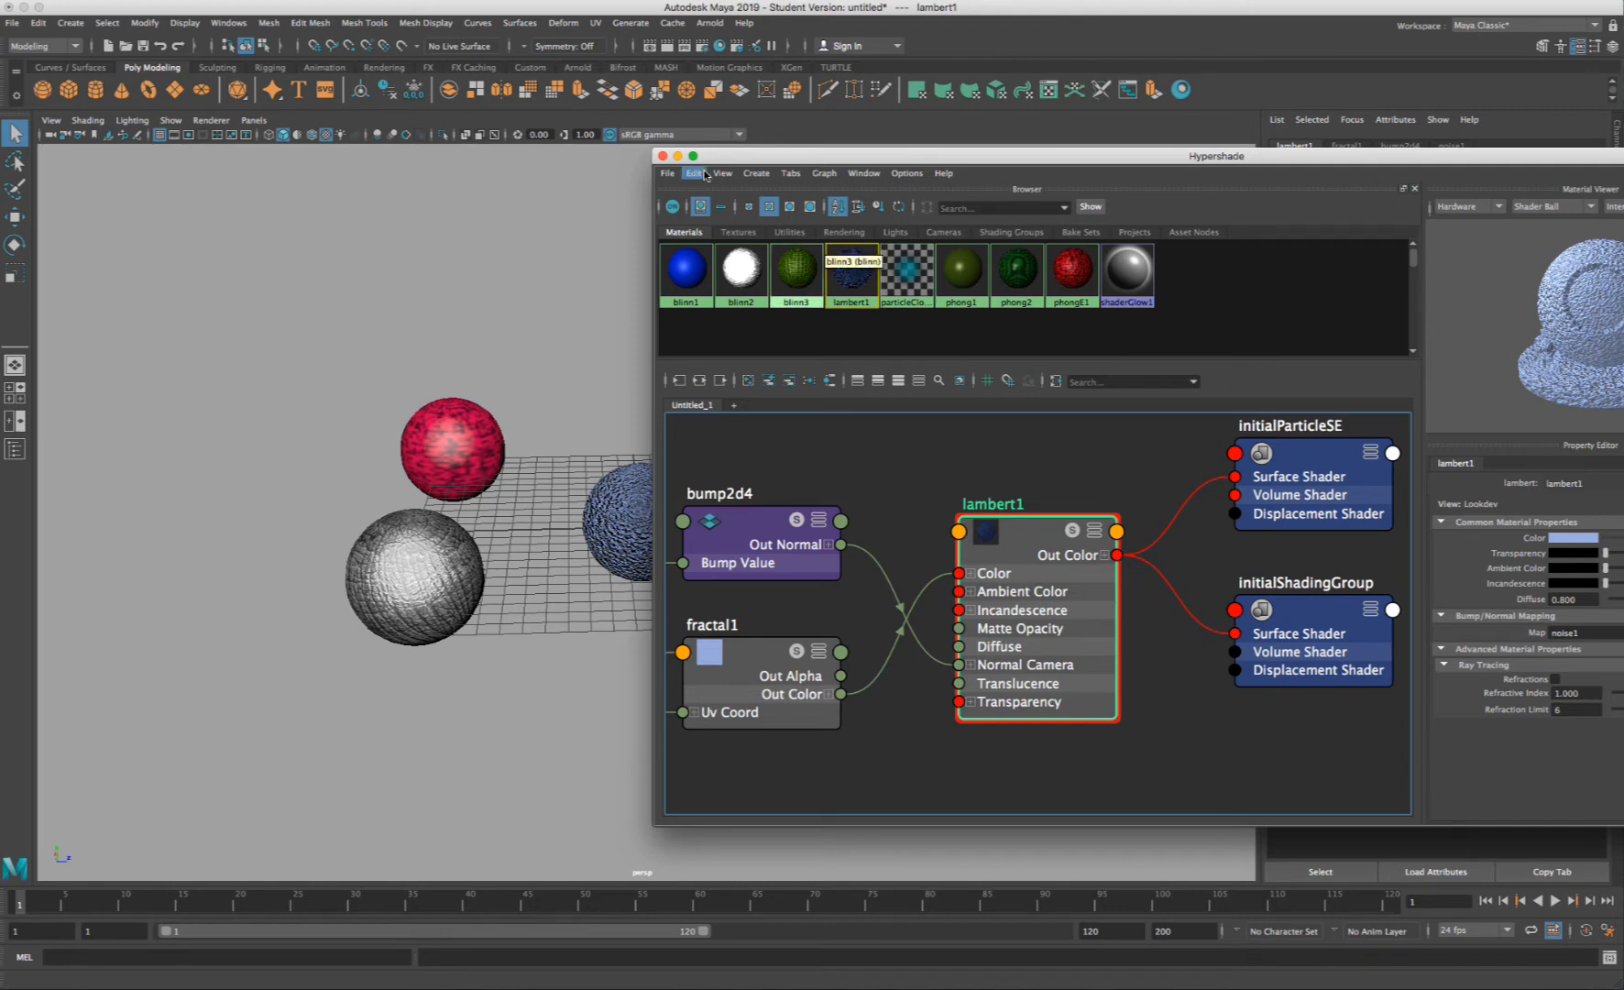
pyautogui.moveTo(718, 158); pyautogui.dragTo(432, 168)
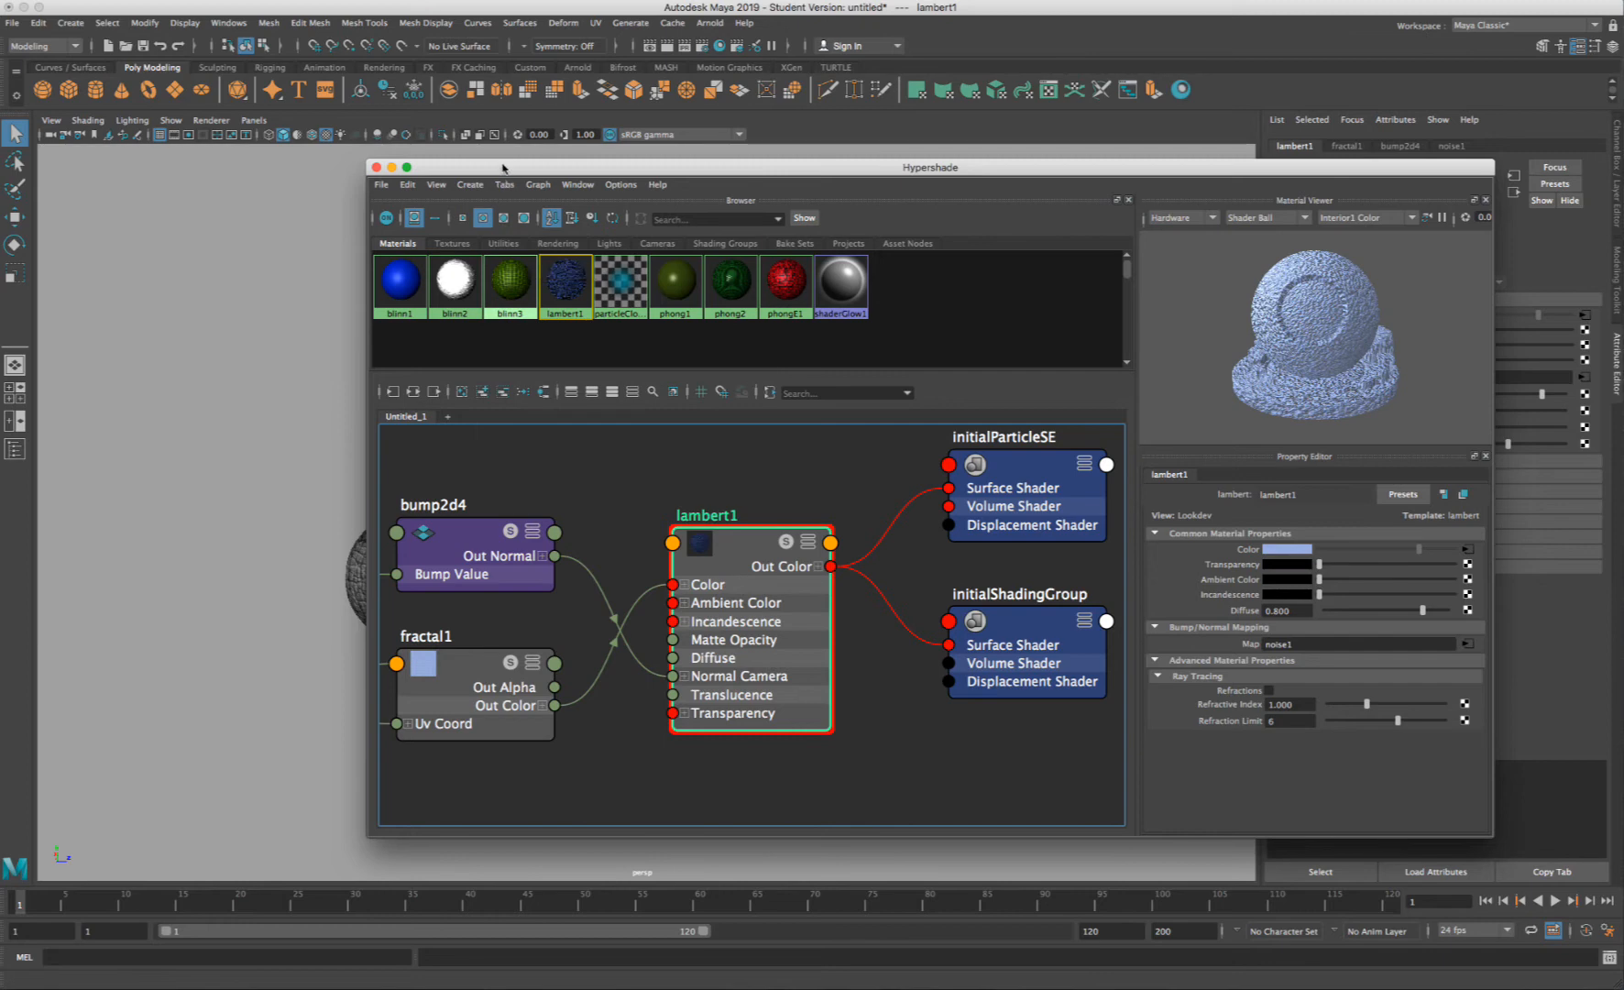
pyautogui.moveTo(491, 168); pyautogui.dragTo(892, 164)
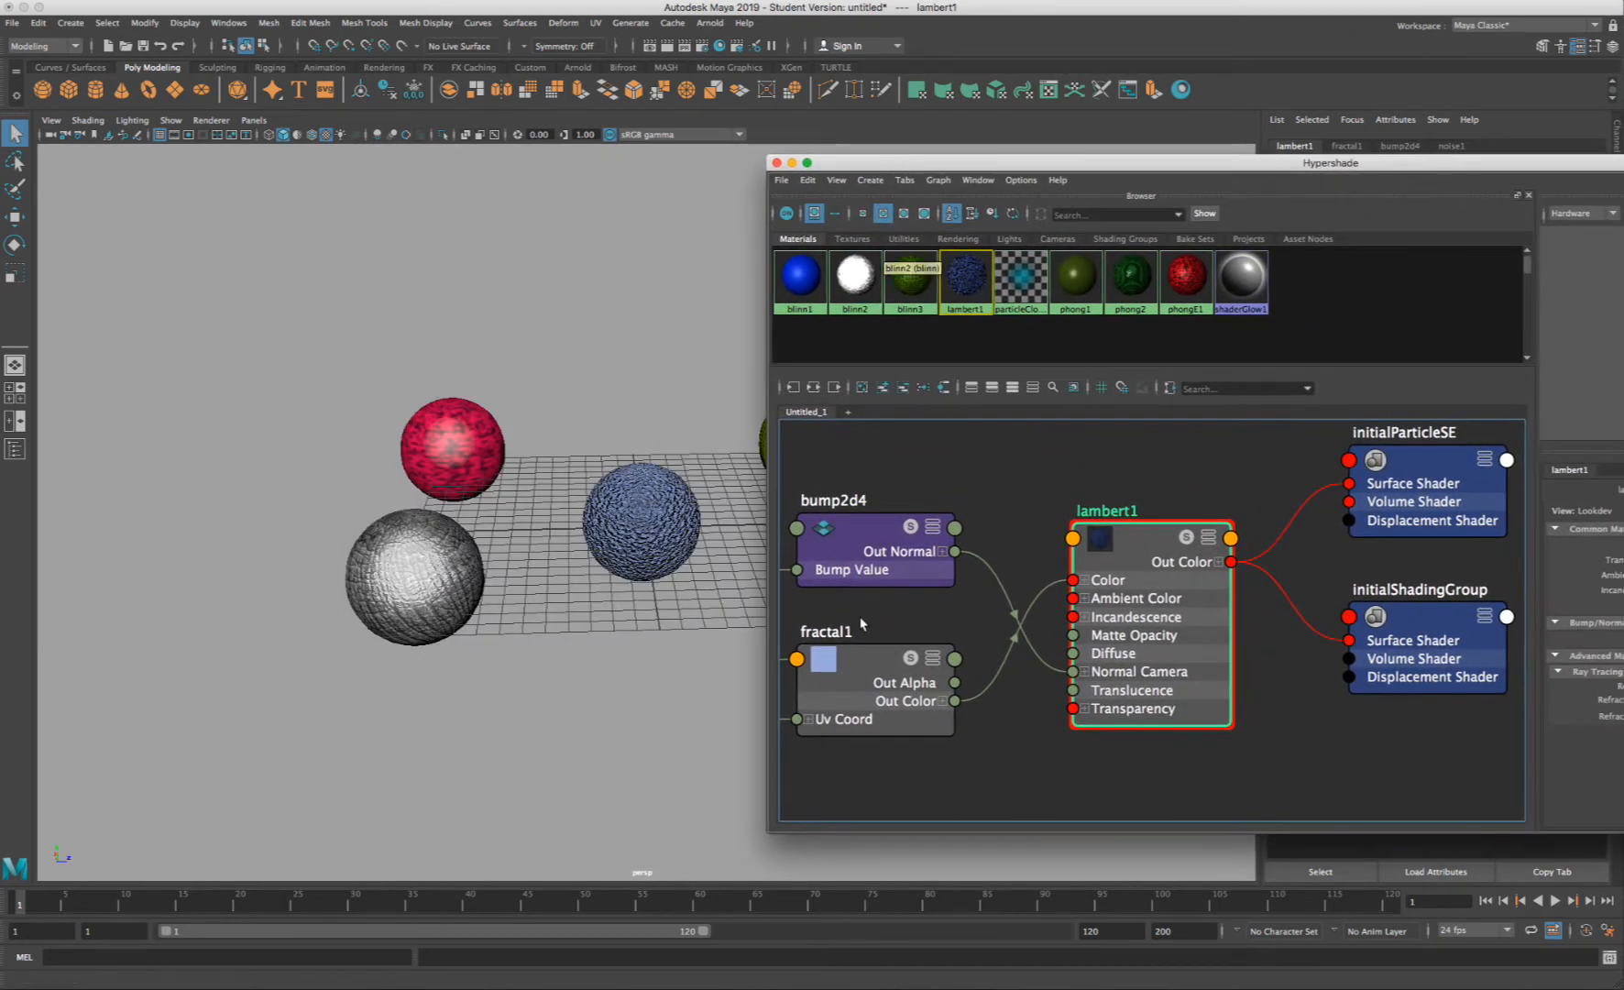
# - Examine how the noise1, bump2d4, fractal1 and placement nodes connect to lambert1 in the node graph
pyautogui.scroll(-5, 990, 671)
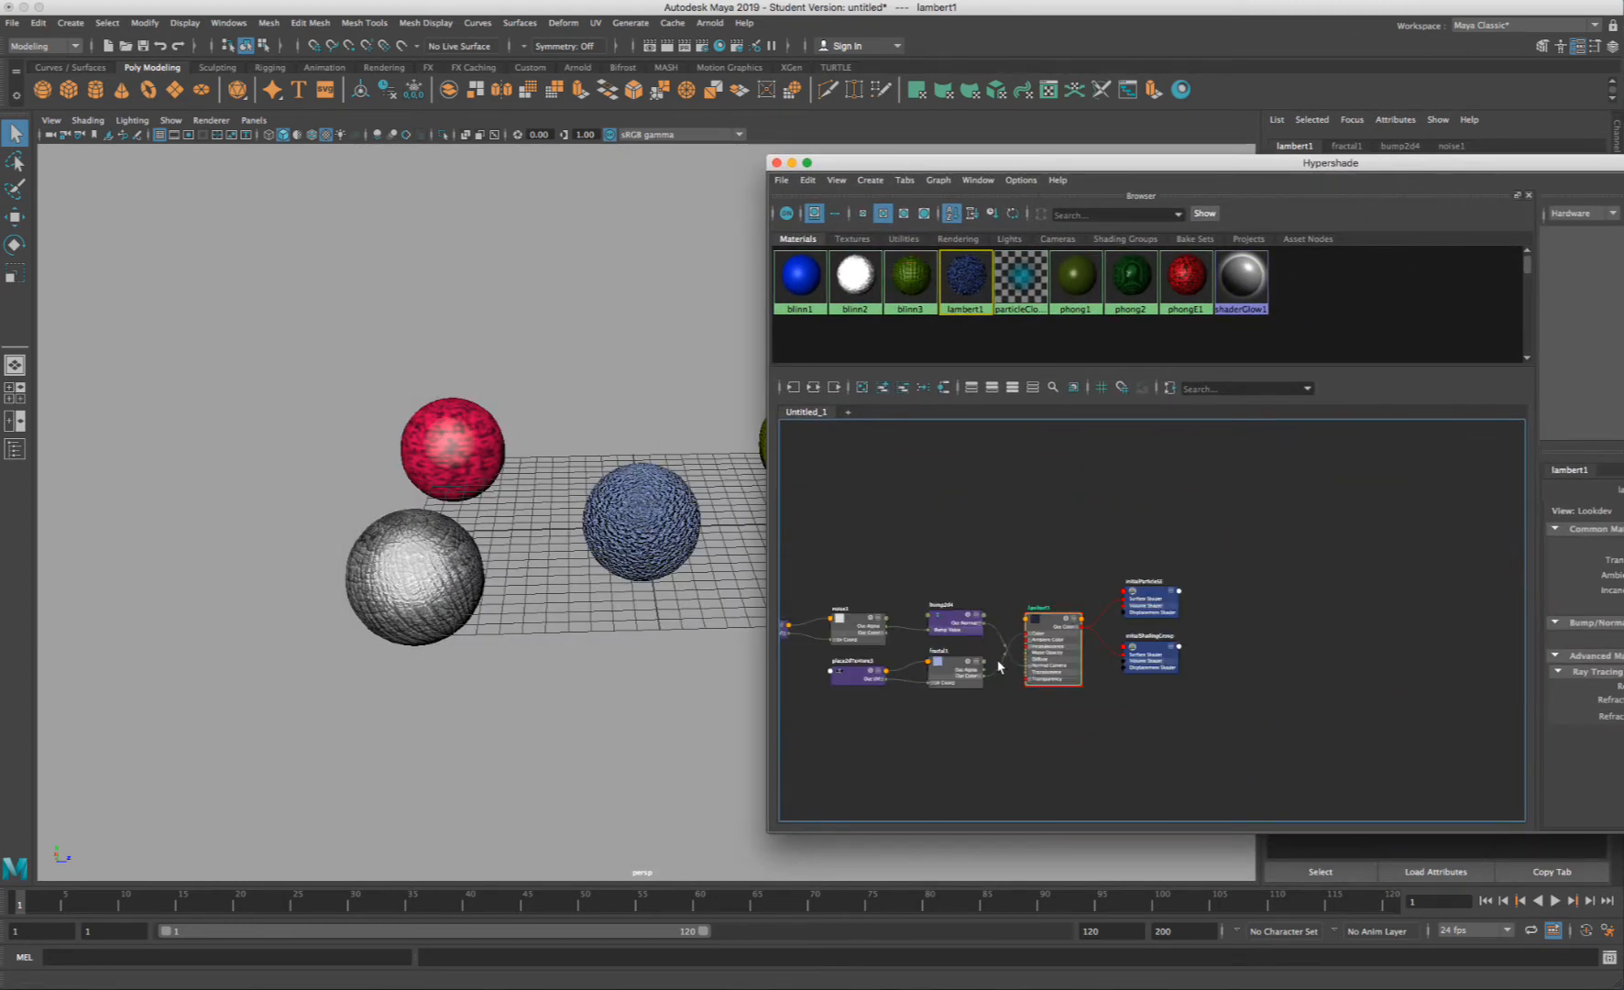
pyautogui.scroll(4, 829, 667)
pyautogui.scroll(-4, 843, 682)
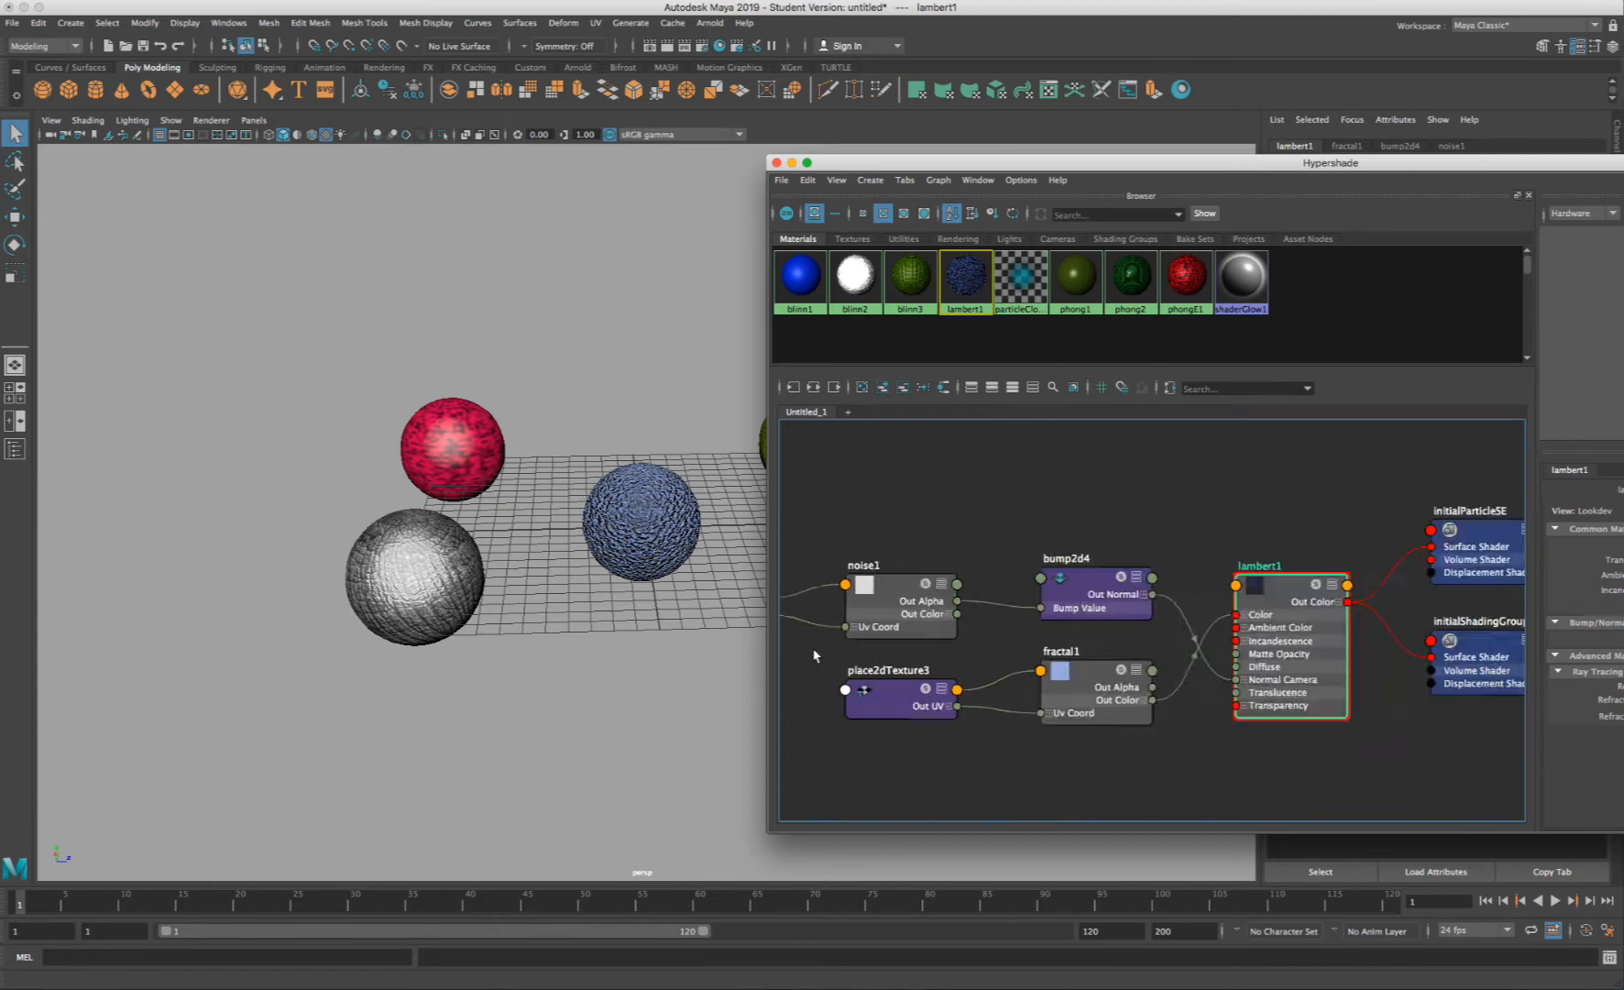
pyautogui.scroll(5, 850, 697)
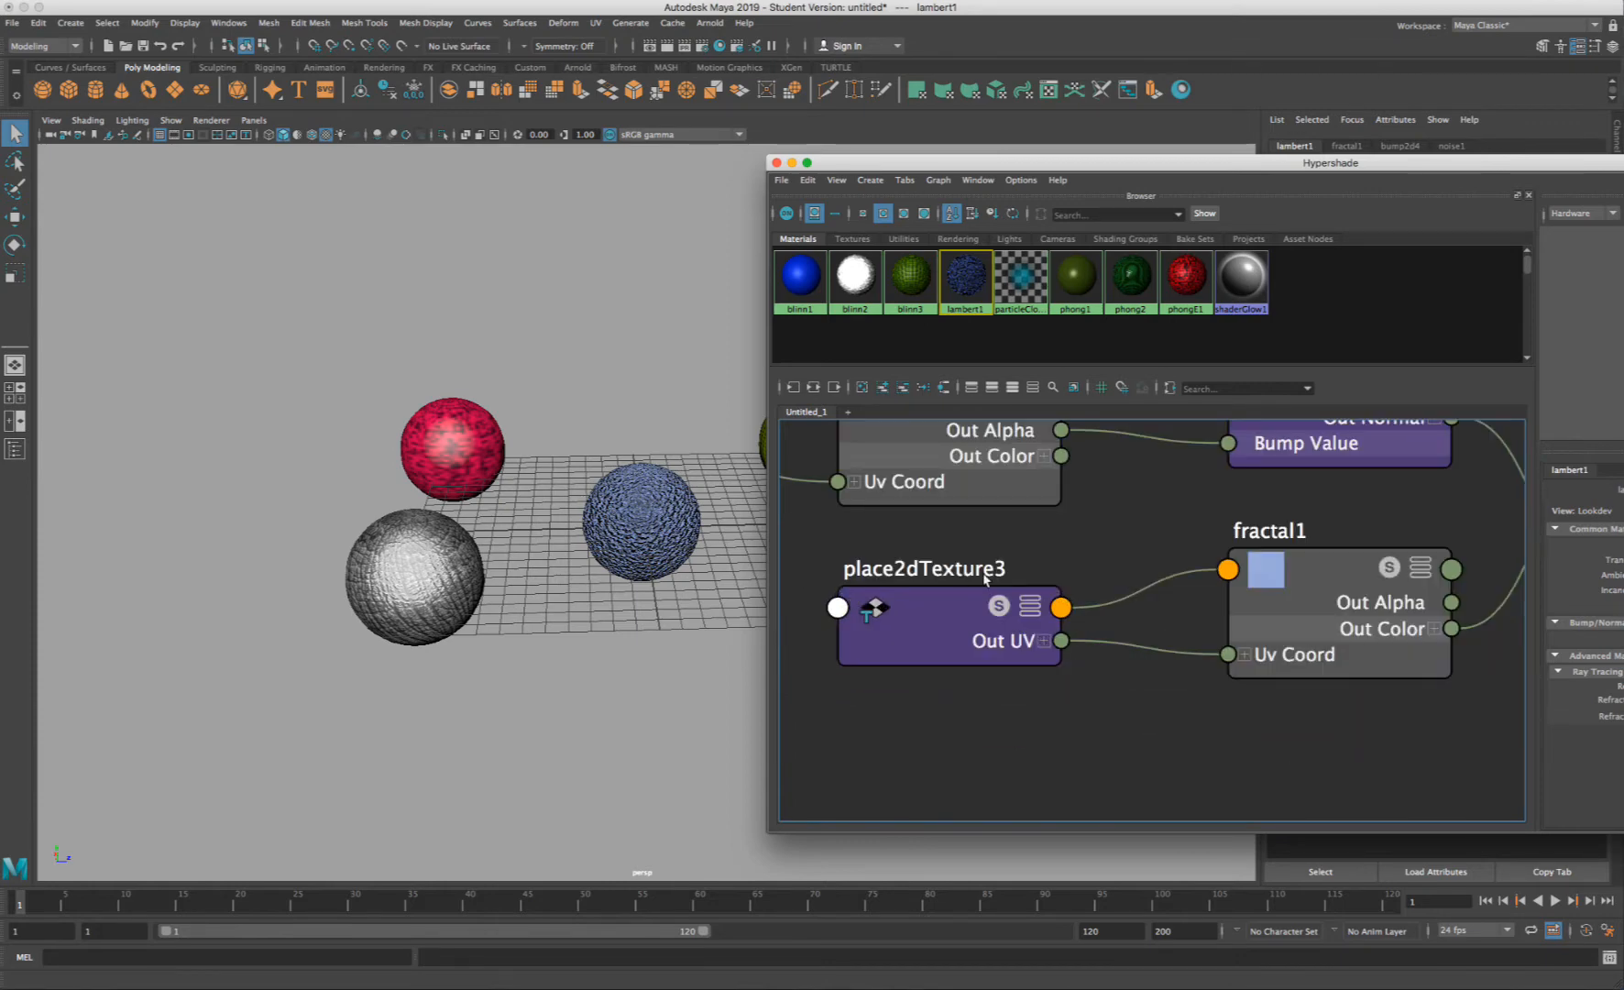
pyautogui.scroll(-5, 985, 577)
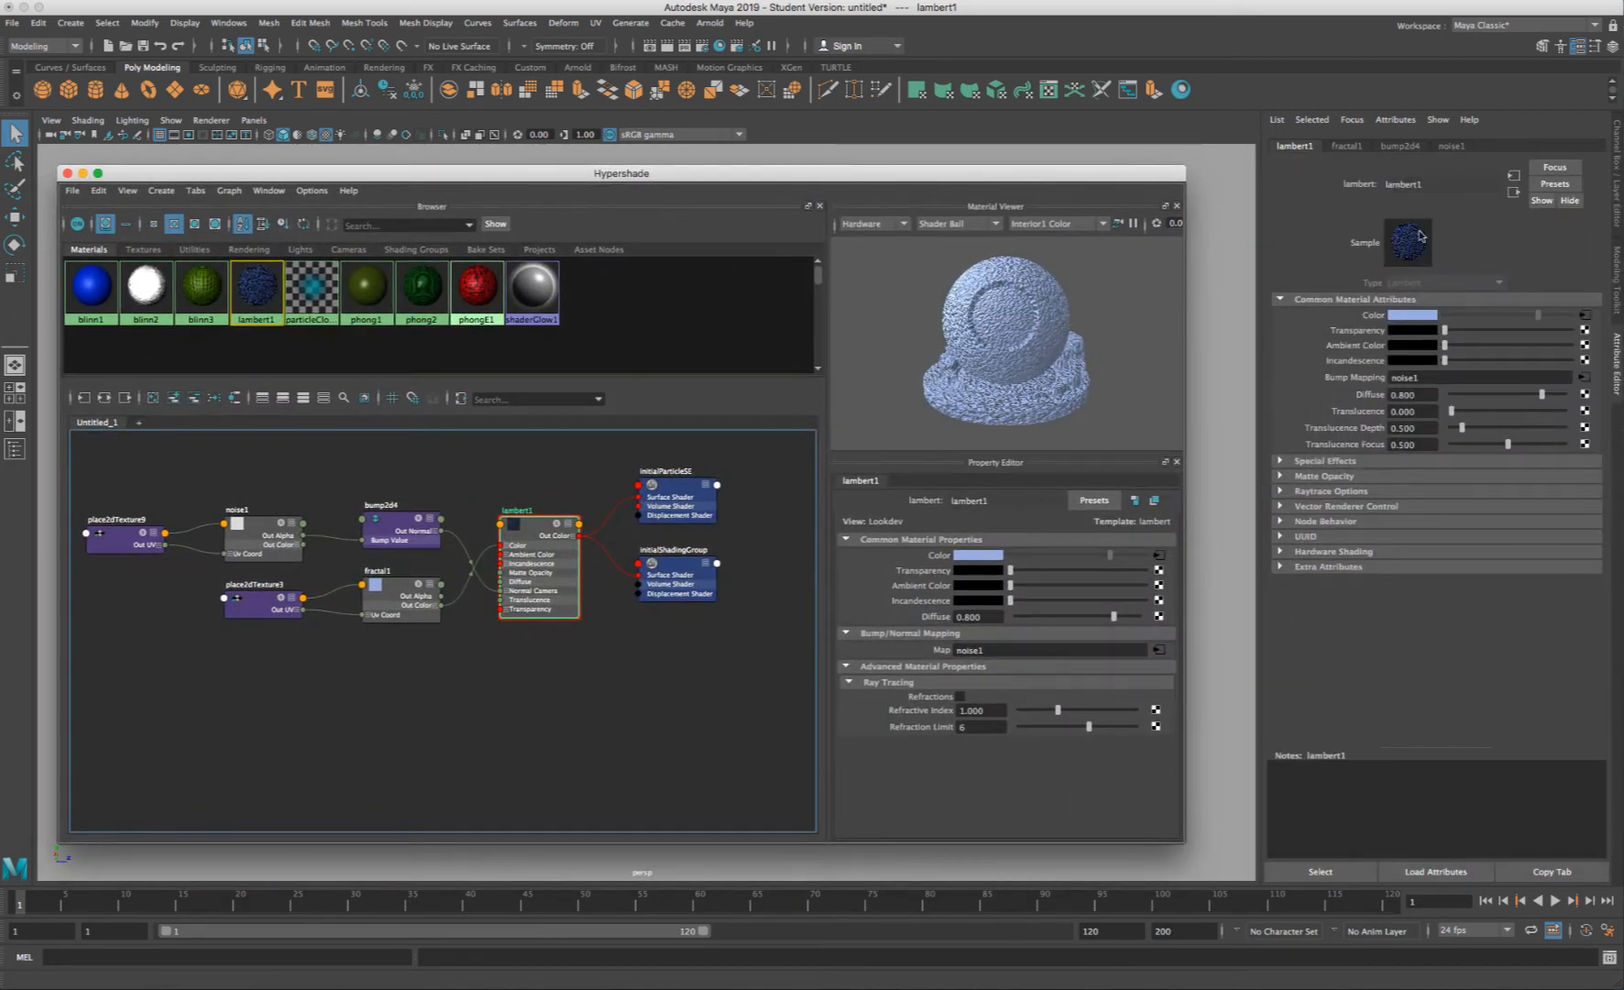
# - Review the attributes of lambert1's connected bump2d4, noise1 and fractal1 nodes, ending on fractal1
pyautogui.click(1395, 147)
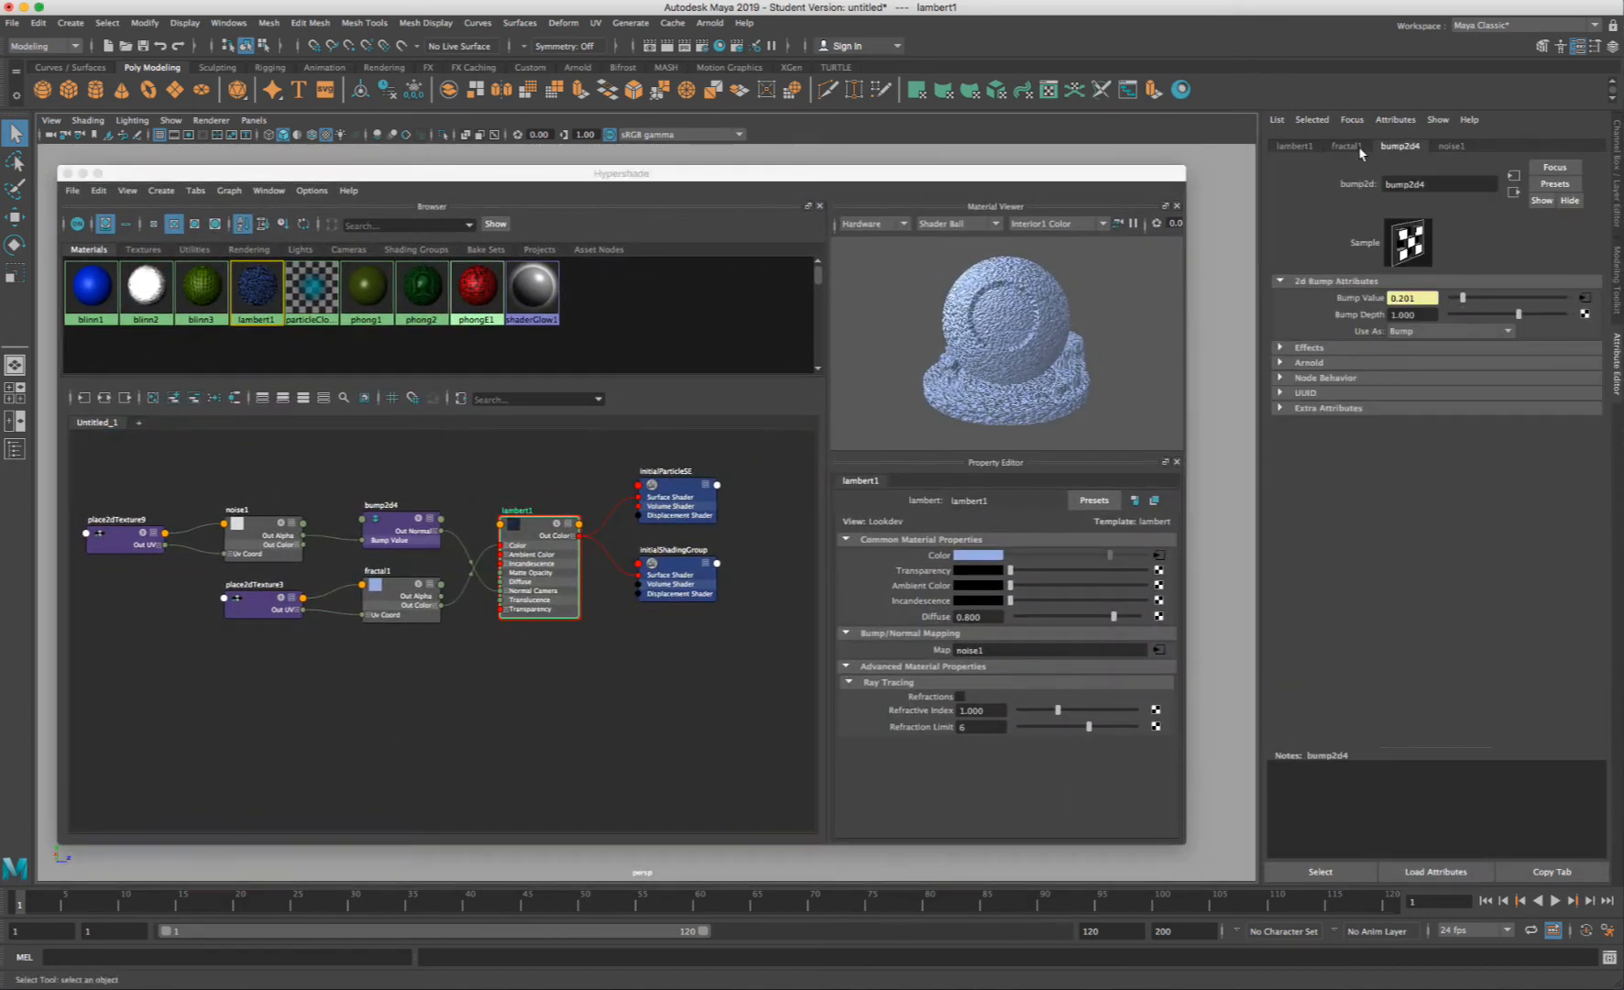
pyautogui.click(1351, 146)
pyautogui.click(1445, 149)
pyautogui.click(1399, 146)
pyautogui.click(1346, 147)
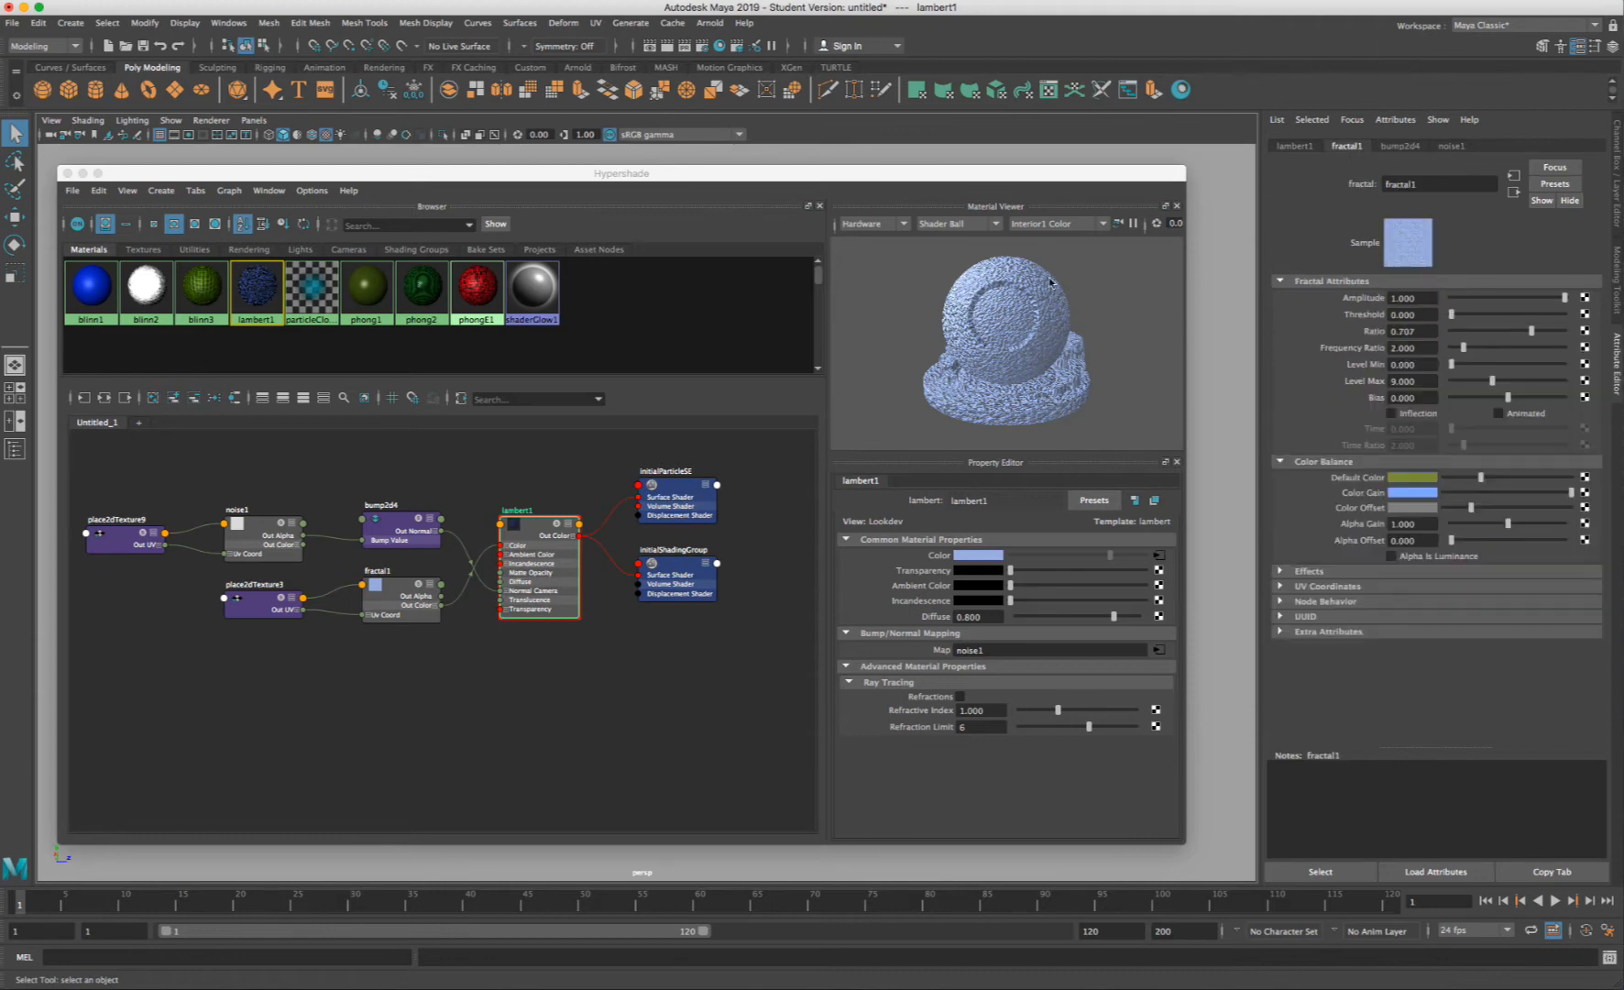
# - Review the attributes of lambert1's network nodes, including bump2d4, fractal1, noise1, place2dTexture3, initialParticleSE and initialShadingGroup
pyautogui.click(399, 528)
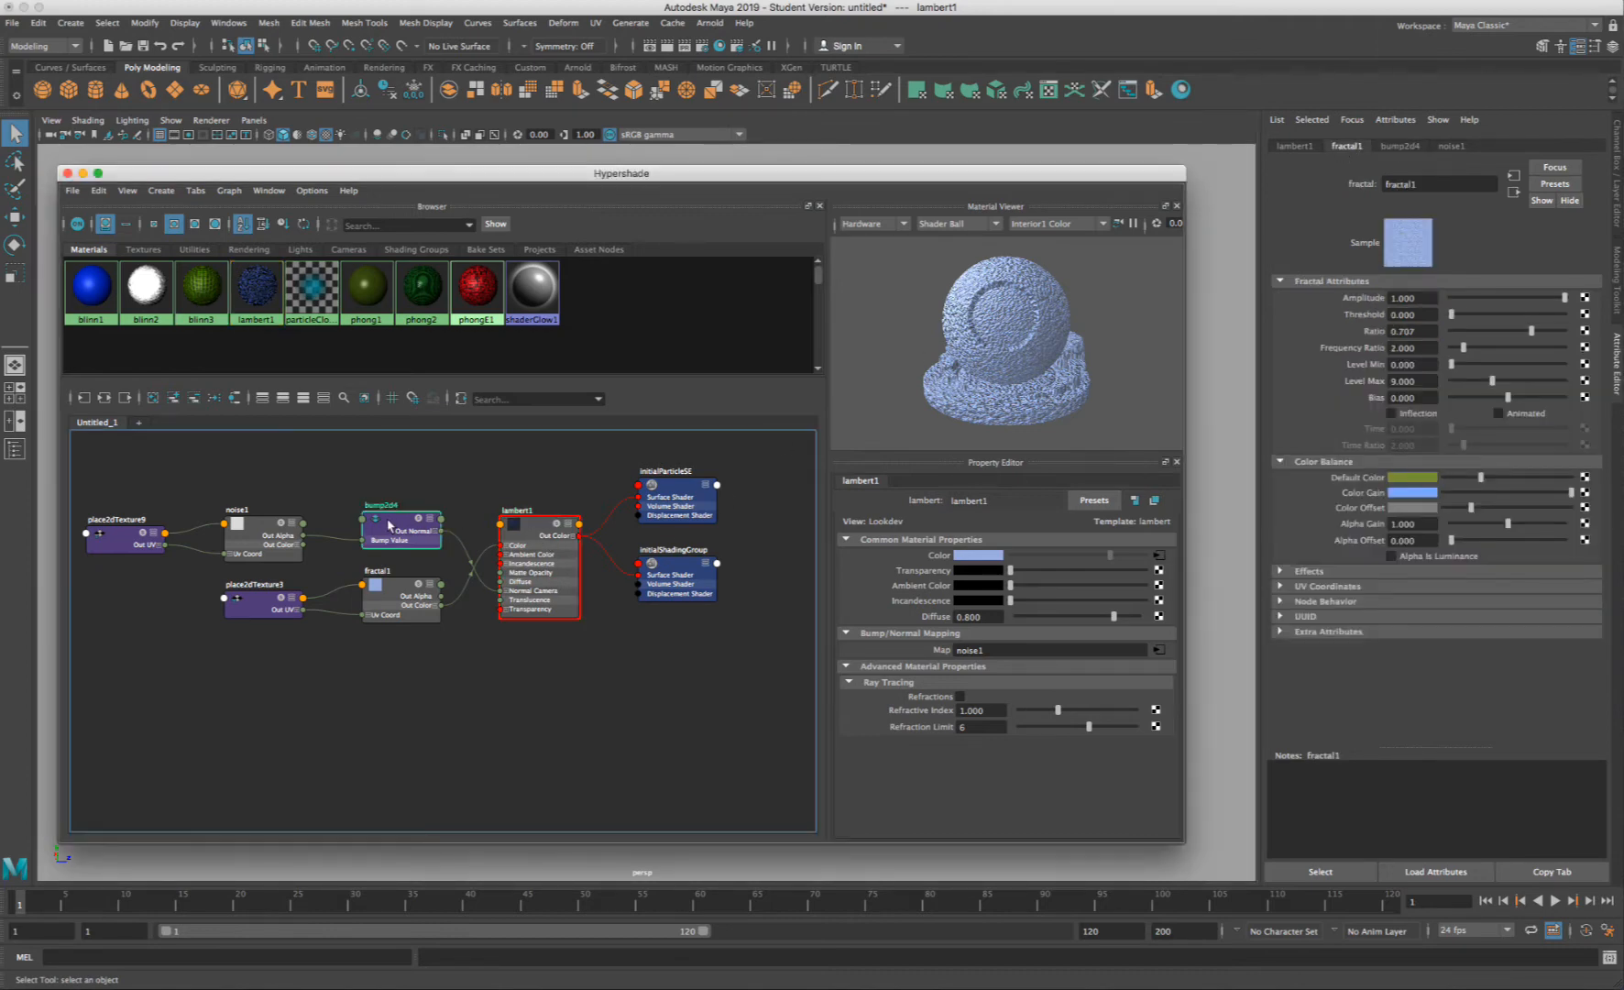
pyautogui.click(390, 581)
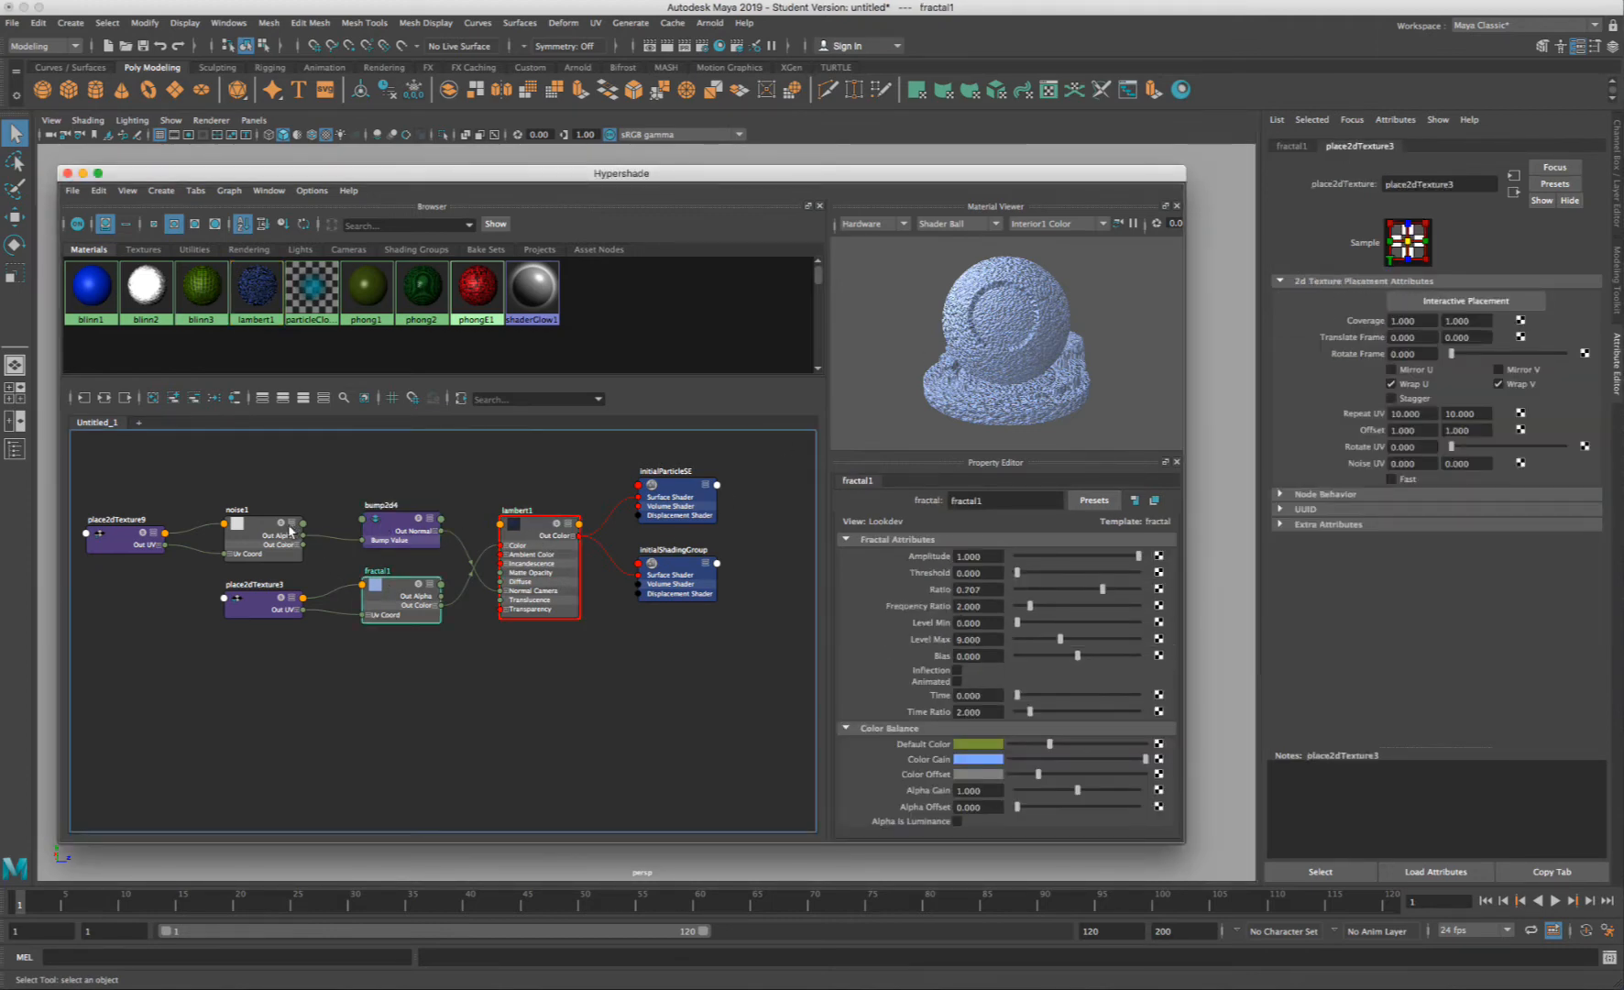
pyautogui.click(289, 529)
pyautogui.click(261, 603)
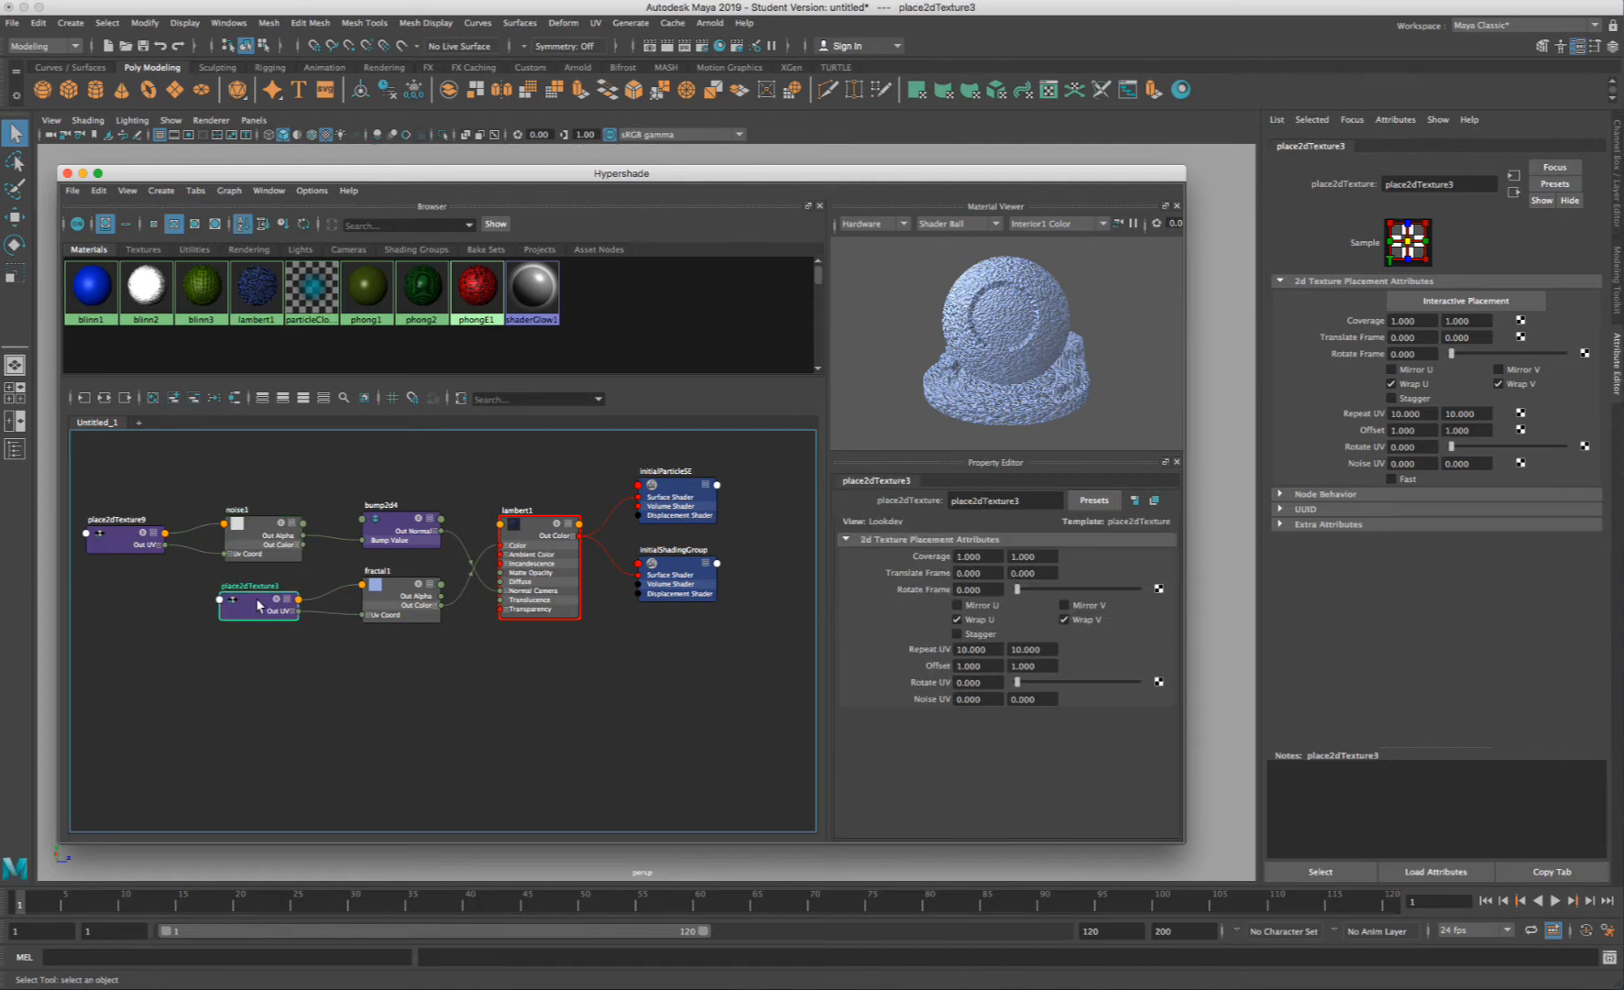
pyautogui.click(495, 567)
pyautogui.click(694, 500)
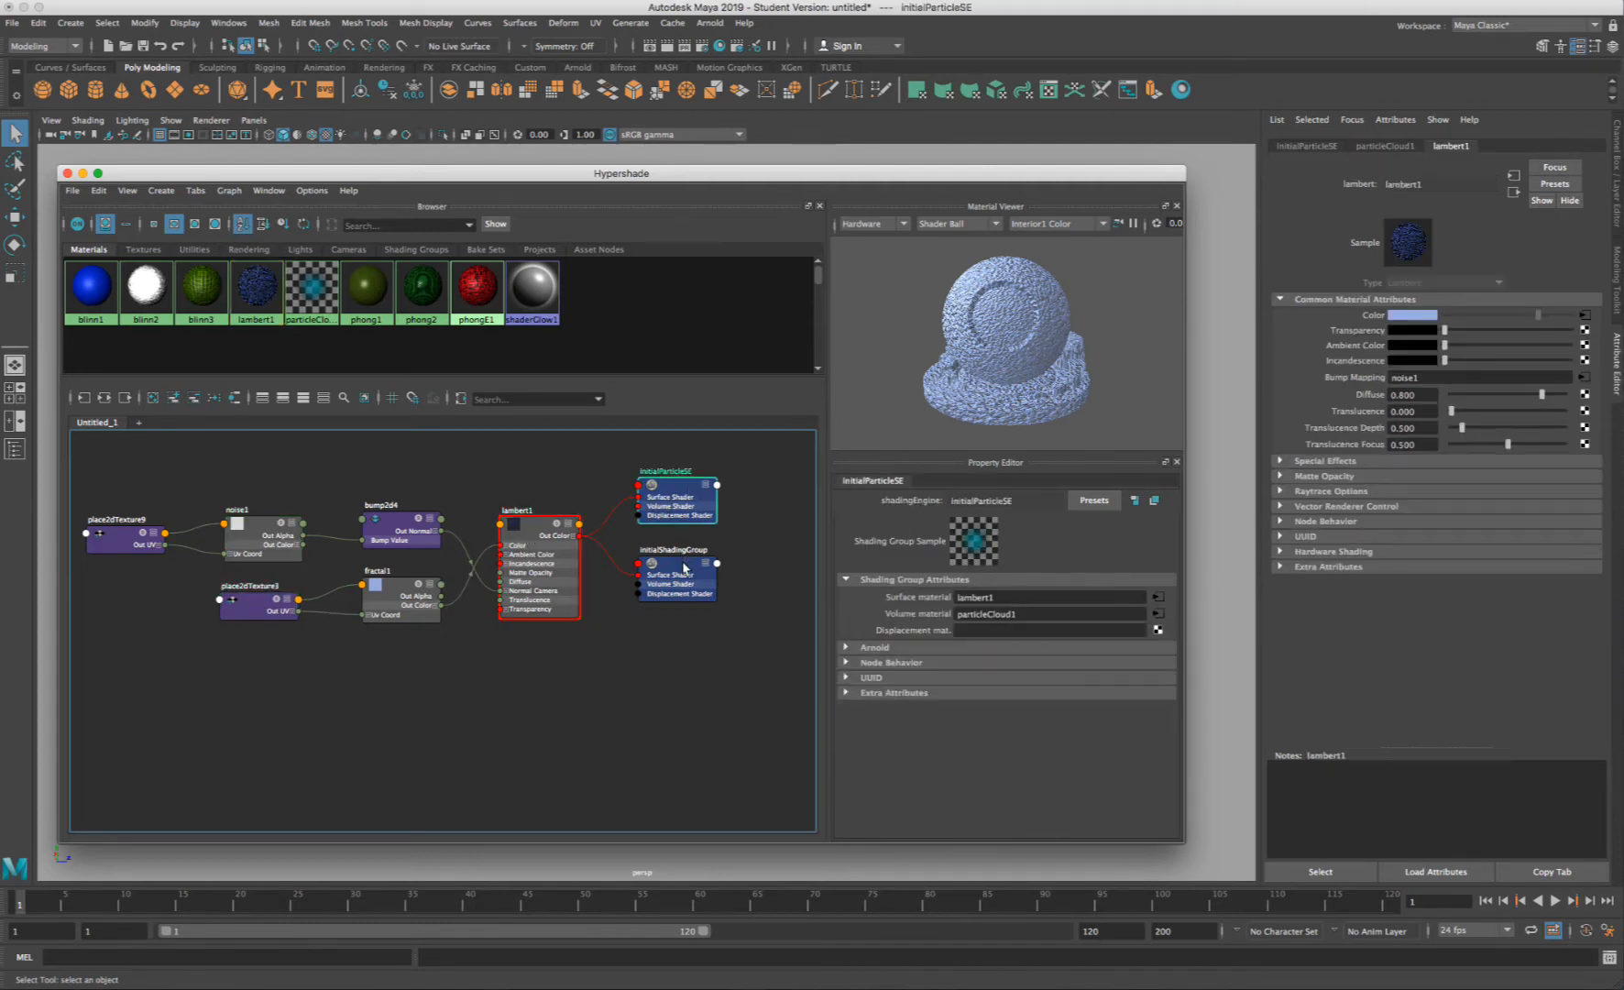
pyautogui.click(535, 528)
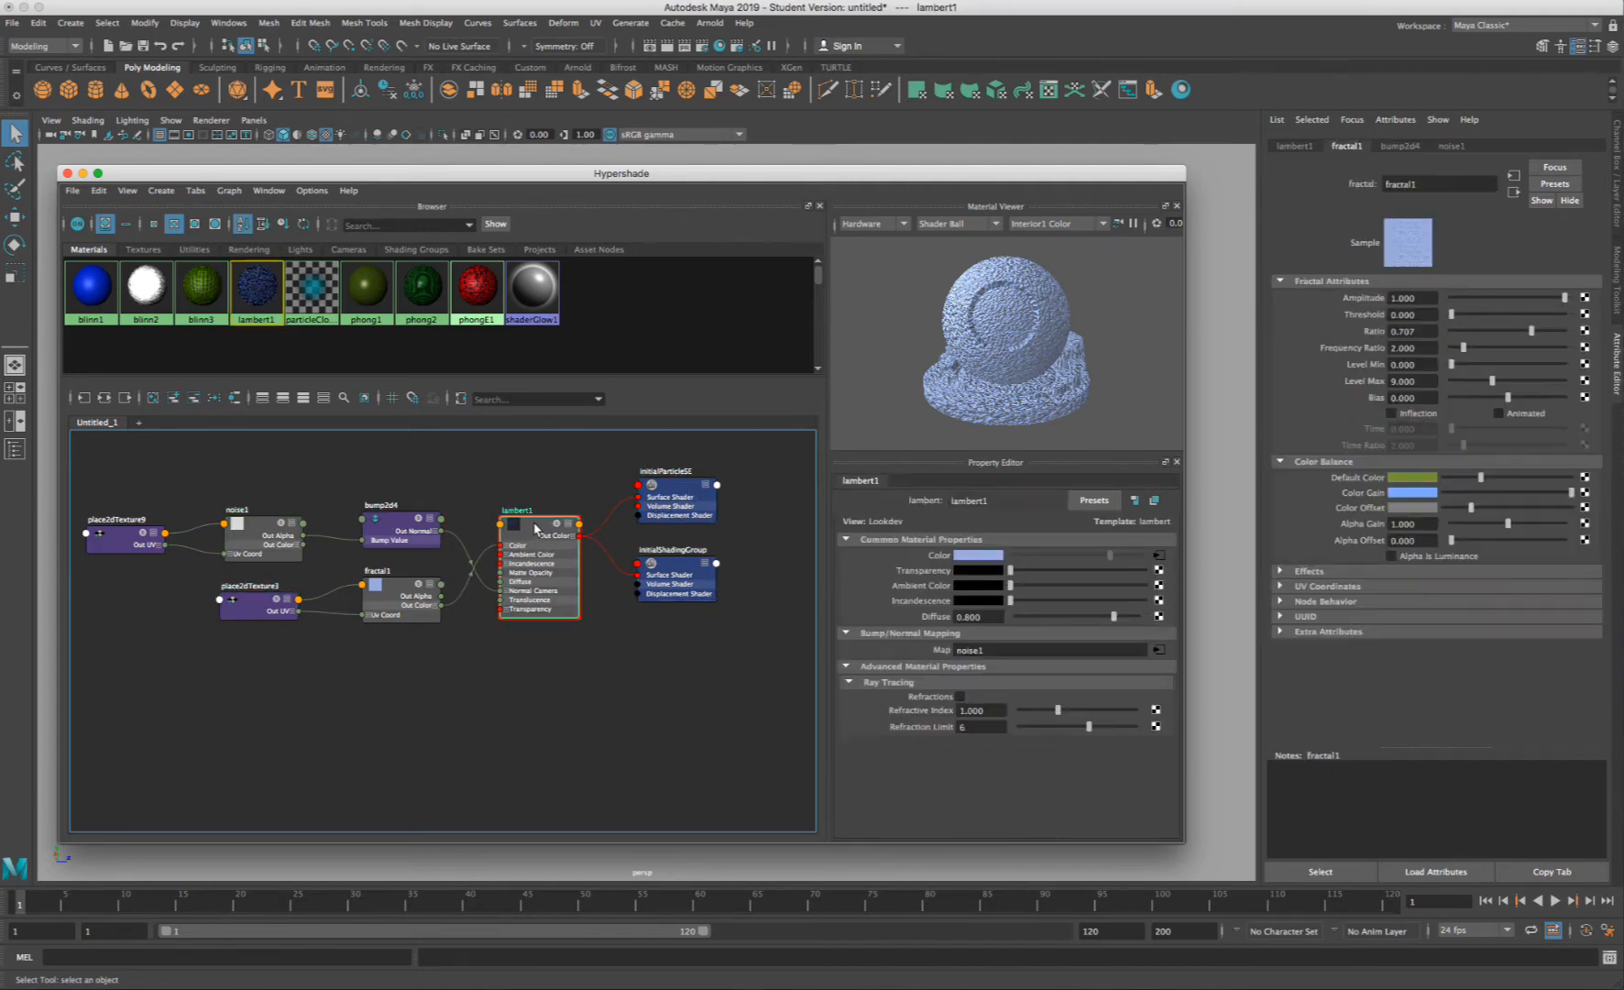
pyautogui.moveTo(535, 529)
pyautogui.mouseDown()
pyautogui.moveTo(495, 479)
pyautogui.moveTo(539, 521)
pyautogui.mouseUp()
pyautogui.moveTo(685, 572)
pyautogui.mouseDown()
pyautogui.moveTo(689, 552)
pyautogui.moveTo(685, 569)
pyautogui.mouseUp()
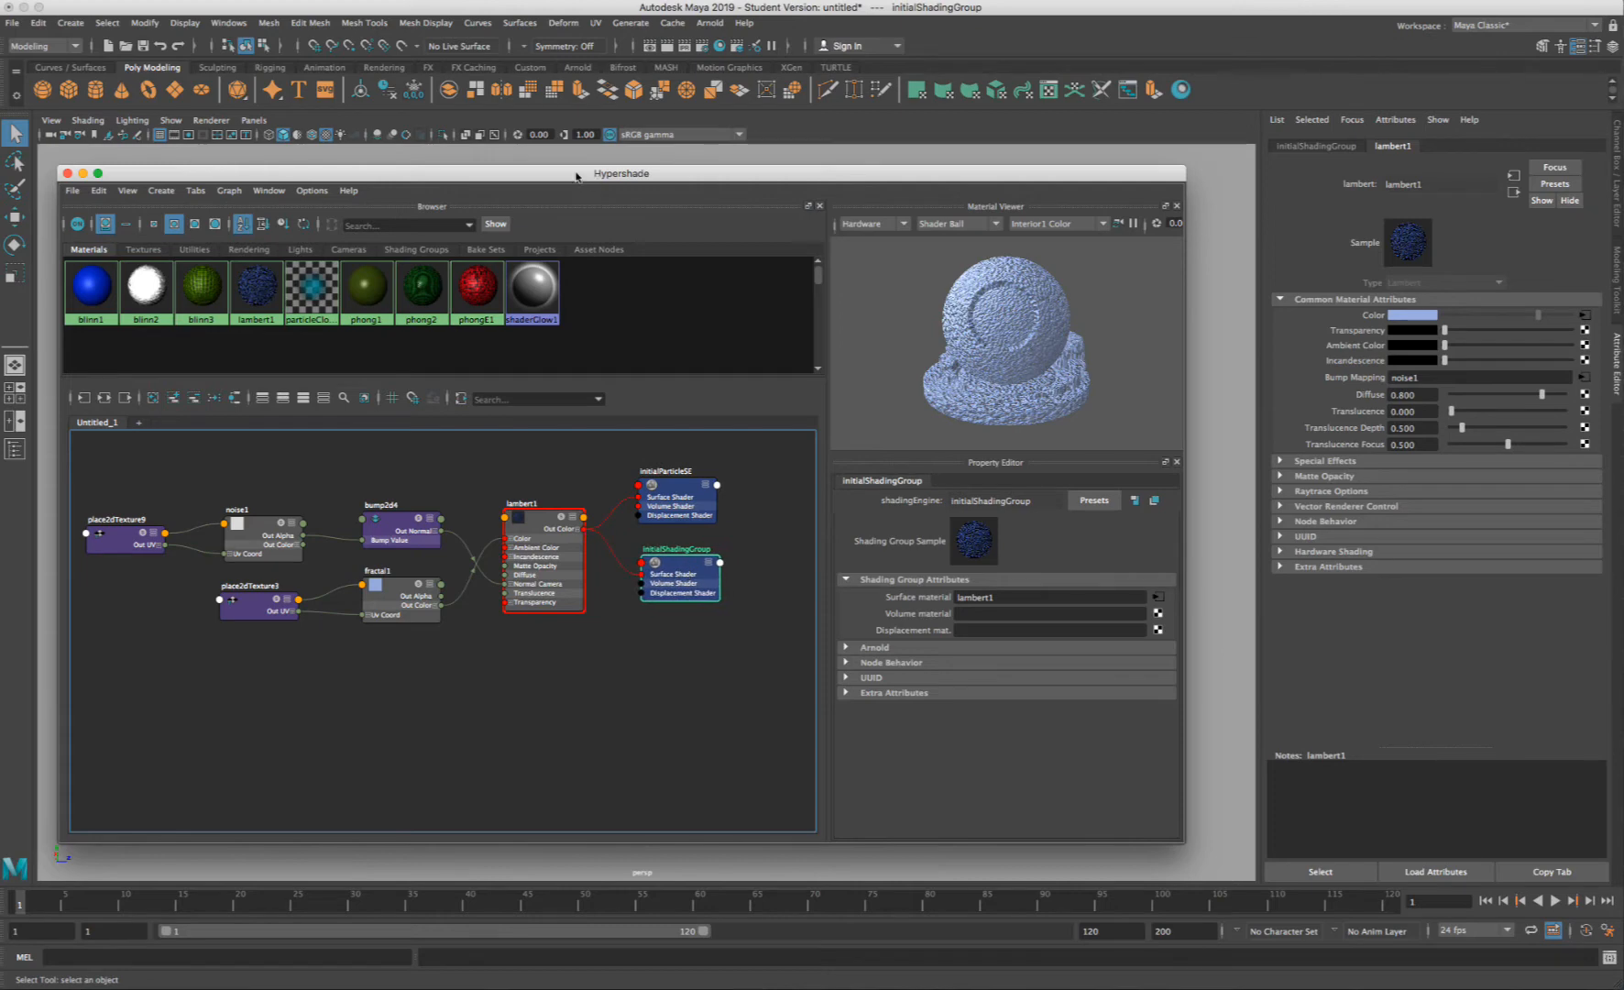
# - Move the Hypershade window away from the spheres and shift the bump2d4, noise1 and place2dTexture3 nodes slightly in the graph
pyautogui.moveTo(581, 177); pyautogui.dragTo(775, 204)
pyautogui.moveTo(589, 615)
pyautogui.mouseDown()
pyautogui.moveTo(569, 592)
pyautogui.moveTo(597, 619)
pyautogui.mouseUp()
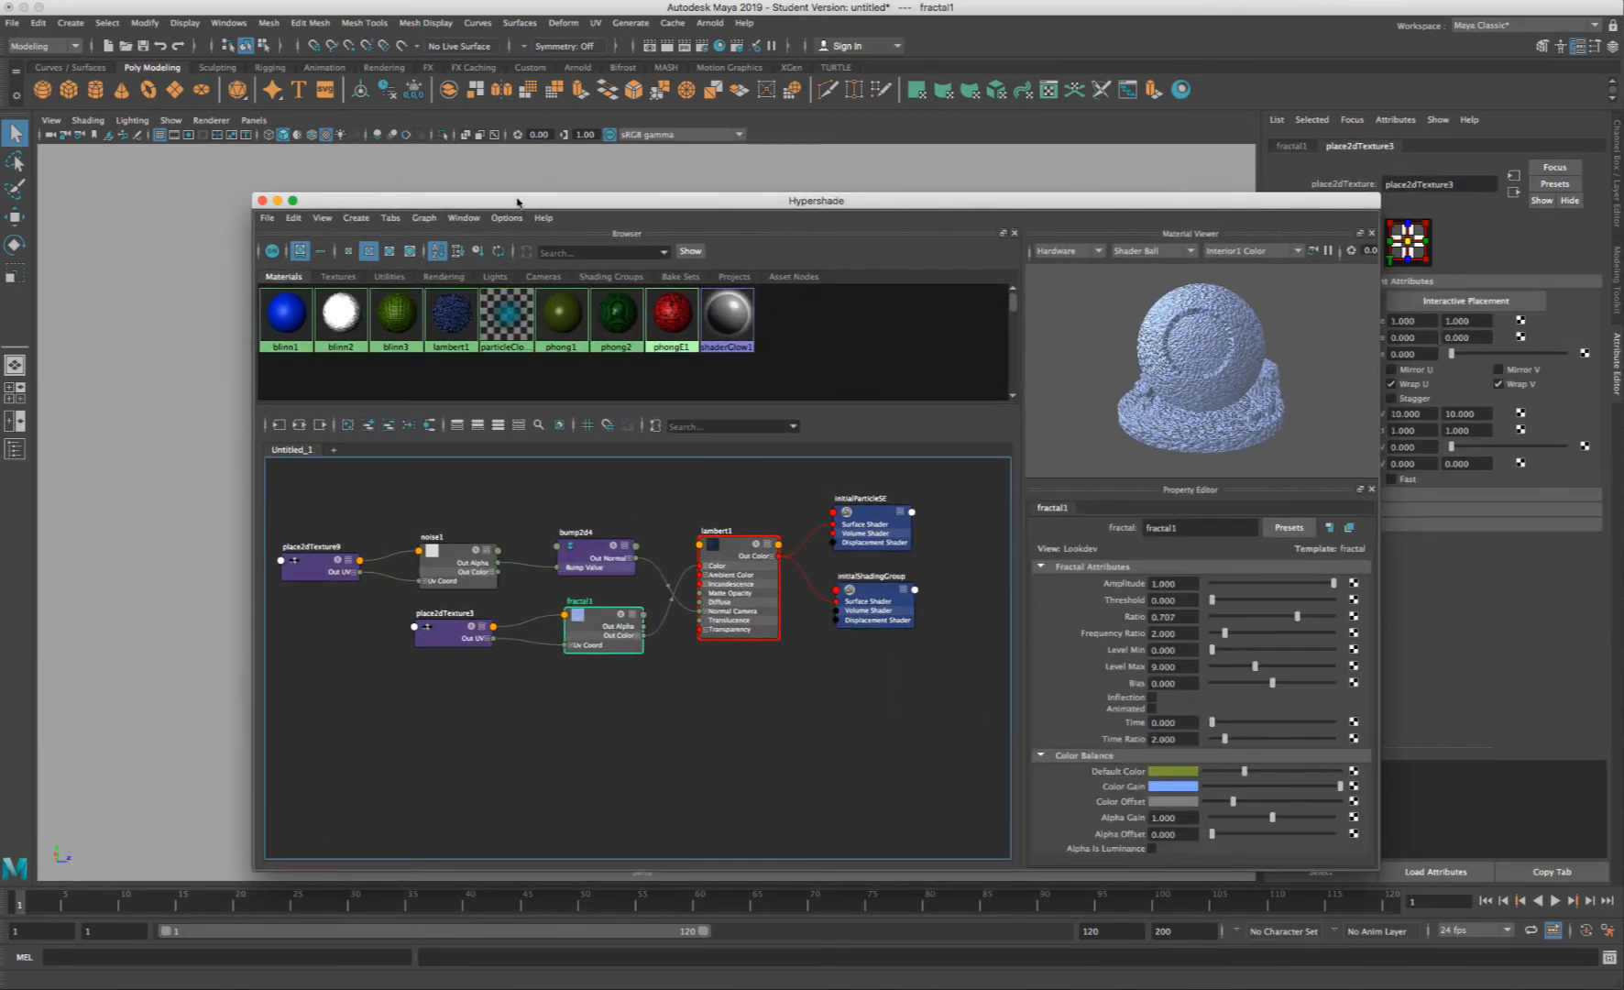
pyautogui.moveTo(513, 198); pyautogui.dragTo(931, 189)
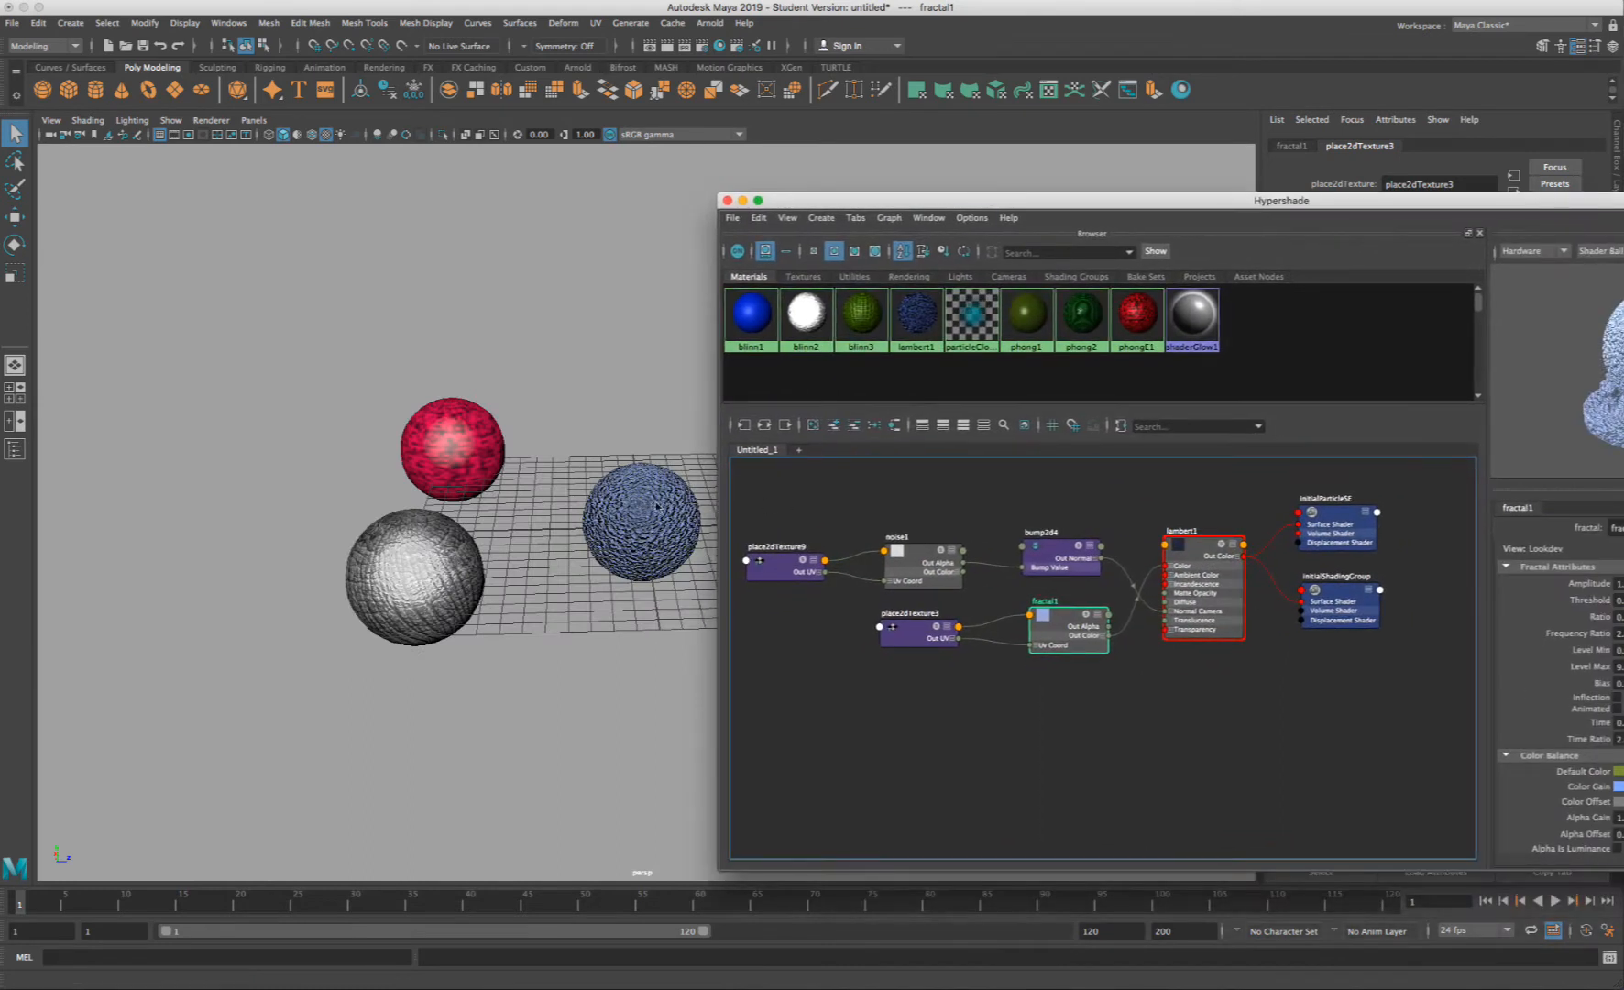
pyautogui.moveTo(1051, 551)
pyautogui.mouseDown()
pyautogui.moveTo(1077, 530)
pyautogui.moveTo(1037, 536)
pyautogui.mouseUp()
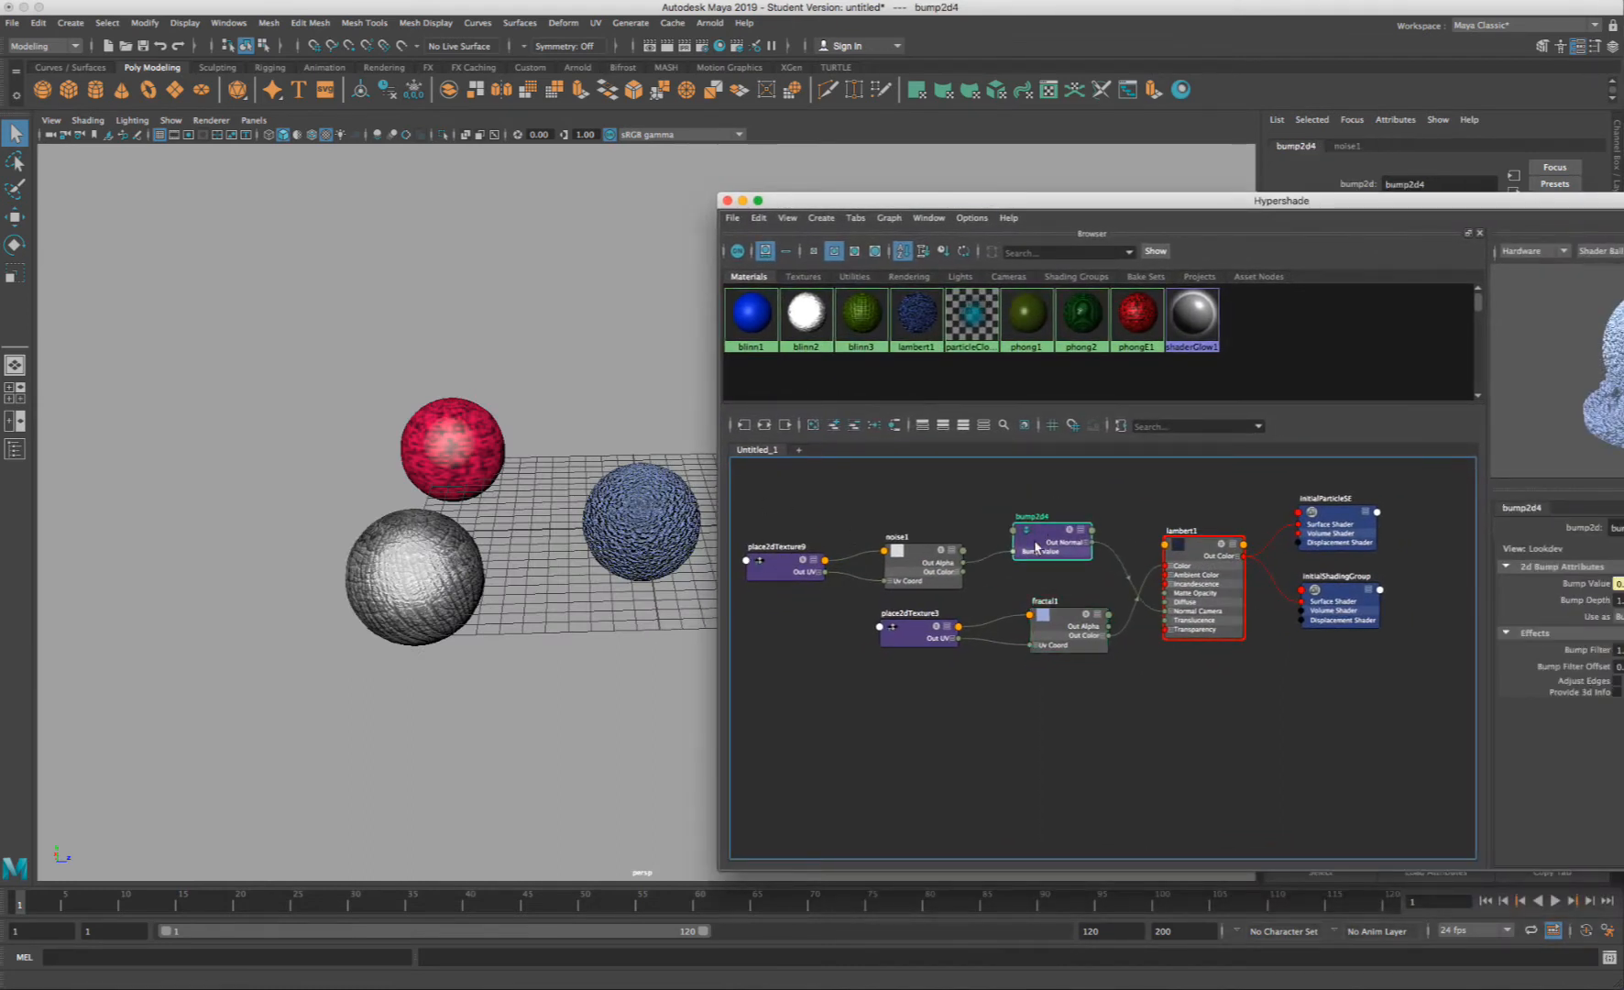
pyautogui.moveTo(921, 551)
pyautogui.mouseDown()
pyautogui.moveTo(919, 528)
pyautogui.moveTo(922, 547)
pyautogui.mouseUp()
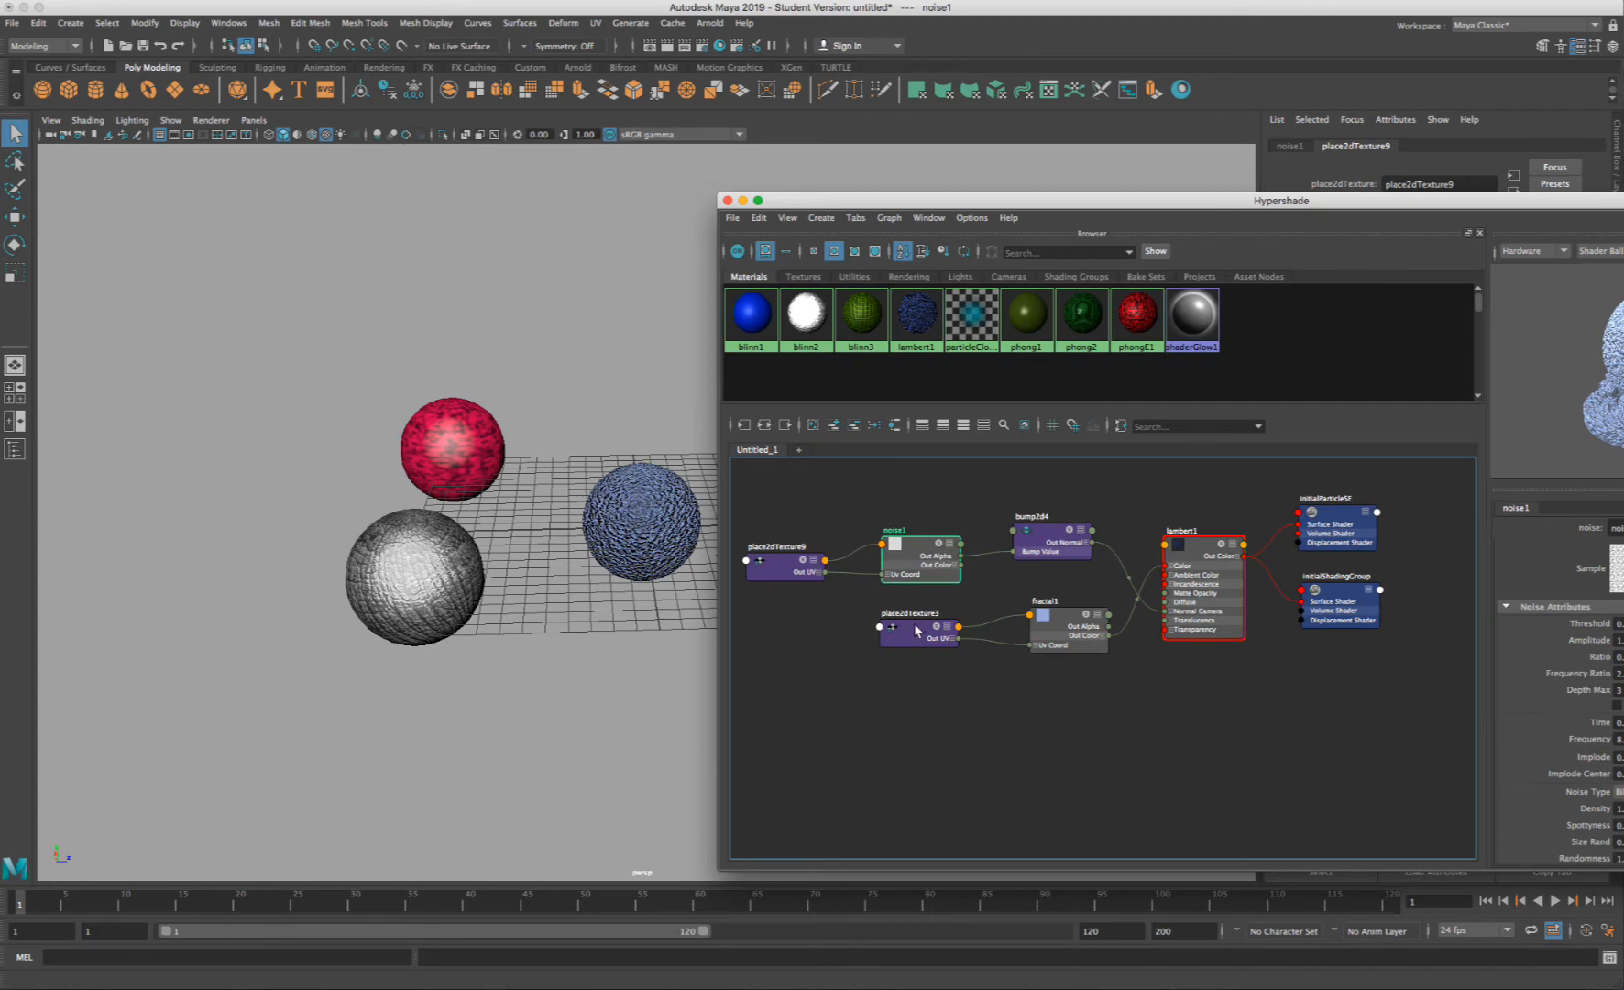
pyautogui.moveTo(917, 629); pyautogui.dragTo(899, 620)
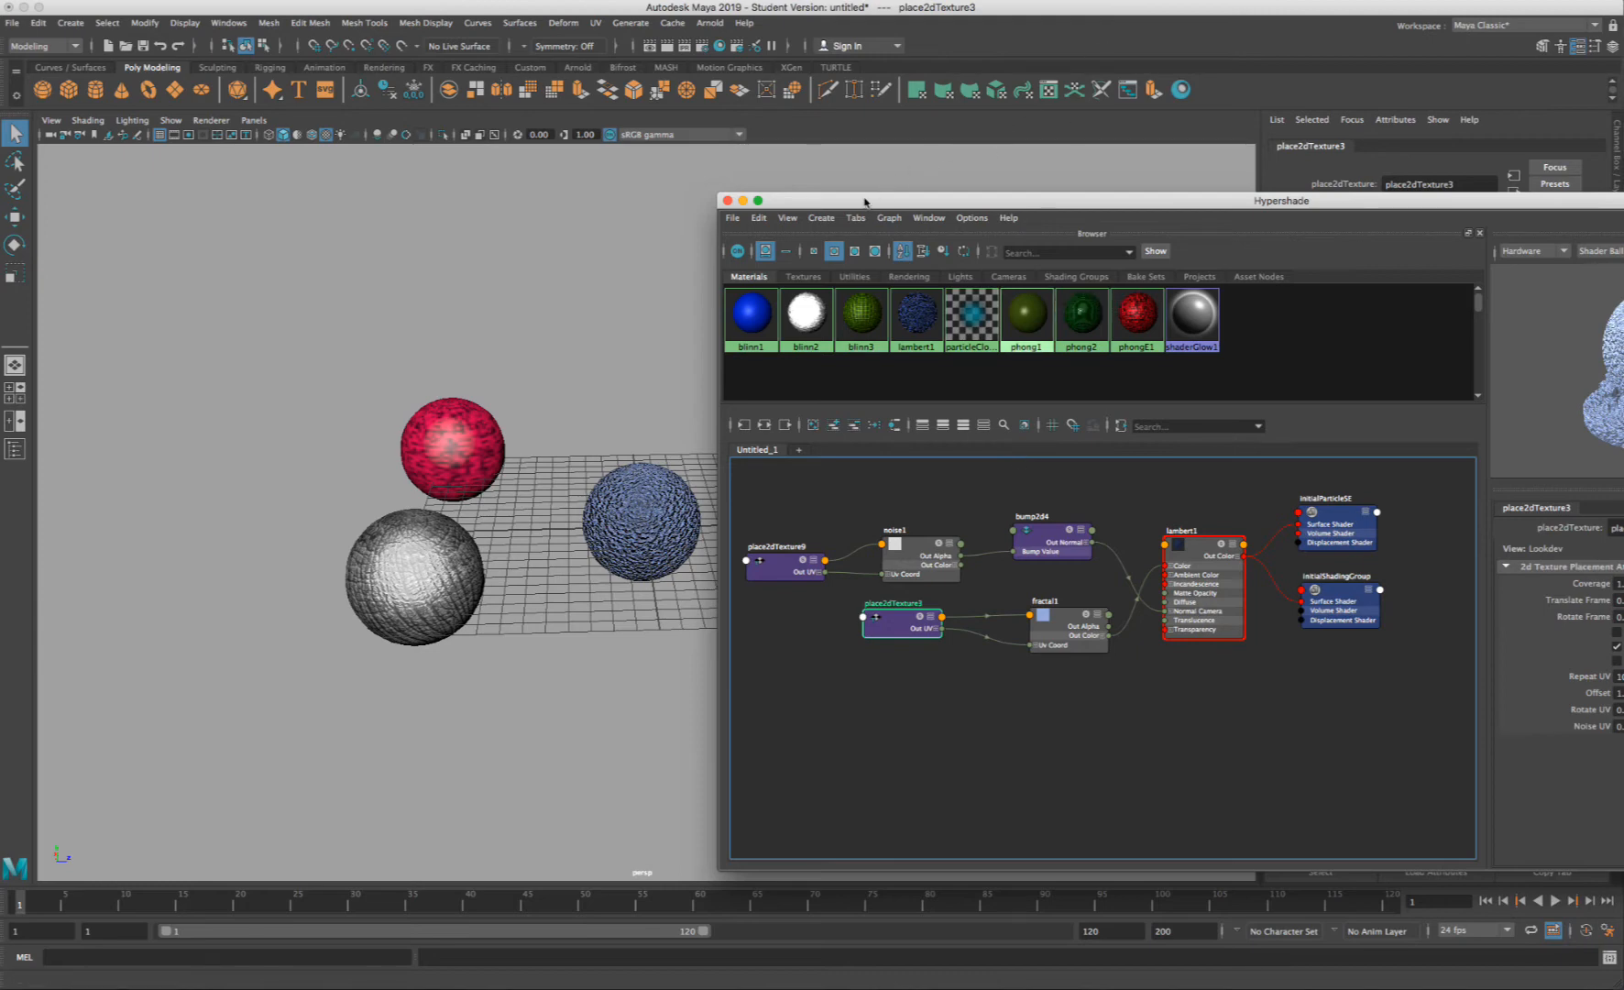
# - Examine the five textured spheres in the viewport beside the Hypershade, from an overview to a close look at the blue and red ones
pyautogui.moveTo(861, 202); pyautogui.dragTo(1016, 167)
pyautogui.keyDown('alt'); pyautogui.moveTo(658, 306); pyautogui.dragTo(495, 246, button='middle'); pyautogui.keyUp('alt')
pyautogui.scroll(-3, 492, 248)
pyautogui.scroll(5, 490, 265)
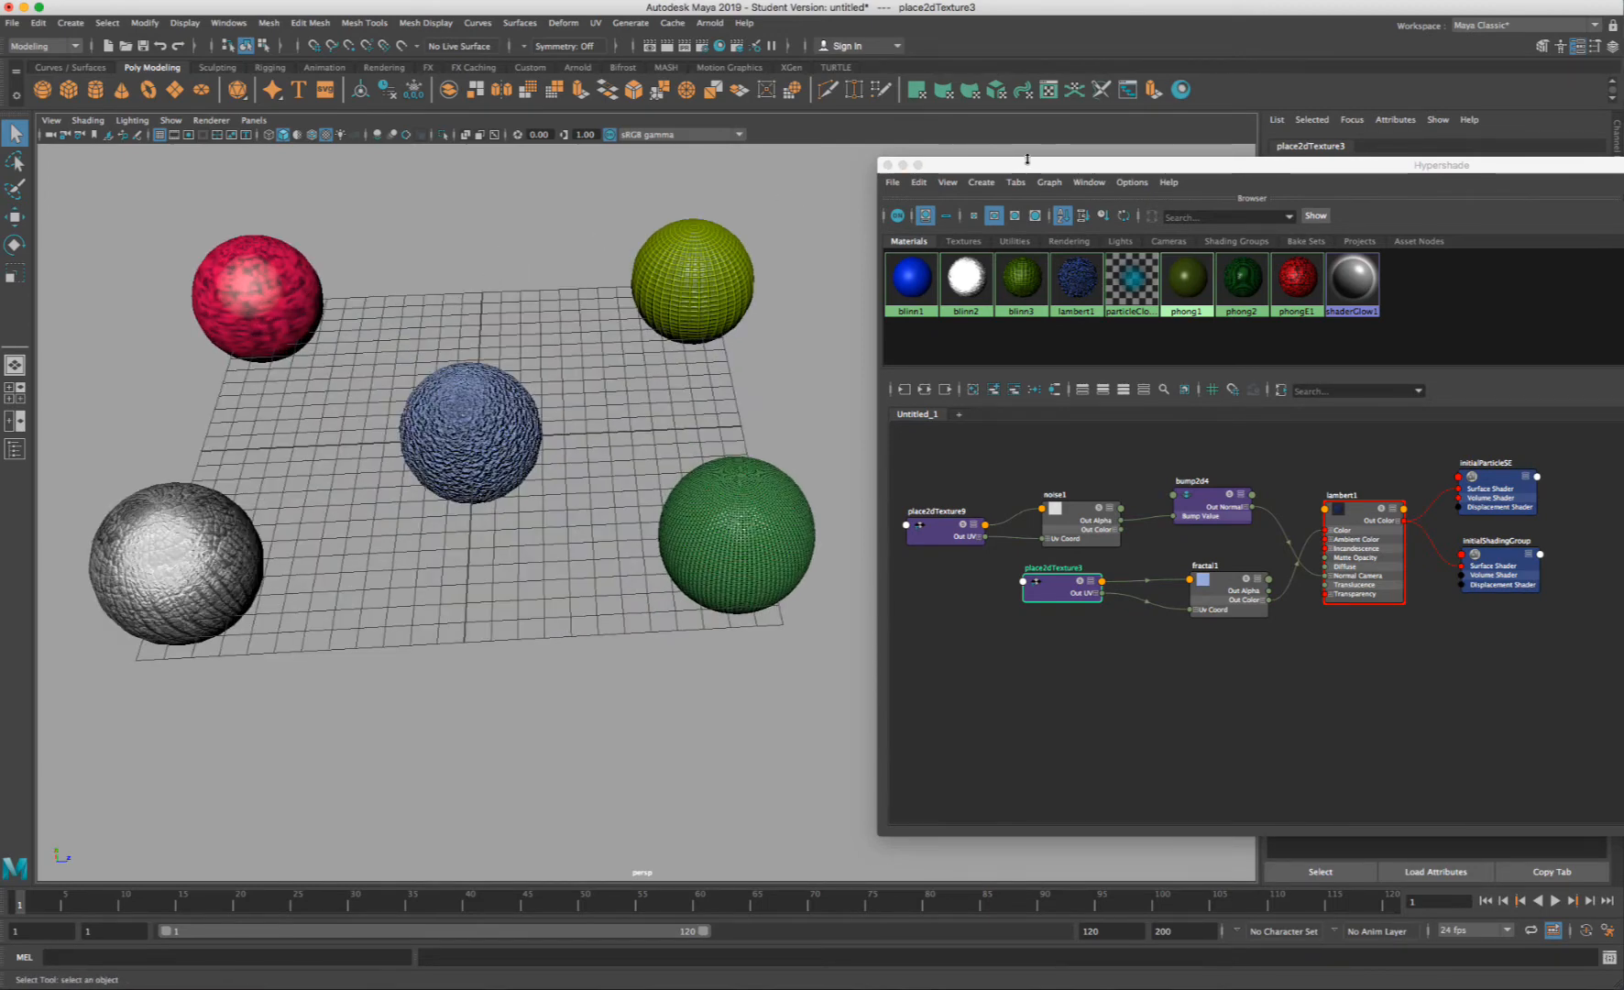
pyautogui.moveTo(1024, 165); pyautogui.dragTo(725, 156)
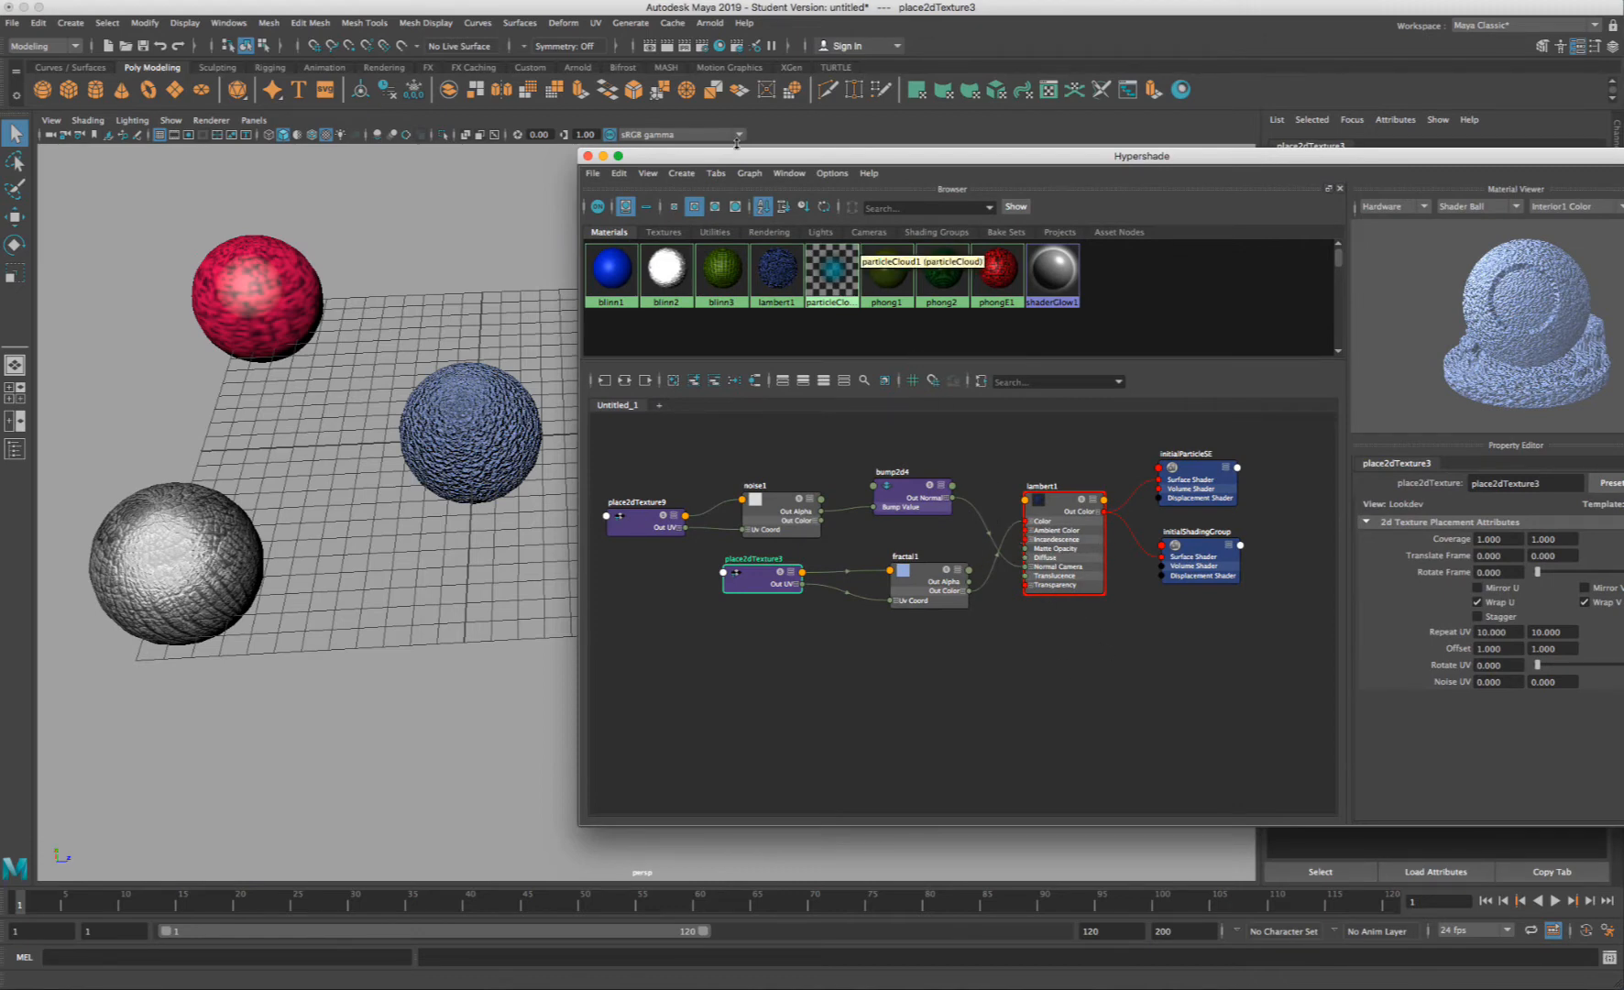
pyautogui.moveTo(698, 160); pyautogui.dragTo(958, 168)
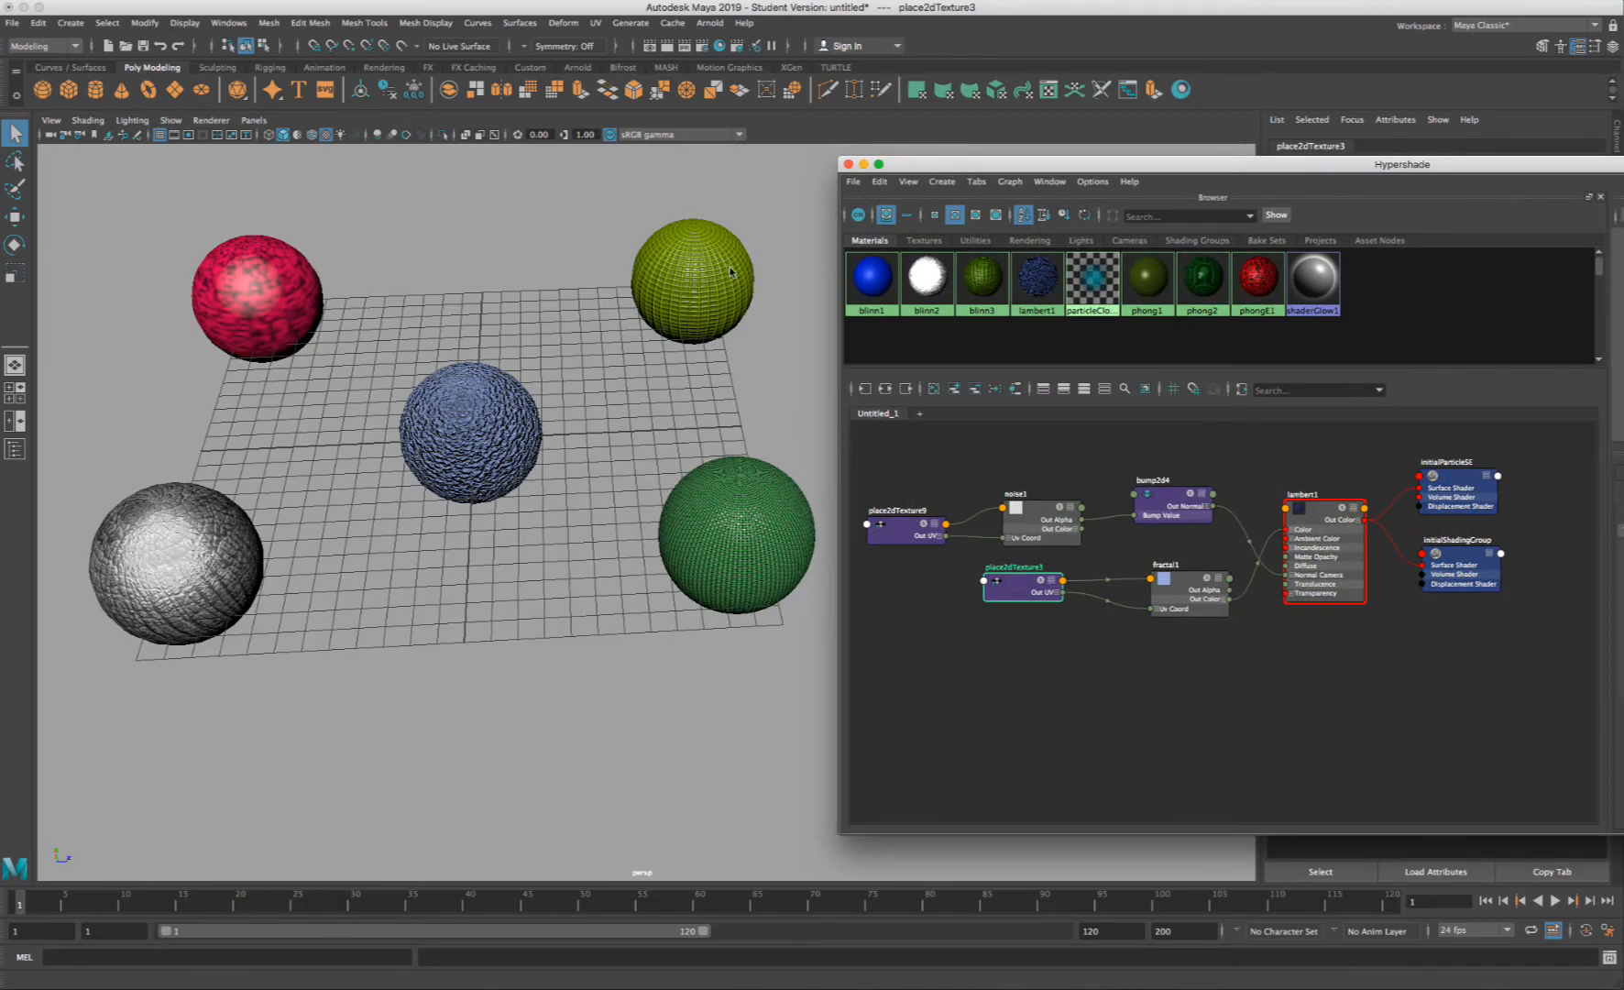
pyautogui.scroll(3, 721, 303)
pyautogui.keyDown('alt'); pyautogui.moveTo(676, 363); pyautogui.dragTo(745, 391, button='middle'); pyautogui.keyUp('alt')
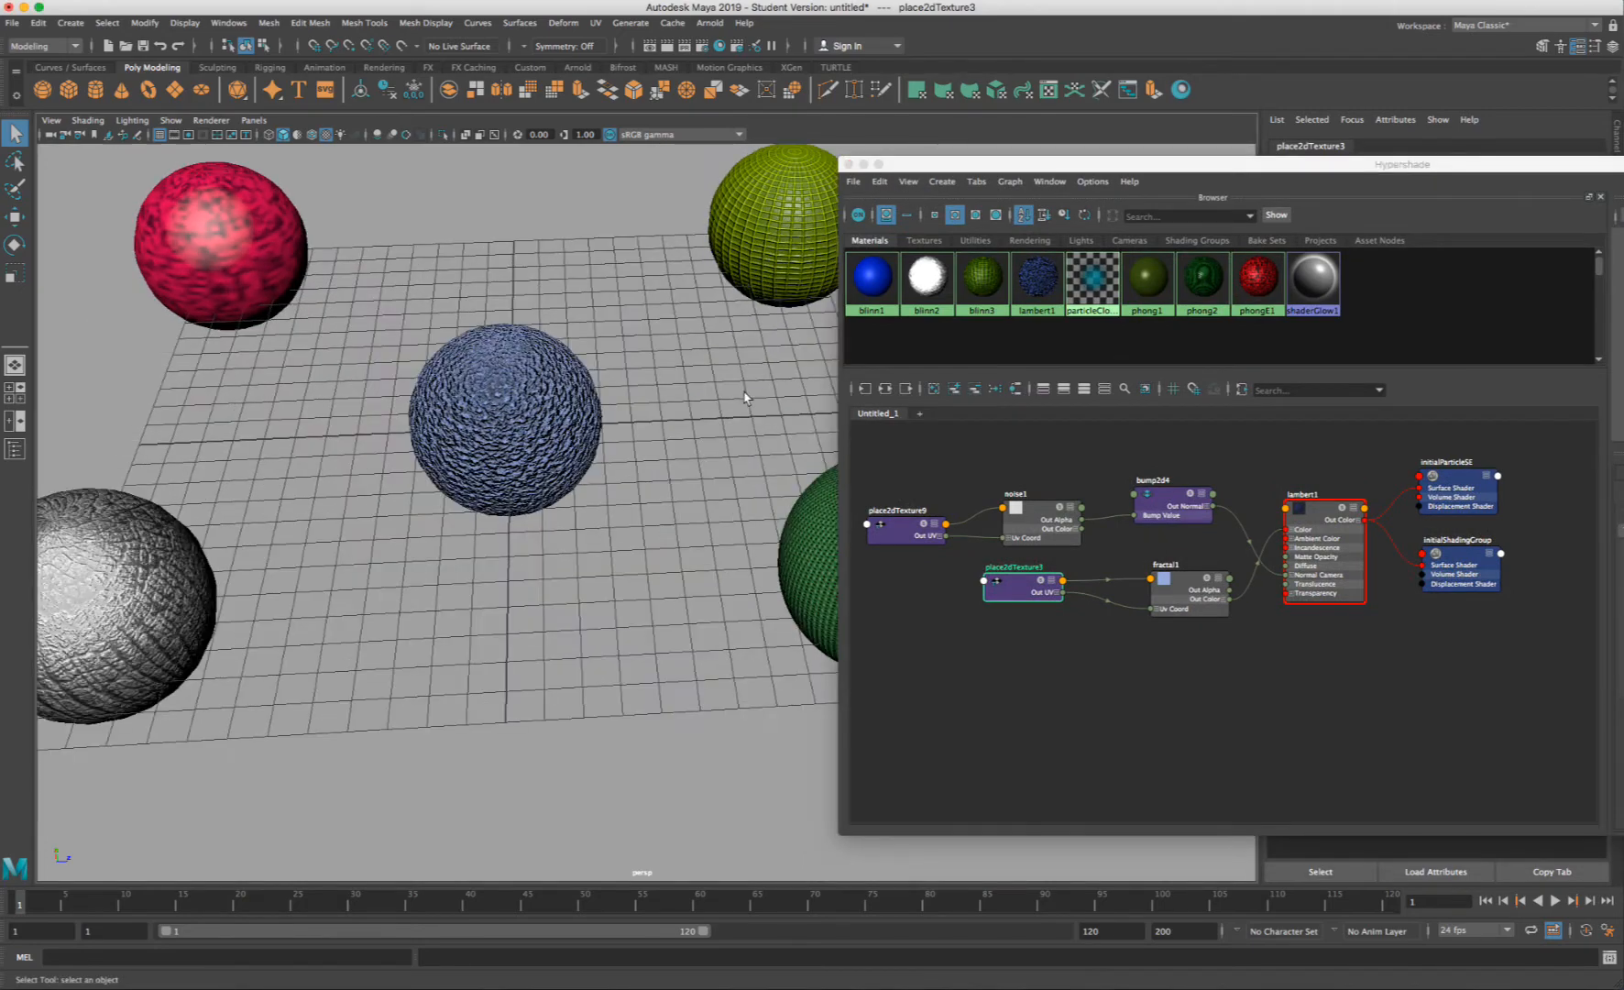
pyautogui.scroll(-3, 746, 396)
pyautogui.keyDown('alt'); pyautogui.moveTo(732, 451); pyautogui.dragTo(673, 438); pyautogui.keyUp('alt')
pyautogui.scroll(-2, 668, 434)
pyautogui.scroll(4, 668, 434)
pyautogui.scroll(4, 673, 439)
pyautogui.keyDown('alt'); pyautogui.moveTo(586, 378); pyautogui.dragTo(601, 385); pyautogui.keyUp('alt')
pyautogui.keyDown('alt'); pyautogui.moveTo(601, 385); pyautogui.dragTo(612, 550, button='middle'); pyautogui.keyUp('alt')
pyautogui.scroll(3, 586, 440)
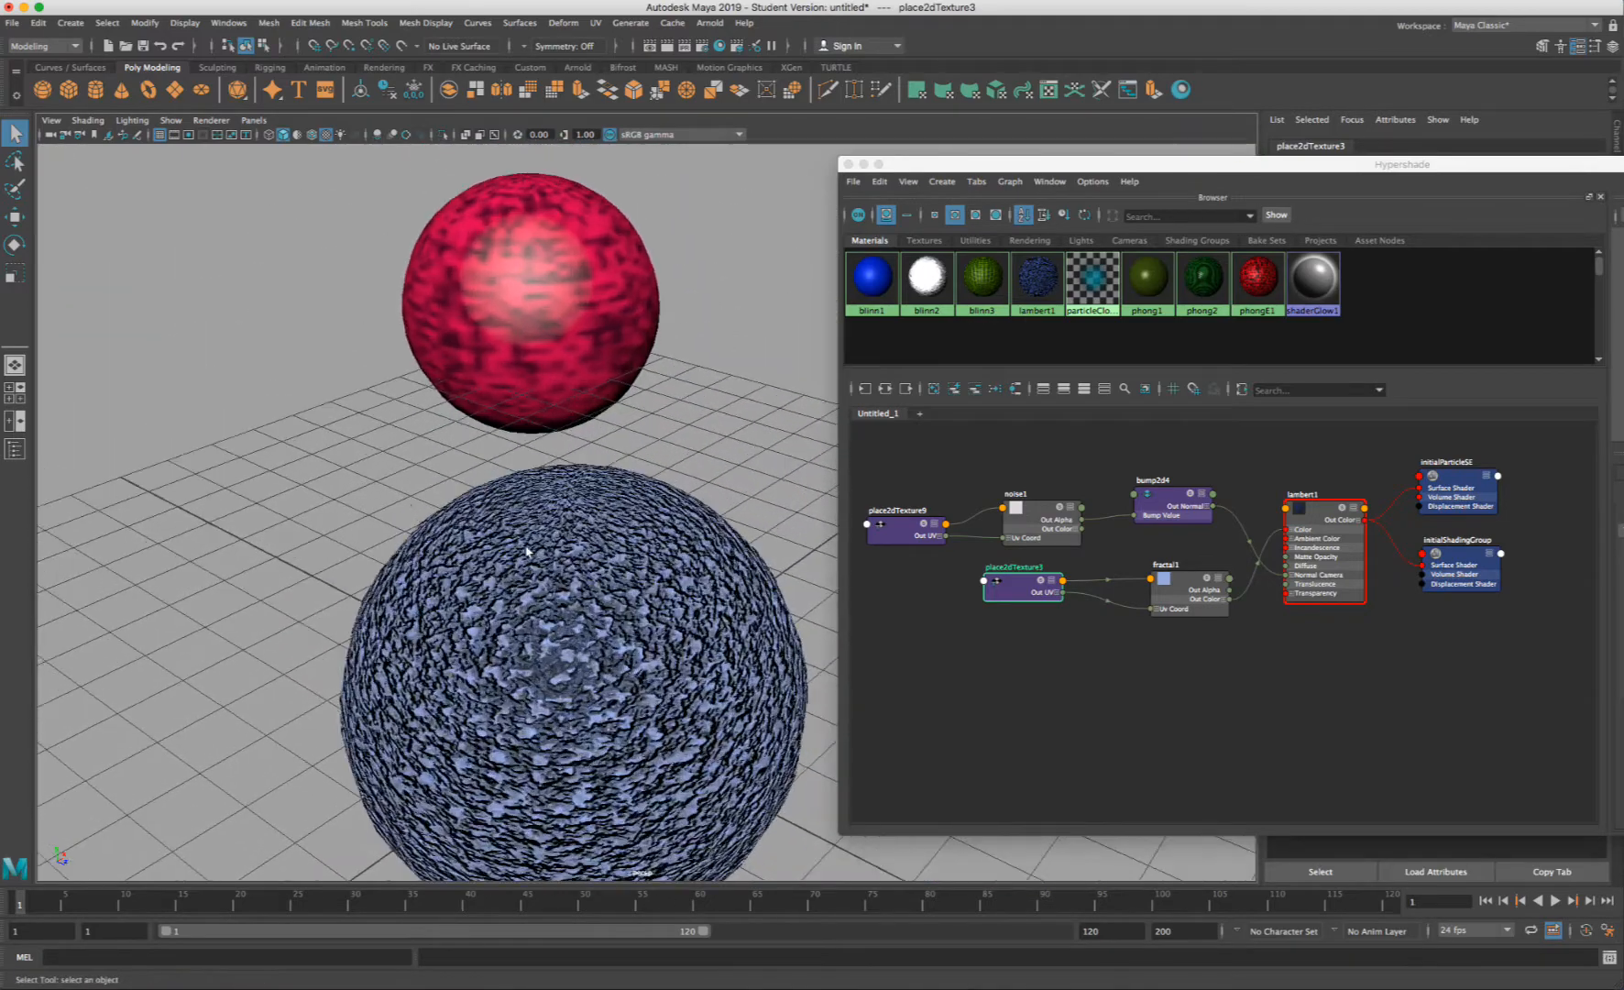
# - Add a Noise texture as the bump map of the red sphere's phongE1 material
pyautogui.keyDown('alt'); pyautogui.moveTo(417, 356); pyautogui.dragTo(225, 448, button='middle'); pyautogui.keyUp('alt')
pyautogui.keyDown('alt'); pyautogui.moveTo(605, 394); pyautogui.dragTo(415, 519, button='middle'); pyautogui.keyUp('alt')
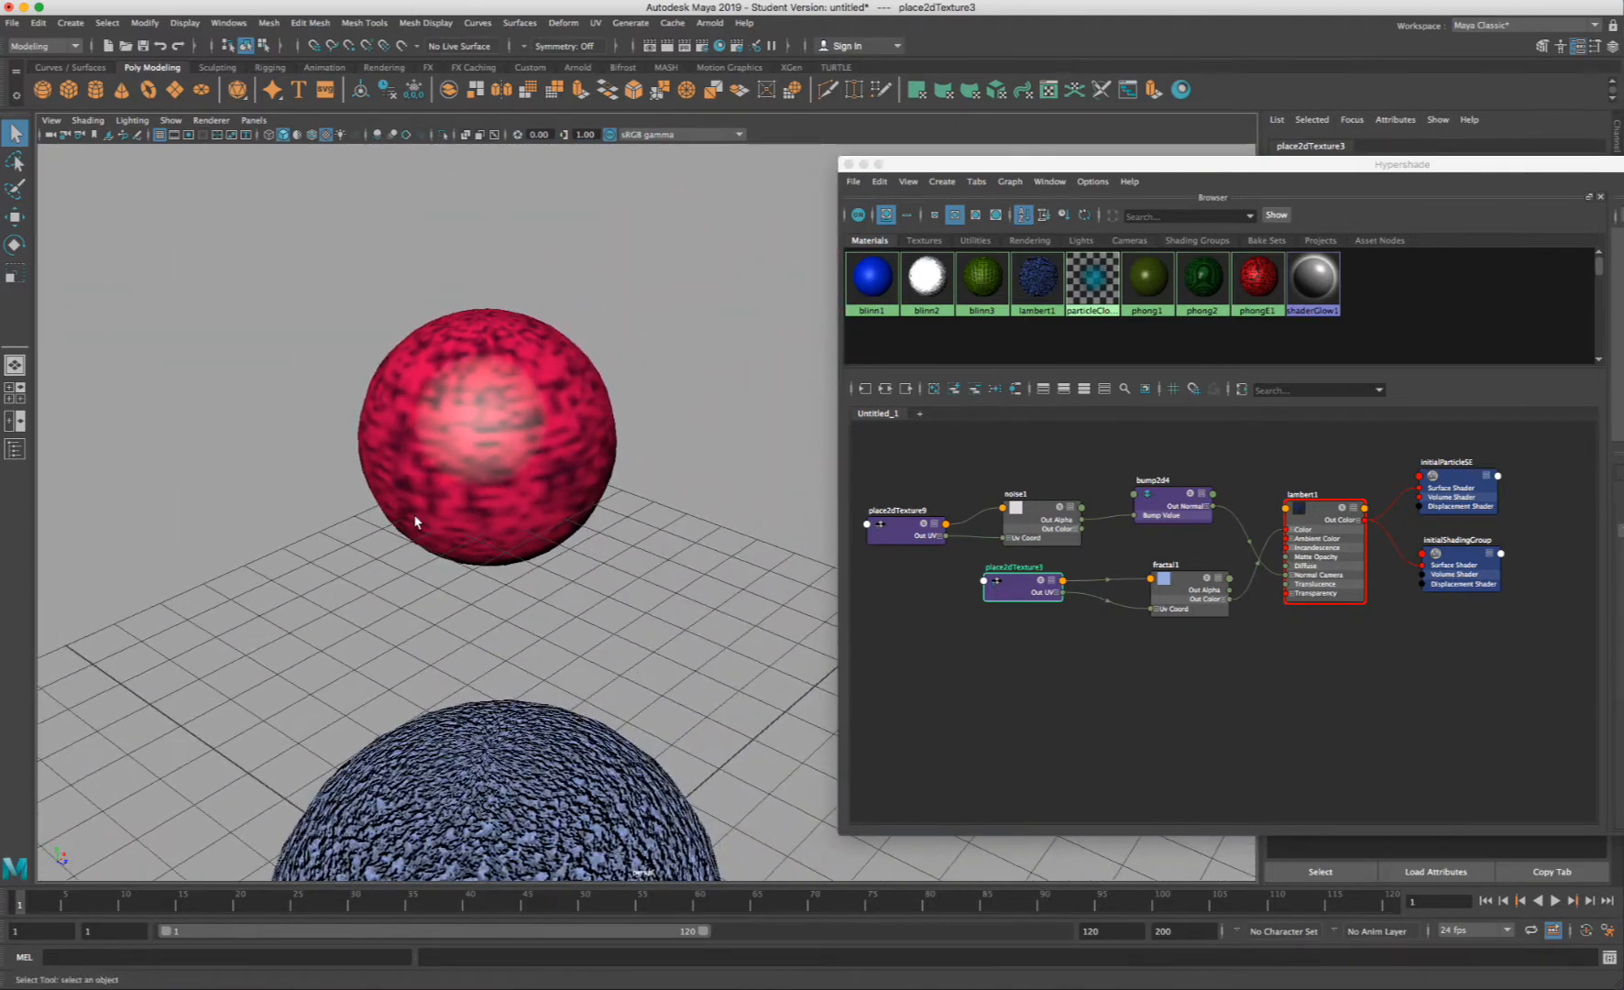
pyautogui.keyDown('alt'); pyautogui.moveTo(415, 519); pyautogui.dragTo(423, 511); pyautogui.keyUp('alt')
pyautogui.keyDown('alt'); pyautogui.moveTo(423, 511); pyautogui.dragTo(73, 480, button='middle'); pyautogui.keyUp('alt')
pyautogui.click(399, 454)
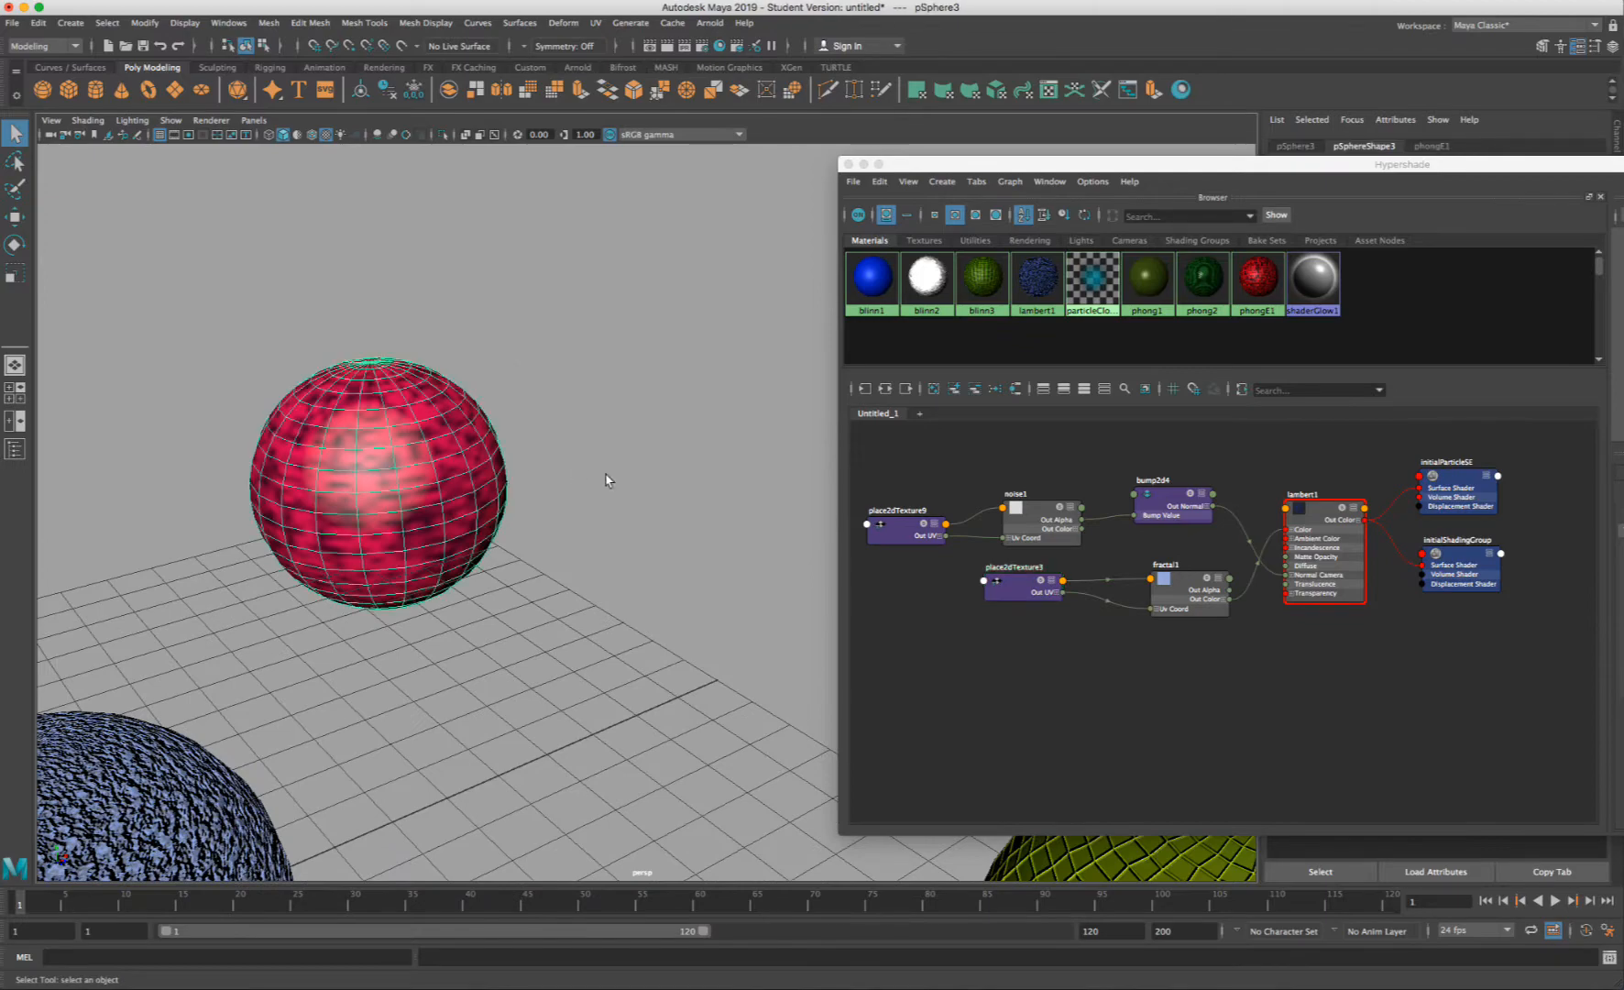
pyautogui.keyDown('alt'); pyautogui.moveTo(609, 480); pyautogui.dragTo(472, 479); pyautogui.keyUp('alt')
pyautogui.keyDown('alt'); pyautogui.moveTo(743, 463); pyautogui.dragTo(119, 463, button='middle'); pyautogui.keyUp('alt')
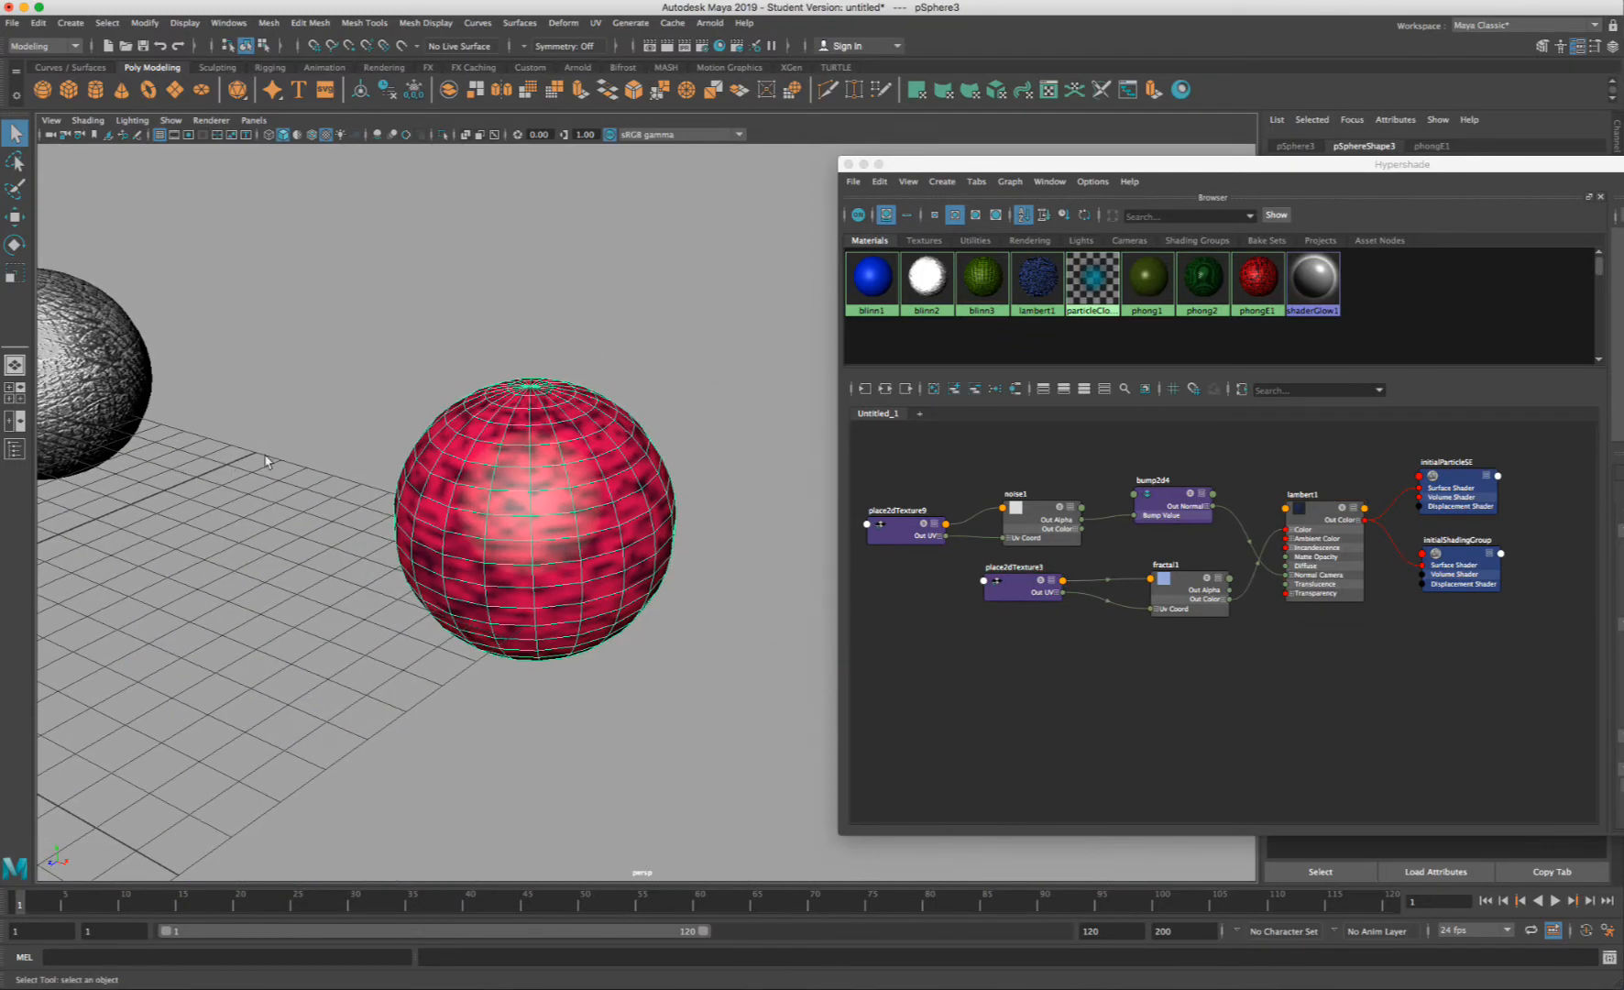
pyautogui.keyDown('alt'); pyautogui.moveTo(546, 447); pyautogui.dragTo(729, 321, button='middle'); pyautogui.keyUp('alt')
pyautogui.scroll(5, 358, 456)
pyautogui.keyDown('alt'); pyautogui.moveTo(236, 412); pyautogui.dragTo(336, 414, button='middle'); pyautogui.keyUp('alt')
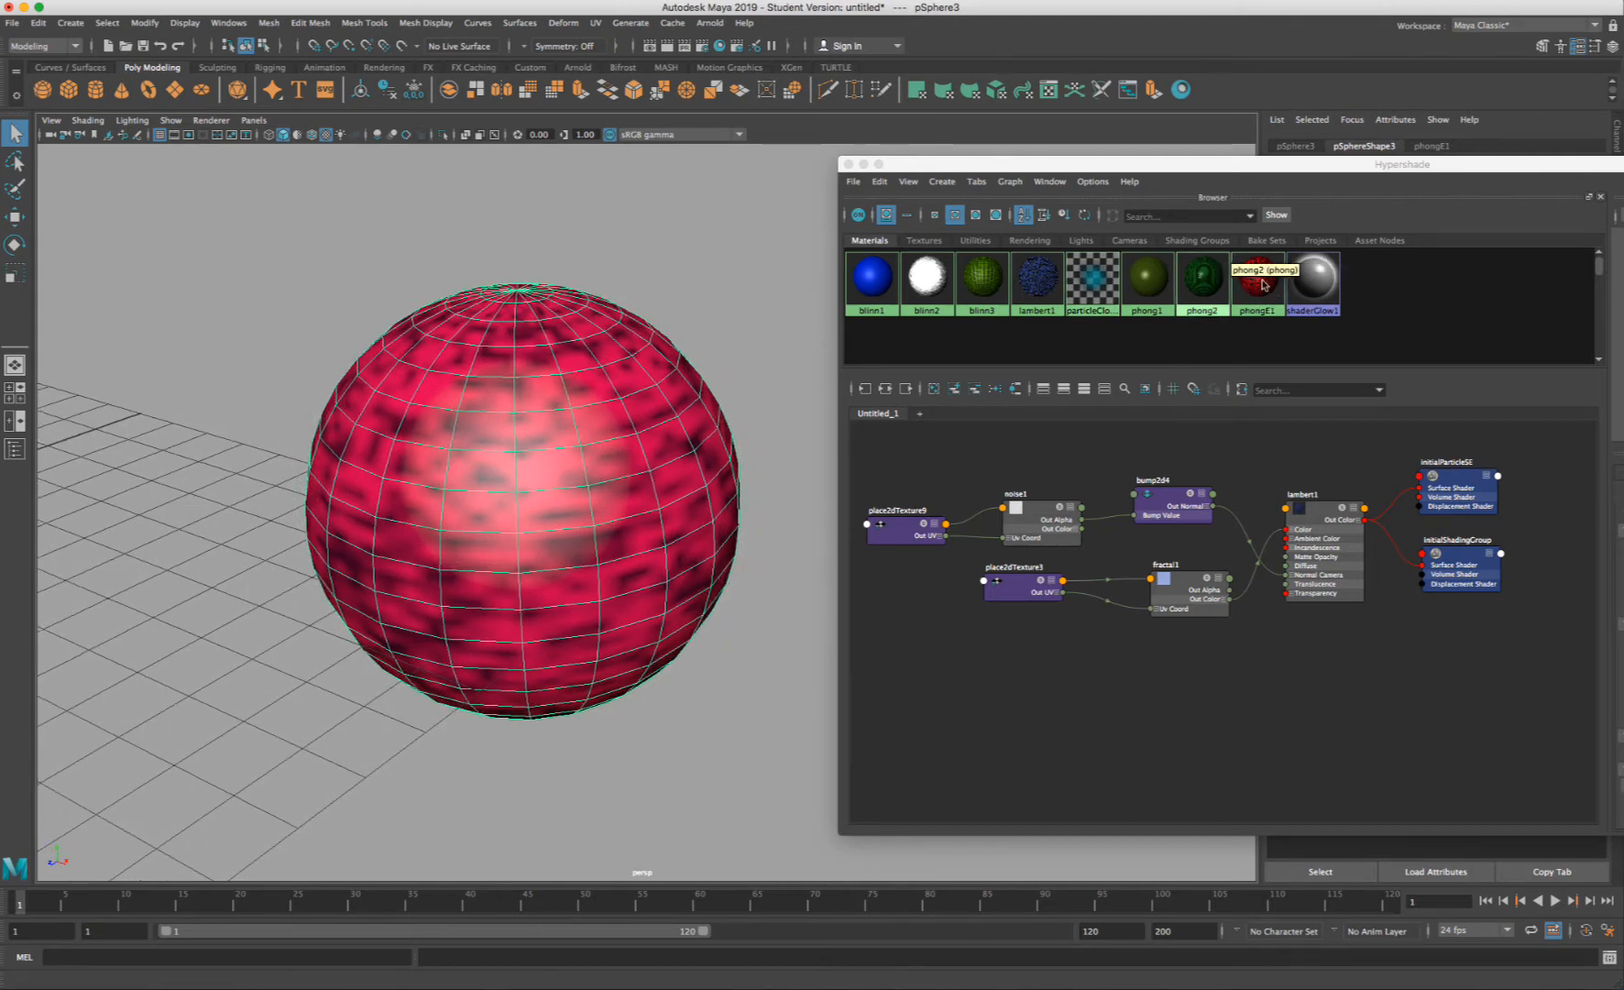
pyautogui.moveTo(519, 461); pyautogui.dragTo(575, 824, button='right')
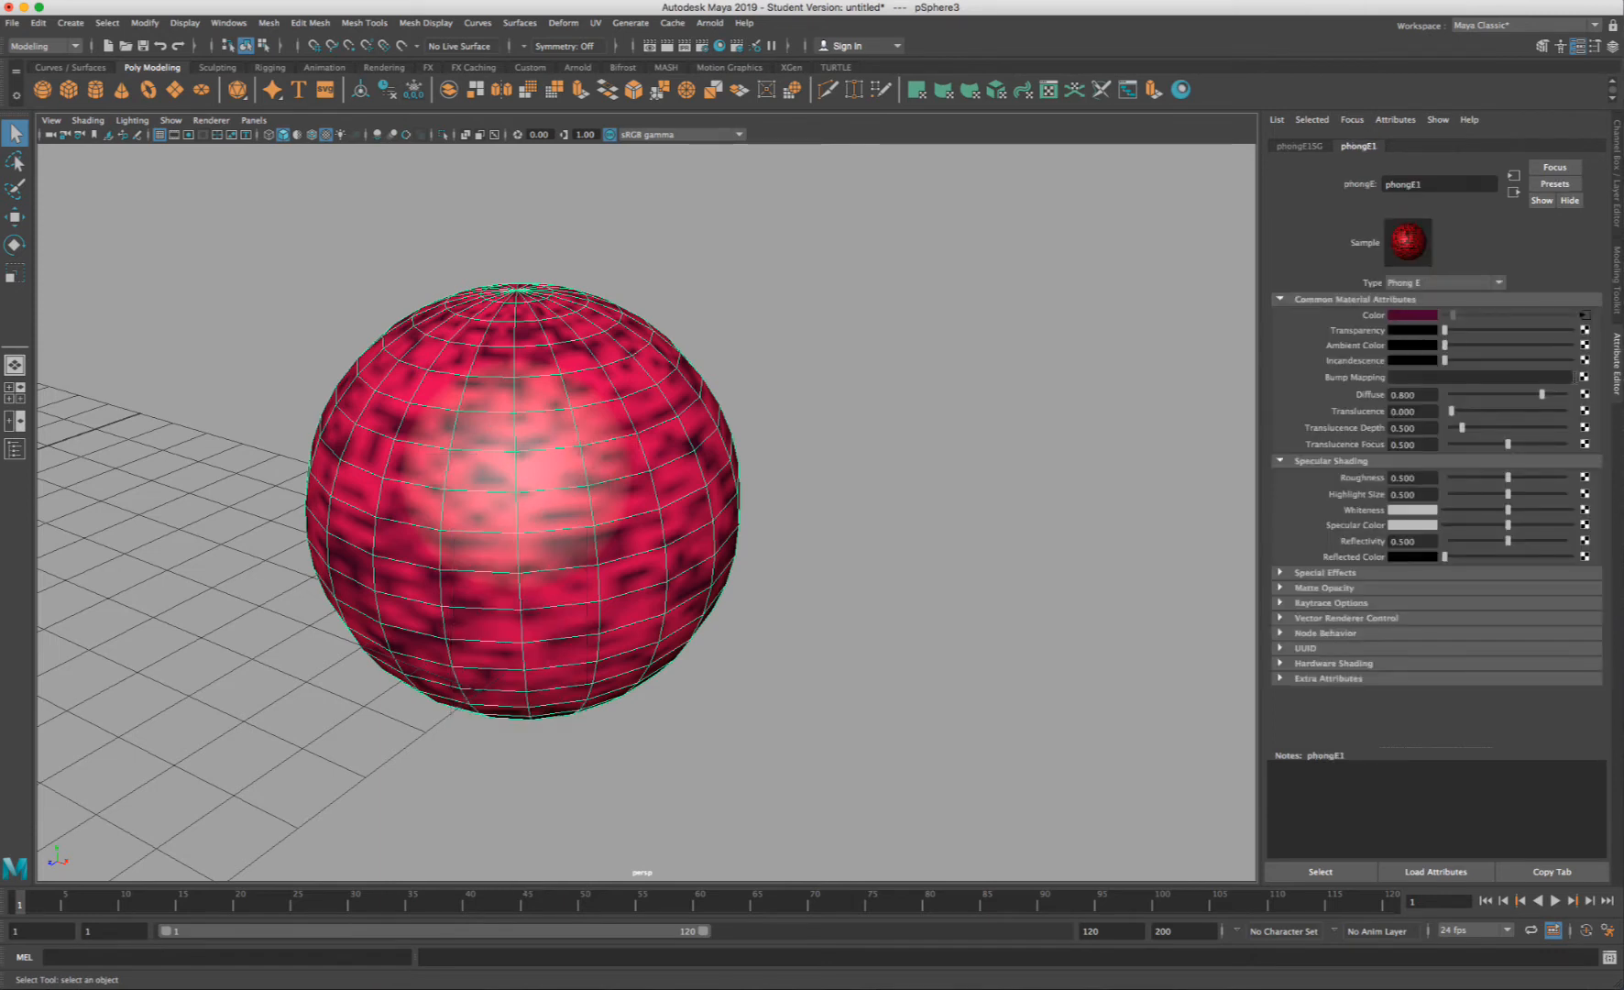
pyautogui.click(1584, 379)
pyautogui.click(773, 425)
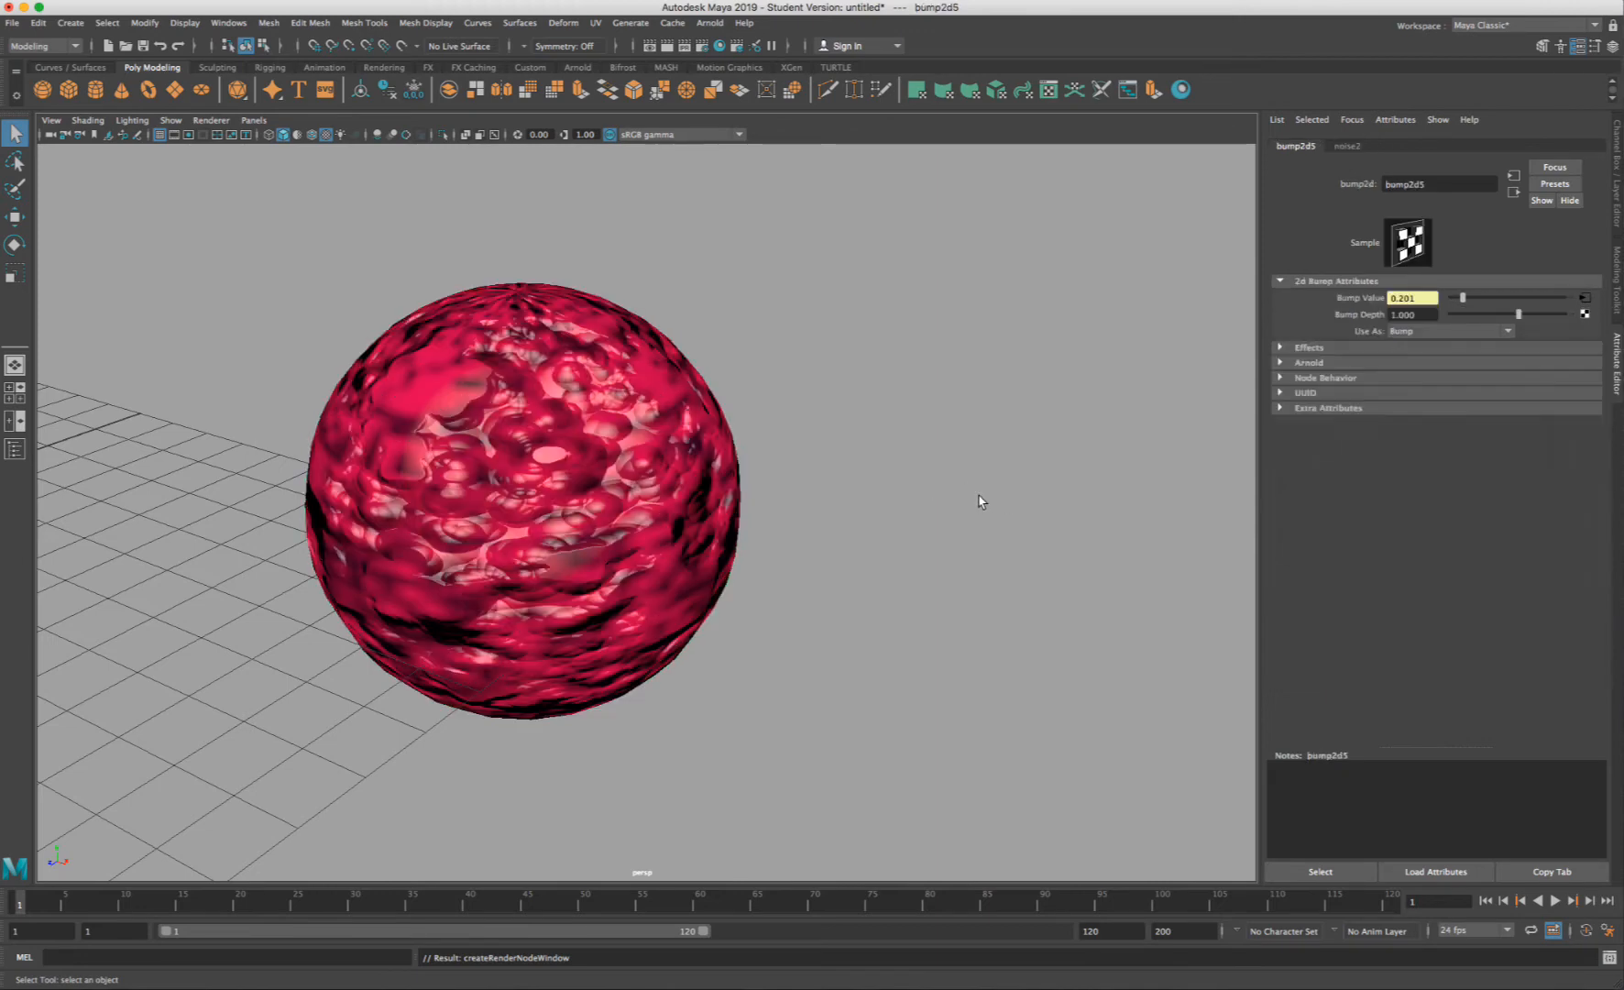
pyautogui.click(673, 492)
pyautogui.click(818, 495)
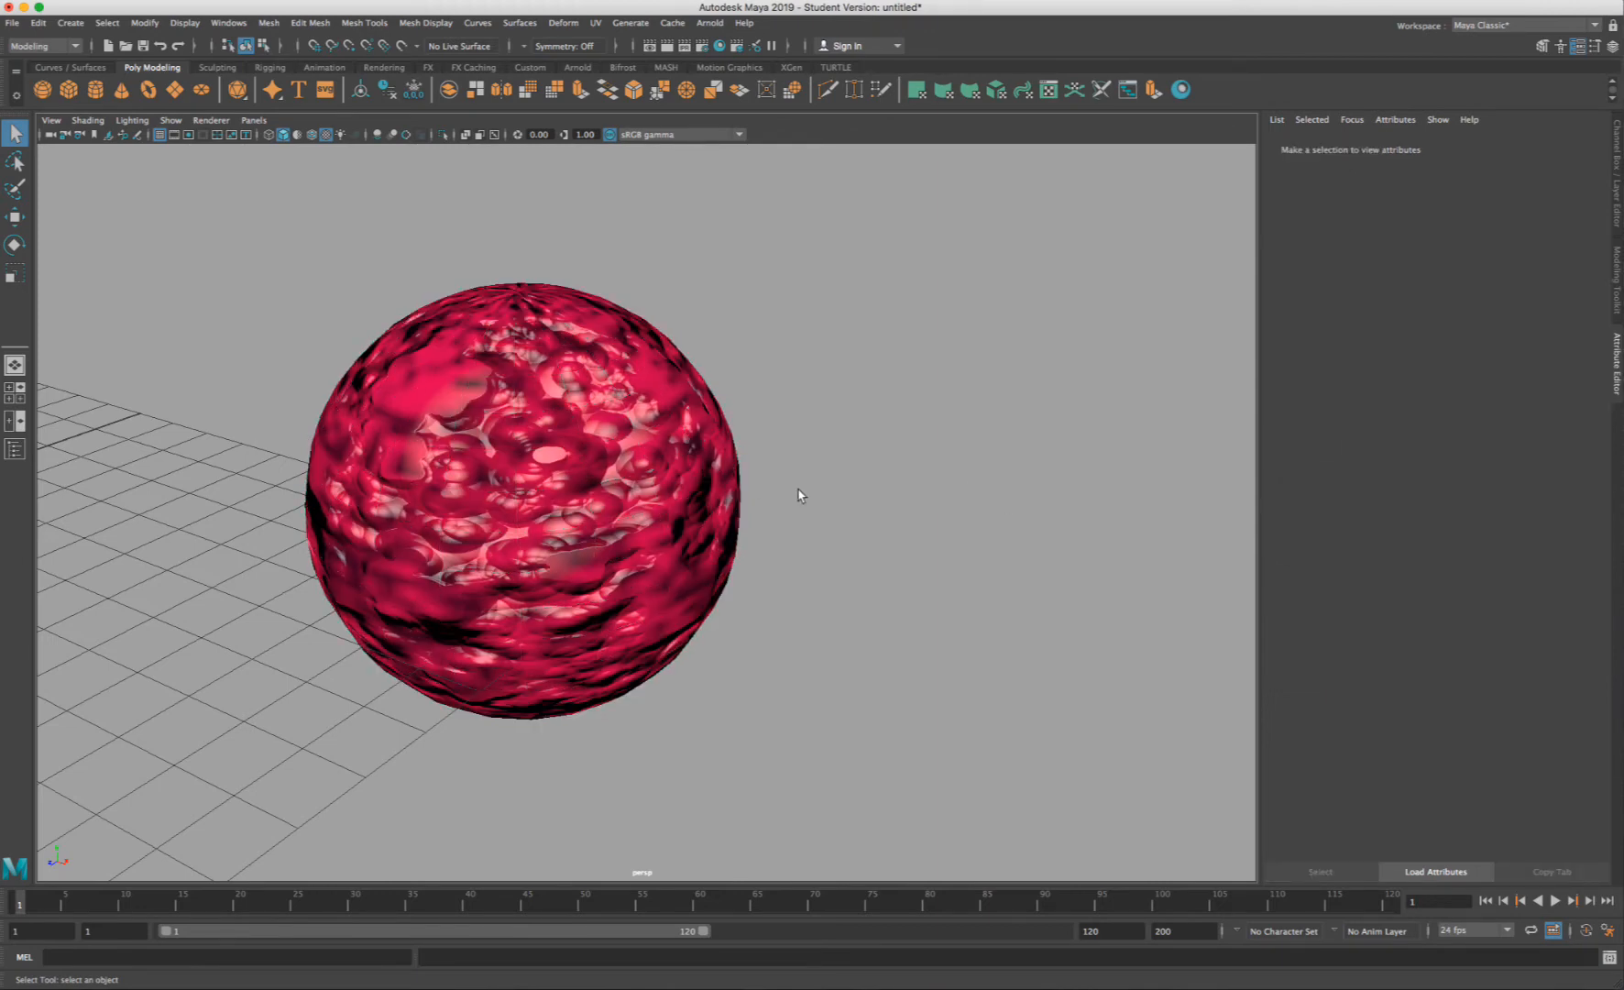
# - Try a Checker texture on the transparency of the red sphere's phongE1 material and undo it
pyautogui.moveTo(681, 474); pyautogui.dragTo(612, 471, button='right')
pyautogui.moveTo(581, 404); pyautogui.dragTo(606, 774, button='right')
pyautogui.moveTo(686, 431); pyautogui.dragTo(744, 409, button='right')
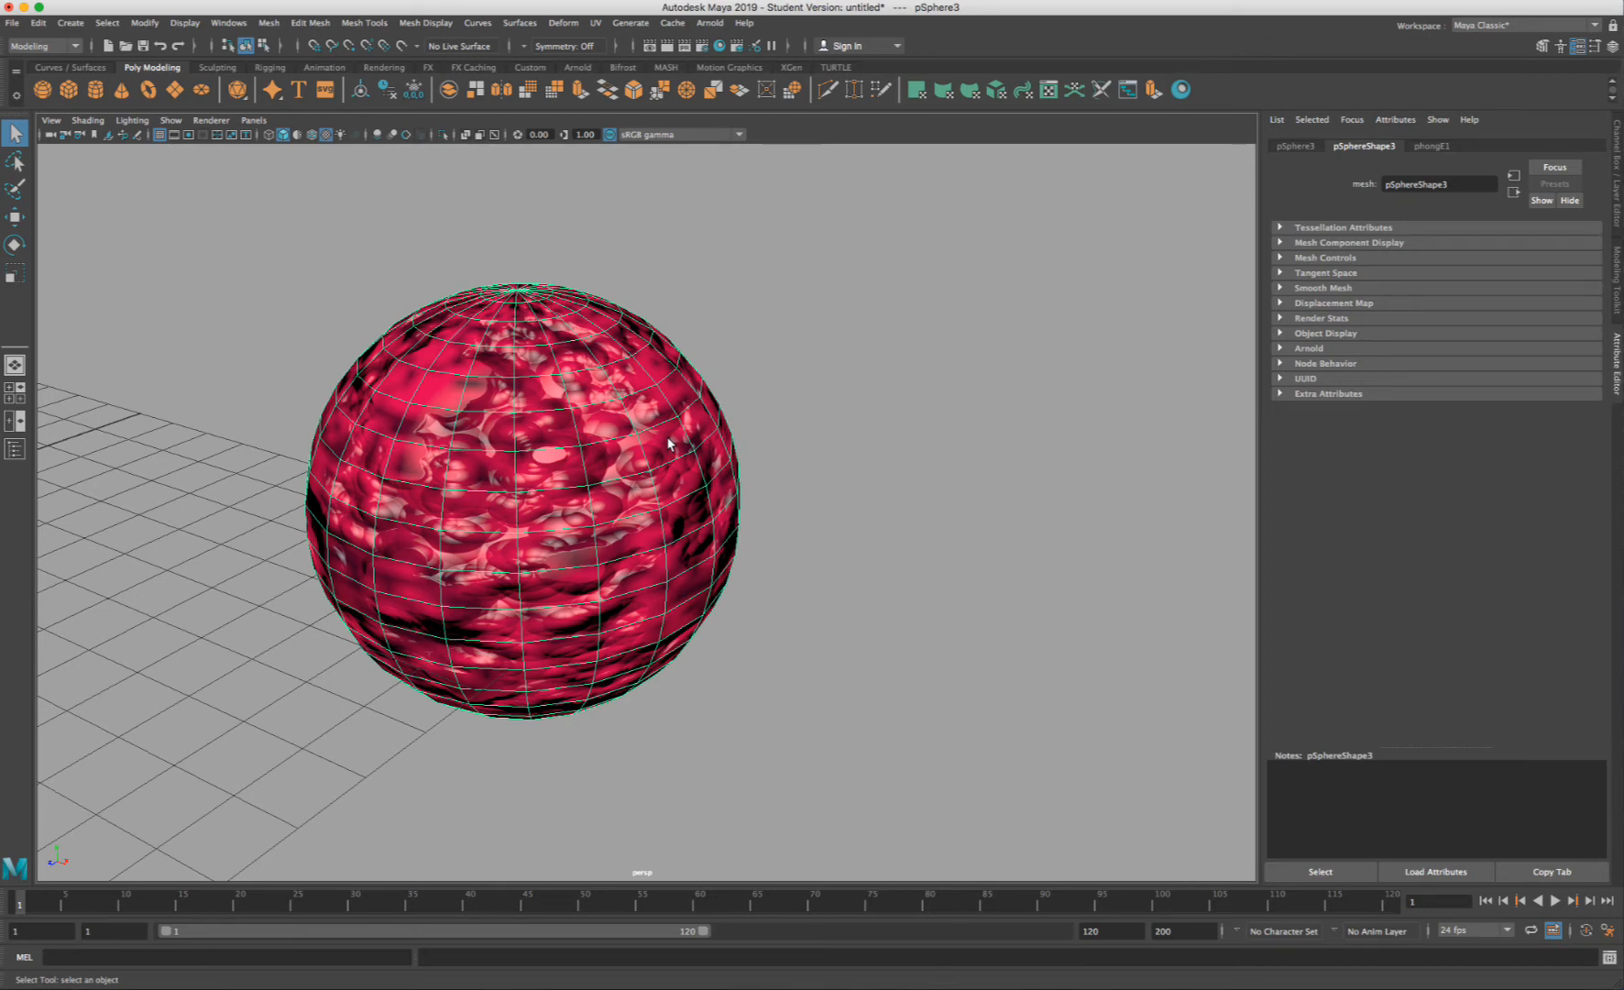
pyautogui.moveTo(660, 422); pyautogui.dragTo(646, 796, button='right')
pyautogui.moveTo(577, 446); pyautogui.dragTo(570, 815, button='right')
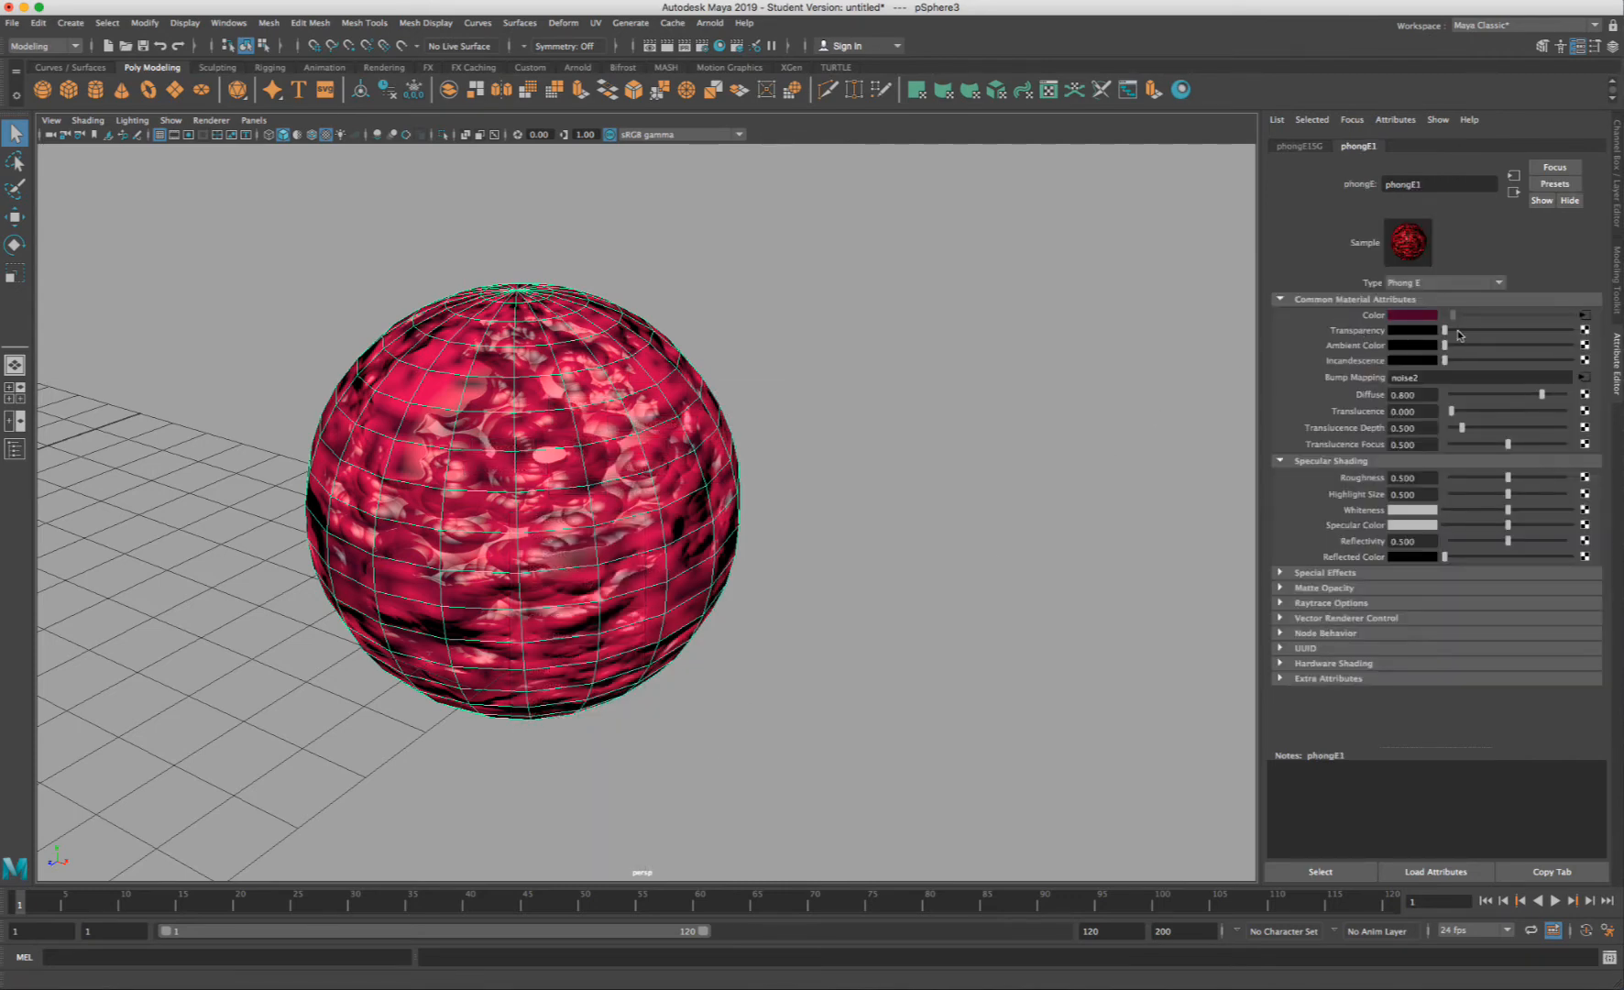
pyautogui.moveTo(1459, 332); pyautogui.dragTo(1405, 343)
pyautogui.click(1584, 330)
pyautogui.moveTo(790, 174); pyautogui.dragTo(980, 186)
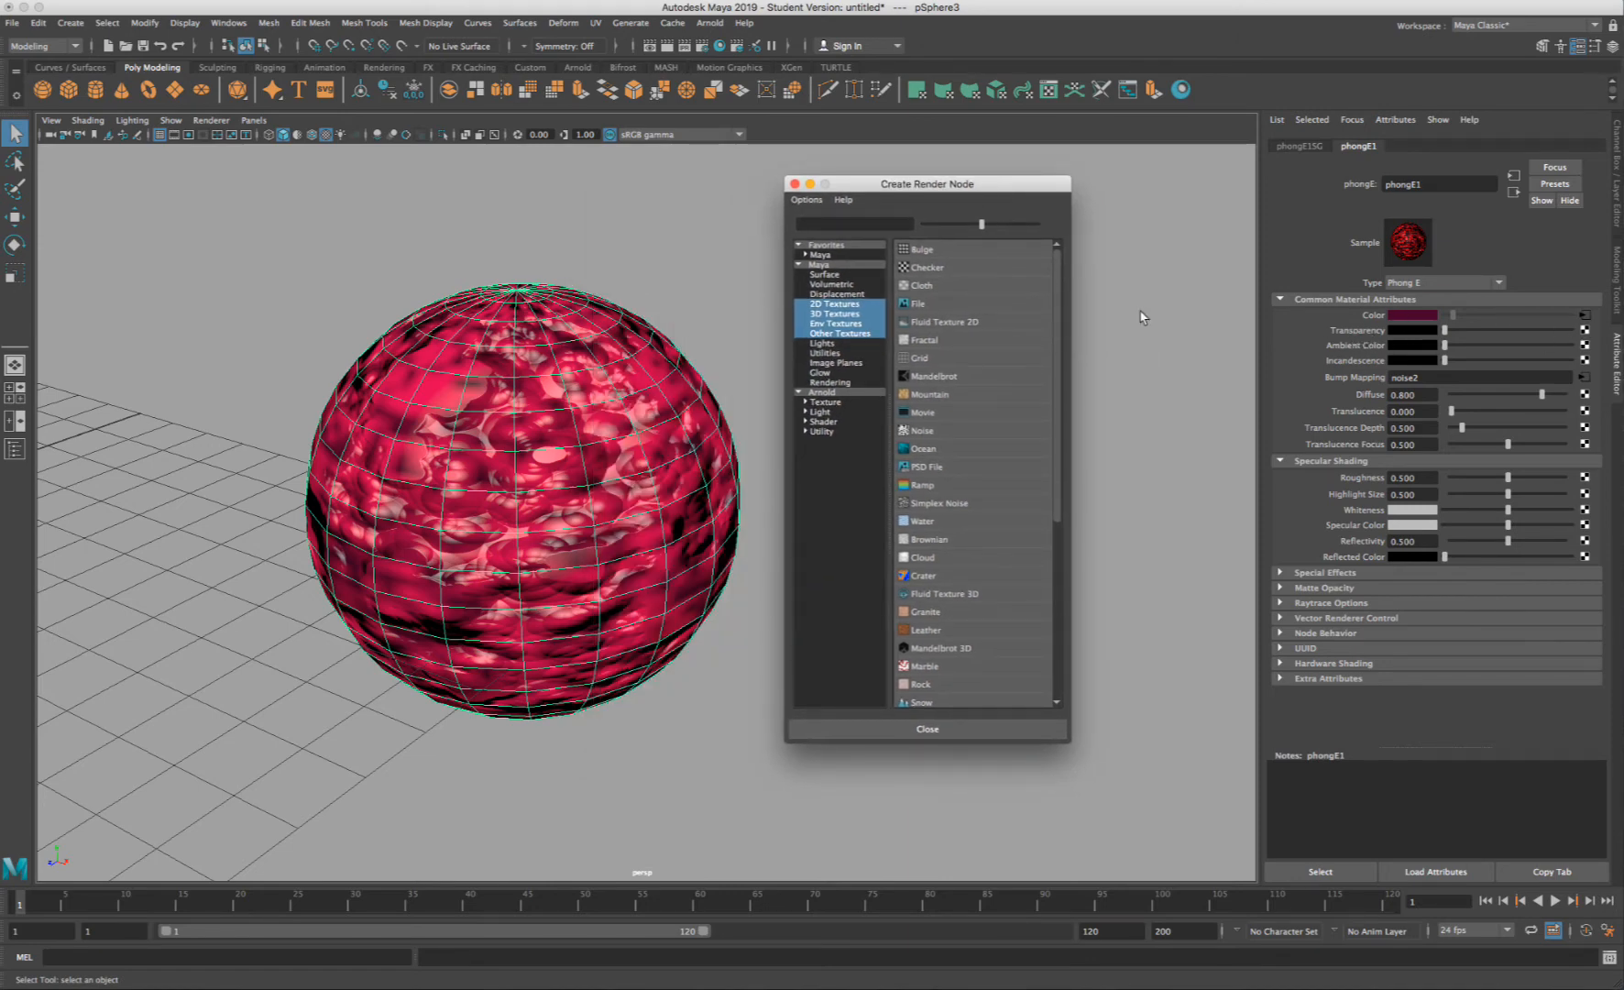
pyautogui.click(948, 266)
pyautogui.keyDown('alt'); pyautogui.moveTo(819, 405); pyautogui.dragTo(824, 395); pyautogui.keyUp('alt')
pyautogui.hotkey('ctrl', 'z')
# - Map a Checker texture to the Transparency attribute of the red sphere's phongE1 material
pyautogui.press('f')
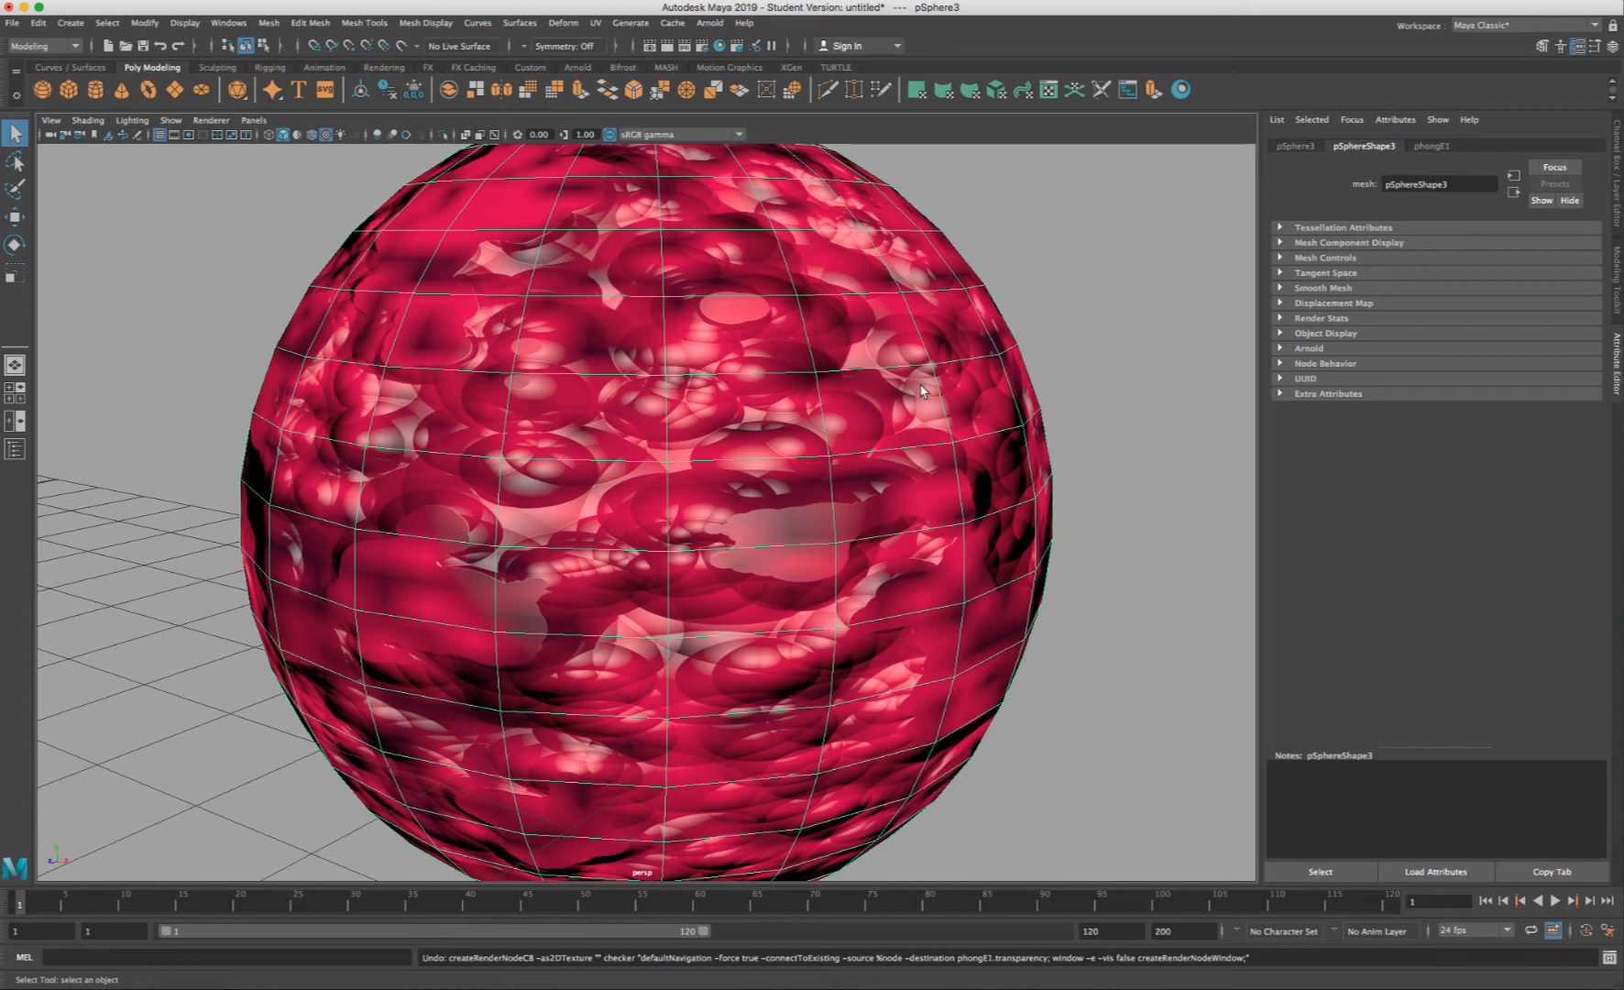
pyautogui.moveTo(906, 392); pyautogui.dragTo(959, 759, button='right')
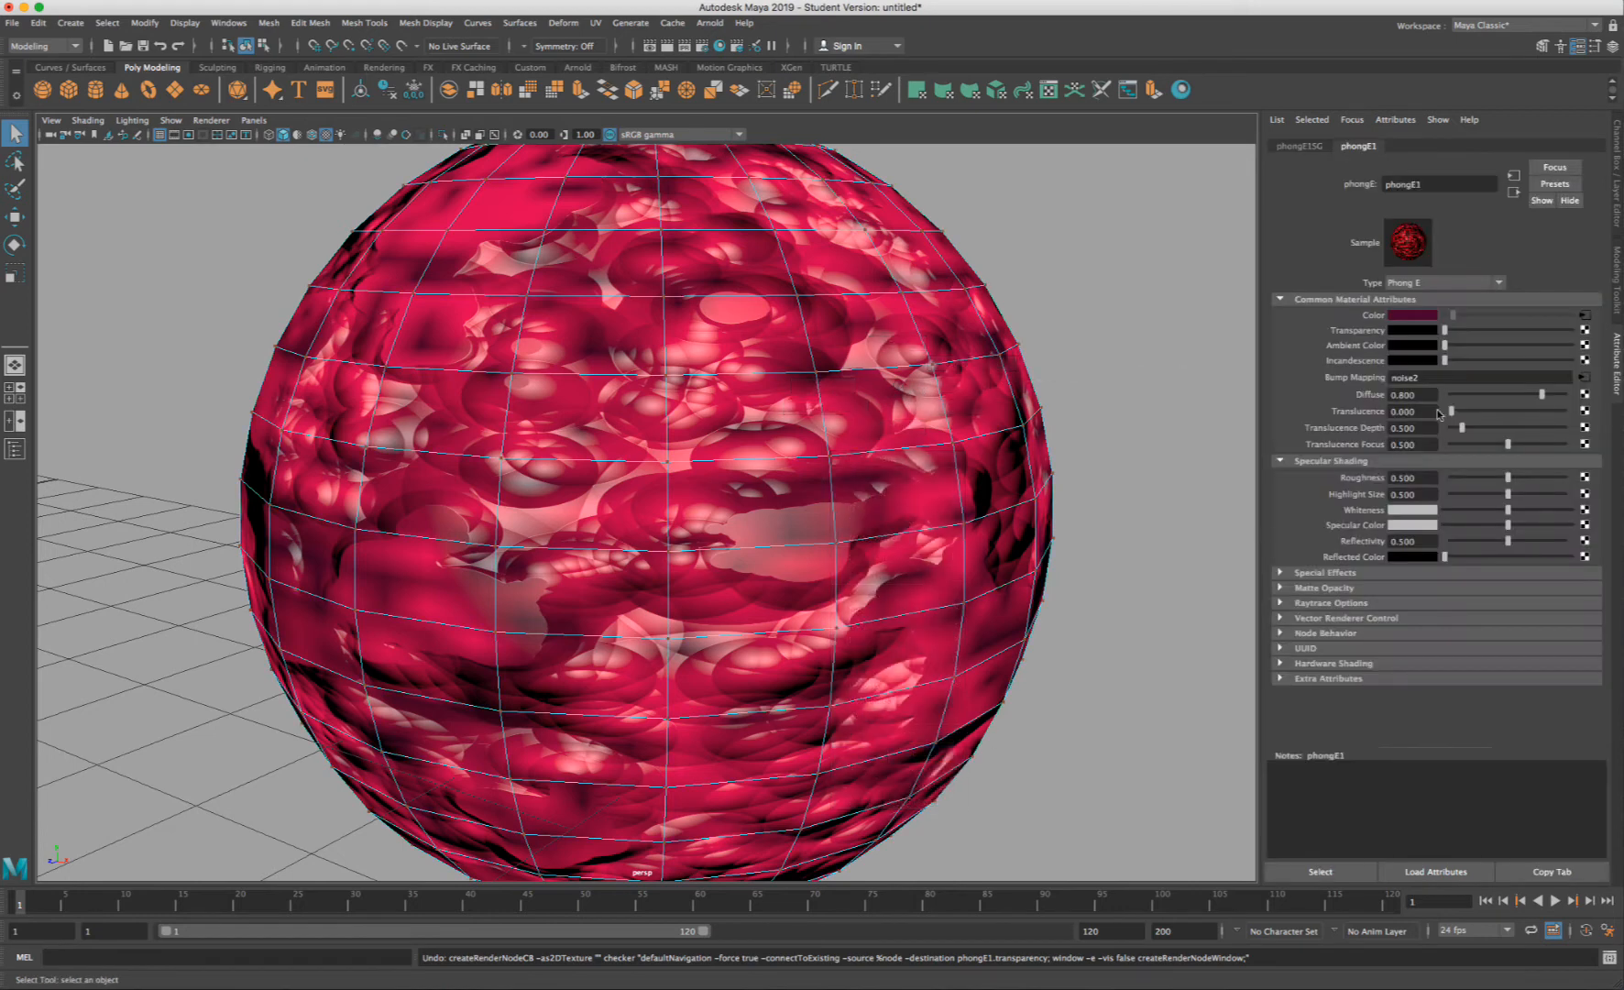
pyautogui.click(1584, 331)
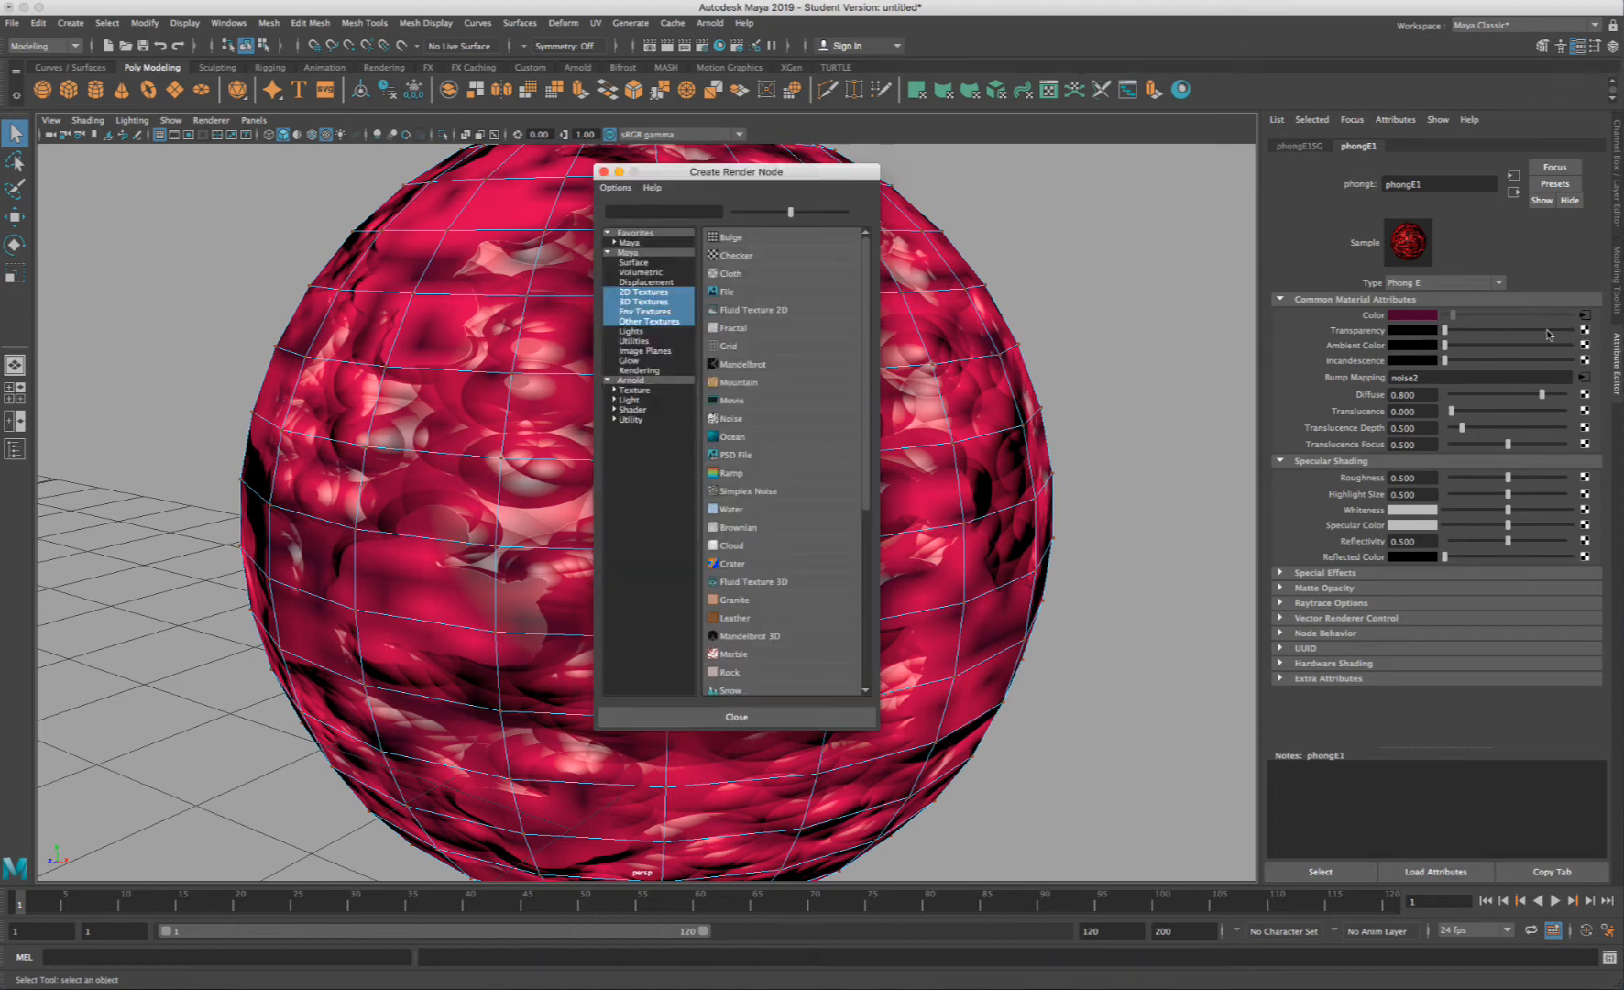
pyautogui.click(745, 260)
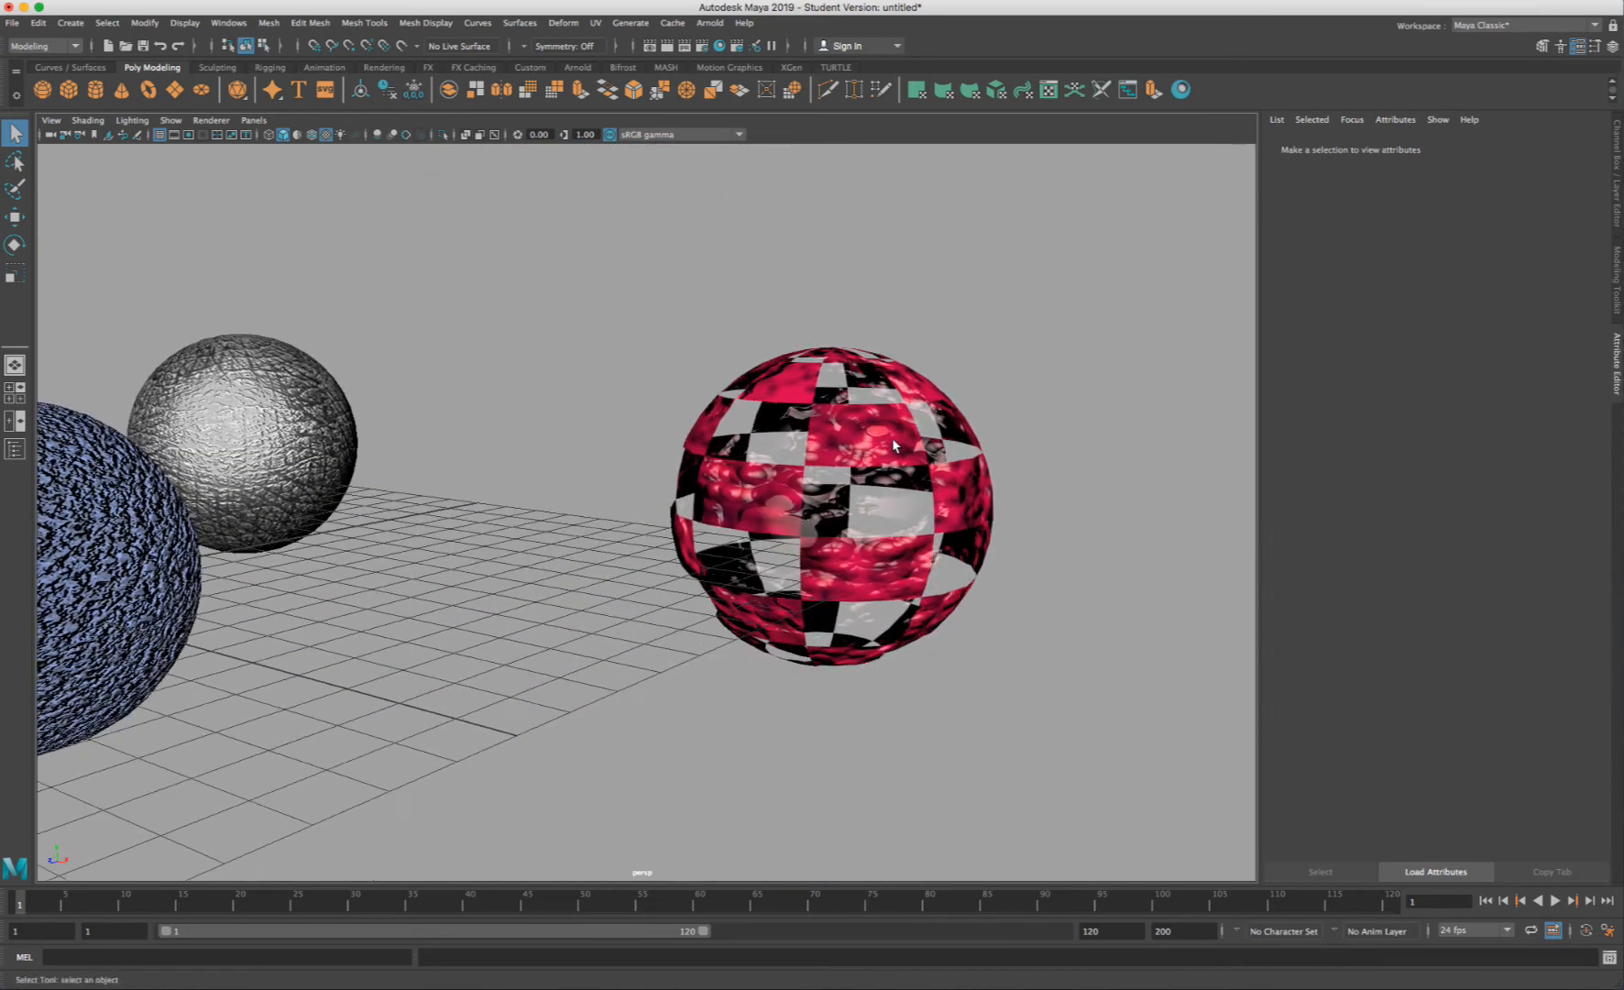
pyautogui.keyDown('alt'); pyautogui.moveTo(900, 451); pyautogui.dragTo(899, 458); pyautogui.keyUp('alt')
# - Duplicate the checkered red sphere, scale the copy down inside the original, and rotate it by about -60, 36 and 53 degrees
pyautogui.click(899, 457)
pyautogui.scroll(5, 899, 457)
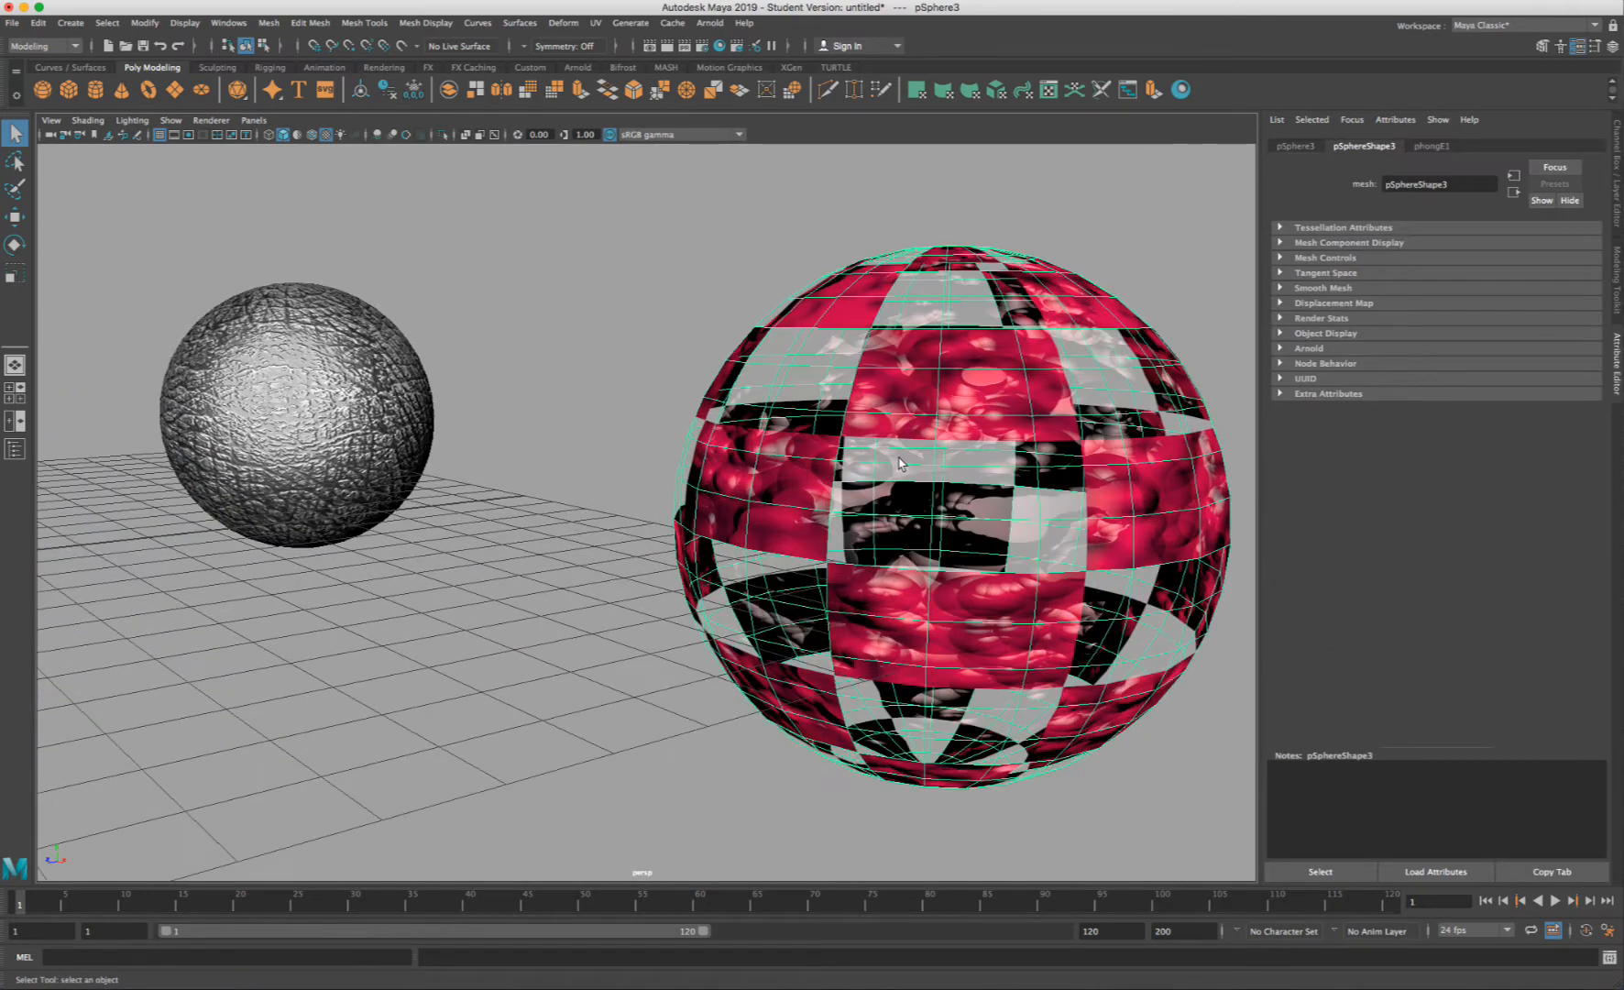
pyautogui.press('super+d')
pyautogui.press('r')
pyautogui.moveTo(937, 517); pyautogui.dragTo(837, 520)
pyautogui.press('e')
pyautogui.moveTo(977, 519); pyautogui.dragTo(947, 454)
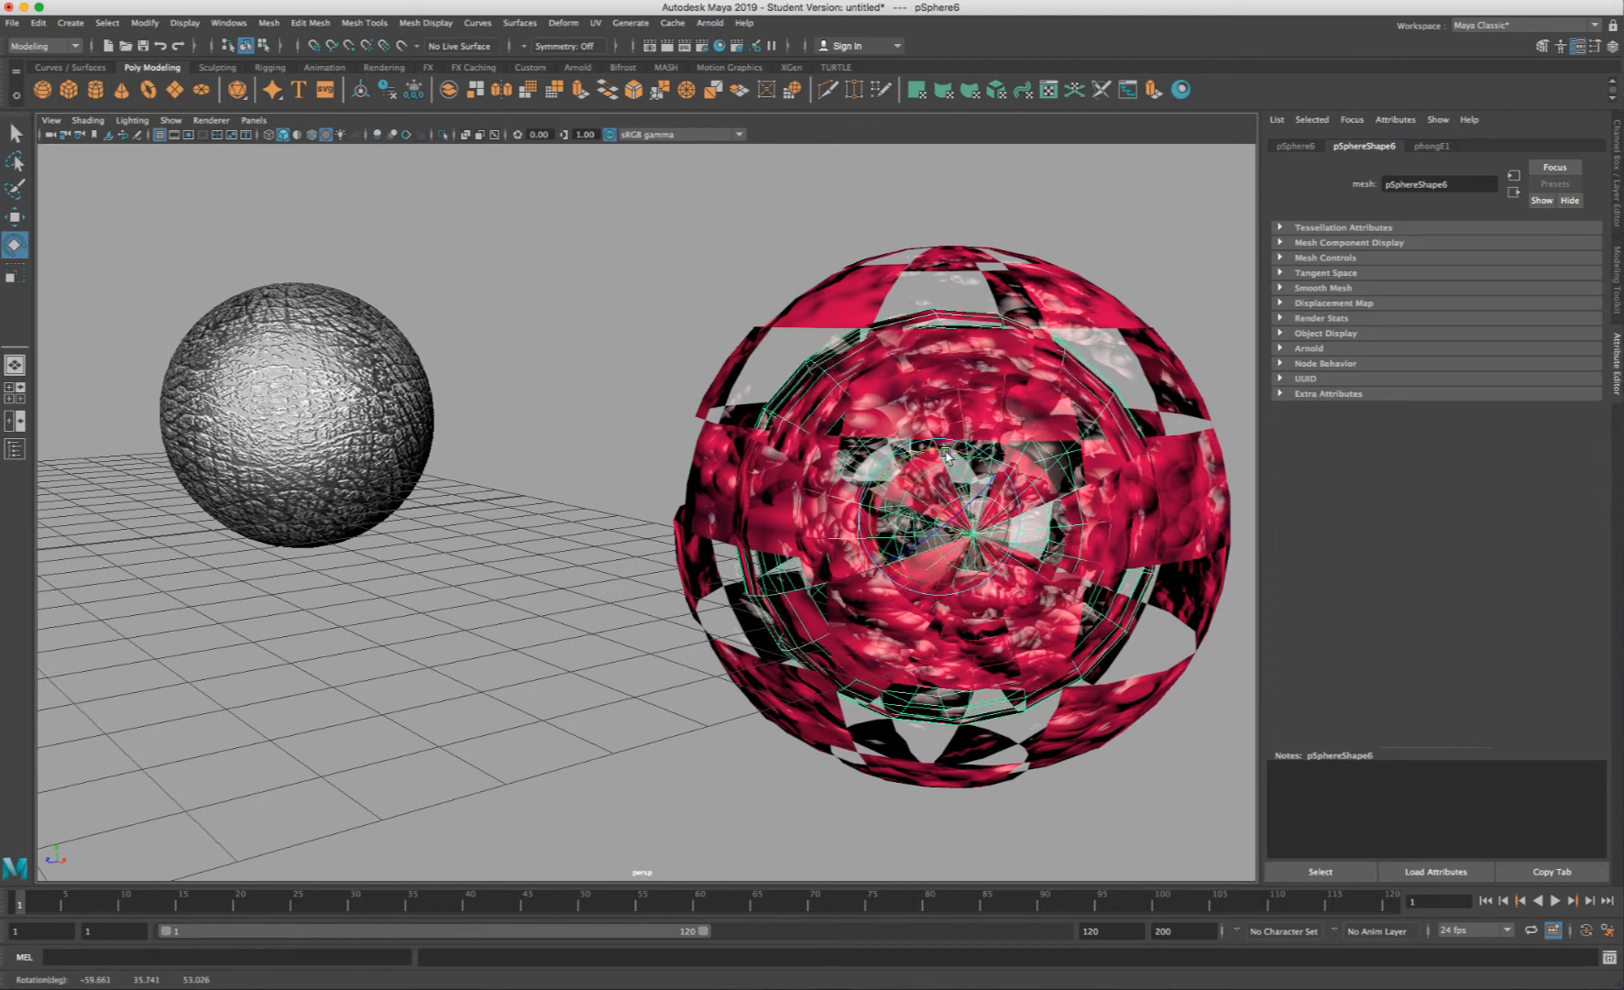
# - Duplicate the inner red sphere and scale the new copy down to nest inside it
pyautogui.press('super+d')
pyautogui.press('r')
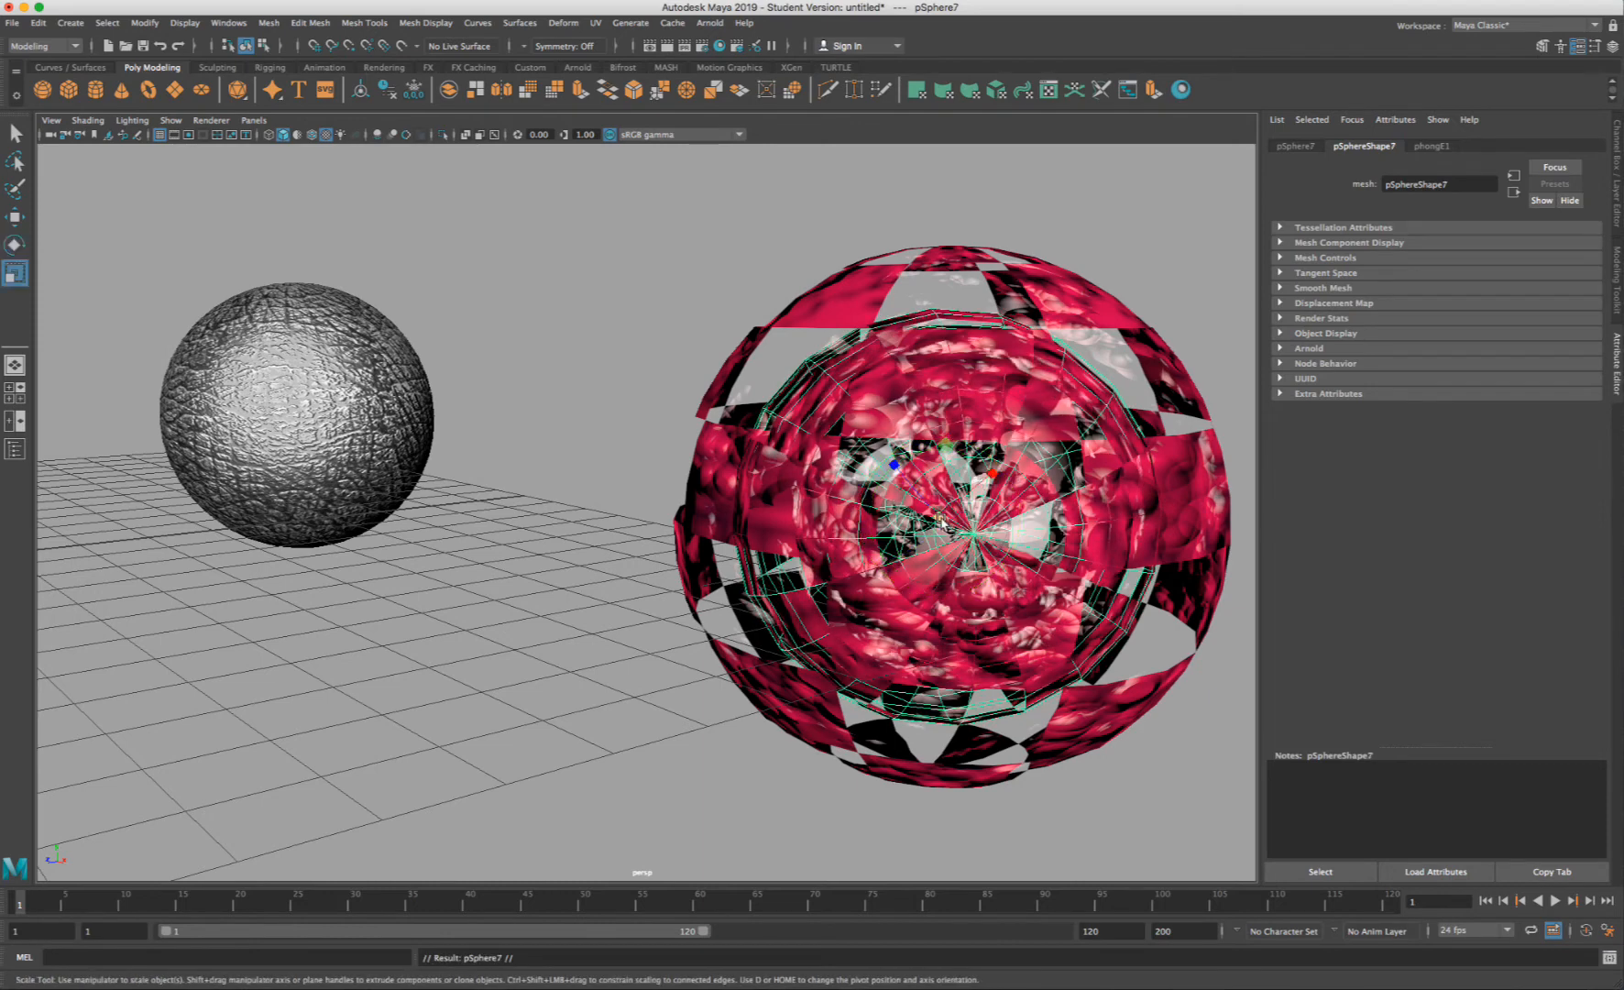
pyautogui.moveTo(941, 520)
pyautogui.mouseDown()
pyautogui.moveTo(899, 525)
pyautogui.moveTo(966, 502)
pyautogui.mouseUp()
pyautogui.press('e')
pyautogui.keyDown('alt'); pyautogui.moveTo(1132, 416); pyautogui.dragTo(873, 424, button='middle'); pyautogui.keyUp('alt')
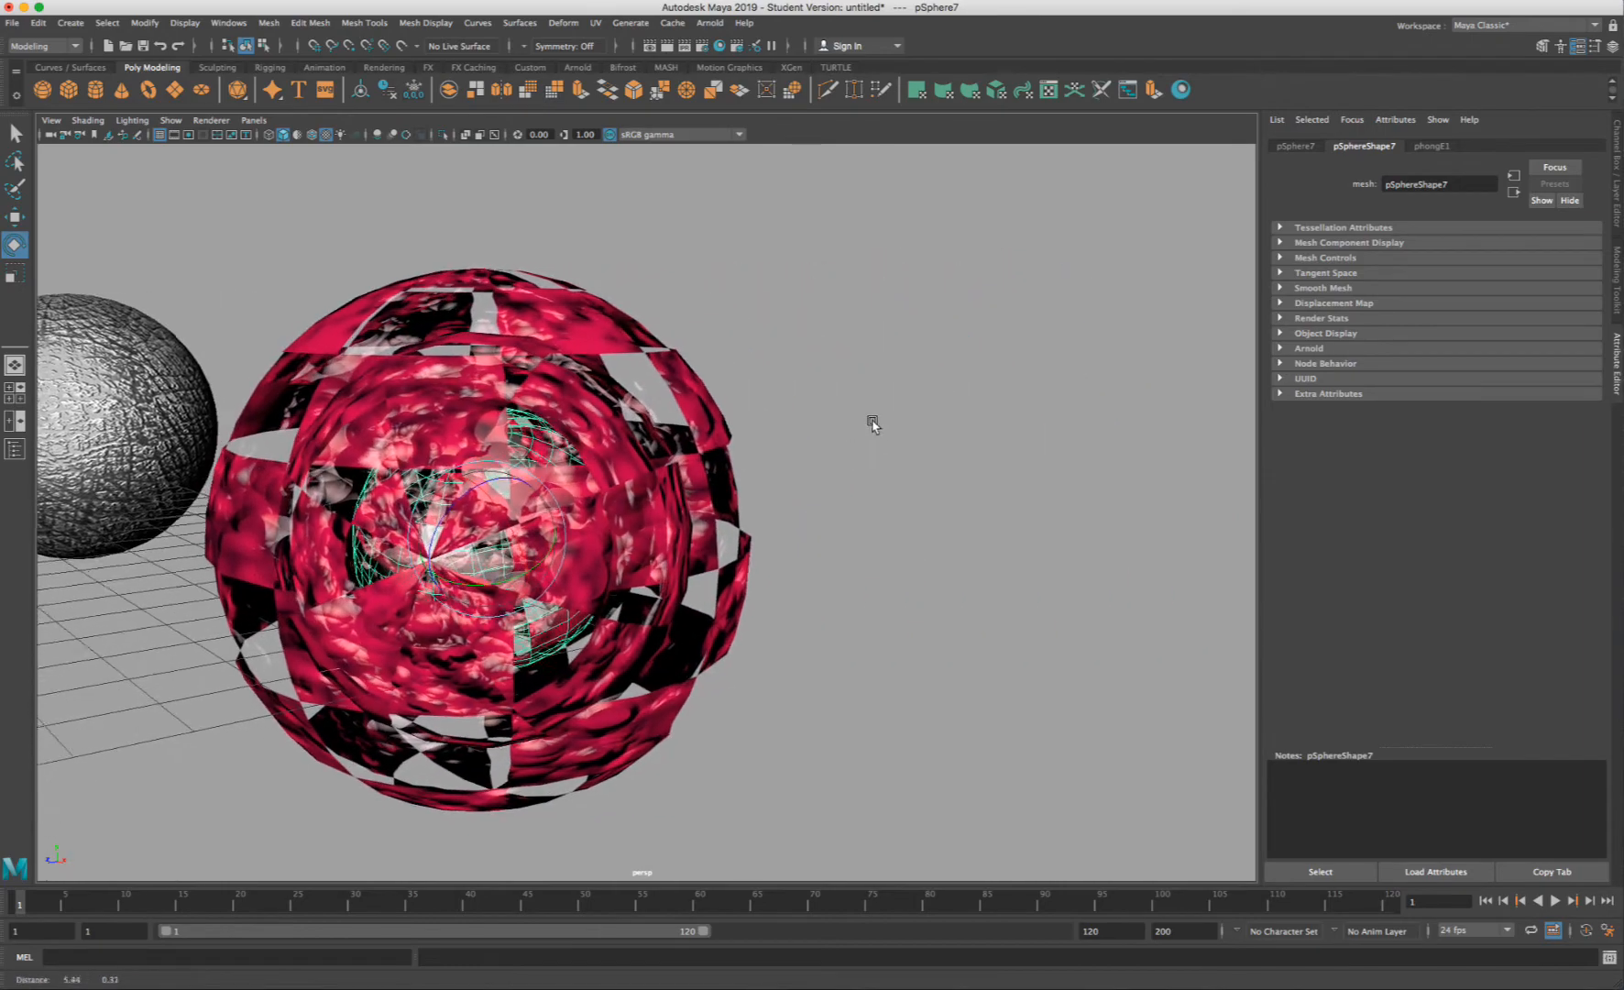
pyautogui.click(874, 424)
pyautogui.keyDown('alt'); pyautogui.moveTo(618, 446); pyautogui.dragTo(472, 526); pyautogui.keyUp('alt')
# - Map a Simplex Noise texture to the Transparency attribute of the grey leathery sphere's blinn2 material
pyautogui.click(640, 381)
pyautogui.scroll(-10, 749, 394)
pyautogui.click(713, 427)
pyautogui.scroll(8, 876, 405)
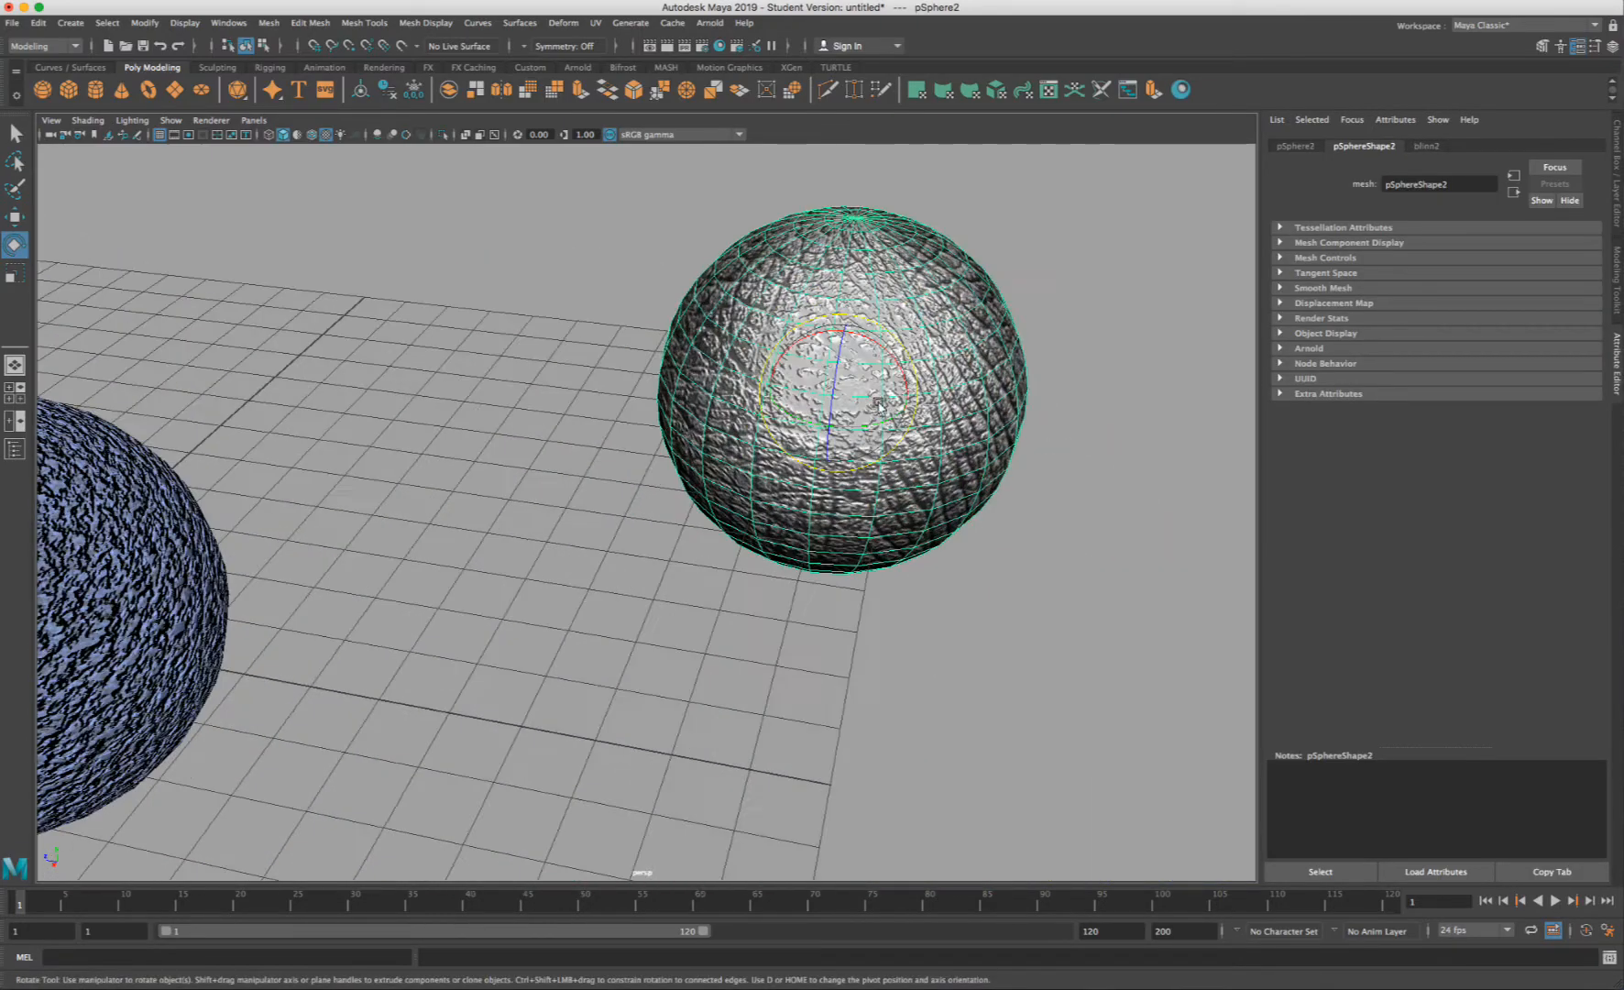
pyautogui.keyDown('alt'); pyautogui.moveTo(962, 374); pyautogui.dragTo(712, 595, button='middle'); pyautogui.keyUp('alt')
pyautogui.scroll(3, 712, 596)
pyautogui.moveTo(836, 392); pyautogui.dragTo(856, 768, button='right')
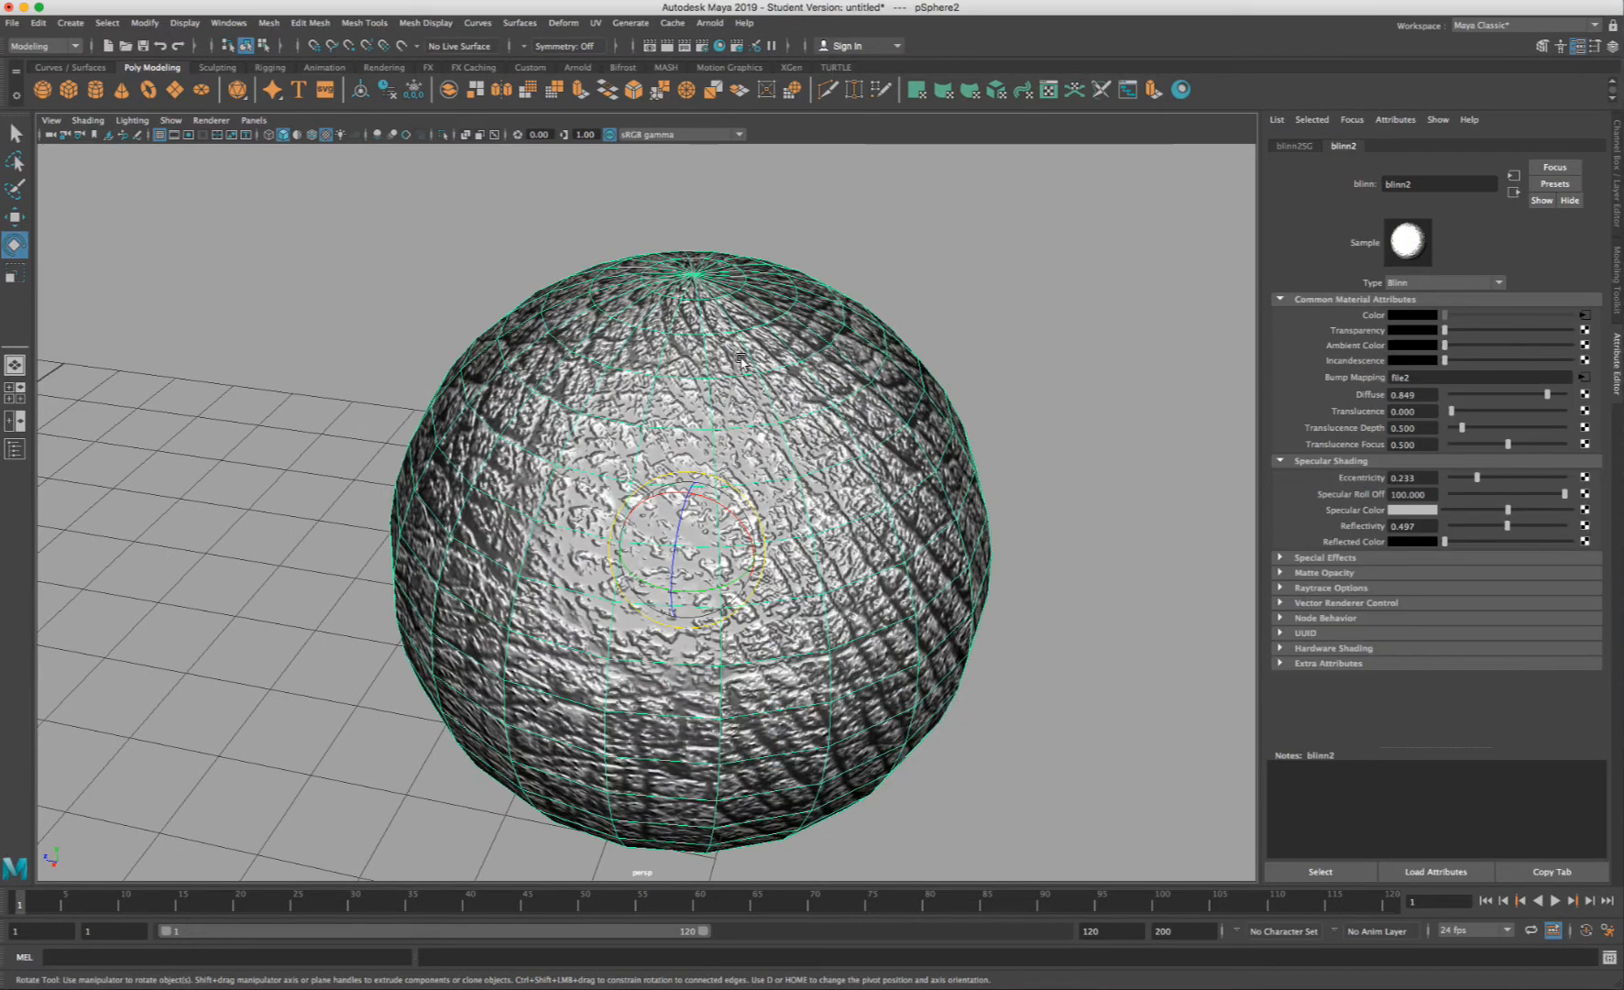
pyautogui.moveTo(740, 359); pyautogui.dragTo(734, 727, button='right')
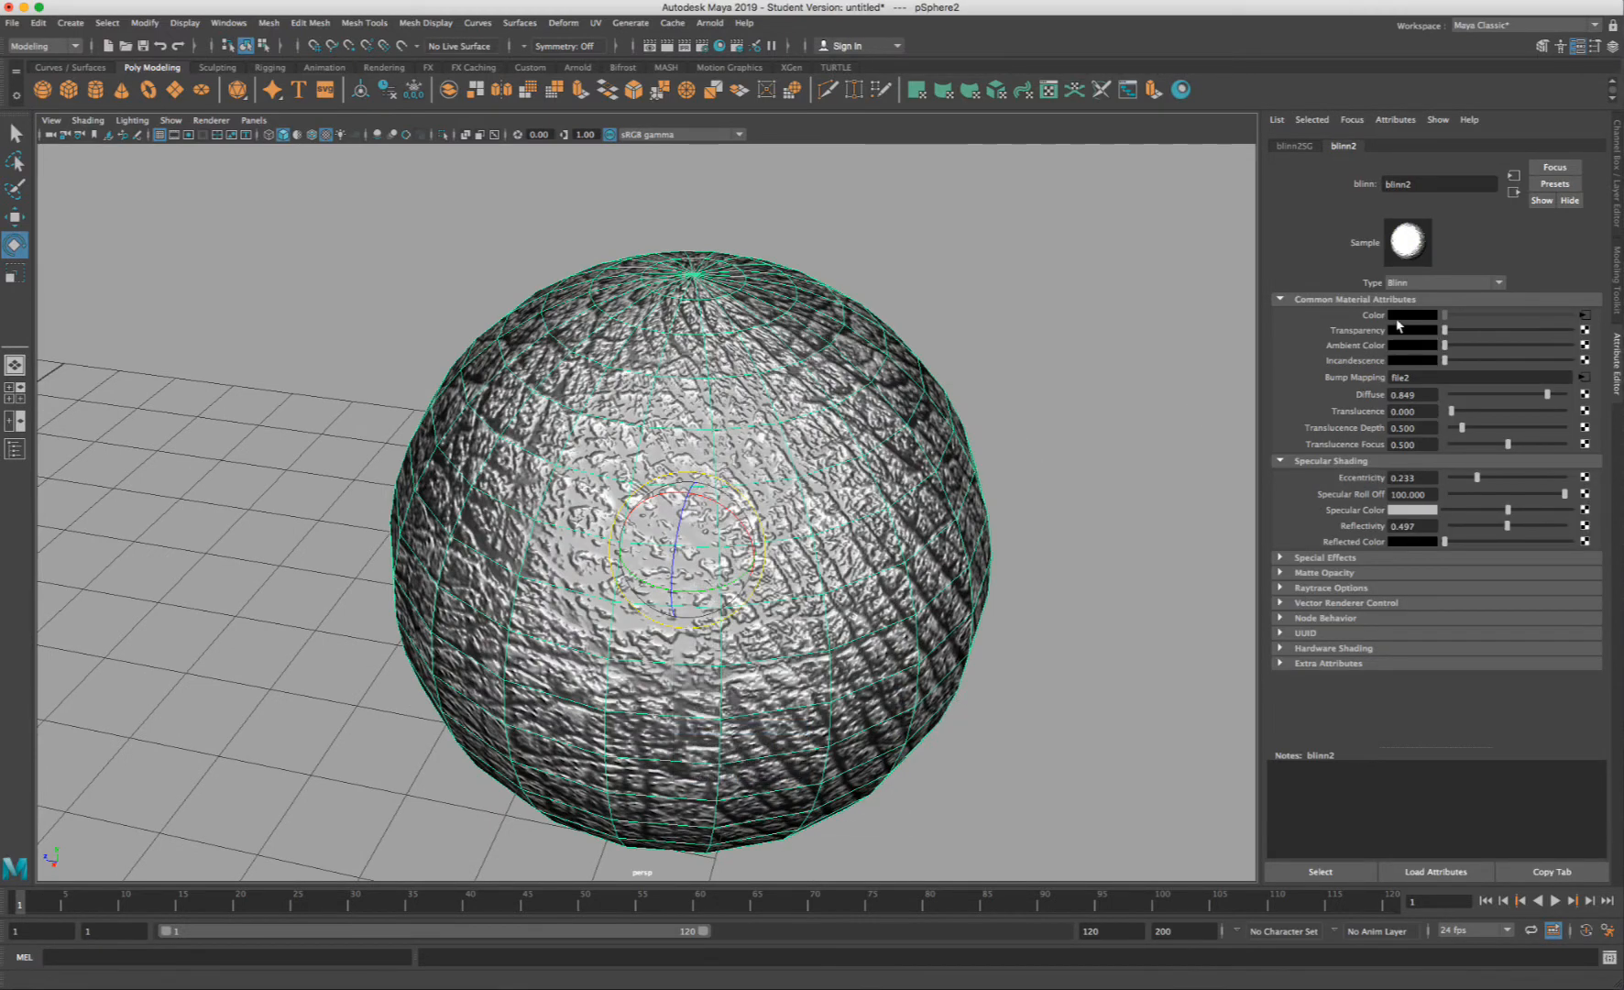
pyautogui.click(1583, 332)
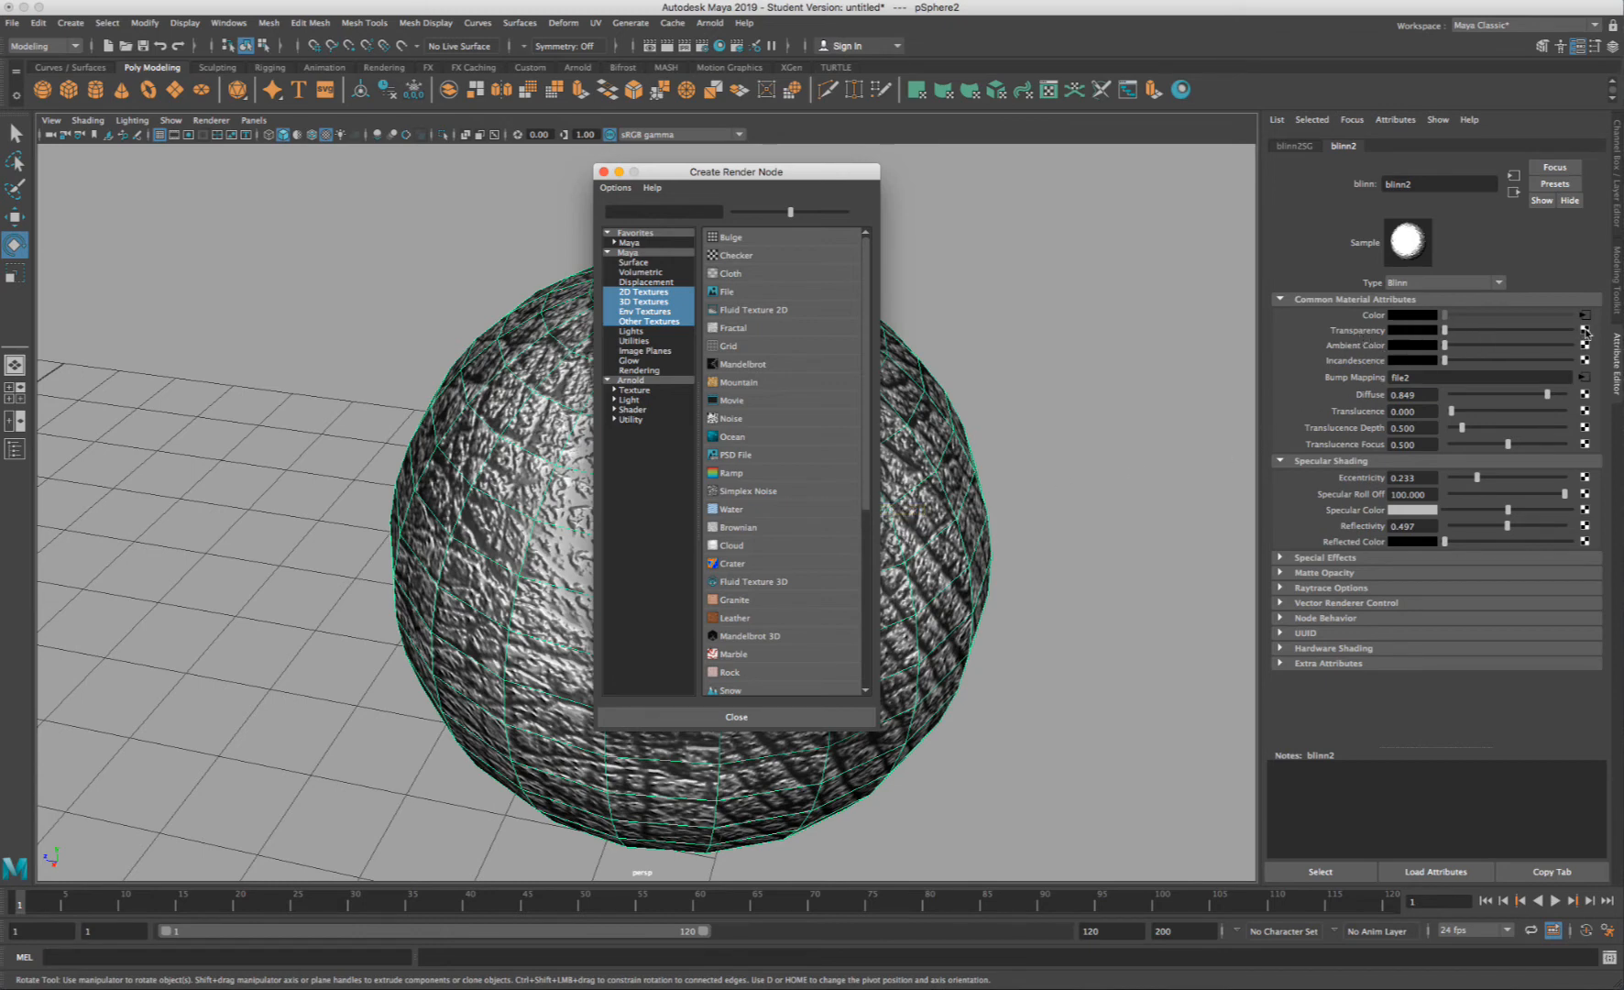
pyautogui.click(743, 491)
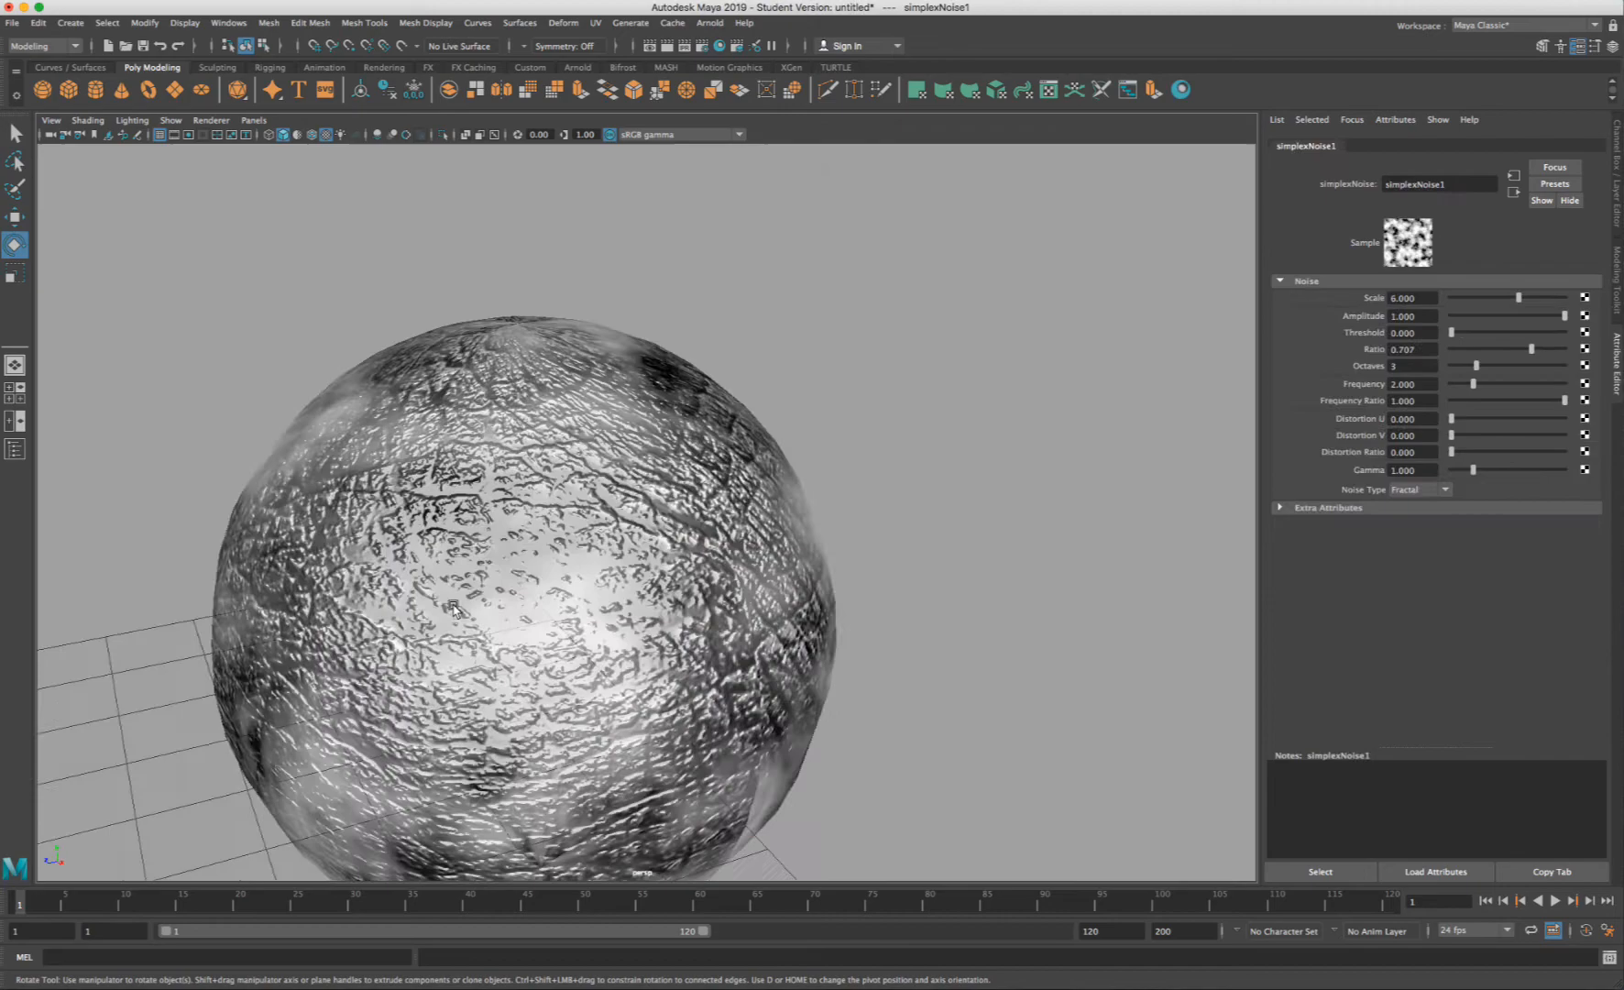
# - Examine the grey sphere's noise transparency in shaded and textured display, and review all the spheres from several angles
pyautogui.keyDown('alt'); pyautogui.moveTo(477, 513); pyautogui.dragTo(389, 534); pyautogui.keyUp('alt')
pyautogui.scroll(-5, 403, 533)
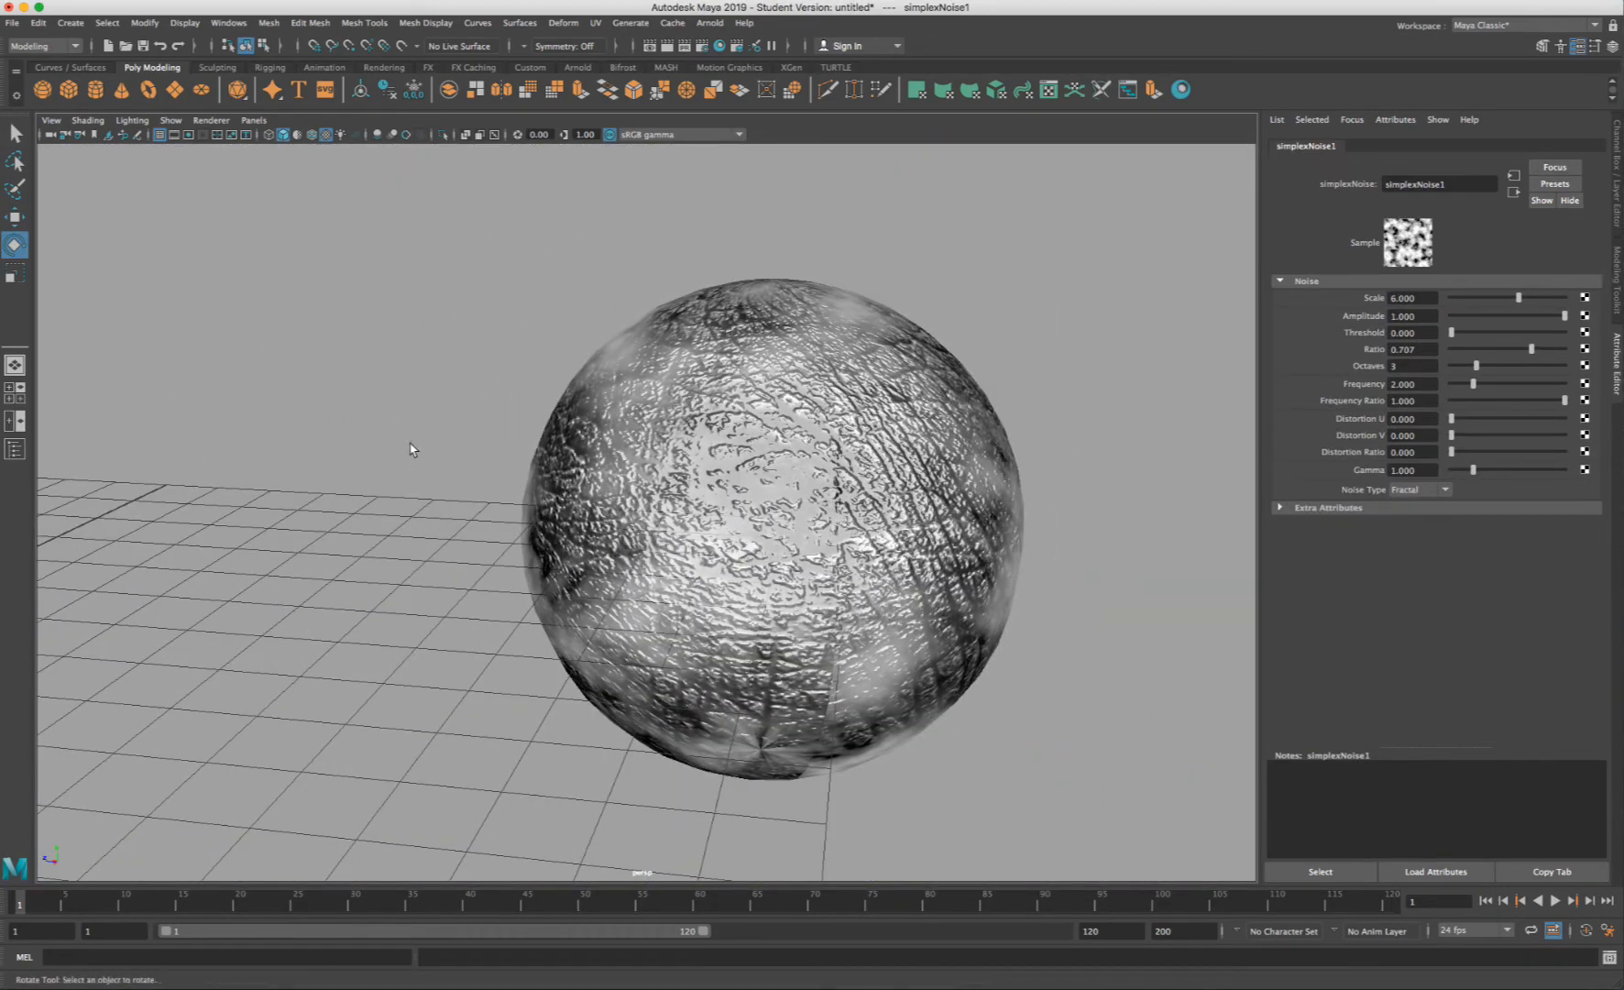
pyautogui.click(411, 447)
pyautogui.press('6')
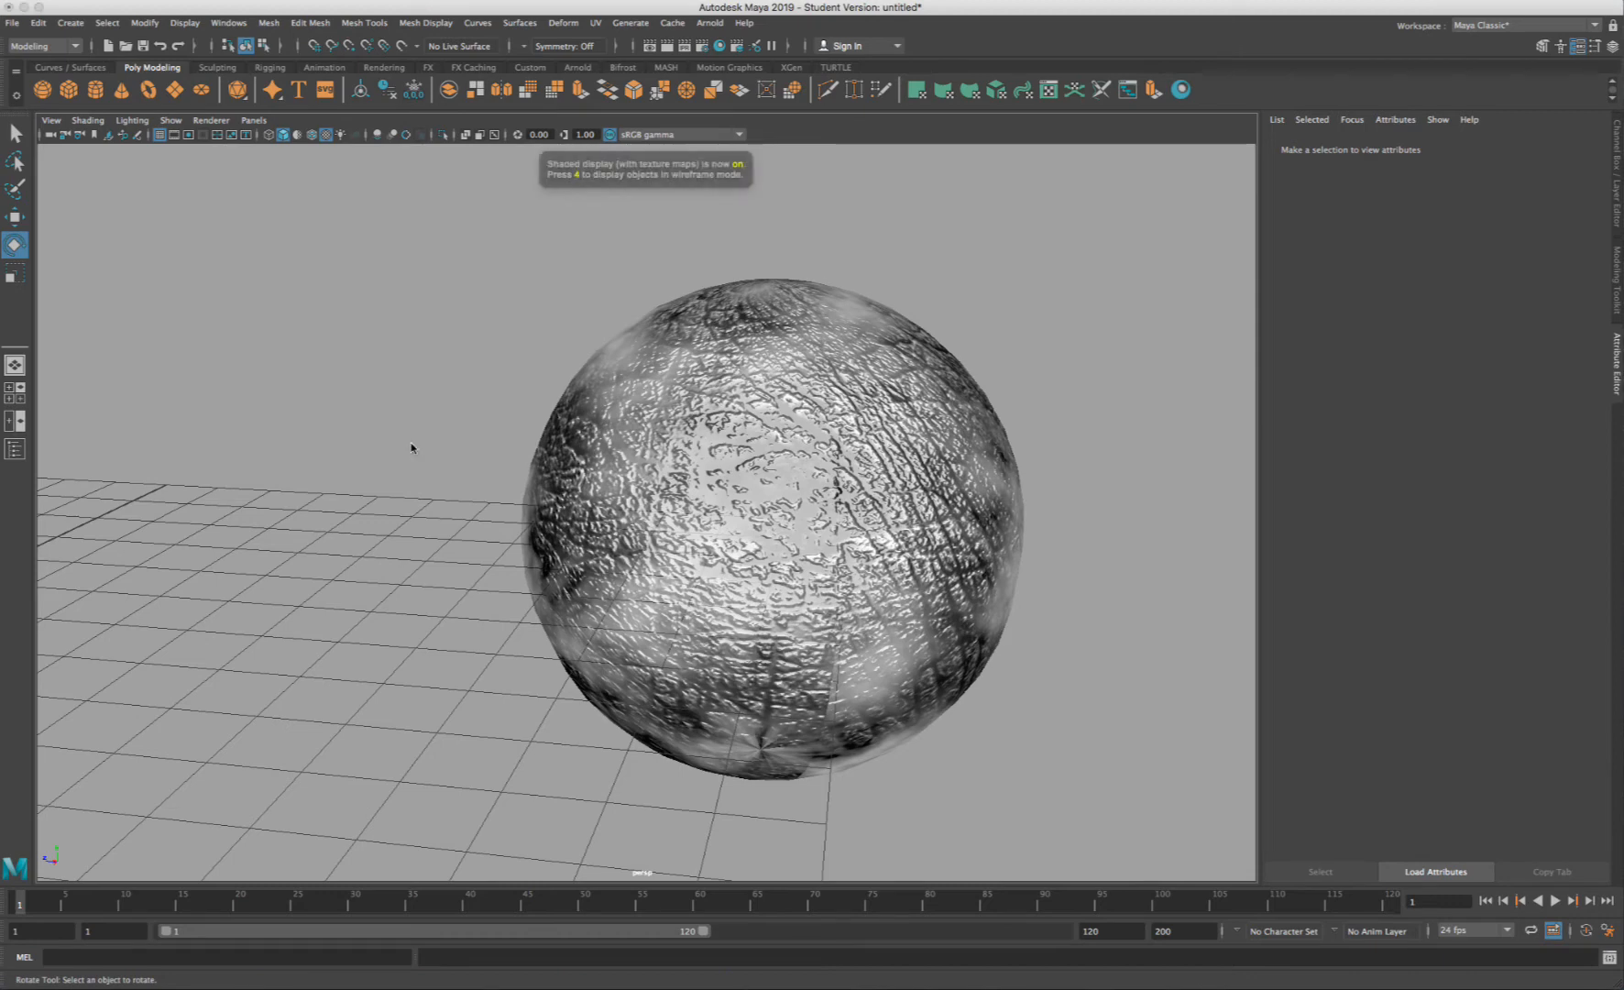
pyautogui.press('5')
pyautogui.press('6')
pyautogui.scroll(-8, 520, 456)
pyautogui.keyDown('alt'); pyautogui.moveTo(521, 458); pyautogui.dragTo(775, 494); pyautogui.keyUp('alt')
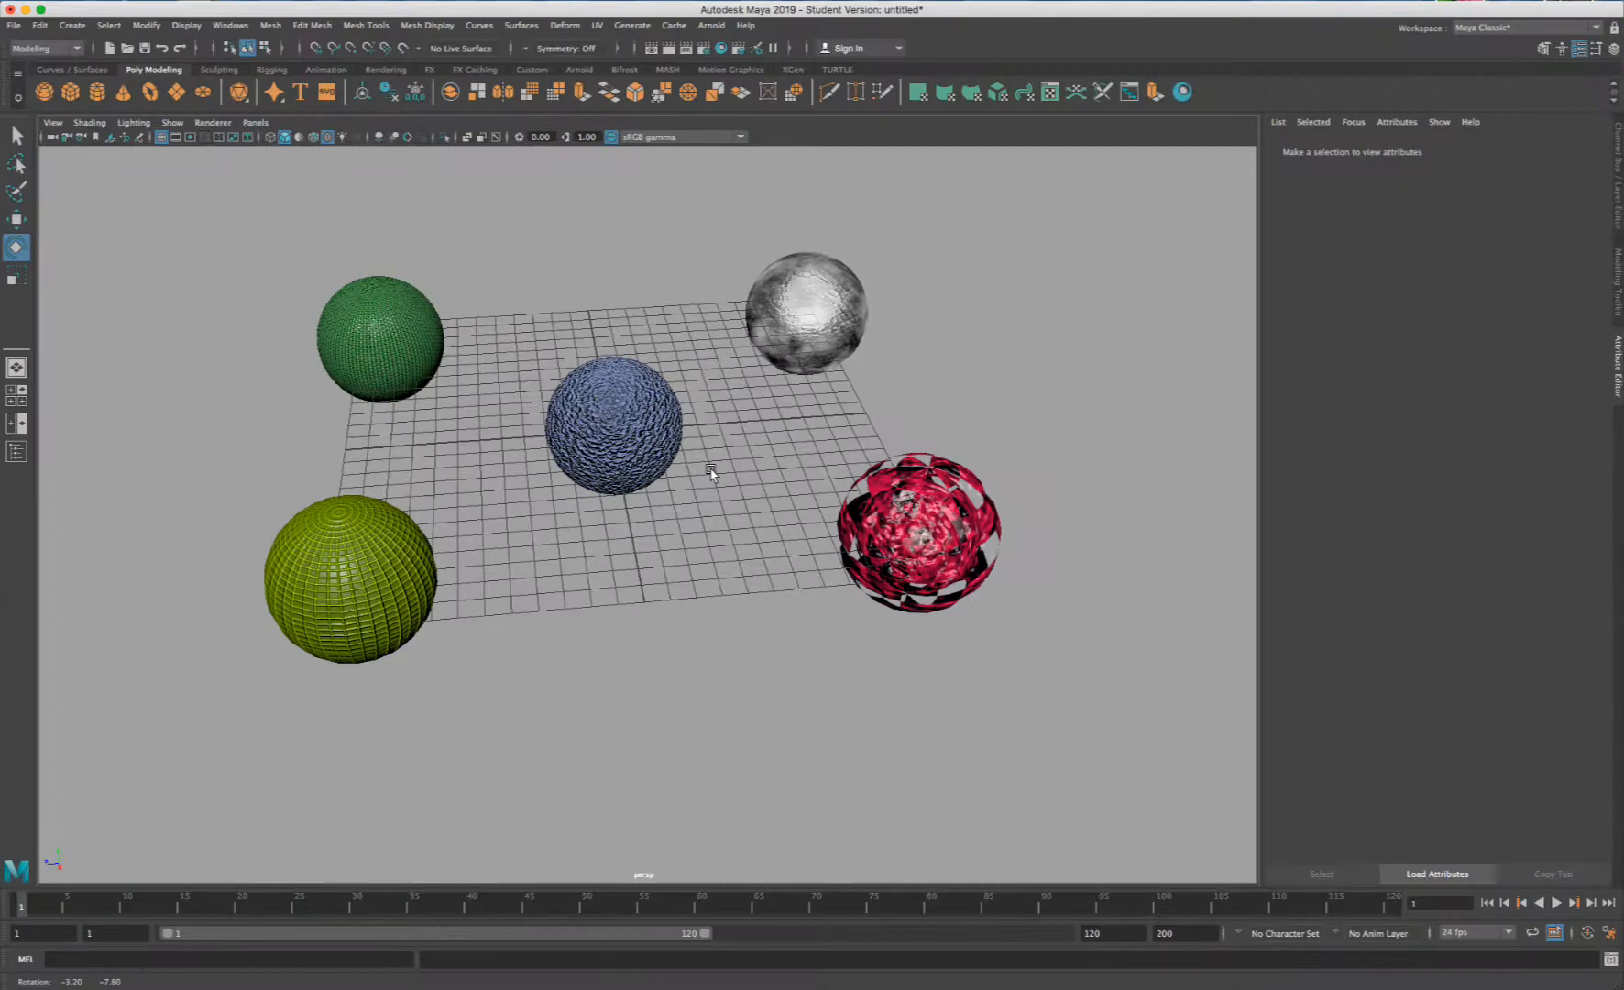
pyautogui.moveTo(710, 464)
pyautogui.keyDown('alt'); pyautogui.mouseDown()
pyautogui.moveTo(732, 460)
pyautogui.moveTo(674, 460)
pyautogui.moveTo(725, 462)
pyautogui.moveTo(689, 463)
pyautogui.mouseUp(); pyautogui.keyUp('alt')
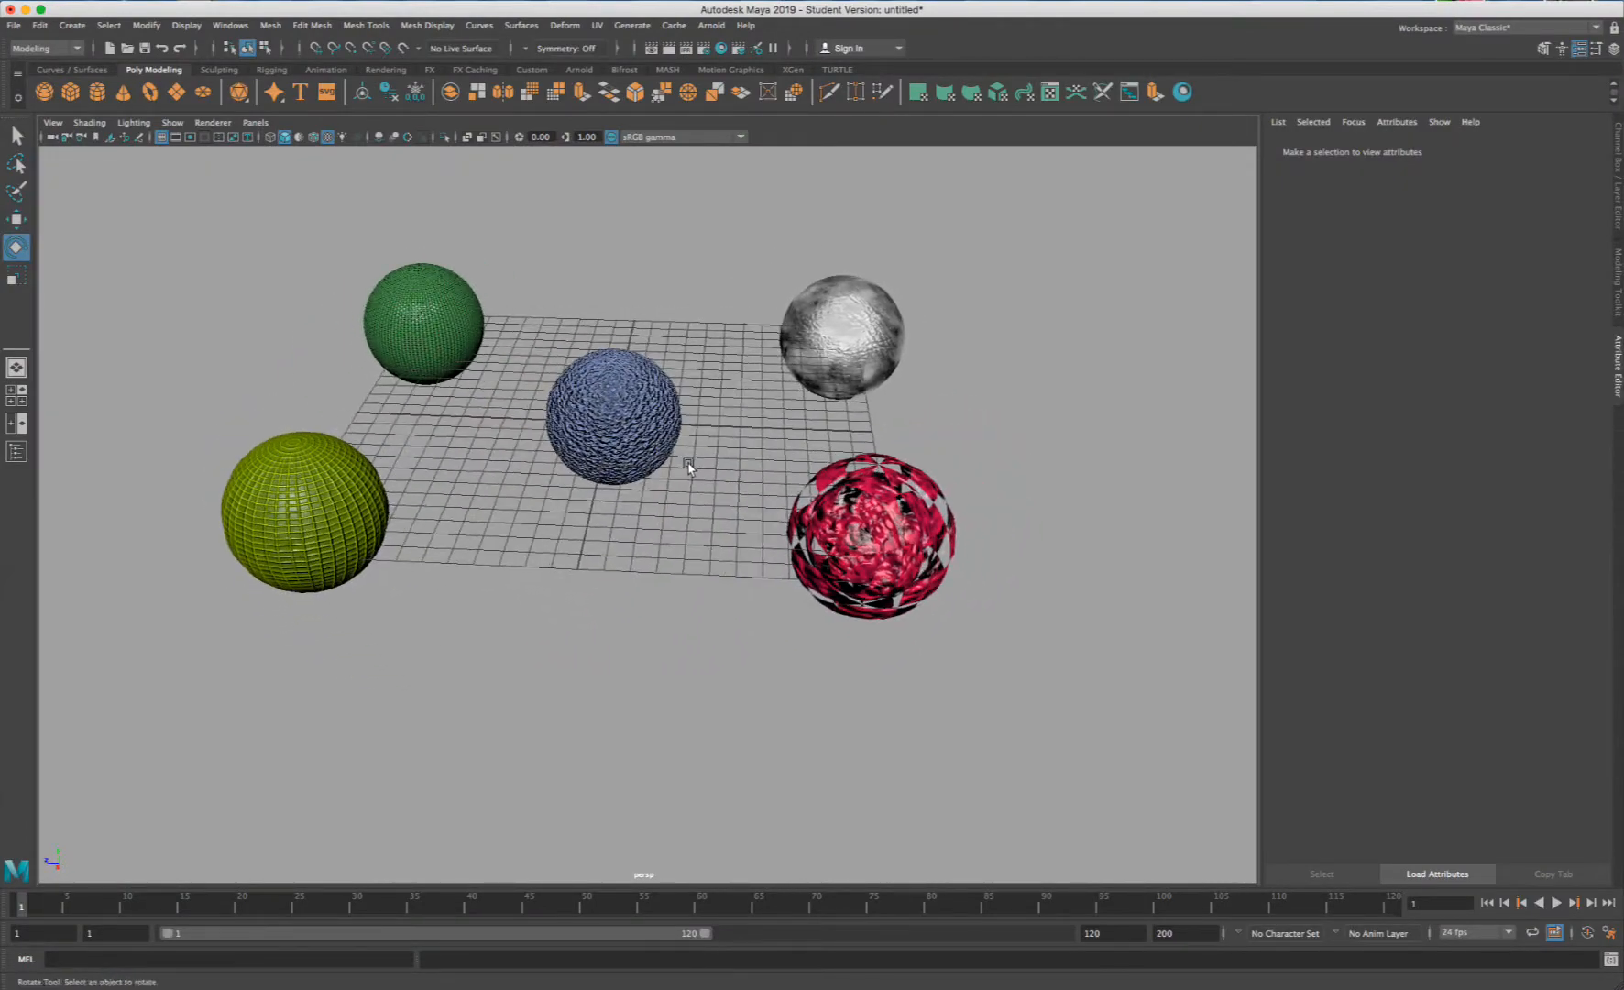
pyautogui.scroll(4, 711, 493)
pyautogui.keyDown('alt'); pyautogui.moveTo(588, 480); pyautogui.dragTo(819, 380); pyautogui.keyUp('alt')
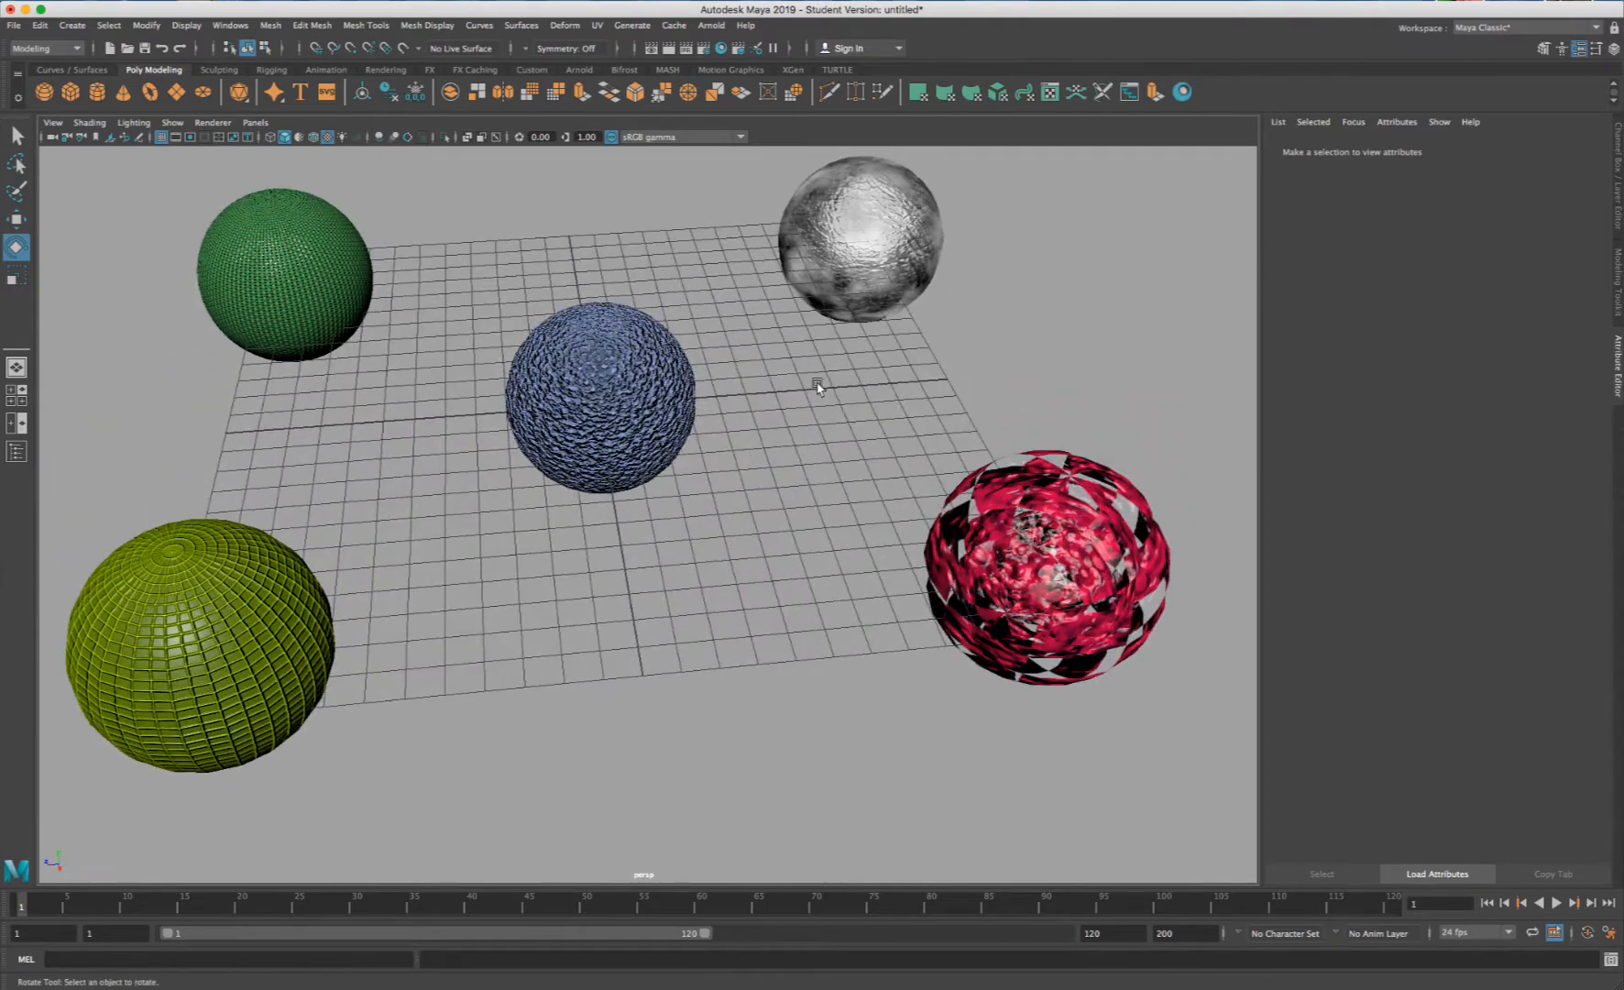
pyautogui.scroll(-3, 847, 370)
pyautogui.keyDown('alt'); pyautogui.moveTo(954, 450); pyautogui.dragTo(1058, 471); pyautogui.keyUp('alt')
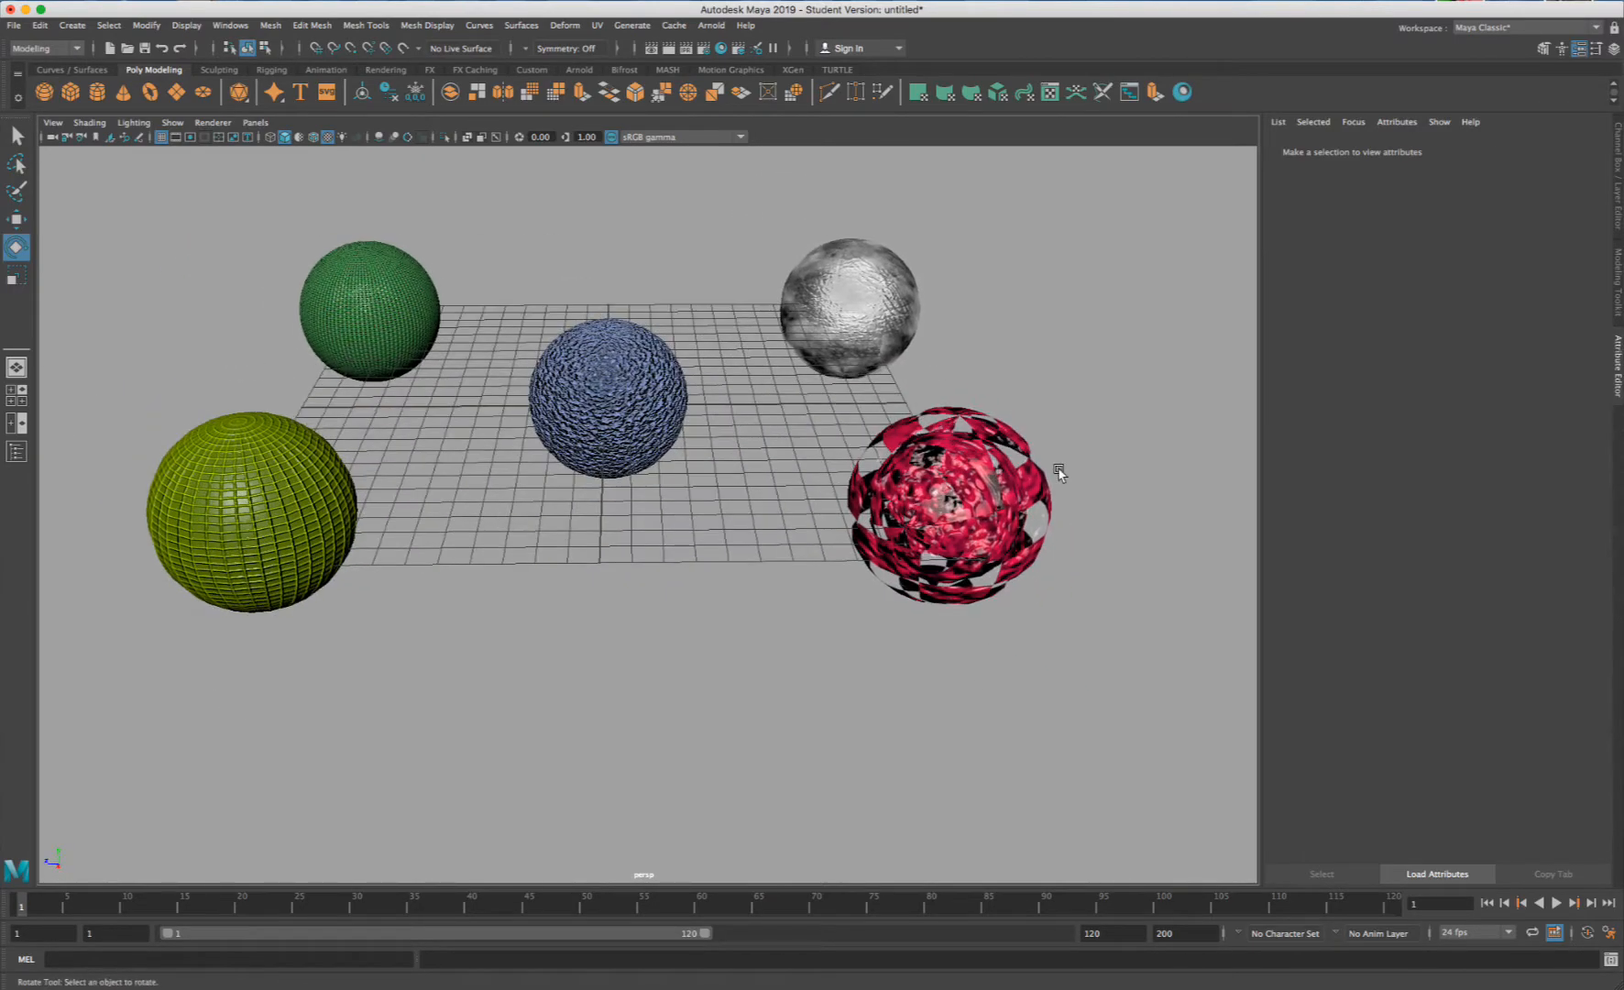
# - Open the 2D placement attributes of the checker texture that drives the outer red sphere's phongE1 transparency
pyautogui.click(1045, 477)
pyautogui.scroll(5, 1065, 482)
pyautogui.keyDown('alt'); pyautogui.moveTo(1069, 482); pyautogui.dragTo(477, 476, button='middle'); pyautogui.keyUp('alt')
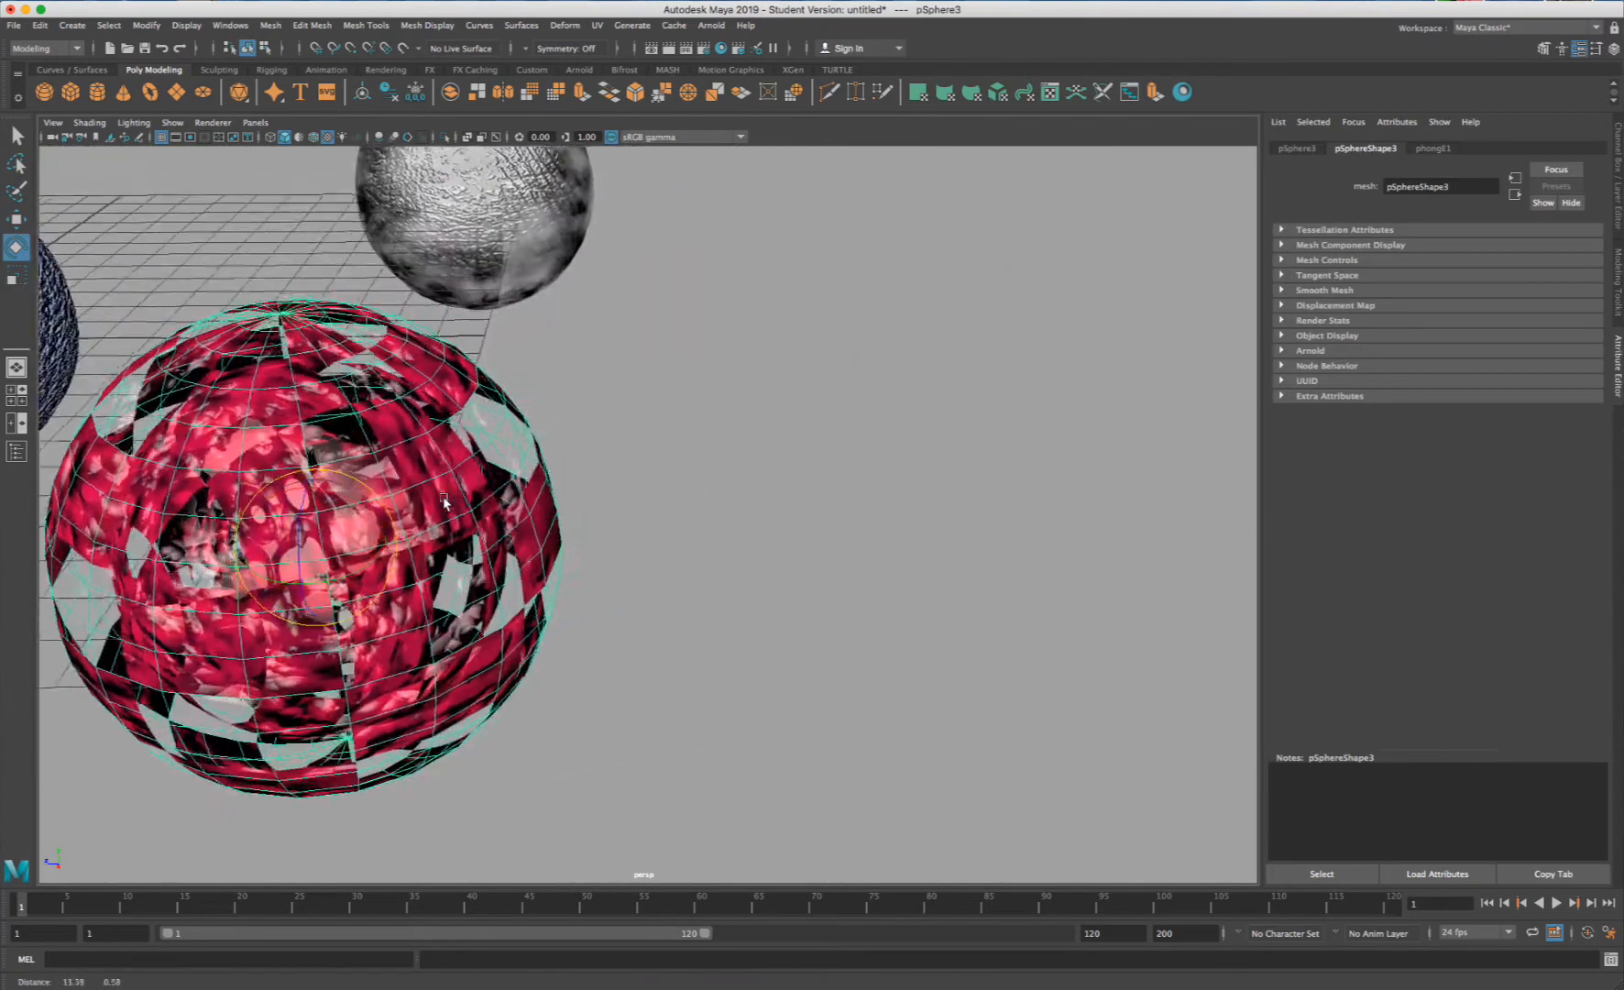
pyautogui.keyDown('alt'); pyautogui.moveTo(779, 466); pyautogui.dragTo(939, 464, button='middle'); pyautogui.keyUp('alt')
pyautogui.scroll(3, 933, 461)
pyautogui.keyDown('alt'); pyautogui.moveTo(753, 451); pyautogui.dragTo(782, 429); pyautogui.keyUp('alt')
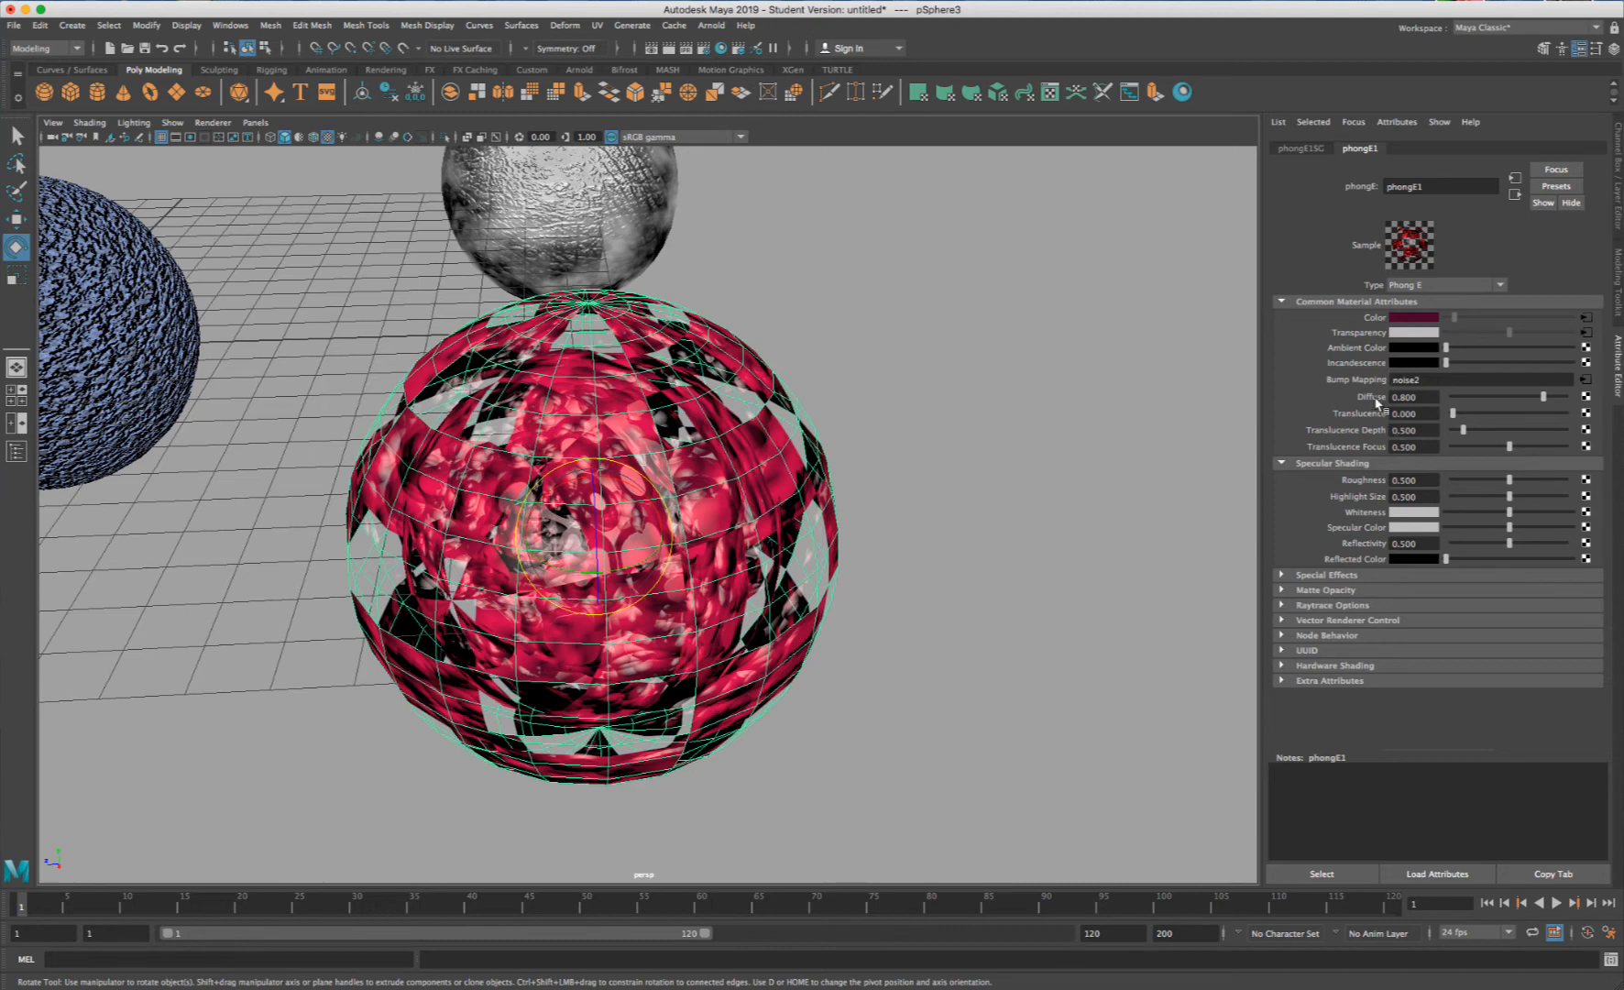
pyautogui.click(1584, 332)
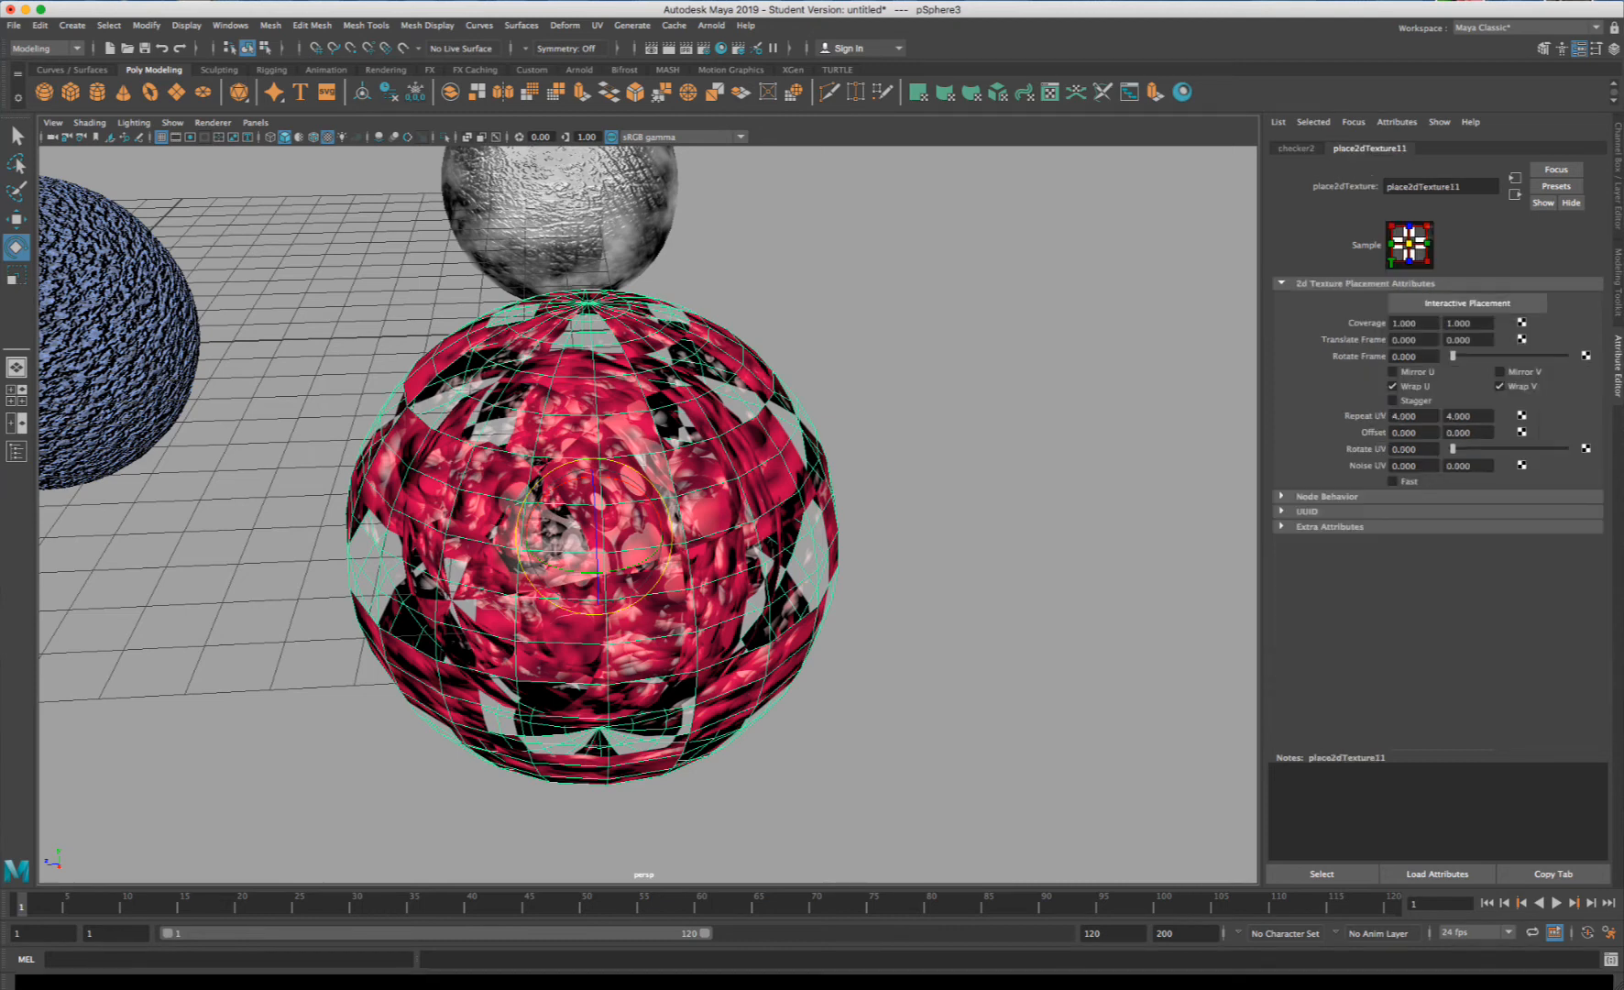
pyautogui.rightClick(1363, 328)
pyautogui.click(1345, 333)
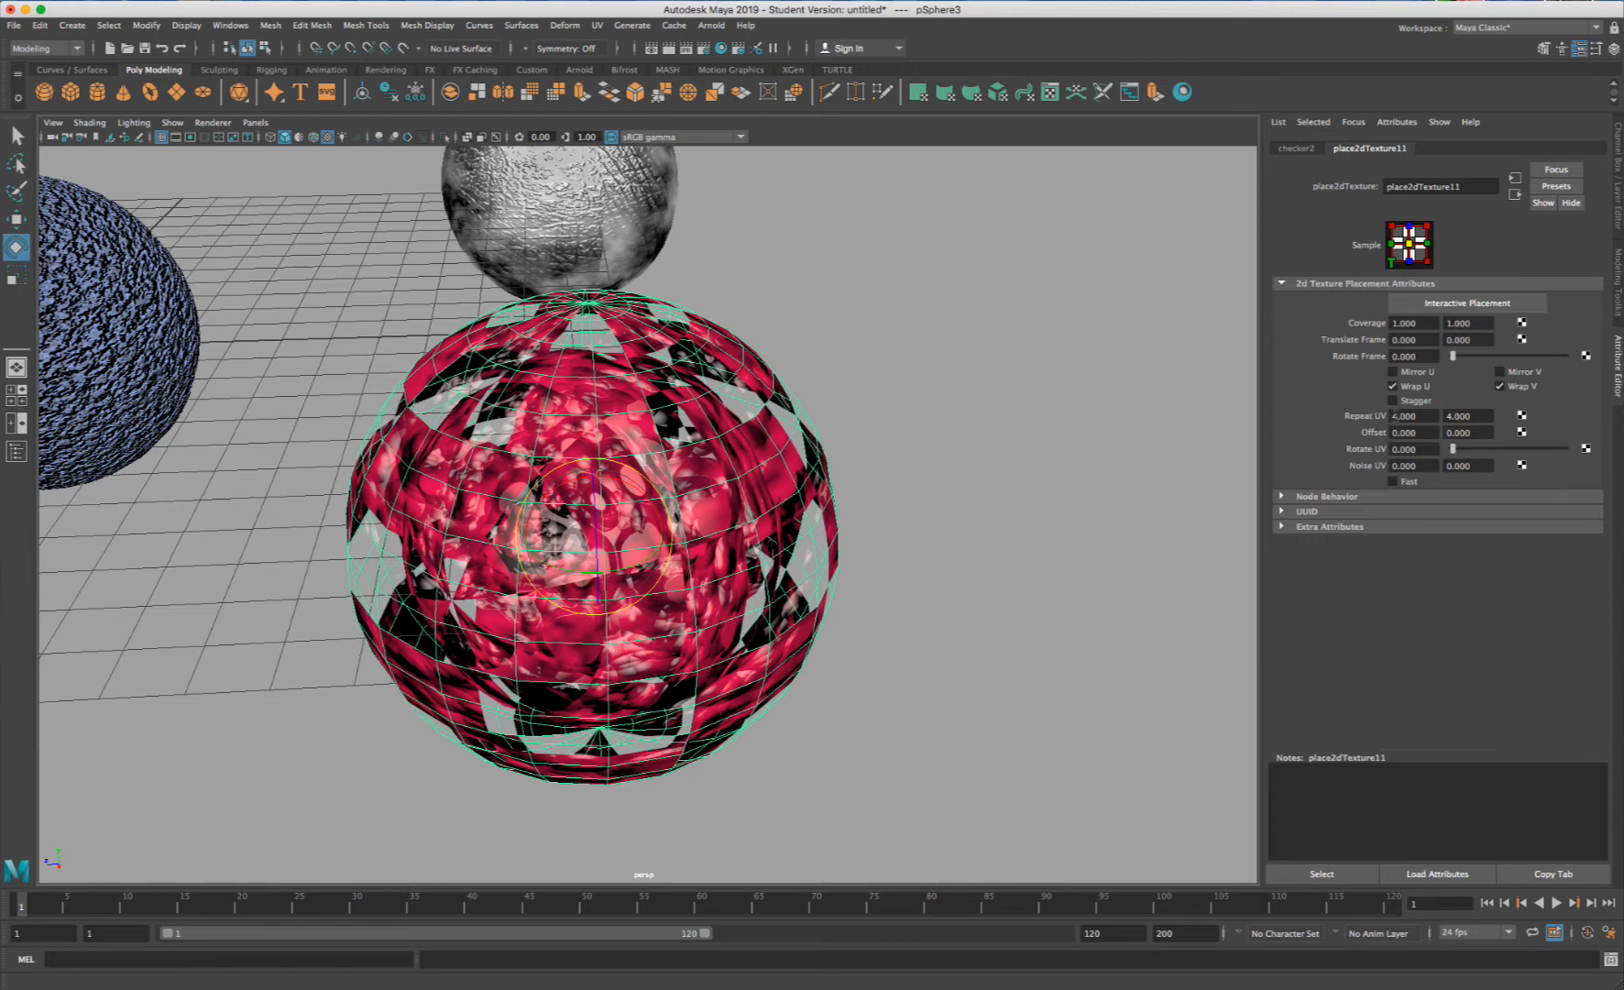
# - Key the checker texture's Repeat UV of 4 by 4 at frame 1
pyautogui.rightClick(1382, 420)
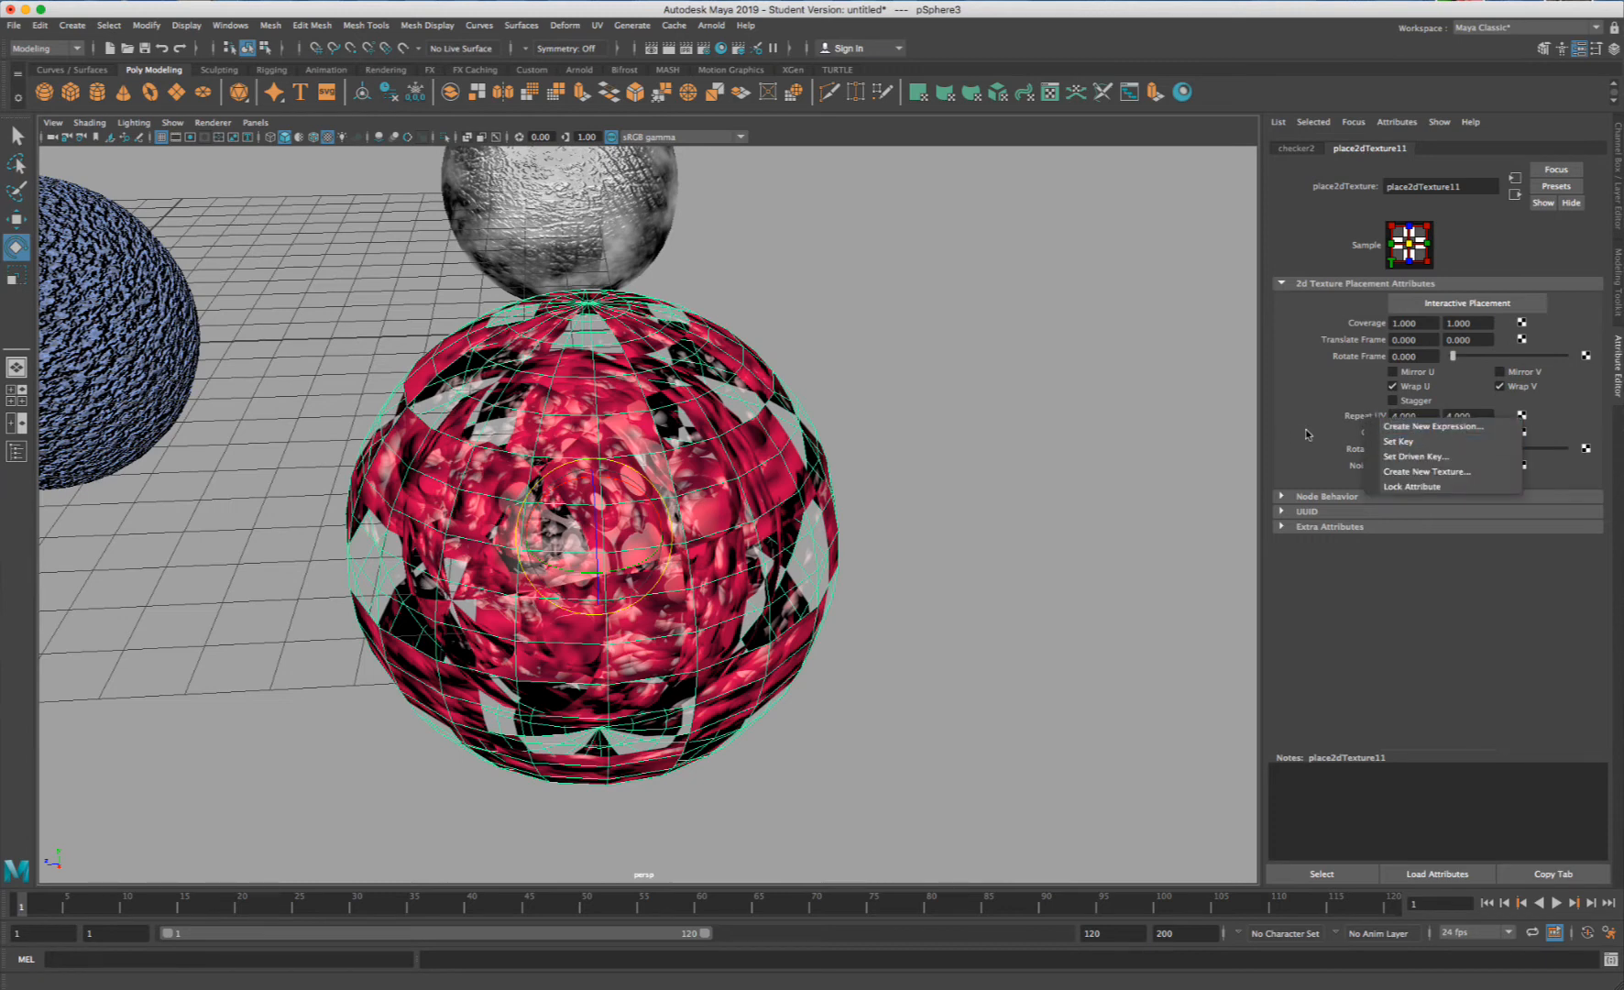
pyautogui.click(1397, 441)
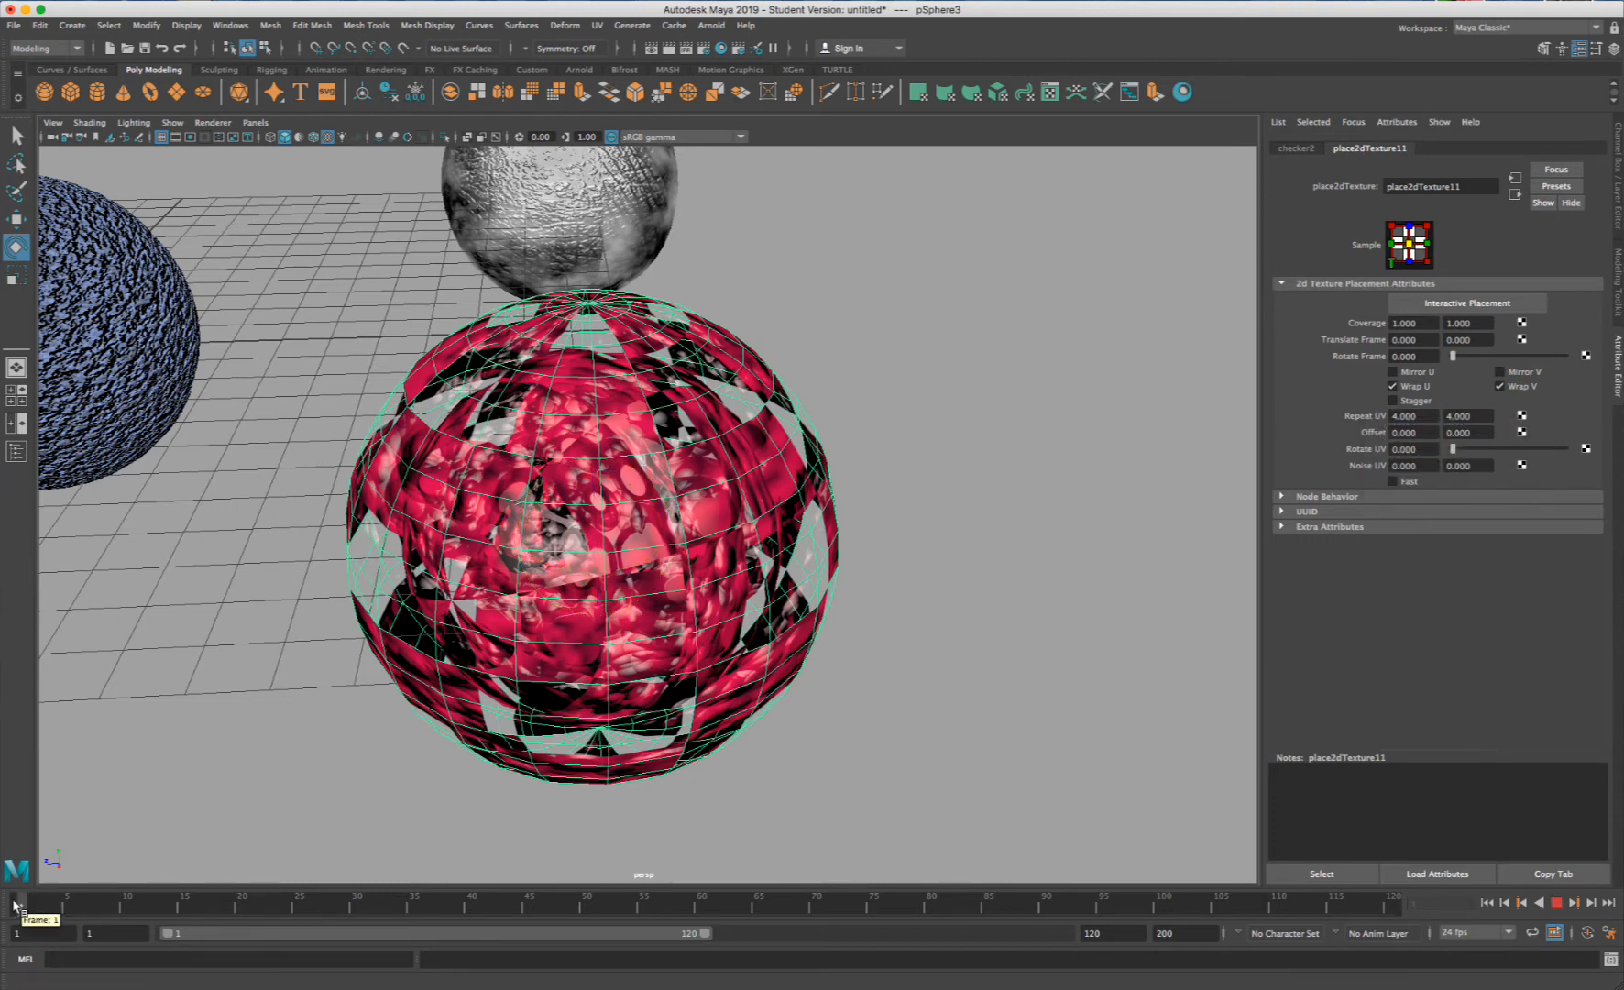
pyautogui.rightClick(1355, 423)
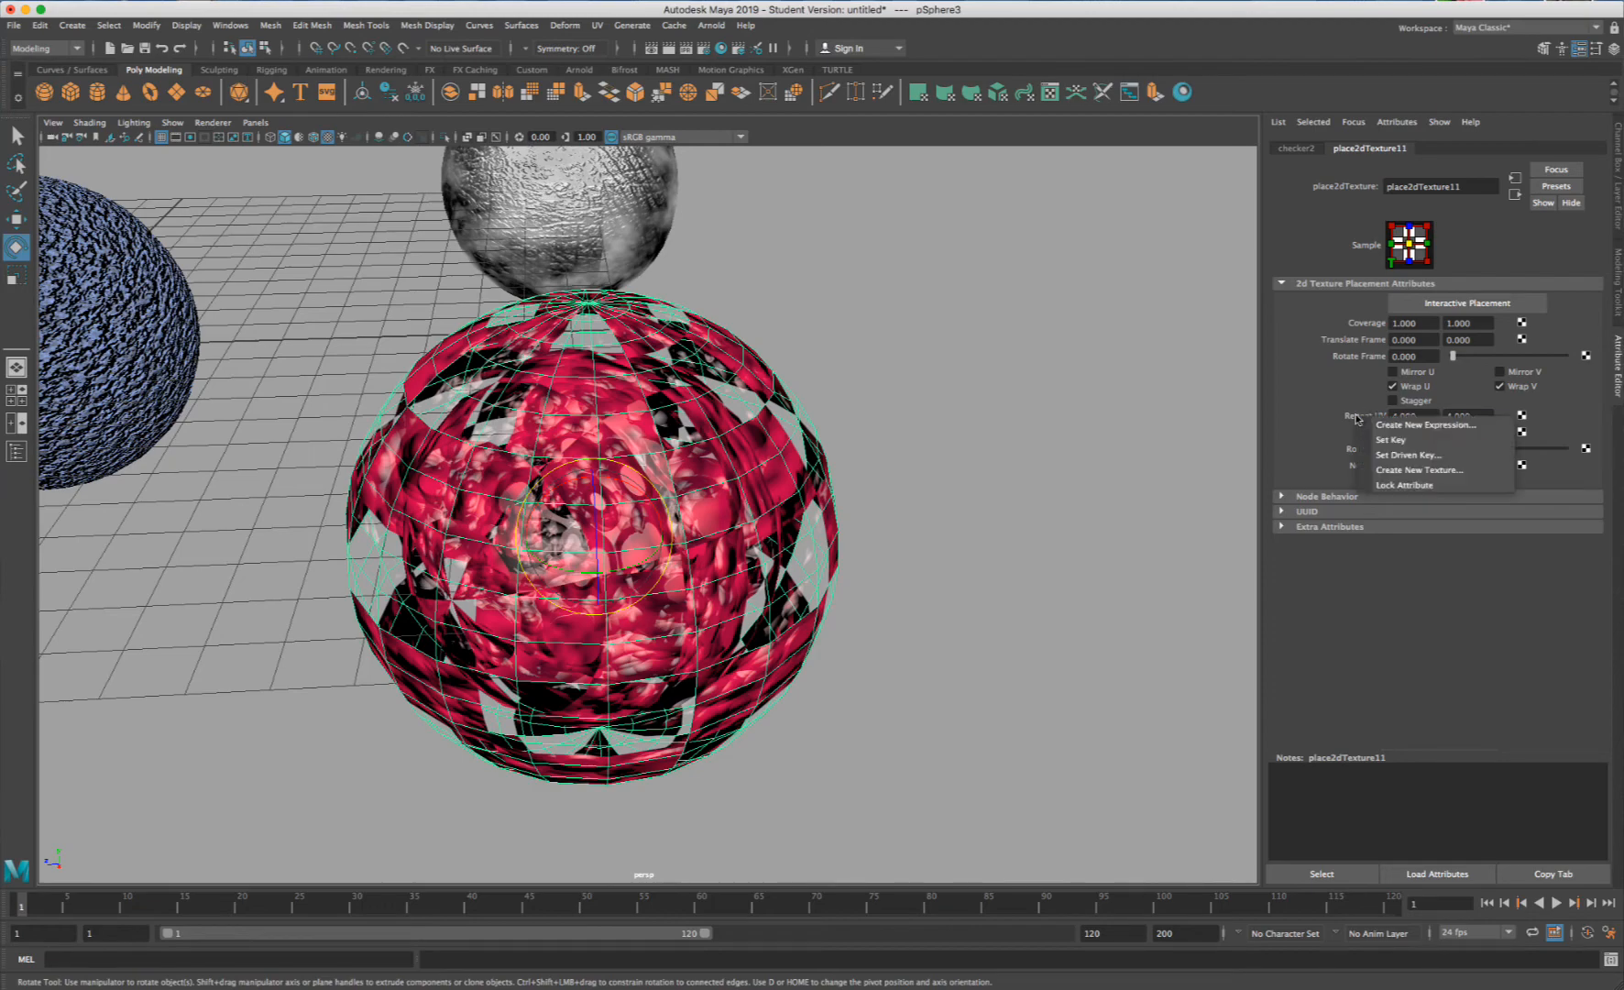
pyautogui.click(1384, 440)
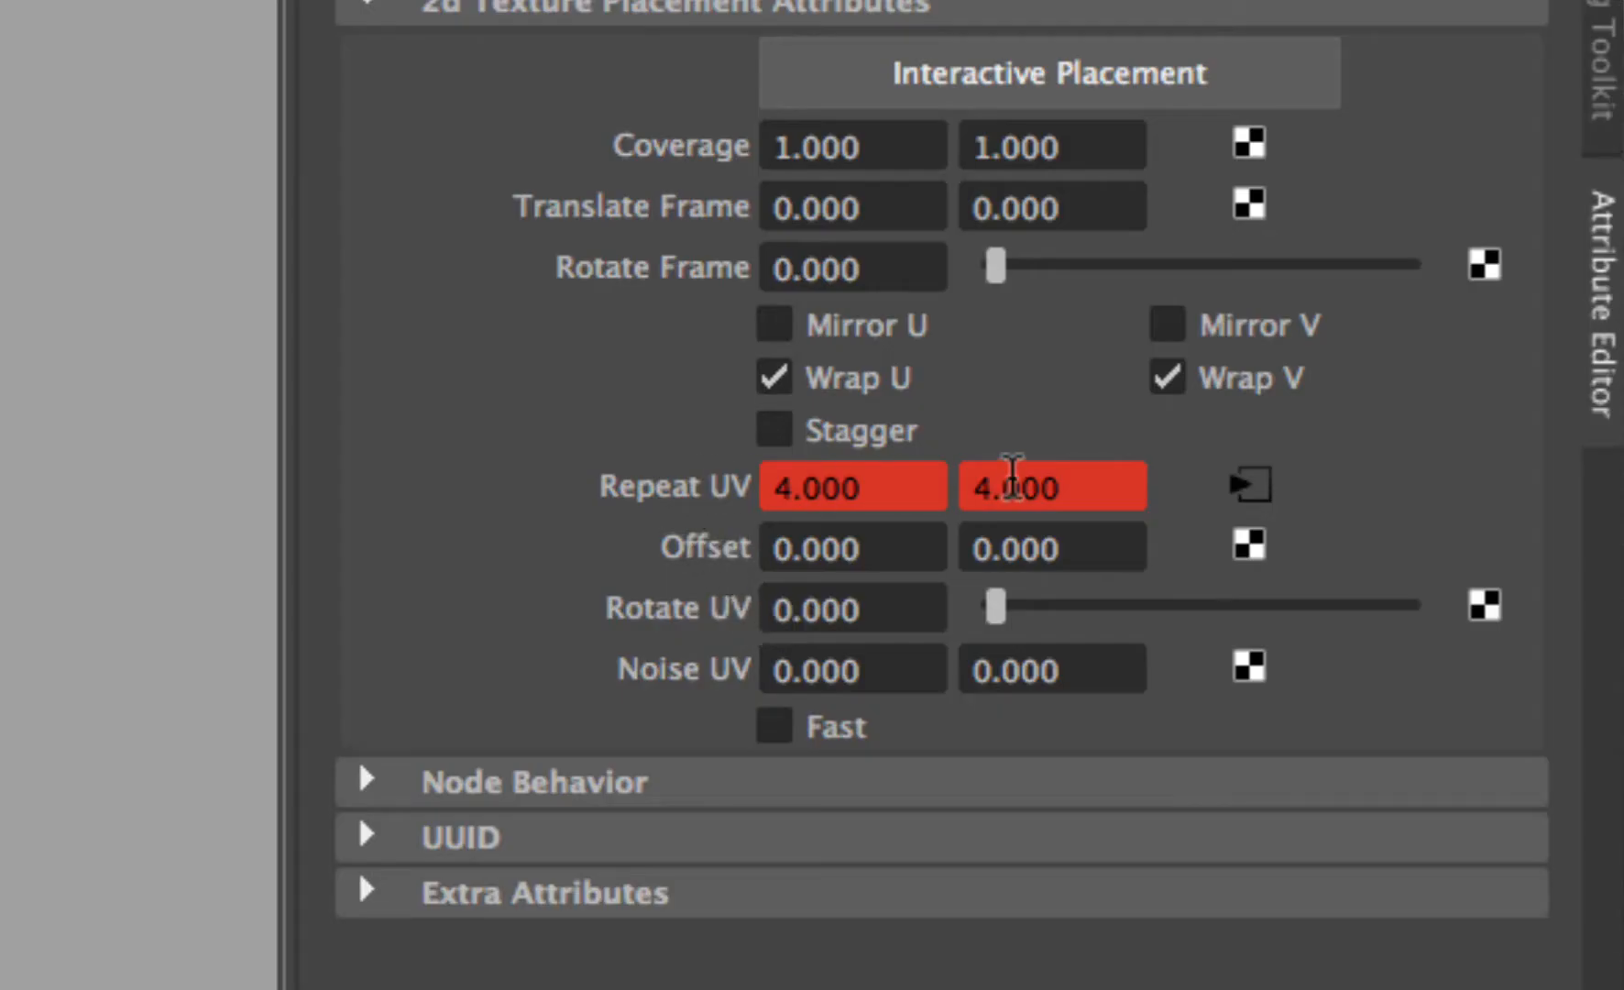
pyautogui.rightClick(635, 485)
pyautogui.click(723, 554)
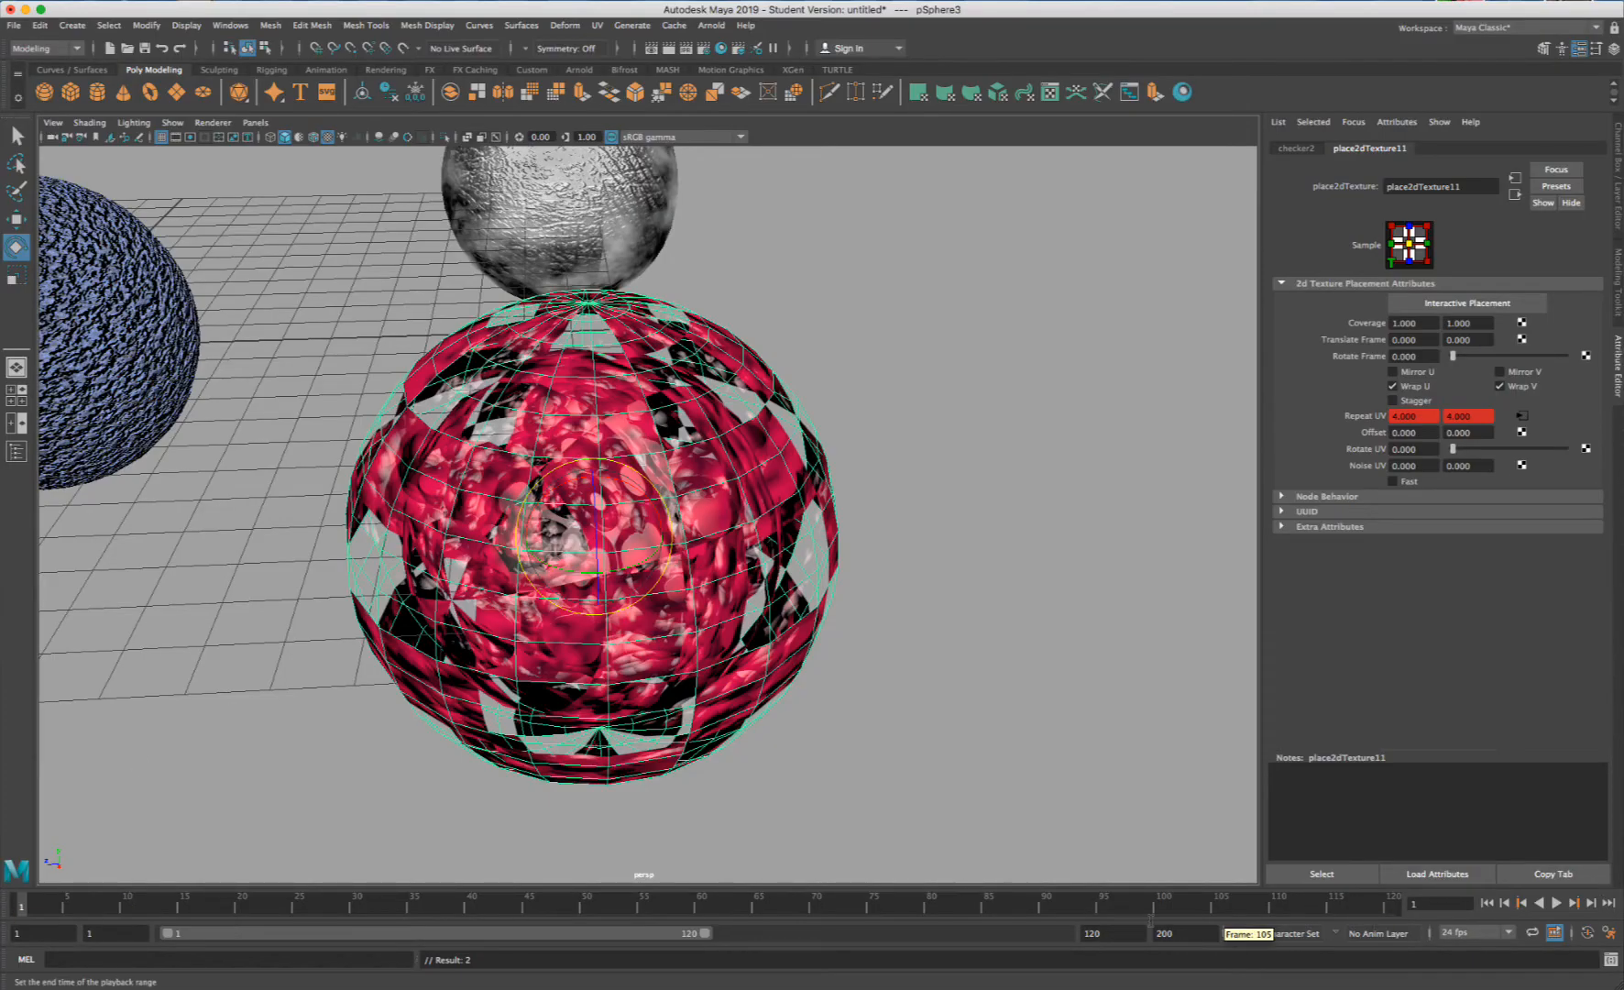
# - Set both the playback end and the animation end to frame 100
pyautogui.doubleClick(1103, 931)
pyautogui.press('Return')
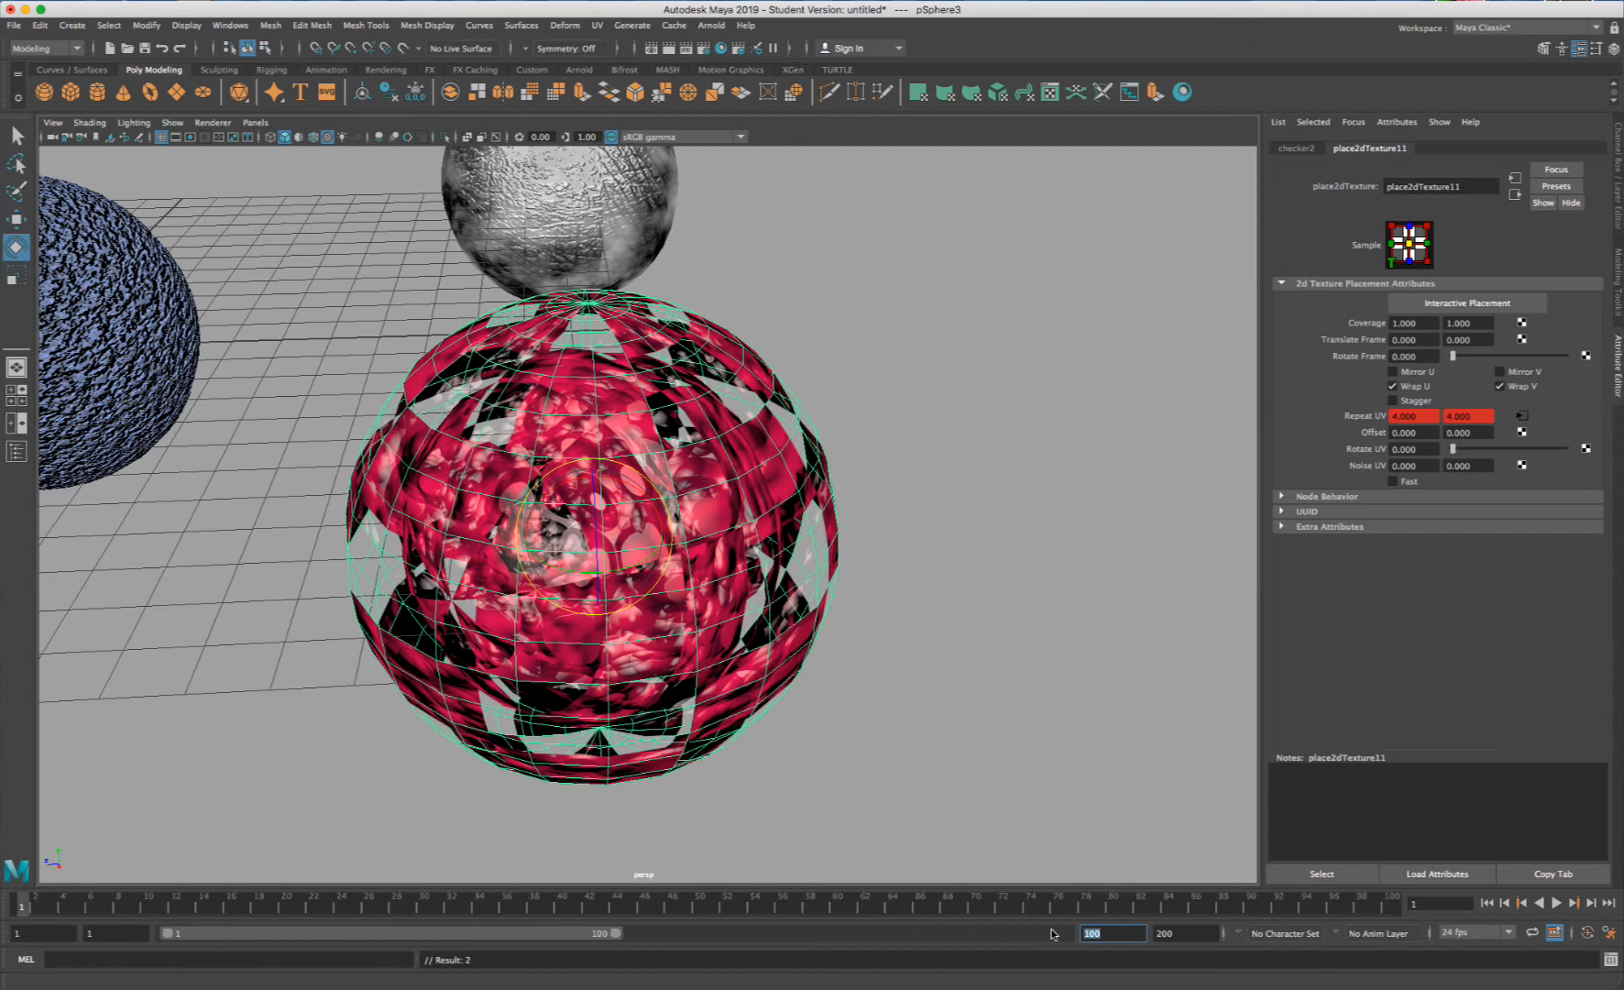
pyautogui.doubleClick(1182, 932)
pyautogui.write('10')
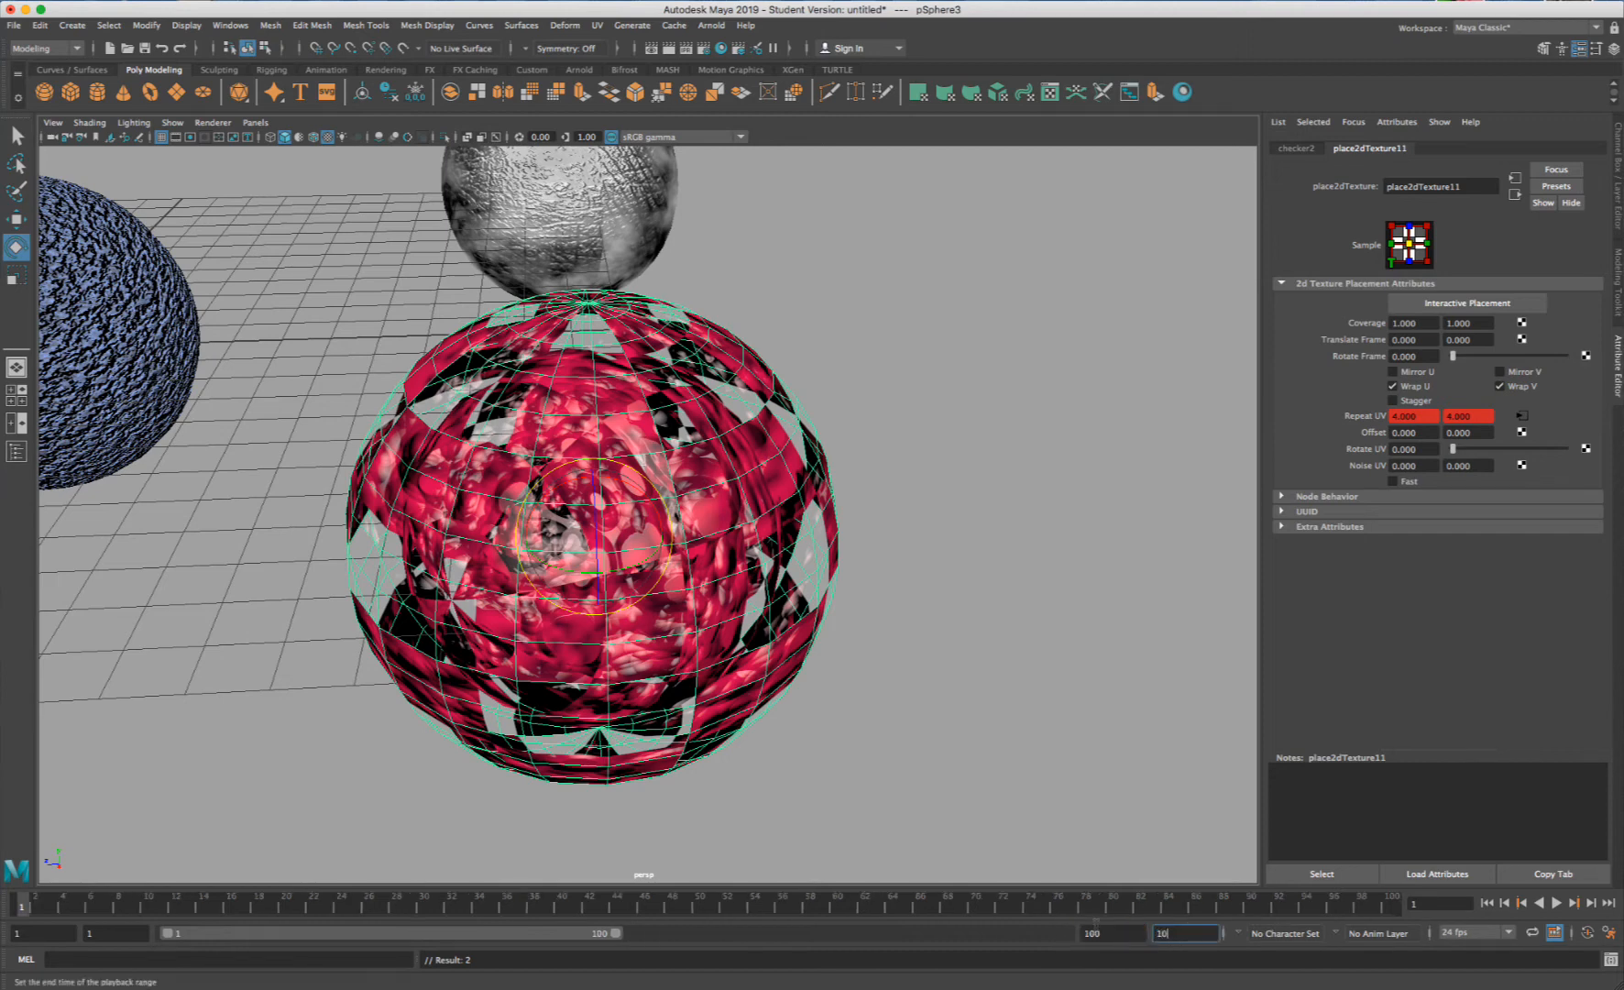
pyautogui.write('0')
pyautogui.press('Return')
# - At frame 60, set the checker texture's Repeat UV to 40 and 30 and key it
pyautogui.moveTo(779, 903); pyautogui.dragTo(836, 902)
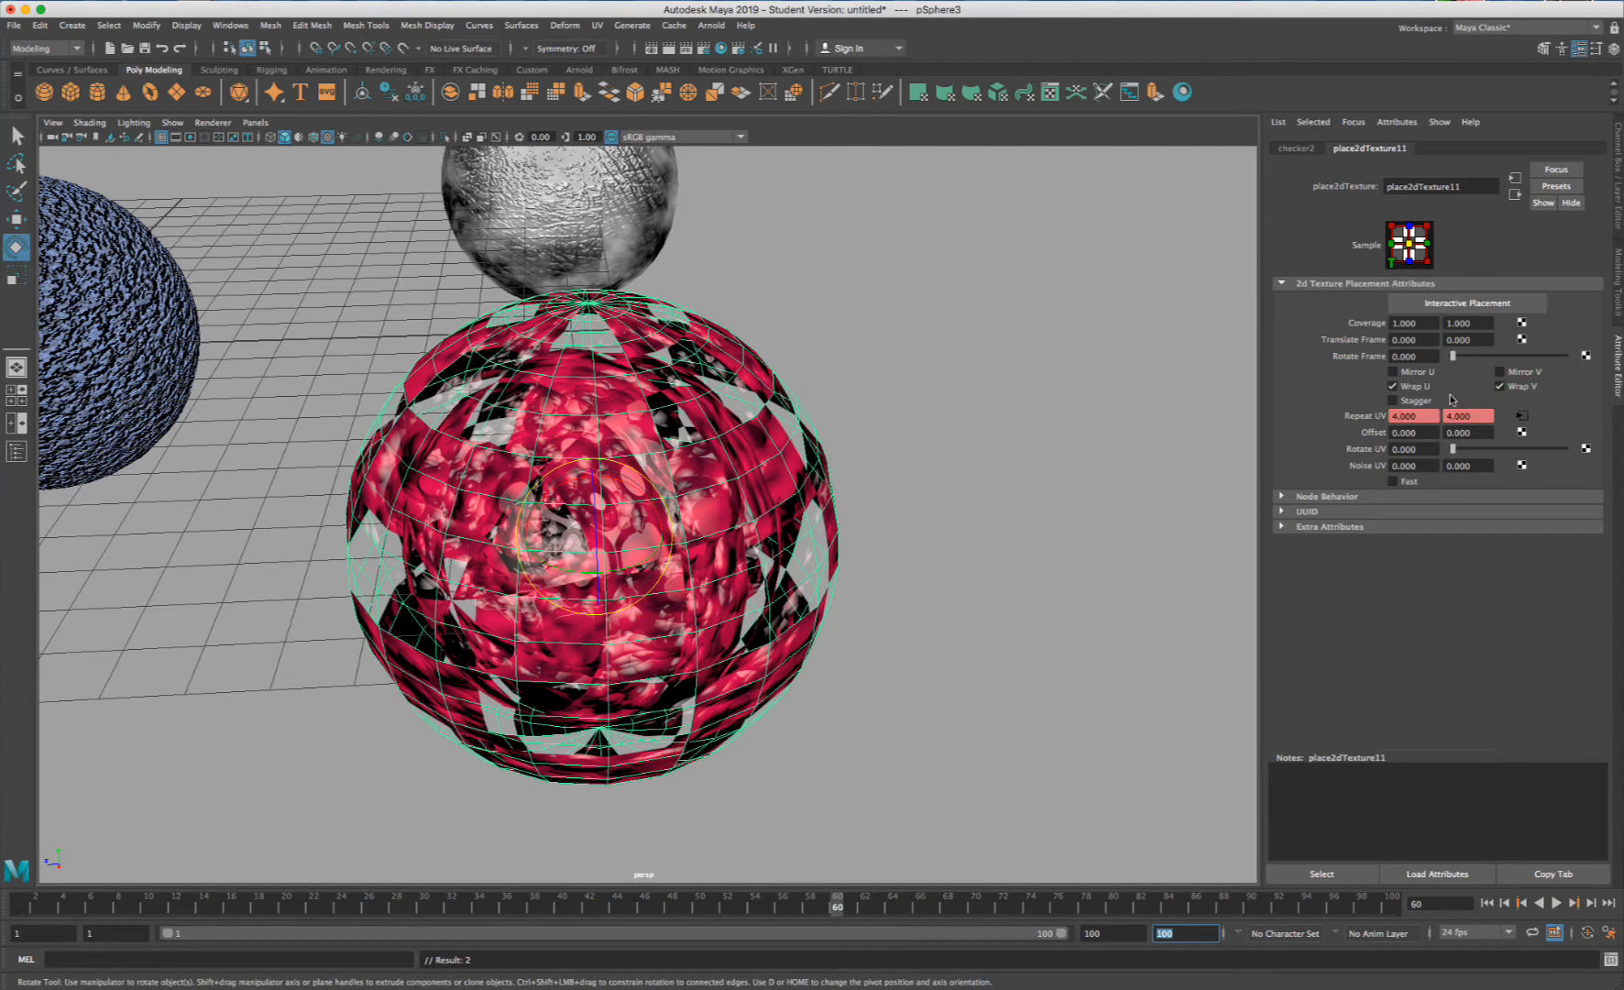
pyautogui.click(1409, 416)
pyautogui.press('Return')
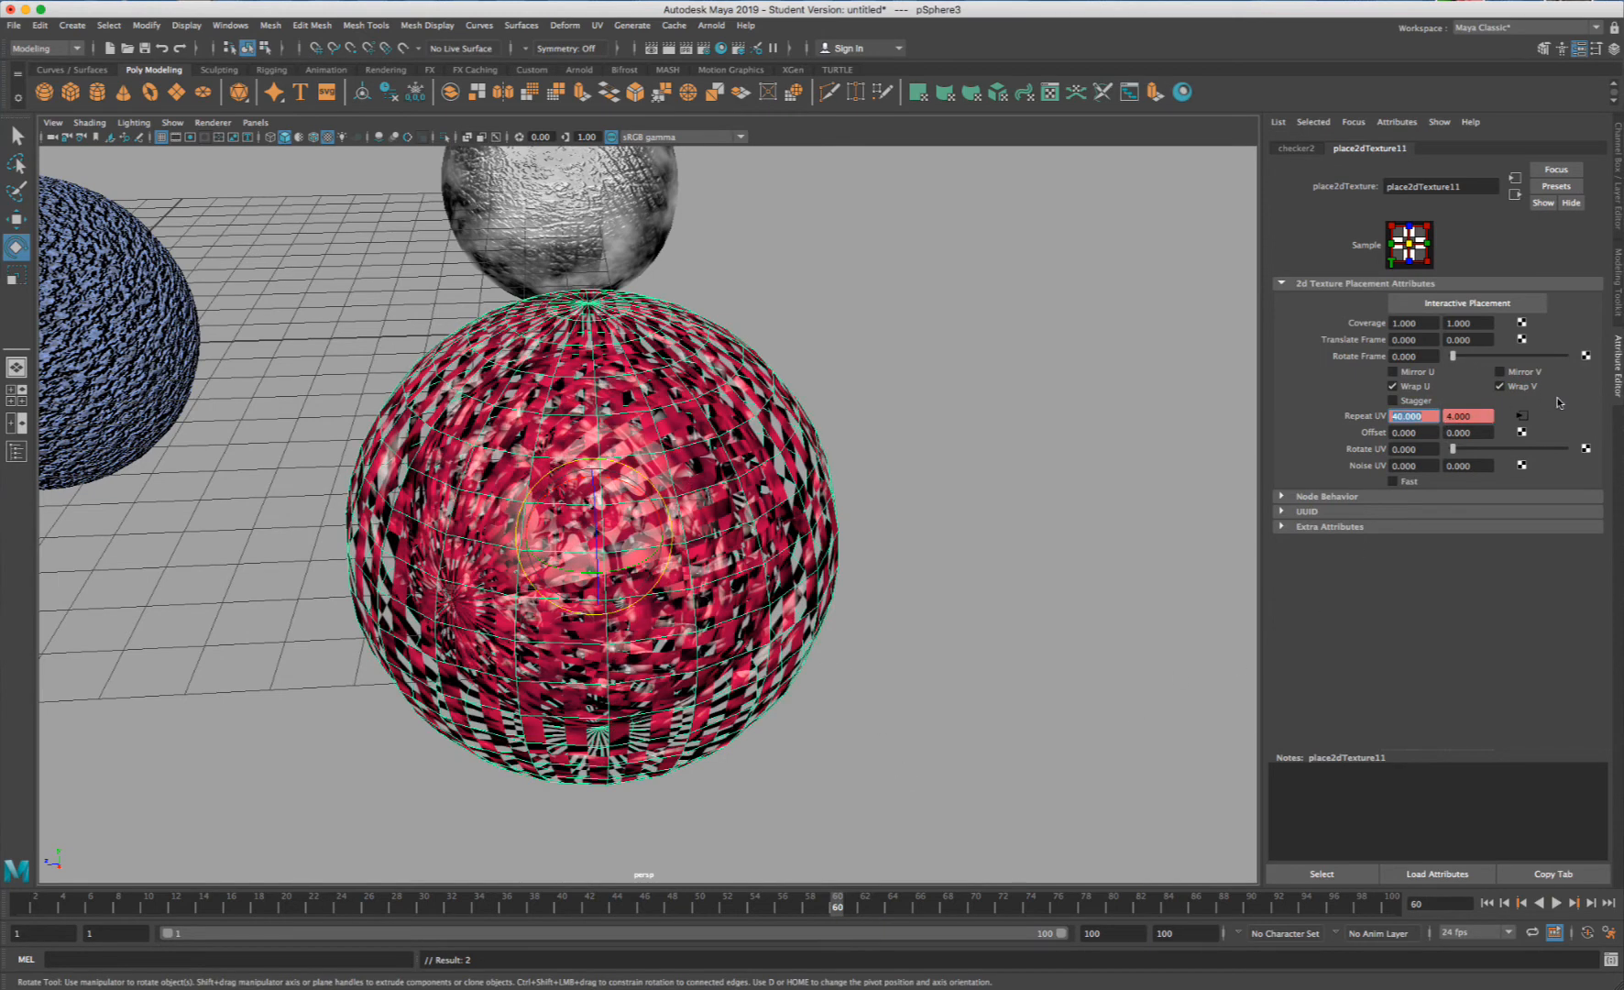
pyautogui.write('30')
pyautogui.press('Return')
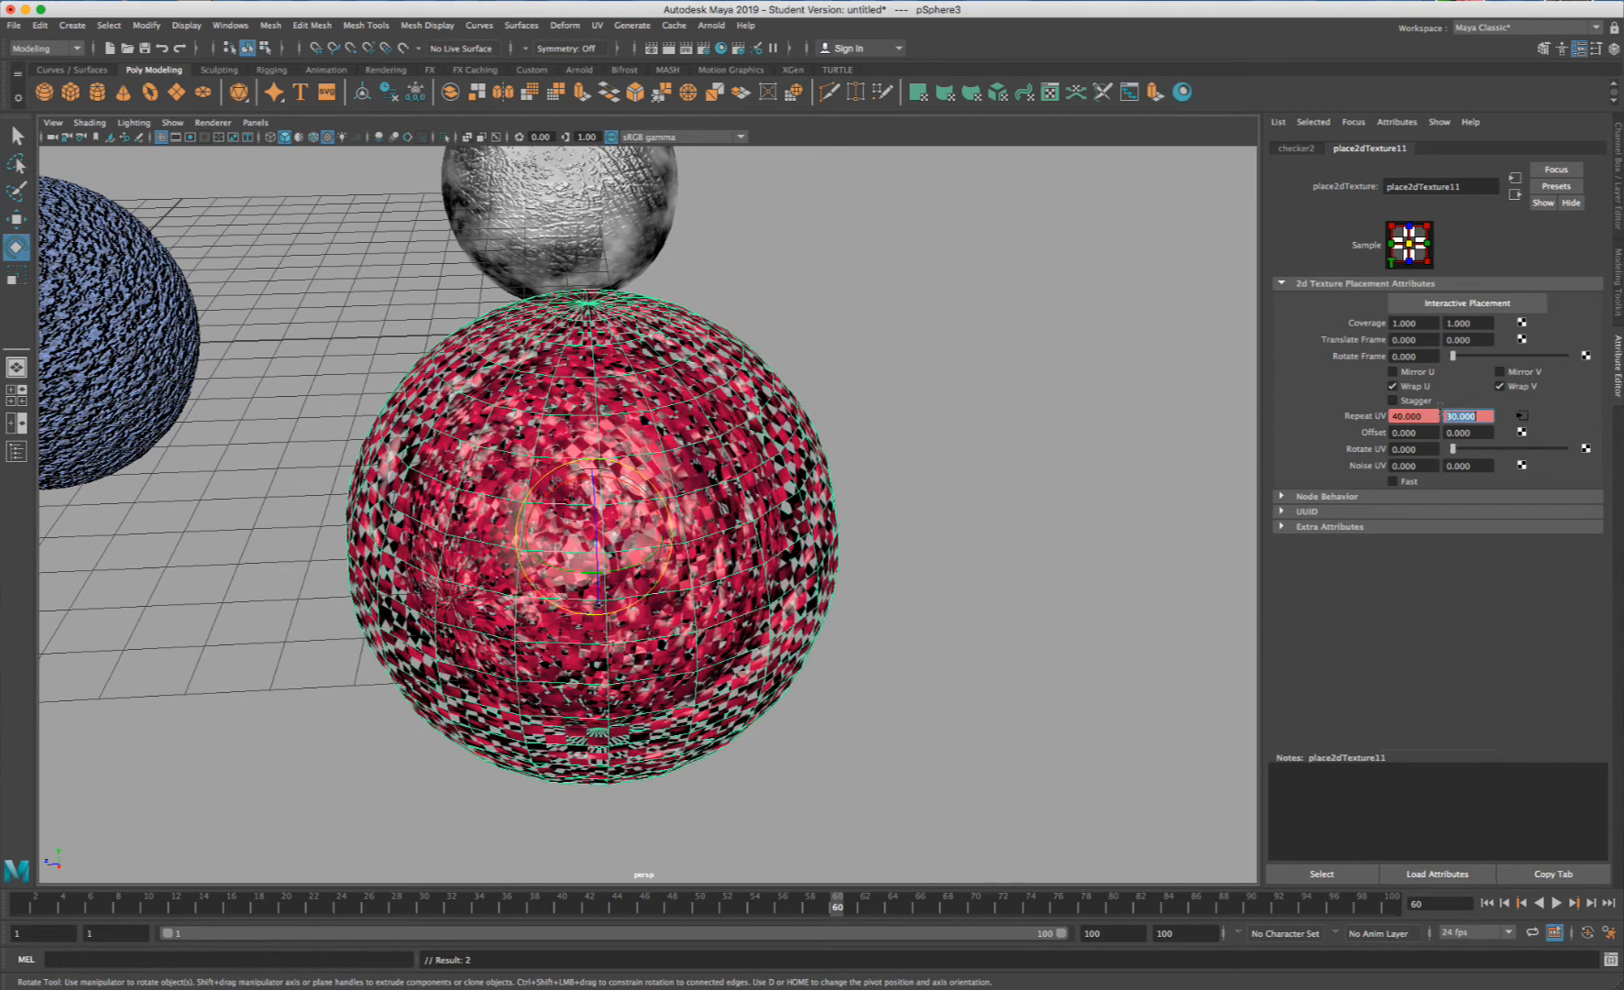
pyautogui.rightClick(1357, 418)
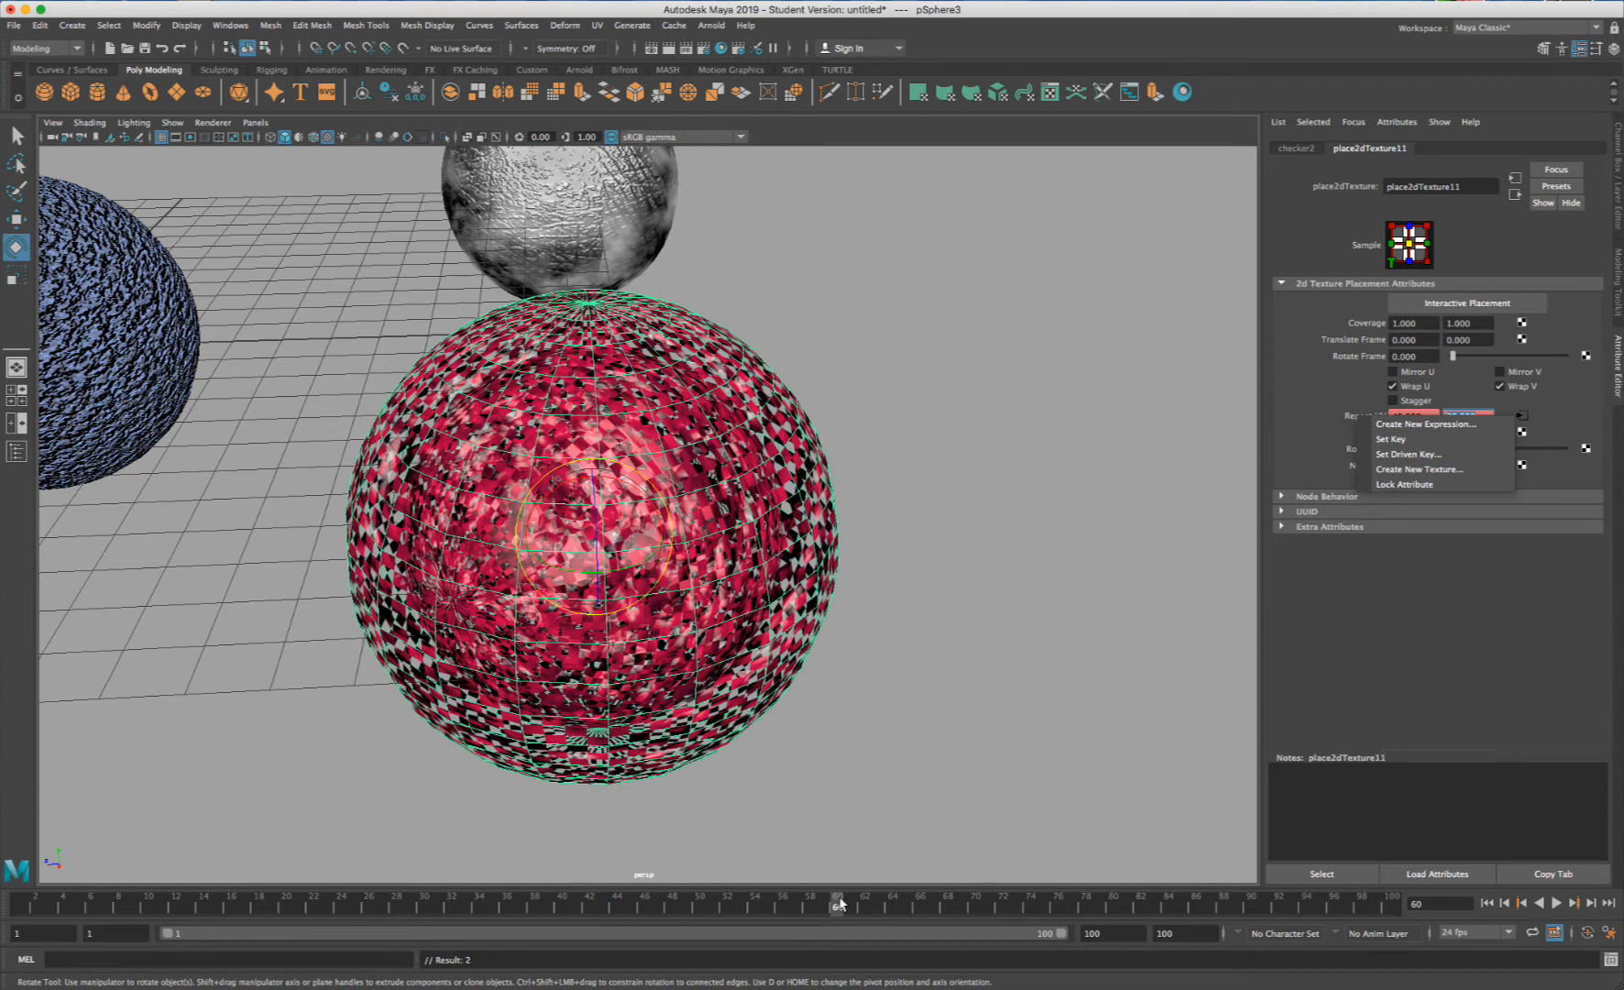
pyautogui.click(1404, 440)
pyautogui.rightClick(1362, 418)
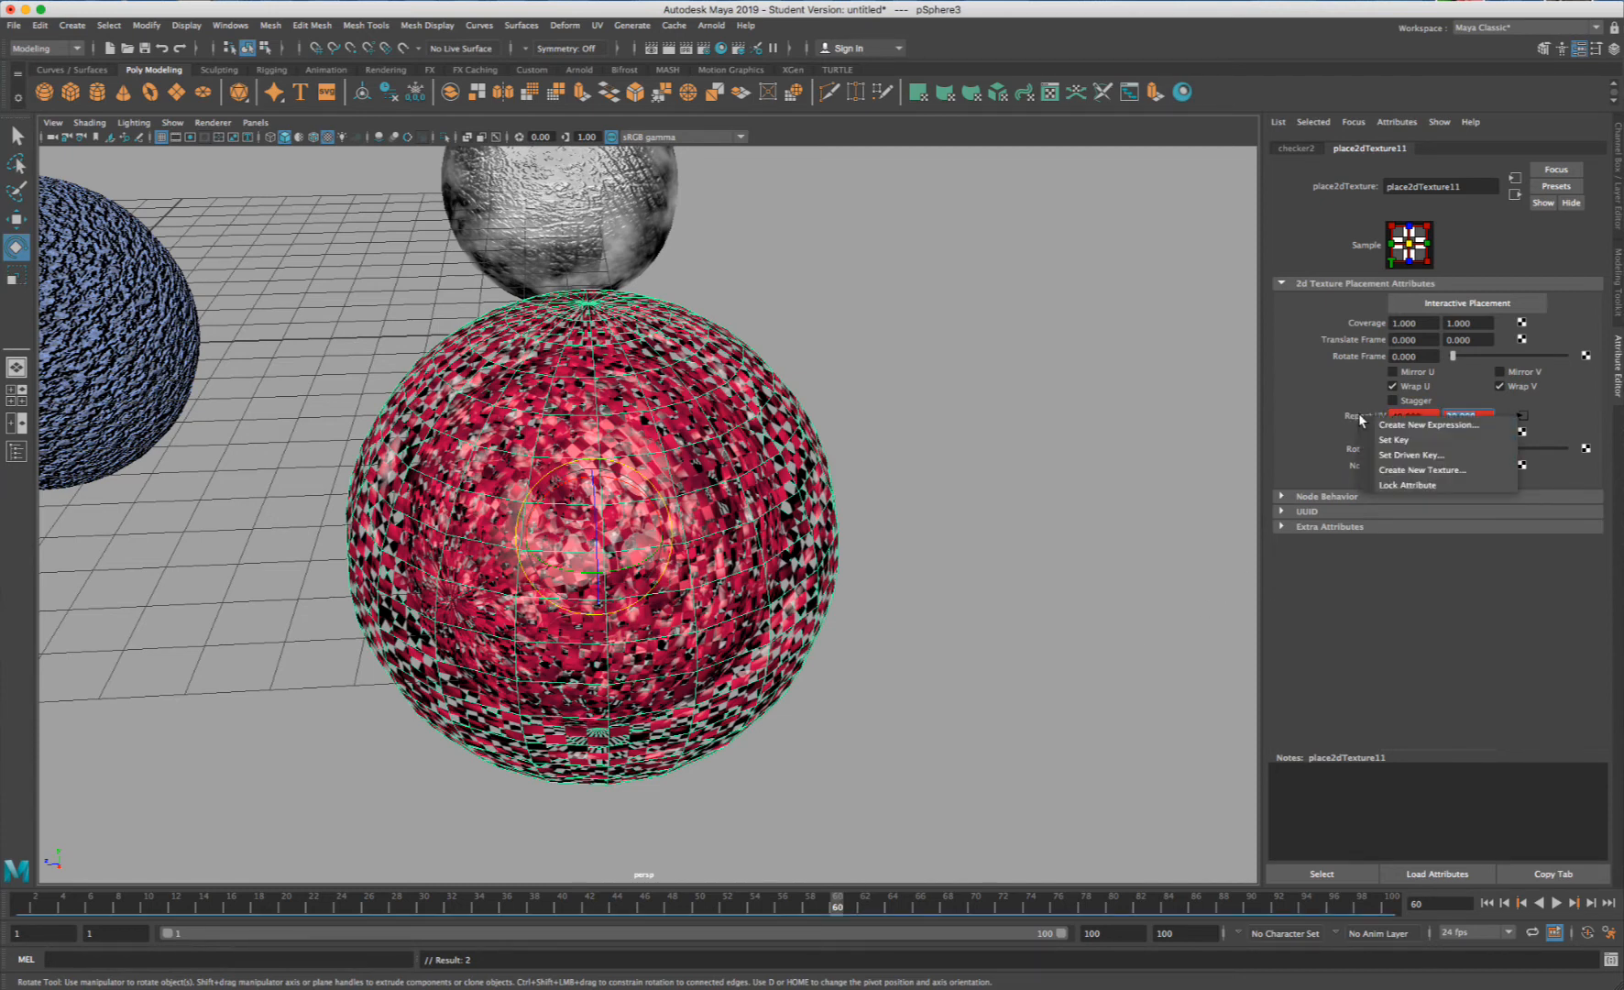
pyautogui.click(1394, 442)
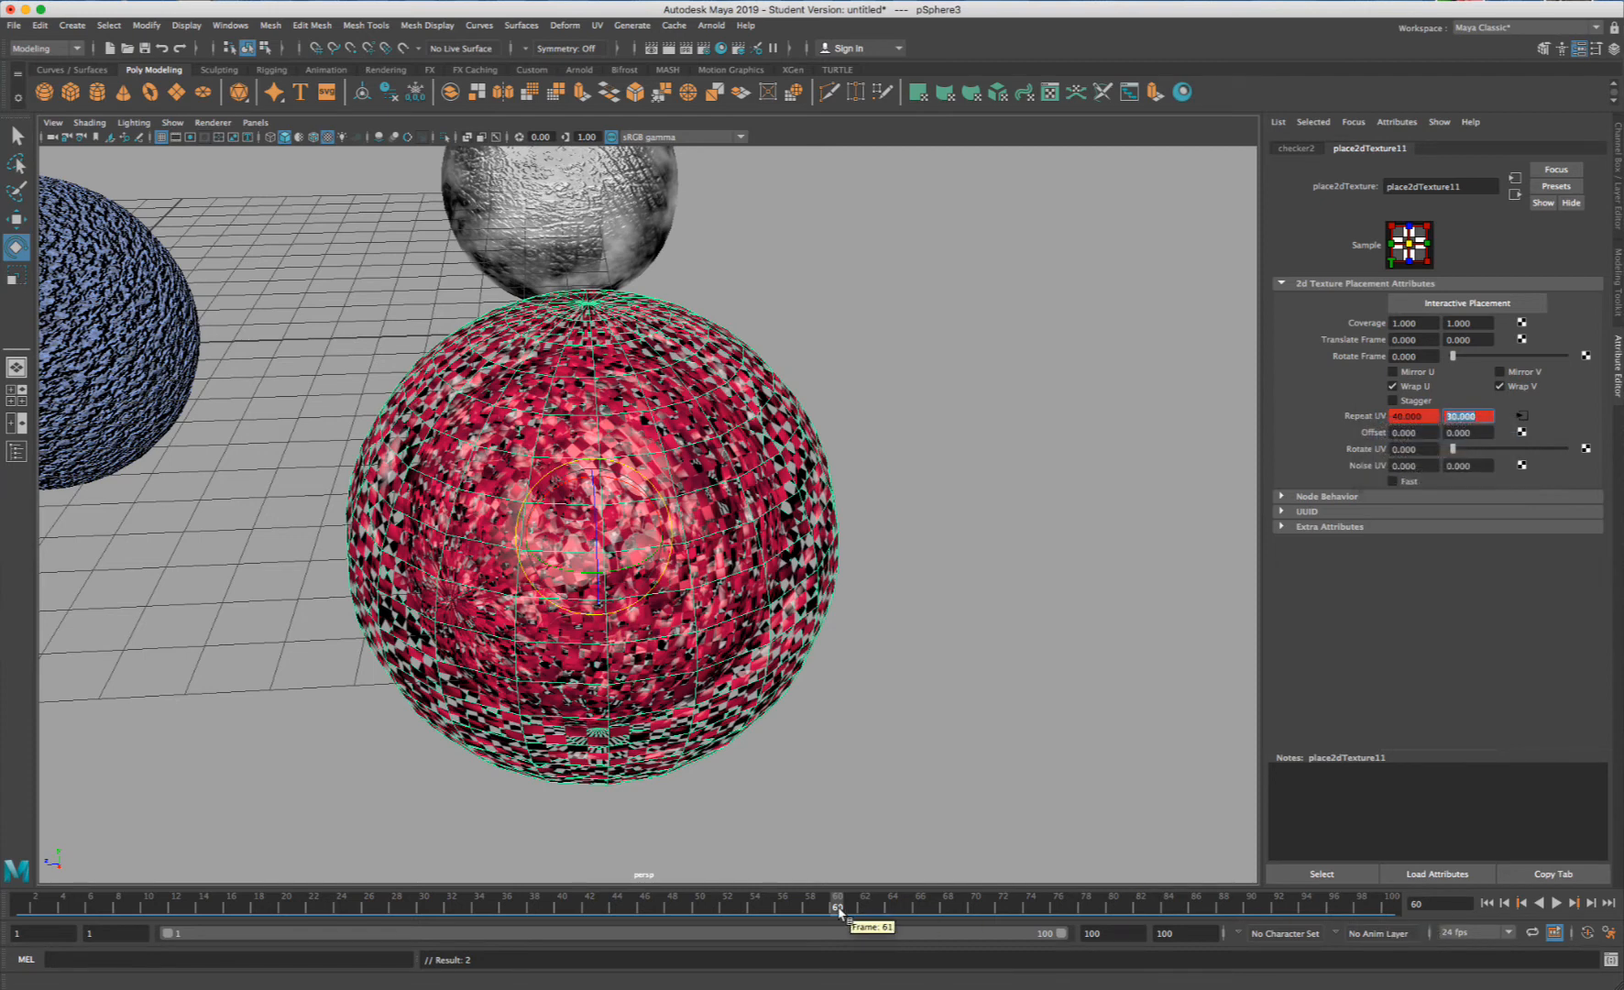
# - Carry the Repeat UV of 4 by 4 from frame 1 to frame 100 and key it there
pyautogui.click(14, 907)
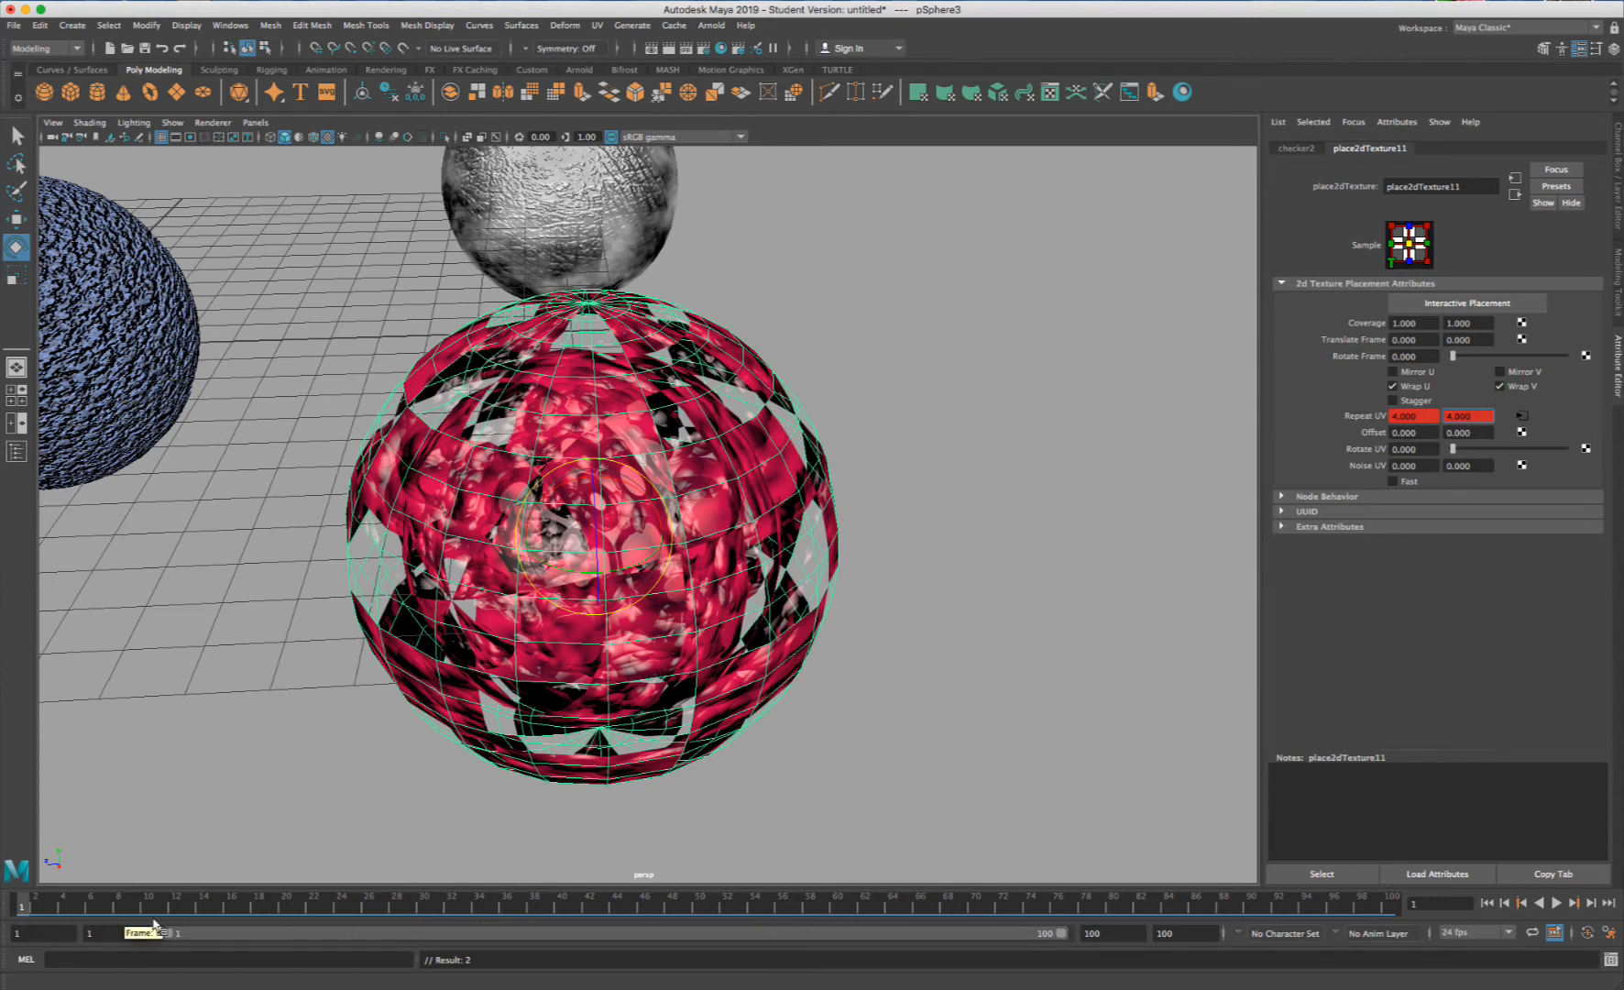
pyautogui.click(1390, 904)
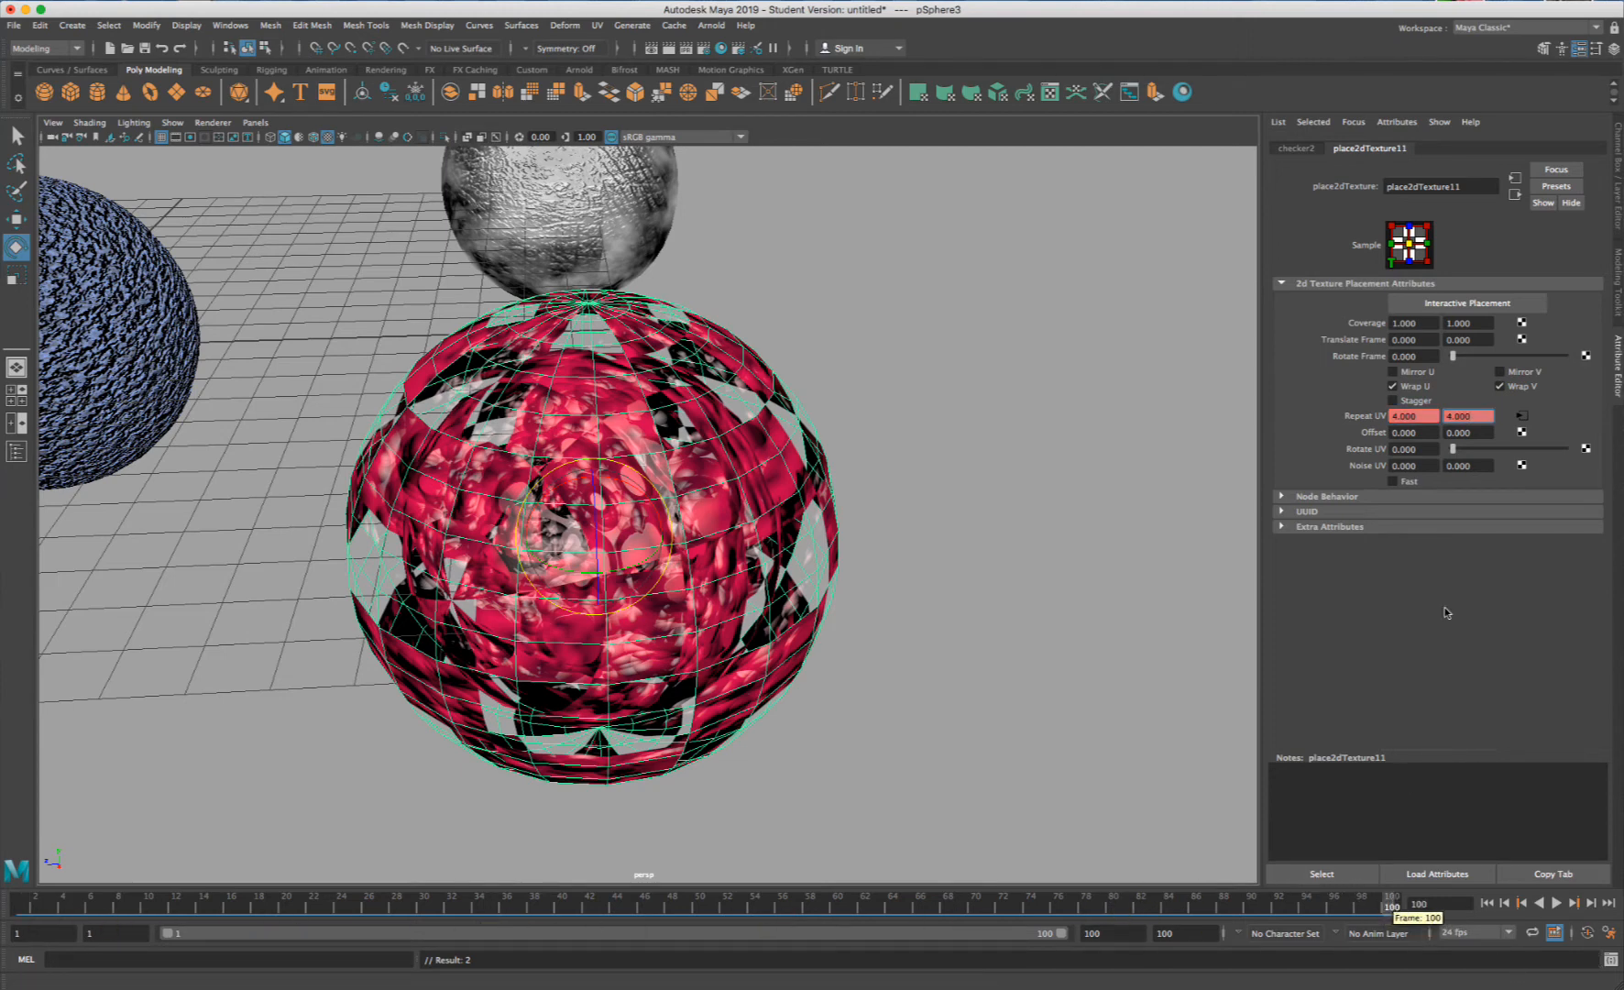
pyautogui.rightClick(1372, 420)
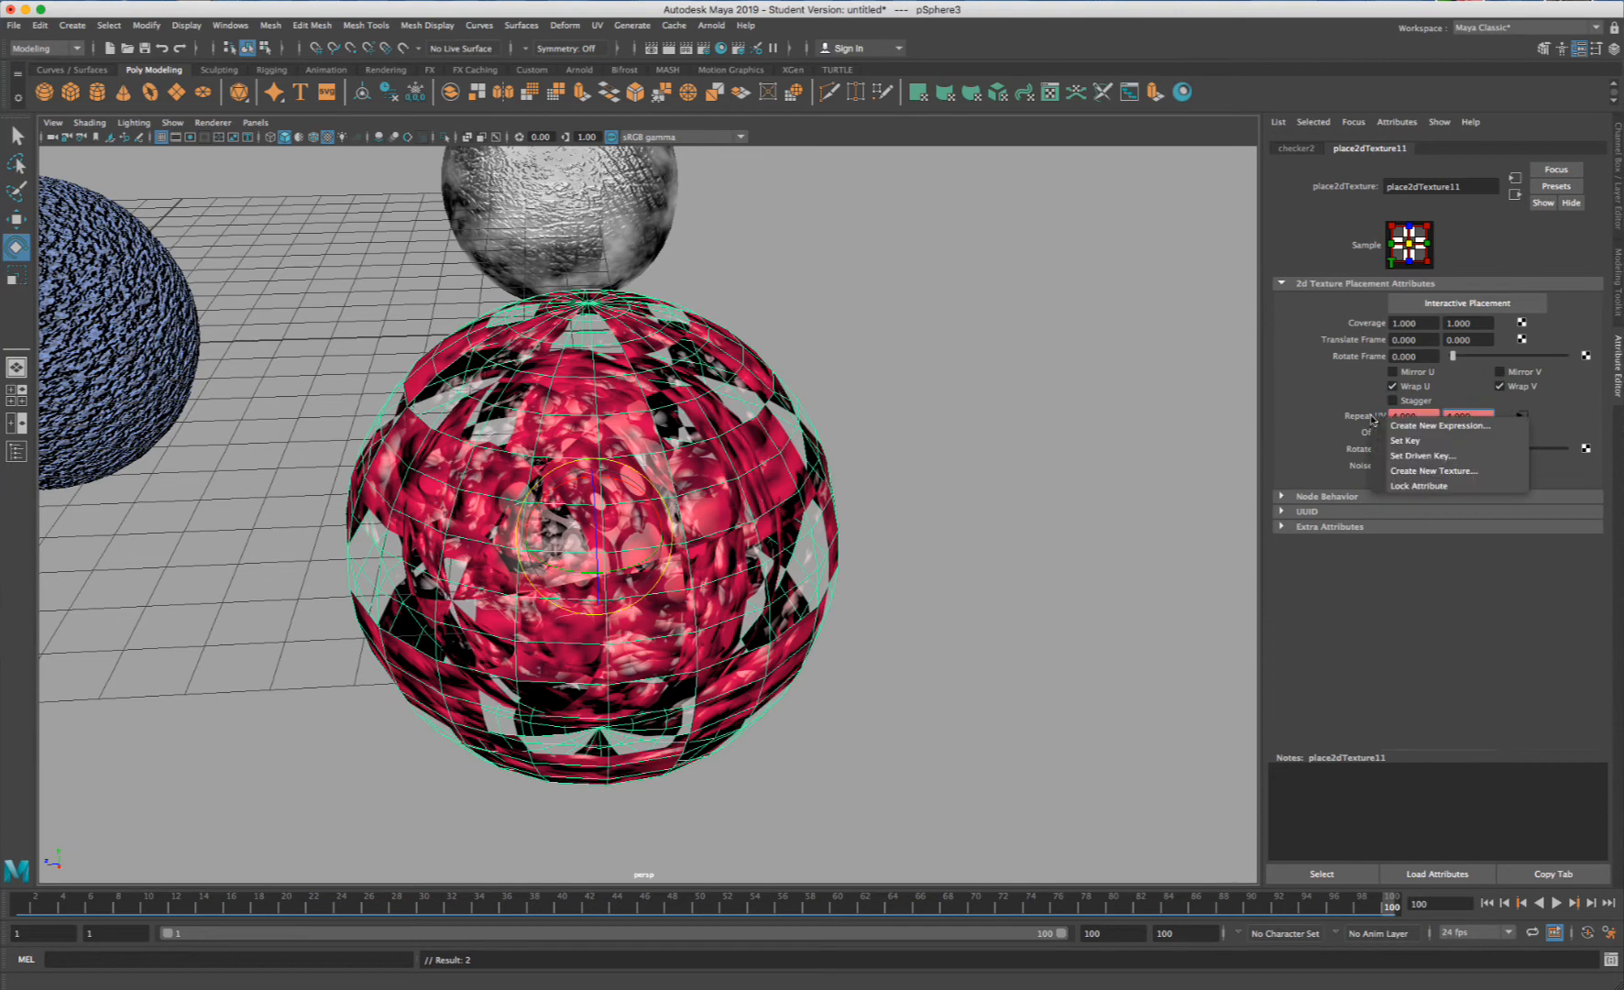
pyautogui.click(1408, 445)
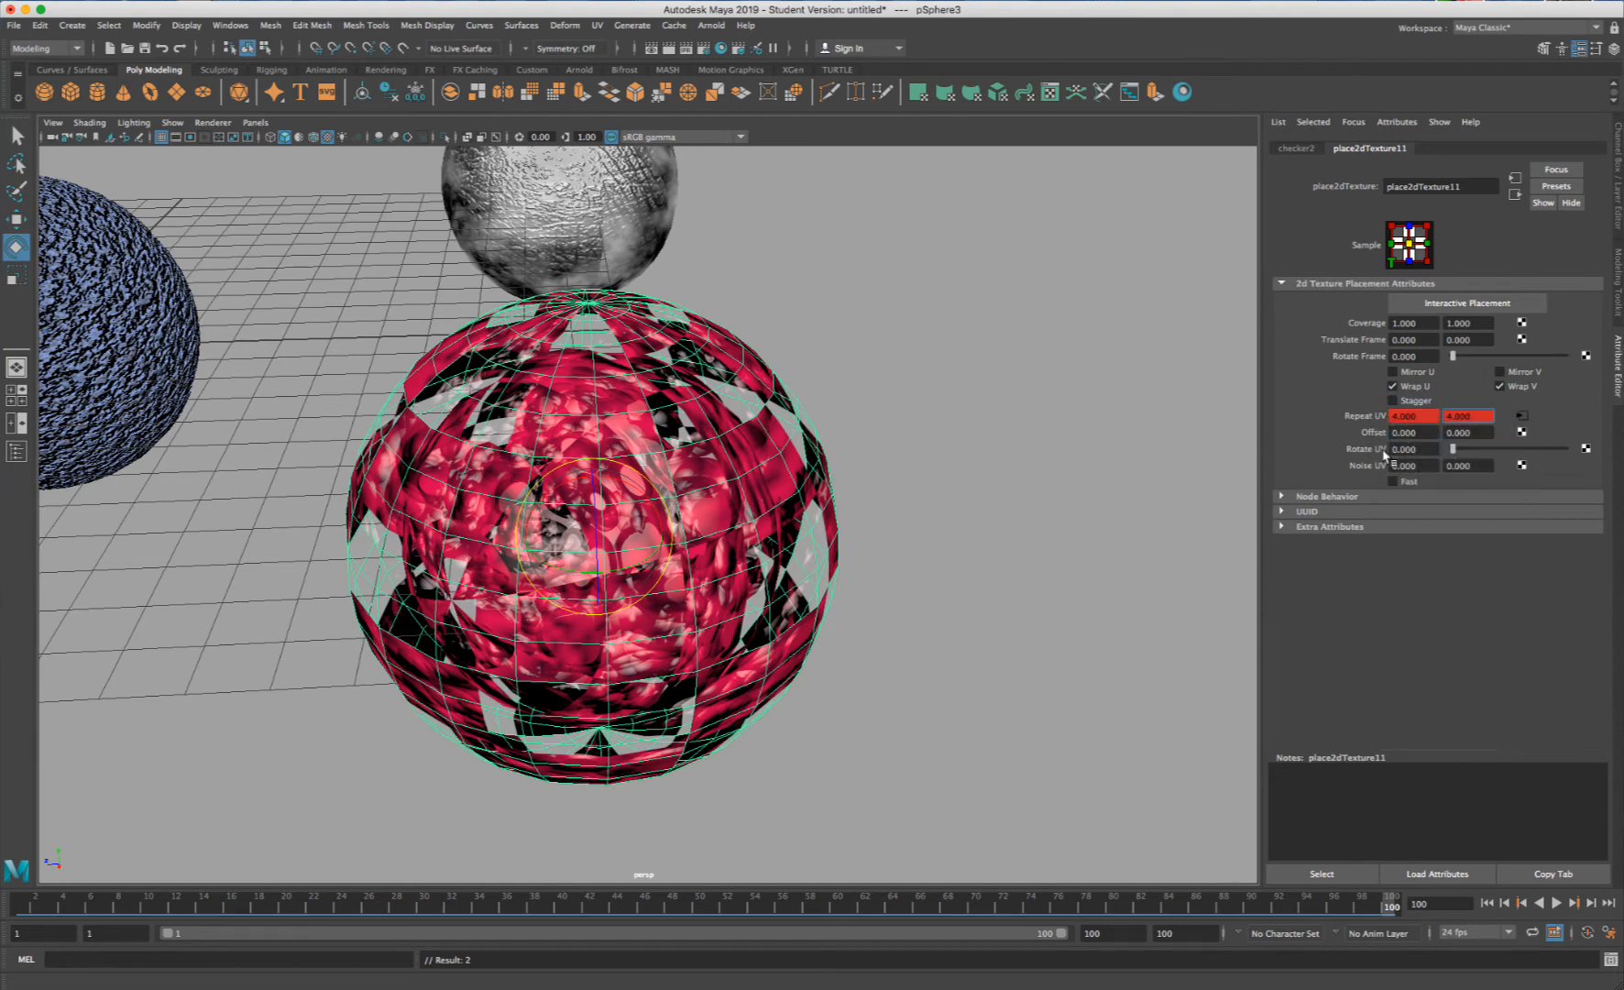
# - Play back the checker transparency animation with nothing selected, stop it, and reselect the outer red sphere
pyautogui.click(875, 646)
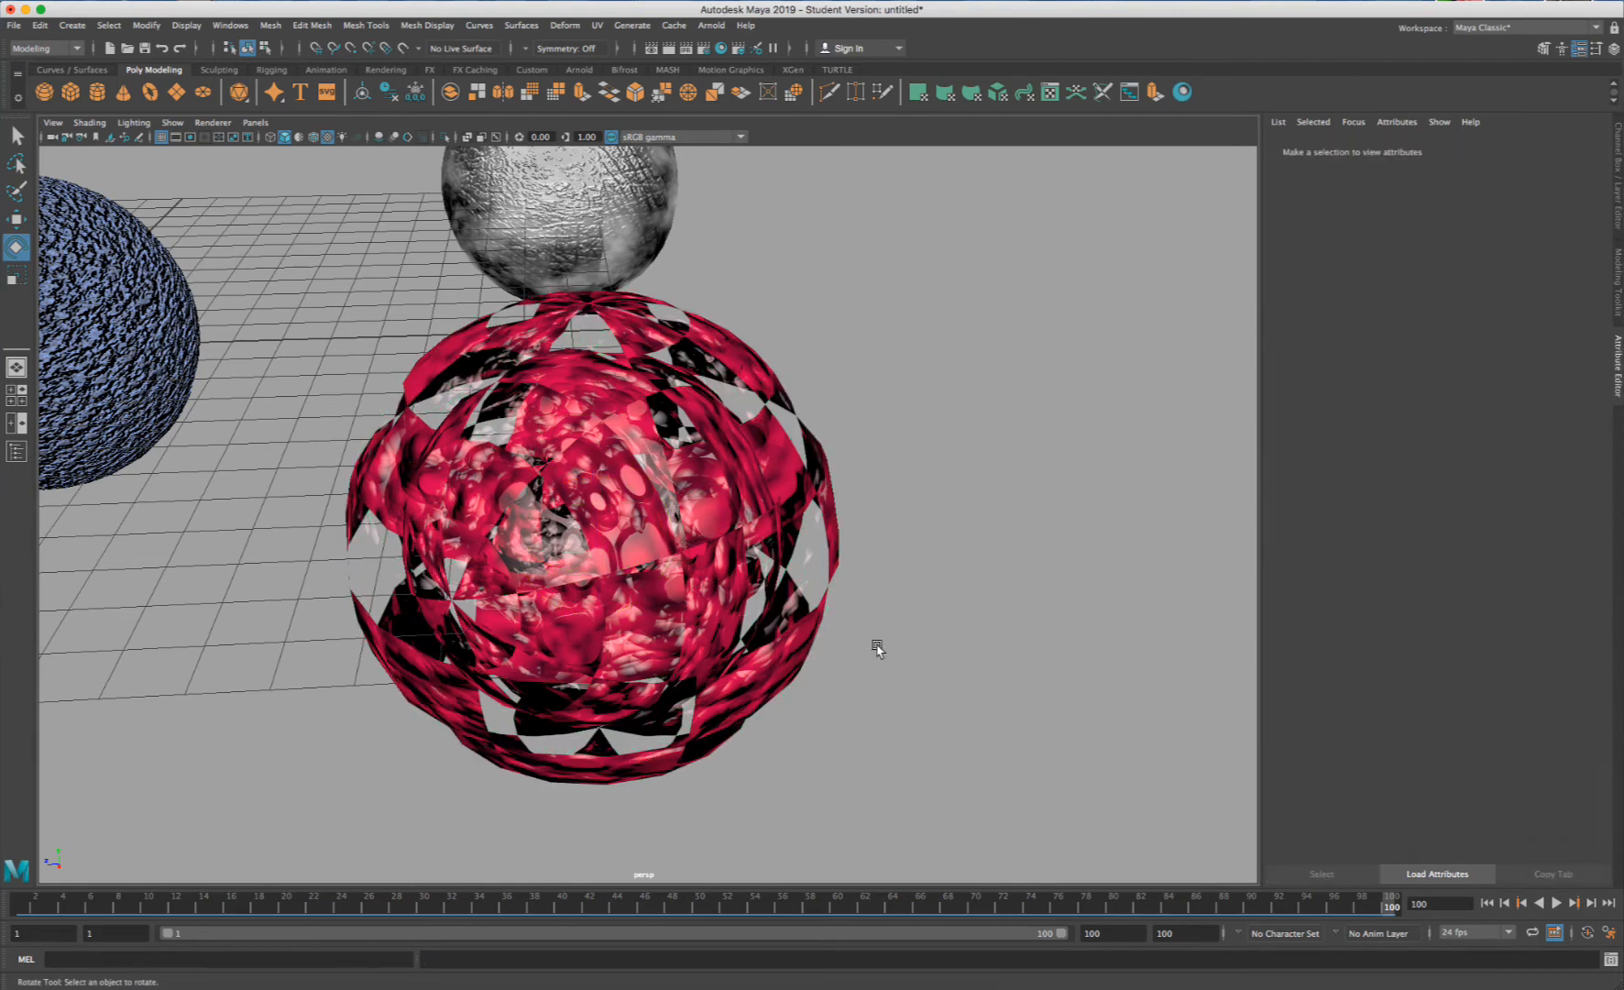
pyautogui.click(1557, 902)
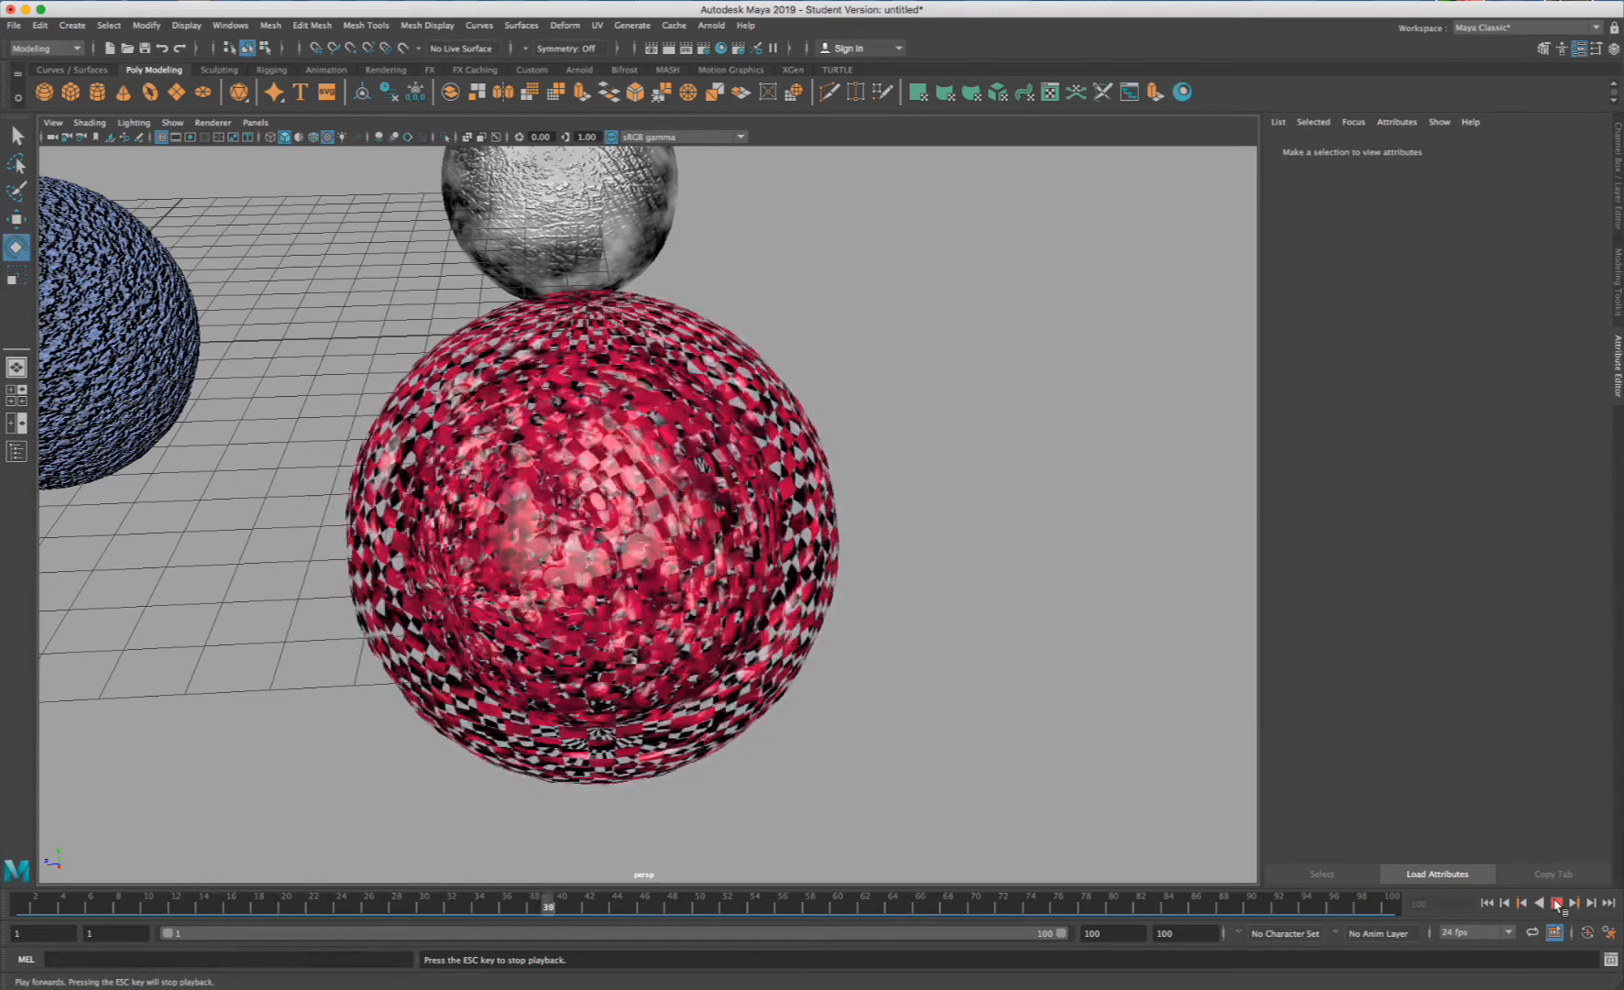
pyautogui.click(1556, 903)
pyautogui.click(624, 470)
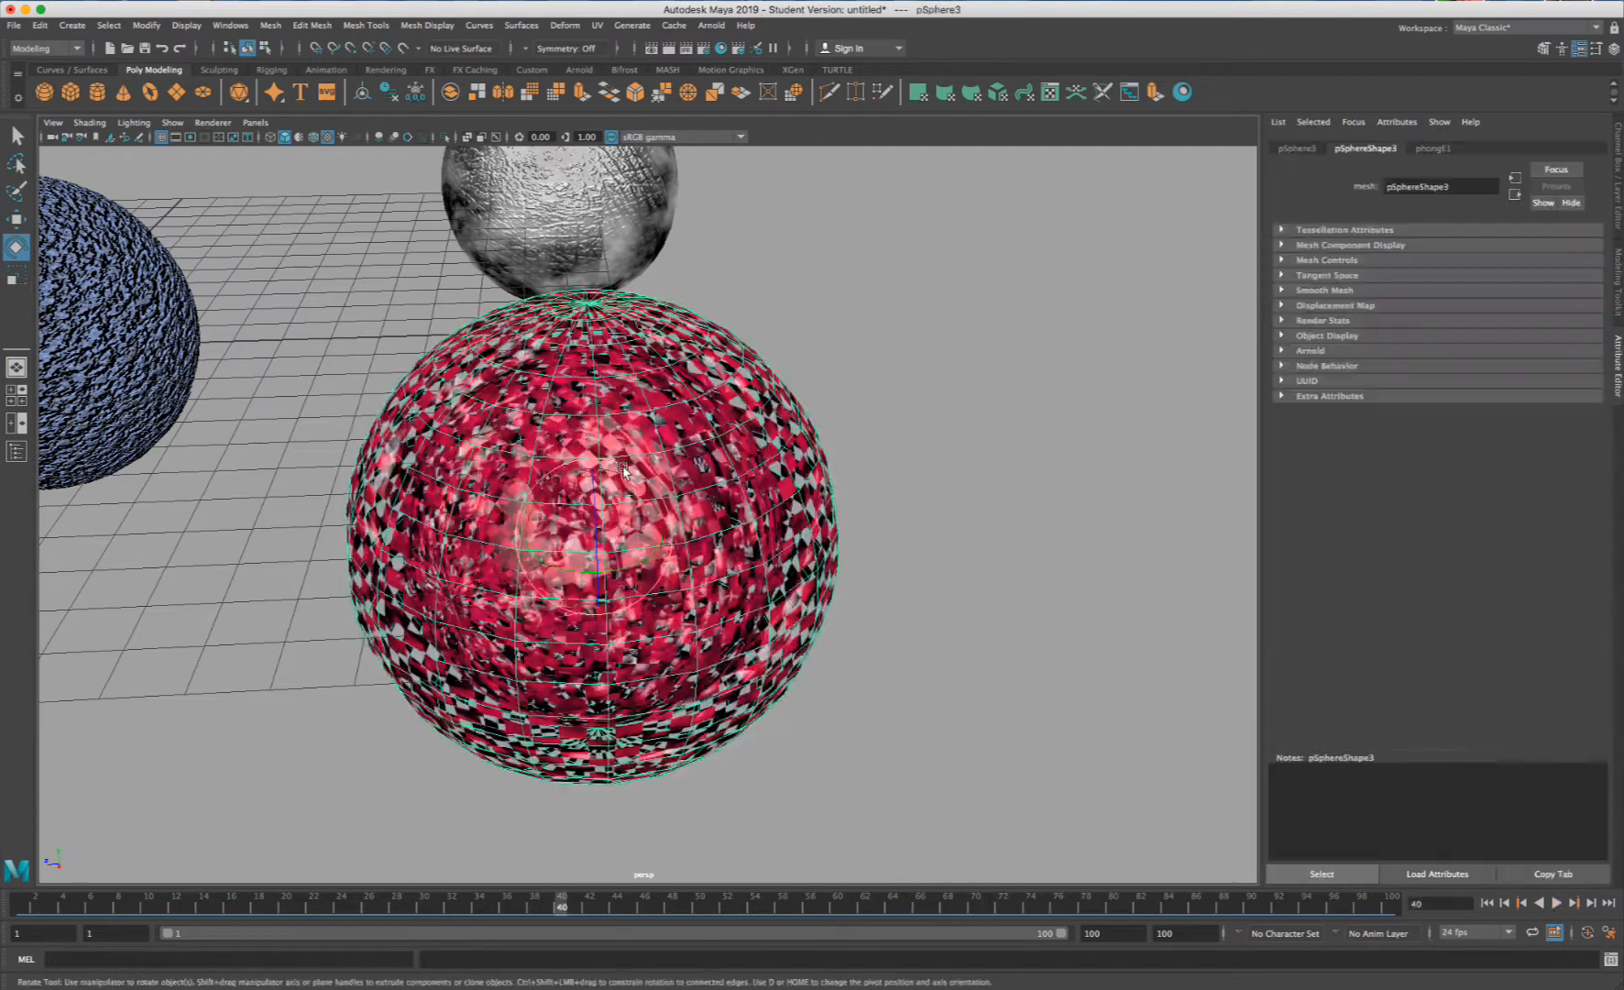
# - Switch the viewport to wireframe and select the middle sphere nested inside the outer red sphere
pyautogui.press('4')
pyautogui.click(406, 434)
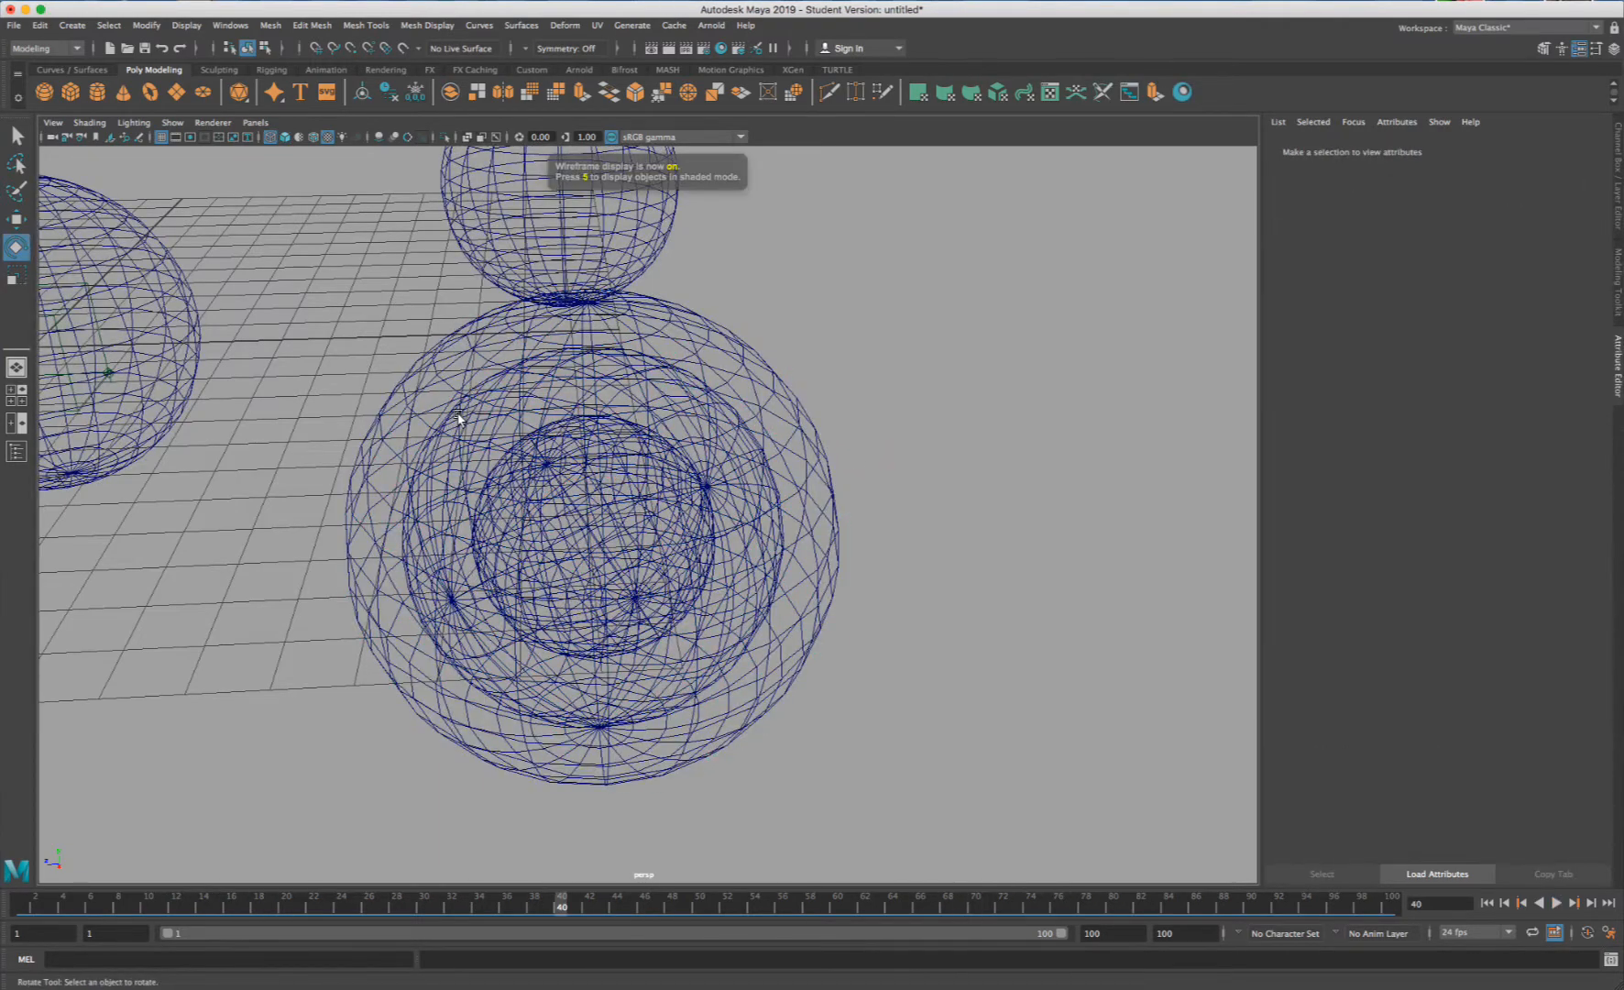
pyautogui.click(459, 420)
pyautogui.scroll(5, 468, 445)
pyautogui.scroll(-3, 470, 446)
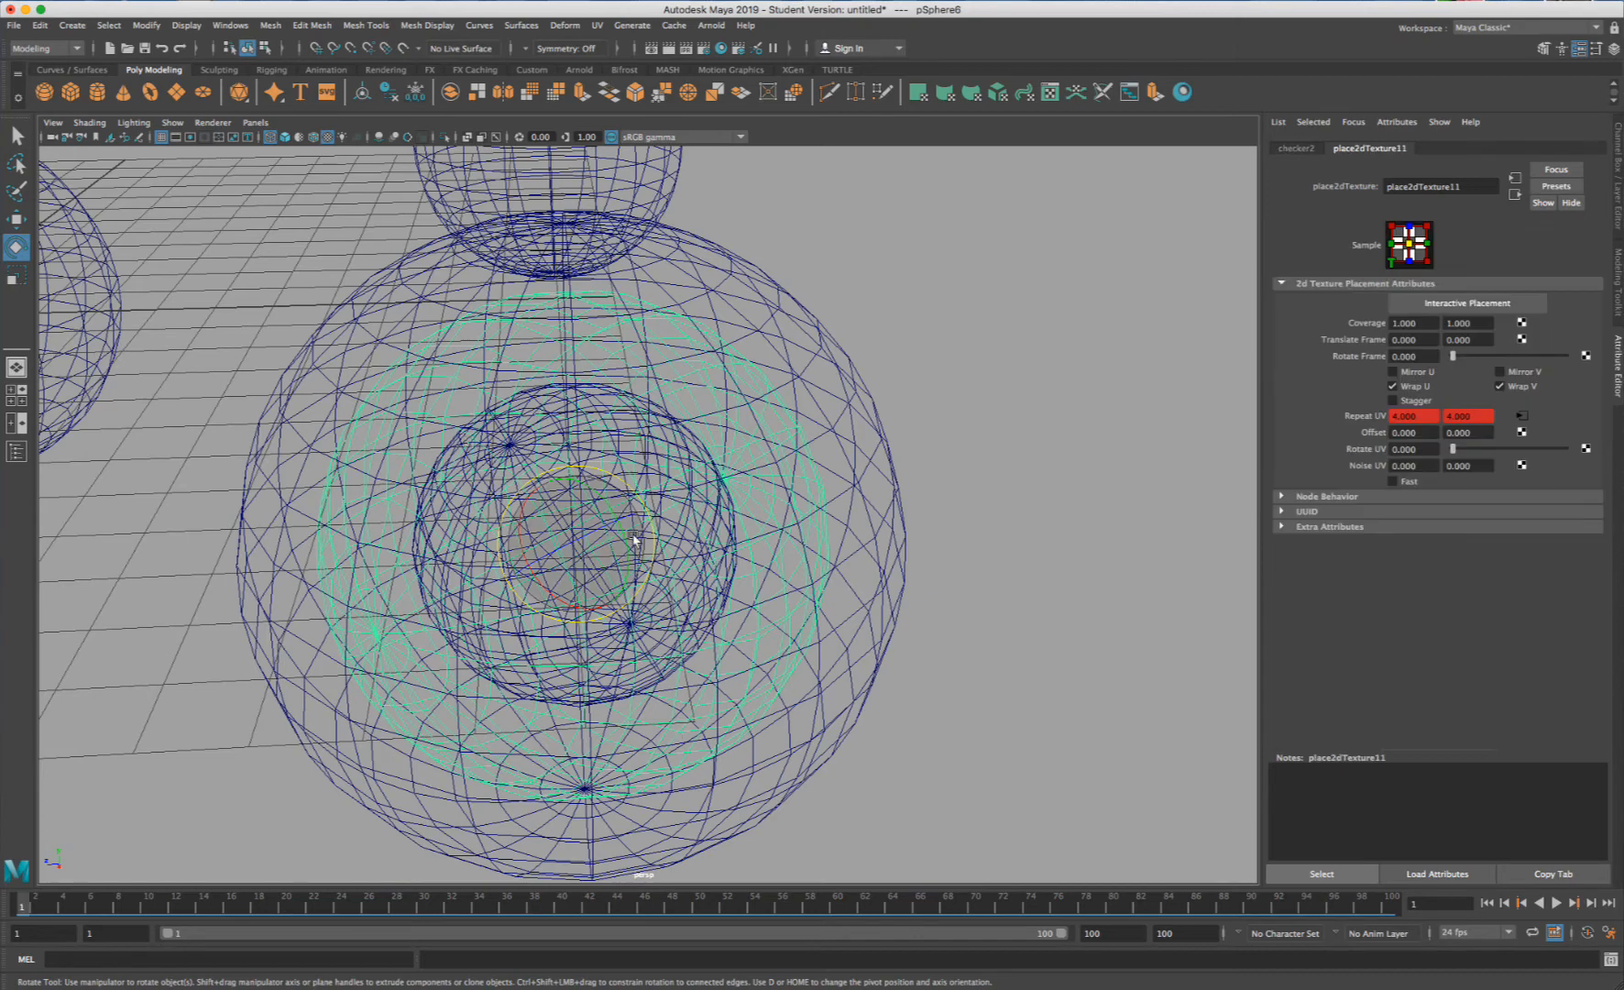
# - Return to textured display and play back the animated checker transparency, inspecting the nested spheres up close and from afar
pyautogui.press('5')
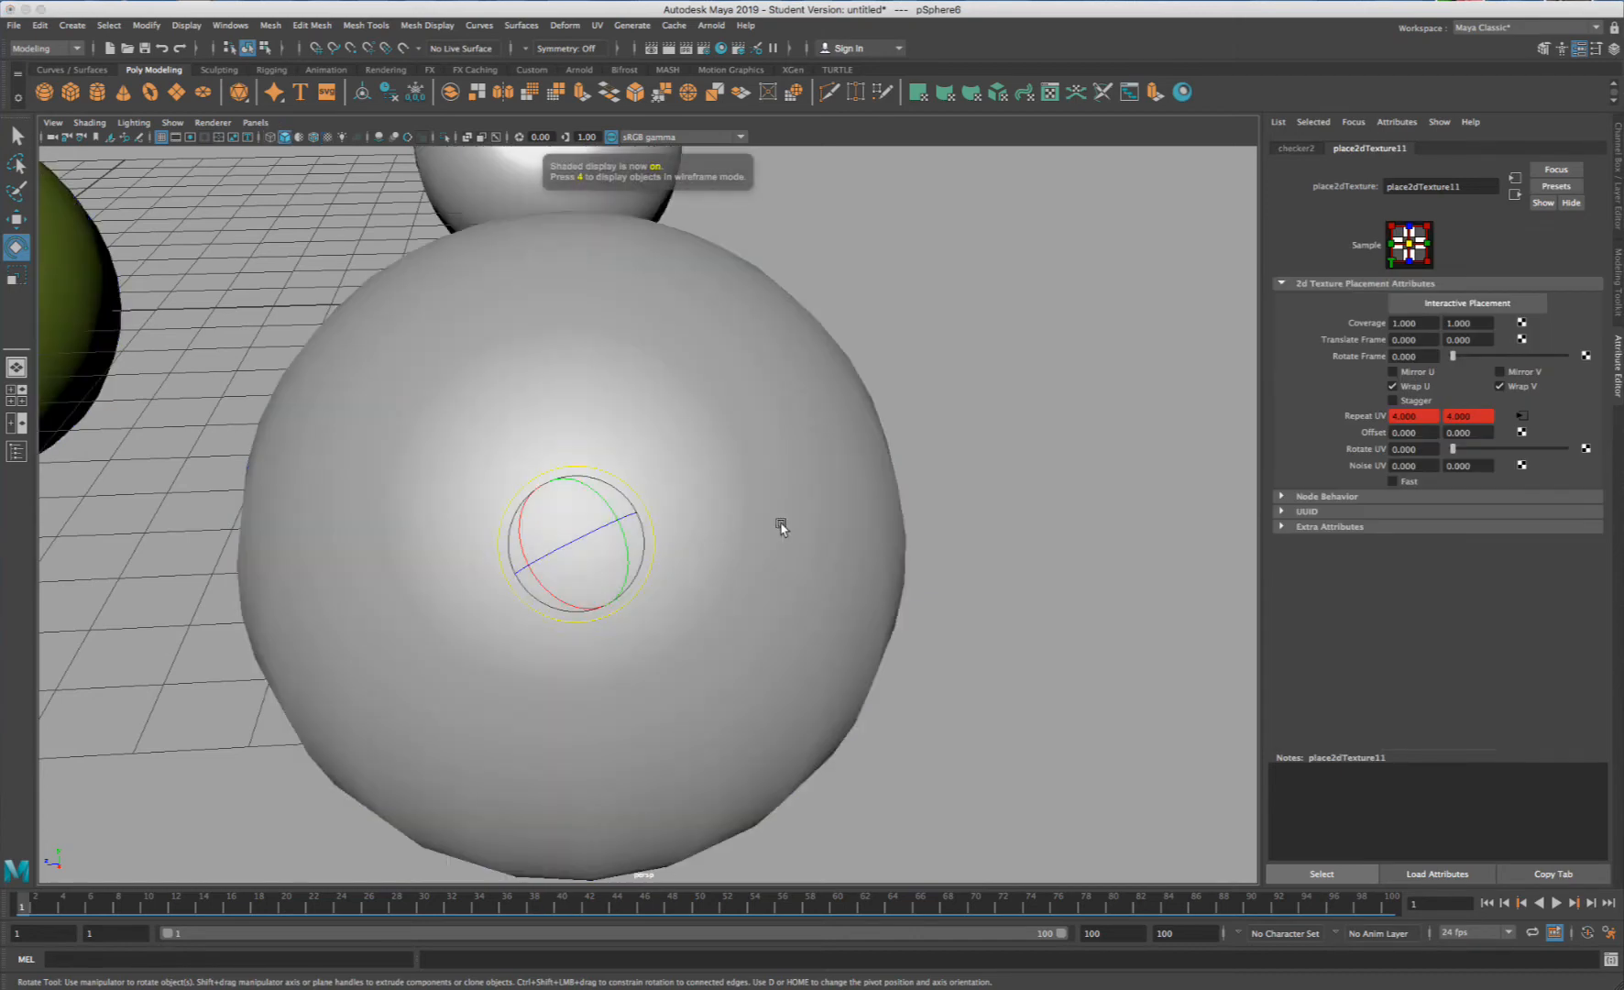
pyautogui.press('6')
pyautogui.keyDown('alt'); pyautogui.moveTo(932, 499); pyautogui.dragTo(931, 495); pyautogui.keyUp('alt')
pyautogui.scroll(5, 932, 496)
pyautogui.keyDown('alt'); pyautogui.moveTo(932, 496); pyautogui.dragTo(816, 424, button='middle'); pyautogui.keyUp('alt')
pyautogui.click(1555, 903)
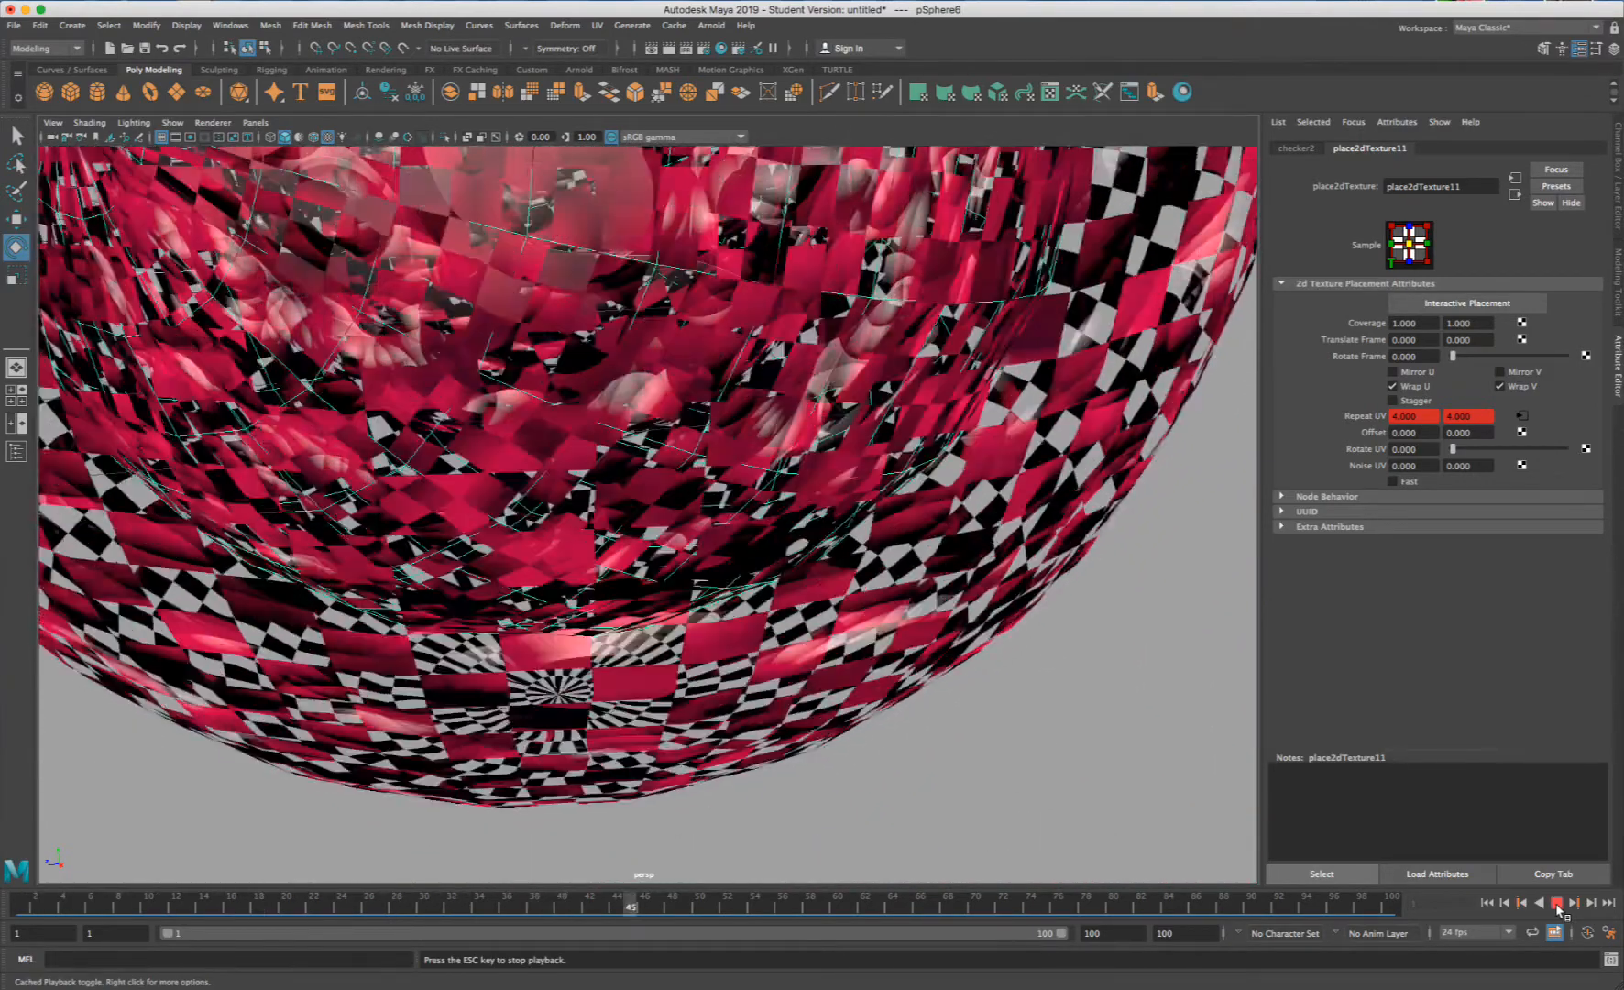
pyautogui.scroll(-5, 1079, 688)
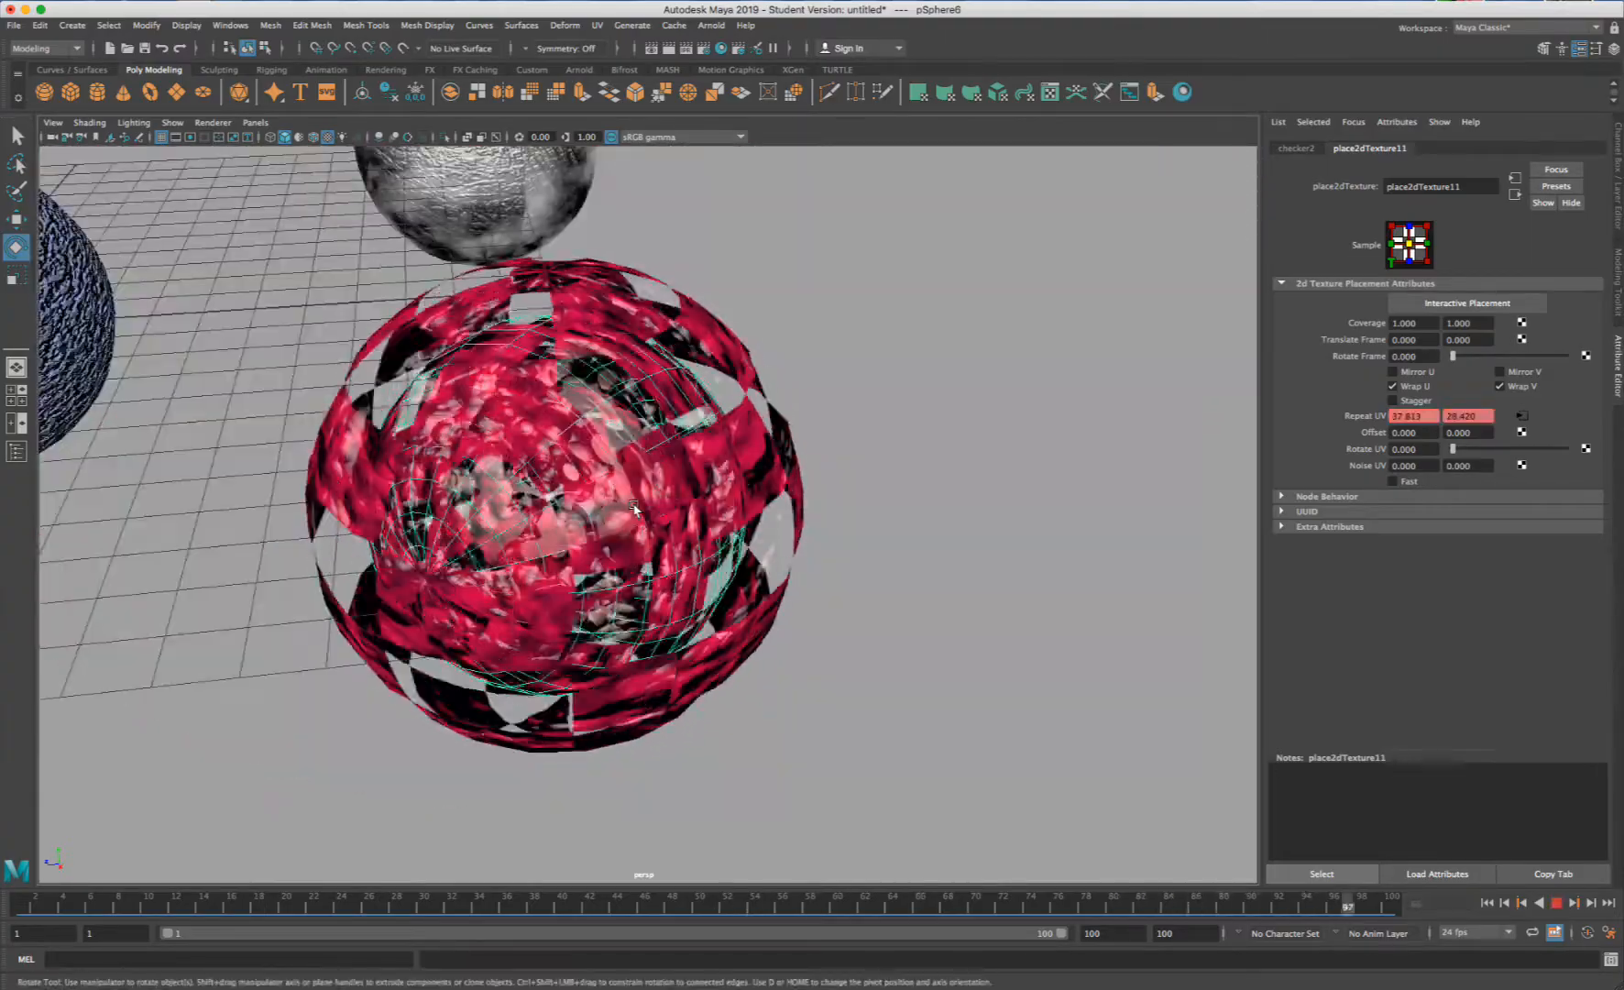
pyautogui.scroll(2, 1080, 688)
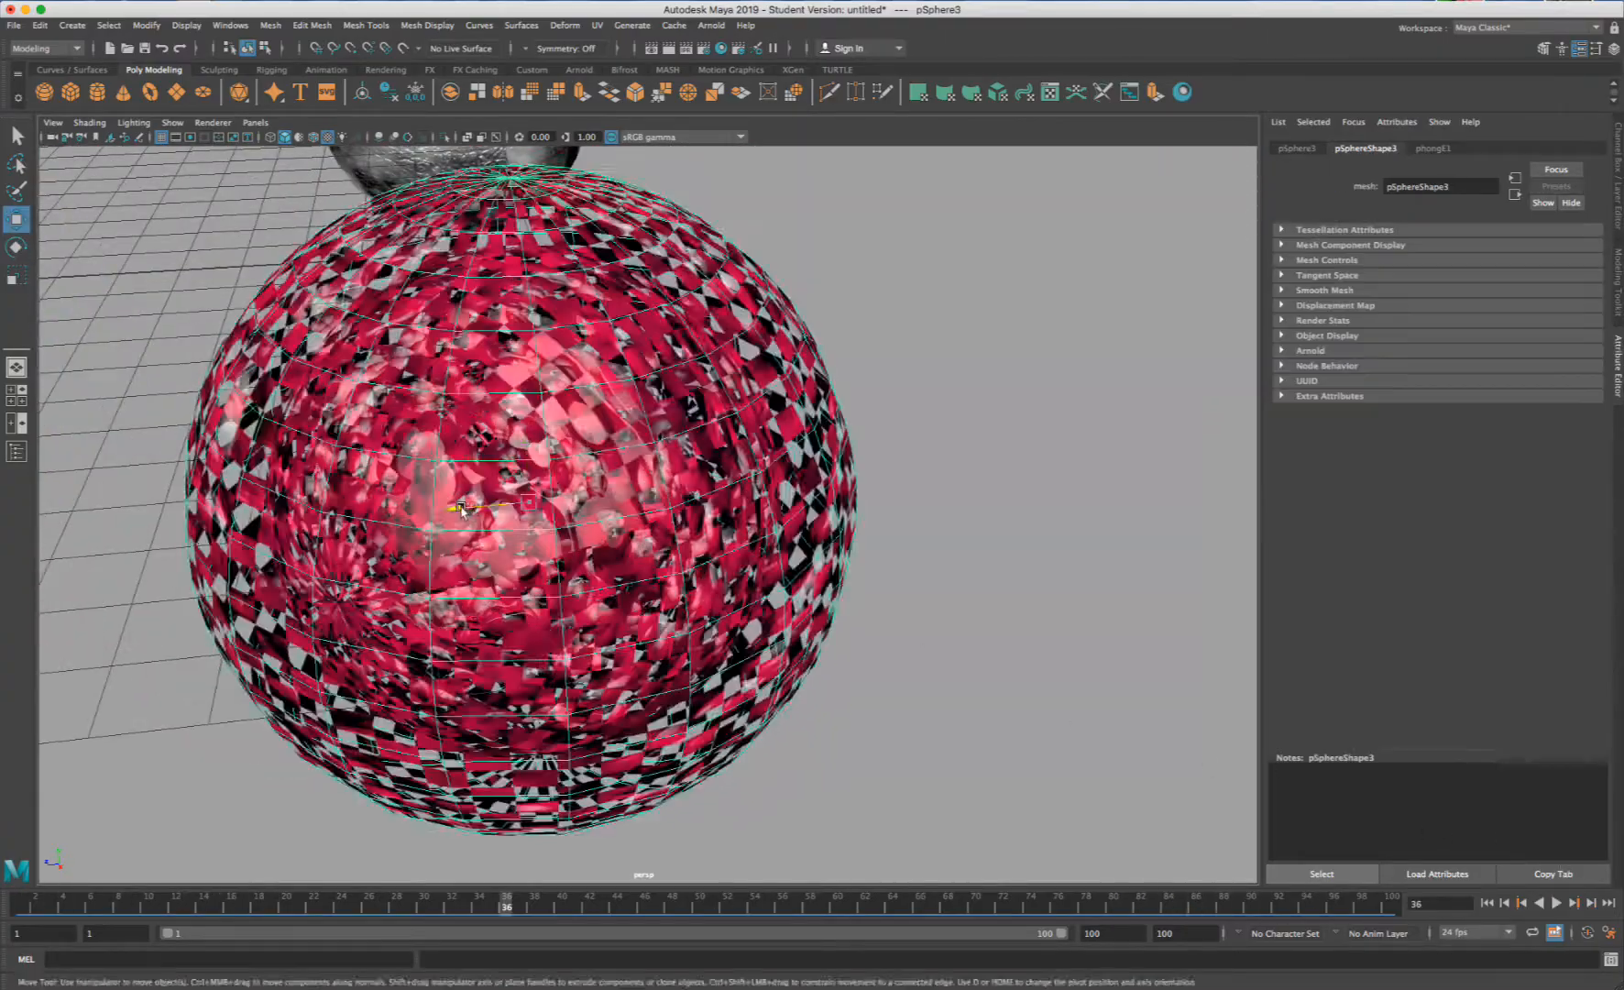
# - Move the outer red sphere beside the nested spheres to compare them during playback, and move it back around them
pyautogui.moveTo(446, 500); pyautogui.dragTo(973, 461)
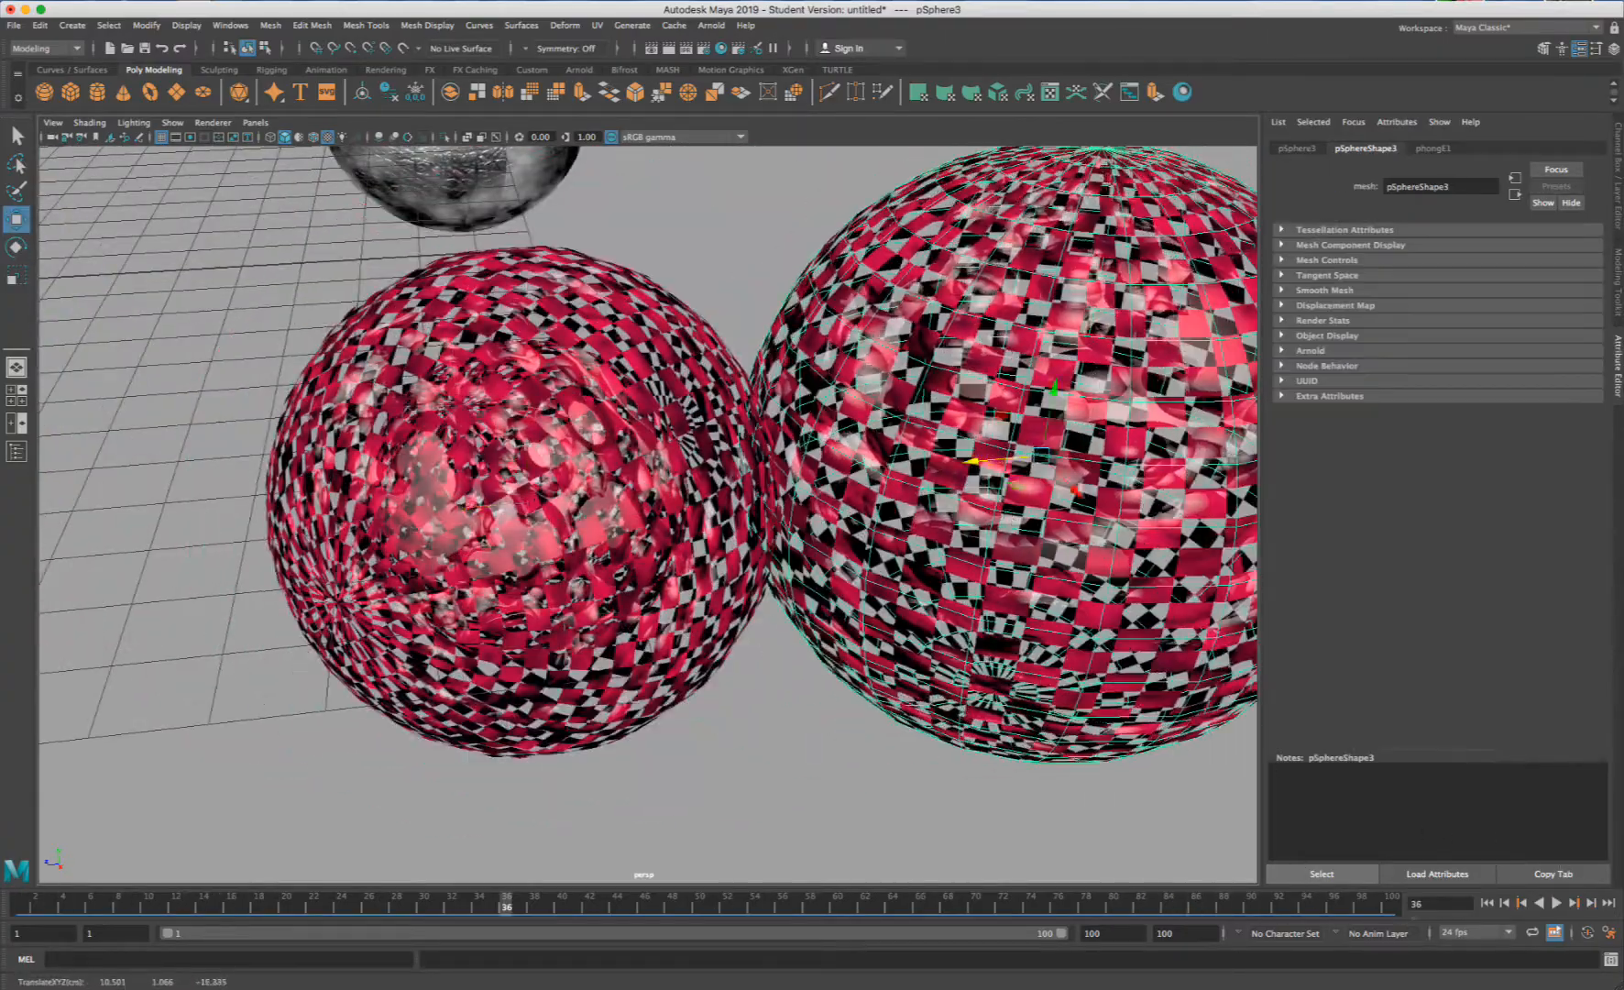
pyautogui.click(1555, 903)
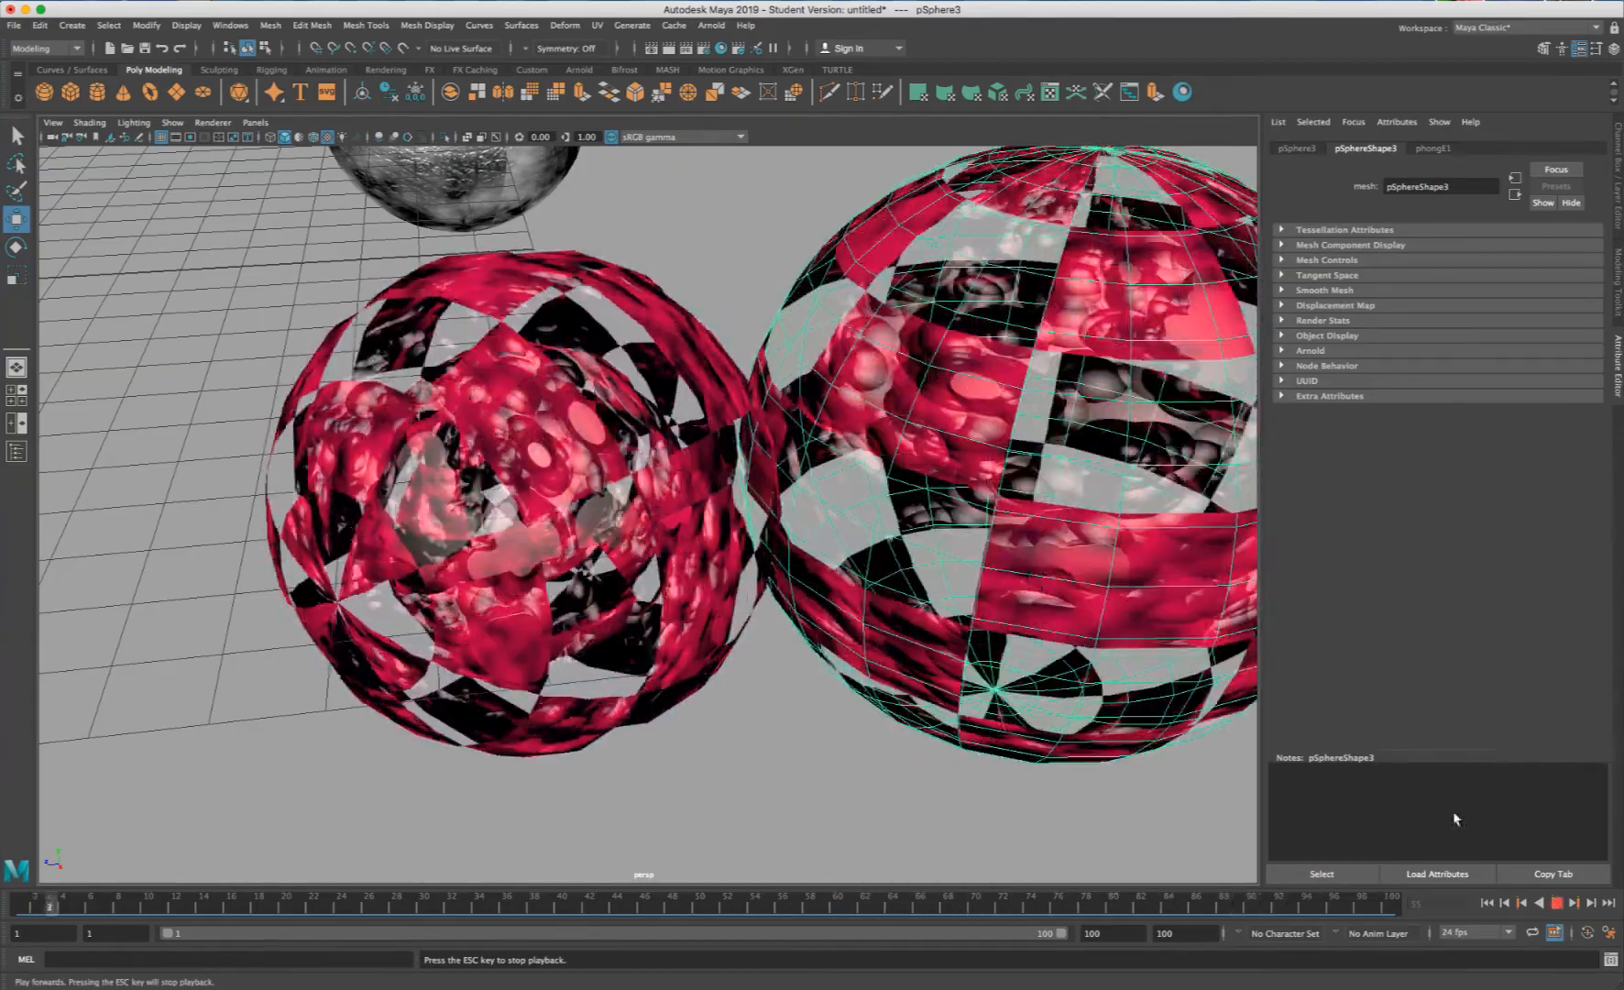
pyautogui.press('Escape')
pyautogui.moveTo(978, 463); pyautogui.dragTo(681, 479)
pyautogui.scroll(-5, 682, 481)
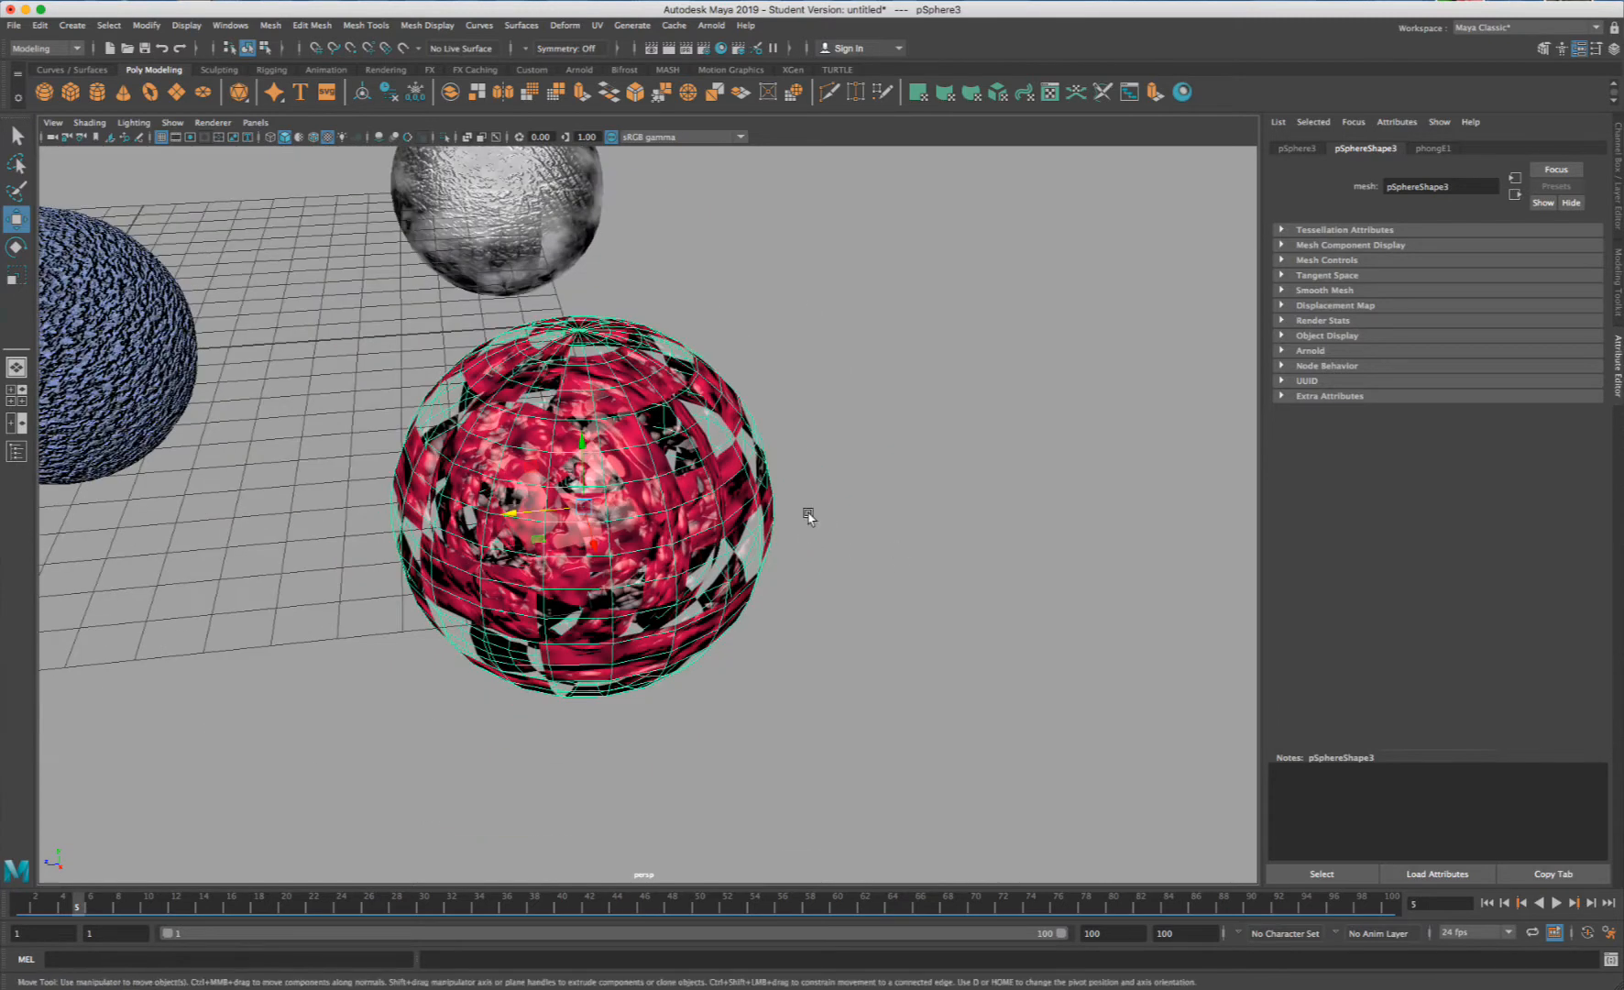
# - Open the outer red sphere's material attributes, and open the grid texture on the Color of the yellow-green sphere's material
pyautogui.moveTo(701, 480); pyautogui.dragTo(773, 839, button='right')
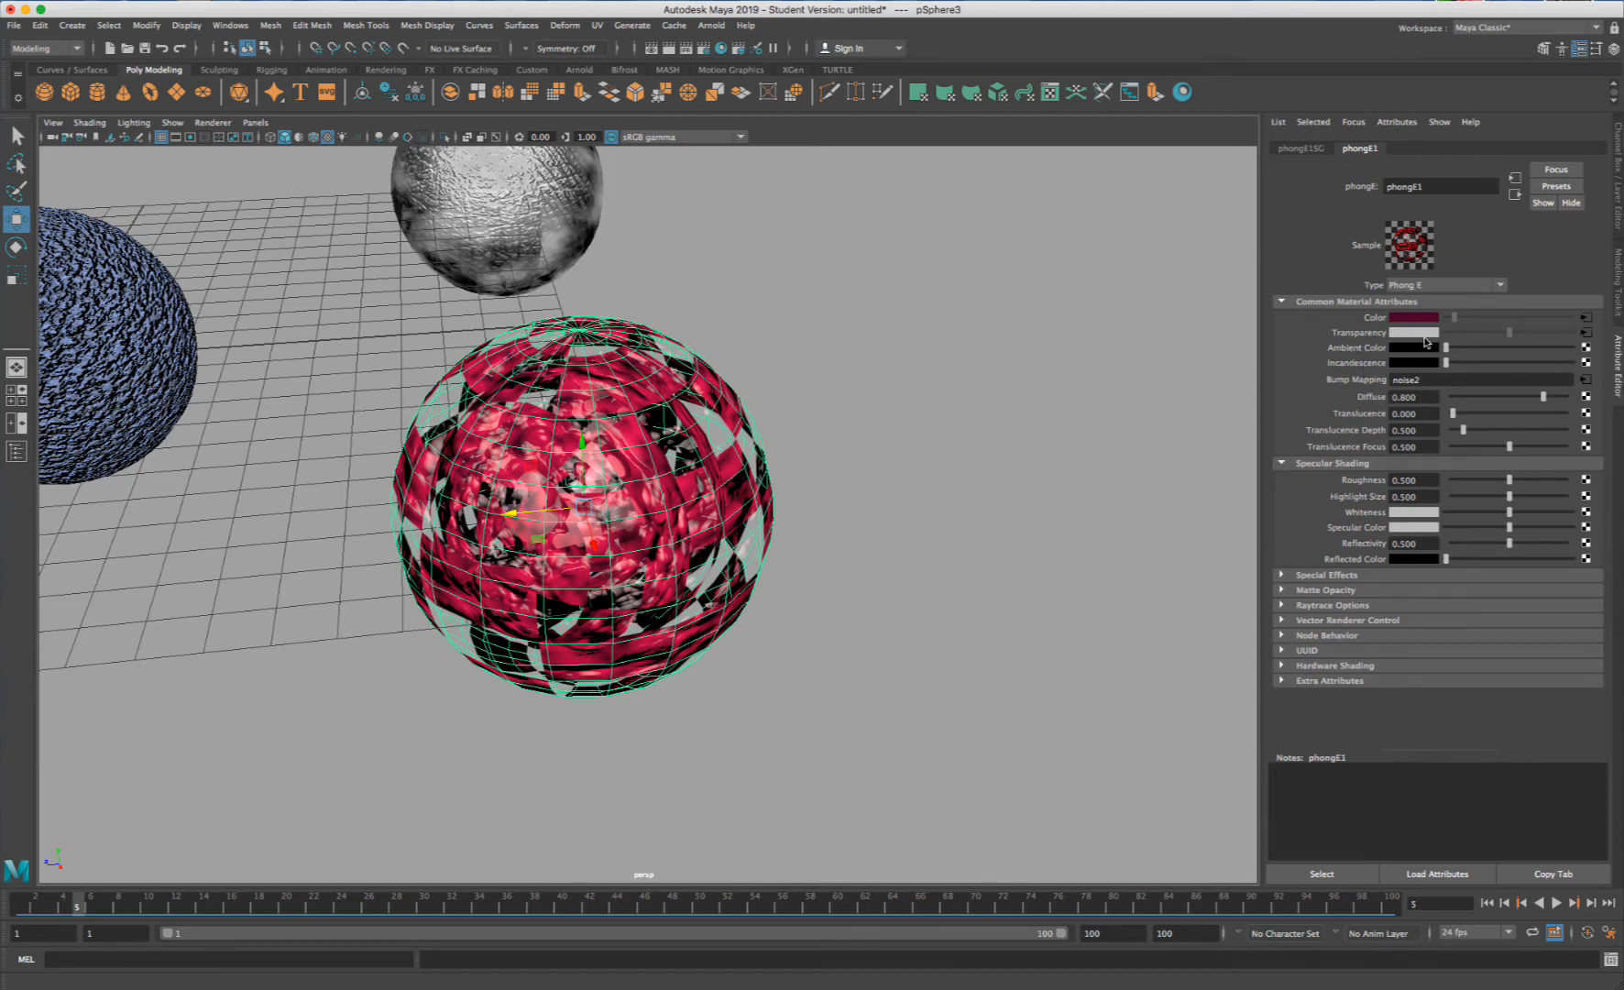
pyautogui.keyDown('alt'); pyautogui.moveTo(707, 319); pyautogui.dragTo(807, 417); pyautogui.keyUp('alt')
pyautogui.keyDown('alt'); pyautogui.moveTo(295, 527); pyautogui.dragTo(569, 468, button='middle'); pyautogui.keyUp('alt')
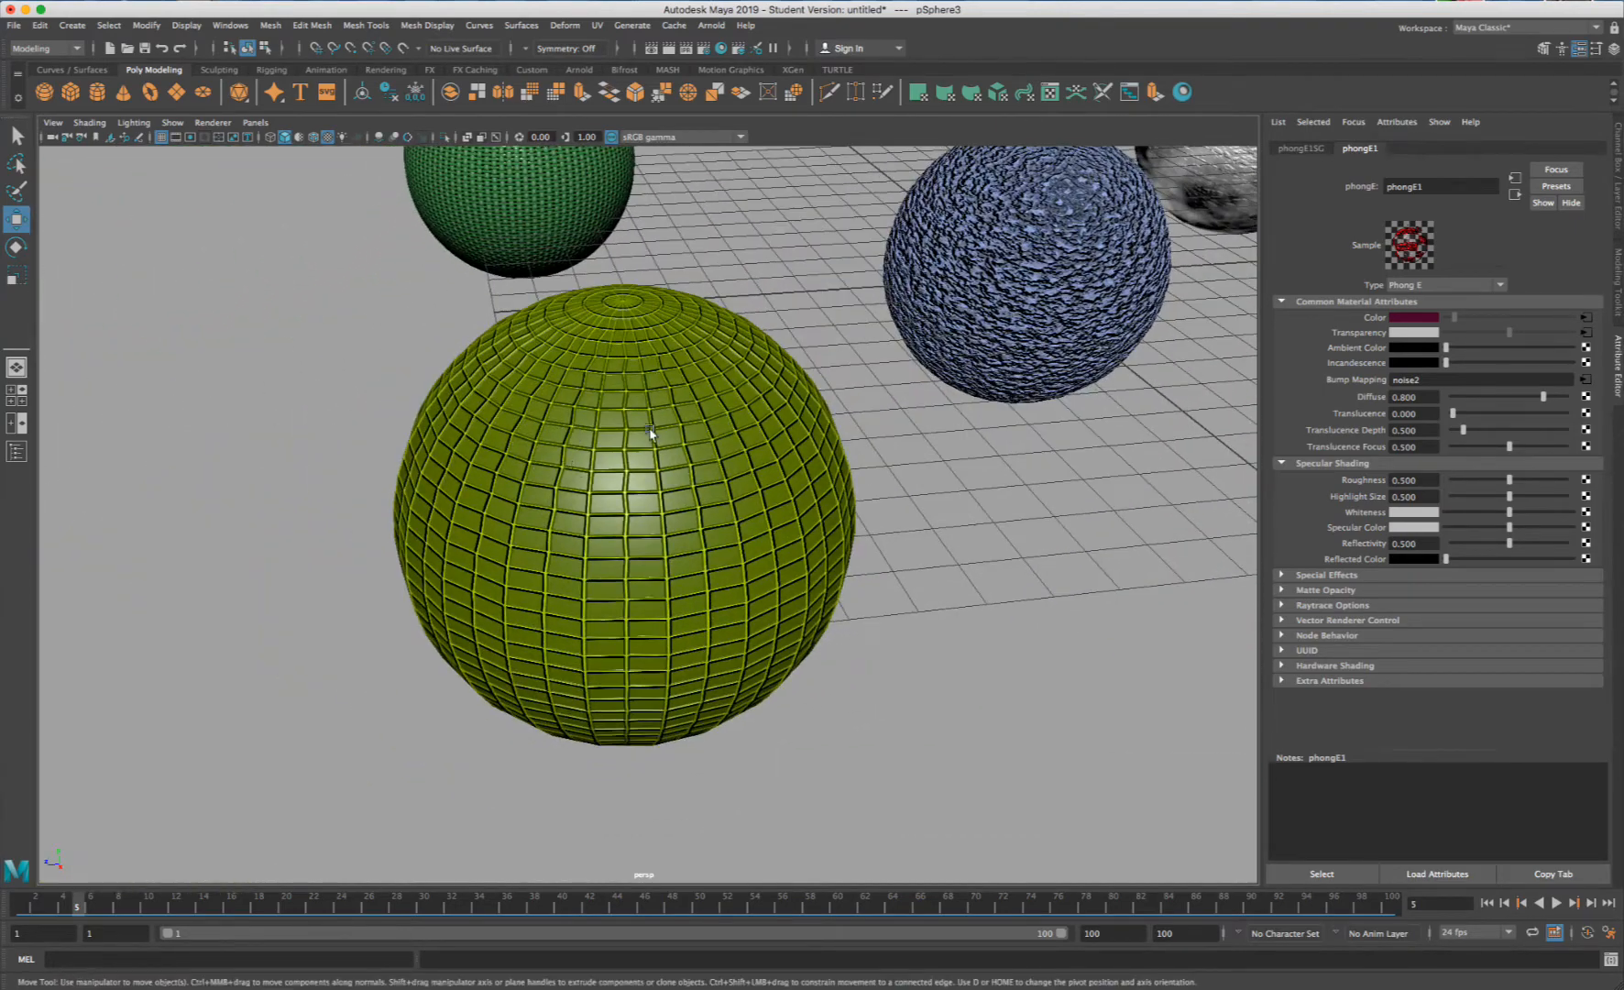
pyautogui.click(650, 431)
pyautogui.scroll(3, 650, 431)
pyautogui.scroll(-3, 651, 435)
pyautogui.moveTo(650, 434); pyautogui.dragTo(676, 775, button='right')
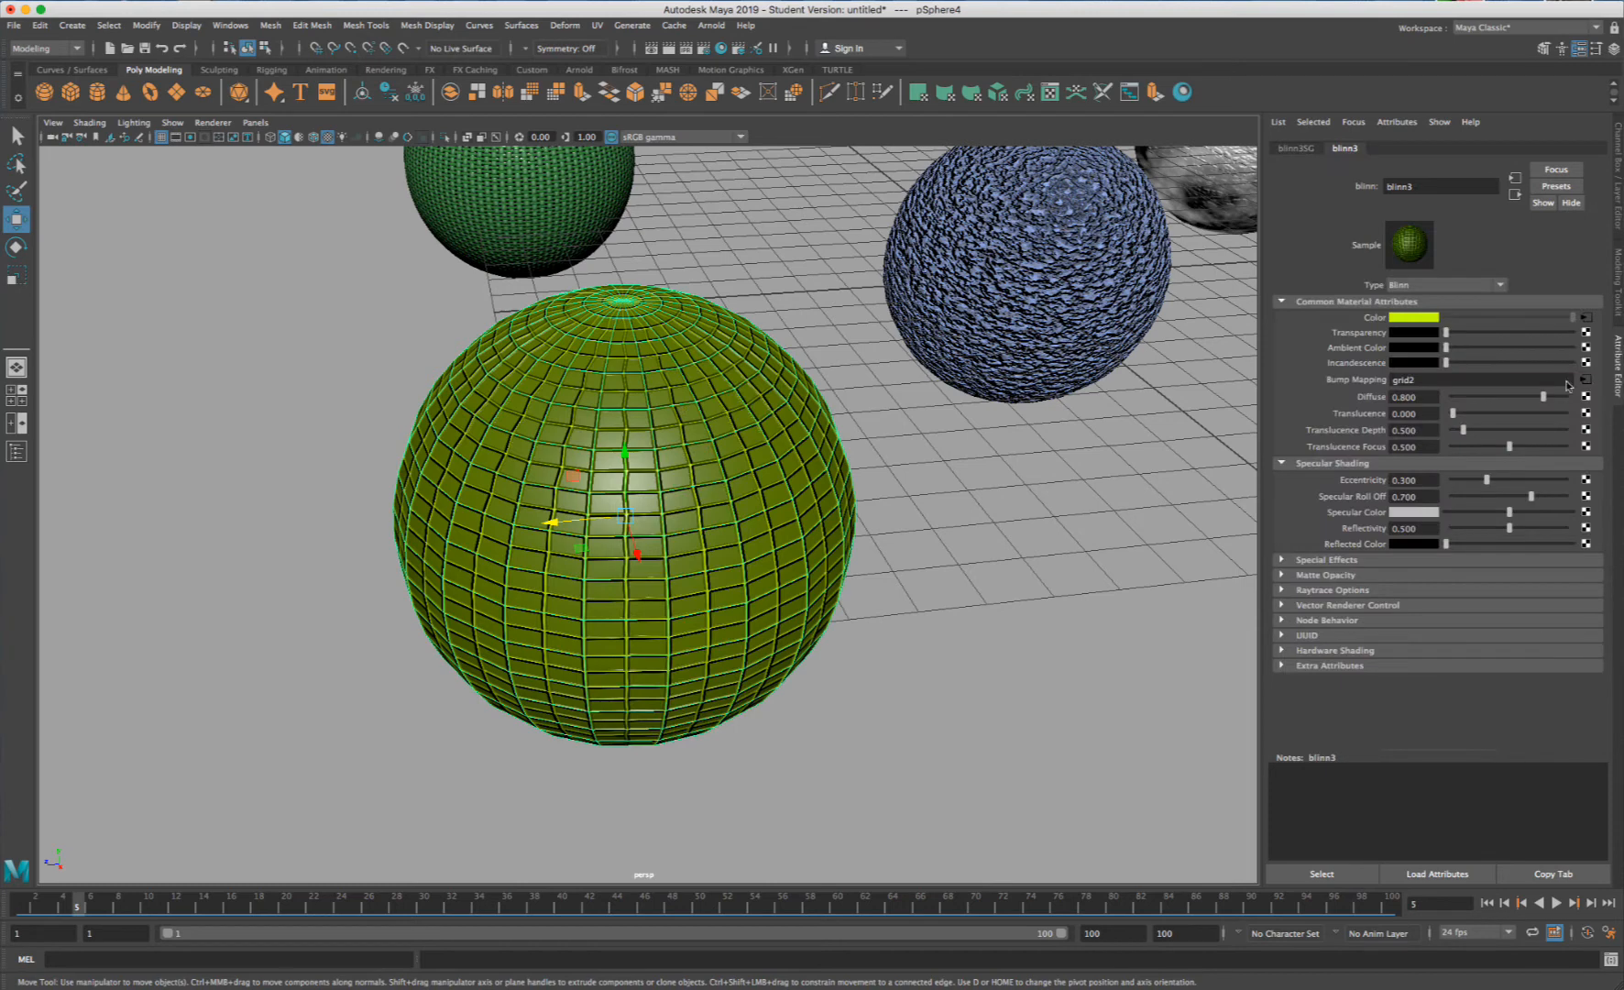
pyautogui.click(1586, 318)
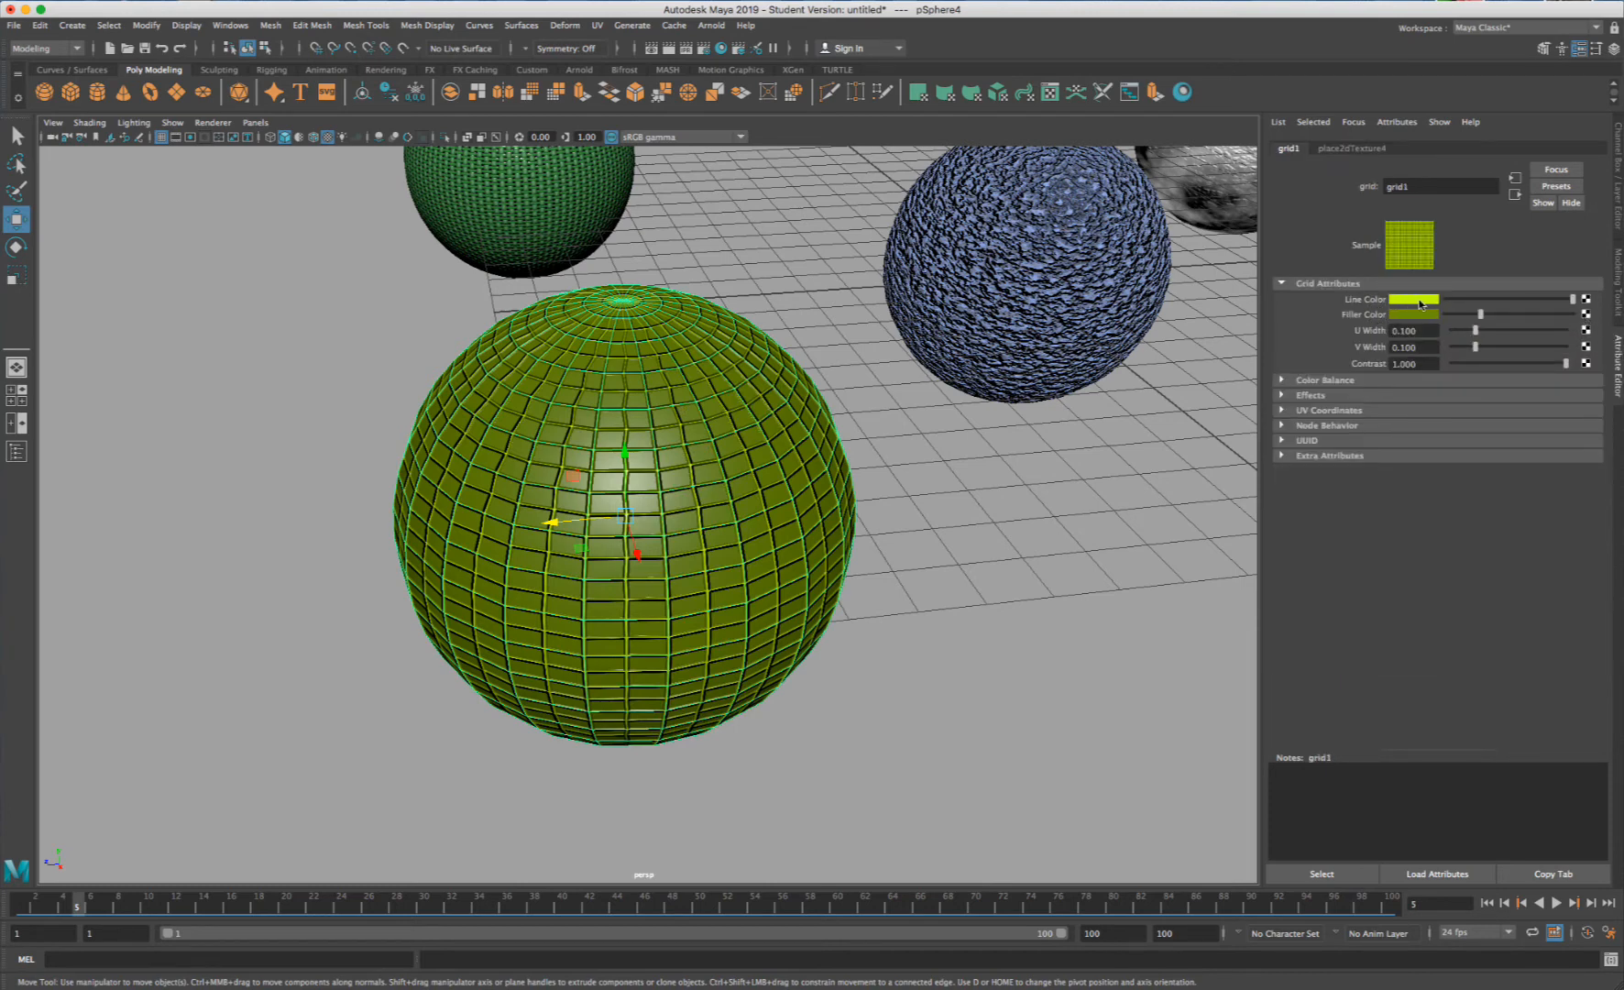
# - At frame 1, key the grid texture's Line Color and Filler Color
pyautogui.click(22, 907)
pyautogui.rightClick(1353, 302)
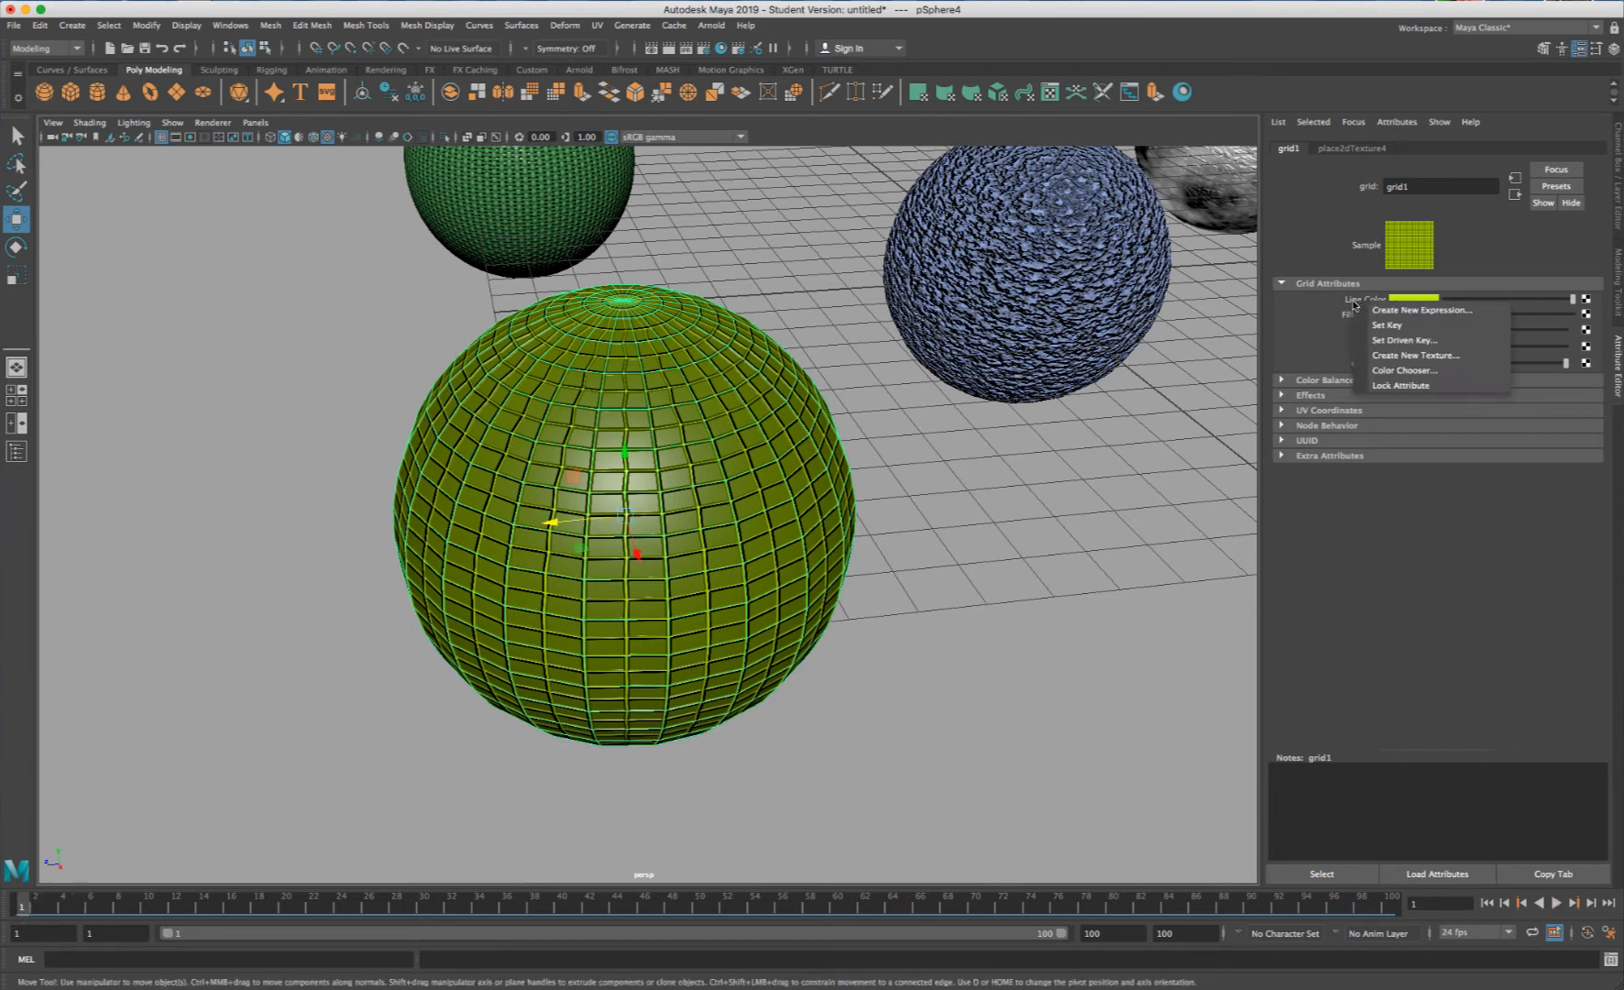
pyautogui.click(1388, 332)
pyautogui.rightClick(1371, 315)
pyautogui.click(1393, 336)
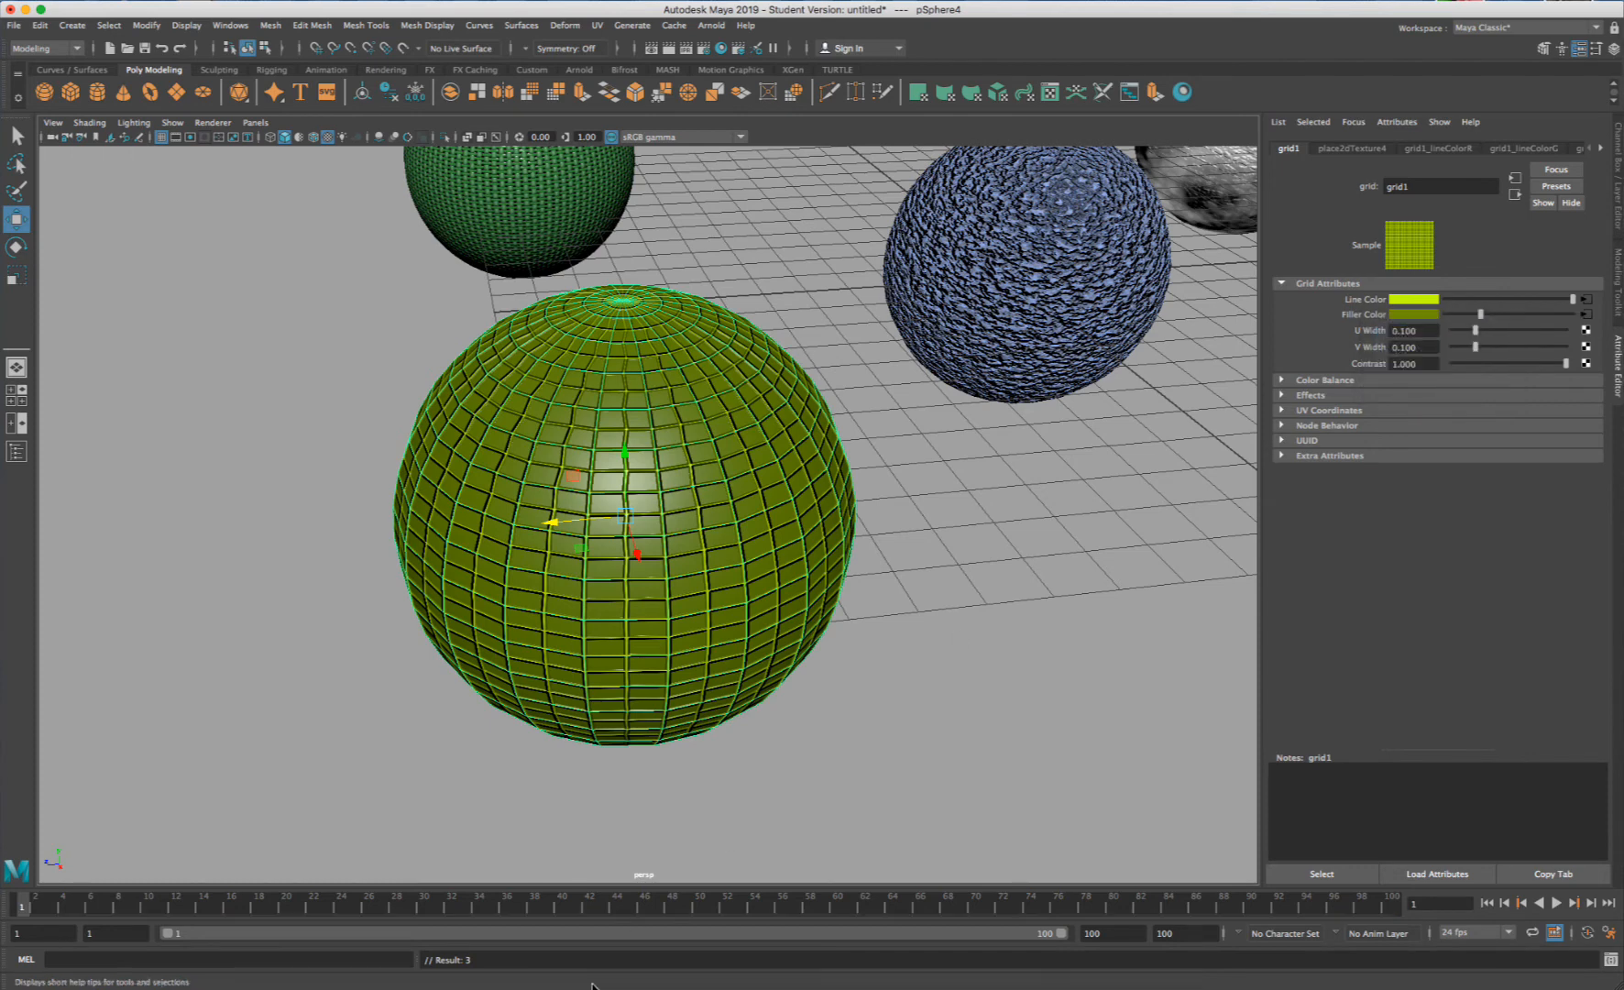
# - At frame 51, change the grid texture's Line Color to bright pink
pyautogui.moveTo(577, 910); pyautogui.dragTo(714, 910)
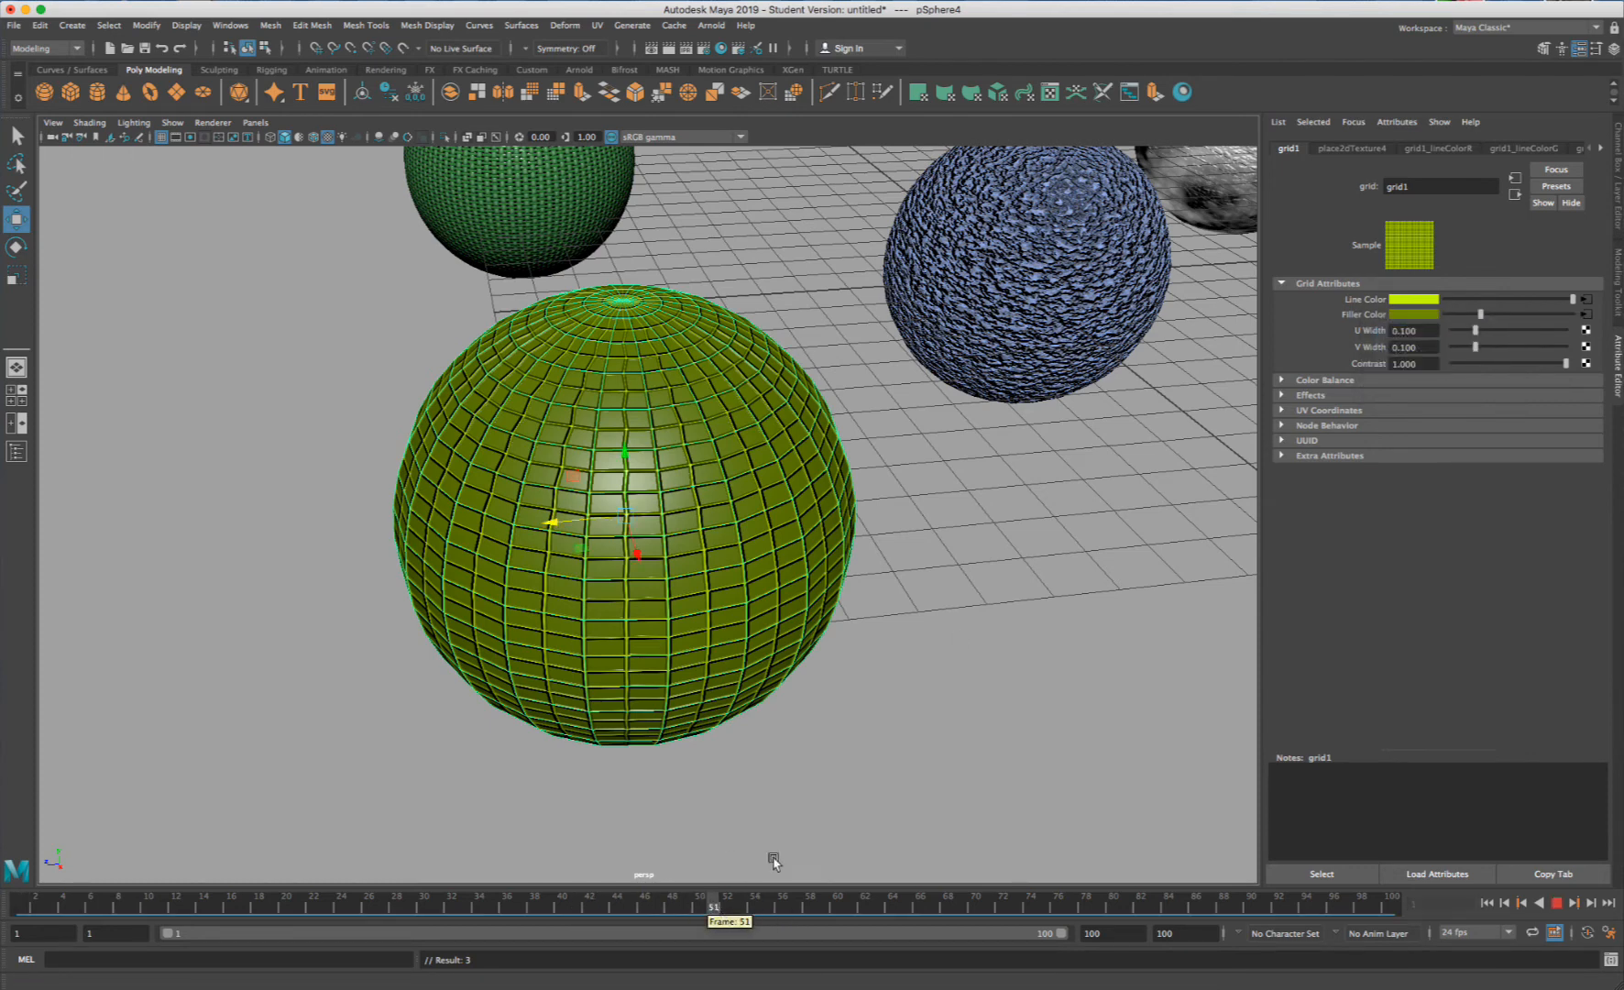
pyautogui.click(1424, 301)
pyautogui.click(1448, 338)
pyautogui.click(1455, 357)
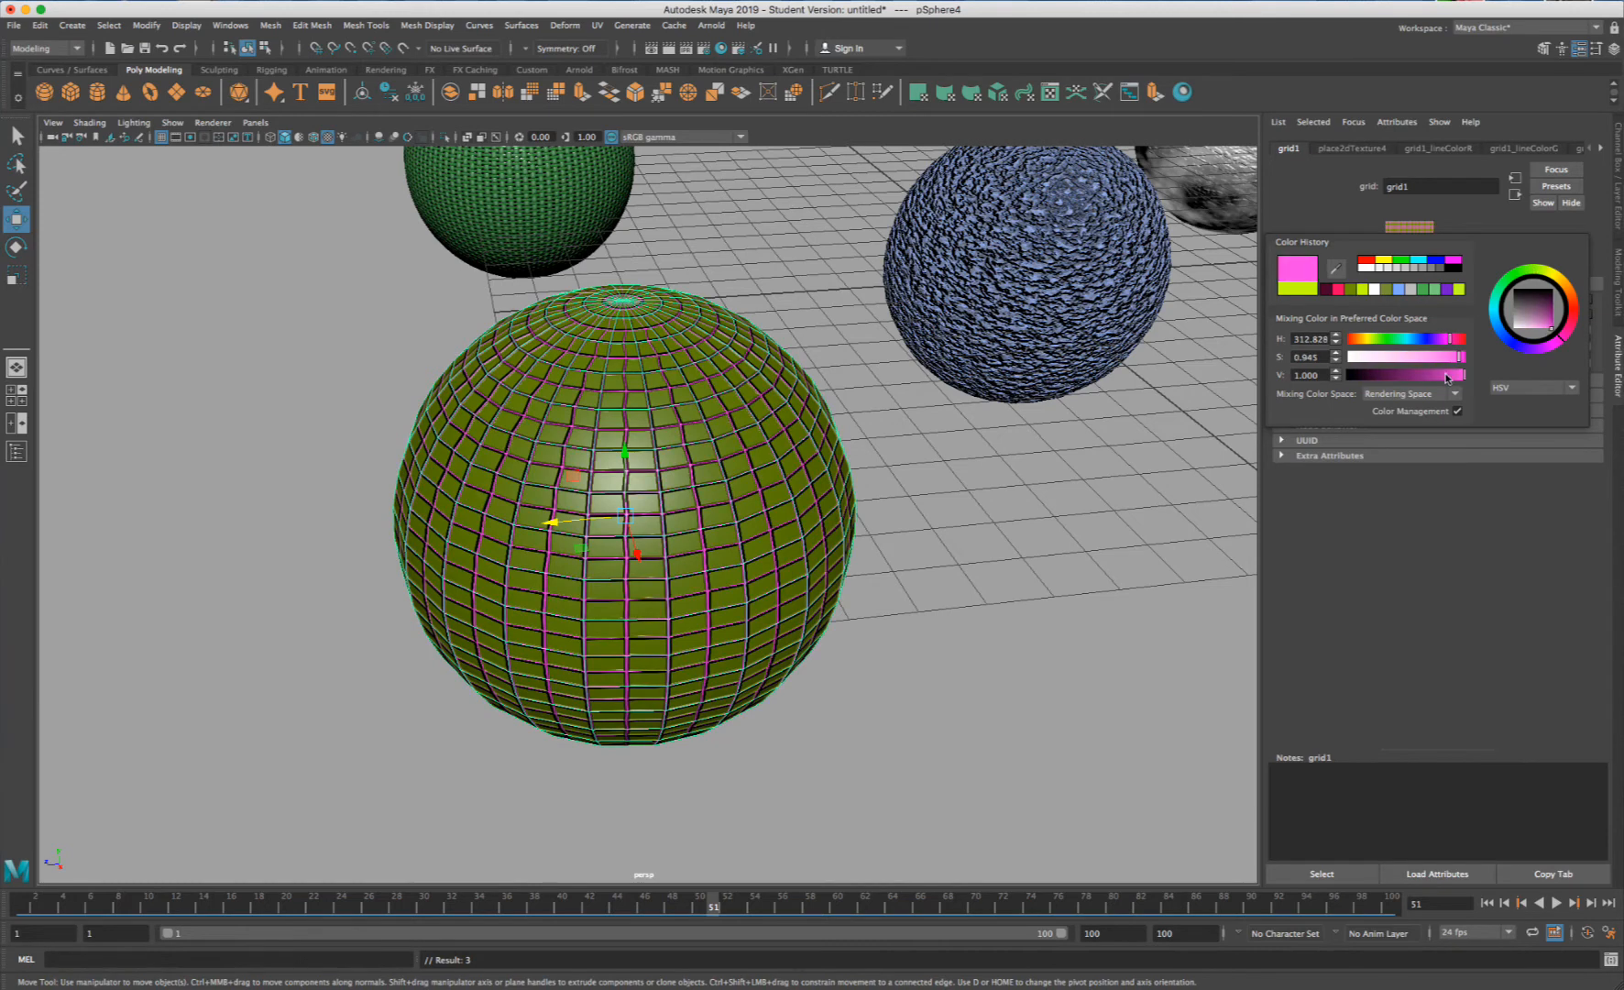
pyautogui.moveTo(1446, 377); pyautogui.dragTo(1465, 377)
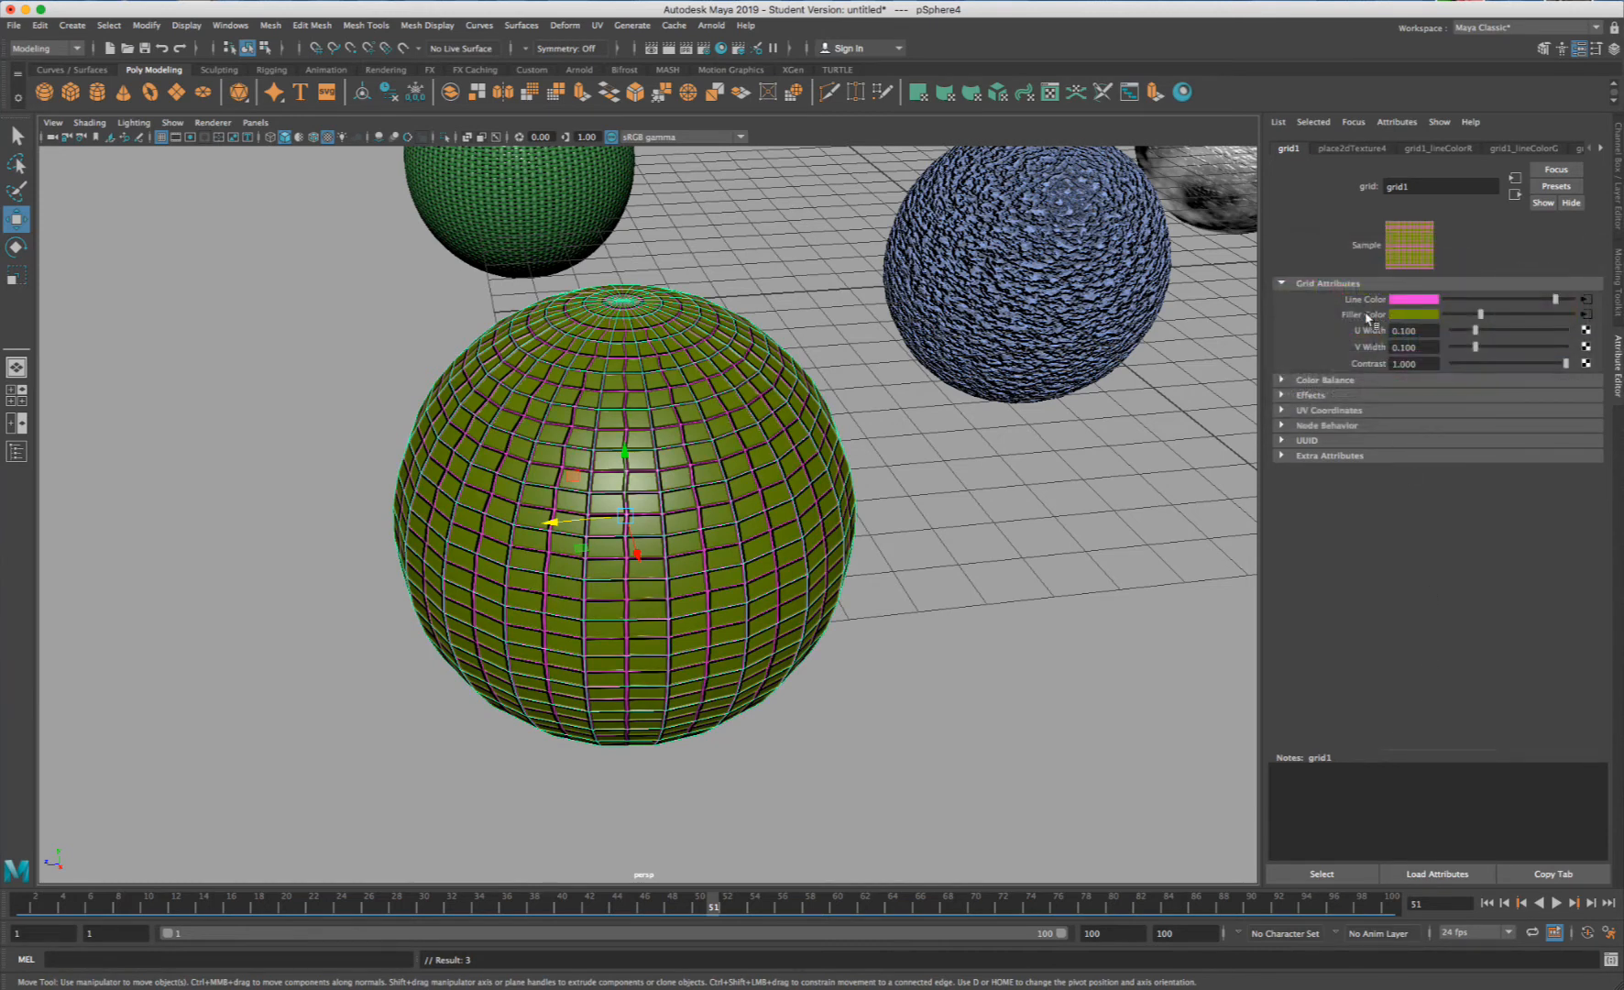
# - Change the grid's Filler Color to dark teal and key both the Filler Color and Line Color at frame 51
pyautogui.rightClick(1368, 318)
pyautogui.click(1406, 316)
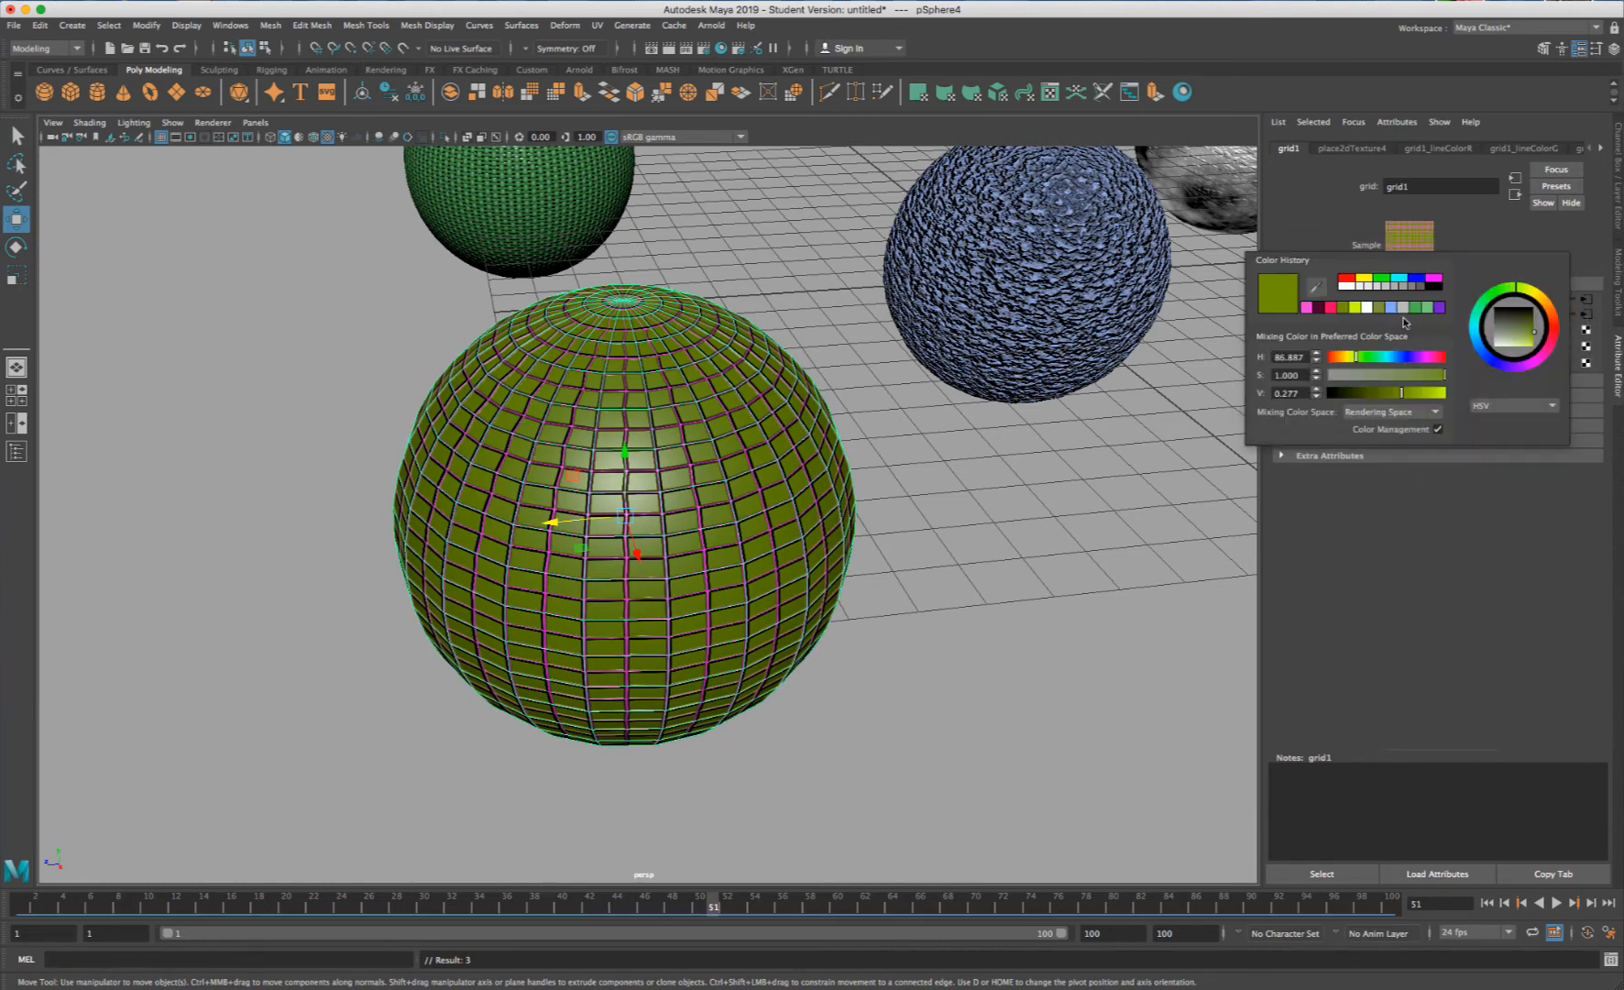
pyautogui.moveTo(1400, 360); pyautogui.dragTo(1388, 361)
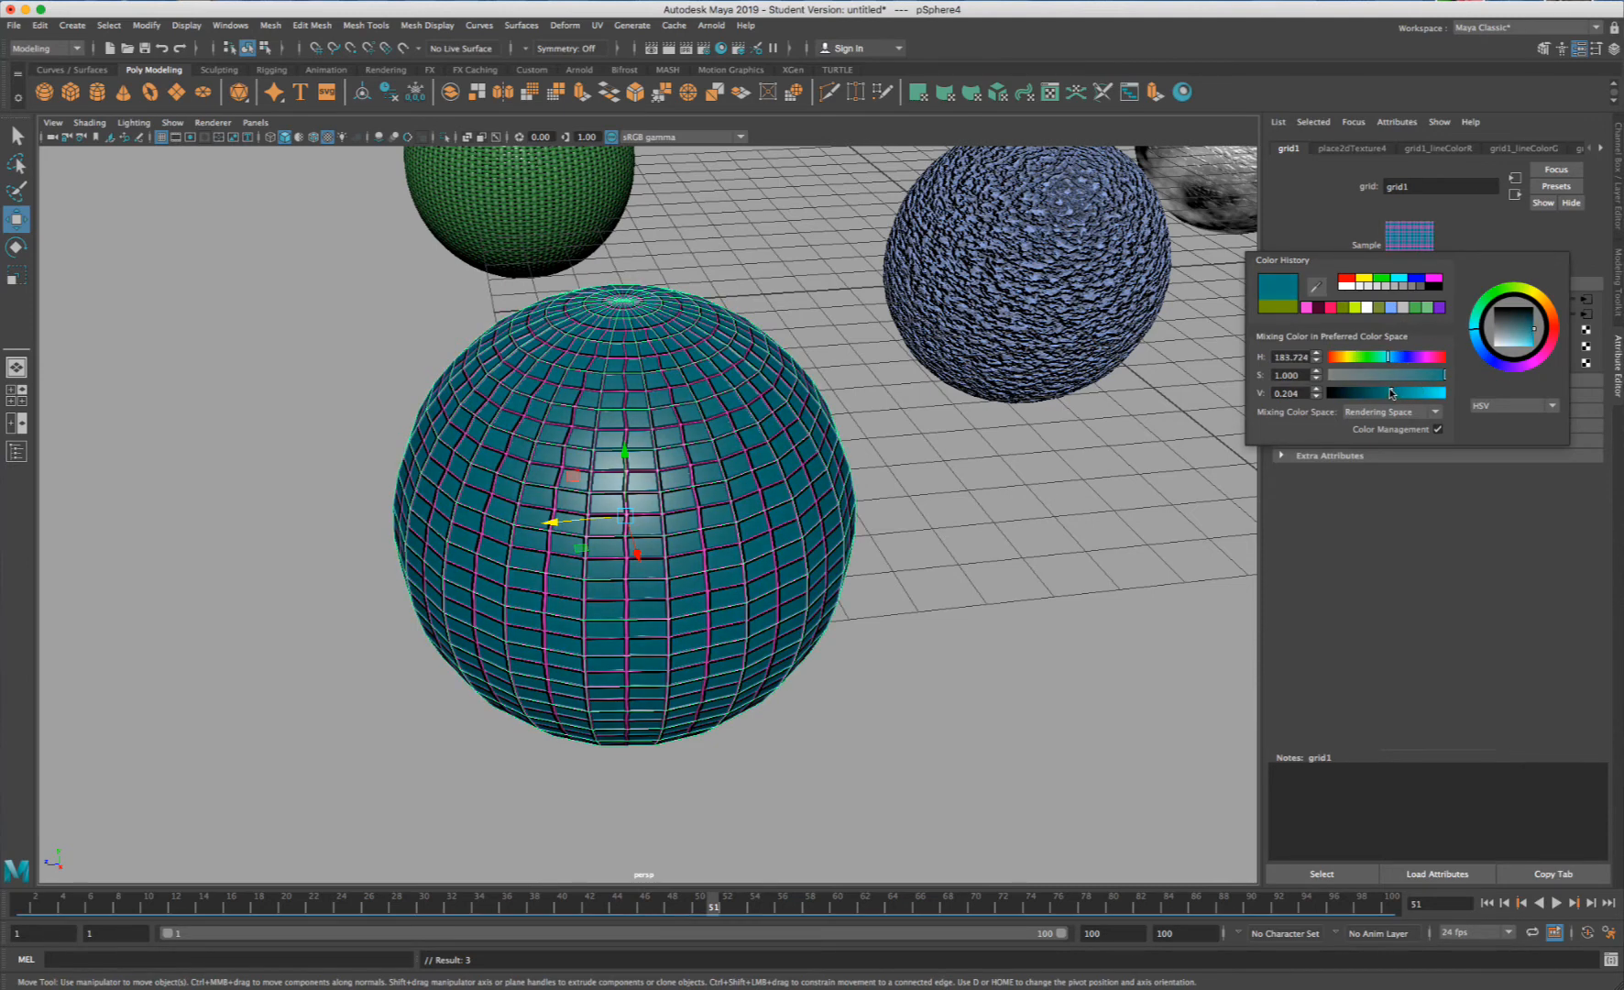
pyautogui.rightClick(1369, 313)
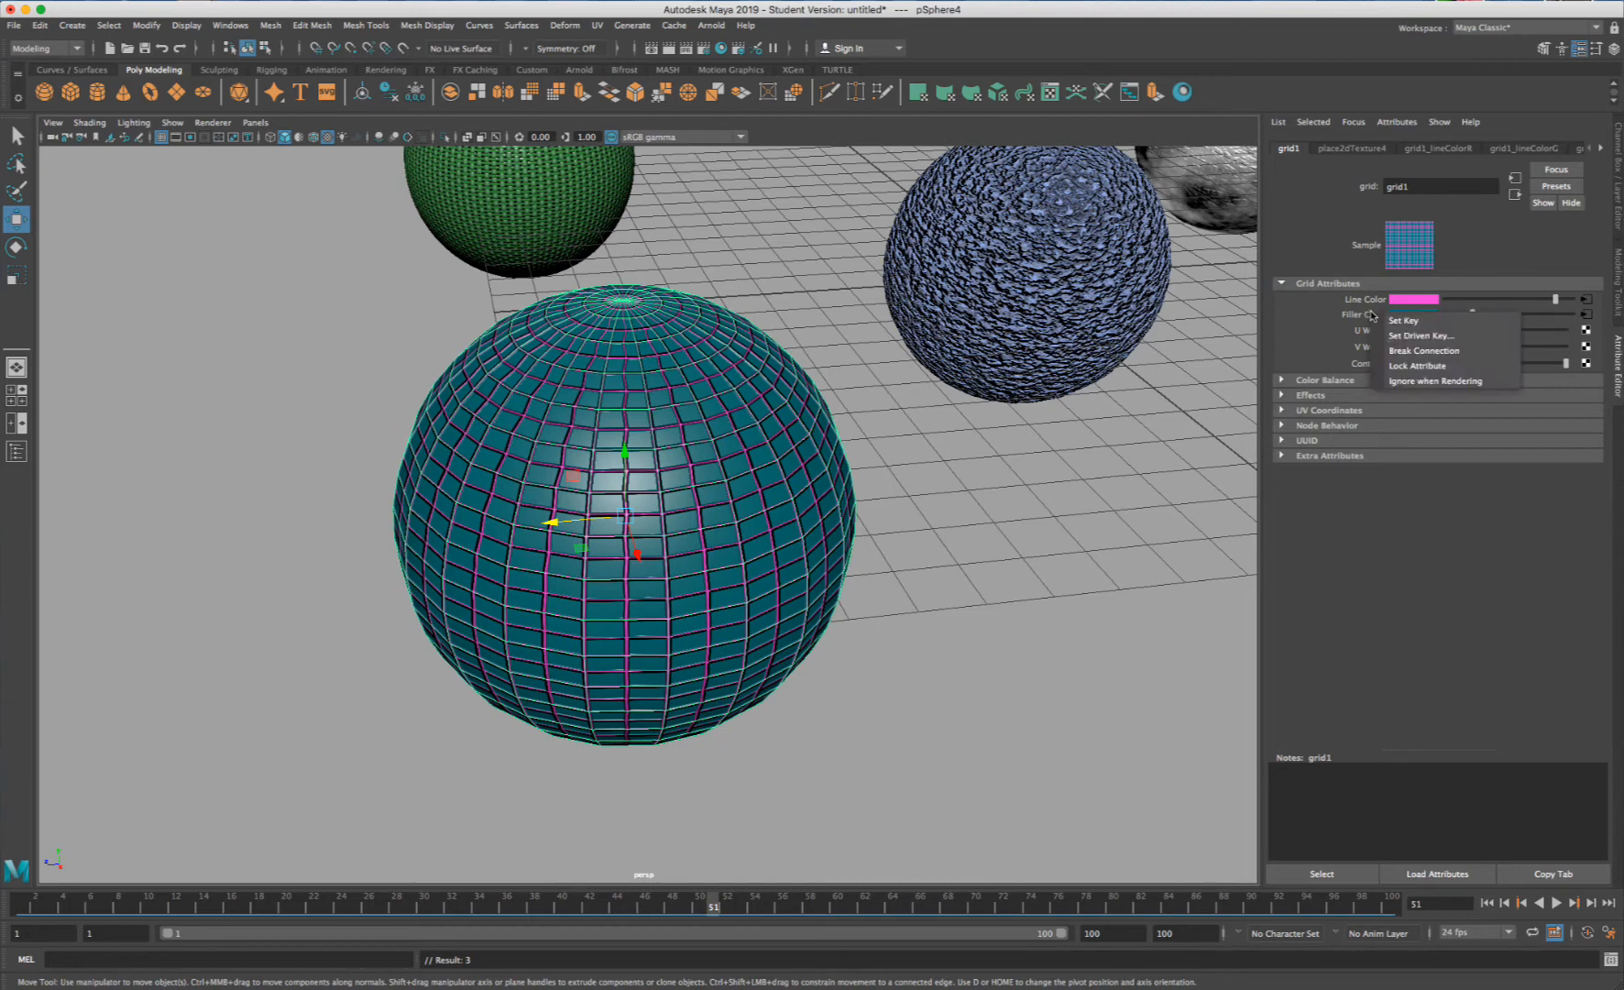
pyautogui.click(1379, 318)
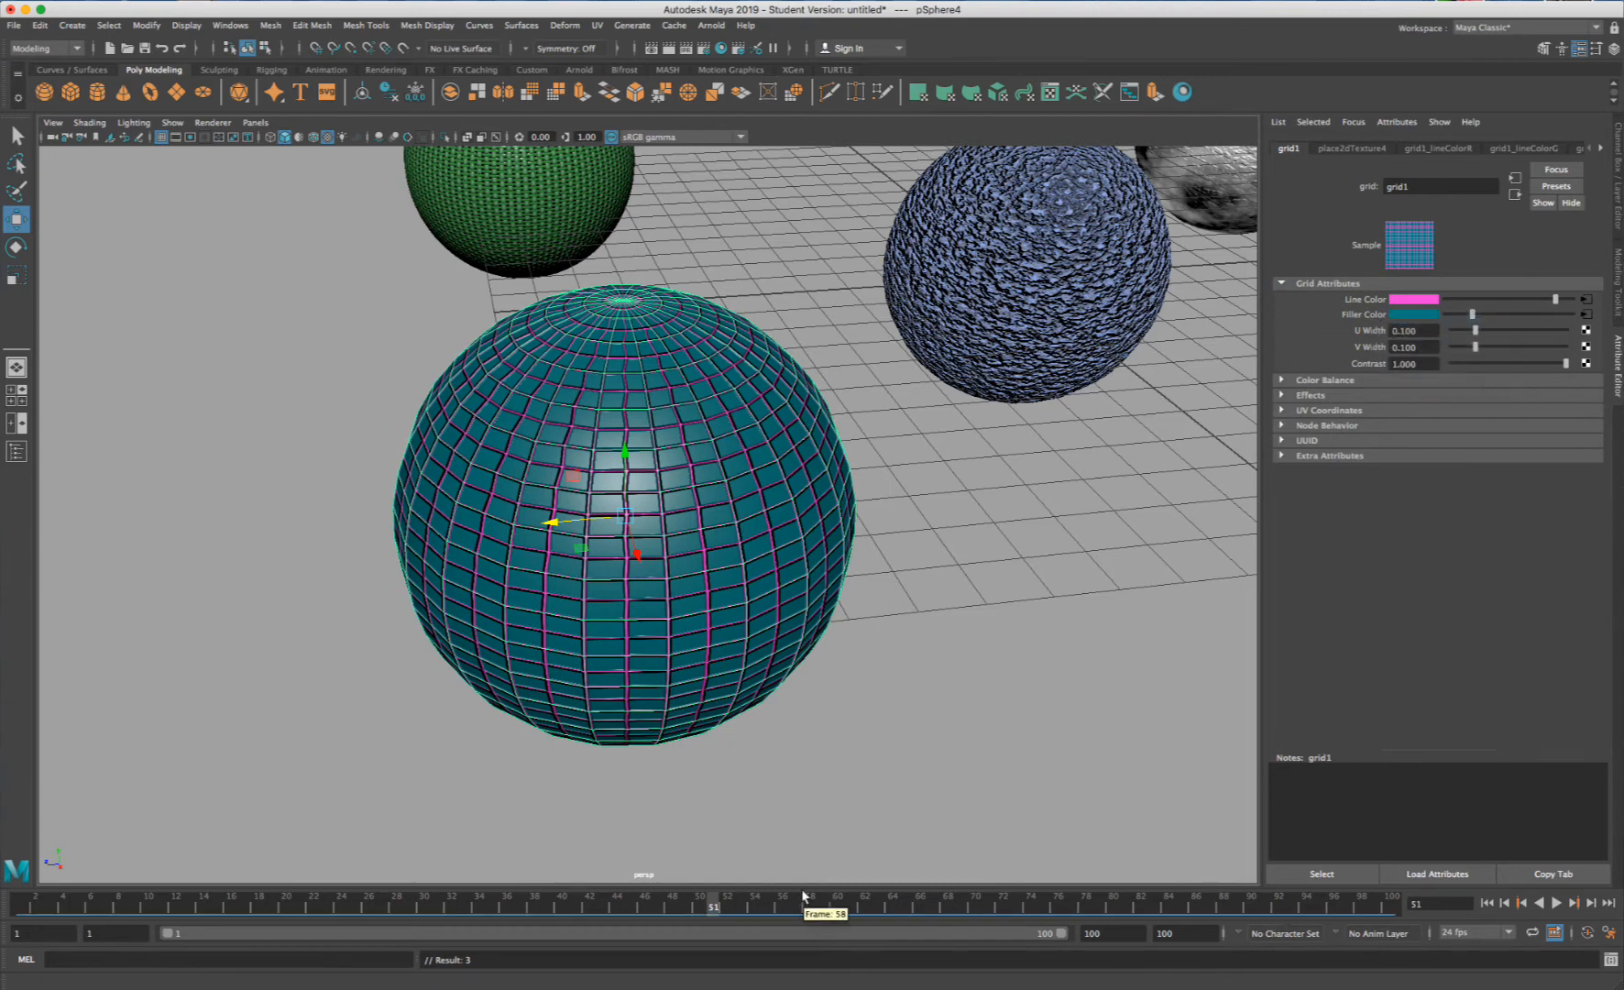
pyautogui.rightClick(1363, 303)
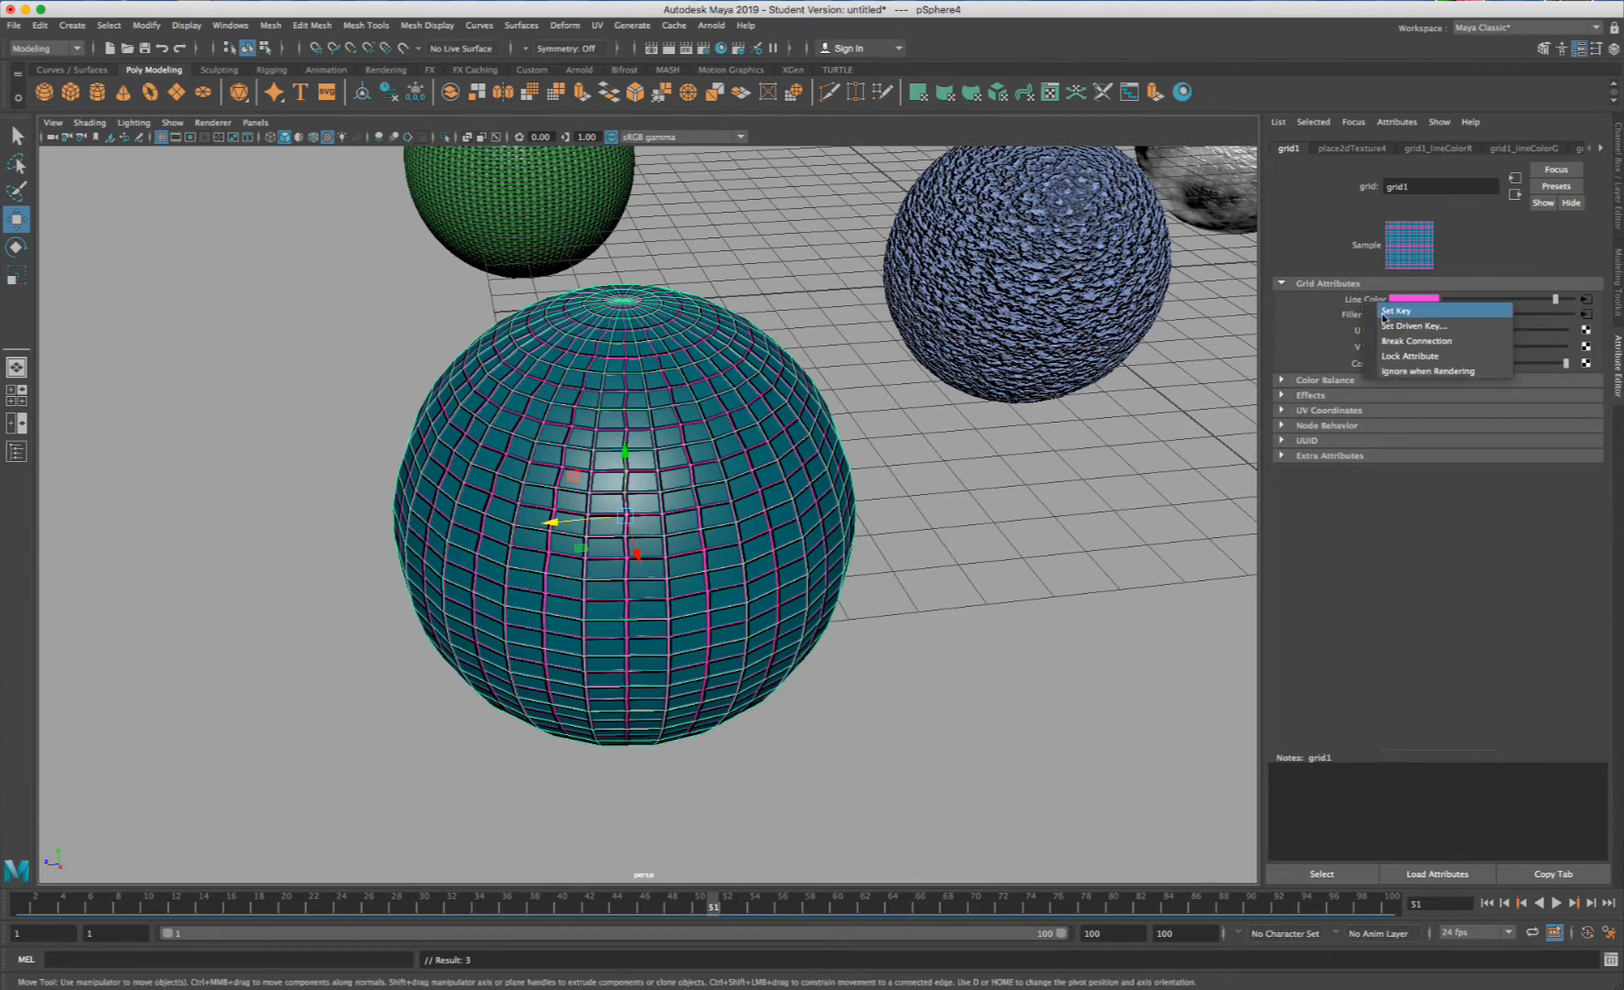
pyautogui.click(1395, 311)
# - Carry the grid's Line Color and Filler Color from frame 1 to frame 100 and key both there
pyautogui.click(14, 906)
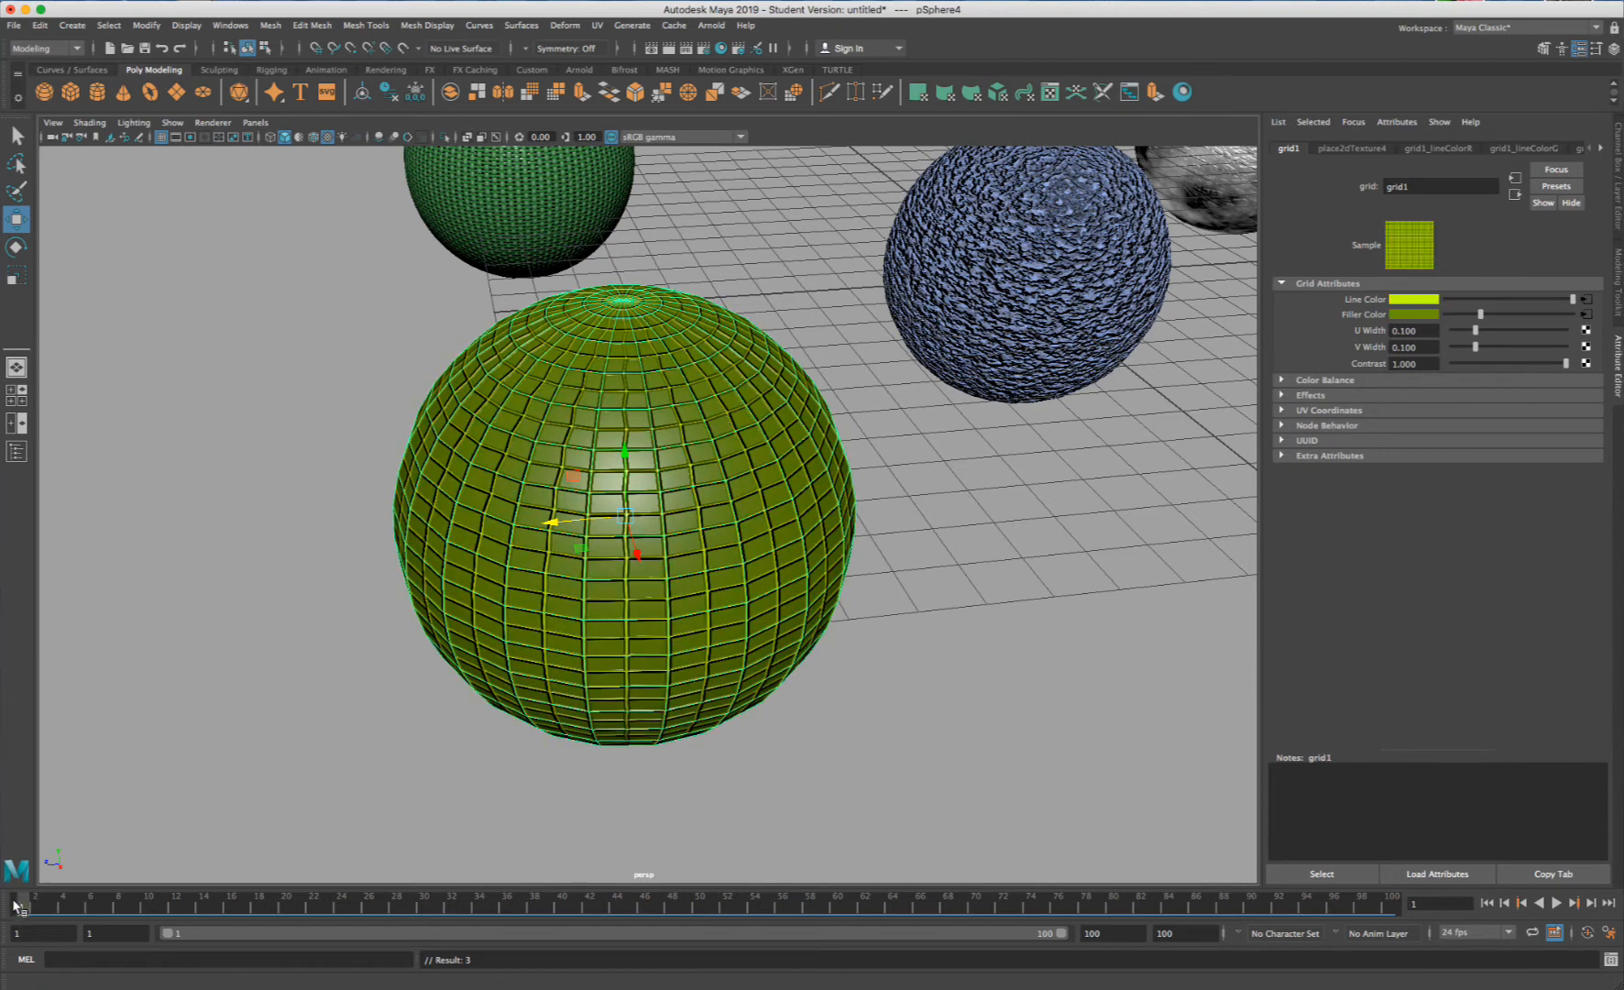
pyautogui.click(1393, 906)
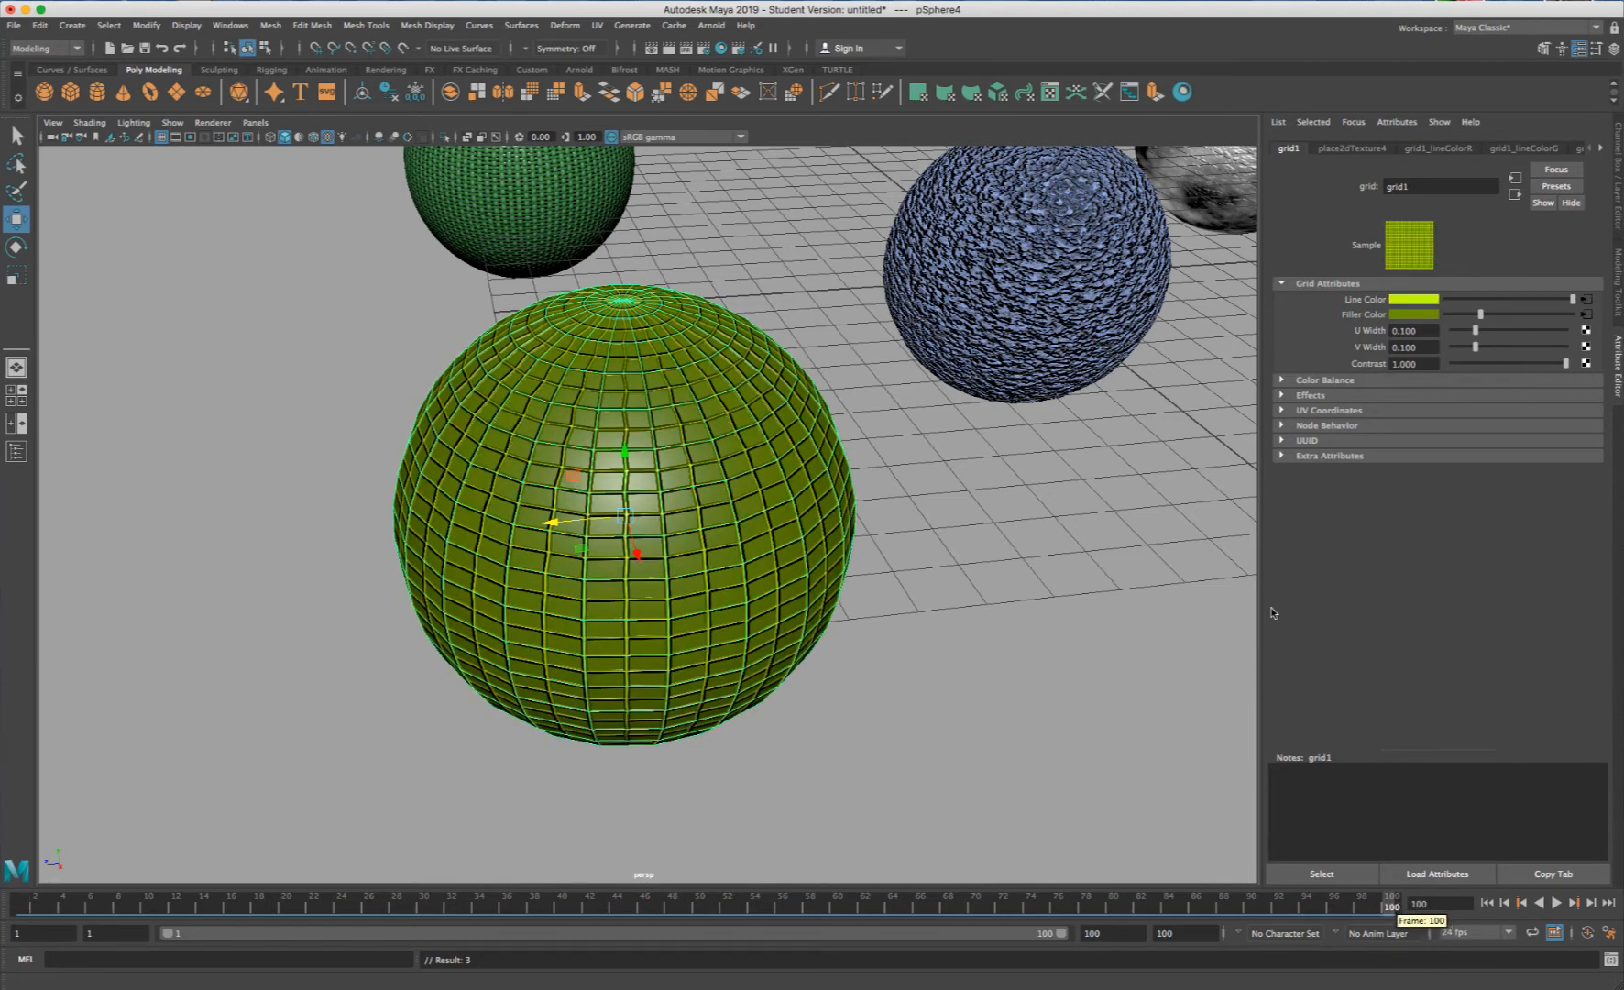
pyautogui.rightClick(1358, 298)
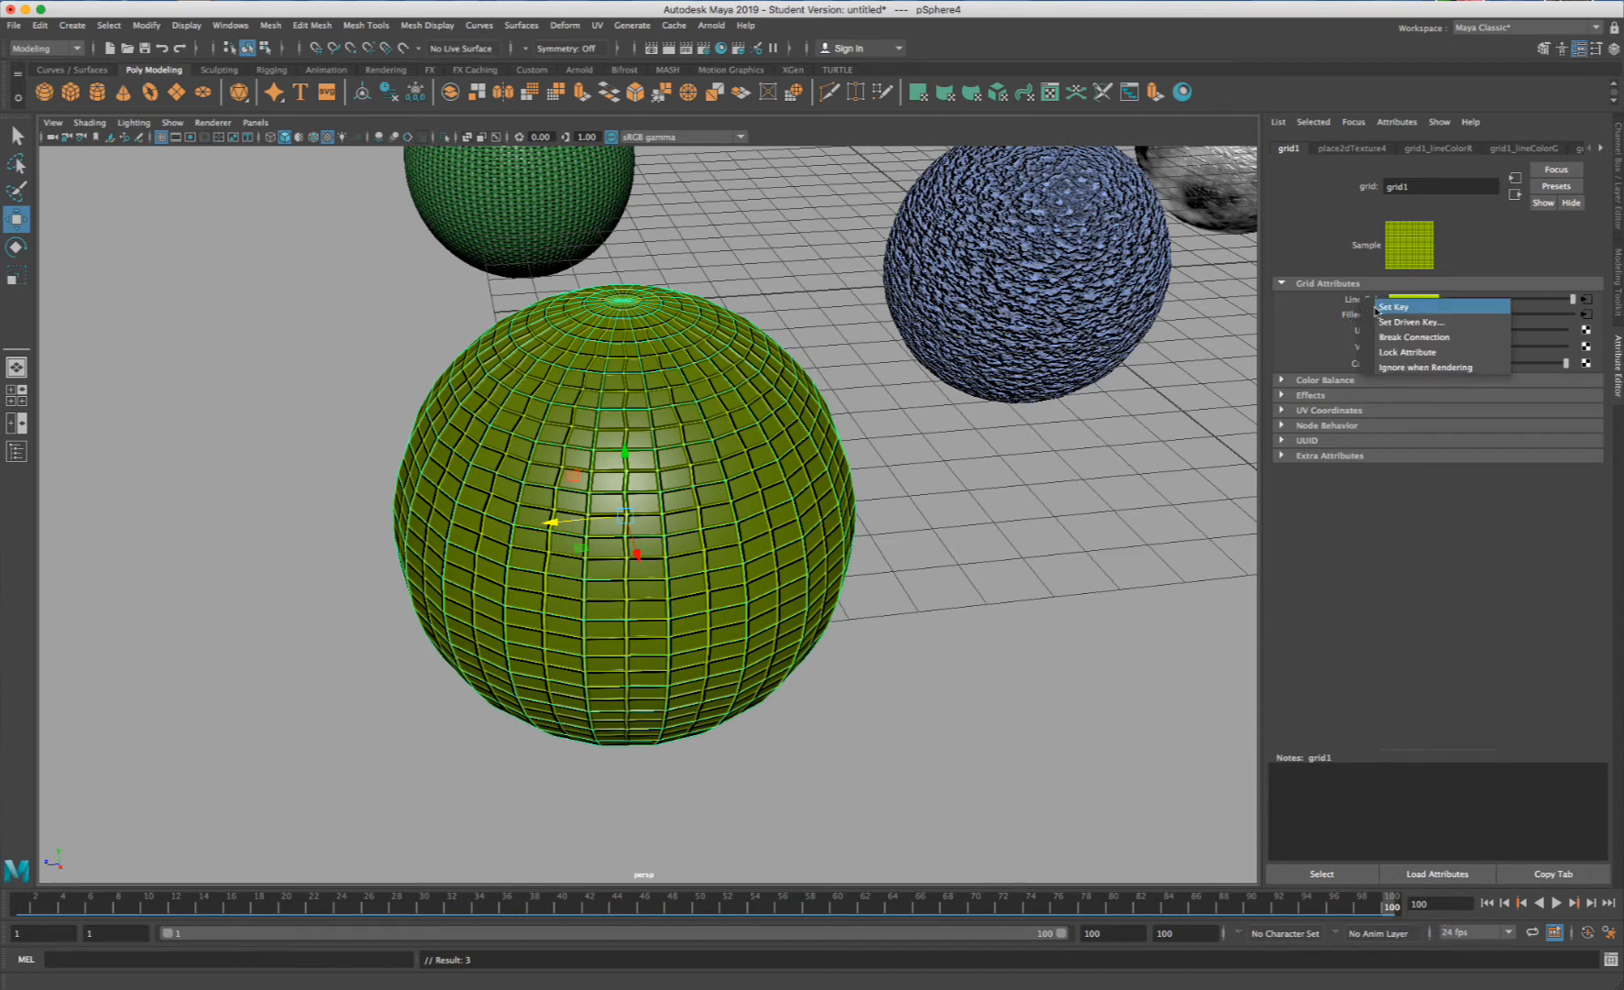
pyautogui.click(1375, 308)
pyautogui.rightClick(1362, 316)
pyautogui.click(1383, 319)
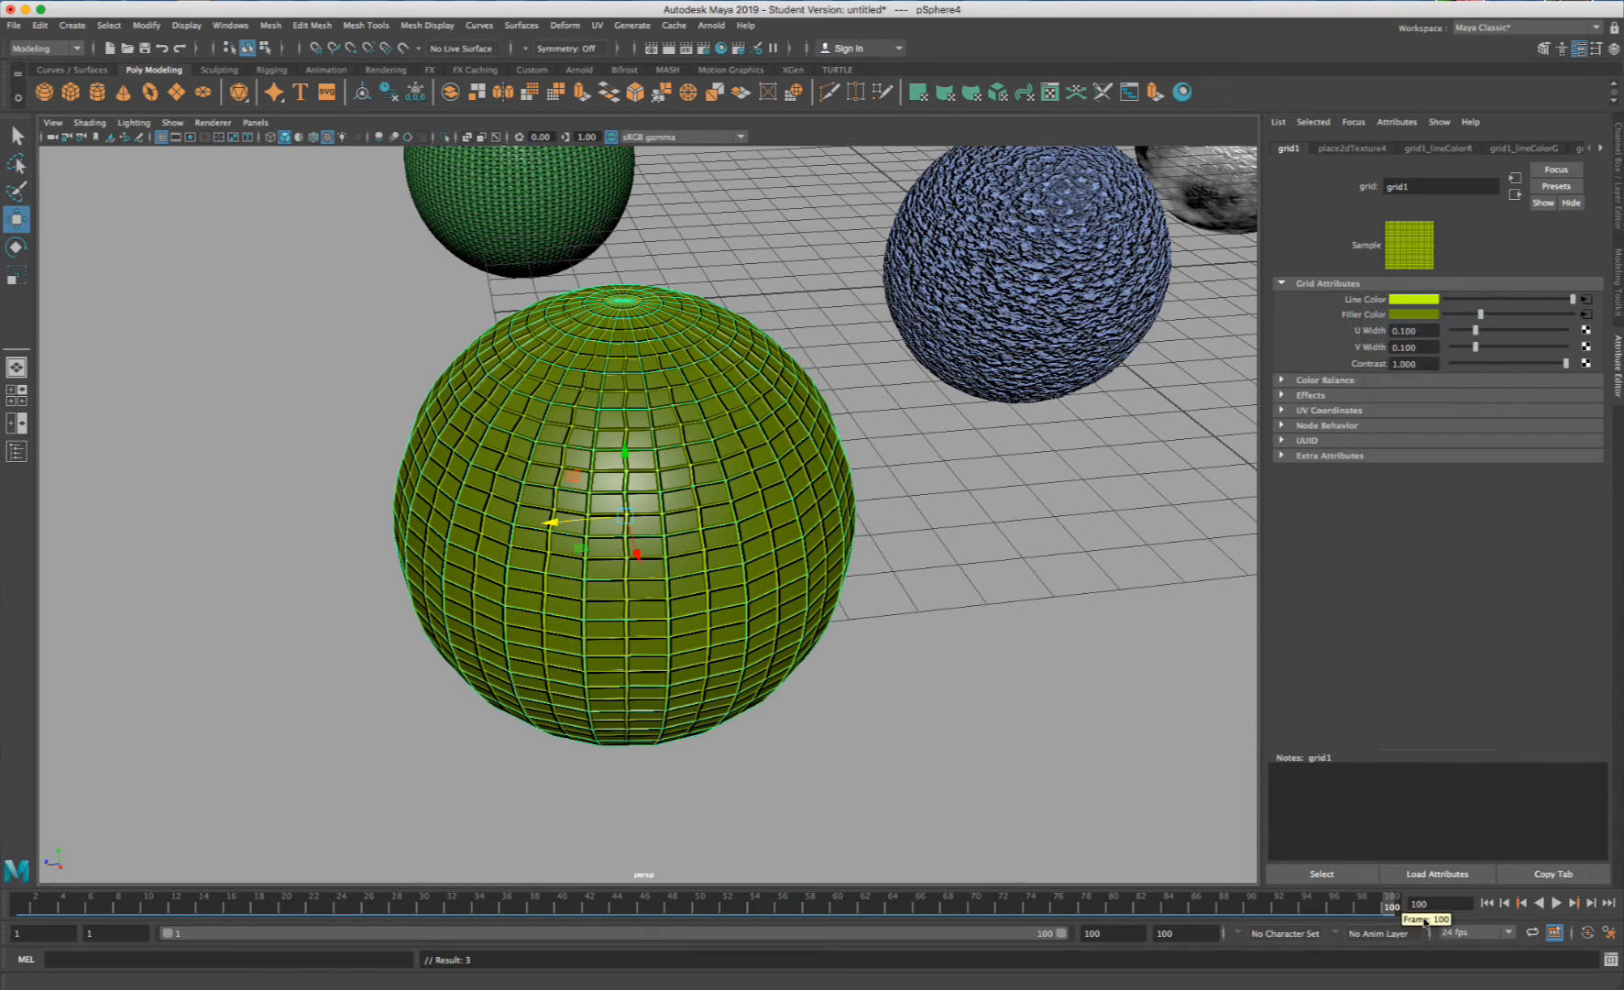
# - Return to frame 1, deselect the grid sphere and play back its color animation
pyautogui.moveTo(1400, 907); pyautogui.dragTo(21, 905)
pyautogui.click(375, 794)
pyautogui.click(1556, 902)
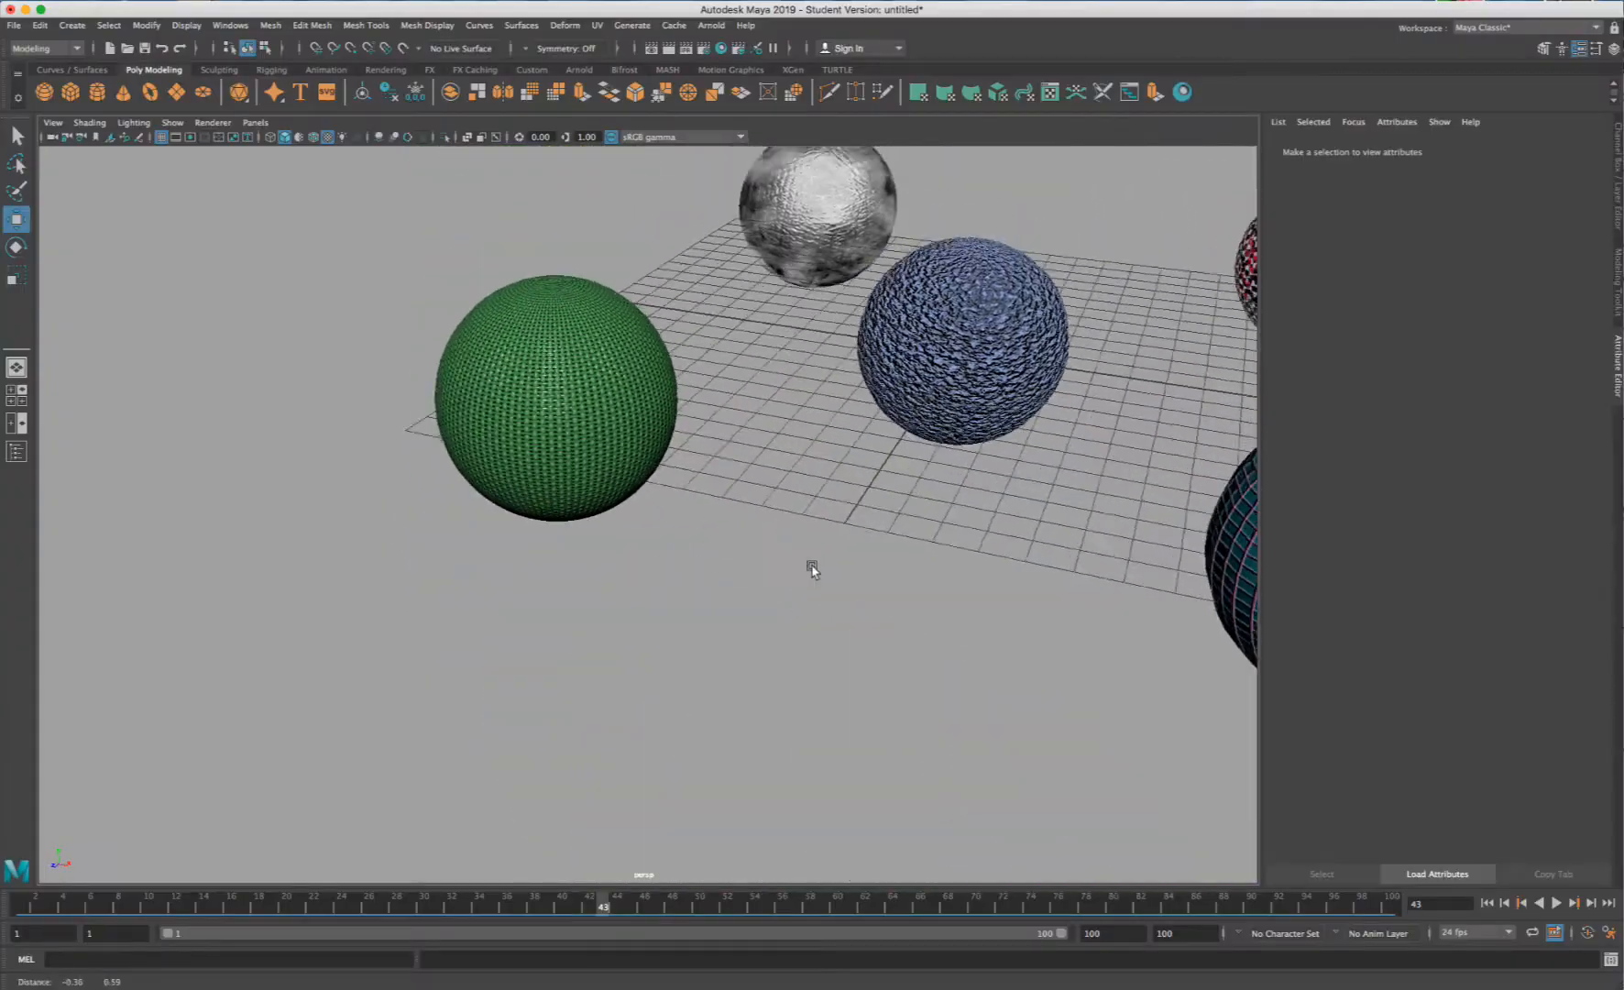
# - Frame the green woven sphere and open the cloth texture used as its material's bump map
pyautogui.click(750, 586)
pyautogui.press('f')
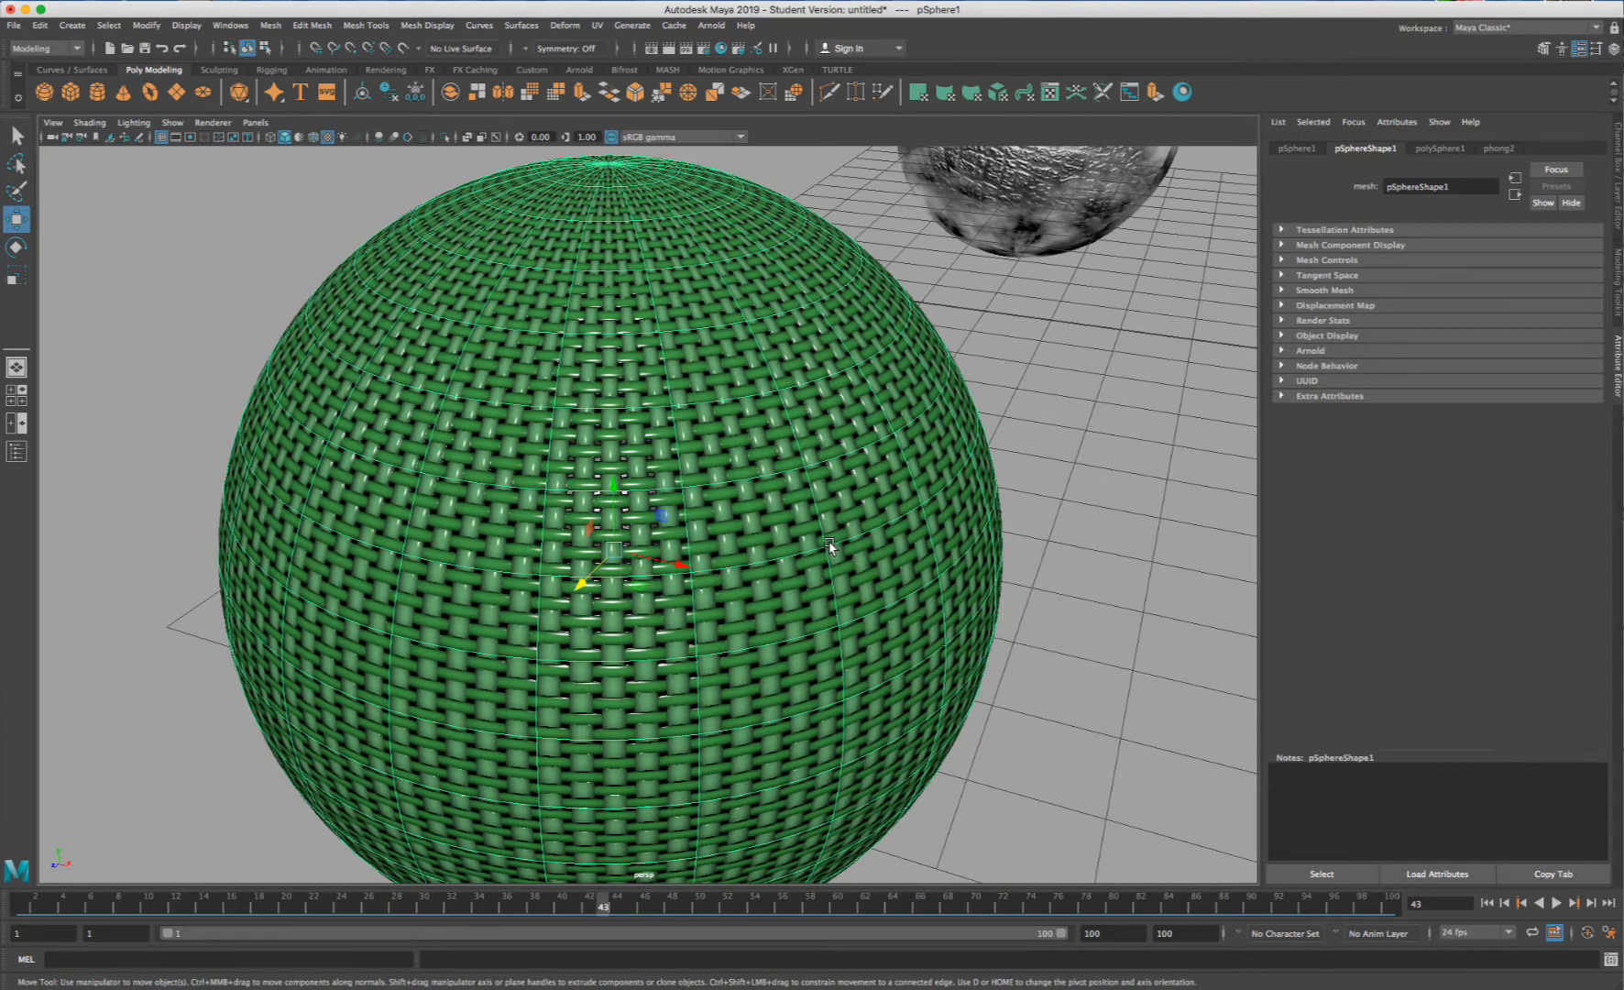
pyautogui.moveTo(733, 437); pyautogui.dragTo(727, 786, button='right')
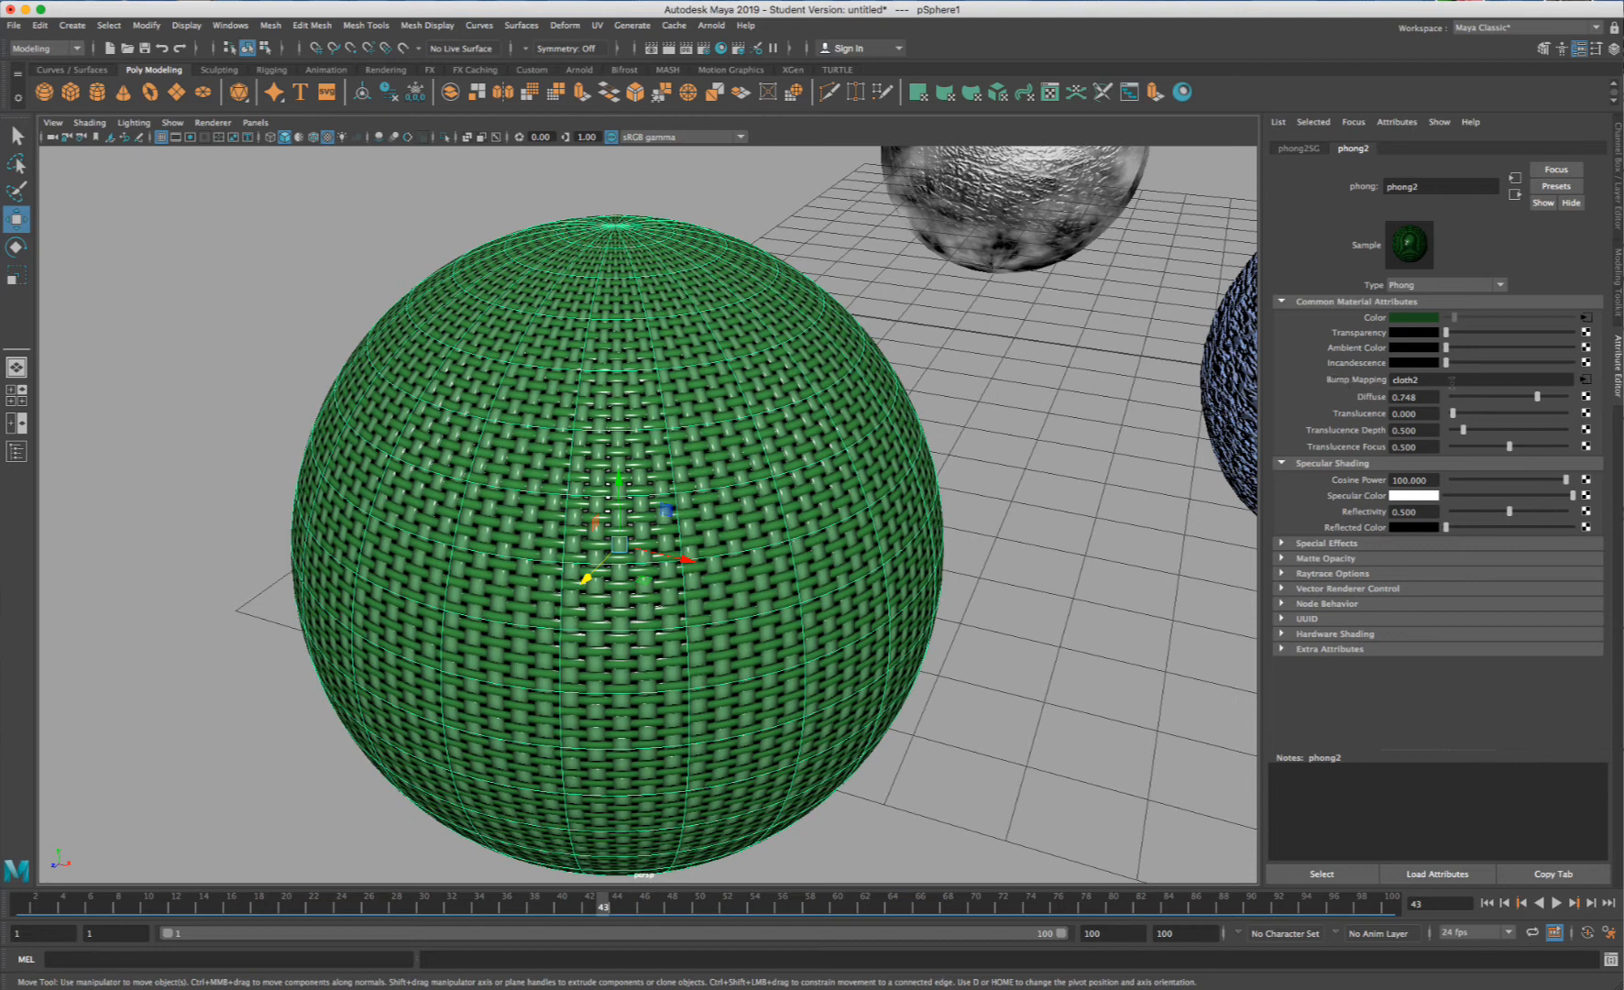
pyautogui.click(1586, 380)
# - Set the cloth bump's U Width to 0.426, V Width 0.405, U Wave 0.142, Randomness 0.345 and Width Spread 0.007
pyautogui.moveTo(1472, 299)
pyautogui.mouseDown()
pyautogui.moveTo(1570, 302)
pyautogui.moveTo(1457, 301)
pyautogui.moveTo(1539, 299)
pyautogui.moveTo(1462, 317)
pyautogui.moveTo(1576, 324)
pyautogui.moveTo(1468, 304)
pyautogui.mouseUp()
pyautogui.scroll(10, 654, 438)
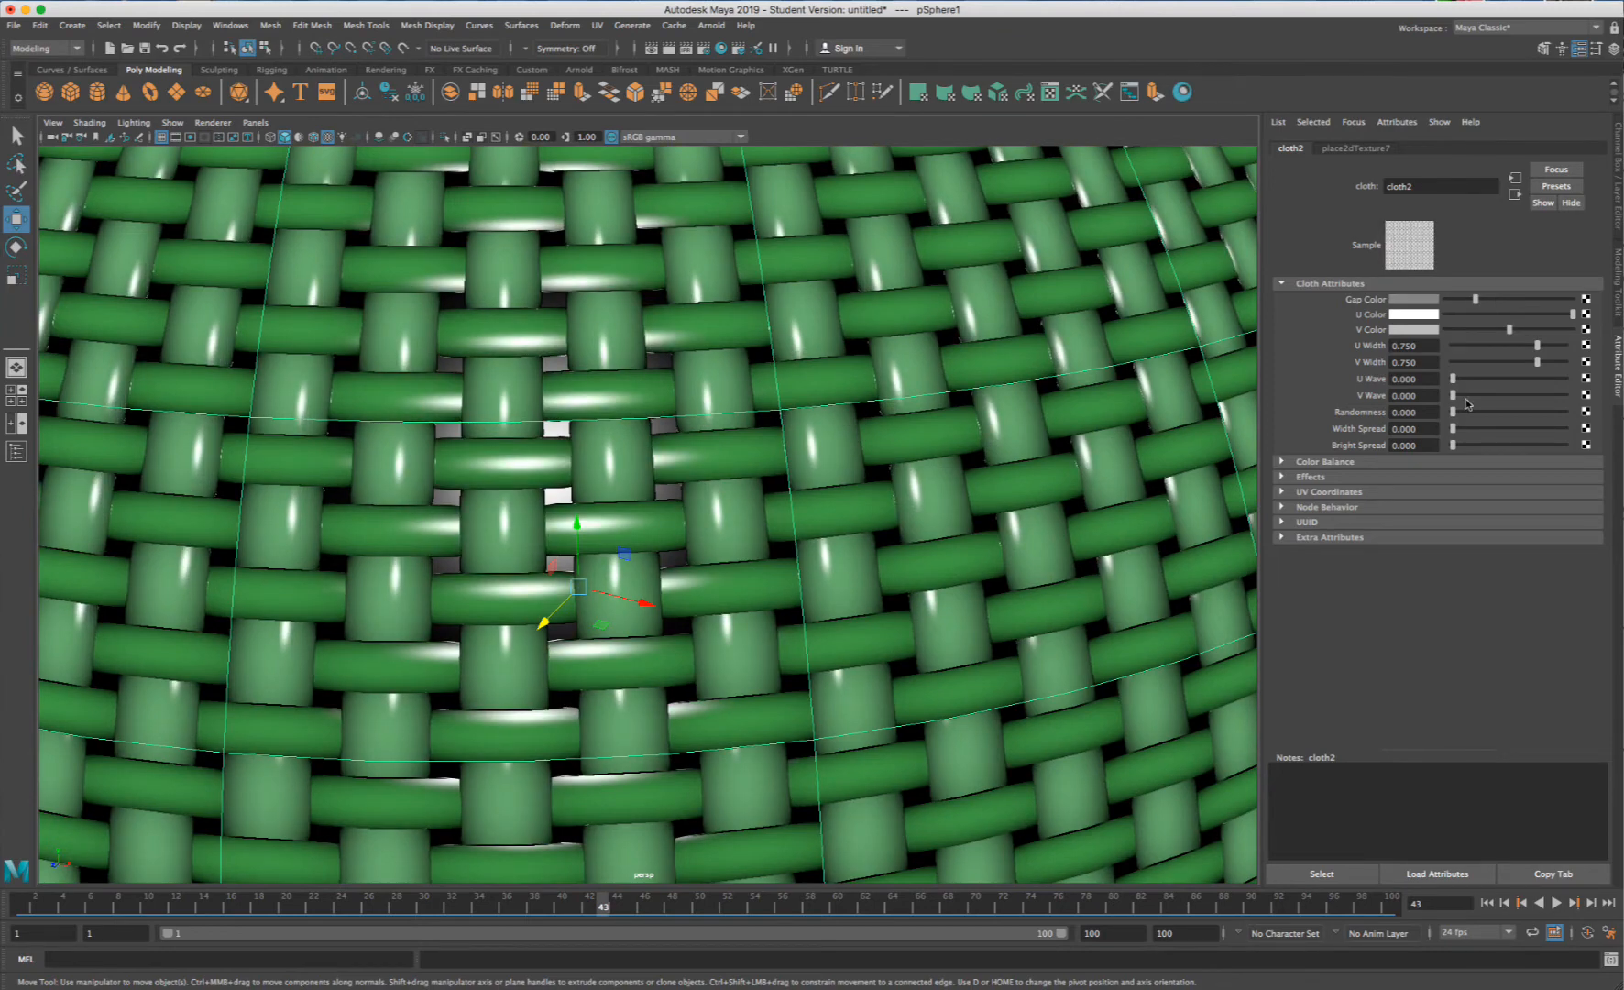
pyautogui.moveTo(1497, 346)
pyautogui.mouseDown()
pyautogui.moveTo(1447, 364)
pyautogui.moveTo(1497, 362)
pyautogui.moveTo(1477, 378)
pyautogui.moveTo(1489, 411)
pyautogui.moveTo(1530, 420)
pyautogui.moveTo(1492, 412)
pyautogui.moveTo(1447, 433)
pyautogui.mouseUp()
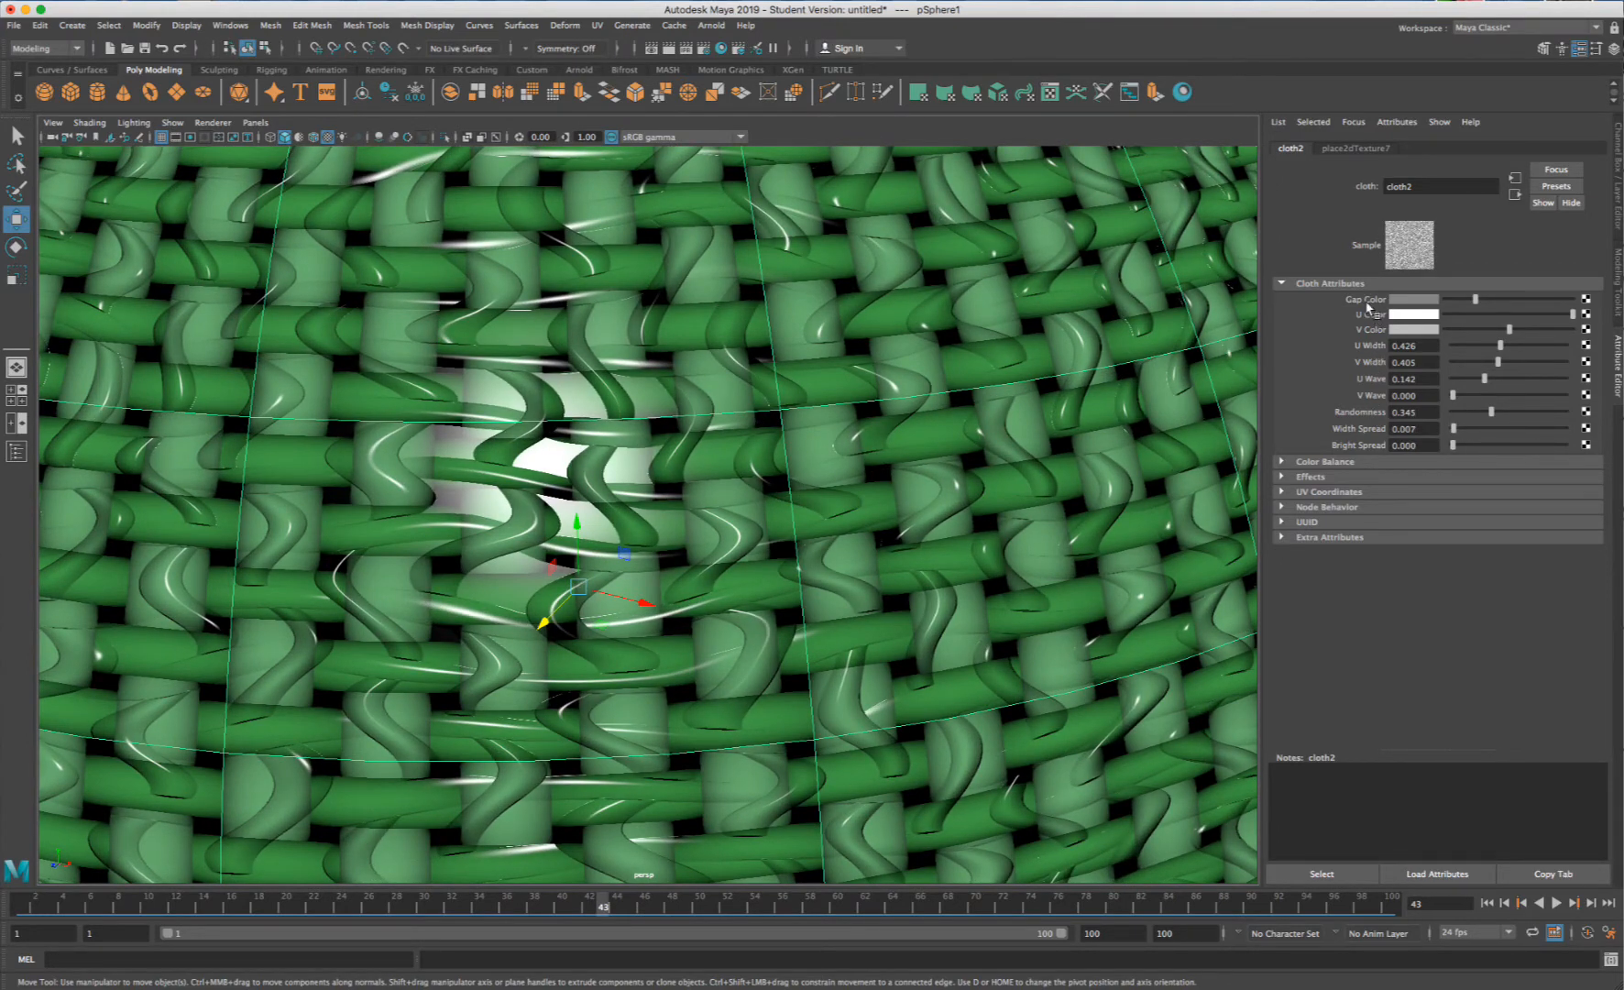
# - At frame 1, set keys on the cloth bump texture's Gap Color, U Color and V Color
pyautogui.rightClick(1365, 450)
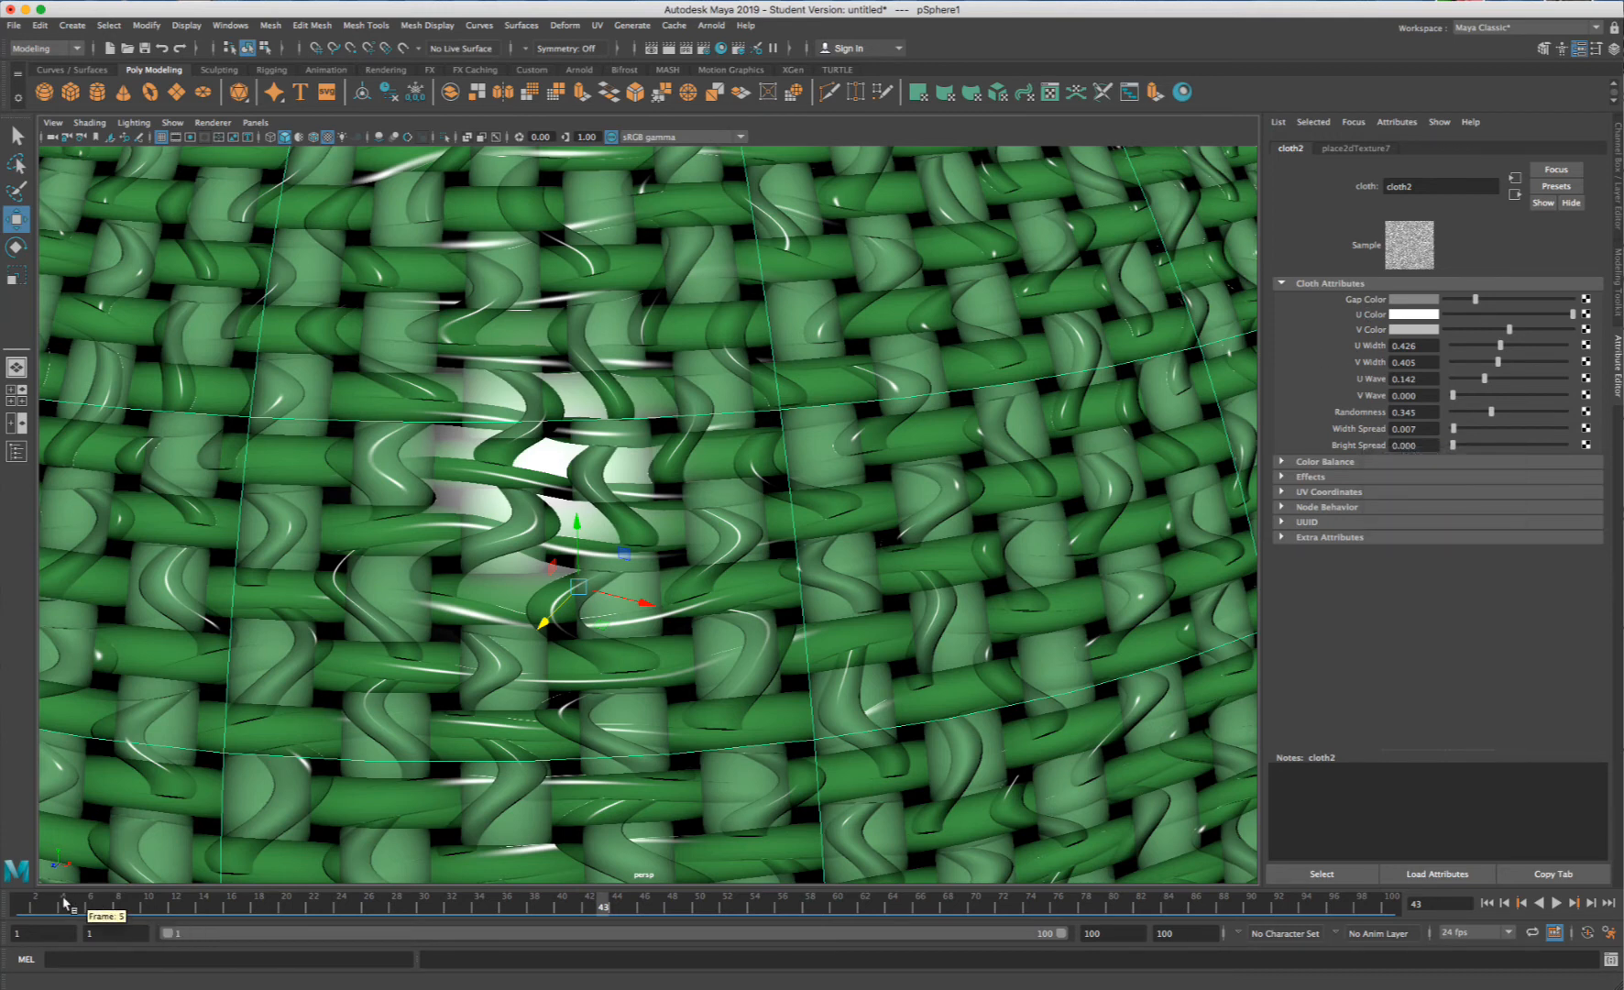
pyautogui.click(23, 904)
pyautogui.rightClick(1367, 300)
pyautogui.click(1395, 323)
pyautogui.rightClick(1359, 317)
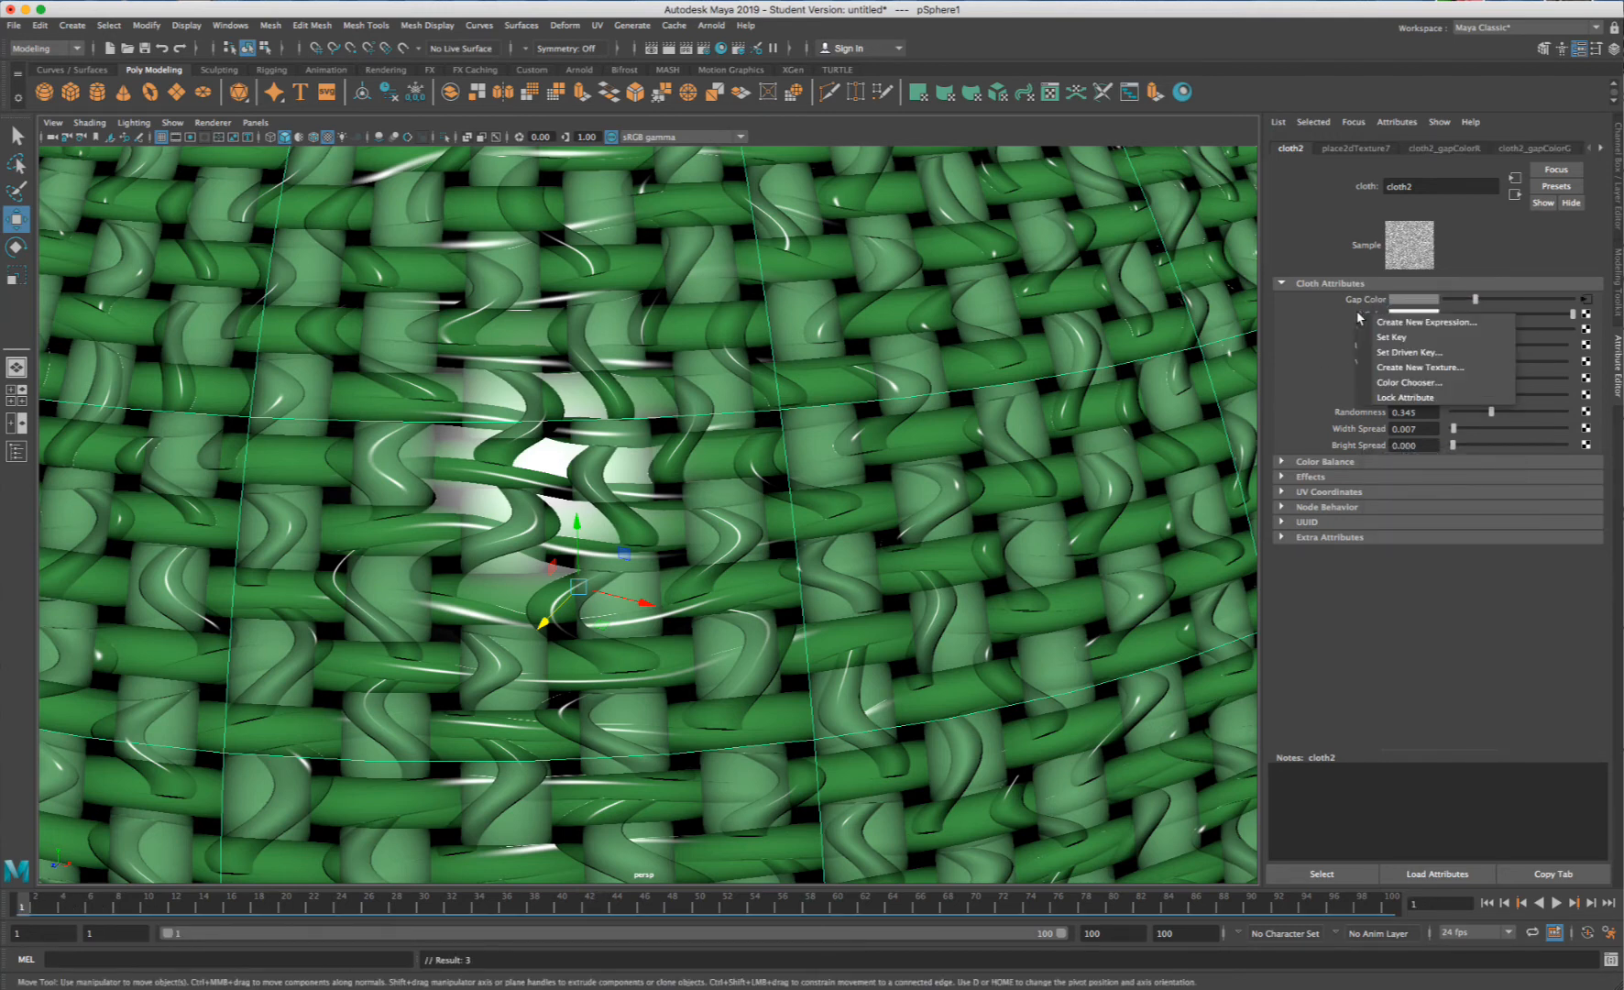
pyautogui.click(1396, 337)
pyautogui.rightClick(1365, 330)
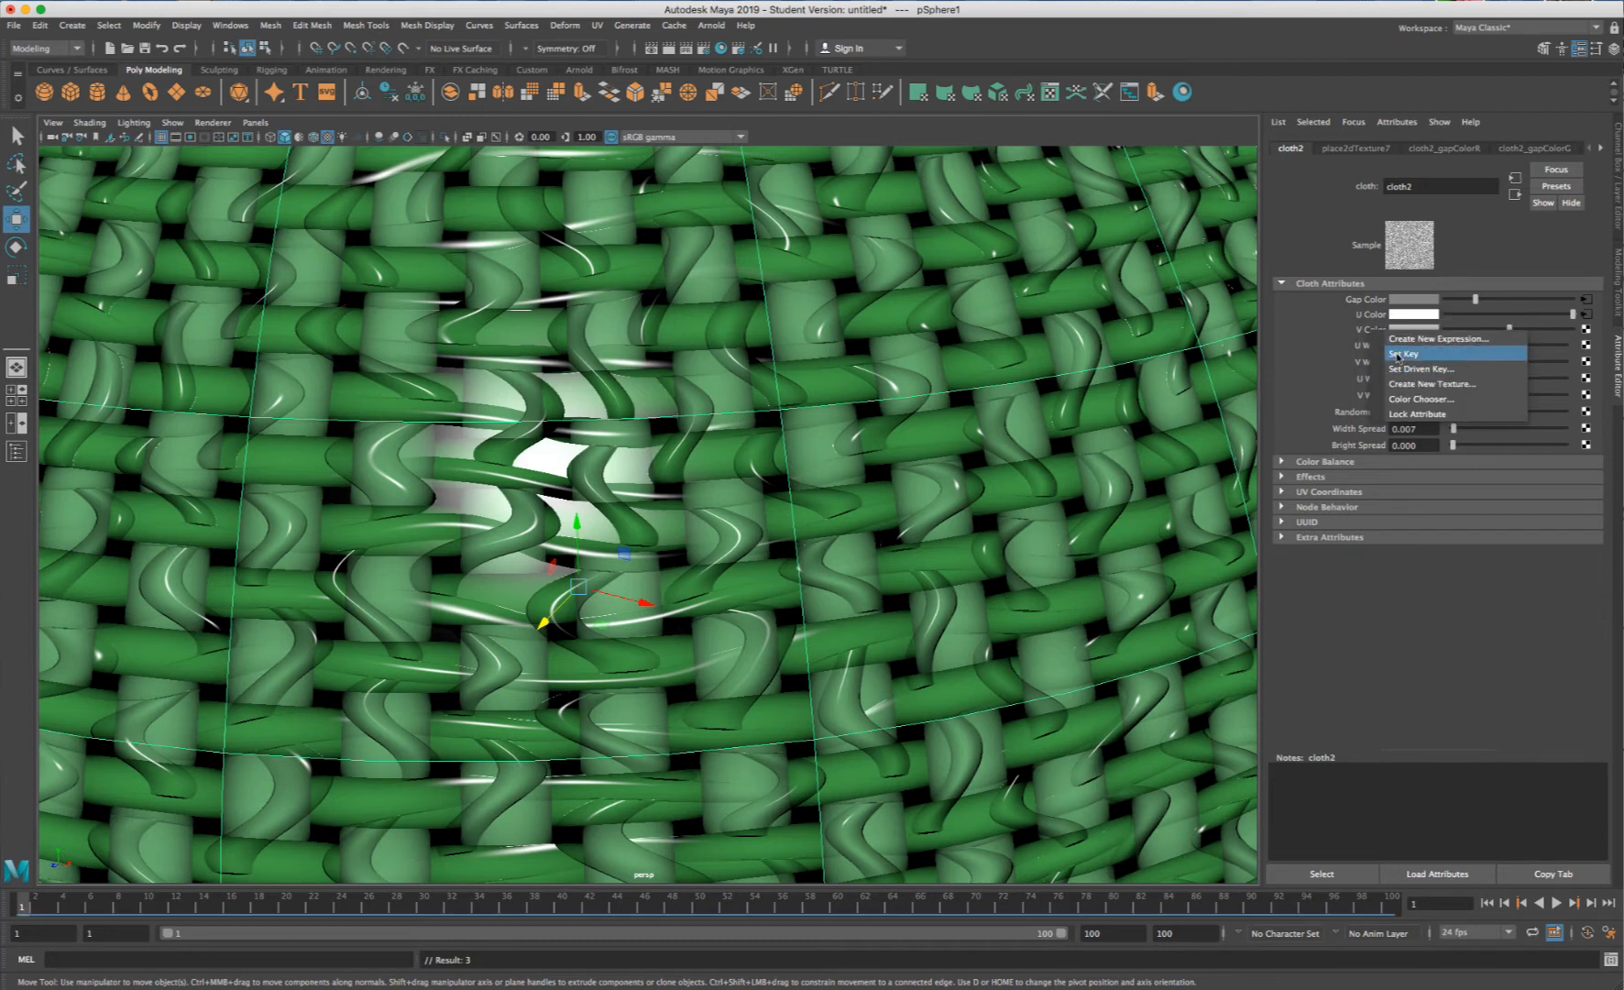
pyautogui.click(1391, 350)
# - Key the cloth bump's U Width, V Width, U Wave and V Wave at frame 1
pyautogui.rightClick(1360, 344)
pyautogui.click(1384, 365)
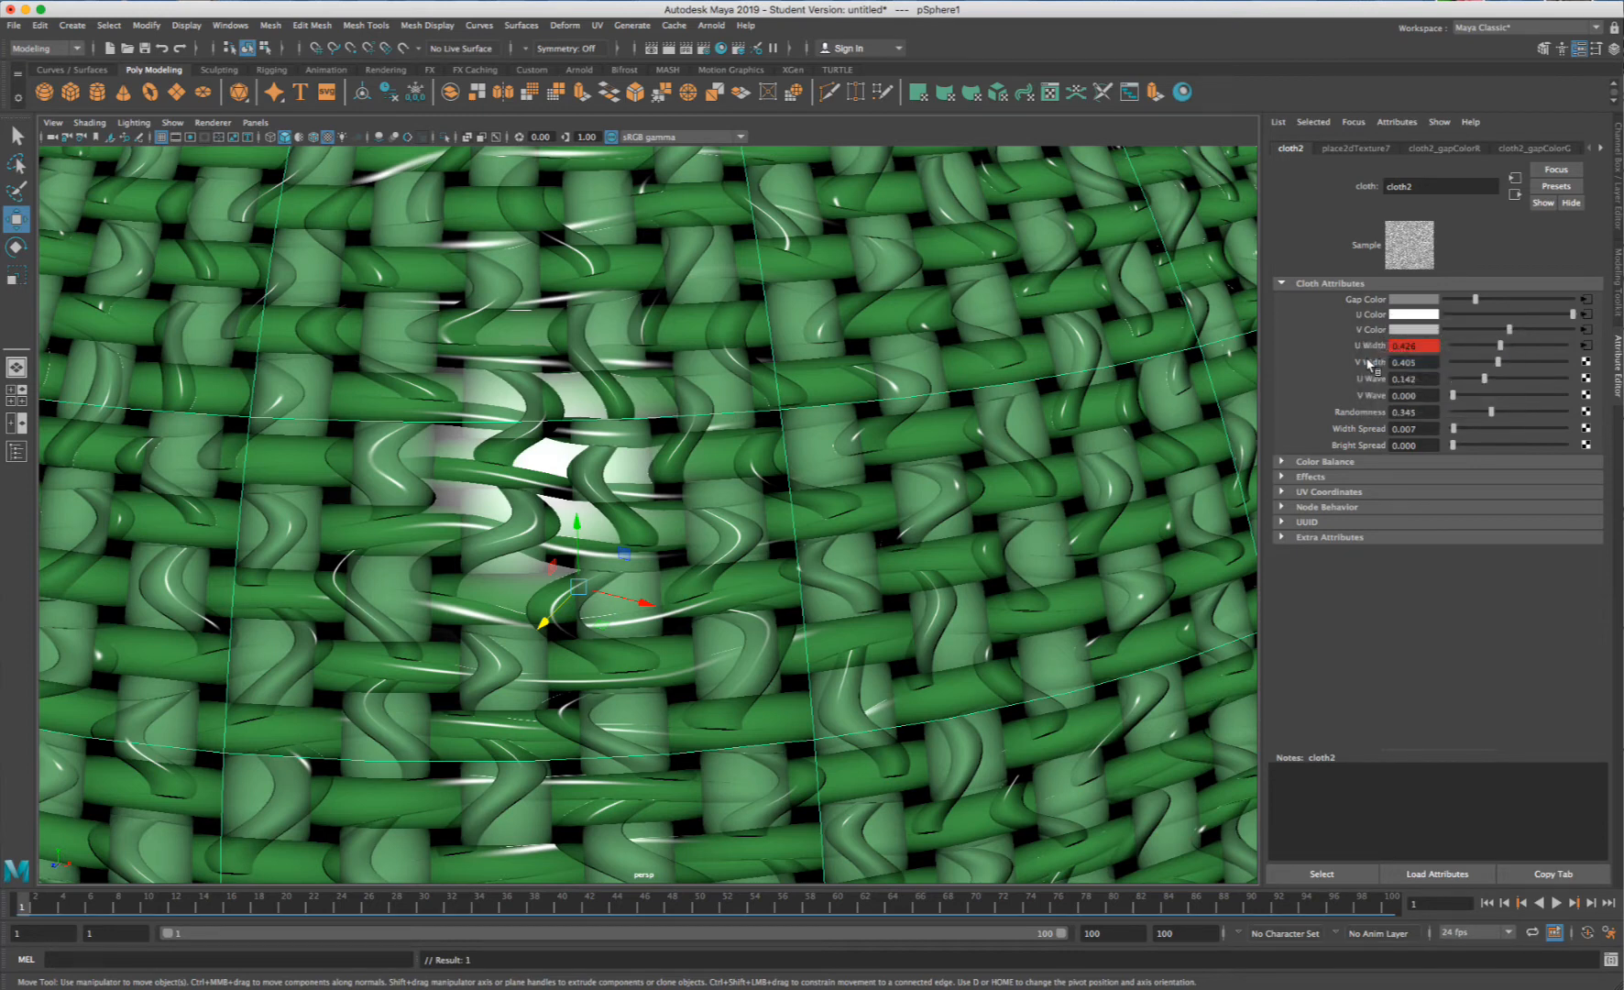
pyautogui.rightClick(1368, 364)
pyautogui.click(1388, 383)
pyautogui.rightClick(1363, 379)
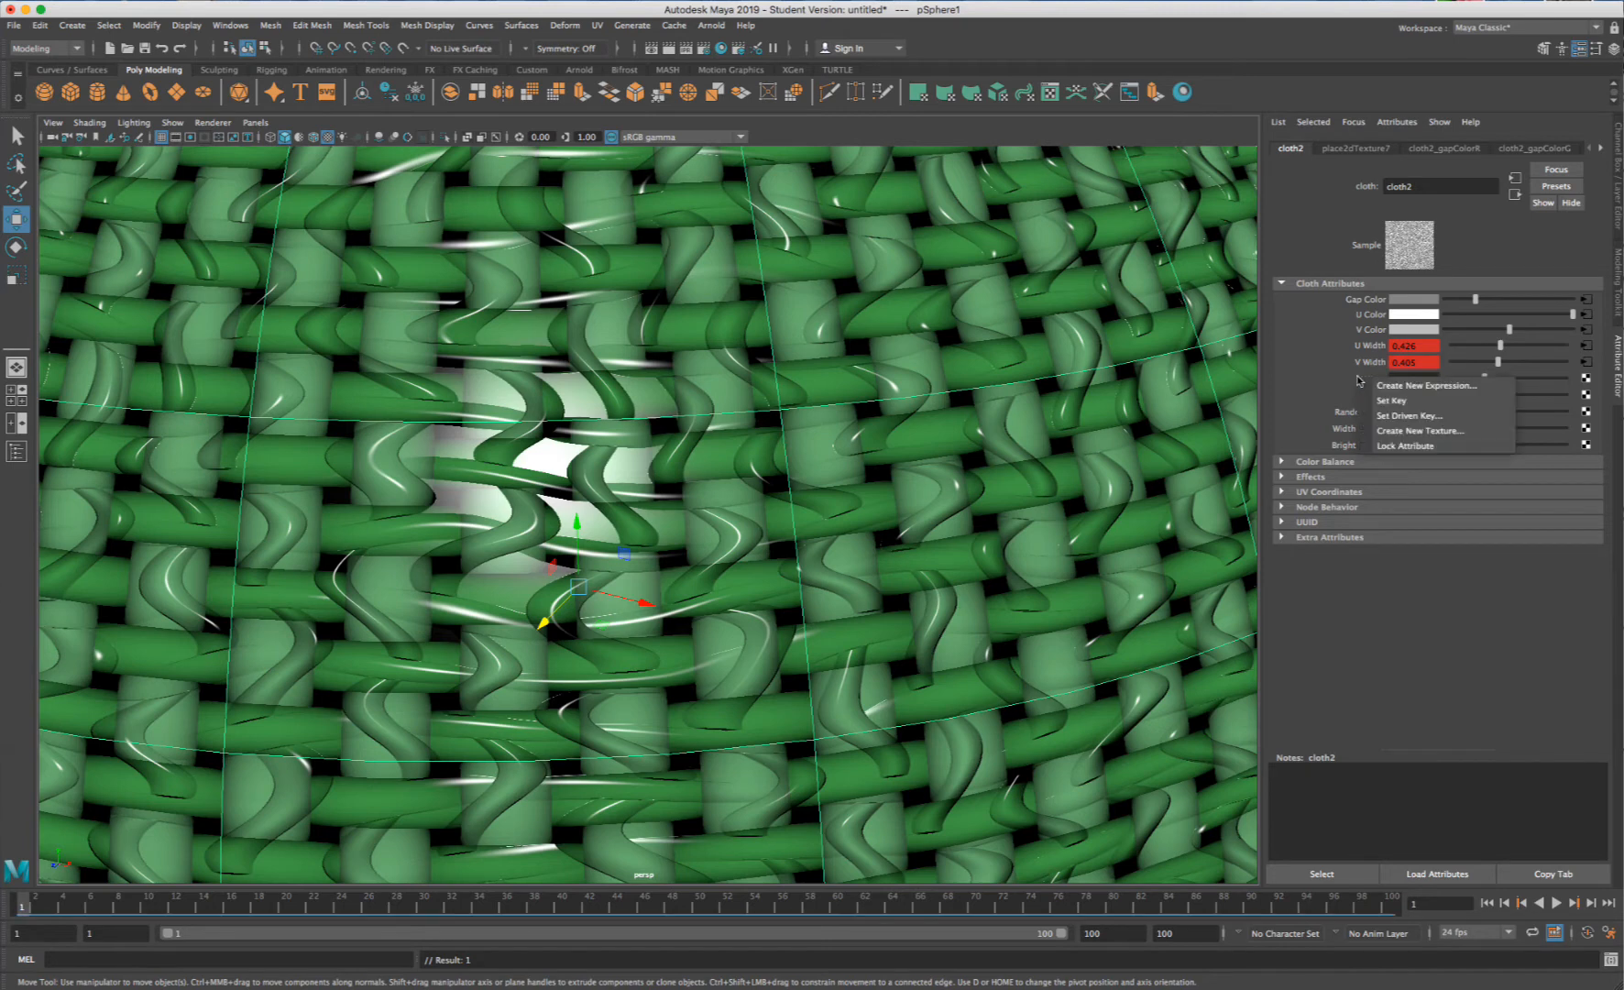
pyautogui.click(1380, 401)
pyautogui.rightClick(1361, 395)
pyautogui.click(1380, 413)
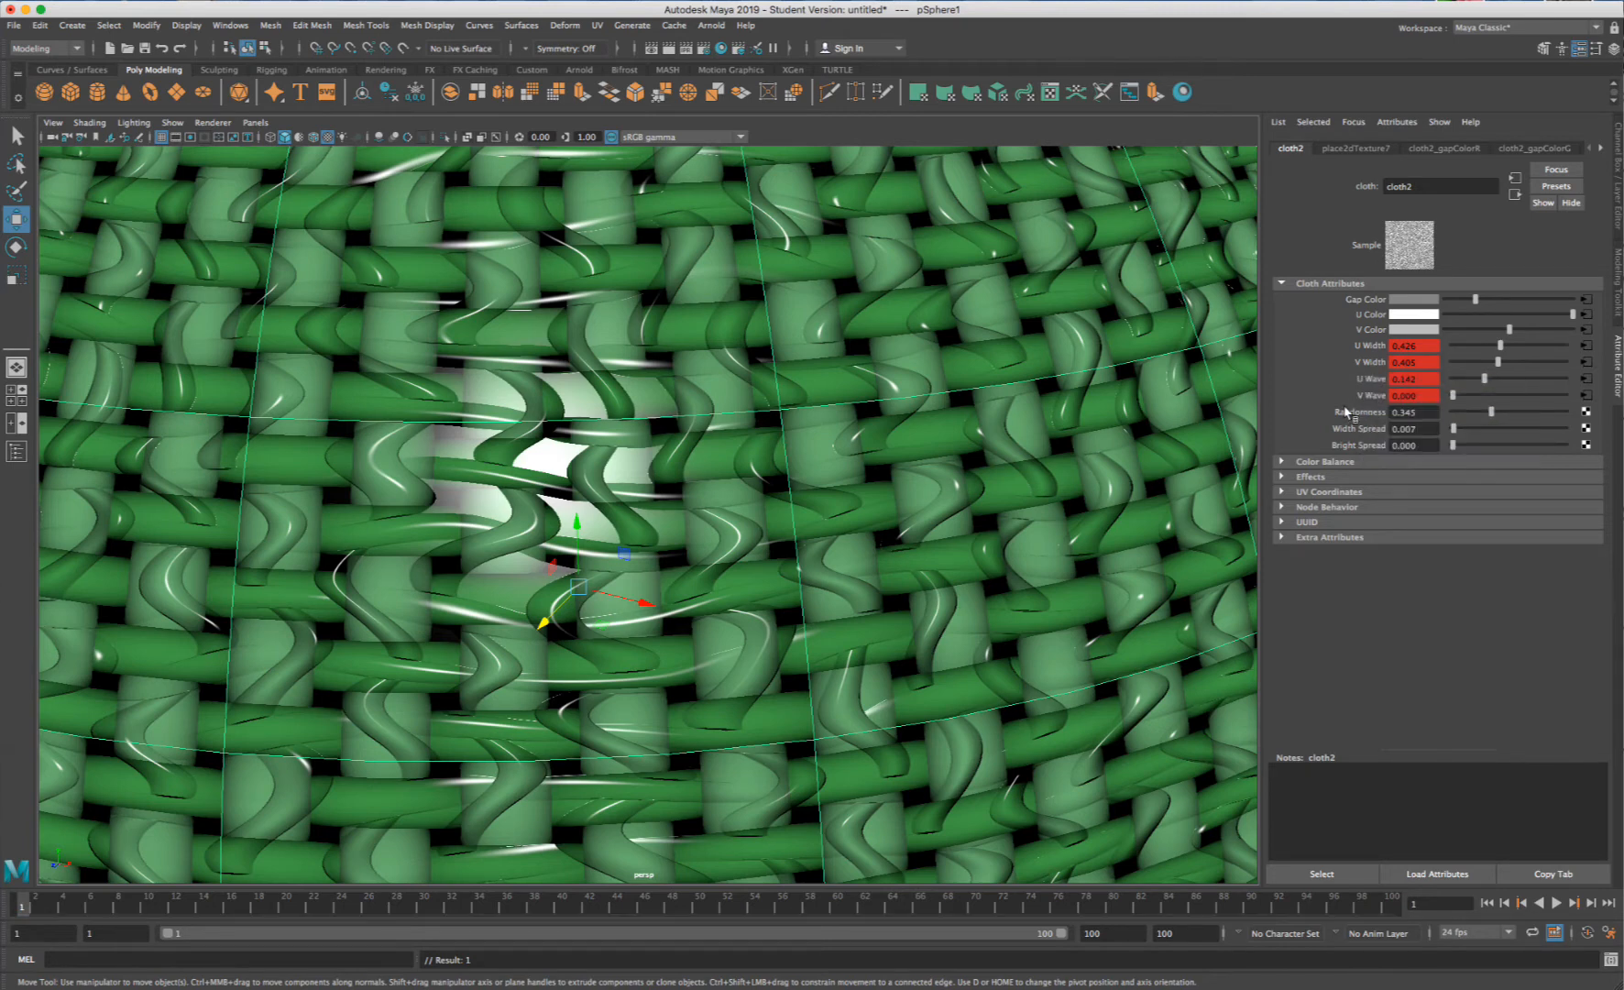
# - Key the cloth bump's Randomness, Width Spread and Bright Spread at frame 1
pyautogui.rightClick(1347, 410)
pyautogui.click(1377, 431)
pyautogui.rightClick(1356, 428)
pyautogui.click(1379, 447)
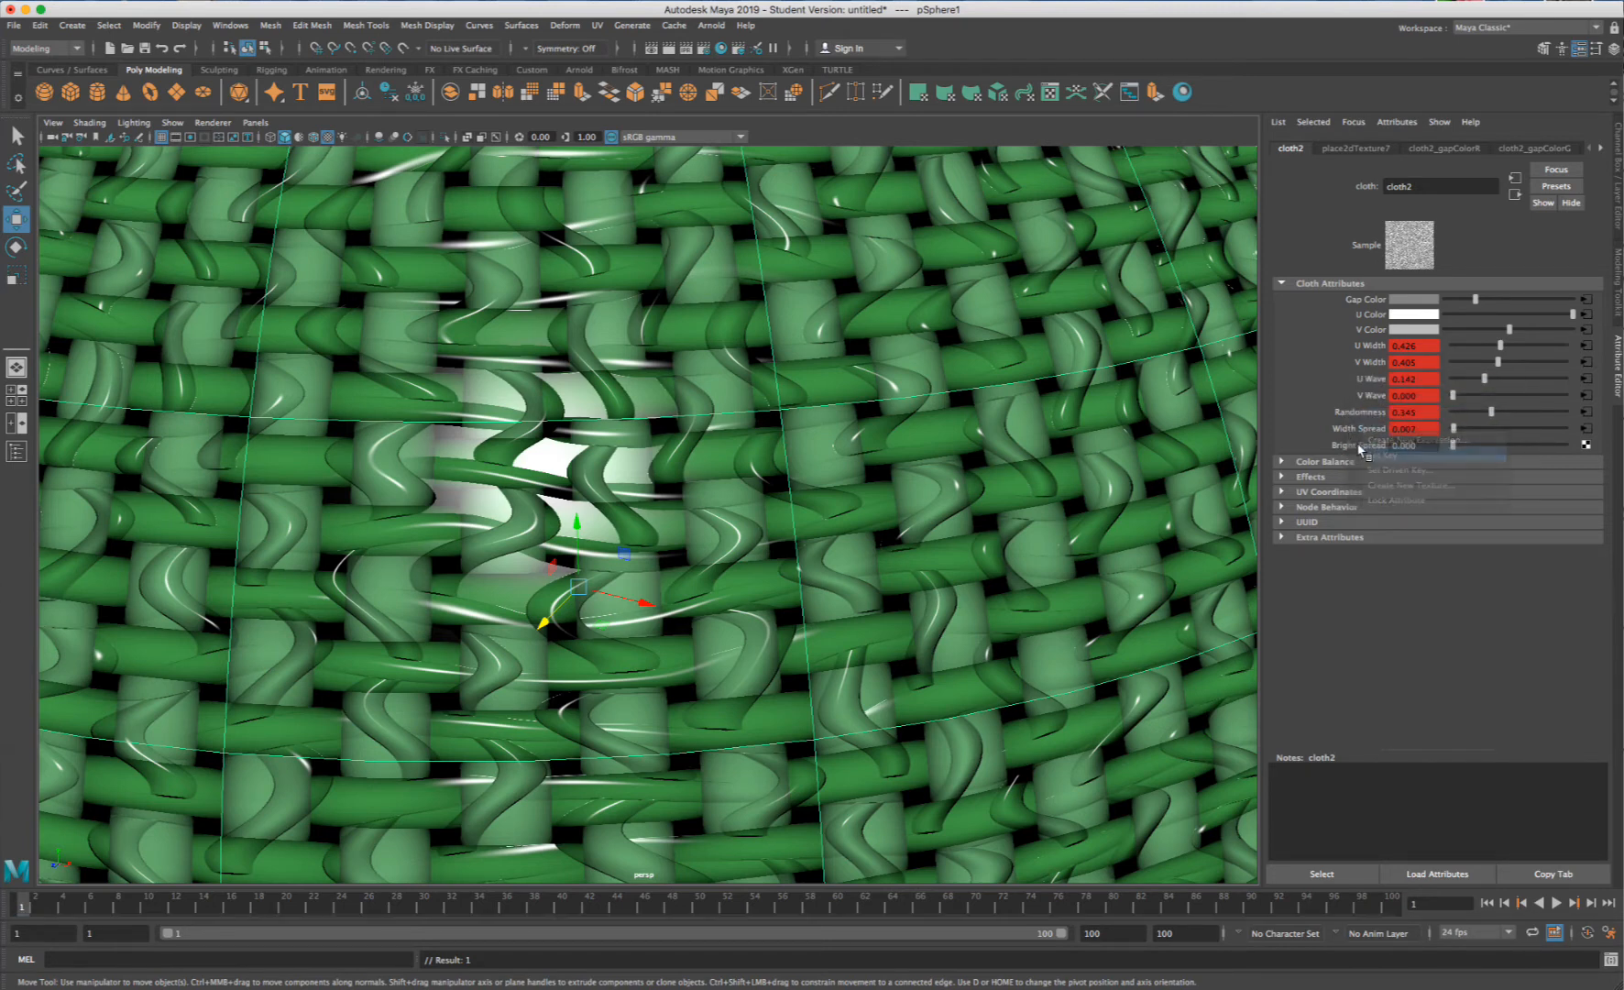
pyautogui.rightClick(1357, 446)
pyautogui.click(1387, 466)
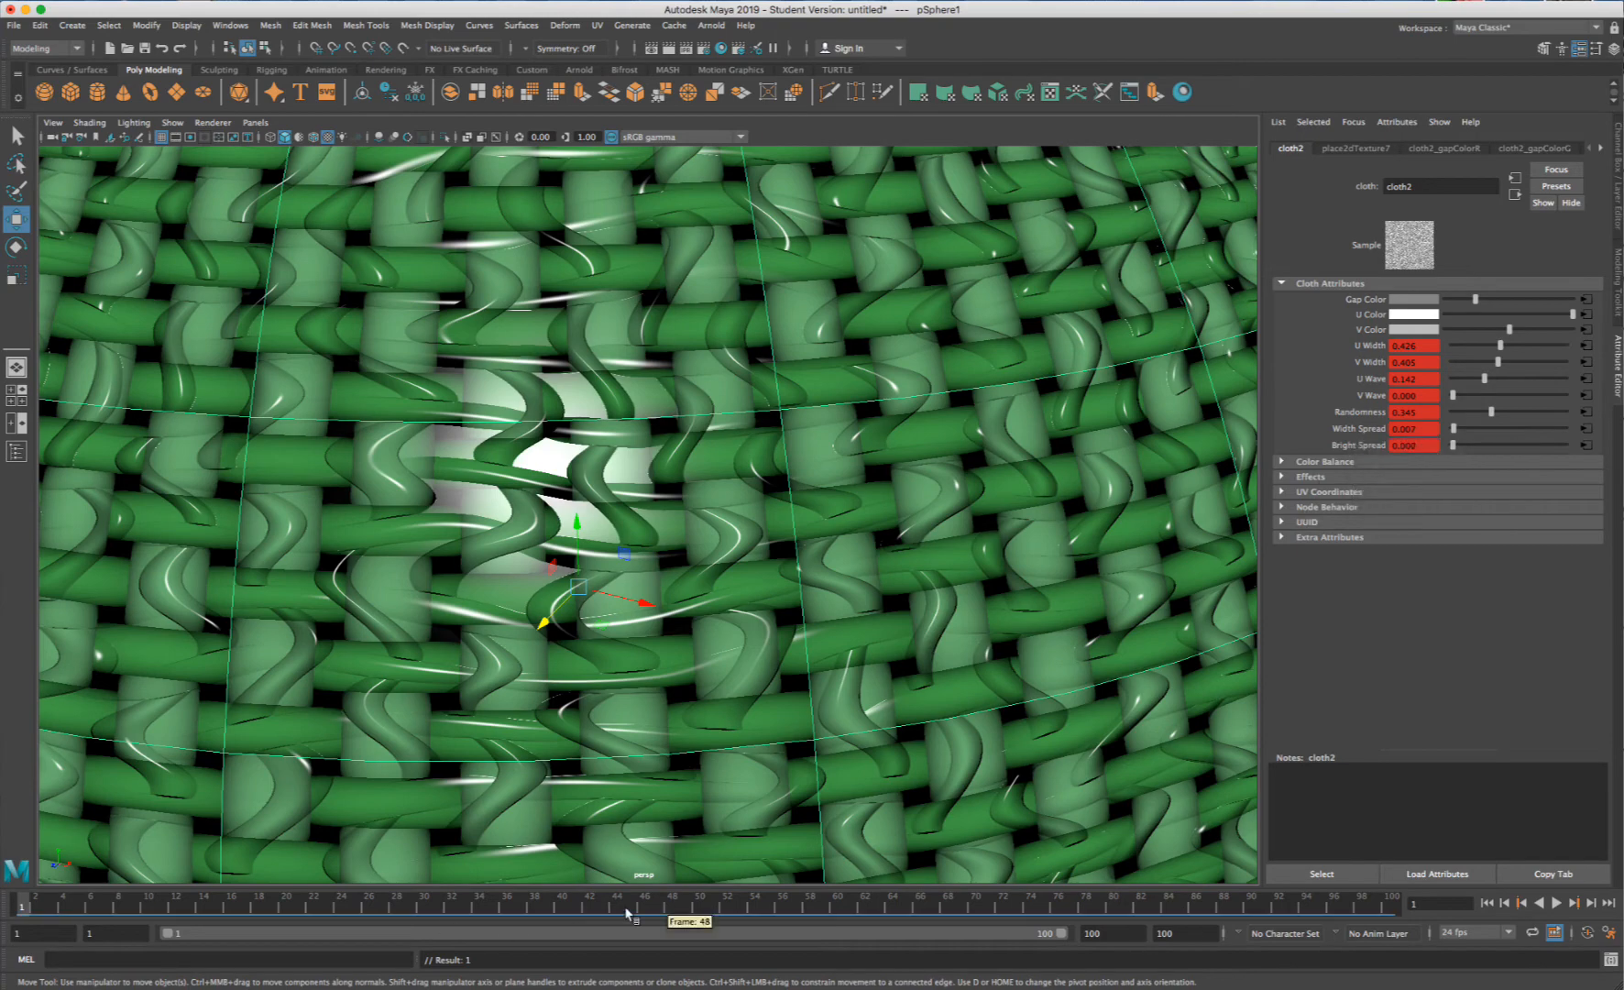
# - At frame 49, set U Width to 1.000, V Width 0.642, U Wave 0.061, V Wave 0.392, and both Randomness and Width Spread to 1.000
pyautogui.moveTo(656, 907); pyautogui.dragTo(683, 909)
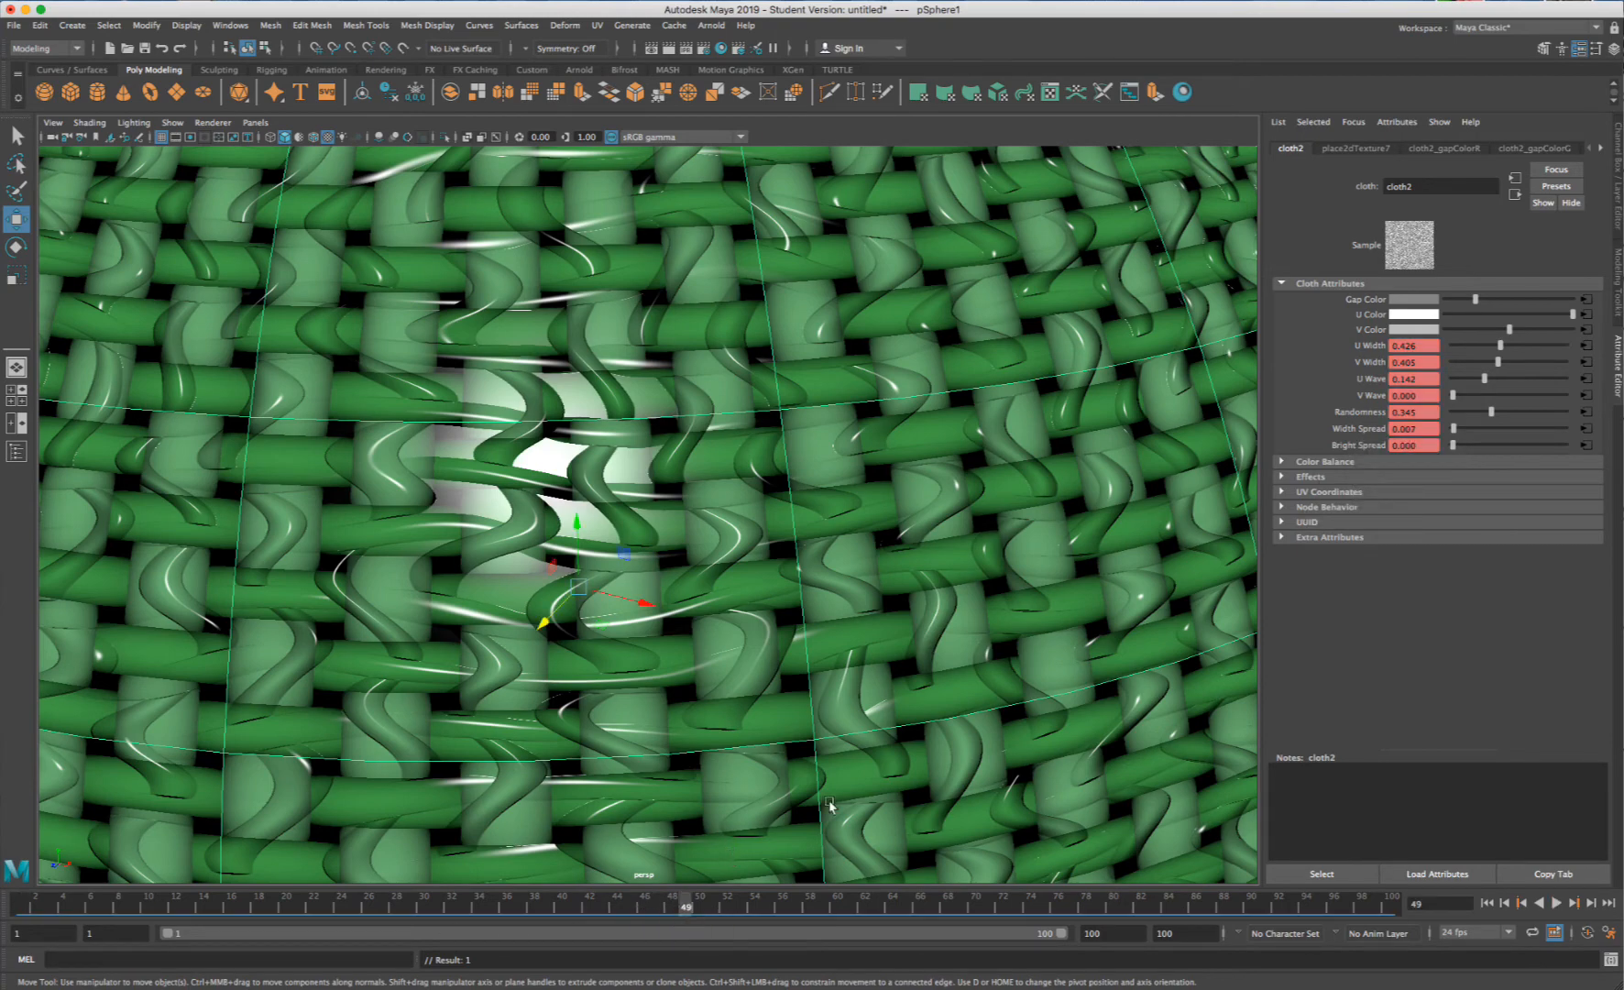
pyautogui.moveTo(1498, 349)
pyautogui.mouseDown()
pyautogui.moveTo(1573, 350)
pyautogui.moveTo(1457, 383)
pyautogui.moveTo(1585, 413)
pyautogui.mouseUp()
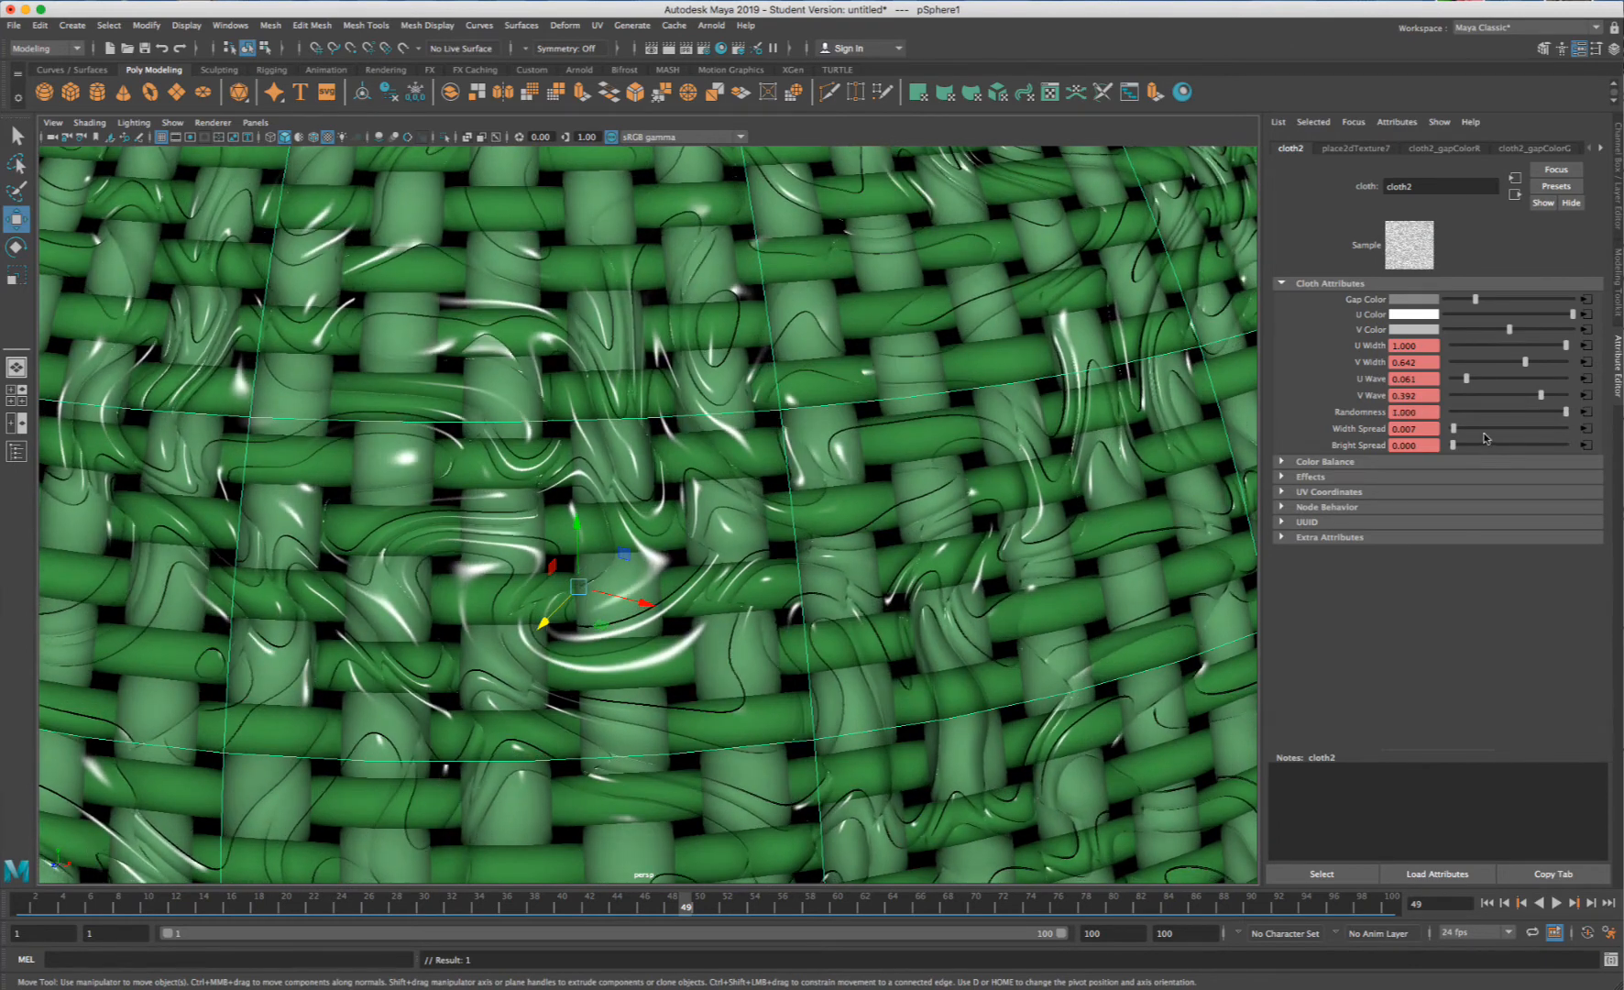
pyautogui.moveTo(1469, 428); pyautogui.dragTo(1564, 428)
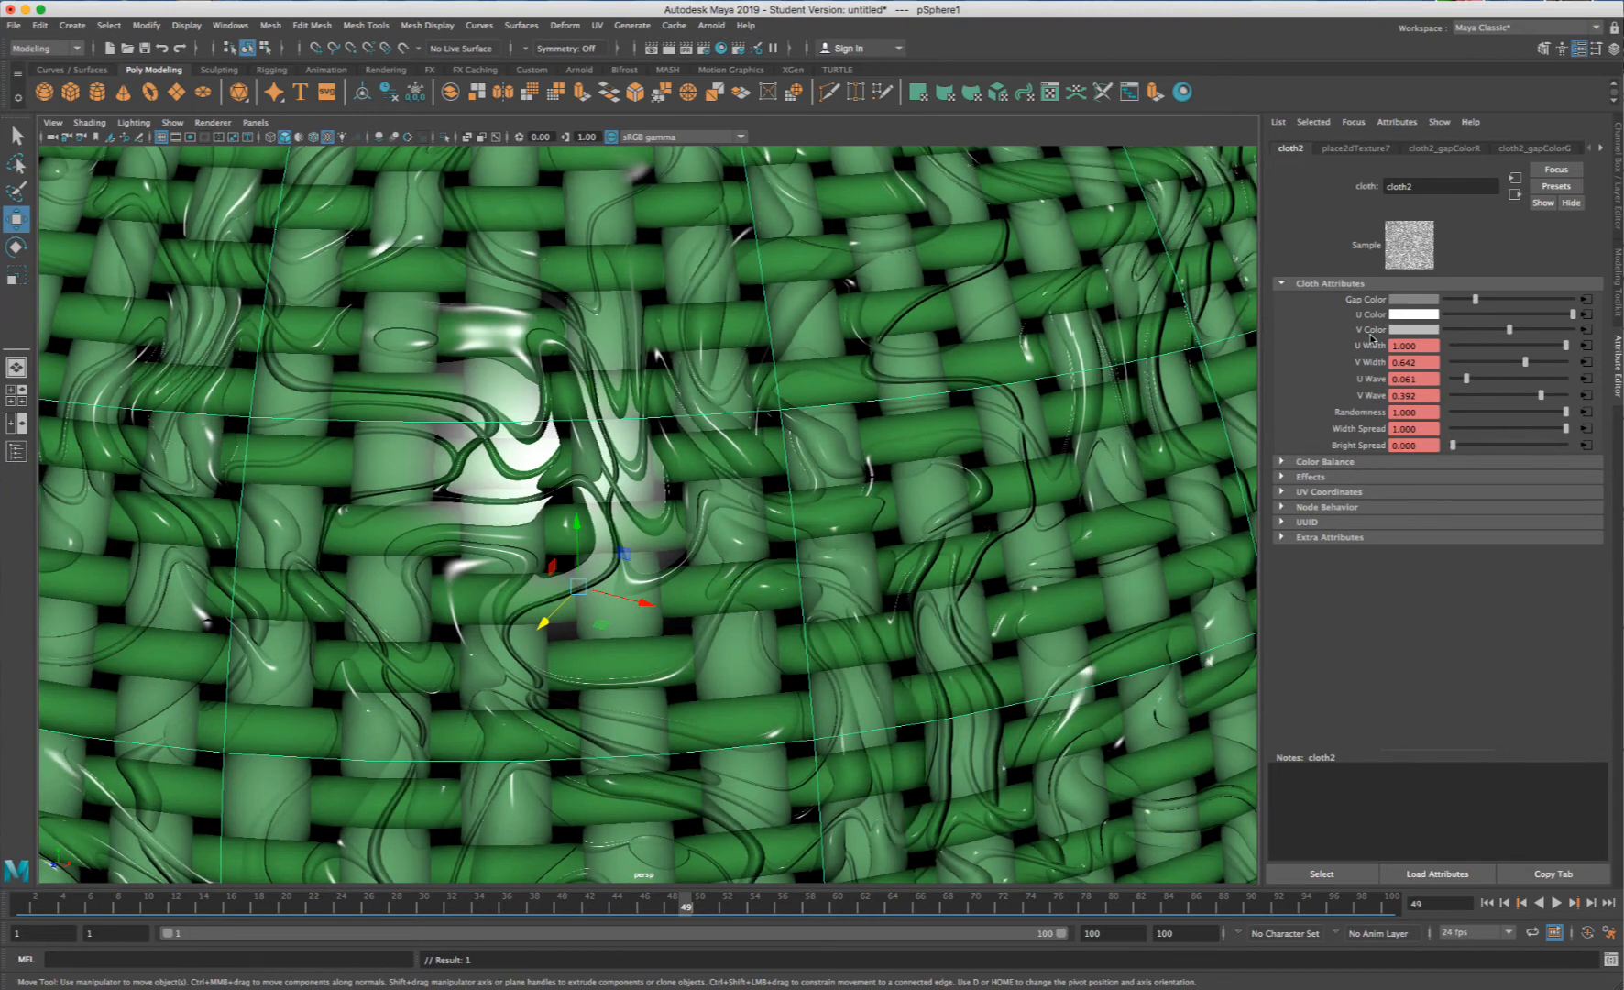
# - Key the cloth bump's Width Spread, Randomness, V Wave, U Wave, V Width and V Color at frame 49
pyautogui.rightClick(1358, 447)
pyautogui.click(1372, 452)
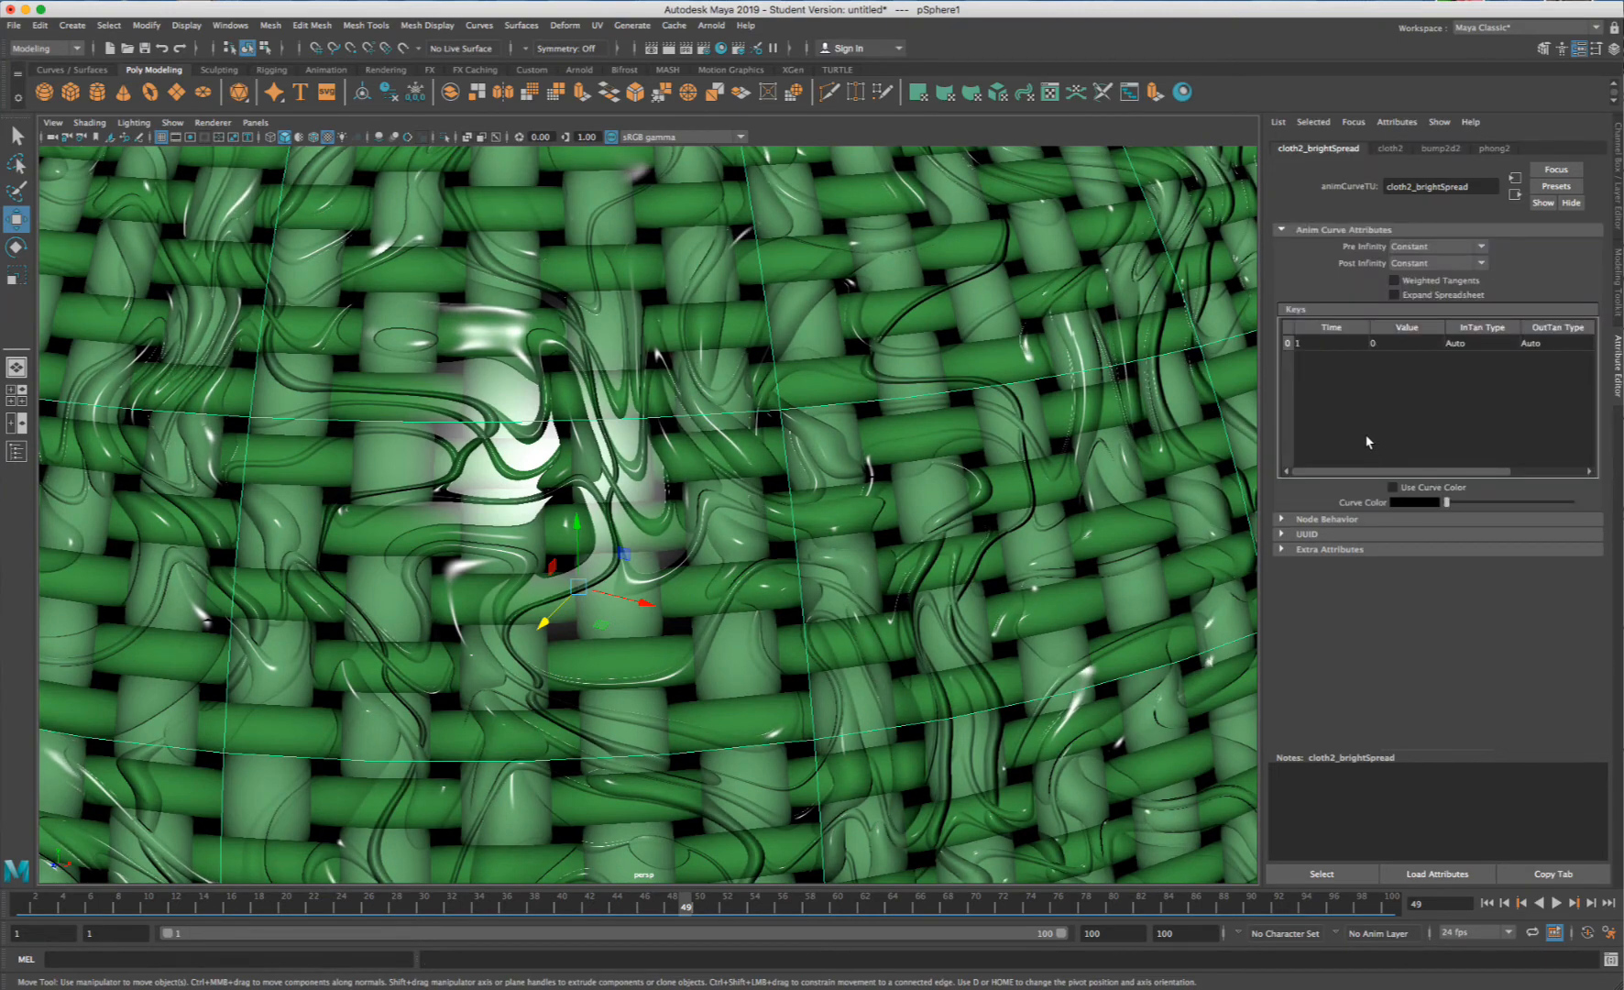
pyautogui.click(1381, 400)
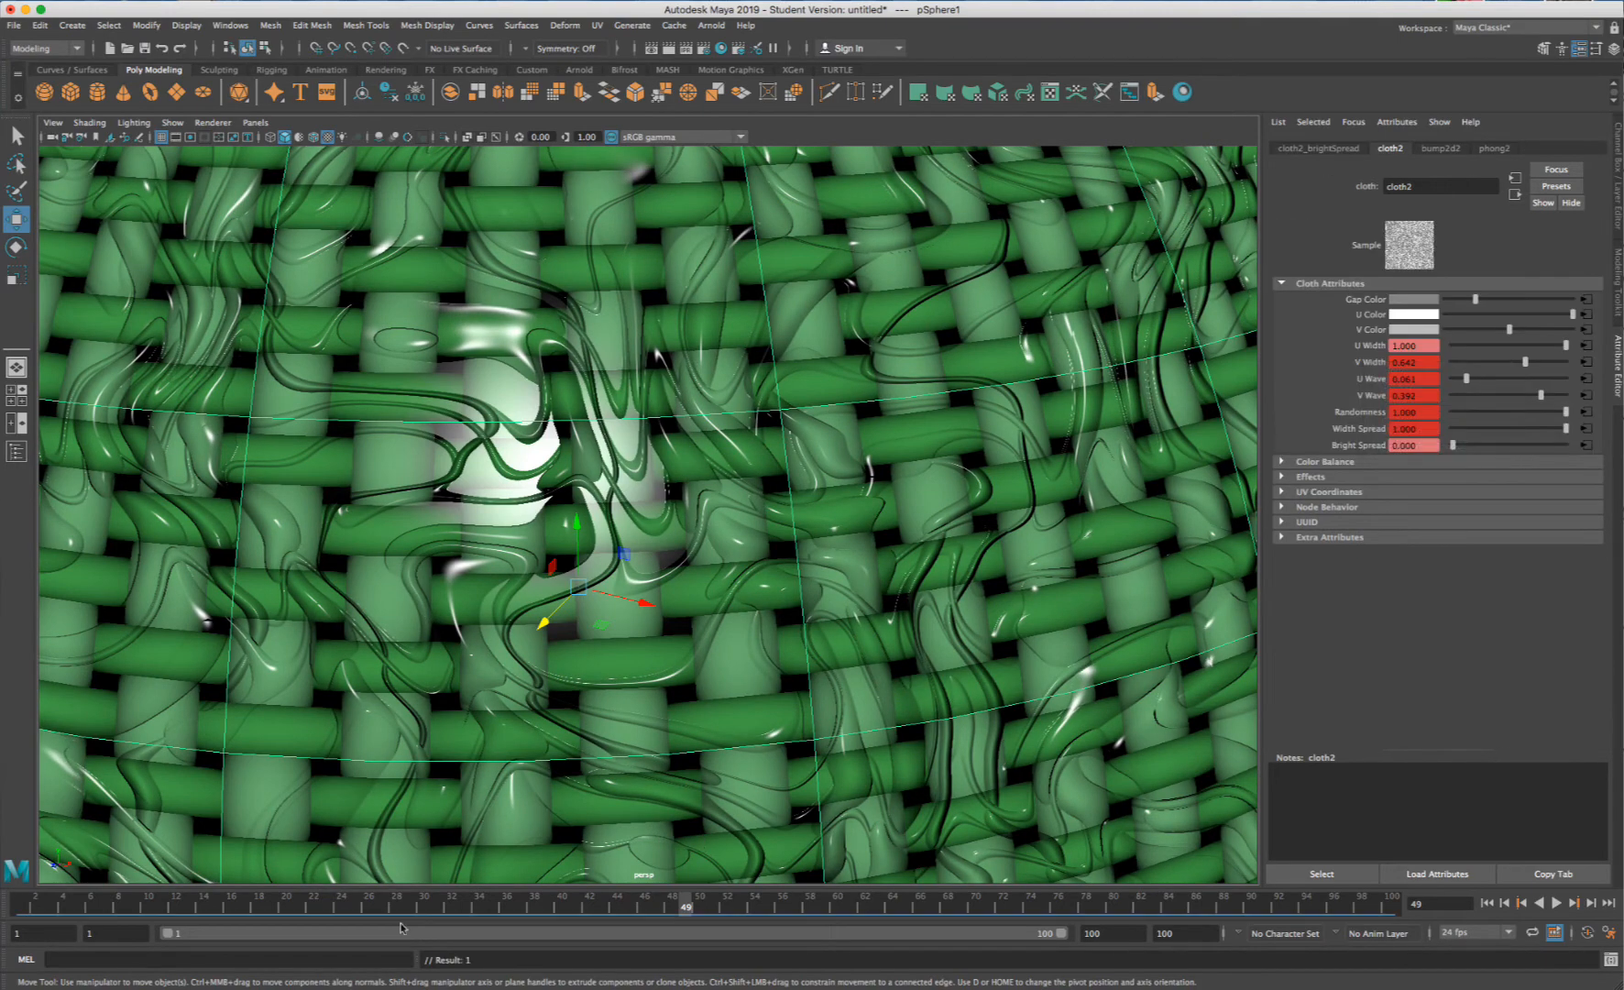
pyautogui.rightClick(1369, 335)
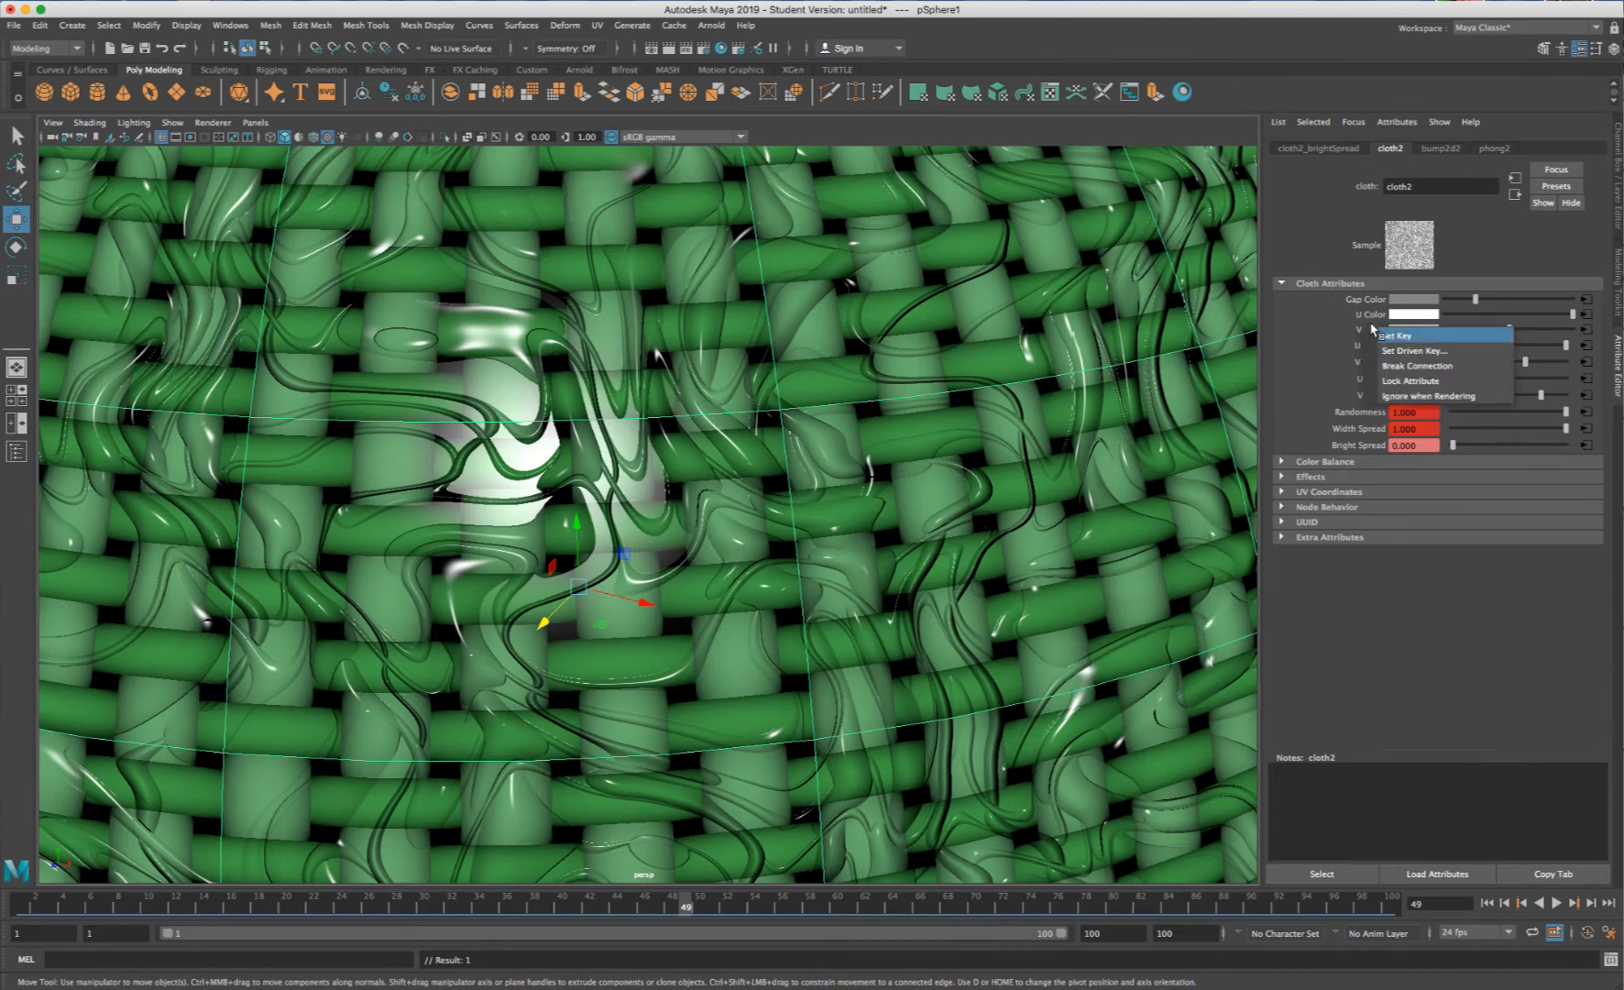
pyautogui.click(1383, 335)
pyautogui.rightClick(1365, 314)
pyautogui.click(1326, 324)
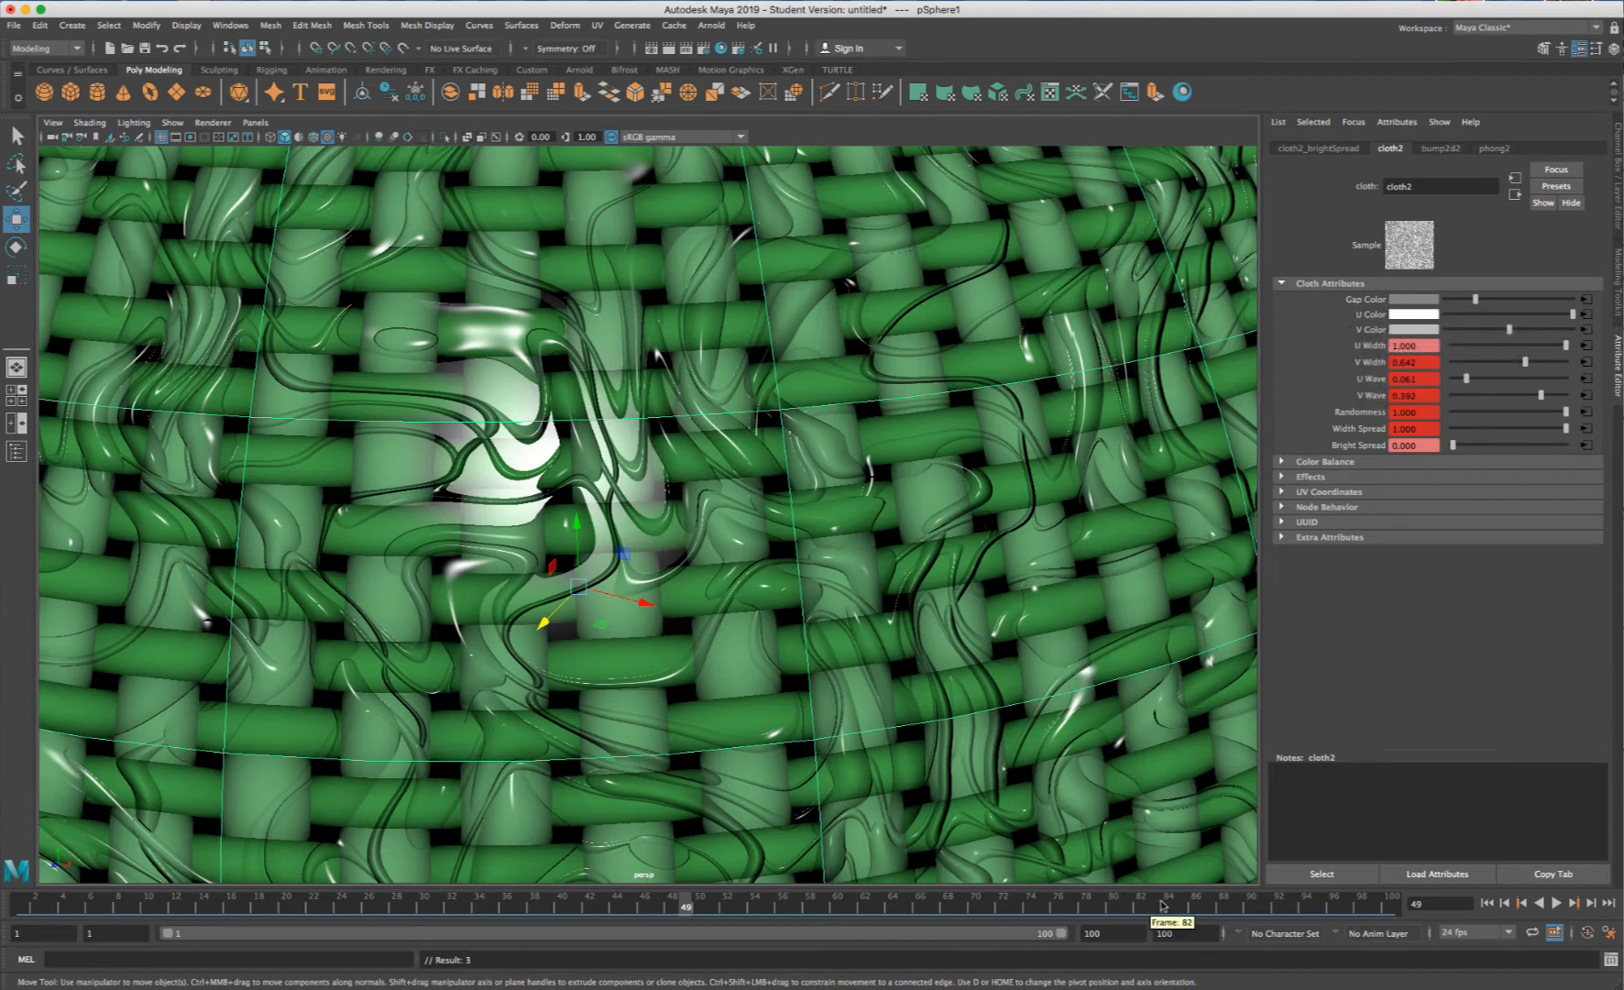
# - Carry the frame 1 cloth bump values to frame 100 and key Bright Spread, Width Spread, Randomness and V Wave there
pyautogui.click(22, 907)
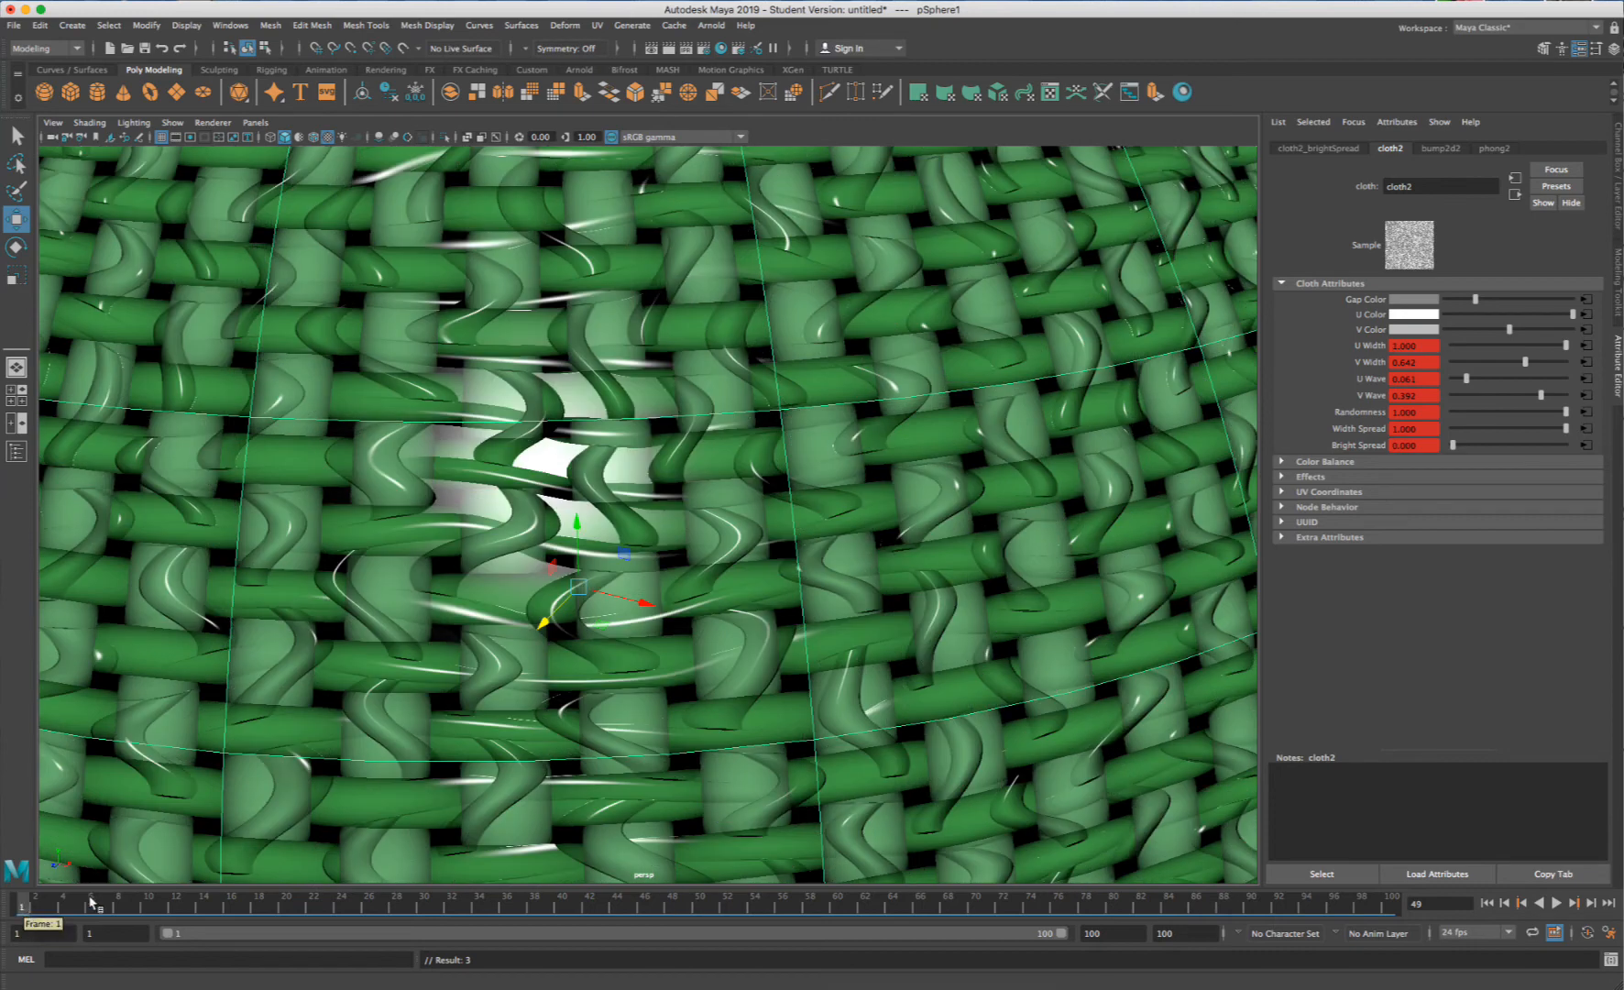
pyautogui.click(1385, 905)
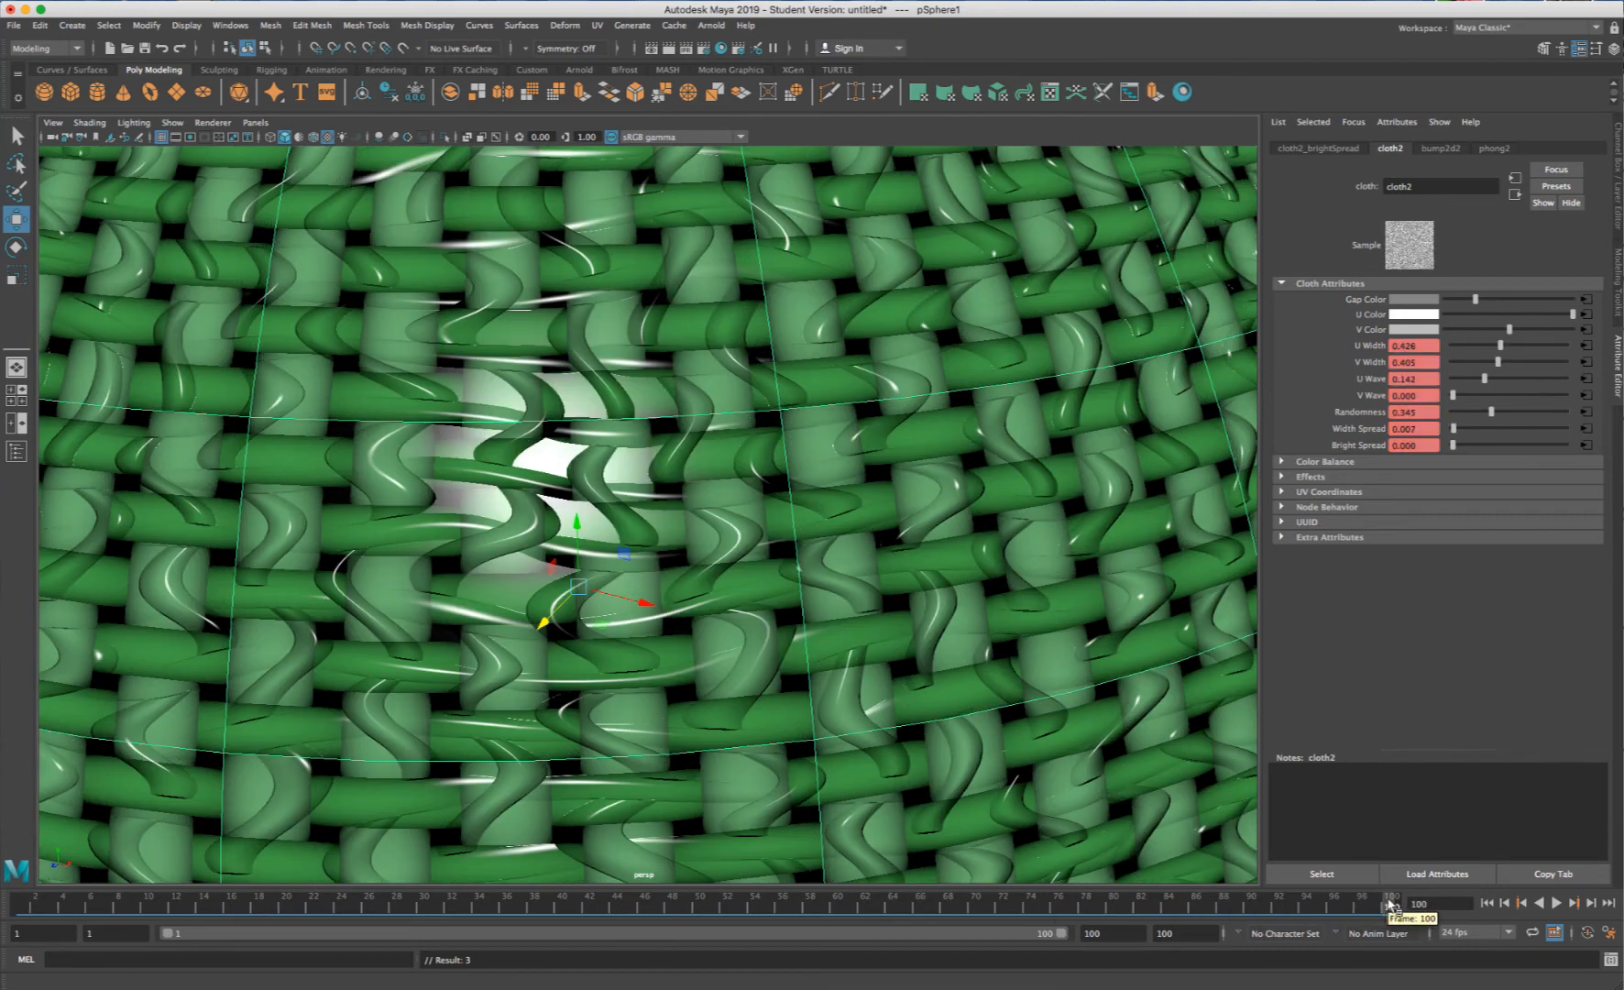
pyautogui.rightClick(1366, 449)
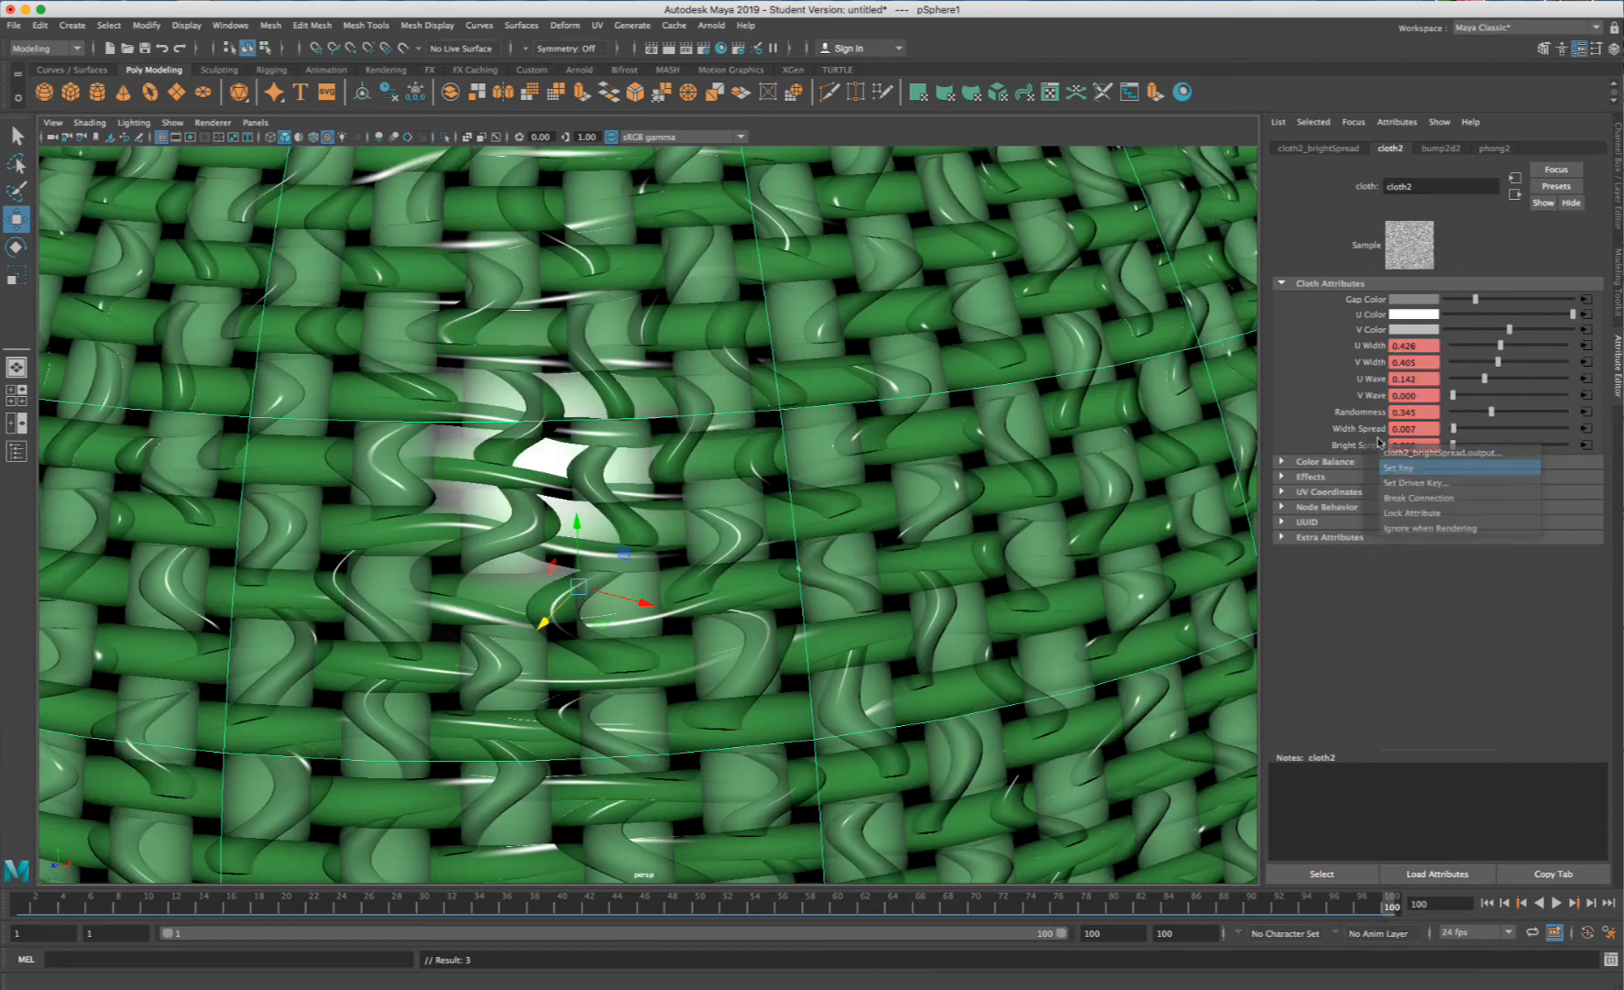
pyautogui.rightClick(1369, 434)
pyautogui.click(1400, 455)
pyautogui.rightClick(1363, 412)
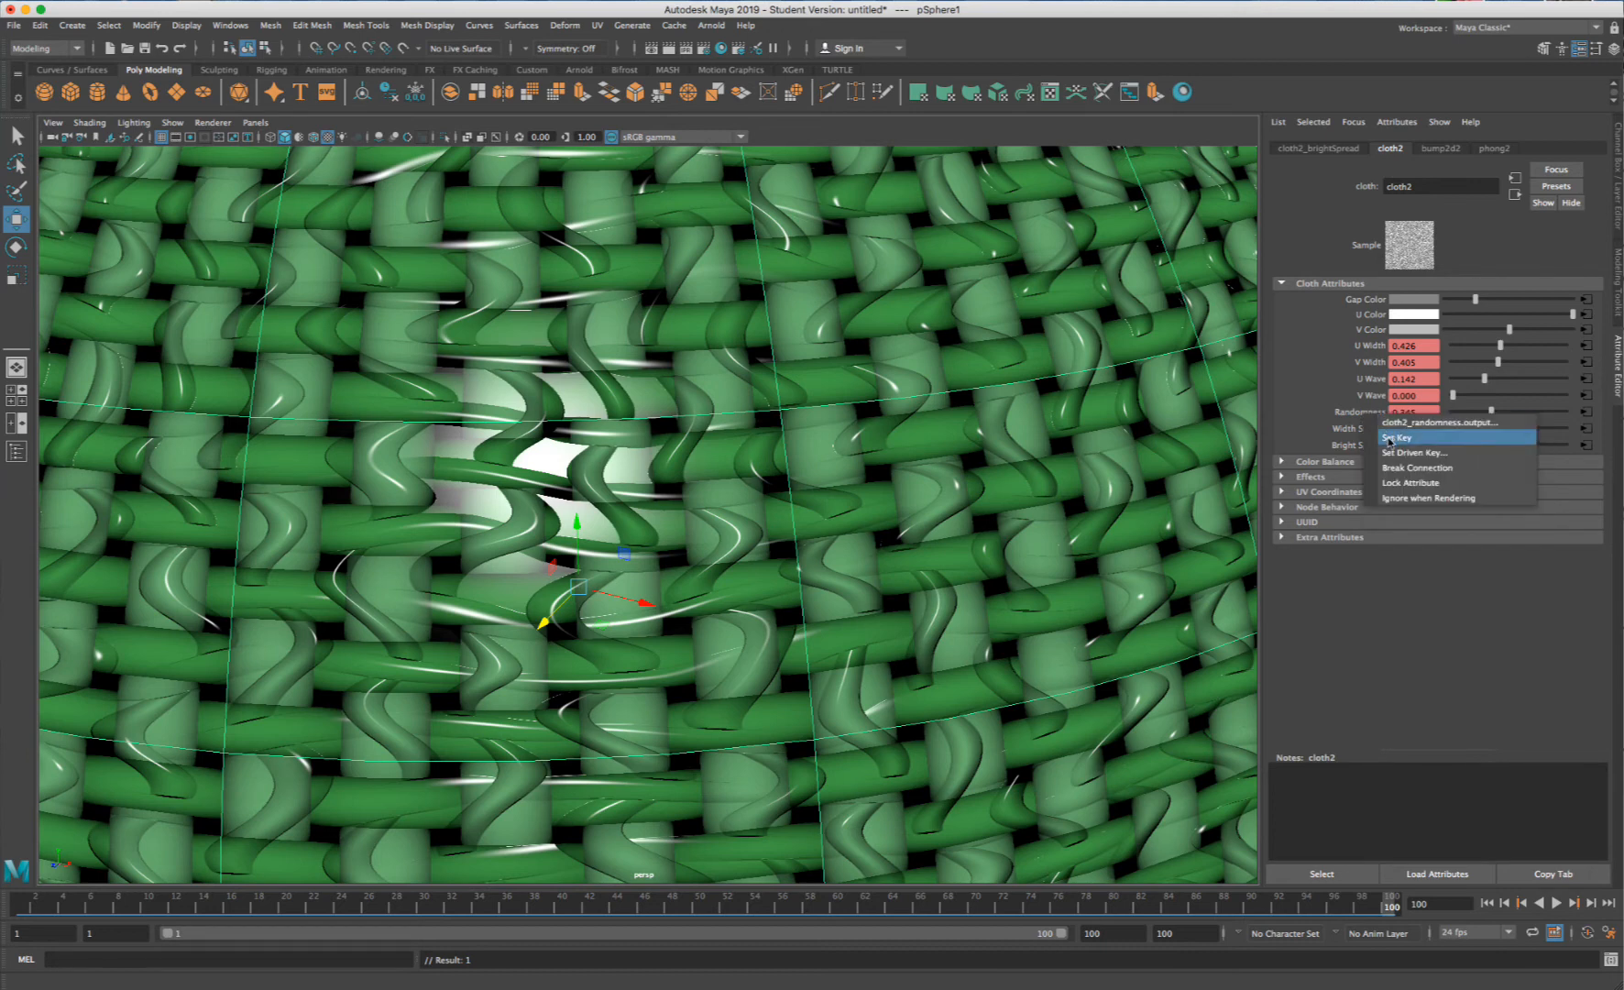
pyautogui.click(1389, 438)
pyautogui.rightClick(1366, 395)
pyautogui.click(1398, 417)
# - Key the cloth bump's U Wave, V Width, U Width and V Color at frame 100
pyautogui.rightClick(1366, 379)
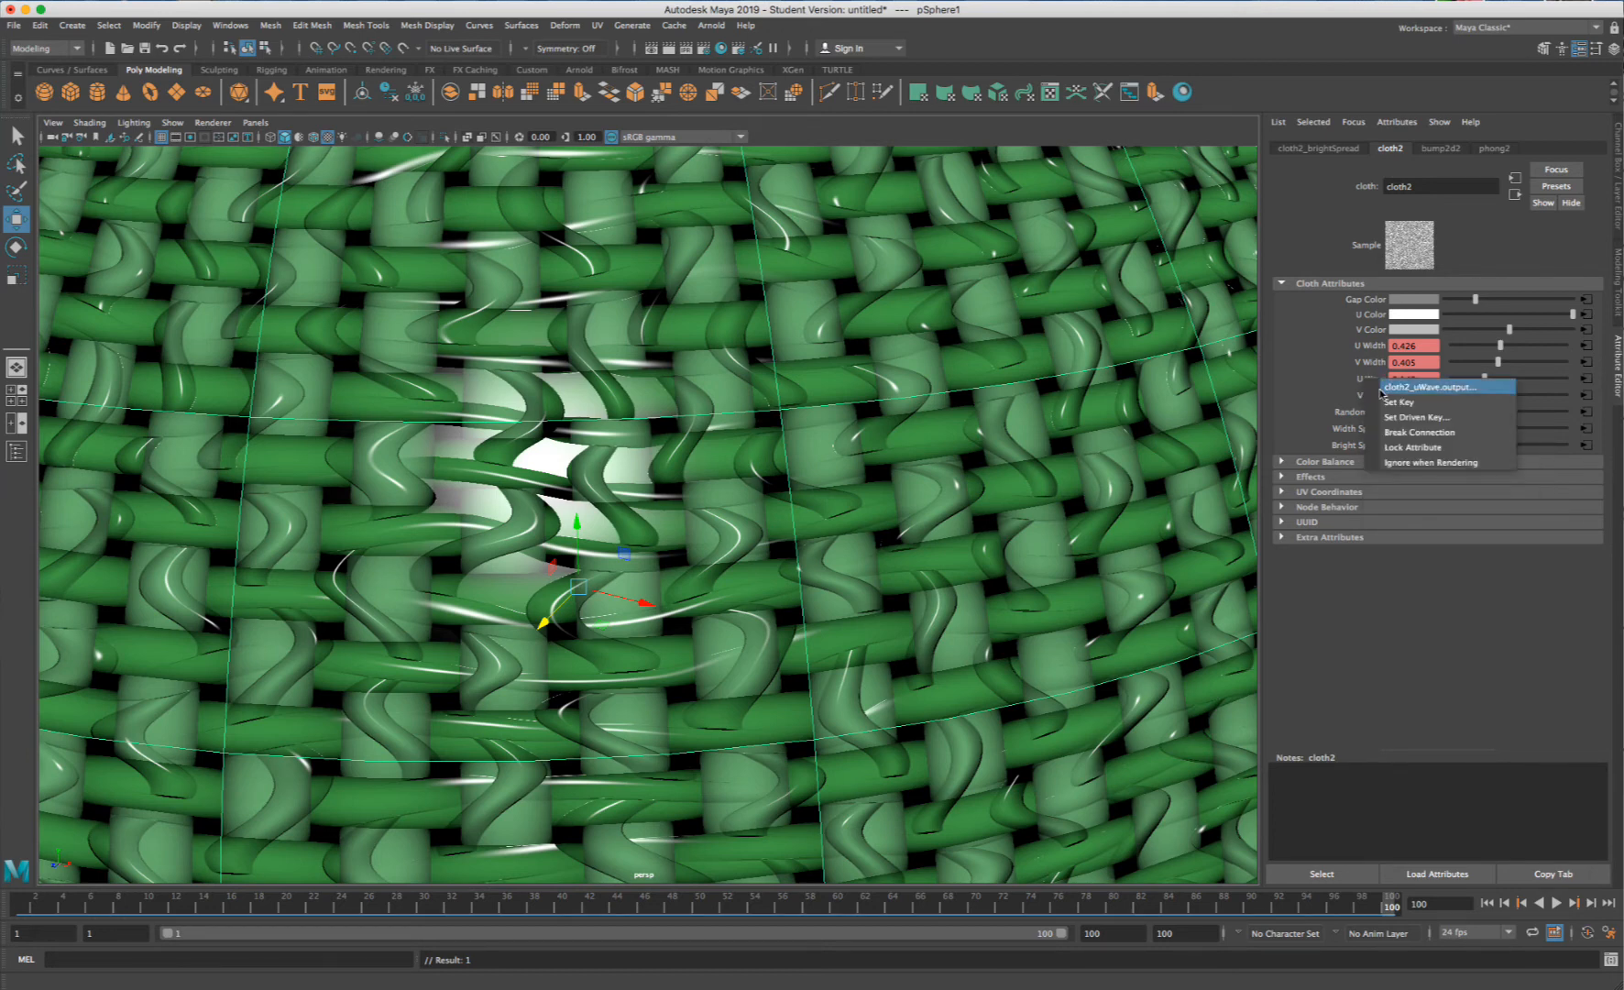
pyautogui.click(1398, 401)
pyautogui.rightClick(1366, 364)
pyautogui.click(1396, 385)
pyautogui.rightClick(1365, 348)
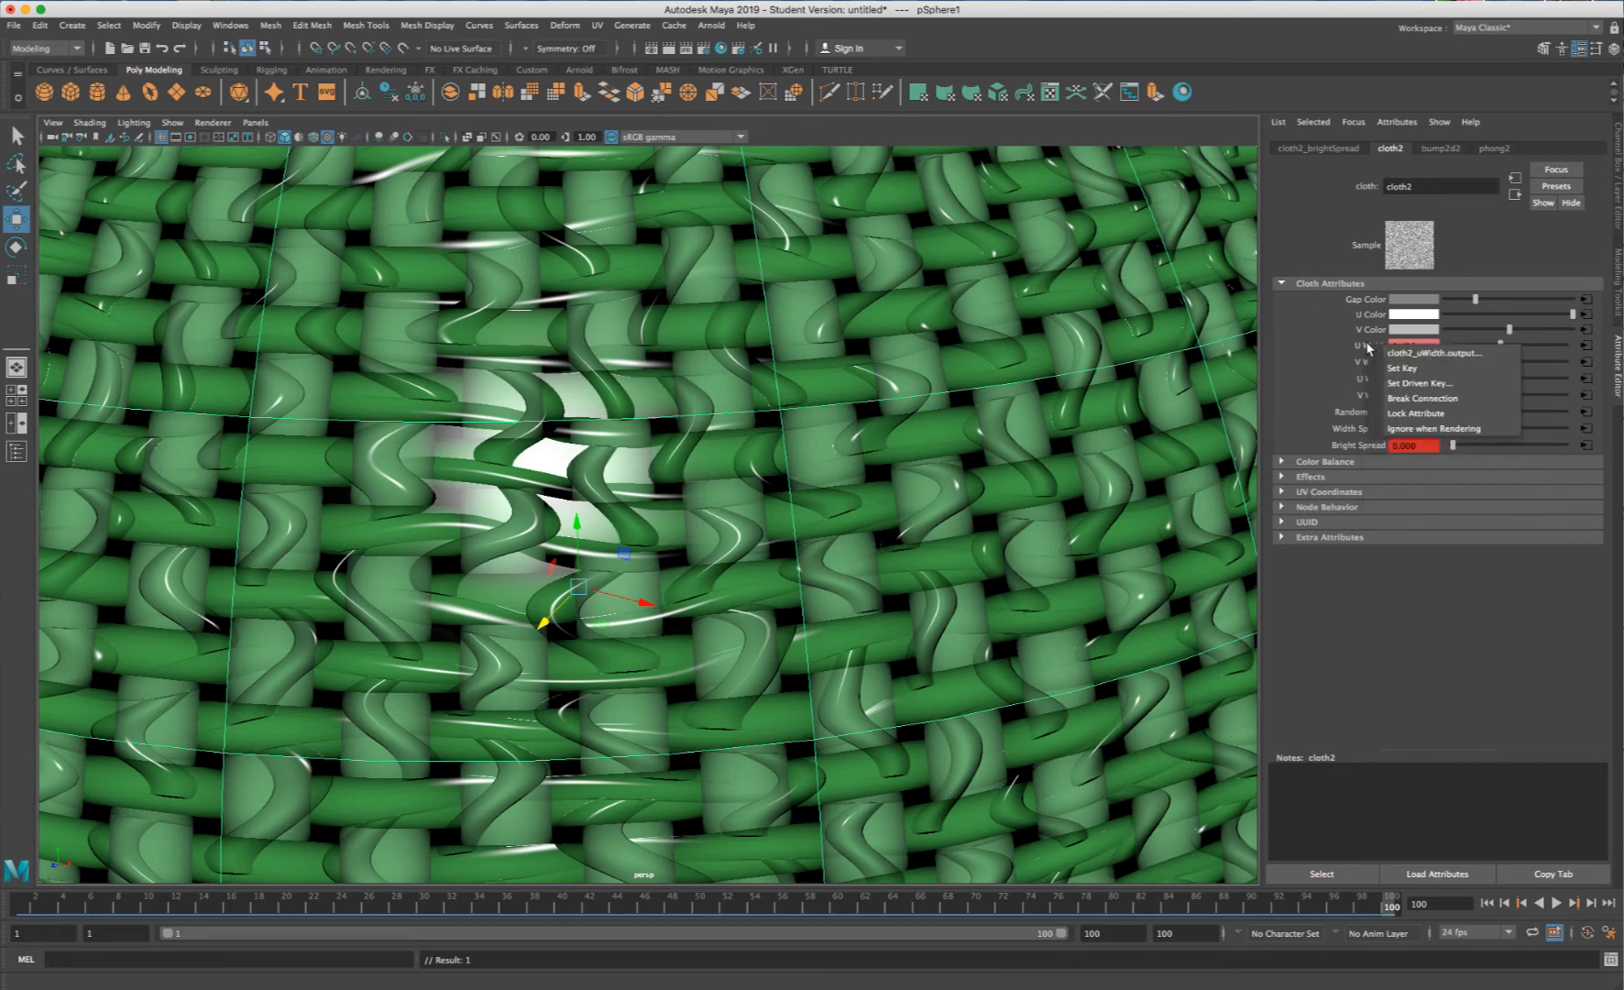
pyautogui.click(1398, 370)
pyautogui.rightClick(1359, 331)
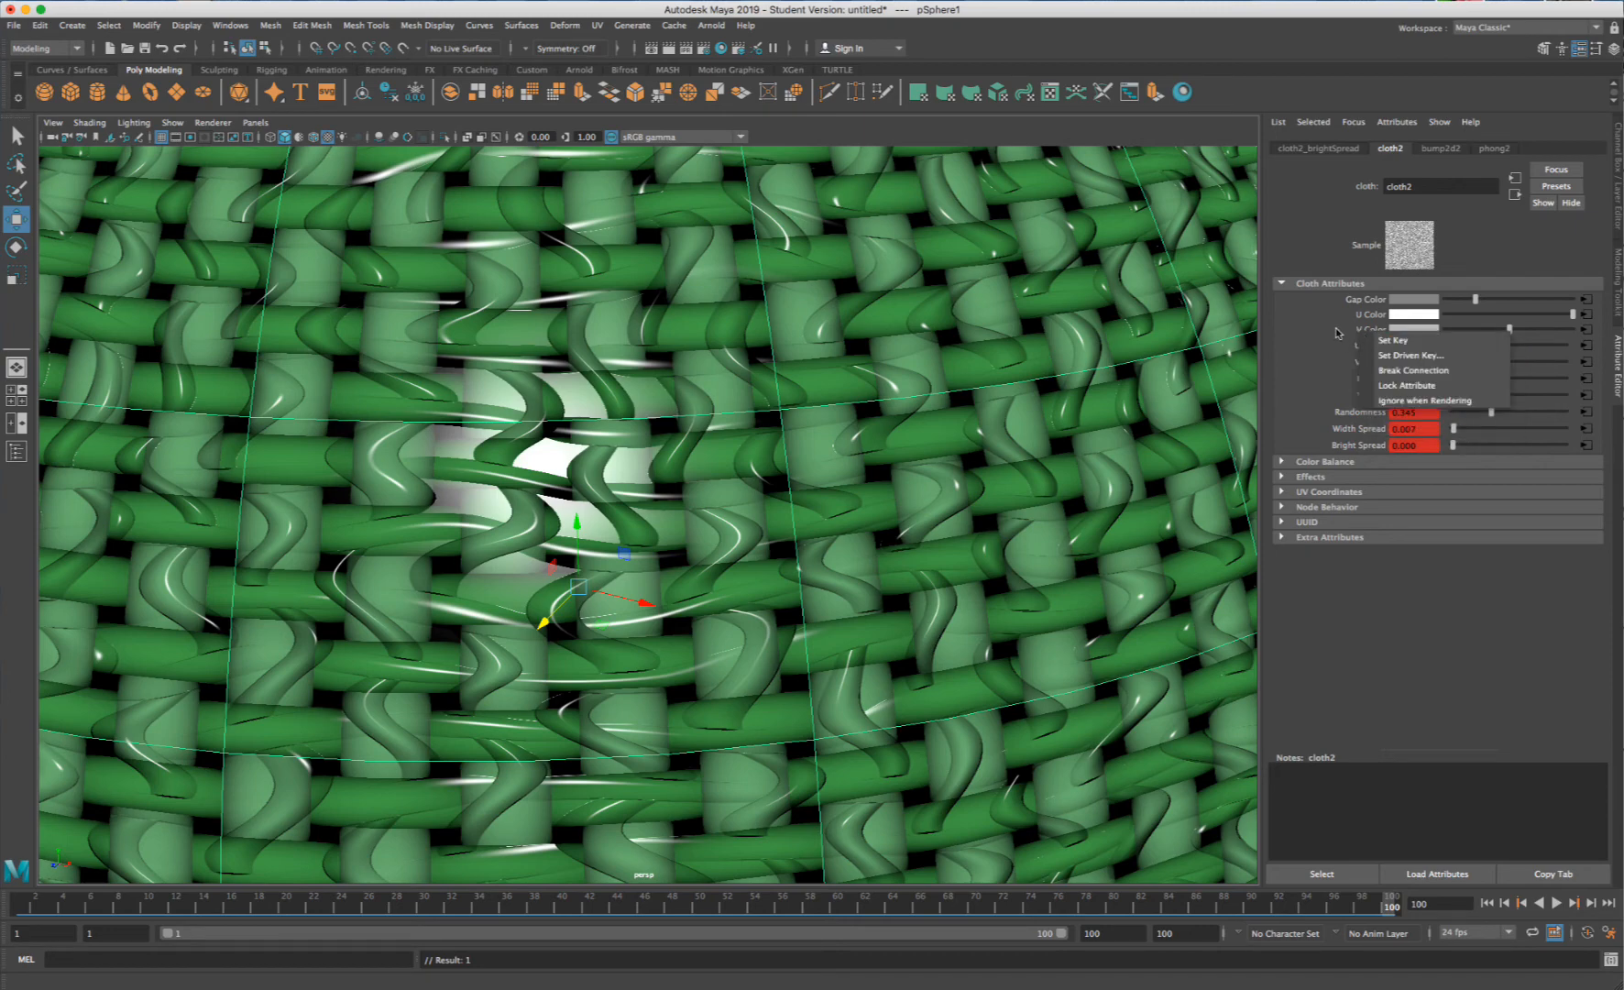
pyautogui.click(1393, 339)
# - Play back the cloth bump animation and examine the weave on the whole green sphere and up close
pyautogui.click(1559, 904)
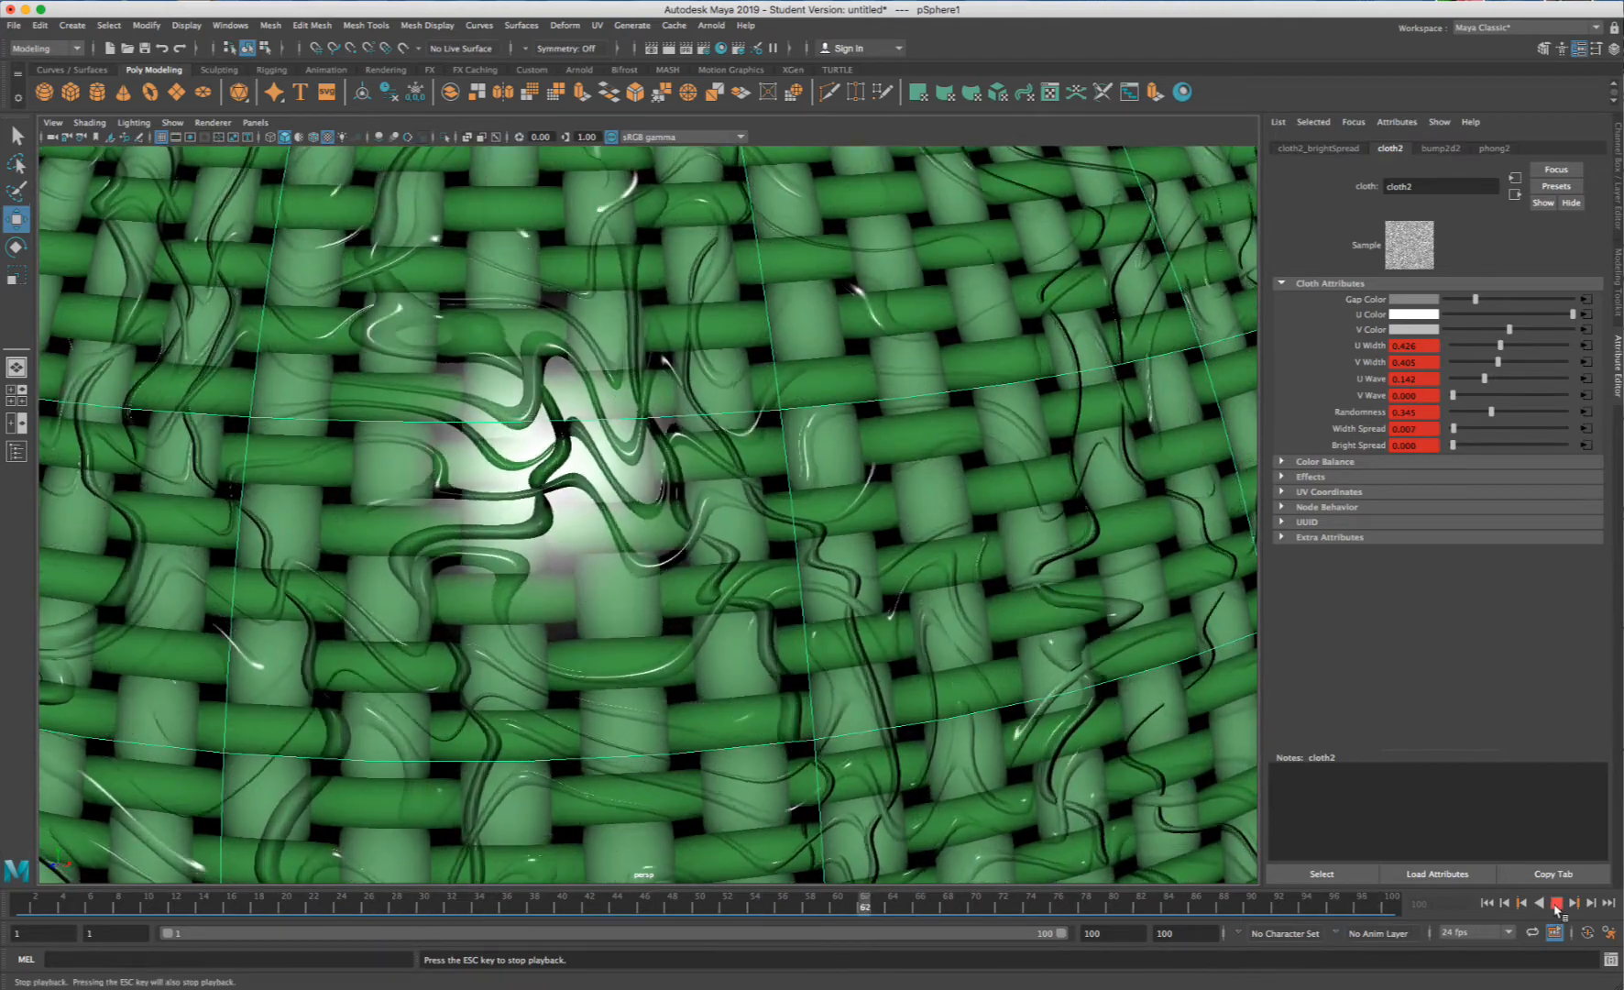
pyautogui.click(1558, 903)
pyautogui.scroll(-10, 816, 620)
pyautogui.scroll(4, 812, 618)
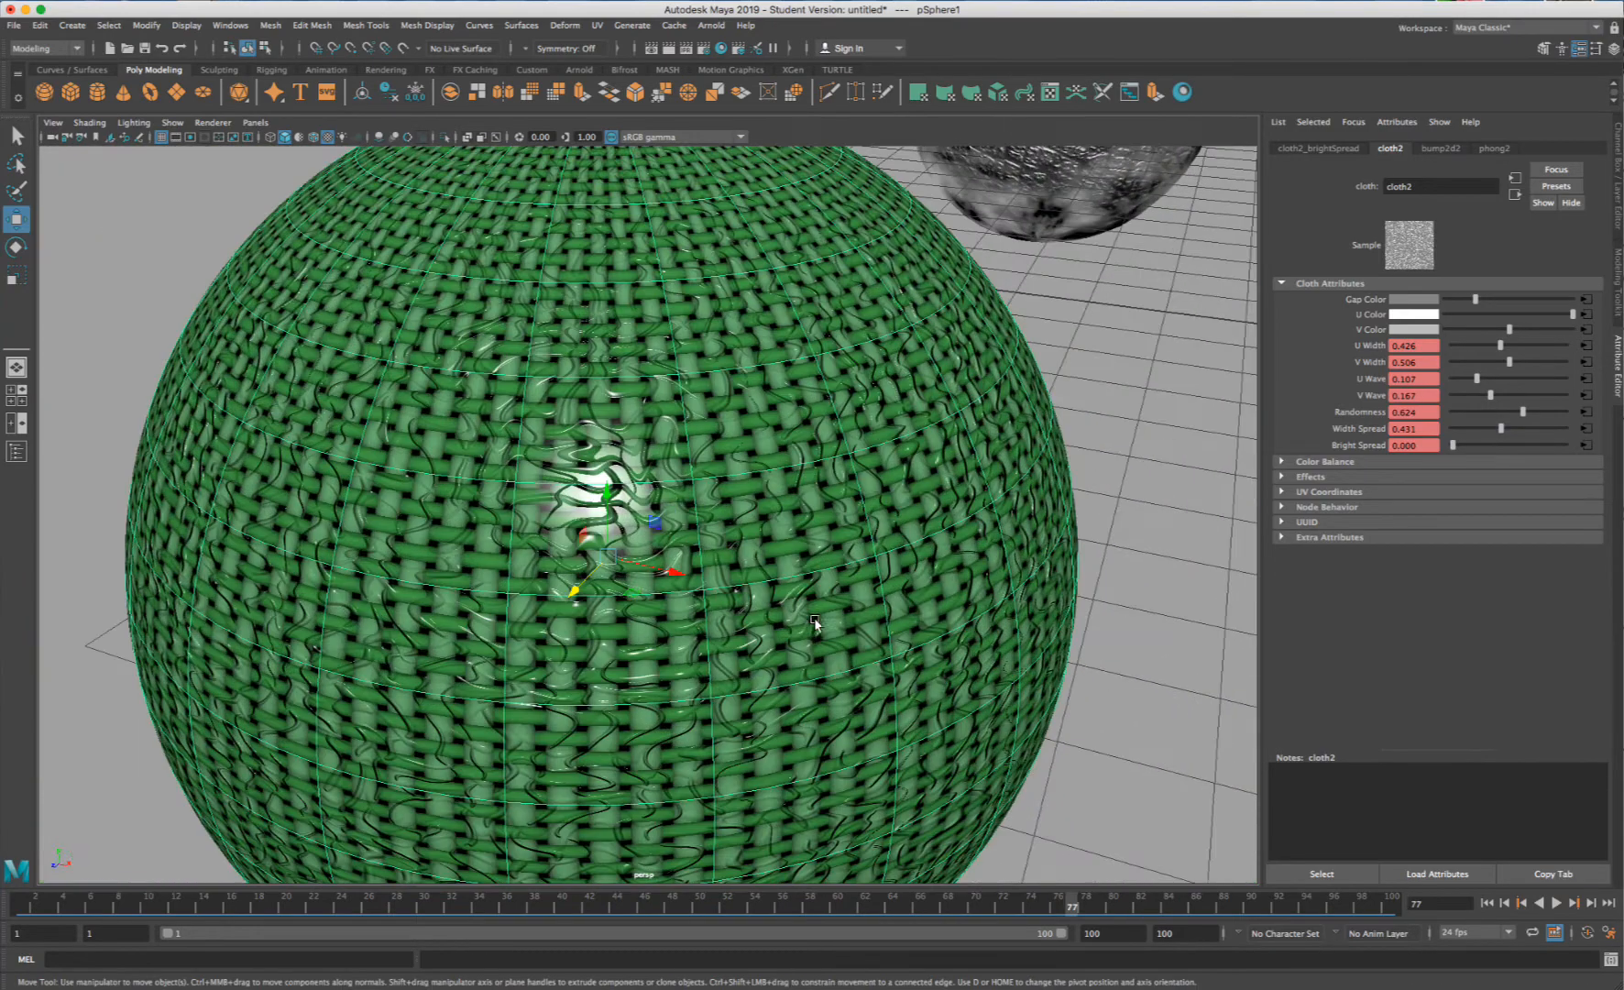
pyautogui.click(1556, 904)
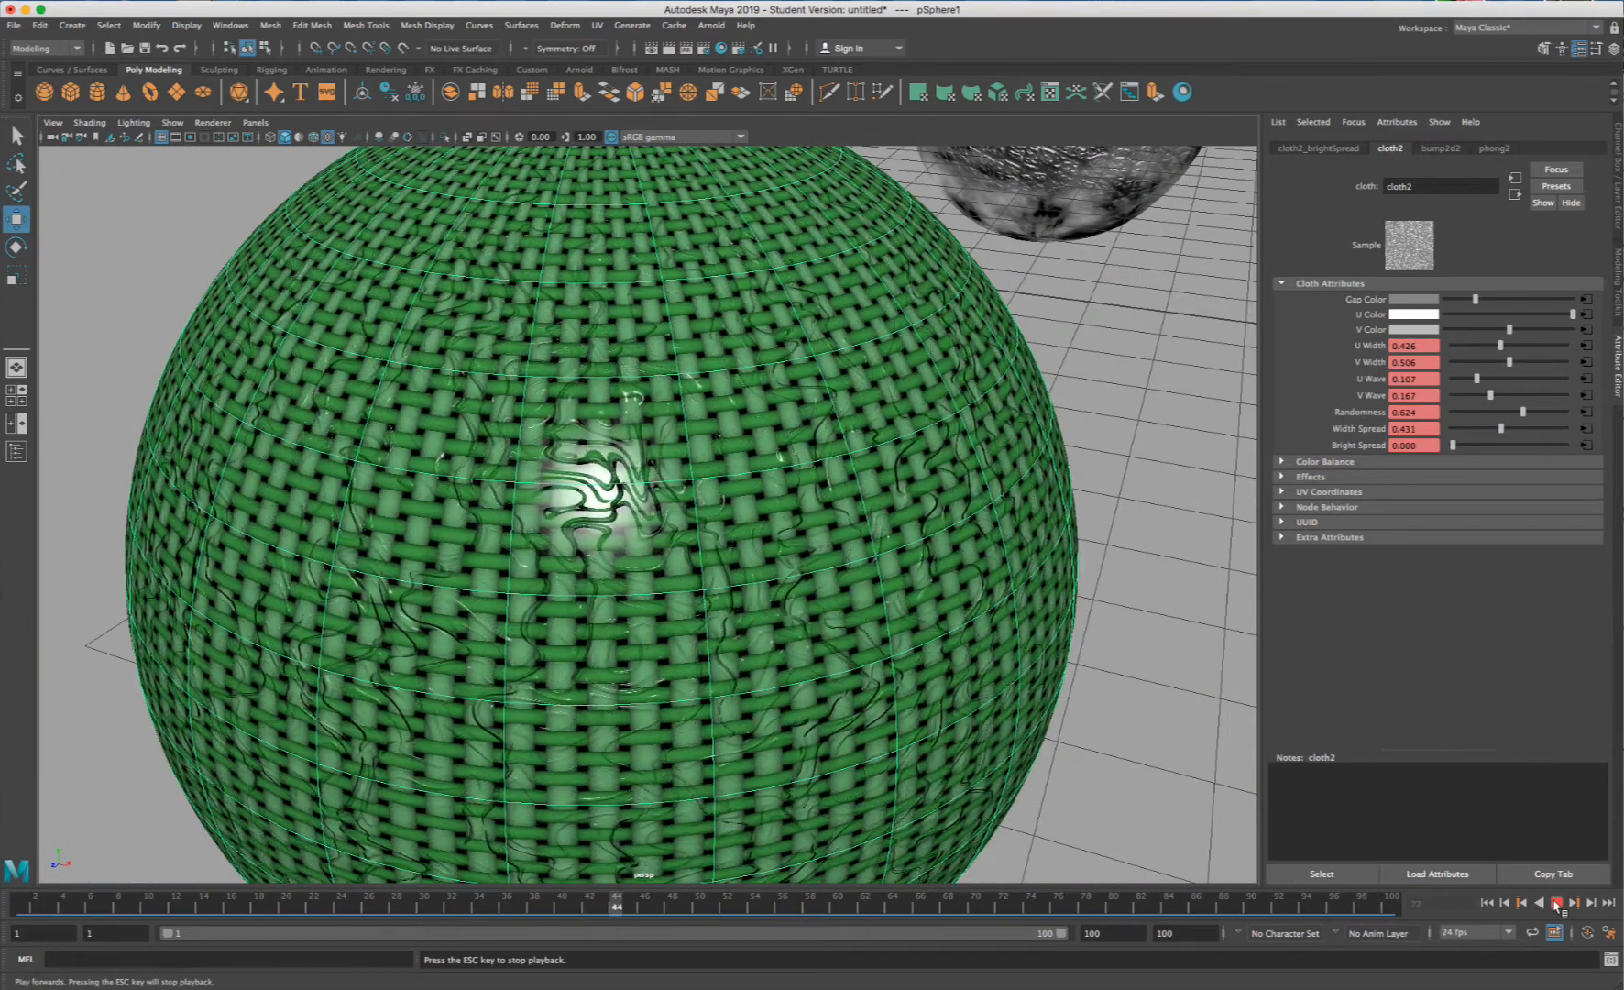
pyautogui.scroll(8, 492, 702)
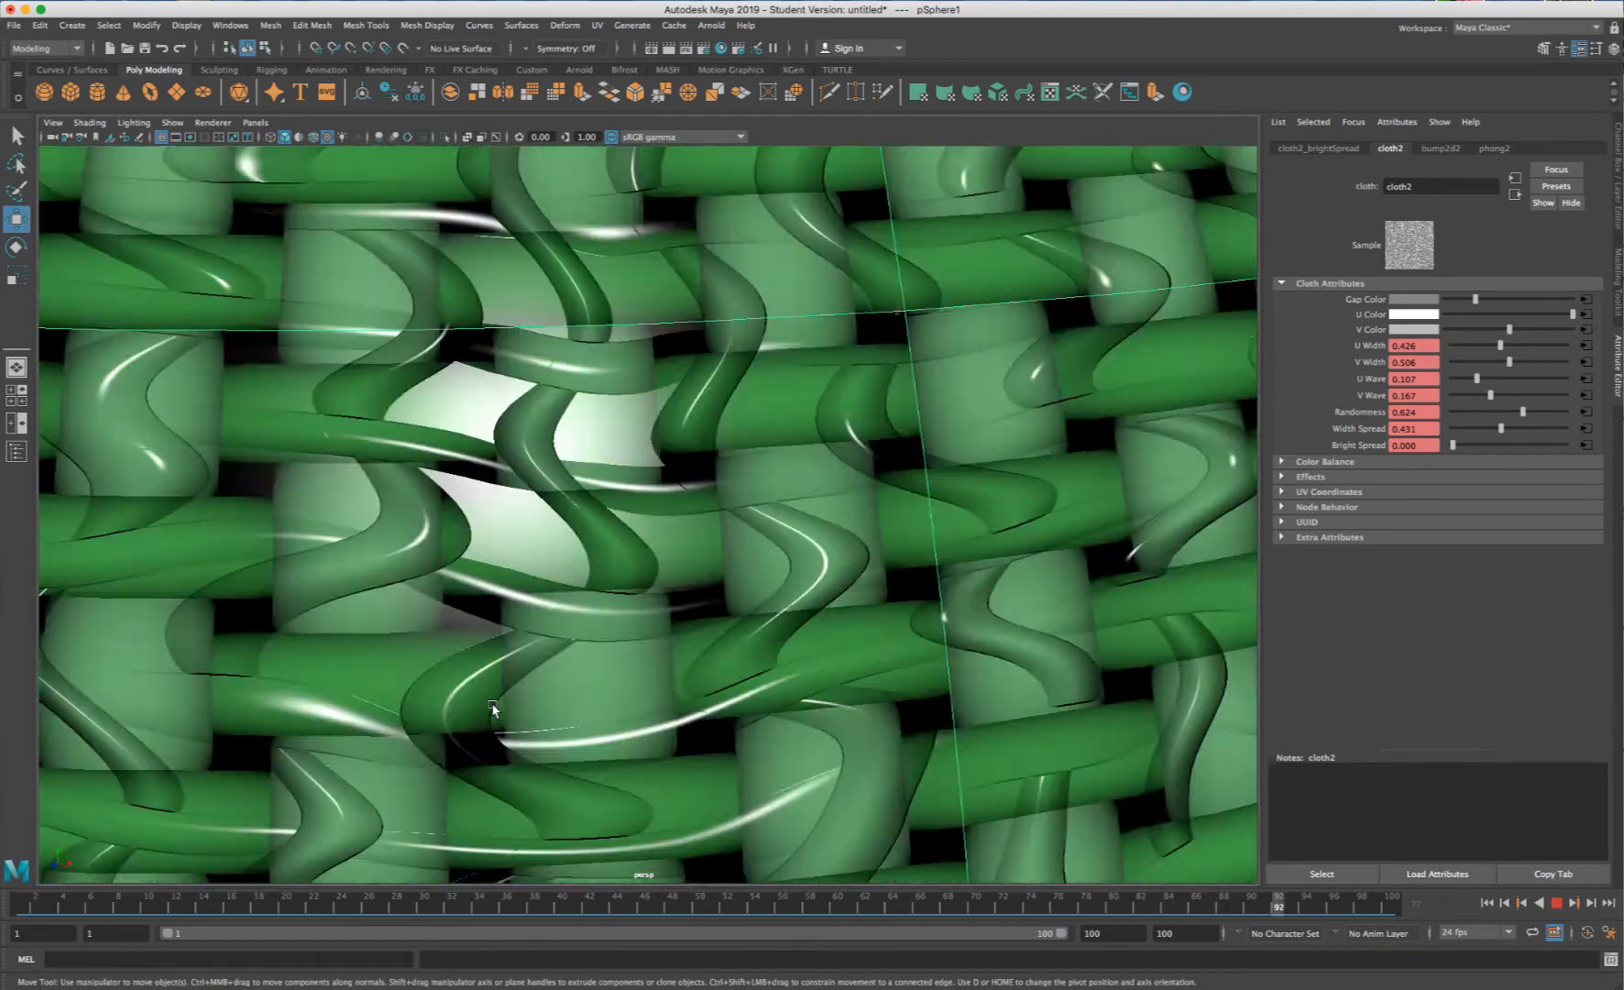
pyautogui.scroll(-3, 492, 703)
pyautogui.scroll(6, 492, 702)
pyautogui.scroll(-3, 492, 702)
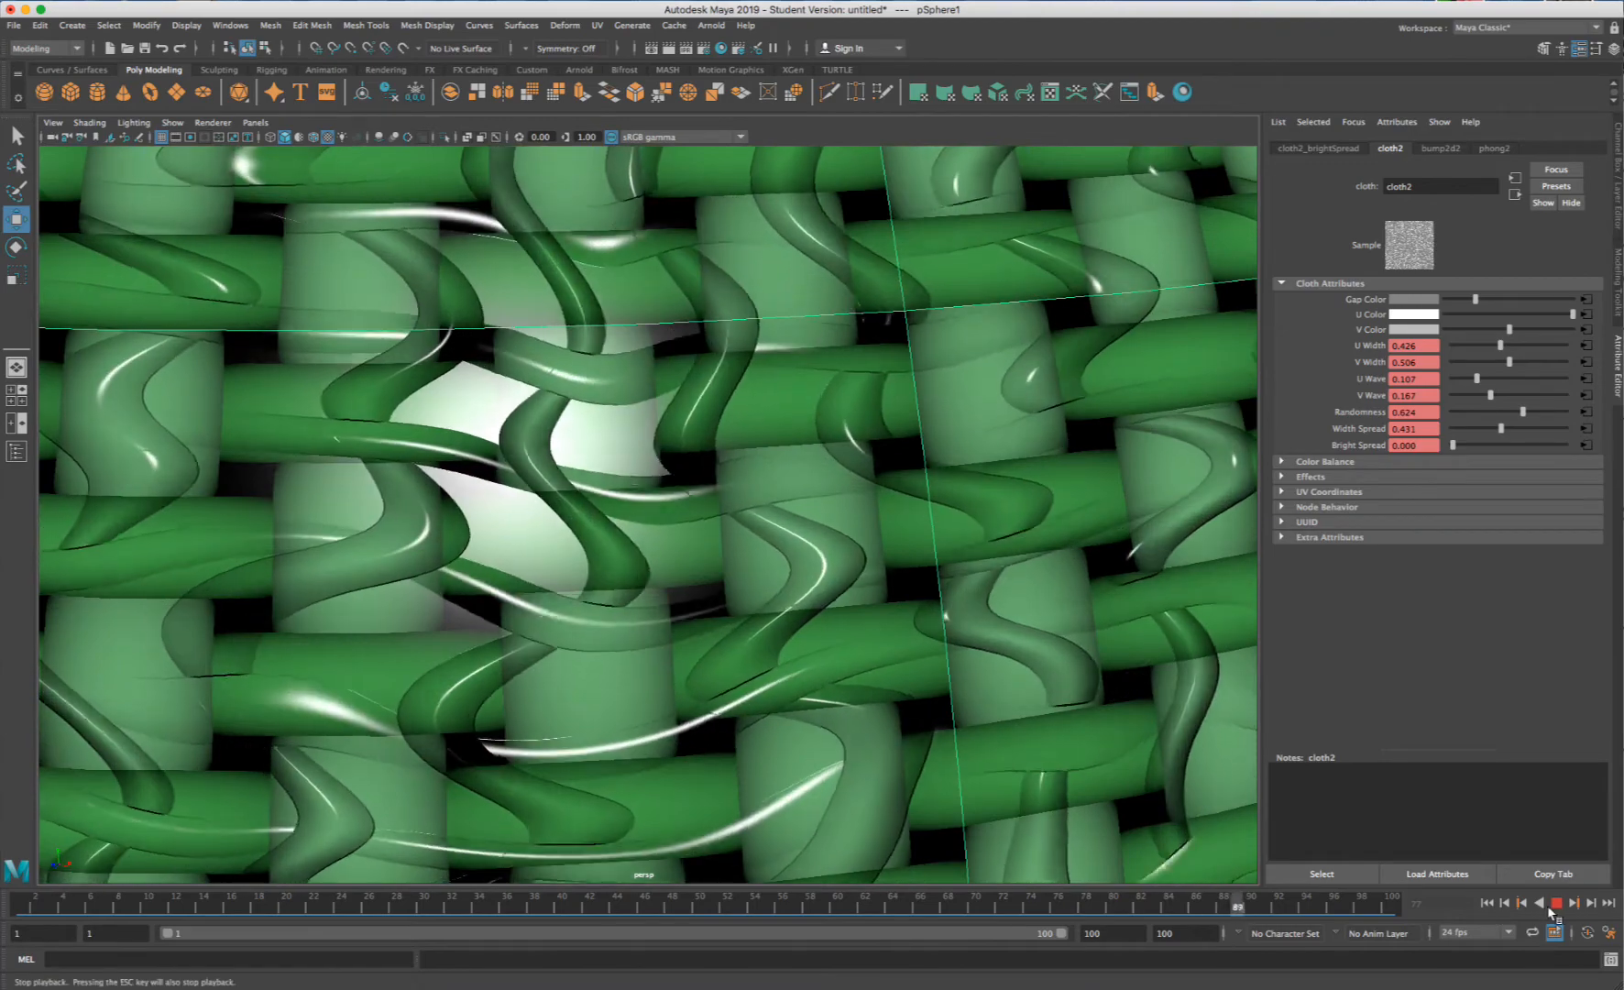
pyautogui.click(1556, 904)
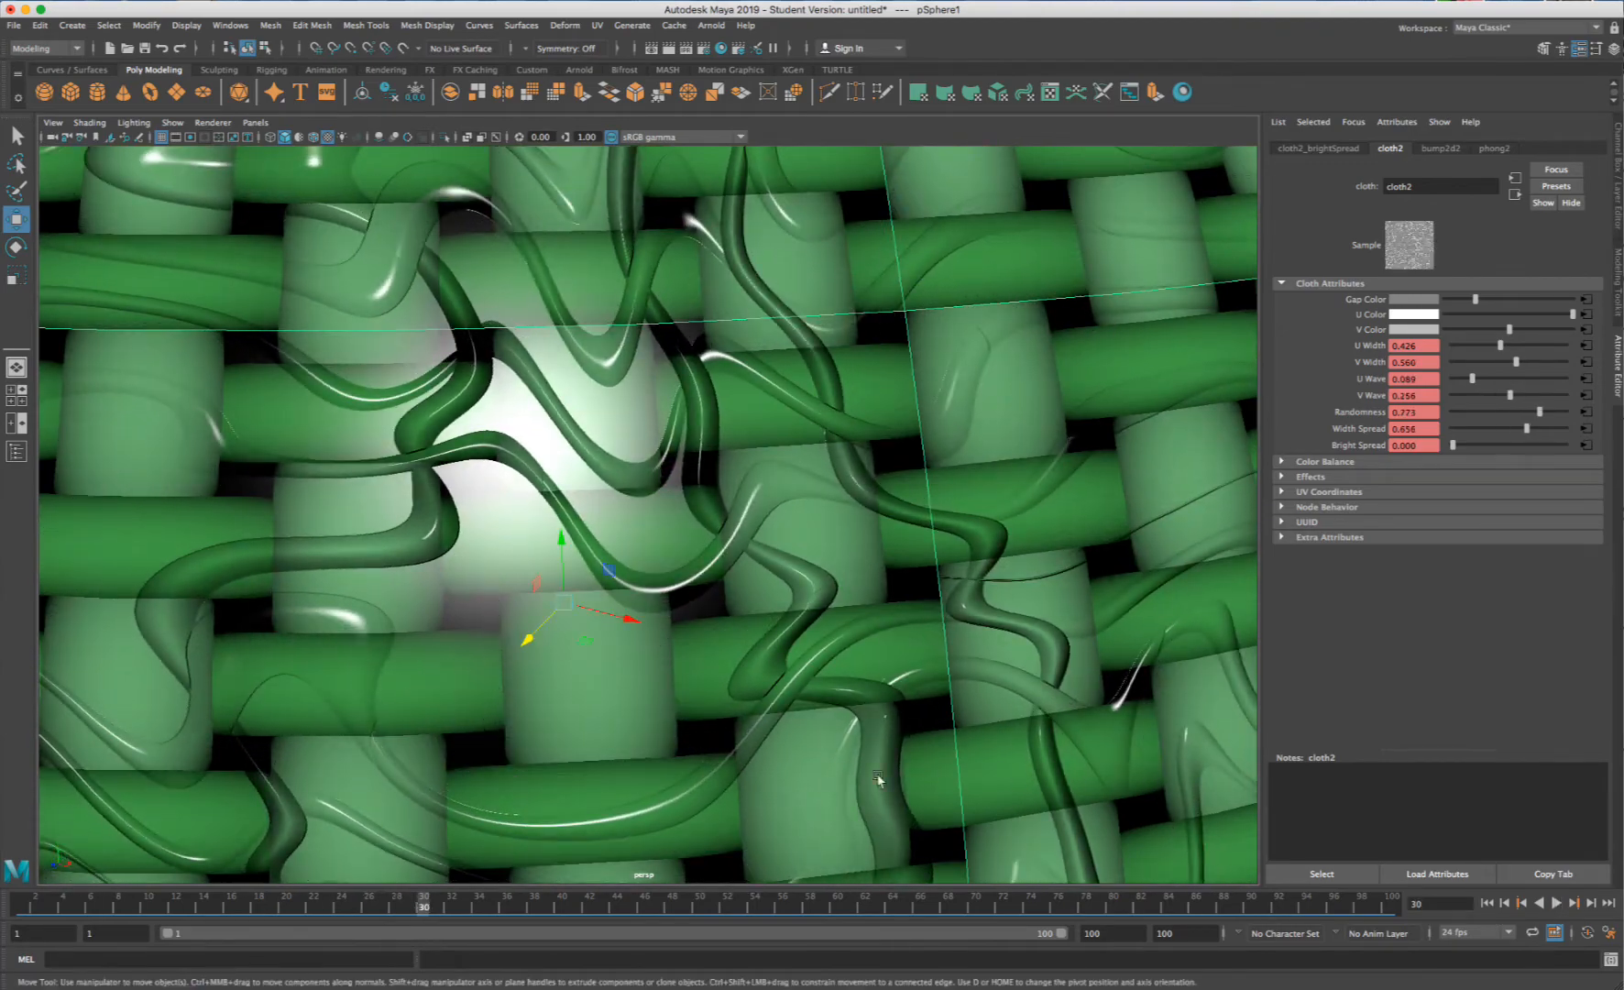
# - Return to frame 1 and open the cloth texture connected to the green sphere material's Color
pyautogui.moveTo(76, 904); pyautogui.dragTo(13, 906)
pyautogui.scroll(-6, 813, 747)
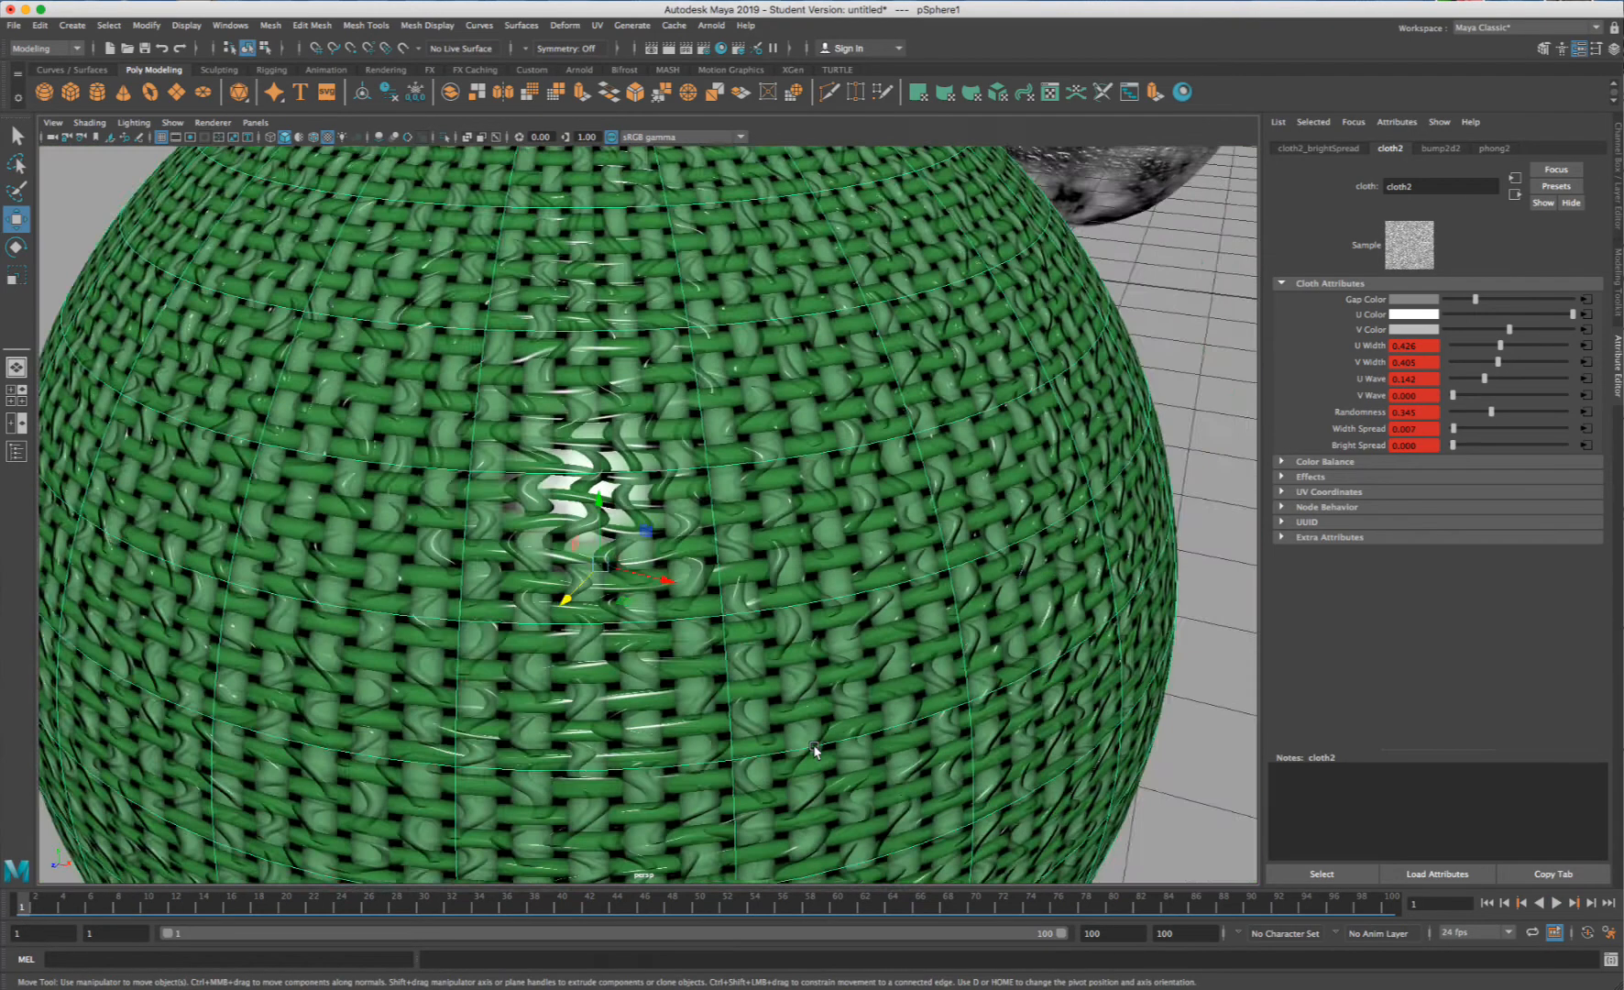
pyautogui.moveTo(828, 612); pyautogui.dragTo(806, 977, button='right')
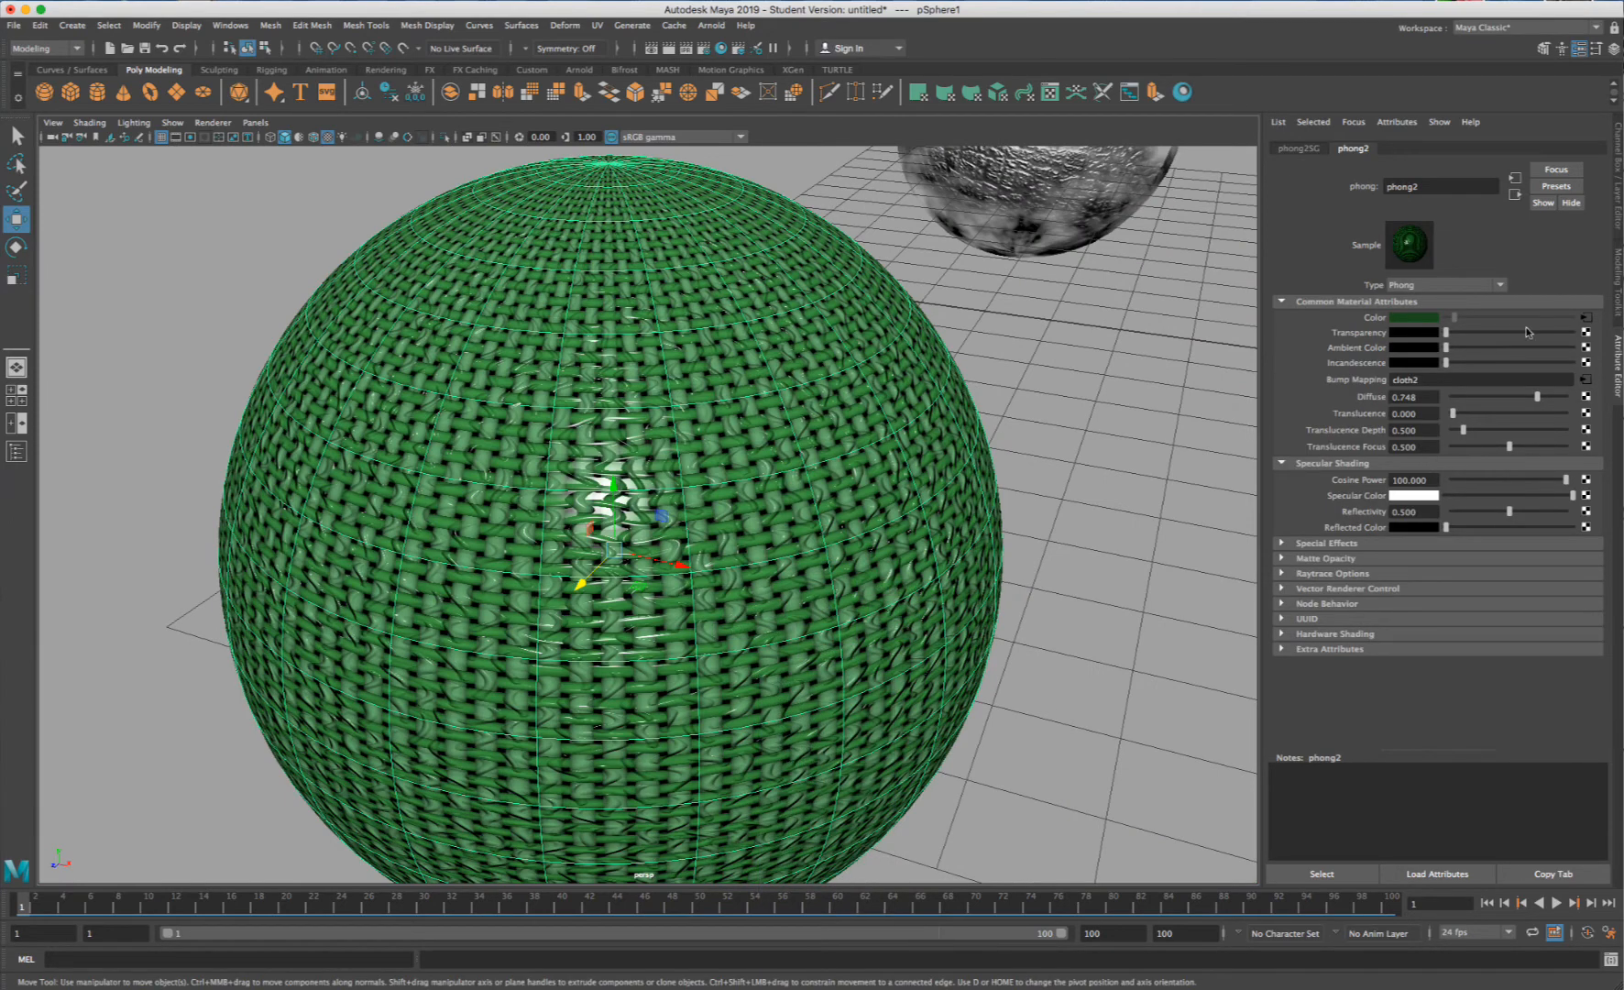
pyautogui.click(1586, 318)
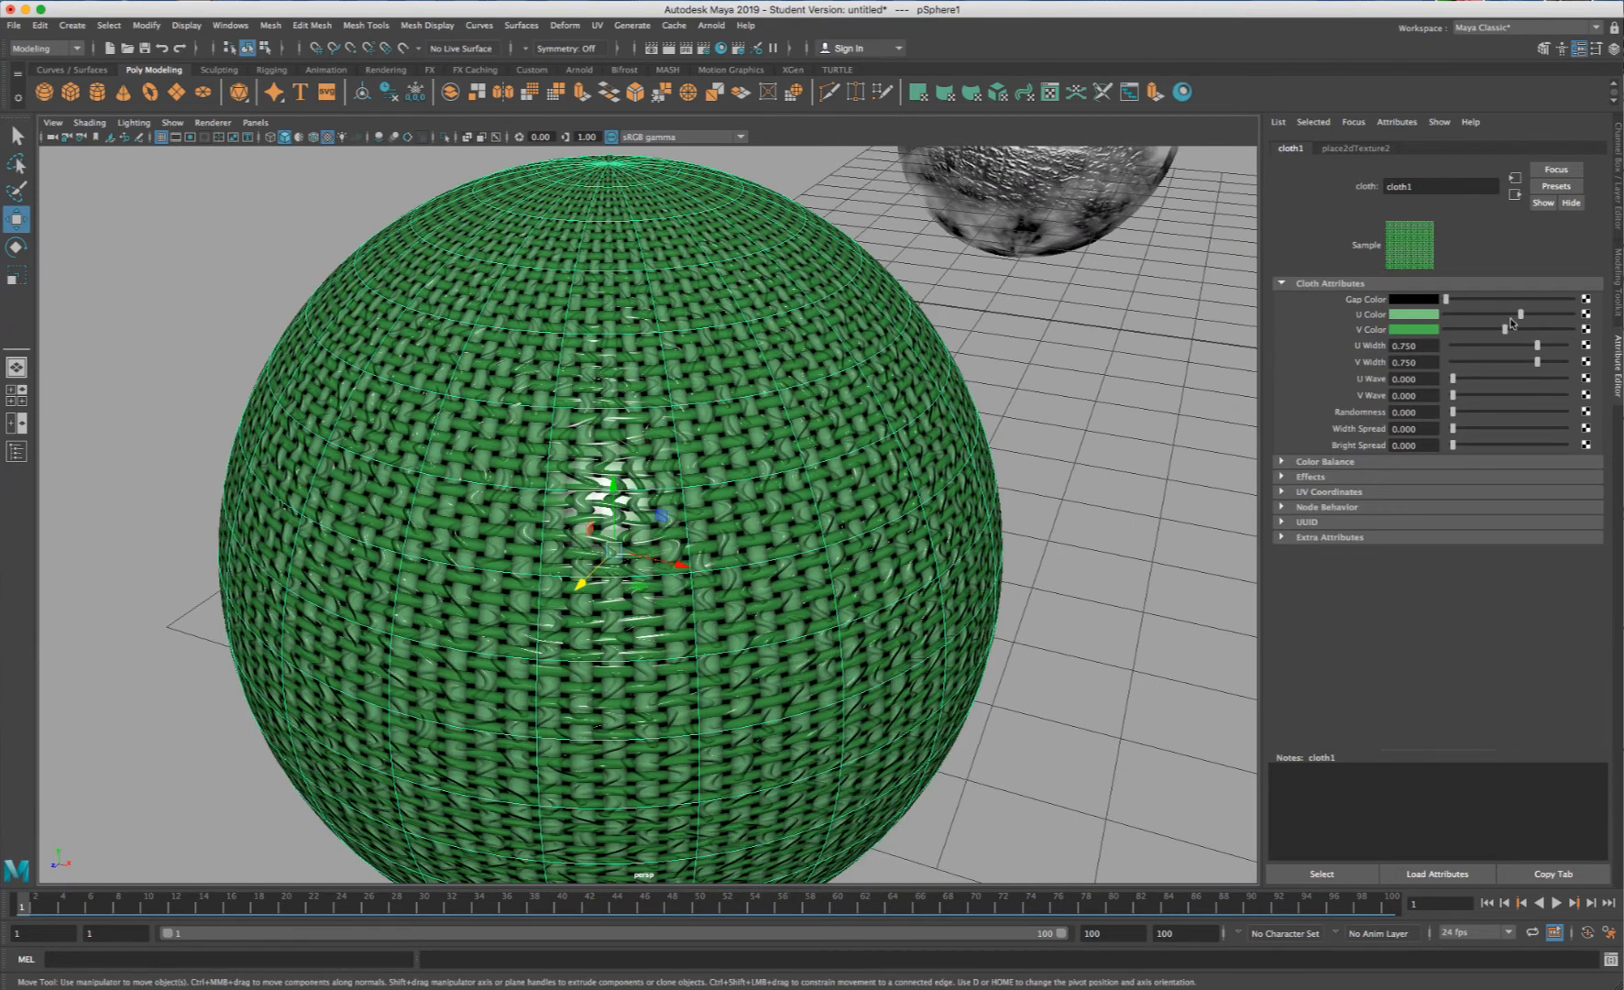
pyautogui.rightClick(1347, 319)
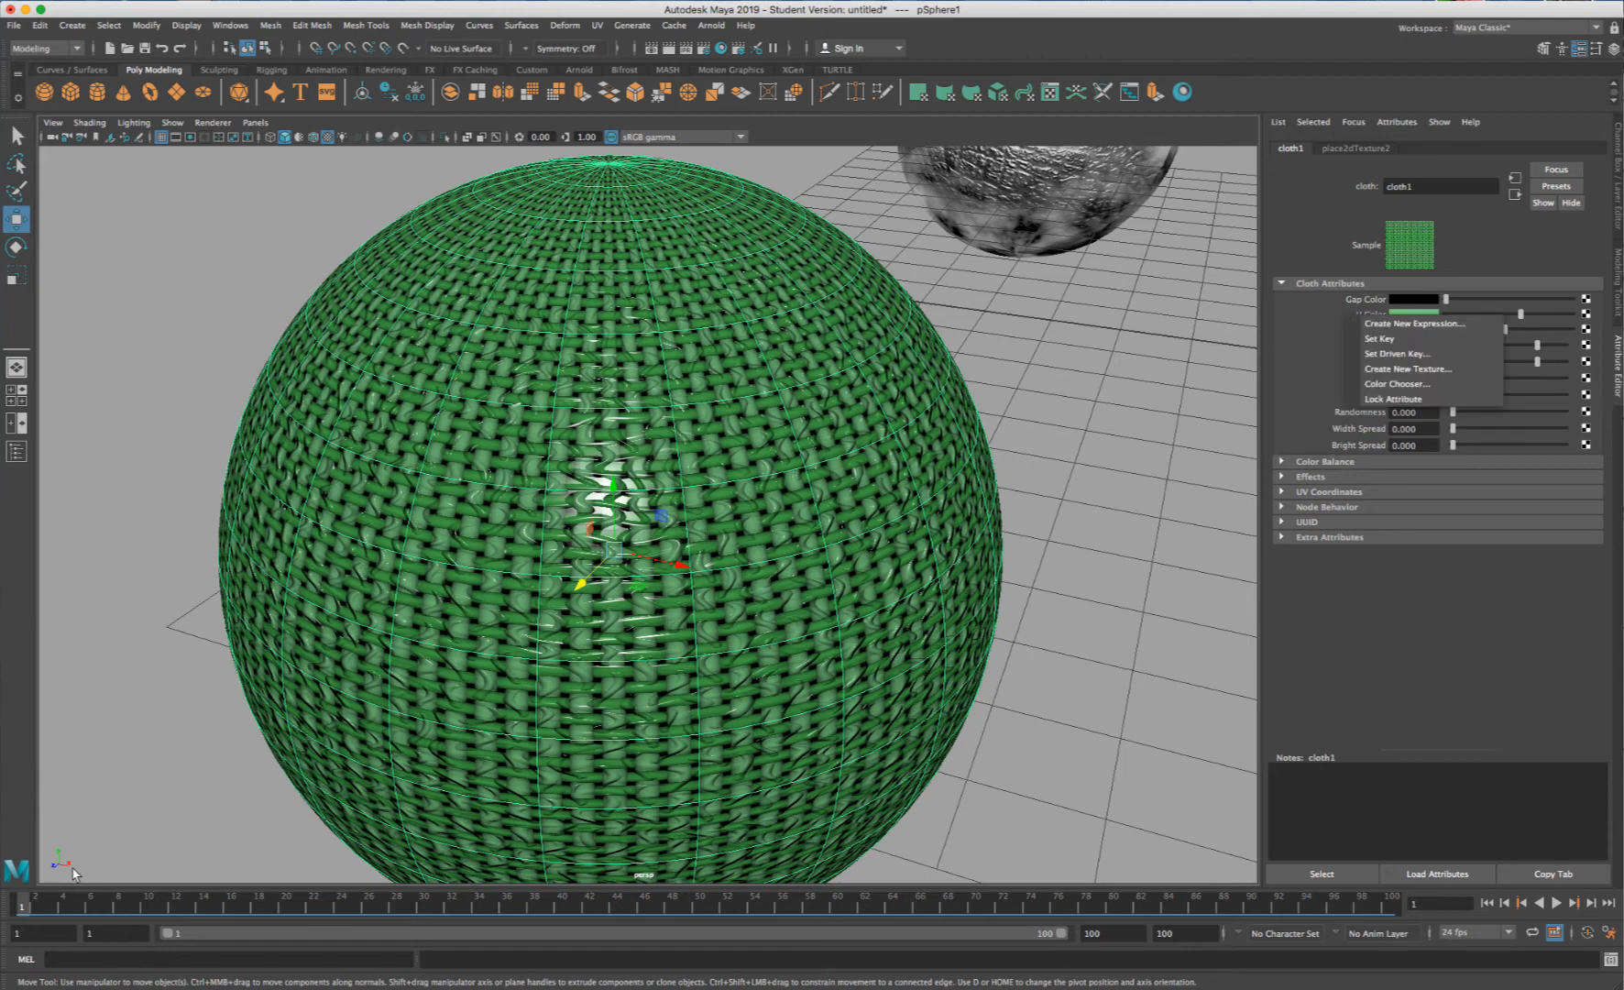
pyautogui.click(1380, 338)
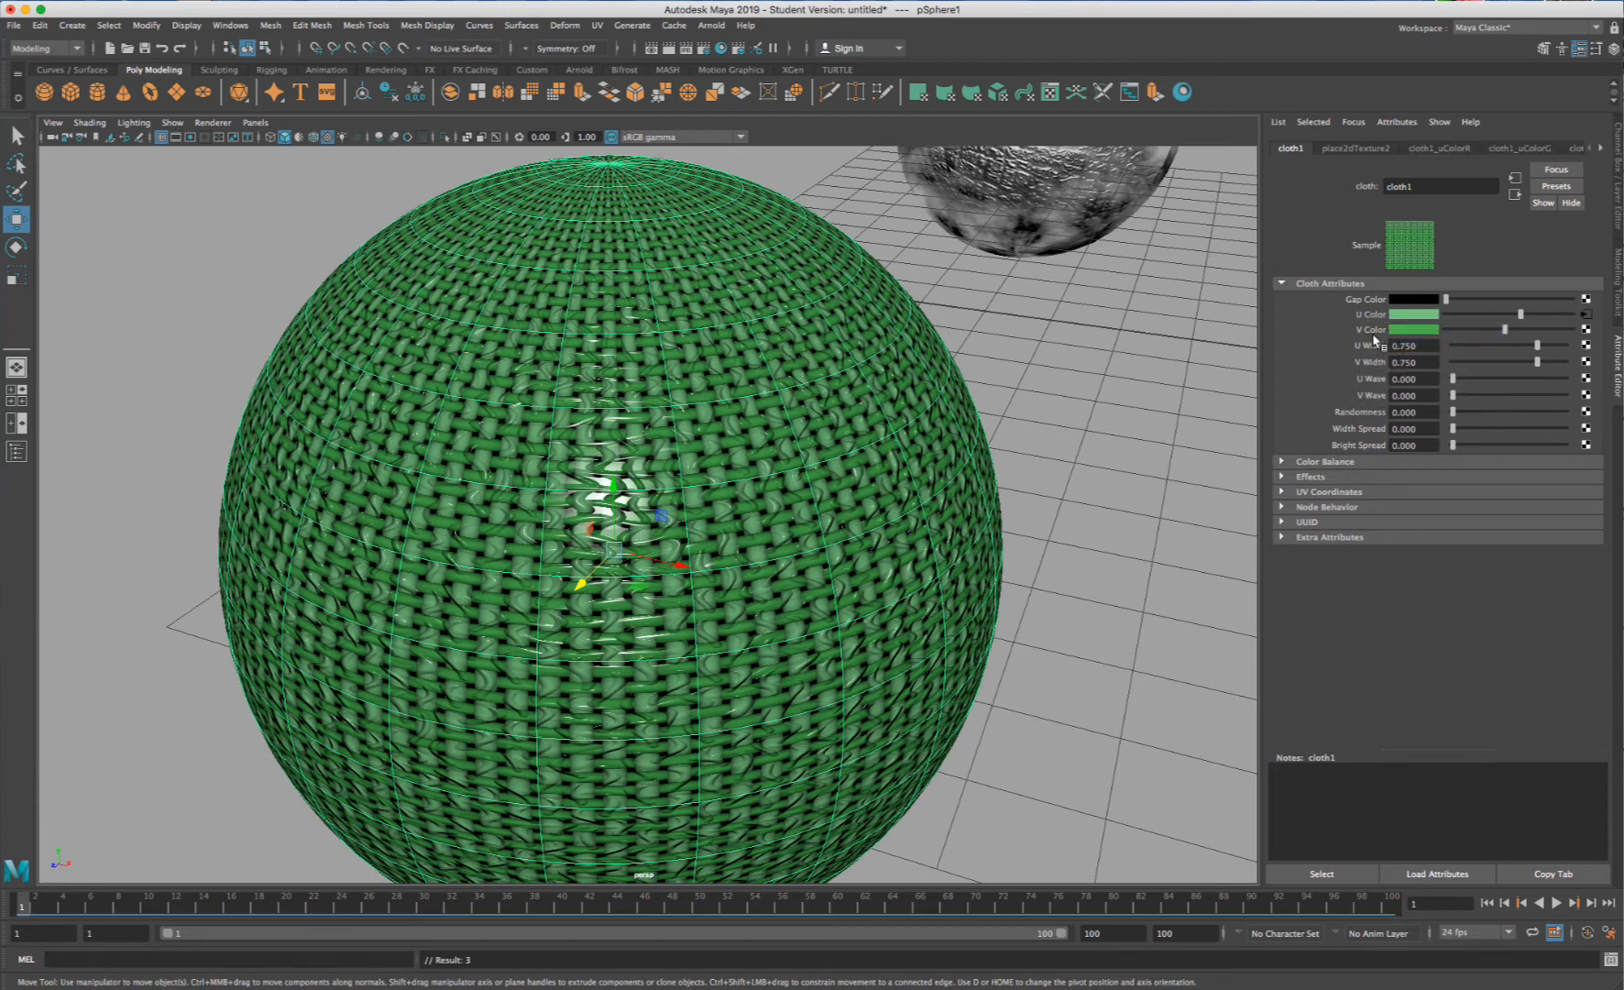
pyautogui.hotkey('ctrl', 'z')
# - Key the cloth color texture's U Color and V Color at frame 1 and move the current time to about frame 48
pyautogui.rightClick(1368, 316)
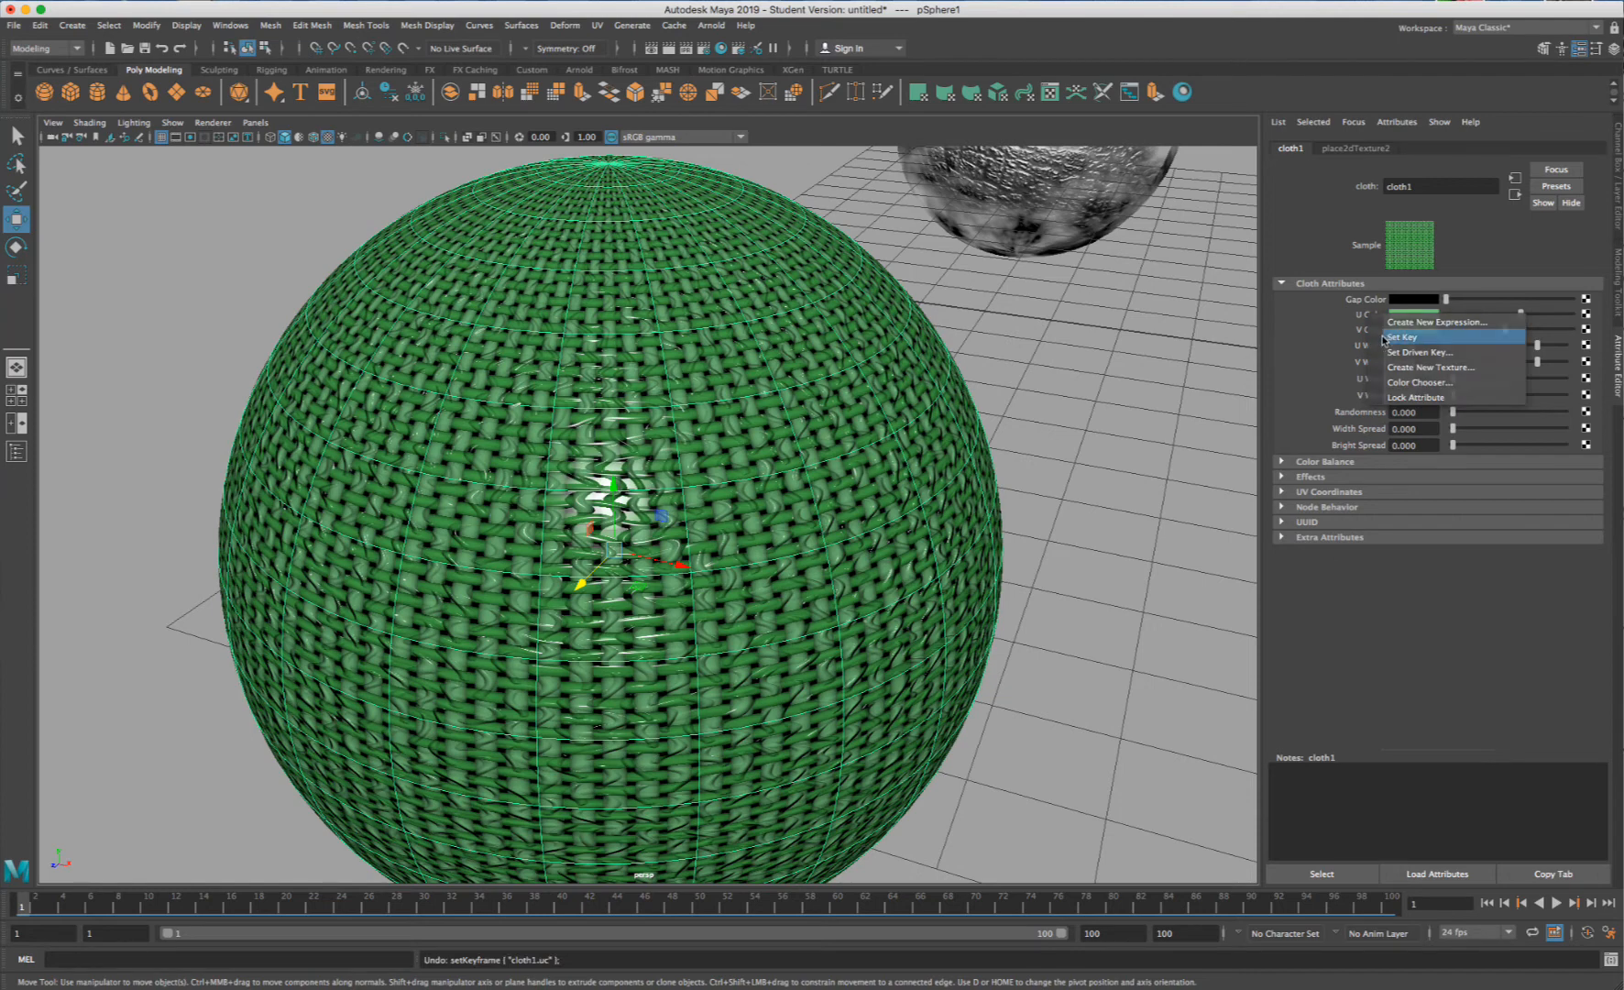
pyautogui.click(1384, 337)
pyautogui.rightClick(1368, 330)
pyautogui.click(1384, 350)
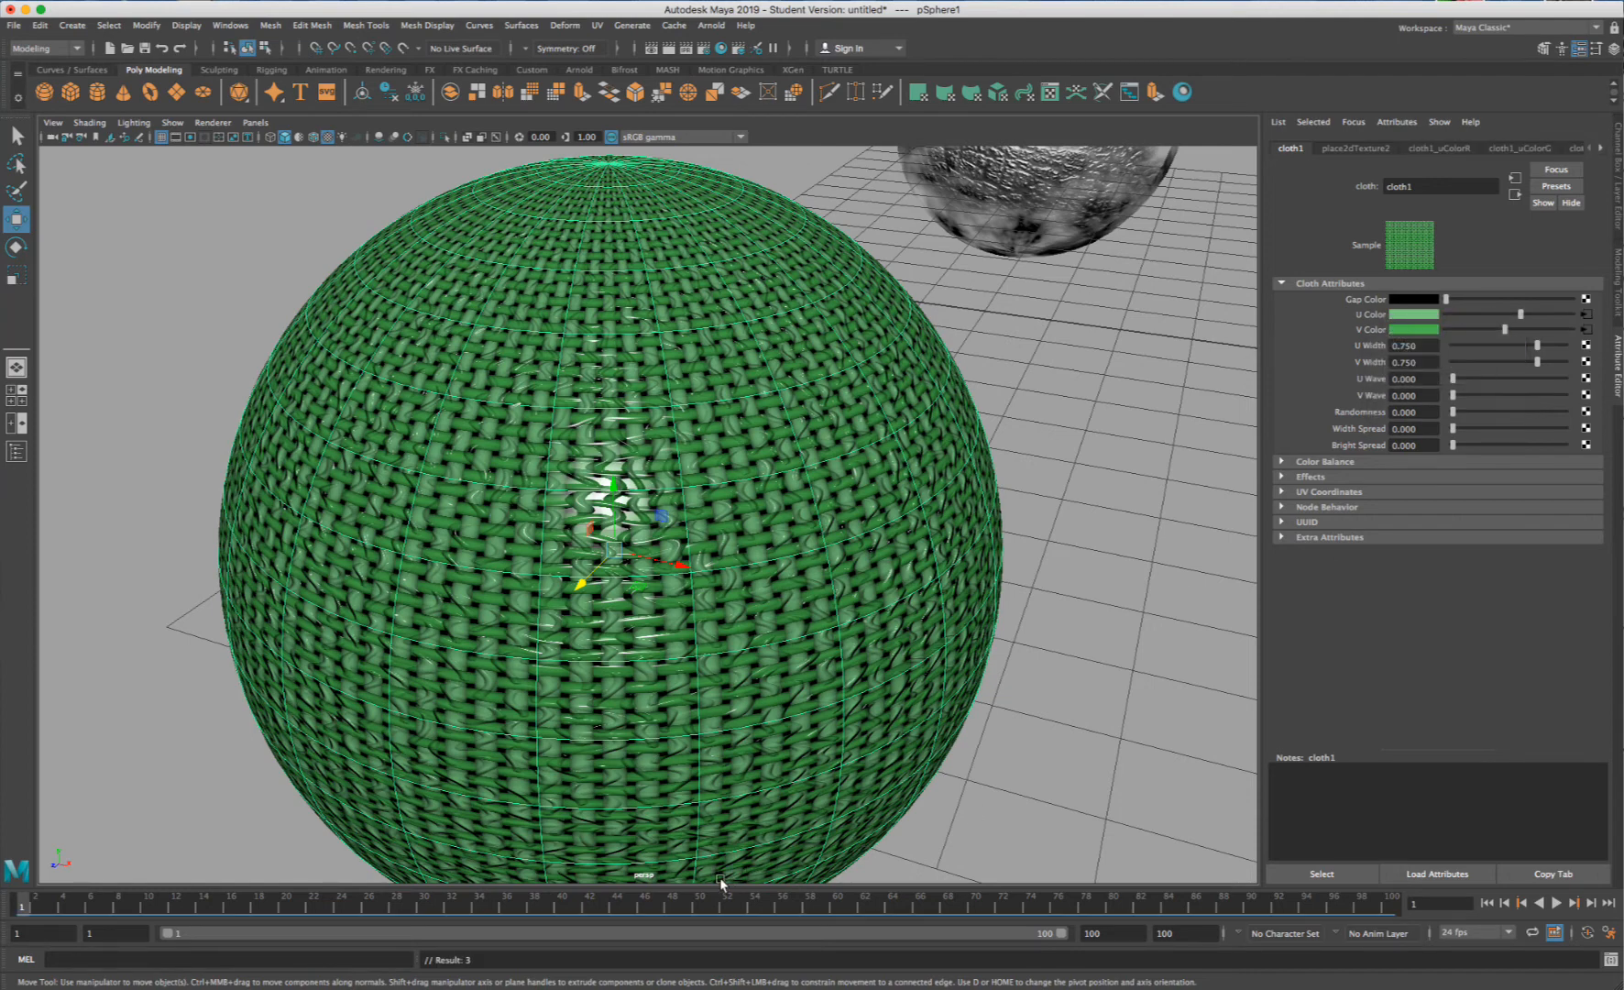
pyautogui.click(715, 909)
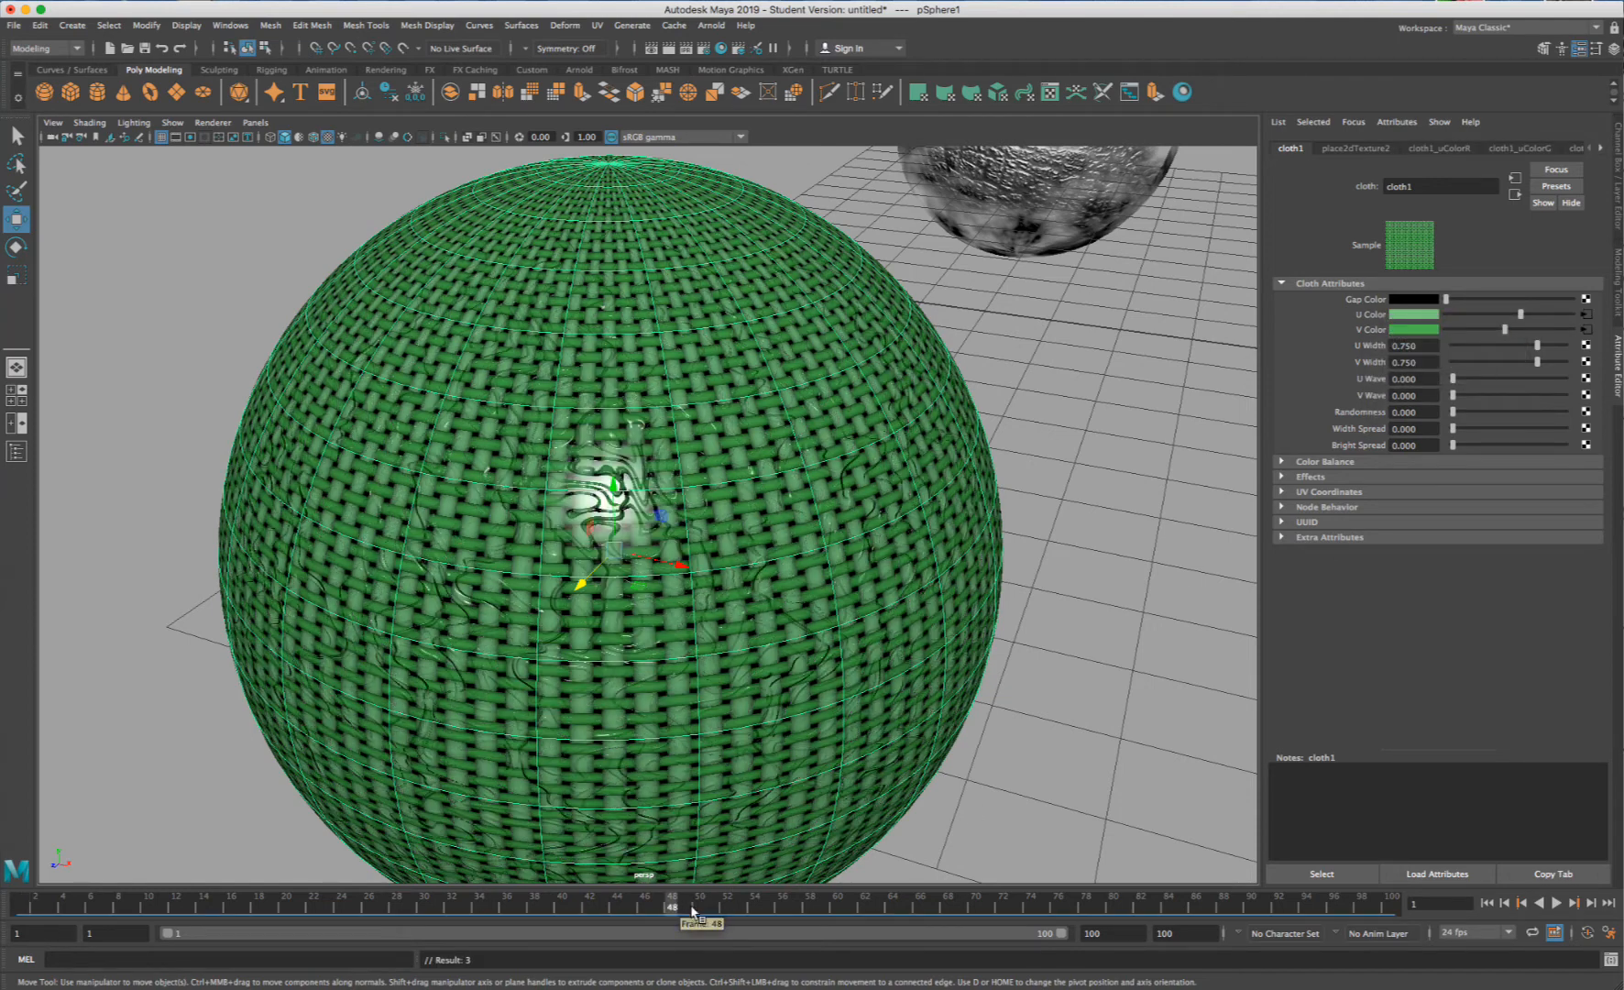
# - Change the cloth texture's U Color to a dusty pink with hue about 338 and saturation 0.407, and key it at frame 51
pyautogui.click(1403, 317)
pyautogui.moveTo(1341, 388)
pyautogui.mouseDown()
pyautogui.moveTo(1415, 388)
pyautogui.moveTo(1410, 406)
pyautogui.moveTo(1346, 405)
pyautogui.mouseUp()
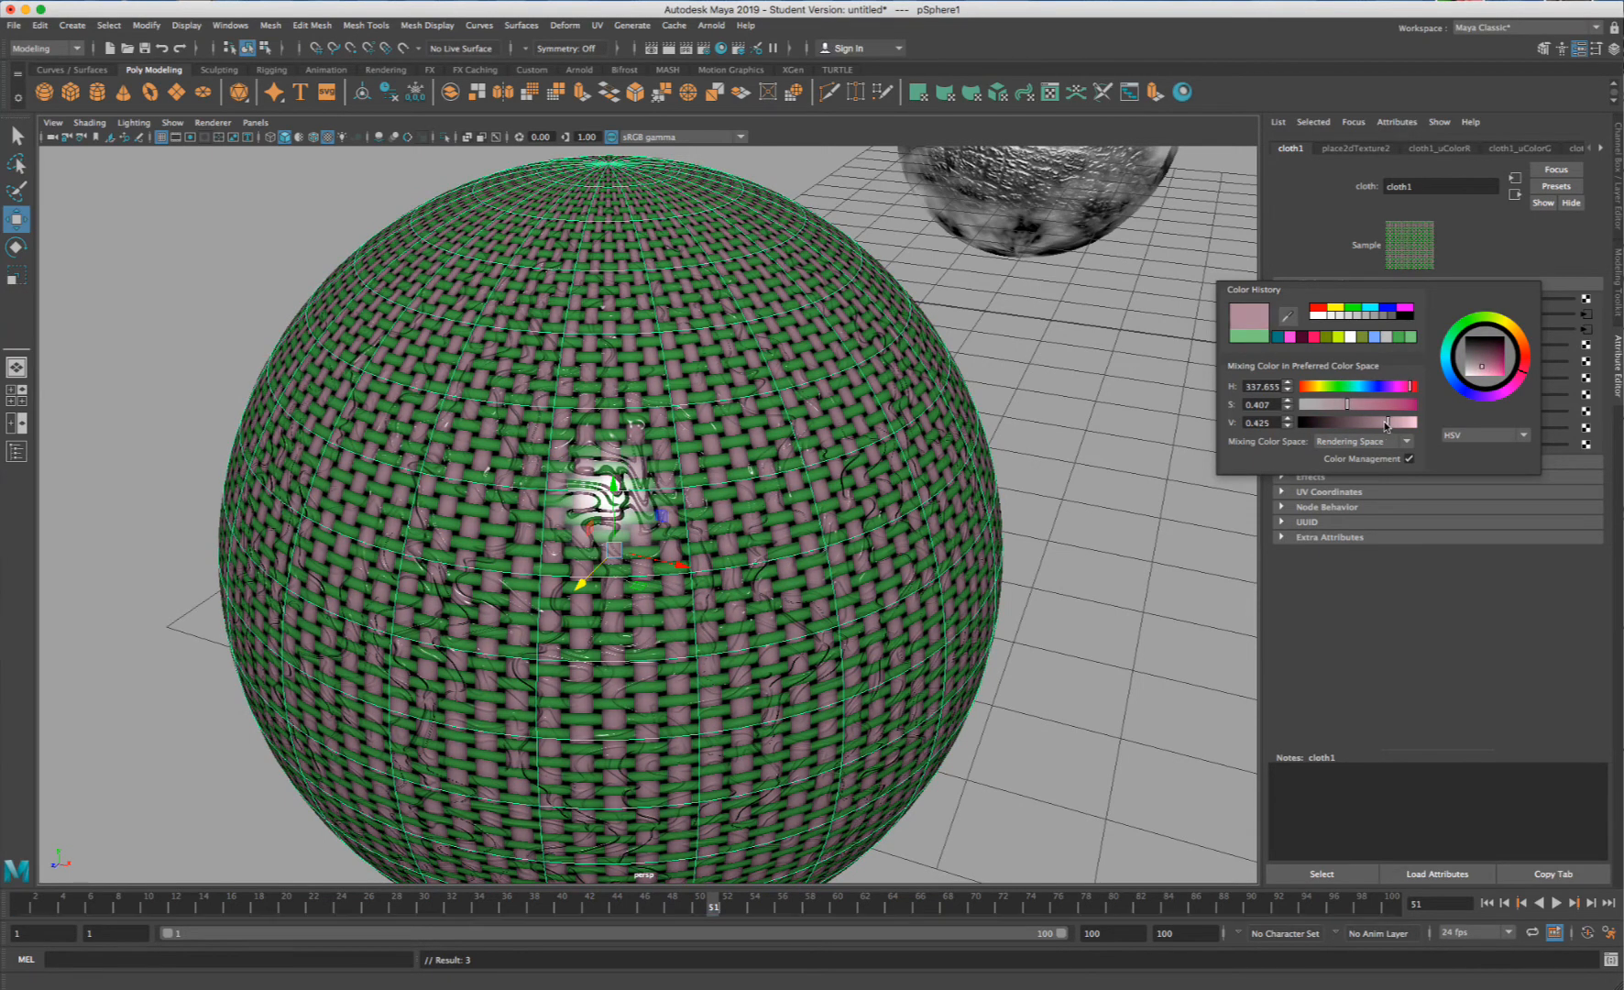
pyautogui.rightClick(1366, 313)
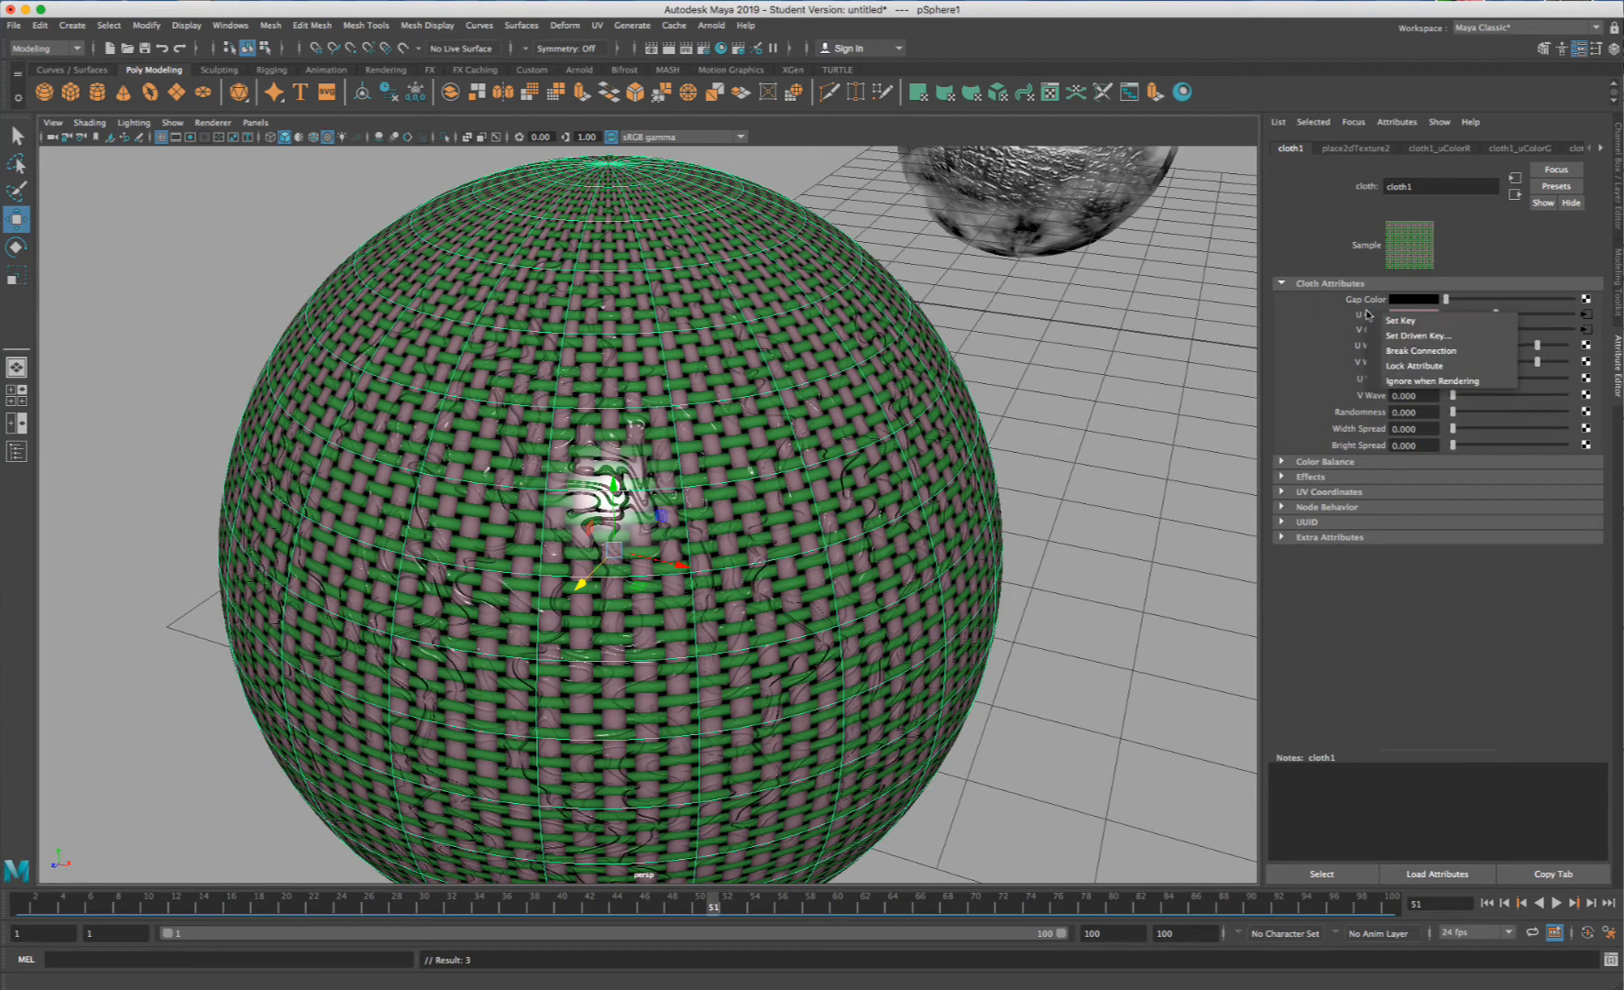
# - Change the cloth texture's V Color to an orange-brown with hue about 22 and saturation 0.841, and key it at frame 51
pyautogui.click(1409, 330)
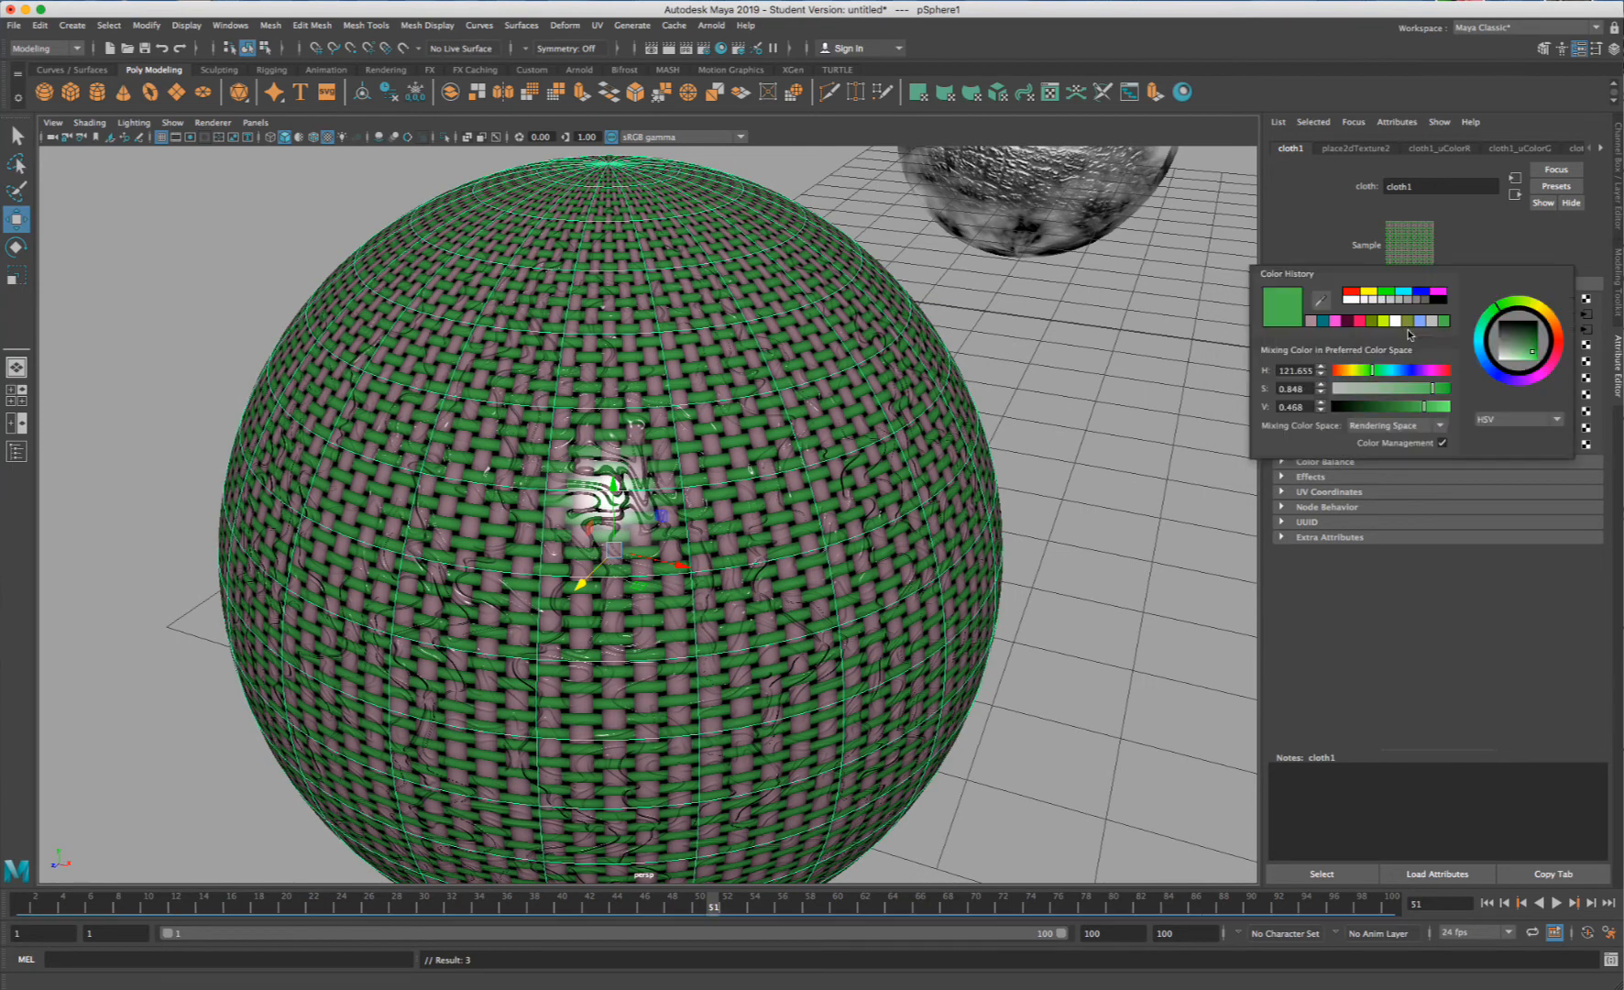
pyautogui.moveTo(1349, 374); pyautogui.dragTo(1338, 370)
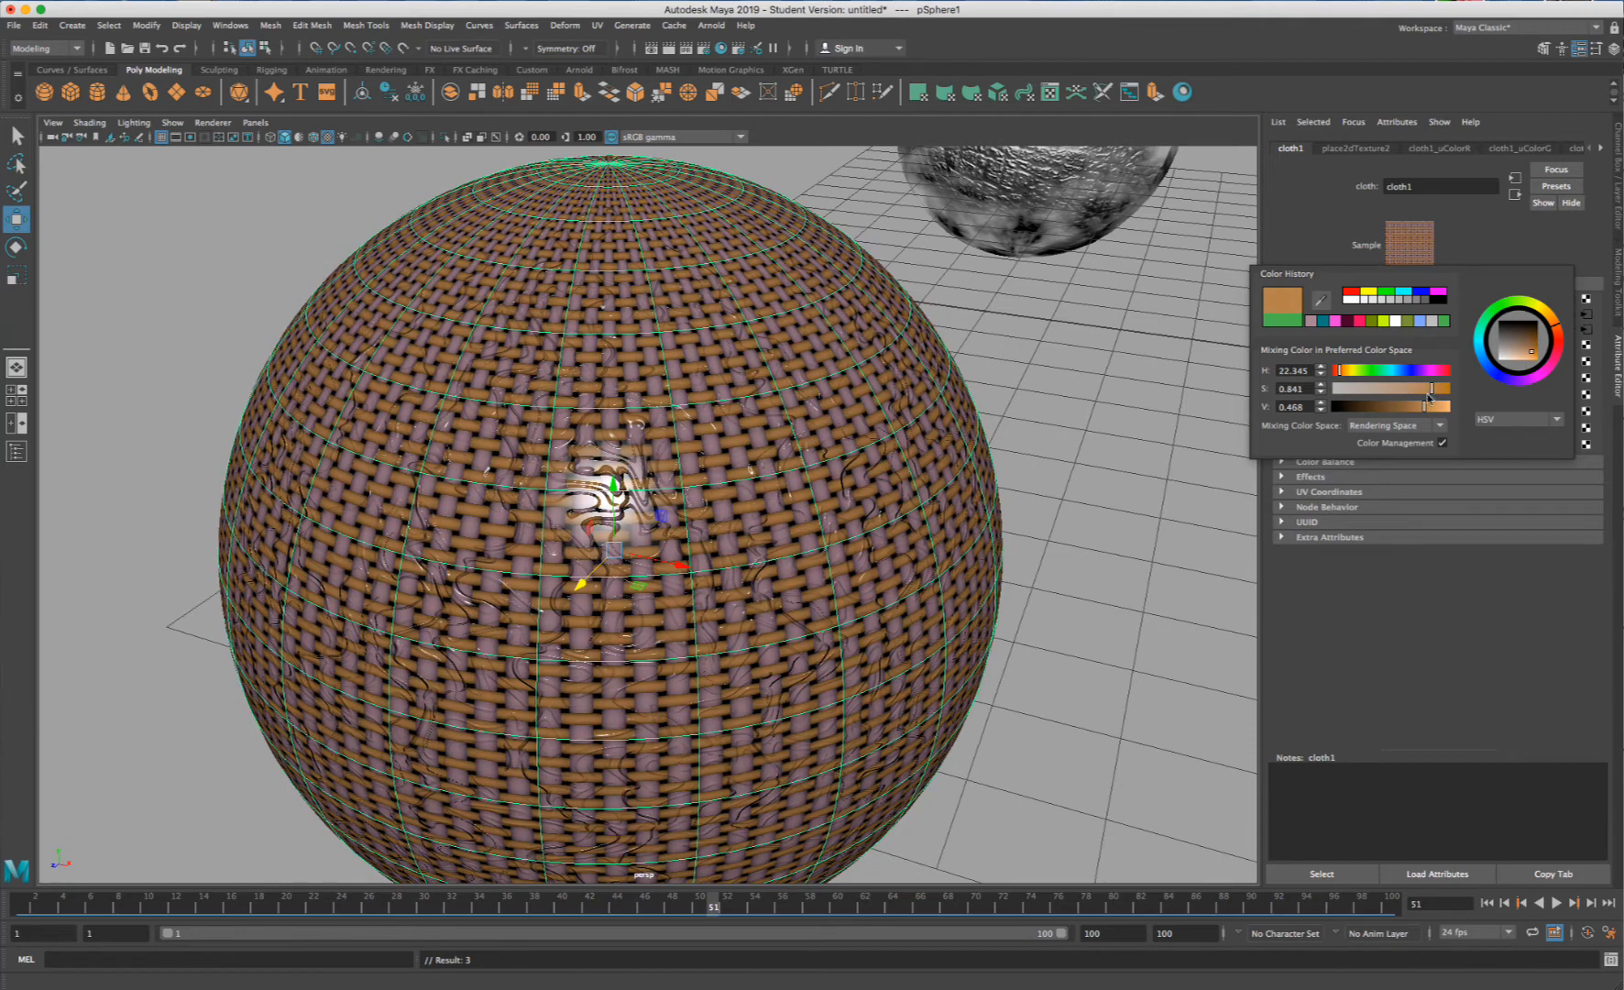
pyautogui.moveTo(1425, 406); pyautogui.dragTo(1417, 409)
pyautogui.rightClick(1361, 333)
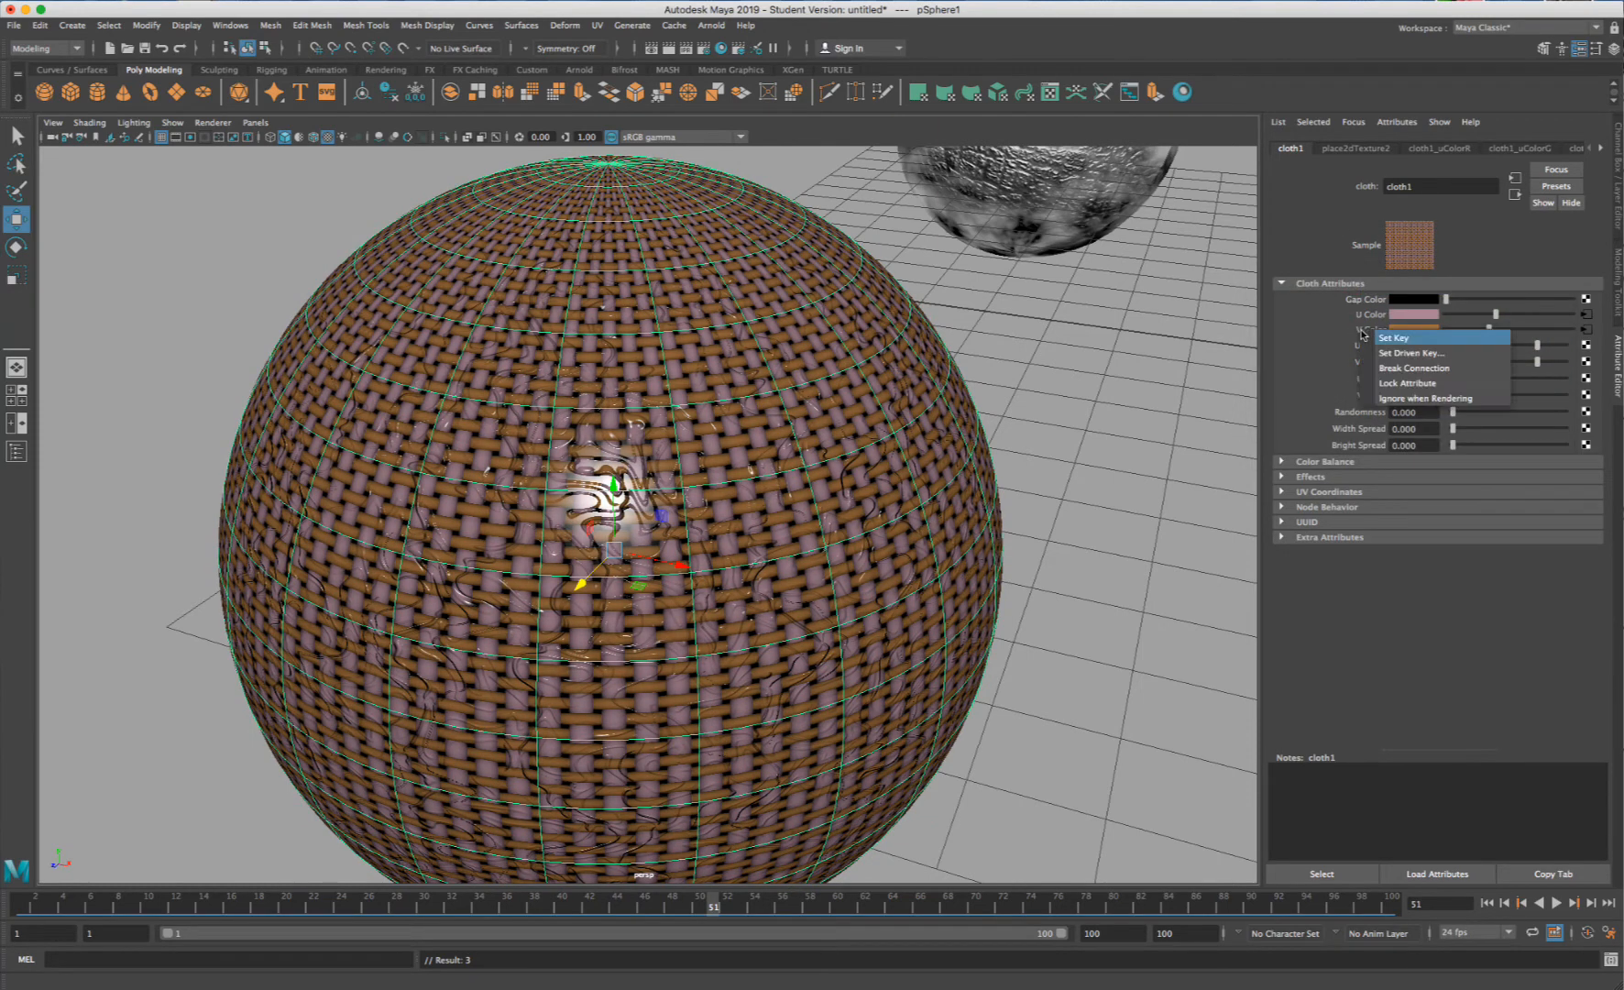
pyautogui.click(1392, 338)
# - Carry the green U Color and V Color from frame 1 over to frame 100 and key both there
pyautogui.click(22, 902)
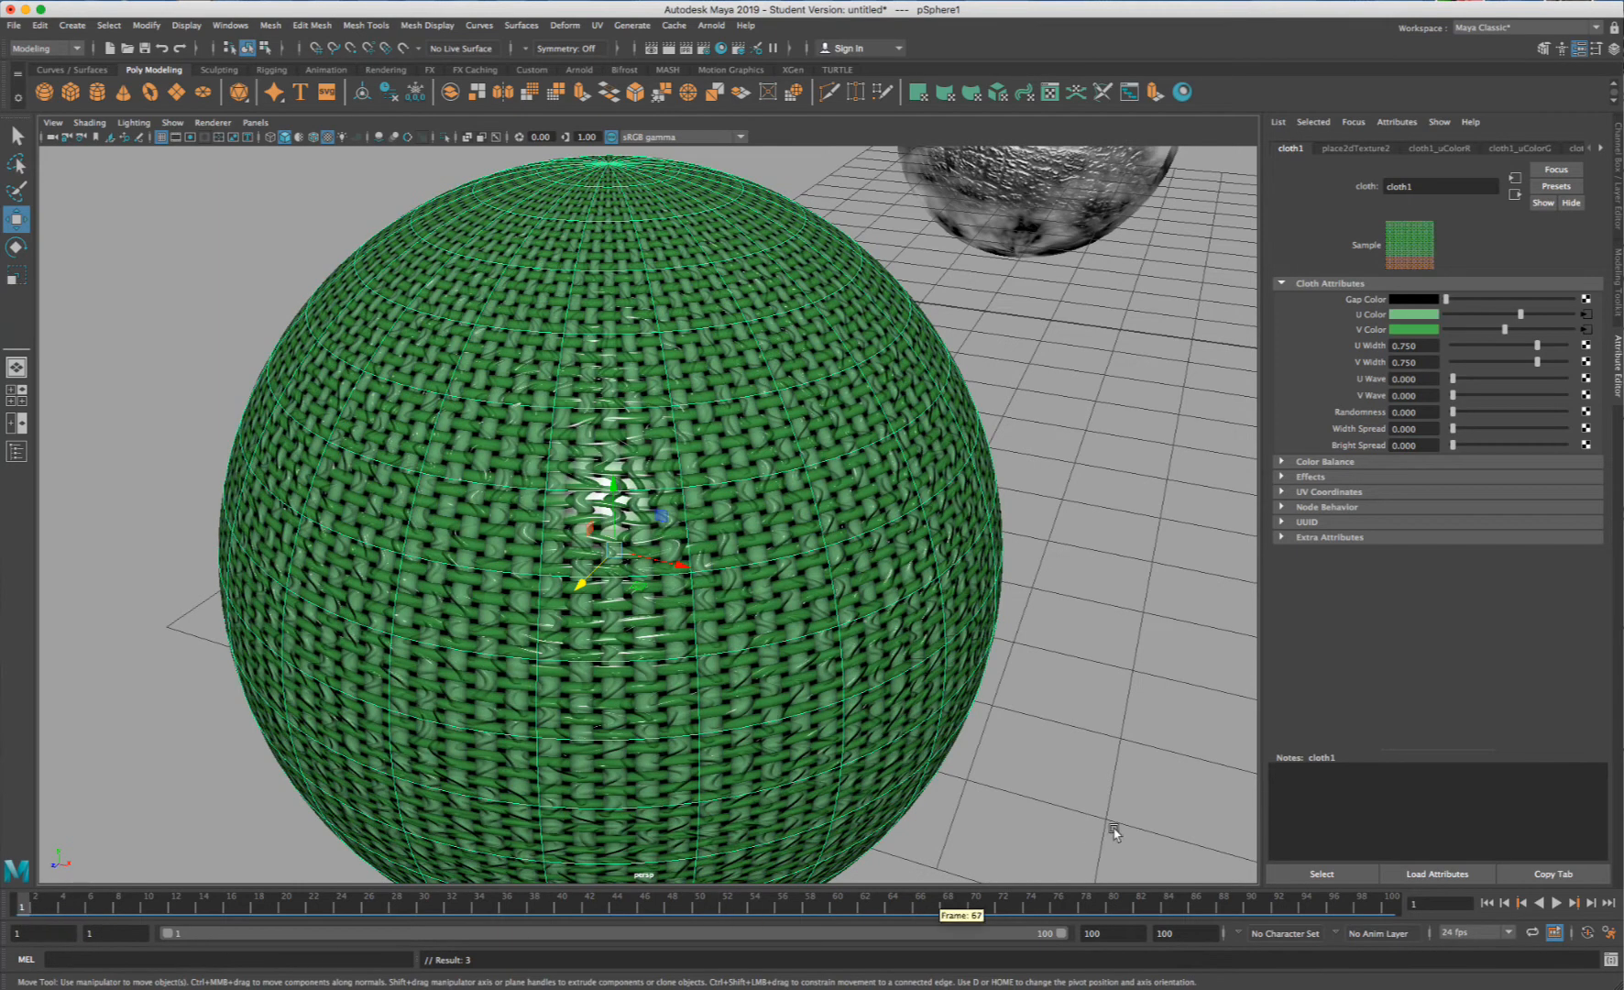
pyautogui.rightClick(1359, 316)
pyautogui.click(1383, 323)
pyautogui.rightClick(1367, 330)
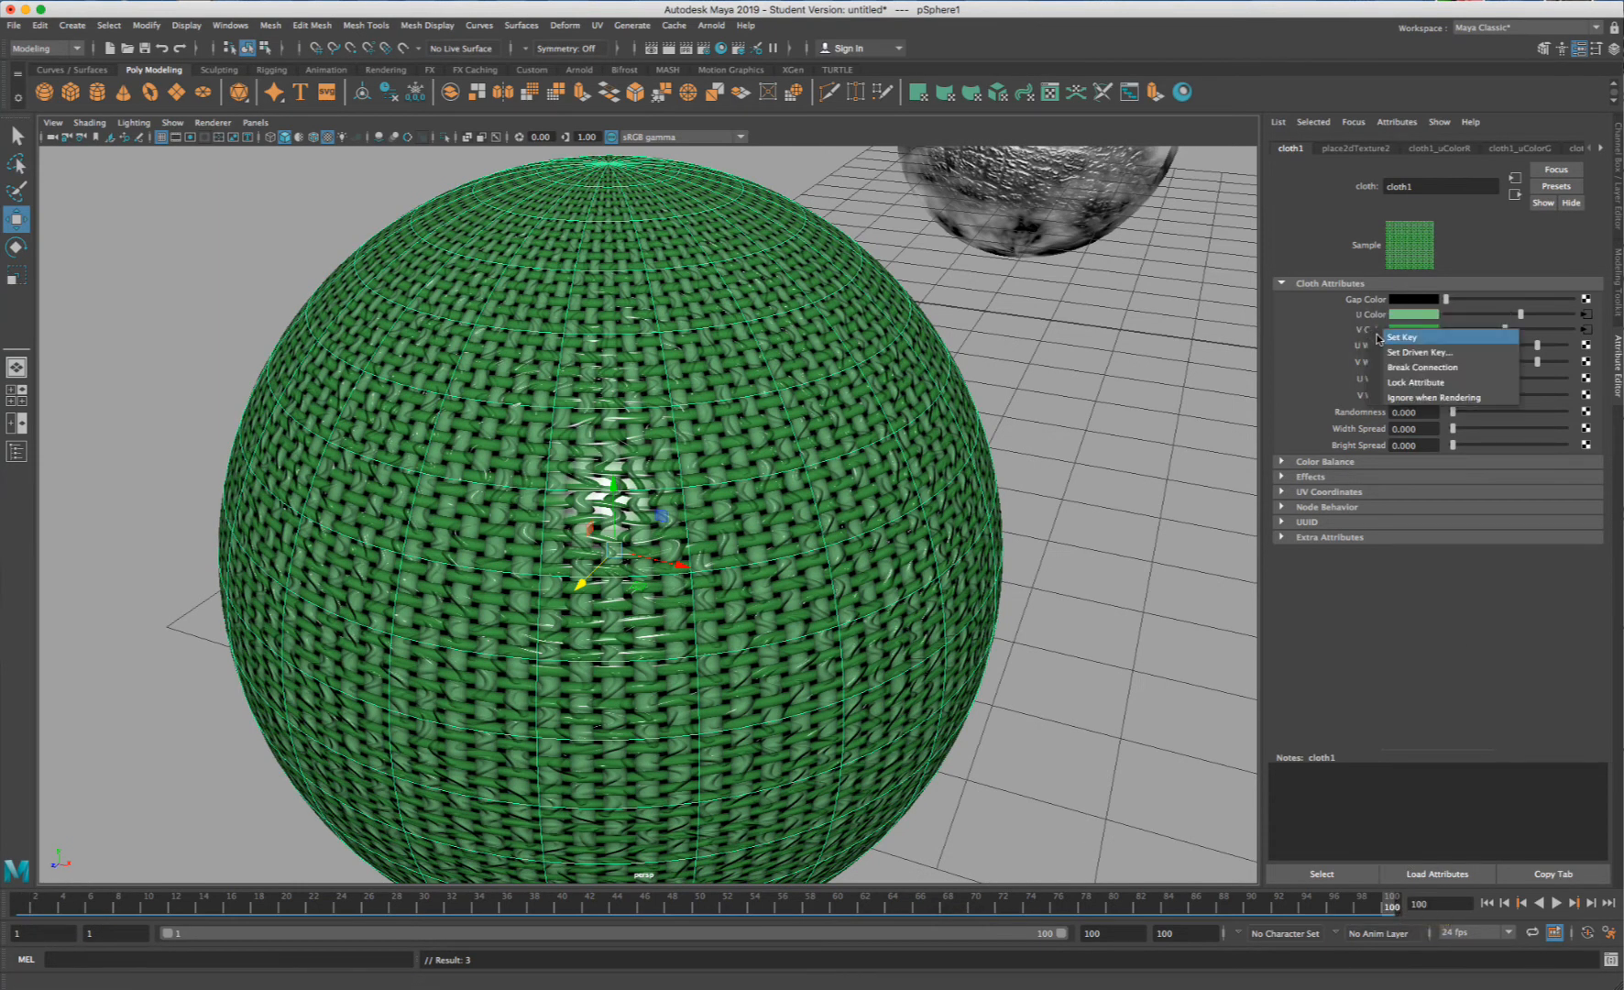
pyautogui.click(1395, 338)
# - Deselect the sphere, play the animation to check the cloth color change, and stop playback
pyautogui.click(1225, 706)
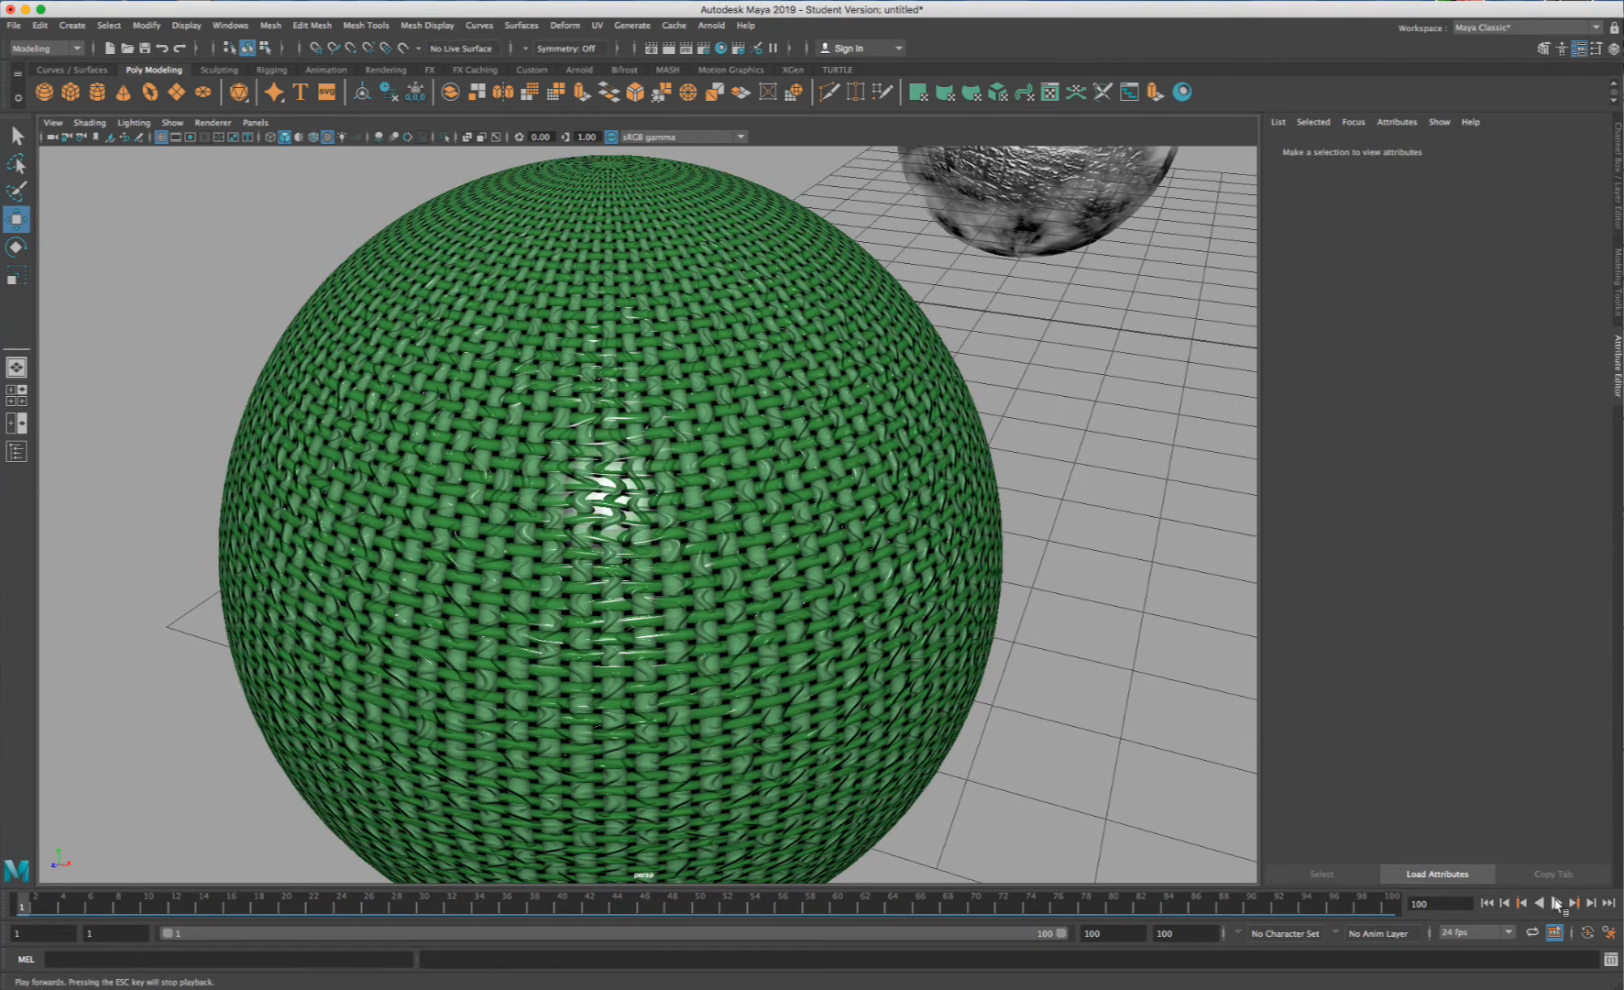
pyautogui.click(1556, 904)
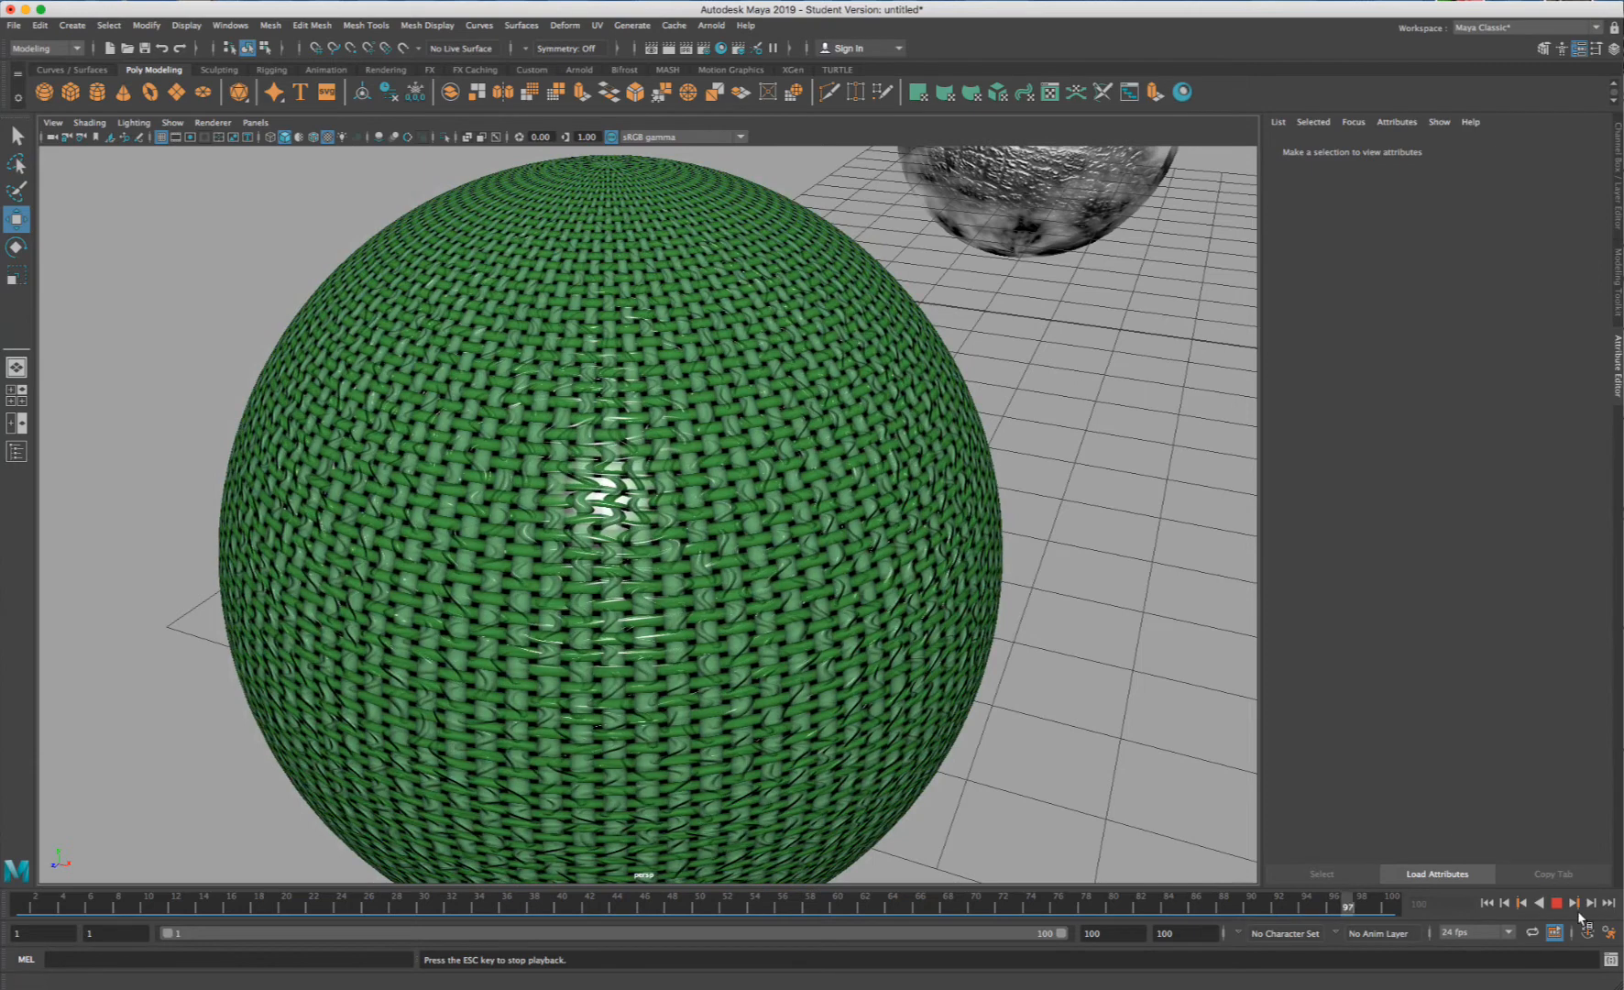
pyautogui.press('Escape')
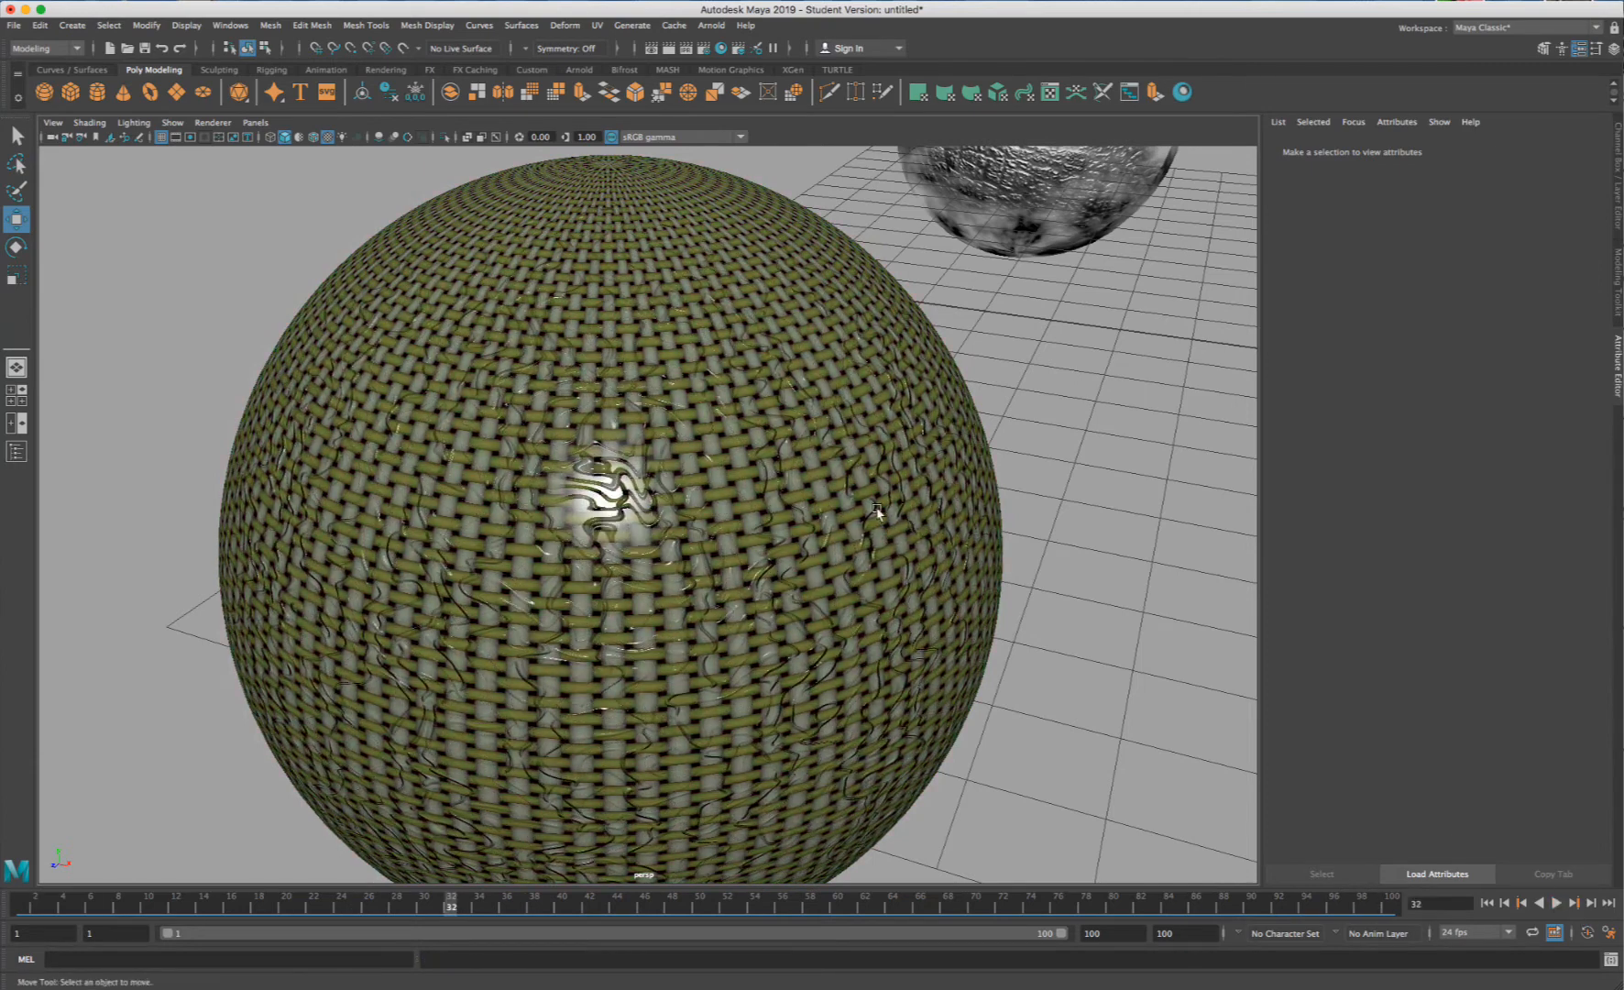
# - Open the bump2d node of the cloth sphere's phong material and key its Bump Depth at frame 1
pyautogui.click(825, 485)
pyautogui.moveTo(745, 458); pyautogui.dragTo(750, 821, button='right')
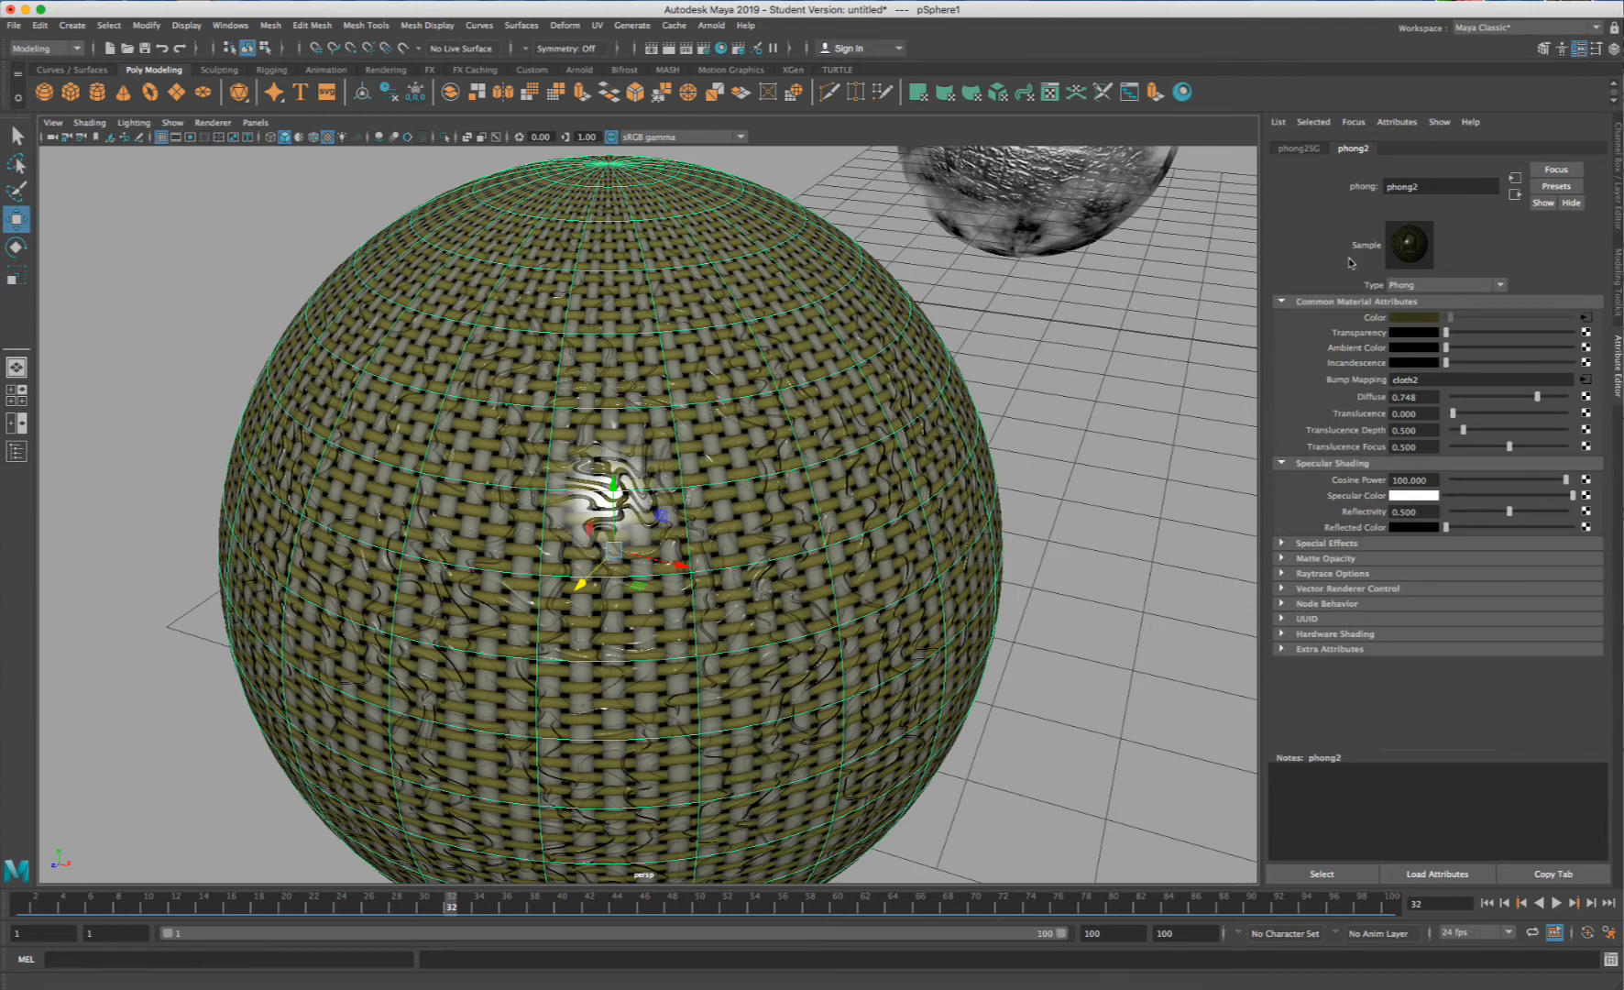
pyautogui.click(1585, 379)
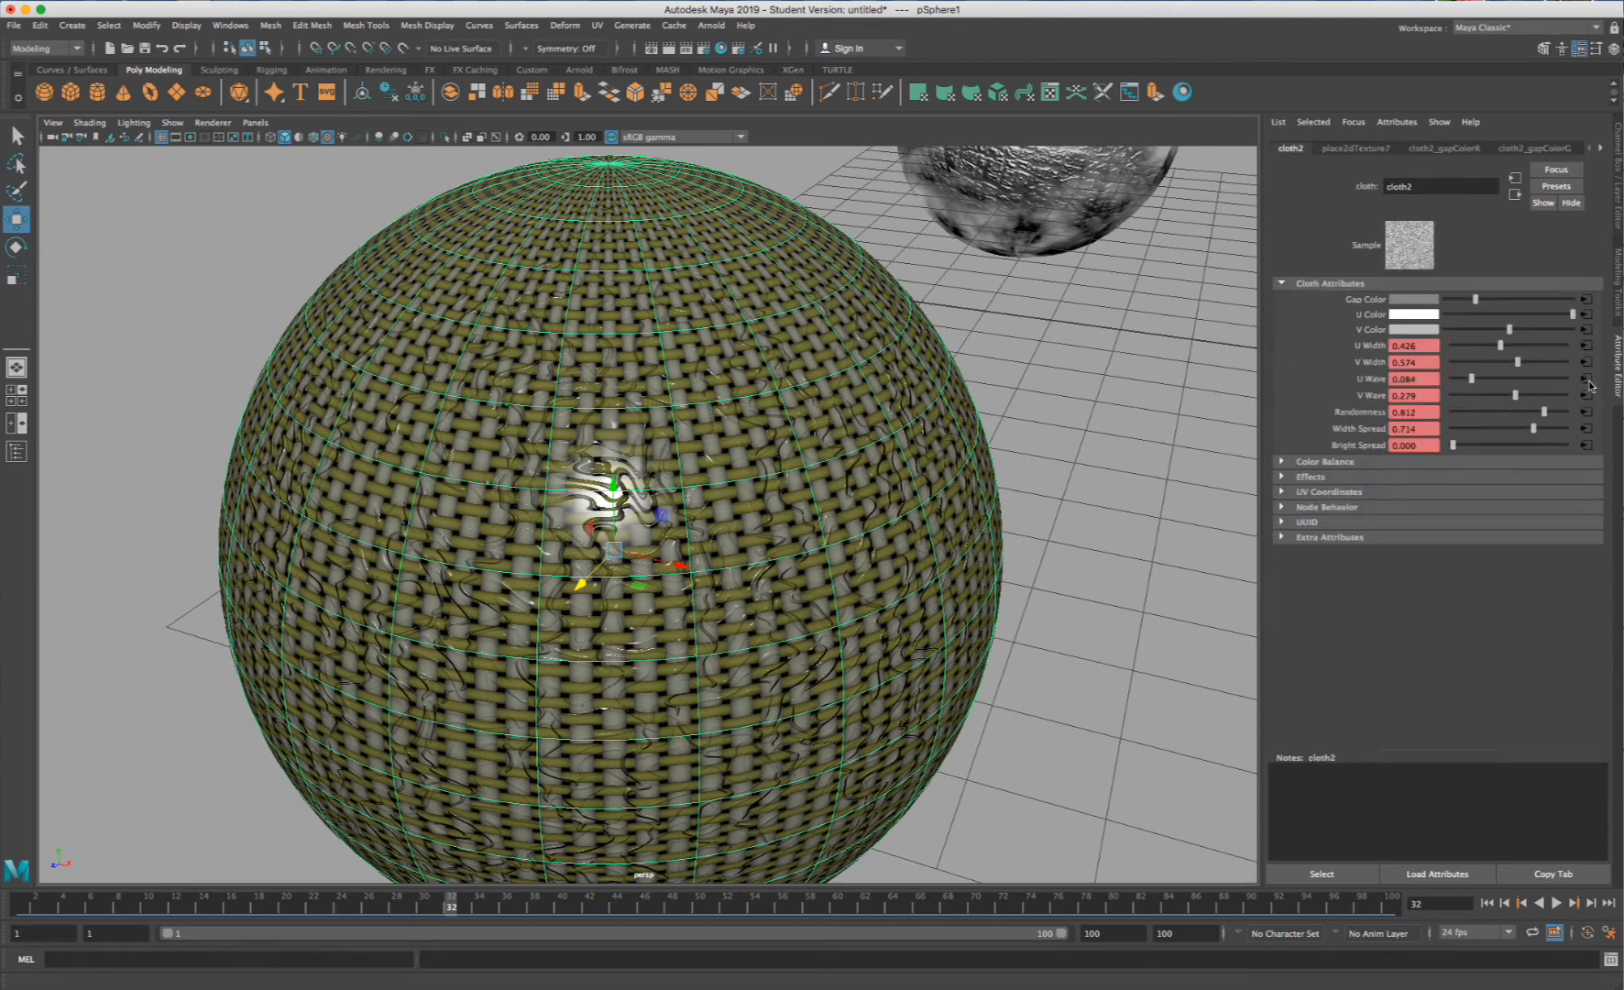
pyautogui.click(1515, 194)
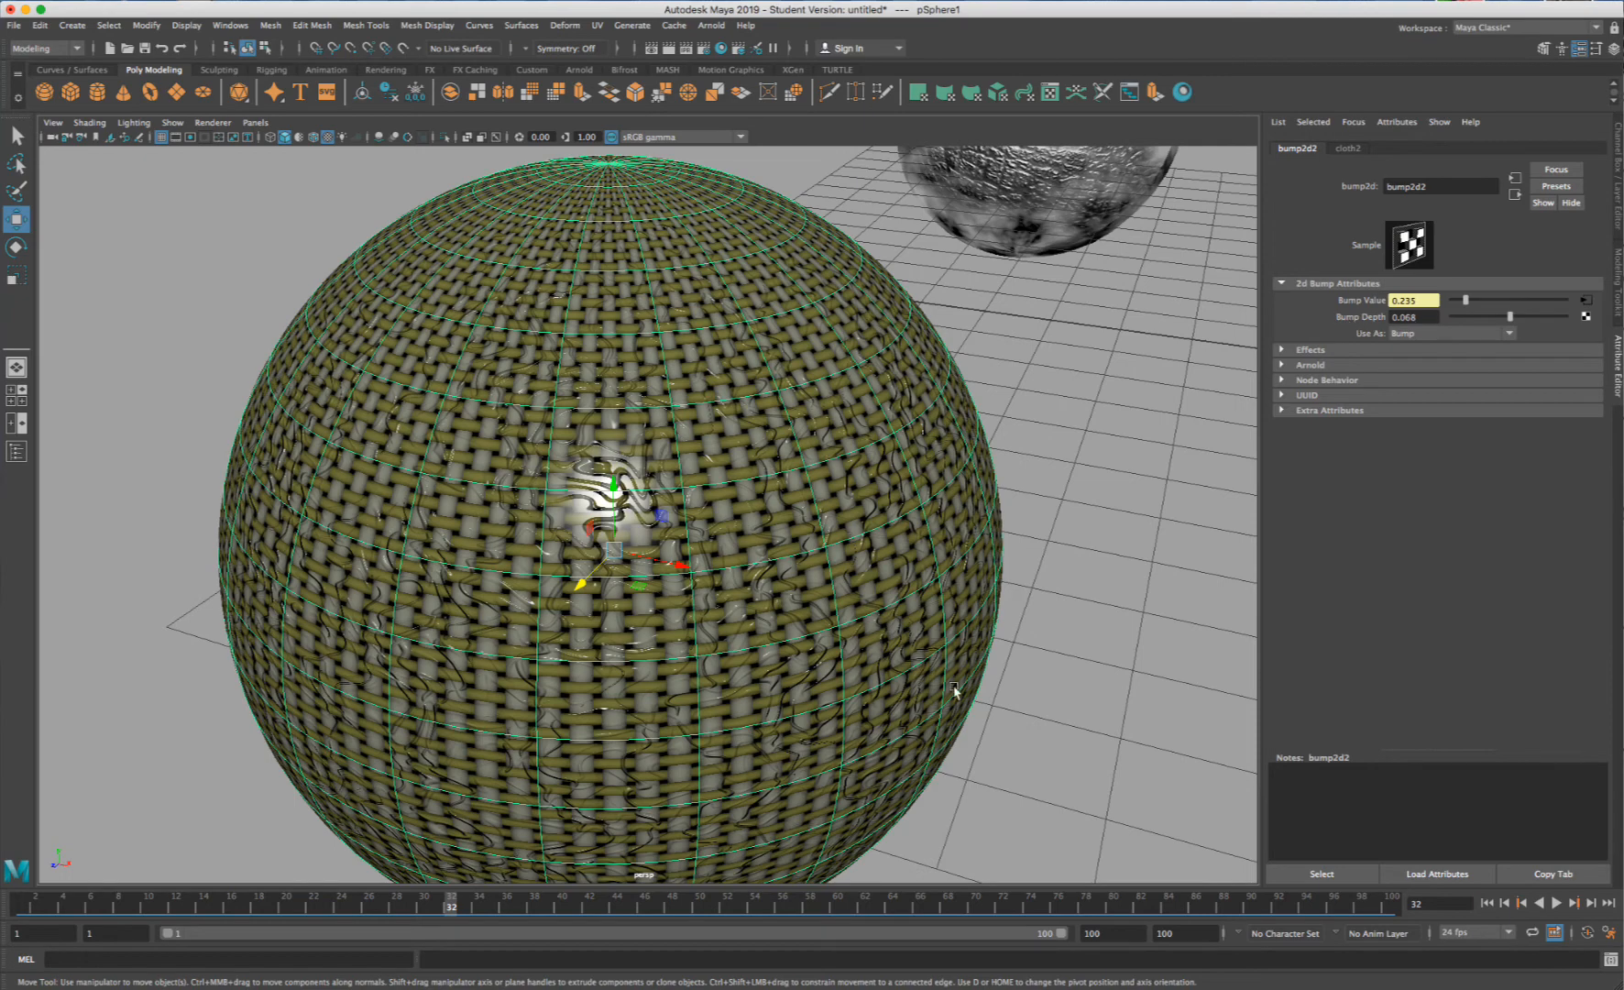
pyautogui.click(22, 909)
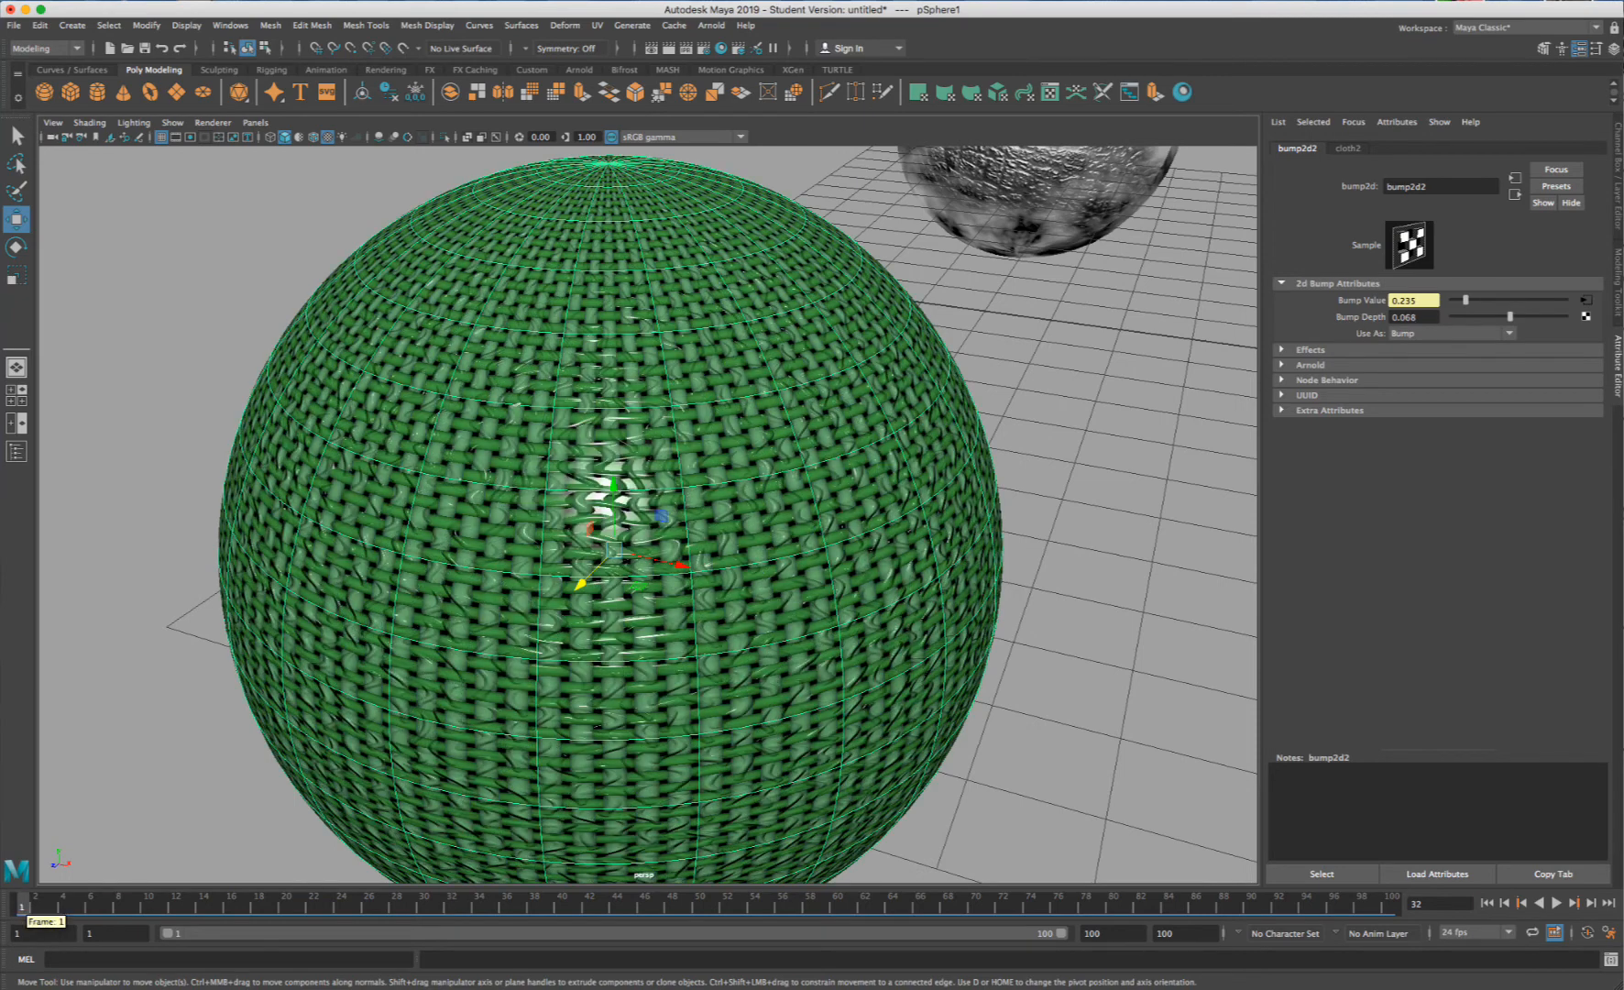
pyautogui.rightClick(1353, 318)
pyautogui.click(1360, 335)
# - Set the Bump Depth to 5.000 at frame 50 and key it
pyautogui.click(702, 908)
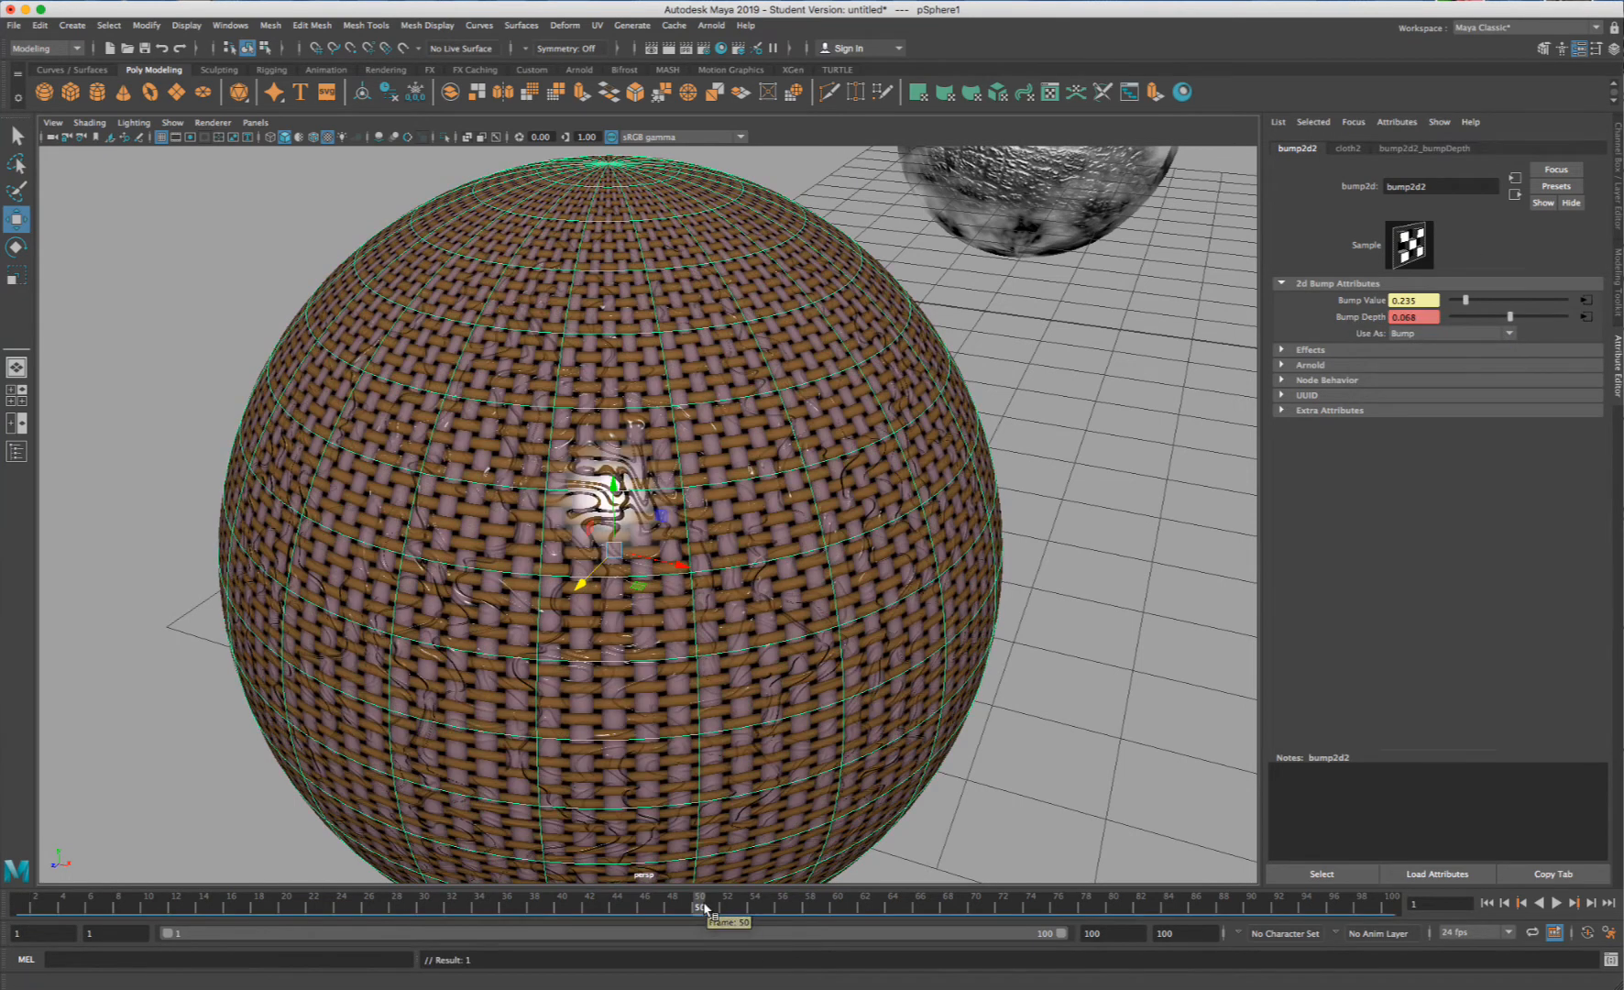
pyautogui.moveTo(1521, 319); pyautogui.dragTo(1538, 318)
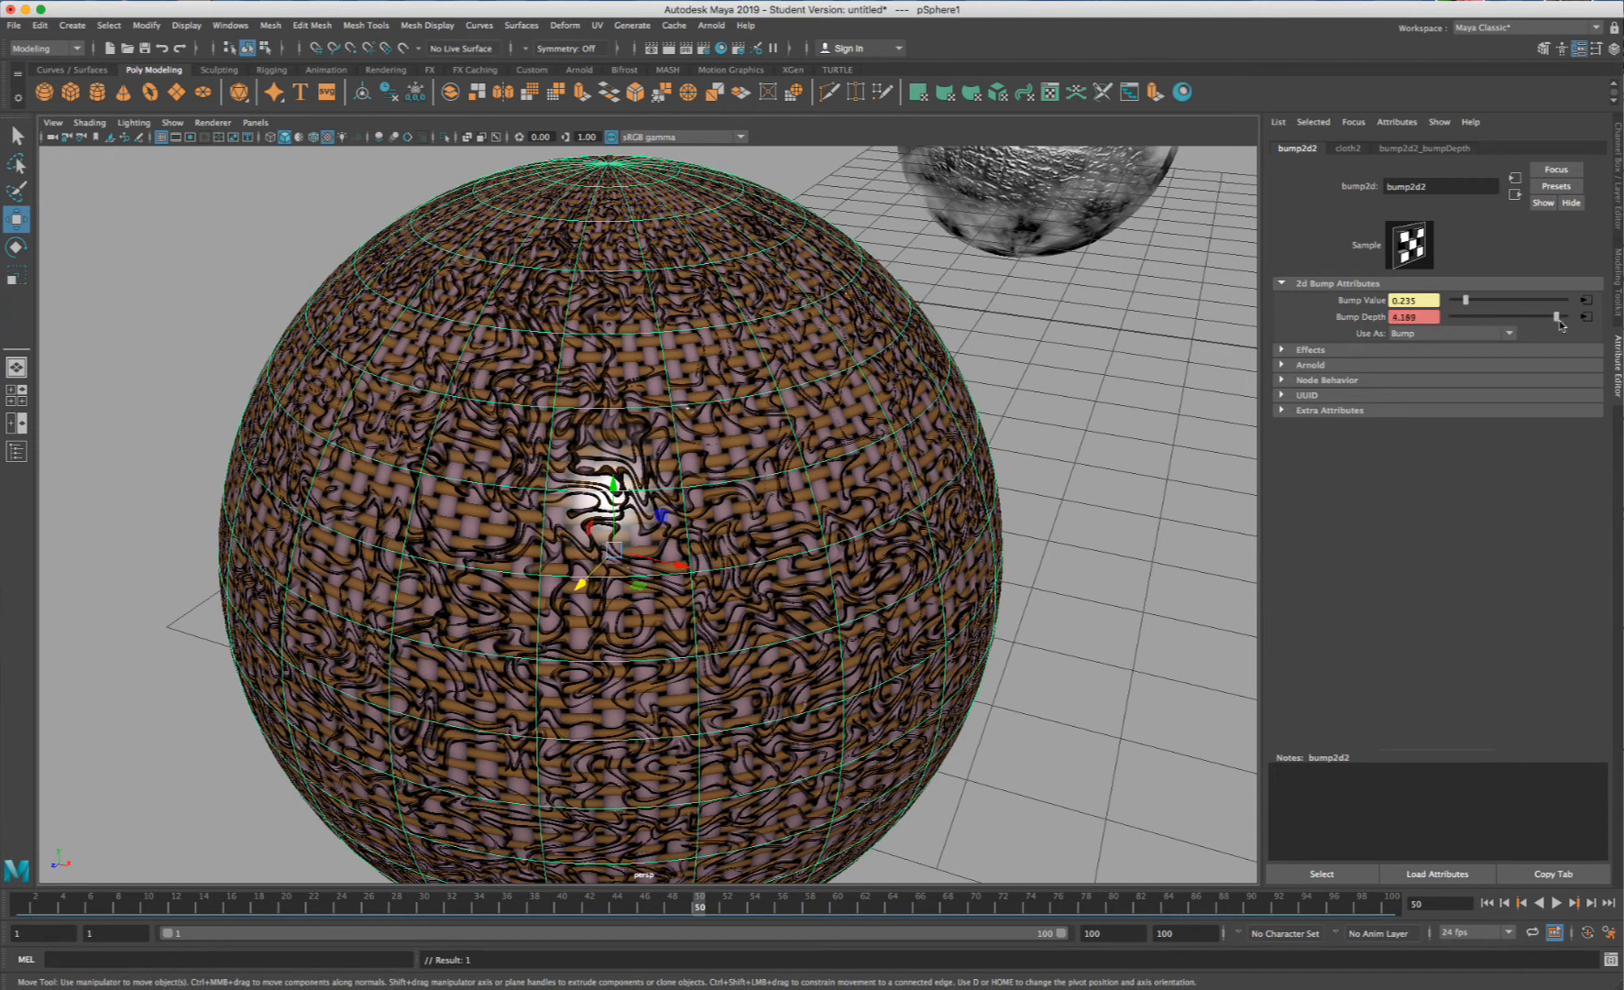
pyautogui.moveTo(1554, 318); pyautogui.dragTo(1553, 318)
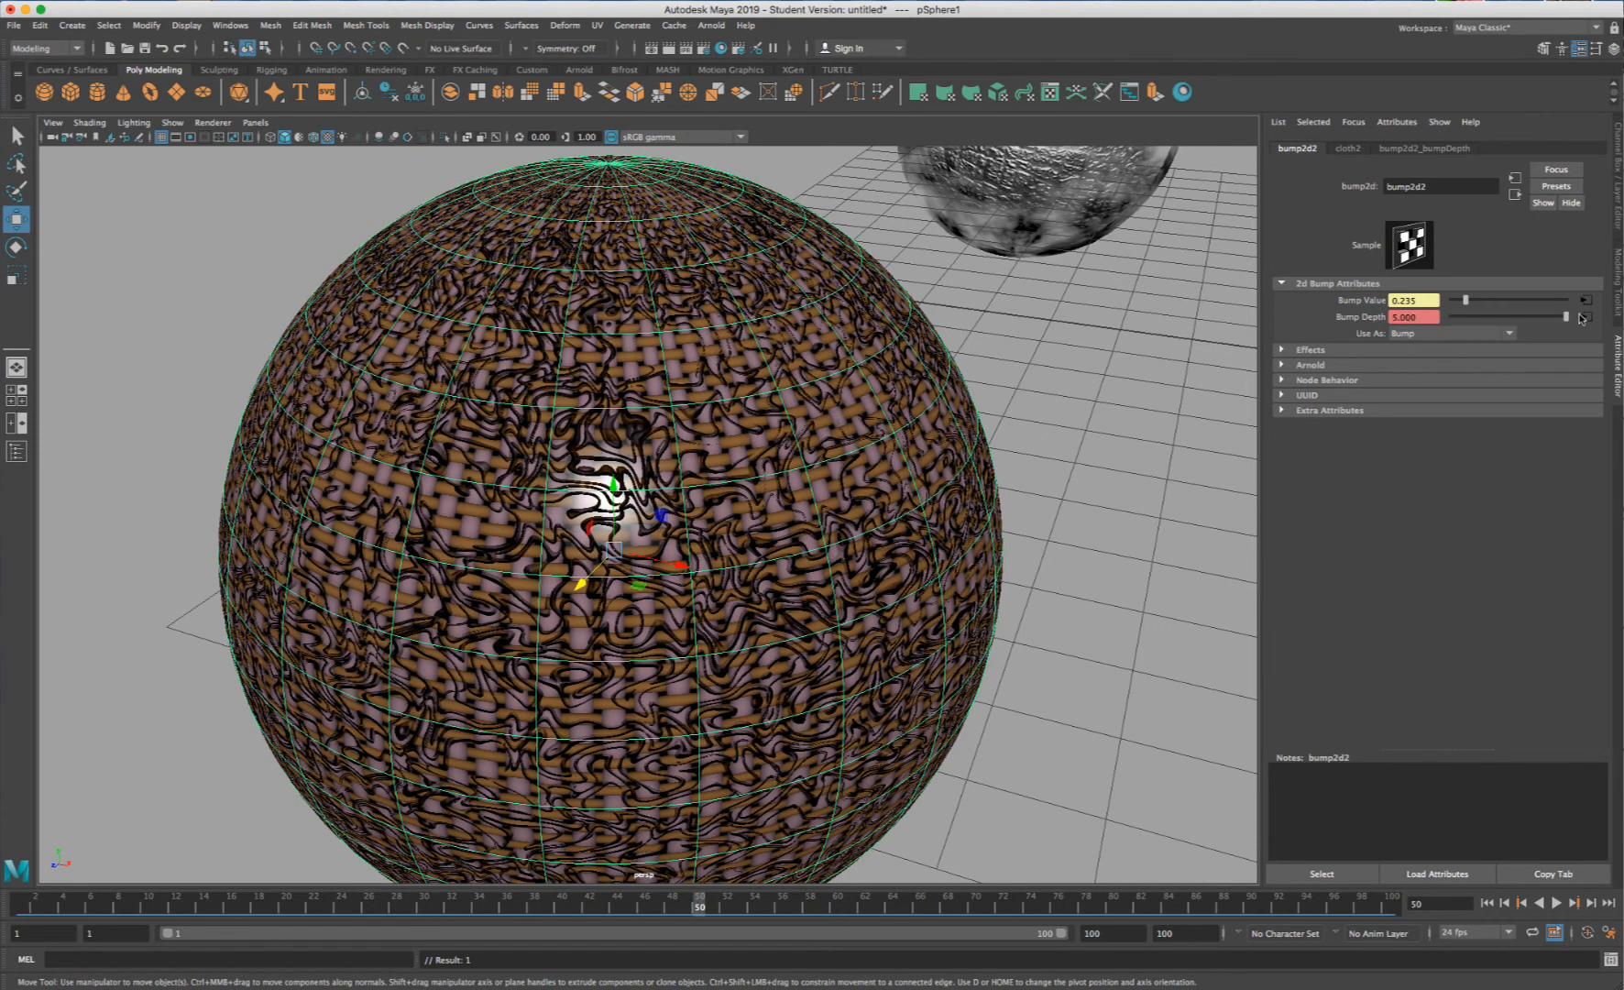
pyautogui.rightClick(1339, 318)
pyautogui.click(1364, 337)
# - Carry the Bump Depth from frame 1 over to frame 100 and key it there
pyautogui.click(23, 901)
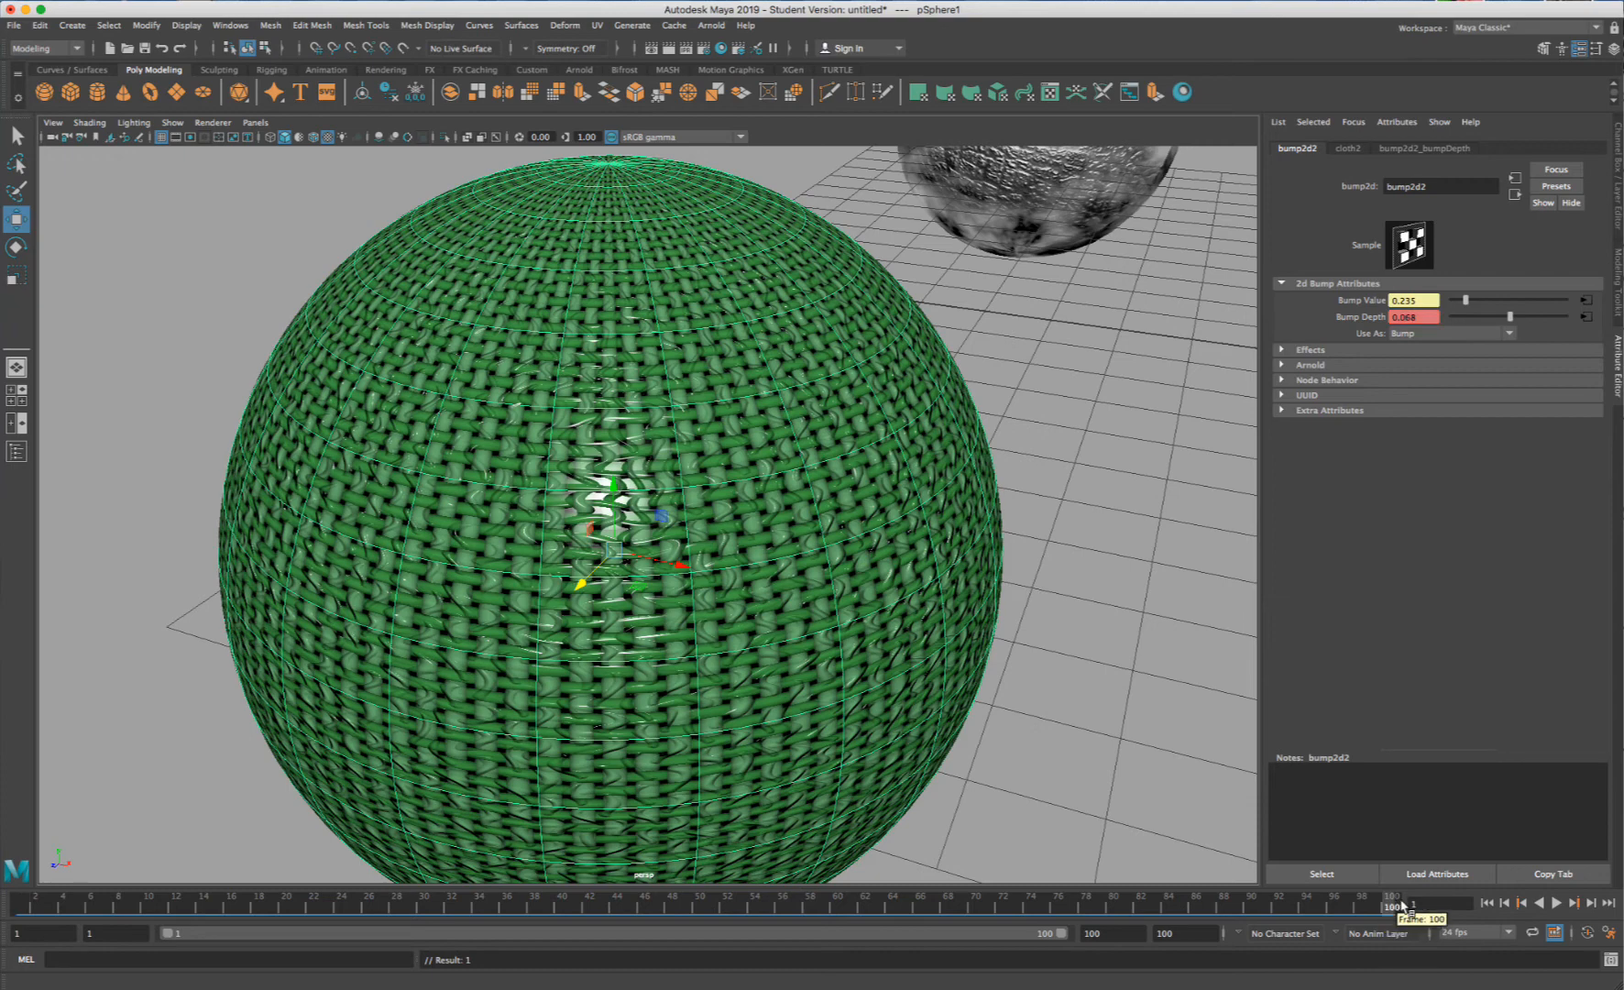
pyautogui.rightClick(1361, 319)
pyautogui.click(1388, 340)
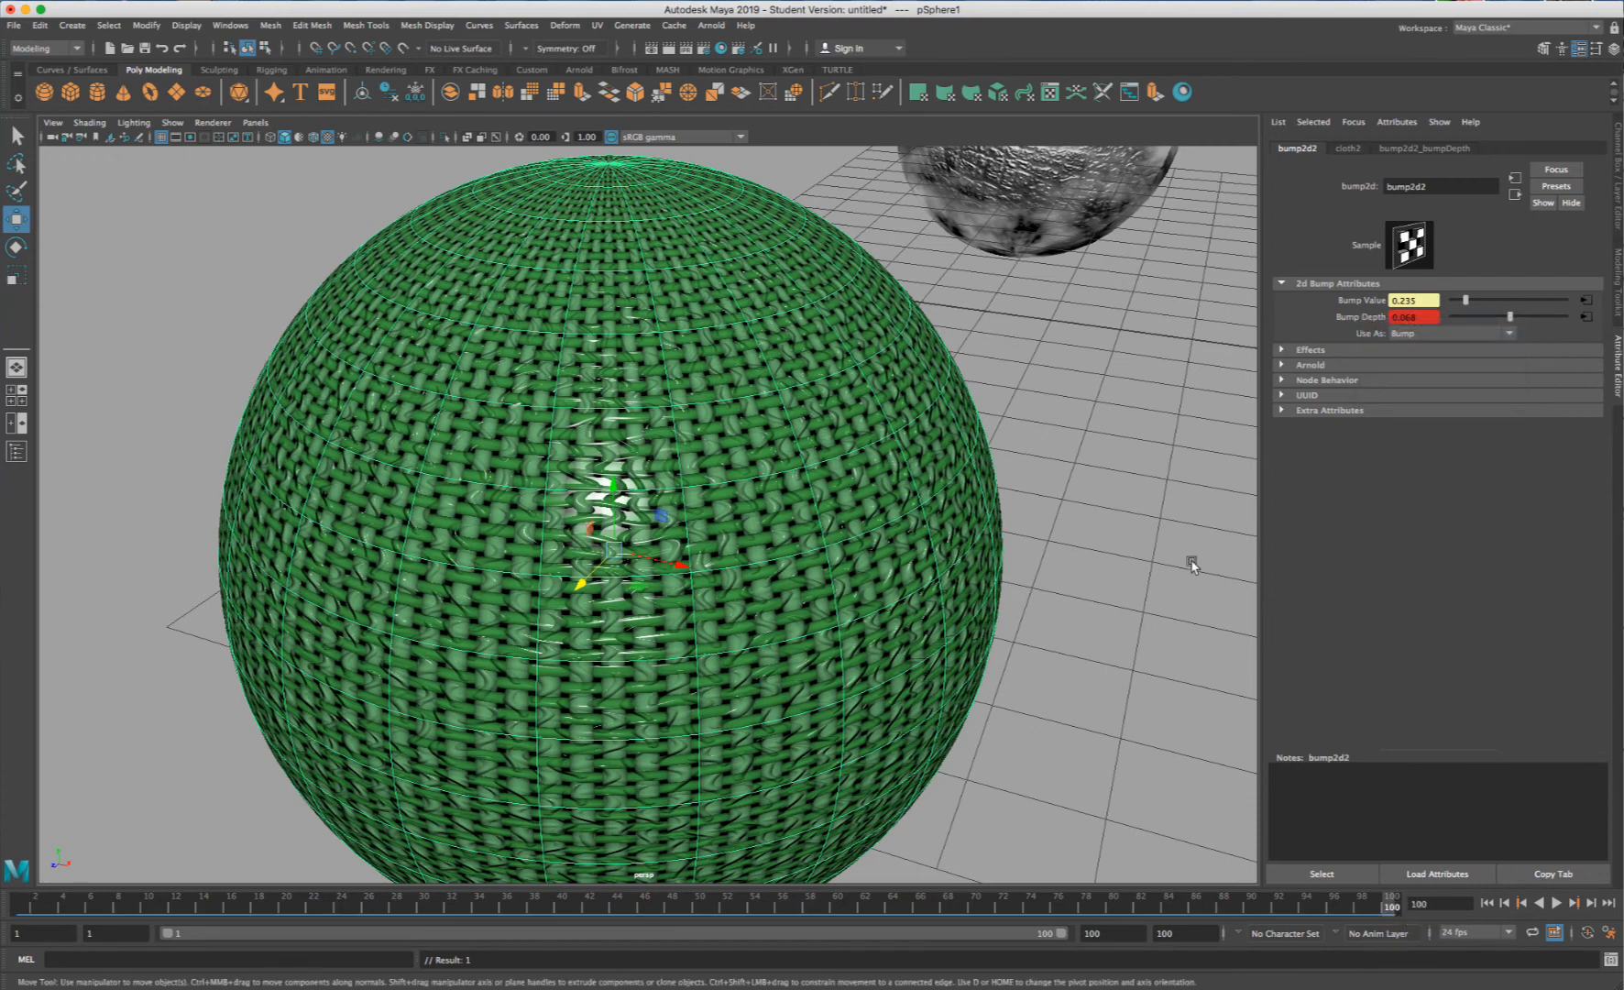
# - Deselect the sphere, play the animation to inspect the changing bump up close, and stop playback
pyautogui.click(1110, 562)
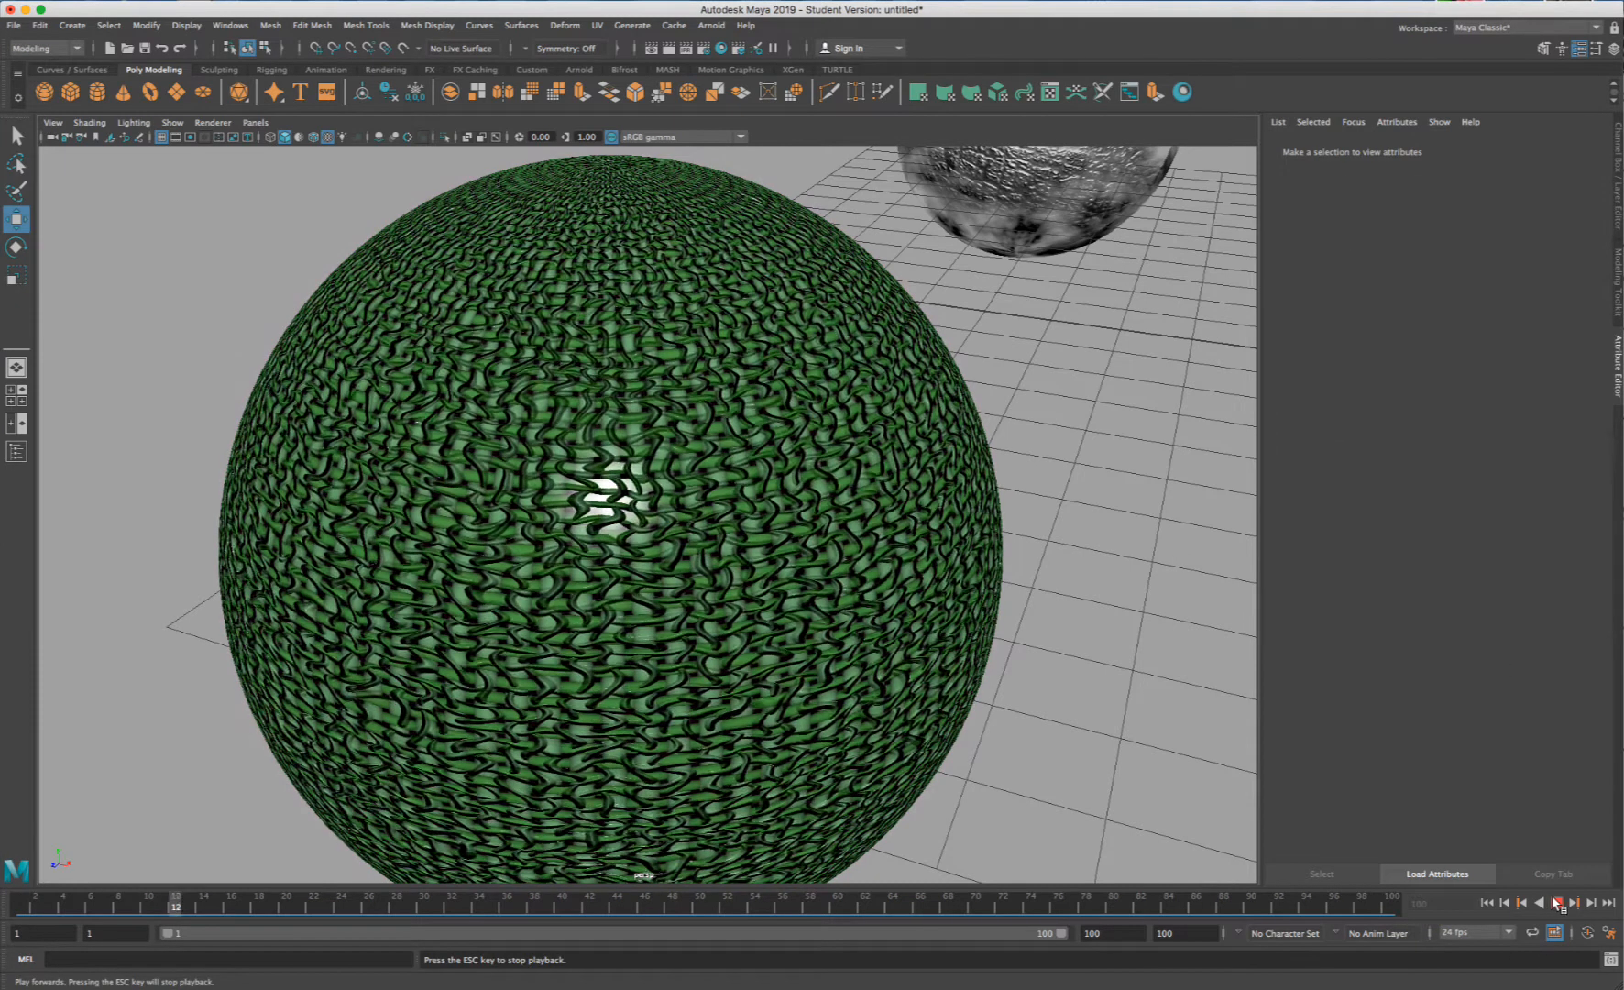
pyautogui.scroll(5, 740, 621)
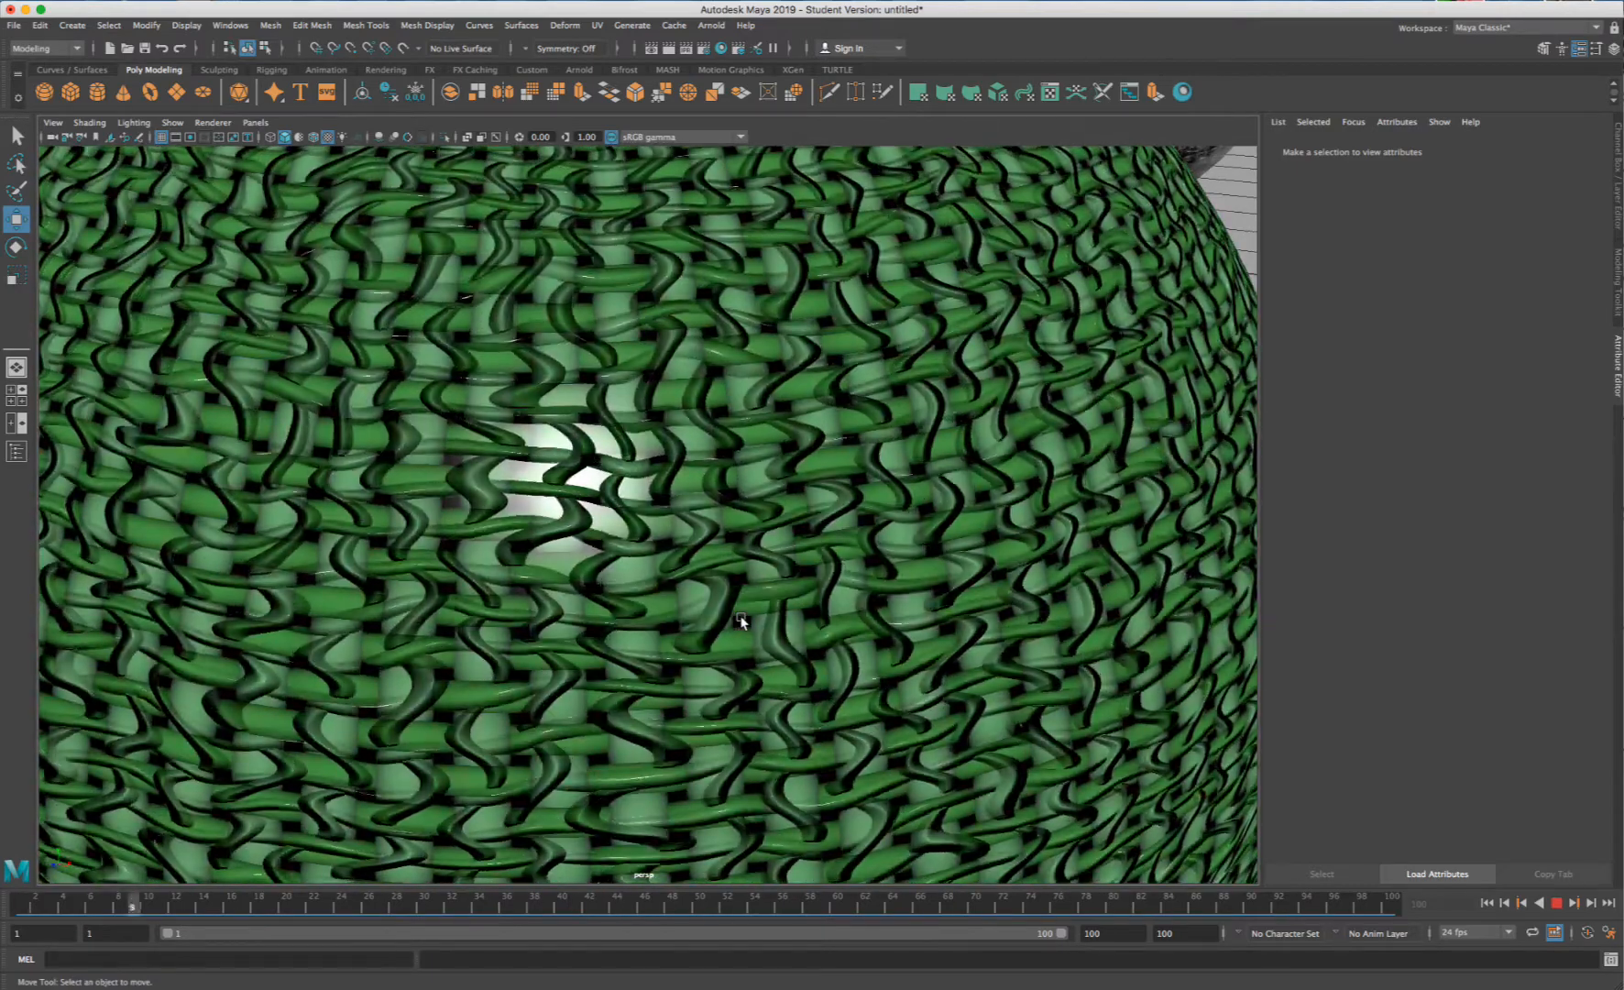
pyautogui.scroll(-6, 741, 621)
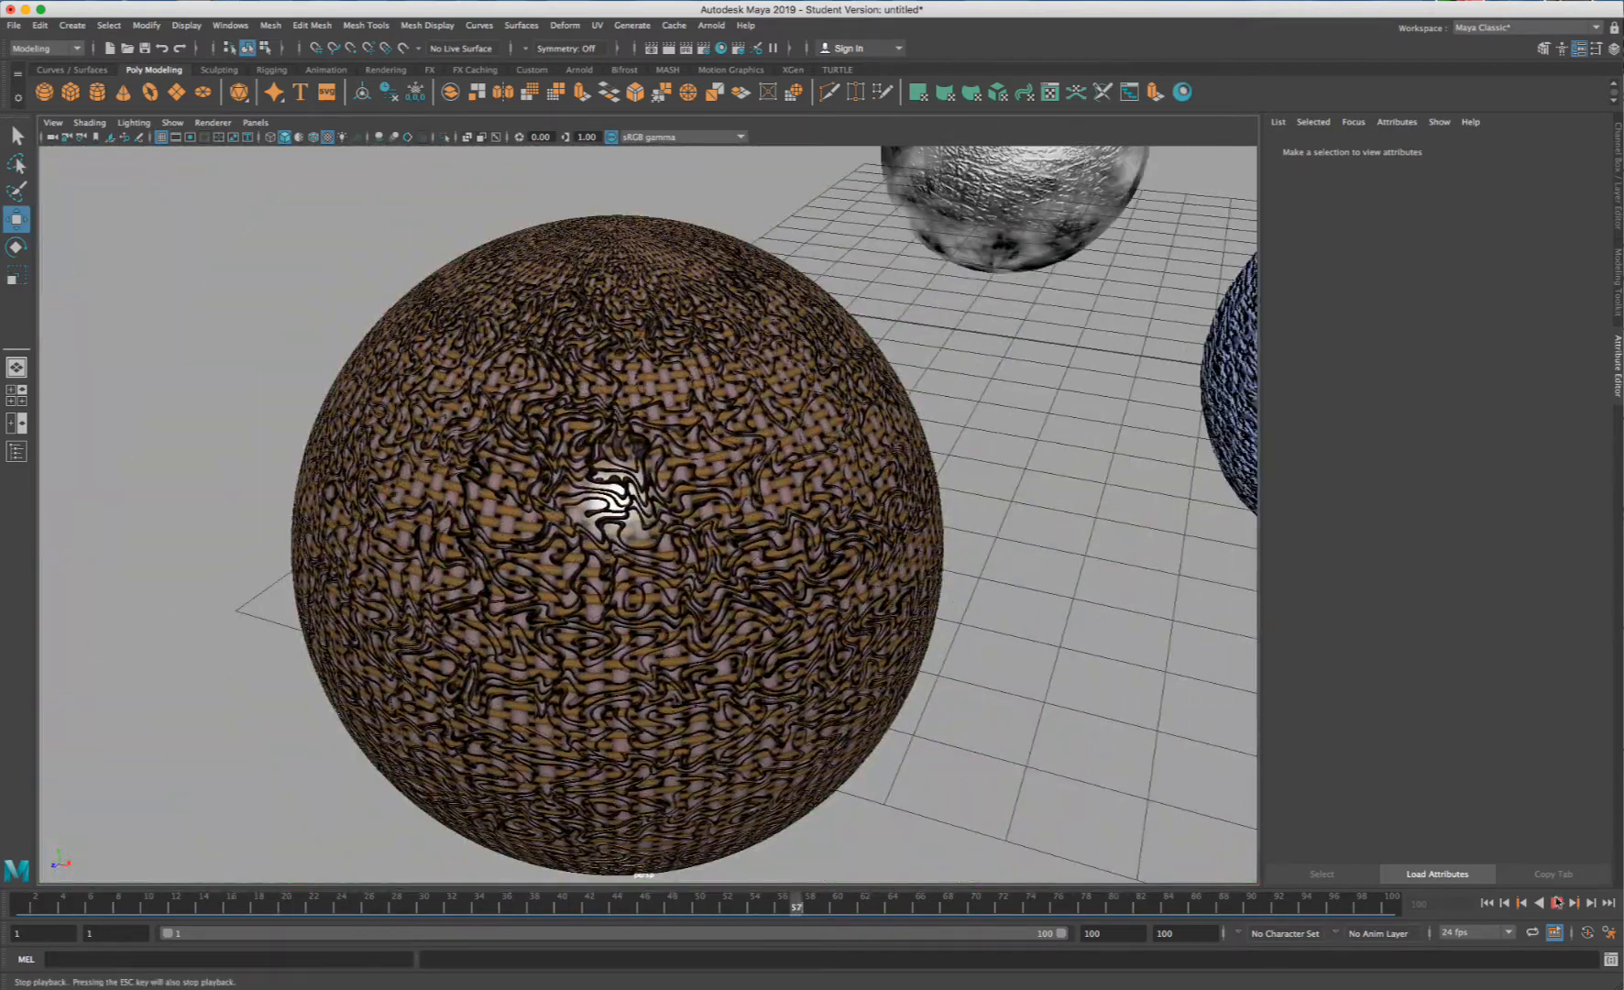
# - Select the silver, rough-textured sphere and open its Blinn material attributes
pyautogui.moveTo(1061, 412); pyautogui.dragTo(792, 520)
pyautogui.keyDown('alt'); pyautogui.moveTo(792, 521); pyautogui.dragTo(514, 513, button='middle'); pyautogui.keyUp('alt')
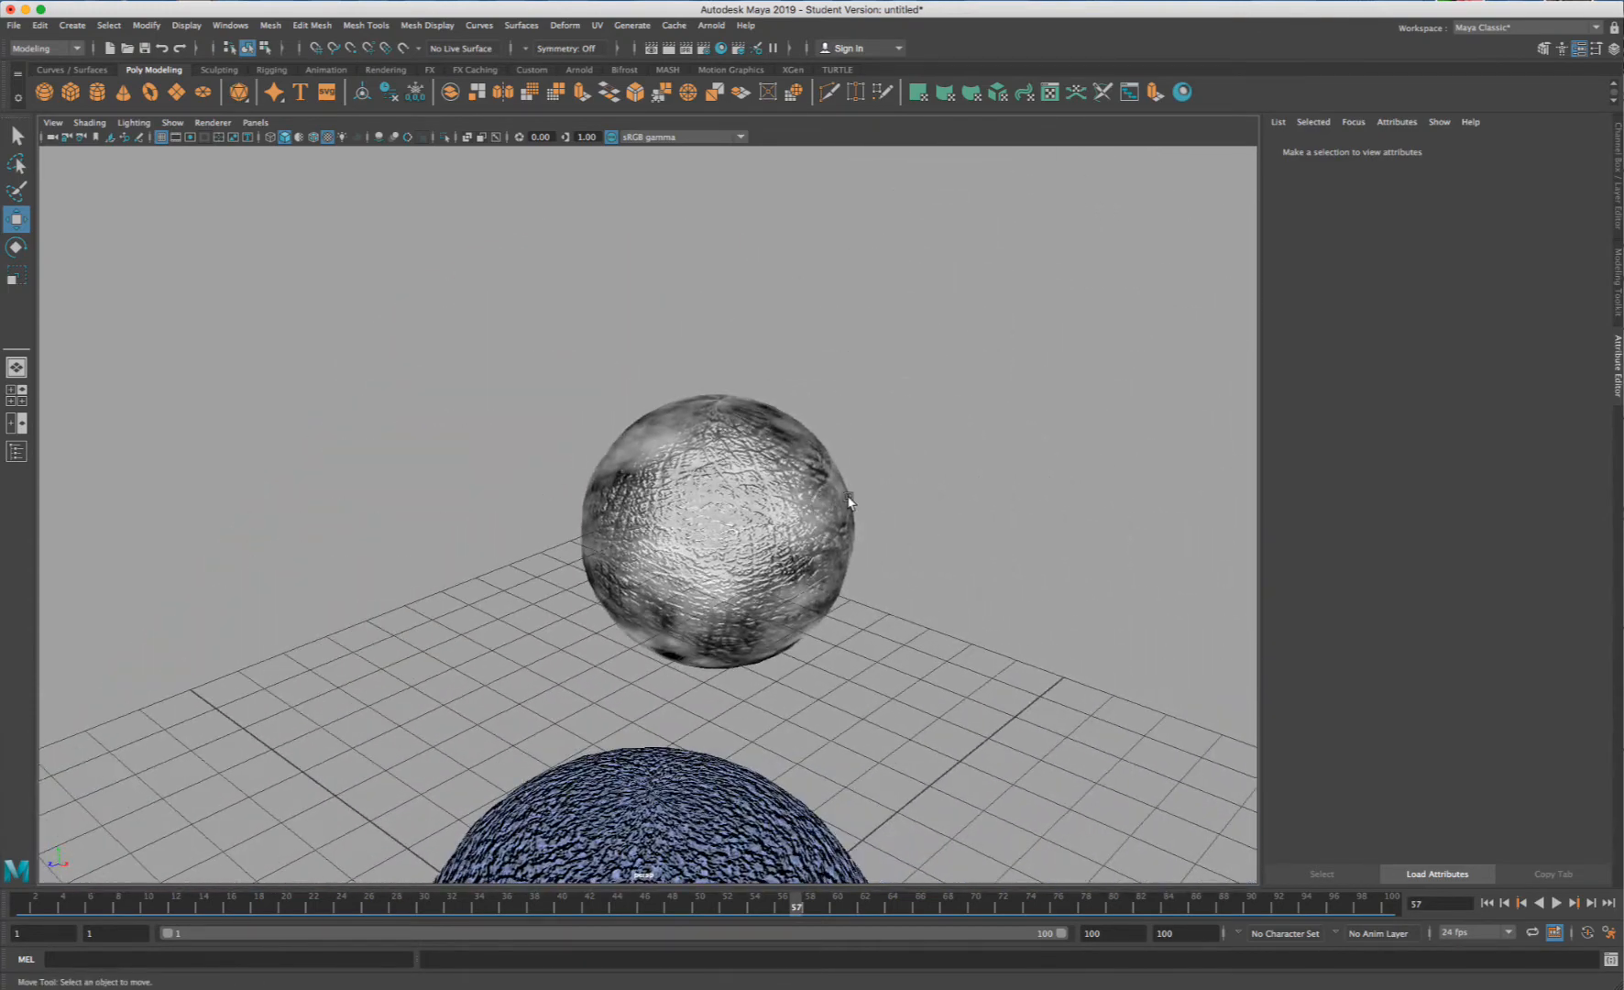
pyautogui.keyDown('alt'); pyautogui.moveTo(850, 501); pyautogui.dragTo(865, 500, button='right'); pyautogui.keyUp('alt')
pyautogui.click(802, 540)
pyautogui.keyDown('alt'); pyautogui.moveTo(1040, 477); pyautogui.dragTo(816, 493, button='middle'); pyautogui.keyUp('alt')
pyautogui.scroll(-5, 814, 495)
pyautogui.scroll(-3, 815, 499)
pyautogui.scroll(10, 796, 583)
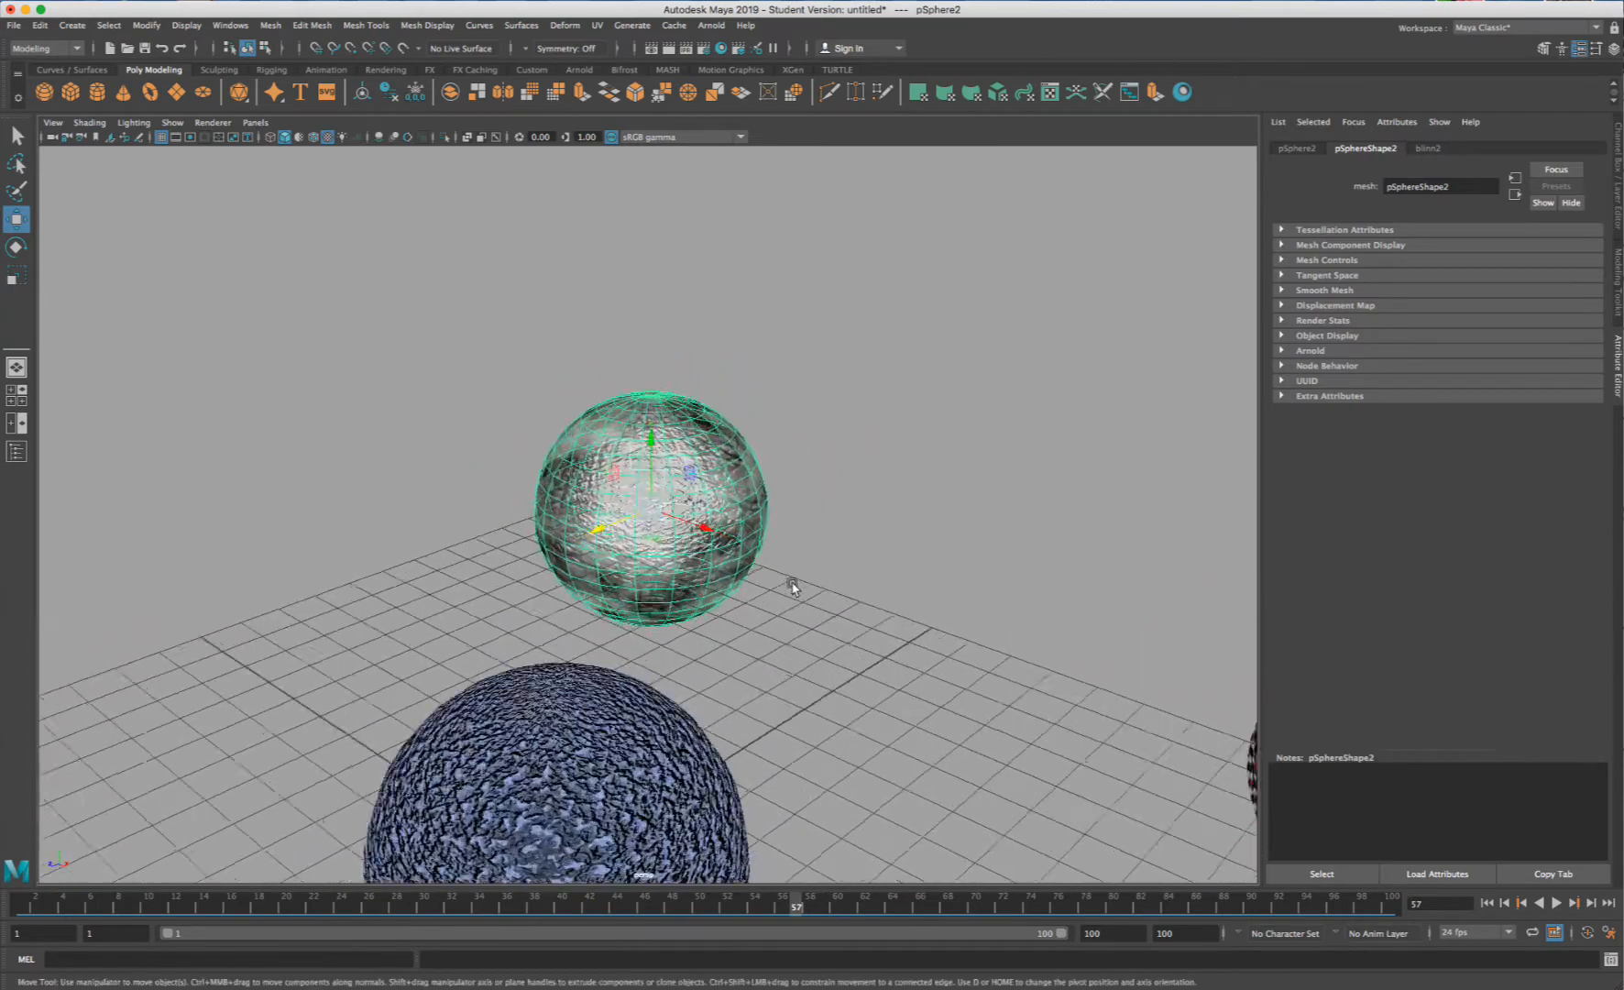
pyautogui.click(1113, 420)
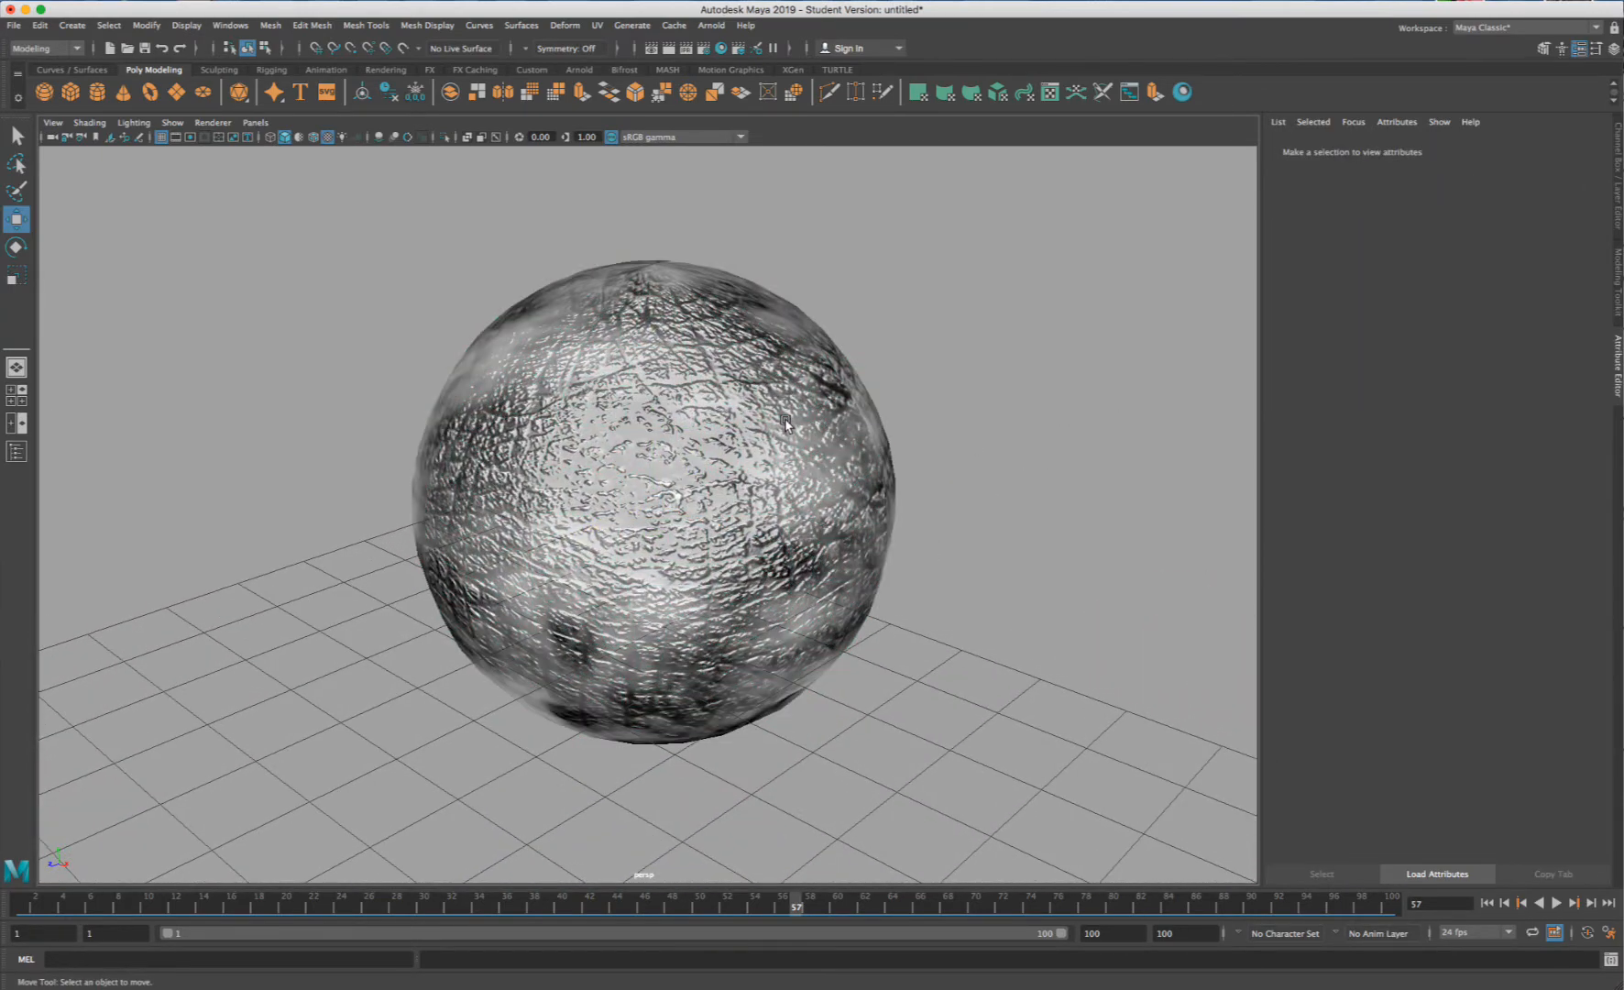
pyautogui.keyDown('alt'); pyautogui.moveTo(786, 423); pyautogui.dragTo(733, 389); pyautogui.keyUp('alt')
pyautogui.keyDown('alt'); pyautogui.moveTo(768, 445); pyautogui.dragTo(384, 119, button='middle'); pyautogui.keyUp('alt')
pyautogui.keyDown('alt'); pyautogui.moveTo(916, 536); pyautogui.dragTo(346, 129, button='middle'); pyautogui.keyUp('alt')
pyautogui.keyDown('alt'); pyautogui.moveTo(815, 568); pyautogui.dragTo(165, 79, button='middle'); pyautogui.keyUp('alt')
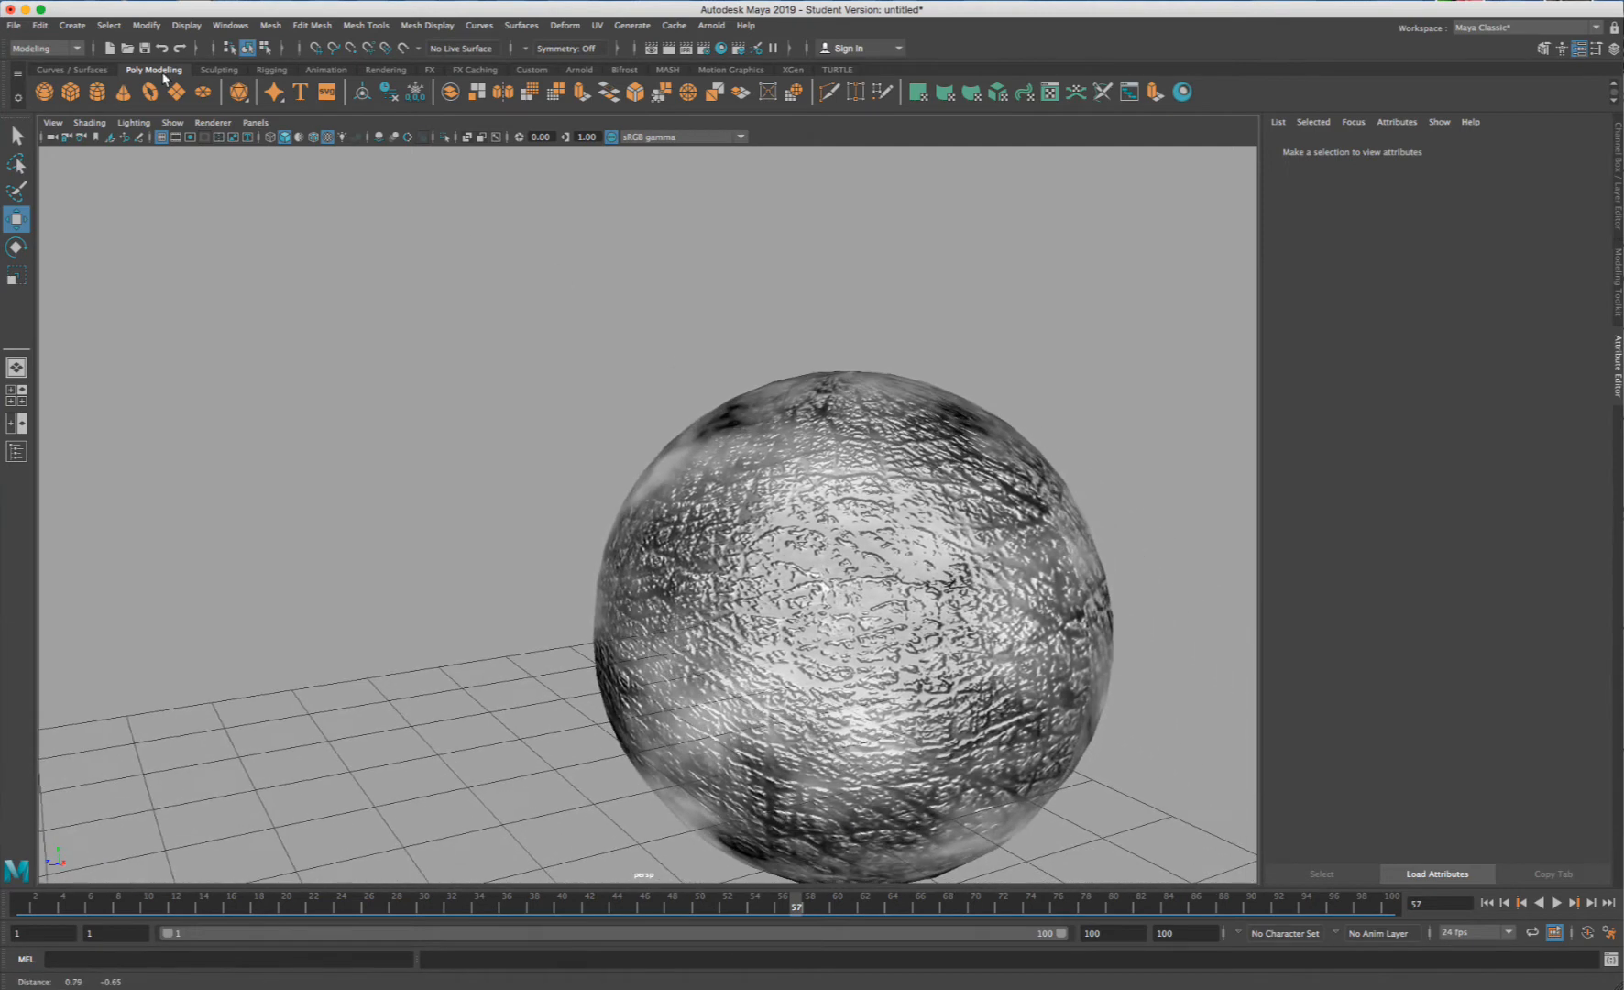
pyautogui.scroll(1, 165, 79)
pyautogui.click(844, 474)
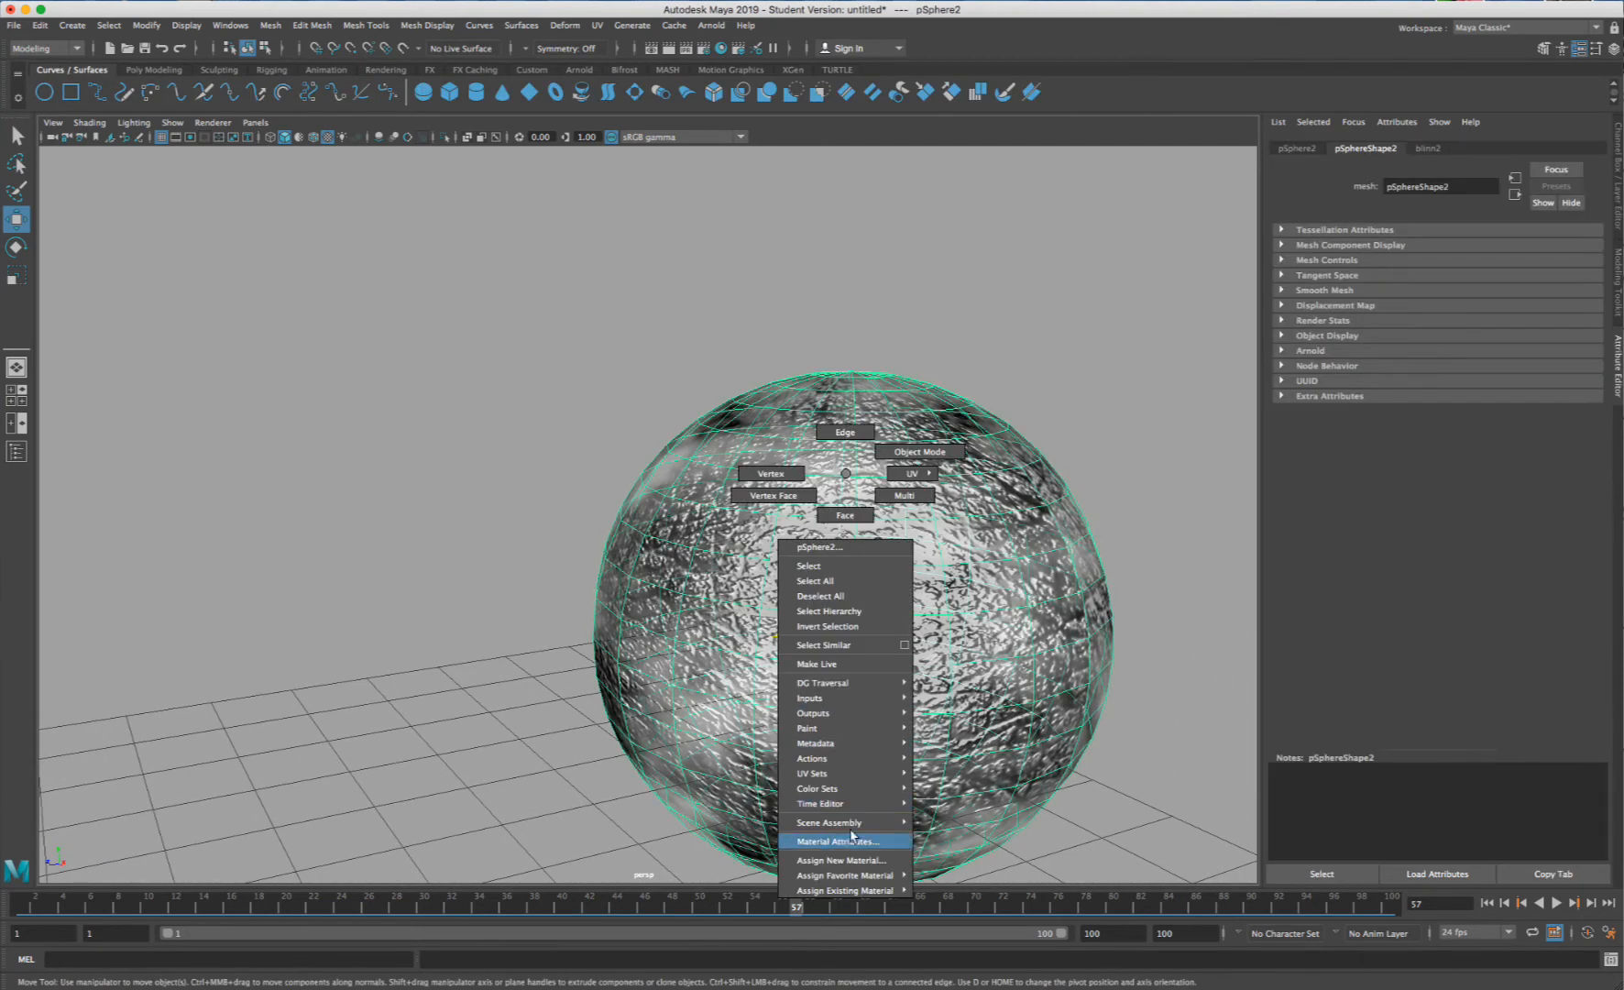
pyautogui.click(836, 841)
pyautogui.keyDown('alt'); pyautogui.moveTo(1059, 445); pyautogui.dragTo(482, 239); pyautogui.keyUp('alt')
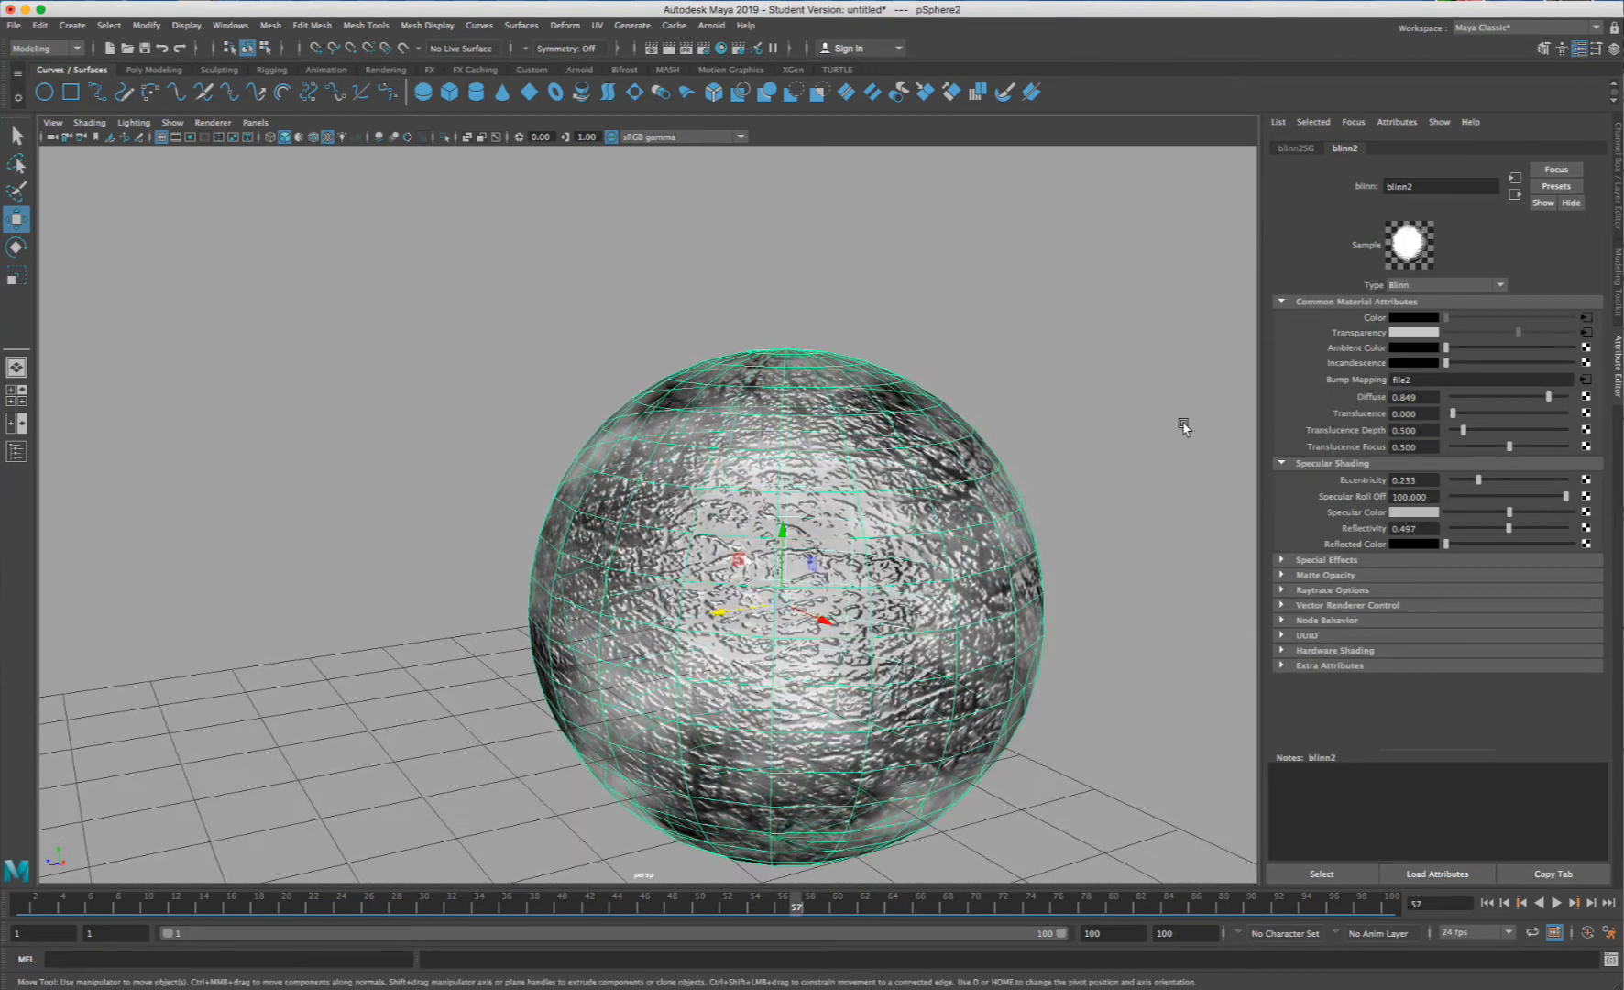
pyautogui.rightClick(1365, 397)
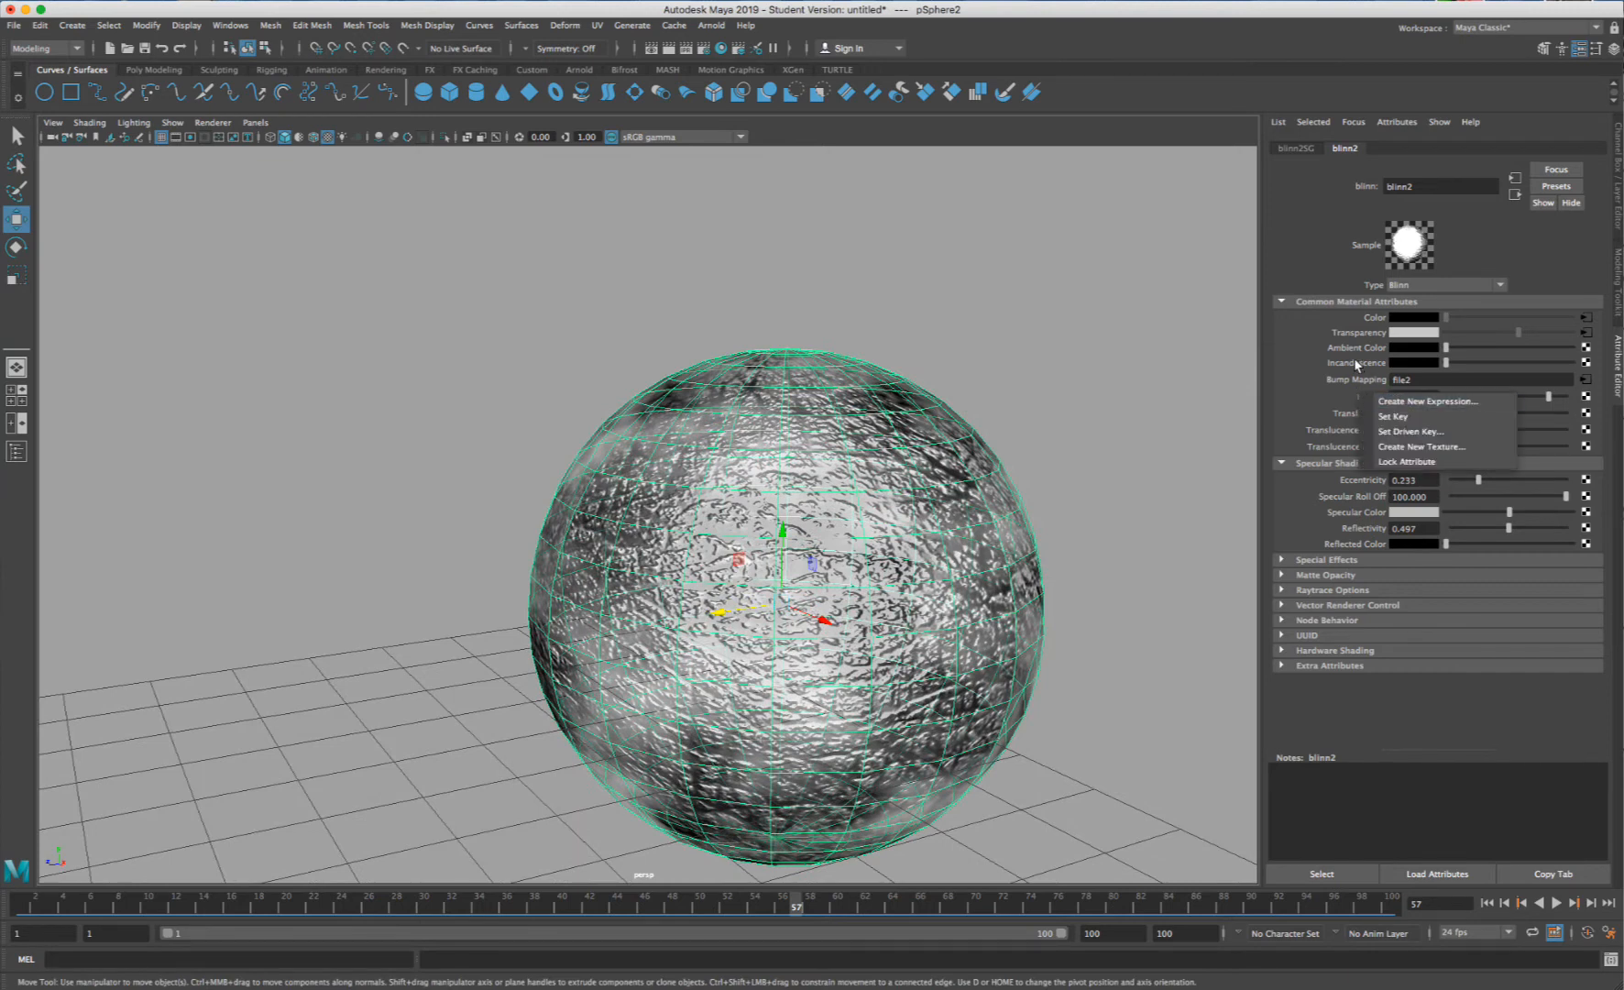
pyautogui.click(1323, 436)
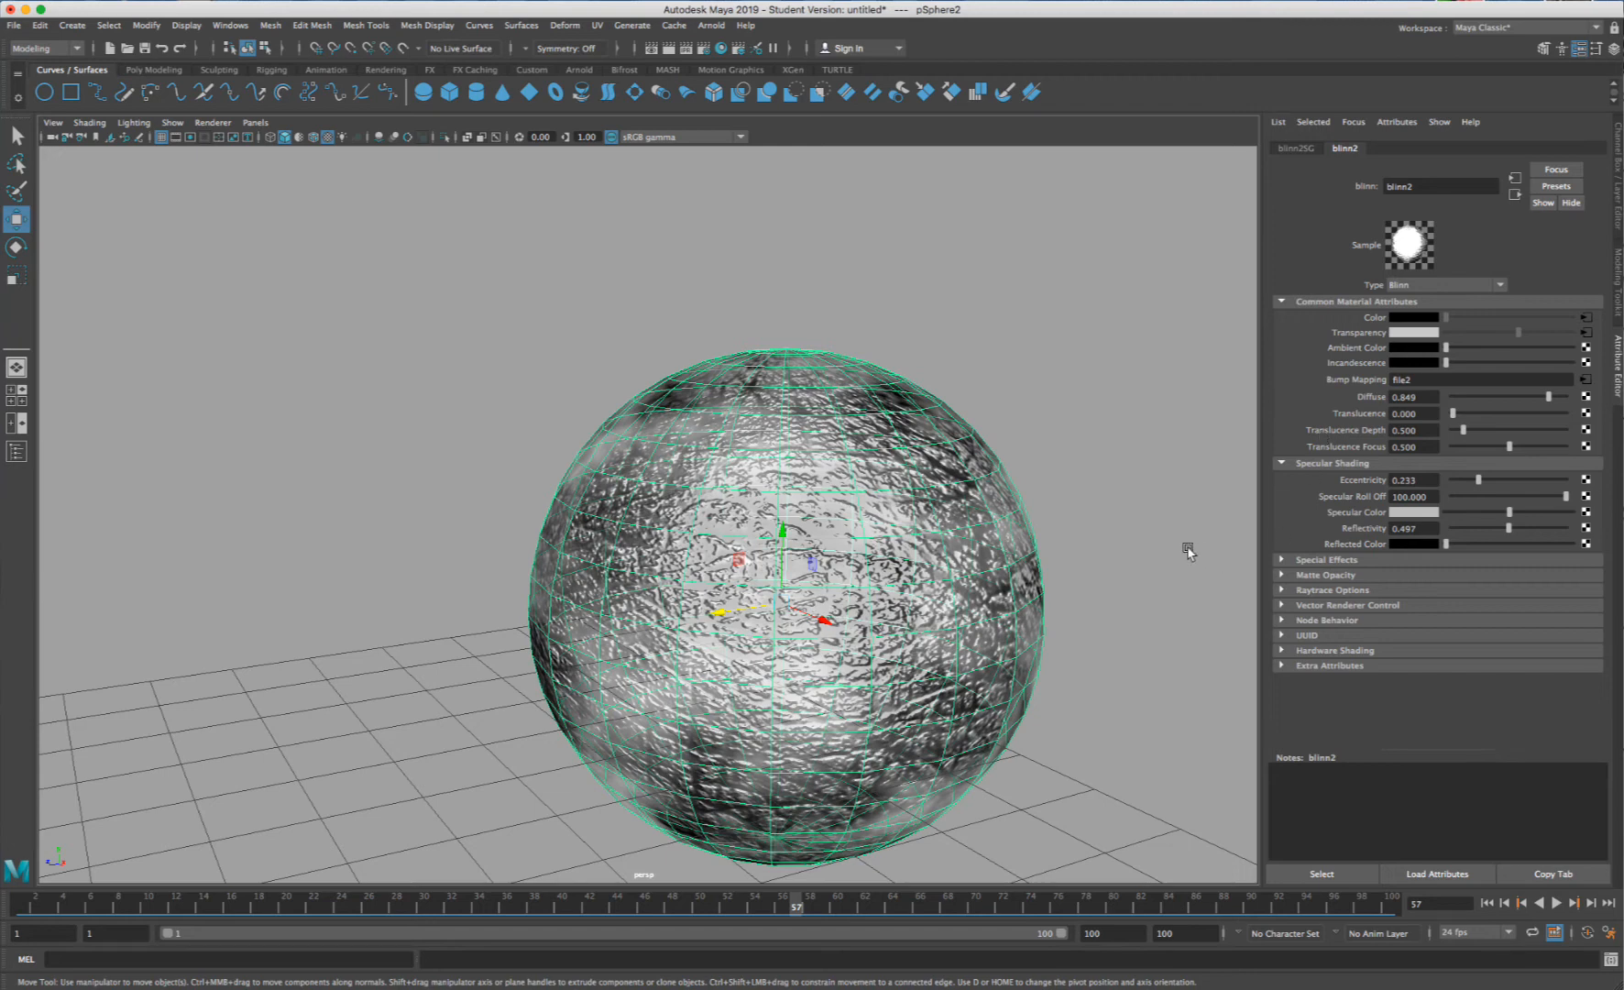
pyautogui.keyDown('alt'); pyautogui.moveTo(1188, 551); pyautogui.dragTo(827, 497, button='middle'); pyautogui.keyUp('alt')
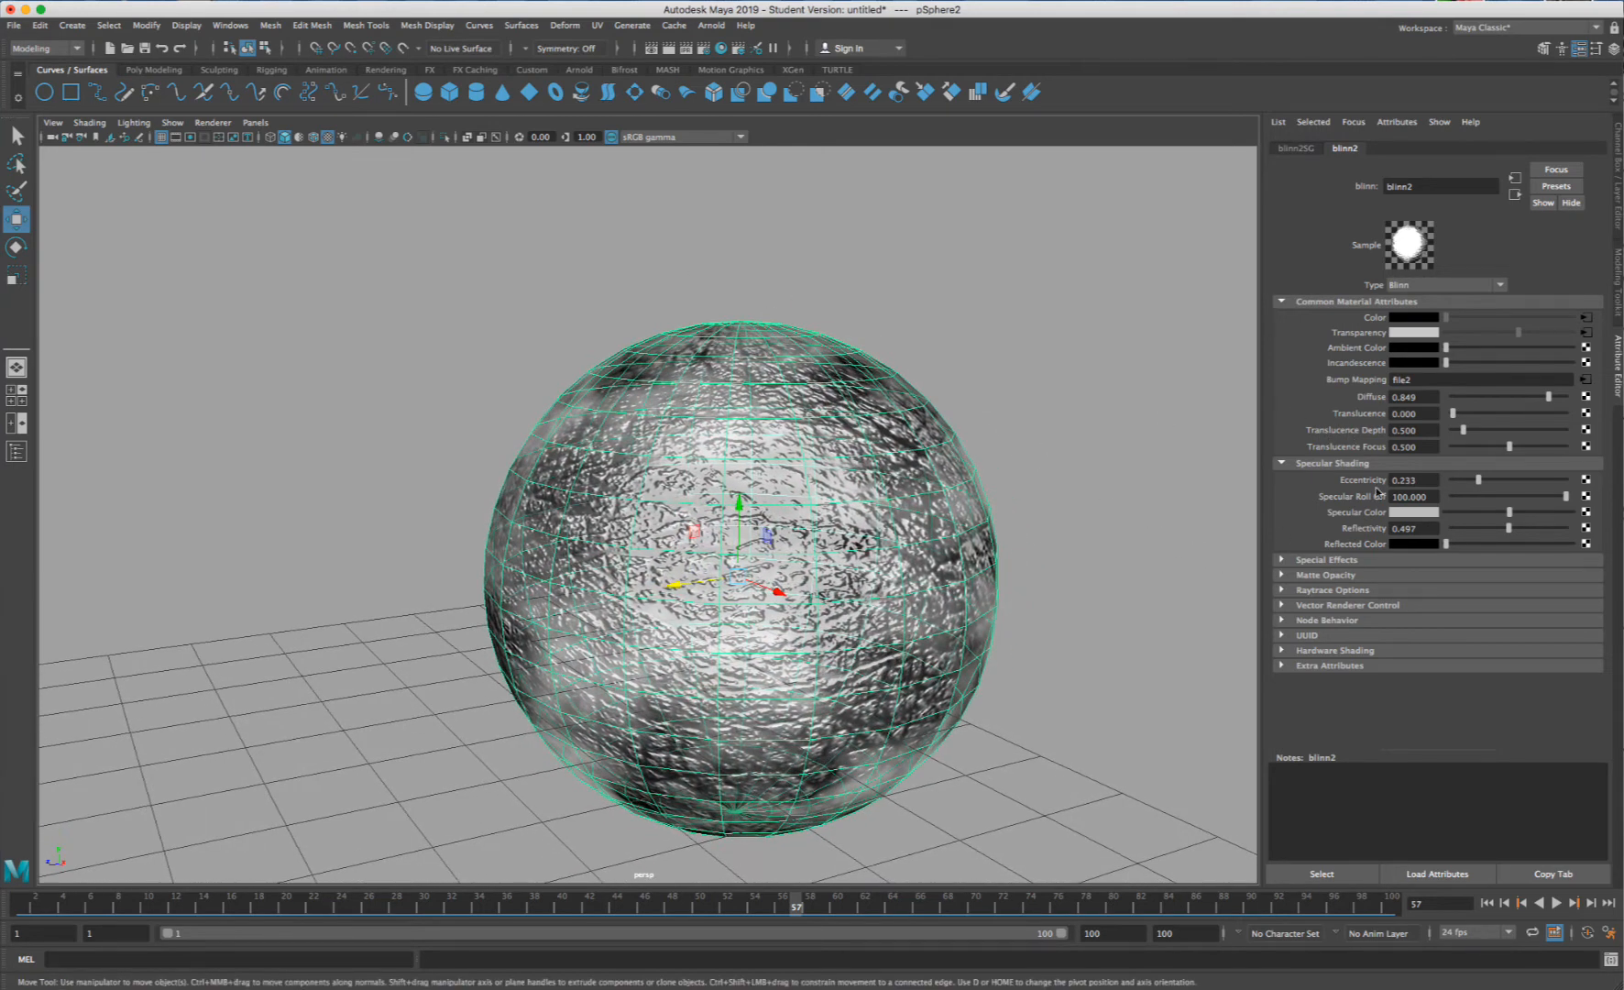
# - At frame 1, change the Blinn material's Specular Color to a bright blue with hue about 238 and saturation 0.703, then deselect the sphere
pyautogui.click(22, 905)
pyautogui.click(1400, 512)
pyautogui.click(1408, 550)
pyautogui.click(1413, 568)
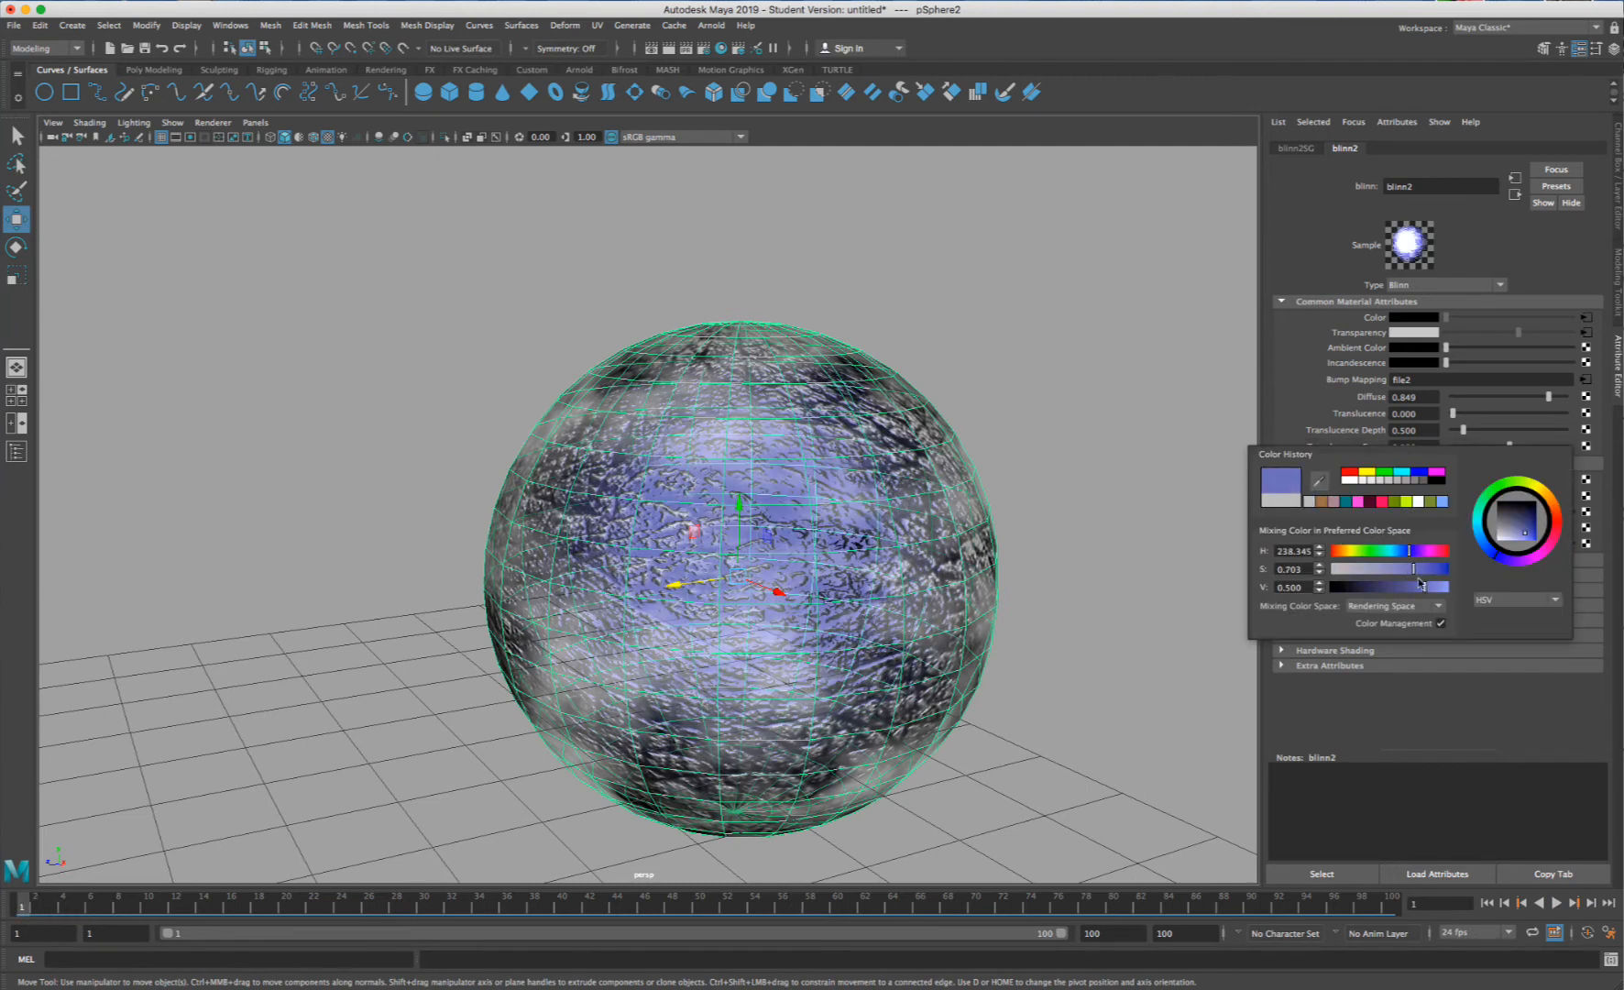
pyautogui.moveTo(1425, 587); pyautogui.dragTo(1448, 594)
pyautogui.click(1004, 510)
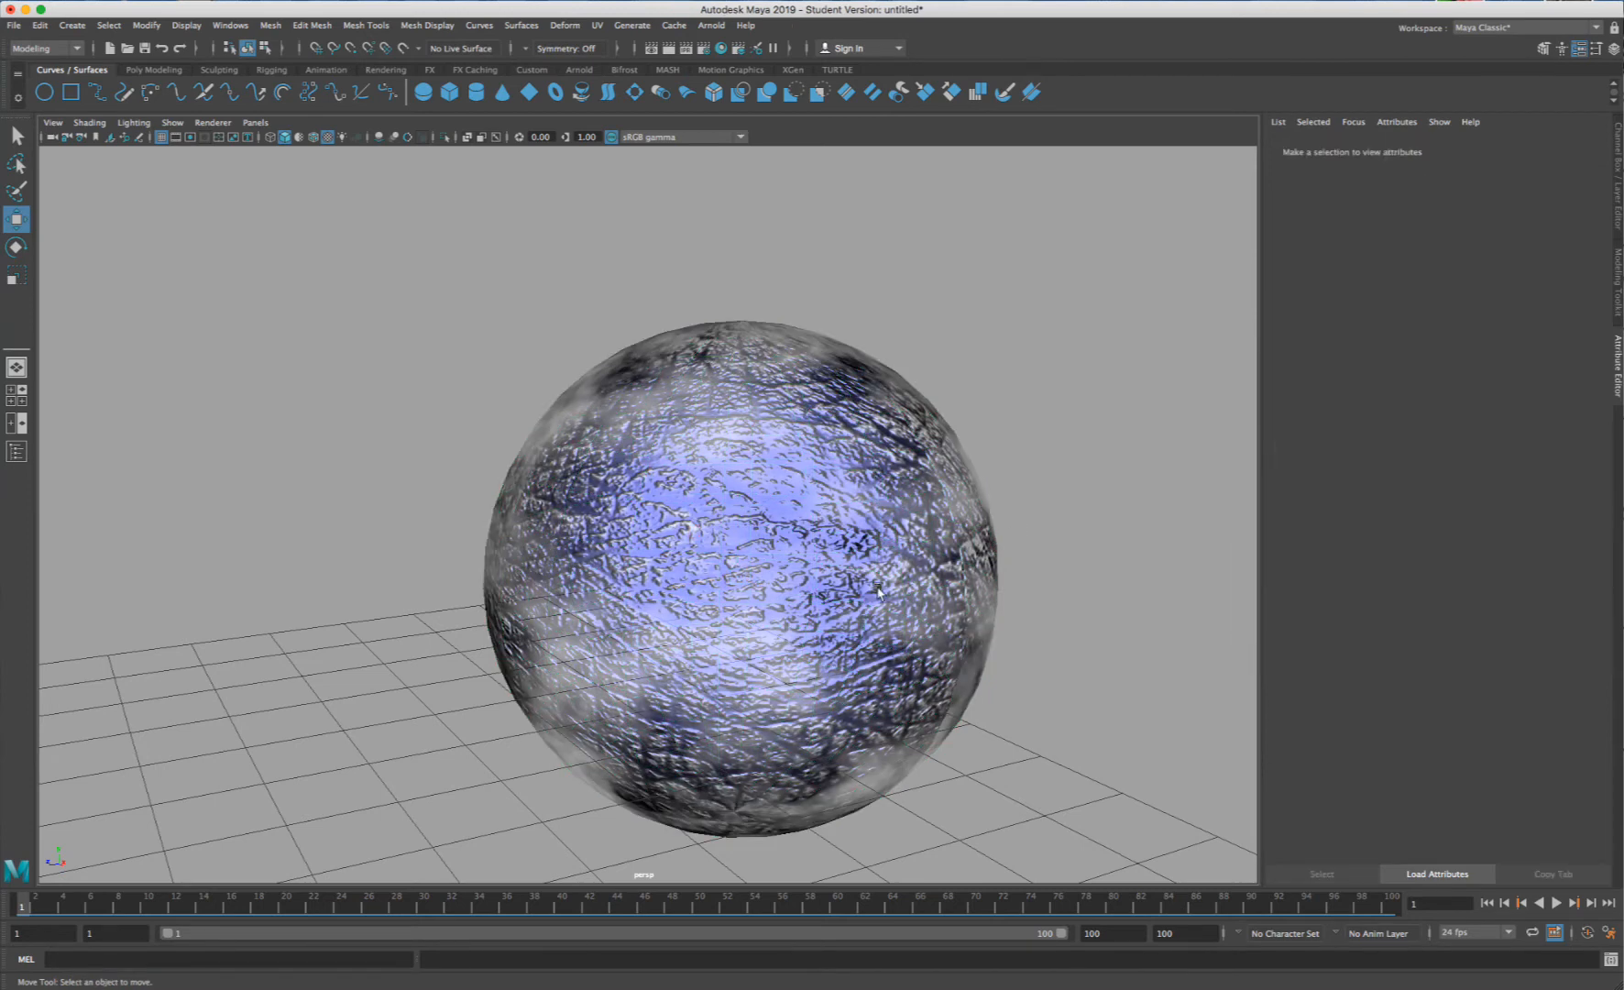
# - Reopen the textured sphere's Blinn material and key its blue Specular Color at frame 1
pyautogui.click(610, 607)
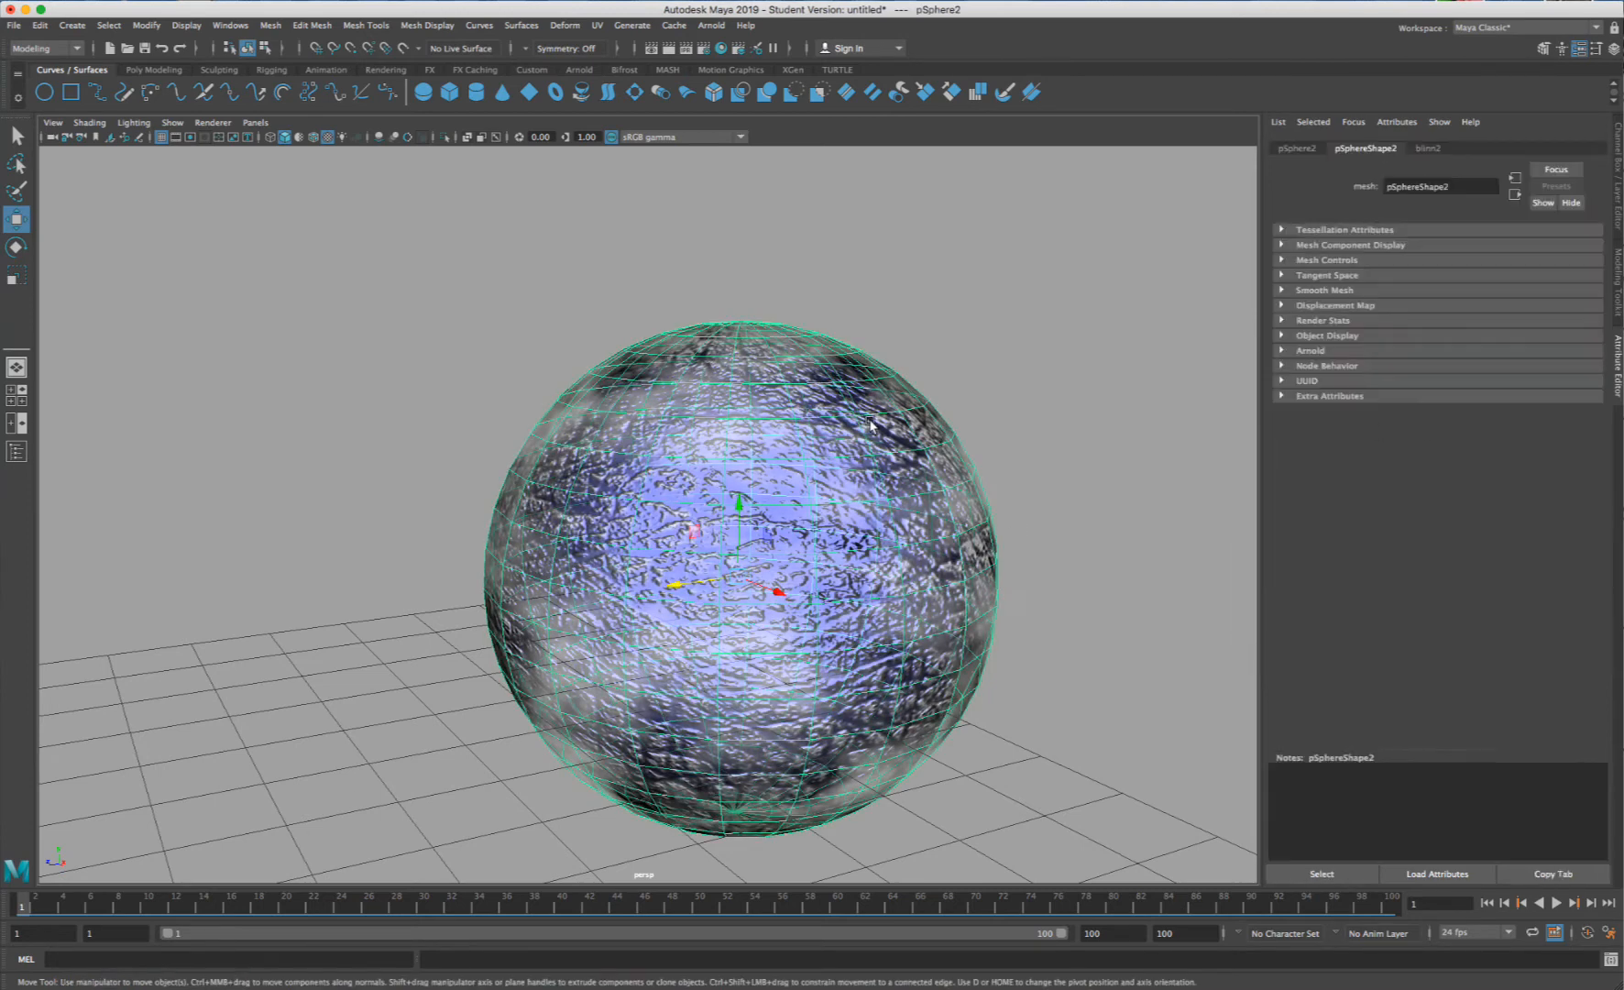
pyautogui.rightClick(870, 421)
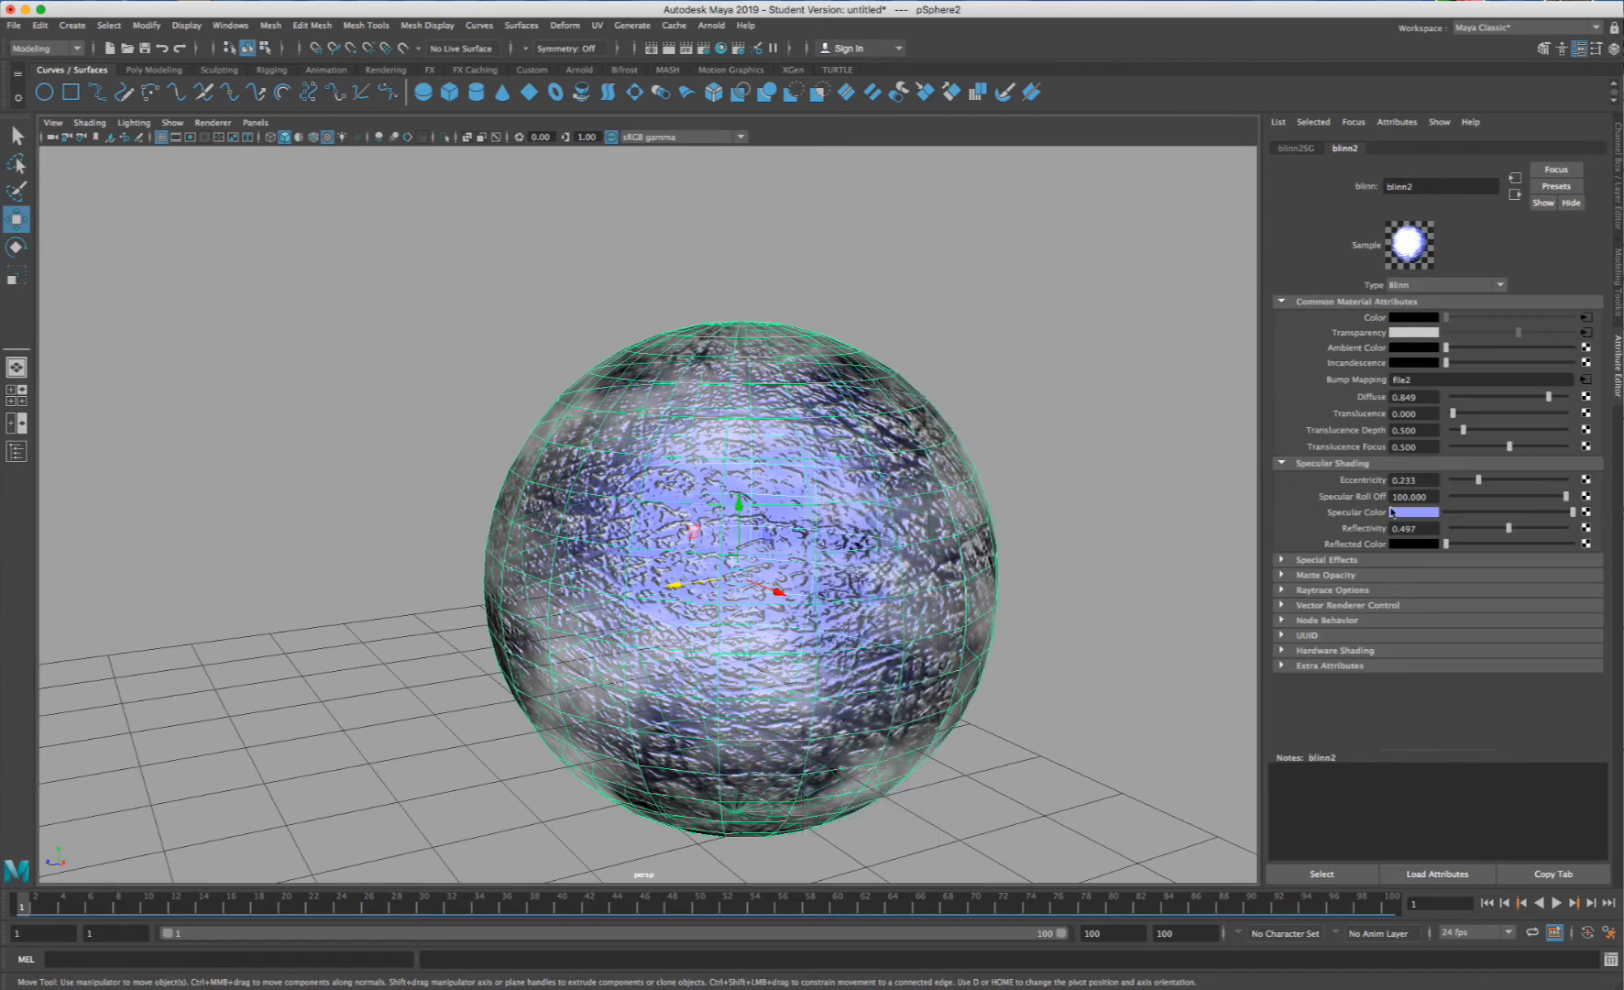
pyautogui.rightClick(1377, 513)
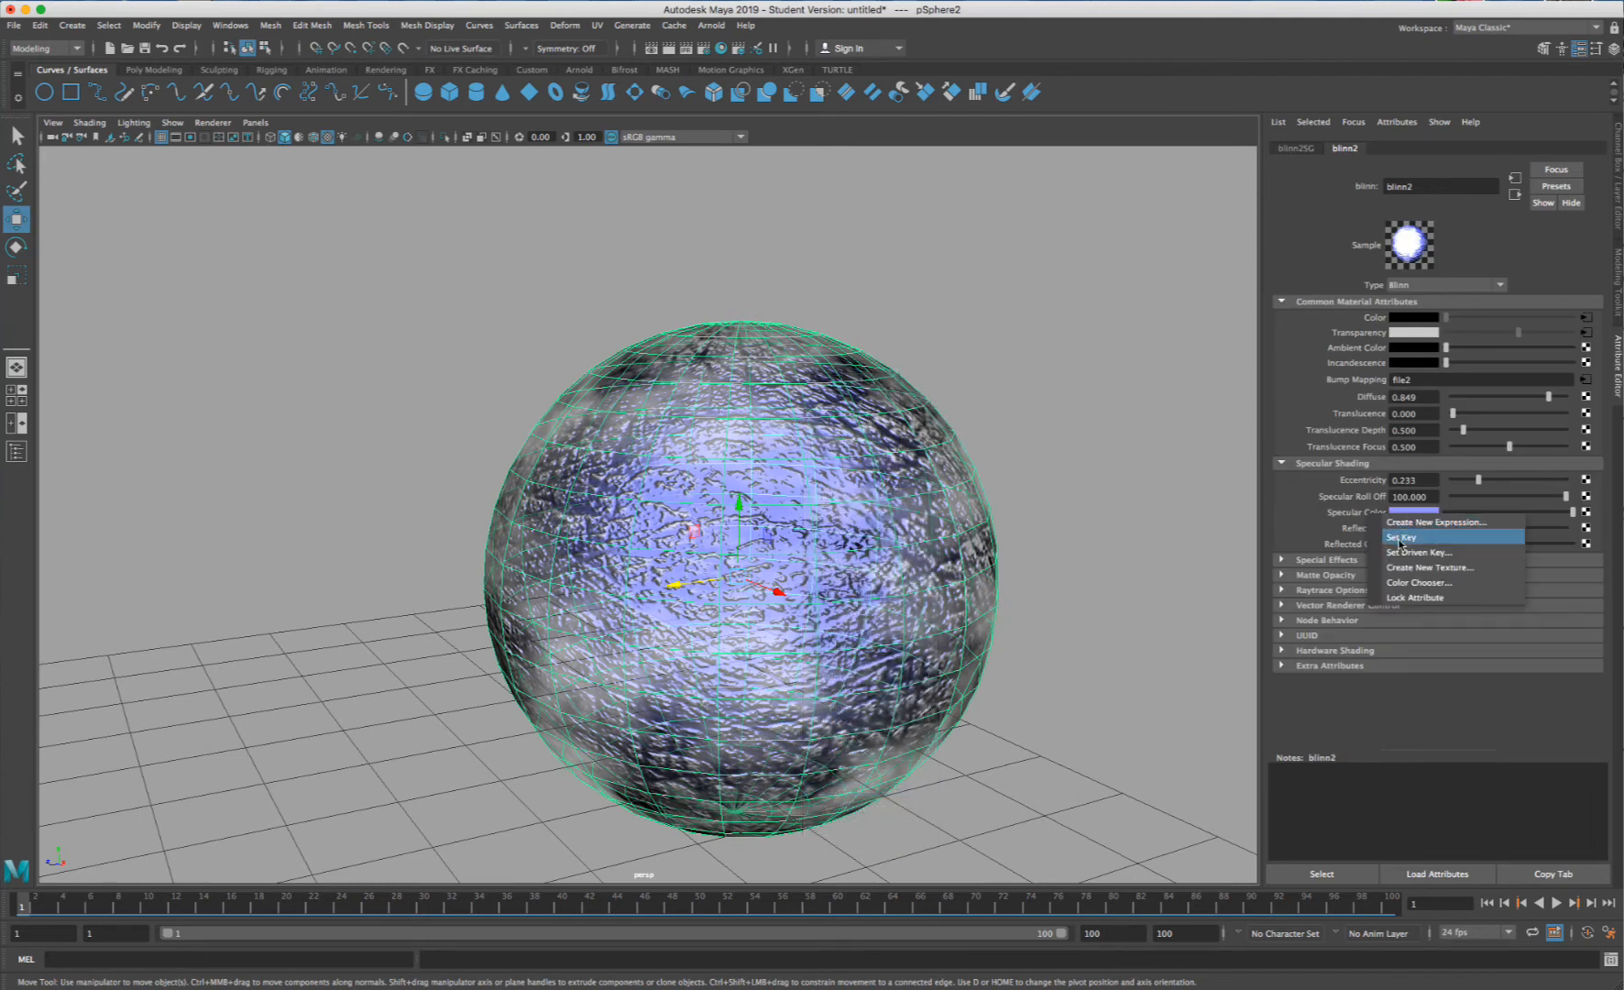
pyautogui.click(1399, 537)
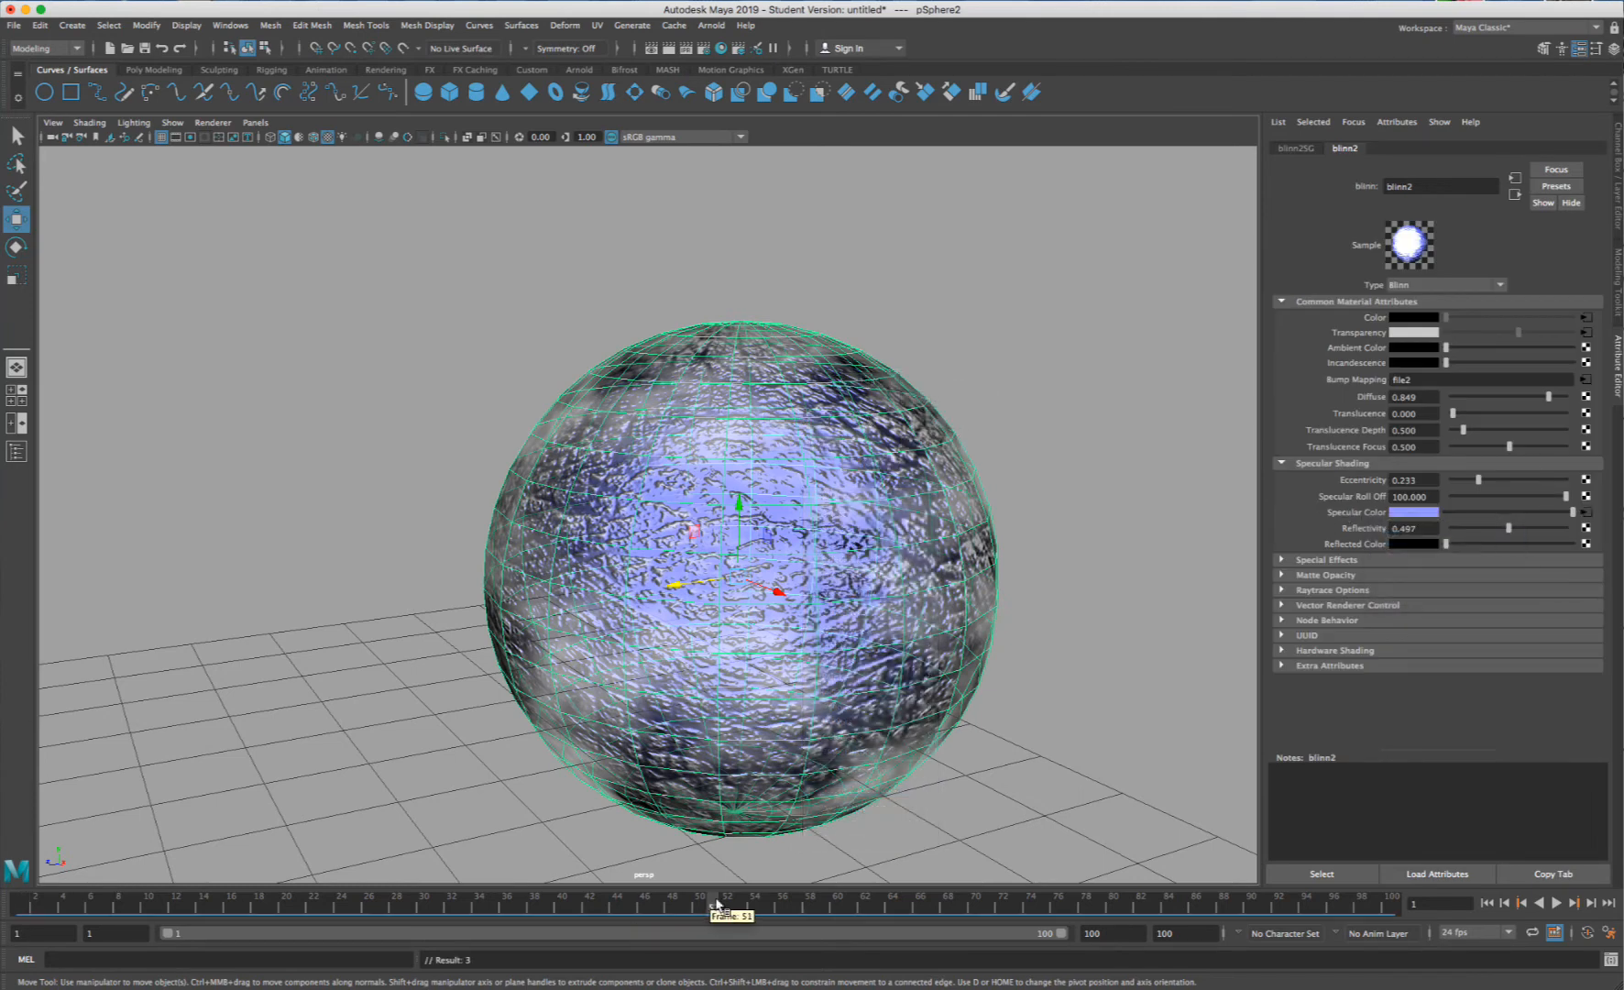
# - At frame 53, change the Blinn material's Specular Color to pink and key it
pyautogui.moveTo(718, 905); pyautogui.dragTo(741, 906)
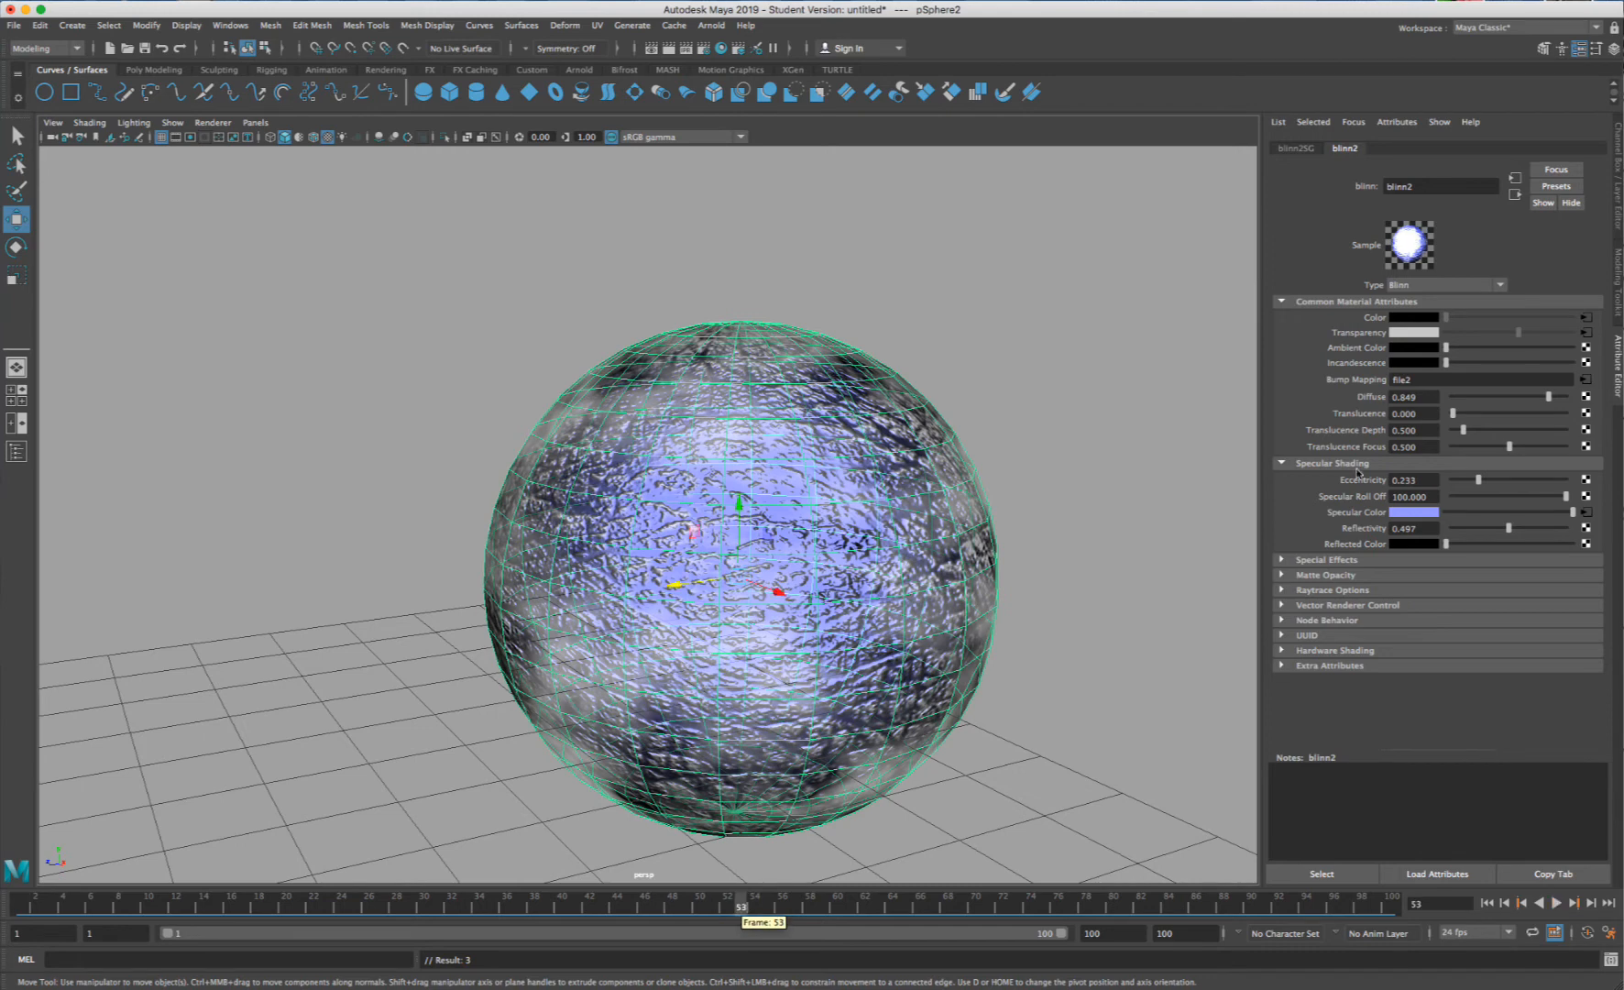
pyautogui.click(1407, 517)
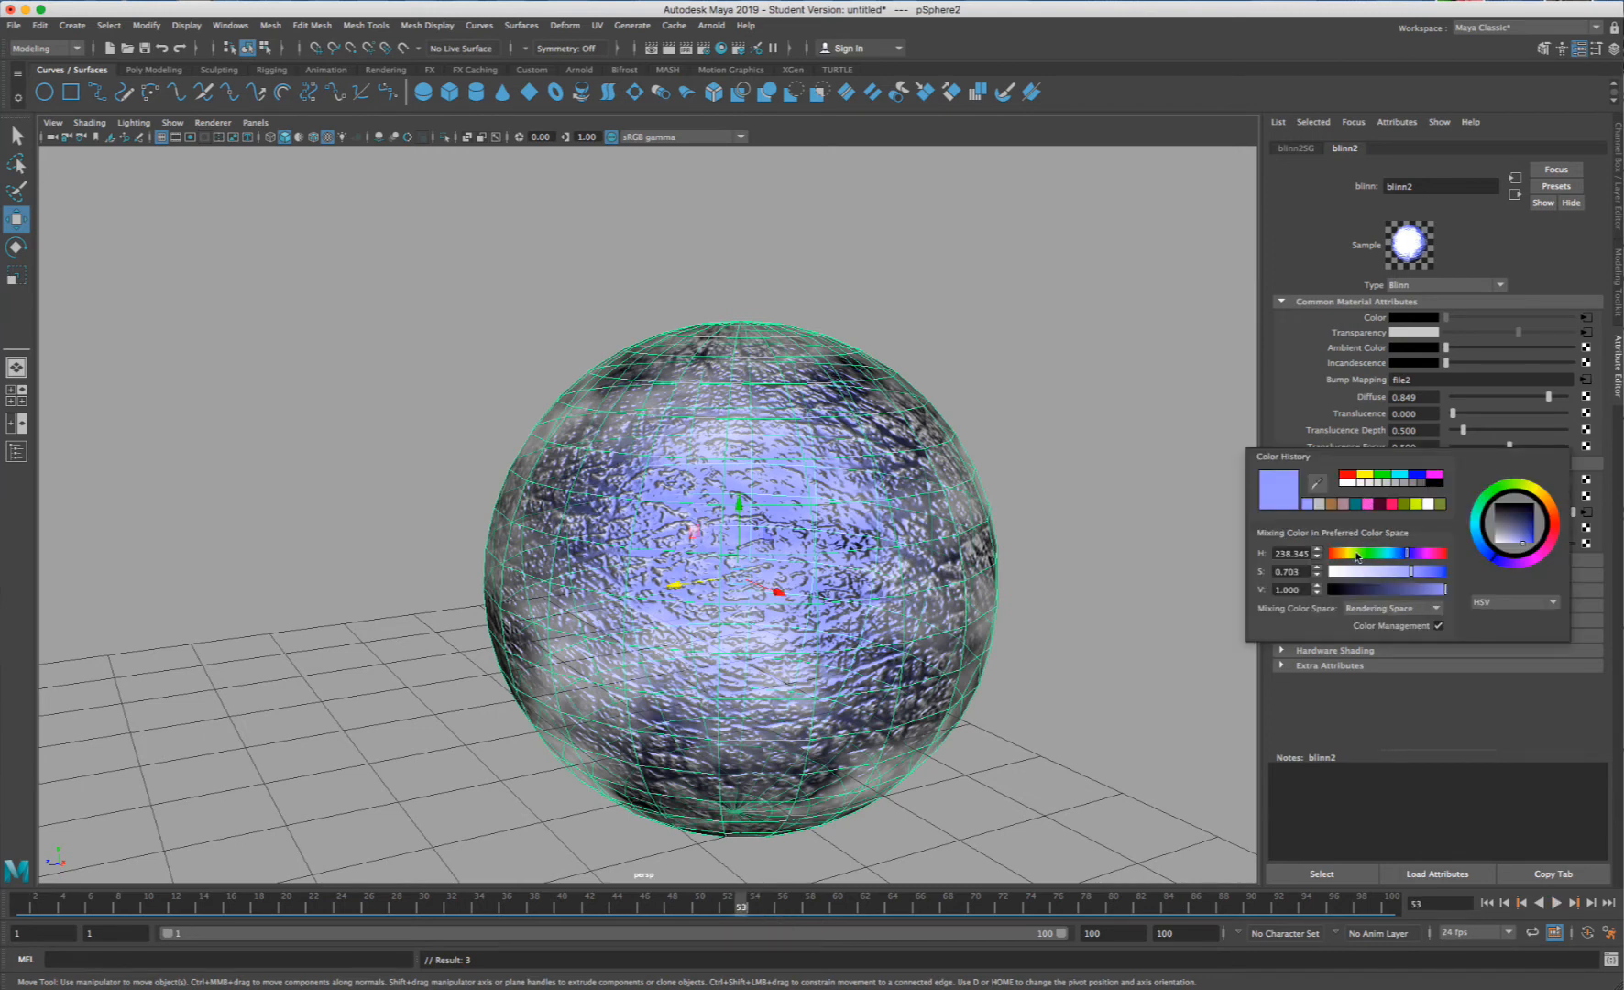
pyautogui.click(1429, 553)
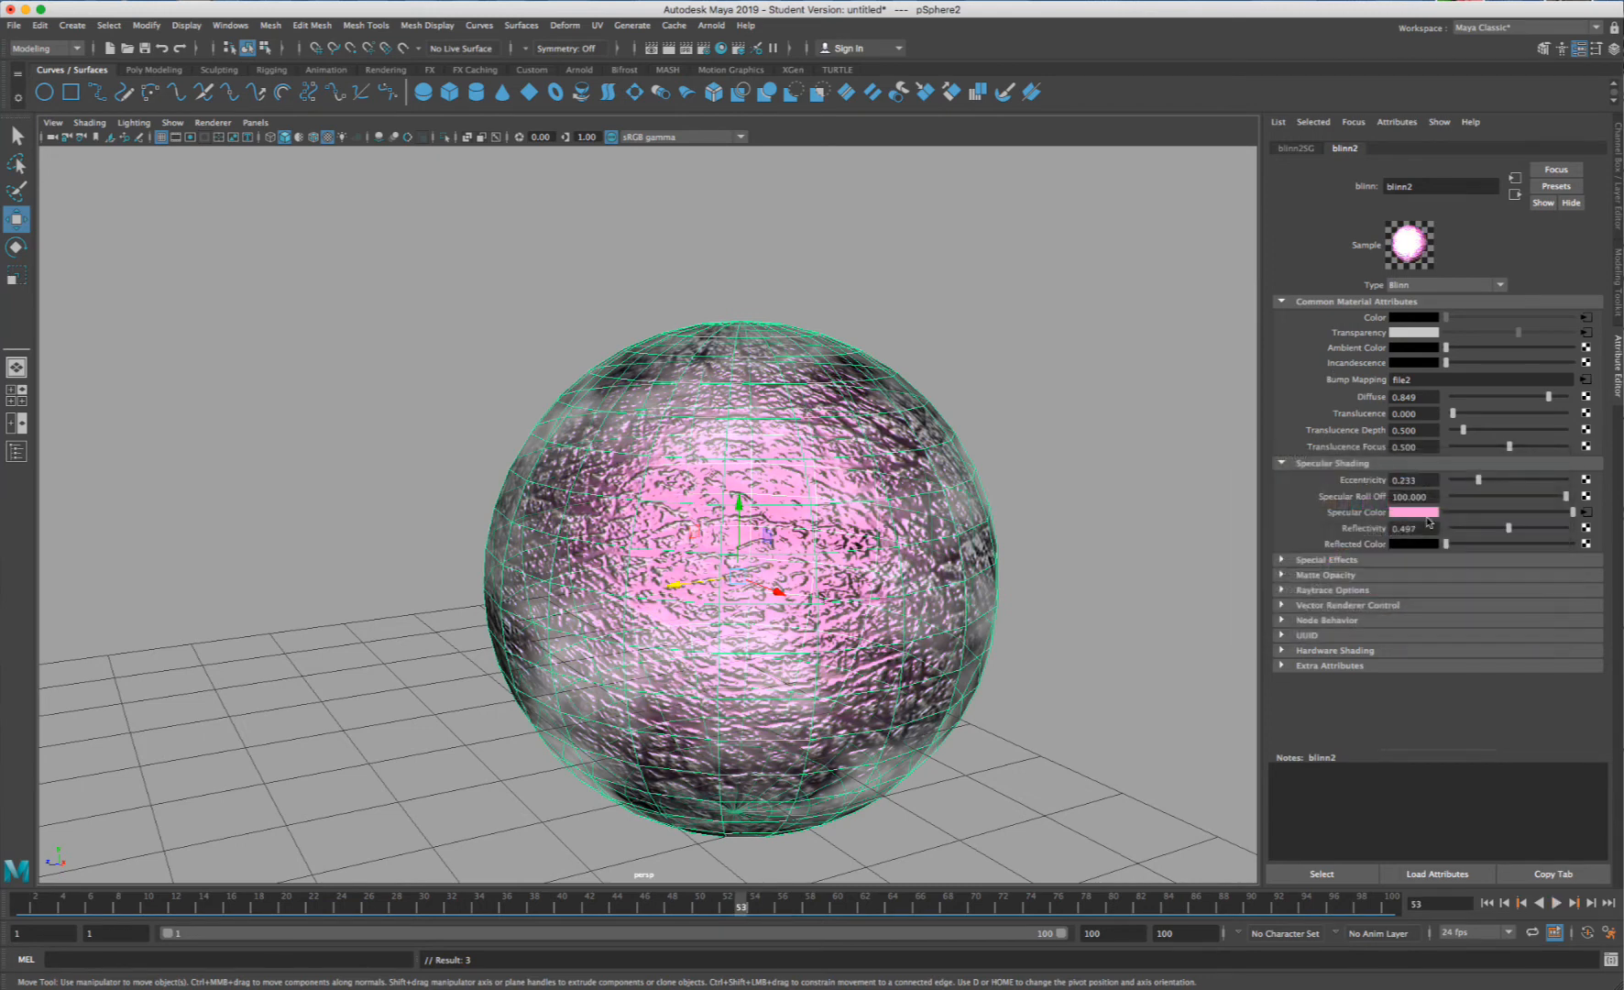
pyautogui.rightClick(1351, 513)
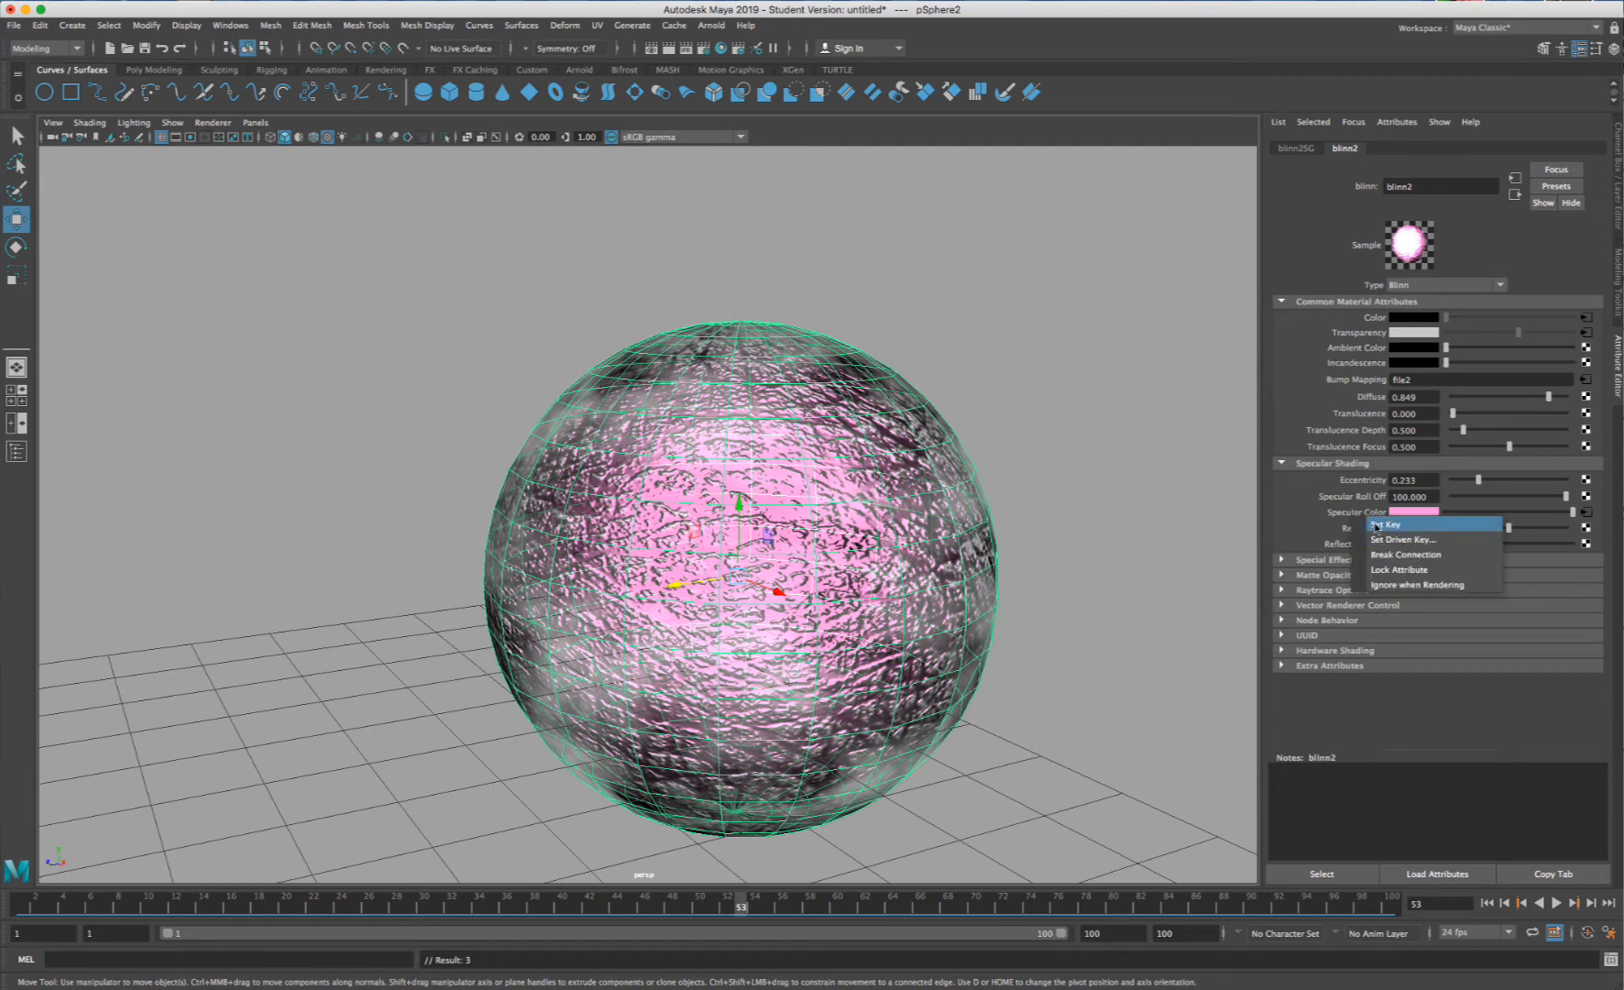
pyautogui.click(1383, 525)
# - Carry the blue Specular Color from frame 1 over to frame 100 and key it there
pyautogui.click(20, 906)
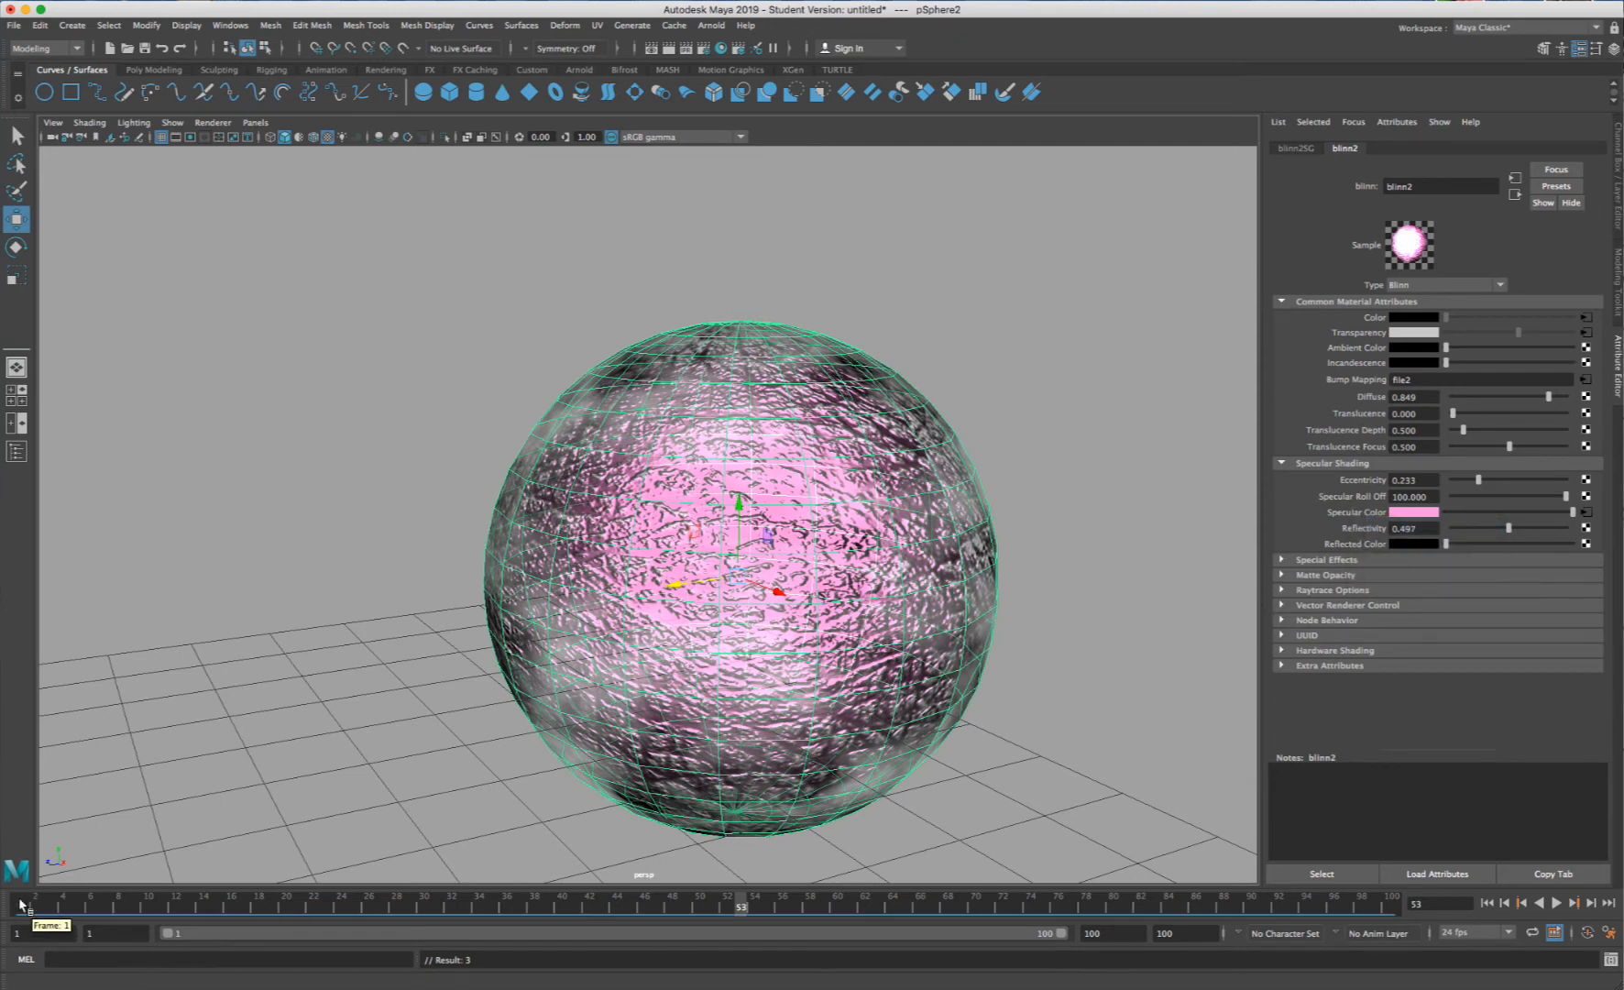
pyautogui.click(1389, 906)
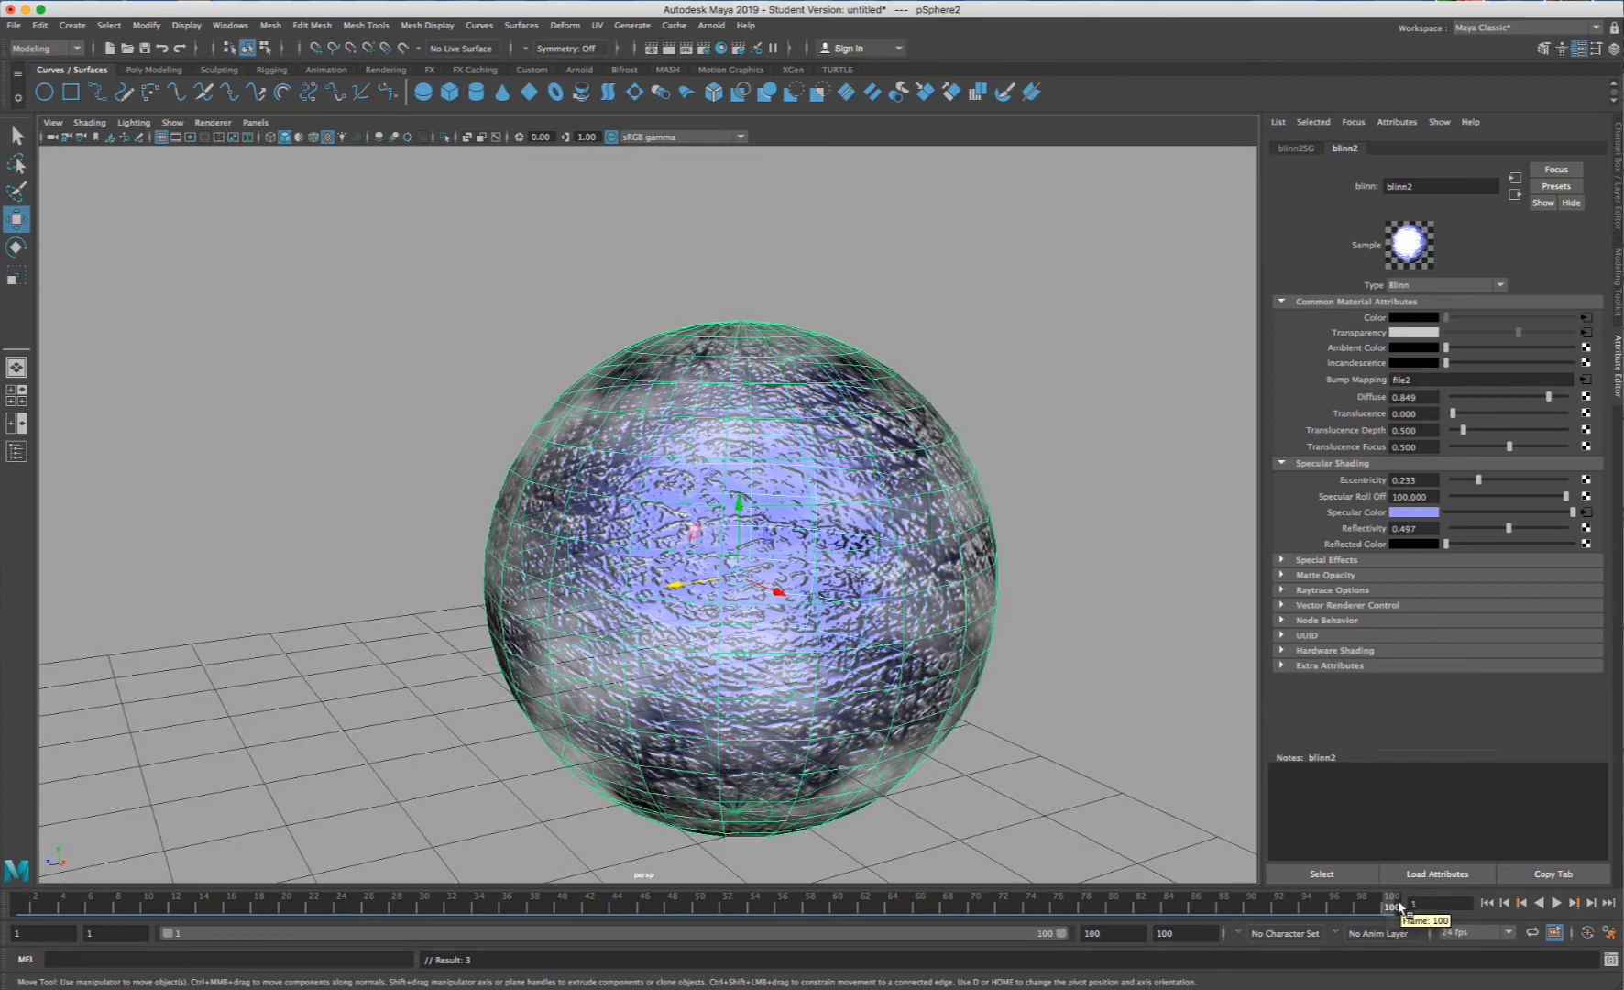
pyautogui.rightClick(1376, 518)
pyautogui.click(1383, 524)
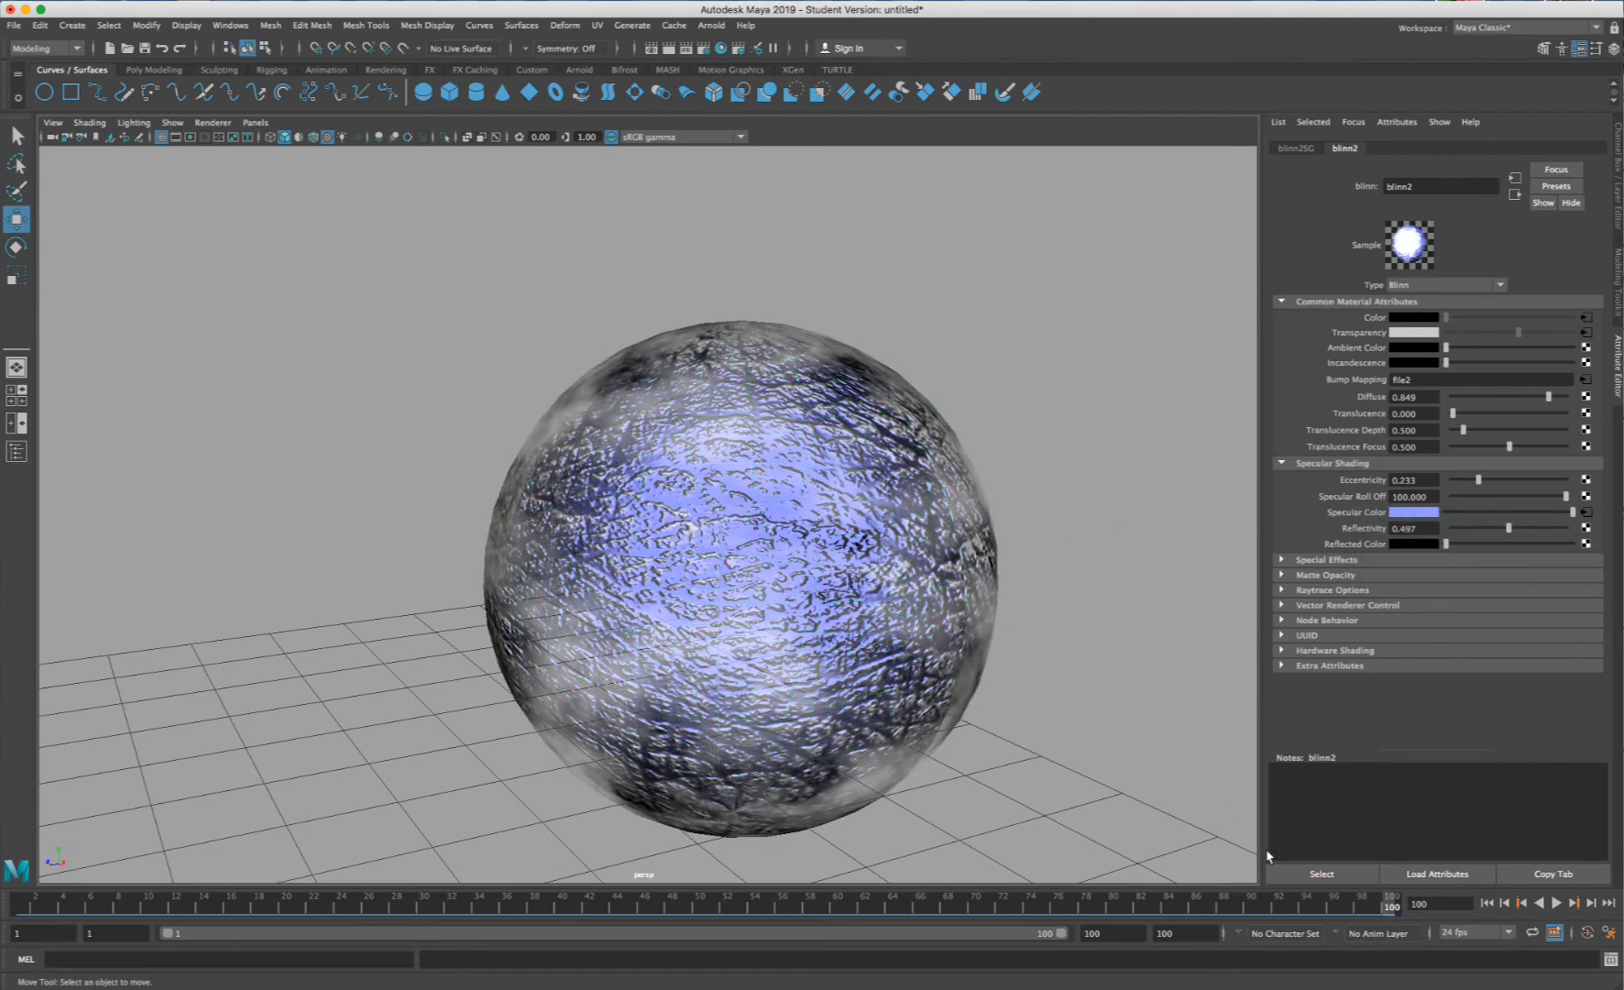
# - Play the animation to inspect the shifting specular color on the sphere up close, and stop playback
pyautogui.click(1559, 903)
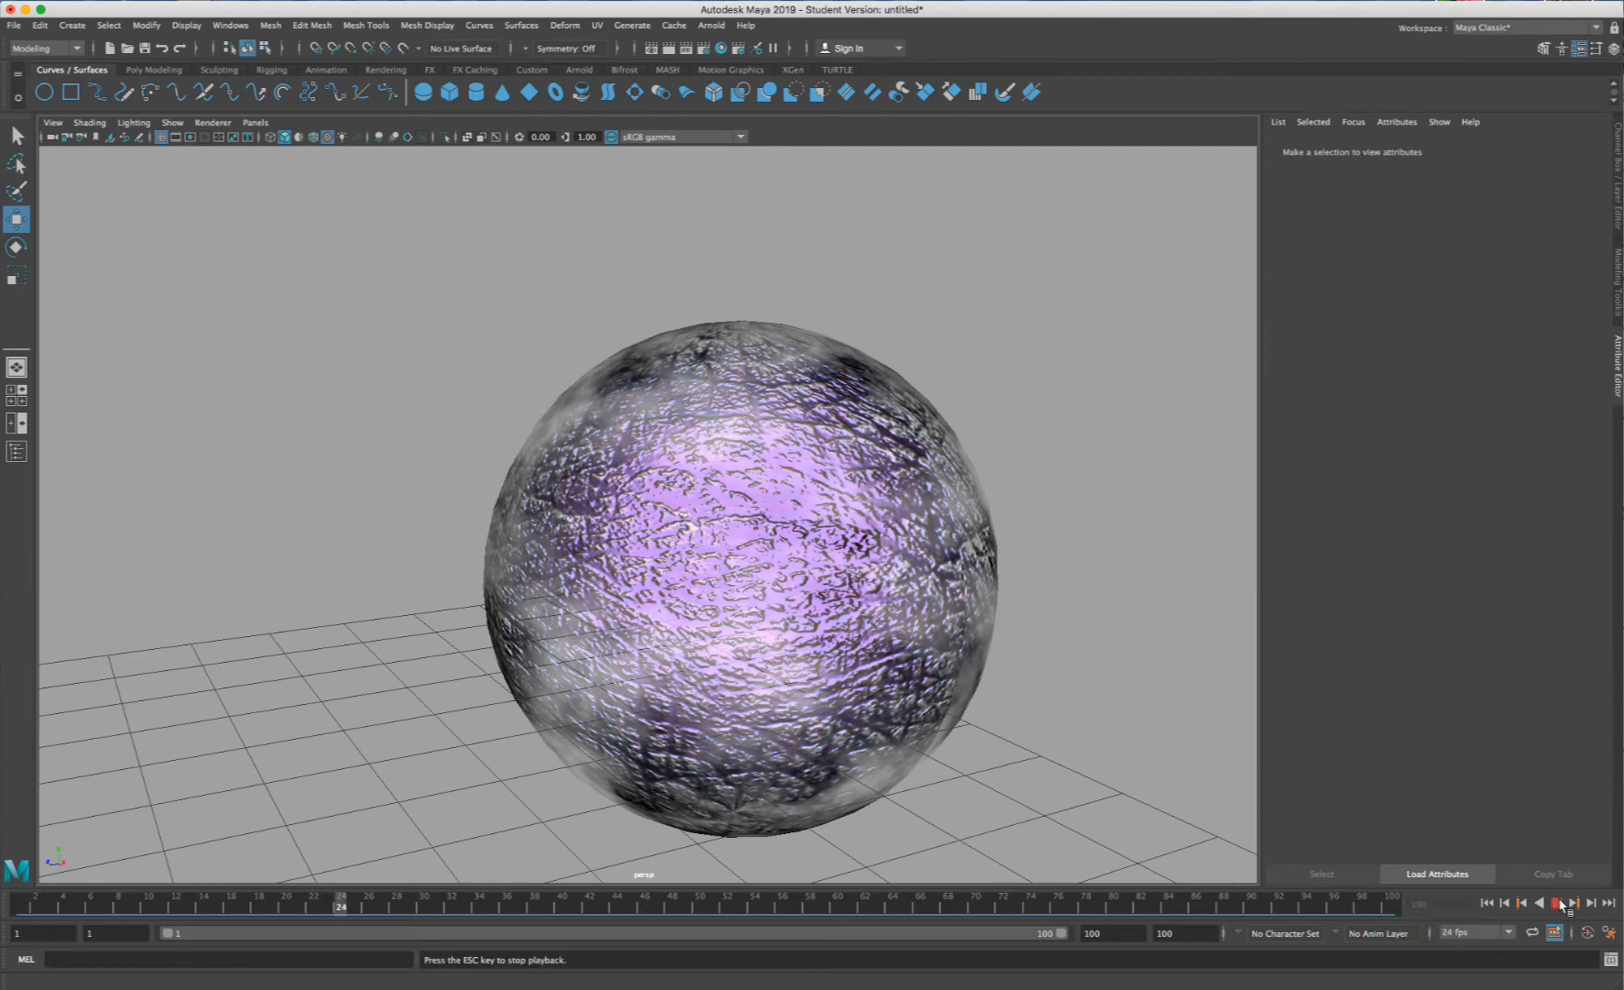
pyautogui.scroll(5, 797, 546)
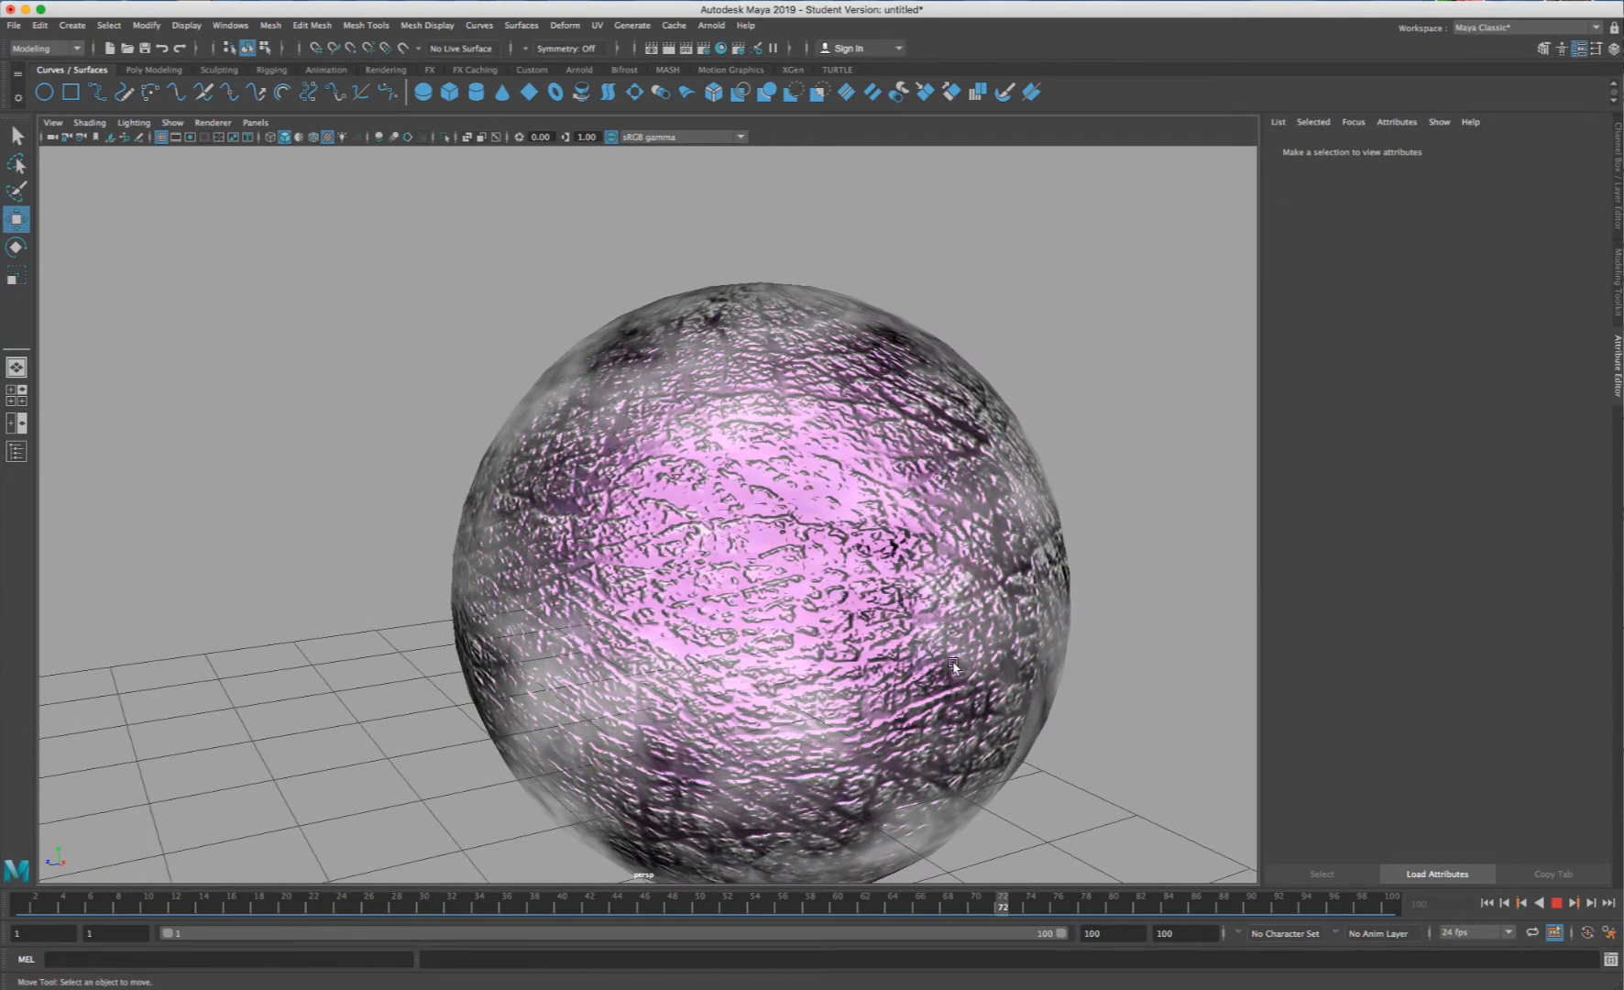
pyautogui.keyDown('alt'); pyautogui.moveTo(797, 542); pyautogui.dragTo(780, 533, button='middle'); pyautogui.keyUp('alt')
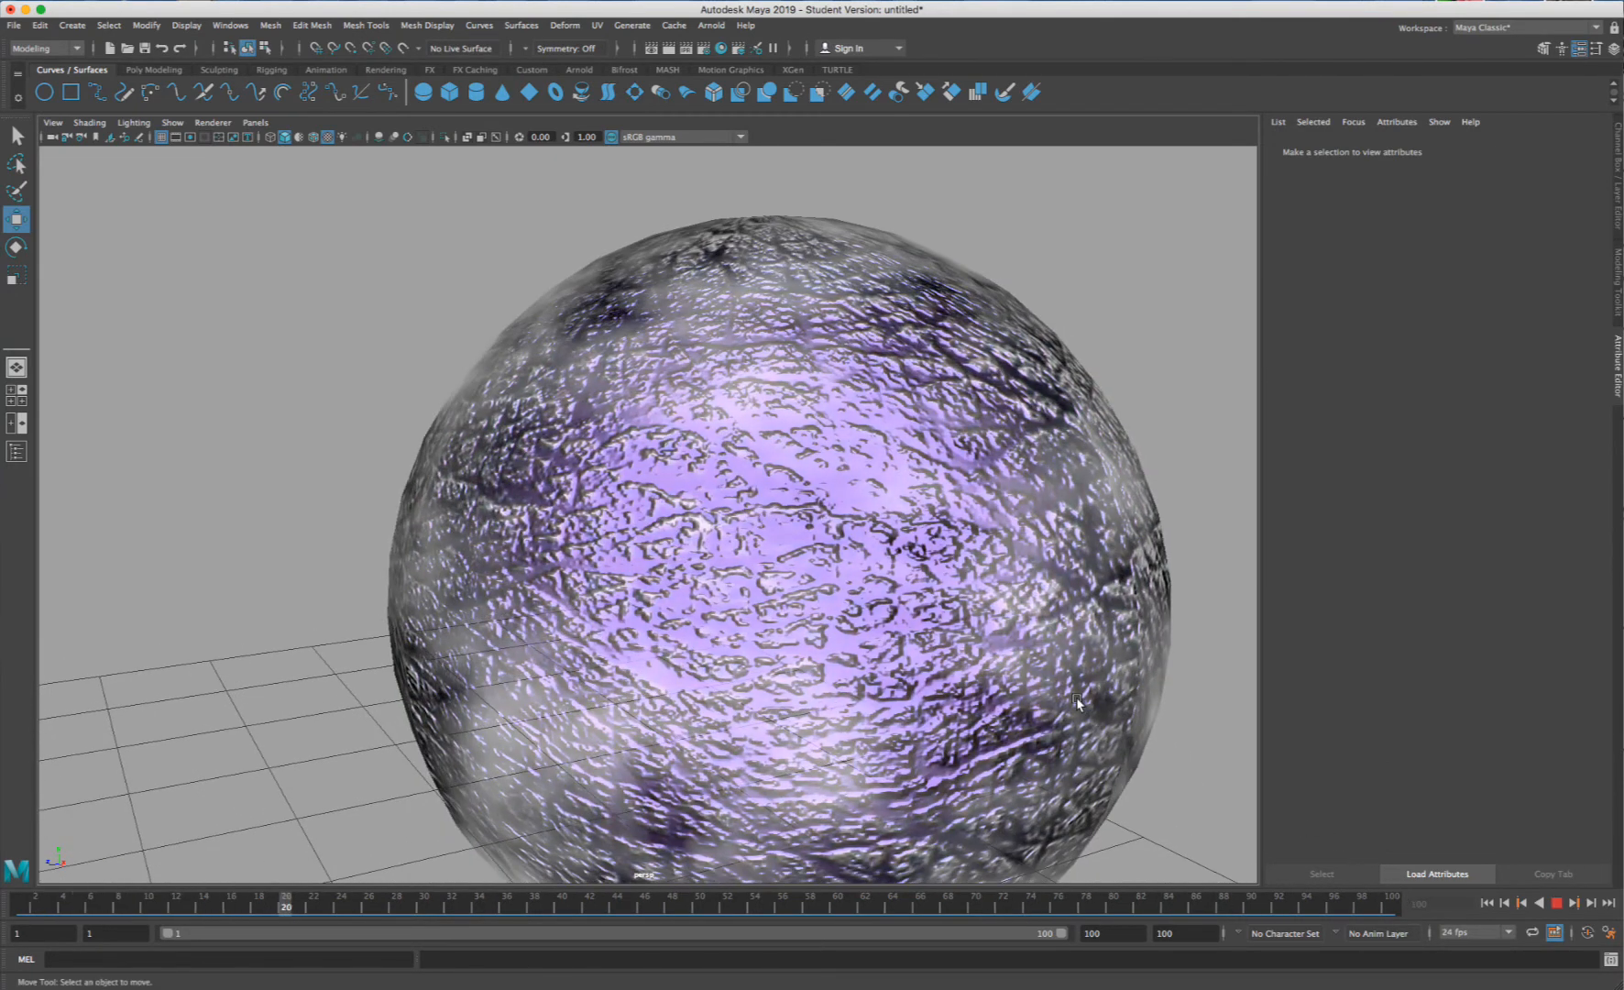
pyautogui.scroll(3, 1077, 698)
pyautogui.scroll(-4, 1077, 699)
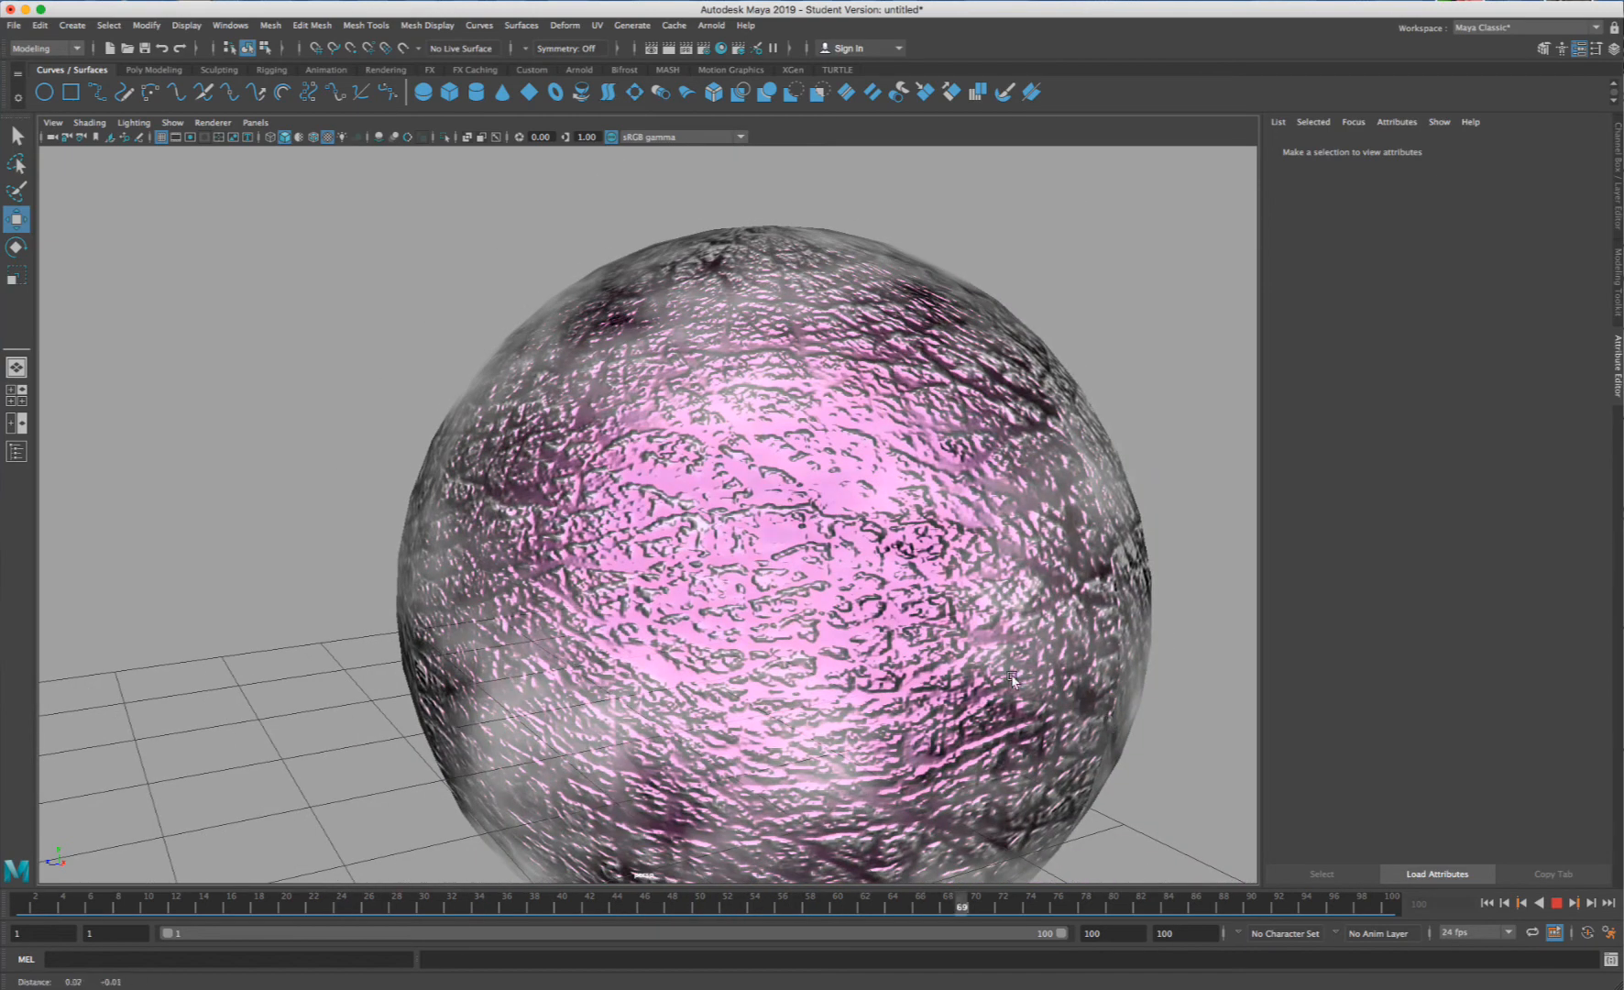
pyautogui.keyDown('alt'); pyautogui.moveTo(1077, 698); pyautogui.dragTo(921, 625, button='middle'); pyautogui.keyUp('alt')
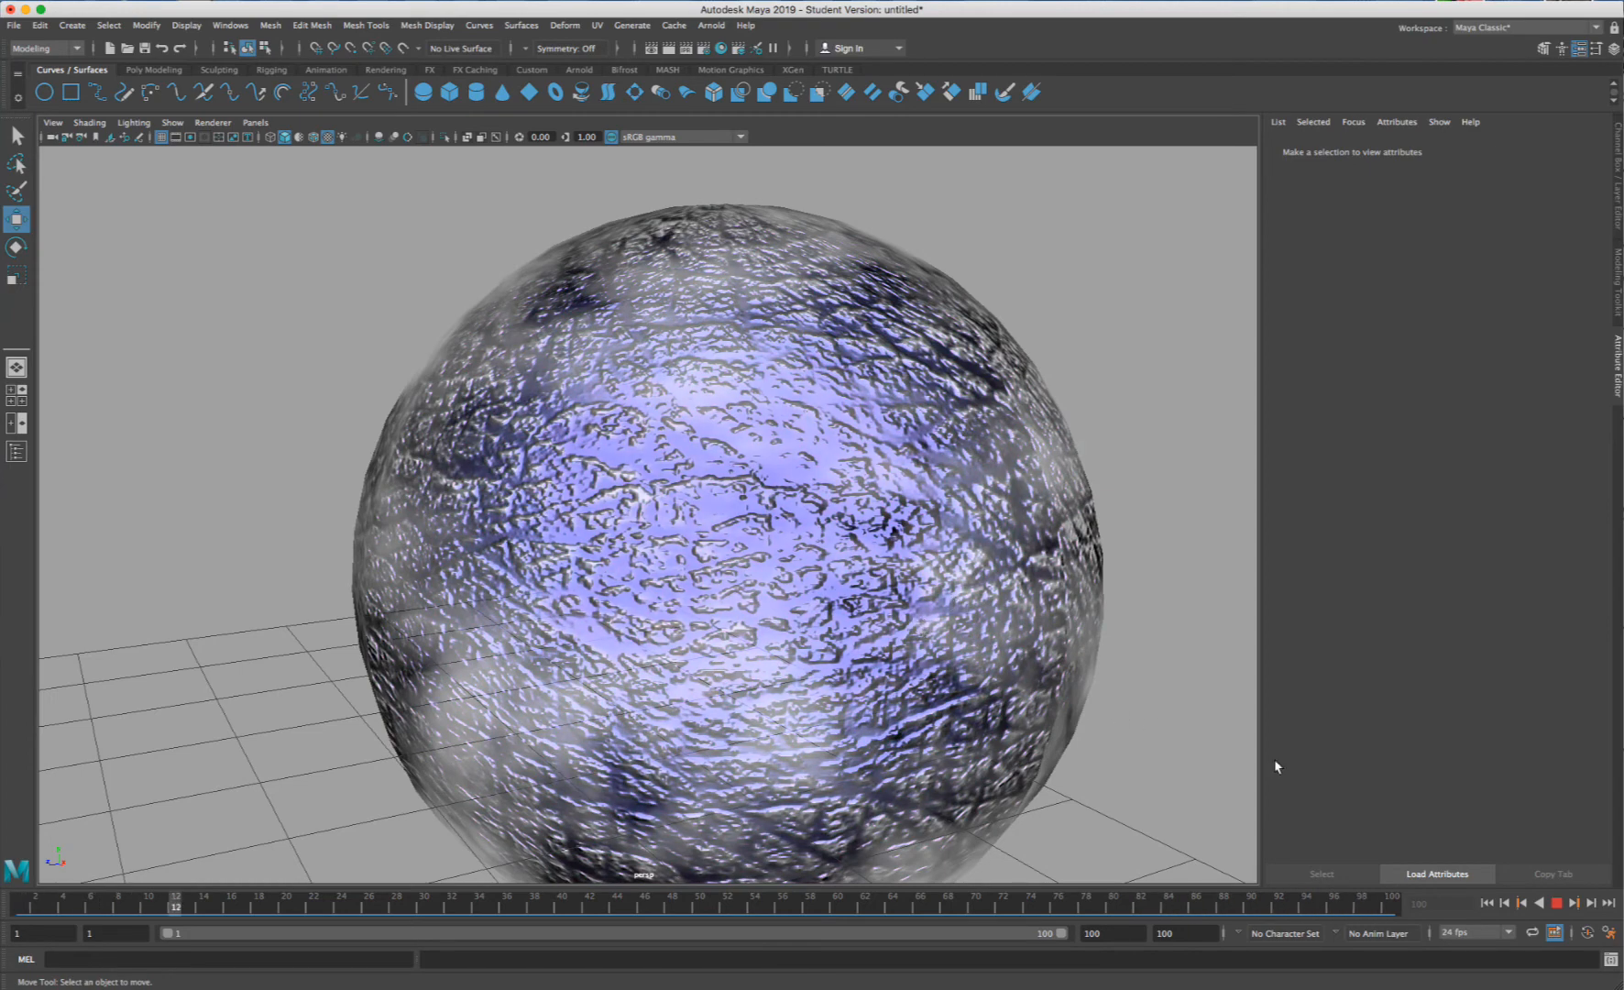
pyautogui.click(1556, 902)
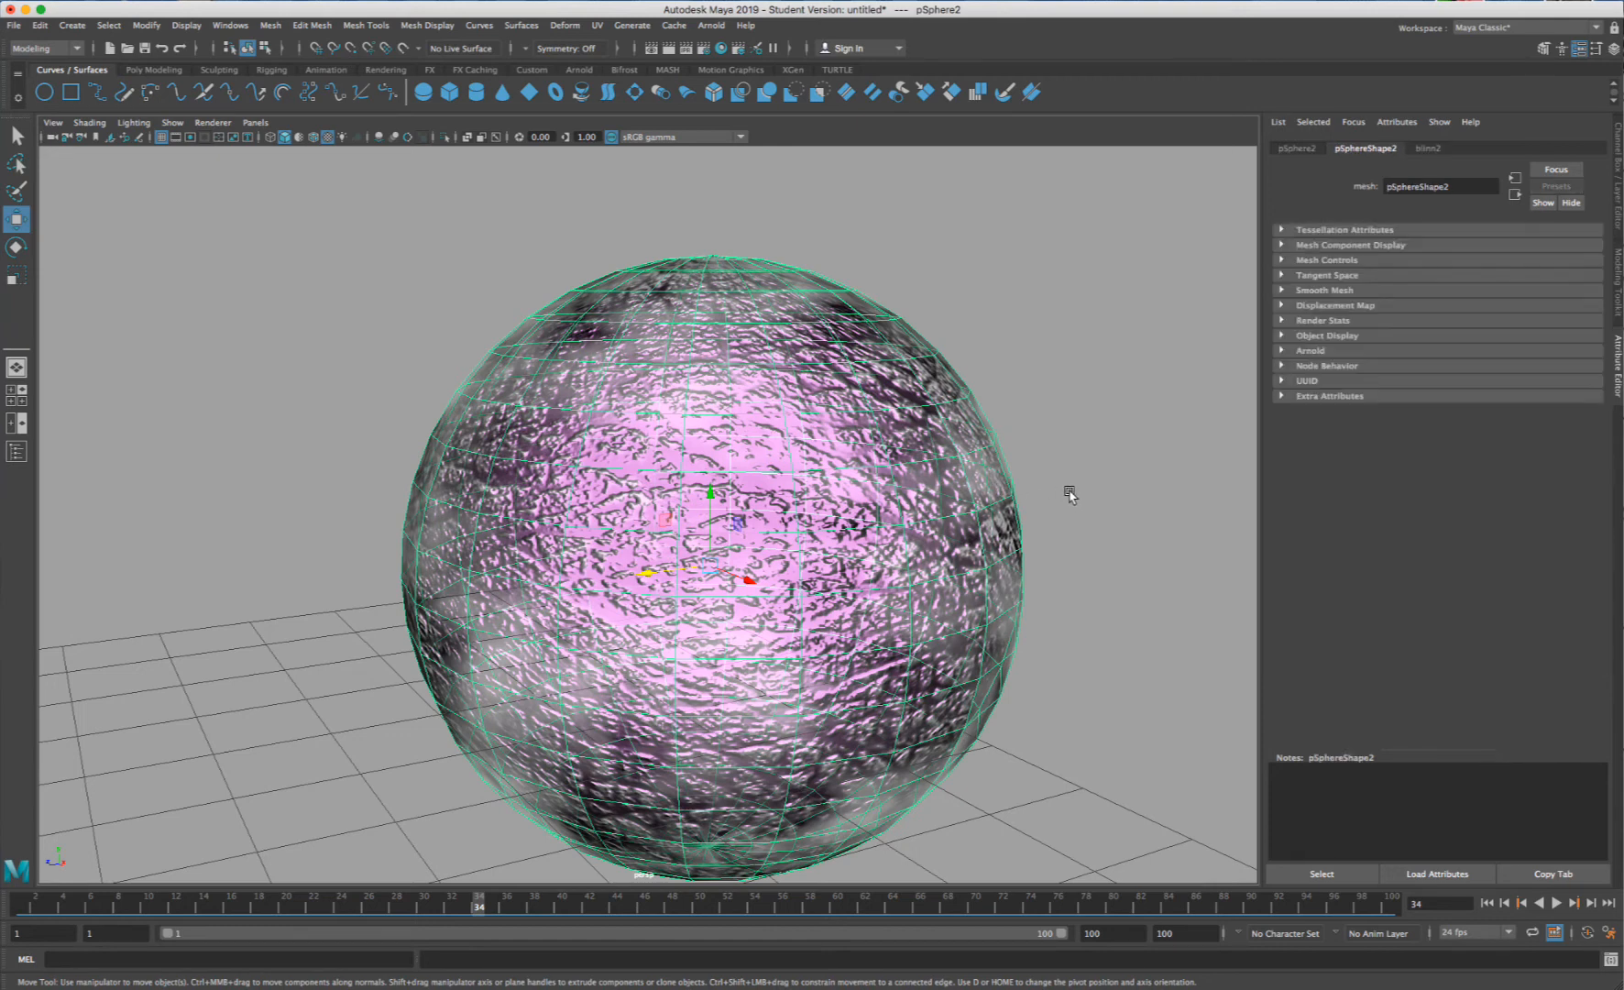
# - Open the noise texture behind the sphere material's Transparency and set Scale 4.797, Octaves 2, Distortion U 0.216 and Distortion V 0.993
pyautogui.moveTo(848, 486); pyautogui.dragTo(907, 857, button='right')
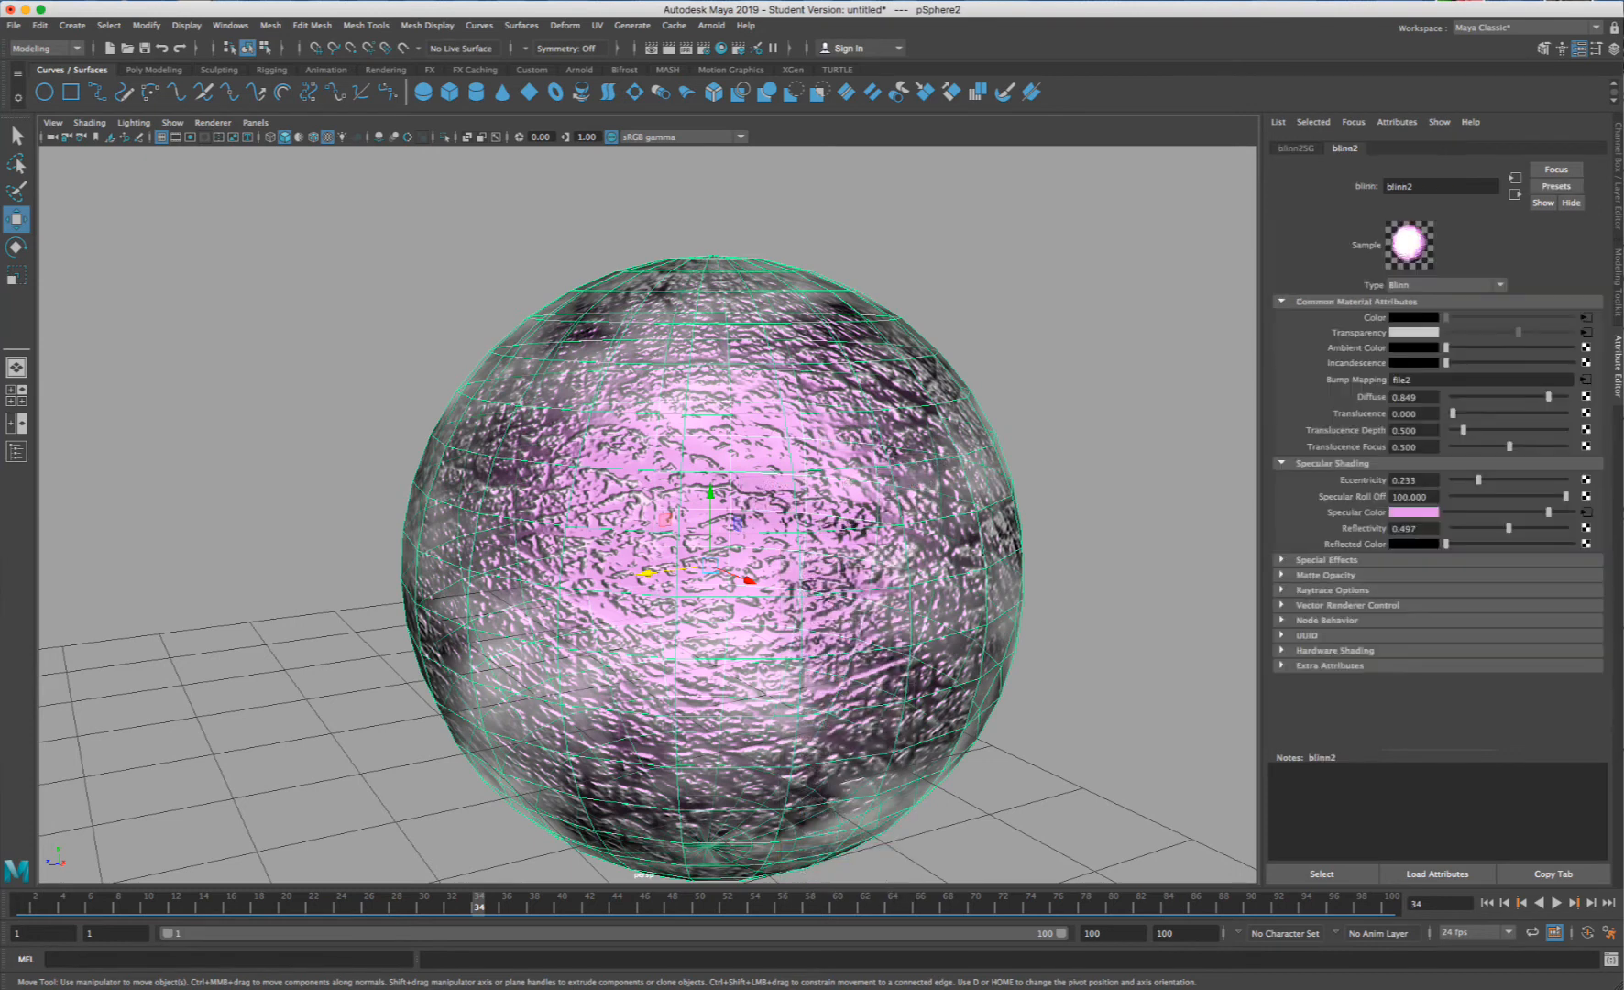
pyautogui.click(1586, 332)
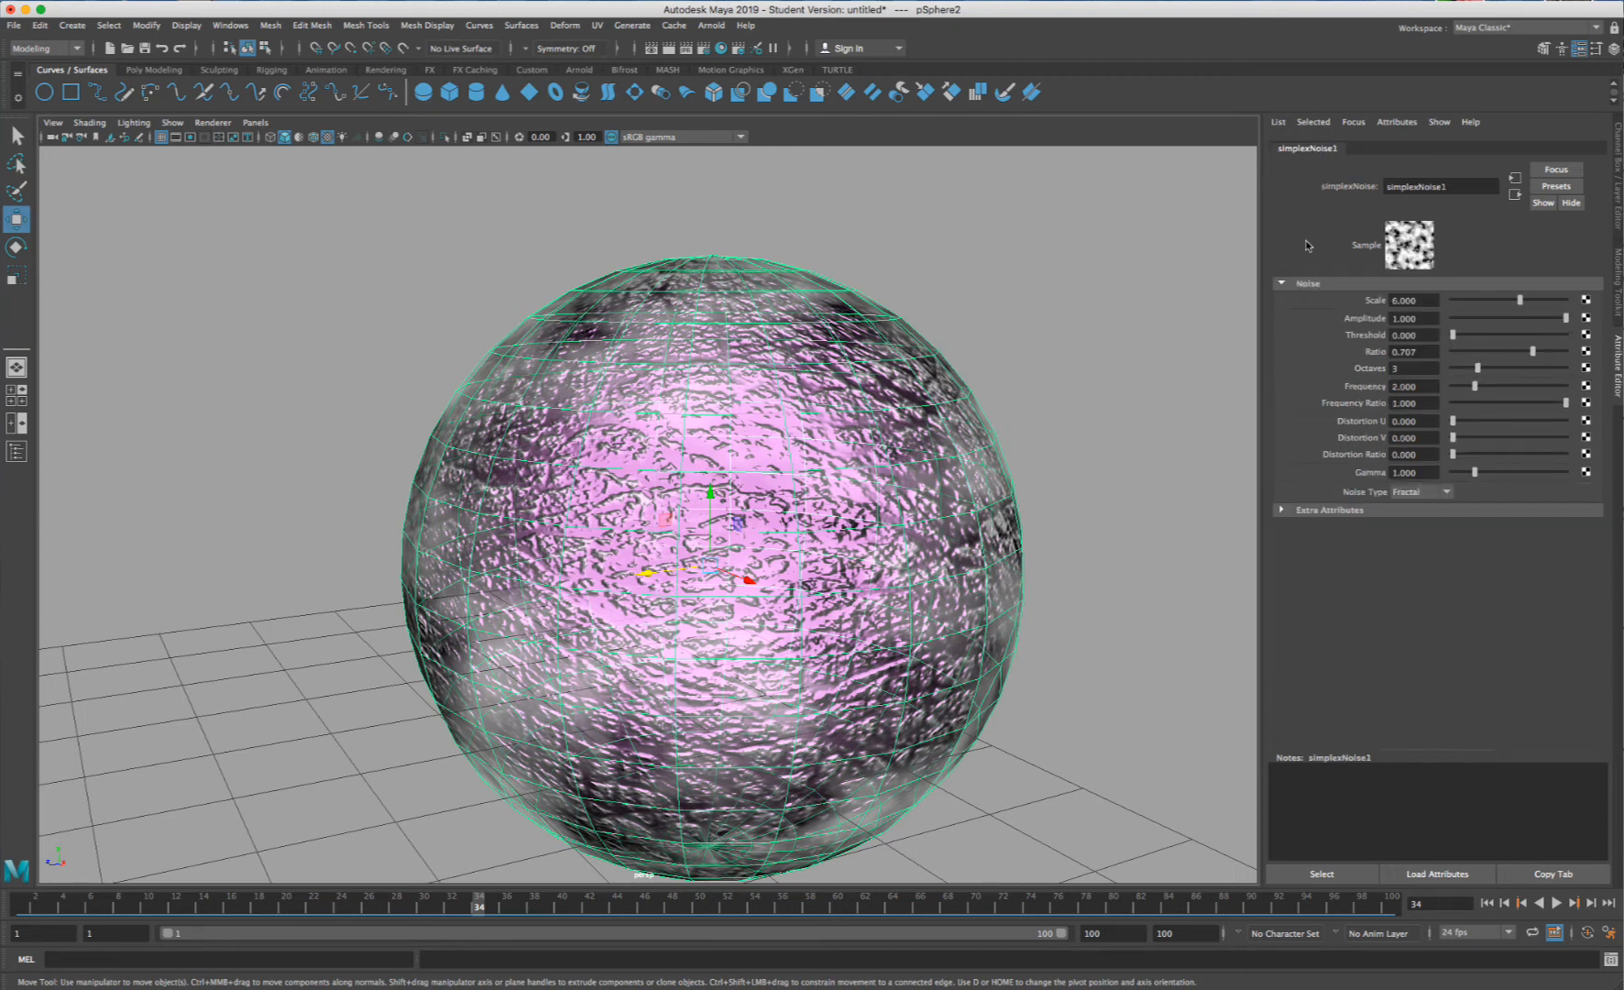
pyautogui.moveTo(1480, 366); pyautogui.dragTo(1564, 437)
pyautogui.moveTo(1530, 298)
pyautogui.mouseDown()
pyautogui.moveTo(1547, 305)
pyautogui.moveTo(1505, 300)
pyautogui.mouseUp()
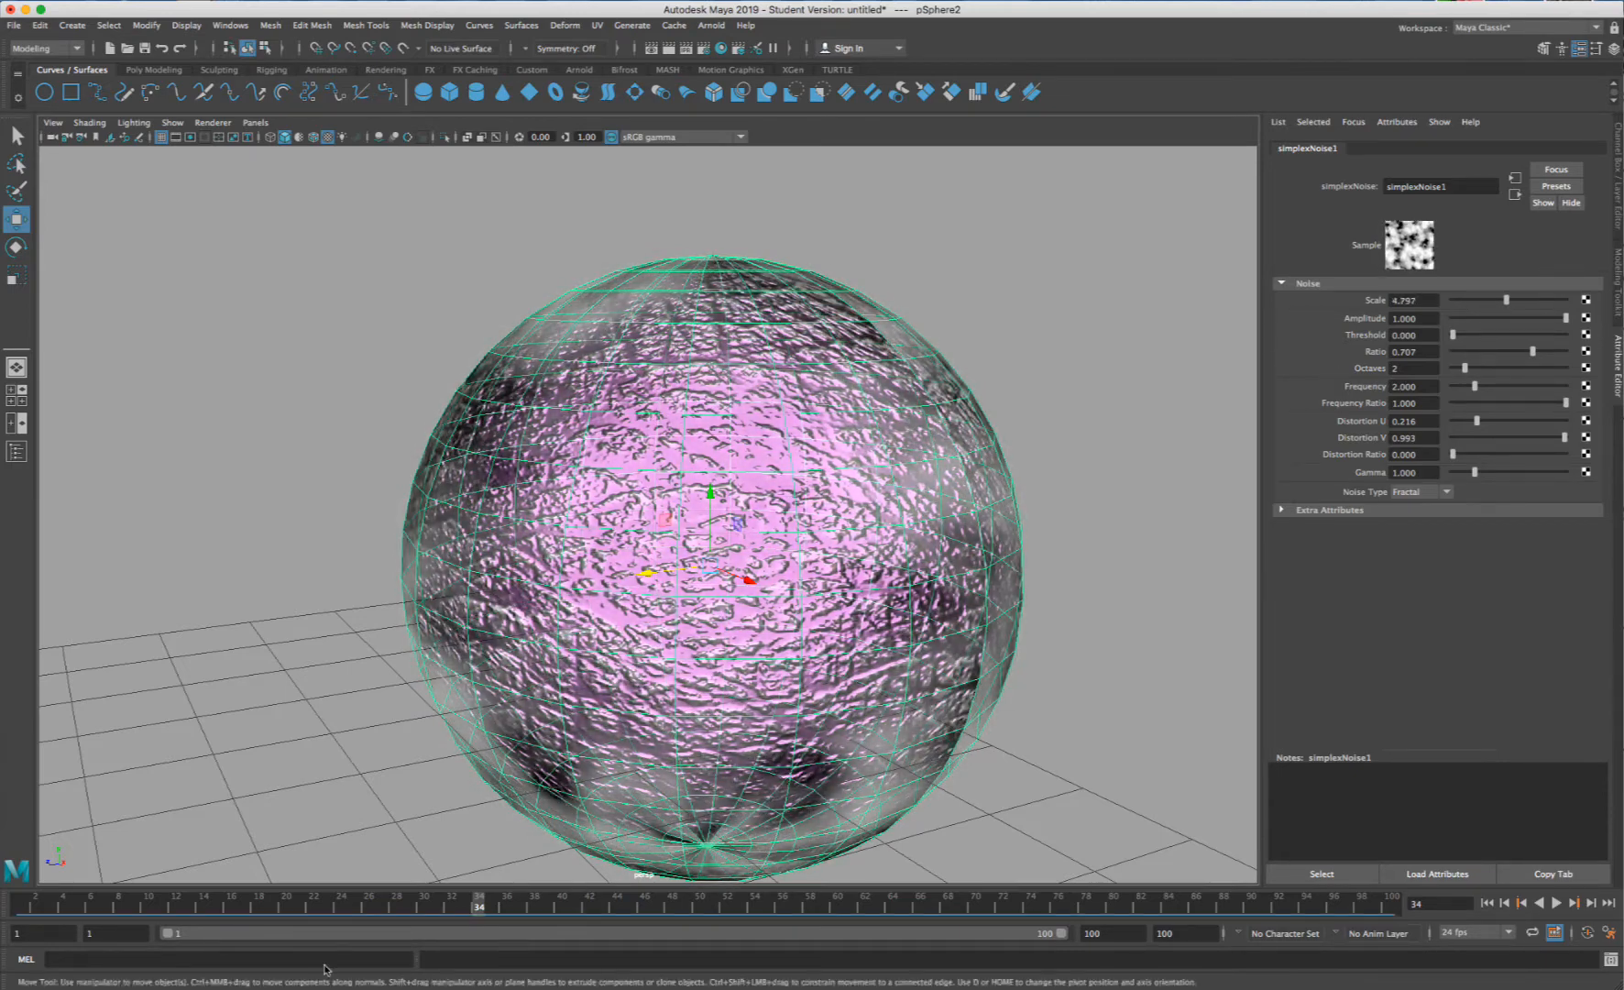
# - Key the noise texture's Scale at frame 1
pyautogui.click(21, 905)
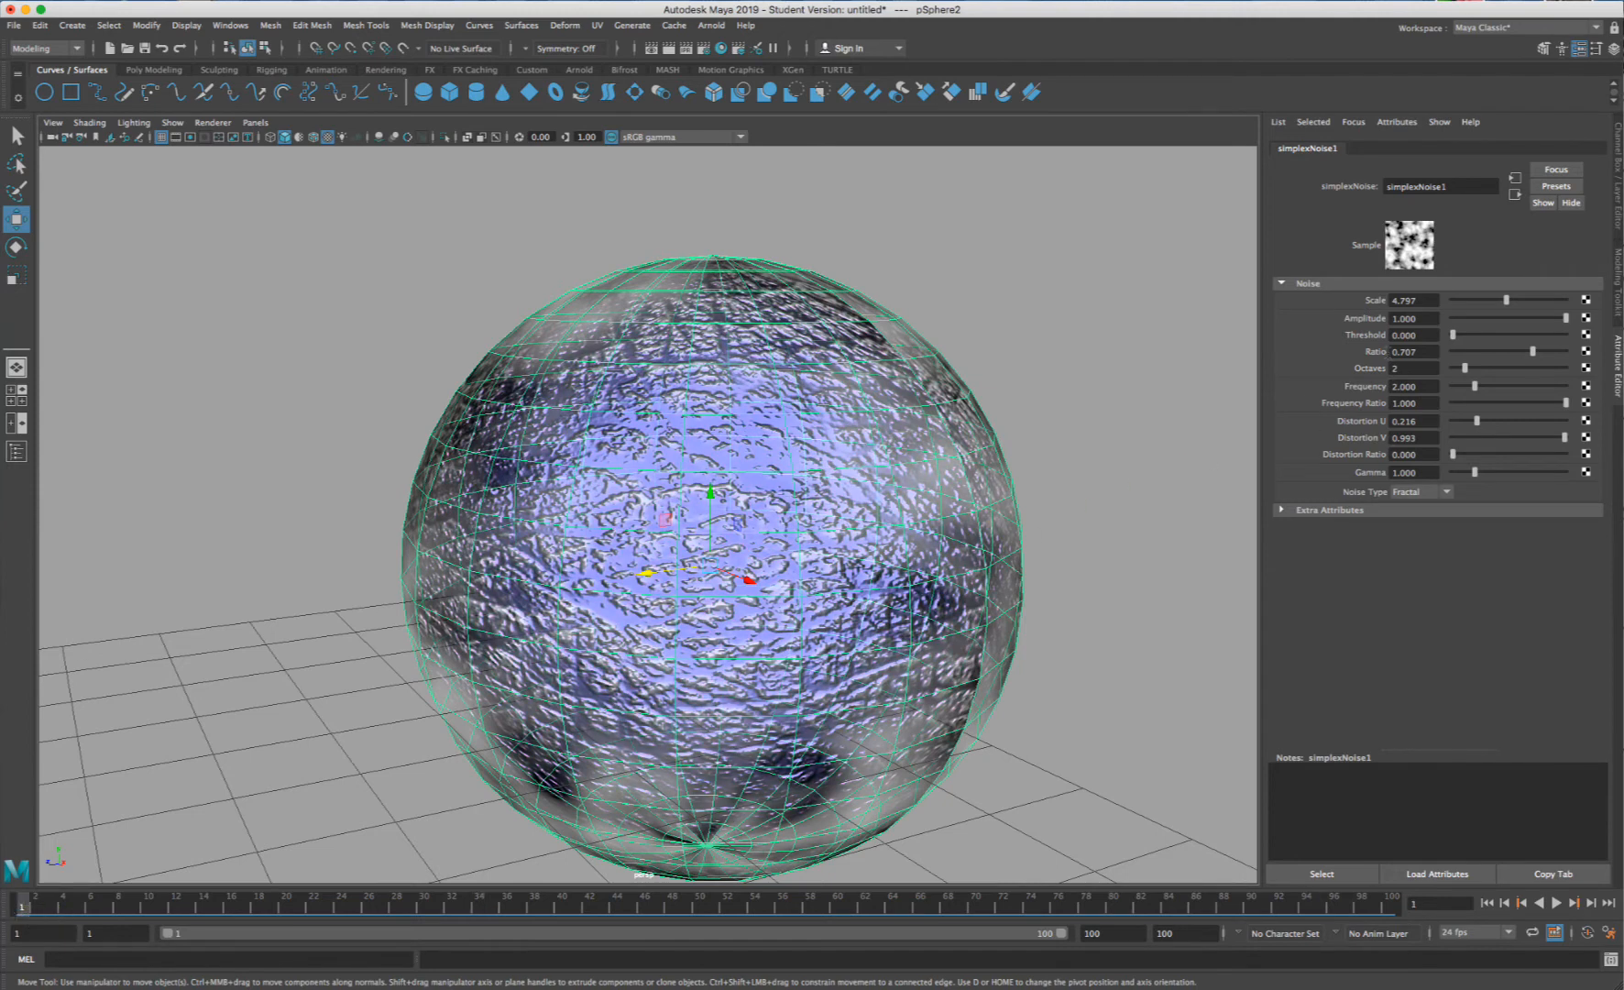
pyautogui.rightClick(1373, 303)
pyautogui.click(1411, 312)
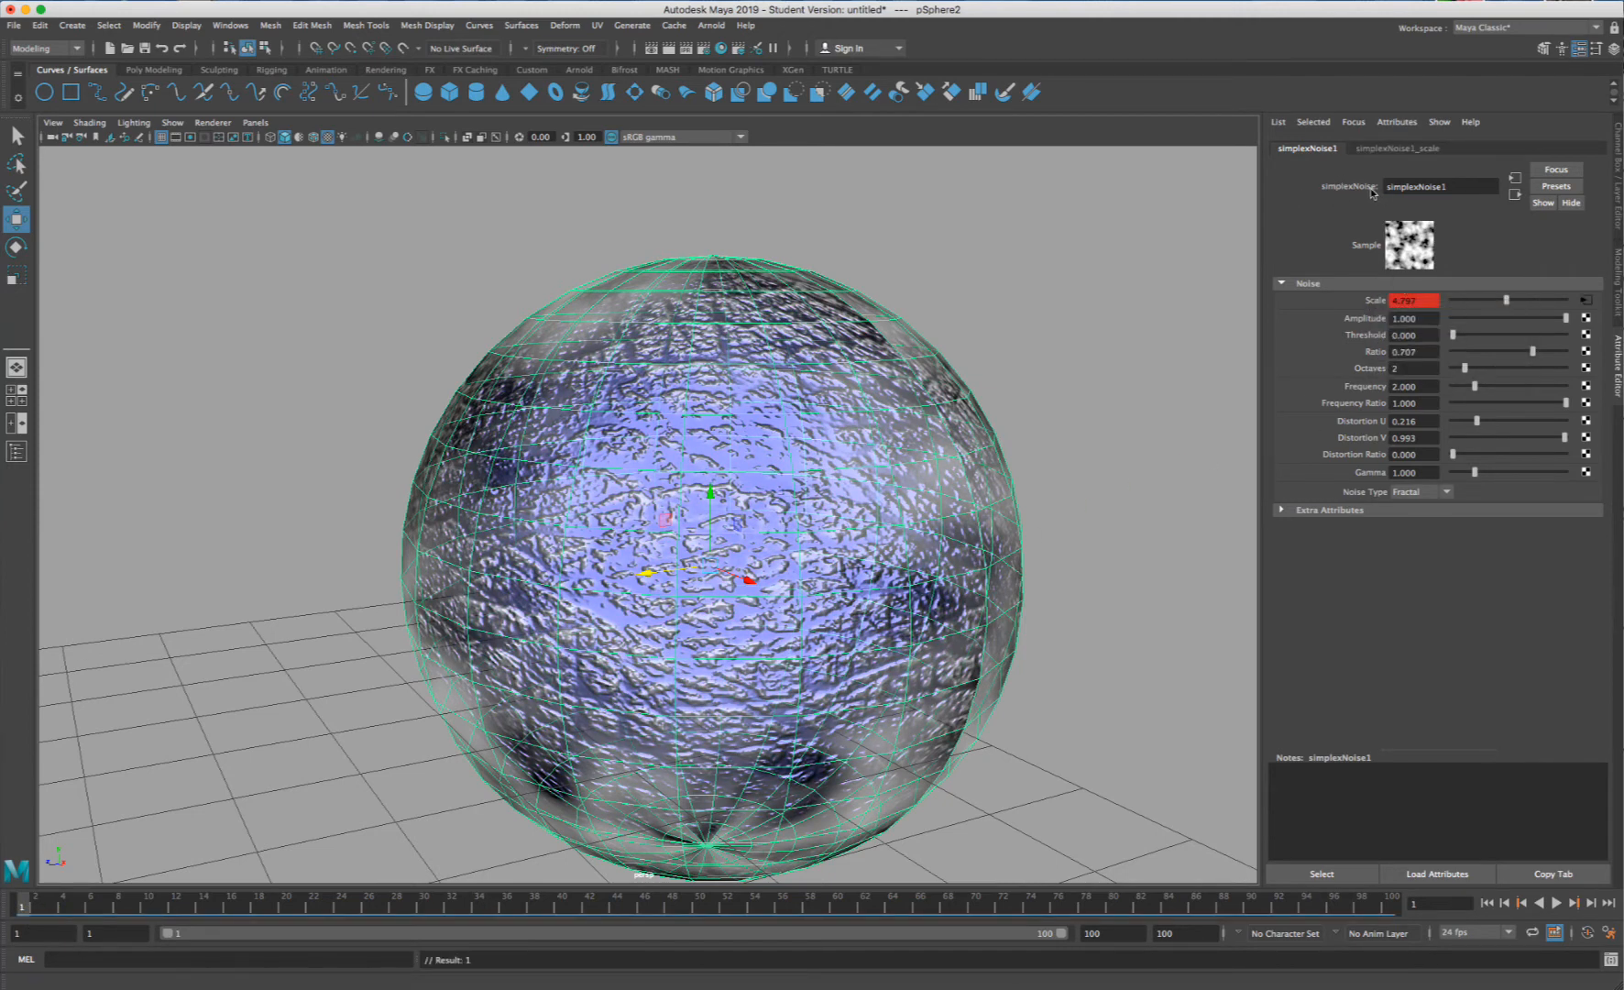
# - At frame 51, raise the noise texture's Scale to 10 and key it
pyautogui.click(713, 906)
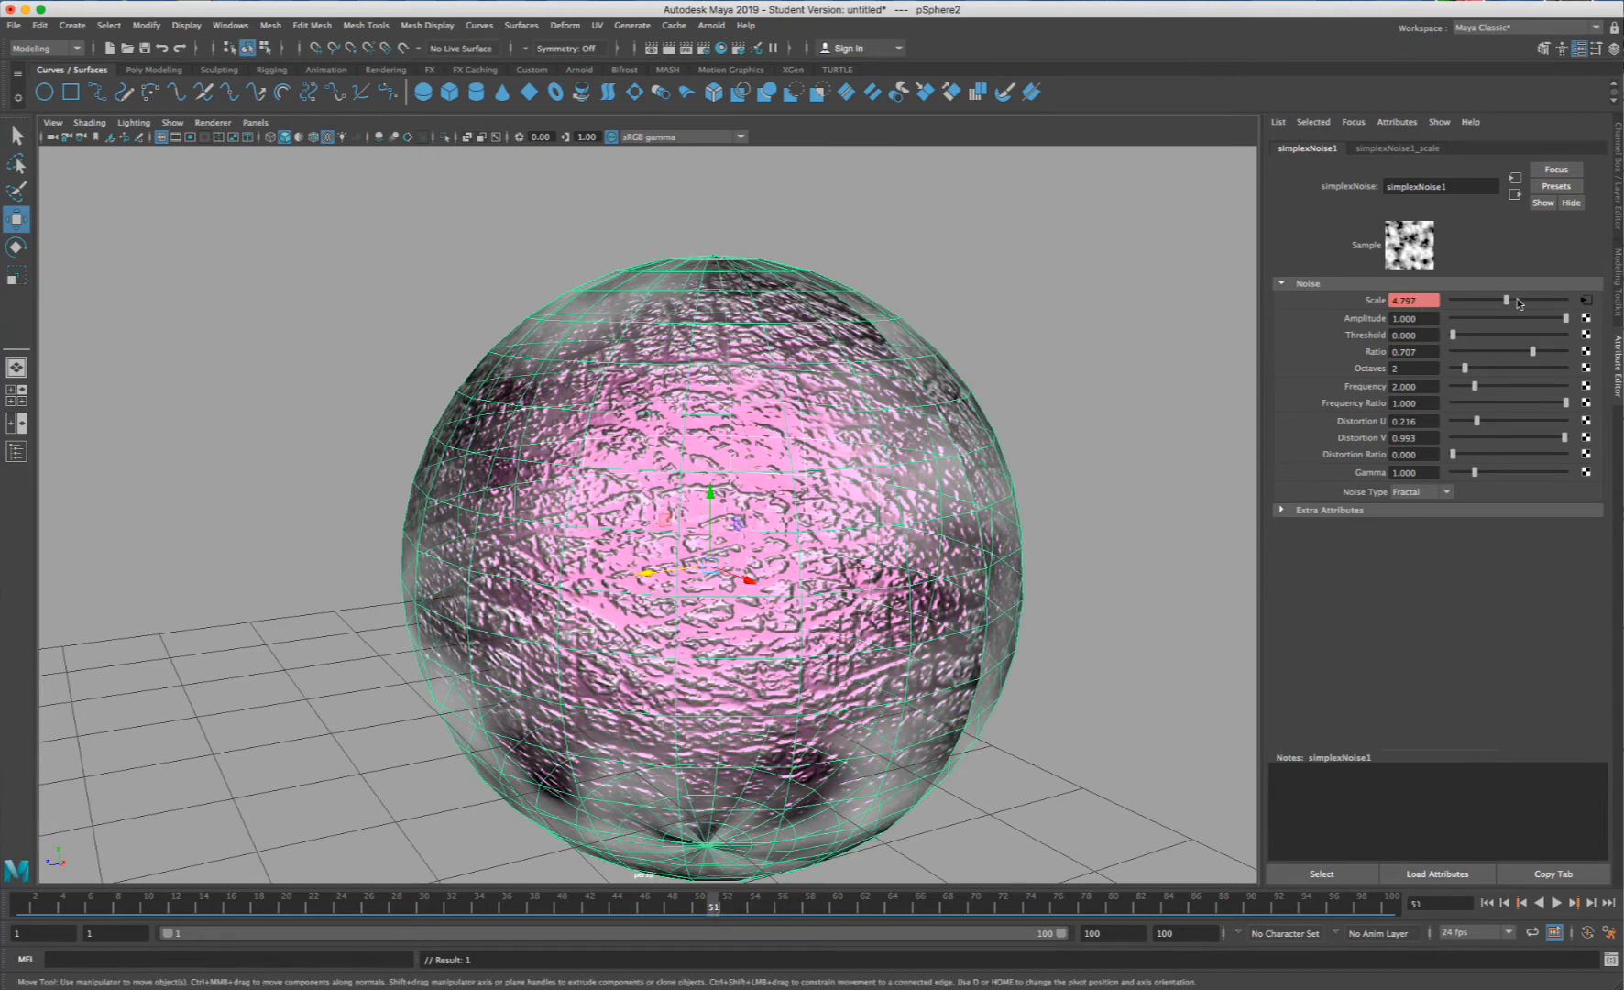
pyautogui.moveTo(1517, 302); pyautogui.dragTo(1574, 306)
pyautogui.rightClick(1370, 300)
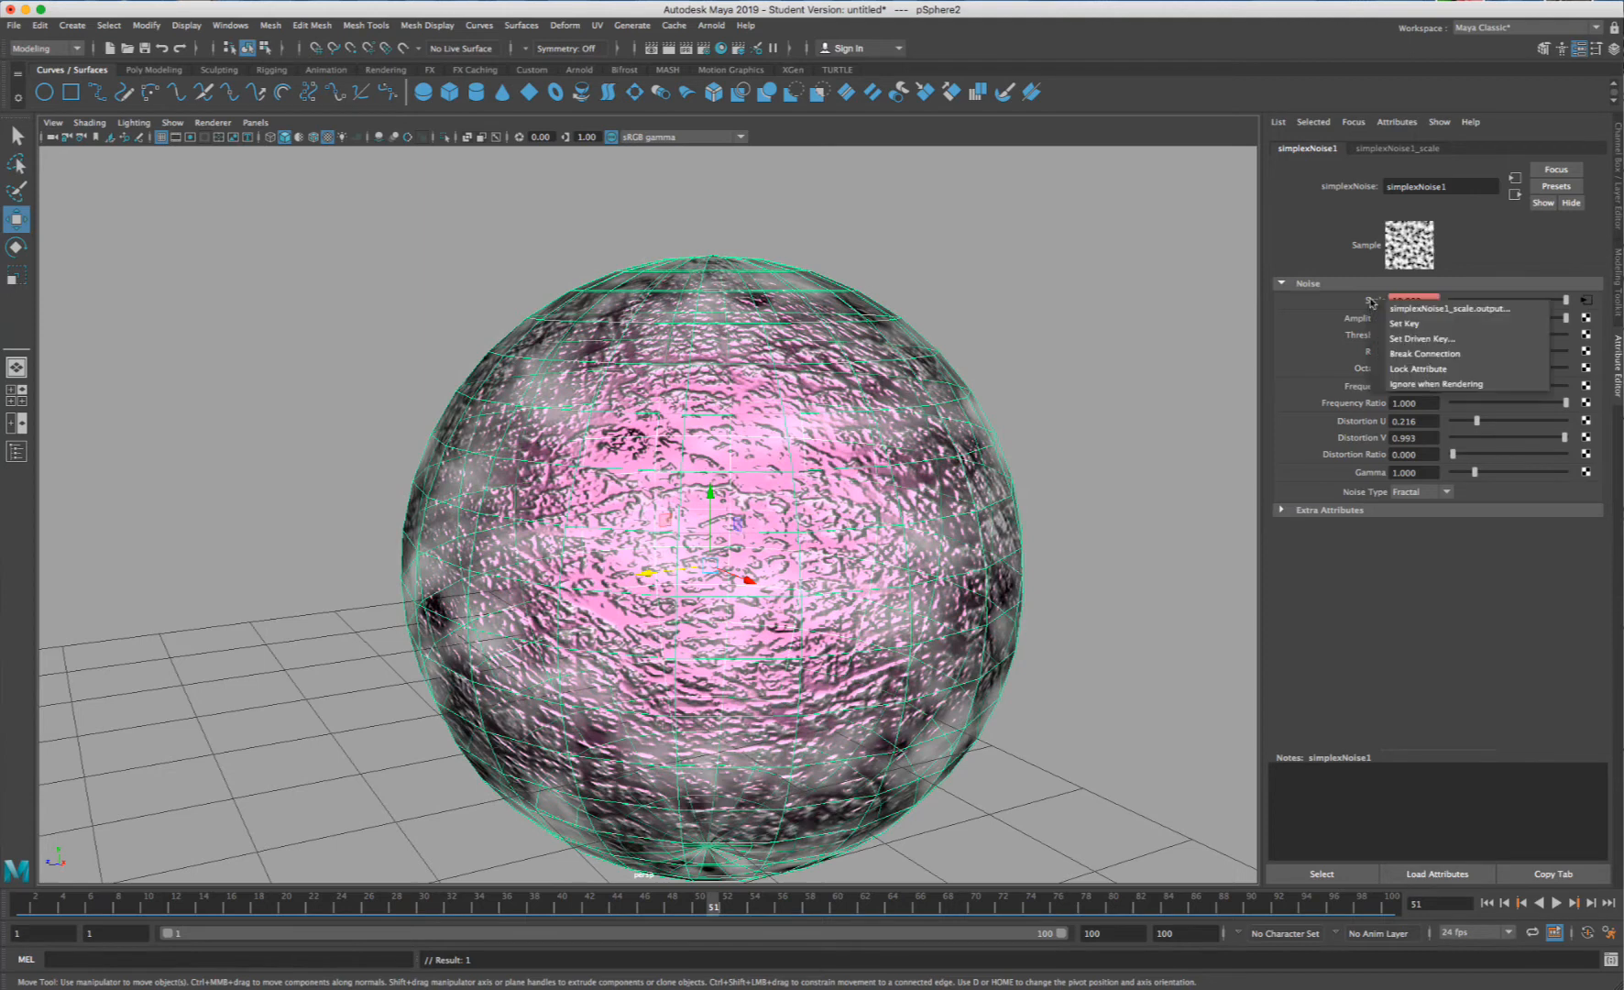
pyautogui.click(1385, 328)
# - Carry the noise Scale from frame 1 over to frame 100 and key it there
pyautogui.moveTo(67, 909); pyautogui.dragTo(21, 907)
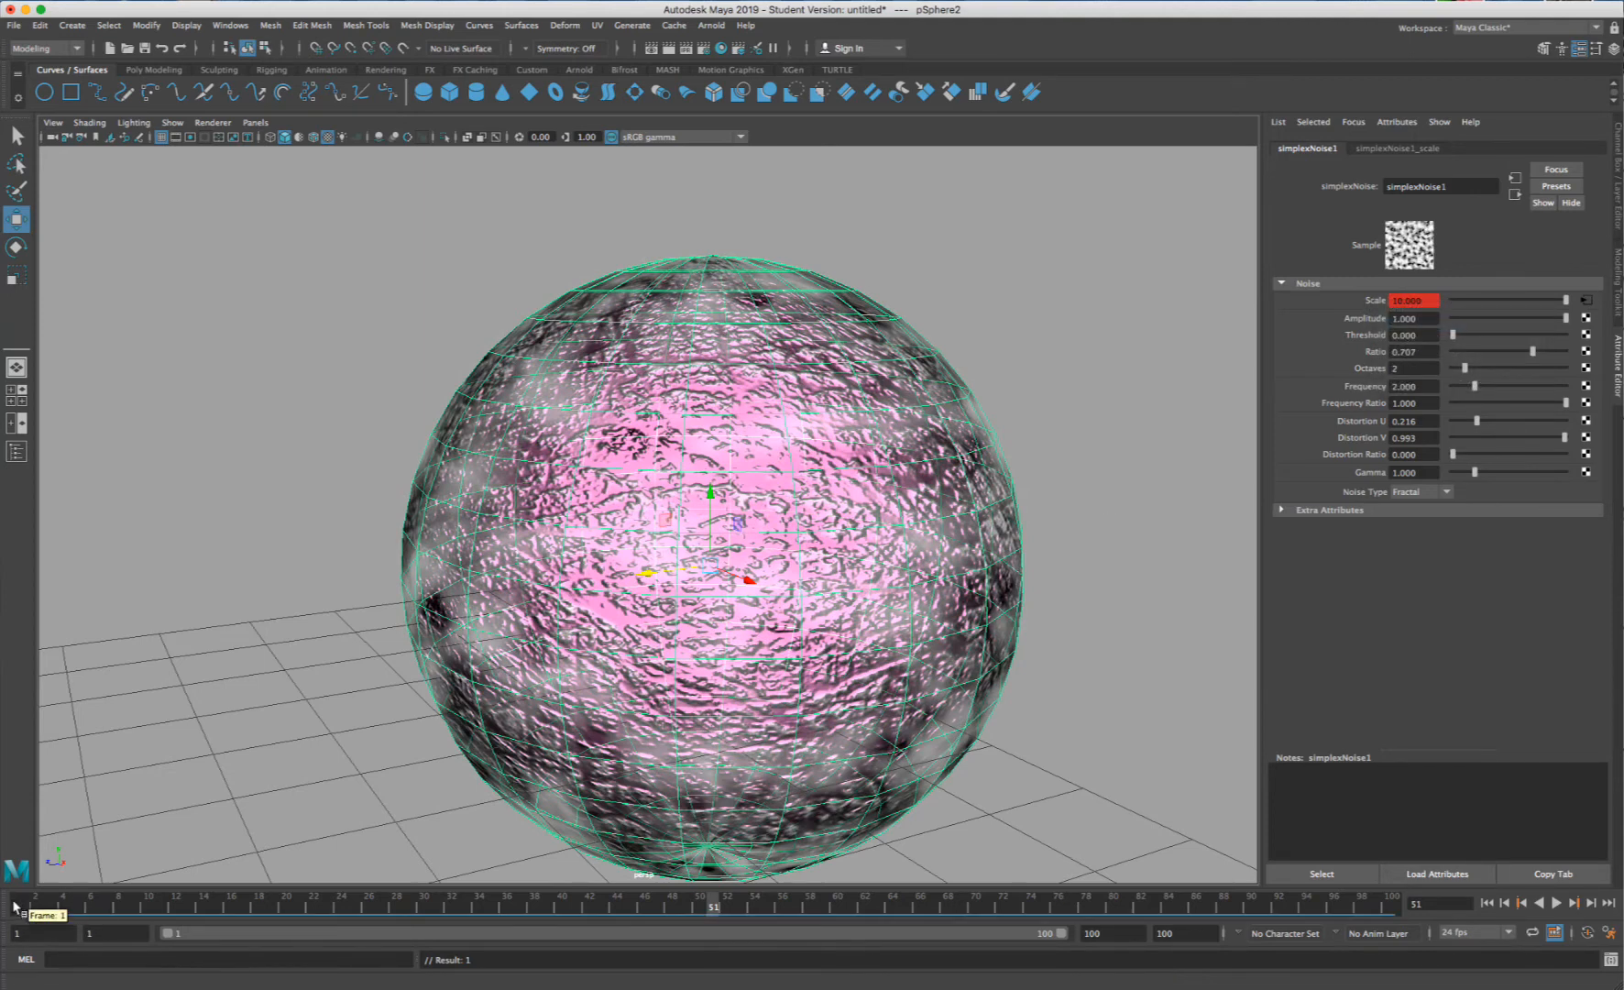
pyautogui.click(1395, 902)
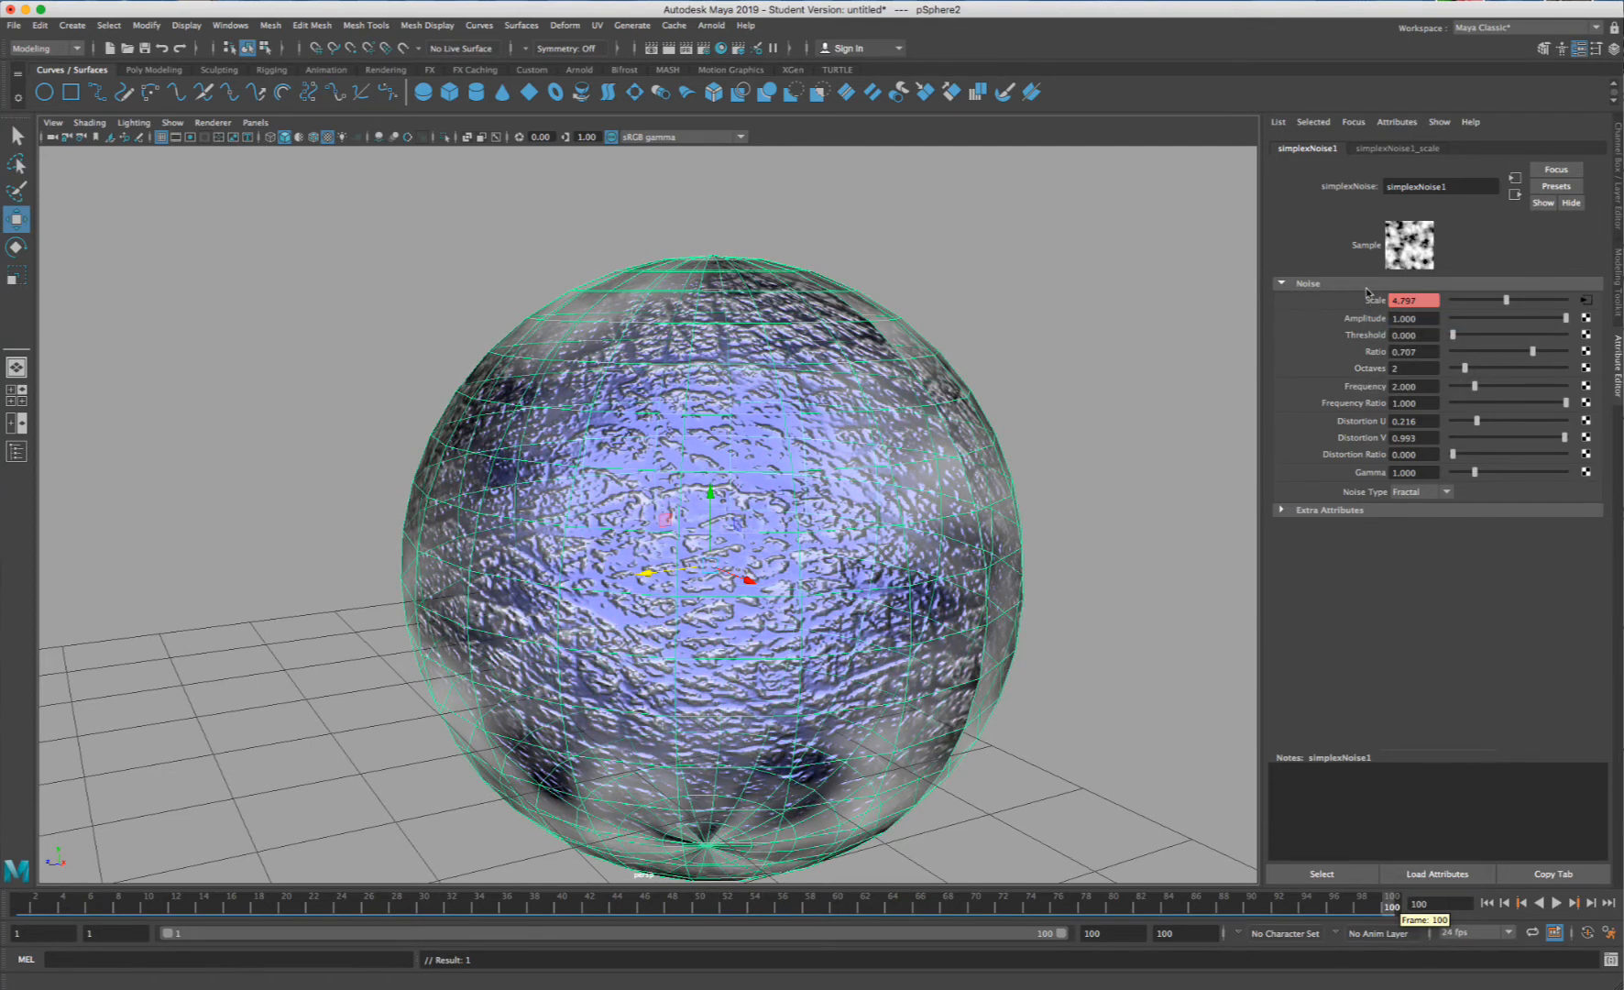
pyautogui.rightClick(1386, 300)
pyautogui.click(1387, 322)
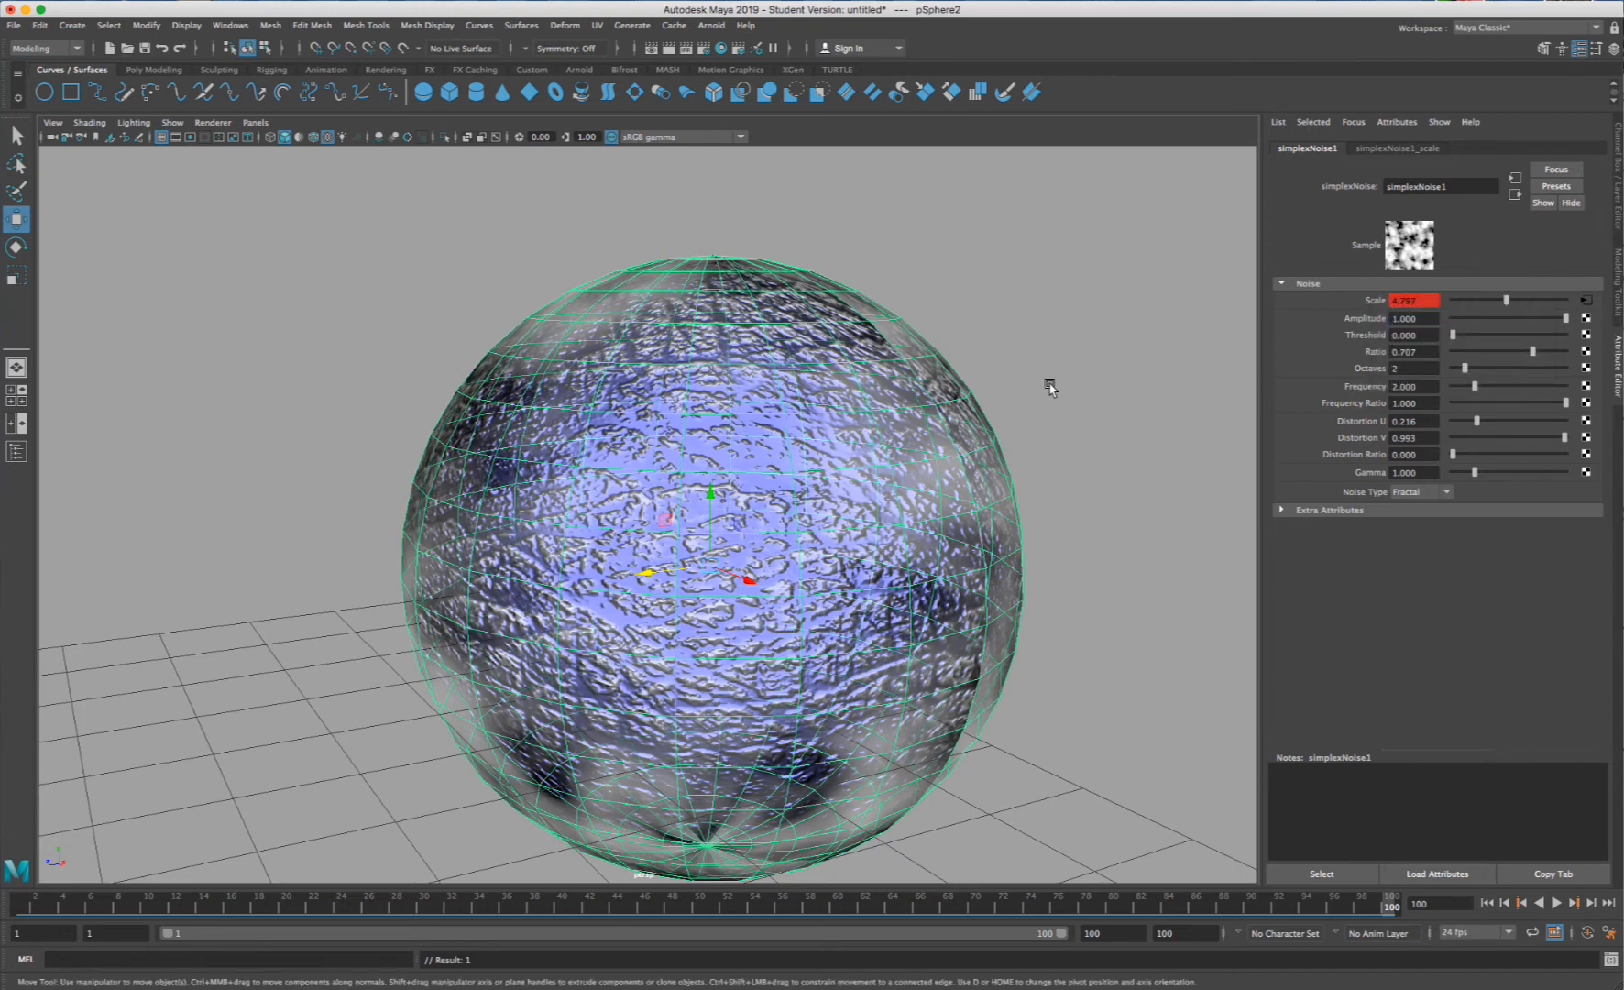
# - Deselect the sphere, play the animation to inspect the changing transparency noise from another angle, and stop playback
pyautogui.click(1047, 380)
pyautogui.click(1556, 903)
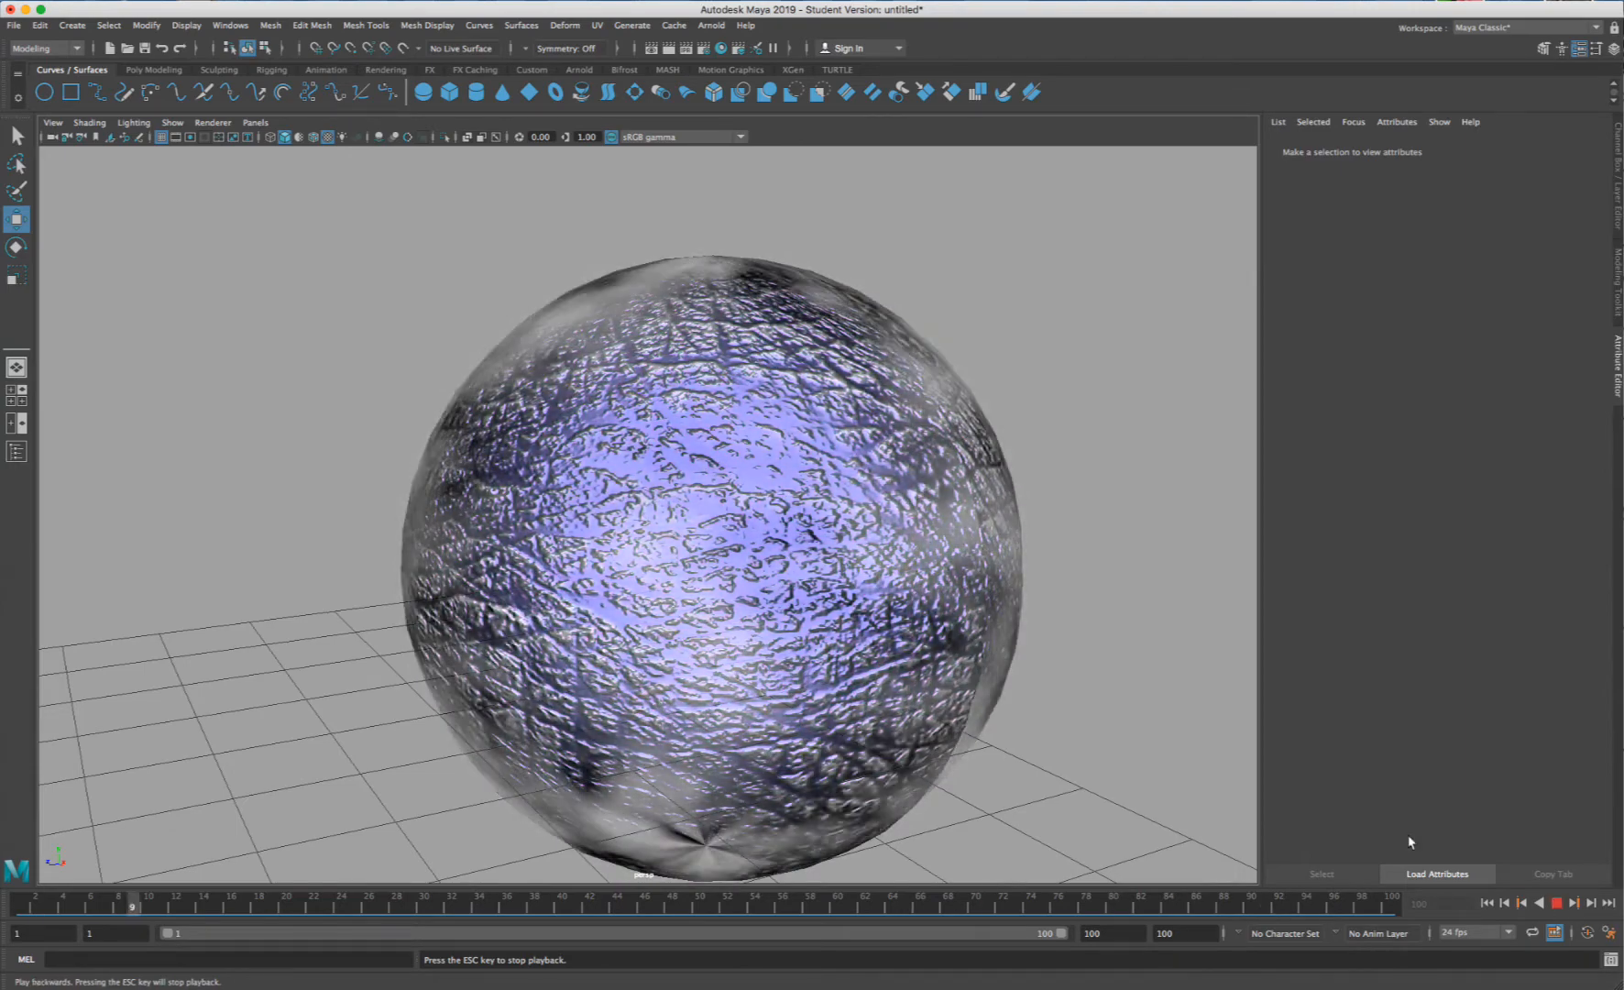
pyautogui.keyDown('alt'); pyautogui.moveTo(1008, 400); pyautogui.dragTo(689, 595, button='middle'); pyautogui.keyUp('alt')
pyautogui.click(560, 672)
pyautogui.scroll(-3, 801, 588)
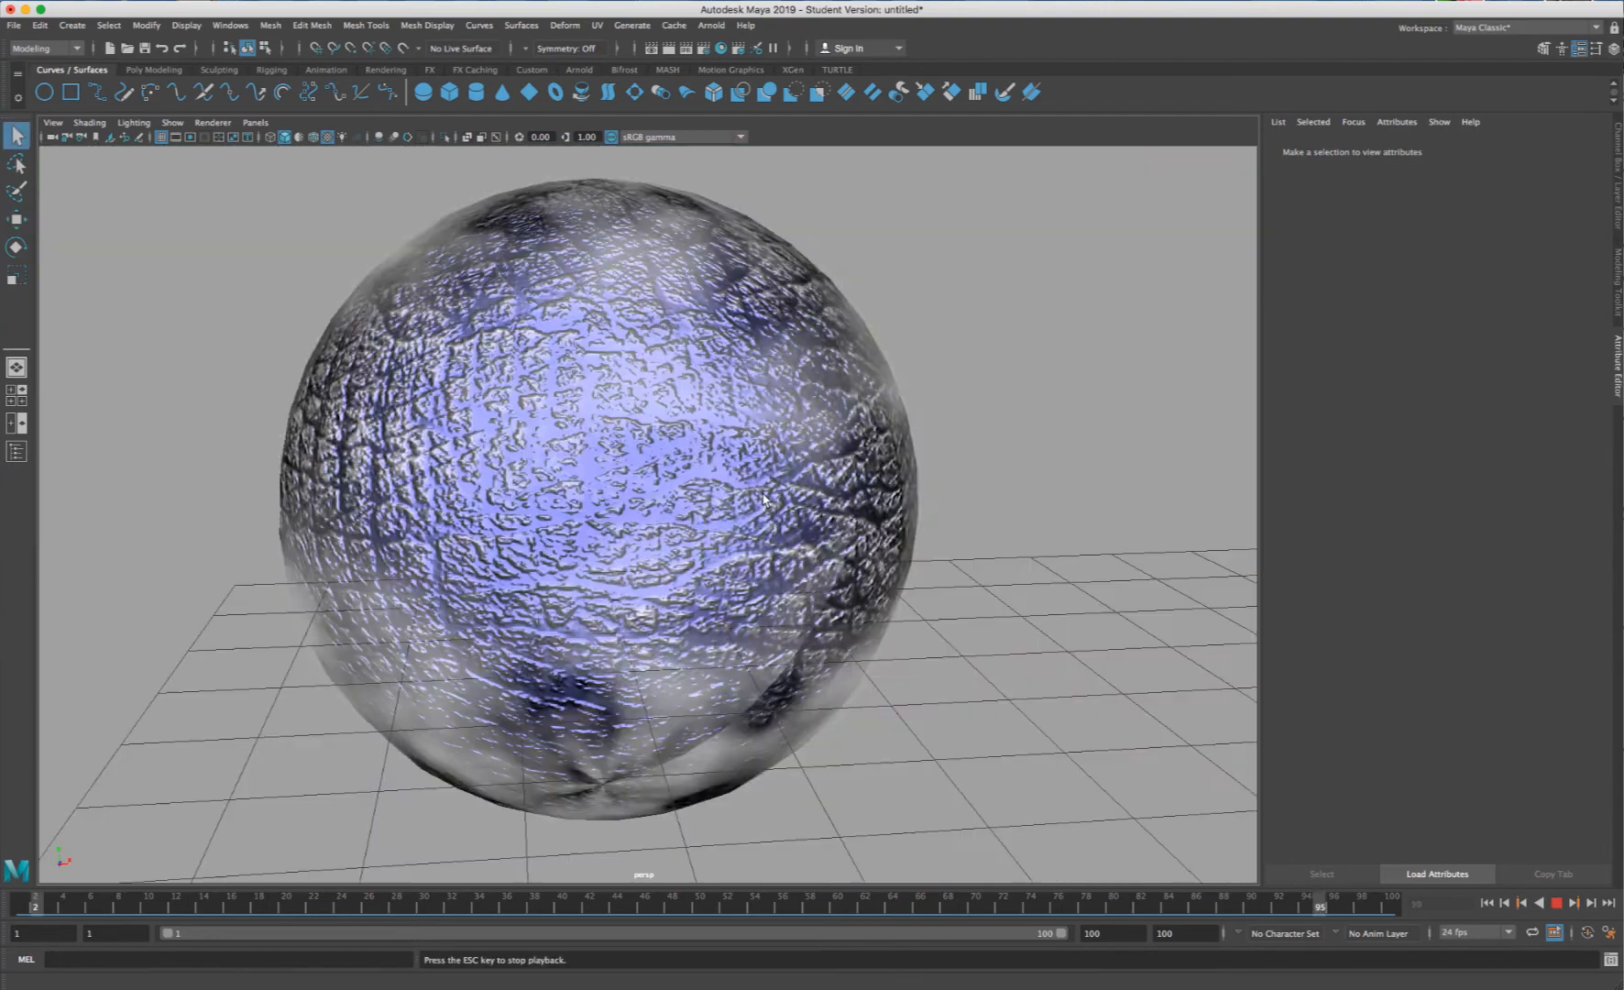
pyautogui.moveTo(636, 377)
pyautogui.keyDown('alt'); pyautogui.mouseDown()
pyautogui.moveTo(654, 367)
pyautogui.moveTo(600, 340)
pyautogui.moveTo(717, 403)
pyautogui.moveTo(636, 373)
pyautogui.mouseUp(); pyautogui.keyUp('alt')
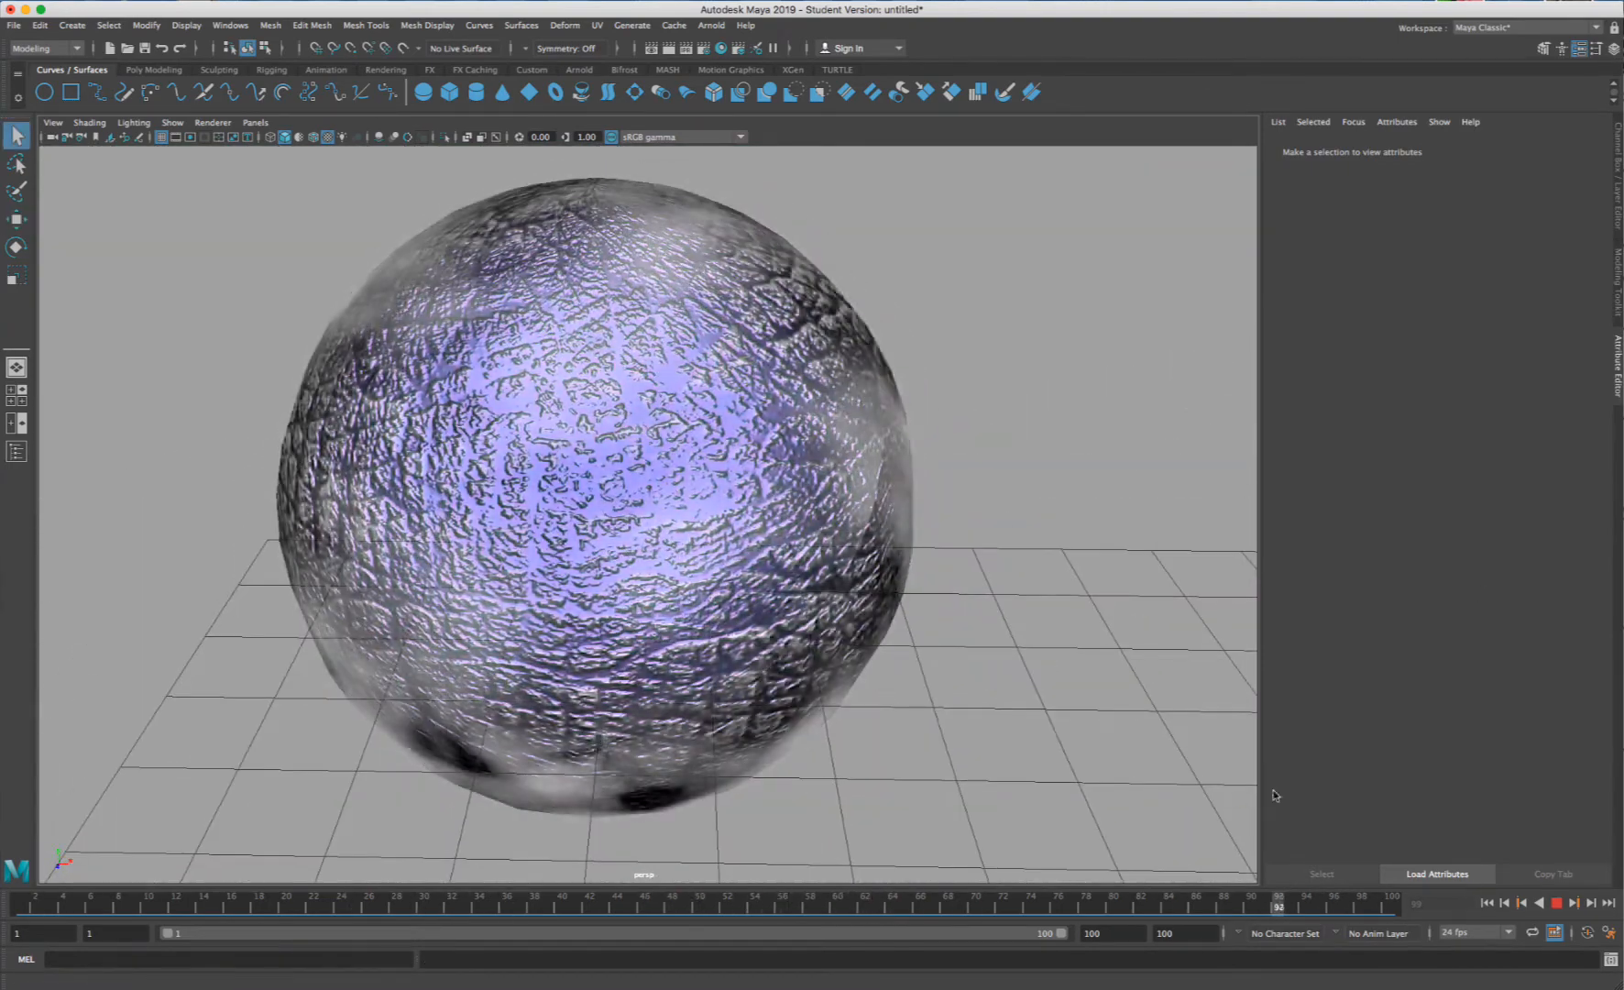
pyautogui.click(1557, 903)
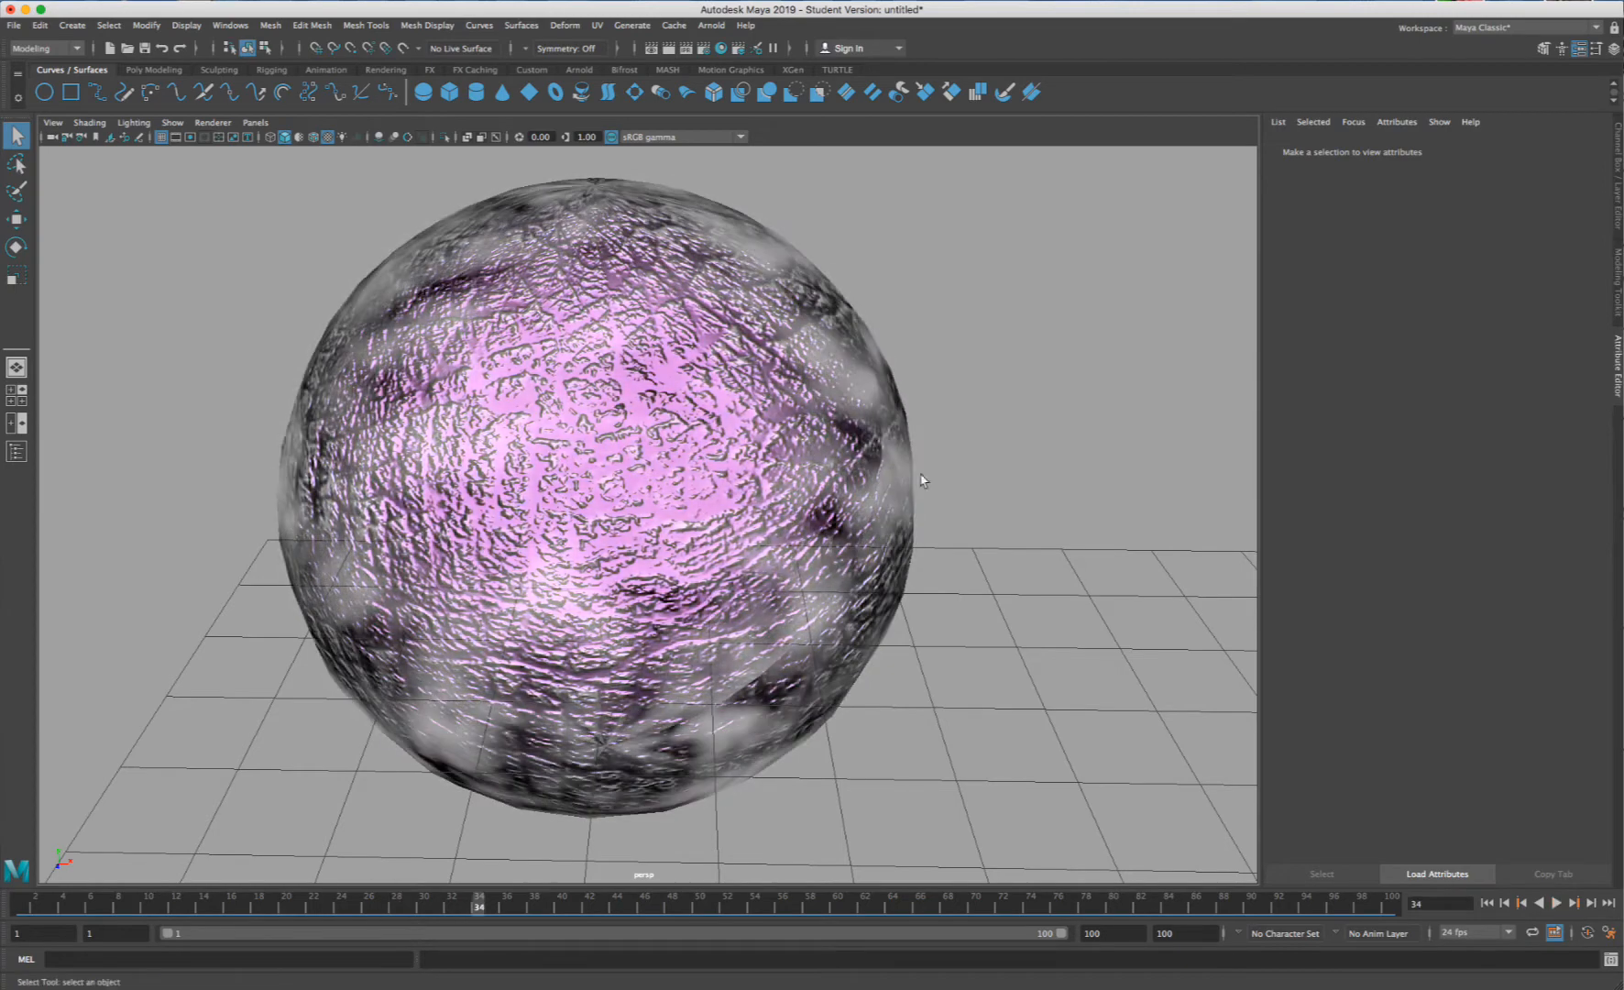
# - Open the noise texture driving the large sphere's transparency and set its Ratio to 1 and Octaves to 1
pyautogui.click(719, 388)
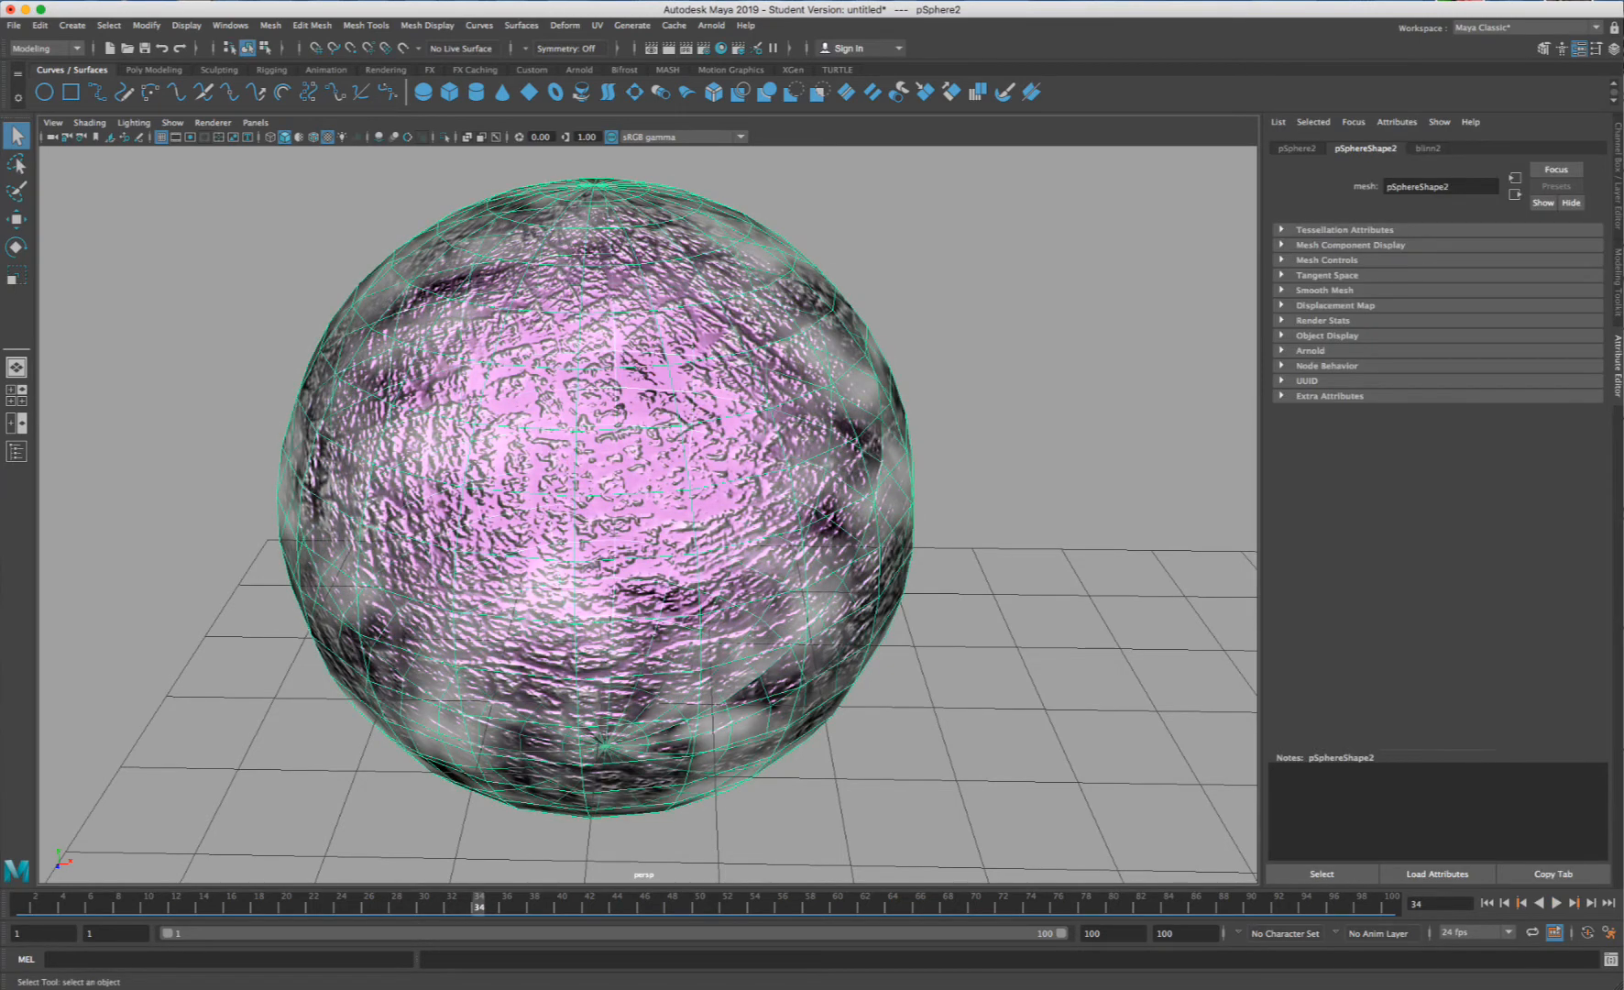
pyautogui.moveTo(694, 756); pyautogui.dragTo(693, 750, button='right')
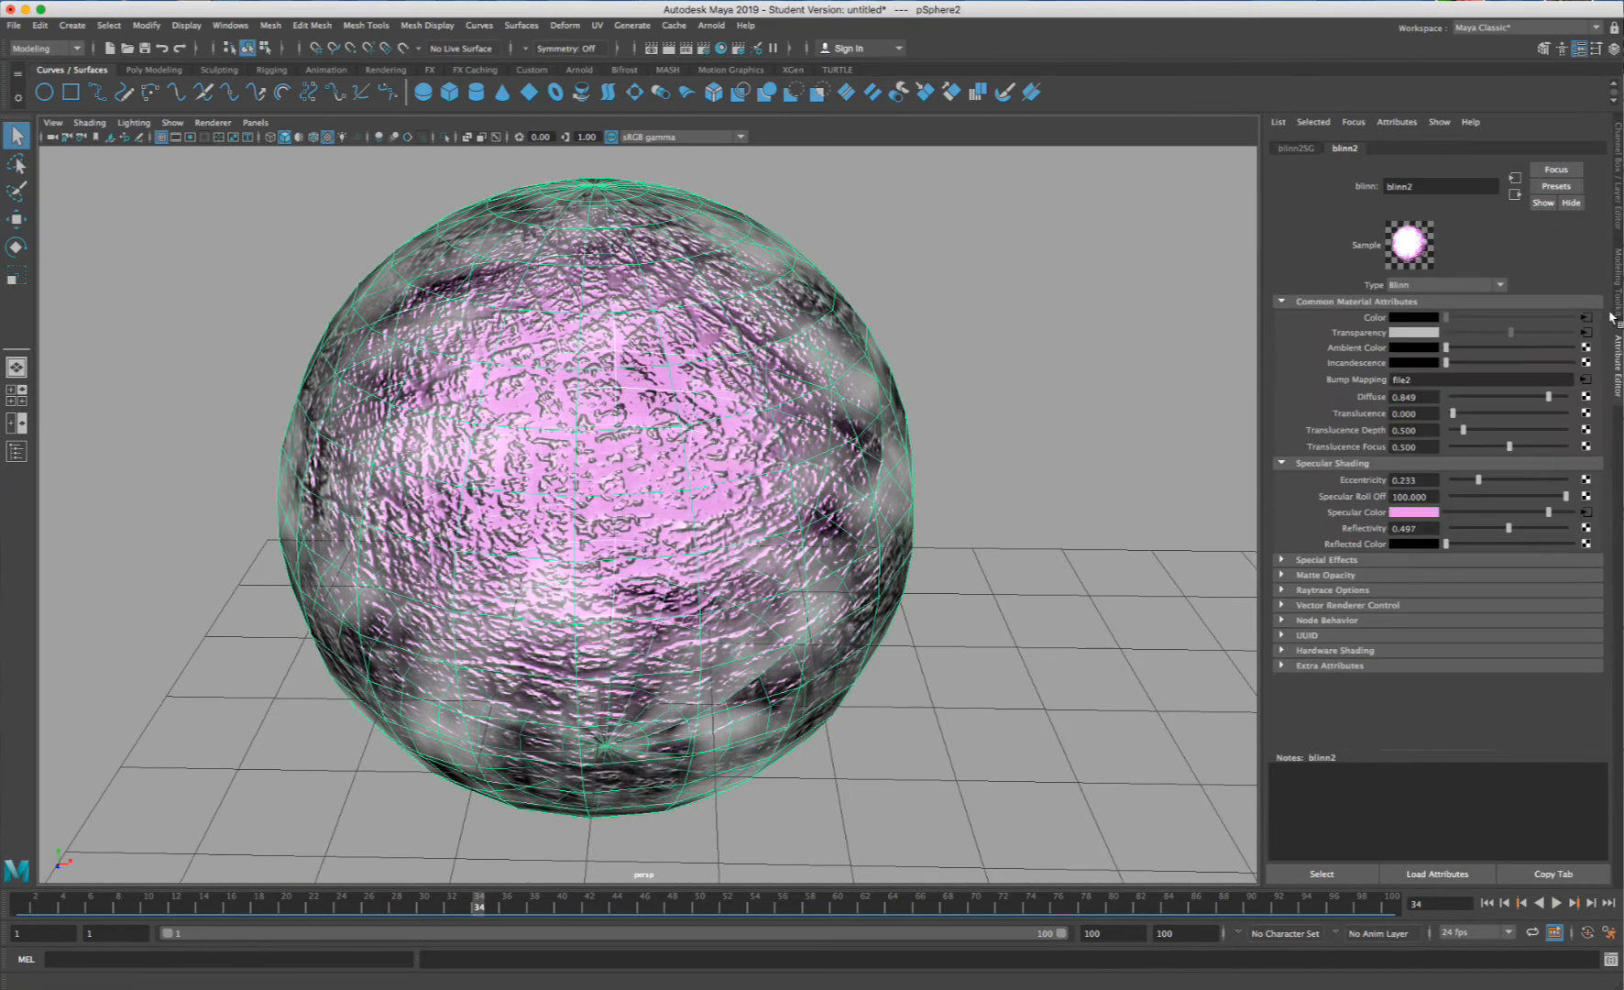
pyautogui.click(1586, 334)
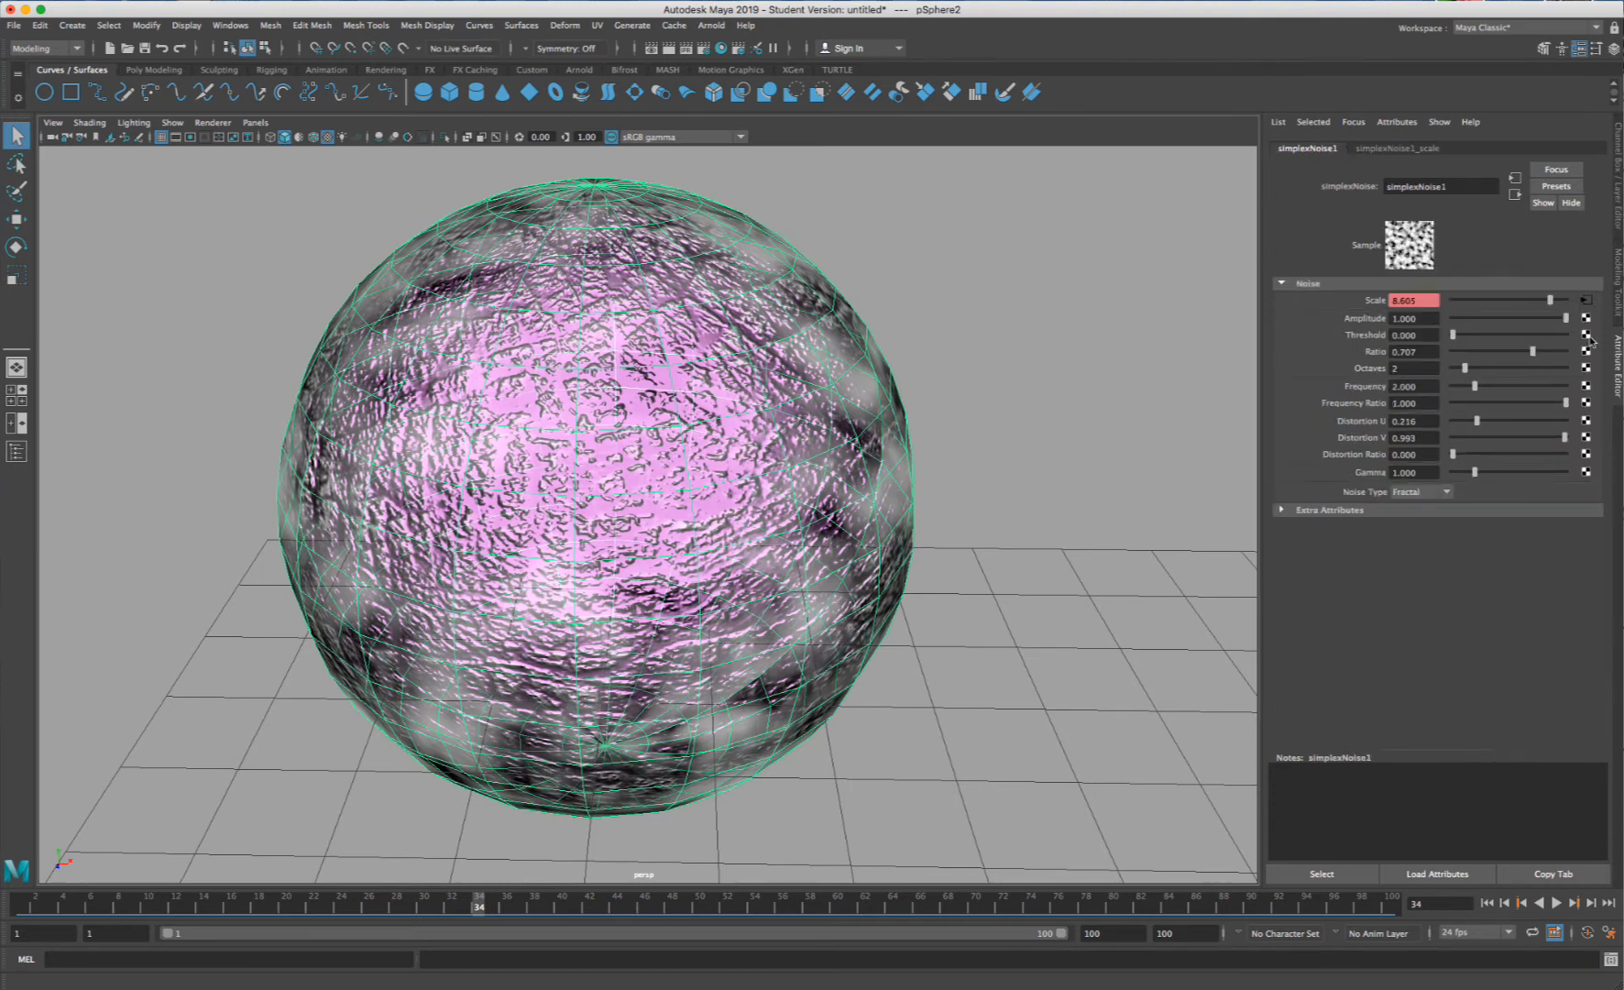
pyautogui.moveTo(1505, 318); pyautogui.dragTo(1569, 319)
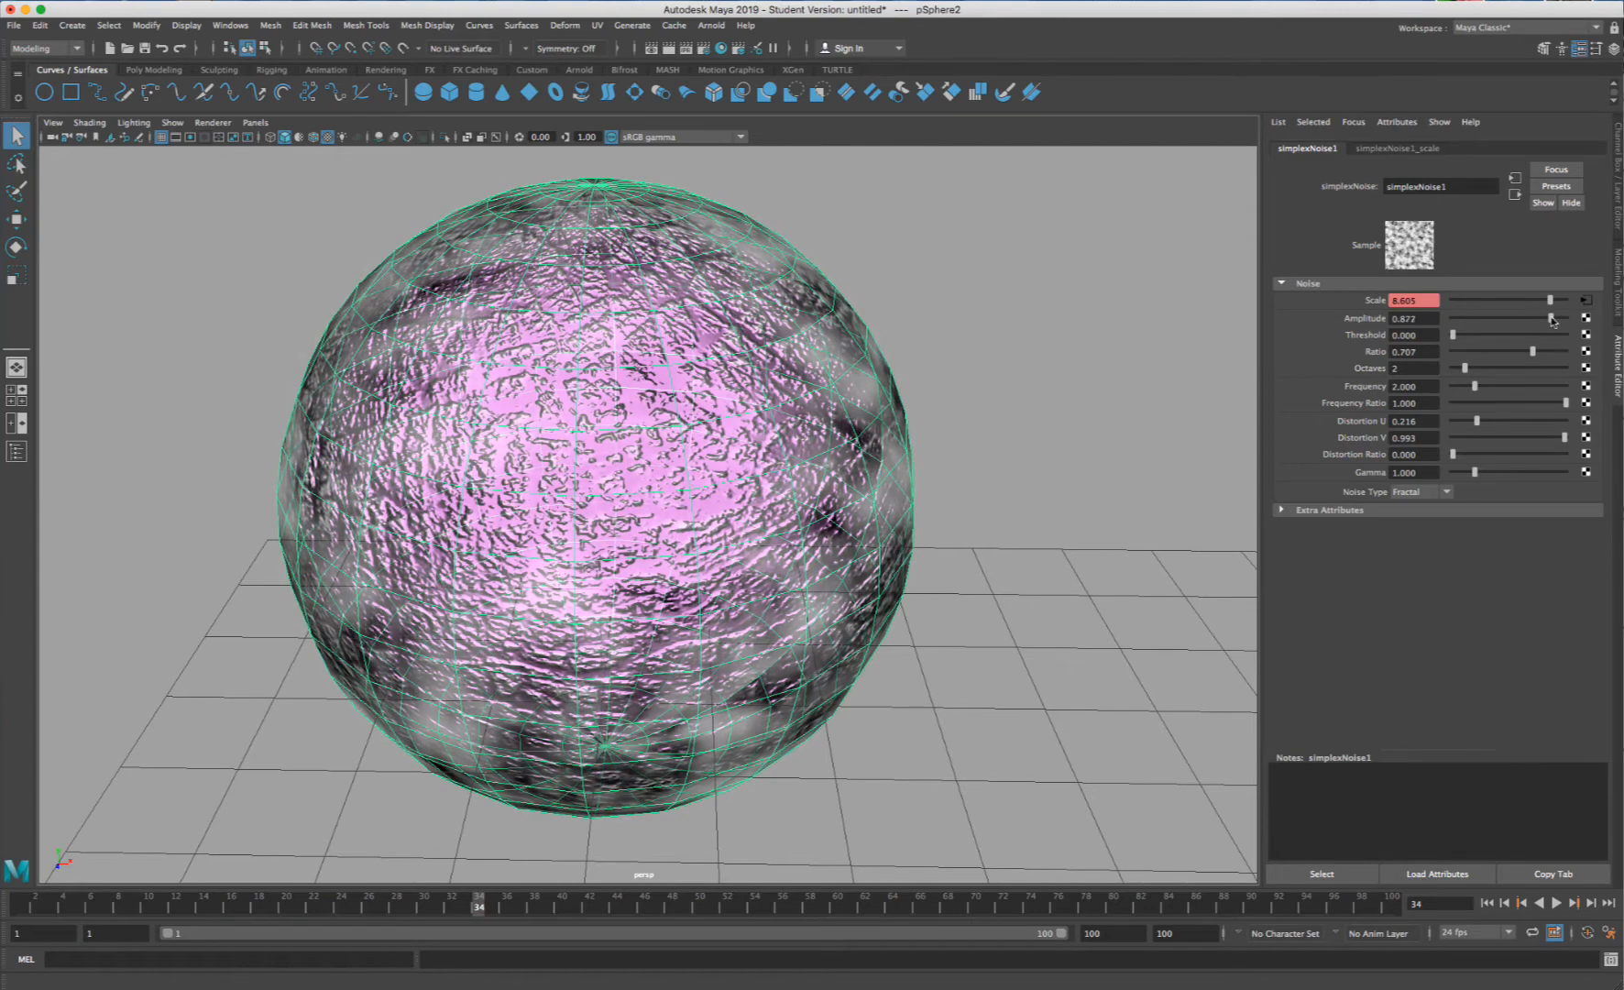
pyautogui.moveTo(1469, 336); pyautogui.dragTo(1371, 338)
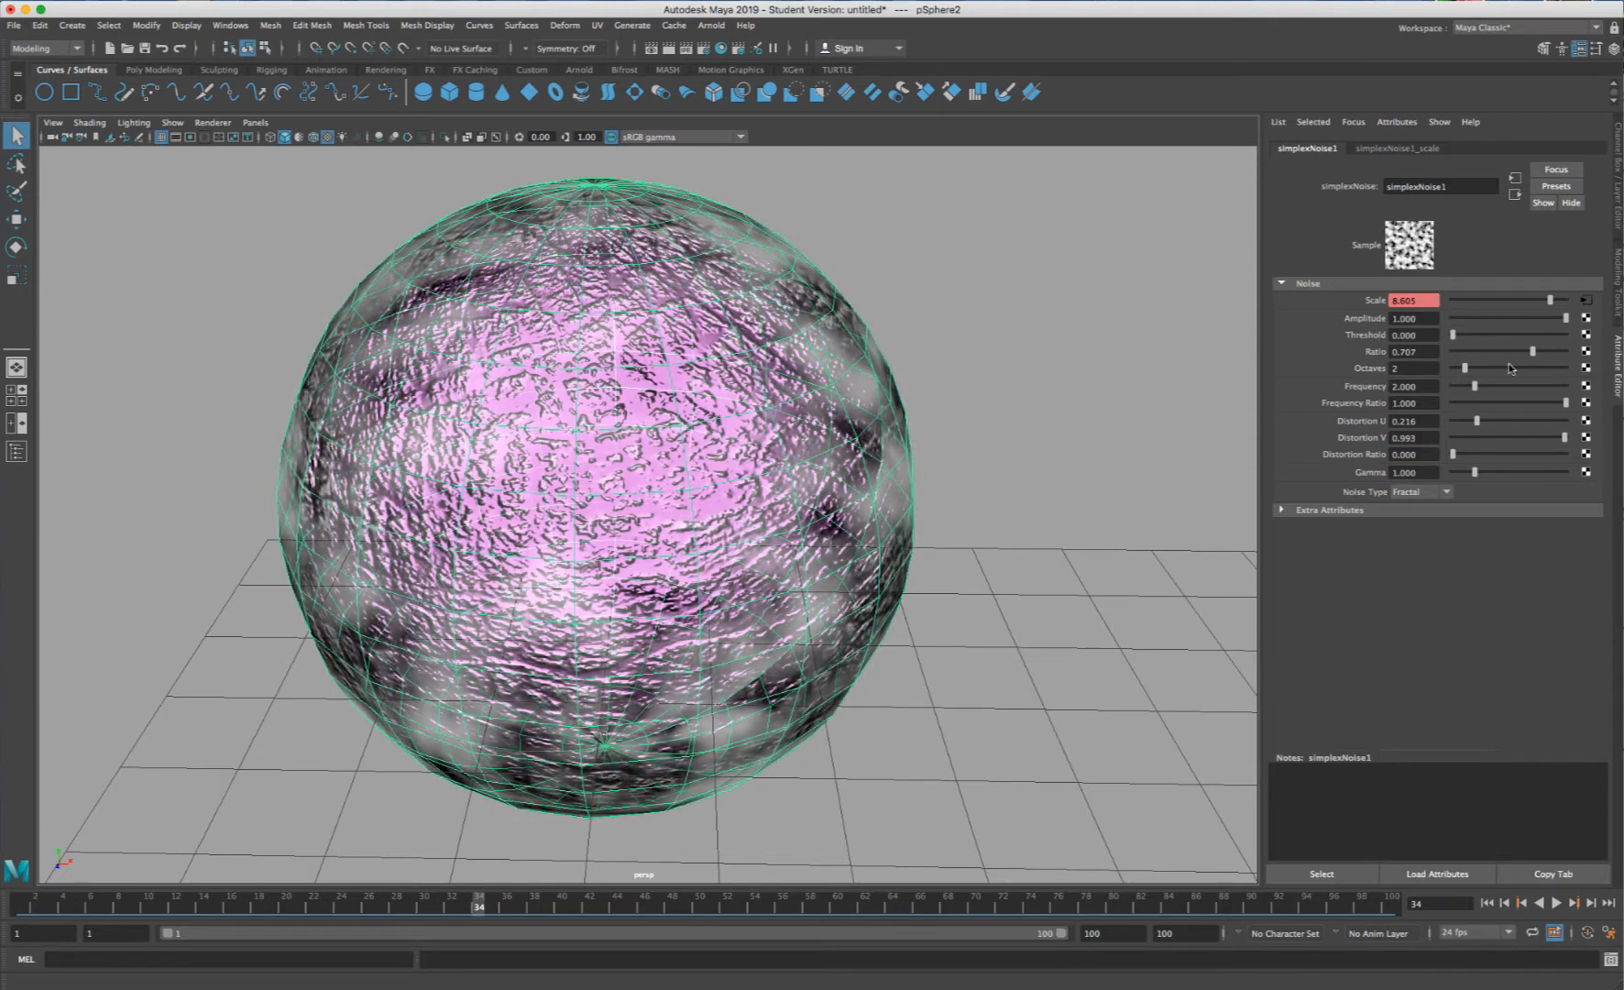
pyautogui.moveTo(1532, 353); pyautogui.dragTo(1610, 353)
pyautogui.moveTo(1472, 370); pyautogui.dragTo(1419, 408)
pyautogui.hotkey('ctrl', 'z')
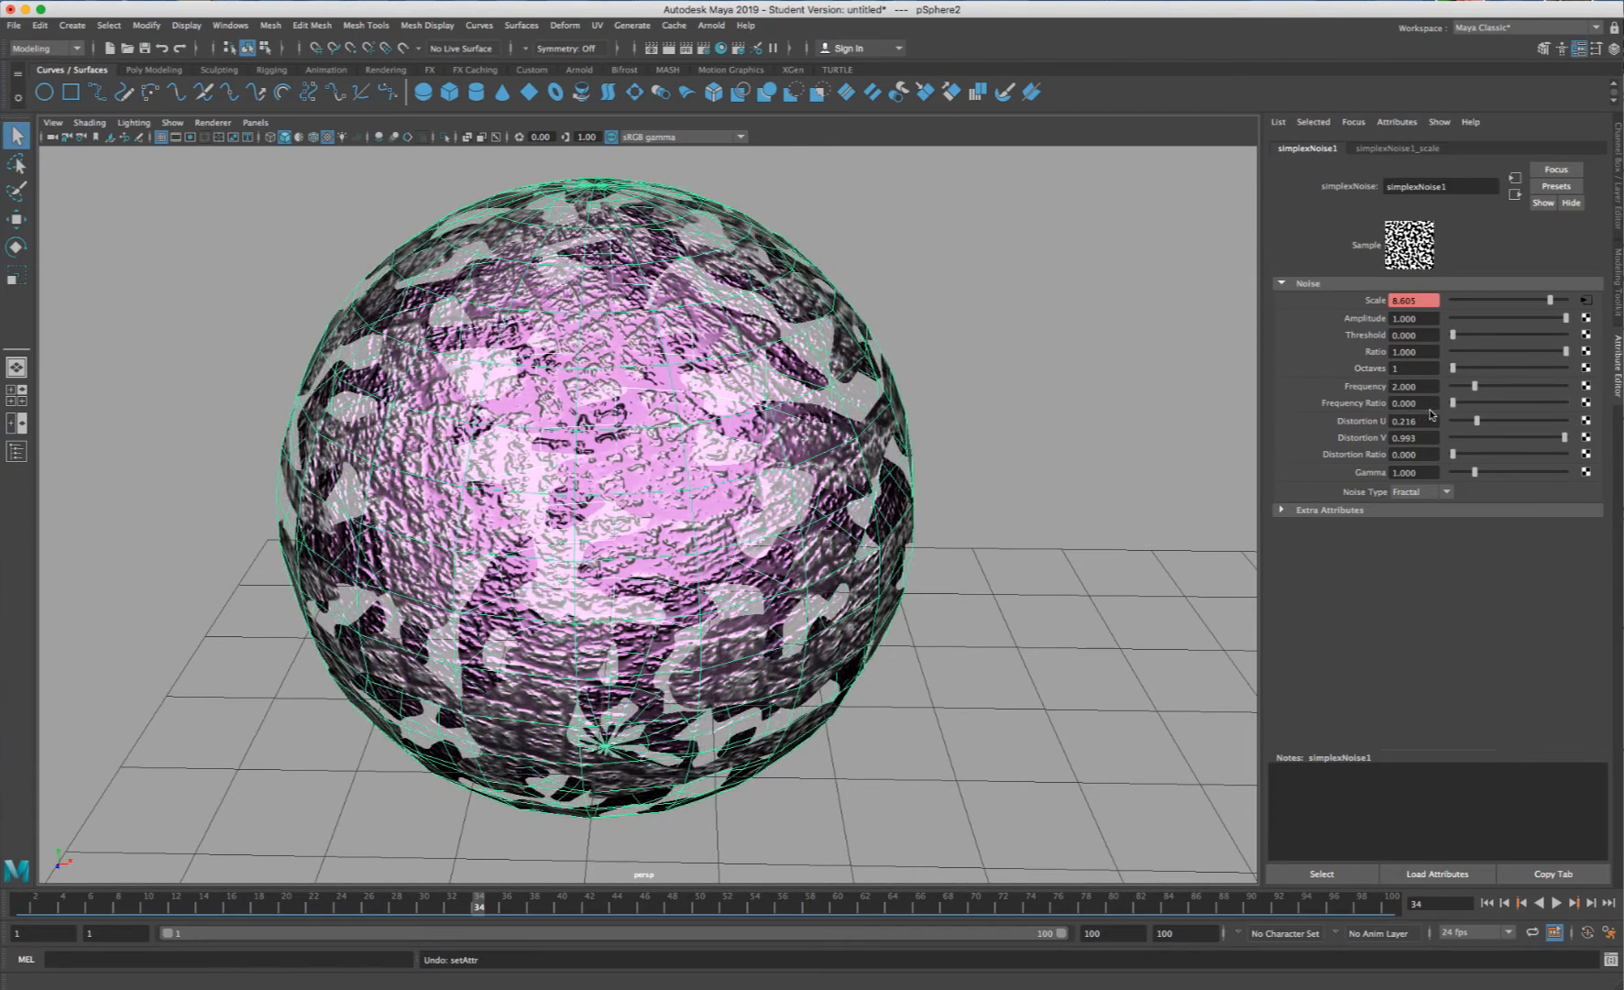
# - At frame 1, set the noise texture's Frequency Ratio to about 0.595 and key it
pyautogui.keyDown('alt'); pyautogui.moveTo(888, 494); pyautogui.dragTo(1025, 472); pyautogui.keyUp('alt')
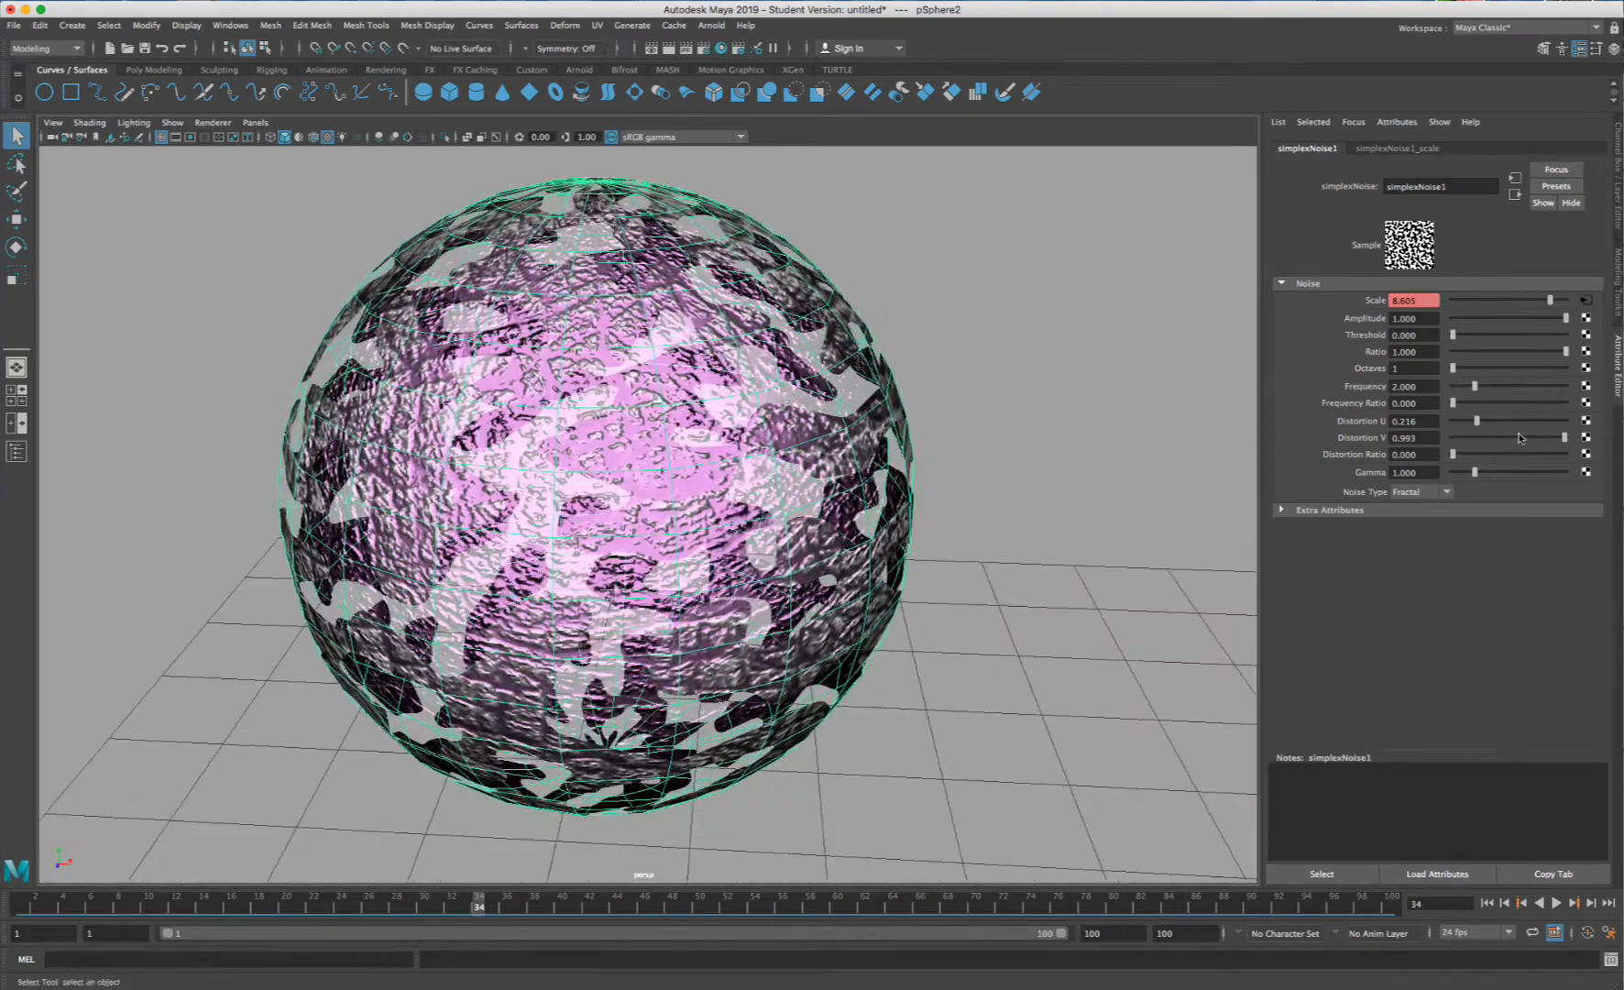
pyautogui.hotkey('ctrl', 'z')
pyautogui.moveTo(1548, 404); pyautogui.dragTo(1460, 404)
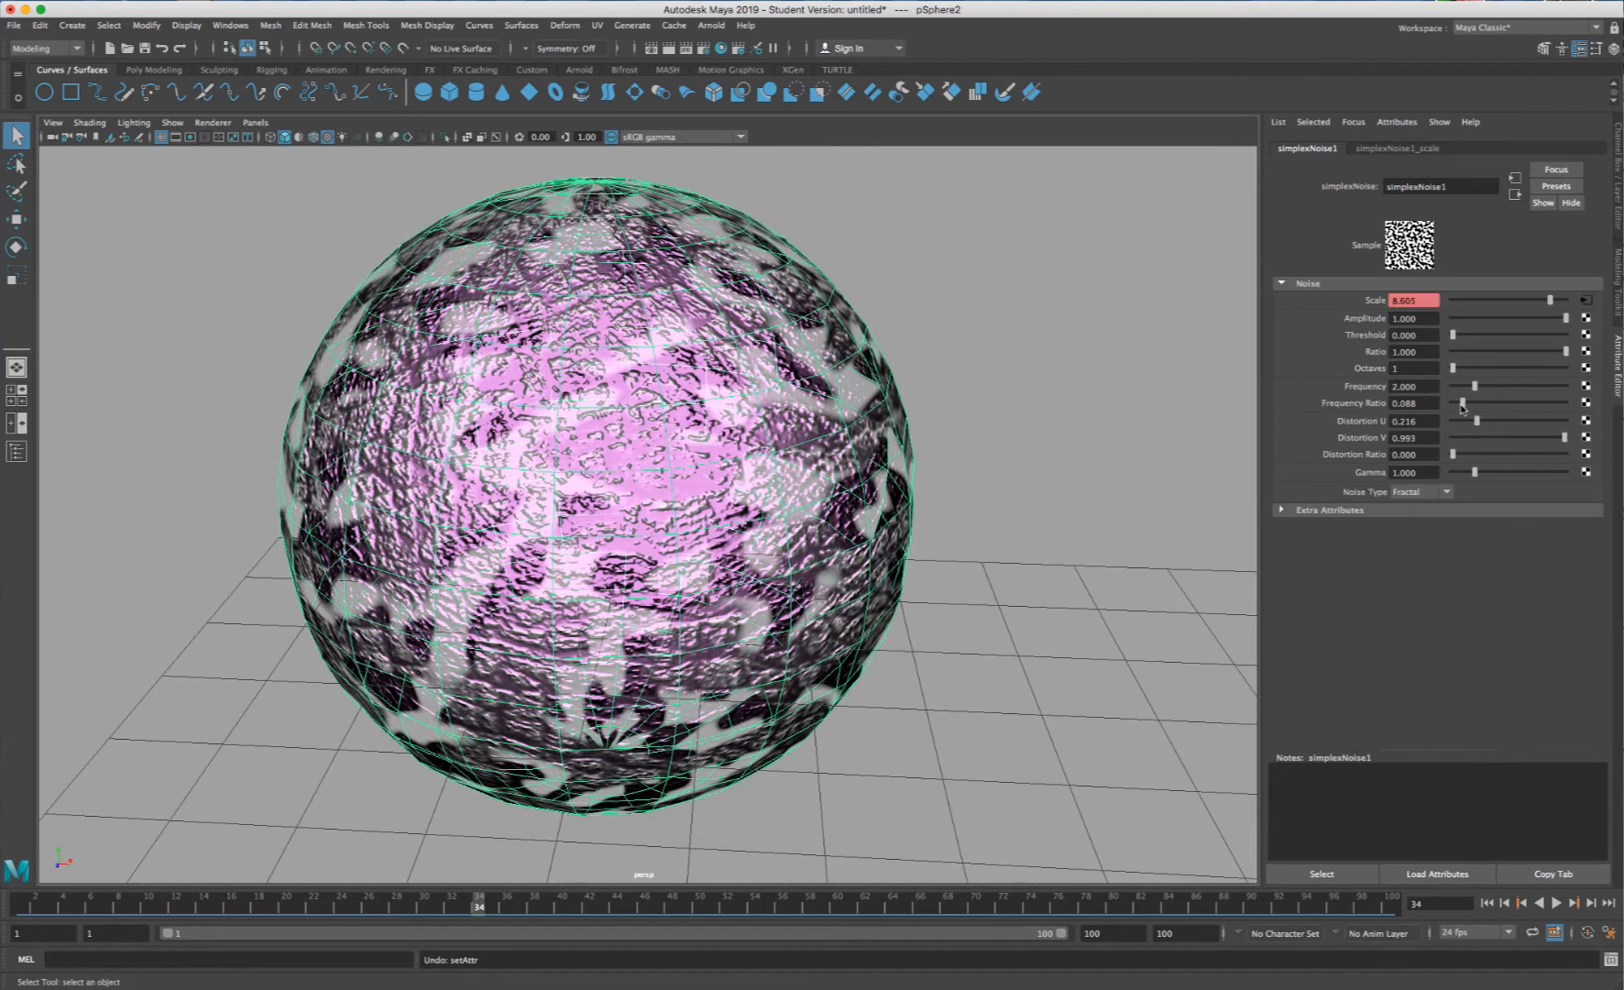
pyautogui.moveTo(34, 907); pyautogui.dragTo(13, 909)
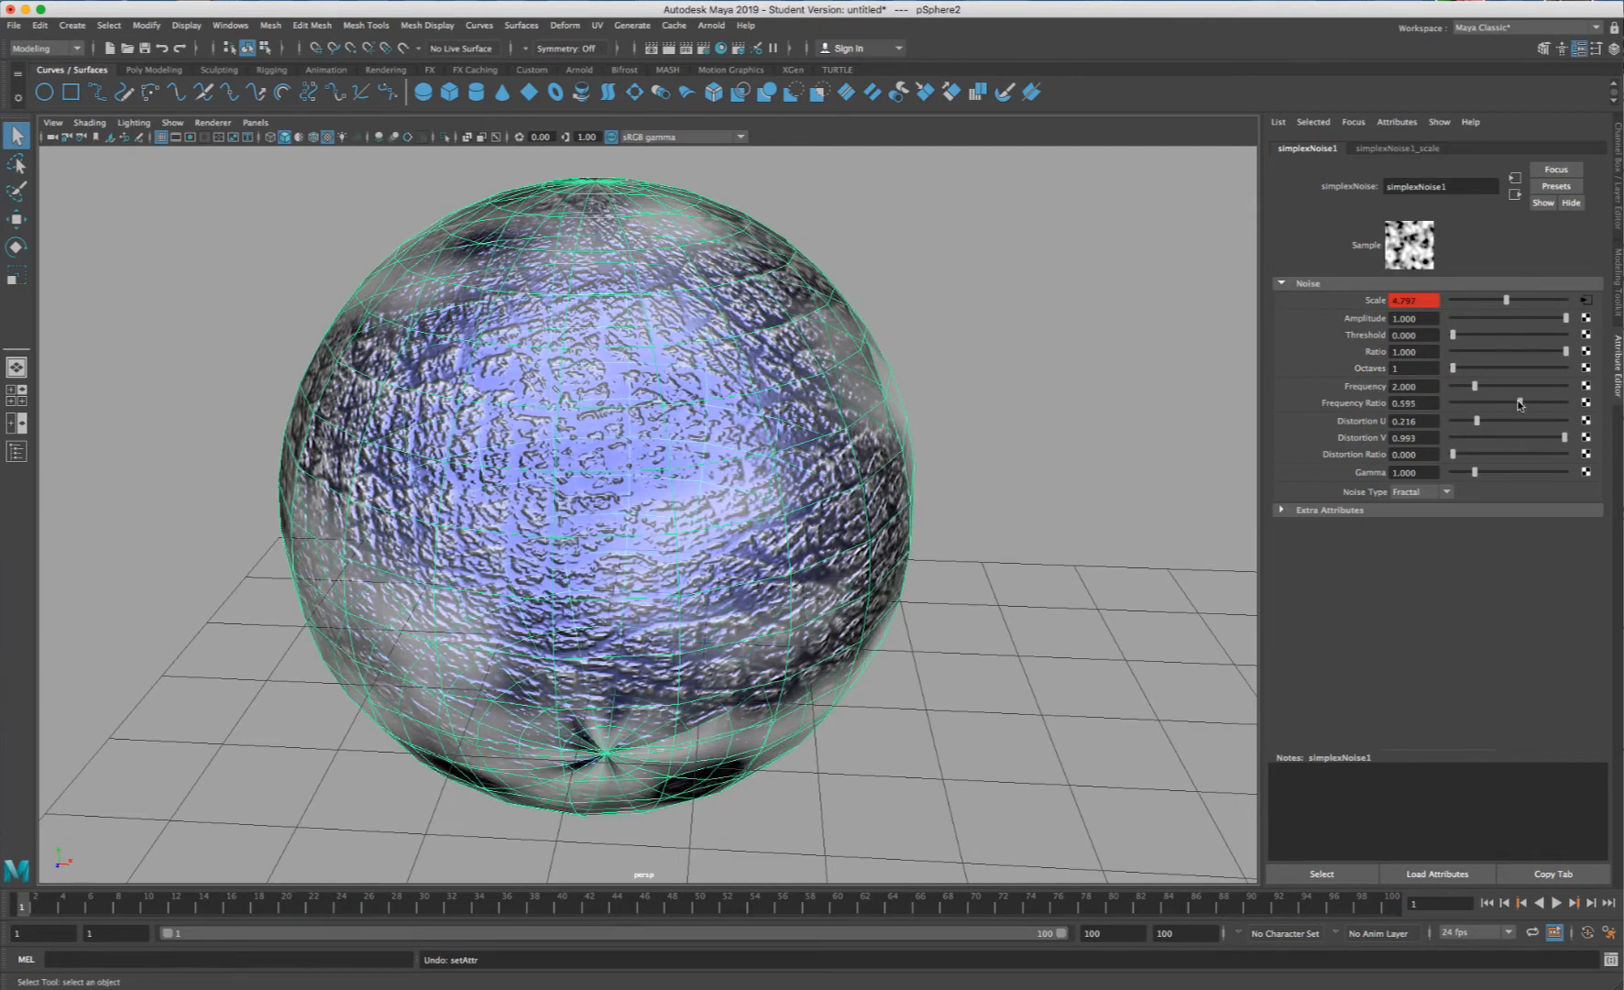
pyautogui.rightClick(1344, 406)
pyautogui.click(1377, 424)
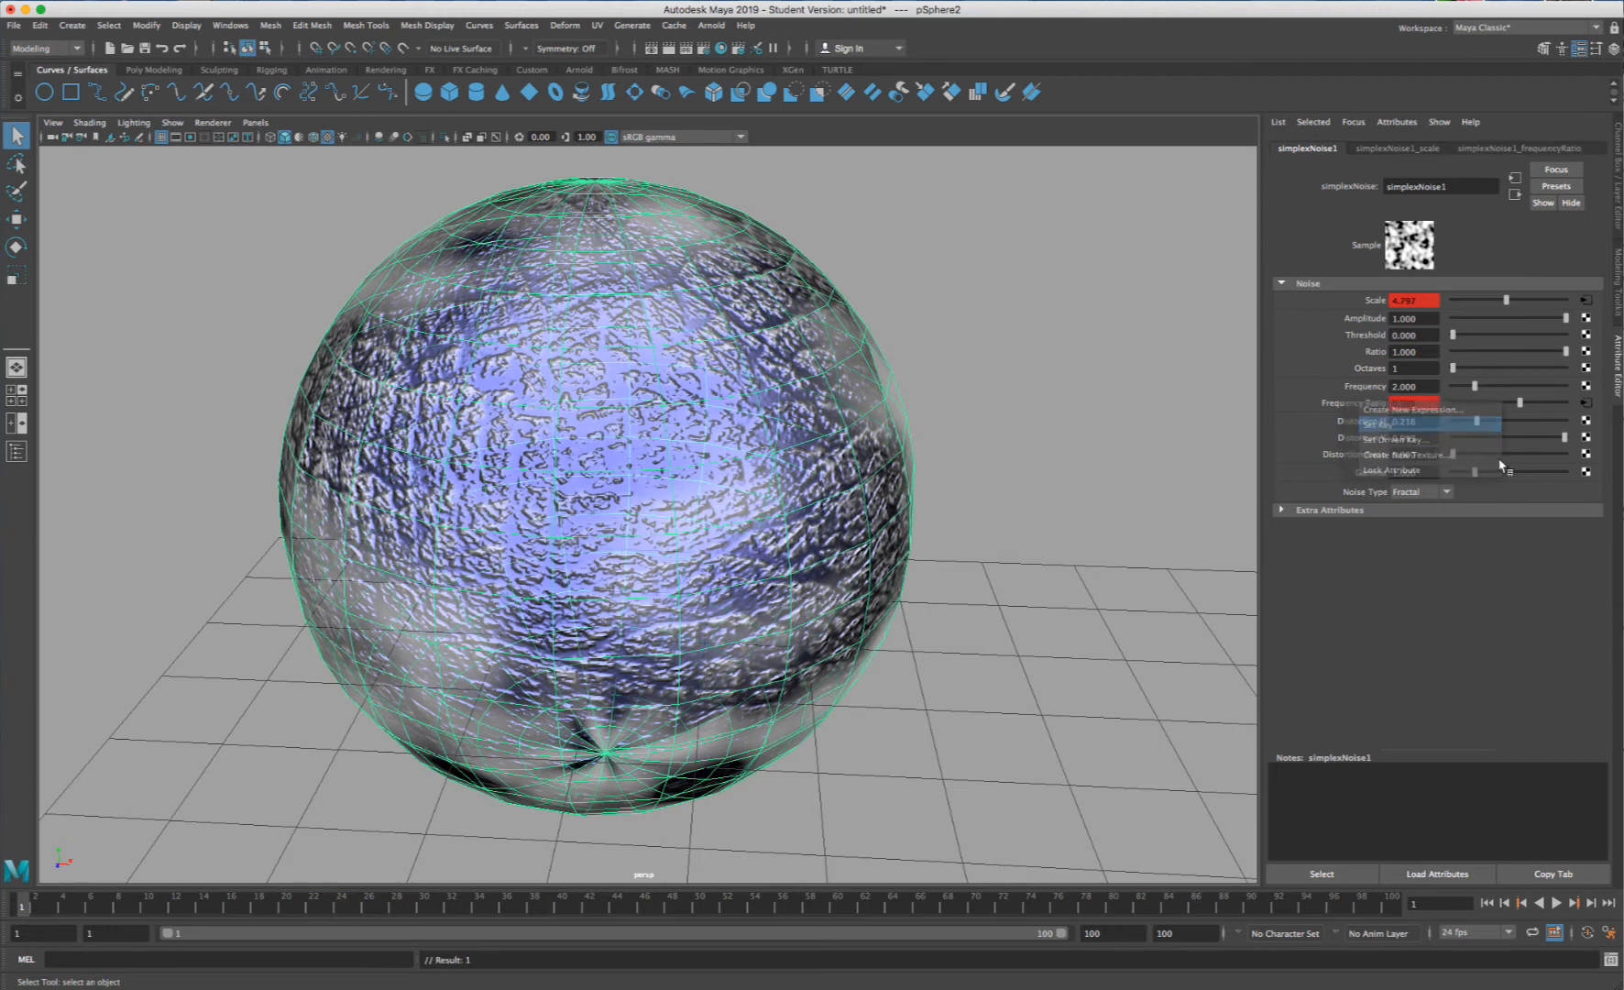
# - At frame 18, lower the noise texture's Frequency Ratio to about 0.081 and key it
pyautogui.click(259, 905)
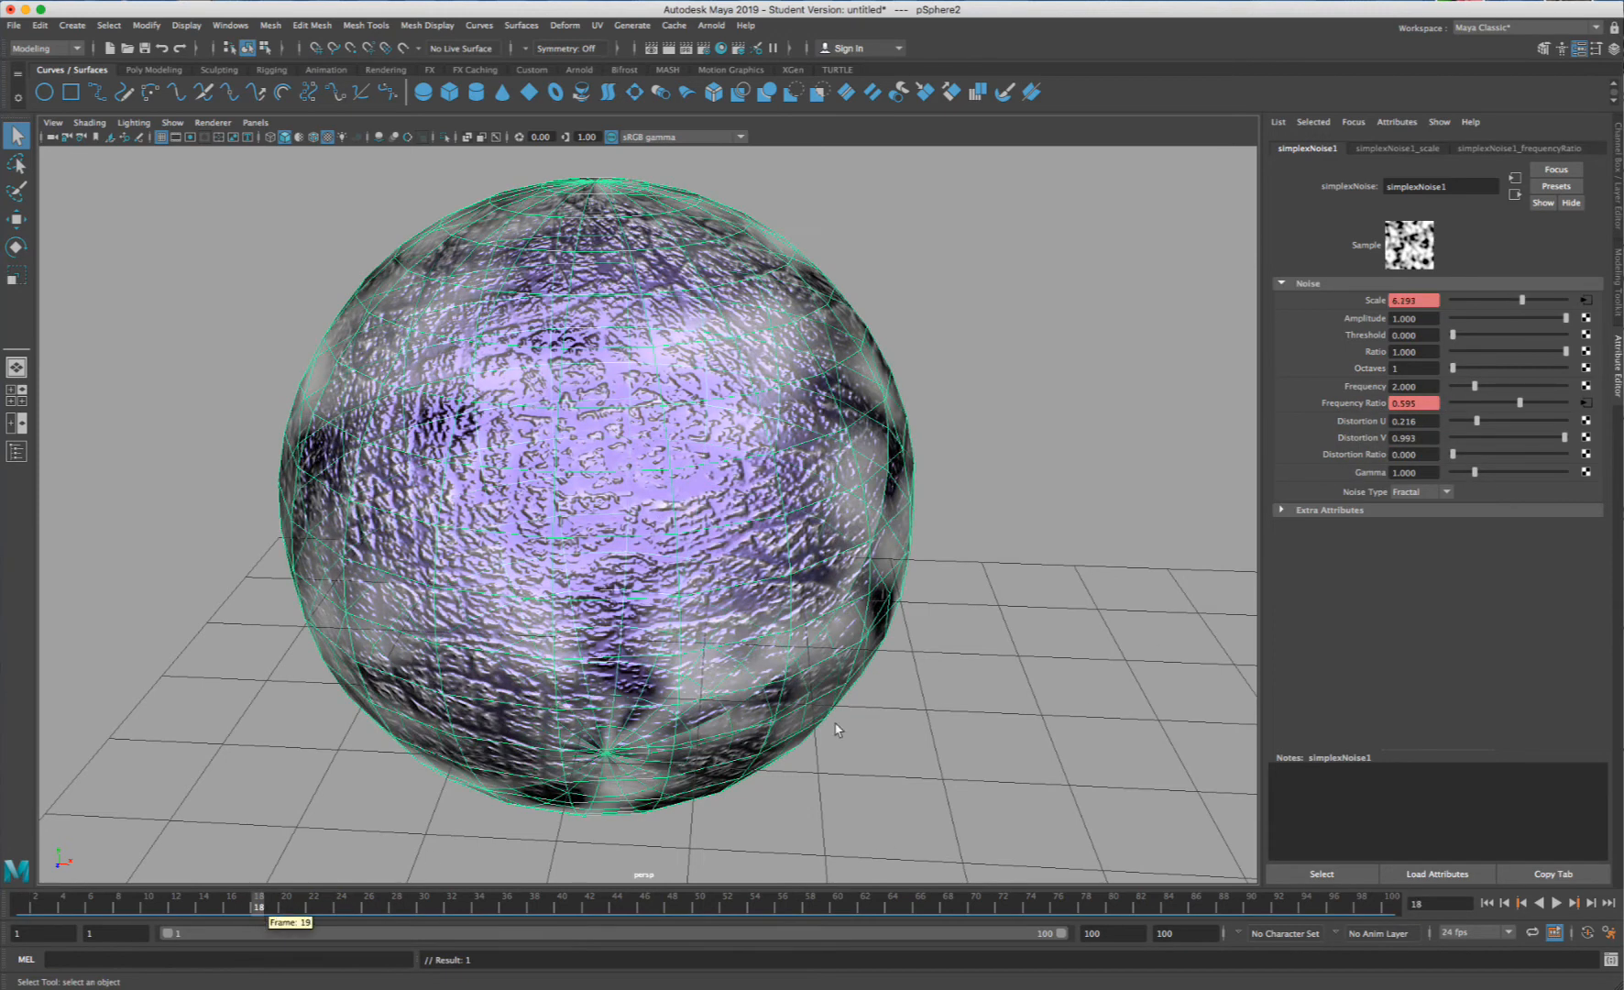
pyautogui.moveTo(1513, 406); pyautogui.dragTo(1444, 406)
pyautogui.rightClick(1350, 409)
pyautogui.click(1374, 425)
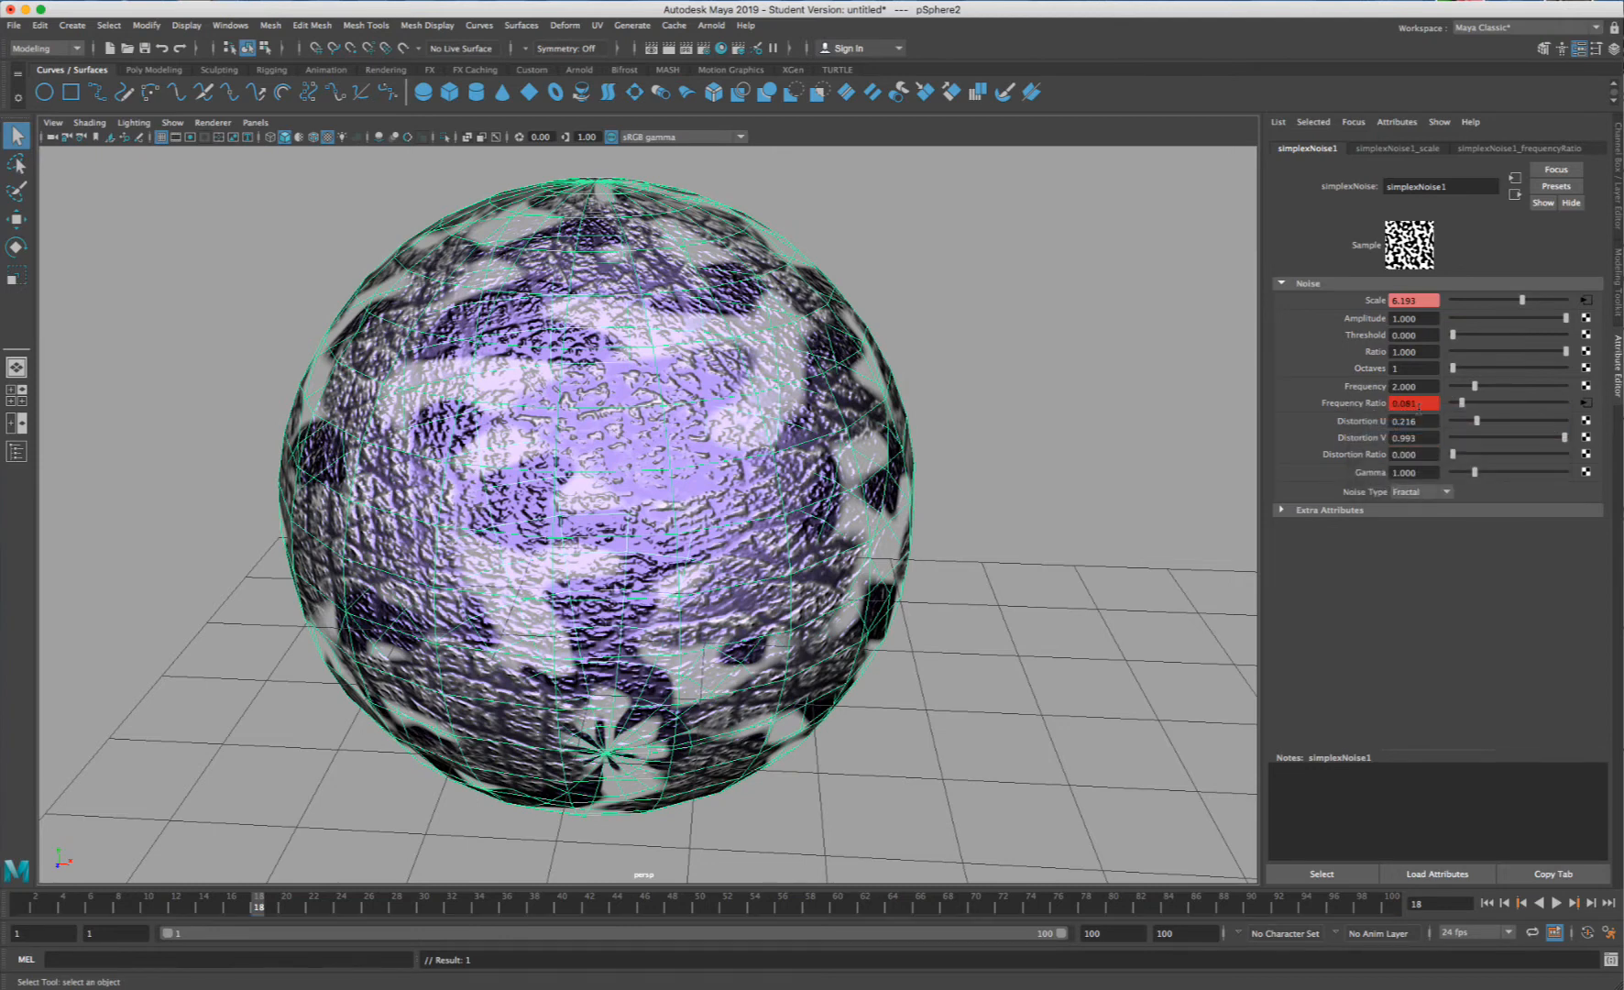
# - At frame 47, raise the noise texture's Frequency Ratio to about 0.816 and key it
pyautogui.click(658, 909)
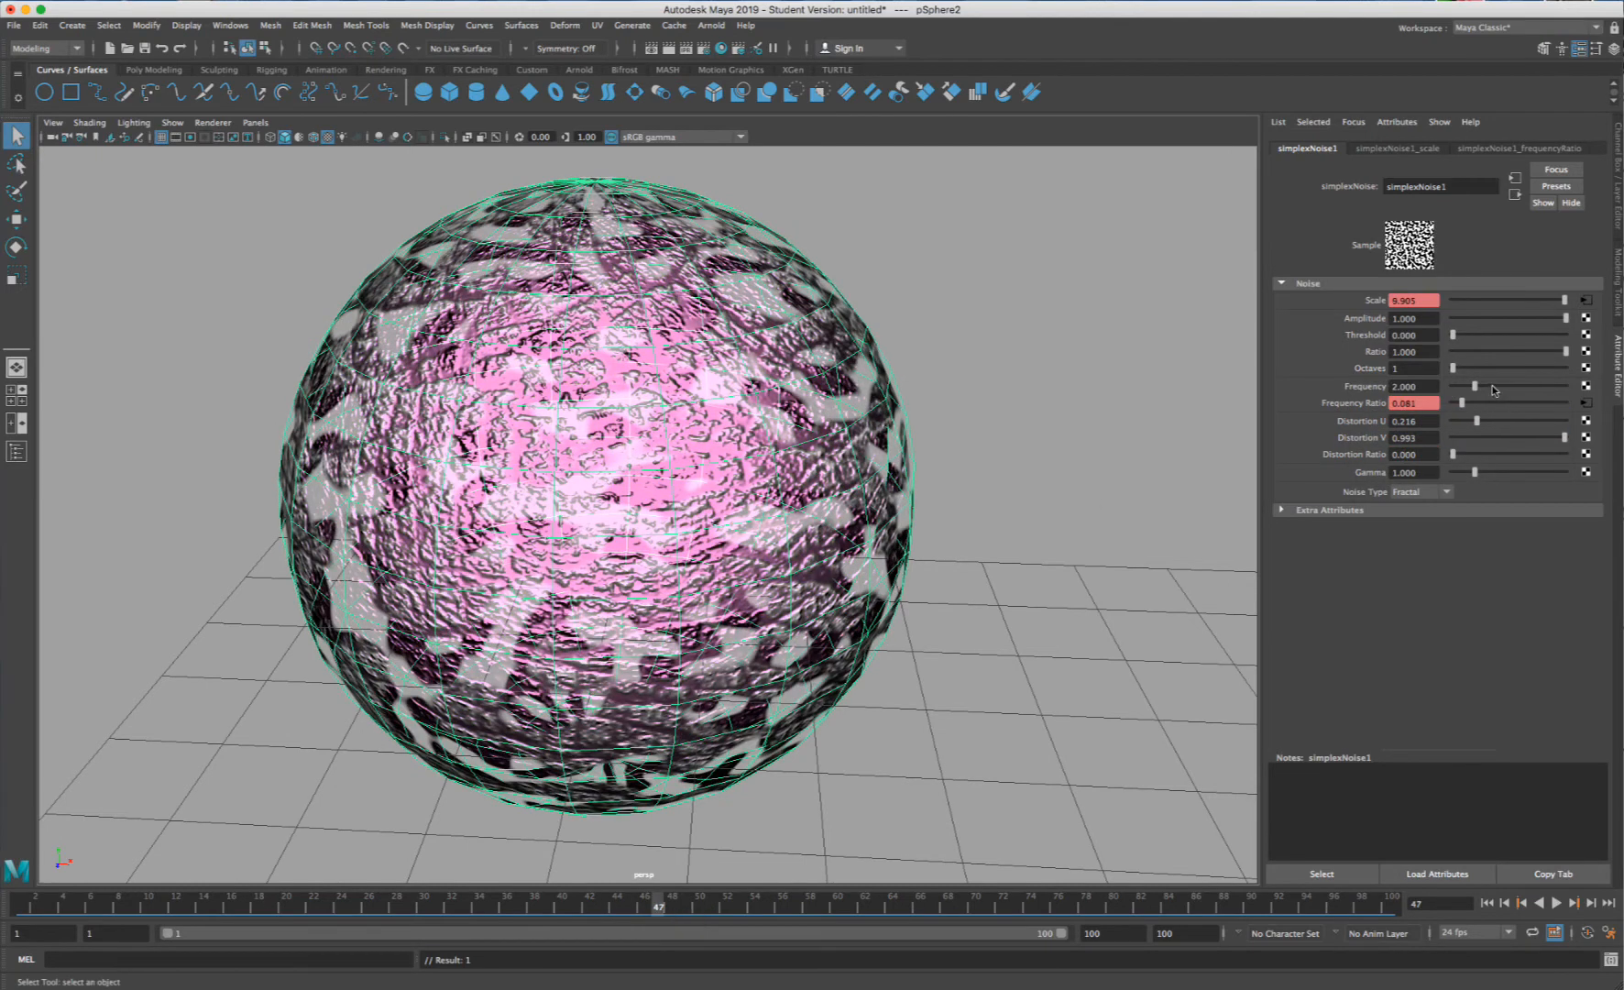
pyautogui.moveTo(1482, 404); pyautogui.dragTo(1544, 403)
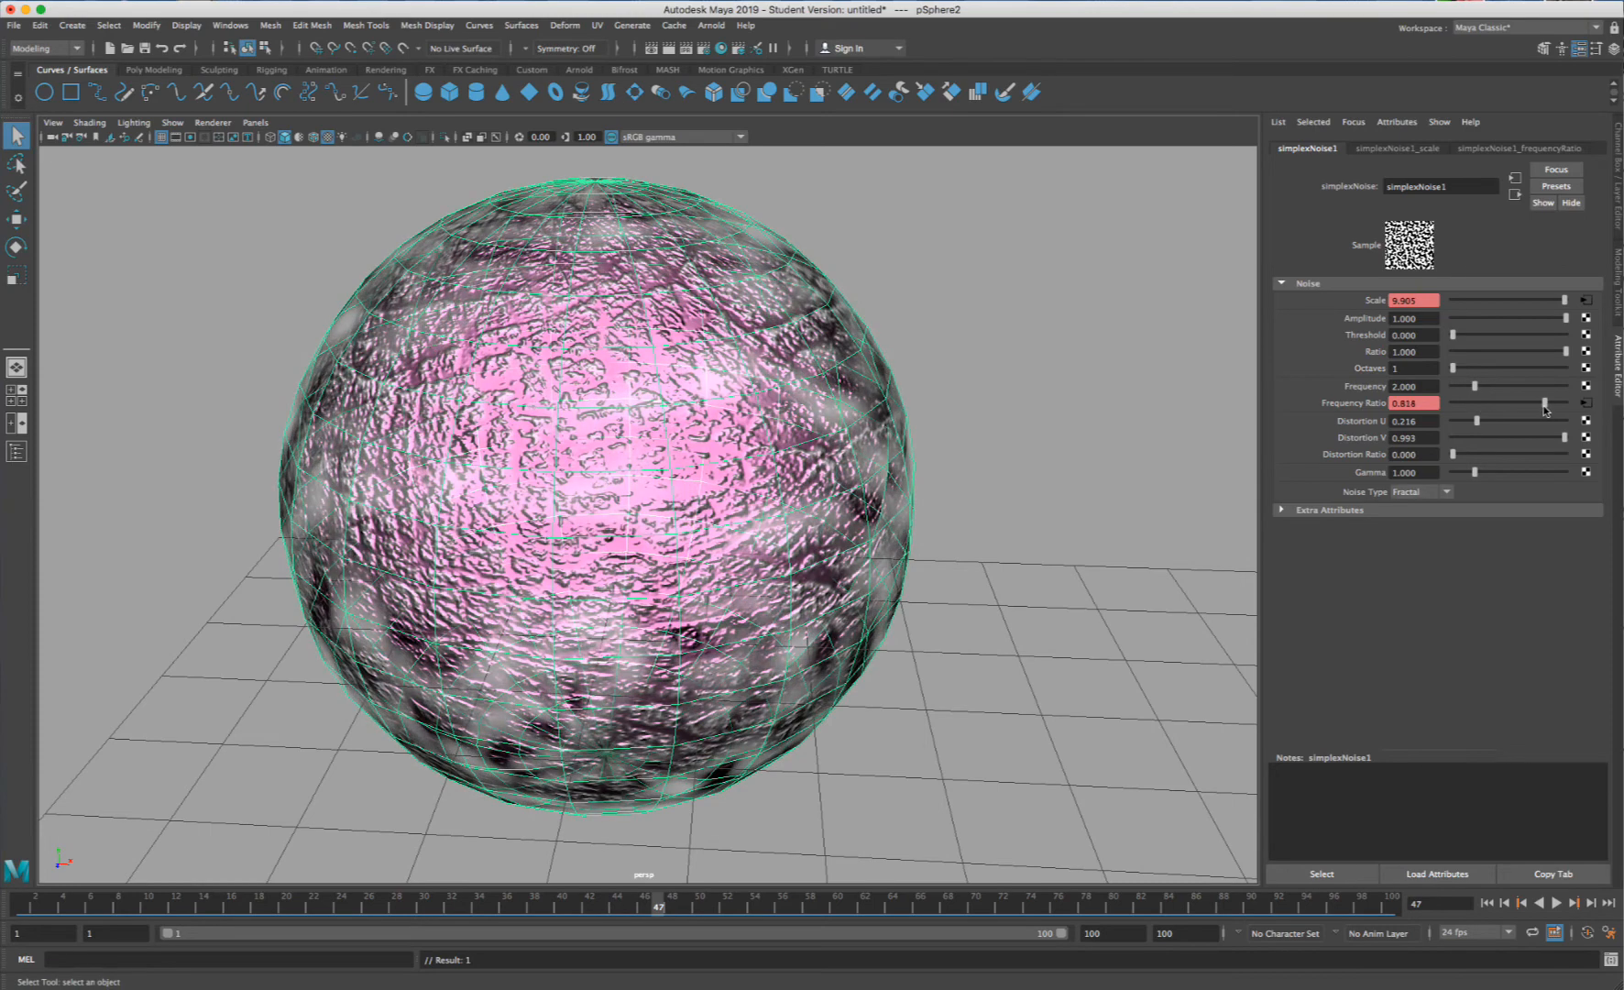
pyautogui.rightClick(1353, 403)
pyautogui.click(1383, 424)
# - At frame 81, lower the noise texture's Frequency Ratio close to zero and key it
pyautogui.click(1127, 907)
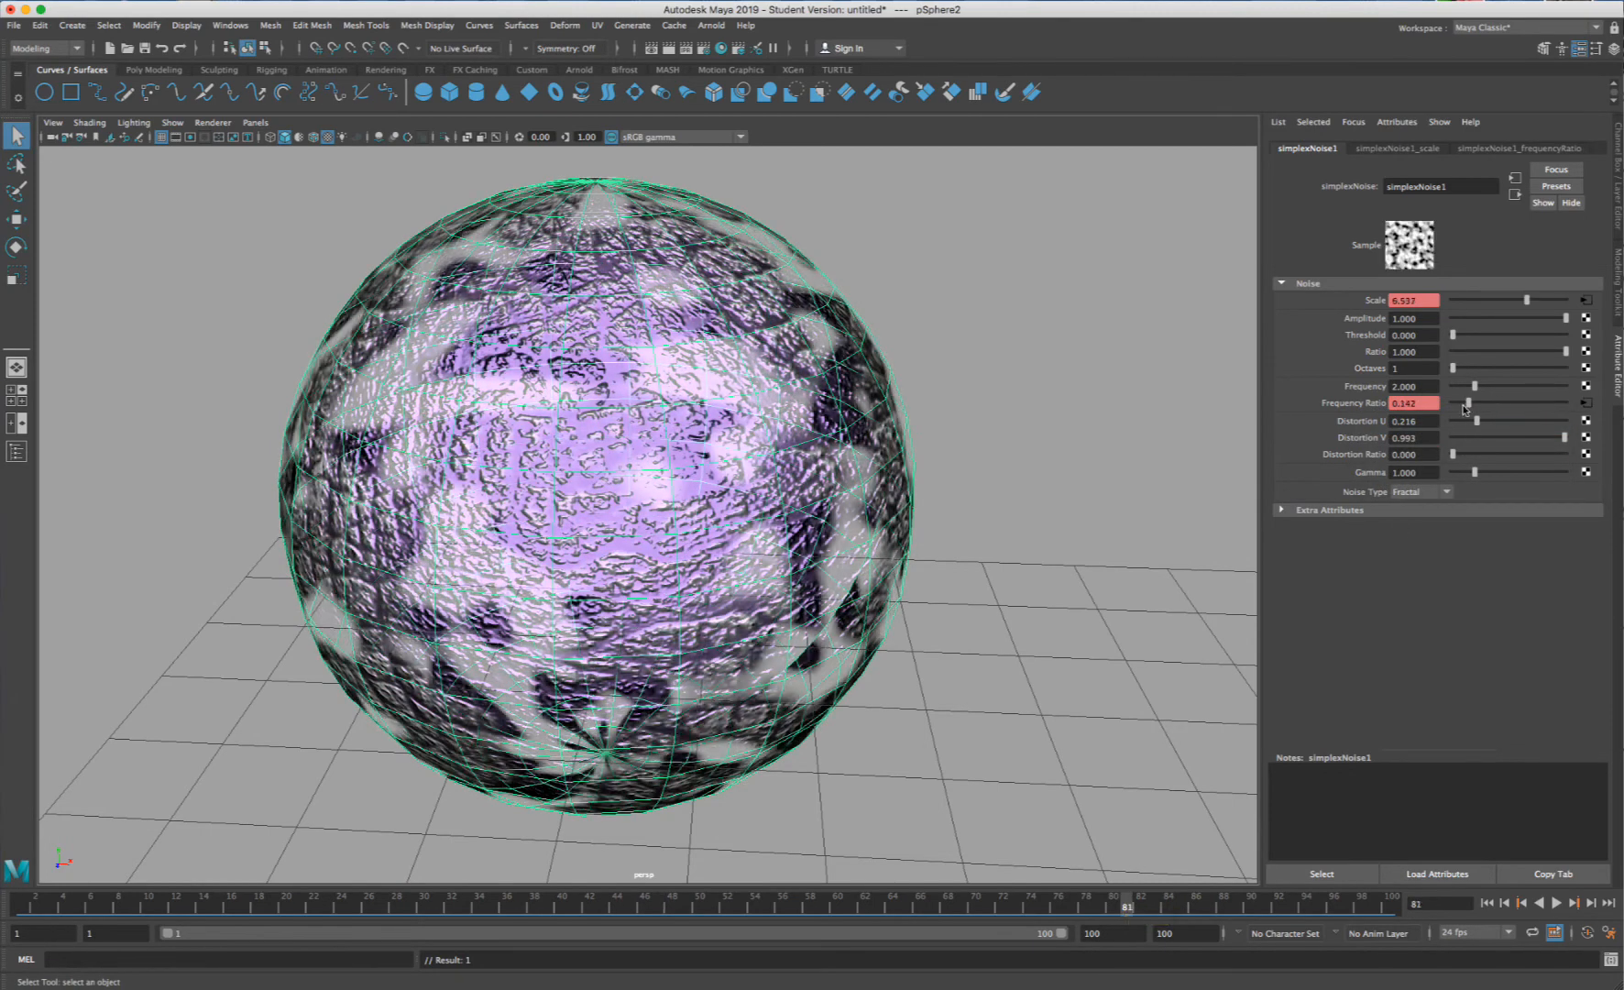
pyautogui.moveTo(1466, 403); pyautogui.dragTo(1447, 403)
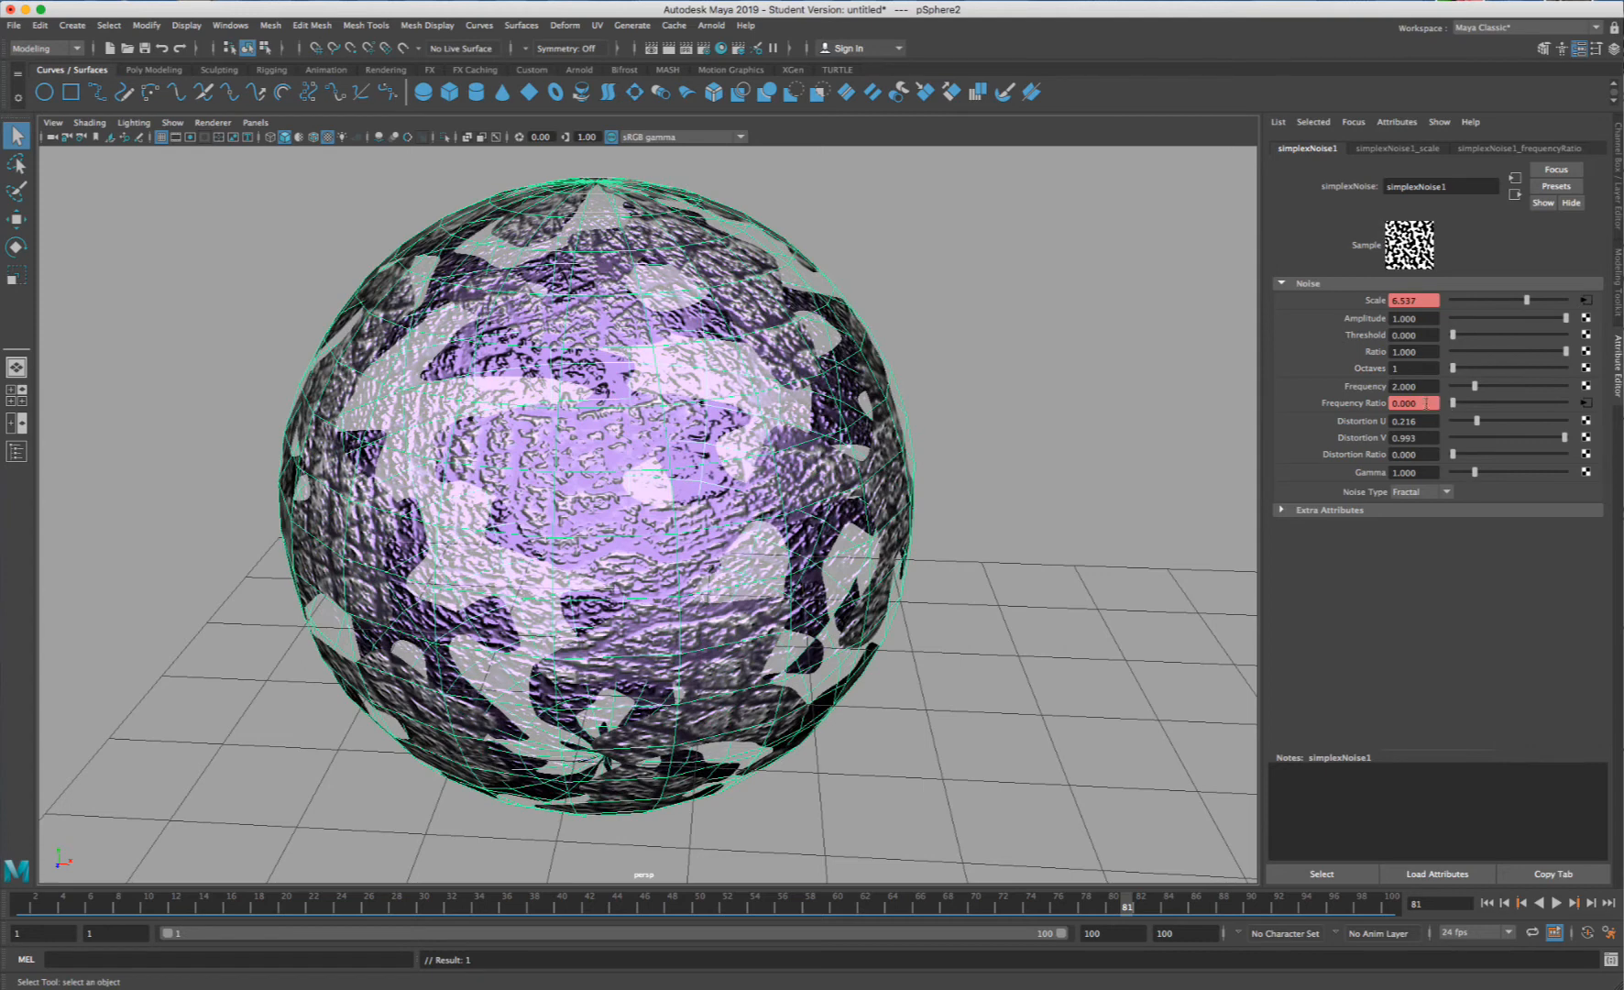
pyautogui.click(1463, 404)
pyautogui.rightClick(1352, 403)
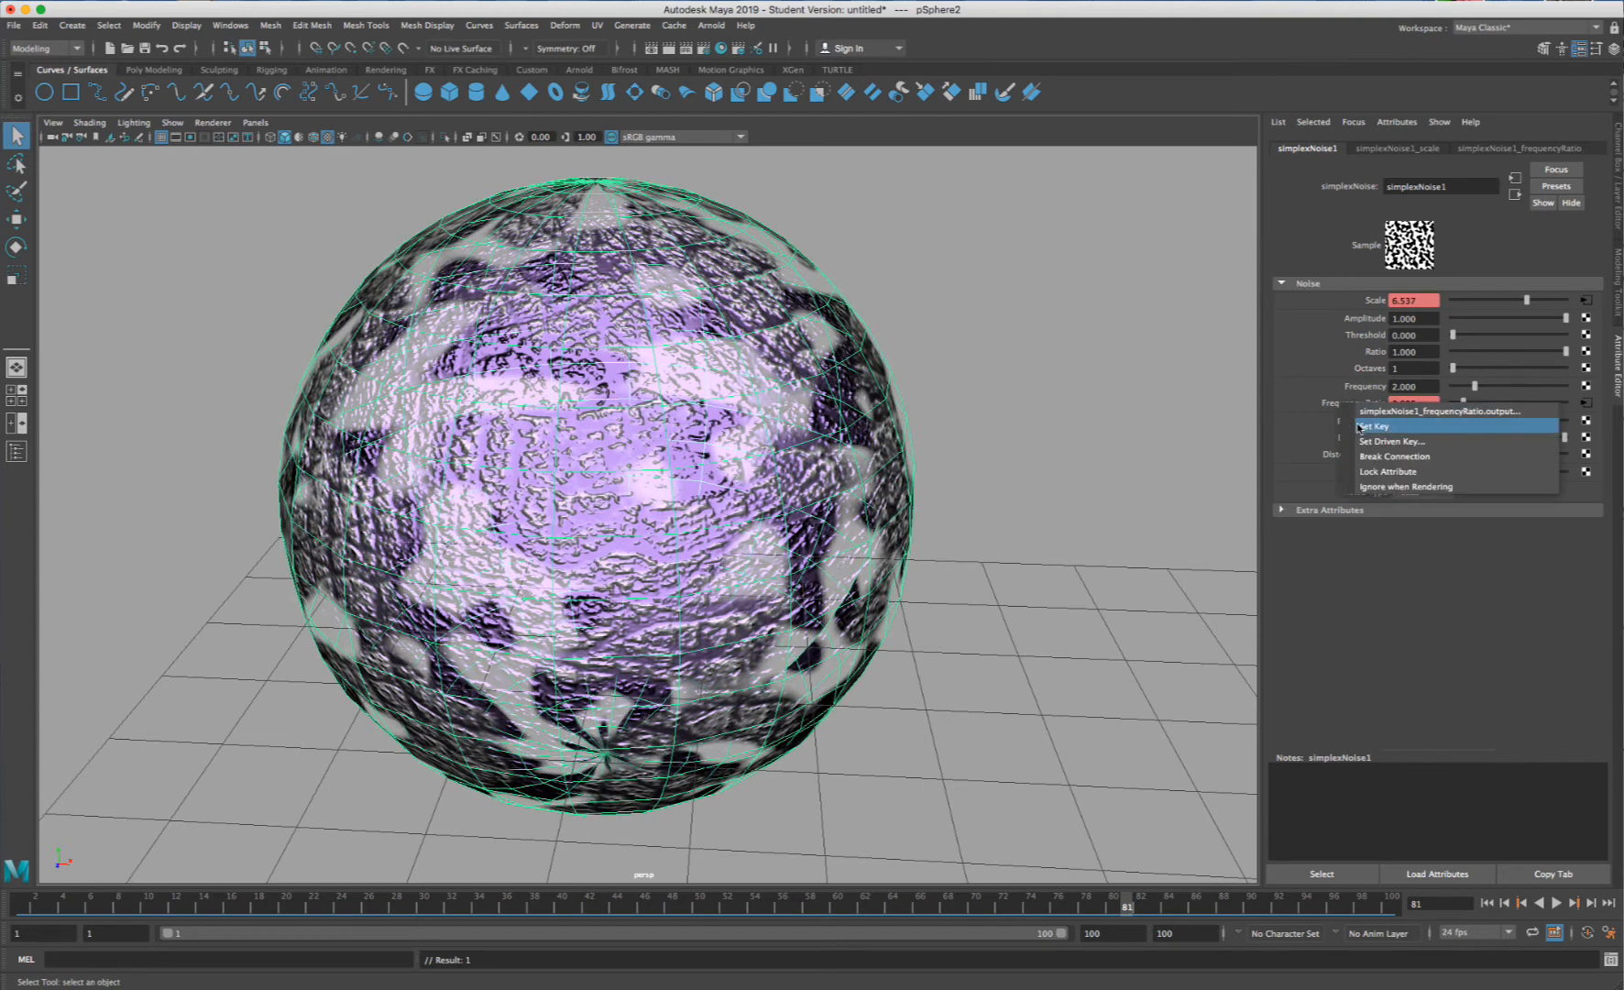
pyautogui.click(1384, 425)
# - Carry the noise texture's Frequency Ratio from frame 1 over to frame 100 and key it there
pyautogui.click(22, 907)
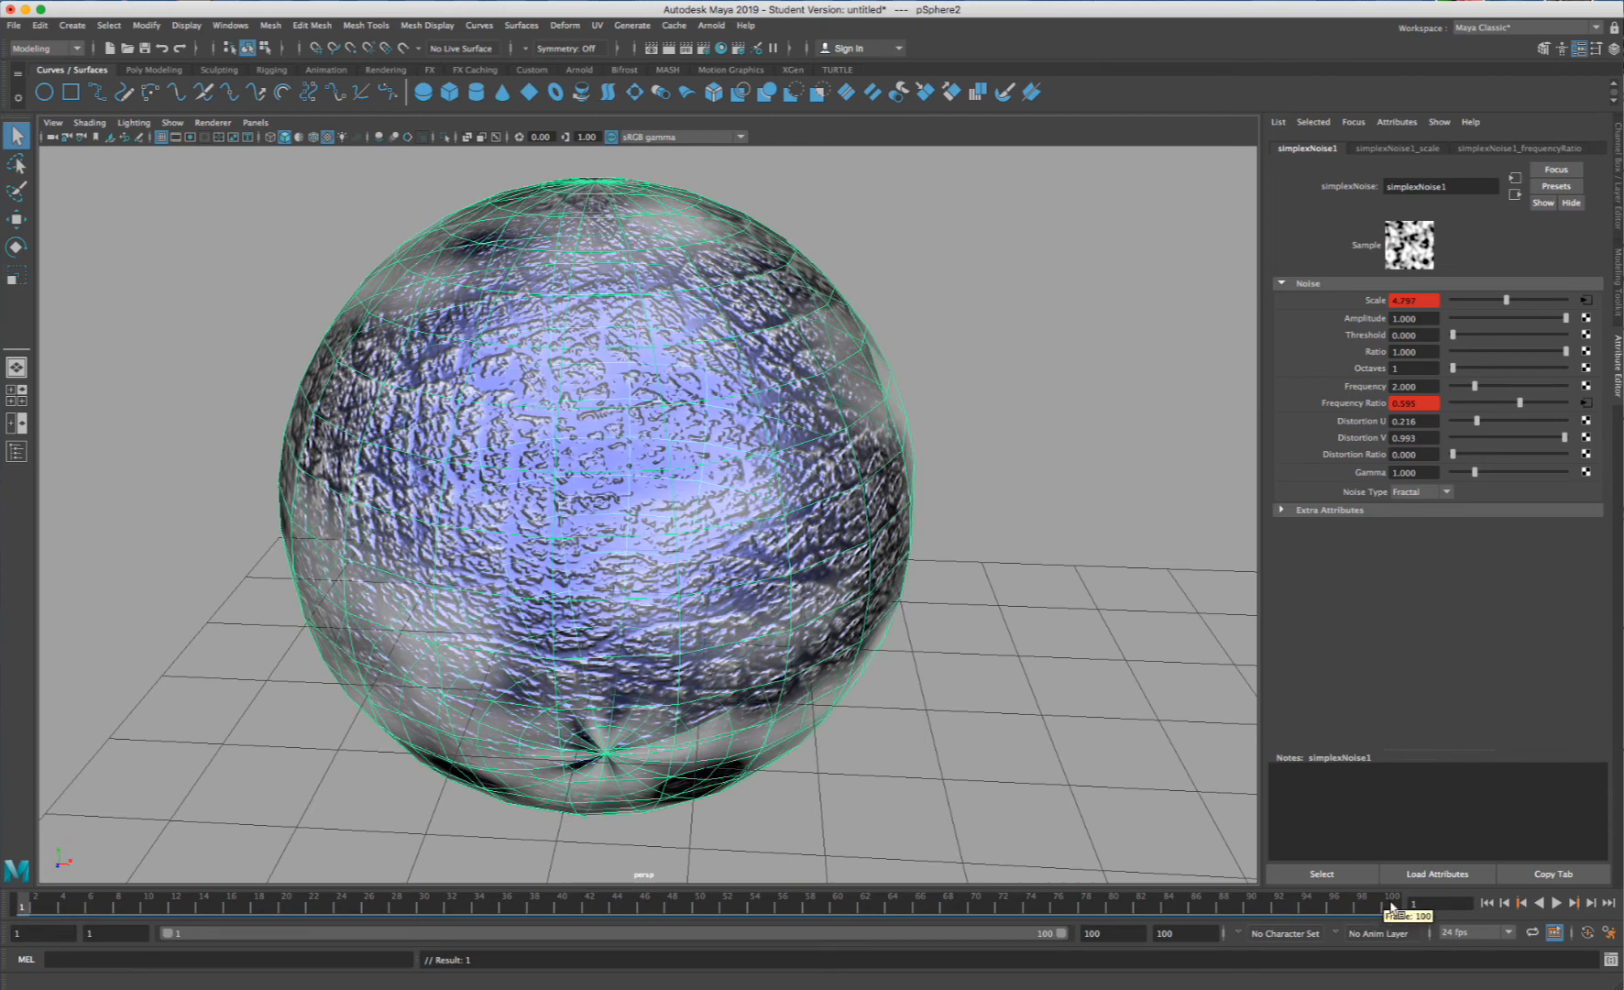
pyautogui.click(1391, 907)
pyautogui.rightClick(1343, 404)
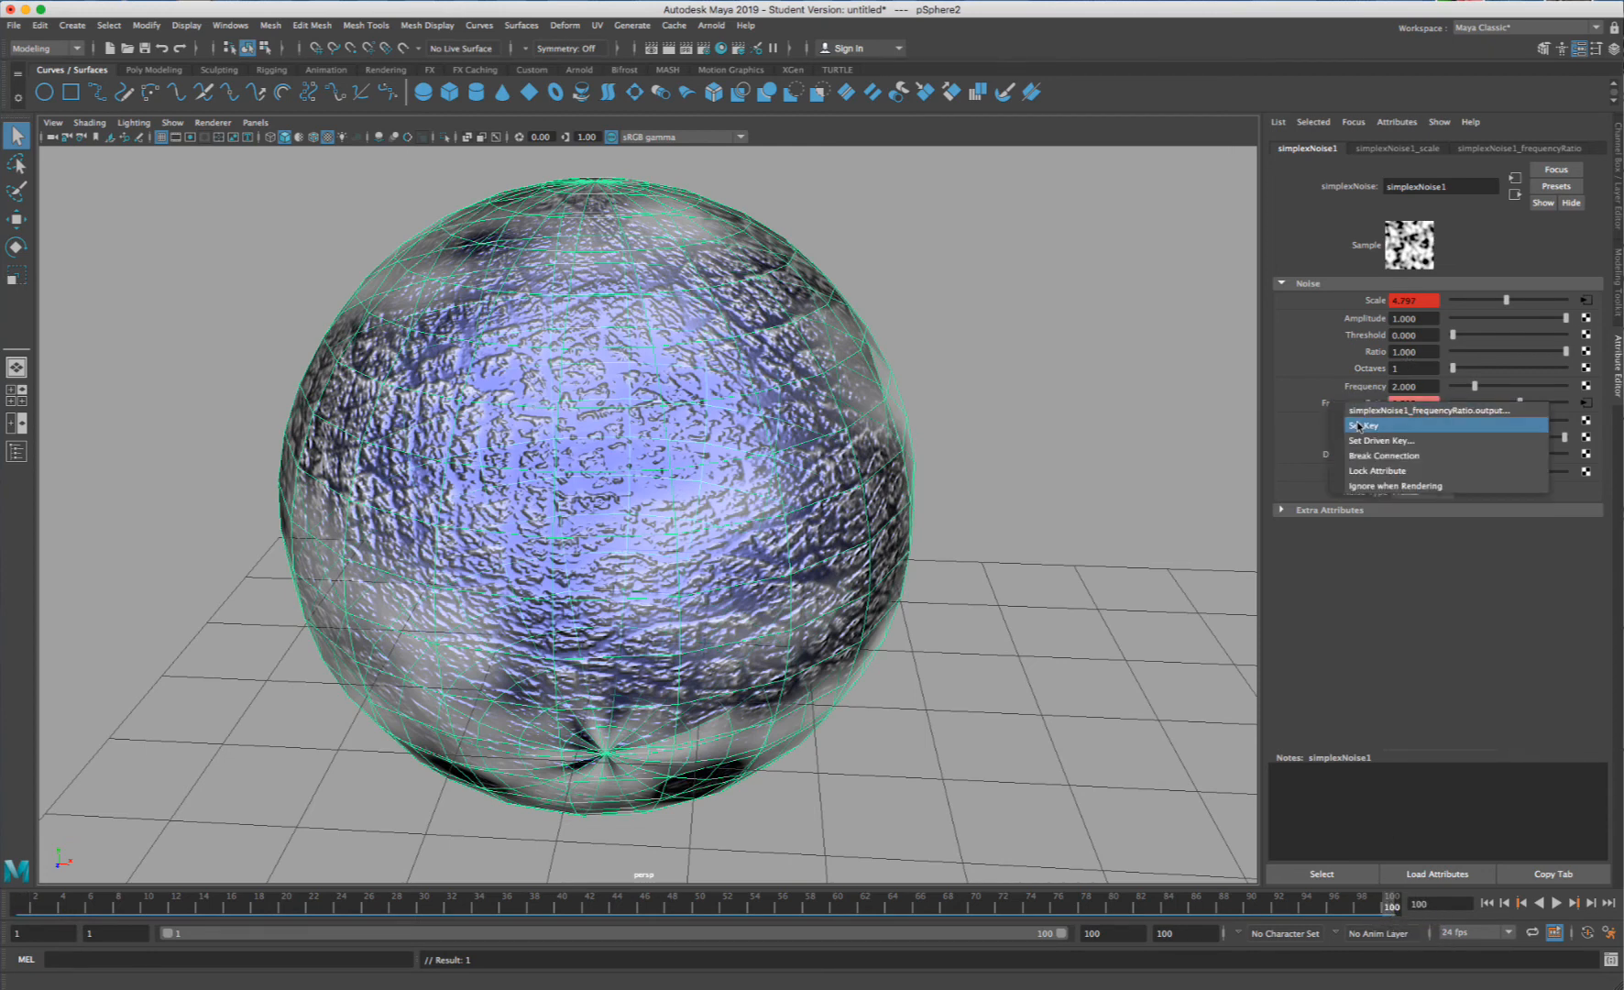
pyautogui.click(1358, 425)
# - Deselect the sphere, play the animation to check the changing Frequency Ratio, and stop playback
pyautogui.click(1055, 445)
pyautogui.click(1556, 902)
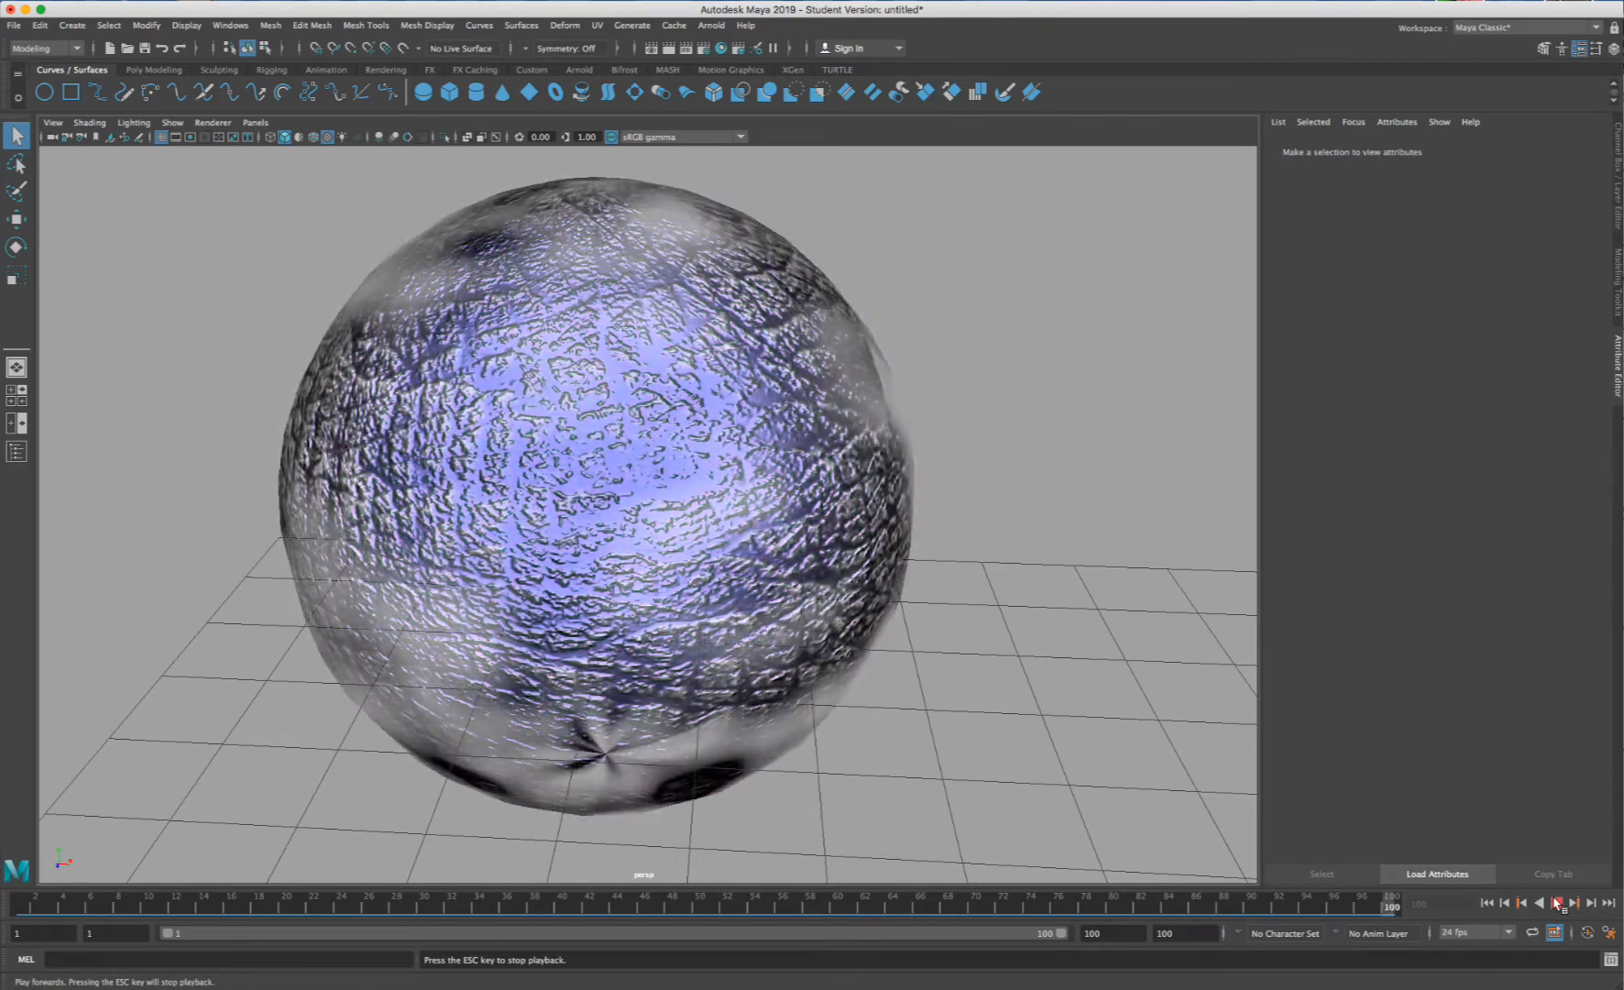
pyautogui.click(1556, 902)
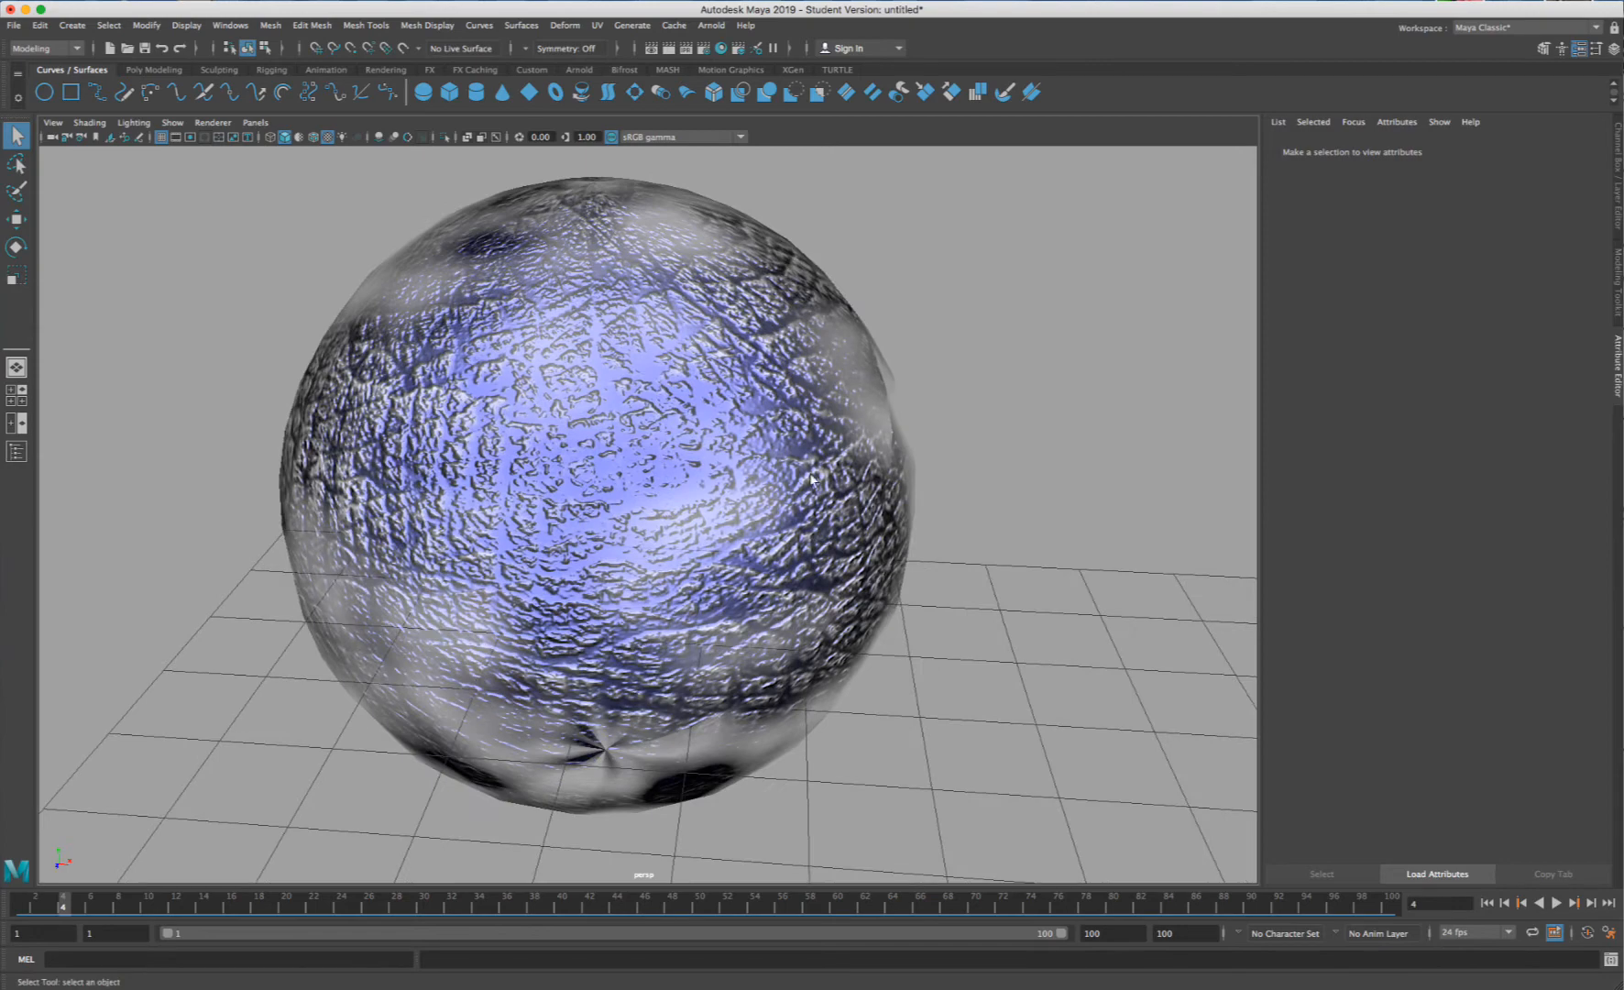
# - Duplicate the transparent sphere, scale the copy up around the original, and rotate it to a different orientation
pyautogui.click(714, 444)
pyautogui.scroll(-3, 852, 486)
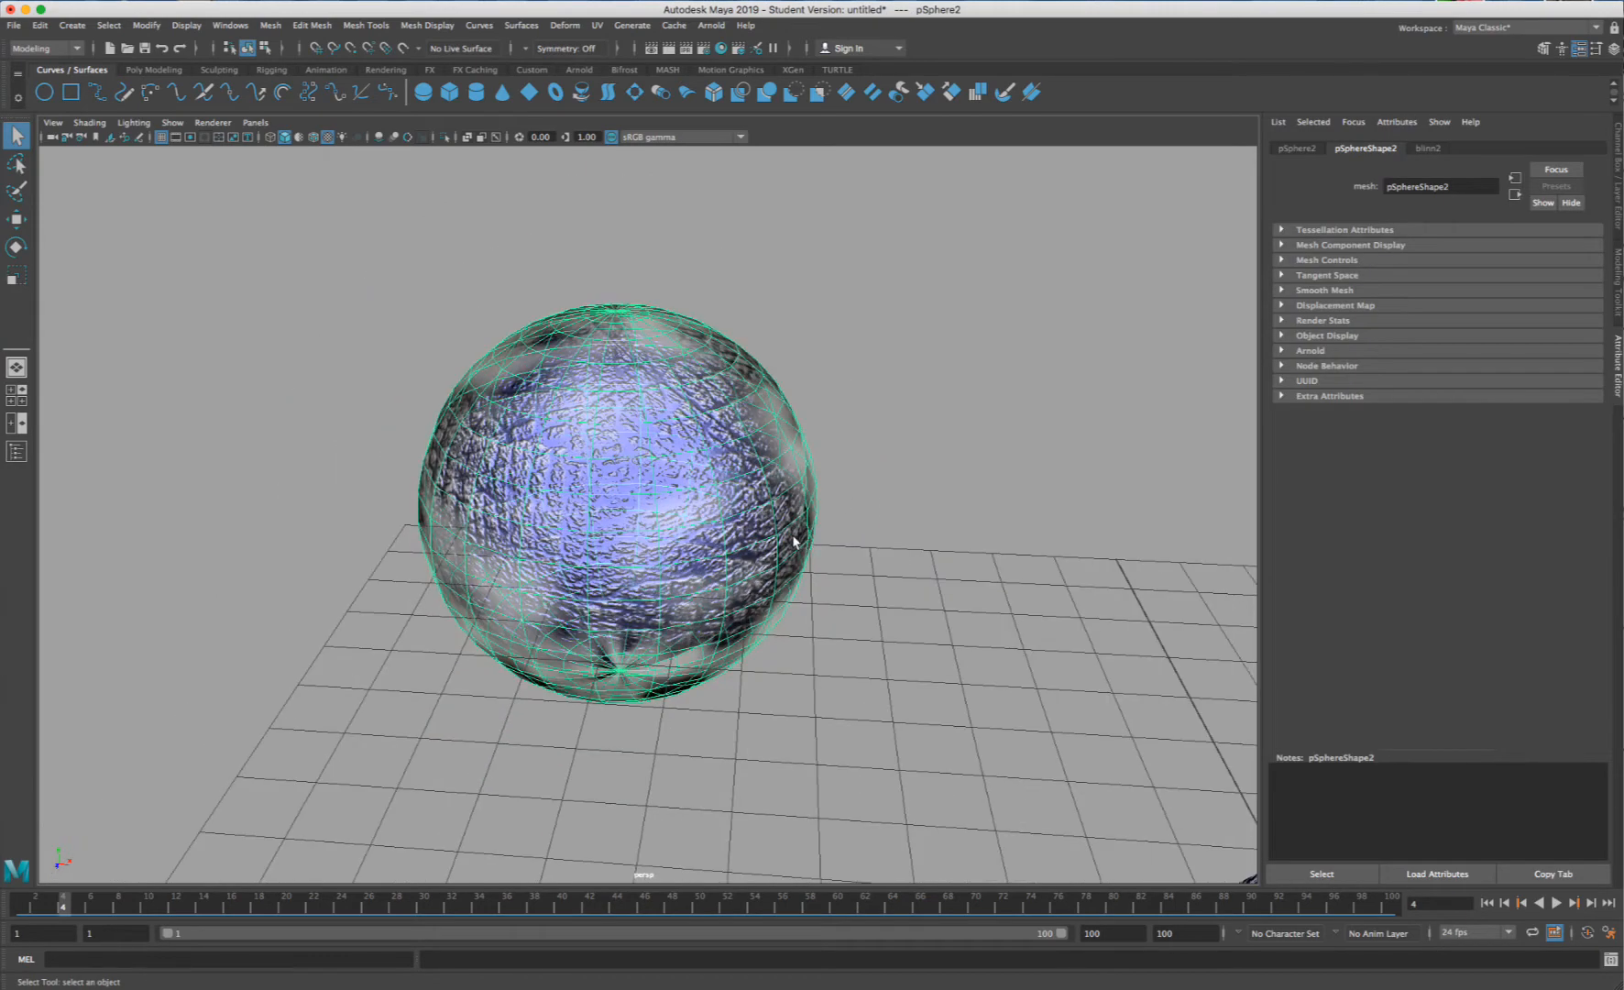
pyautogui.hotkey('ctrl', 'd')
pyautogui.press('e')
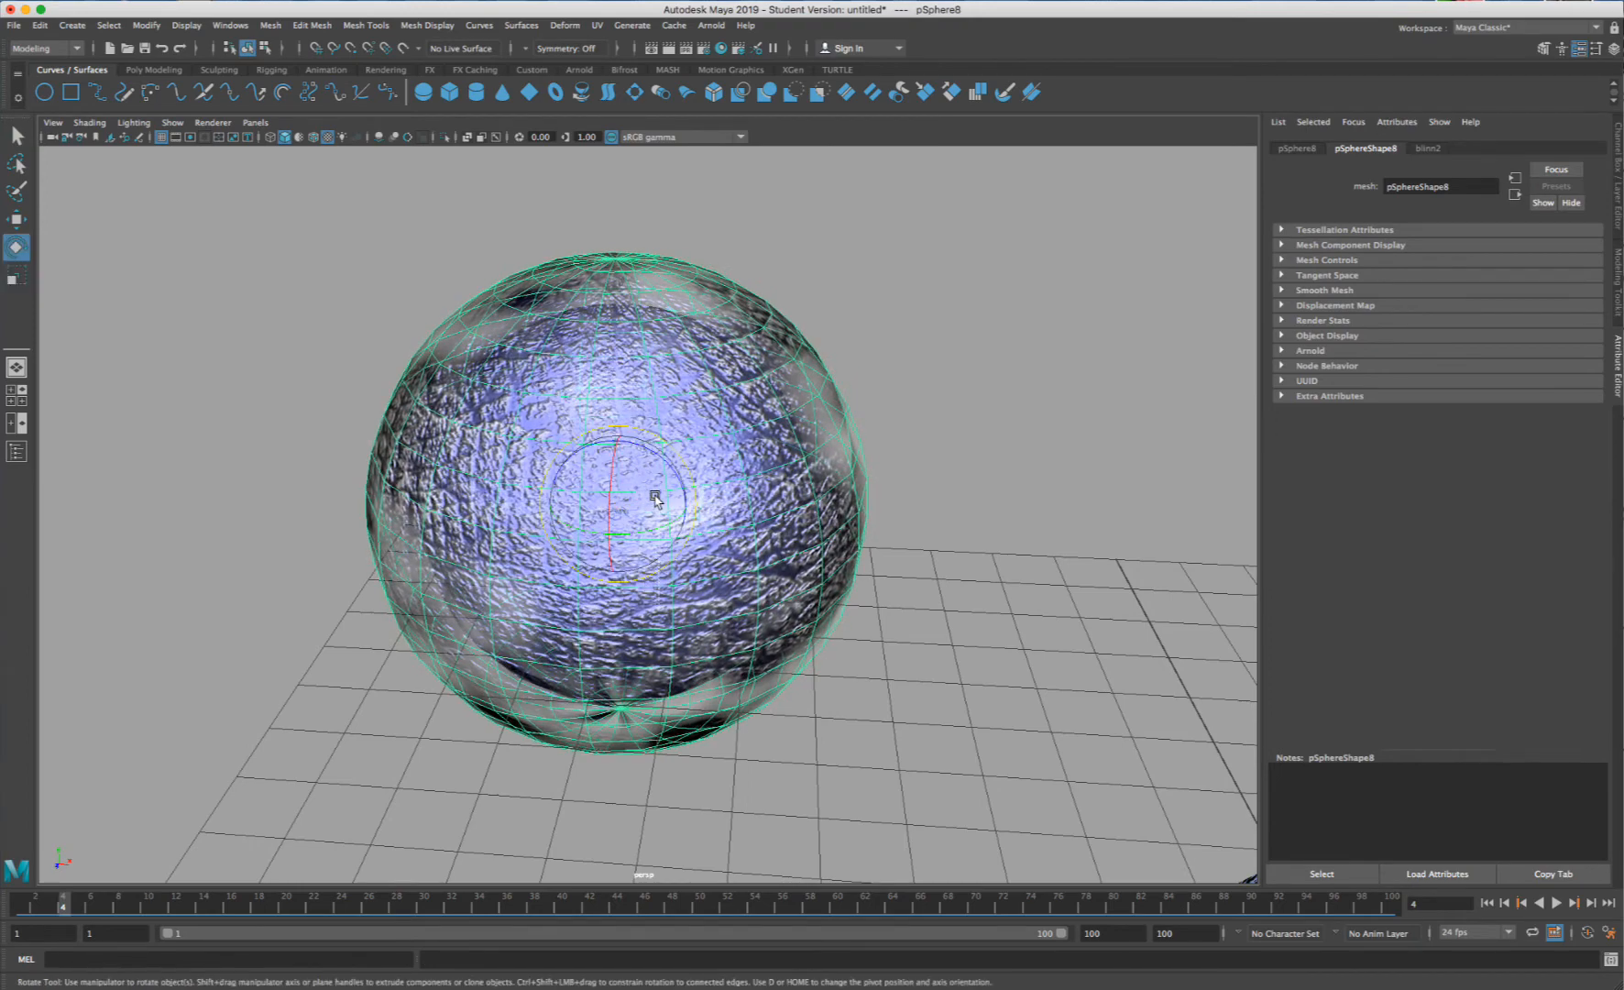
pyautogui.moveTo(656, 496); pyautogui.dragTo(635, 453)
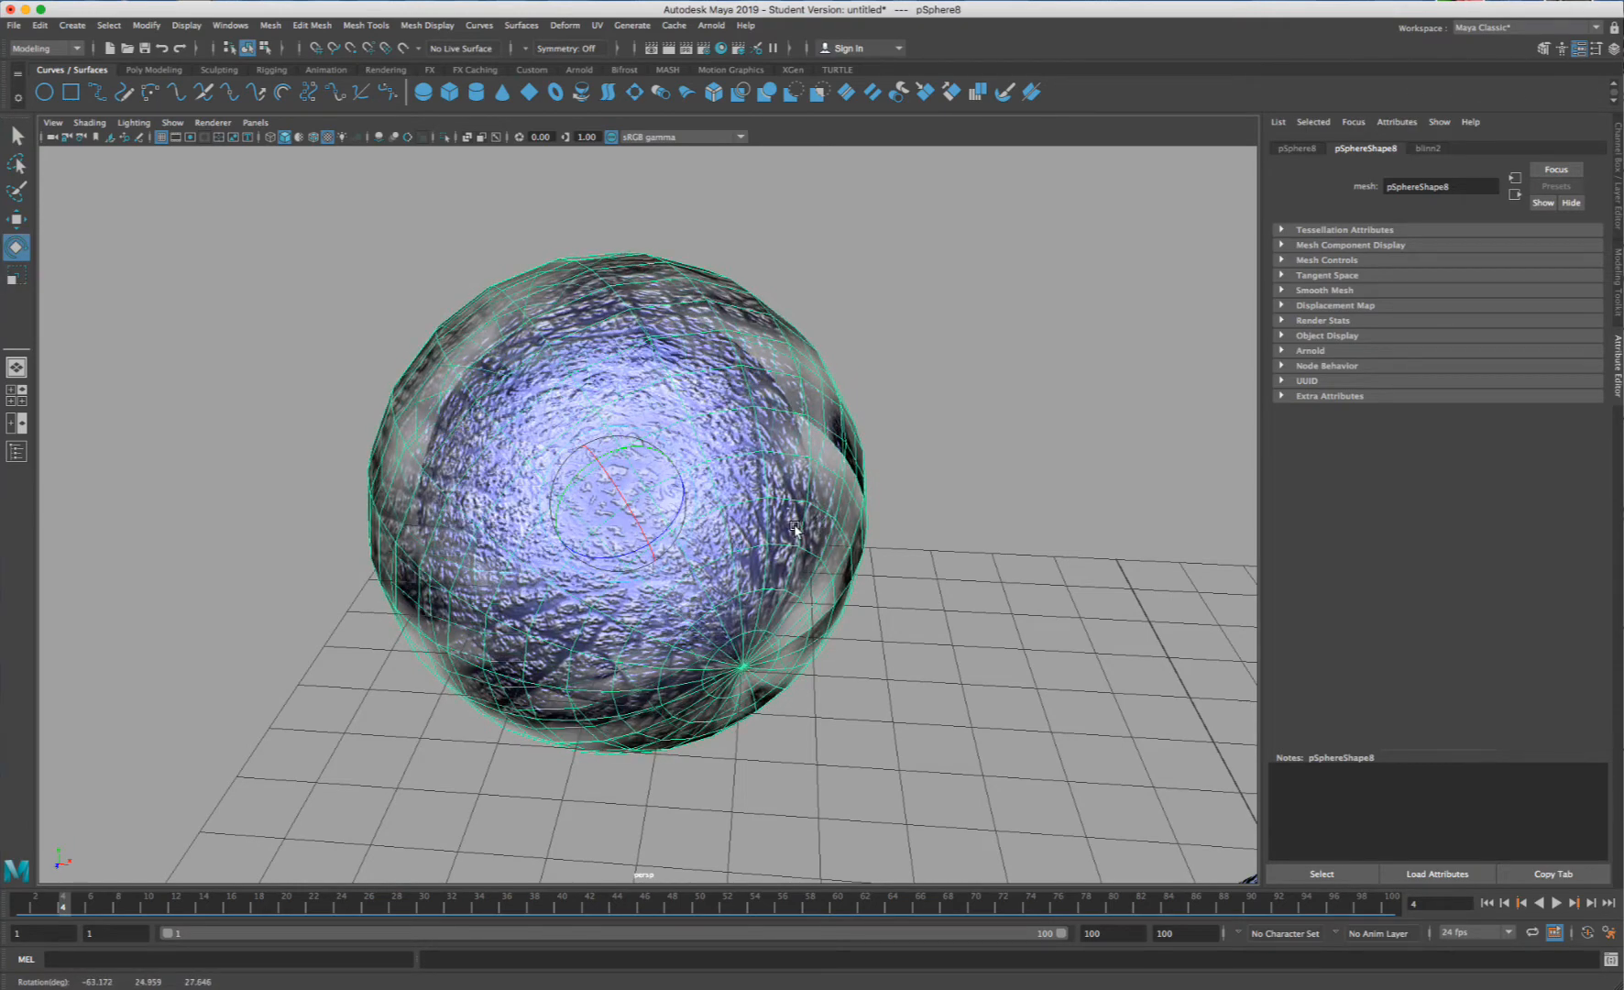
# - Duplicate the enlarged sphere again, scale the new copy up as a third outer shell, rotate it, and deselect it
pyautogui.hotkey('ctrl', 'd')
pyautogui.press('r')
pyautogui.moveTo(611, 496); pyautogui.dragTo(750, 542)
pyautogui.press('e')
pyautogui.moveTo(646, 523); pyautogui.dragTo(1049, 490)
pyautogui.click(1051, 488)
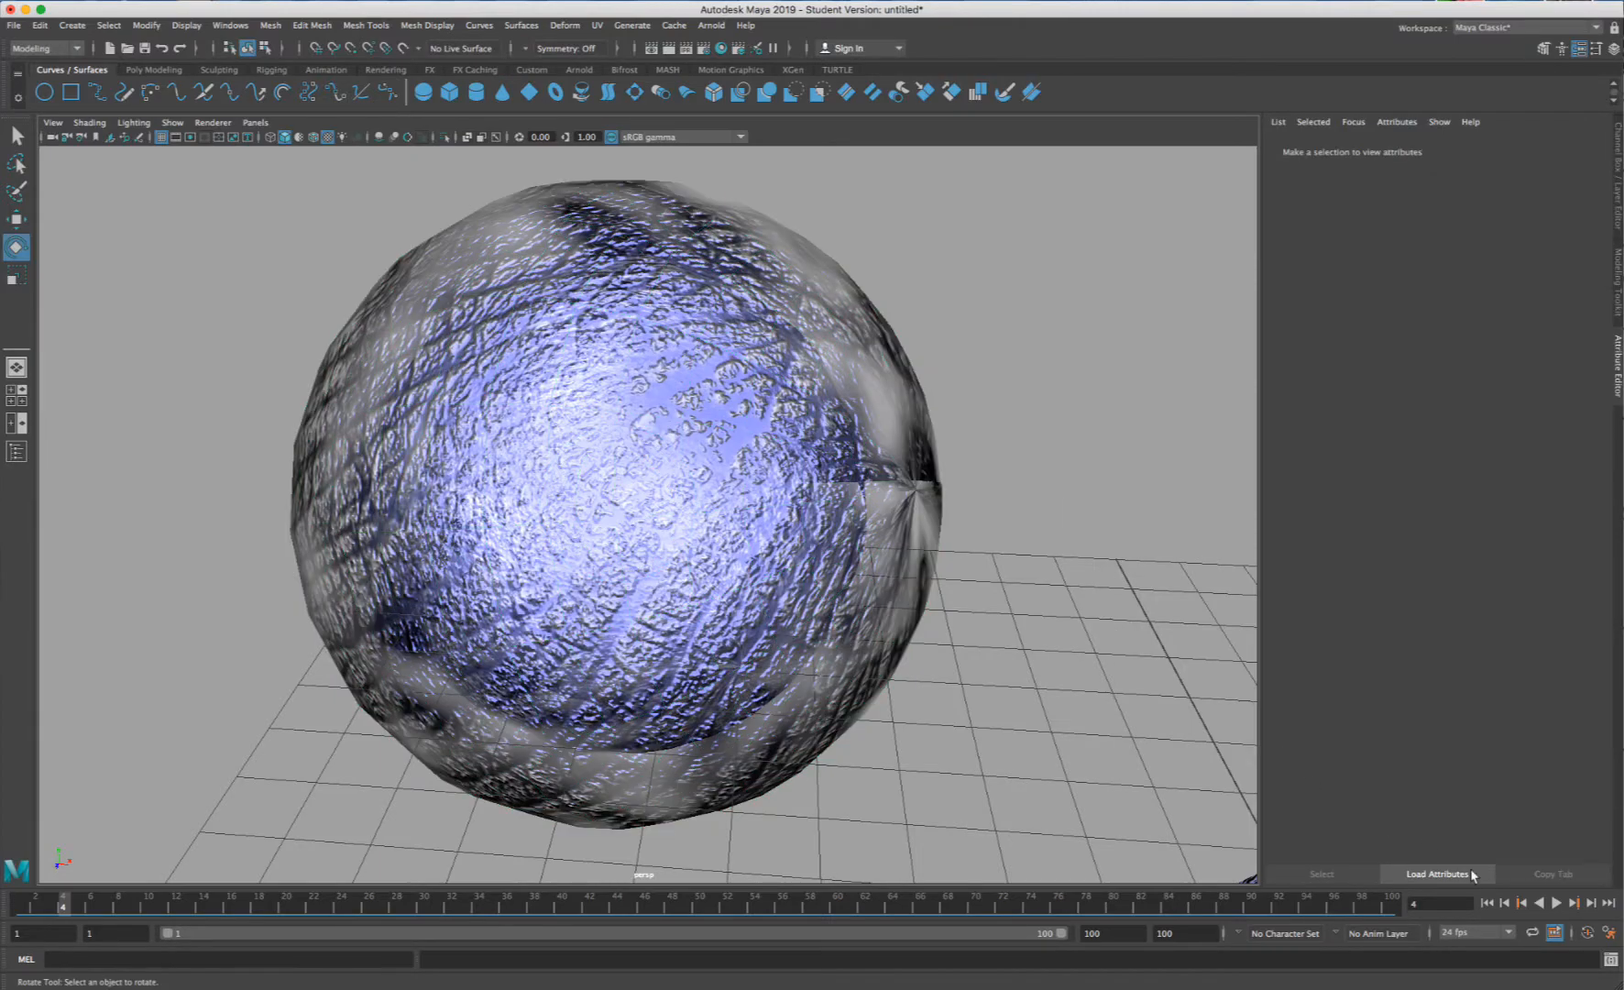
# - Play the animation and examine the layered transparent spheres and the surrounding textured spheres from several angles
pyautogui.click(1556, 903)
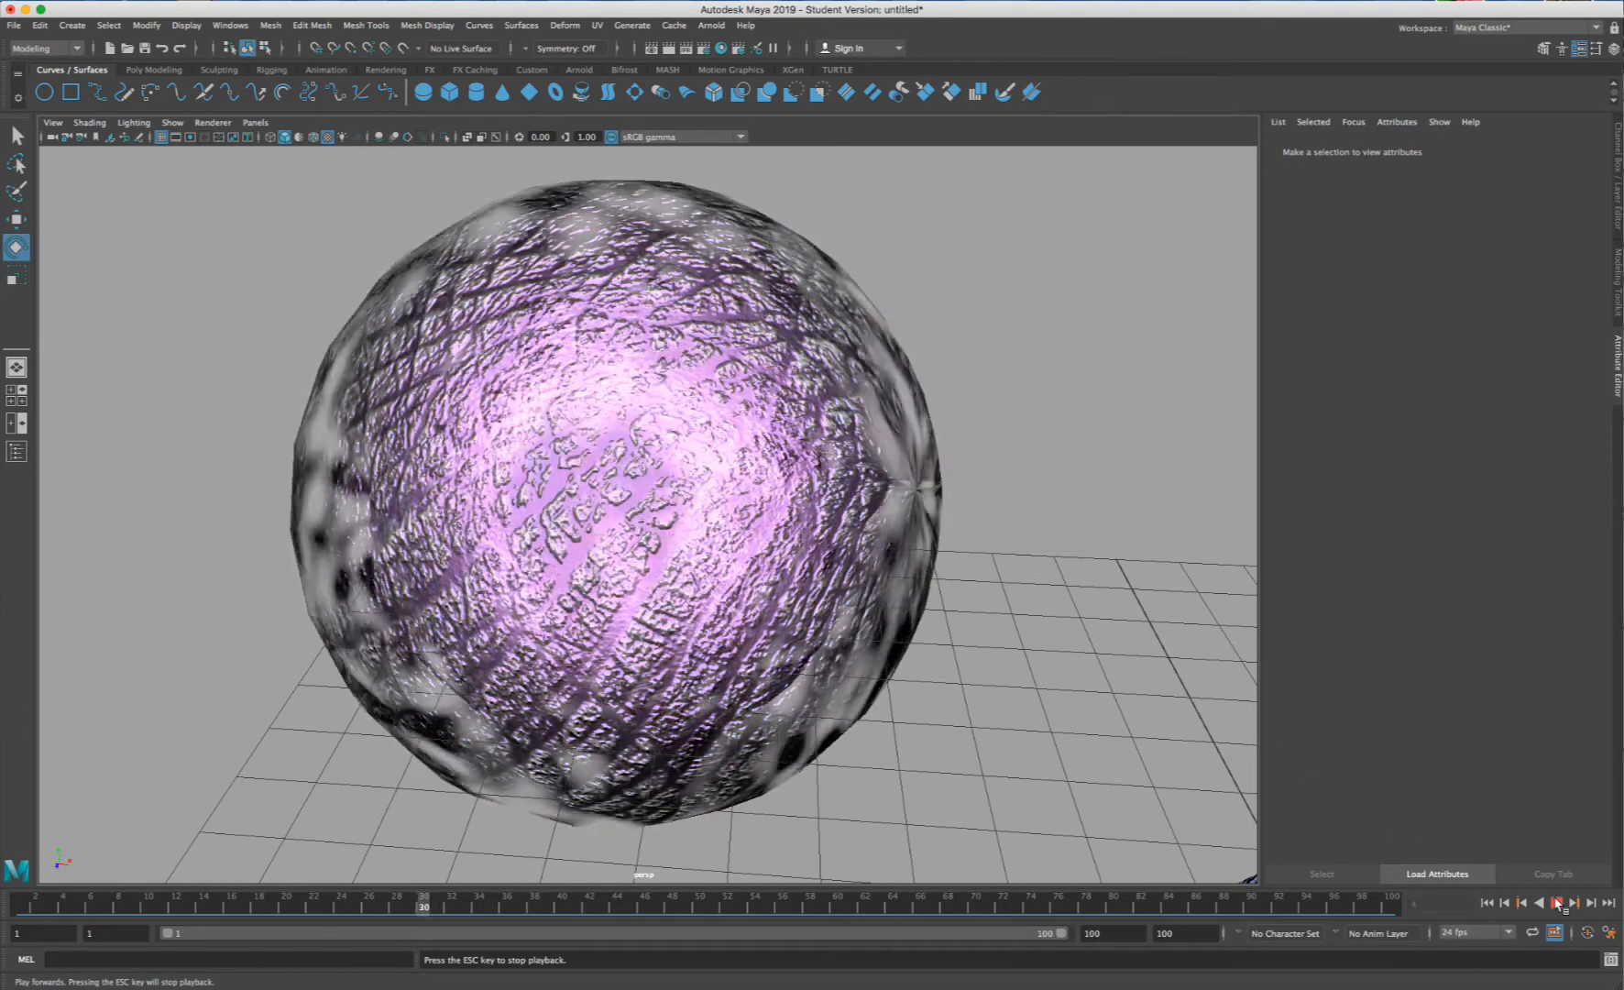
pyautogui.keyDown('alt'); pyautogui.moveTo(882, 655); pyautogui.dragTo(931, 638); pyautogui.keyUp('alt')
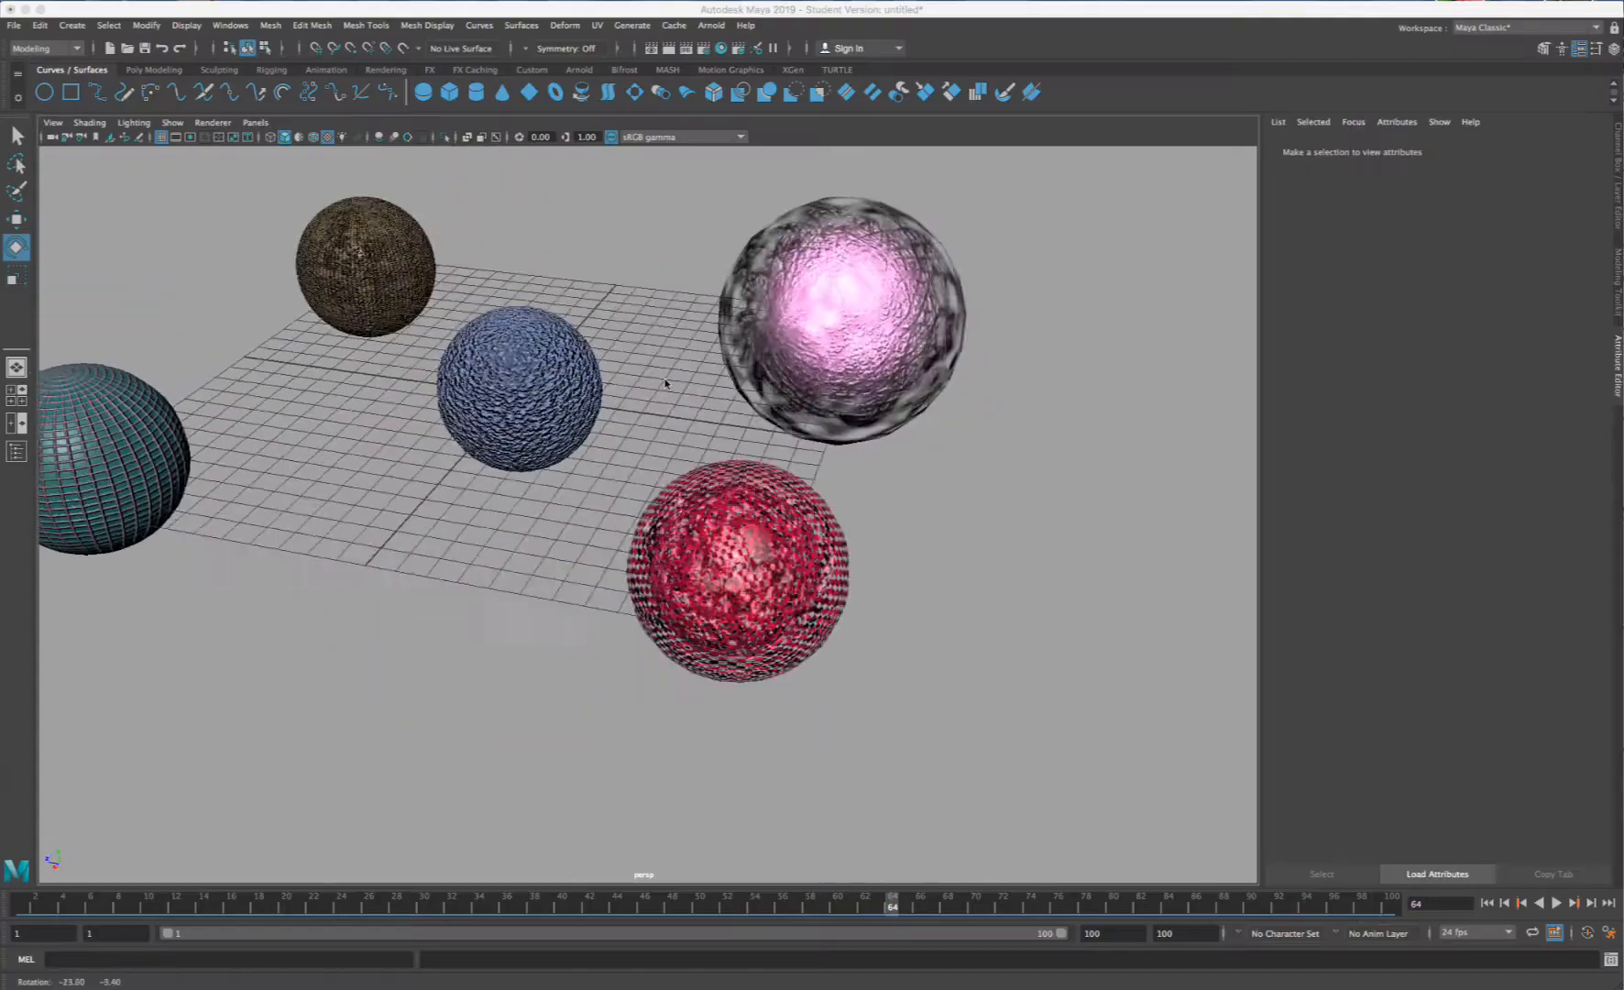
pyautogui.scroll(5, 804, 357)
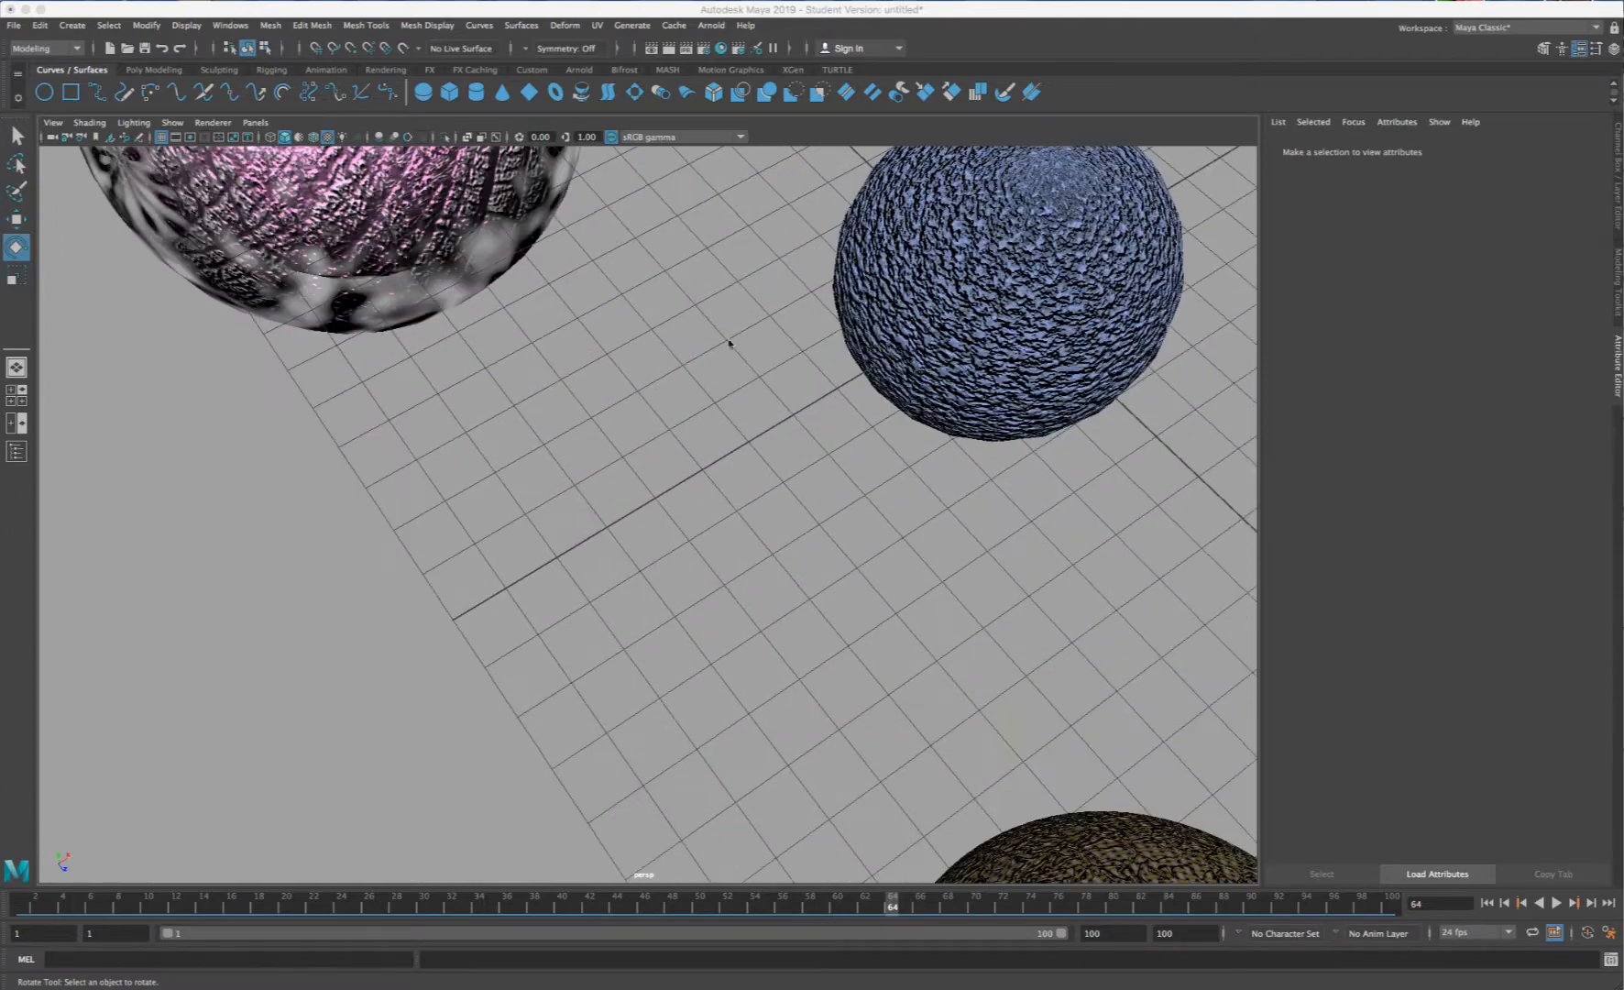
pyautogui.keyDown('alt'); pyautogui.moveTo(578, 449); pyautogui.dragTo(660, 307); pyautogui.keyUp('alt')
pyautogui.keyDown('alt'); pyautogui.moveTo(558, 220); pyautogui.dragTo(744, 476, button='middle'); pyautogui.keyUp('alt')
pyautogui.scroll(2, 607, 396)
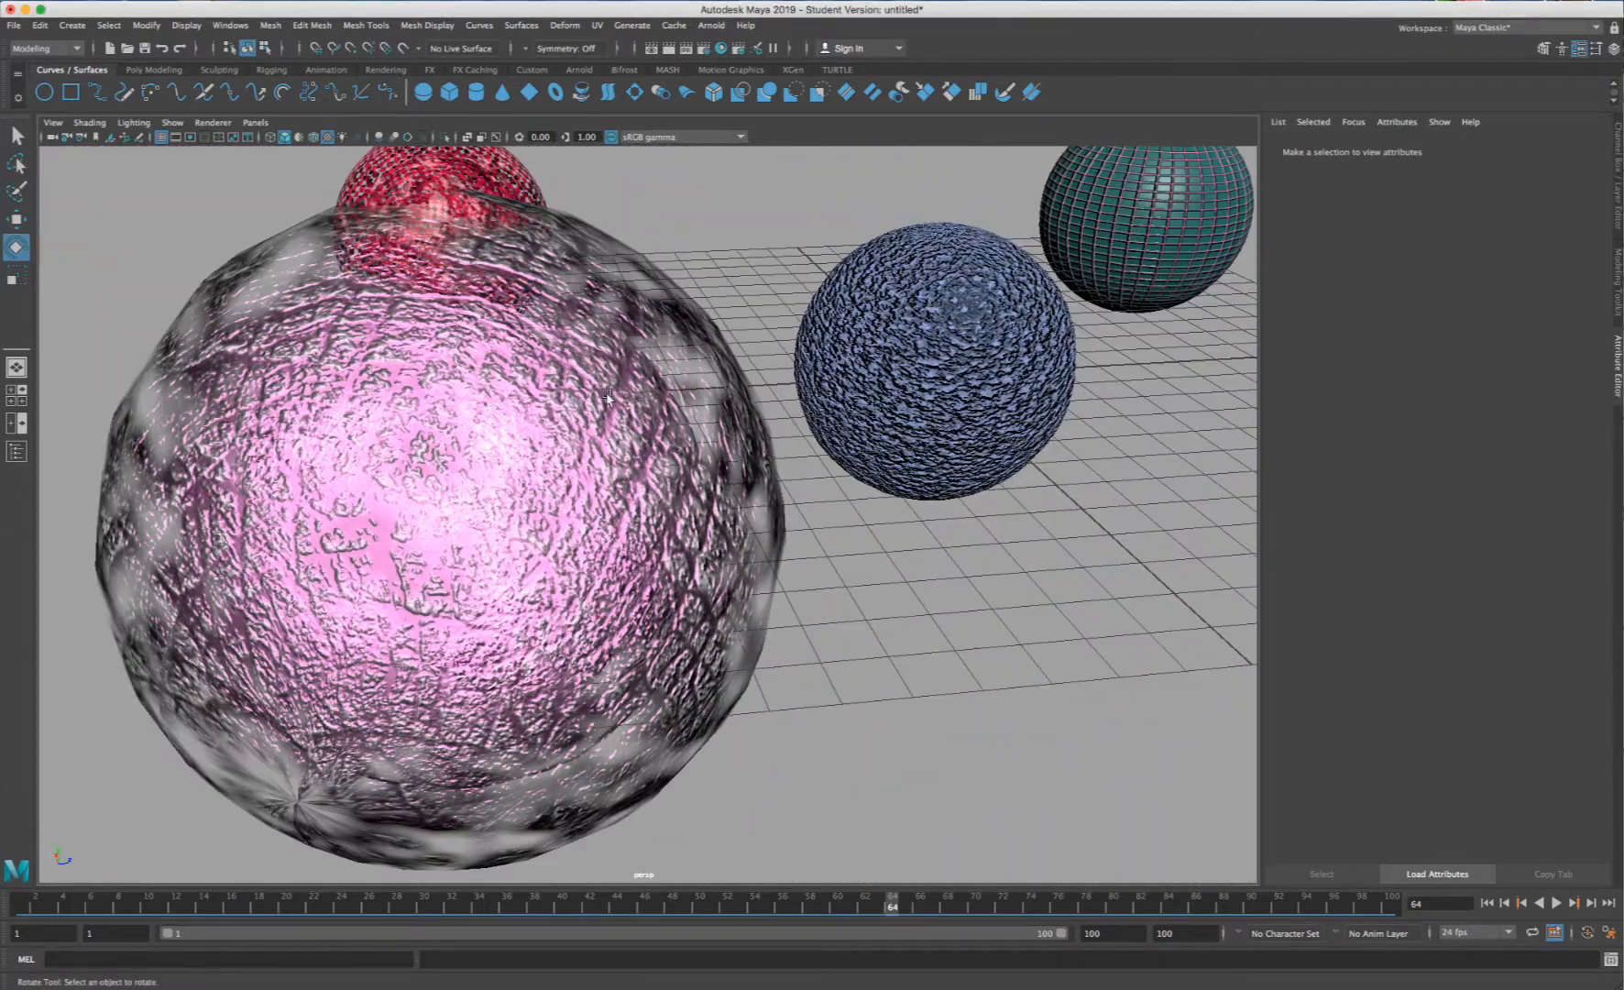
pyautogui.scroll(-4, 643, 359)
pyautogui.keyDown('alt'); pyautogui.moveTo(967, 358); pyautogui.dragTo(1031, 340); pyautogui.keyUp('alt')
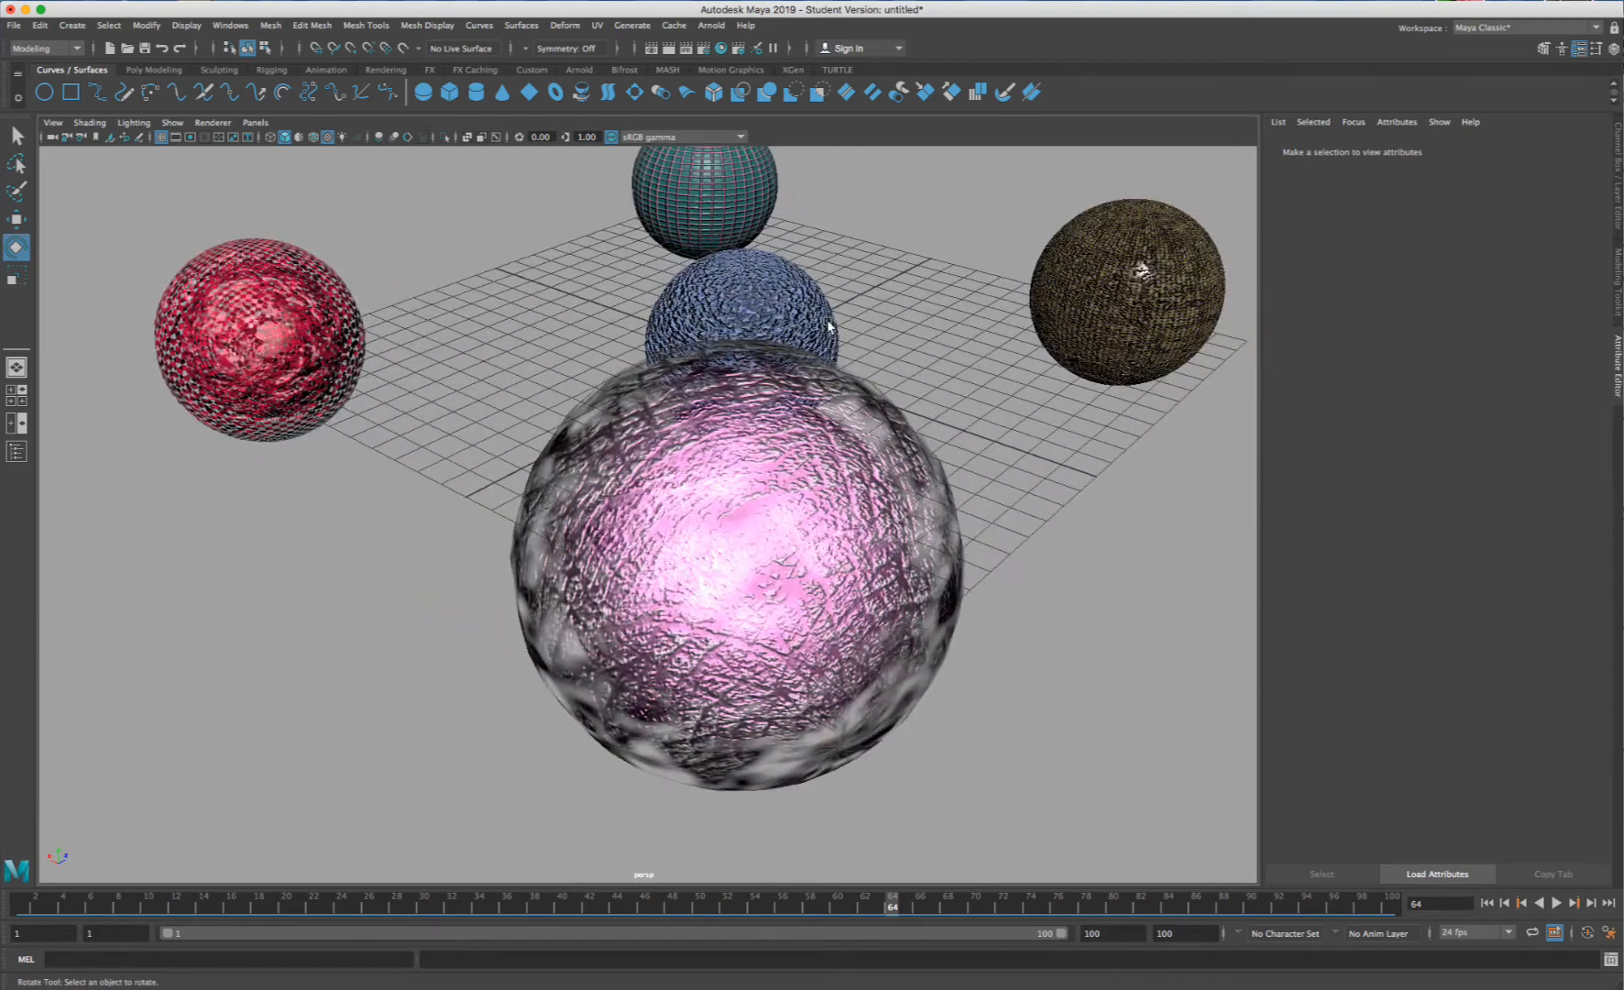
pyautogui.scroll(-2, 827, 324)
pyautogui.keyDown('alt'); pyautogui.moveTo(528, 478); pyautogui.dragTo(636, 482); pyautogui.keyUp('alt')
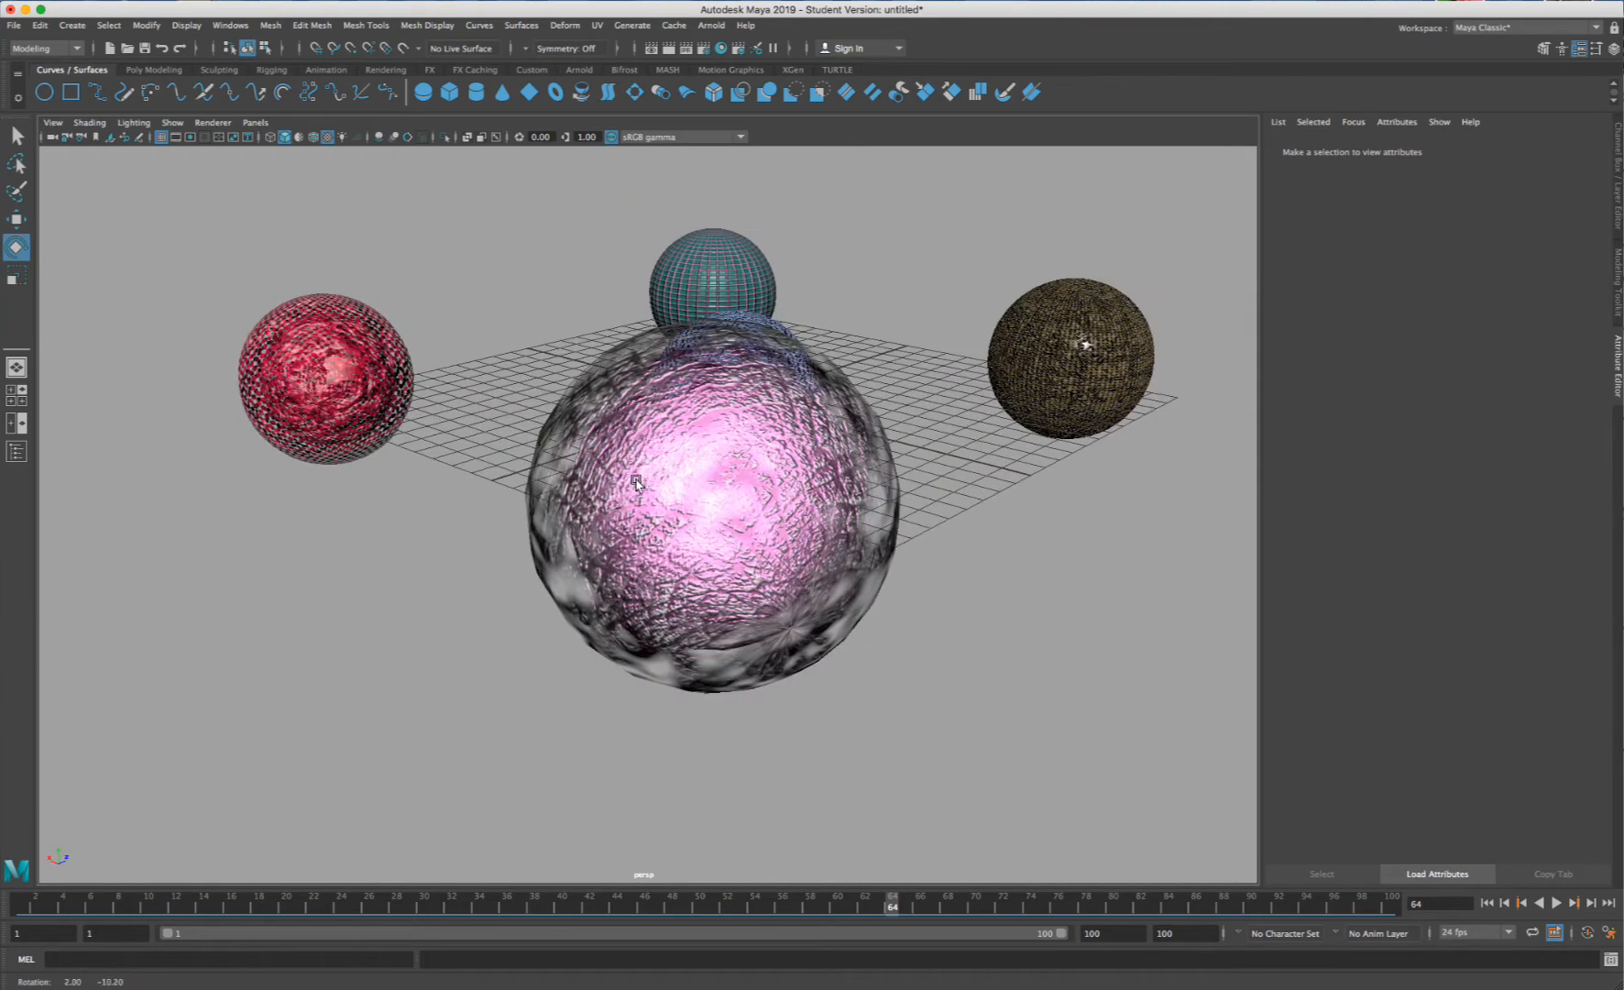
# - Scrub the timeline back to an earlier frame, replay the animation with all spheres in view, and stop it
pyautogui.moveTo(907, 903); pyautogui.dragTo(291, 907)
pyautogui.click(1557, 904)
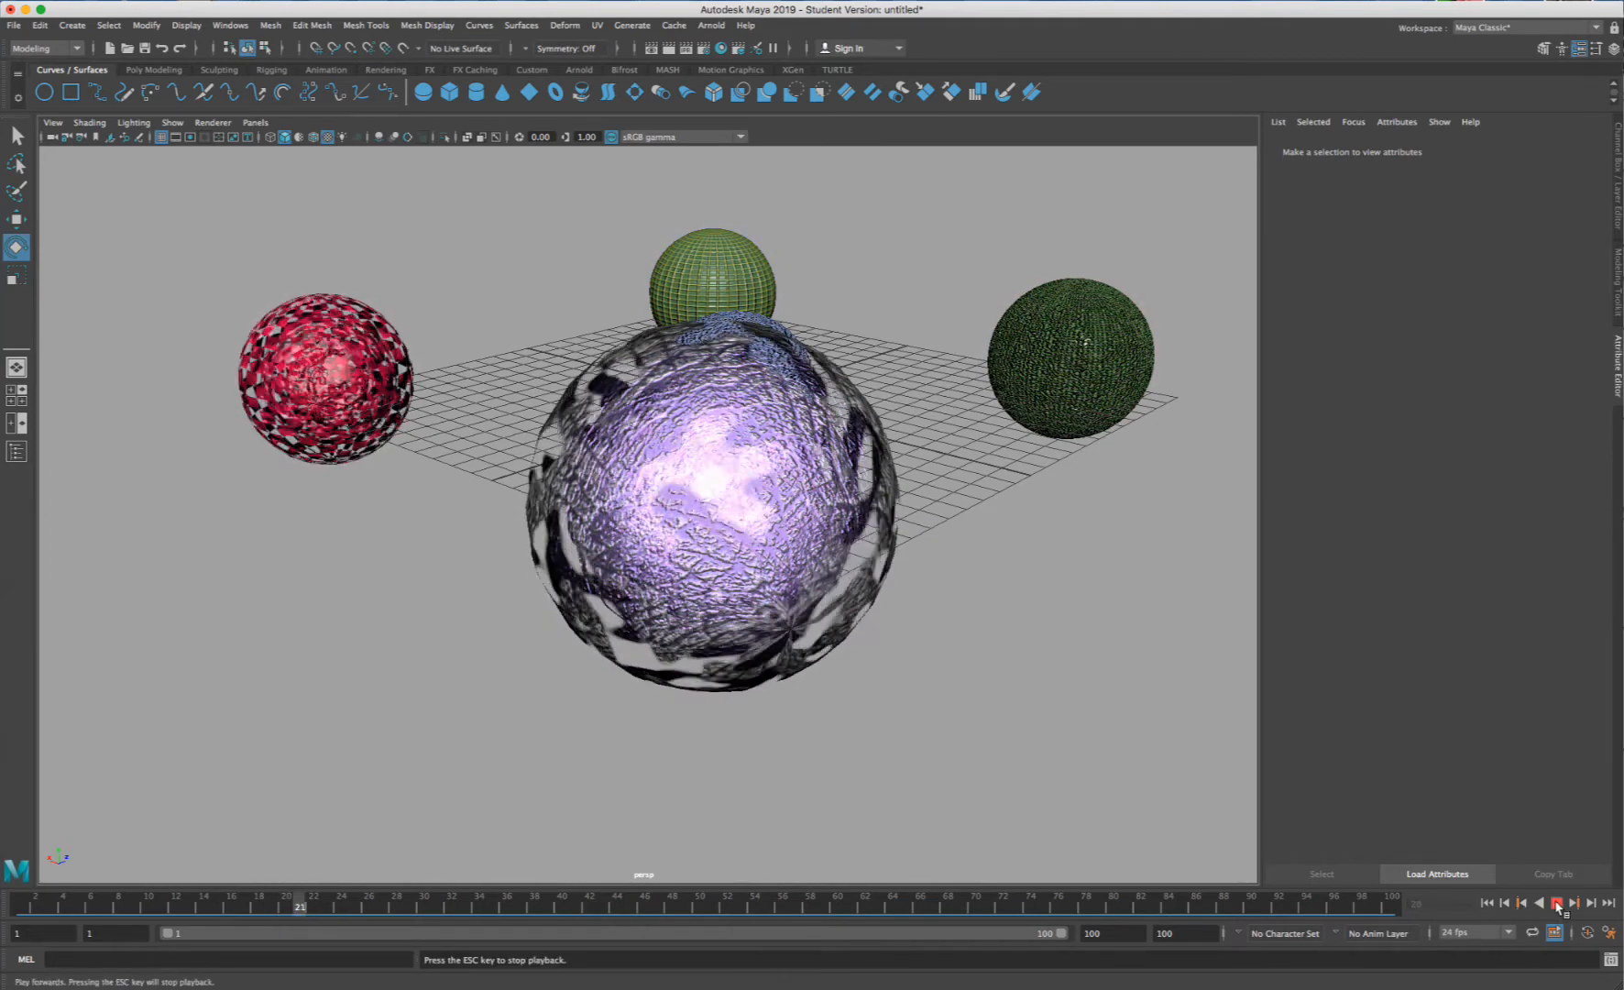
pyautogui.click(1556, 904)
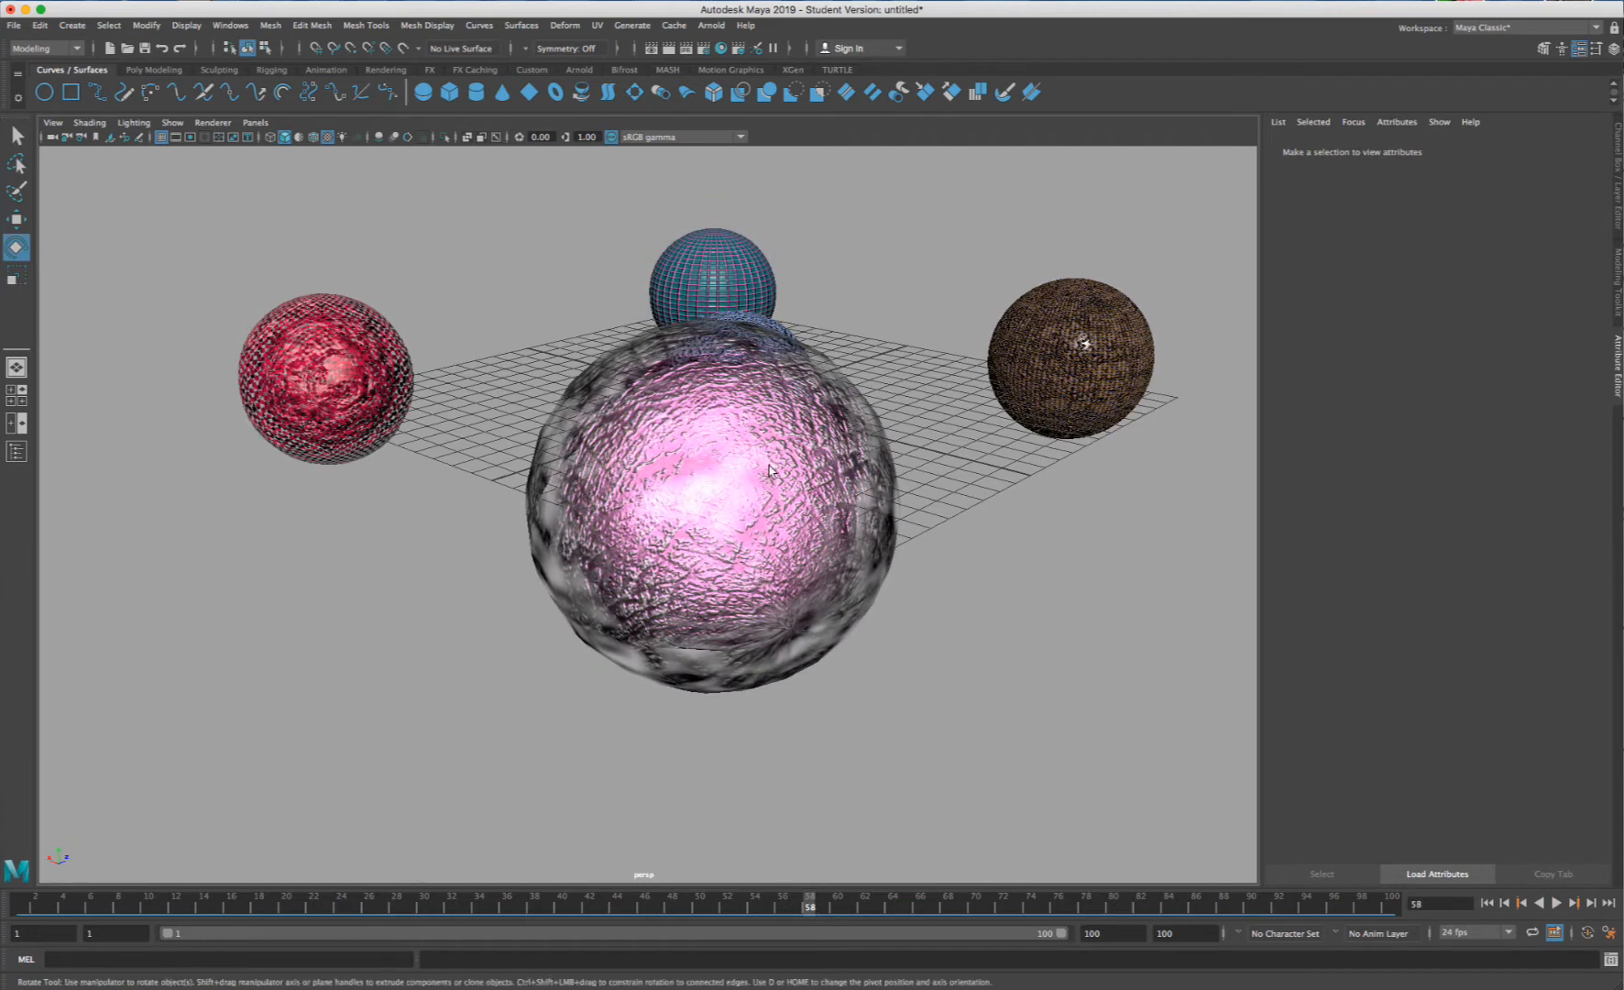
# - Set Rotate UV to 180 on the bump texture placement of the outer transparent sphere's material and key it at frame 1
pyautogui.click(751, 458)
pyautogui.rightClick(752, 458)
pyautogui.click(742, 824)
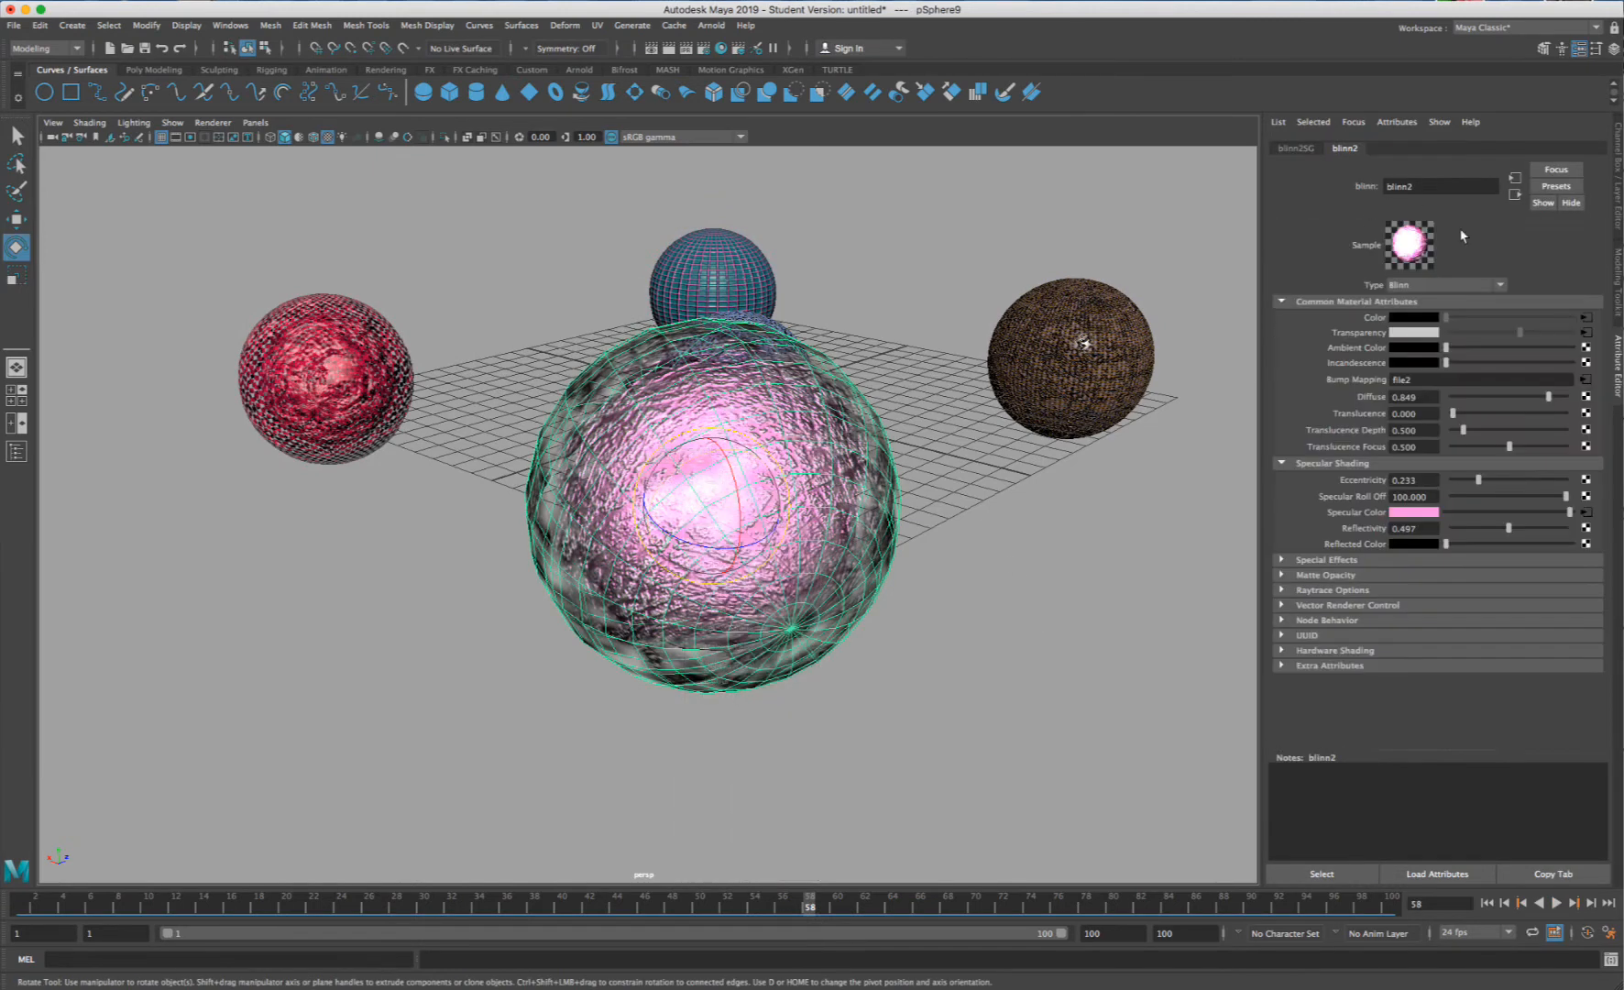
pyautogui.click(1586, 380)
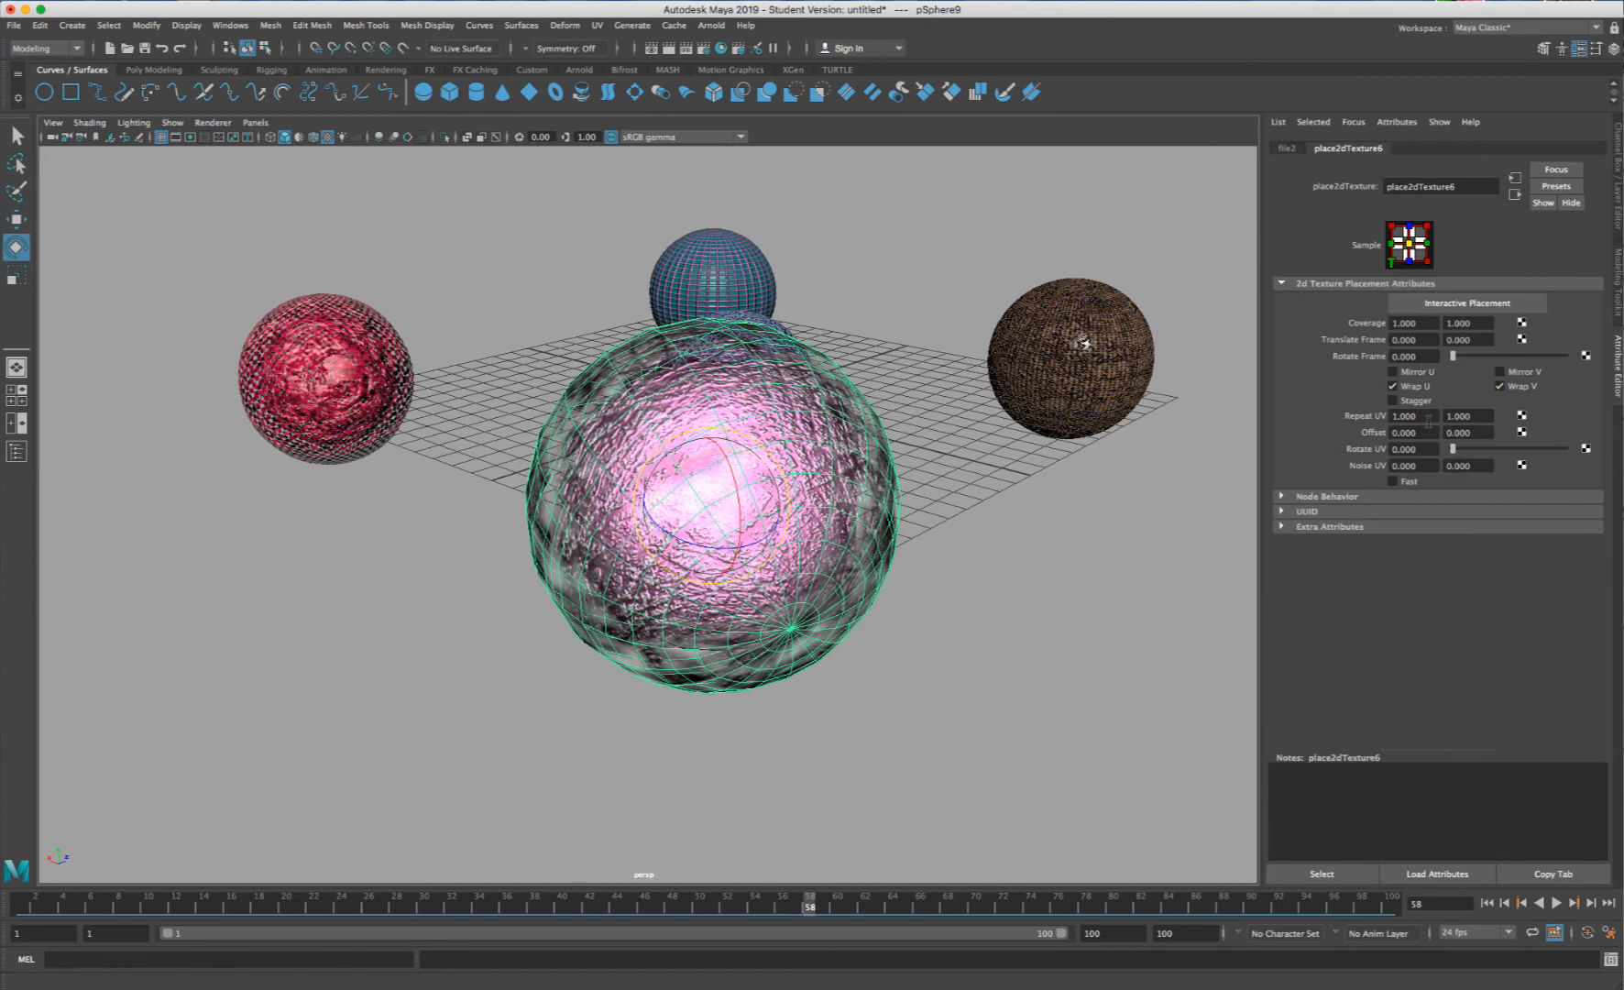
pyautogui.moveTo(1458, 449); pyautogui.dragTo(1509, 449)
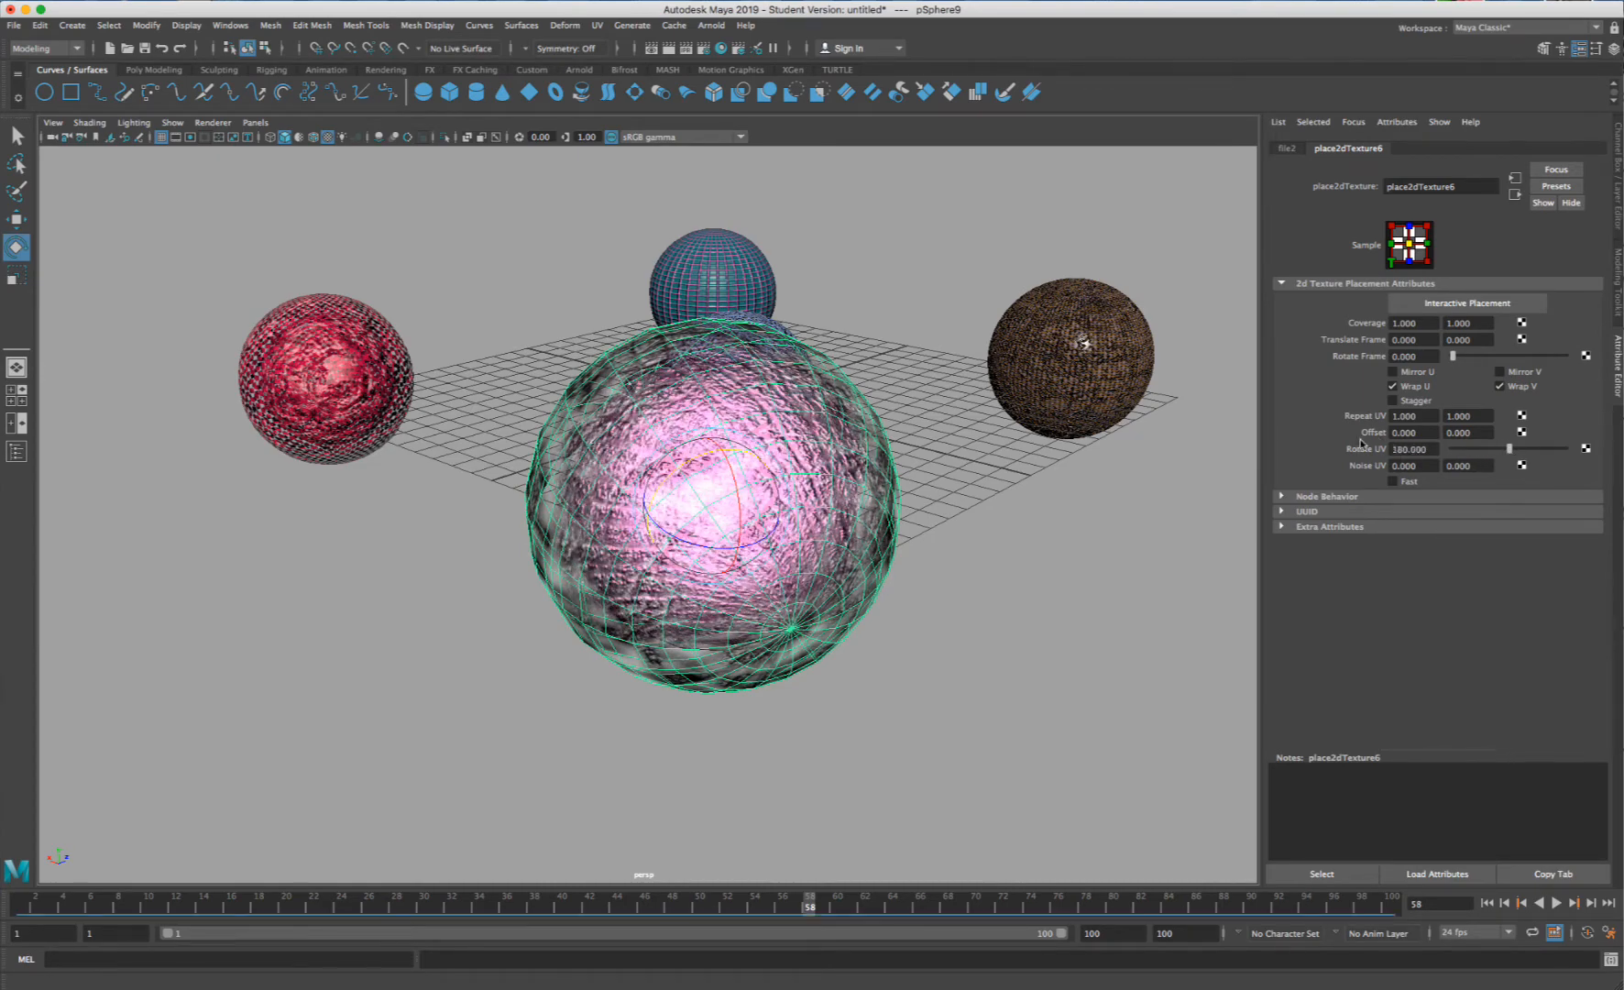
pyautogui.click(20, 905)
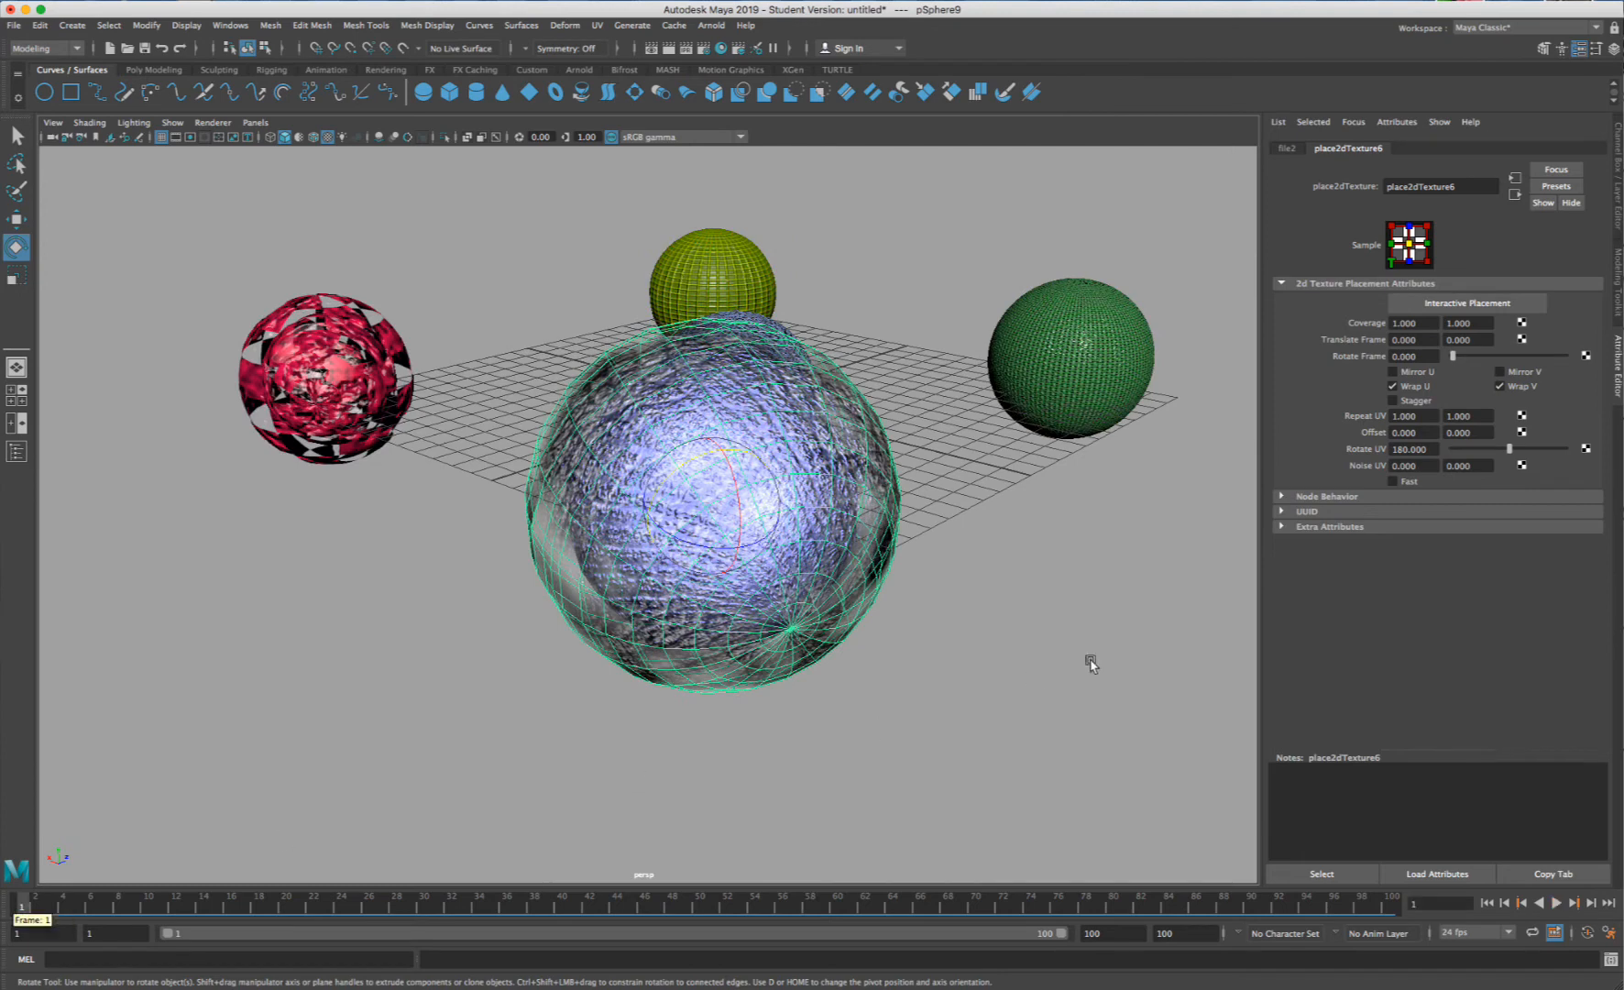
pyautogui.rightClick(1356, 445)
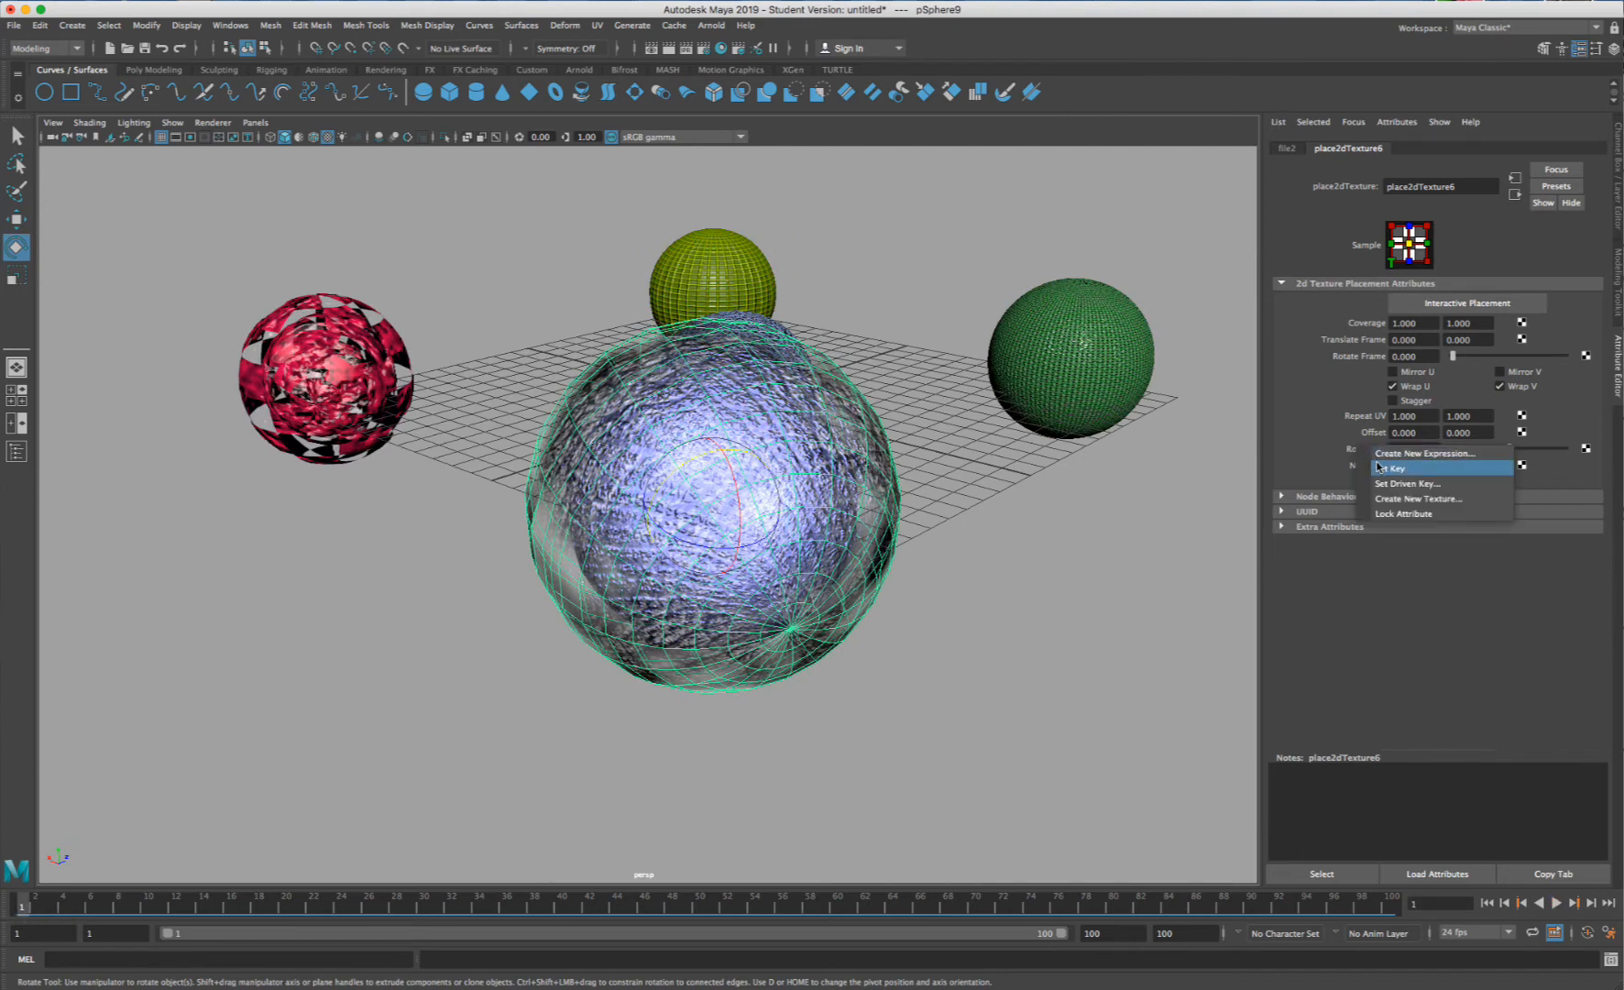
pyautogui.click(1383, 458)
# - At frame 58, lower the bump texture's Rotate UV to about 68 and set a key
pyautogui.click(804, 907)
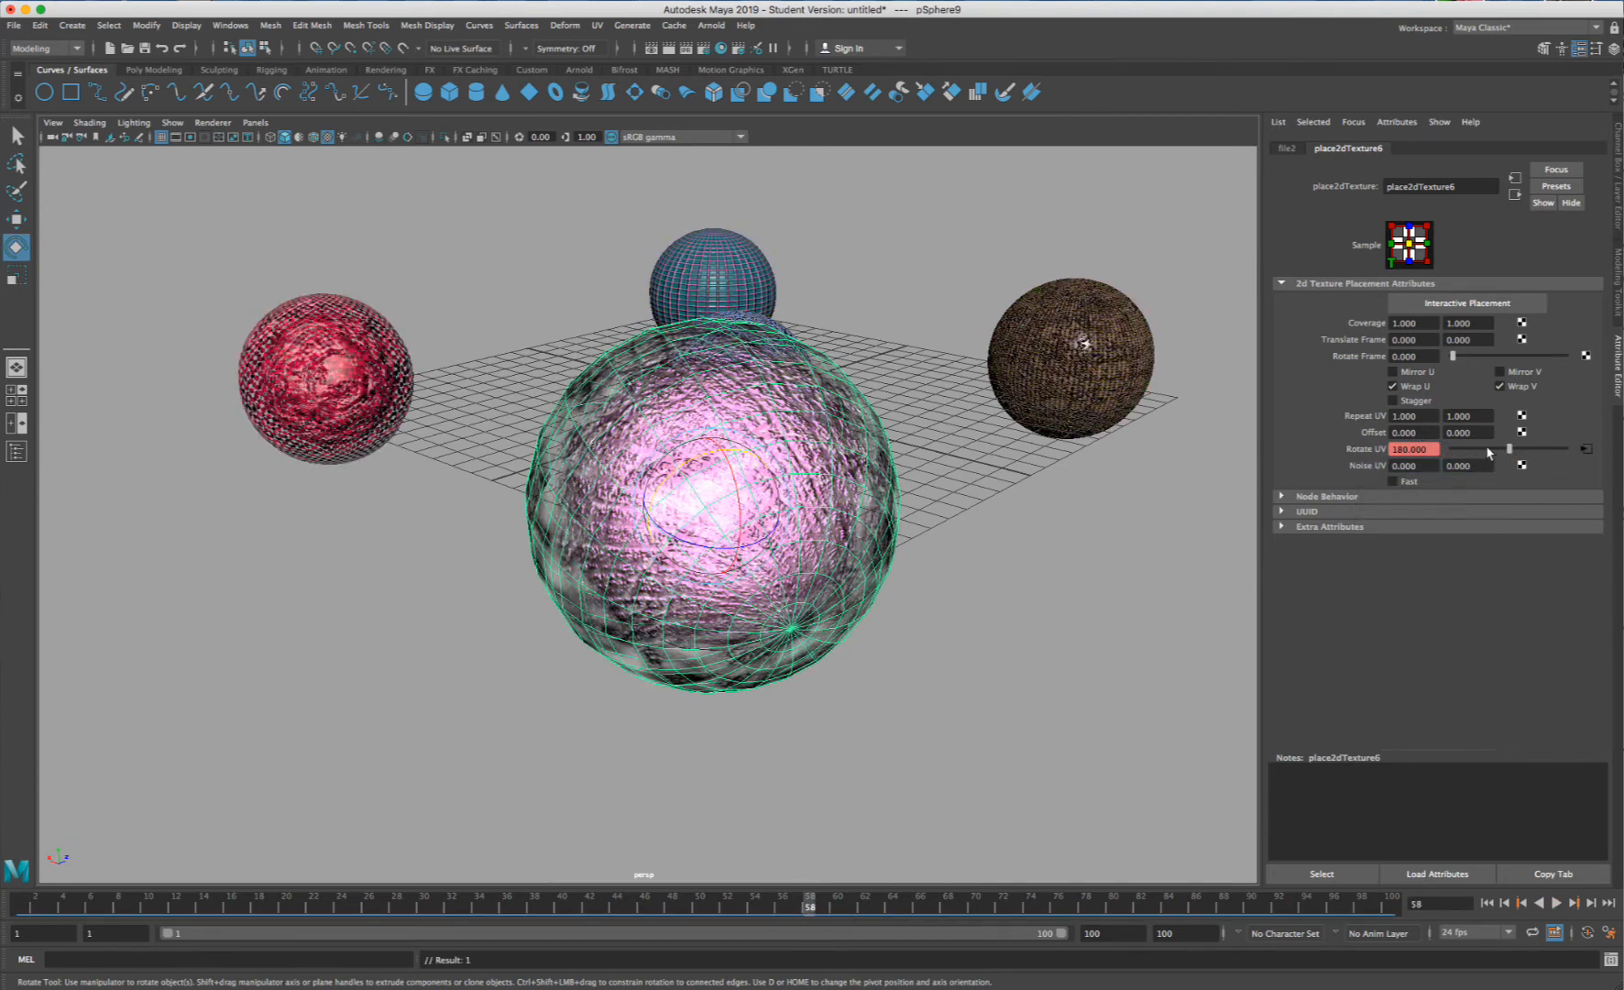
pyautogui.moveTo(1492, 449); pyautogui.dragTo(1475, 449)
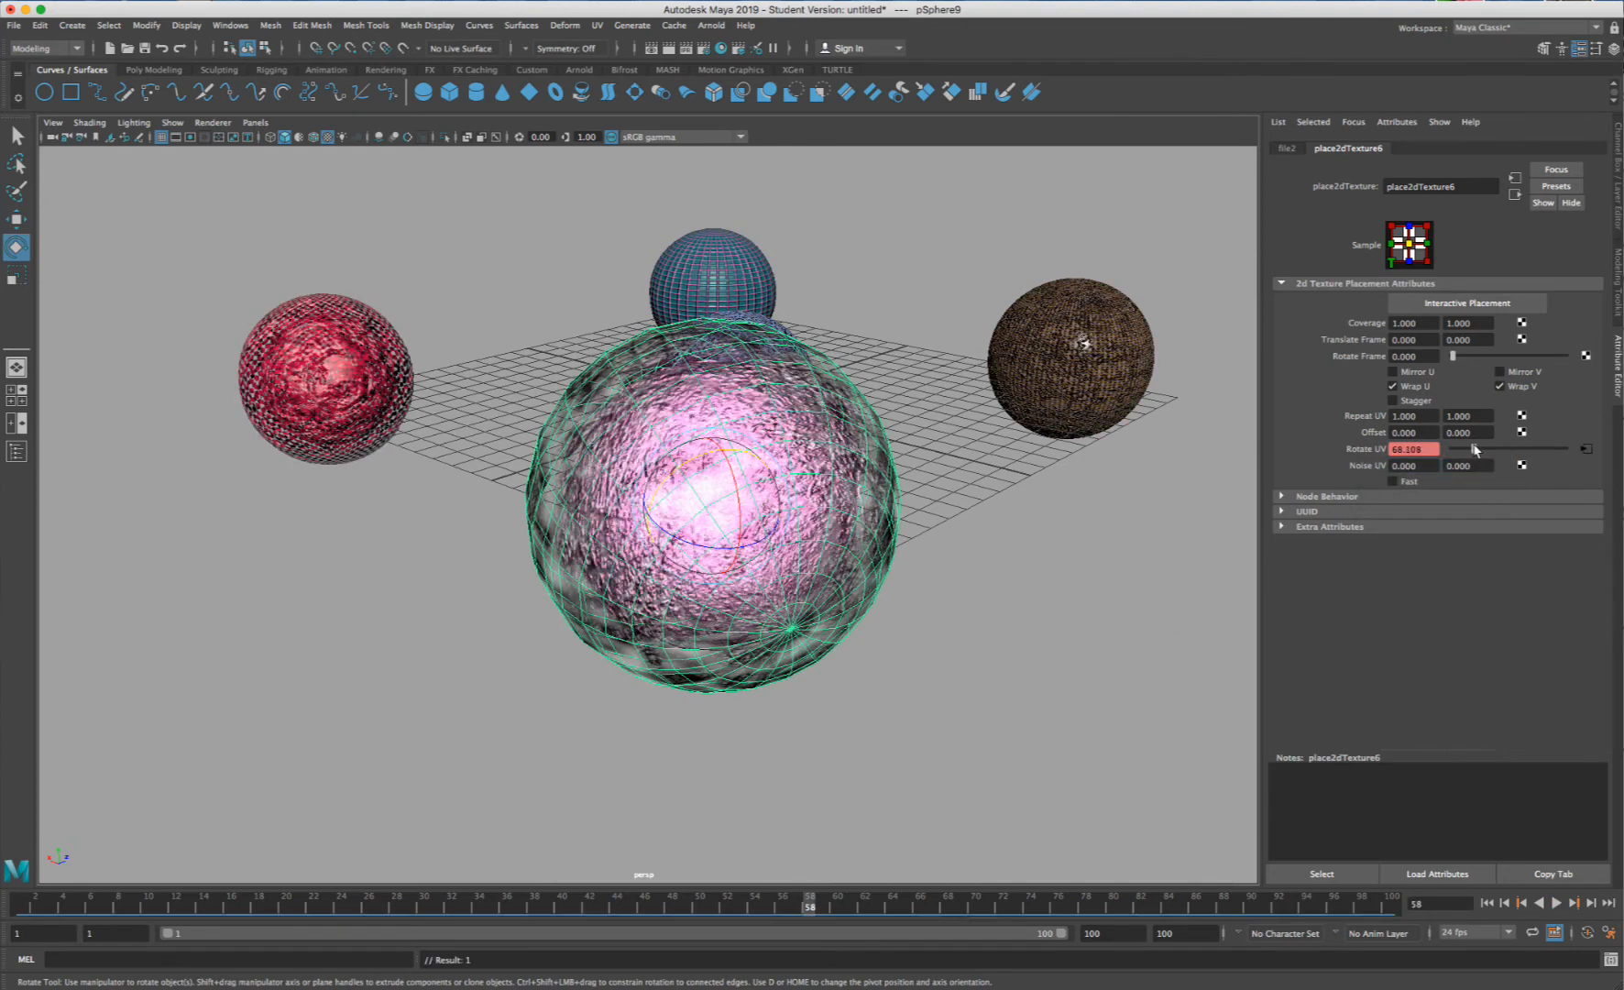
pyautogui.rightClick(1361, 452)
pyautogui.click(1392, 468)
# - Carry the Rotate UV value of 180 from frame 1 over to frame 100 and key it there
pyautogui.click(21, 905)
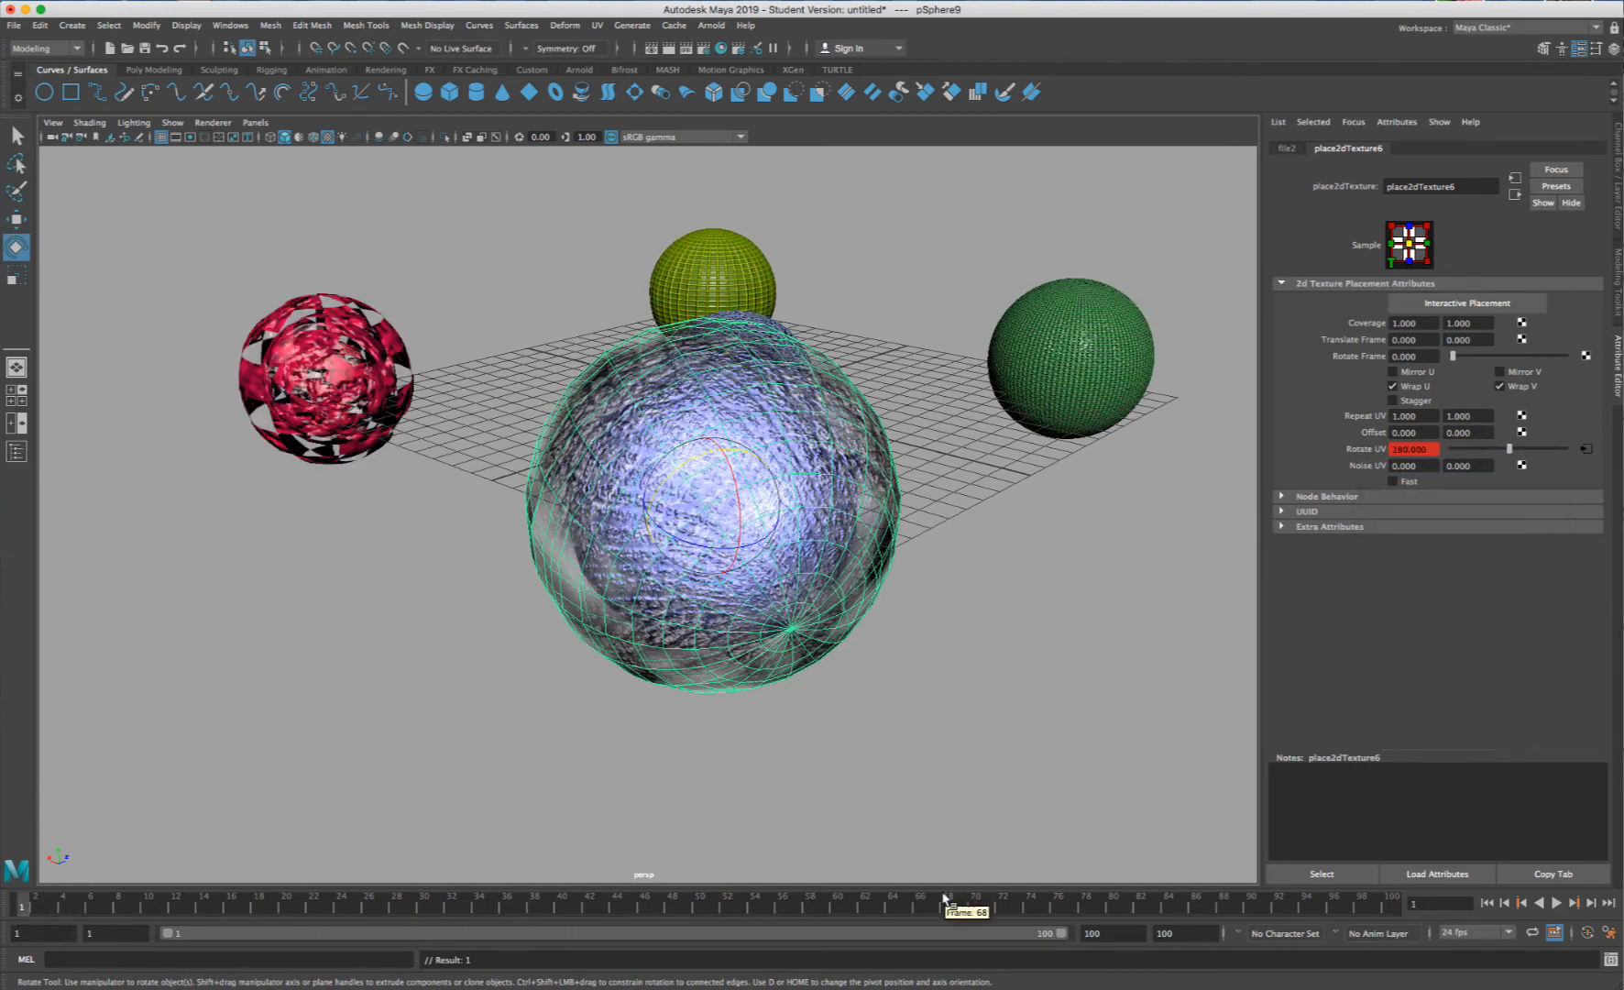
pyautogui.click(1390, 902)
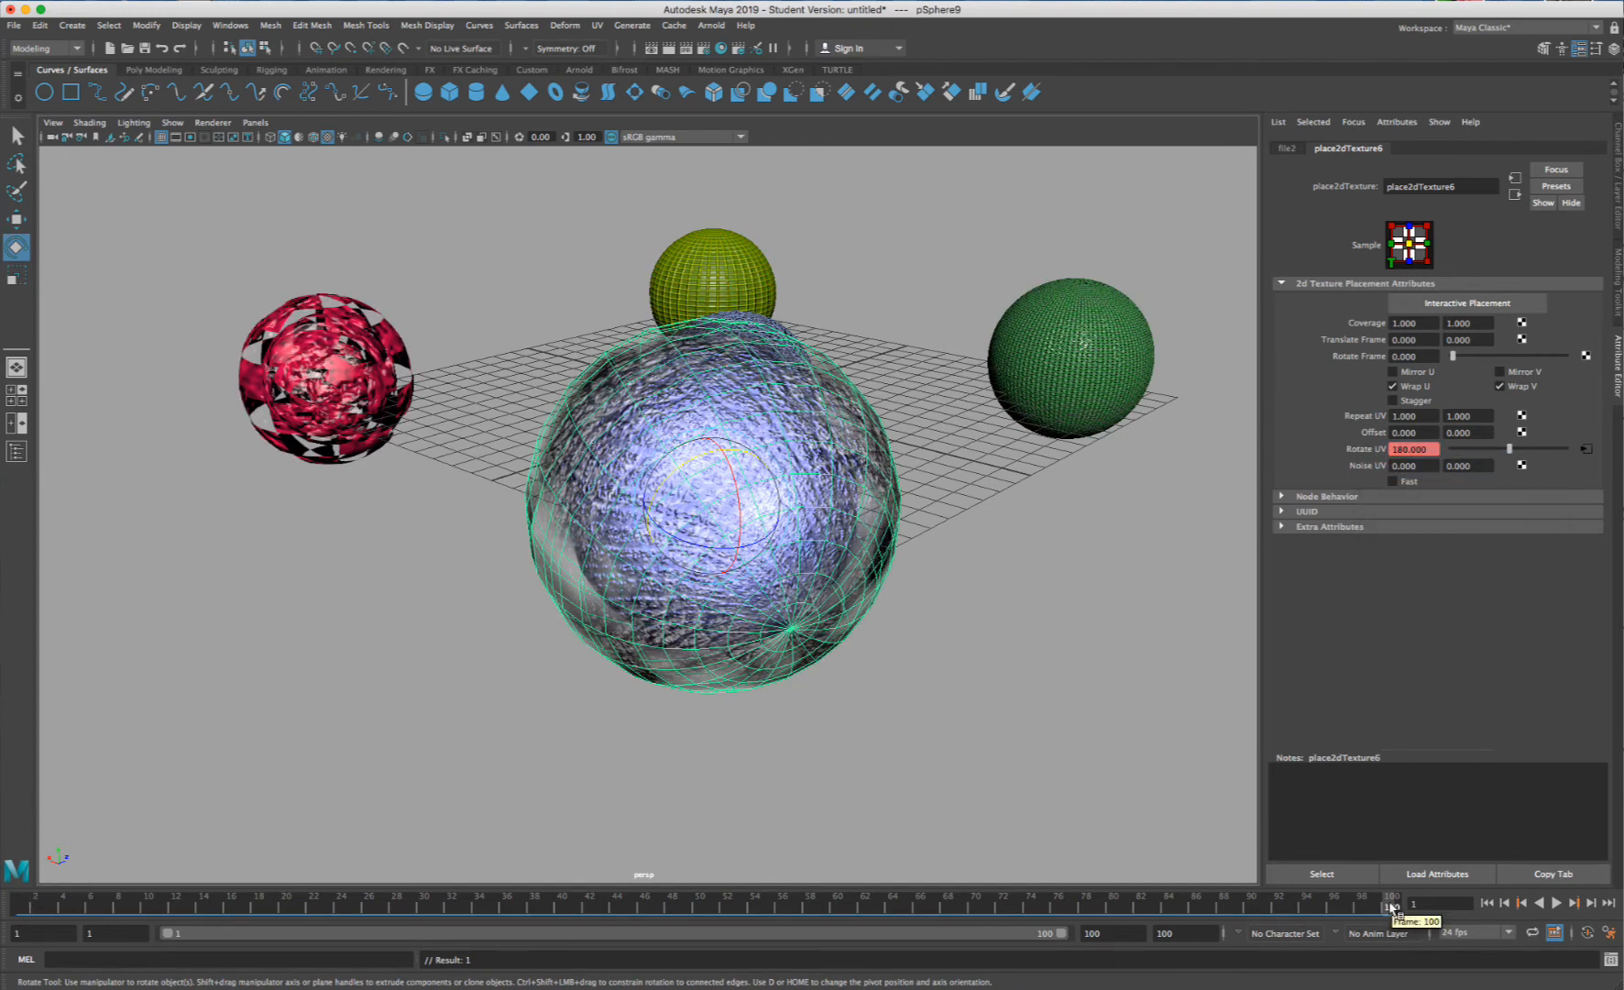
pyautogui.rightClick(1354, 449)
pyautogui.click(1386, 465)
# - Deselect the sphere, play the animation to examine the rotating bump on the layered spheres up close, and stop playback
pyautogui.scroll(5, 1043, 569)
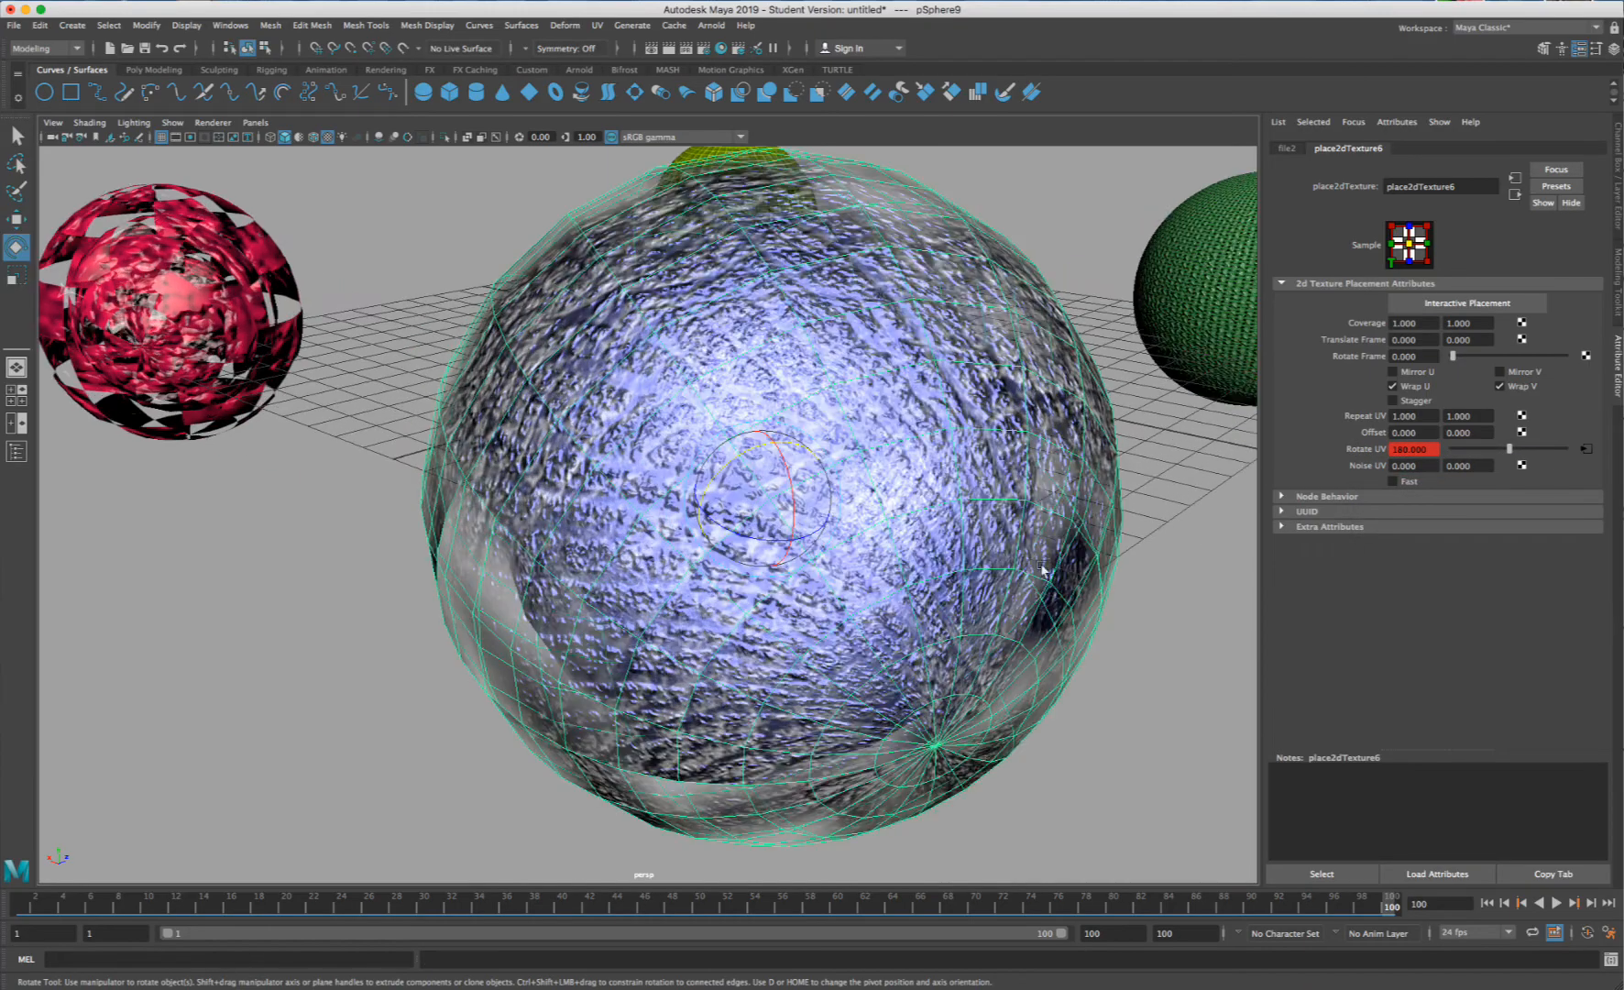
pyautogui.click(1186, 575)
pyautogui.click(1555, 902)
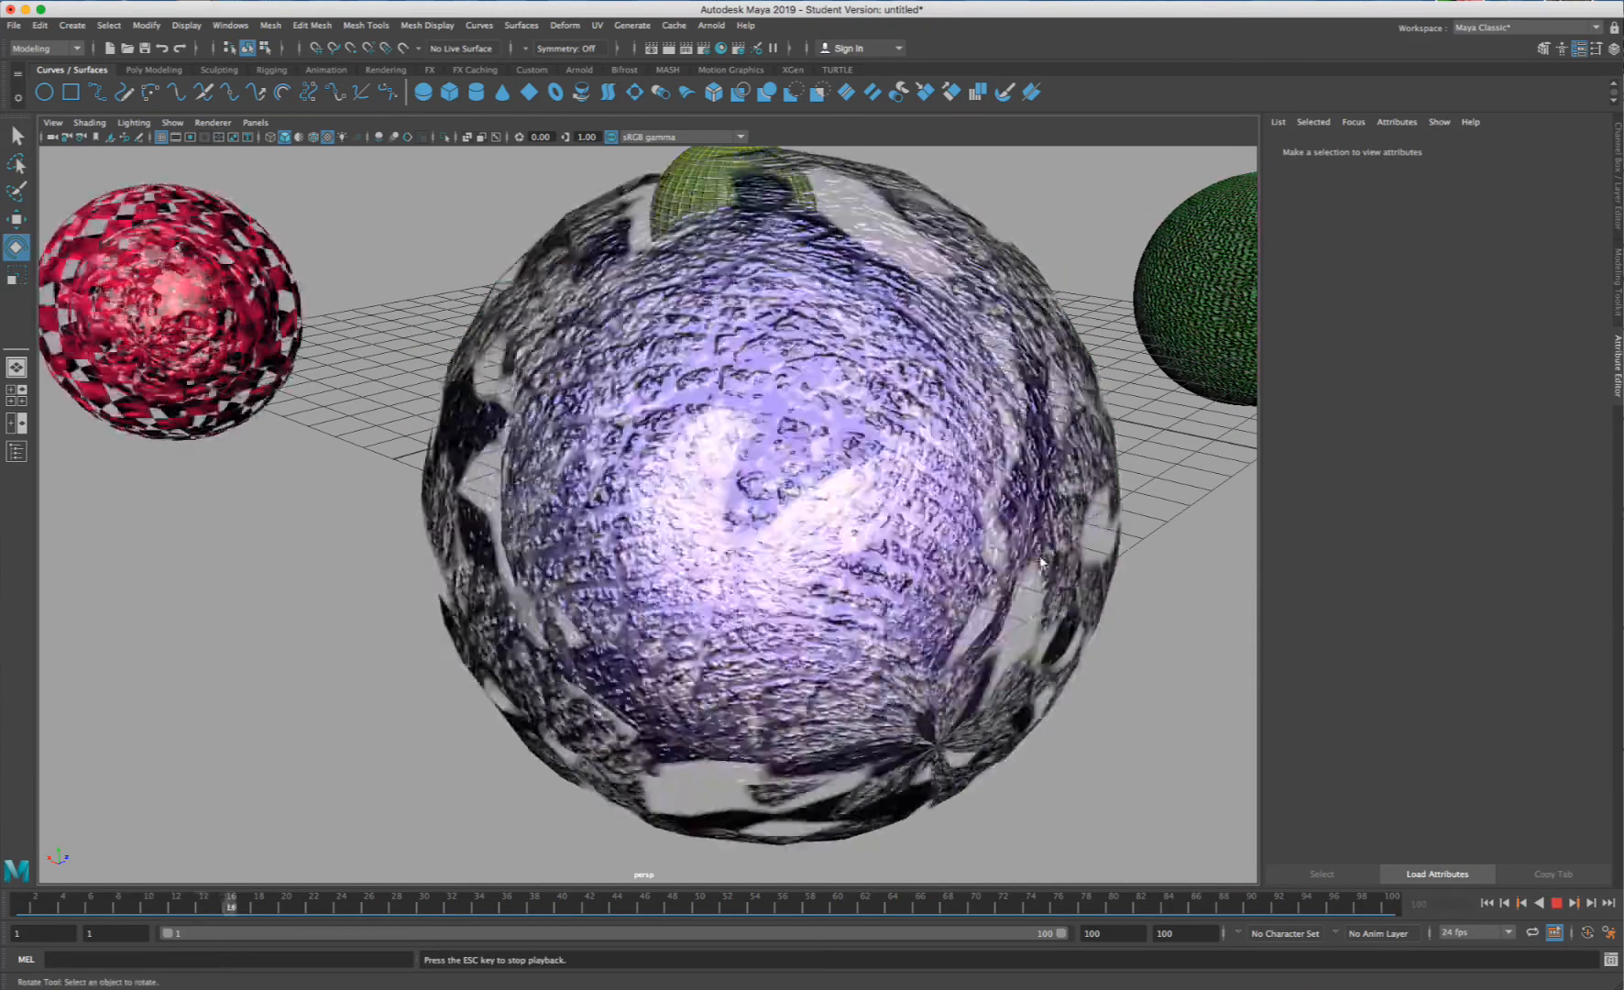
pyautogui.keyDown('alt'); pyautogui.moveTo(1041, 561); pyautogui.dragTo(887, 404); pyautogui.keyUp('alt')
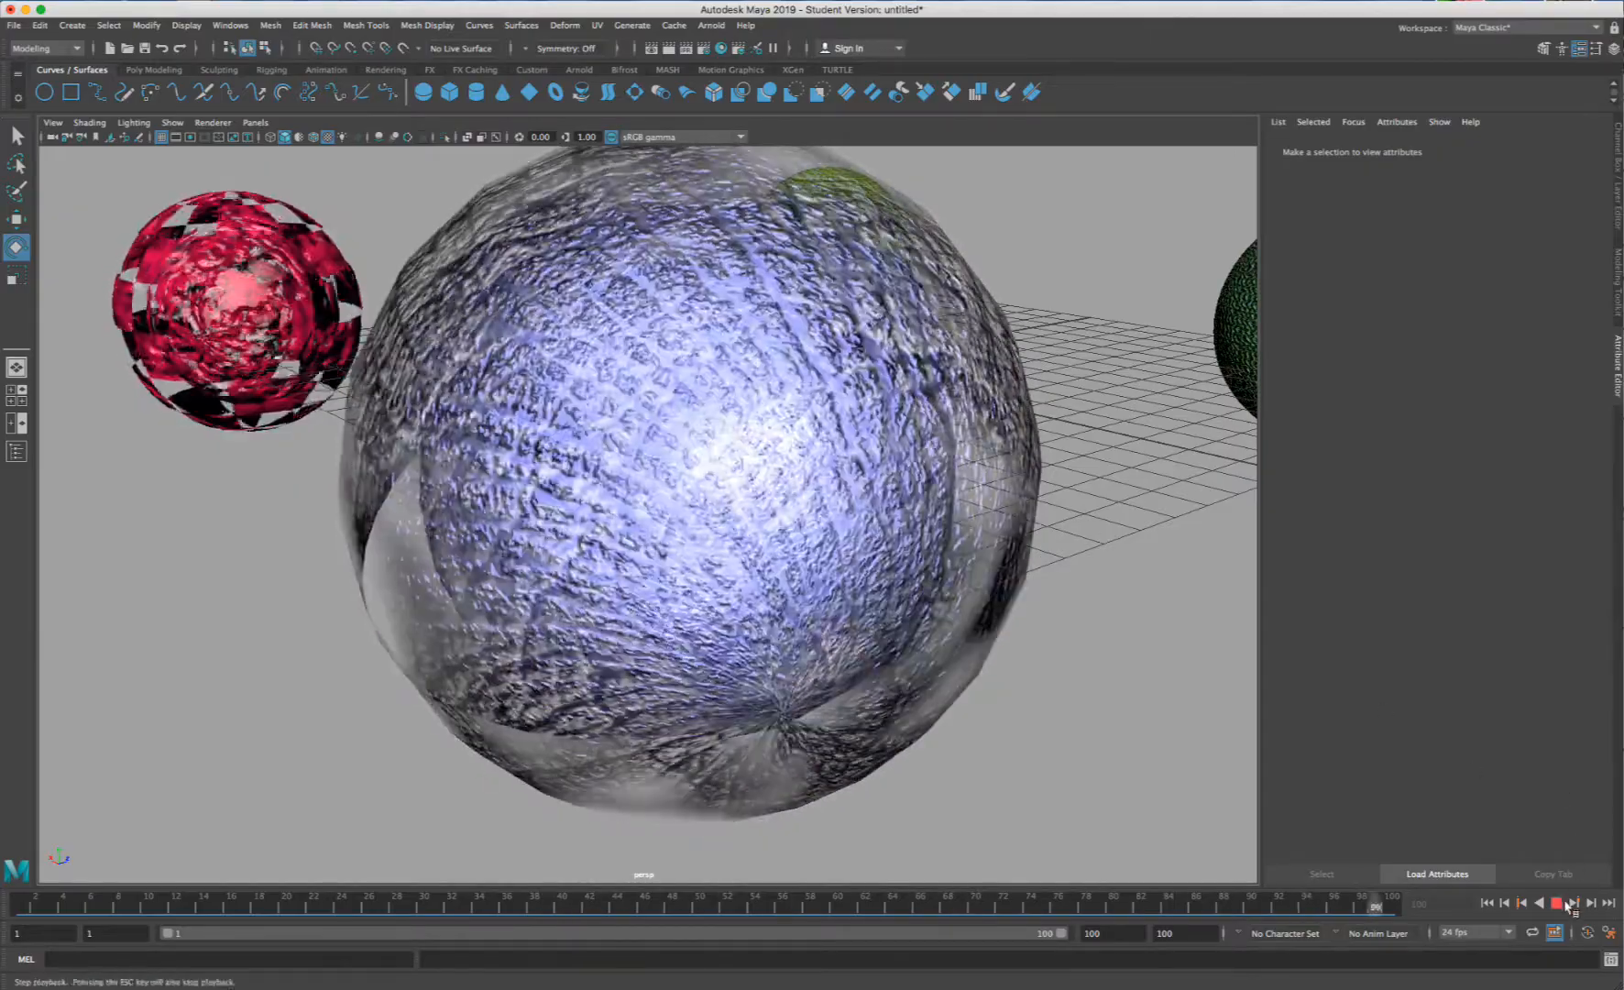
pyautogui.click(1556, 902)
pyautogui.scroll(-5, 769, 520)
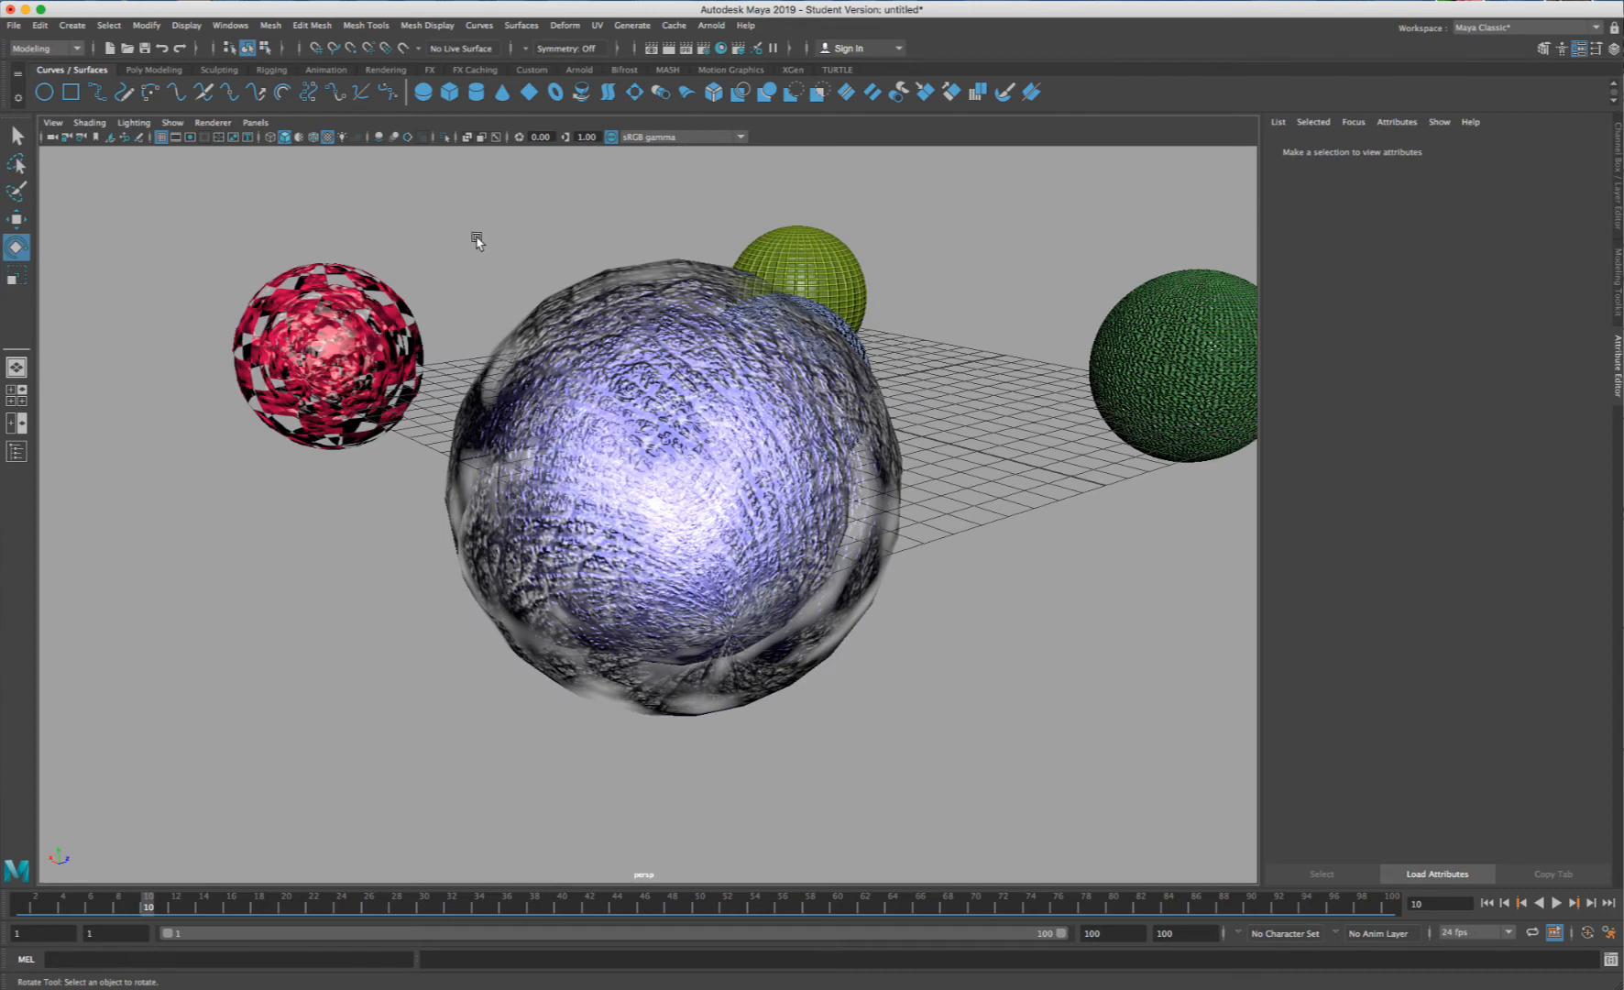
pyautogui.press('space')
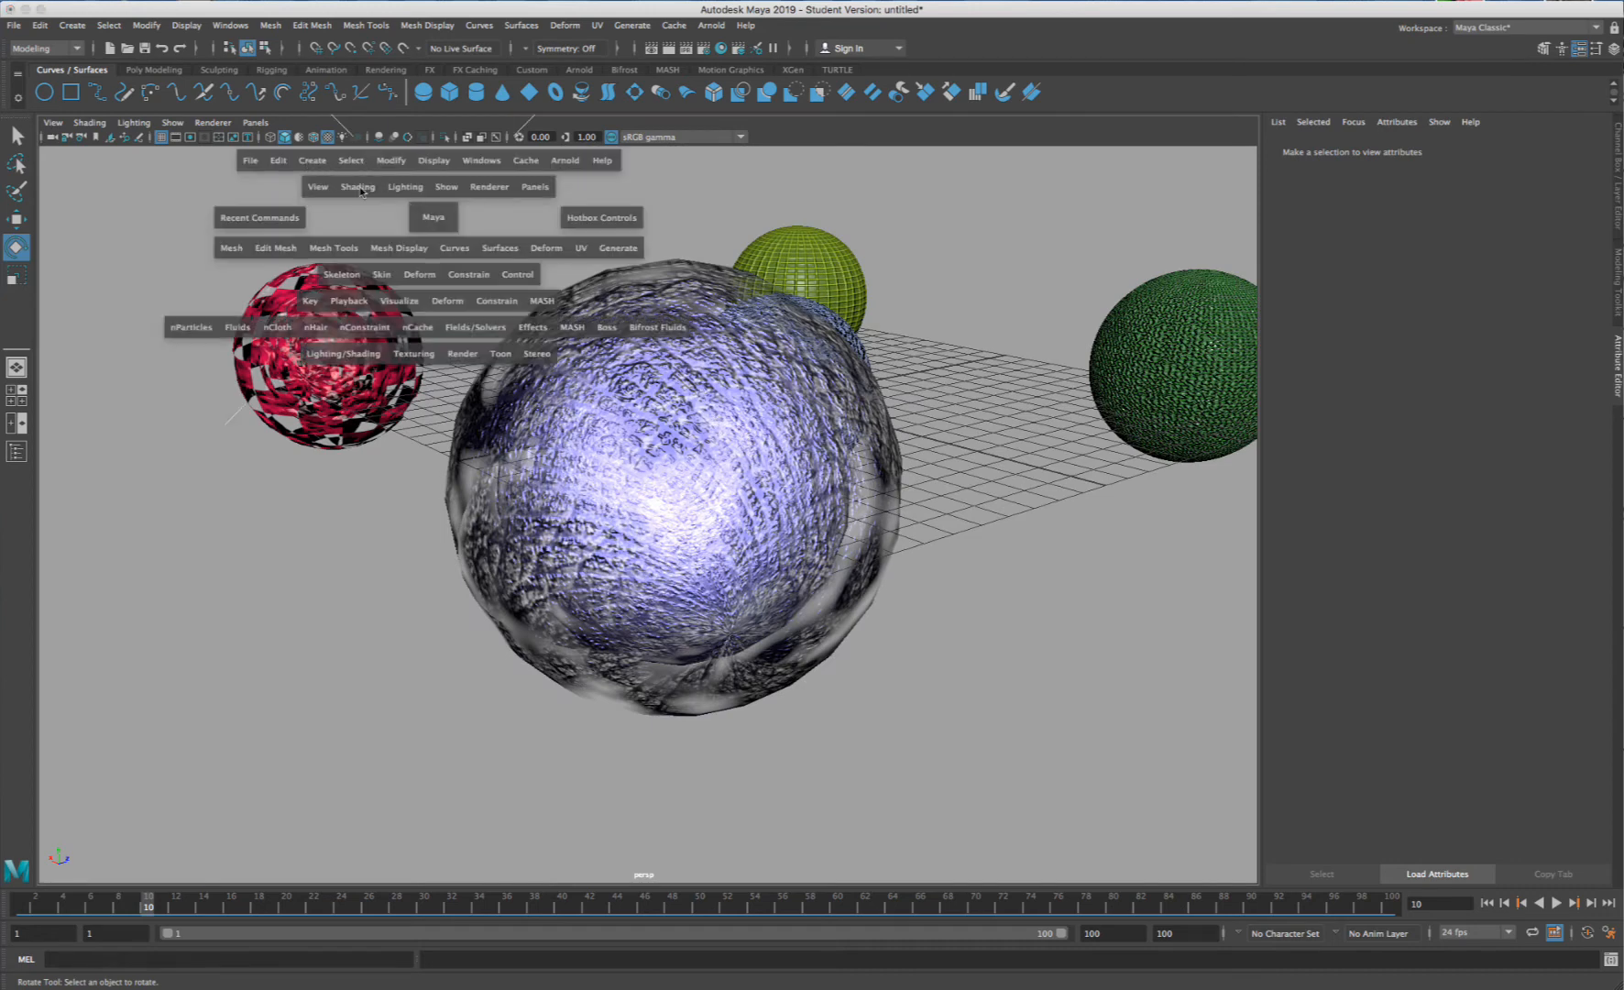
pyautogui.press('space')
pyautogui.click(337, 266)
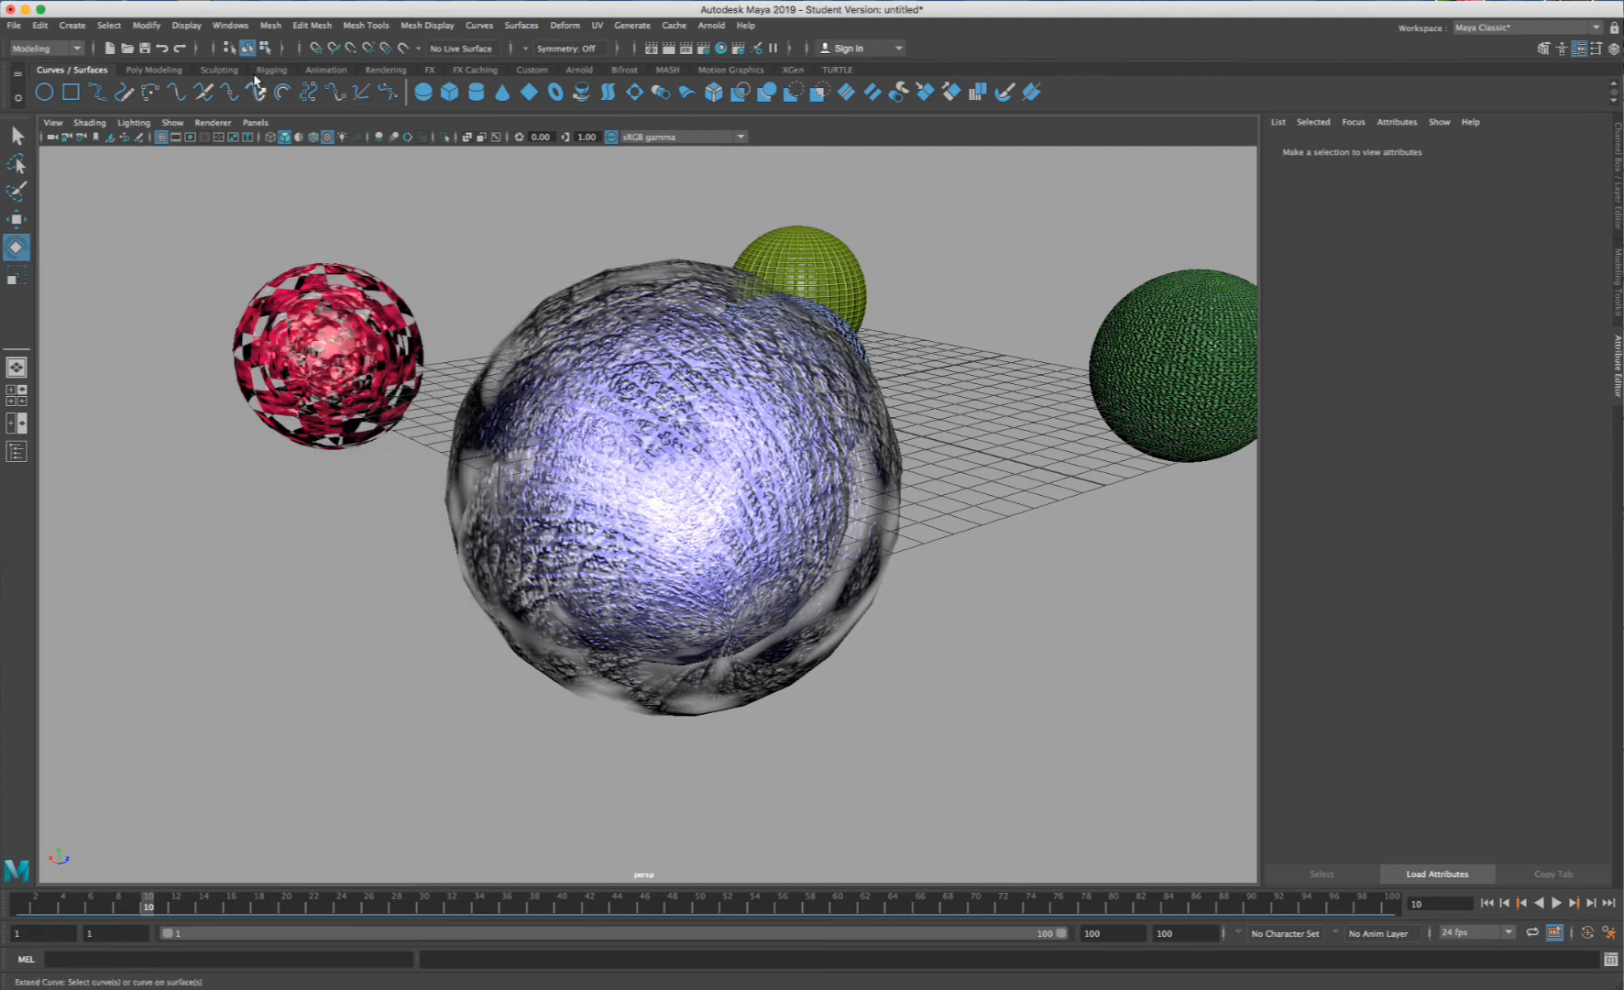
pyautogui.click(76, 26)
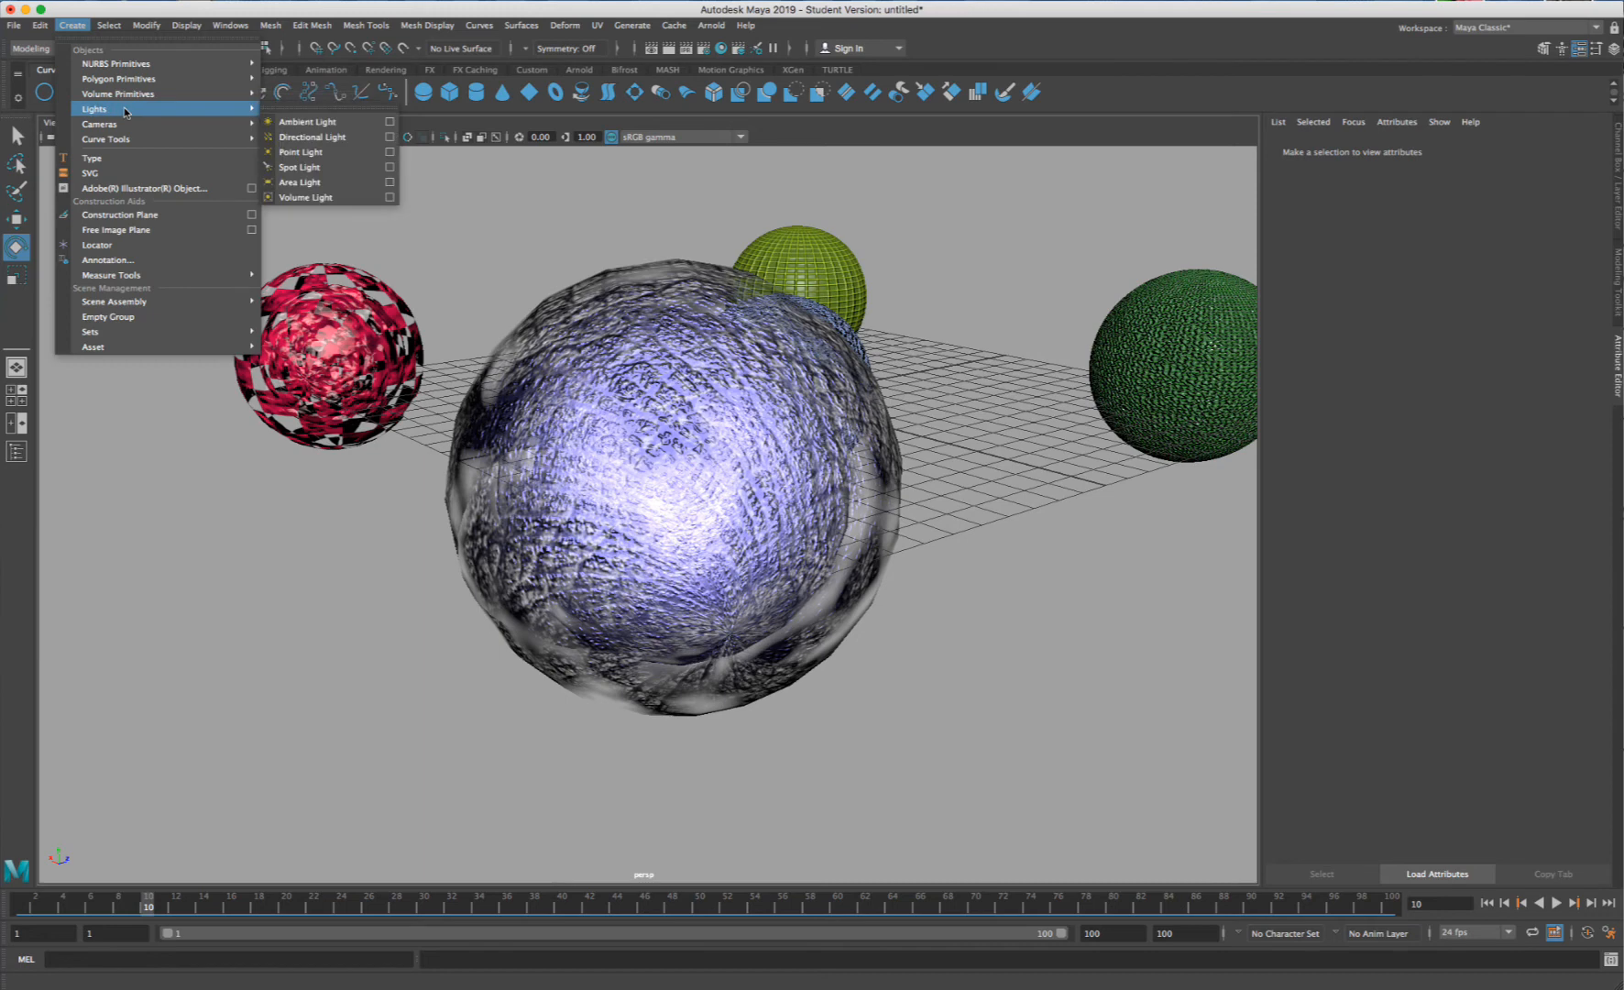
pyautogui.moveTo(211, 124)
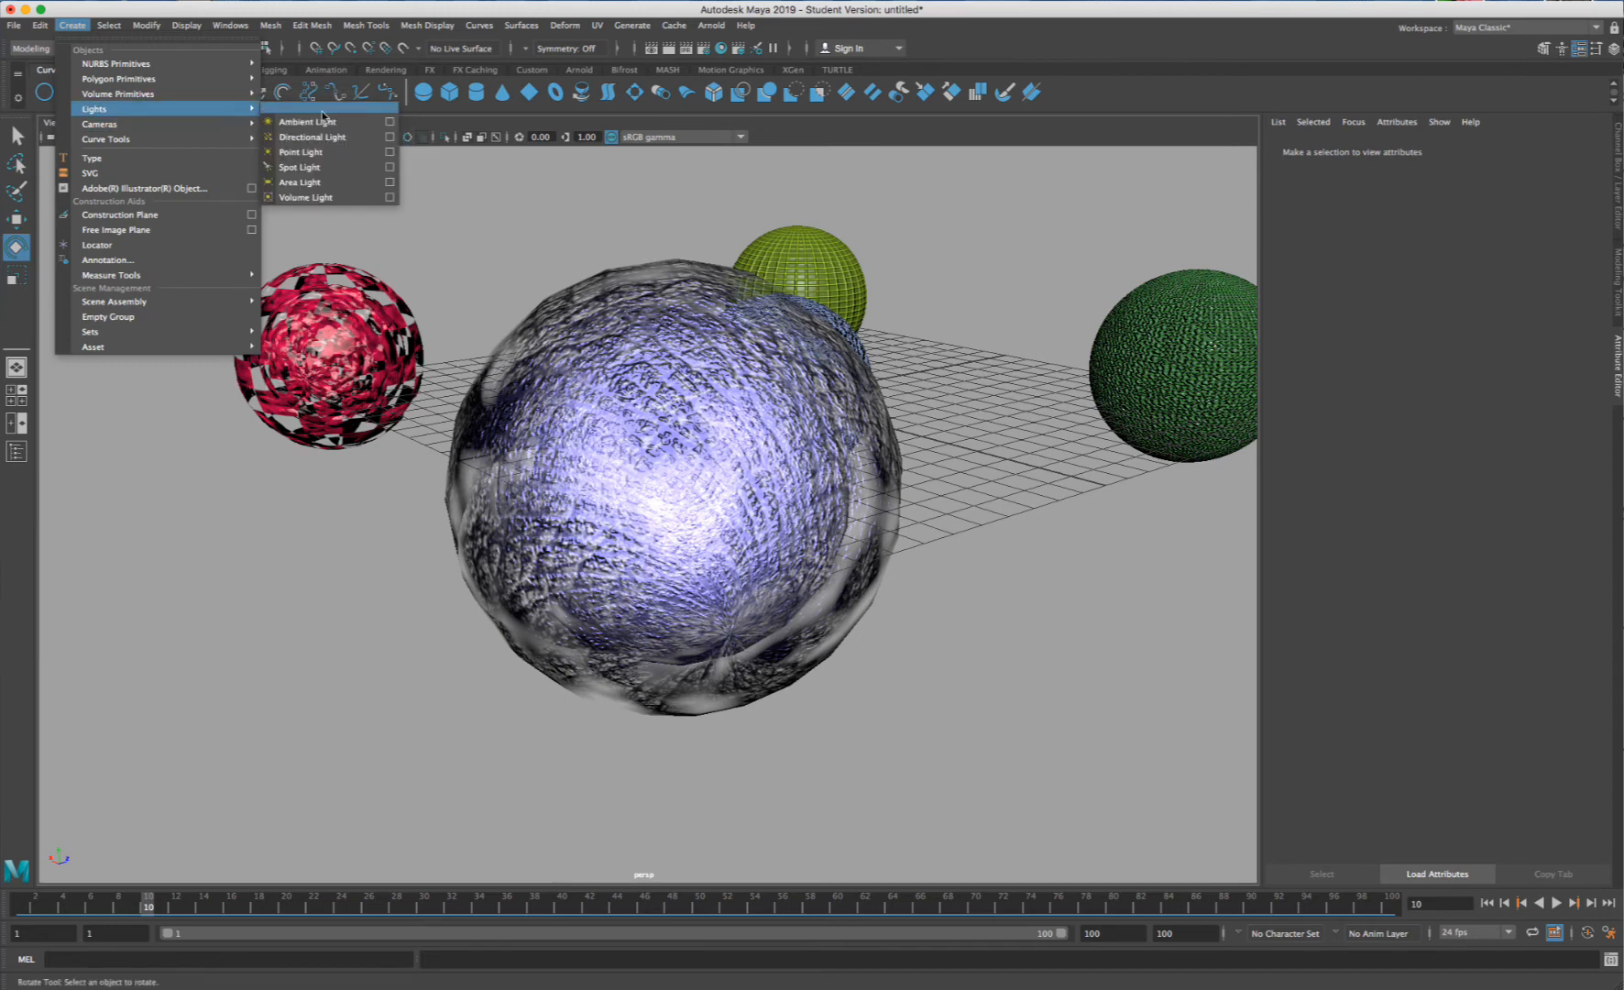
pyautogui.moveTo(259, 110)
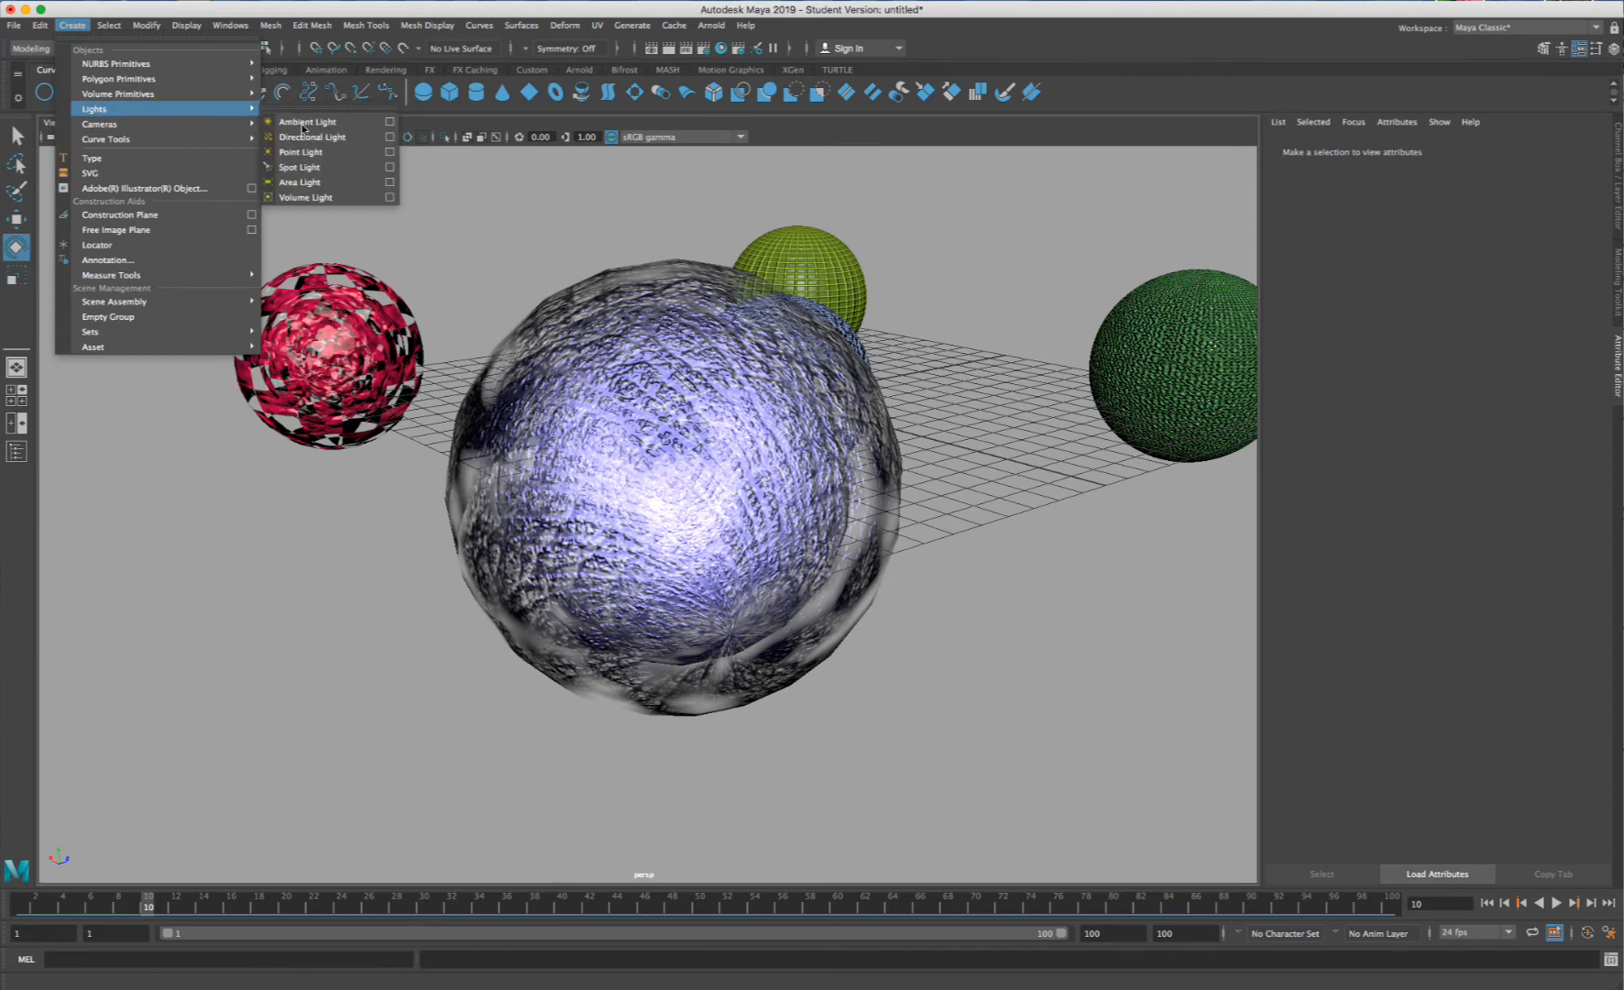
pyautogui.press('space')
pyautogui.click(383, 182)
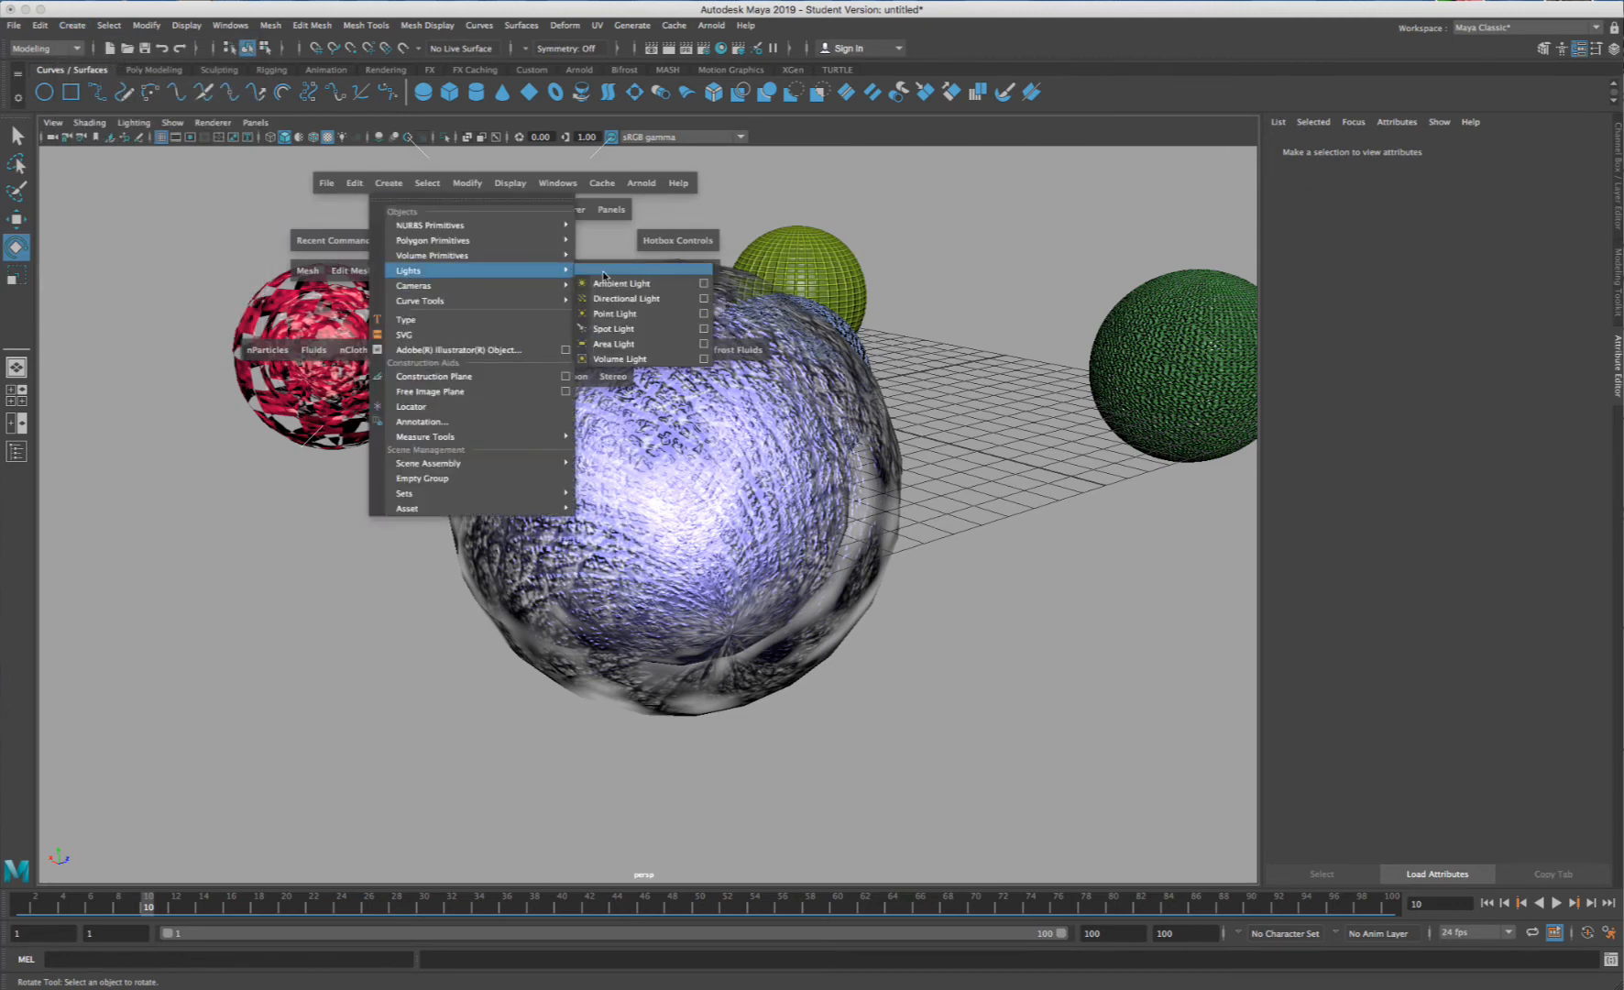
pyautogui.click(600, 273)
# - Detach the list of light types as a floating window and place it clear of the layered spheres
pyautogui.press('space')
pyautogui.click(341, 170)
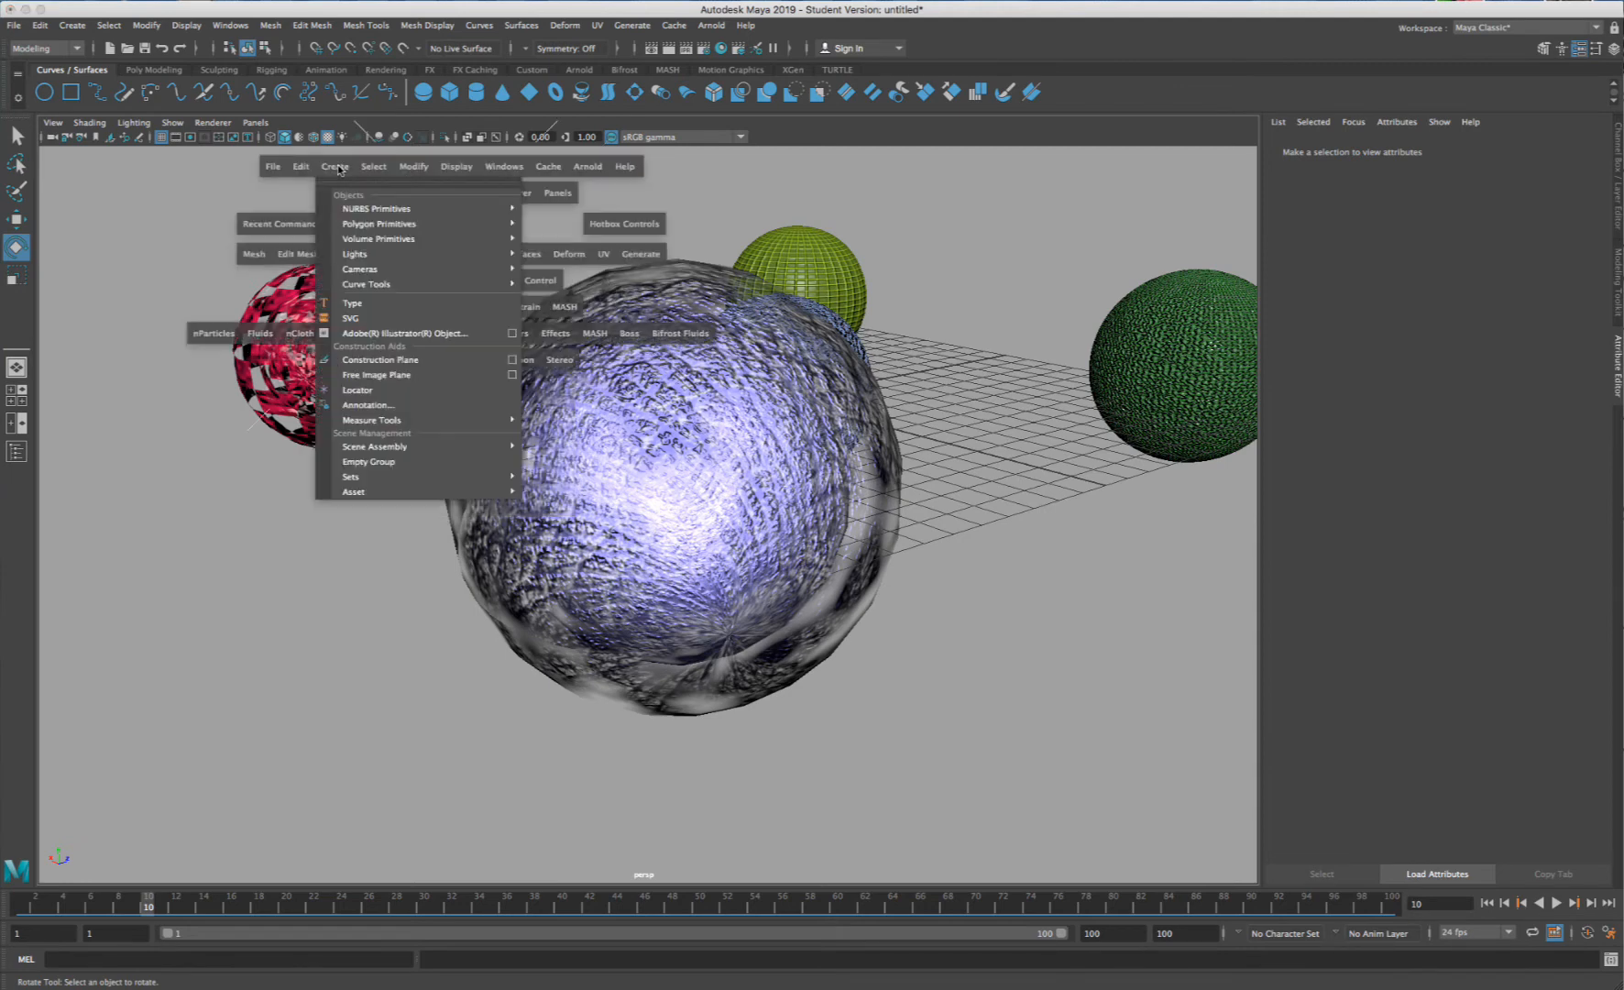
pyautogui.moveTo(435, 254)
pyautogui.click(569, 257)
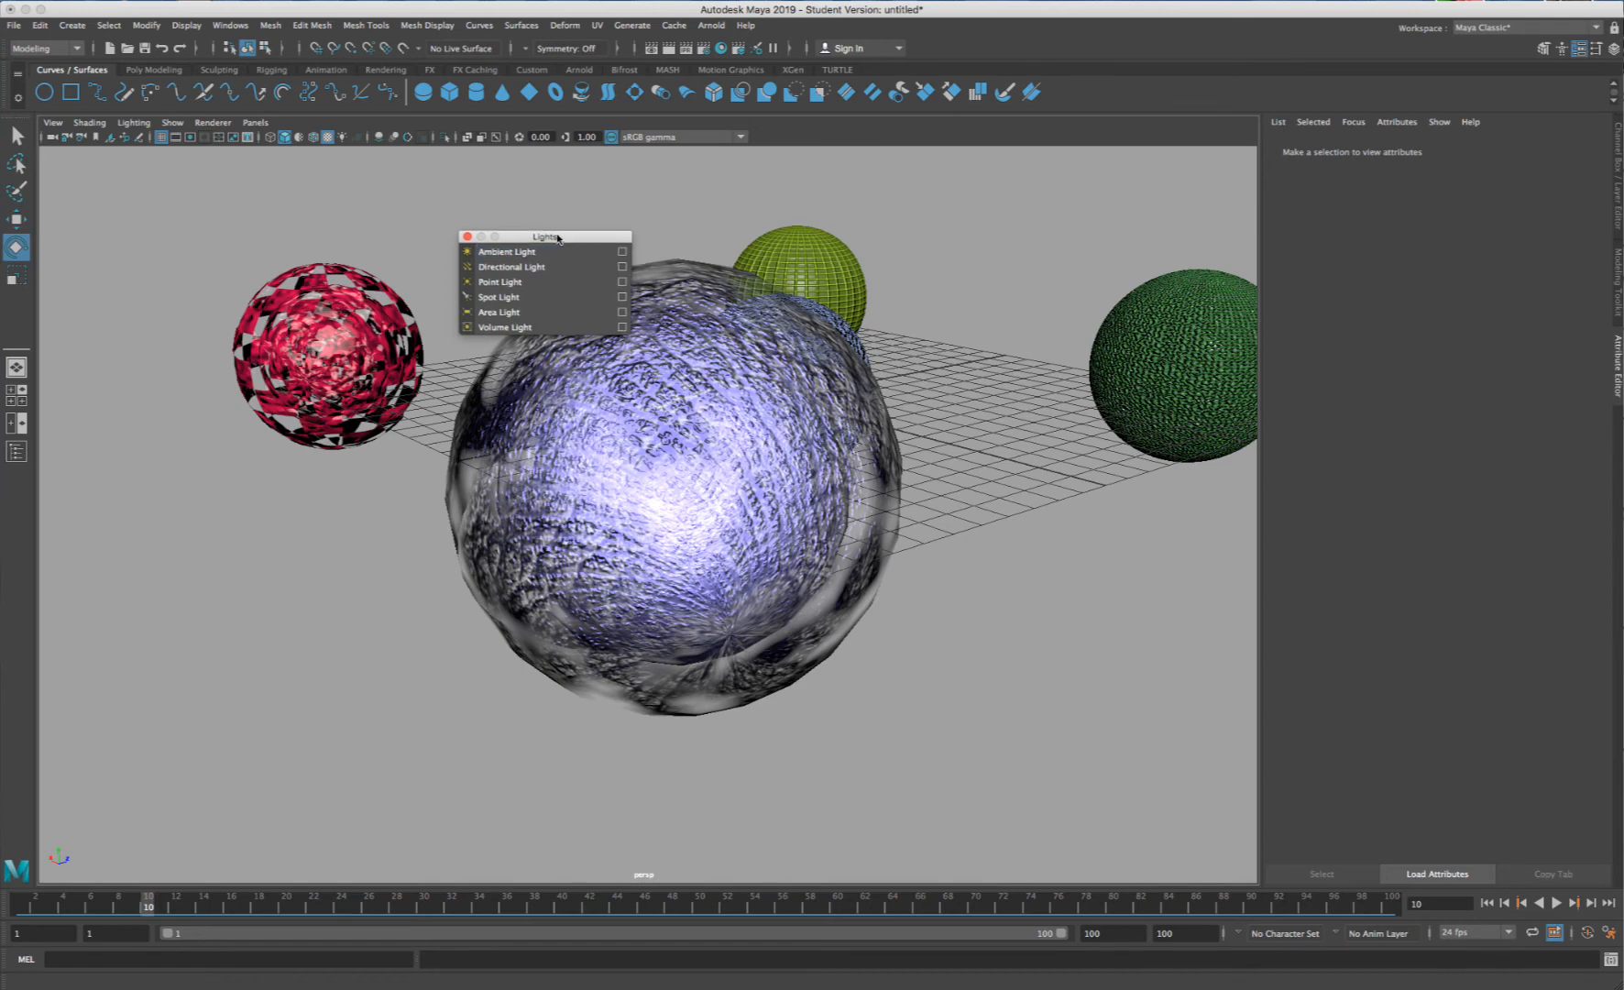
pyautogui.moveTo(560, 238); pyautogui.dragTo(1049, 187)
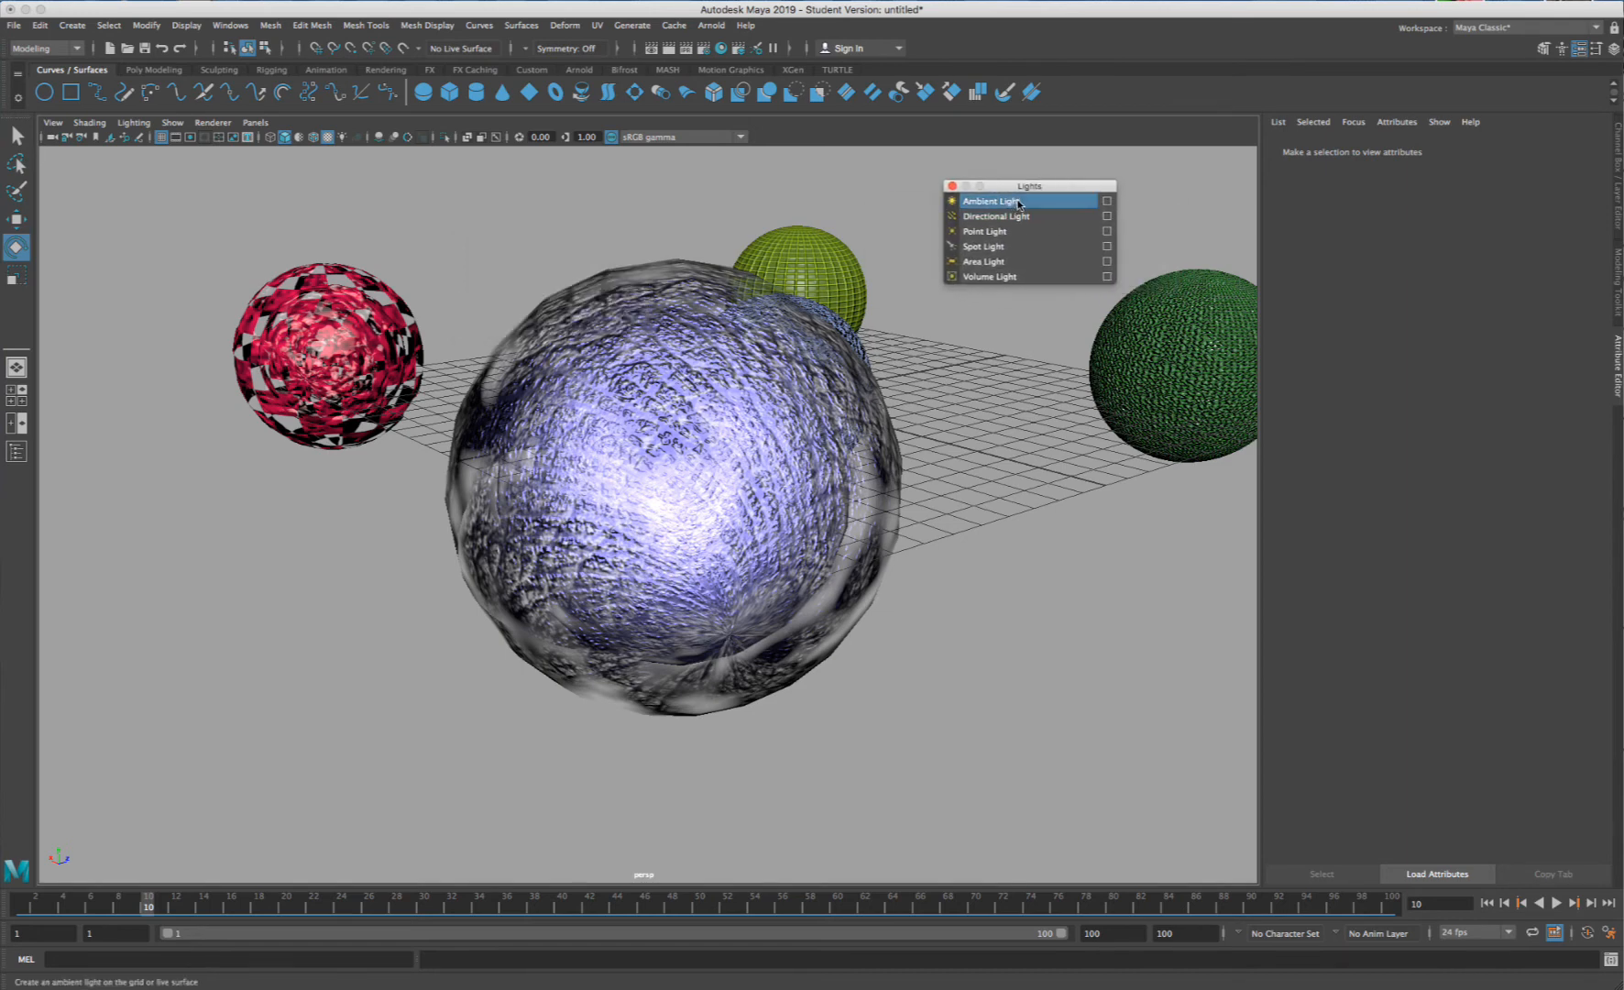
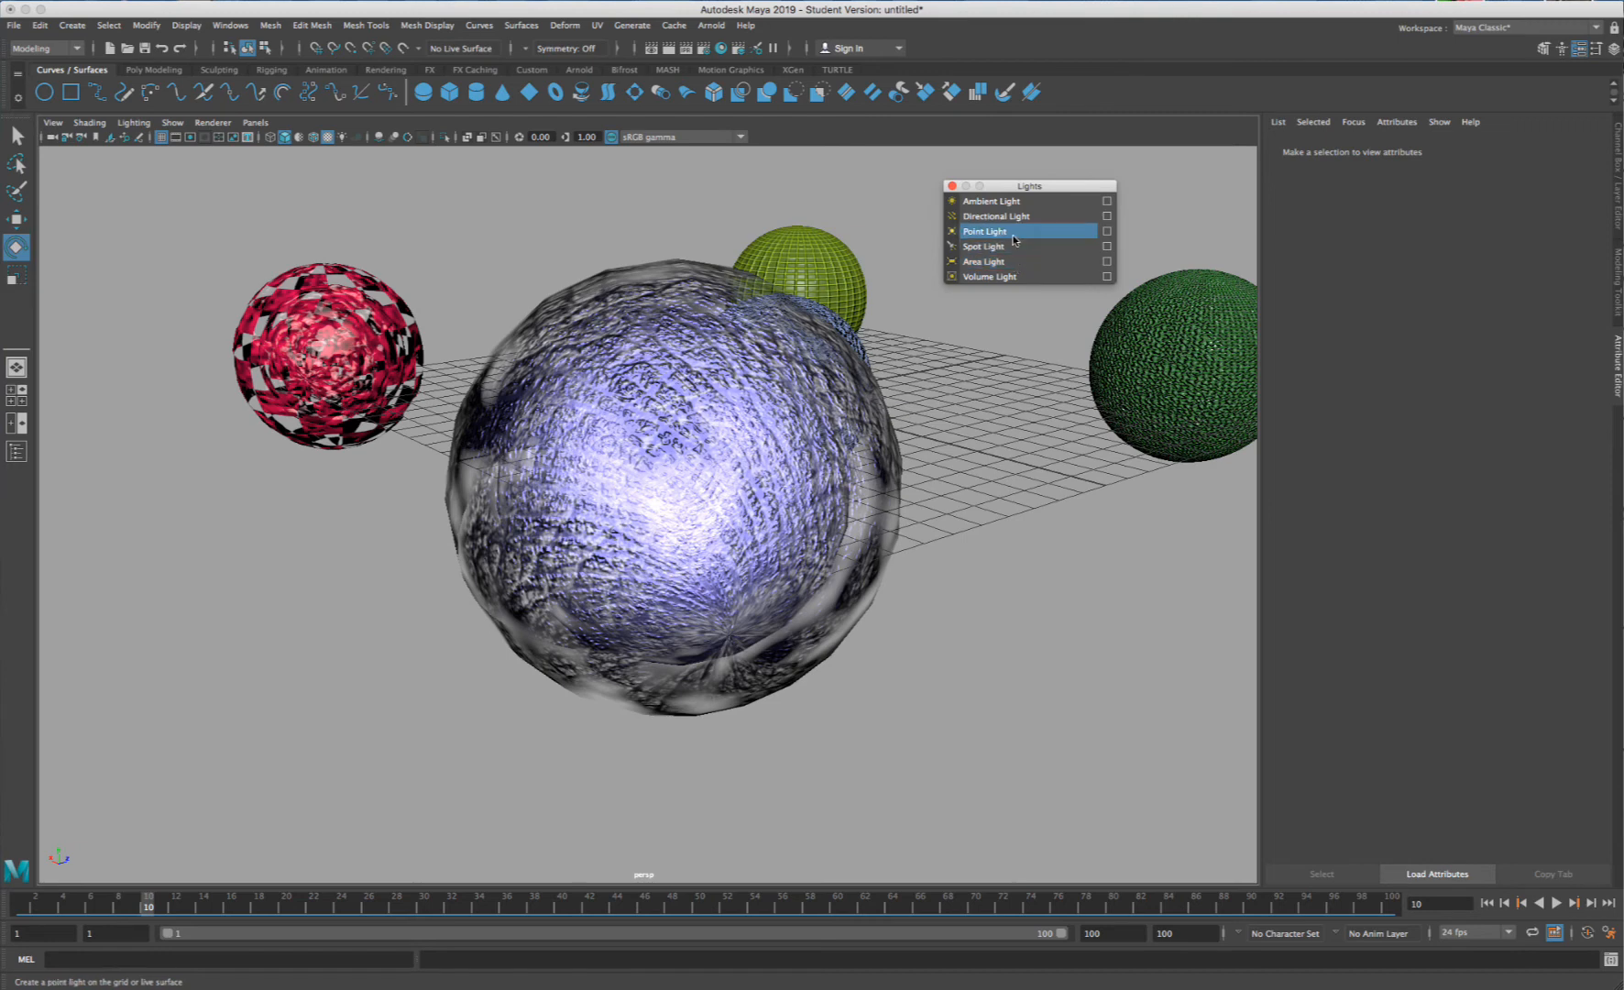
# - Create a point light and switch the scene to wireframe to locate it inside the central sphere
pyautogui.click(1012, 236)
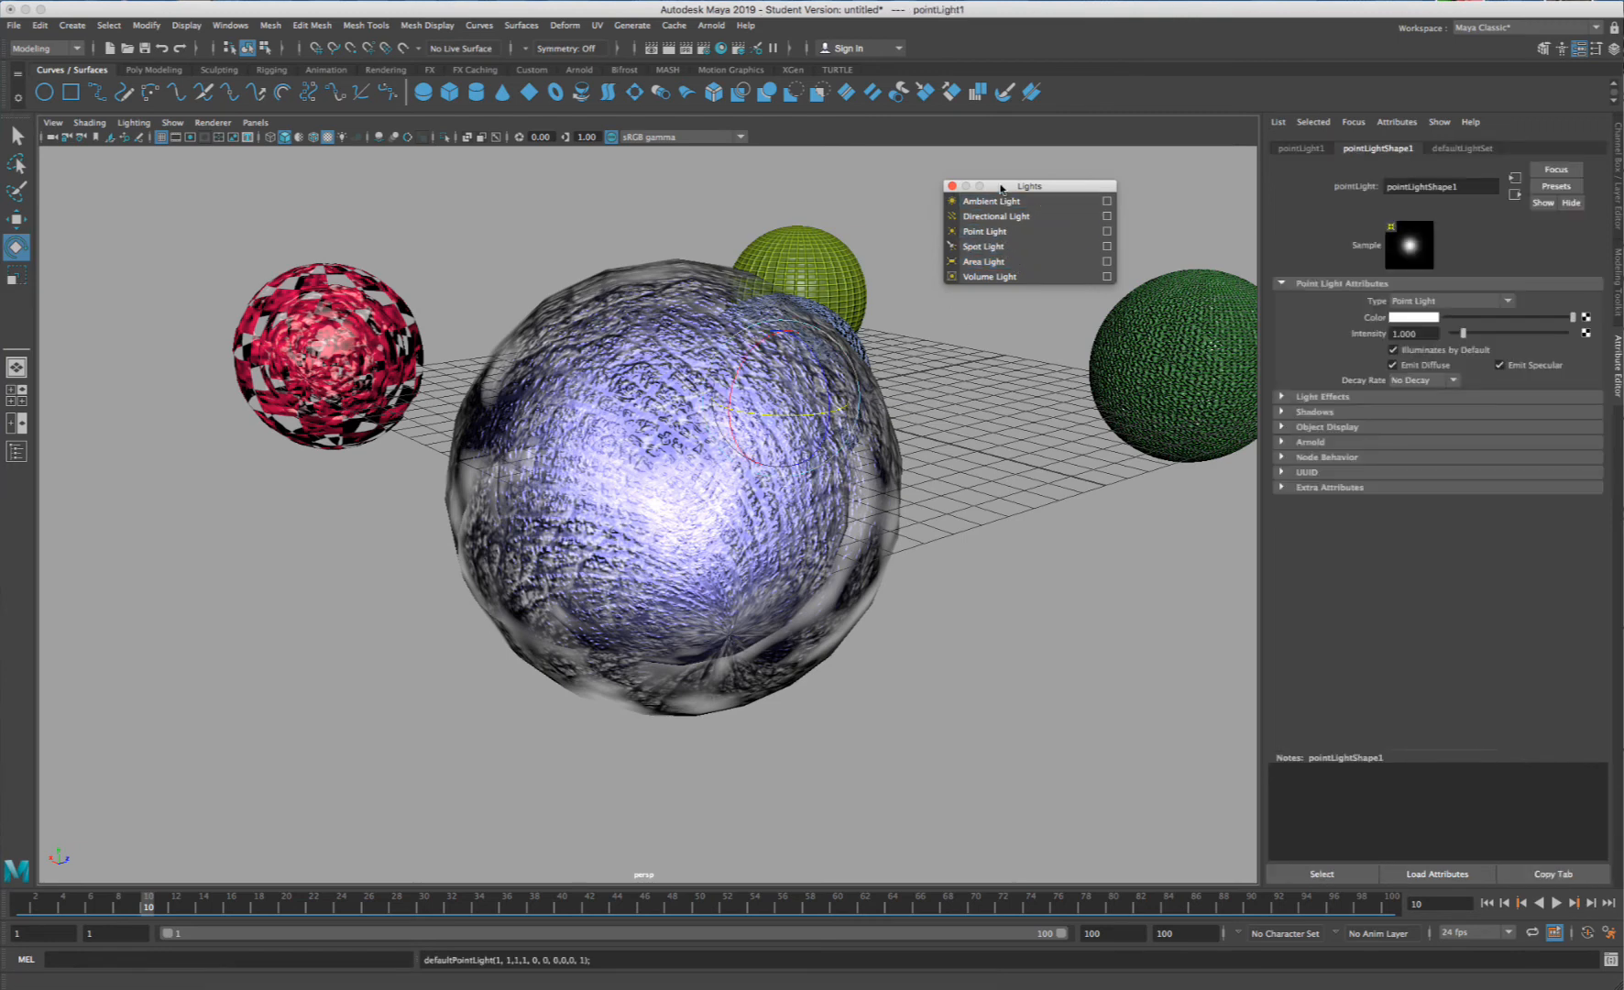
pyautogui.moveTo(1030, 185); pyautogui.dragTo(1122, 166)
pyautogui.keyDown('alt'); pyautogui.moveTo(899, 391); pyautogui.dragTo(883, 424); pyautogui.keyUp('alt')
pyautogui.press('4')
pyautogui.scroll(8, 883, 424)
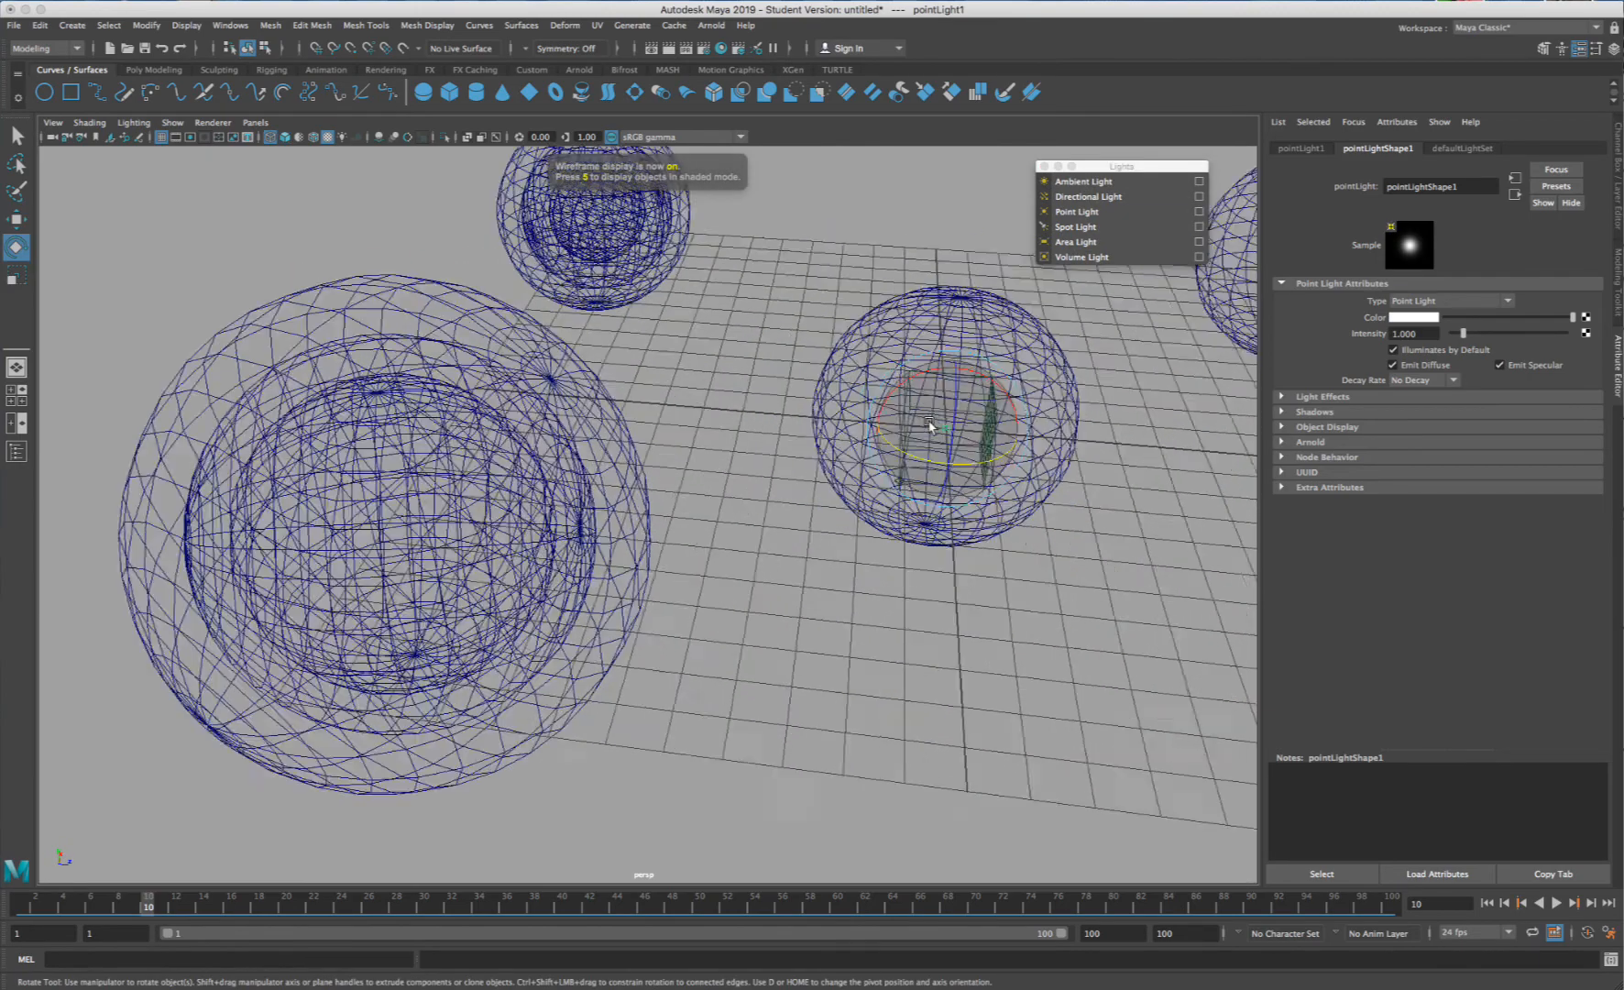
pyautogui.keyDown('alt'); pyautogui.moveTo(882, 425); pyautogui.dragTo(1024, 501, button='middle'); pyautogui.keyUp('alt')
pyautogui.scroll(5, 609, 500)
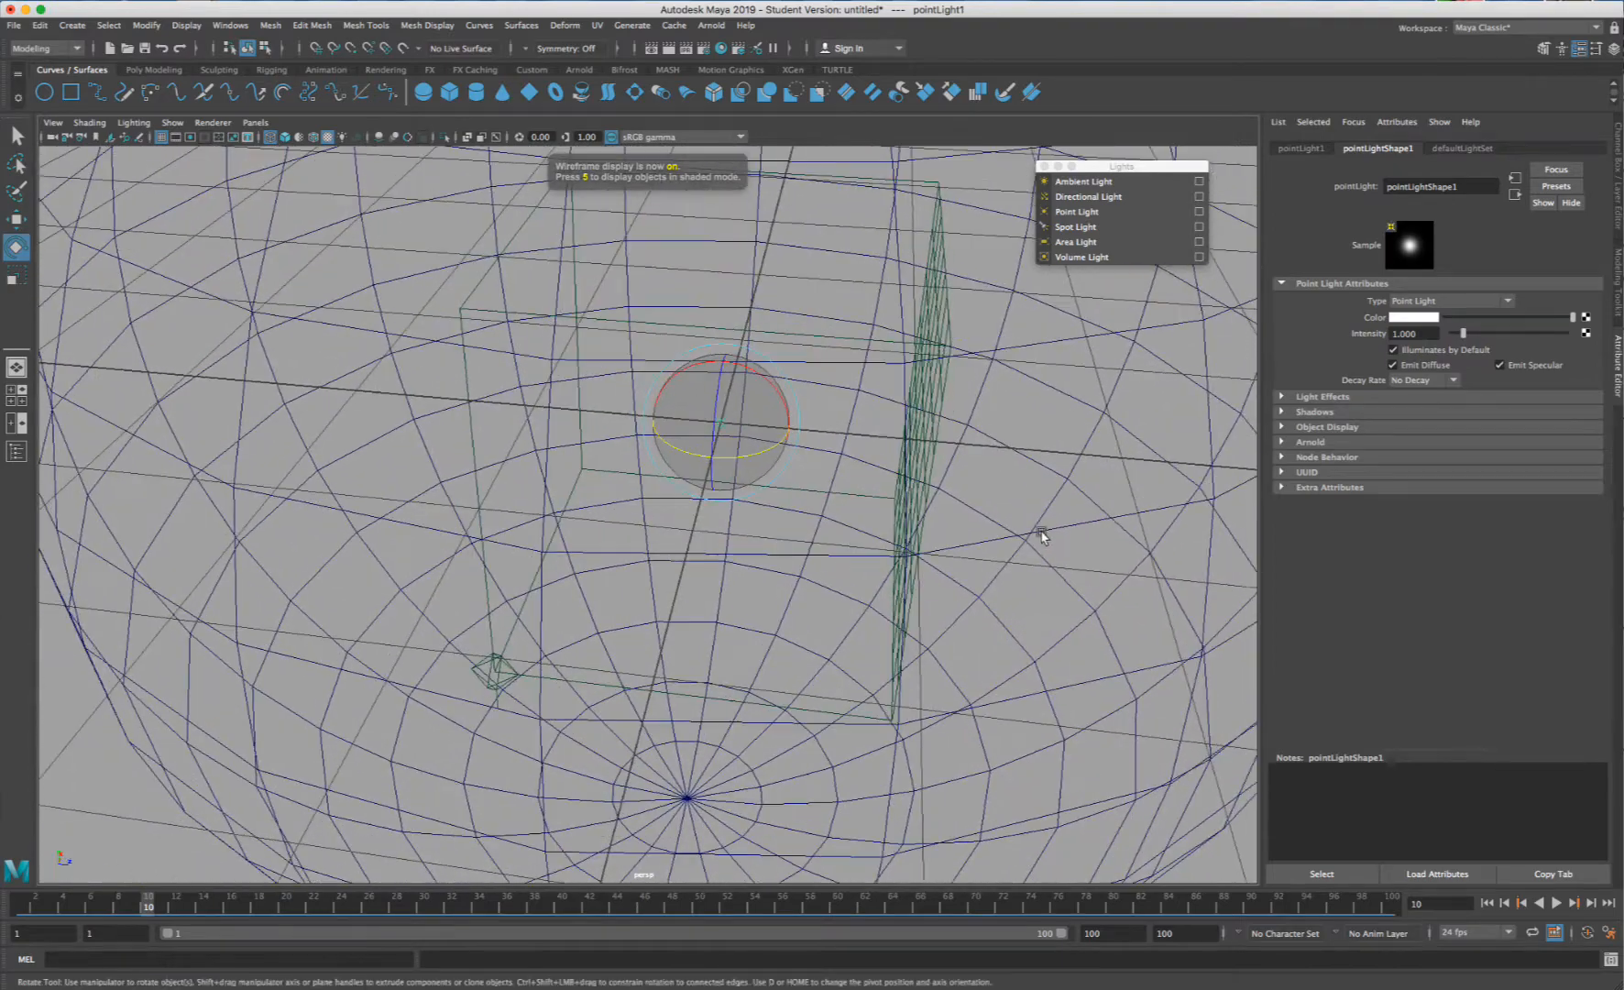
pyautogui.scroll(5, 960, 493)
pyautogui.scroll(-7, 877, 366)
pyautogui.scroll(-10, 877, 367)
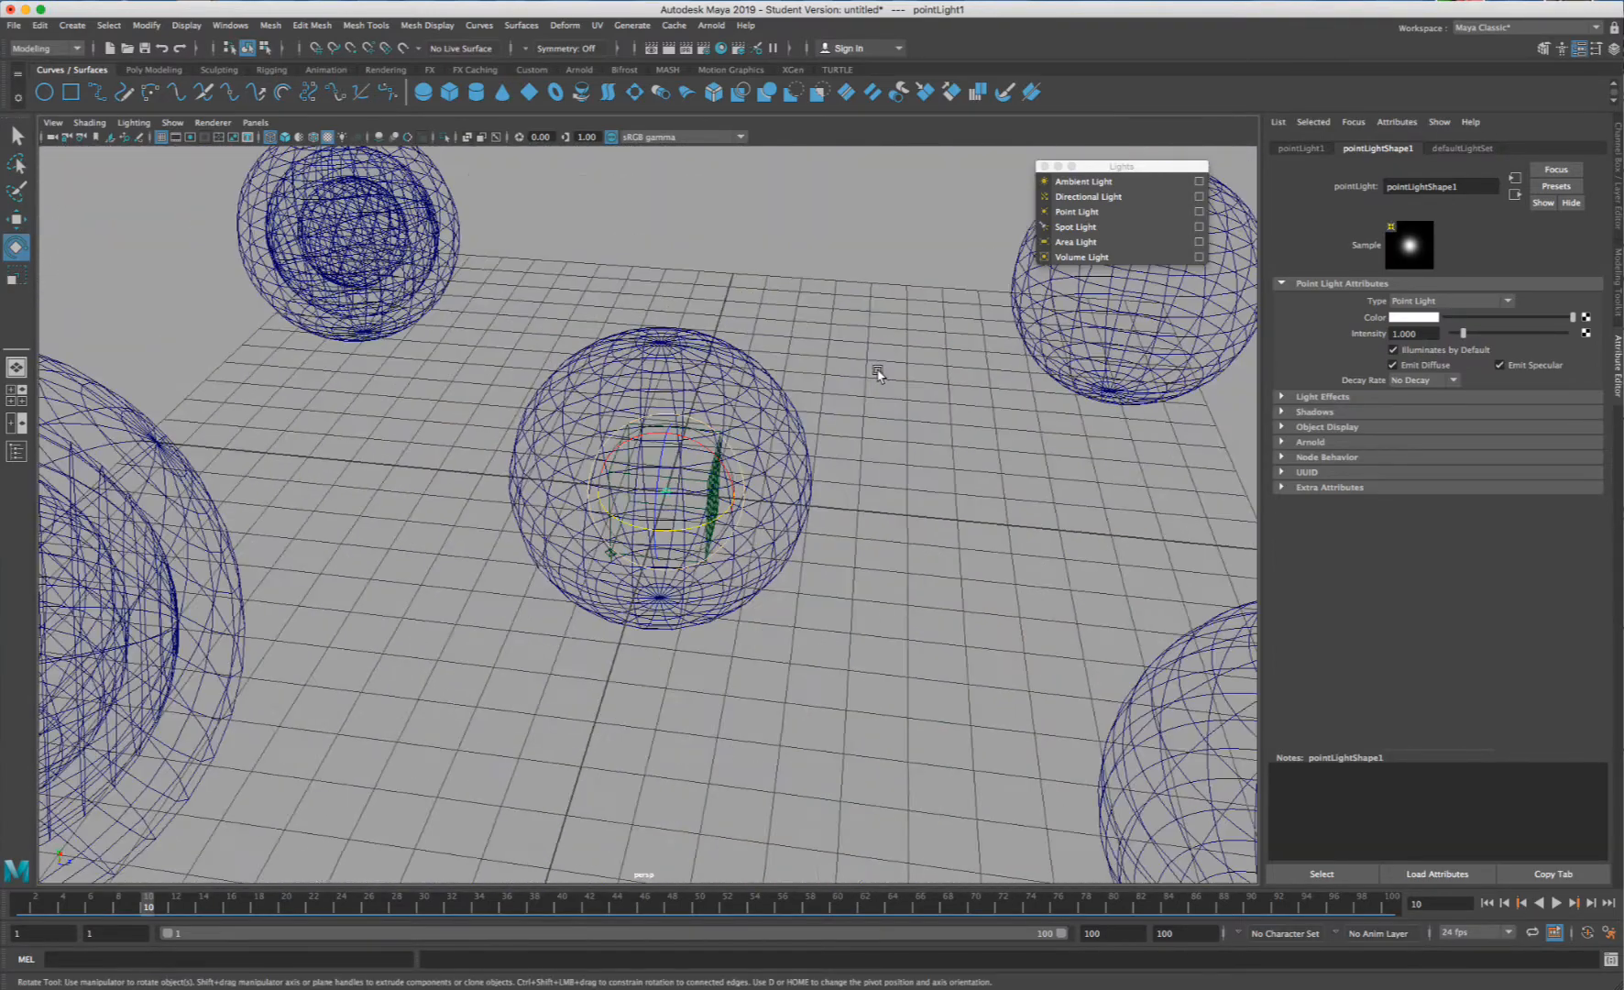
# - Restore the textured shaded display and raise the point light straight up, well above the central sphere
pyautogui.press('w')
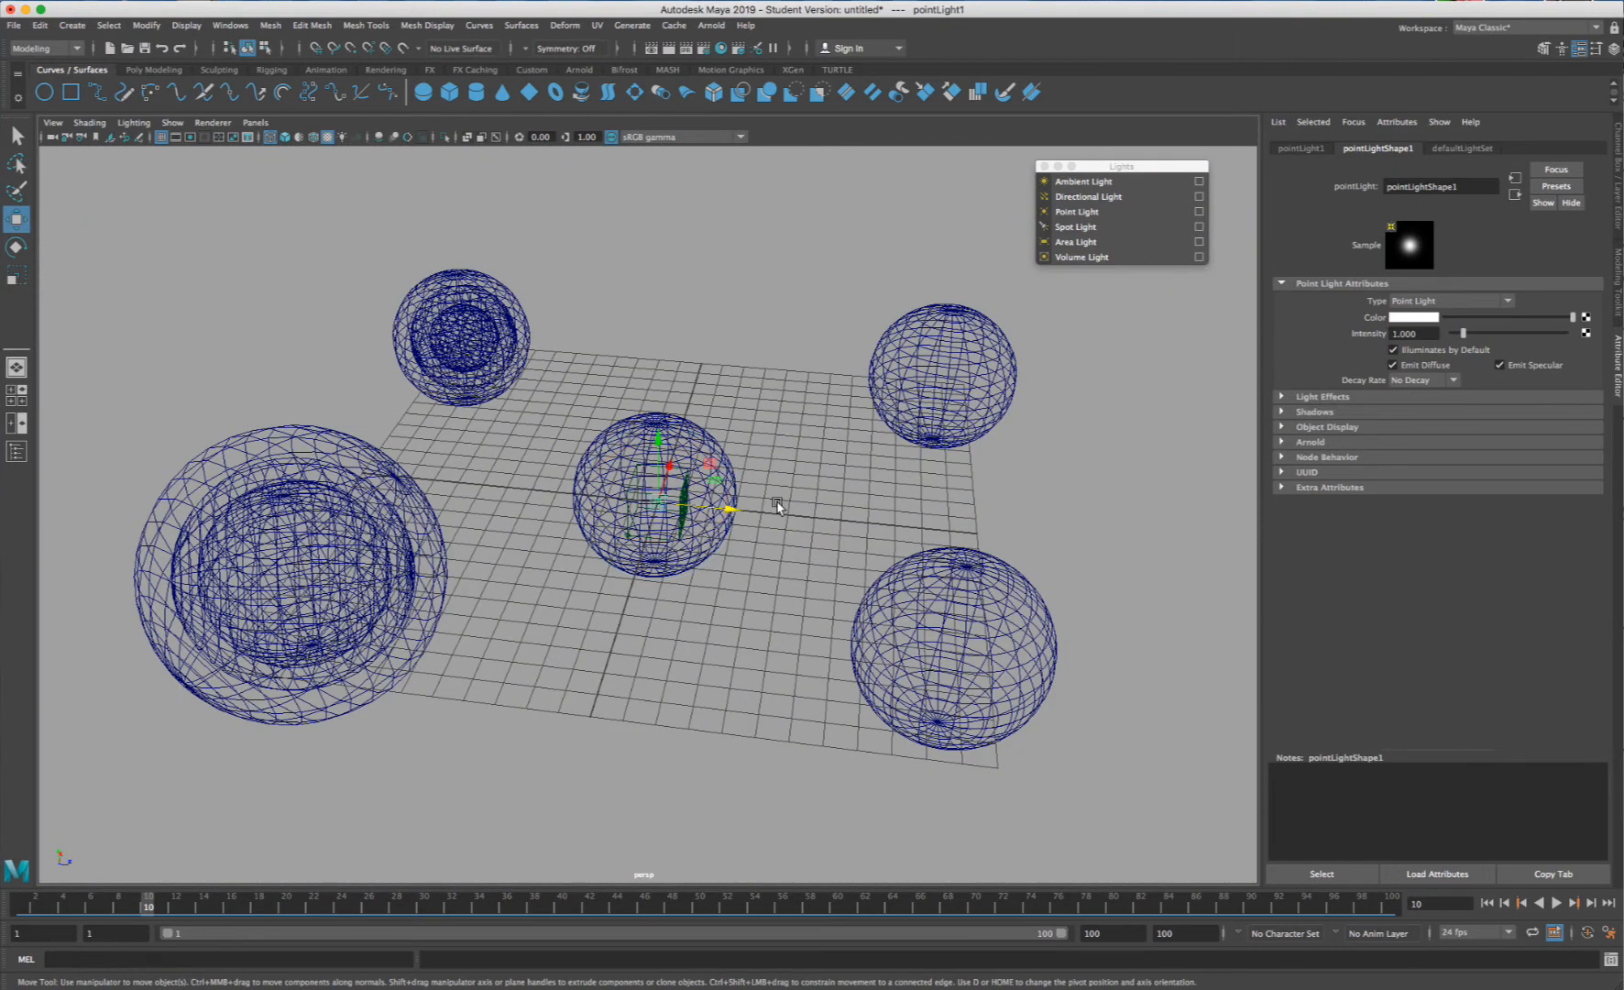
pyautogui.press('5')
pyautogui.press('6')
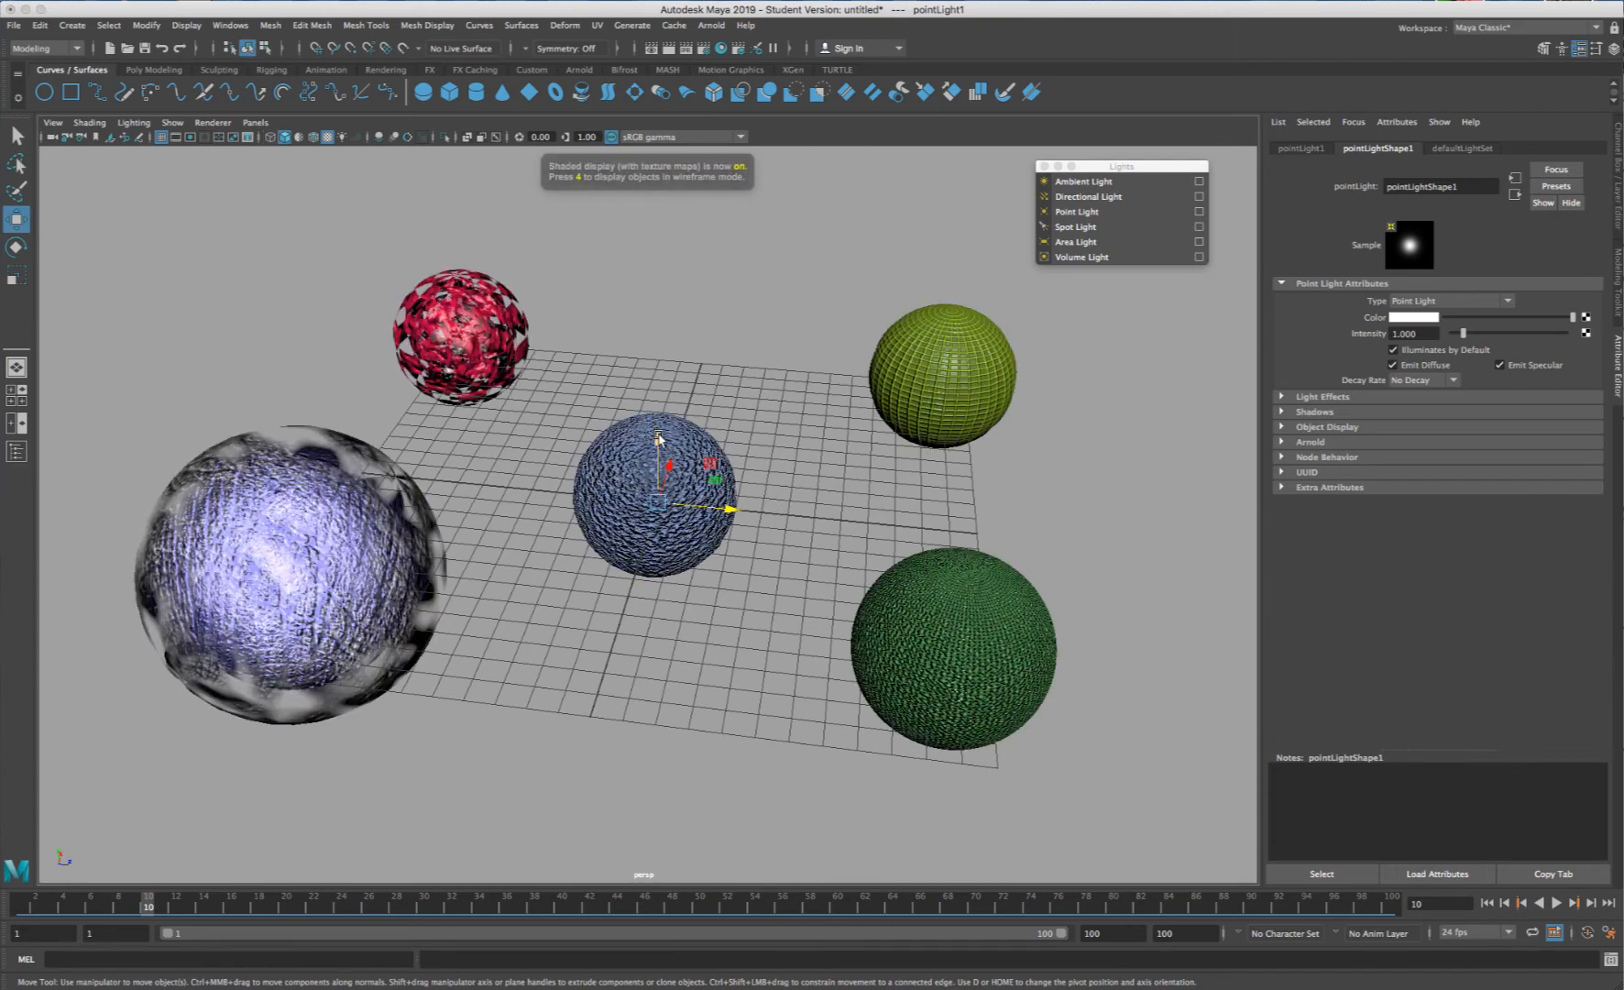
pyautogui.moveTo(657, 438); pyautogui.dragTo(659, 234)
pyautogui.keyDown('alt'); pyautogui.moveTo(652, 352); pyautogui.dragTo(816, 345); pyautogui.keyUp('alt')
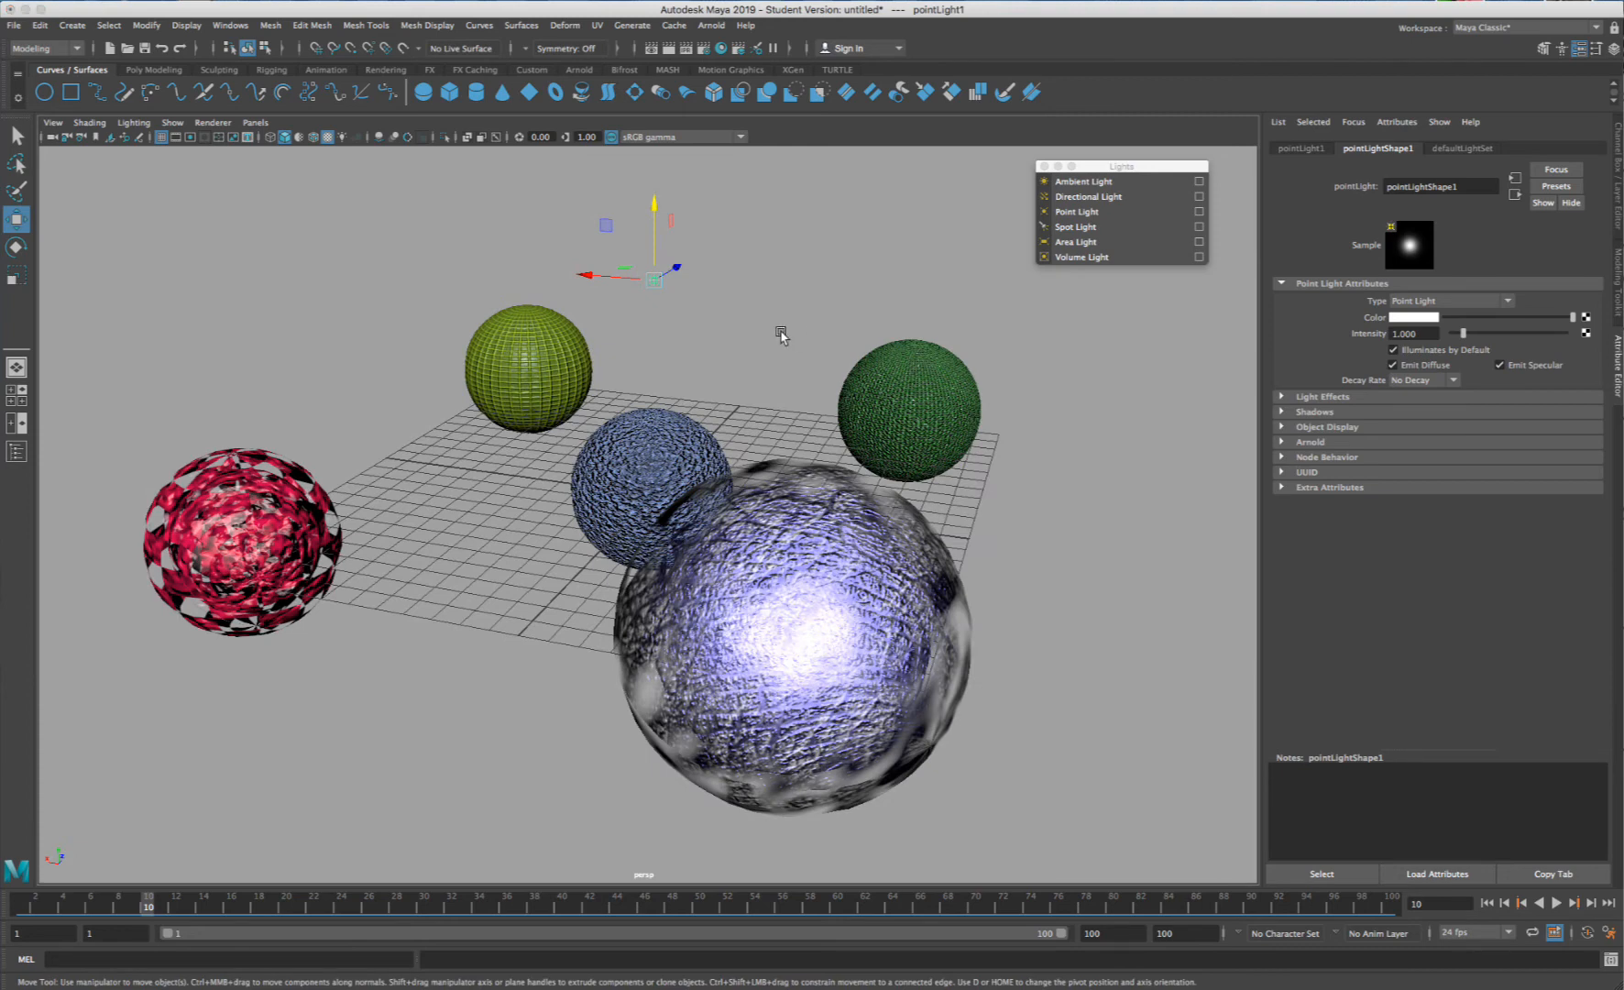
# - Deselect the light and compare plain shaded, textured and scene-lit display, ending with all scene lights in use
pyautogui.press('7')
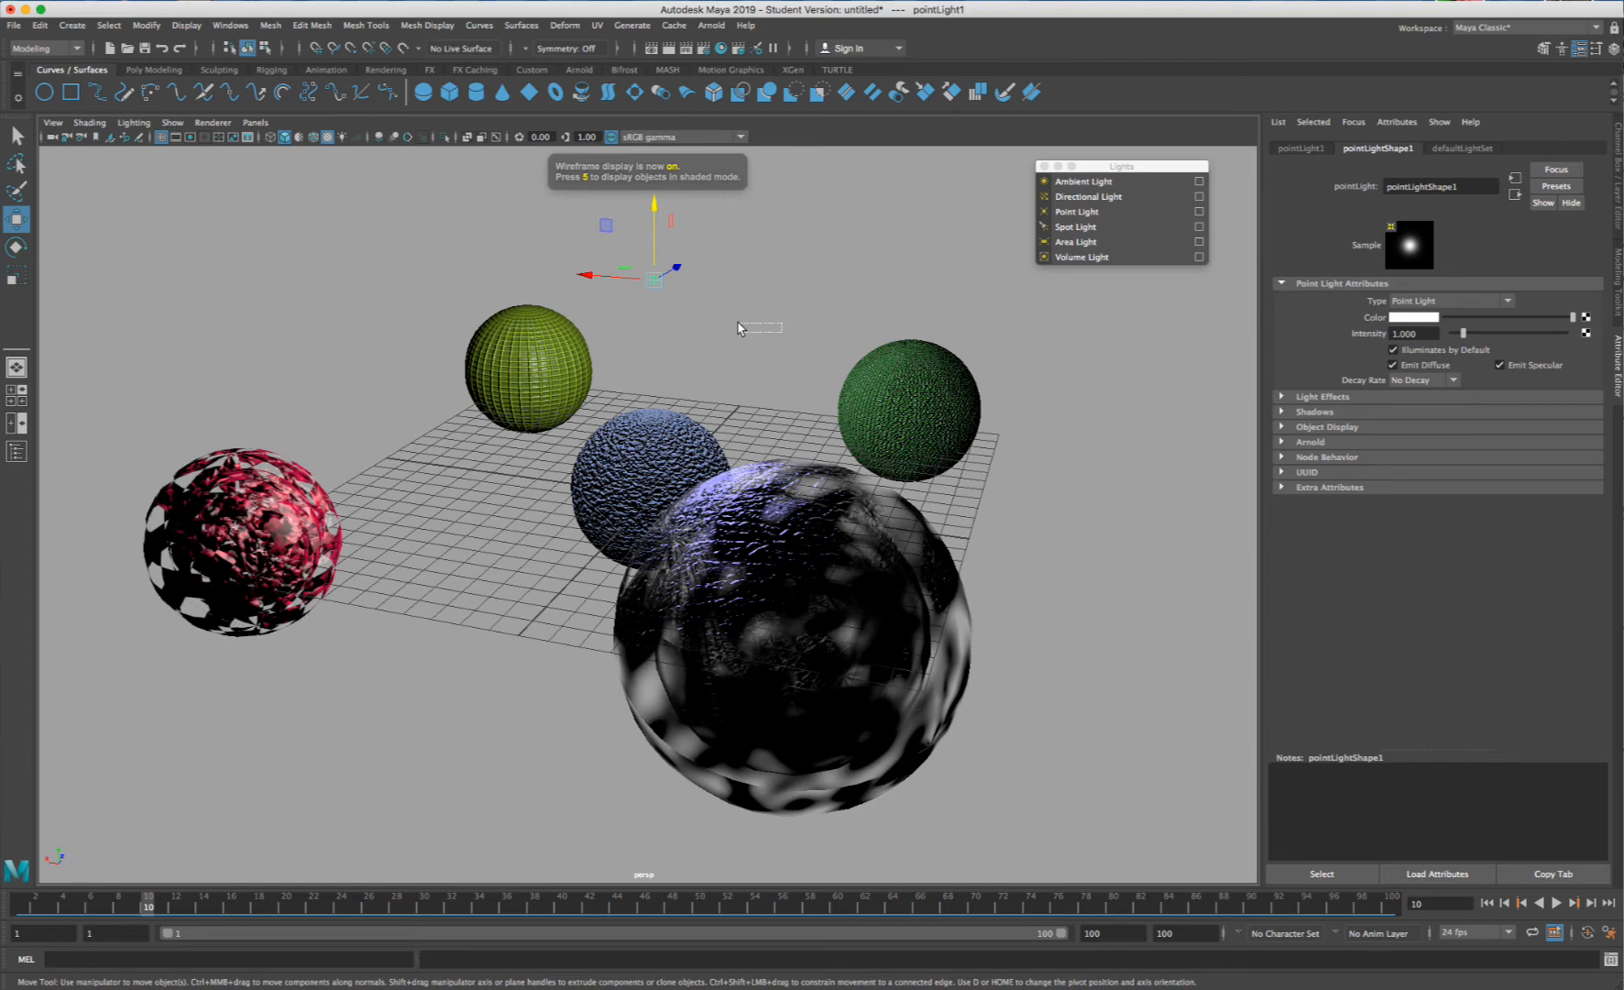
pyautogui.moveTo(738, 328); pyautogui.dragTo(739, 327)
pyautogui.press('5')
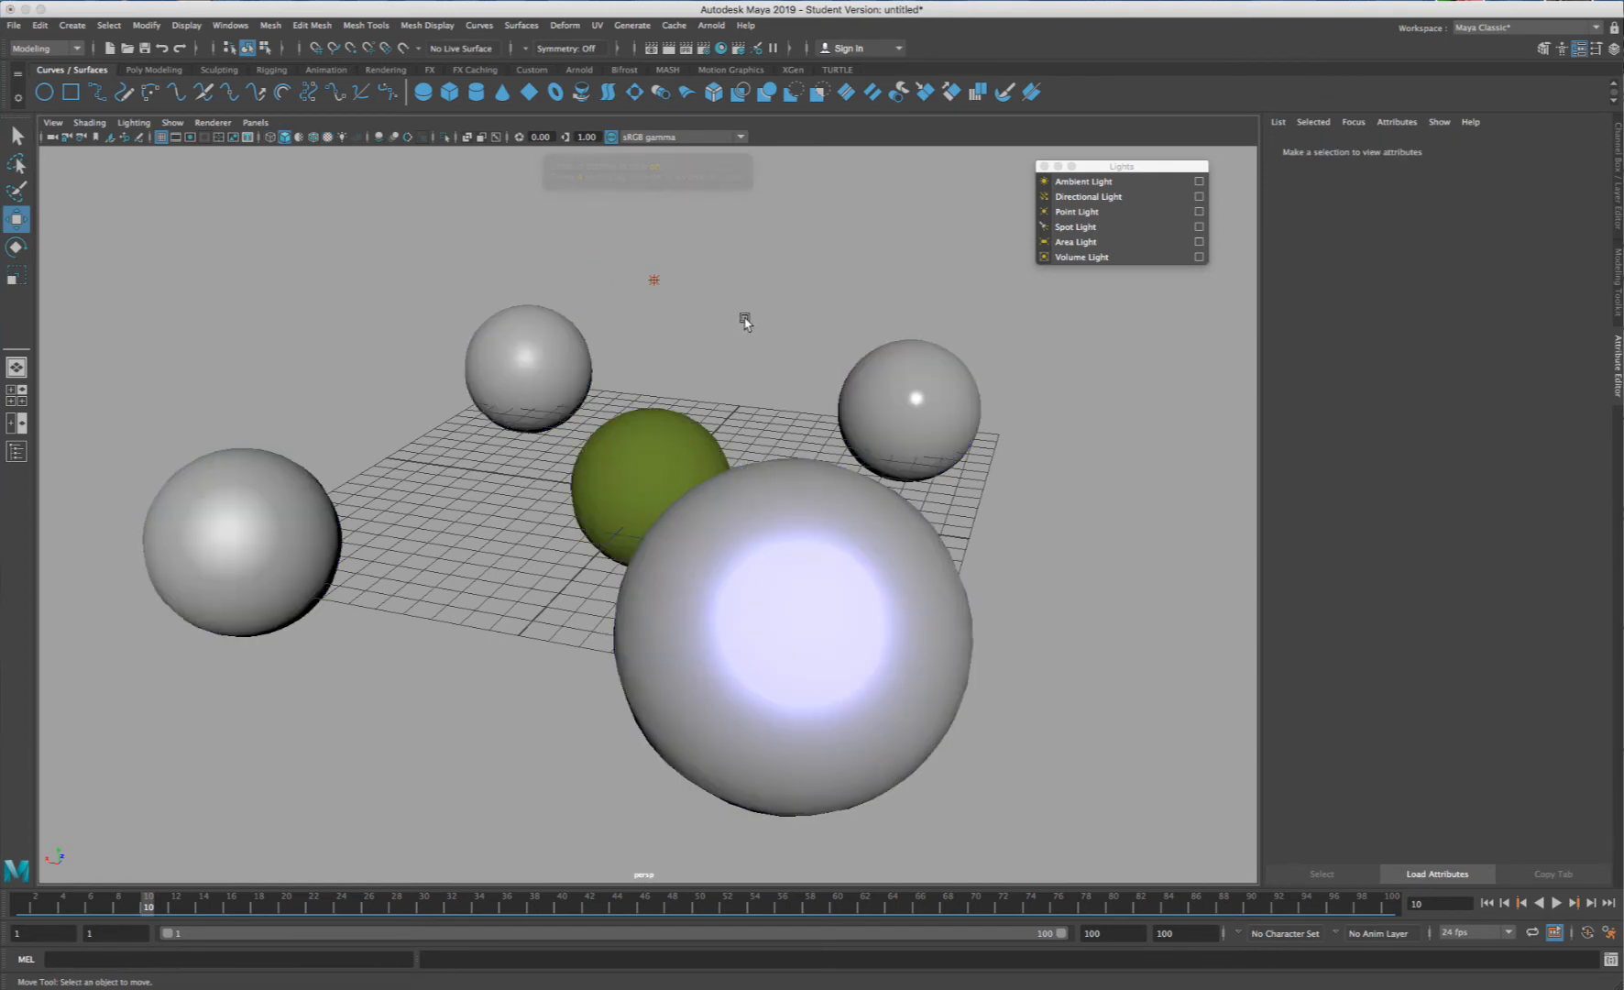
pyautogui.press('6')
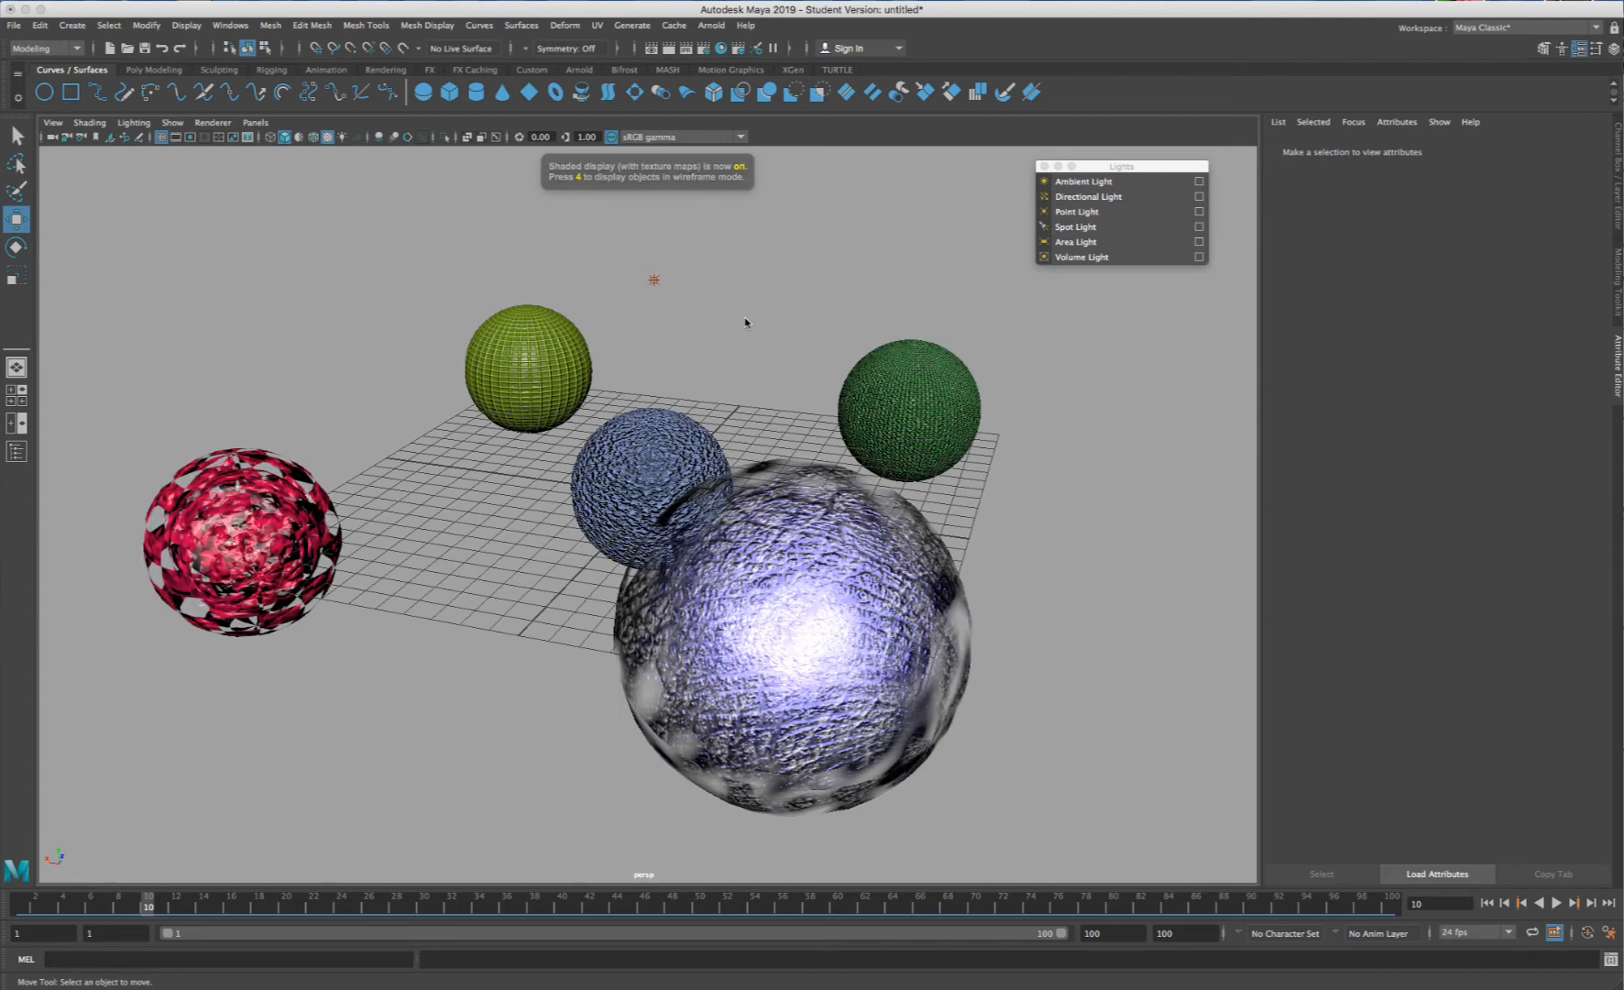
pyautogui.press('7')
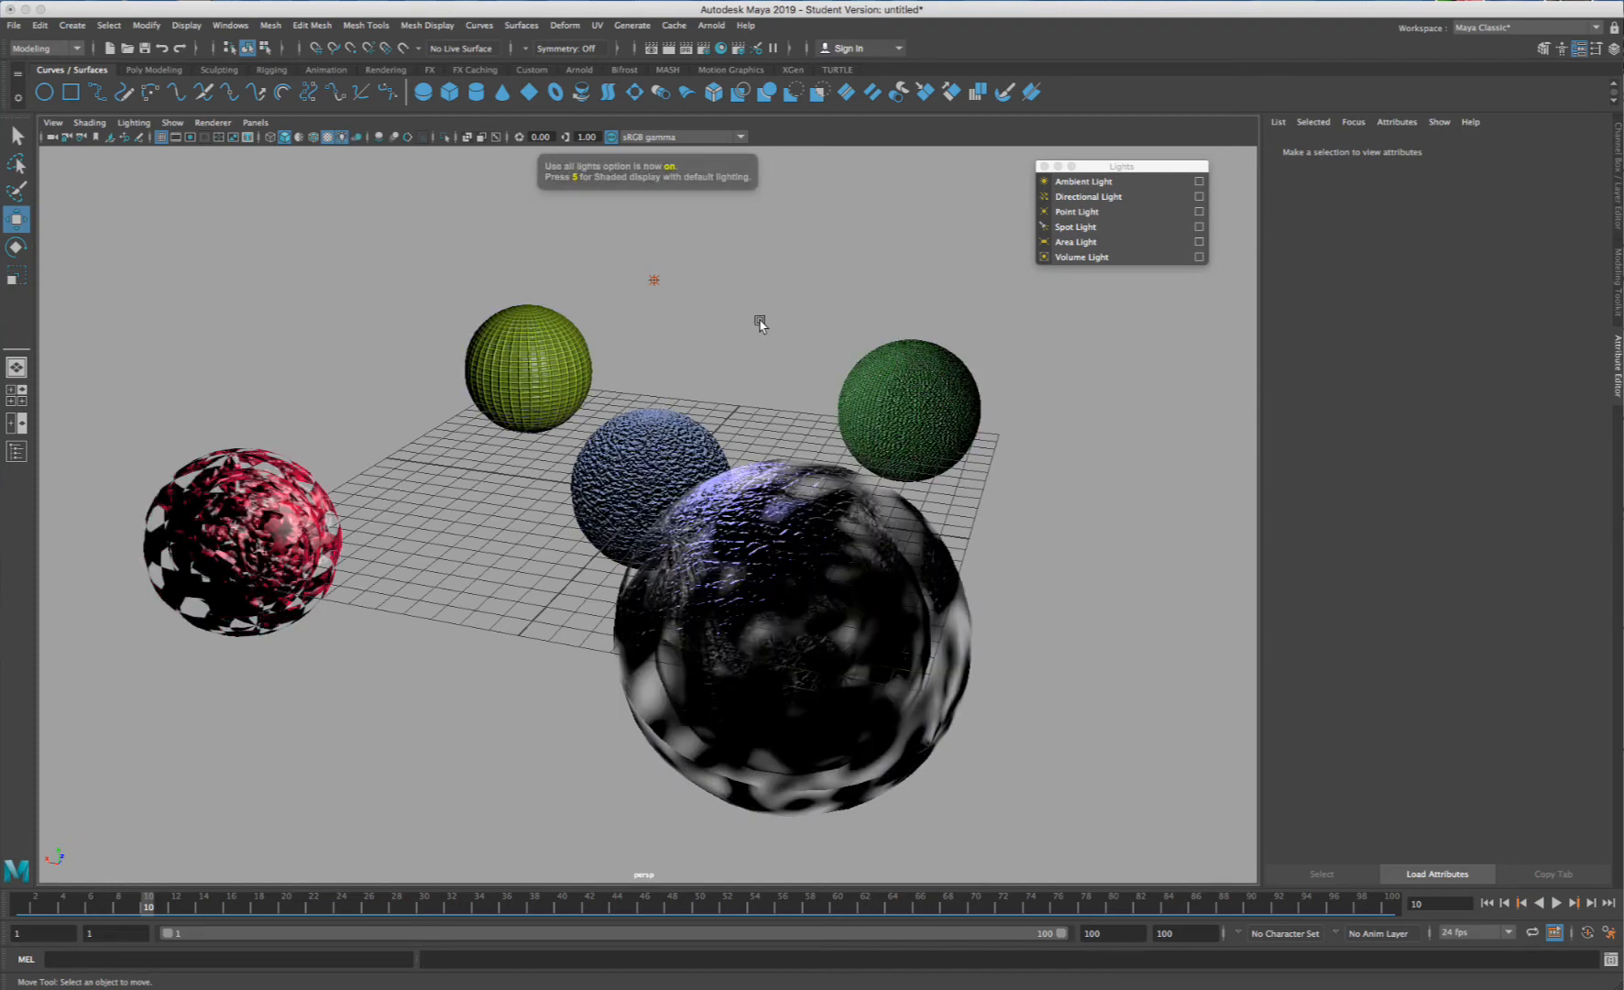
# - Select the point light and move it beside the large layered transparent spheres
pyautogui.keyDown('alt'); pyautogui.moveTo(760, 322); pyautogui.dragTo(204, 502); pyautogui.keyUp('alt')
pyautogui.click(660, 281)
pyautogui.scroll(3, 335, 531)
pyautogui.keyDown('alt'); pyautogui.moveTo(351, 516); pyautogui.dragTo(557, 420, button='middle'); pyautogui.keyUp('alt')
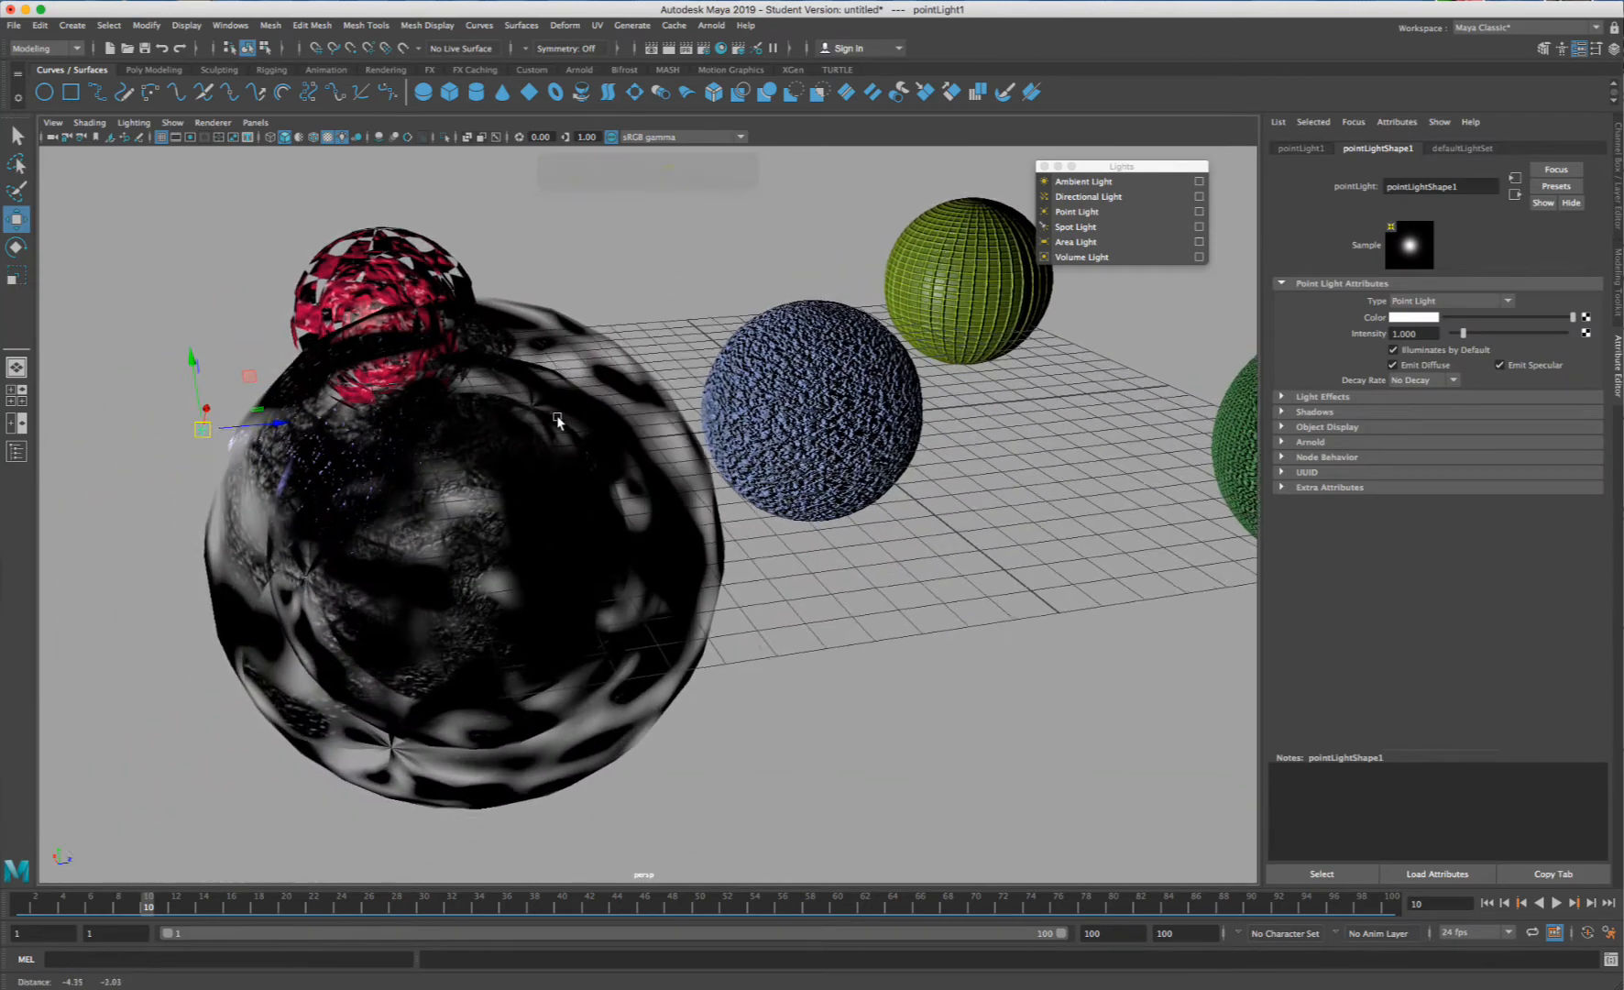
# - Hide the viewport grid and switch the viewport background to black
pyautogui.click(162, 137)
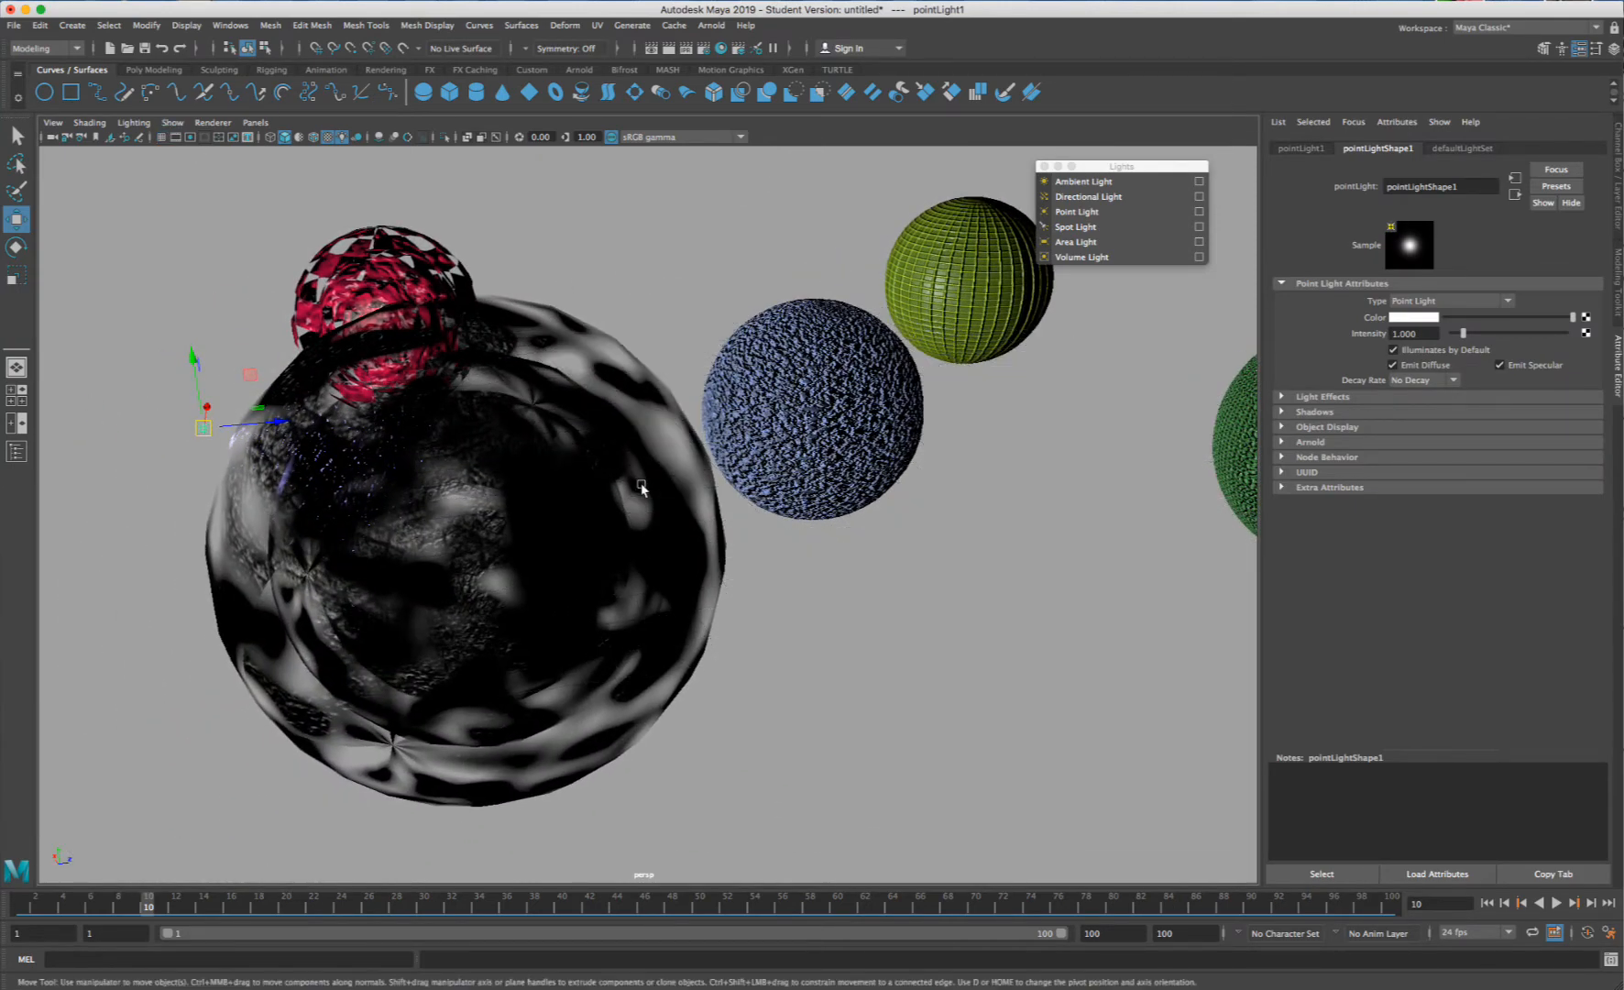
pyautogui.hotkey('alt', 'b')
pyautogui.hotkey('alt', 'b')
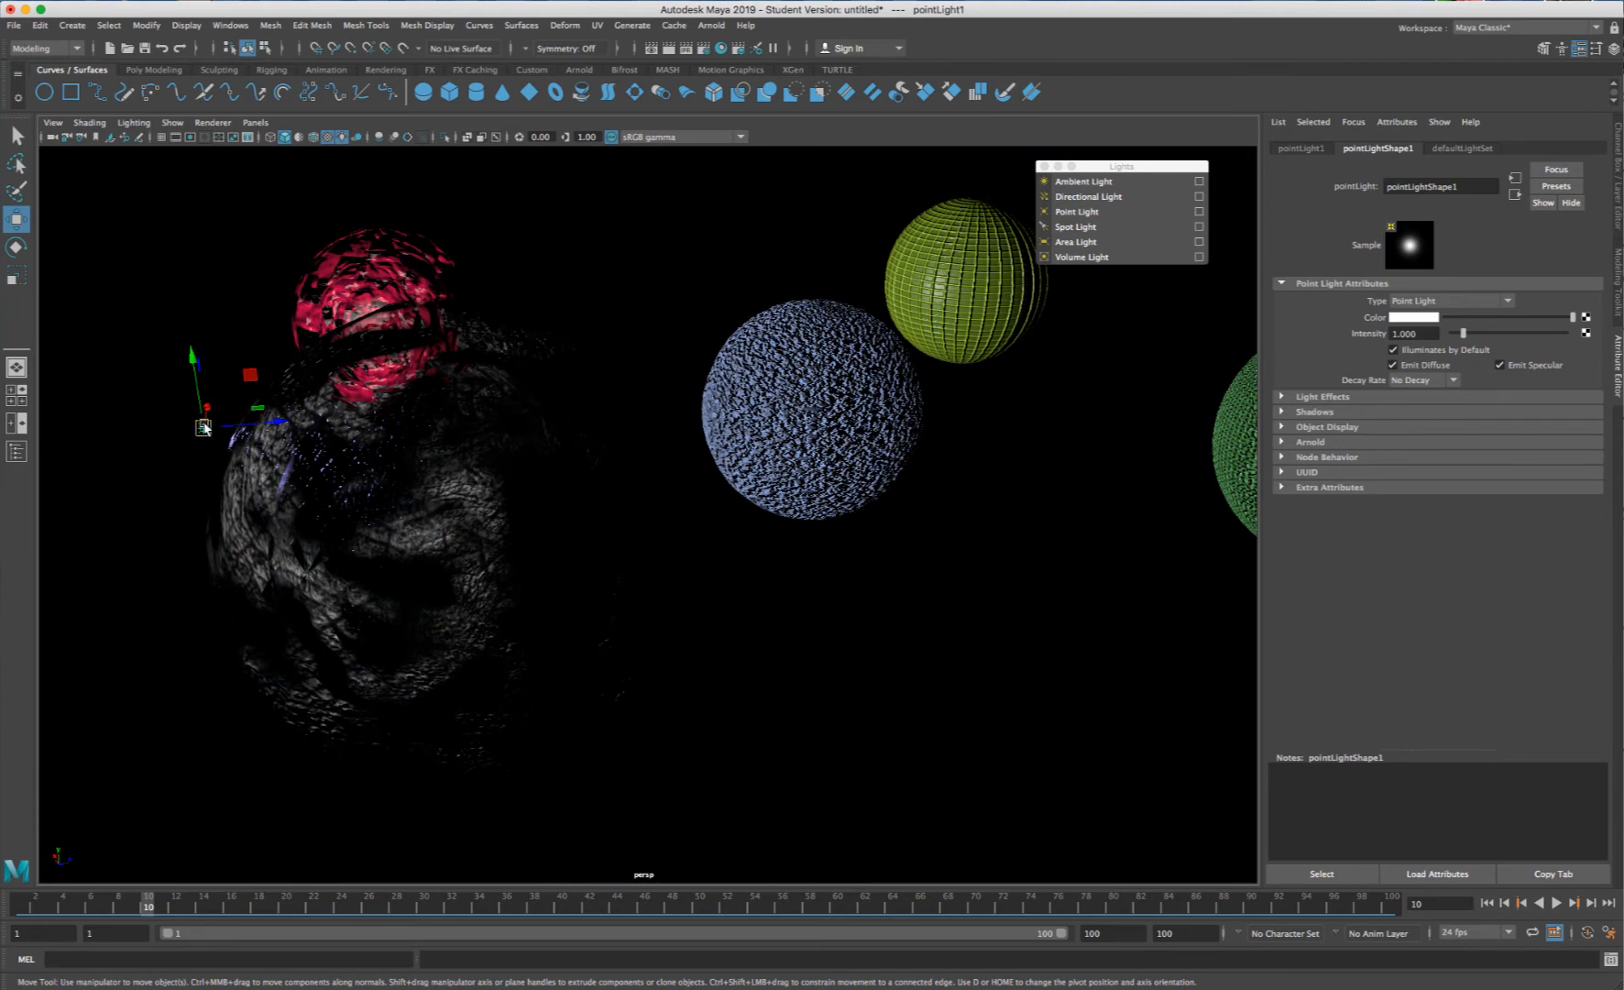
# - Raise the point light beside the layered spheres, set its intensity to 2.568 and slide it along its blue axis
pyautogui.moveTo(203, 427); pyautogui.dragTo(206, 312)
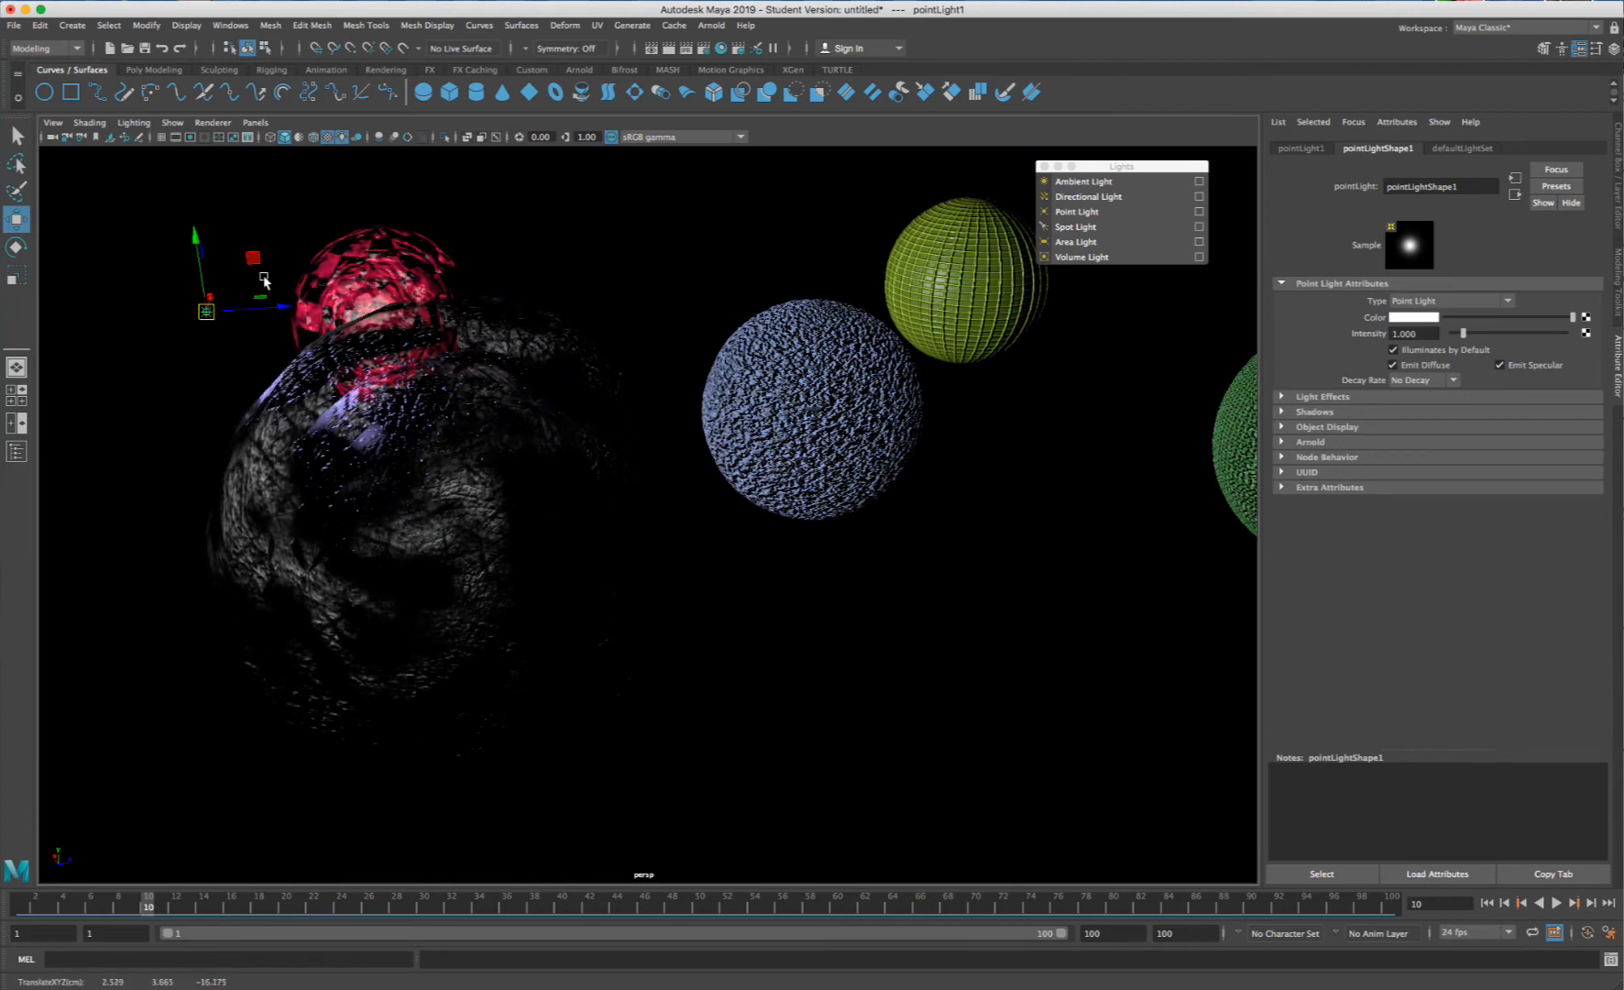
pyautogui.moveTo(1487, 335)
pyautogui.mouseDown()
pyautogui.moveTo(1503, 333)
pyautogui.moveTo(1481, 333)
pyautogui.mouseUp()
pyautogui.moveTo(280, 308); pyautogui.dragTo(650, 328)
pyautogui.keyDown('alt'); pyautogui.moveTo(712, 325); pyautogui.dragTo(607, 314); pyautogui.keyUp('alt')
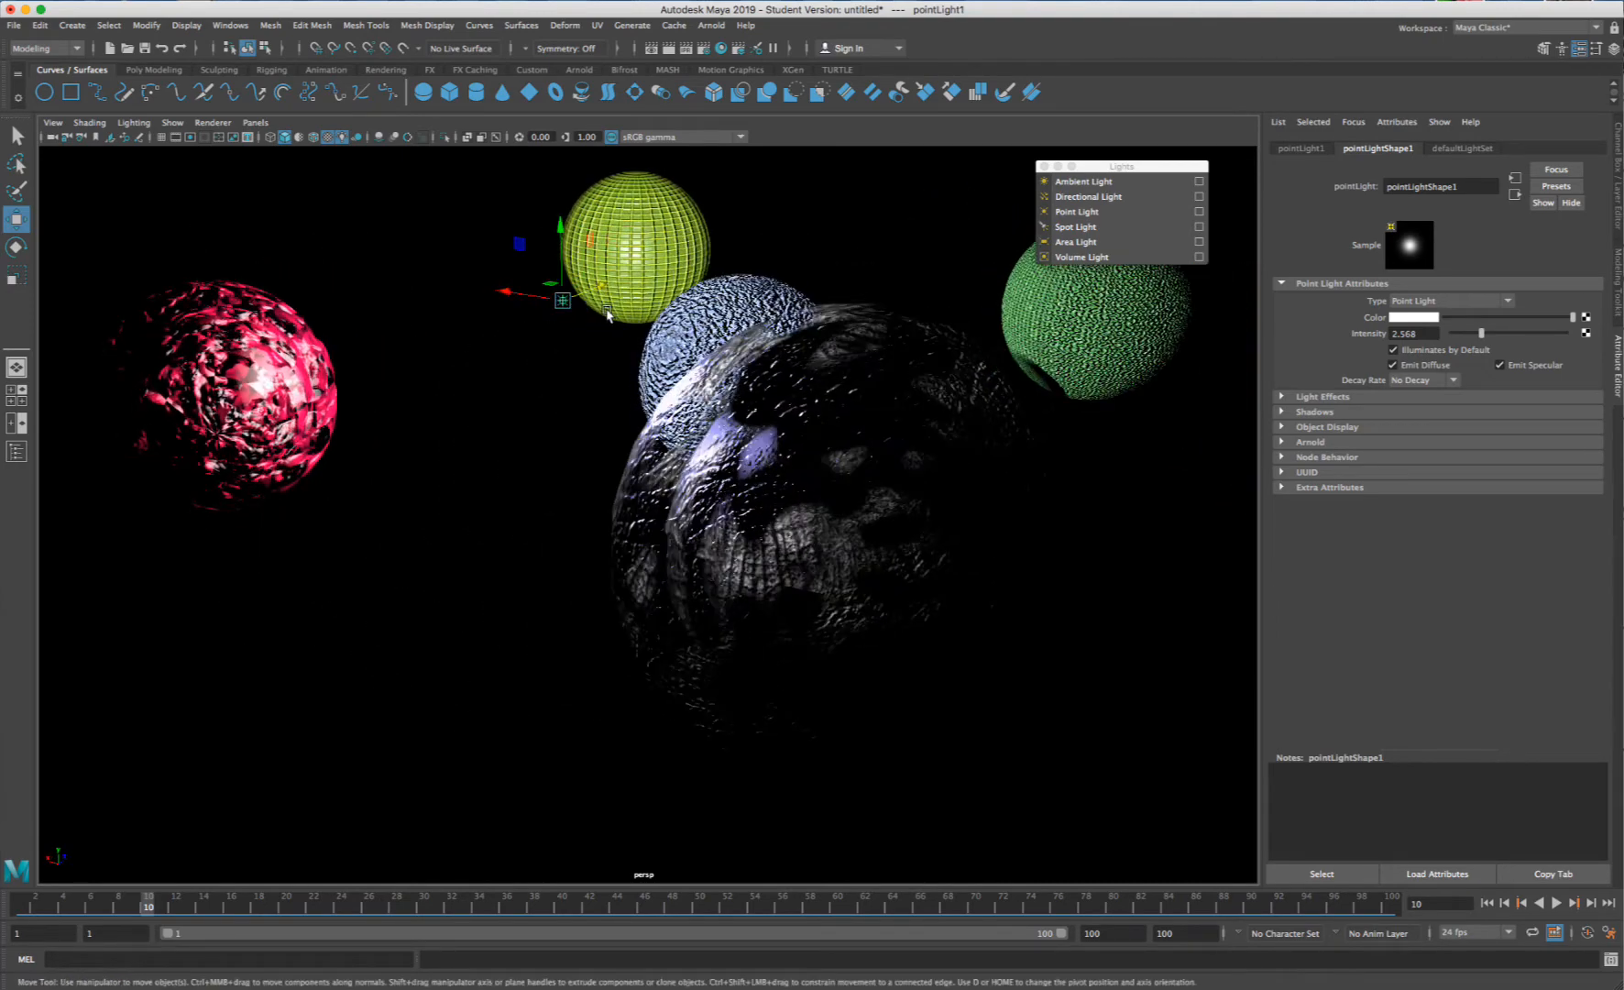
# - Move the point light around the spheres and place it high beside the large layered sphere, at about -5.6, 12.3, -31.1
pyautogui.moveTo(512, 294); pyautogui.dragTo(364, 380)
pyautogui.moveTo(163, 325); pyautogui.dragTo(478, 402)
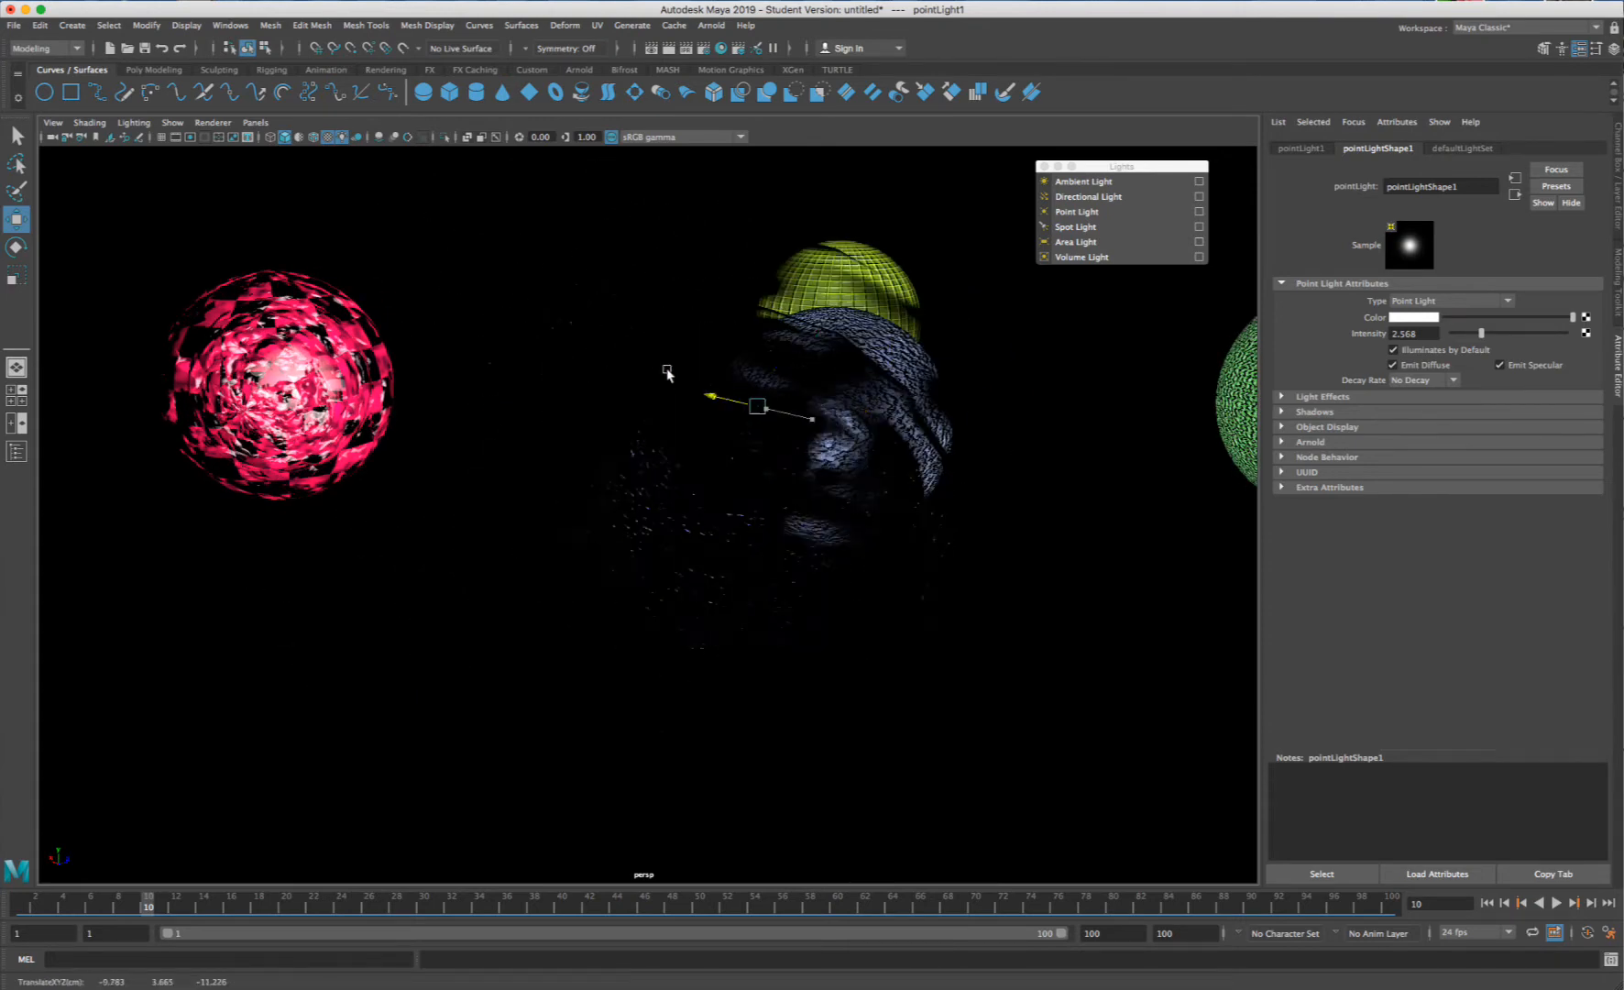
pyautogui.moveTo(667, 371); pyautogui.dragTo(608, 332)
pyautogui.moveTo(116, 354); pyautogui.dragTo(498, 219)
pyautogui.keyDown('alt'); pyautogui.moveTo(703, 324); pyautogui.dragTo(699, 399); pyautogui.keyUp('alt')
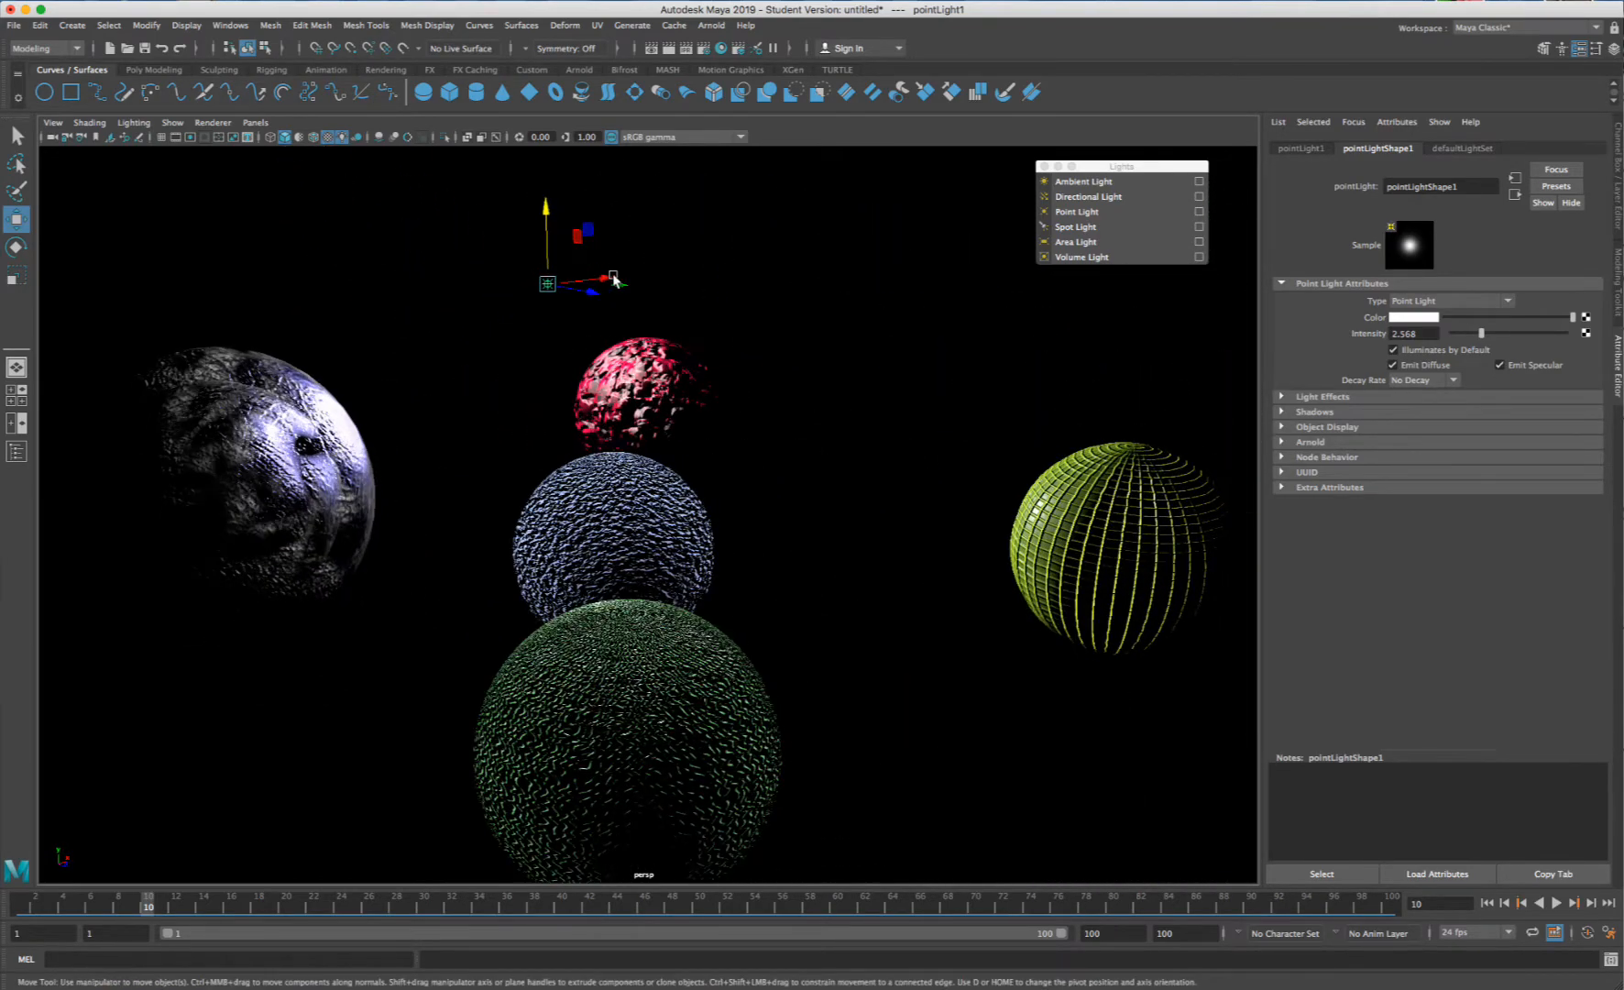
pyautogui.keyDown('alt'); pyautogui.moveTo(612, 278); pyautogui.dragTo(242, 240); pyautogui.keyUp('alt')
pyautogui.scroll(-5, 709, 287)
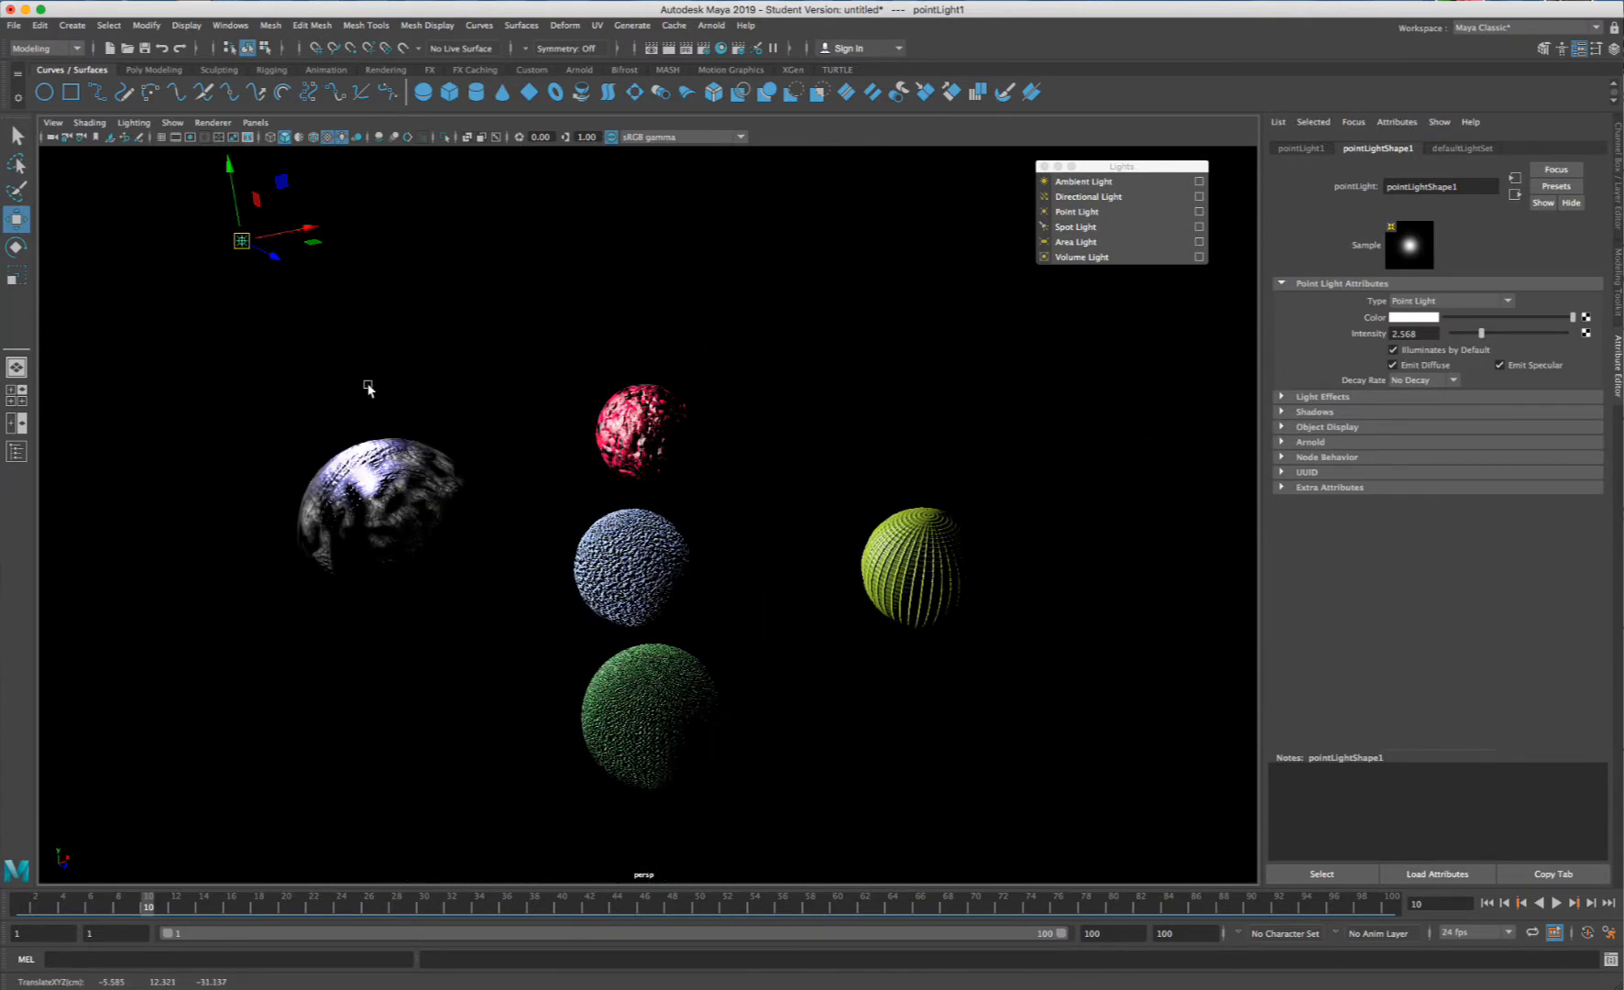
pyautogui.scroll(5, 406, 391)
pyautogui.keyDown('alt'); pyautogui.moveTo(510, 557); pyautogui.dragTo(579, 534); pyautogui.keyUp('alt')
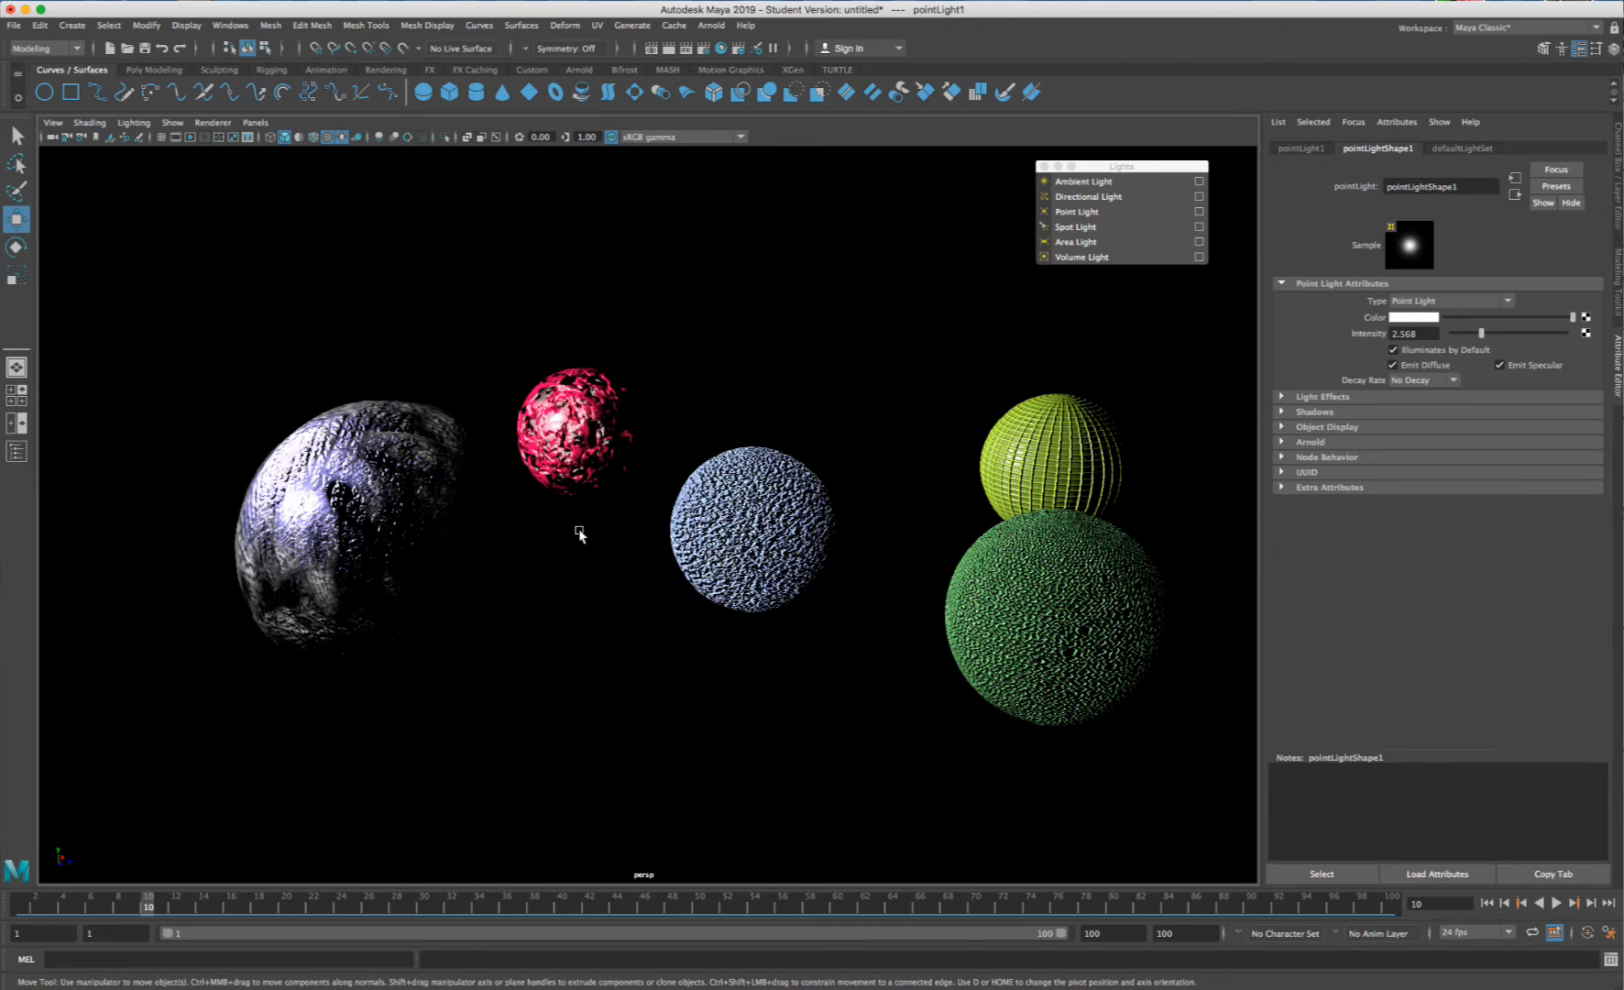
pyautogui.scroll(-3, 581, 524)
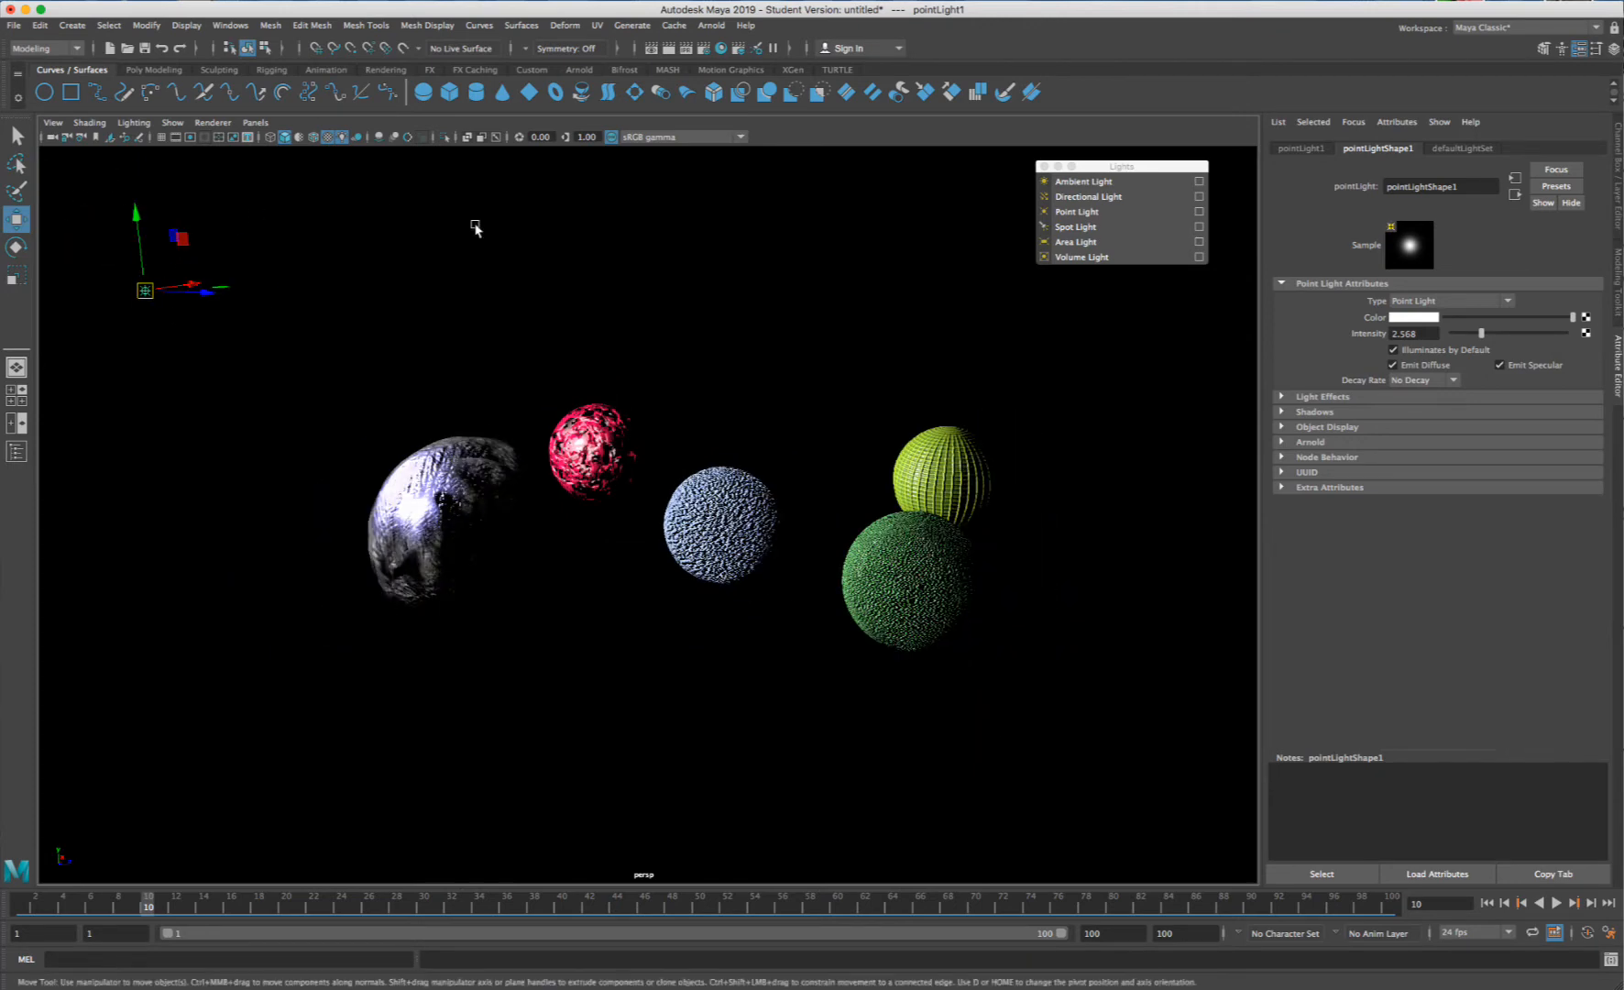
# - Create a spot light above the spheres and aim its target at the red sphere
pyautogui.click(1119, 227)
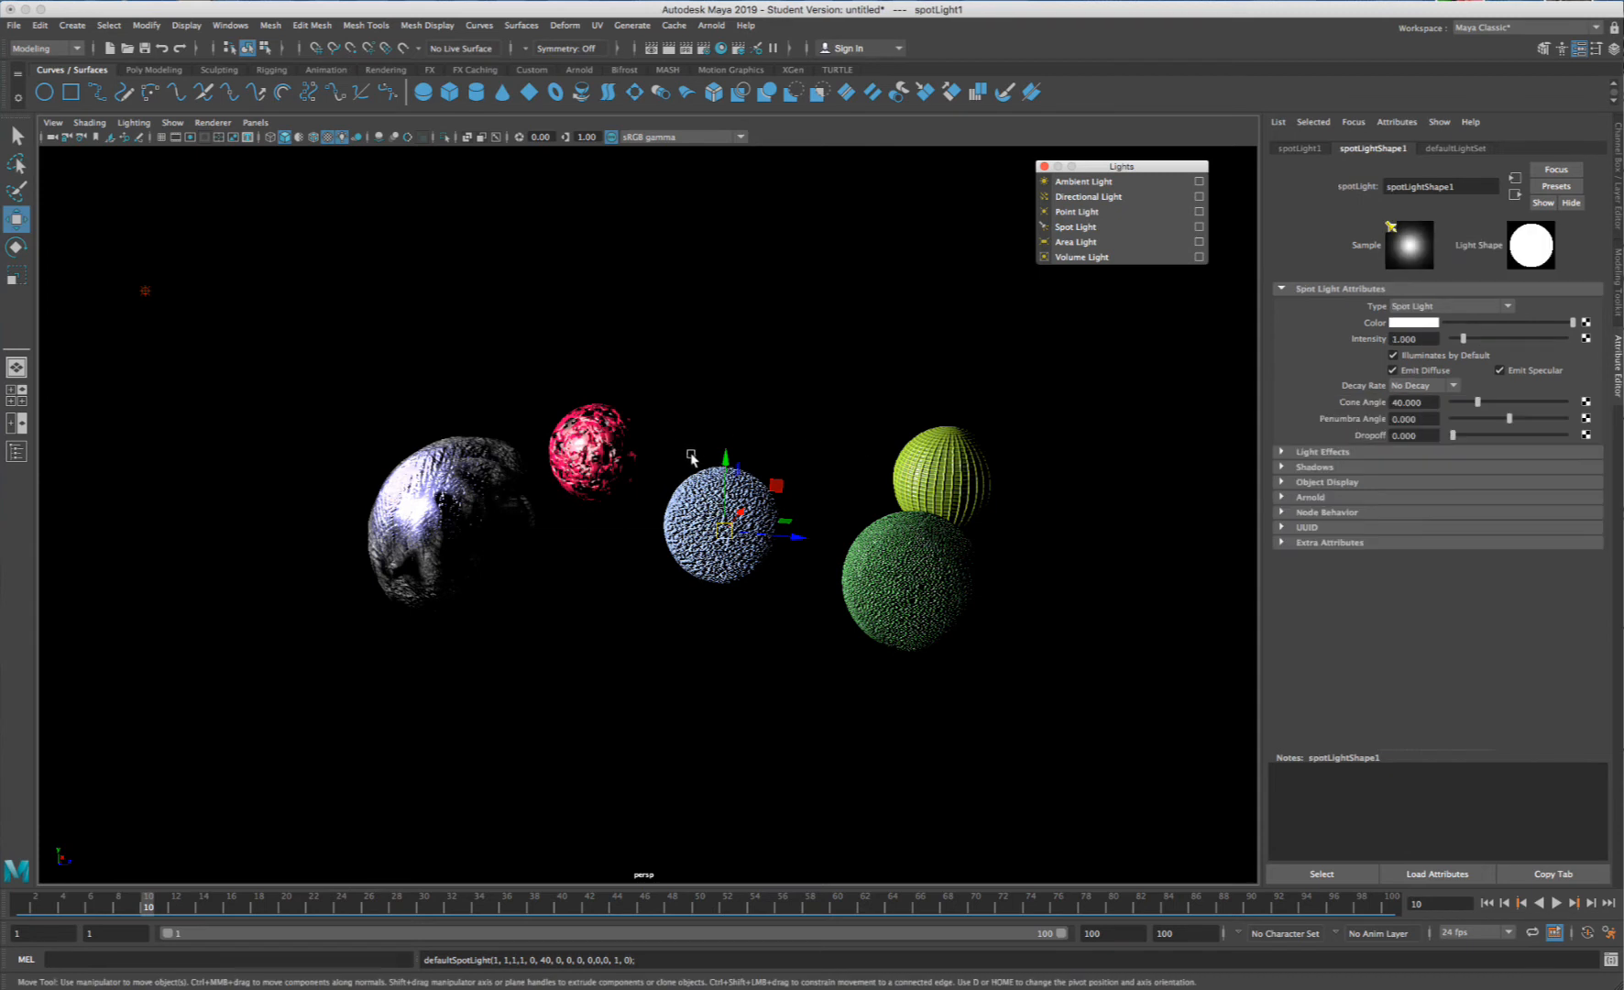
pyautogui.moveTo(725, 456); pyautogui.dragTo(757, 233)
pyautogui.press('e')
pyautogui.scroll(5, 733, 243)
pyautogui.keyDown('alt'); pyautogui.moveTo(794, 253); pyautogui.dragTo(841, 359, button='middle'); pyautogui.keyUp('alt')
pyautogui.moveTo(822, 270); pyautogui.dragTo(826, 226)
pyautogui.press('t')
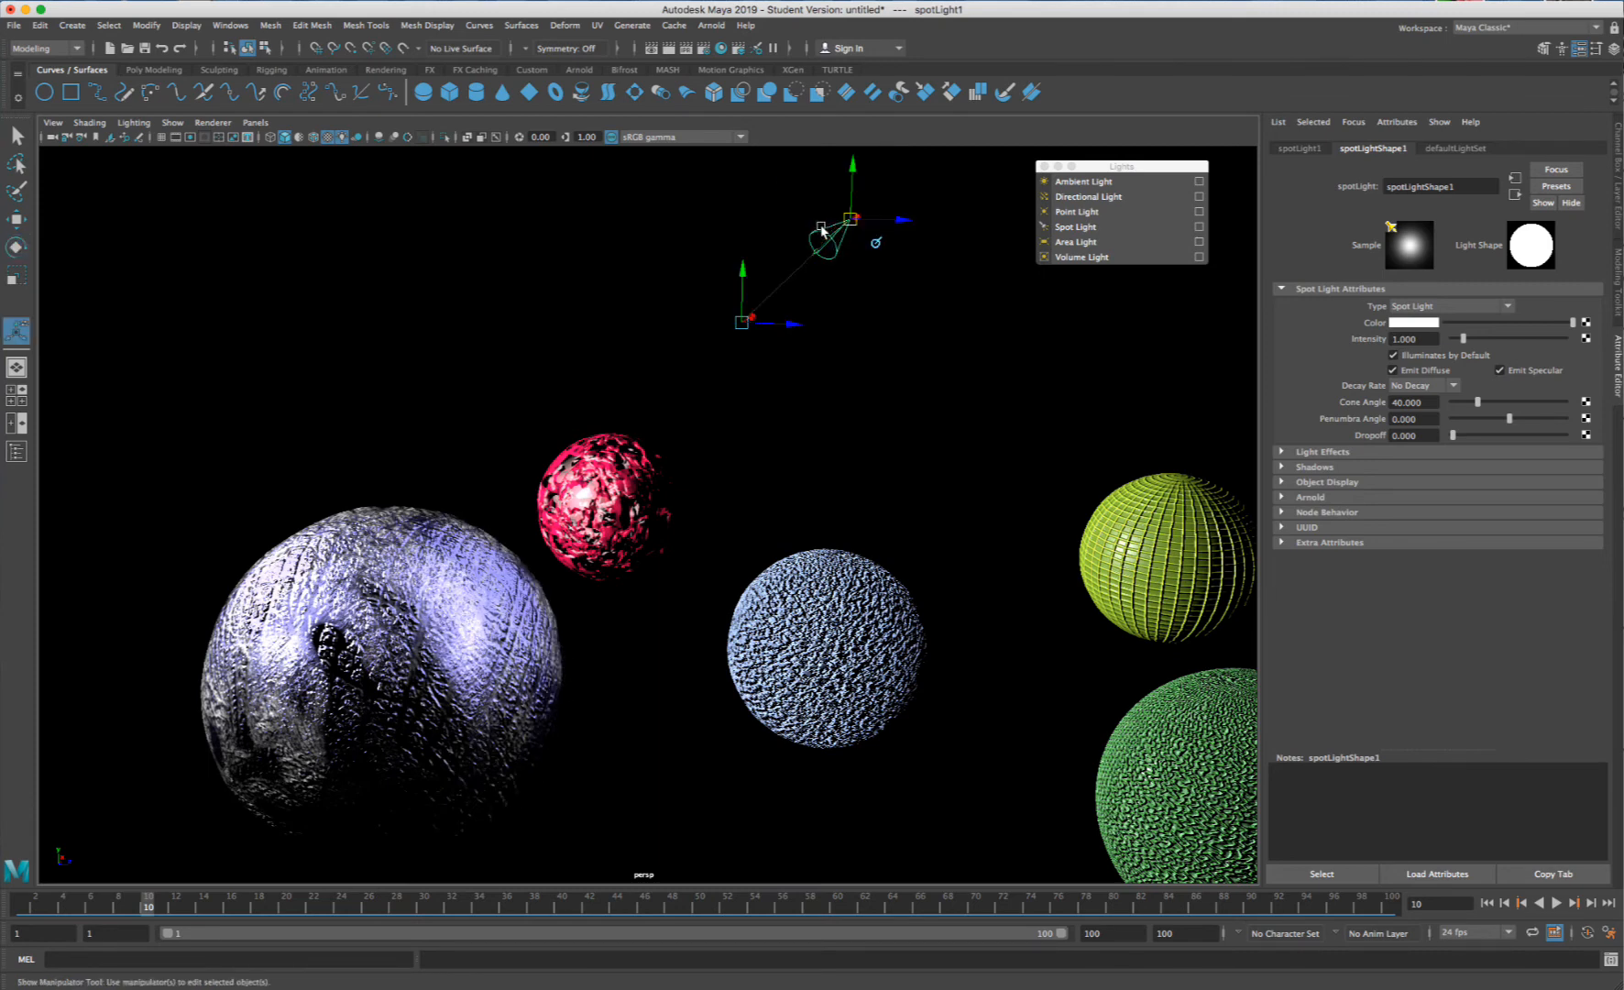
pyautogui.moveTo(743, 326); pyautogui.dragTo(594, 476)
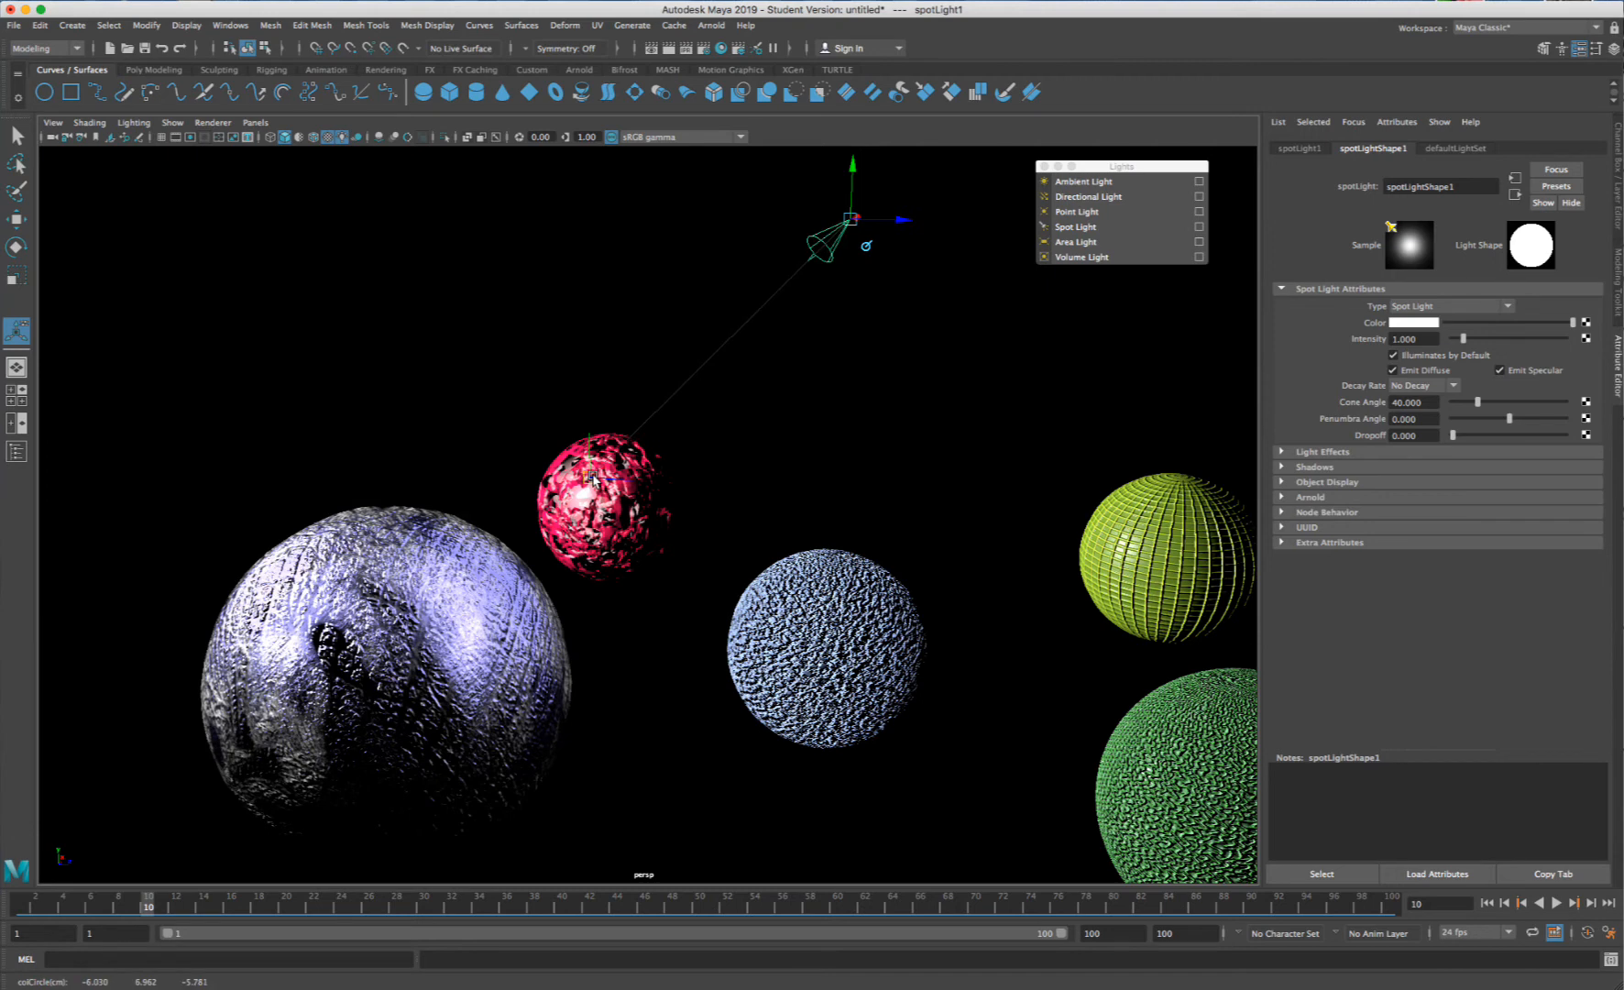
# - Delete the spot light and save the scene as spheresAnimateTex.mb
pyautogui.click(850, 220)
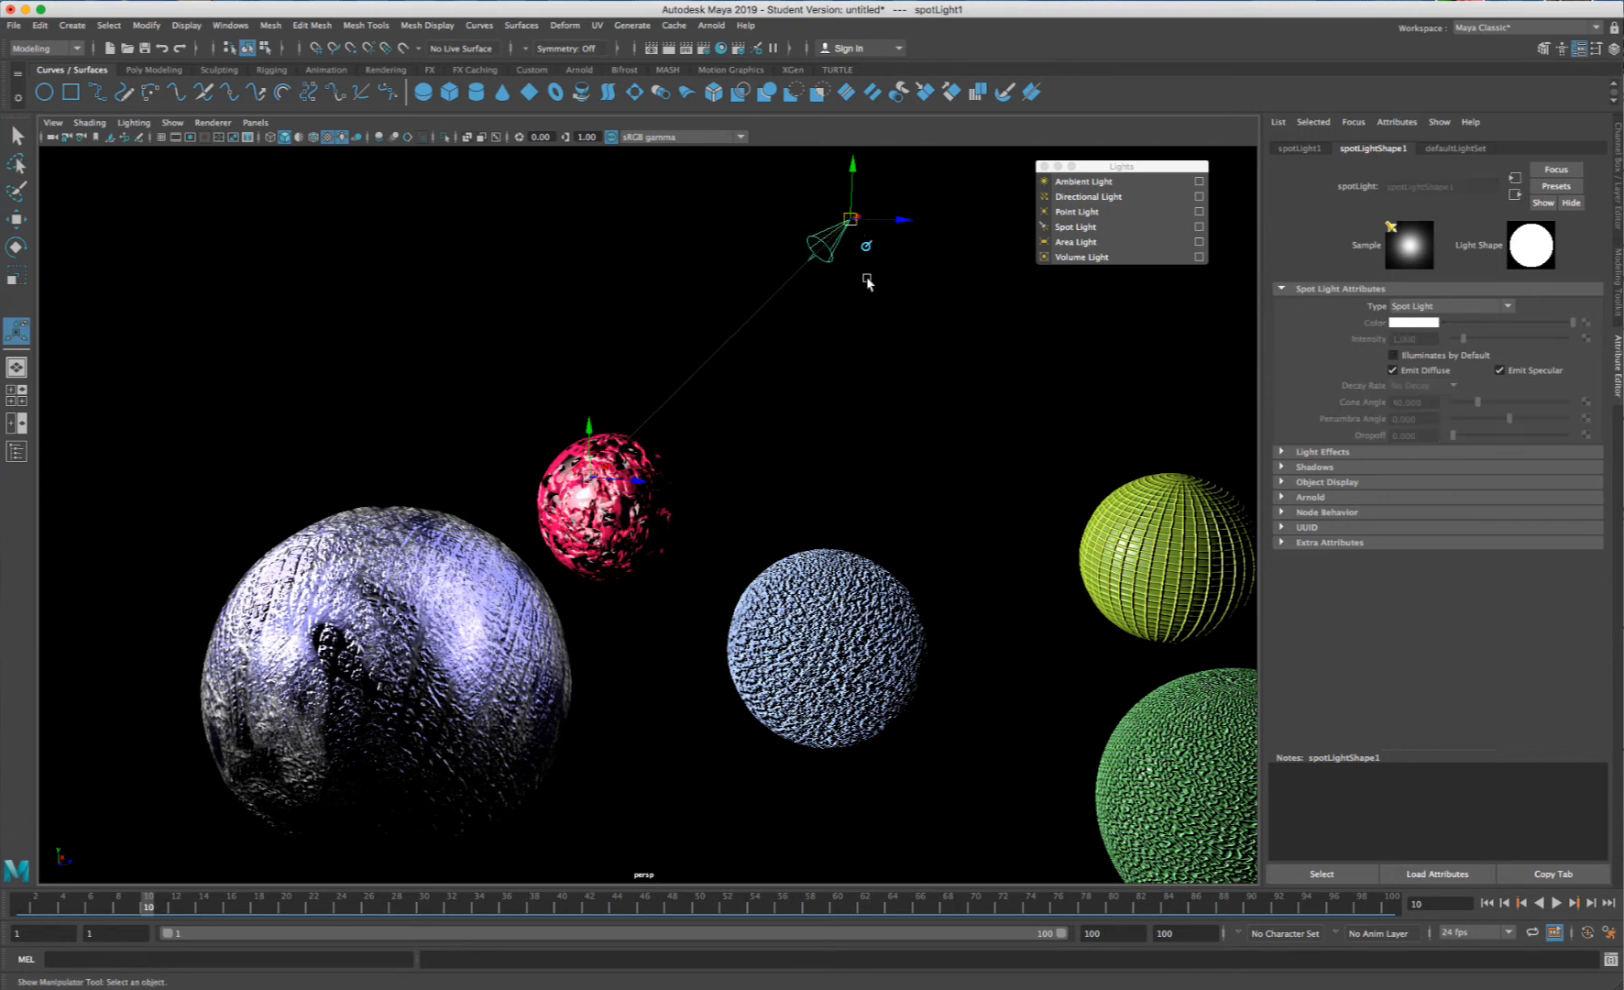
pyautogui.press('Delete')
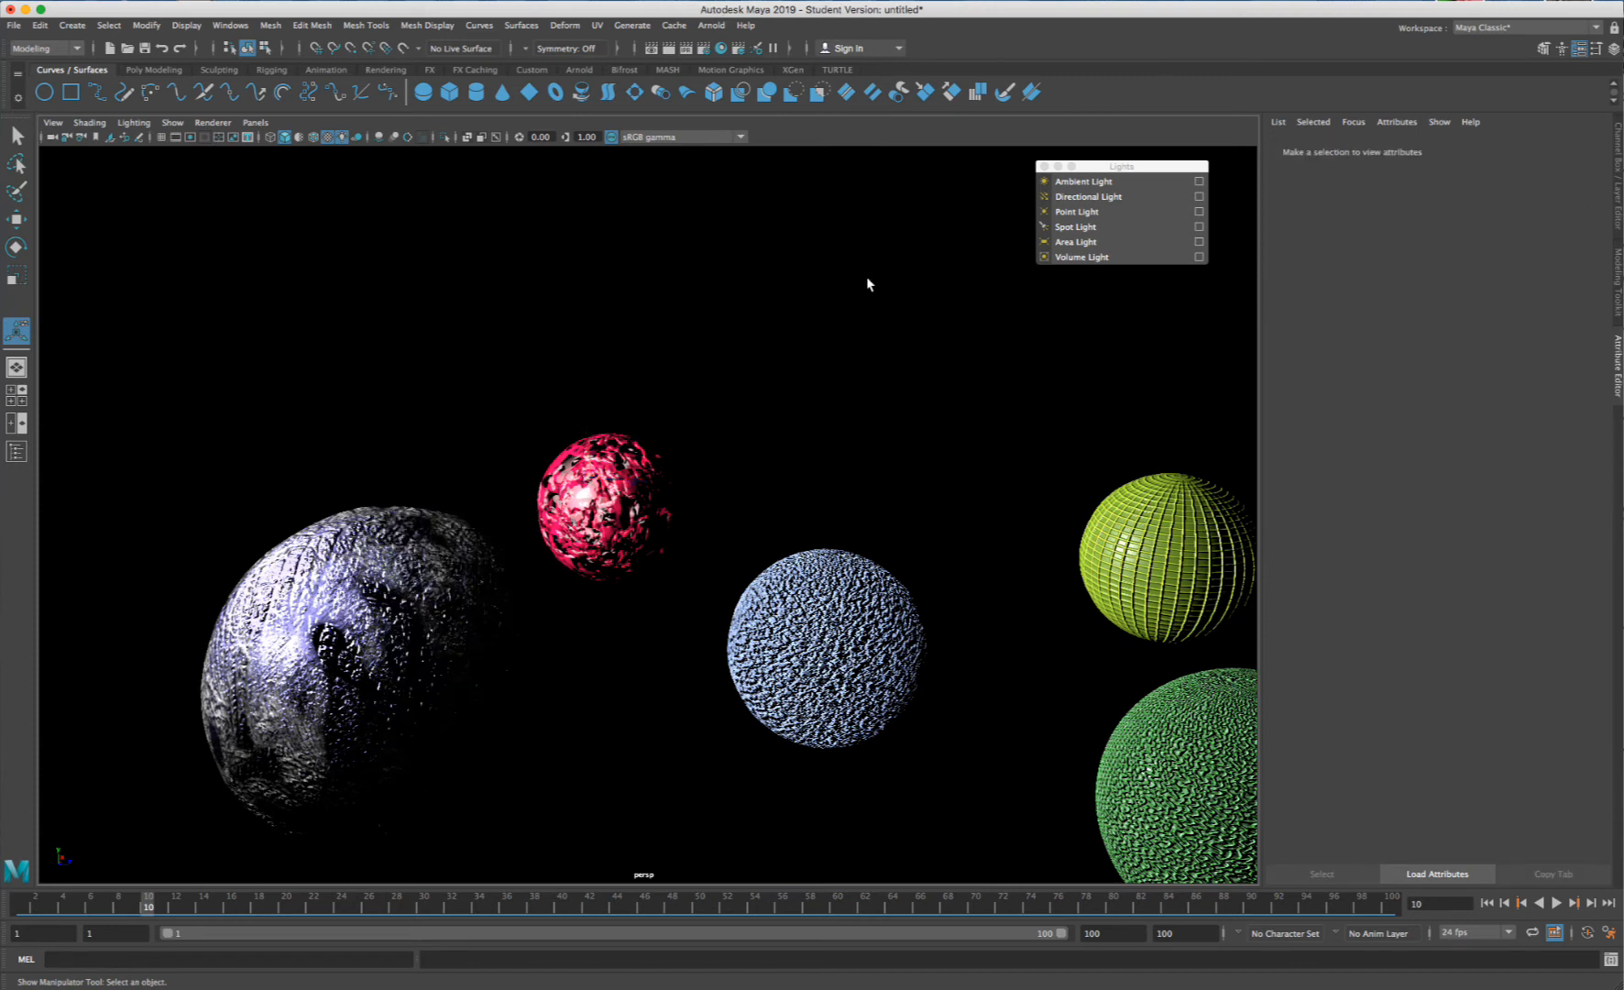
pyautogui.press('super+s')
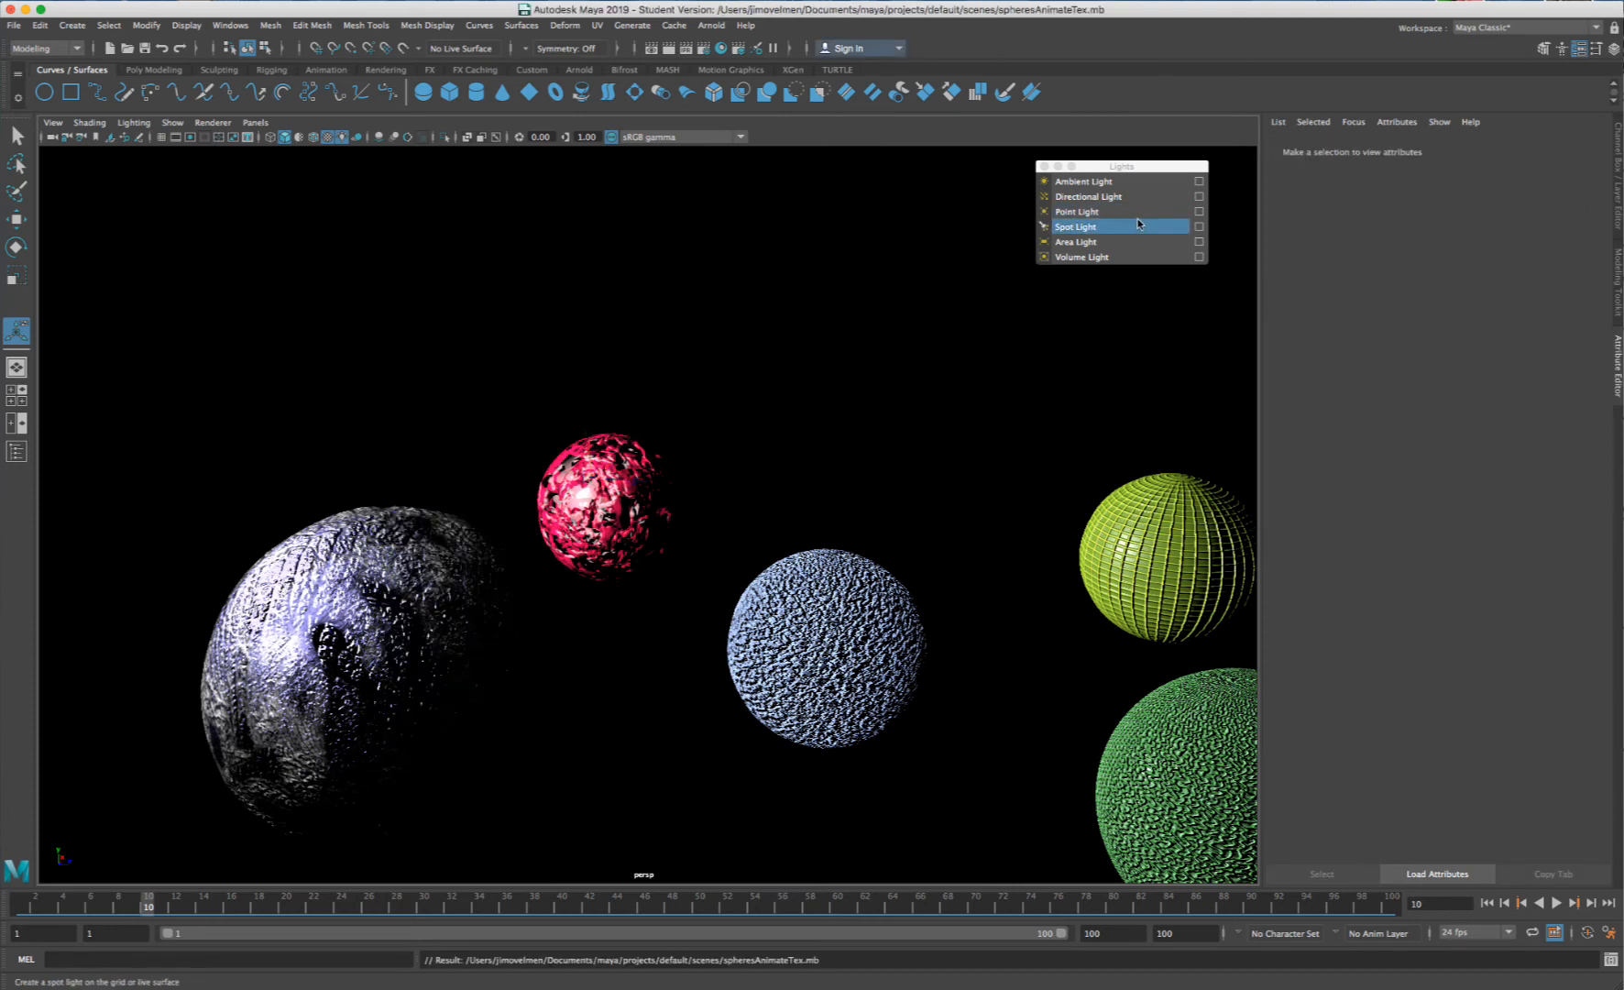
# - Create a directional light, aim it at the large layered sphere and place its origin above that sphere
pyautogui.click(1089, 196)
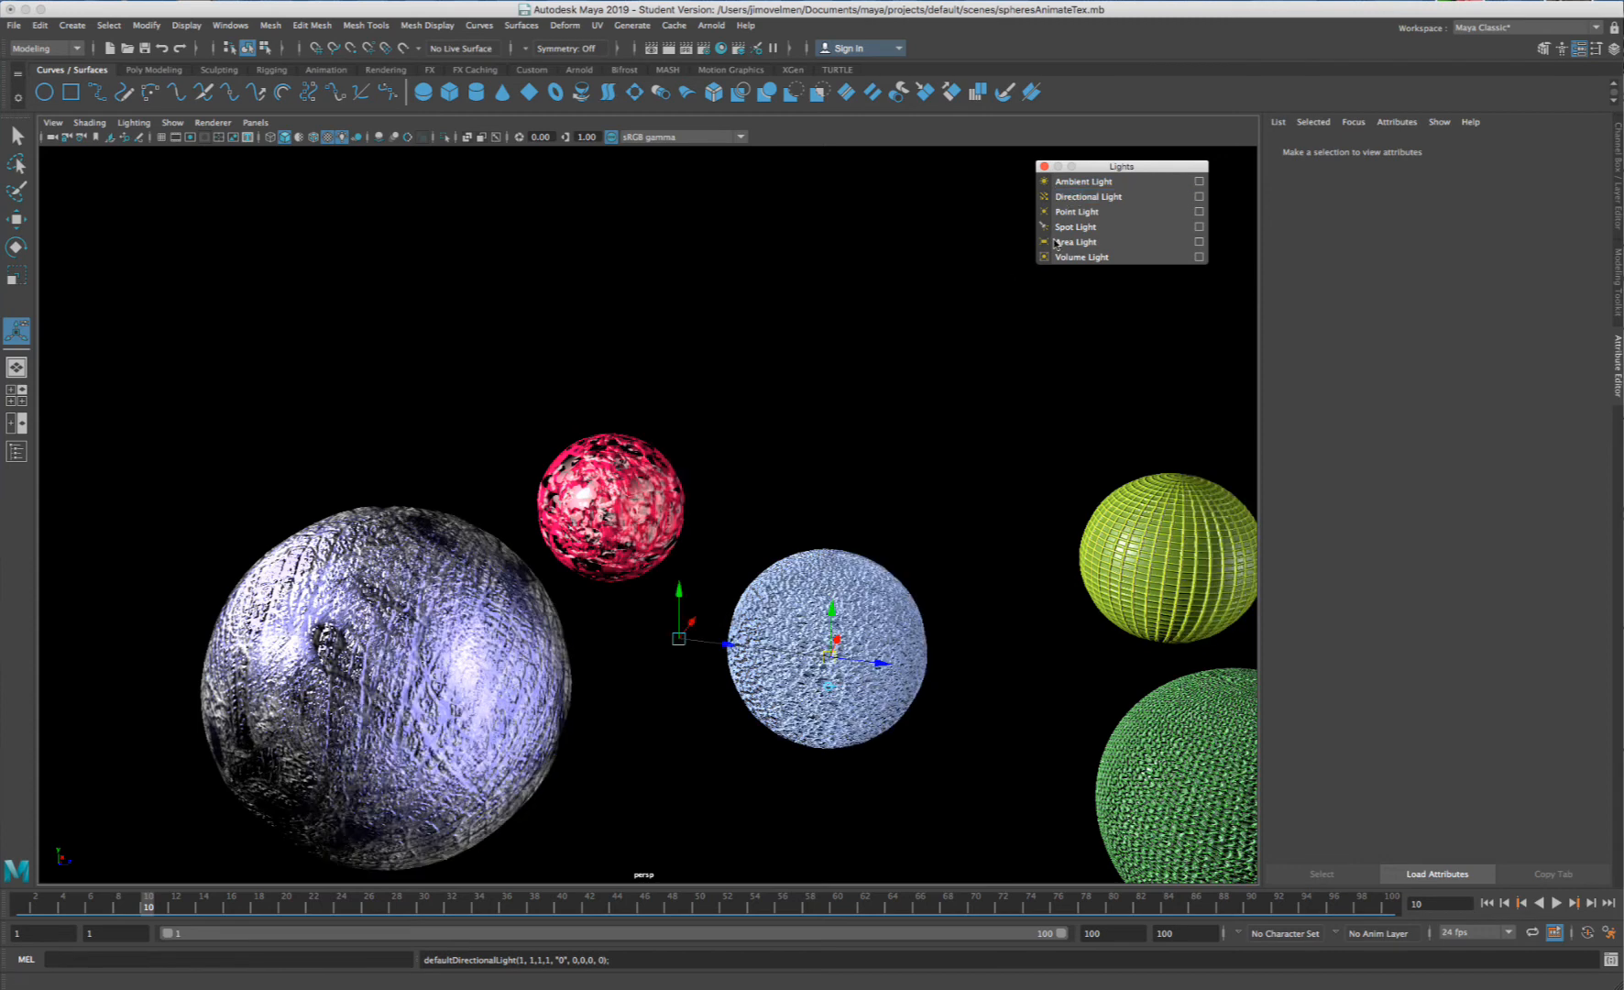
pyautogui.click(677, 638)
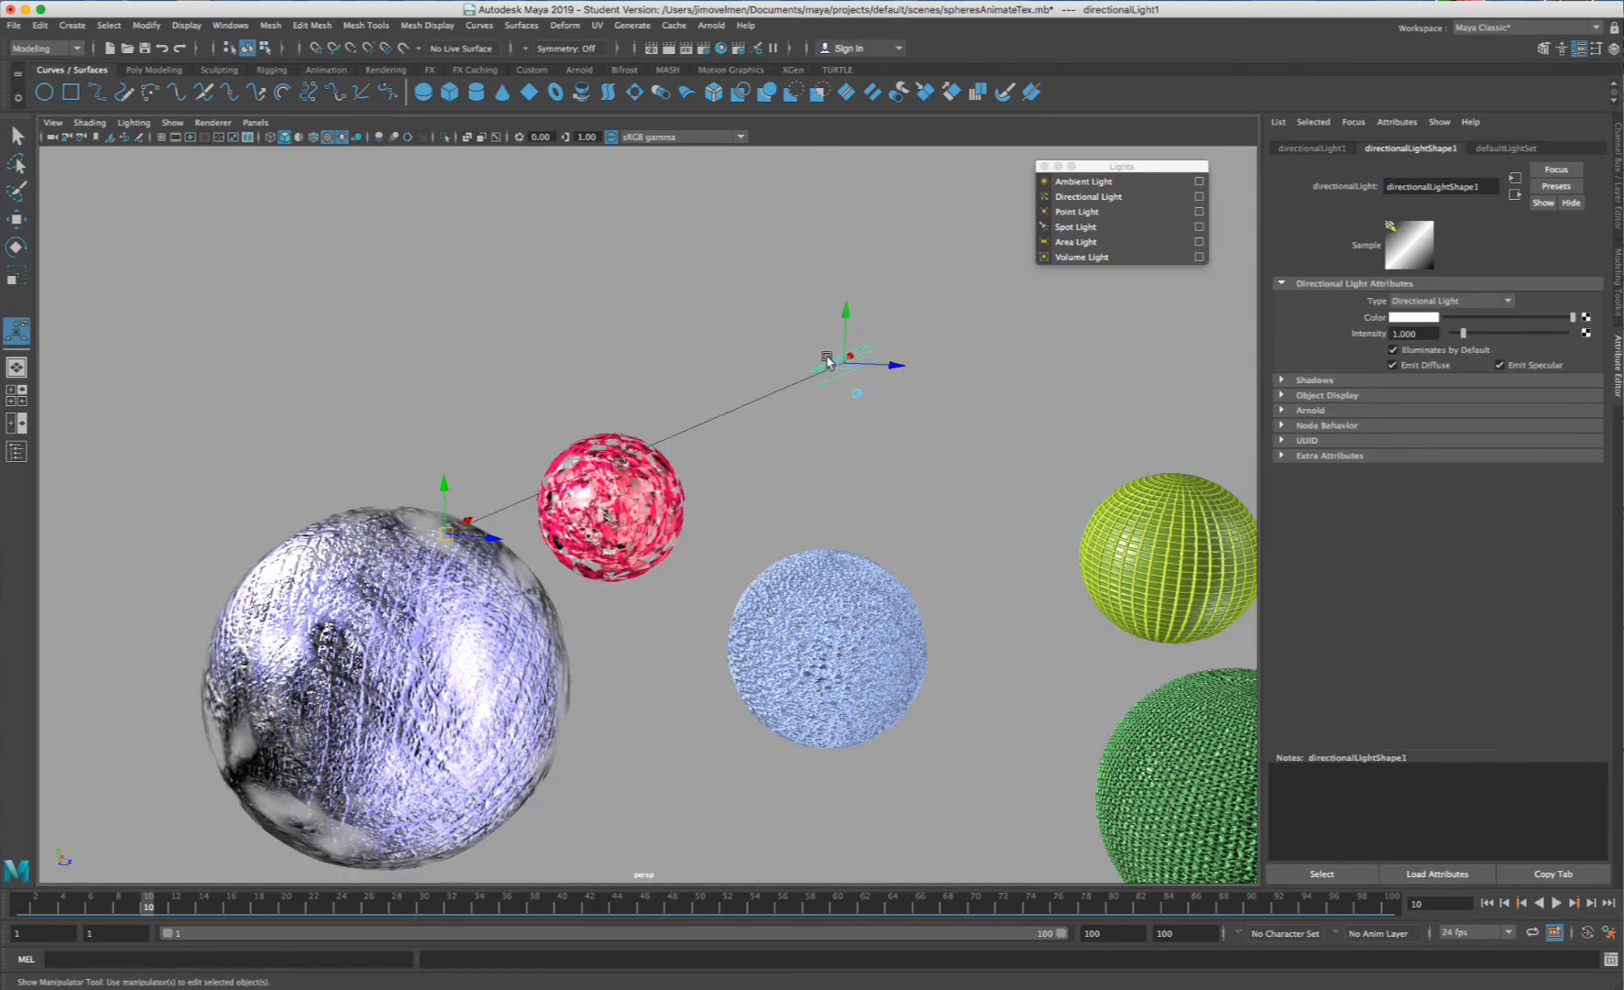
pyautogui.moveTo(840, 362); pyautogui.dragTo(298, 237)
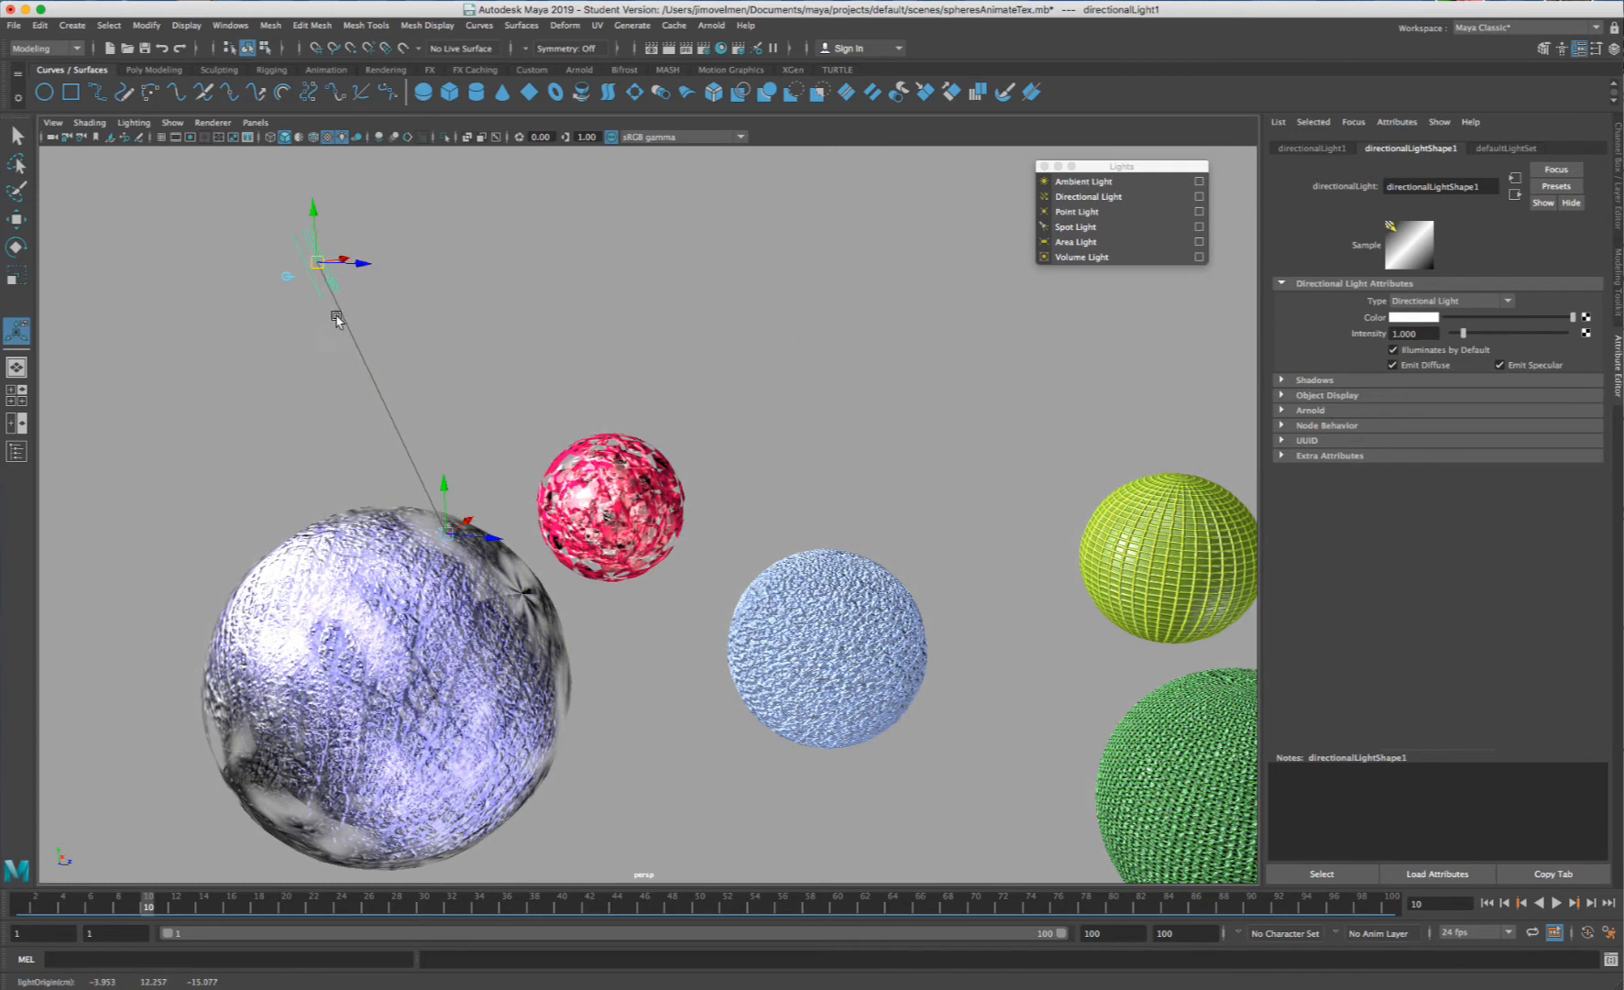
pyautogui.press('f')
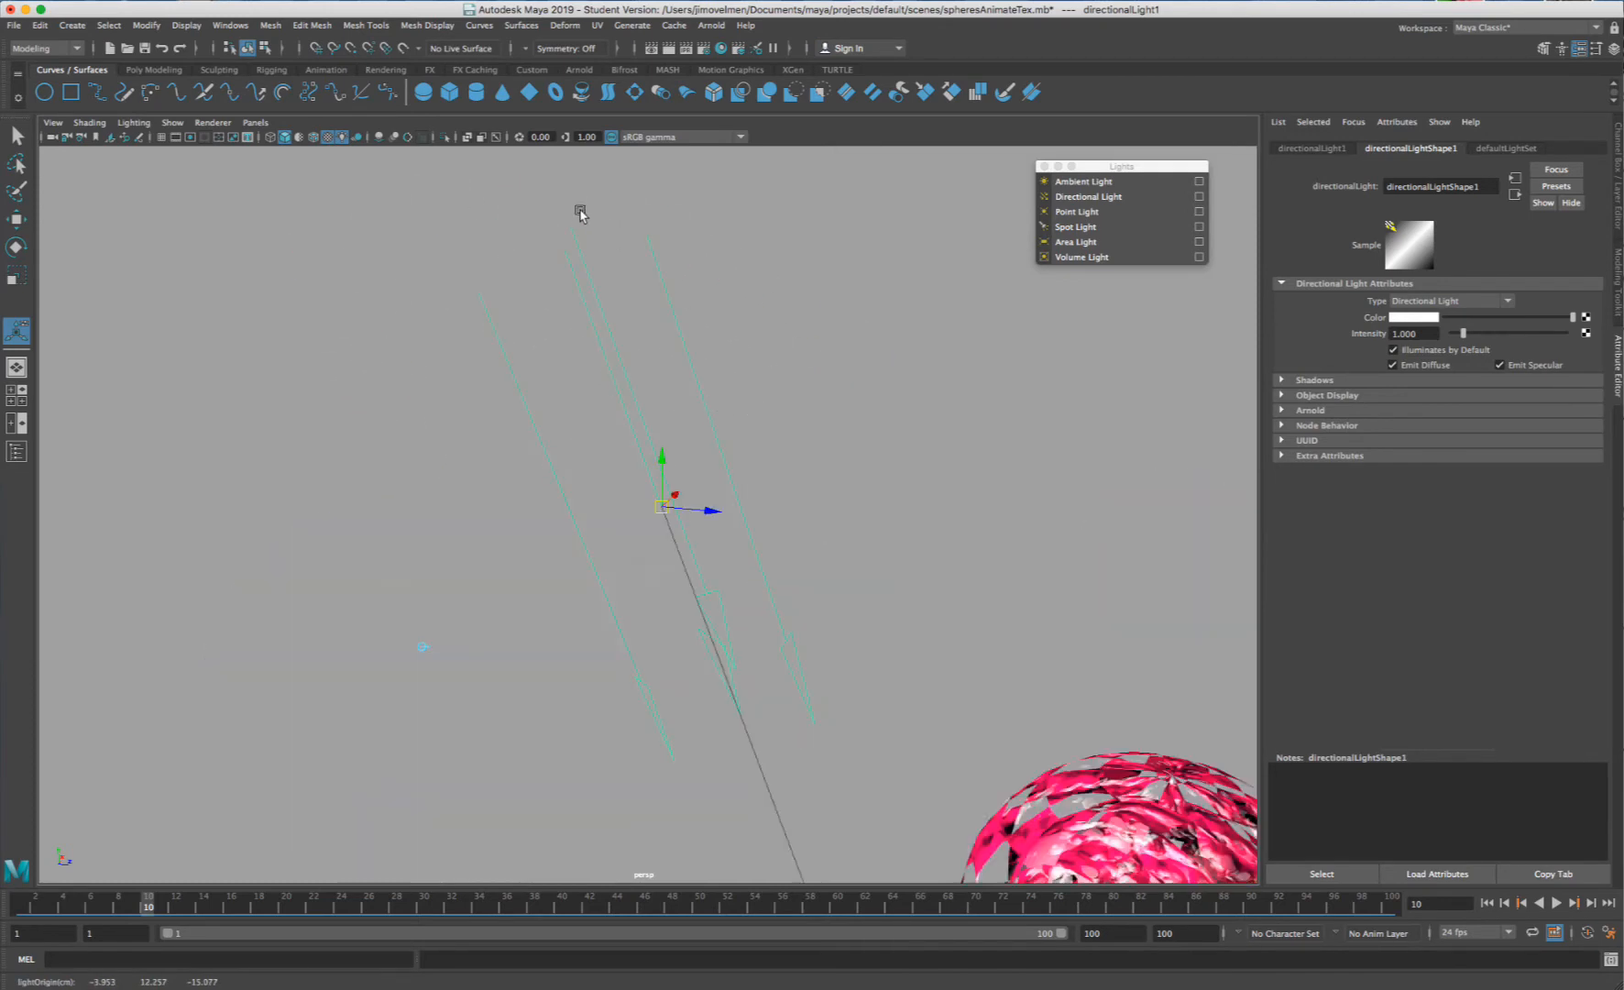
pyautogui.keyDown('alt'); pyautogui.moveTo(788, 655); pyautogui.dragTo(818, 555, button='right'); pyautogui.keyUp('alt')
pyautogui.keyDown('alt'); pyautogui.moveTo(817, 555); pyautogui.dragTo(614, 190, button='middle'); pyautogui.keyUp('alt')
pyautogui.scroll(-5, 891, 405)
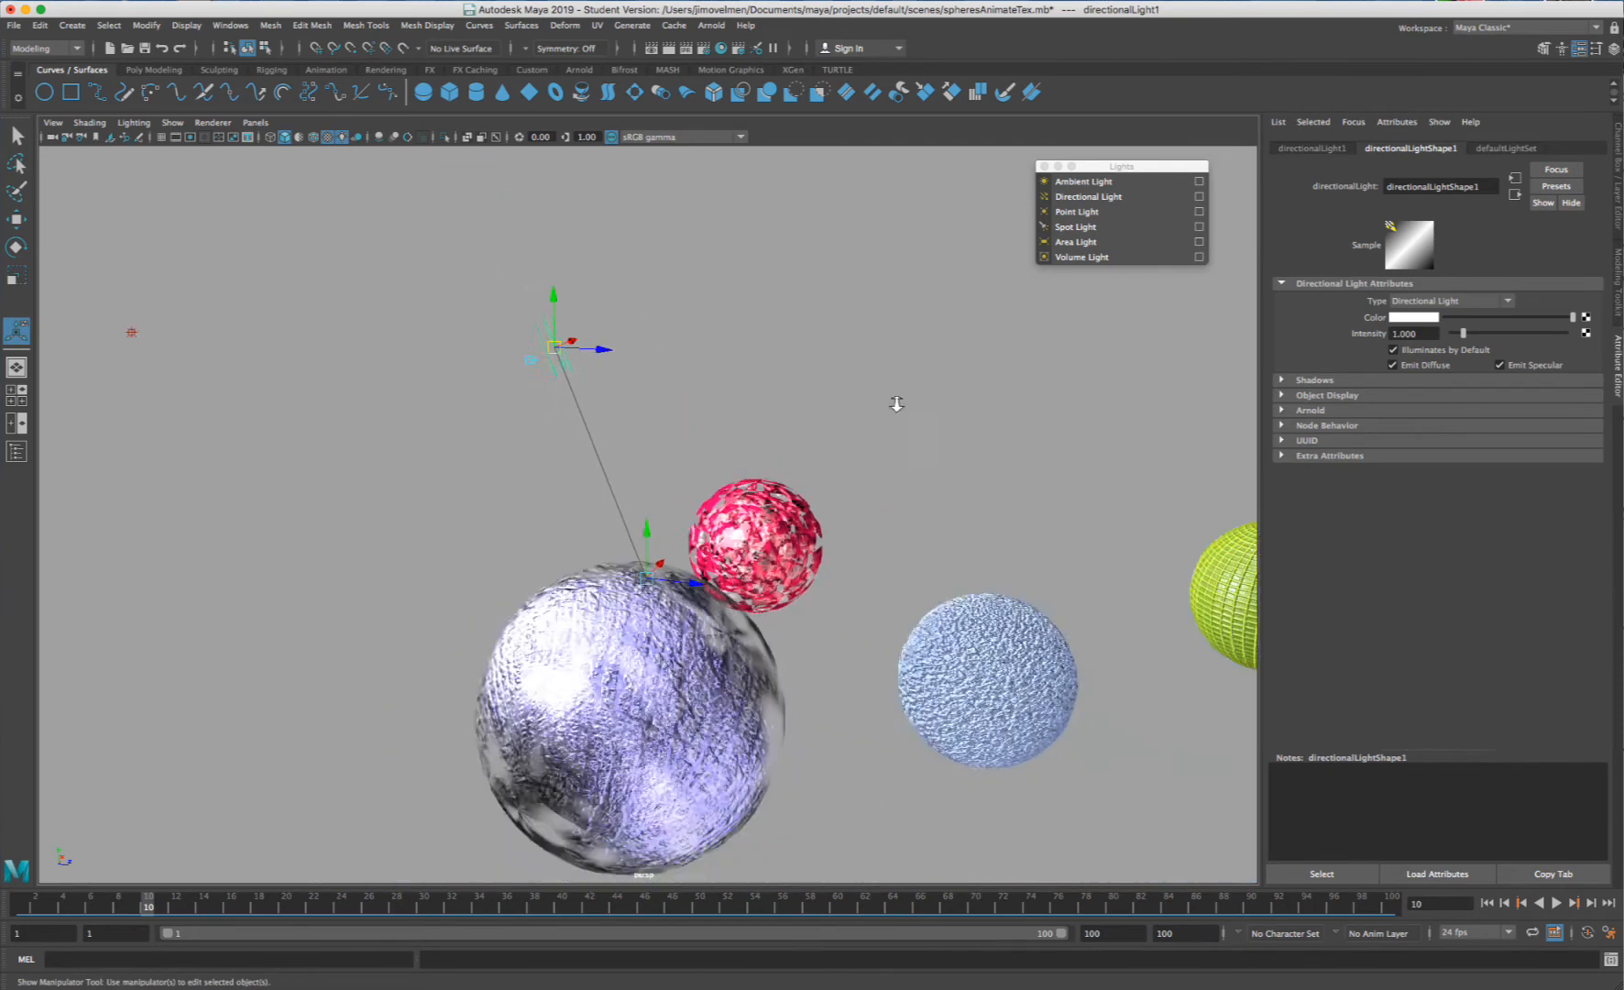
pyautogui.keyDown('alt'); pyautogui.moveTo(837, 535); pyautogui.dragTo(832, 528); pyautogui.keyUp('alt')
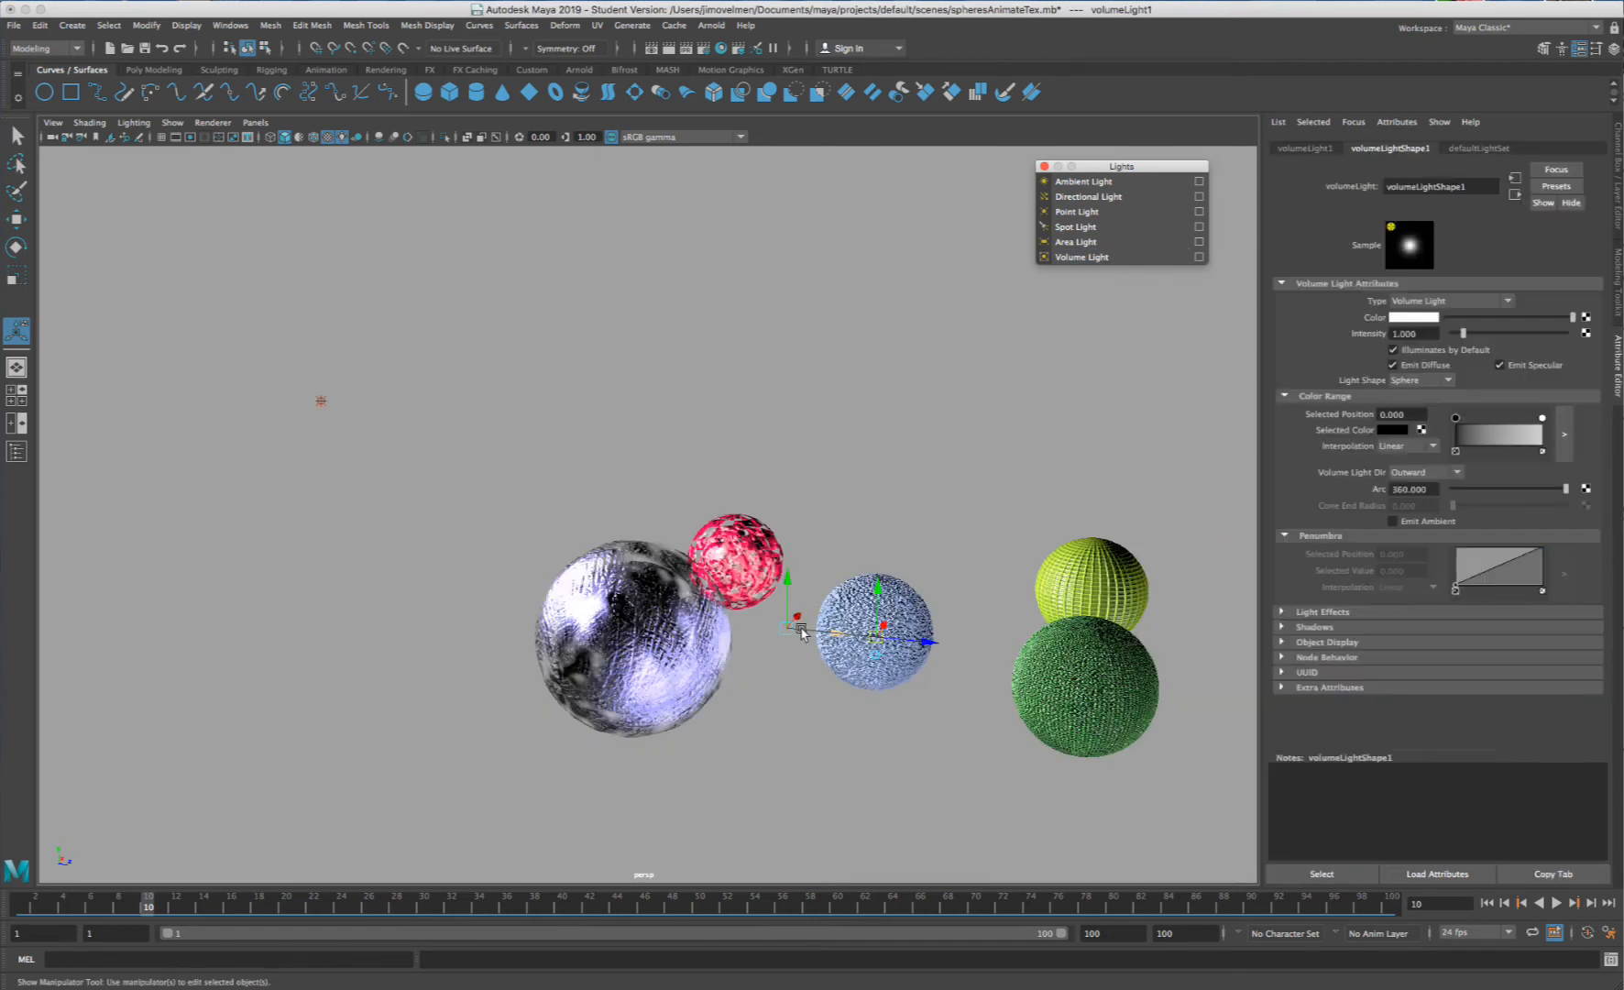
# - Create a volume light, position it above the large layered sphere and enlarge its spherical volume
pyautogui.moveTo(792, 624); pyautogui.dragTo(841, 540)
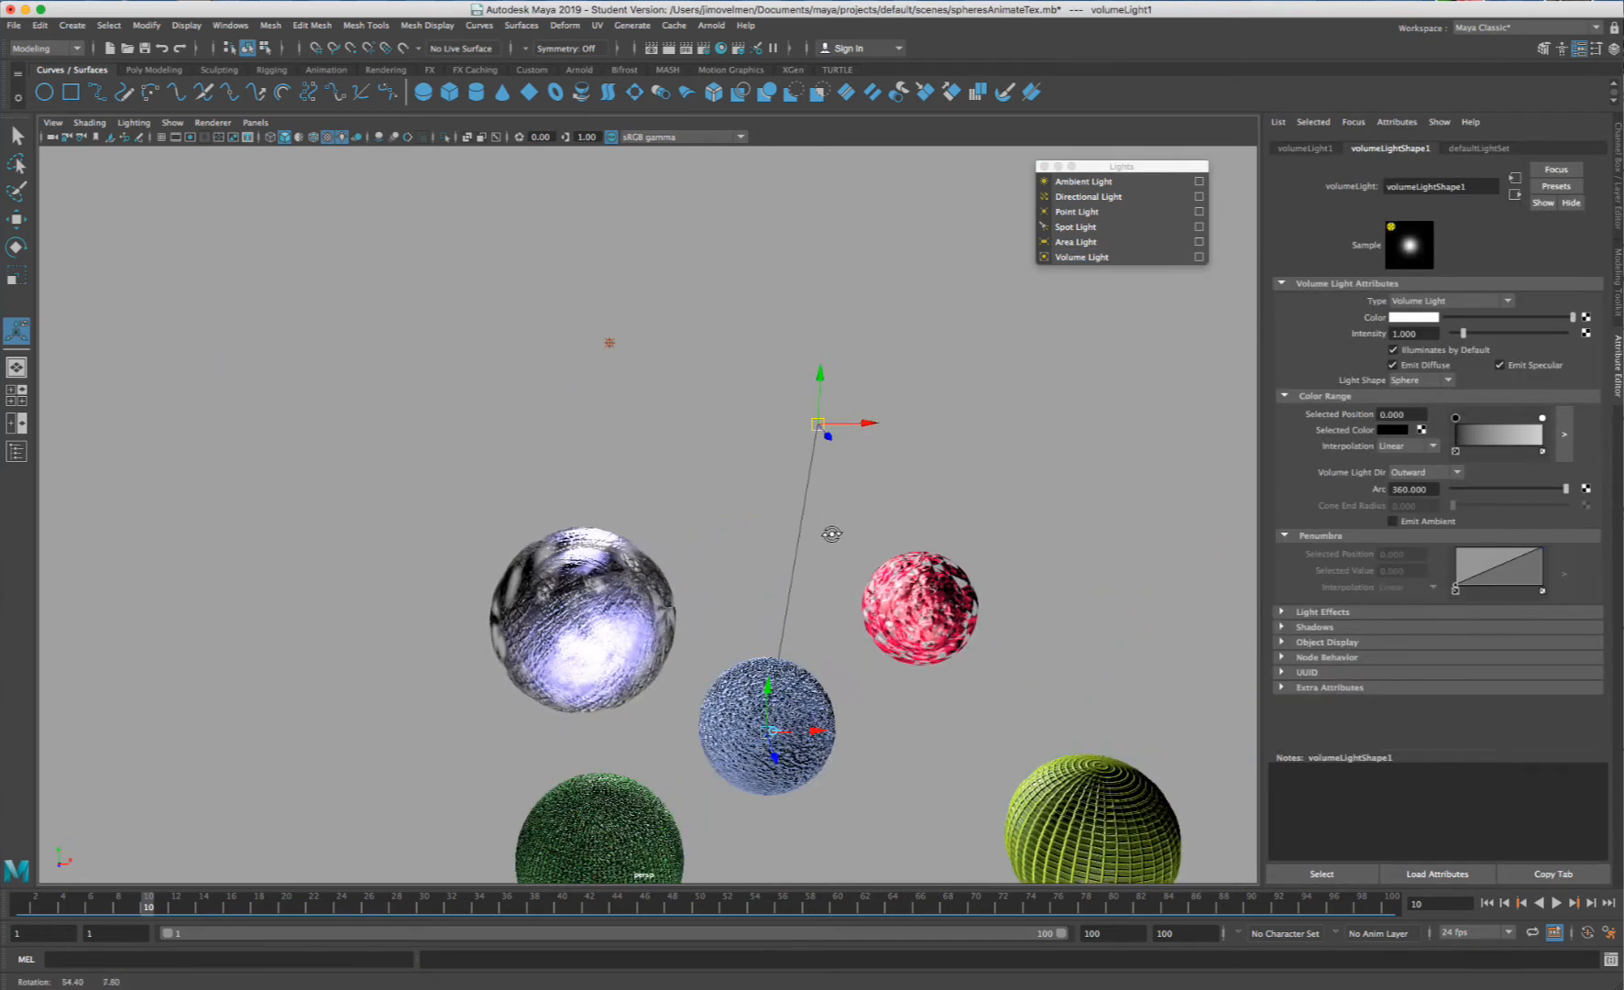
pyautogui.moveTo(774, 740); pyautogui.dragTo(652, 537)
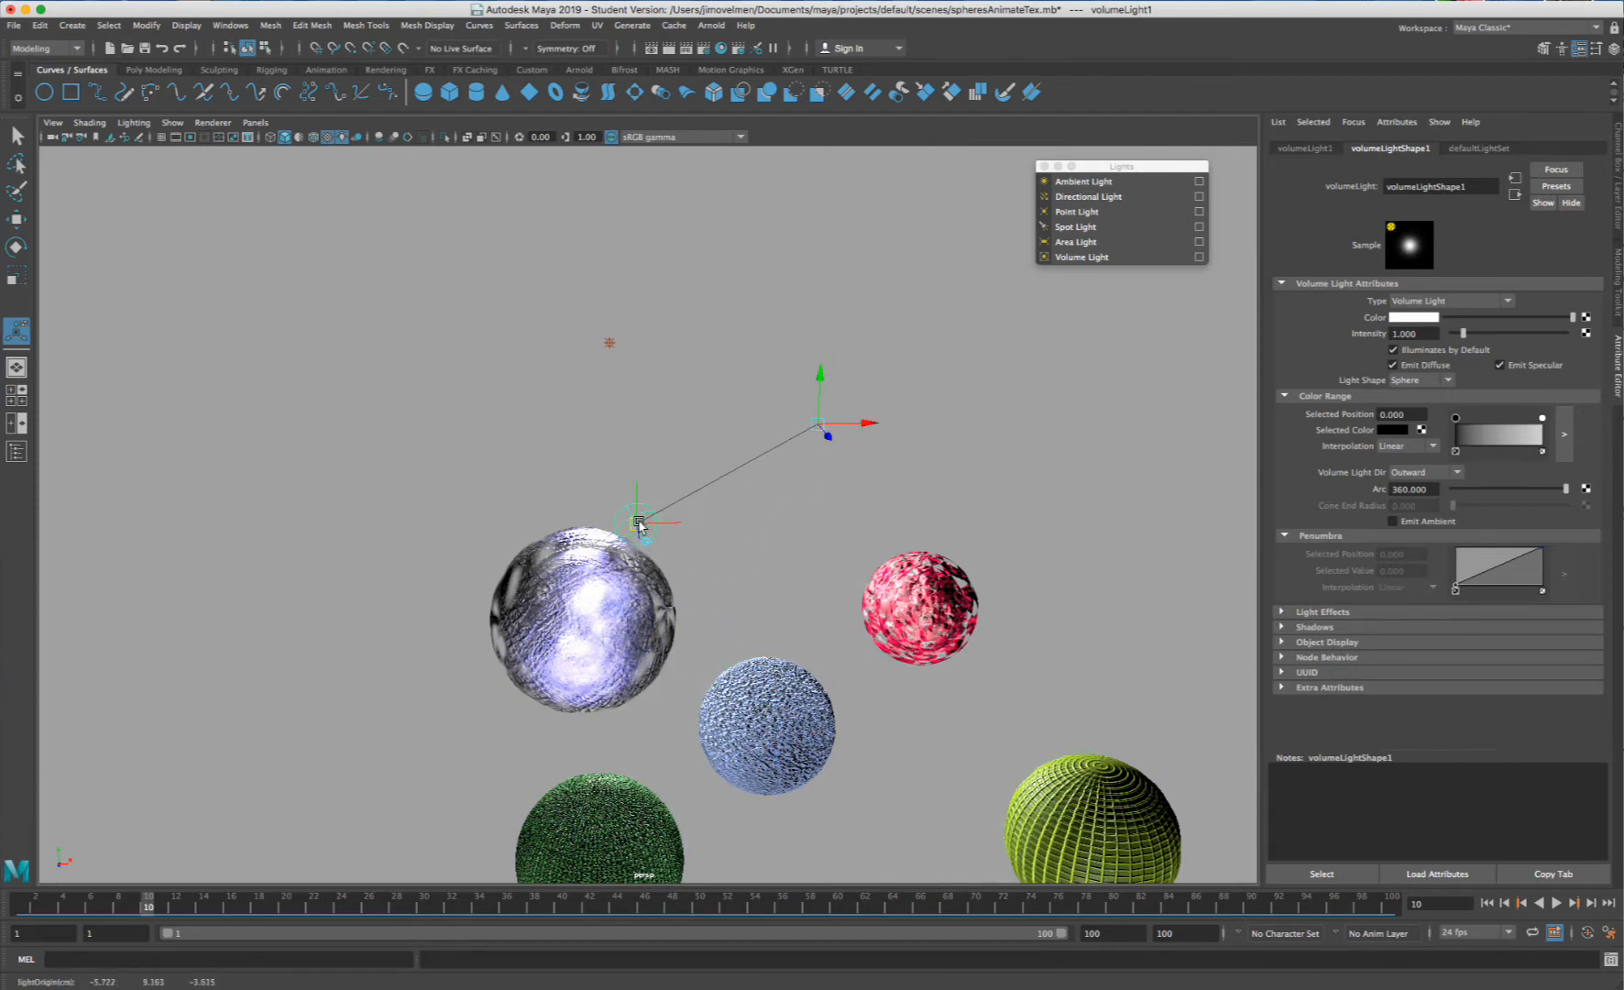
pyautogui.scroll(5, 641, 550)
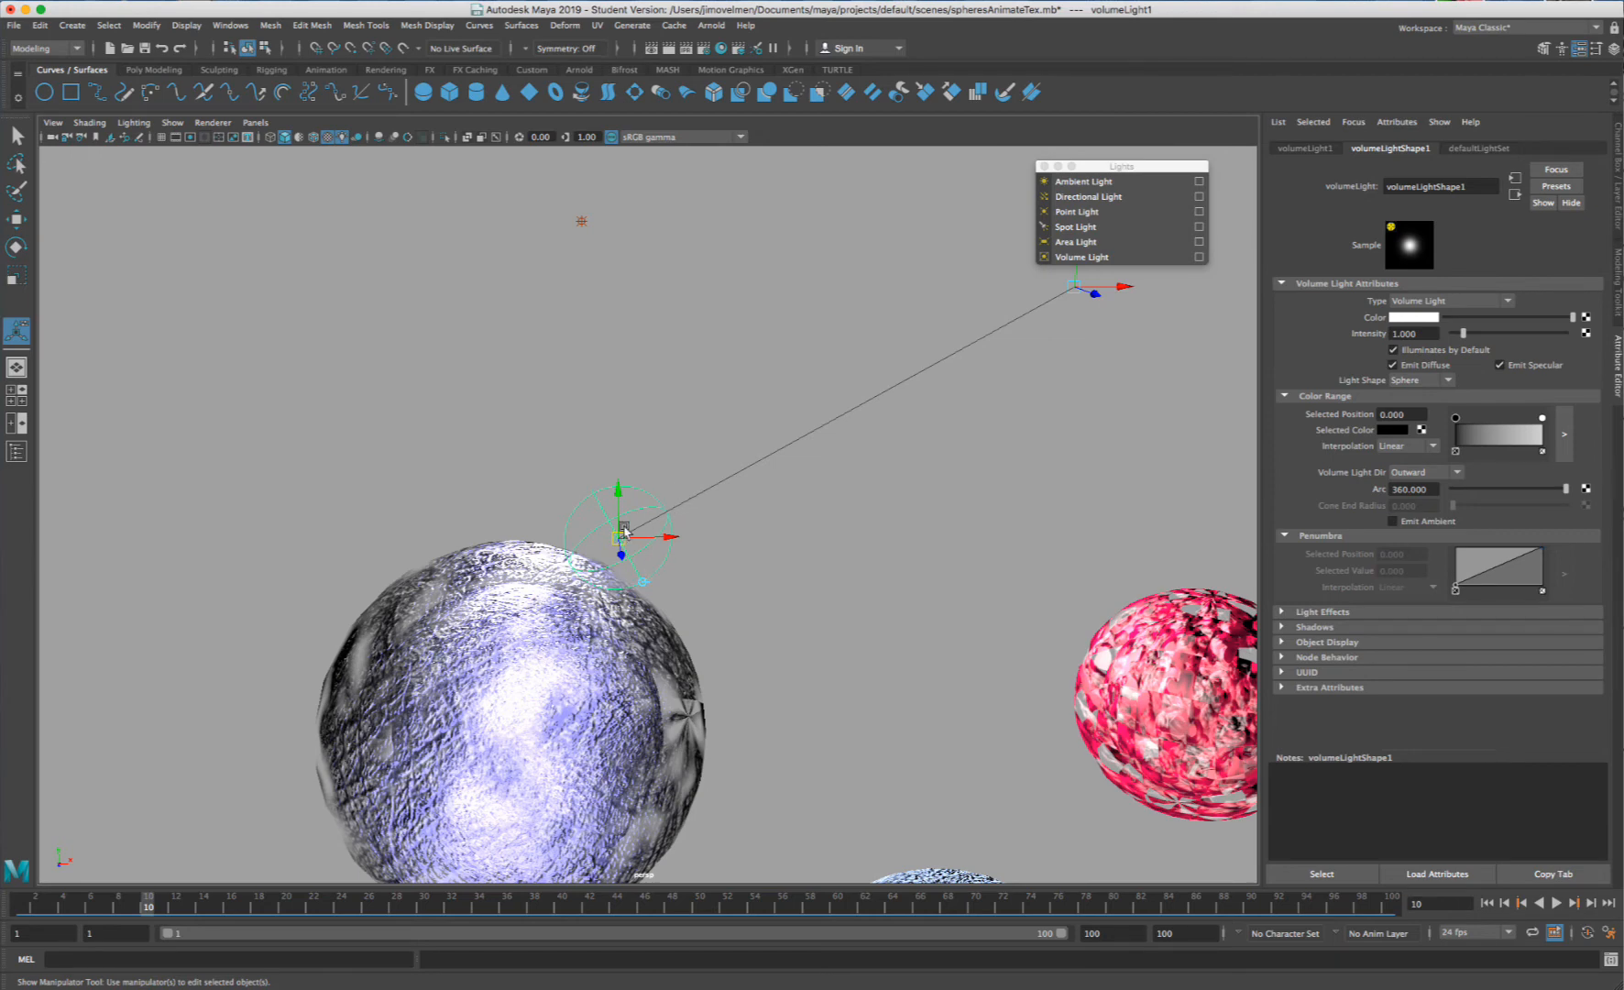
pyautogui.moveTo(624, 529); pyautogui.dragTo(1102, 404)
pyautogui.scroll(-3, 869, 475)
pyautogui.press('r')
pyautogui.press('7')
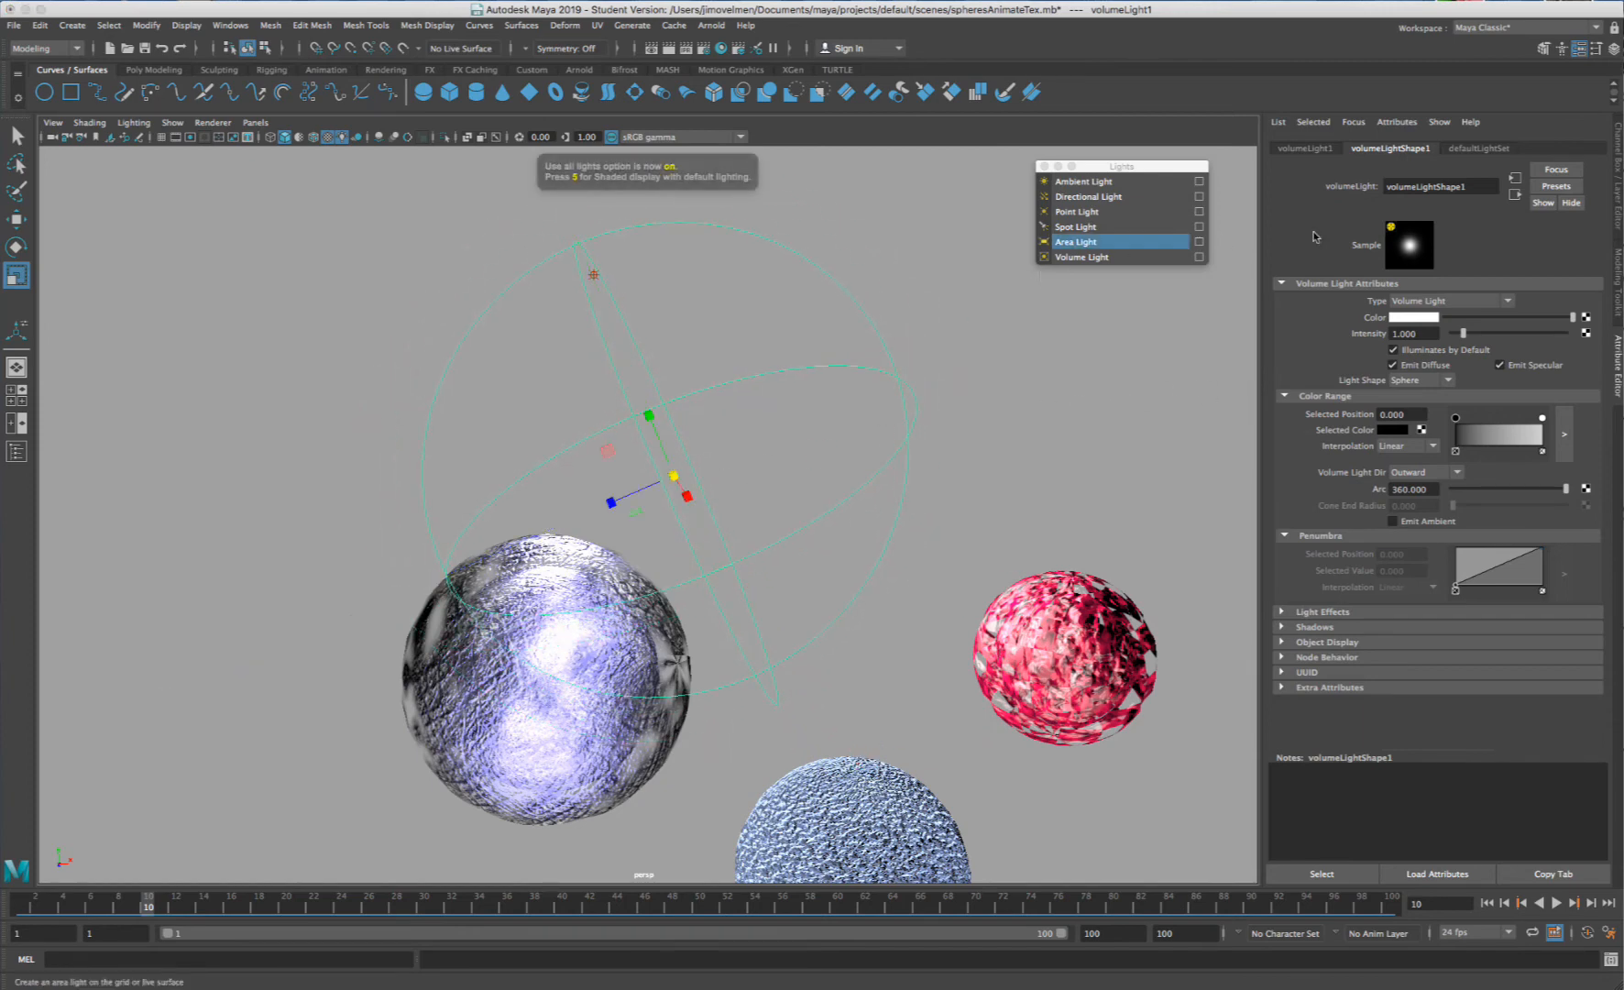
# - Remove the volume light and move the floating Lights window clear of the spheres
pyautogui.click(1462, 301)
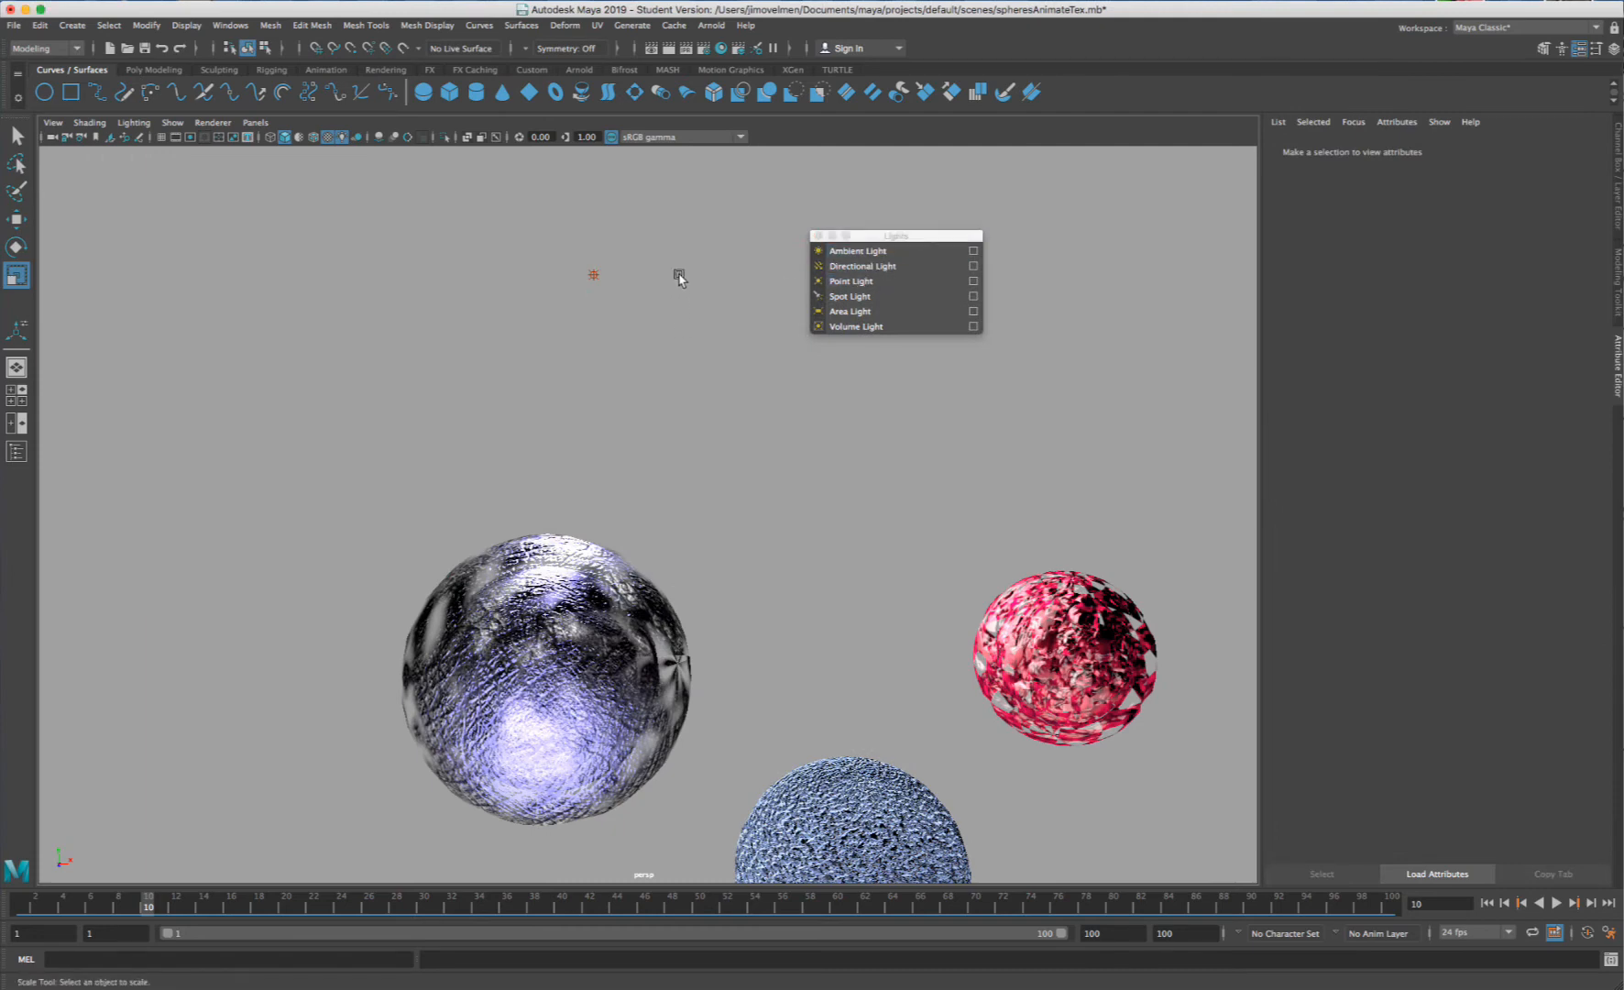
pyautogui.moveTo(870, 236); pyautogui.dragTo(1035, 175)
pyautogui.keyDown('alt'); pyautogui.moveTo(727, 370); pyautogui.dragTo(786, 359); pyautogui.keyUp('alt')
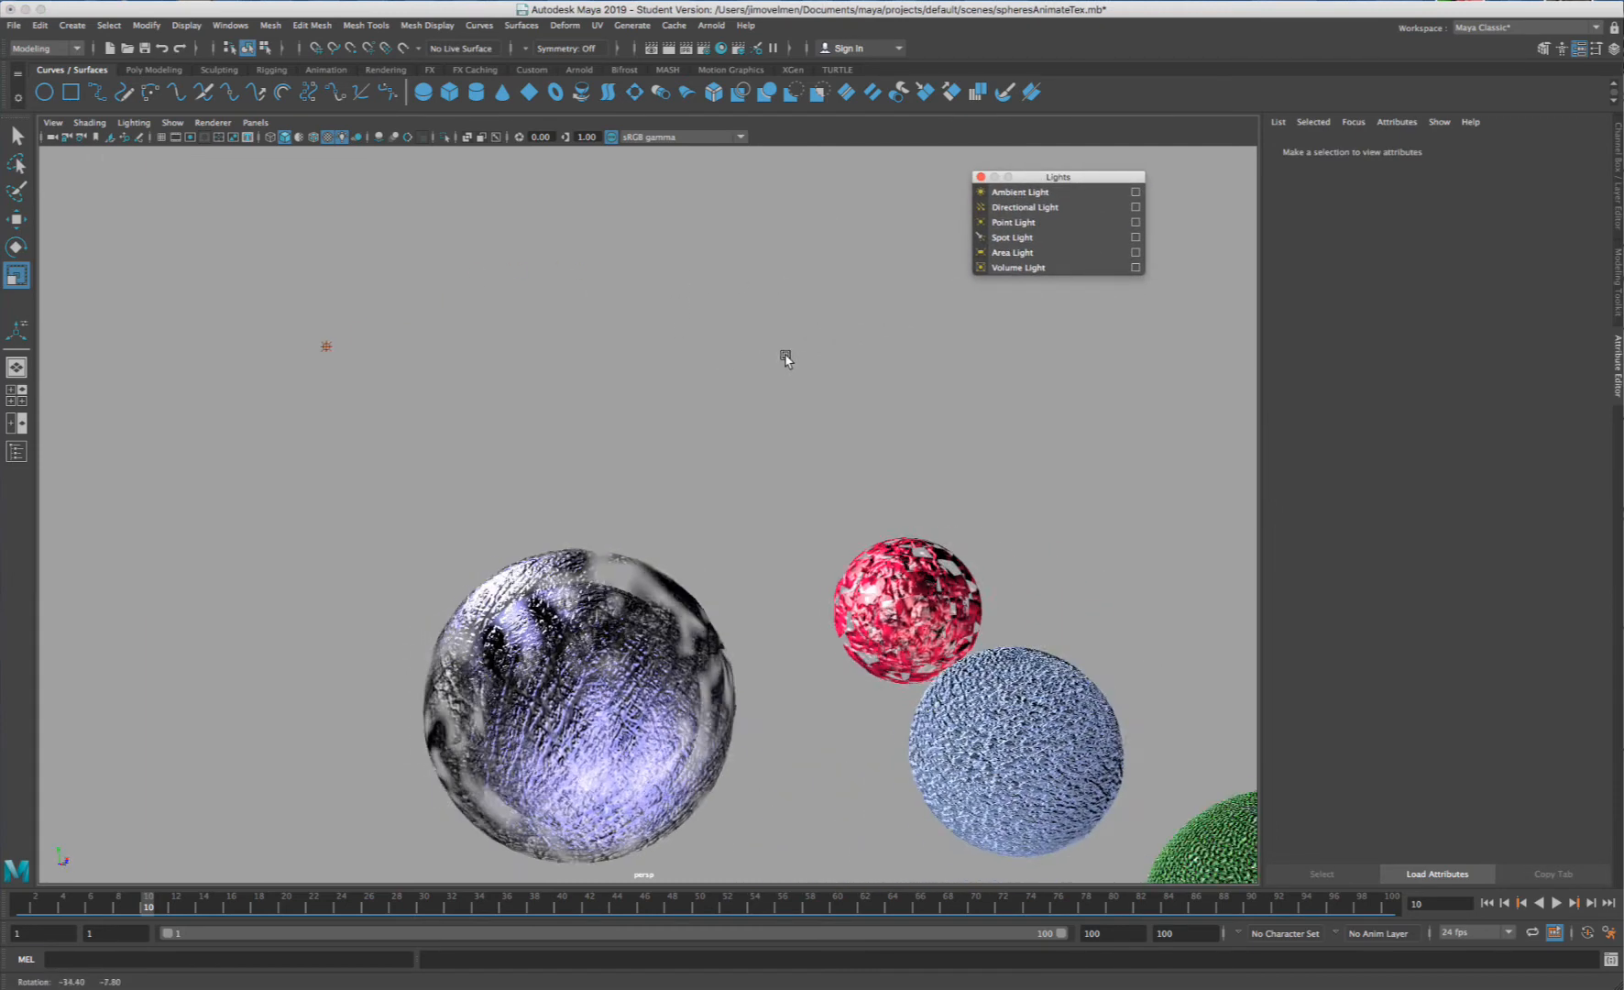
pyautogui.scroll(-8, 803, 358)
pyautogui.keyDown('alt'); pyautogui.moveTo(910, 486); pyautogui.dragTo(658, 426, button='middle'); pyautogui.keyUp('alt')
pyautogui.keyDown('alt'); pyautogui.moveTo(659, 424); pyautogui.dragTo(724, 432); pyautogui.keyUp('alt')
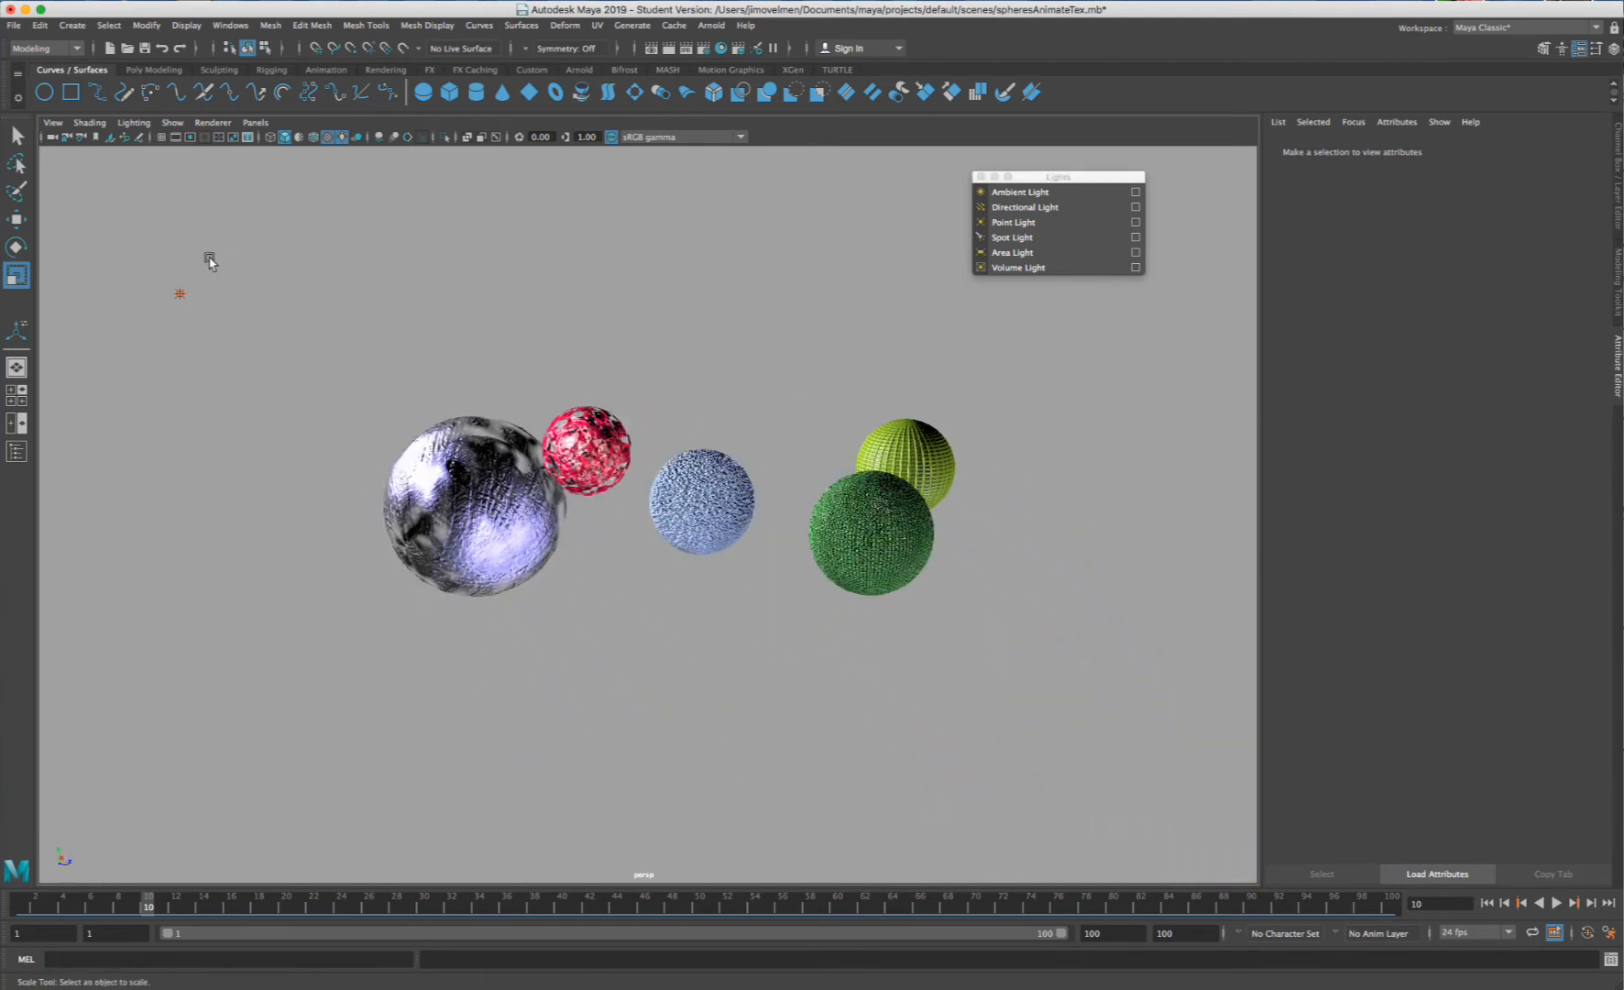
# - Select the point light and return the animation to frame 1 with all scene lights in use
pyautogui.click(180, 293)
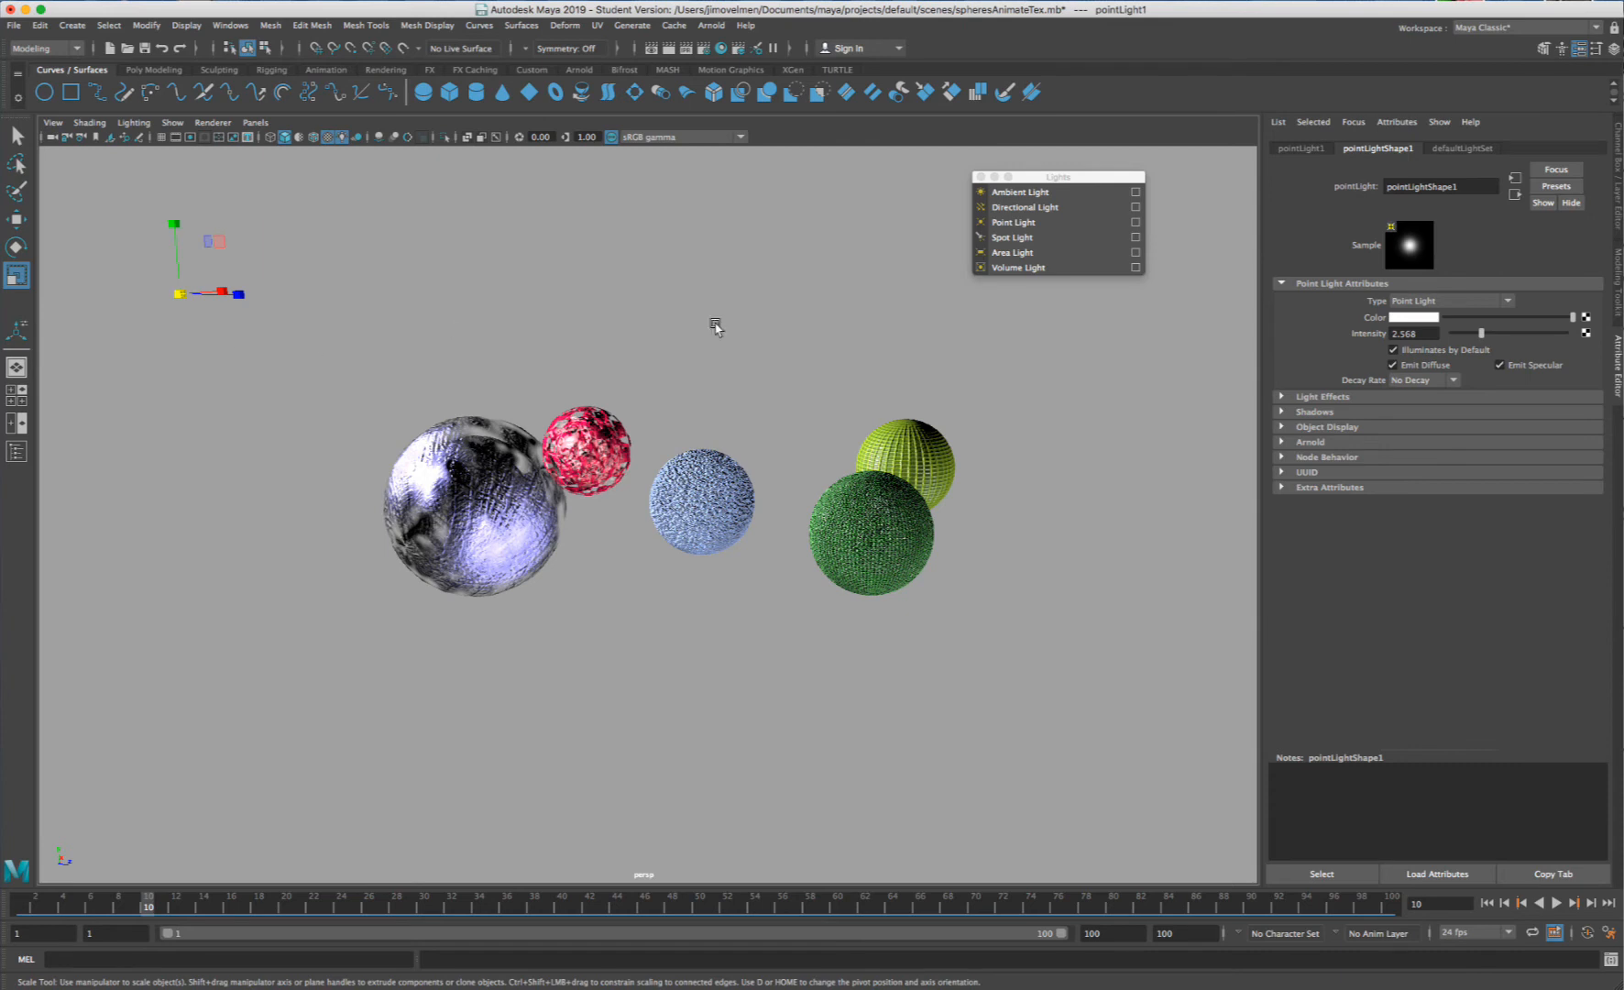
pyautogui.moveTo(77, 894); pyautogui.dragTo(22, 902)
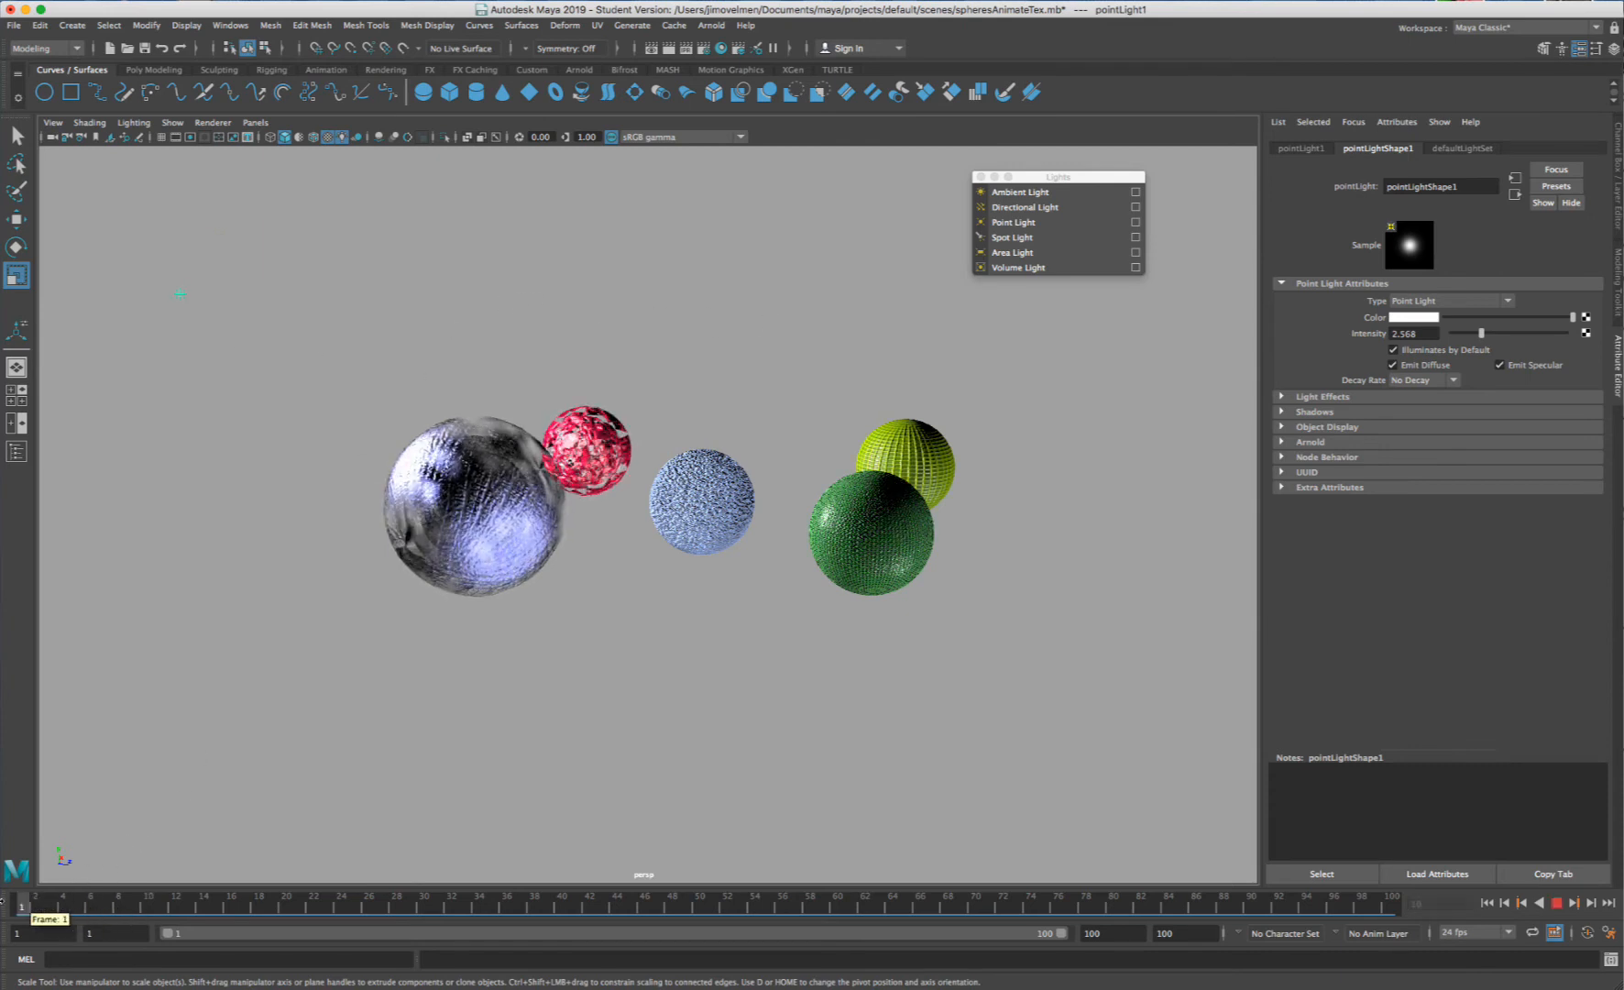
pyautogui.press('7')
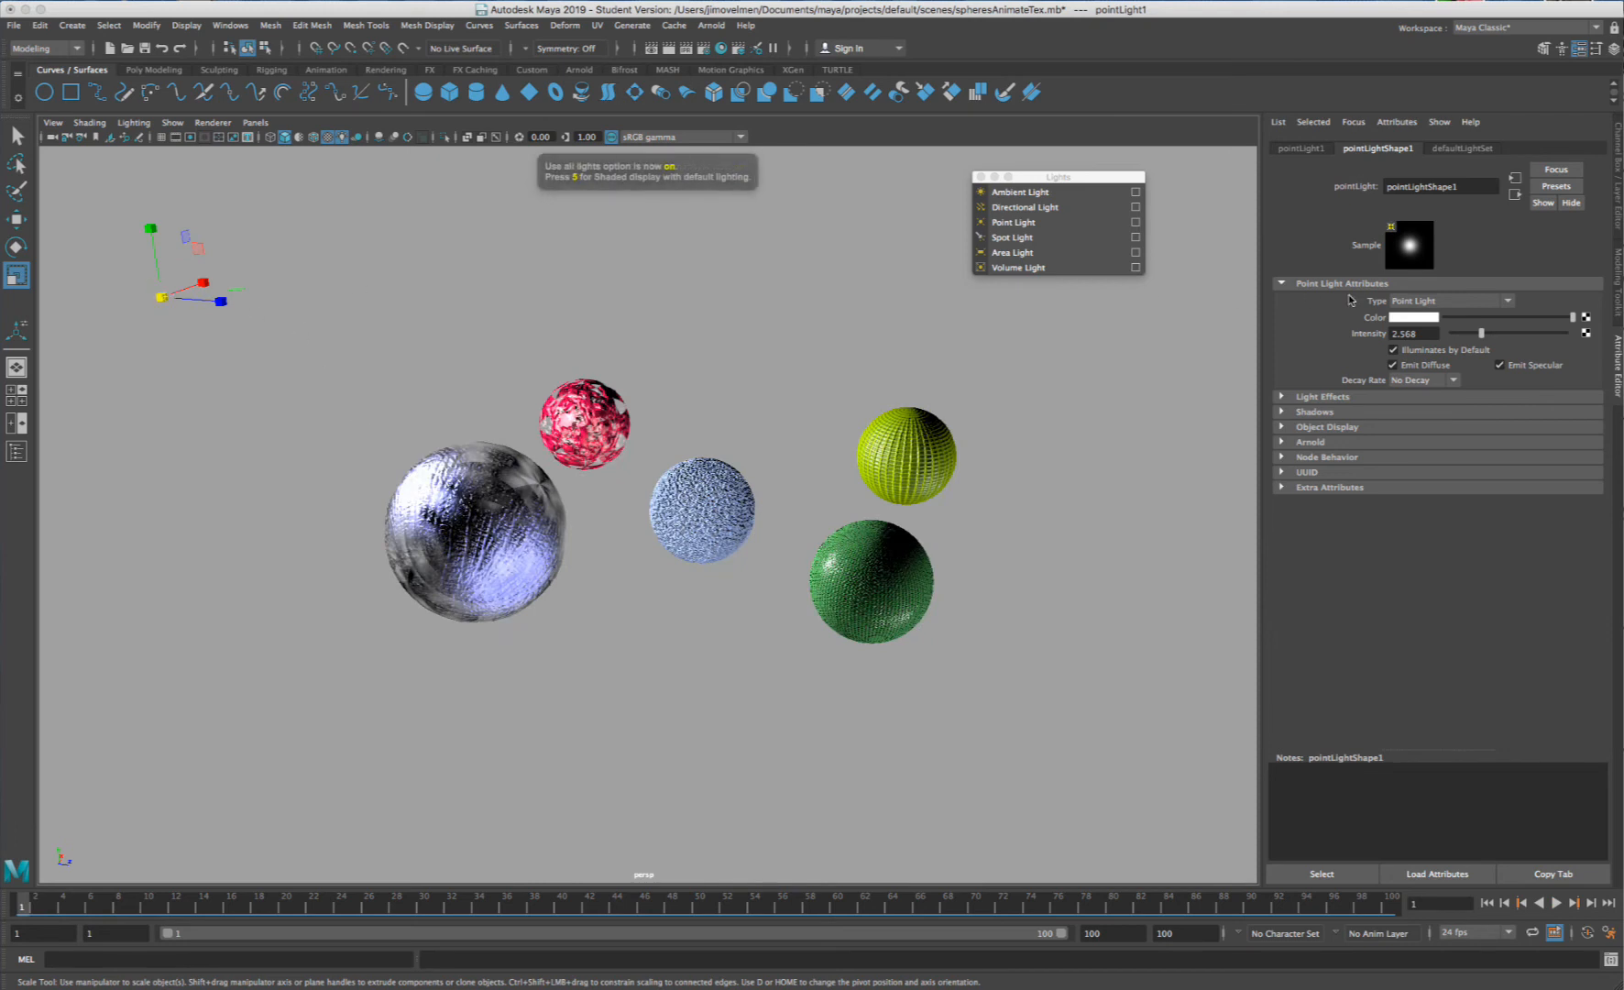
pyautogui.click(256, 280)
pyautogui.click(162, 299)
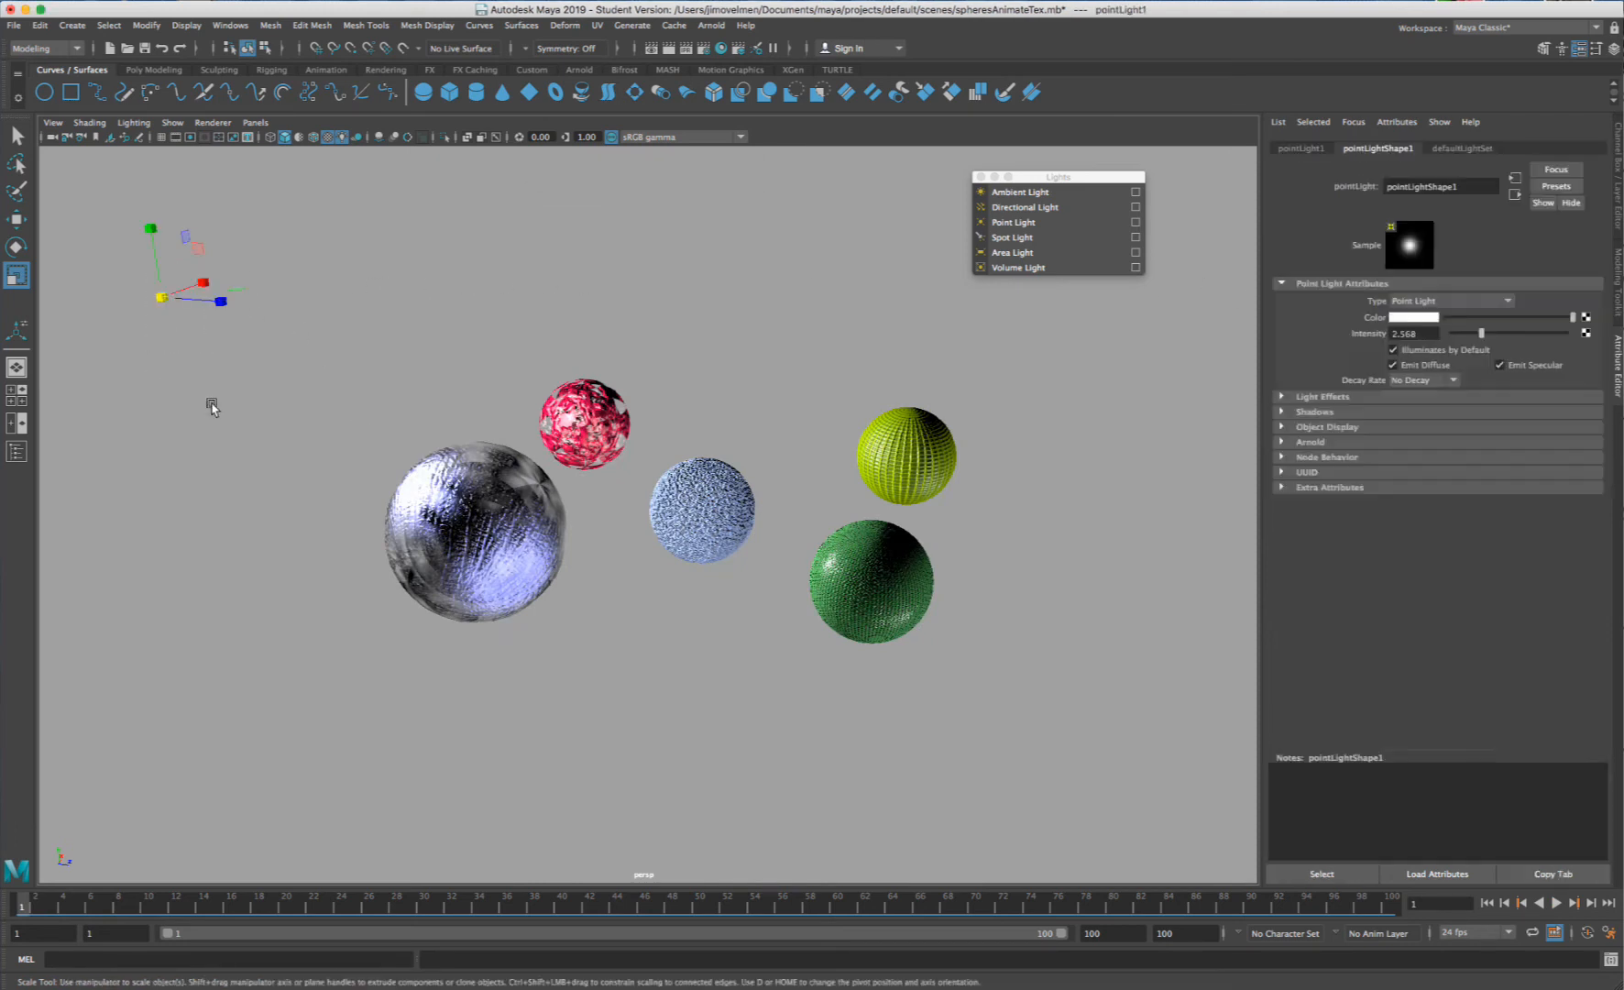
# - Delete the leftover directionalLight2 through the Outliner, leaving the point light selected and the Outliner closed
pyautogui.click(230, 25)
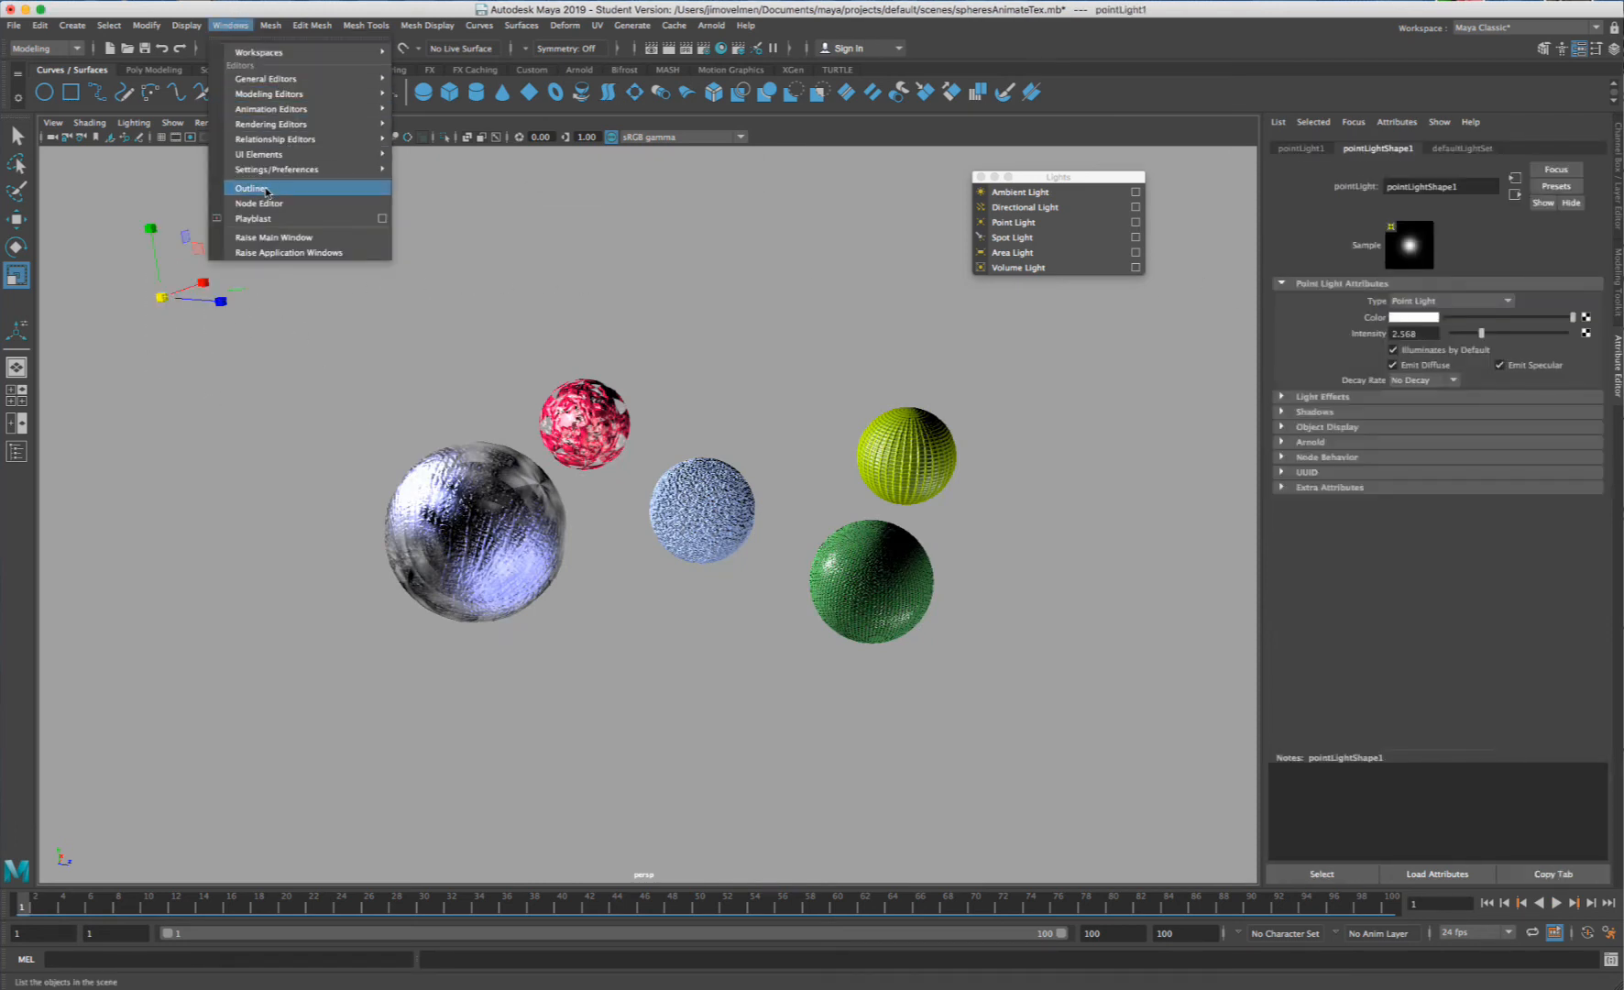
pyautogui.click(294, 188)
pyautogui.click(79, 477)
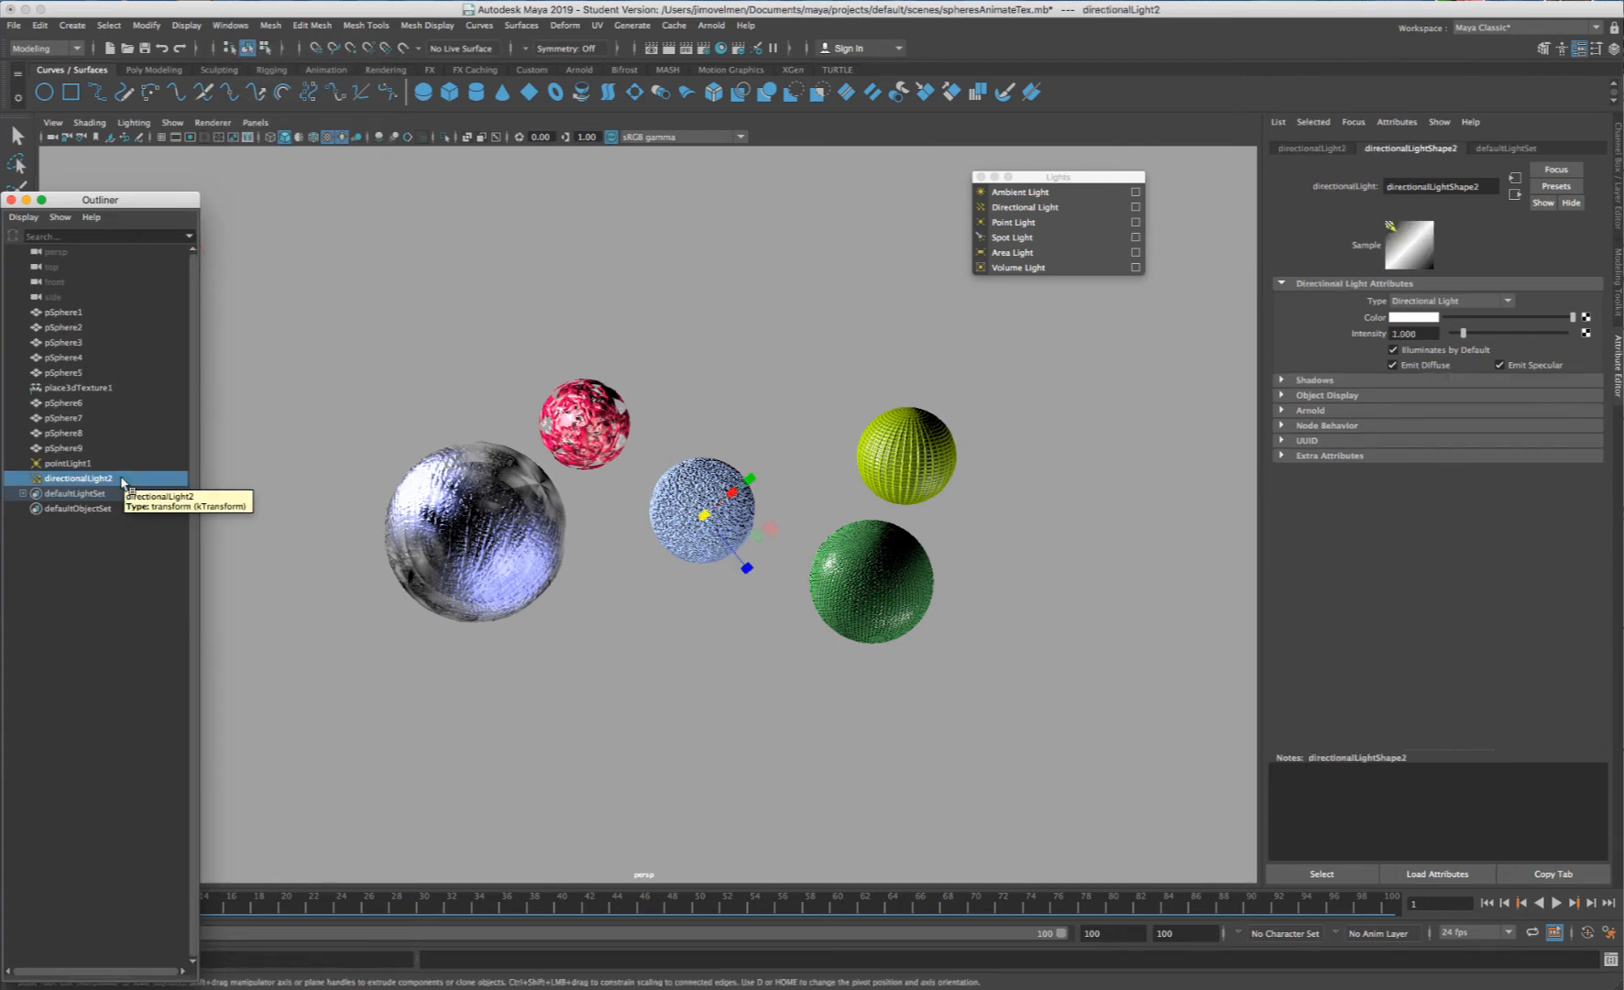
pyautogui.click(103, 464)
pyautogui.moveTo(98, 199); pyautogui.dragTo(390, 144)
pyautogui.click(307, 145)
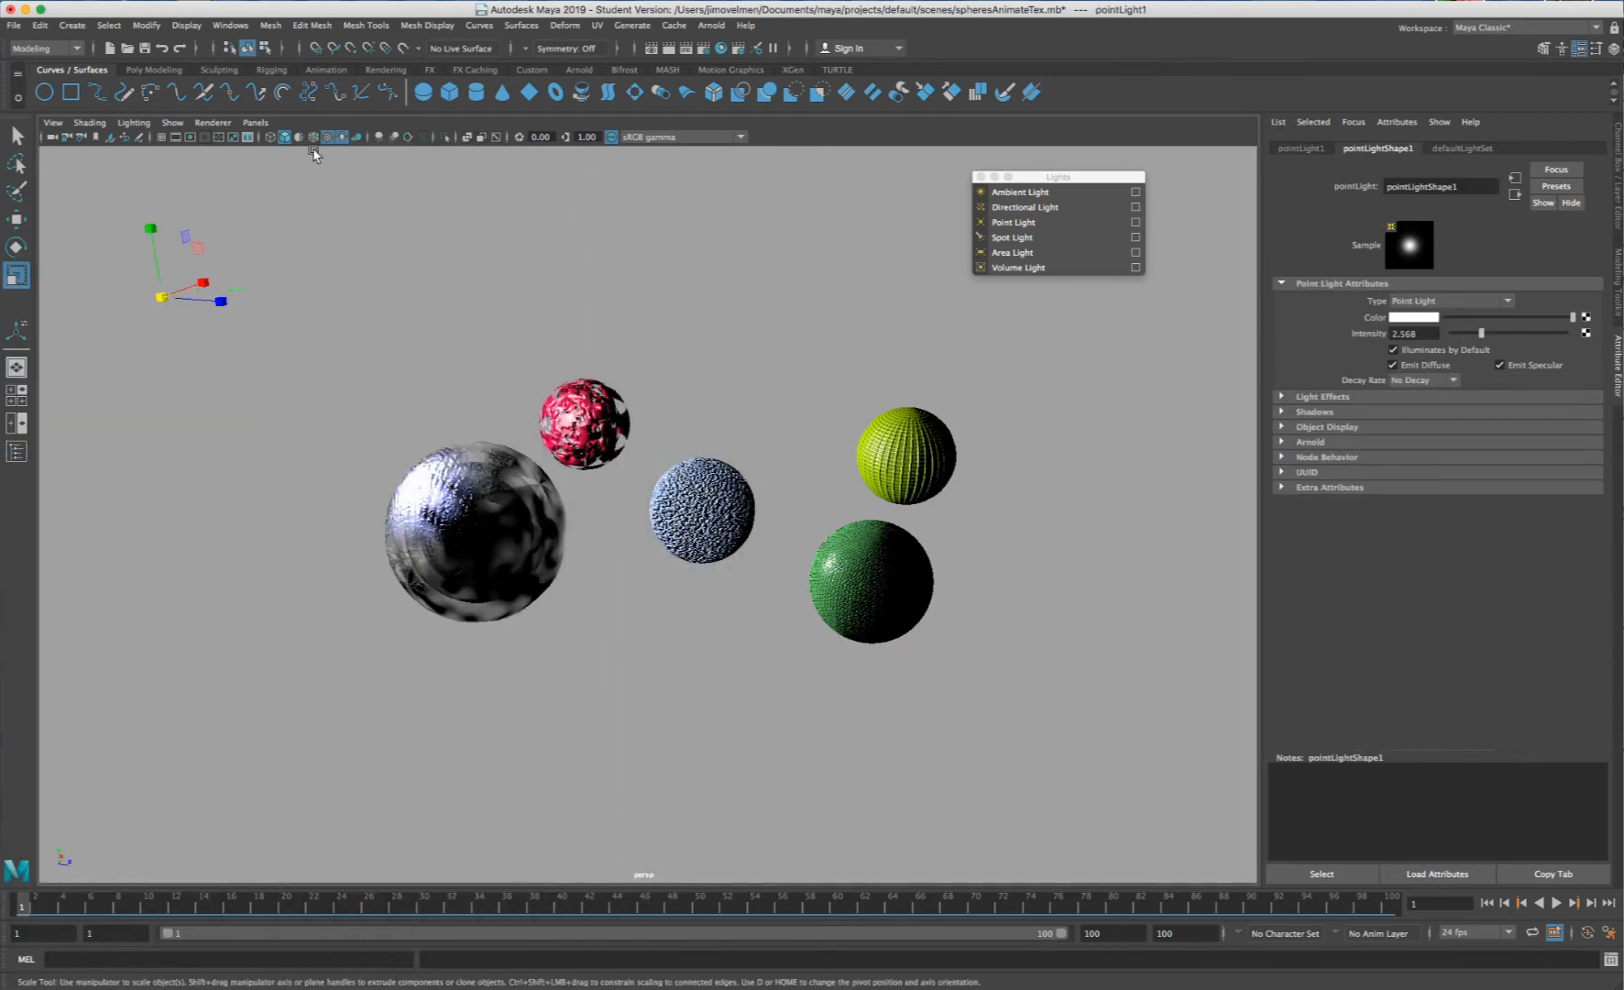
# - Move the point light slightly closer to the spheres, keeping it above the large layered sphere
pyautogui.press('w')
pyautogui.moveTo(155, 284); pyautogui.dragTo(205, 291)
# - Examine the scene's materials, textures, utilities and lights in the Hypershade, and minimize its window
pyautogui.click(153, 70)
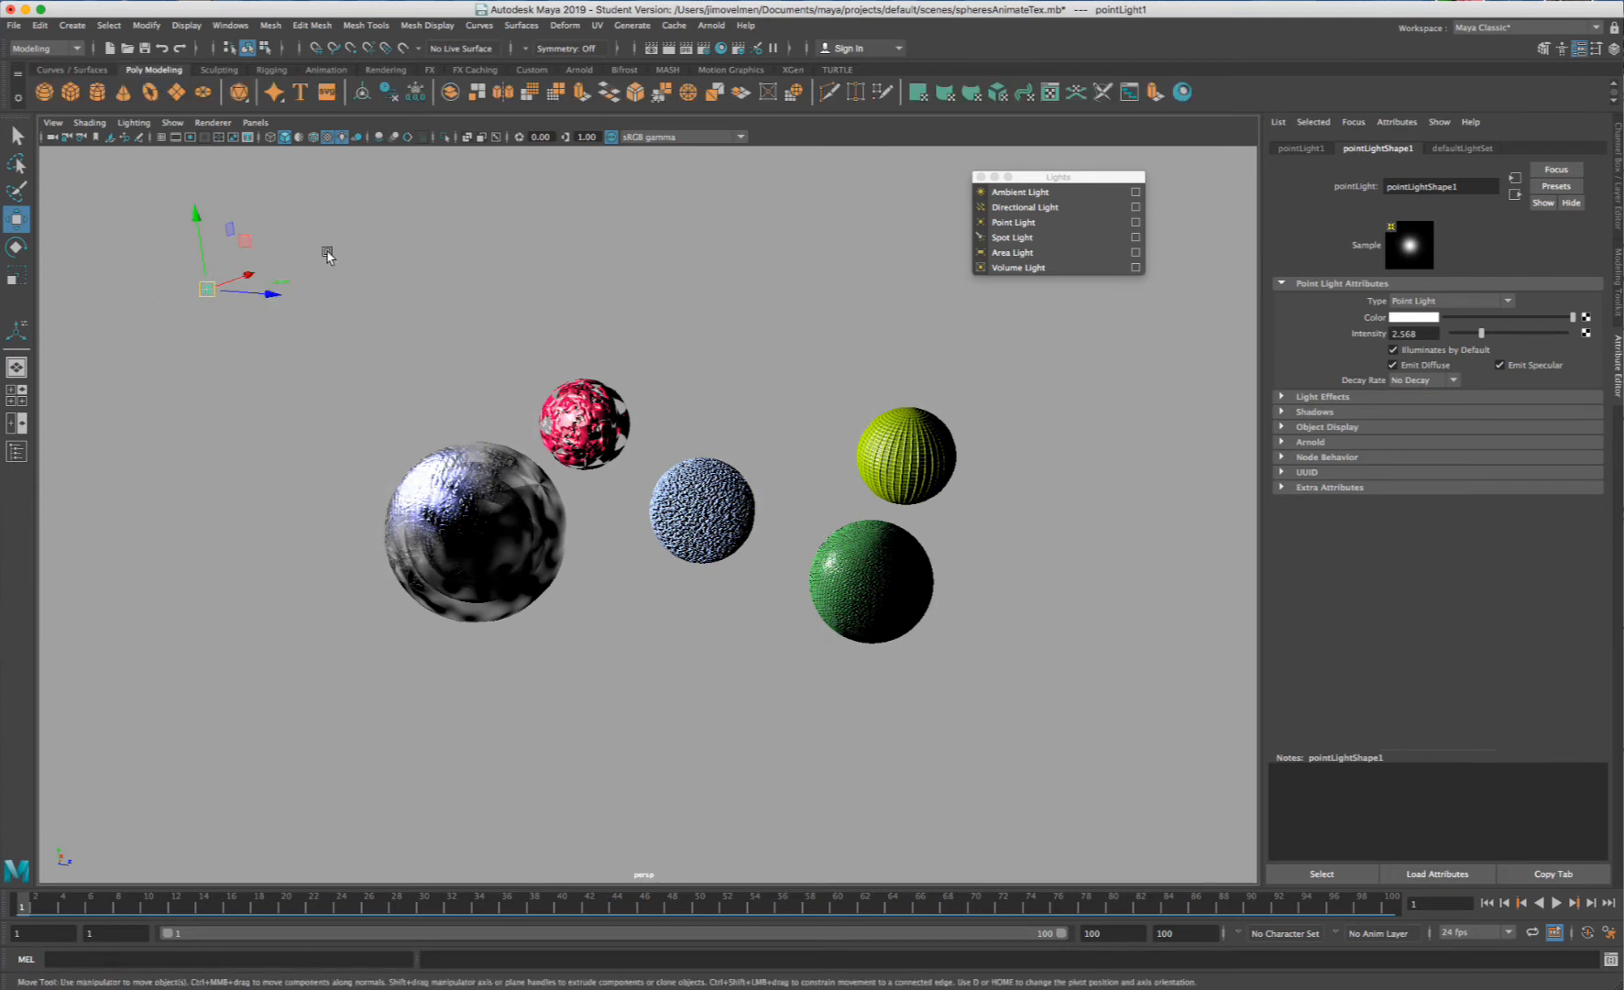
pyautogui.click(1183, 93)
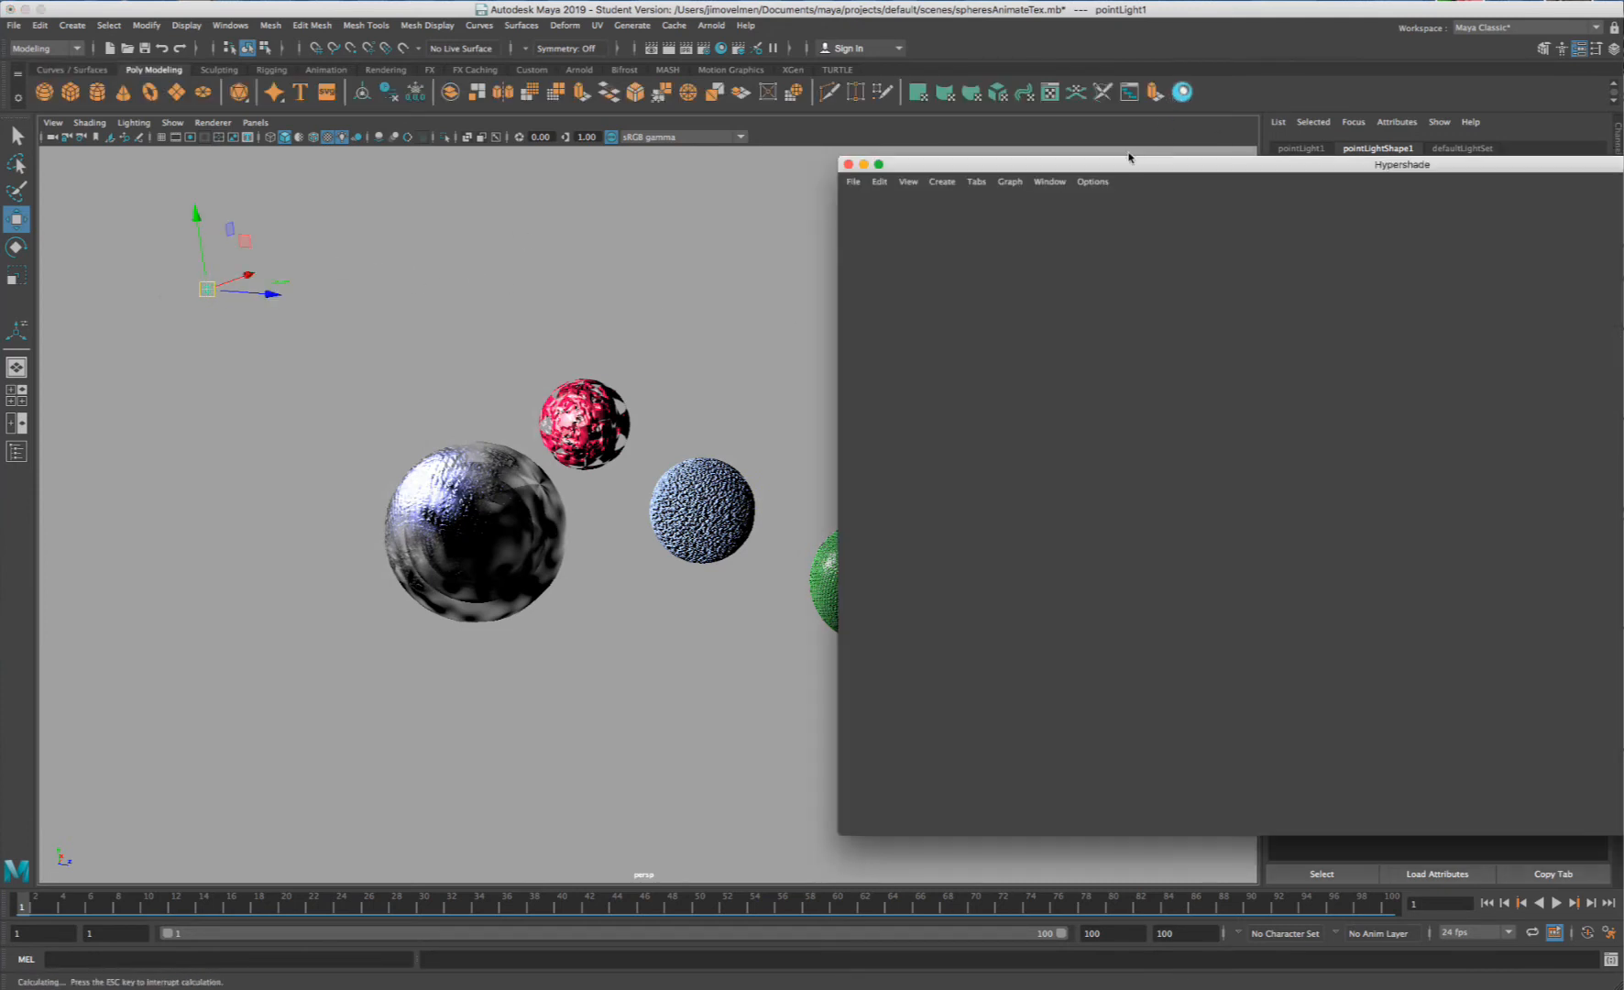
pyautogui.moveTo(1113, 168); pyautogui.dragTo(616, 192)
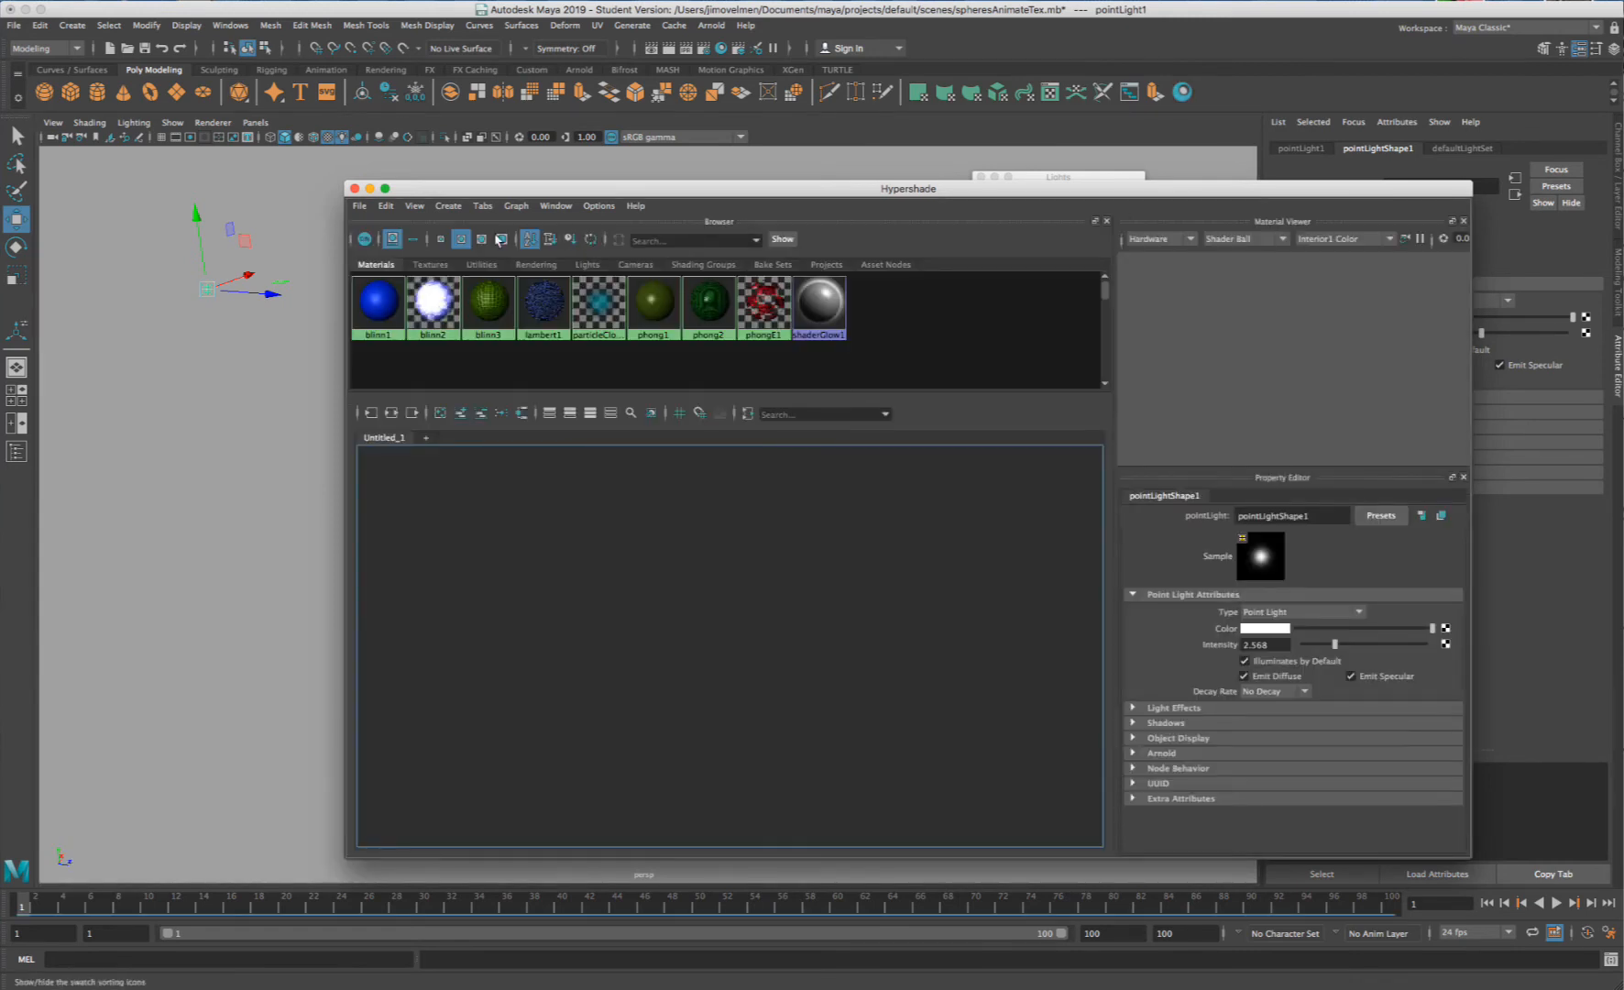
pyautogui.click(432, 265)
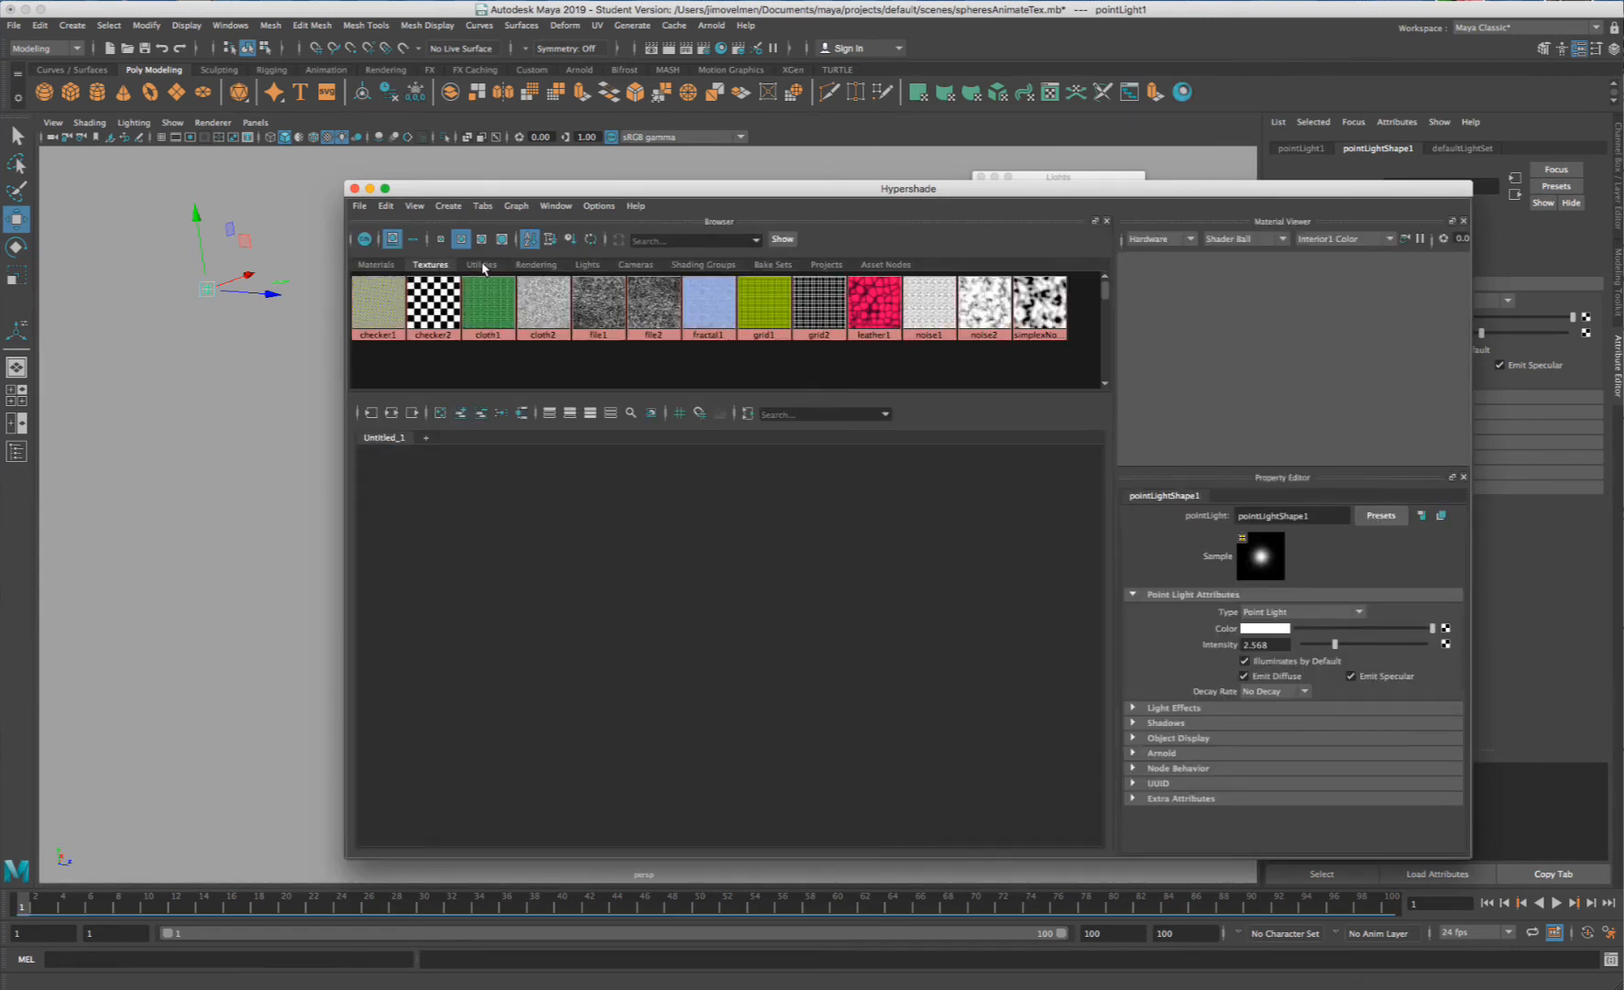
pyautogui.click(482, 265)
pyautogui.click(432, 265)
pyautogui.click(595, 266)
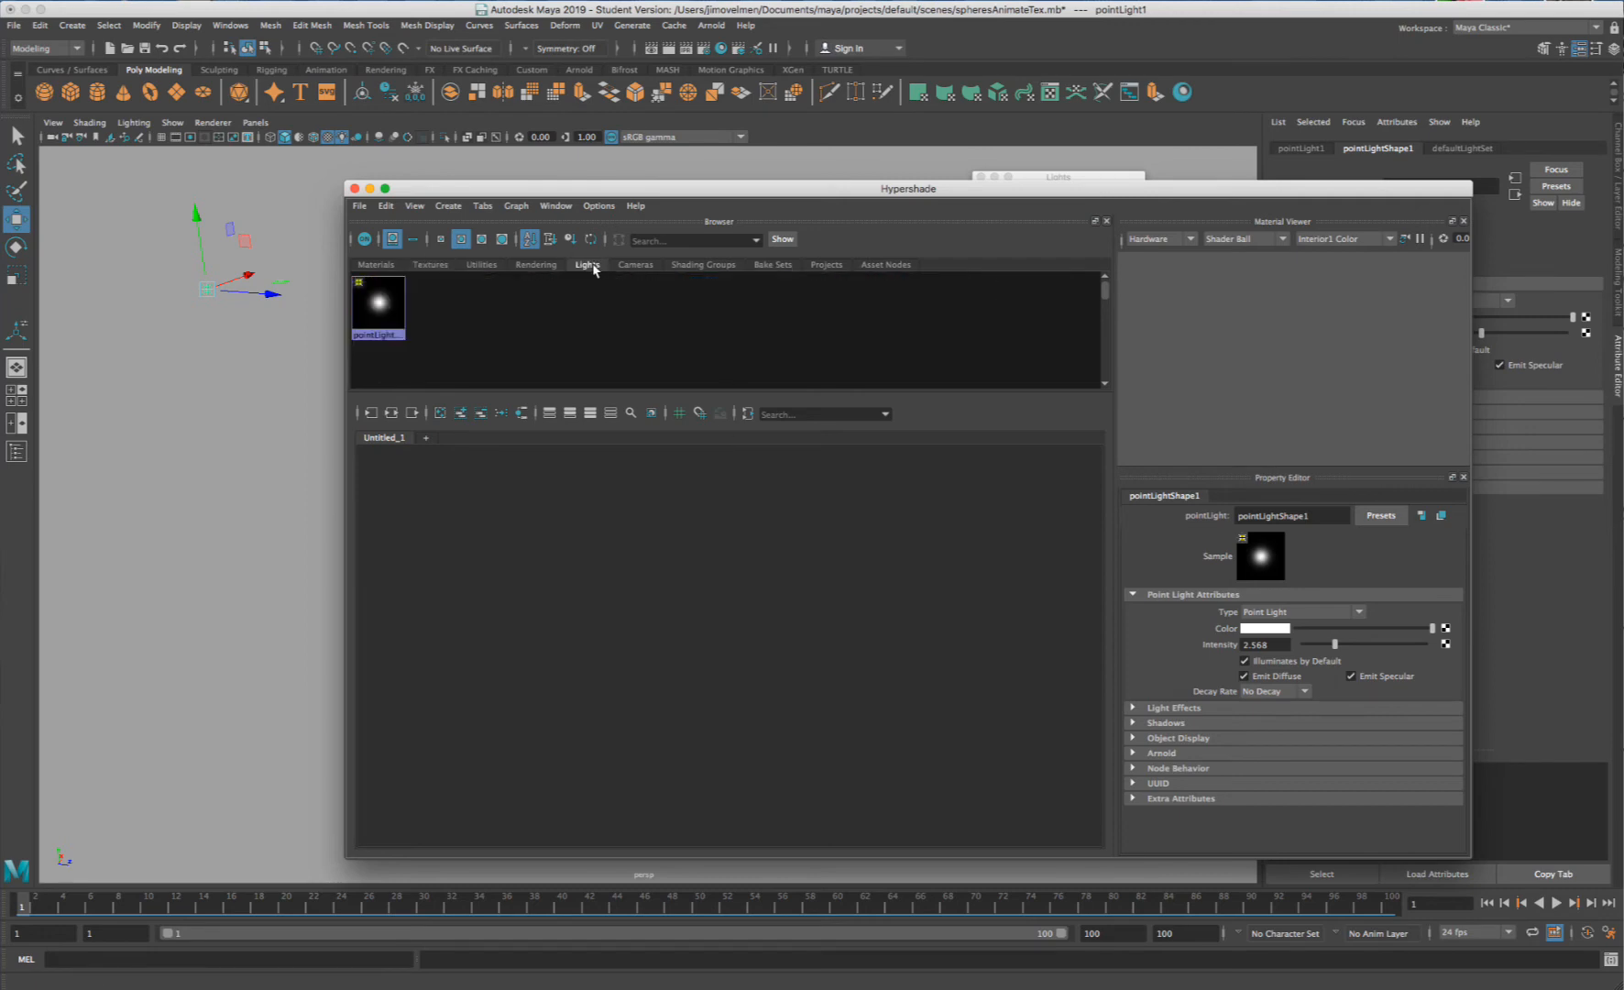
pyautogui.moveTo(460, 188); pyautogui.dragTo(417, 183)
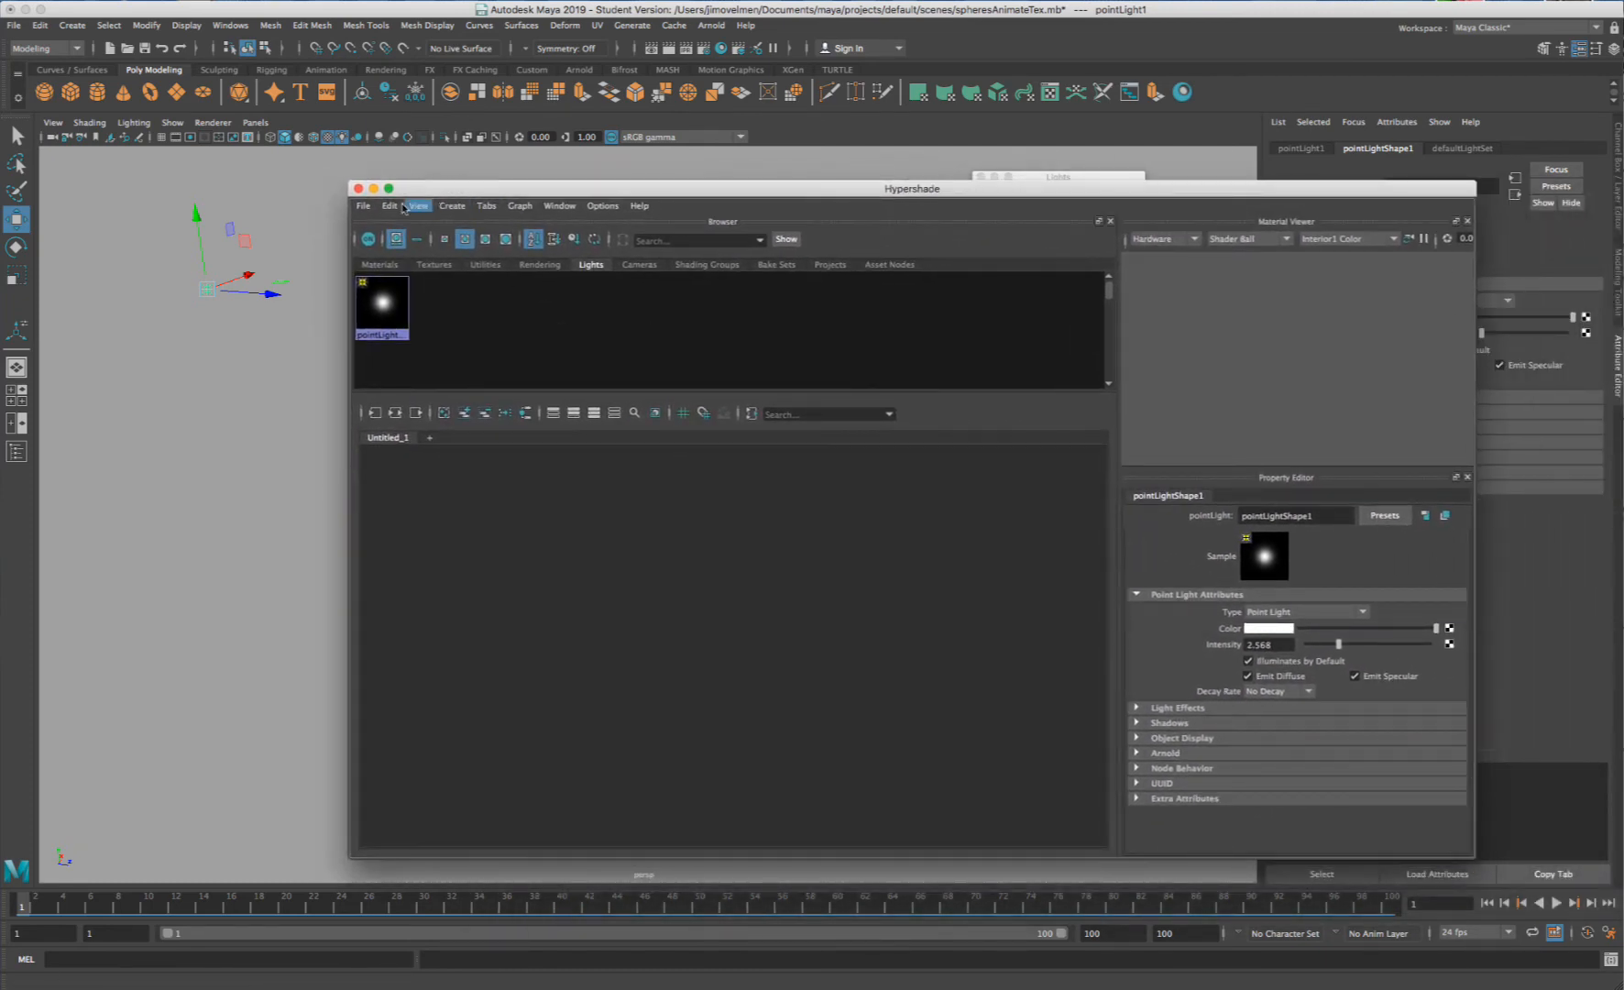
pyautogui.click(372, 189)
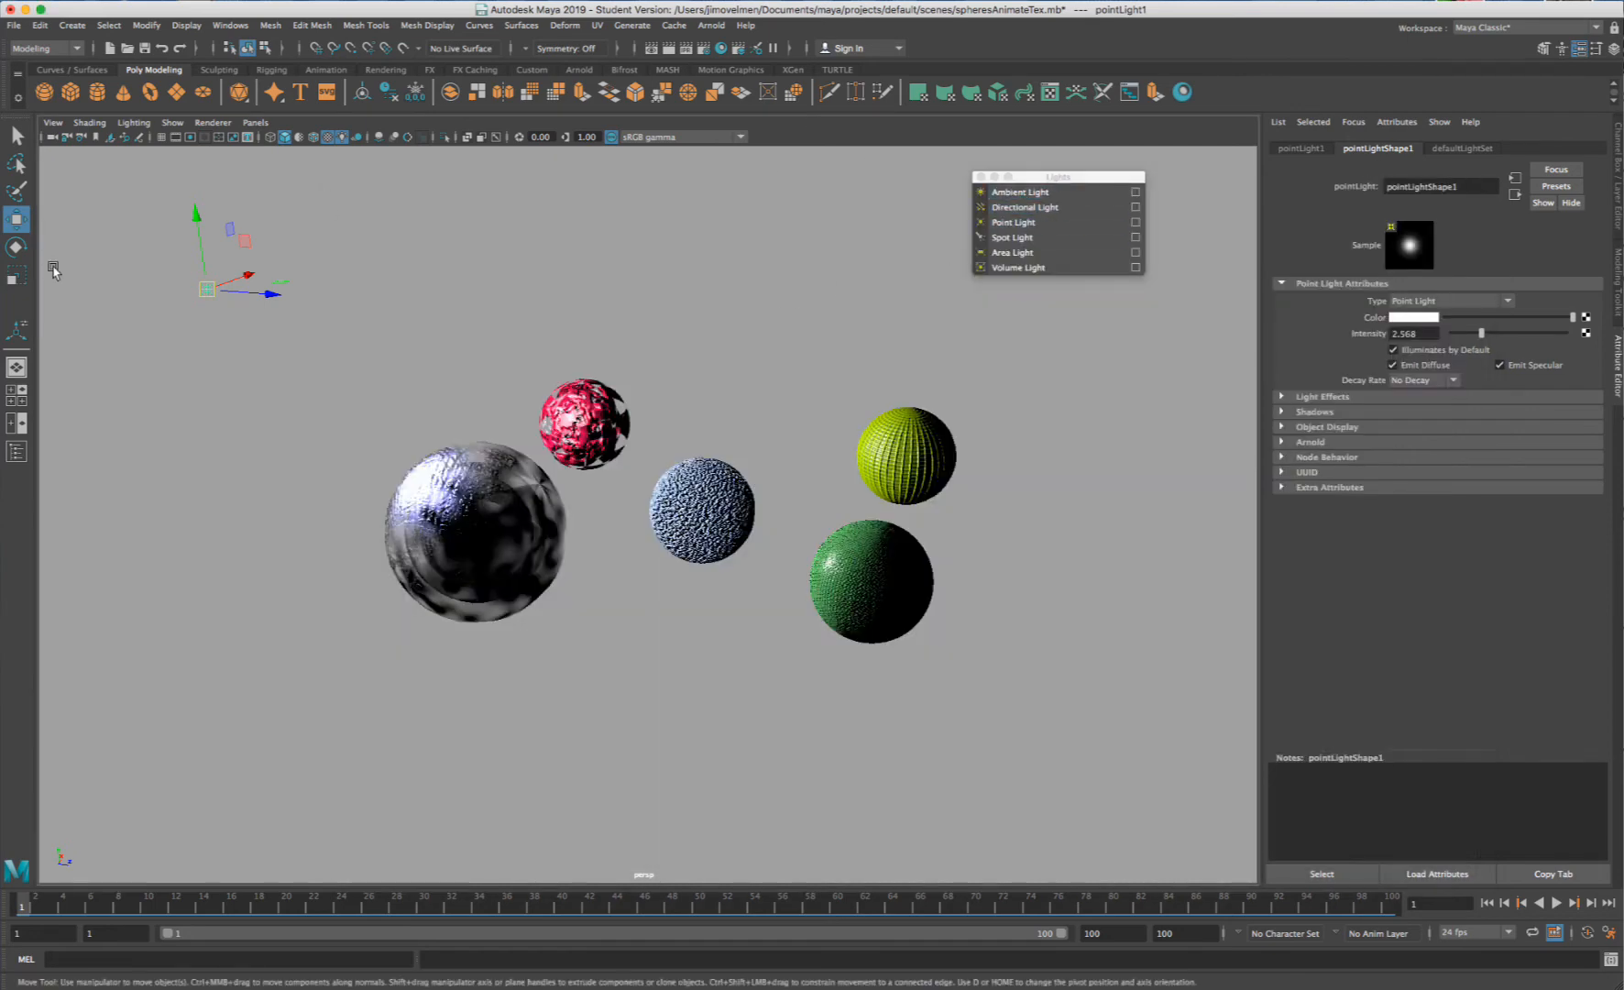
# - Move the point light higher and a little nearer to the spheres
pyautogui.moveTo(207, 286); pyautogui.dragTo(246, 252)
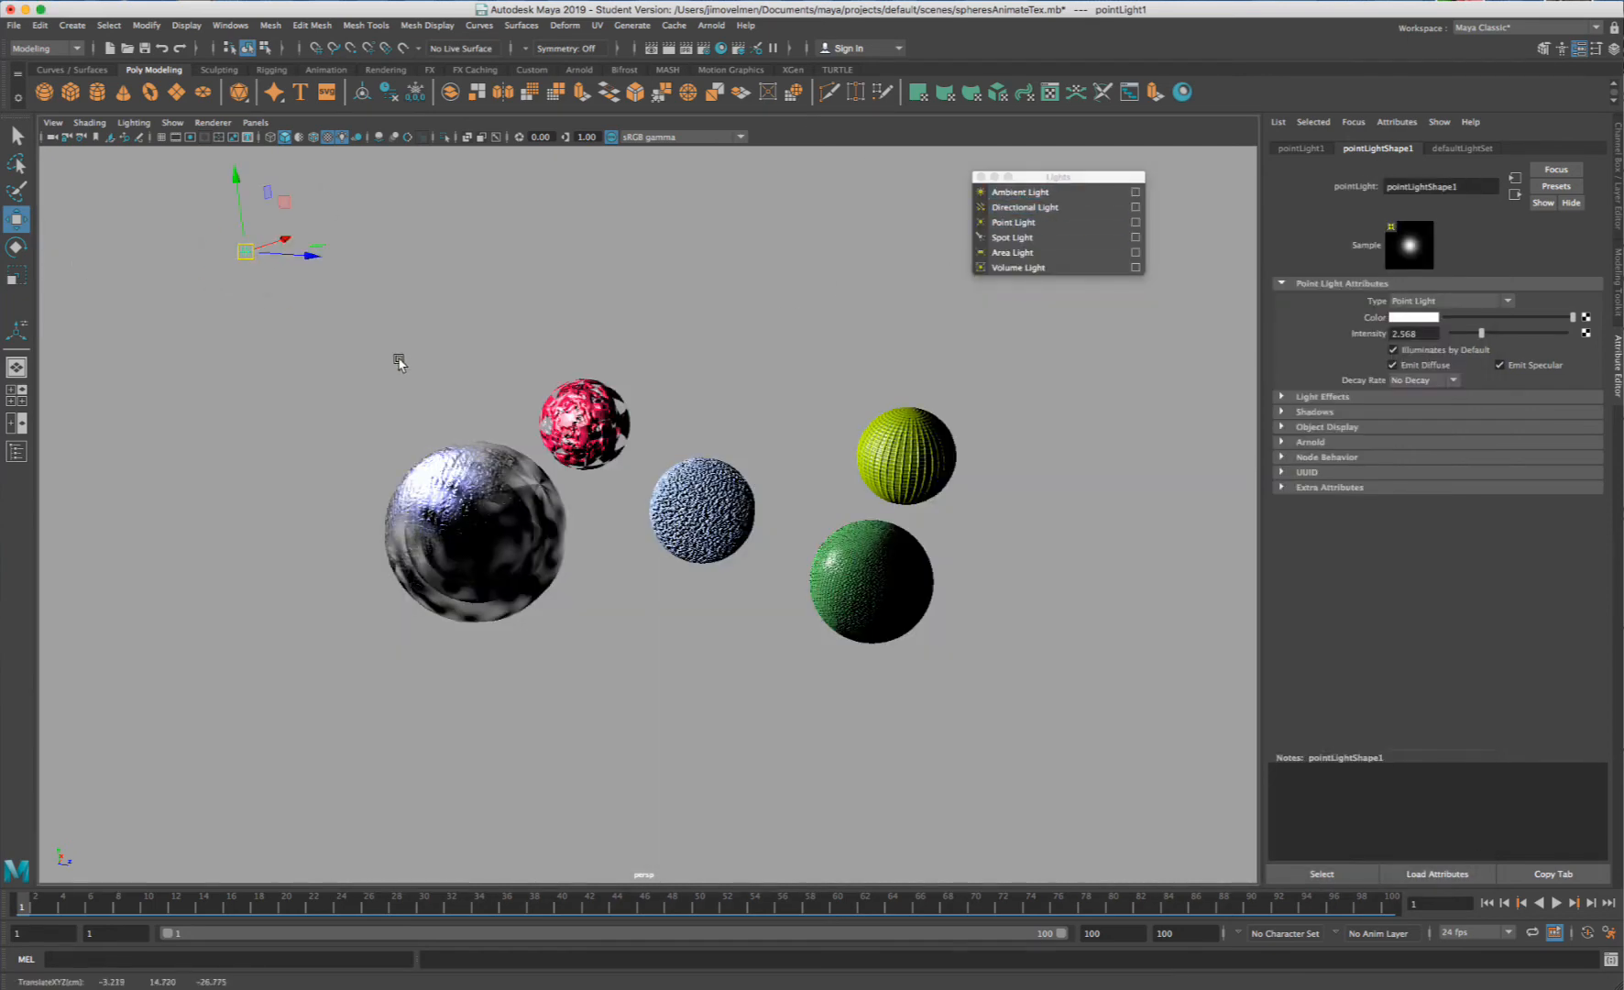
pyautogui.keyDown('alt'); pyautogui.moveTo(699, 363); pyautogui.dragTo(540, 321); pyautogui.keyUp('alt')
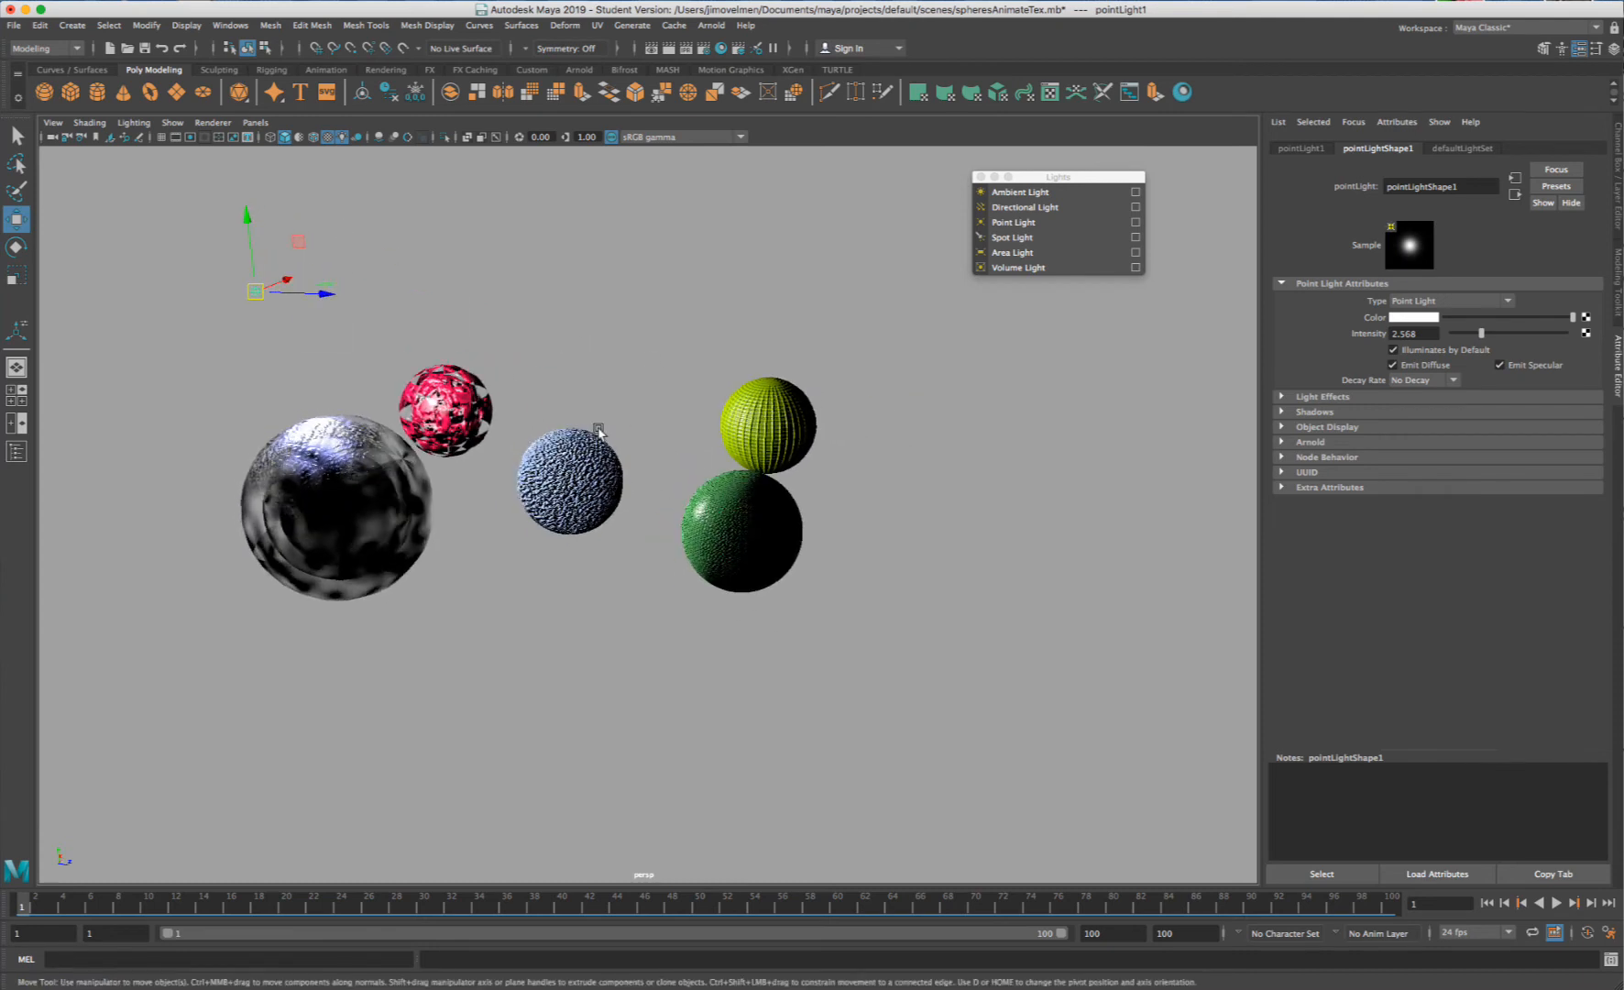
# - Create a polygon disc at the origin and scale it uniformly to about 27, with the viewport in shaded display
pyautogui.press('space')
pyautogui.click(428, 235)
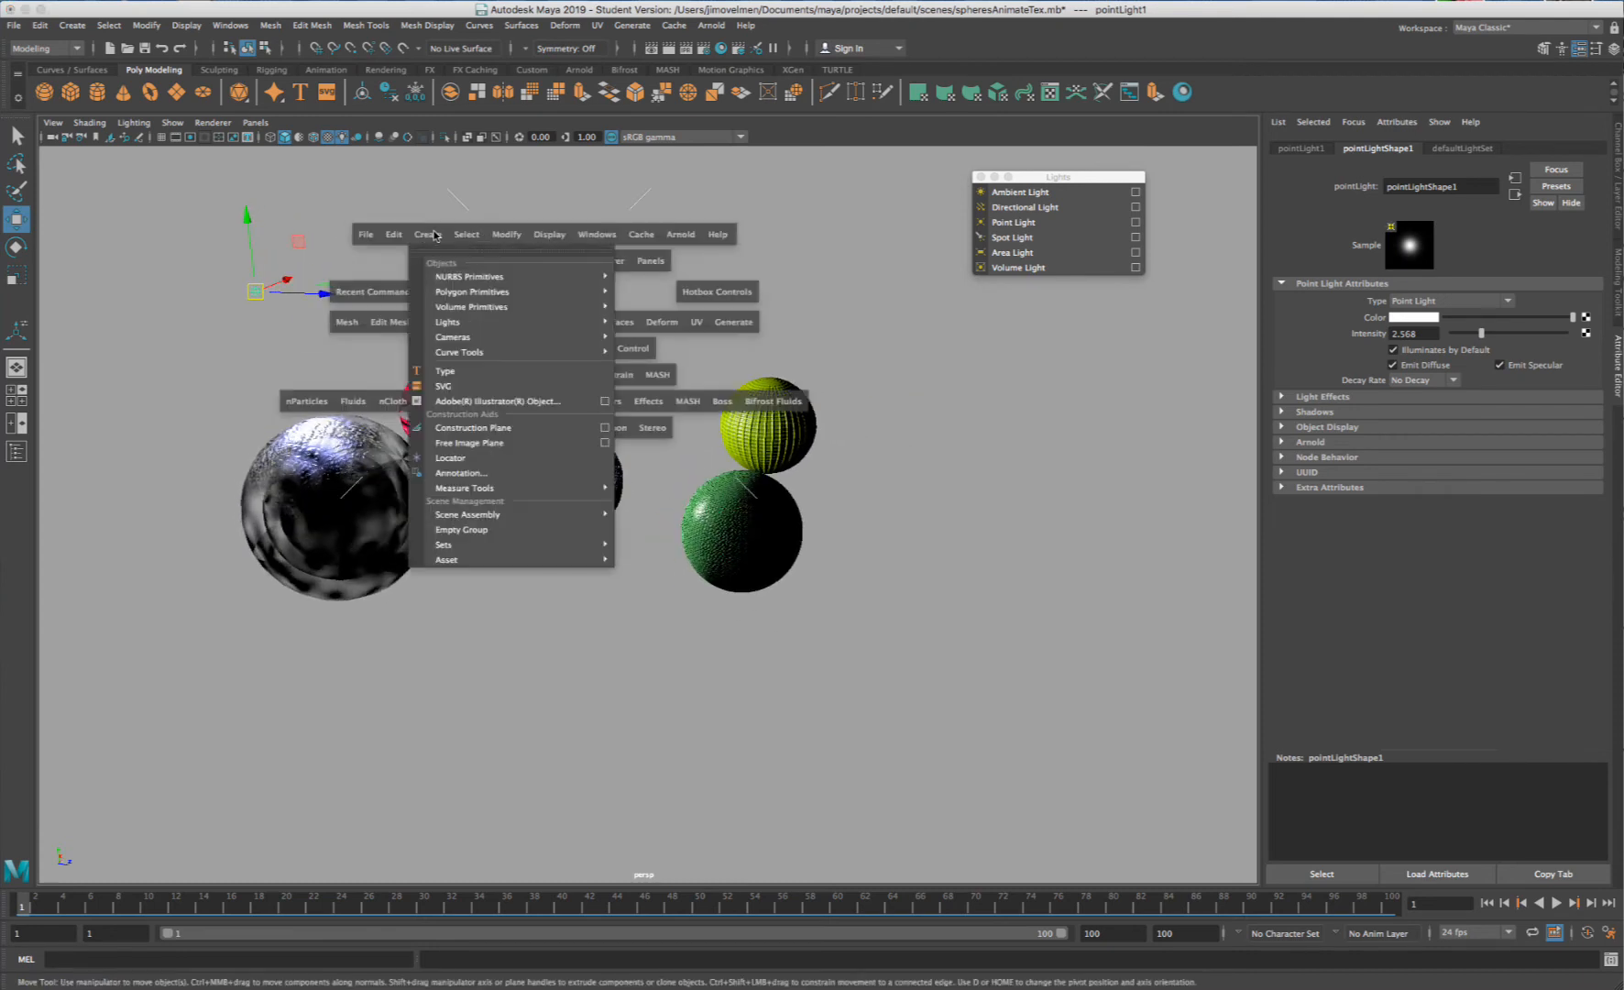
pyautogui.moveTo(470, 293)
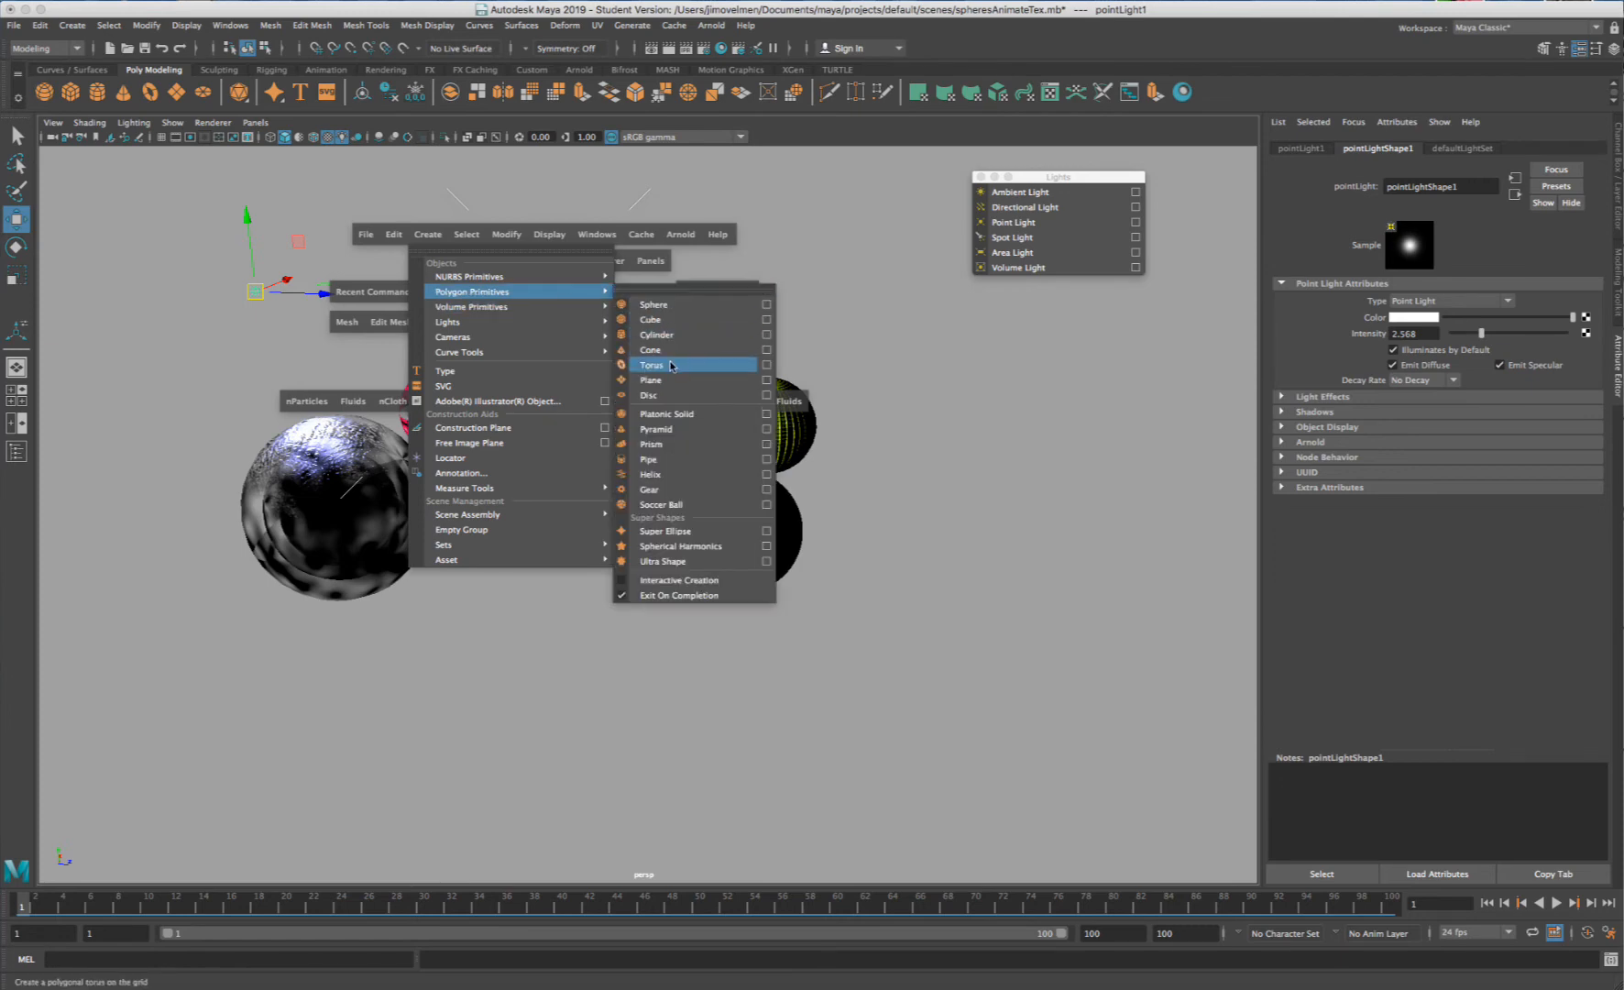
pyautogui.click(658, 395)
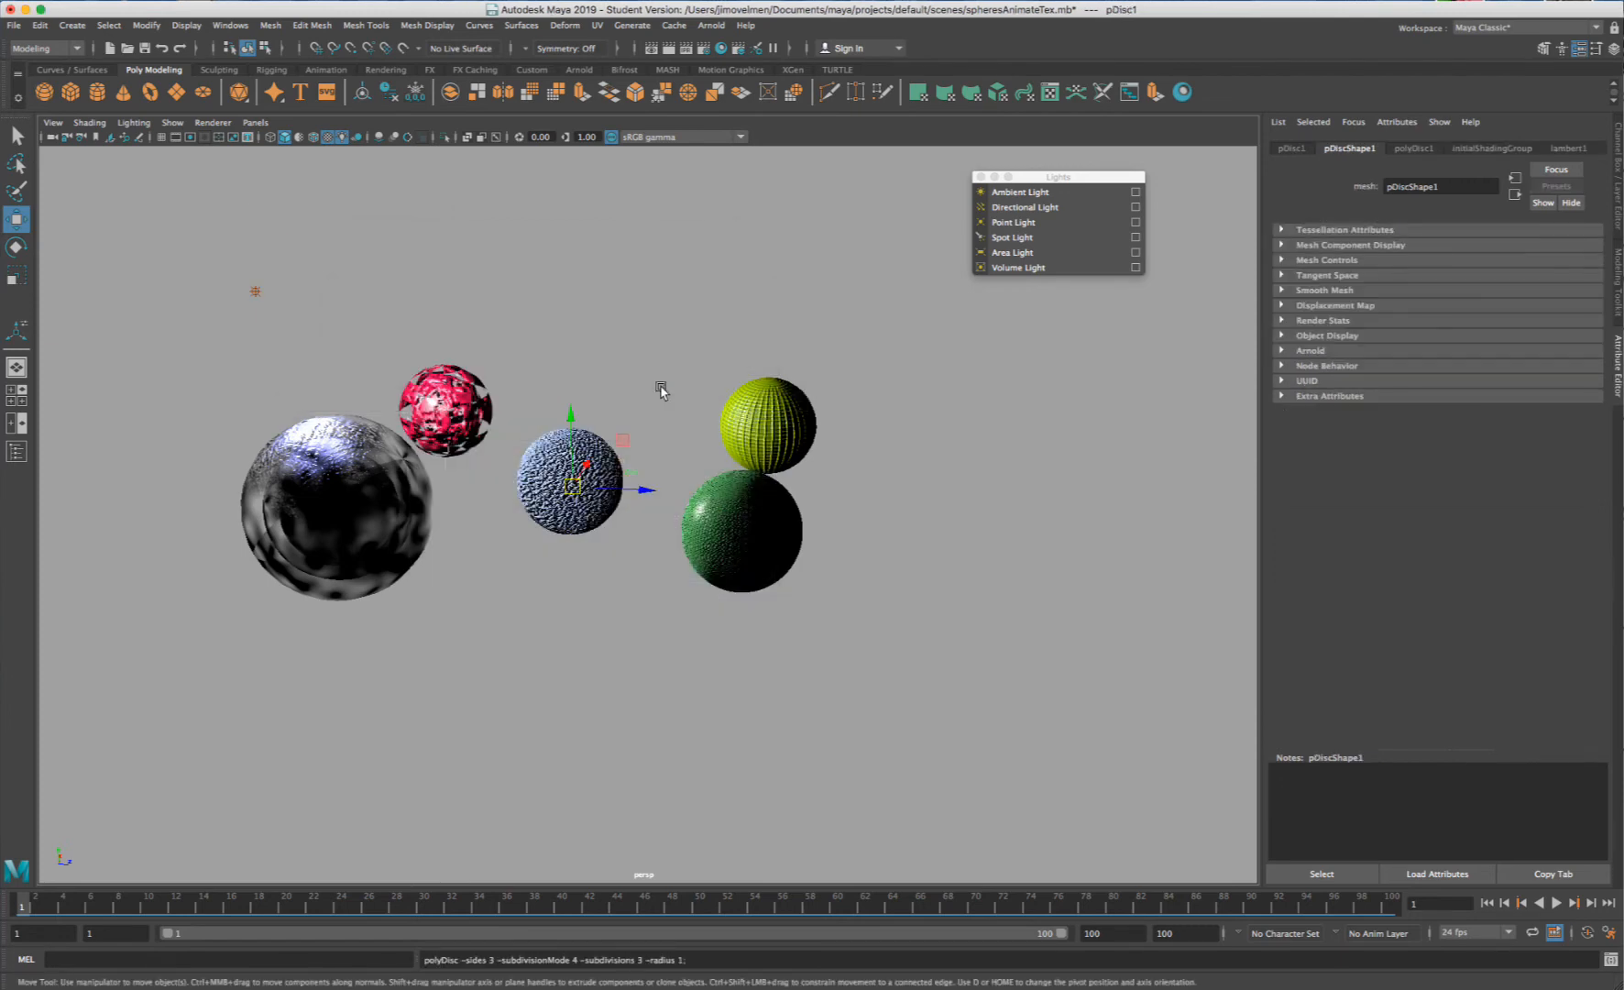
pyautogui.press('super+z')
pyautogui.press('super+z')
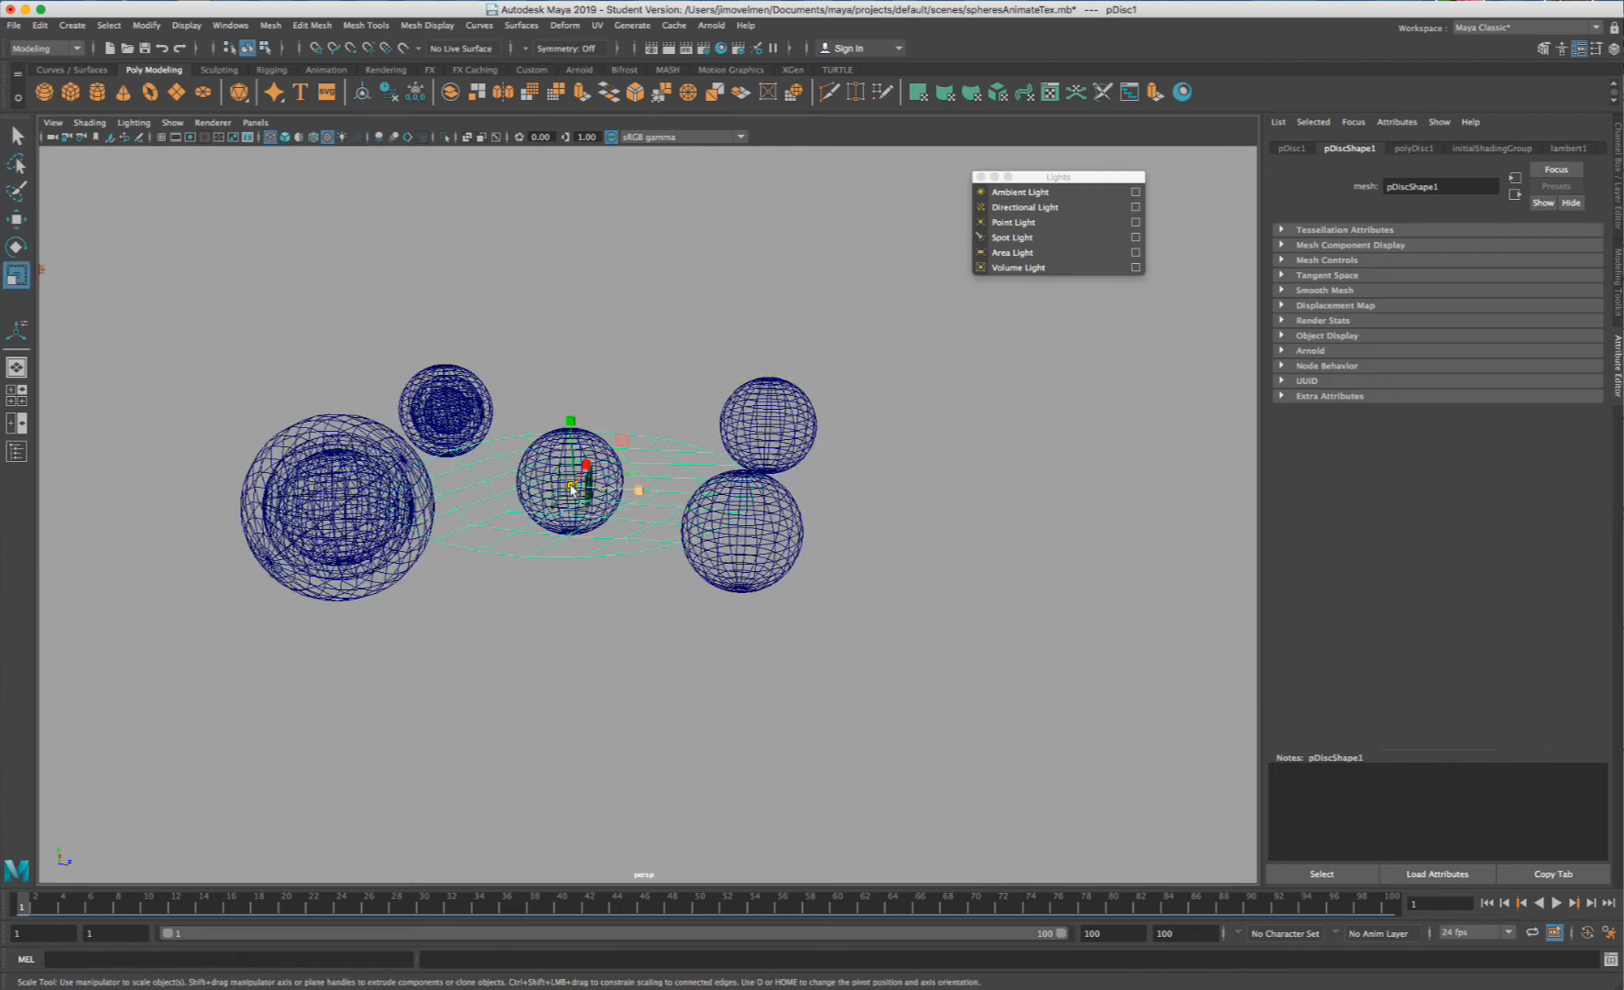
pyautogui.moveTo(572, 487)
pyautogui.mouseDown()
pyautogui.moveTo(968, 371)
pyautogui.moveTo(721, 413)
pyautogui.mouseUp()
pyautogui.press('5')
pyautogui.press('5')
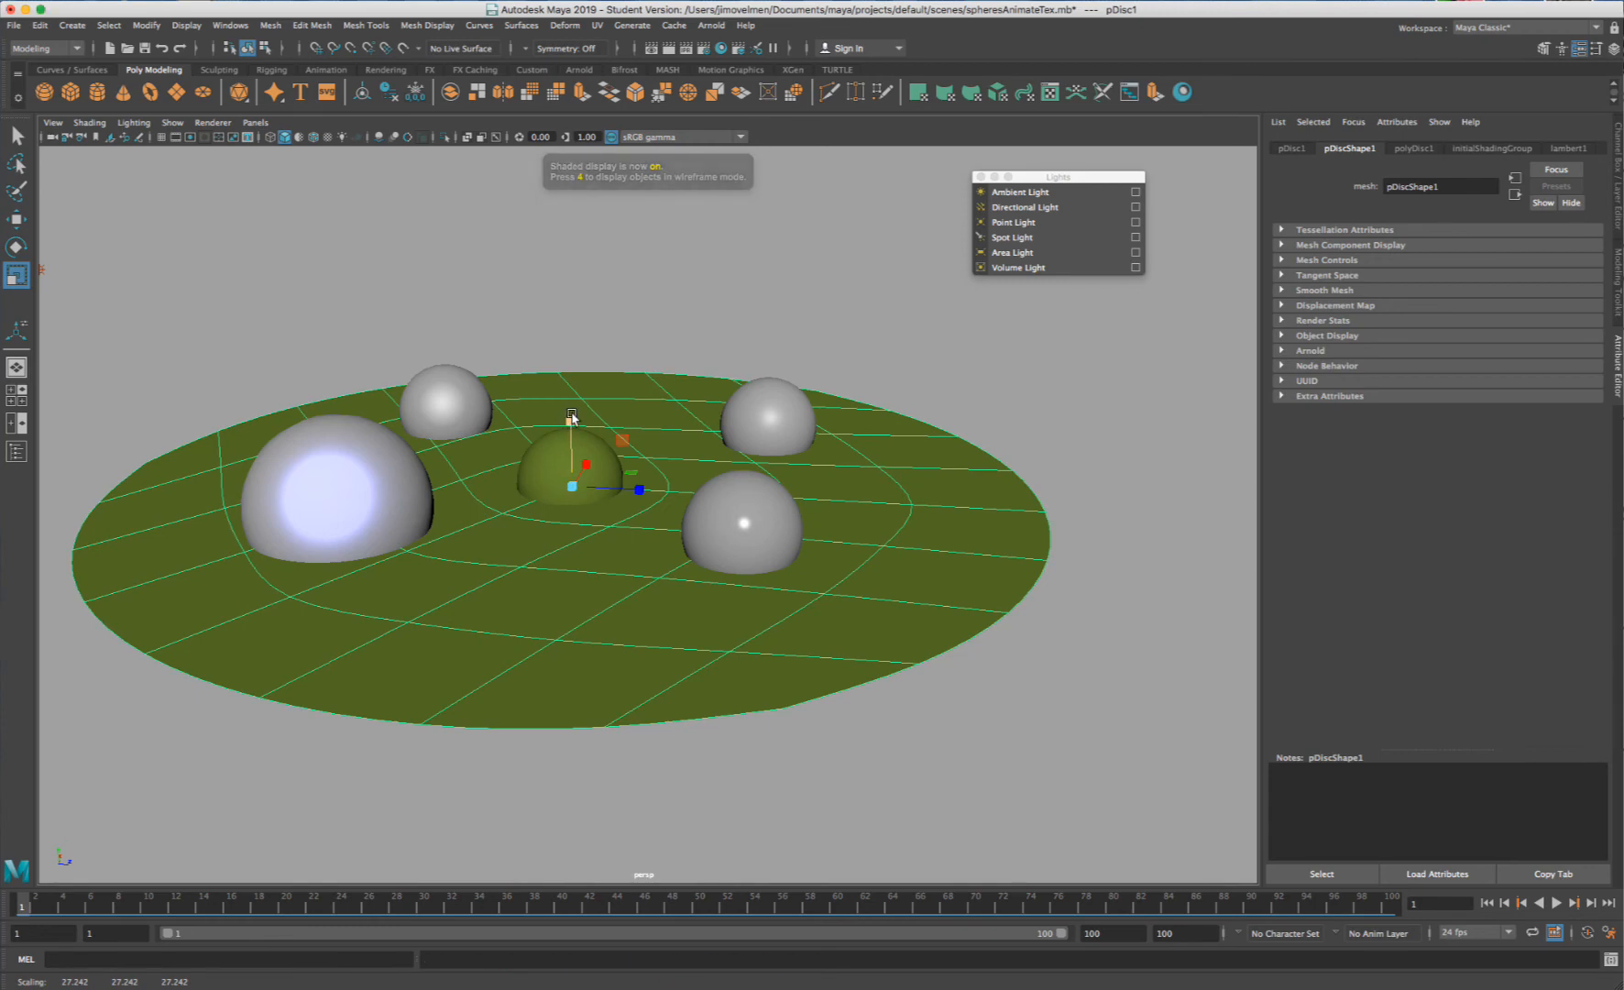
# - Lower the disc vertically so that it lies as a floor beneath all the spheres
pyautogui.press('w')
pyautogui.moveTo(570, 420); pyautogui.dragTo(559, 459)
pyautogui.scroll(3, 580, 481)
pyautogui.keyDown('alt'); pyautogui.moveTo(682, 410); pyautogui.dragTo(624, 460); pyautogui.keyUp('alt')
pyautogui.press('r')
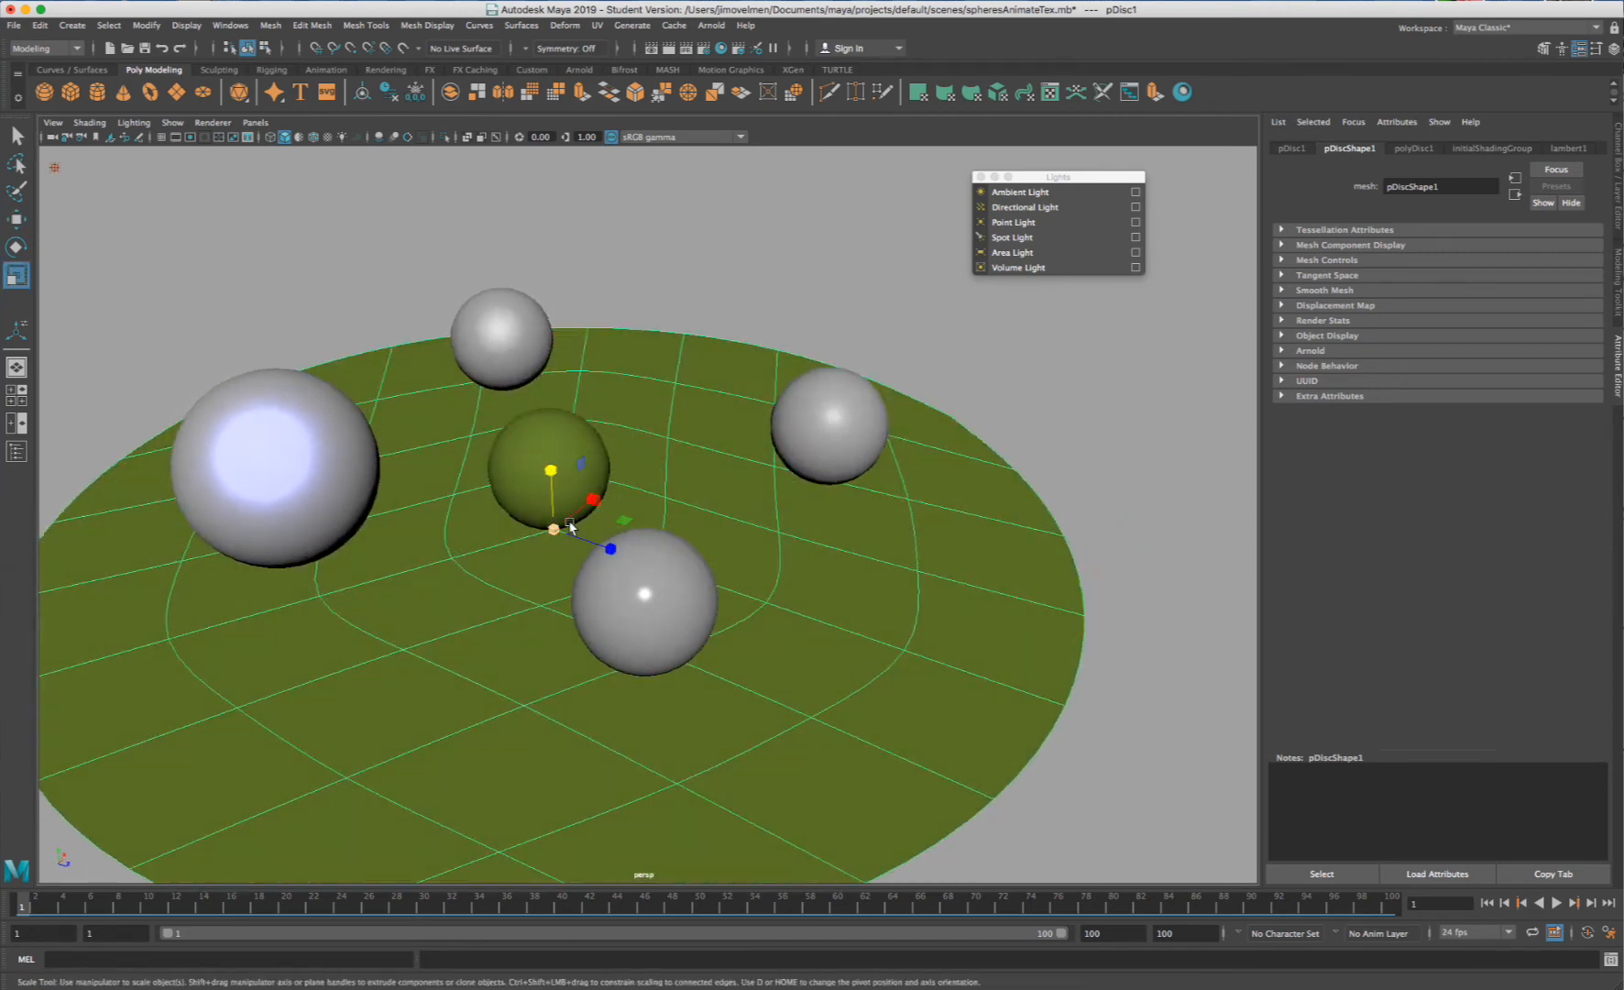
pyautogui.keyDown('alt'); pyautogui.moveTo(586, 518); pyautogui.dragTo(938, 459); pyautogui.keyUp('alt')
pyautogui.scroll(-2, 930, 455)
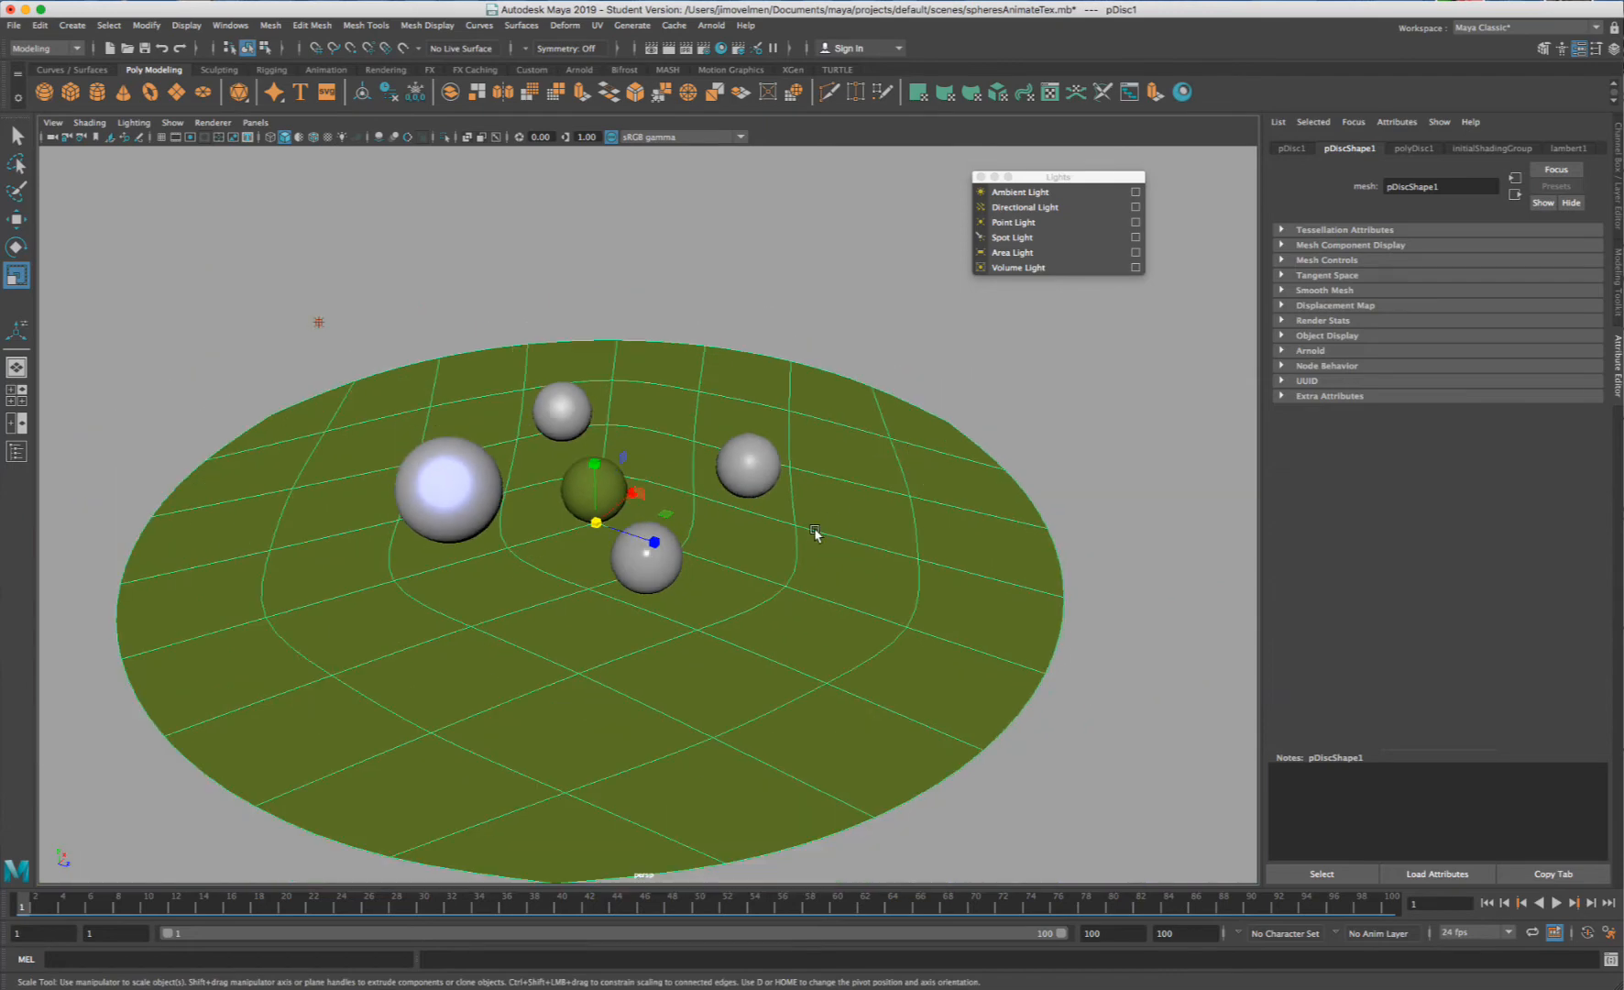
# - Assign a new Lambert material to the floor disc and give it a muted grey-blue color
pyautogui.moveTo(843, 478); pyautogui.dragTo(958, 901, button='right')
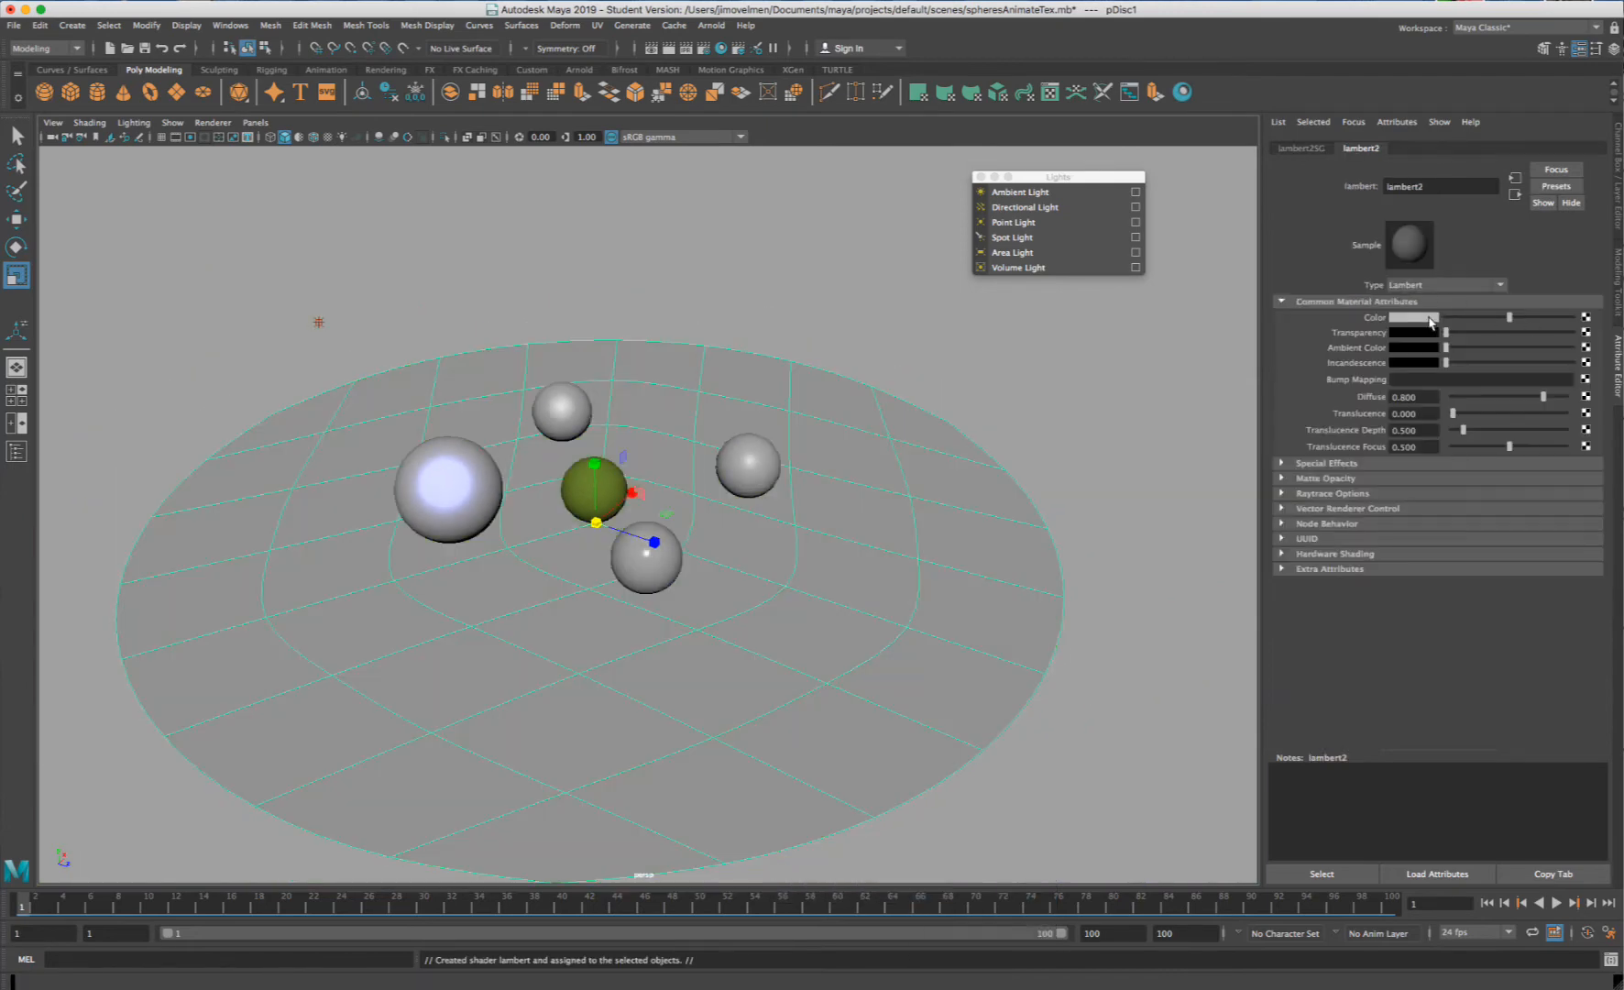
pyautogui.click(1431, 321)
pyautogui.click(1432, 324)
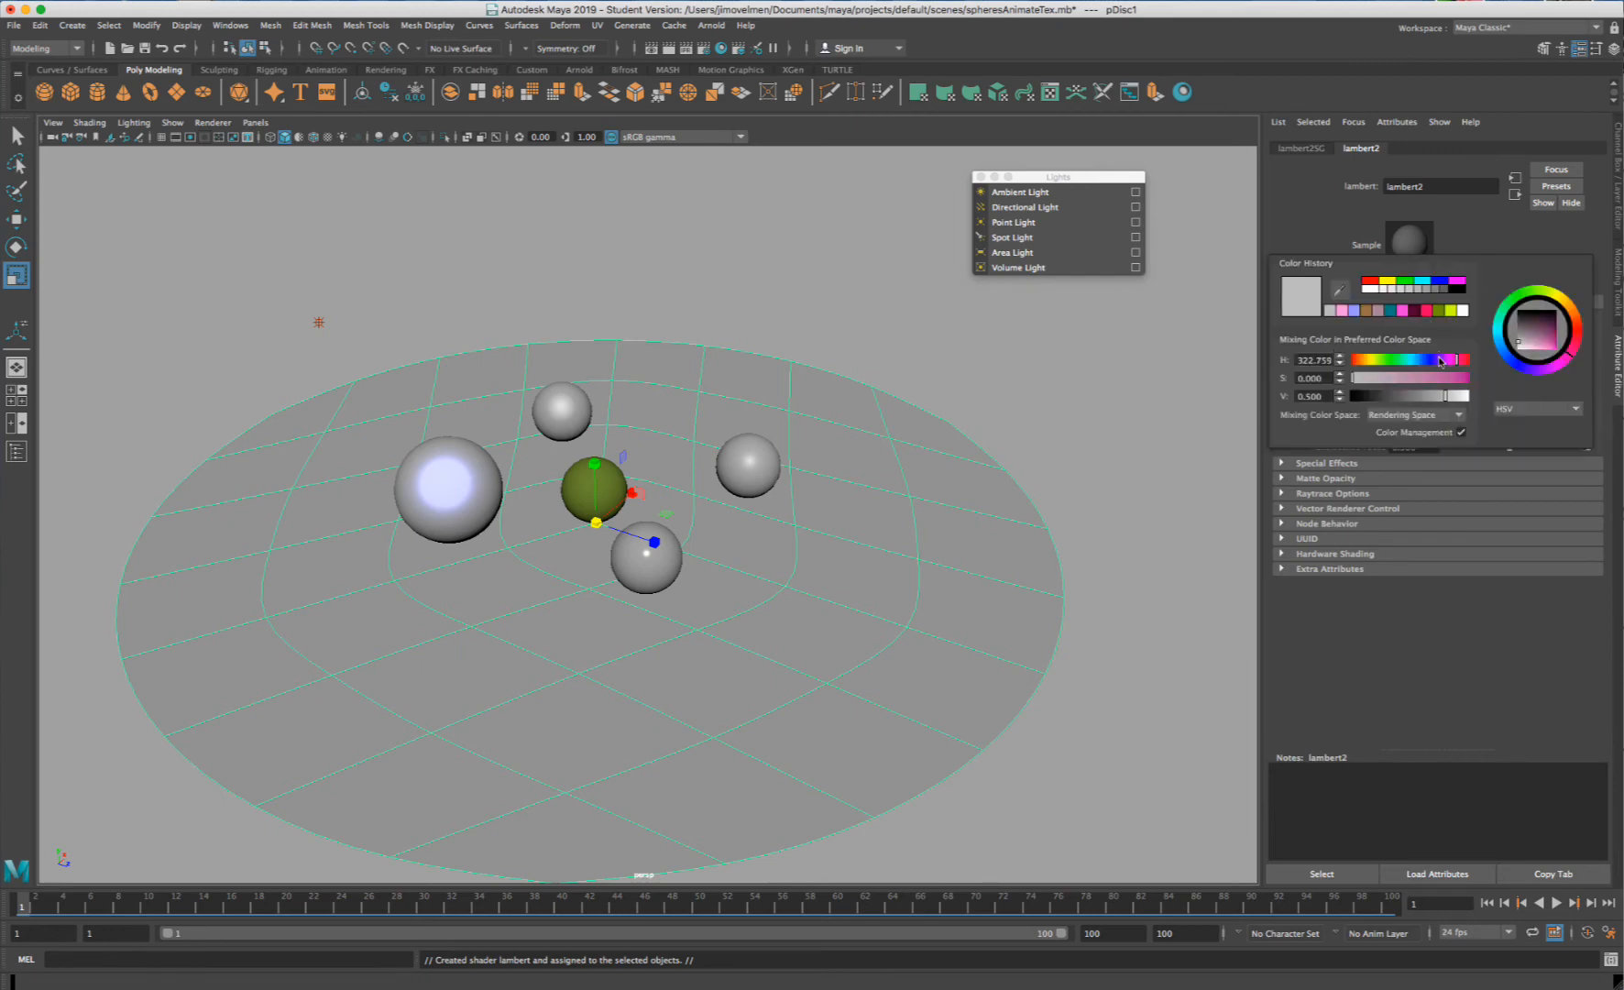
pyautogui.click(1439, 378)
pyautogui.moveTo(1442, 397); pyautogui.dragTo(1434, 401)
pyautogui.click(1425, 360)
pyautogui.click(1401, 377)
pyautogui.click(1031, 411)
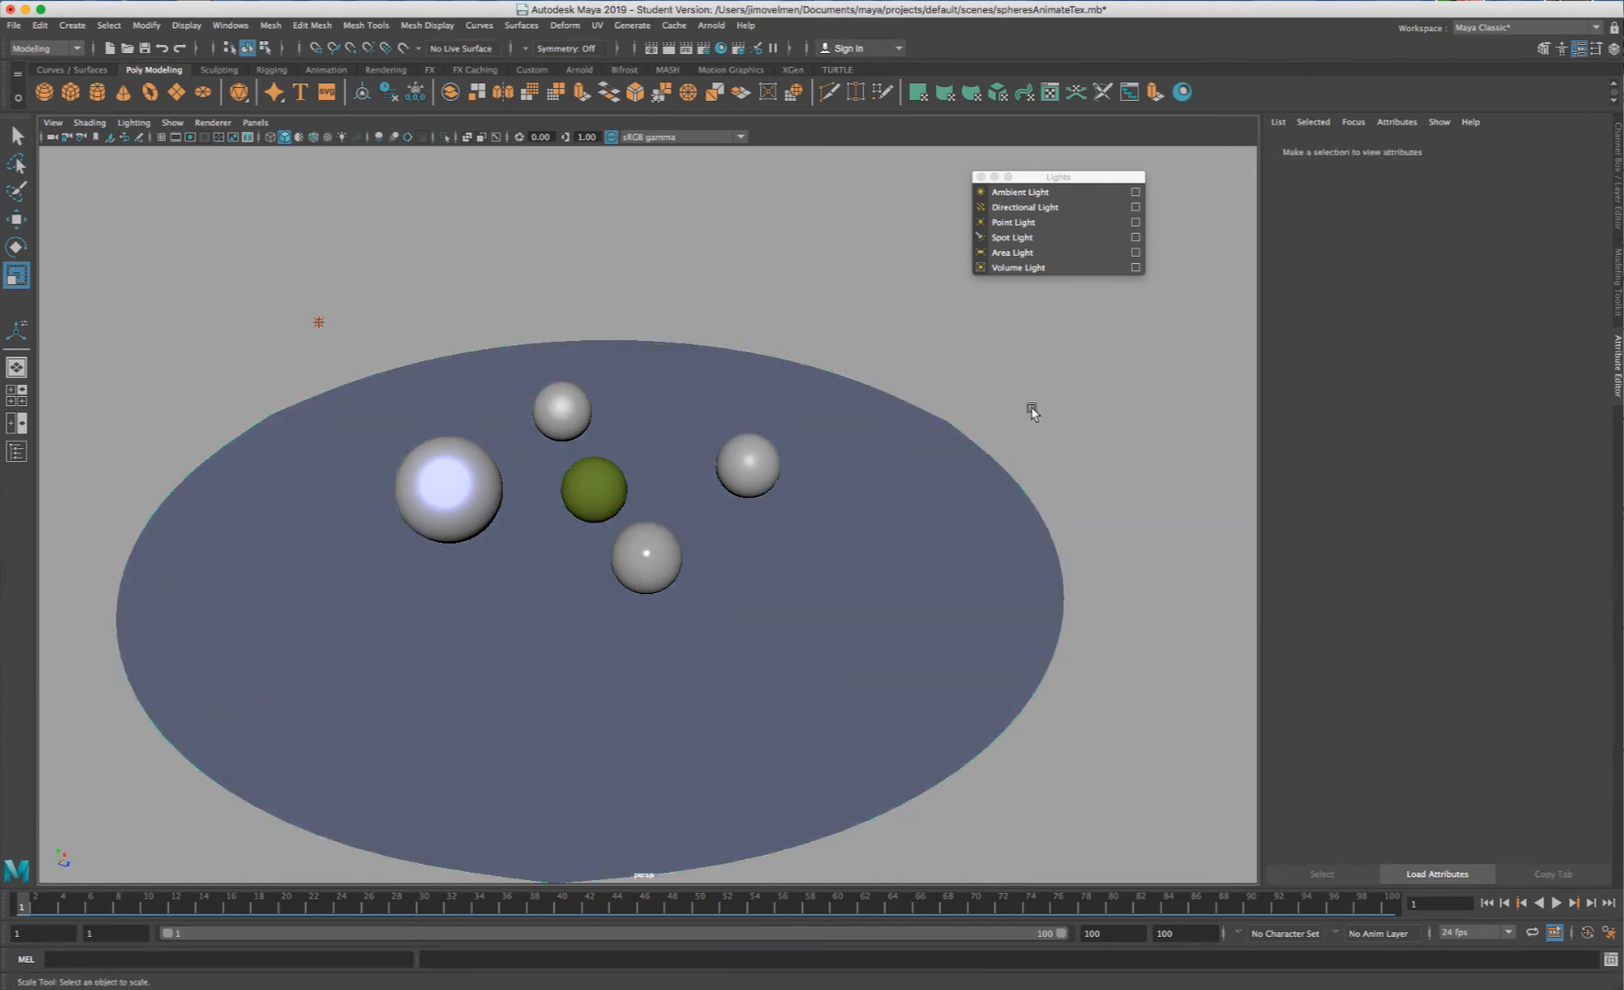
# - Select the point light above the floor disc
pyautogui.click(749, 463)
pyautogui.click(944, 409)
pyautogui.keyDown('alt'); pyautogui.moveTo(734, 388); pyautogui.dragTo(739, 363); pyautogui.keyUp('alt')
pyautogui.scroll(5, 510, 367)
pyautogui.moveTo(265, 220); pyautogui.dragTo(170, 333)
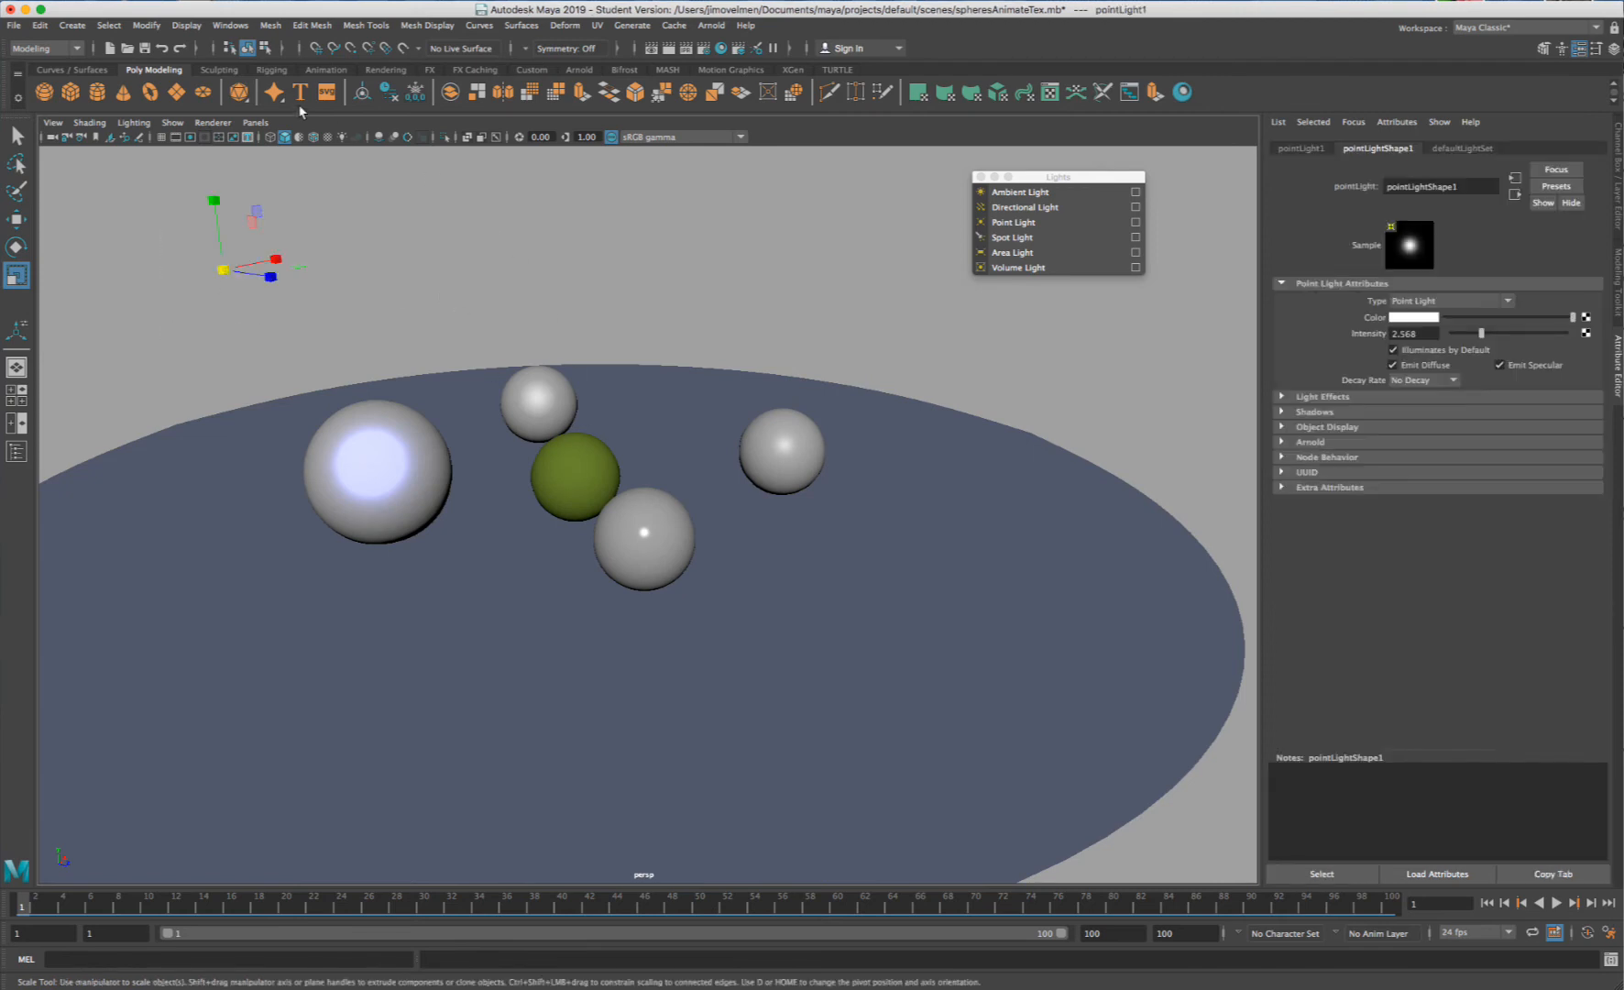
# - Choose Viewport 2.0 as the viewport renderer and frame the spheres and floor more closely
pyautogui.click(220, 124)
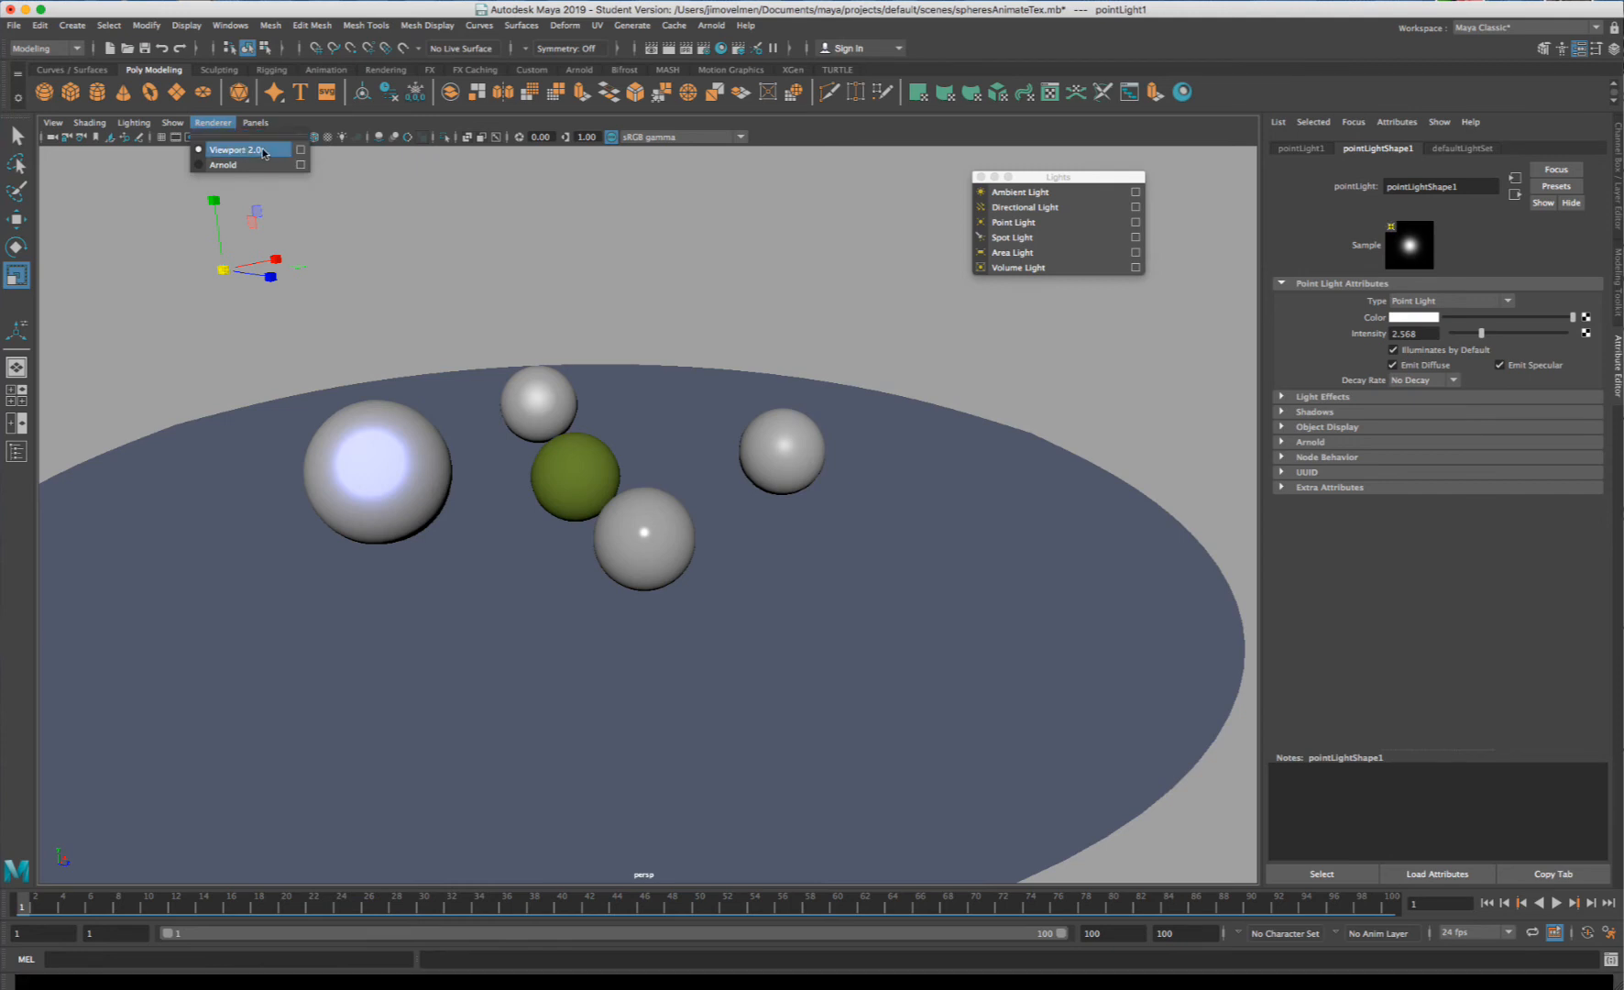
pyautogui.click(253, 149)
pyautogui.keyDown('alt'); pyautogui.moveTo(573, 286); pyautogui.dragTo(665, 280, button='right'); pyautogui.keyUp('alt')
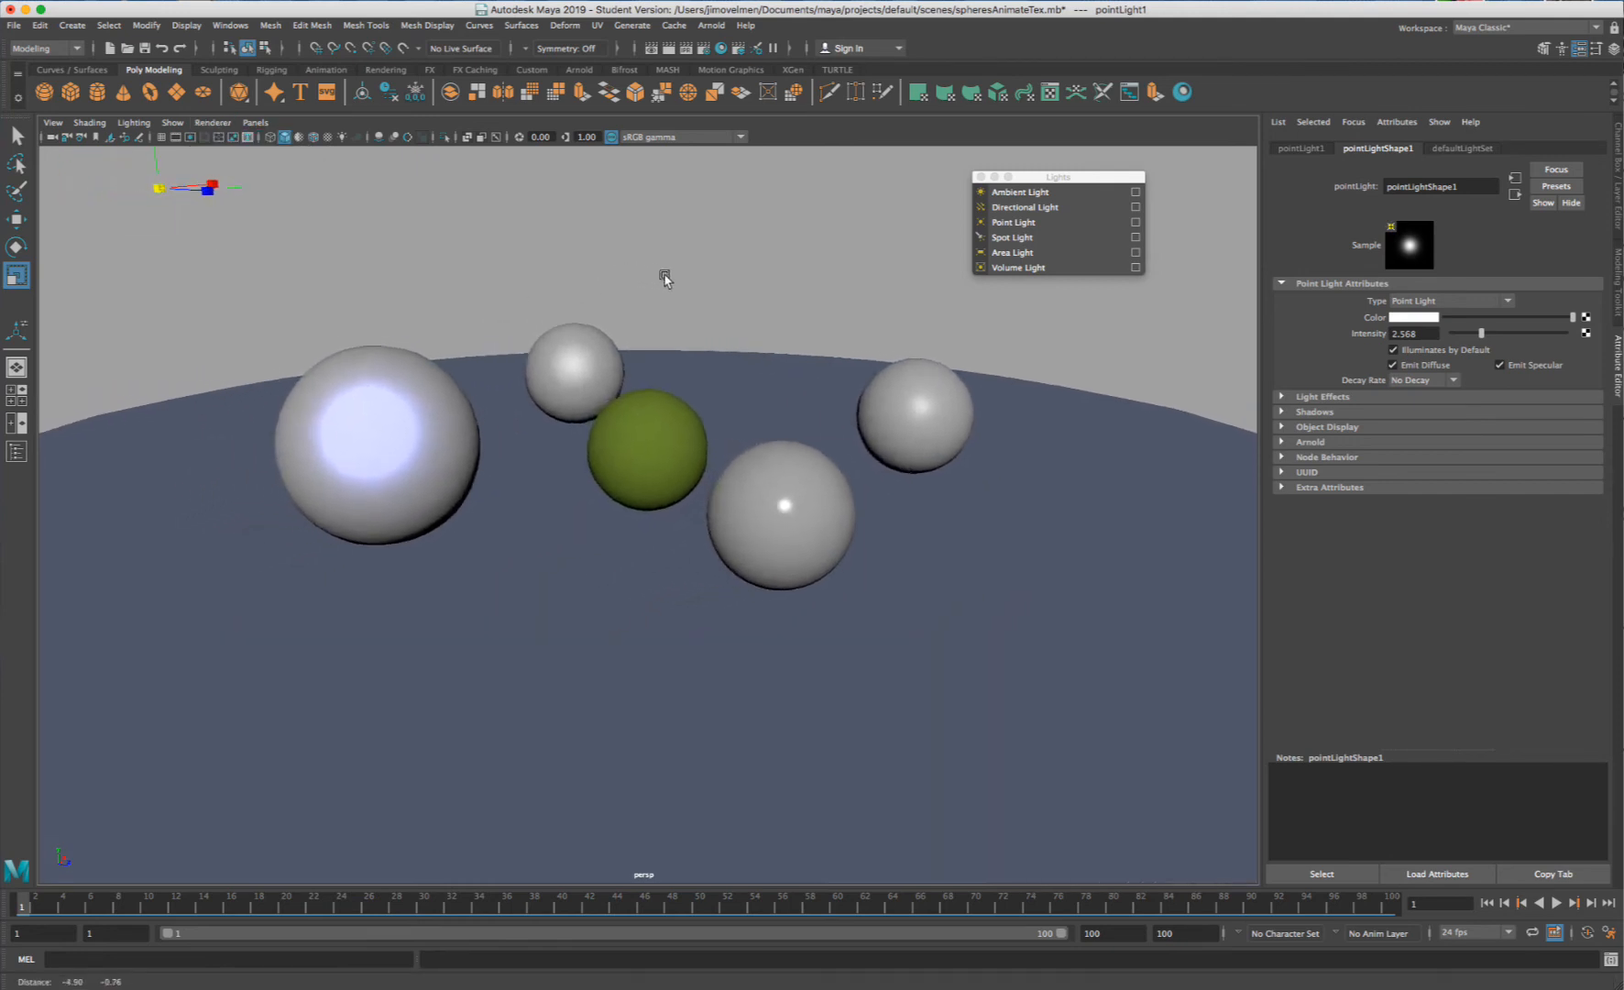
pyautogui.keyDown('alt'); pyautogui.moveTo(665, 279); pyautogui.dragTo(663, 278, button='middle'); pyautogui.keyUp('alt')
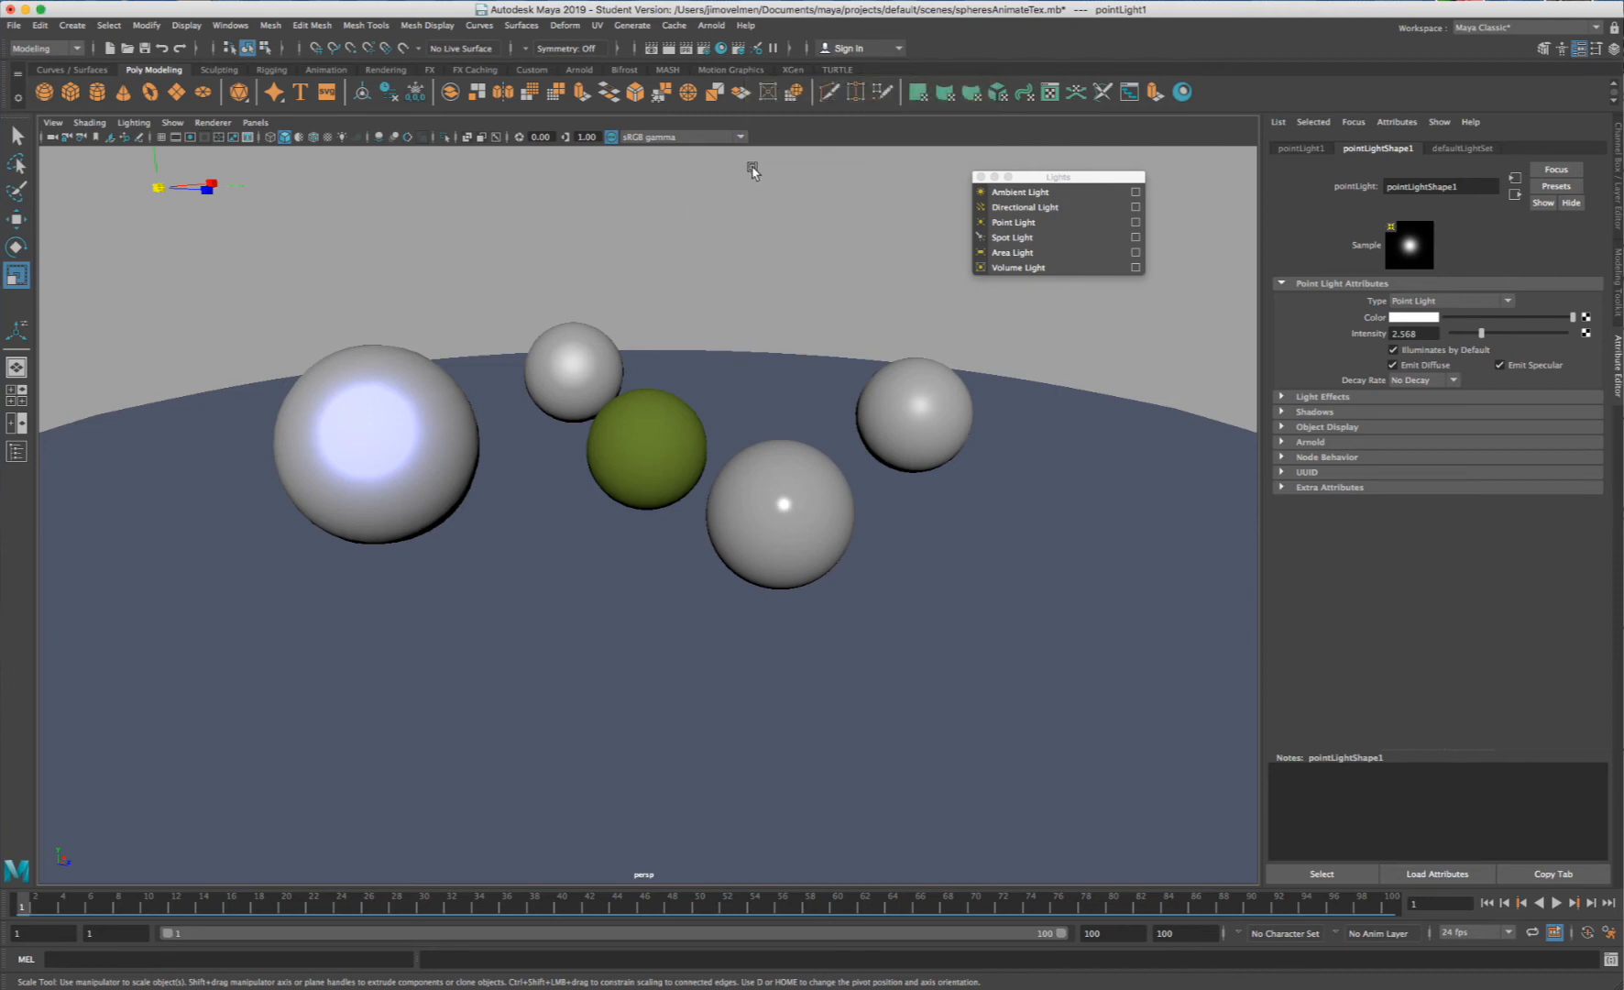
# - Compare the Modeling, Rigging and Rendering menu sets while locating the Arnold commands, and return to the Modeling set
pyautogui.click(714, 25)
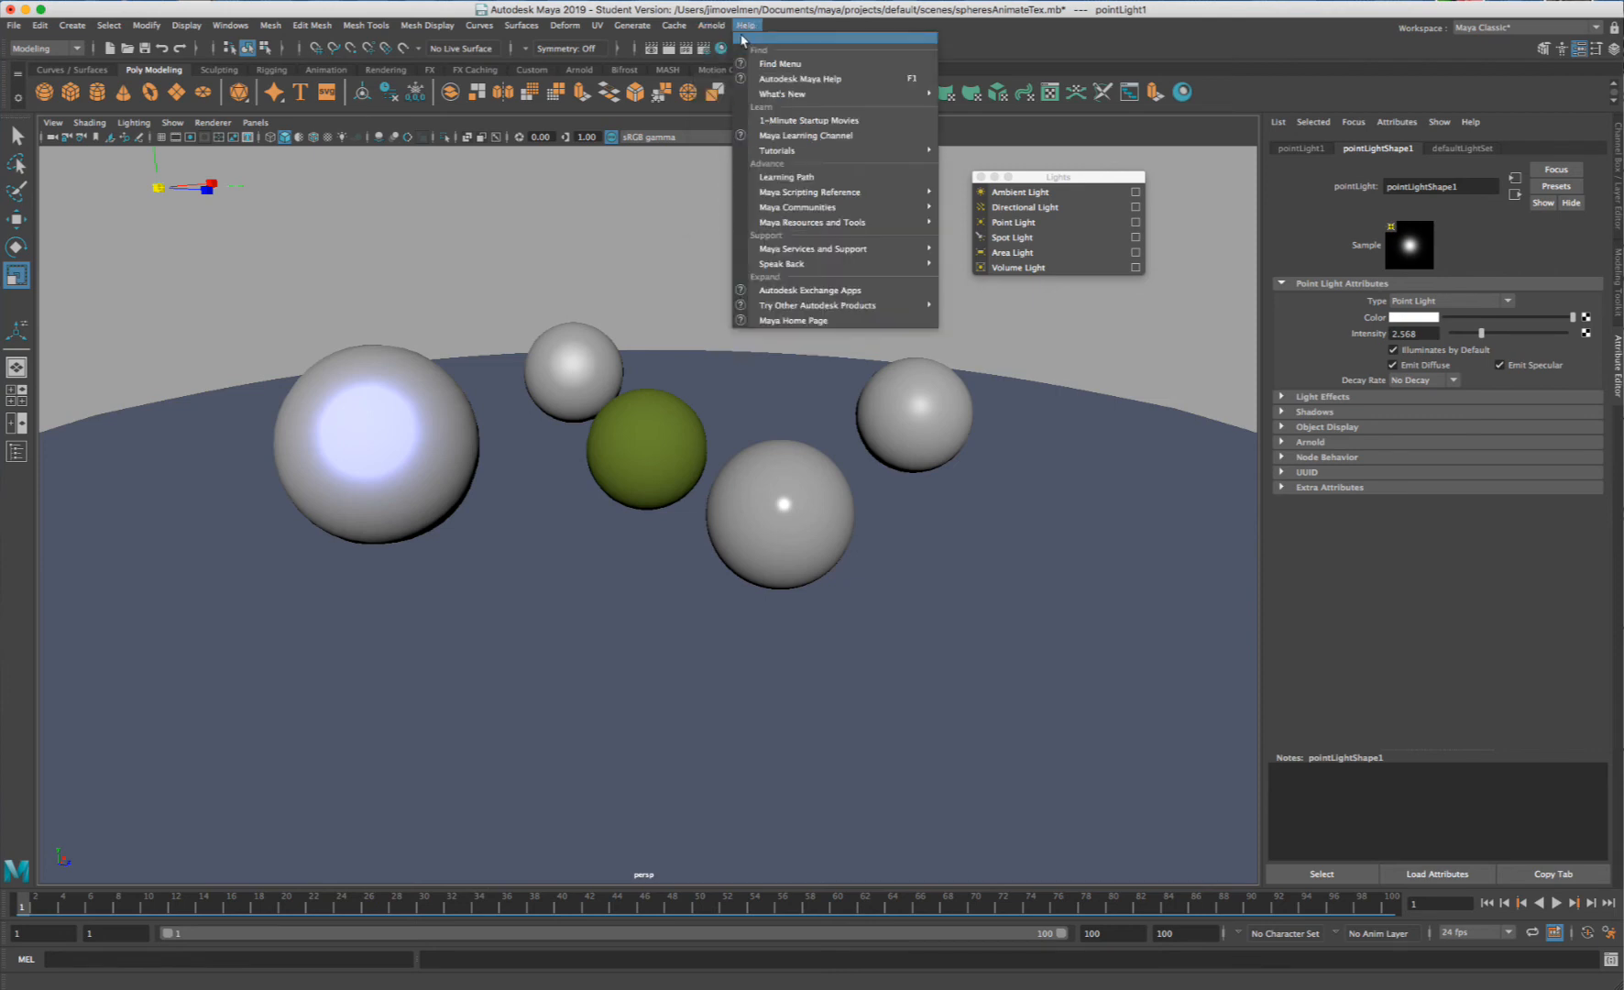
pyautogui.click(718, 27)
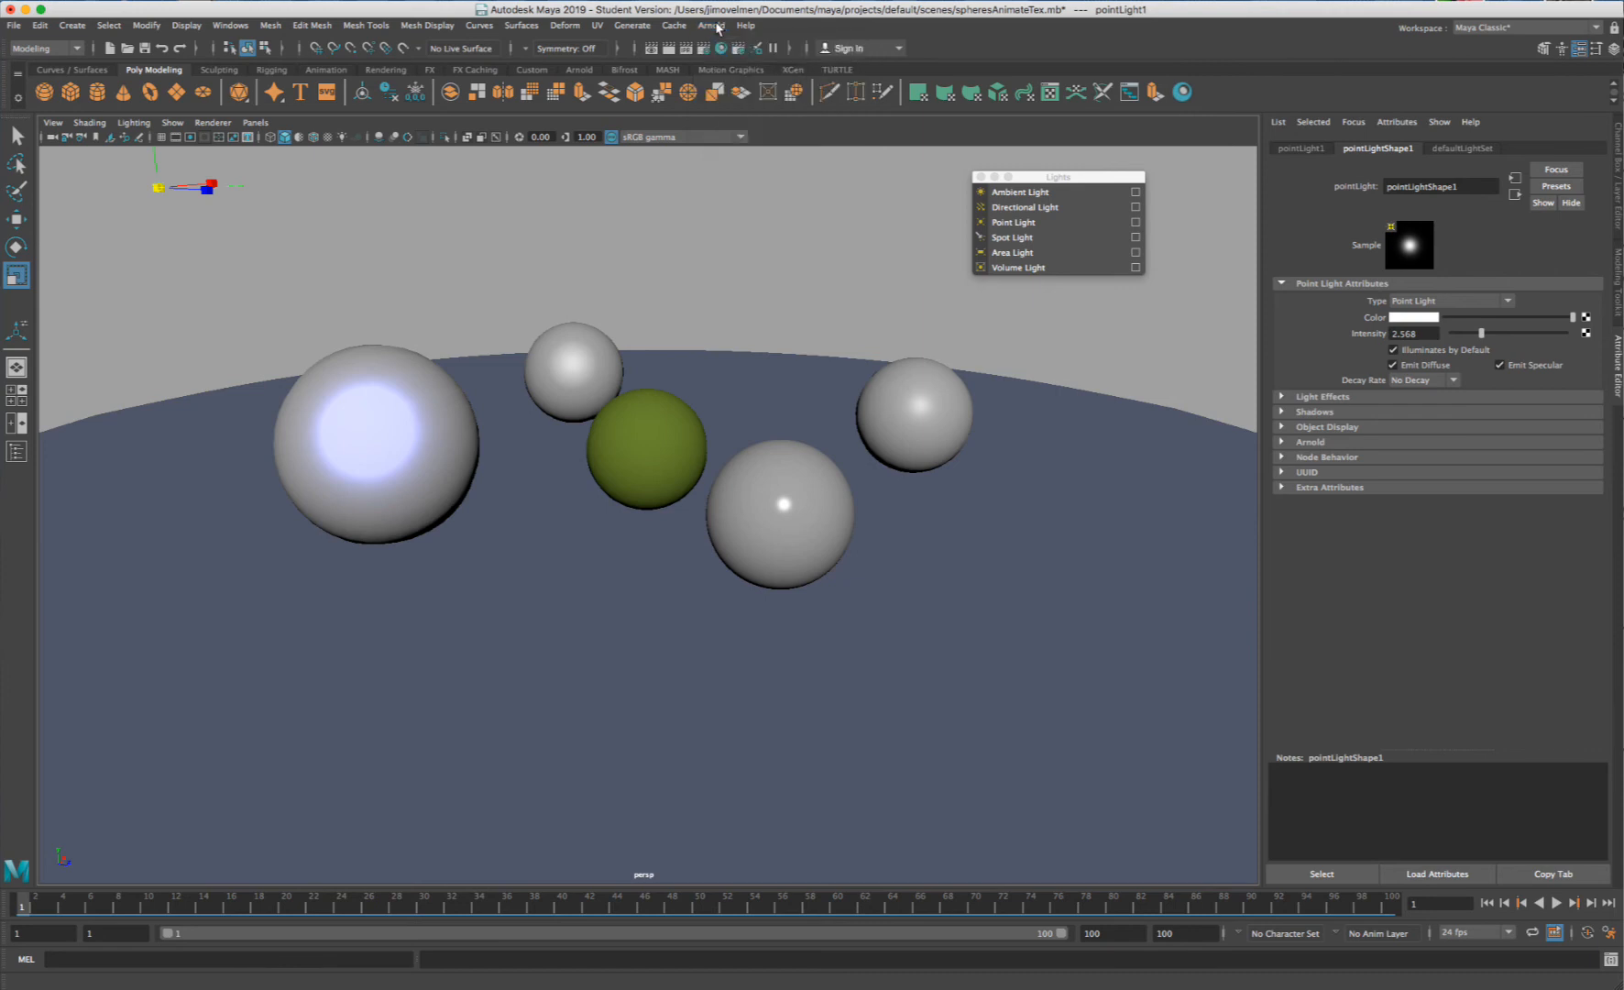
pyautogui.click(73, 48)
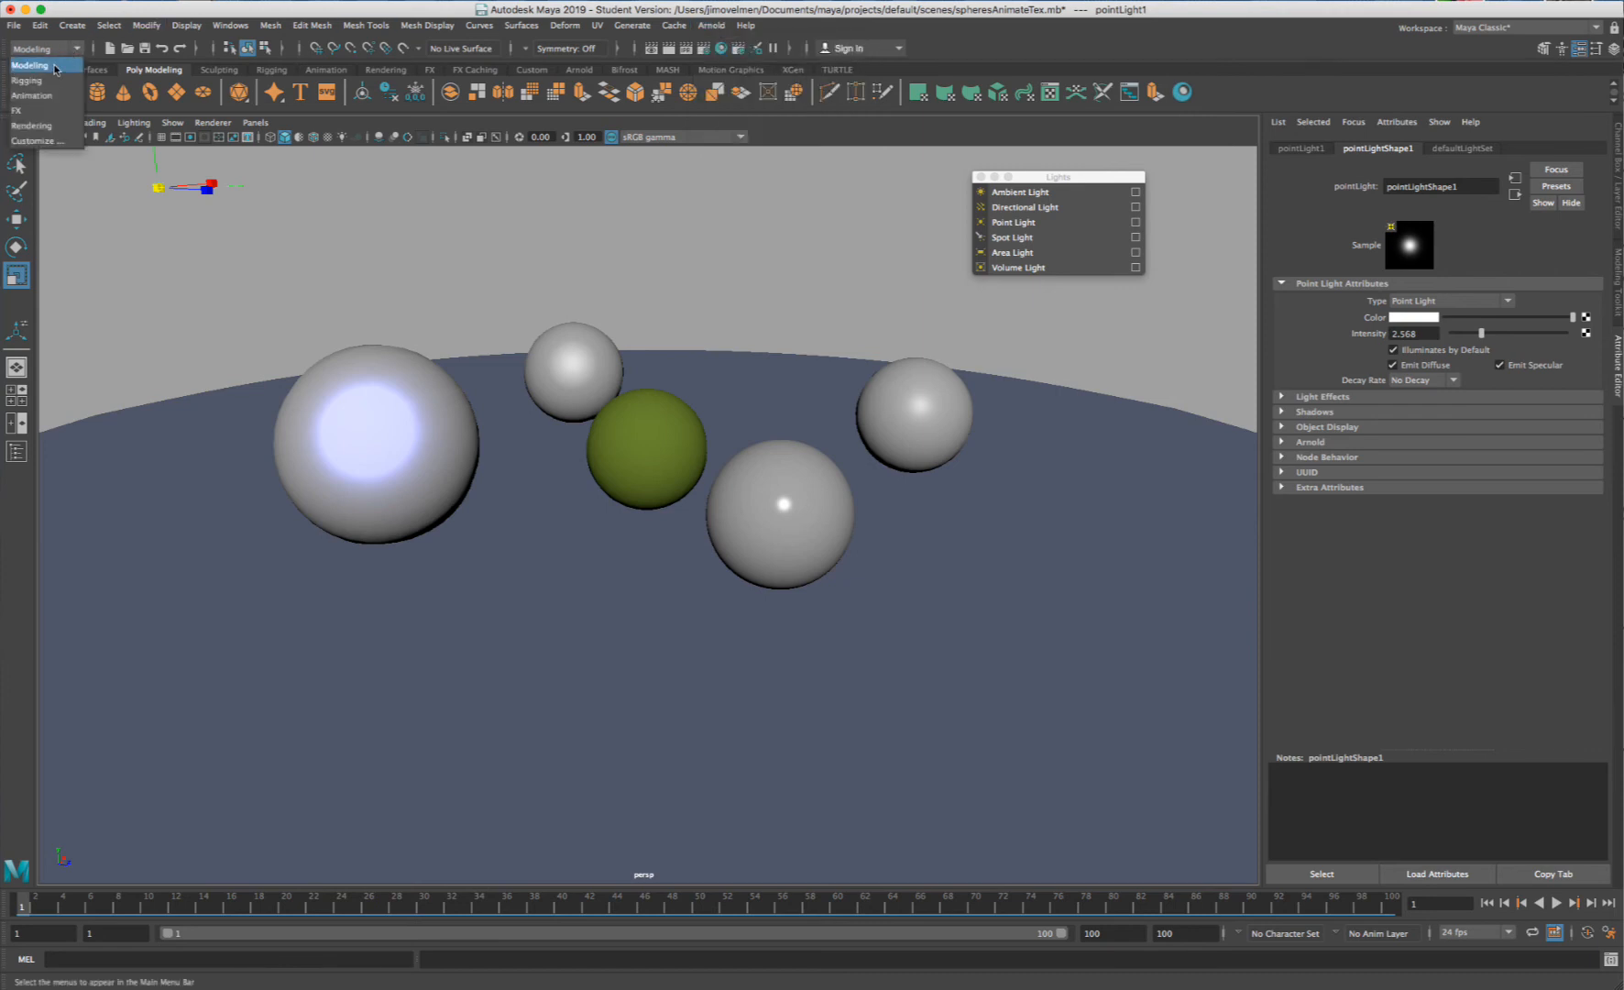
pyautogui.click(28, 81)
pyautogui.click(73, 47)
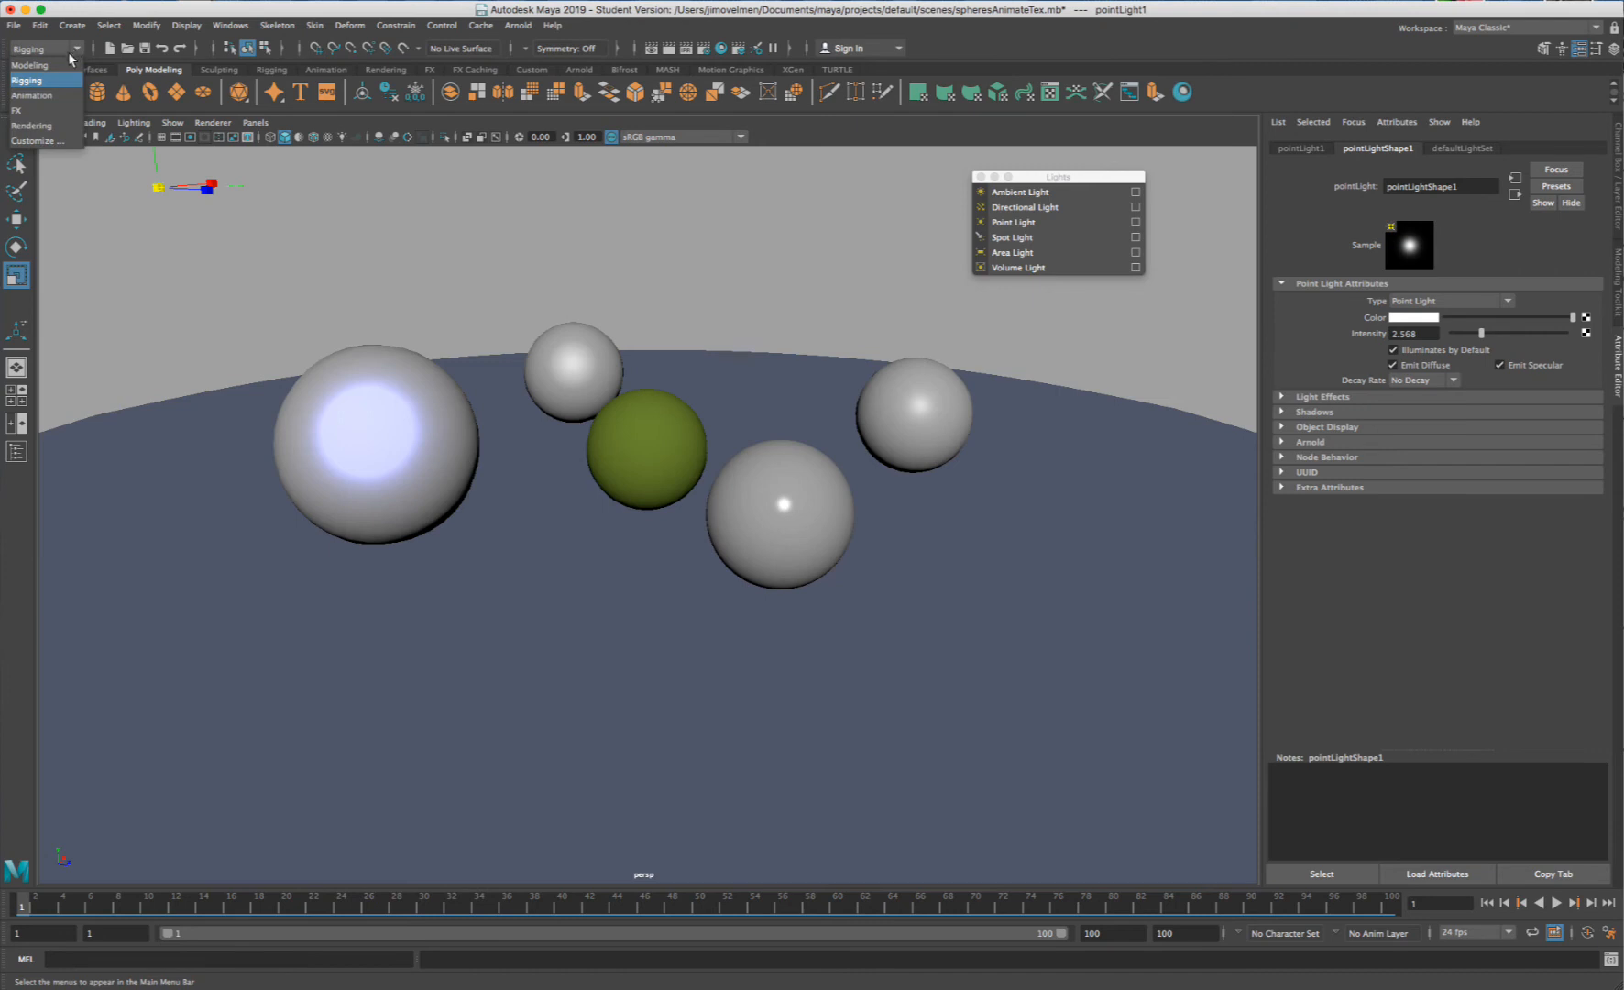
pyautogui.click(32, 65)
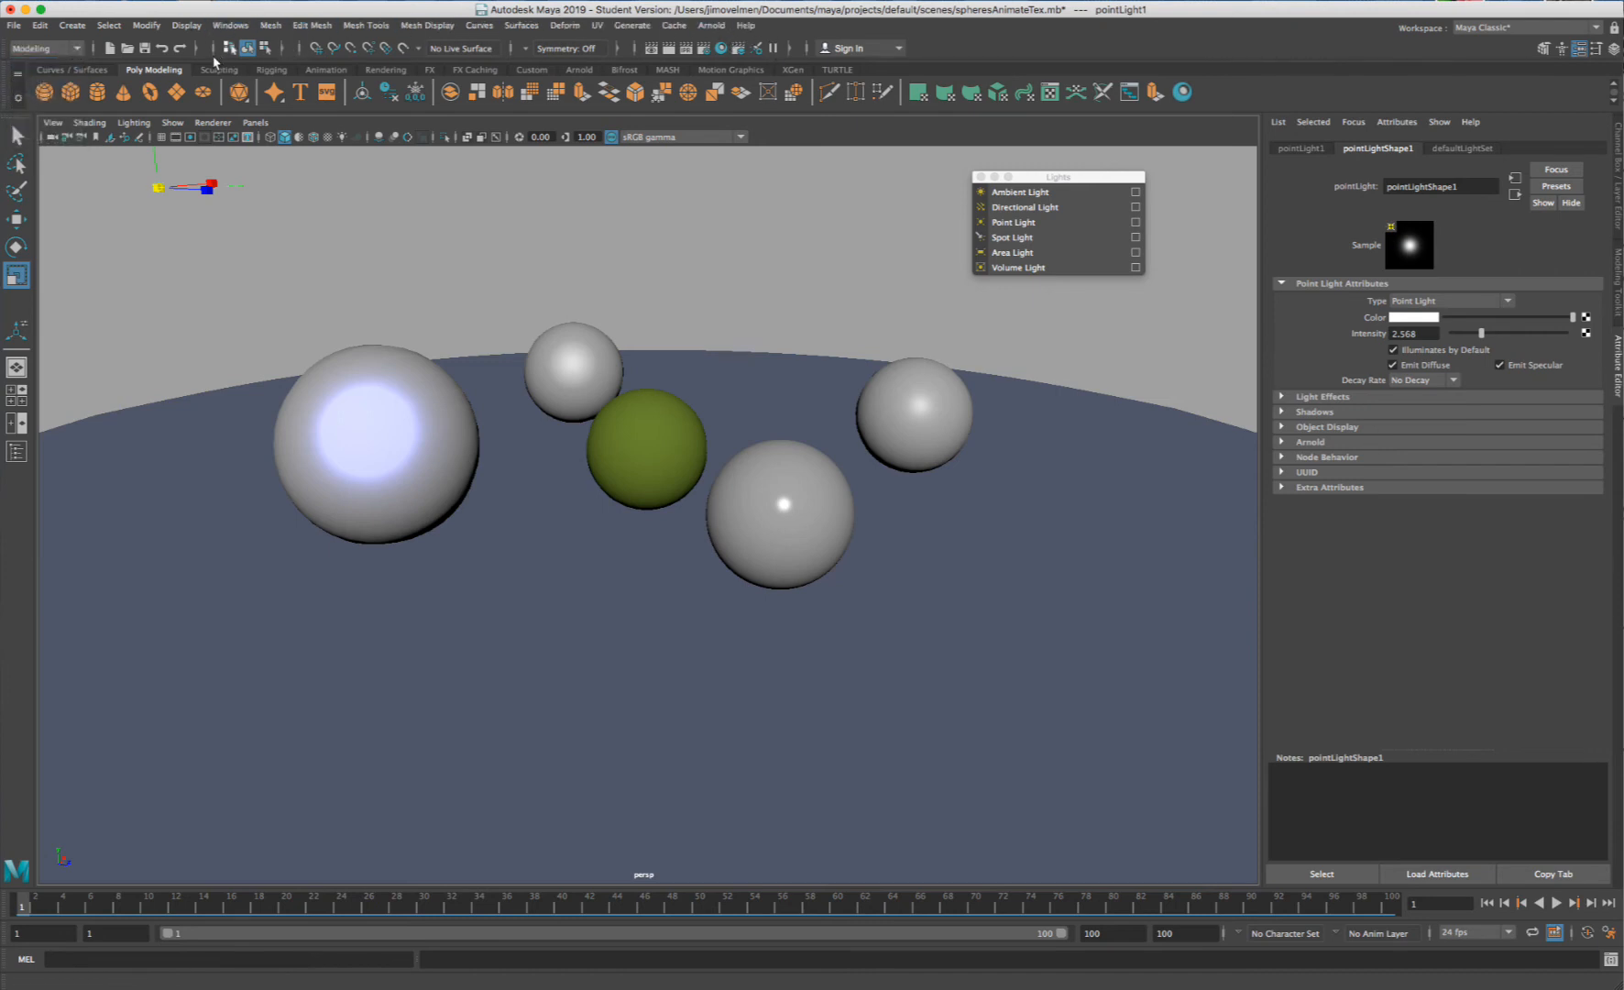
pyautogui.click(65, 50)
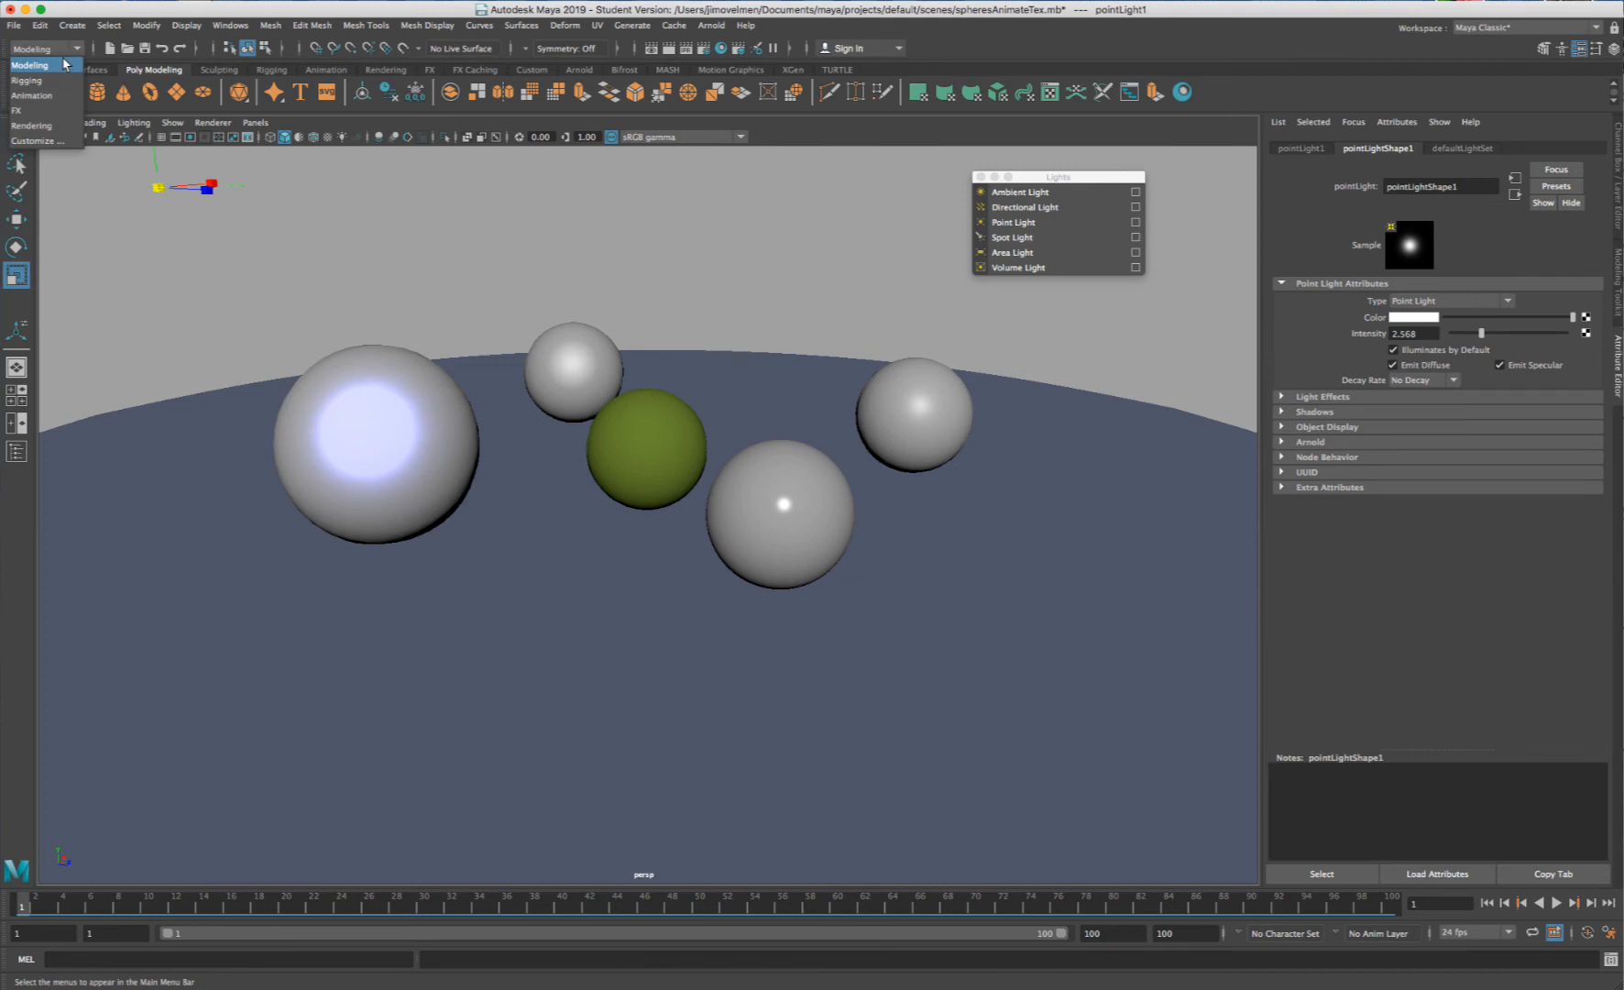
pyautogui.click(53, 125)
pyautogui.click(552, 26)
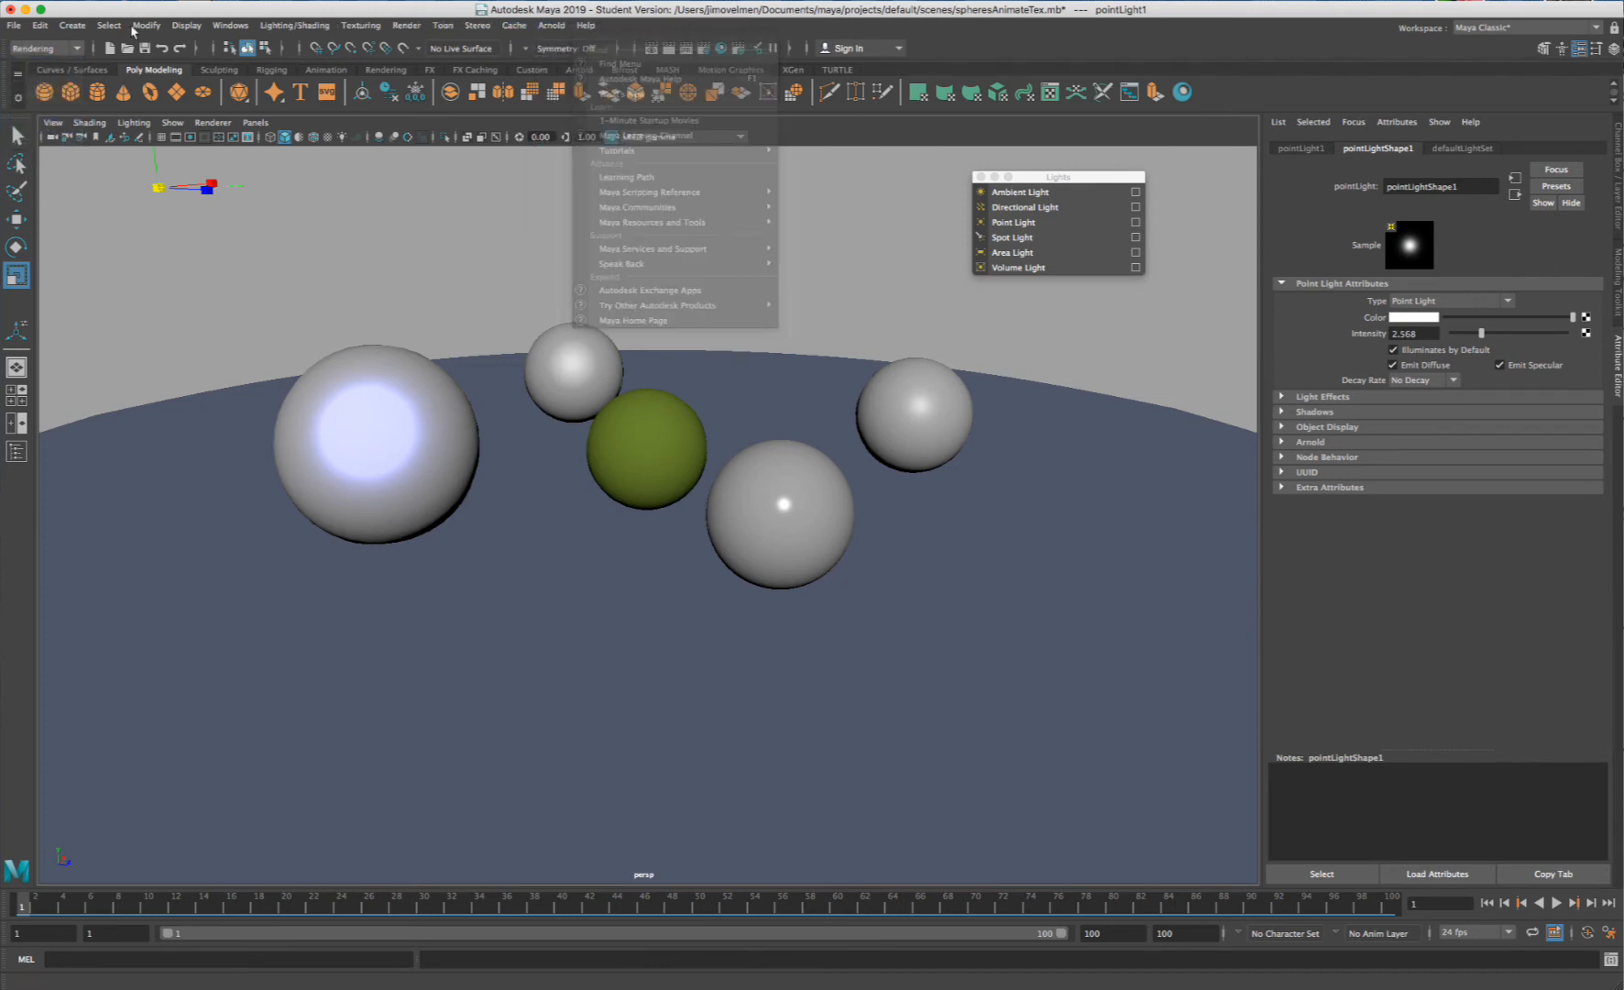
pyautogui.click(78, 46)
pyautogui.click(80, 66)
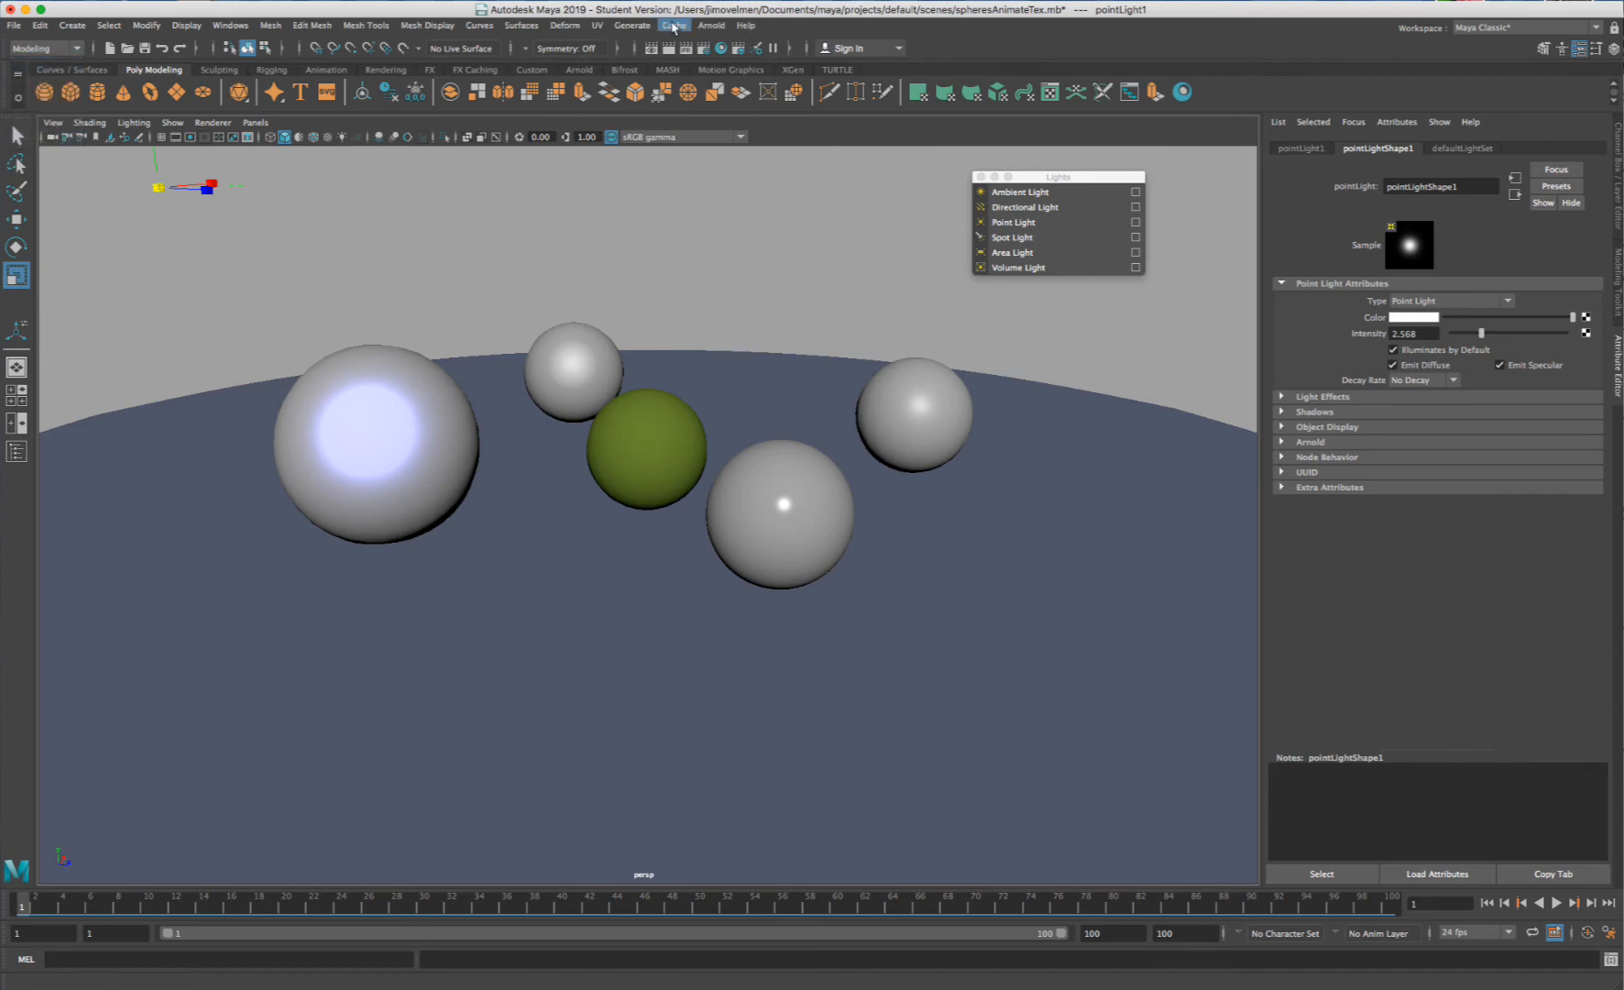
# - Open the Arnold RenderView and place its window over the middle of the viewport
pyautogui.click(711, 25)
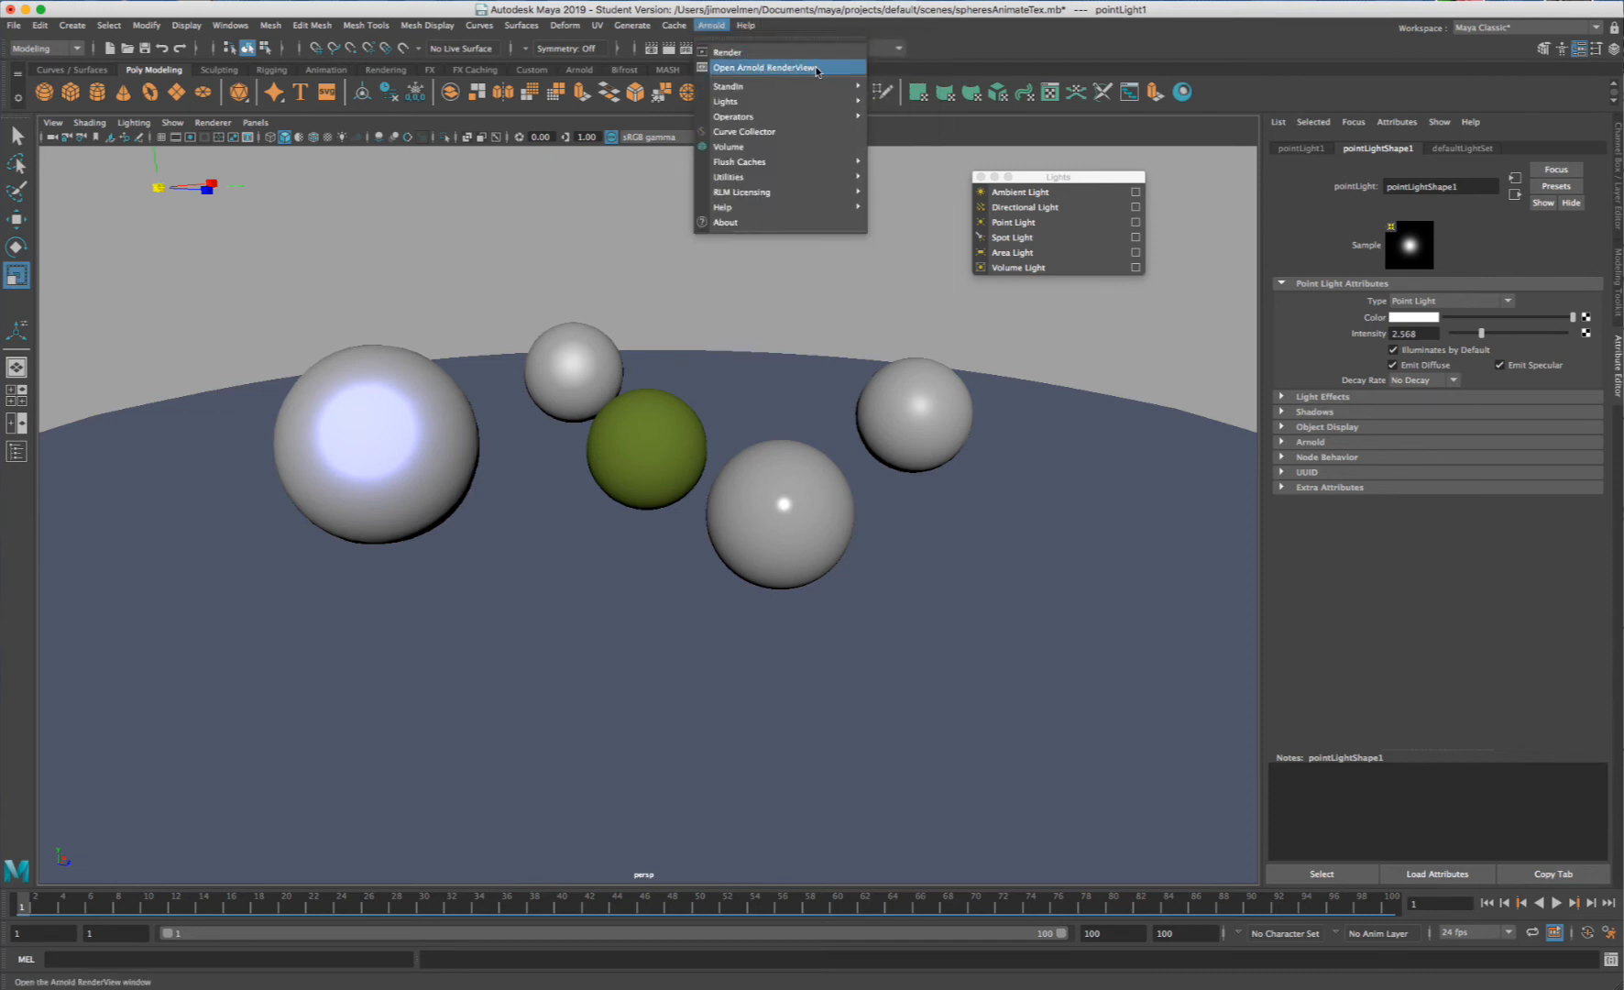
pyautogui.click(760, 67)
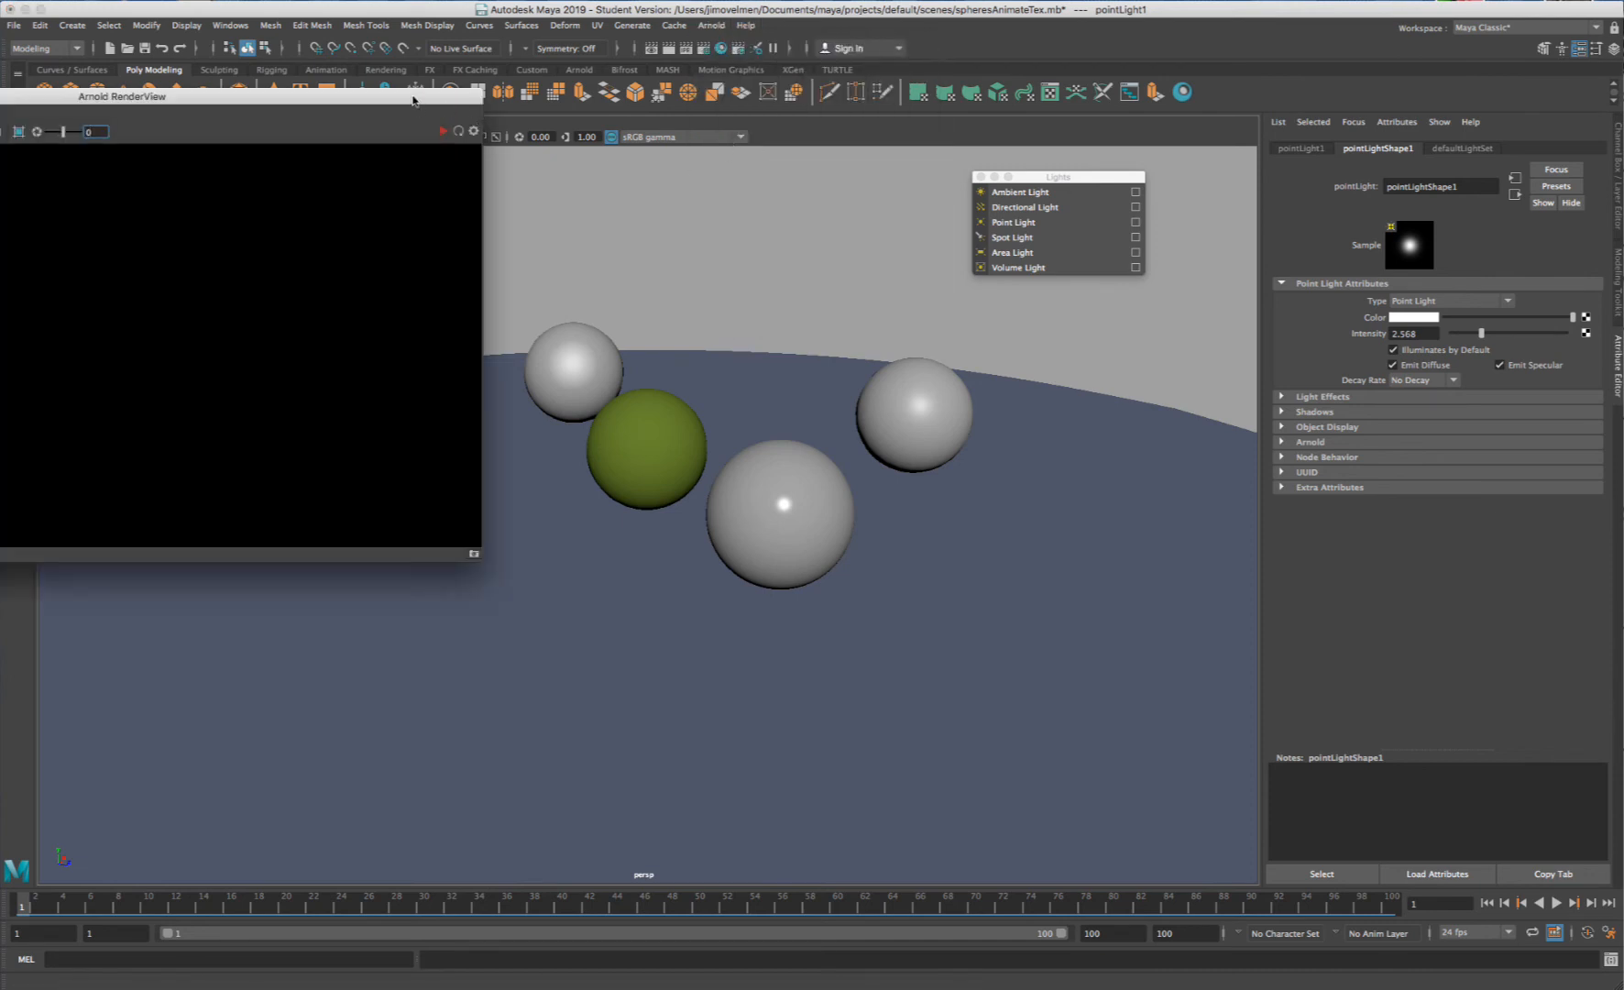
pyautogui.moveTo(449, 111); pyautogui.dragTo(1011, 370)
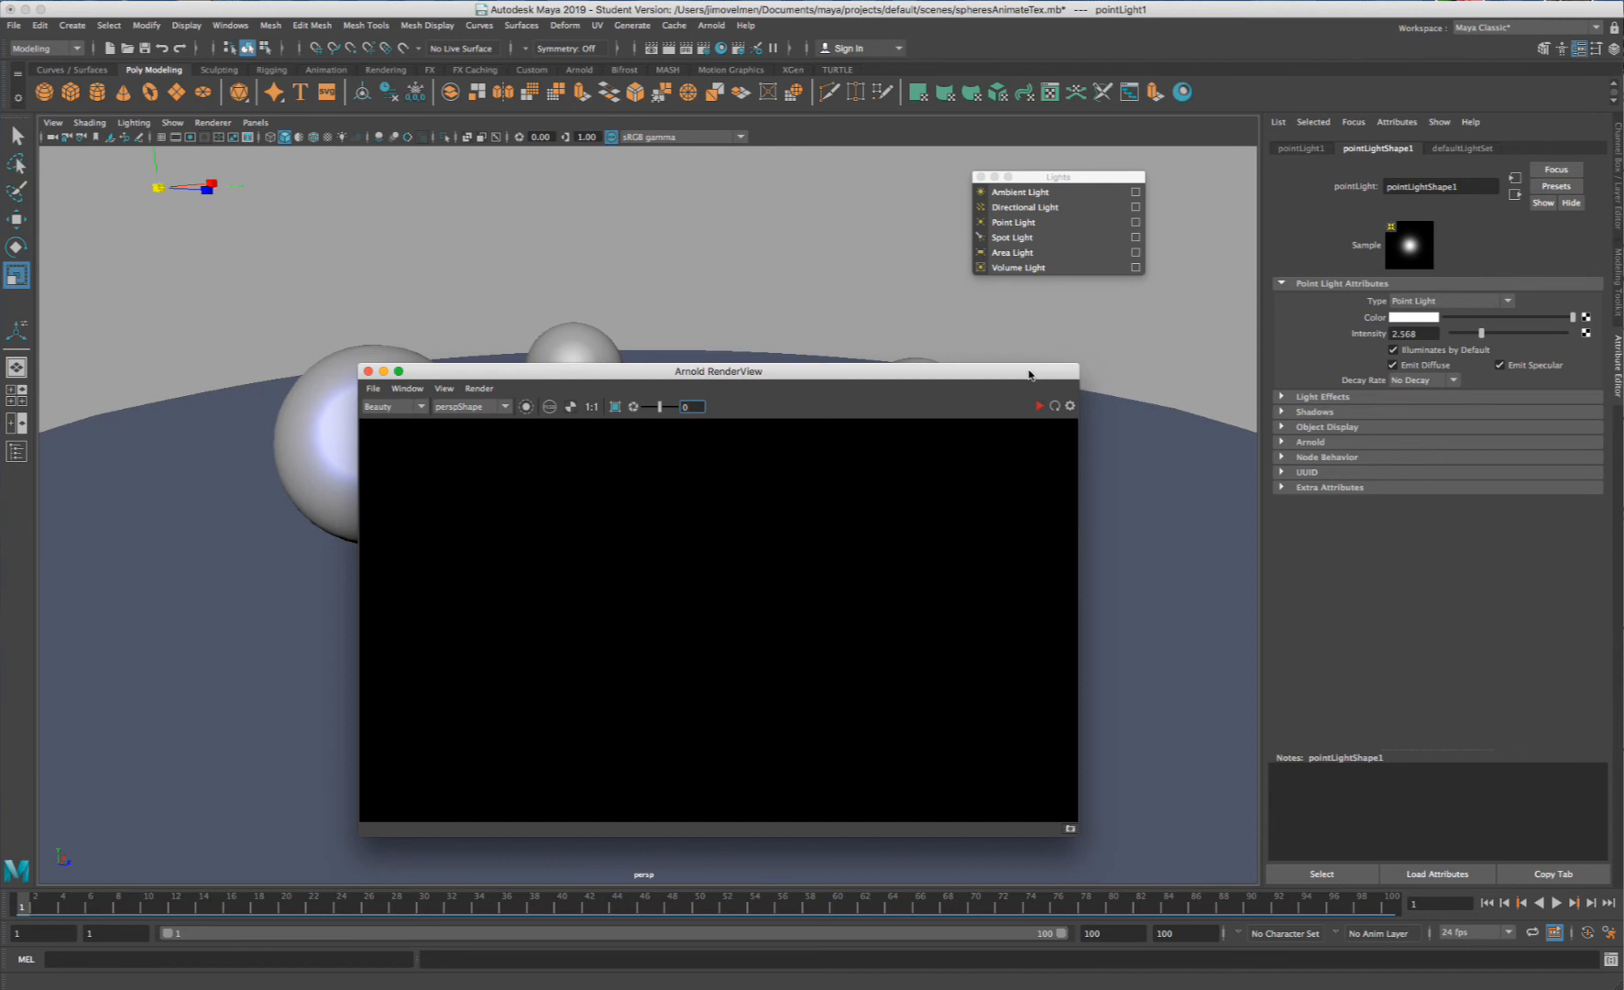
pyautogui.moveTo(953, 375); pyautogui.dragTo(939, 336)
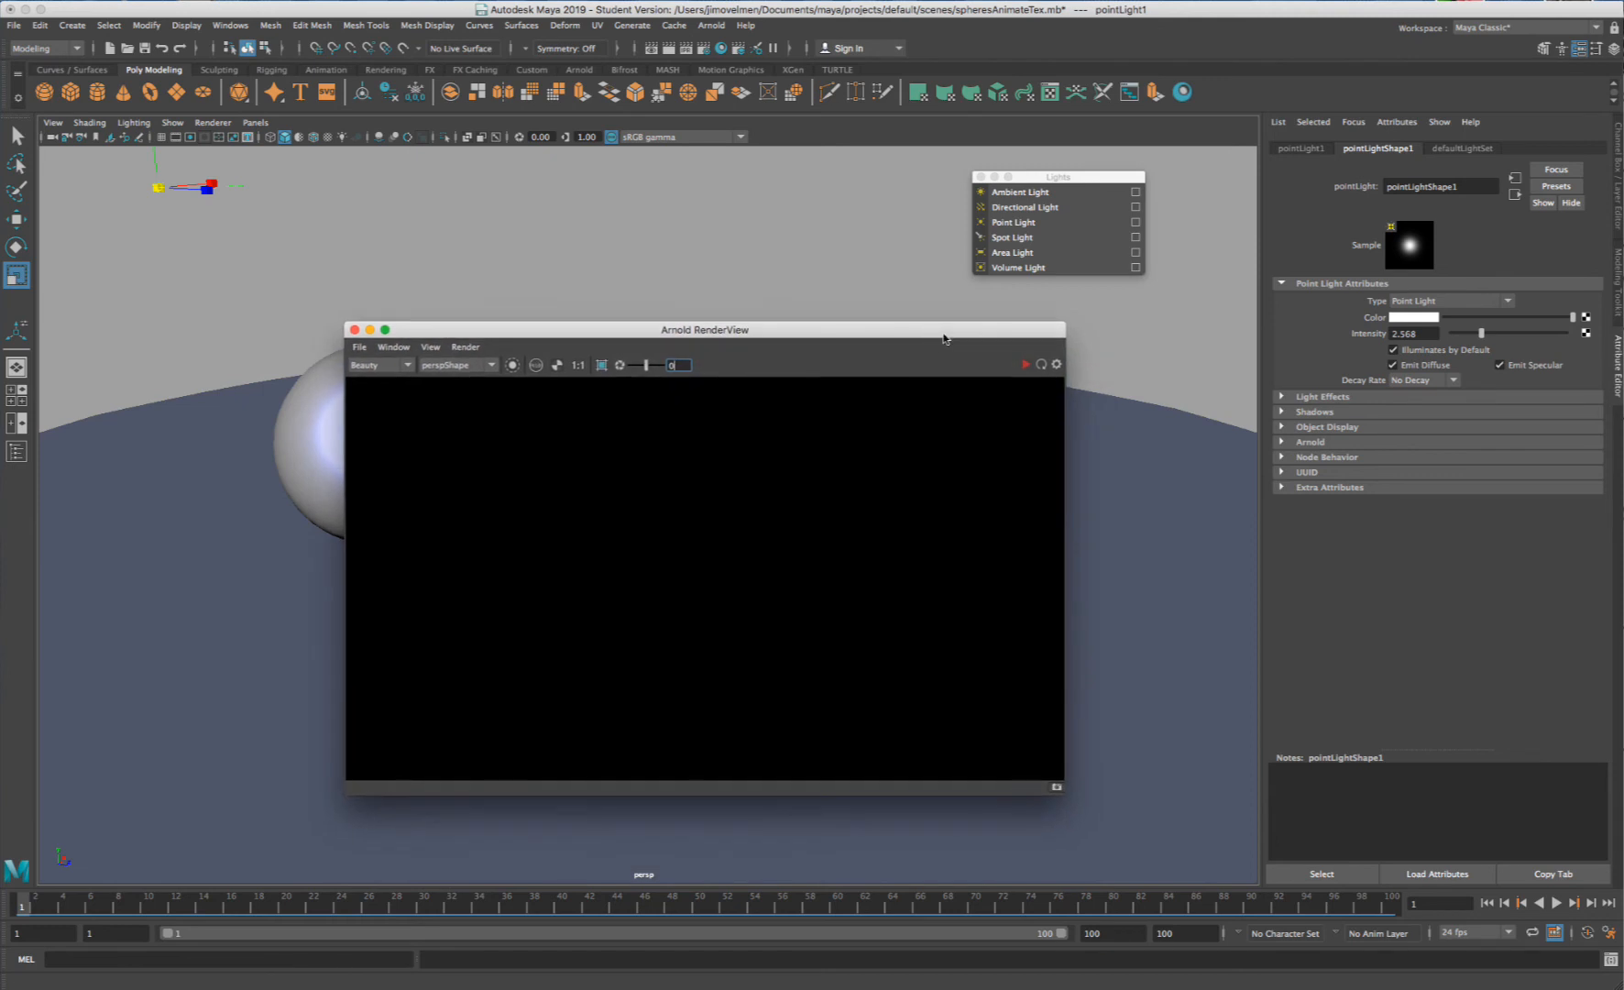
# - Start the interactive Arnold render, shift the render window away from the light, and select the point light
pyautogui.click(1025, 366)
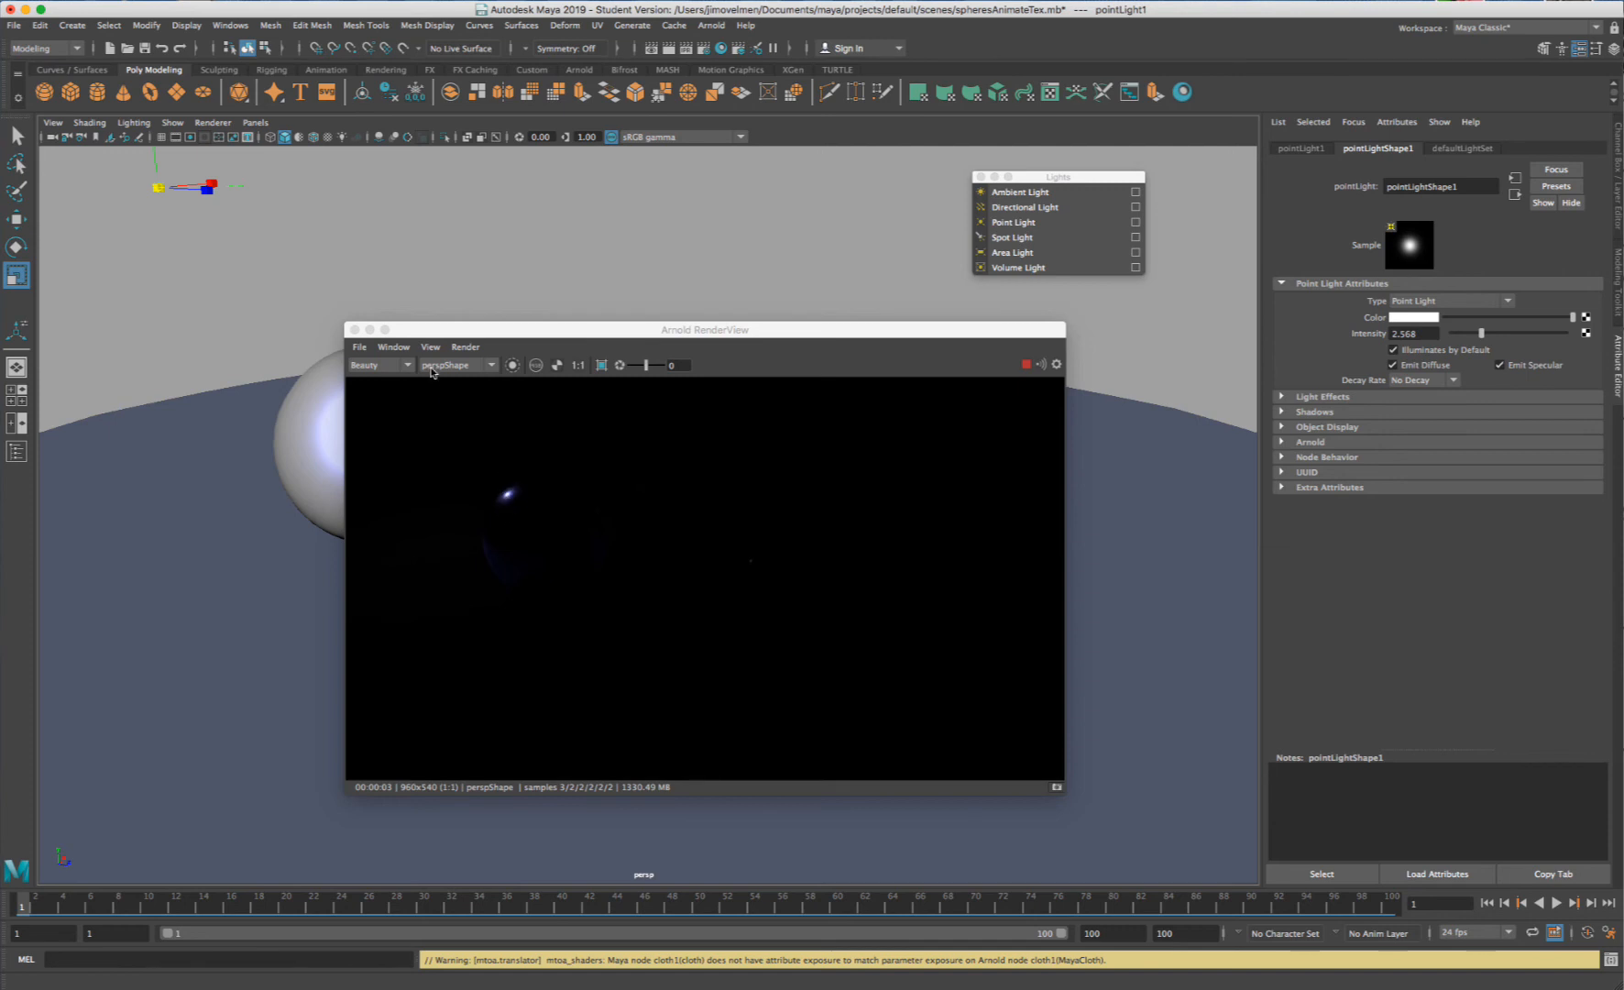
pyautogui.click(272, 218)
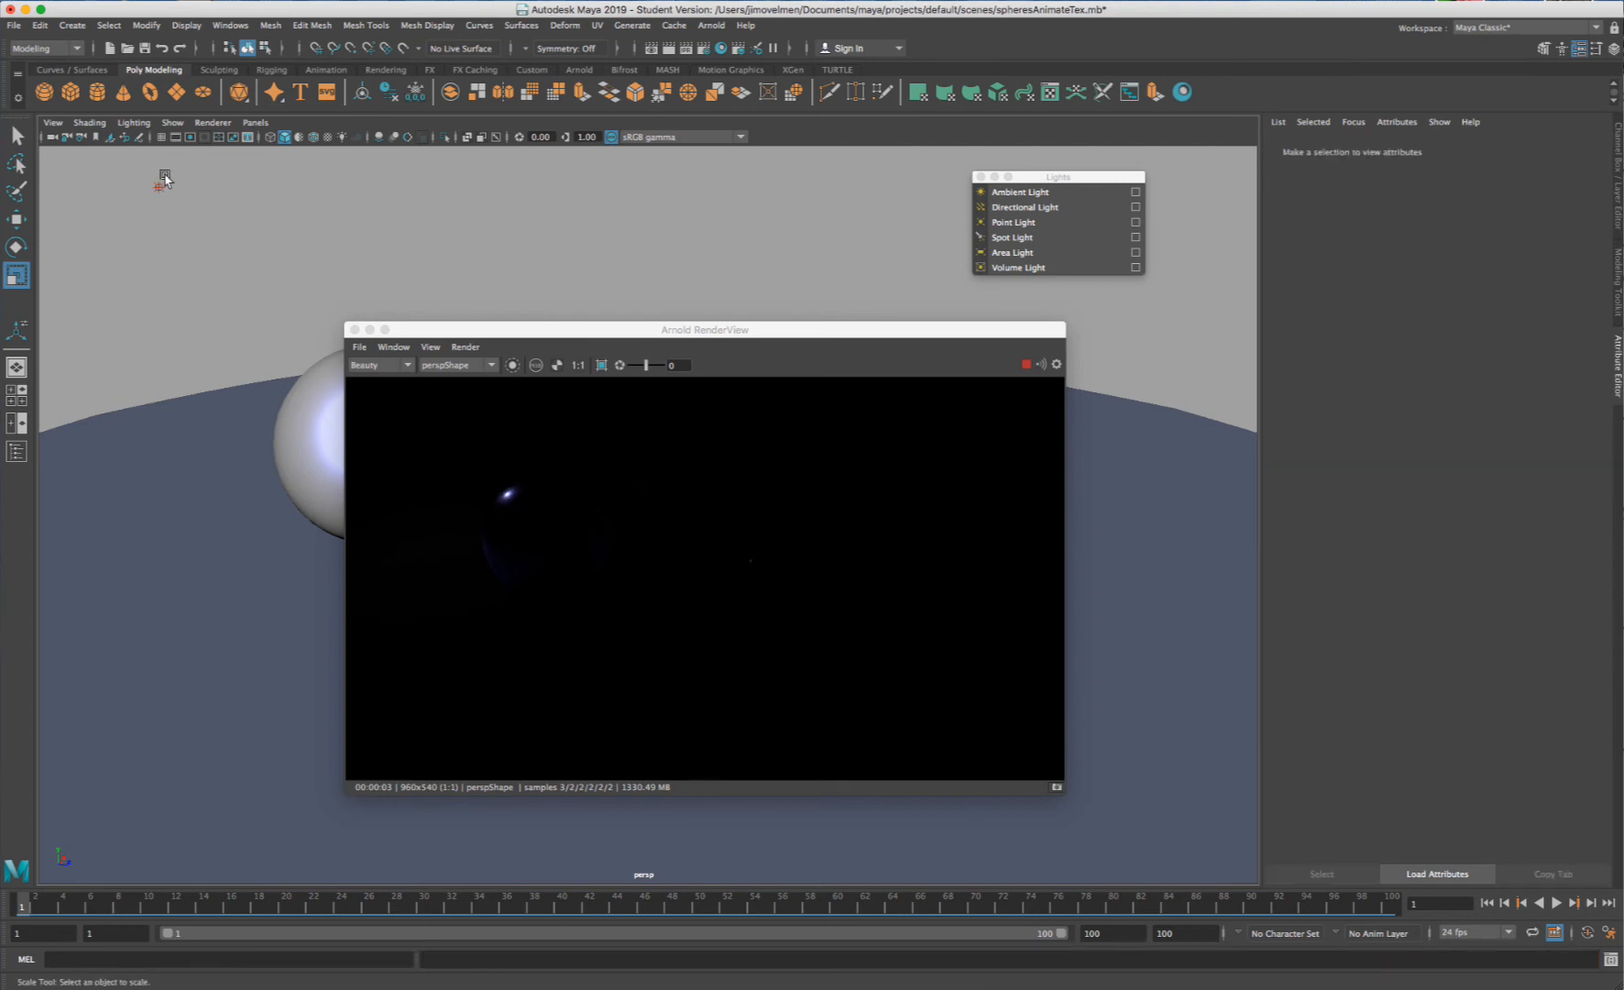
pyautogui.click(161, 186)
pyautogui.moveTo(712, 339); pyautogui.dragTo(658, 316)
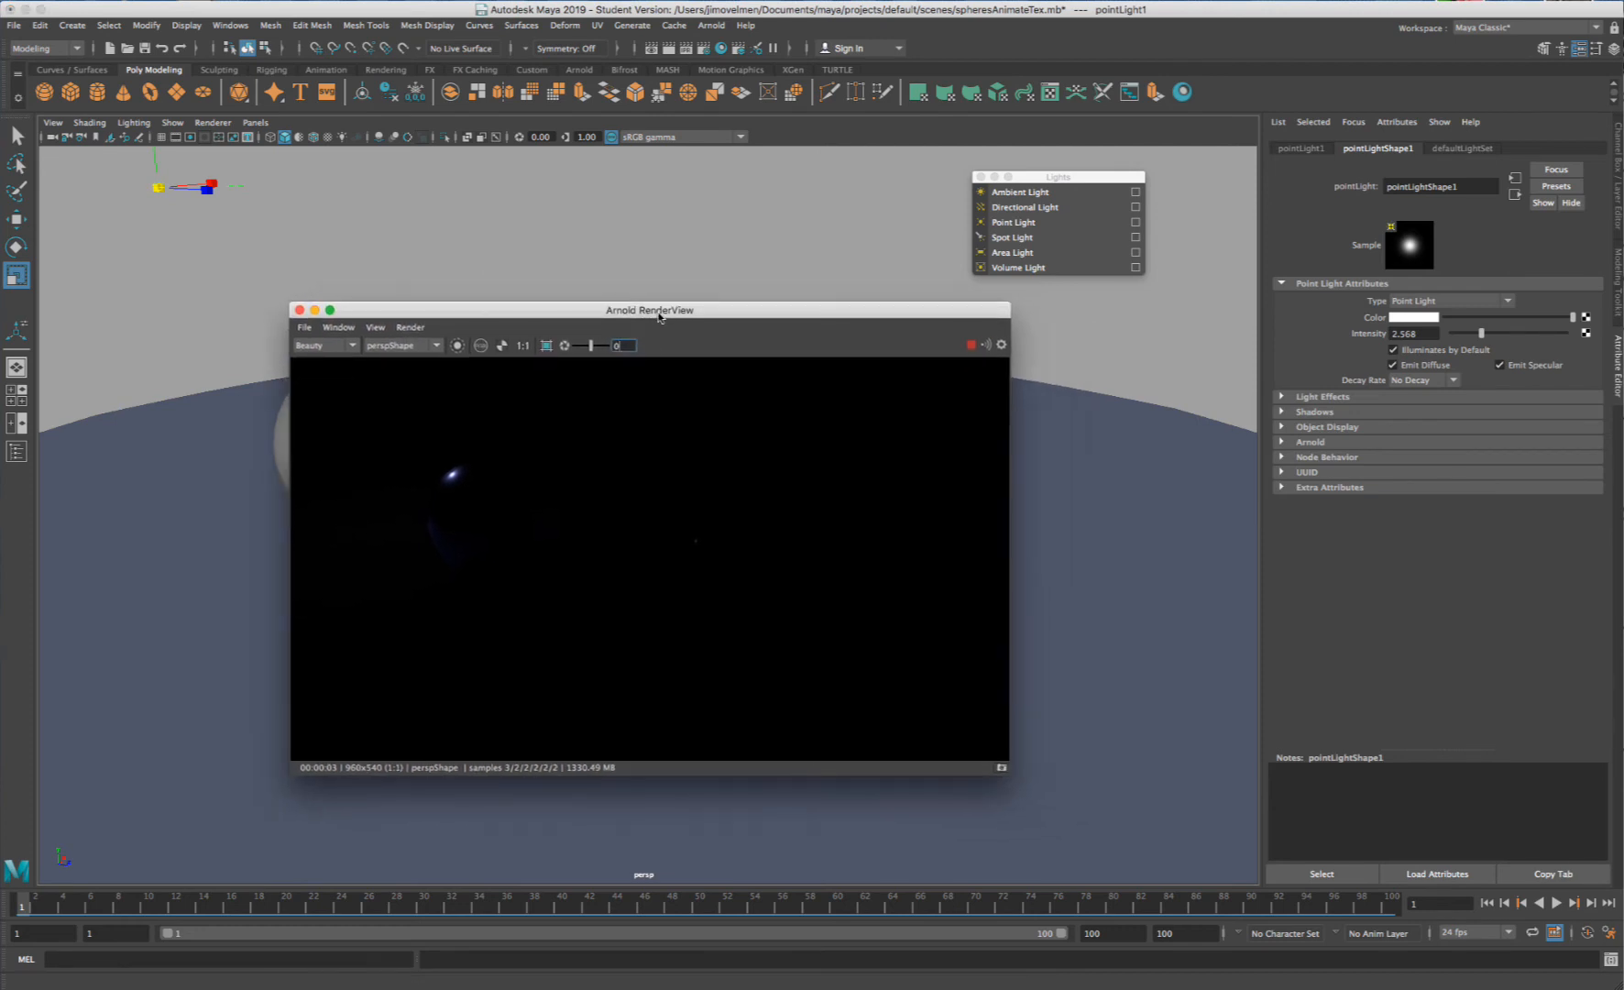
pyautogui.click(250, 191)
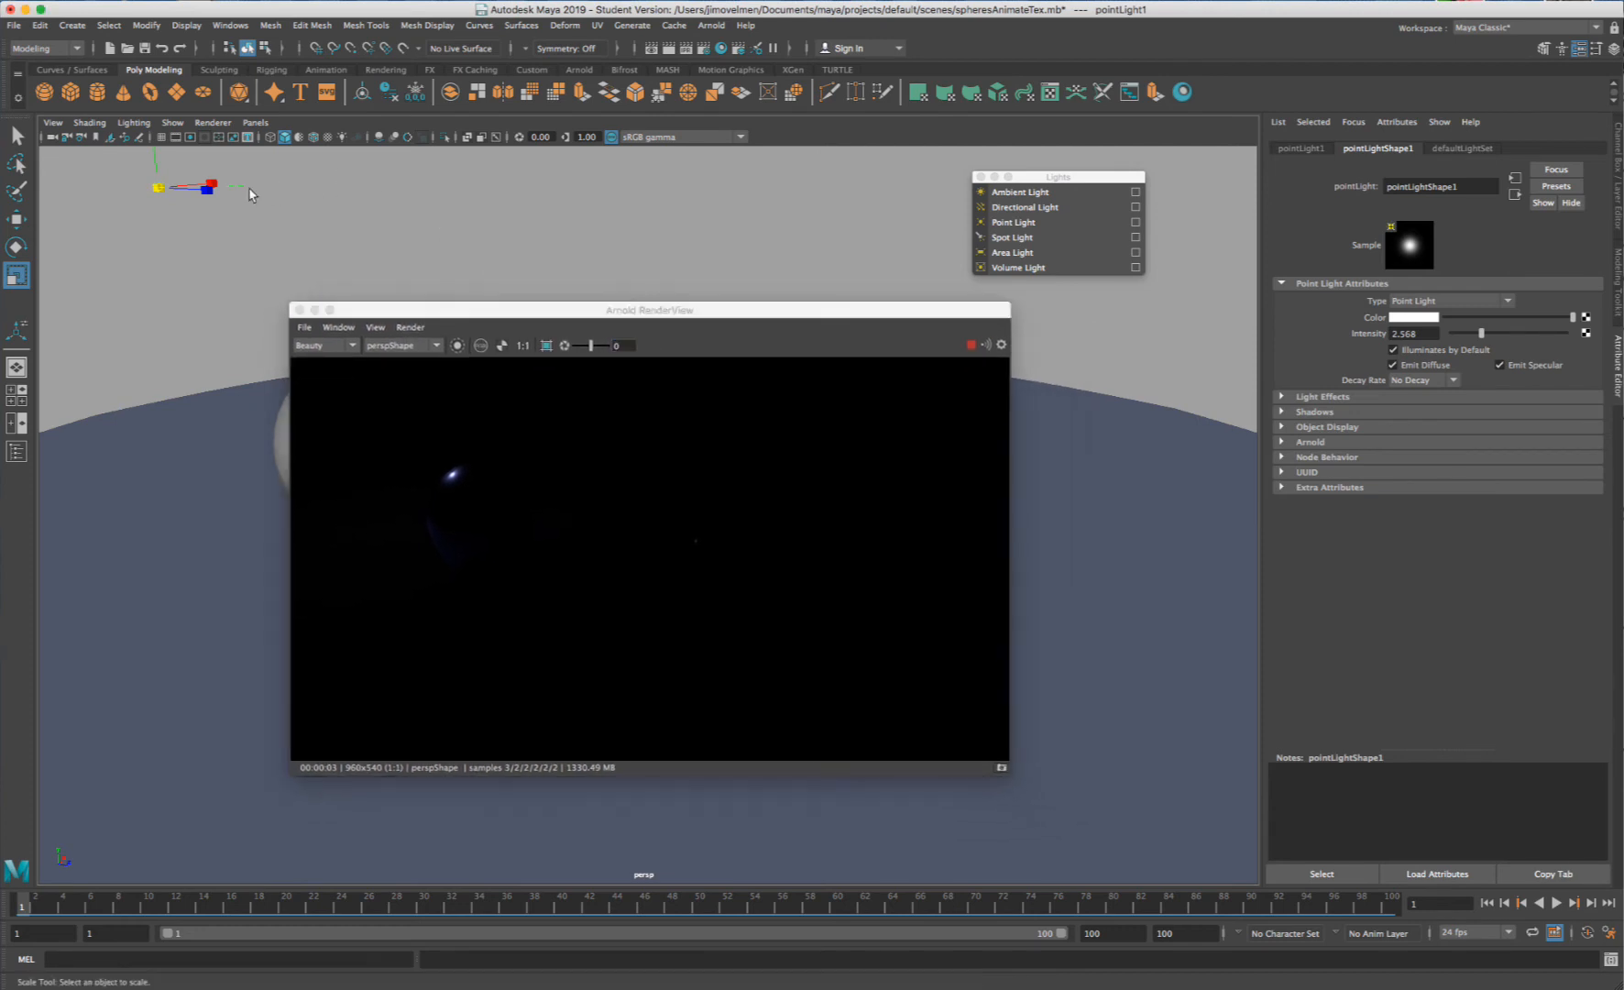
pyautogui.click(157, 187)
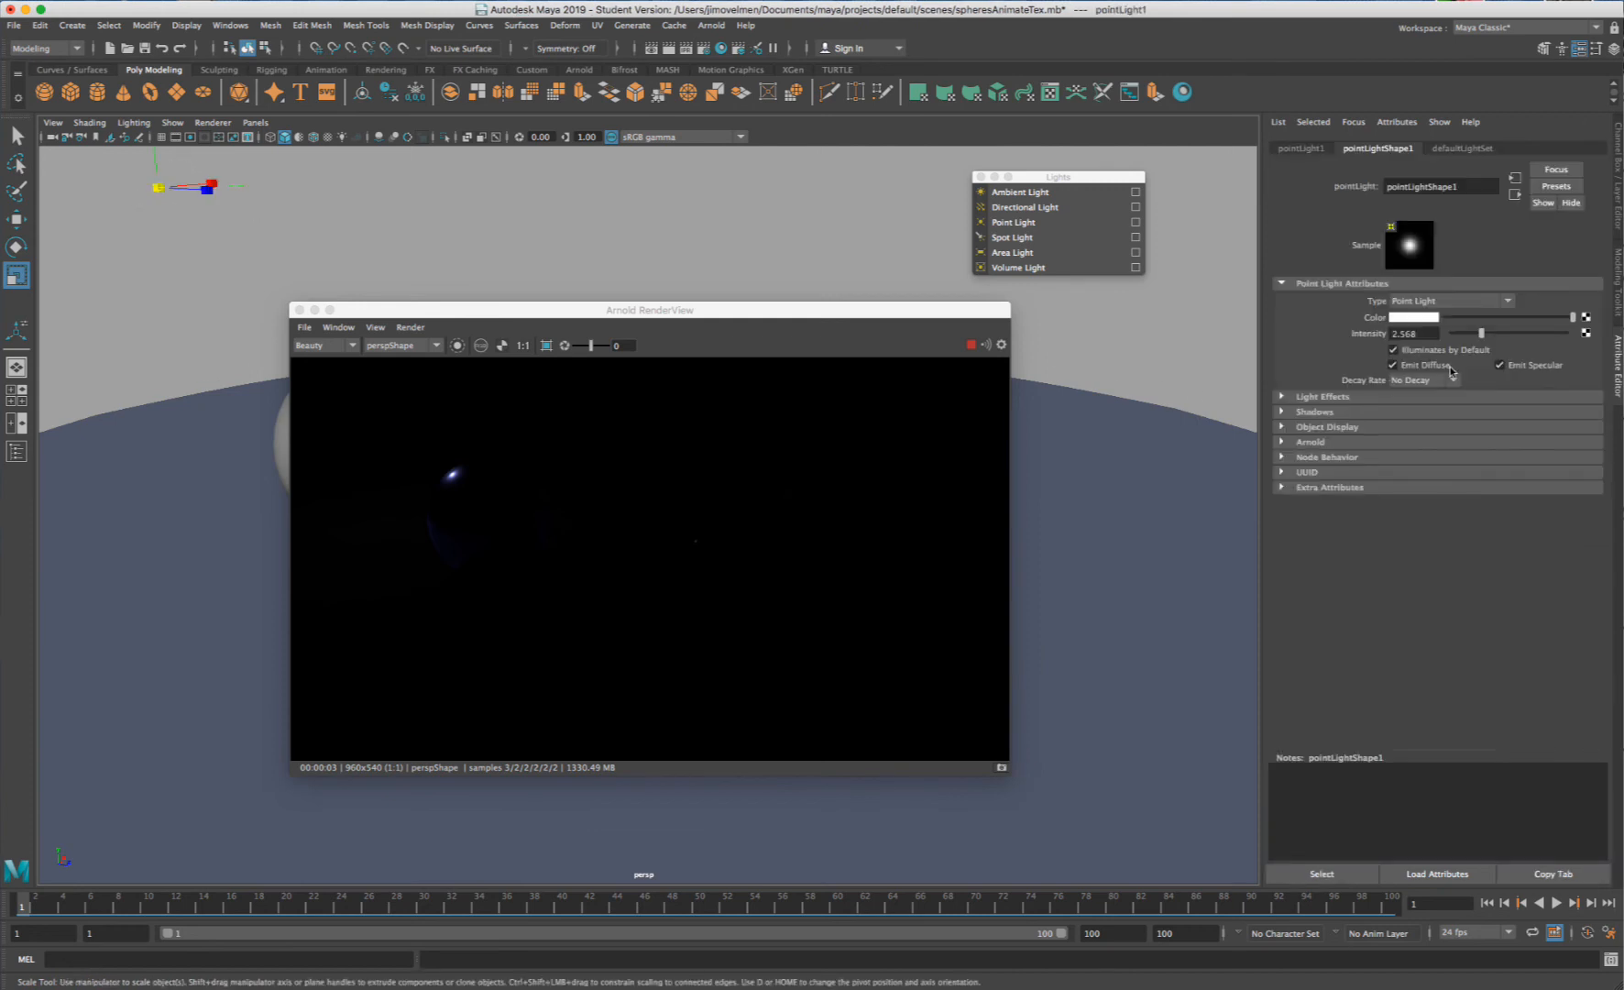
# - Set the point light's intensity to 1.419 and its Arnold exposure to 8
pyautogui.moveTo(1480, 336); pyautogui.dragTo(1469, 333)
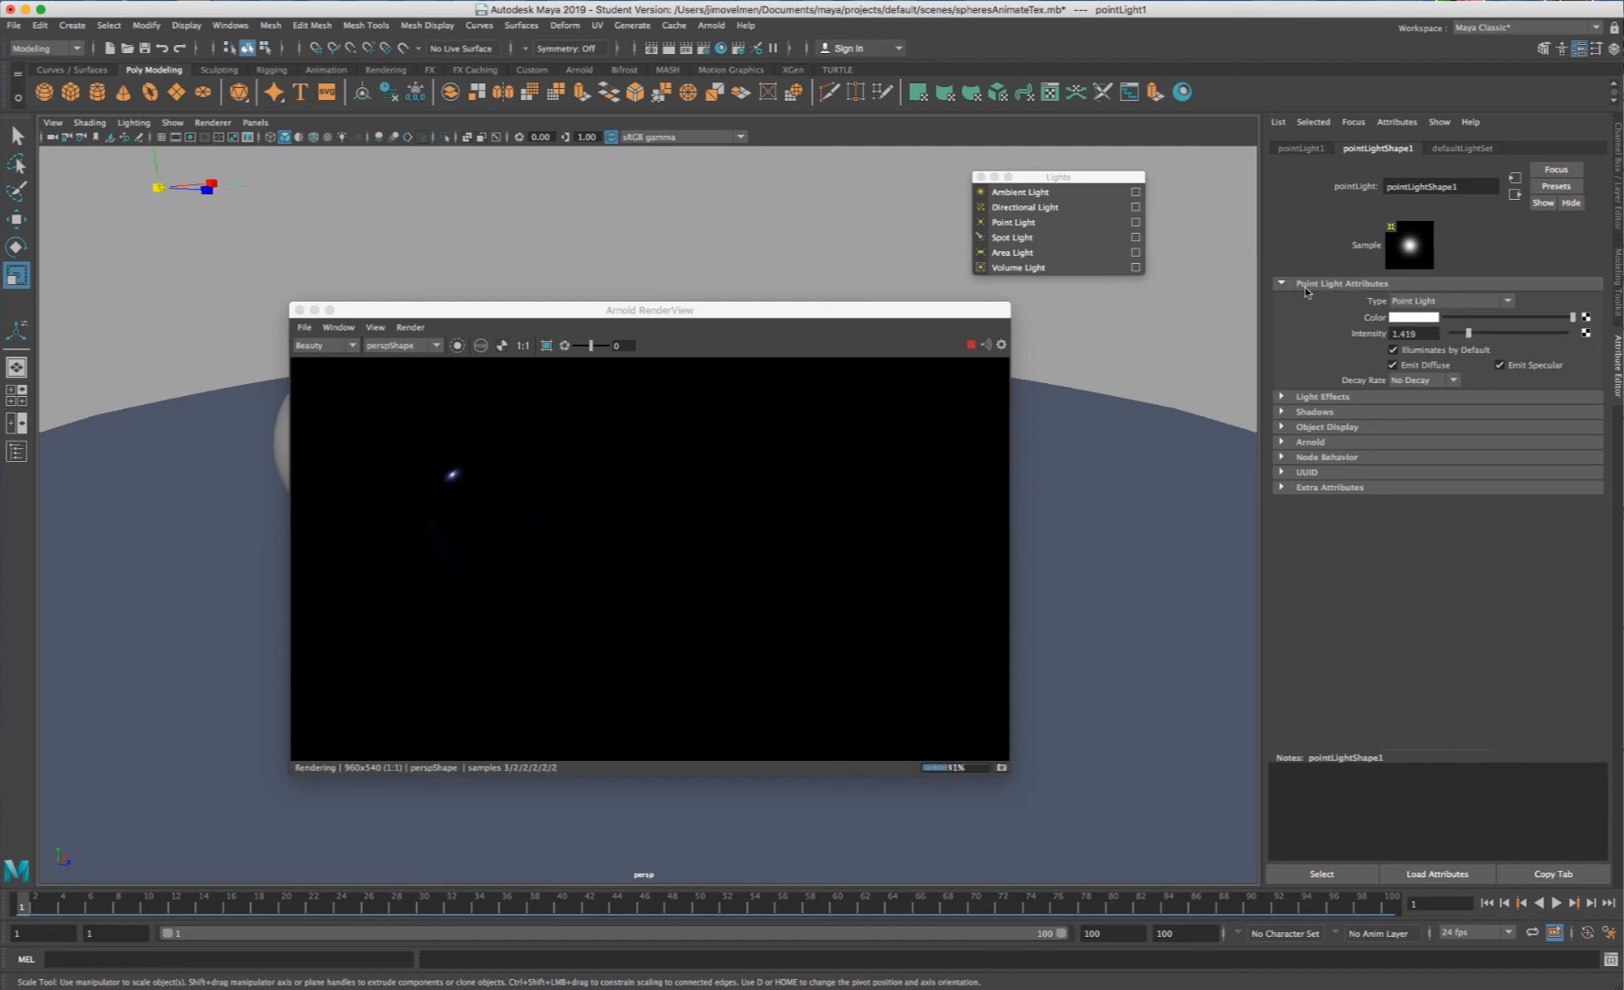
pyautogui.click(1282, 442)
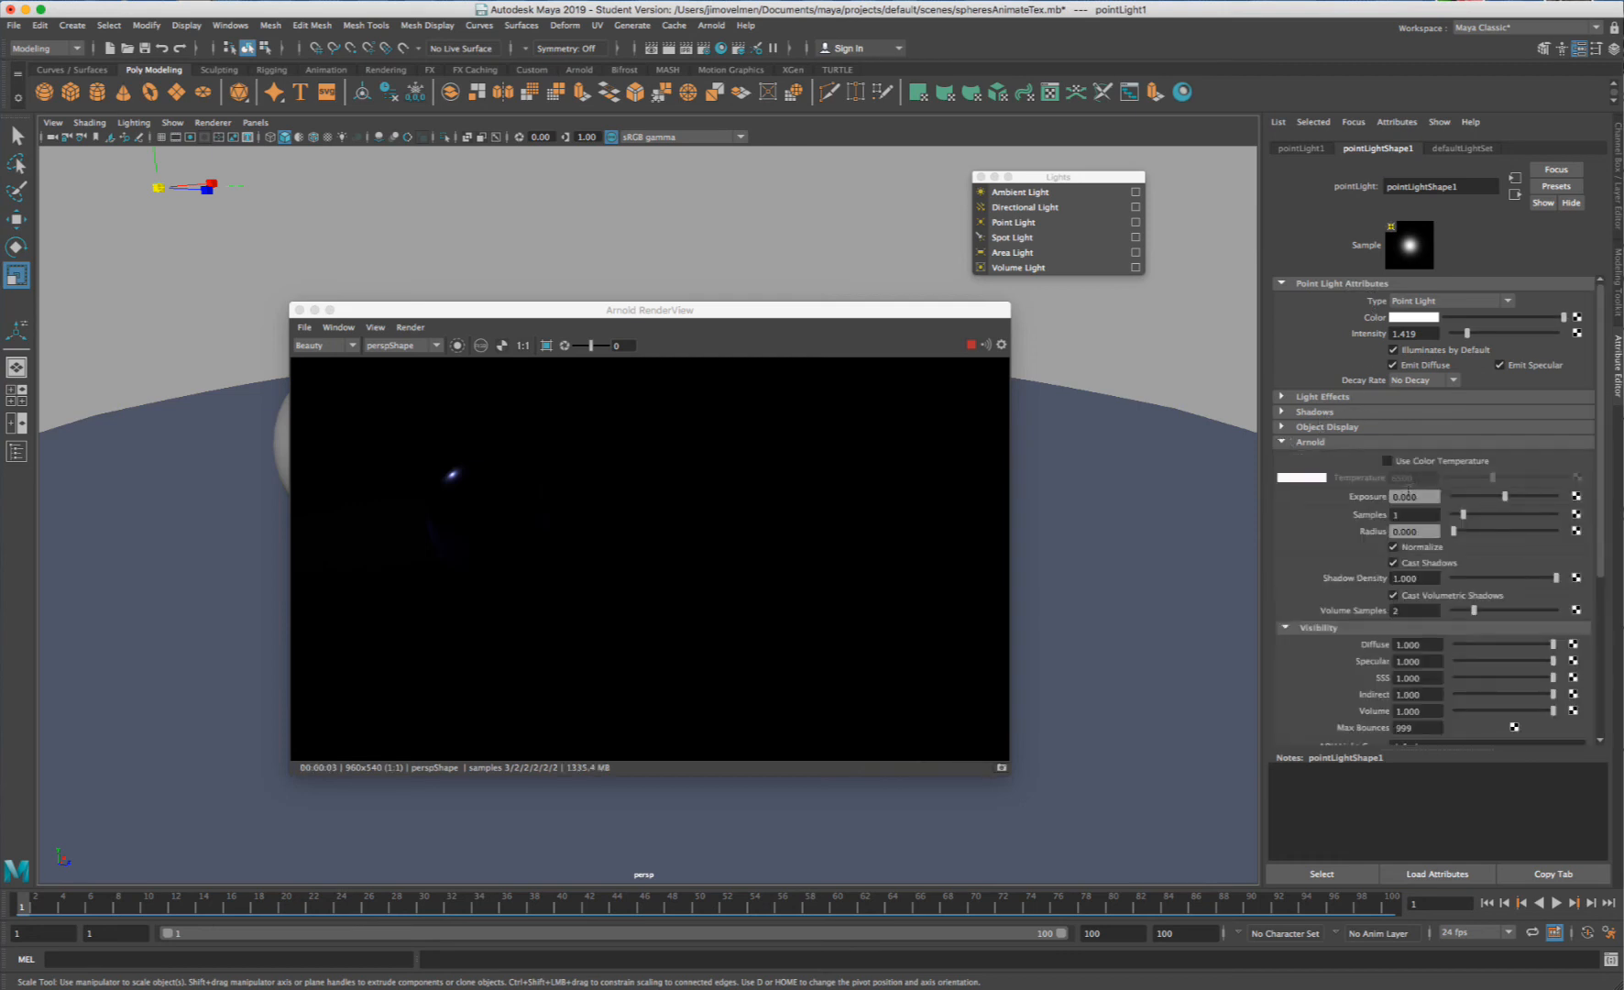
pyautogui.moveTo(1433, 497); pyautogui.dragTo(1364, 496)
pyautogui.write('8.0')
pyautogui.press('Return')
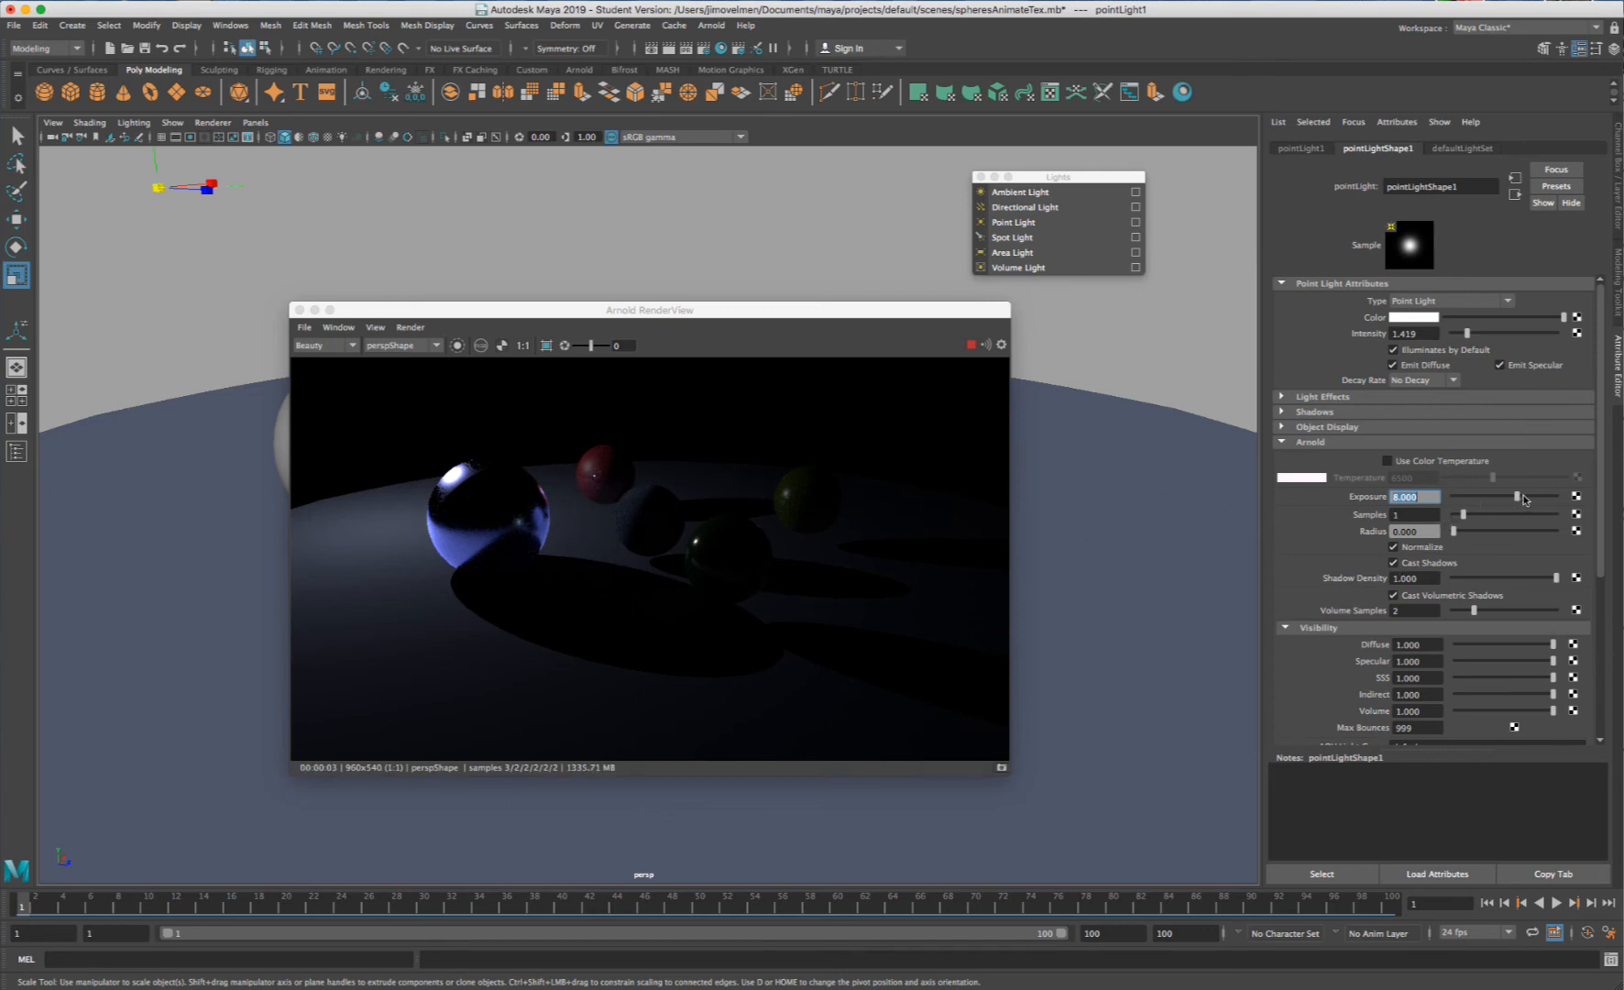
# - Raise the point light's Arnold exposure to 12.092 and move the Arnold RenderView clear of the spheres
pyautogui.moveTo(1524, 498); pyautogui.dragTo(1546, 499)
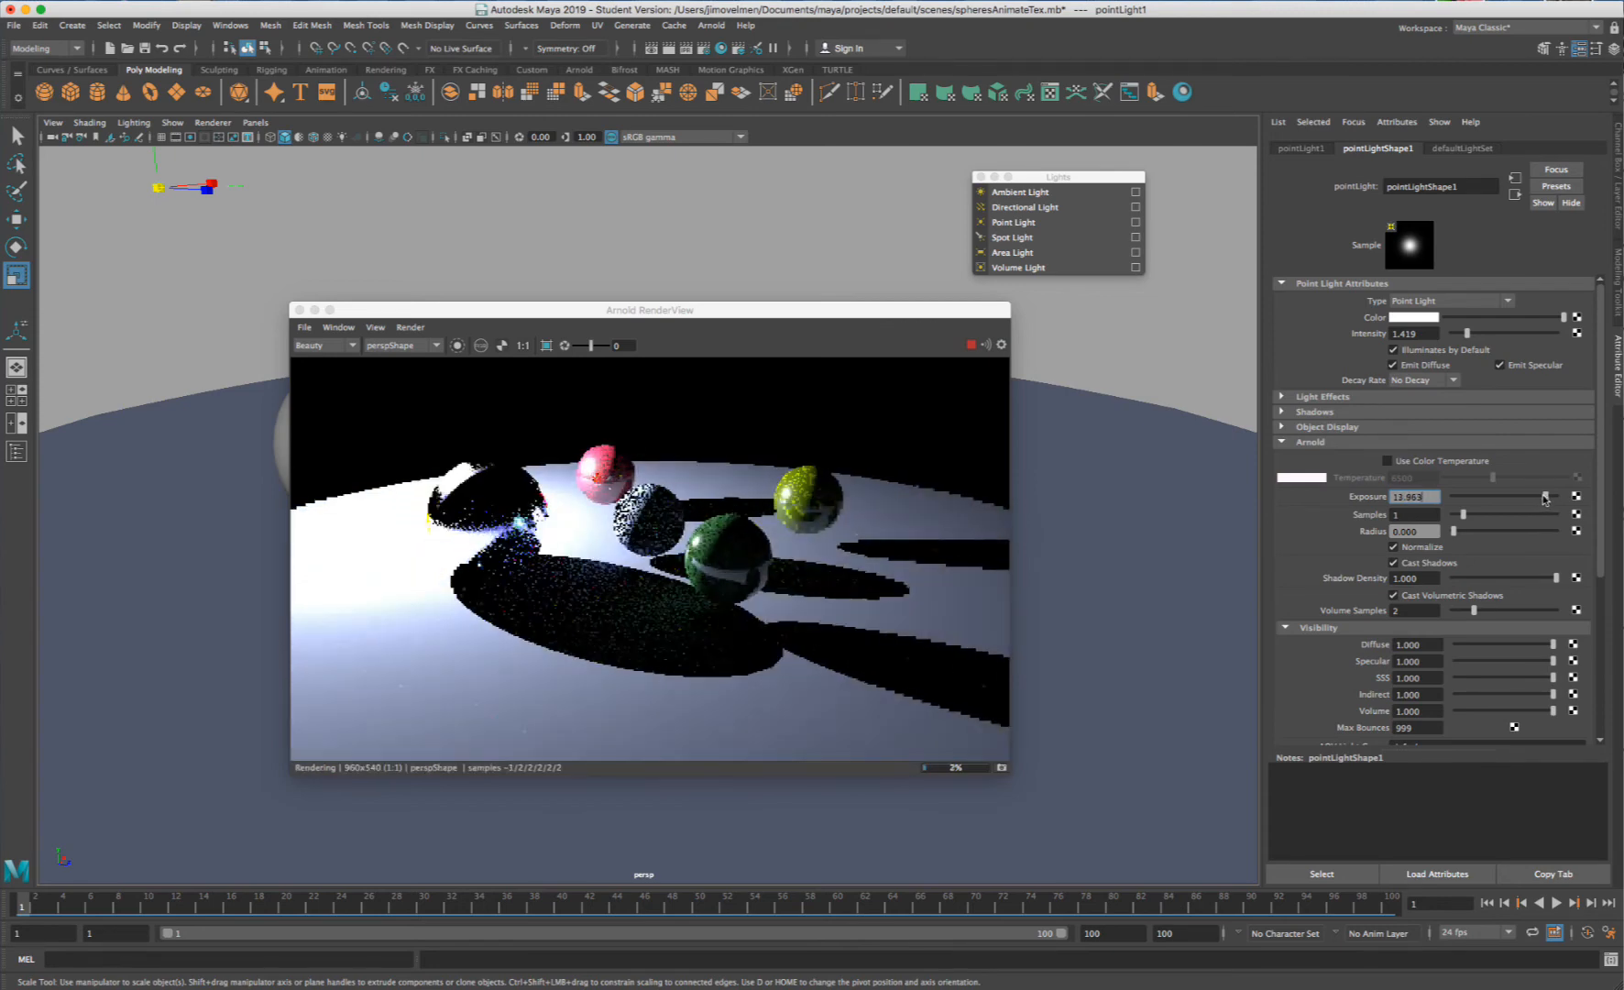
pyautogui.hotkey('ctrl', 'z')
pyautogui.click(614, 312)
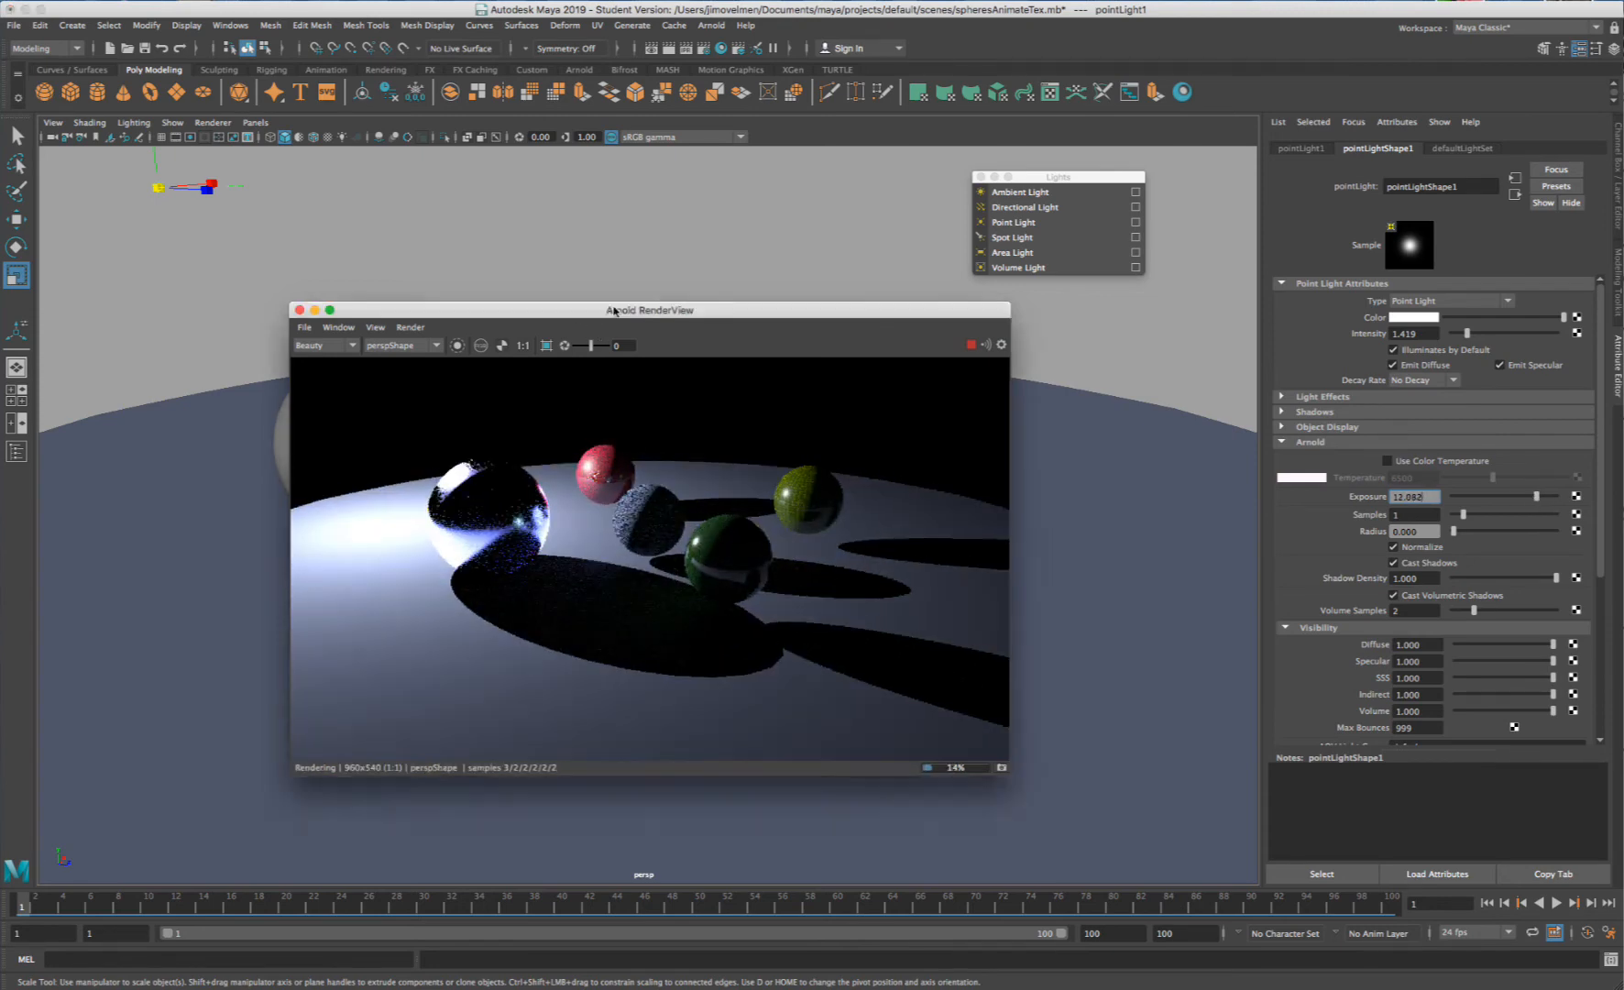
pyautogui.moveTo(614, 312); pyautogui.dragTo(1105, 238)
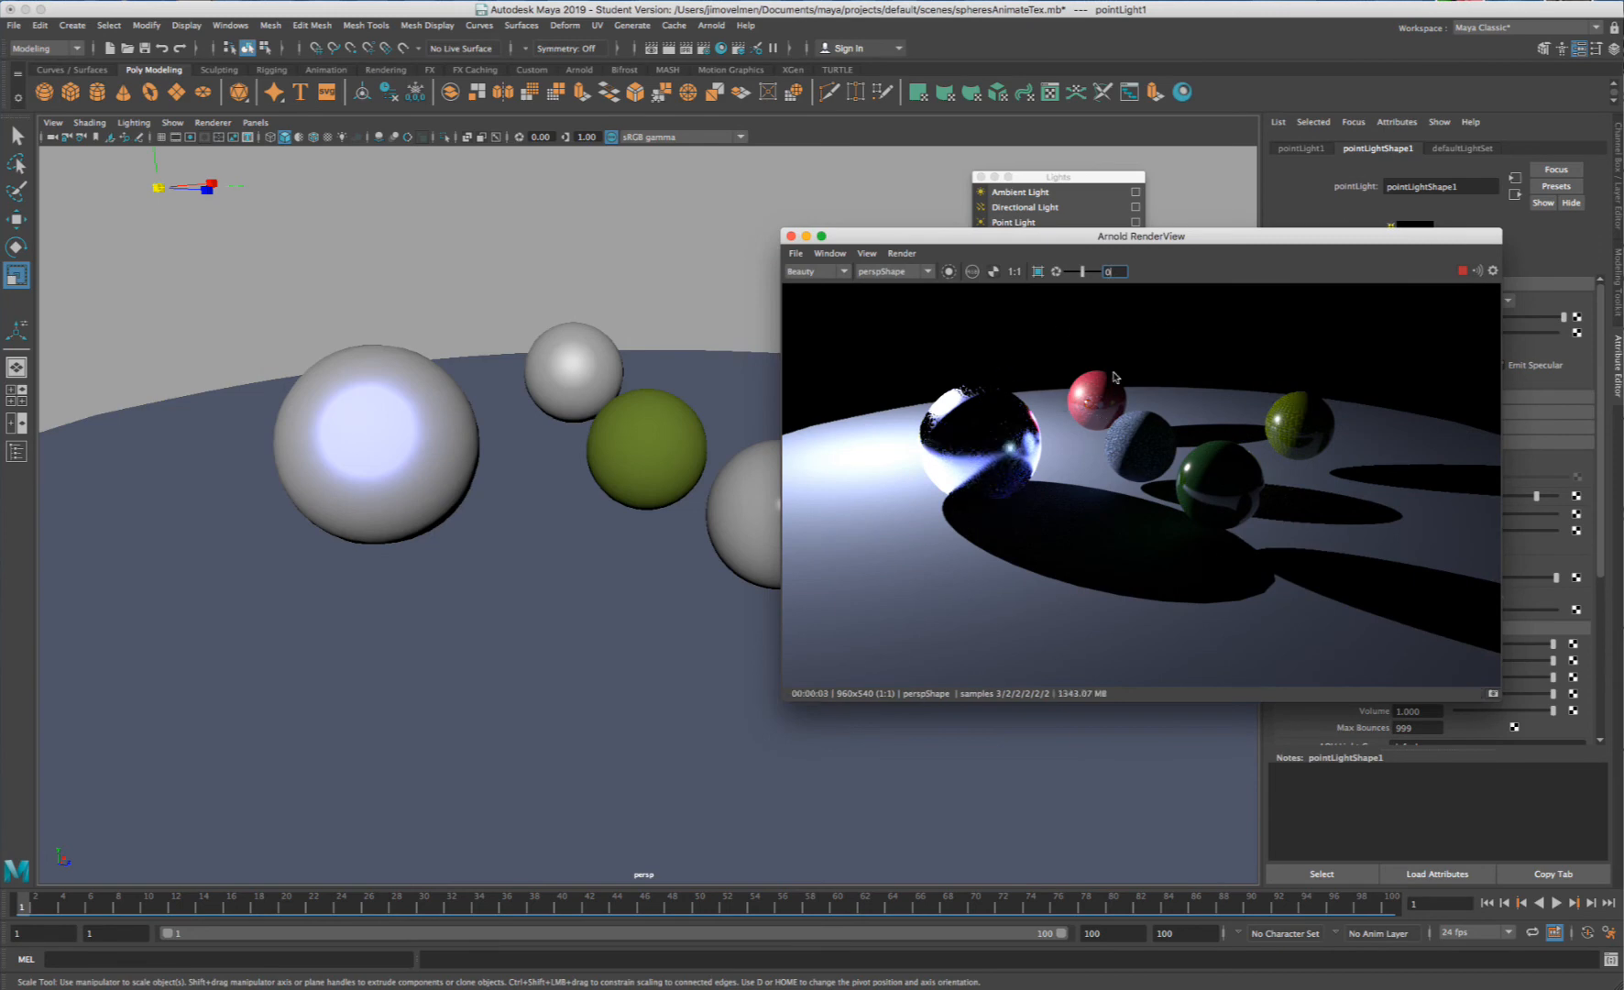
# - Examine the red layered sphere's texture, shading and reflections in the live Arnold render from several distances
pyautogui.click(494, 317)
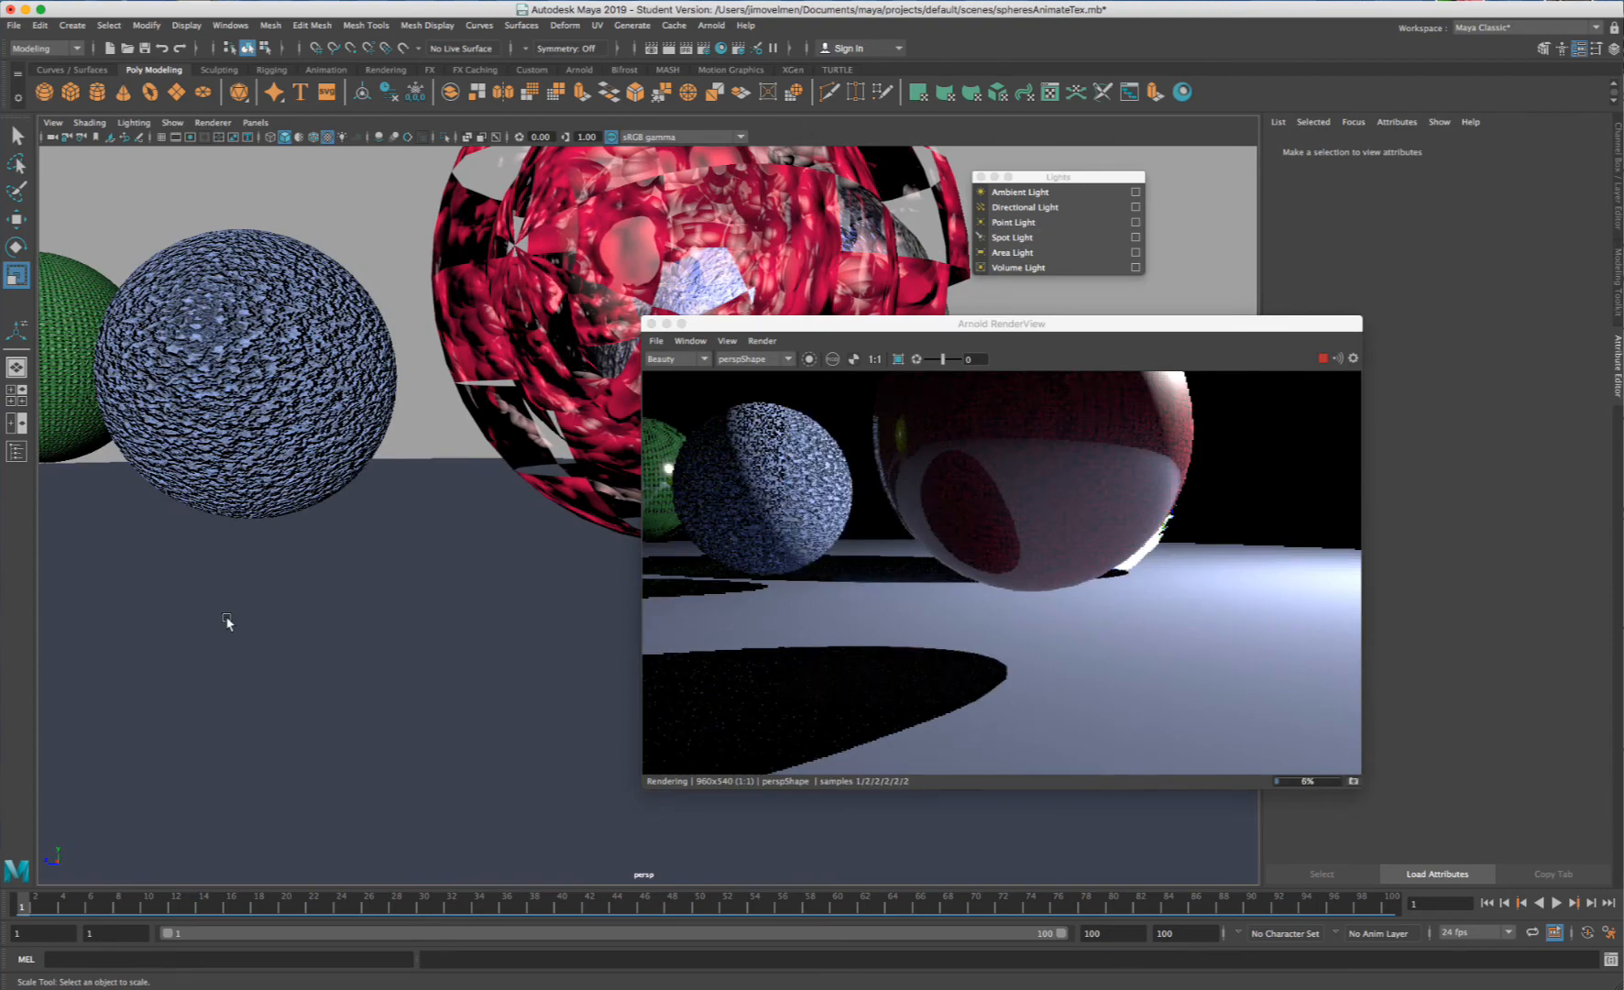
pyautogui.keyDown('alt'); pyautogui.moveTo(228, 623); pyautogui.dragTo(907, 687, button='middle'); pyautogui.keyUp('alt')
pyautogui.keyDown('alt'); pyautogui.moveTo(1069, 710); pyautogui.dragTo(1439, 715, button='middle'); pyautogui.keyUp('alt')
pyautogui.keyDown('alt'); pyautogui.moveTo(455, 524); pyautogui.dragTo(51, 436, button='middle'); pyautogui.keyUp('alt')
pyautogui.keyDown('alt'); pyautogui.moveTo(559, 467); pyautogui.dragTo(129, 490, button='middle'); pyautogui.keyUp('alt')
pyautogui.keyDown('alt'); pyautogui.moveTo(247, 518); pyautogui.dragTo(307, 548, button='middle'); pyautogui.keyUp('alt')
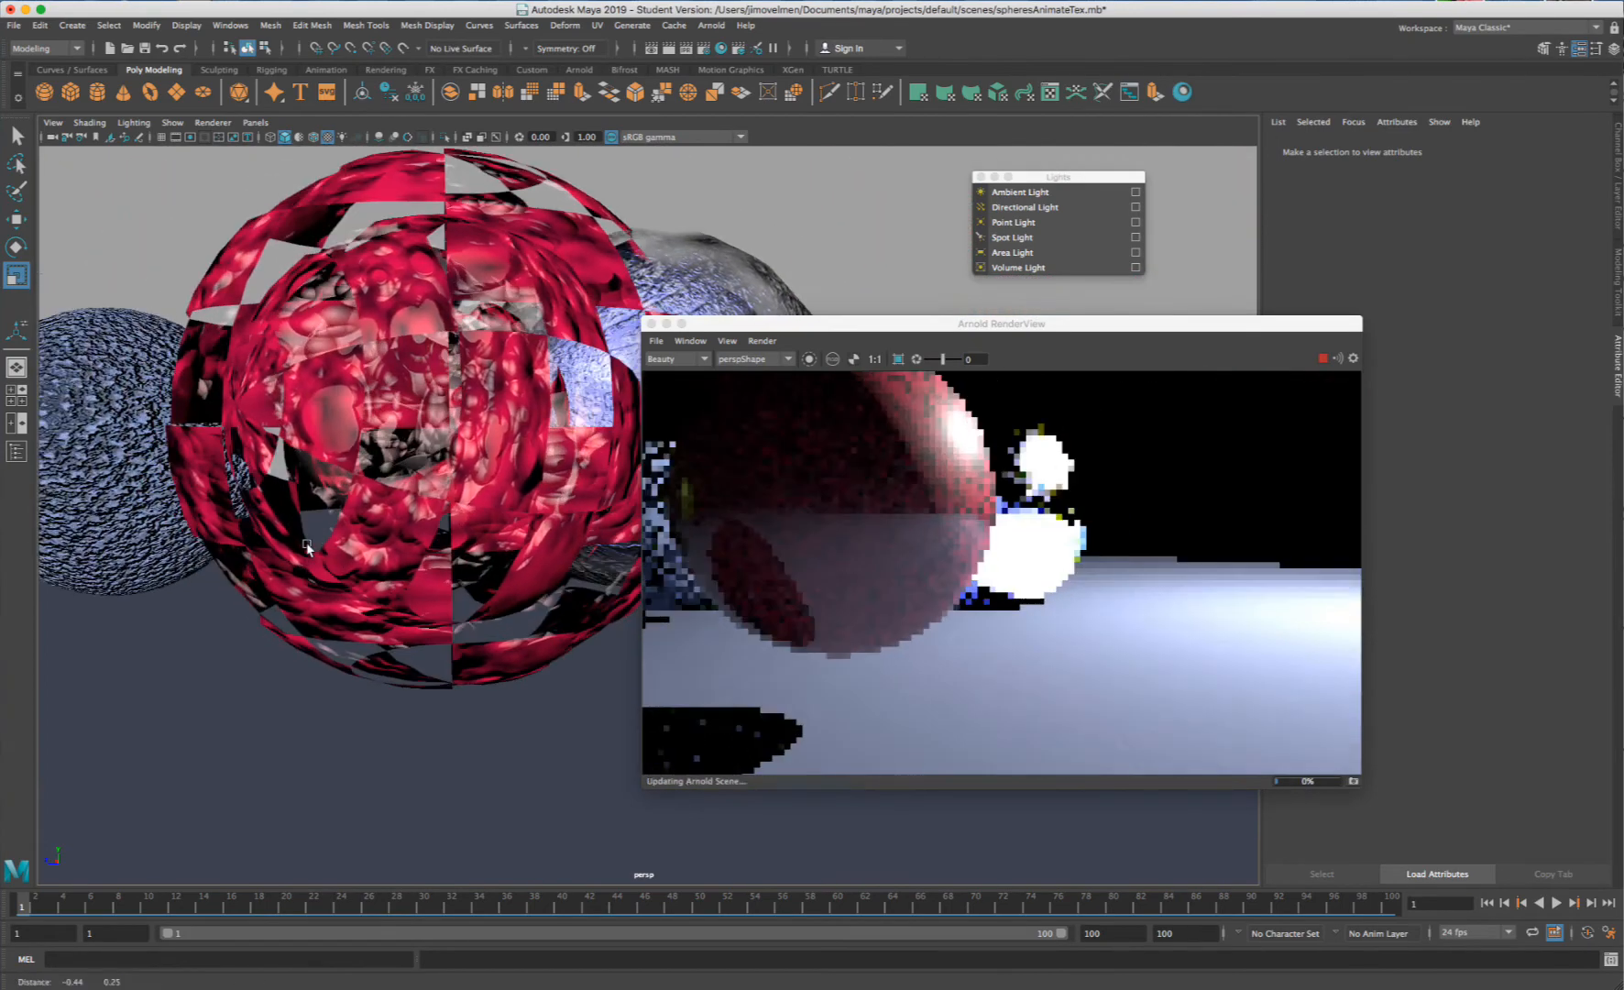
pyautogui.scroll(5, 307, 548)
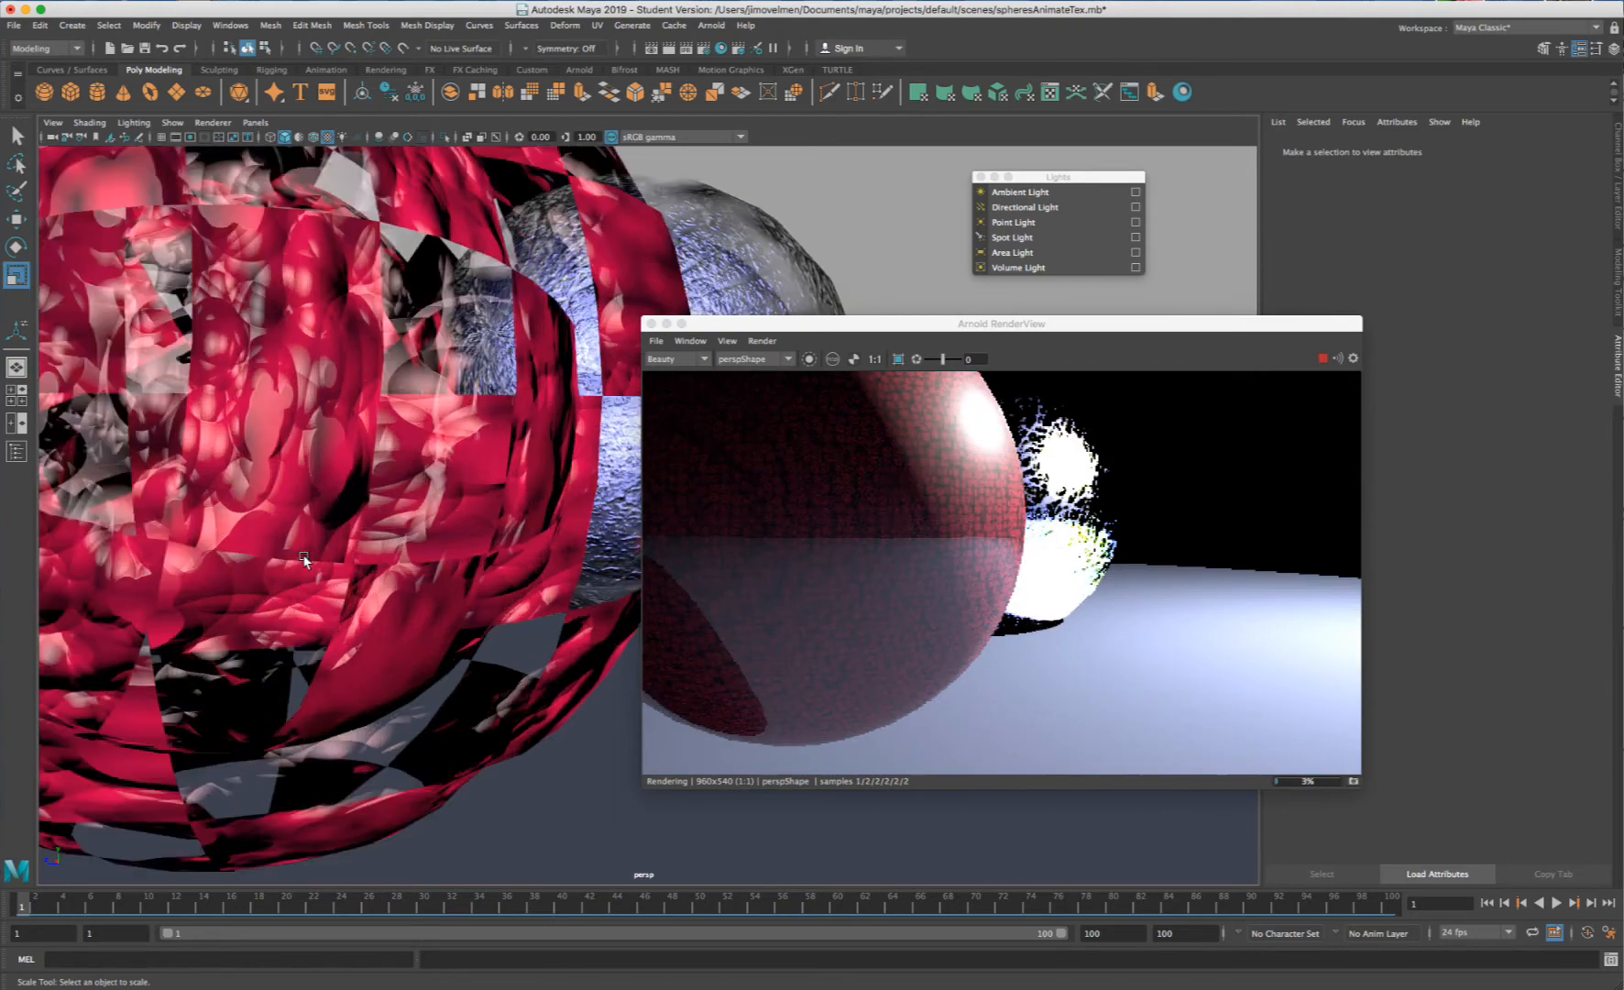
pyautogui.scroll(3, 305, 561)
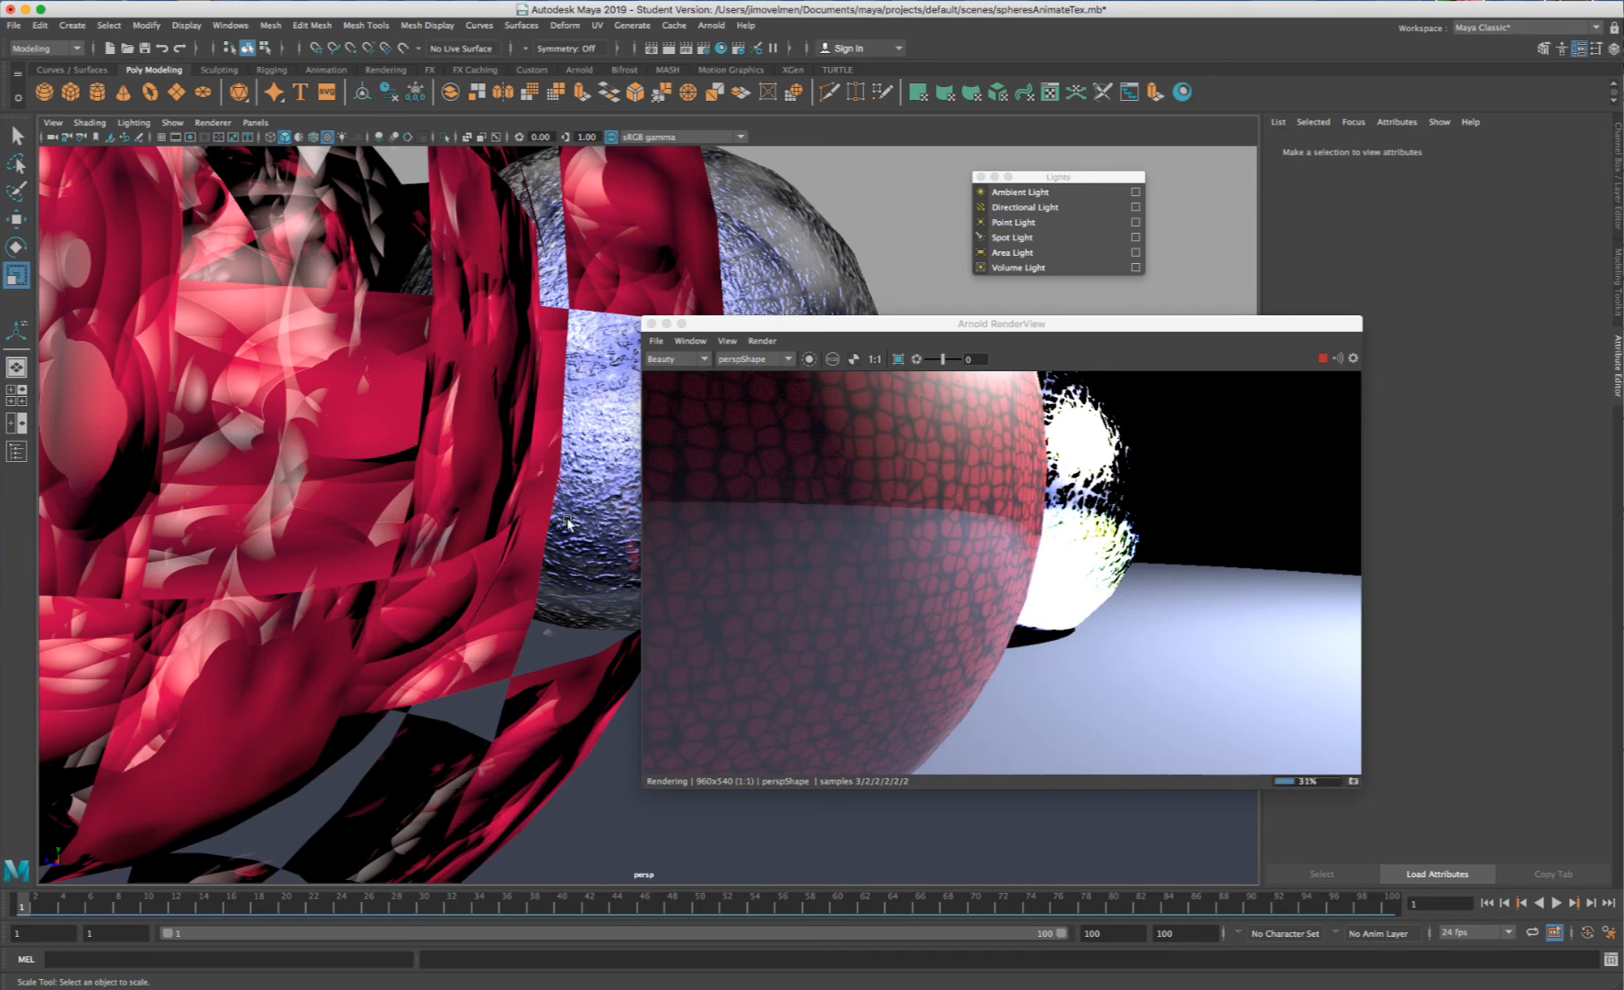
pyautogui.scroll(-5, 567, 522)
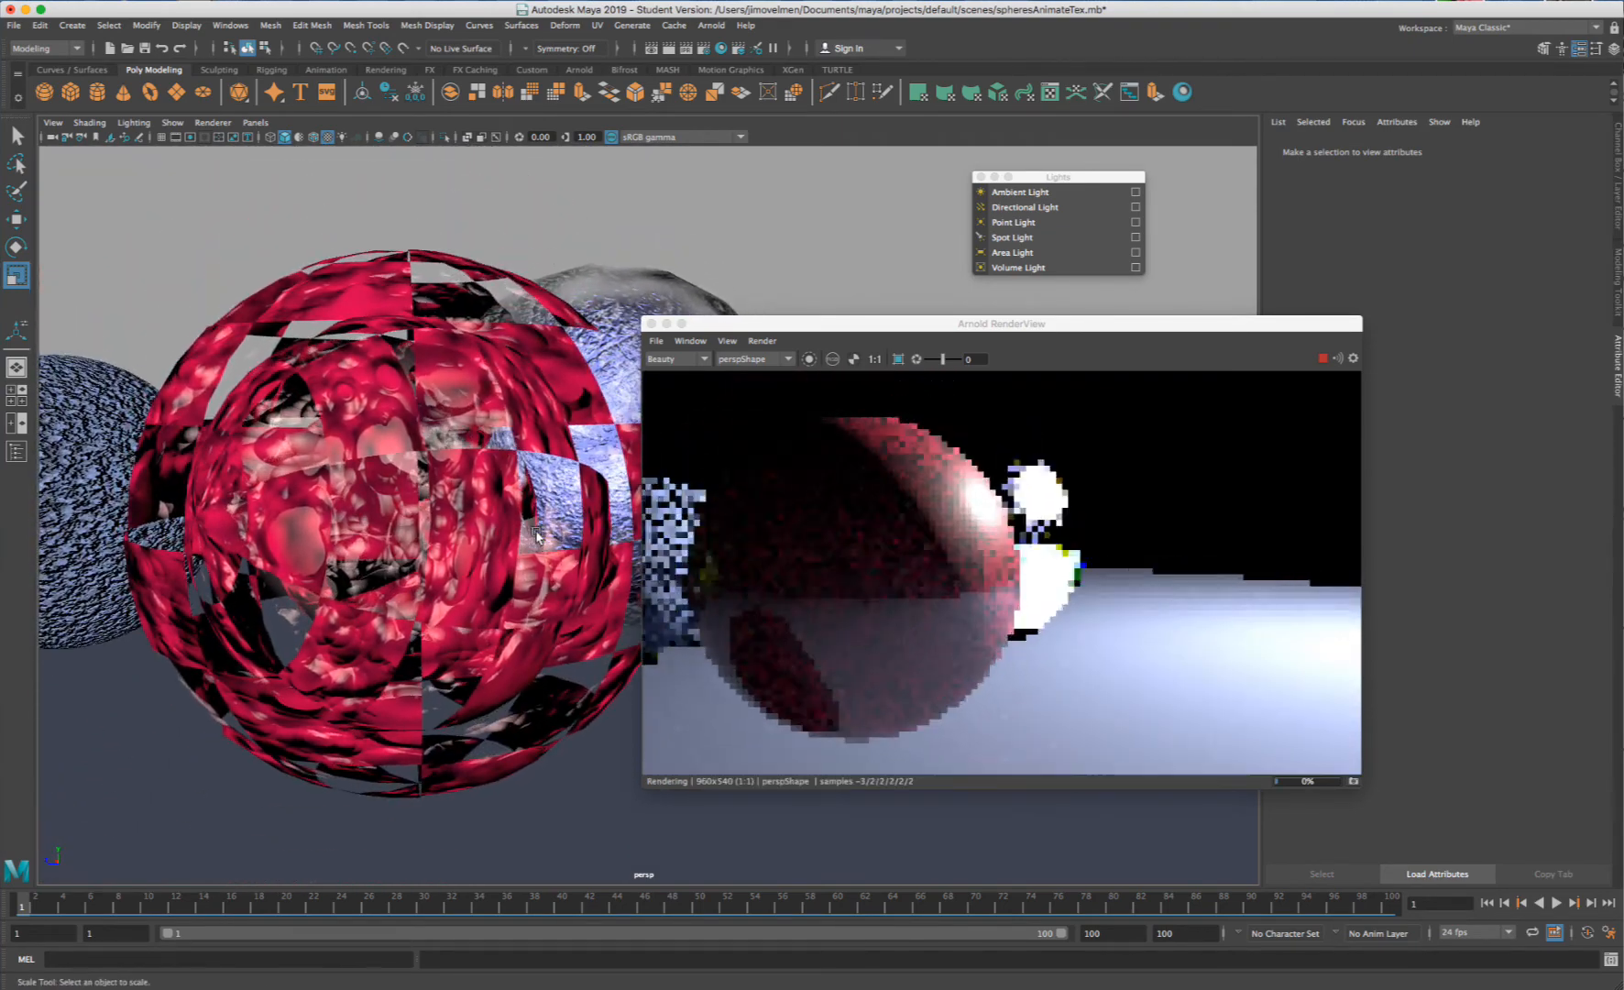
pyautogui.scroll(5, 536, 536)
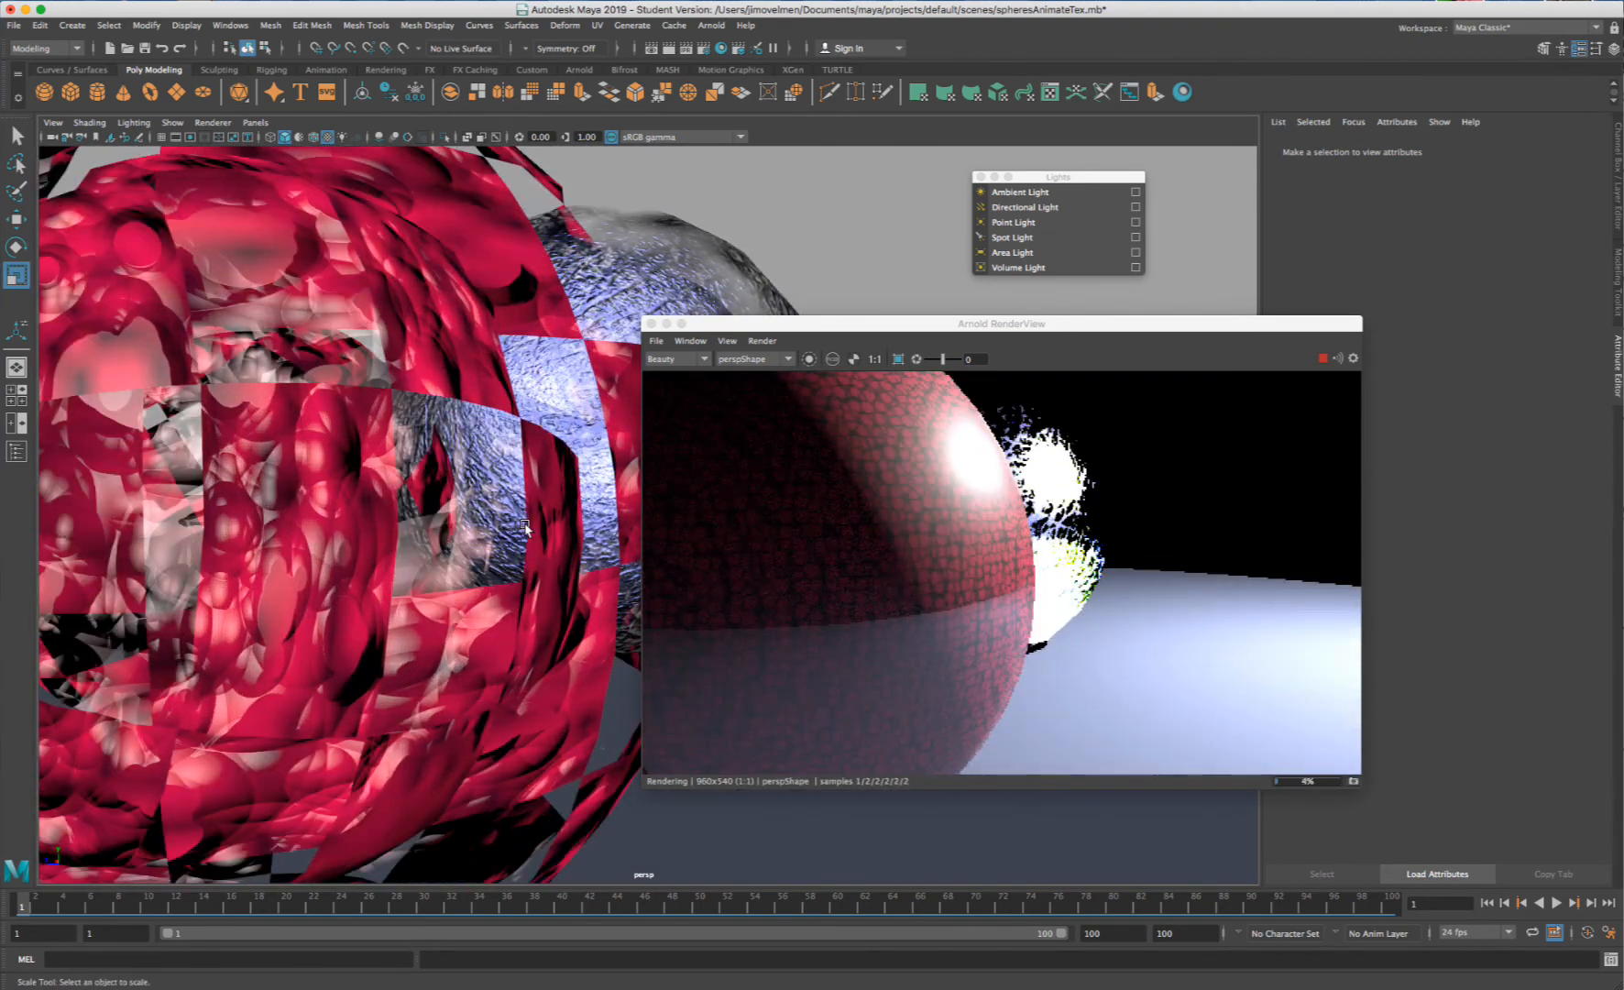
pyautogui.scroll(-3, 524, 527)
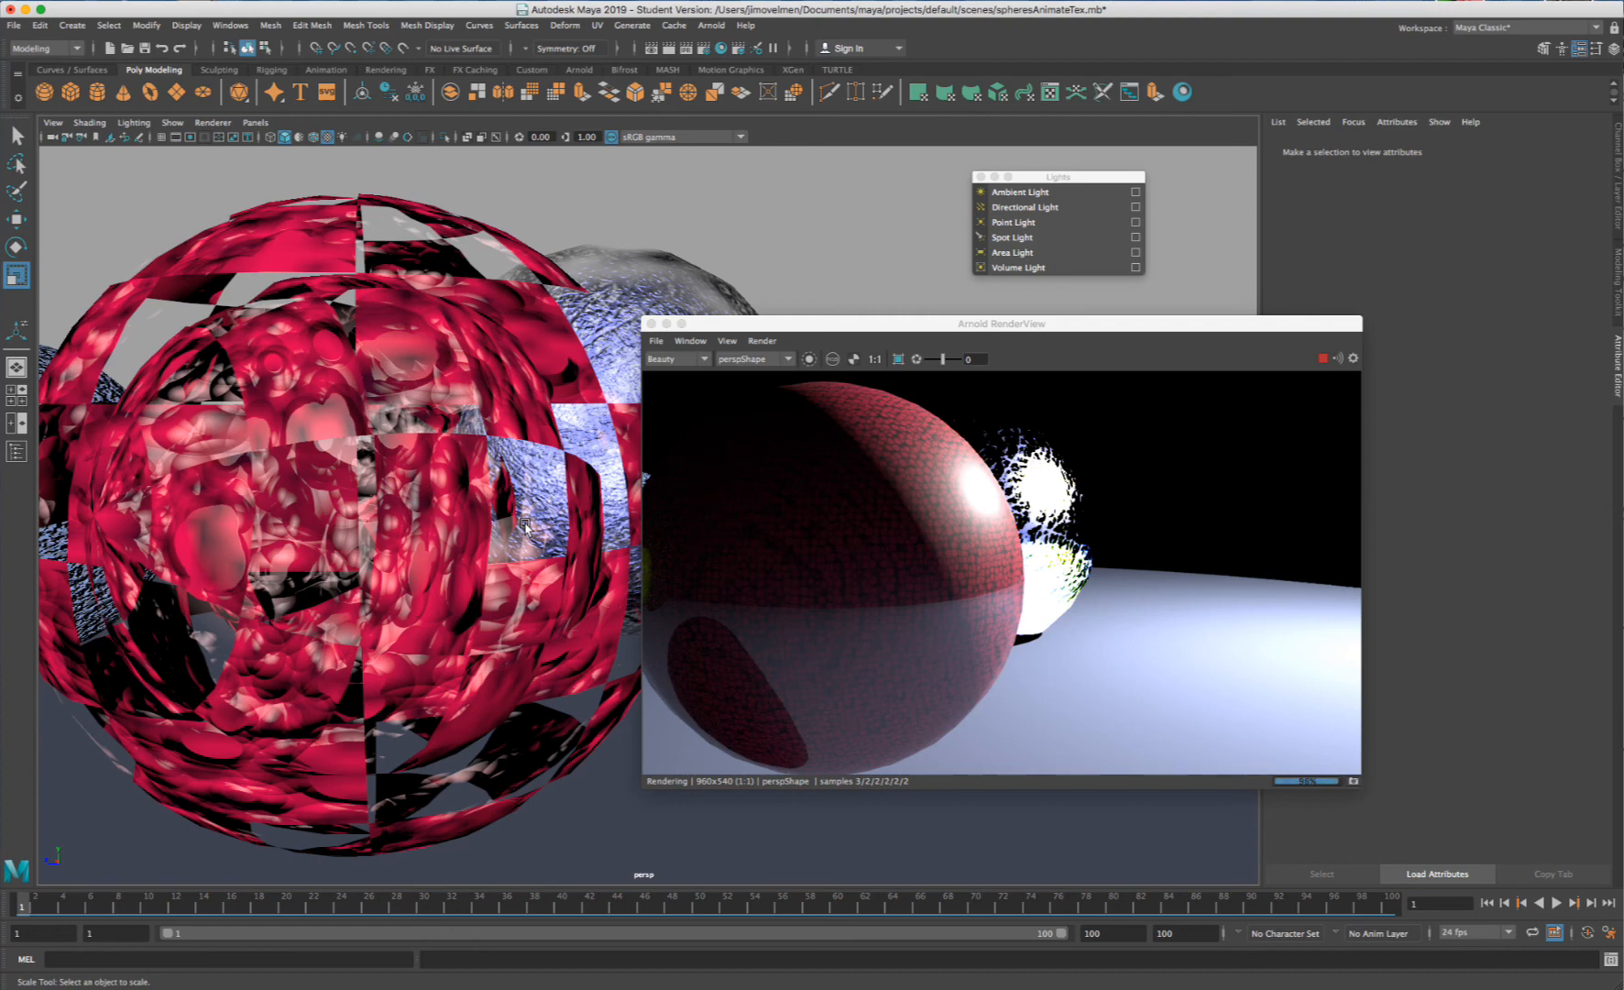
pyautogui.scroll(-3, 485, 495)
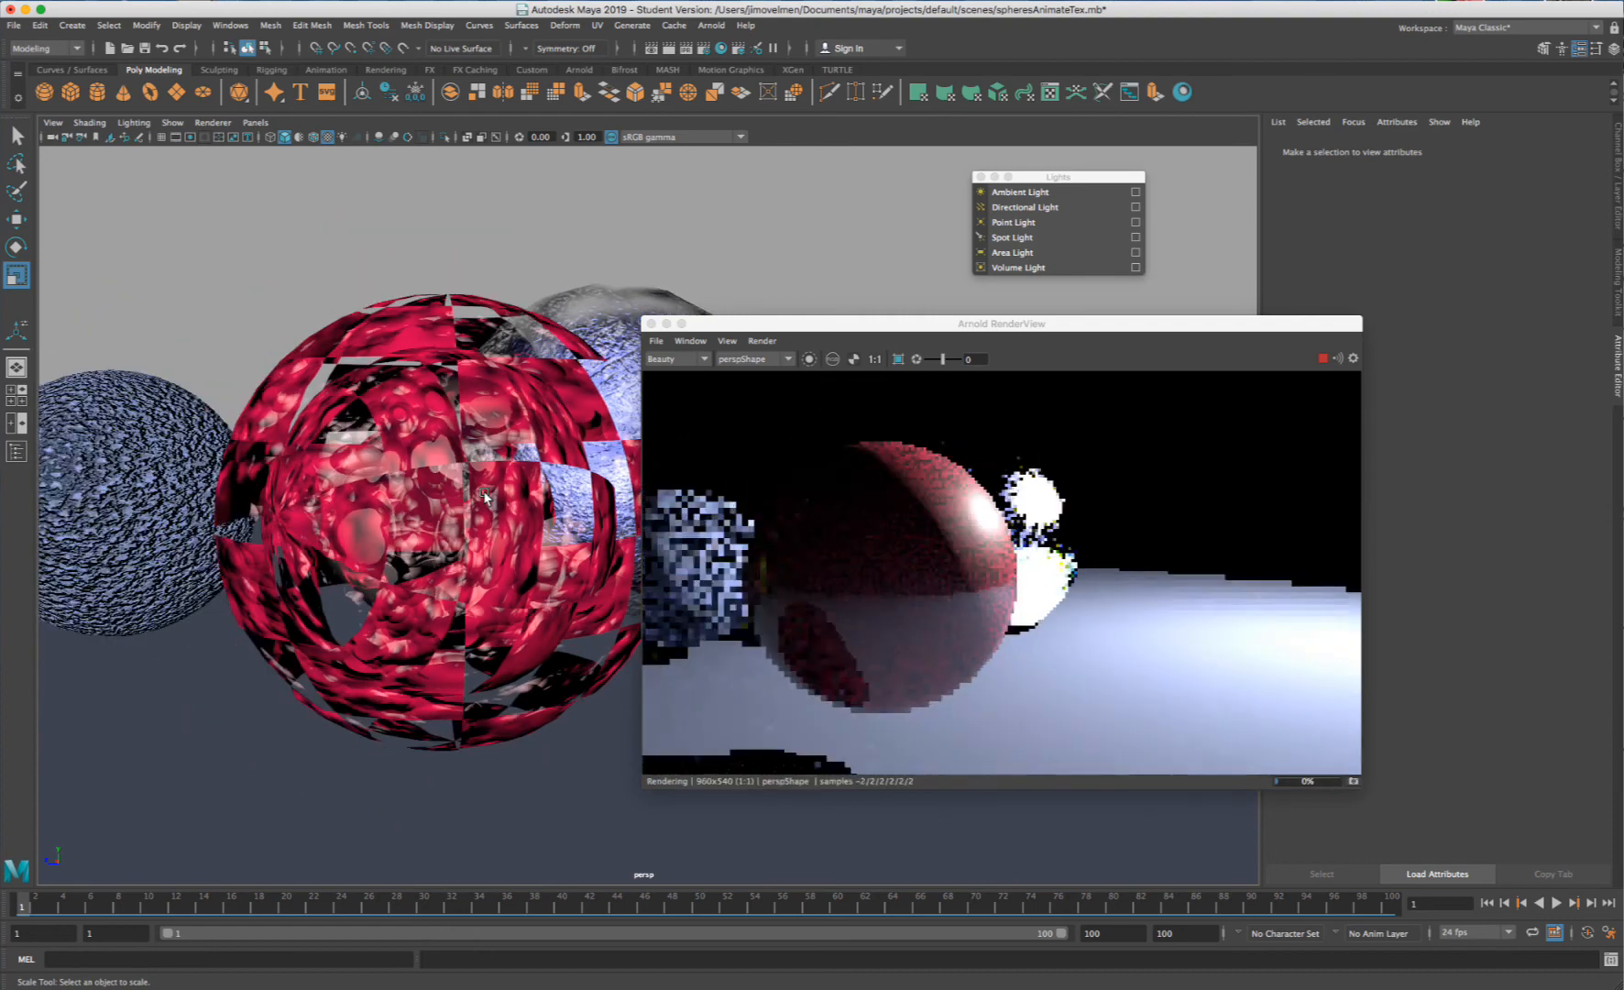
pyautogui.scroll(2, 485, 496)
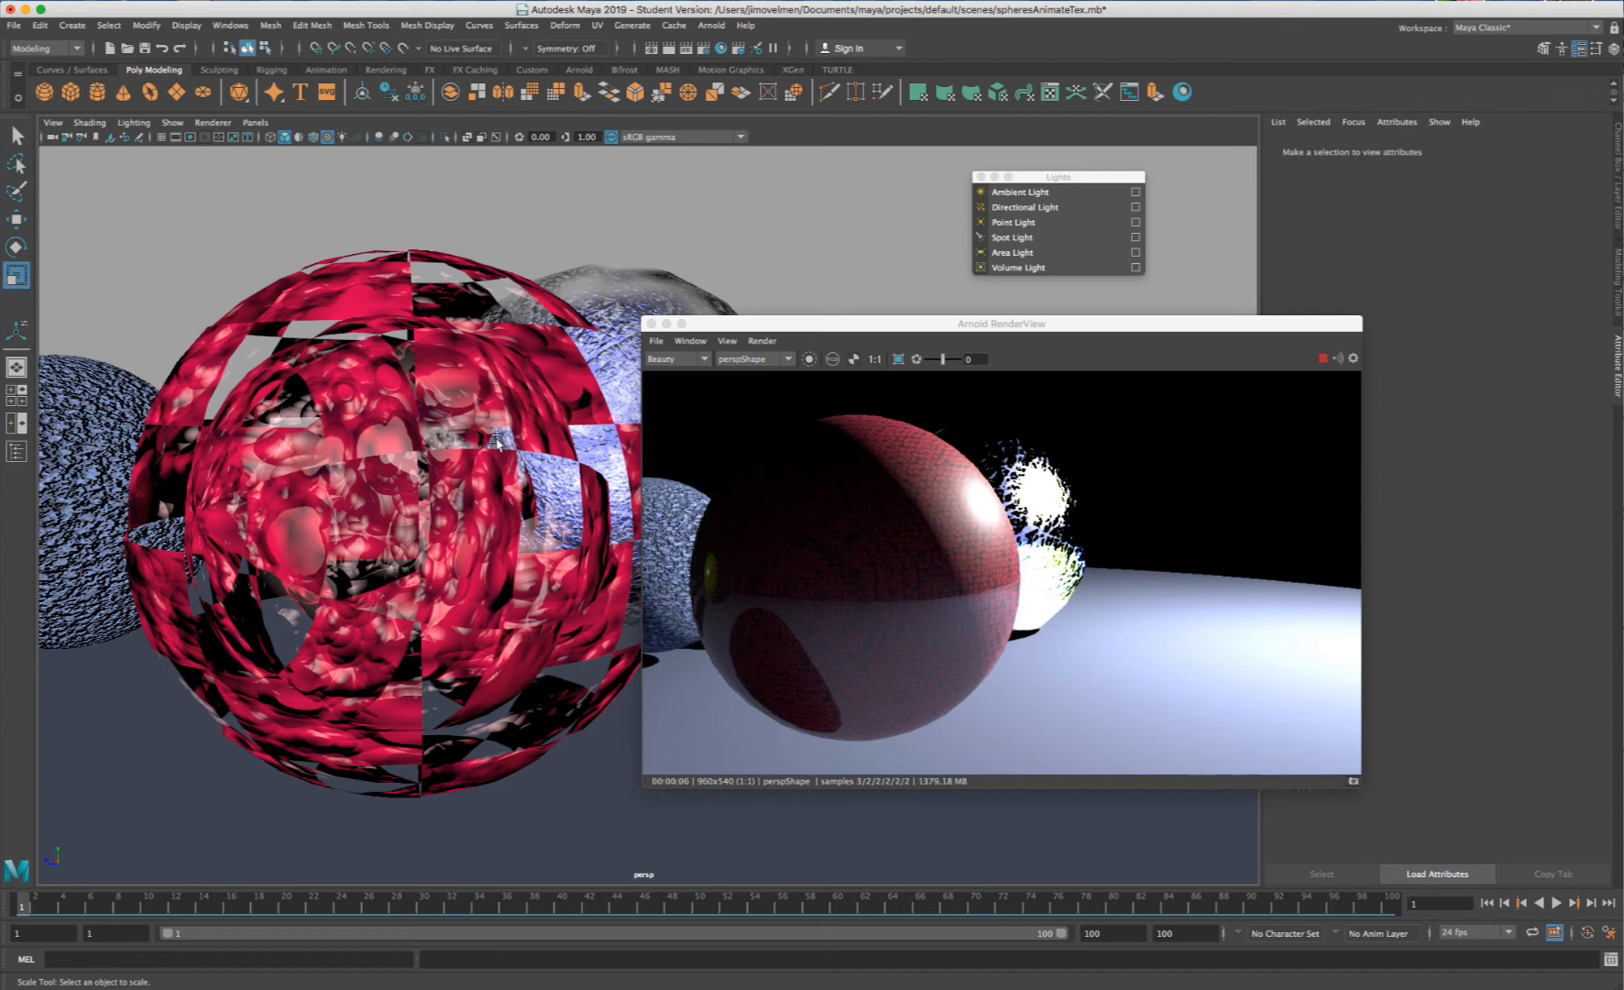
# - Arrange an enlarged Render View beside the Arnold RenderView and render the current frame with Arnold Renderer
pyautogui.moveTo(739, 325); pyautogui.dragTo(796, 286)
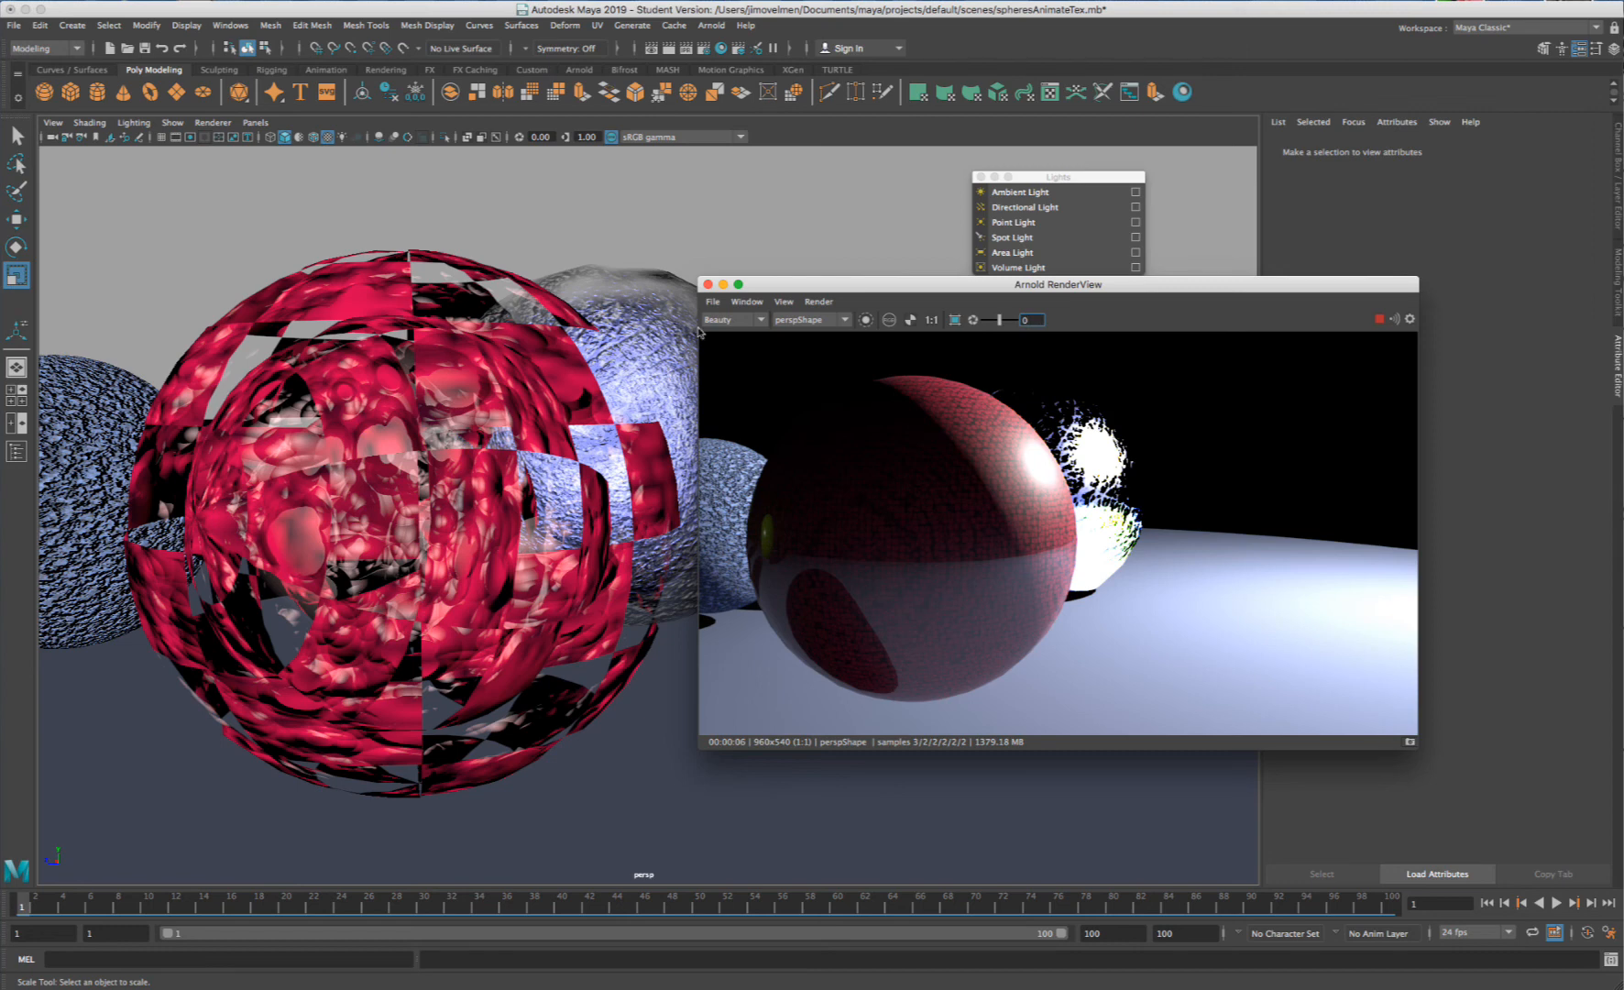
pyautogui.moveTo(1045, 296); pyautogui.dragTo(841, 327)
pyautogui.moveTo(647, 323); pyautogui.dragTo(1026, 333)
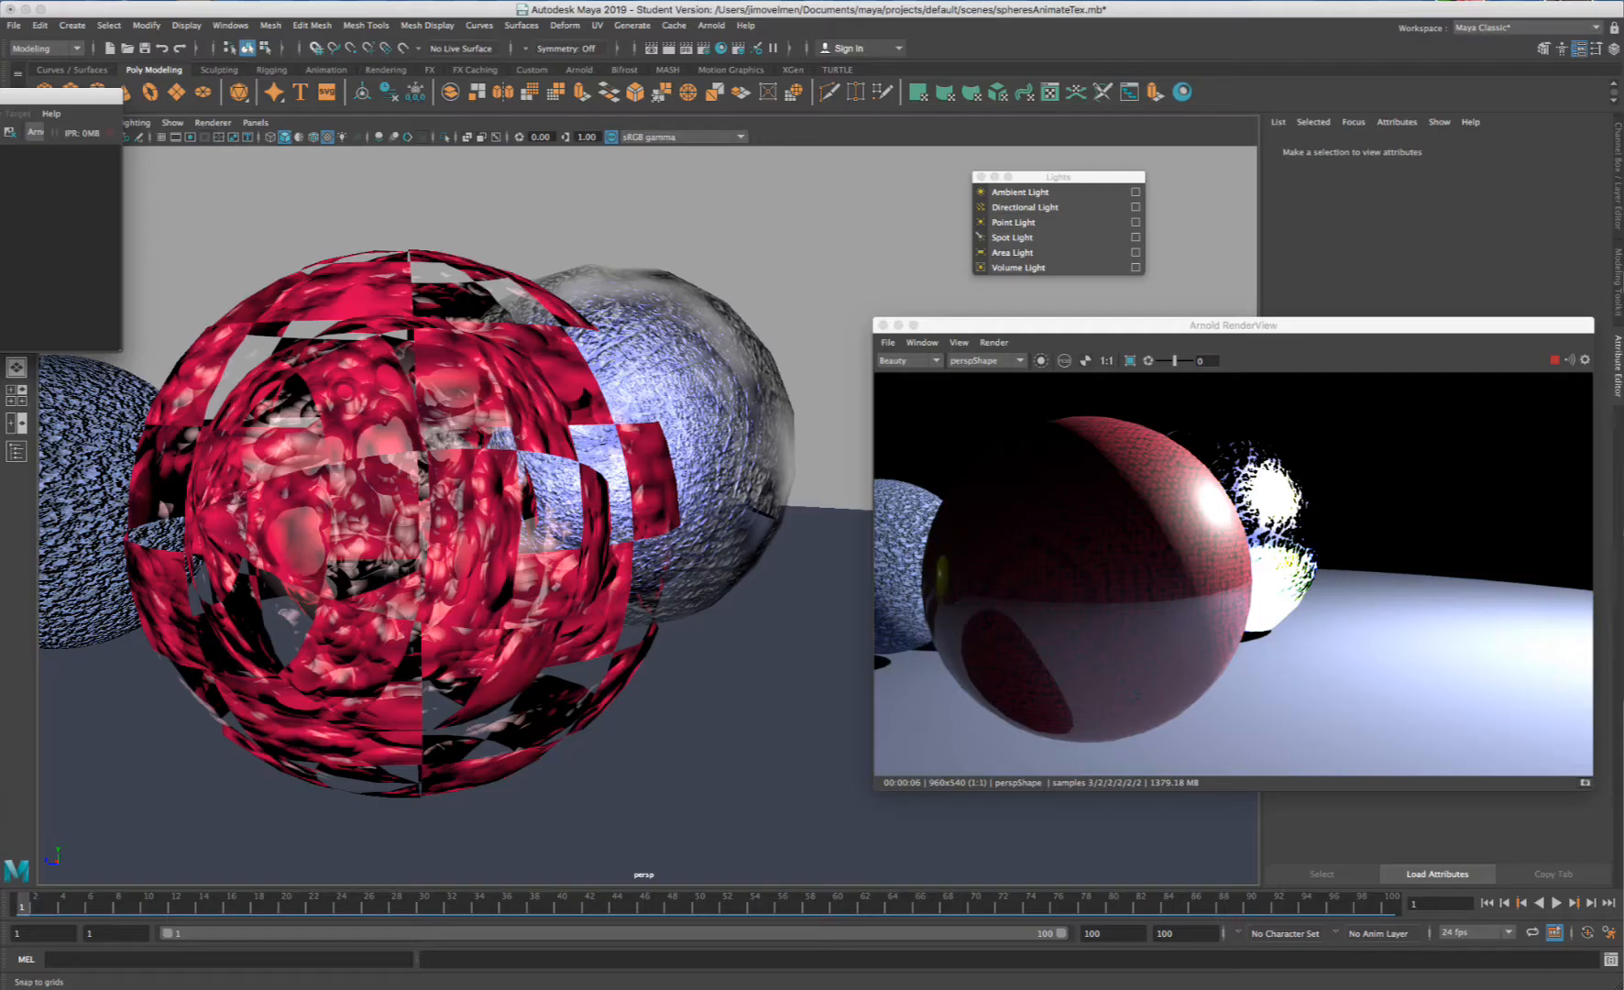
pyautogui.moveTo(14, 102); pyautogui.dragTo(696, 176)
pyautogui.moveTo(805, 425); pyautogui.dragTo(1132, 755)
pyautogui.moveTo(1188, 335); pyautogui.dragTo(1224, 269)
pyautogui.moveTo(910, 722); pyautogui.dragTo(1280, 674)
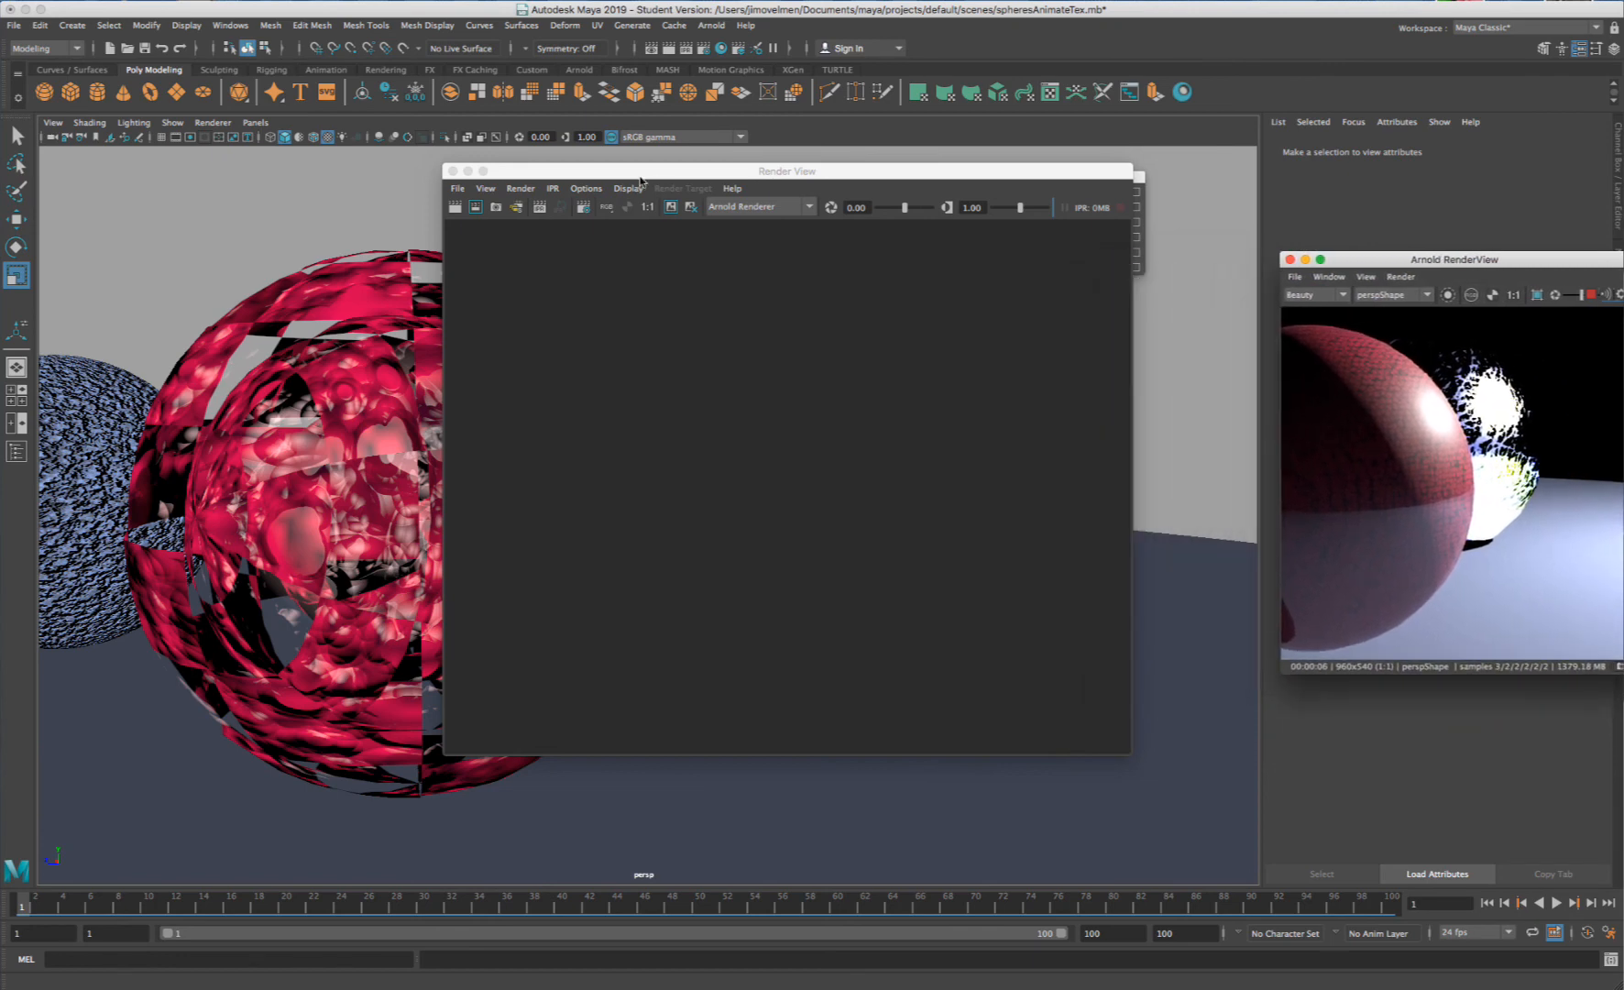
pyautogui.click(804, 206)
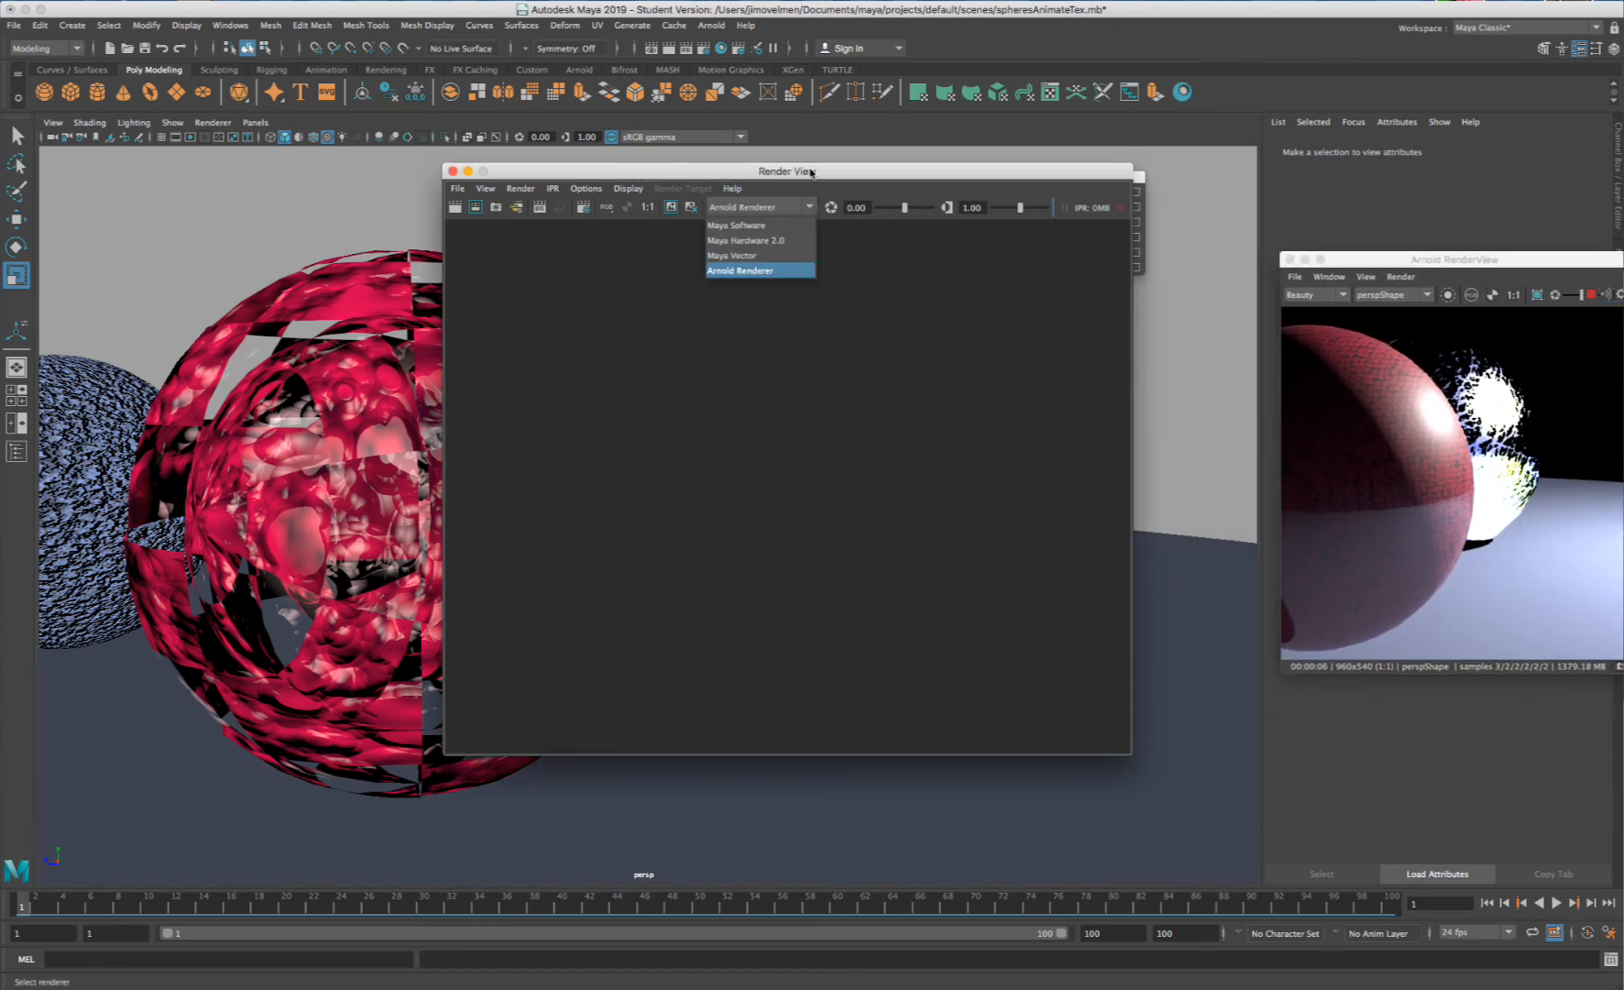
pyautogui.moveTo(810, 172); pyautogui.dragTo(944, 201)
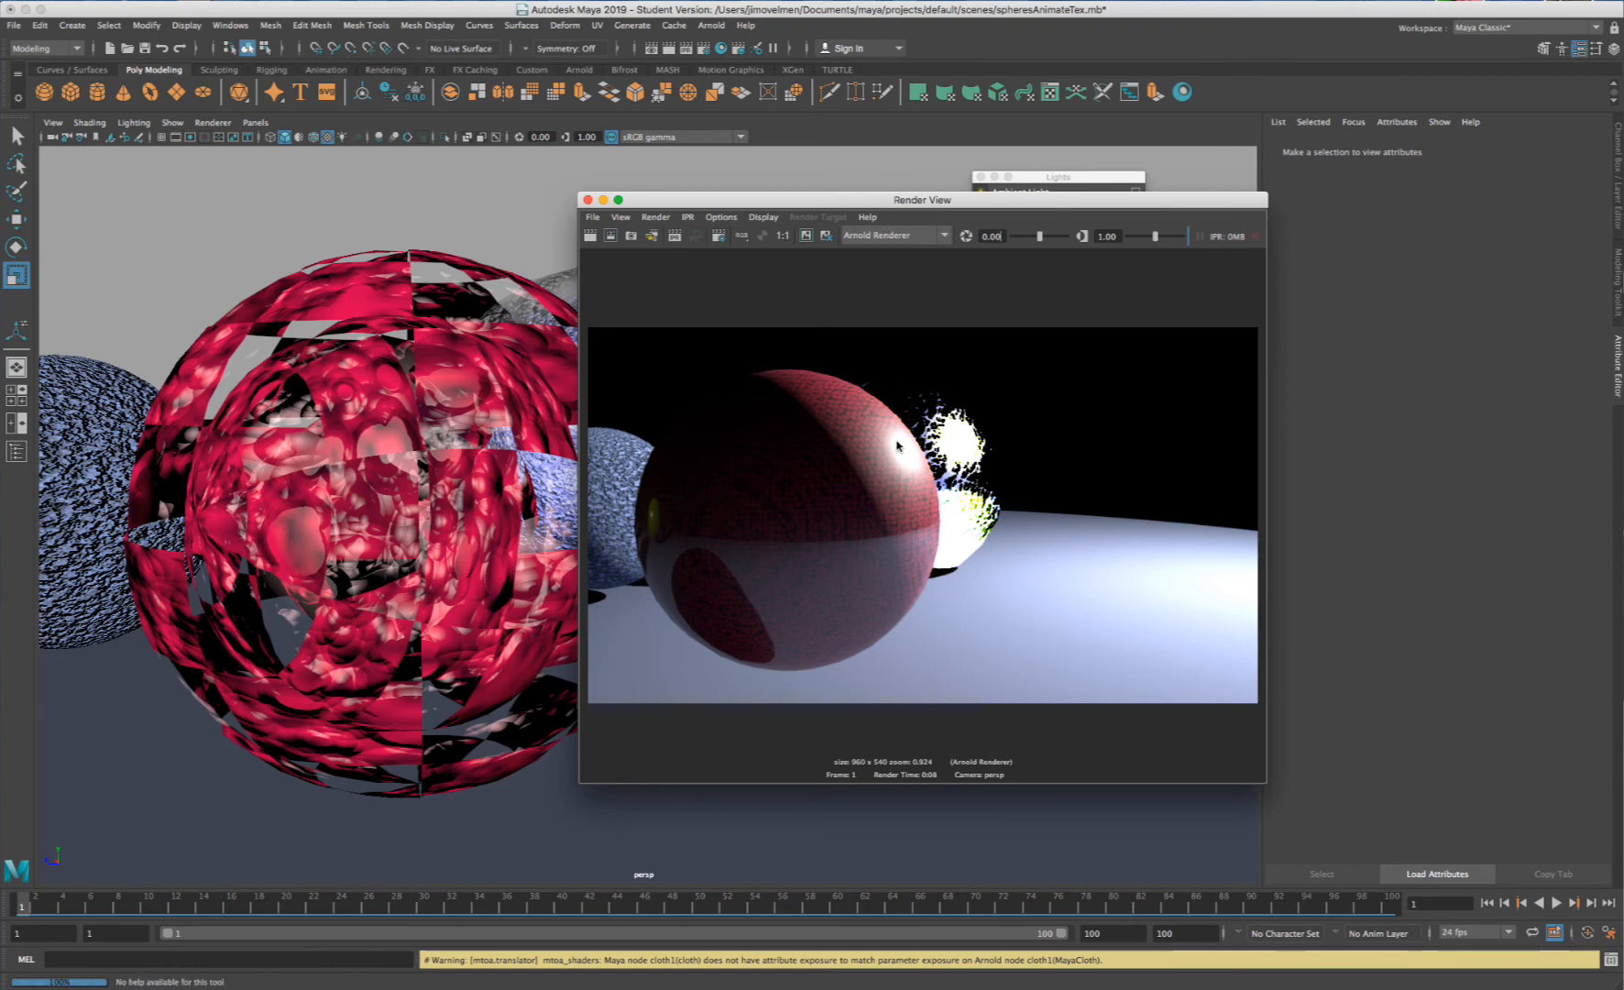
# - Switch the Render View to Maya Software and render the spheres from the current angle and from a higher one
pyautogui.click(921, 235)
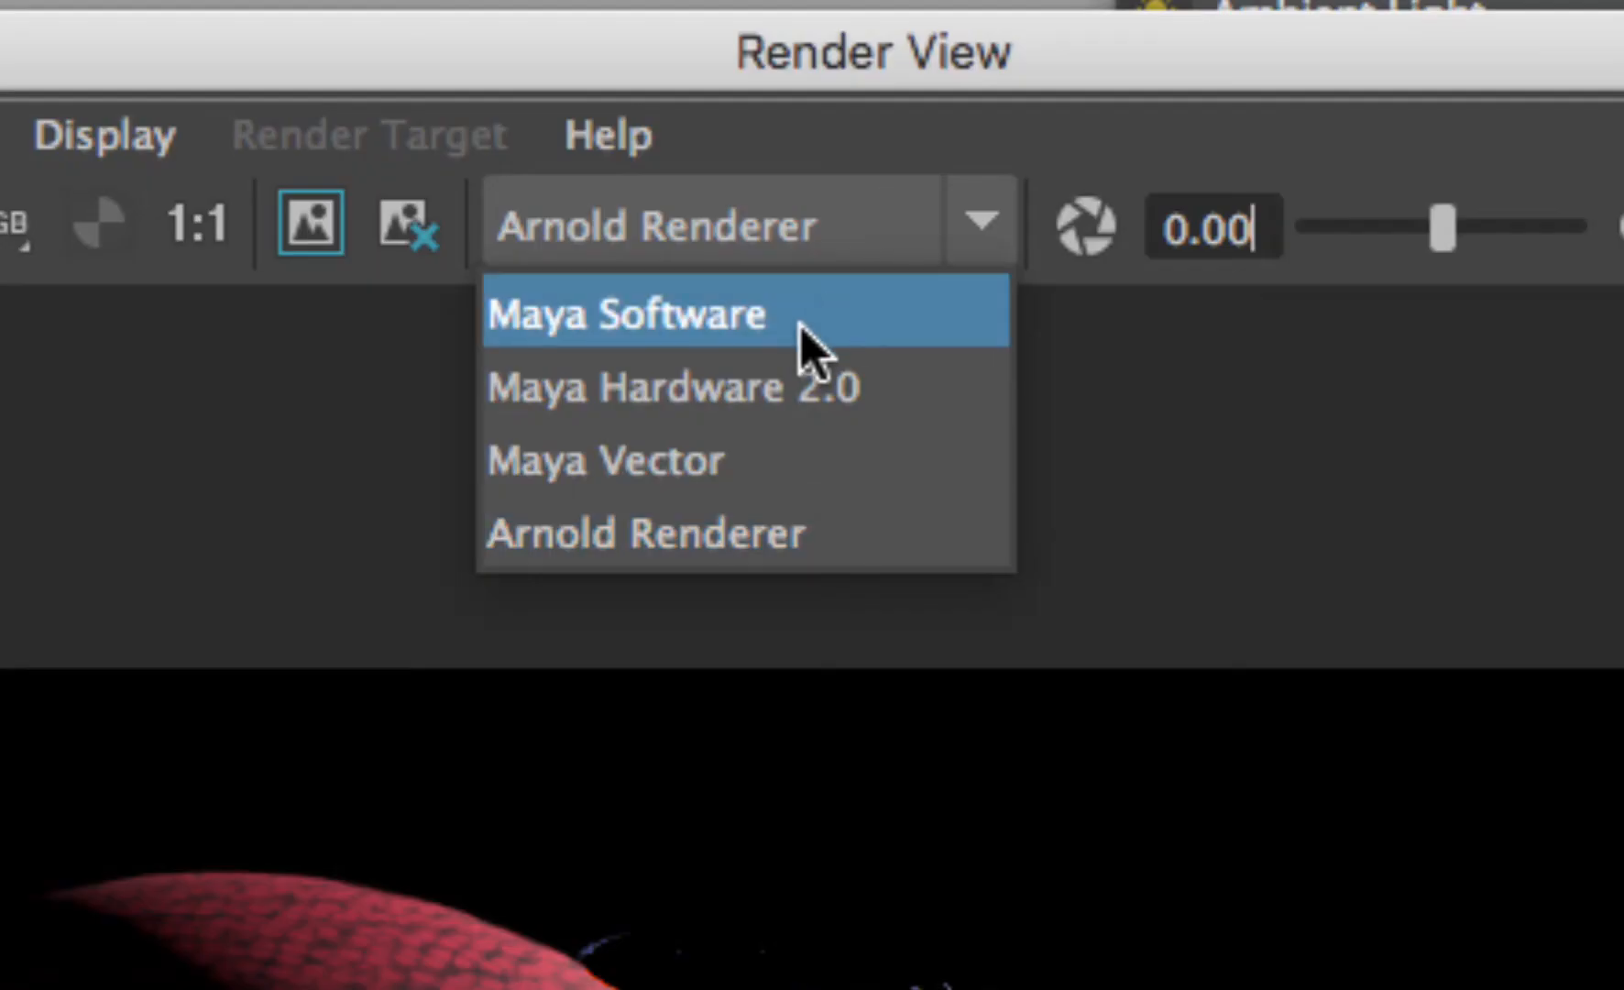
pyautogui.click(802, 346)
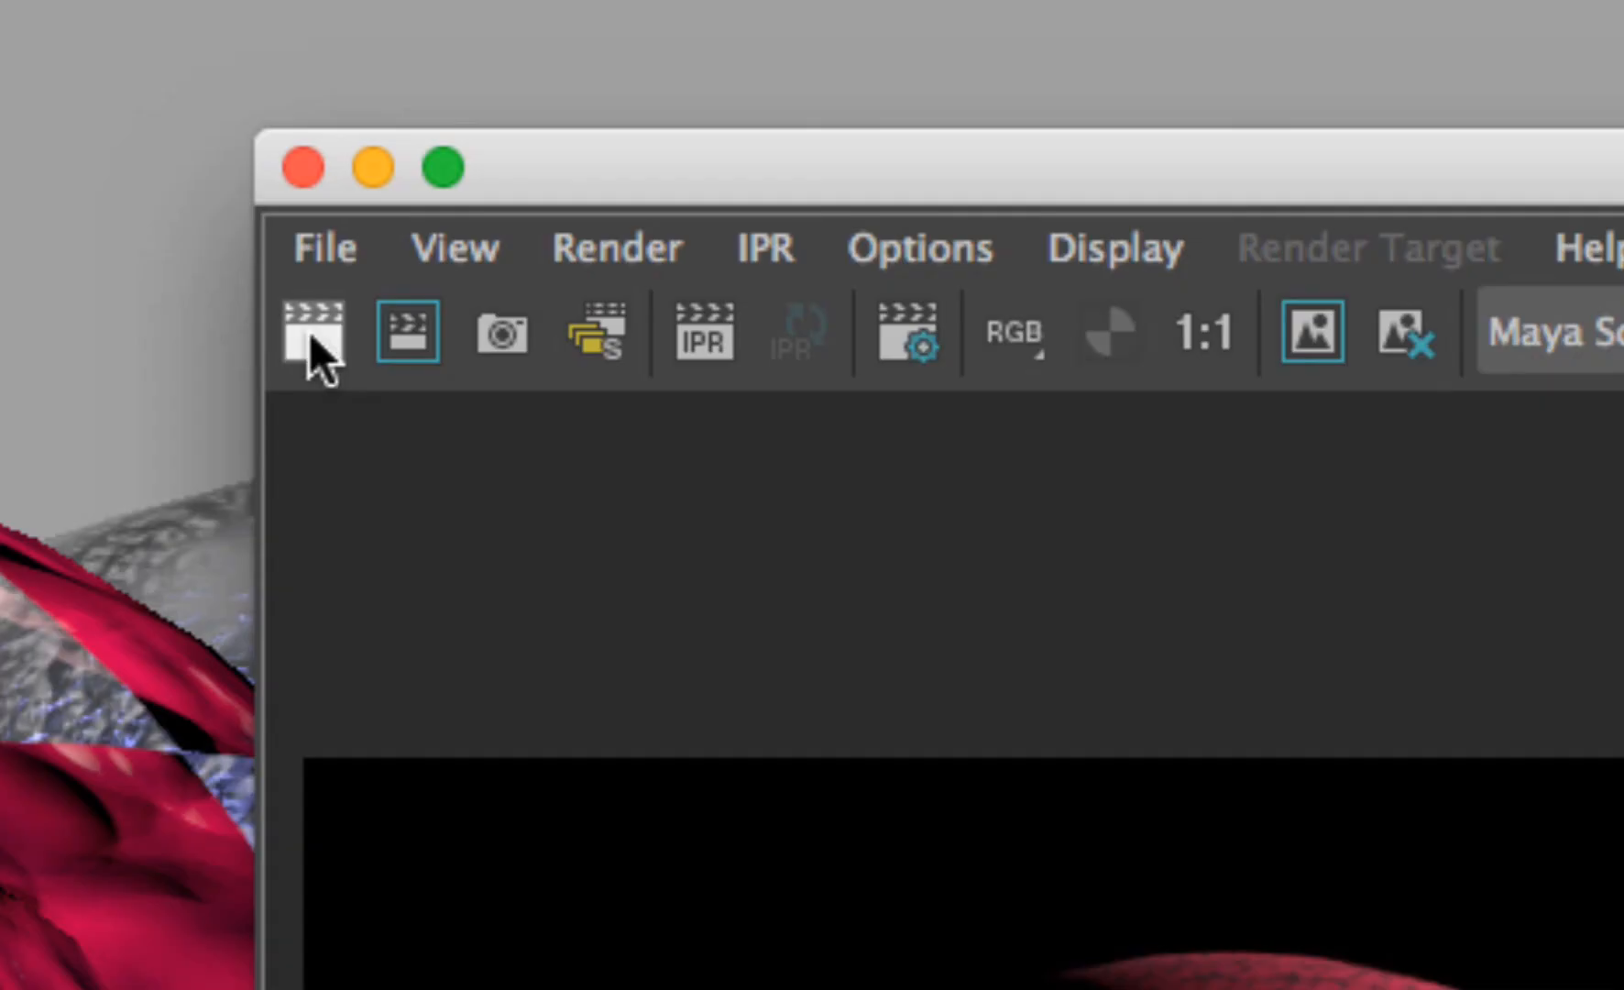
pyautogui.click(590, 236)
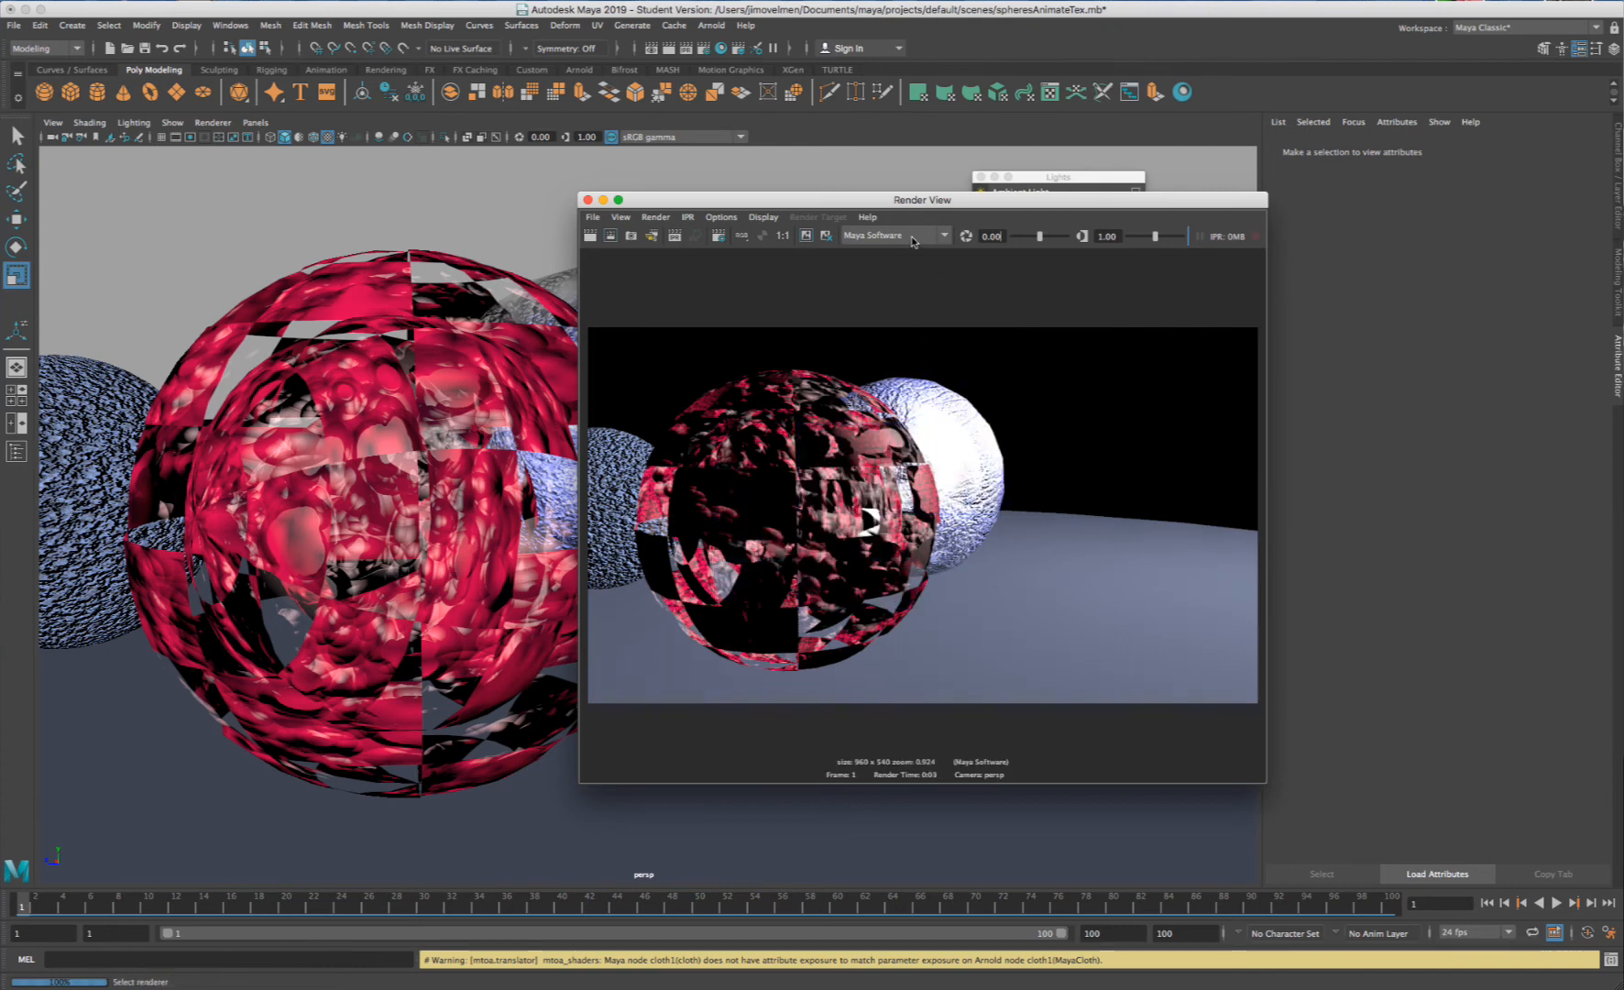
pyautogui.keyDown('alt'); pyautogui.moveTo(373, 455); pyautogui.dragTo(367, 443); pyautogui.keyUp('alt')
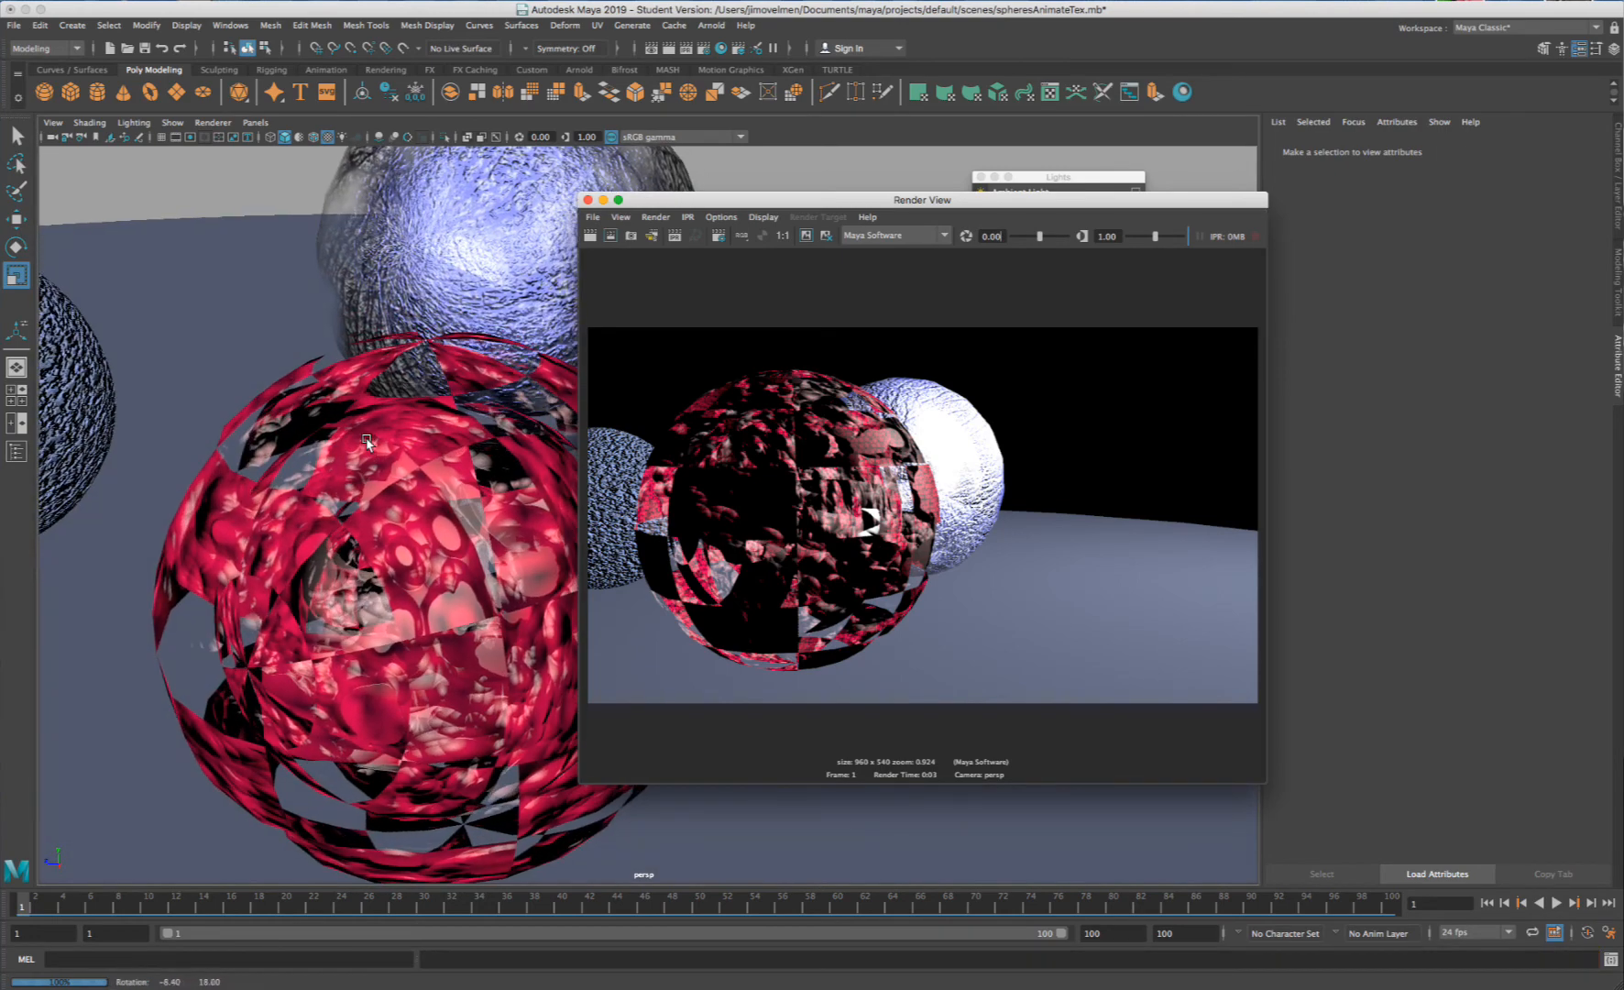
pyautogui.click(589, 236)
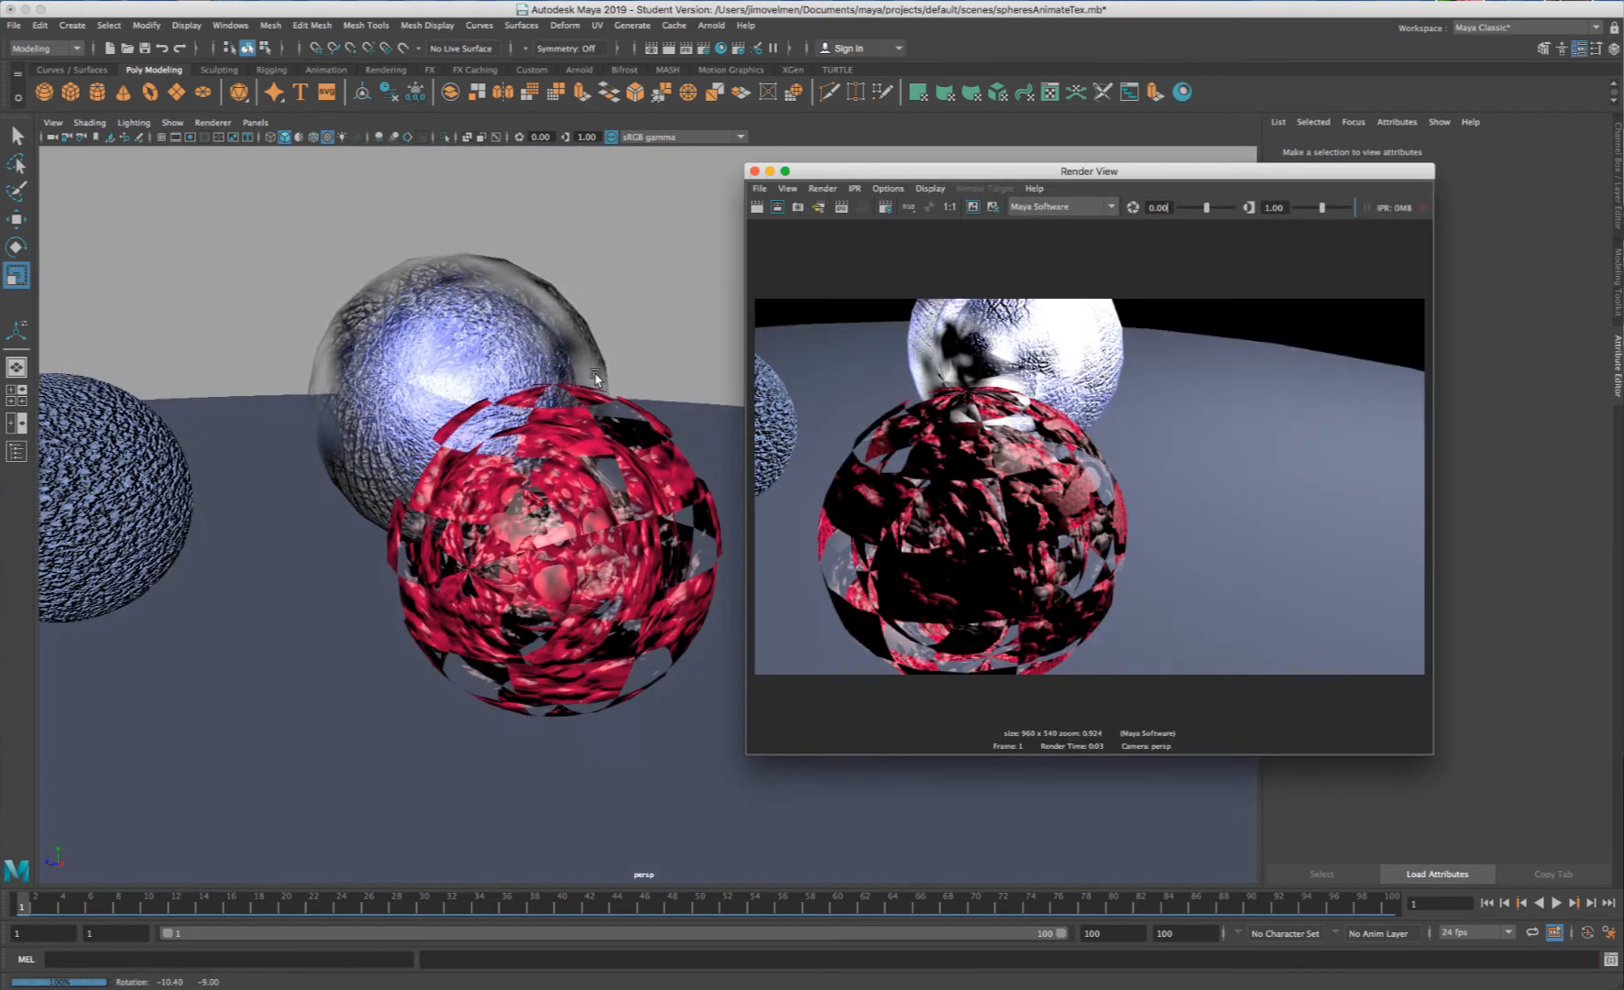
# - Select the red layered sphere and frame it closely from a new angle
pyautogui.keyDown('alt'); pyautogui.moveTo(587, 385); pyautogui.dragTo(612, 418); pyautogui.keyUp('alt')
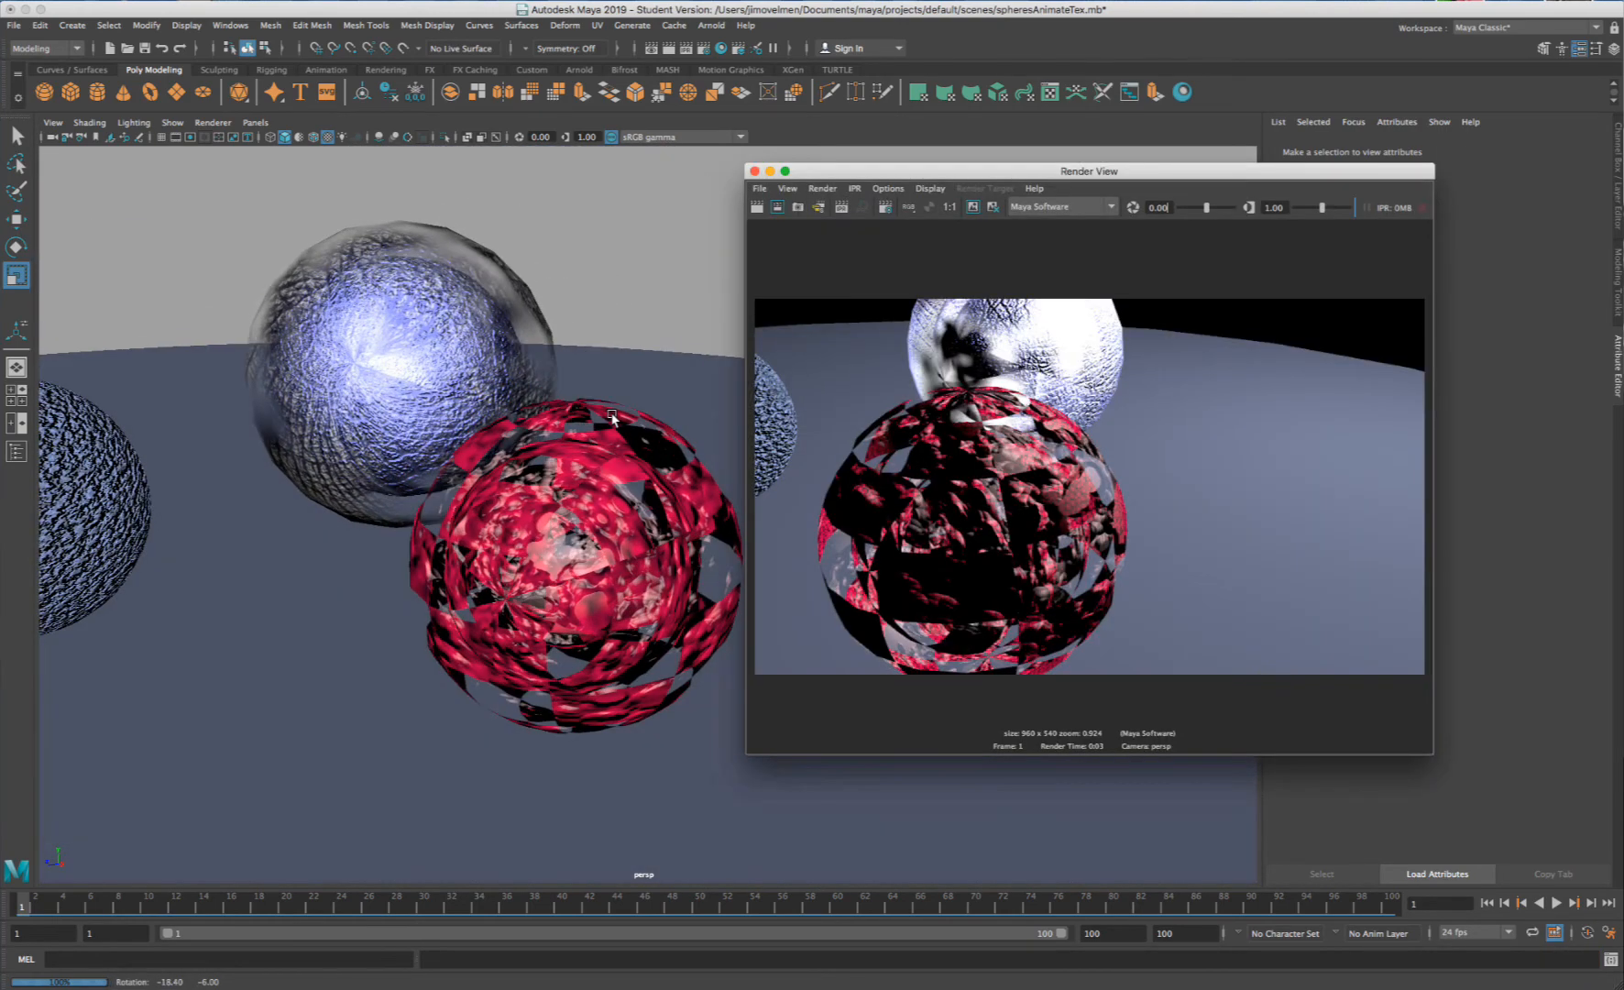
pyautogui.click(613, 421)
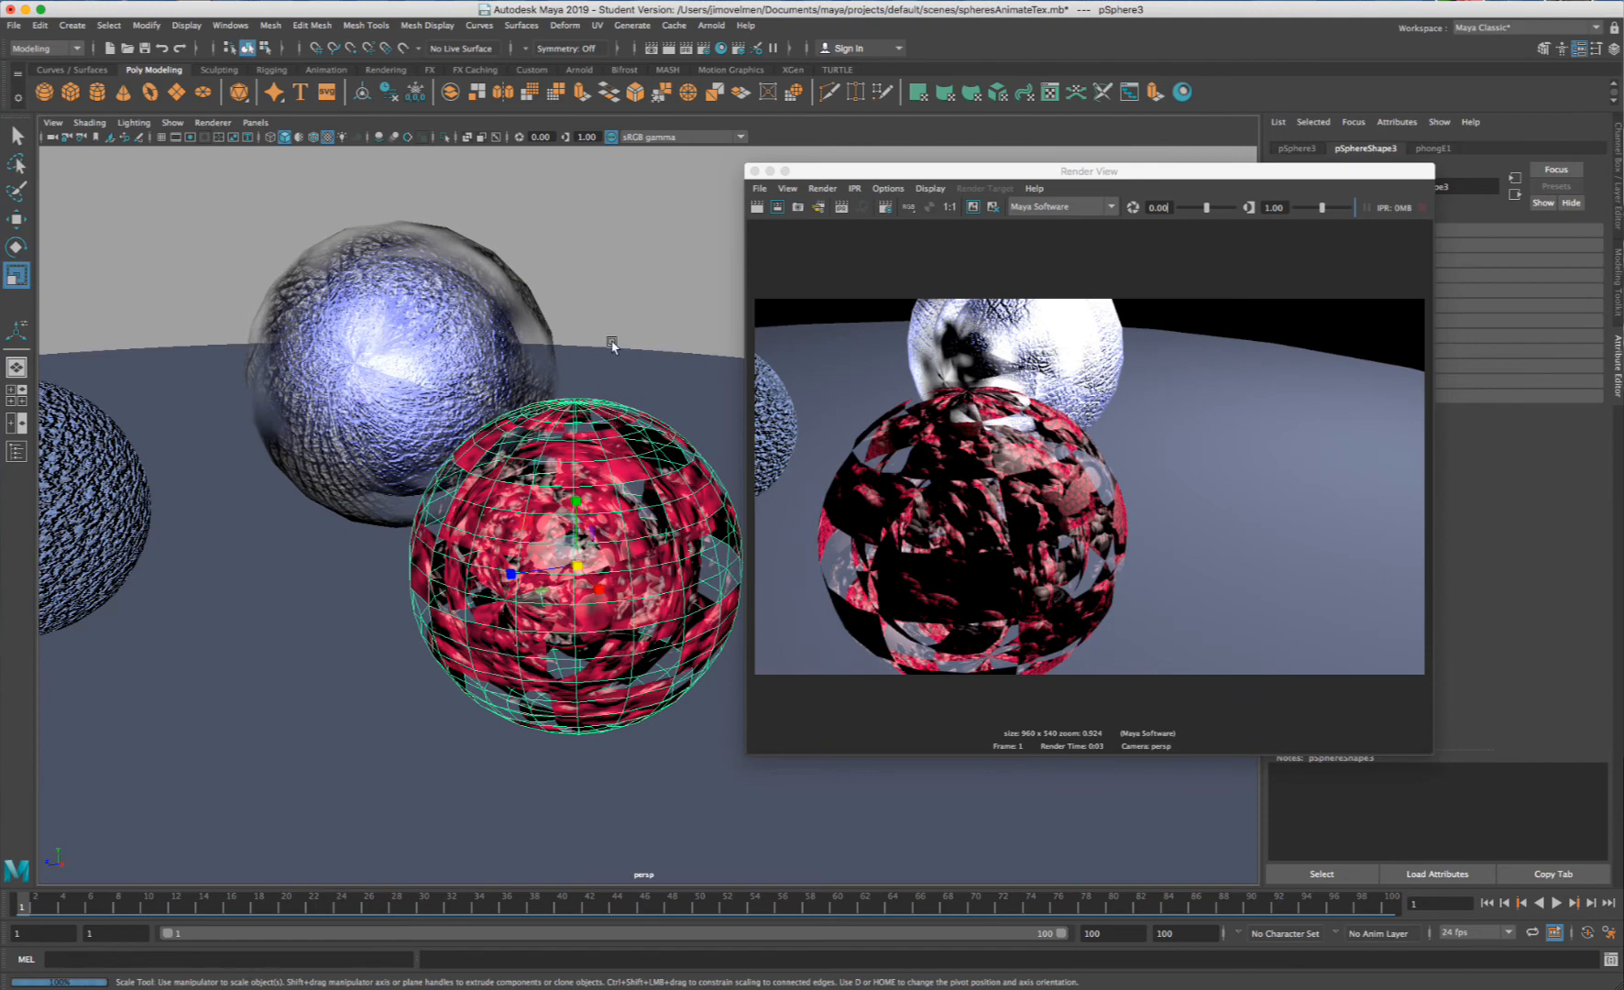
pyautogui.keyDown('alt'); pyautogui.moveTo(613, 345); pyautogui.dragTo(643, 343); pyautogui.keyUp('alt')
pyautogui.scroll(-6, 644, 348)
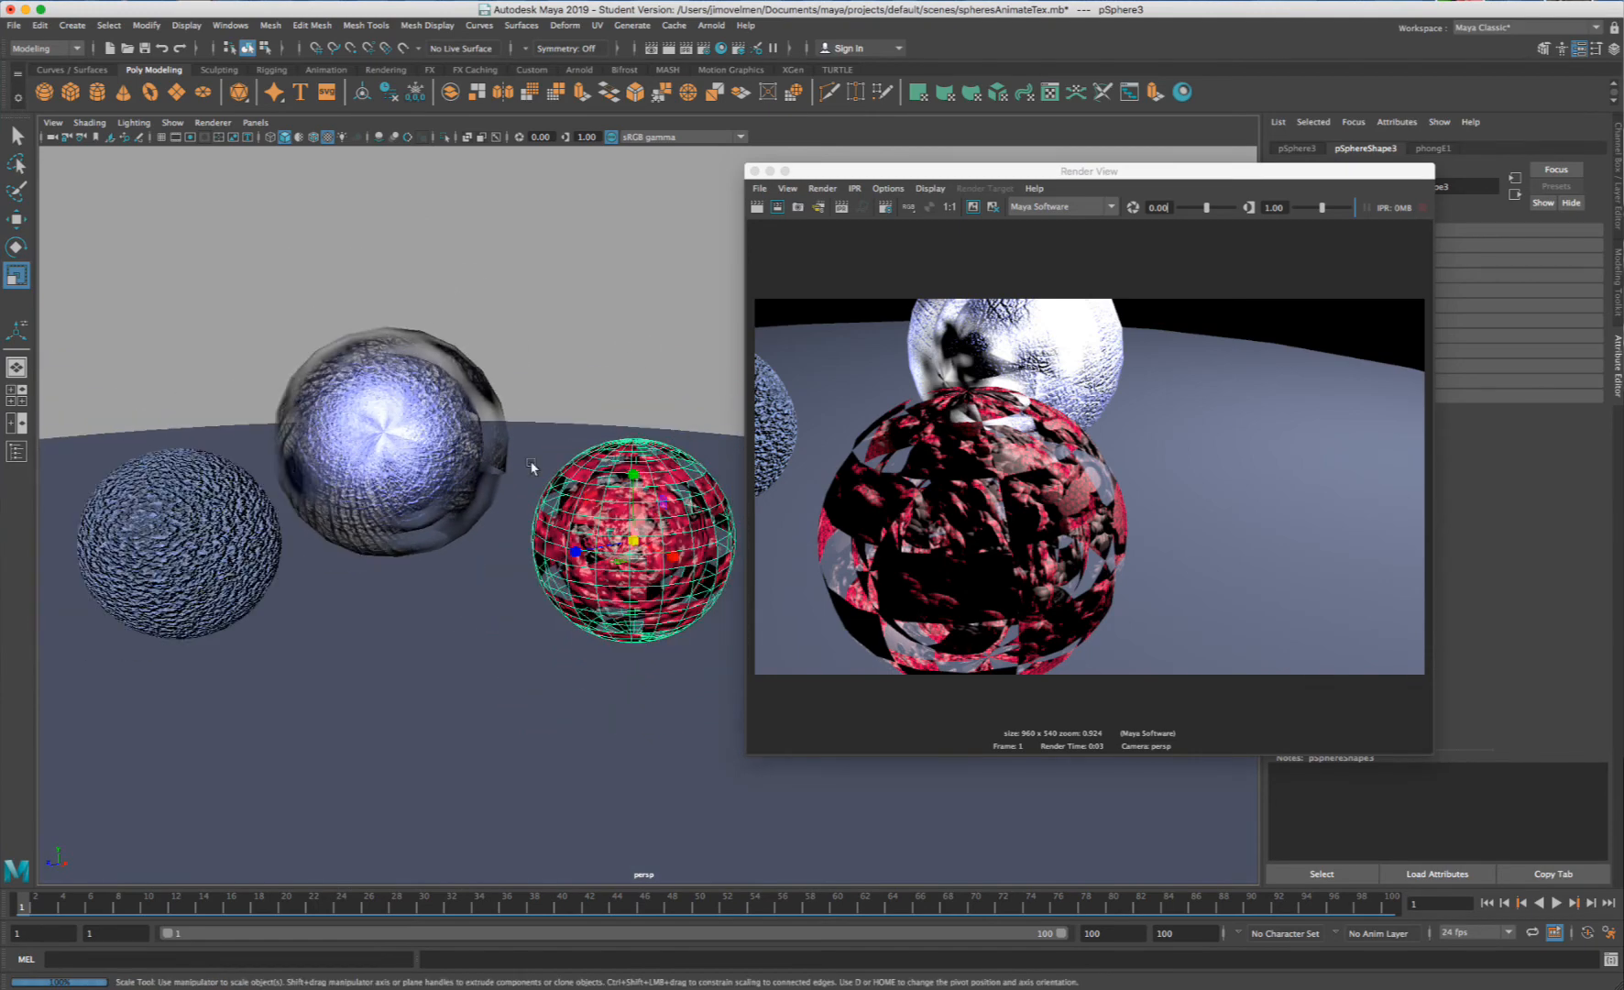
pyautogui.keyDown('alt'); pyautogui.moveTo(531, 467); pyautogui.dragTo(377, 465); pyautogui.keyUp('alt')
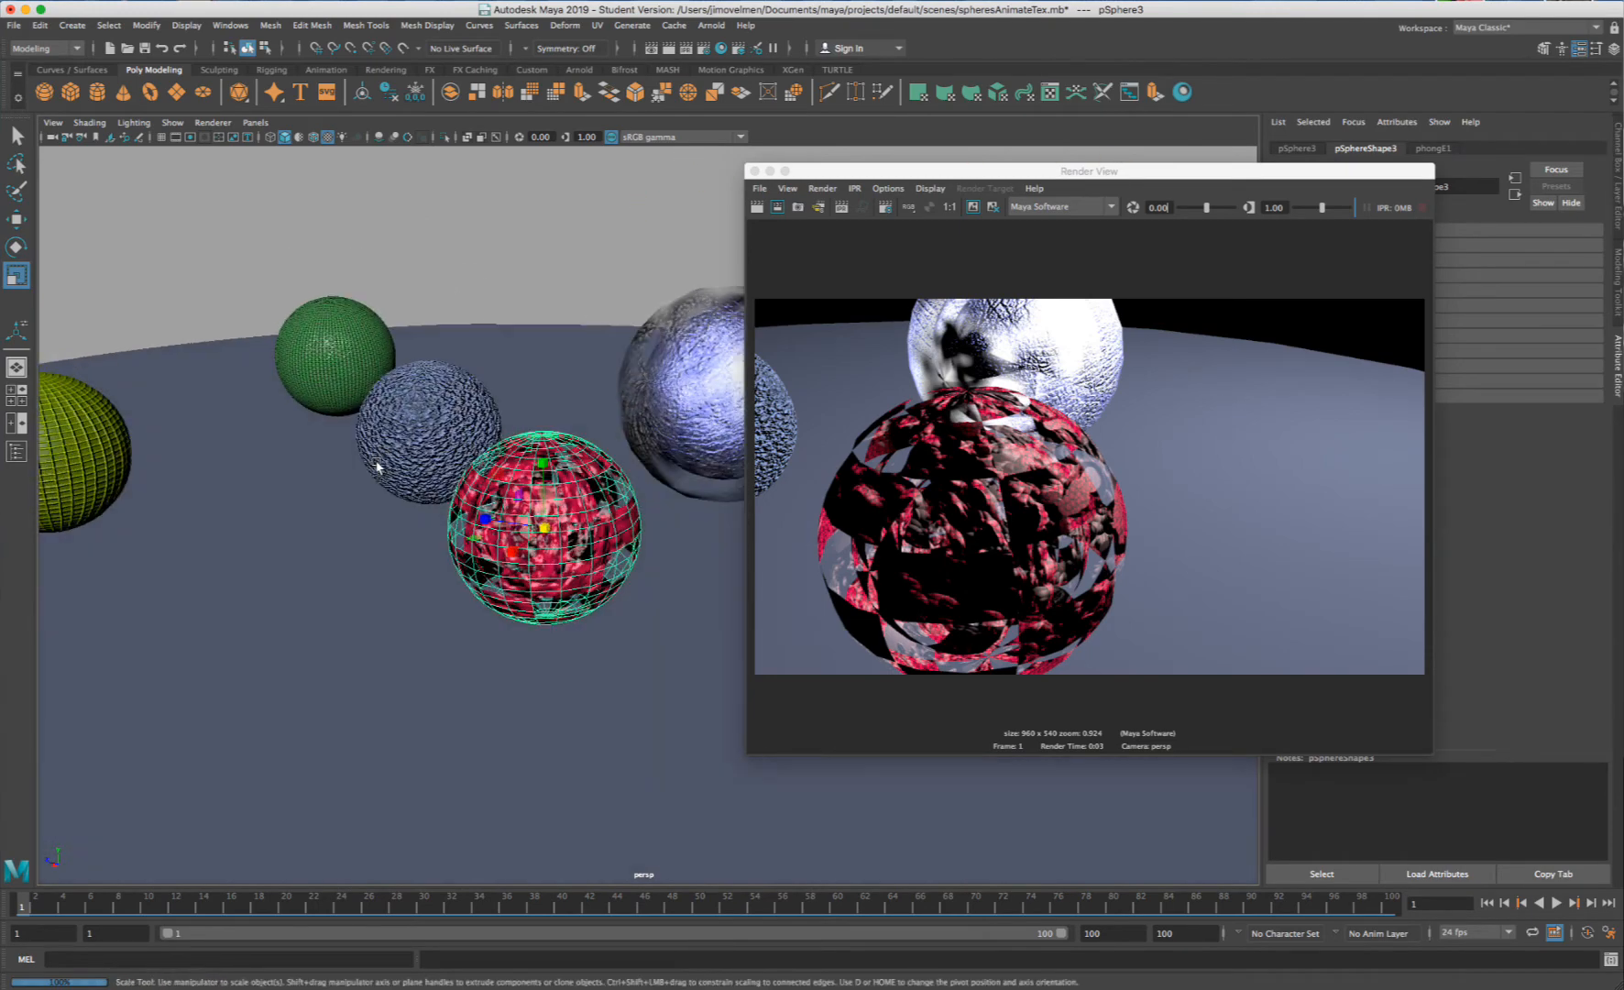
pyautogui.scroll(6, 644, 475)
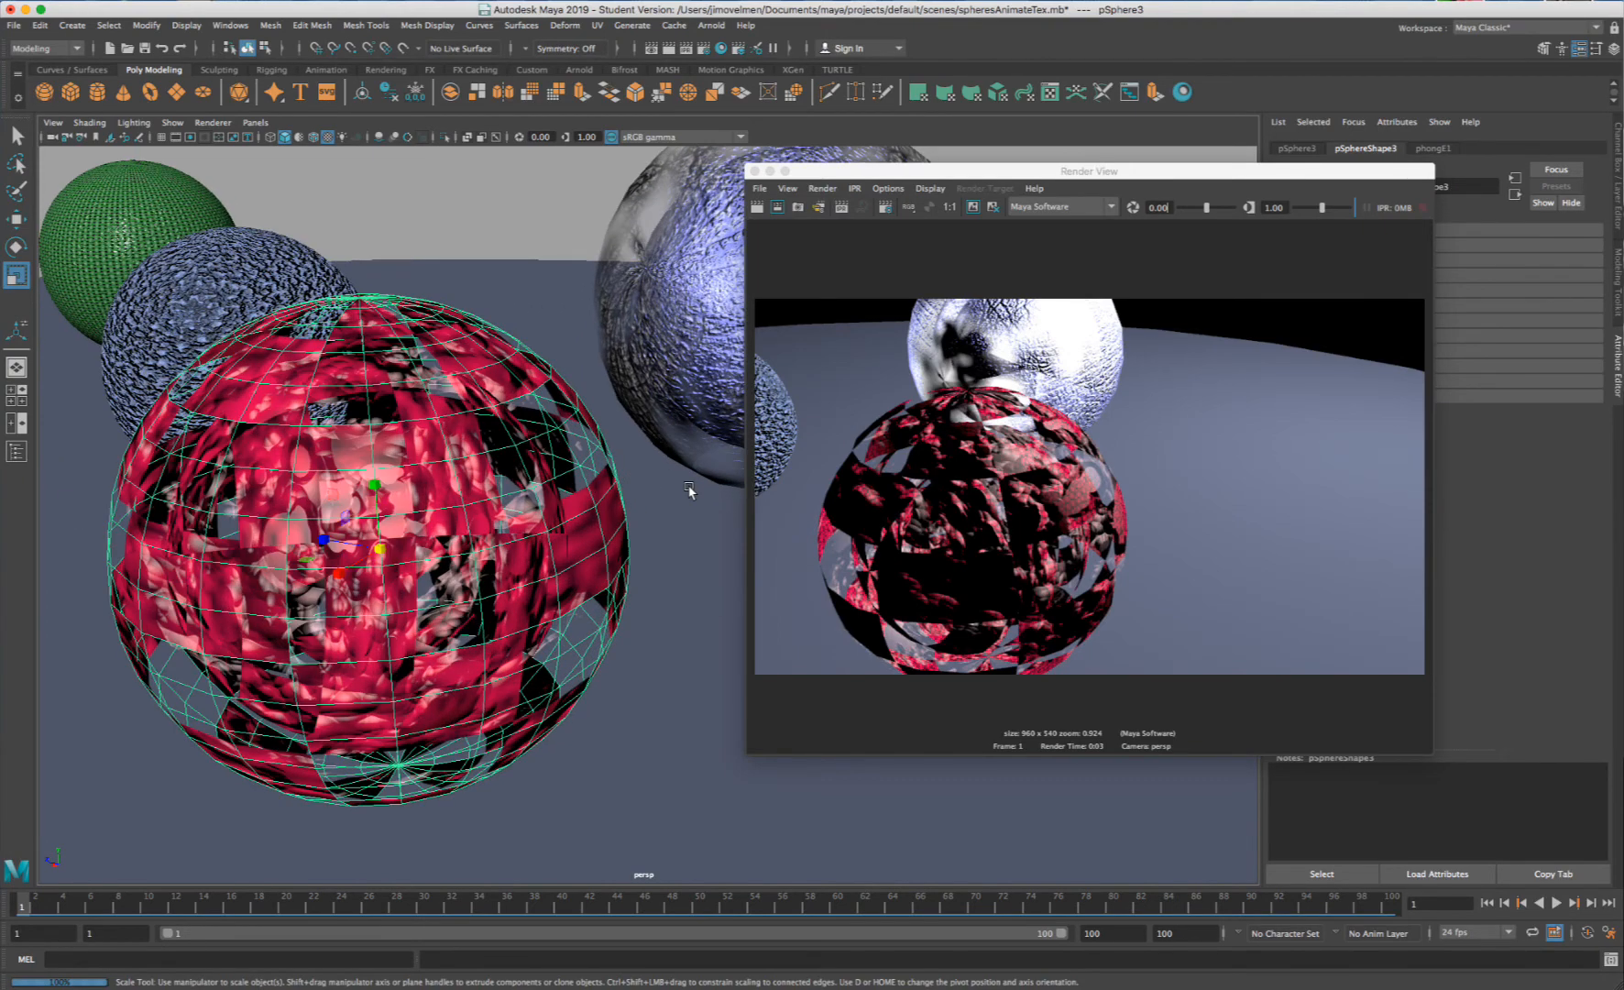
# - Bring all five spheres into view and close the Render View window
pyautogui.scroll(-5, 685, 478)
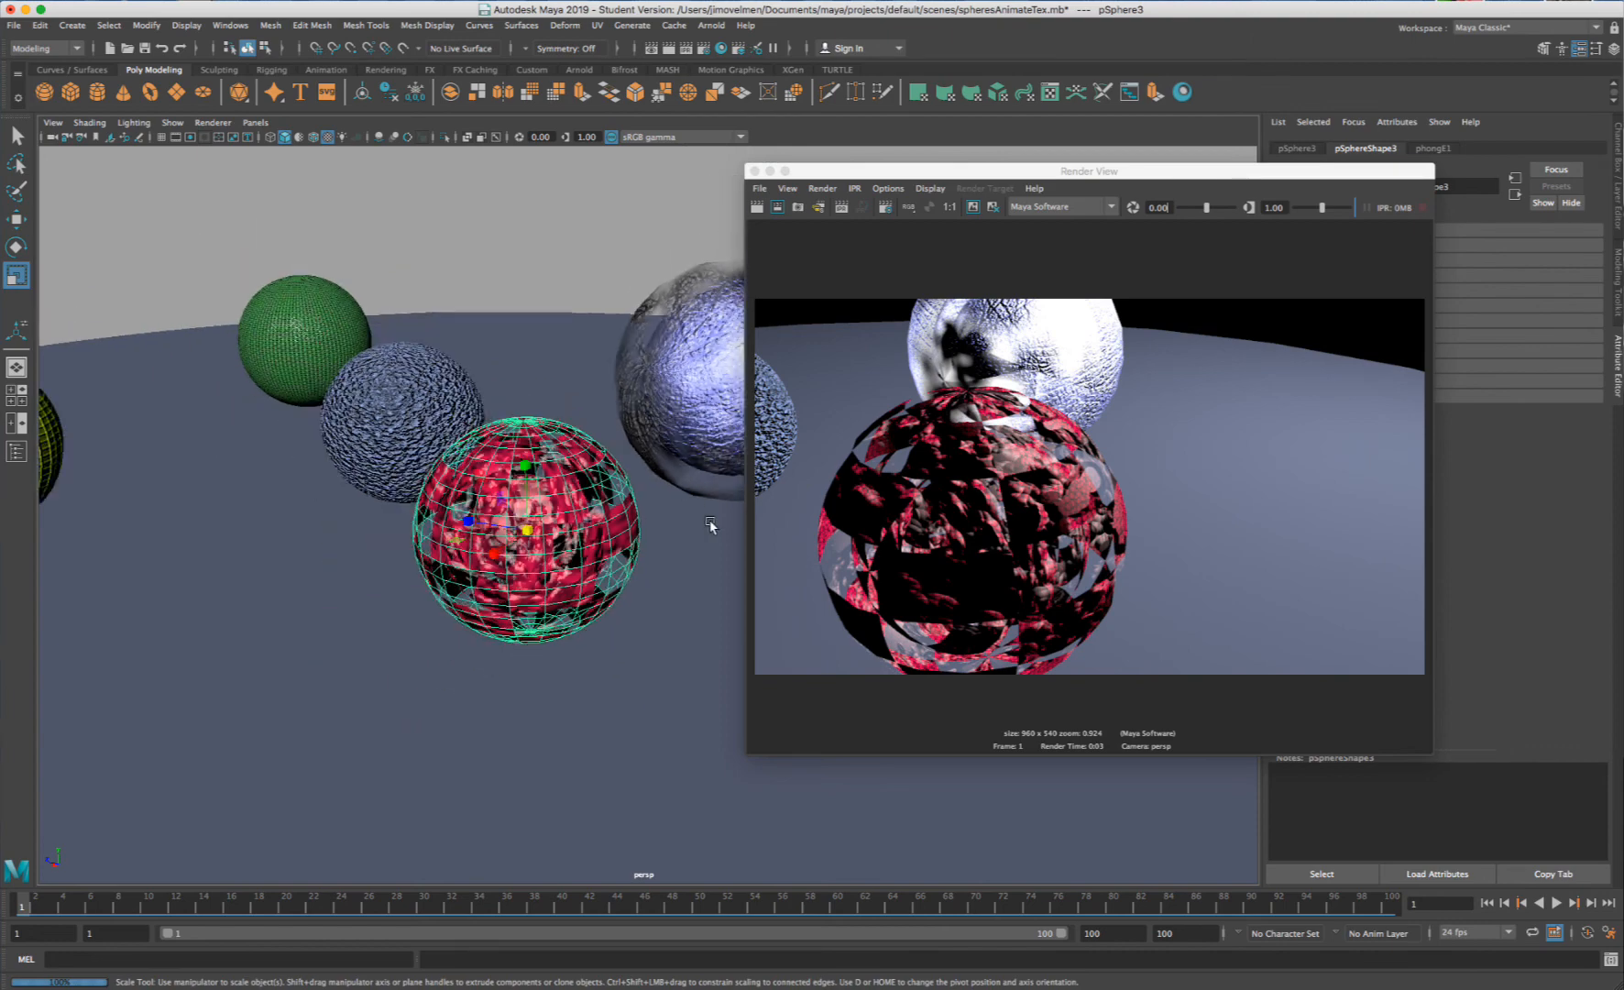
pyautogui.keyDown('alt'); pyautogui.moveTo(706, 525); pyautogui.dragTo(621, 518); pyautogui.keyUp('alt')
pyautogui.scroll(-4, 631, 453)
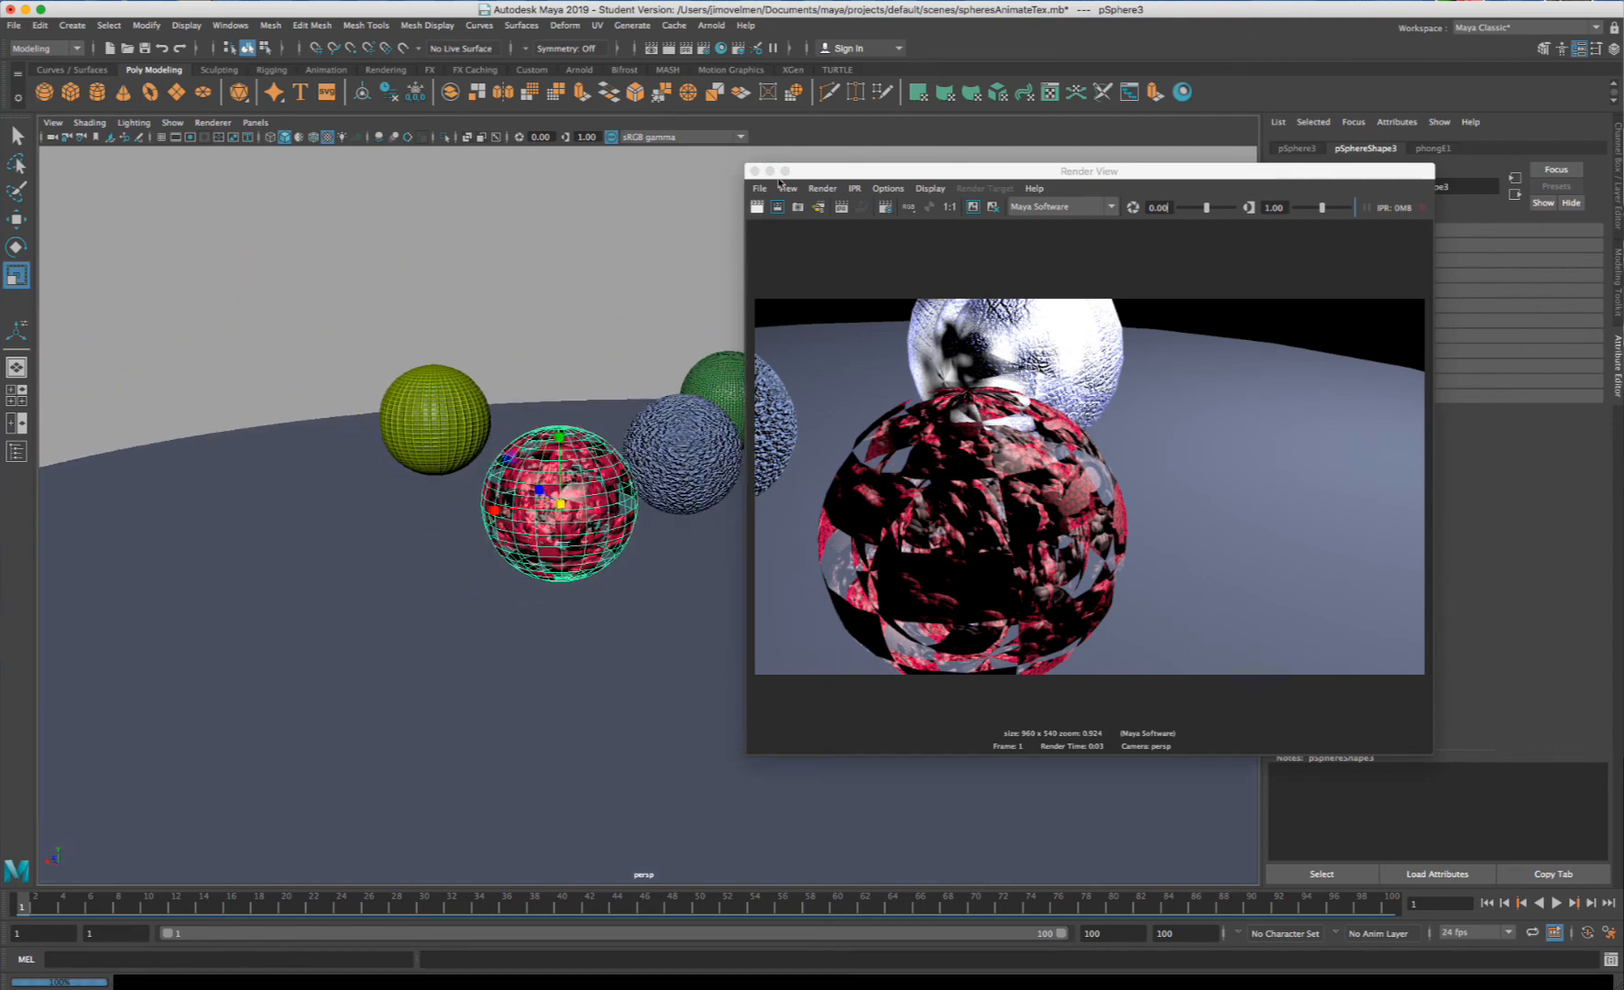
pyautogui.keyDown('alt'); pyautogui.moveTo(645, 397); pyautogui.dragTo(602, 439); pyautogui.keyUp('alt')
pyautogui.keyDown('alt'); pyautogui.moveTo(602, 439); pyautogui.dragTo(346, 500, button='middle'); pyautogui.keyUp('alt')
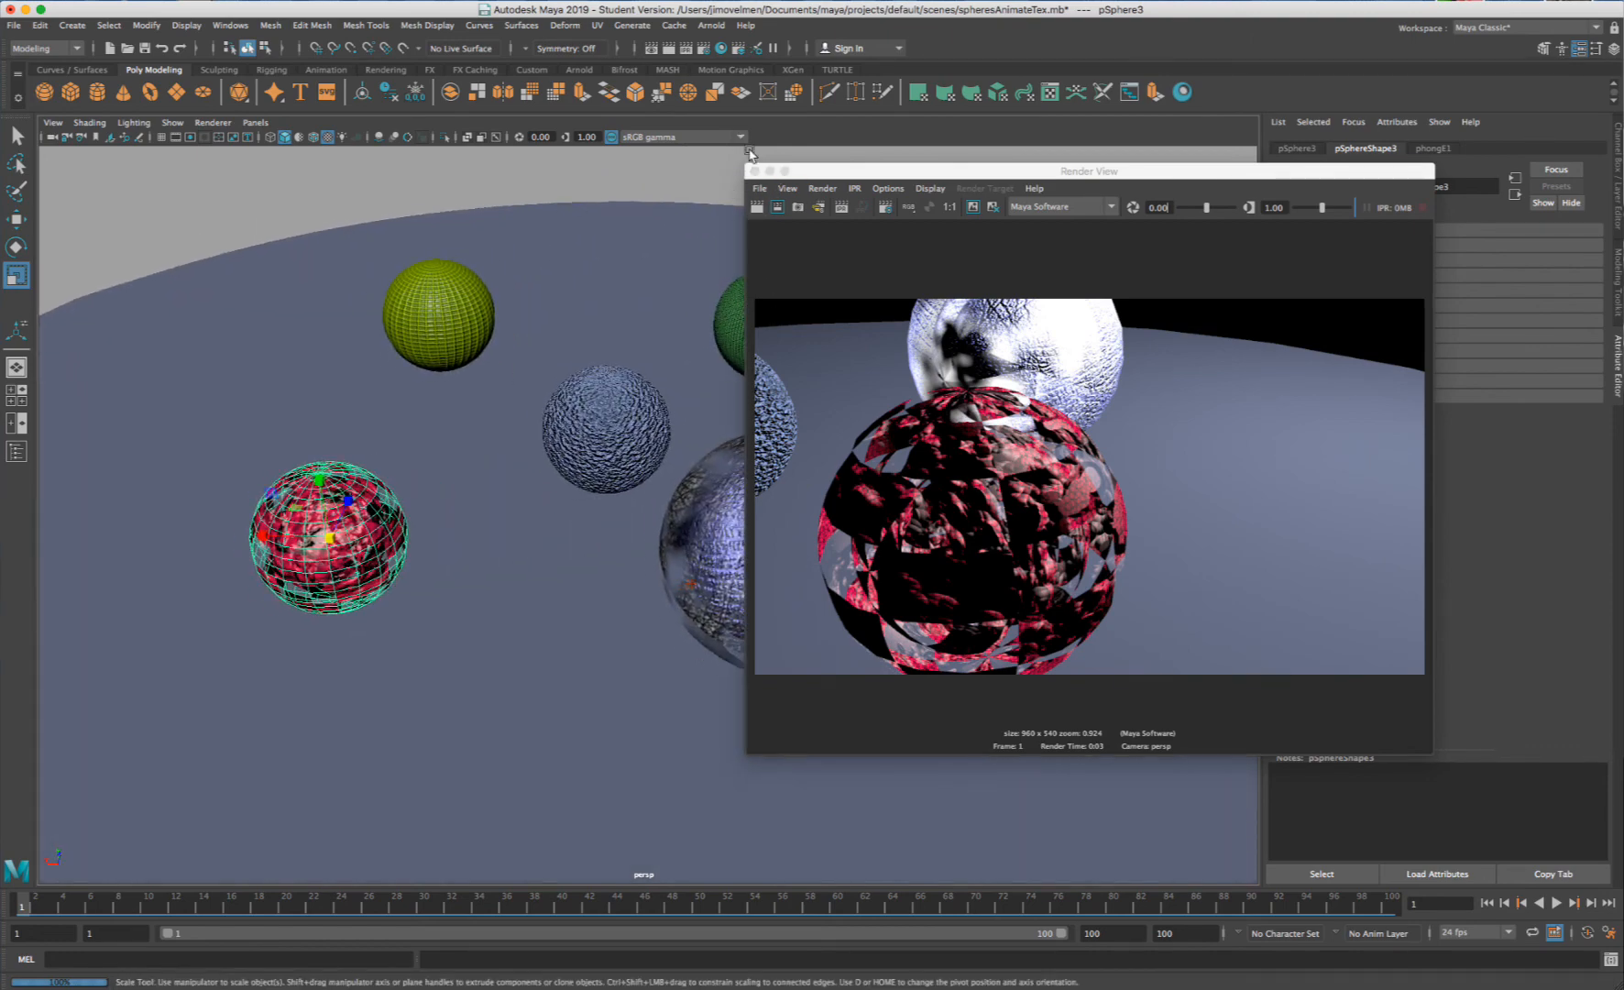
pyautogui.click(755, 171)
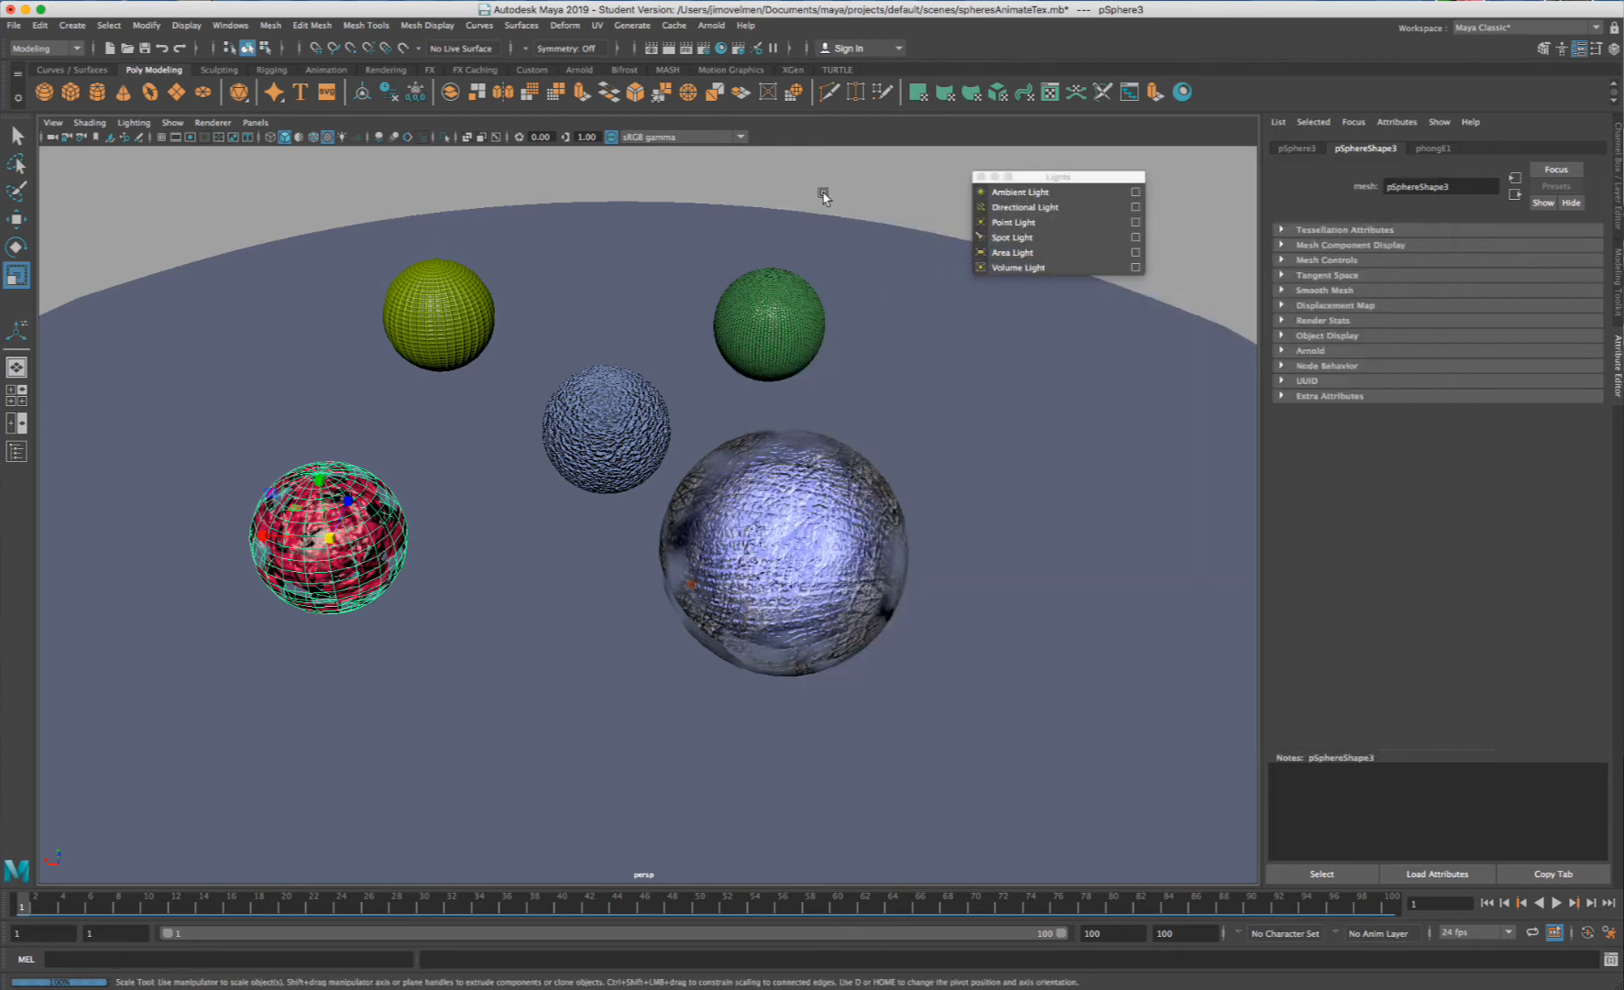
# - Select the point light above the disc and set its colour to green, about hue 131.6, saturation 0.979, value 0.867
pyautogui.keyDown('alt'); pyautogui.moveTo(826, 192); pyautogui.dragTo(774, 177); pyautogui.keyUp('alt')
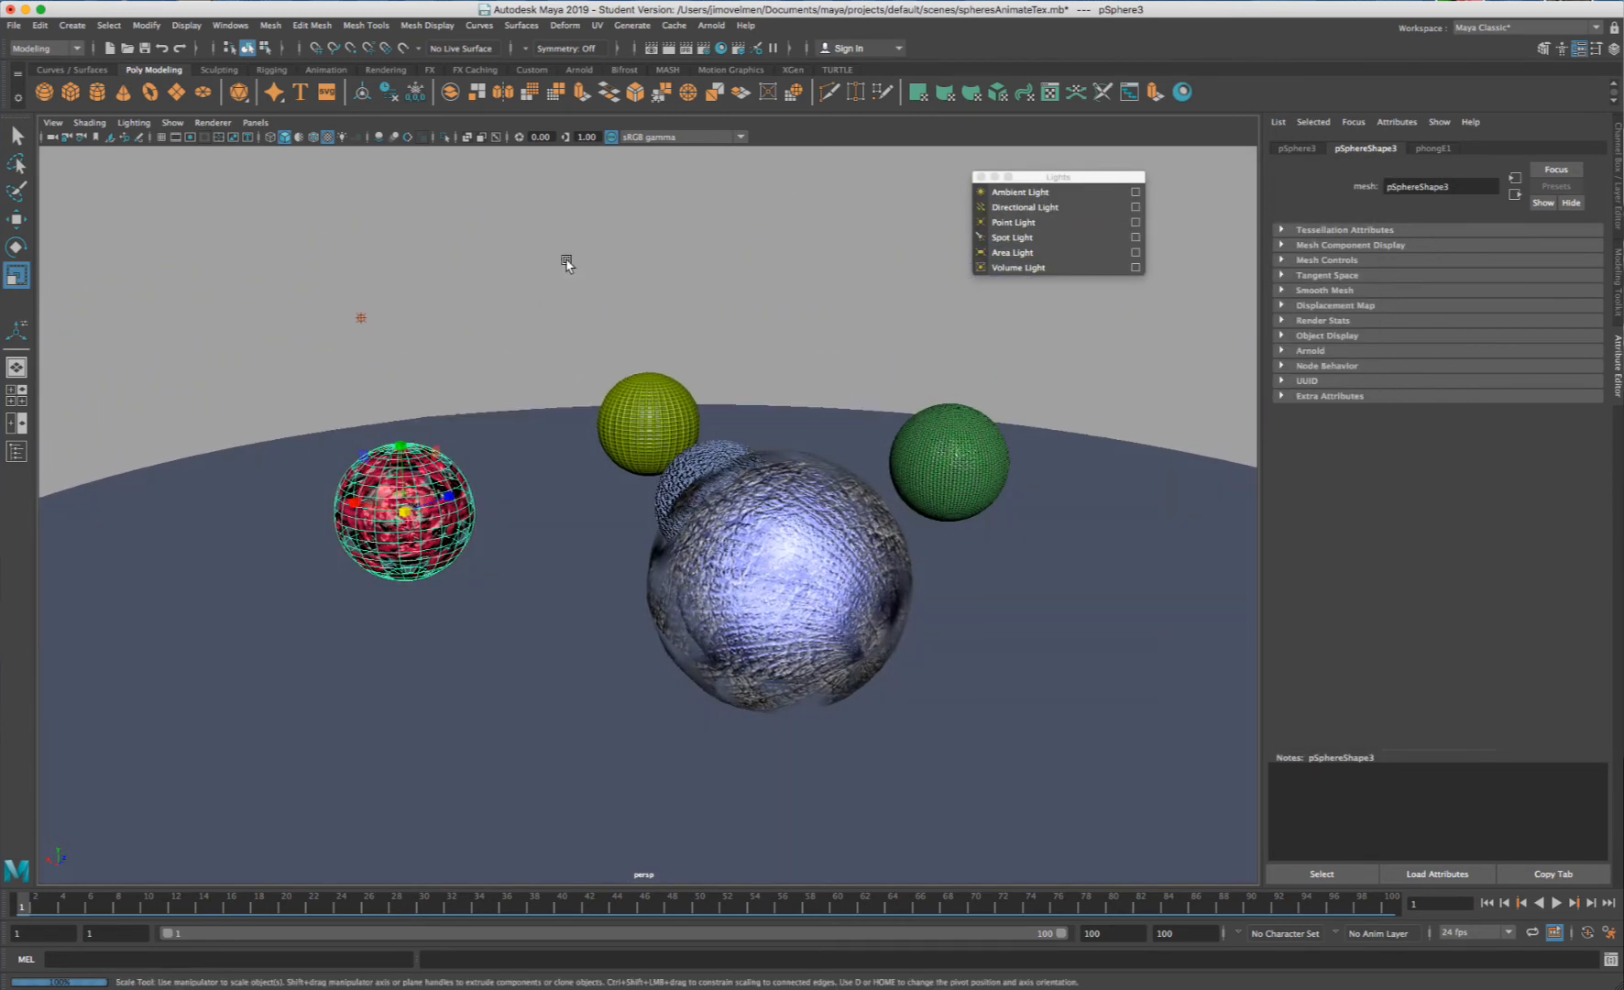
pyautogui.moveTo(475, 262); pyautogui.dragTo(309, 363)
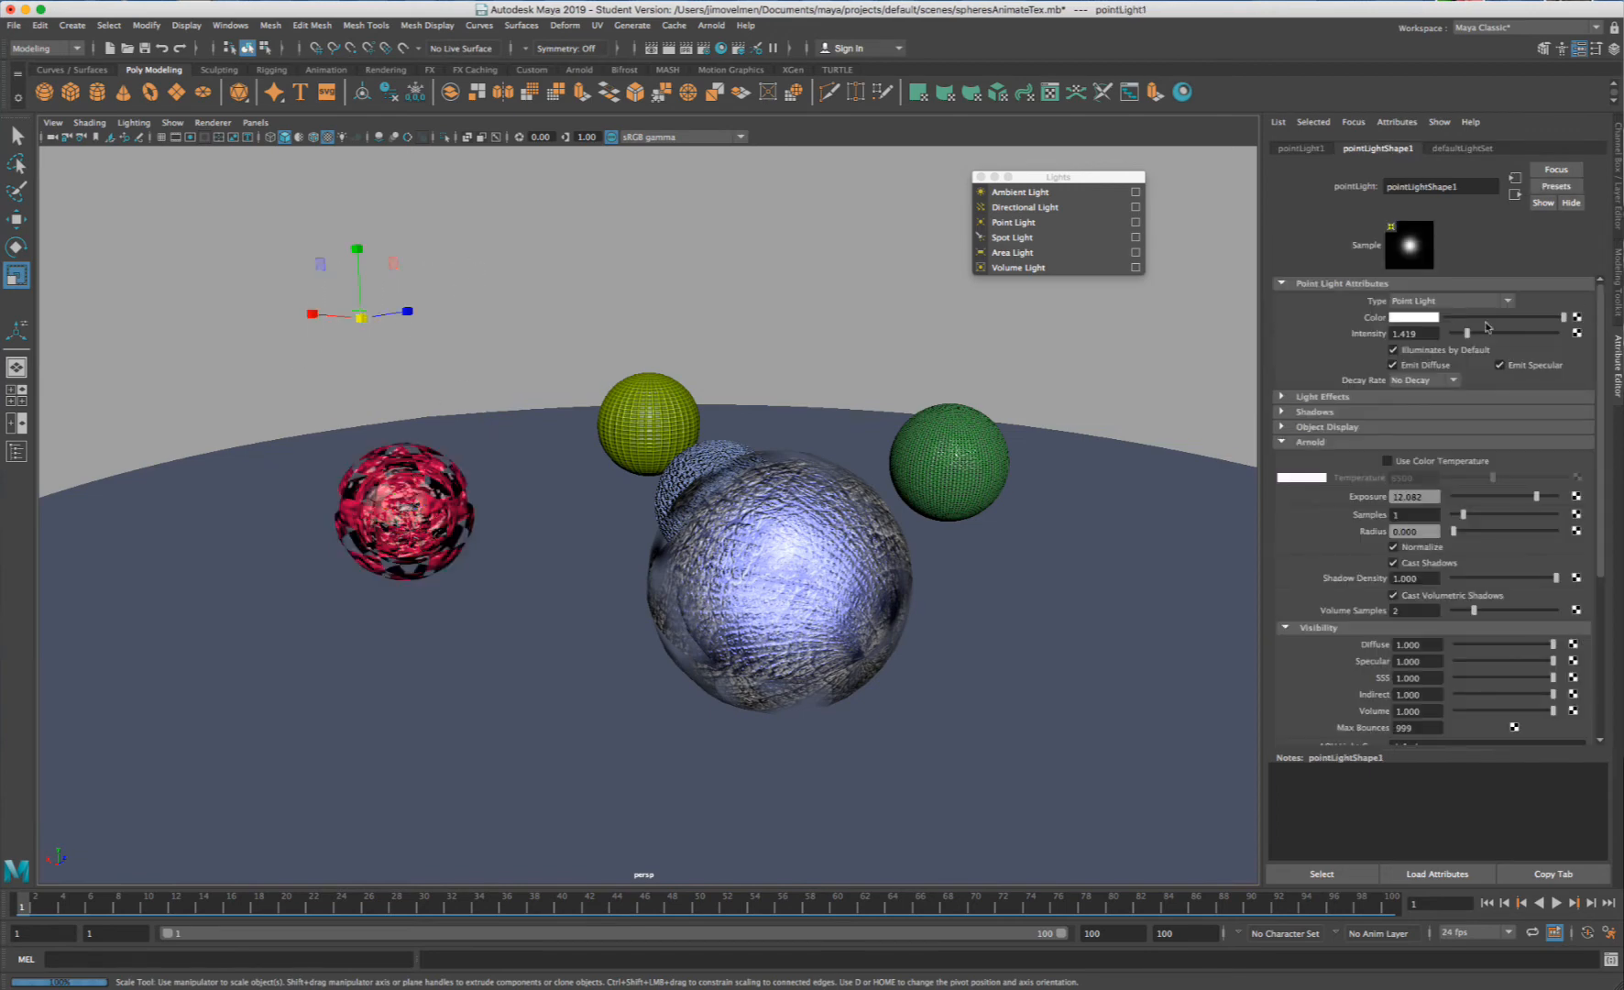
pyautogui.click(1432, 317)
pyautogui.click(1401, 354)
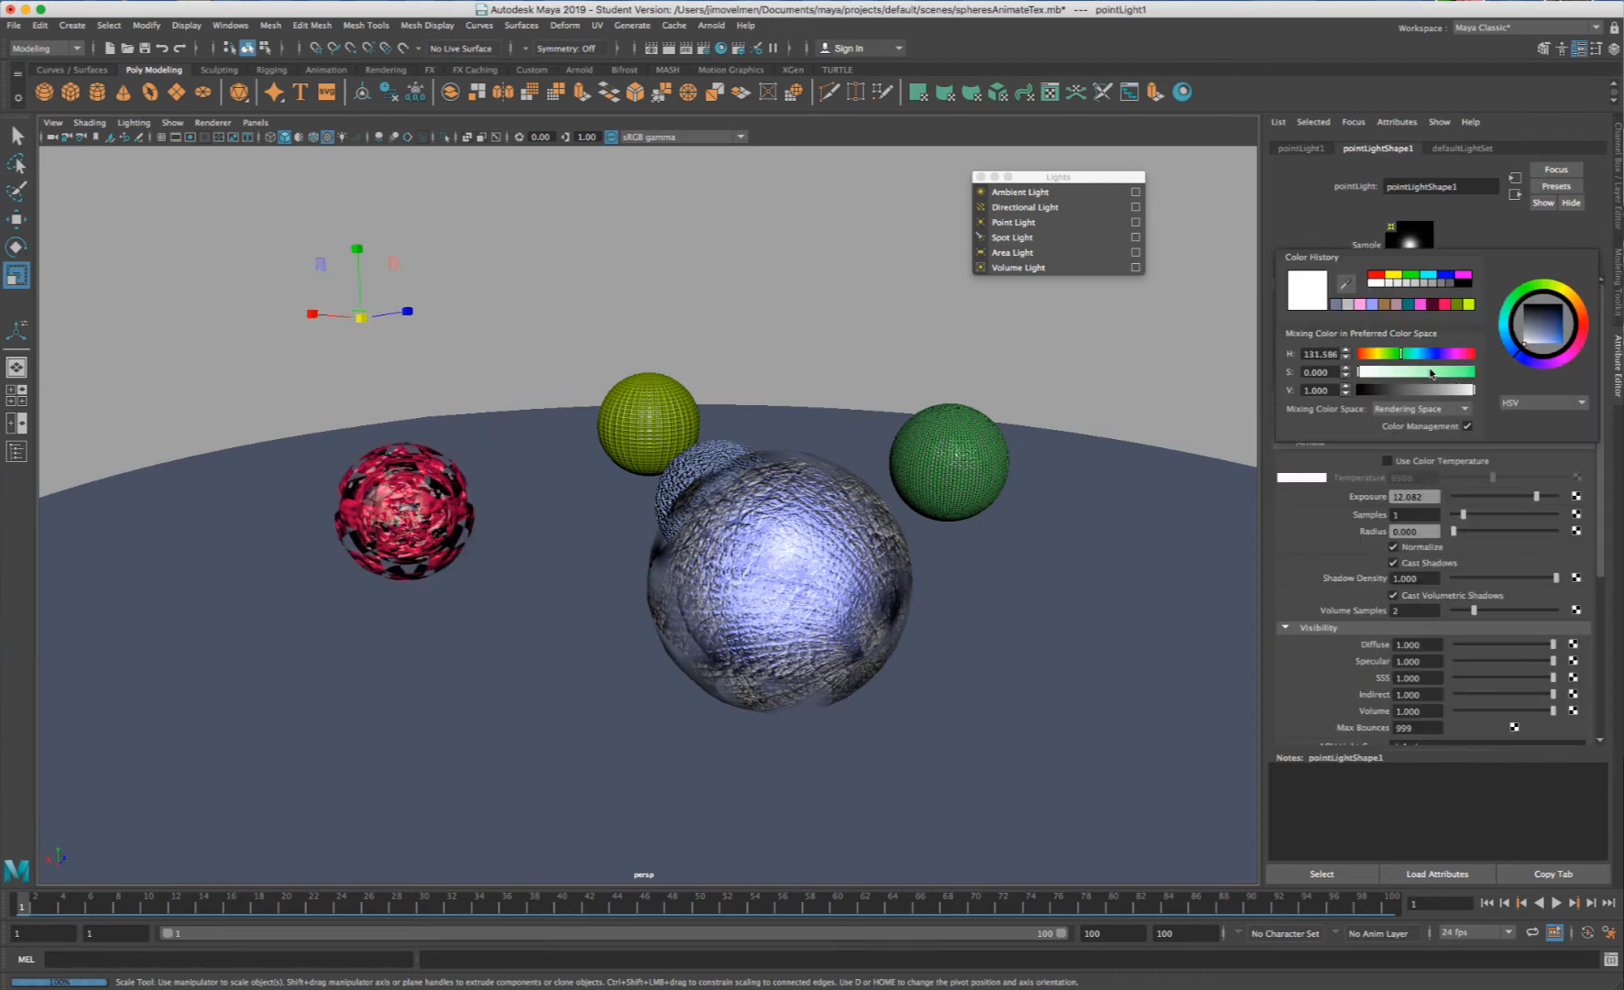
pyautogui.moveTo(1430, 372)
pyautogui.mouseDown()
pyautogui.moveTo(1470, 372)
pyautogui.moveTo(1456, 390)
pyautogui.mouseUp()
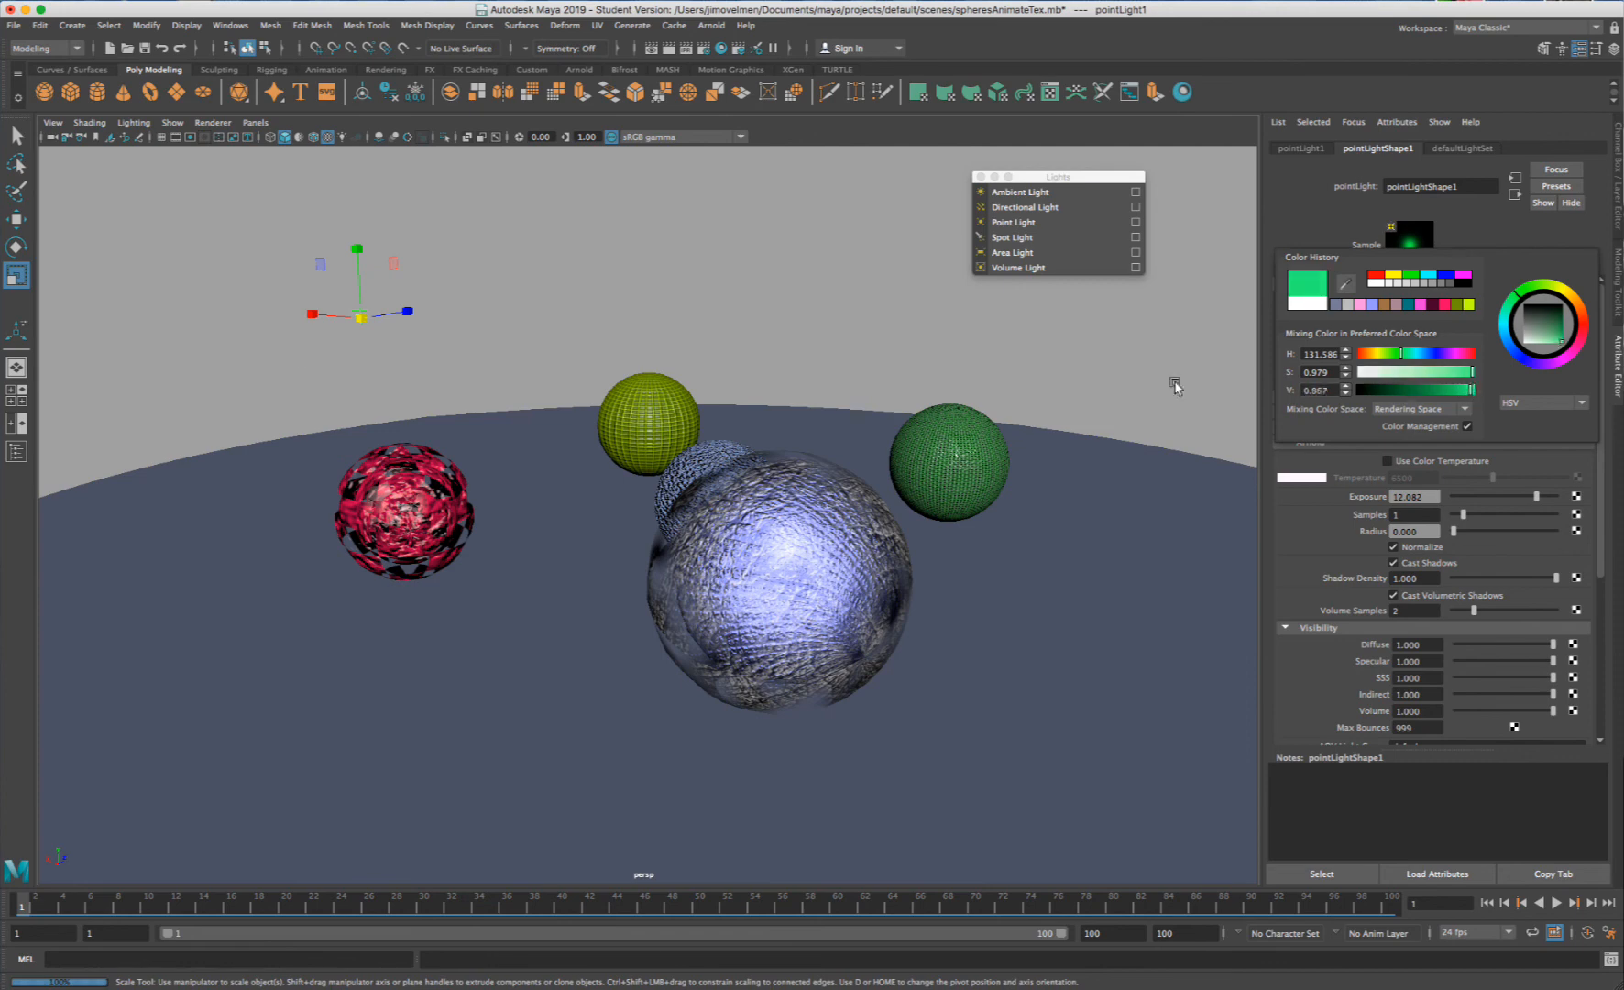
pyautogui.click(394, 308)
pyautogui.click(347, 332)
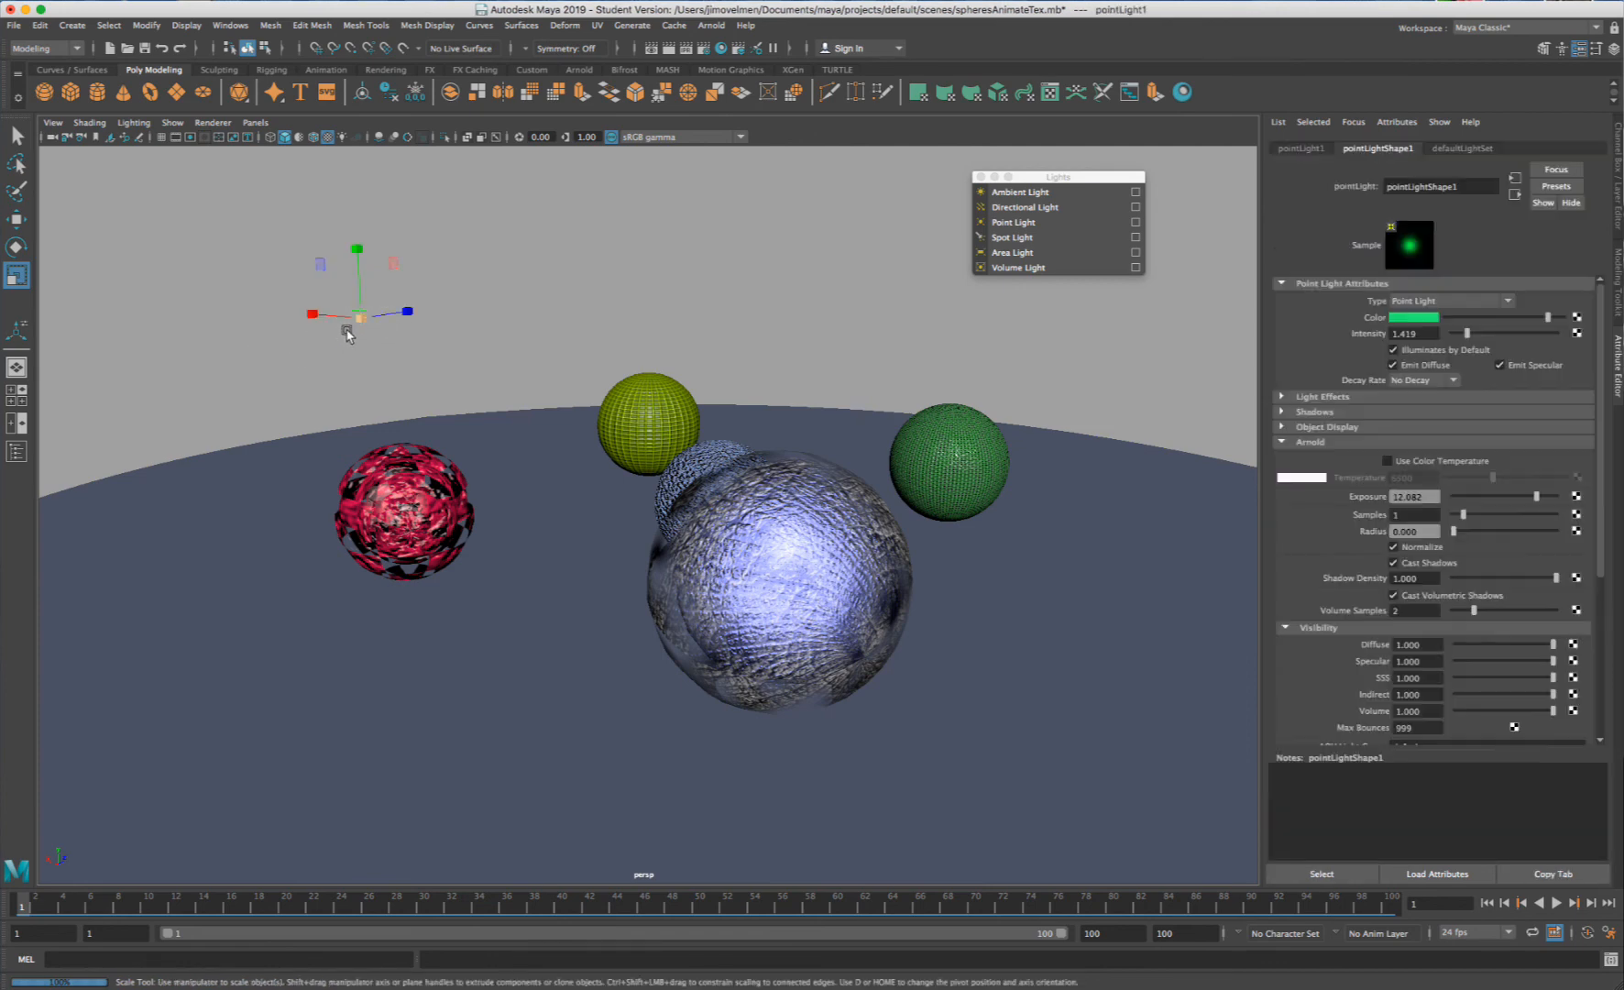
# - Duplicate the green point light and move the copy above the opposite side of the disc
pyautogui.click(493, 265)
pyautogui.press('t')
pyautogui.moveTo(292, 337); pyautogui.dragTo(293, 335)
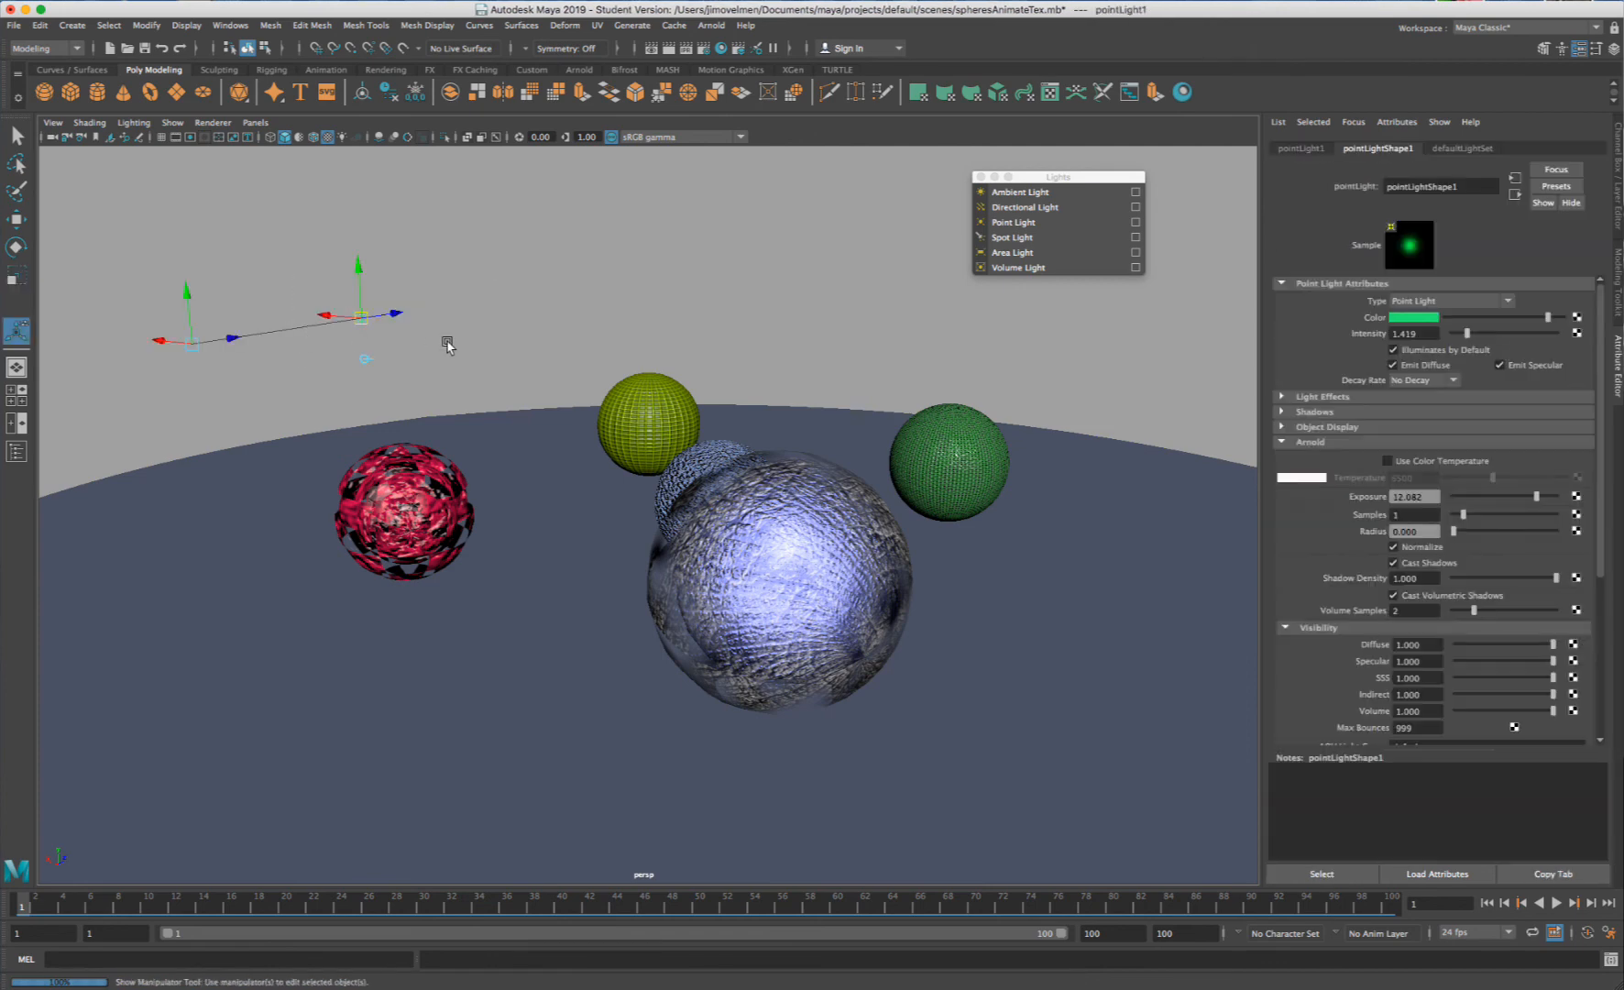
pyautogui.press('q')
pyautogui.press('w')
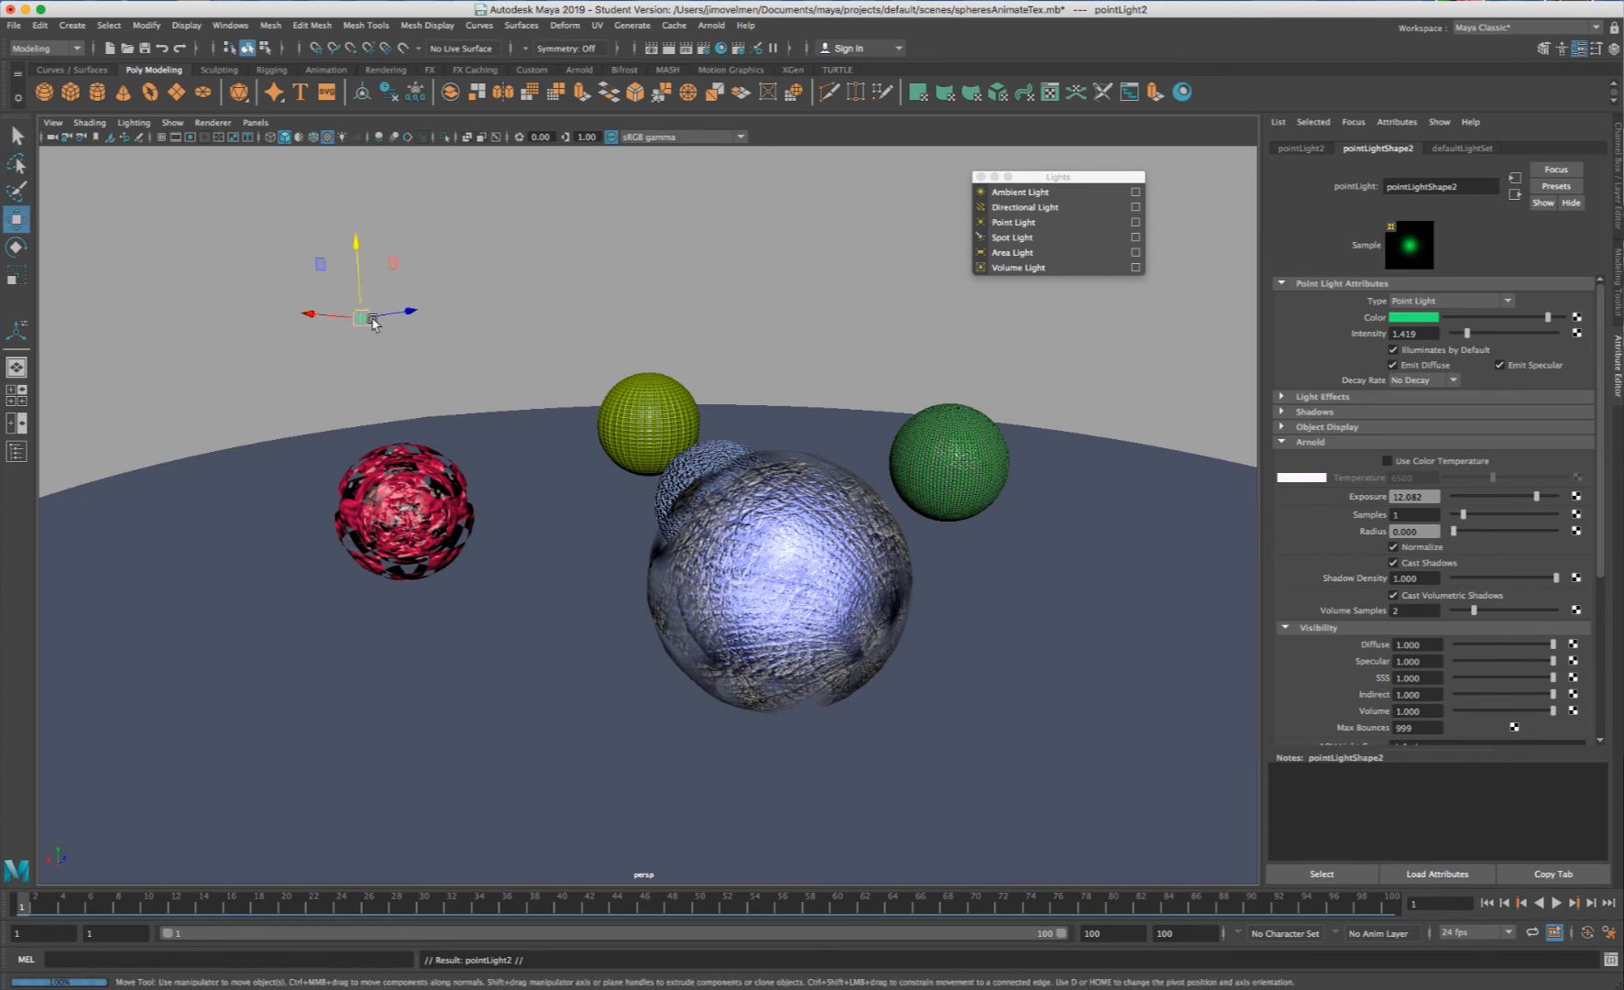
pyautogui.moveTo(363, 317); pyautogui.dragTo(1142, 348)
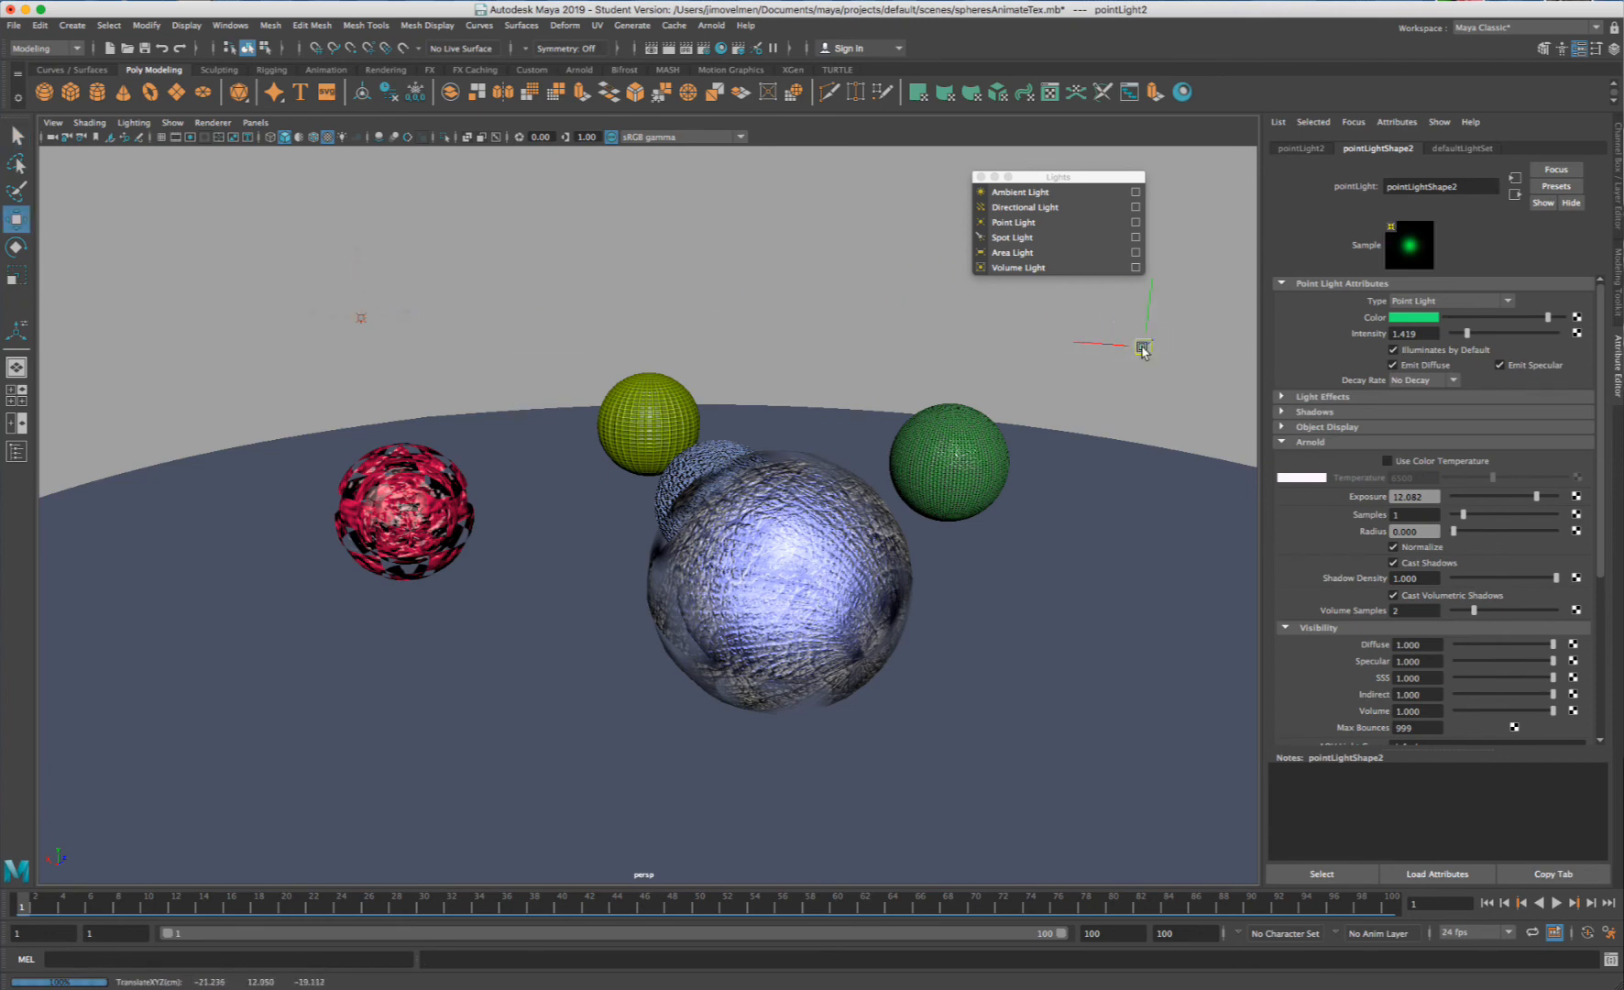
# - Set the duplicated point light's colour to dark yellow, about hue 67, saturation 0.986 and value 0.566, and deselect the light
pyautogui.click(1422, 320)
pyautogui.moveTo(1358, 359); pyautogui.dragTo(1352, 358)
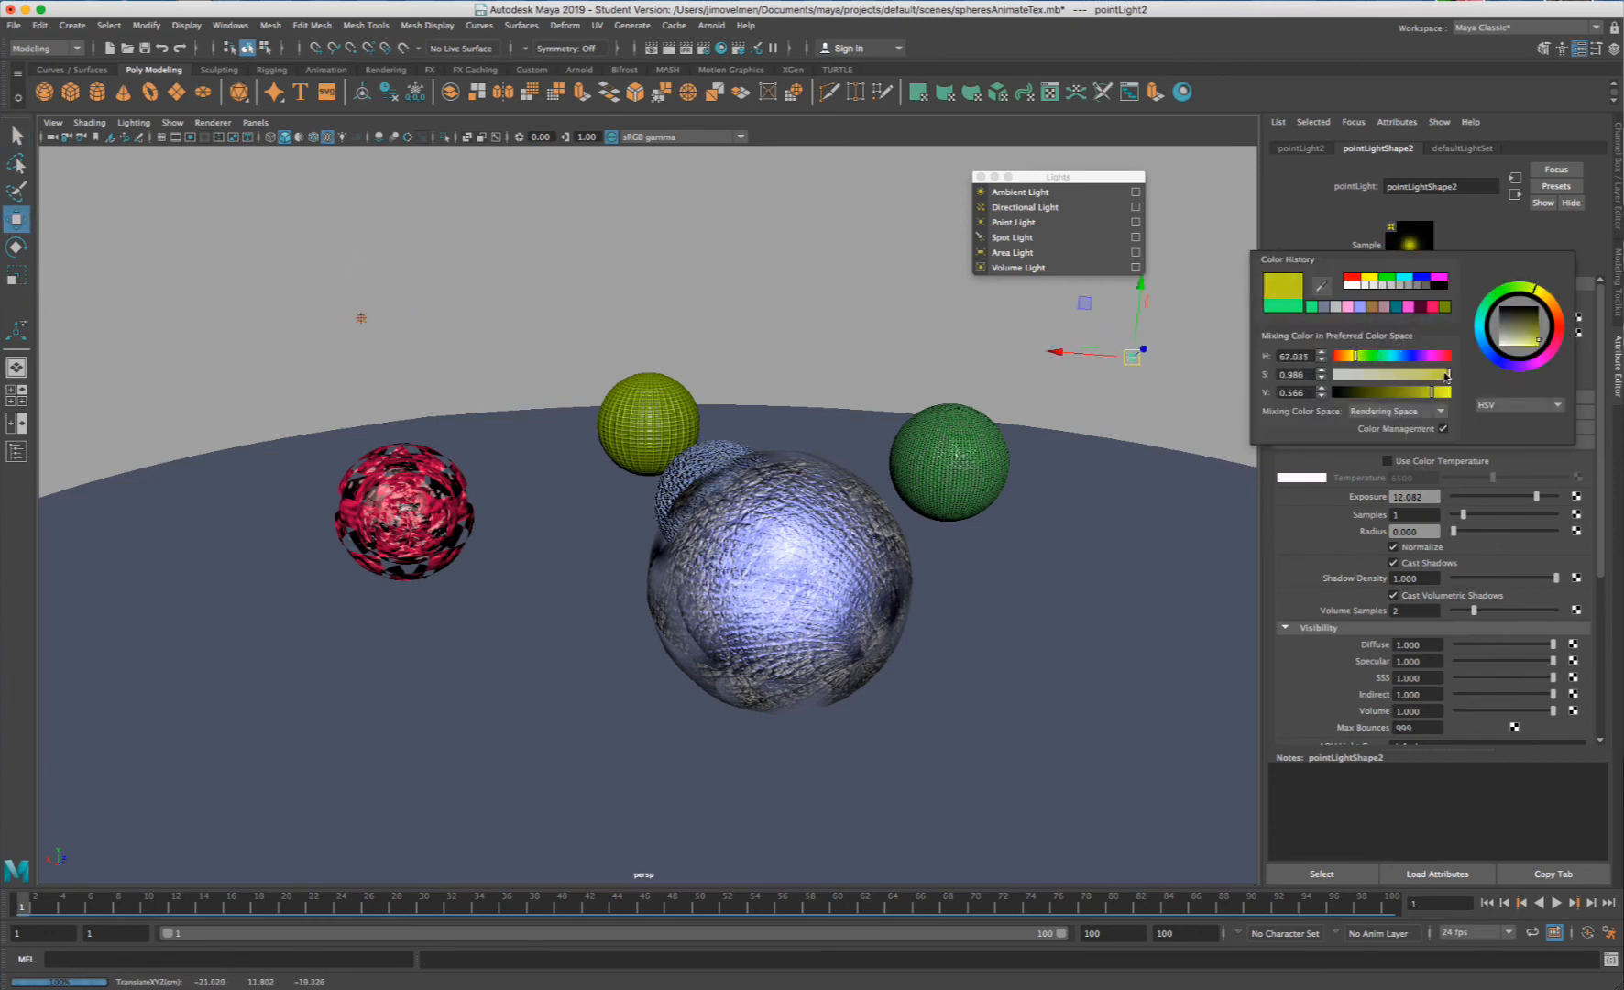
pyautogui.click(1147, 372)
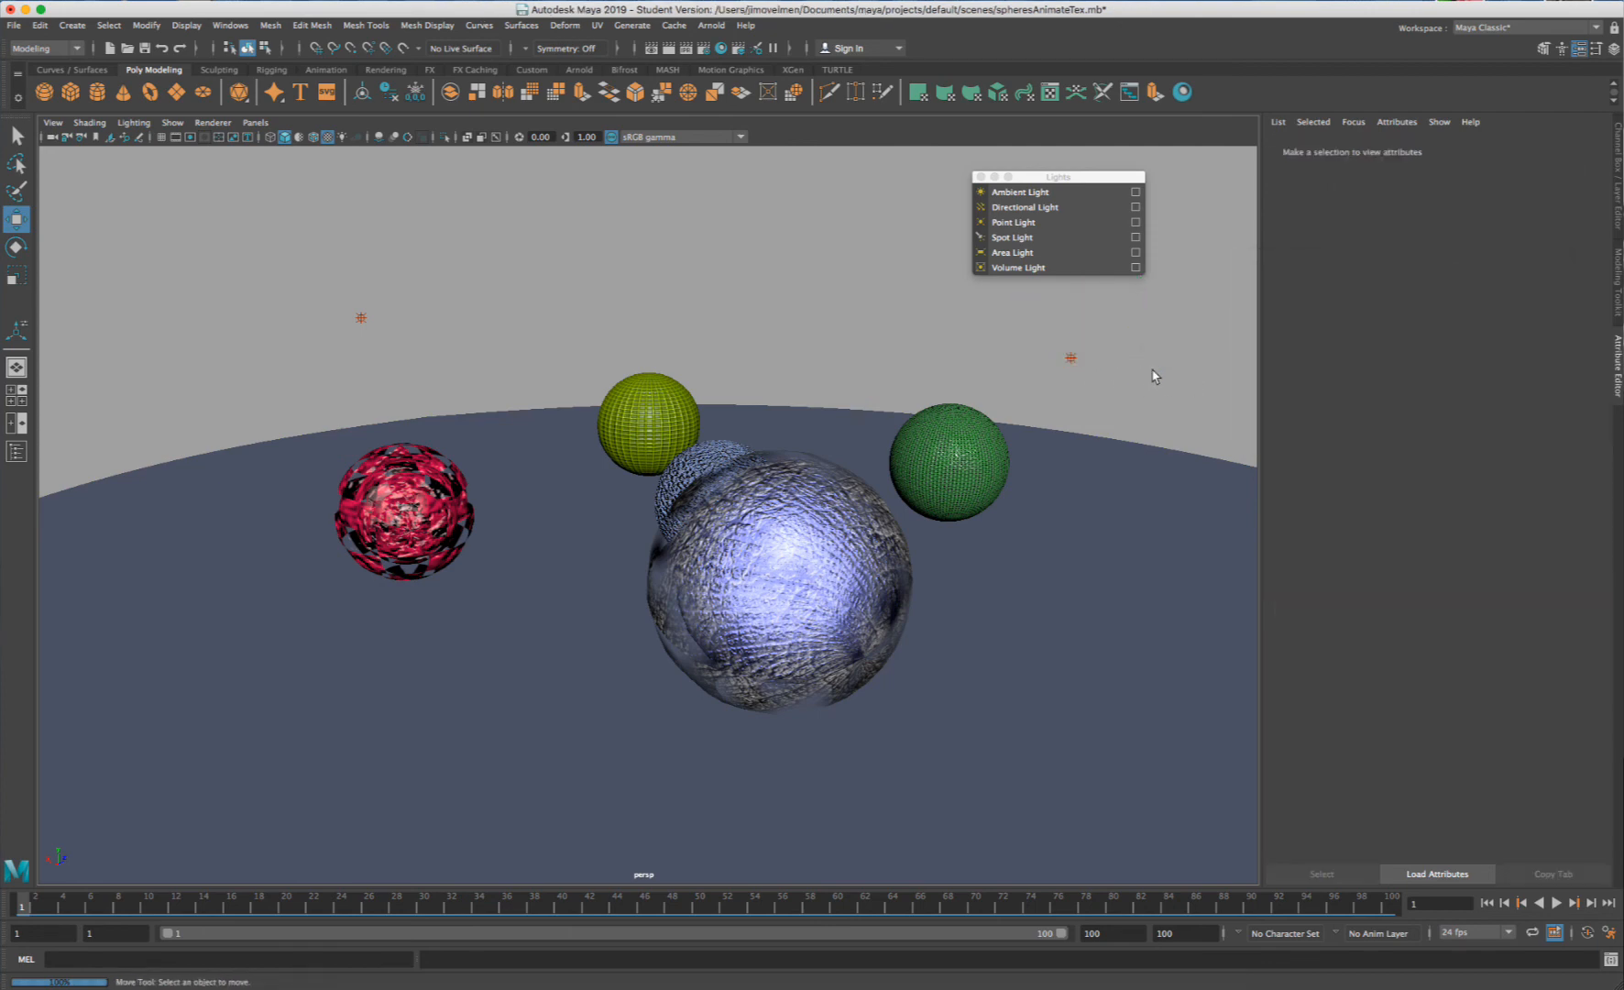
# - Display the viewport with texture maps and use all scene lights for its lighting
pyautogui.press('6')
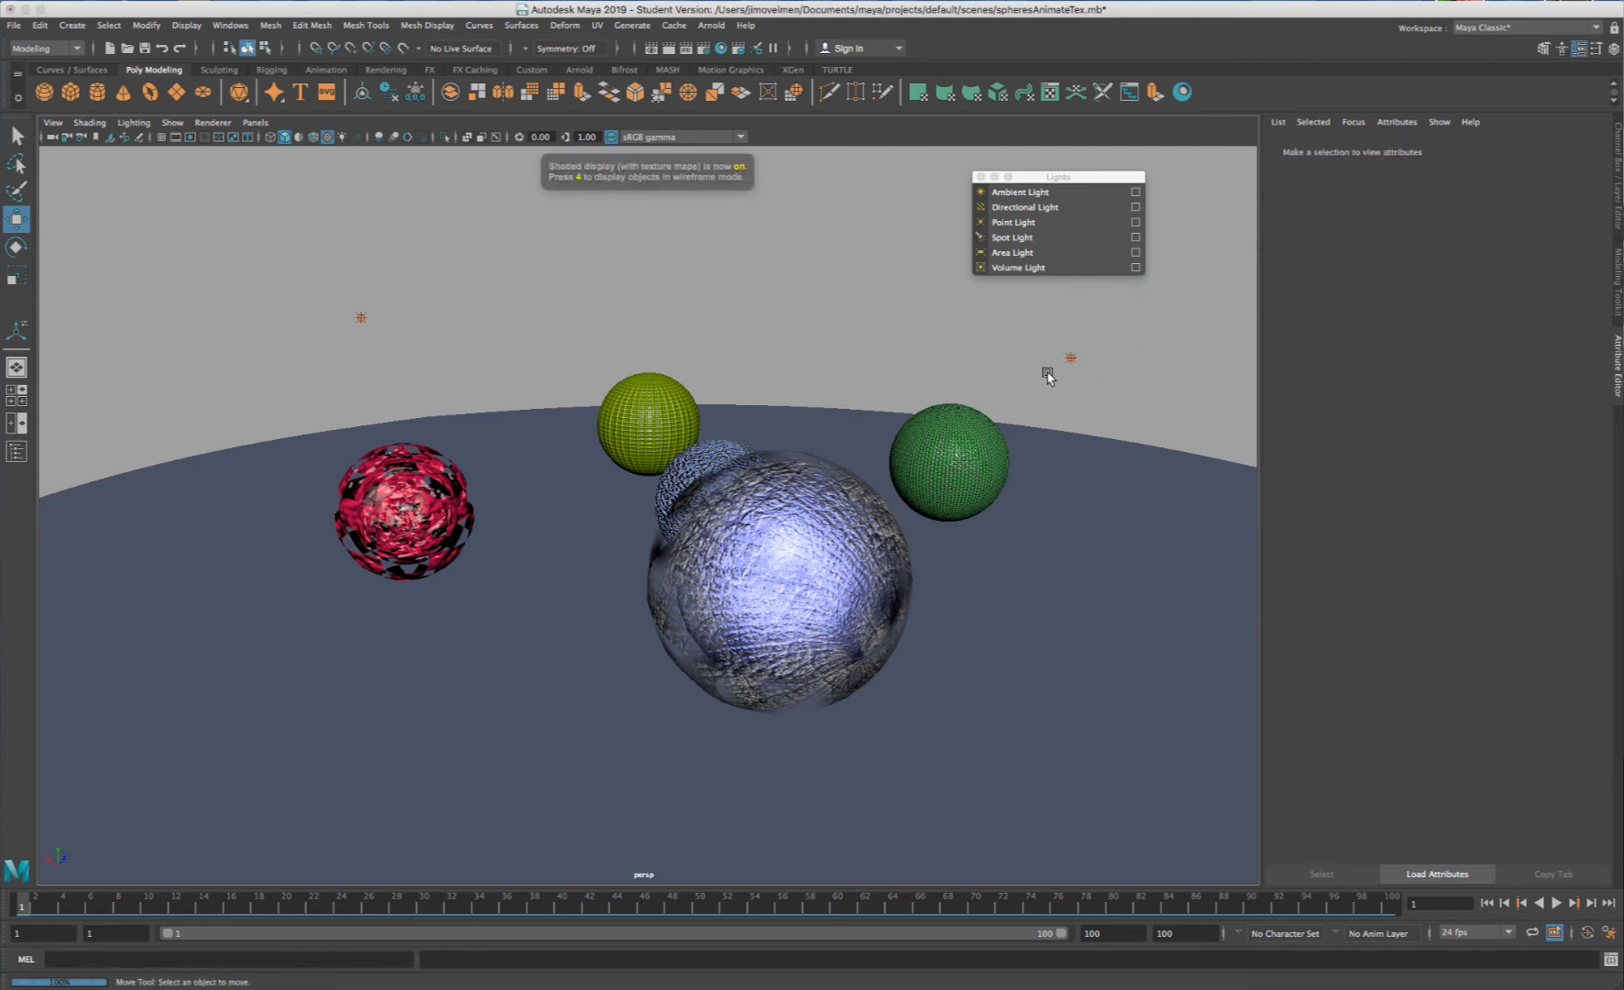
pyautogui.click(1071, 358)
pyautogui.press('7')
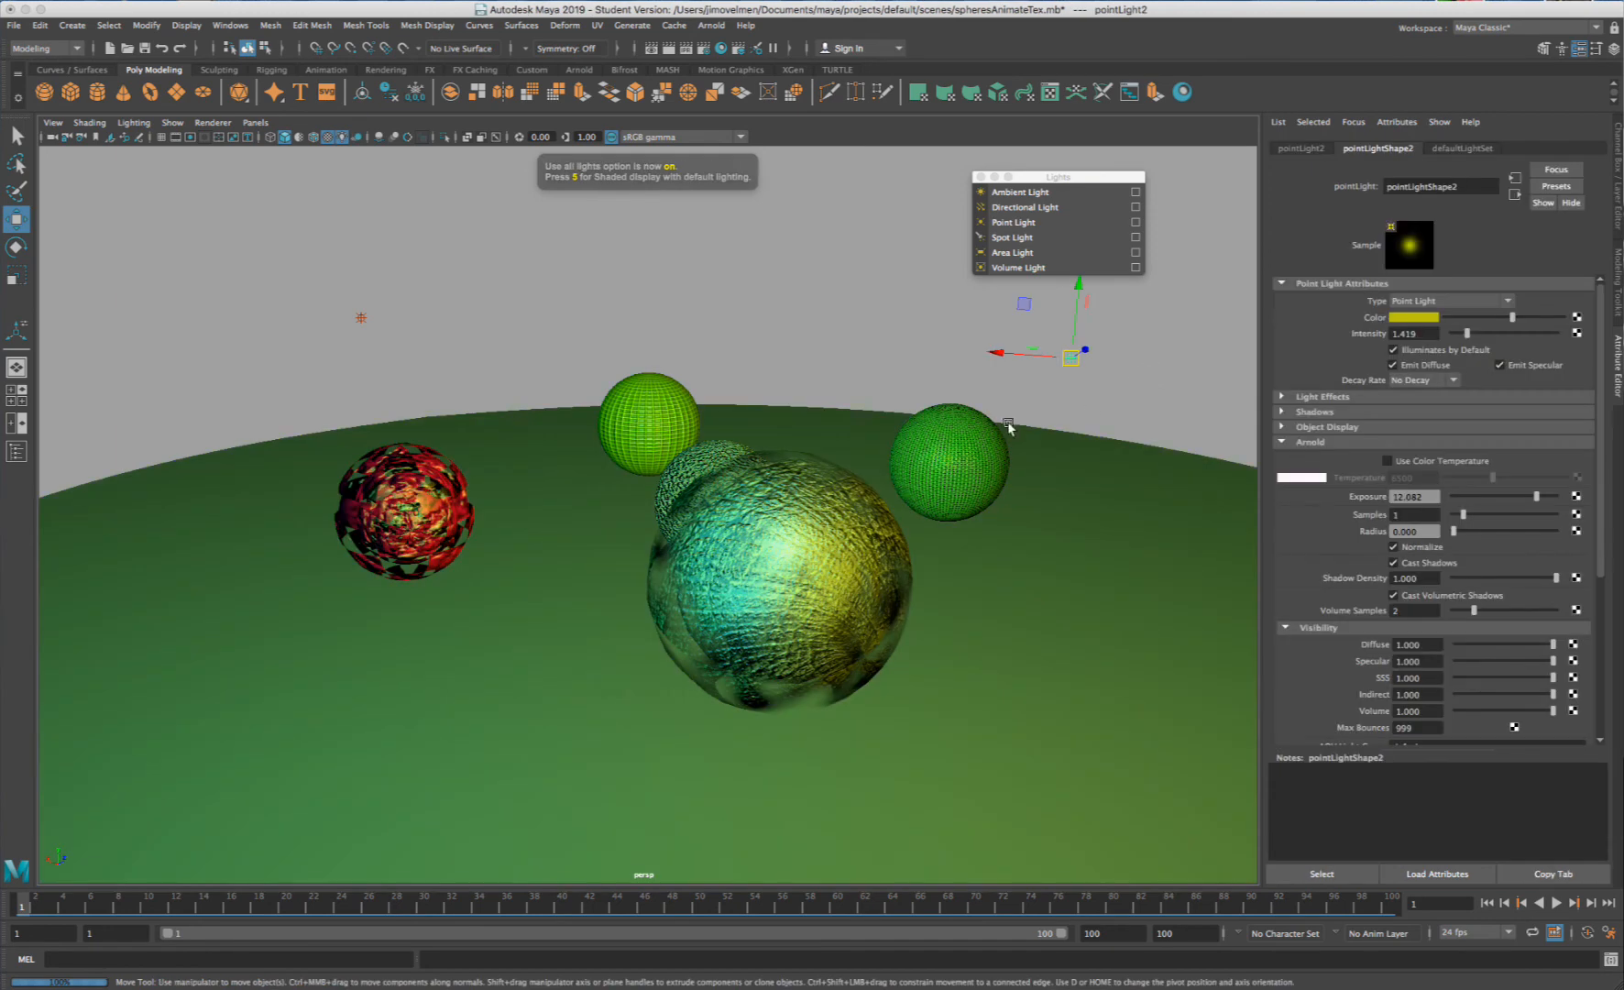
# - Move the green point light farther out and higher above the disc, and set its colour to magenta with hue 312.8, saturation 1
pyautogui.keyDown('alt'); pyautogui.moveTo(1006, 425); pyautogui.dragTo(1083, 413); pyautogui.keyUp('alt')
pyautogui.scroll(3, 1045, 427)
pyautogui.scroll(-5, 1083, 412)
pyautogui.moveTo(695, 361); pyautogui.dragTo(183, 229)
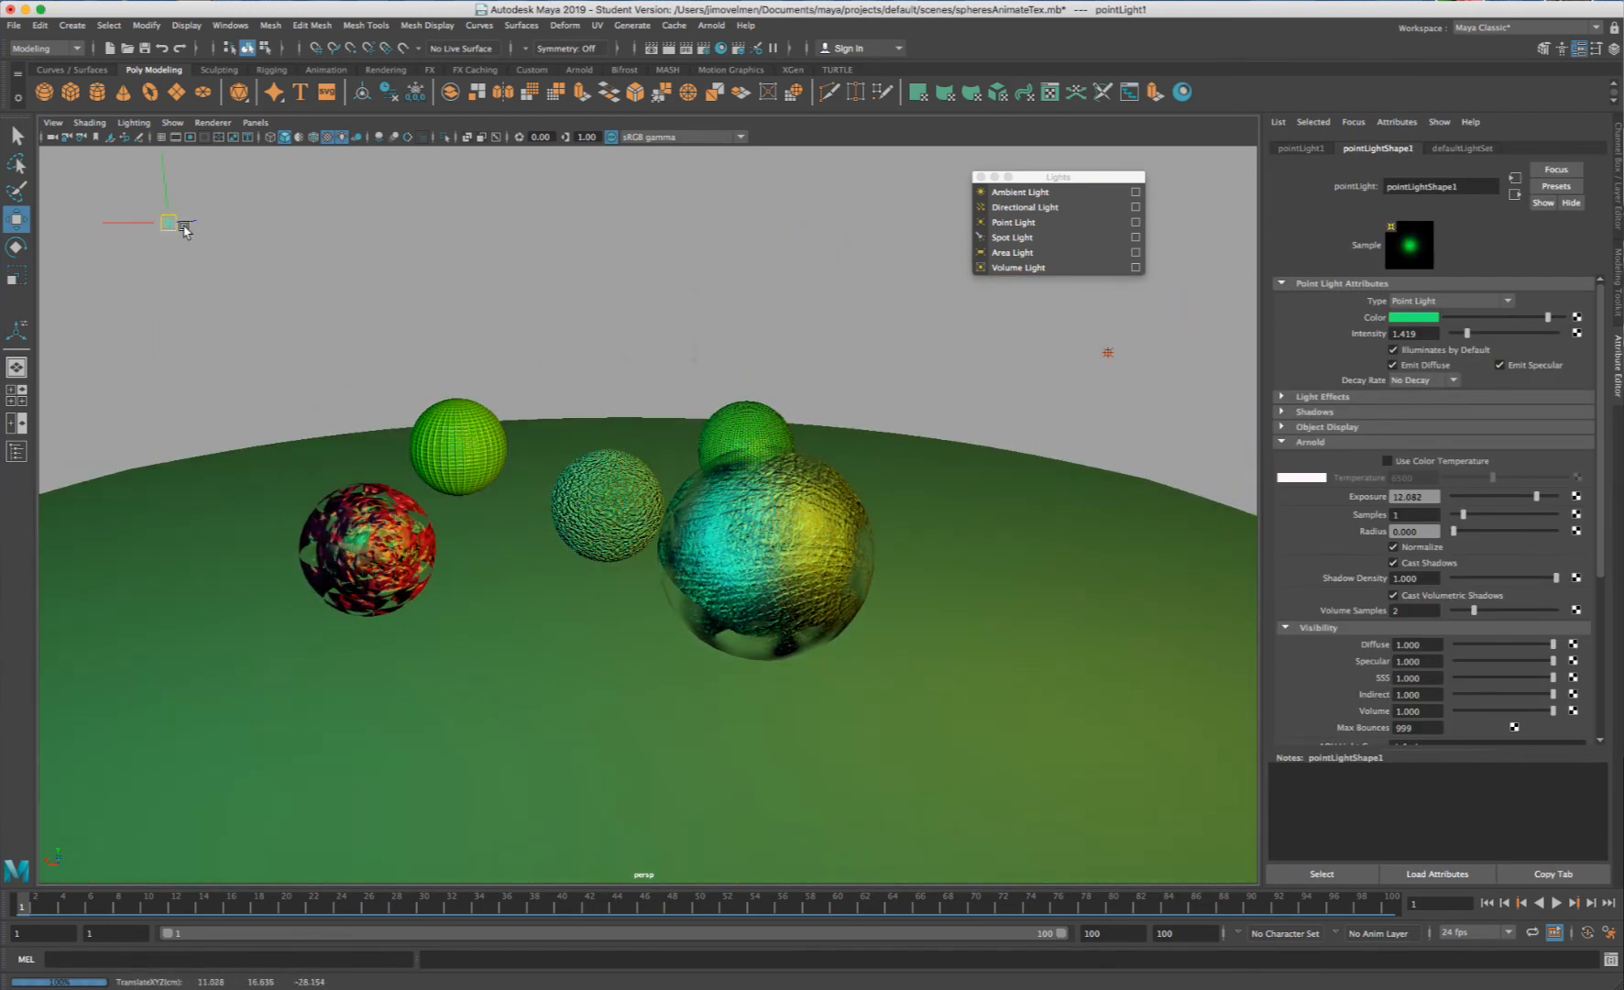
pyautogui.click(1423, 319)
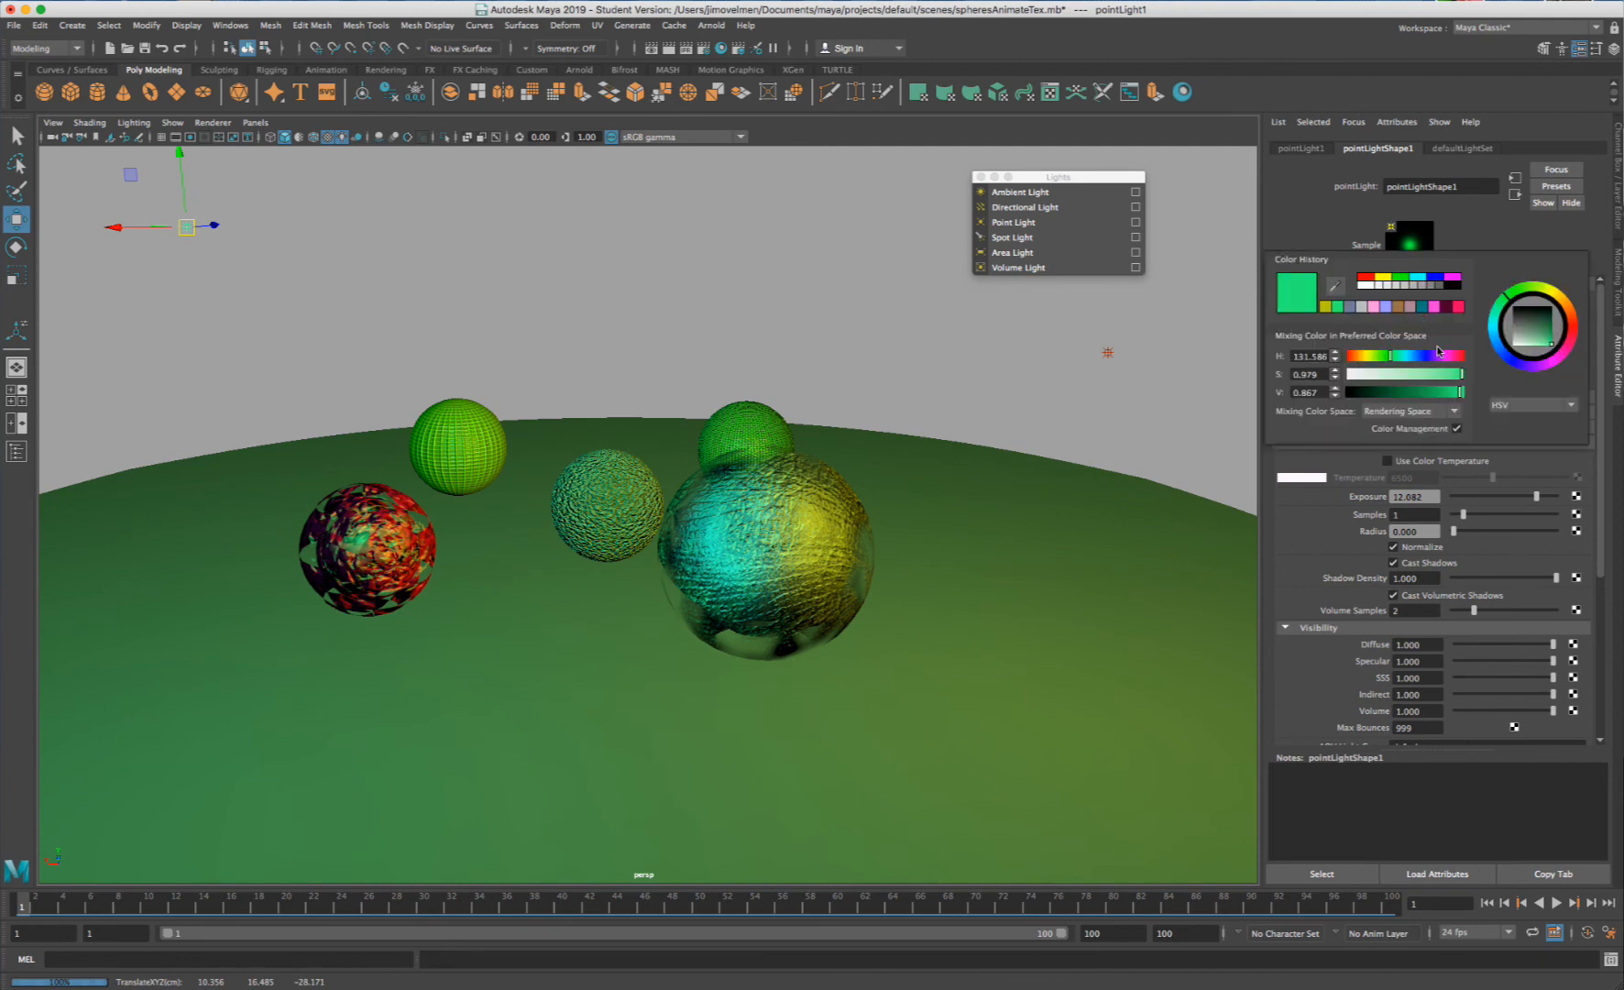
pyautogui.click(1448, 357)
pyautogui.moveTo(1443, 374); pyautogui.dragTo(1482, 376)
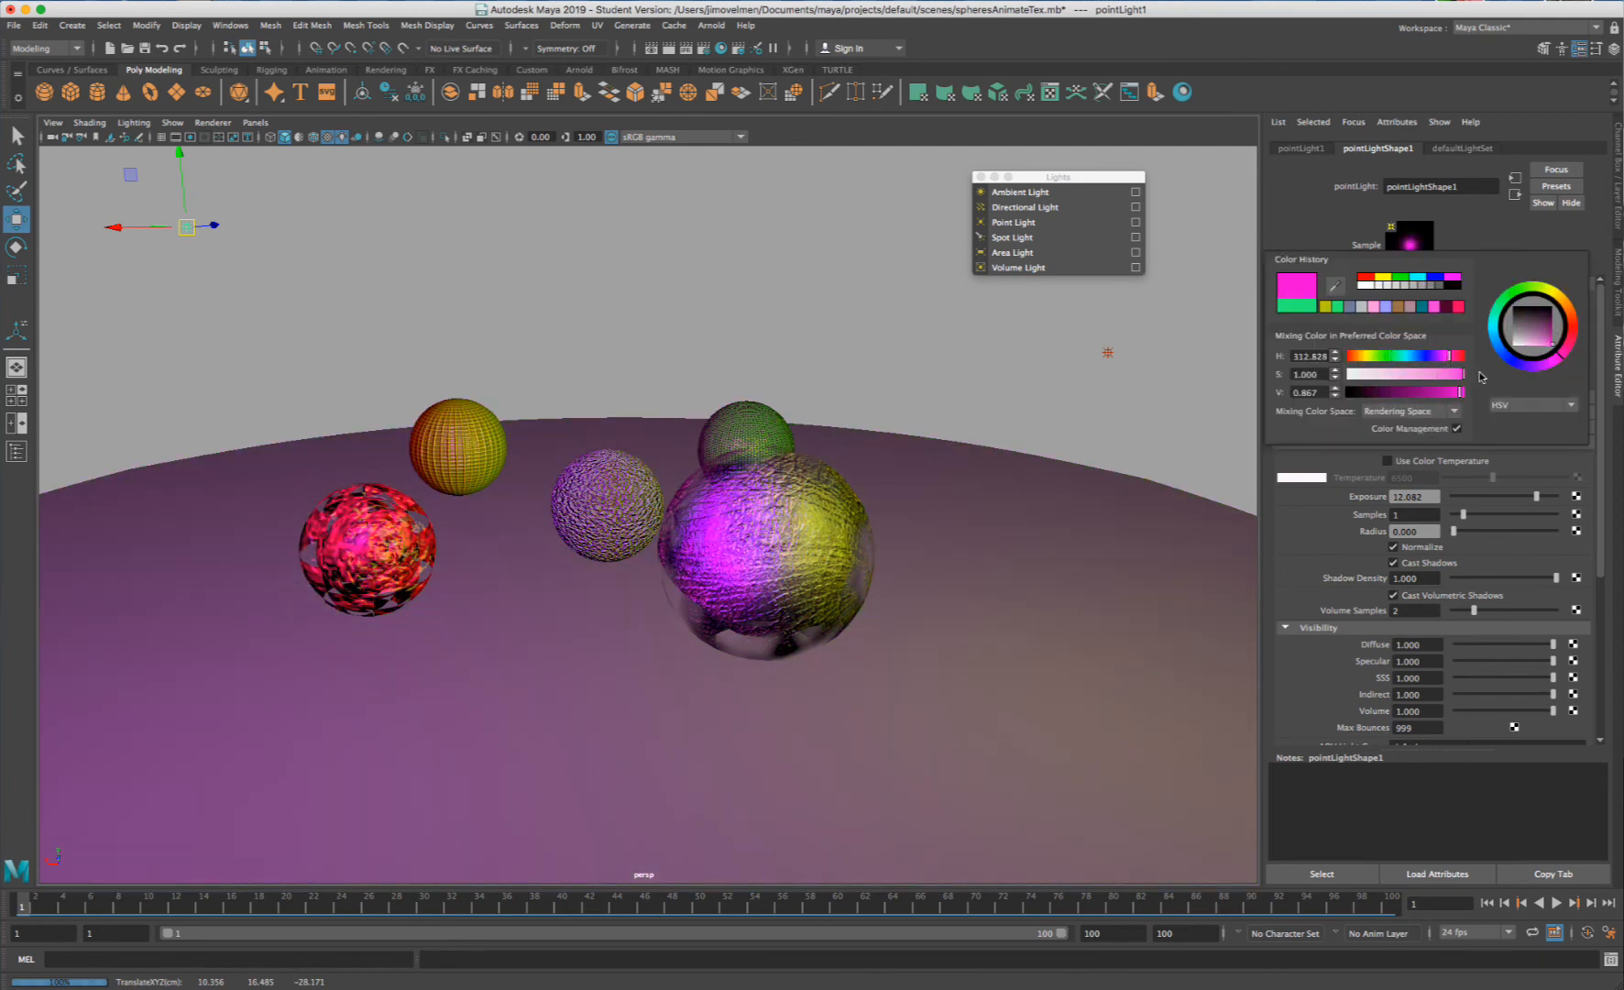
# - Set the yellow point light's colour to neutral grey with saturation 0, and move it in above the spheres
pyautogui.moveTo(1152, 314); pyautogui.dragTo(1045, 377)
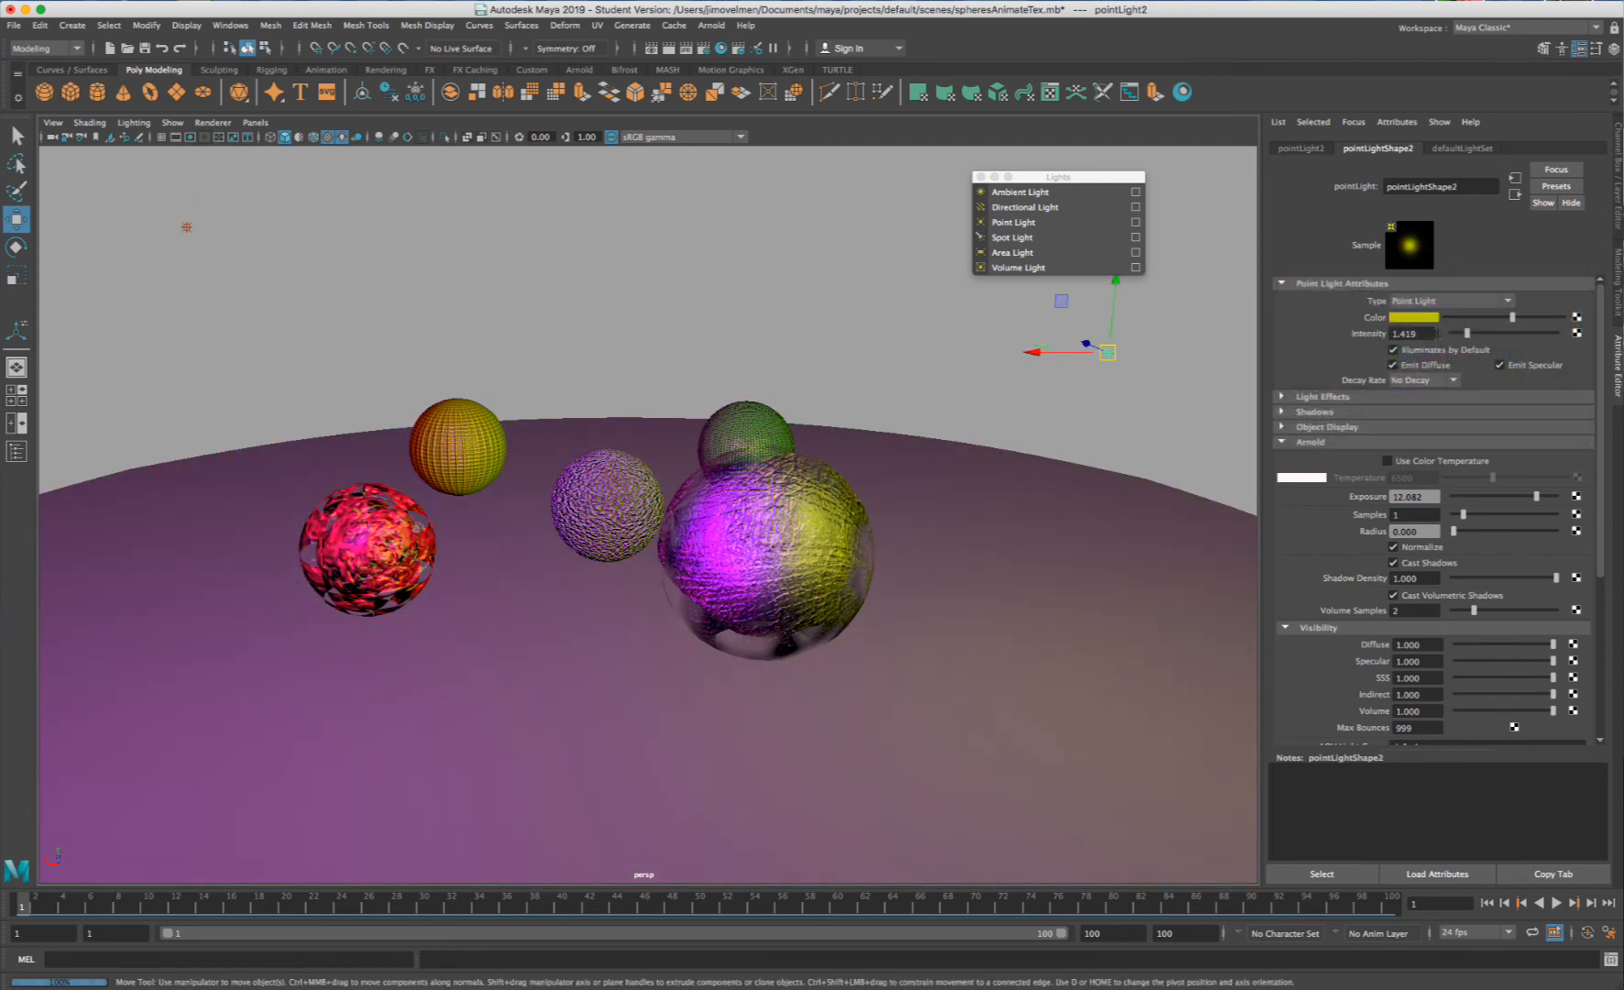
pyautogui.click(1416, 320)
pyautogui.click(1412, 355)
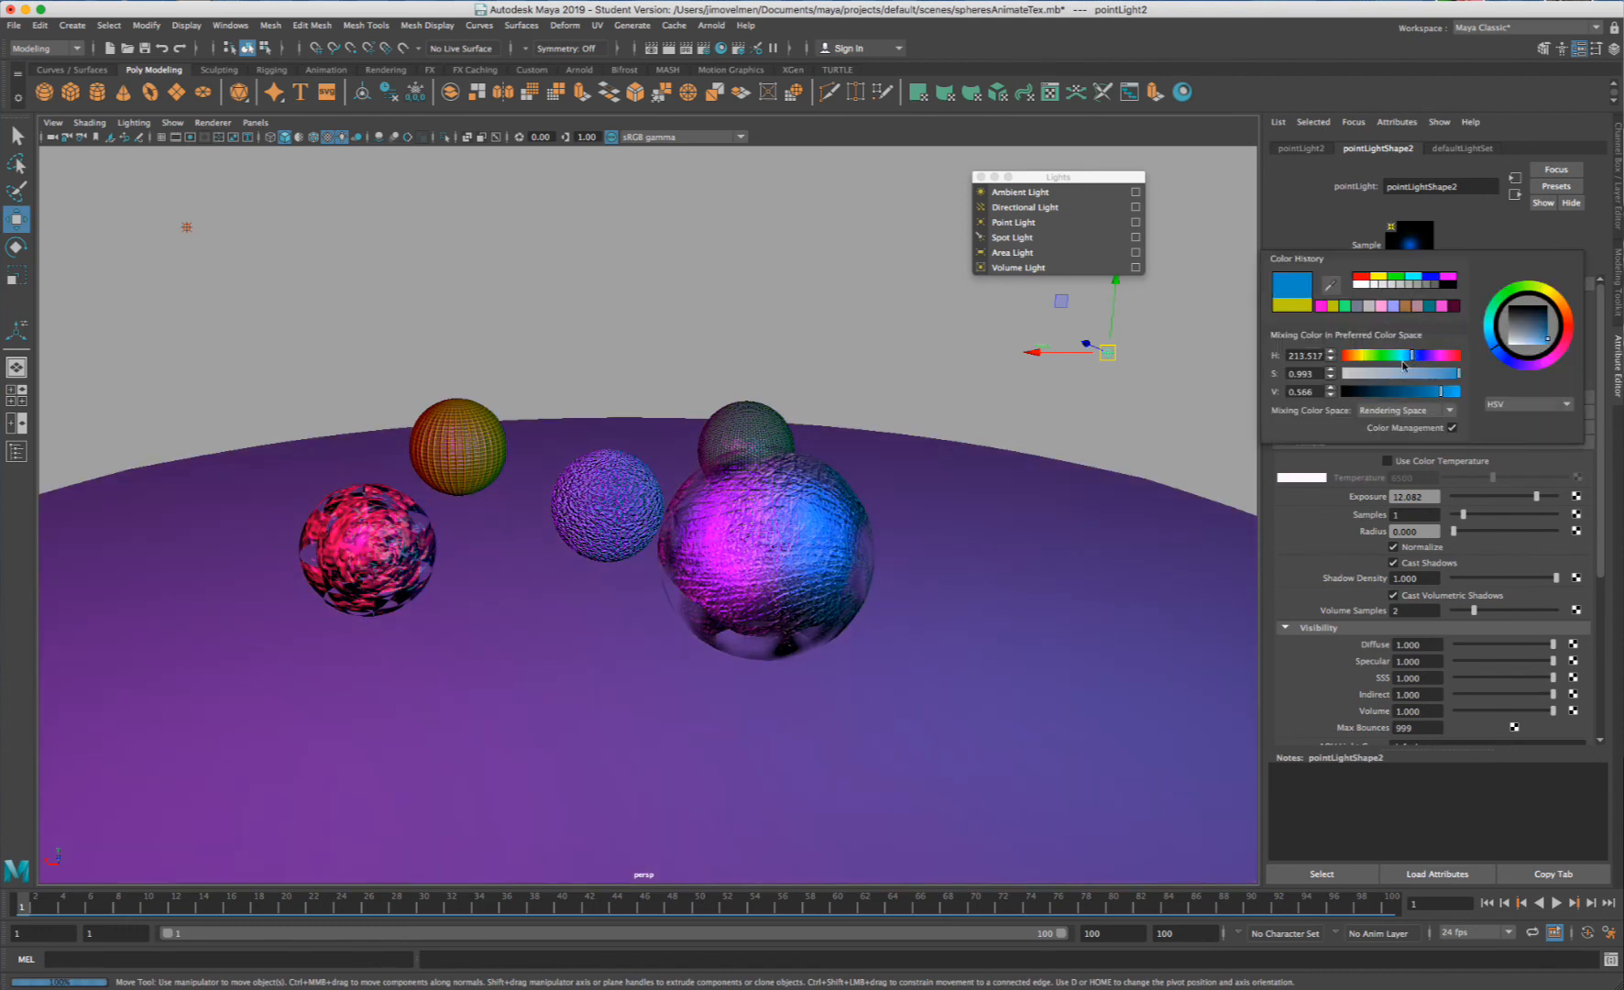
pyautogui.moveTo(1374, 374); pyautogui.dragTo(1335, 375)
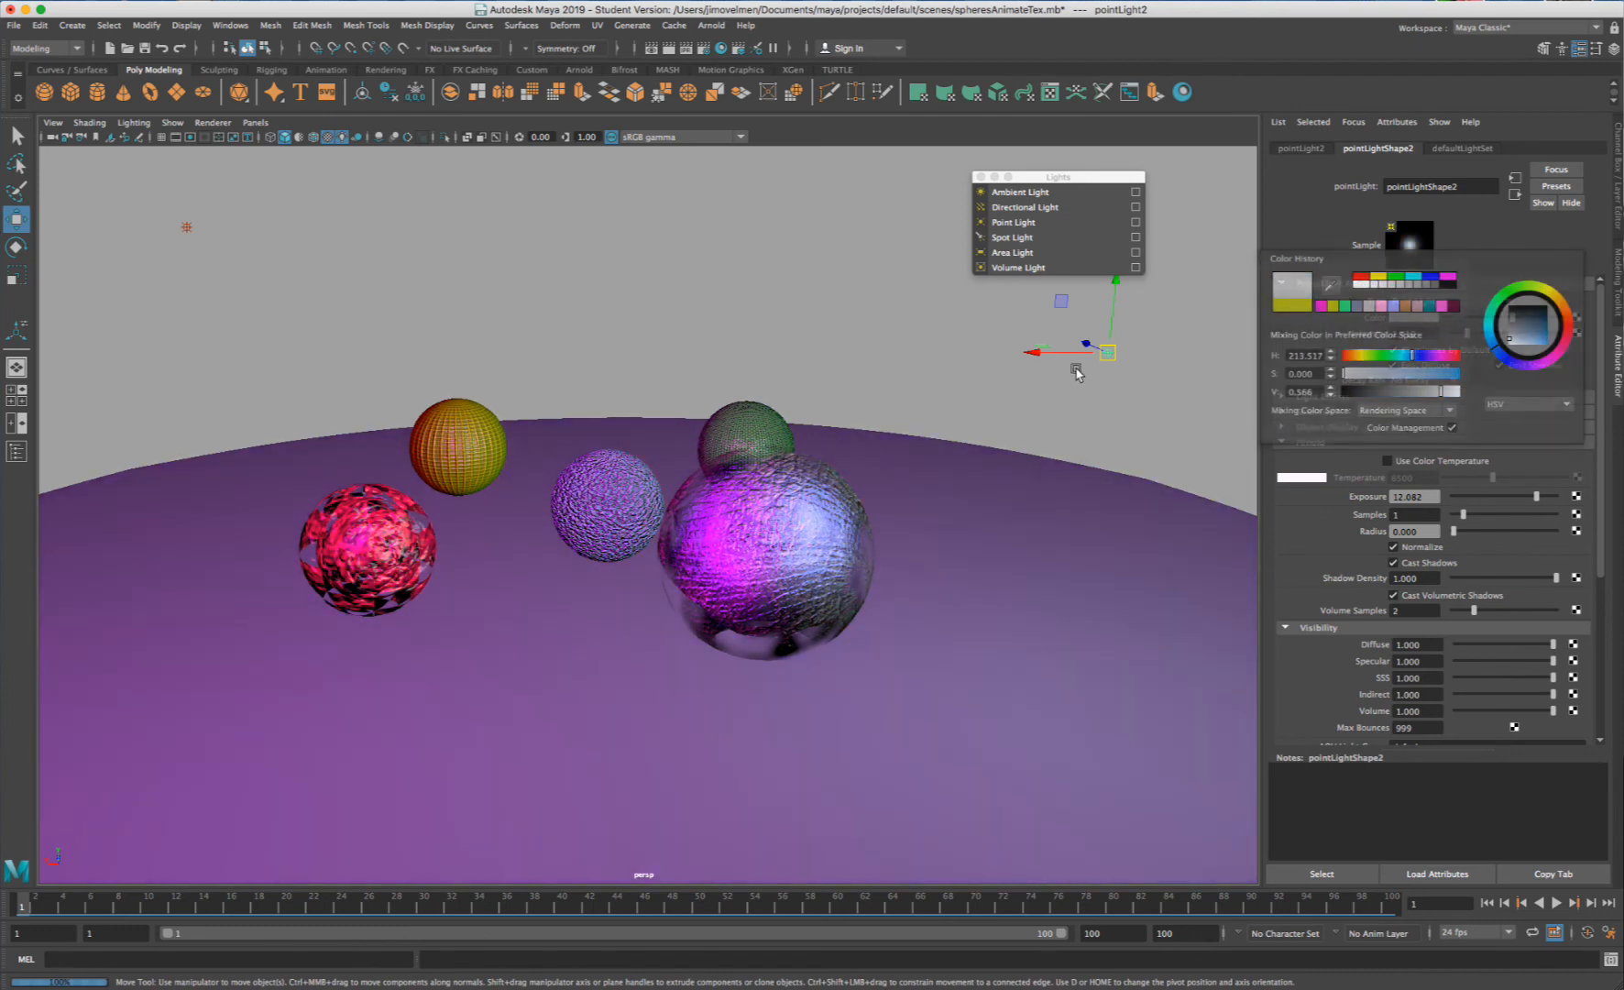
pyautogui.moveTo(1107, 352); pyautogui.dragTo(823, 240)
# - Select the magenta point light and lower it close to the red layered sphere with the Show Manipulator tool
pyautogui.keyDown('alt'); pyautogui.moveTo(700, 371); pyautogui.dragTo(942, 356); pyautogui.keyUp('alt')
pyautogui.keyDown('alt'); pyautogui.moveTo(942, 356); pyautogui.dragTo(830, 439, button='right'); pyautogui.keyUp('alt')
pyautogui.keyDown('alt'); pyautogui.moveTo(830, 439); pyautogui.dragTo(486, 326); pyautogui.keyUp('alt')
pyautogui.click(666, 310)
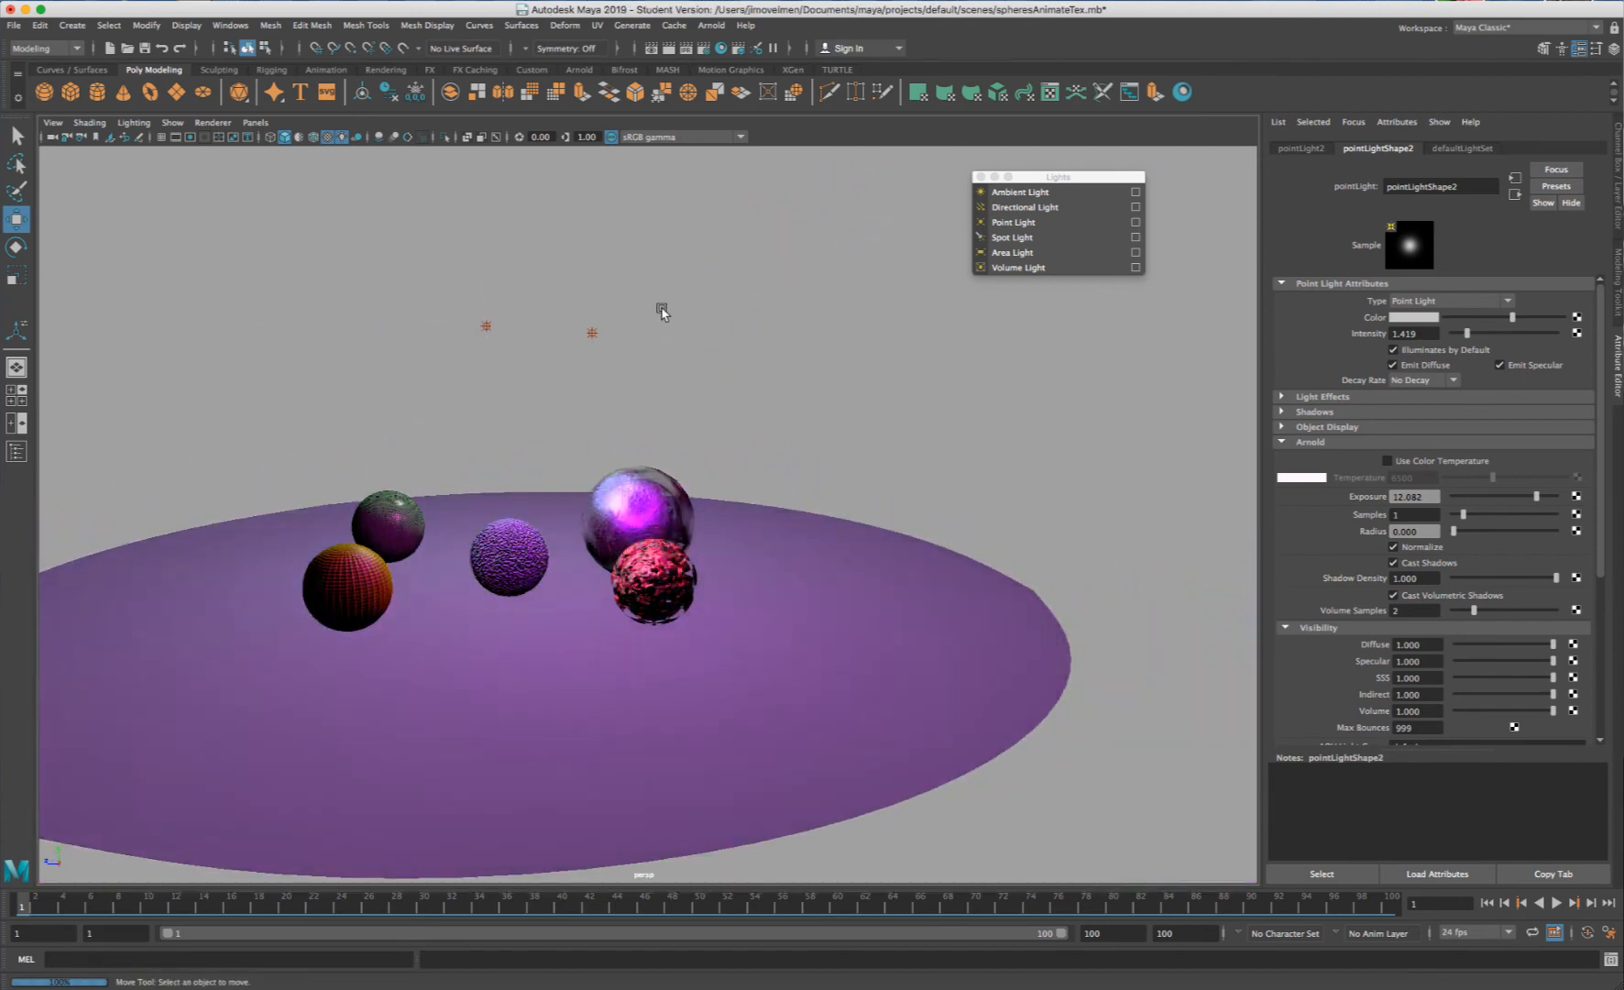
pyautogui.click(593, 333)
pyautogui.press('t')
pyautogui.click(599, 345)
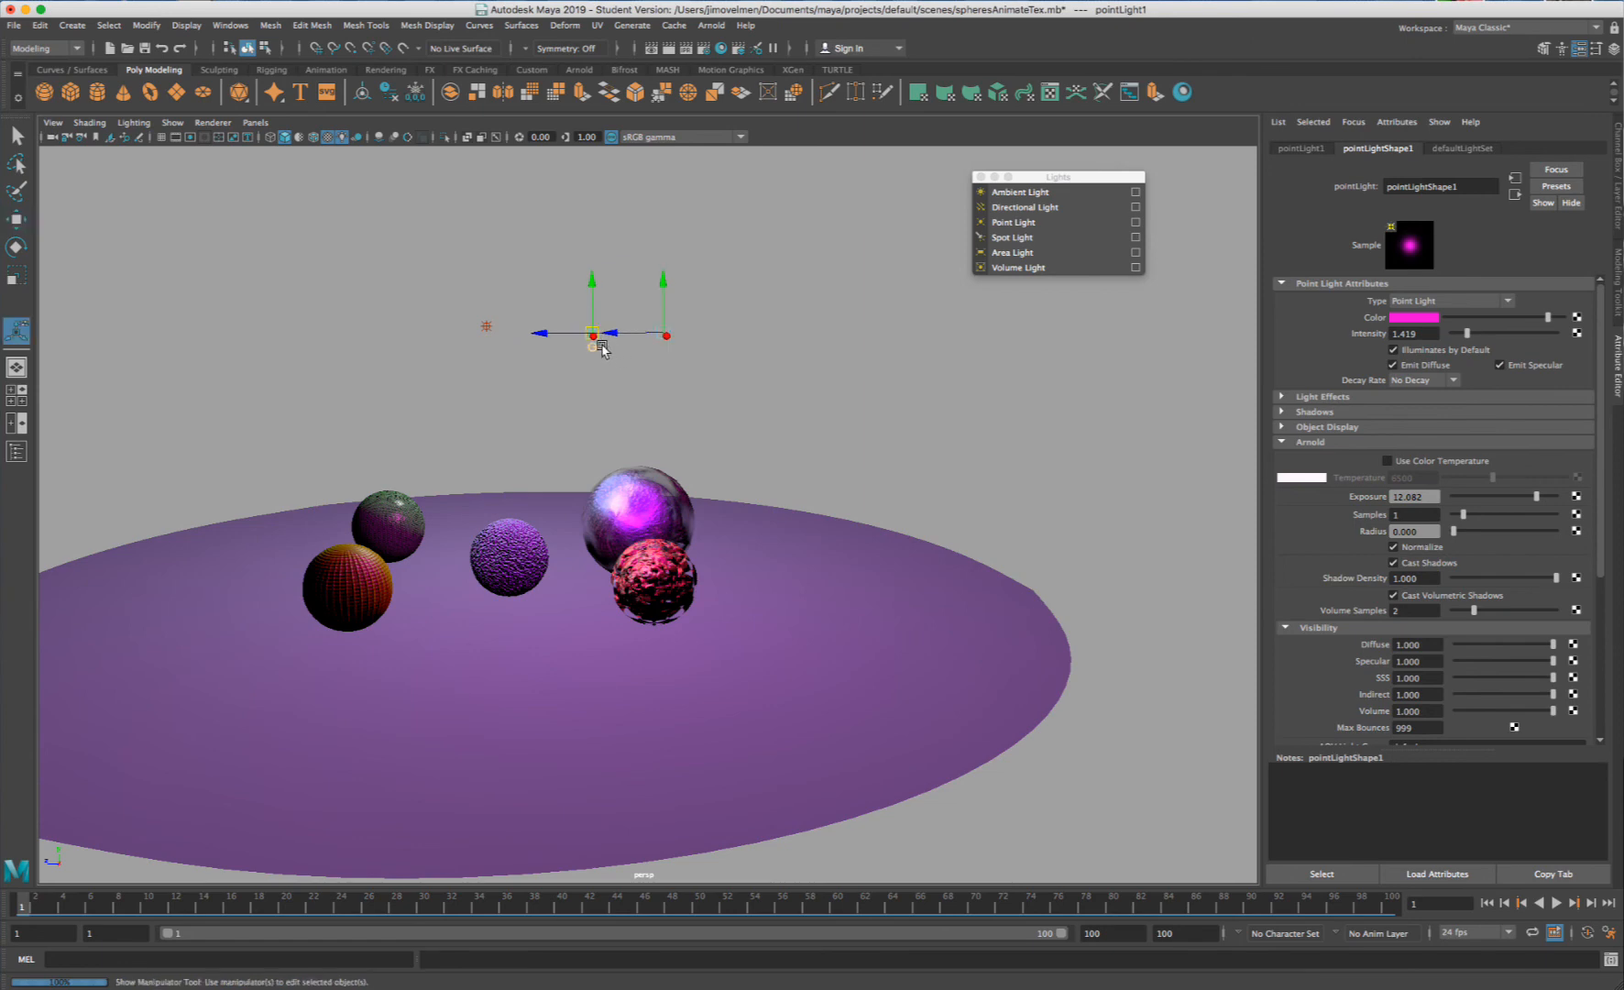
pyautogui.moveTo(593, 333); pyautogui.dragTo(679, 544)
pyautogui.scroll(5, 403, 255)
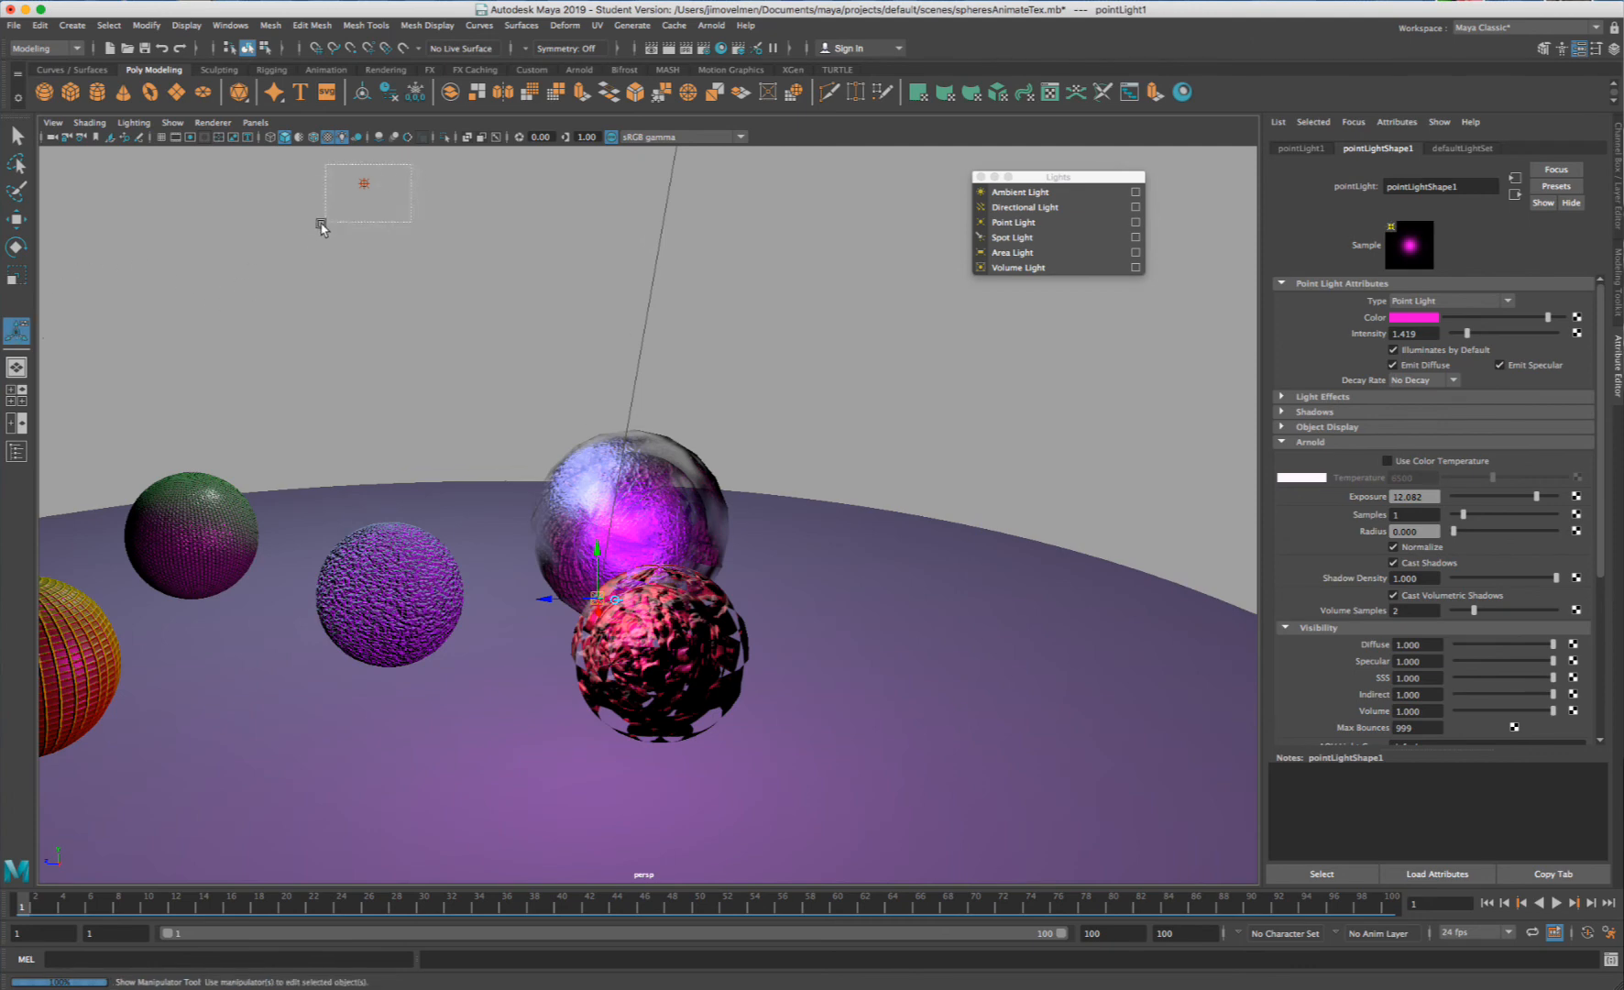
# - Select the grey point light, lower it toward the floor and place it beside the green sphere
pyautogui.moveTo(321, 227); pyautogui.dragTo(281, 505)
pyautogui.keyDown('alt'); pyautogui.moveTo(538, 567); pyautogui.dragTo(647, 534); pyautogui.keyUp('alt')
pyautogui.keyDown('alt'); pyautogui.moveTo(739, 510); pyautogui.dragTo(713, 532); pyautogui.keyUp('alt')
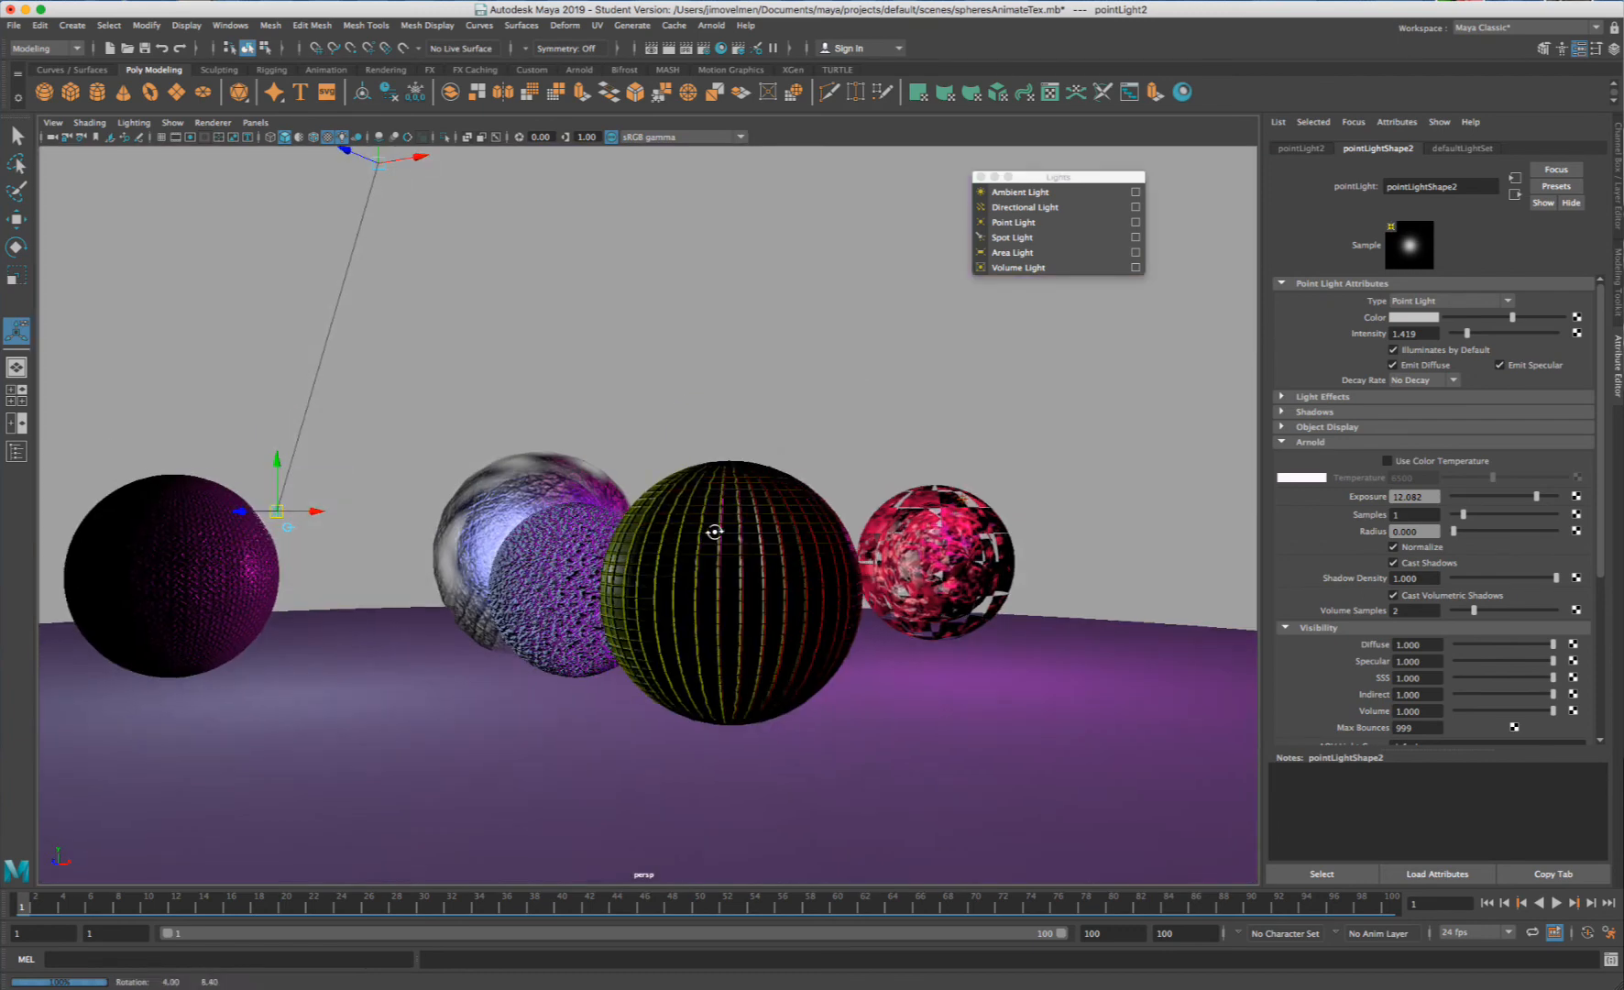
pyautogui.scroll(-5, 719, 509)
pyautogui.moveTo(502, 519); pyautogui.dragTo(450, 510)
pyautogui.scroll(5, 547, 445)
pyautogui.keyDown('alt'); pyautogui.moveTo(779, 458); pyautogui.dragTo(562, 489); pyautogui.keyUp('alt')
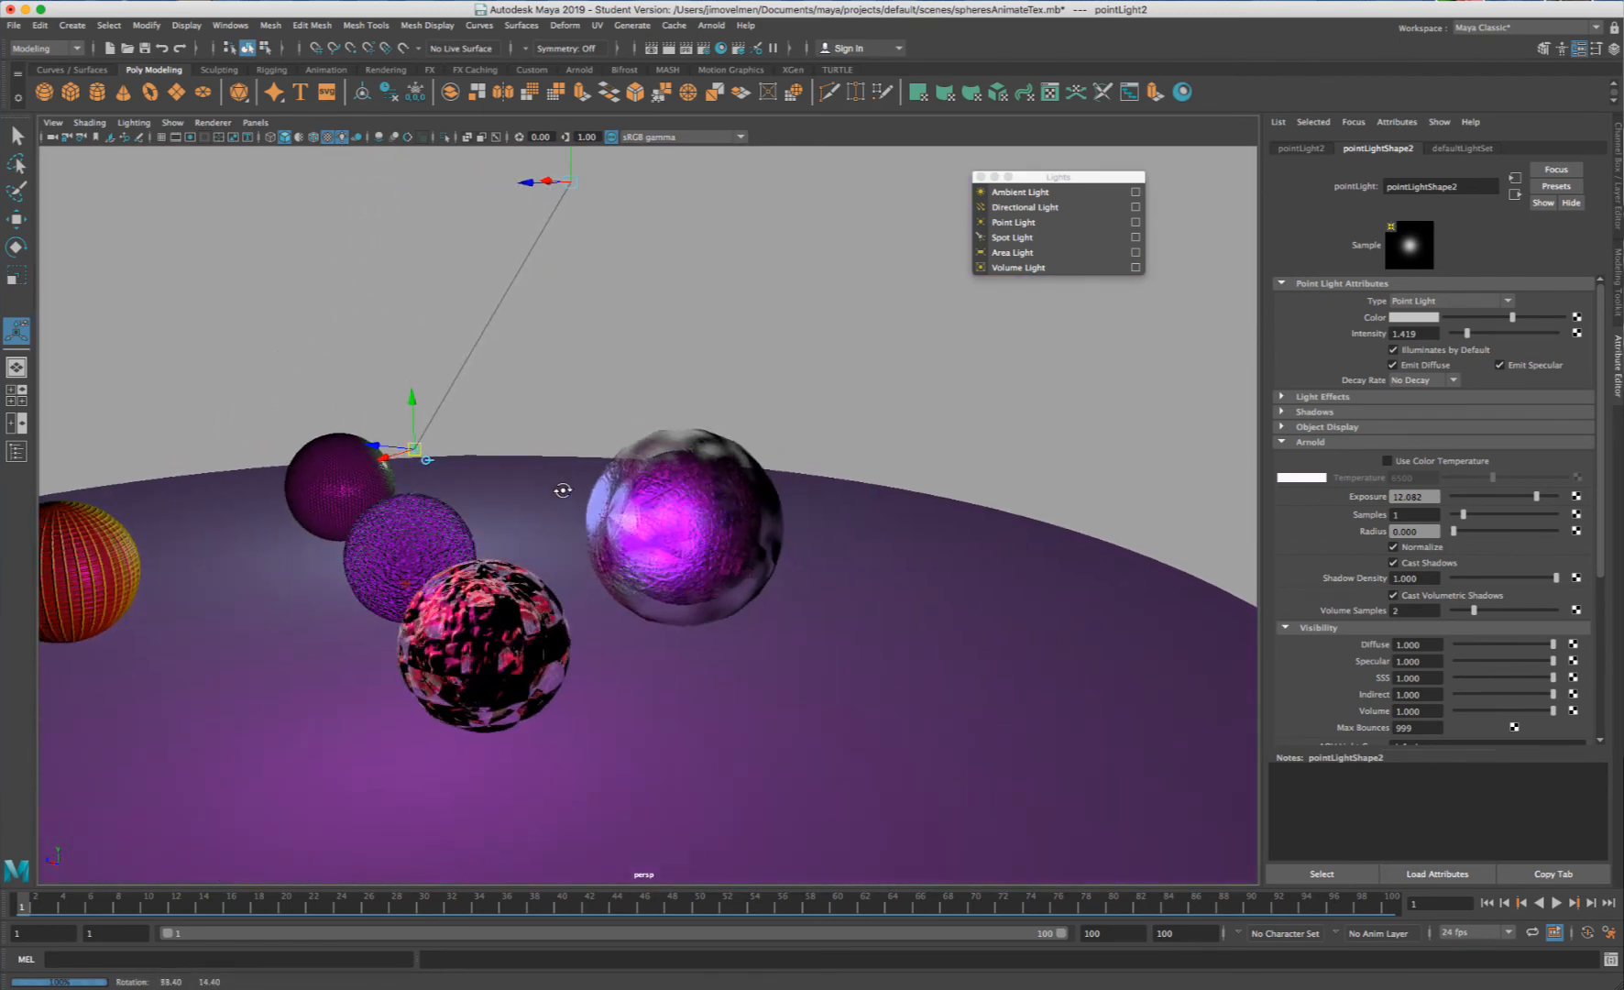
# - Set a key on the grey point light's colour at frame 1
pyautogui.scroll(5, 674, 467)
pyautogui.scroll(-3, 790, 429)
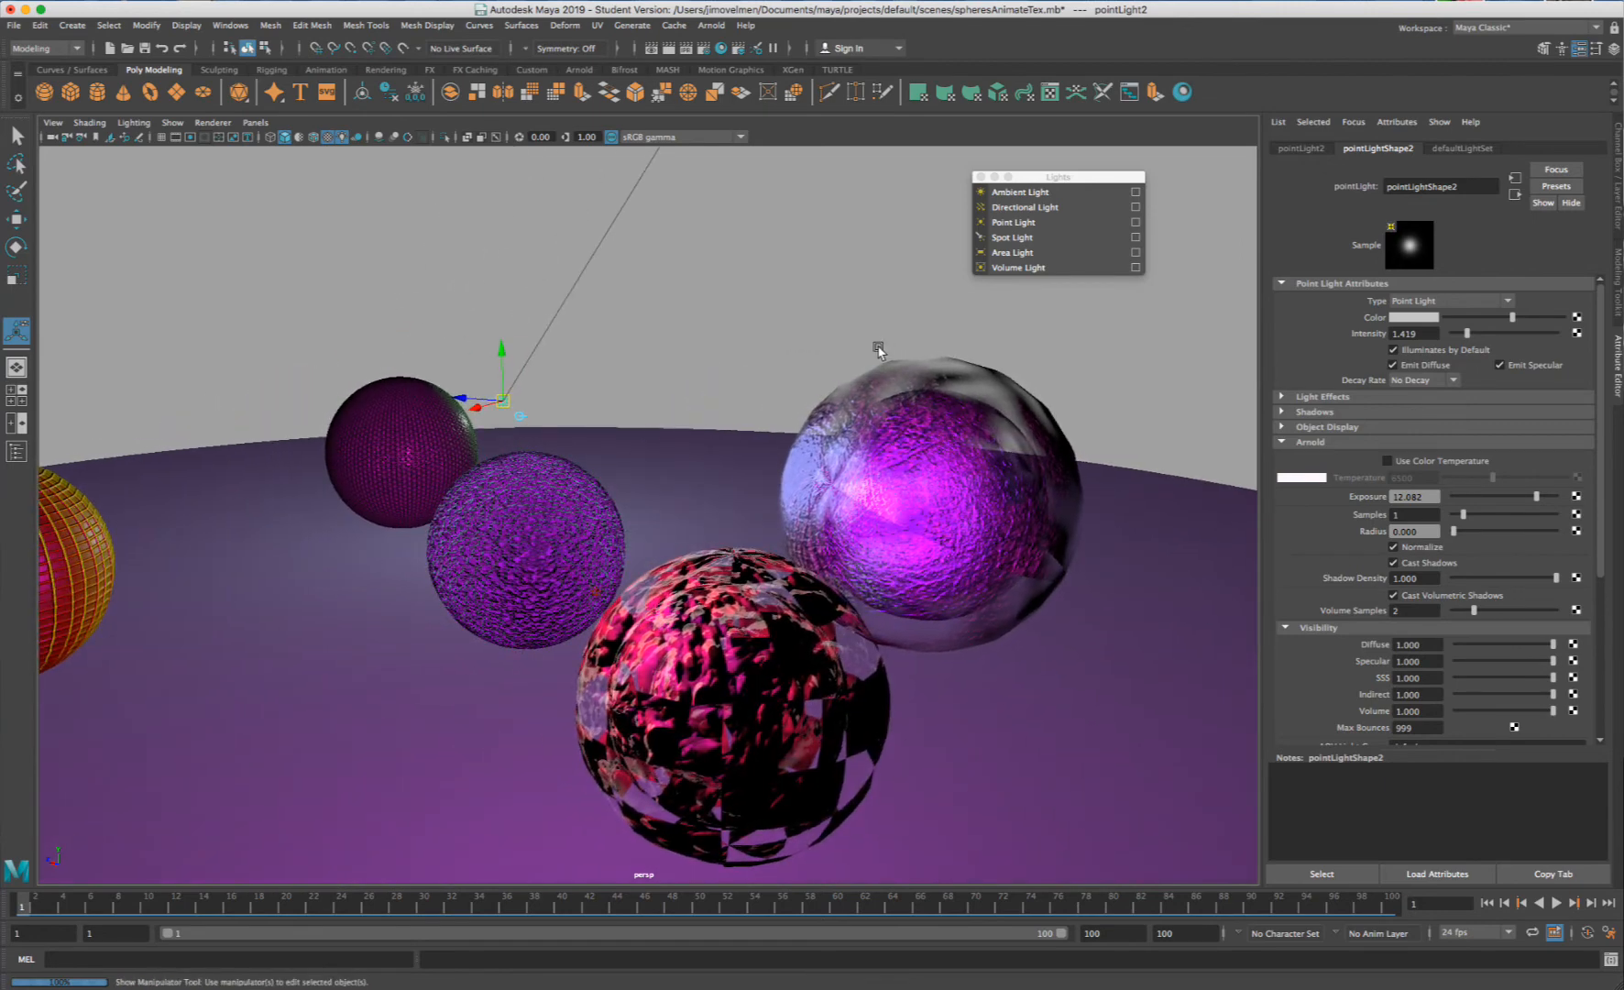
pyautogui.scroll(-4, 880, 352)
pyautogui.keyDown('alt'); pyautogui.moveTo(843, 299); pyautogui.dragTo(840, 321, button='middle'); pyautogui.keyUp('alt')
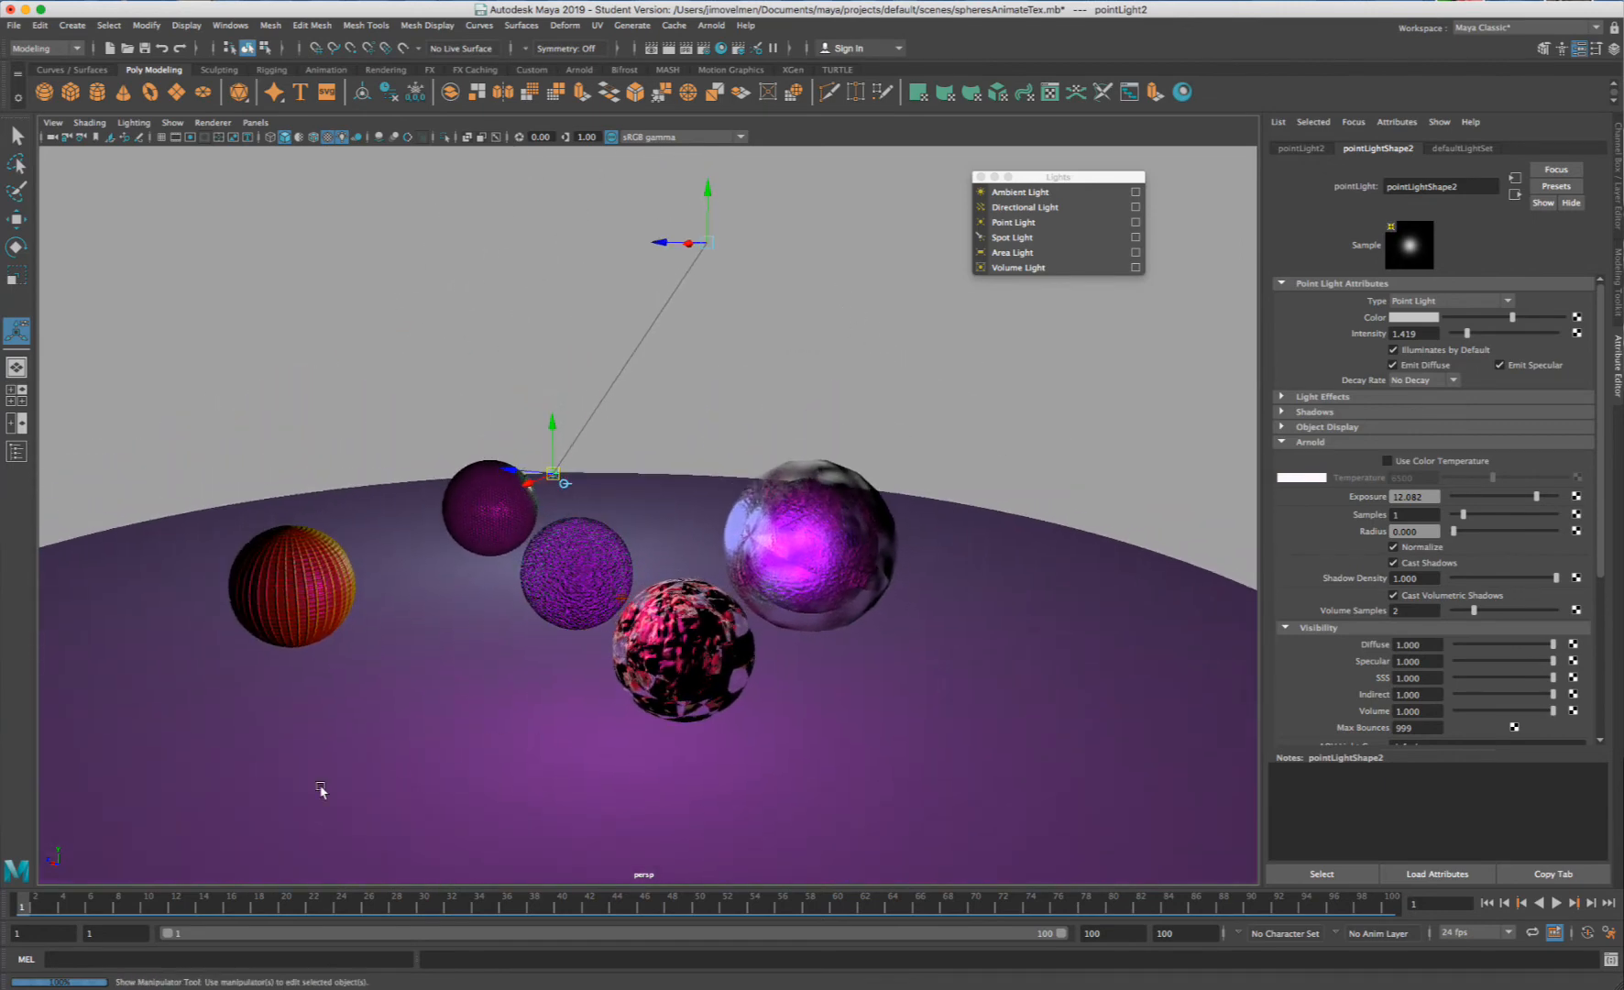
pyautogui.moveTo(103, 910); pyautogui.dragTo(5, 907)
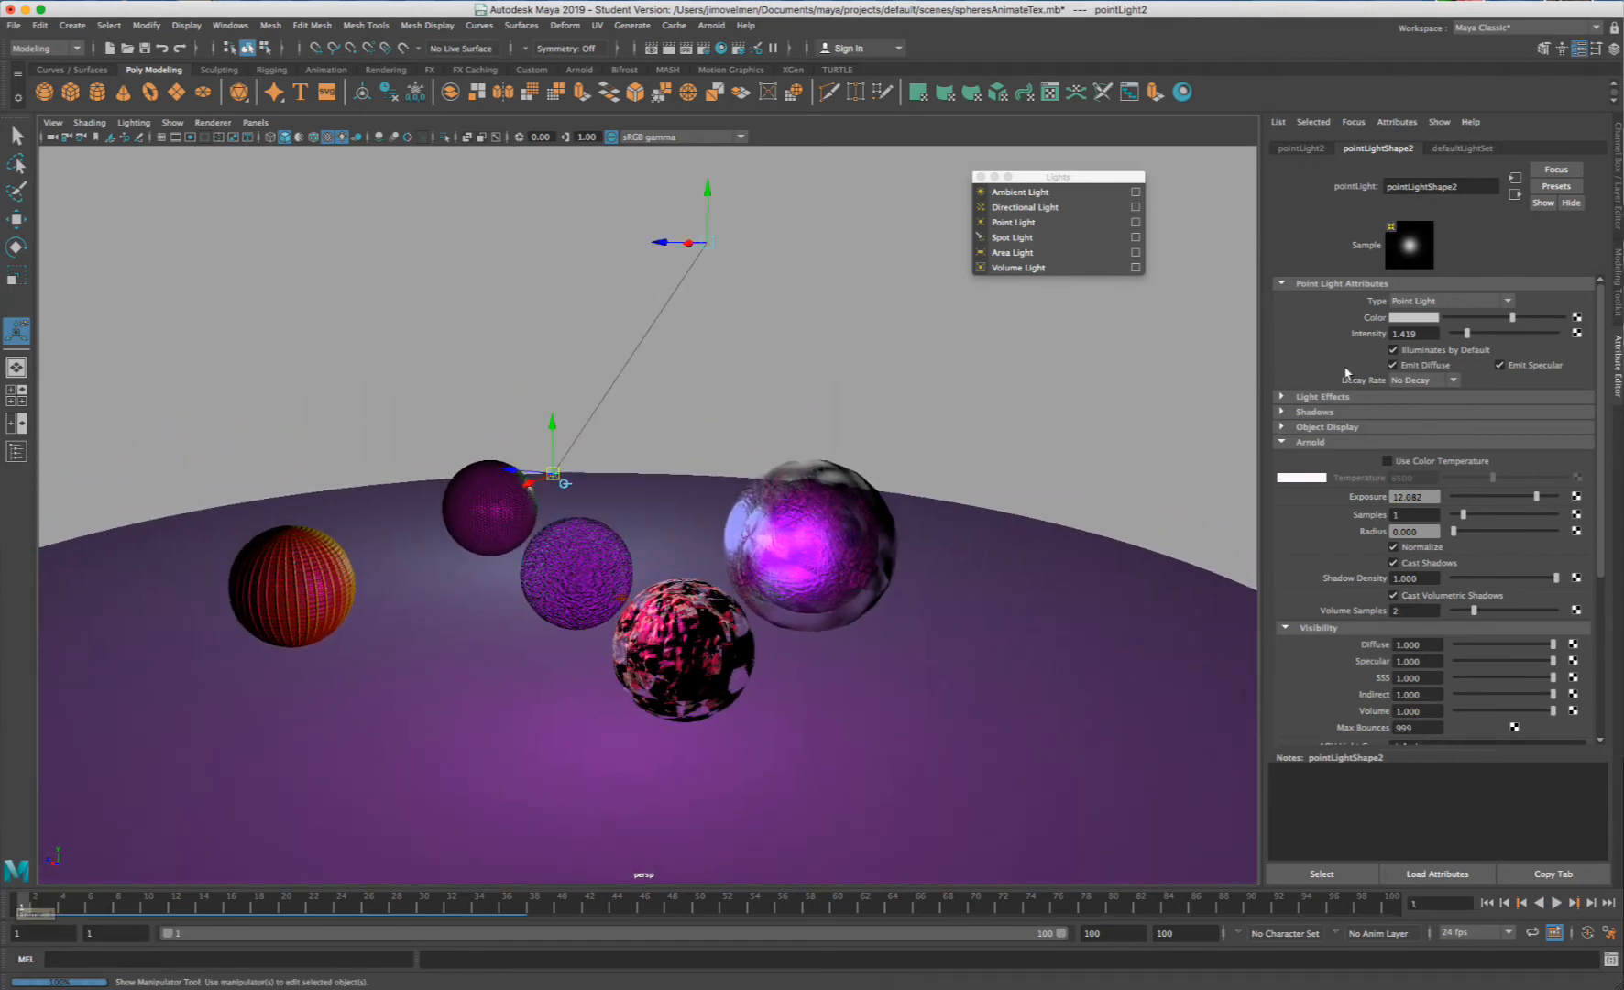
pyautogui.rightClick(1380, 319)
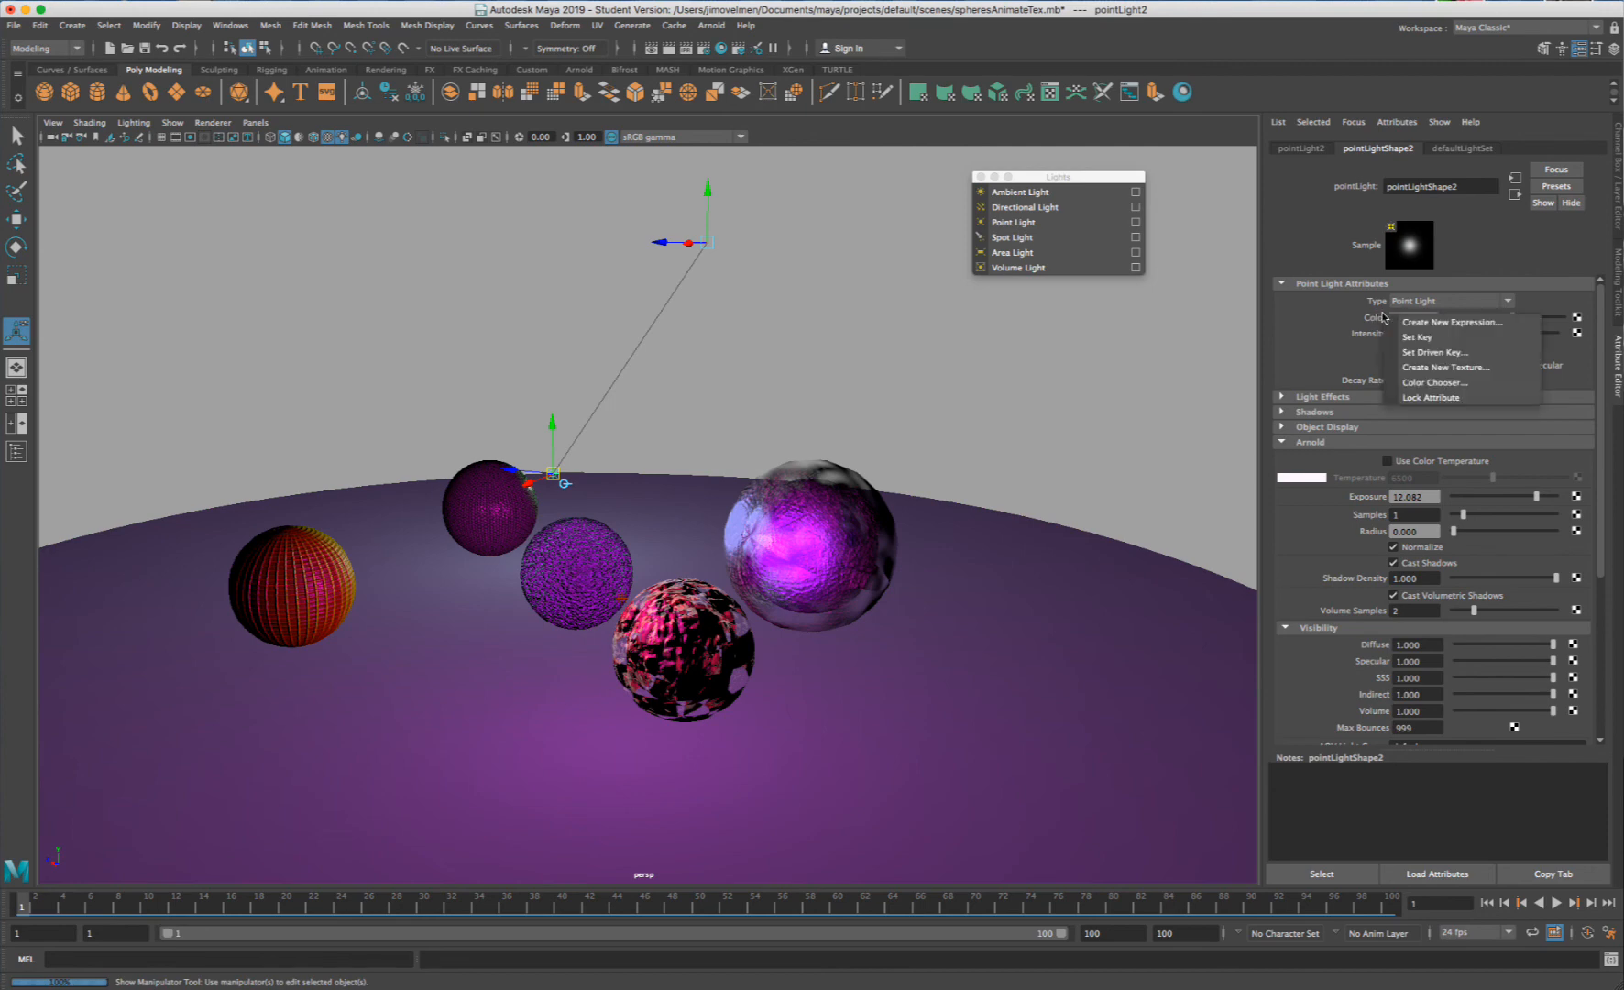
pyautogui.click(1400, 324)
pyautogui.hotkey('alt', 'v')
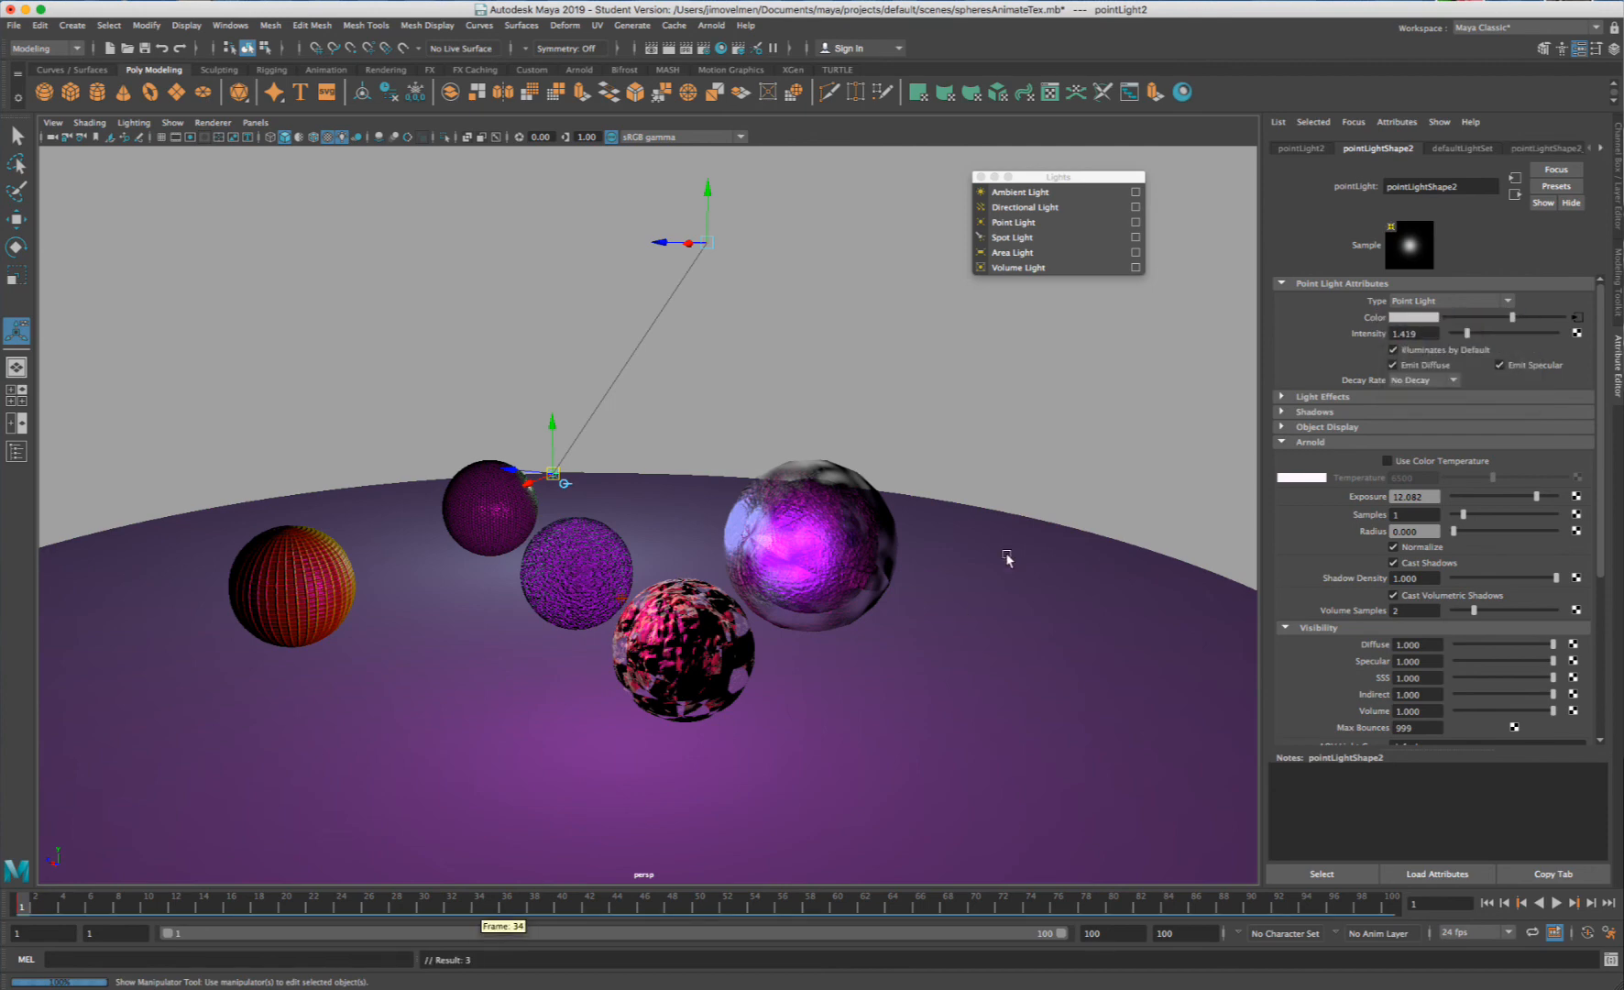
# - At frame 48, set the same point light's colour to bright saturated yellow and key it
pyautogui.click(674, 909)
pyautogui.click(1414, 317)
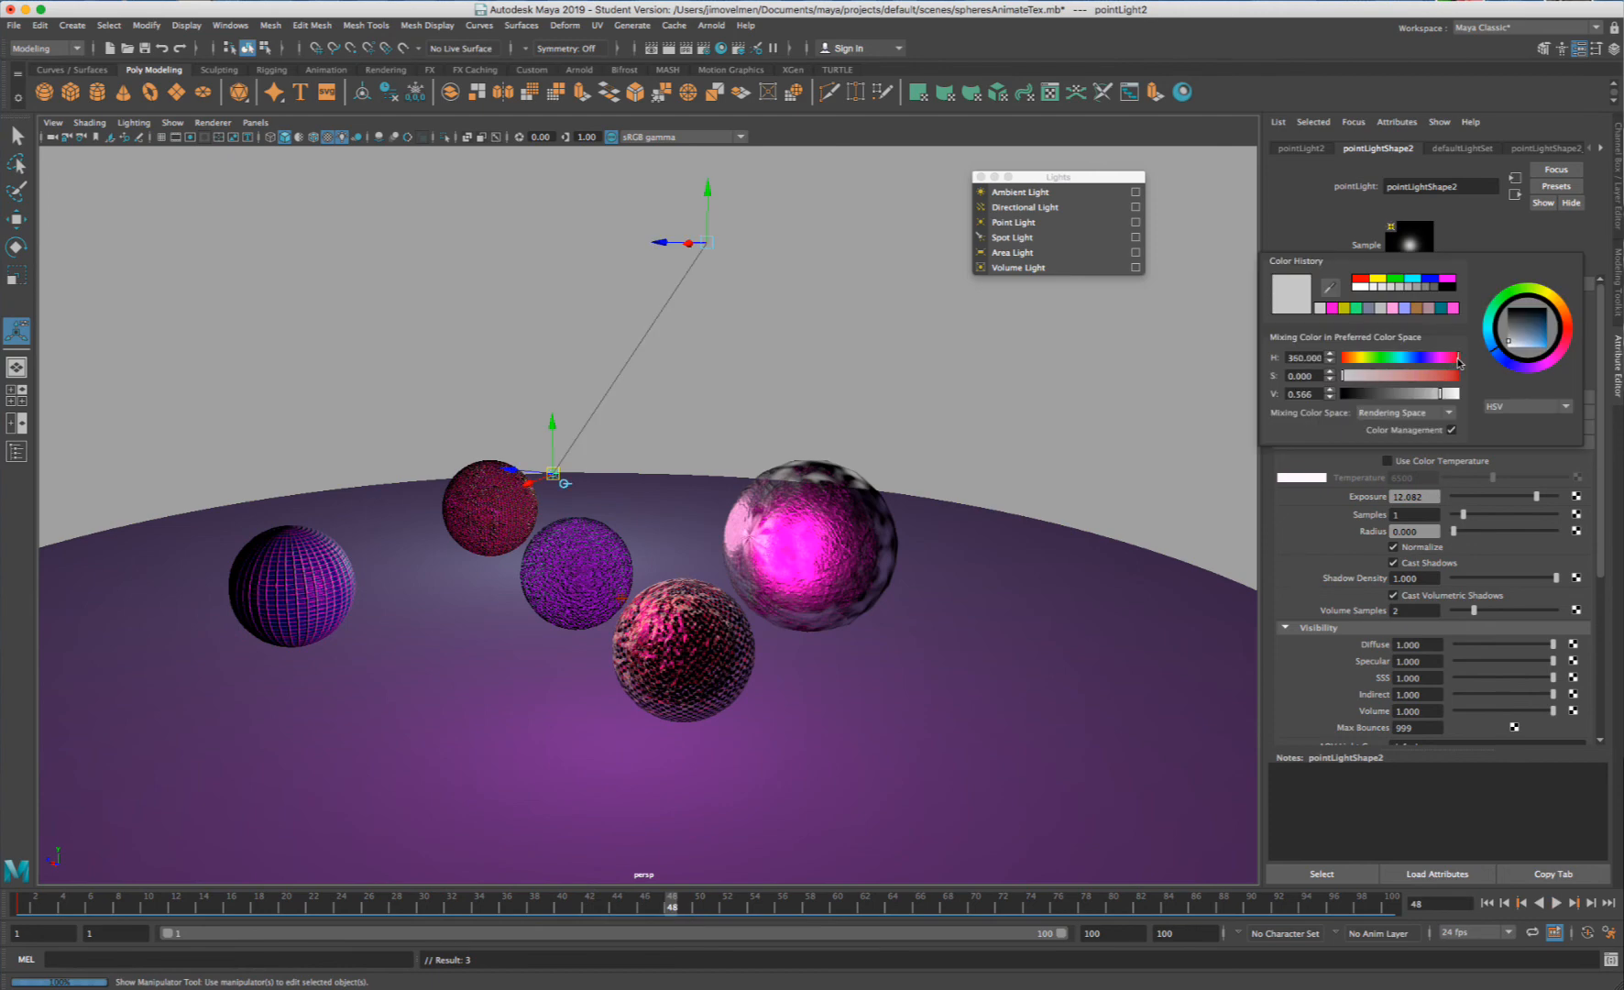
pyautogui.click(1361, 356)
pyautogui.moveTo(1397, 375); pyautogui.dragTo(1485, 398)
pyautogui.click(1393, 317)
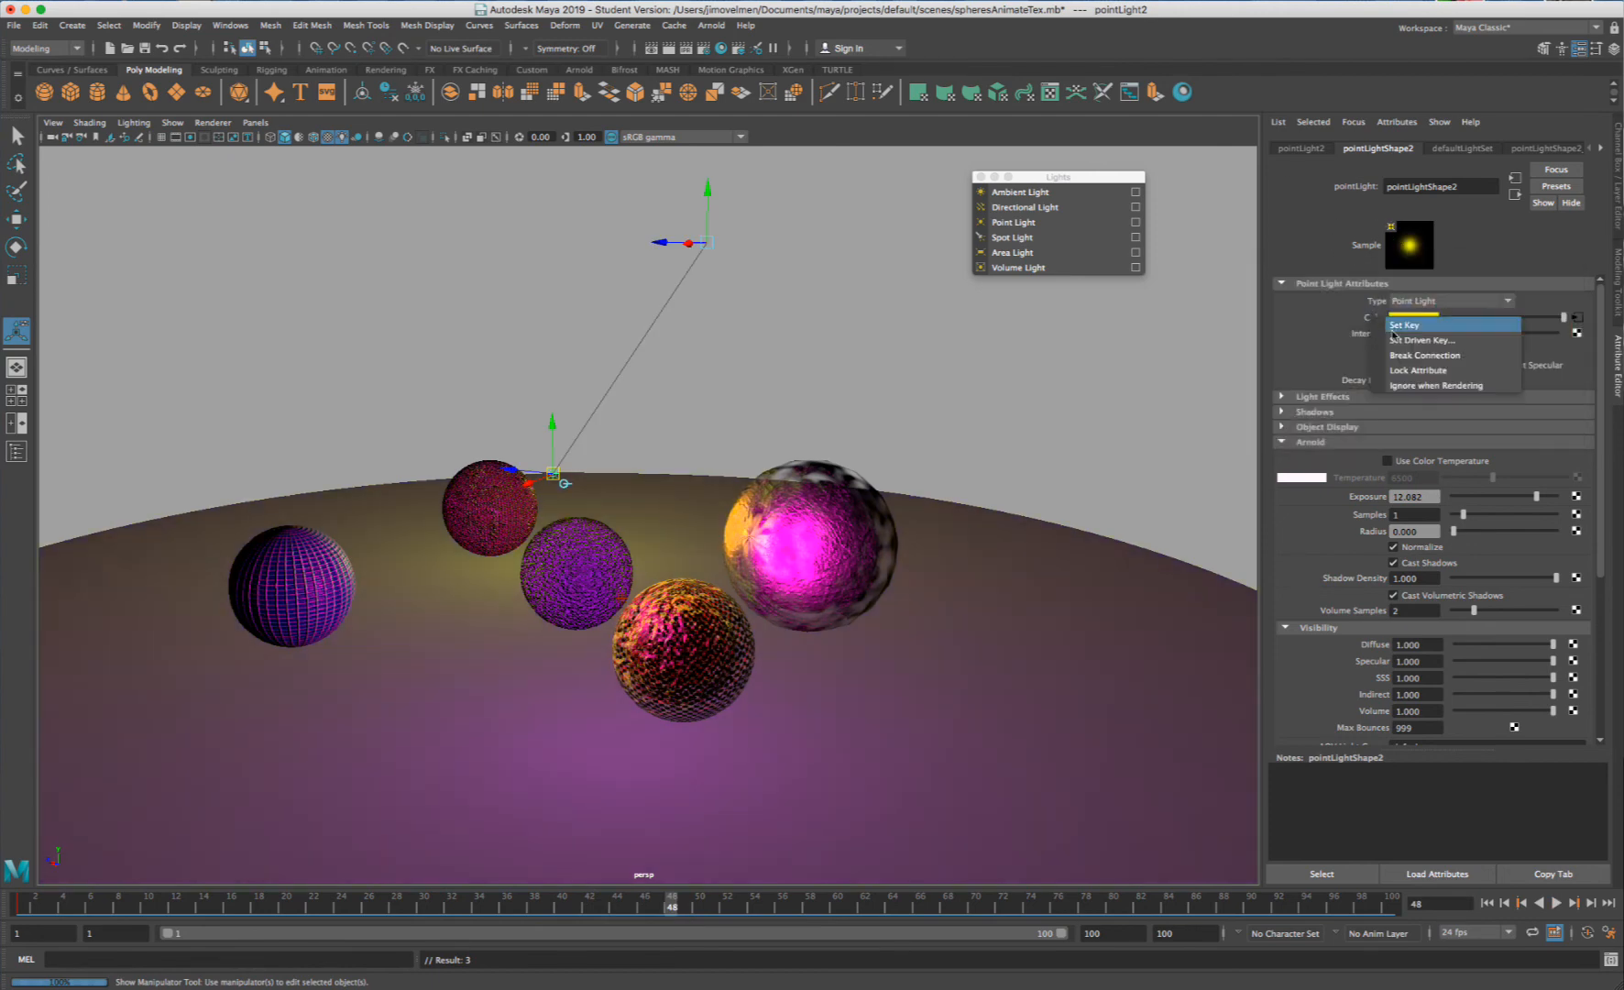
# - Reuse the grey point light's frame 1 colour at frame 100 and set a key on it
pyautogui.click(22, 907)
pyautogui.click(1392, 908)
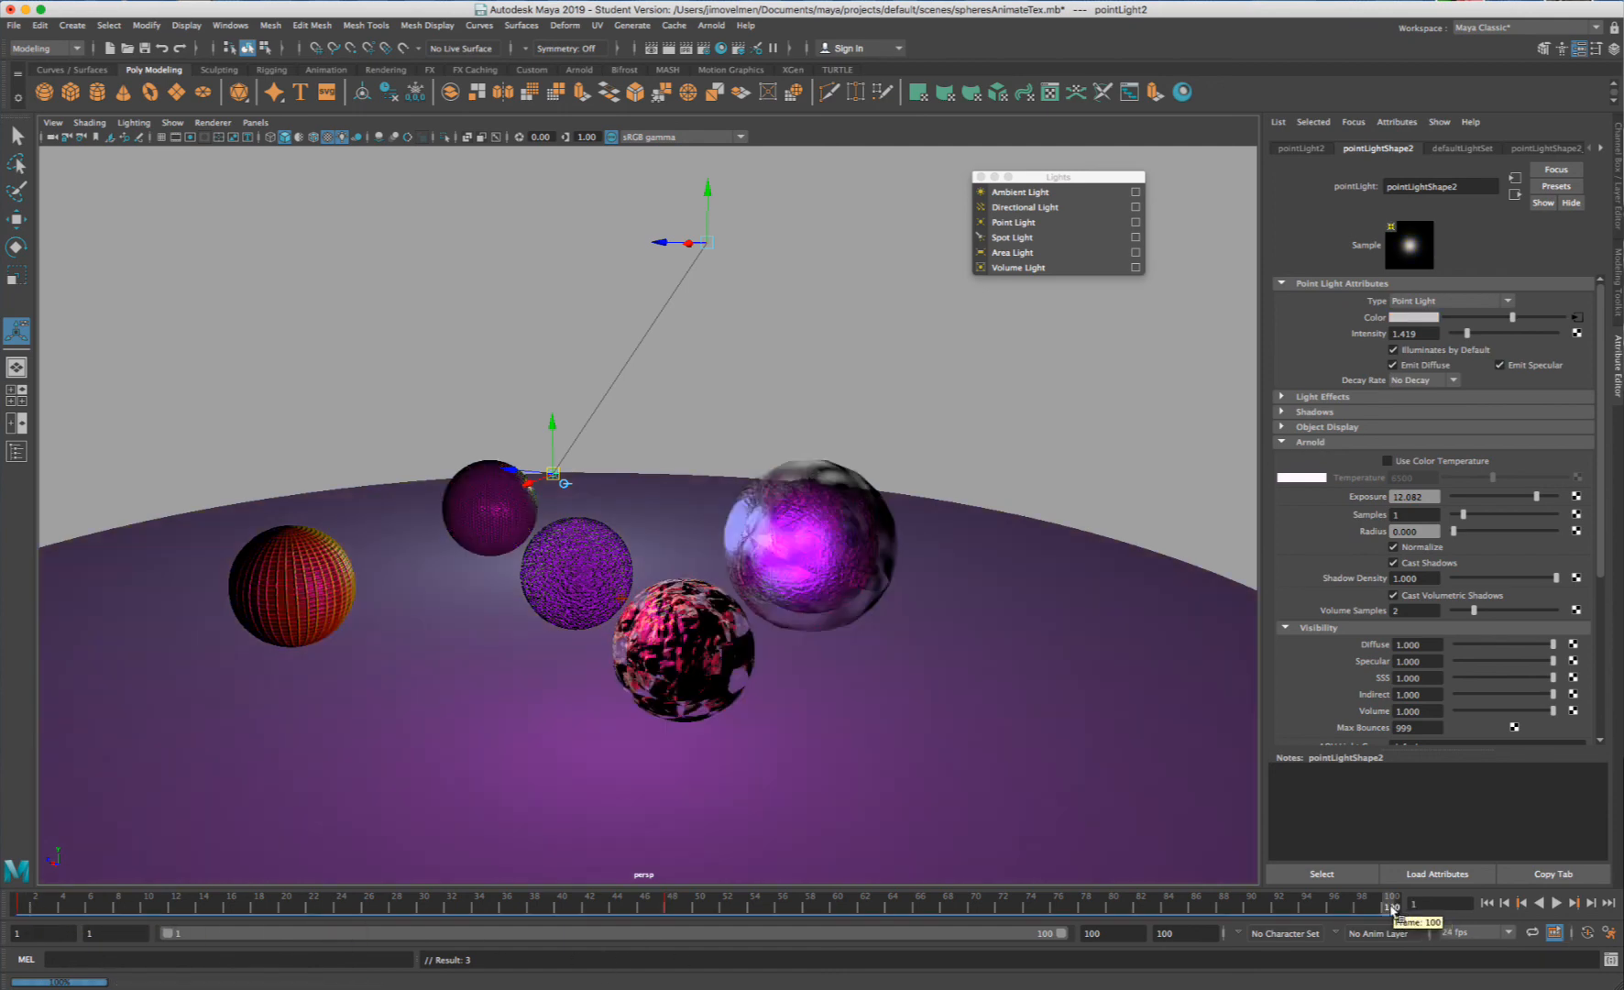
pyautogui.rightClick(1360, 317)
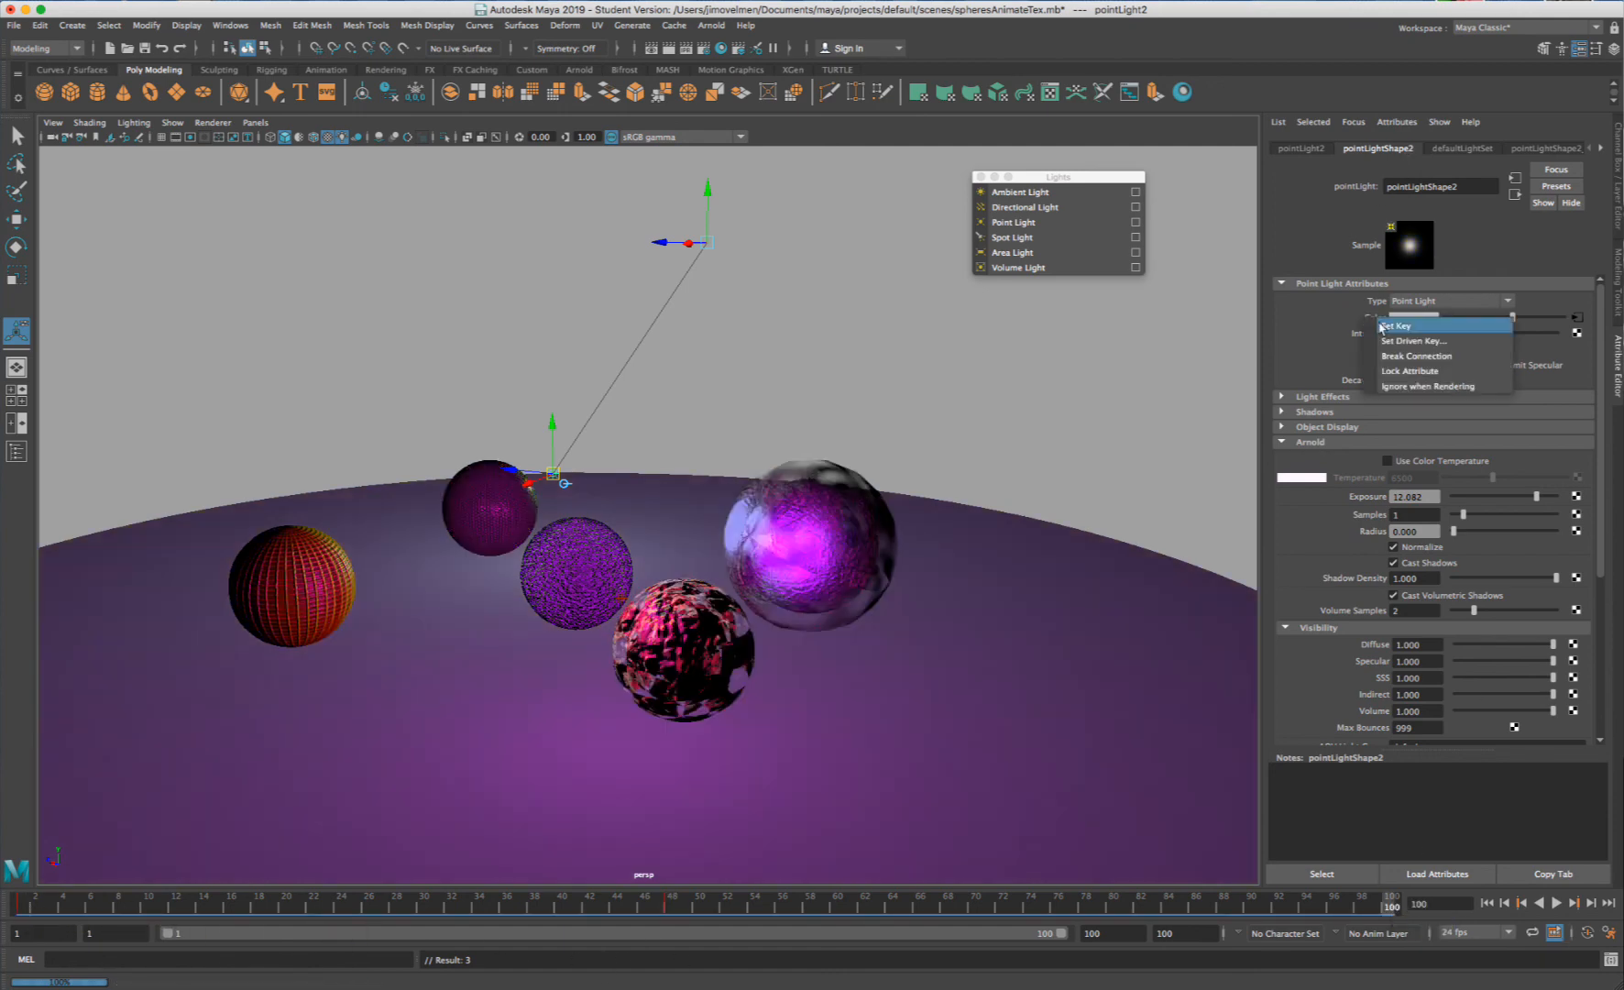
pyautogui.click(1379, 324)
pyautogui.click(1004, 722)
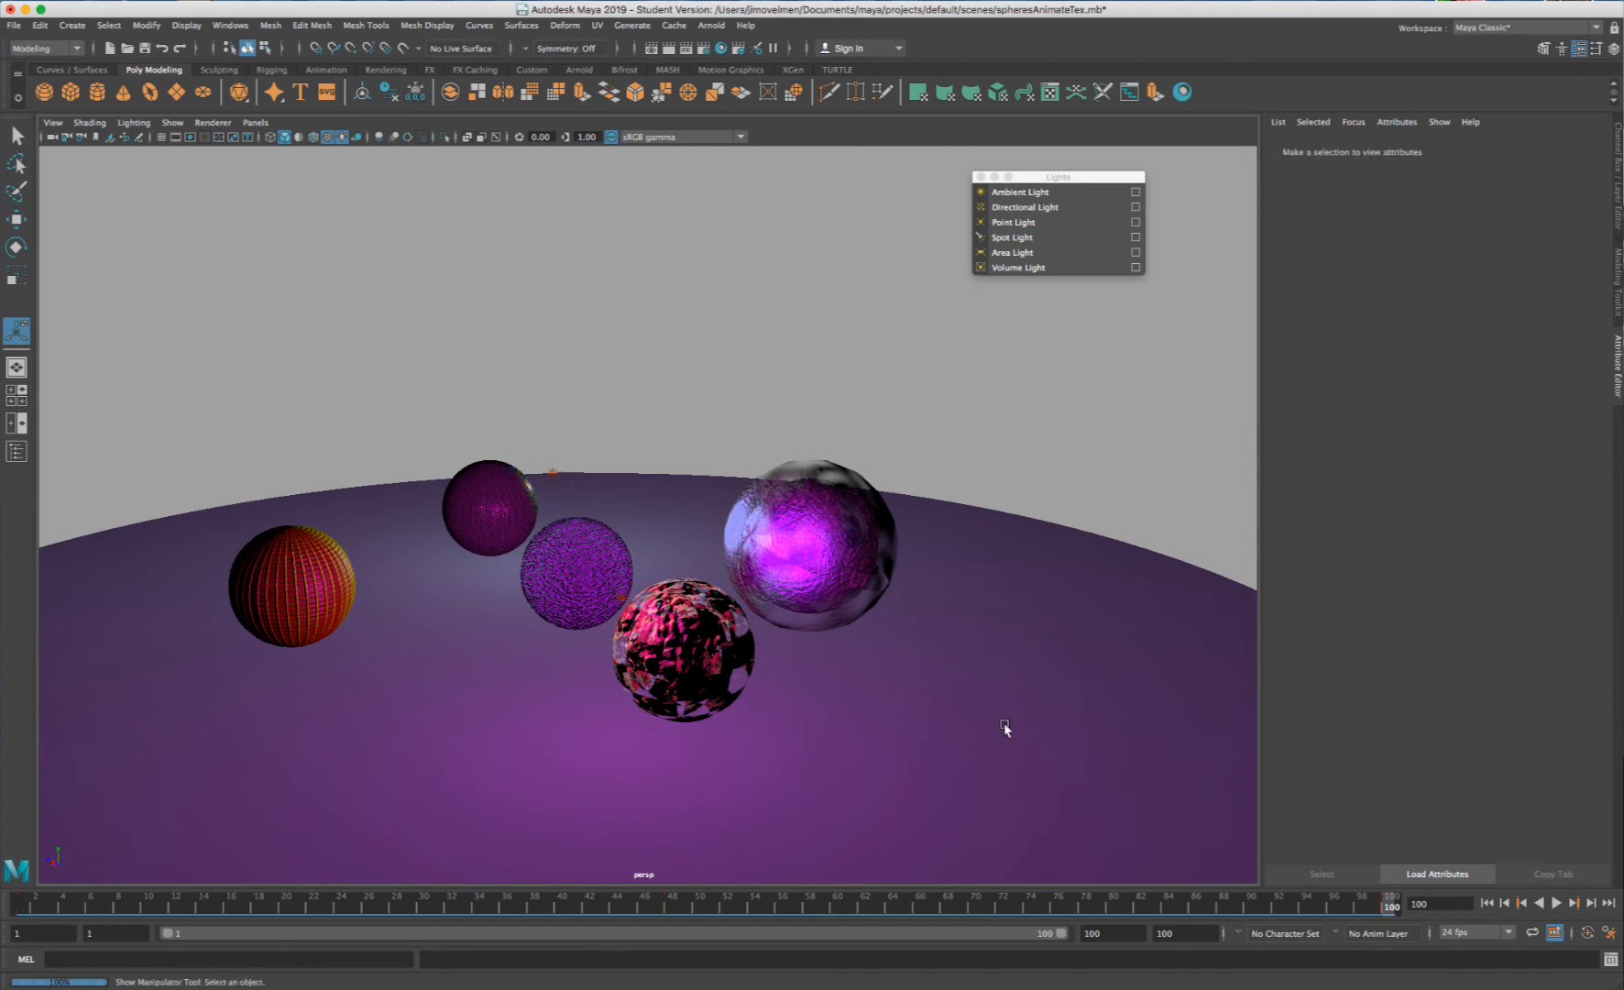
# - Play back the animation and examine how the keyed light colour affects the layered spheres up close
pyautogui.click(1554, 904)
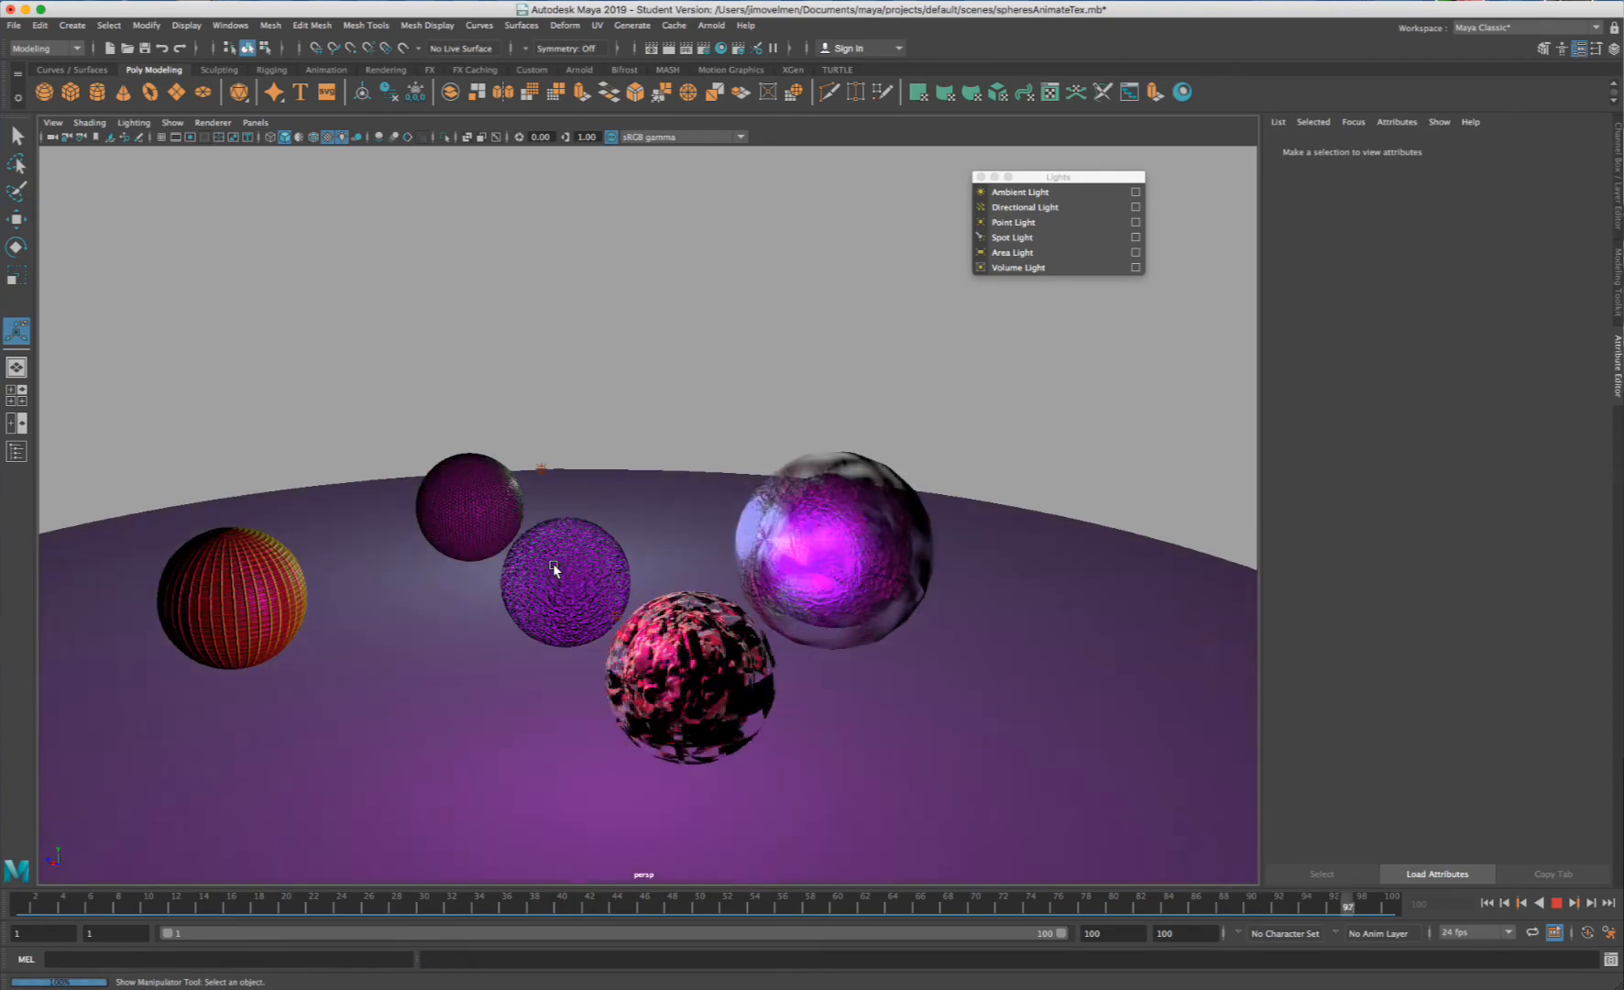
pyautogui.keyDown('alt'); pyautogui.moveTo(553, 564); pyautogui.dragTo(631, 490); pyautogui.keyUp('alt')
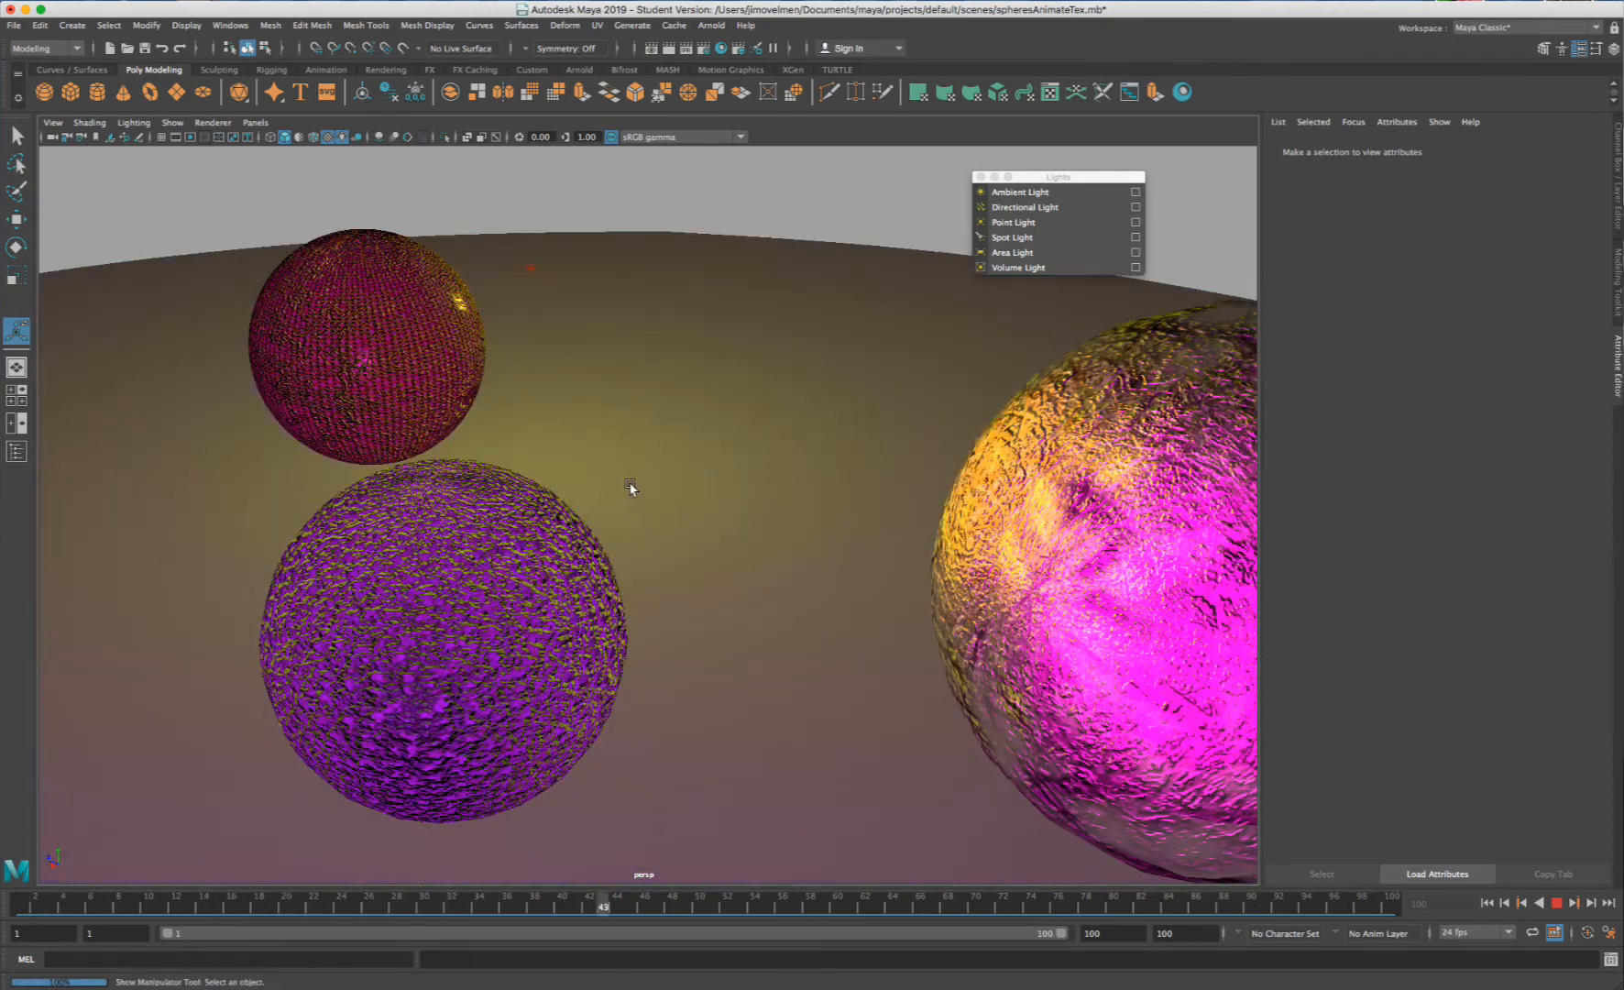
pyautogui.scroll(6, 630, 489)
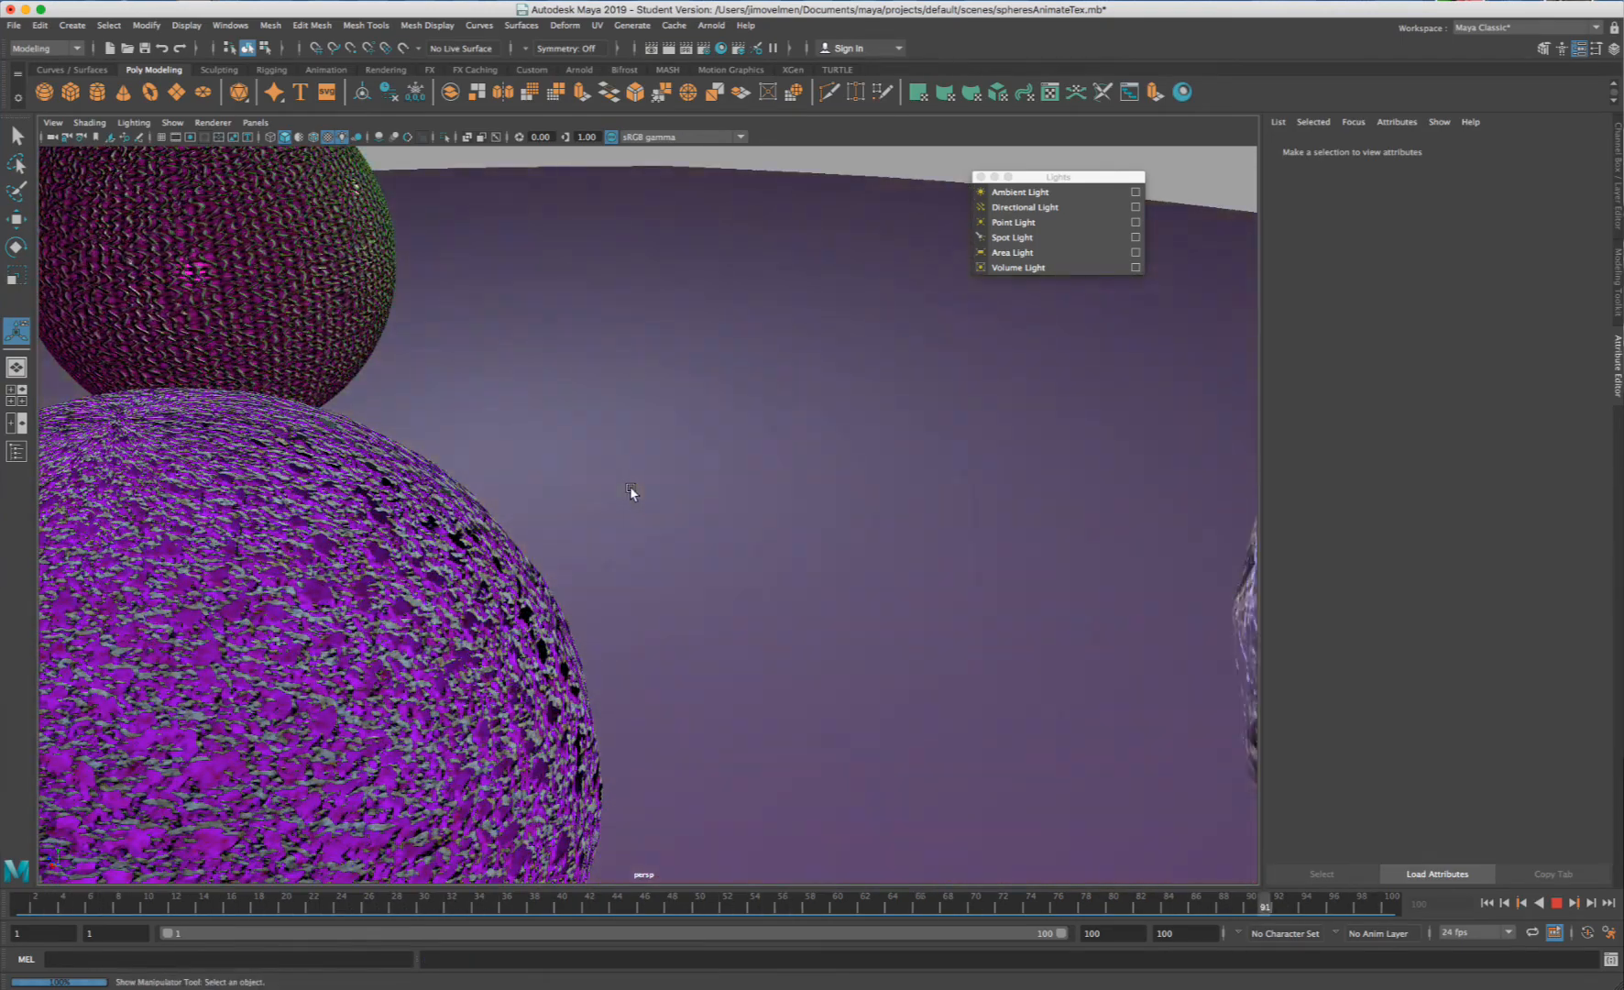
pyautogui.scroll(-6, 630, 490)
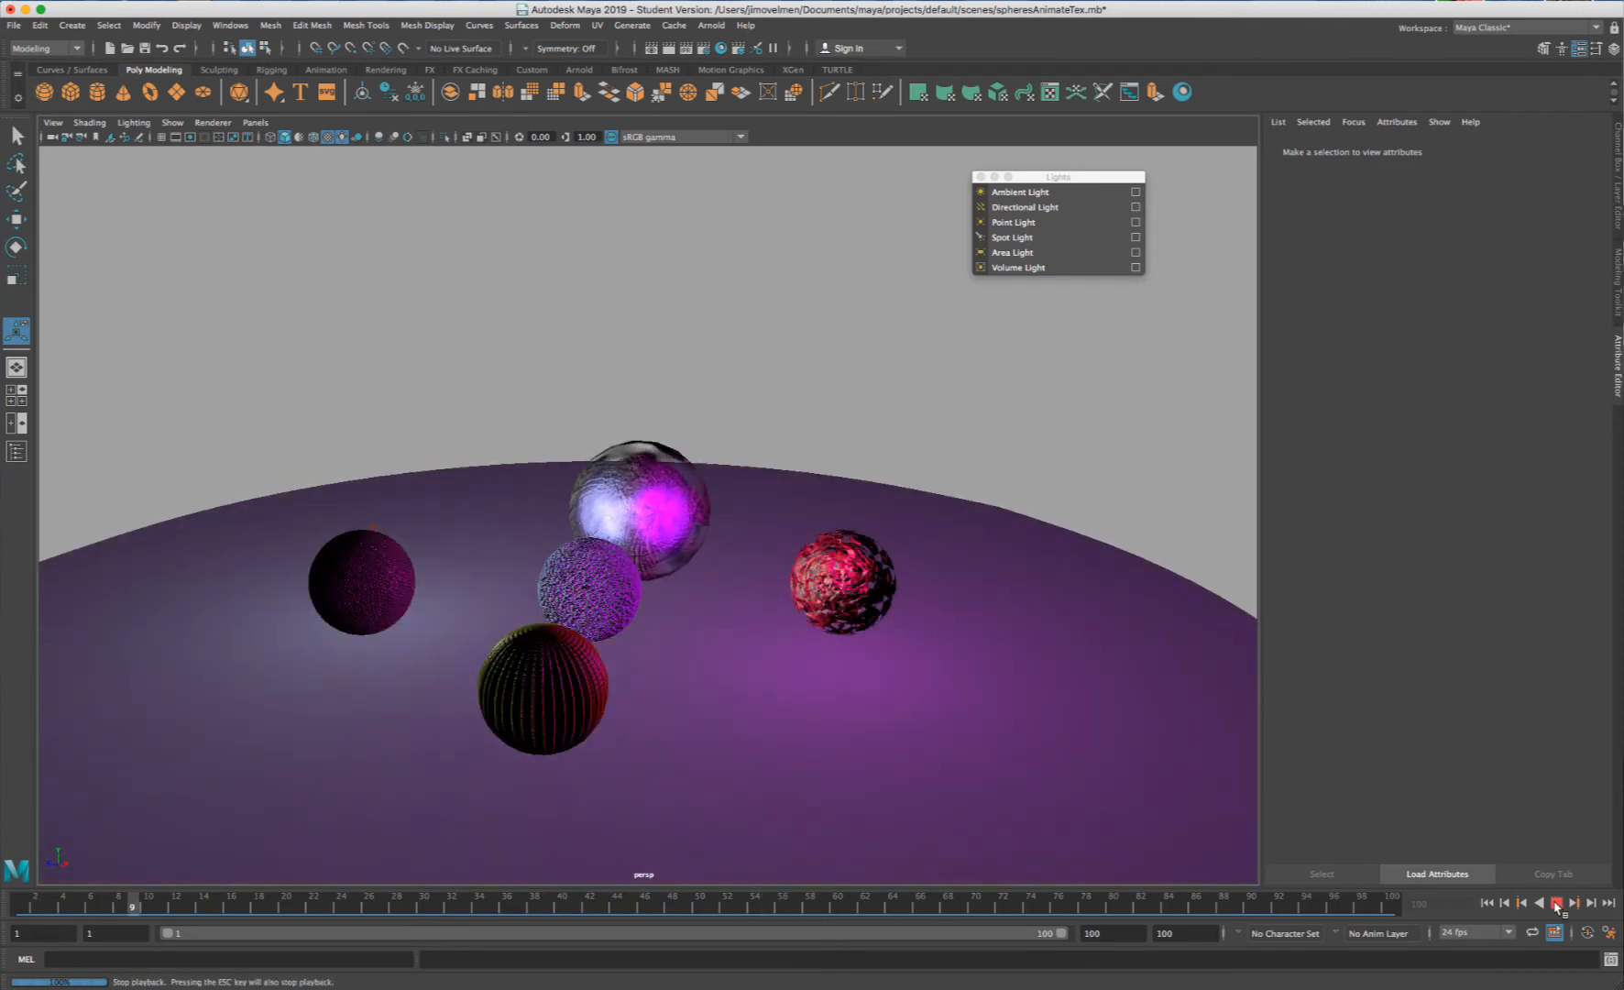
# - Move the magenta point light up and away from the spheres, and key its colour at frame 1
pyautogui.click(378, 527)
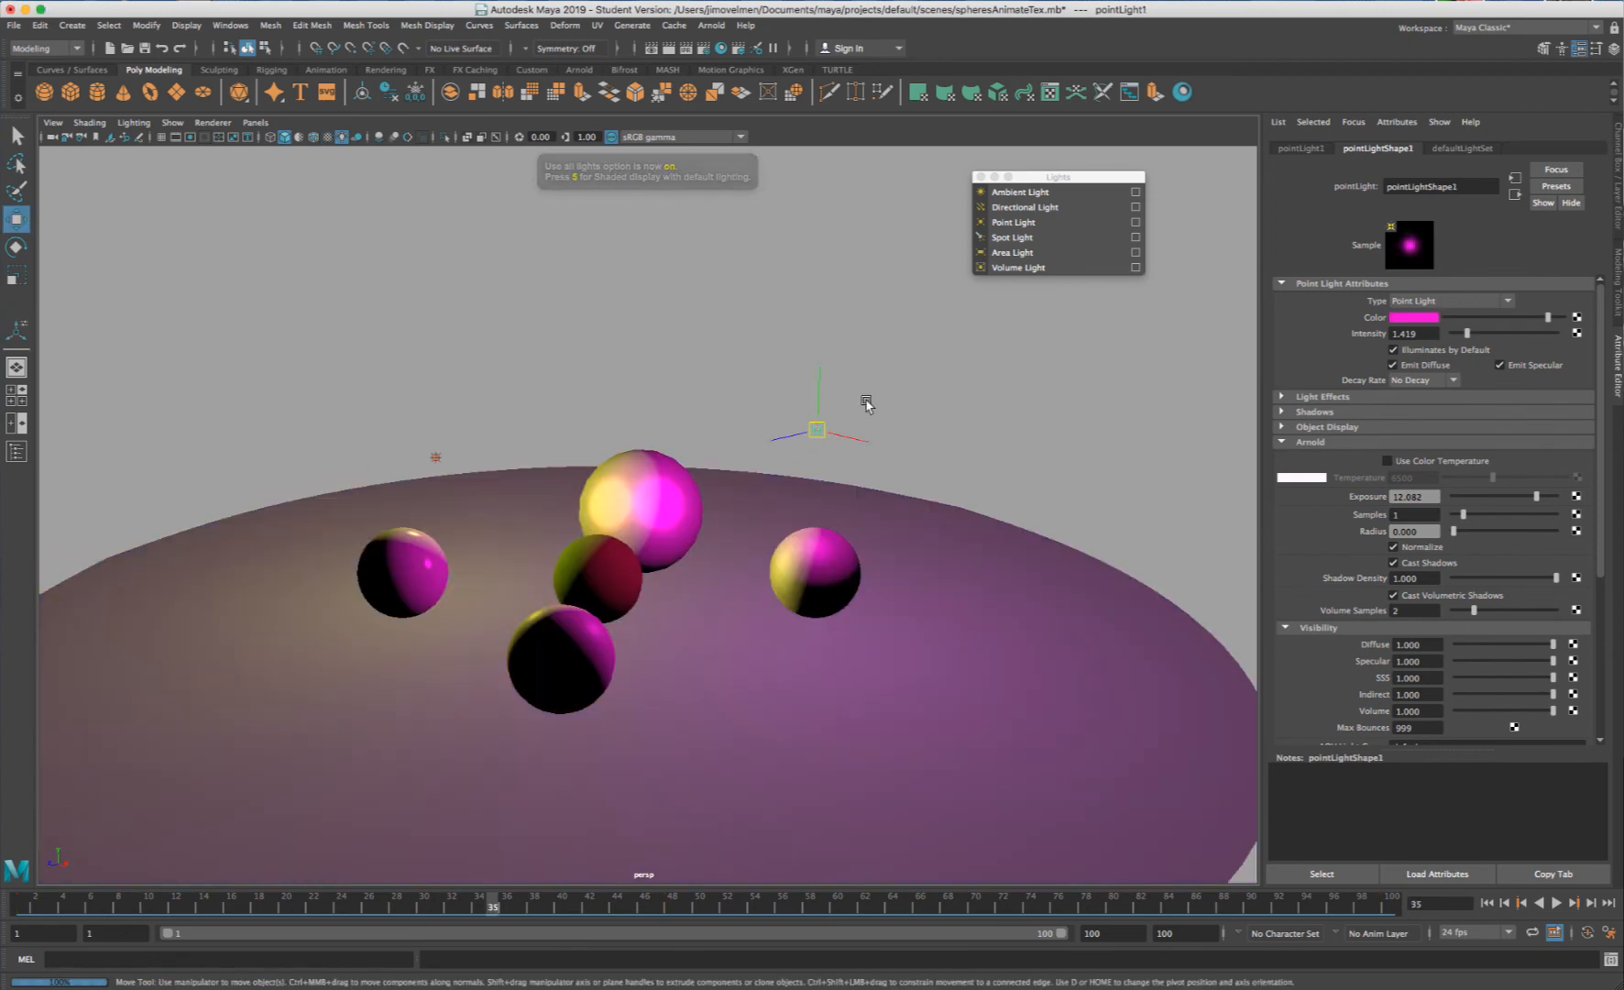
pyautogui.moveTo(867, 405); pyautogui.dragTo(1037, 352)
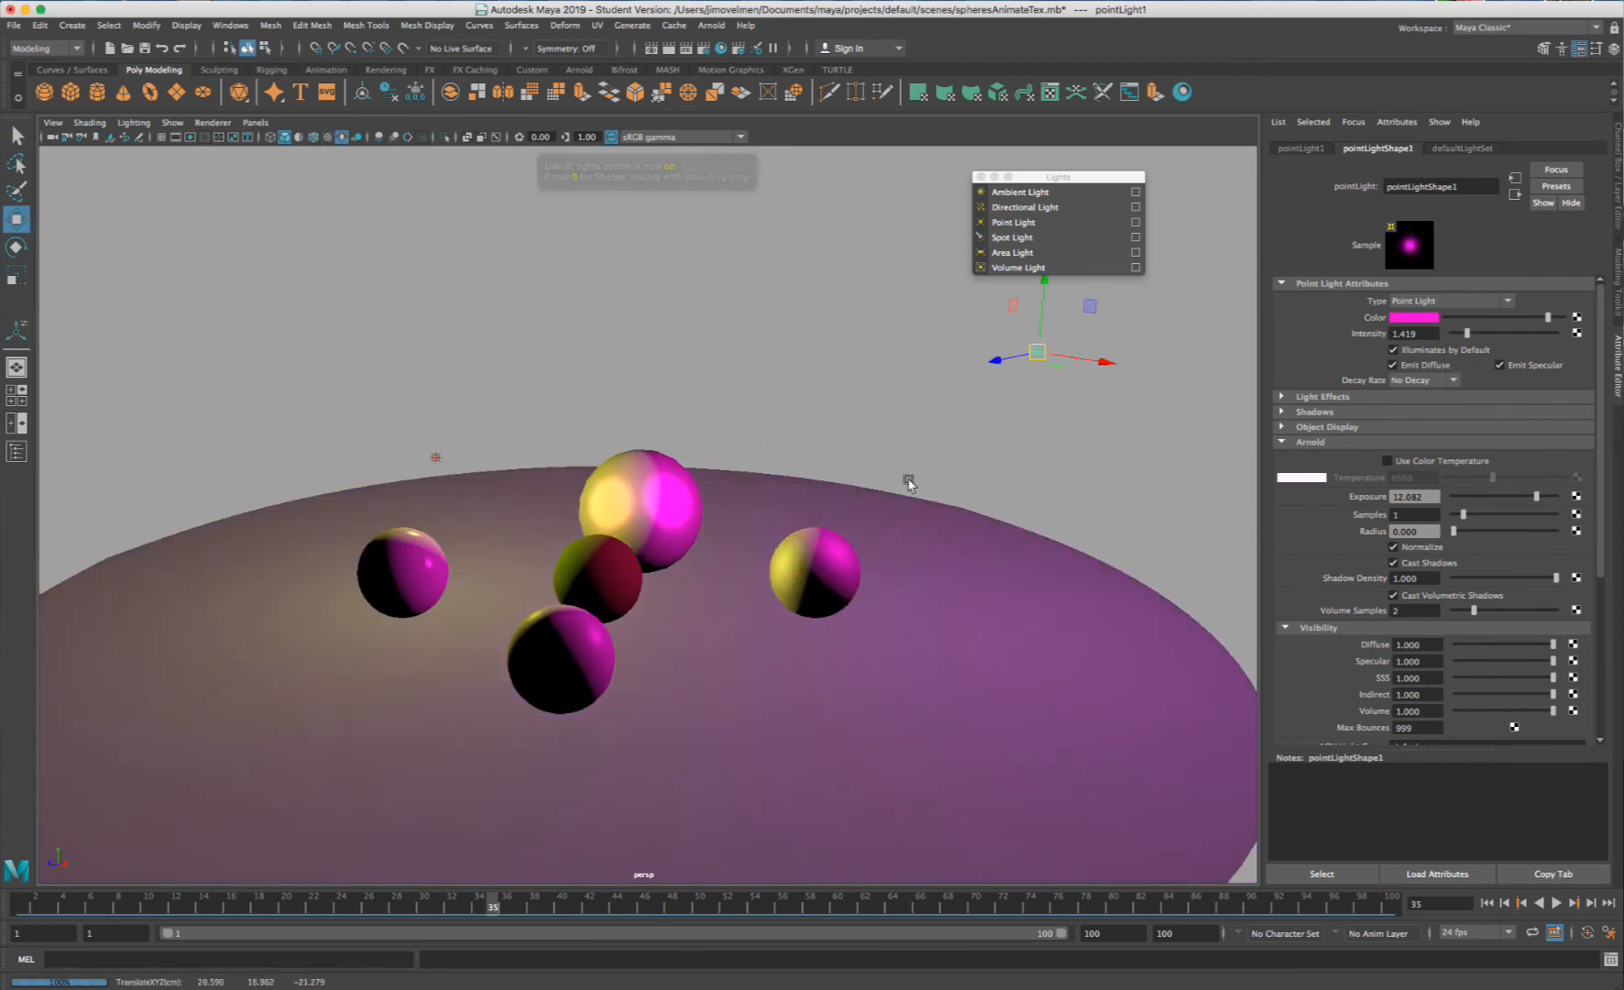
pyautogui.click(27, 909)
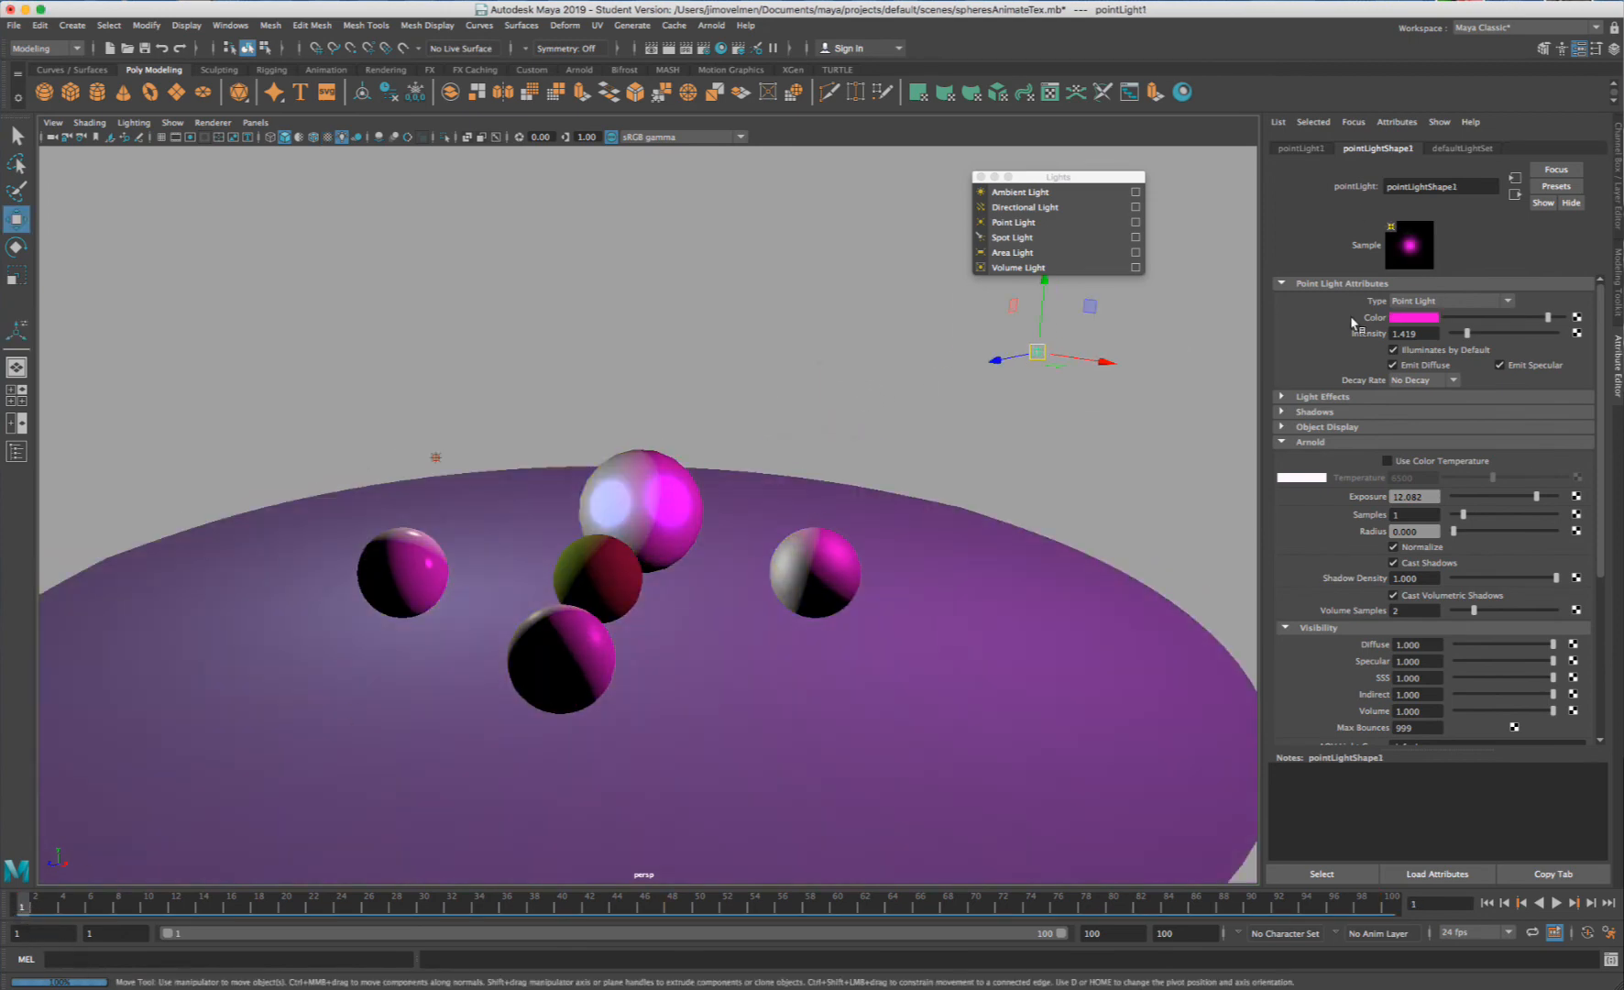
# - Key the magenta light's colour as saturated orange-yellow at frame 51, and its frame 1 magenta again at frame 100
pyautogui.click(708, 902)
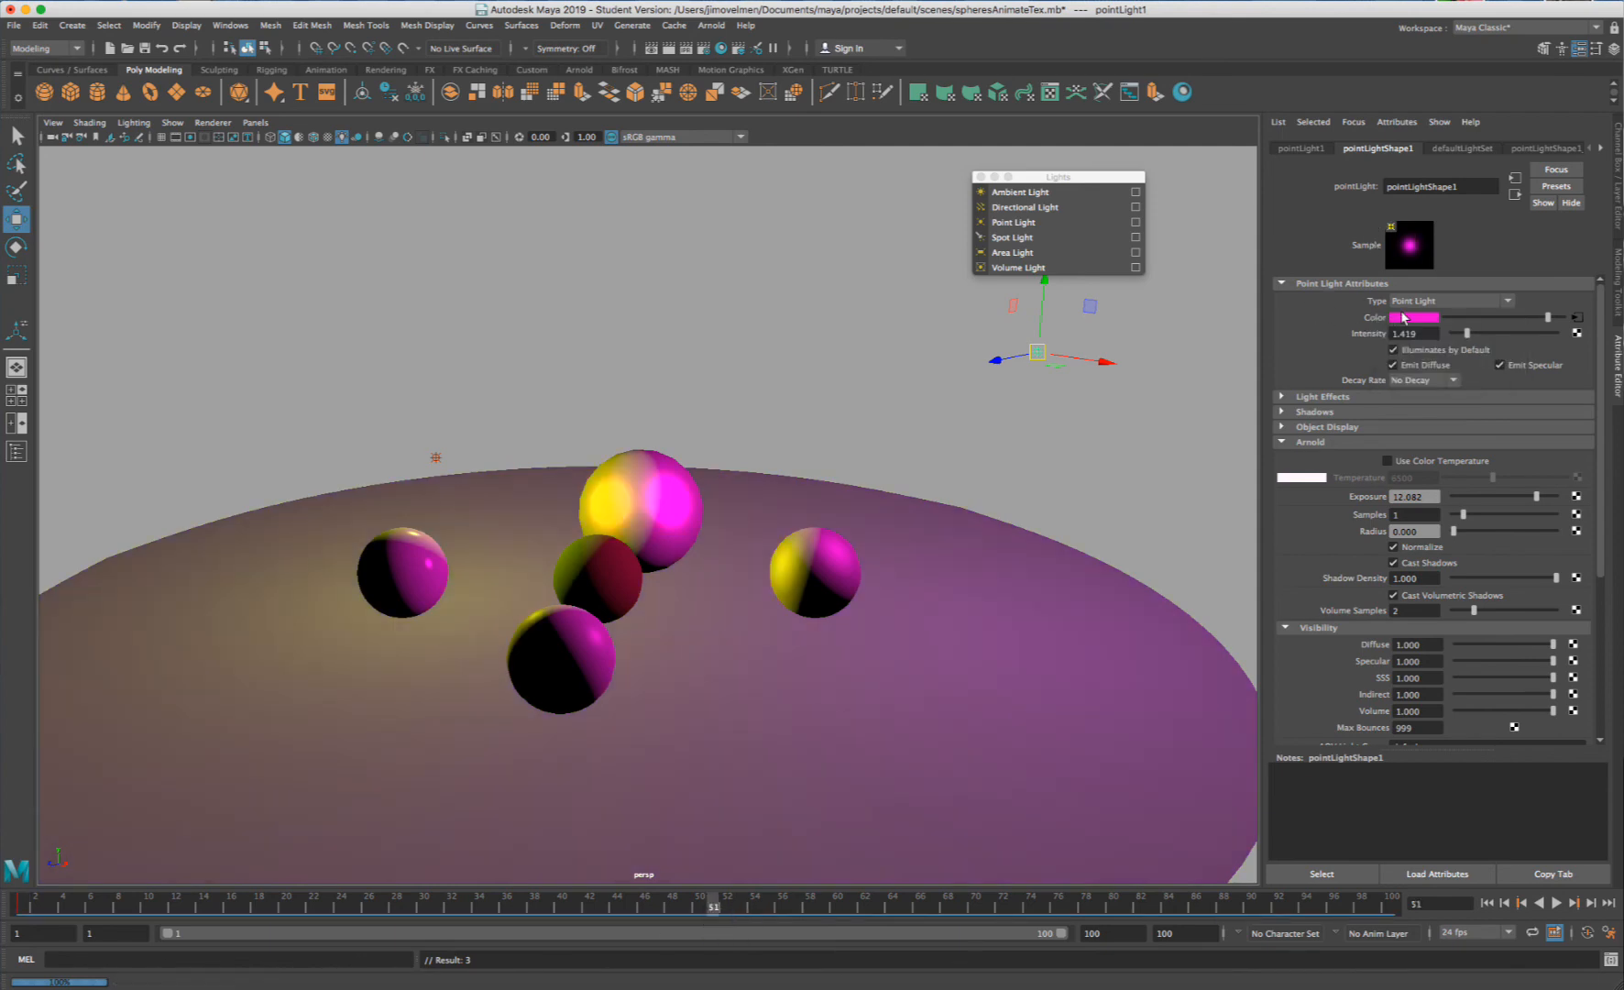
pyautogui.click(1402, 318)
pyautogui.moveTo(1393, 354); pyautogui.dragTo(1465, 386)
pyautogui.click(1348, 355)
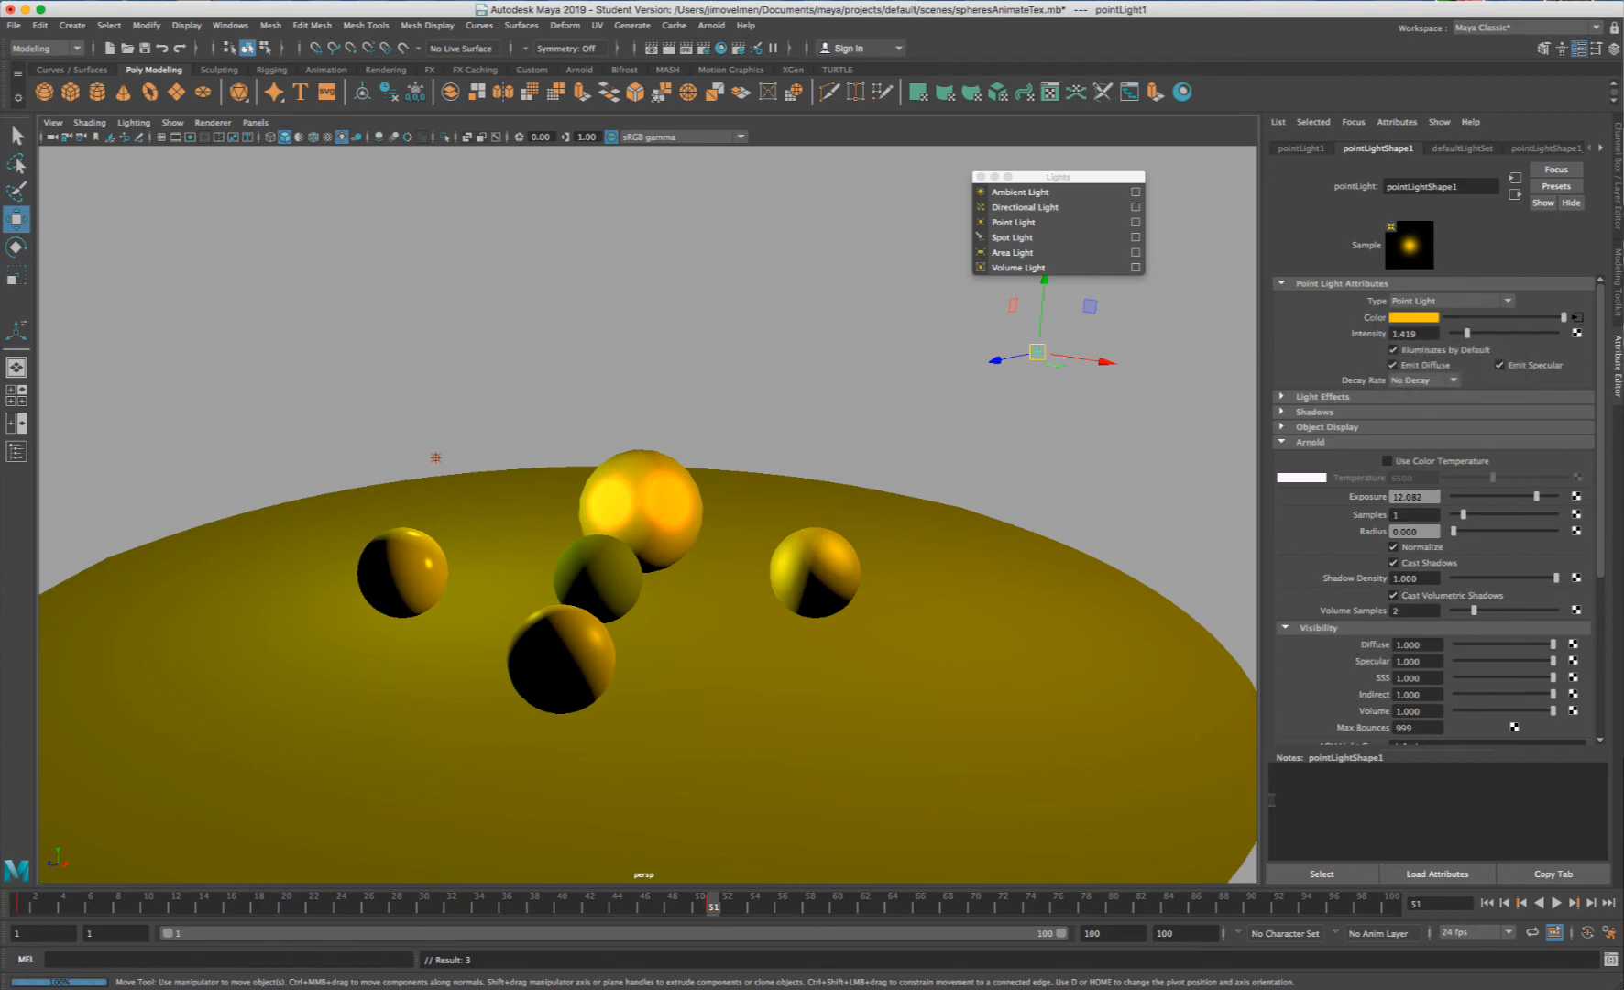
pyautogui.click(12, 909)
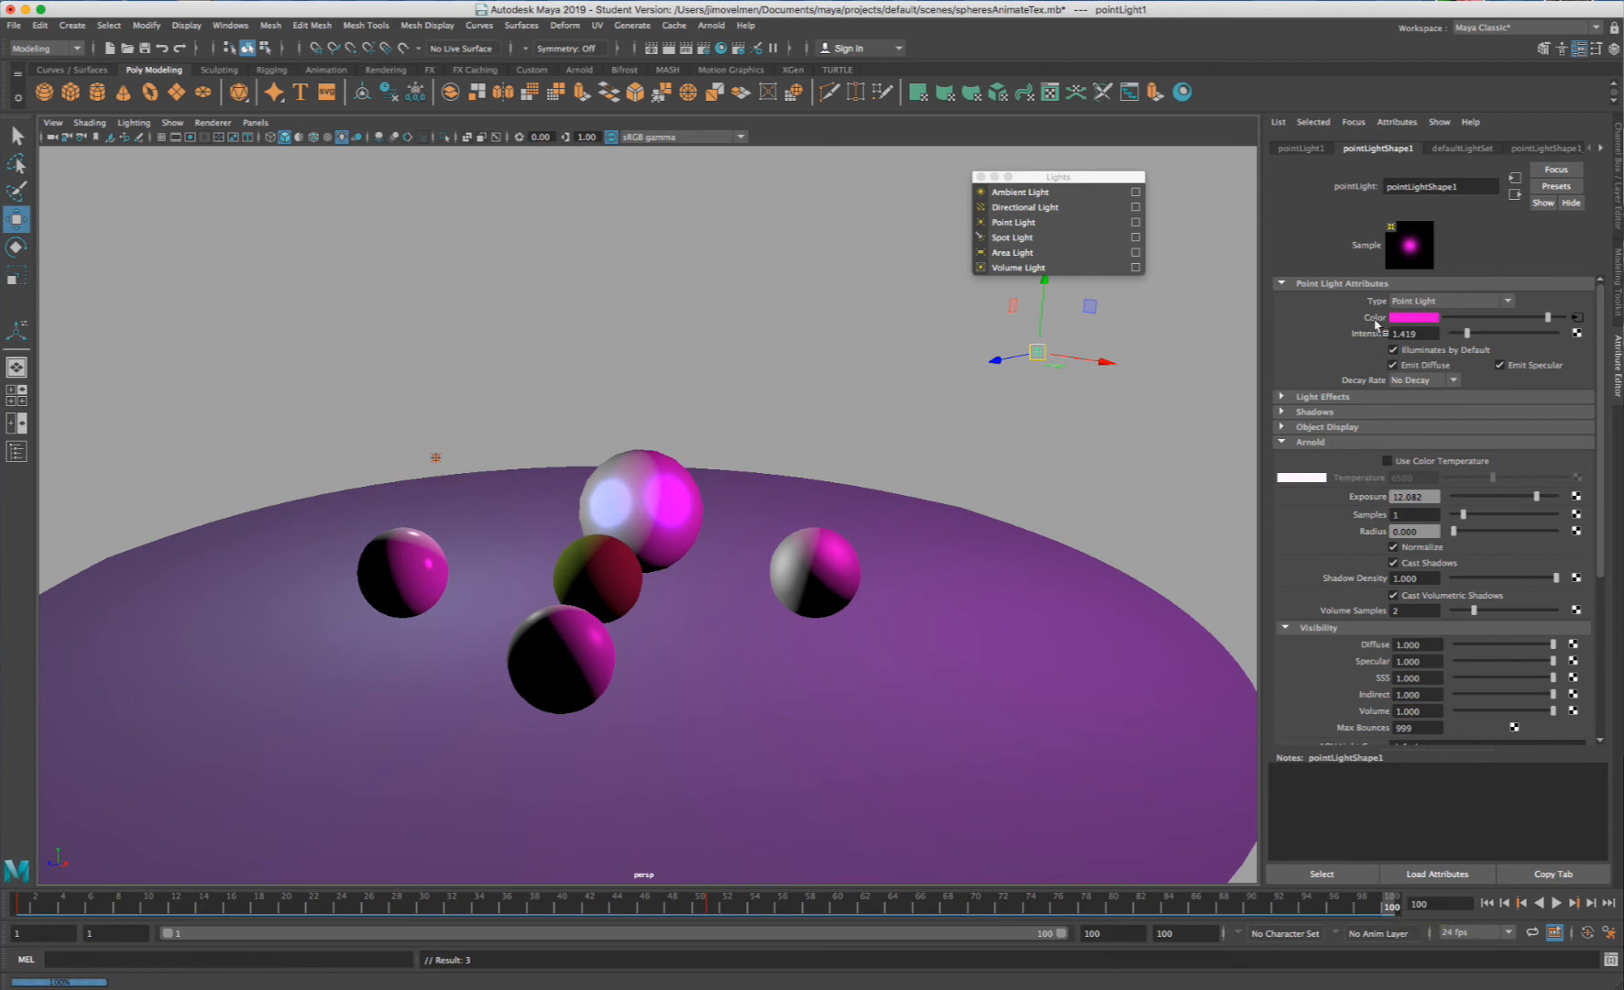
# - Play back the animation and examine the layered textures under both changing lights, especially the red checkered sphere
pyautogui.click(1555, 903)
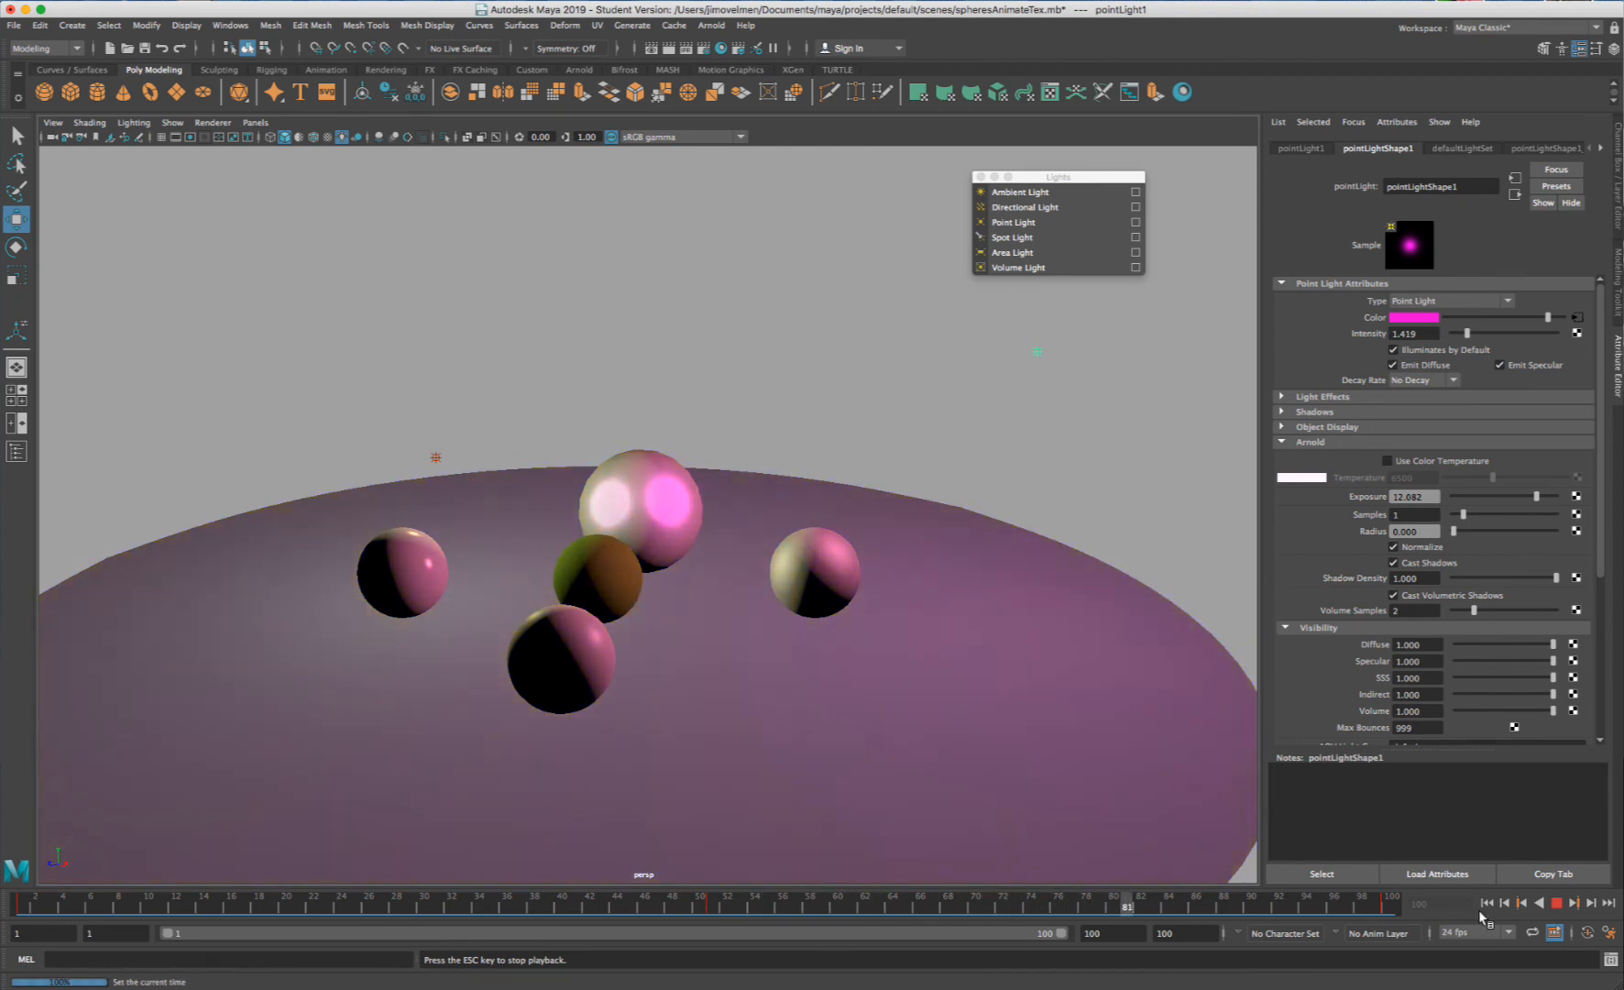
pyautogui.click(1041, 412)
pyautogui.keyDown('alt'); pyautogui.moveTo(1040, 413); pyautogui.dragTo(878, 439); pyautogui.keyUp('alt')
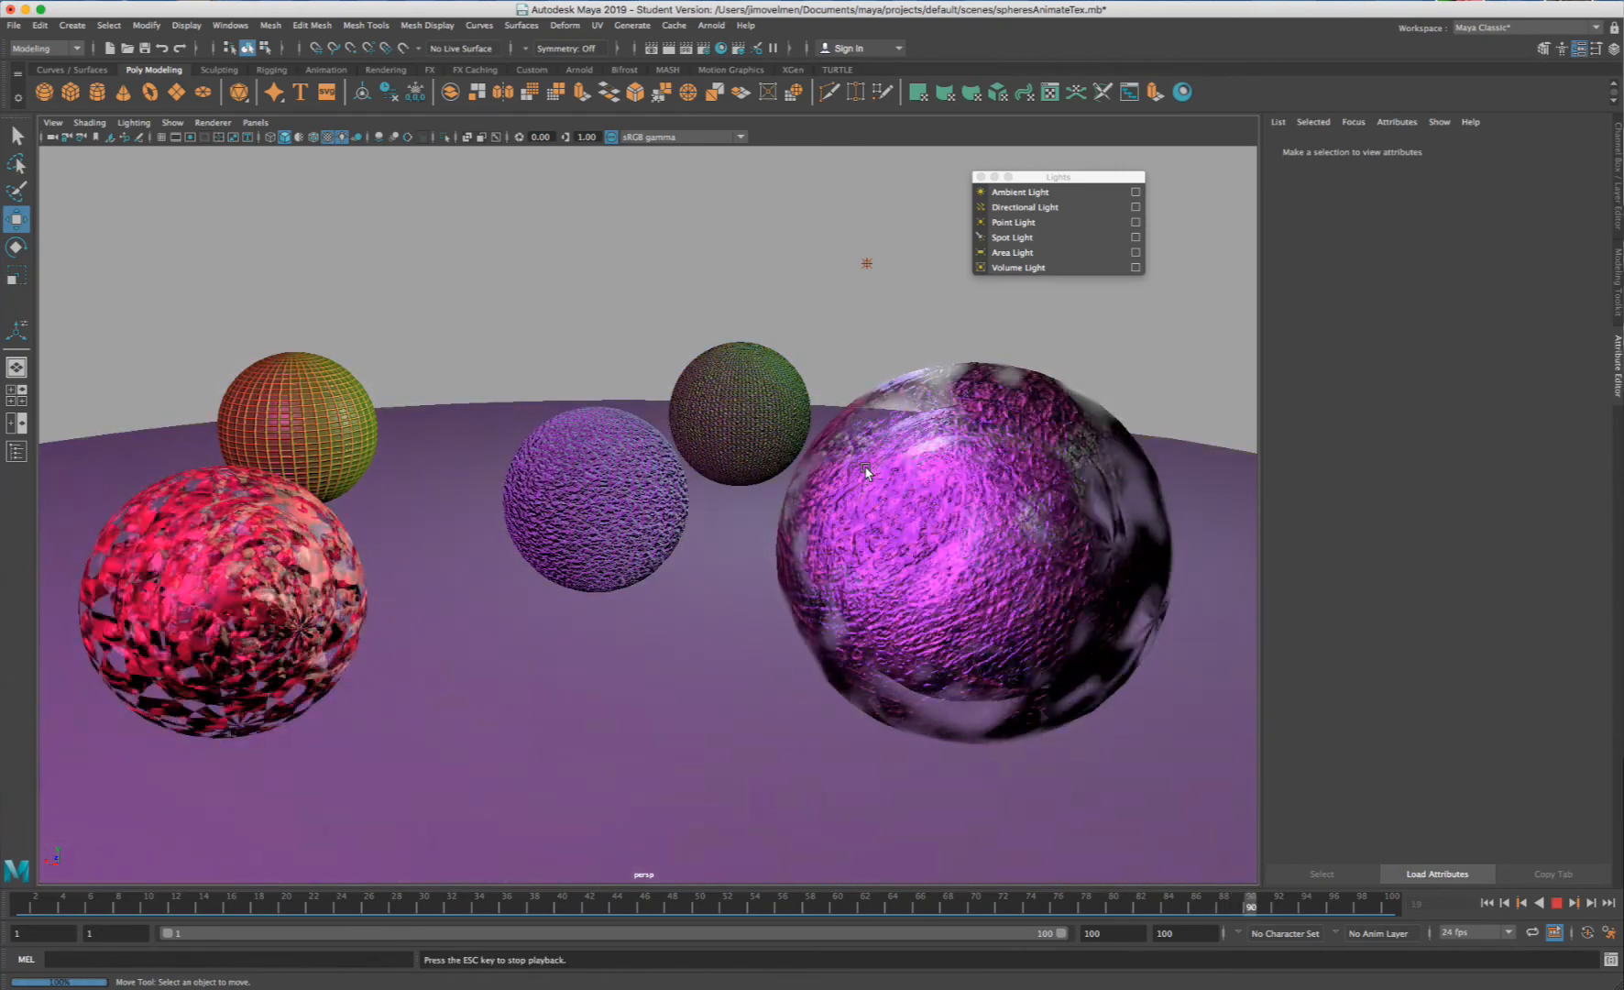
pyautogui.scroll(5, 483, 719)
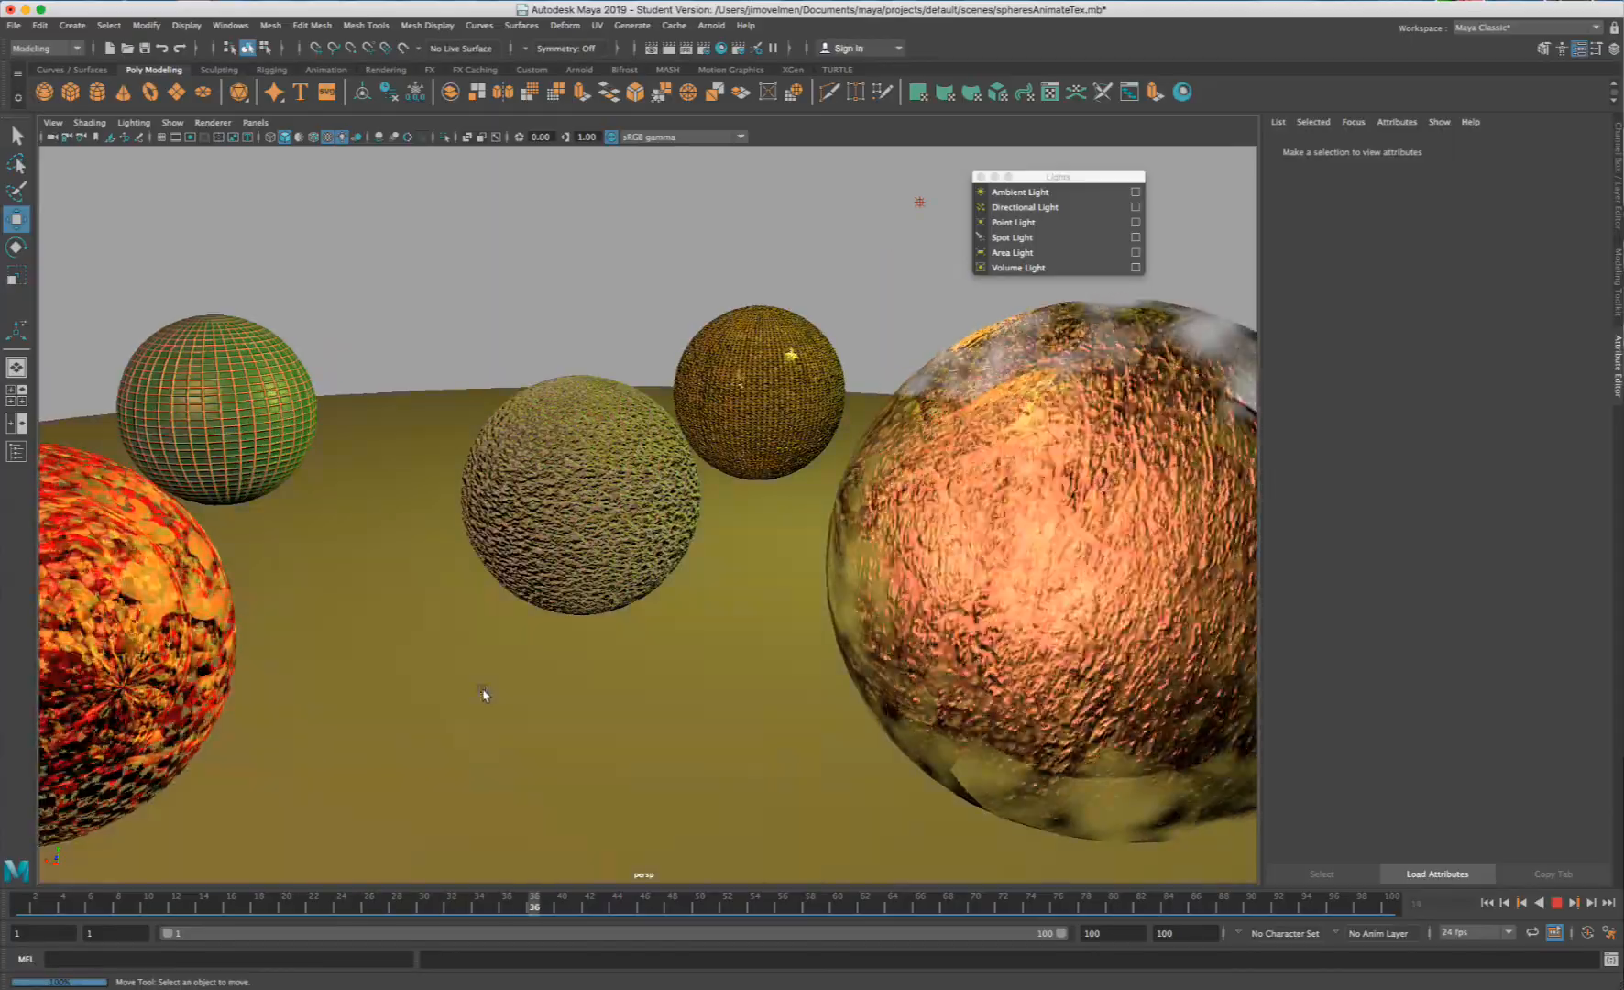
pyautogui.keyDown('alt'); pyautogui.moveTo(481, 687); pyautogui.dragTo(534, 675); pyautogui.keyUp('alt')
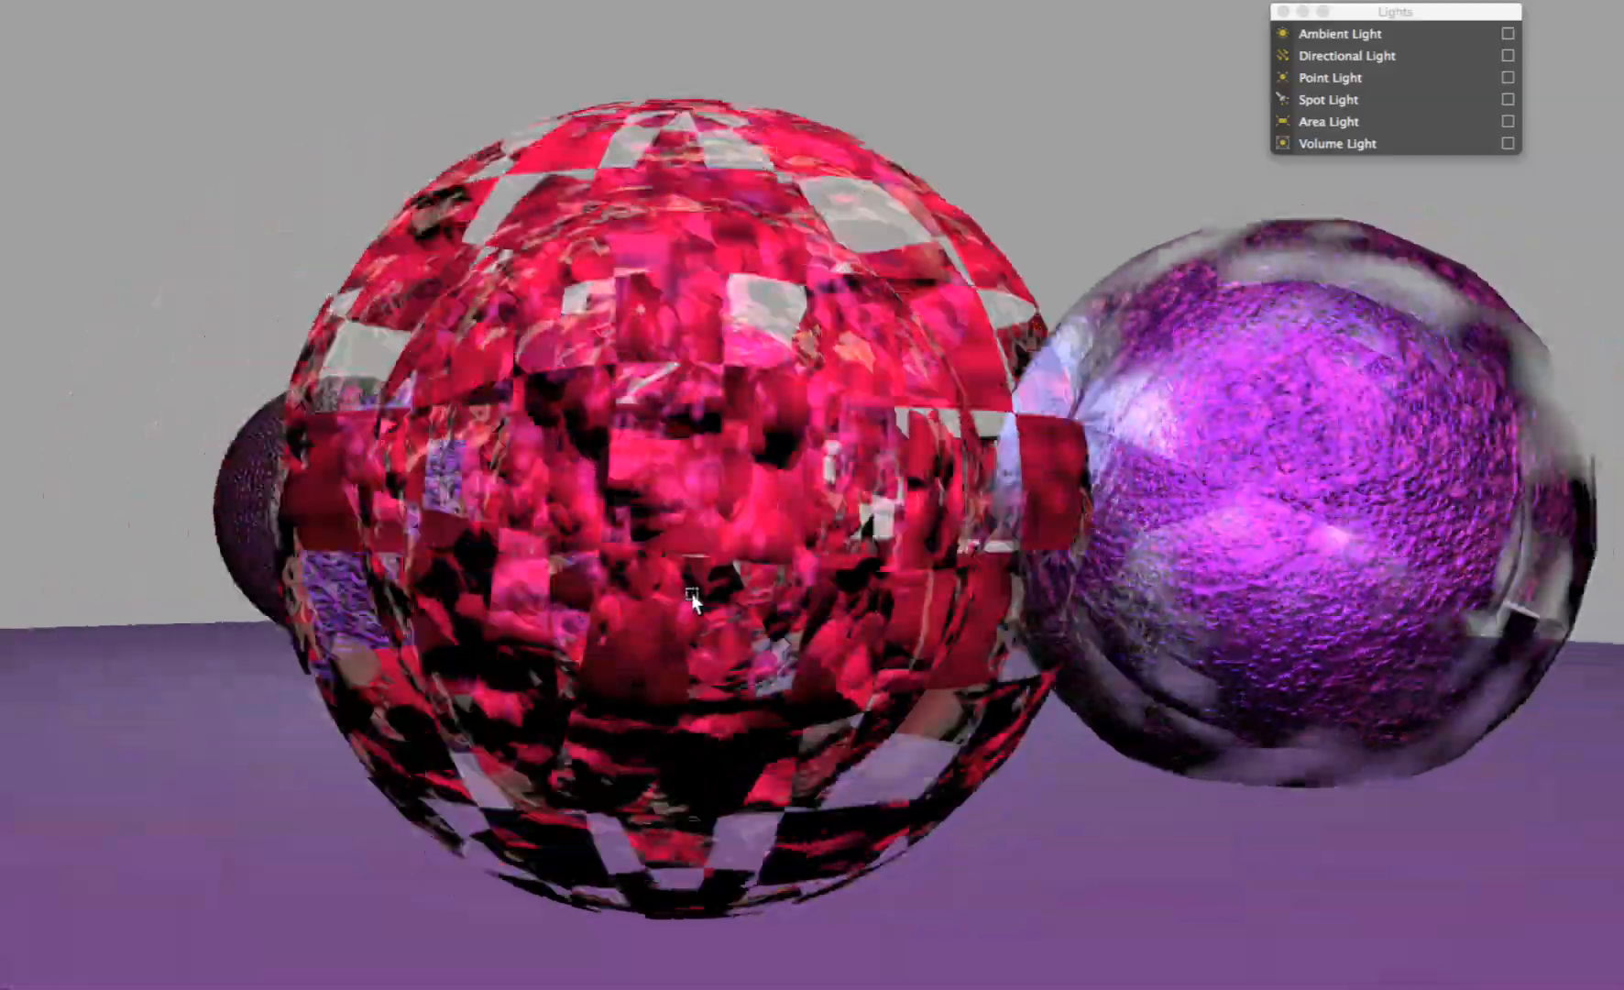
pyautogui.moveTo(691, 593)
pyautogui.keyDown('alt'); pyautogui.mouseDown()
pyautogui.moveTo(709, 594)
pyautogui.moveTo(640, 599)
pyautogui.moveTo(706, 588)
pyautogui.mouseUp(); pyautogui.keyUp('alt')
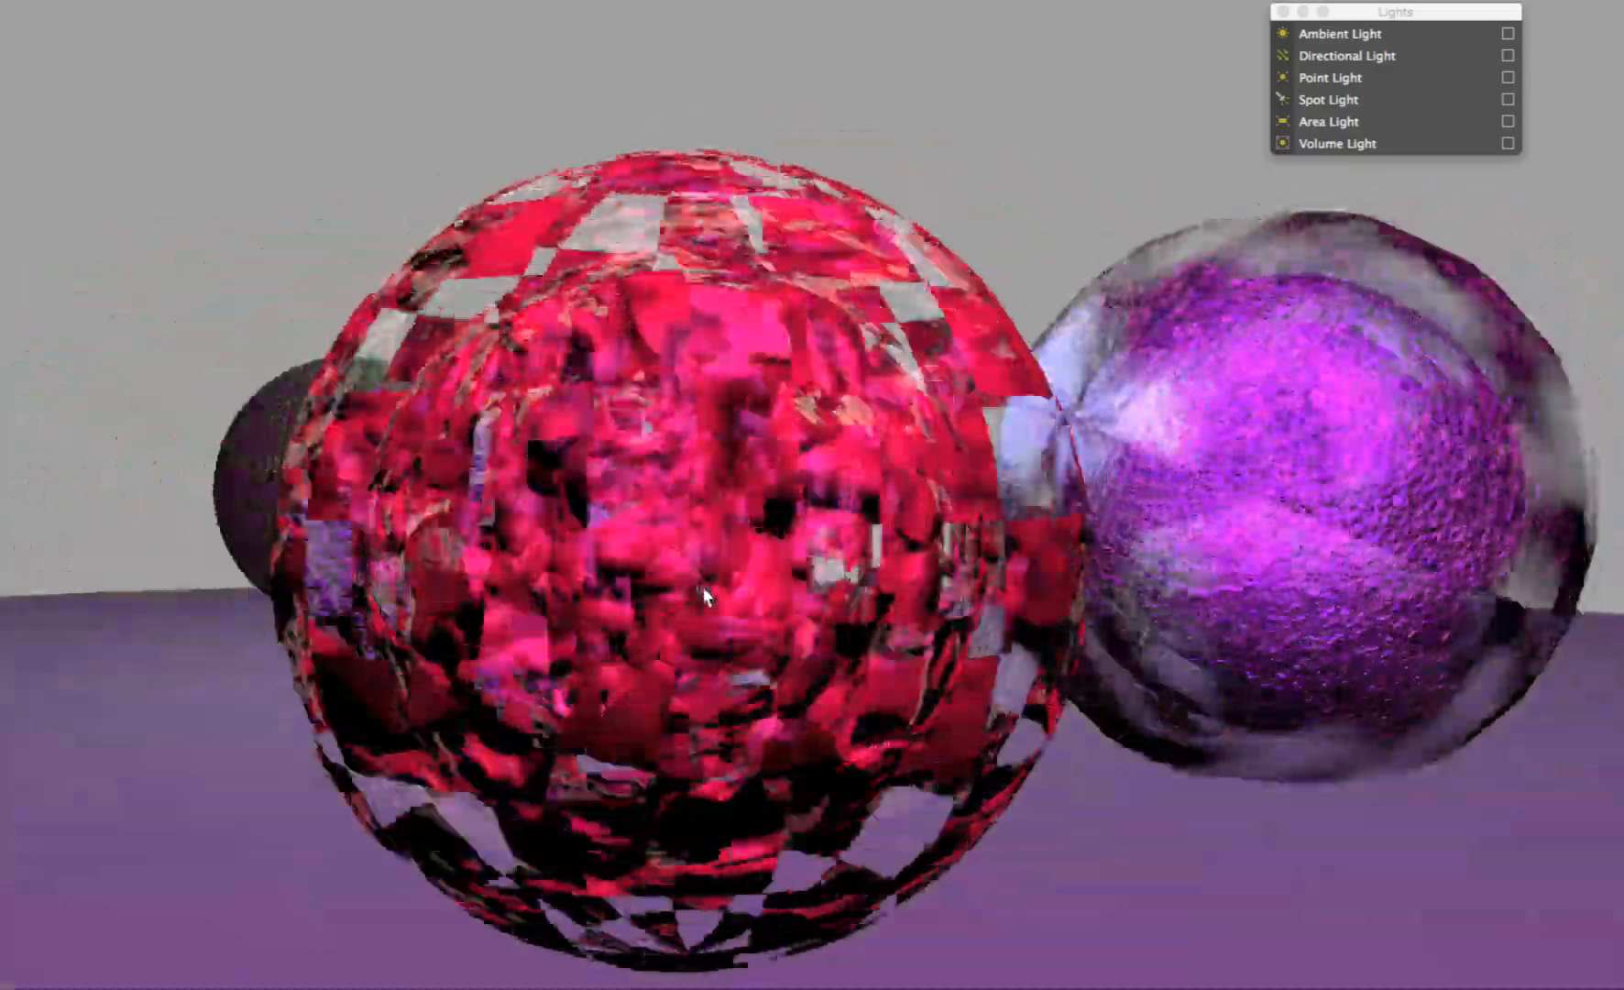
pyautogui.scroll(5, 709, 584)
pyautogui.scroll(-5, 709, 584)
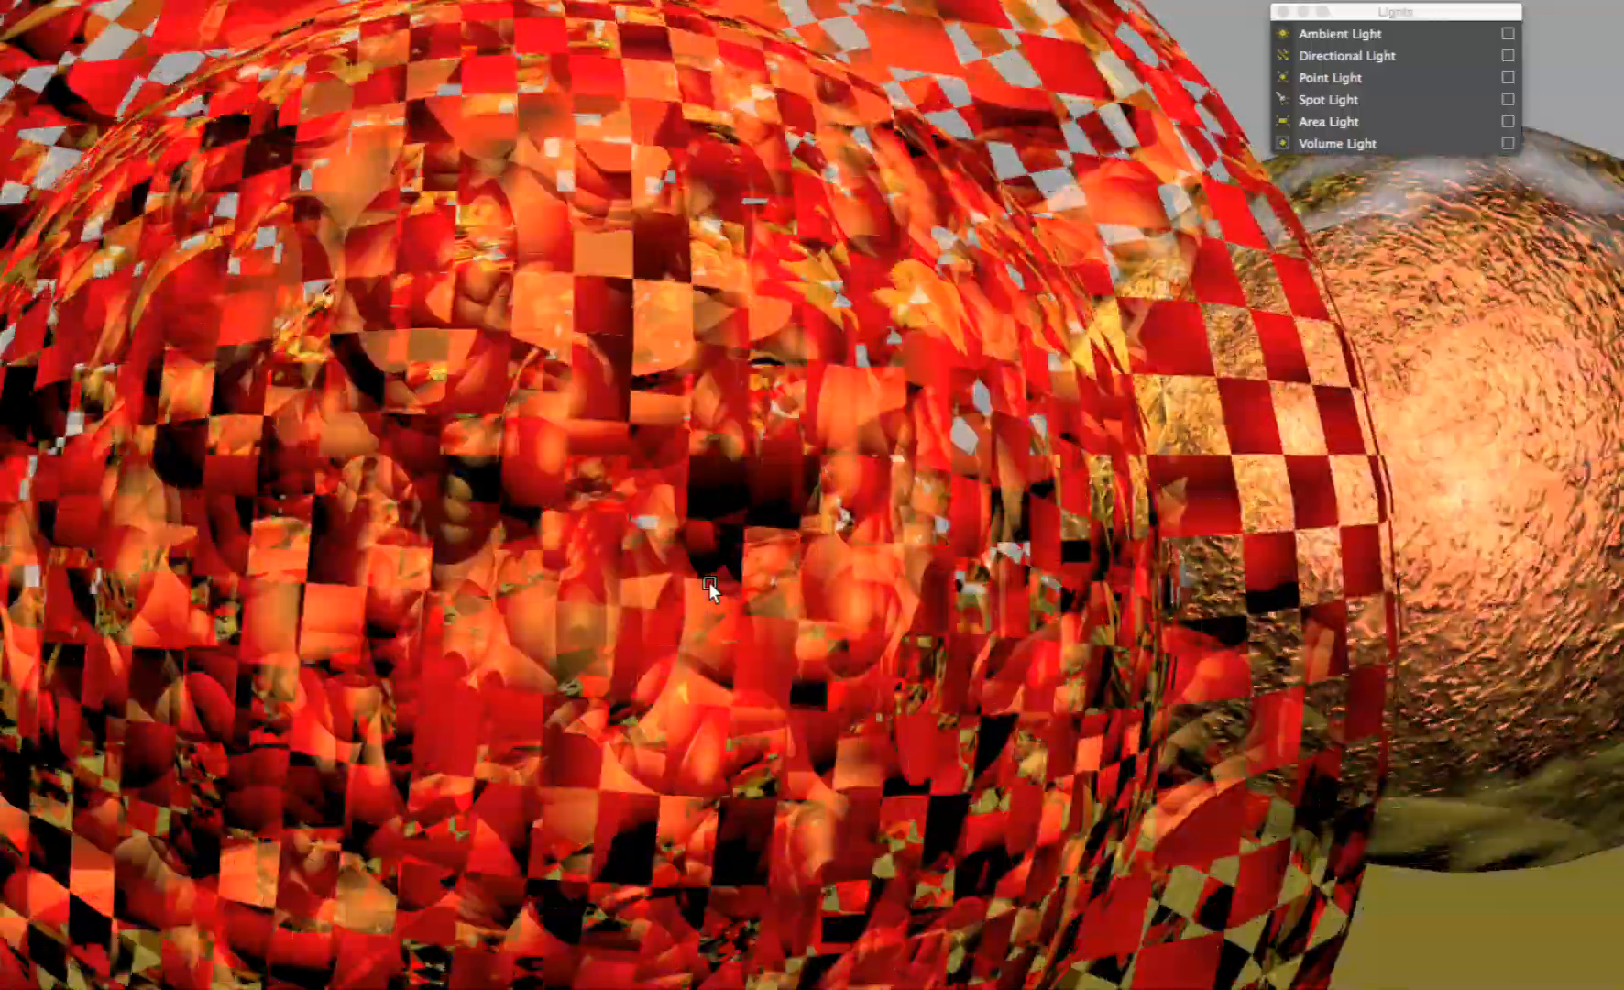
pyautogui.scroll(5, 708, 582)
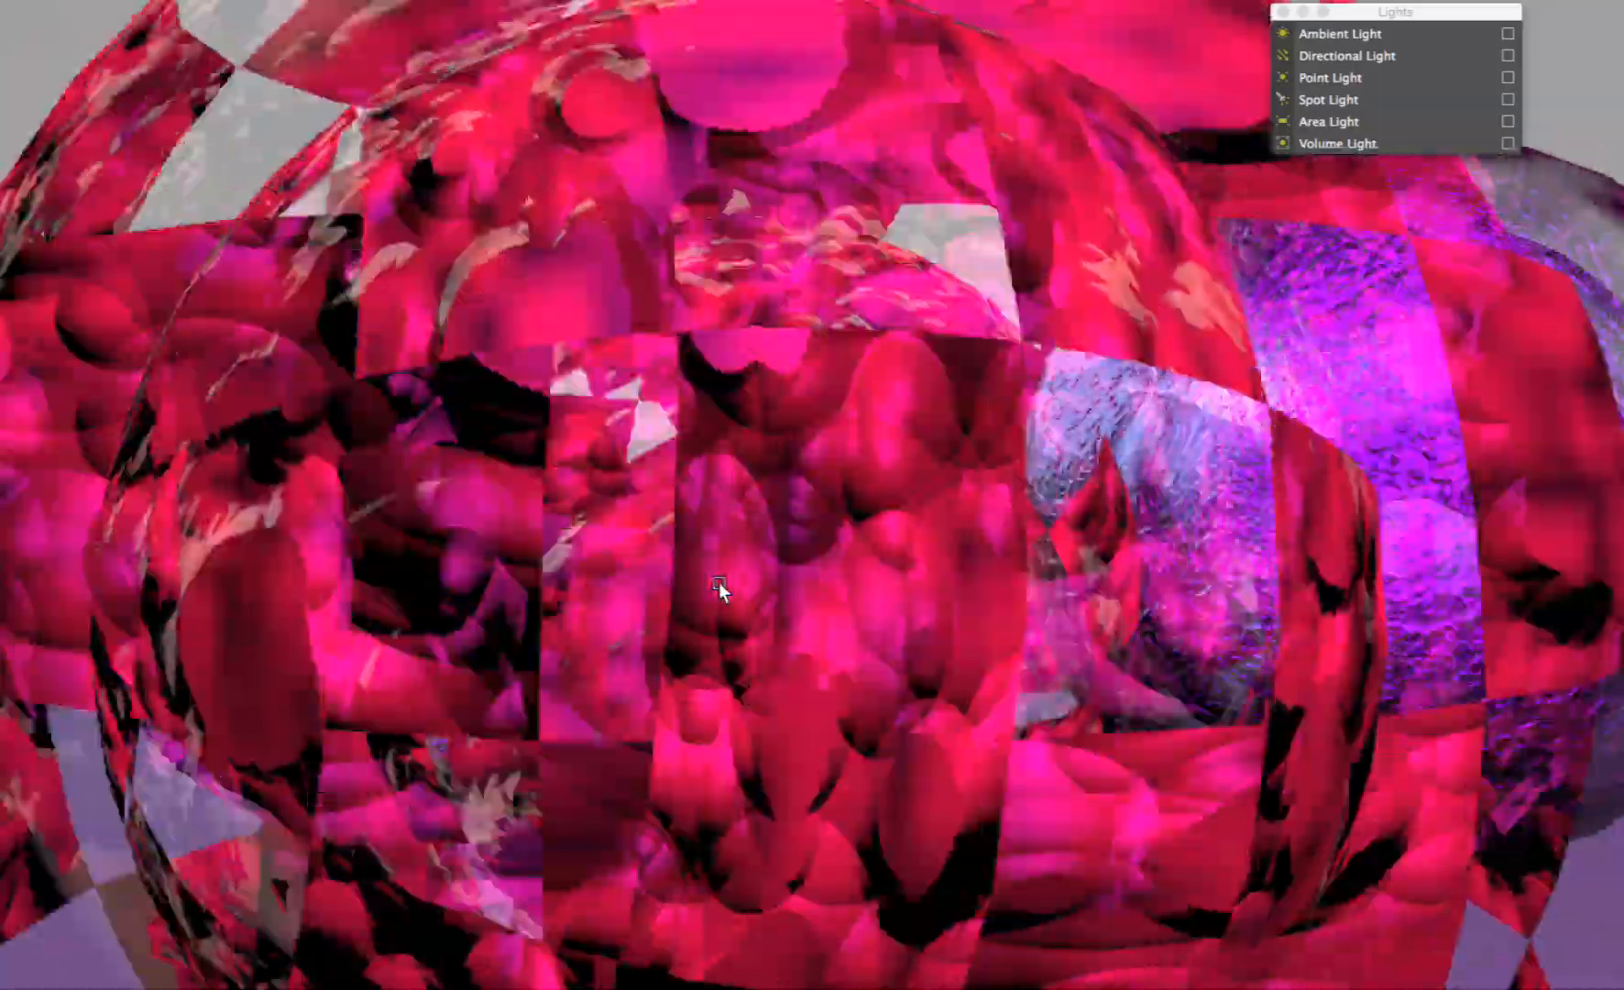
pyautogui.moveTo(718, 582)
pyautogui.keyDown('alt'); pyautogui.mouseDown()
pyautogui.moveTo(780, 588)
pyautogui.moveTo(699, 581)
pyautogui.mouseUp(); pyautogui.keyUp('alt')
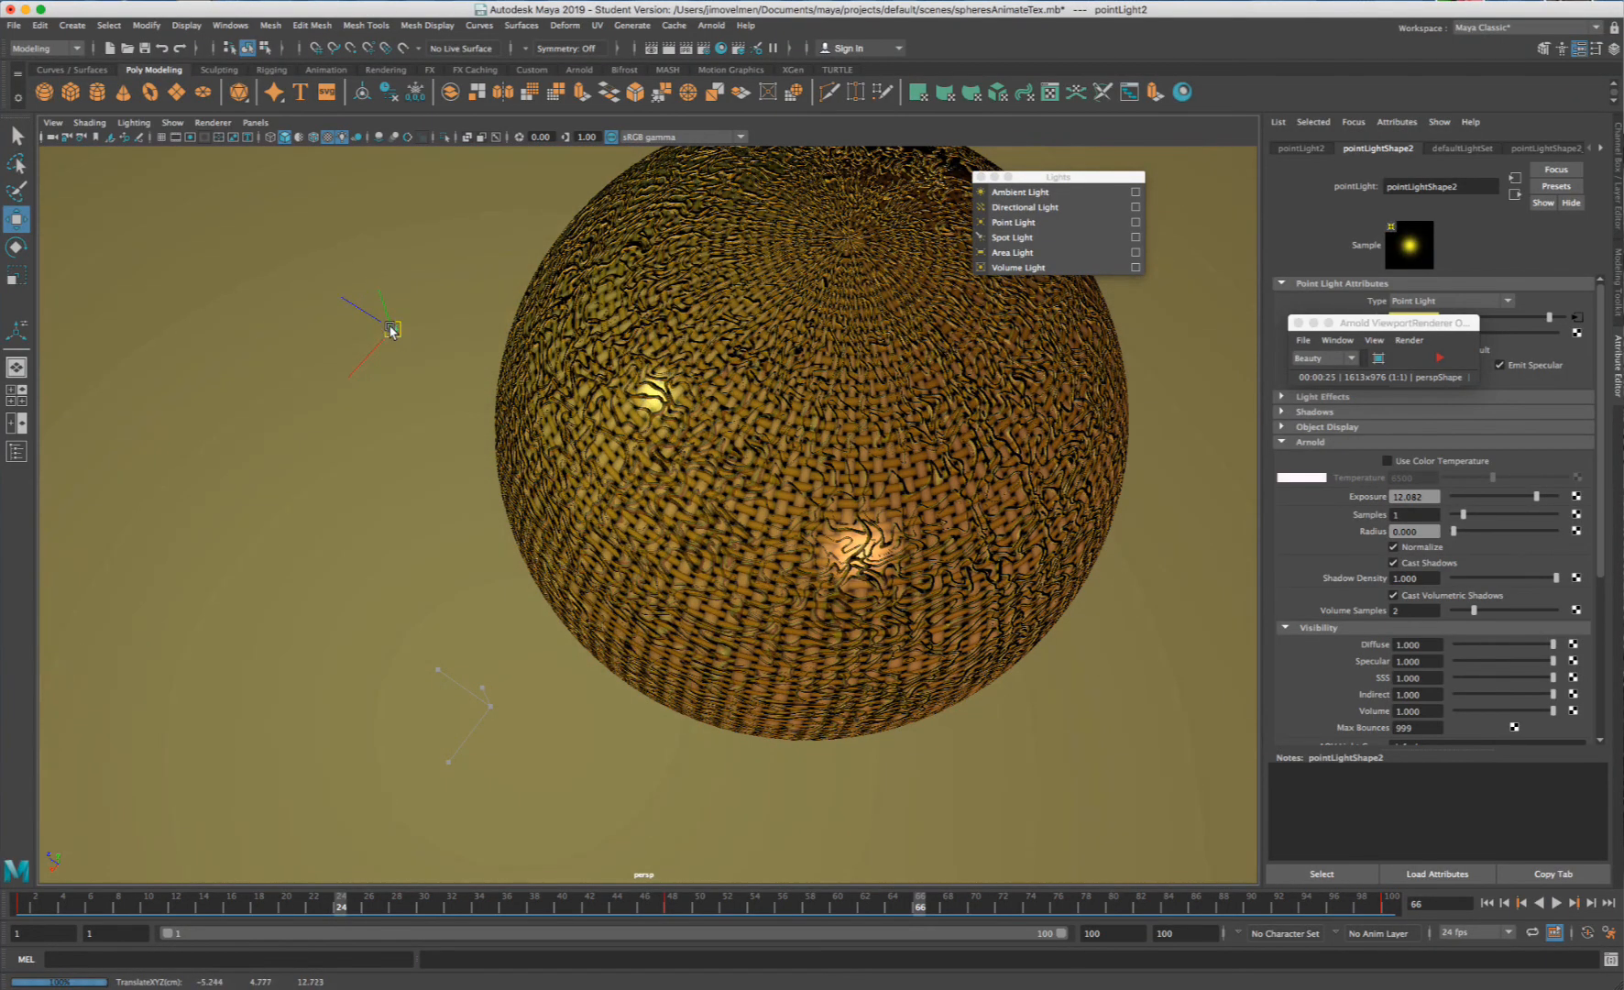
# - Reposition the second point light to the left of the woven sphere and key it at frame 1
pyautogui.moveTo(392, 331); pyautogui.dragTo(247, 291)
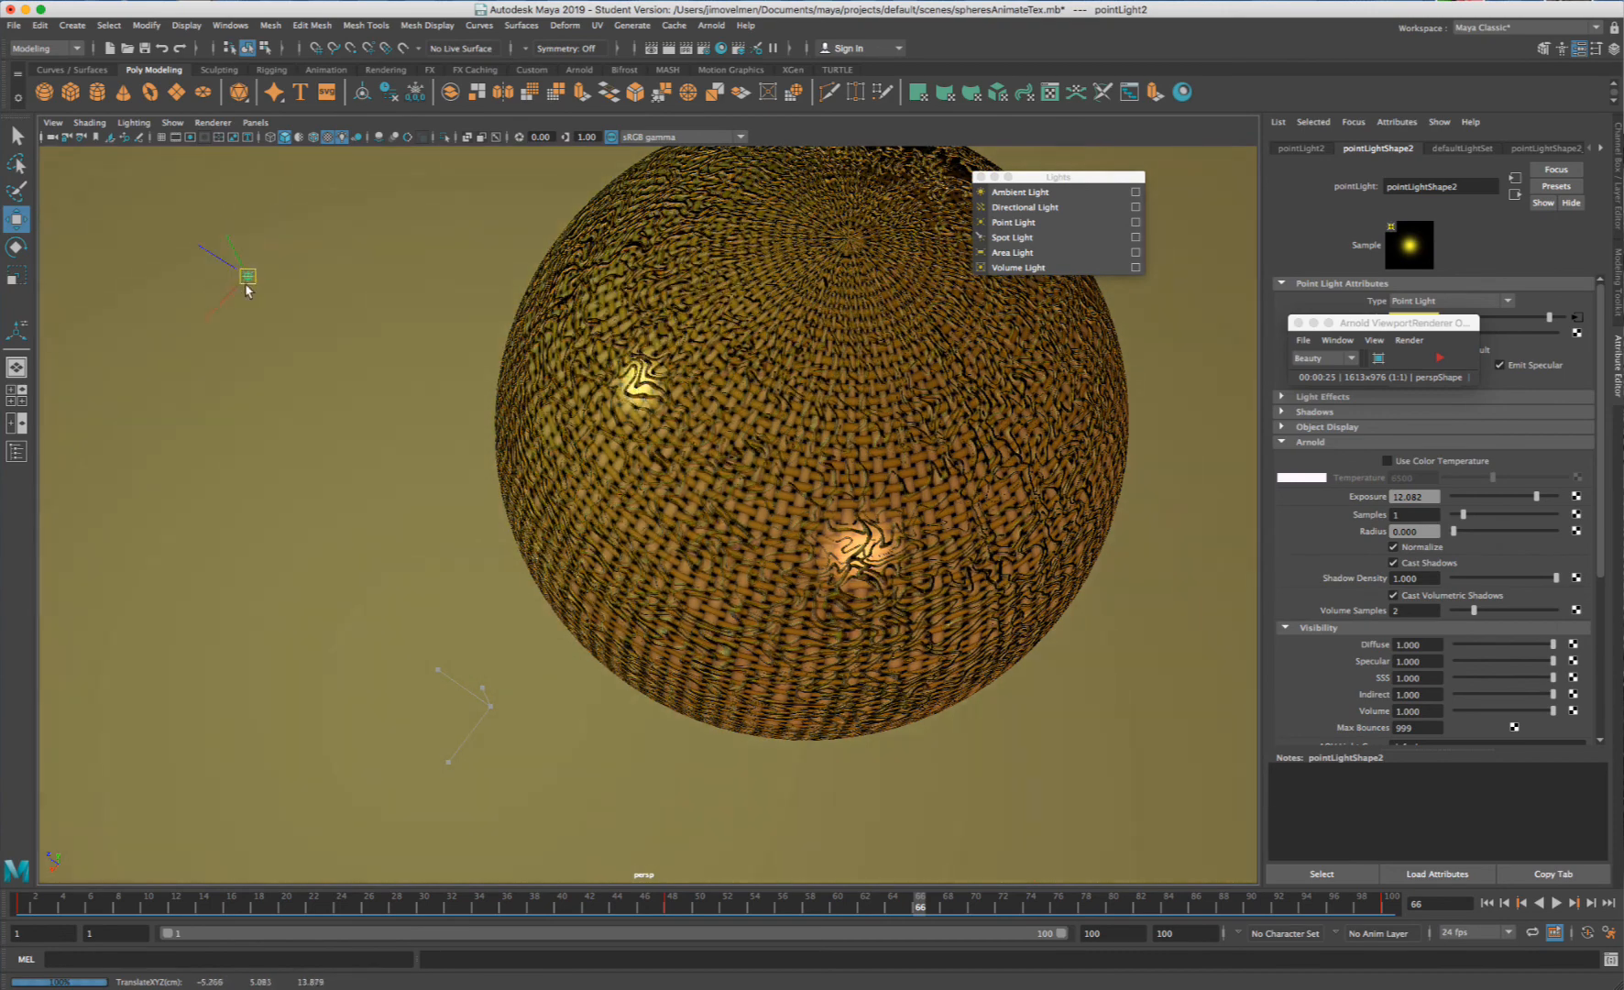
pyautogui.scroll(5, 304, 353)
pyautogui.scroll(-3, 420, 358)
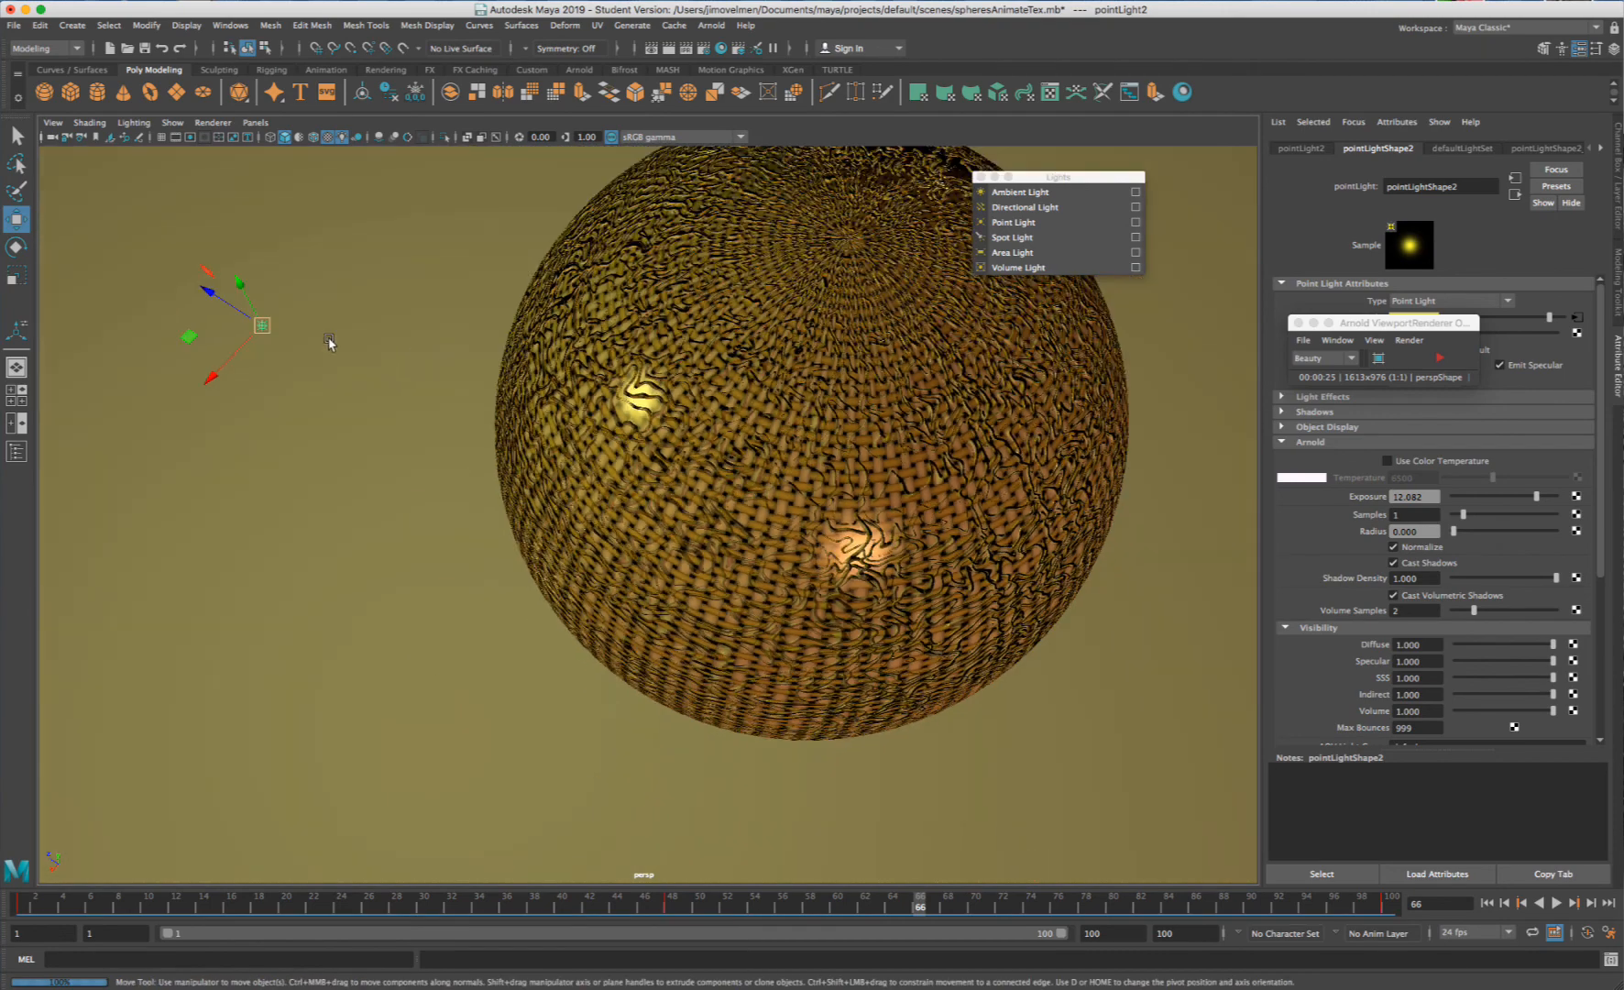
pyautogui.moveTo(255, 323); pyautogui.dragTo(323, 336)
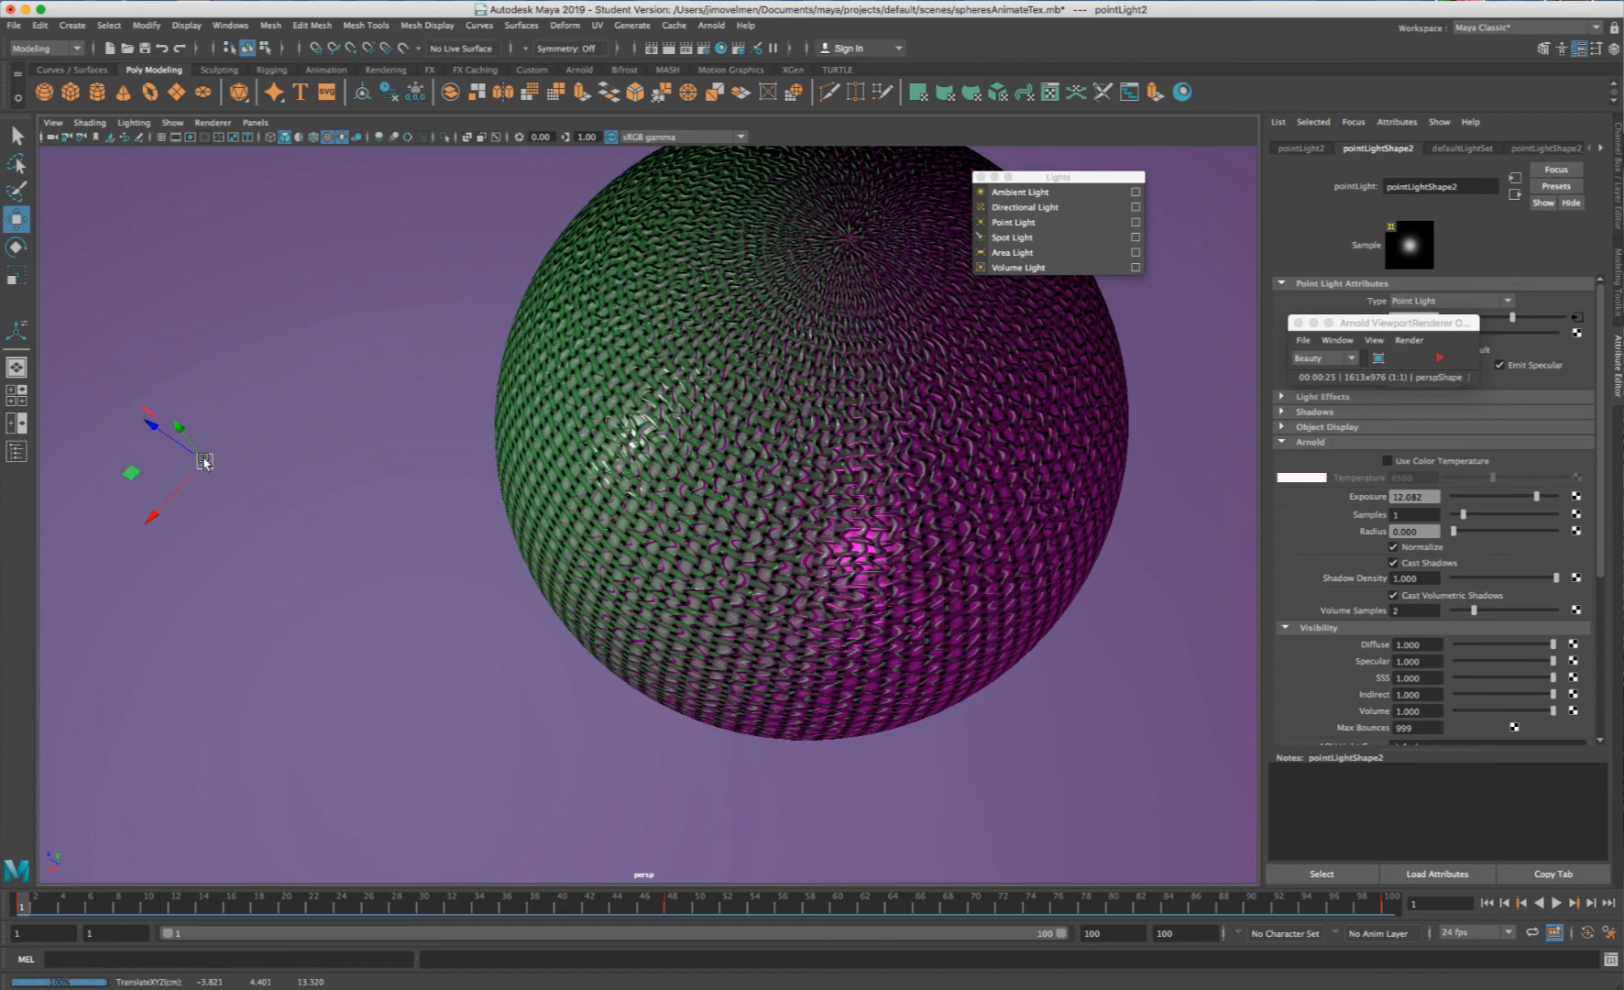
# - Key the second point light on the woven sphere's opposite side at frame 53, and back at its frame 1 position at frame 100
pyautogui.click(746, 905)
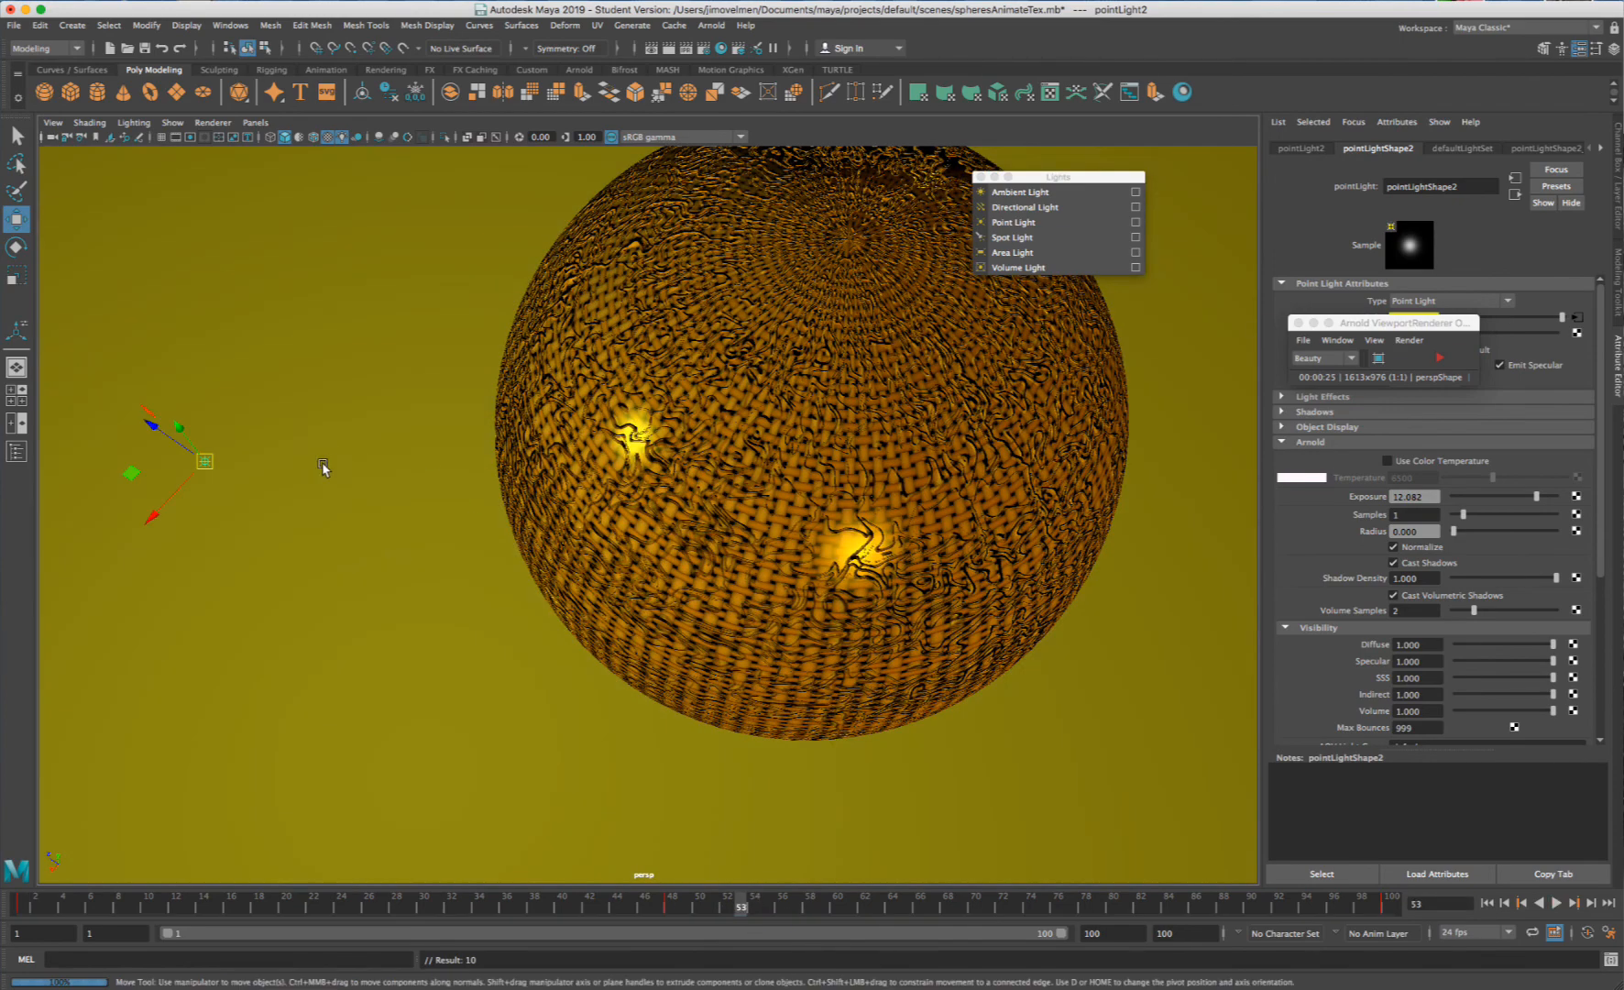
pyautogui.moveTo(197, 461); pyautogui.dragTo(1163, 236)
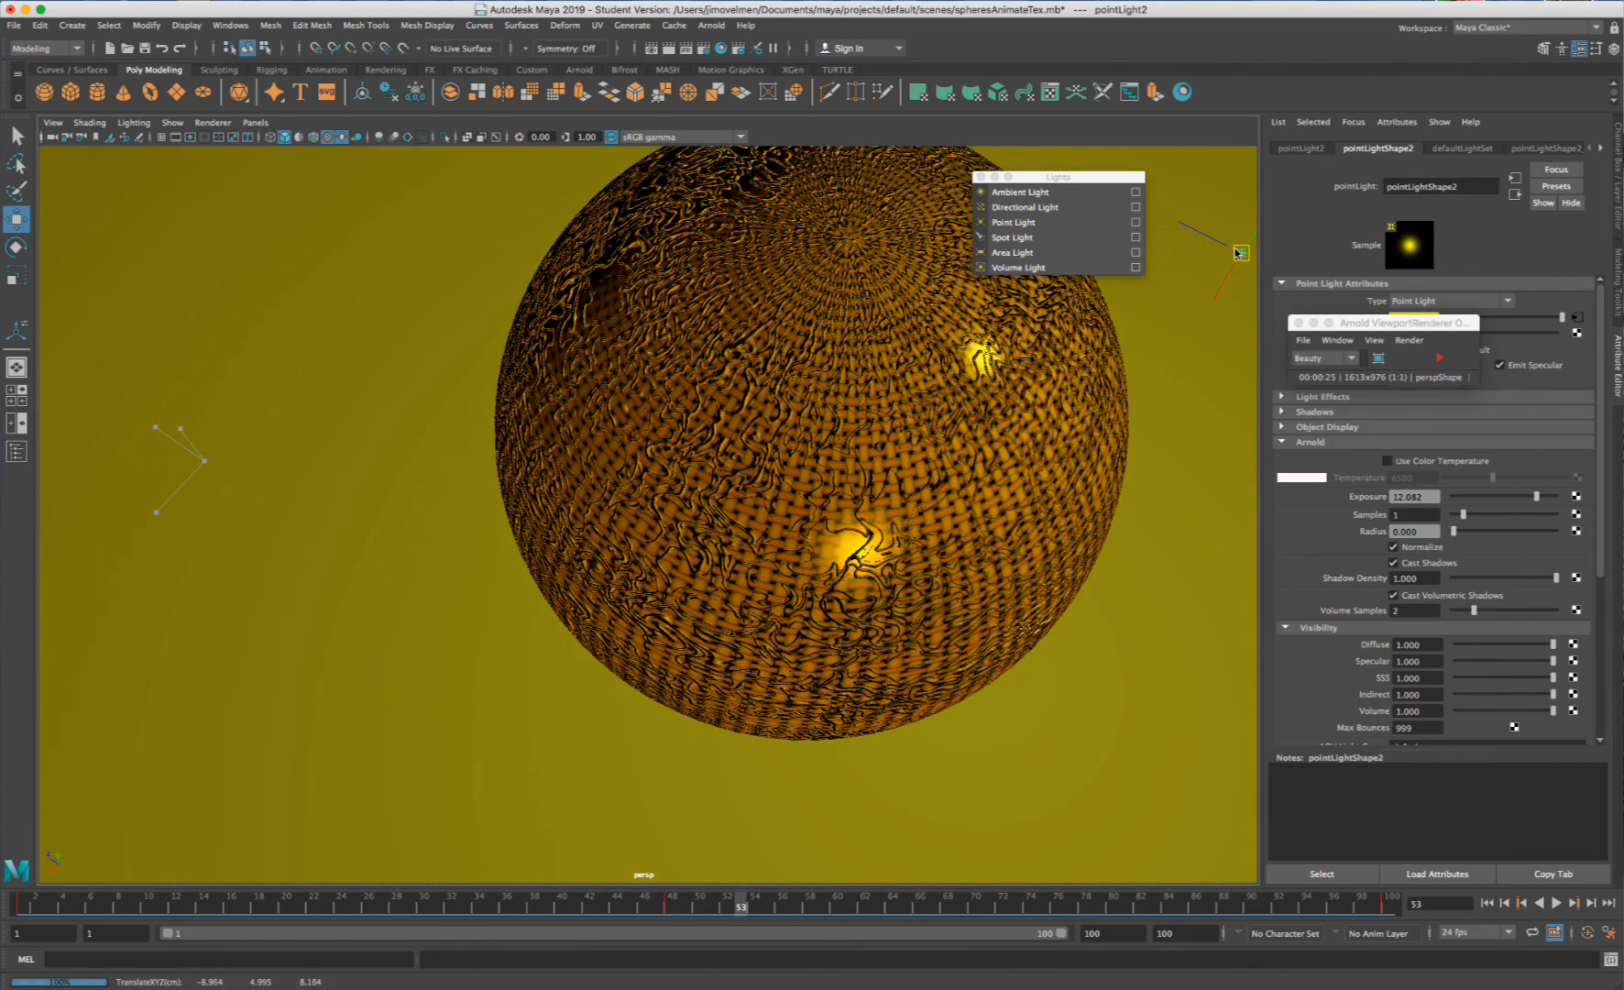
pyautogui.keyDown('alt'); pyautogui.moveTo(1204, 278); pyautogui.dragTo(1064, 406, button='middle'); pyautogui.keyUp('alt')
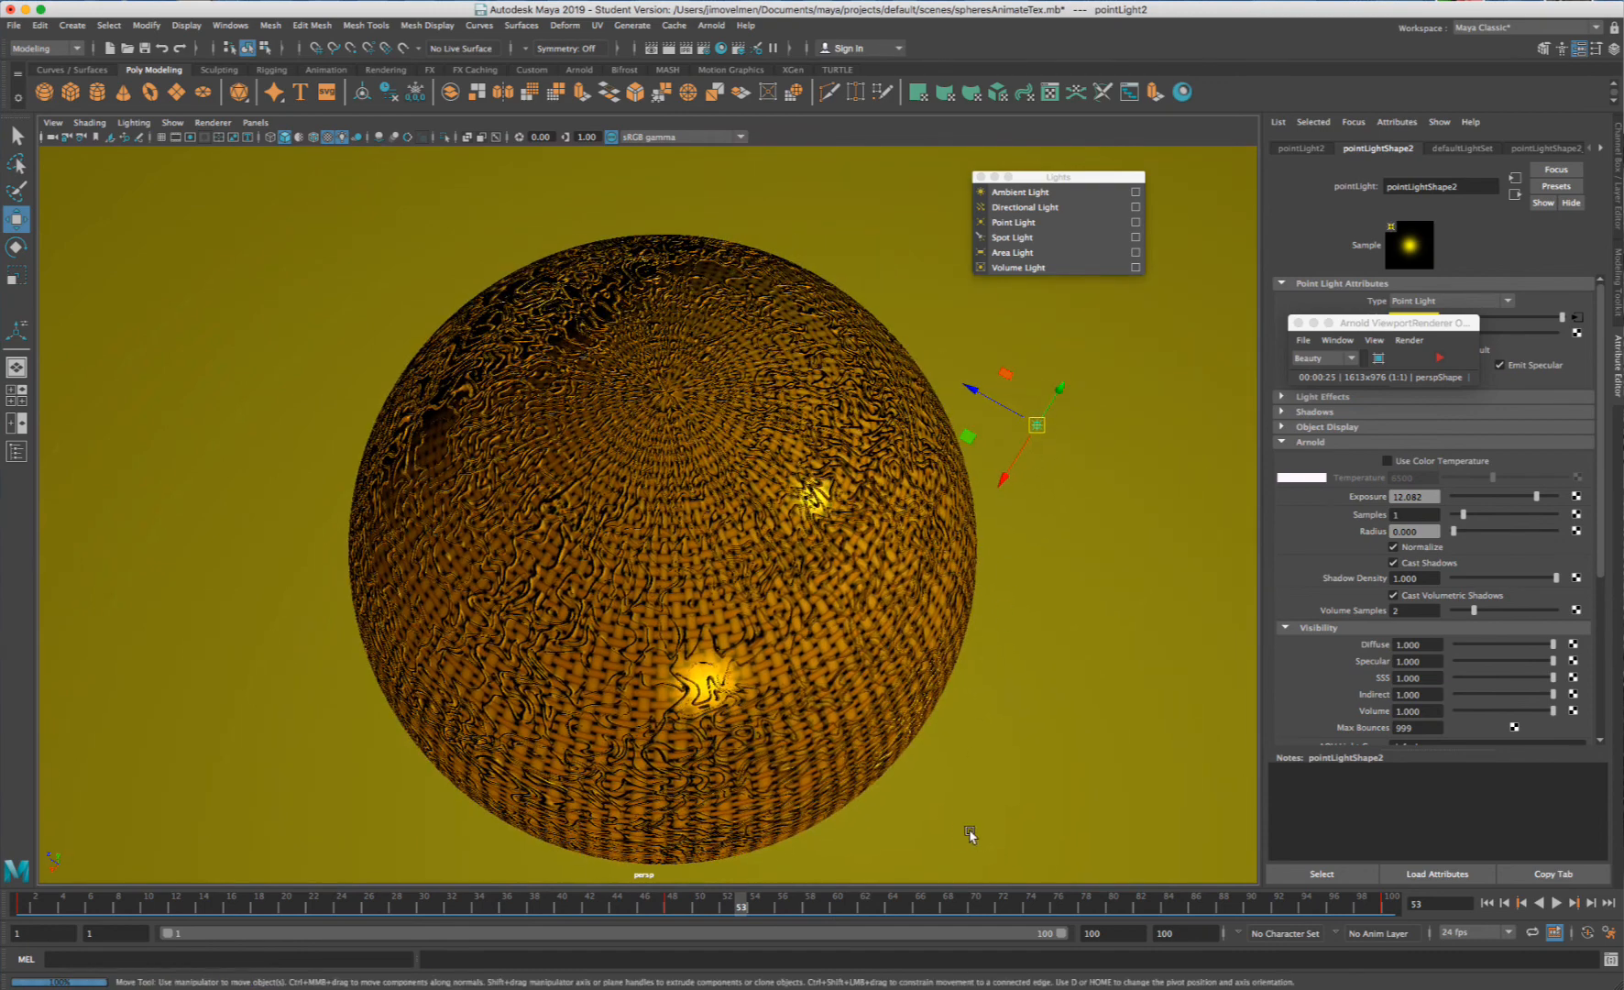
pyautogui.click(26, 904)
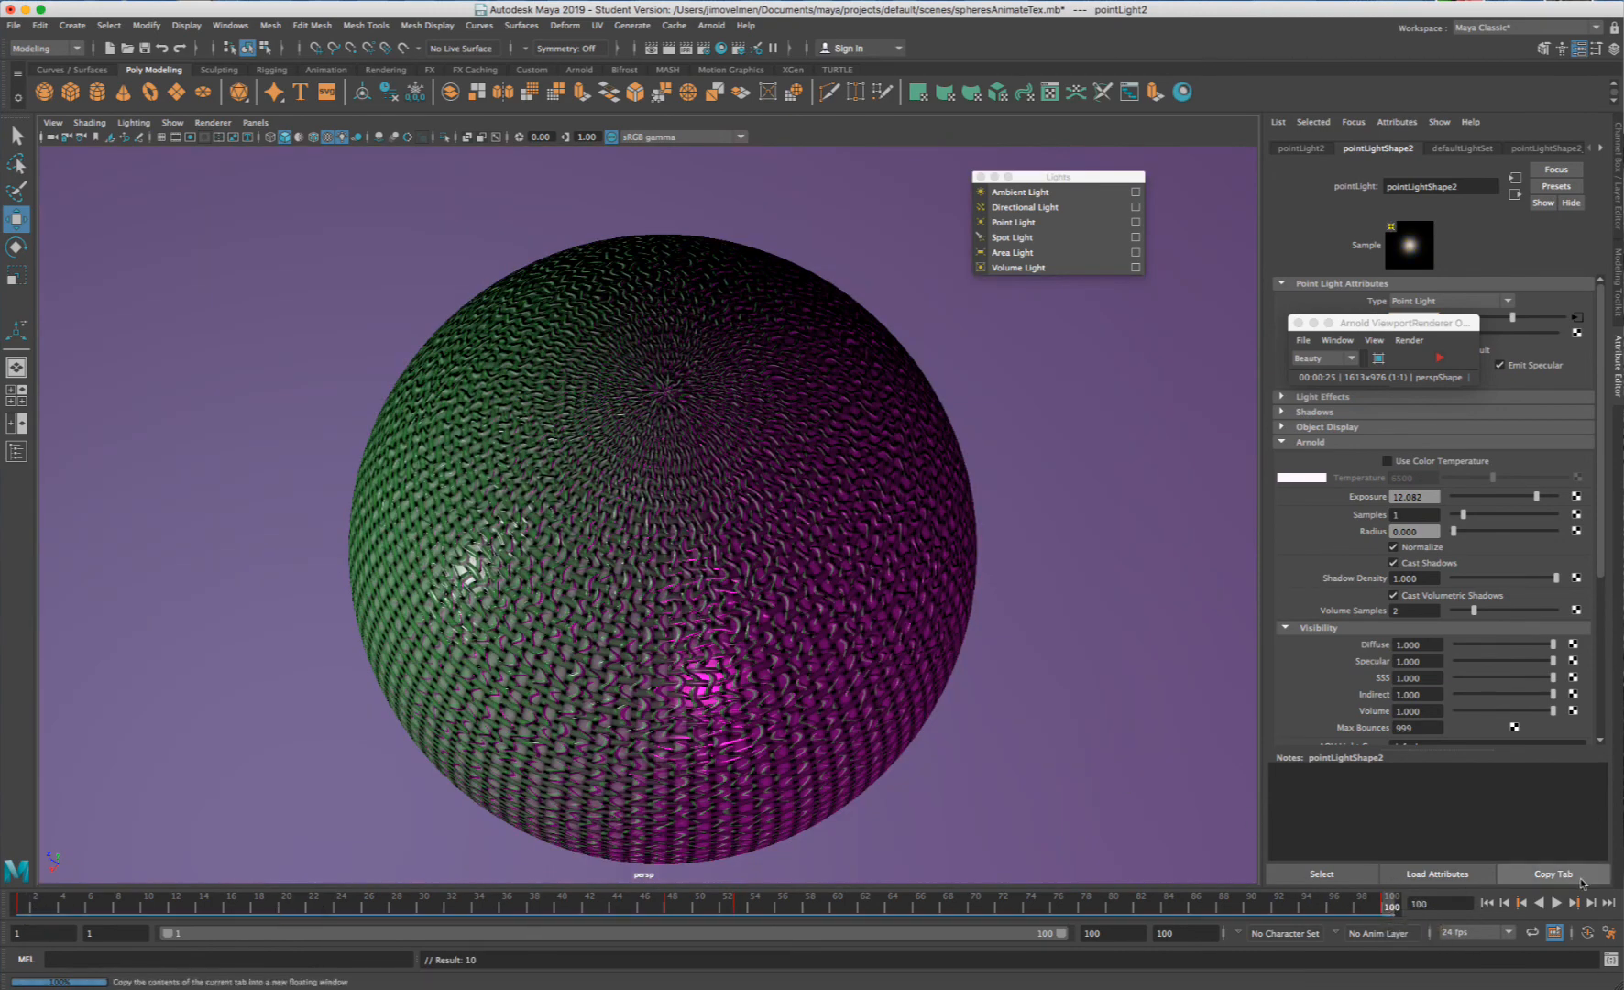
# - Play back the animation, examine the moving light on the woven sphere and the other textured spheres, and stop playback
pyautogui.click(1556, 903)
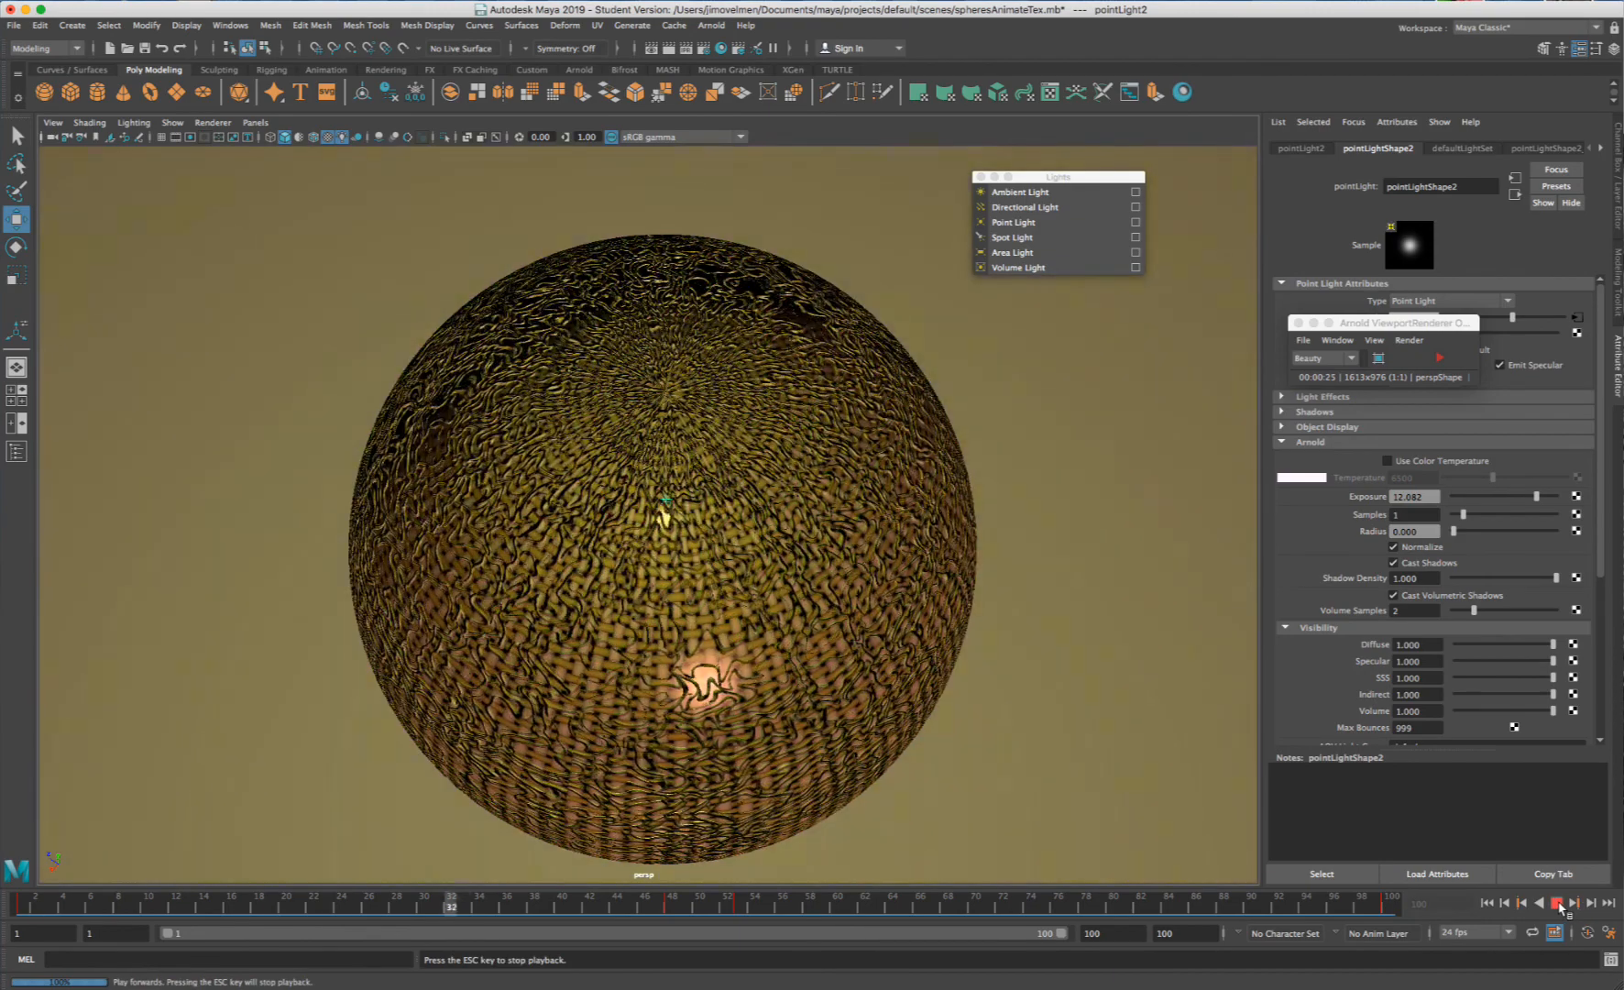
pyautogui.scroll(4, 1010, 669)
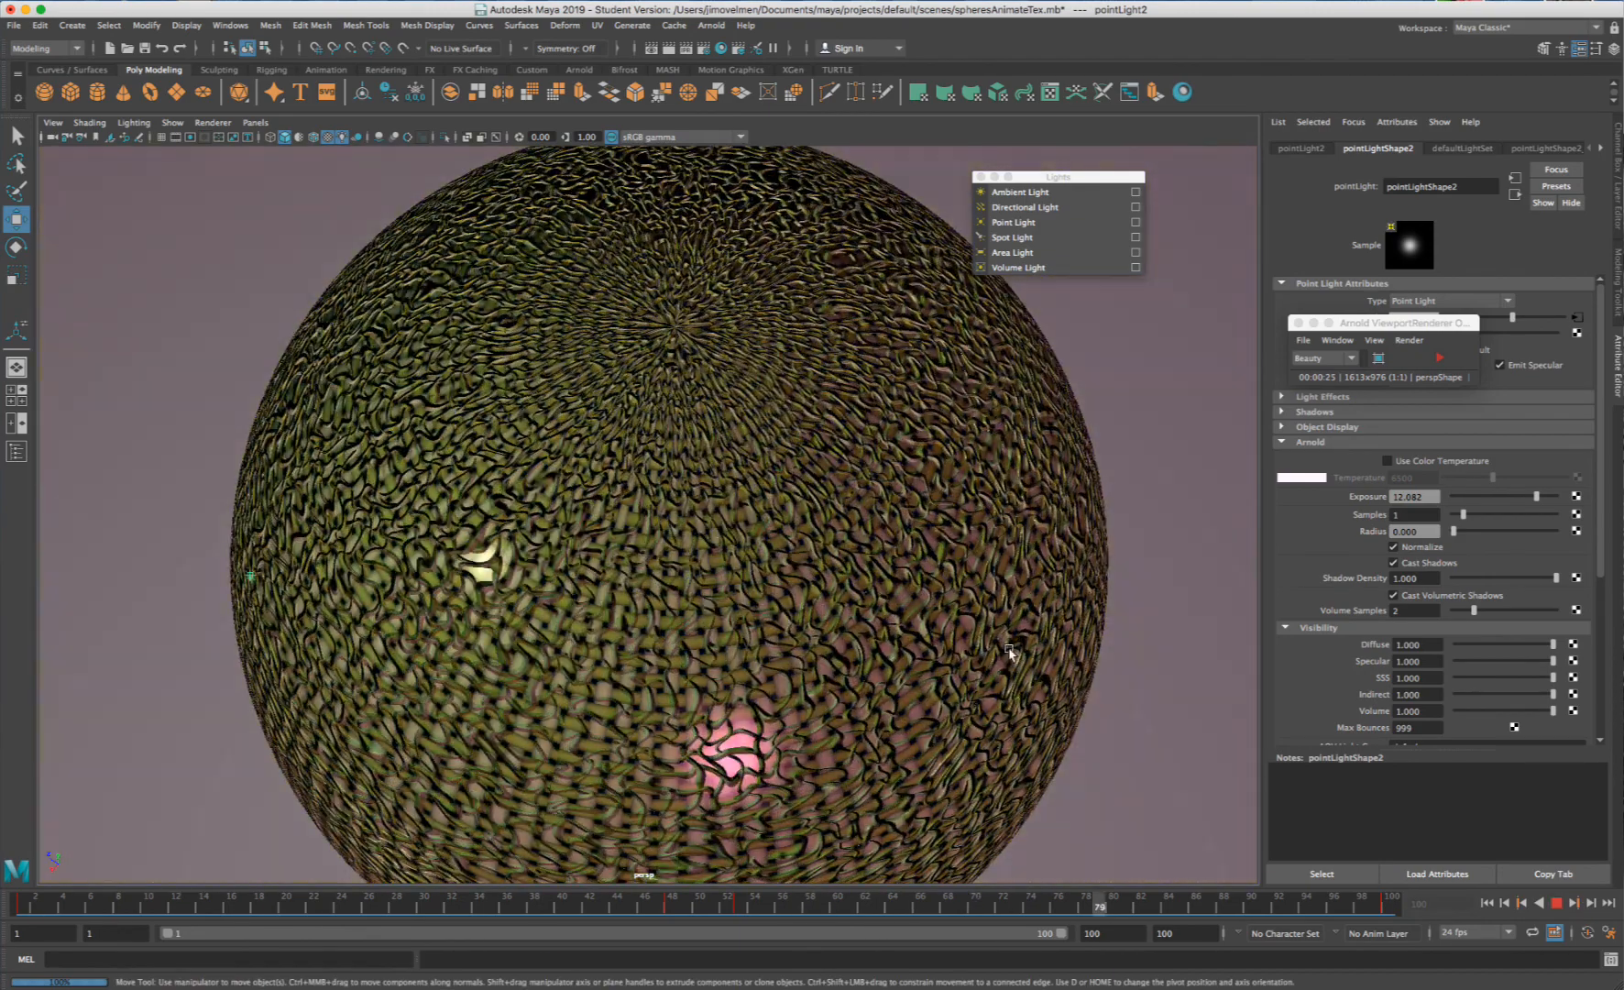
pyautogui.keyDown('alt'); pyautogui.moveTo(1010, 646); pyautogui.dragTo(983, 584, button='middle'); pyautogui.keyUp('alt')
pyautogui.scroll(5, 983, 584)
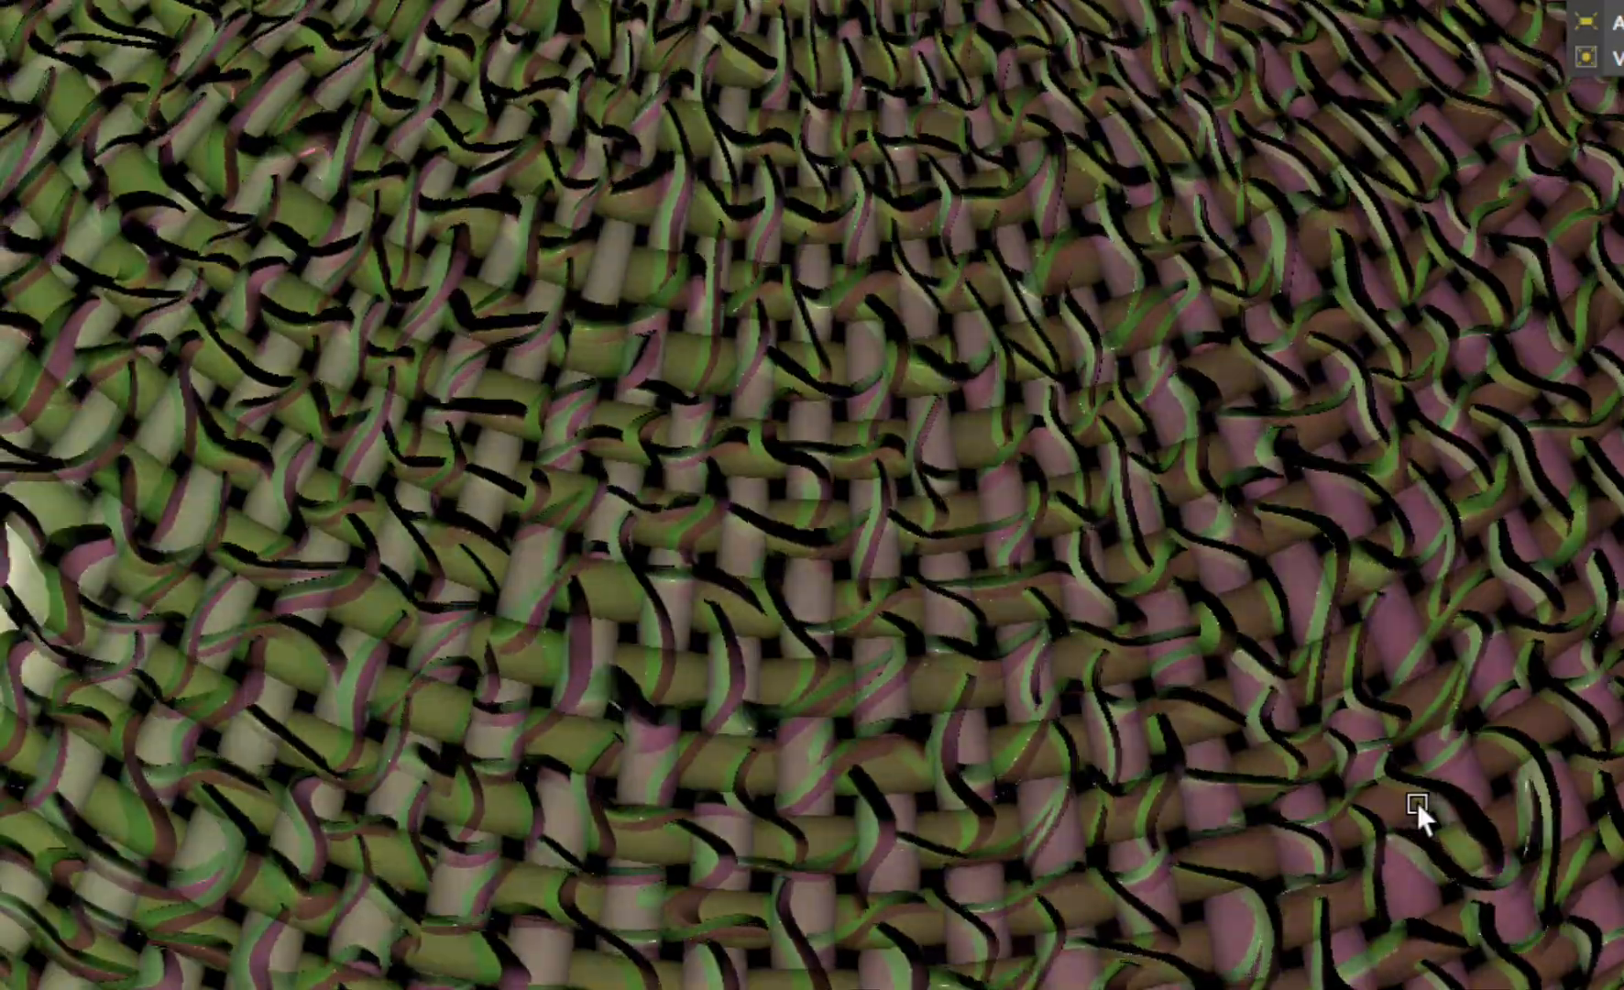
pyautogui.scroll(-5, 908, 585)
pyautogui.scroll(-3, 1417, 802)
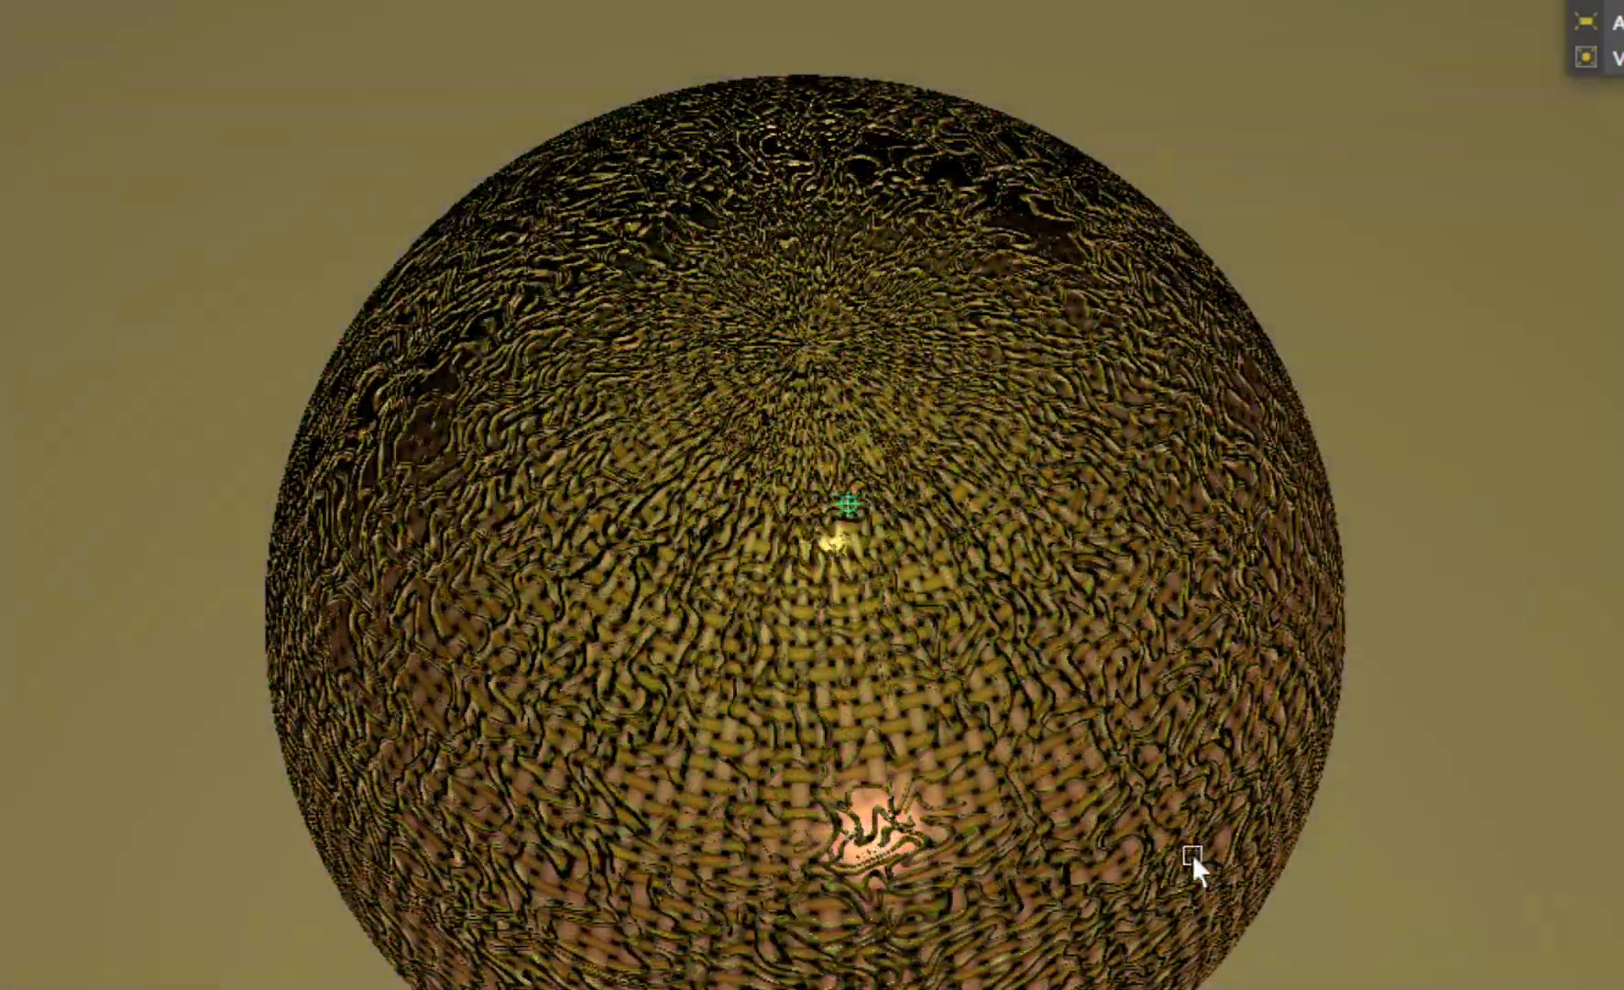
pyautogui.keyDown('alt'); pyautogui.moveTo(1191, 854); pyautogui.dragTo(1181, 706); pyautogui.keyUp('alt')
pyautogui.scroll(6, 1150, 688)
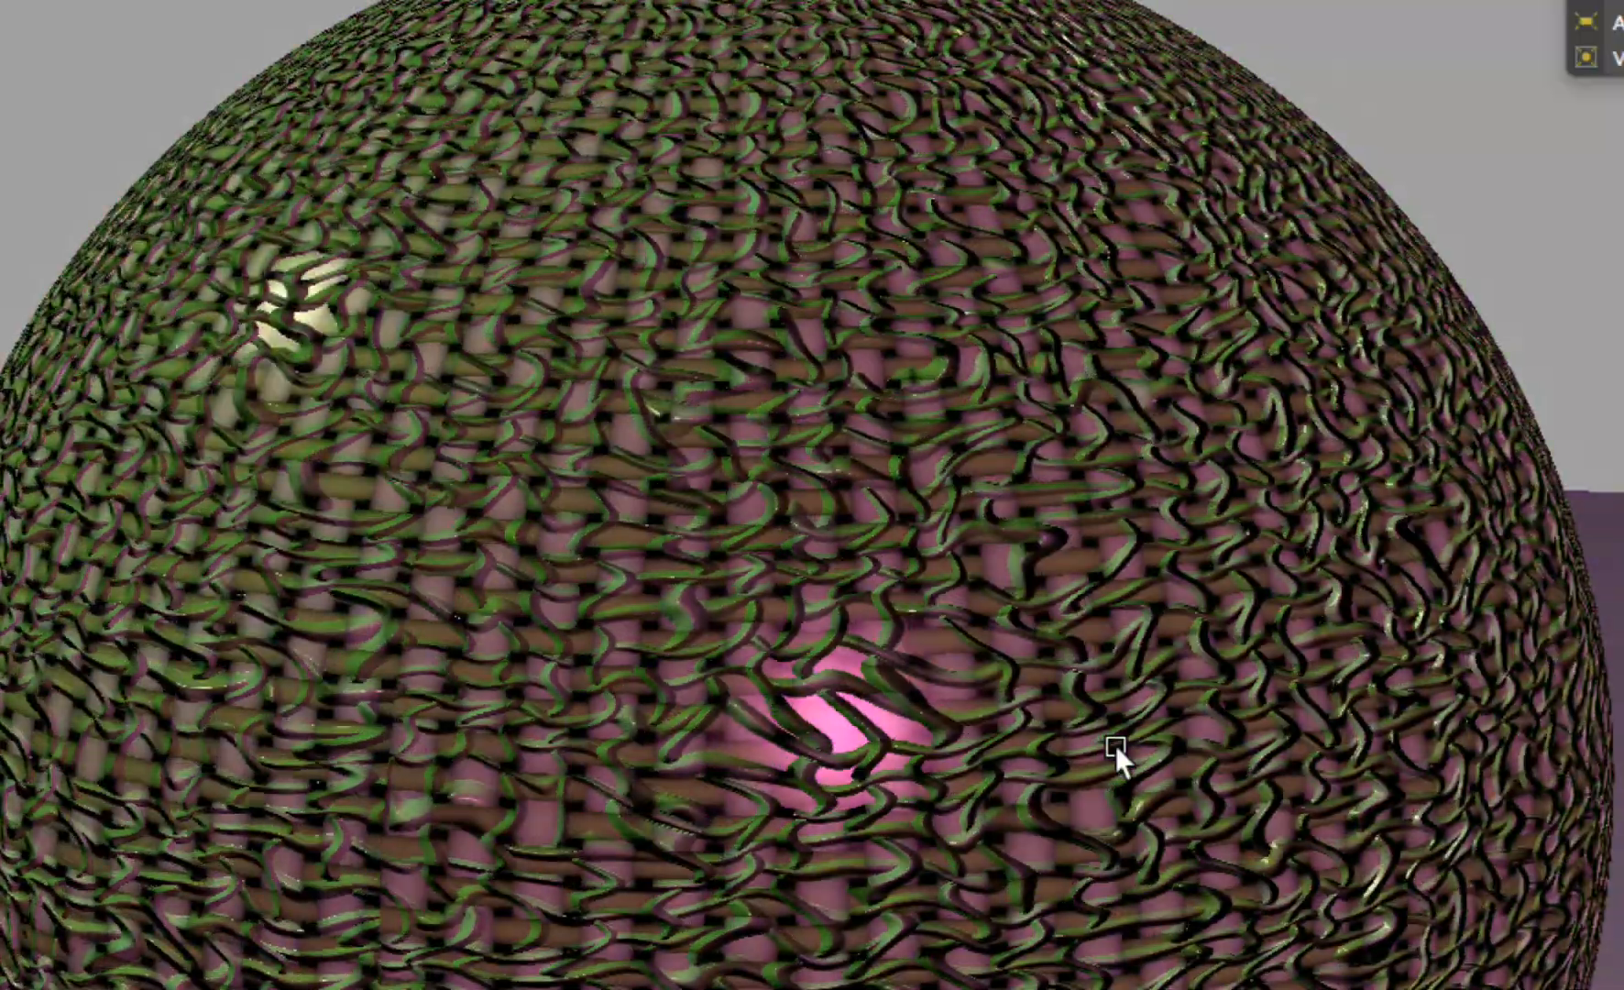
pyautogui.scroll(5, 1115, 745)
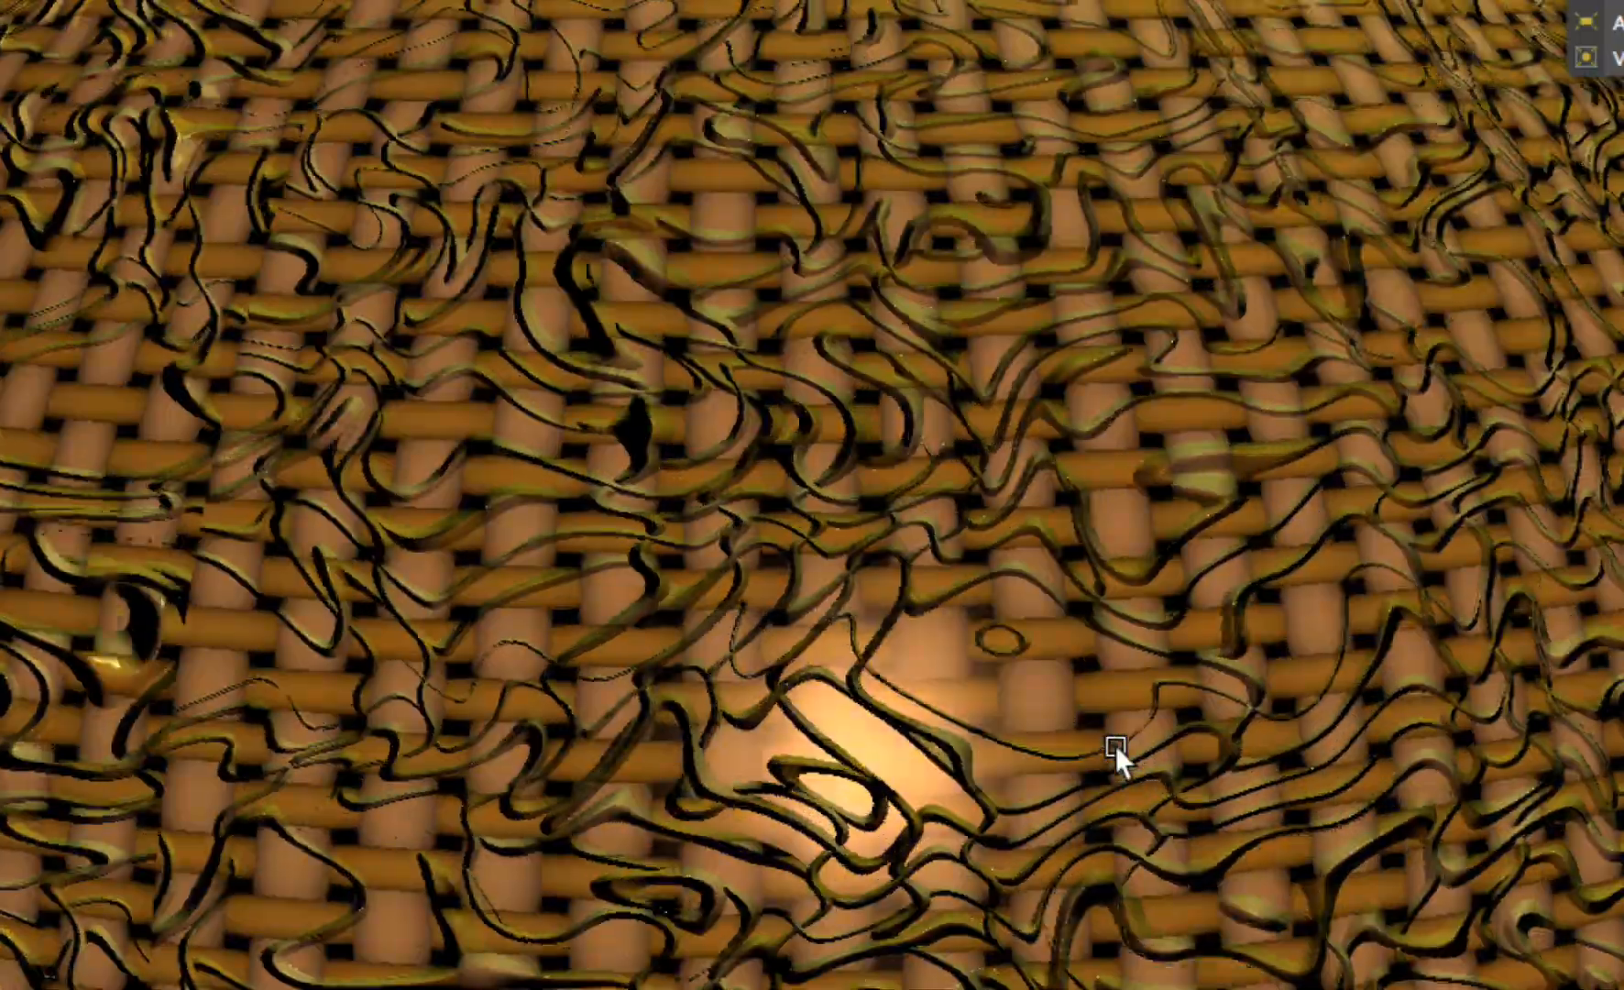
pyautogui.scroll(-5, 1124, 852)
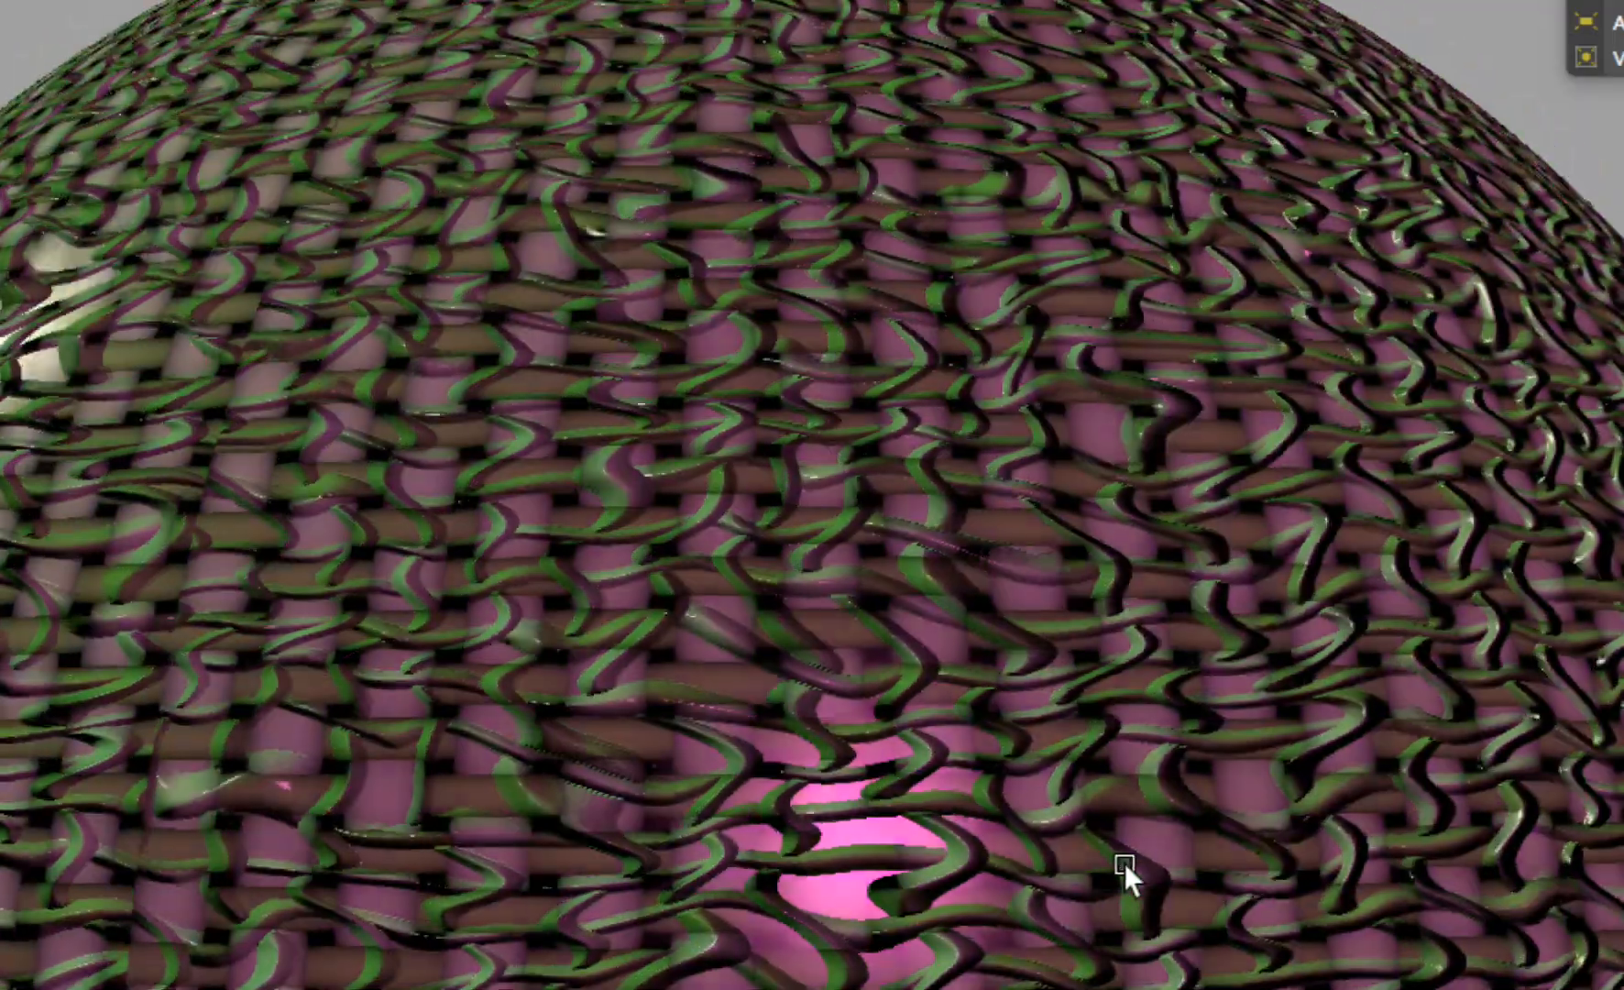
pyautogui.scroll(-6, 1124, 863)
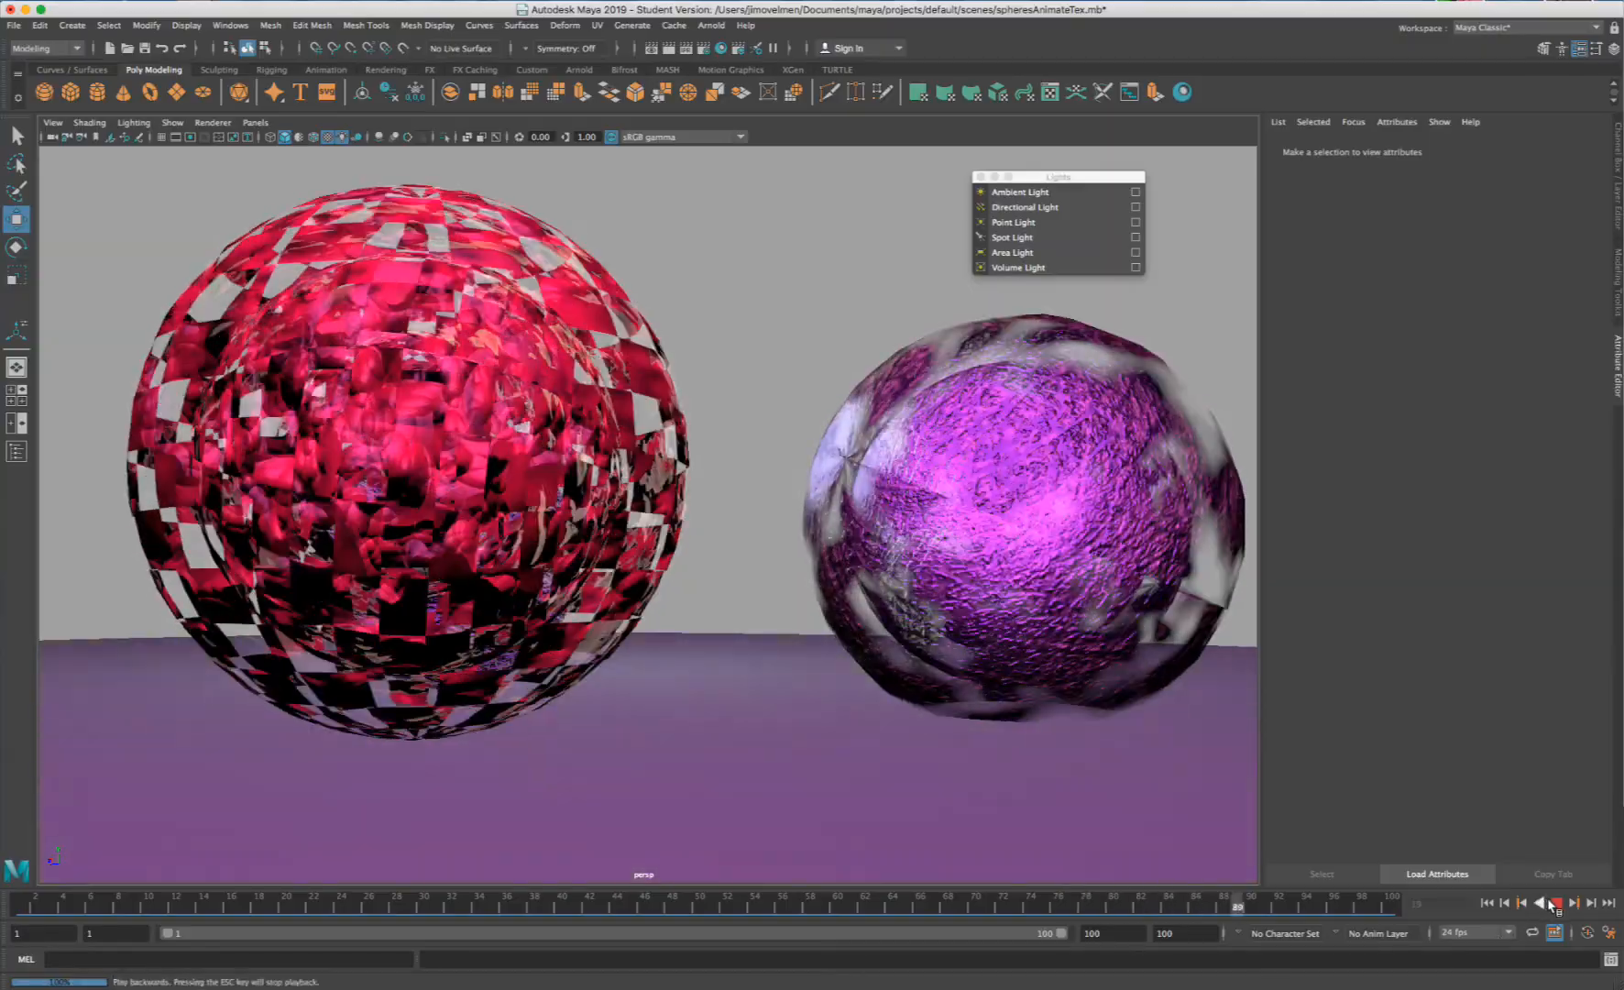
pyautogui.click(1554, 904)
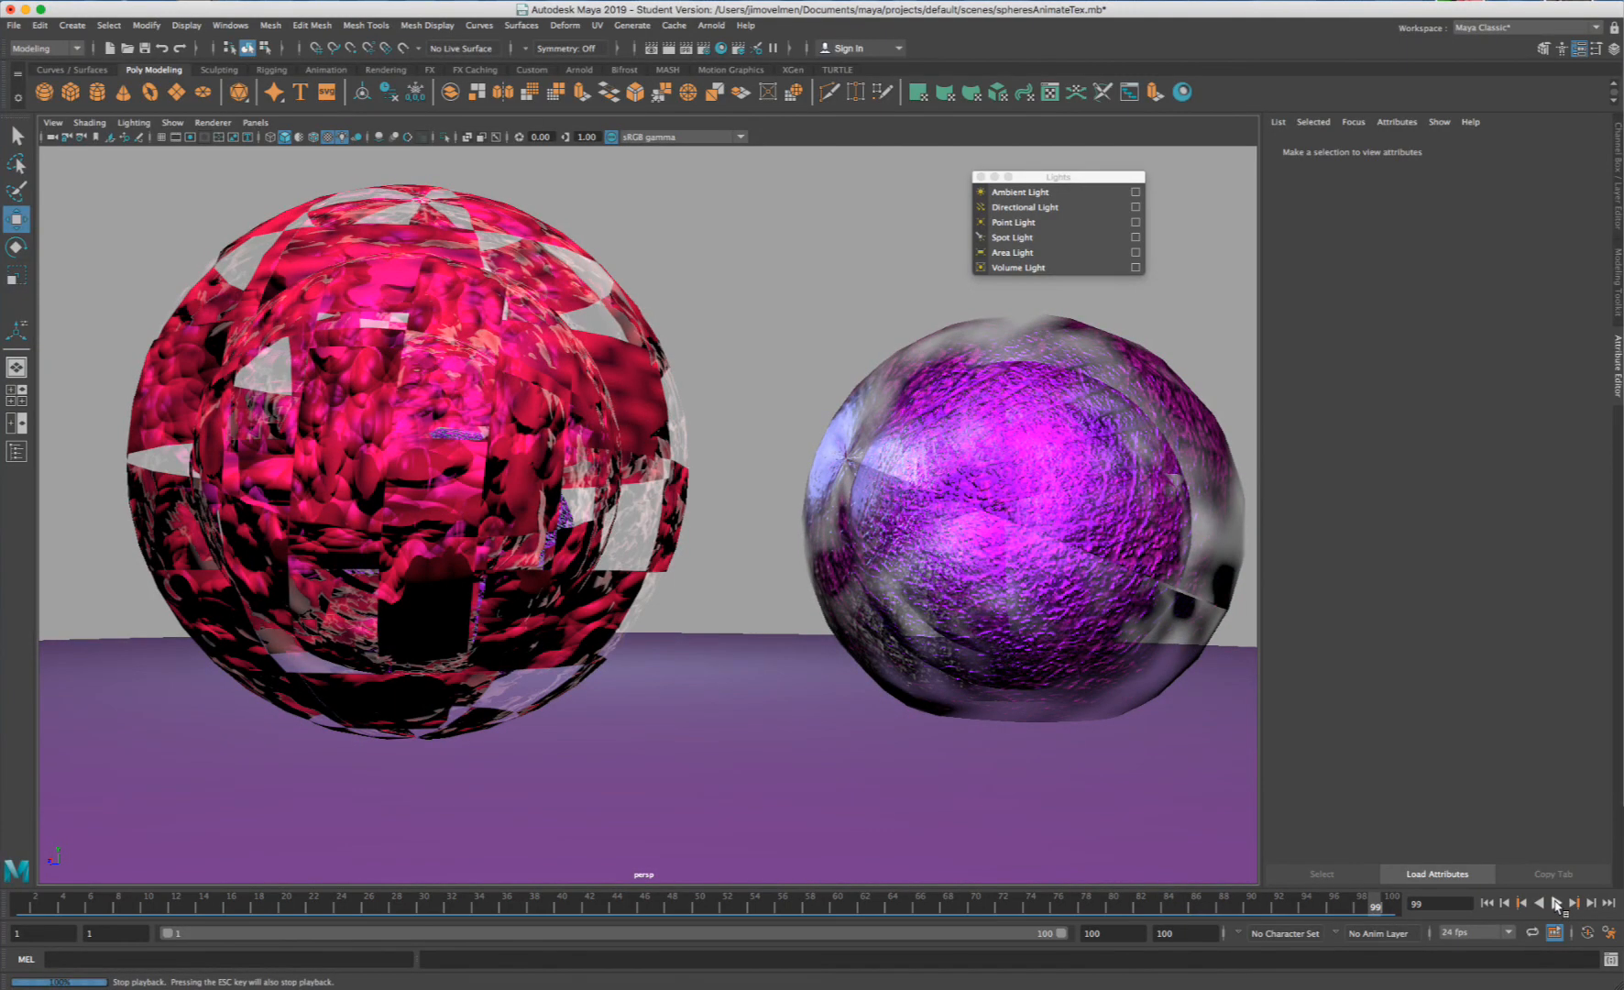